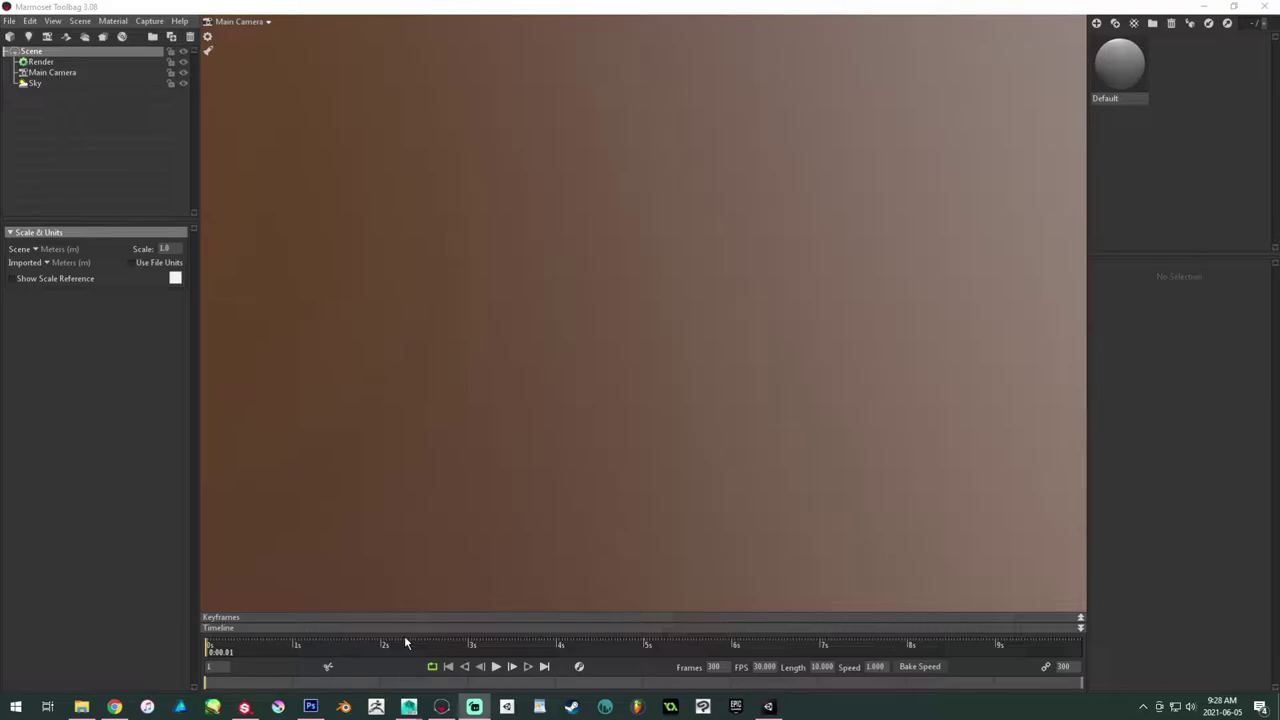
Step: Switch to Maya and examine the horned character and the sword from several angles and distances
mouse_move(409, 704)
left_click(457, 672)
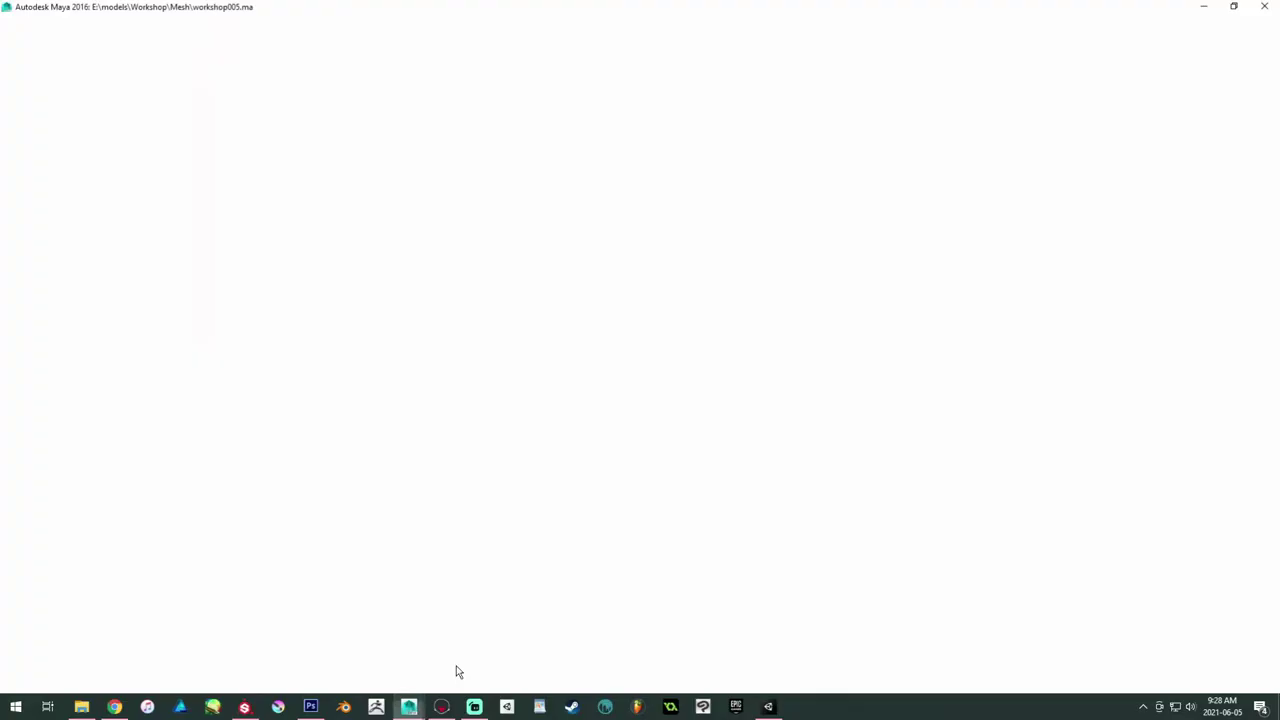
left_click_drag(485, 505, 558, 416, "alt")
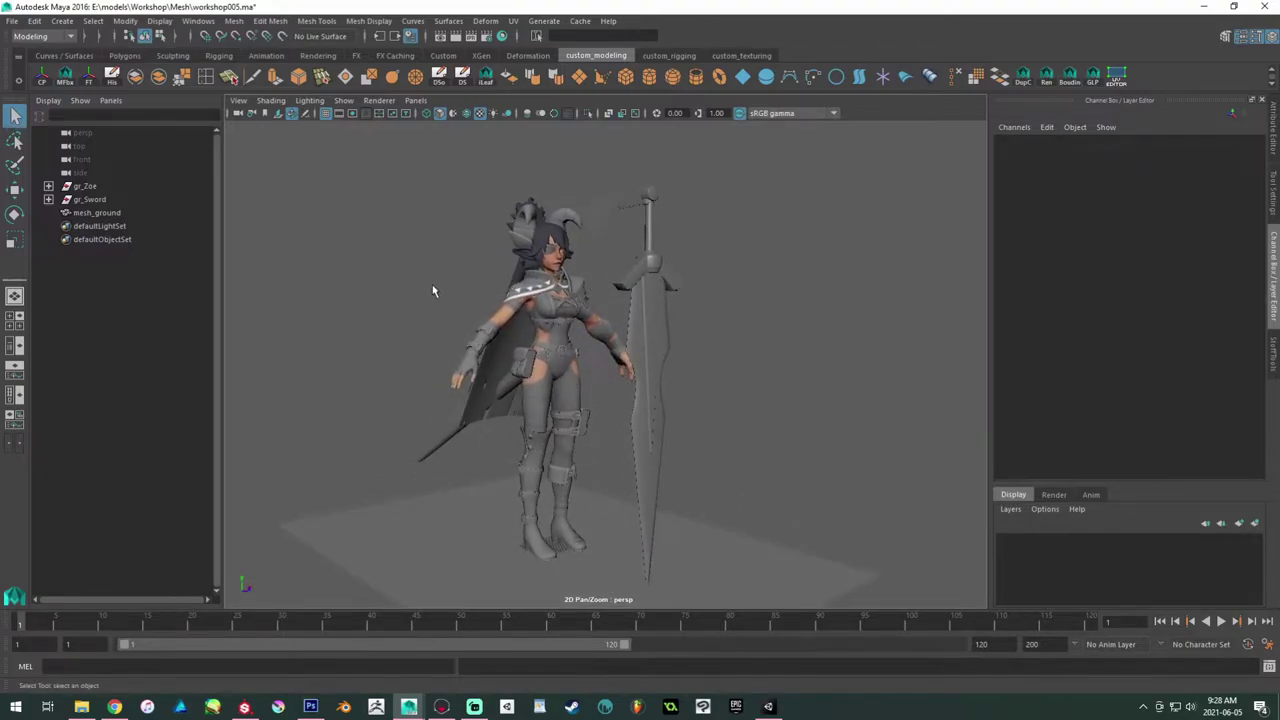
left_click_drag(436, 283, 406, 269, "alt")
middle_click_drag(406, 269, 412, 390, "alt")
right_click_drag(412, 390, 584, 349, "alt")
mouse_move(639, 349)
left_mouse_down("alt")
mouse_move(578, 345)
mouse_move(620, 343)
left_mouse_up("alt")
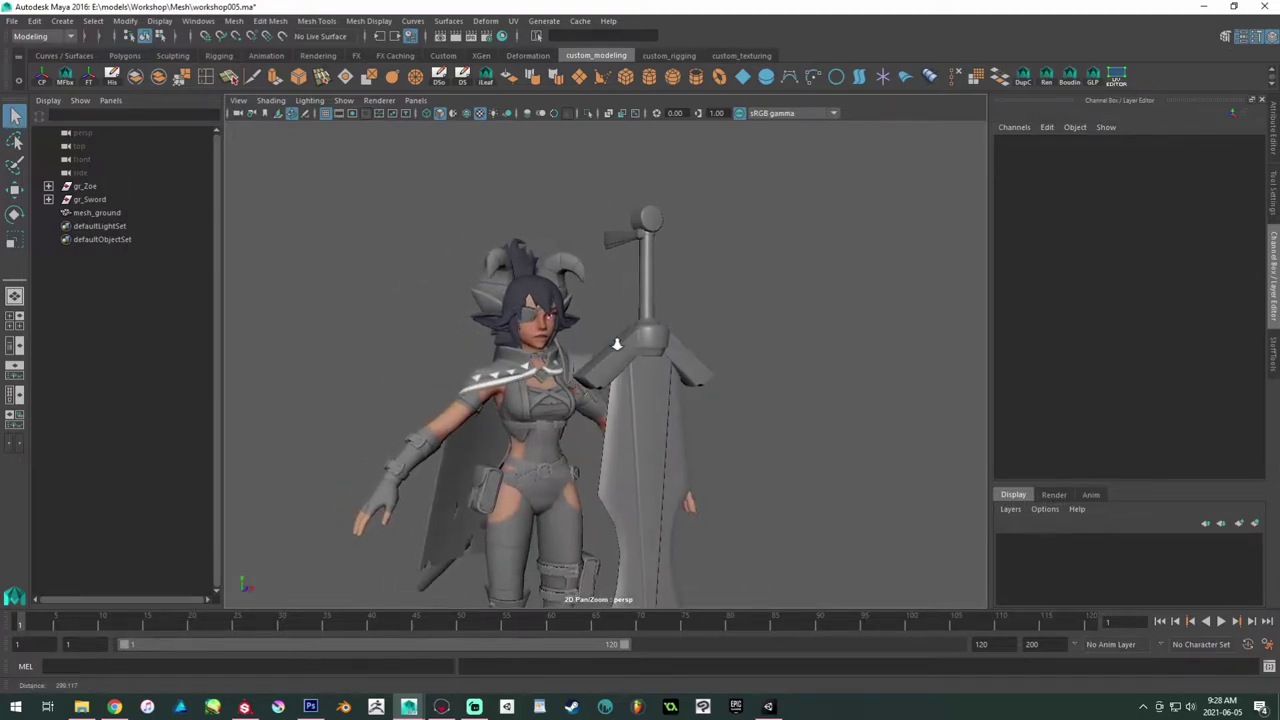
right_click_drag(620, 343, 503, 394, "alt")
middle_click_drag(503, 394, 500, 326, "alt")
mouse_move(500, 326)
left_mouse_down("alt")
mouse_move(530, 338)
mouse_move(481, 321)
left_mouse_up("alt")
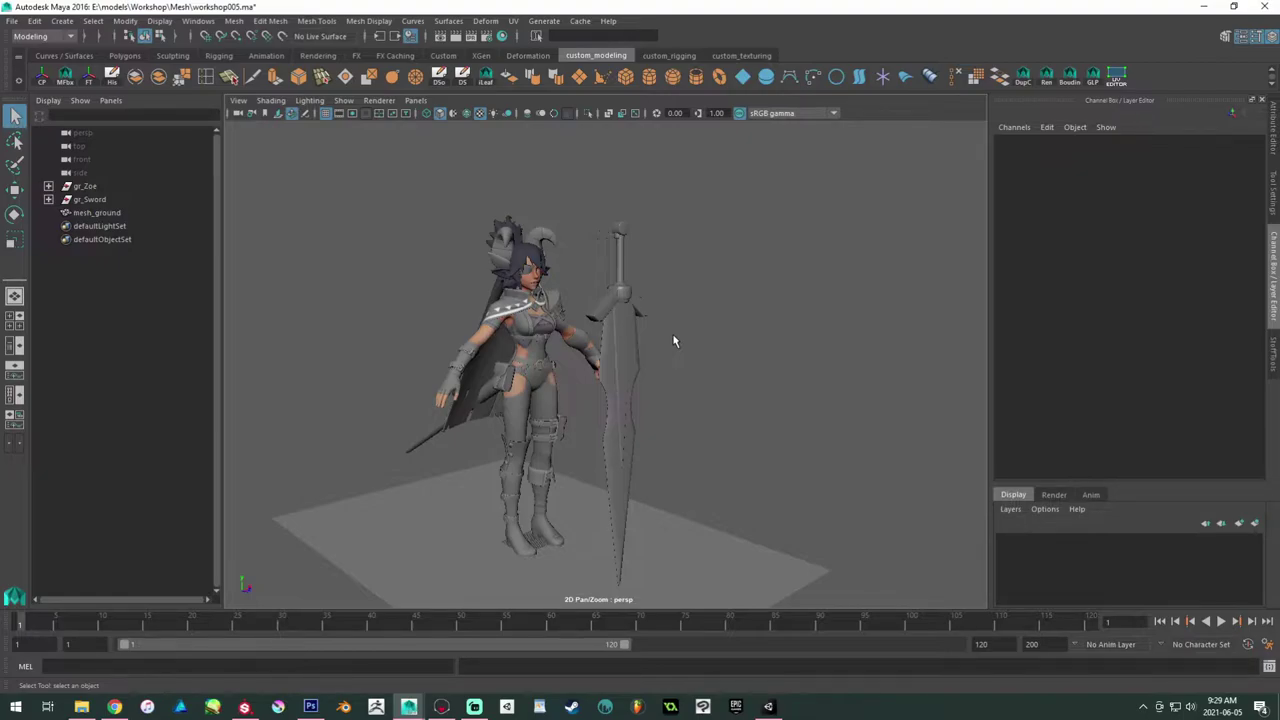
Step: Select the ground plane, examine it with the character and sword from the front, side and above, and clear the selection
left_click_drag(673, 341, 508, 378, "alt")
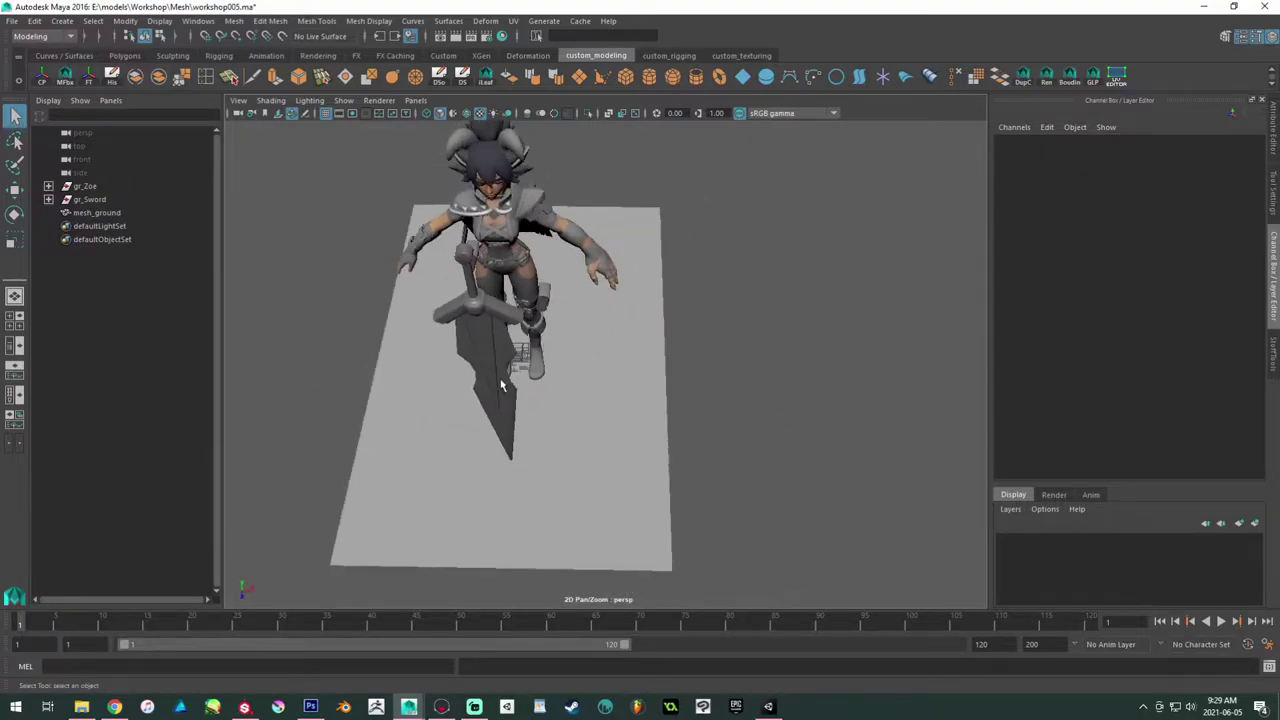
left_click(605, 437)
left_click_drag(593, 360, 543, 374, "alt")
left_click_drag(362, 244, 636, 482, "alt")
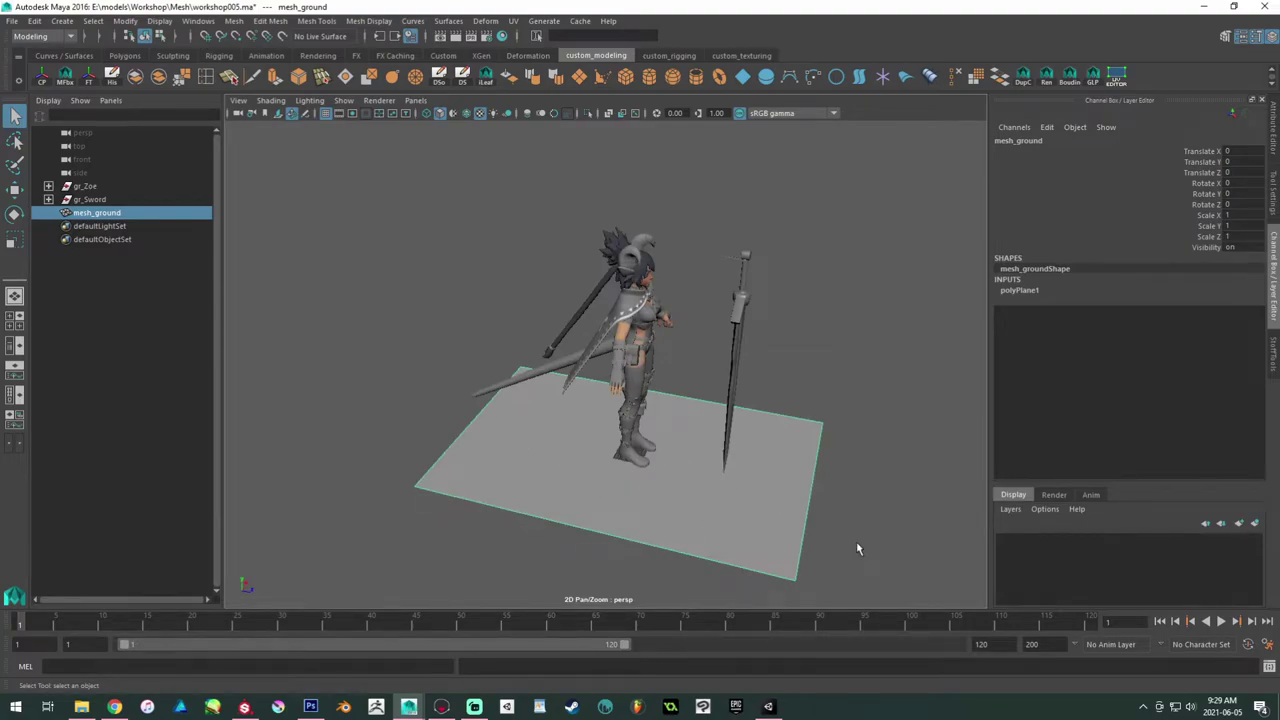
mouse_move(600, 410)
left_mouse_down("alt")
mouse_move(638, 452)
mouse_move(581, 411)
left_mouse_up("alt")
right_click_drag(548, 332, 603, 370, "alt")
middle_click_drag(603, 370, 680, 480, "alt")
right_click_drag(680, 480, 850, 590, "alt")
middle_click_drag(720, 385, 646, 374, "alt")
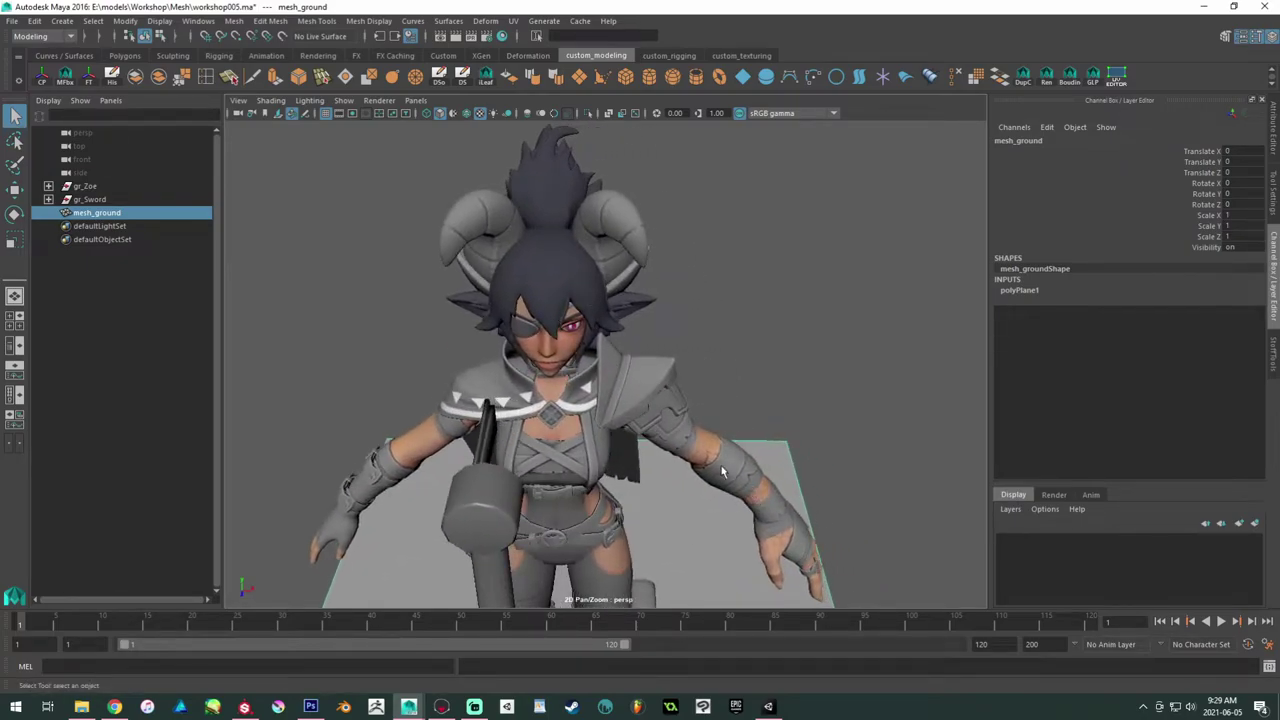
right_click_drag(300, 461, 363, 391, "alt")
middle_click_drag(363, 391, 384, 365, "alt")
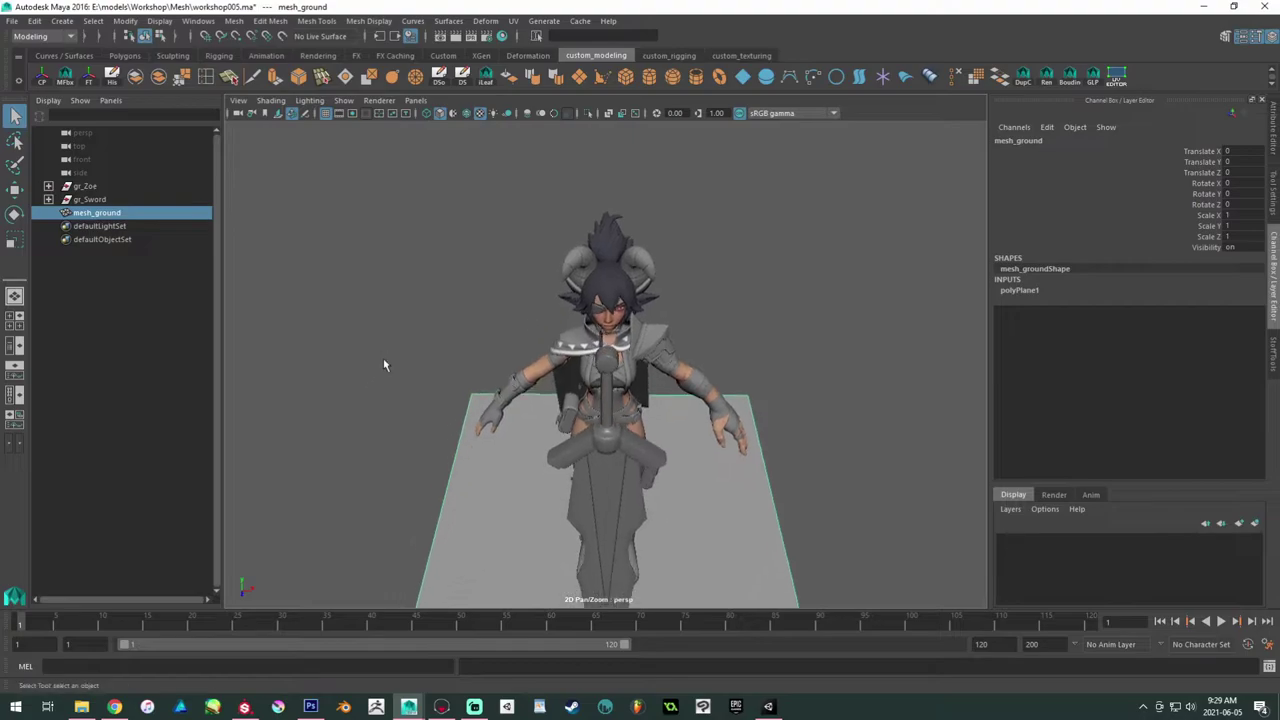
left_click_drag(437, 386, 527, 404, "alt")
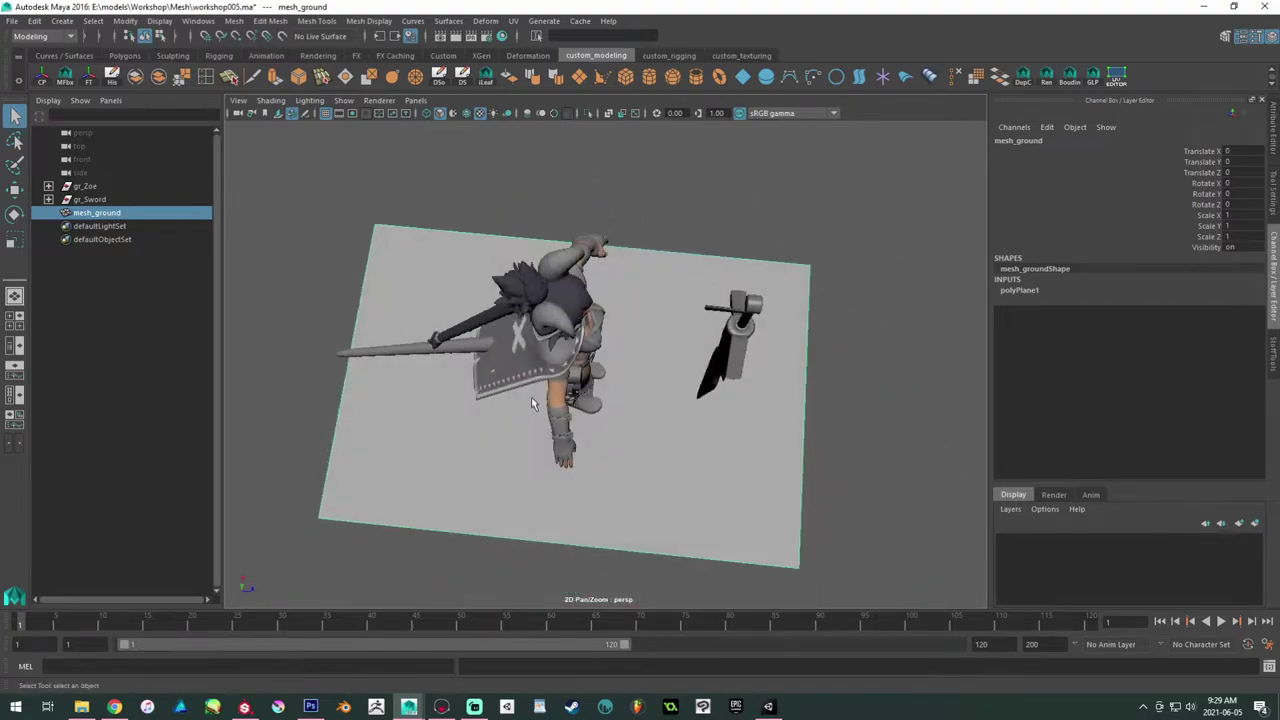
mouse_move(693, 418)
left_mouse_down("alt")
mouse_move(660, 369)
mouse_move(670, 319)
mouse_move(654, 366)
mouse_move(710, 362)
mouse_move(709, 400)
left_mouse_up("alt")
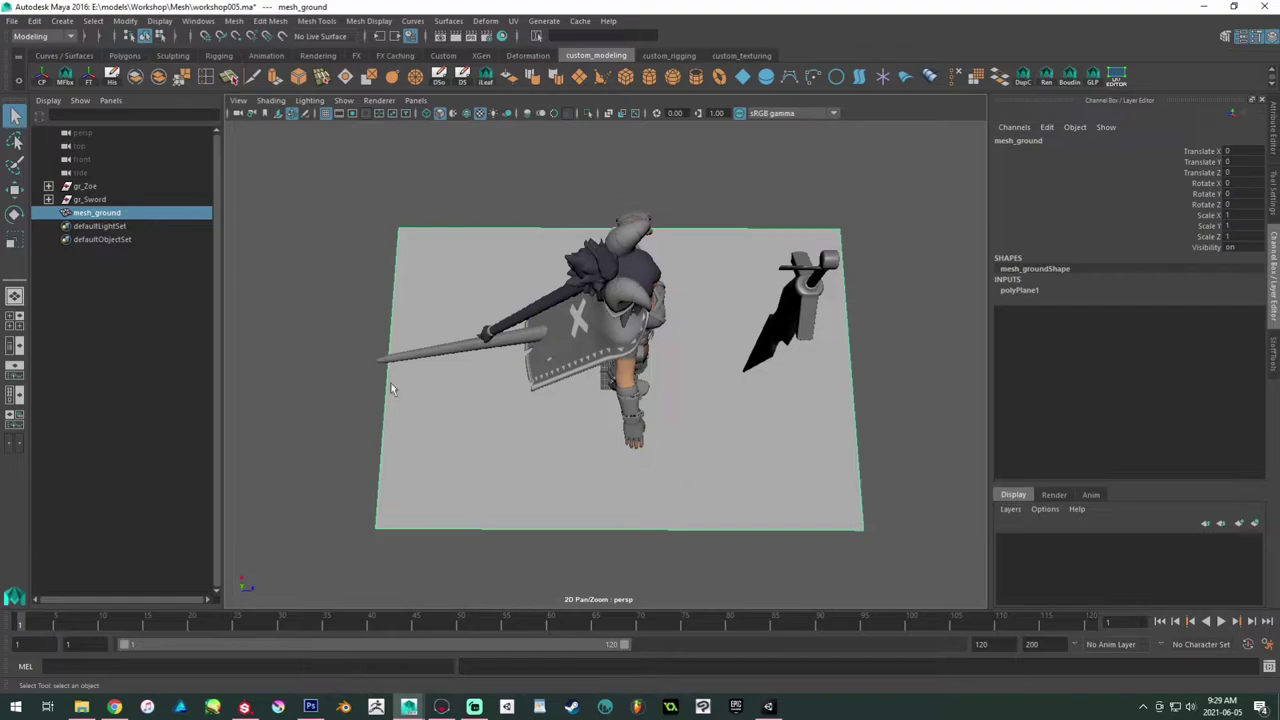
left_click_drag(452, 380, 533, 409, "alt")
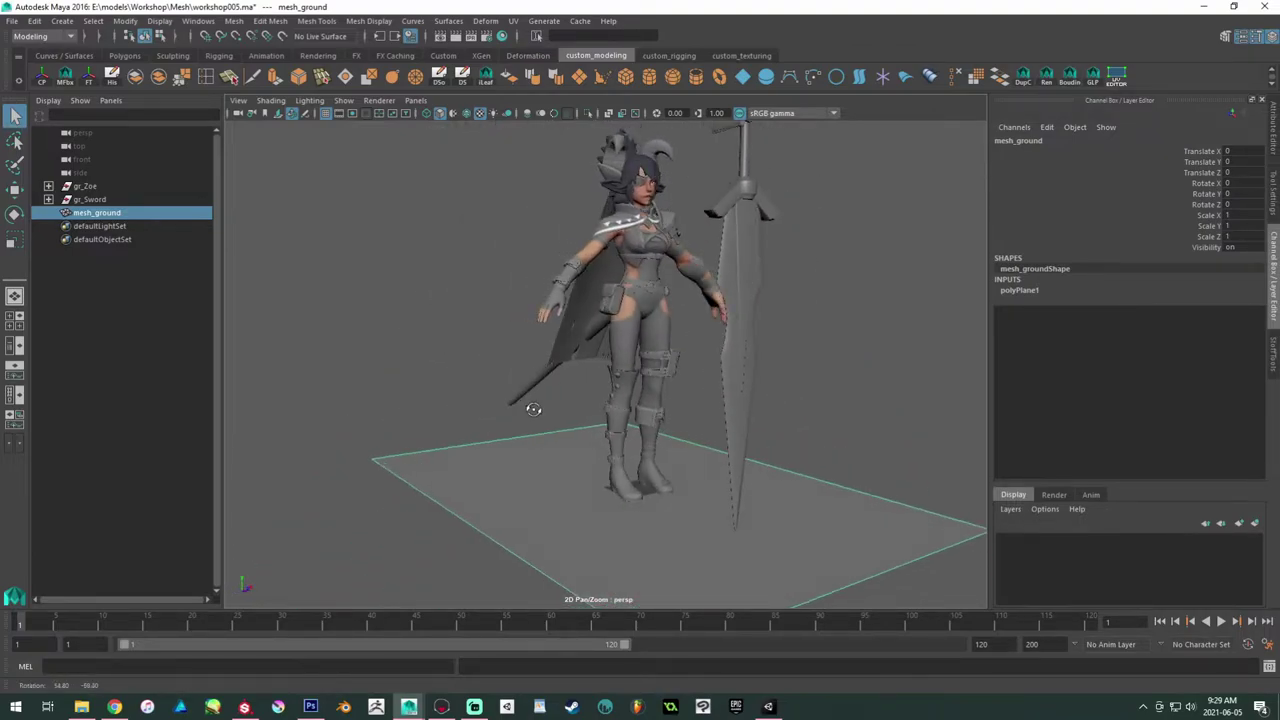
left_click(455, 356)
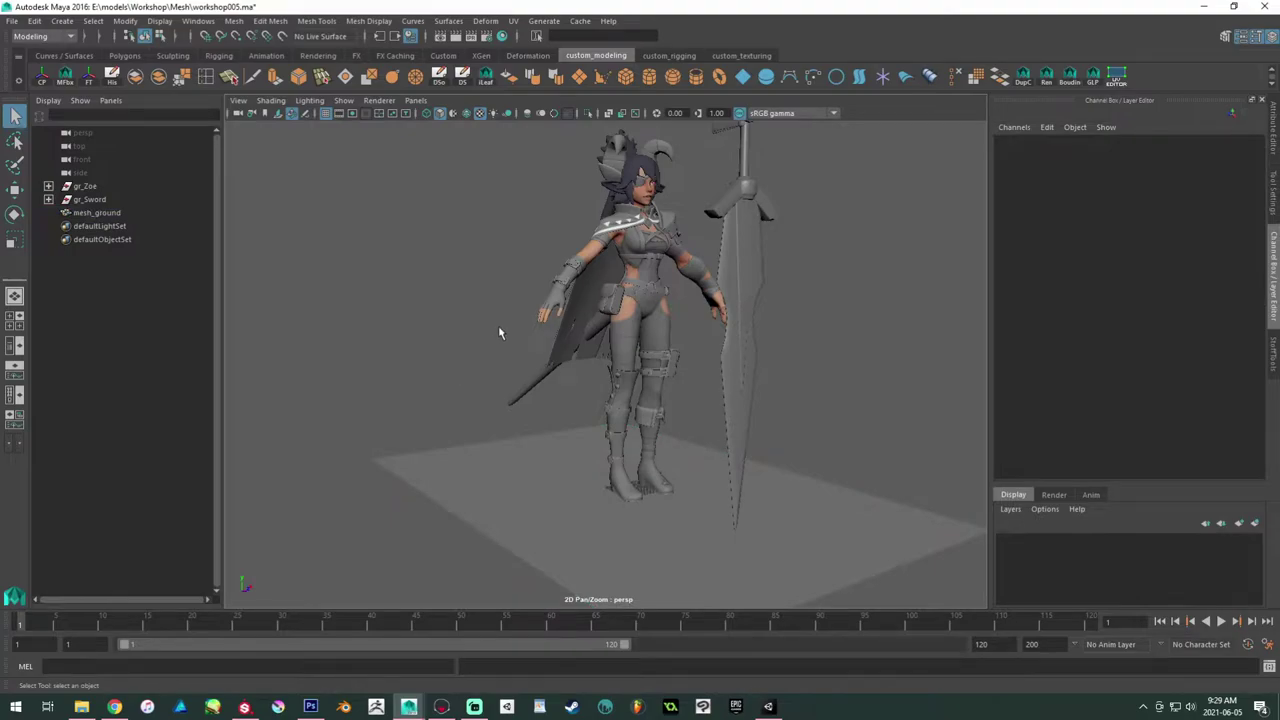
Step: Inspect the separate meshes by selecting the sword's guard, blade and hilt and the character's hair and body individually, leaving nothing selected
right_click_drag(643, 212, 671, 377, "alt")
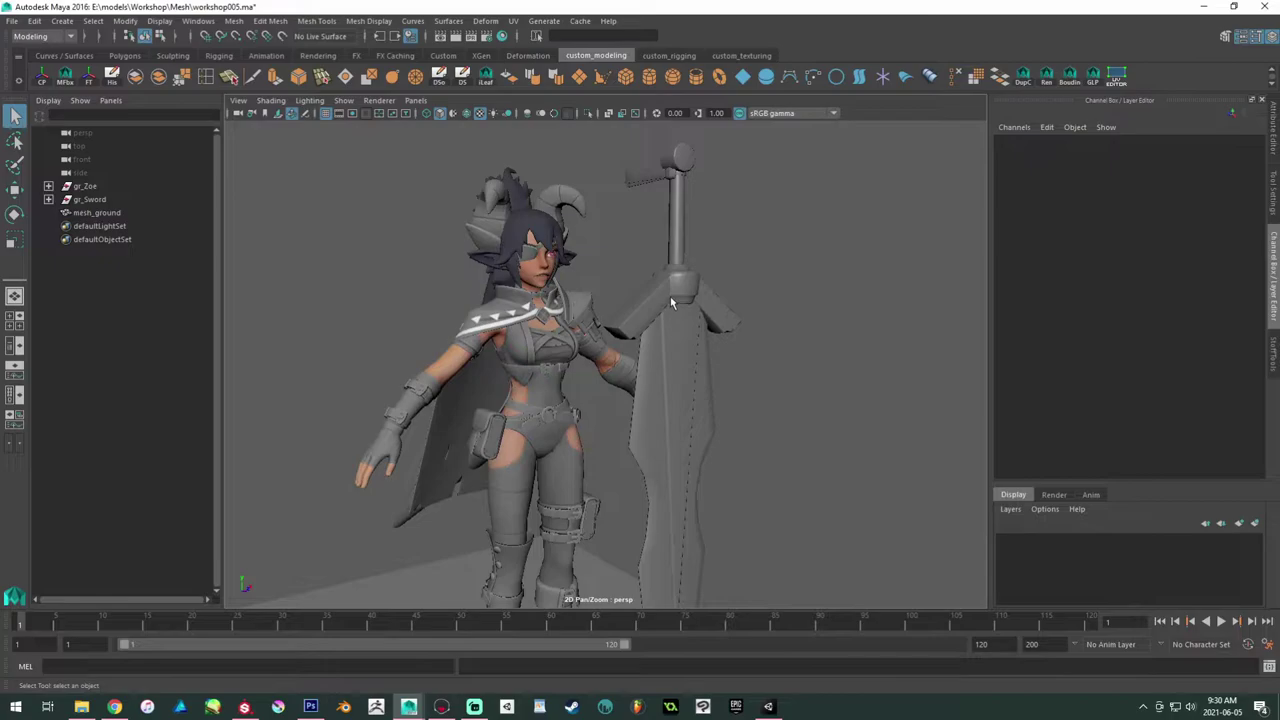
left_click(655, 318)
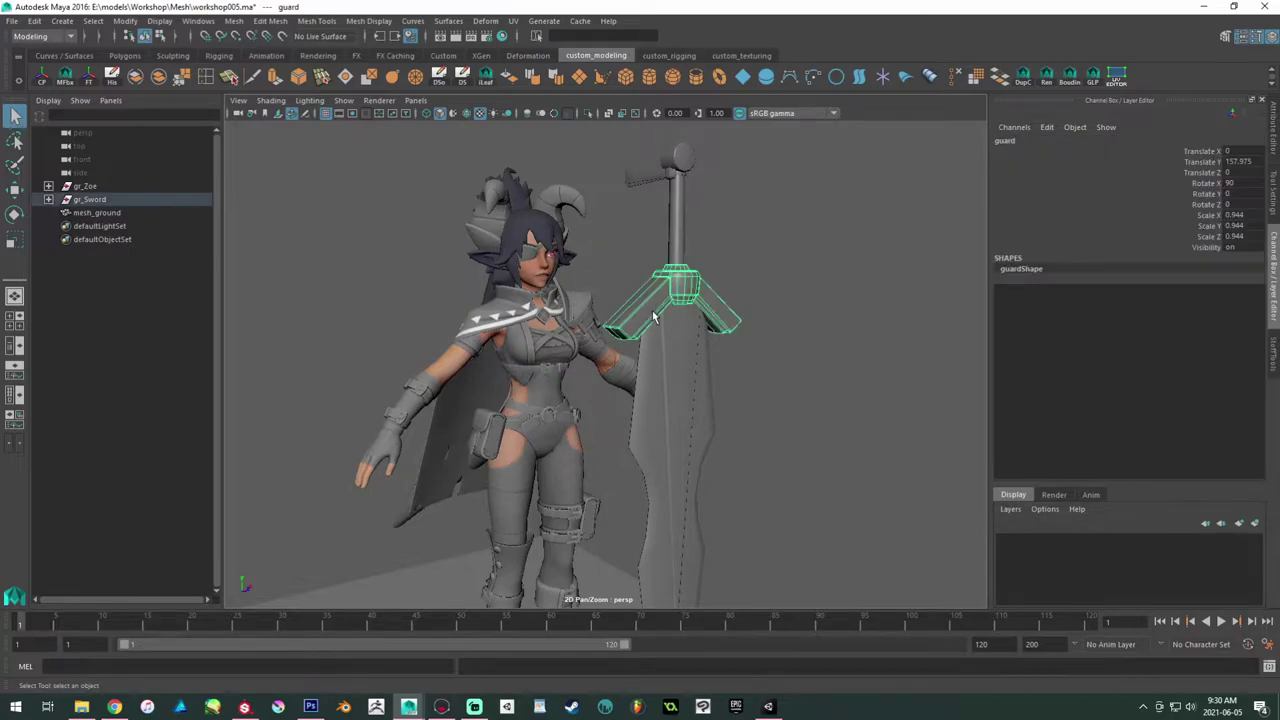
left_click(676, 354)
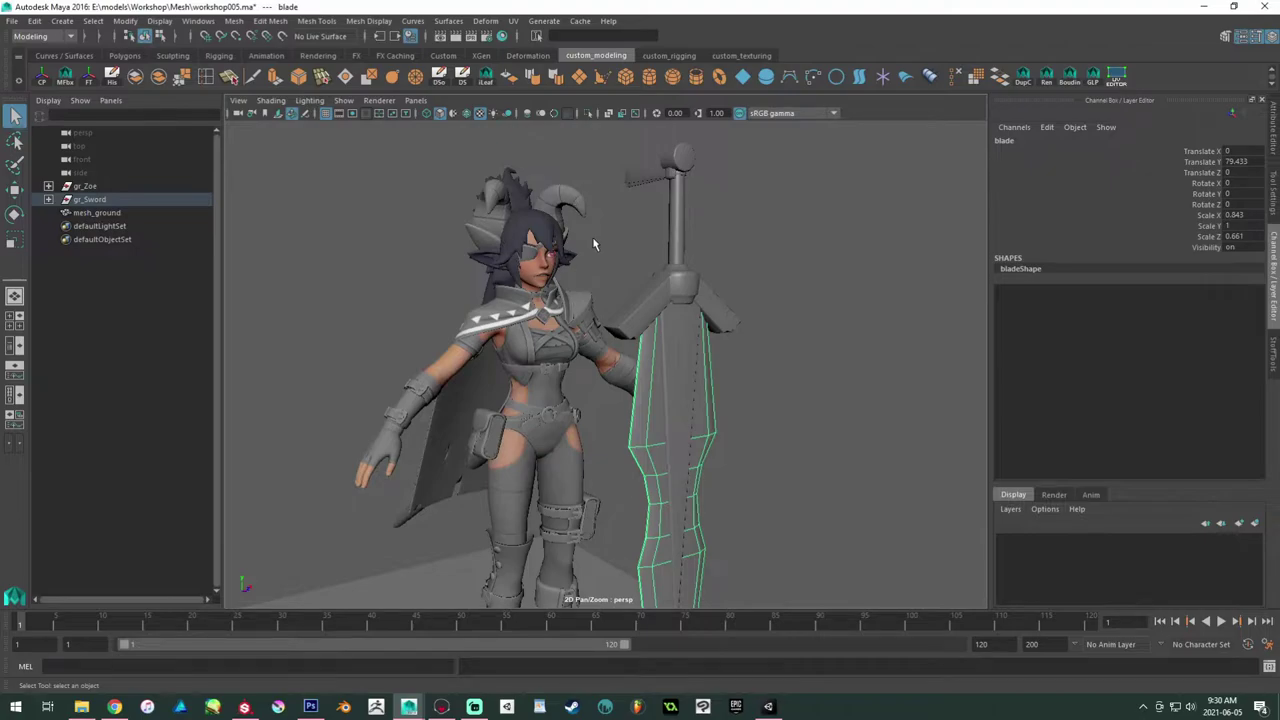
left_click(522, 228)
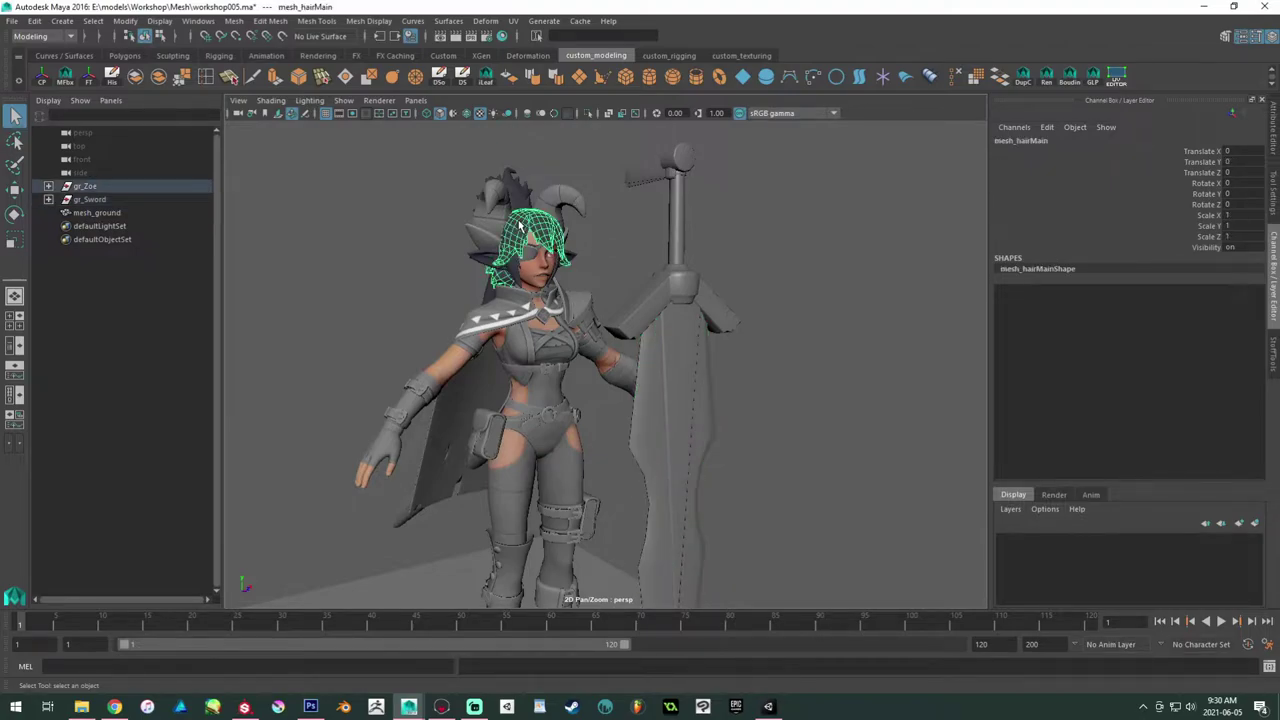
left_click(690, 252)
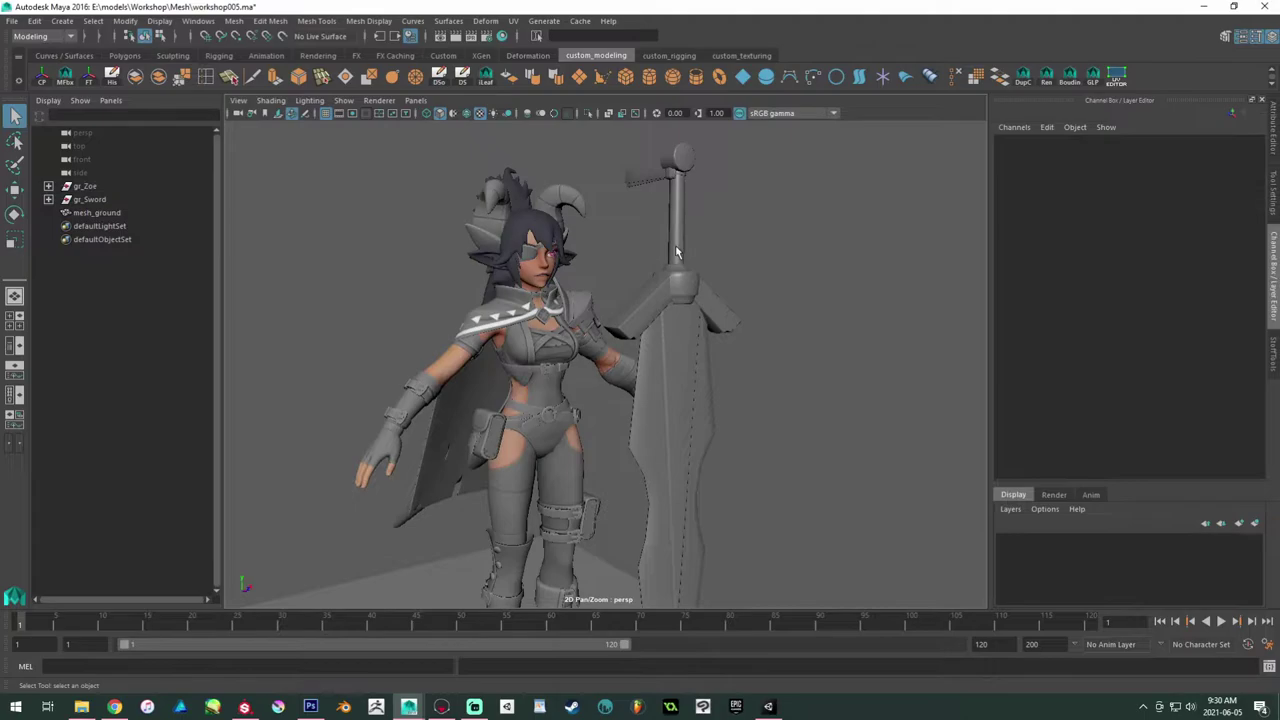
left_click(676, 253)
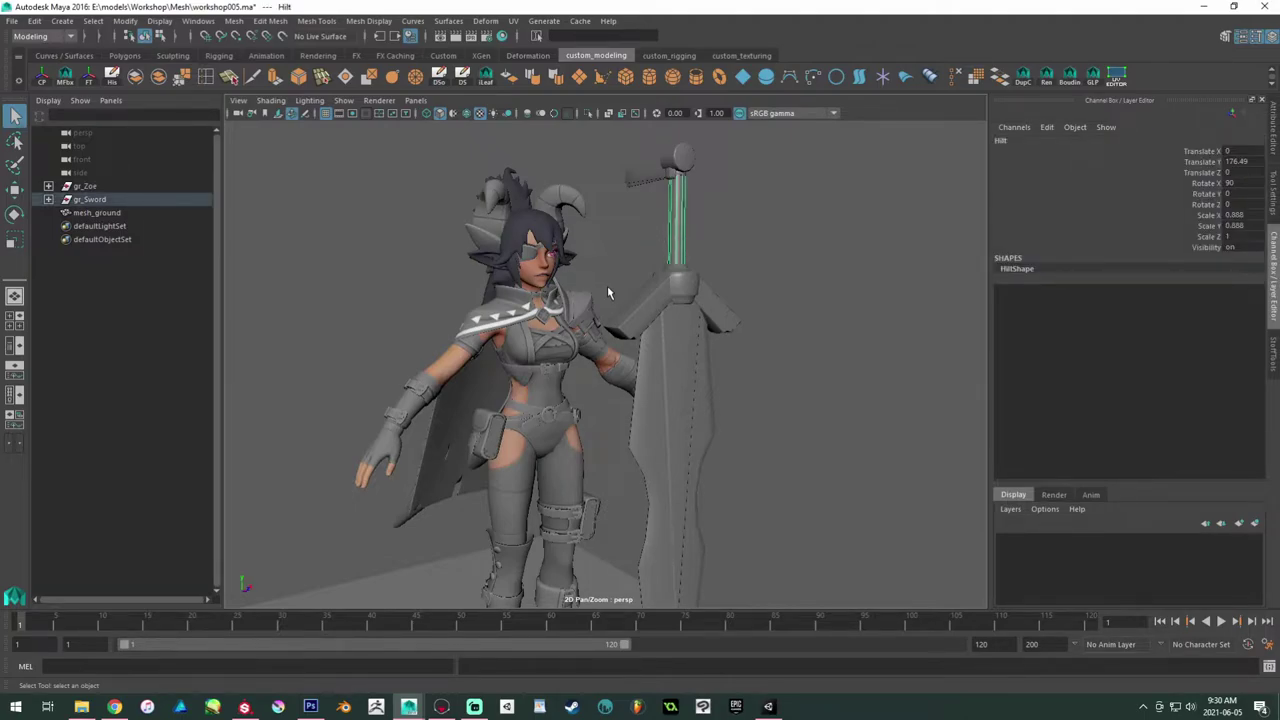
left_click(422, 410)
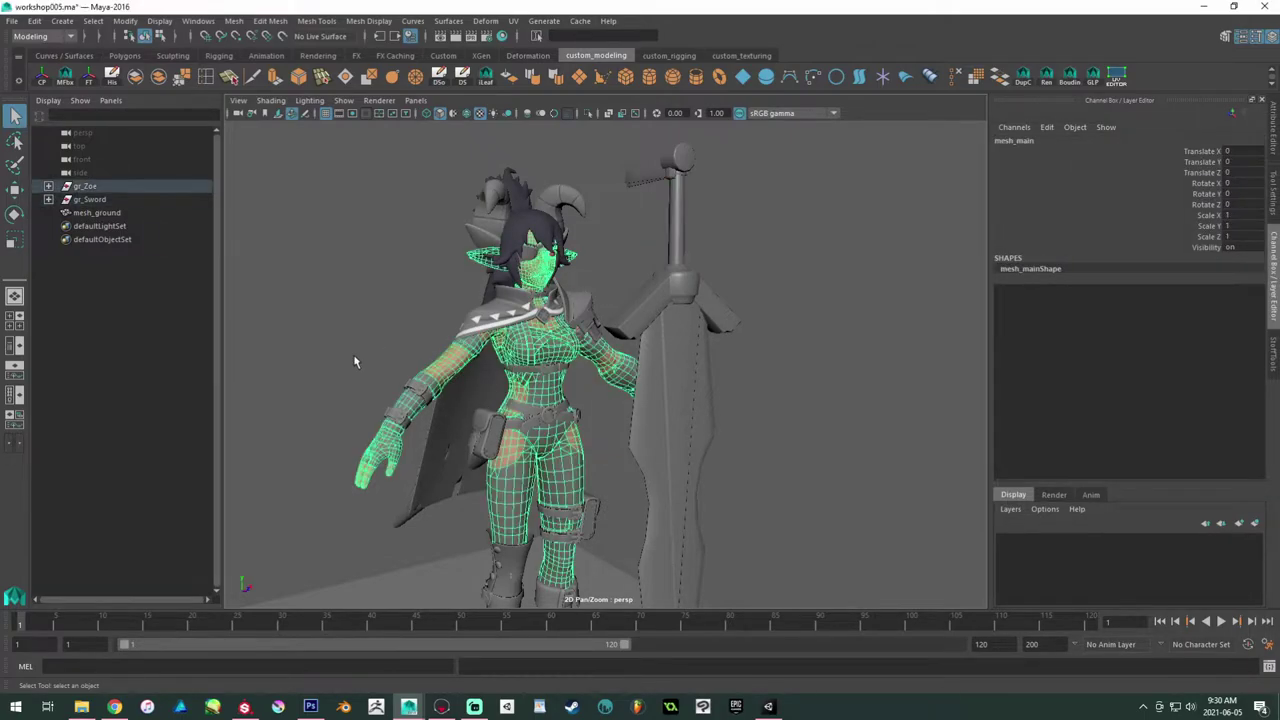
left_click_drag(586, 252, 607, 326, "alt")
left_click(346, 234)
scroll(600, 306, "down", 5)
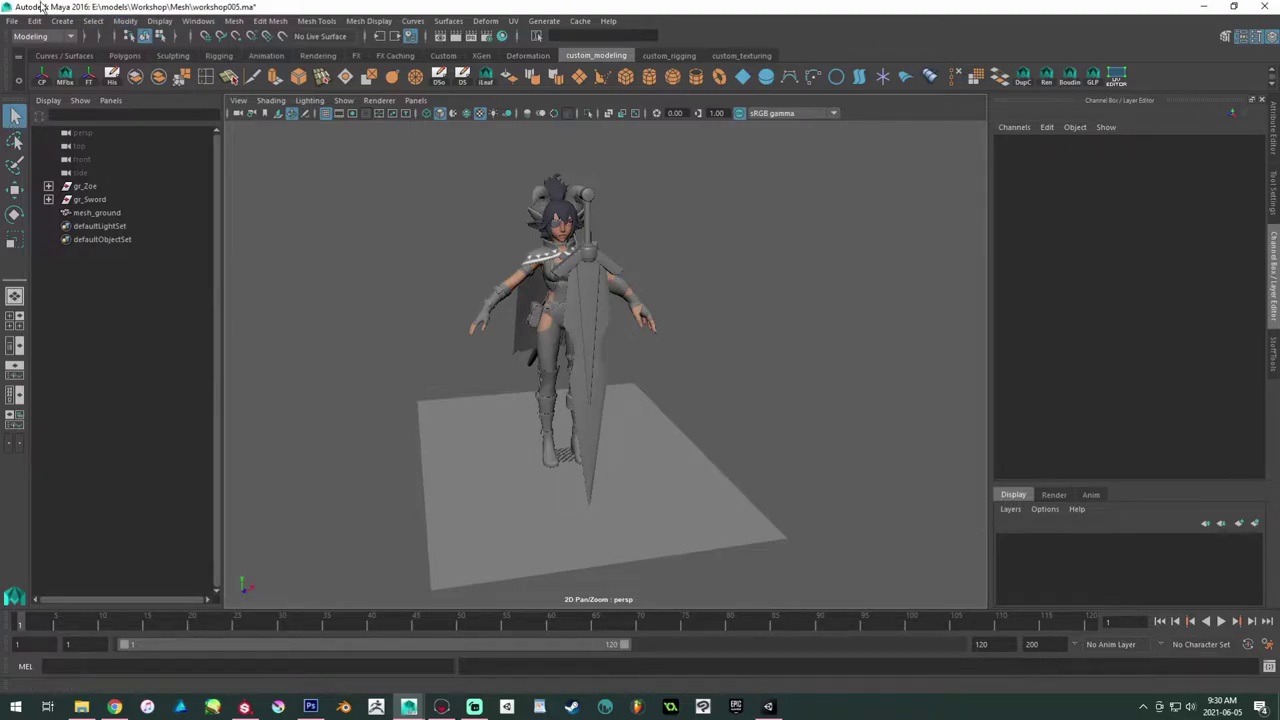
Step: Open the FBX export for the selection, look into the workspace's Substance folder, and close it without exporting
left_click(10, 22)
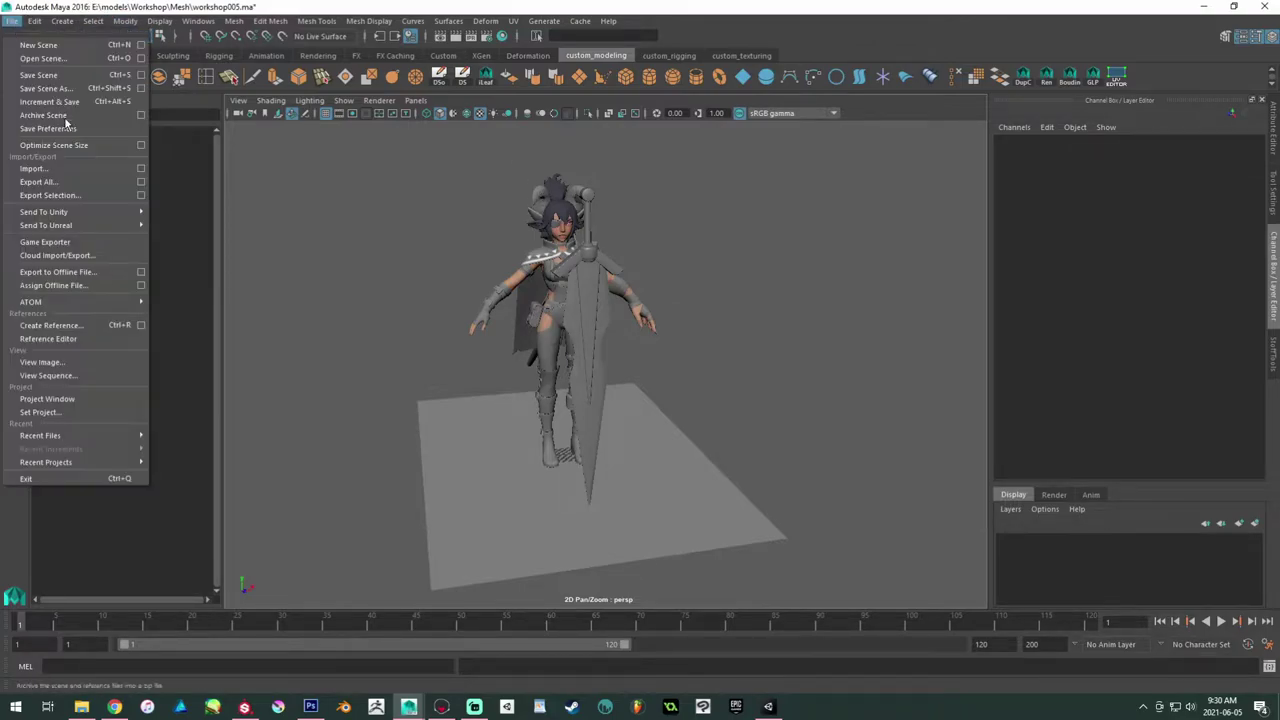
left_click(80, 198)
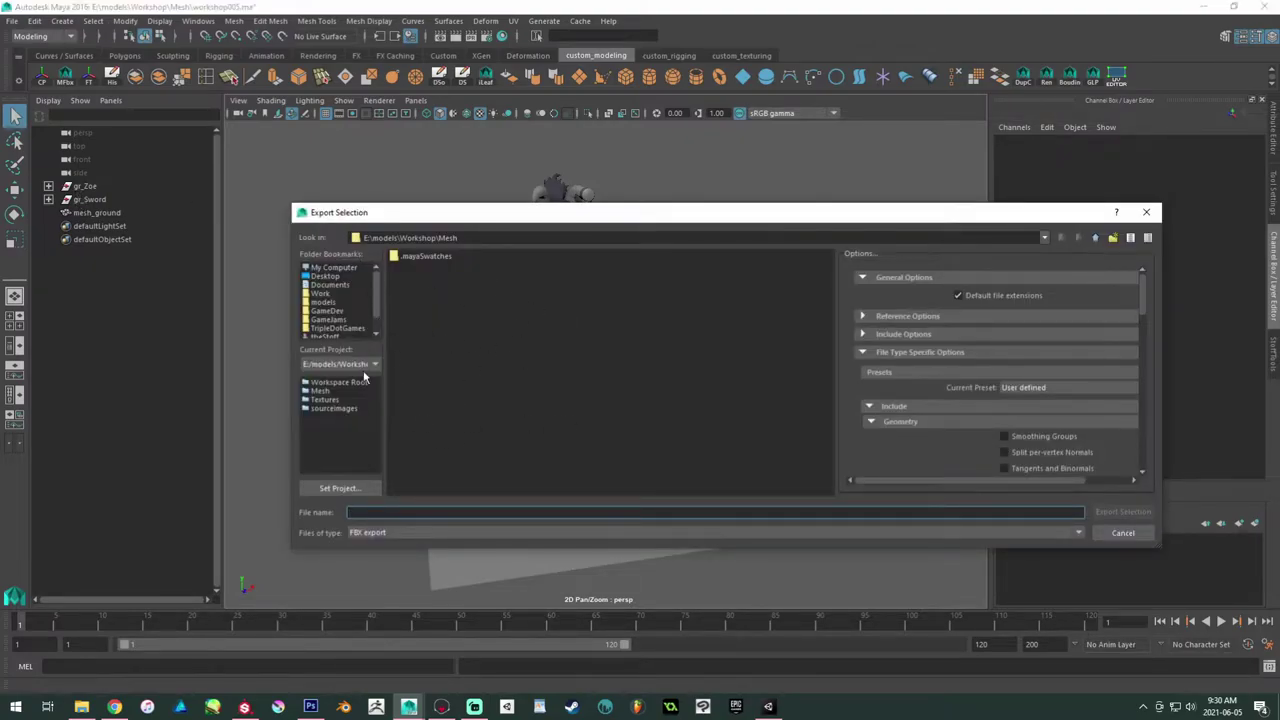
left_click(350, 384)
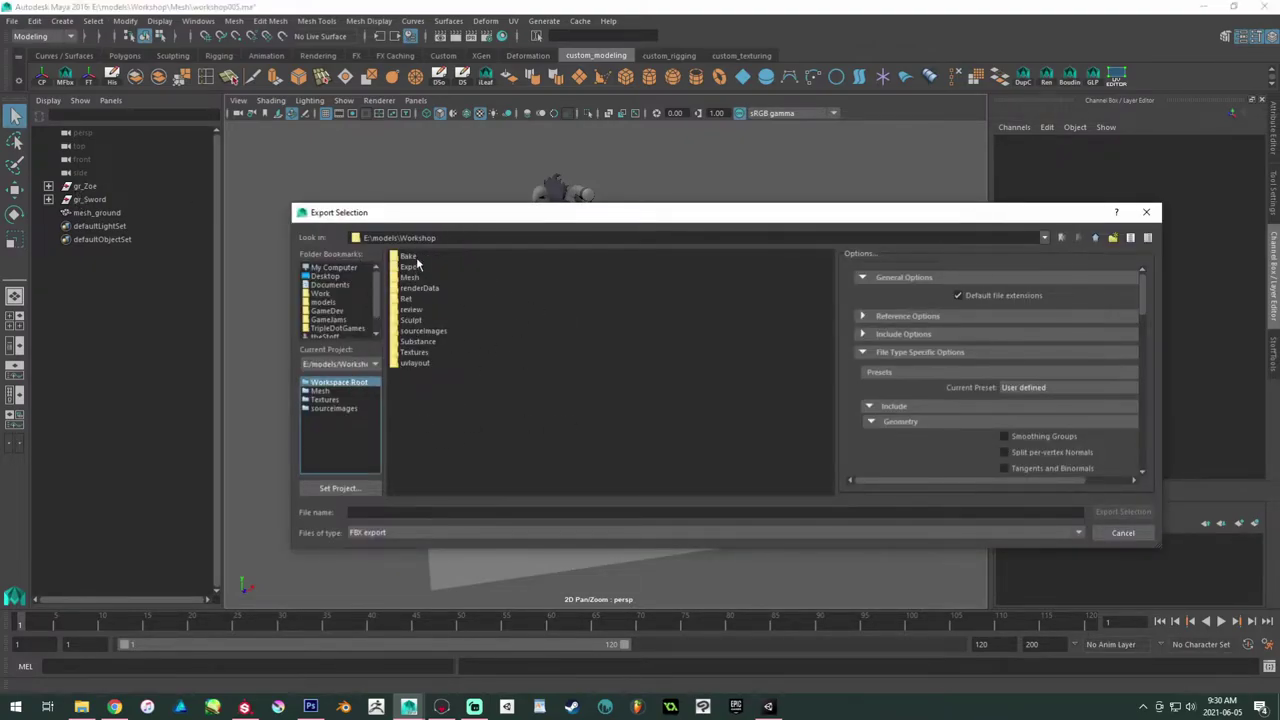
double_click(418, 341)
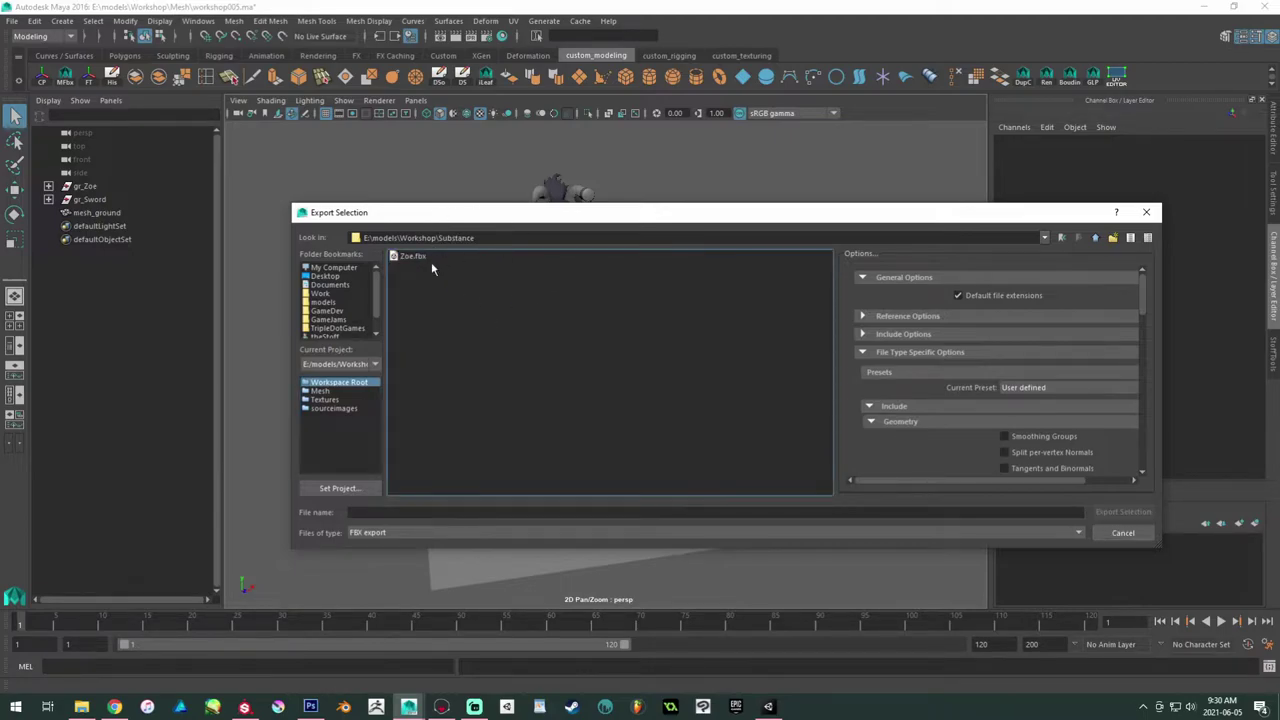
left_click_drag(868, 203, 751, 165)
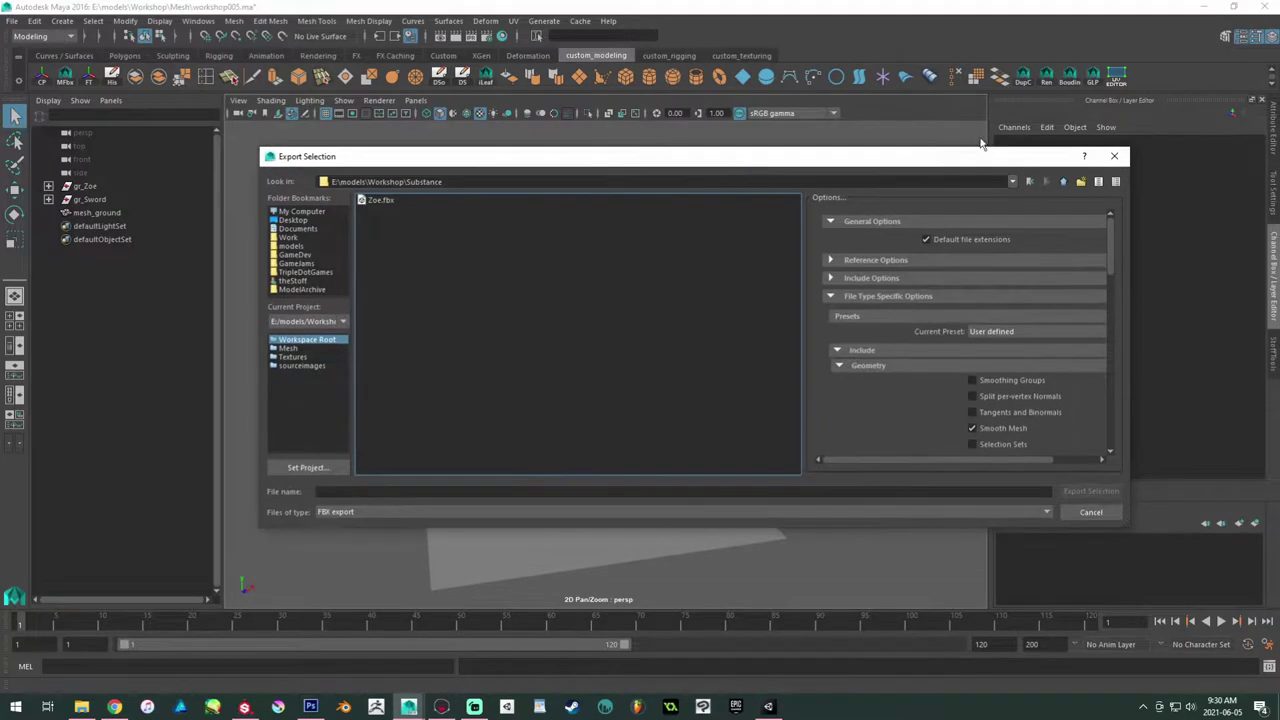
left_click(1117, 157)
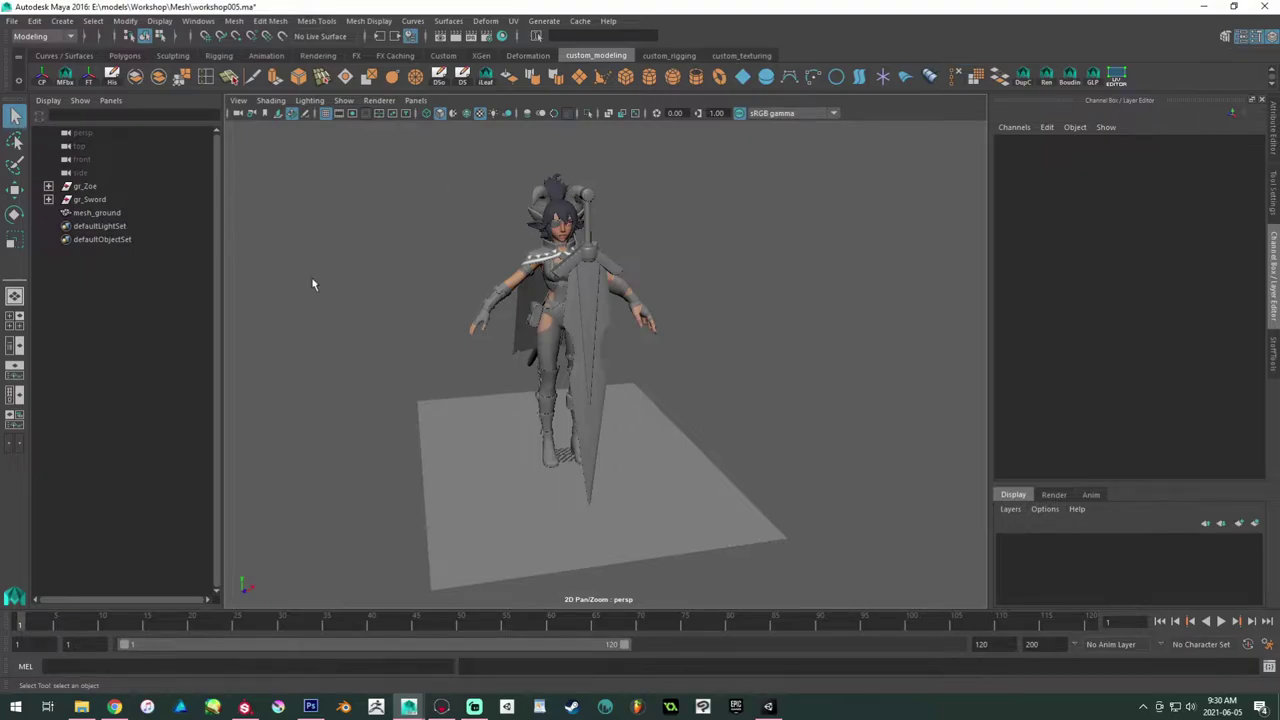
Step: Switch to Photoshop and bring up the bake_baseCol.psd texture document
left_click(310, 706)
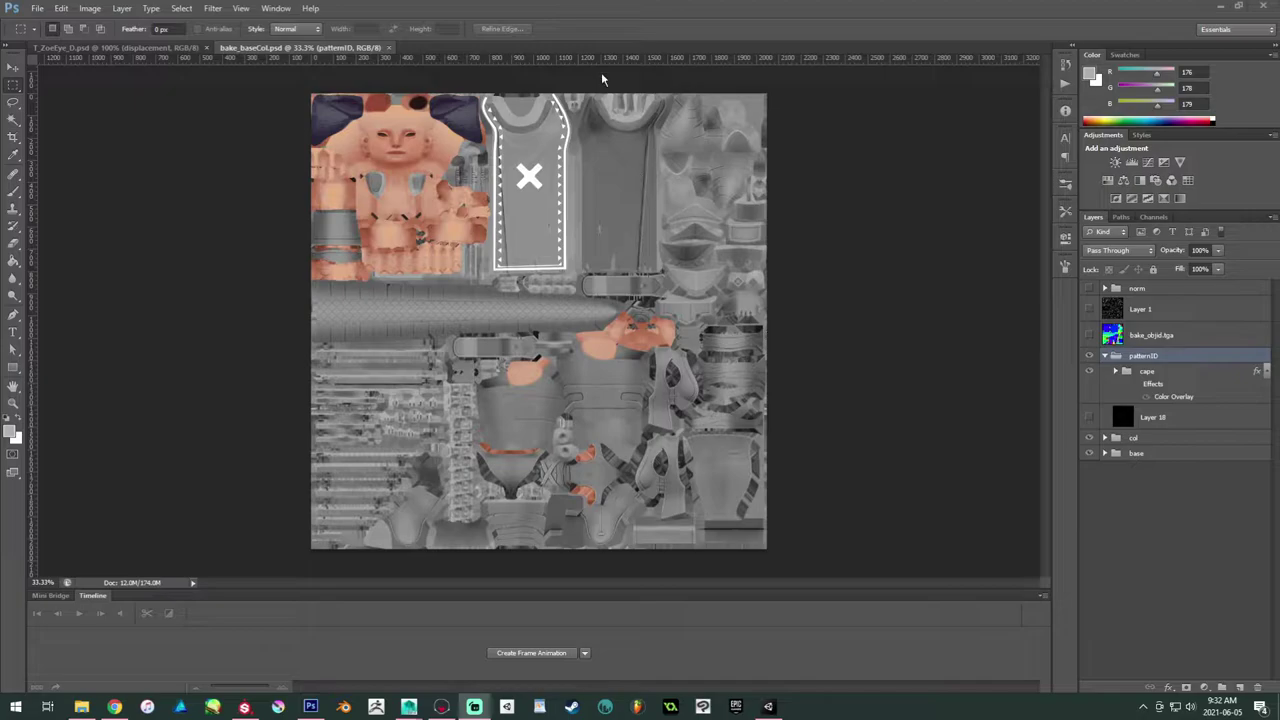
left_click(310, 50)
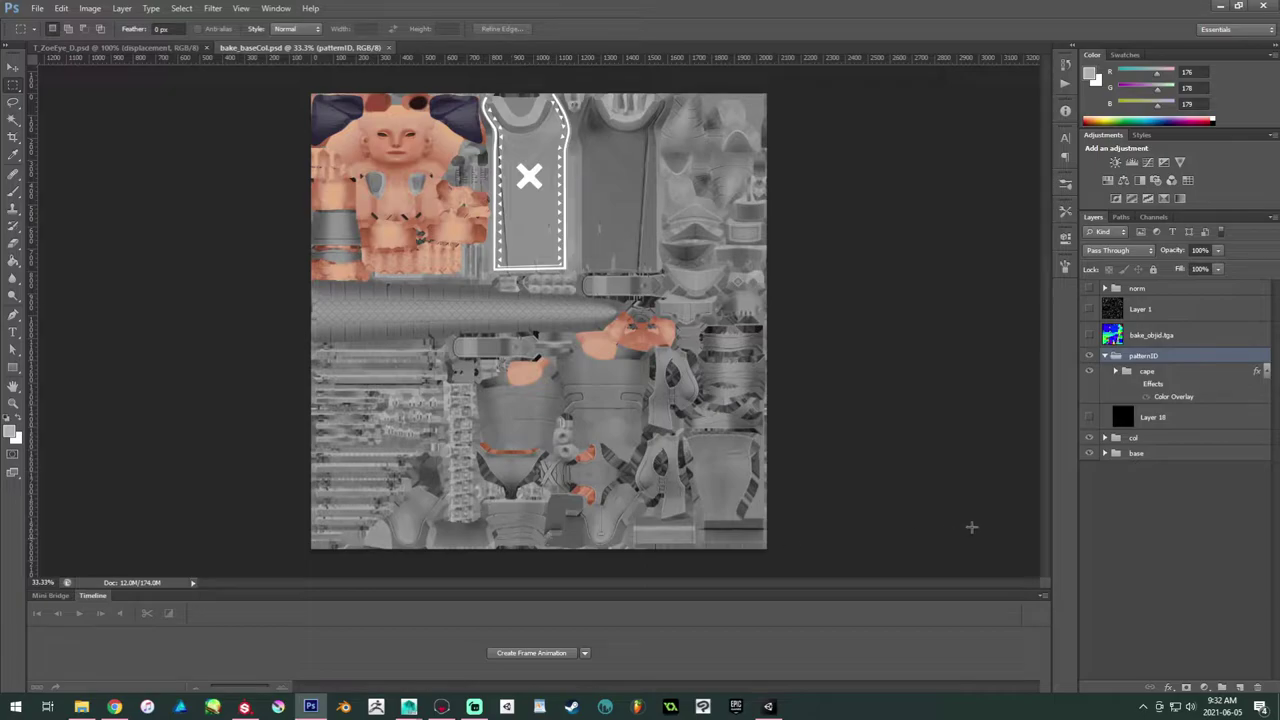
Step: Move Layer 6 and bake_normalobj.tga out of the normW group to just below the norm group
left_click(1105, 454)
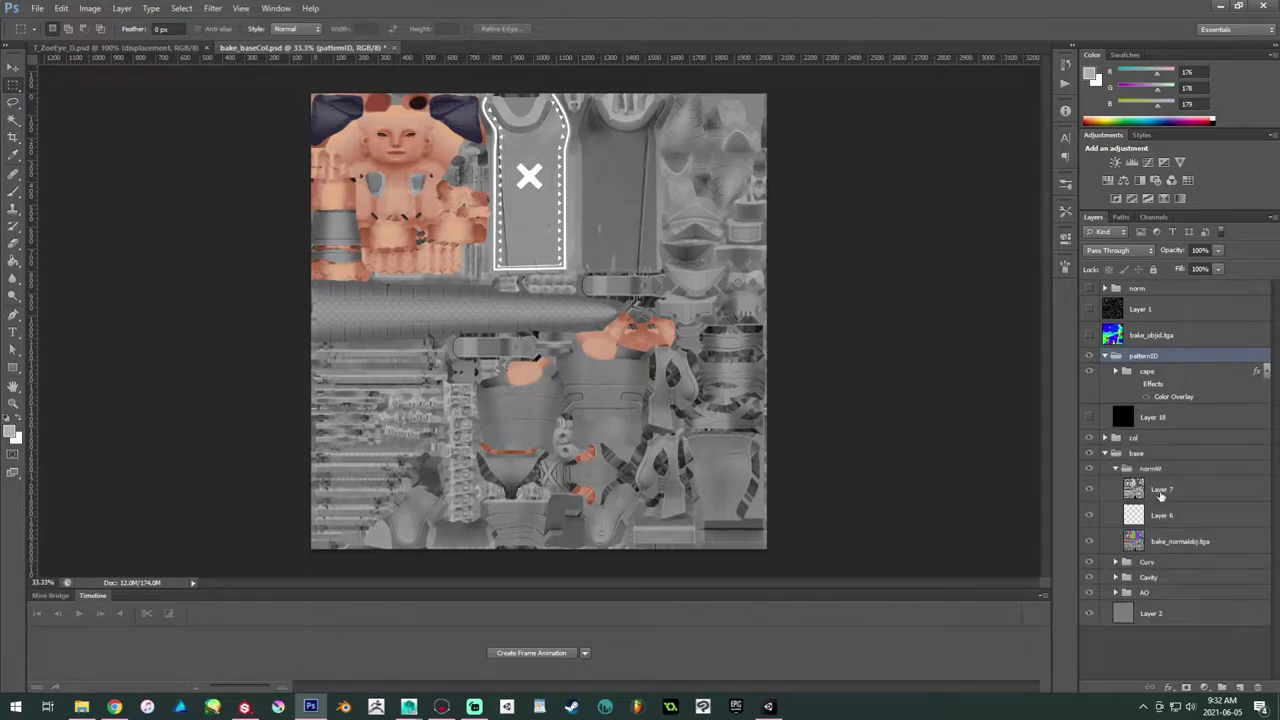
left_click(1160, 493)
left_click(1170, 524)
left_click(1163, 540, "shift")
left_click_drag(1163, 540, 1150, 304)
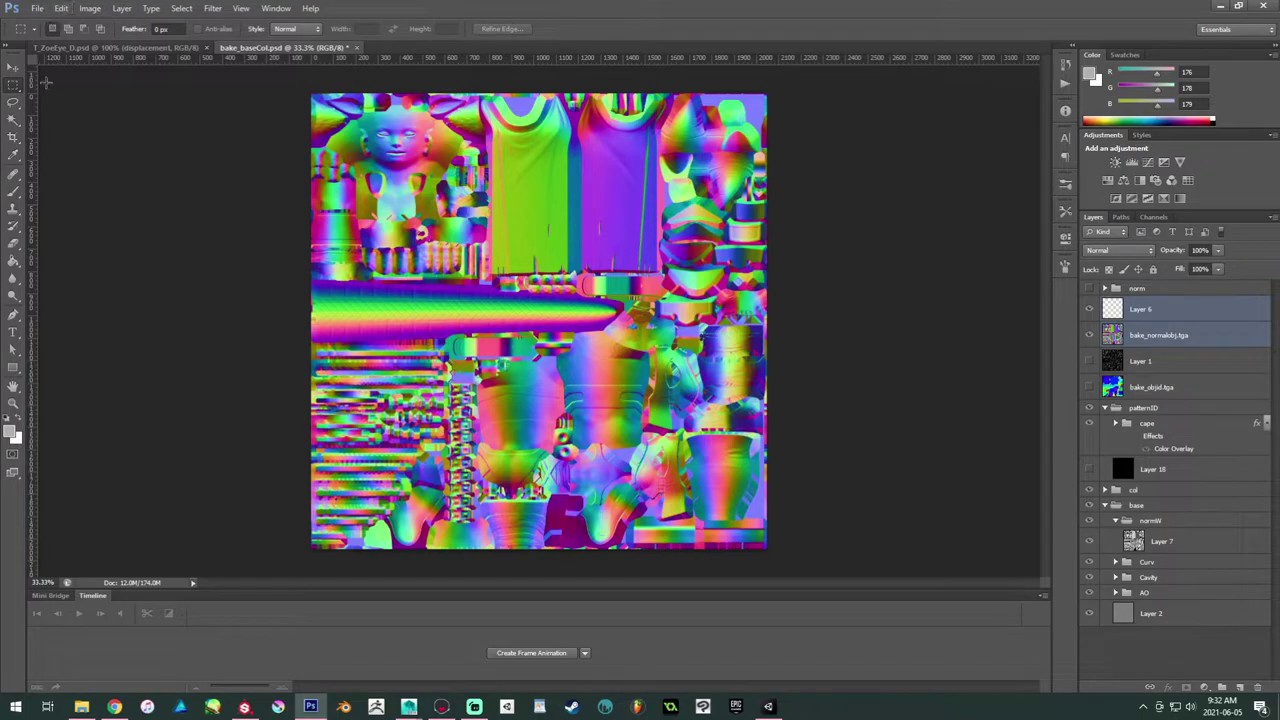
left_click(38, 9)
left_click(40, 12)
left_click(38, 9)
left_click(40, 10)
left_click(32, 9)
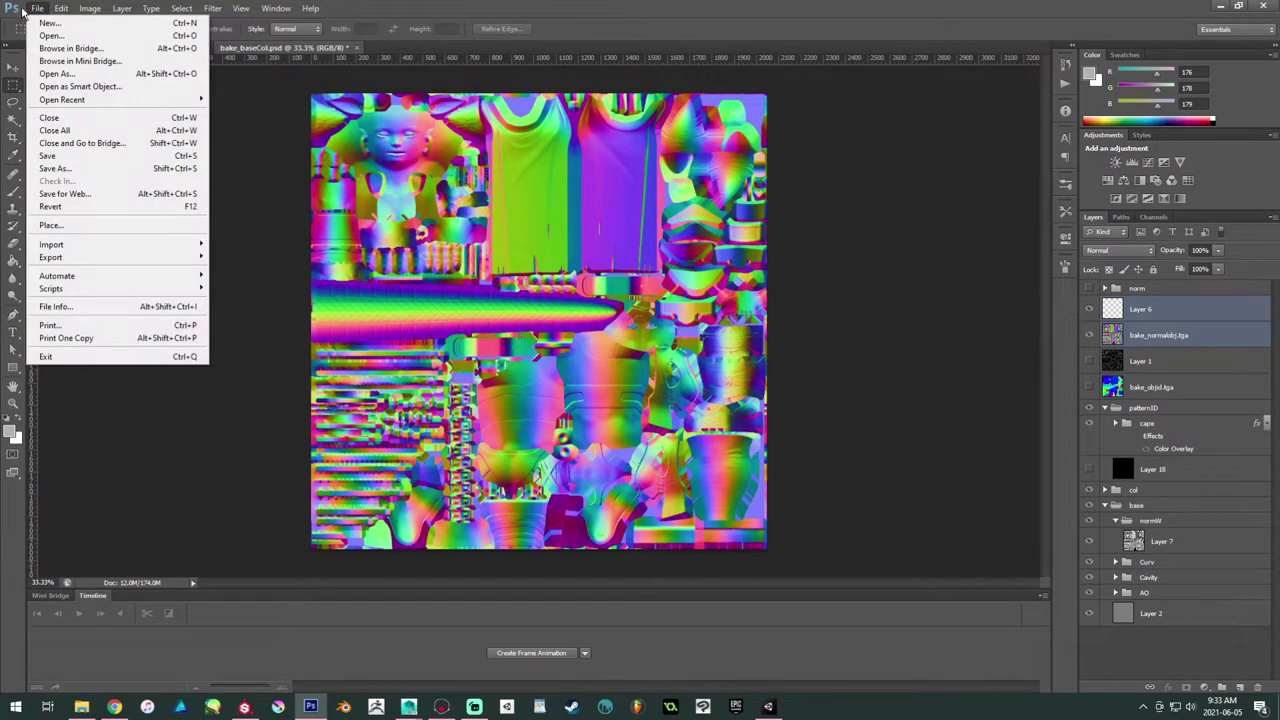
left_click(42, 9)
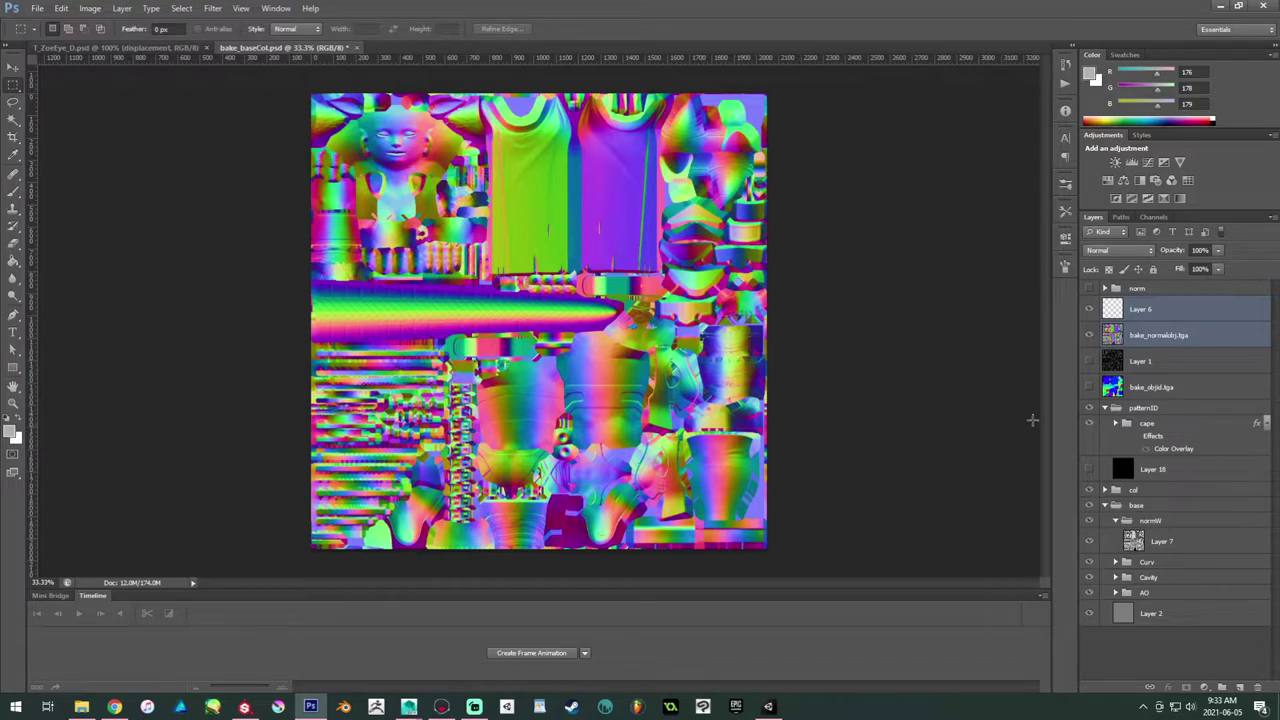
Step: Move Layer 6 and bake_normalobj.tga back into the normW group beneath Layer 7 and collapse the group
left_click_drag(1160, 338, 1205, 548)
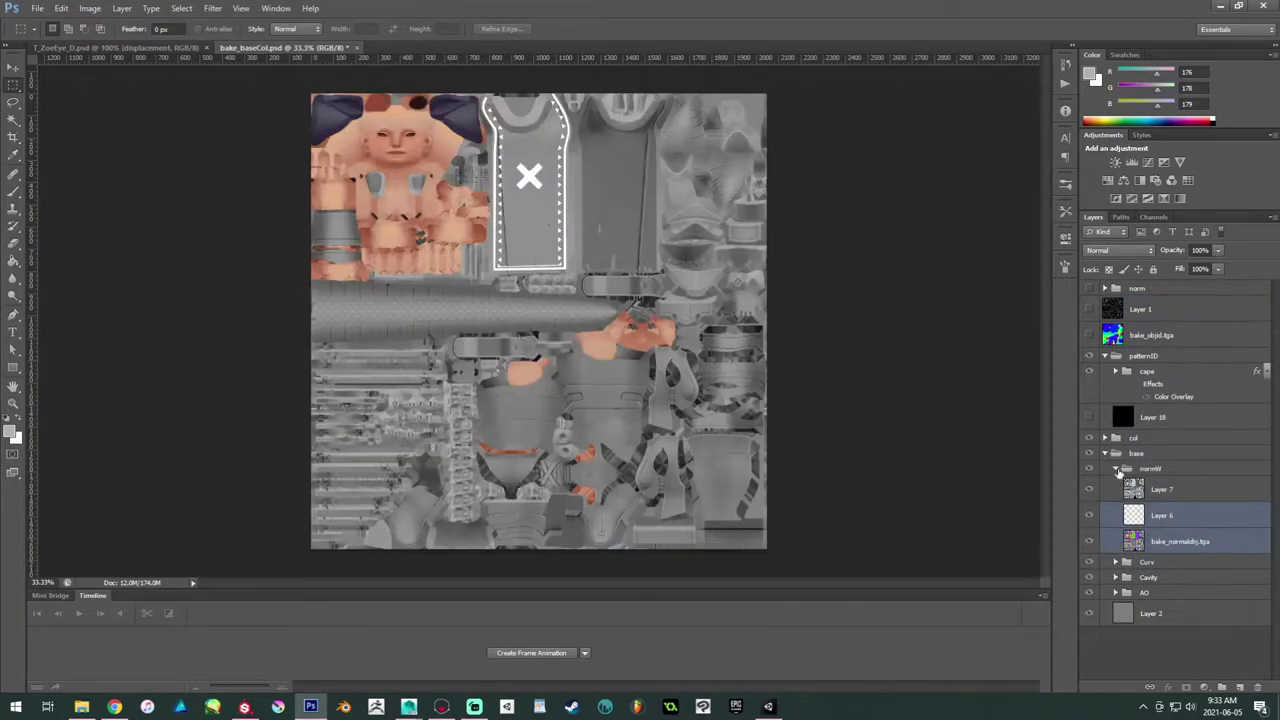
left_click(1116, 469)
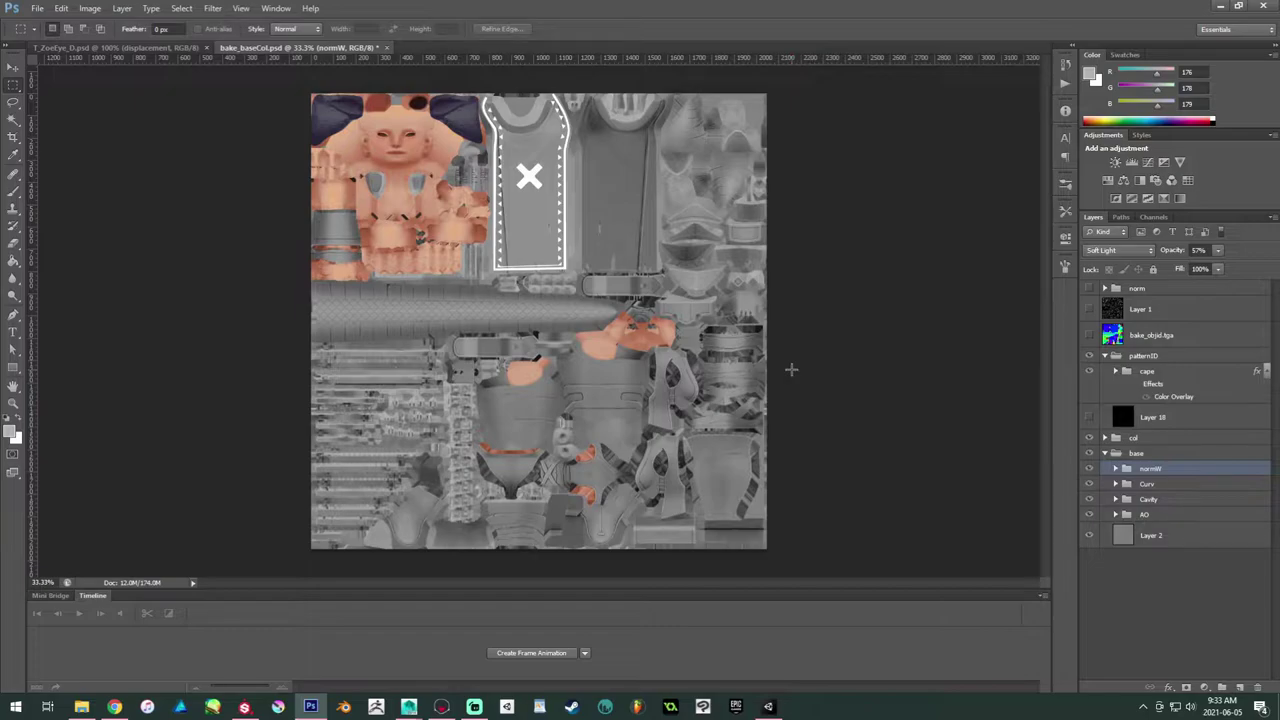
Step: Show the UV wireframe on Layer 1 over the base color texture
left_click(1090, 311)
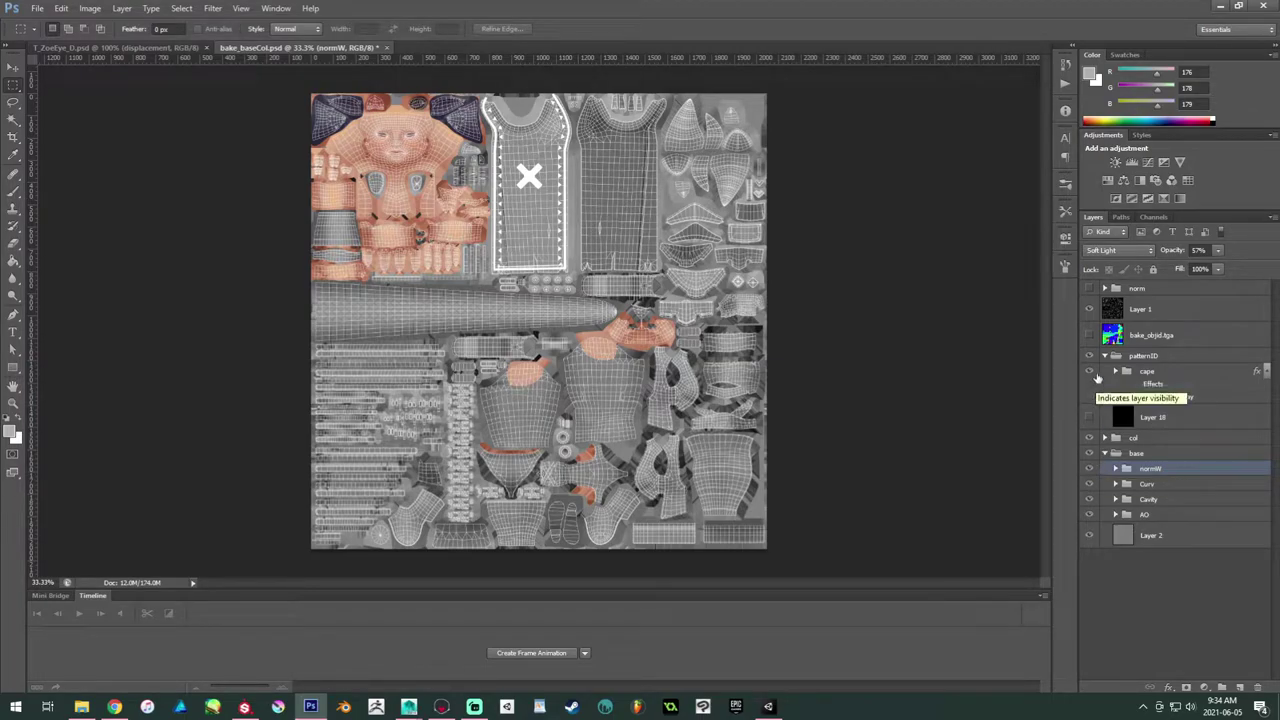
Step: Hide the UV wireframe on Layer 1 and switch to the Substance_Zoe001 project in Substance Painter
left_click(1089, 309)
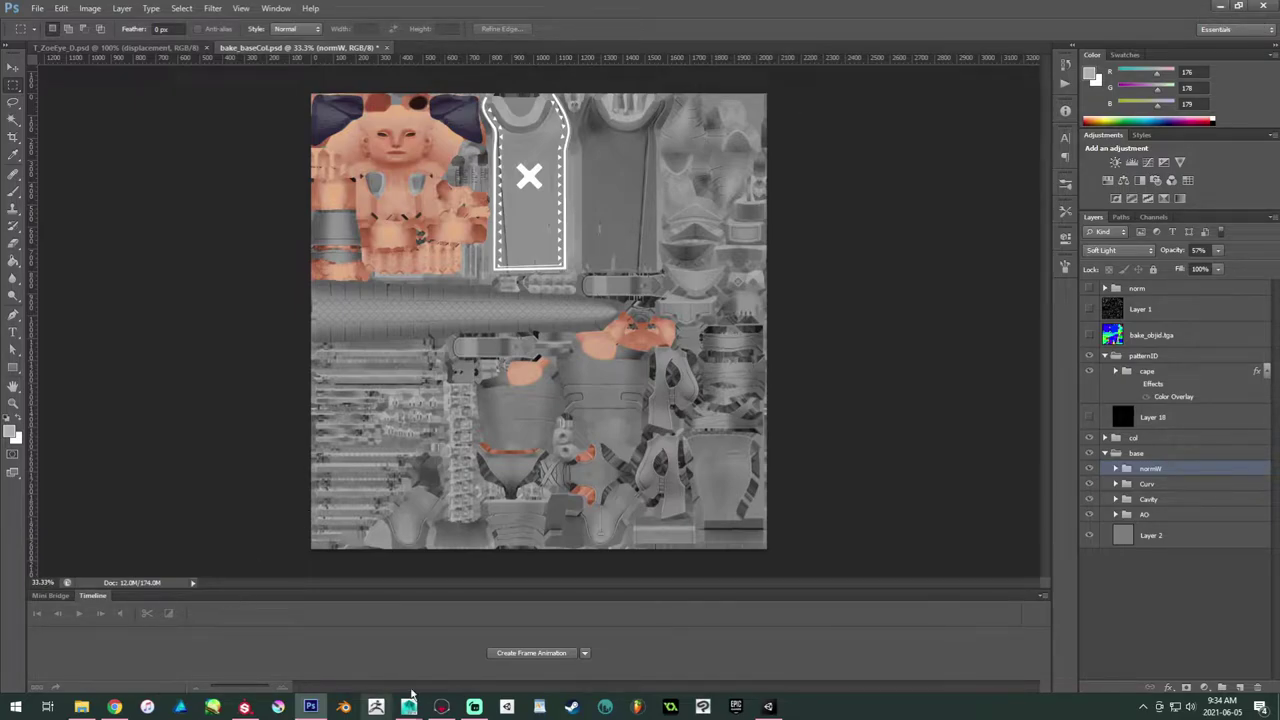
mouse_move(409, 706)
left_click(452, 660)
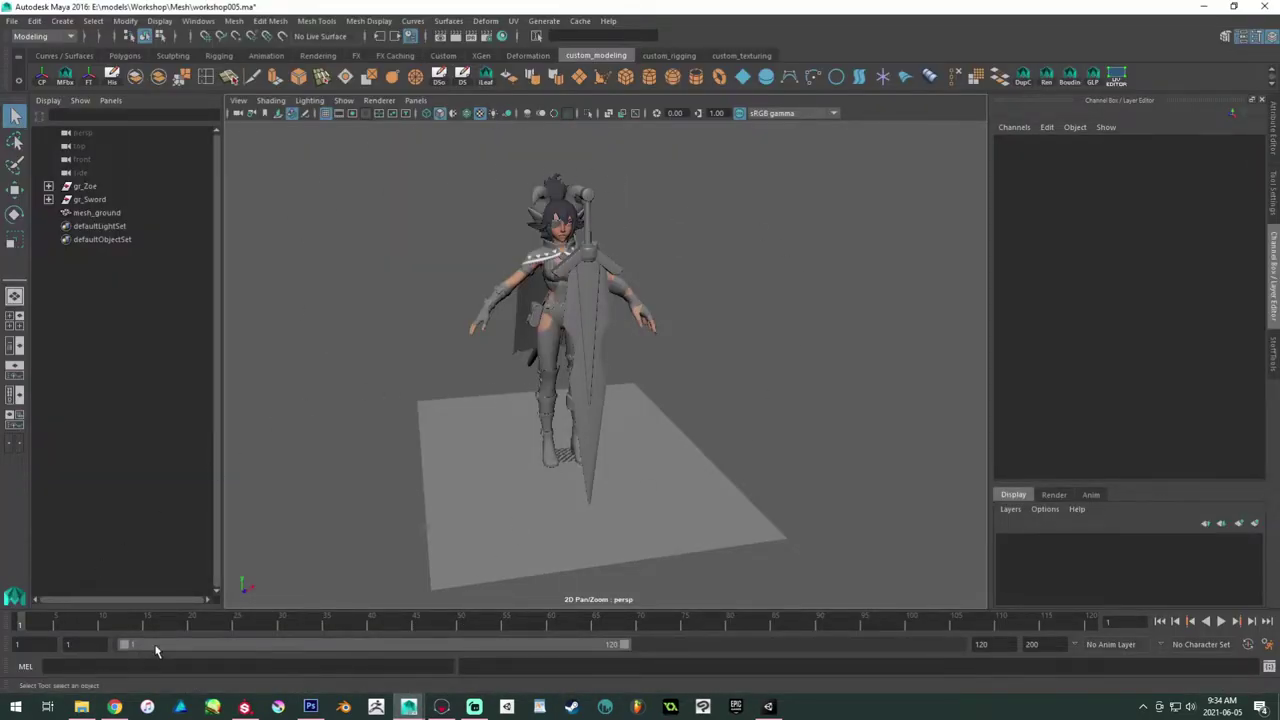
mouse_move(244, 706)
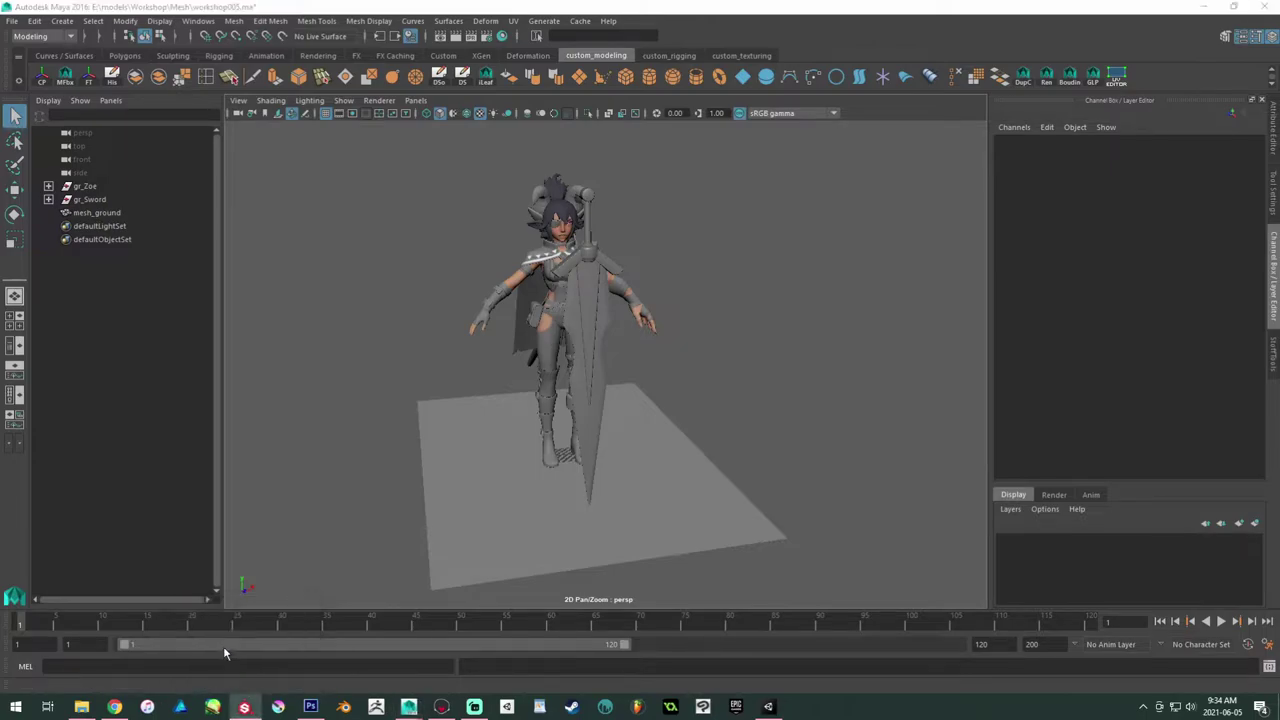
left_click(223, 646)
mouse_move(431, 221)
left_mouse_down("alt")
mouse_move(409, 217)
mouse_move(434, 211)
left_mouse_up("alt")
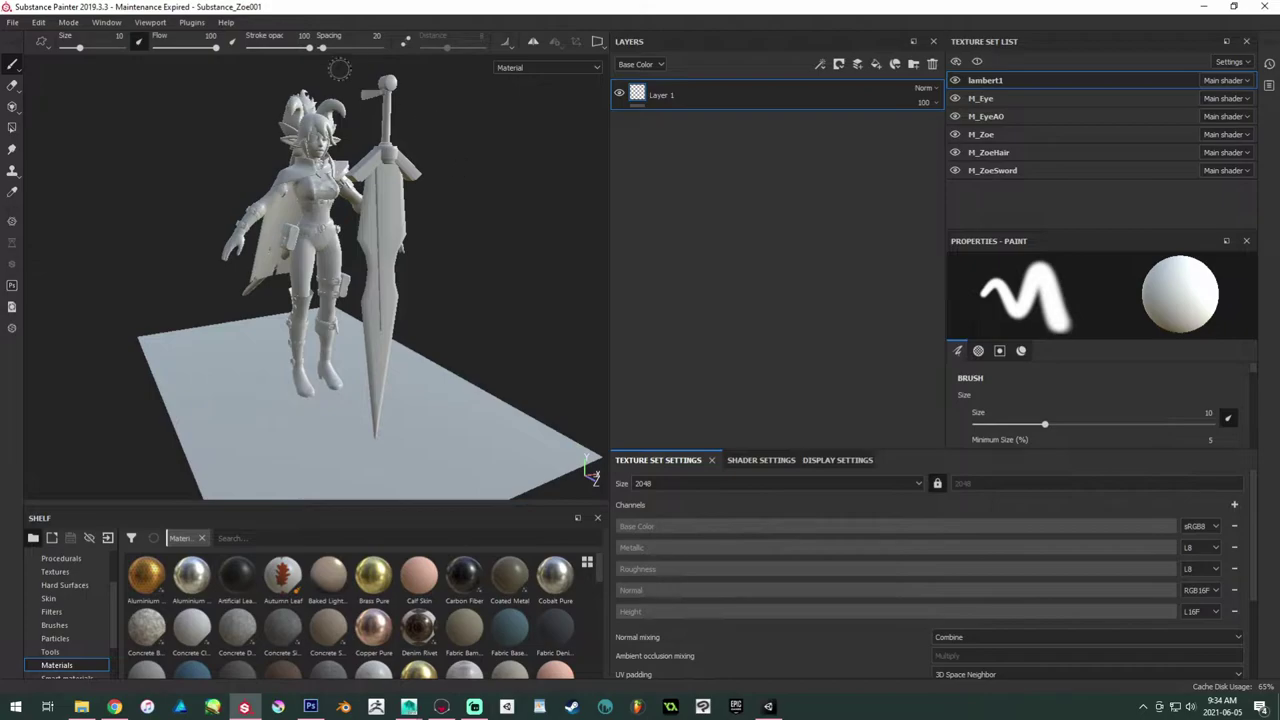
left_click(10, 22)
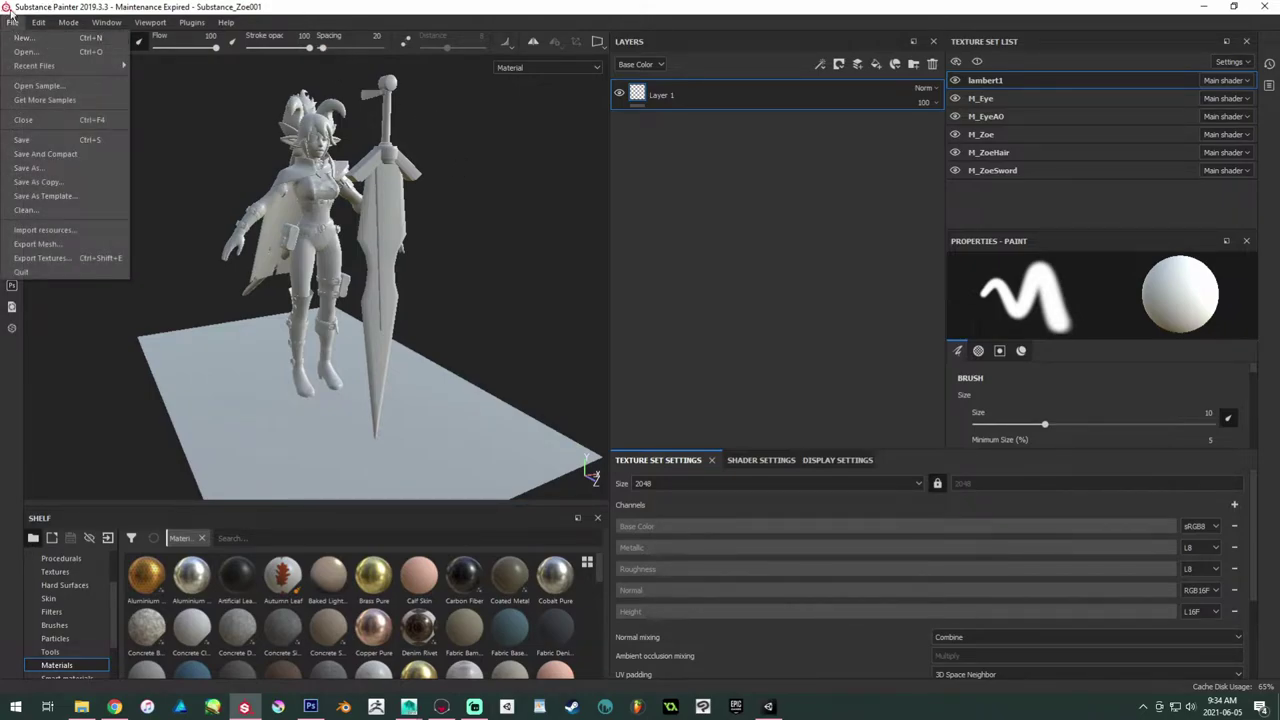
left_click(10, 5)
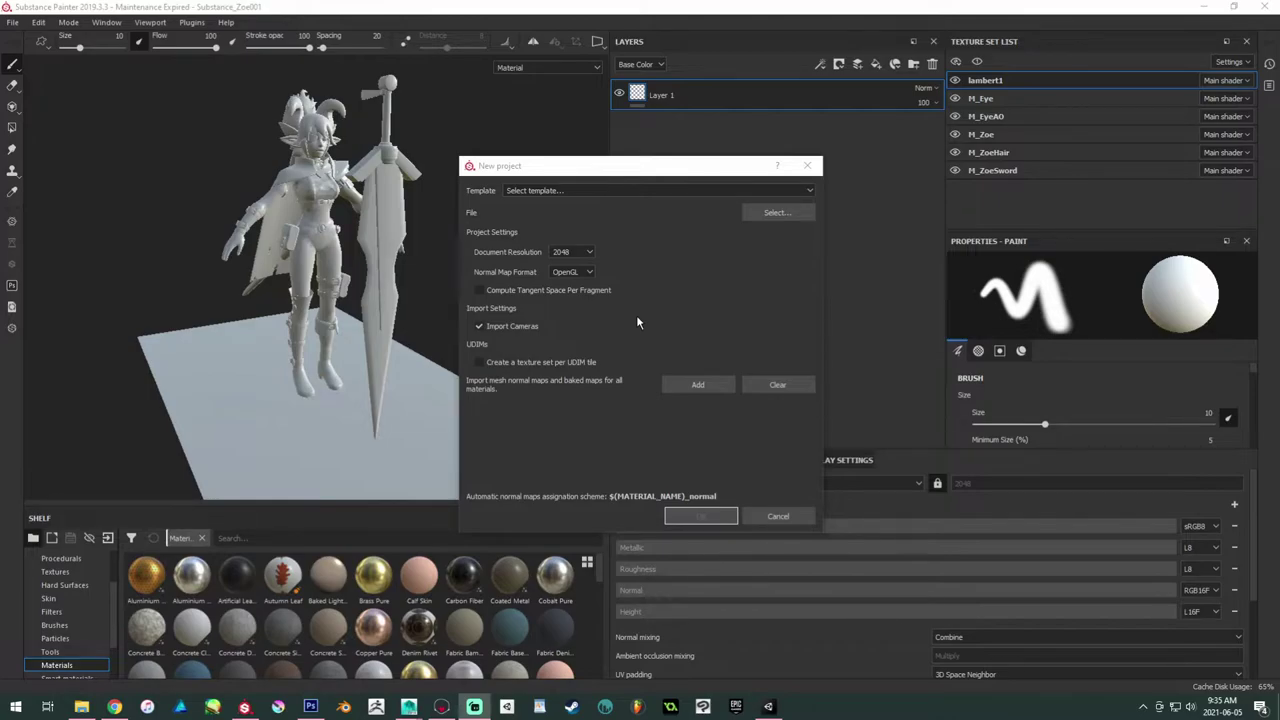
left_click(768, 514)
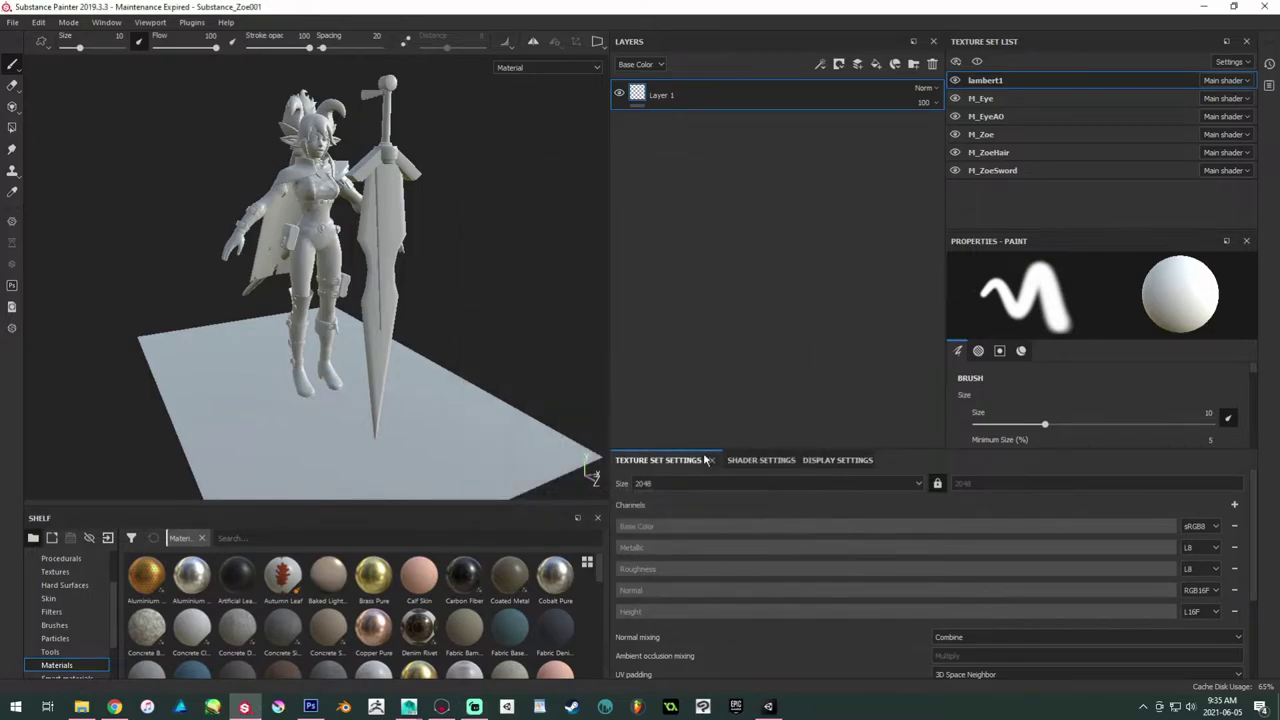
Step: Hide the lambert1 texture set so the ground plane is not displayed under the character
mouse_move(429, 249)
left_mouse_down("alt")
mouse_move(406, 250)
mouse_move(383, 287)
mouse_move(402, 286)
left_mouse_up("alt")
middle_click_drag(399, 185, 411, 191, "alt")
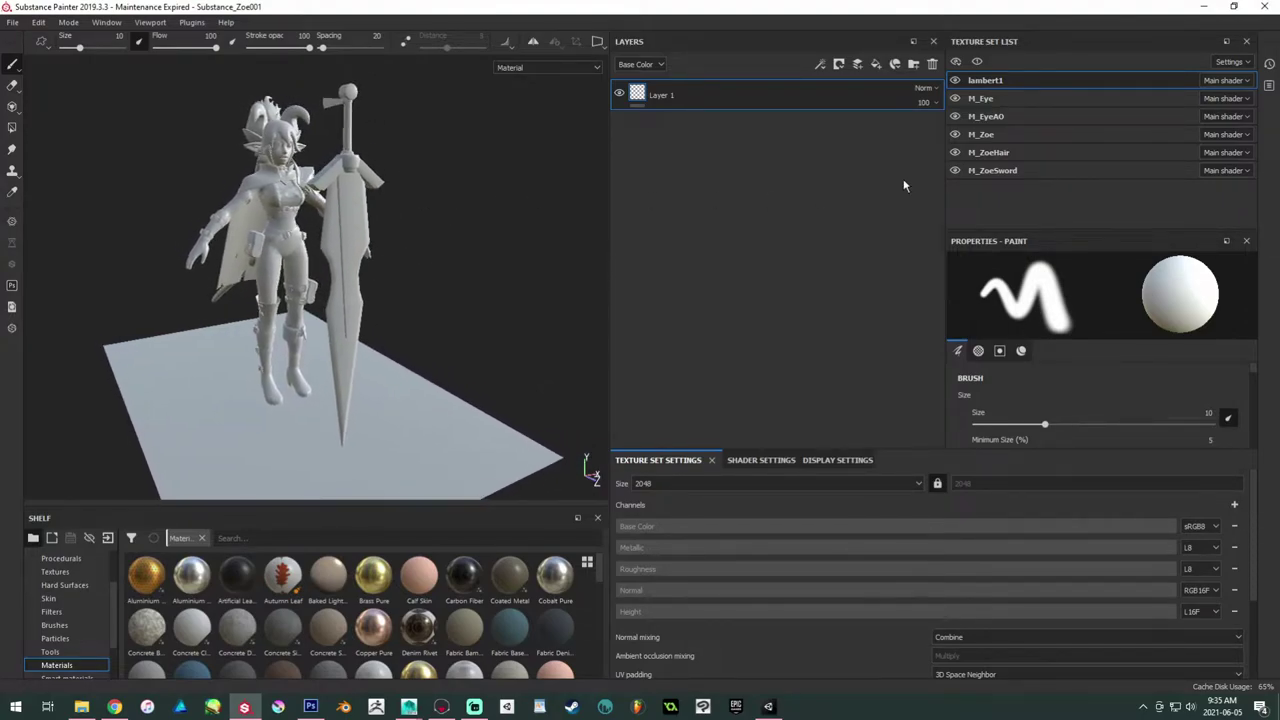
left_click(955, 80)
left_click(955, 80)
left_click(955, 82)
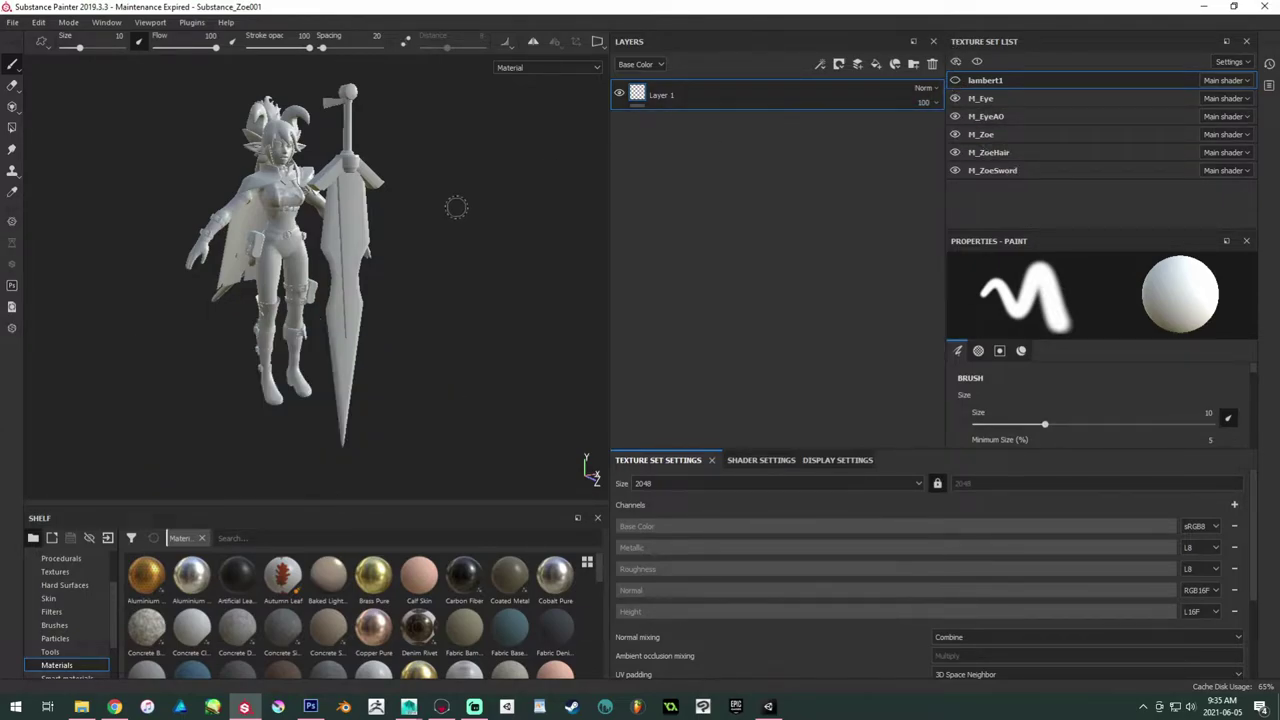
Step: Select the M_Eye and M_EyeAO texture sets in turn and examine the character and sword model
left_click(997, 100)
left_click_drag(406, 180, 470, 271, "alt")
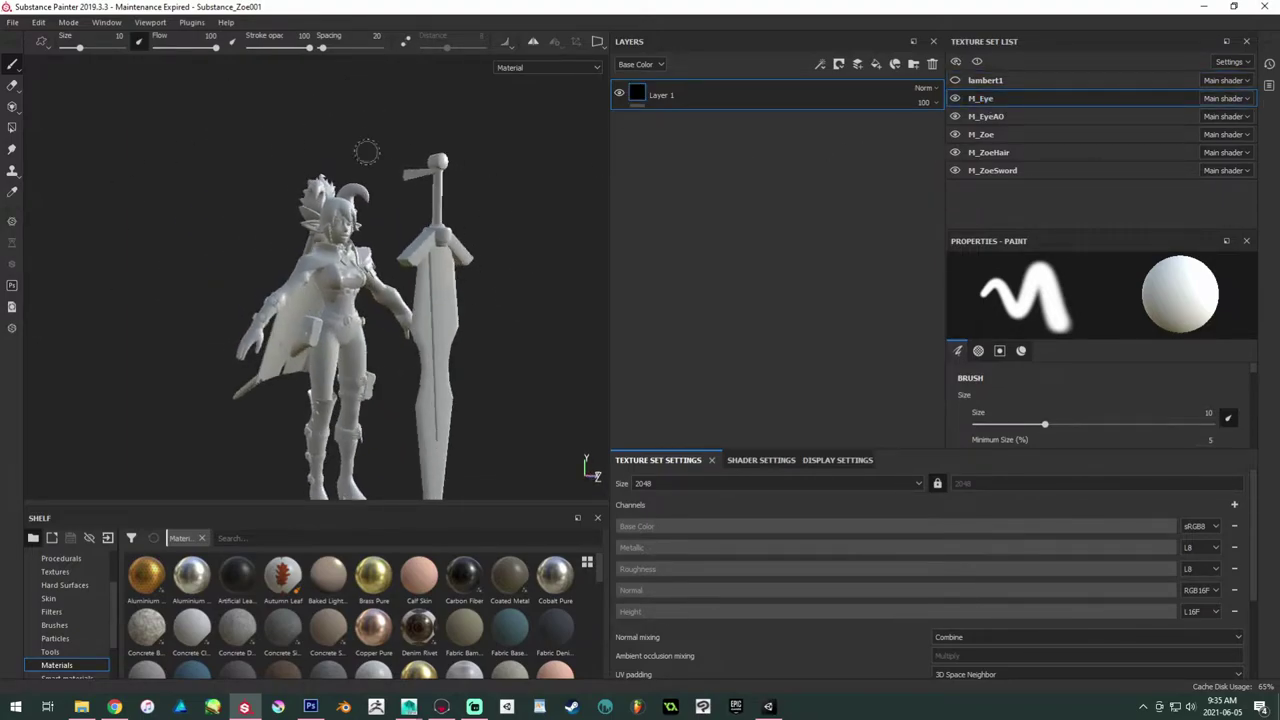
left_click_drag(258, 202, 326, 292, "alt")
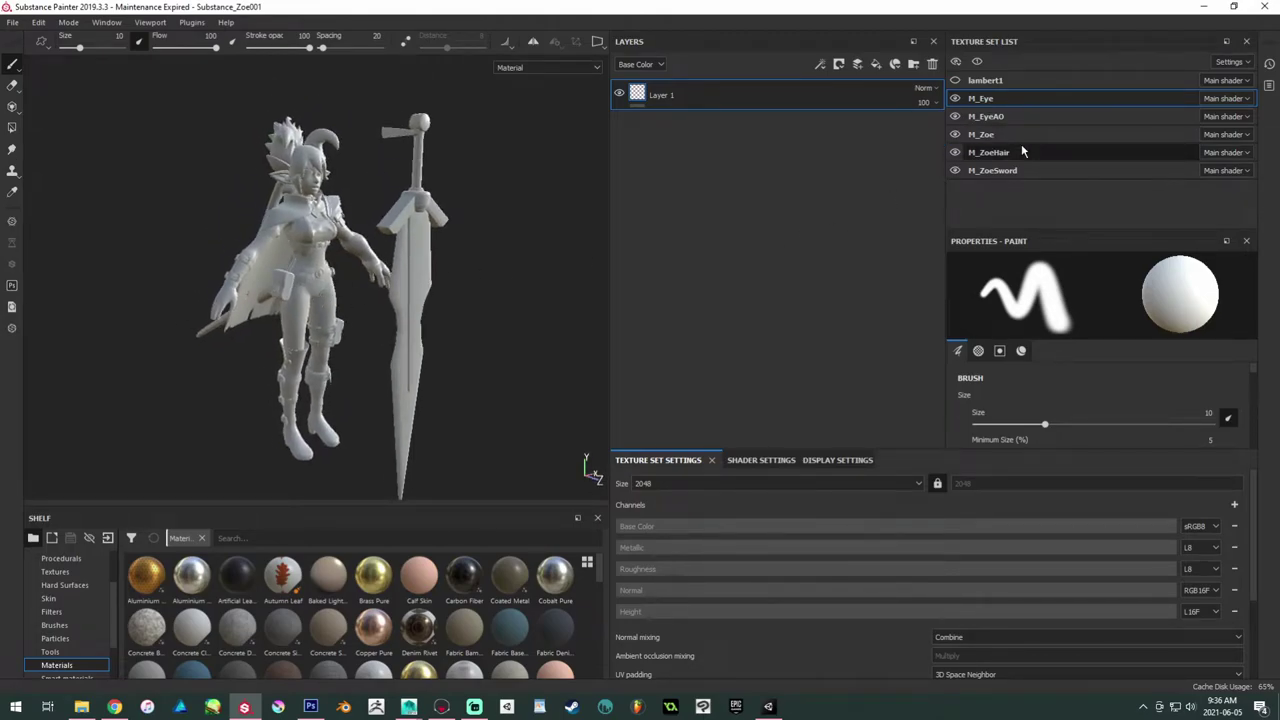
left_click(1007, 122)
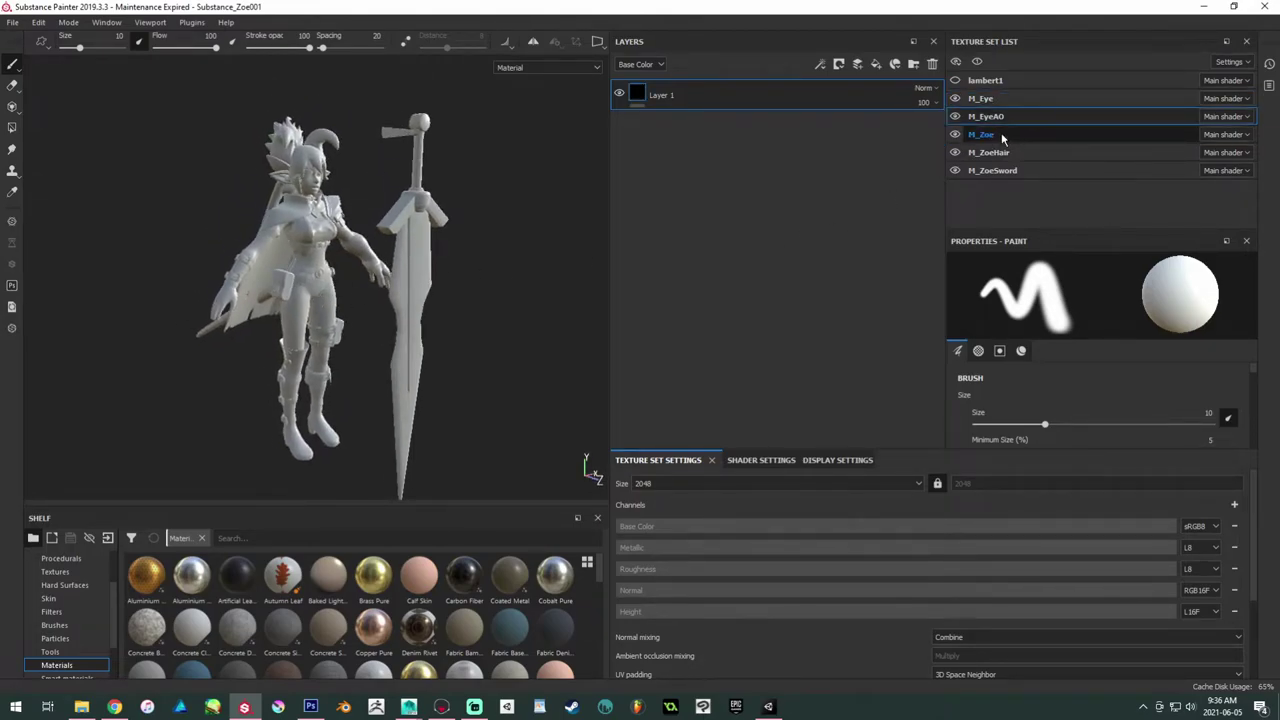
middle_click_drag(250, 187, 266, 216, "alt")
right_click_drag(266, 216, 322, 288, "alt")
mouse_move(321, 288)
left_mouse_down("alt")
mouse_move(280, 290)
mouse_move(274, 252)
left_mouse_up("alt")
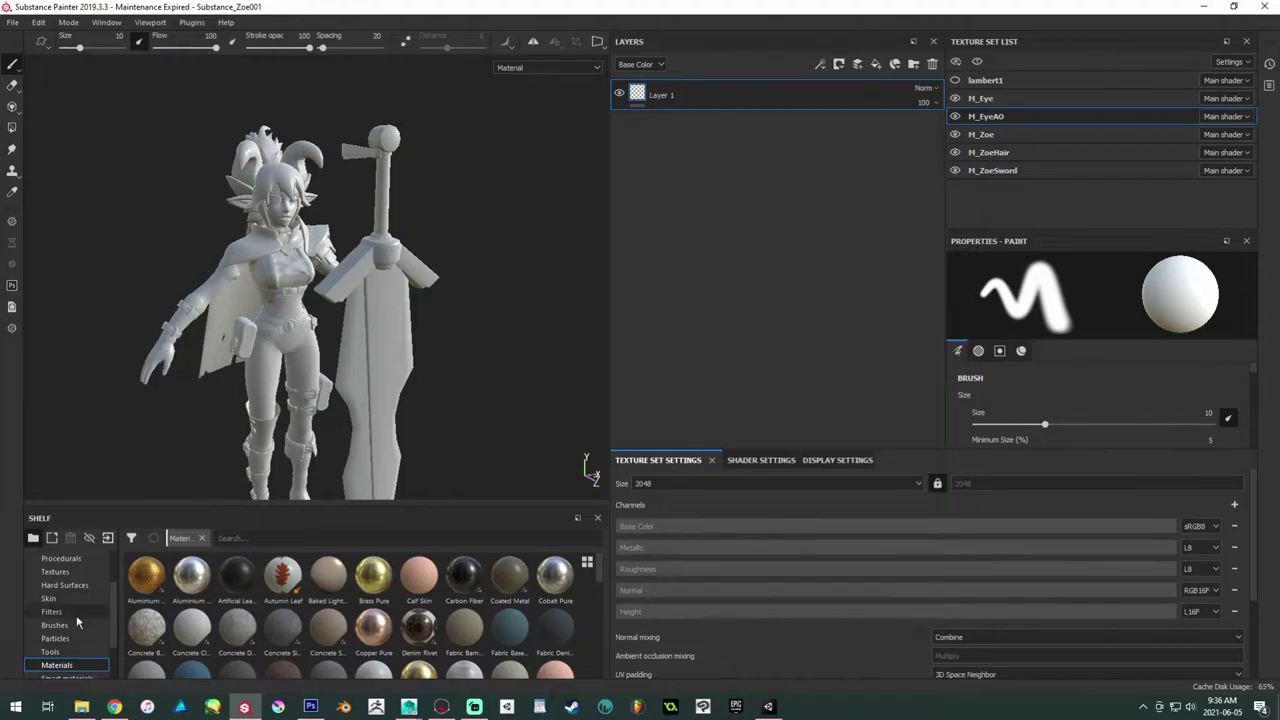
Step: Import the eight bake TGA files, from bake_ao to bake_patternID, as textures into the Substance_Zoe001 project
left_click(82, 707)
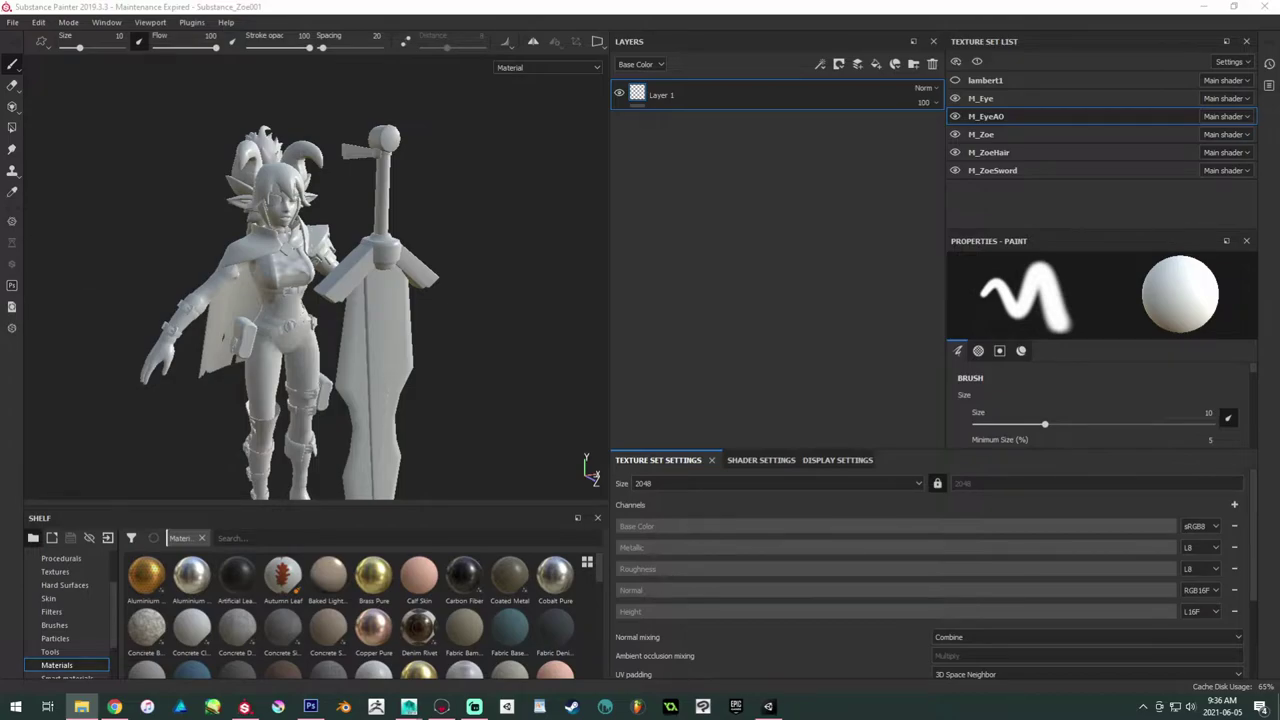
scroll(65, 620, "down", 2)
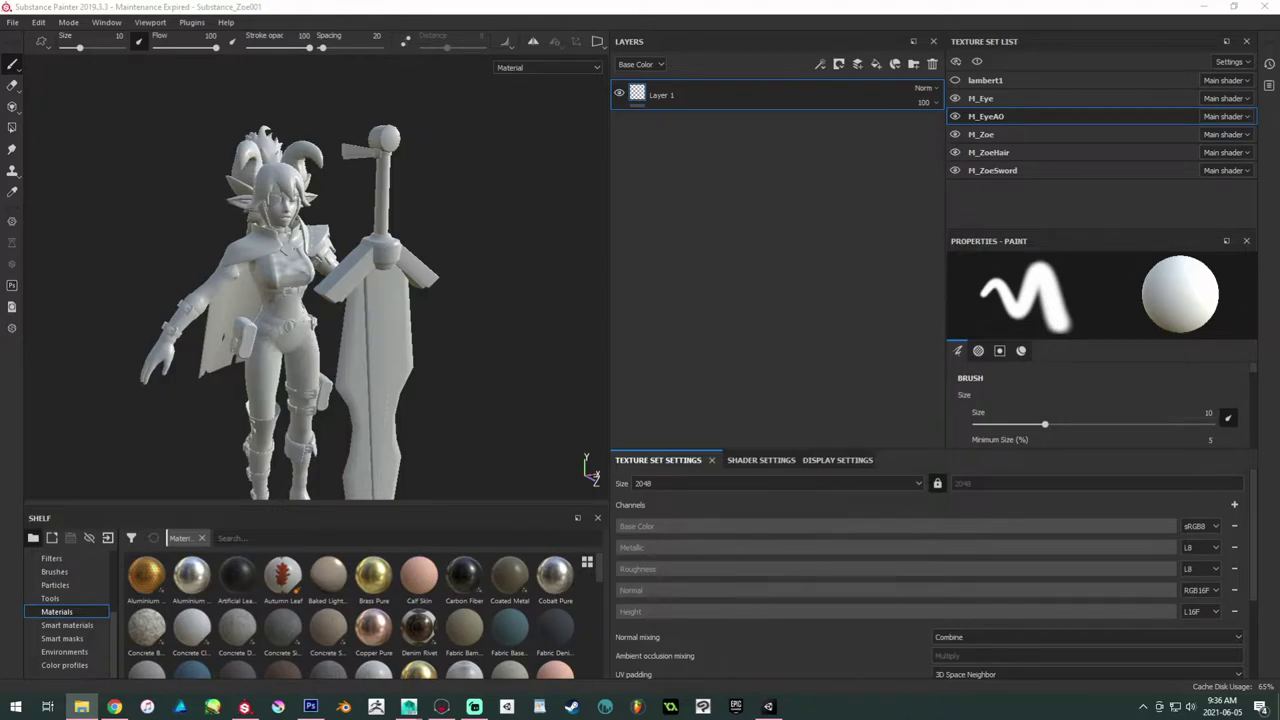
left_click_drag(16, 580, 407, 632)
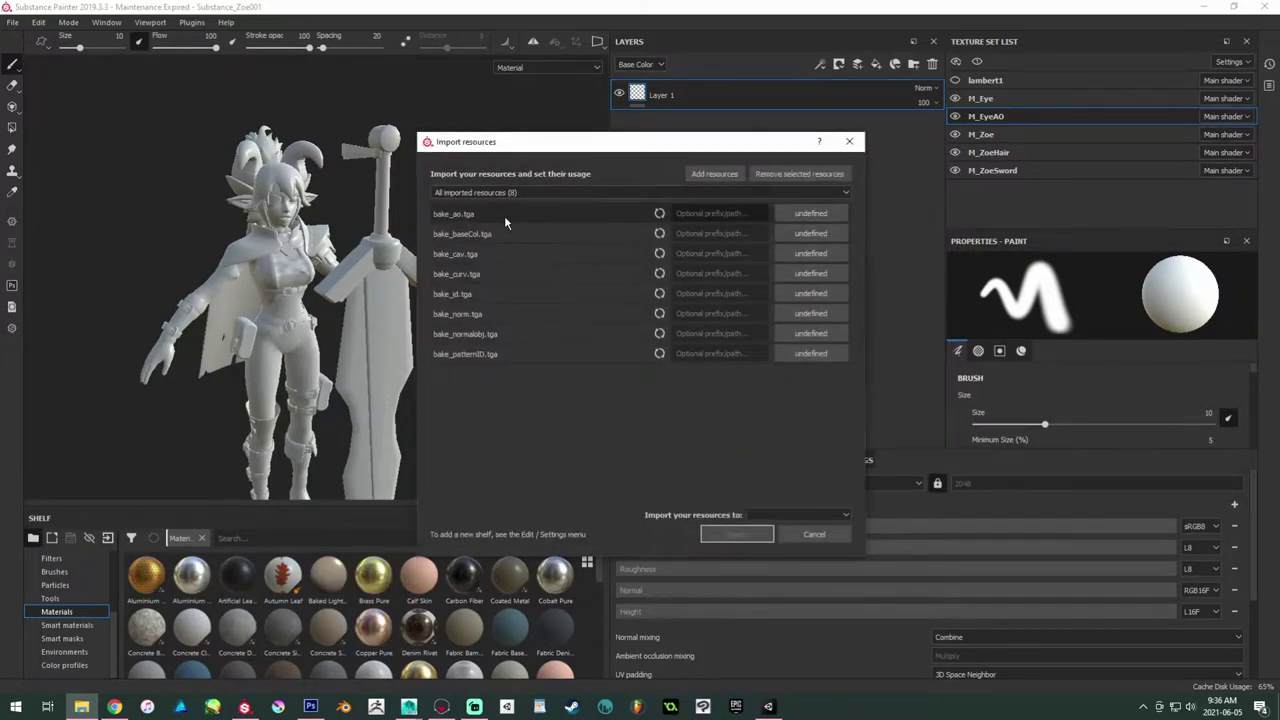
left_click(808, 354)
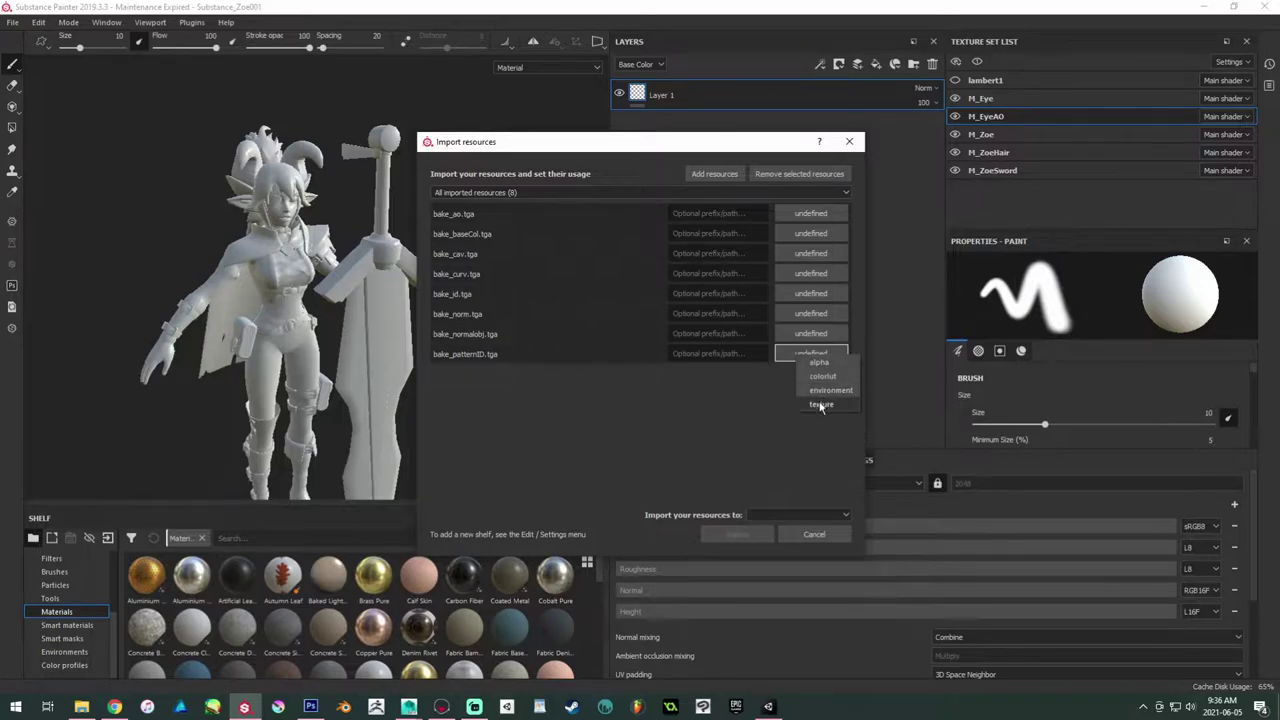
left_click(821, 404)
left_click(843, 516)
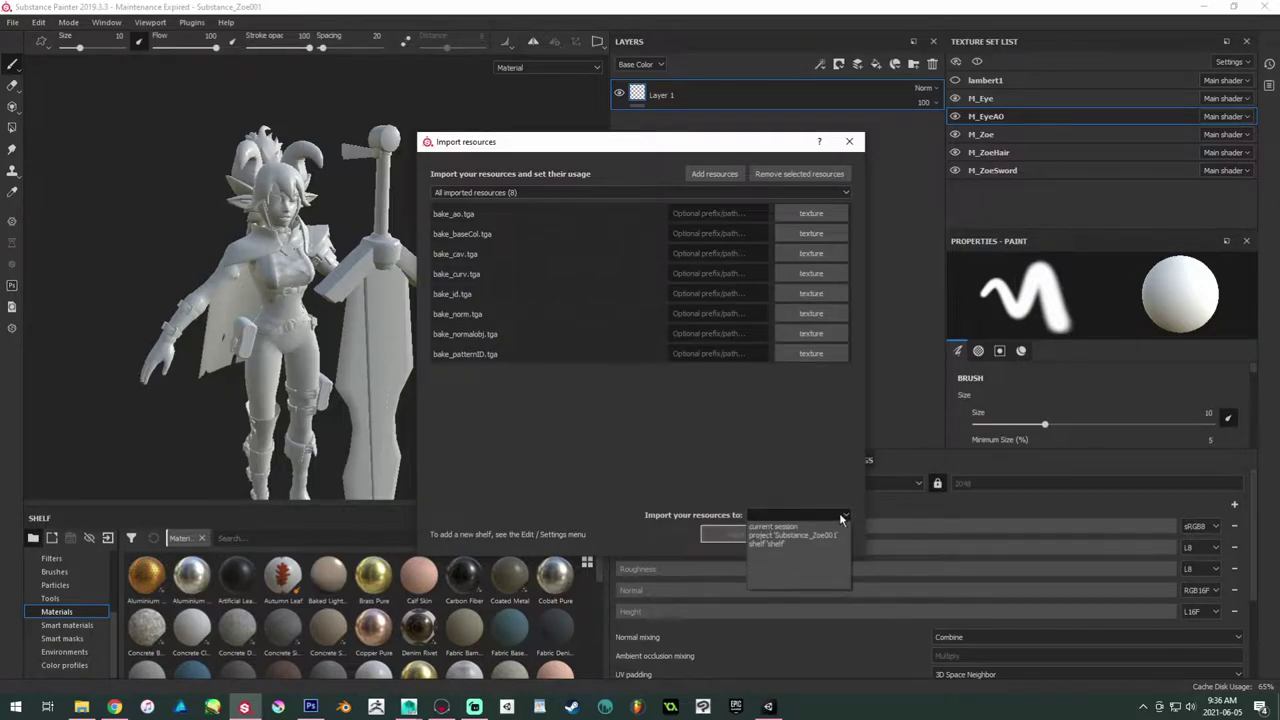
left_click(828, 537)
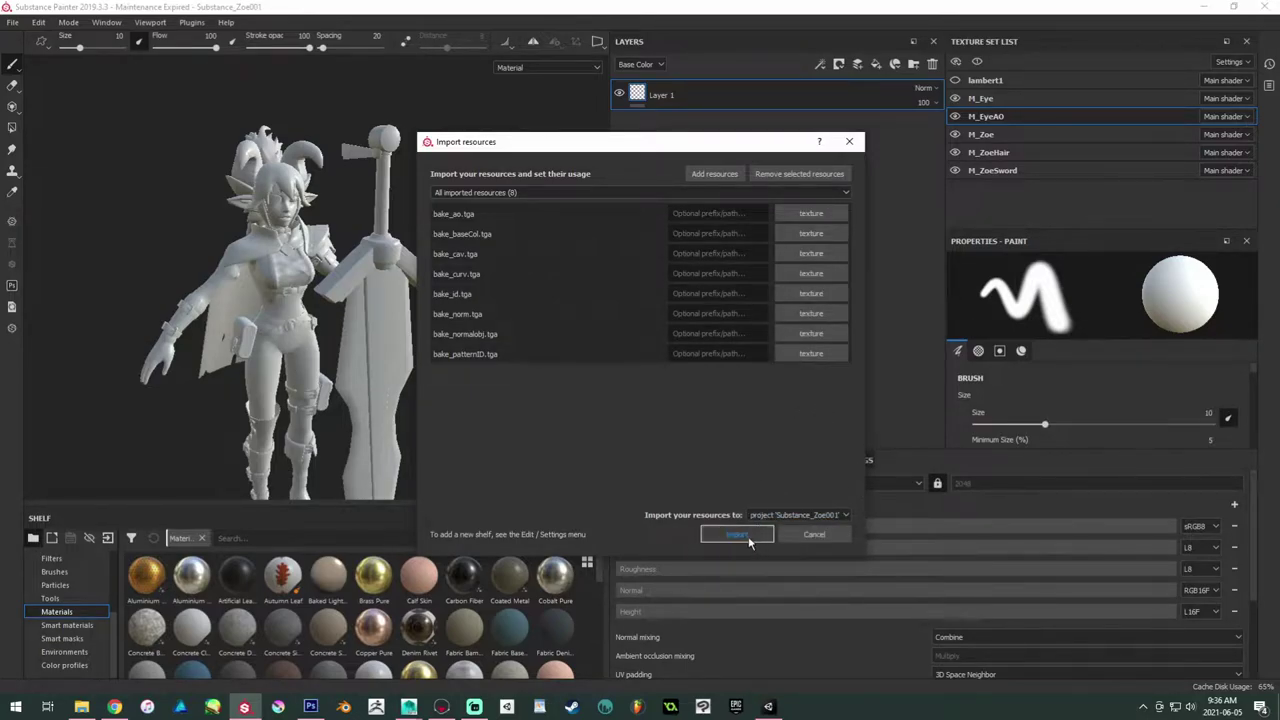
left_click(740, 535)
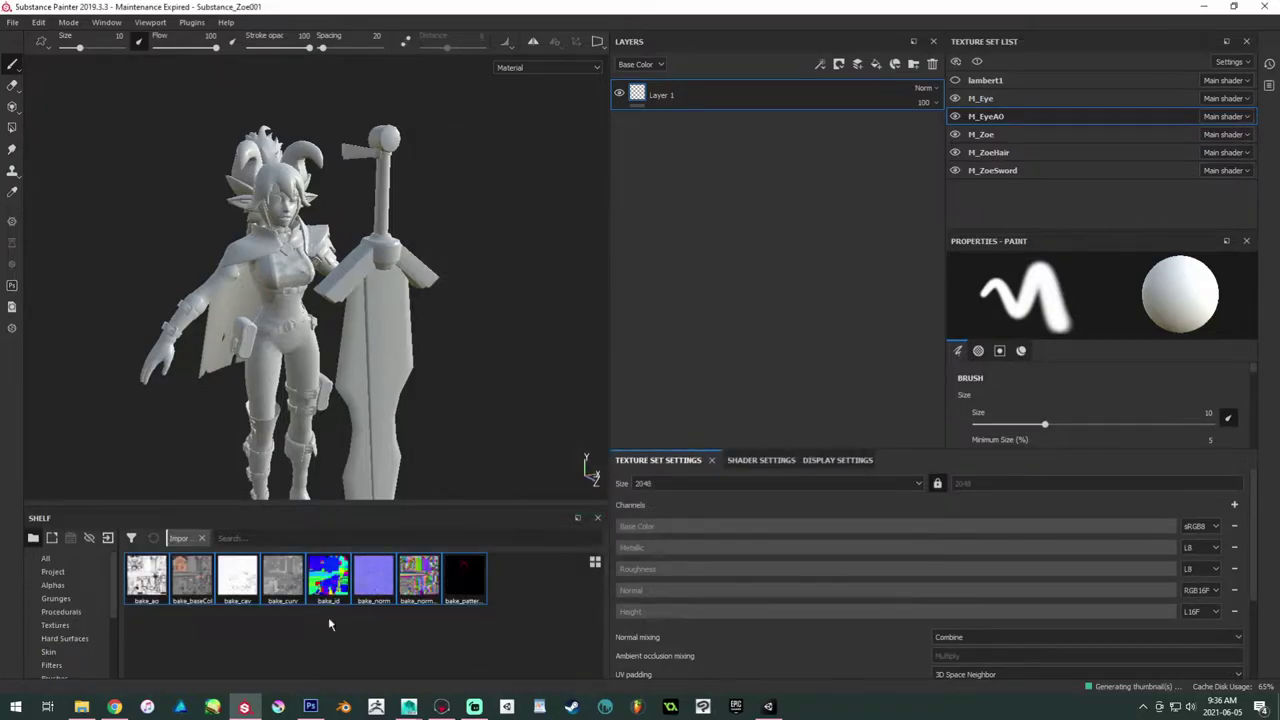
Step: Make M_Zoe the active texture set and look over the character model
left_click(985, 140)
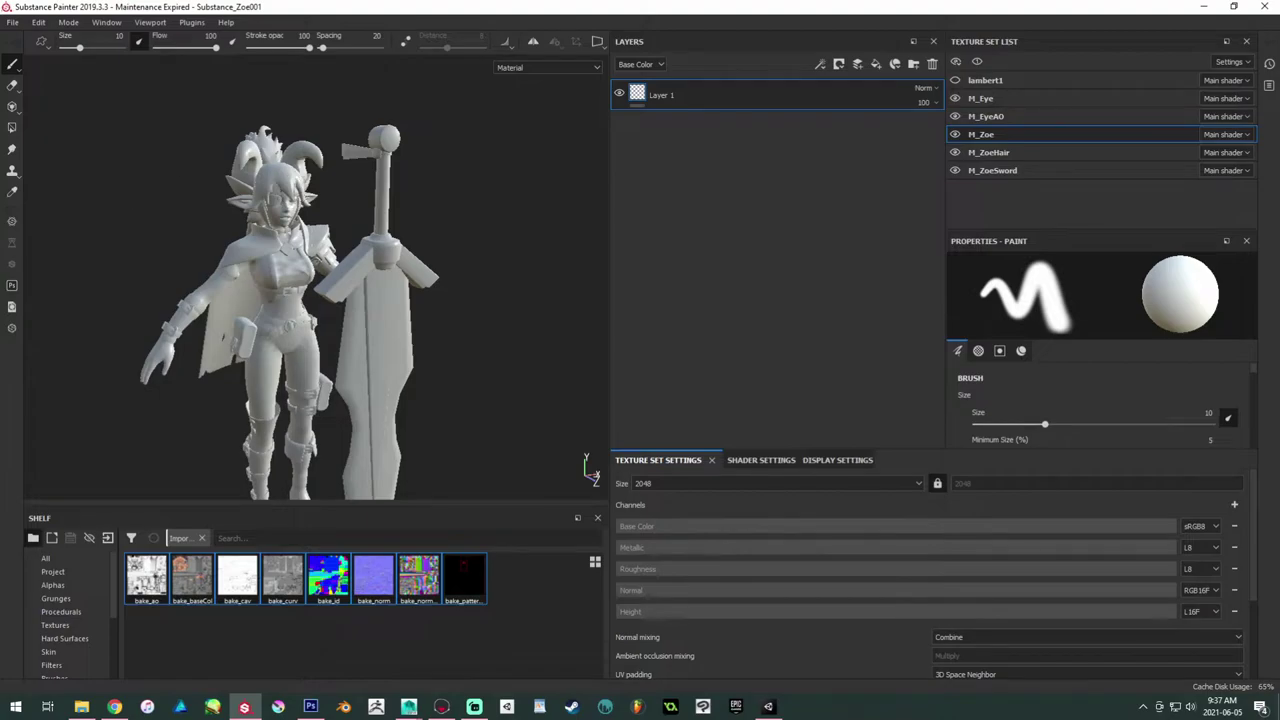
left_click(81, 706)
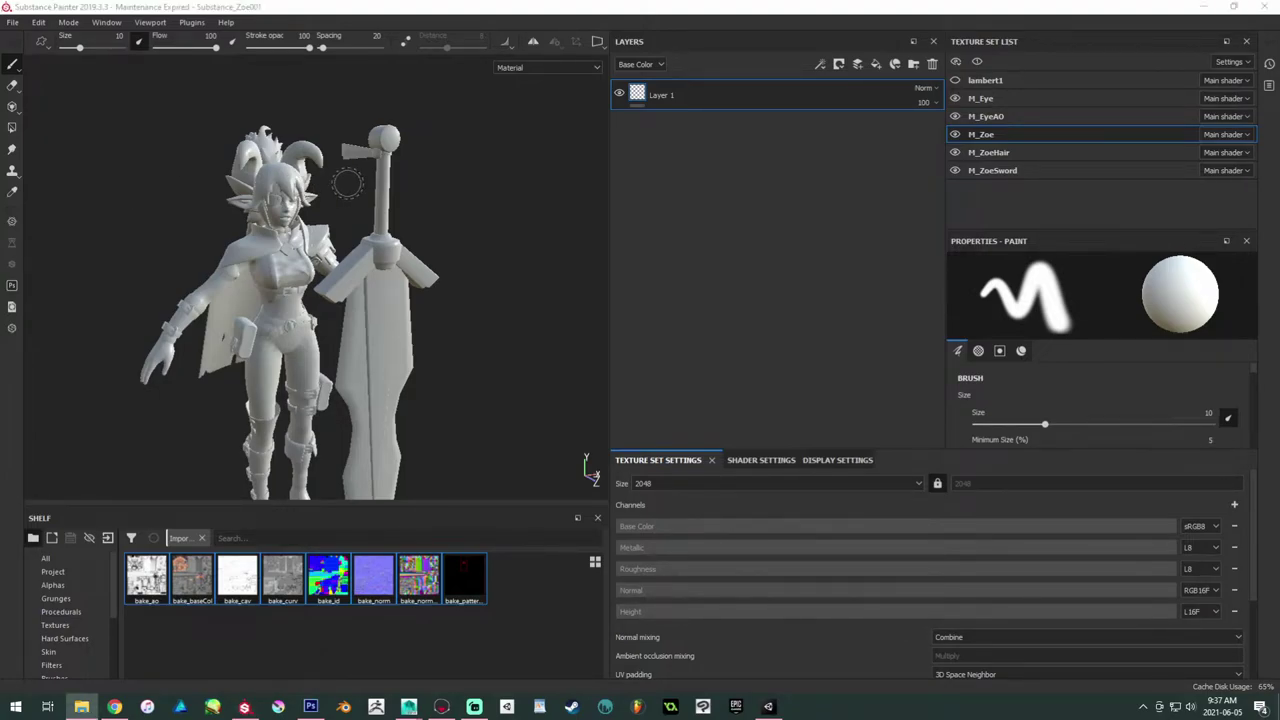
left_click(474, 706)
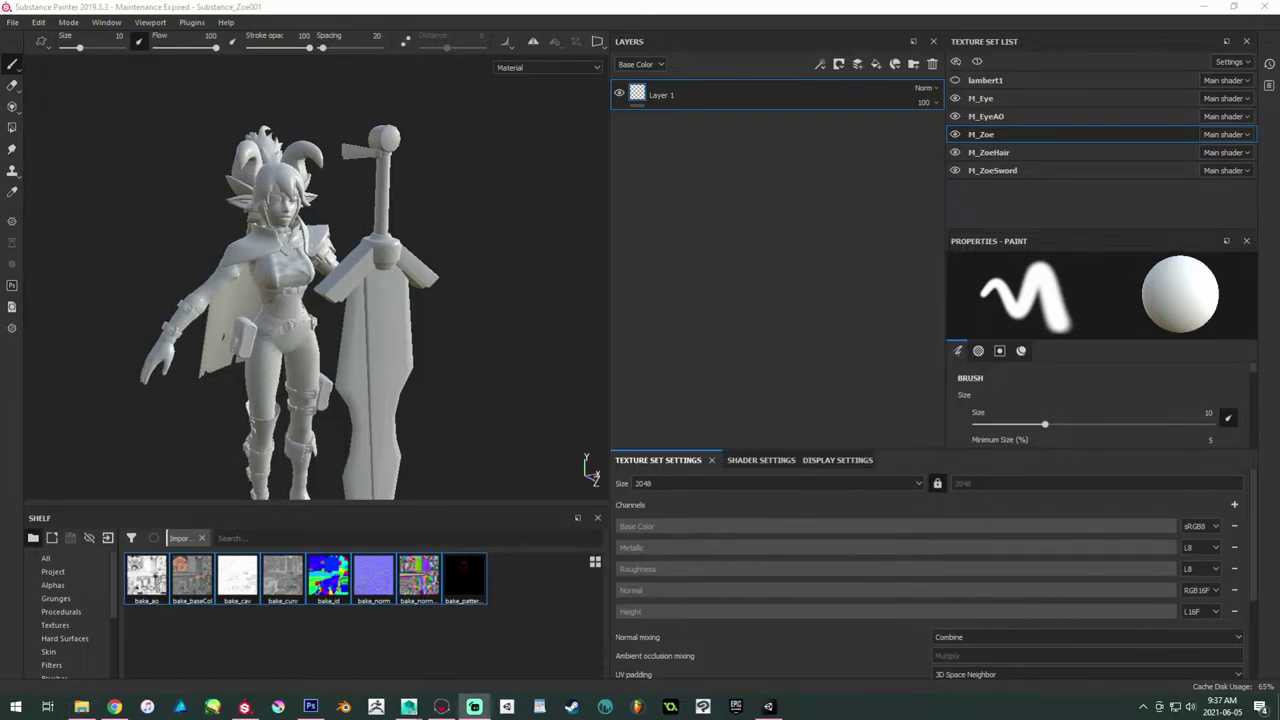
left_click_drag(471, 303, 456, 254, "alt")
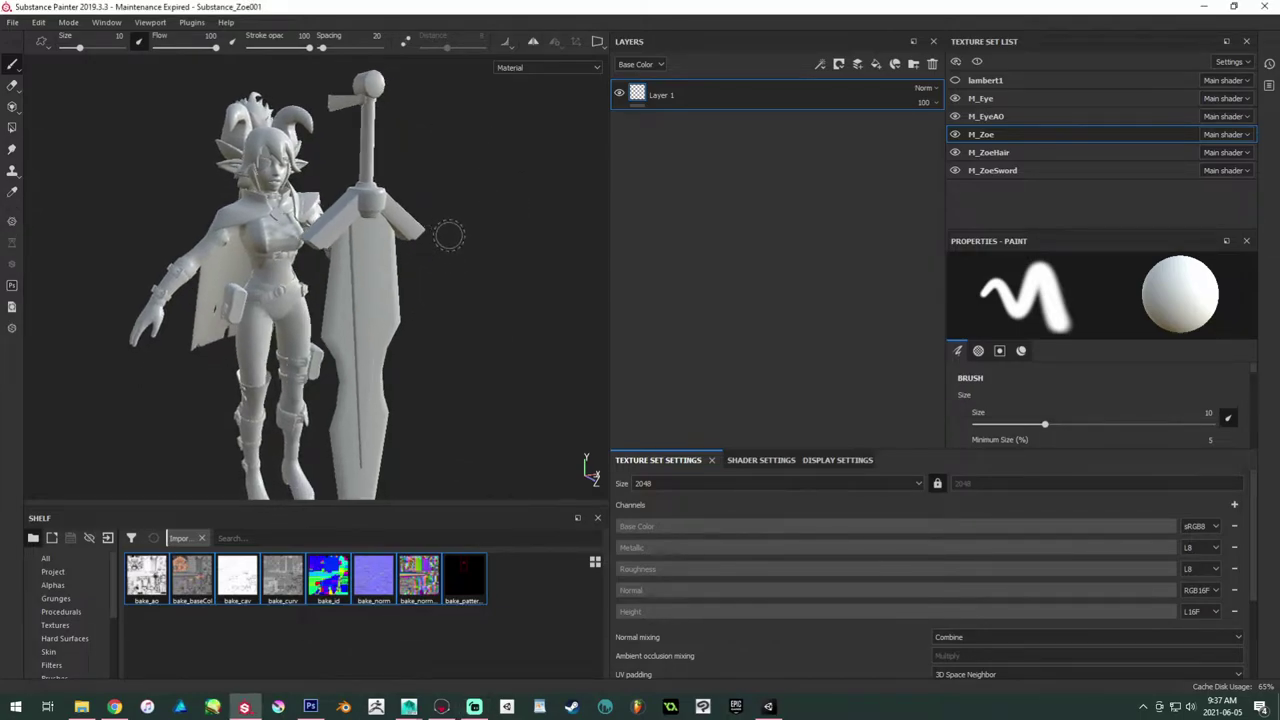
right_click(463, 253)
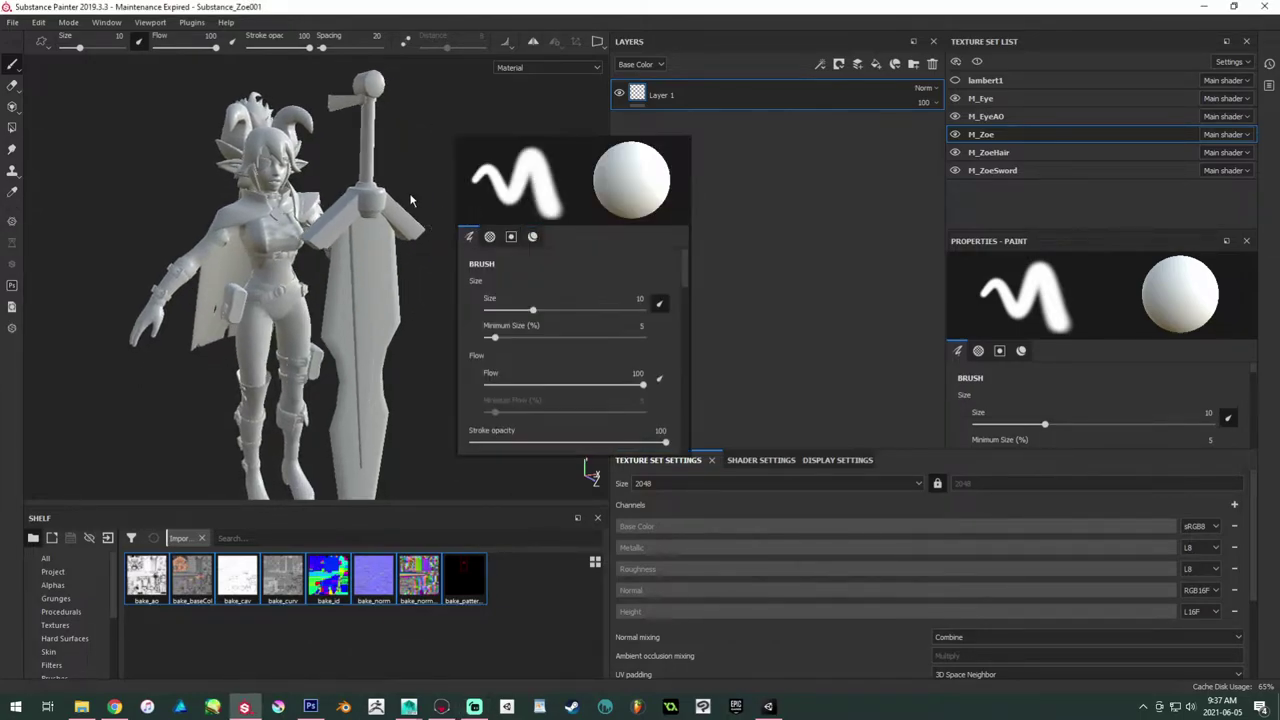
mouse_move(460, 203)
left_mouse_down("alt")
mouse_move(483, 209)
mouse_move(483, 223)
mouse_move(476, 207)
left_mouse_up("alt")
Step: Assign bake_norm, bake_normalobj, bake_id and bake_curv as M_Zoe's normal, world space normal, ID and curvature mesh maps
scroll(868, 516, "down", 3)
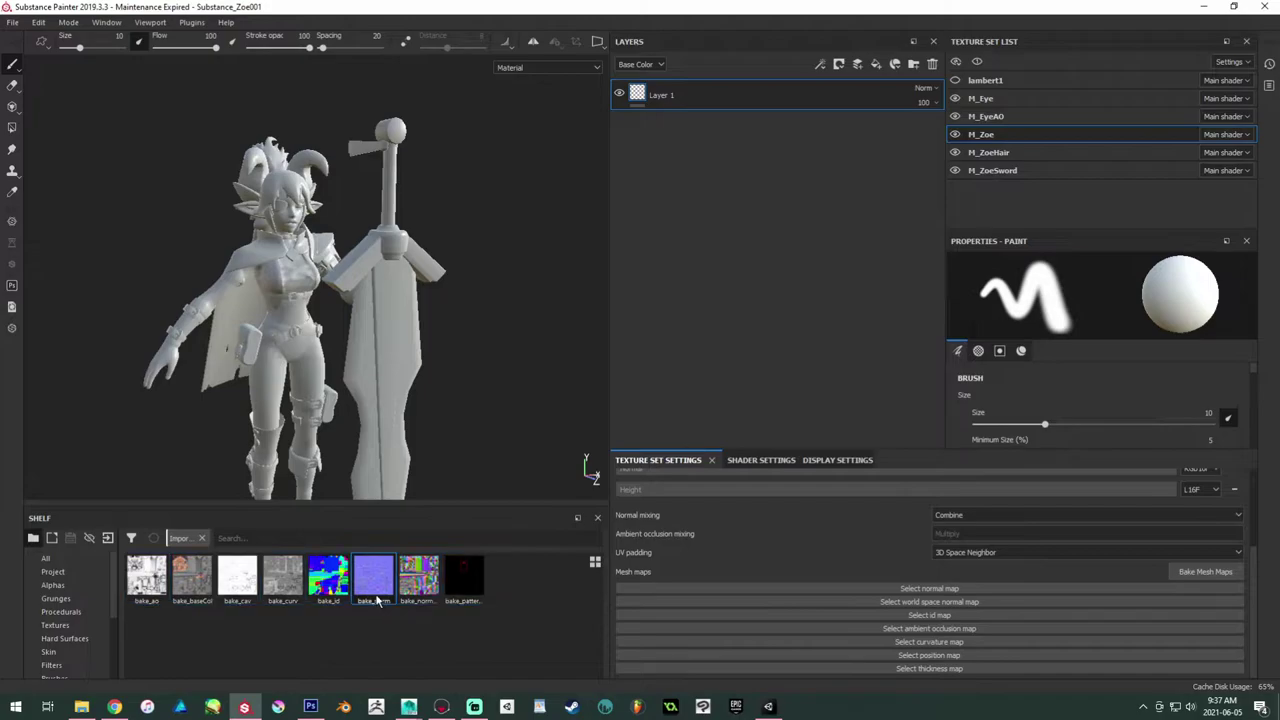
left_click_drag(376, 586, 852, 591)
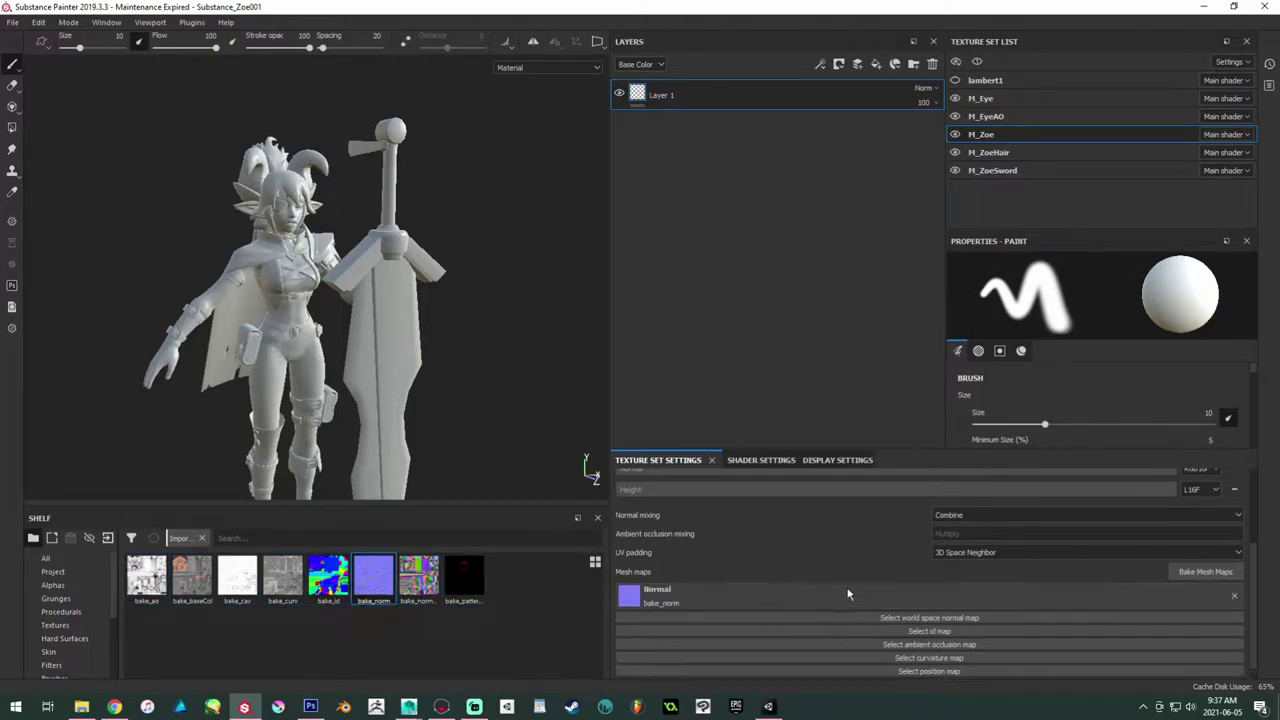
left_click_drag(419, 578, 896, 609)
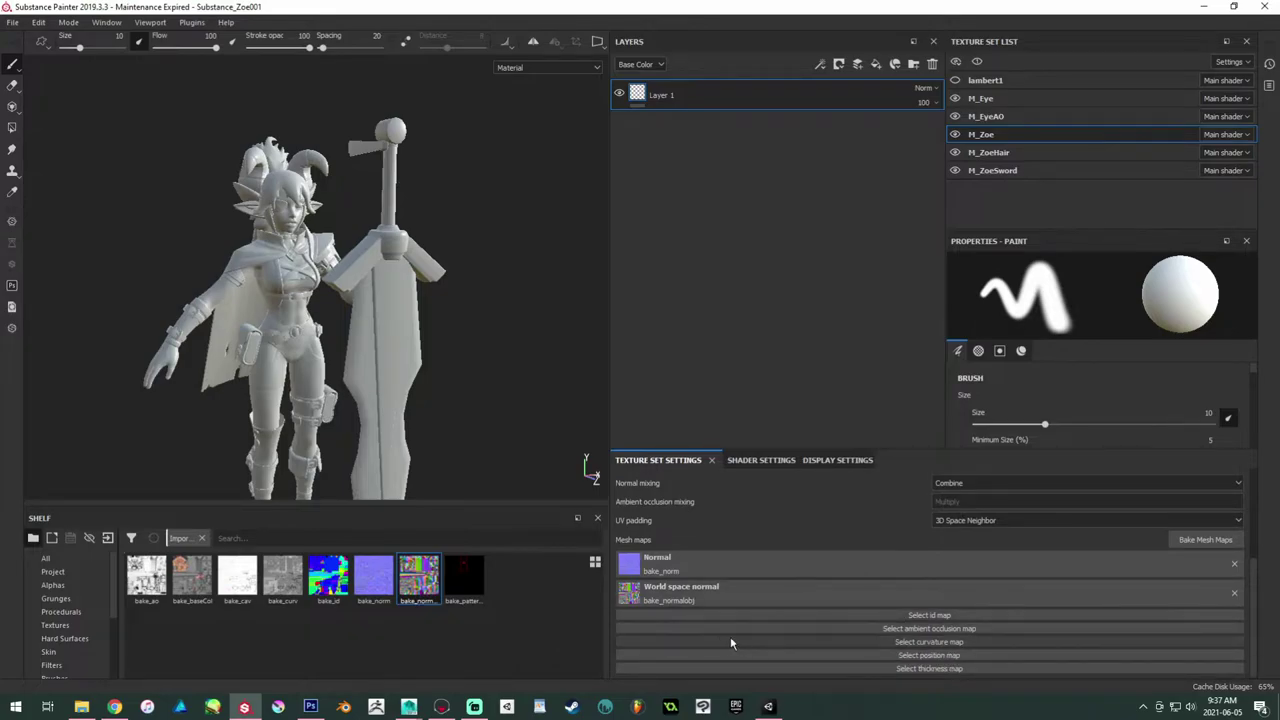
left_click_drag(328, 579, 935, 615)
left_click_drag(146, 578, 205, 606)
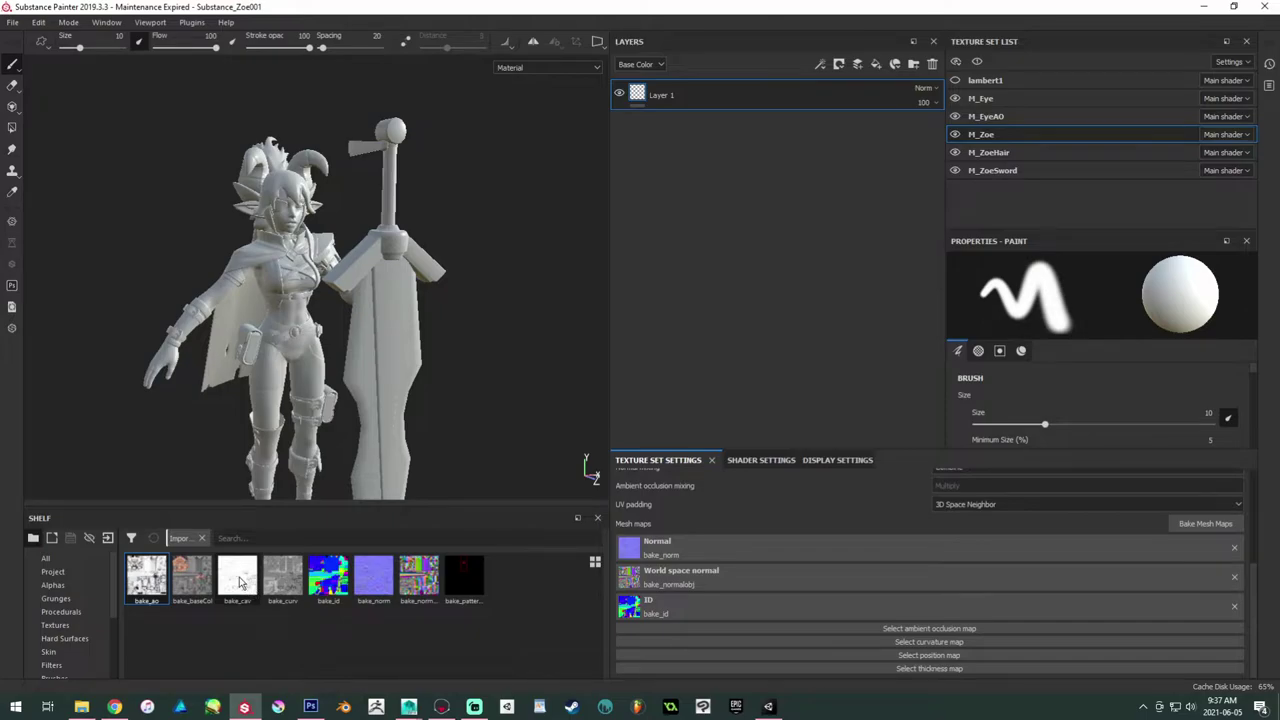
mouse_move(281, 587)
left_click_drag(281, 587, 986, 645)
scroll(987, 600, "down", 1)
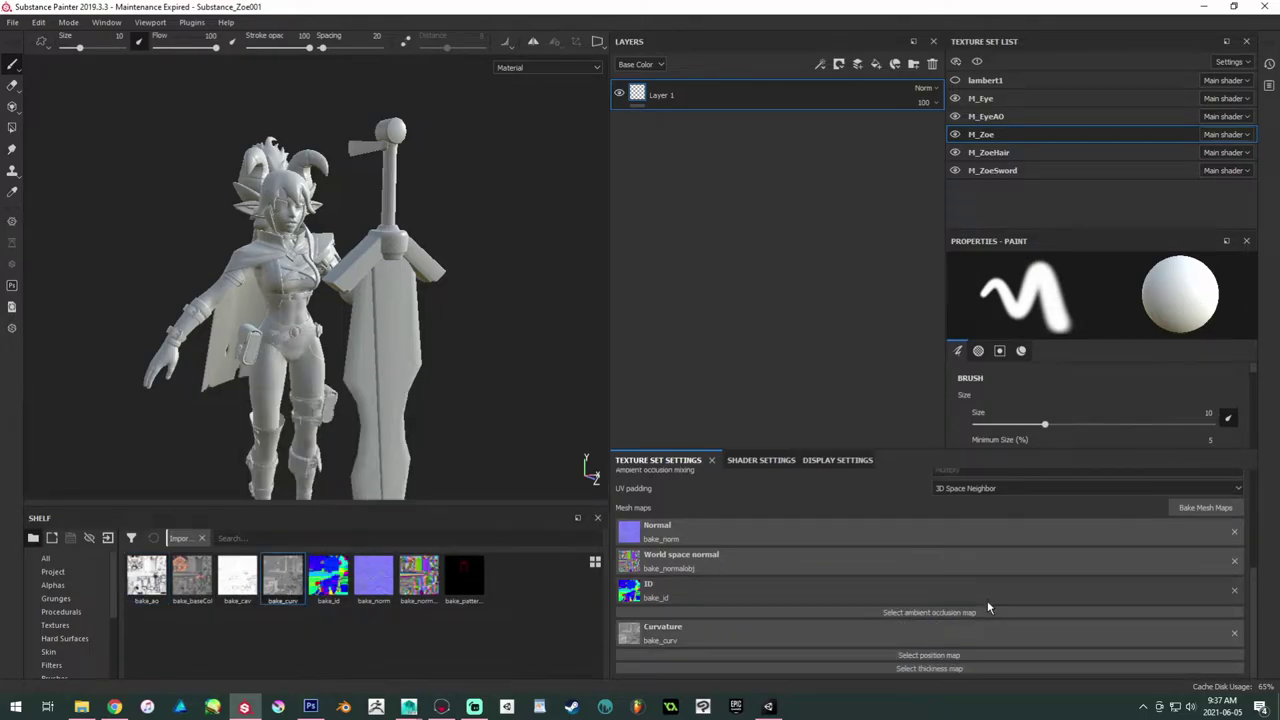
Step: Open the mesh map baking settings and exclude Normal, World space normal, ID and Curvature from the bake
left_click(1197, 512)
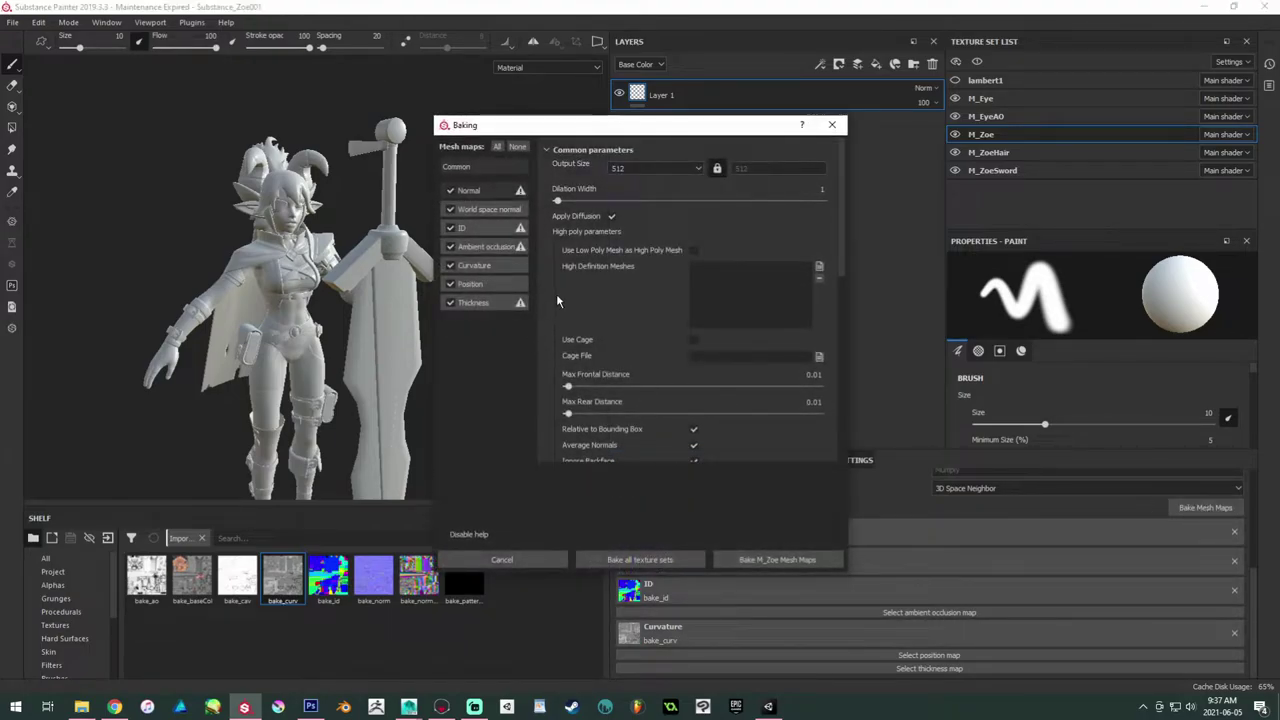
left_click(450, 190)
left_click(450, 209)
left_click(451, 227)
left_click(450, 265)
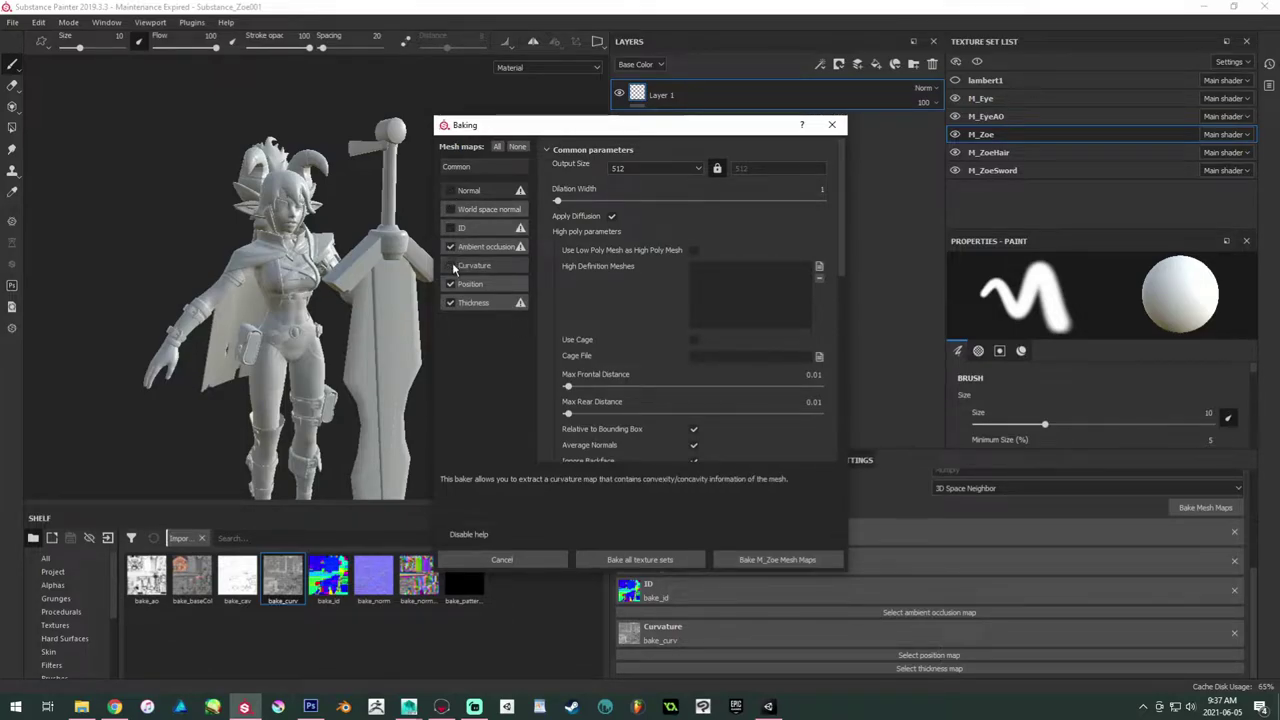
Step: Turn off Ignore Backface for M_Zoe's ambient occlusion bake and set Max Occluder Distance to 0.215 and Min Occluder Distance to about 0.0014
left_click(503, 252)
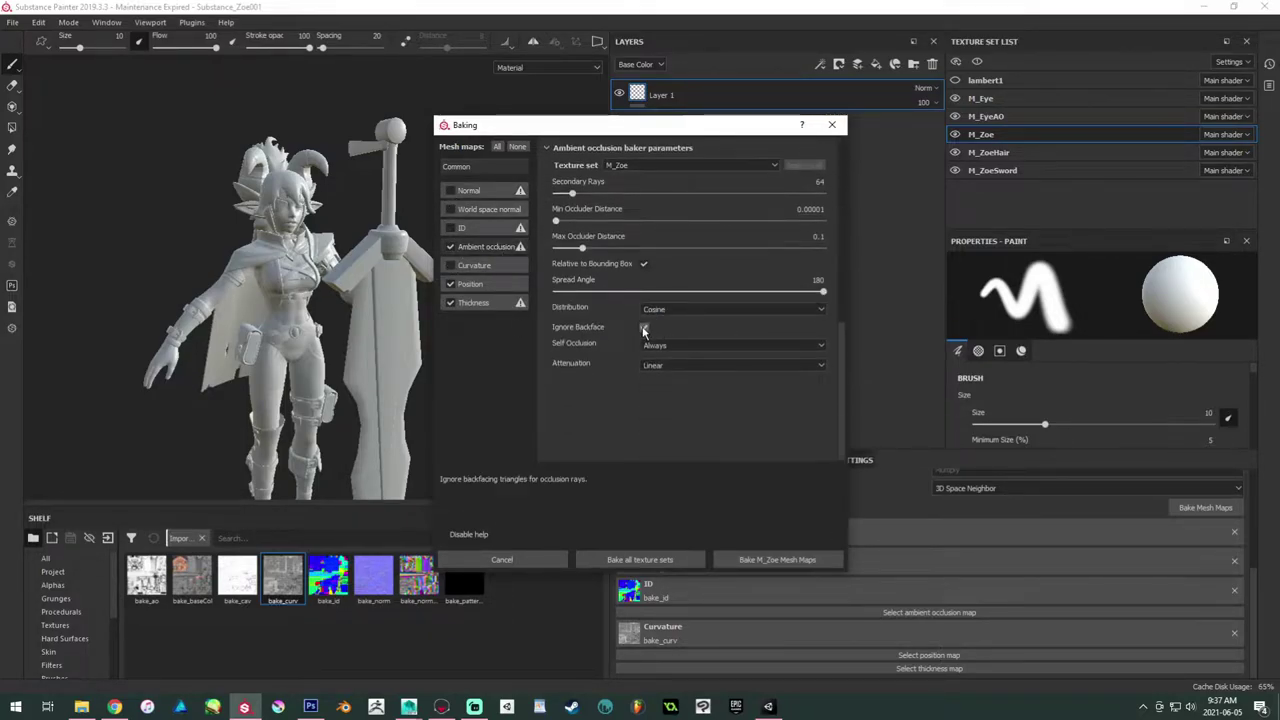
left_click(644, 329)
left_click_drag(598, 249, 586, 222)
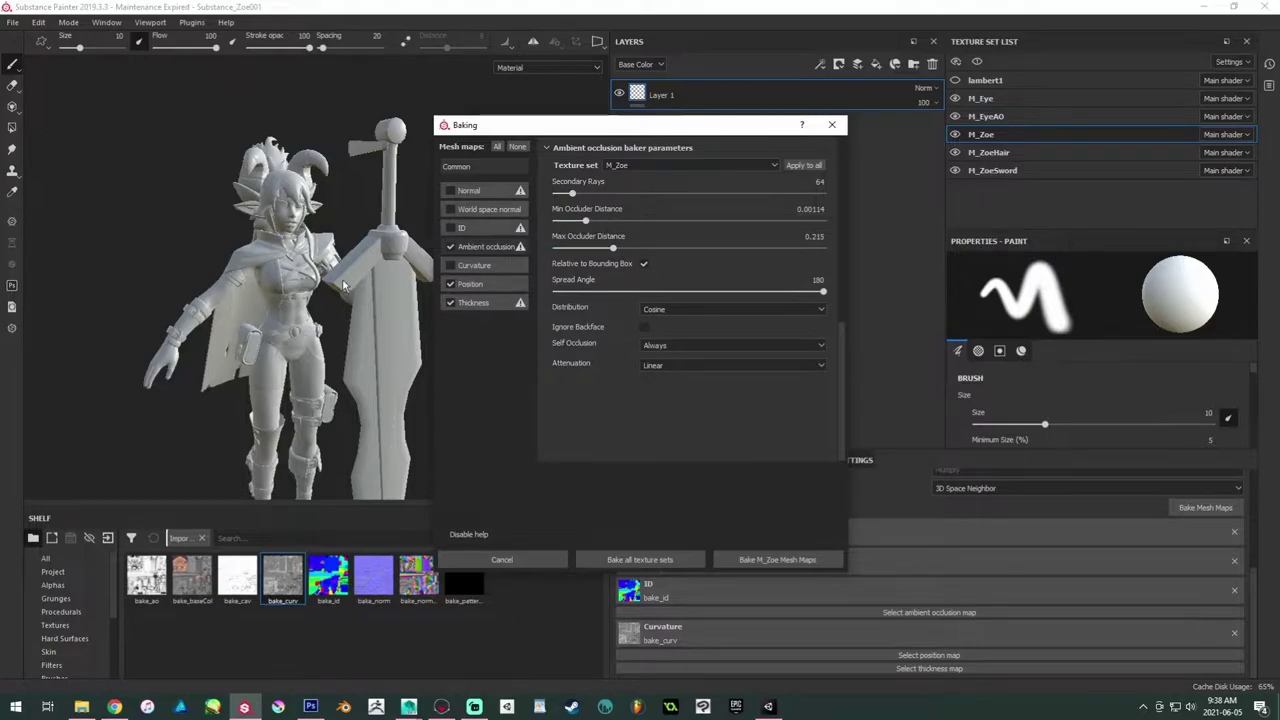
left_click_drag(585, 220, 594, 220)
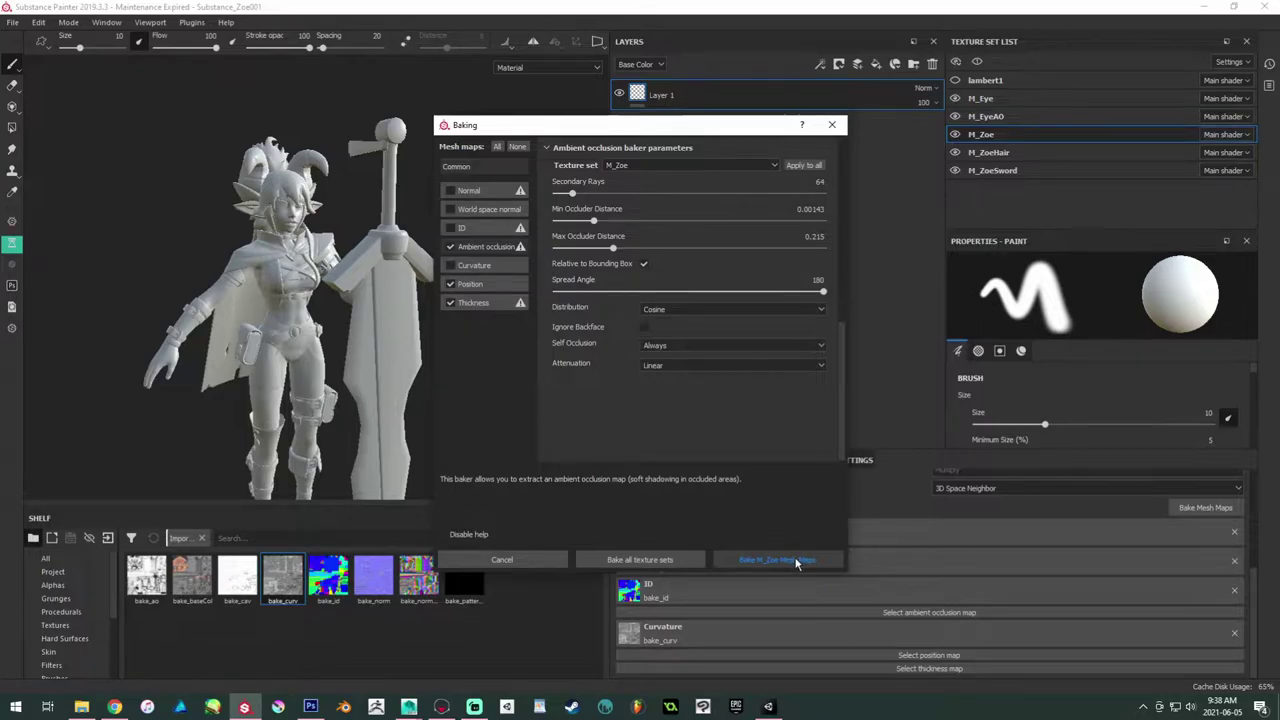
Step: Bake M_Zoe's ambient occlusion, position and thickness mesh maps and inspect the shading on the character's upper body
left_click(796, 561)
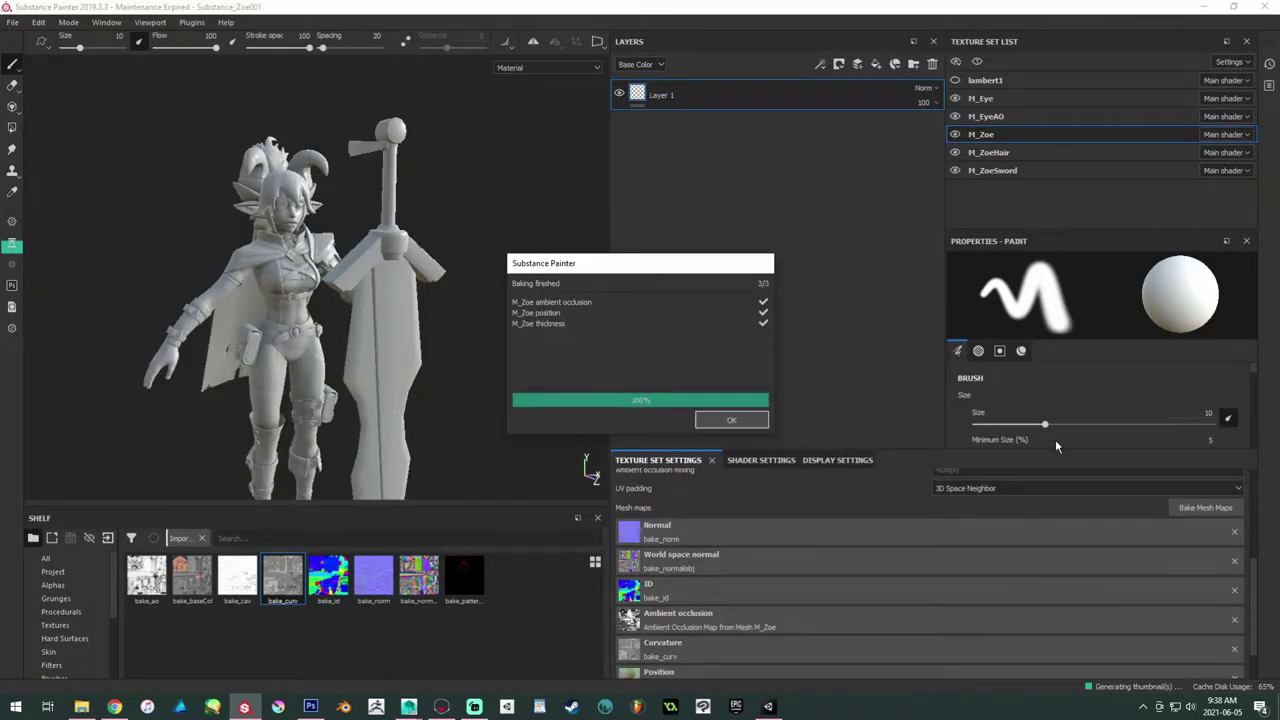
left_click(731, 420)
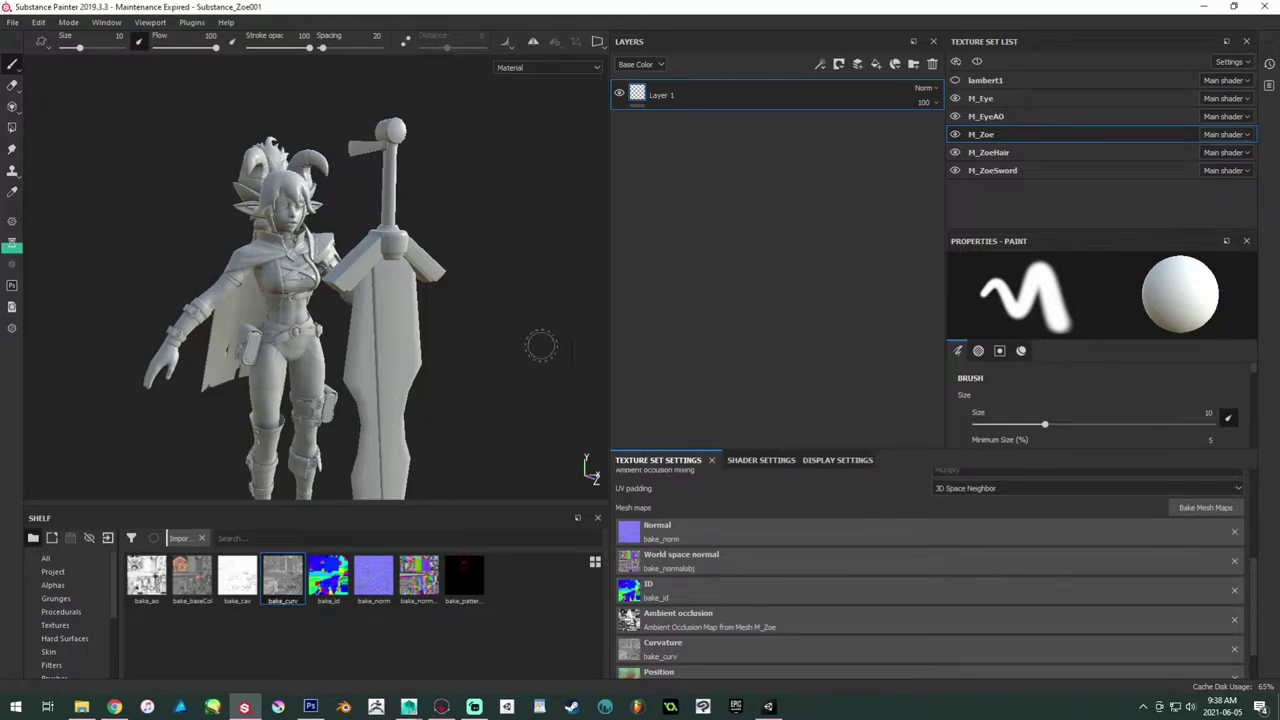
right_click_drag(312, 245, 557, 386, "alt")
left_click_drag(557, 386, 675, 492, "alt")
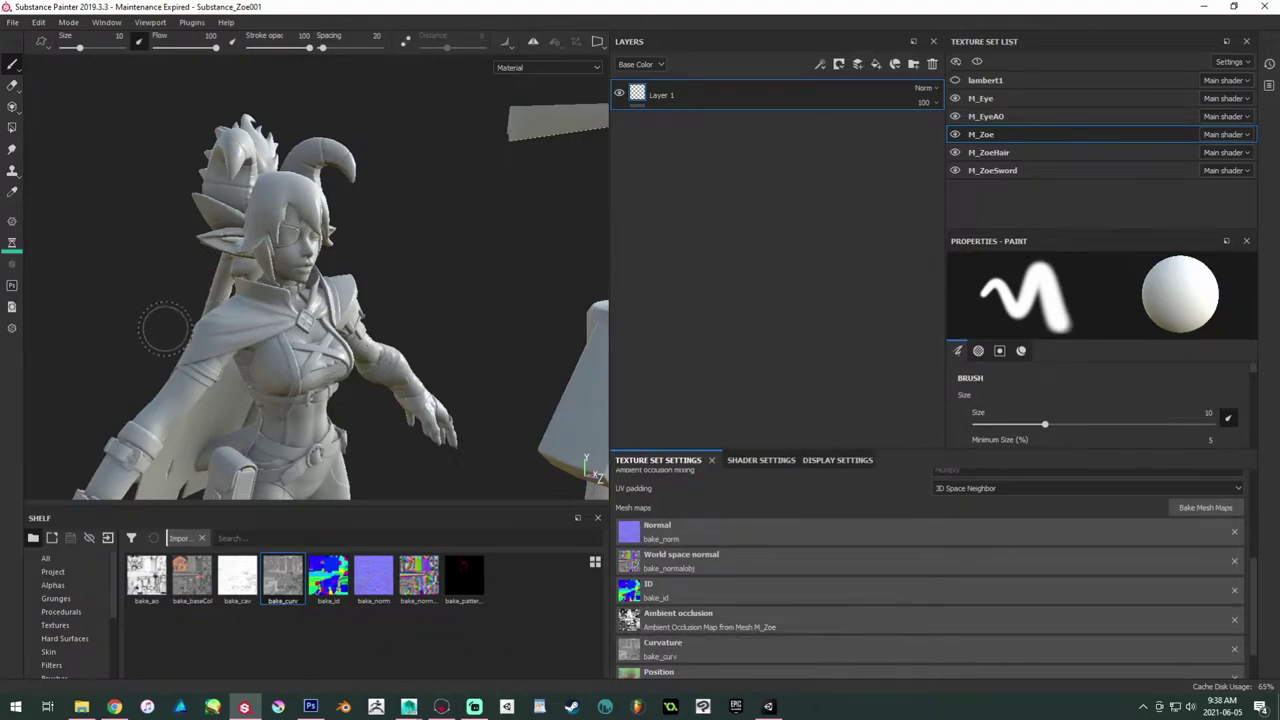
scroll(261, 349, "up", 2)
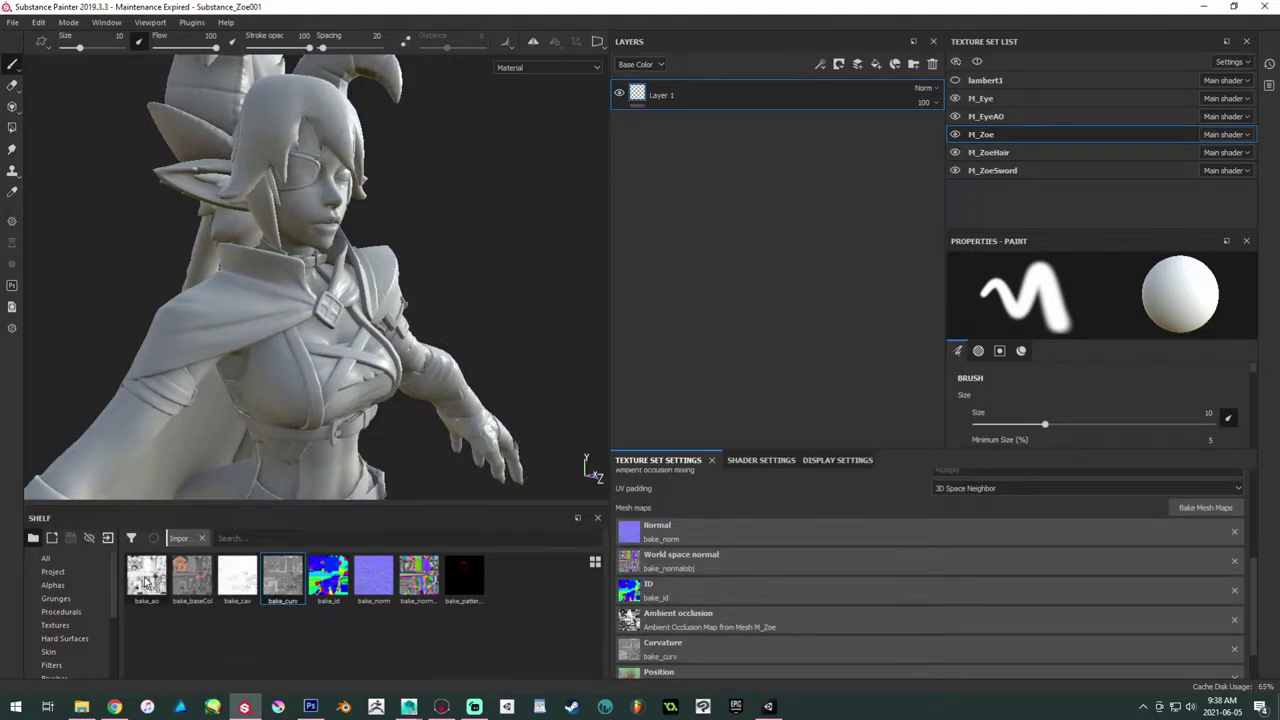
Step: Replace M_Zoe's baked ambient occlusion mesh map with bake_ao, list the project's resources in the shelf and check the model
mouse_move(146, 580)
left_click(147, 584)
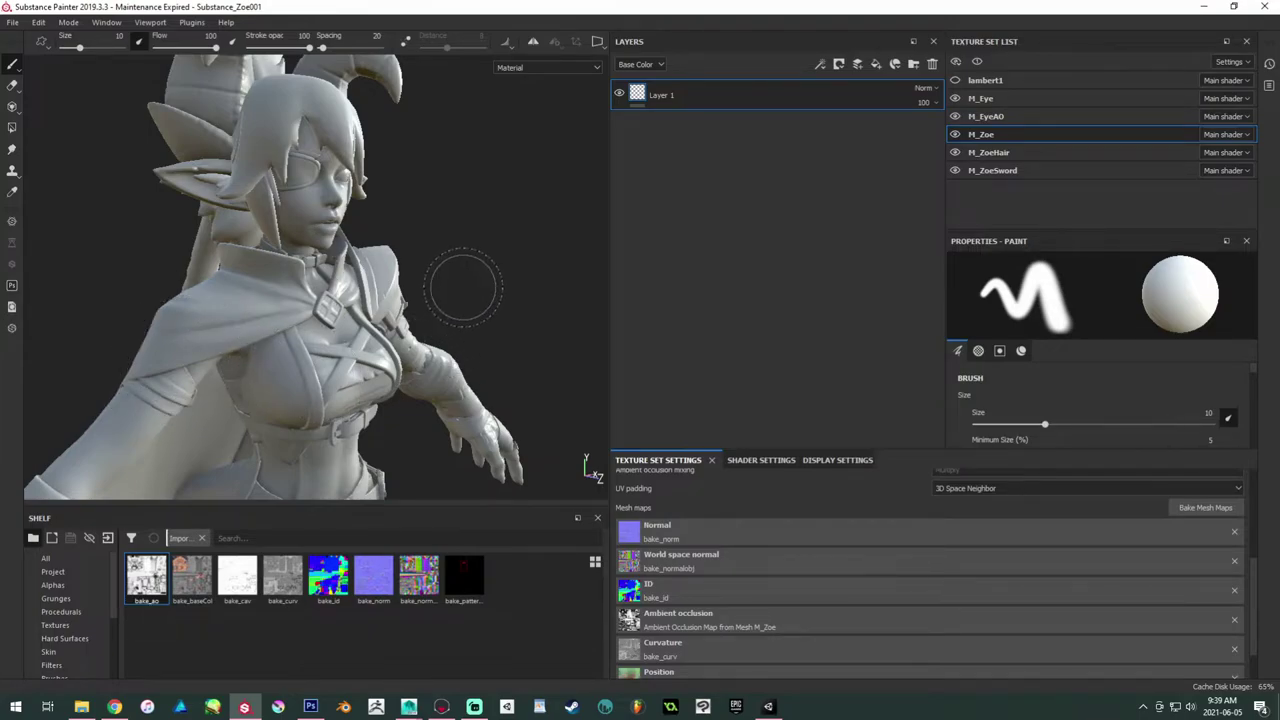
left_click_drag(355, 255, 306, 242, "alt")
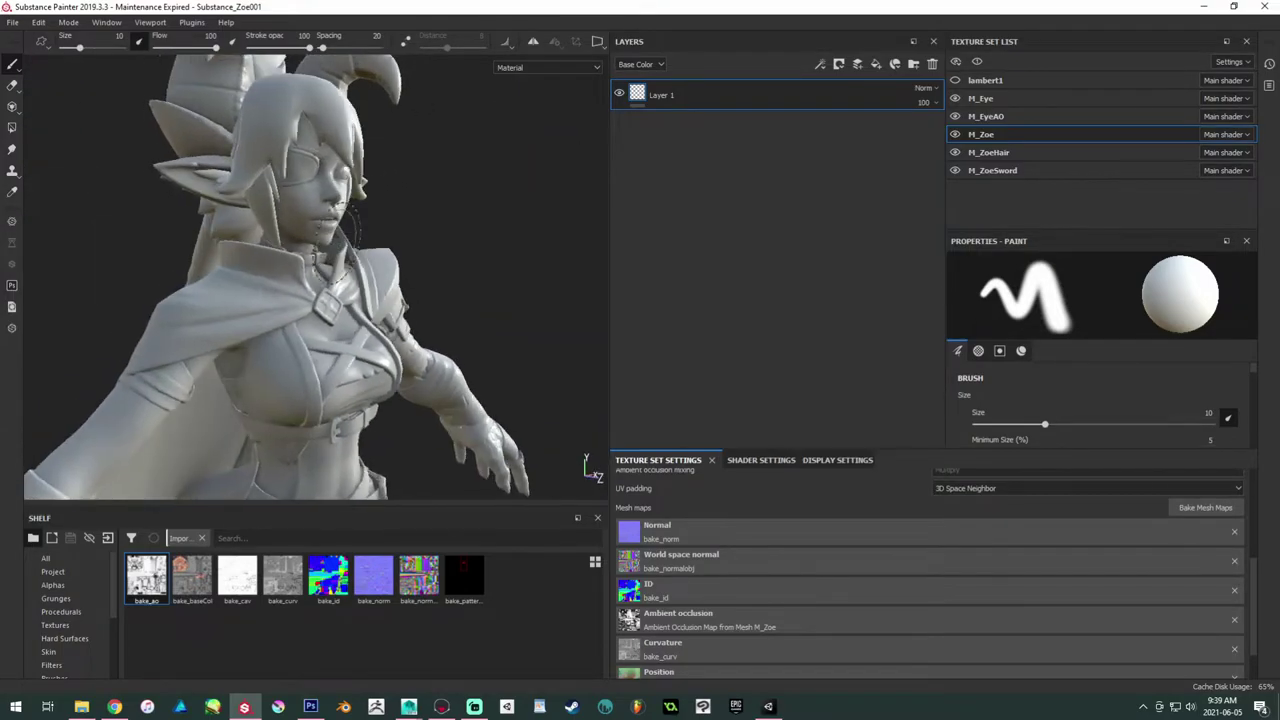
mouse_move(150, 590)
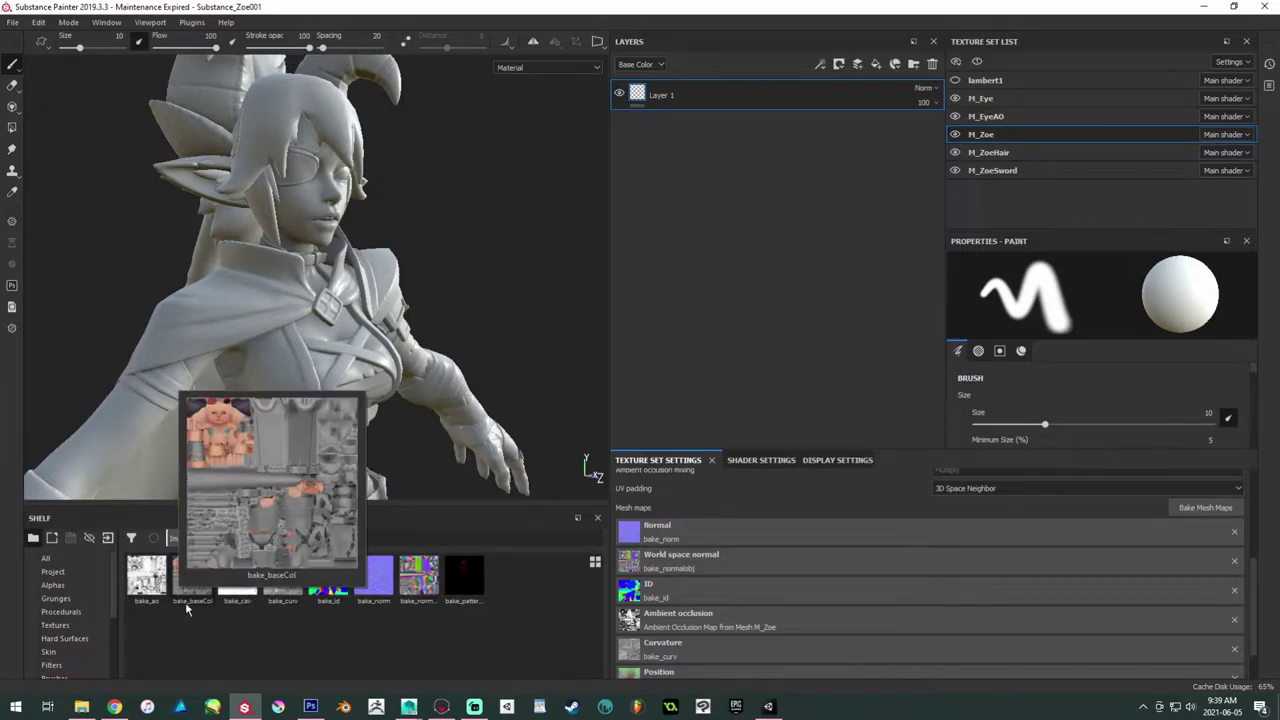
left_click_drag(146, 585, 690, 616)
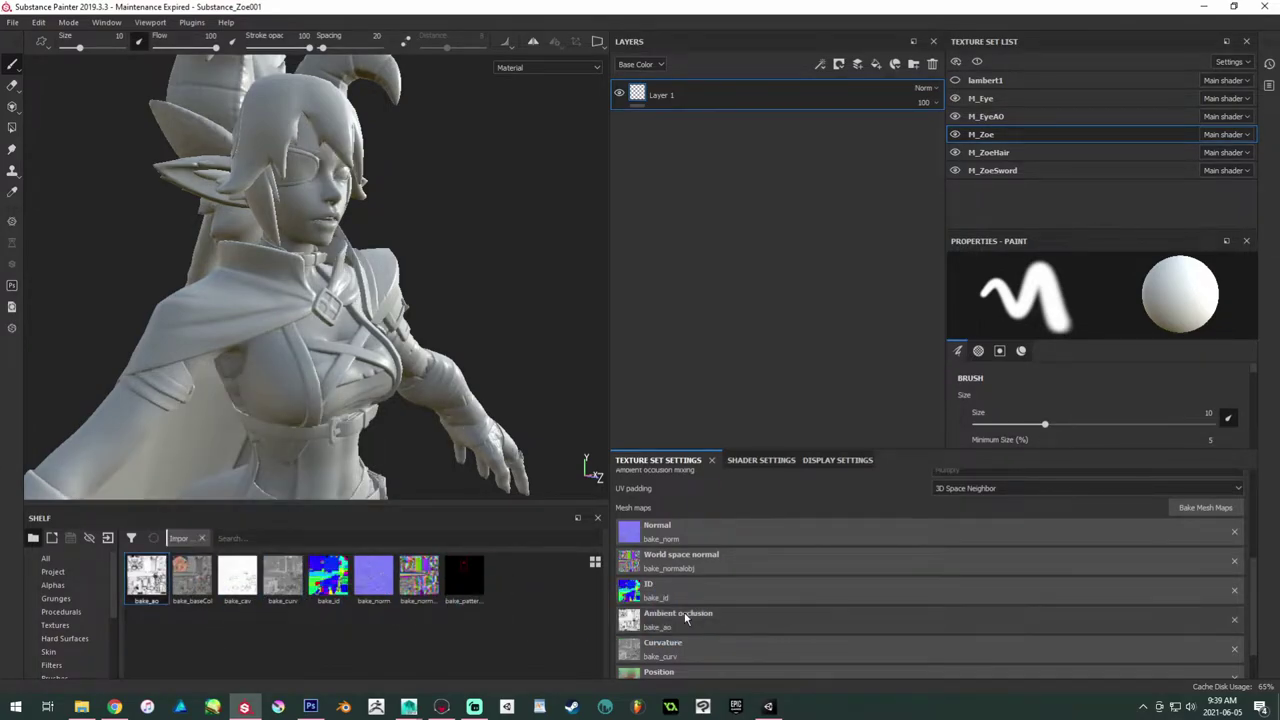
left_click(80, 573)
mouse_move(410, 215)
left_mouse_down("alt")
mouse_move(420, 200)
mouse_move(400, 210)
mouse_move(412, 207)
left_mouse_up("alt")
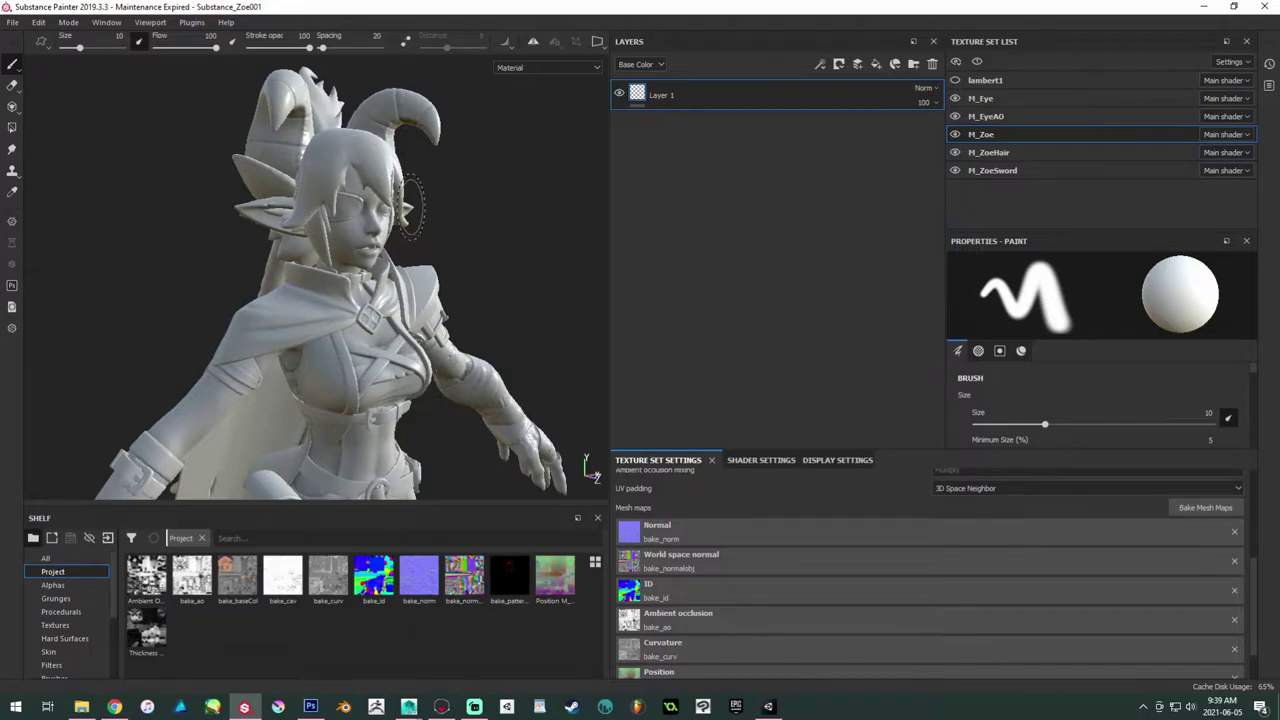
mouse_move(408, 205)
left_mouse_down("alt")
mouse_move(305, 165)
mouse_move(312, 198)
left_mouse_up("alt")
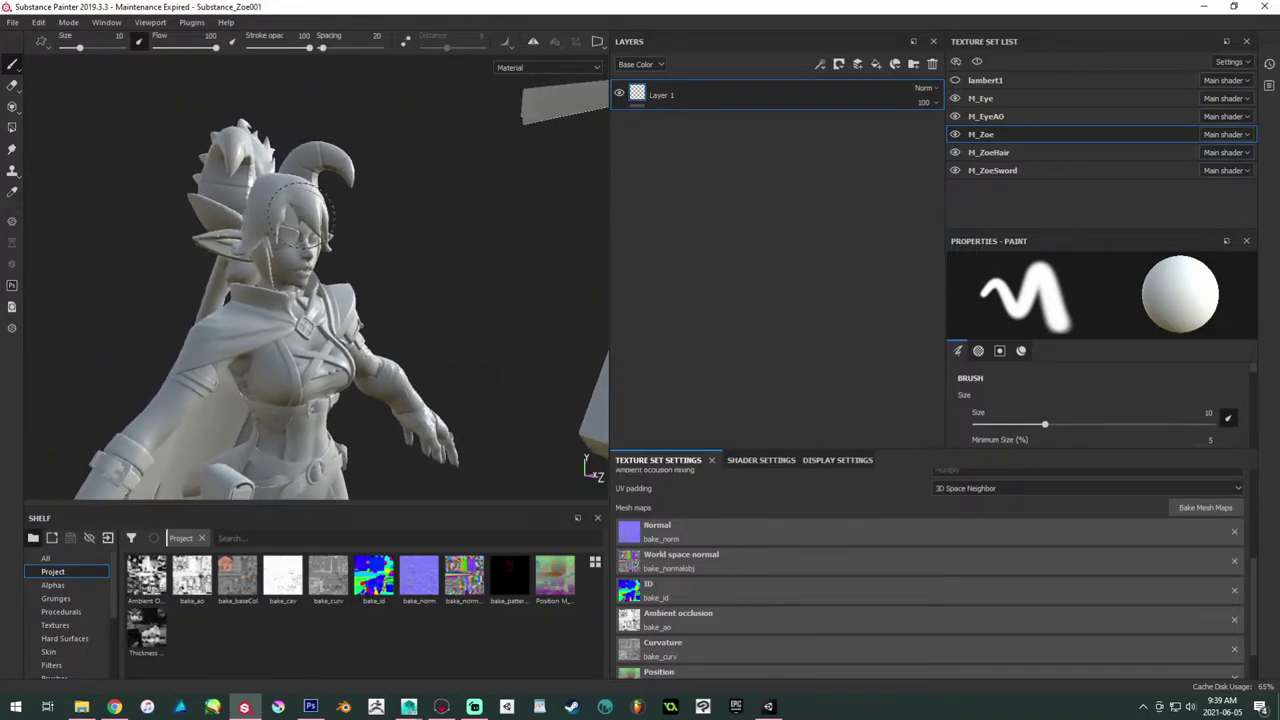
Step: Import the twelve bakeHair and bakeSword PSD maps as textures into project Substance_Zoe001 and save the project
left_click(82, 706)
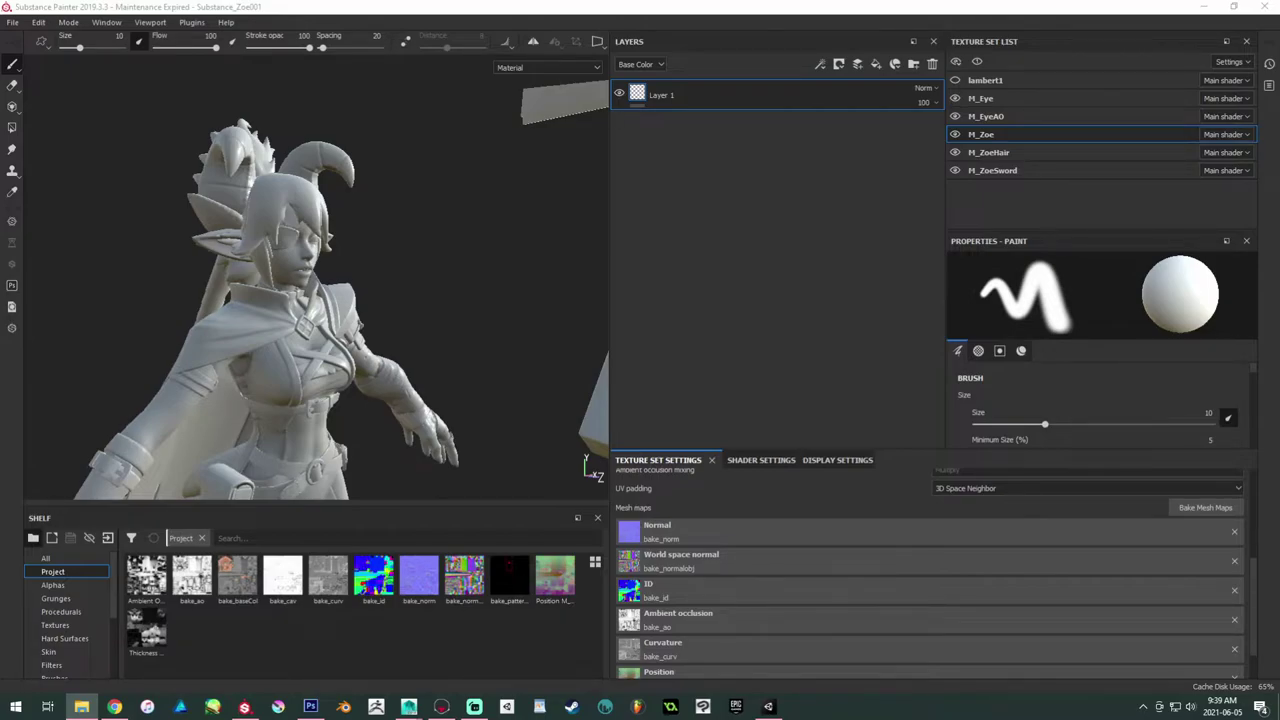
left_click_drag(5, 452, 298, 648)
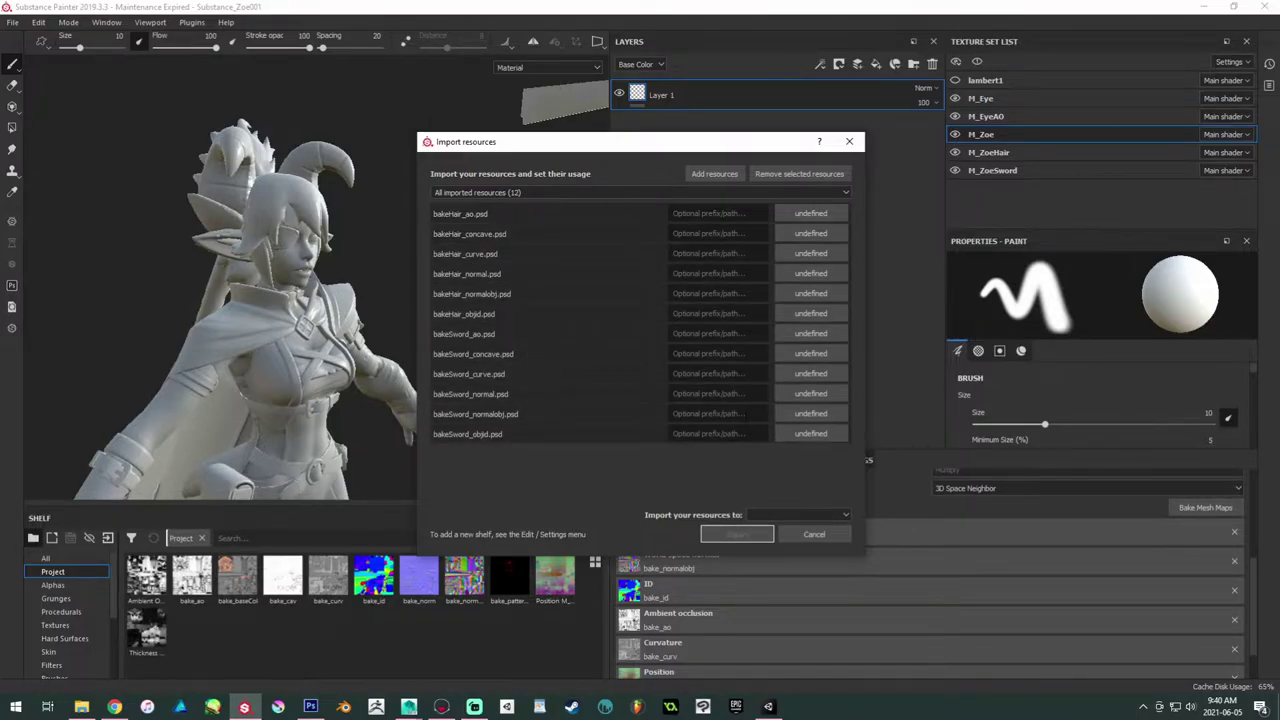
left_click(826, 433)
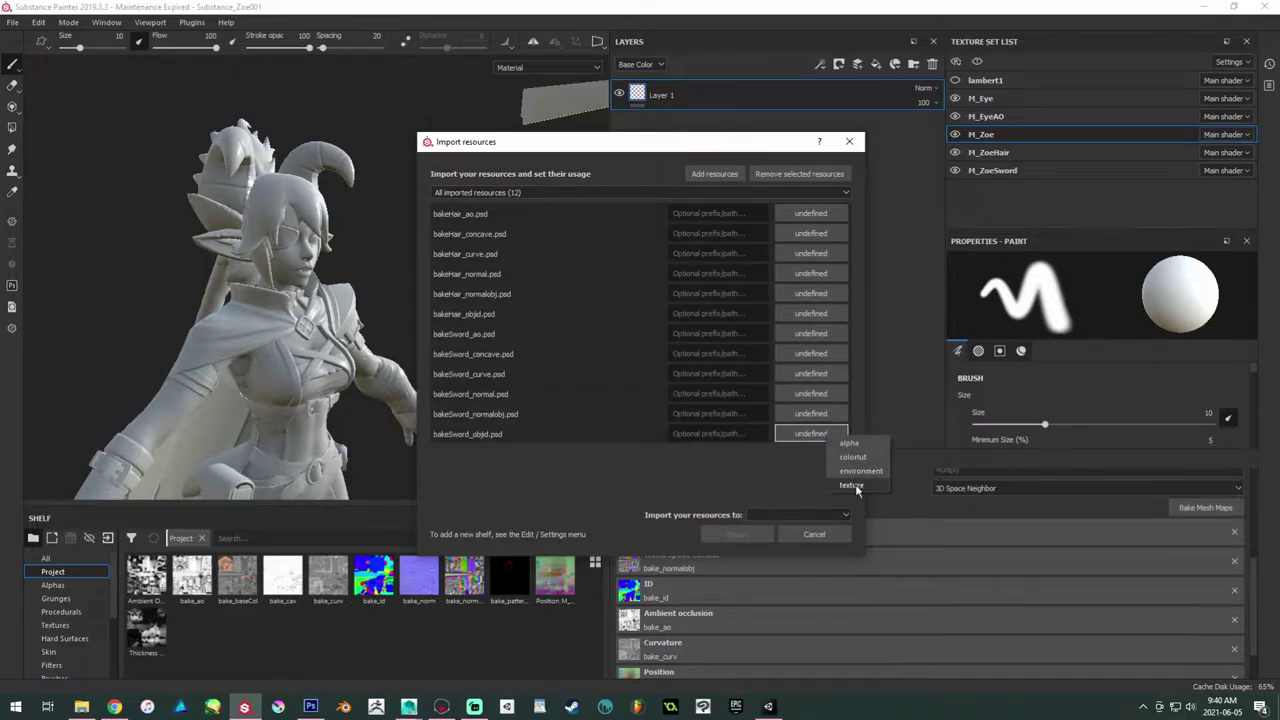
left_click(851, 485)
left_click(776, 514)
left_click(794, 535)
left_click(745, 534)
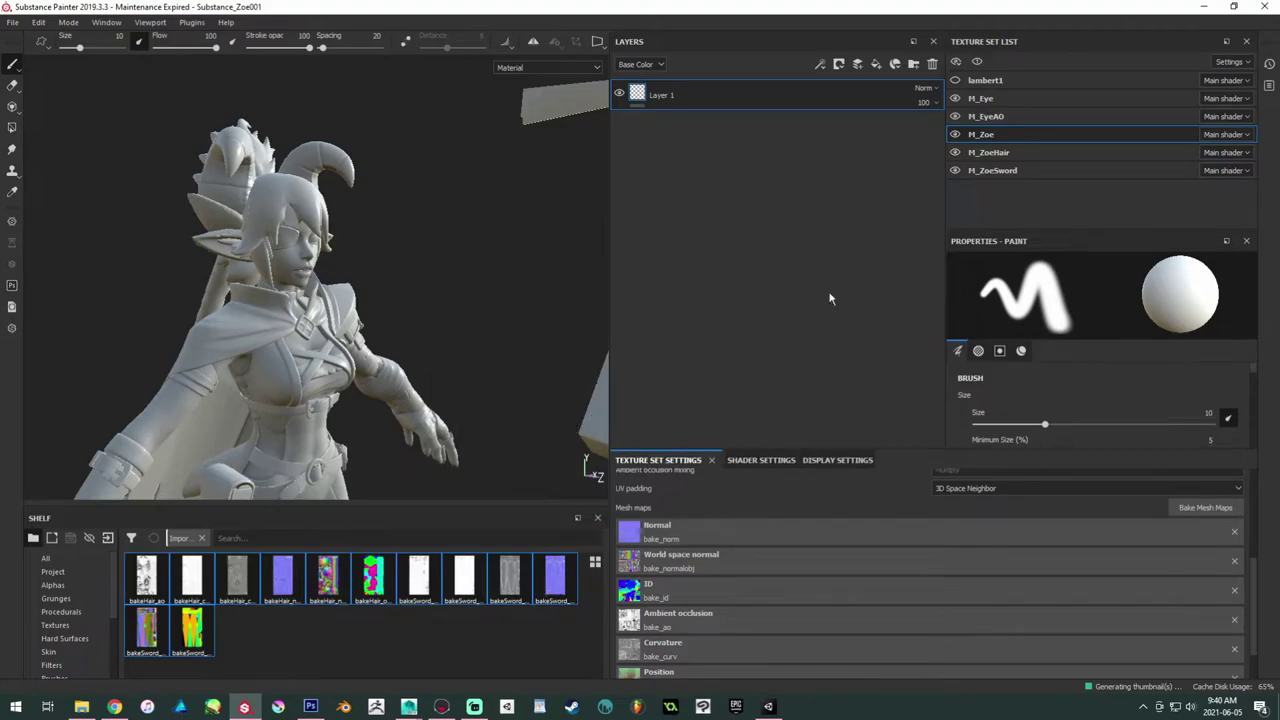
middle_click_drag(457, 256, 455, 235, "alt")
key("ctrl+s")
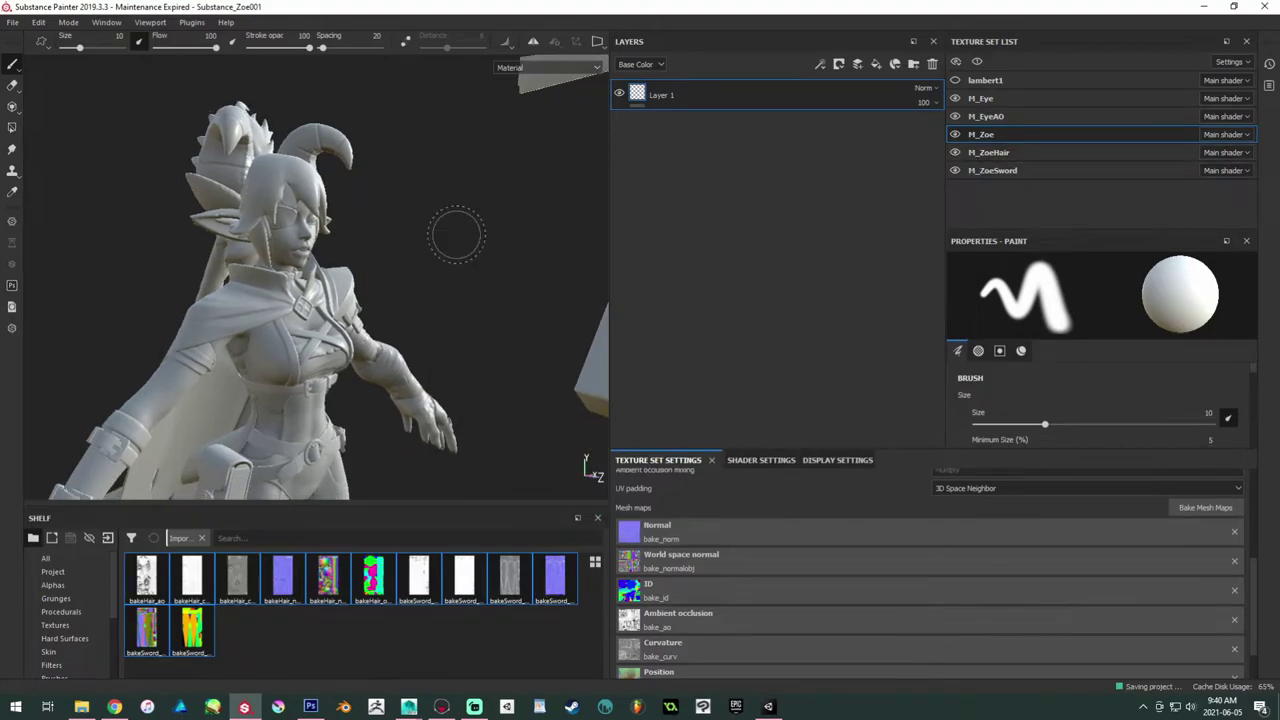
Step: Assign bakeHair_normal, bakeHair_normalobj, bakeHair_objid, bakeHair_ao and bakeHair_curve as M_ZoeHair's normal, world space normal, ID, ambient occlusion and curvature maps
left_click(985, 153)
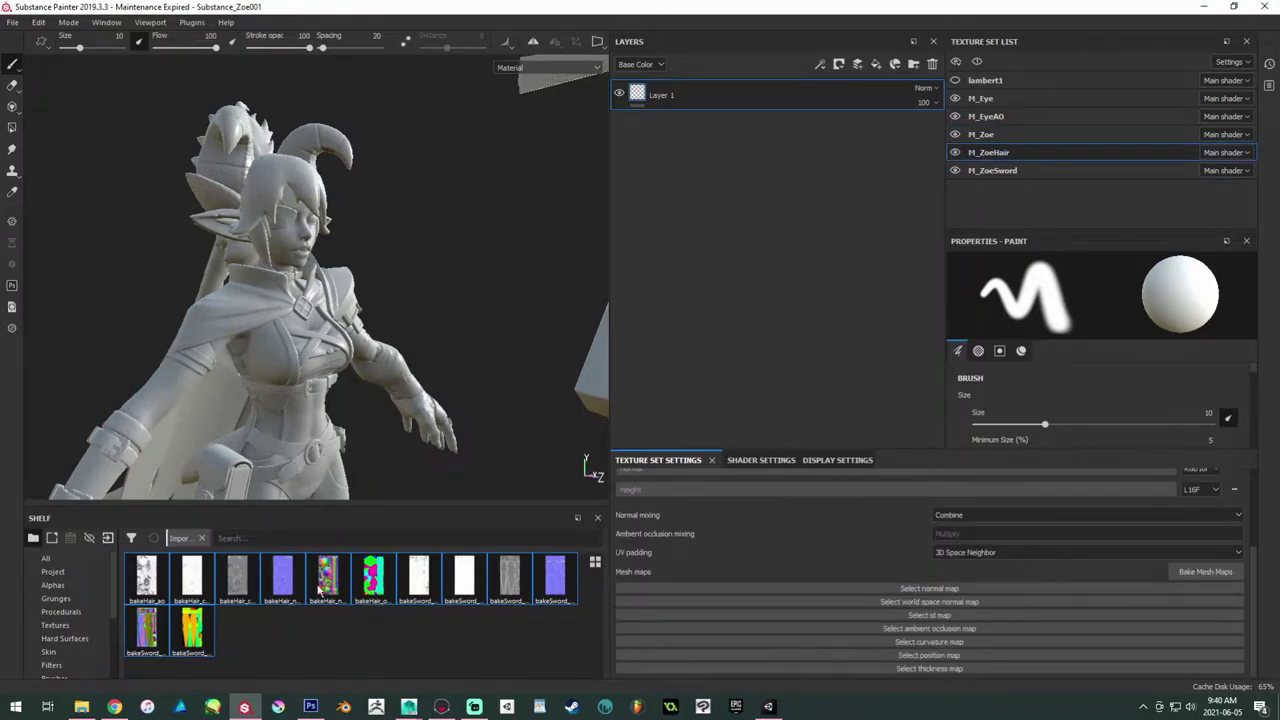
left_click(258, 586)
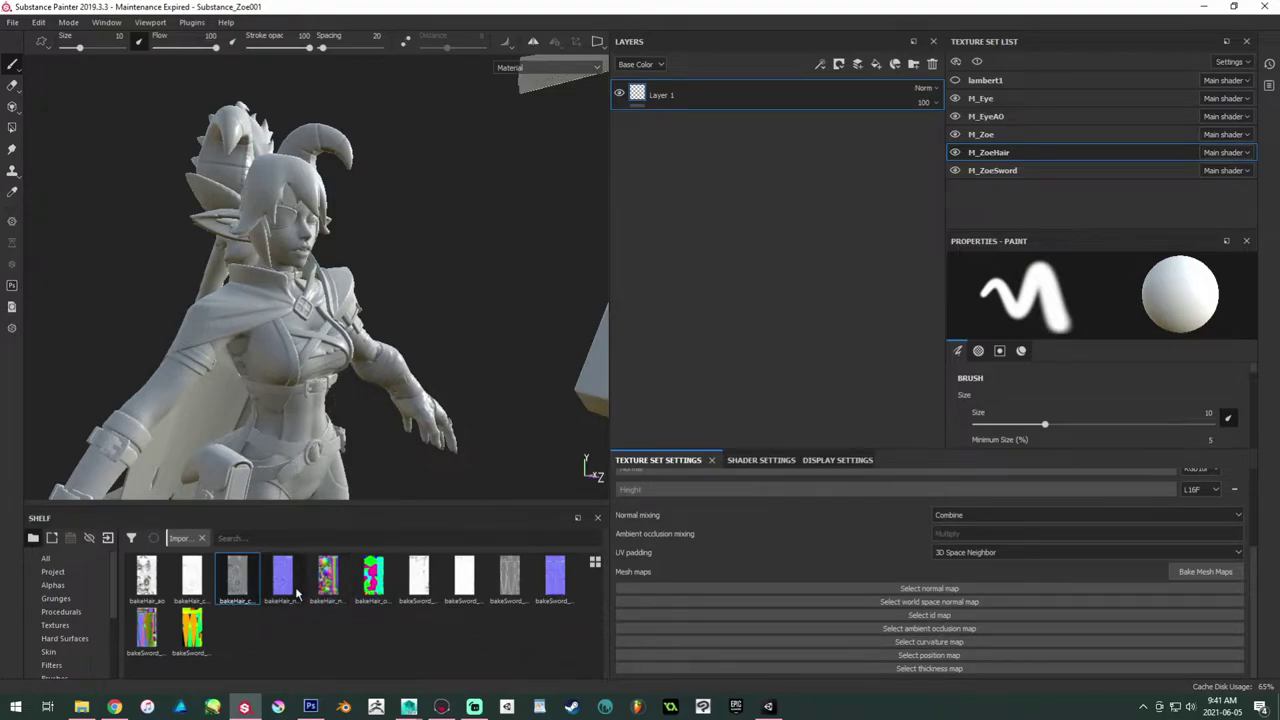
mouse_move(294, 594)
left_click_drag(294, 594, 825, 590)
left_click_drag(327, 578, 842, 601)
left_click_drag(370, 578, 900, 631)
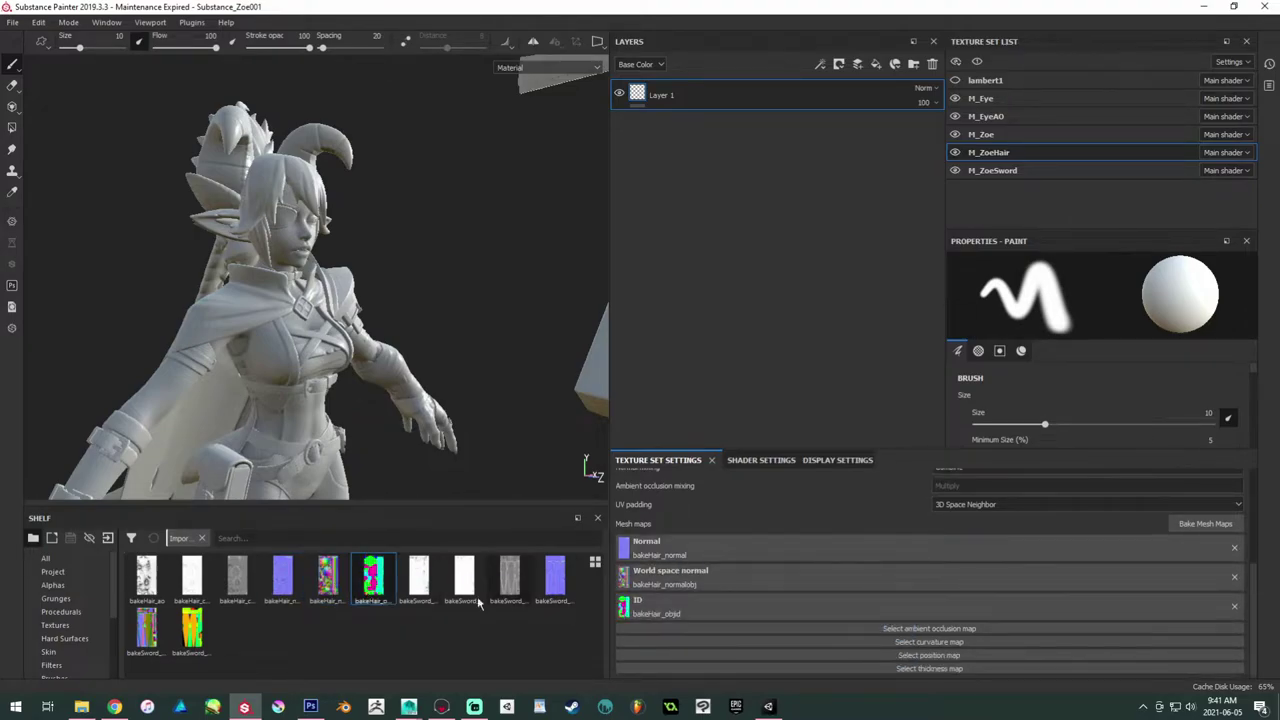
left_click_drag(165, 578, 866, 630)
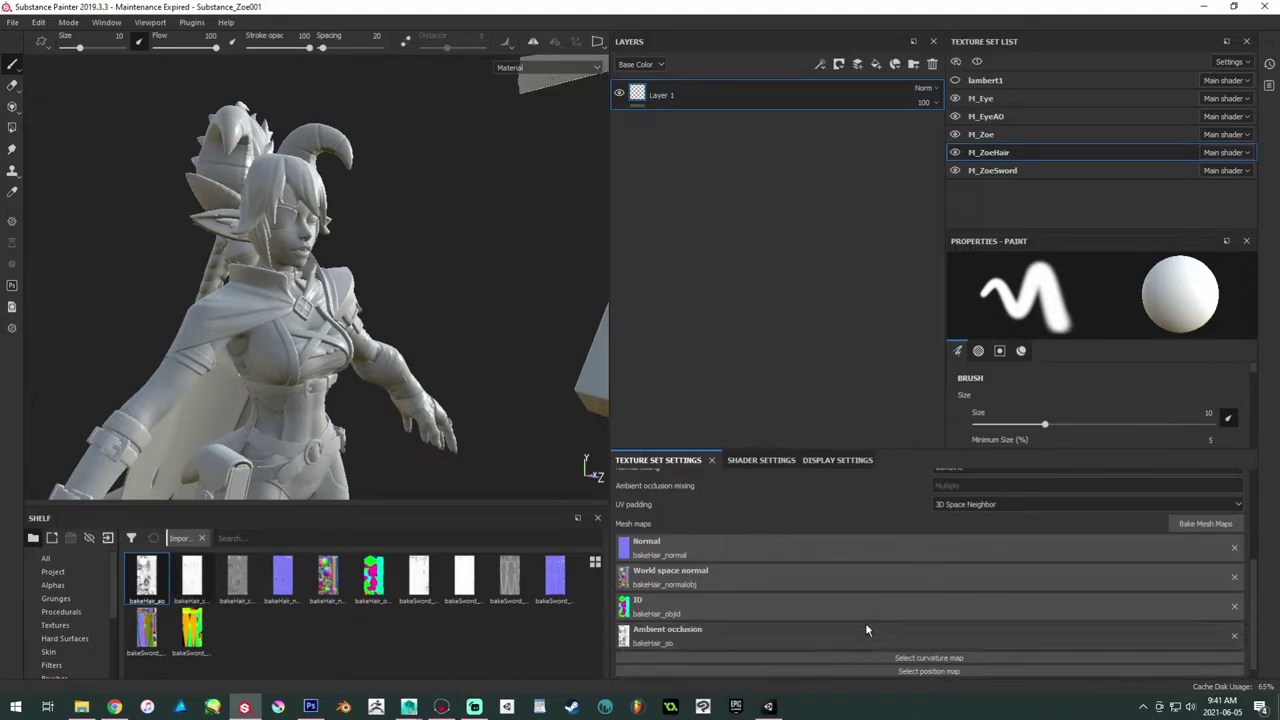
left_click_drag(237, 578, 845, 645)
Step: Bake only the position and thickness mesh maps for M_ZoeHair at an output size of 2048, excluding ambient occlusion
left_click(1206, 507)
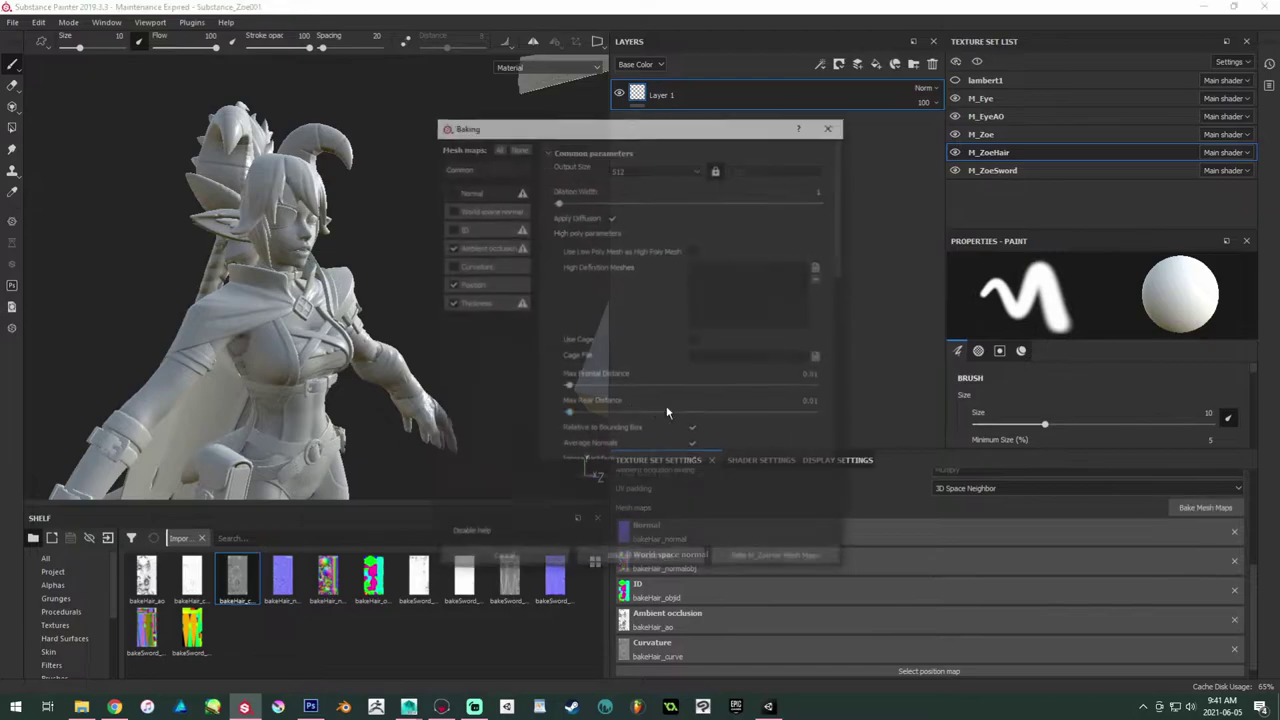
left_click(450, 247)
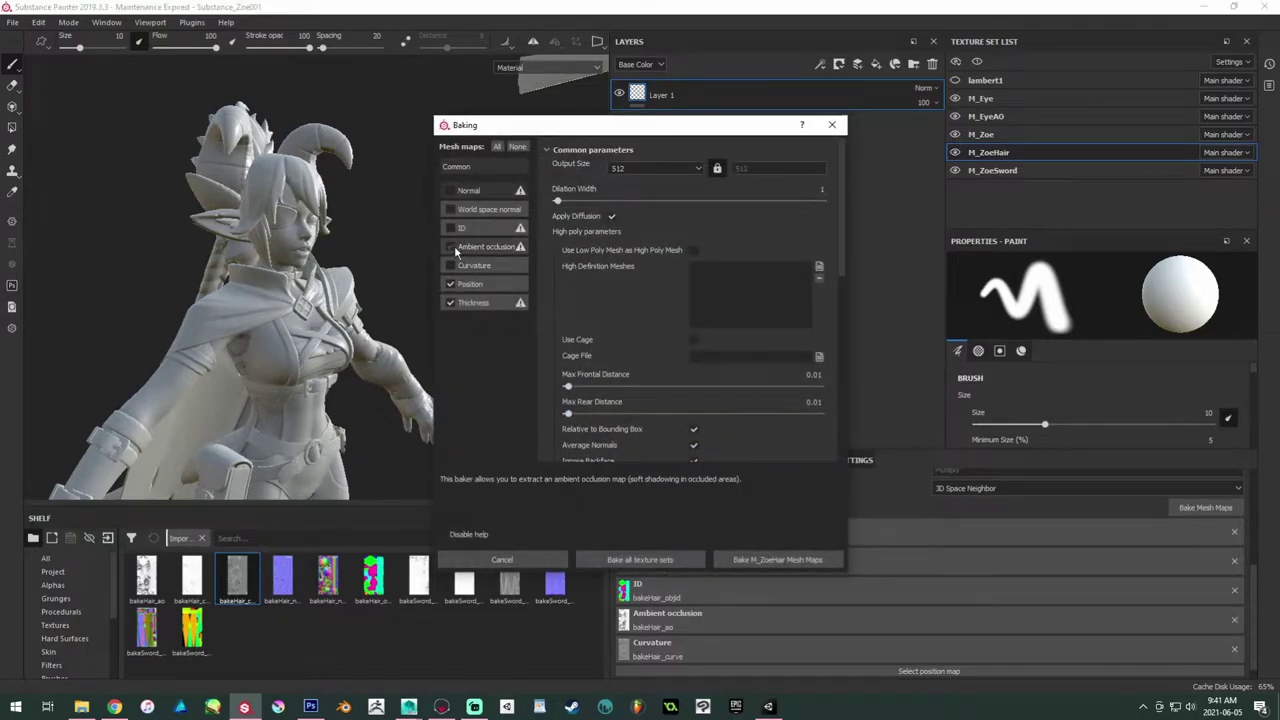
left_click(698, 169)
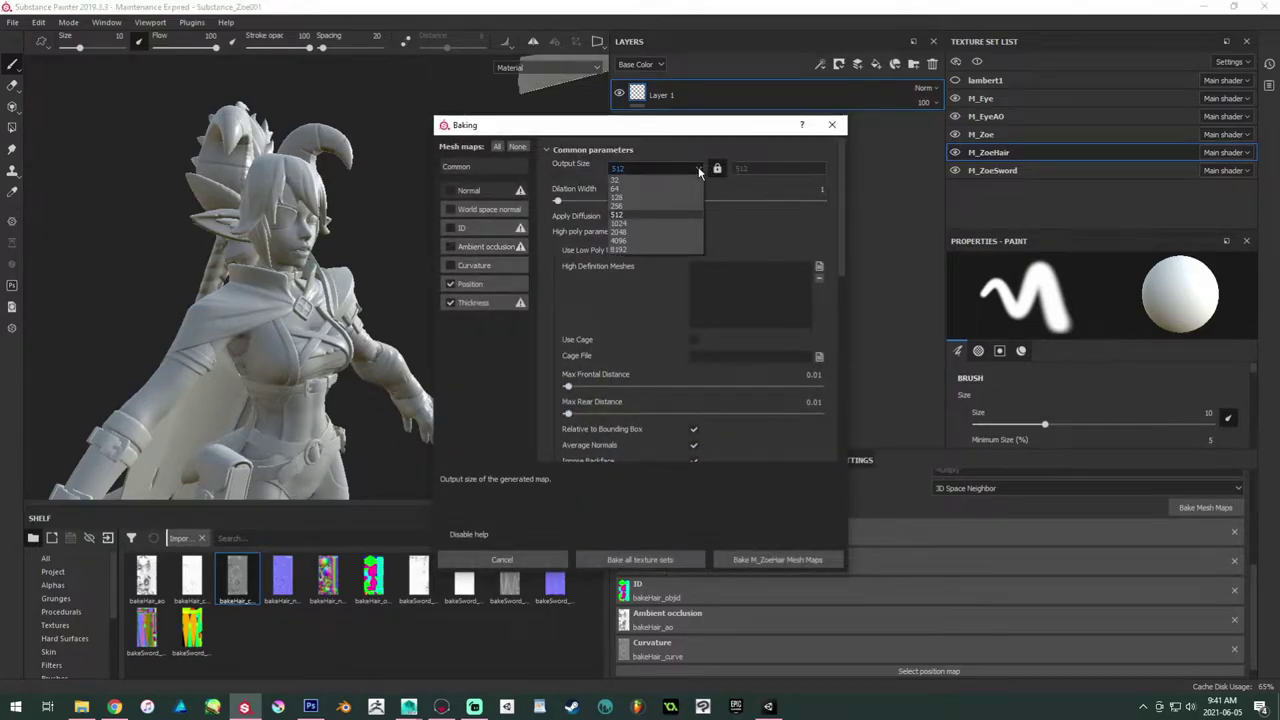
left_click(619, 233)
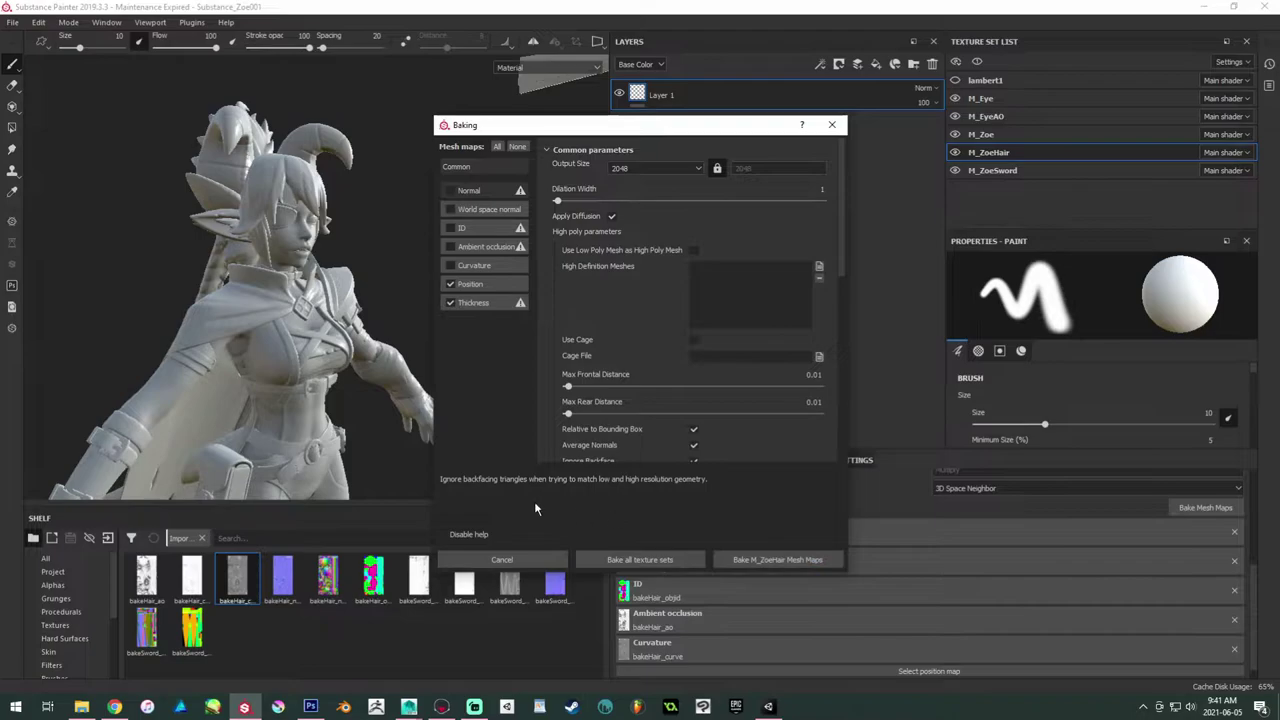
left_click(772, 560)
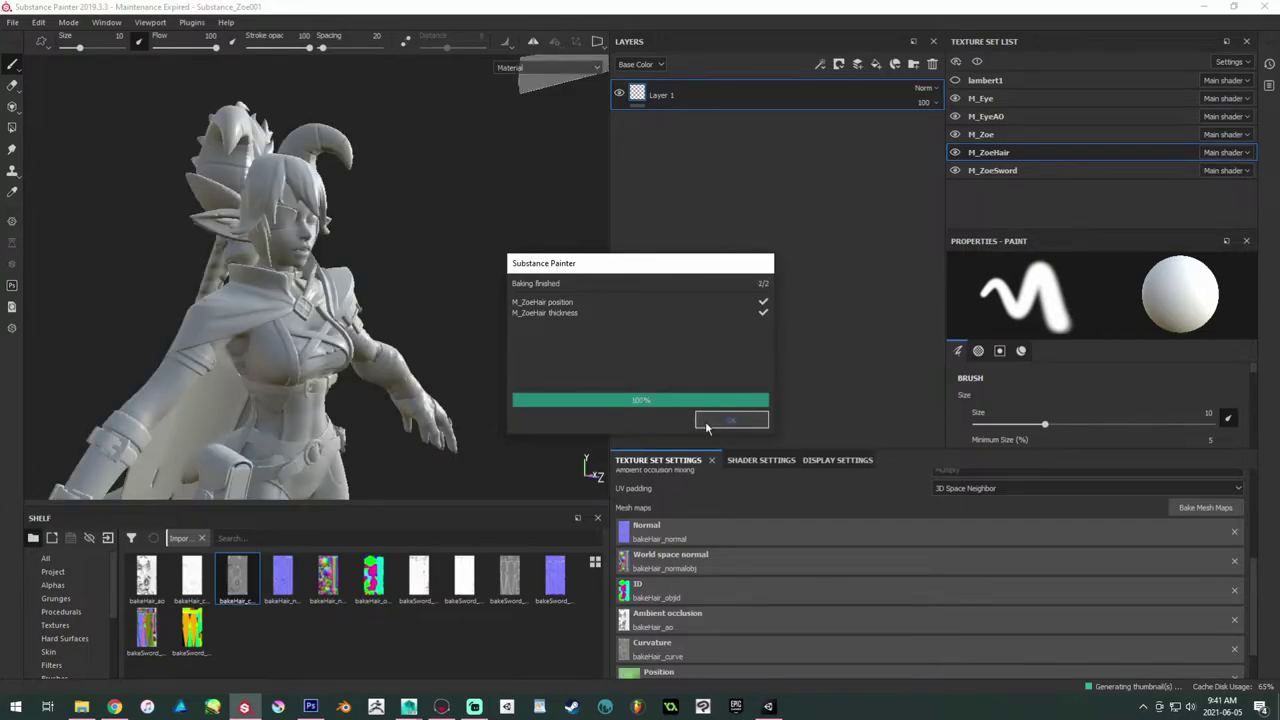
left_click(705, 422)
Step: Assign bakeSword_normal, bakeSword_normalobj, bakeSword_objid, bakeSword_ao and bakeSword_curve as M_ZoeSword's normal, world space normal, ID, ambient occlusion and curvature maps
left_click_drag(457, 271, 761, 259, "alt")
left_click(1000, 172)
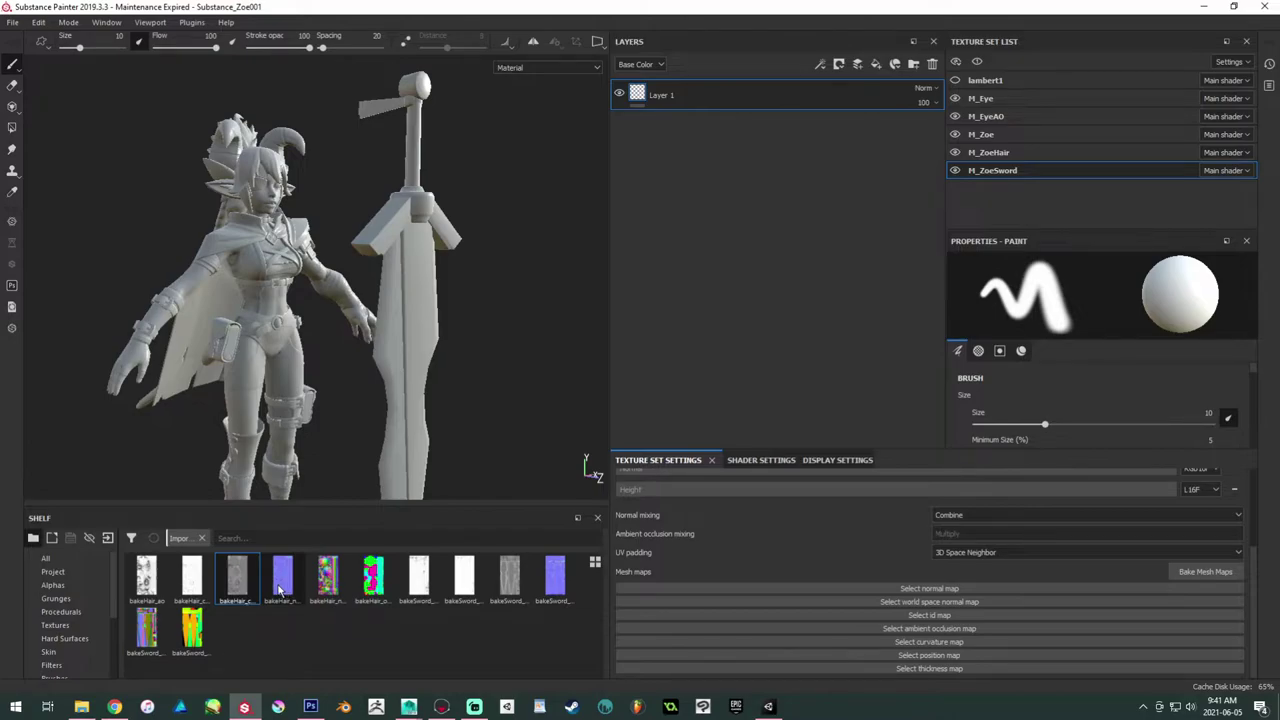
left_click_drag(555, 578, 876, 590)
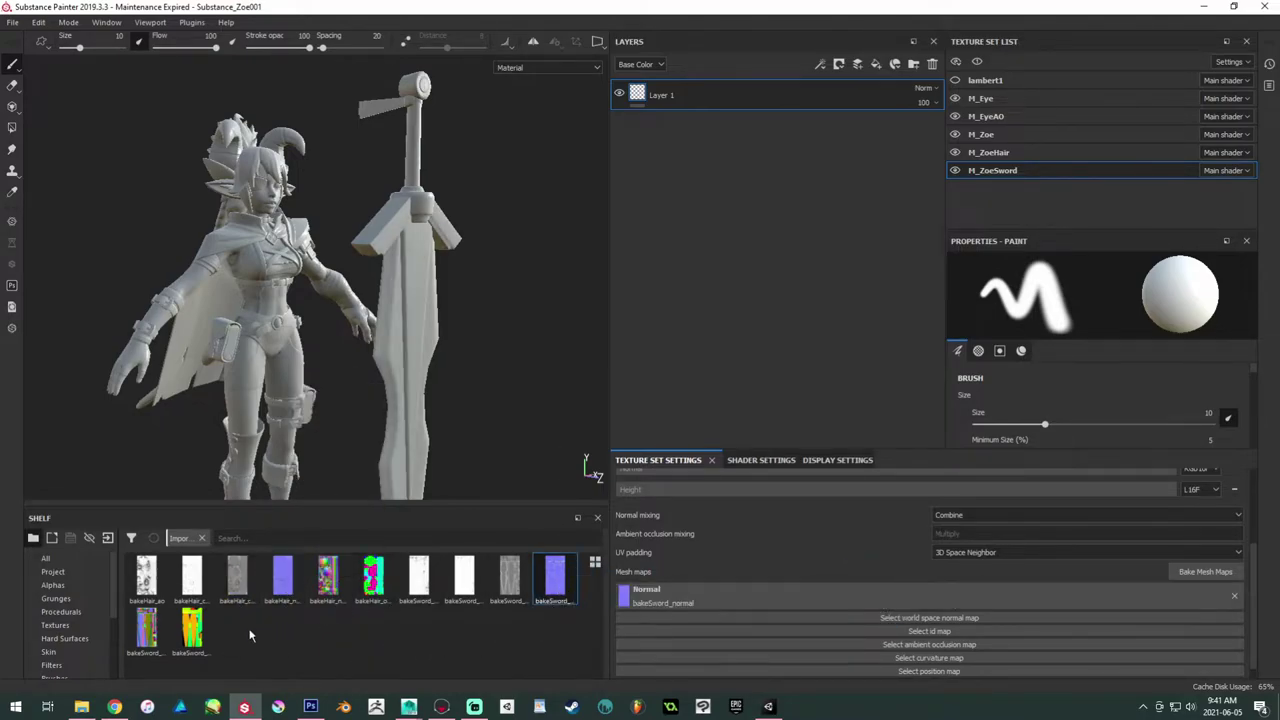
left_click_drag(158, 636, 826, 622)
left_click_drag(192, 630, 892, 615)
left_click_drag(430, 588, 935, 645)
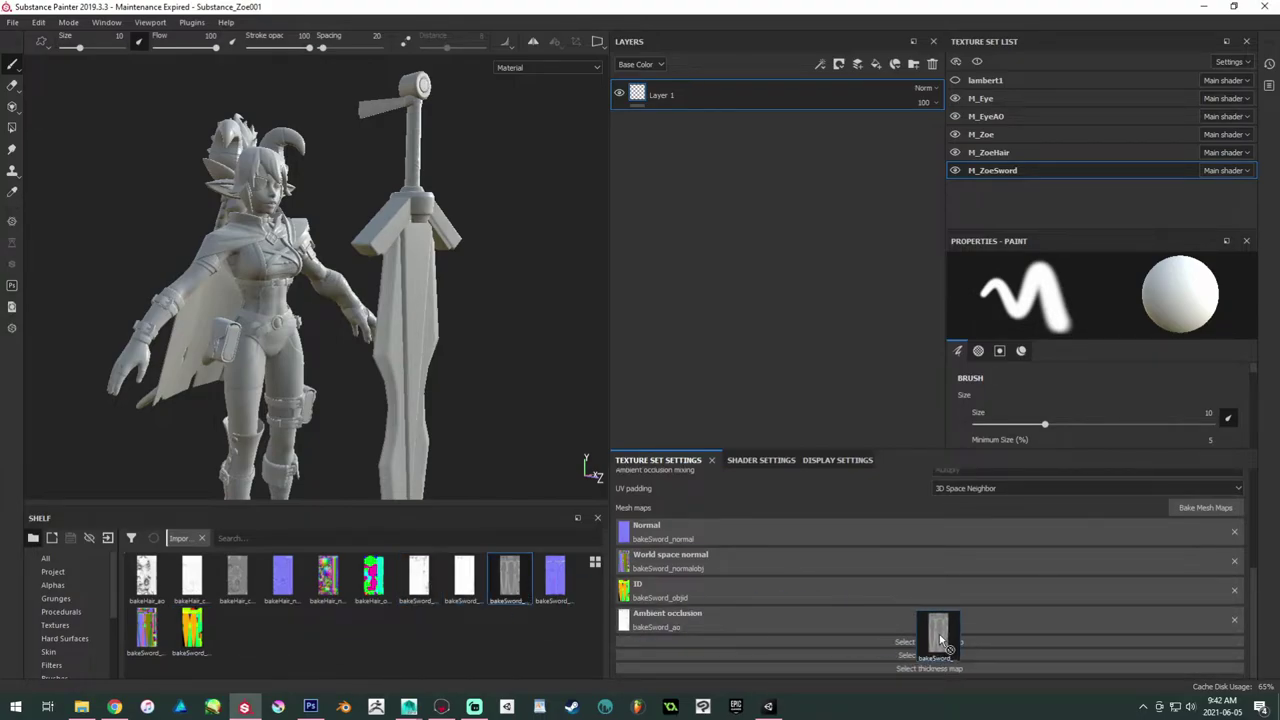
left_click_drag(509, 576, 900, 645)
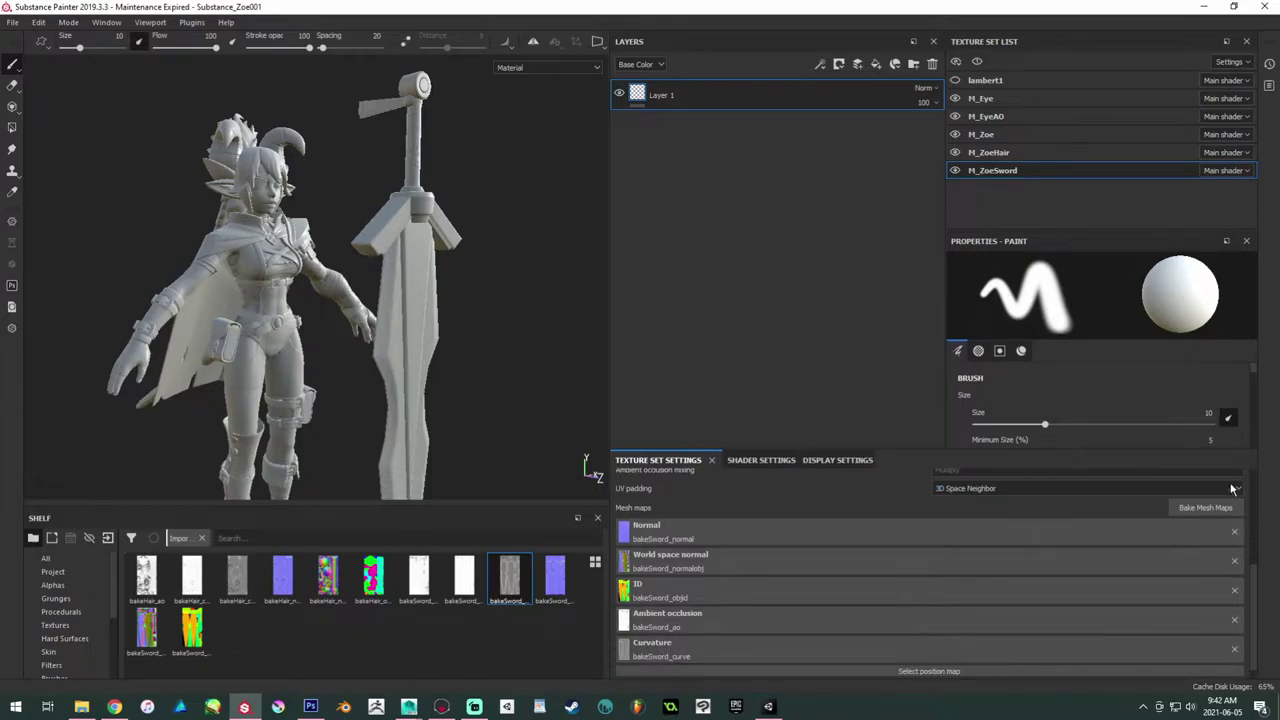
Step: Bake M_ZoeSword's position and thickness mesh maps and look over the character from the other side
left_click(1206, 507)
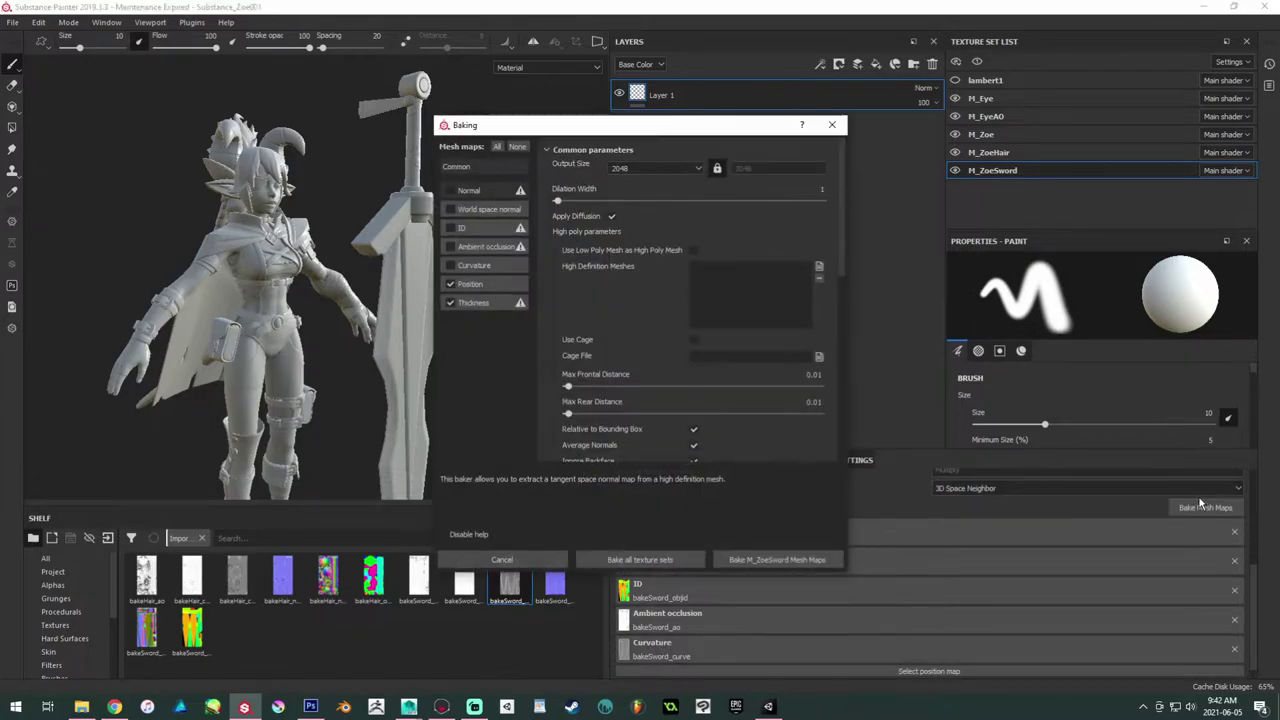
left_click(769, 552)
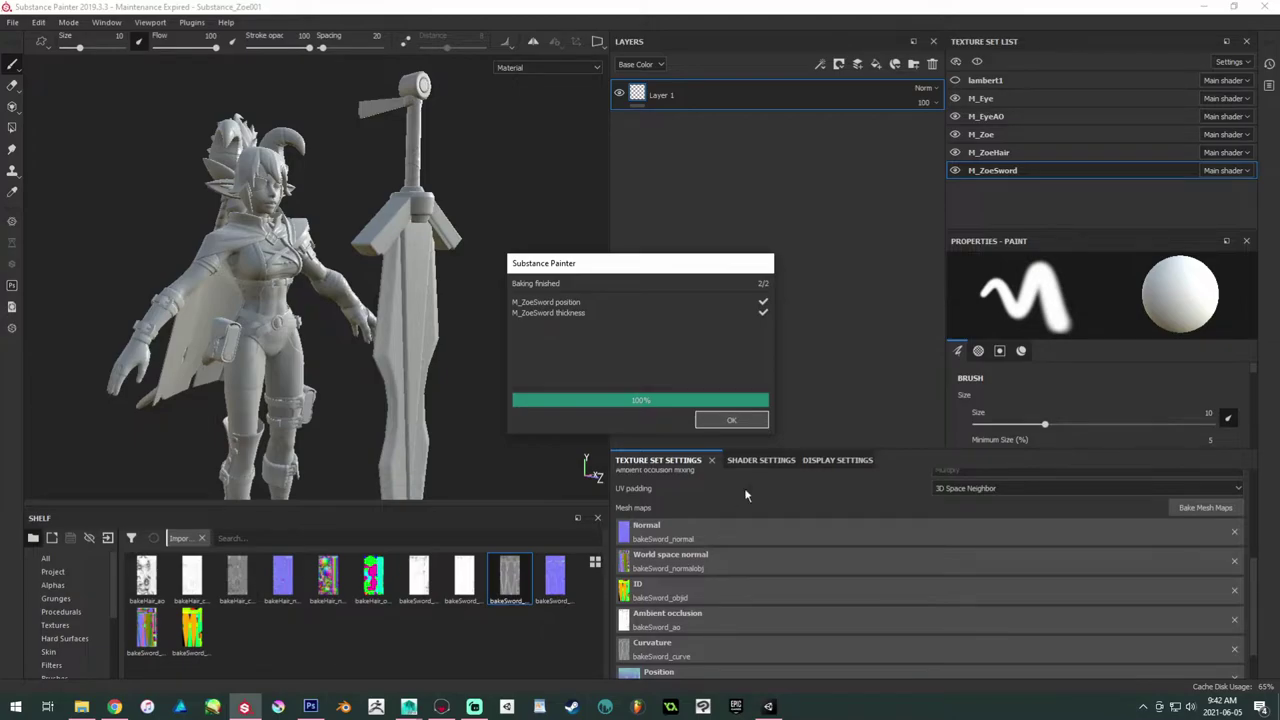
left_click(731, 420)
middle_click_drag(331, 301, 372, 380, "alt")
left_click_drag(372, 380, 268, 400, "alt")
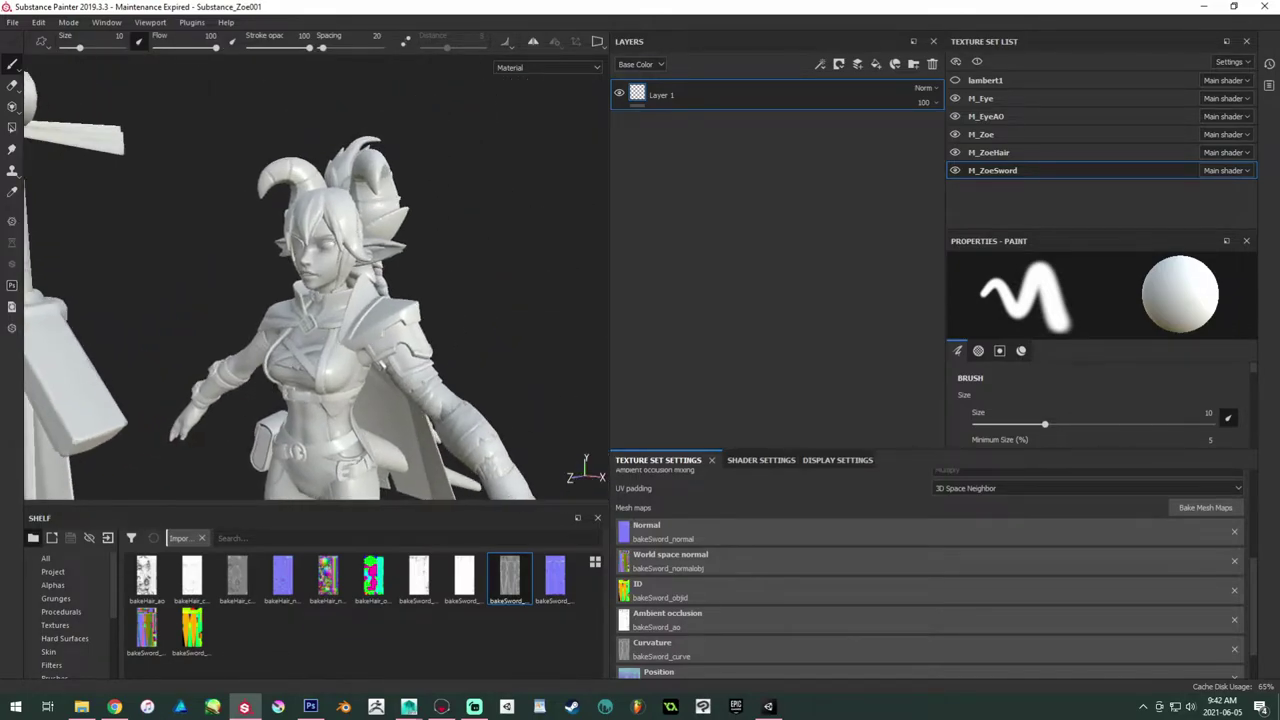
Step: Import eyeOcclusion_diff.png as a texture into the project Substance_Zoe001 and find it among the project's resources
key("alt+Tab")
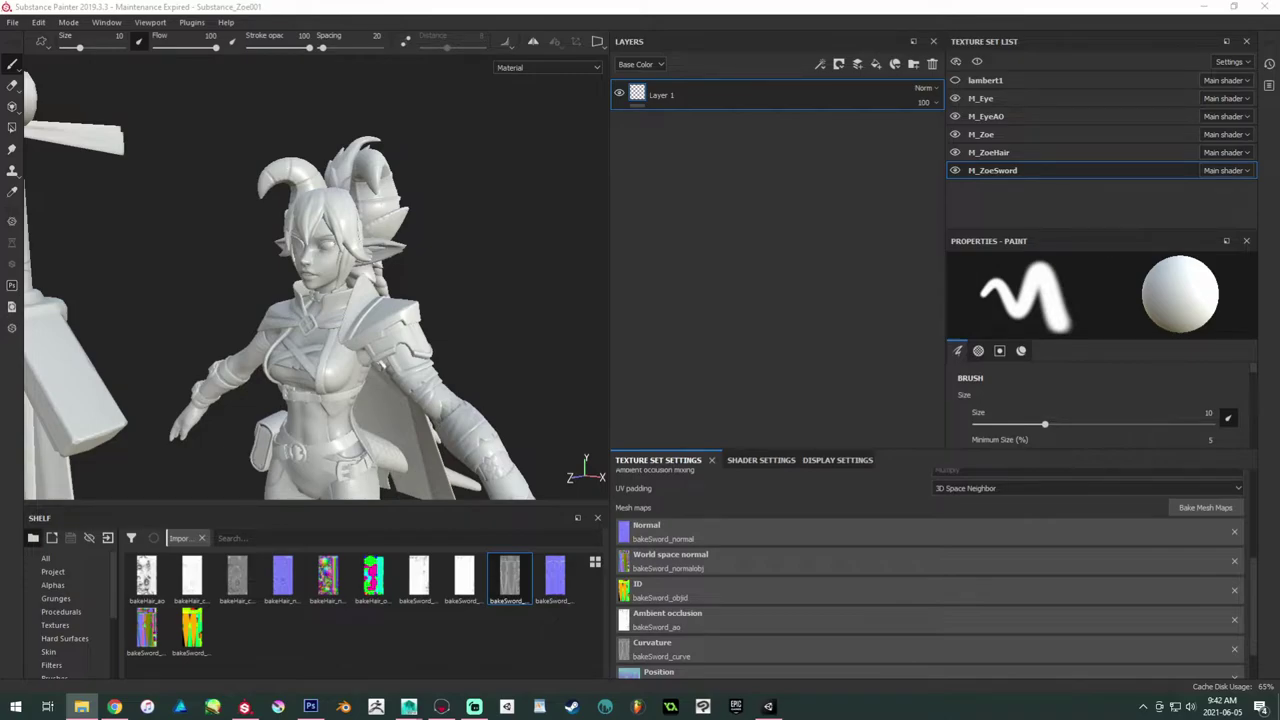
left_click_drag(40, 470, 350, 643)
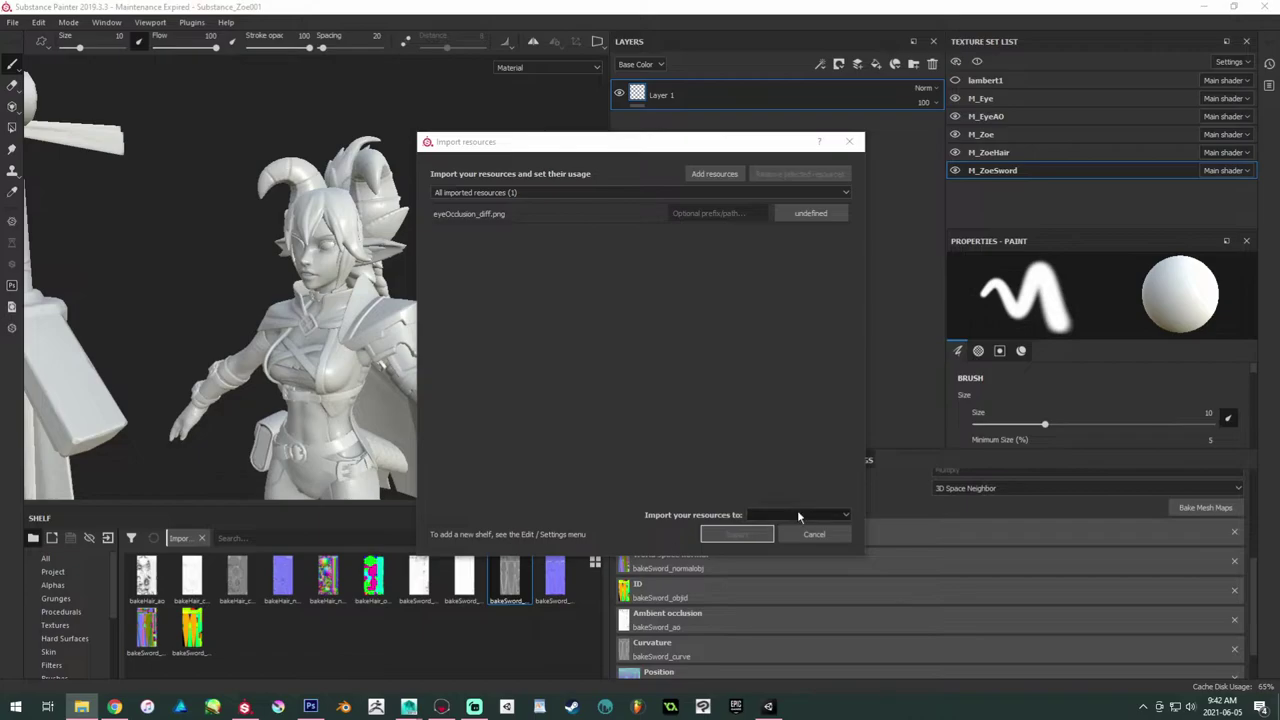
left_click(525, 213)
left_click(823, 214)
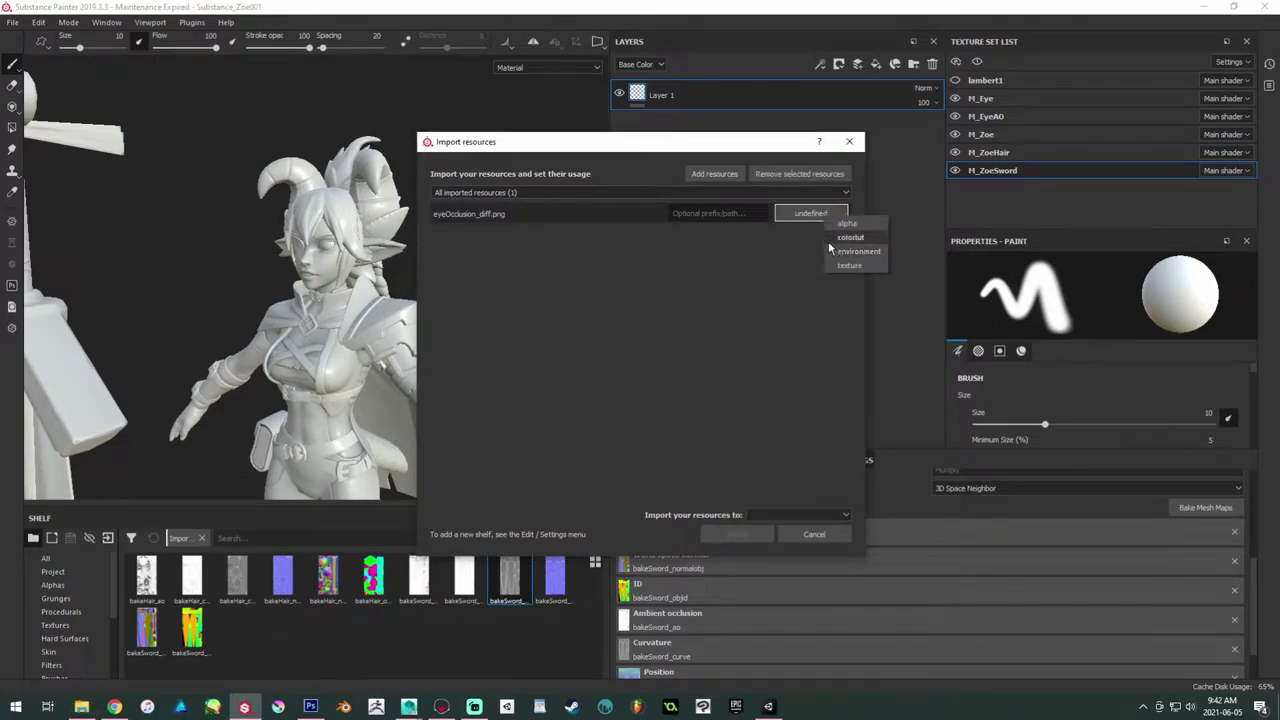
left_click(845, 229)
left_click(793, 517)
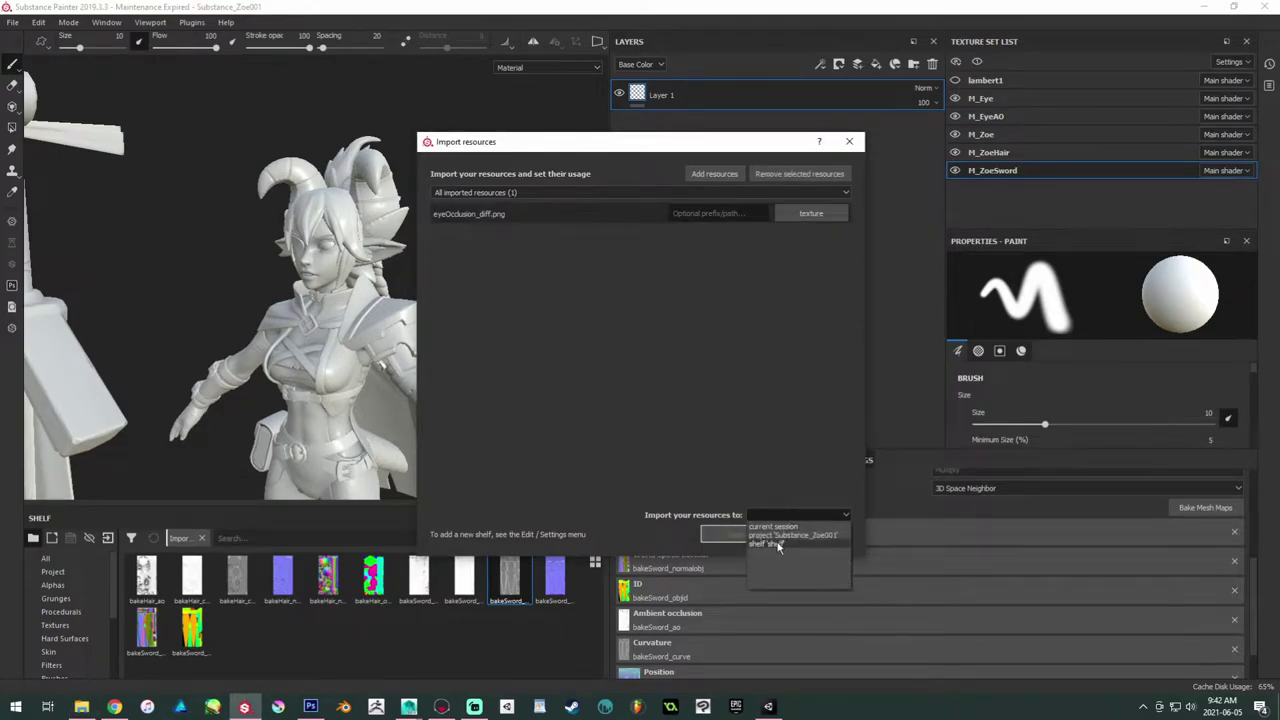
left_click(790, 533)
left_click(733, 534)
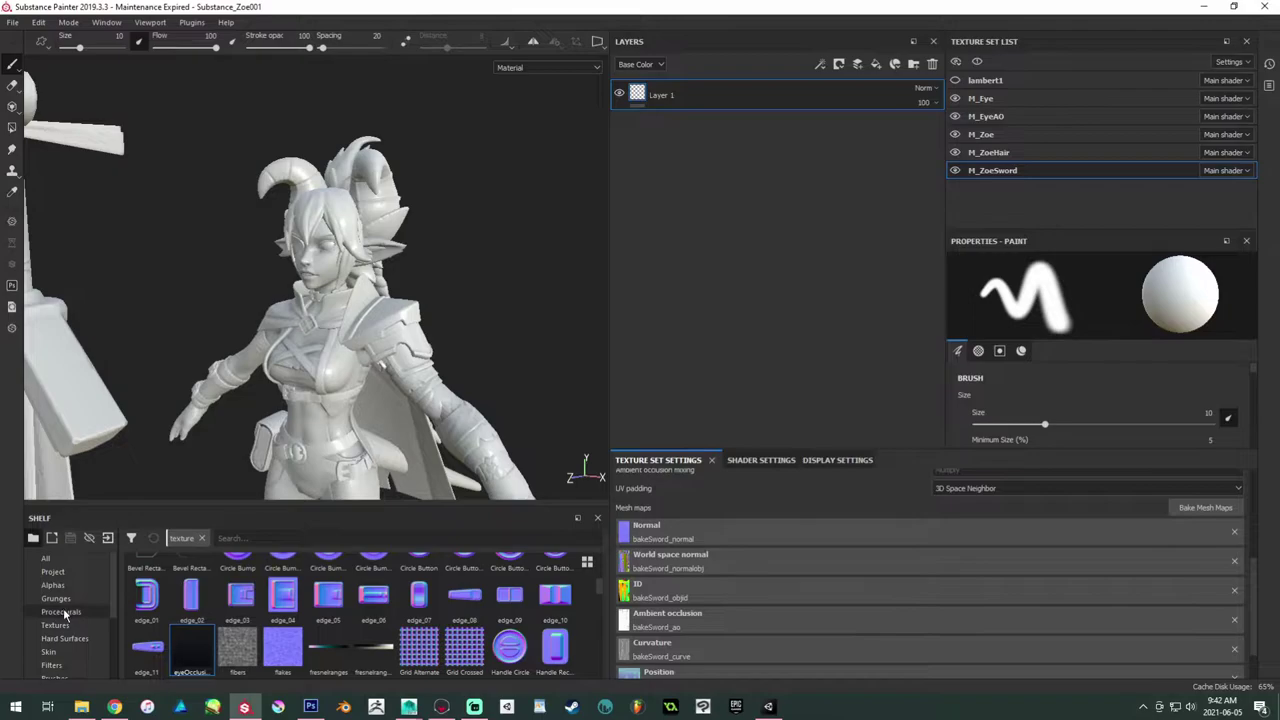
left_click(53, 571)
scroll(230, 601, "down", 1)
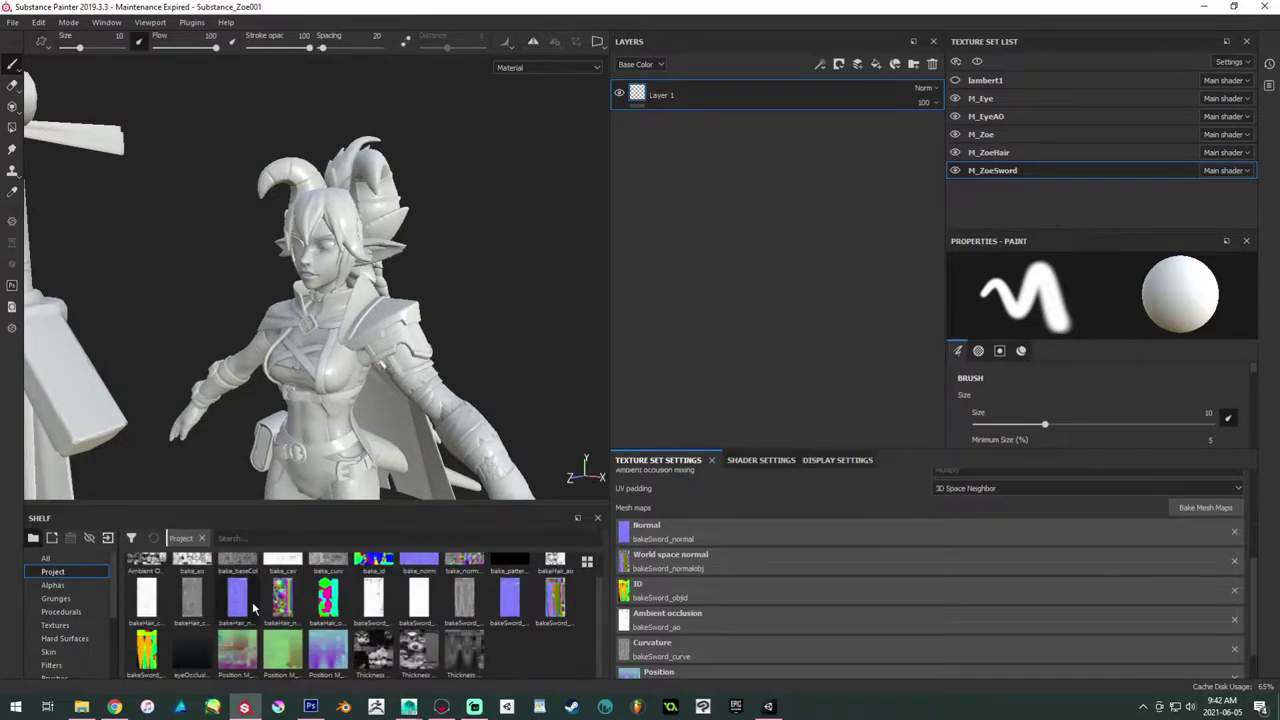
Step: Import T_ZoeEye_D.psd as a texture into the project Substance_Zoe001
key("alt+Tab")
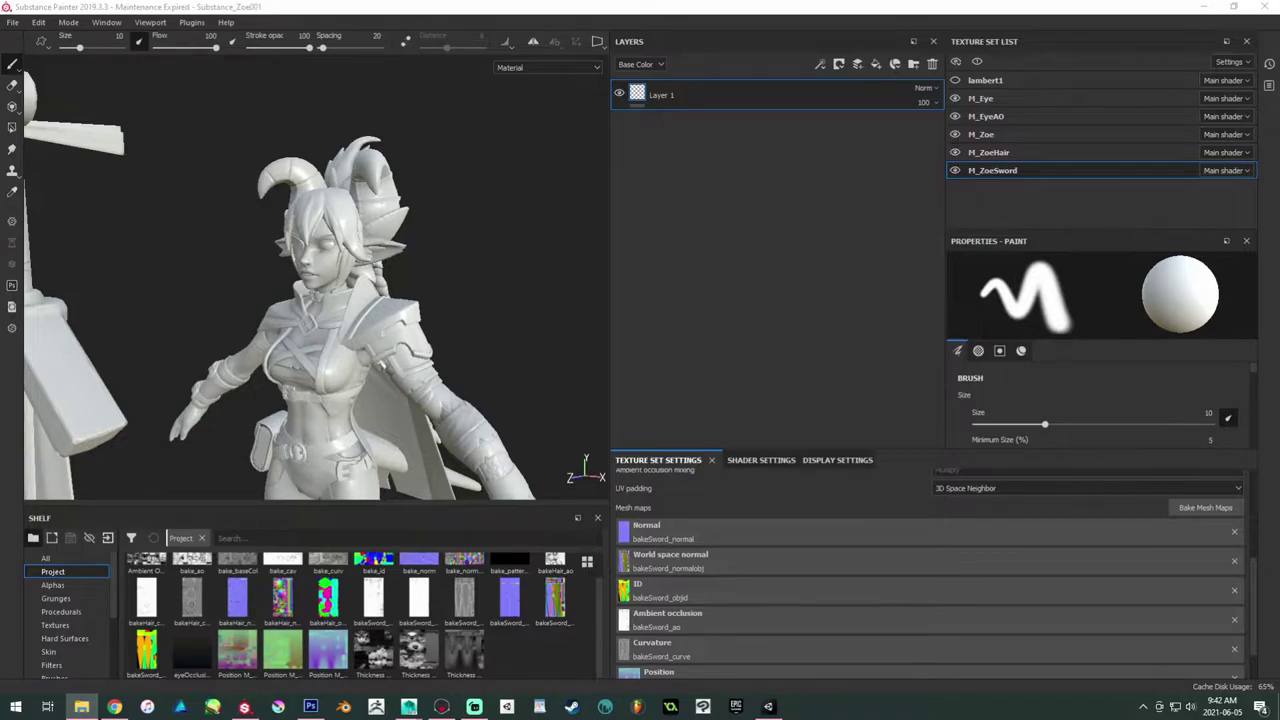
left_click_drag(445, 630, 546, 612)
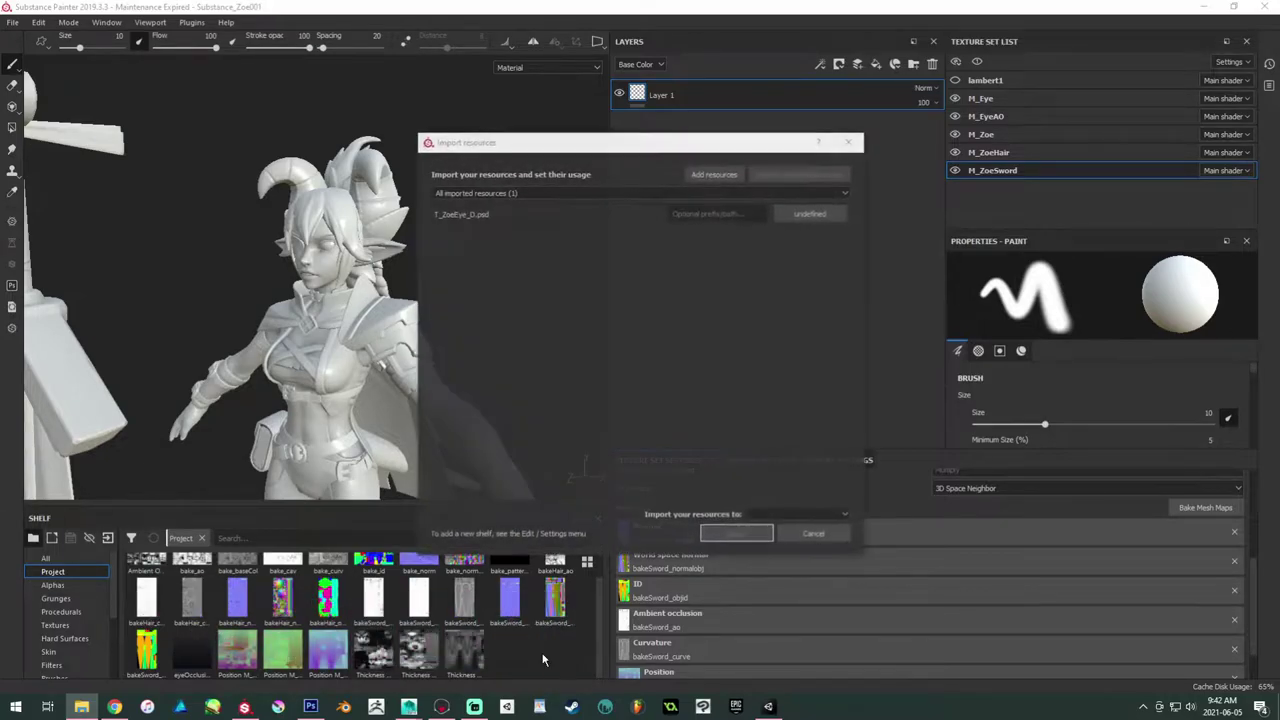
left_click(825, 214)
left_click(862, 271)
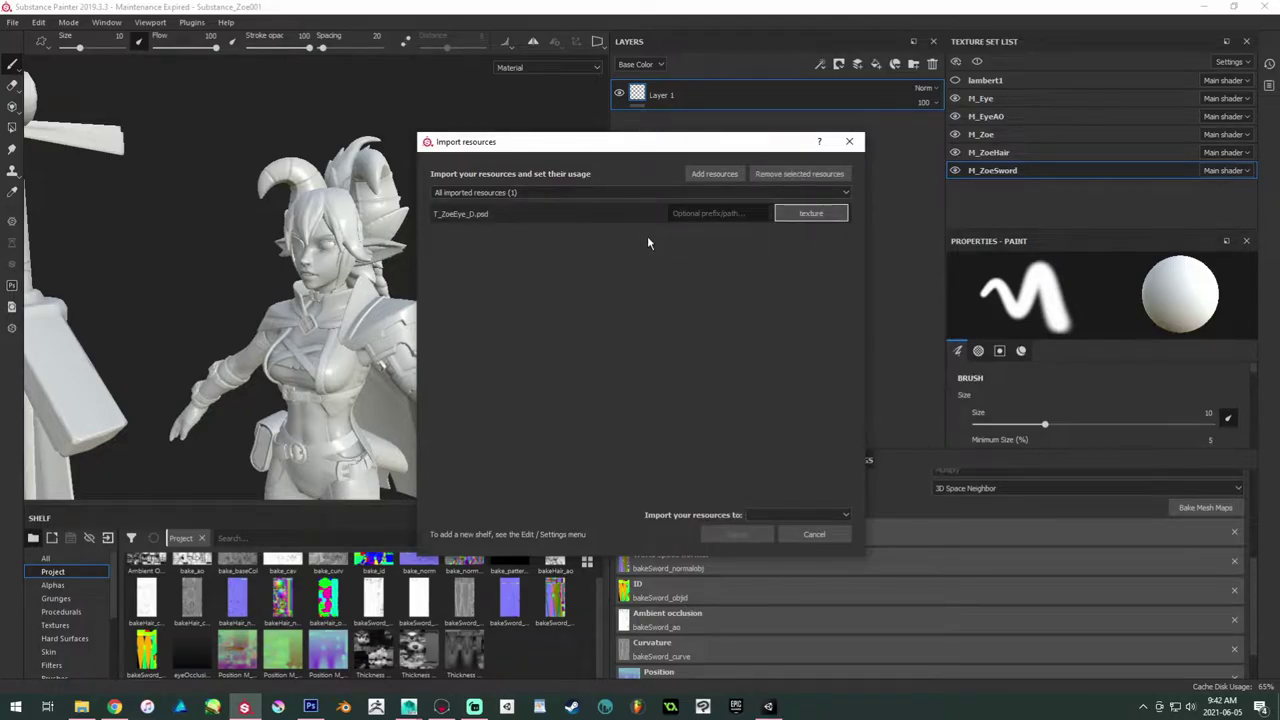
left_click(760, 514)
left_click(756, 541)
left_click(755, 536)
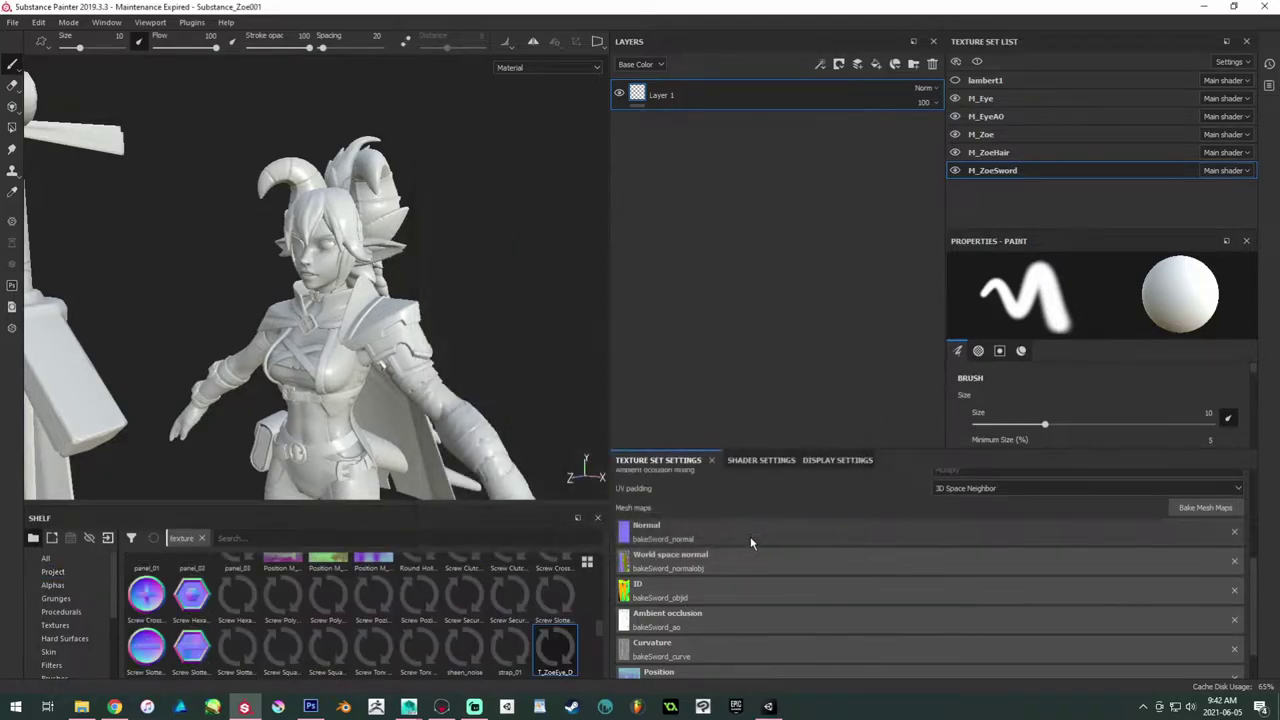
Step: Add an Opacity channel to the M_EyeAO texture set
middle_click_drag(424, 215, 469, 291, "alt")
right_click_drag(469, 291, 682, 523, "alt")
left_click_drag(450, 330, 440, 280, "alt")
right_click_drag(440, 280, 560, 330, "alt")
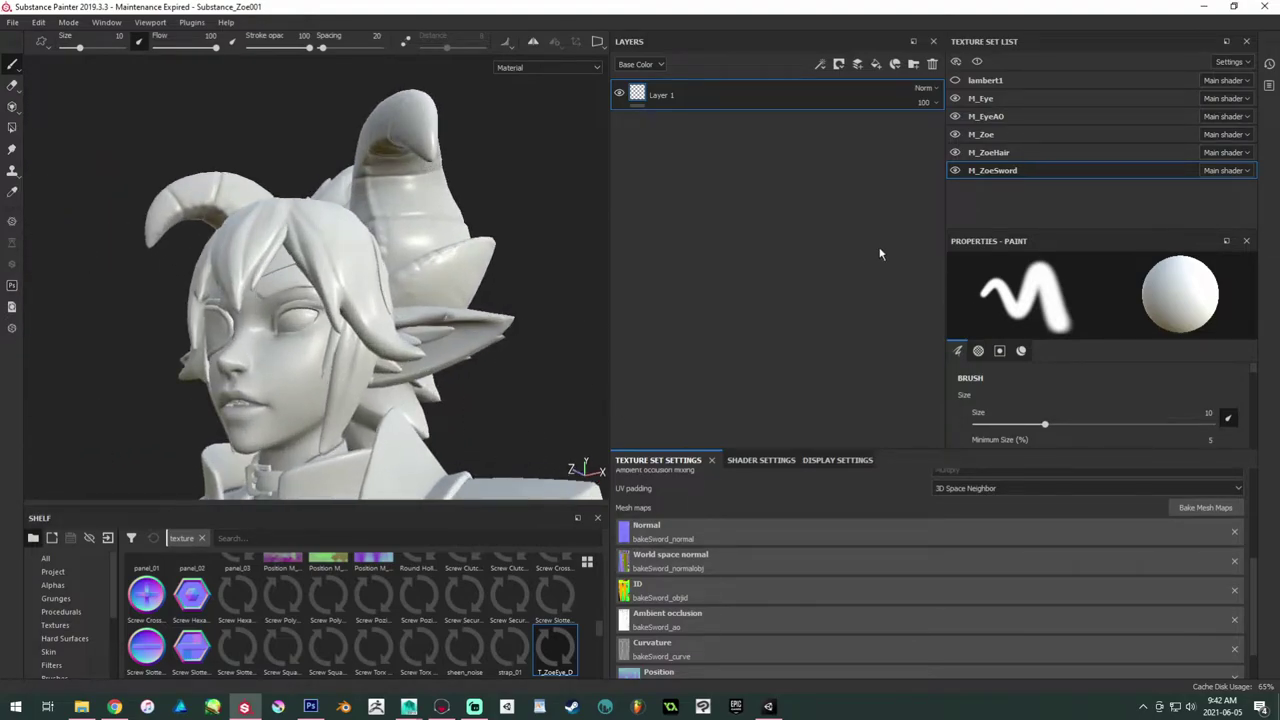
left_click(1002, 102)
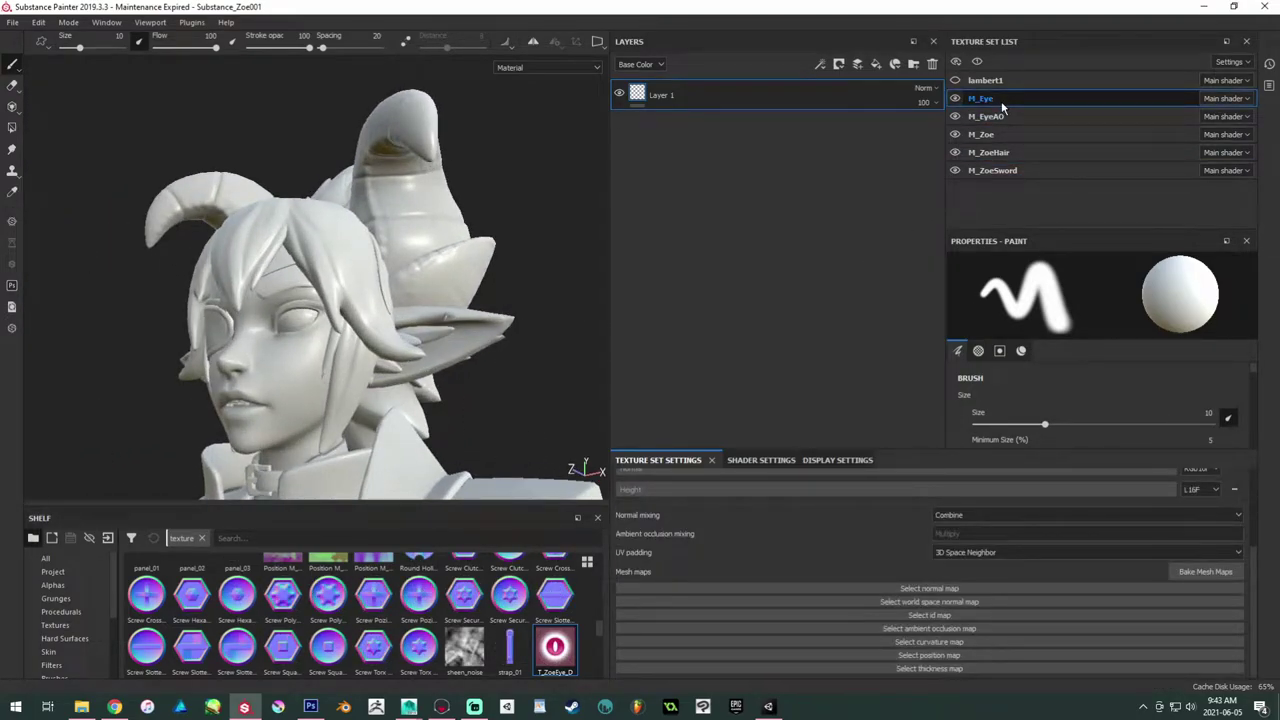
left_click(984, 116)
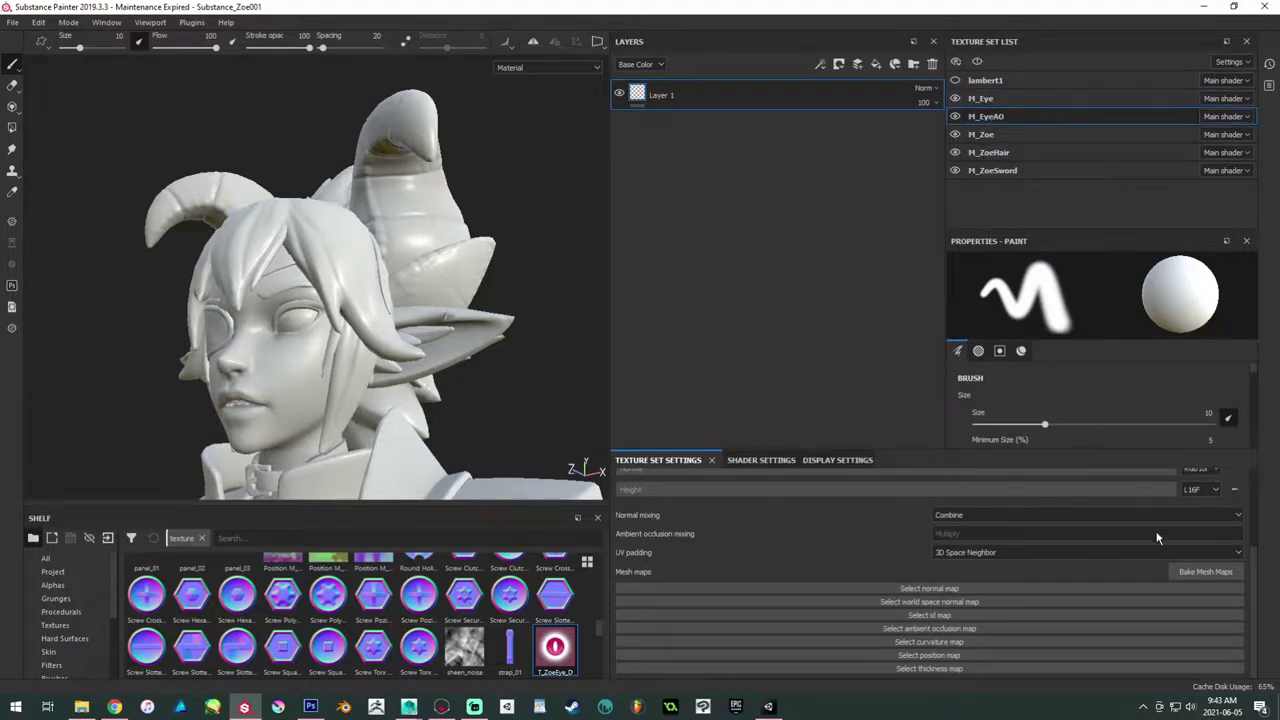
scroll(1172, 553, "up", 3)
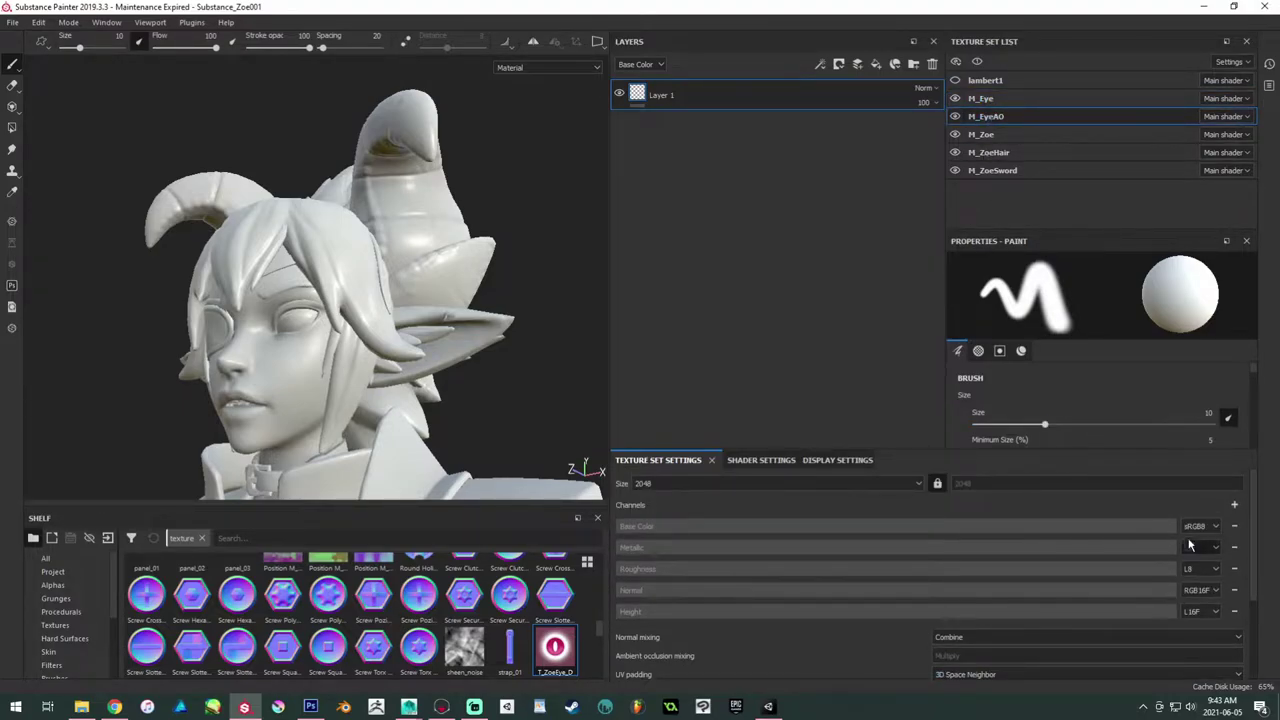
left_click(1235, 506)
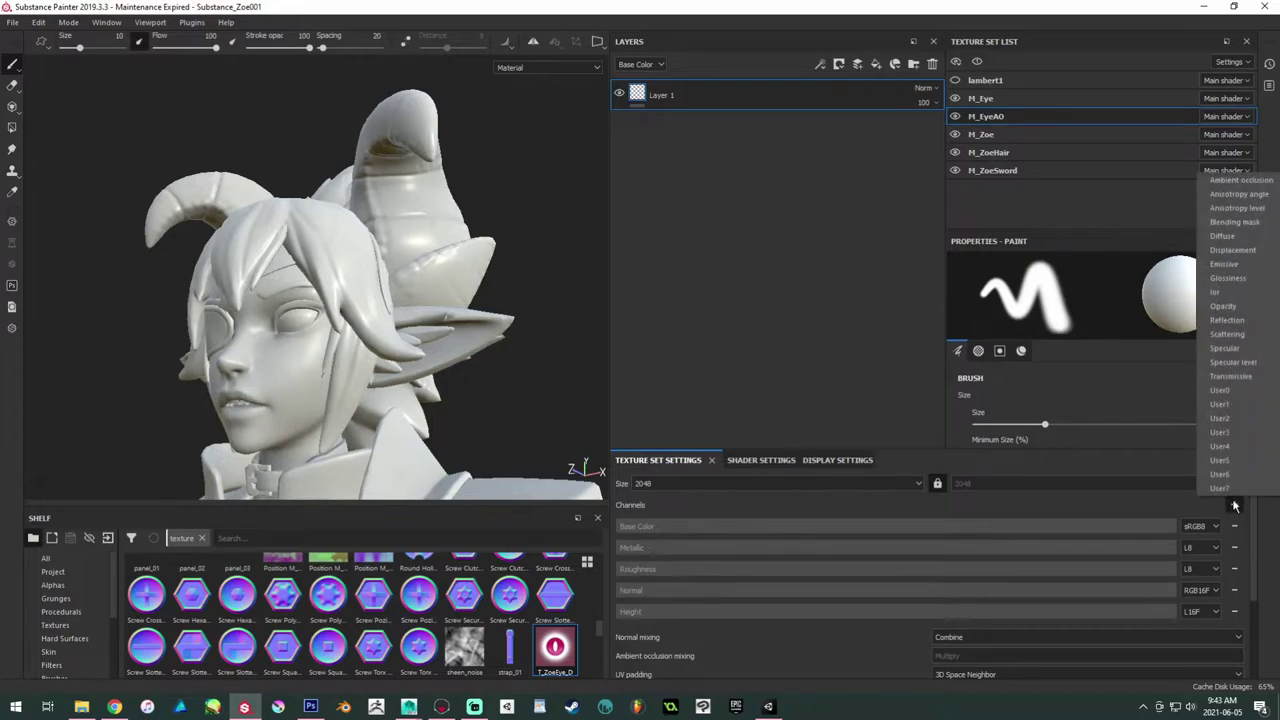
left_click(1234, 308)
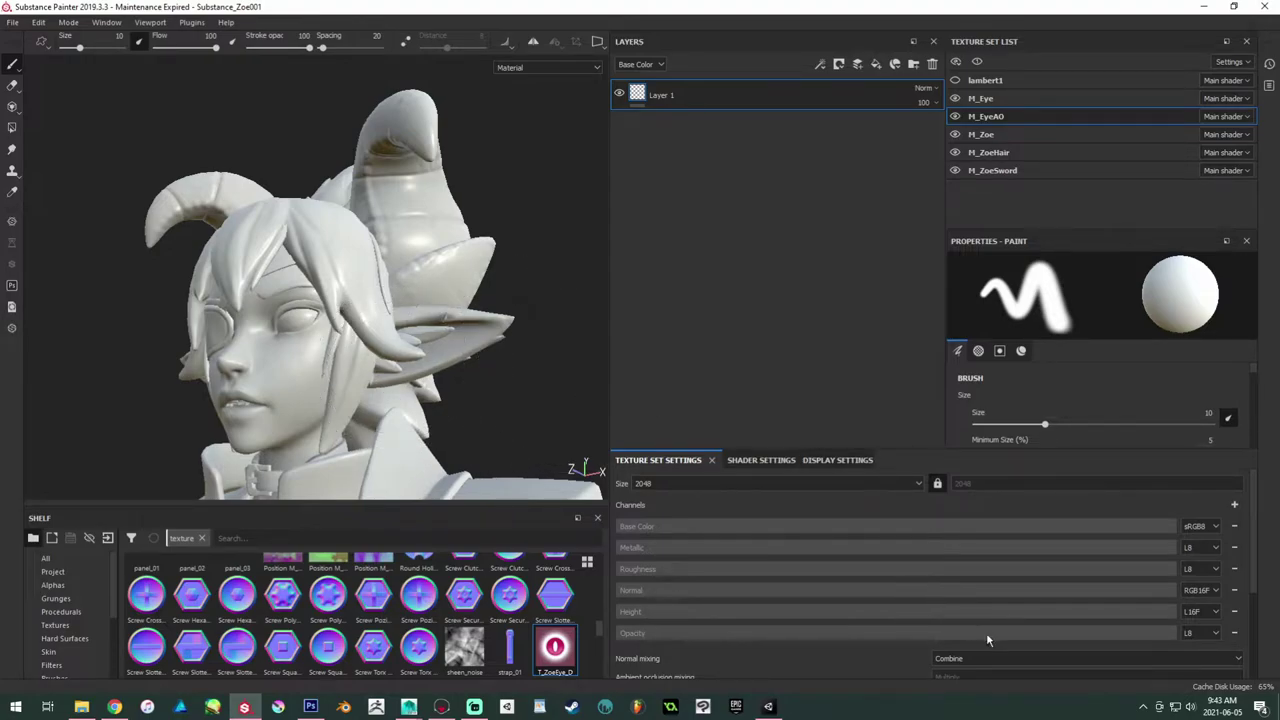
scroll(1033, 625, "down", 1)
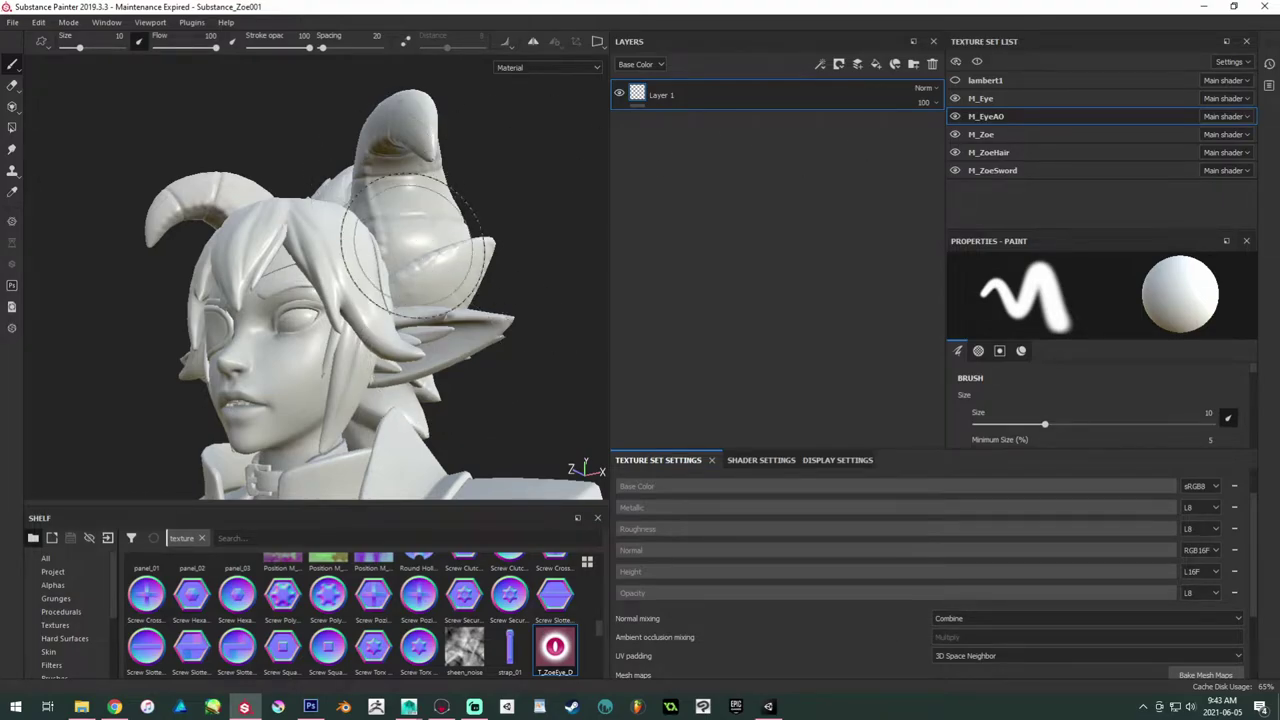
Step: Switch the main shader to pbr-metal-rough-with-alpha-blending
middle_click_drag(416, 279, 400, 243, "alt")
scroll(1005, 641, "up", 2)
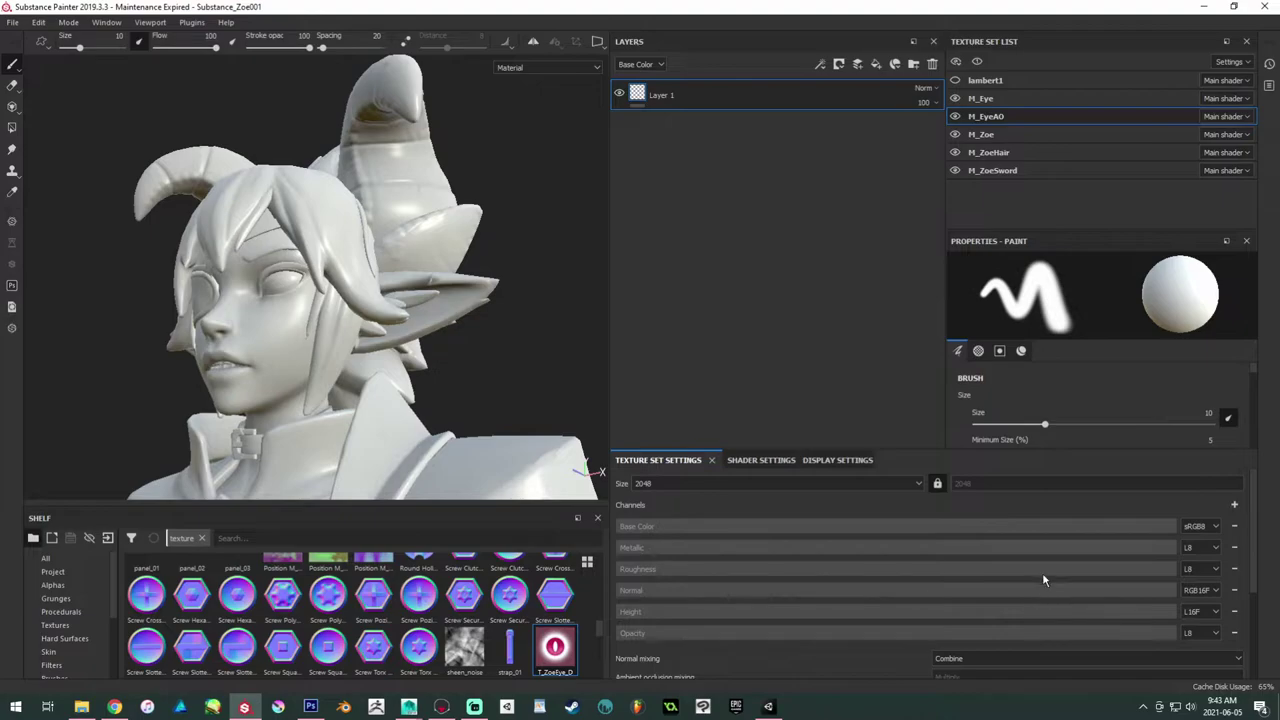
left_click(782, 462)
left_click(840, 461)
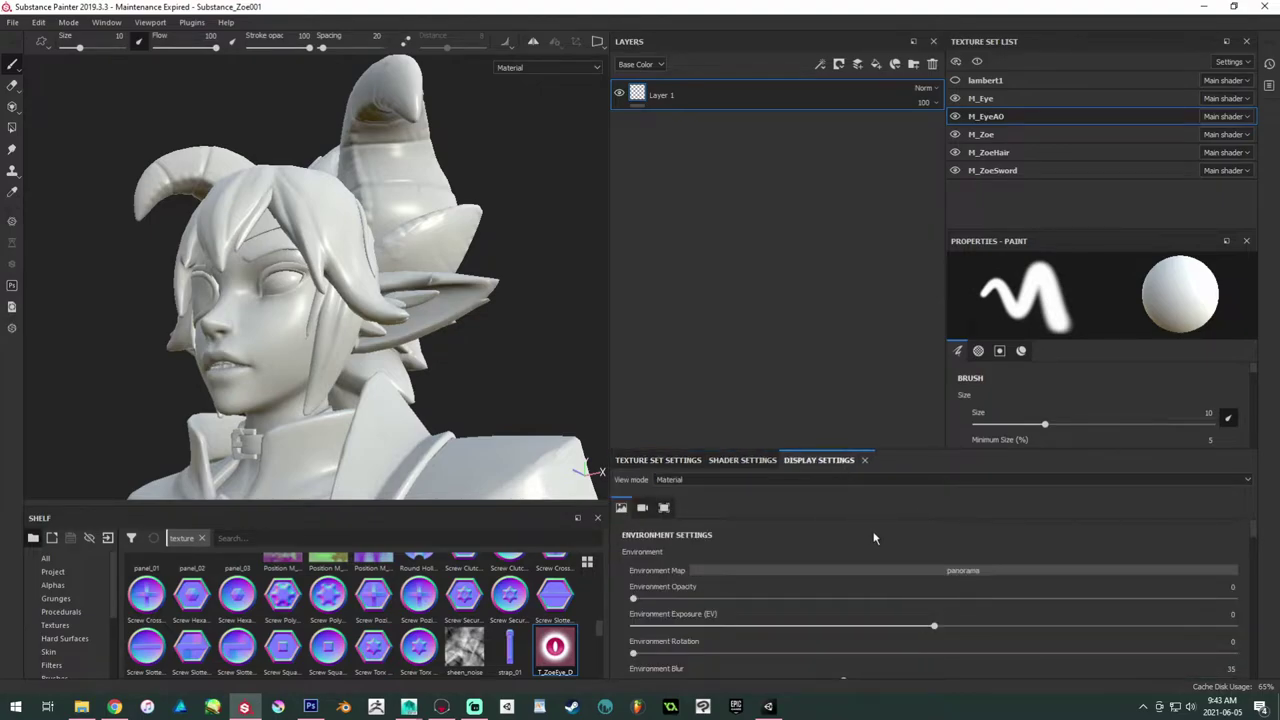
left_click(755, 462)
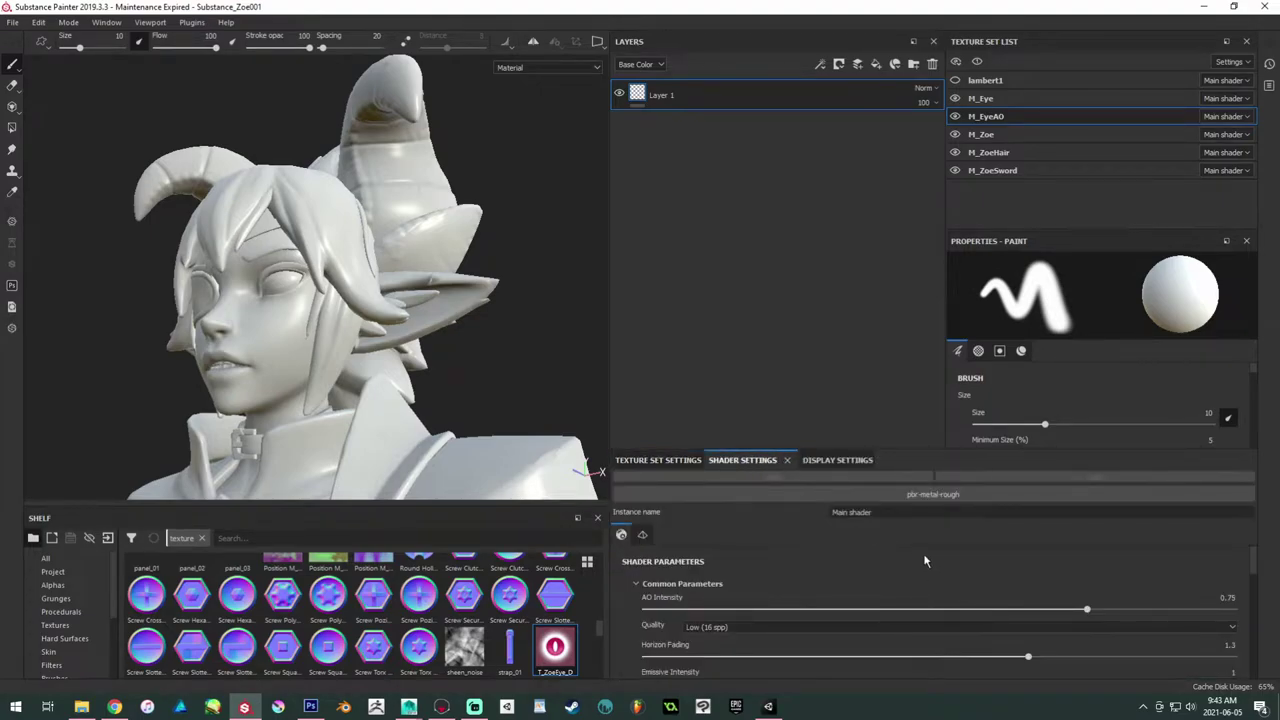
left_click(905, 497)
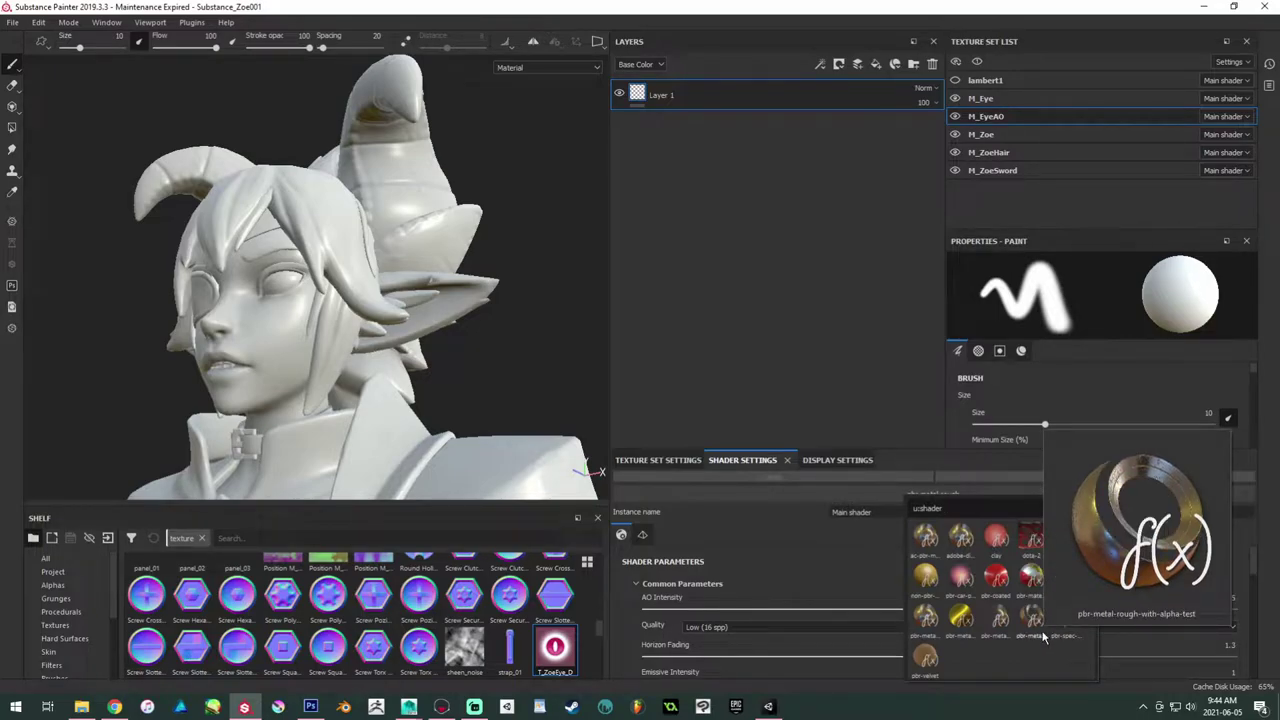
left_click(993, 624)
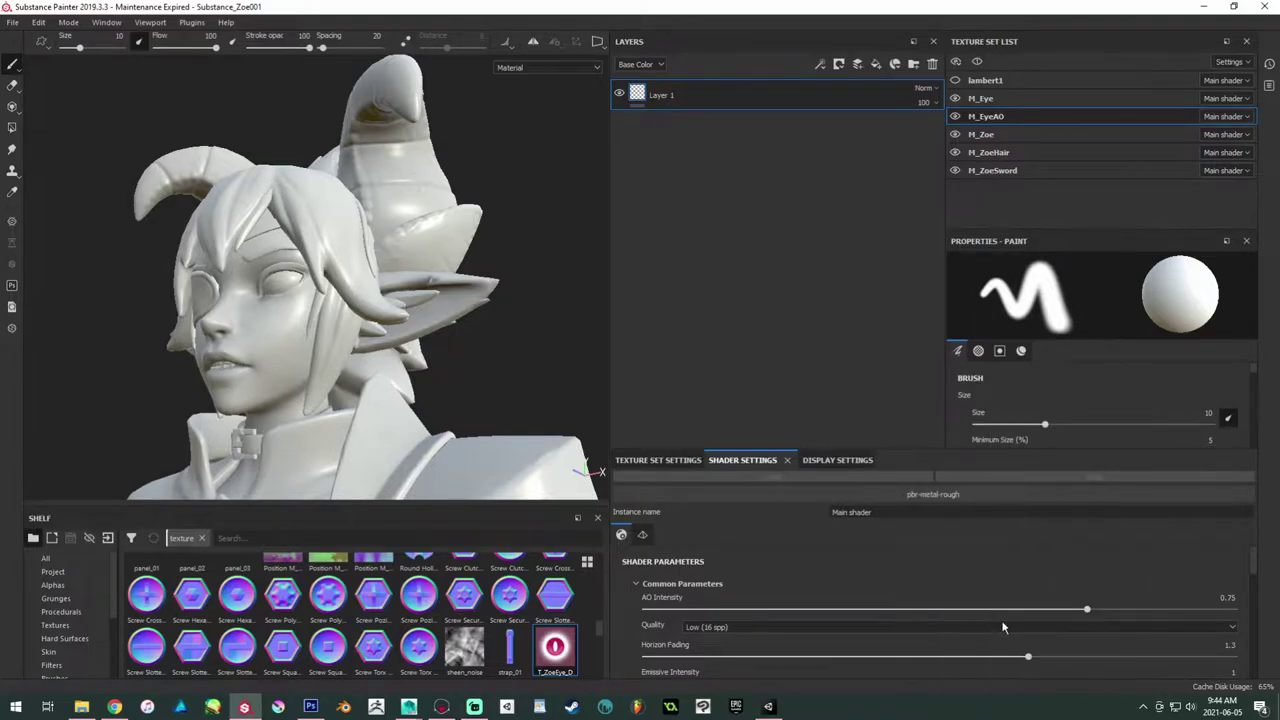
Step: Add a fill layer to M_EyeAO and set its base color to black
left_click_drag(452, 279, 471, 386, "alt")
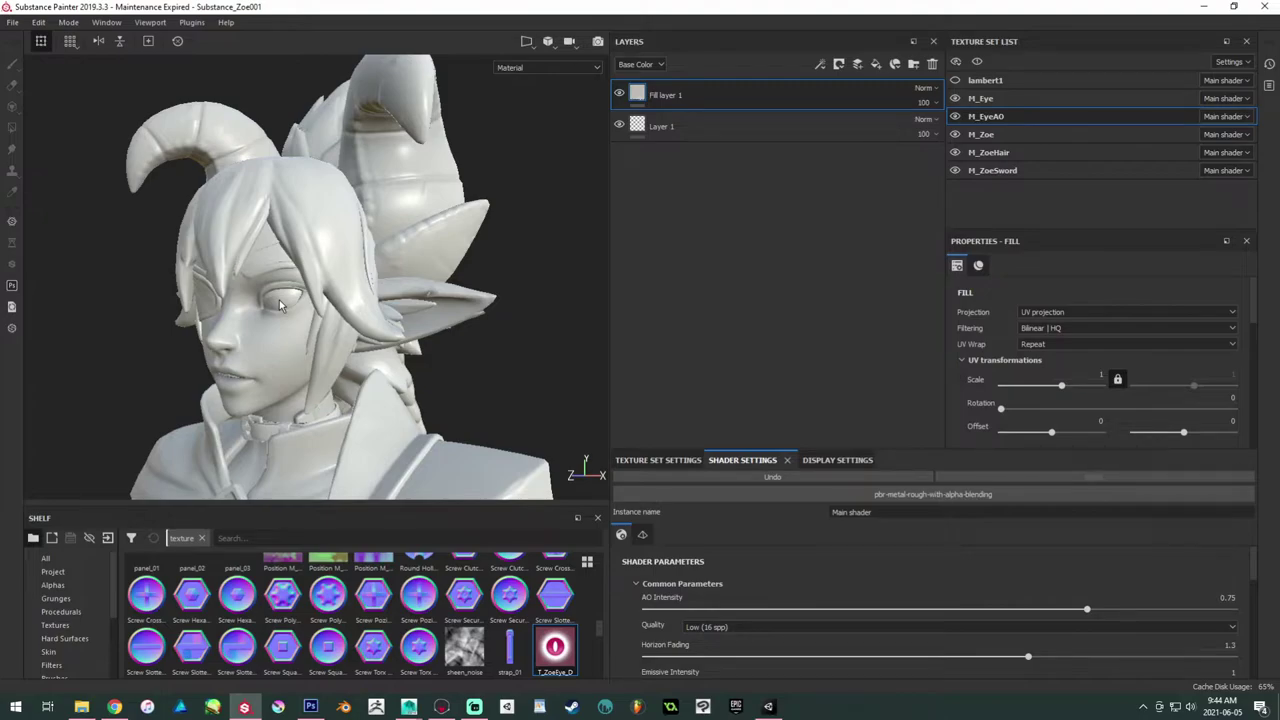
left_click_drag(299, 302, 363, 244, "alt")
scroll(1009, 339, "down", 4)
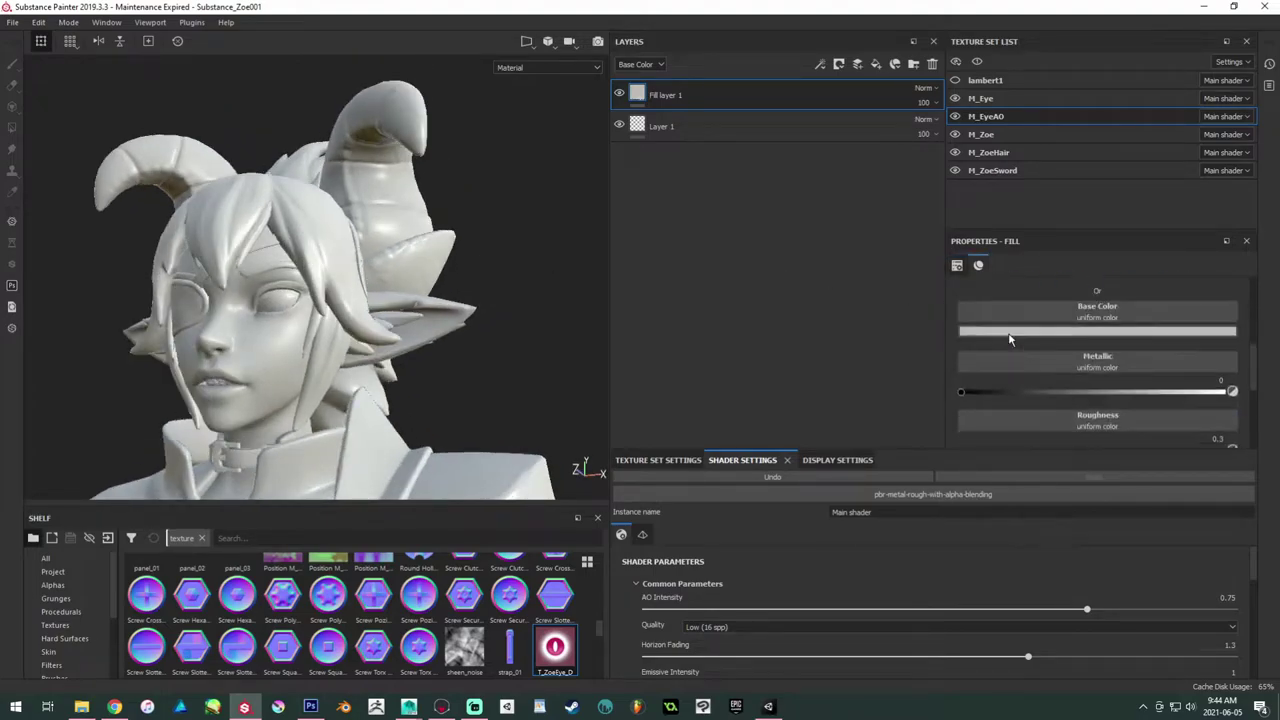
left_click(1009, 333)
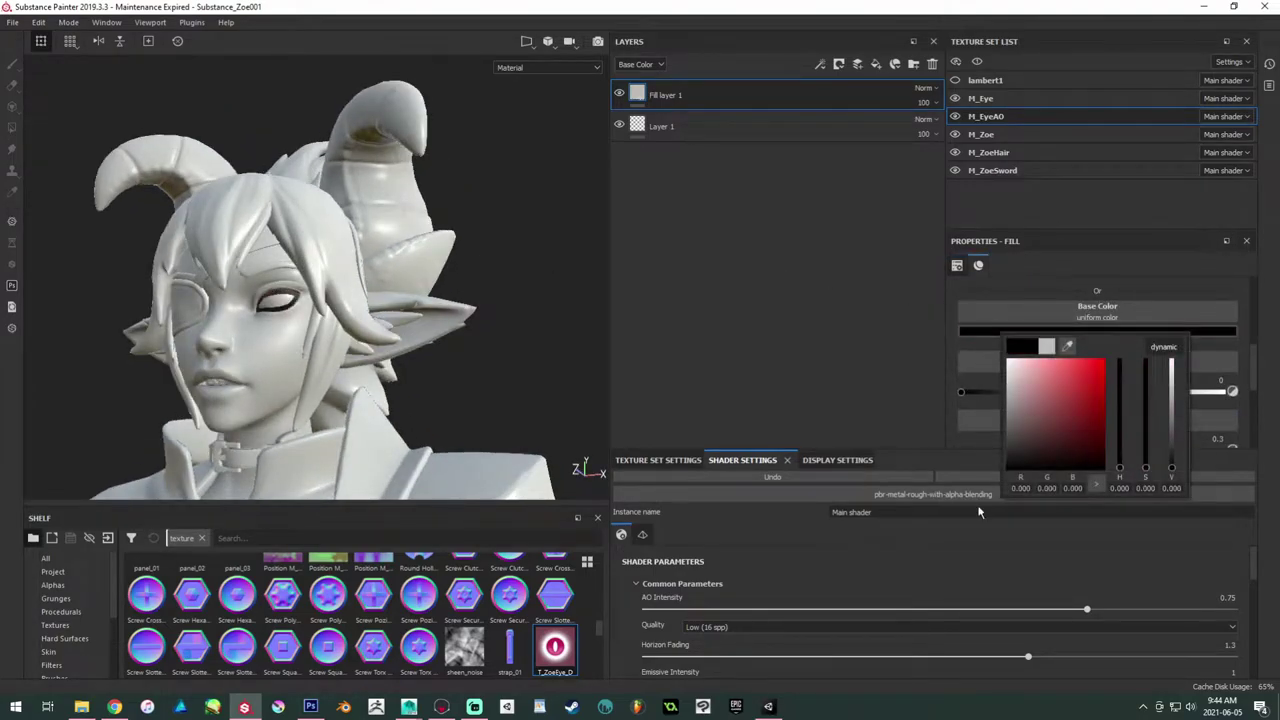
left_click(948, 331)
Step: Set the black fill layer's roughness to 1 and check the eye area up close
scroll(1100, 380, "down", 5)
scroll(1105, 393, "up", 2)
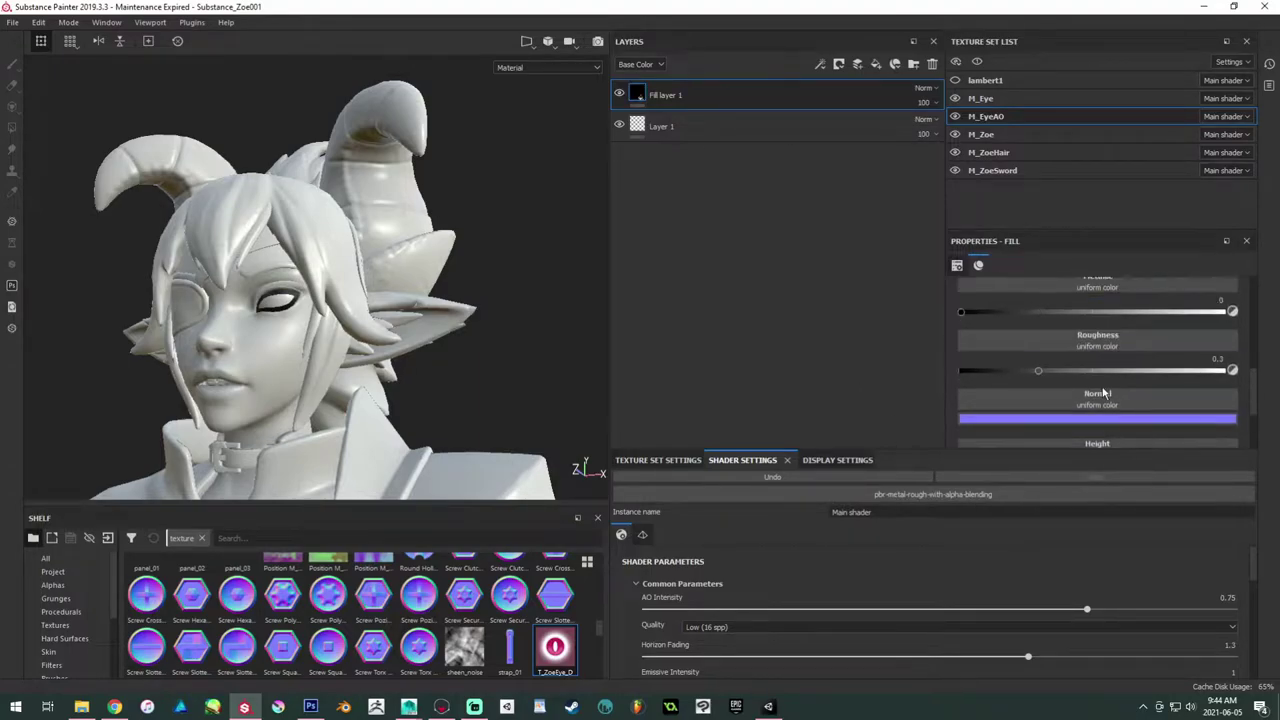
left_click_drag(1106, 370, 1257, 367)
scroll(509, 333, "up", 6)
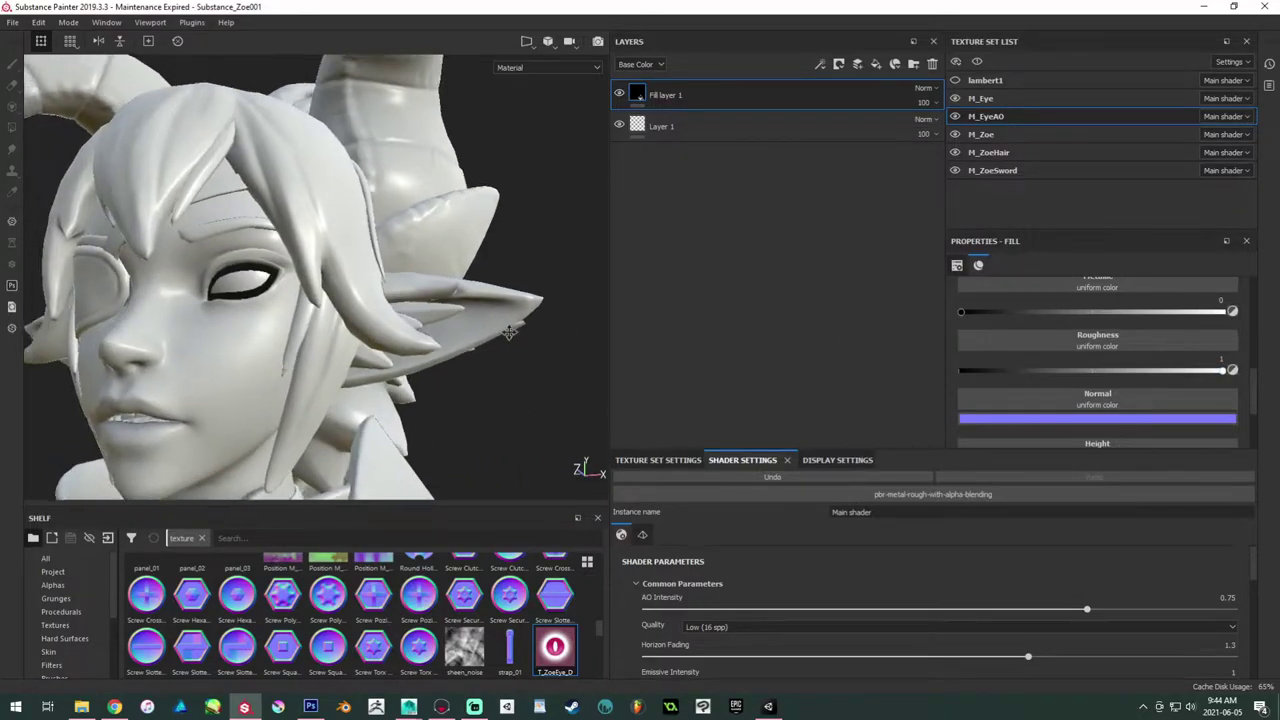
middle_click_drag(509, 333, 584, 365, "alt")
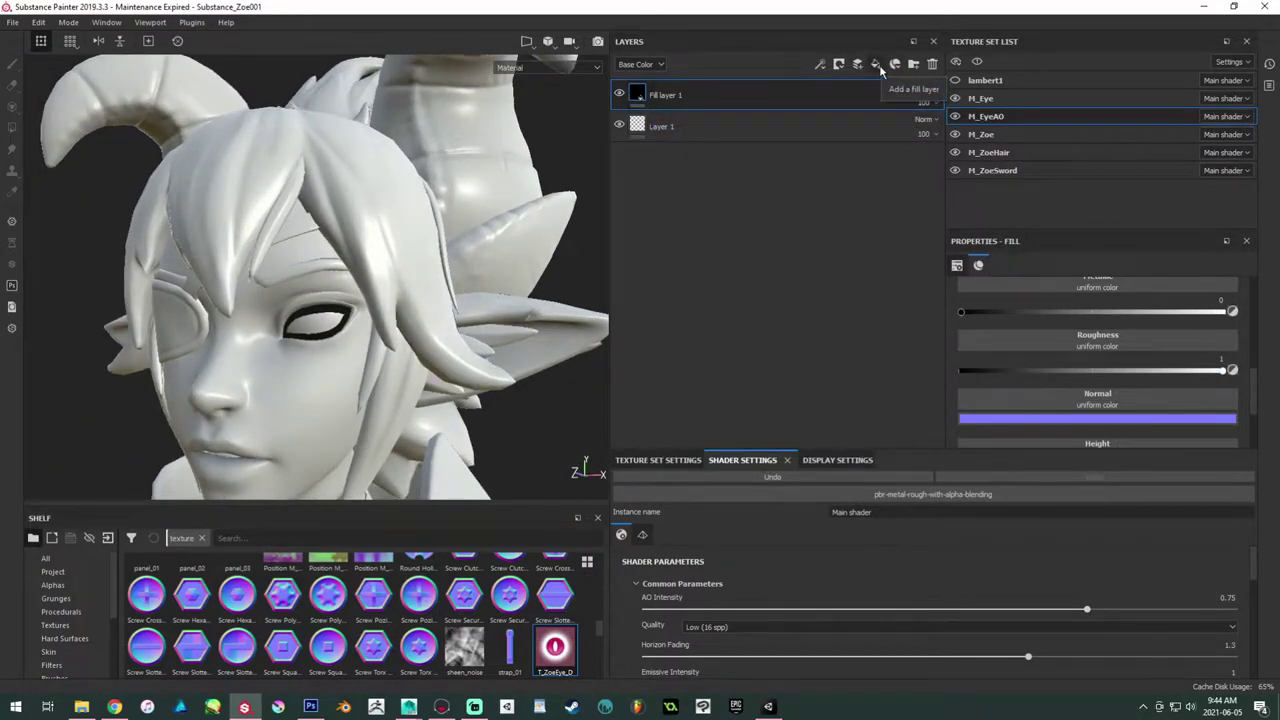
Step: Add a second fill layer above the black one and disable its color, metal, rough, nrm and height channels, leaving only opacity
scroll(1081, 364, "down", 1)
scroll(1082, 364, "up", 1)
scroll(1082, 364, "down", 1)
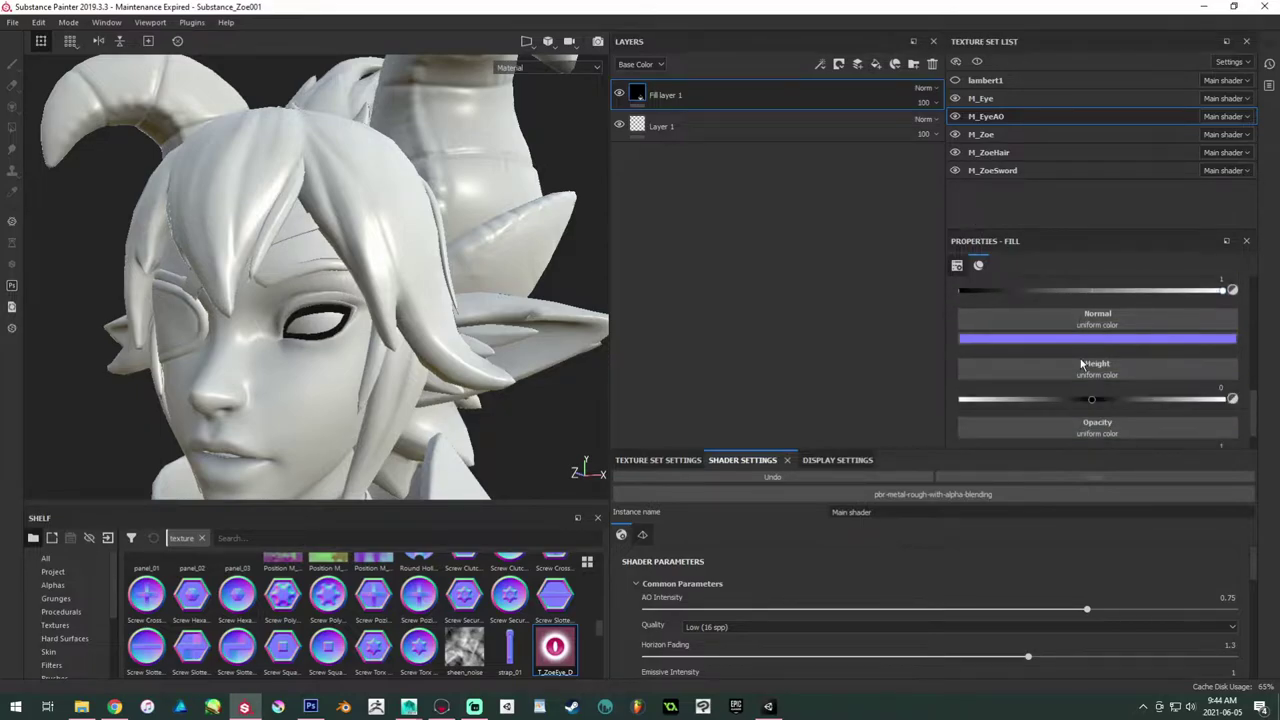
scroll(1082, 364, "up", 1)
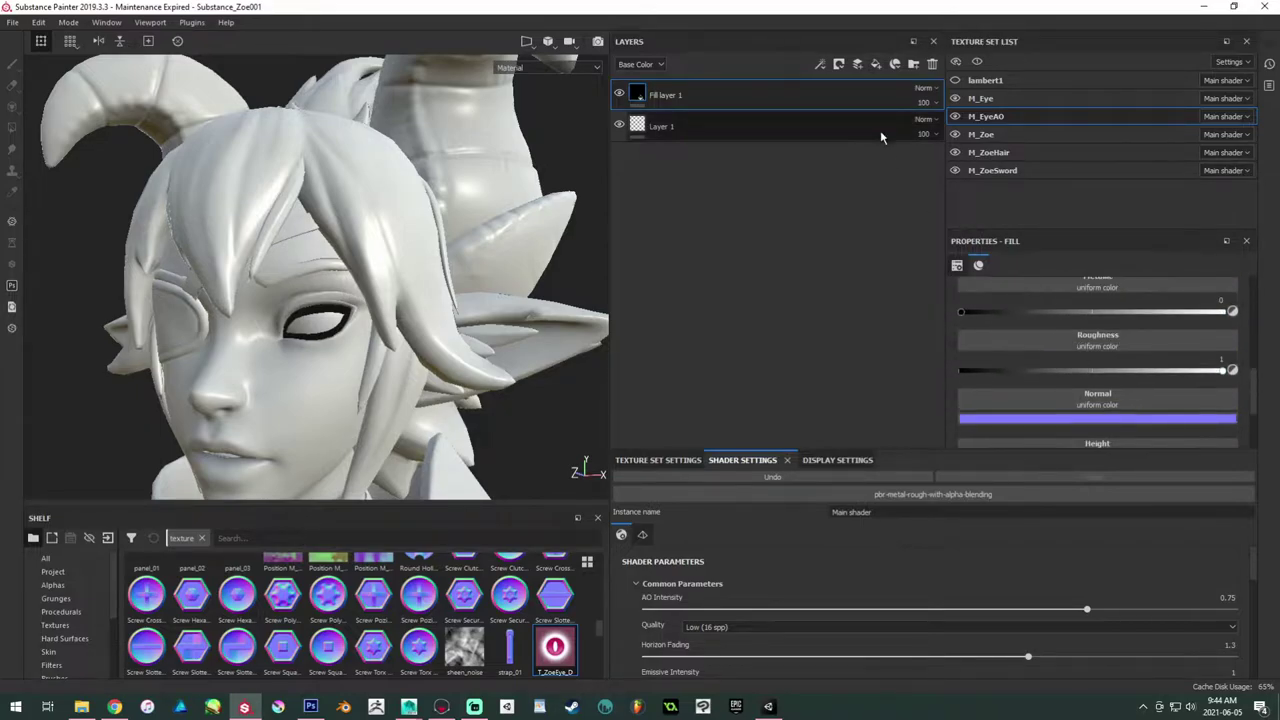
left_click(876, 65)
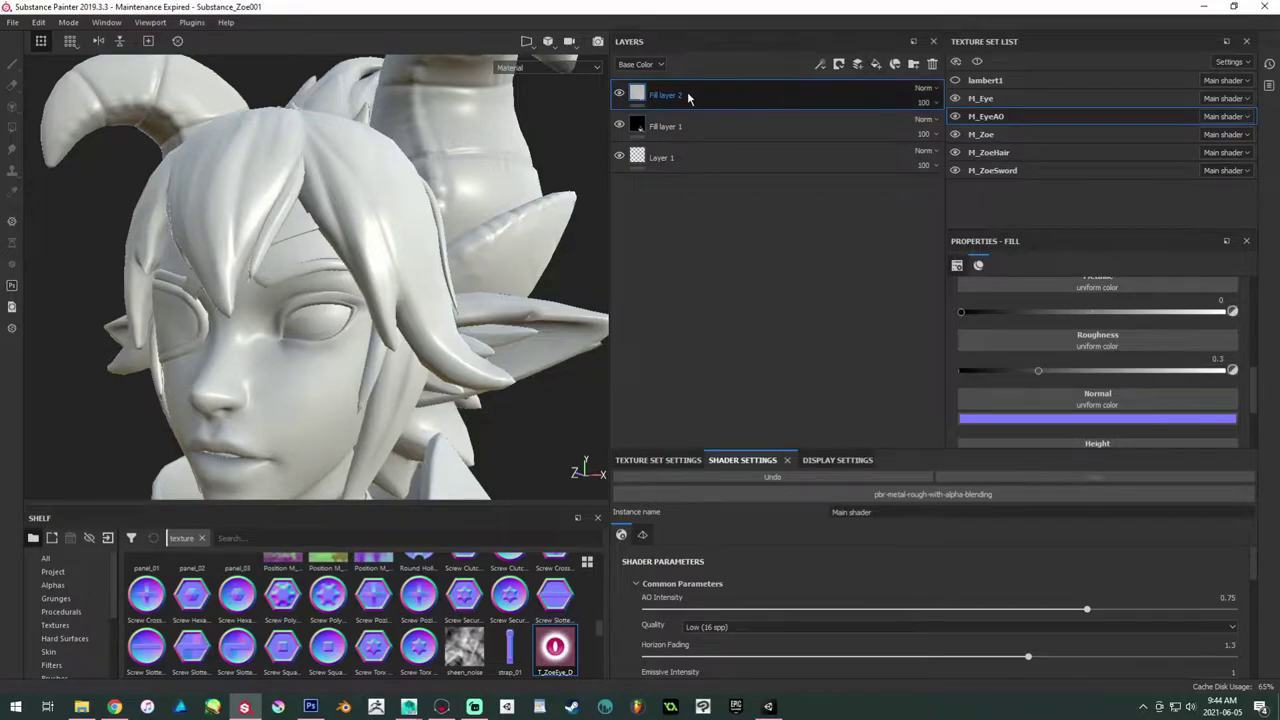
scroll(1051, 323, "up", 5)
scroll(1004, 342, "down", 4)
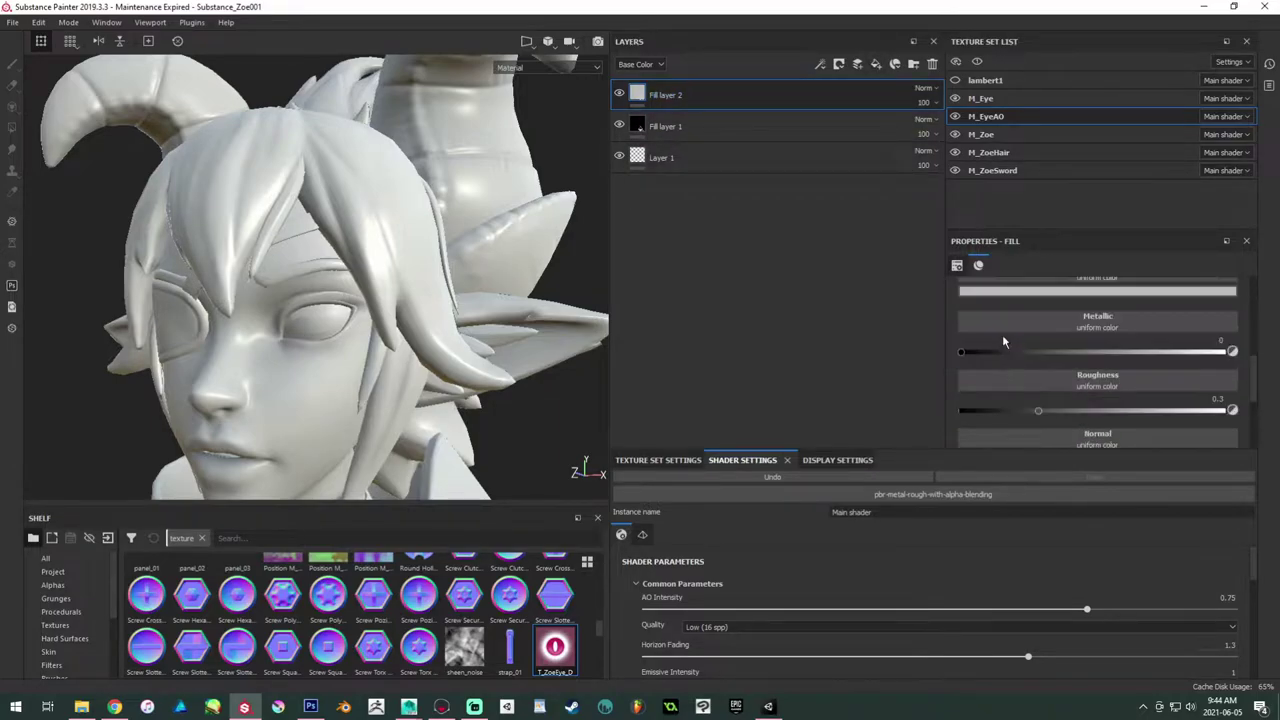
scroll(1002, 334, "up", 3)
left_click(972, 319)
left_click(1066, 319)
left_click(1022, 319)
left_click(1123, 319)
left_click(1173, 319)
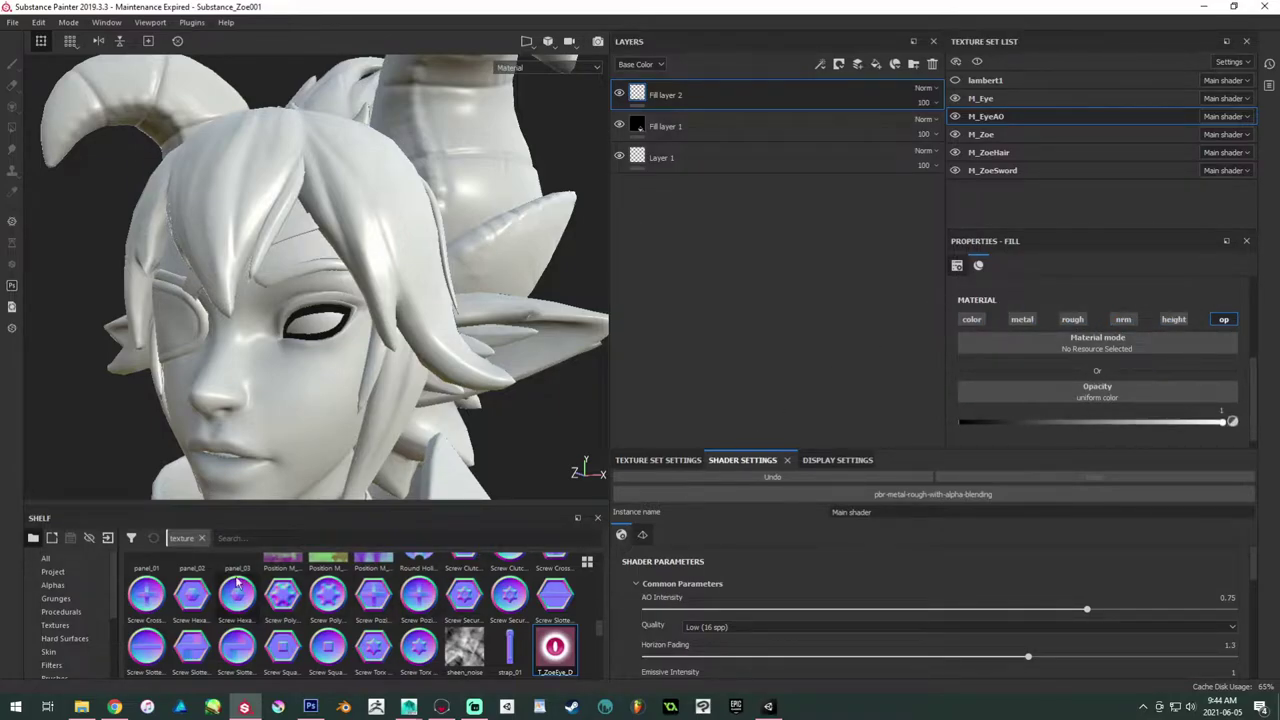
Step: Assign the project's eyeOcclusion_diff texture to the new fill layer's opacity channel
left_click(79, 575)
scroll(264, 597, "down", 1)
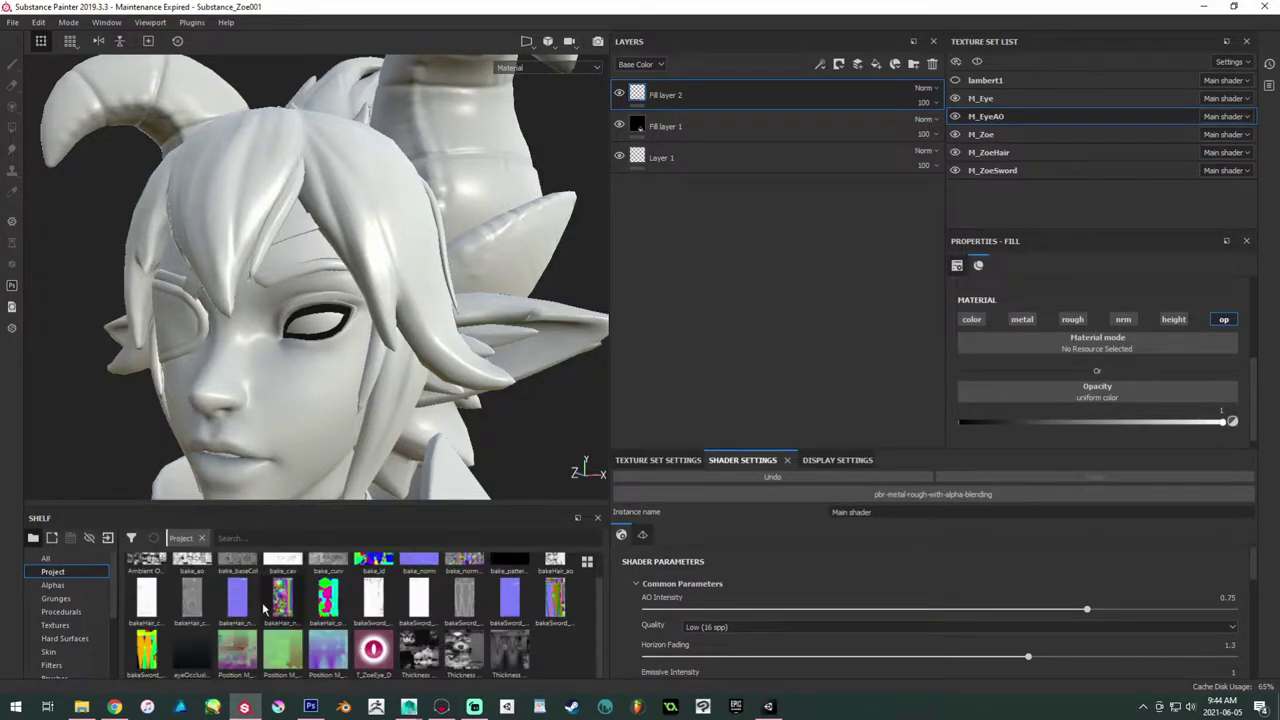
left_click_drag(192, 650, 1131, 400)
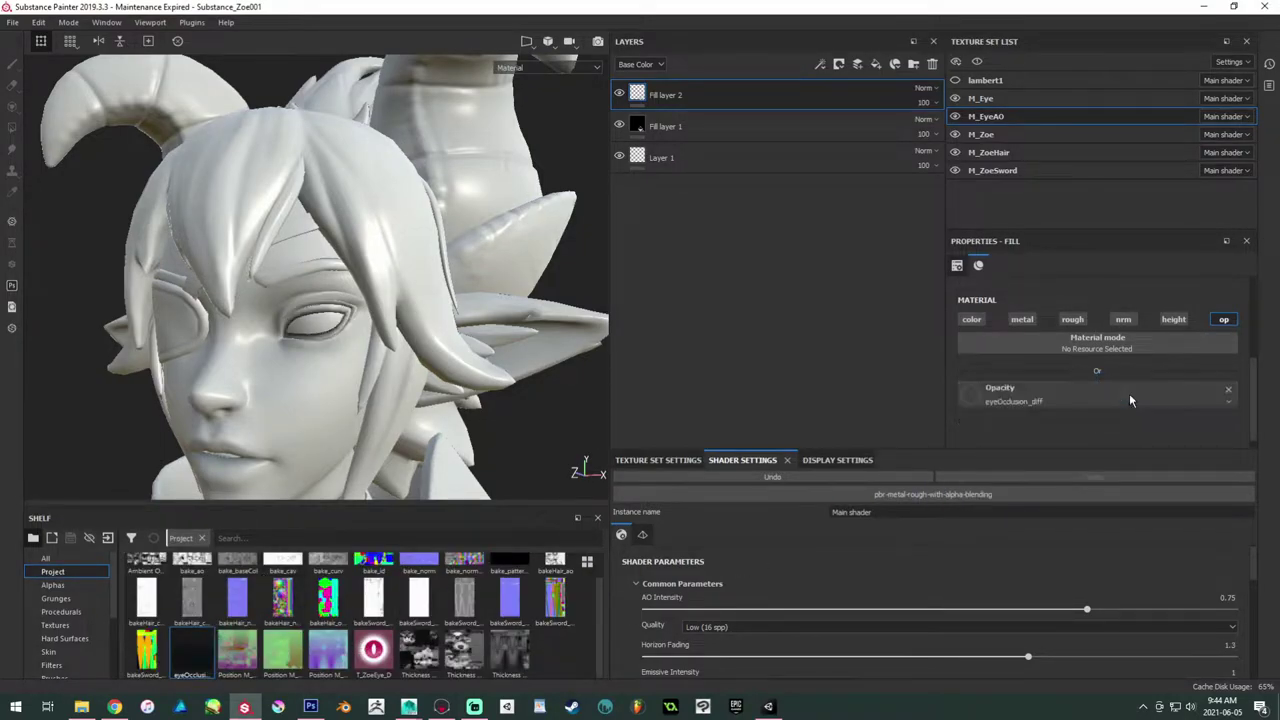
Step: Examine the eye occlusion up close and look through the options and resources of the opacity texture
right_click_drag(432, 320, 672, 428, "alt")
left_click_drag(420, 358, 431, 352, "alt")
right_click_drag(348, 328, 720, 443, "alt")
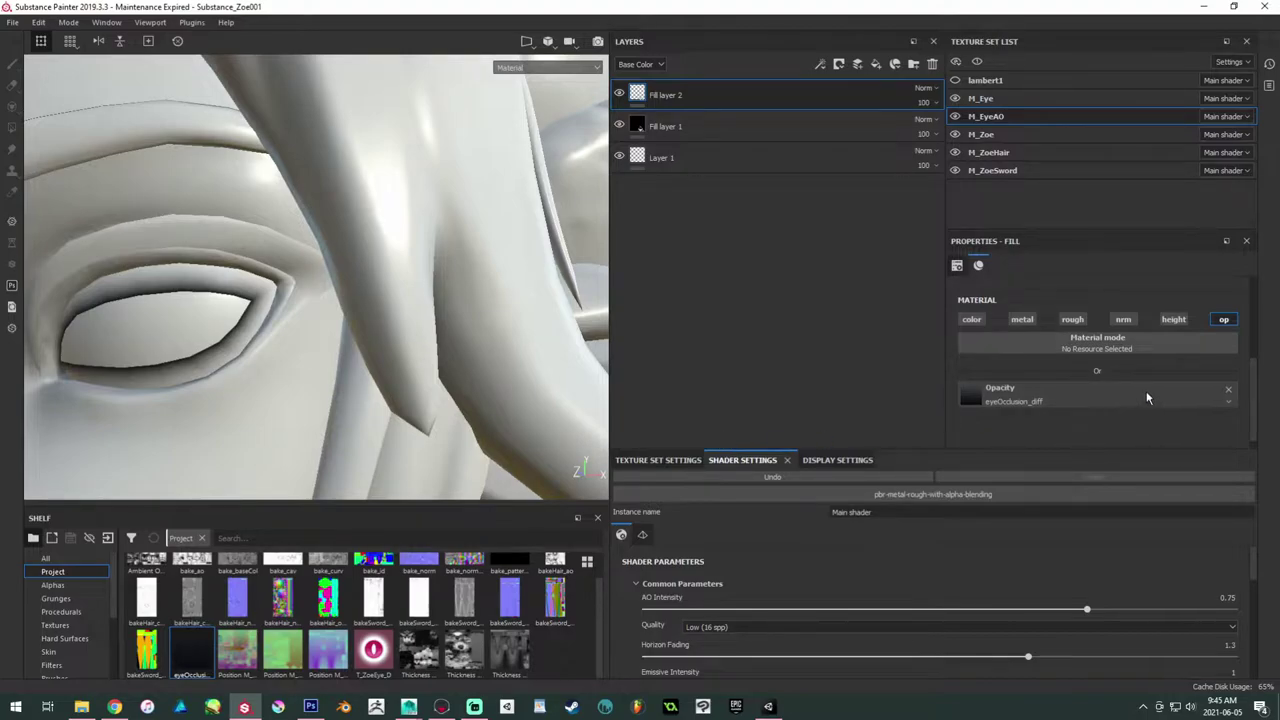
left_click(1229, 401)
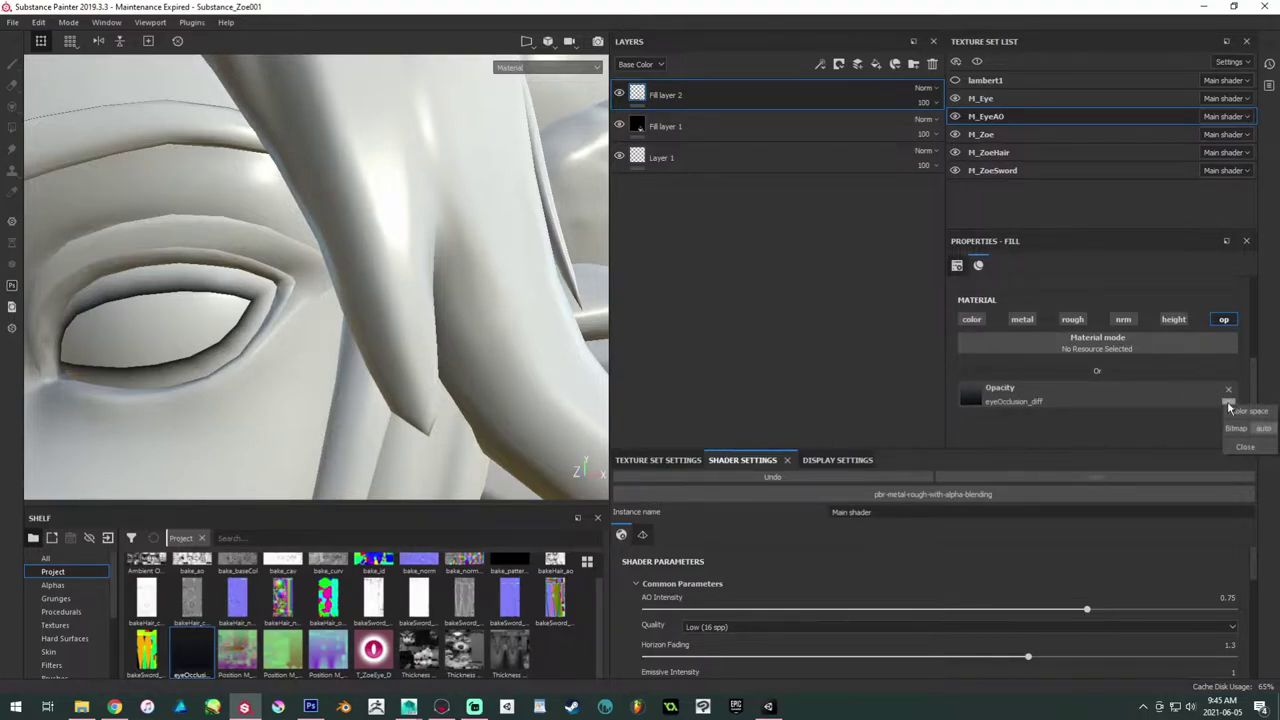
left_click(1010, 404)
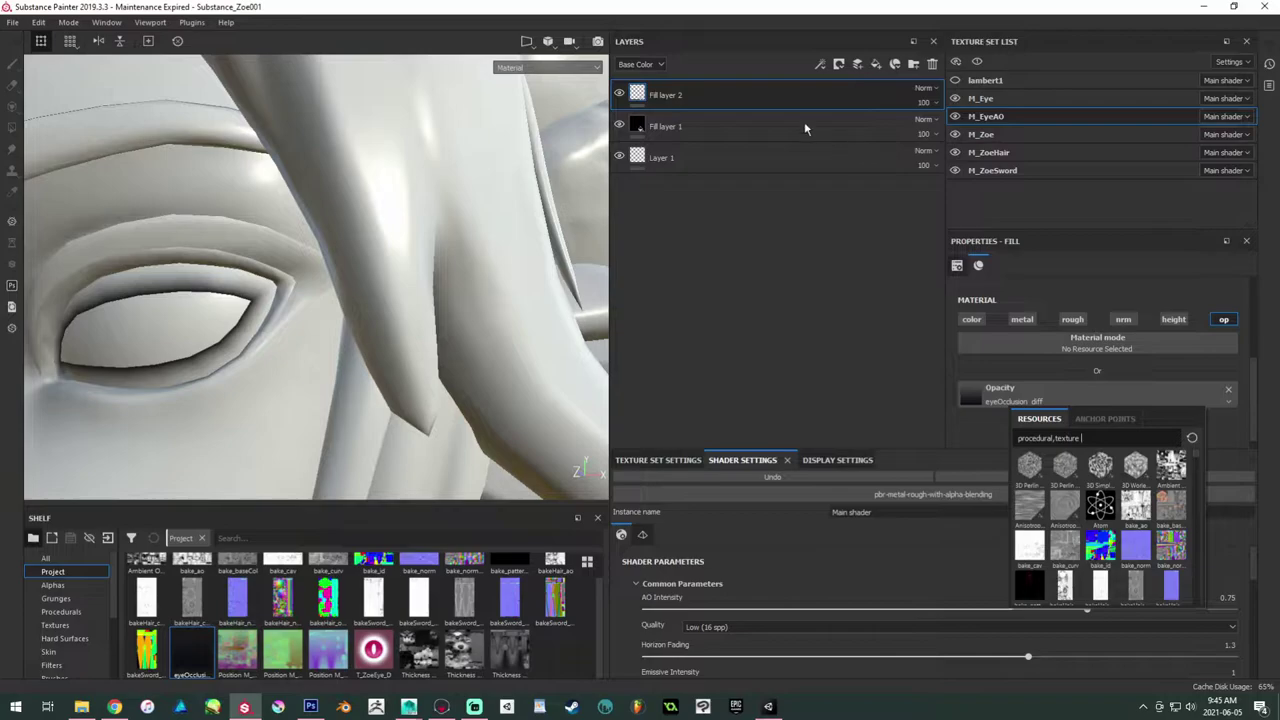
left_click_drag(1253, 368, 1255, 373)
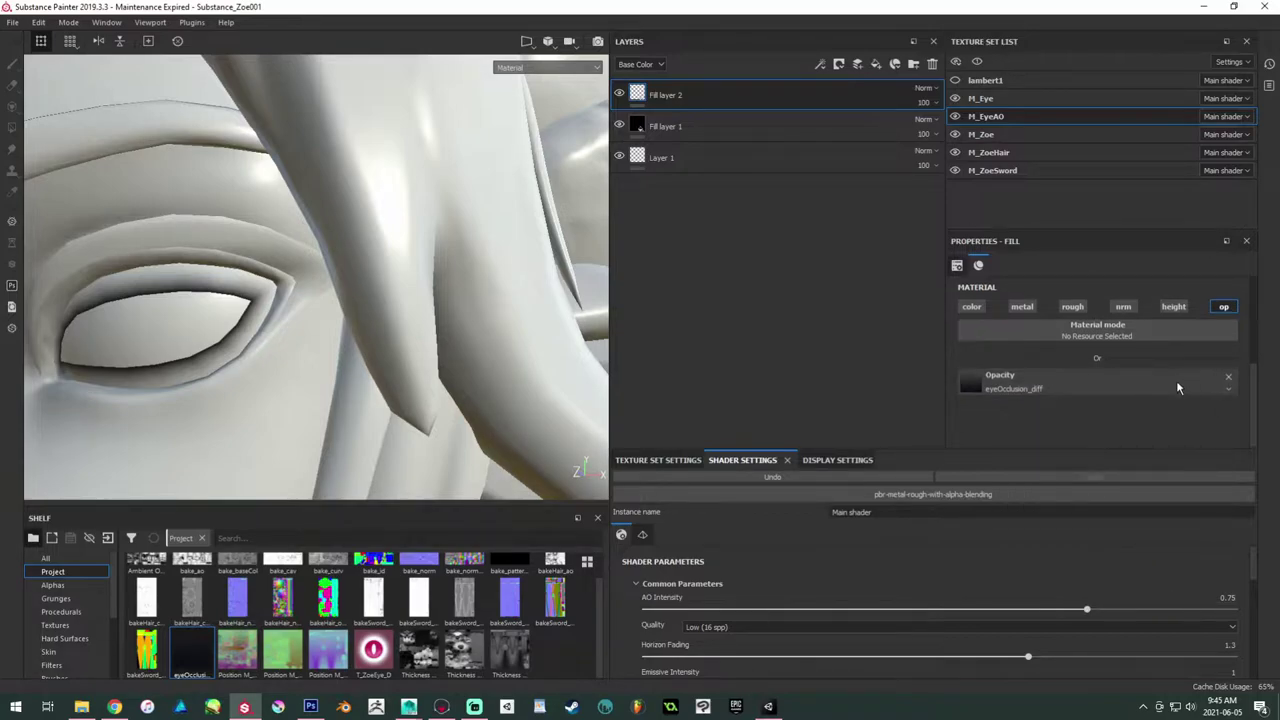
Step: Replace the opacity texture with a uniform value of 1 for comparison and reassign eyeOcclusion_diff to the channel
left_click(1228, 376)
left_click_drag(1128, 412, 1224, 410)
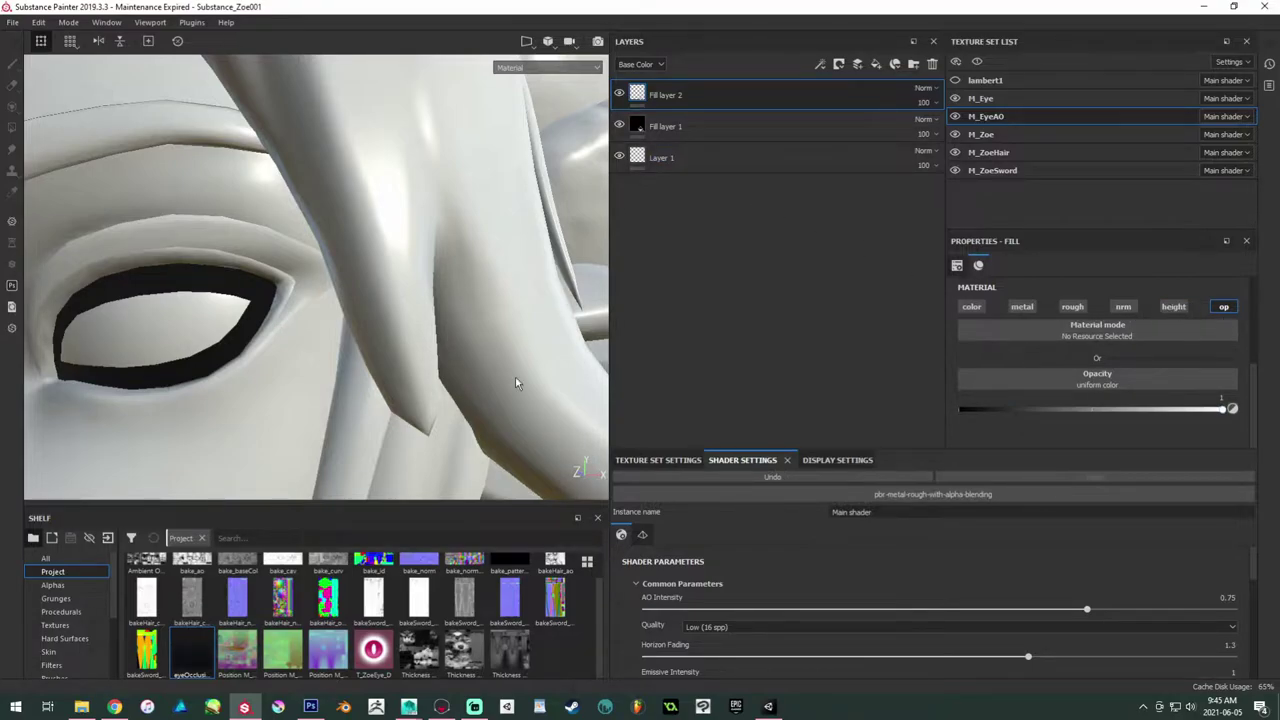
left_click_drag(205, 658, 1090, 385)
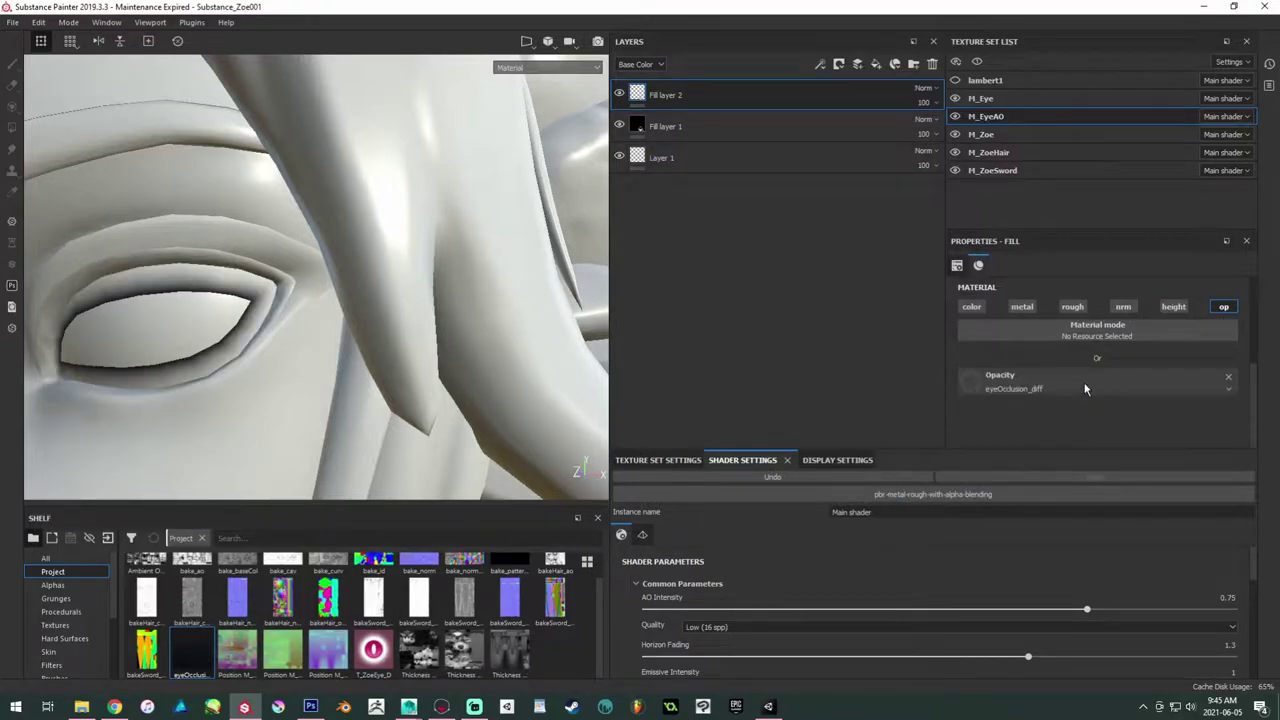
mouse_move(375, 354)
left_mouse_down("alt")
mouse_move(380, 340)
mouse_move(420, 372)
mouse_move(380, 337)
mouse_move(317, 326)
mouse_move(277, 294)
mouse_move(320, 330)
left_mouse_up("alt")
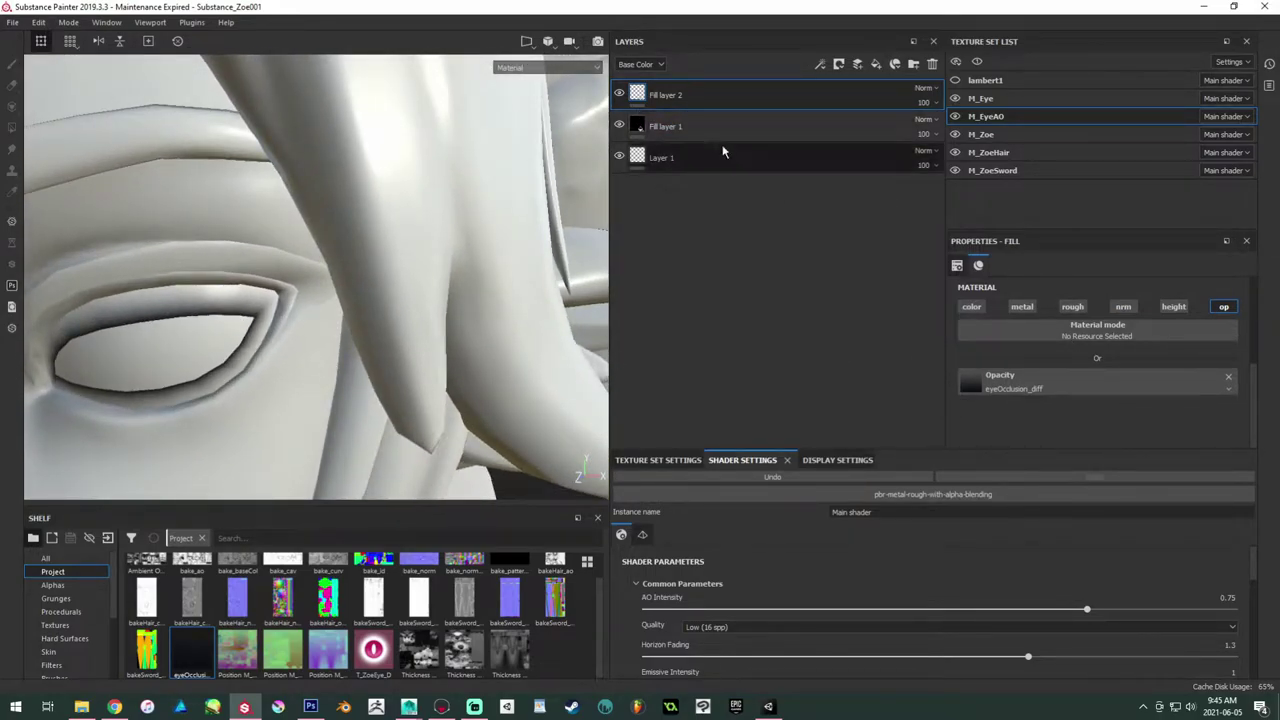
Step: Add a Levels effect to Fill layer 2, set its affected channel to Opacity and invert it
right_click(641, 97)
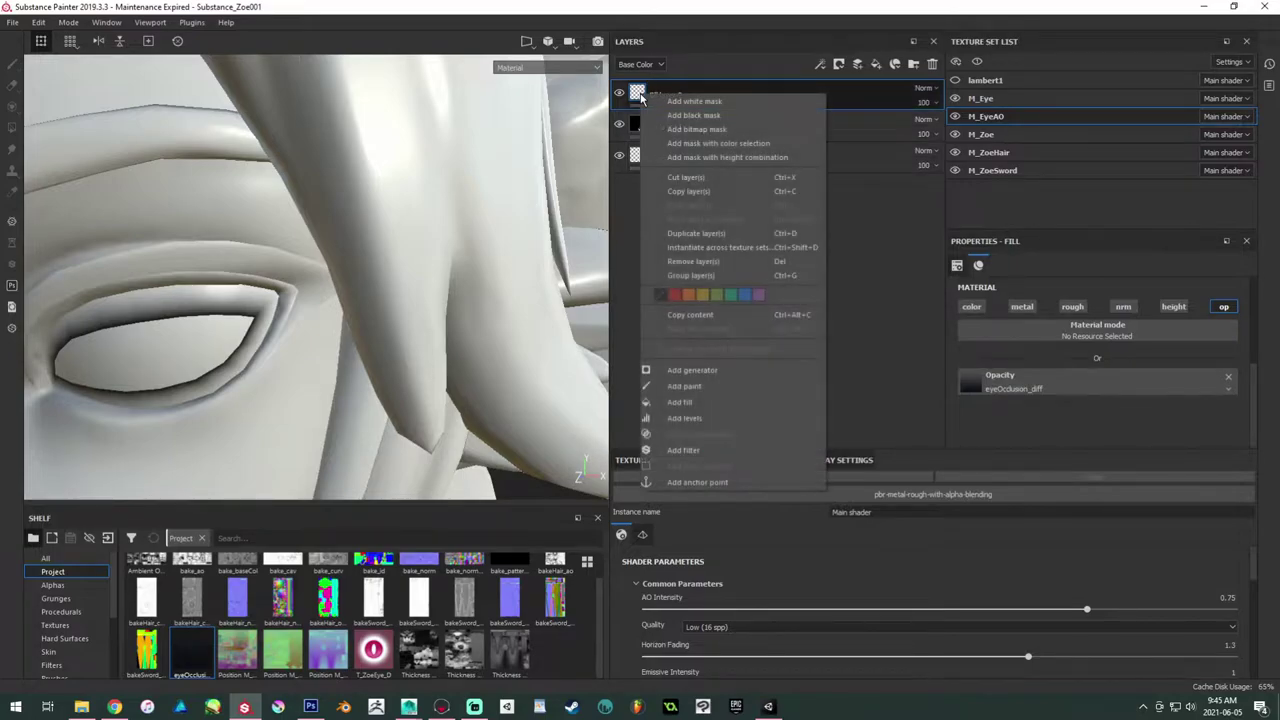
left_click(717, 419)
left_click(1079, 288)
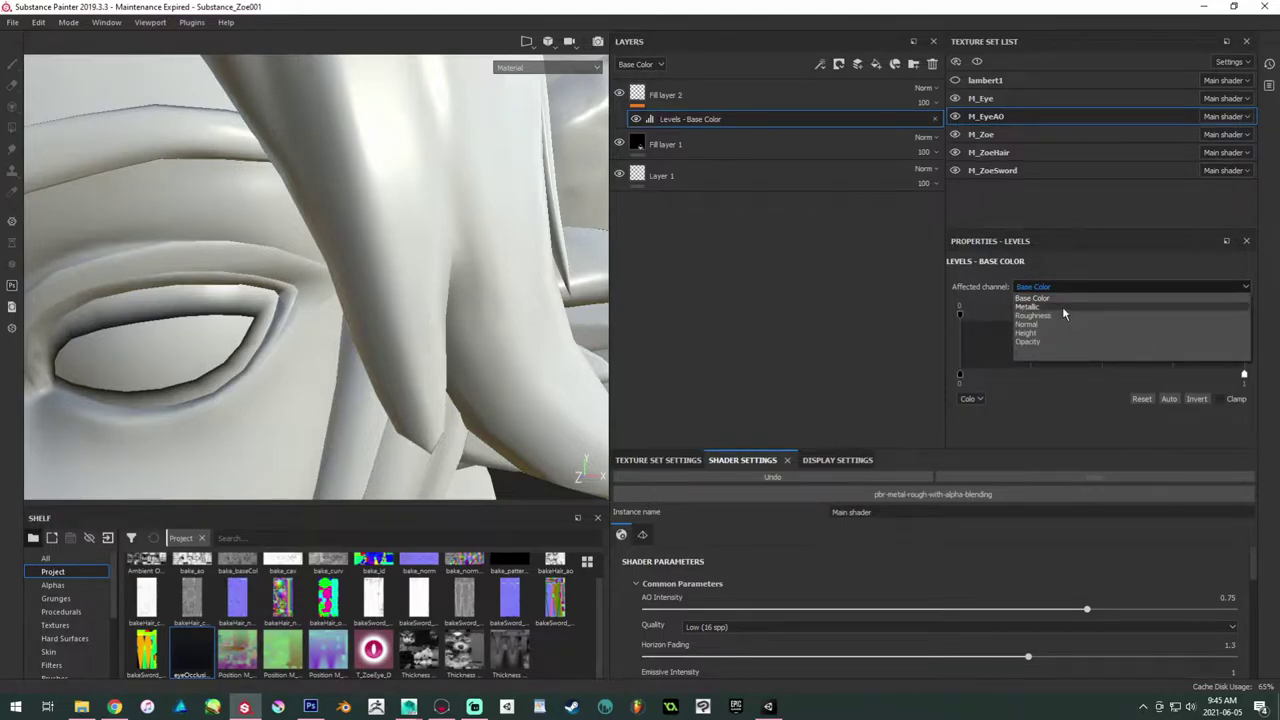
left_click(1053, 341)
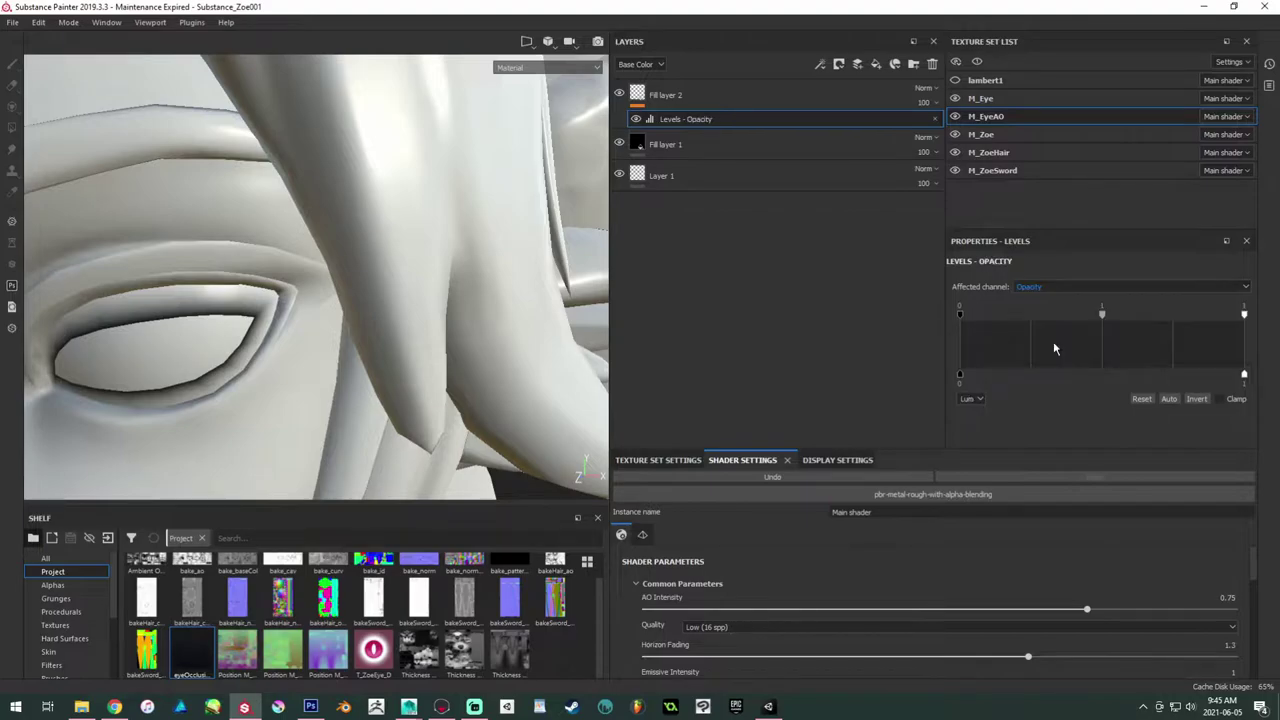
left_click(1197, 399)
left_click_drag(423, 306, 343, 228, "alt")
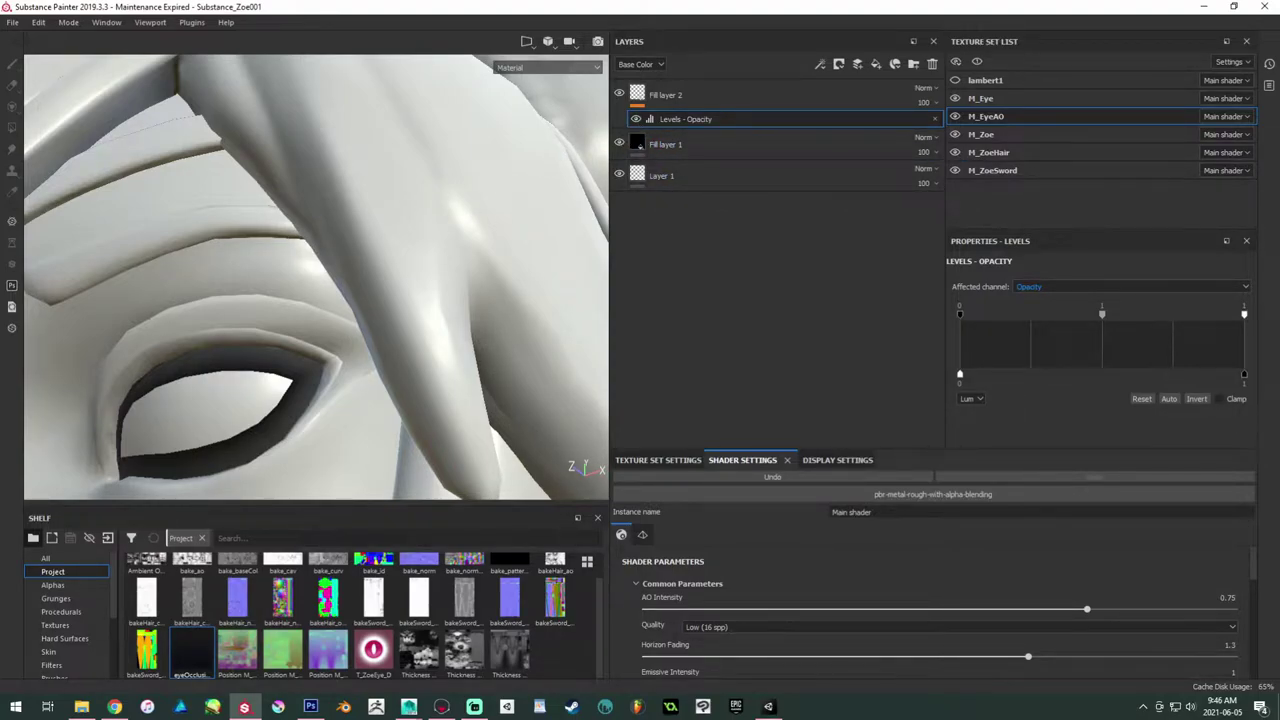
Step: Switch to eyeOcclusion_diff.png in Photoshop, add a new layer and place it beneath Layer 0
key("super+e")
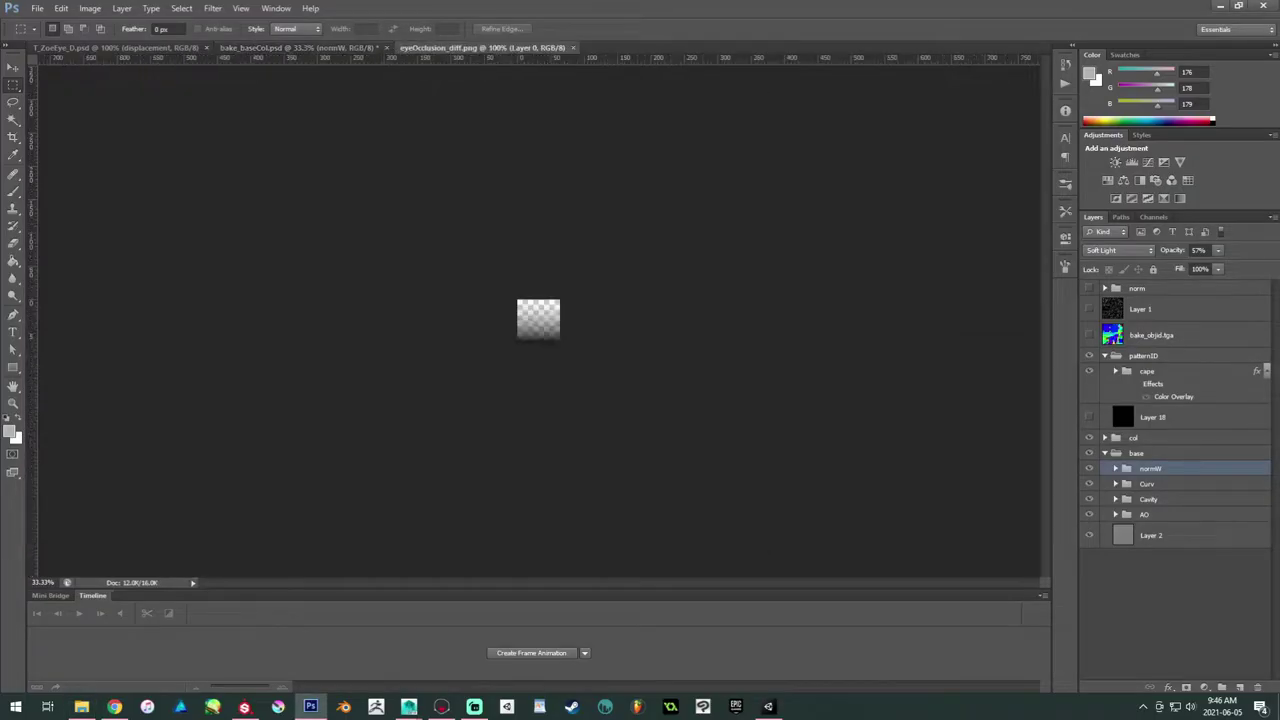
left_click(1240, 688)
left_click(13, 261)
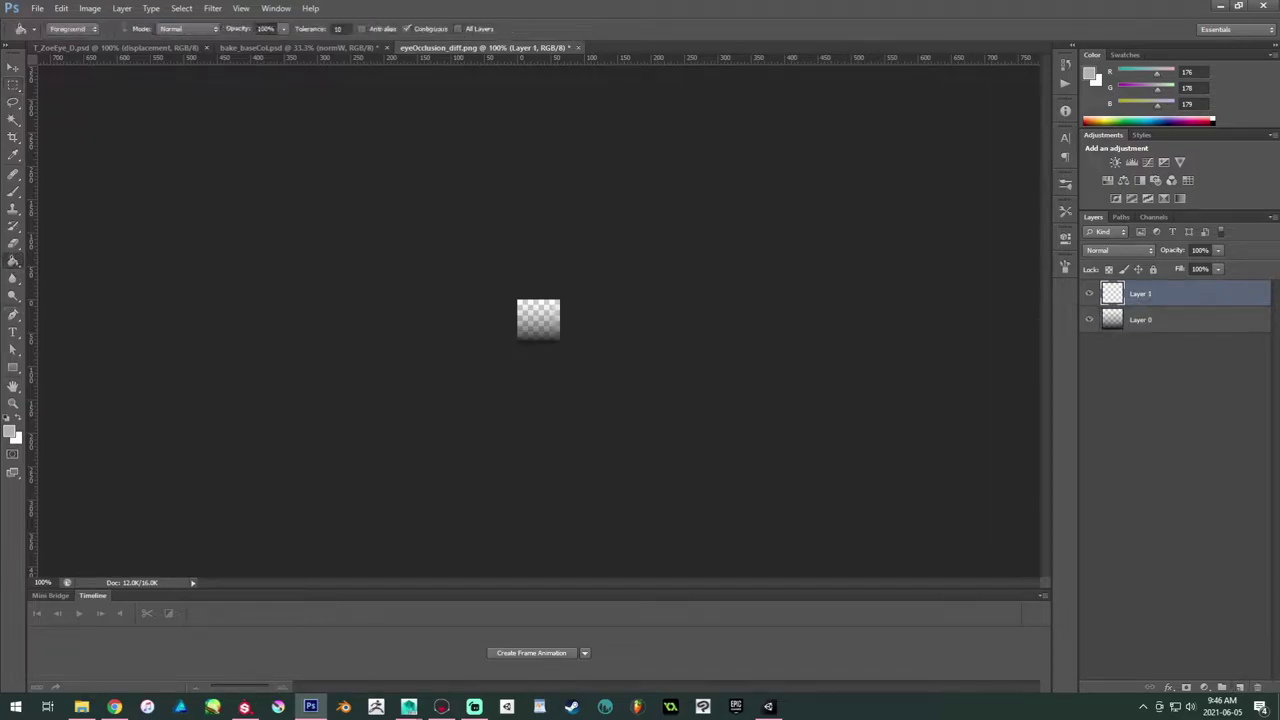
left_click(81, 706)
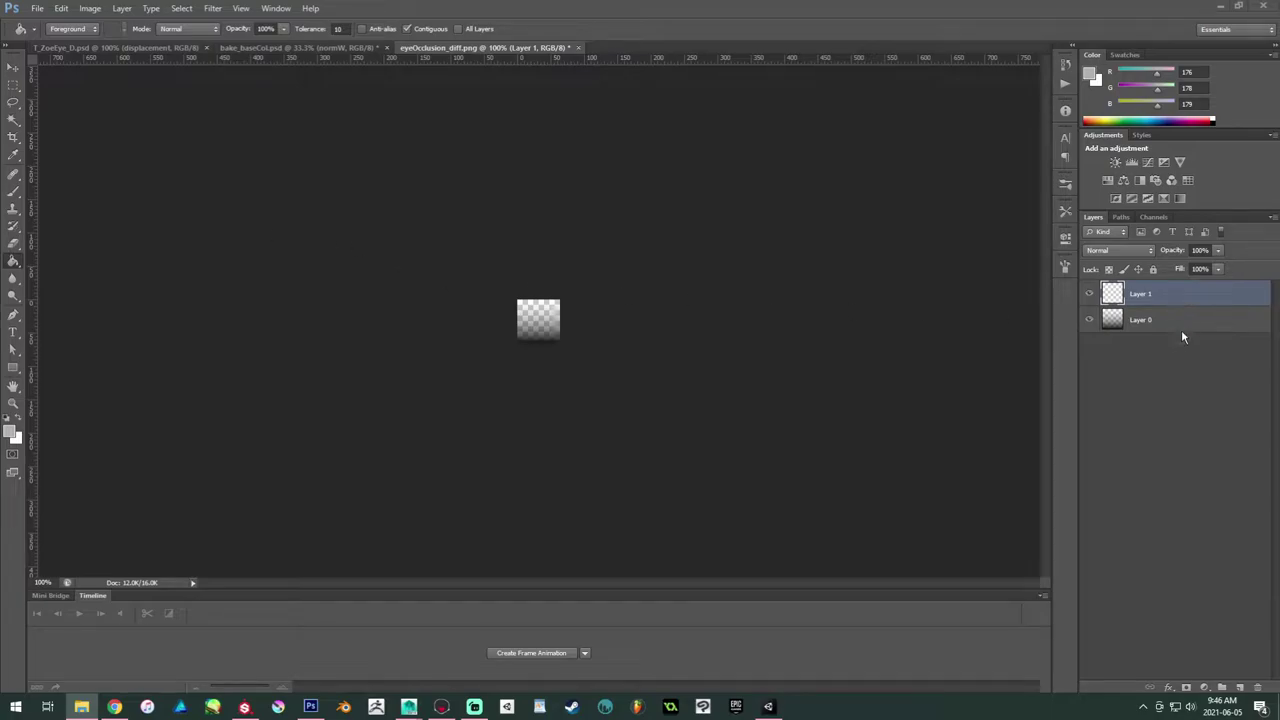
left_click_drag(1183, 294, 1182, 340)
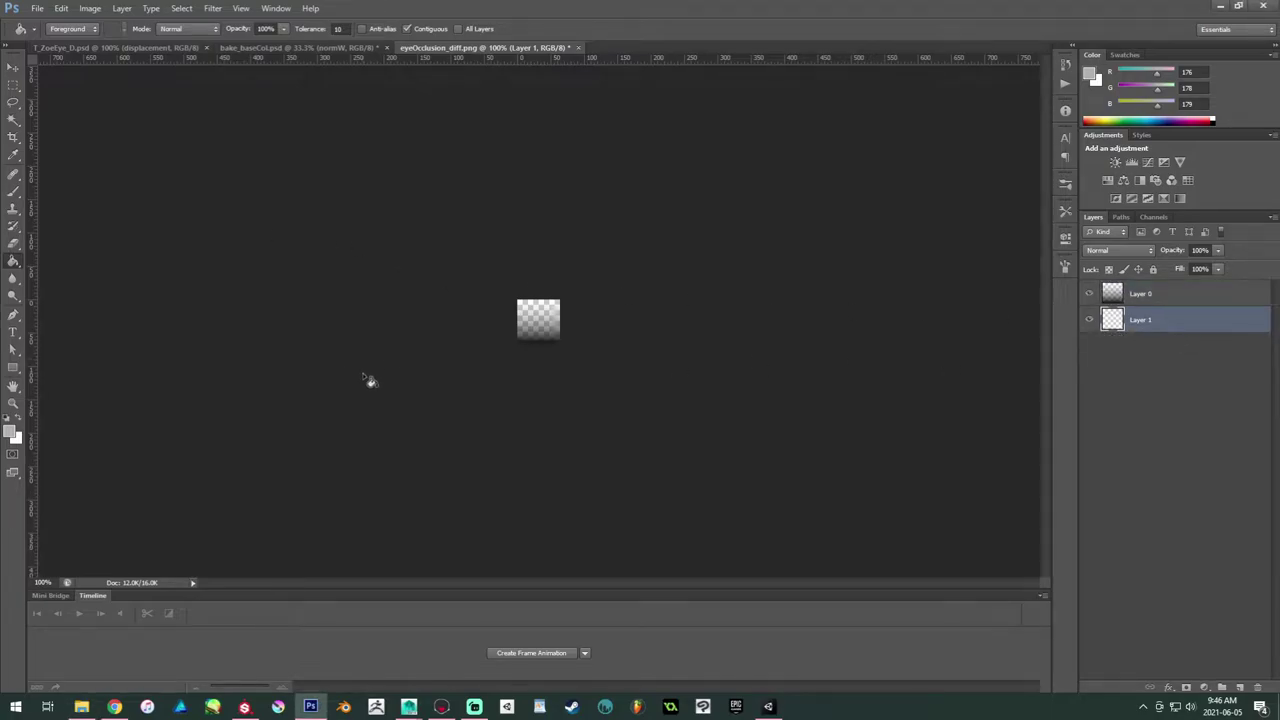
left_click(8, 419)
left_click(548, 320)
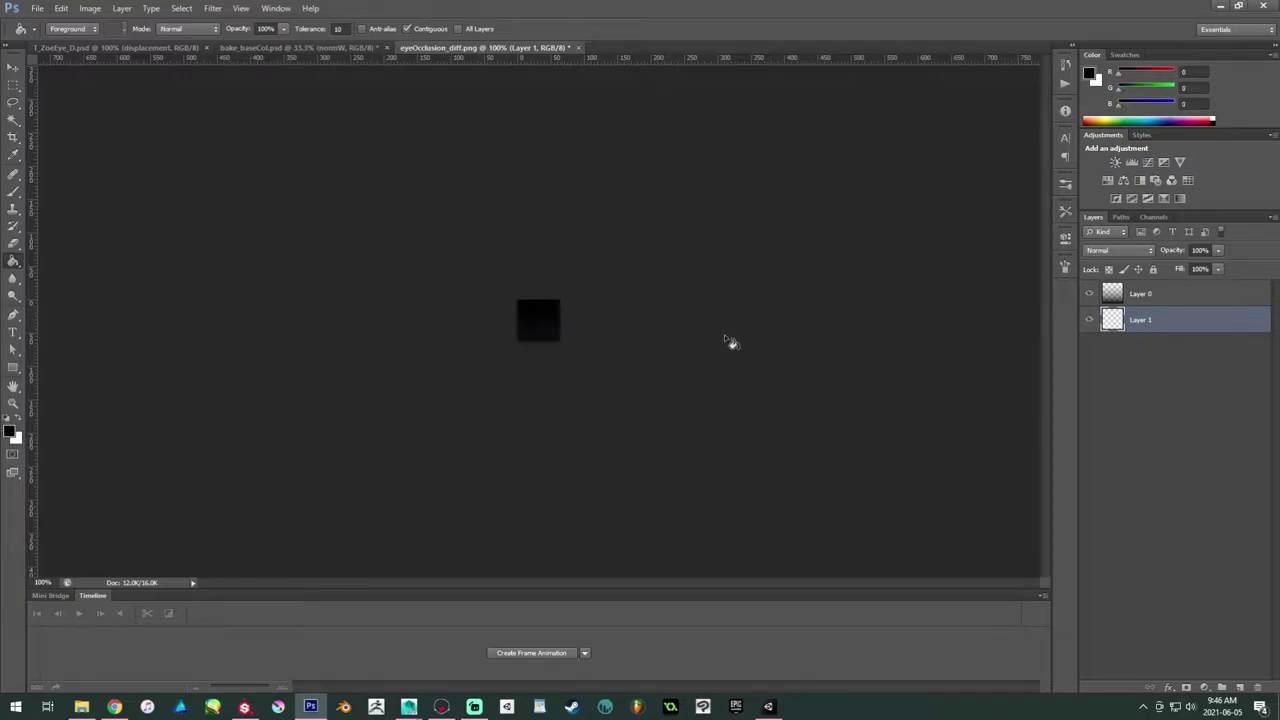
key("ctrl+z")
Step: Fill the new layer beneath the gradient with white using the Paint Bucket
left_click(10, 419)
left_click(10, 420)
left_click(10, 420)
left_click(548, 319)
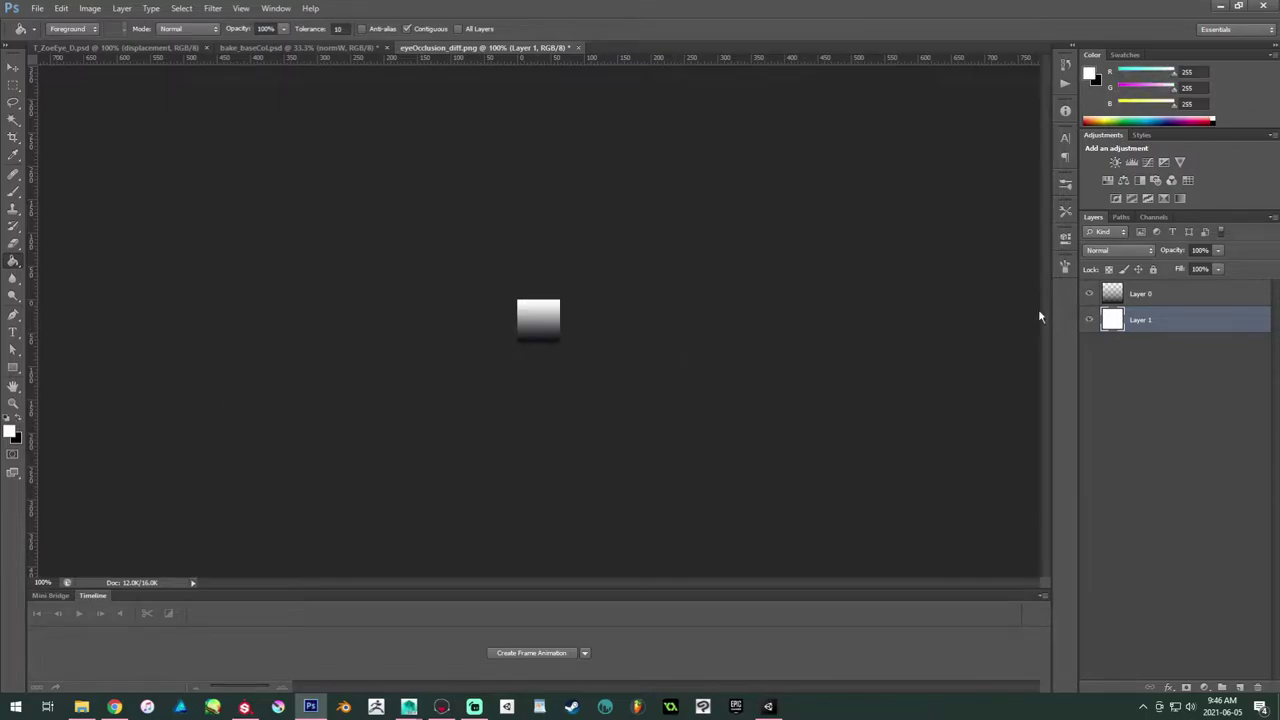
Step: Merge the gradient and white layers and save eyeOcclusion_diff.png
left_click(1142, 298, "shift")
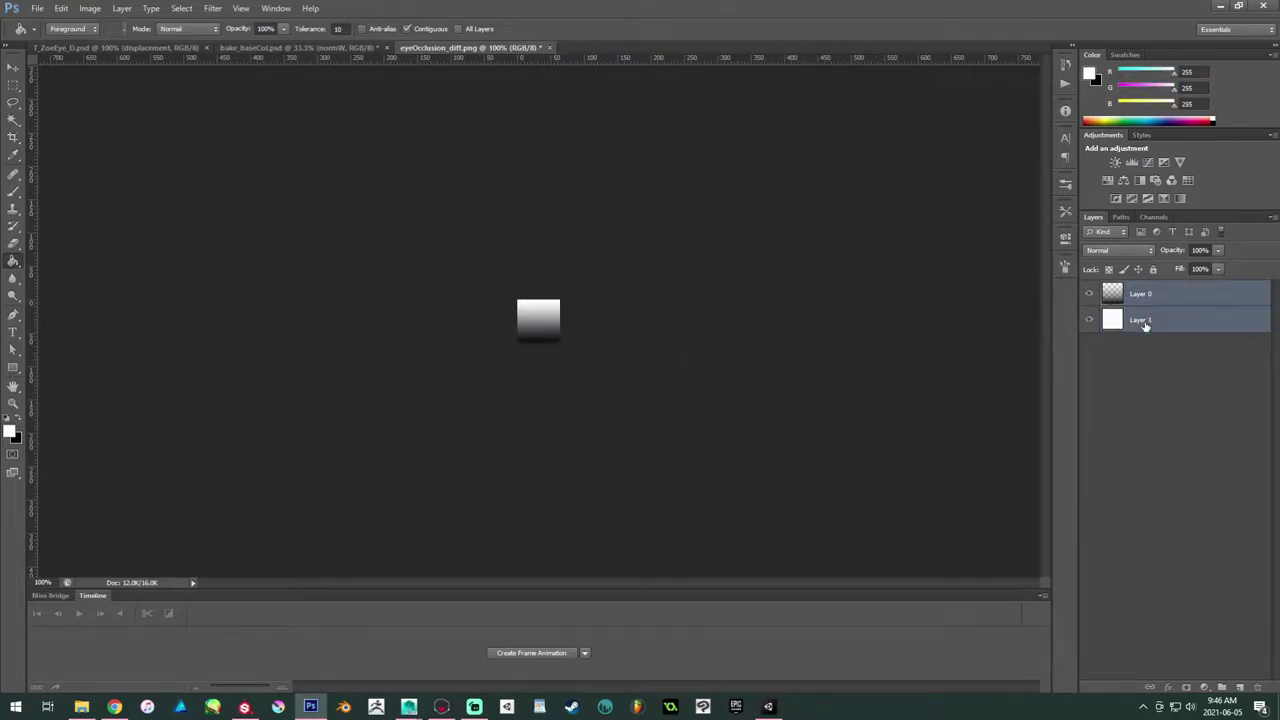
key("ctrl+e")
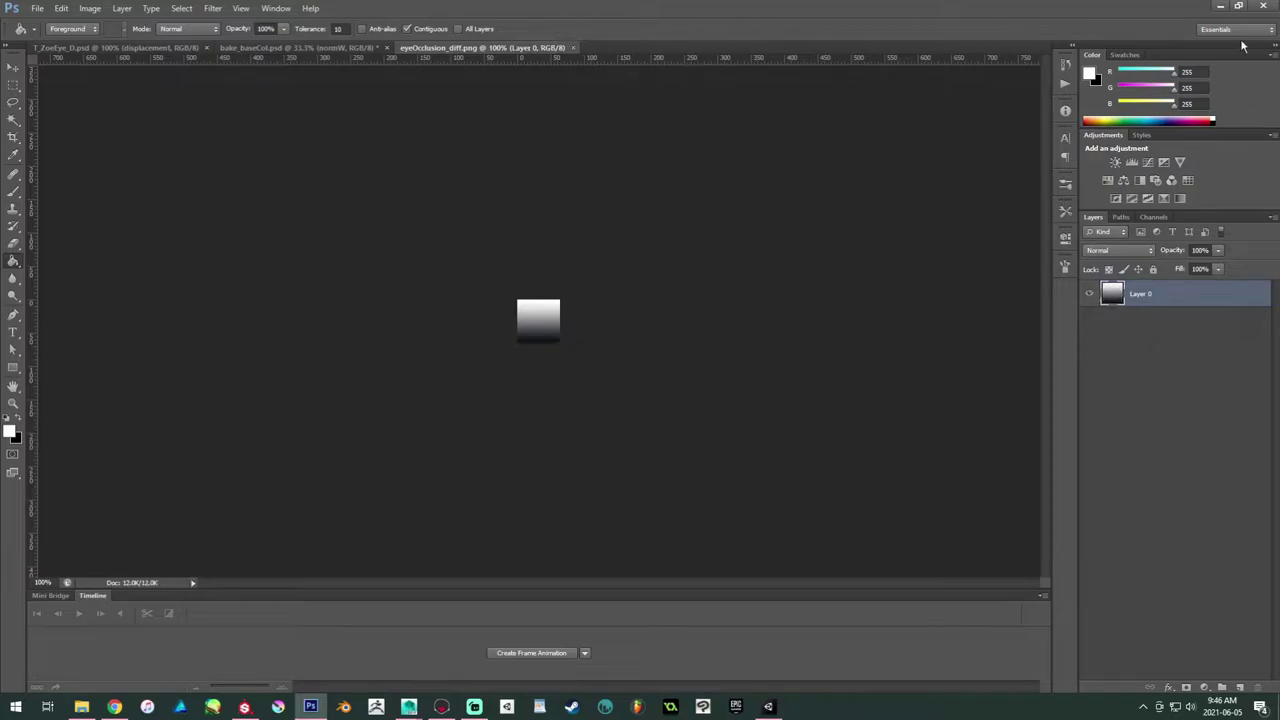
left_click(1218, 14)
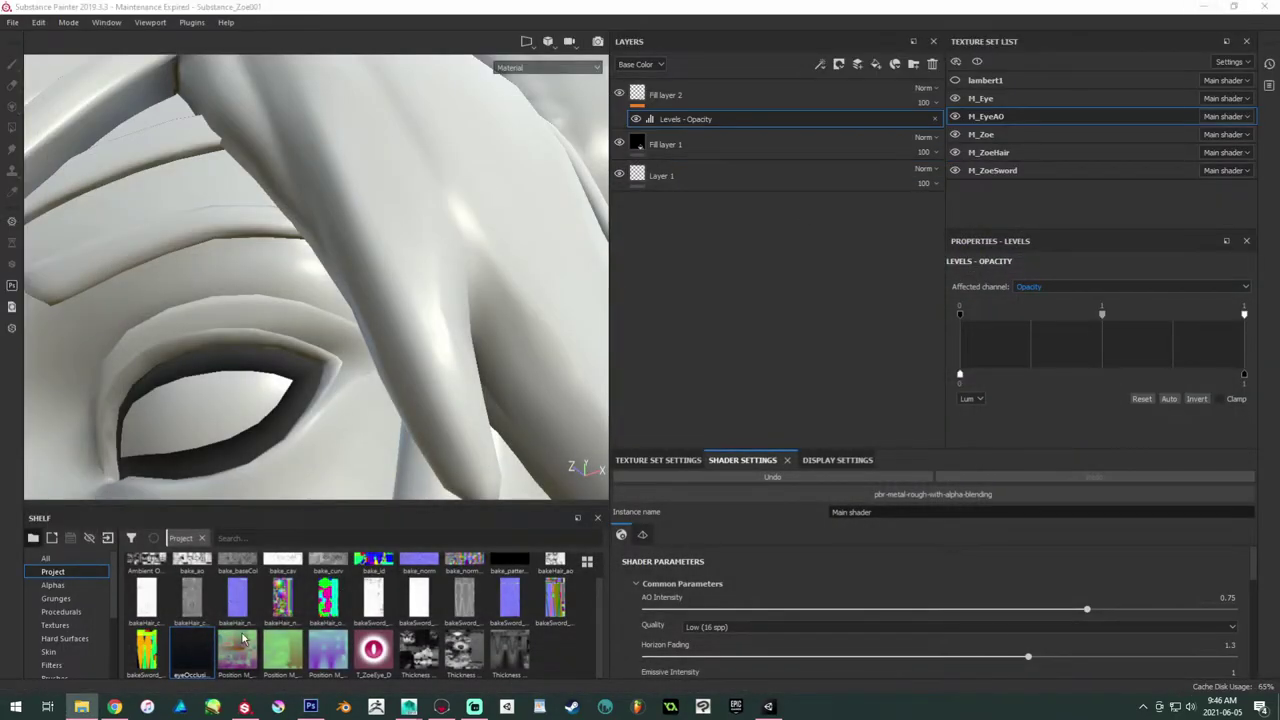
Step: Reload the eyeOcclusion_diff resource in Substance Painter and assign it to Fill layer 2's opacity channel again
right_click(197, 578)
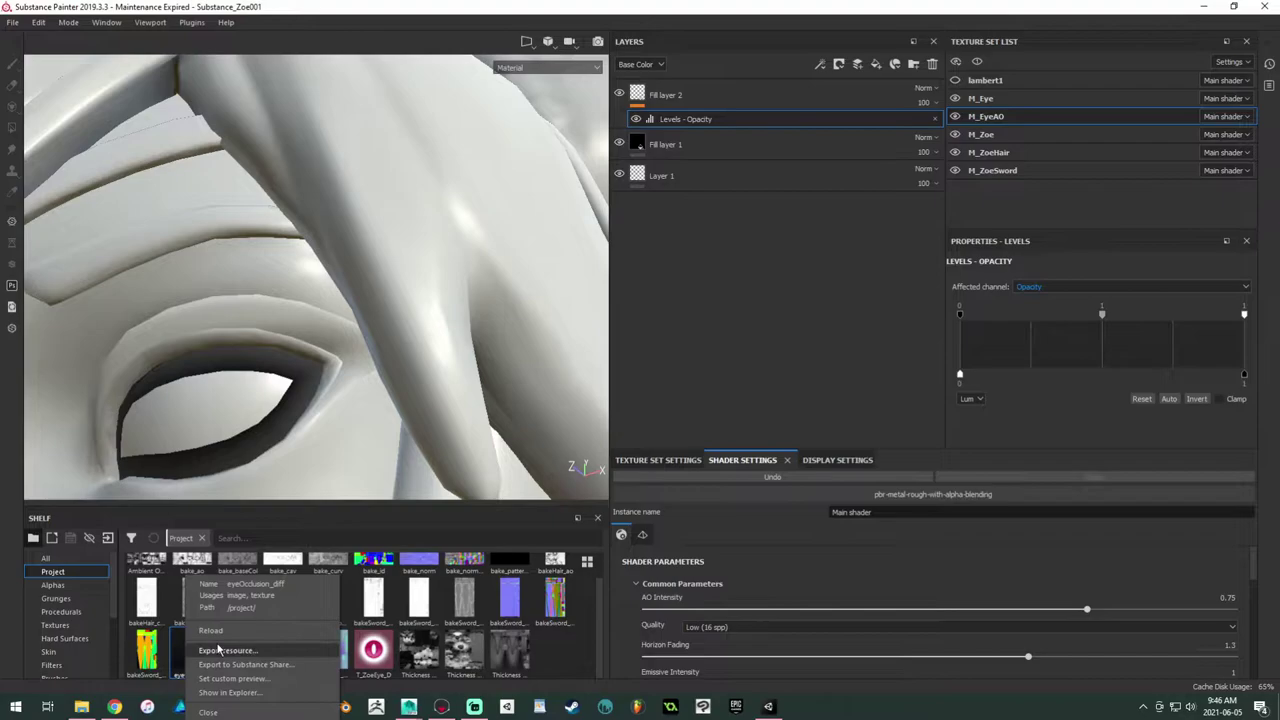
left_click(211, 632)
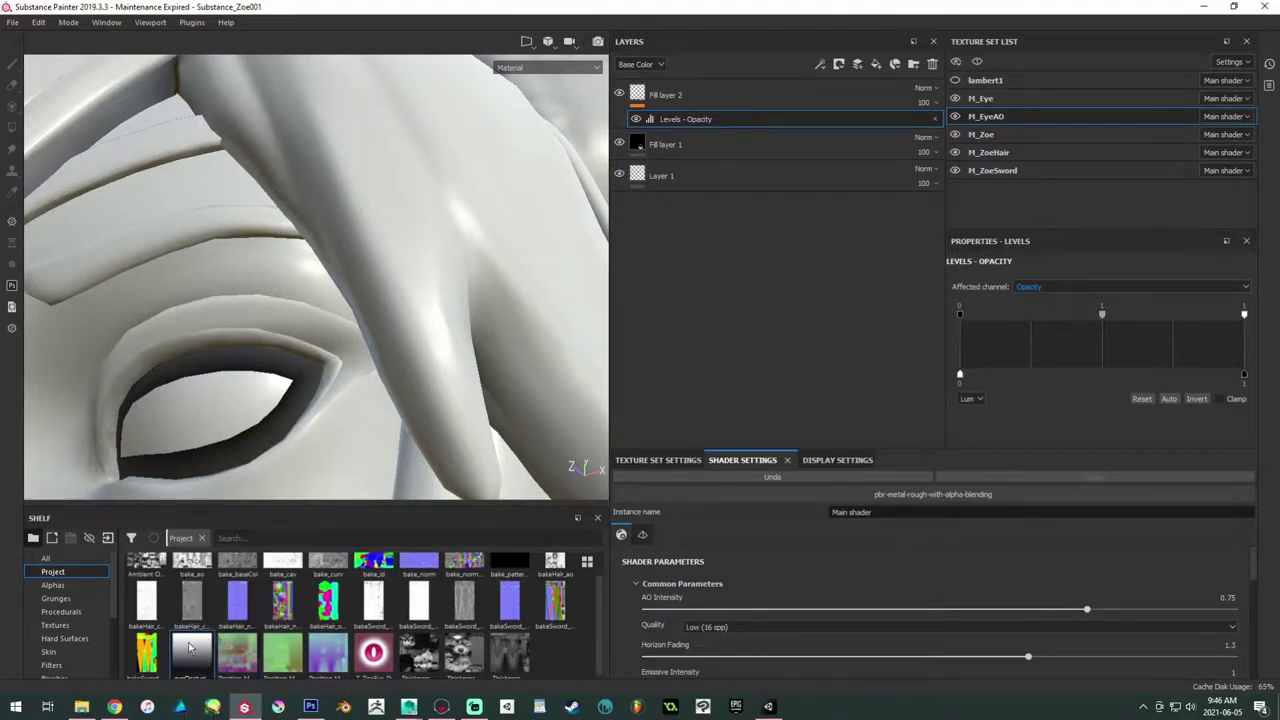
left_click(637, 95)
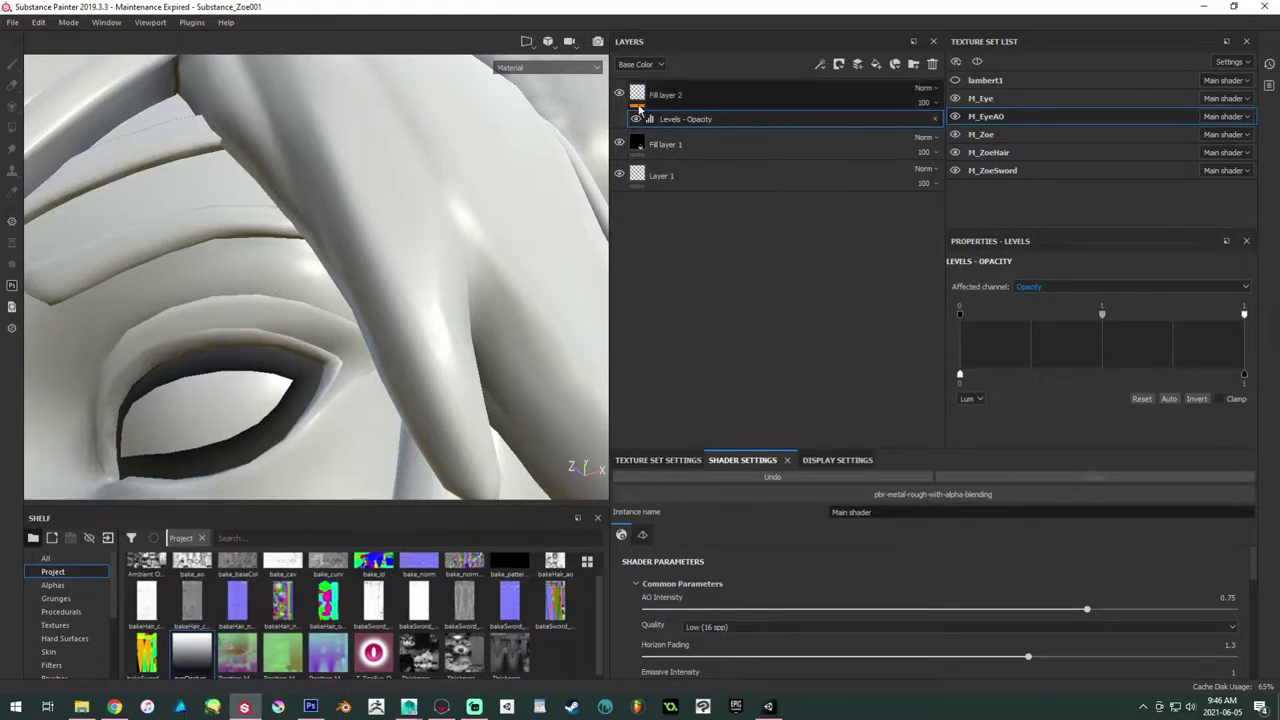
mouse_move(200, 649)
left_mouse_down()
mouse_move(1031, 399)
mouse_move(1039, 383)
left_mouse_up()
Step: Examine the updated eye occlusion up close and on the whole head from several angles
left_click_drag(440, 372, 383, 394, "alt")
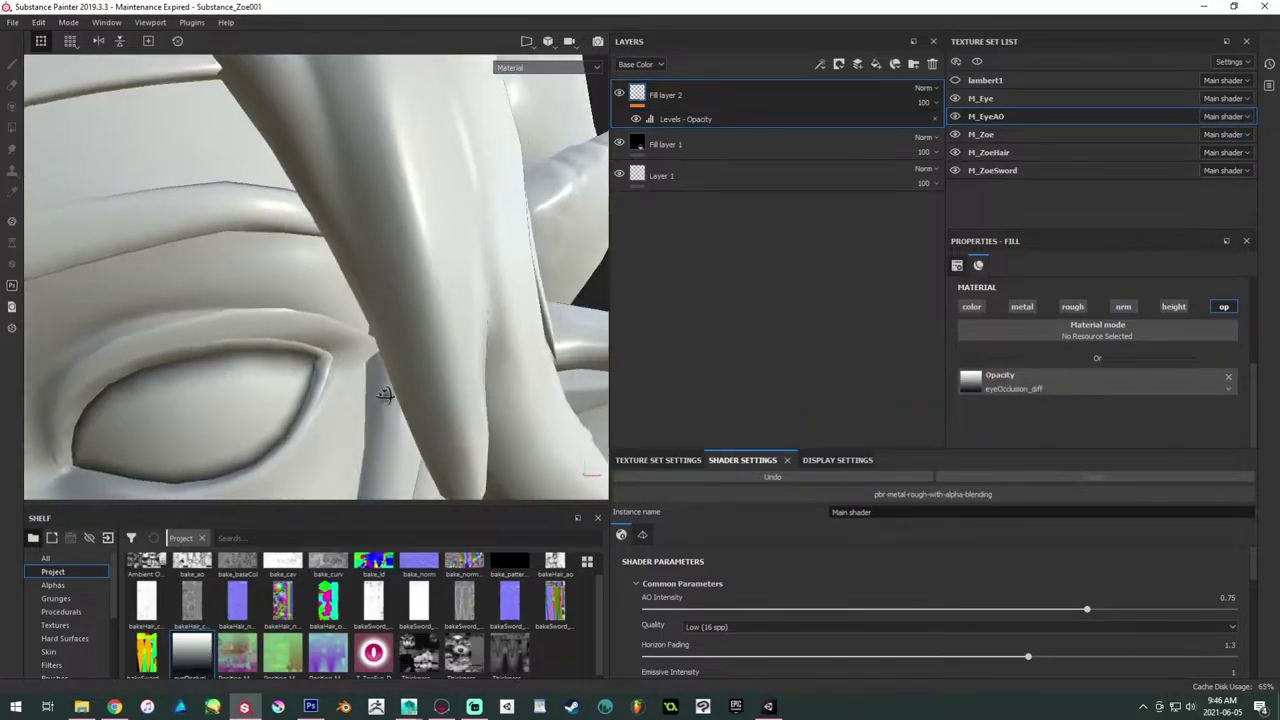
right_click_drag(383, 394, 91, 297, "alt")
left_click_drag(91, 297, 246, 298, "alt")
right_click_drag(246, 298, 279, 294, "alt")
middle_click_drag(279, 294, 259, 236, "alt")
left_click_drag(425, 324, 416, 348, "alt")
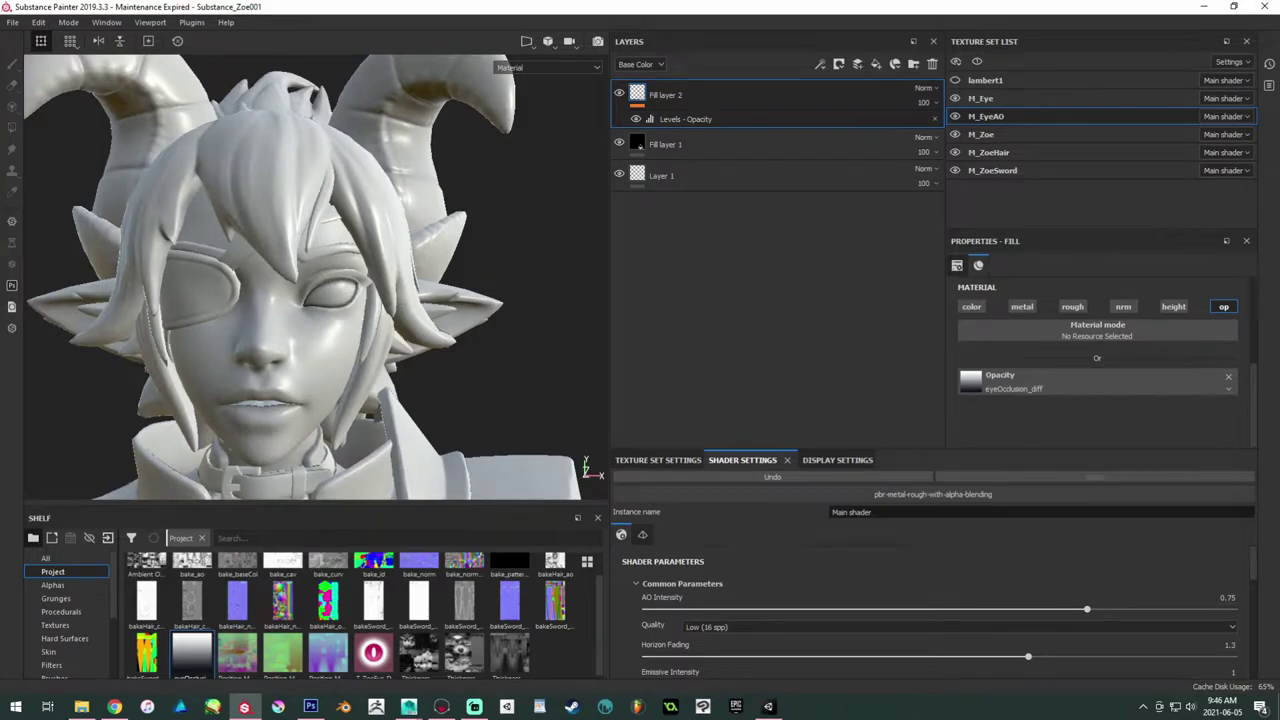
left_click_drag(481, 291, 441, 278, "alt")
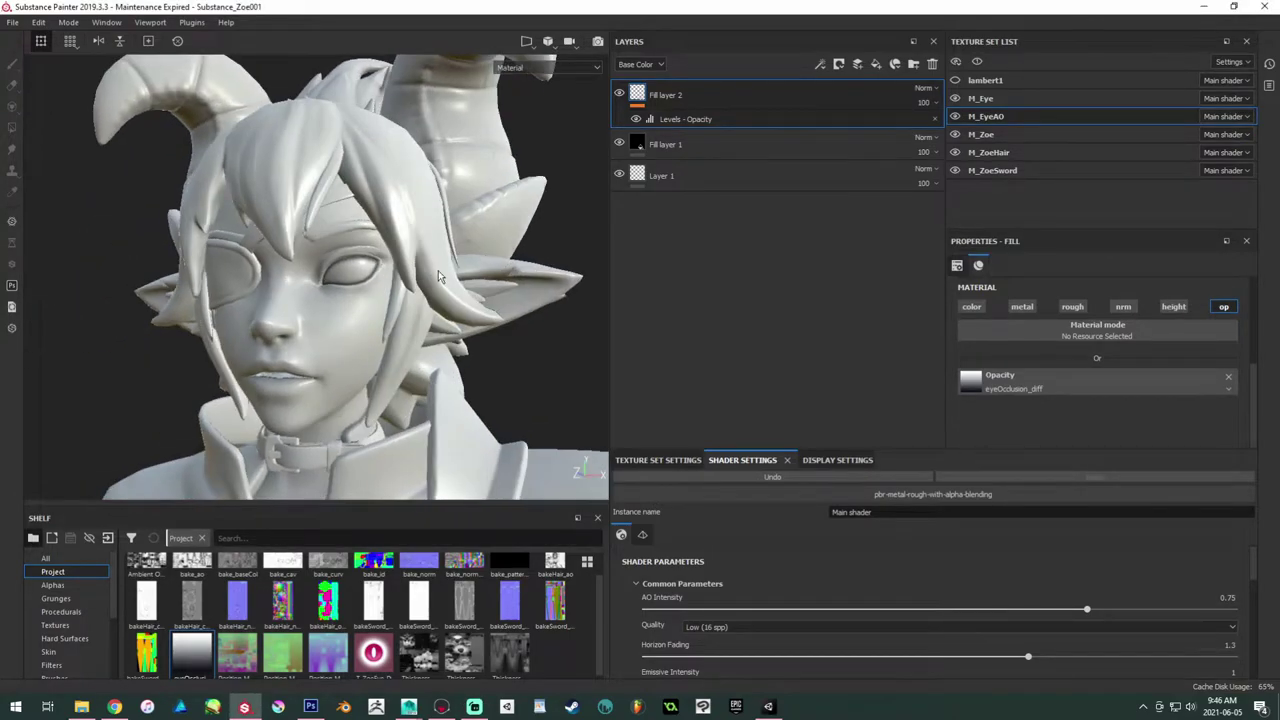
Step: Add a fill layer to the M_Eye texture set and assign the T_ZoeEye_D texture to its base color
left_click(994, 102)
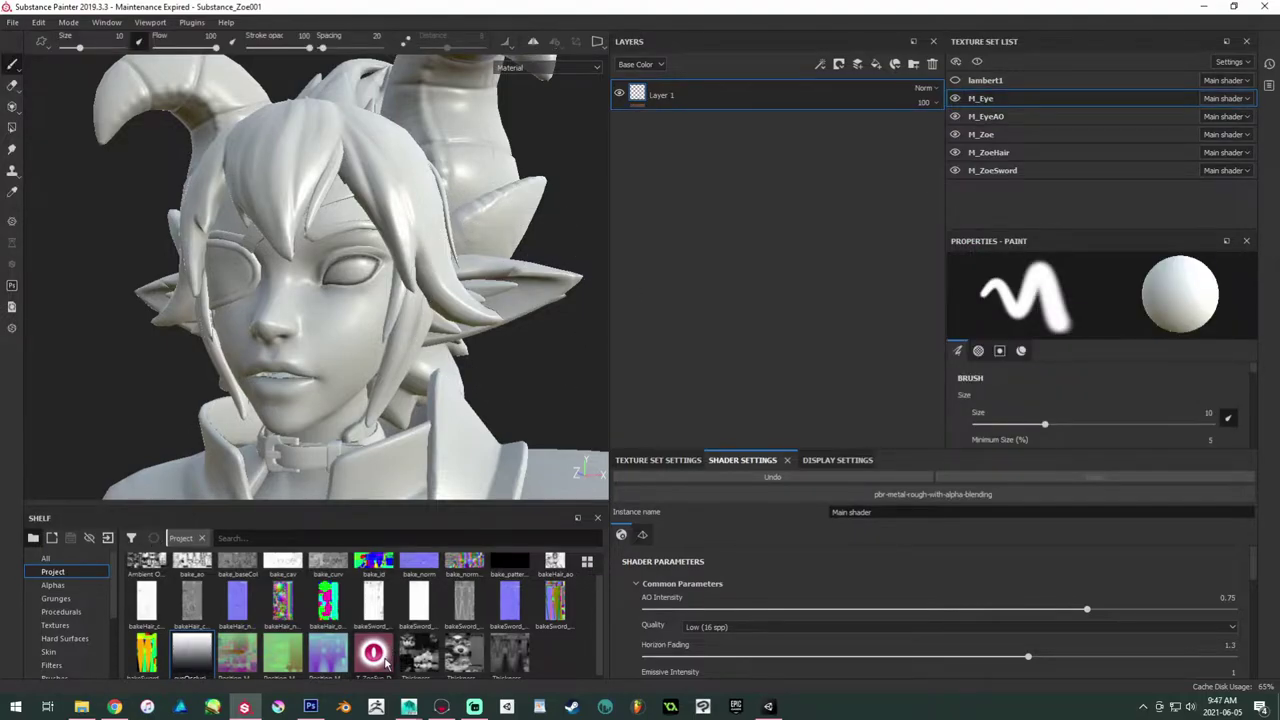
left_click(876, 64)
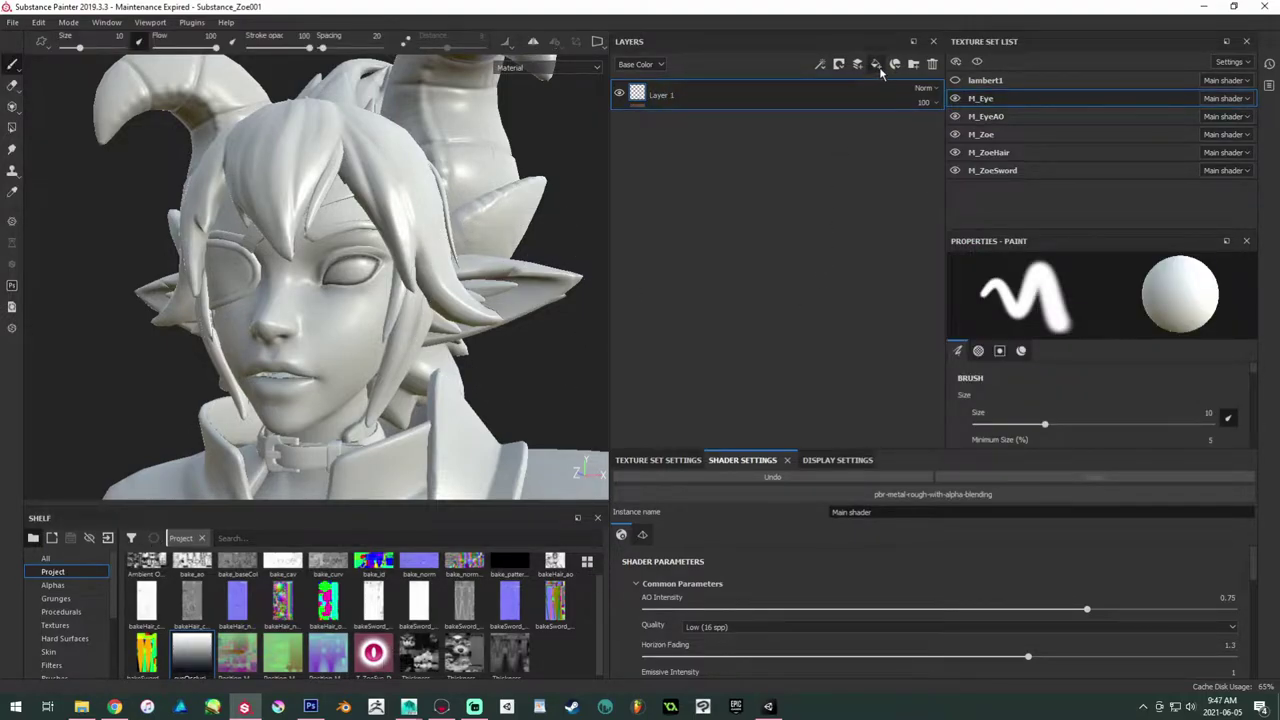
mouse_move(384, 657)
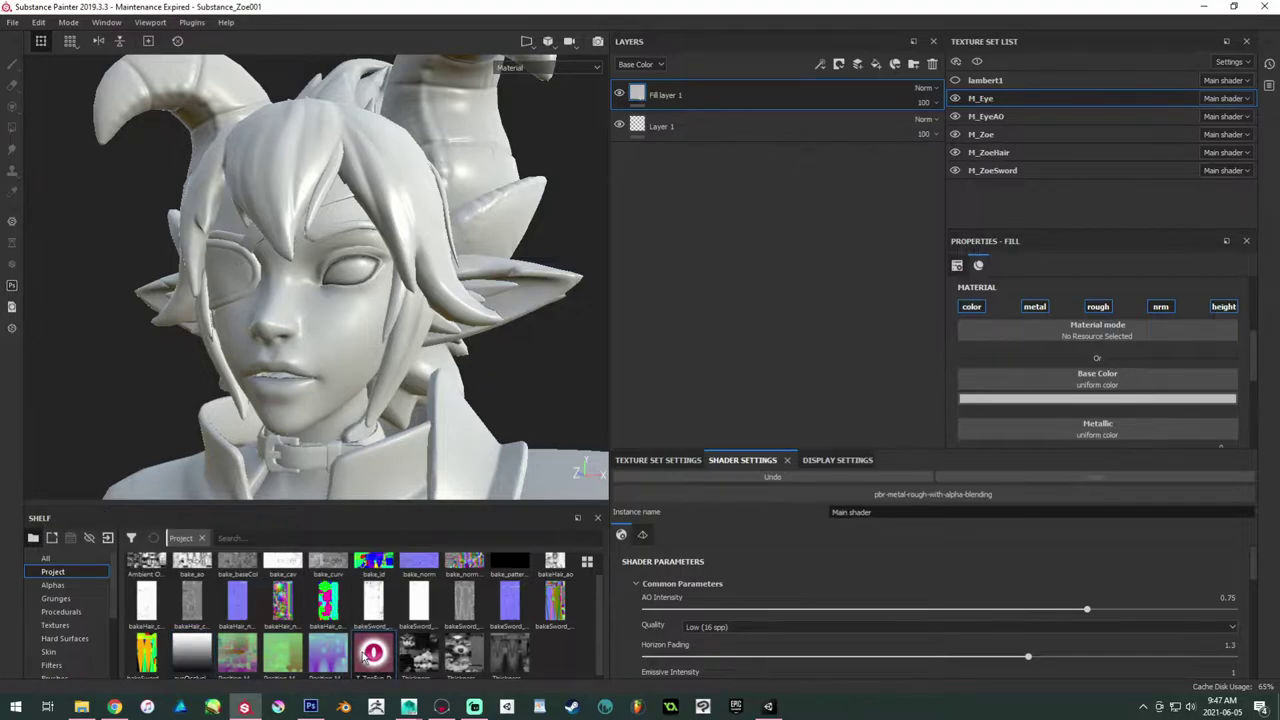
left_click_drag(370, 650, 1093, 378)
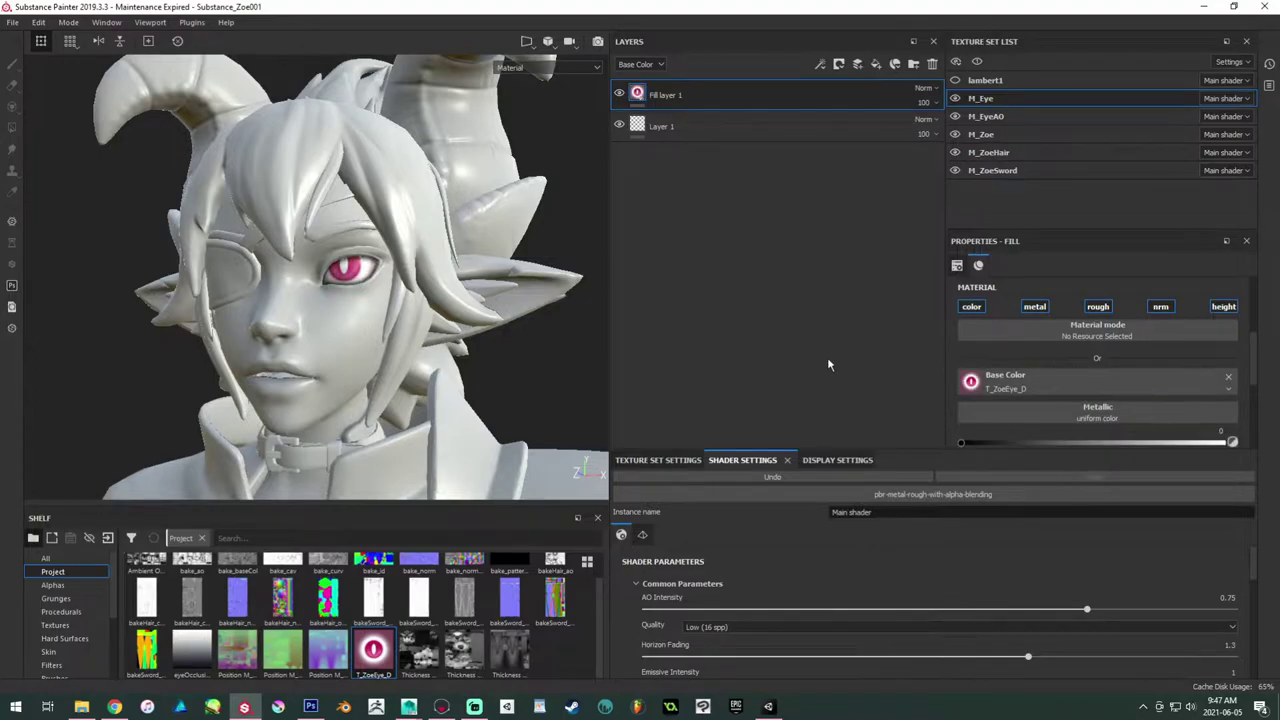
left_click_drag(418, 300, 357, 362, "alt")
Step: Open the eye normal map aryllEye_norm.tga in Photoshop for viewing
key("alt+Tab")
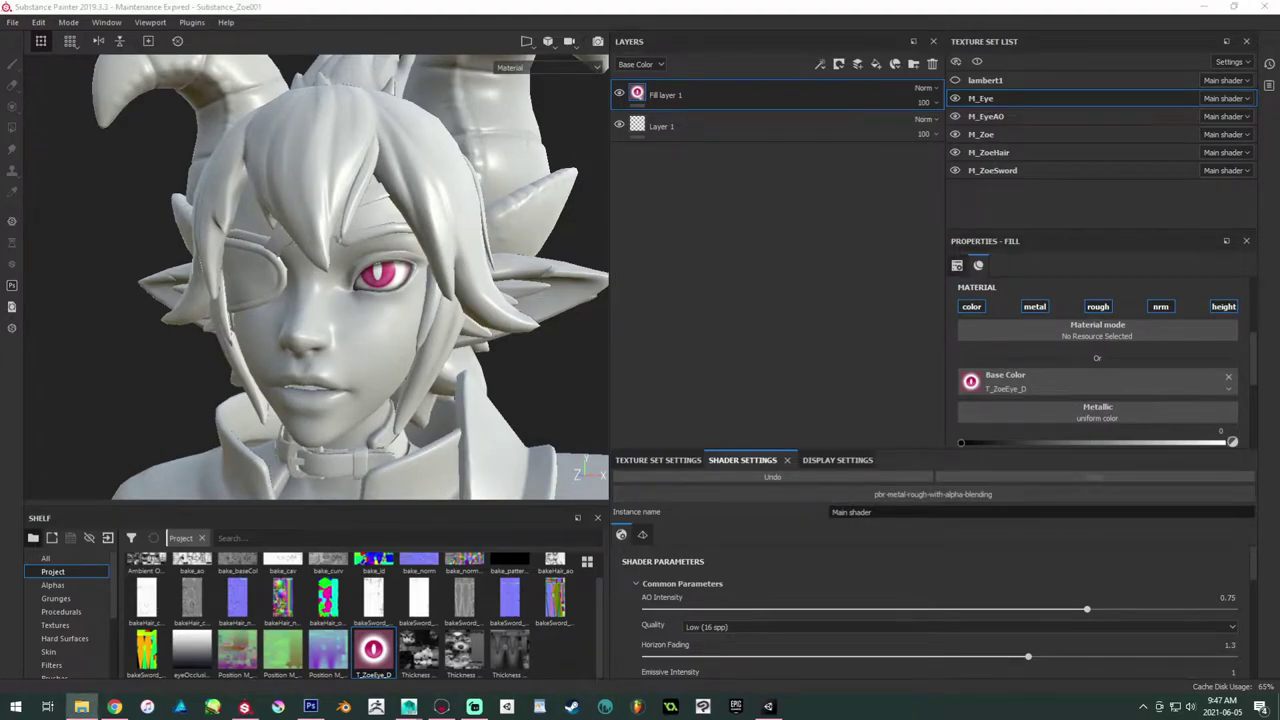
key("alt+Tab")
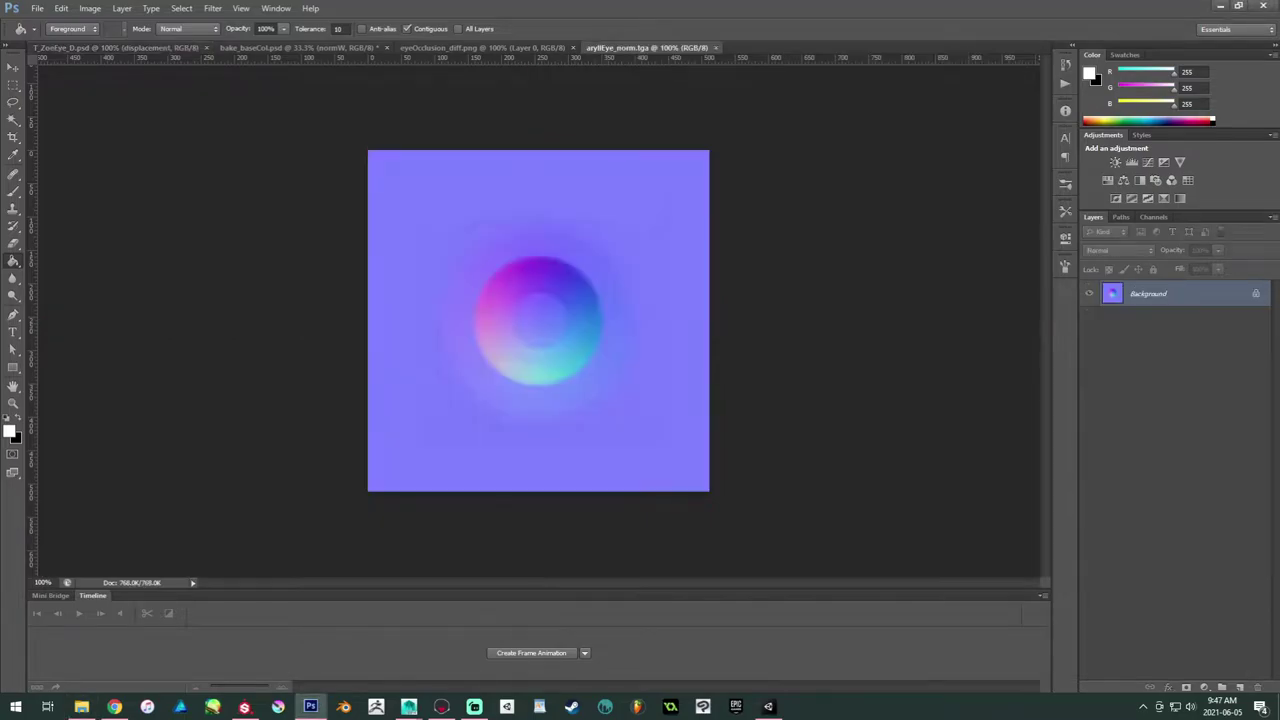
key("alt+Tab")
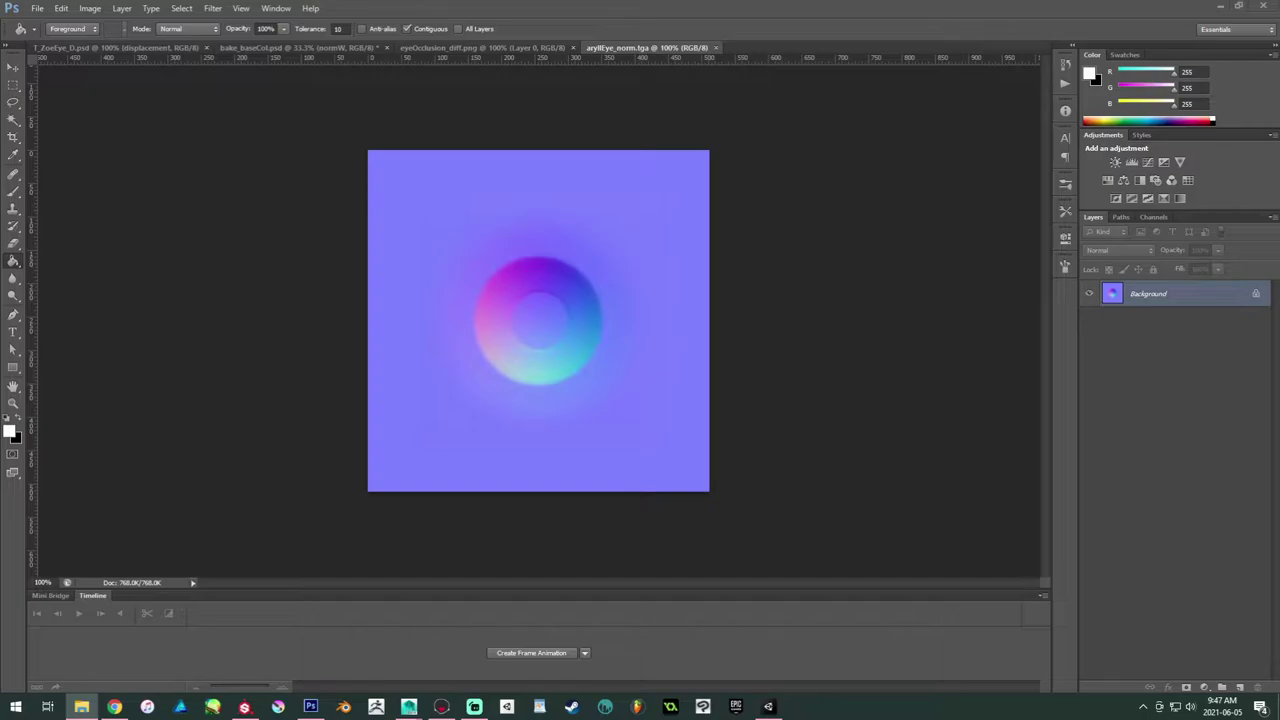
left_click(680, 50)
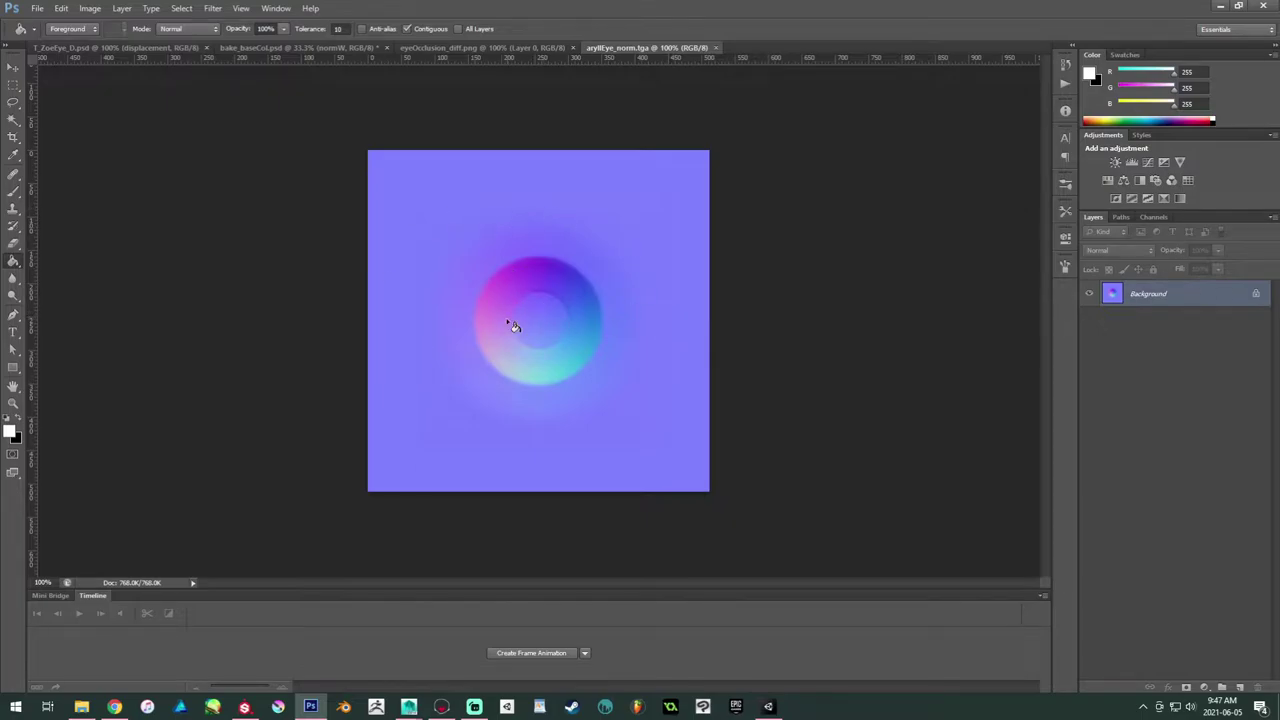
Step: Switch to Maya and create a polygon sphere with a radius of about 13.3 beside the ground plane
mouse_move(408, 706)
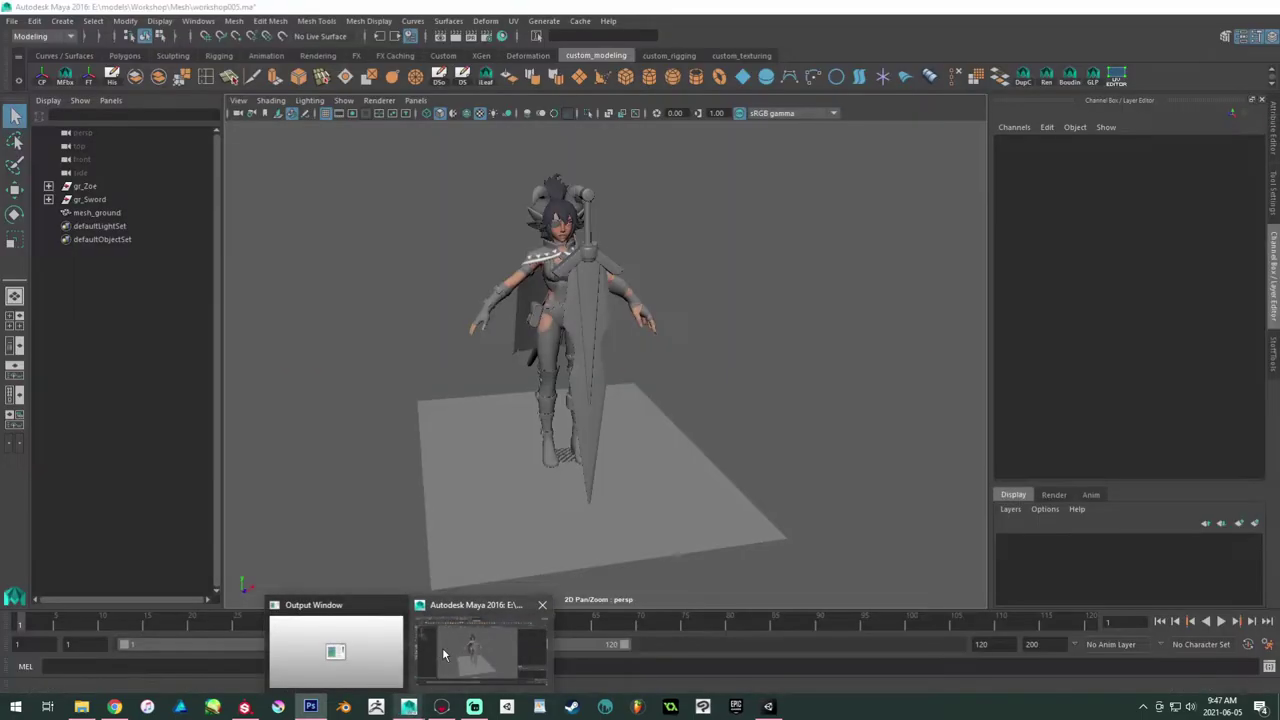
left_click(440, 649)
left_click_drag(480, 357, 540, 400, "alt")
scroll(731, 262, "up", 4)
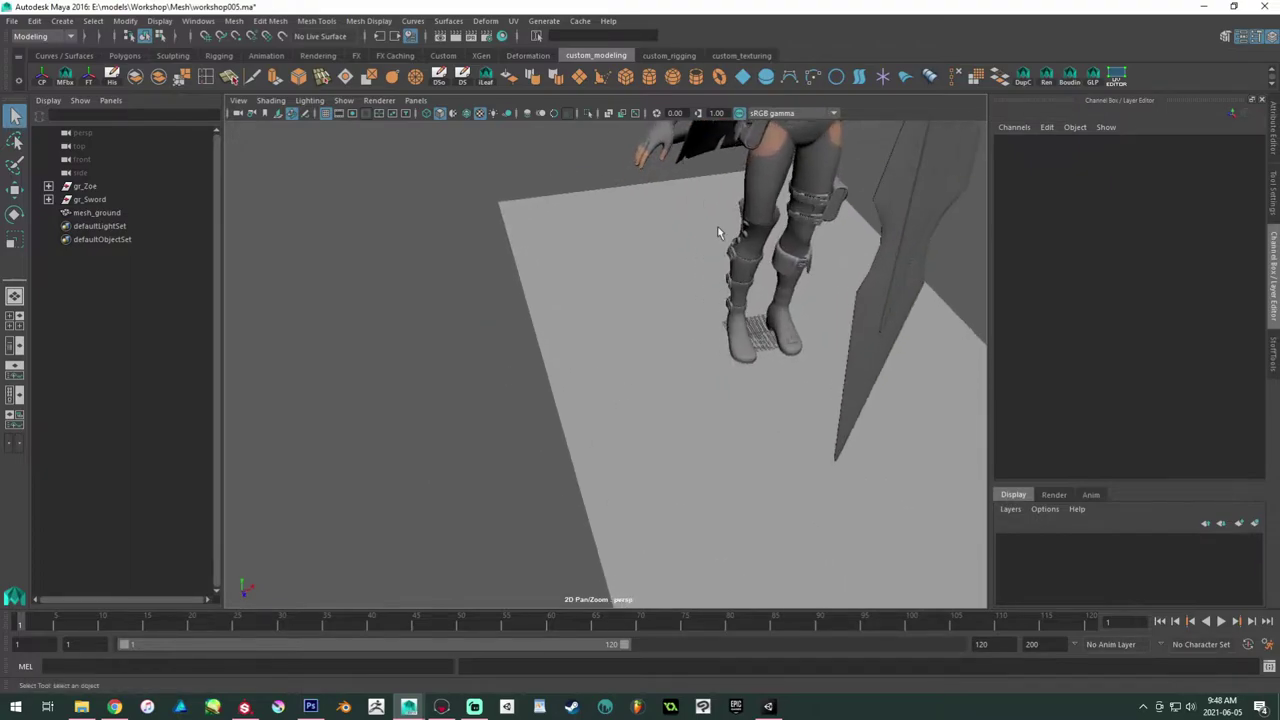
left_click(649, 79)
middle_click_drag(433, 258, 508, 224, "alt")
left_click(673, 77)
right_click_drag(400, 273, 452, 334, "alt")
left_click_drag(442, 336, 489, 351)
middle_click_drag(493, 357, 563, 400, "alt")
right_click_drag(563, 400, 610, 420, "alt")
left_click_drag(570, 400, 542, 291, "alt")
middle_click_drag(542, 291, 590, 305, "alt")
right_click_drag(560, 340, 630, 410, "alt")
left_click_drag(520, 380, 483, 291, "alt")
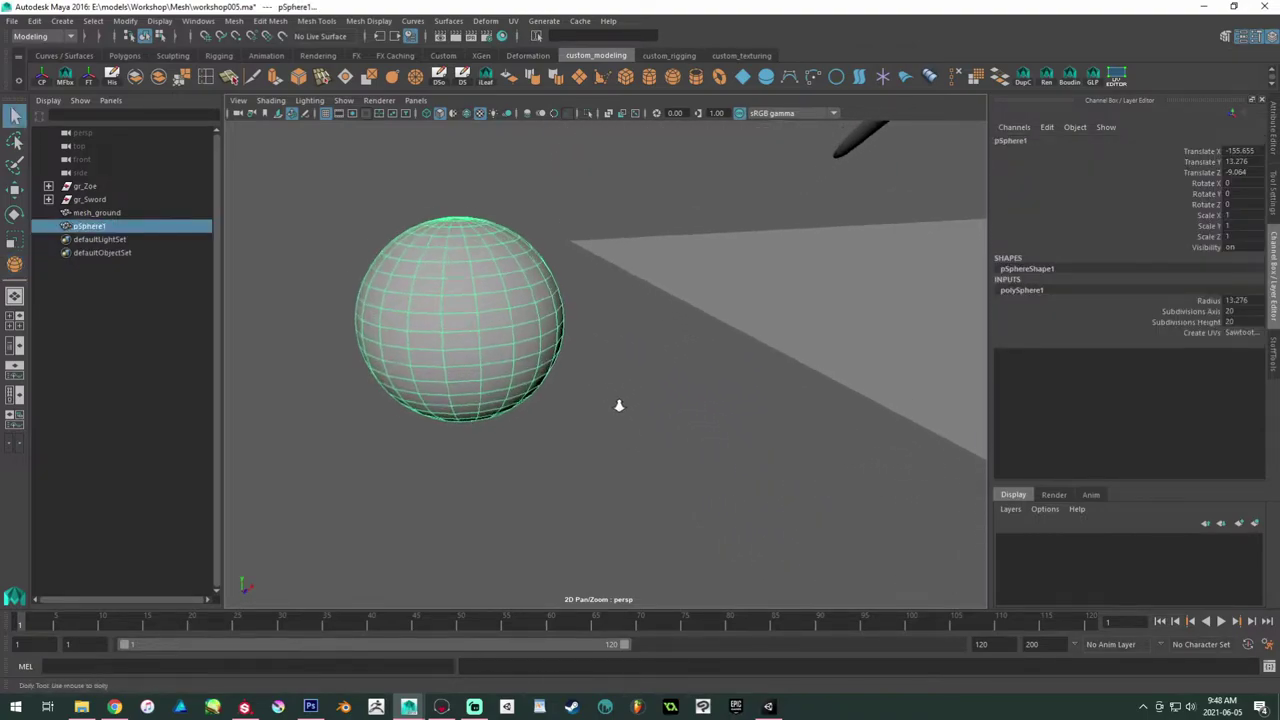
Step: Delete the faces of the sphere's upper half, leaving the lower bowl, and return to object selection
right_click_drag(463, 283, 471, 312)
left_click(435, 307)
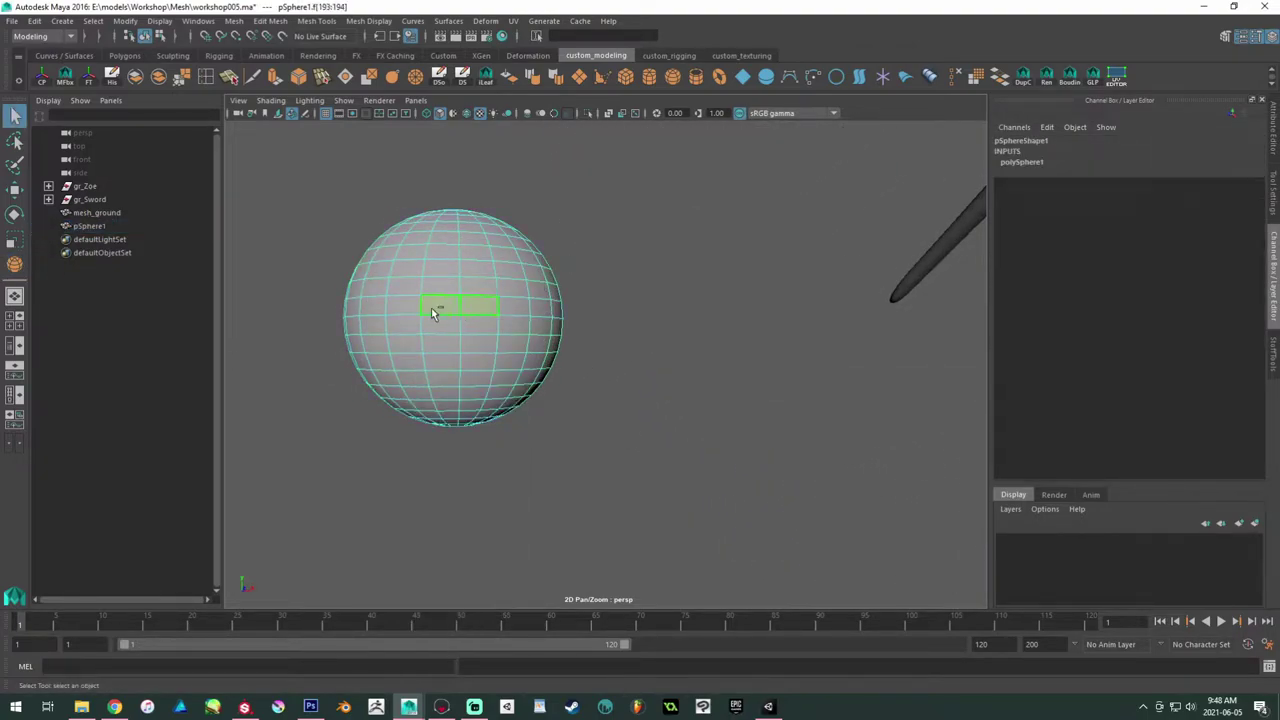
double_click(521, 304, "shift")
key("Delete")
double_click(523, 283)
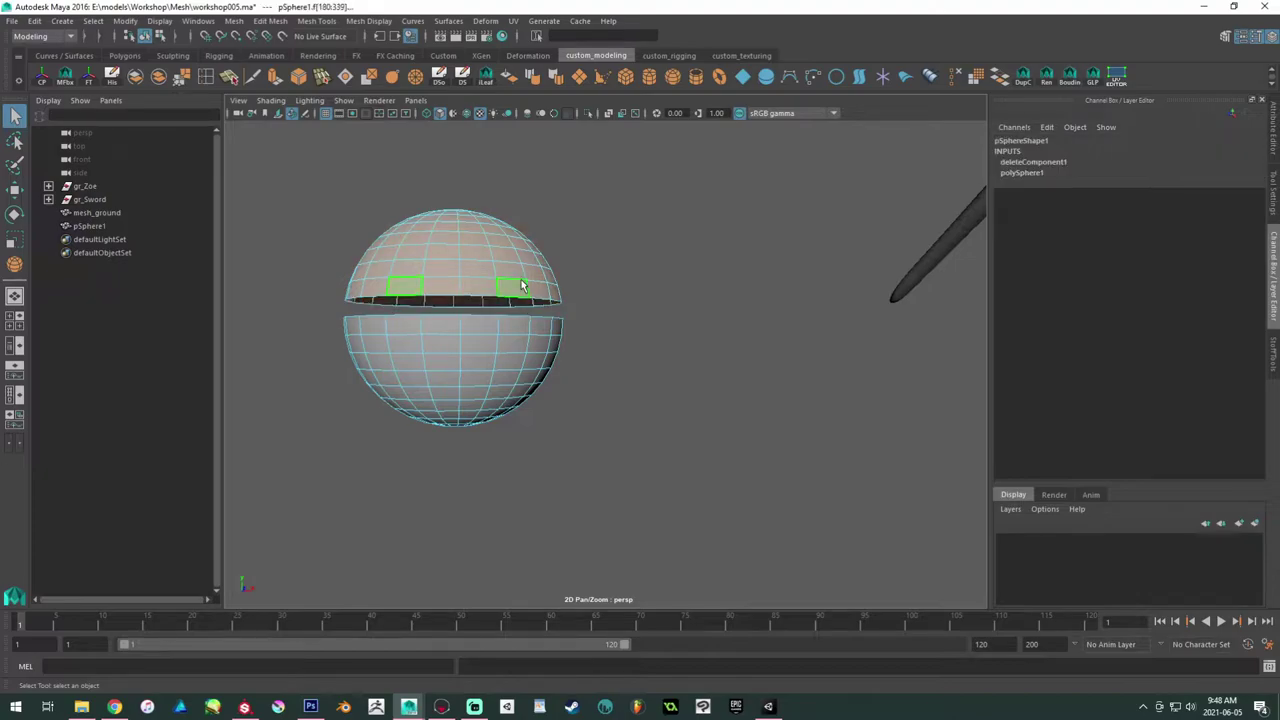
key("Delete")
right_click_drag(546, 367, 608, 277)
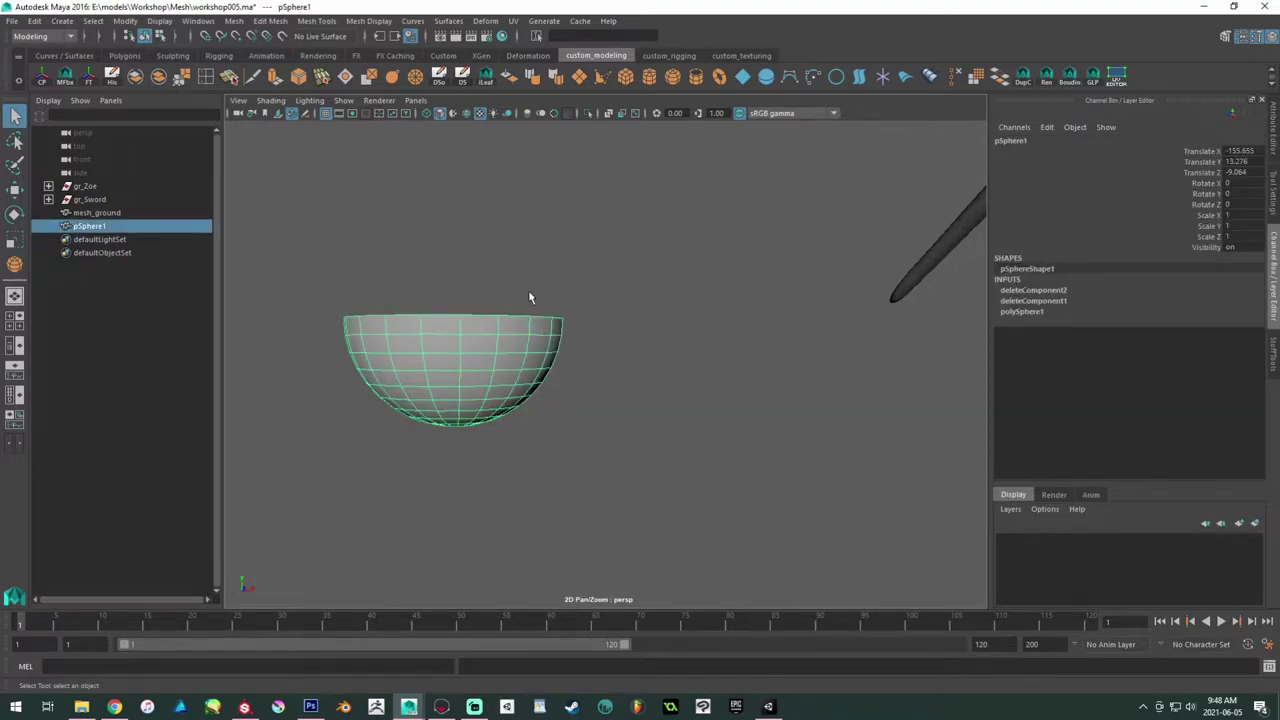
Step: Flatten the half sphere into a shallow bowl by scaling it vertically to about 0.145
key("r")
left_click_drag(457, 258, 554, 506)
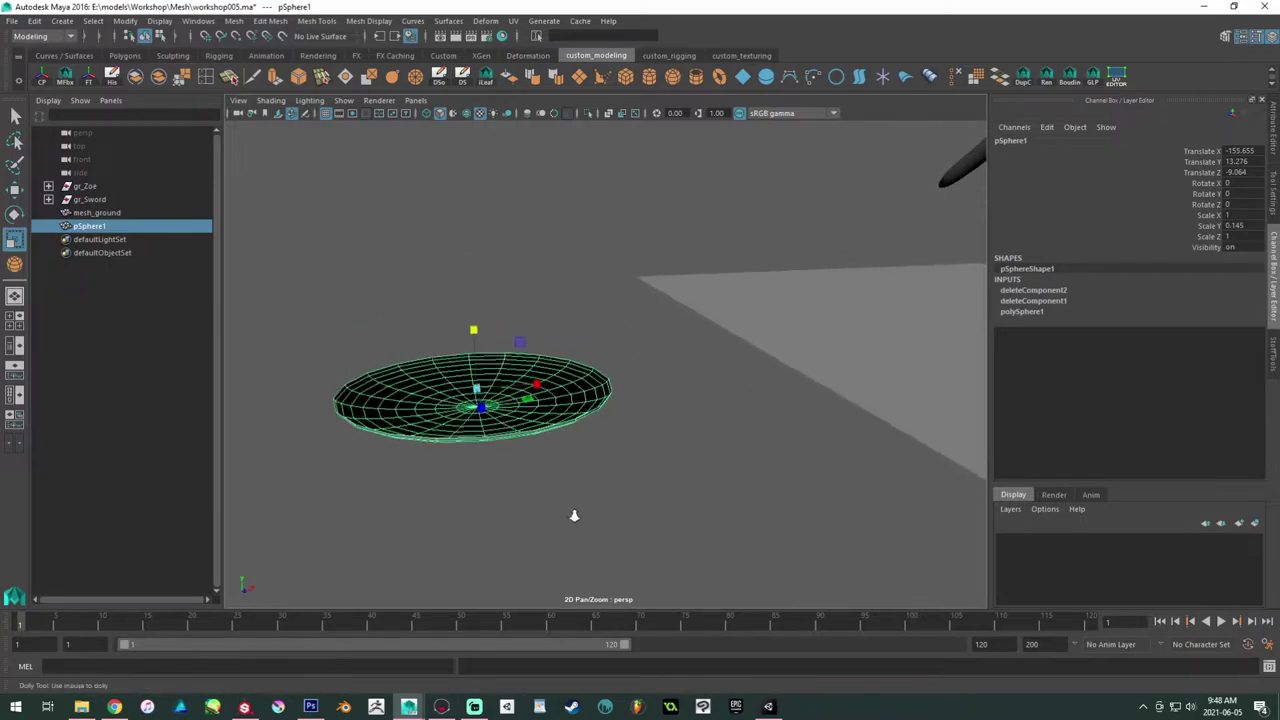
right_click_drag(554, 506, 600, 405, "alt")
middle_click_drag(600, 405, 657, 389, "alt")
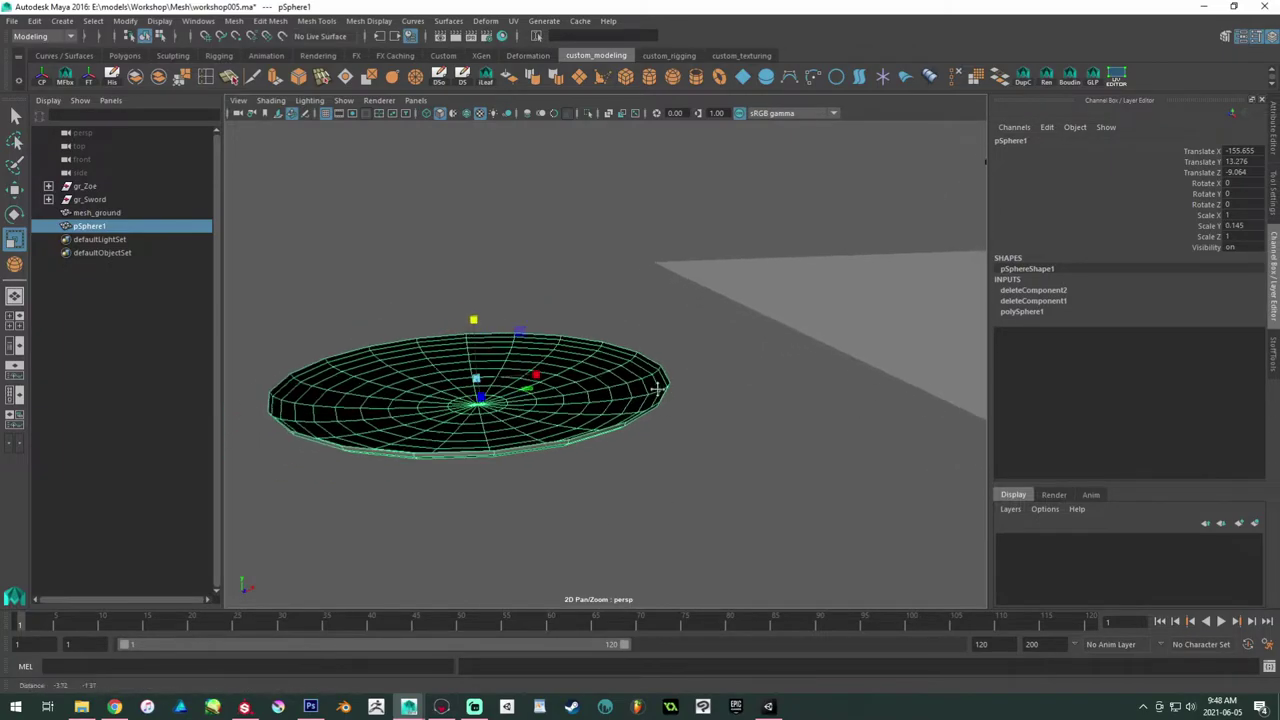
Step: Reverse the shallow bowl's normals and delete its construction history
left_click(509, 78)
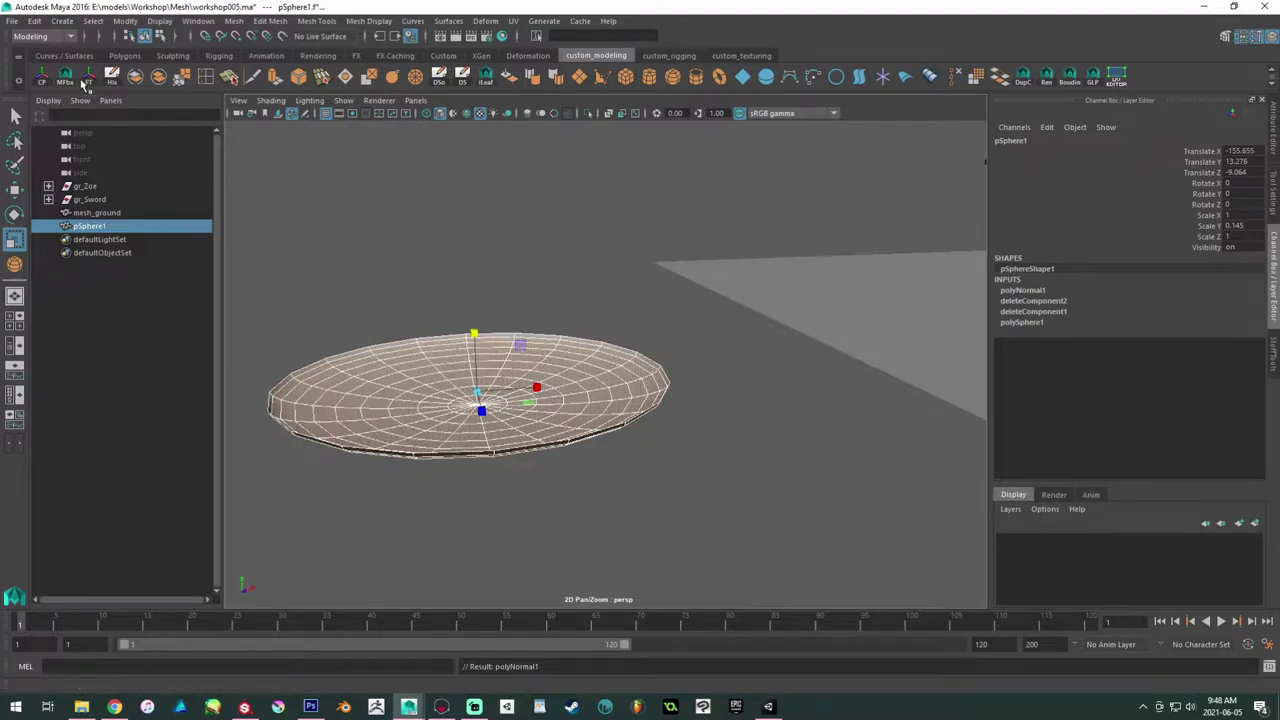
left_click(477, 294)
left_click(506, 346)
left_click_drag(506, 346, 484, 418, "alt")
Step: Select the border edge loop around the bowl's rim and turn the Scale tool's symmetry off
right_click_drag(557, 268, 559, 230)
double_click(538, 262)
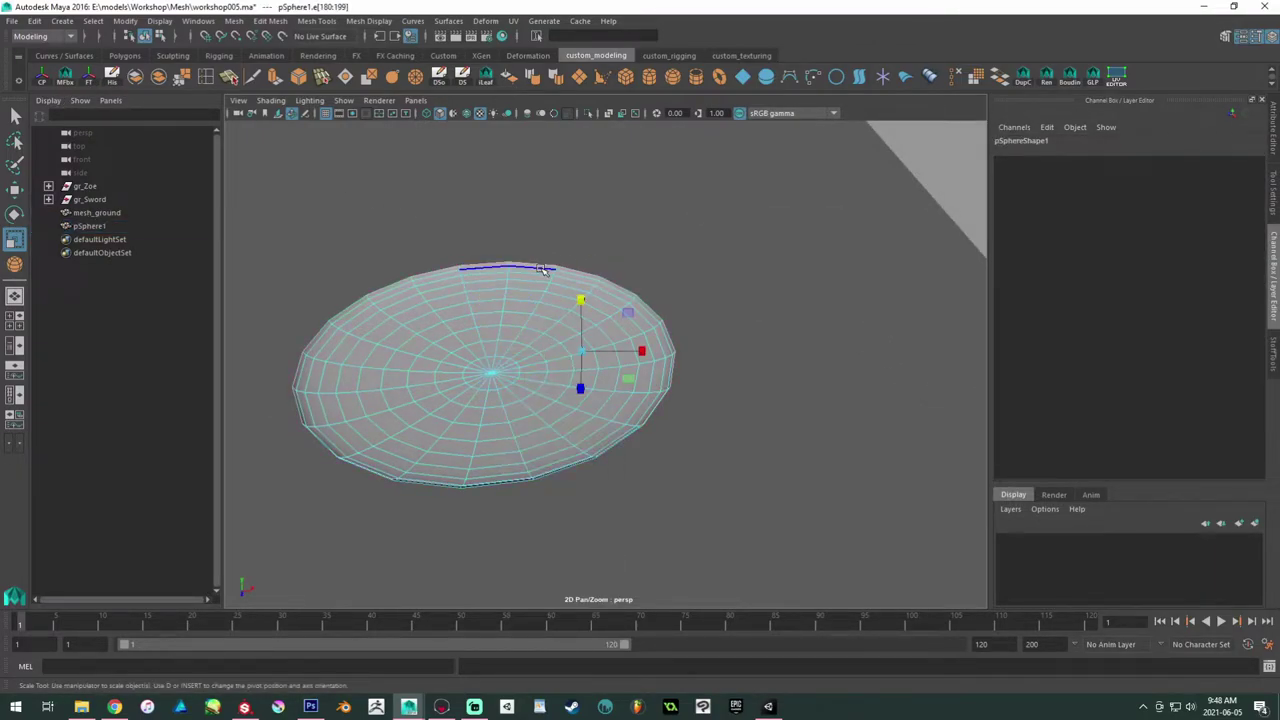
left_click(1272, 130)
left_click(1272, 190)
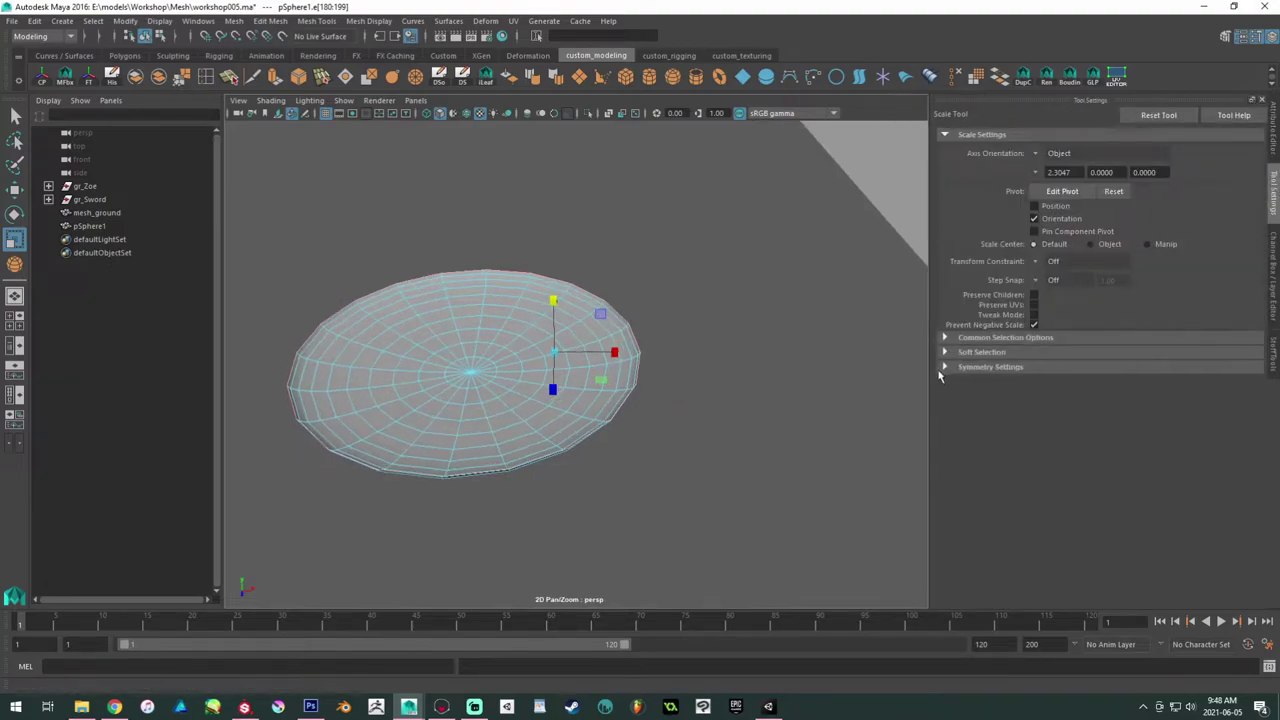
left_click(944, 367)
left_click(1060, 384)
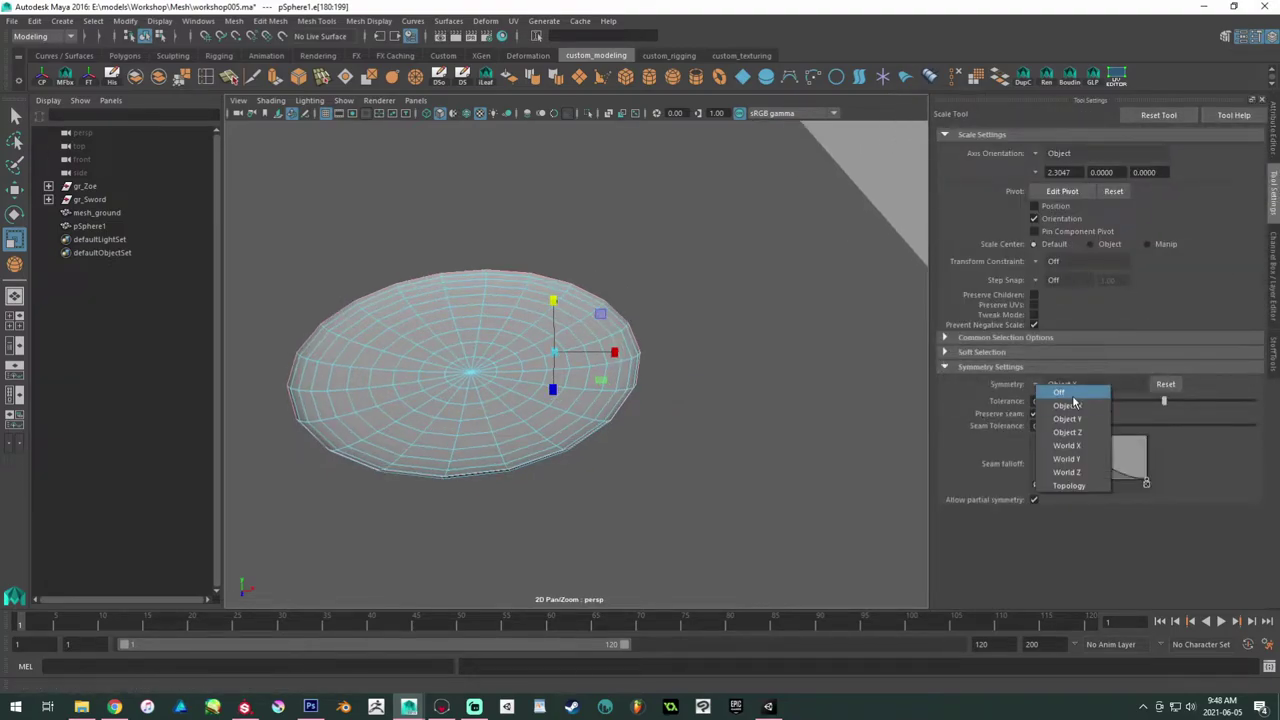
left_click(1062, 393)
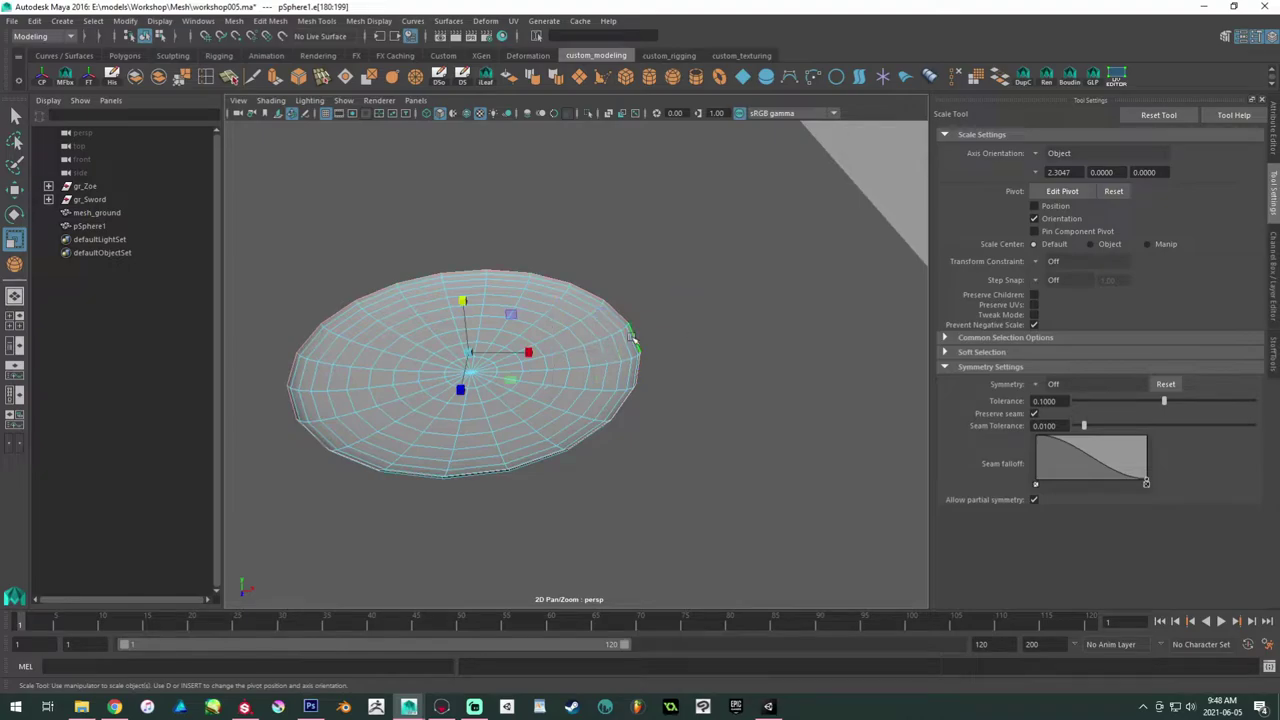
Step: Widen the bowl's rim slightly and extrude its border edges outward into a wide flat flange
left_click_drag(469, 355, 481, 352)
key("ctrl+r")
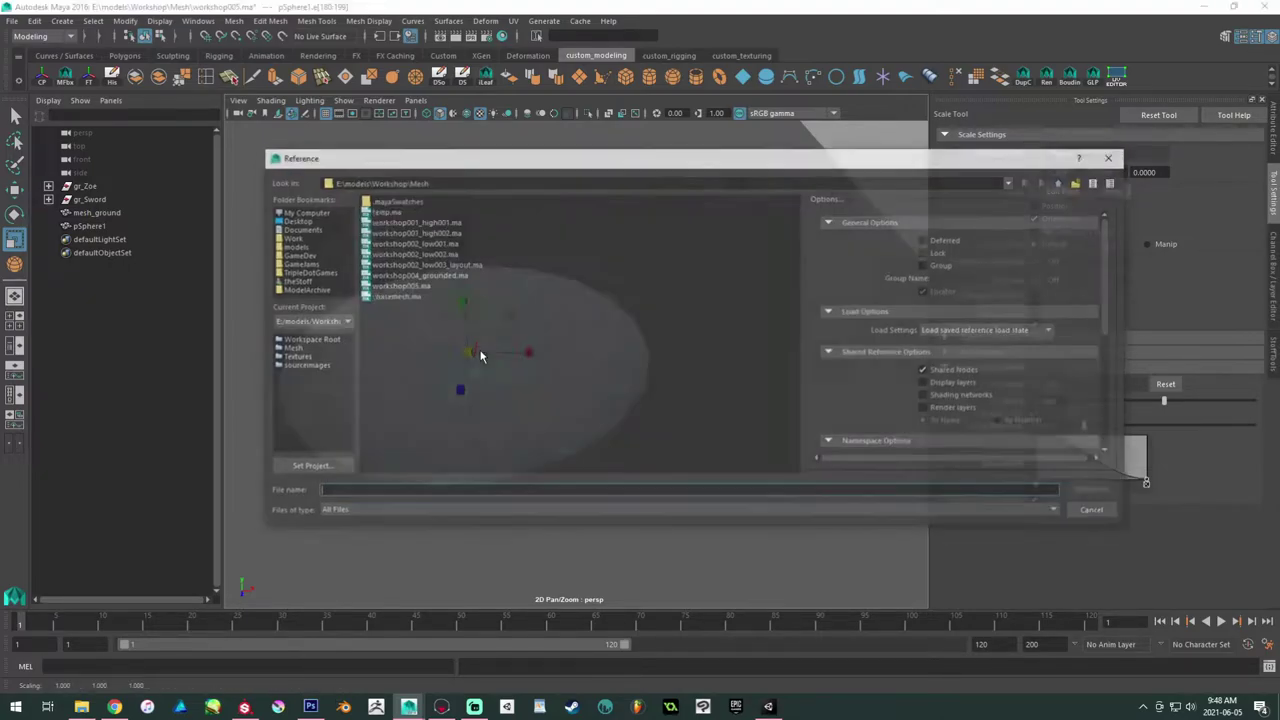
left_click(1096, 511)
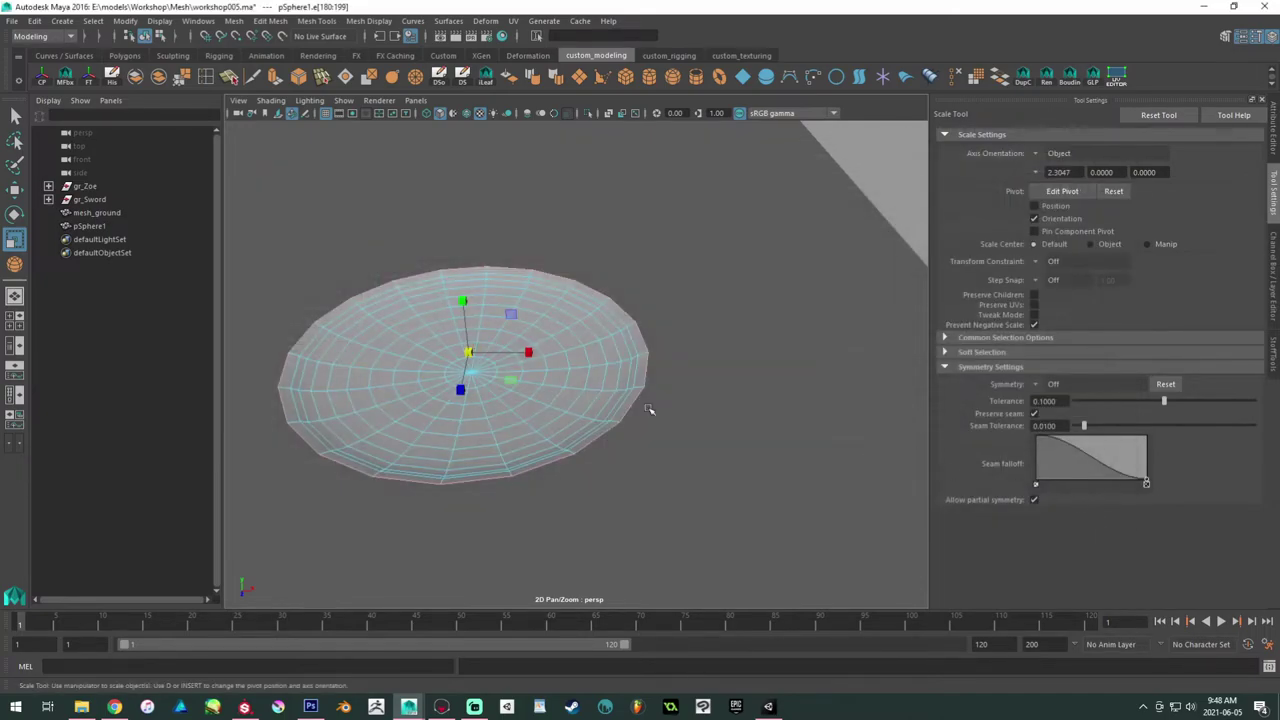
key("ctrl+e")
key("r")
left_click_drag(470, 354, 663, 349)
key("ctrl+e")
key("r")
right_click_drag(723, 294, 780, 249)
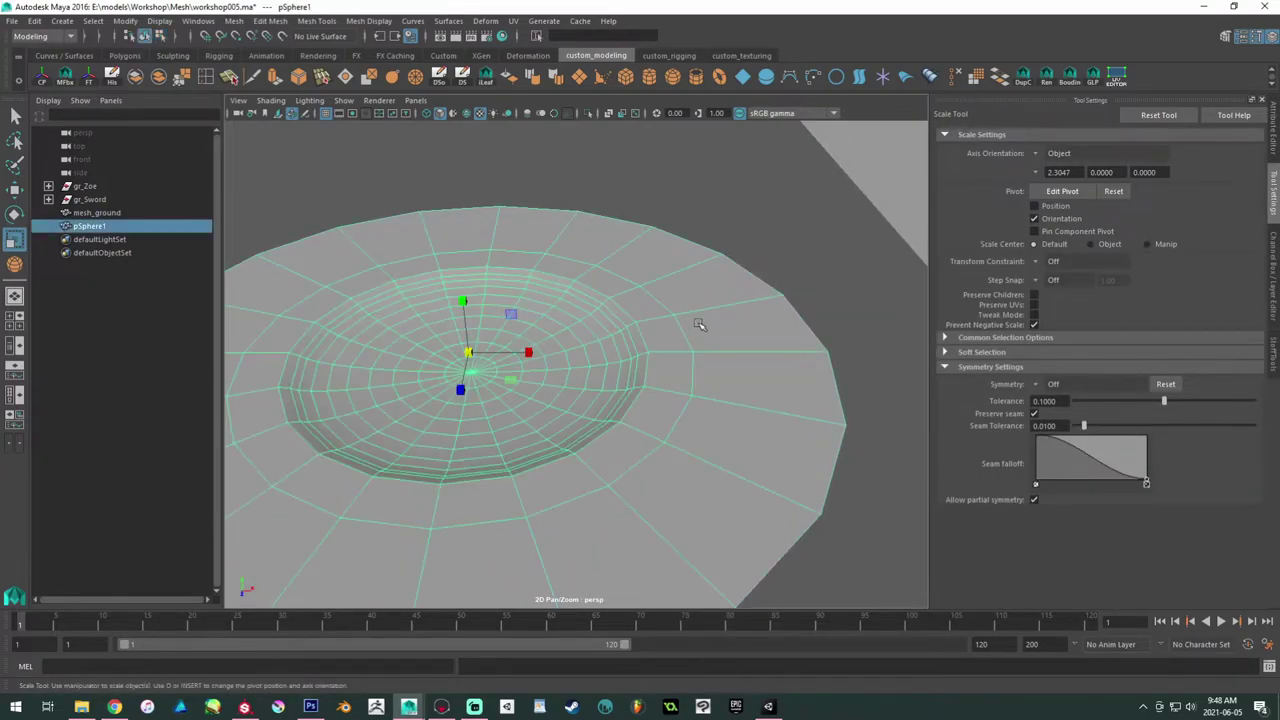
Step: Scale the flange's edge loop outward to enlarge the flat area around the bowl
left_click(780, 266)
left_click_drag(780, 266, 690, 343, "alt")
left_click_drag(669, 300, 640, 297, "alt")
left_click(680, 263)
right_click_drag(680, 263, 546, 209, "alt")
right_click_drag(611, 228, 614, 198)
double_click(604, 225)
left_click_drag(549, 374, 741, 354)
right_click_drag(709, 297, 795, 268)
mouse_move(629, 238)
left_mouse_down("alt")
mouse_move(666, 246)
mouse_move(640, 254)
left_mouse_up("alt")
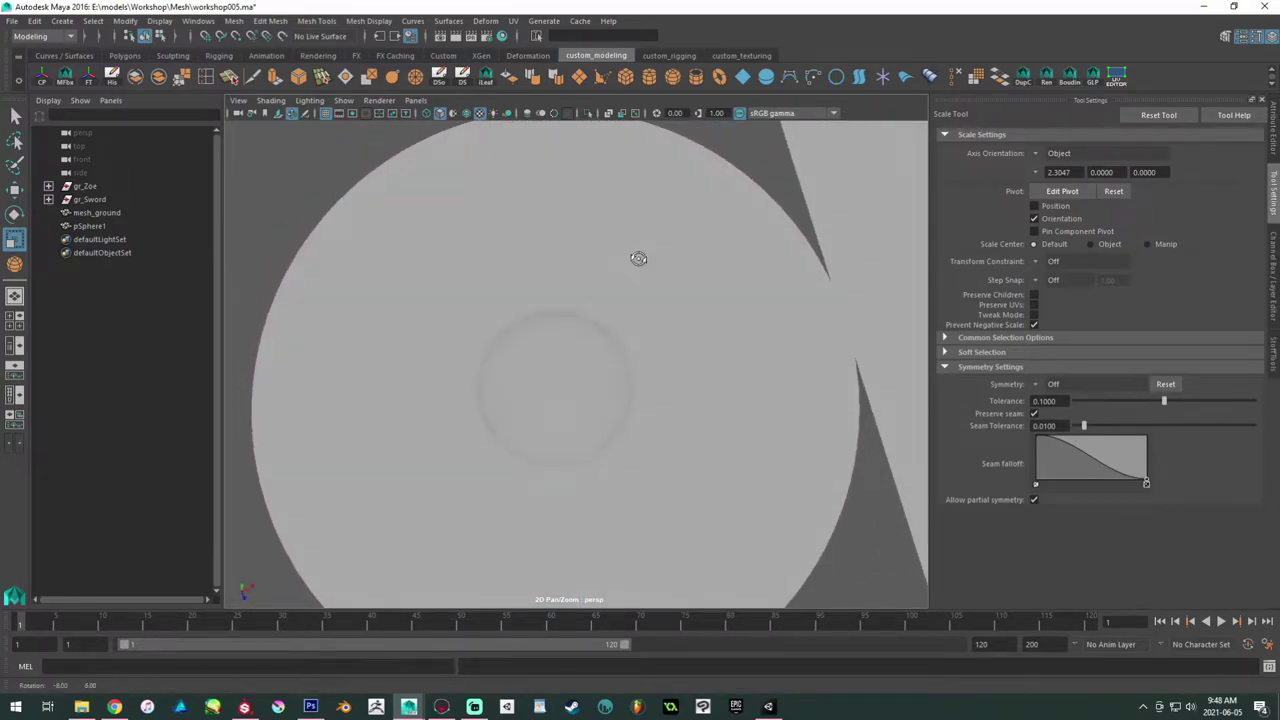
Step: Create a polygon plane over the centre of the bowl and move it just above the surface
left_click(579, 77)
left_click_drag(562, 399, 709, 516)
key("w")
left_click_drag(546, 334, 550, 278, "alt")
left_click_drag(568, 400, 569, 355)
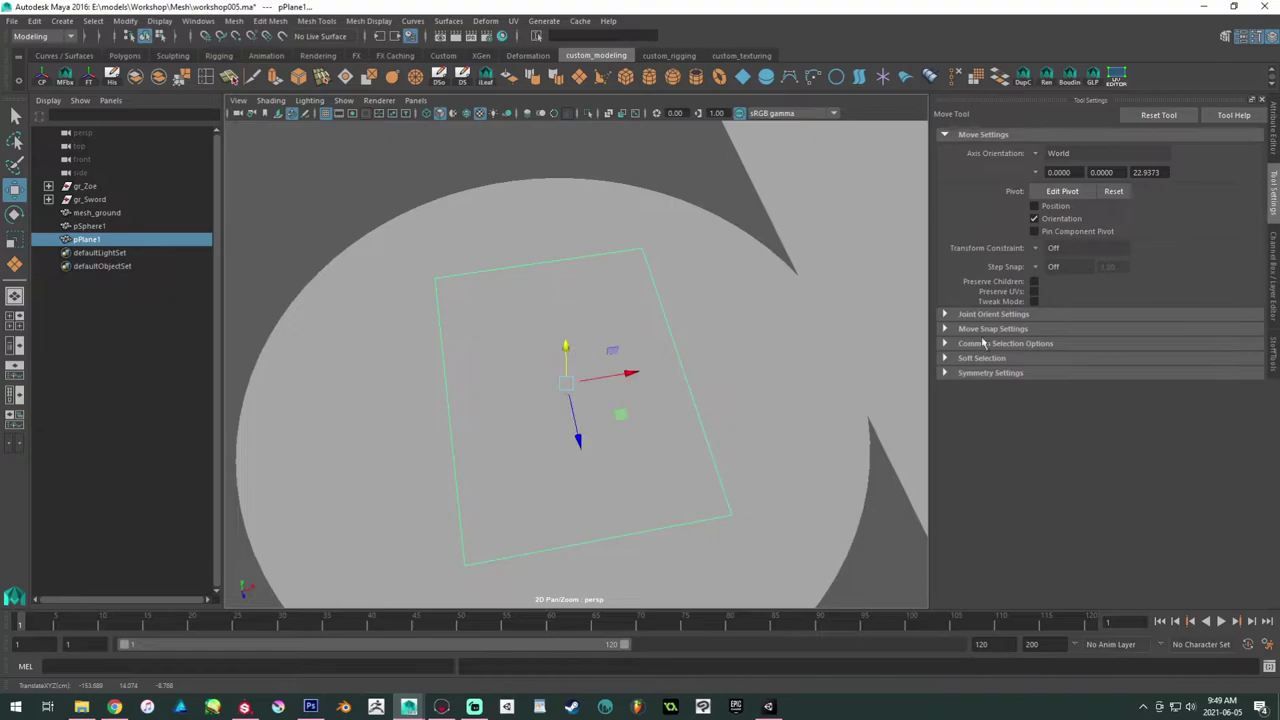
Step: Set the new plane's width and height to 60
left_click(1272, 275)
left_click_drag(1254, 301, 1247, 313)
type("60")
key("Return")
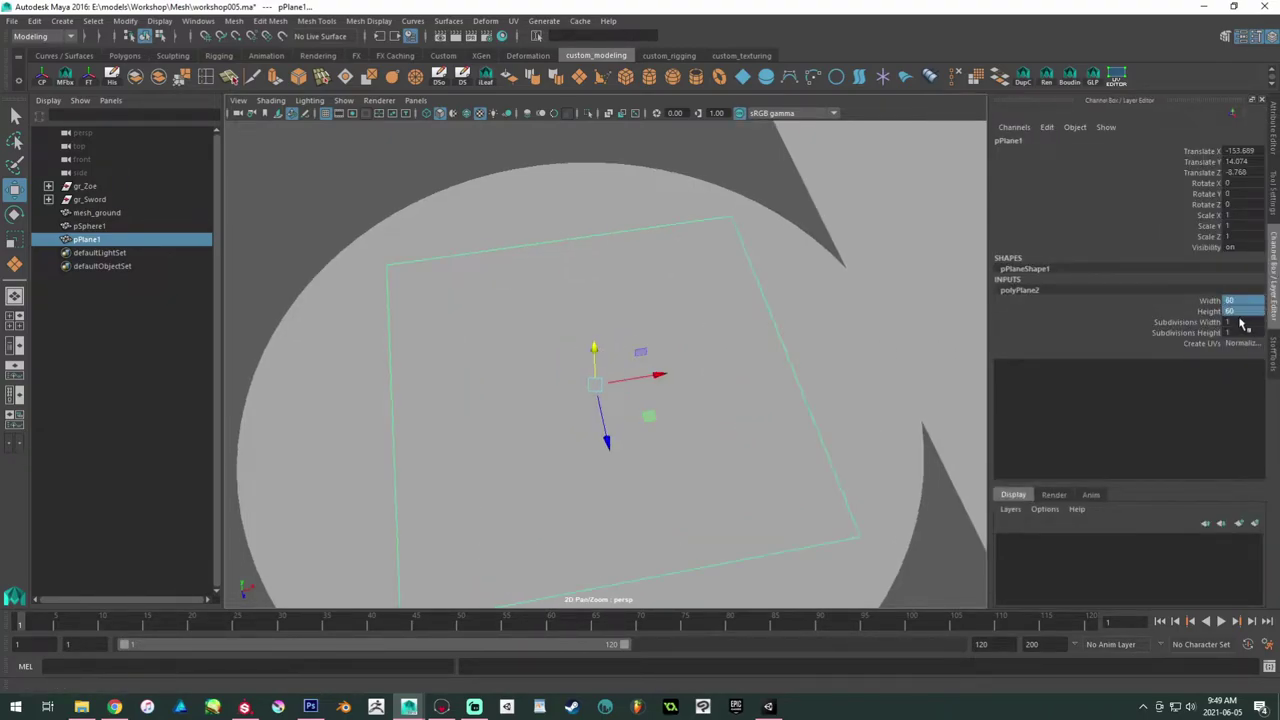
left_click_drag(543, 431, 574, 420, "alt")
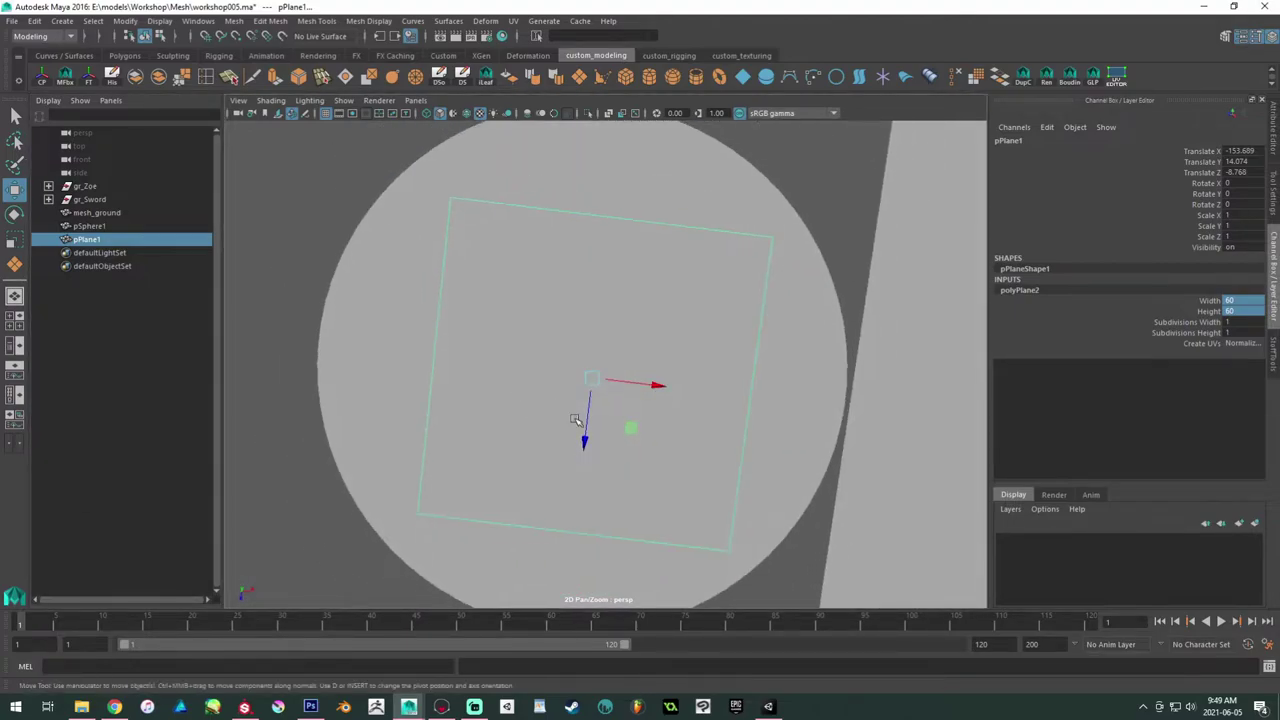
Step: Select the plane and the bowl together and set their Translate X and Translate Z to 0
left_click(830, 358, "shift")
left_click(1243, 151)
left_click(1244, 172, "ctrl")
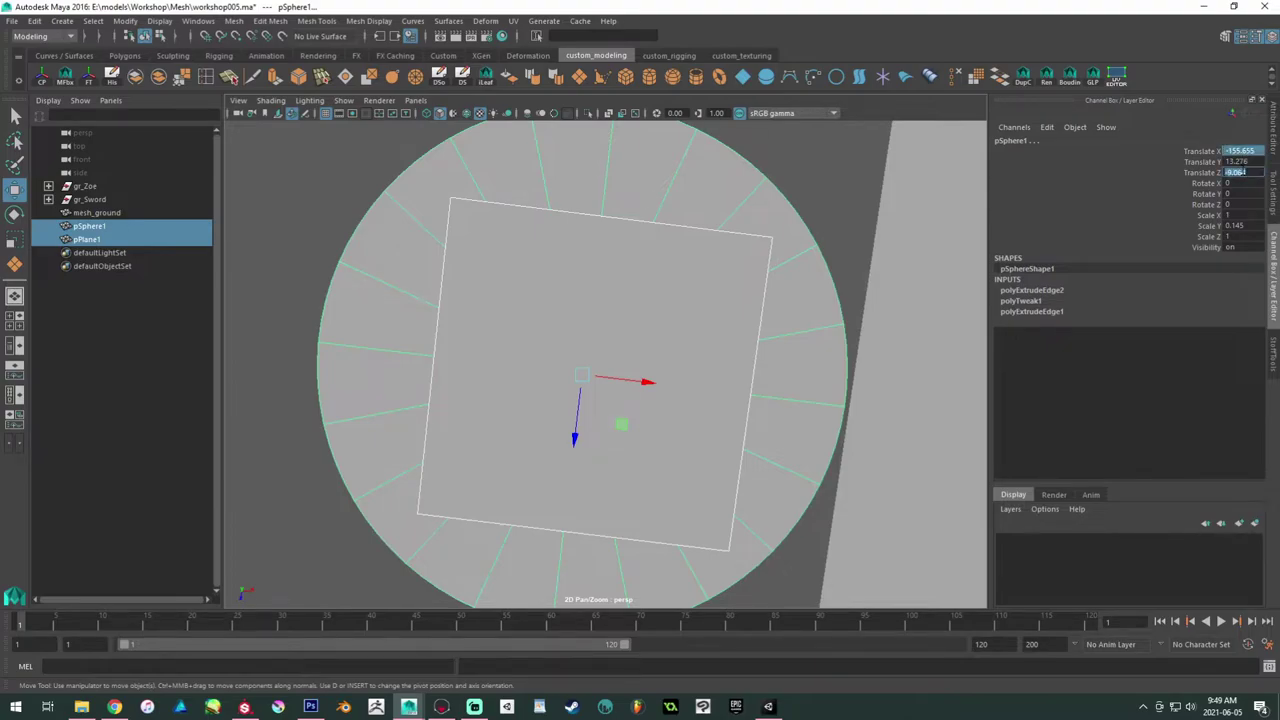
type("0")
key("Return")
middle_click_drag(696, 381, 451, 280, "alt")
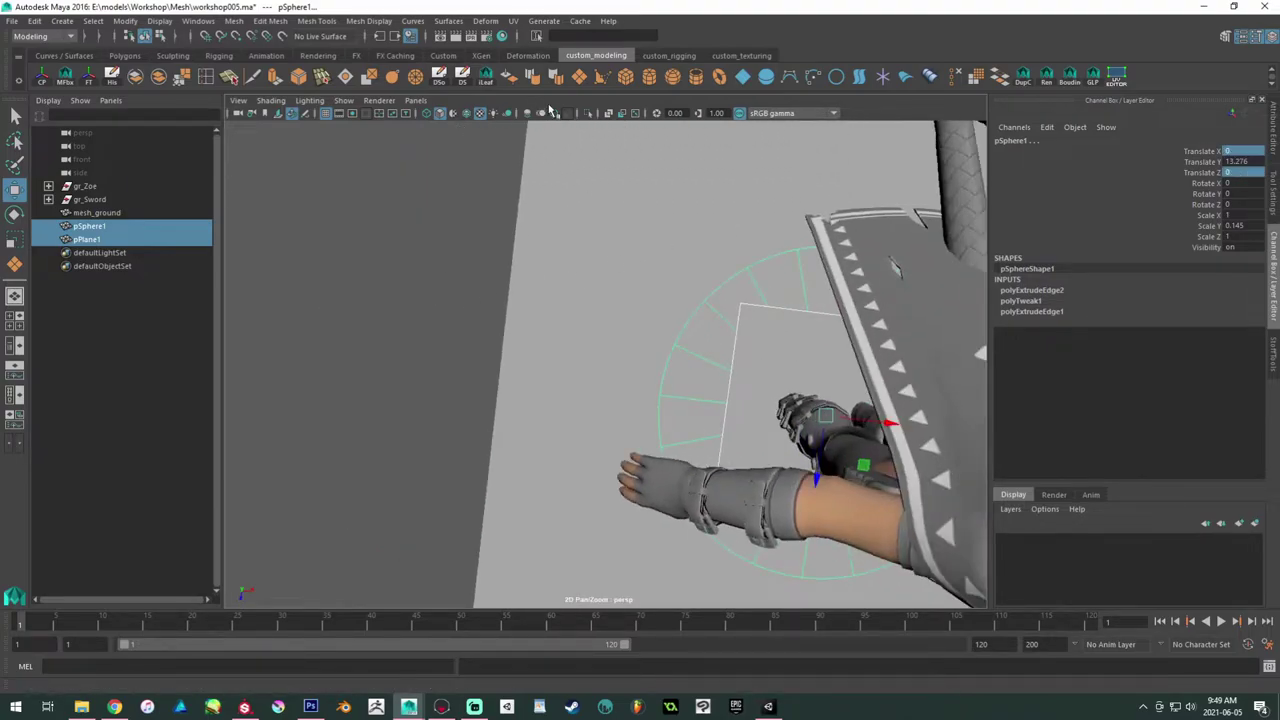
Step: Isolate the plane and bowl in the viewport and scale the plane uniformly to about 1.128
left_click(587, 112)
left_click_drag(614, 223, 709, 305, "alt")
left_click(665, 340)
key("r")
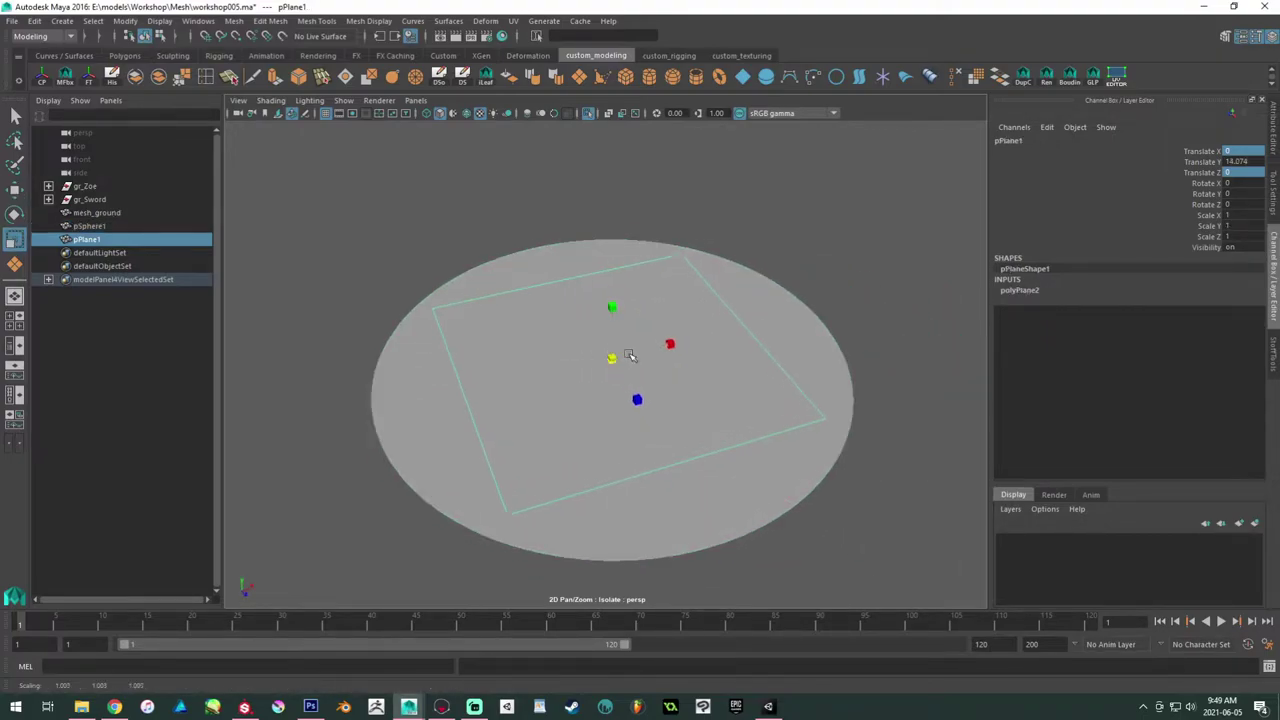
left_click(335, 352)
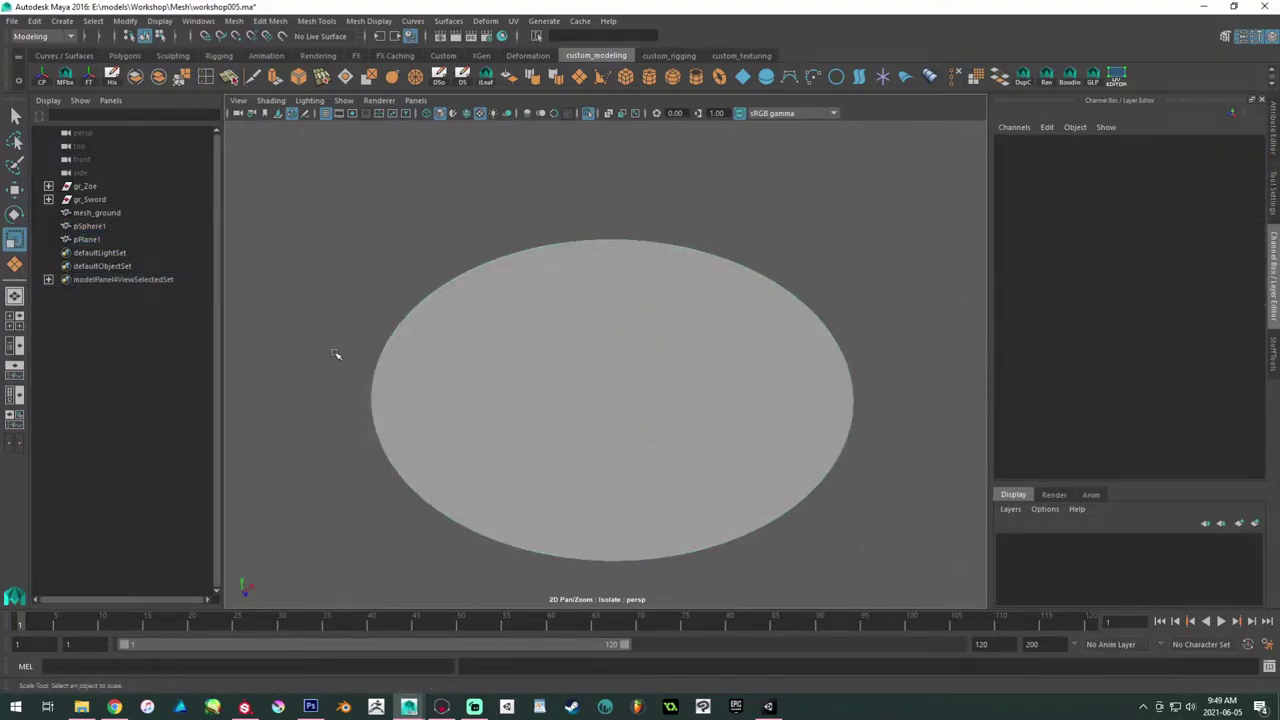
Step: Try lowering the plane about 23.7 units through the bowl and undo the move
left_click(512, 362)
key("w")
left_click_drag(613, 305, 593, 386)
key("ctrl+z")
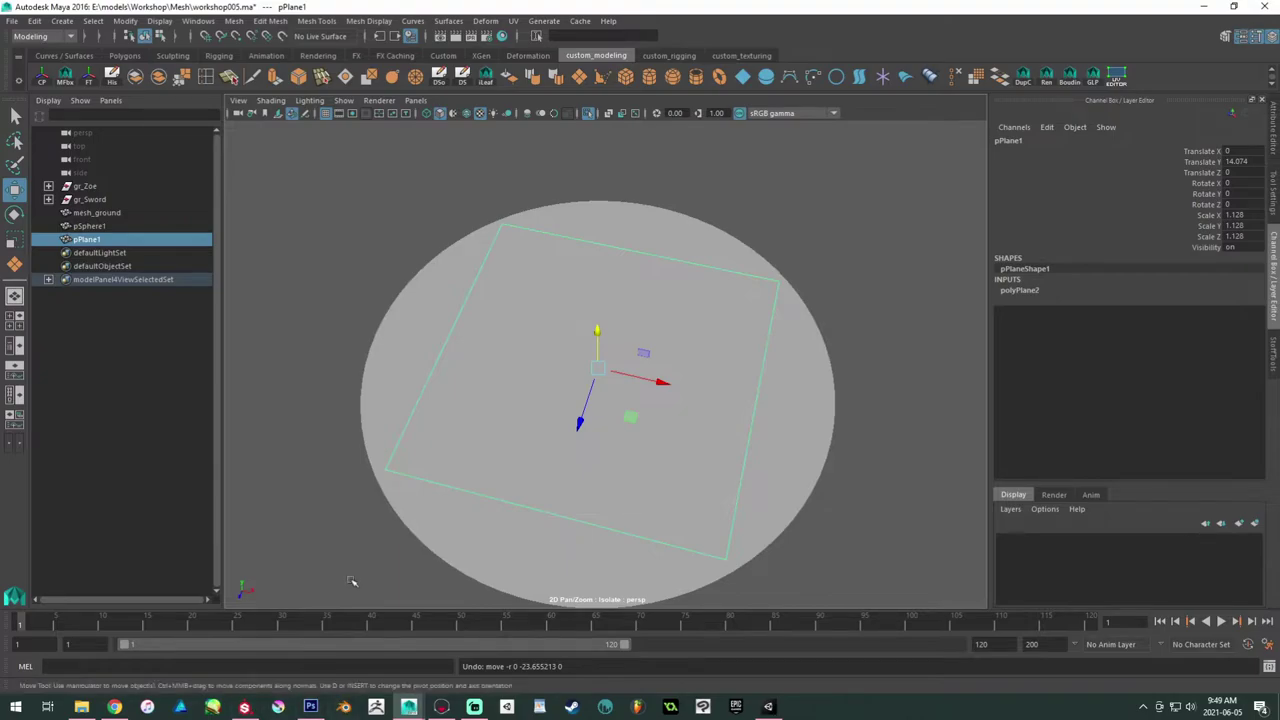
Step: Switch back to Photoshop and magnify the eye normal map to 200%
left_click(310, 707)
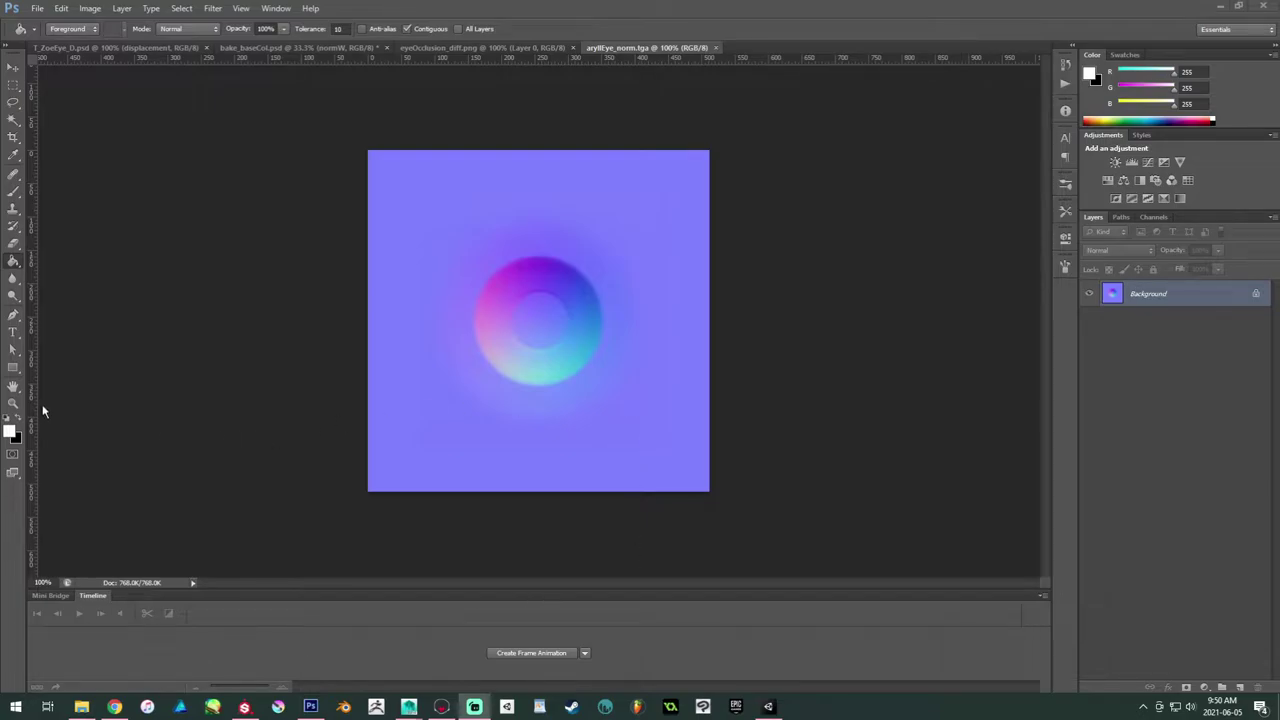
left_click(532, 358)
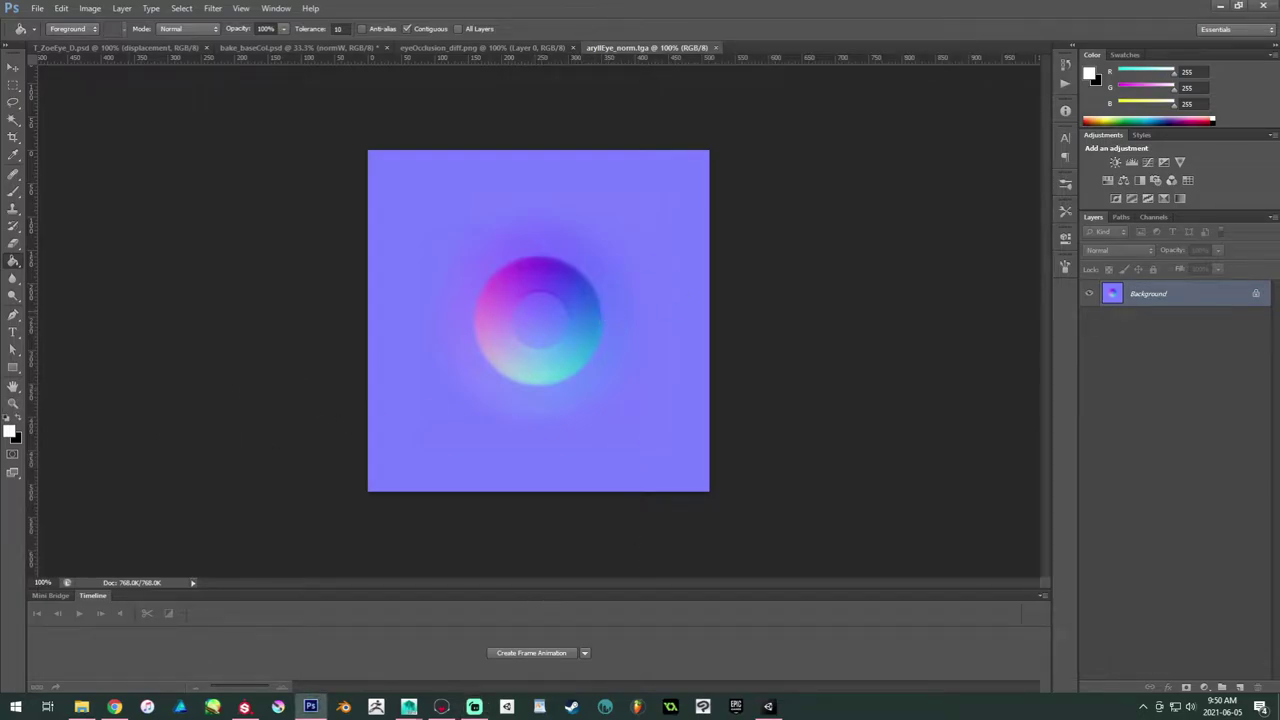
left_click(13, 403)
left_click(566, 303)
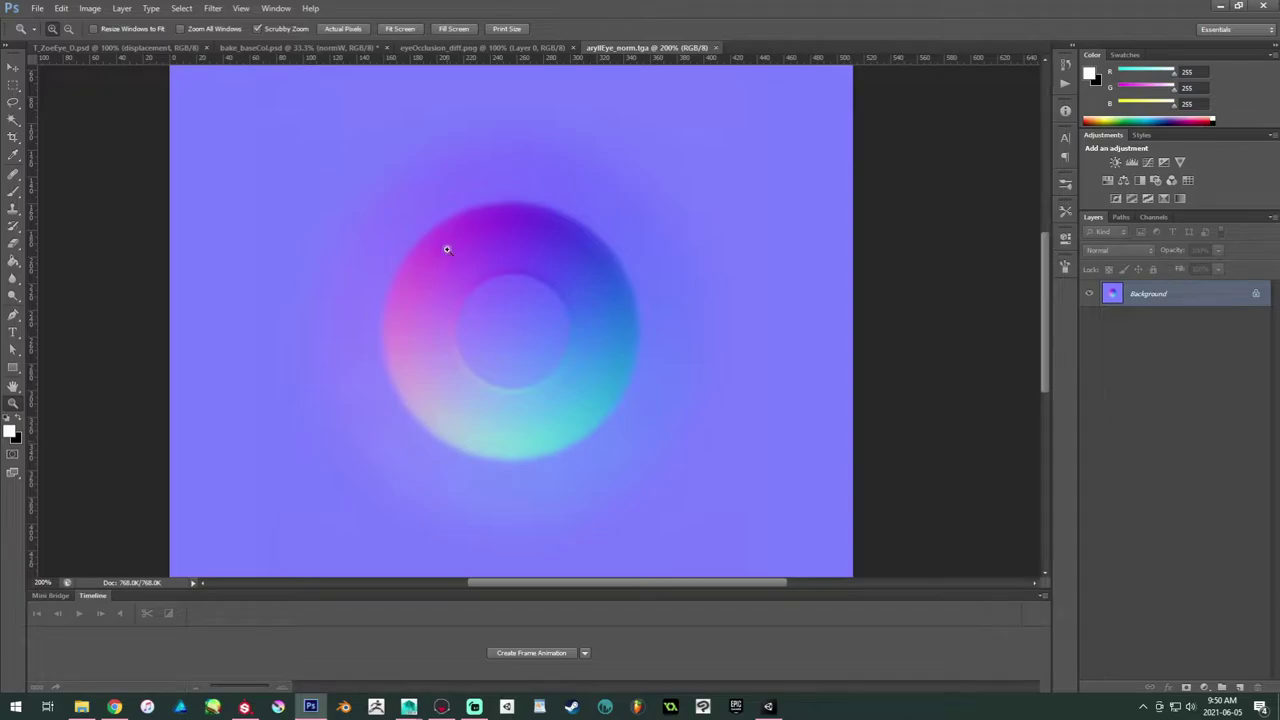
Step: Try a brush stroke across the iris of the normal map and undo it
left_click(13, 190)
mouse_move(506, 288)
left_mouse_down()
mouse_move(529, 366)
mouse_move(471, 343)
mouse_move(457, 357)
mouse_move(600, 360)
left_mouse_up()
key("ctrl+z")
scroll(792, 300, "down", 2)
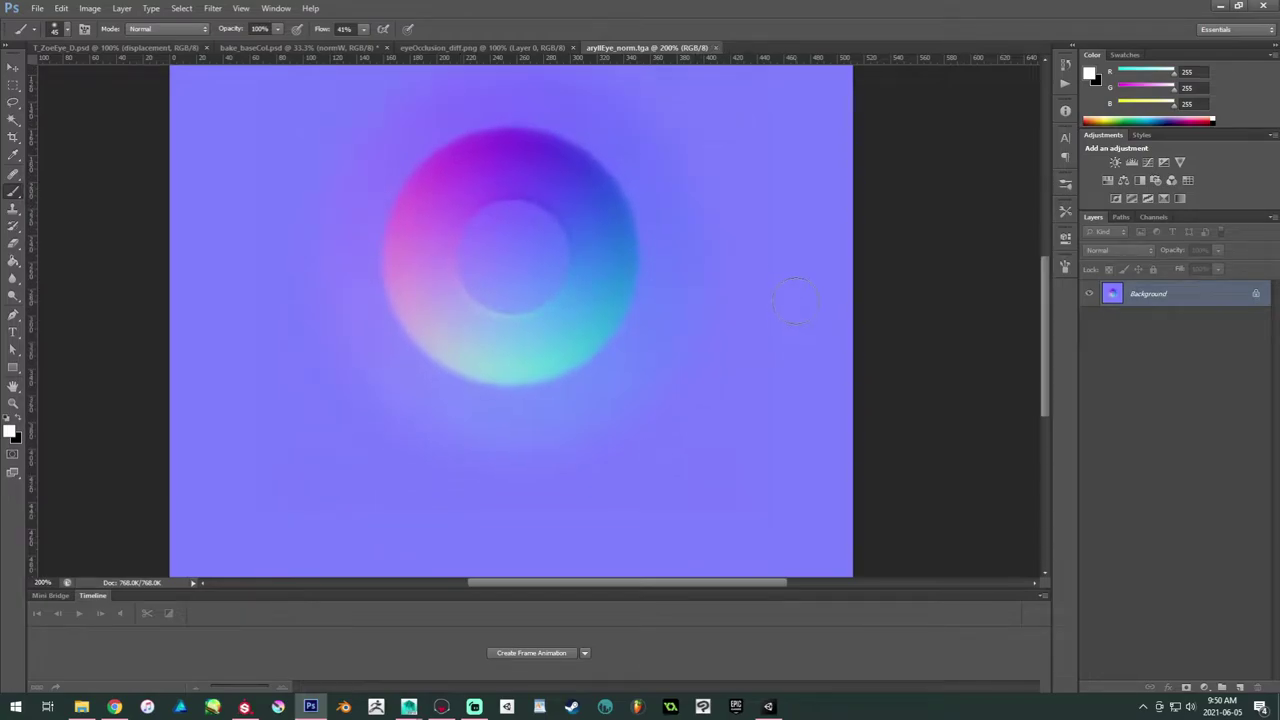
Step: Copy the entire eye normal map and paste it as a new layer above the displacement group in T_ZoeEye_D.psd
key("ctrl+a")
left_click(495, 49)
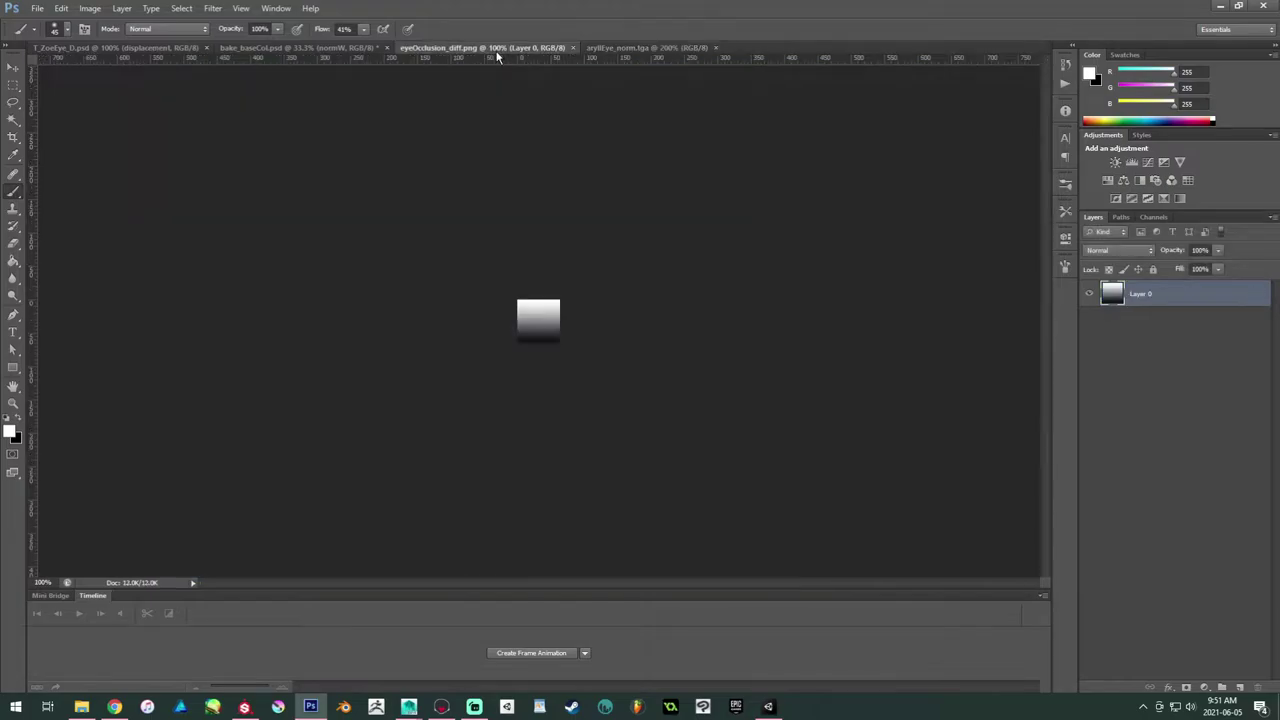
left_click(291, 52)
left_click(147, 52)
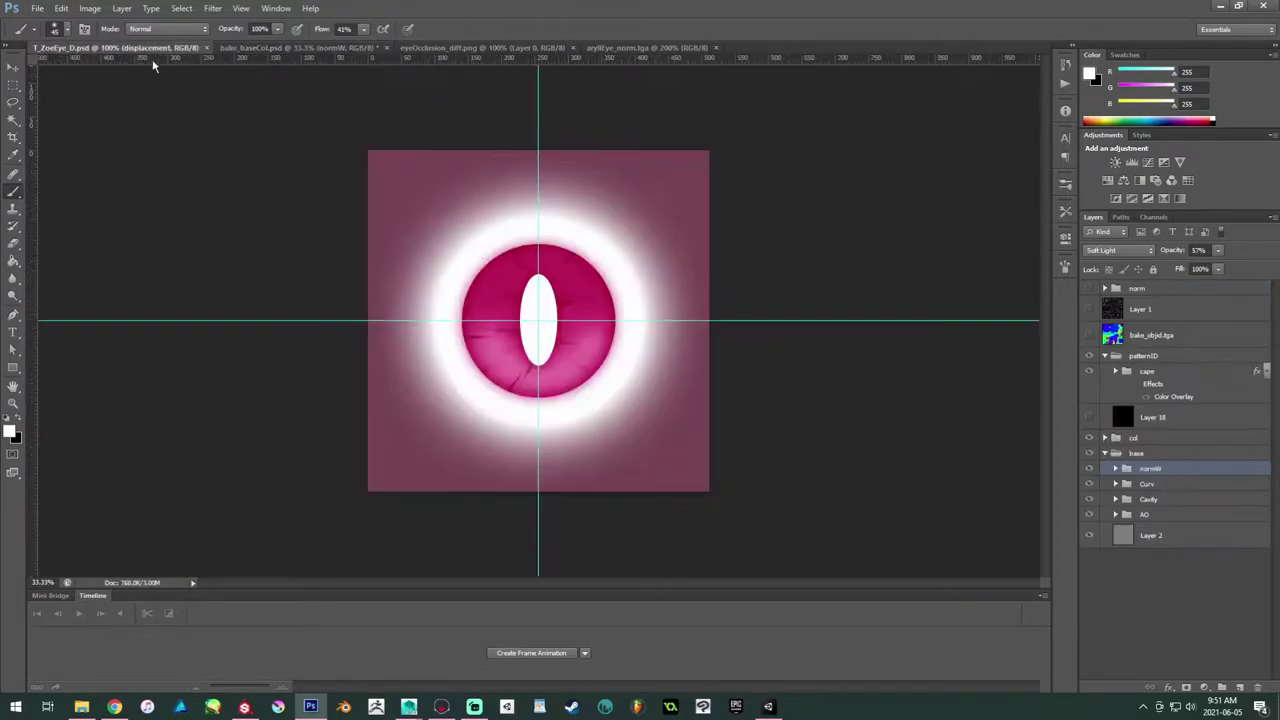
left_click(1121, 310)
left_click_drag(1121, 310, 1110, 283)
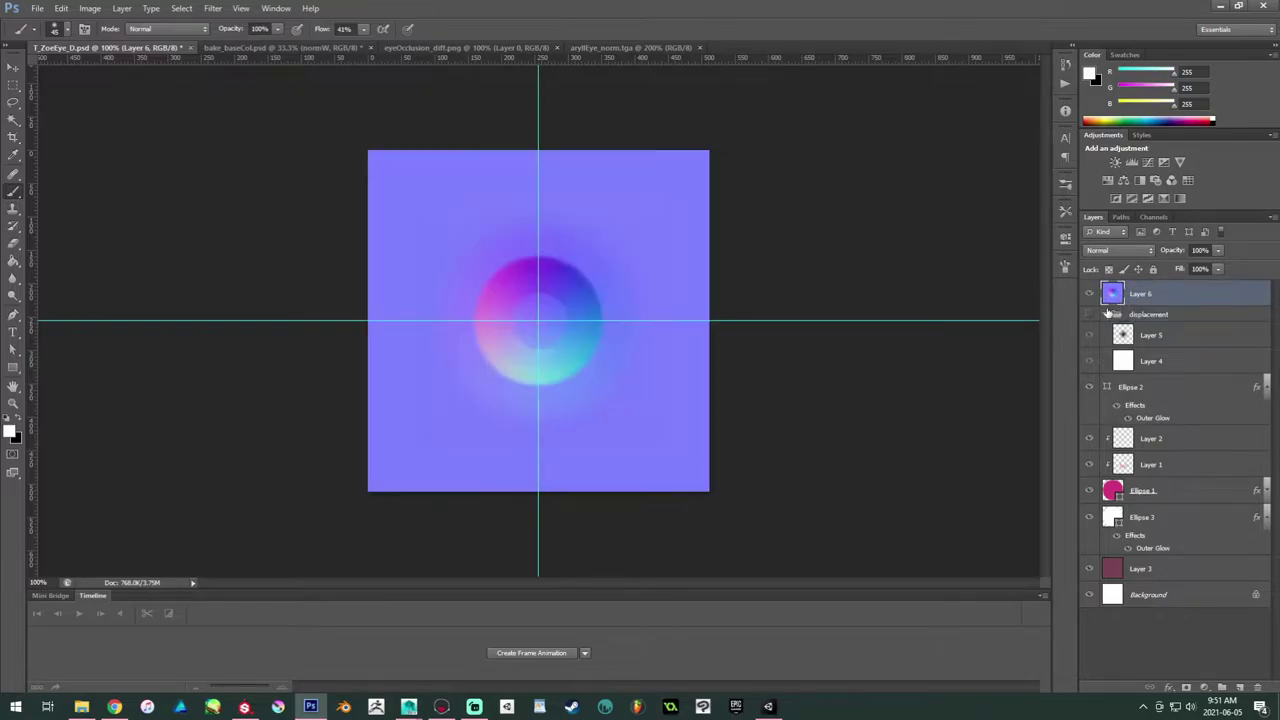
Step: Lower the pasted normal map layer's opacity to 59% and scale it from its center to about 120% to match the iris
left_click(1106, 314)
left_click(1218, 251)
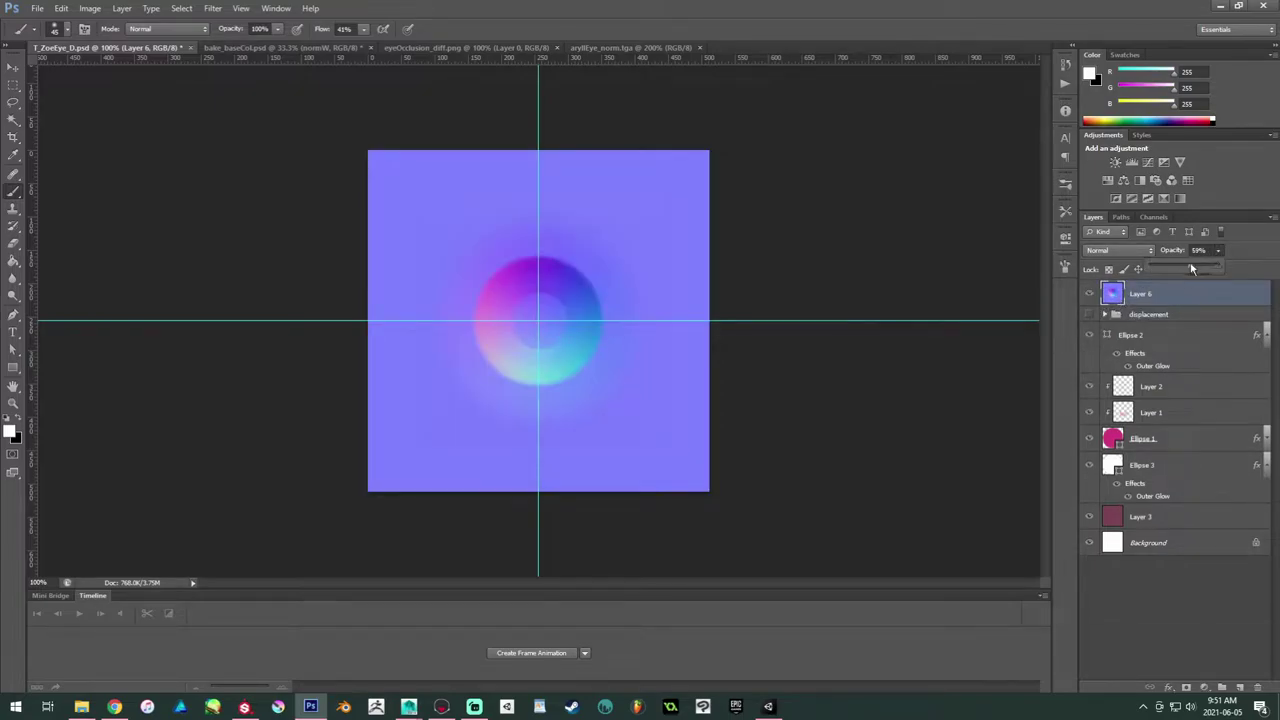
key("ctrl+t")
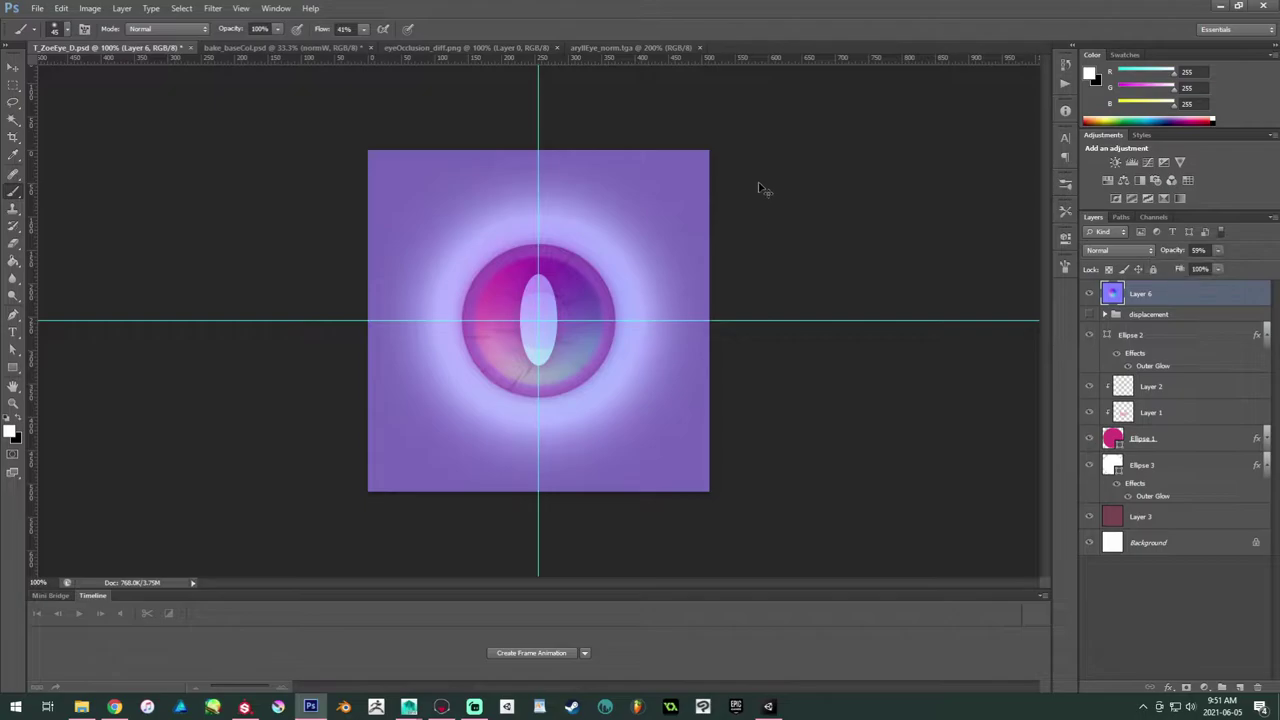
key("ctrl+t")
left_click_drag(711, 149, 762, 130, "alt+shift")
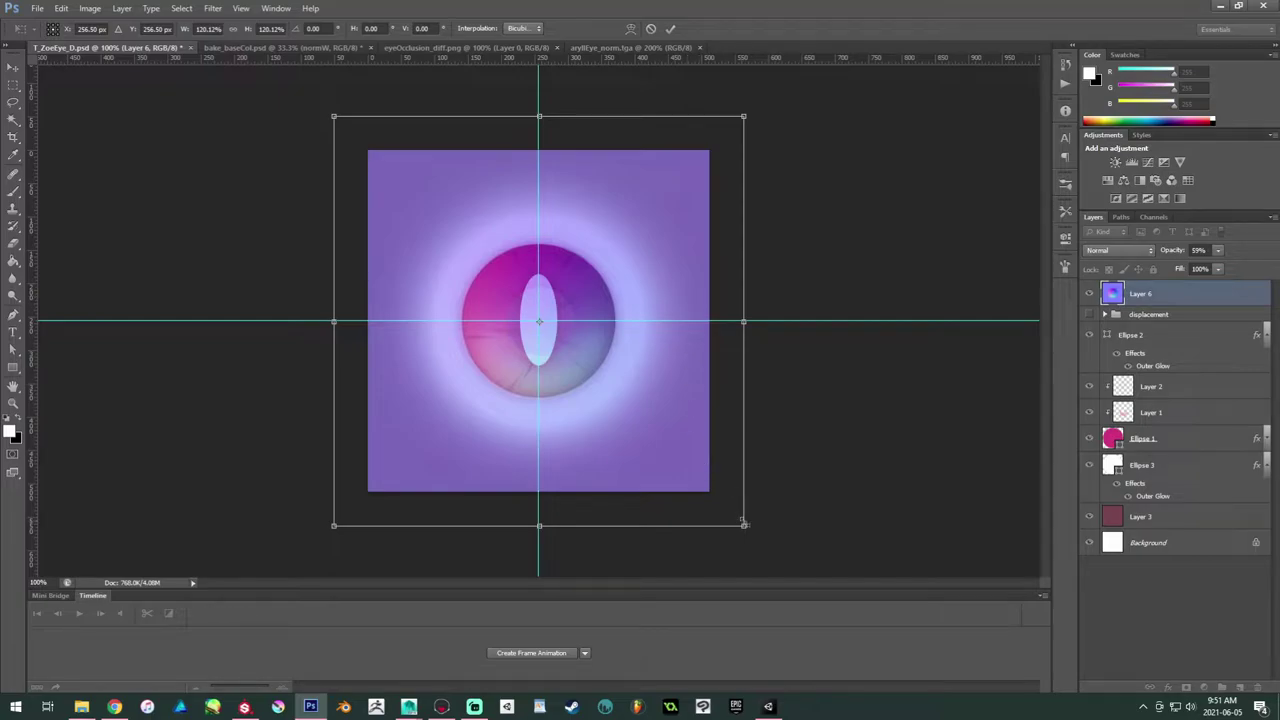
left_click_drag(742, 526, 744, 525)
key("b")
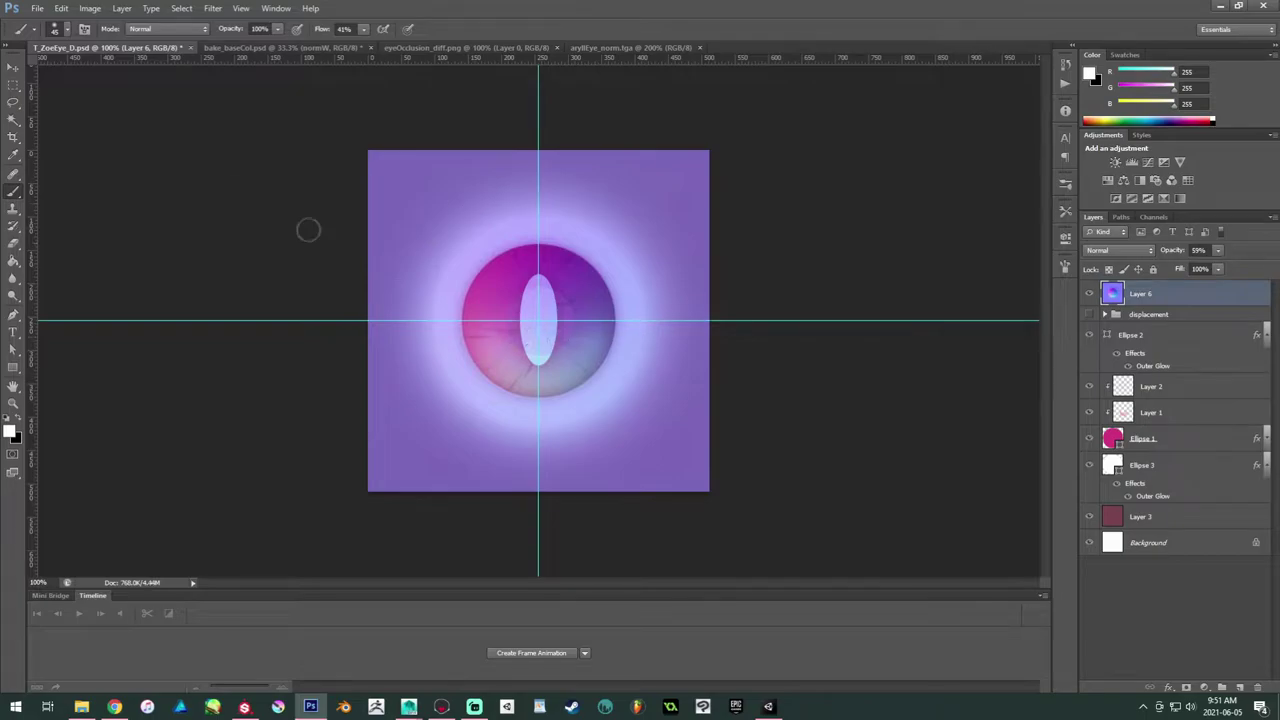
Step: Restore the pasted normal map layer's opacity to 100%
left_click(16, 66)
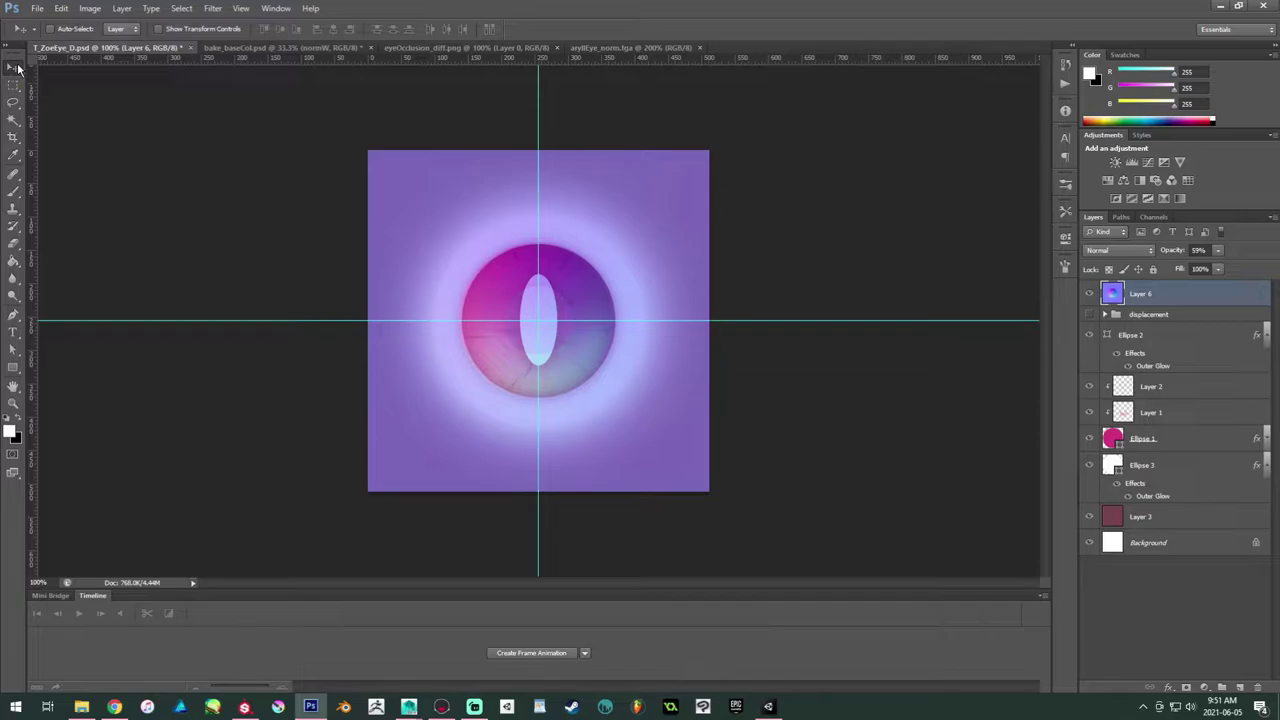
left_click_drag(1206, 259, 1264, 270)
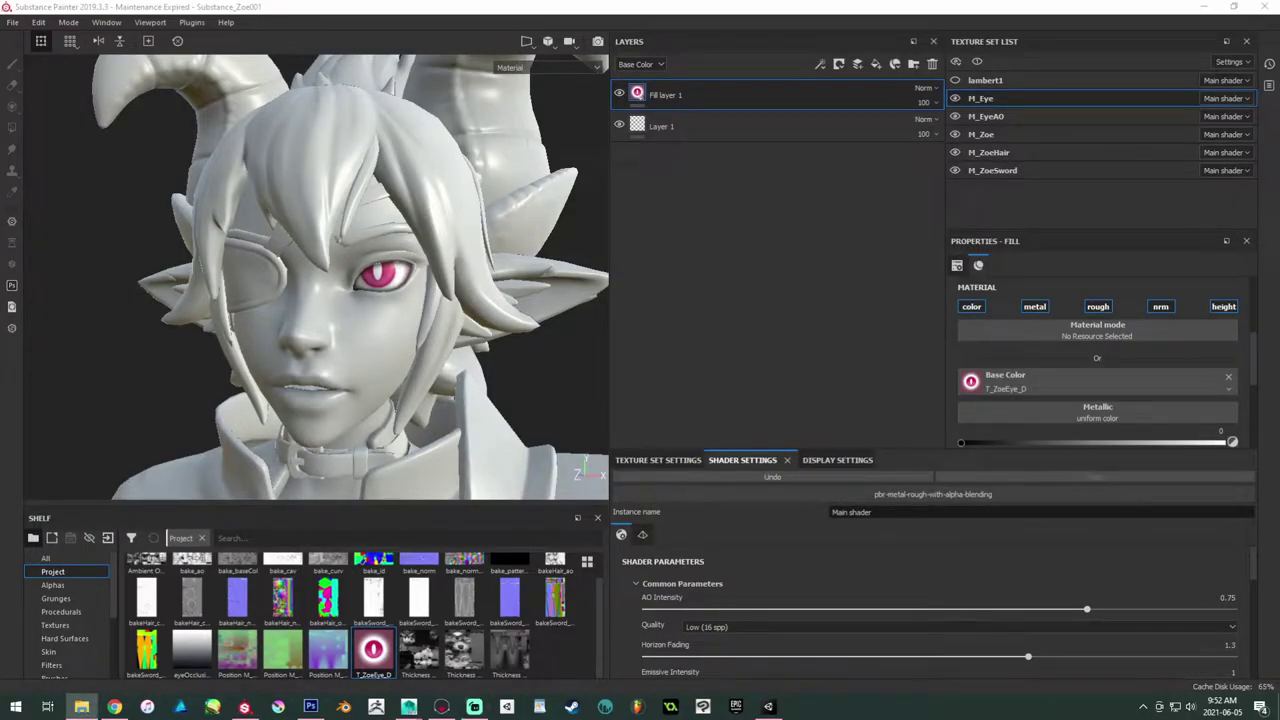
Step: Import T_ZoeEye_N.tga as a texture into the Substance_Zoe001 project in Substance Painter
left_click_drag(229, 492, 284, 583)
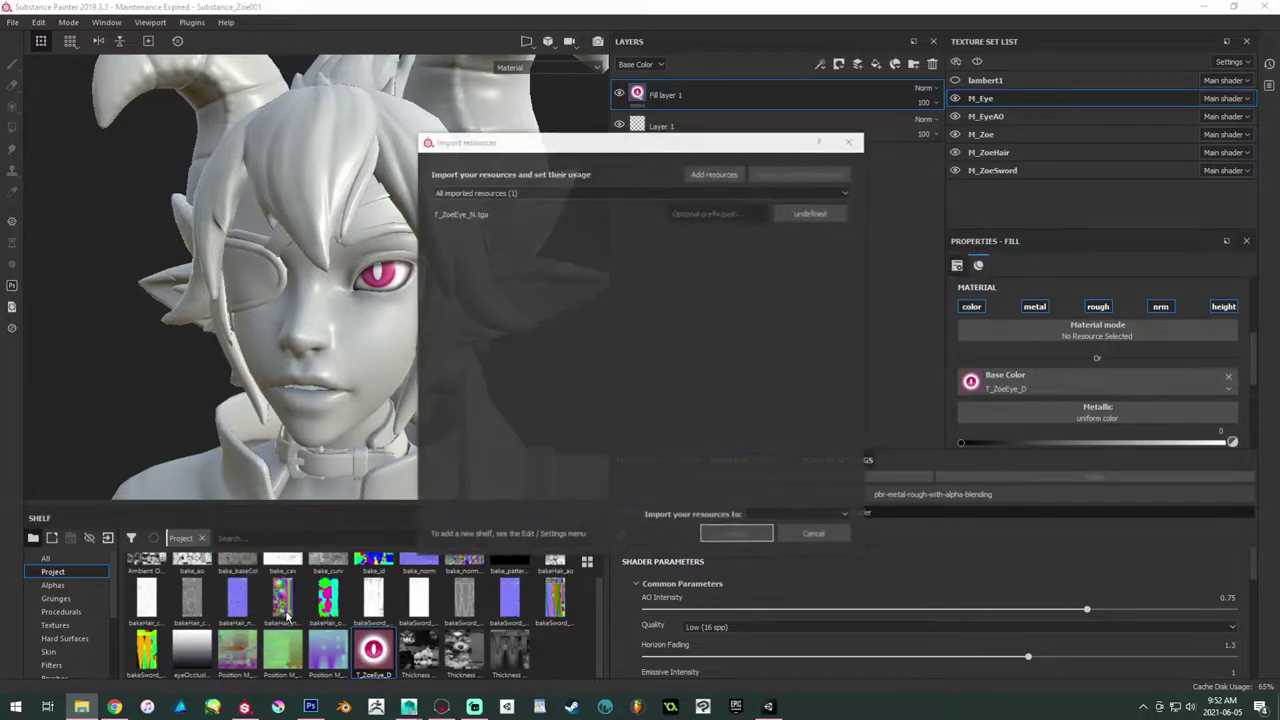
left_click(815, 213)
left_click(845, 265)
left_click(792, 515)
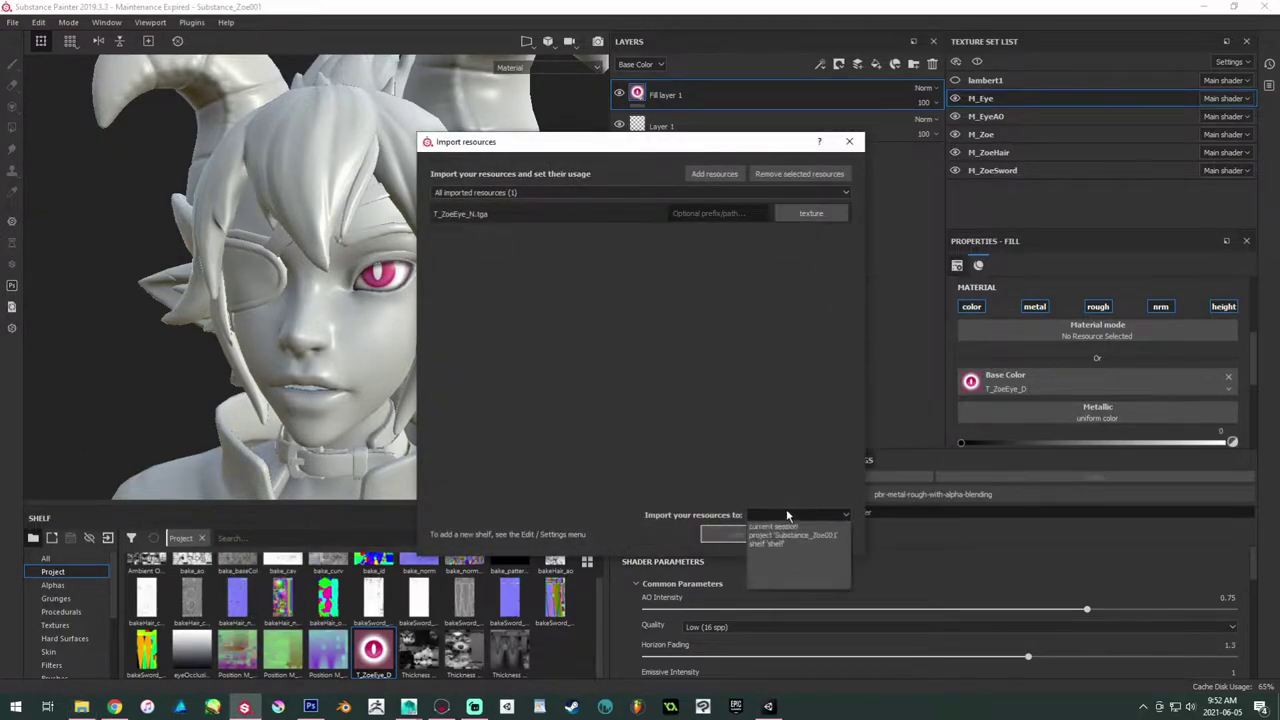
left_click(790, 536)
left_click(769, 536)
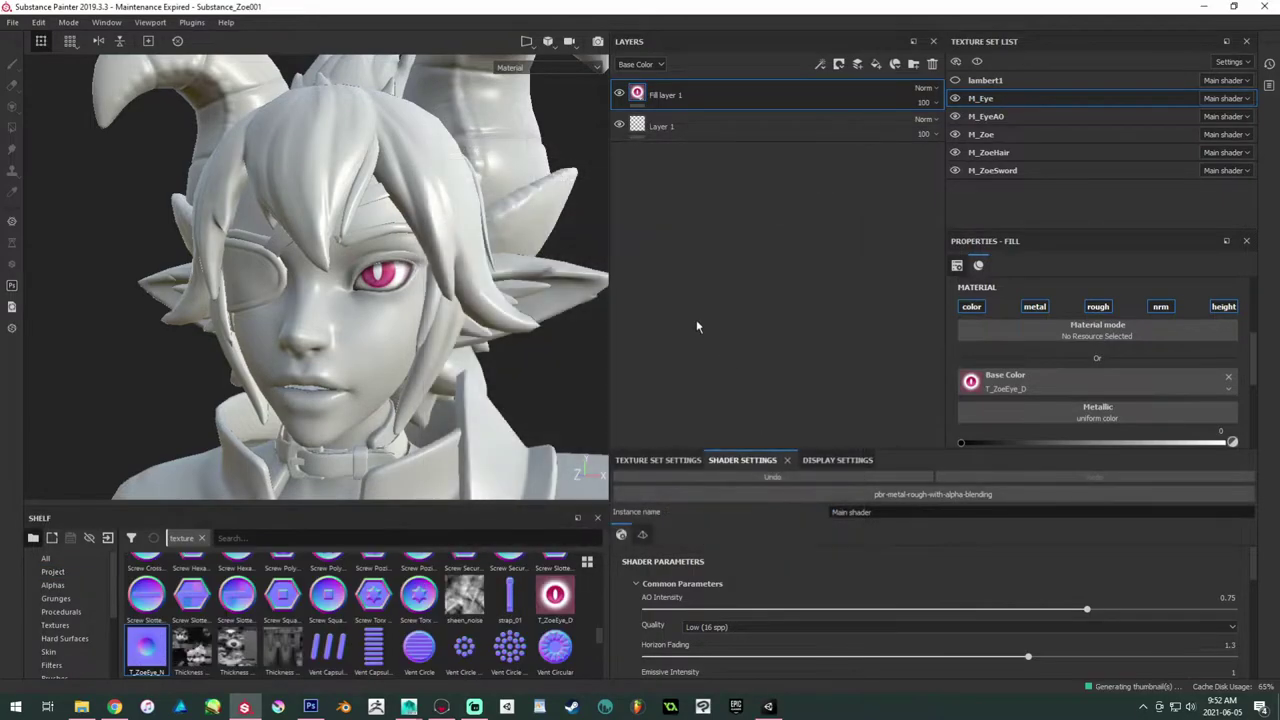
Step: Assign T_ZoeEye_N as the normal mesh map of the M_Eye texture set
left_click(692, 461)
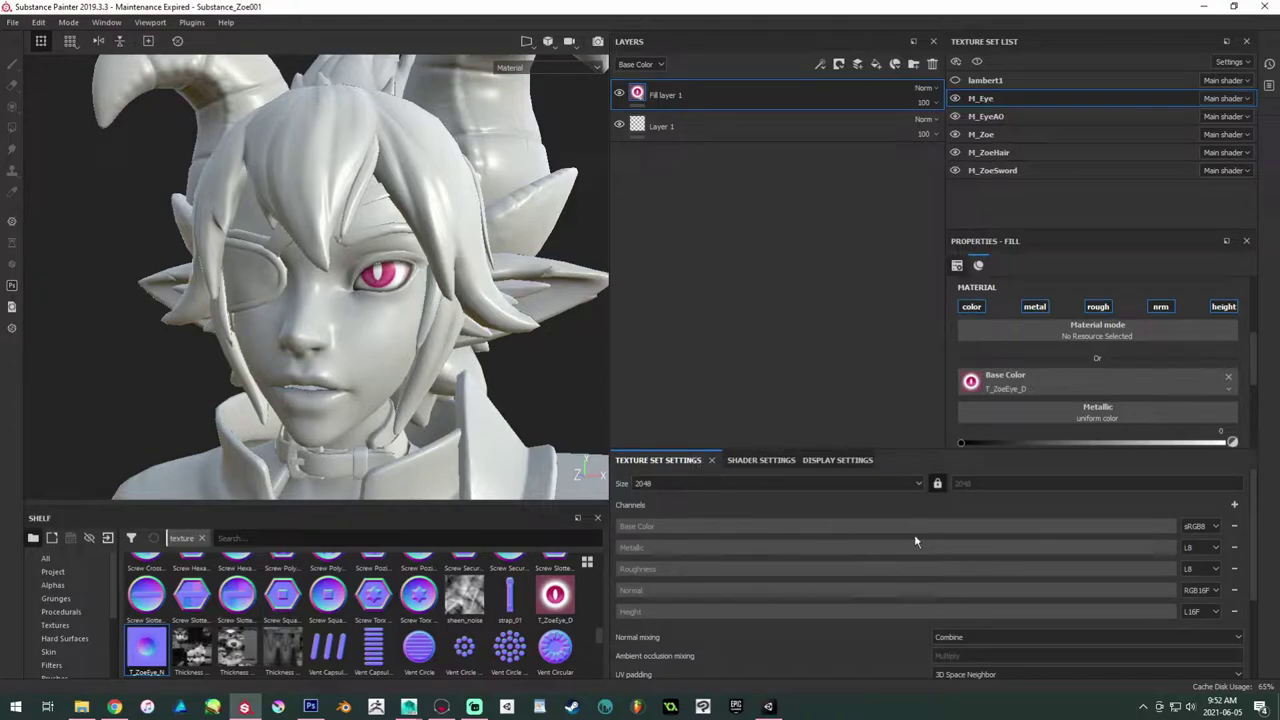
left_click(815, 459)
left_click(658, 460)
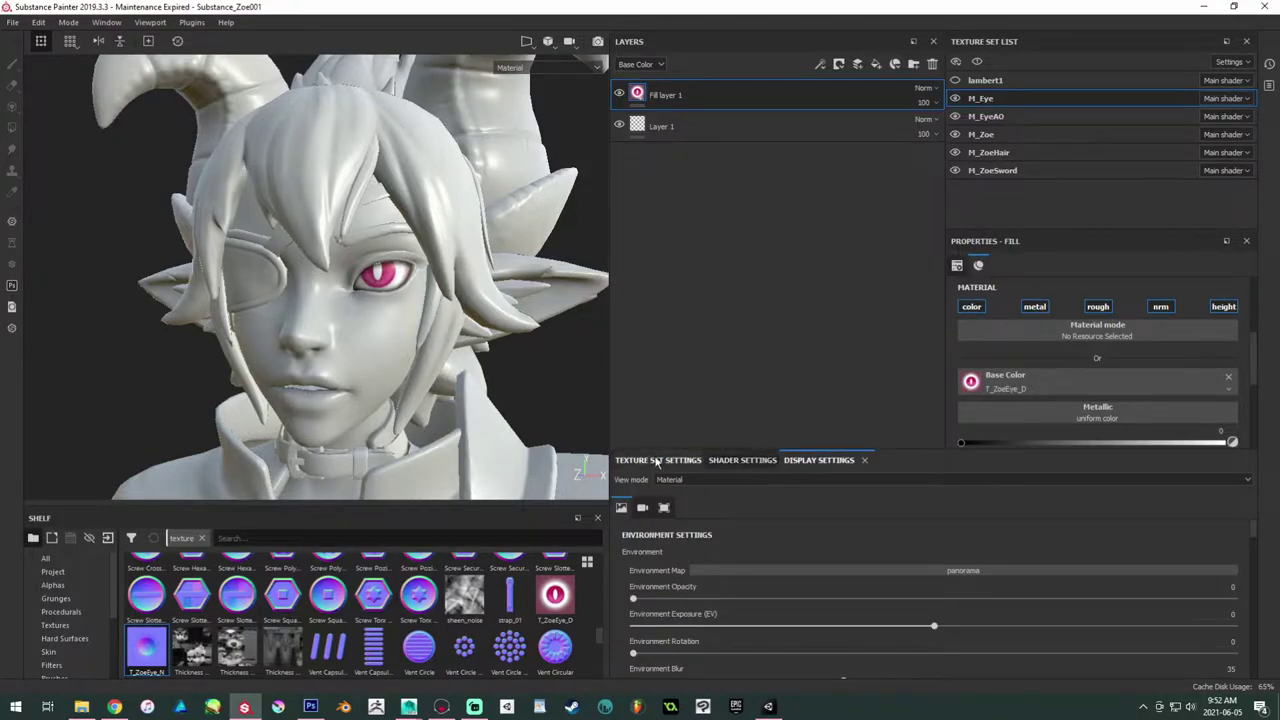
scroll(878, 555, "down", 3)
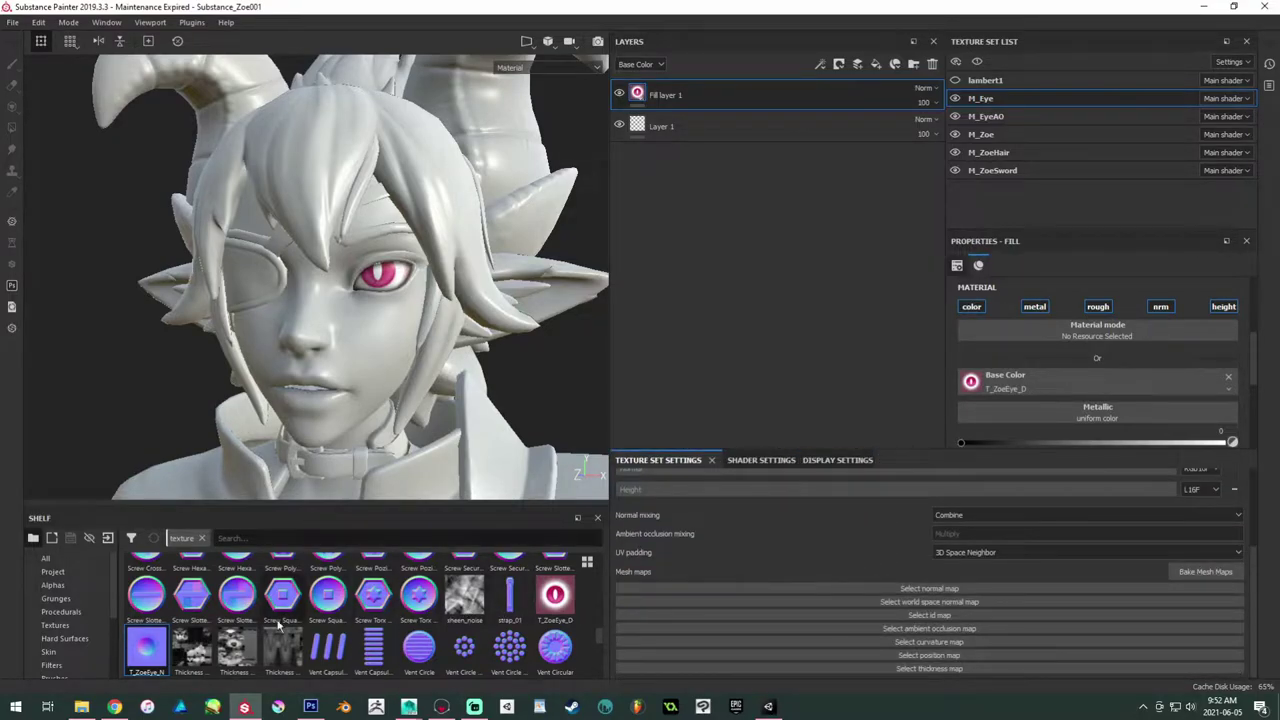
left_click_drag(158, 645, 820, 590)
Step: Examine the eye's shading with its normal map close up, from the side and from the front of the character
left_click_drag(487, 343, 497, 370, "alt")
right_click_drag(497, 370, 510, 485, "alt")
left_click_drag(360, 343, 314, 331, "alt")
middle_click_drag(314, 331, 225, 315, "alt")
right_click_drag(225, 315, 236, 410, "alt")
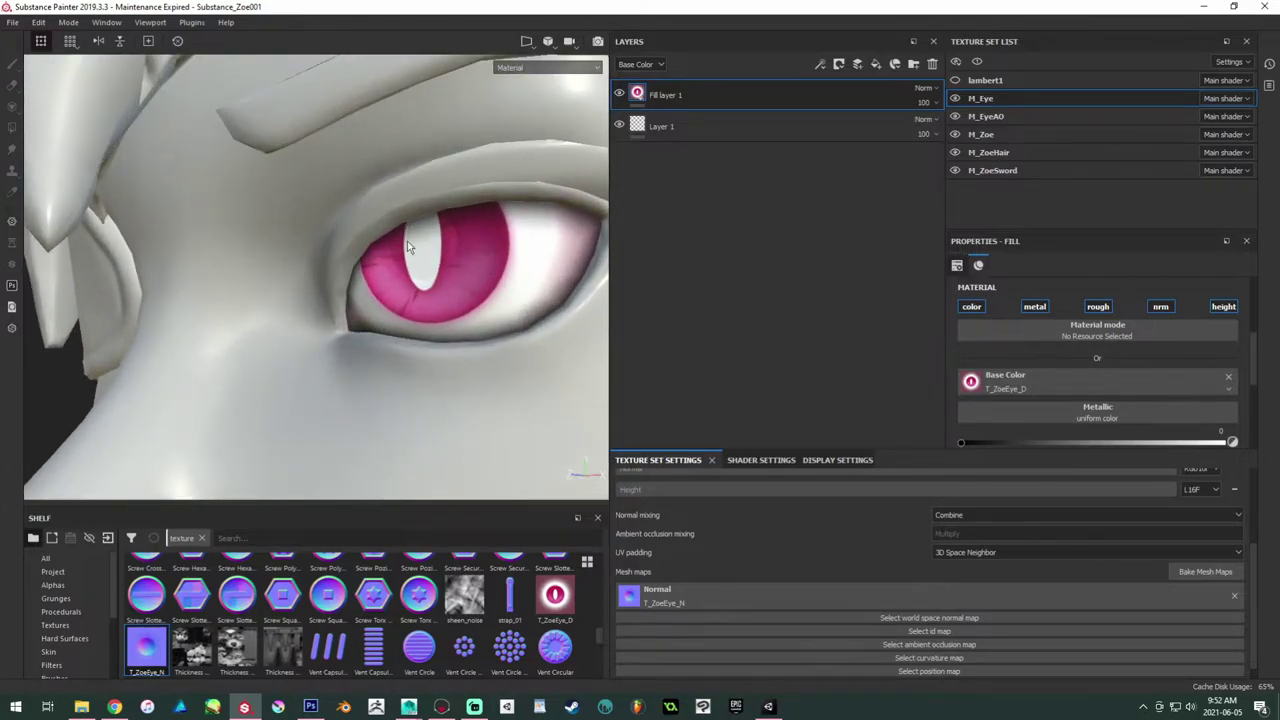
scroll(420, 300, "down", 6)
left_click_drag(210, 345, 252, 290, "alt")
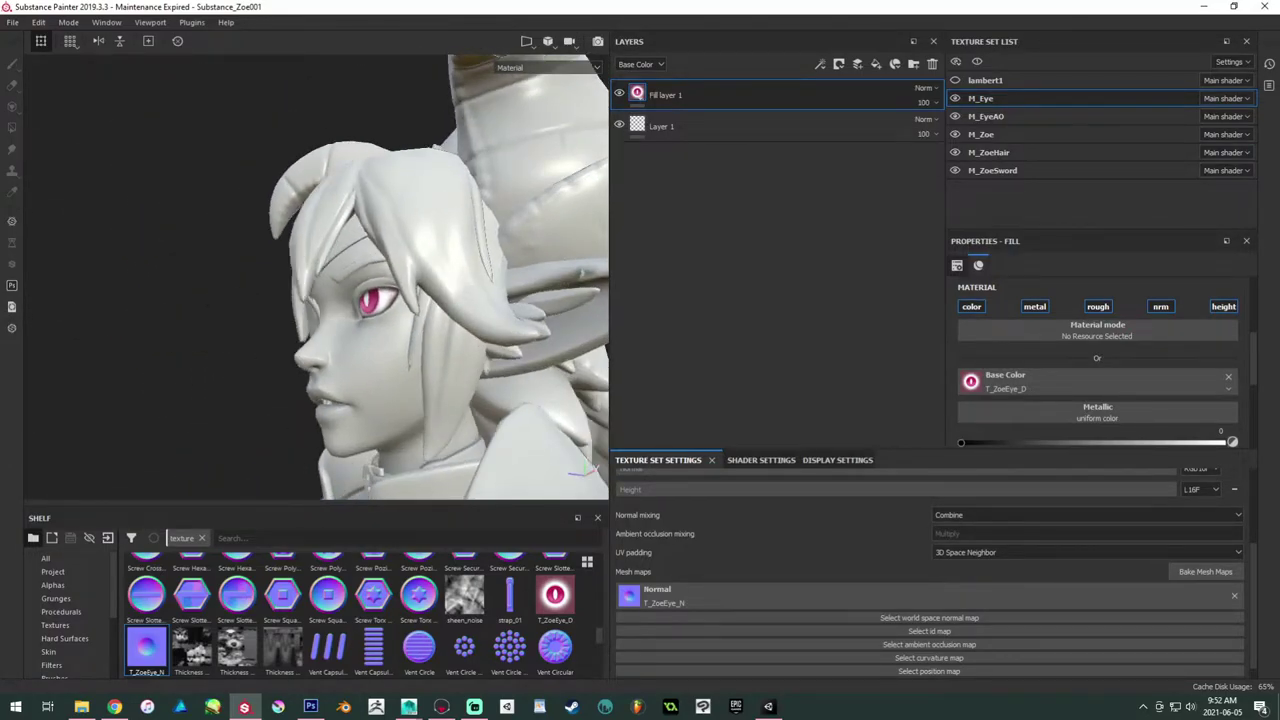
key("alt+Tab")
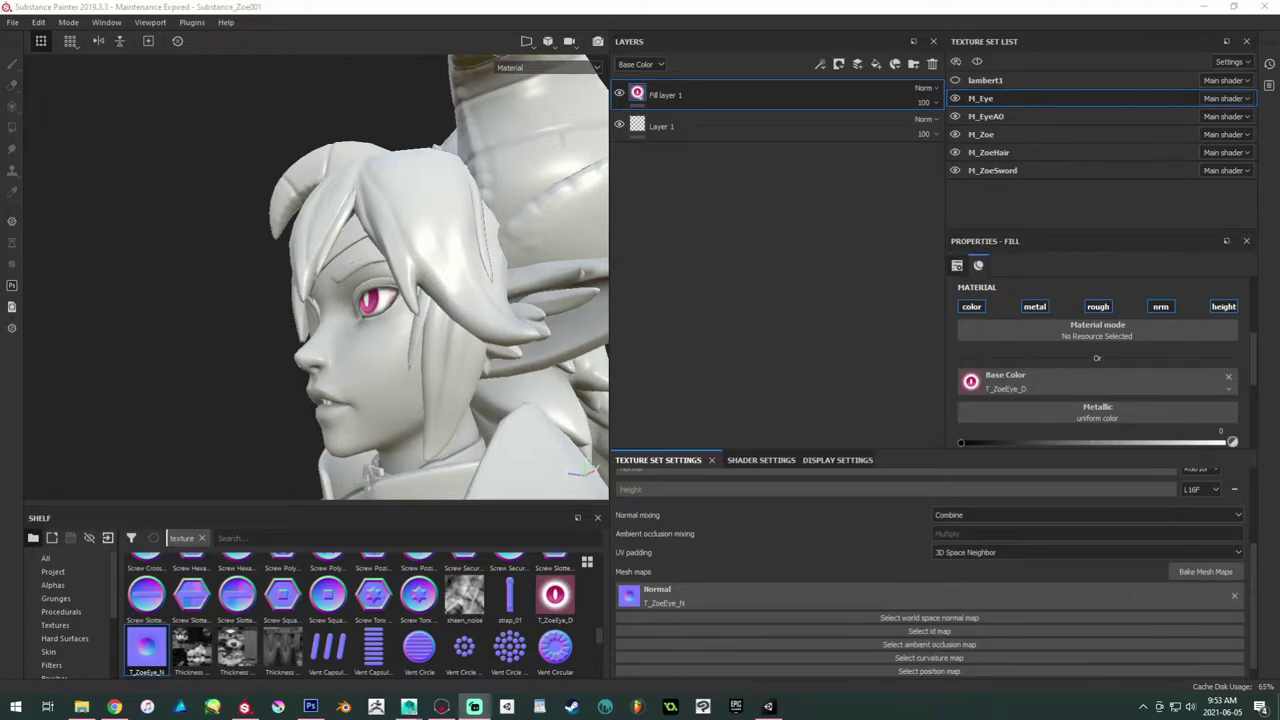
right_click_drag(310, 310, 79, 195, "alt")
left_click_drag(79, 195, 370, 340, "alt")
right_click_drag(370, 340, 400, 355, "alt")
left_click_drag(400, 355, 362, 362, "alt")
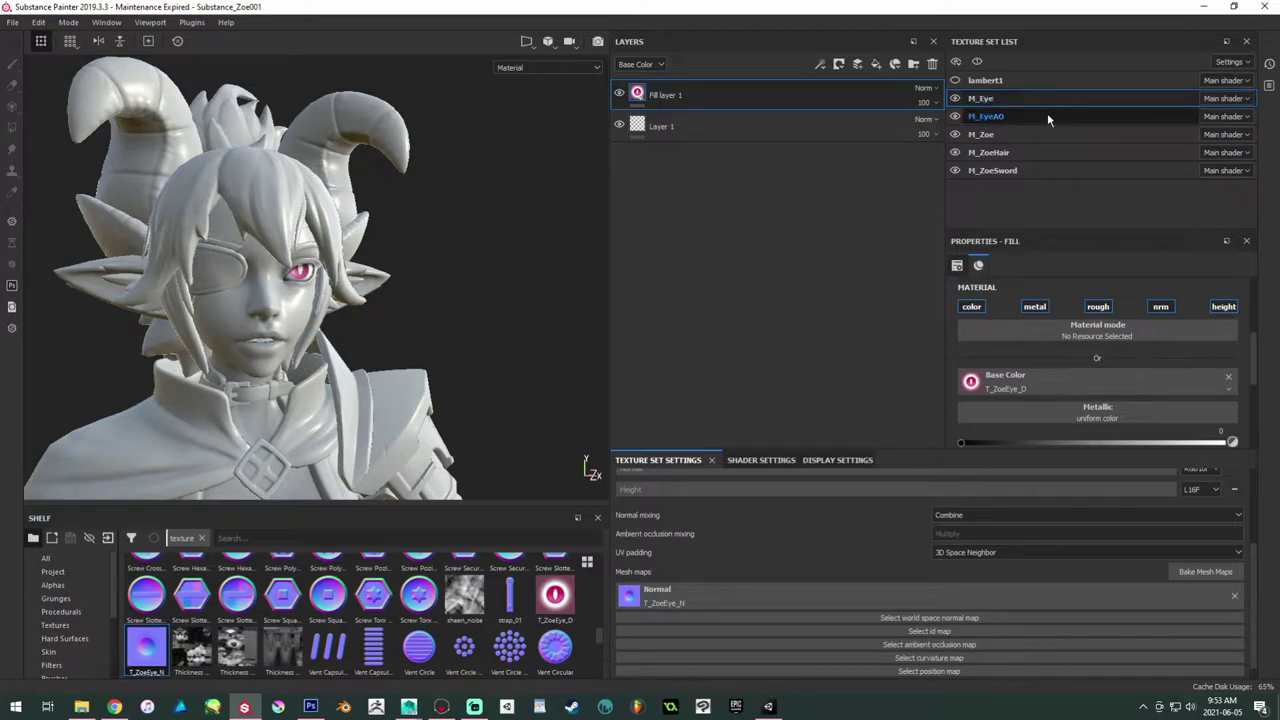
Step: Make M_Zoe the active texture set
left_click(1004, 145)
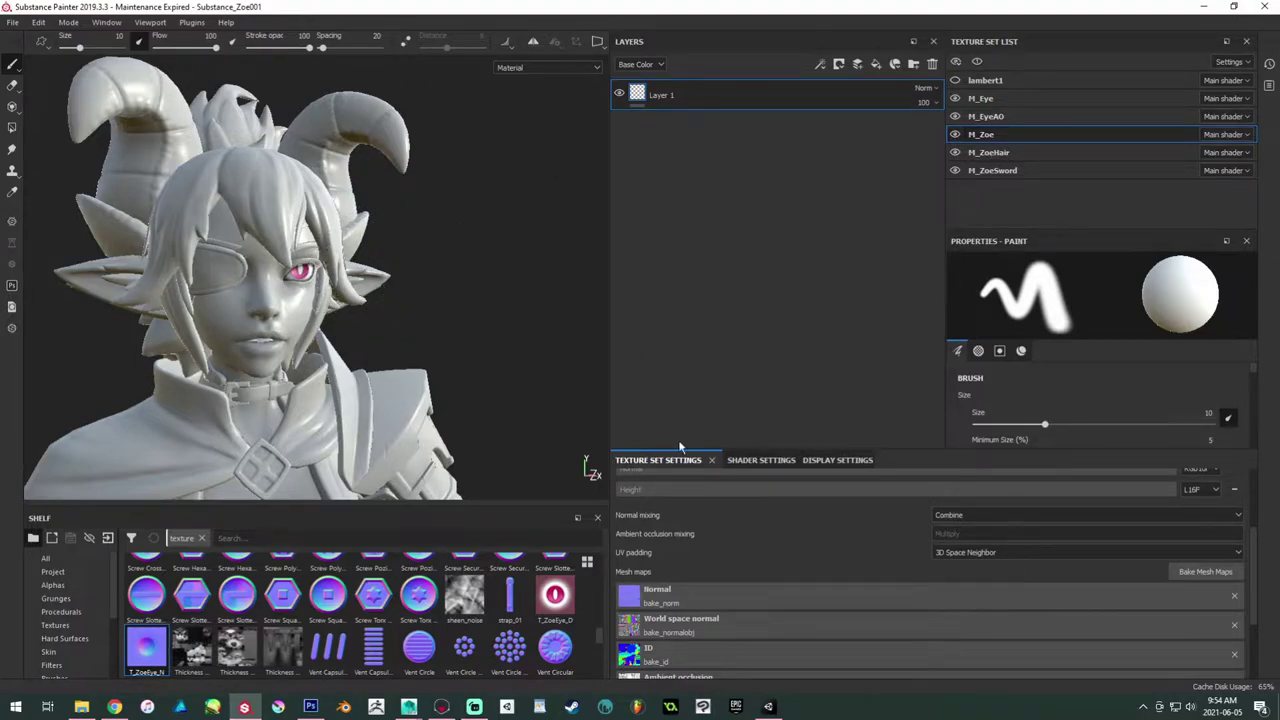
Step: Switch to Photoshop, hide the normal map layer to view the displacement gradient, and return to Substance Painter
mouse_move(310, 706)
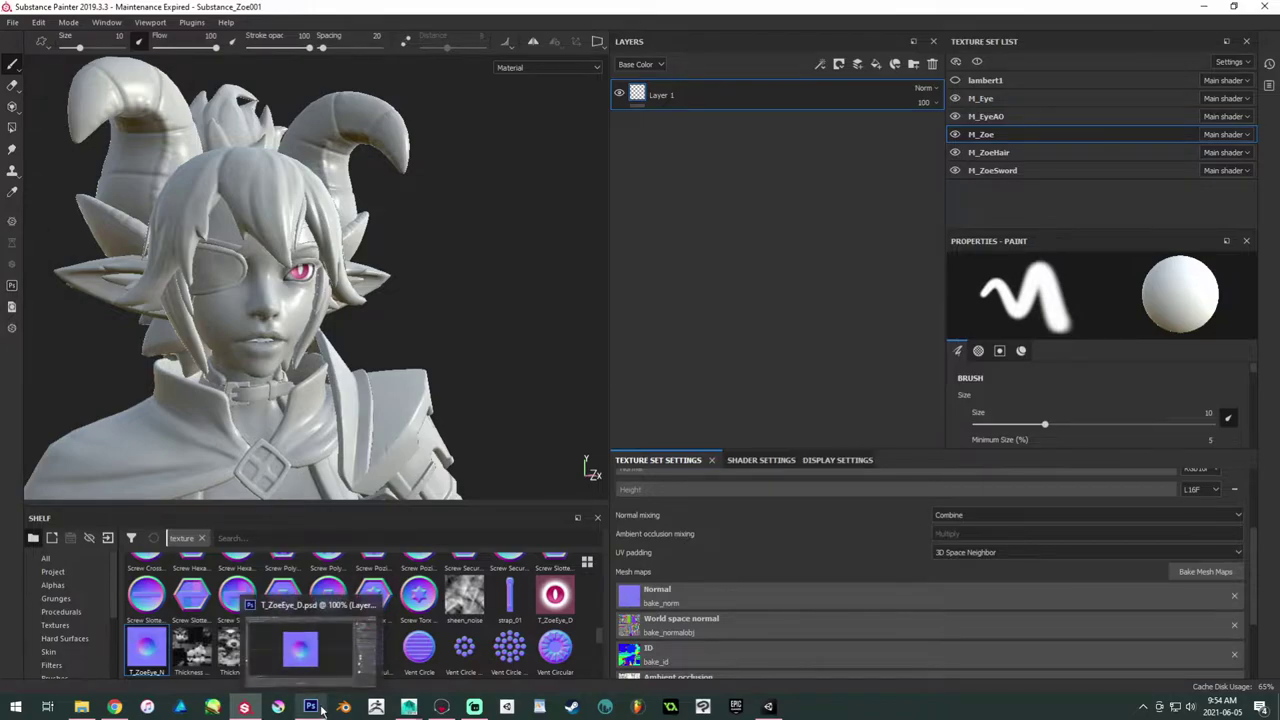
left_click(334, 667)
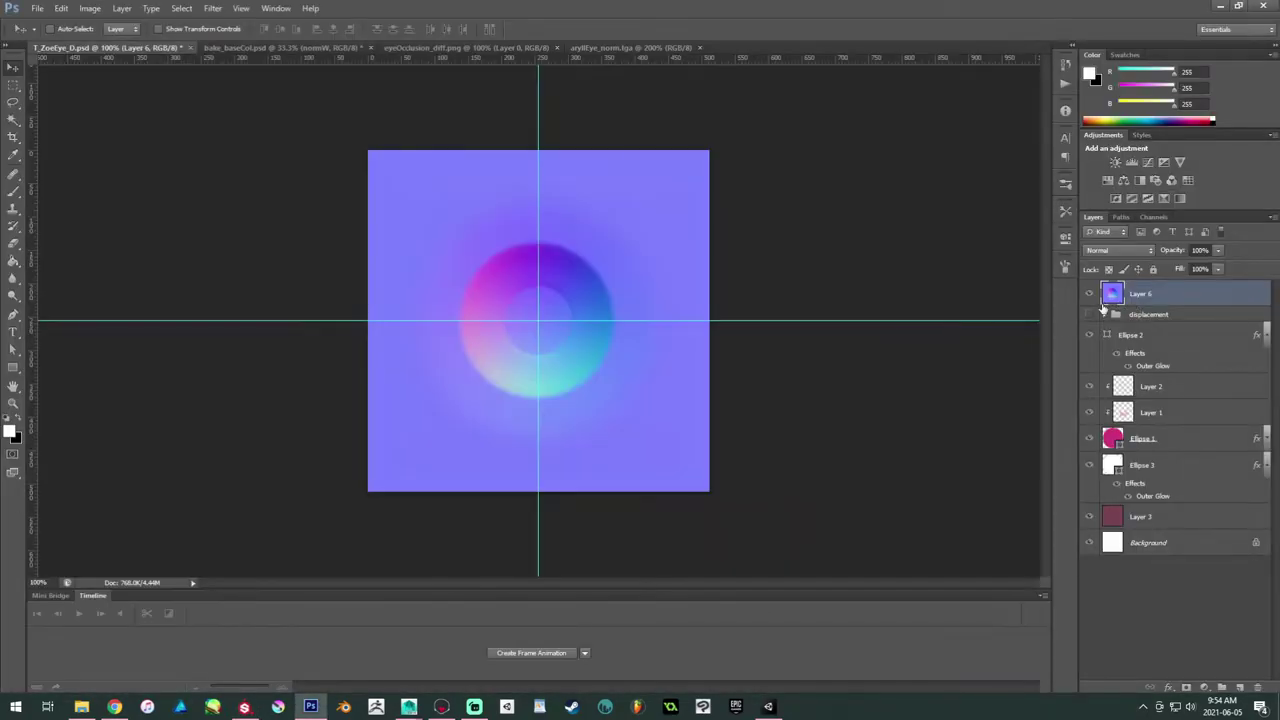
left_click(1089, 293)
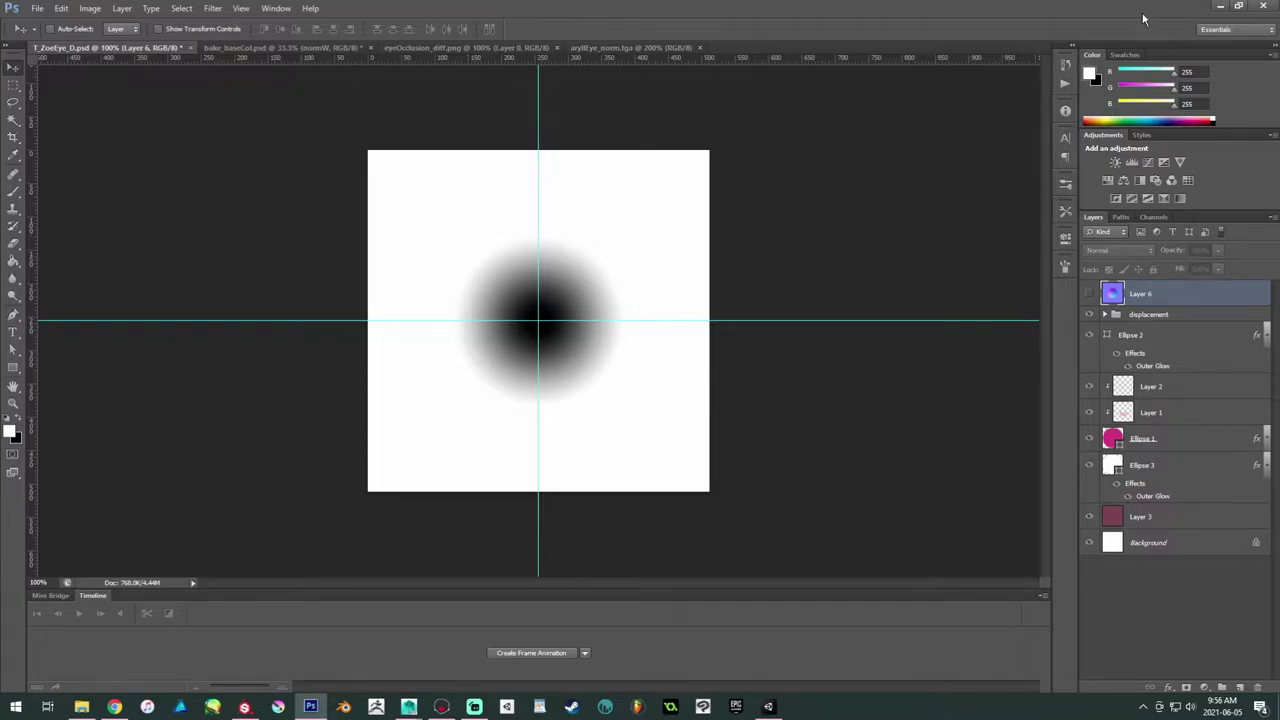
left_click(1214, 6)
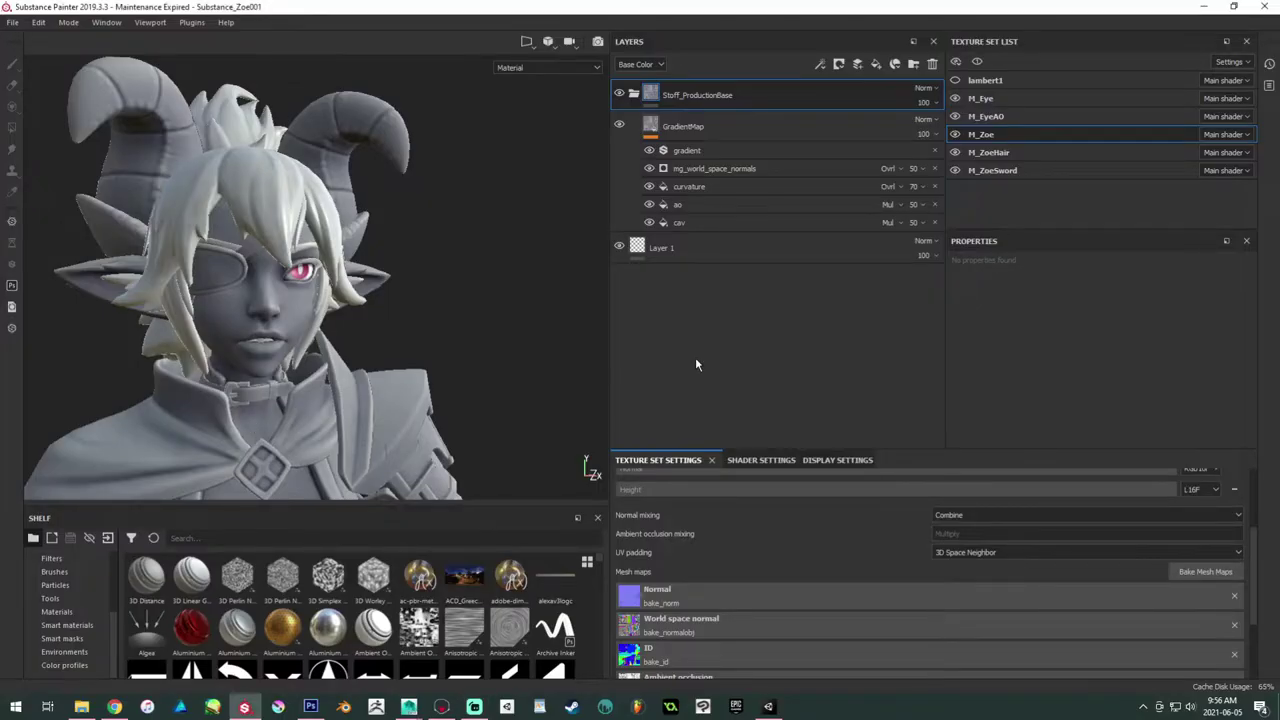
Step: Review the GradientMap layer's fill and material properties in the M_Zoe texture set
left_click(734, 122)
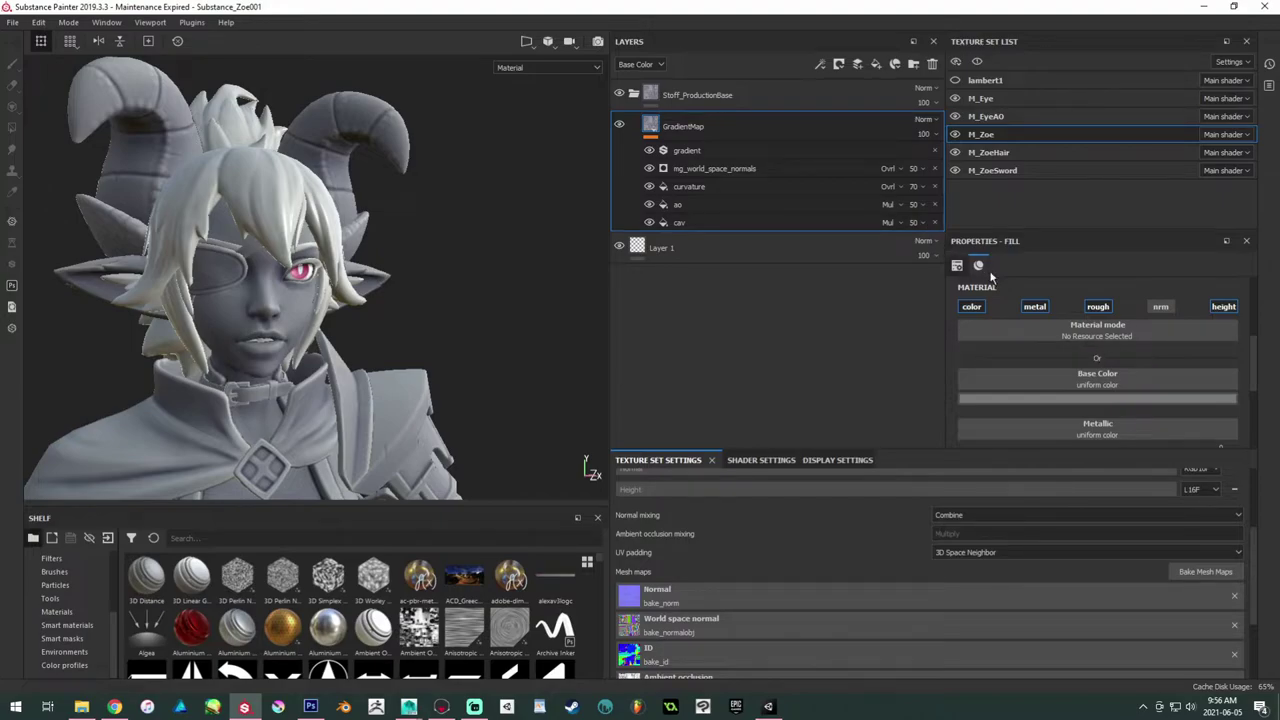
scroll(1075, 370, "up", 3)
scroll(1075, 368, "down", 2)
scroll(1075, 368, "up", 2)
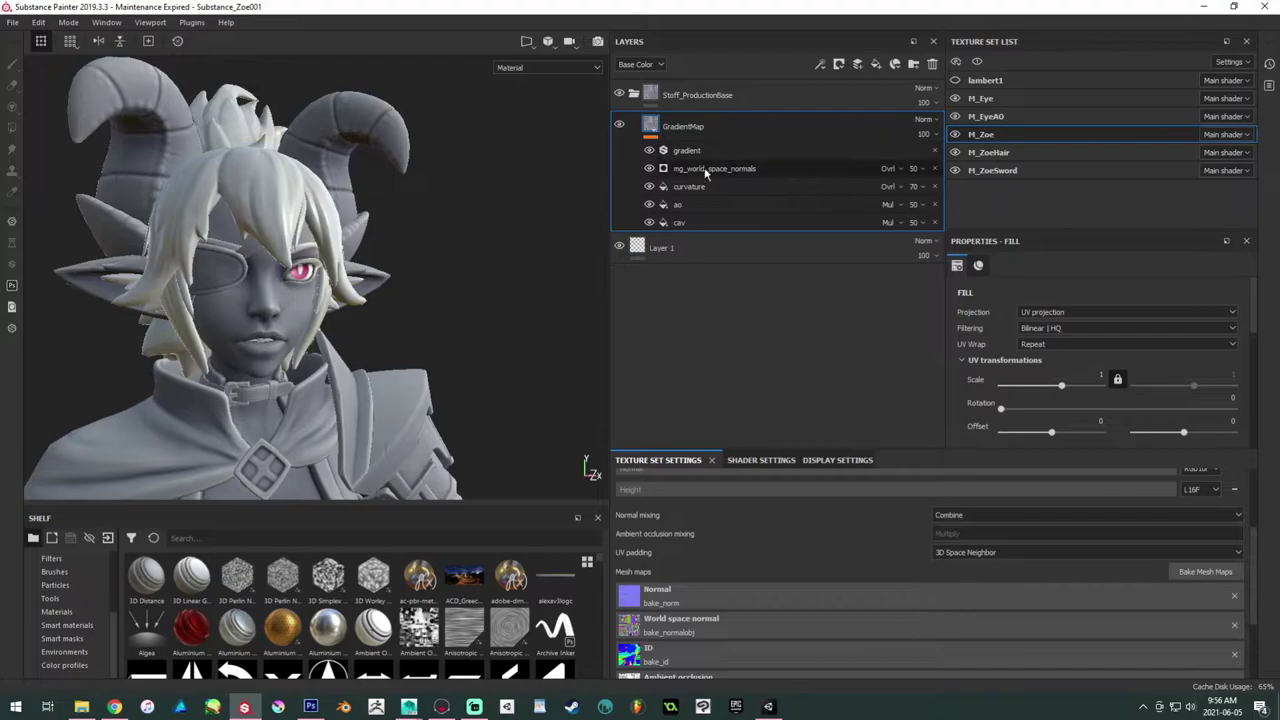
double_click(685, 127)
key("Return")
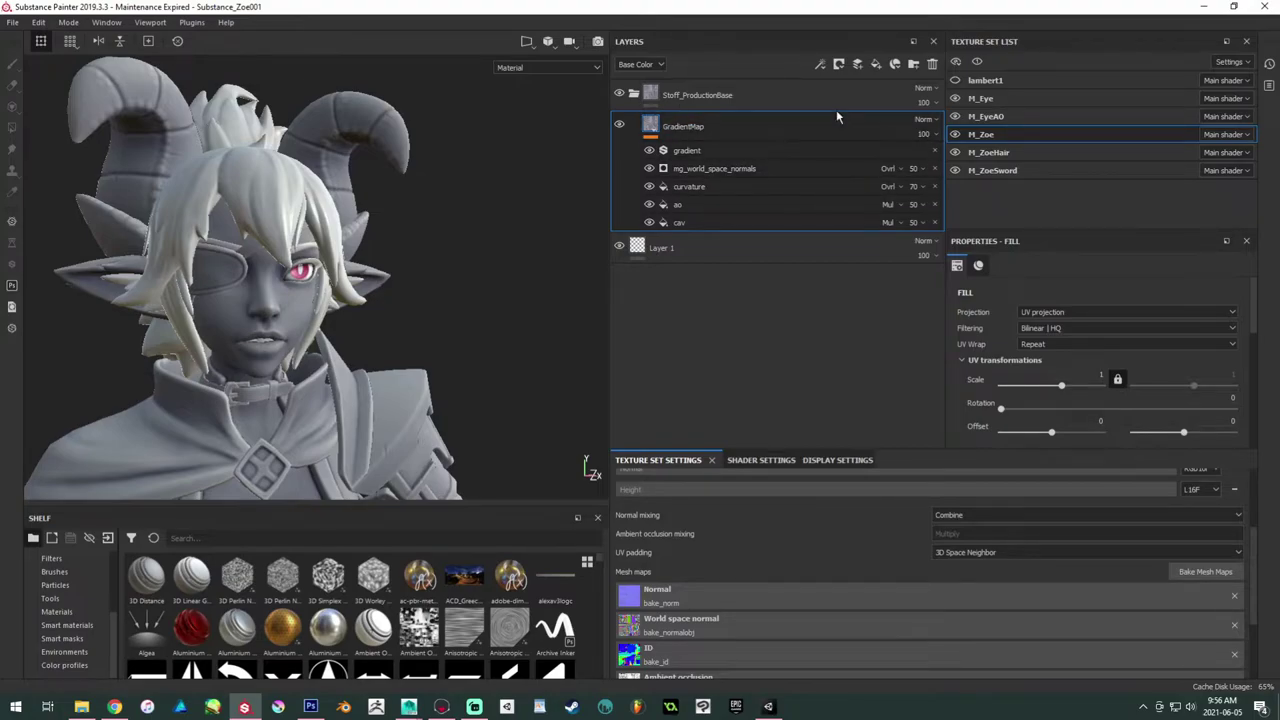
Step: Add a fill layer above GradientMap and give its content a fill effect
left_click(875, 65)
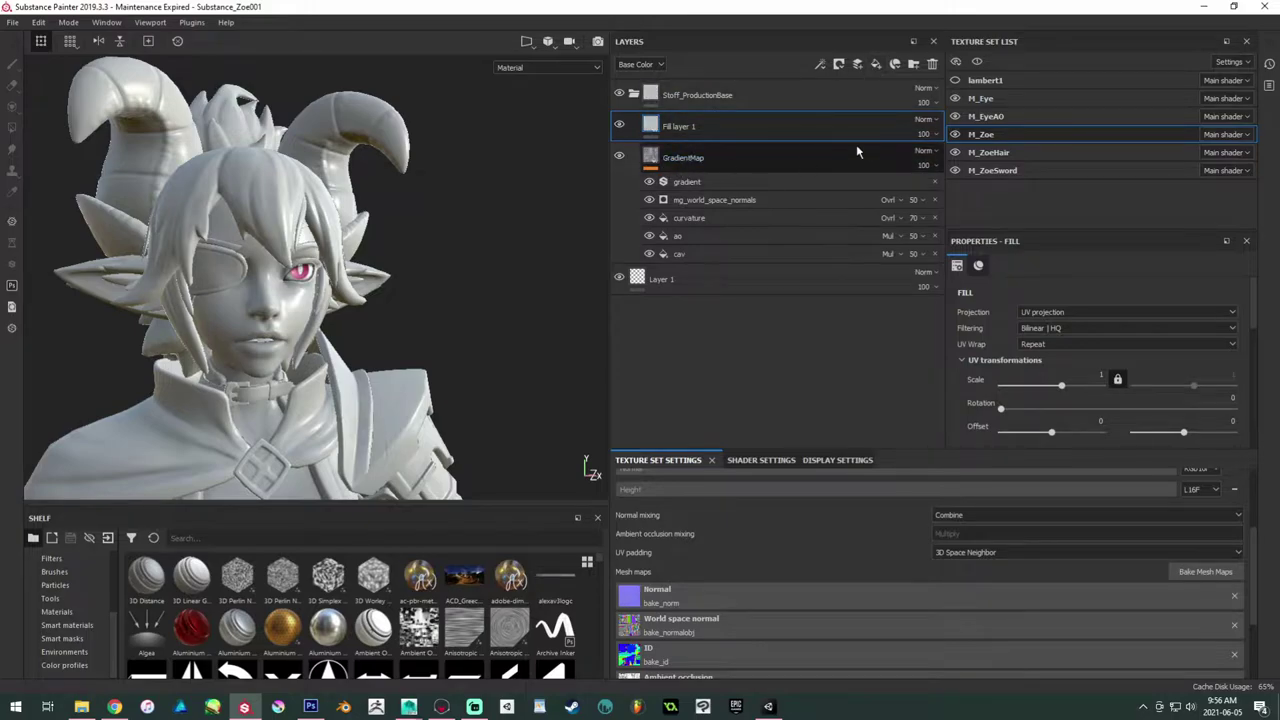
right_click(652, 121)
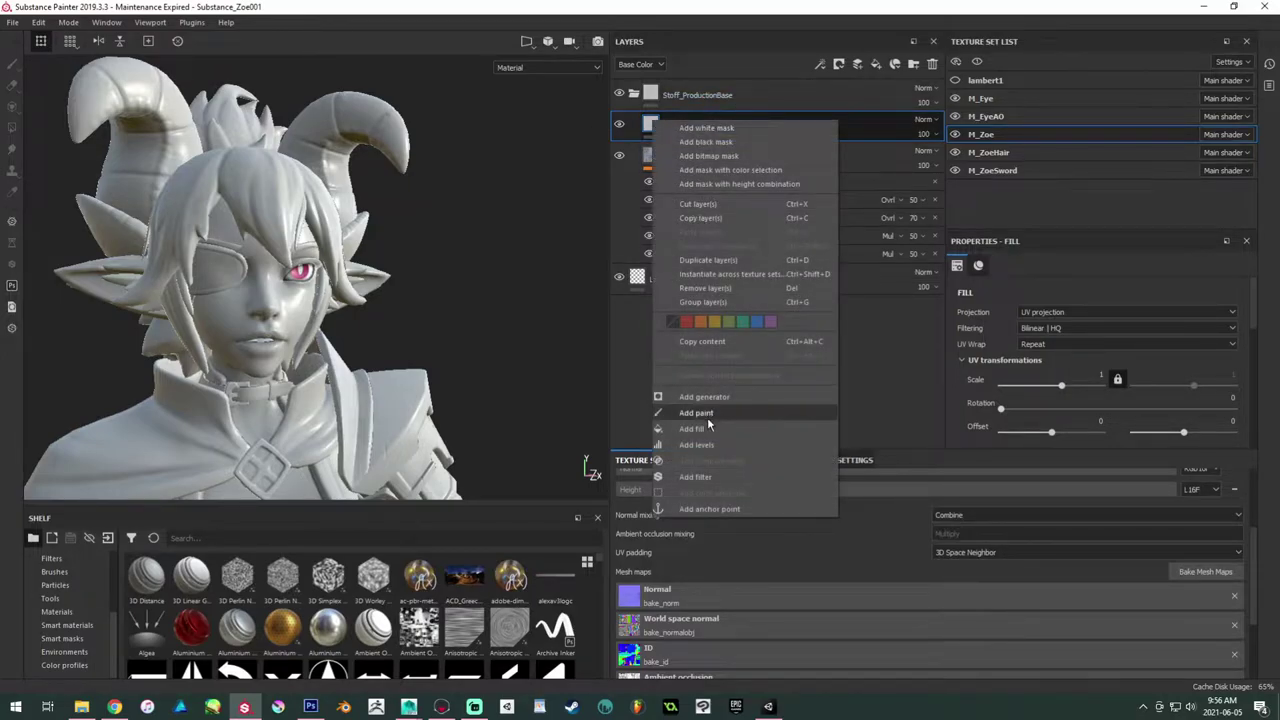
left_click(694, 428)
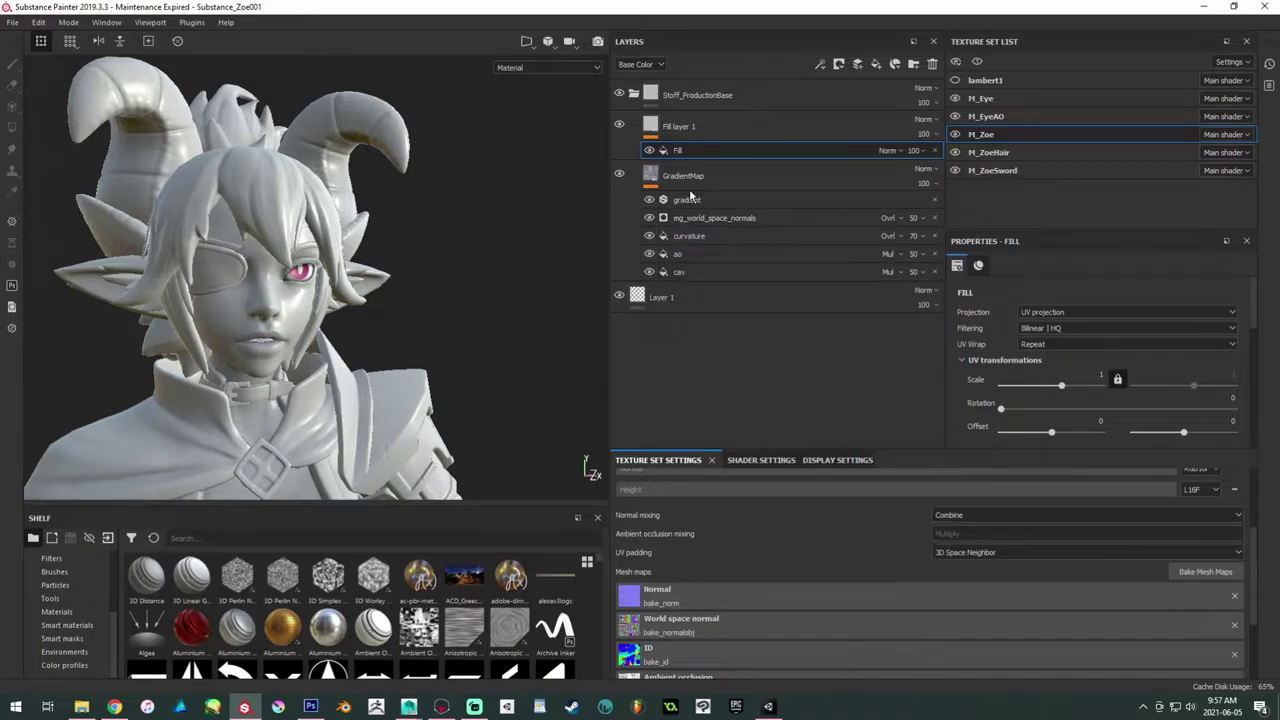
Step: Rename the new layer's fill effect as cav
double_click(690, 152)
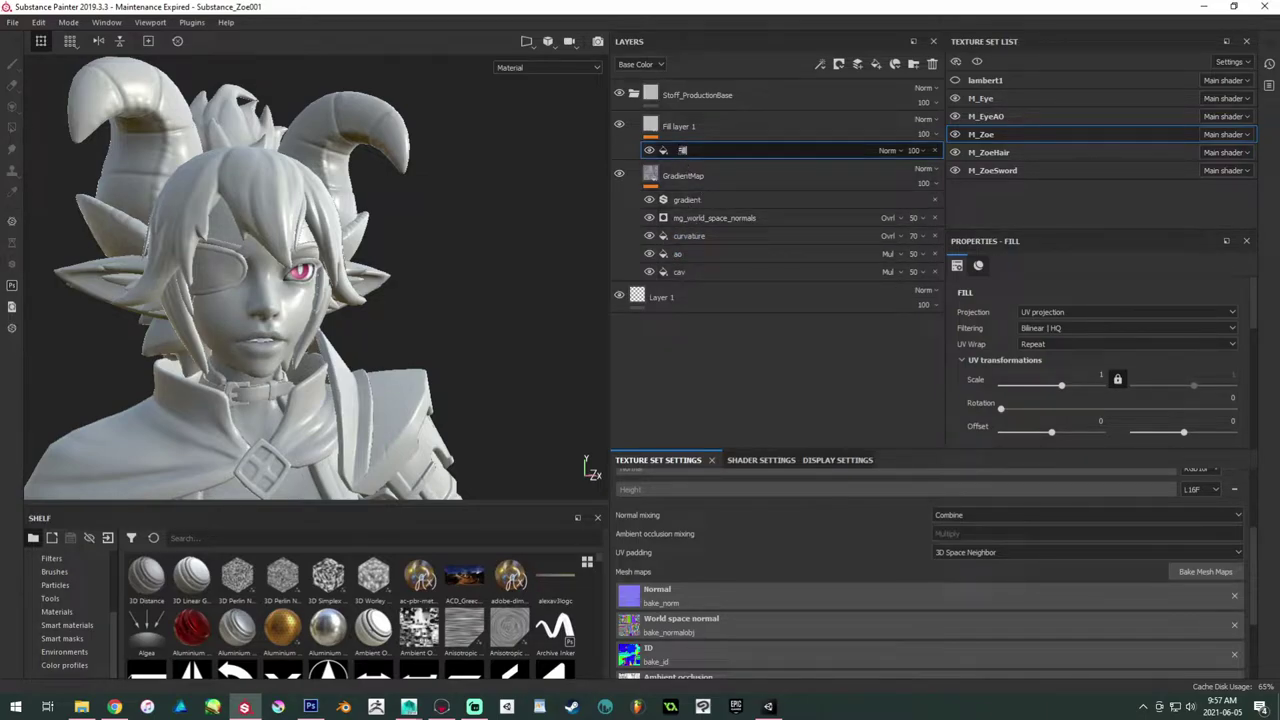
type("Cav")
key("Return")
double_click(683, 150)
left_click_drag(683, 150, 677, 150)
key("Delete")
type("cav")
key("Return")
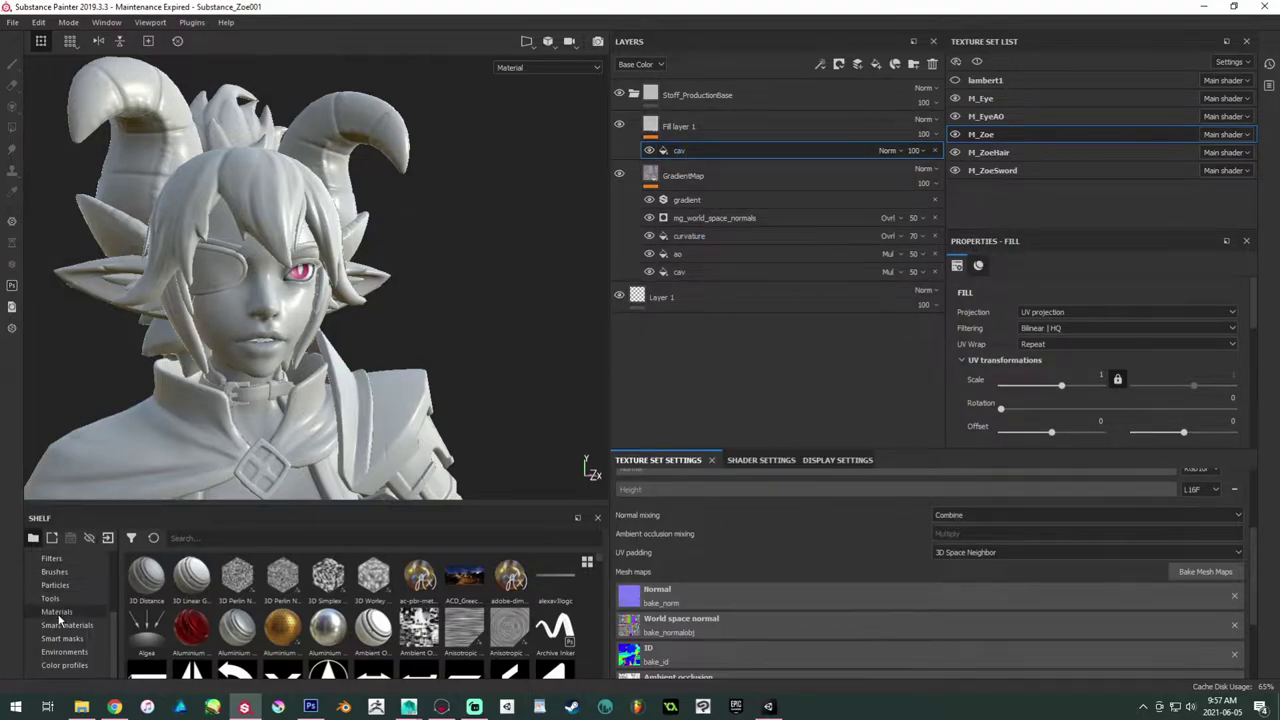
Step: Apply the project's bake_cav map to the cav fill effect
scroll(63, 634, "up", 3)
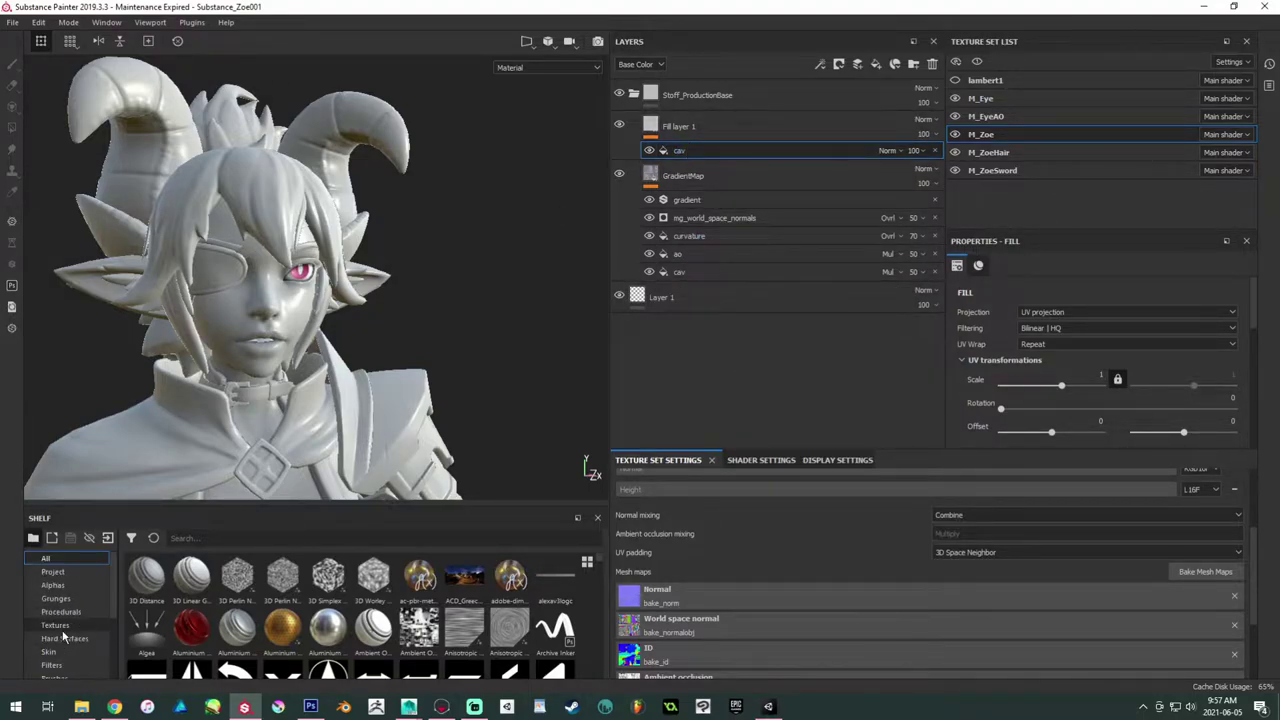
left_click(73, 572)
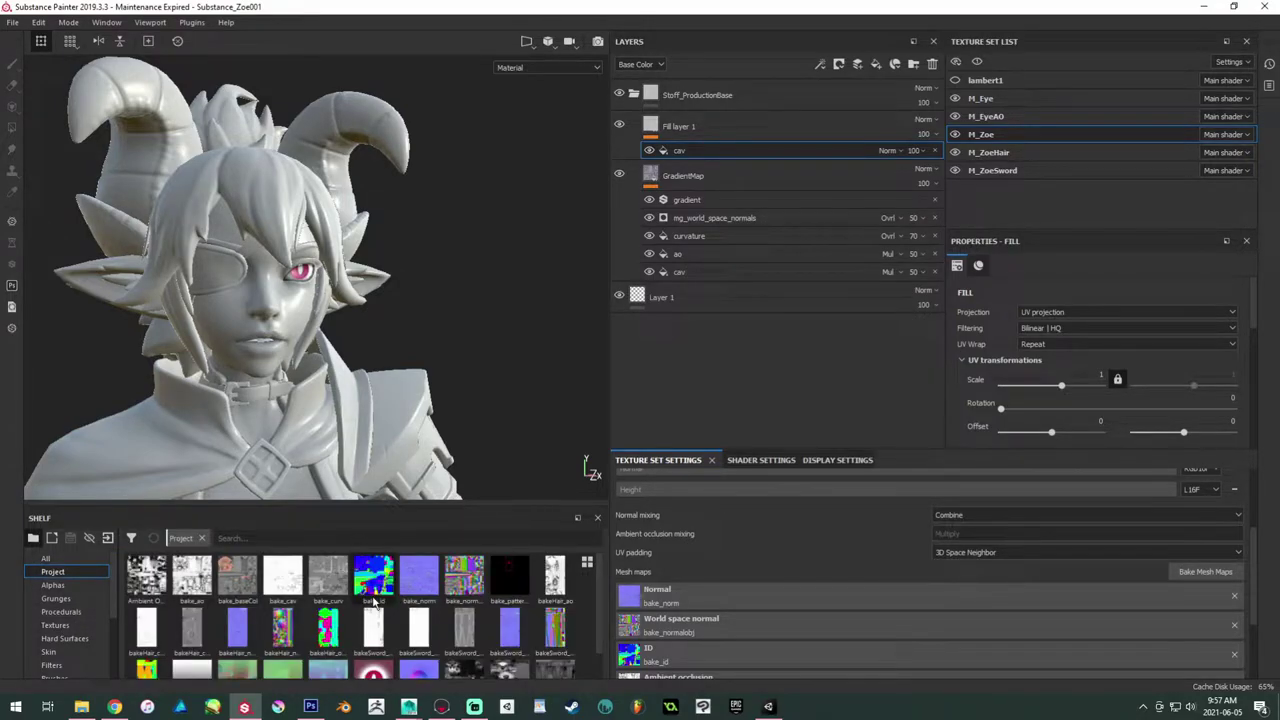
left_click_drag(283, 577, 676, 148)
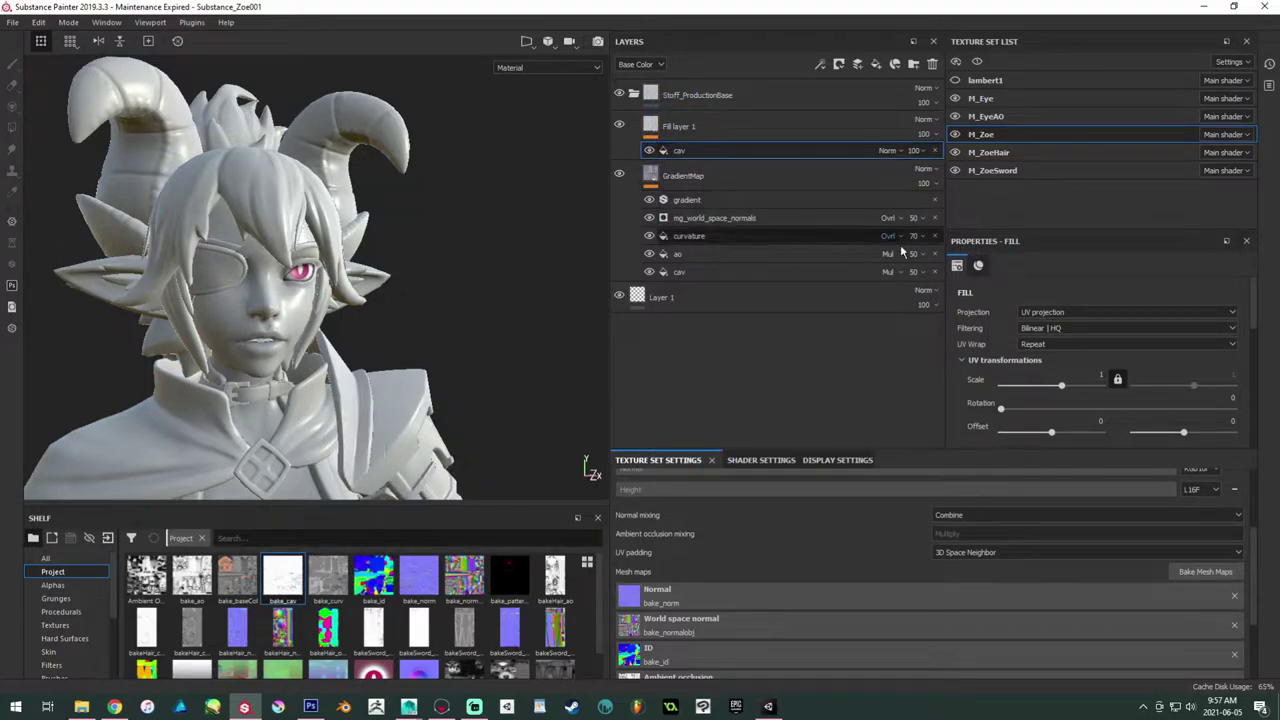
Step: Apply the bake_cav map as the cav fill effect's base color and disable its metal, rough, nrm and height channels
scroll(1121, 353, "down", 5)
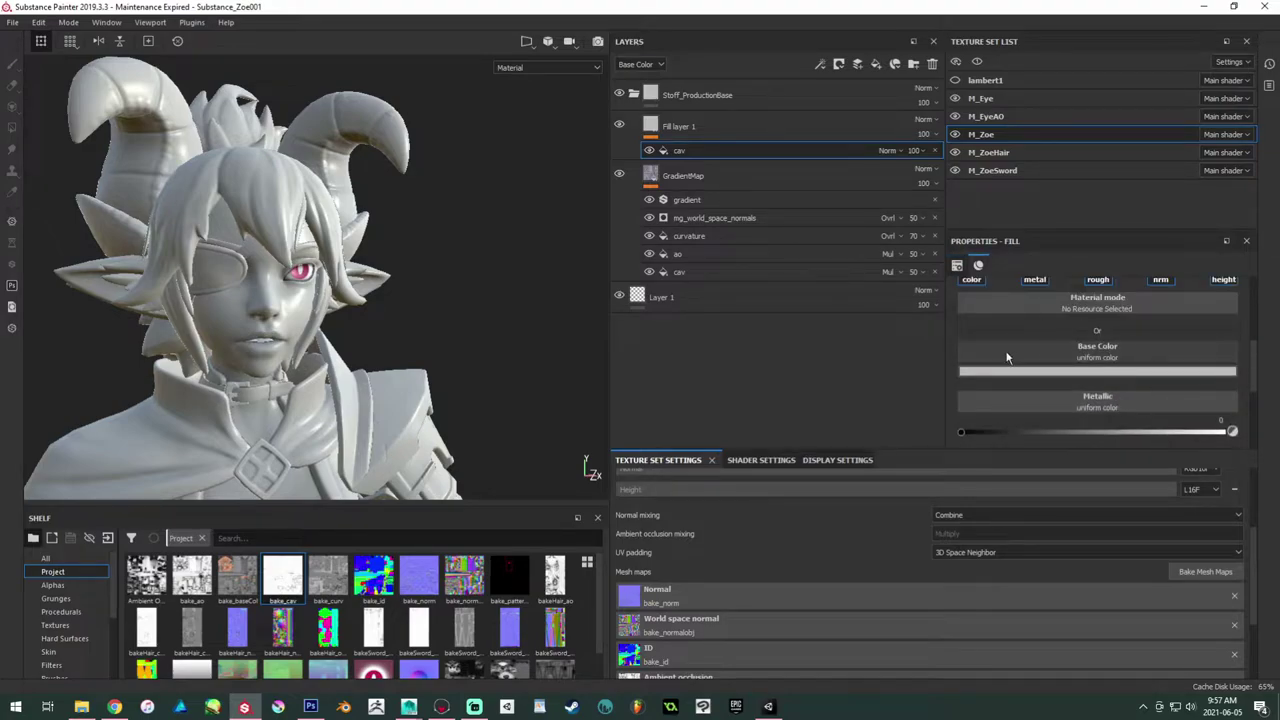
mouse_move(285, 578)
left_mouse_down()
mouse_move(421, 578)
mouse_move(1107, 363)
left_mouse_up()
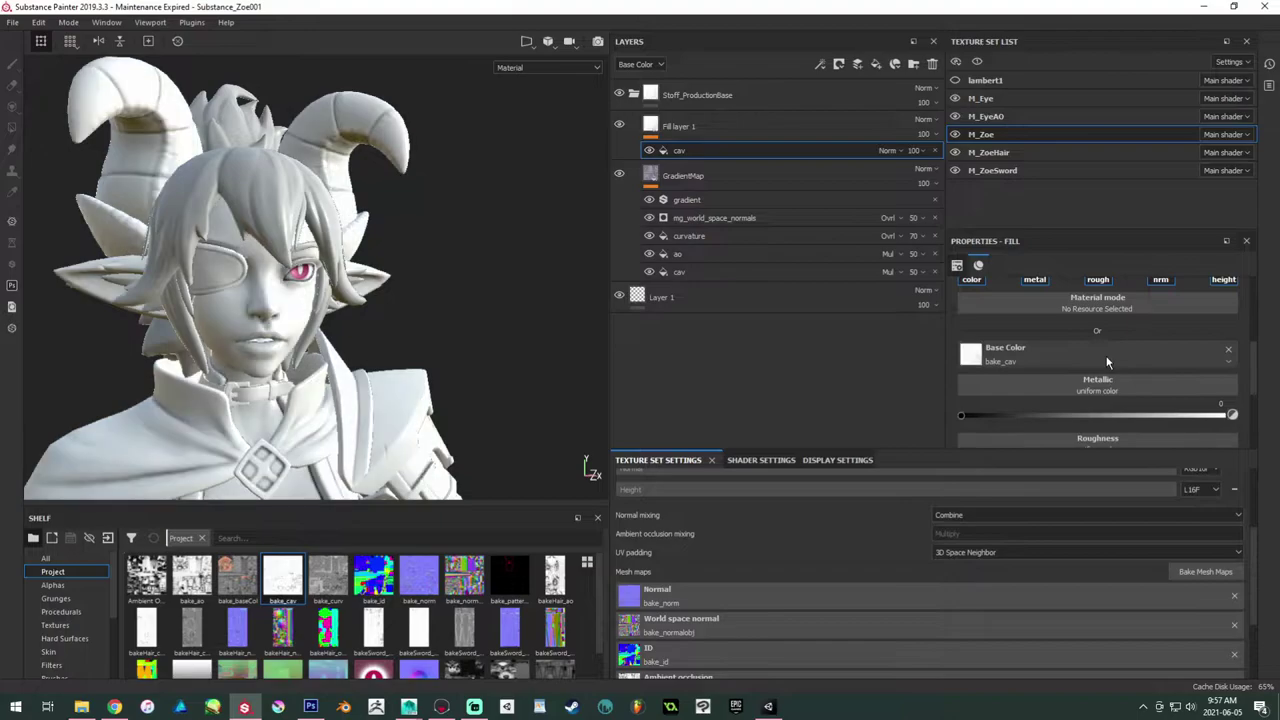
scroll(1063, 353, "up", 5)
scroll(1063, 353, "down", 2)
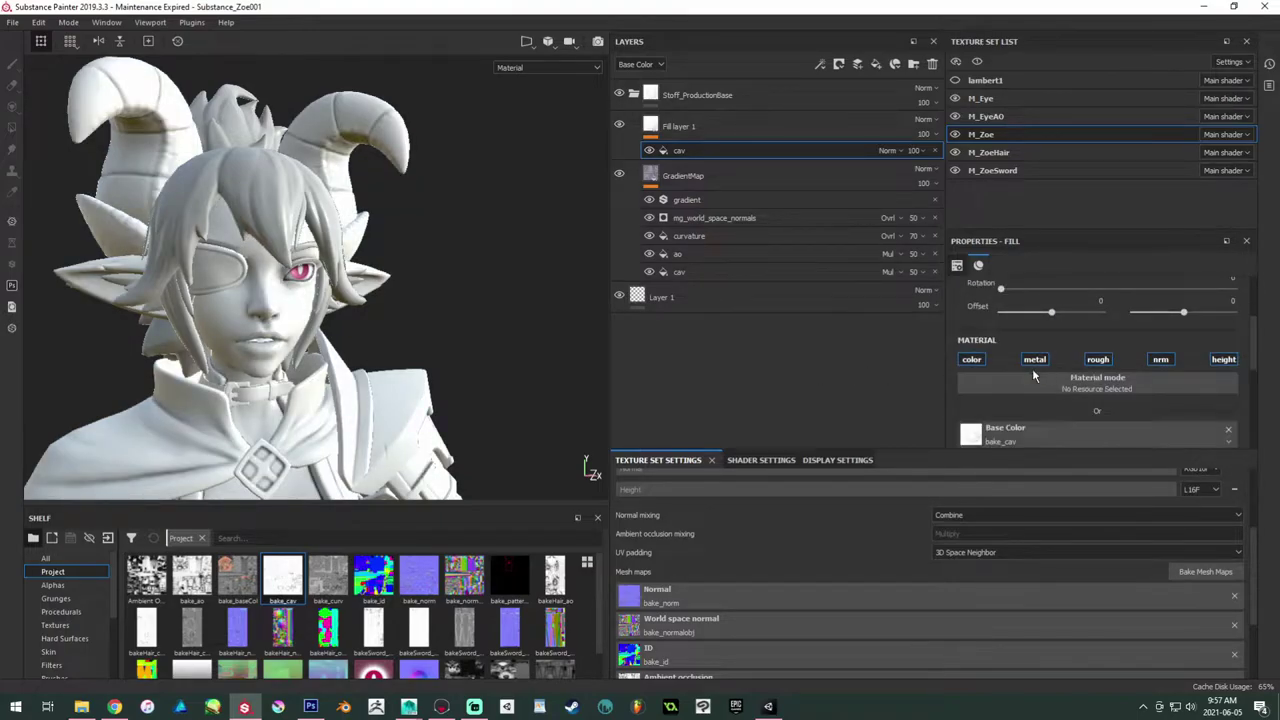
left_click(1098, 359)
left_click(1160, 359)
left_click(1223, 359)
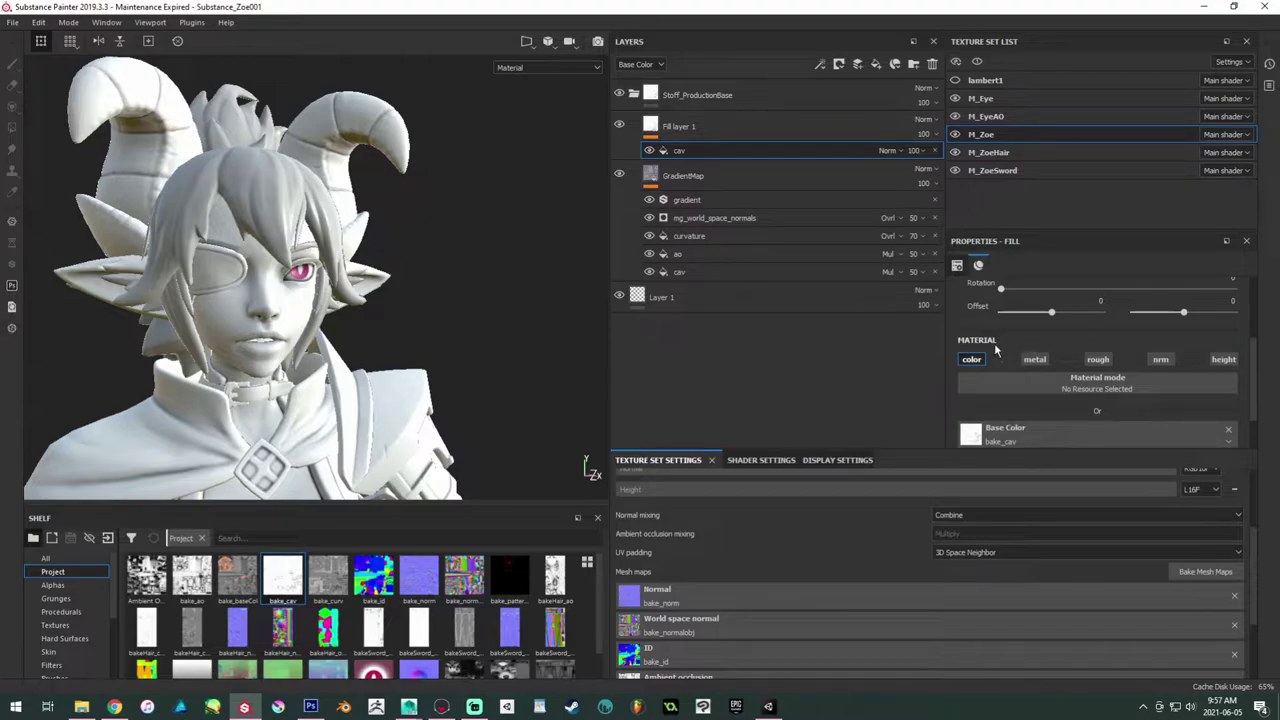
Step: Disable the metal, rough, nrm and height channels on Fill layer 1, leaving only color active
left_click(712, 128)
left_click(1035, 359)
left_click(1098, 359)
left_click(1160, 359)
left_click(1223, 359)
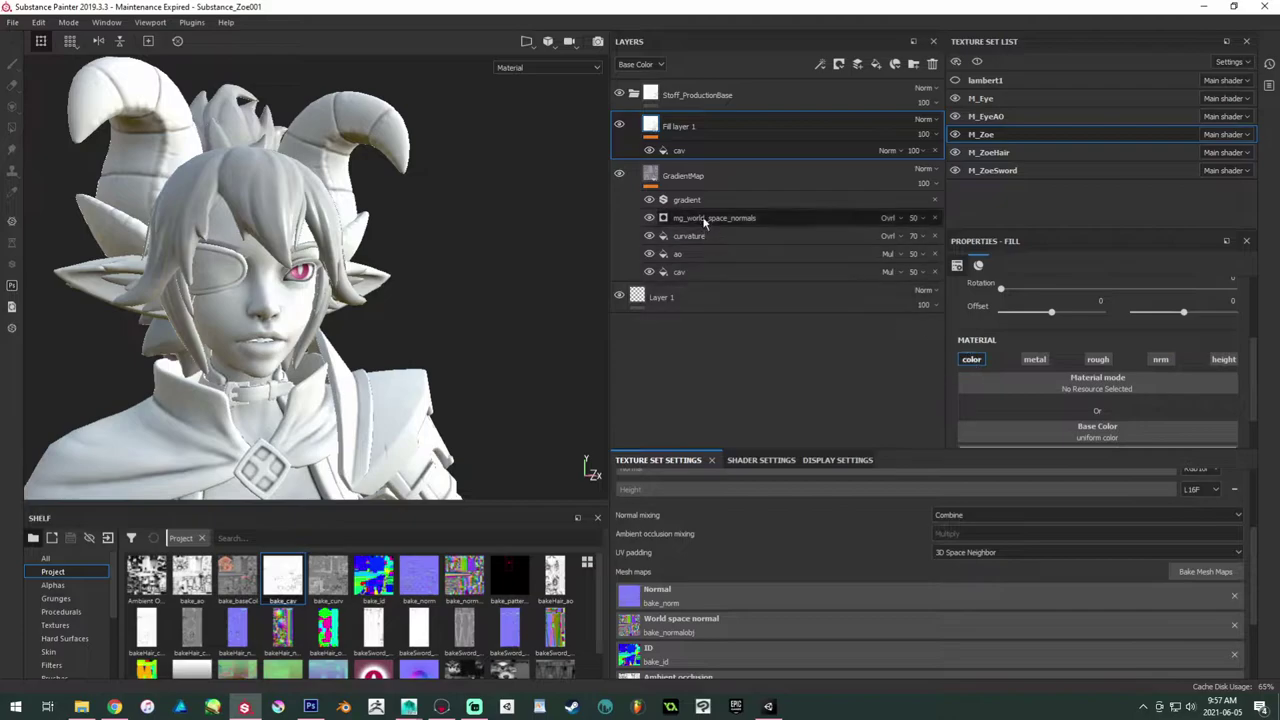
Step: Set the blend mode of the cav effect in Fill layer 1 to Multiply
left_click(688, 150)
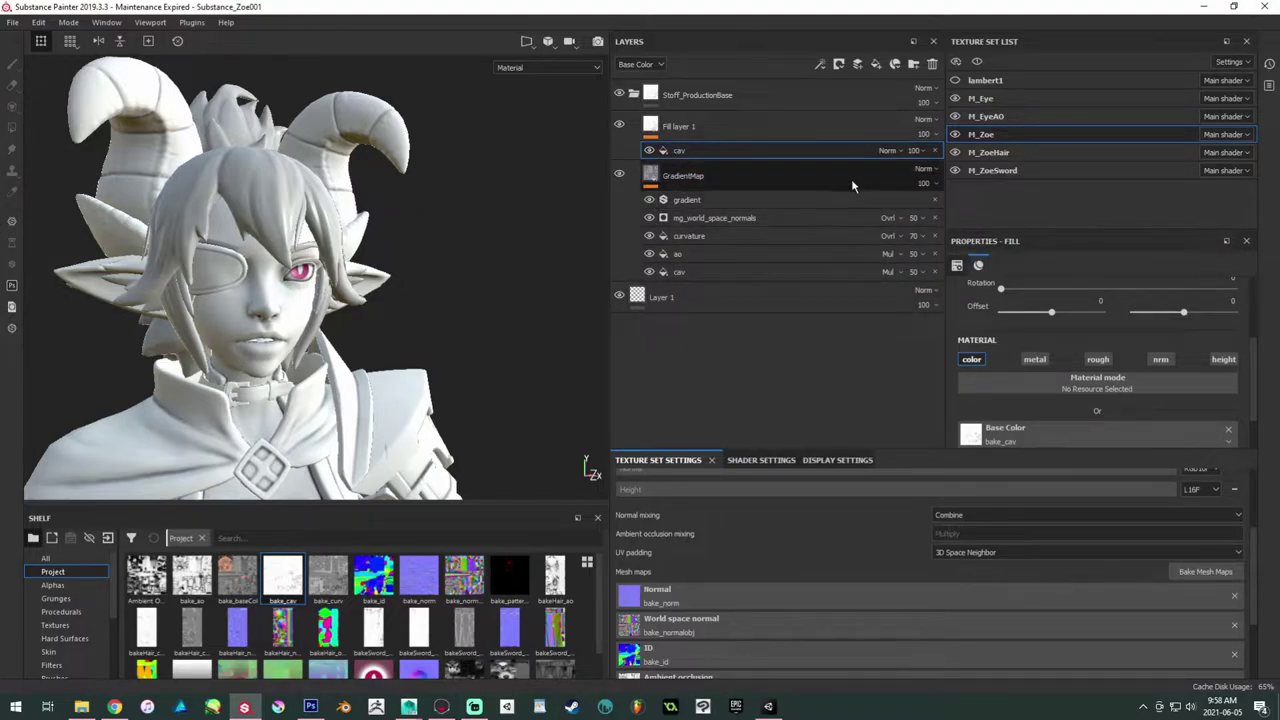
left_click(888, 150)
left_click(910, 219)
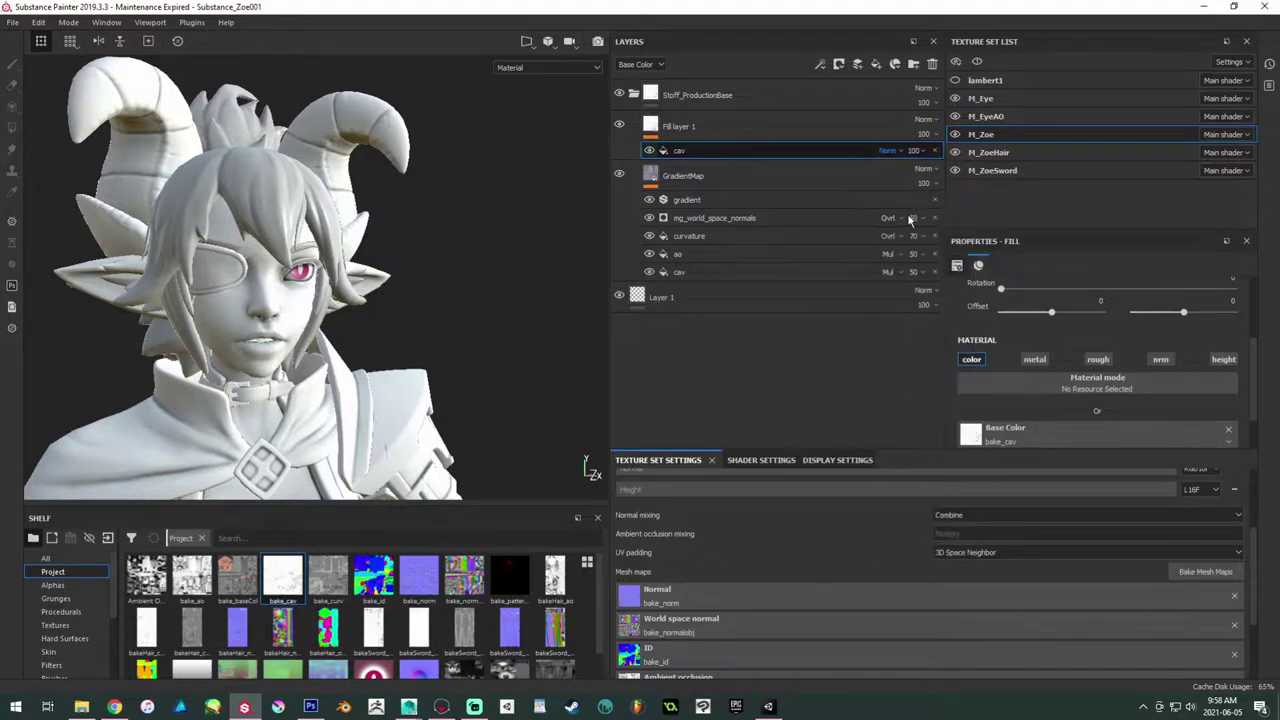
Step: Show only the Base Color channel on the model and inspect the character's head and shoulders with Fill layer 1 selected
left_click(653, 128)
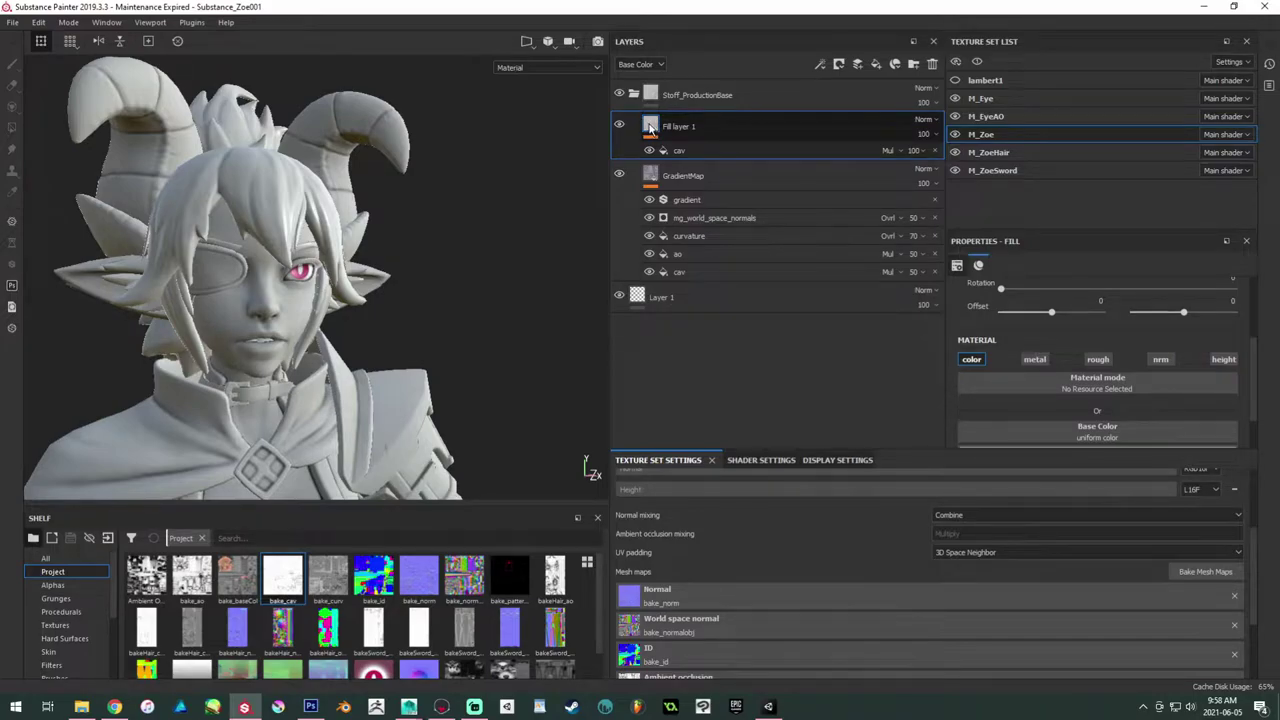
left_click(547, 67)
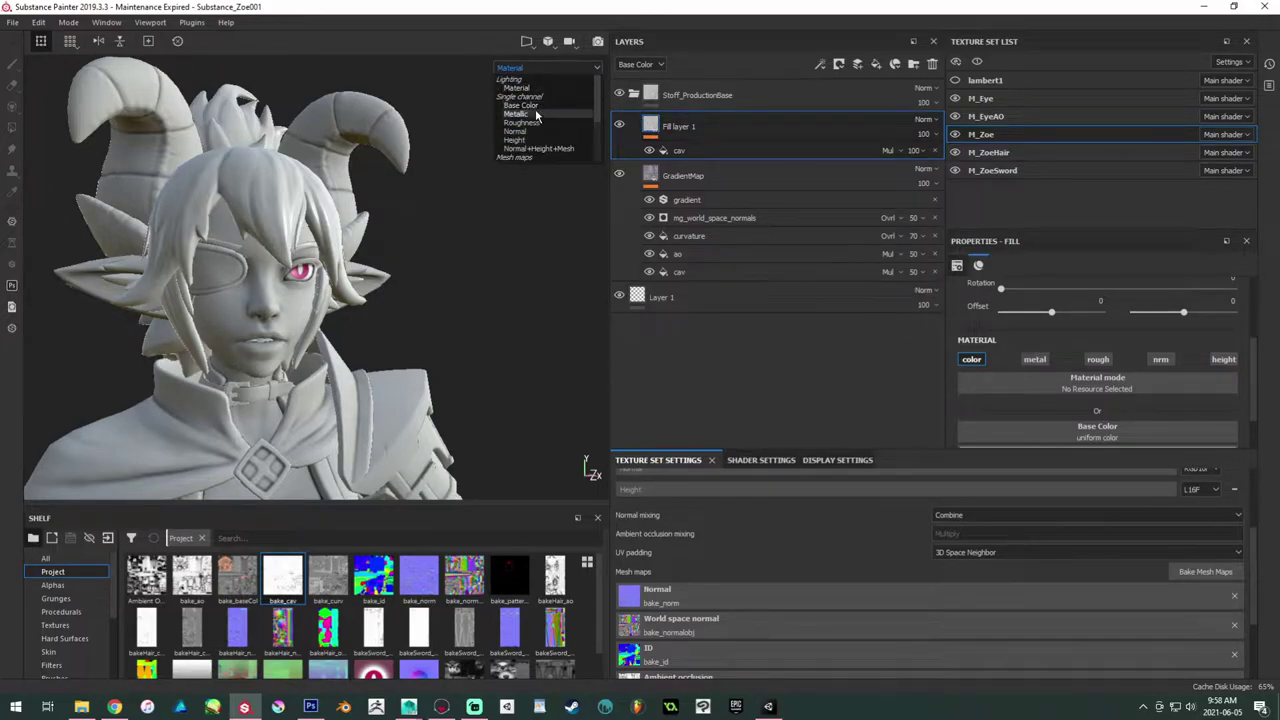
left_click(532, 105)
left_click_drag(494, 204, 426, 206, "alt")
right_click_drag(426, 206, 474, 349, "alt")
left_click_drag(474, 355, 284, 318, "alt")
Step: Darken Fill layer 1's uniform base color to a mid gray of 0.258
mouse_move(656, 175)
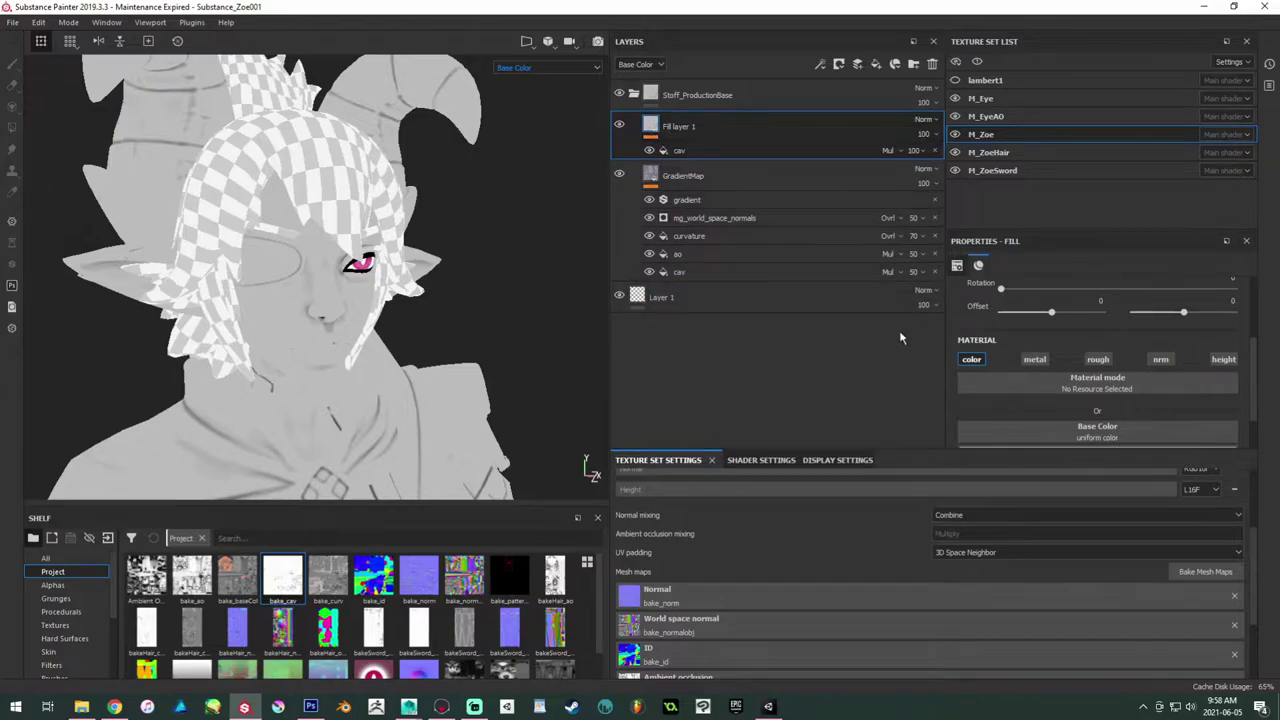
scroll(1108, 399, "down", 1)
left_click(1097, 399)
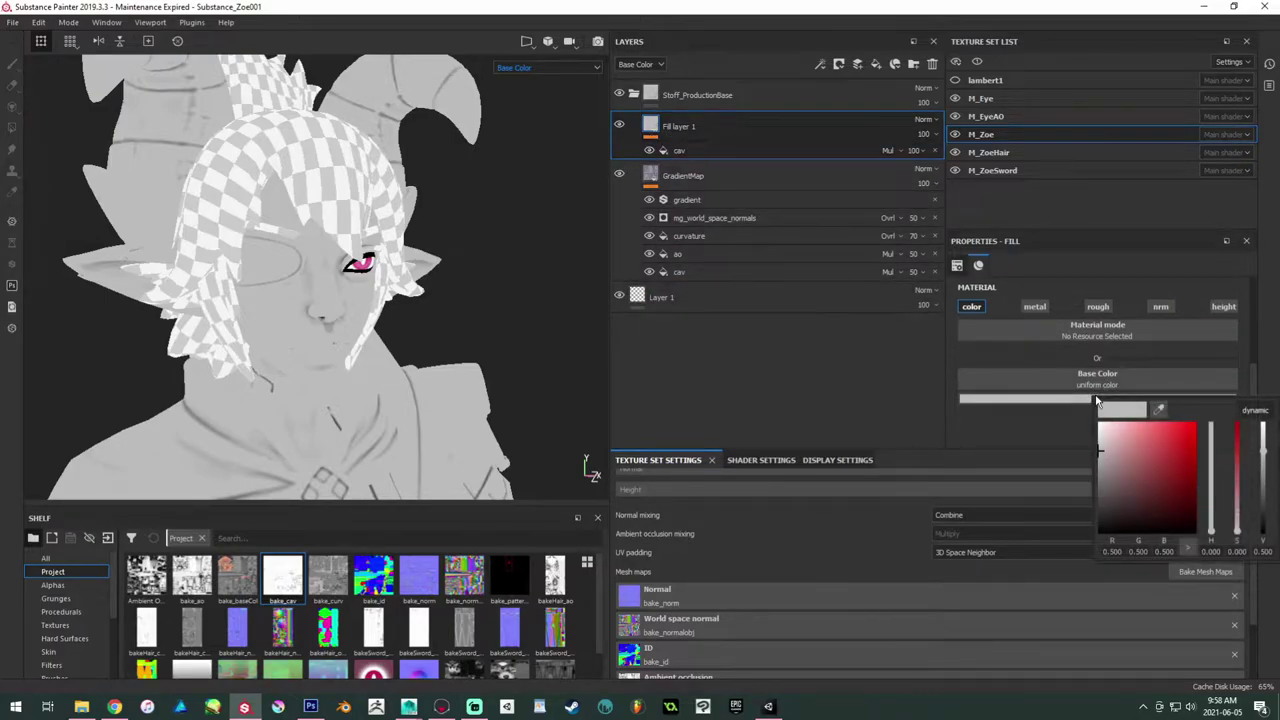
left_click_drag(1121, 455, 1059, 473)
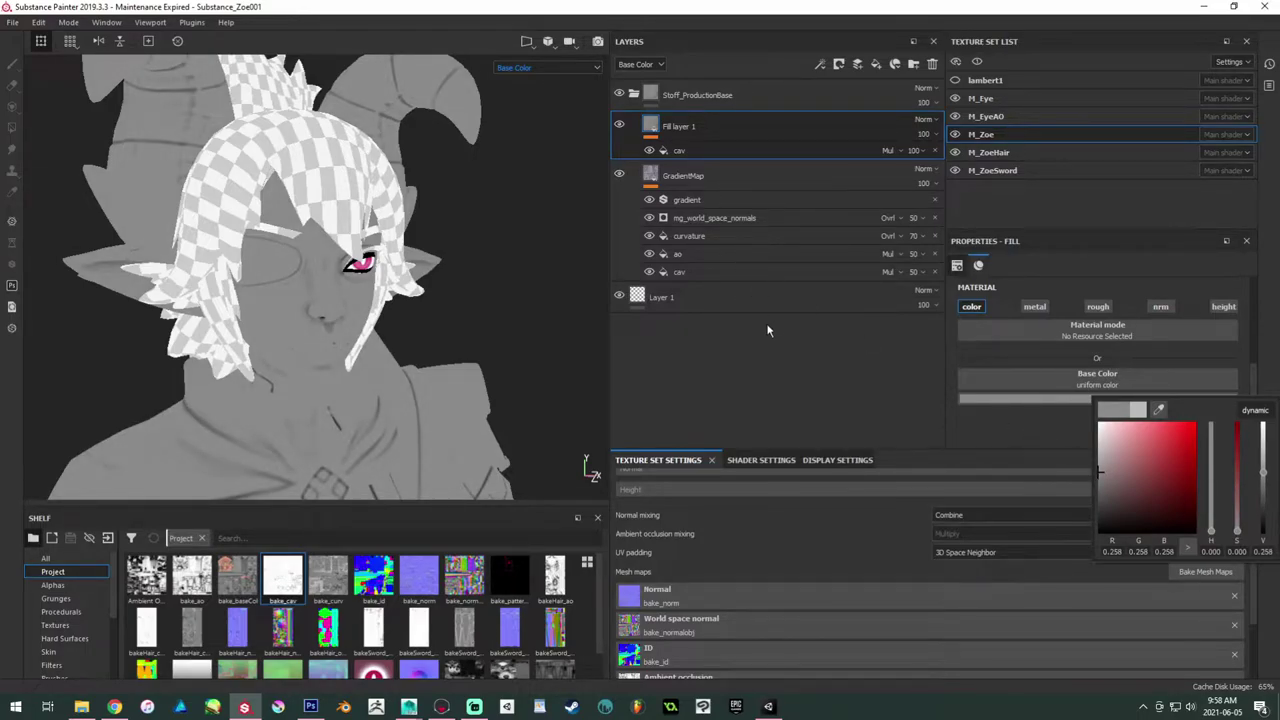
Step: Add another fill effect above cav in Fill layer 1 and set its blend mode to Multiply
left_click(731, 181)
left_click(710, 154)
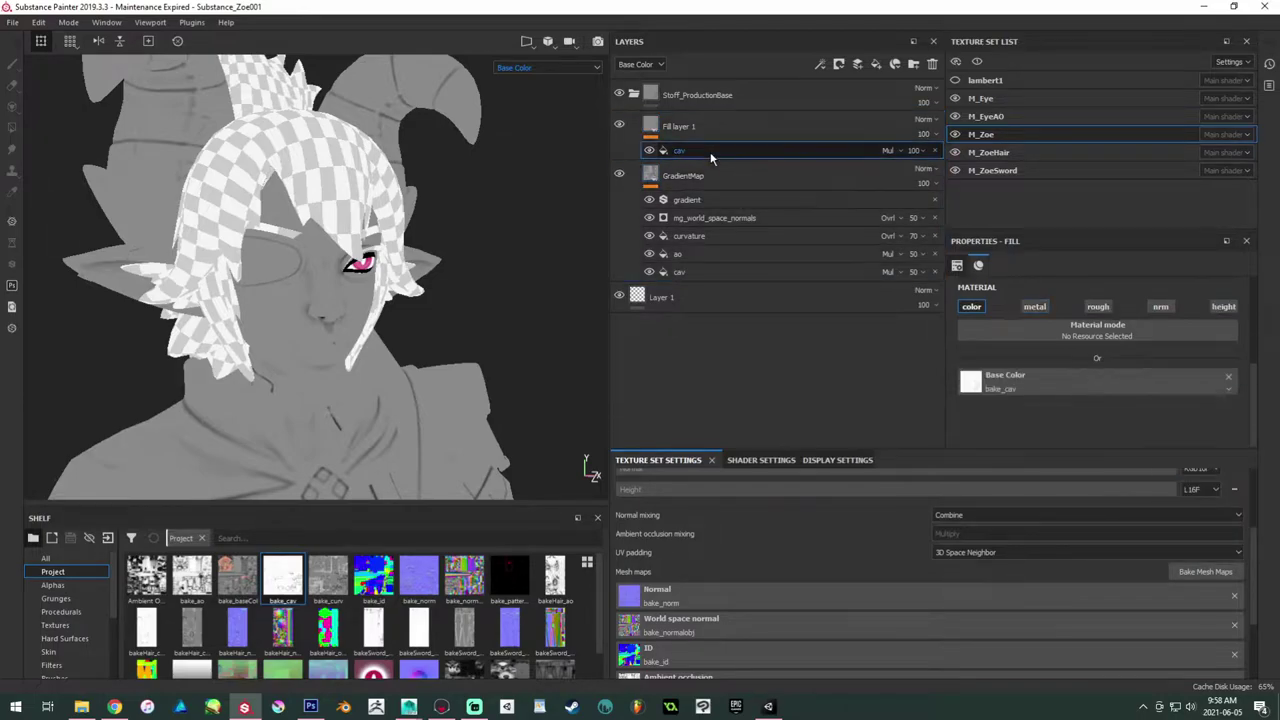
right_click(698, 152)
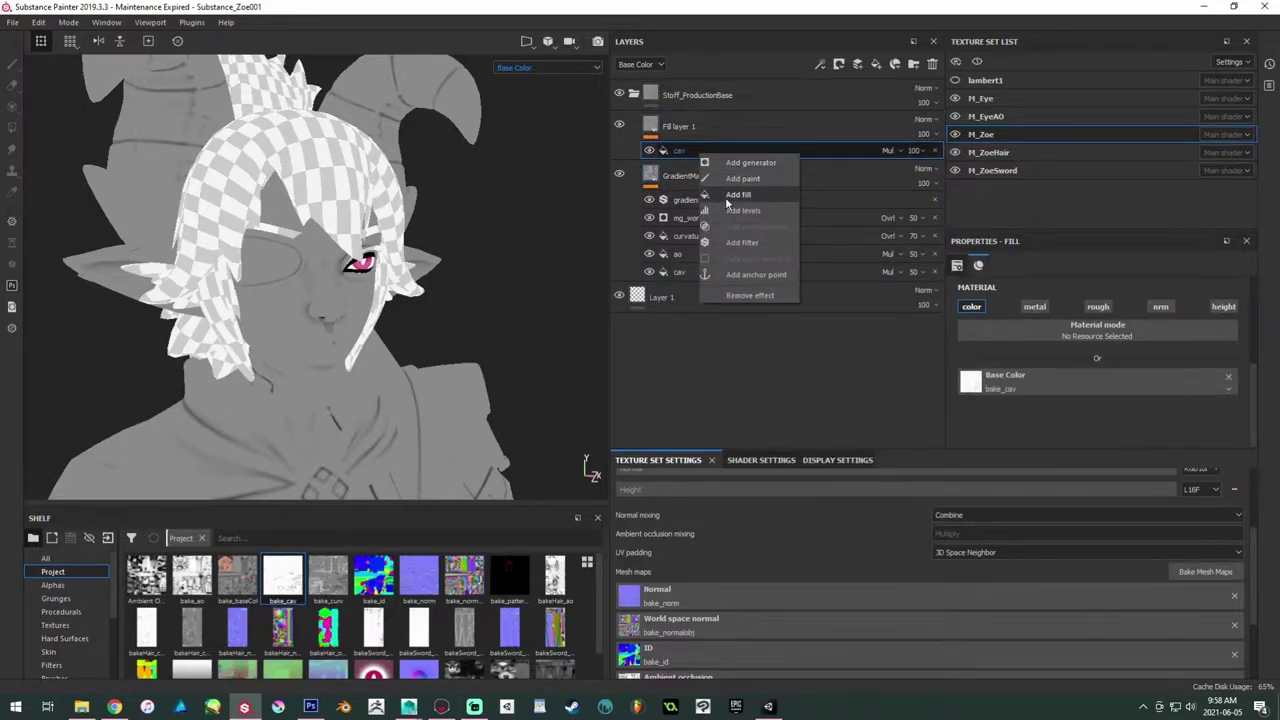
left_click(745, 197)
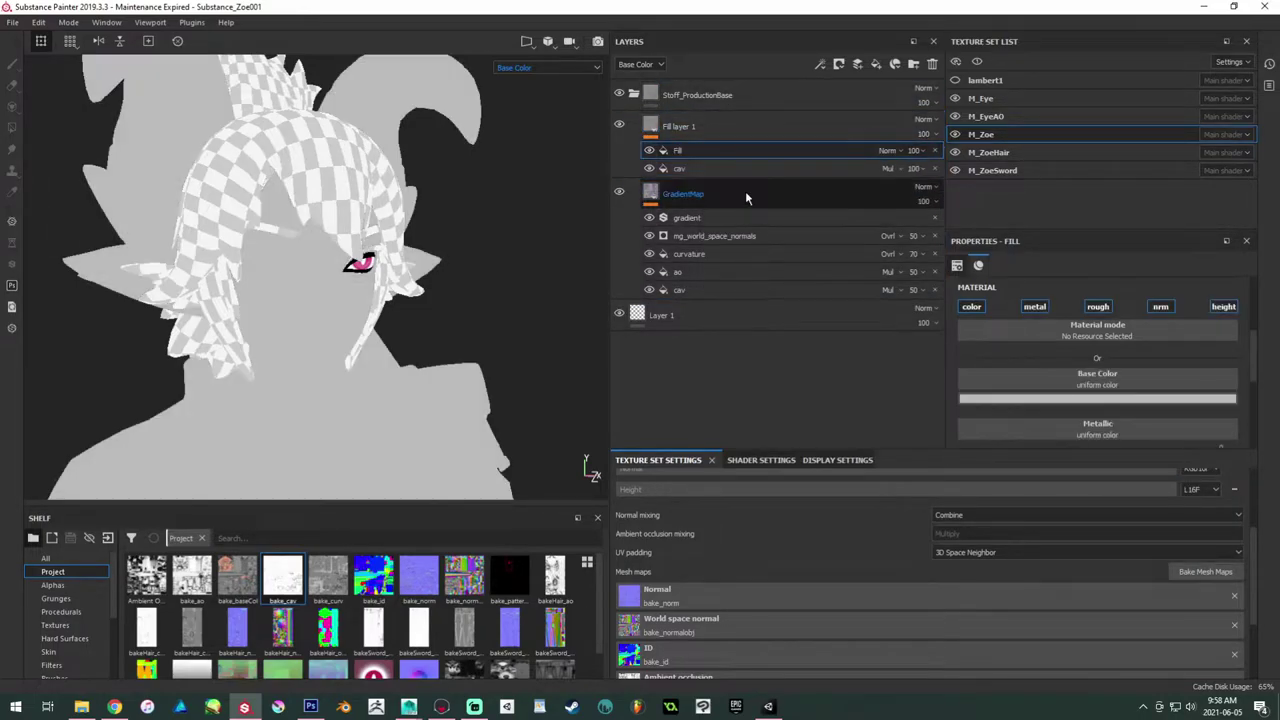
left_click(888, 150)
left_click(893, 214)
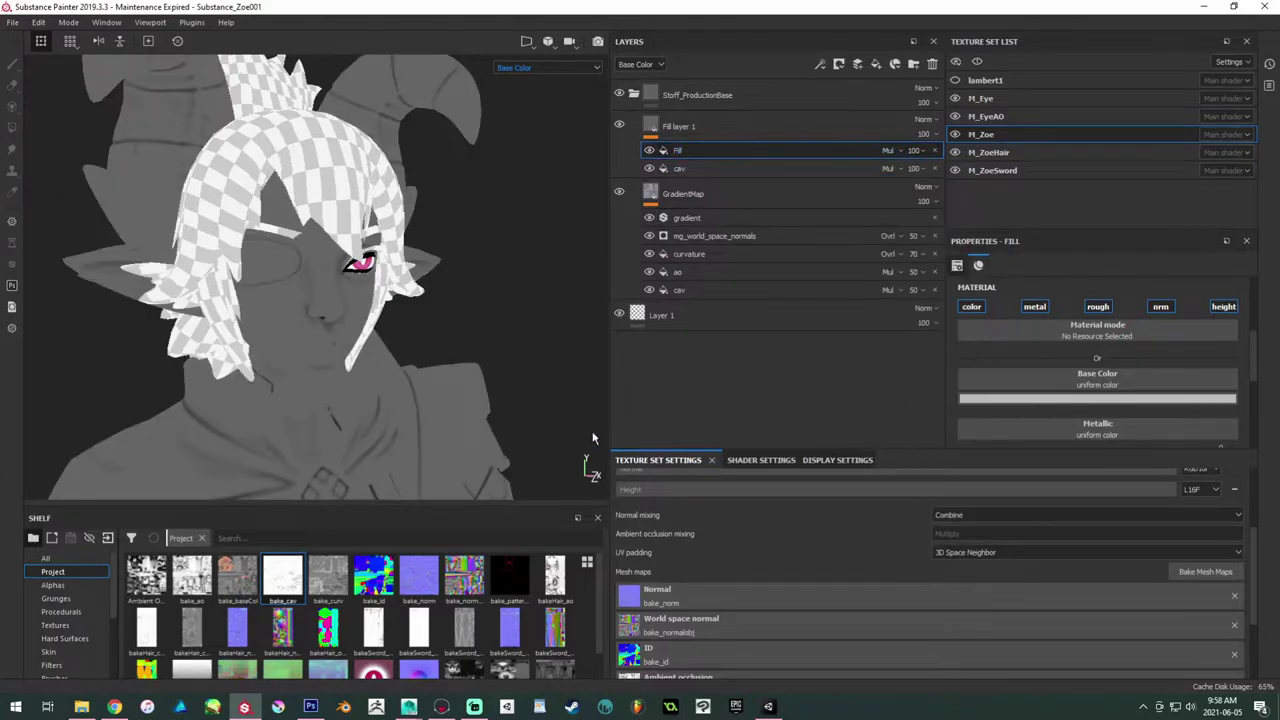
Step: Switch to Photoshop and check the blend modes and opacities of the AO and Cavity groups in bake_baseCol.psd
left_click(310, 706)
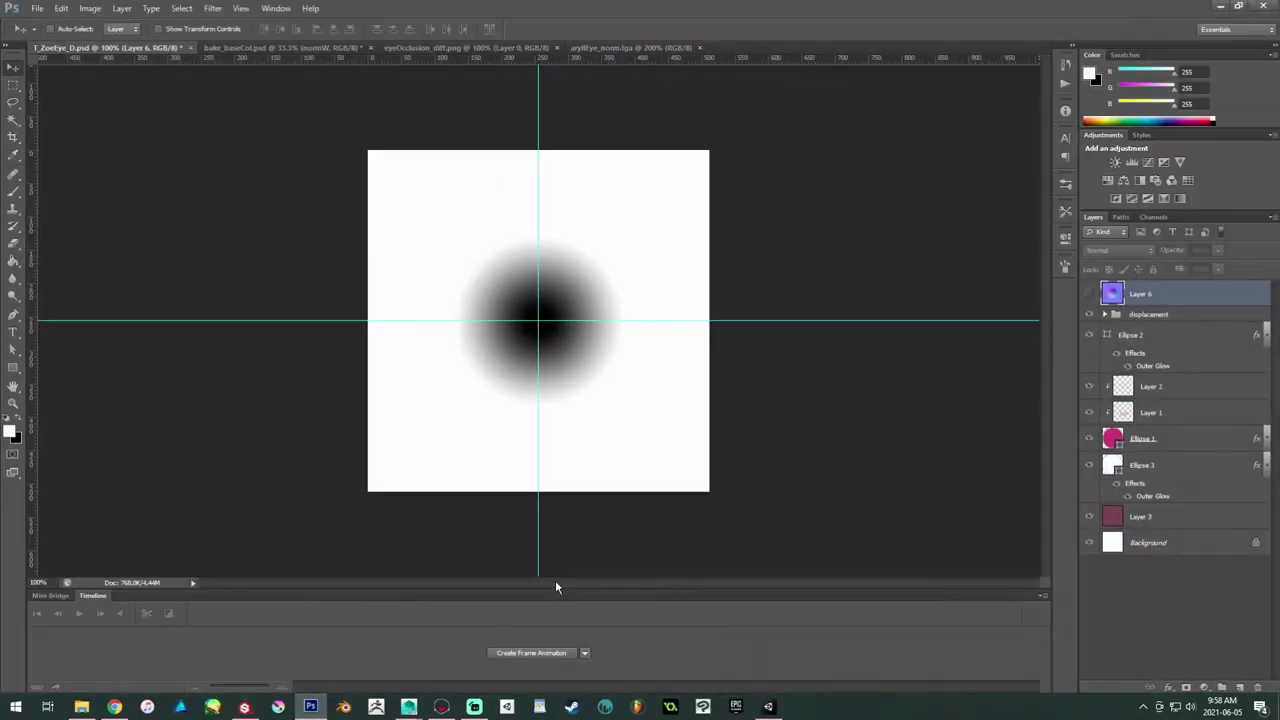
left_click(290, 47)
left_click(1148, 514)
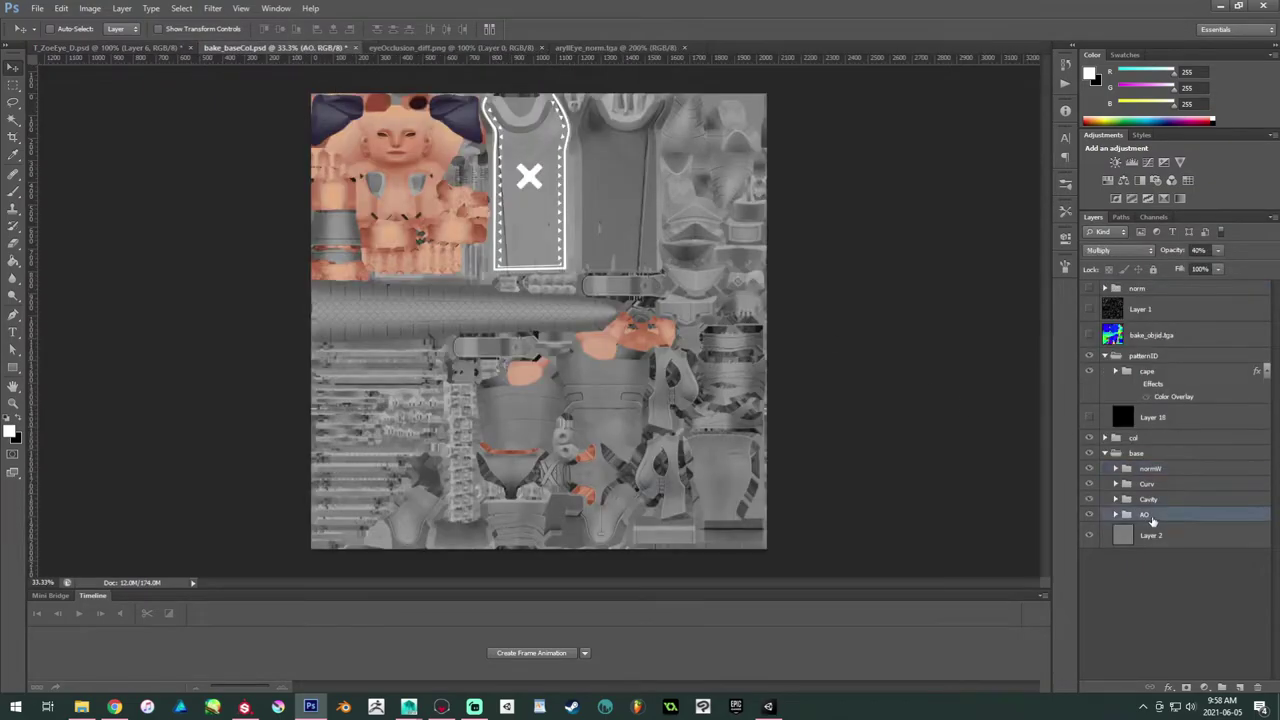
left_click(1195, 540)
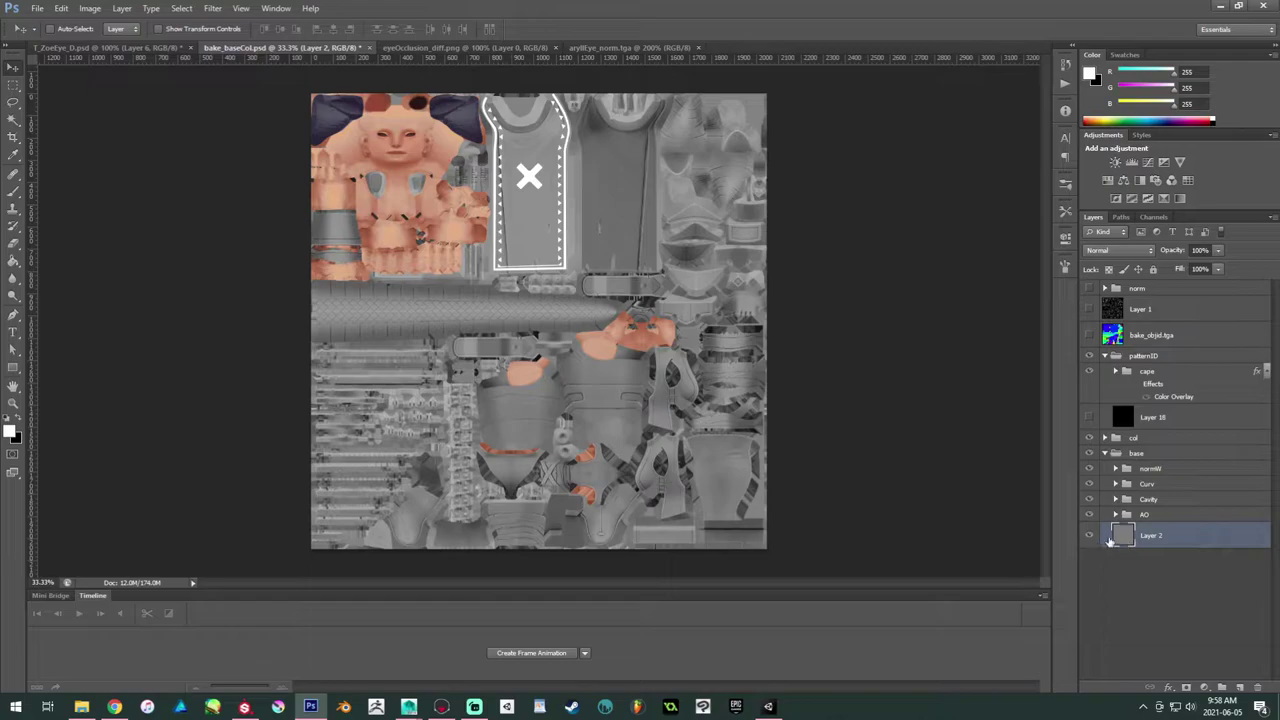
left_click(1143, 517)
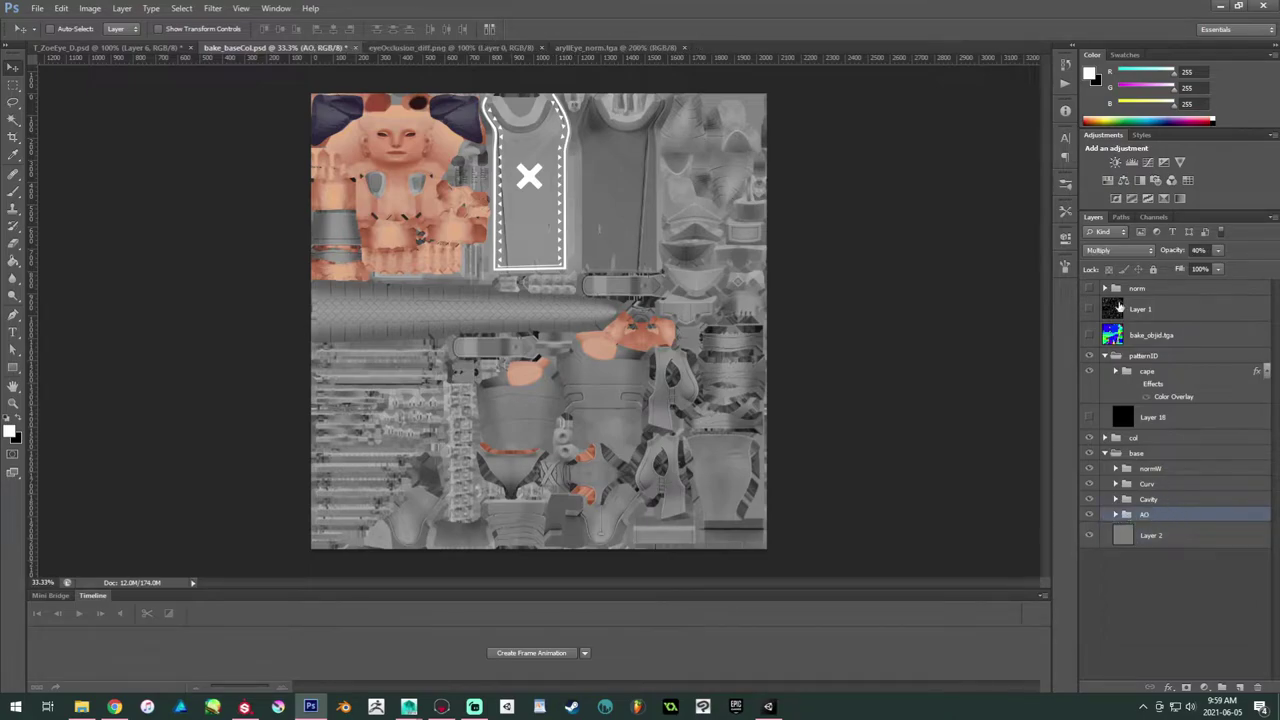
left_click(1158, 499)
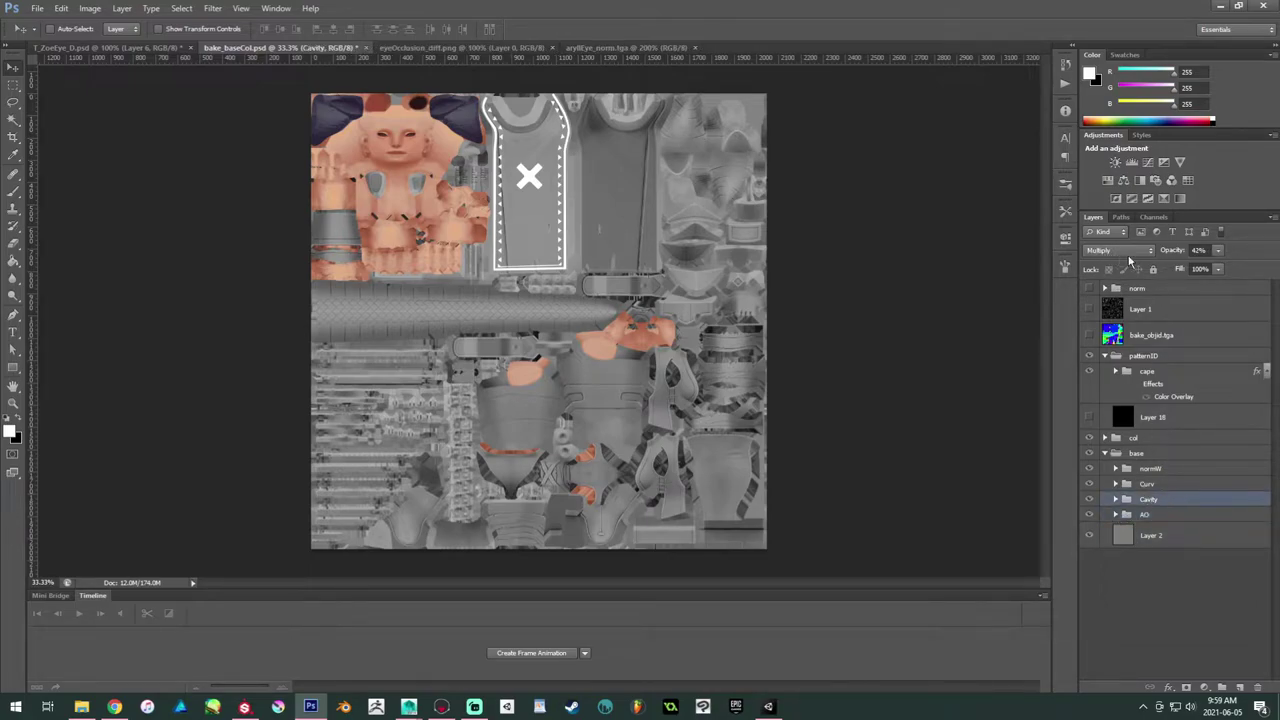
left_click(1218, 7)
Step: Set the opacity of both the cav effect and the new fill effect in Fill layer 1 to 55
left_click(914, 169)
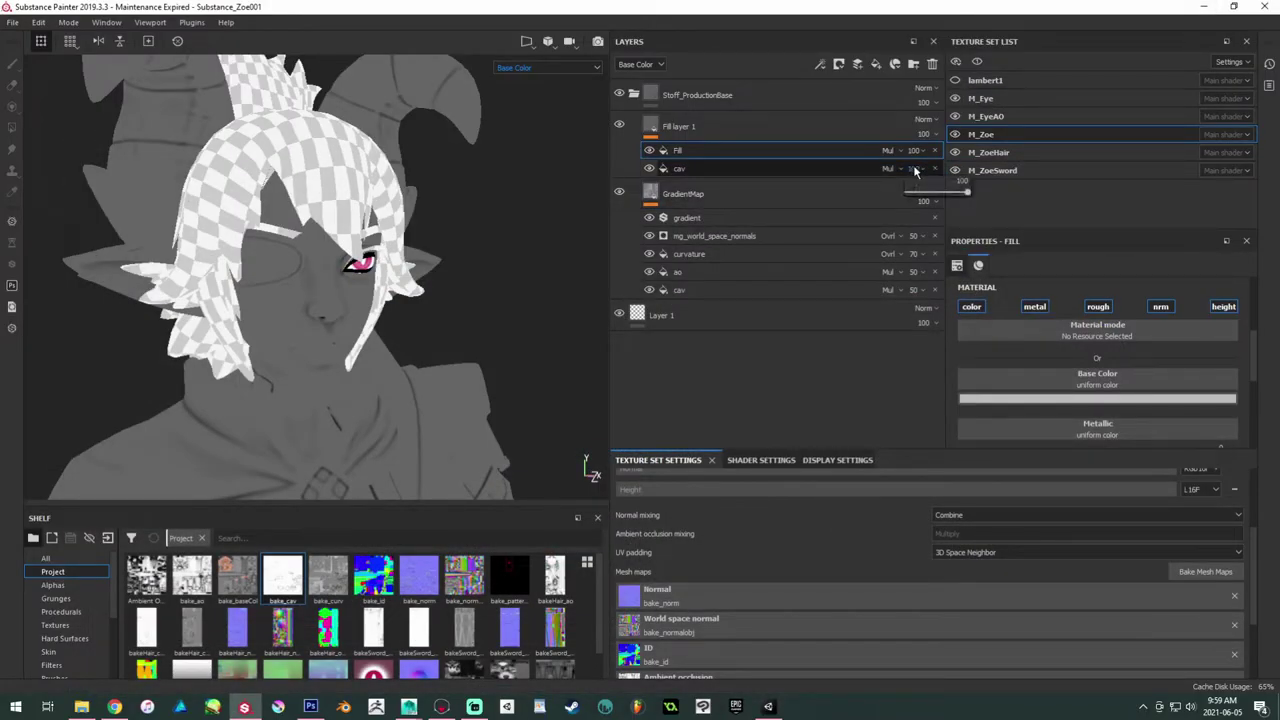
left_click_drag(950, 191, 940, 193)
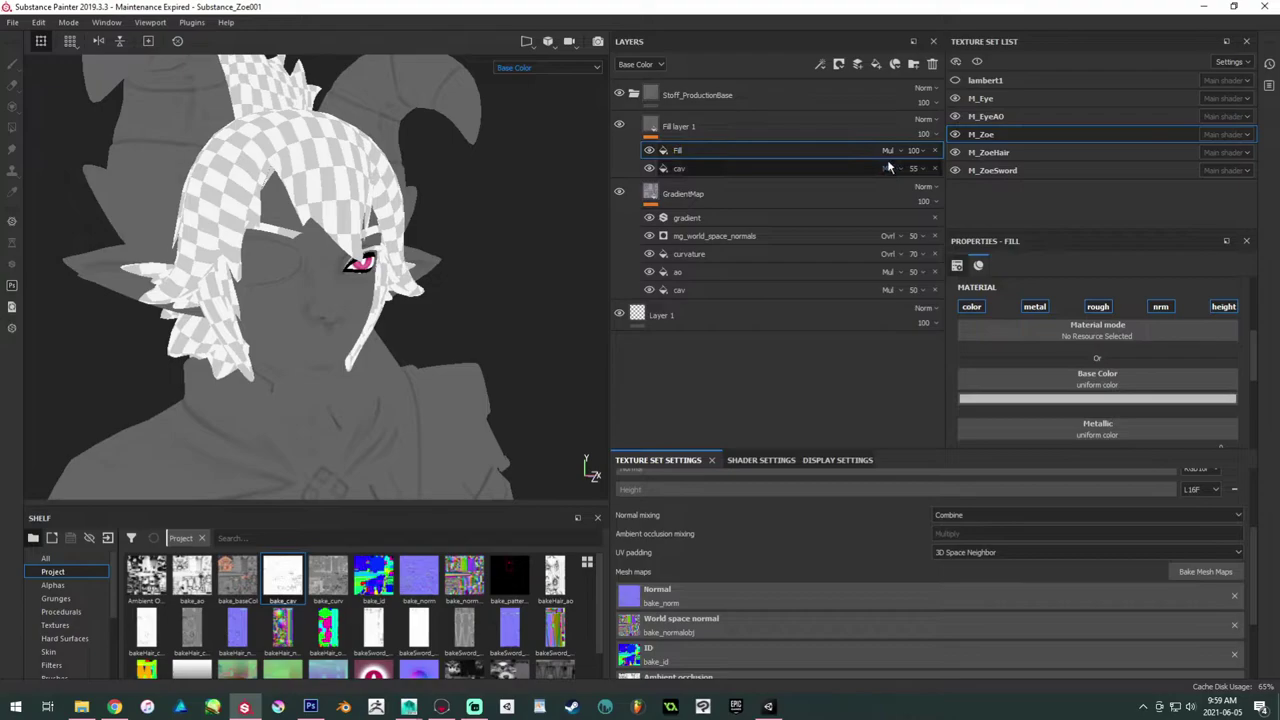
left_click(918, 151)
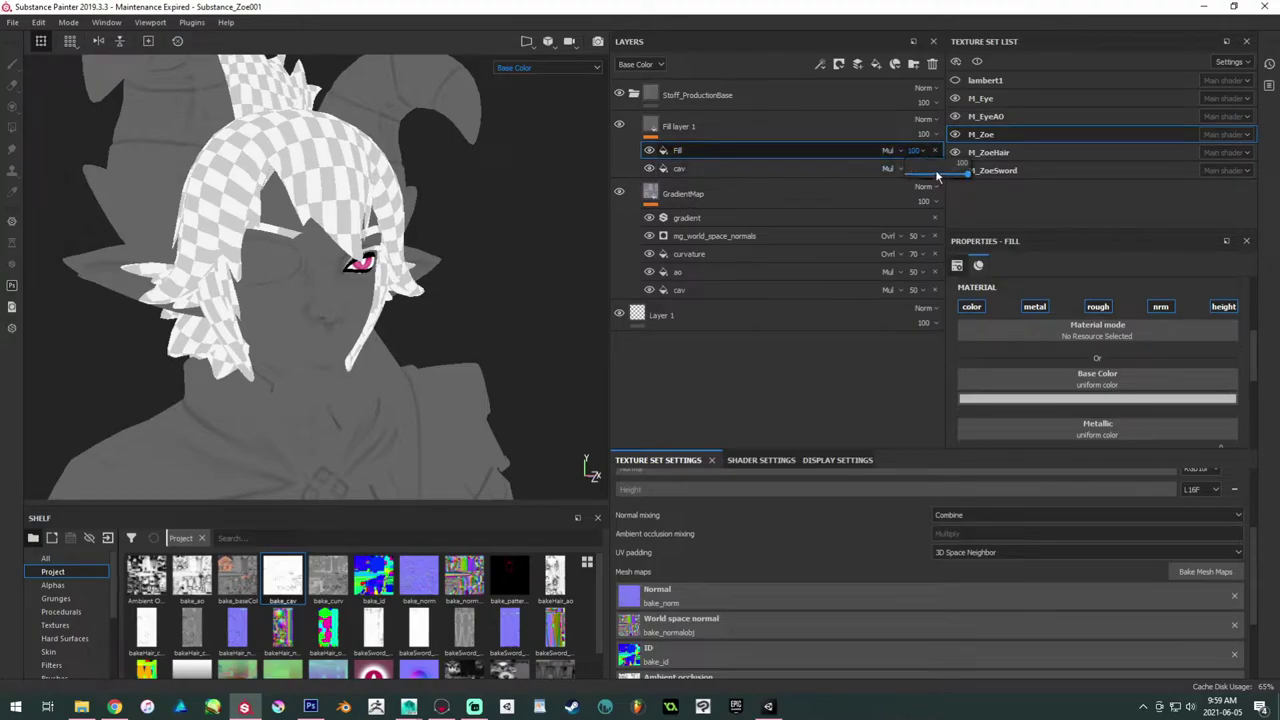
left_click(937, 175)
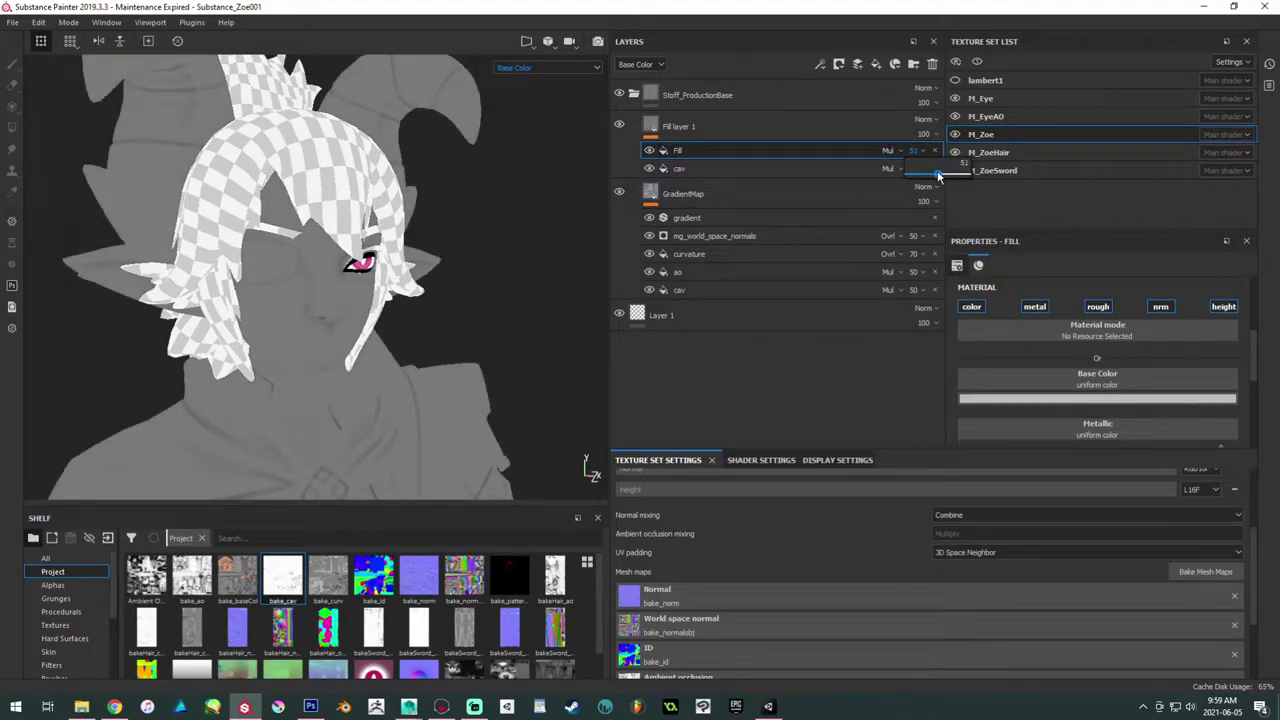
left_click_drag(940, 175, 942, 175)
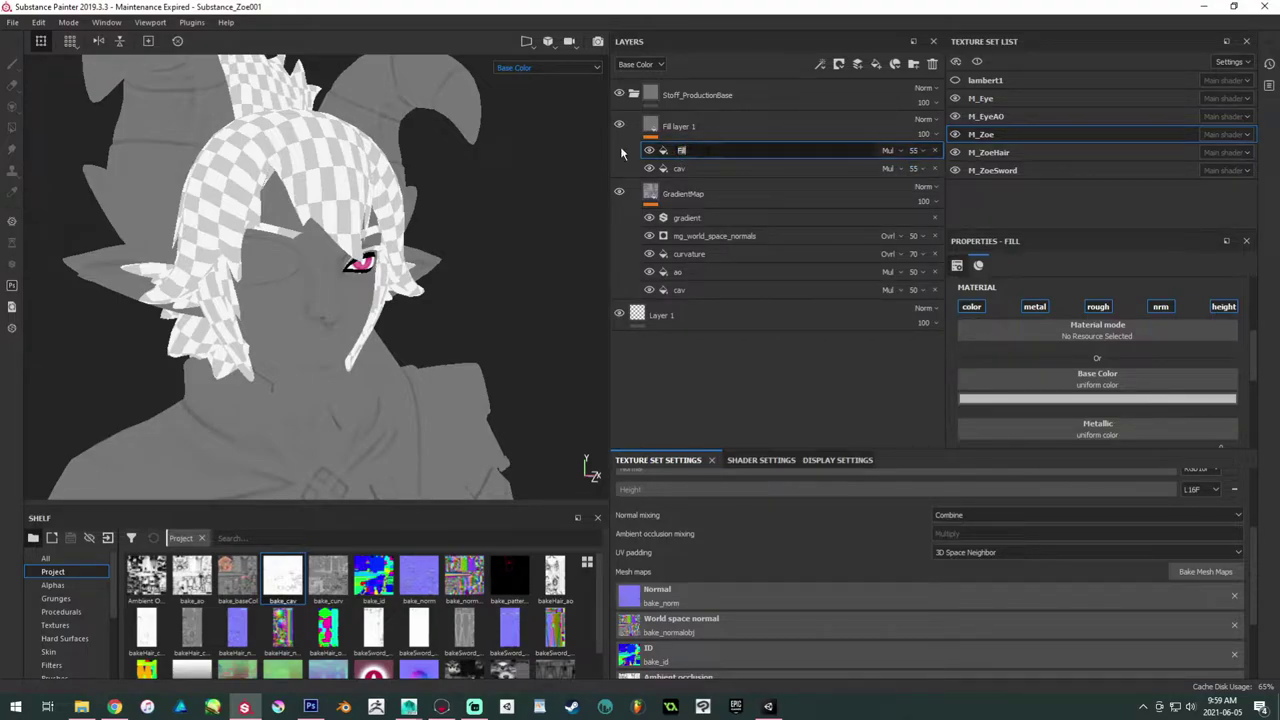
Step: Rename the new fill effect as ao and apply the bake_ao map as its base color
type("ao")
key("Return")
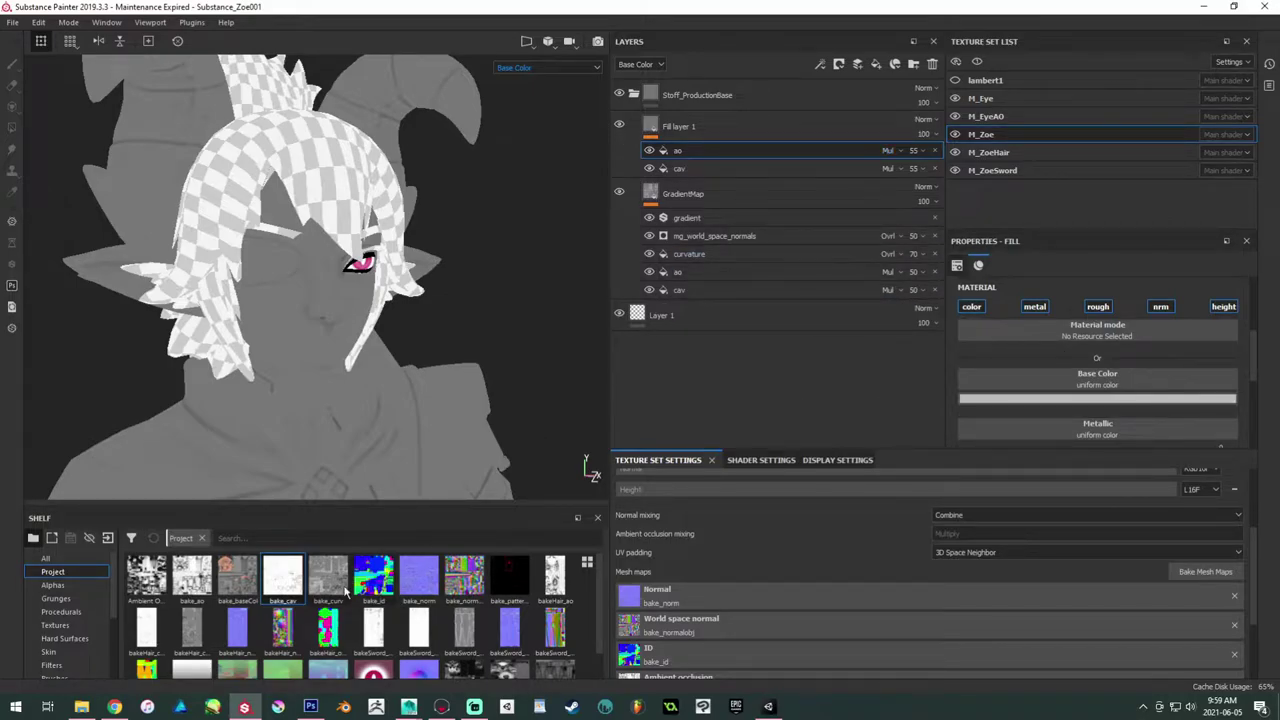
left_click_drag(192, 578, 1066, 381)
Step: Disable the ao effect's metal, rough, nrm and height channels and check the shading on the head
left_click(1034, 306)
left_click(1098, 306)
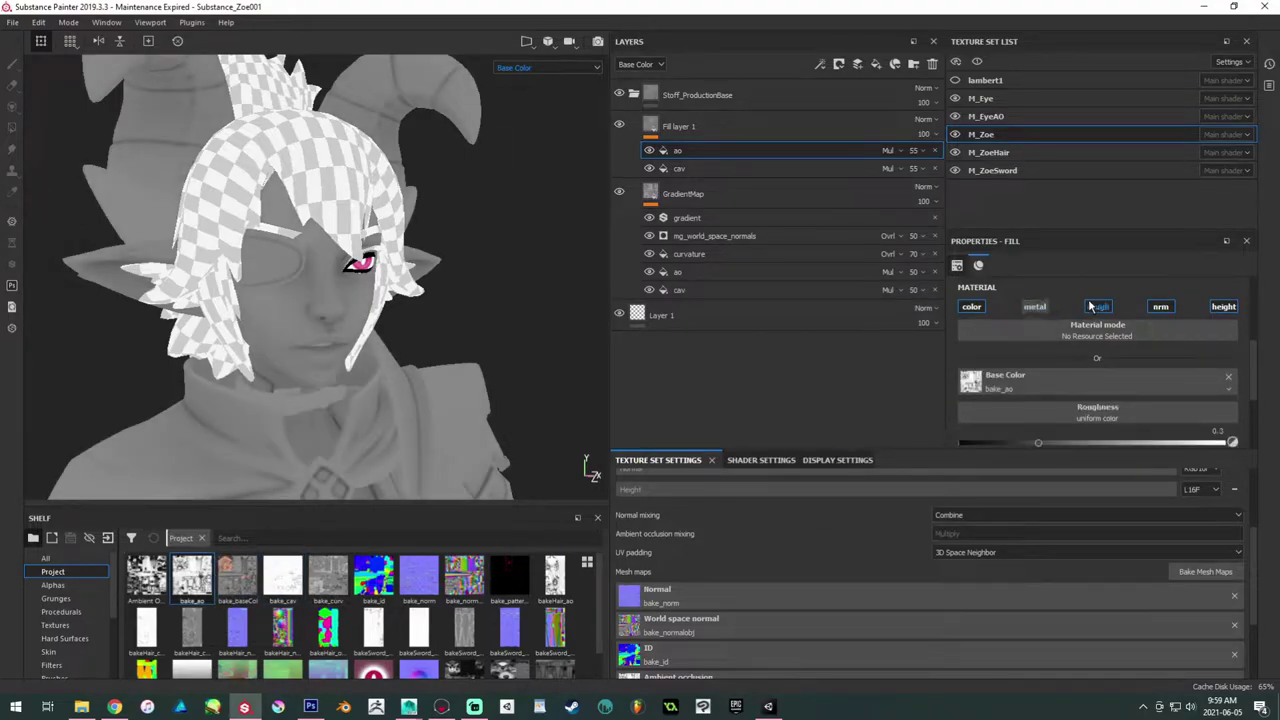
left_click(1152, 309)
left_click_drag(330, 205, 473, 208, "alt")
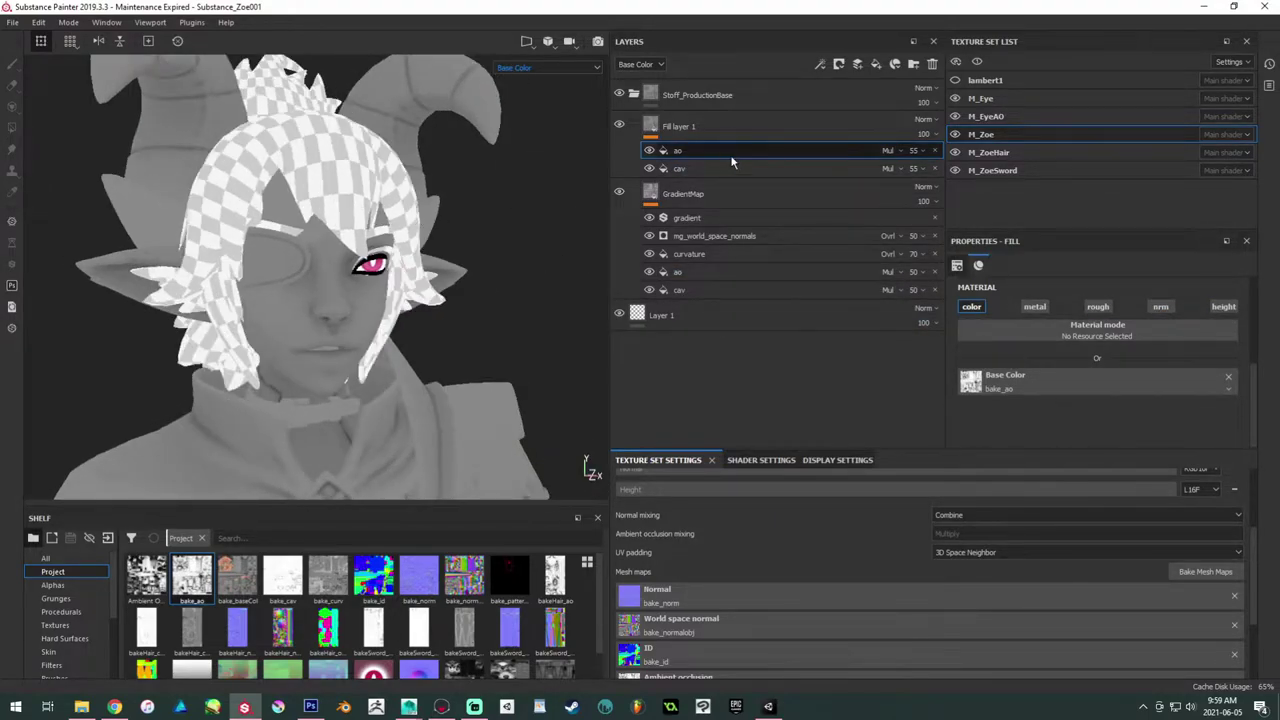
left_click(875, 66)
left_click_drag(775, 92, 704, 174)
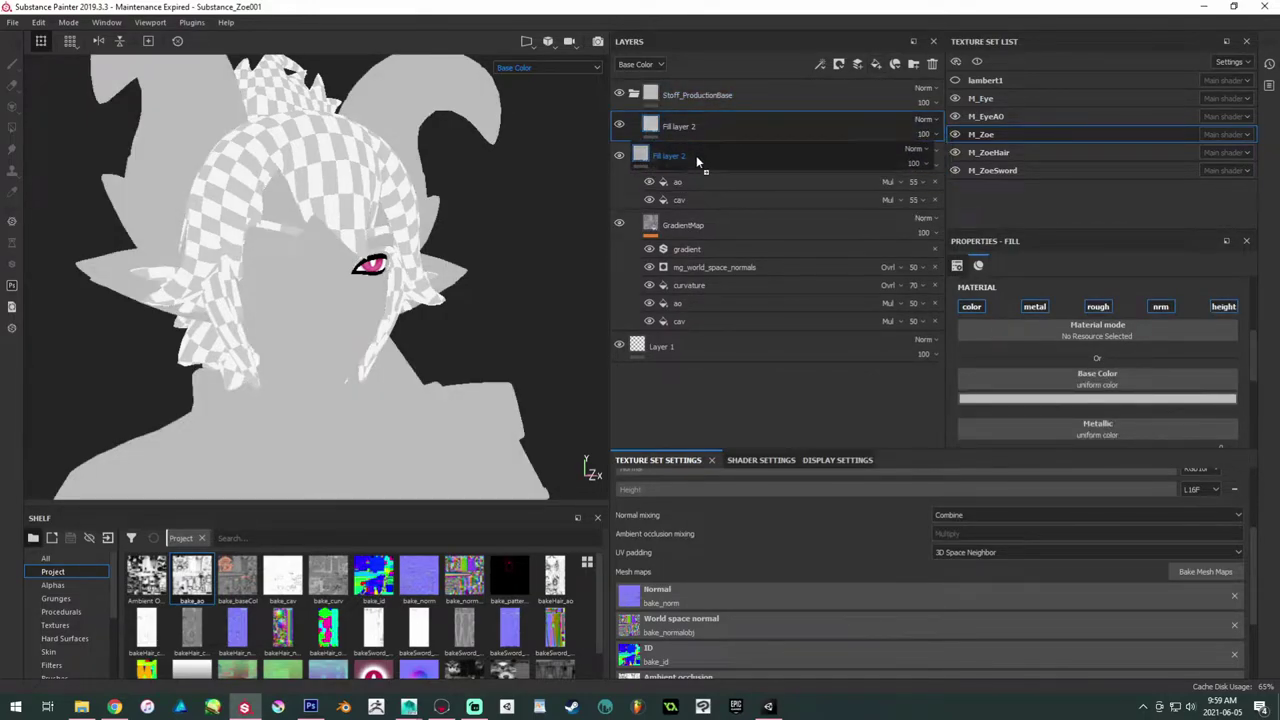
key("Delete")
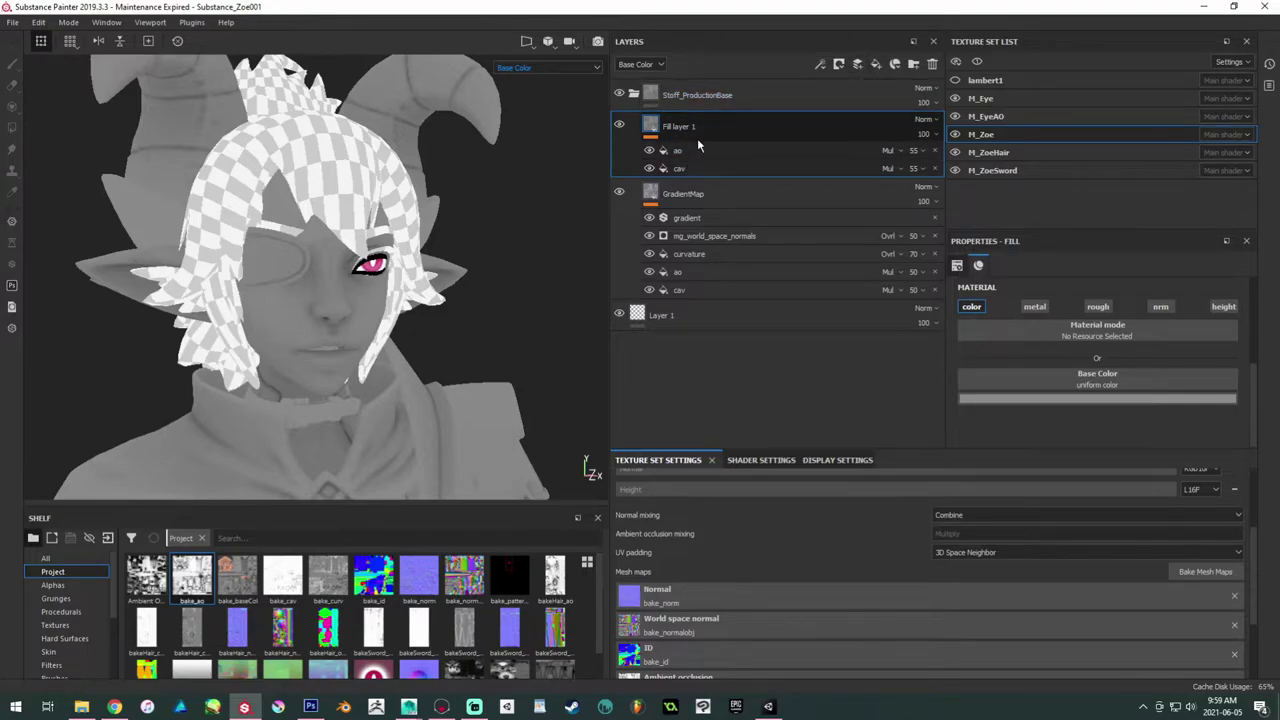
Step: Add a paint effect on top of the ao effect in Fill layer 1 and rename it as Curv
right_click(703, 131)
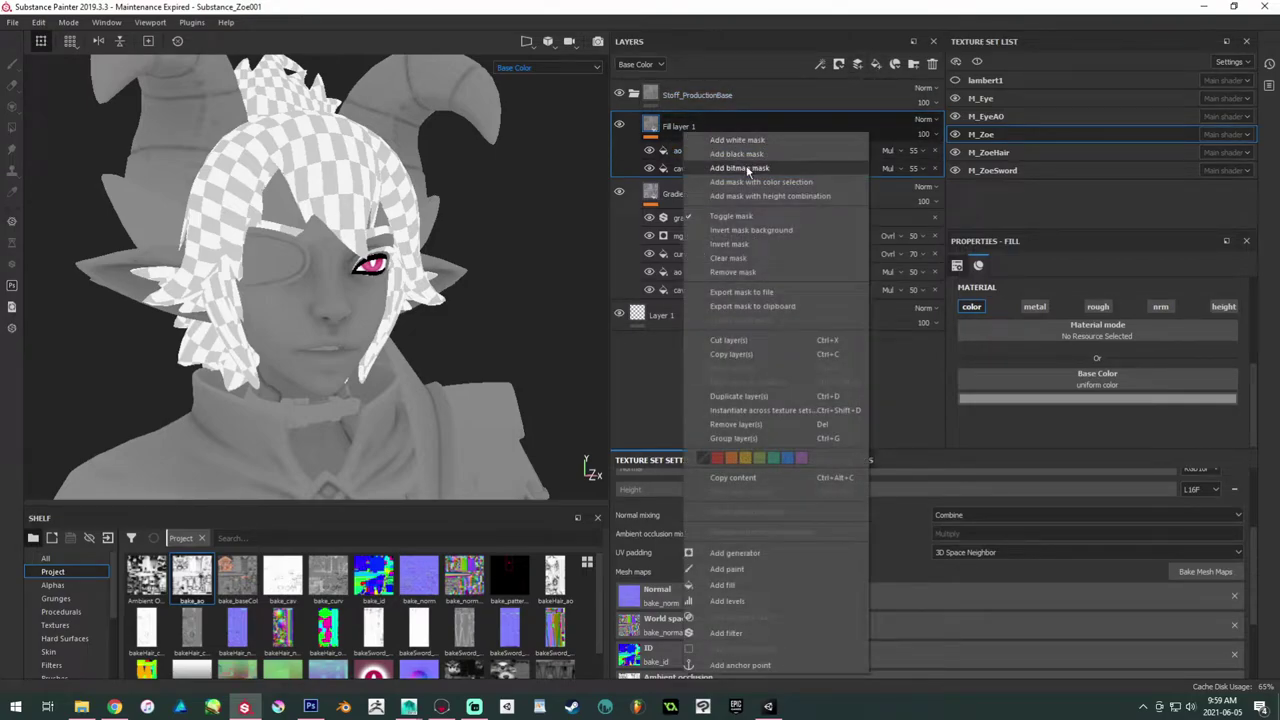
left_click(735, 568)
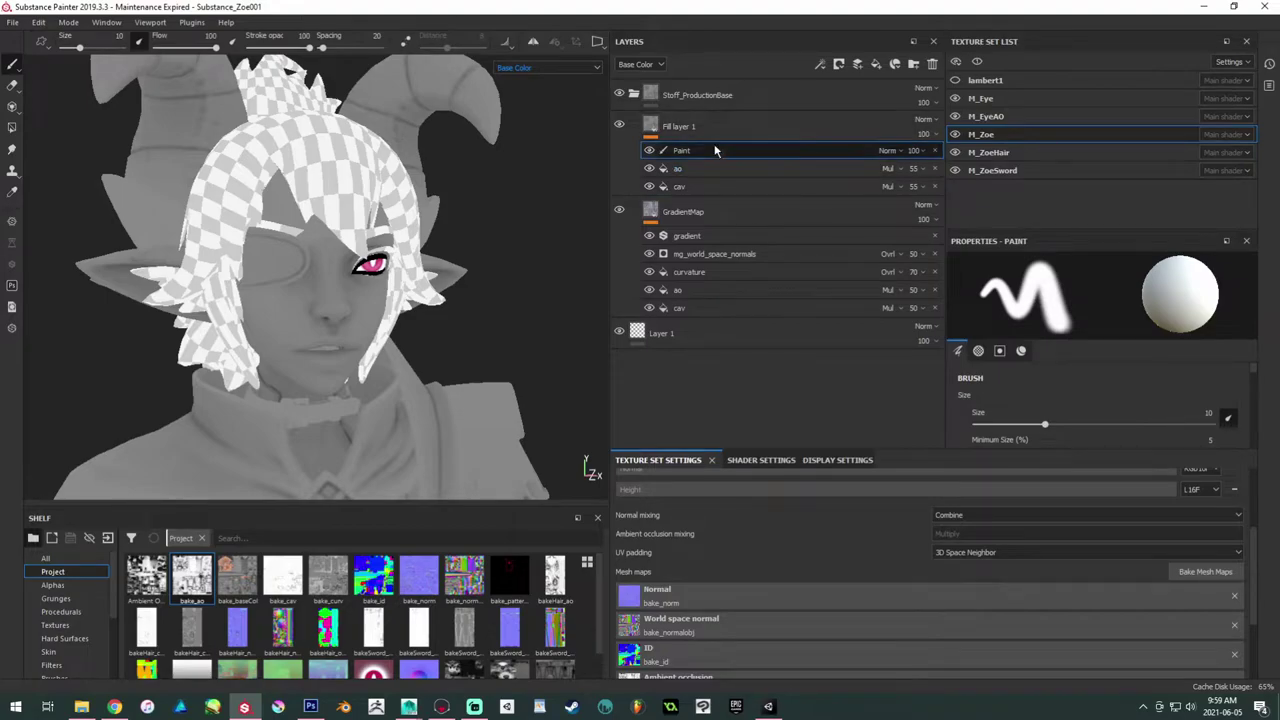
double_click(682, 150)
type("Curv")
key("Return")
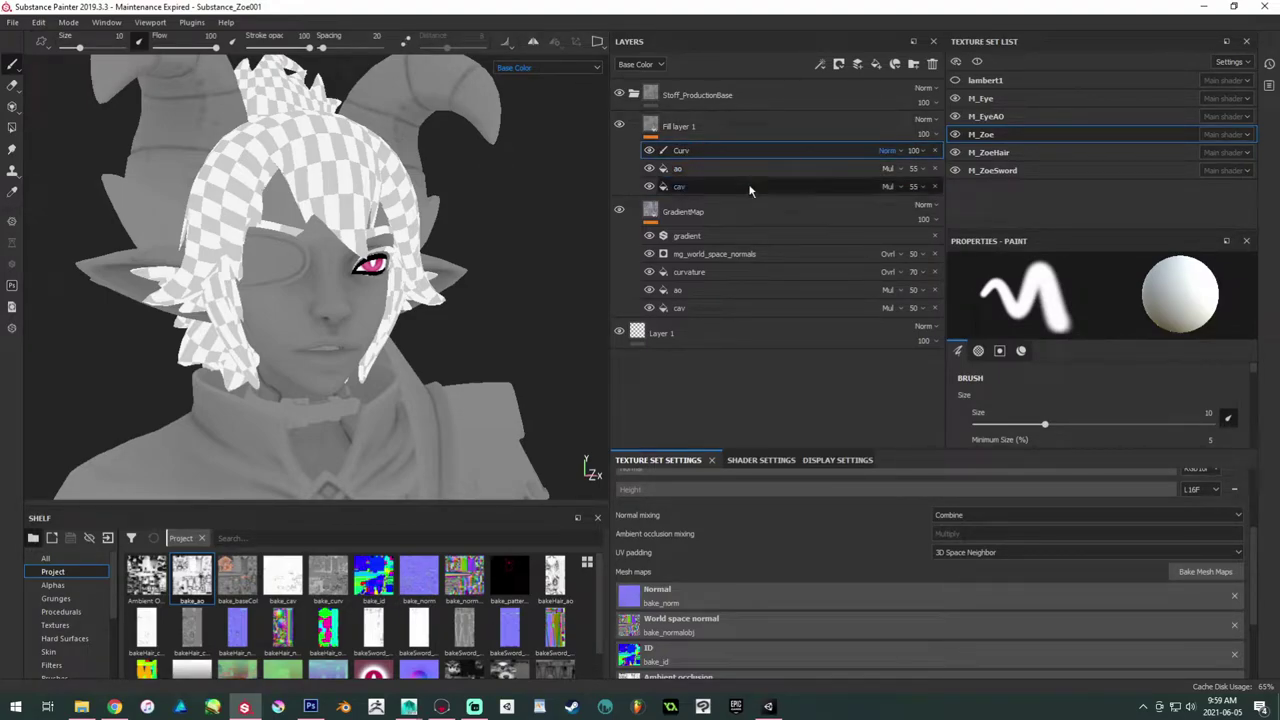
Step: Set the Curv paint effect's blending mode to Overlay and look through its brush properties
left_click(898, 153)
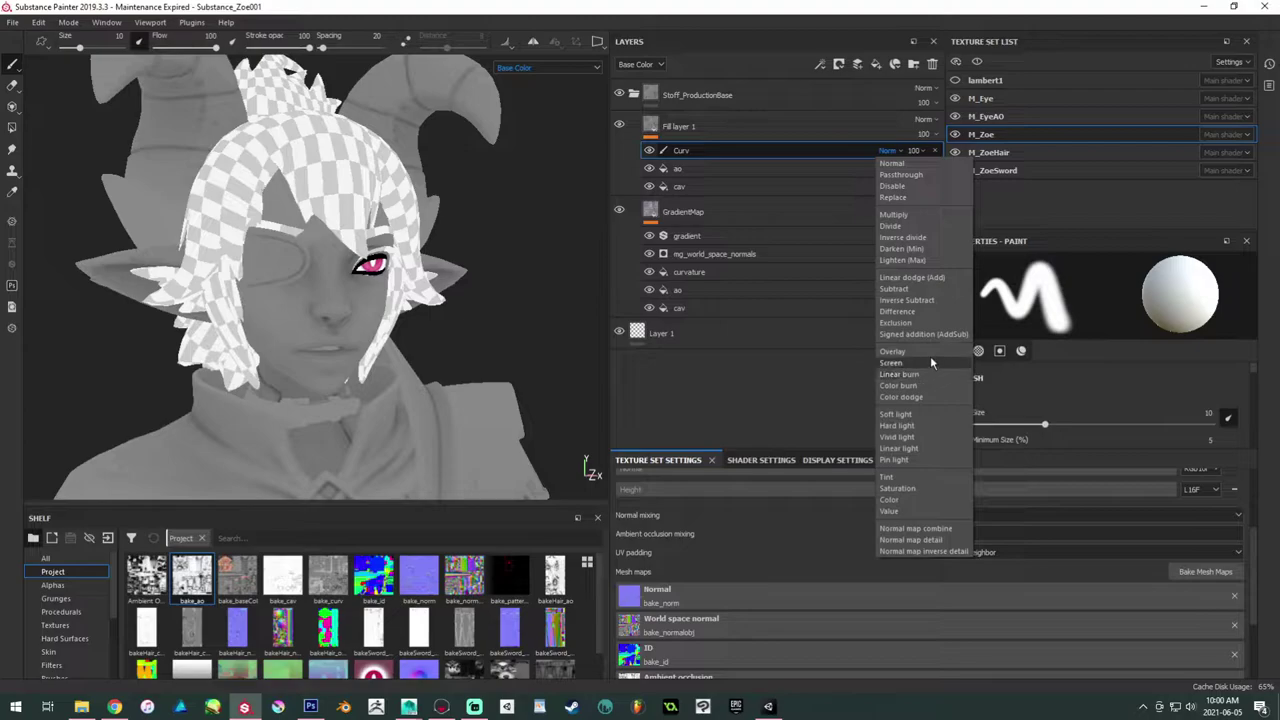
left_click(904, 352)
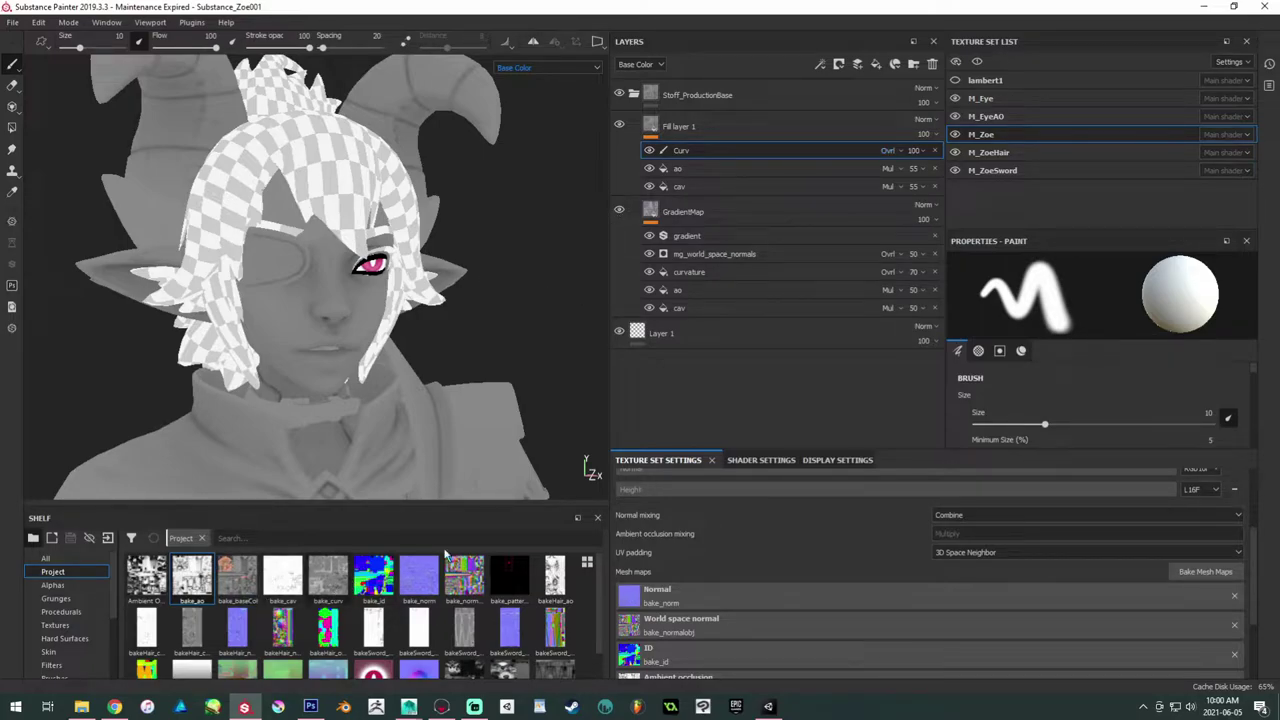
scroll(1005, 418, "down", 5)
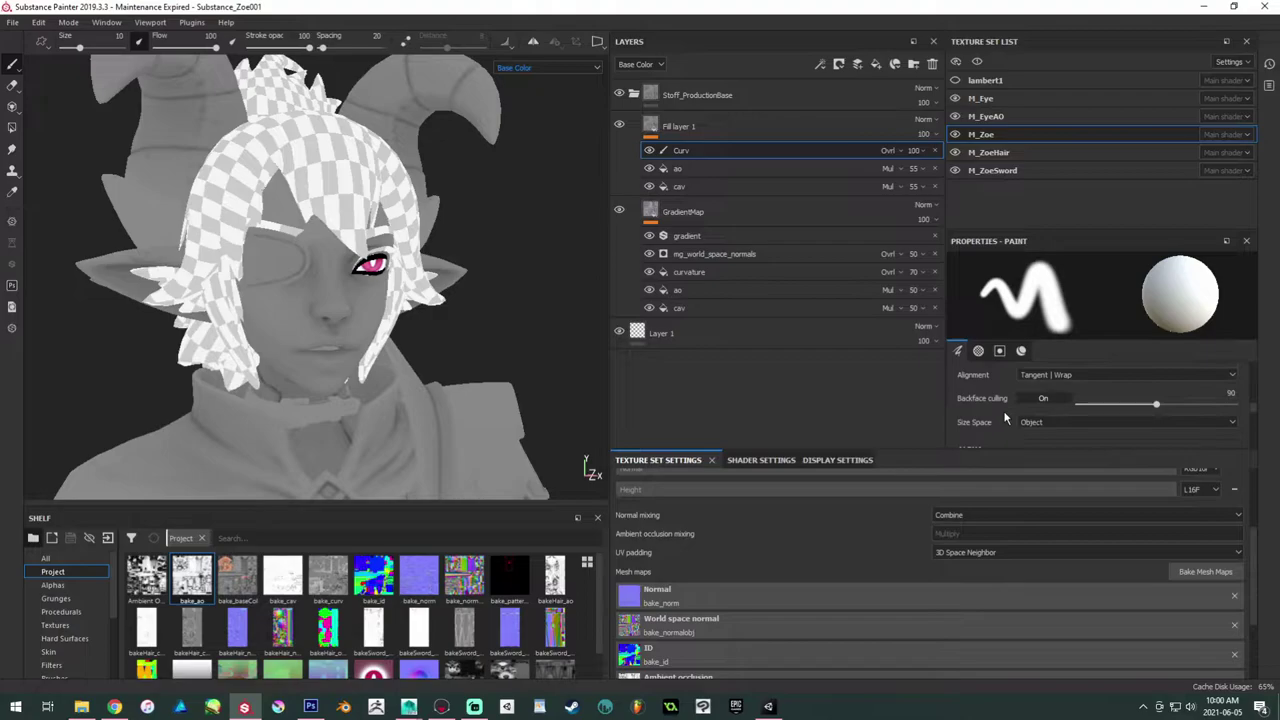
scroll(1116, 435, "up", 5)
scroll(1091, 401, "up", 3)
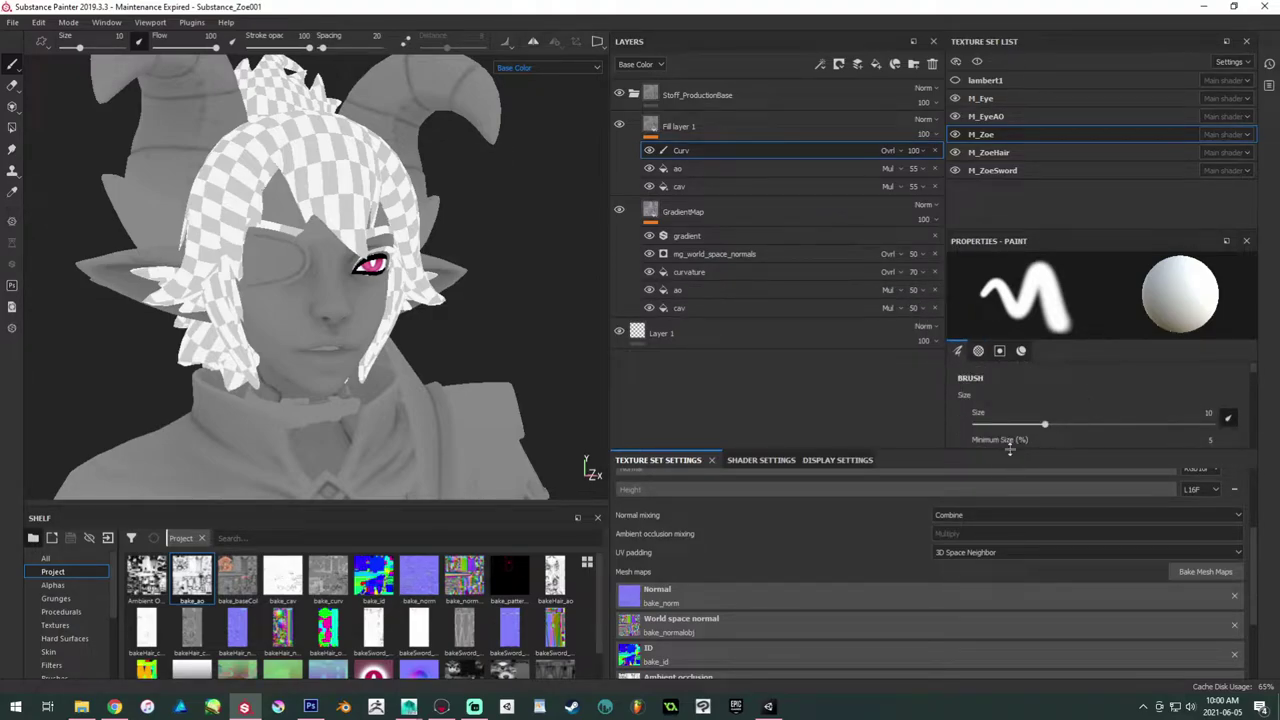
Step: Enlarge the paint properties area so that more of its settings fit on screen
left_click_drag(1010, 449, 1010, 473)
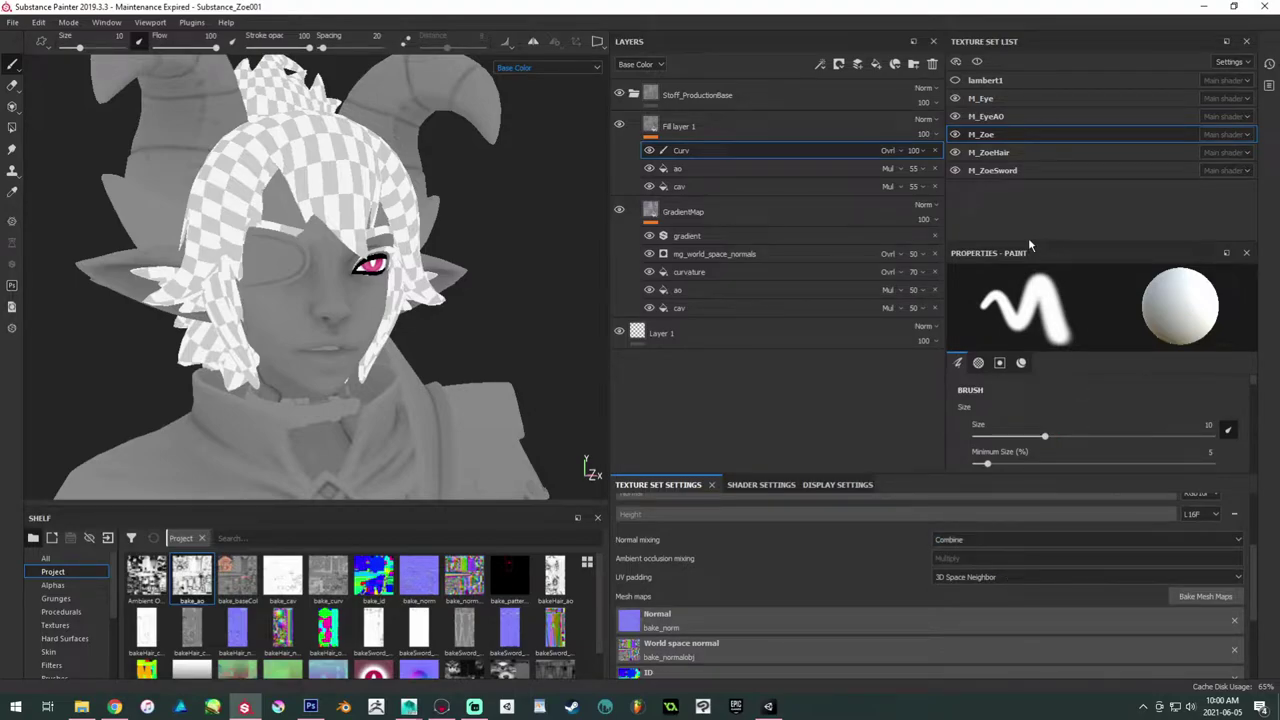
left_click_drag(1030, 241, 1030, 138)
mouse_move(1256, 290)
left_mouse_down()
mouse_move(1242, 357)
mouse_move(1234, 295)
left_mouse_up()
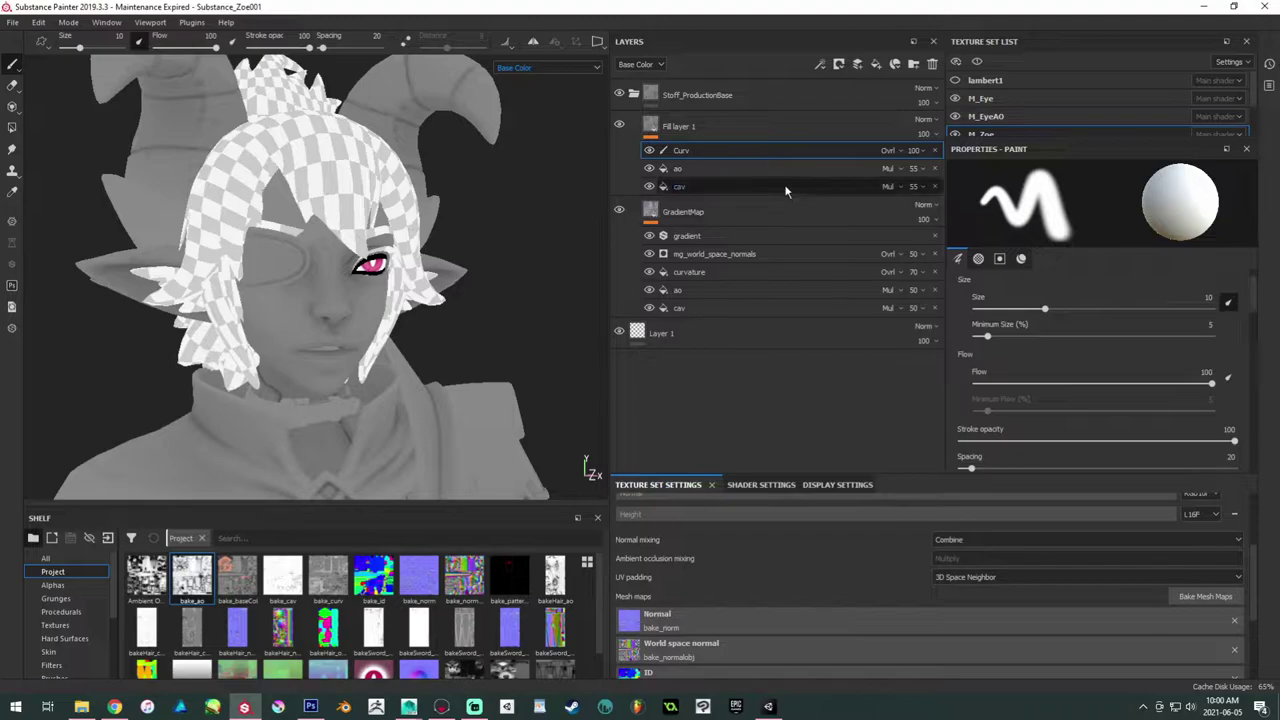
Step: Replace the Curv paint effect in Fill layer 1 with a fill effect and rename it as curv
key("Delete")
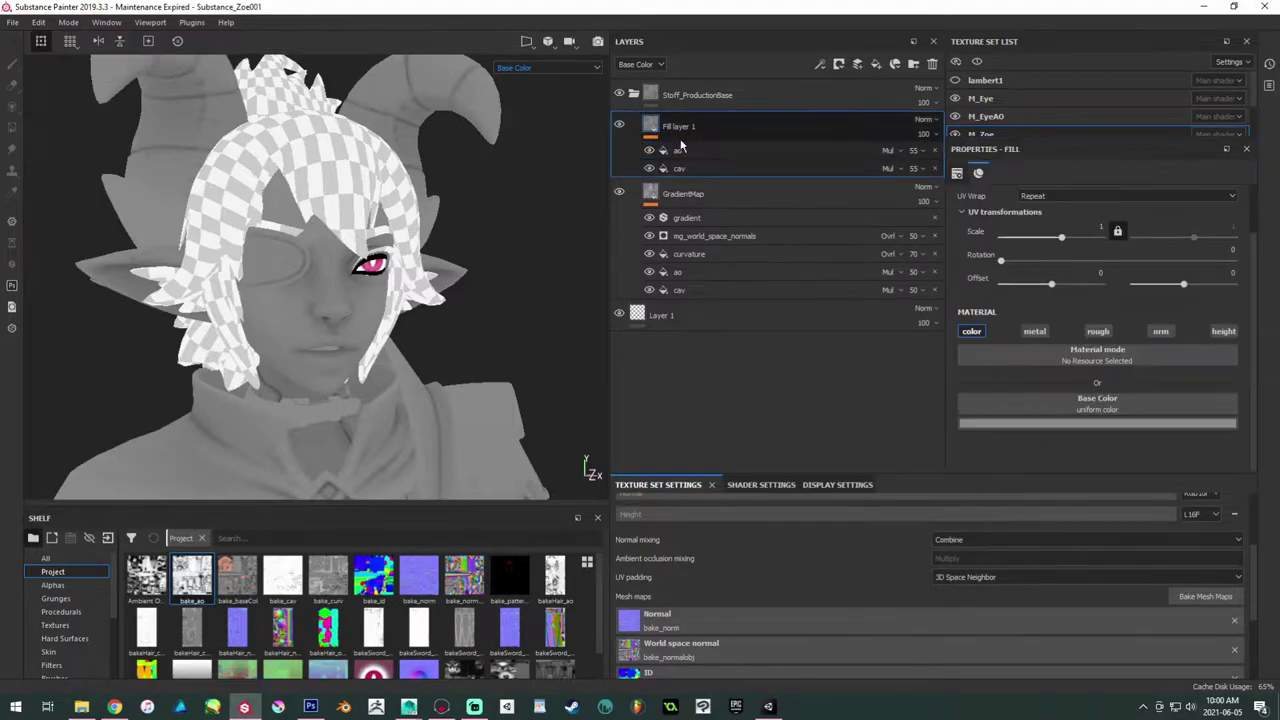
right_click(657, 133)
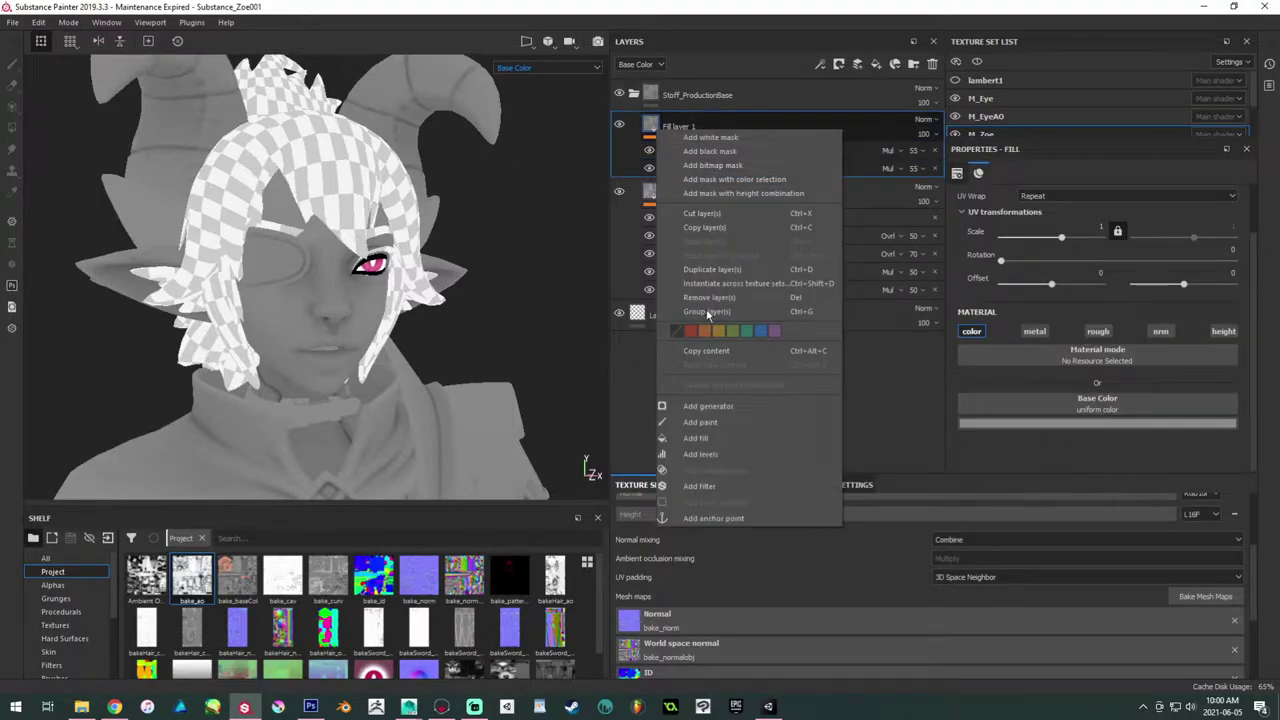
left_click(716, 432)
double_click(678, 152)
type("curv")
key("Return")
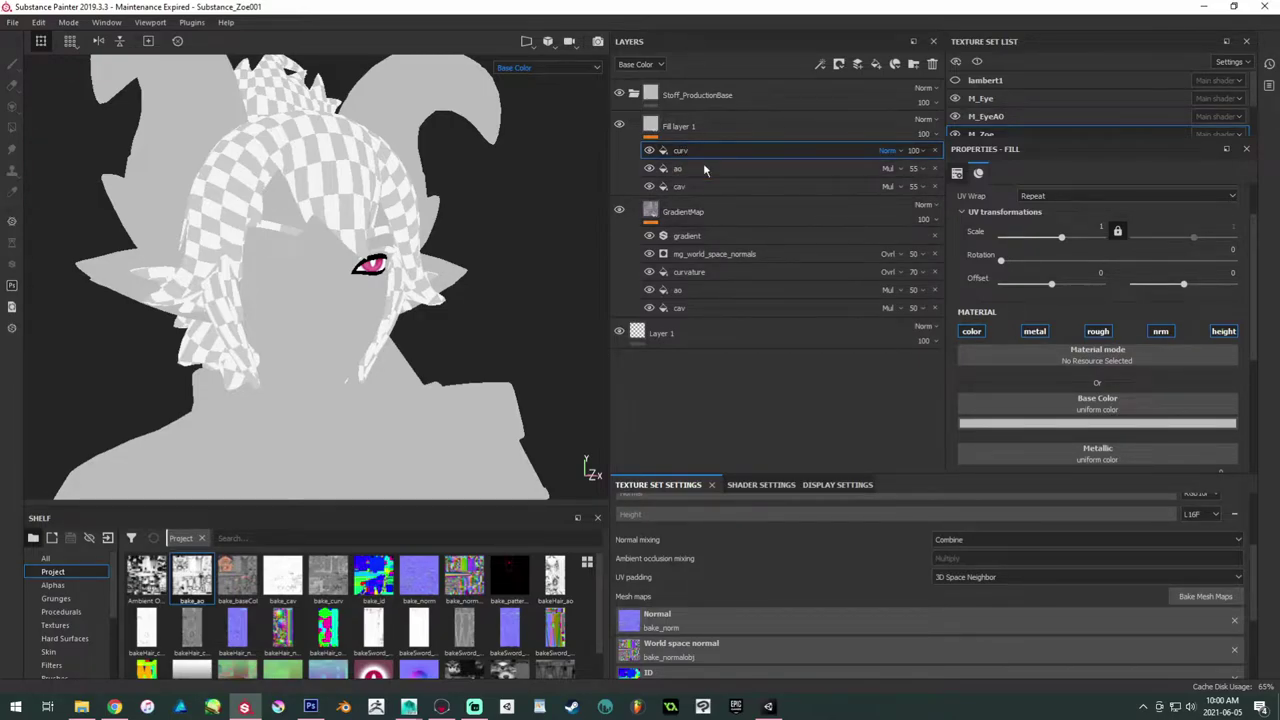
Step: Apply the bake_curv map as the curv effect's base color and disable its metal, rough, nrm and height channels
left_click_drag(318, 590, 1060, 400)
left_click(1034, 331)
left_click(1108, 330)
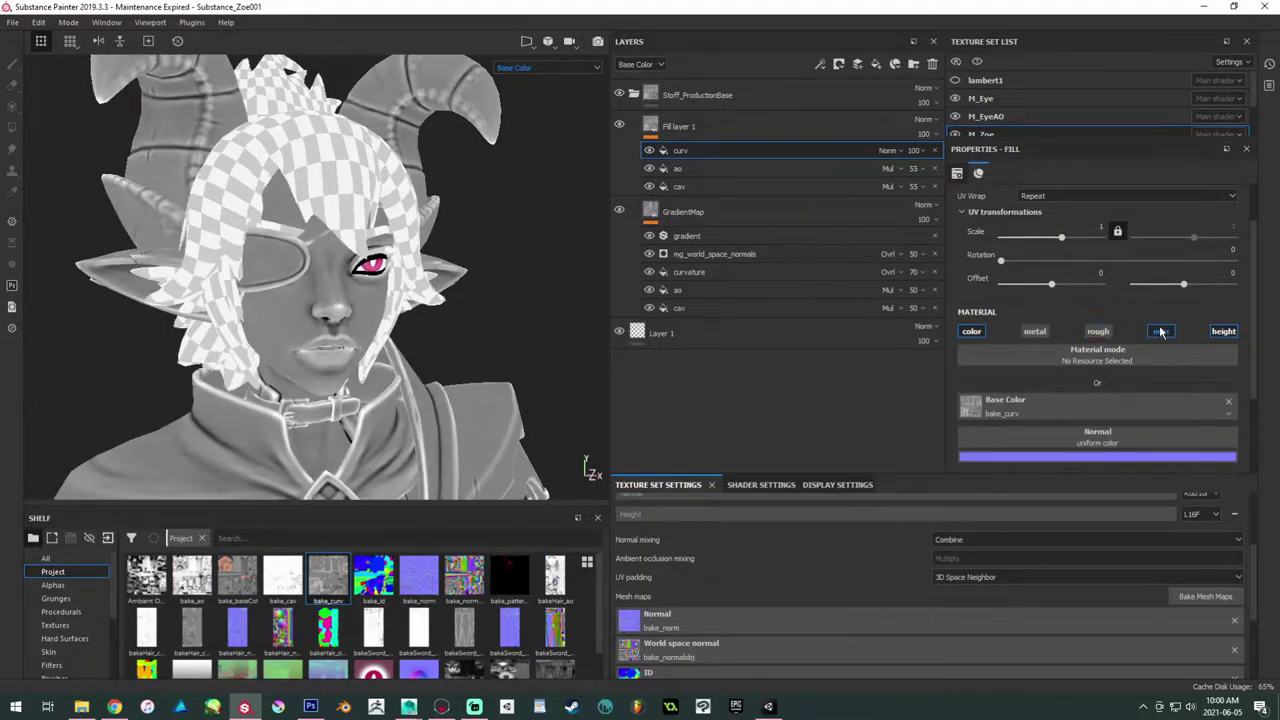
Step: Set the curv effect's blending mode to Overlay and its opacity to 30
left_click(899, 150)
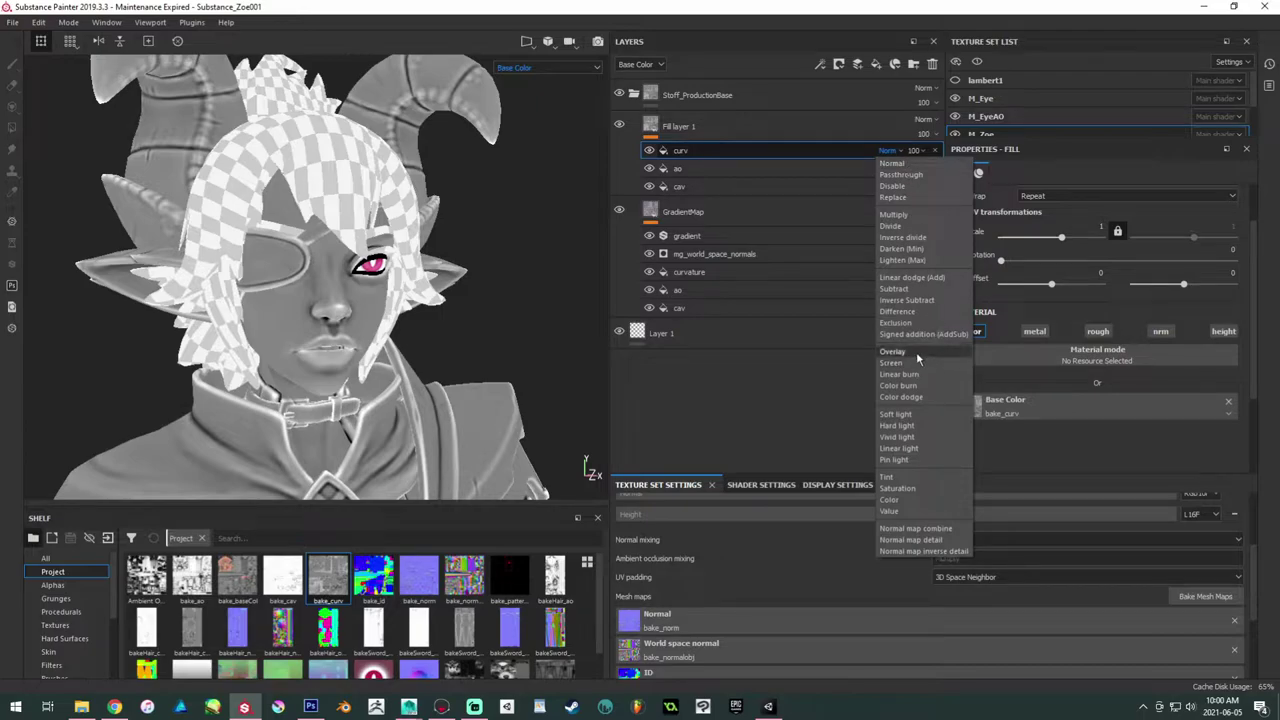
left_click(916, 351)
left_click(920, 155)
left_click_drag(925, 173, 929, 182)
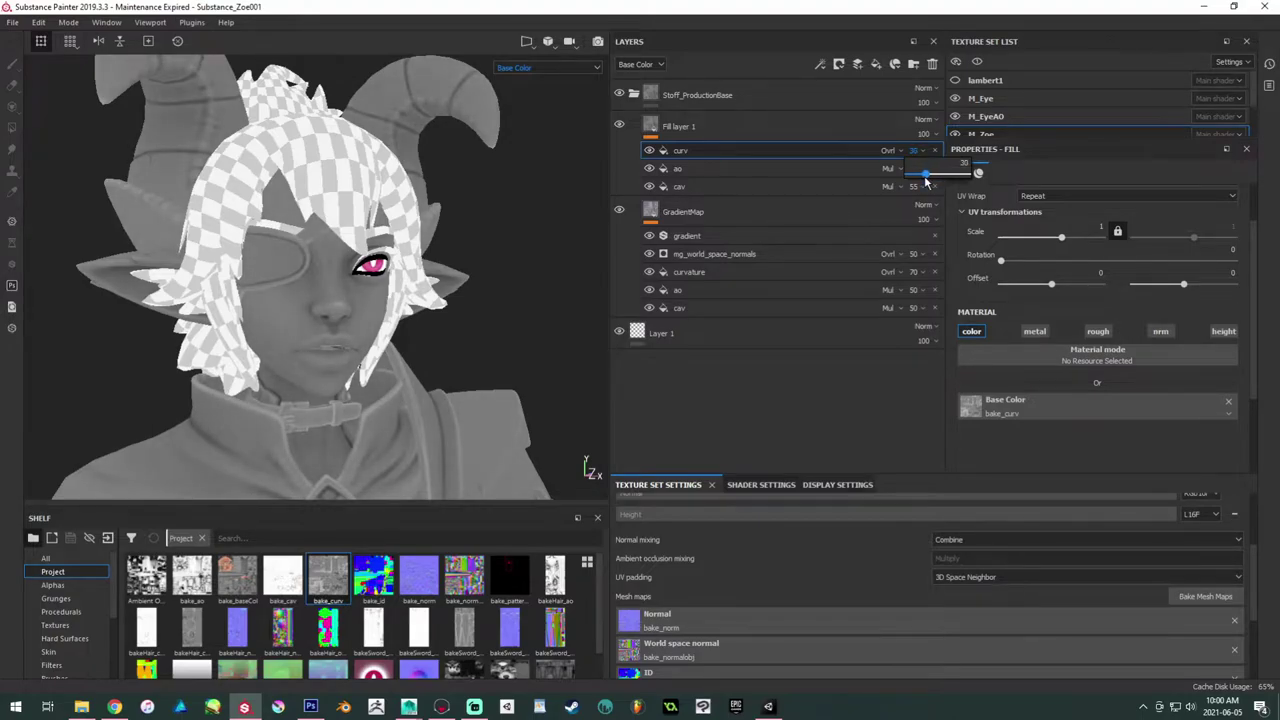
Step: Examine the curvature shading on the character's head, collar and upper body from several angles
left_click_drag(285, 302, 317, 280, "alt")
right_click_drag(317, 280, 390, 298, "alt")
left_click_drag(390, 298, 342, 270, "alt")
left_click_drag(520, 292, 217, 263, "alt")
middle_click_drag(217, 263, 86, 383, "alt")
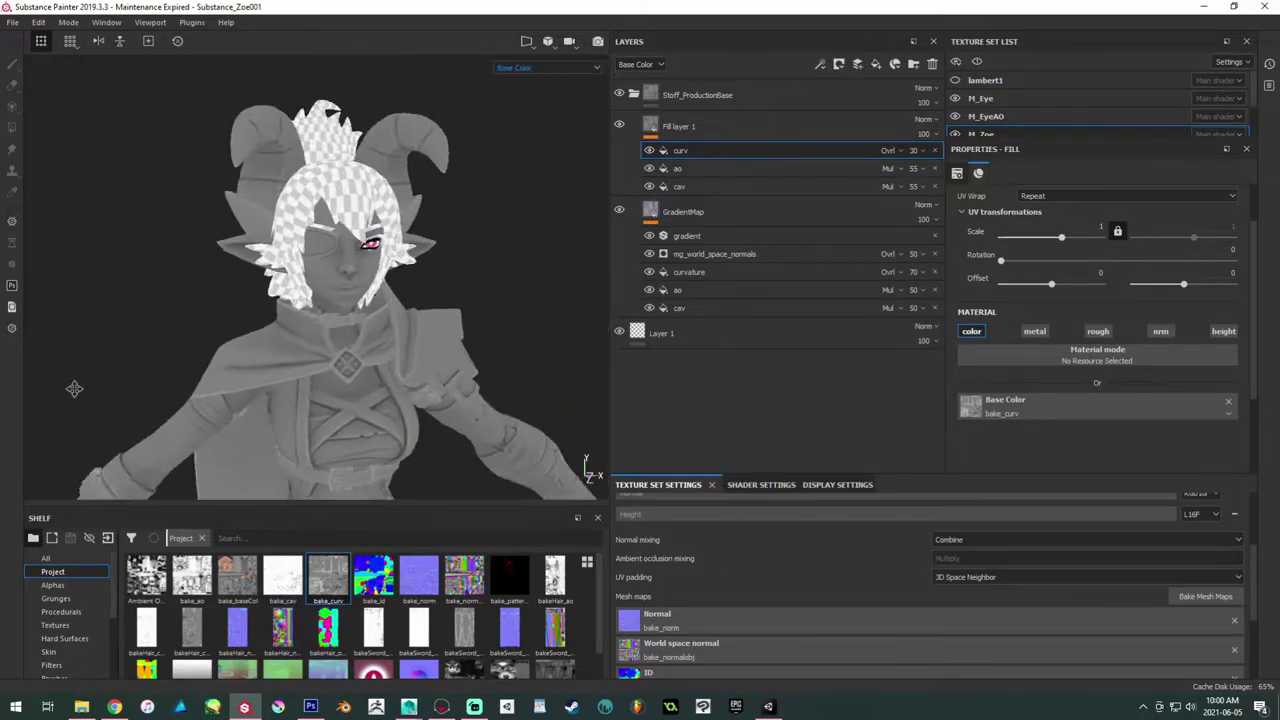
right_click_drag(86, 383, 491, 304, "alt")
middle_click_drag(491, 304, 218, 412, "alt")
left_click_drag(218, 412, 320, 273, "alt")
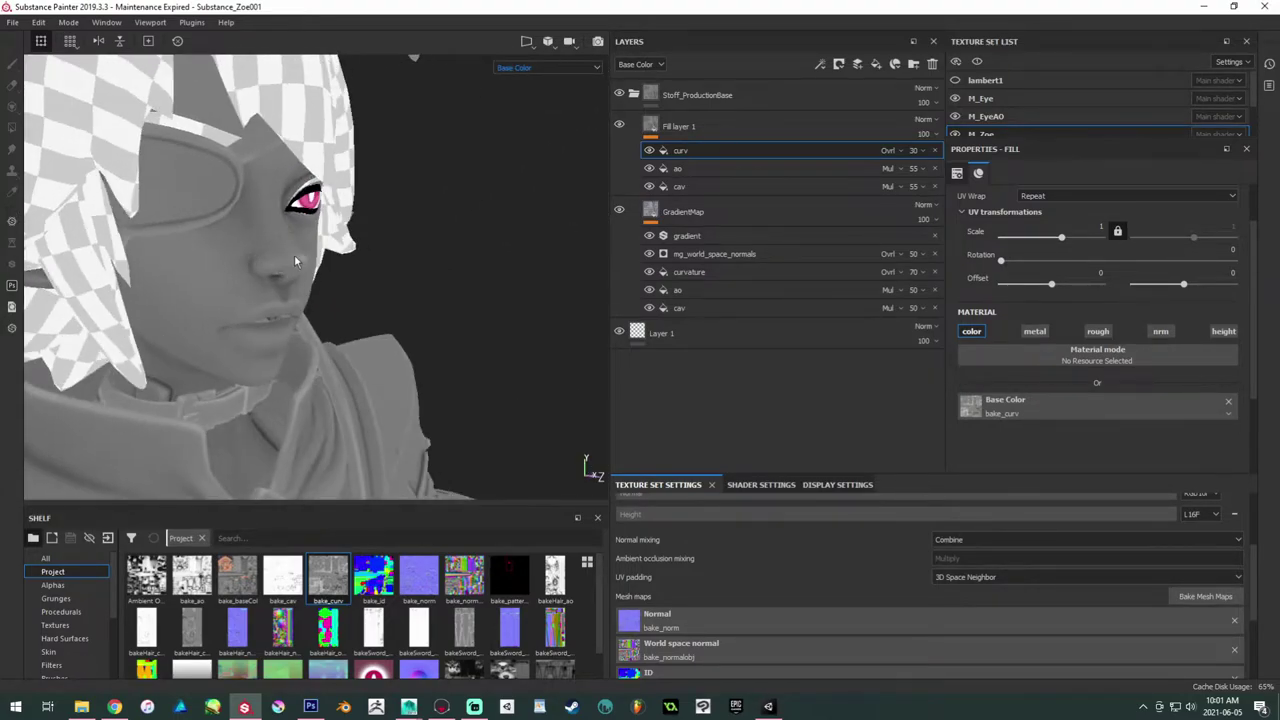
left_click_drag(232, 286, 343, 296, "alt")
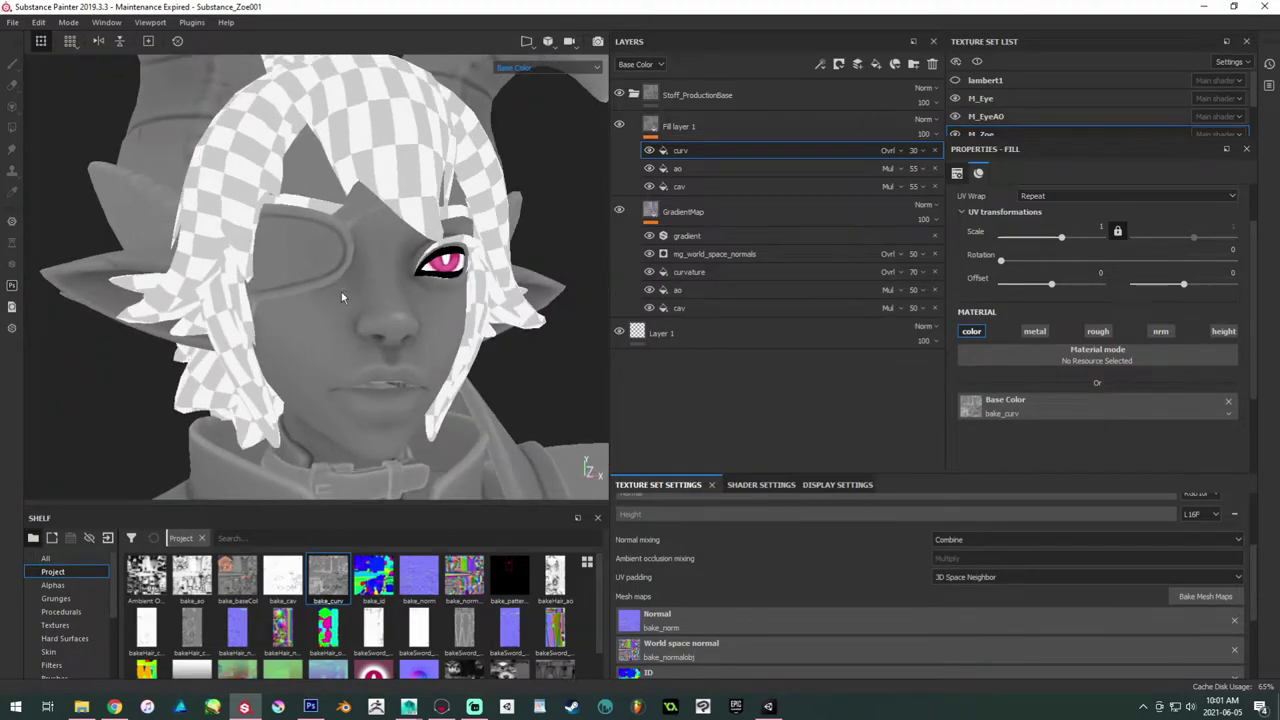
Step: Review the parameters and image inputs of the mg_world_space_normals generator in the GradientMap layer
right_click(708, 153)
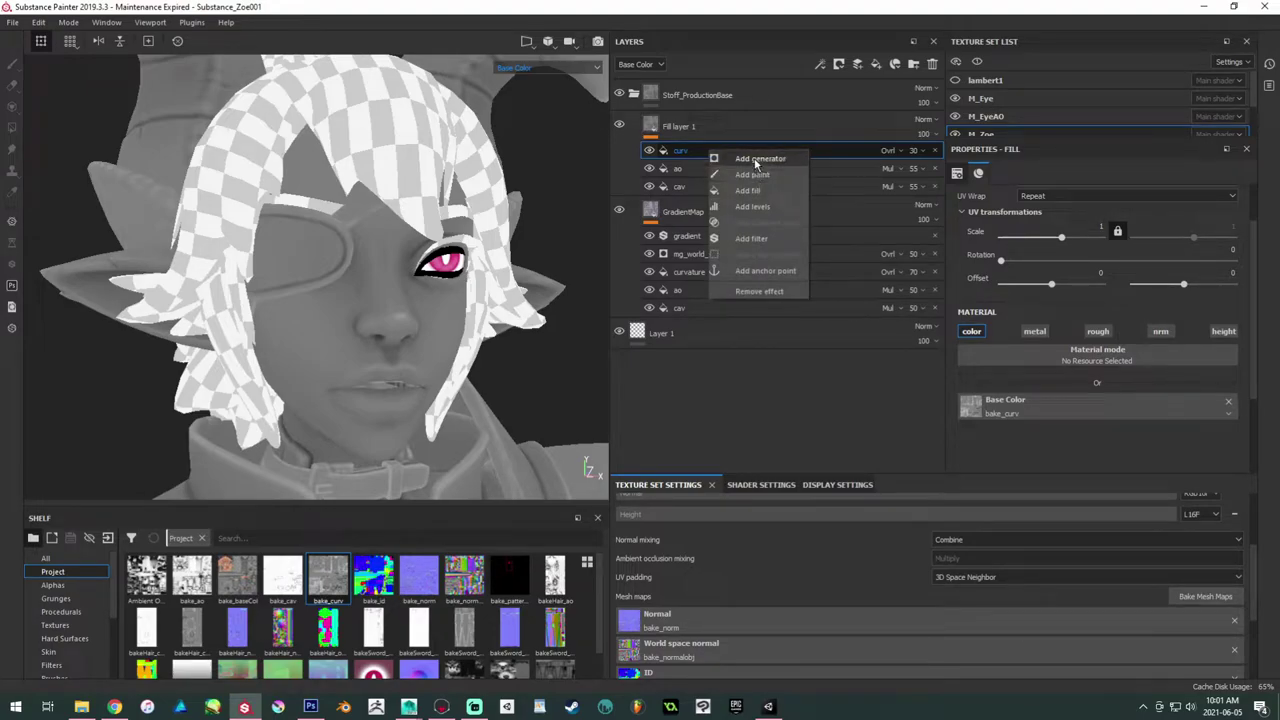
left_click(682, 257)
left_click(722, 257)
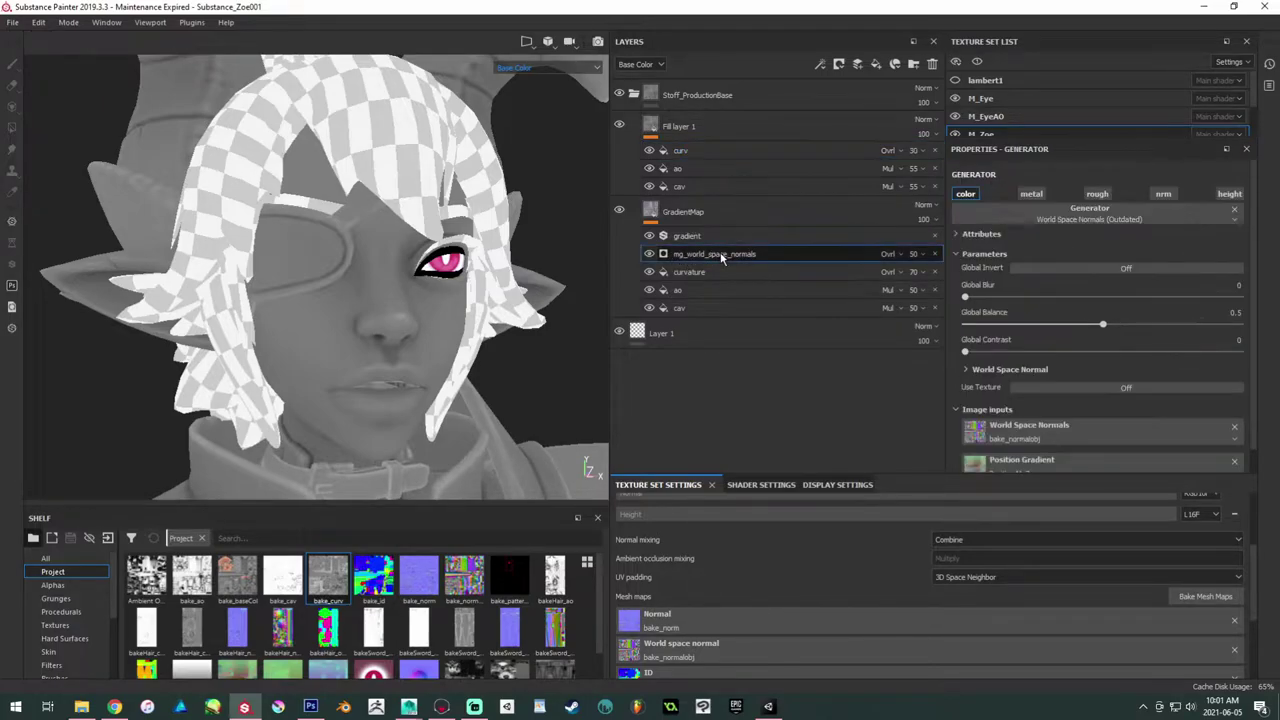
scroll(1101, 314, "down", 1)
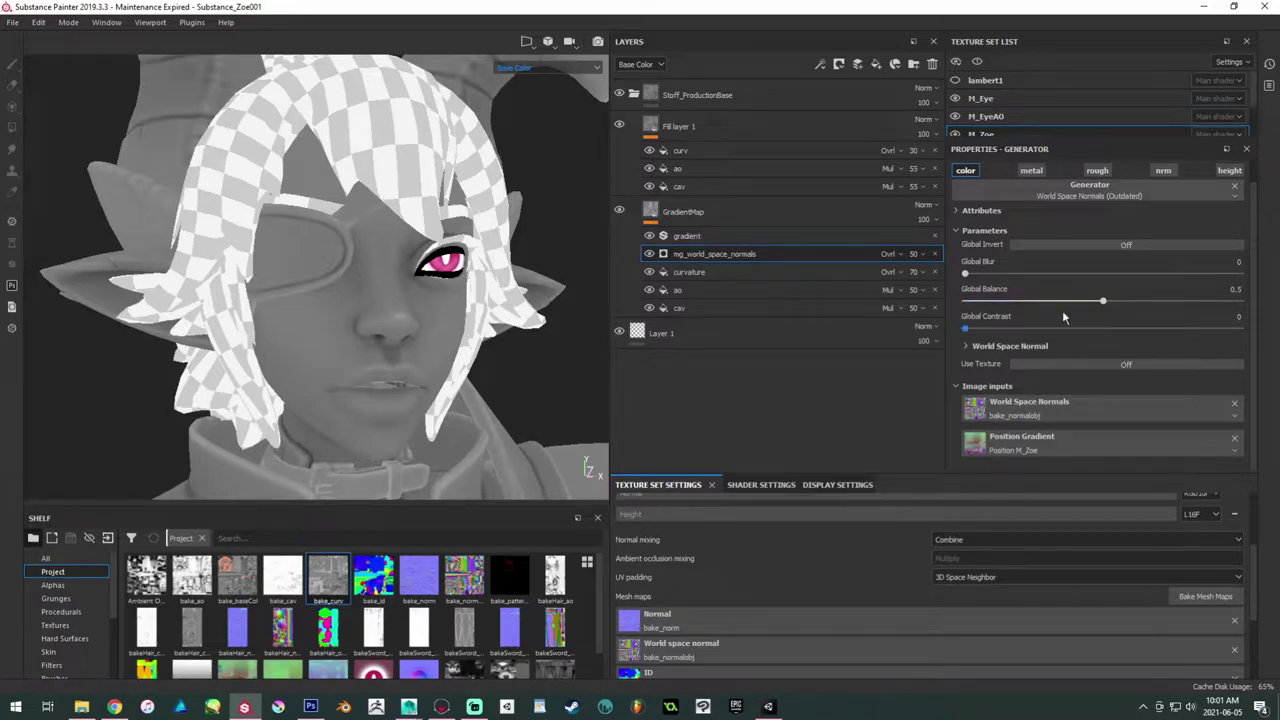
scroll(1067, 310, "up", 1)
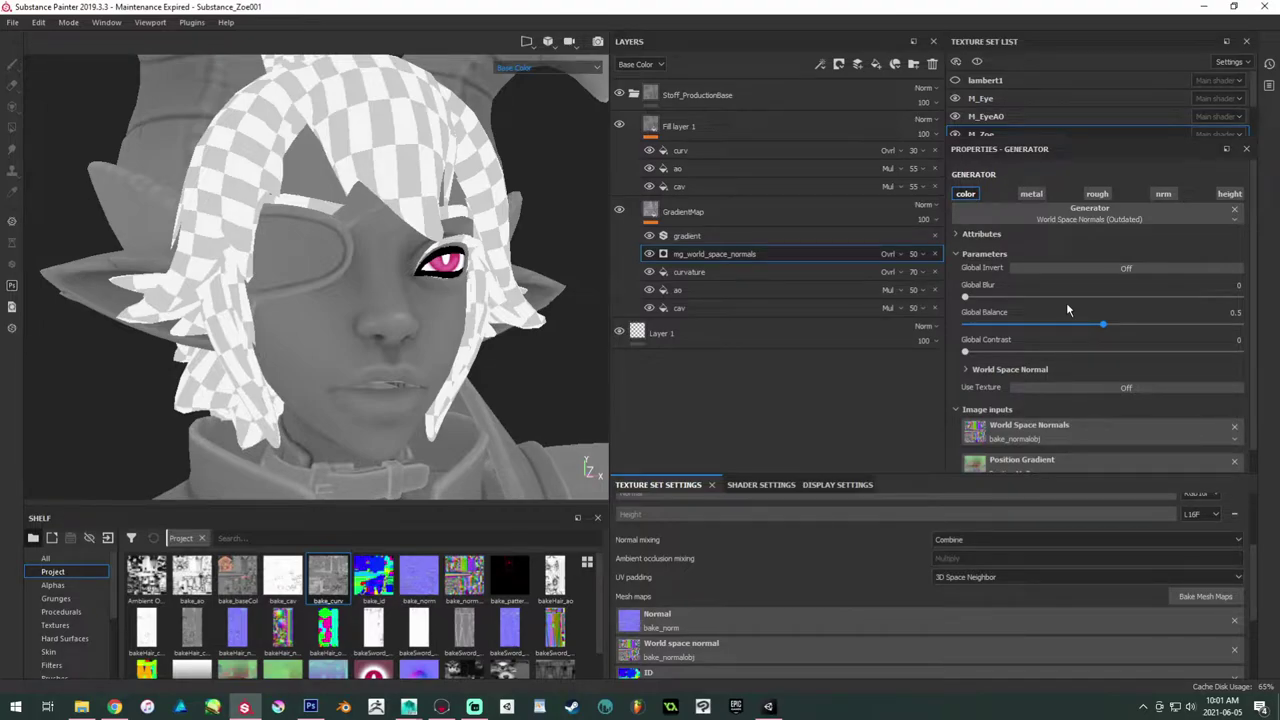
Step: Add a World Space Normals generator above the curv effect in Fill layer 1
right_click(743, 151)
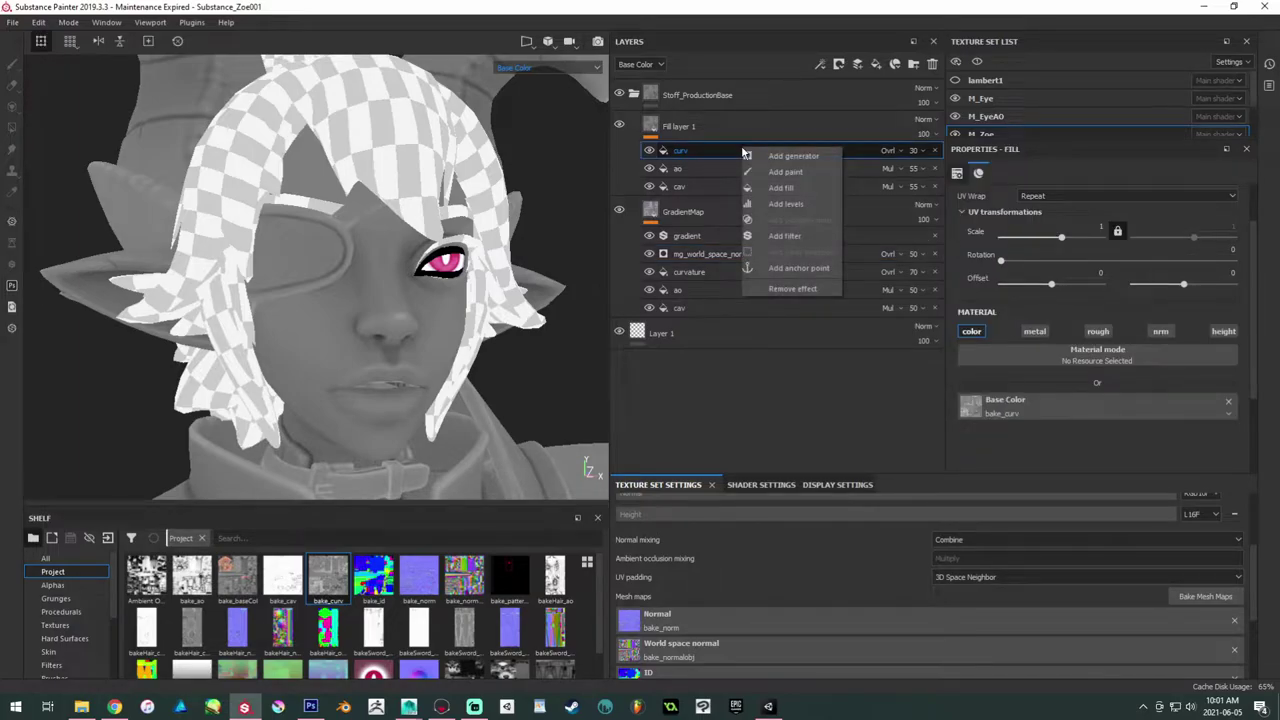
left_click(794, 156)
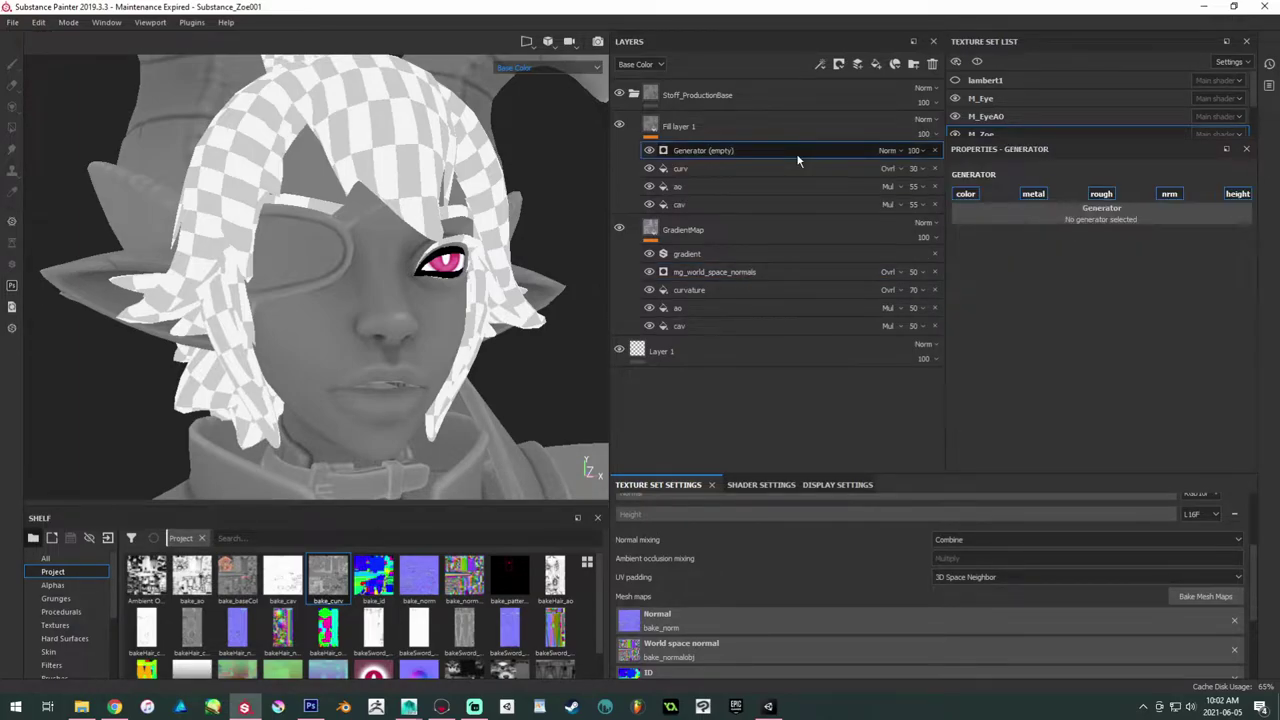
left_click(1086, 217)
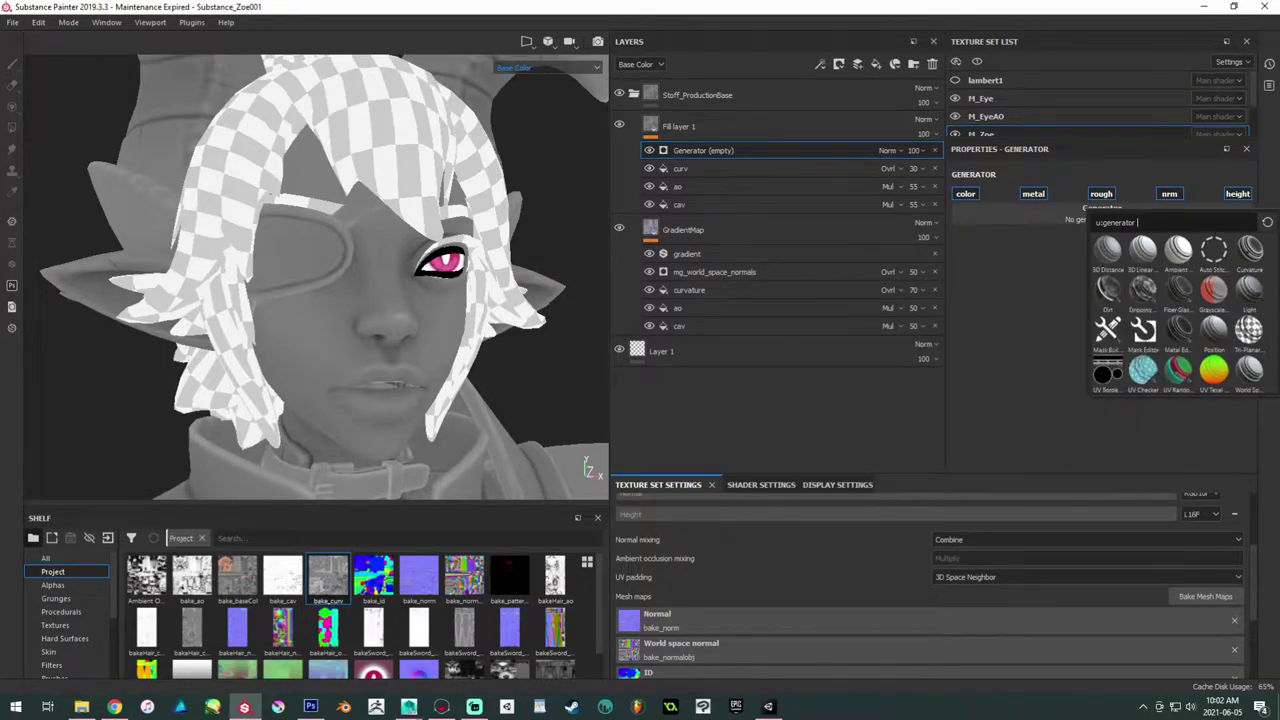
left_click(1256, 370)
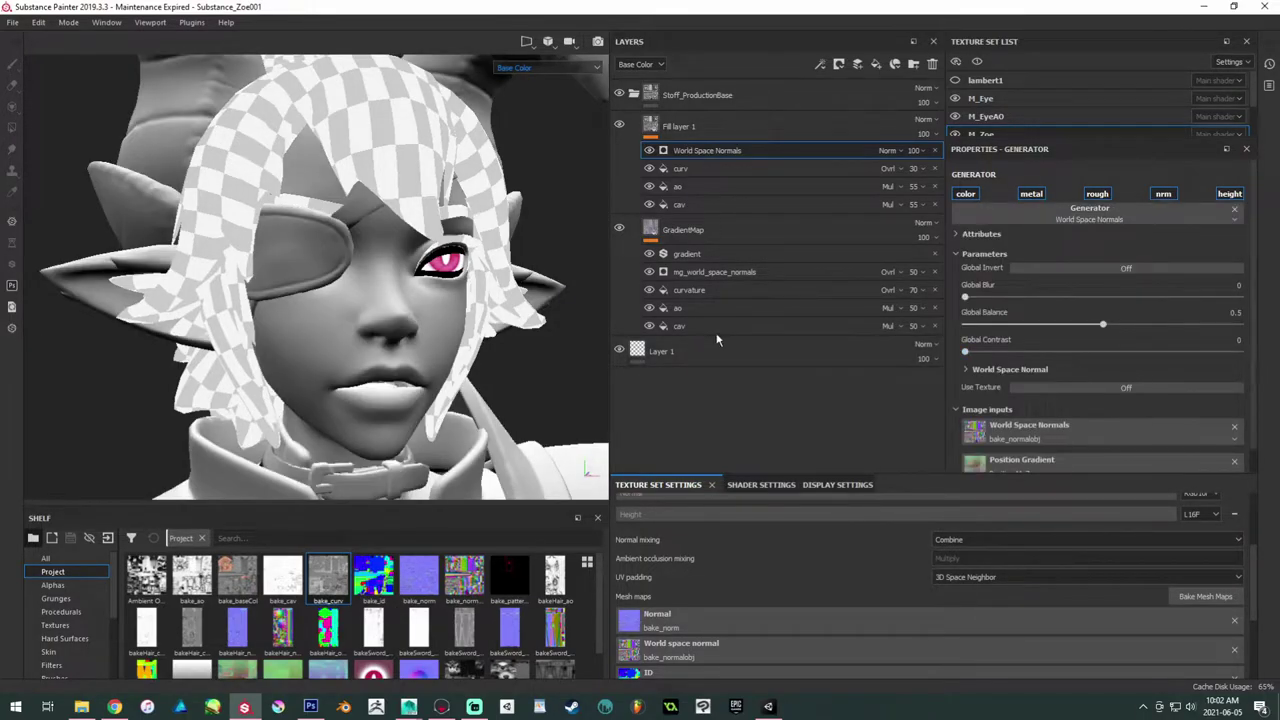
Step: Compare the new World Space Normals generator's settings with mg_world_space_normals and inspect its shading on the character
left_click(714, 278)
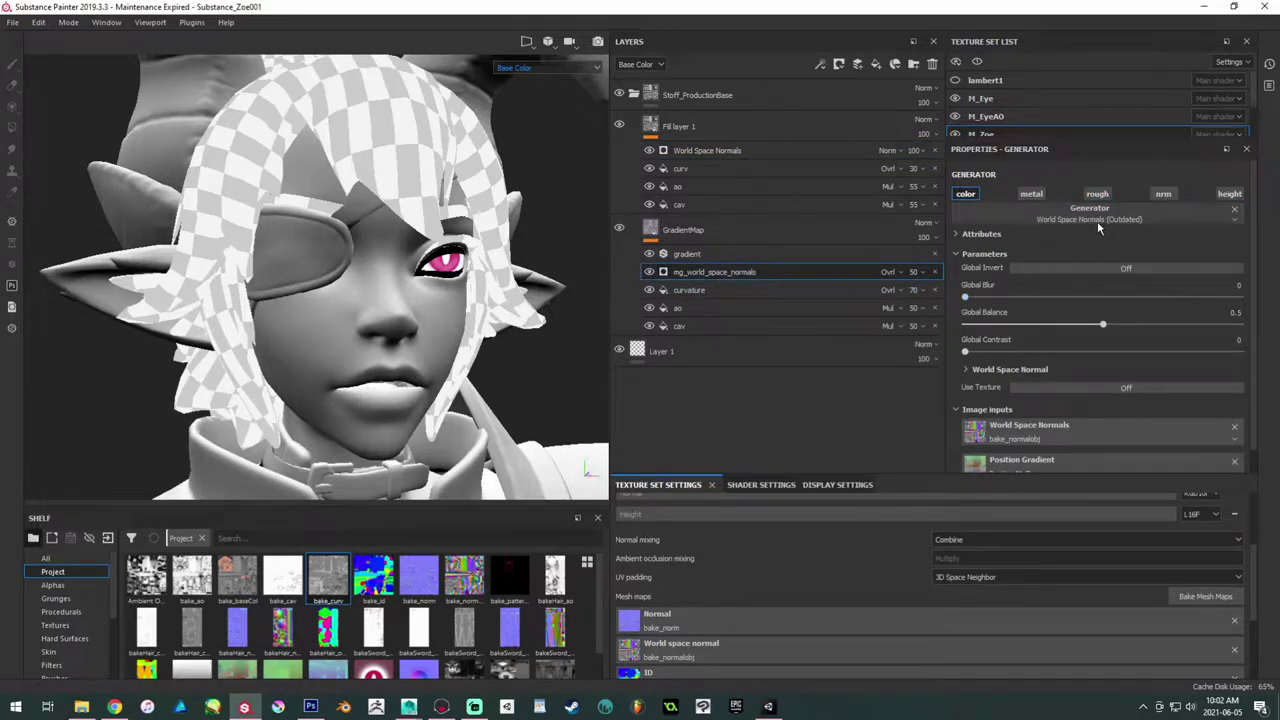
left_click(728, 153)
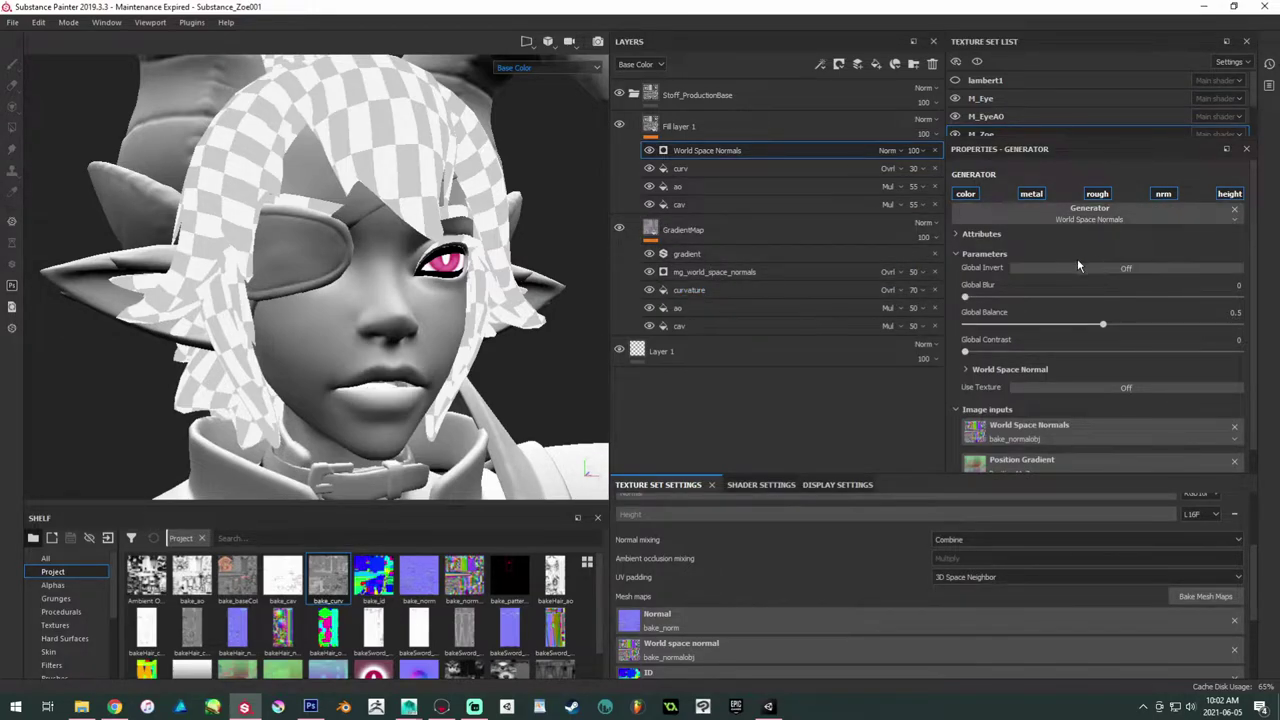
right_click_drag(427, 276, 72, 166, "alt")
right_click_drag(324, 206, 230, 195, "alt")
left_click_drag(250, 200, 400, 250, "alt")
right_click_drag(400, 280, 470, 330, "alt")
left_click_drag(460, 260, 408, 300, "alt")
Step: Toggle the visibility of the curv, ao and cav effects in Fill layer 1 to check their influence on the shading
left_click(649, 168)
left_click(649, 186)
left_click(650, 204)
left_click(650, 186)
left_click(650, 169)
left_click_drag(349, 236, 466, 223, "alt")
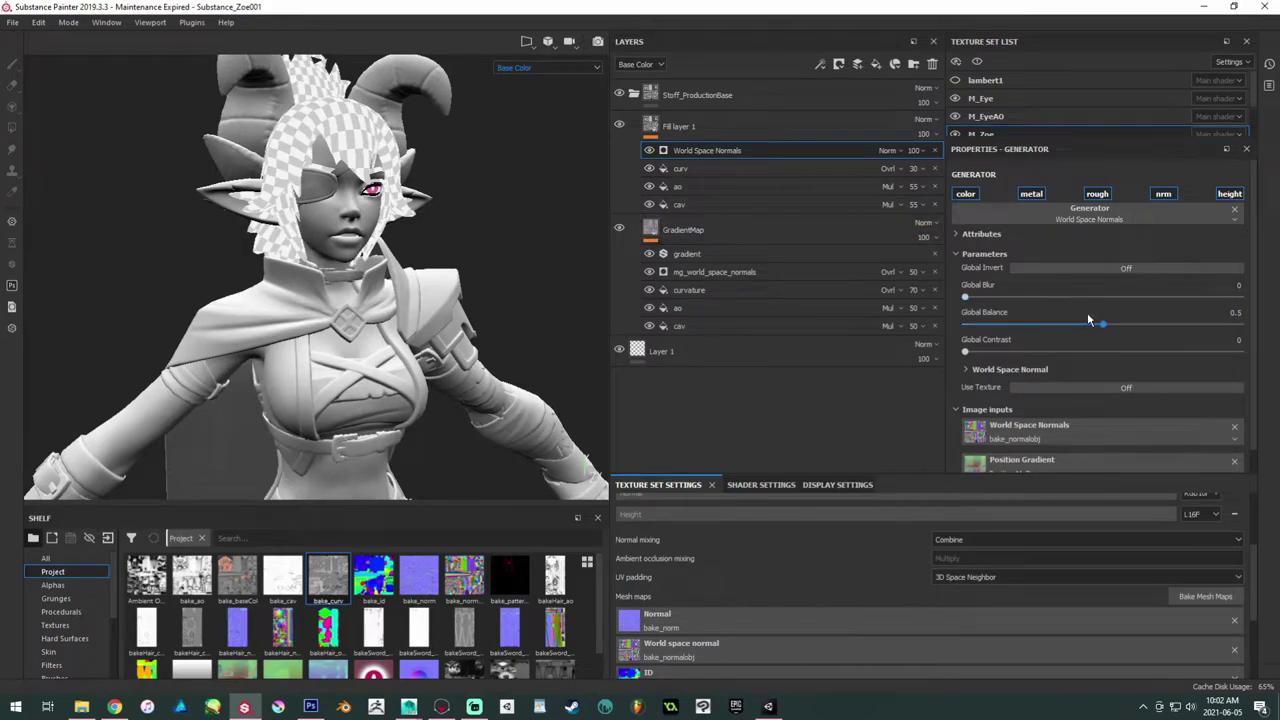
Step: Try a Global Balance of 0.28 on Fill layer 1's World Space Normals generator and reset it to 0.5
mouse_move(1106, 324)
left_mouse_down()
mouse_move(1128, 326)
mouse_move(1002, 327)
mouse_move(1044, 324)
left_mouse_up()
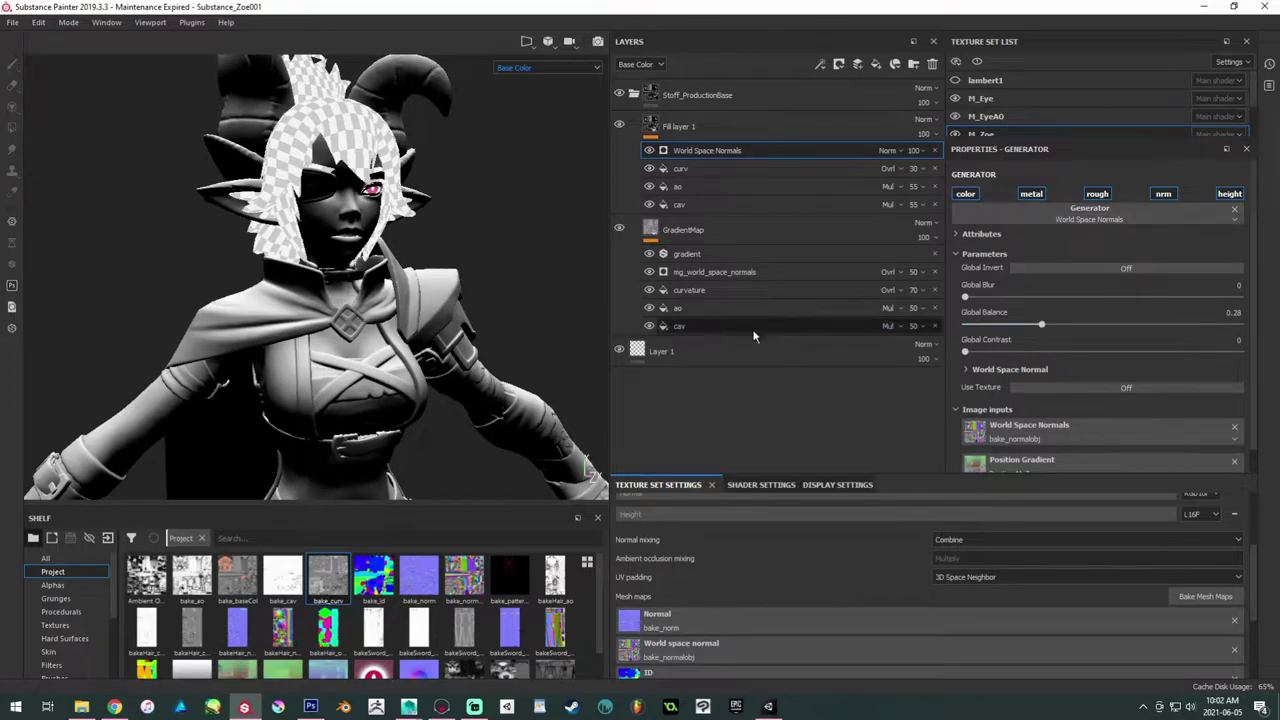
left_click(761, 271)
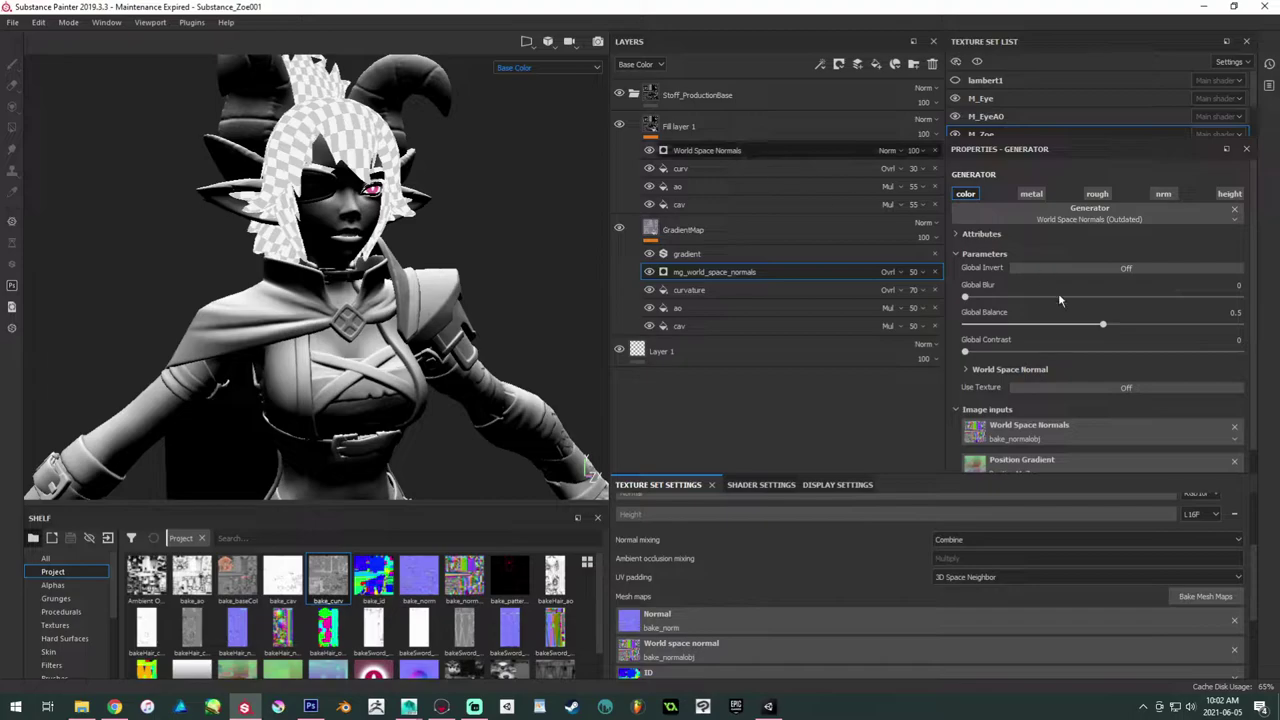
left_click(1233, 311)
type("0.5")
key("Return")
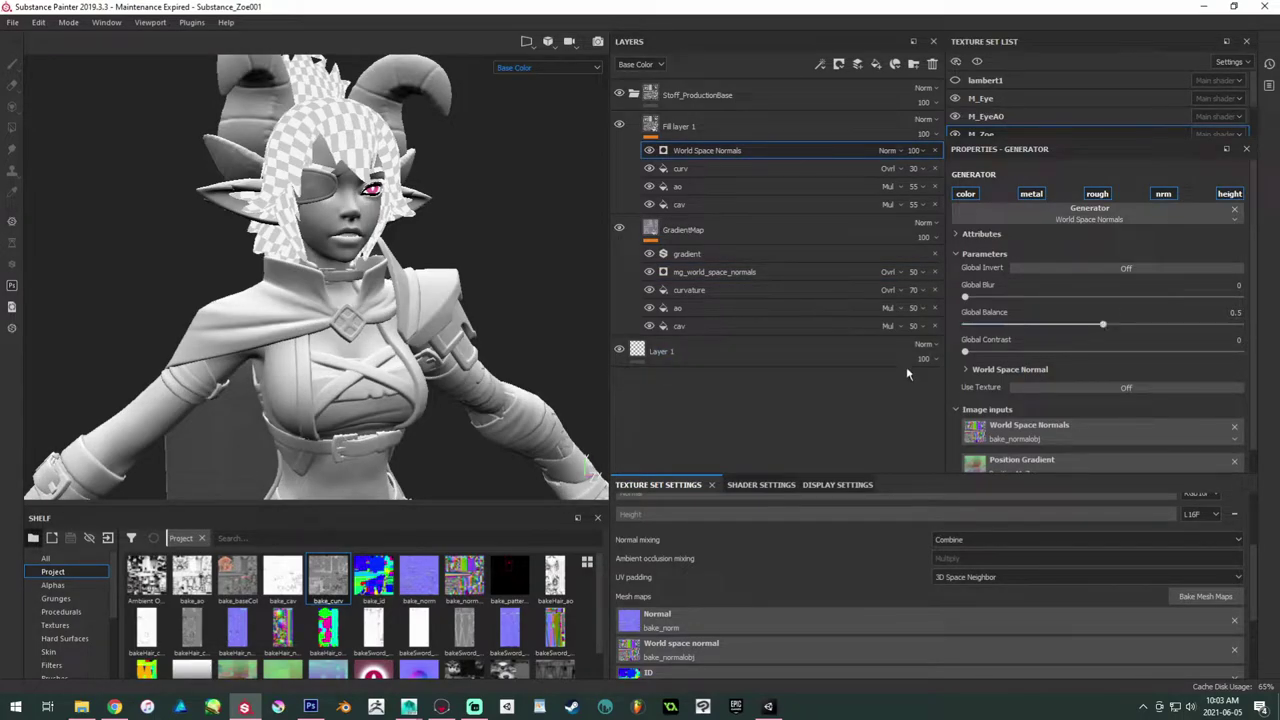
Step: Try a Global Balance of 0.3 on the World Space Normals generator and settle on 0.4
left_click_drag(1100, 327, 1072, 327)
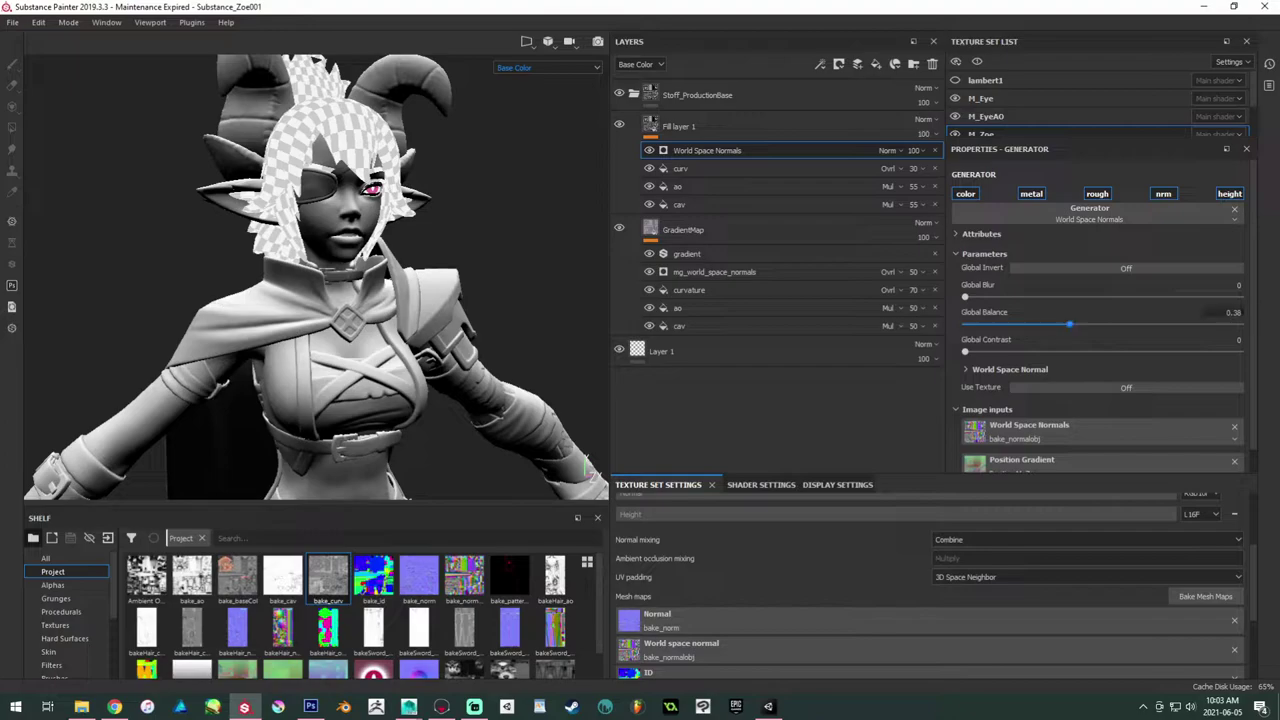
type("0.3")
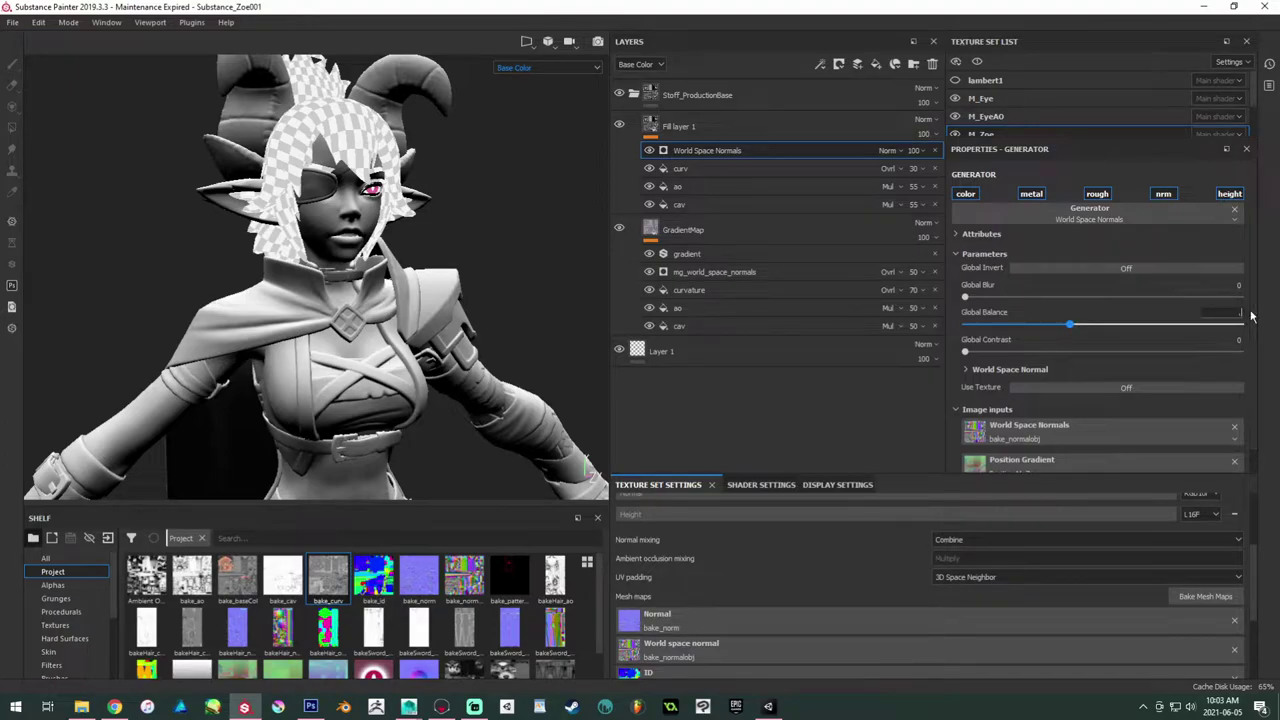
key("Return")
left_click(1236, 313)
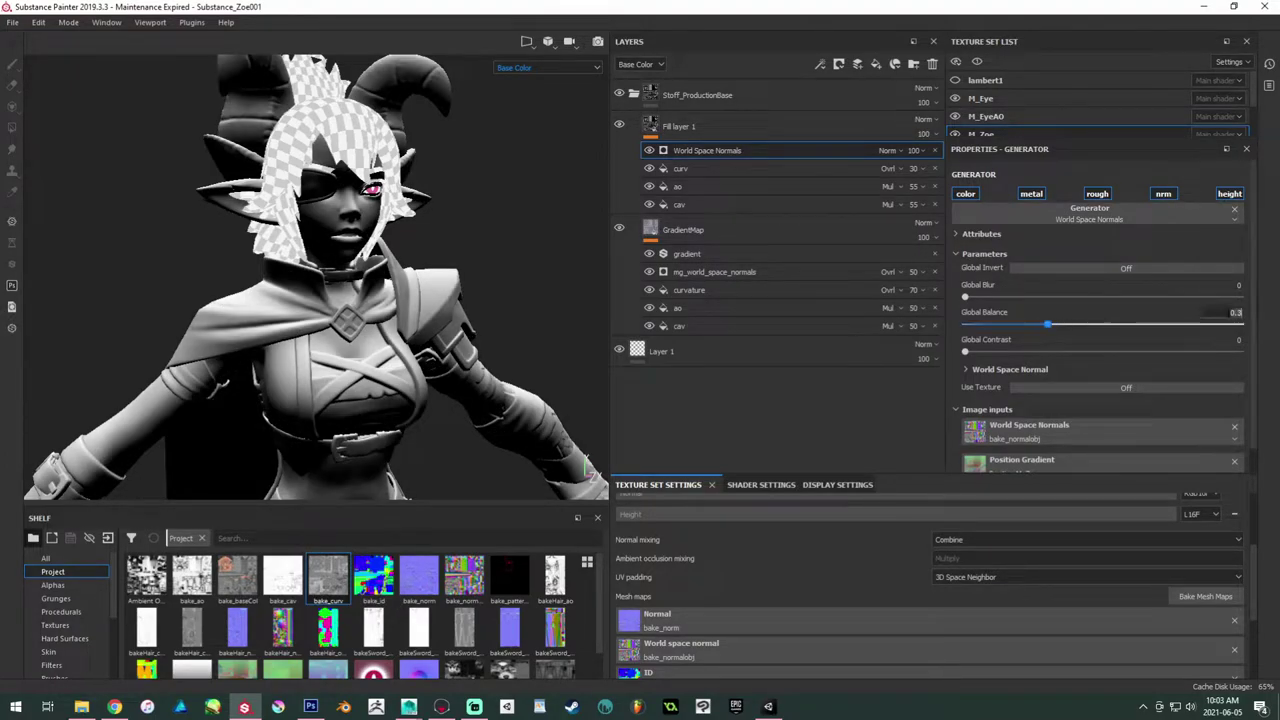
type("0.4")
key("Return")
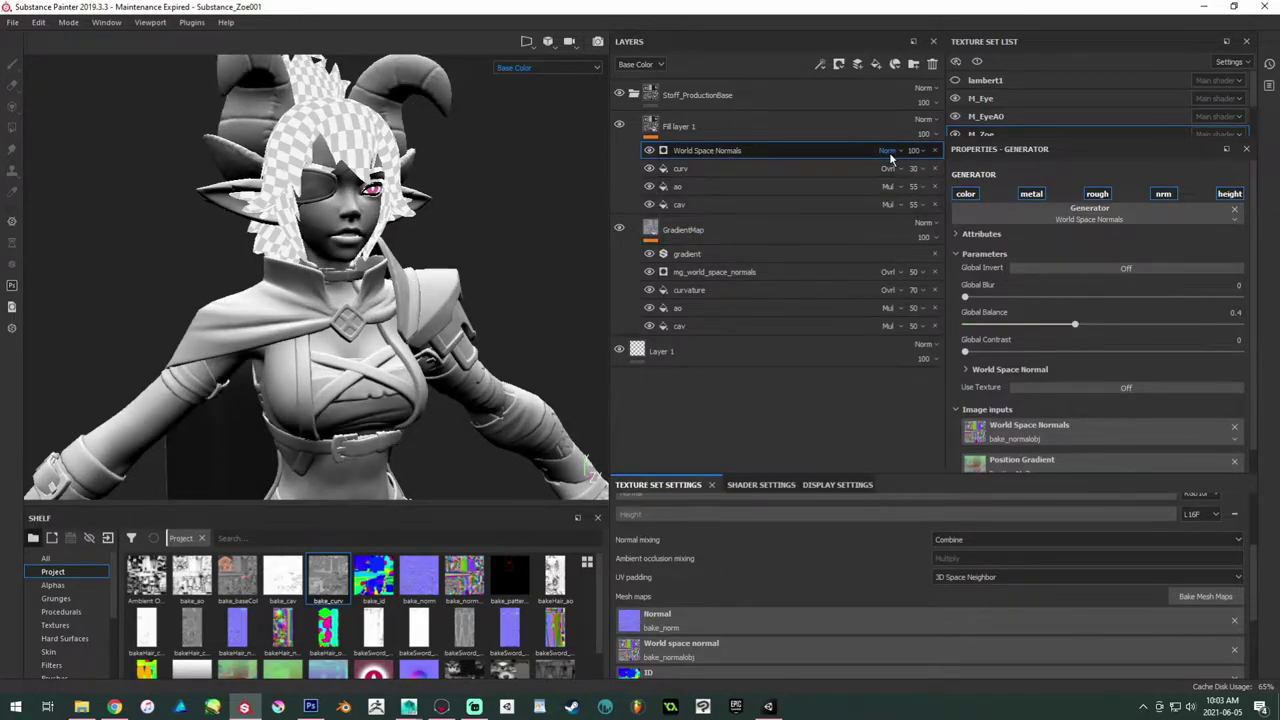
Step: Set the World Space Normals generator's blending mode to Overlay and reduce its opacity to about 53
left_click(890, 151)
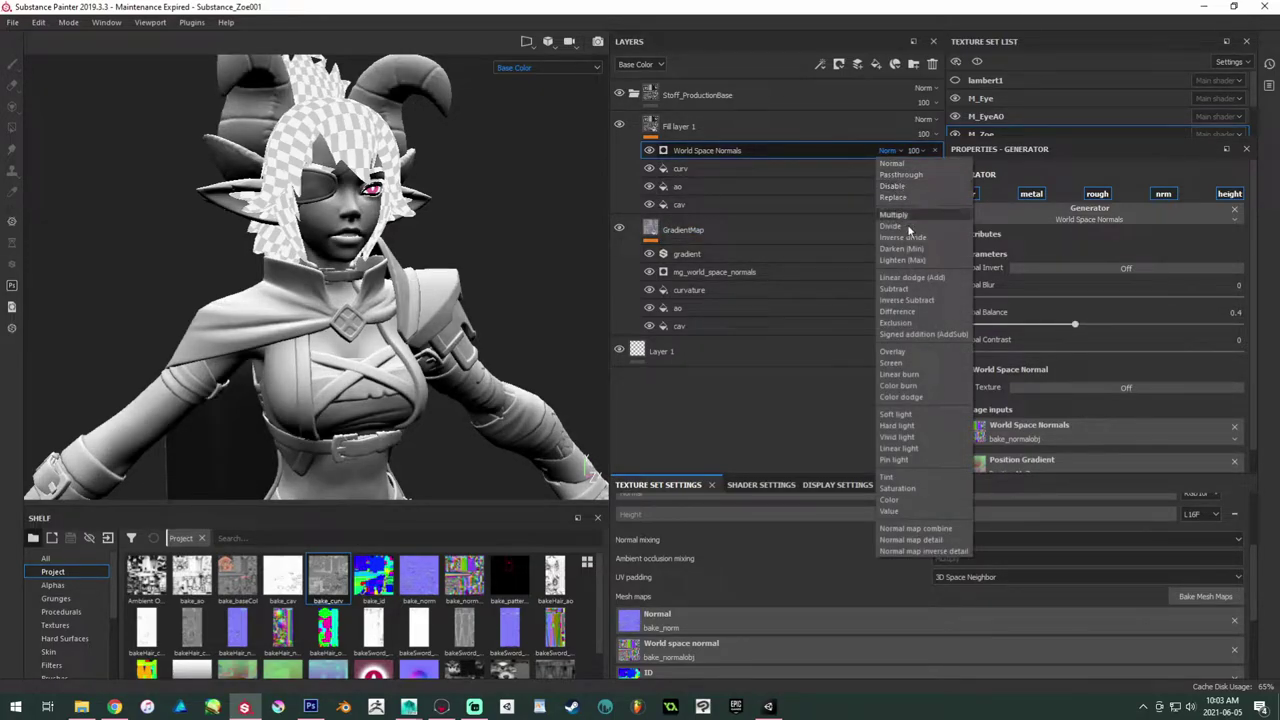
left_click(893, 352)
left_click(914, 153)
left_click(942, 175)
left_click_drag(944, 179, 940, 178)
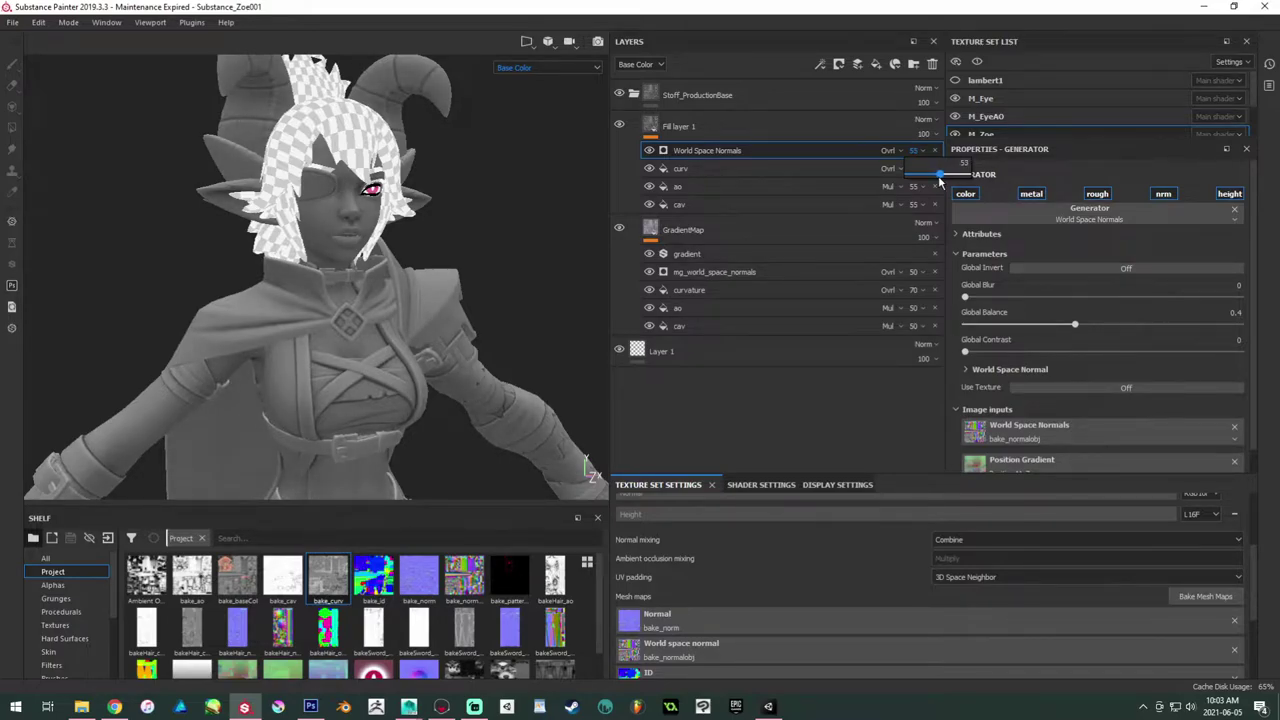
Step: Toggle Fill layer 1's visibility to compare the shading and set the World Space Normals effect's opacity to 50
left_click(619, 124)
left_click(619, 124)
left_click(619, 124)
left_click(619, 124)
left_click(912, 150)
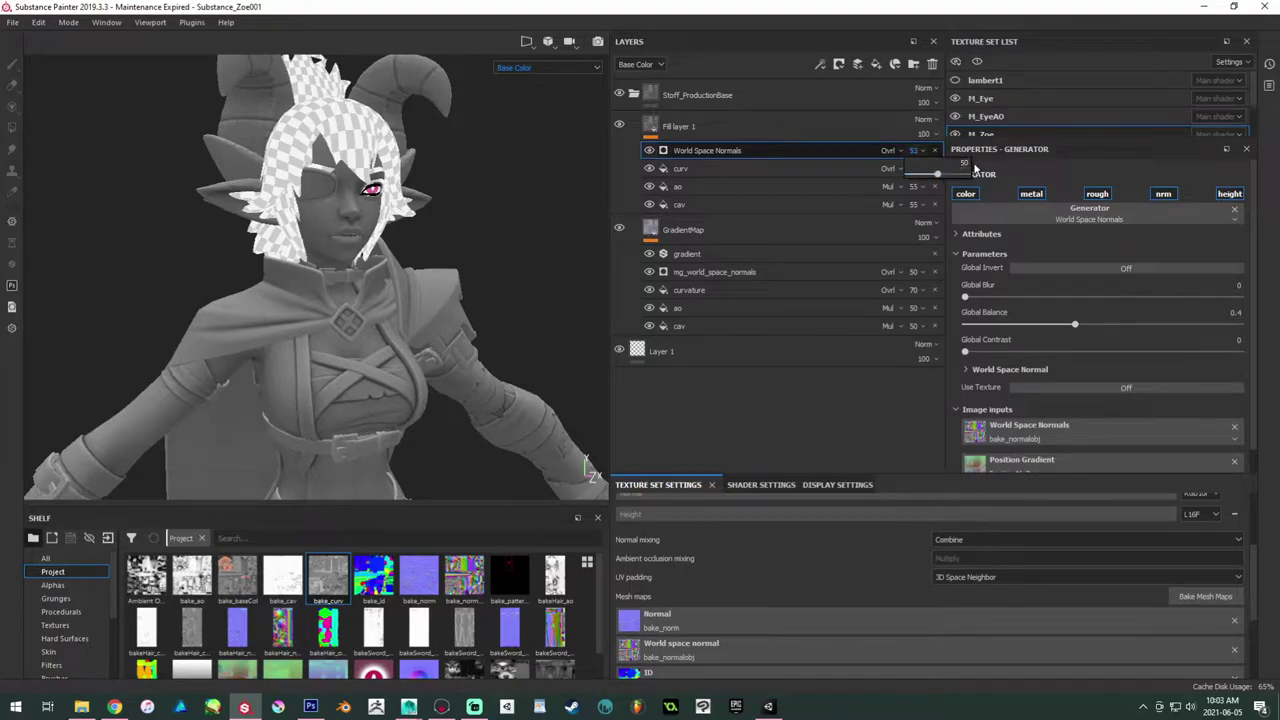
left_click(698, 158)
Step: Add a filter effect above World Space Normals in Fill layer 1 and assign the Gradient filter to it
right_click(704, 152)
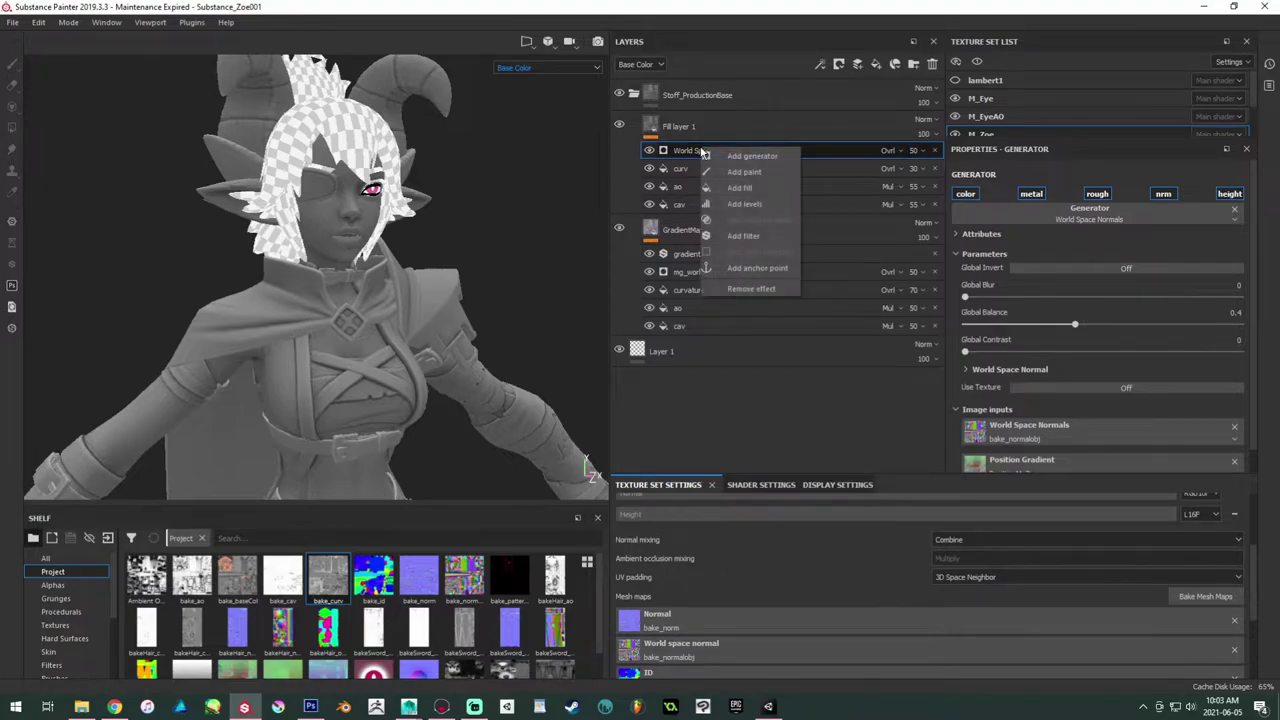
left_click(743, 236)
left_click(1028, 212)
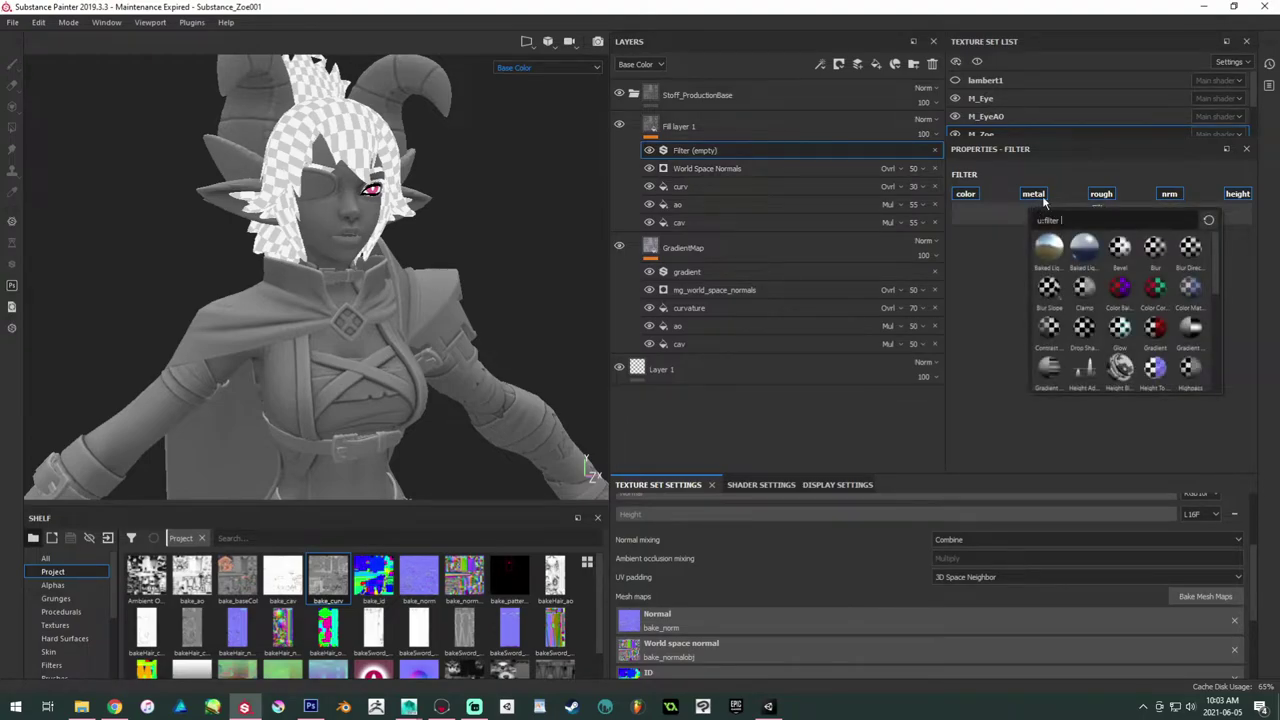
mouse_move(1187, 328)
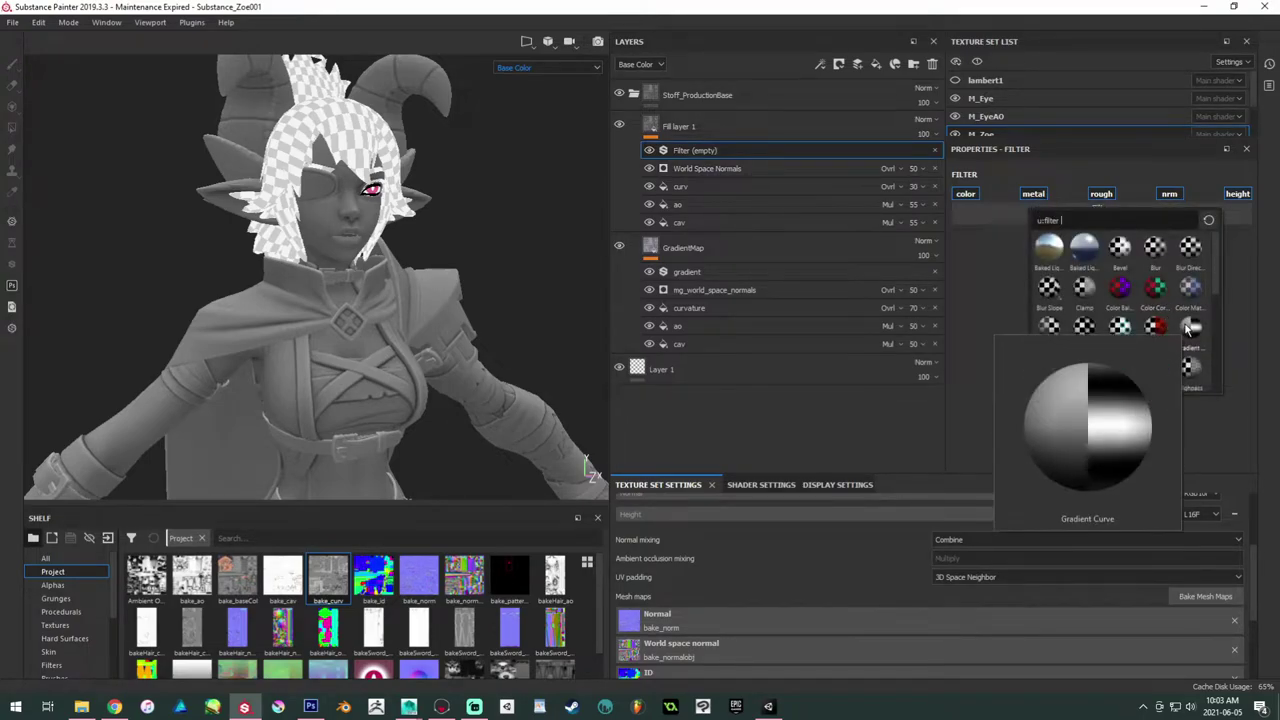
scroll(1185, 320, "down", 3)
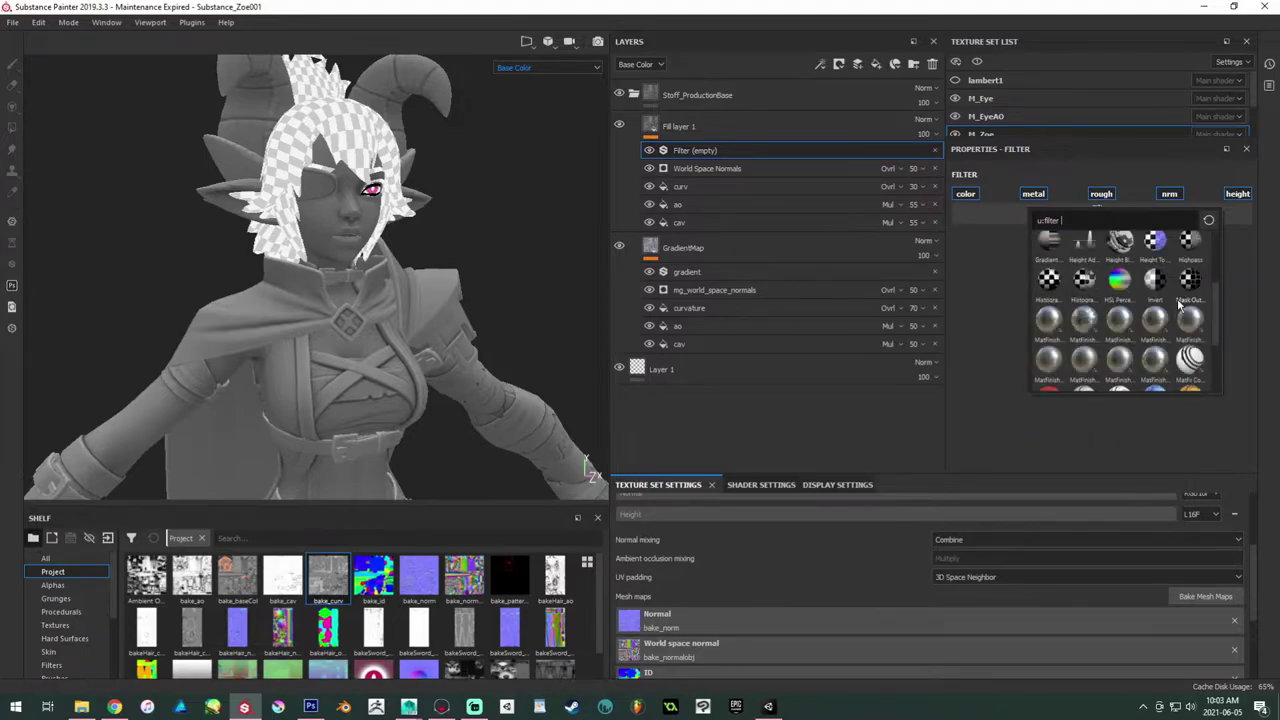
mouse_move(1213, 294)
left_mouse_down()
mouse_move(1213, 309)
mouse_move(1215, 271)
left_mouse_up()
mouse_move(1038, 295)
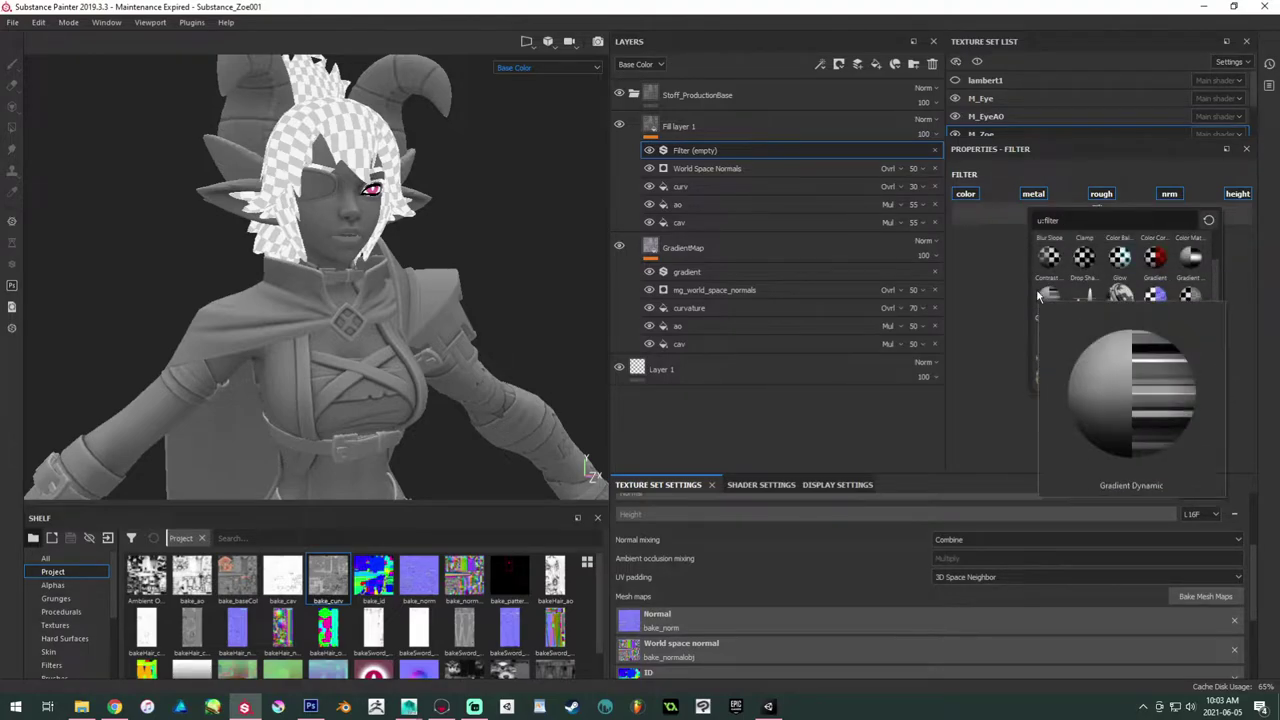
left_click(1207, 270)
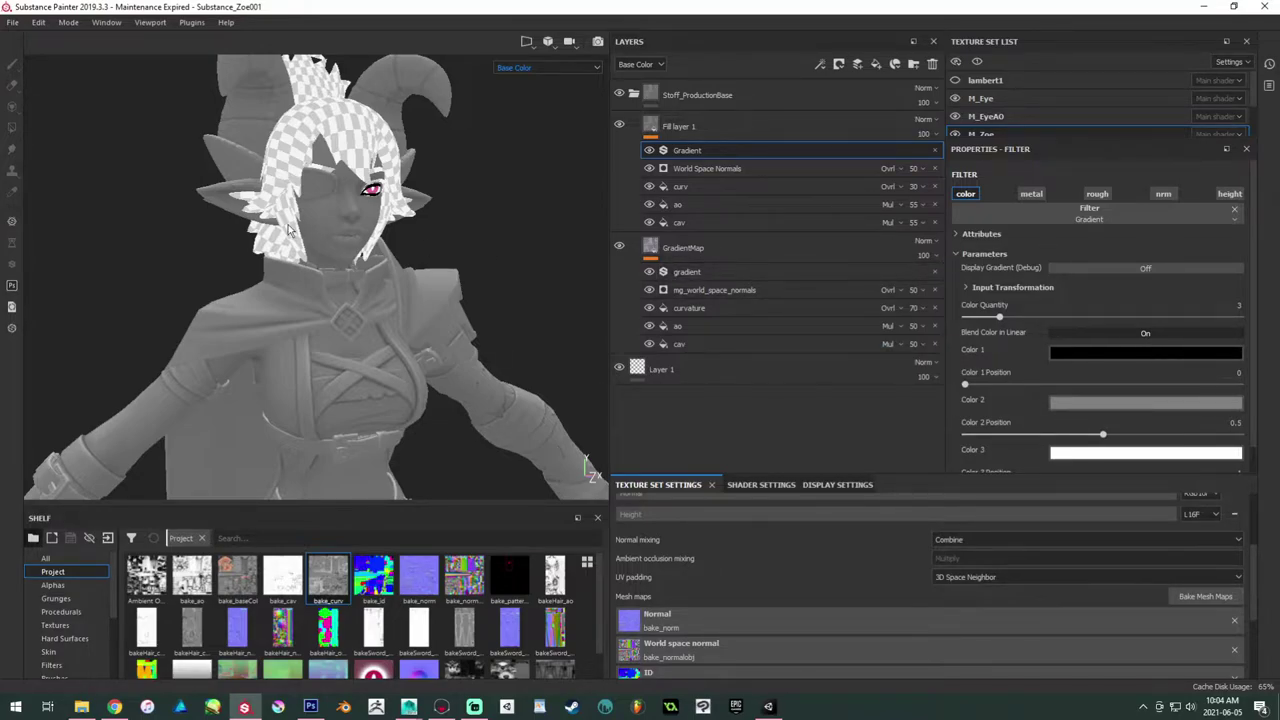
Step: Try a Color 1 Position of 0.15 on the Gradient filter while viewing the character's face
left_click_drag(380, 234, 337, 323, "alt")
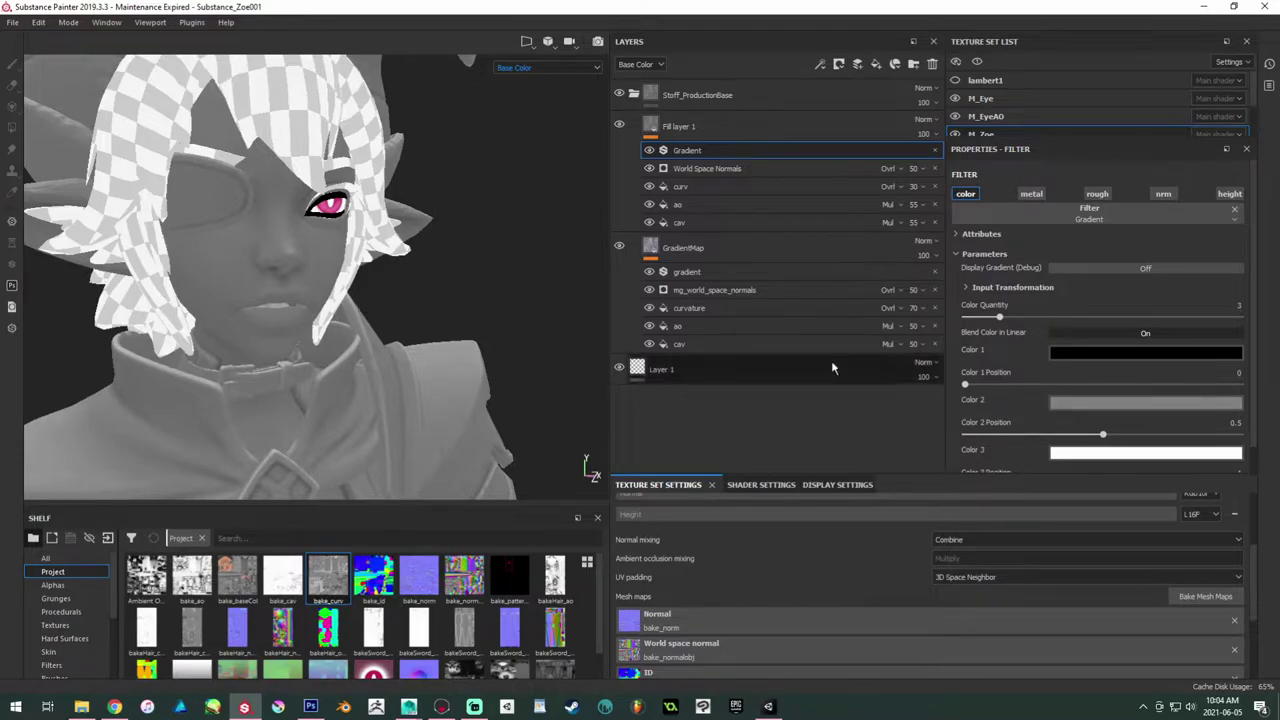
left_click_drag(340, 321, 398, 321, "alt")
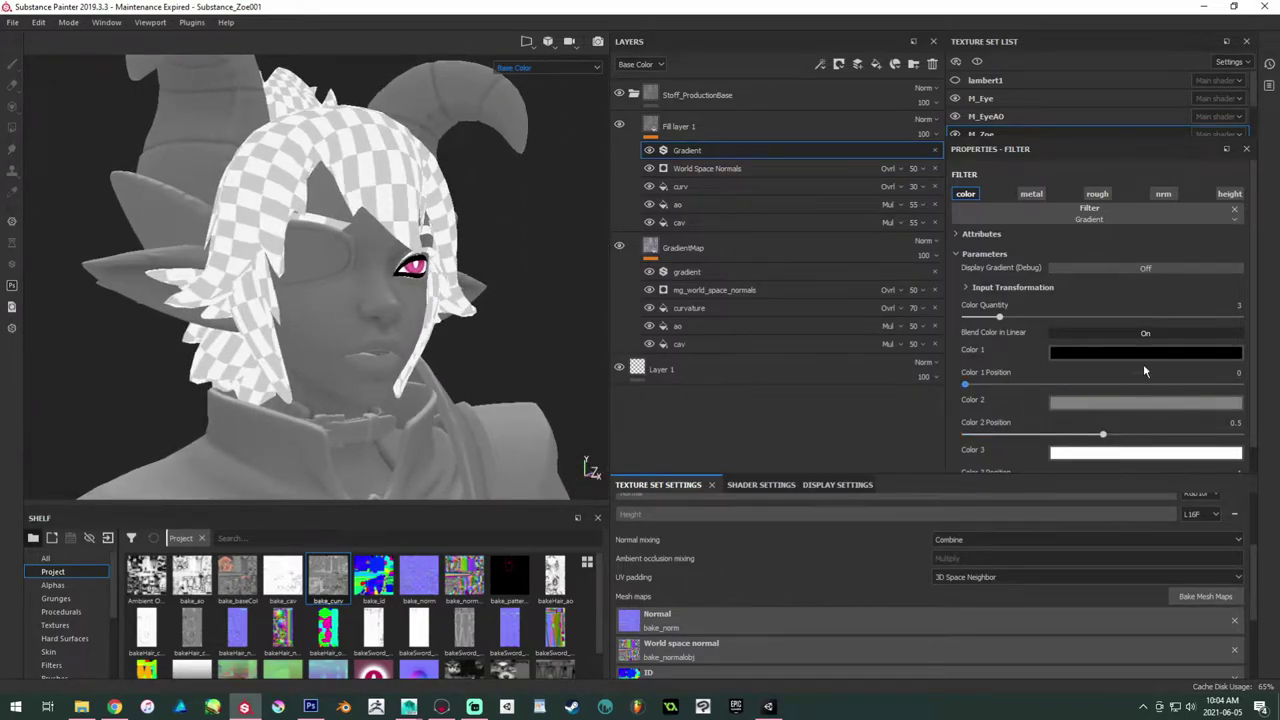
scroll(1033, 389, "down", 1)
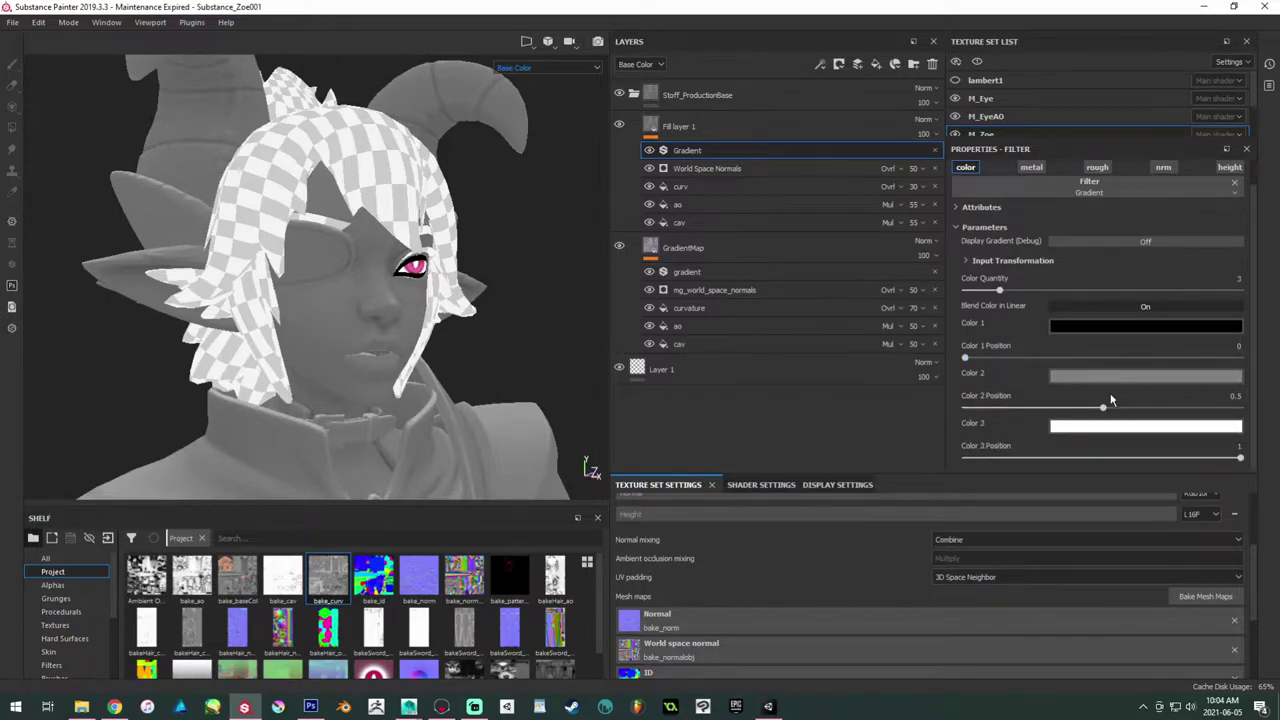
left_click_drag(965, 359, 1006, 364)
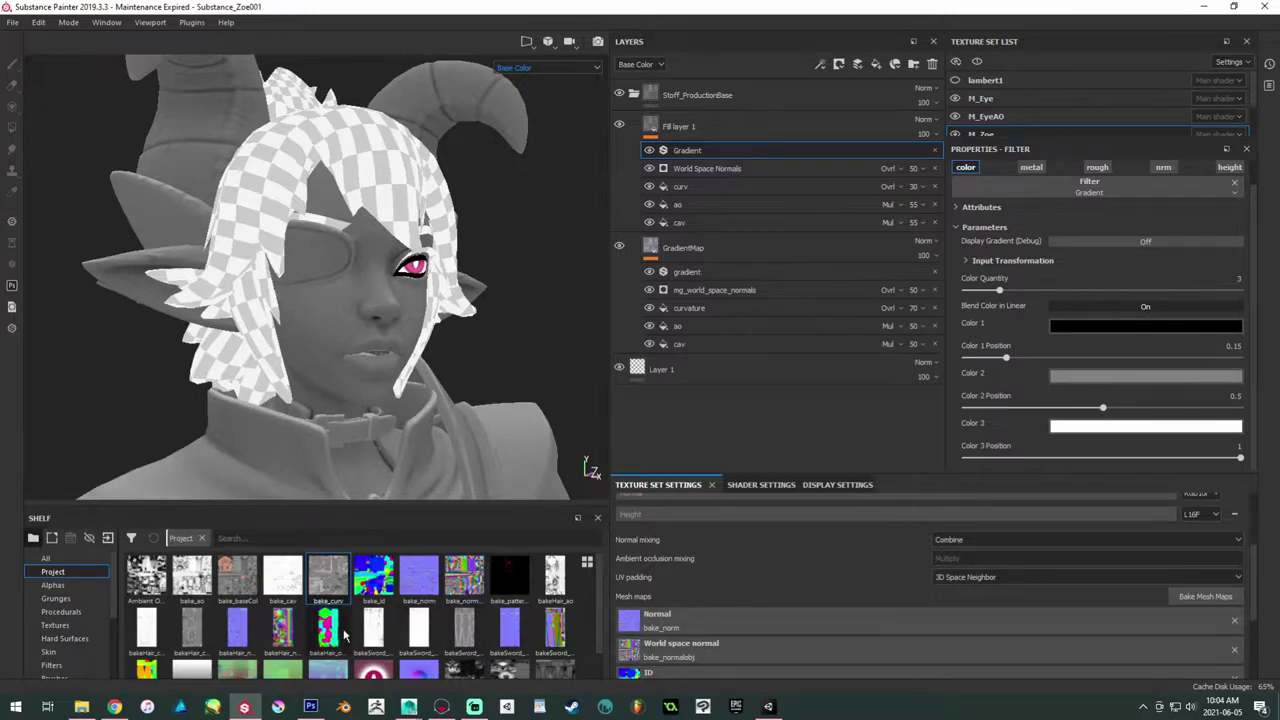
Step: Switch to Photoshop and examine the Gradient Map 1 and Gradient Map 2 adjustments in the skin group of bake_baseCol.psd
left_click(310, 707)
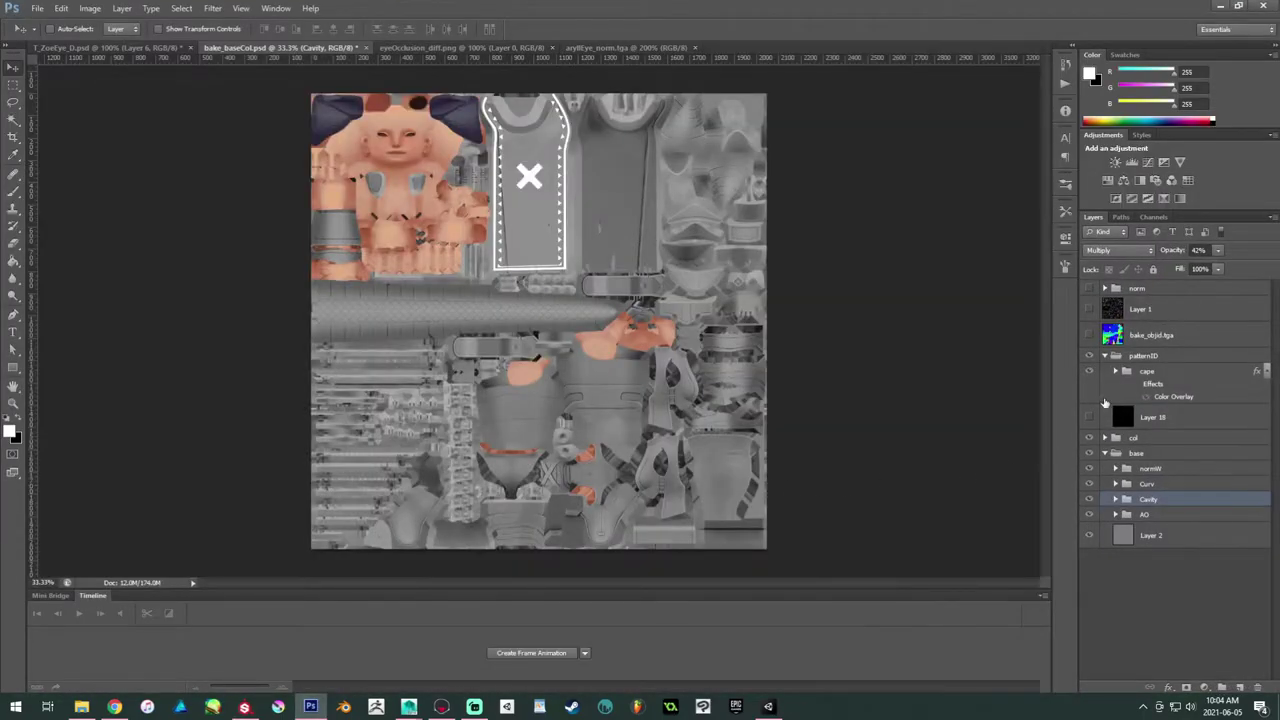
left_click(1113, 456)
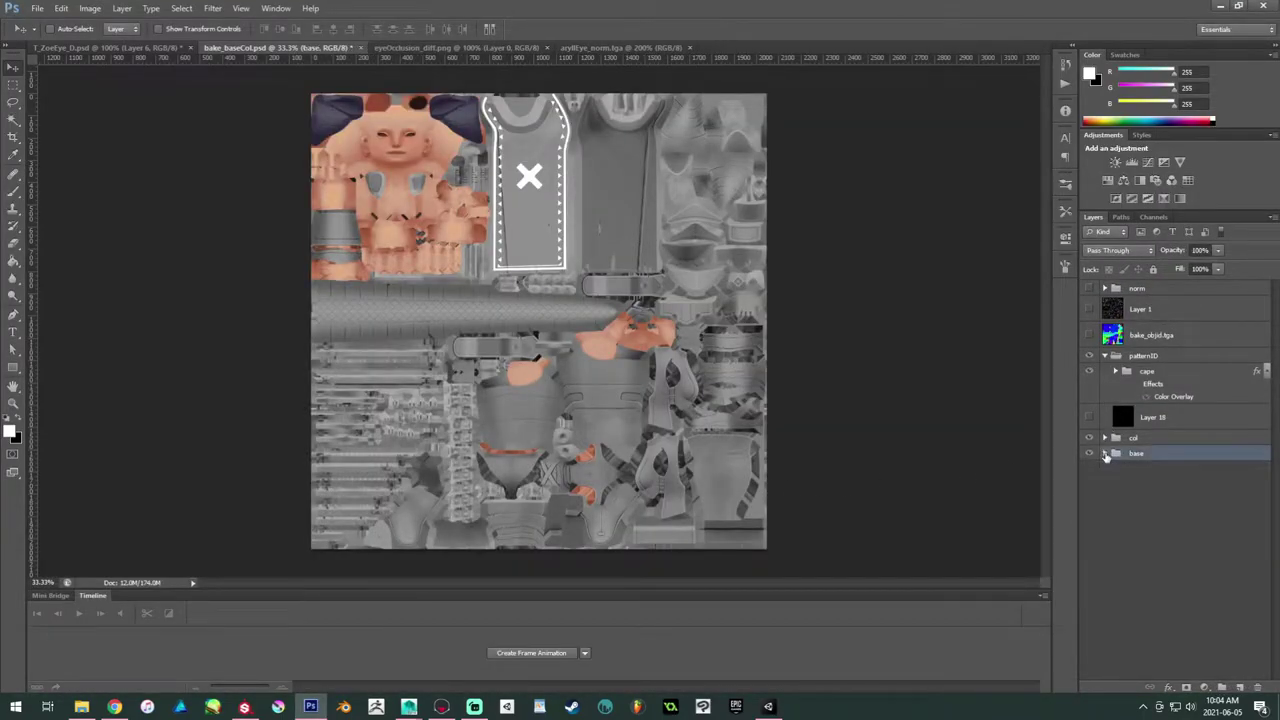
left_click(1104, 438)
scroll(1104, 440, "down", 2)
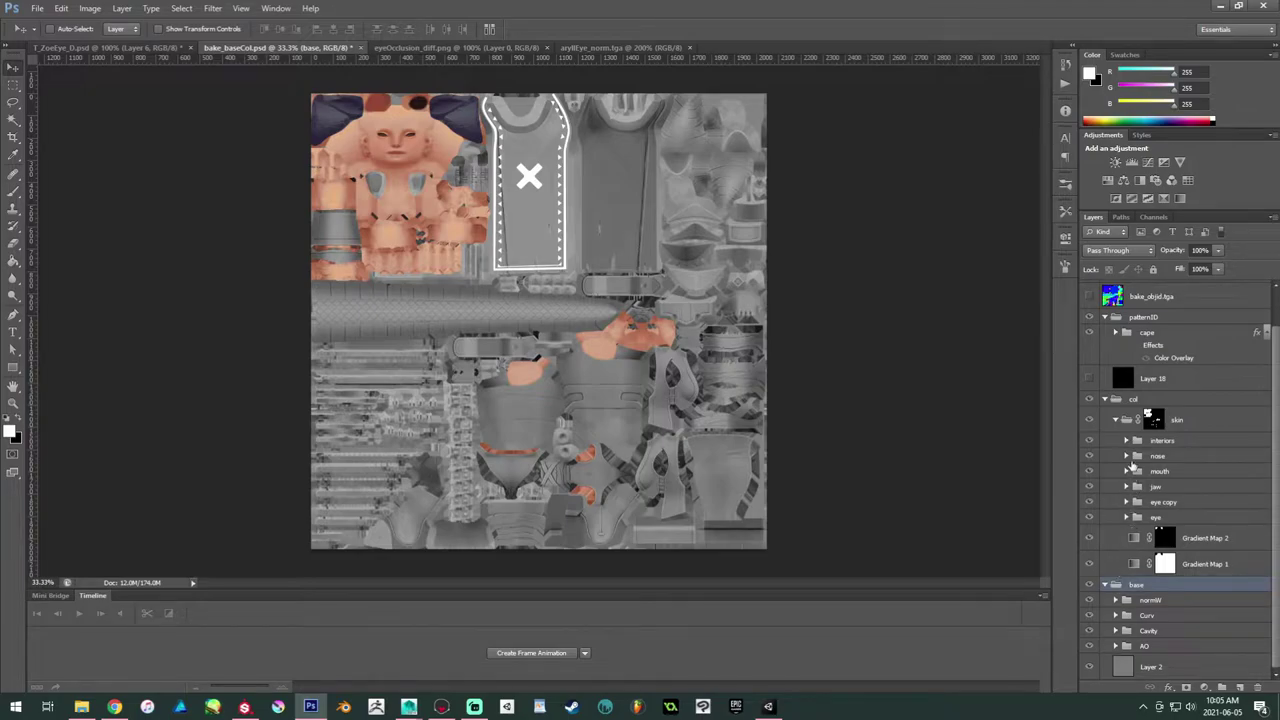
double_click(1134, 565)
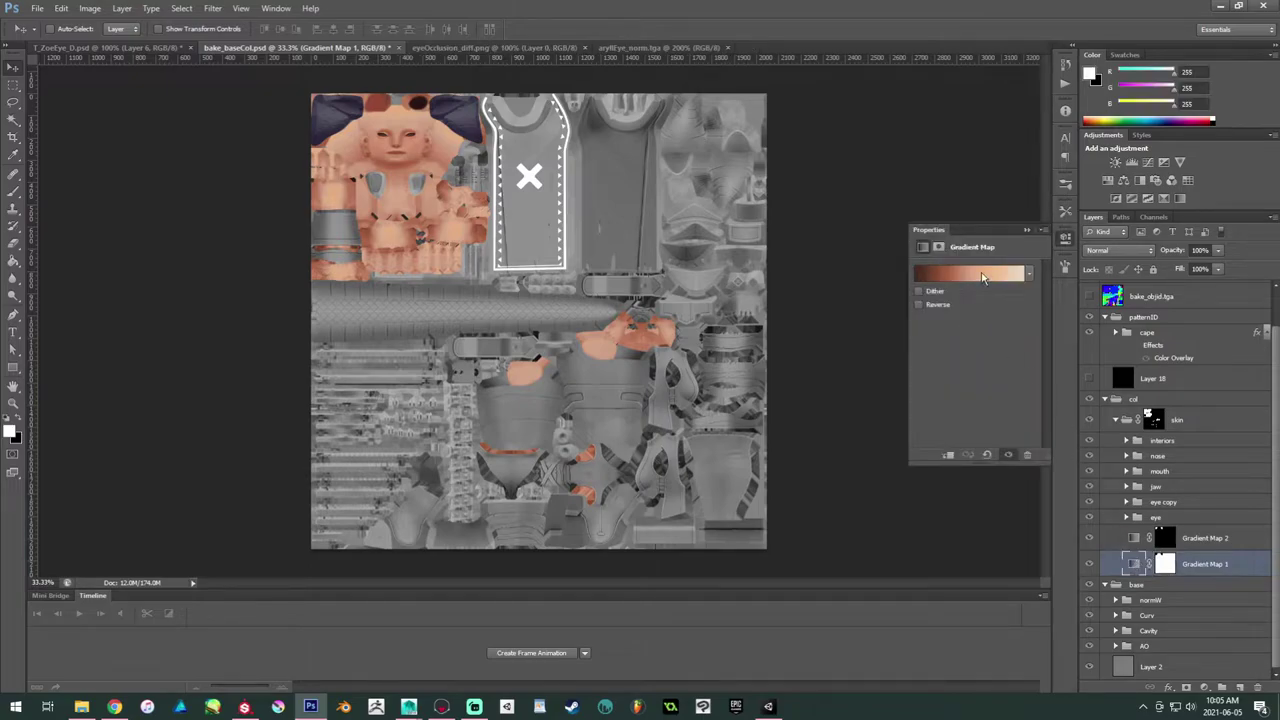
left_click(1134, 538)
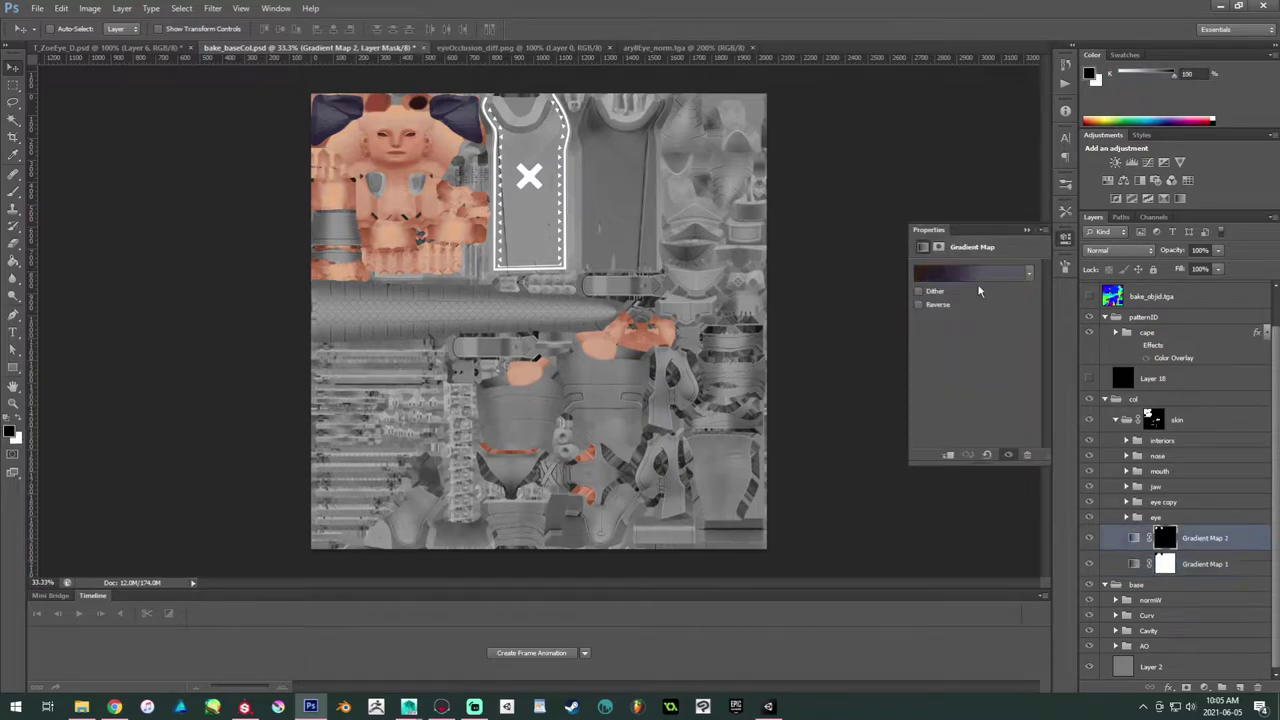
left_click(977, 278)
left_click_drag(467, 305, 882, 238)
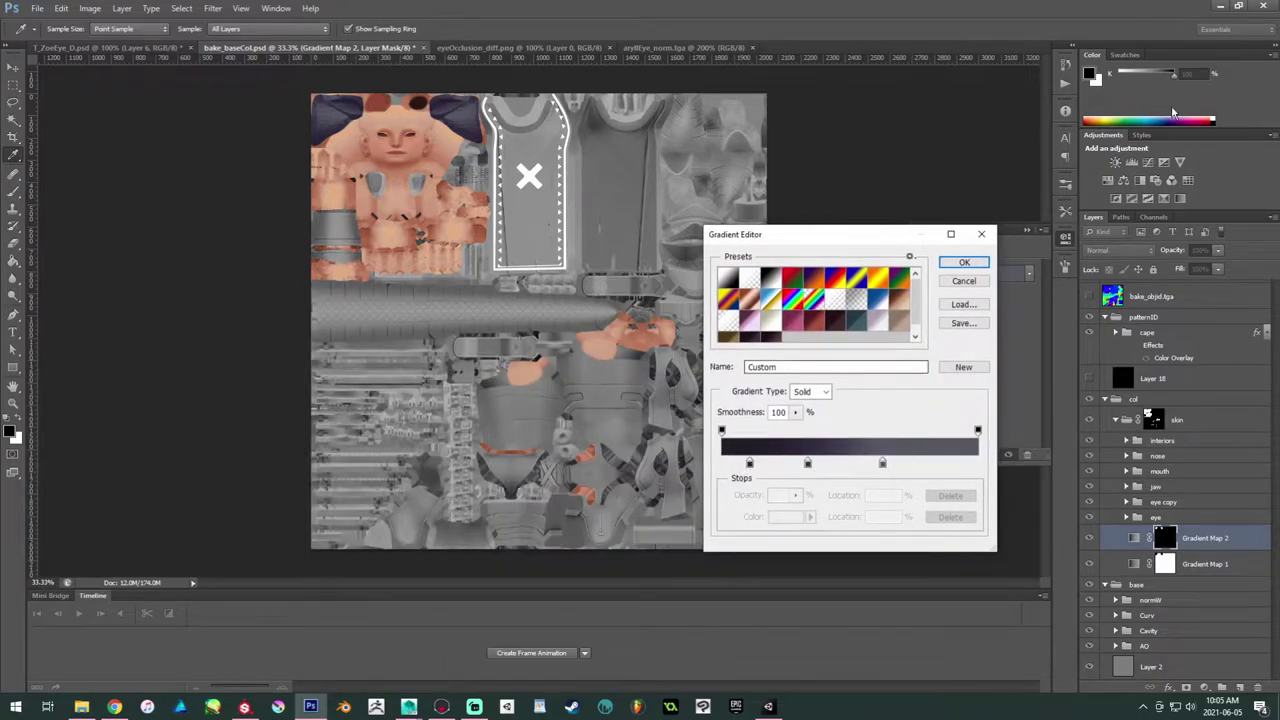
left_click(981, 234)
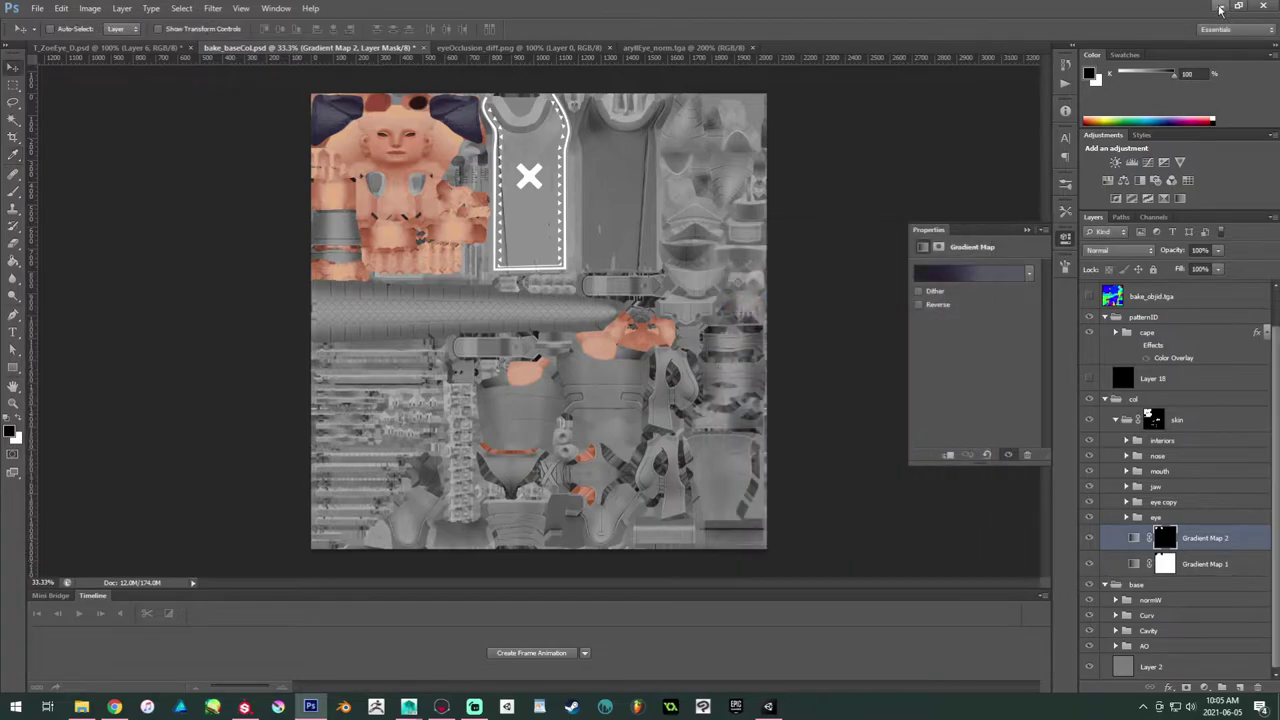
left_click(1219, 7)
Step: Try a Color 1 Position of 0.18 with a red Color 1 and a turquoise Color 2 in the Substance Painter Gradient filter
left_click_drag(1003, 362, 1016, 363)
left_click_drag(478, 354, 450, 313, "alt")
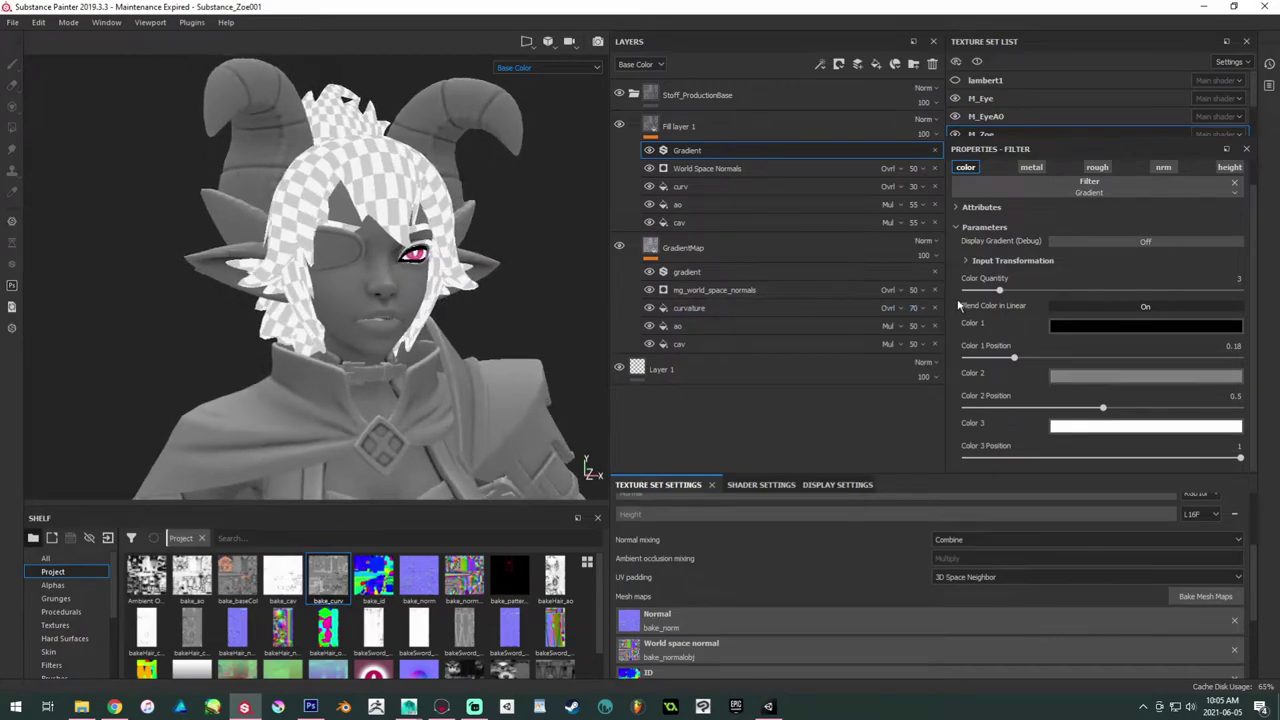
left_click(1090, 331)
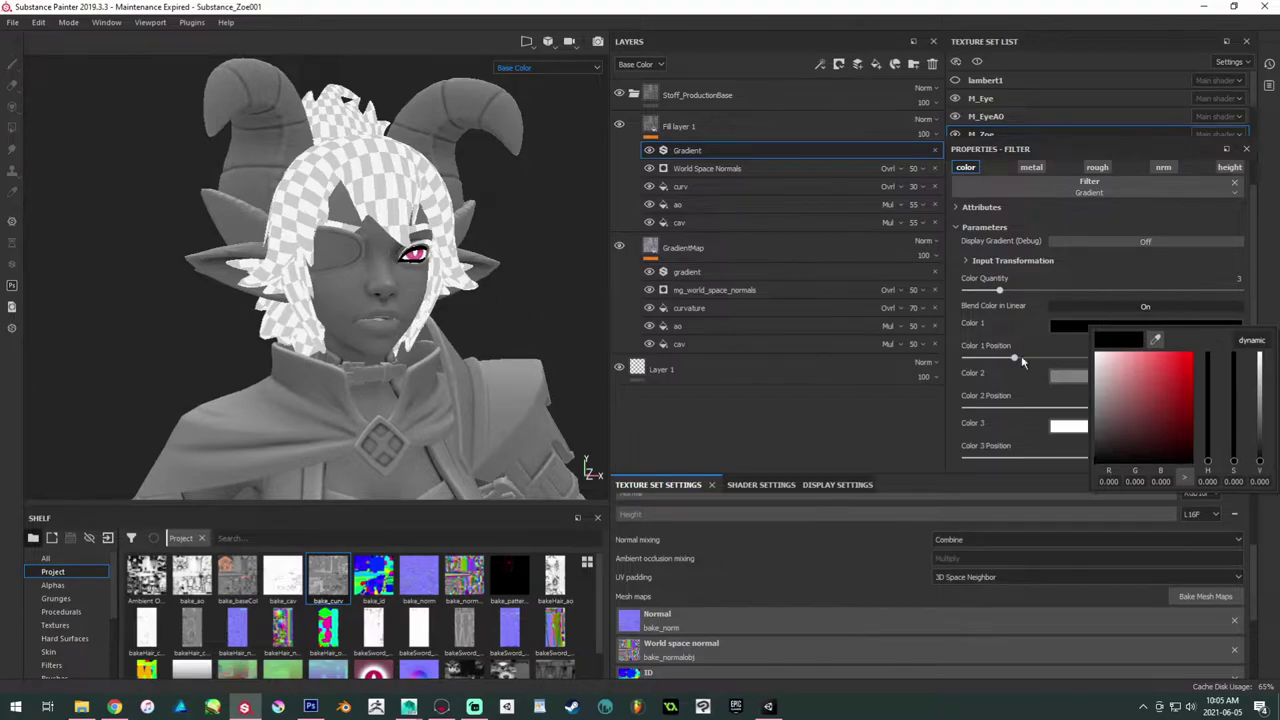
left_click_drag(1113, 418, 1192, 378)
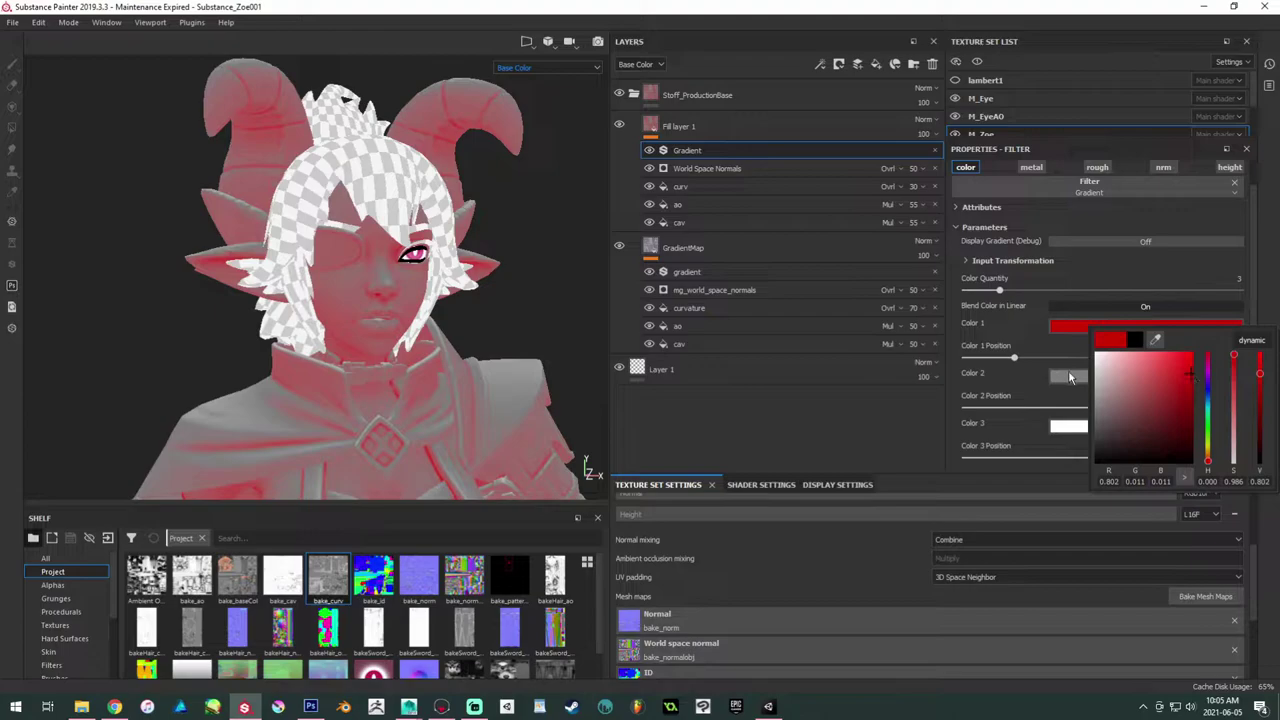
left_click(1068, 376)
left_click(1187, 456)
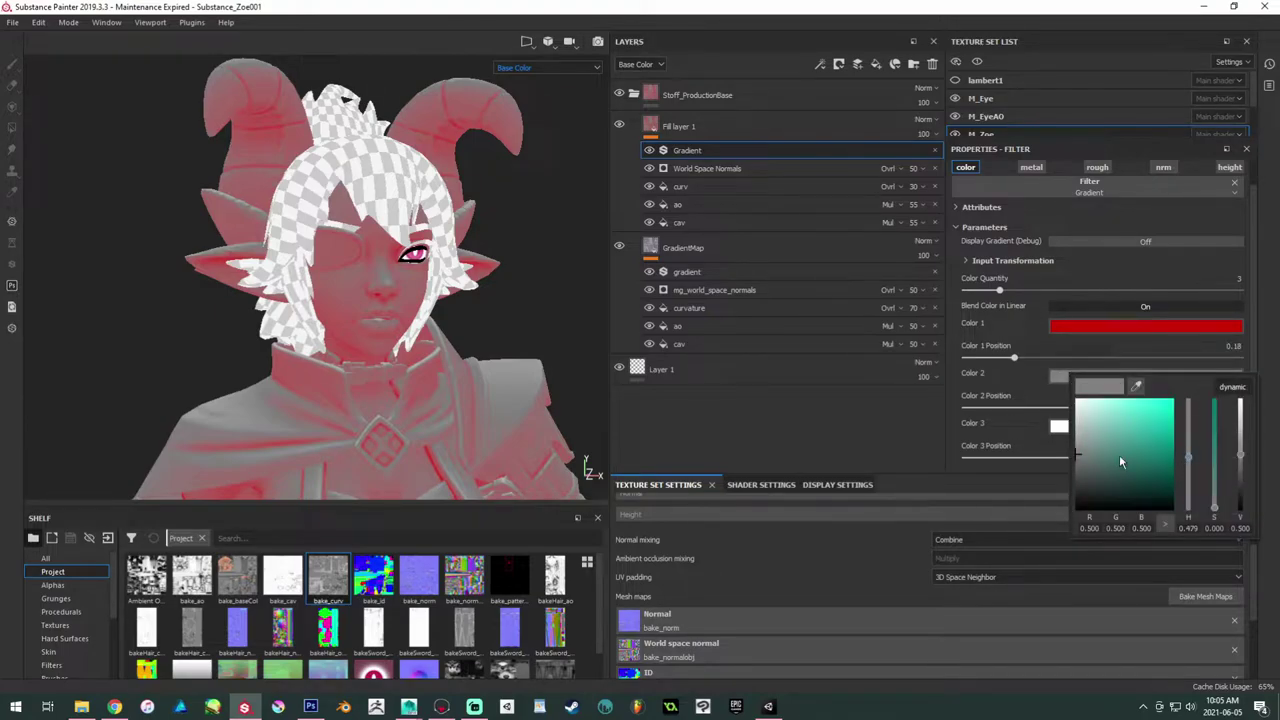
left_click_drag(1119, 461, 1188, 403)
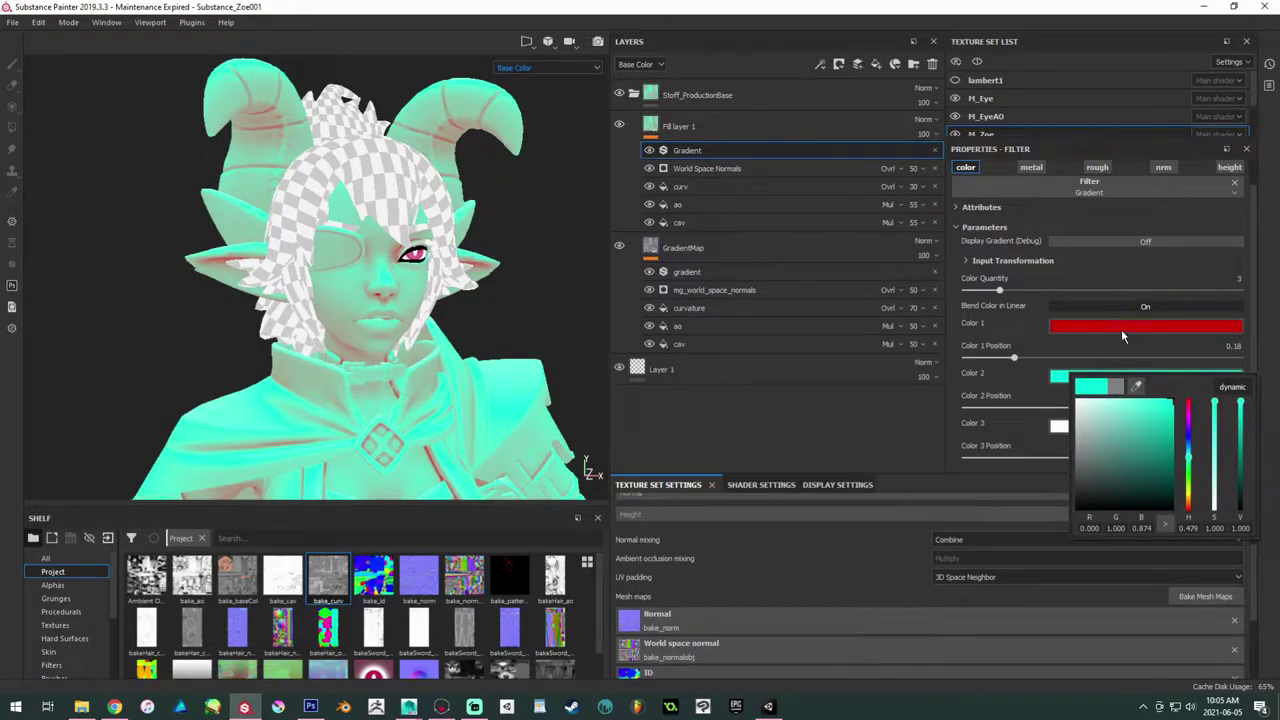
Step: Return the Gradient filter's Color 2 to mid grey and Color 1 to black, and set Color 1 Position to 0.07
left_click_drag(1098, 456, 1017, 454)
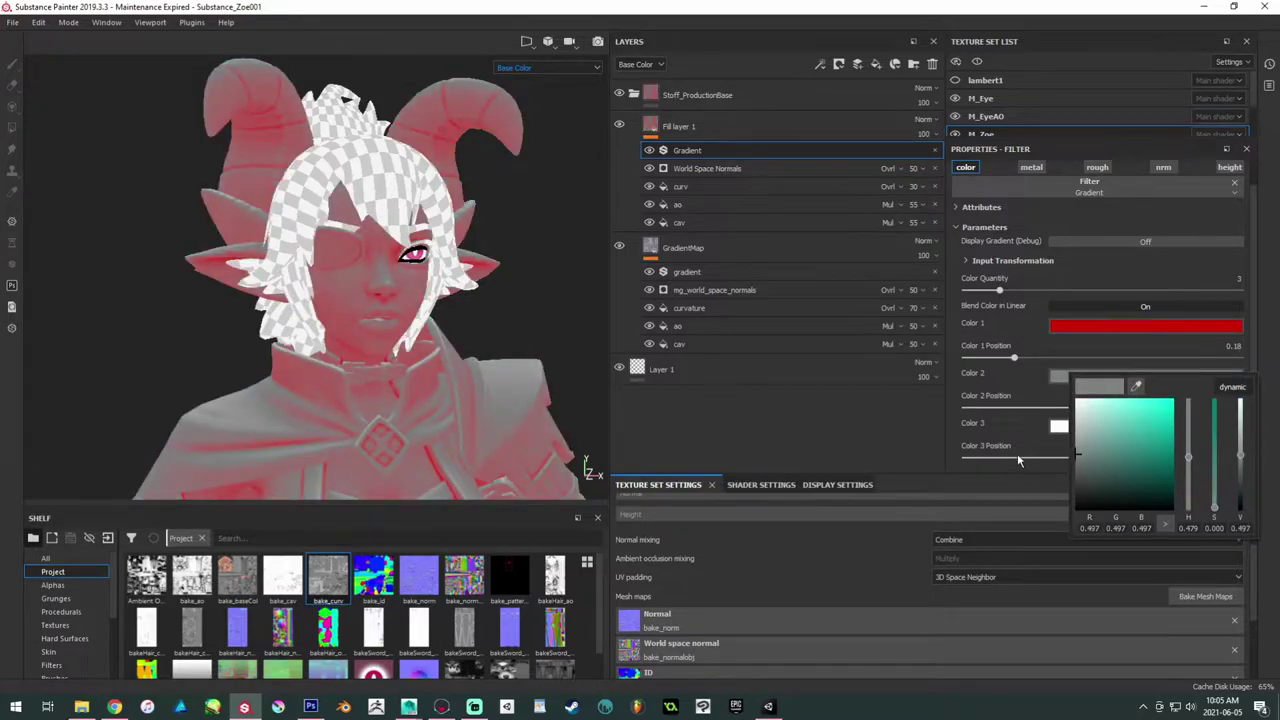
left_click(1087, 329)
left_click_drag(1101, 428, 1034, 472)
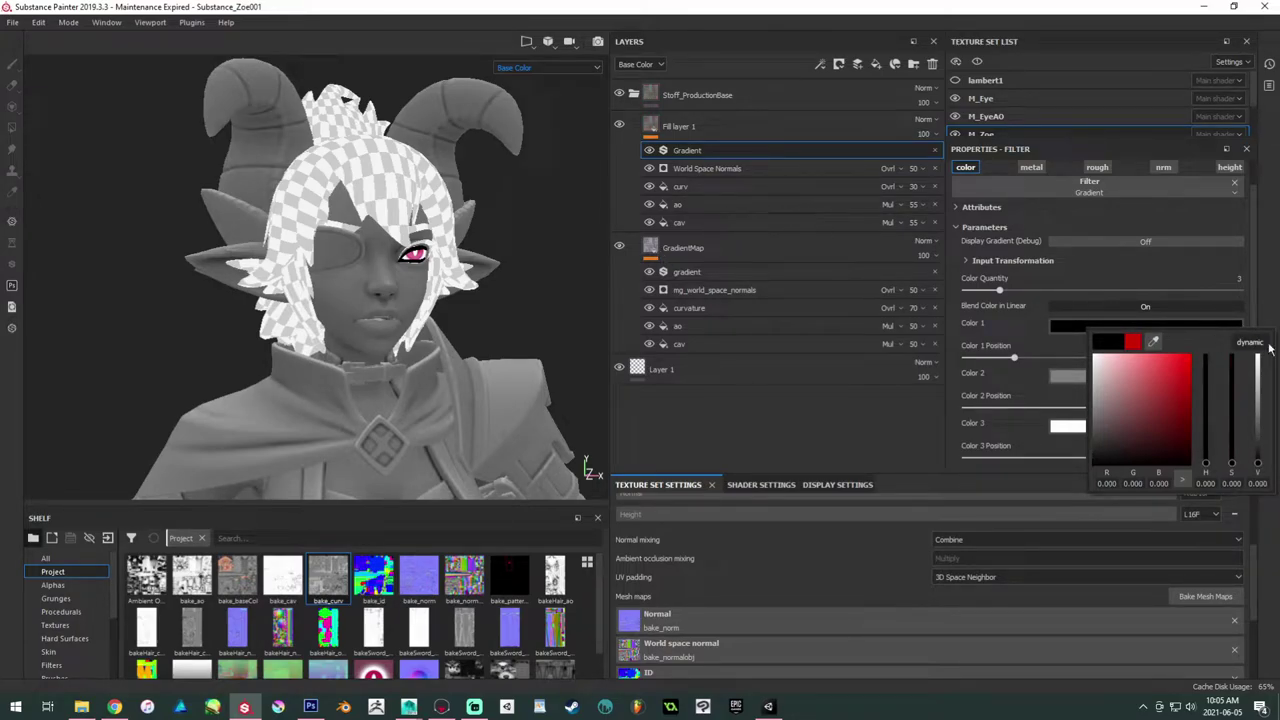
left_click_drag(1015, 360, 987, 364)
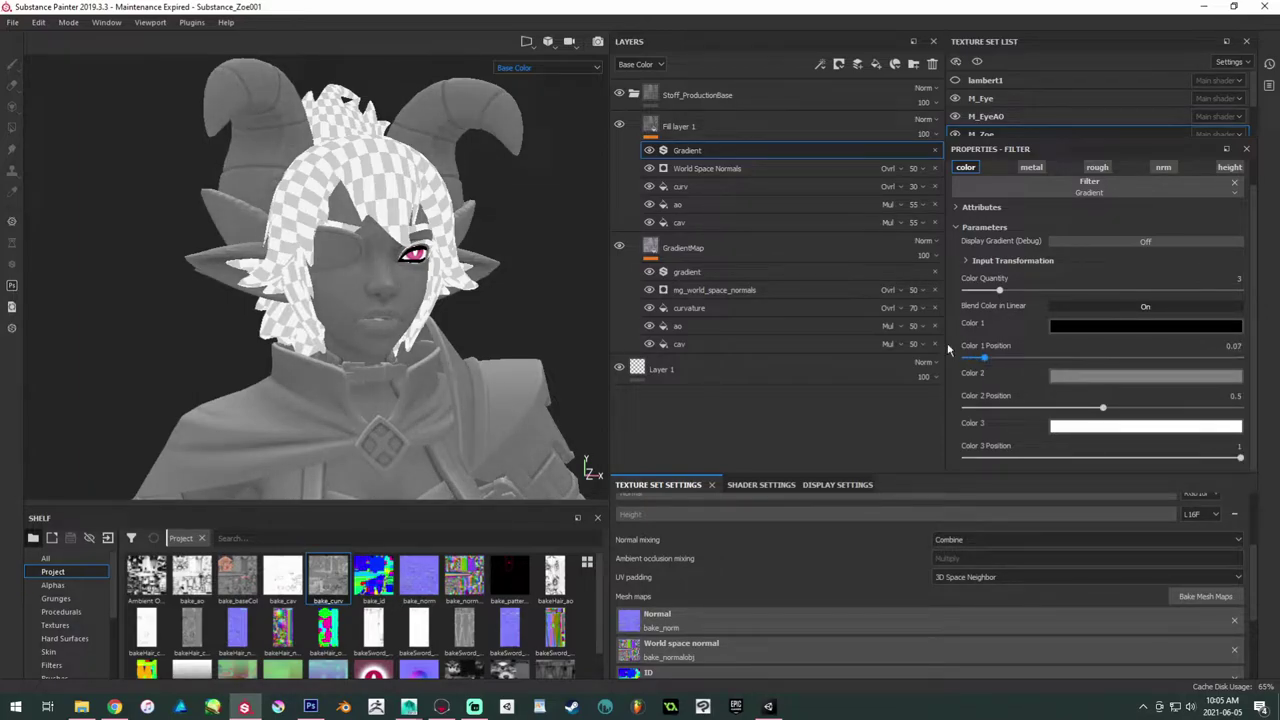
Step: Rename Fill layer 1 as GradientMap
left_click(725, 130)
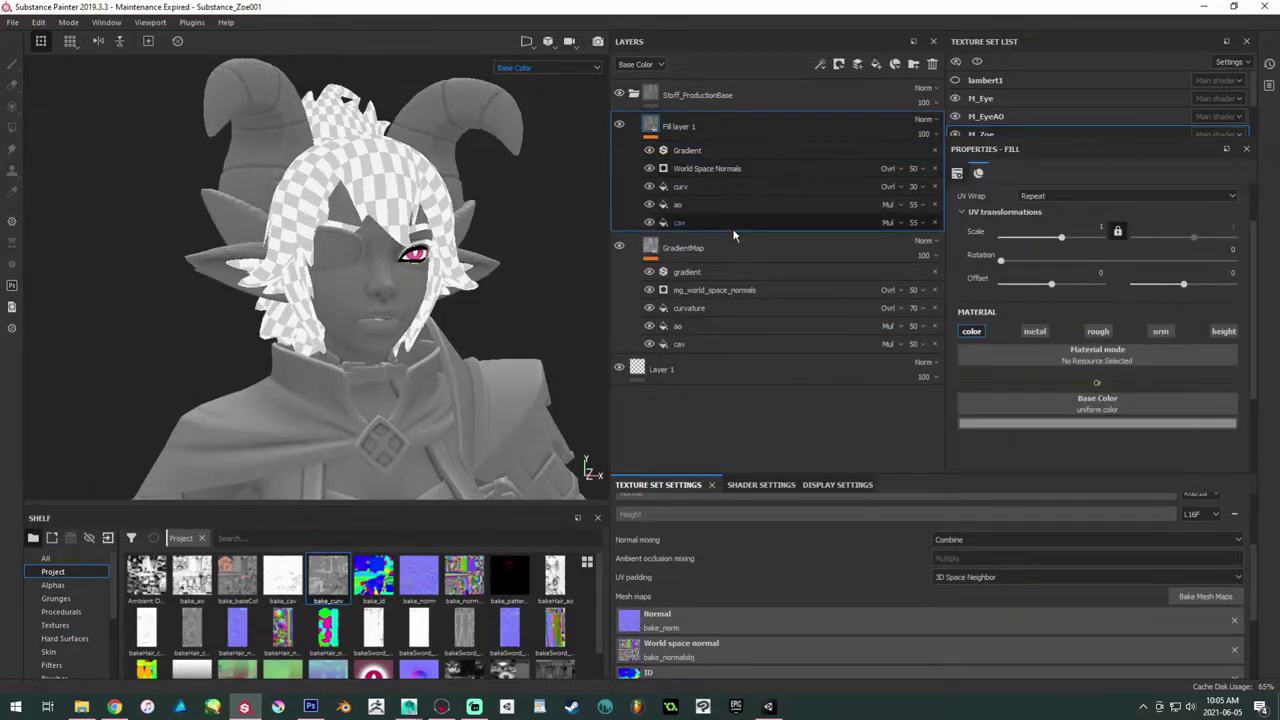
double_click(677, 127)
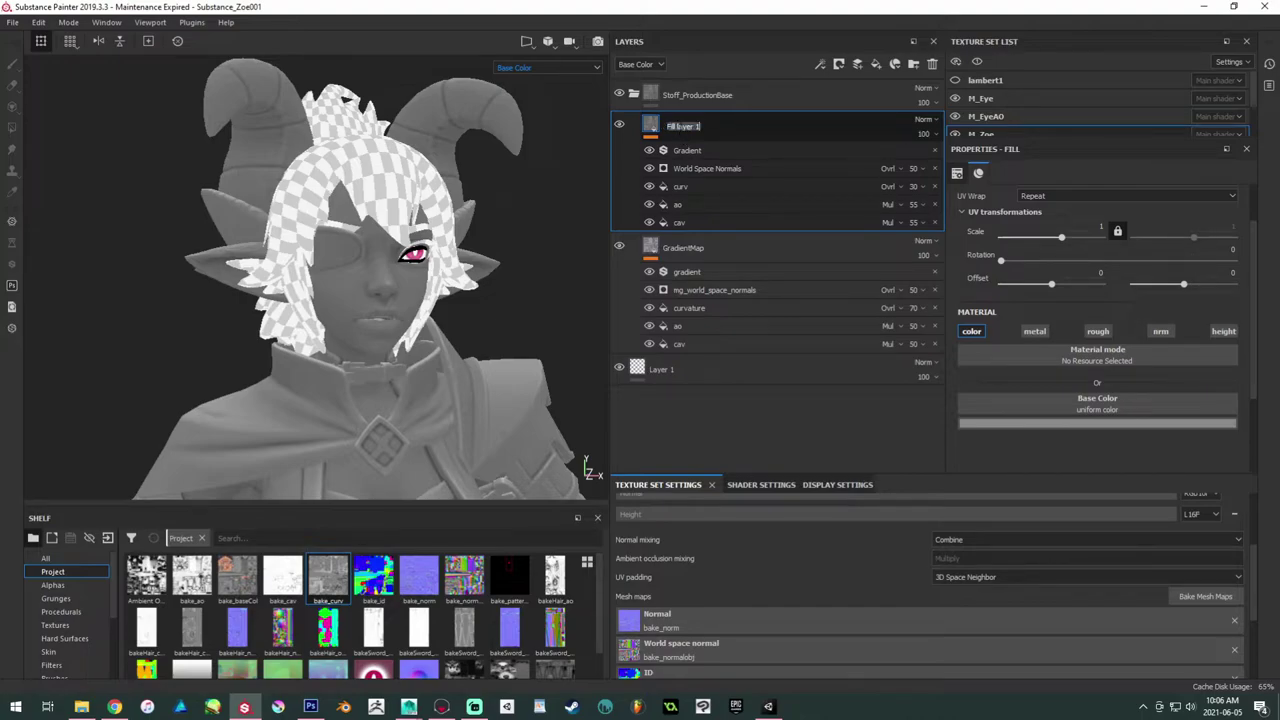
type("GradientMap")
key("Return")
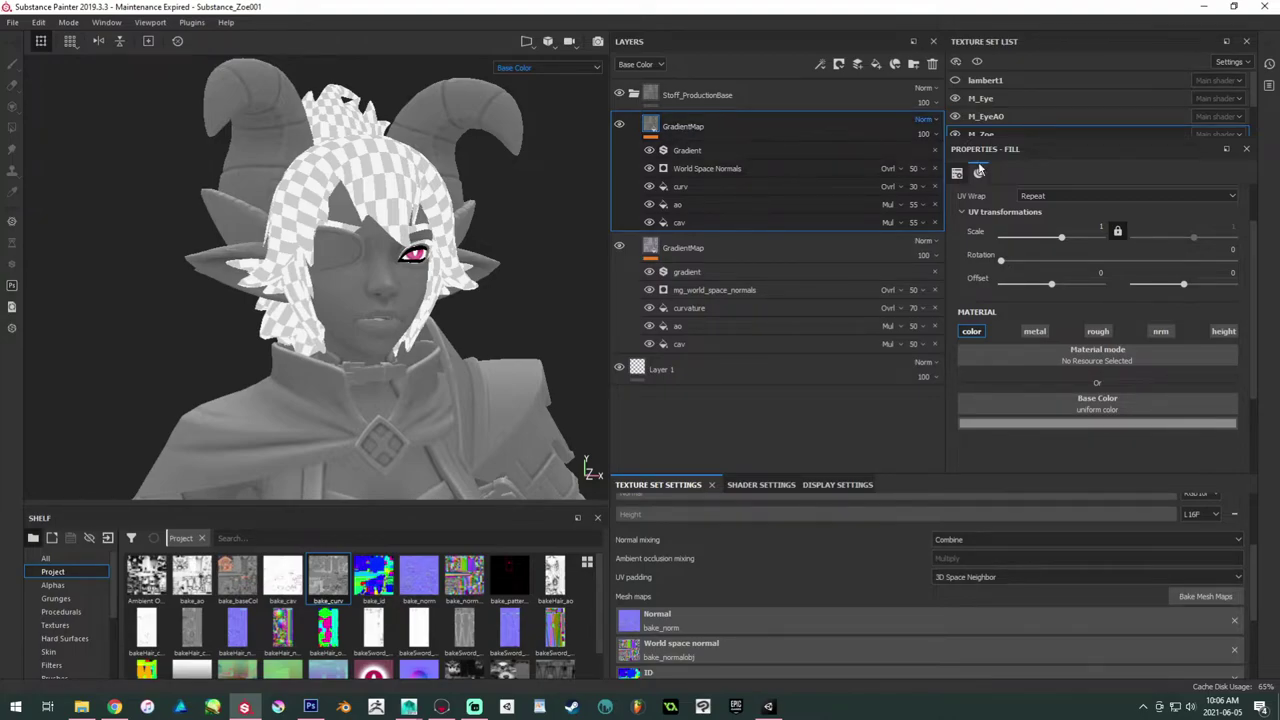
Step: Raise the curv effect's opacity in the upper GradientMap layer to 63
left_click(912, 188)
left_click_drag(924, 213, 938, 214)
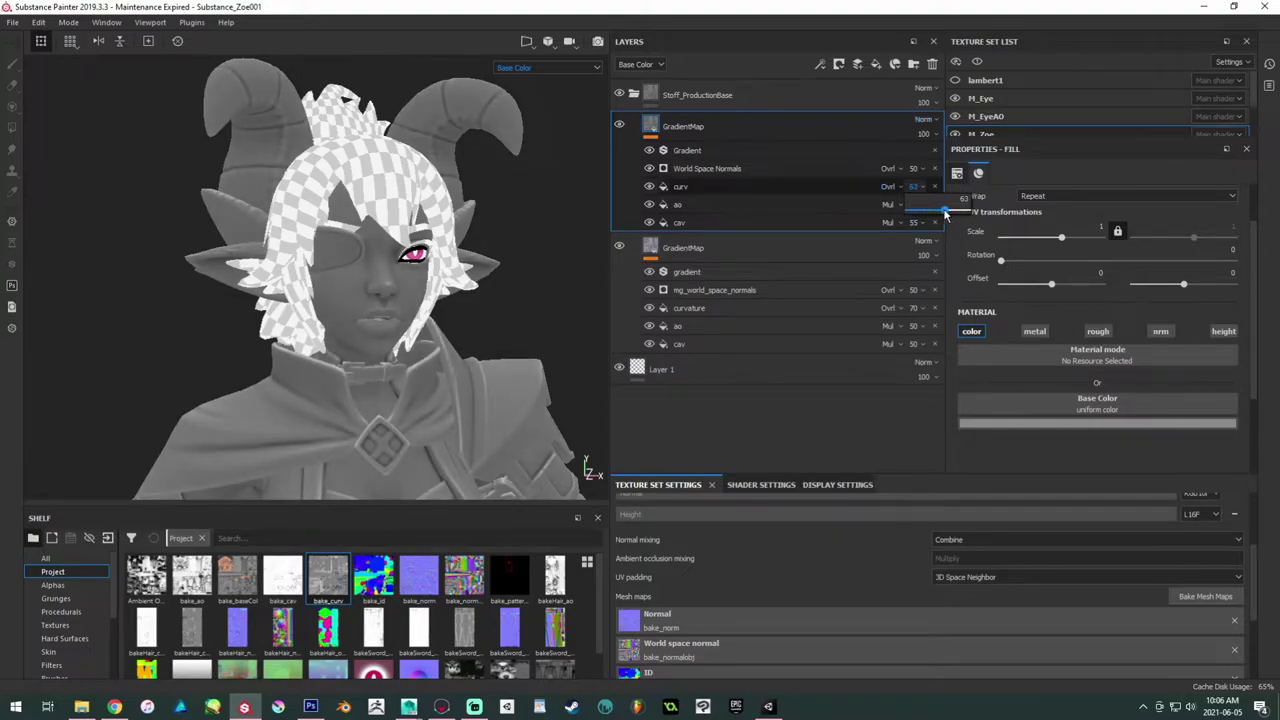
right_click_drag(466, 310, 226, 198, "alt")
mouse_move(386, 236)
middle_mouse_down("alt")
mouse_move(397, 251)
mouse_move(399, 221)
middle_mouse_up("alt")
left_click_drag(399, 221, 500, 235, "alt")
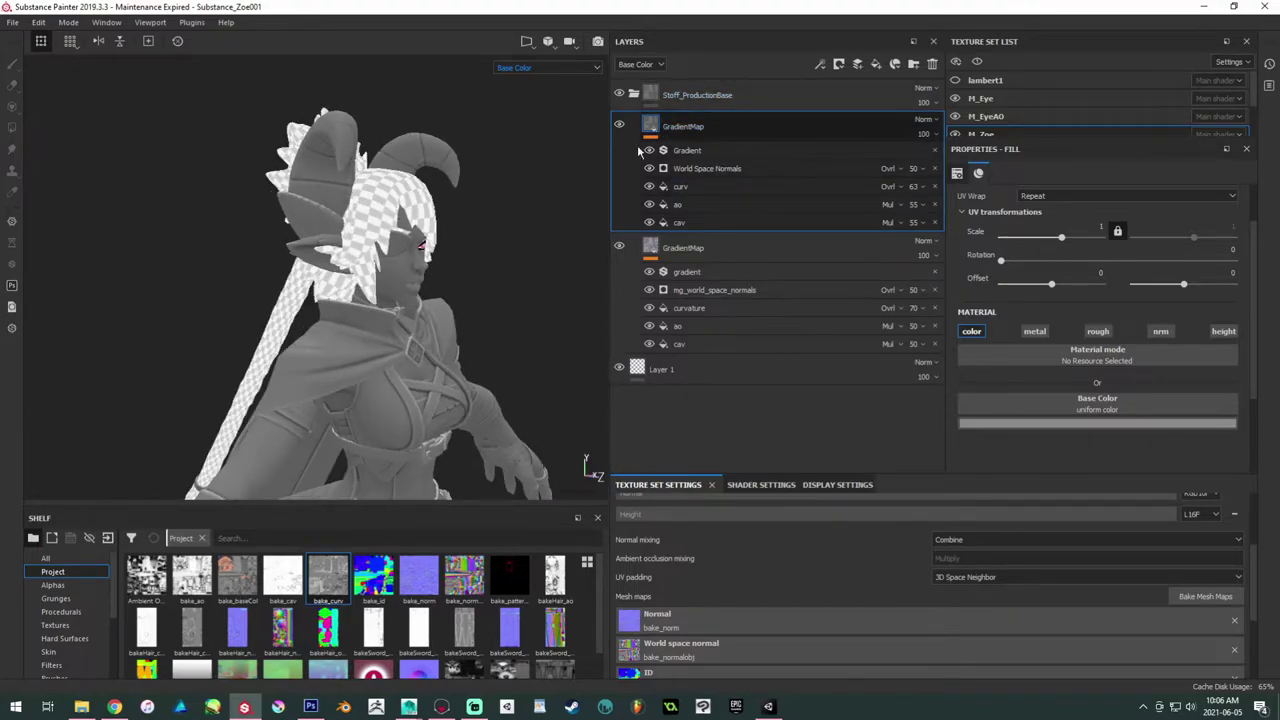
Step: Examine the base shading on the character's face, shoulder armour and upper body from several angles
left_click_drag(412, 220, 262, 270, "alt")
right_click_drag(372, 346, 510, 359, "alt")
left_click_drag(510, 360, 302, 240, "alt")
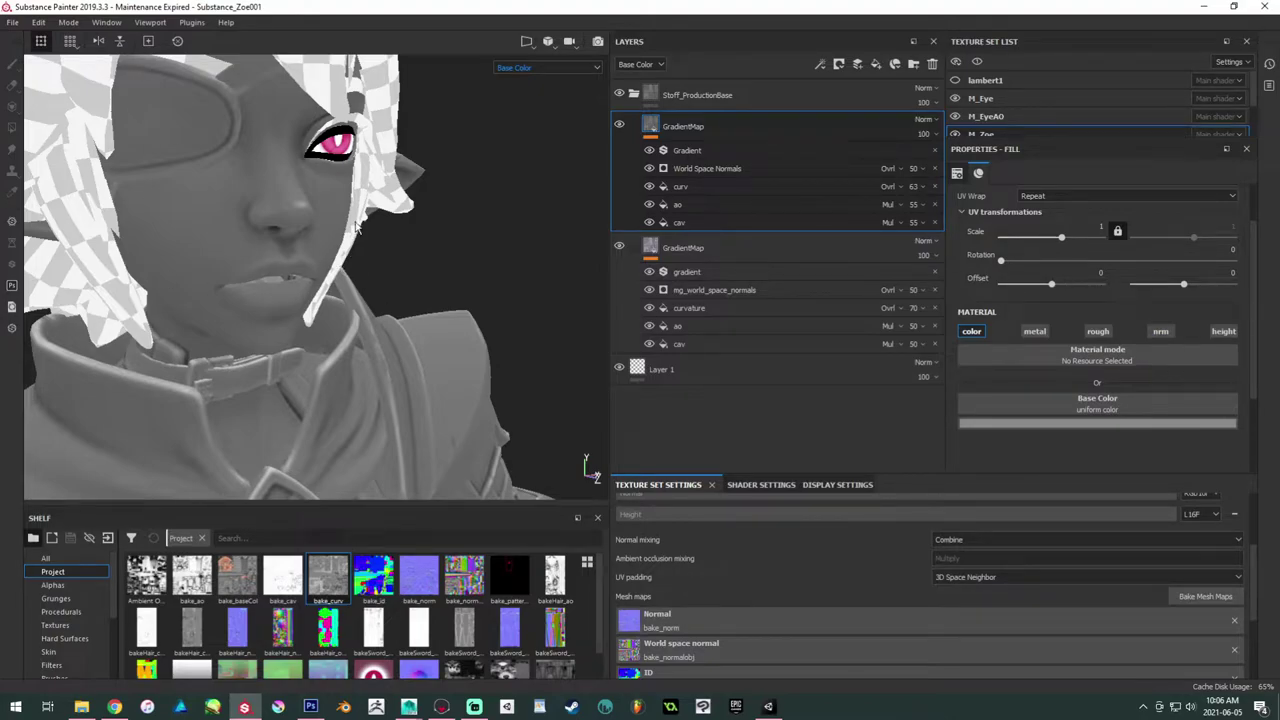
left_click_drag(332, 205, 388, 199, "alt")
right_click_drag(389, 200, 410, 346, "alt")
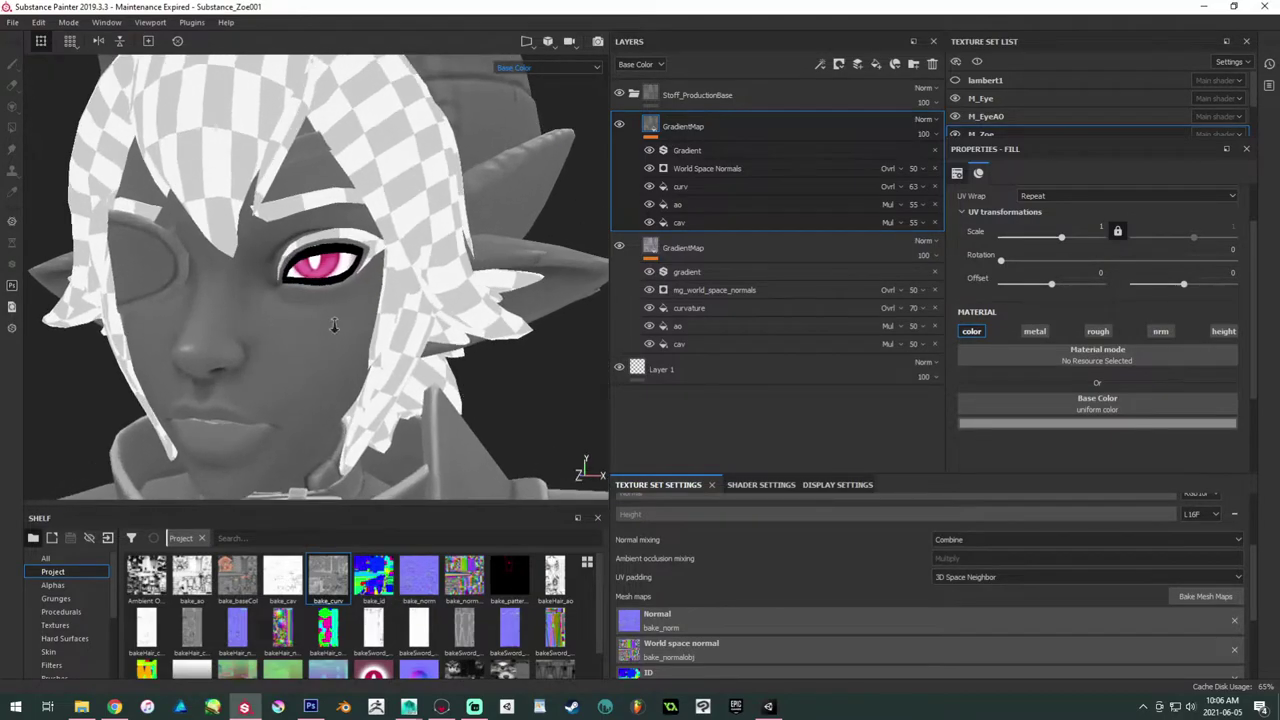
right_click_drag(337, 319, 195, 270, "alt")
left_click_drag(195, 275, 9, 209, "alt")
right_click_drag(71, 223, 200, 290, "alt")
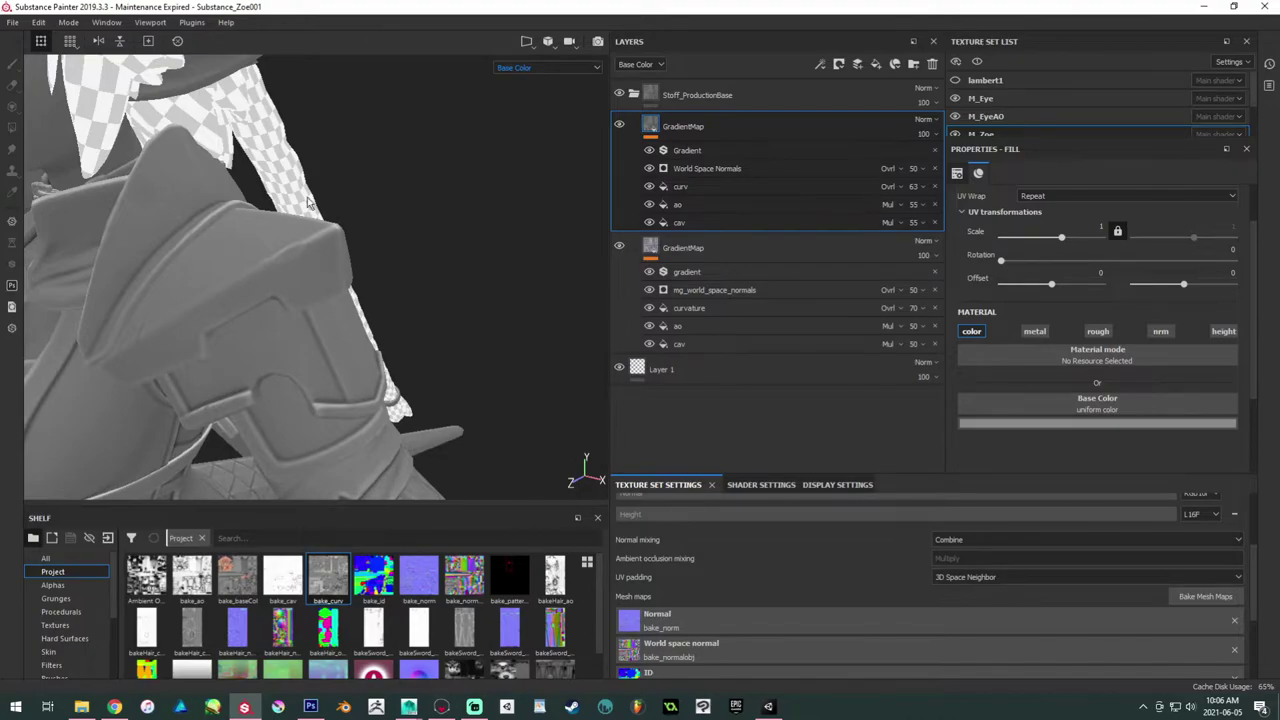
left_click_drag(456, 292, 590, 280, "alt")
middle_click_drag(380, 170, 370, 300, "alt")
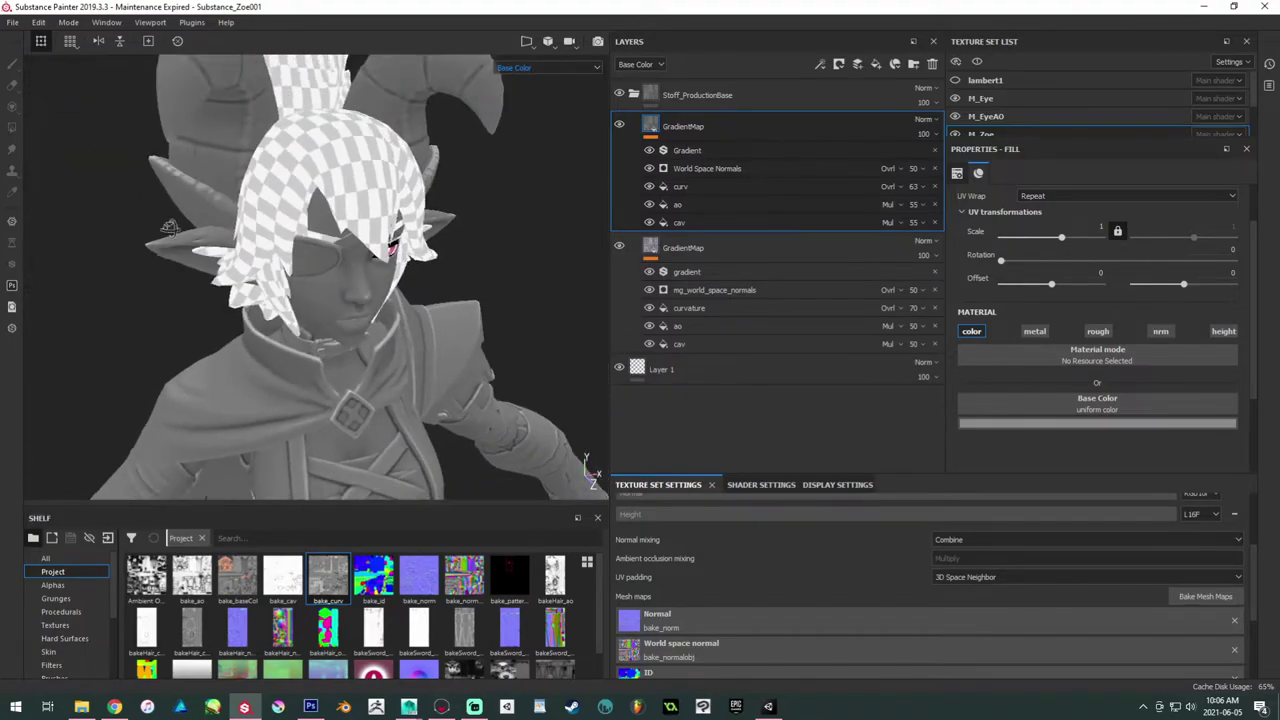
Step: Move the upper GradientMap layer out of the Stoff_ProductionBase folder and delete that folder with its contents
right_click_drag(330, 250, 239, 196, "alt")
left_click_drag(238, 196, 424, 238, "alt")
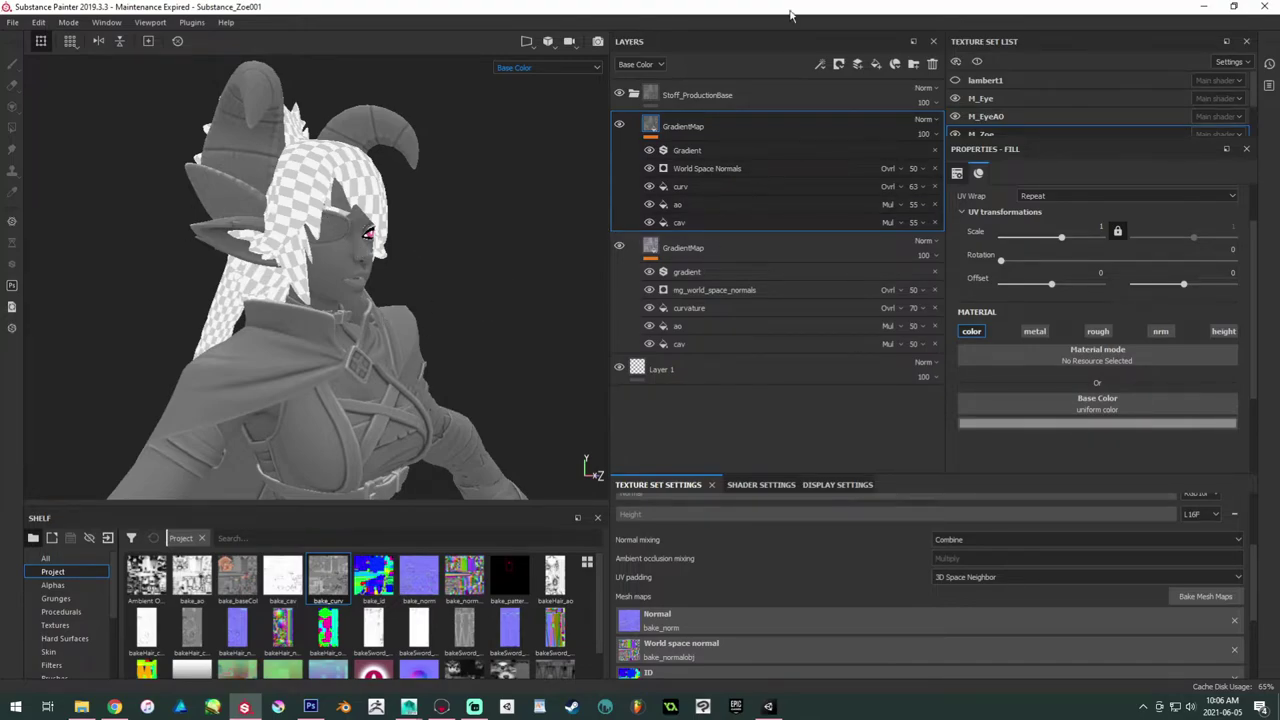
left_click_drag(741, 125, 700, 90)
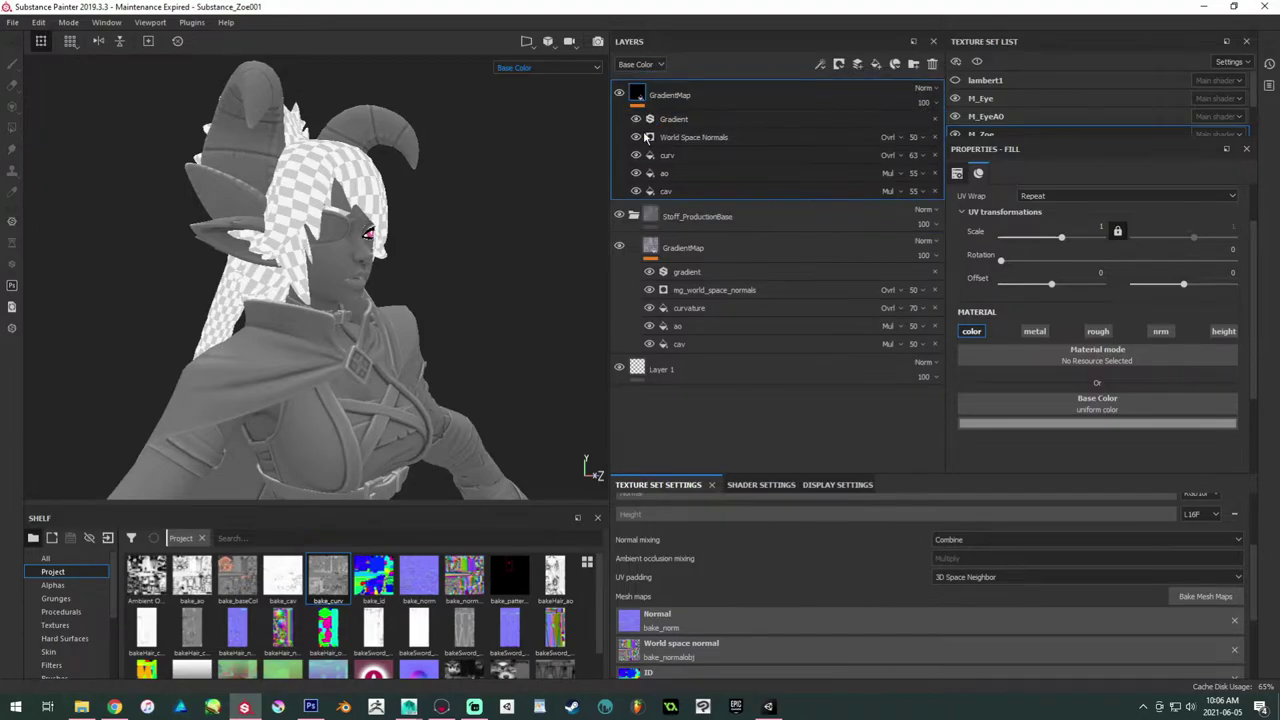
left_click(813, 219)
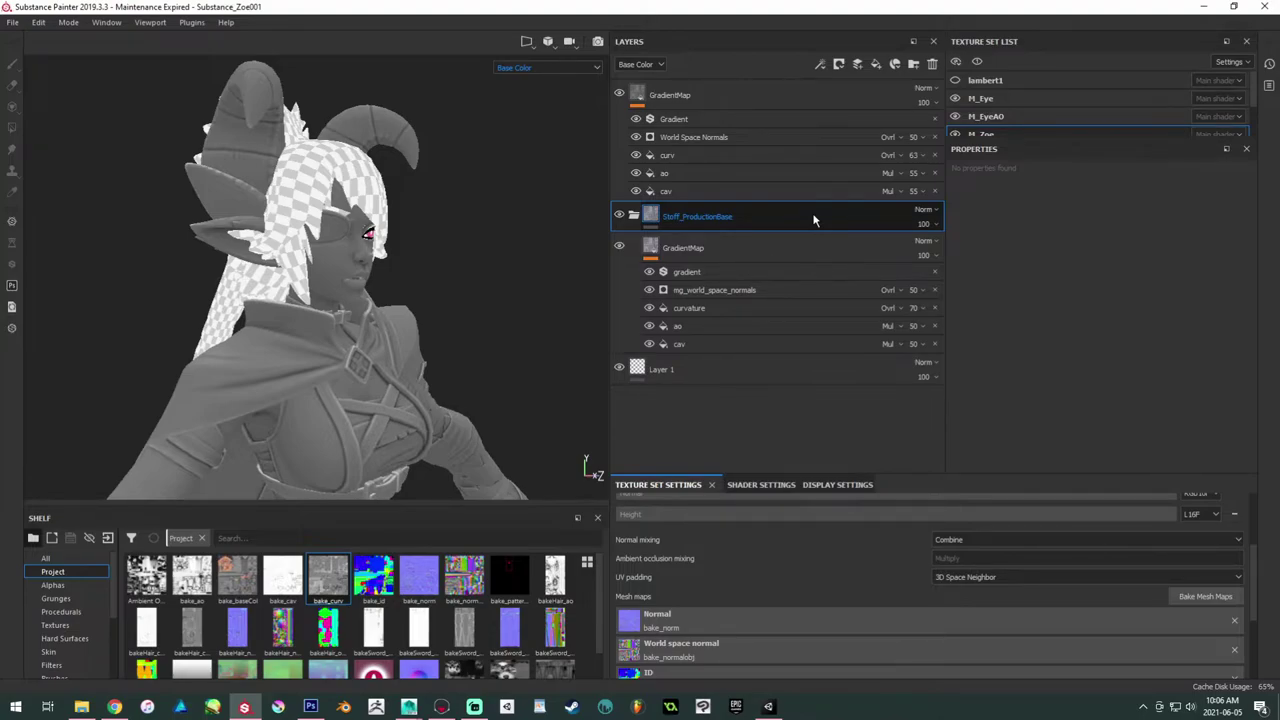
key("Delete")
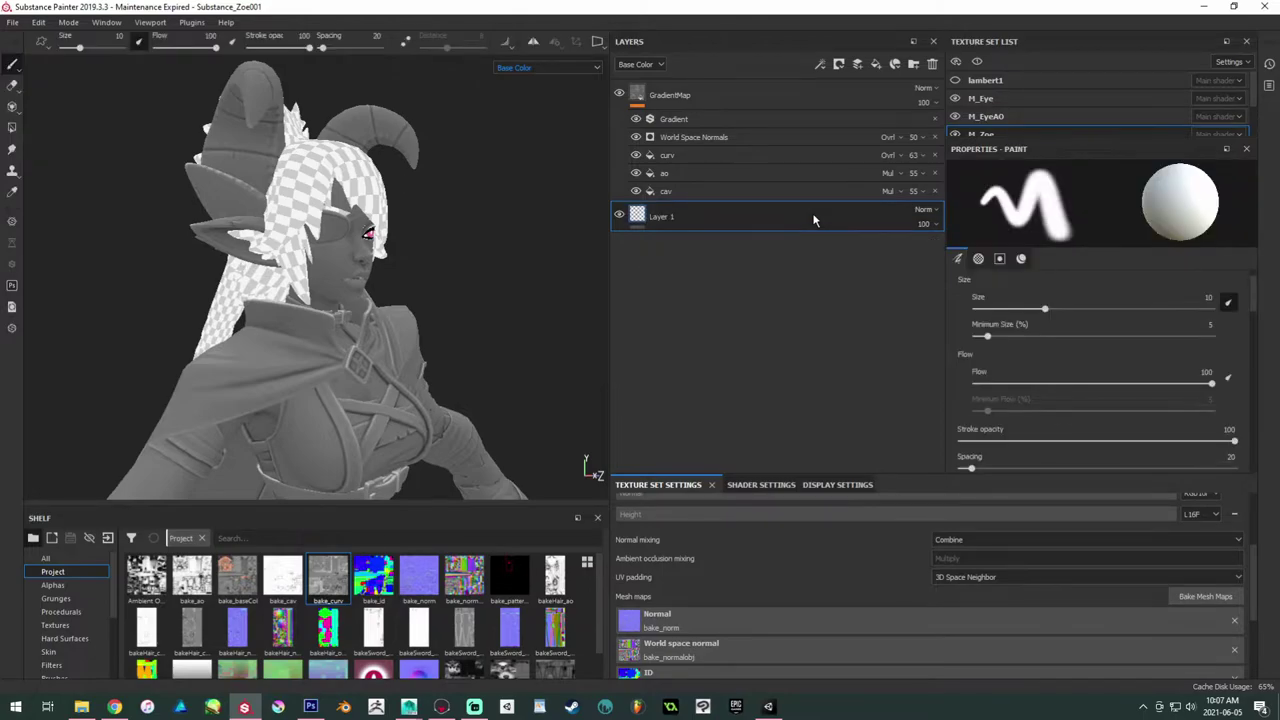
Step: Enable the metal, rough, nrm and height channels on M_Zoe's GradientMap fill and set its roughness to 1
left_click(743, 97)
mouse_move(470, 290)
left_mouse_down("alt")
mouse_move(320, 283)
mouse_move(477, 277)
mouse_move(293, 314)
mouse_move(357, 307)
mouse_move(686, 404)
left_mouse_up("alt")
left_click(1033, 331)
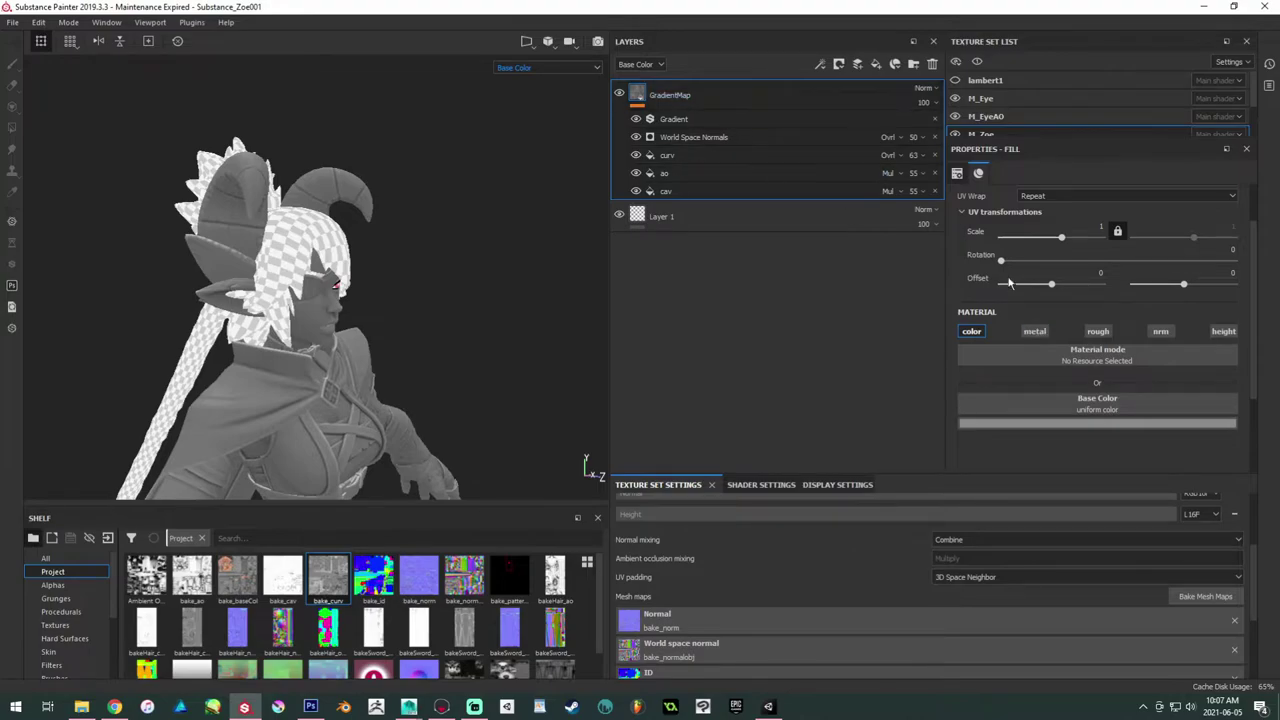
left_click(1098, 331)
left_click(1160, 331)
left_click(1223, 331)
scroll(1110, 386, "down", 2)
left_click_drag(1077, 430, 1220, 424)
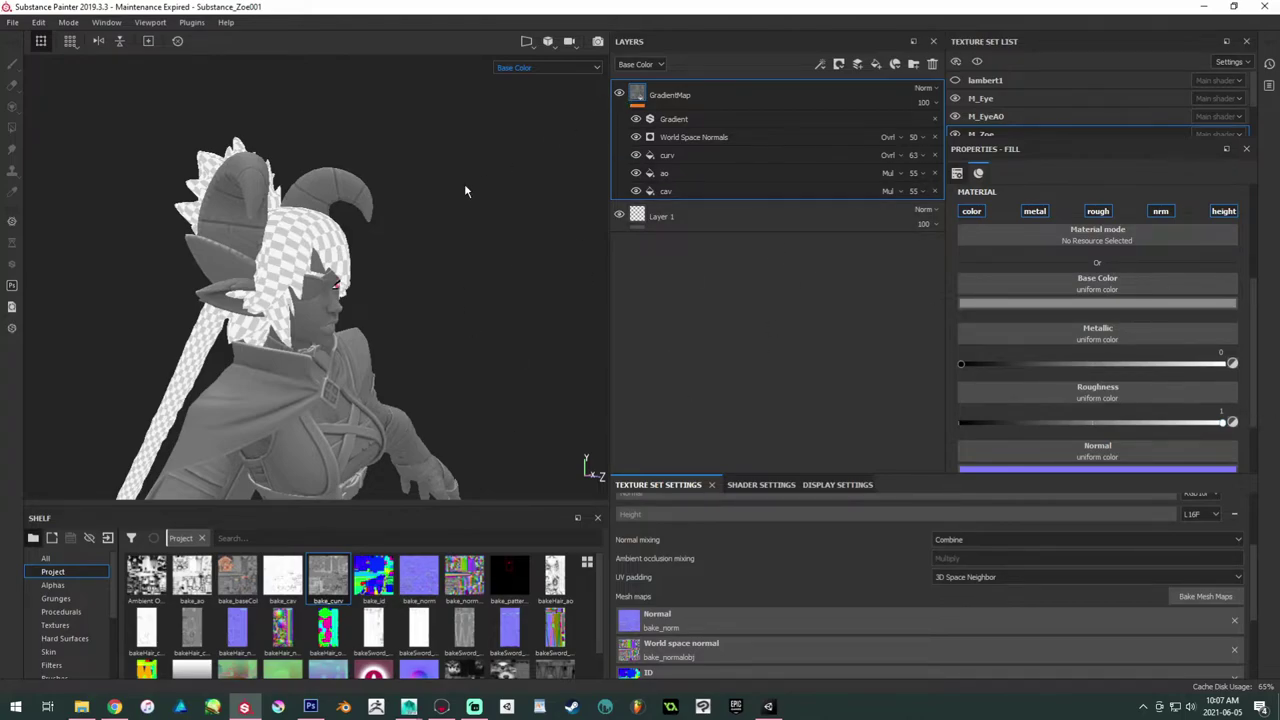
Step: Examine the shading on the character's head and upper body, and look at the M_ZoeSword texture set's layers
left_click_drag(433, 293, 391, 251, "alt")
right_click_drag(391, 251, 545, 368, "alt")
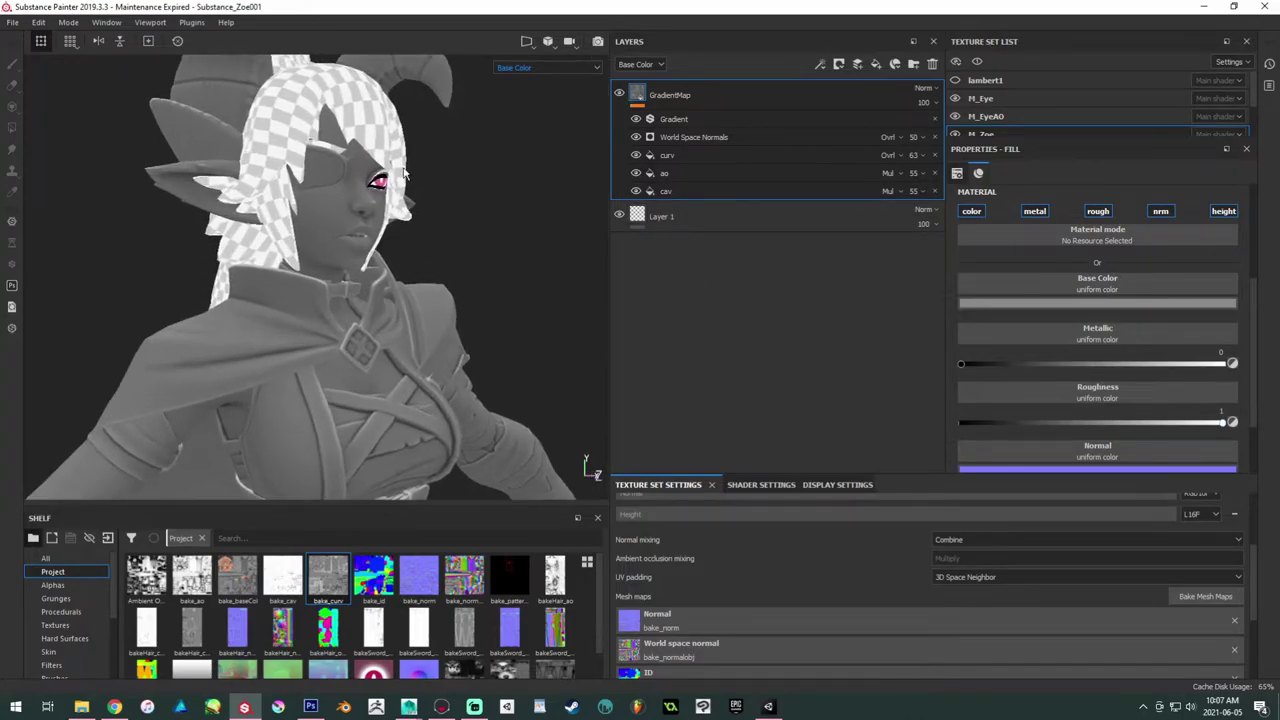
middle_click_drag(386, 277, 331, 237, "alt")
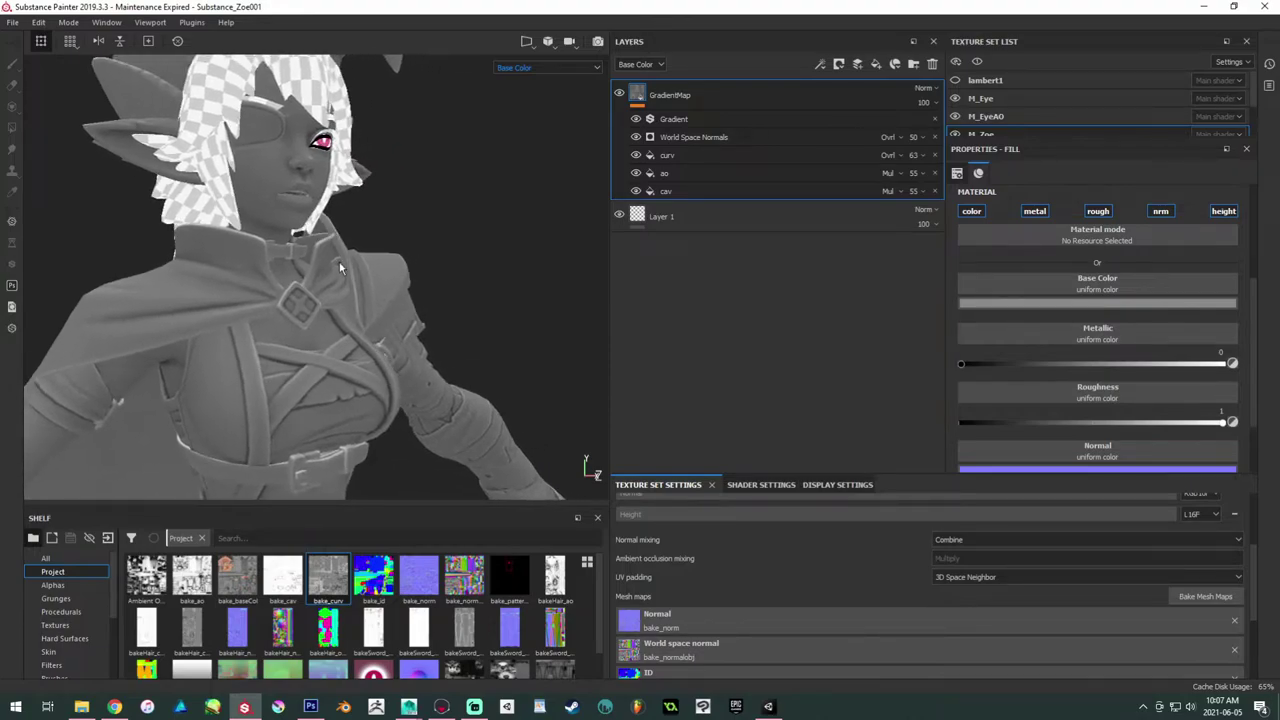
left_click_drag(338, 263, 331, 267, "alt")
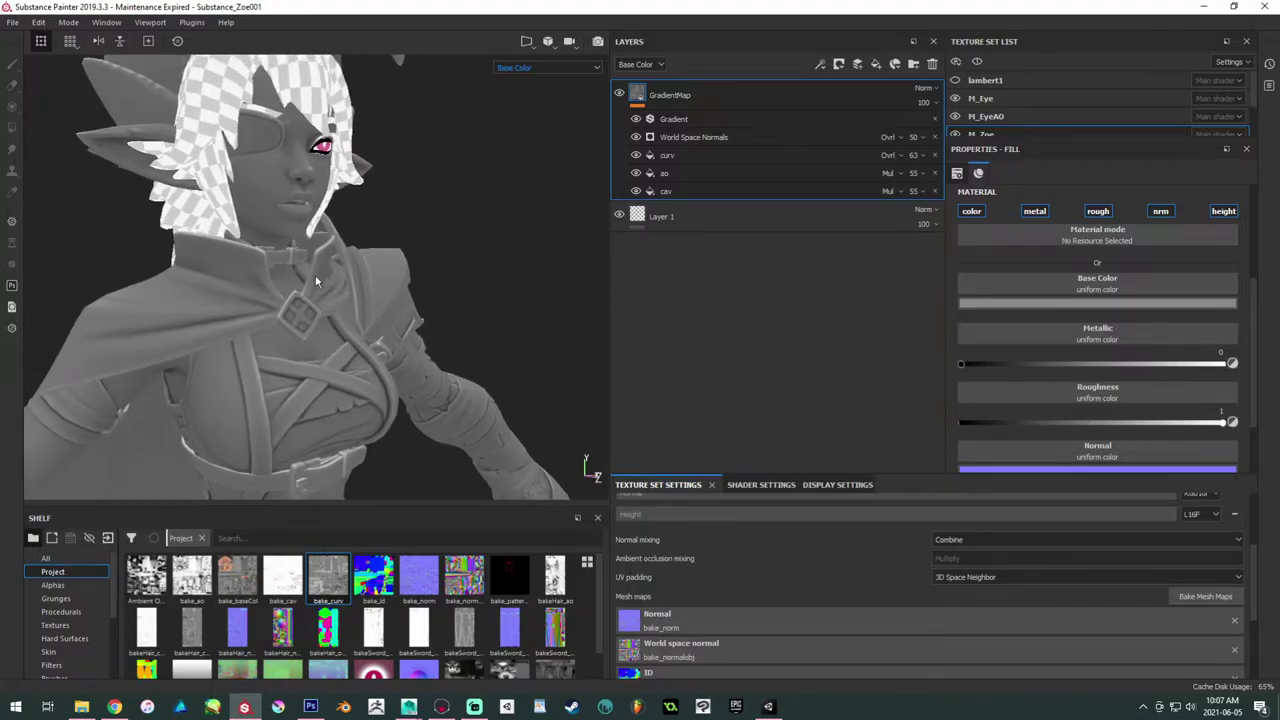
middle_click_drag(319, 232, 325, 336, "alt")
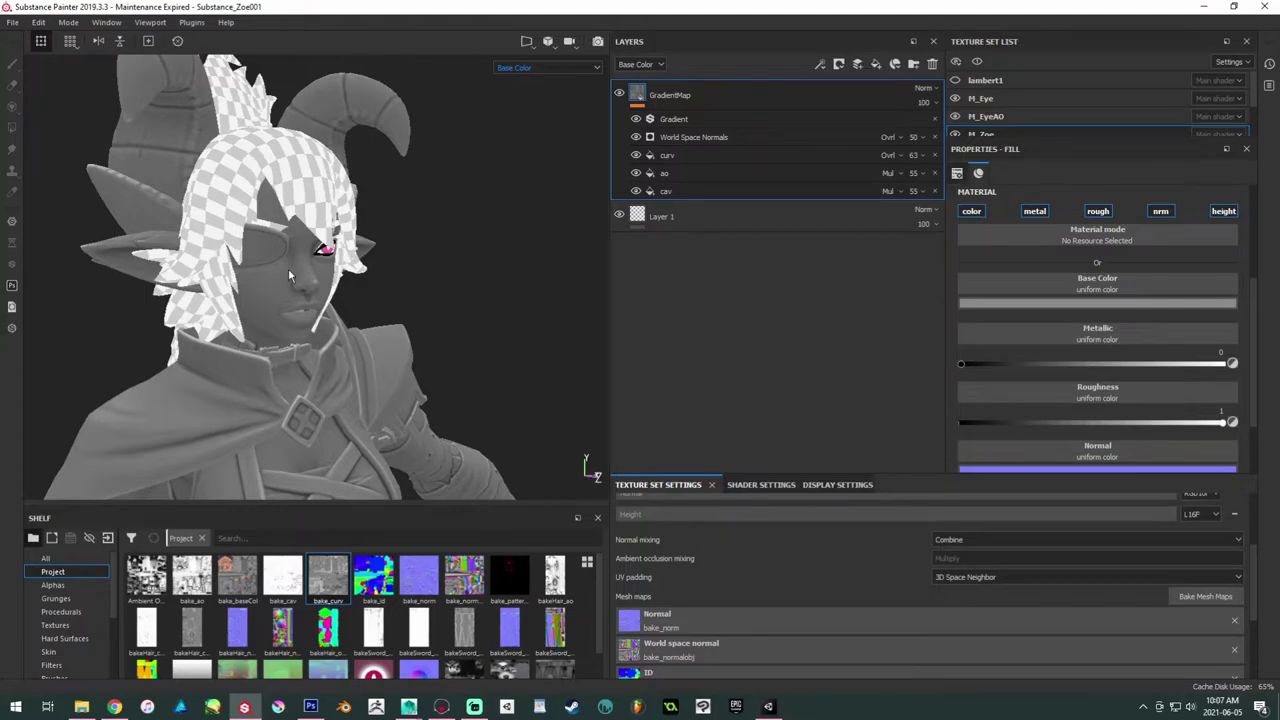
left_click_drag(320, 190, 327, 202, "alt")
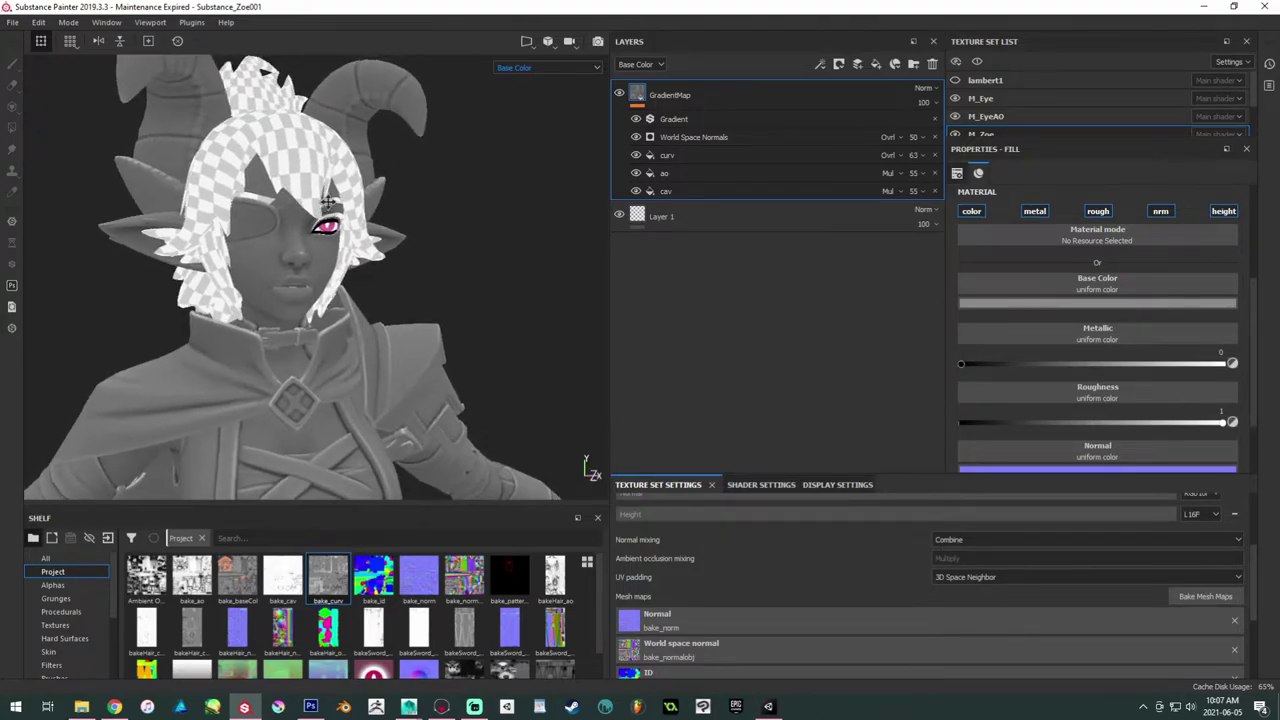
scroll(1030, 110, "down", 3)
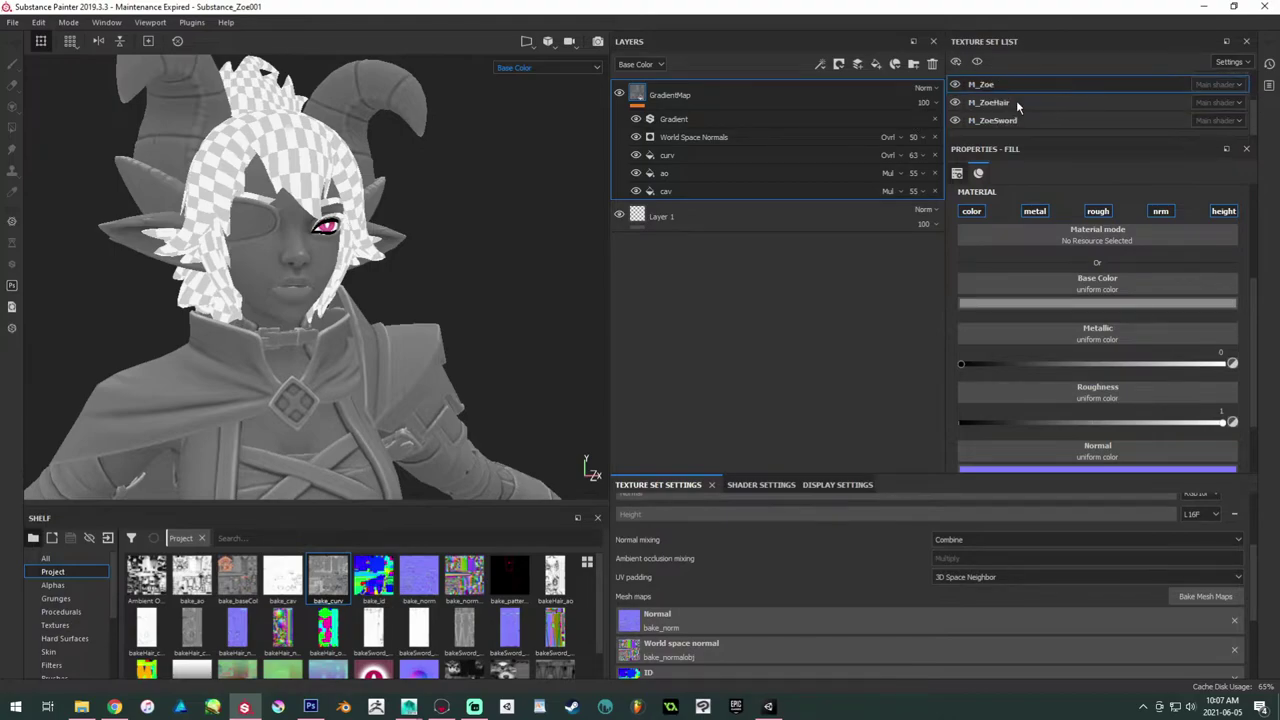
left_click(1015, 120)
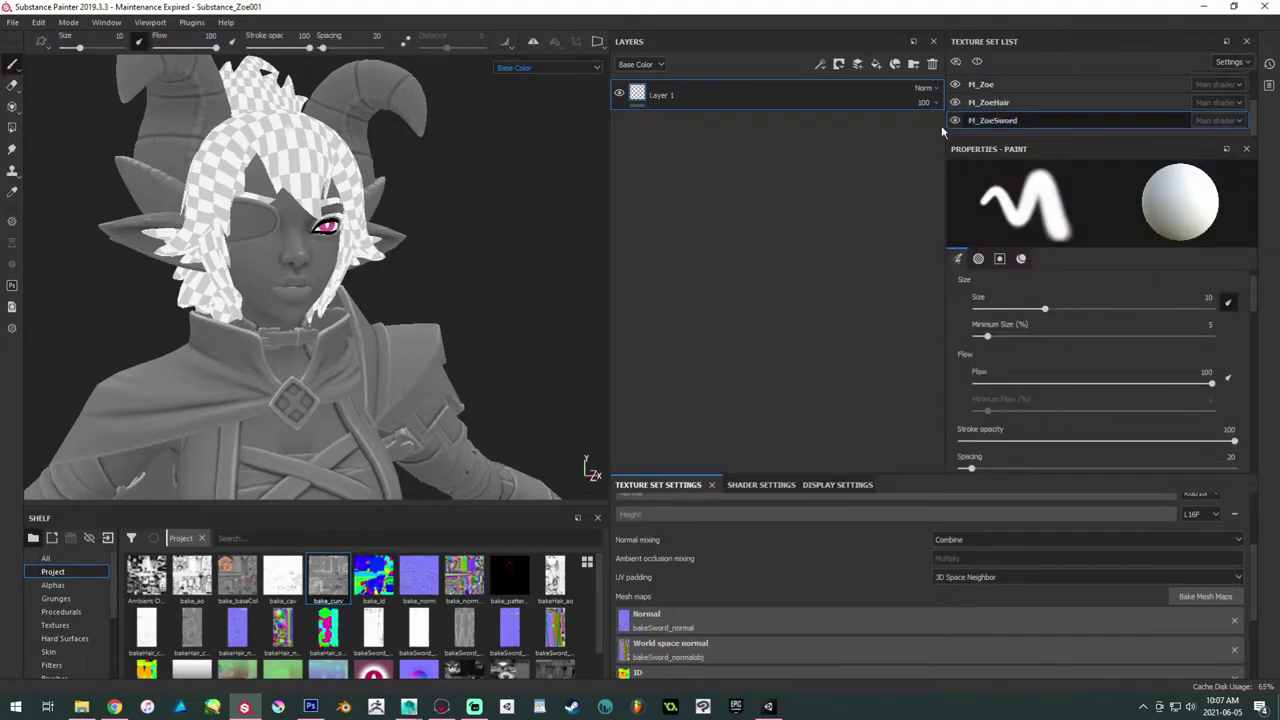
left_click(985, 85)
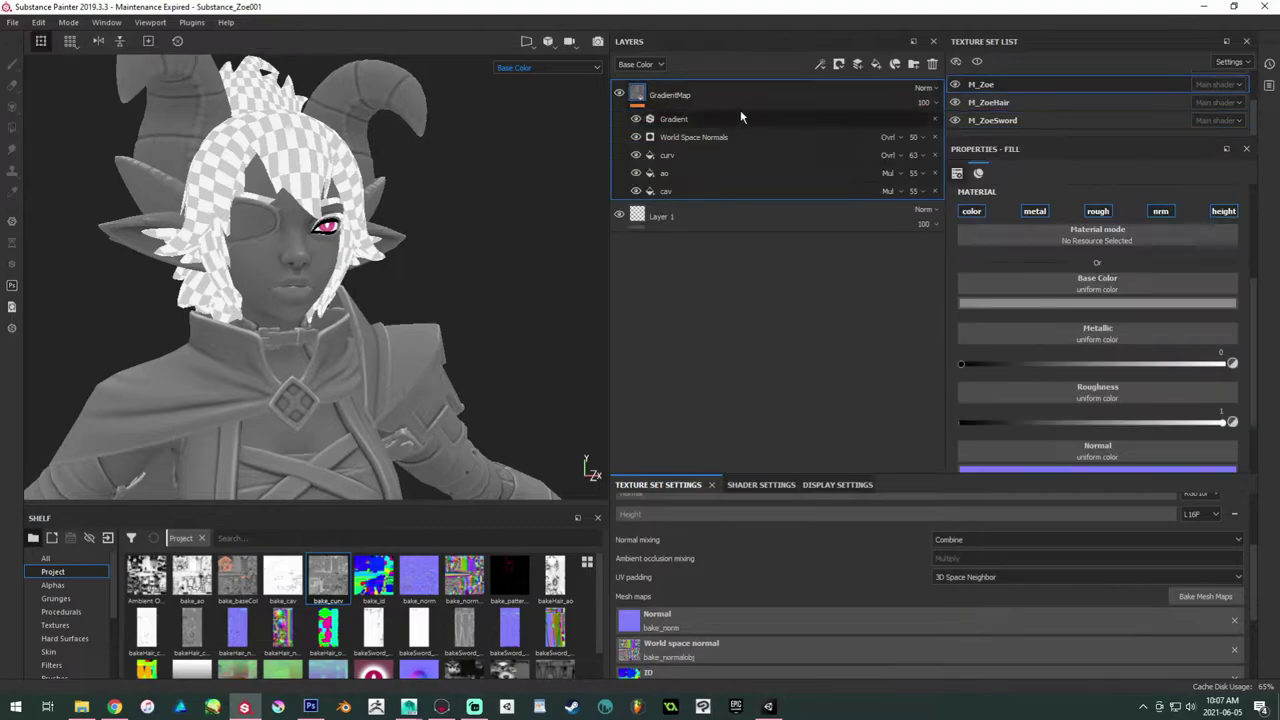
Step: Copy the GradientMap layer from the M_Zoe texture set and paste it into M_ZoeHair
right_click(741, 95)
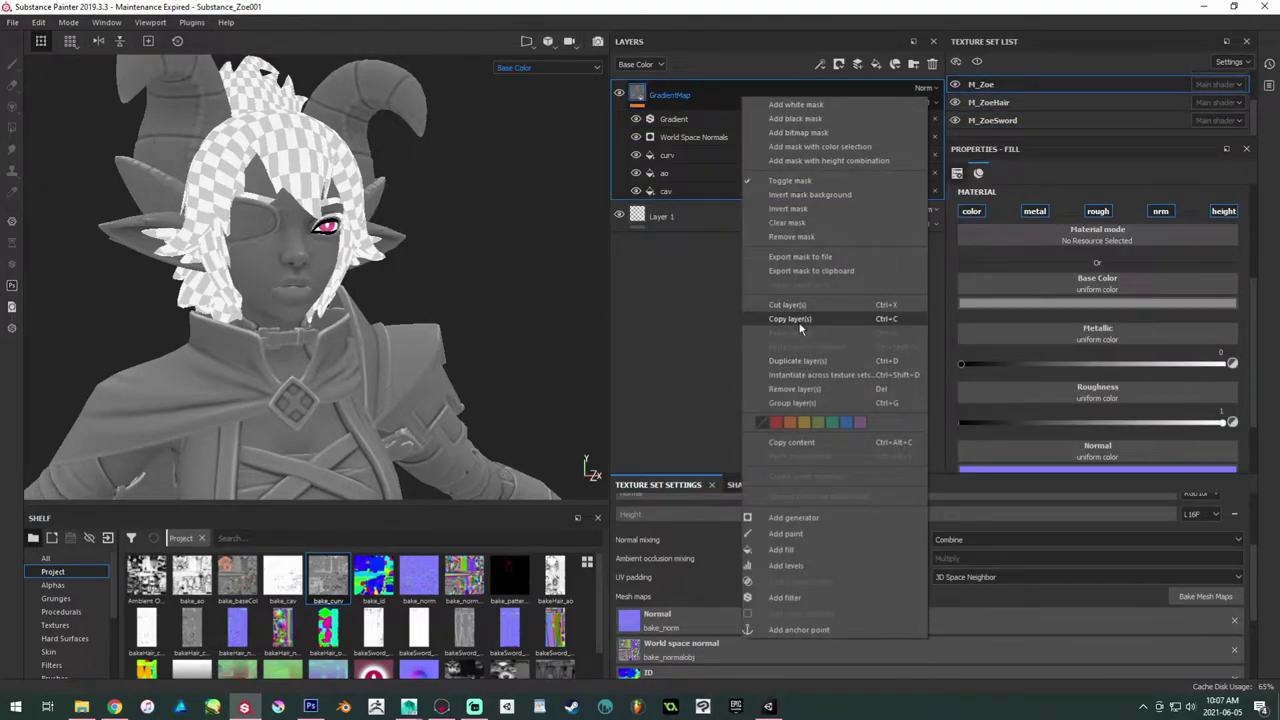
left_click(800, 319)
left_click(1005, 102)
right_click(718, 102)
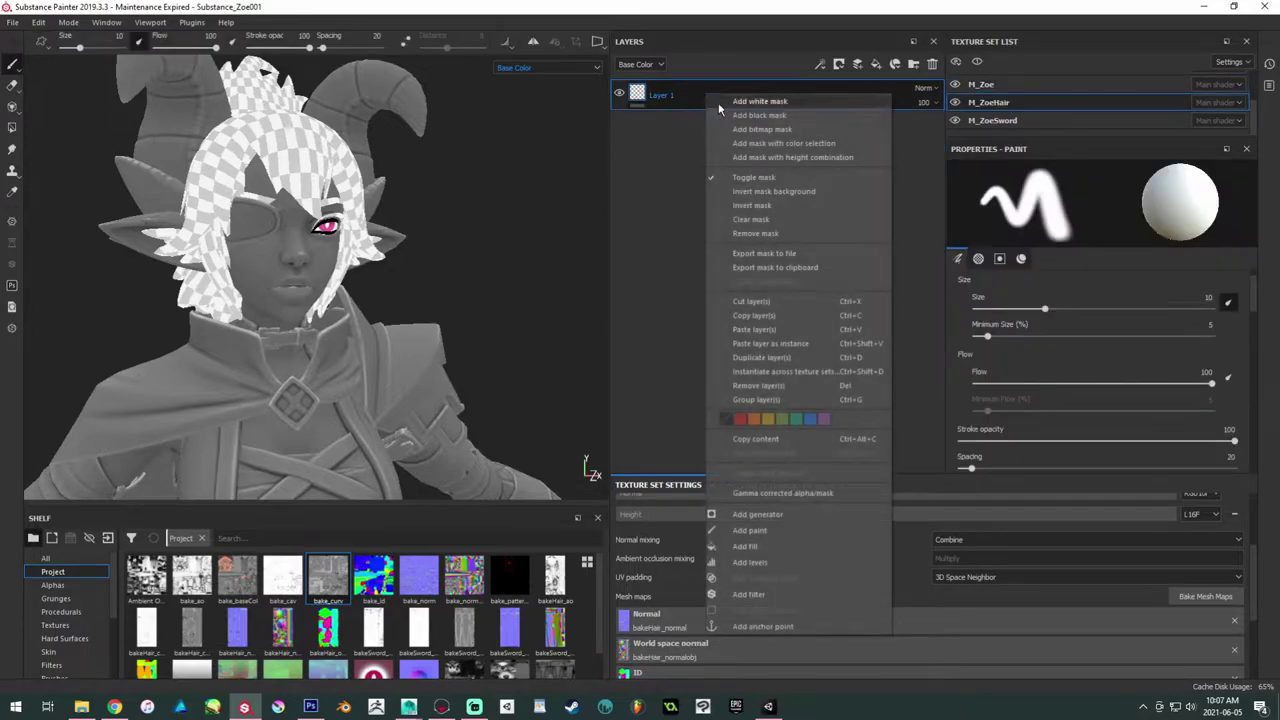
left_click(760, 329)
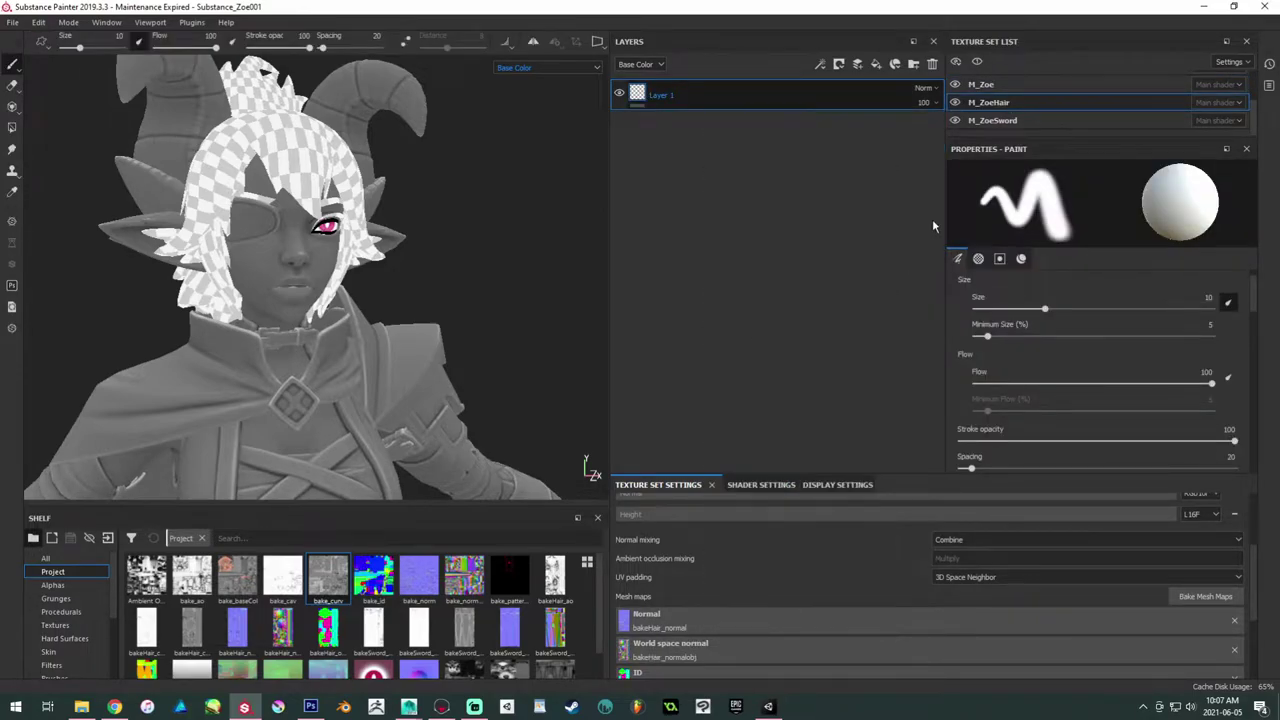
Step: Paste the copied GradientMap layer into the M_ZoeSword texture set
left_click(1010, 121)
right_click(757, 94)
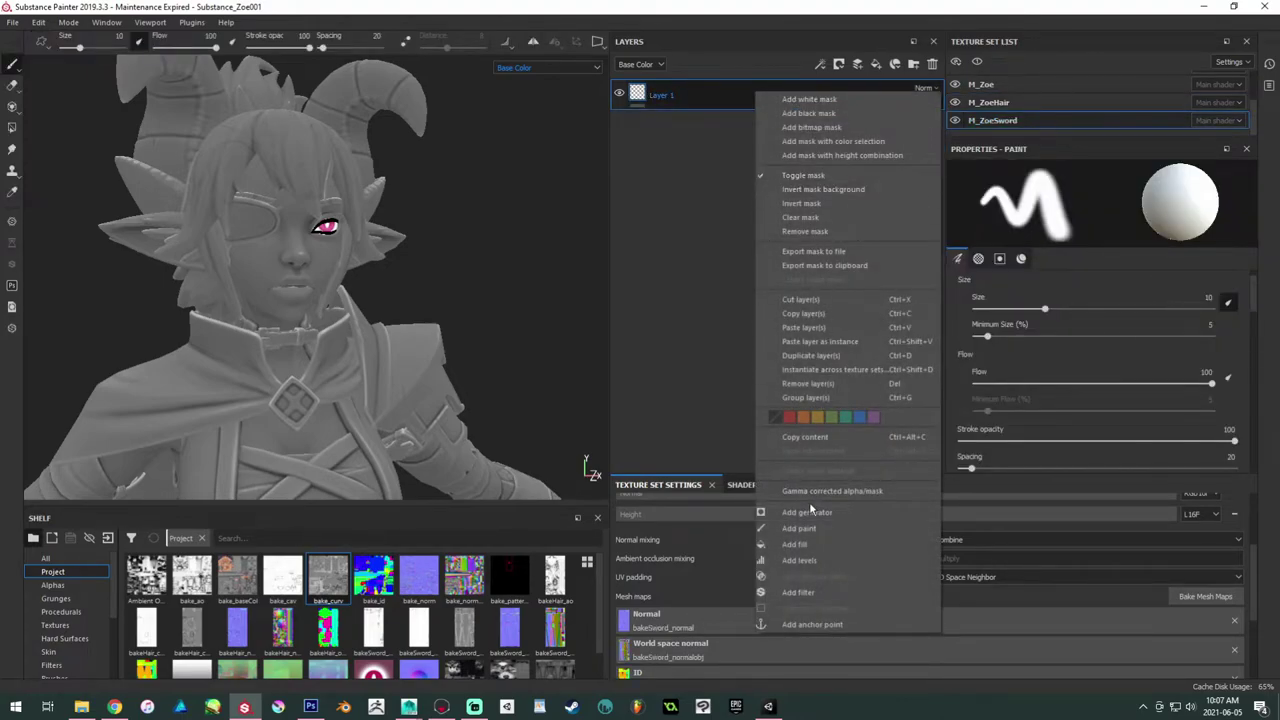
left_click(815, 330)
Step: Switch the viewport to Material display and examine the character, hair and sword from several angles
right_click_drag(485, 275, 270, 180, "alt")
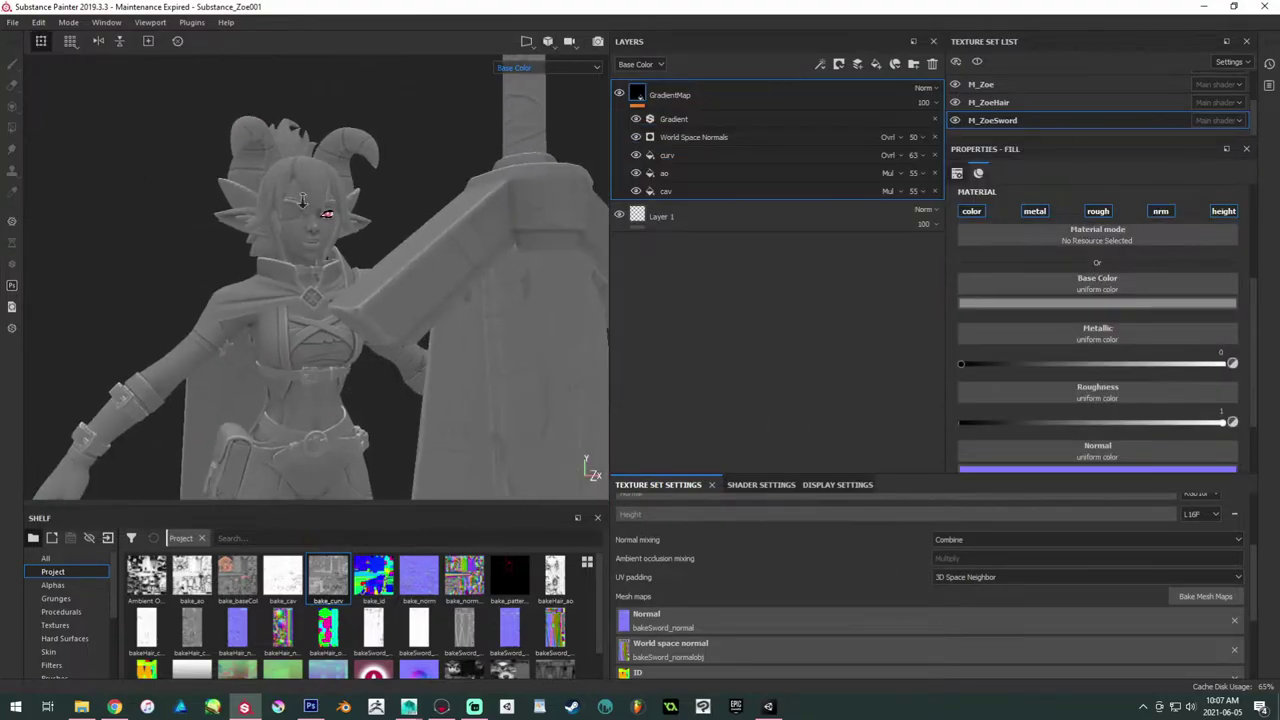
left_click_drag(270, 180, 183, 166, "alt")
key("m")
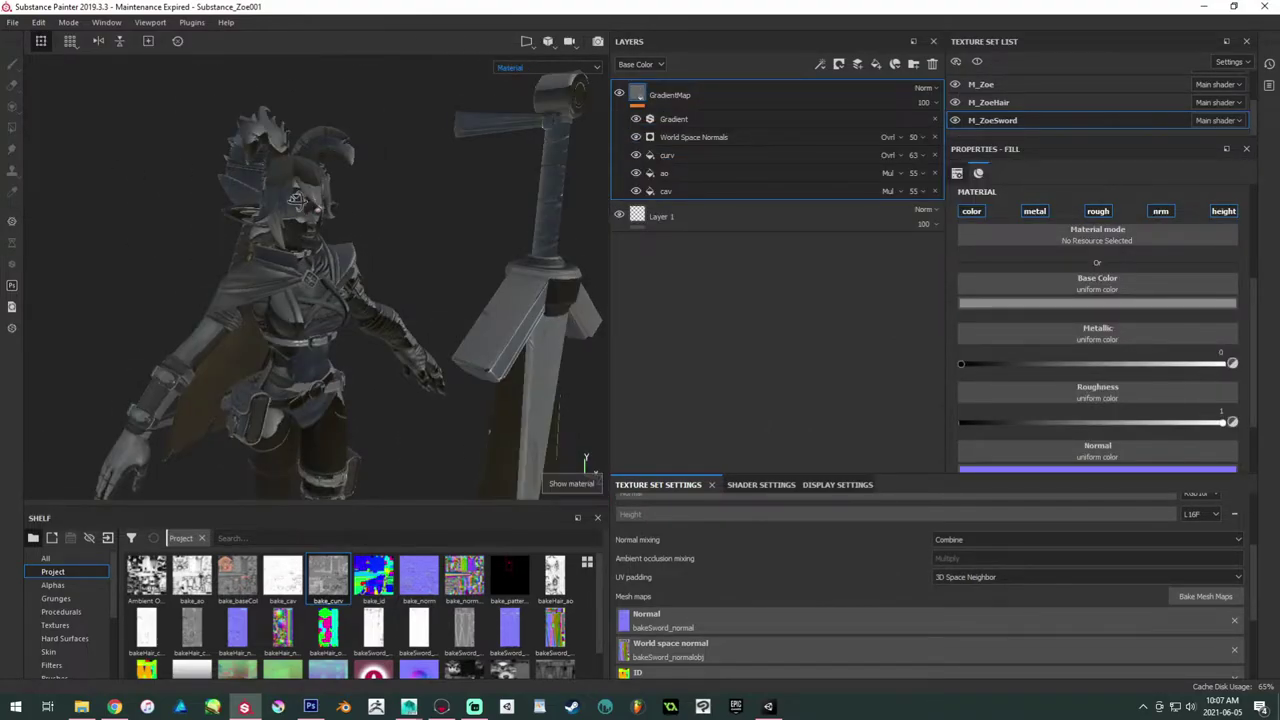
left_click_drag(310, 205, 290, 200, "alt")
right_click_drag(283, 200, 374, 265, "alt")
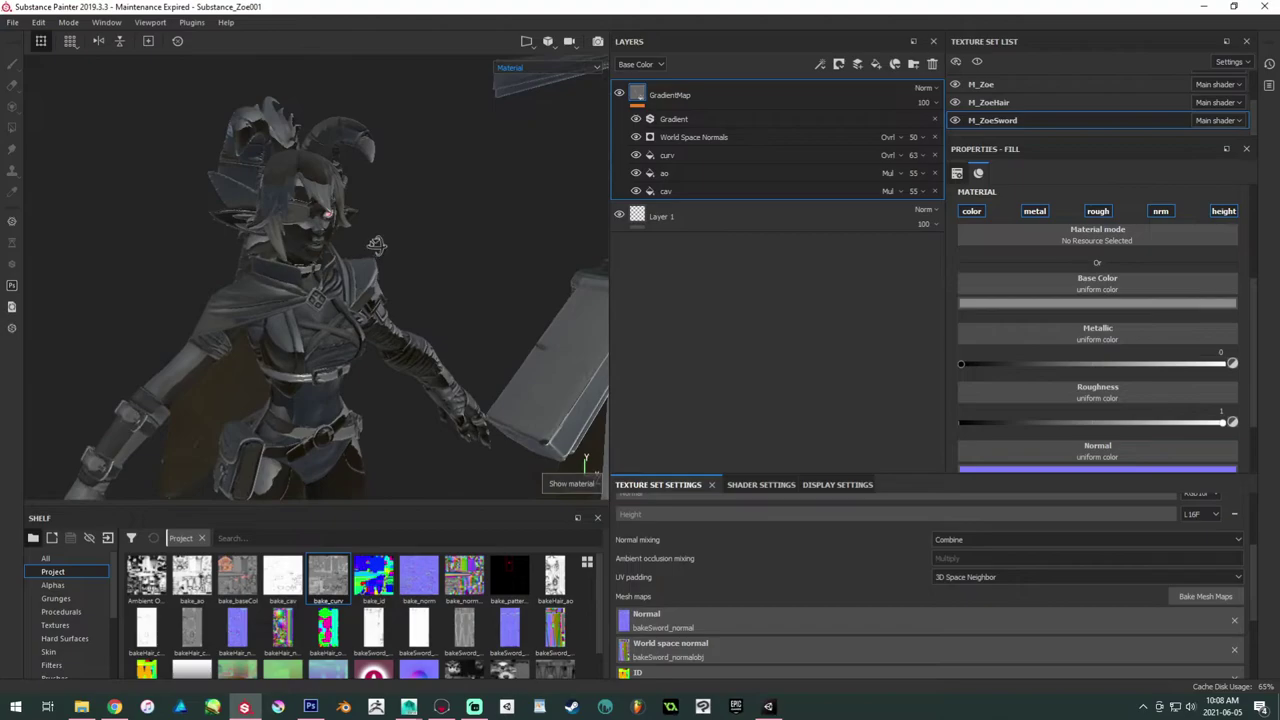
left_click_drag(375, 246, 400, 232, "alt")
right_click_drag(400, 232, 459, 282, "alt")
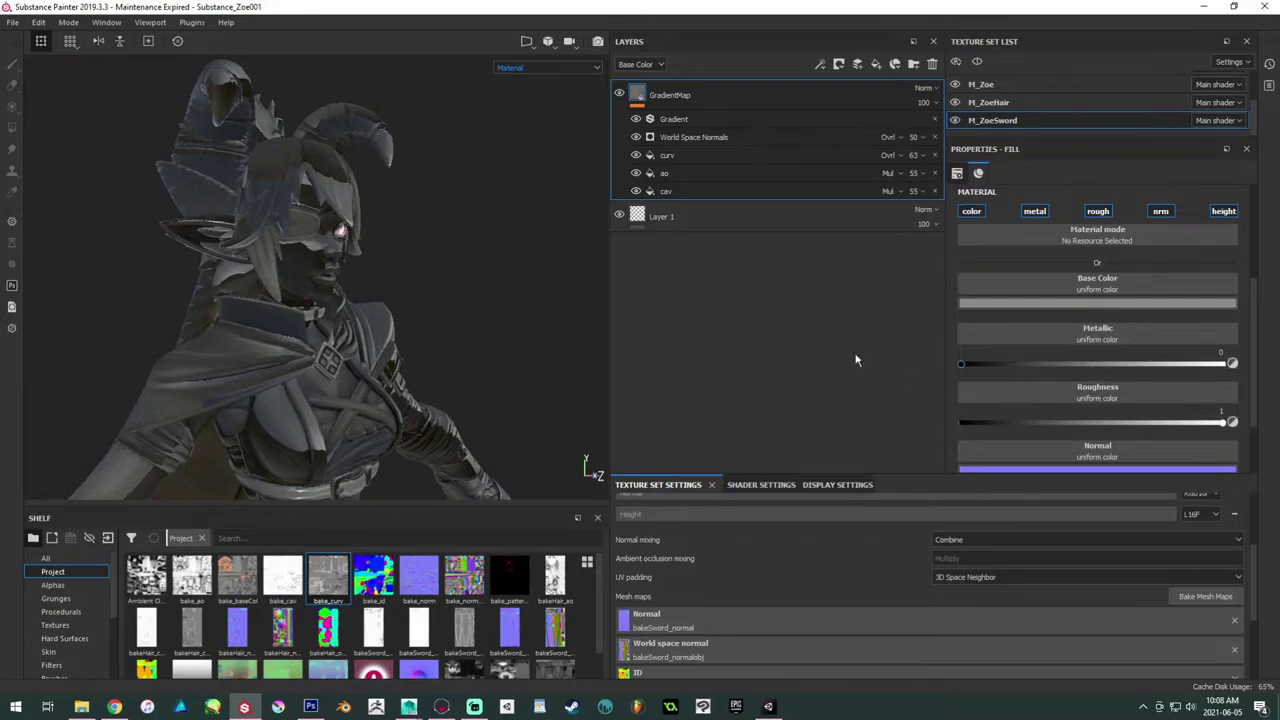
left_click_drag(403, 249, 276, 254, "alt")
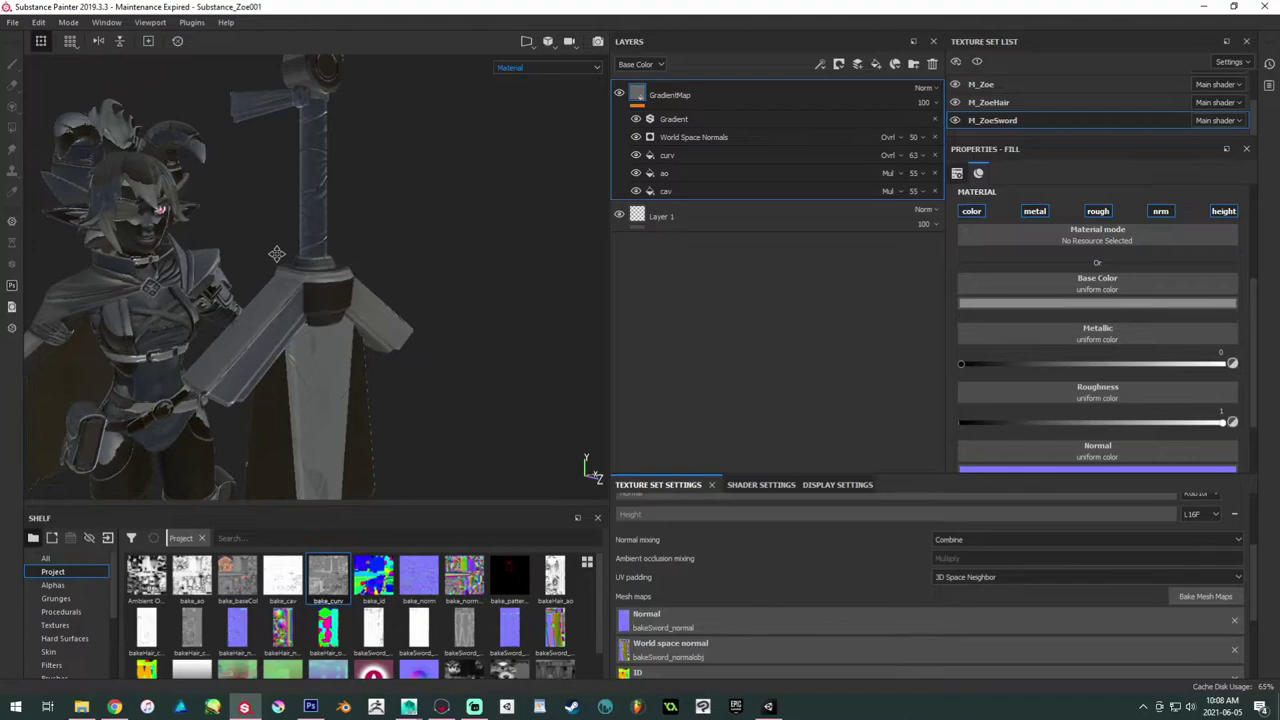
Step: Limit the World Space Normals generator in M_ZoeSword's GradientMap layer to color, disabling metal, rough, nrm and height
left_click(685, 192)
left_click(697, 155)
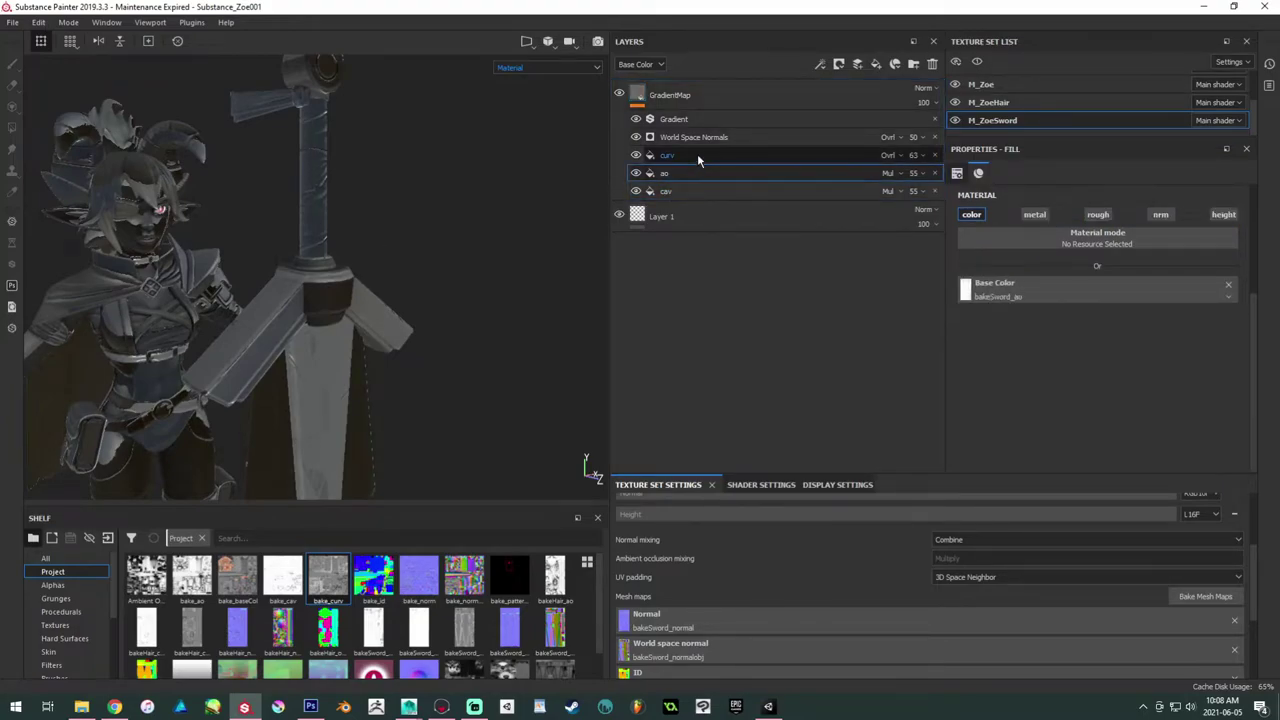
left_click(709, 137)
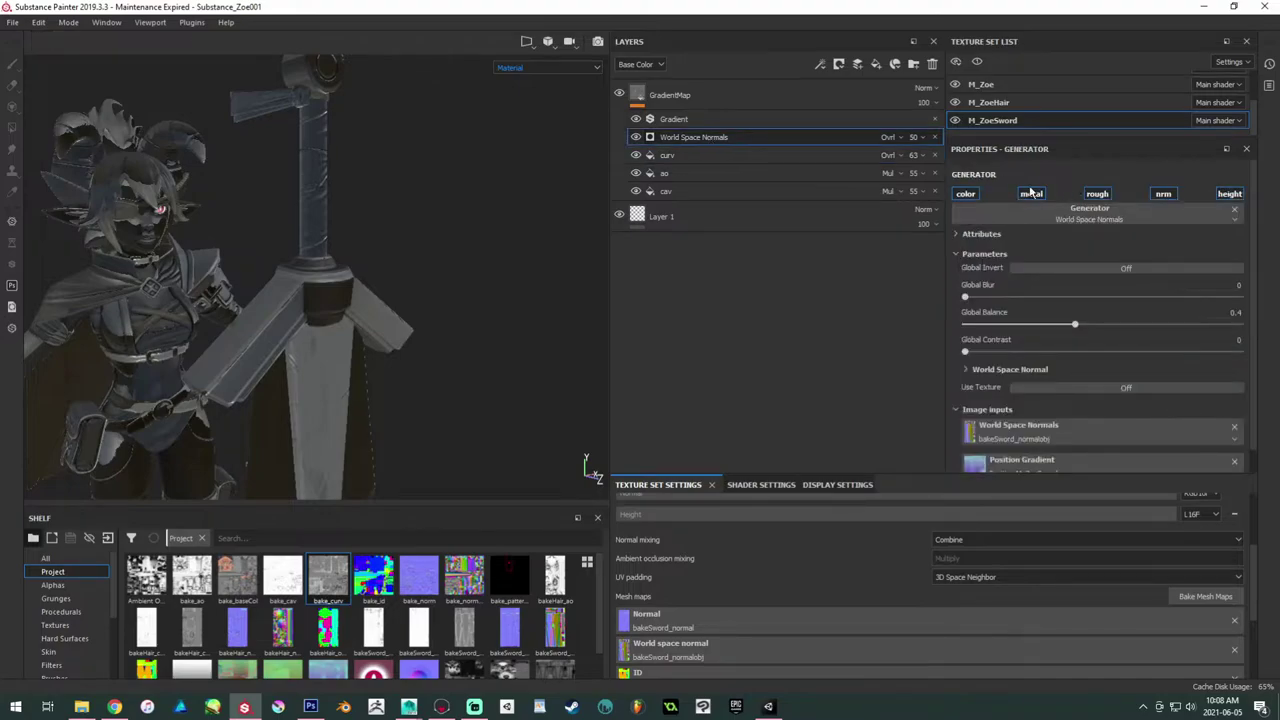
left_click(1163, 193)
left_click(1229, 193)
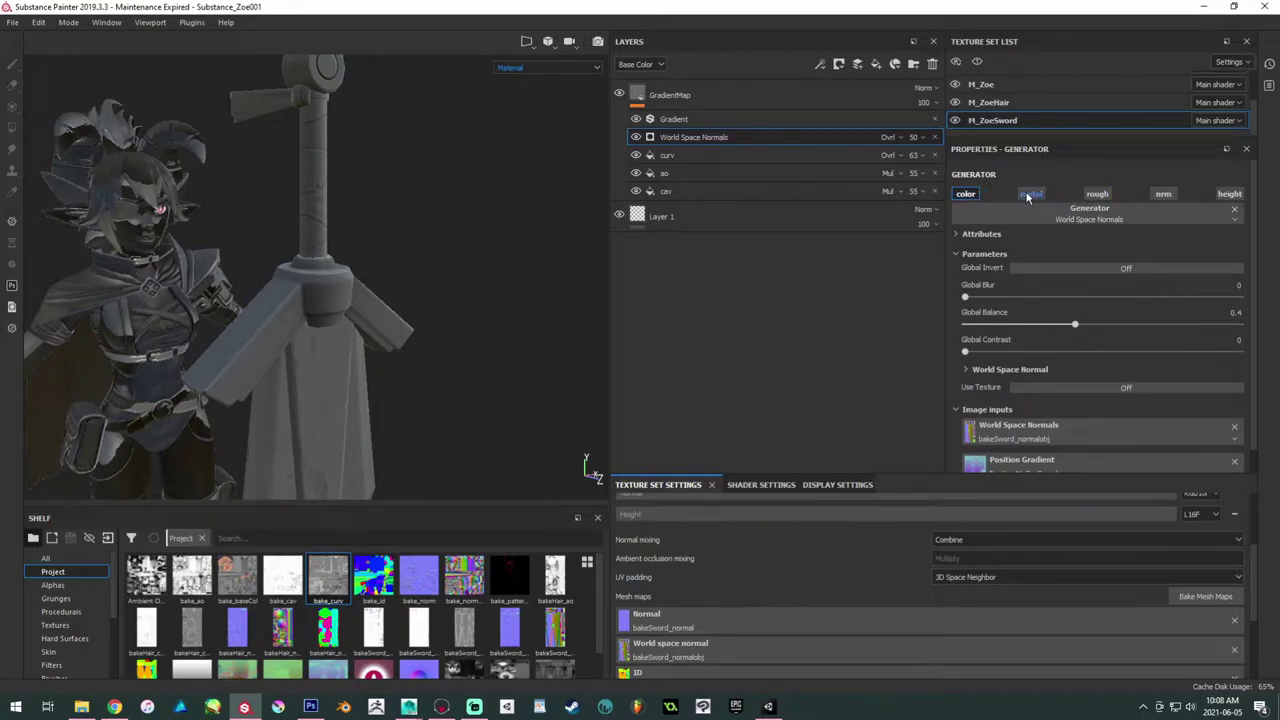
Step: Check which channels the Gradient filter affects in the GradientMap layers of M_ZoeSword and M_ZoeHair
left_click(716, 122)
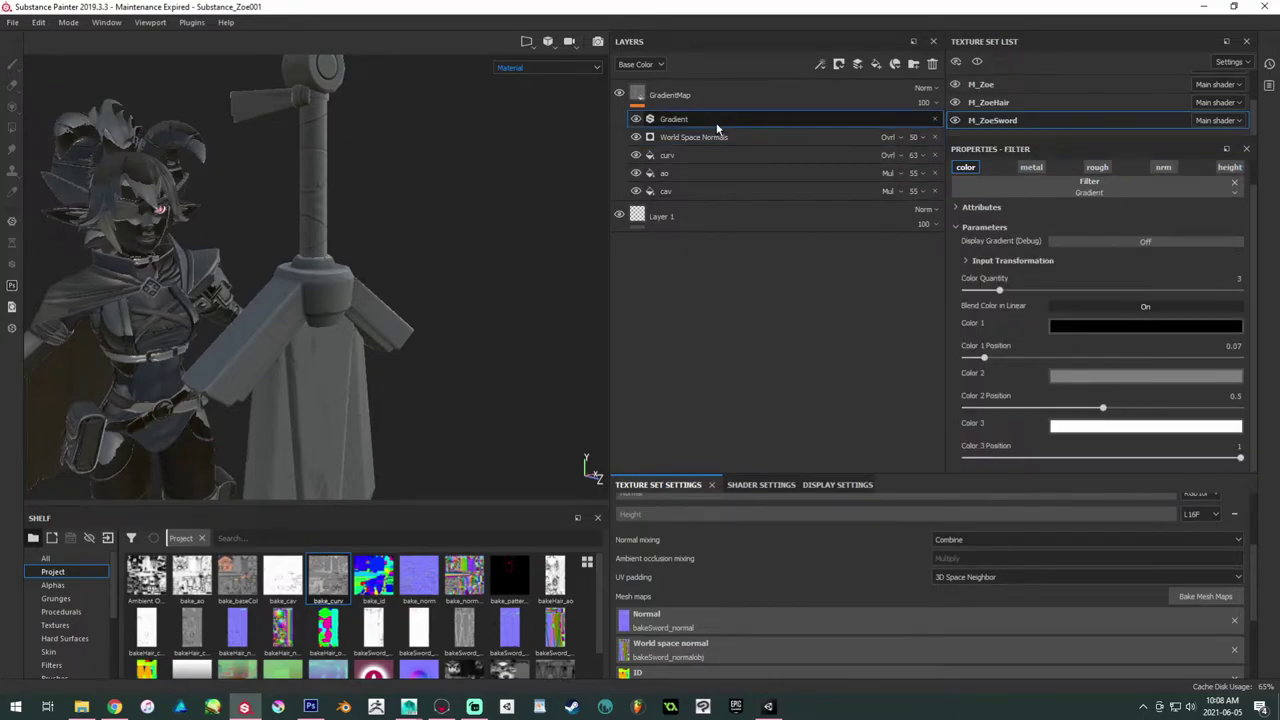
left_click(1005, 104)
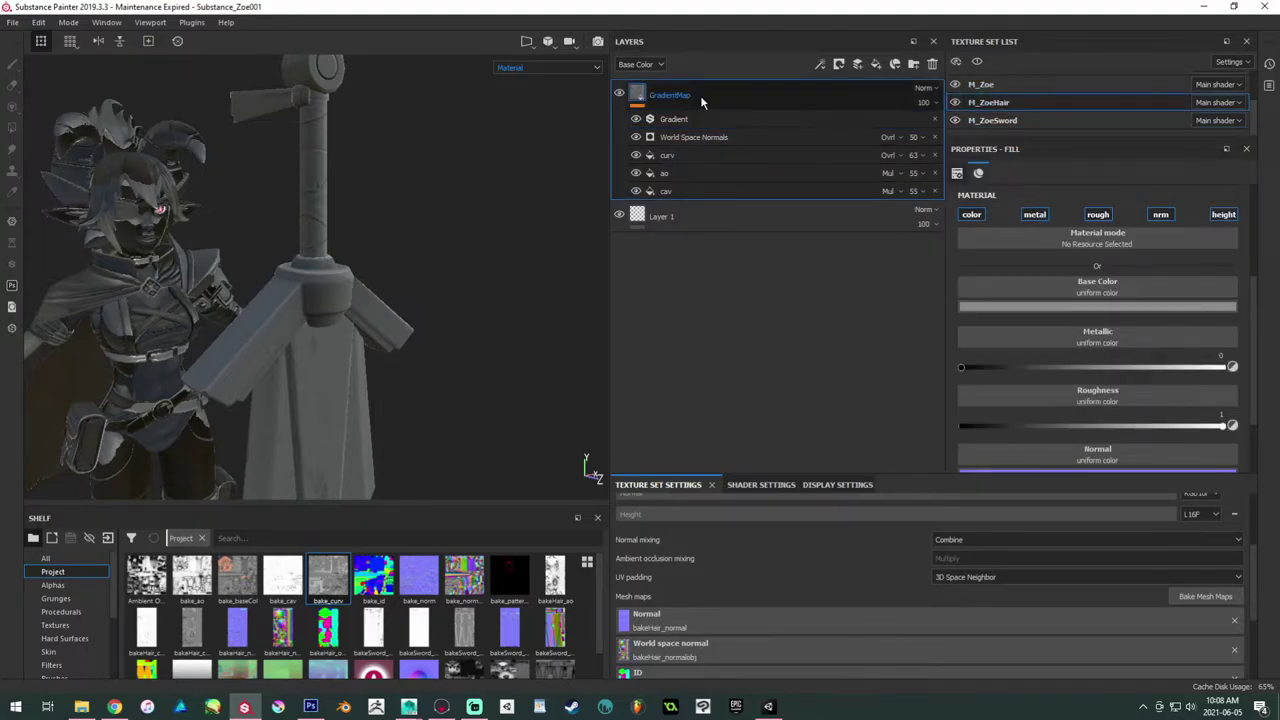
left_click(760, 122)
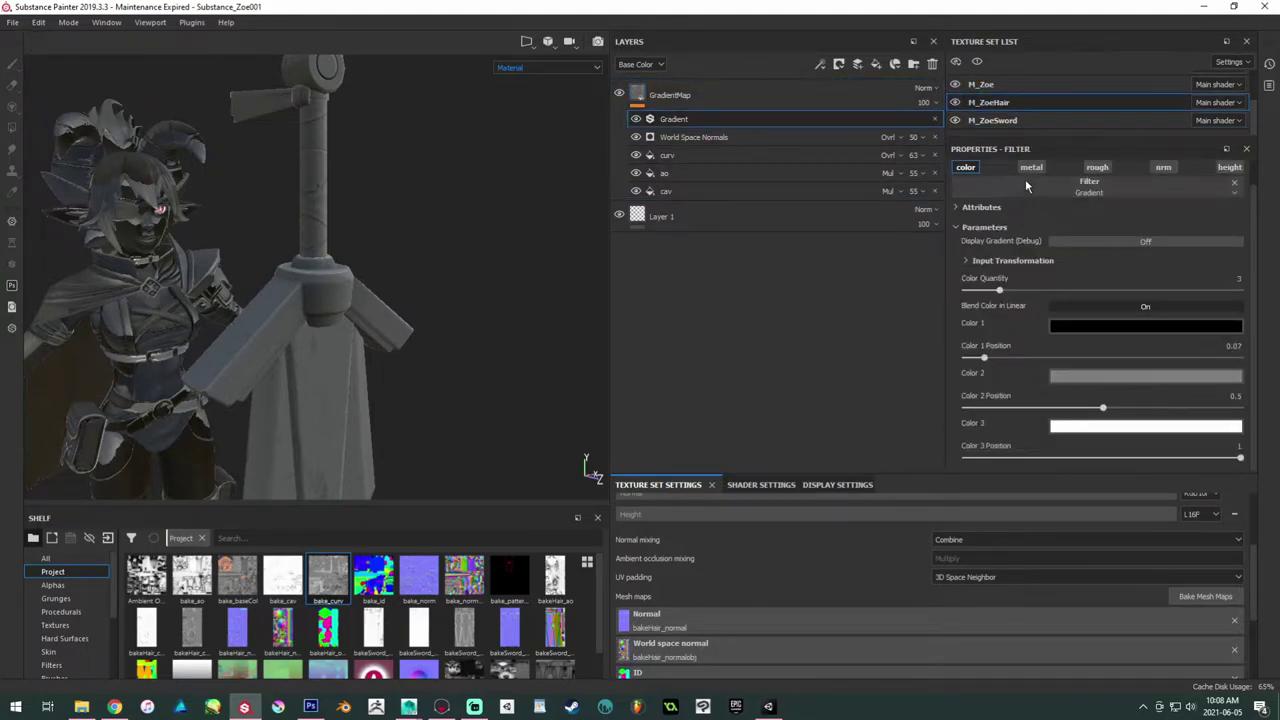
Step: Disable the metal, rough, nrm and height channels on M_ZoeSword's GradientMap fill, leaving only color
left_click(1005, 121)
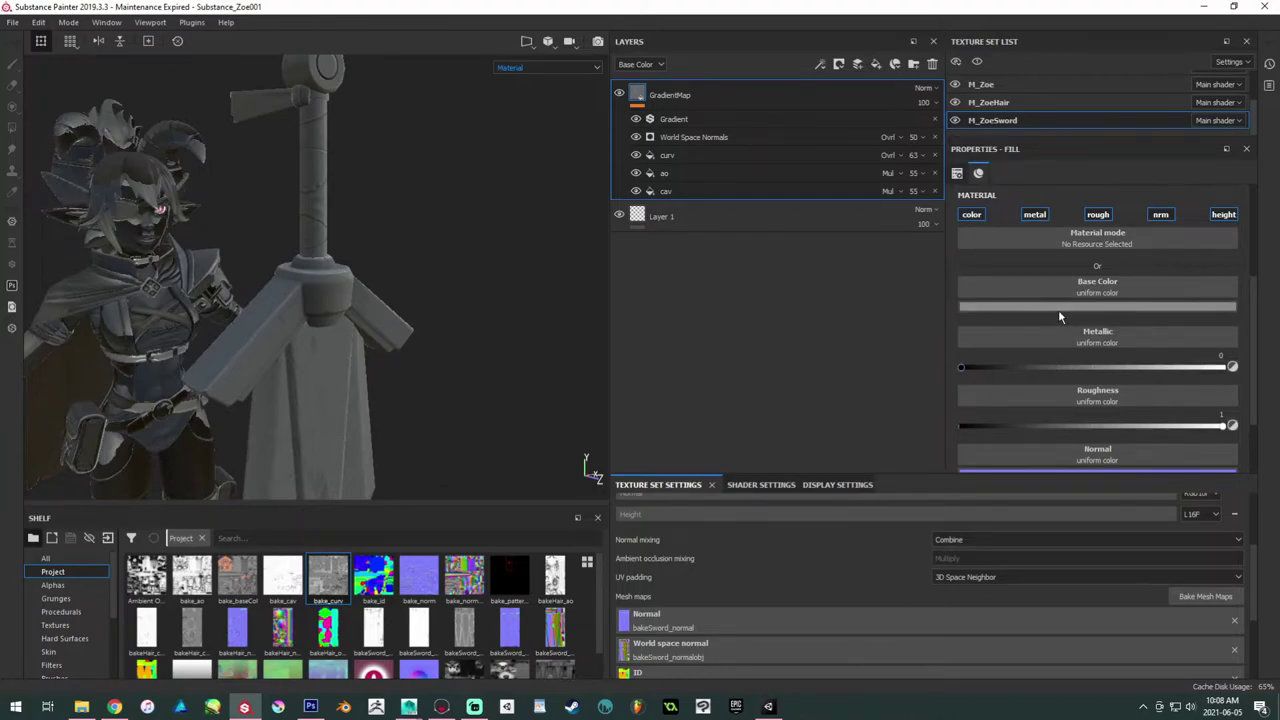
left_click(1036, 214)
left_click(1098, 214)
left_click(1160, 214)
left_click(1223, 214)
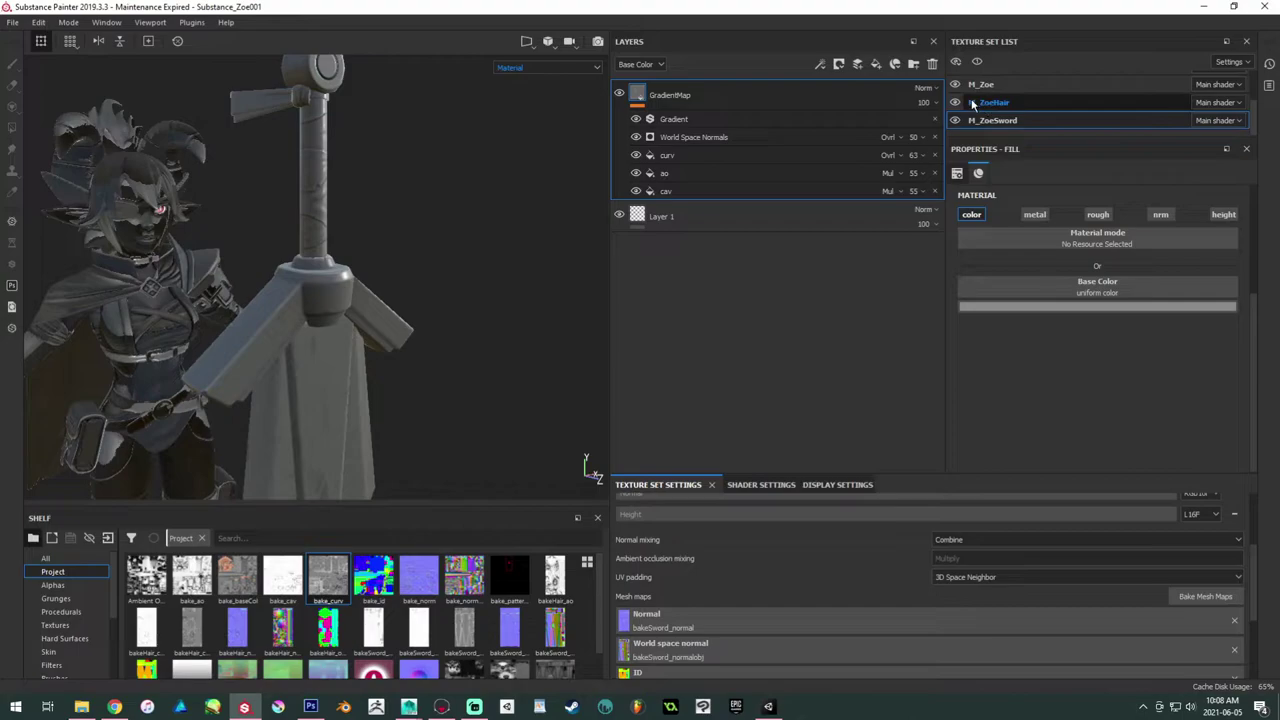
Step: Turn the metal, rough, nrm and height channels back on for M_ZoeSword's GradientMap fill
left_click(1036, 214)
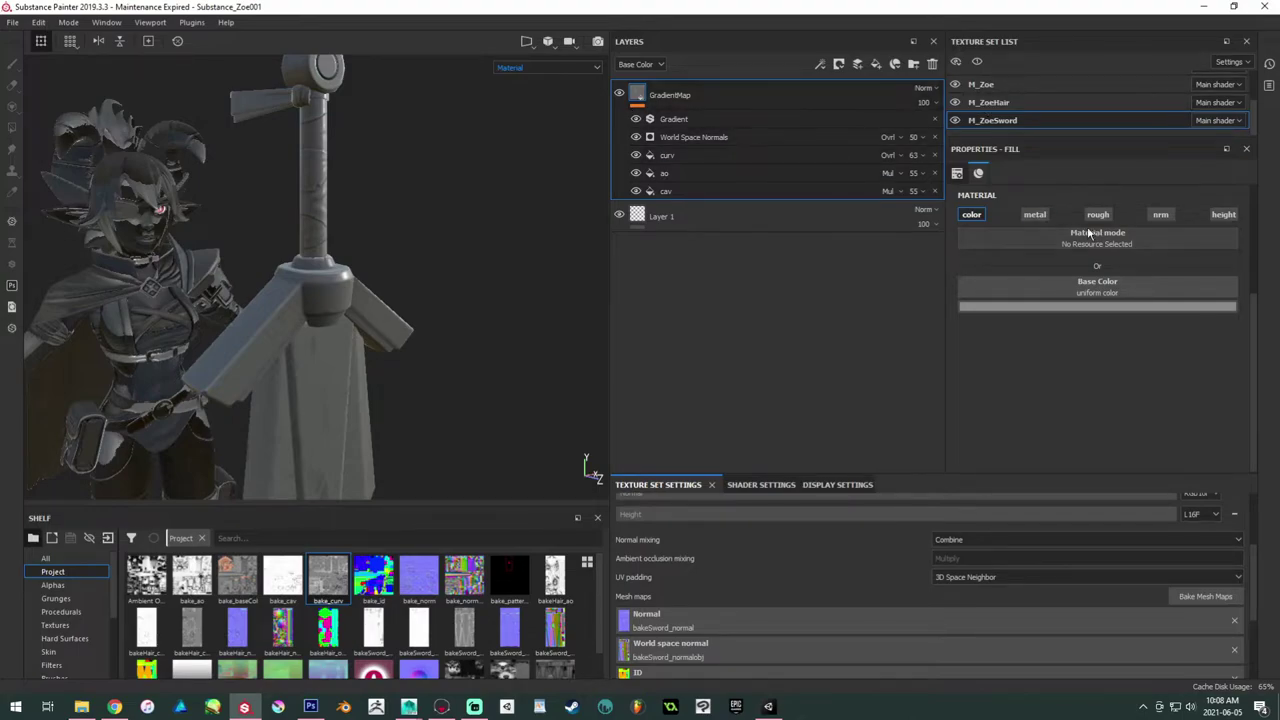
left_click(1098, 214)
left_click(1160, 214)
left_click(1222, 214)
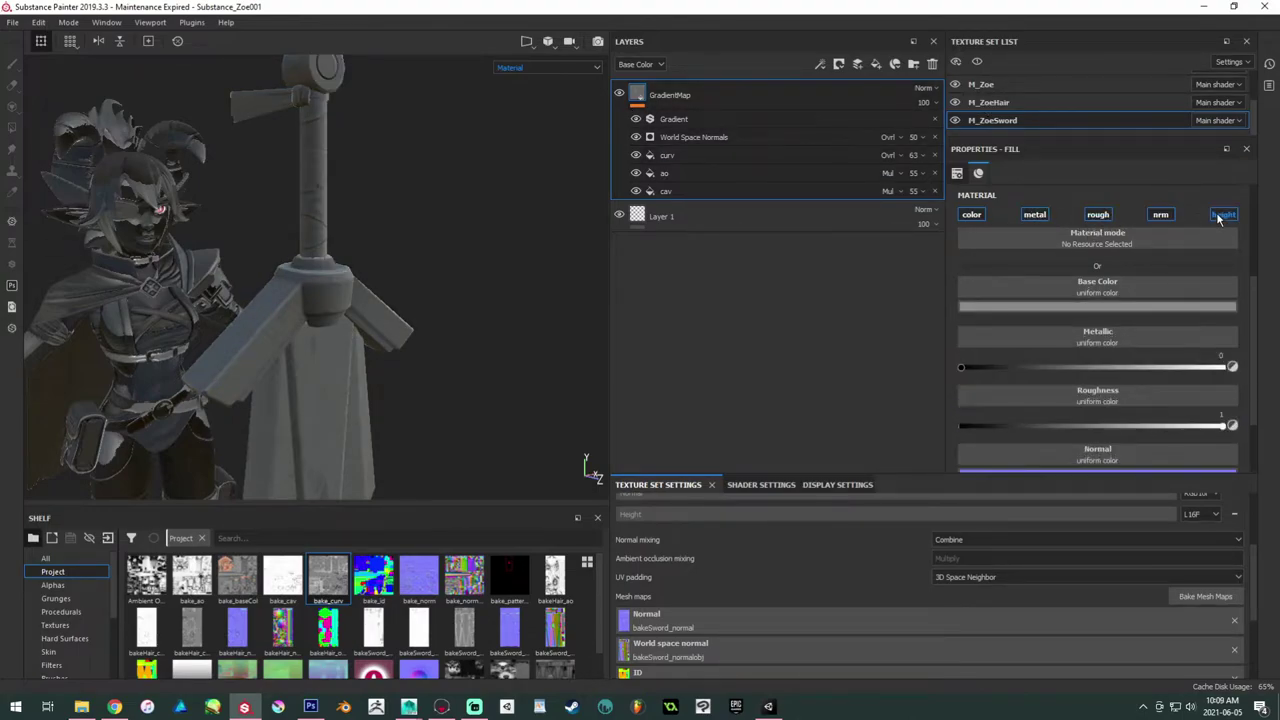
Step: Review the Gradient filter's channels and parameters in M_ZoeHair's GradientMap layer
left_click(711, 120)
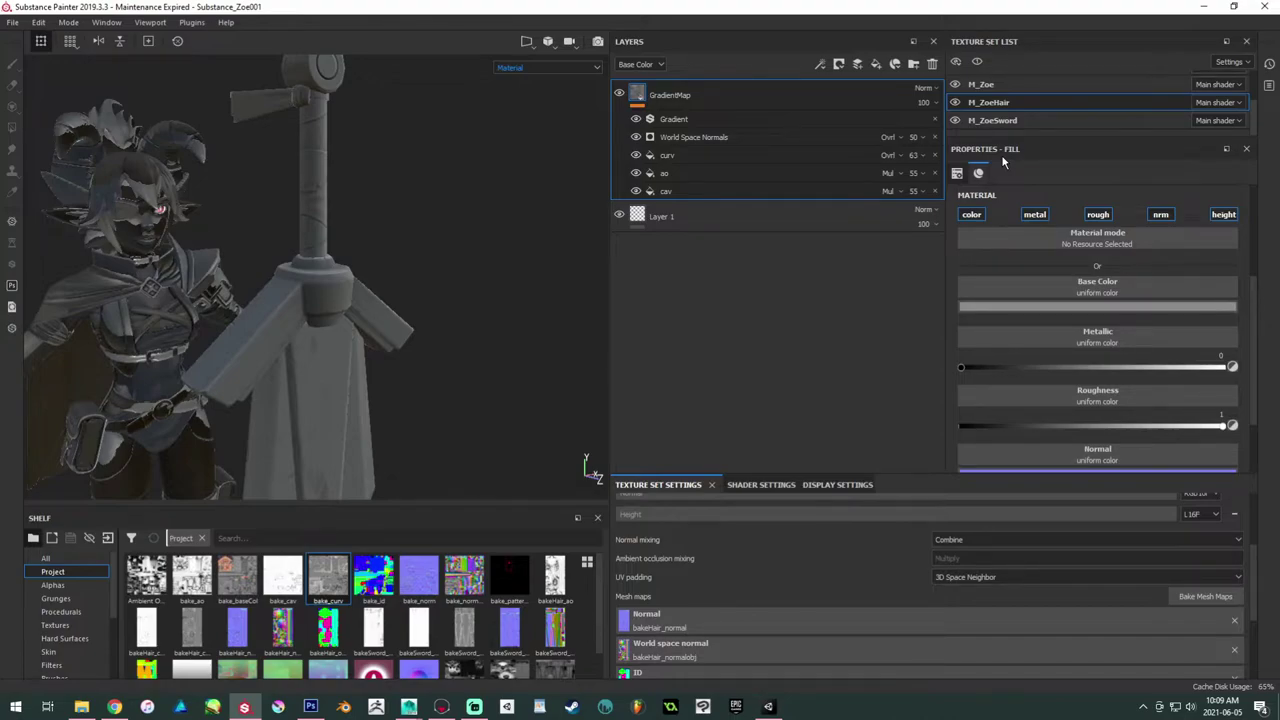
left_click(726, 118)
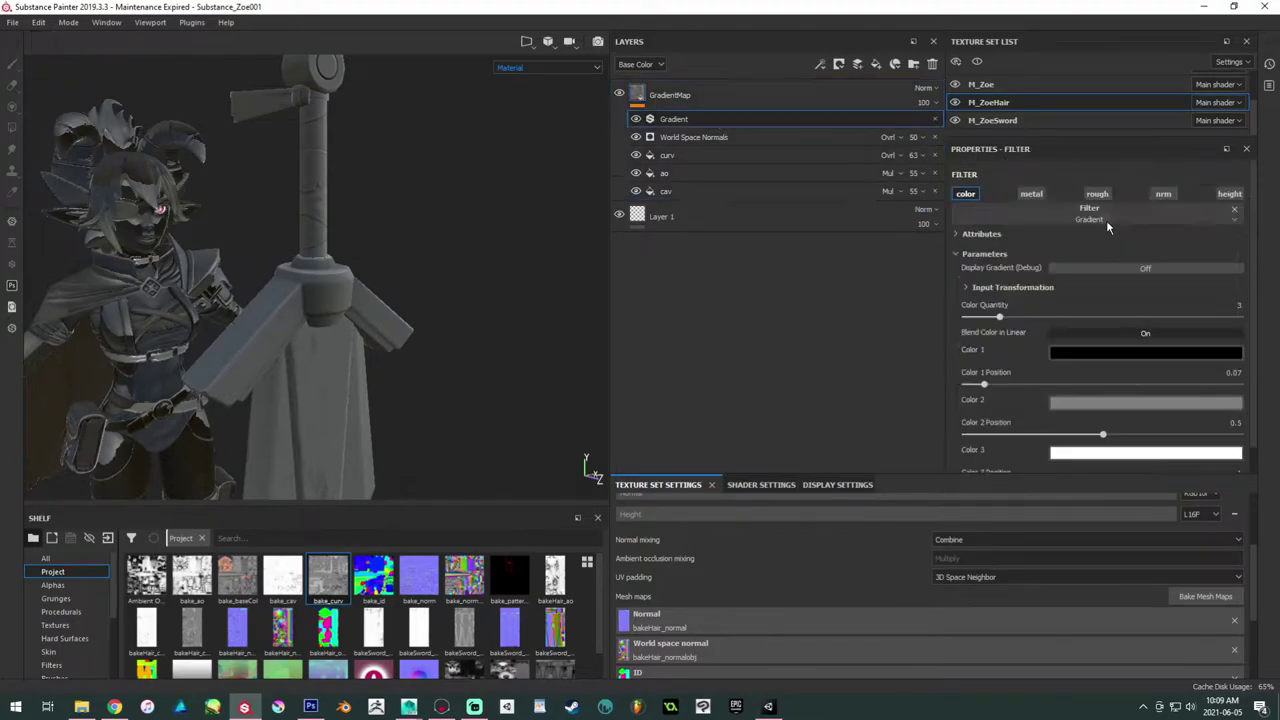
Step: Limit the World Space Normals generator in M_Zoe's GradientMap layer to the color channel, turning off metal, rough, nrm and height
left_click(727, 137)
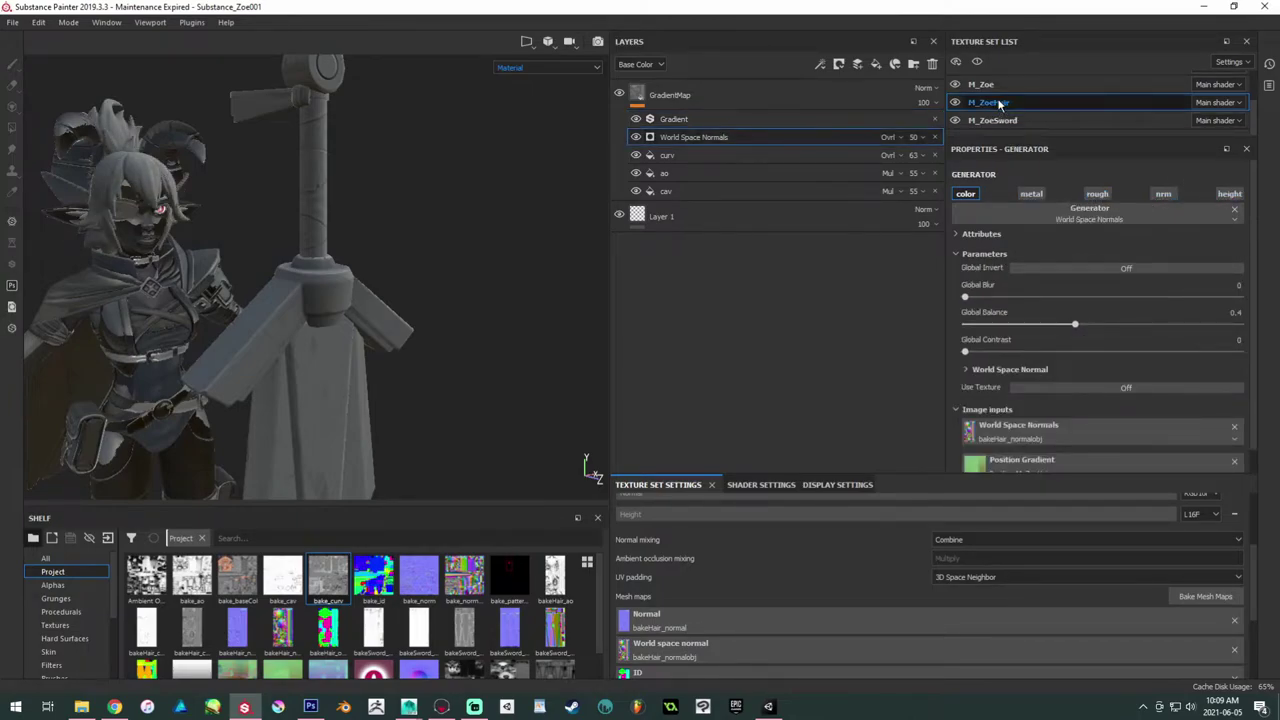
left_click(990, 86)
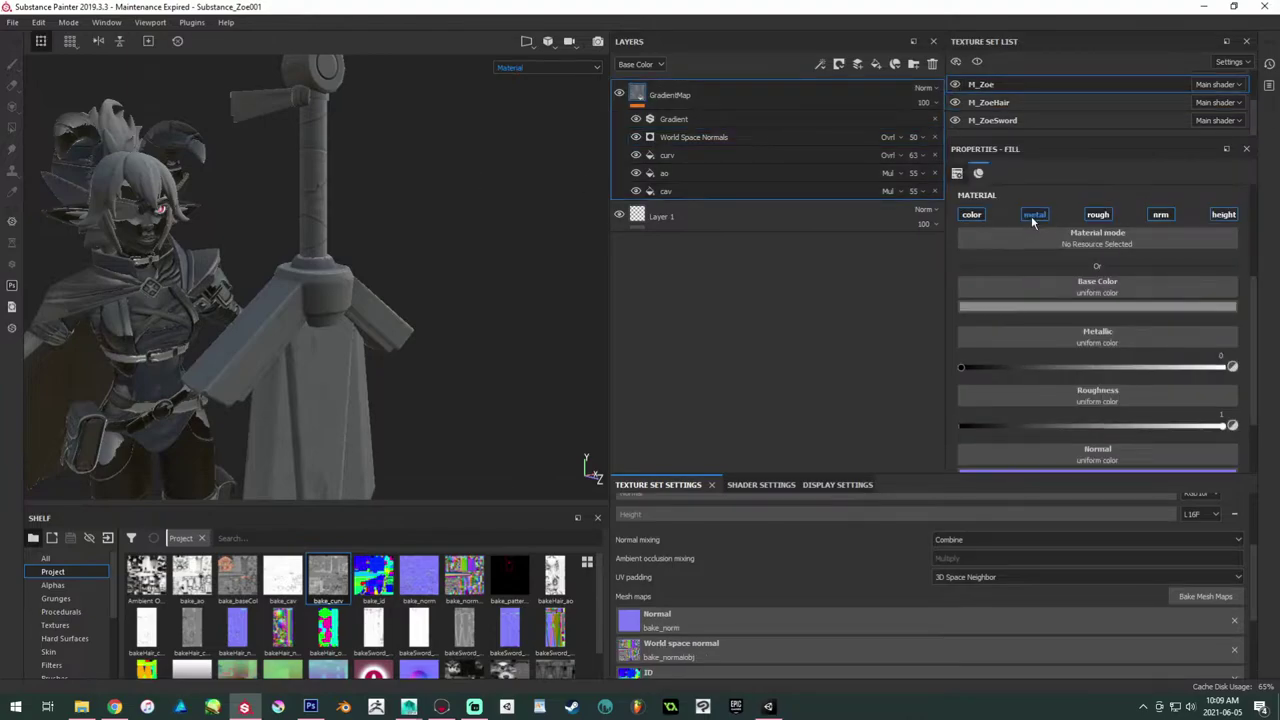
left_click(685, 137)
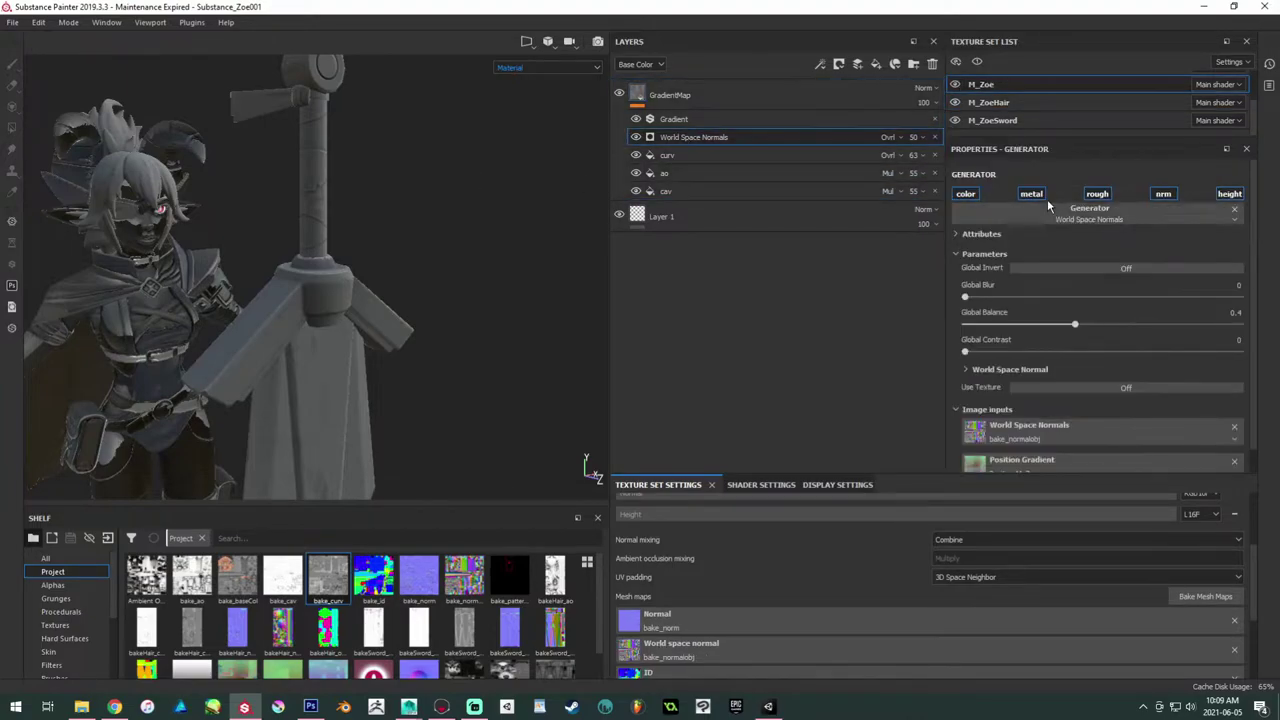
left_click_drag(430, 165, 373, 181, "alt")
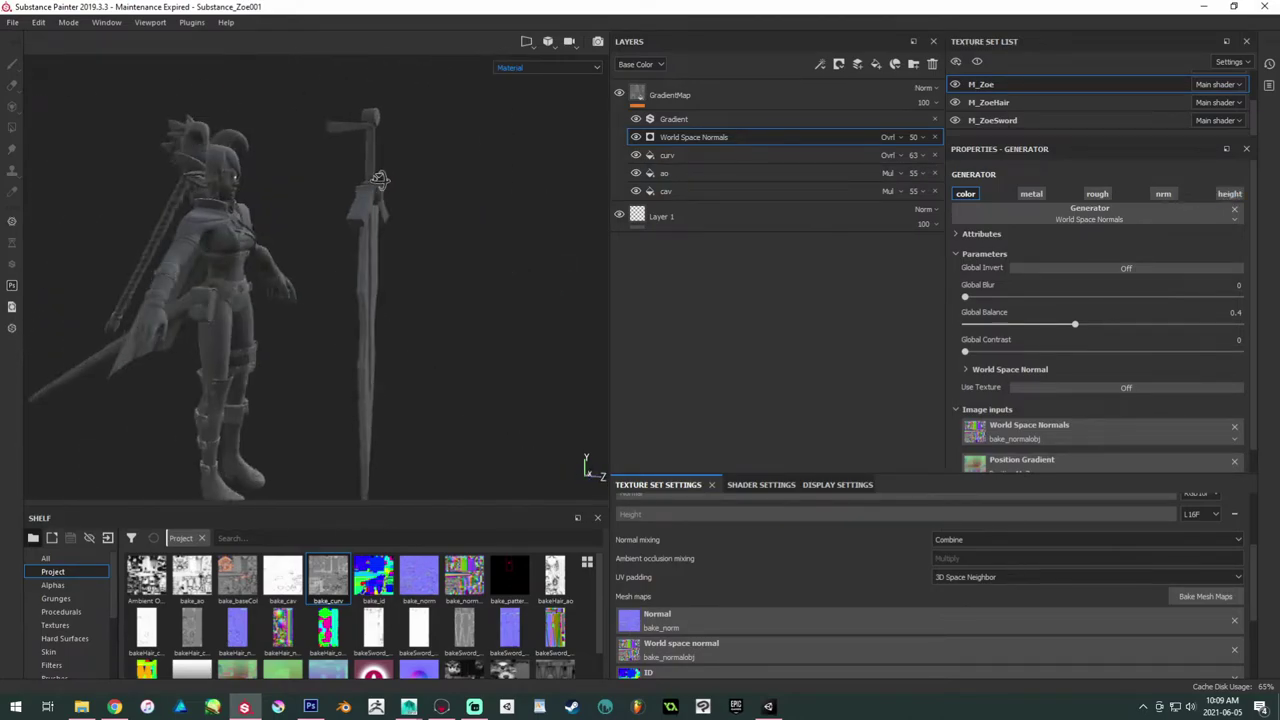
left_click_drag(254, 166, 150, 180, "alt")
right_click_drag(200, 200, 491, 360, "alt")
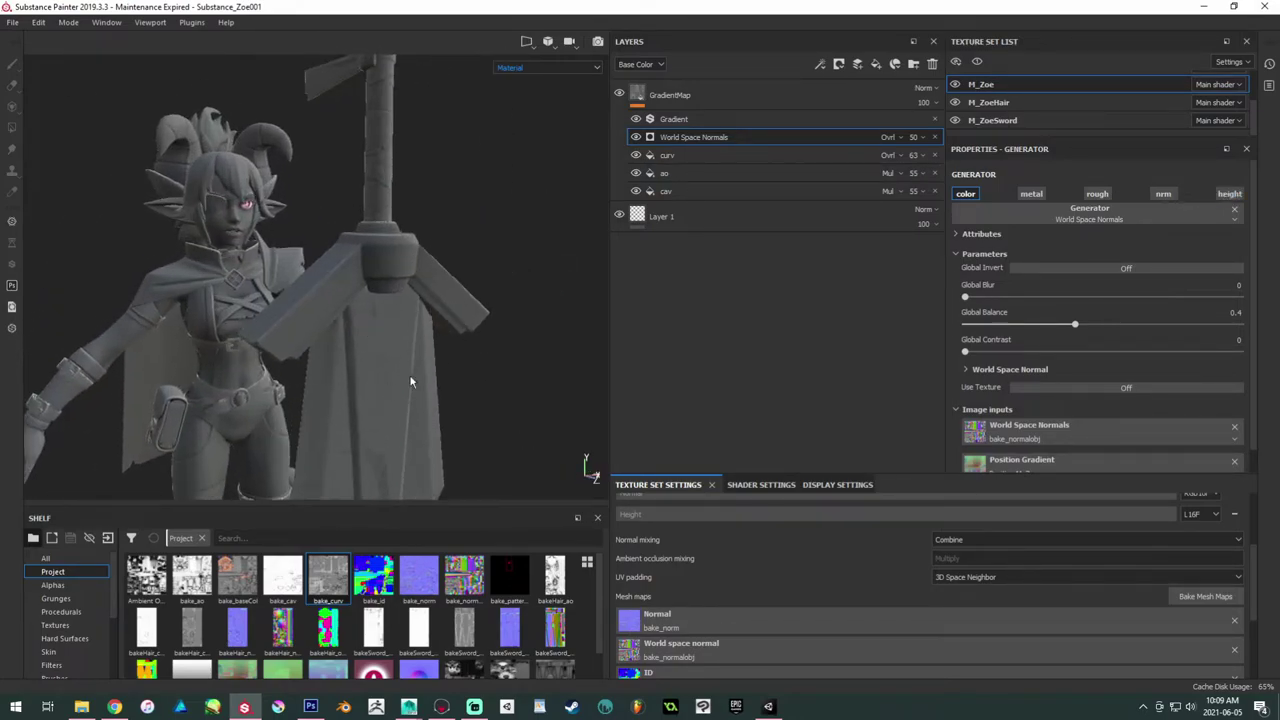
Step: Replace the Base Color map of the cav fill in M_ZoeHair's GradientMap layer with bakeHair_concave
left_click(990, 103)
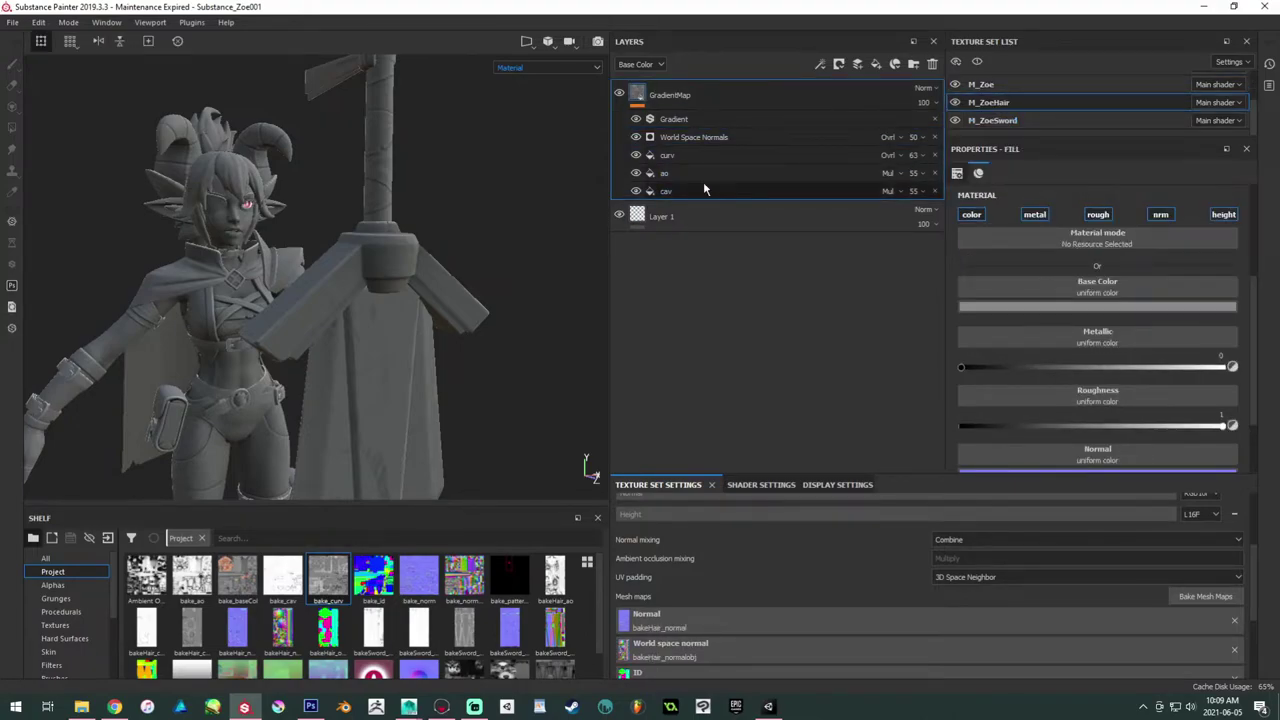
scroll(777, 517, "down", 3)
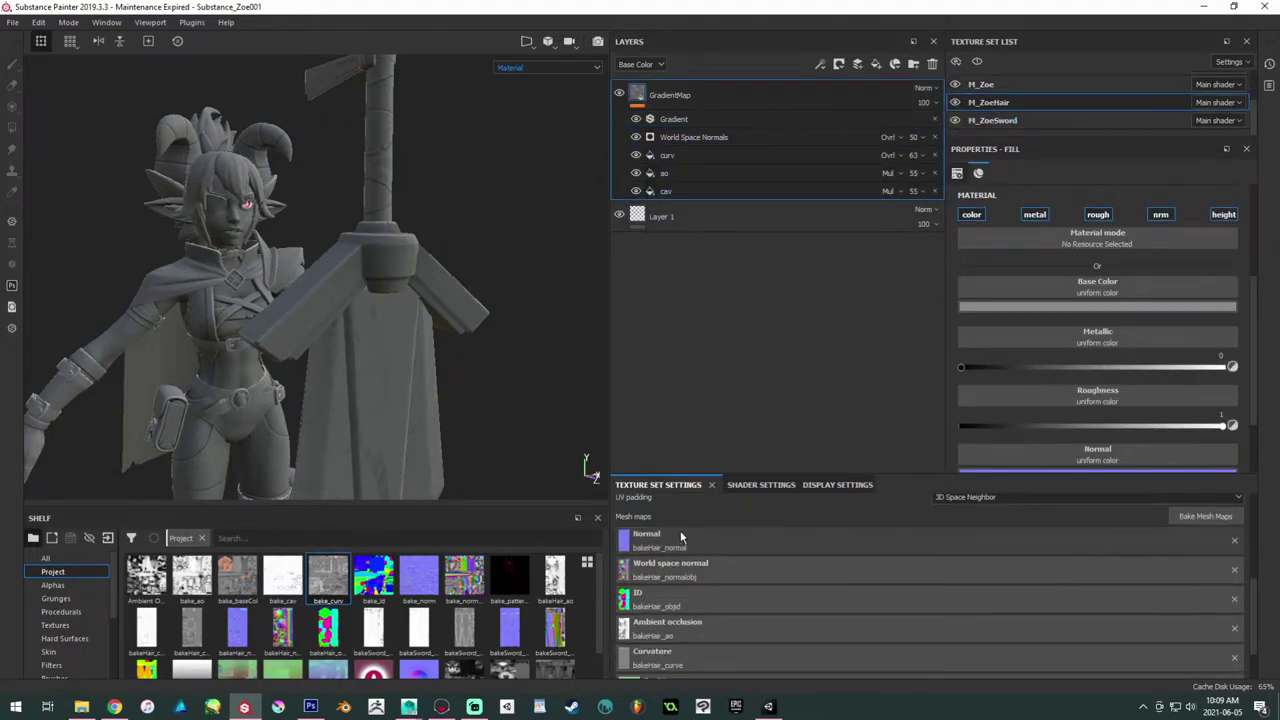
scroll(685, 540, "down", 3)
scroll(685, 650, "up", 5)
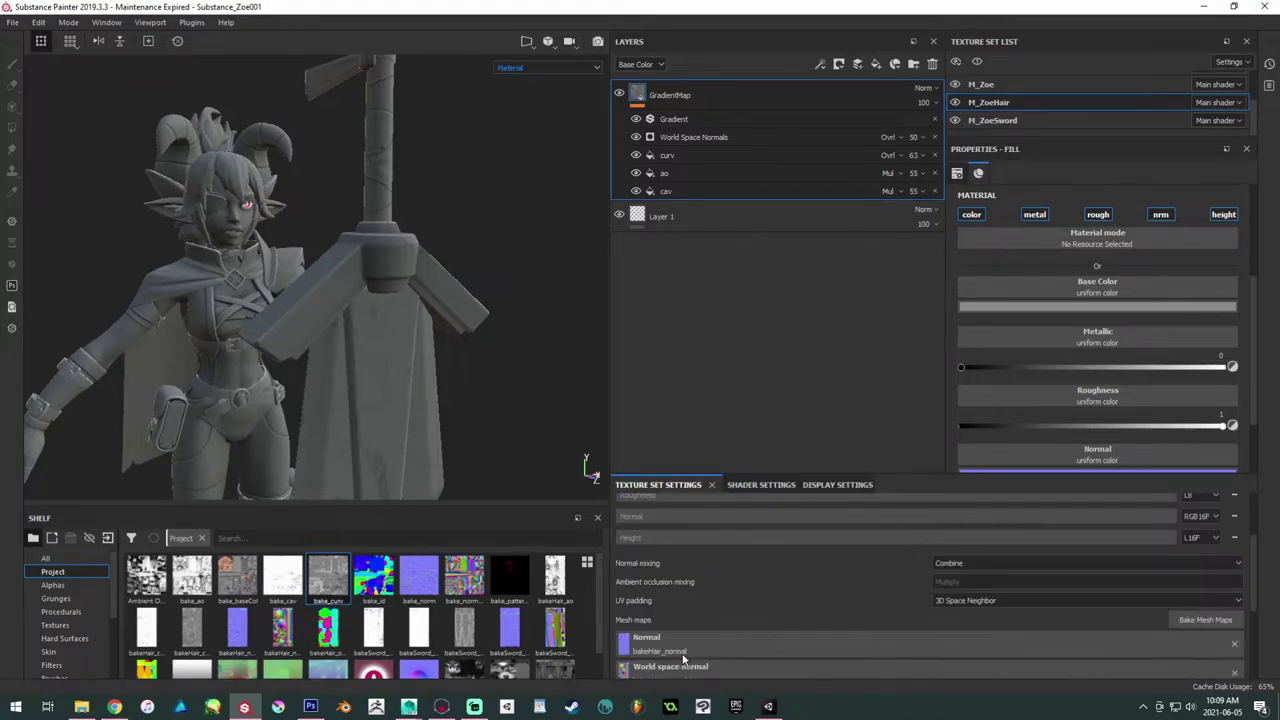
scroll(720, 643, "down", 5)
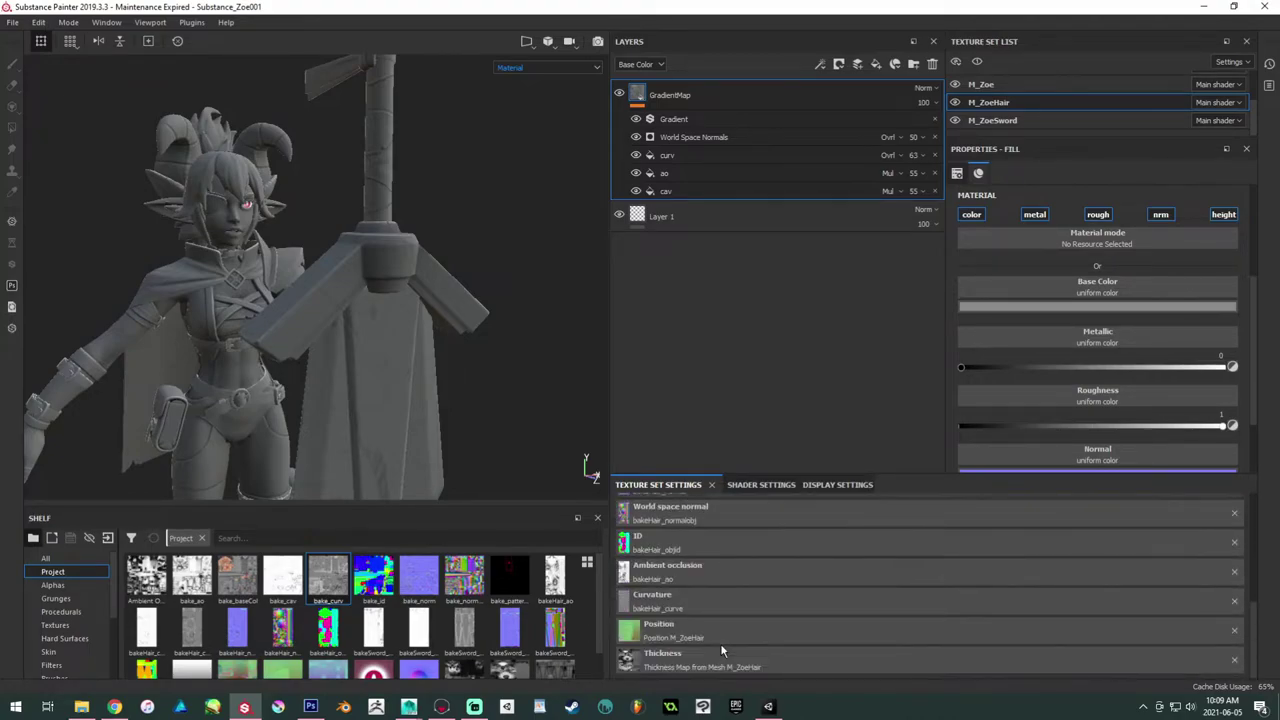
scroll(719, 566, "up", 4)
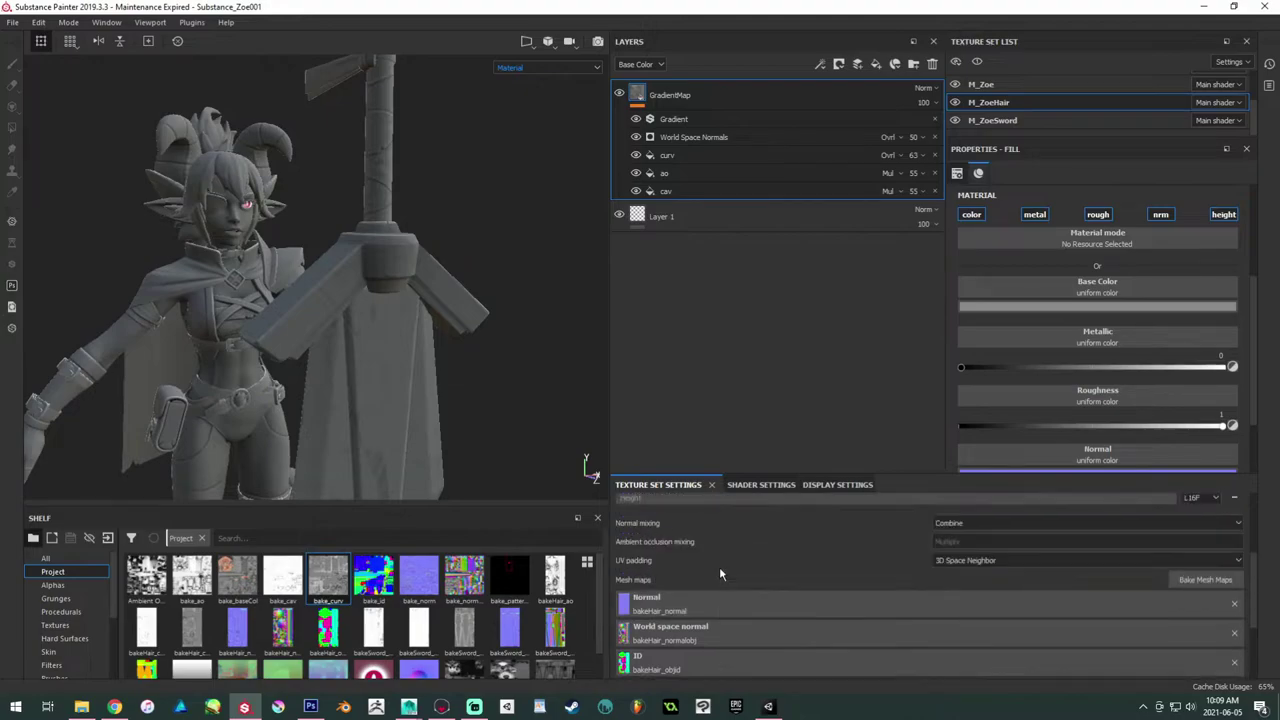
left_click(698, 191)
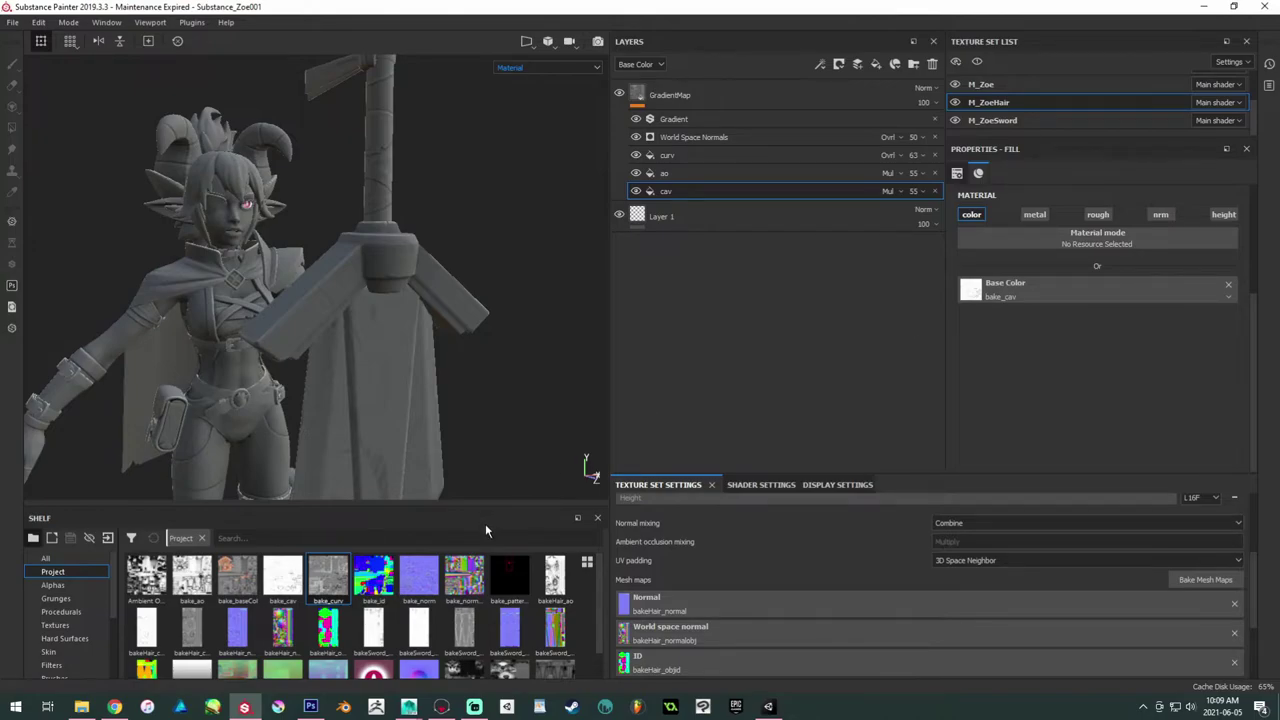
left_click_drag(155, 632, 1037, 291)
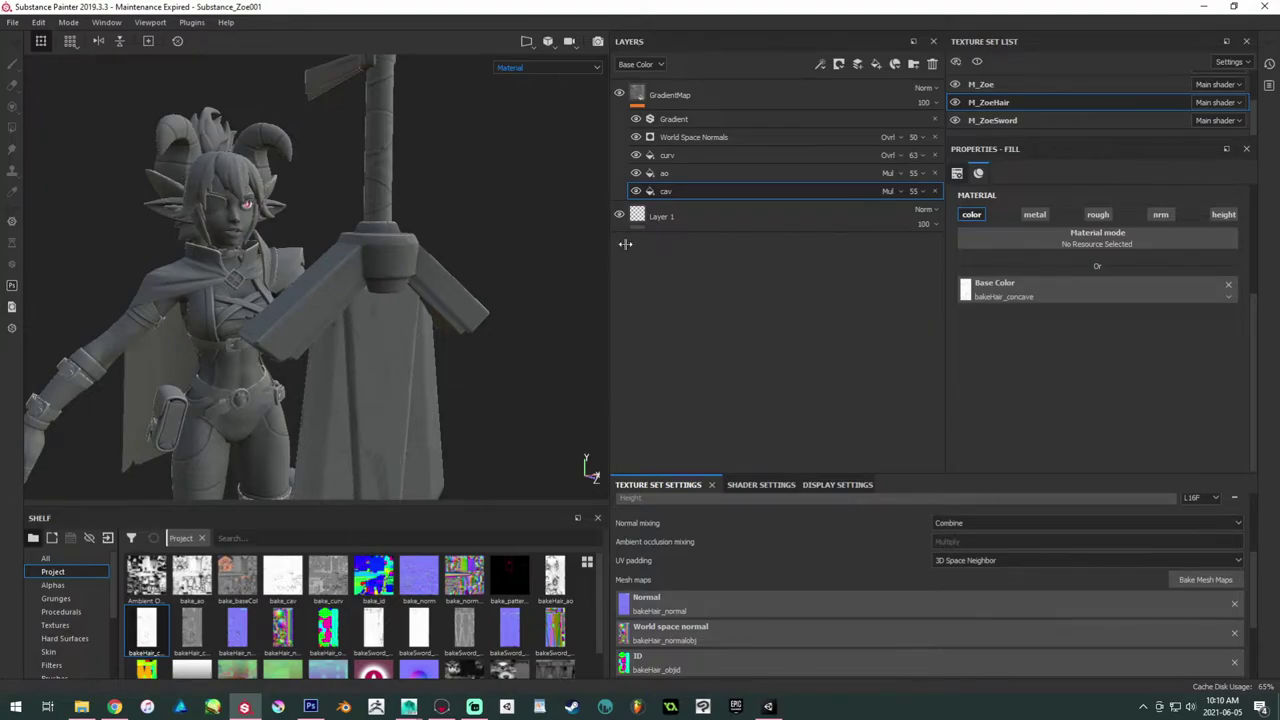
Step: Replace the Base Color map of the cav fill in M_ZoeSword's GradientMap layer with bakeSword_concave
left_click(1028, 120)
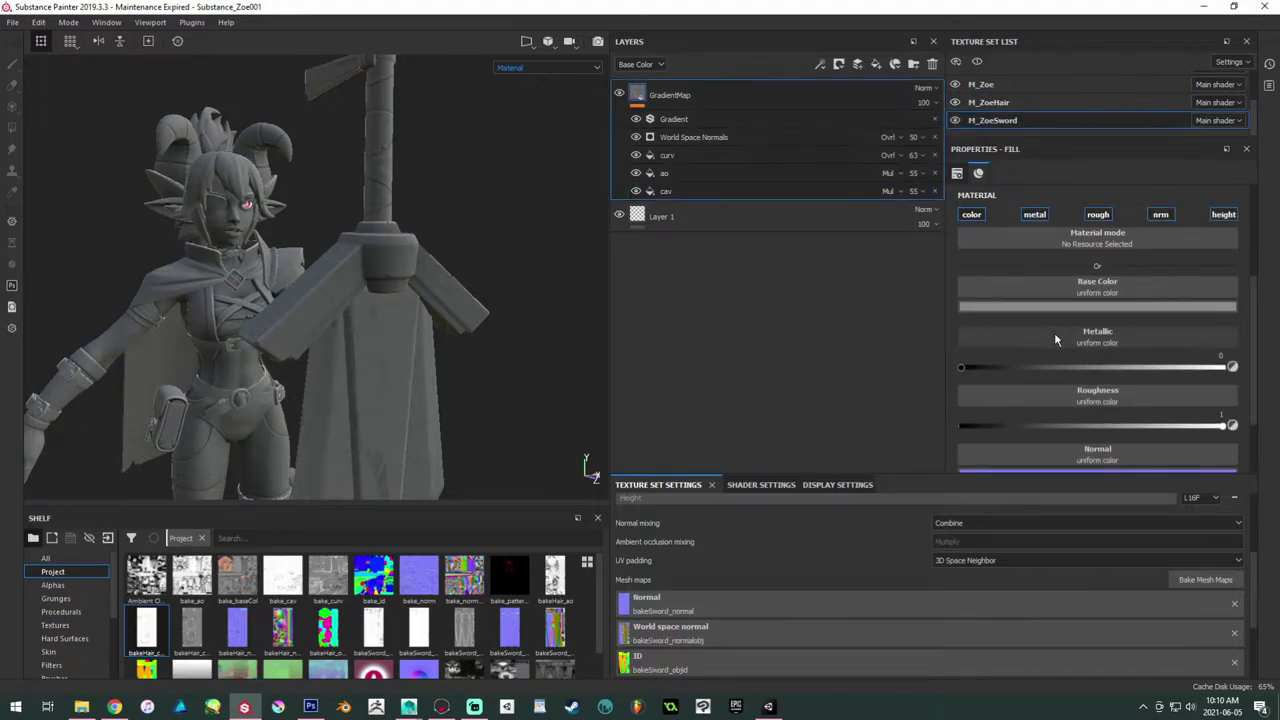
scroll(1054, 335, "down", 2)
left_click(734, 190)
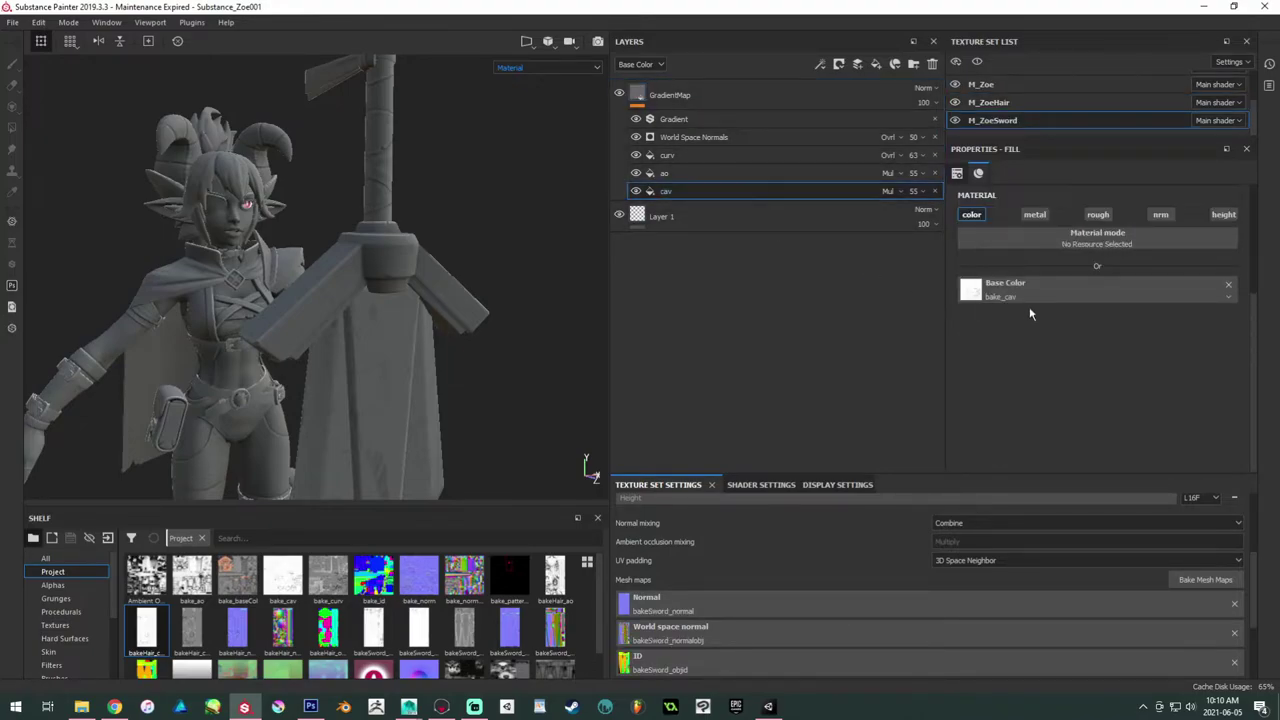
left_click_drag(415, 628, 1000, 292)
Step: Save the project with the full character and sword in view
right_click_drag(420, 335, 71, 214, "alt")
left_click_drag(71, 213, 292, 269, "alt")
key("ctrl")
key("ctrl+s")
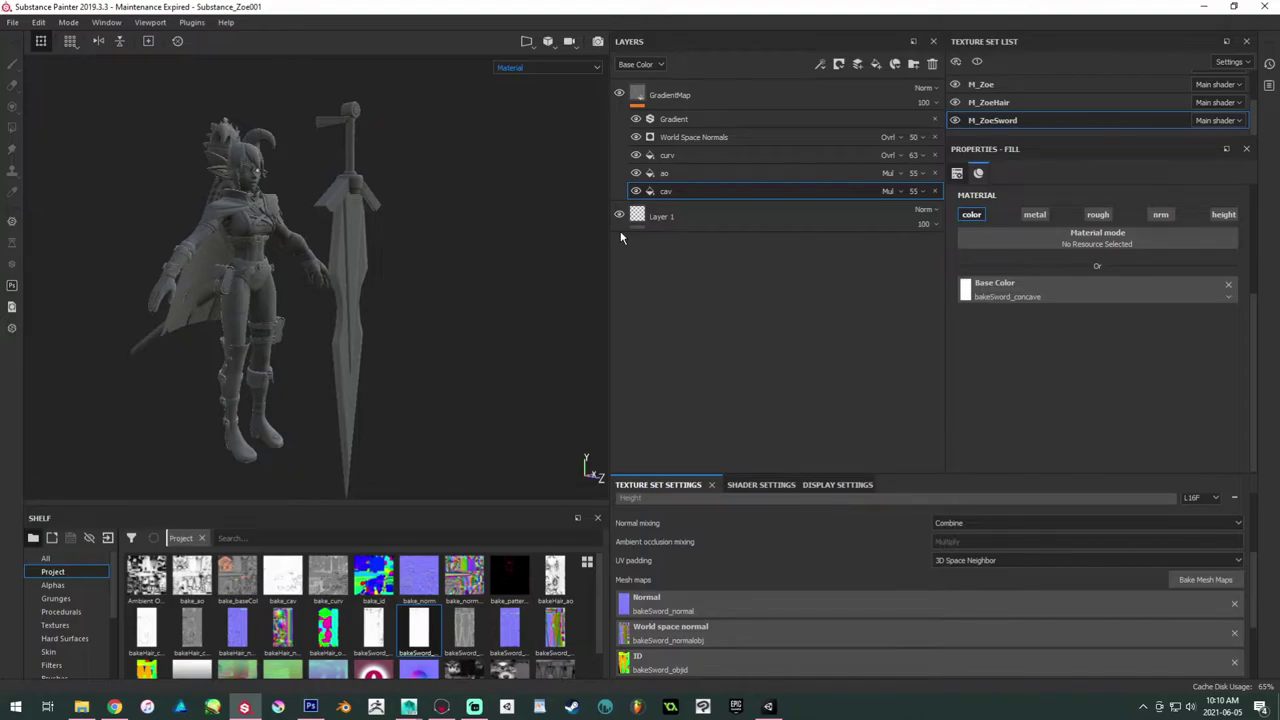
Step: Examine the gradient-mapped character and sword from several angles and distances
left_click_drag(391, 126, 88, 216, "alt")
right_click_drag(282, 225, 322, 300, "alt")
left_click_drag(322, 300, 537, 300, "alt")
middle_click_drag(300, 260, 316, 276, "alt")
right_click_drag(260, 300, 80, 160, "alt")
middle_click_drag(207, 270, 199, 149, "alt")
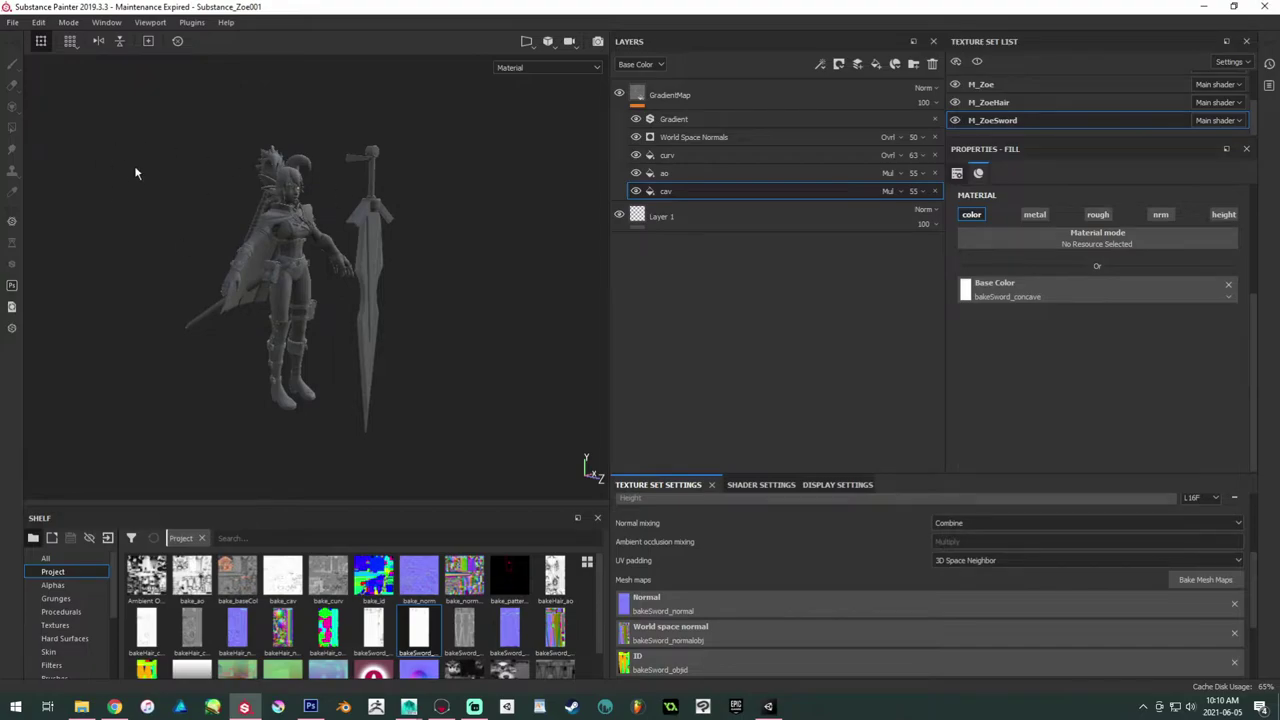
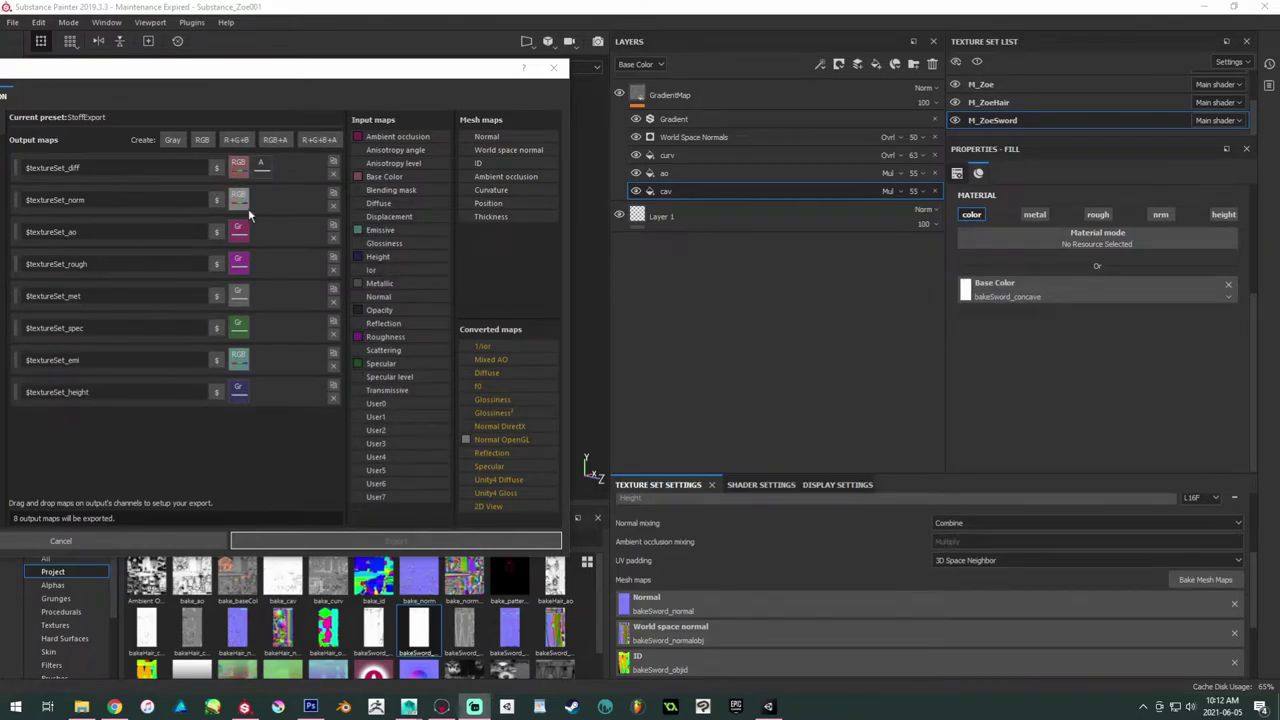
Step: Review how the StoffExport preset names its output maps, starting with $textureSet_diff
left_click(90, 167)
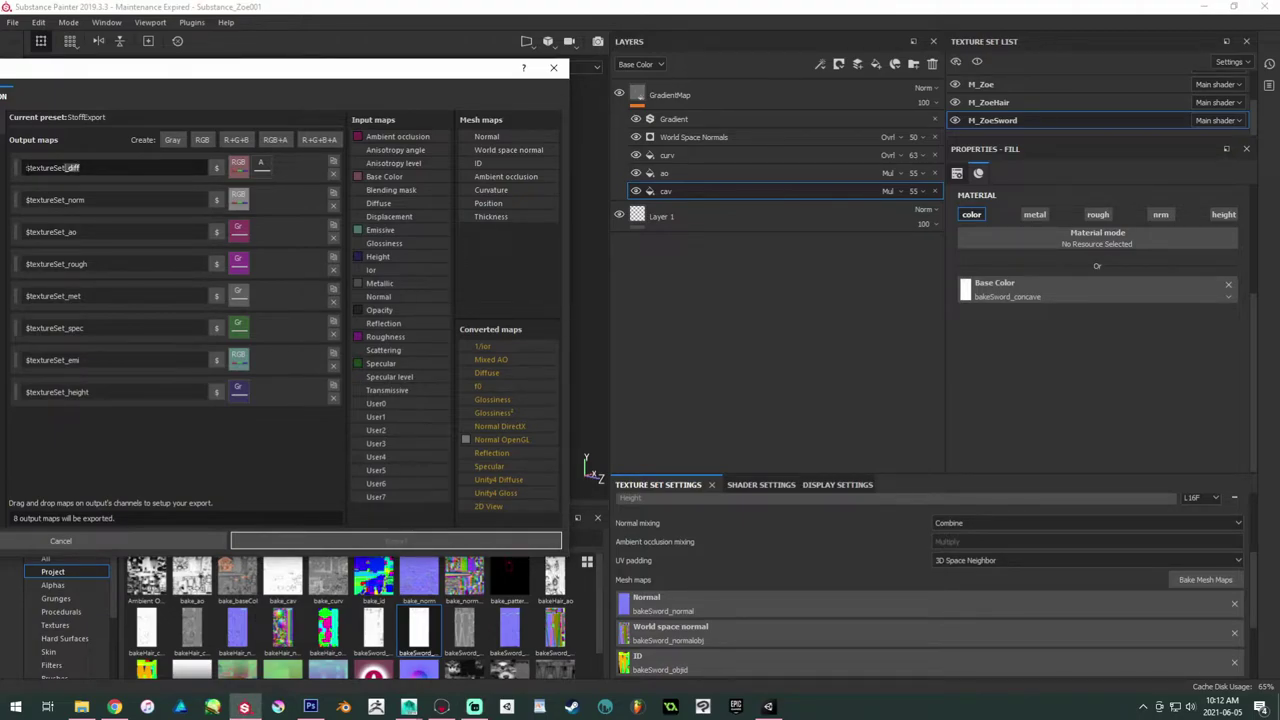
left_click_drag(26, 167, 82, 167)
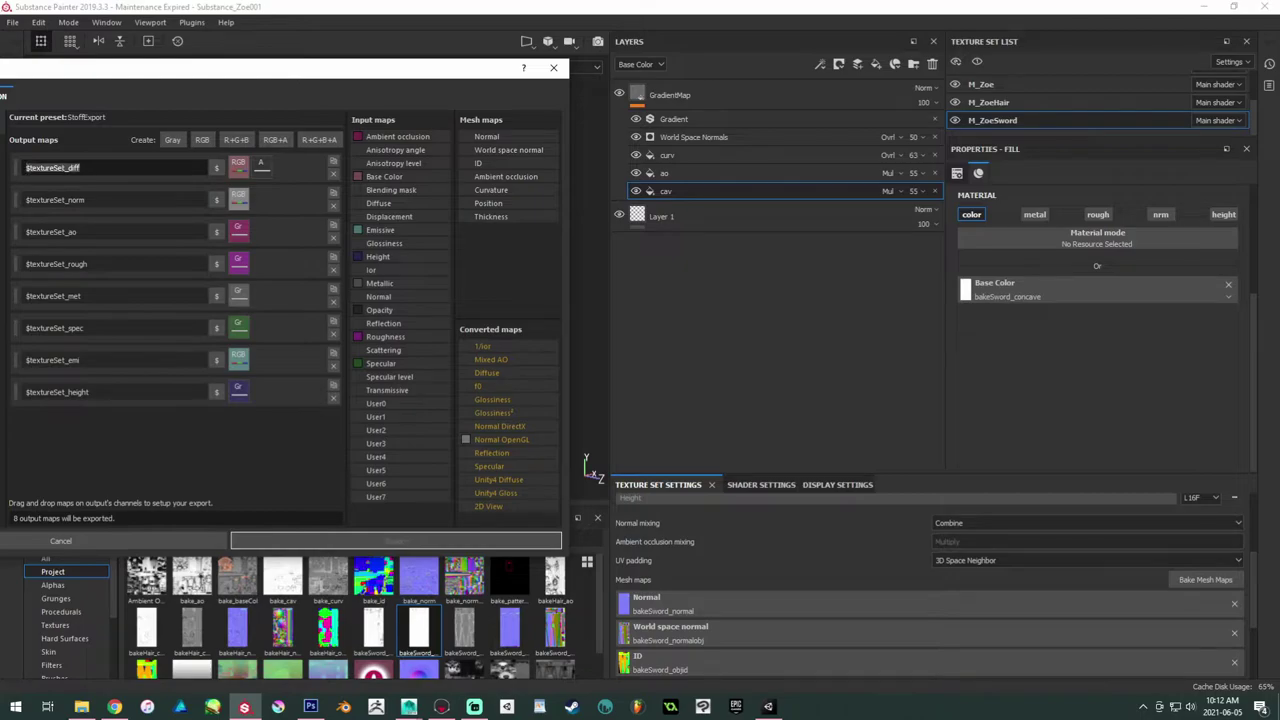
Step: Examine the diffuse, normal and ambient occlusion output names in the StoffExport preset
left_click(88, 201)
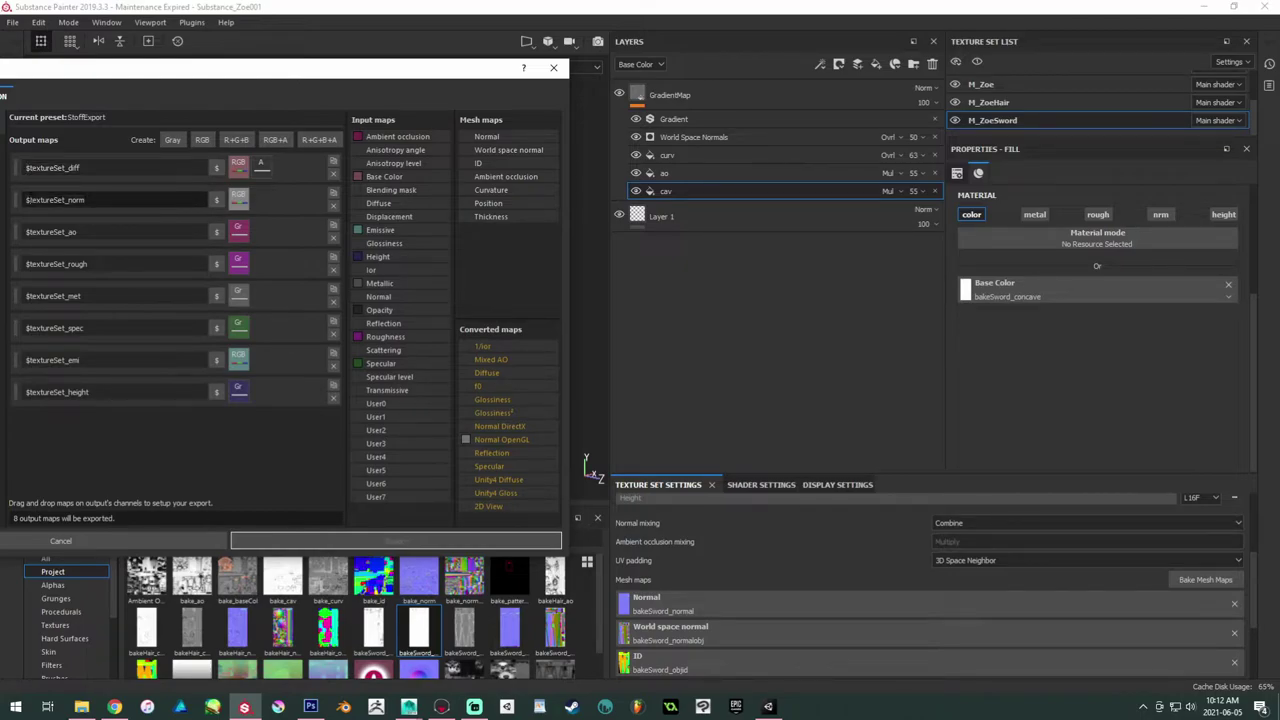
left_click_drag(26, 200, 85, 200)
left_click_drag(88, 231, 3, 231)
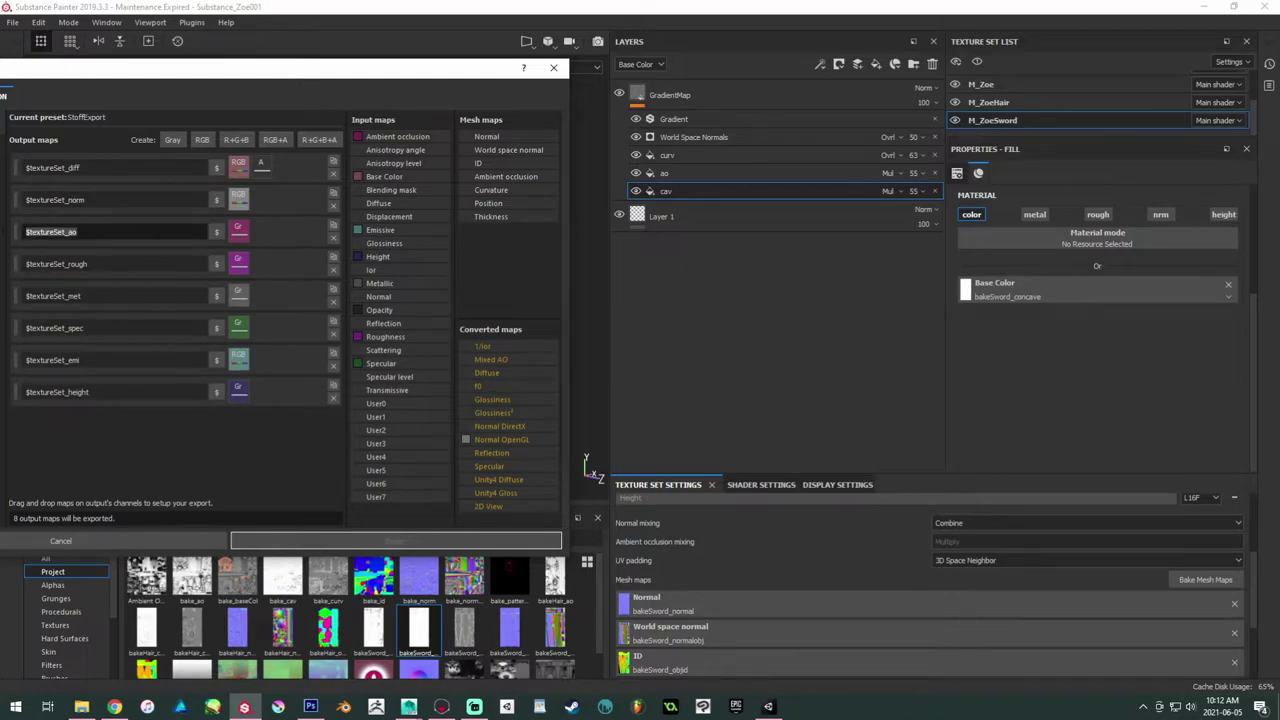
left_click(31, 231)
type("!")
type("ex")
type("_")
key("BackSpace")
key("BackSpace")
key("BackSpace")
key("BackSpace")
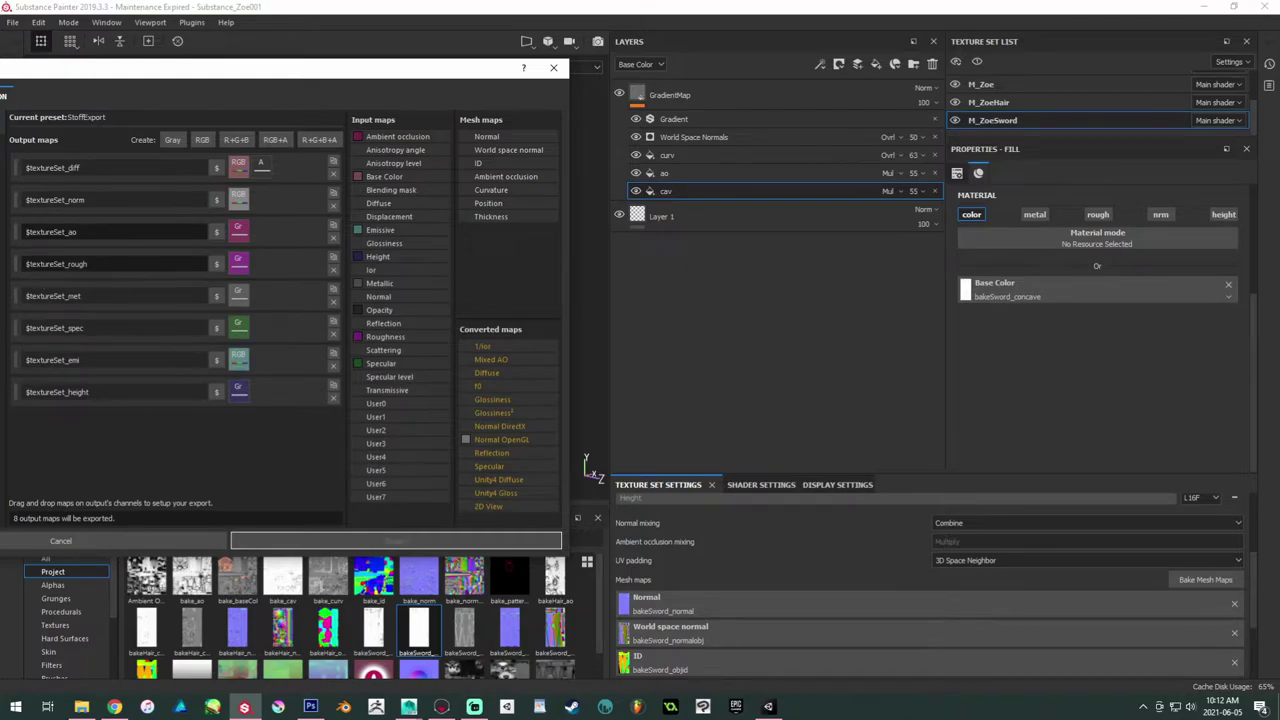
Step: Review the roughness, metallic, specular and emissive output names in the StoffExport preset and close the export configuration
left_click_drag(25, 264, 64, 264)
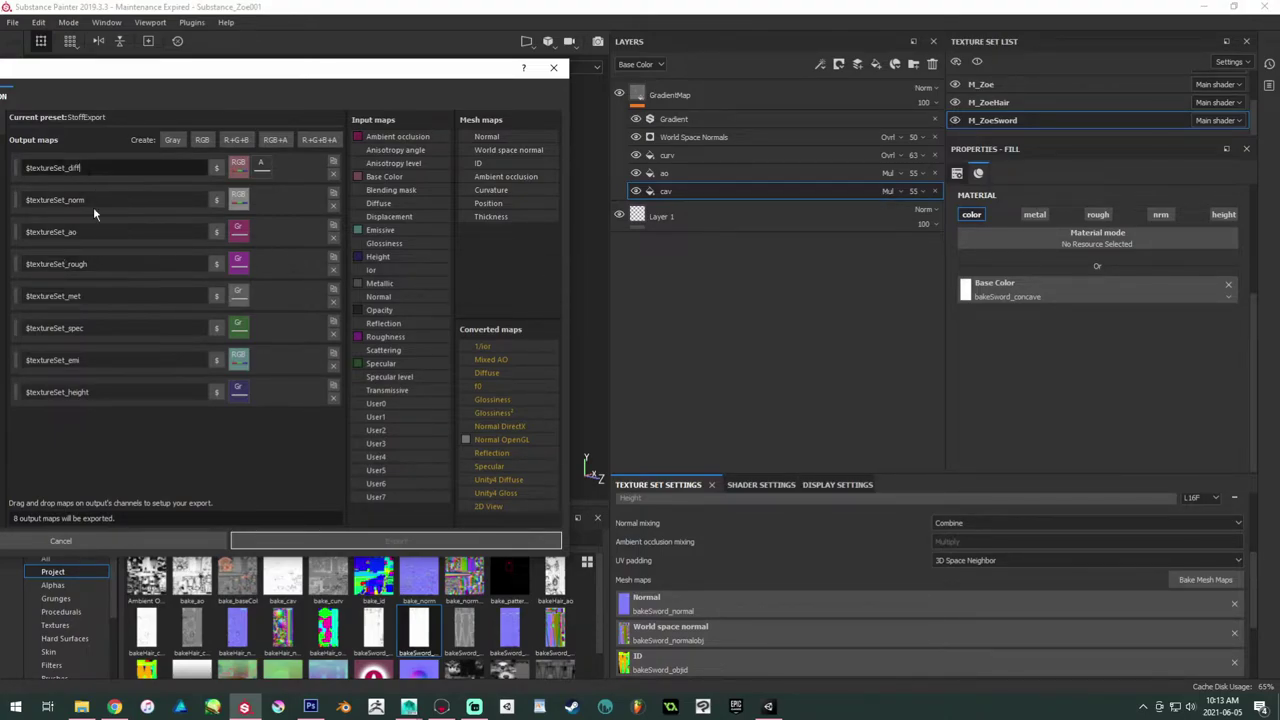
left_click(93, 231)
left_click(88, 263)
left_click(86, 295)
left_click(95, 263)
left_click(104, 296)
left_click(100, 327)
double_click(100, 327)
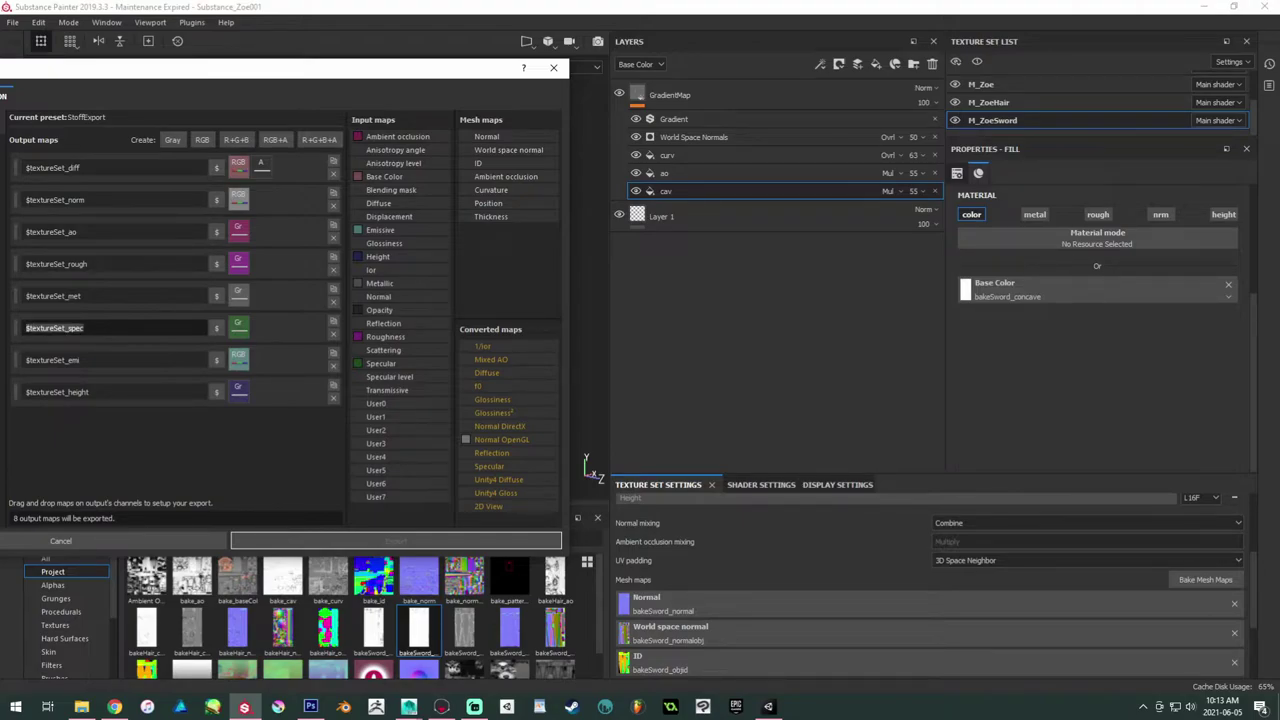
left_click(84, 328)
left_click_drag(84, 328, 189, 333)
left_click_drag(84, 328, 25, 328)
left_click(95, 358)
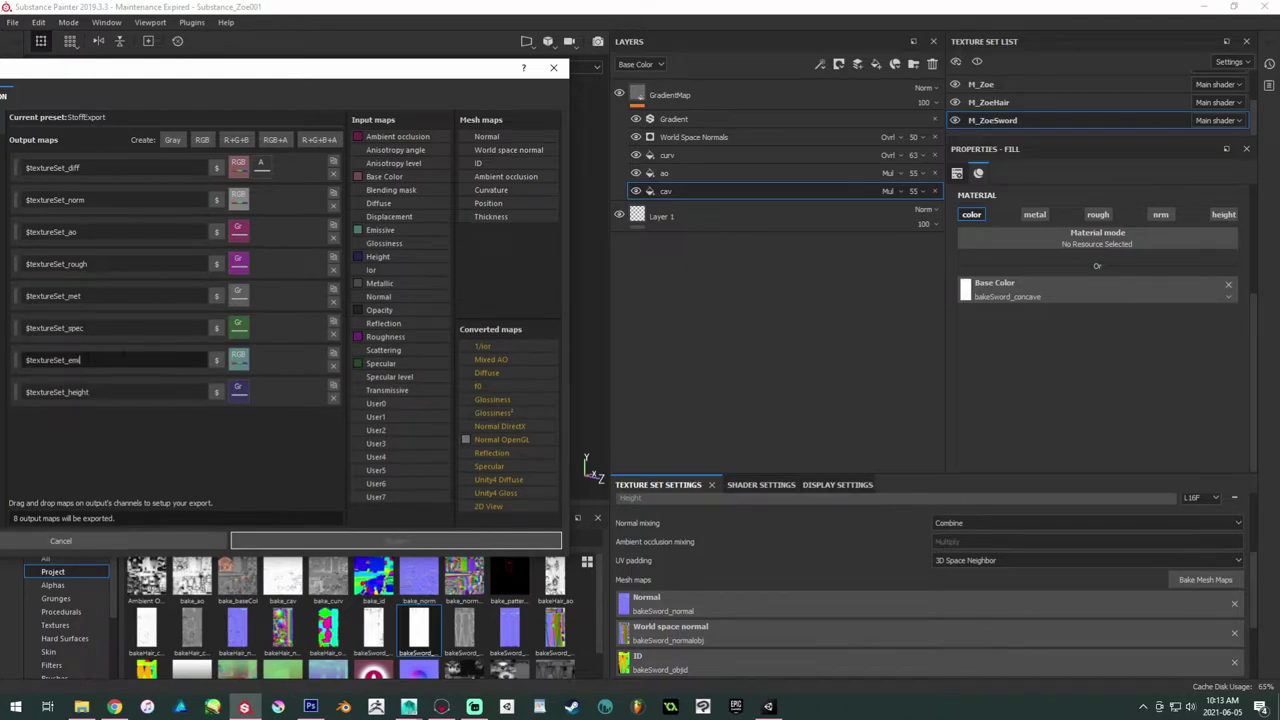
key("shift+Tab")
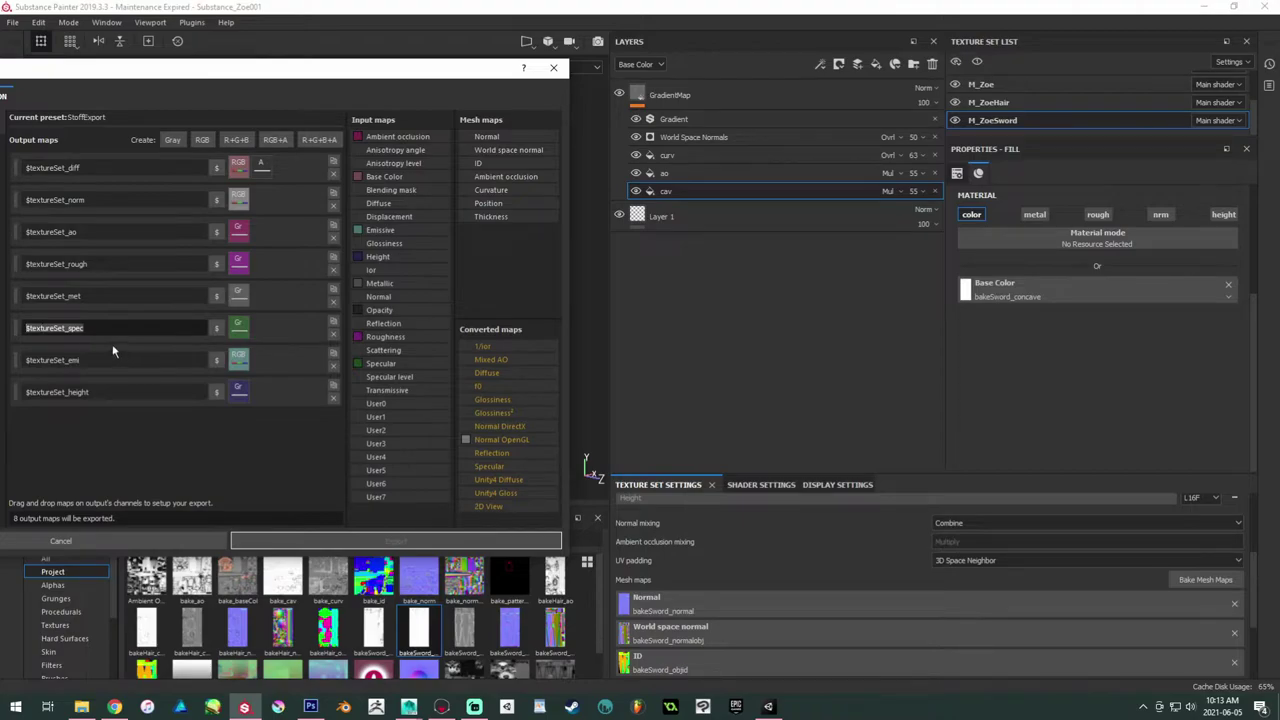
left_click(80, 360)
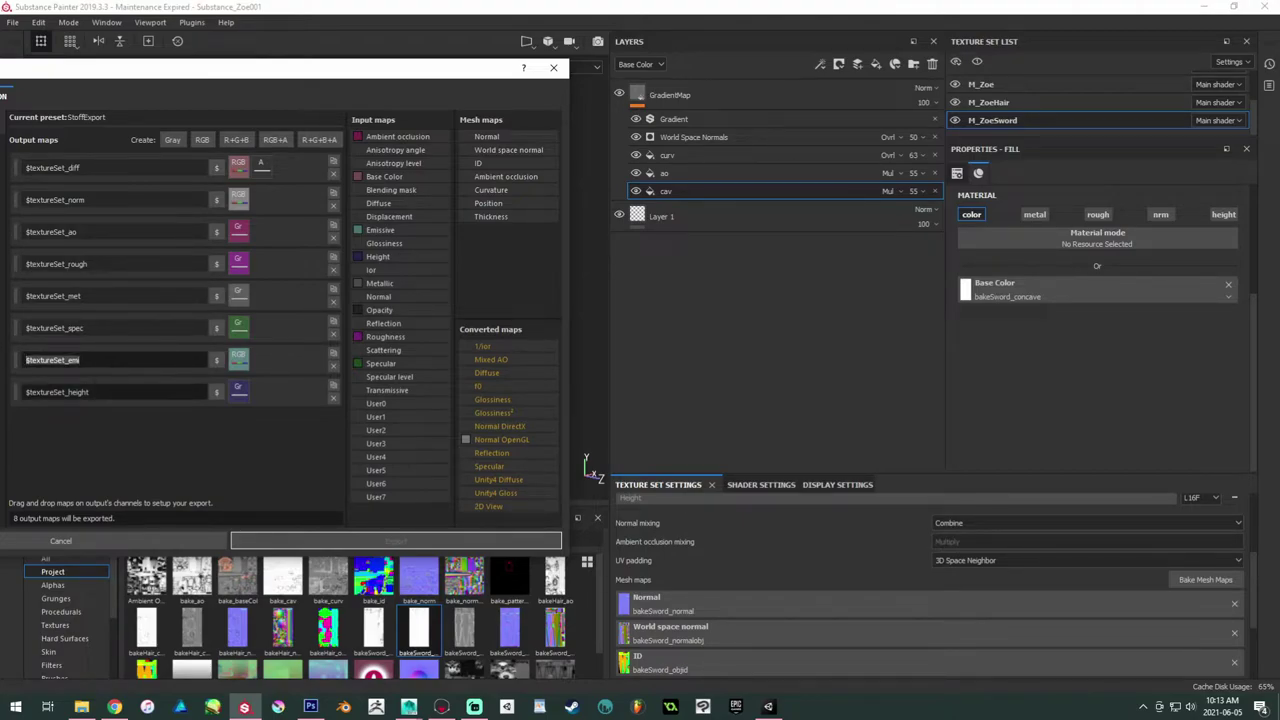
key("Tab")
key("shift+Tab")
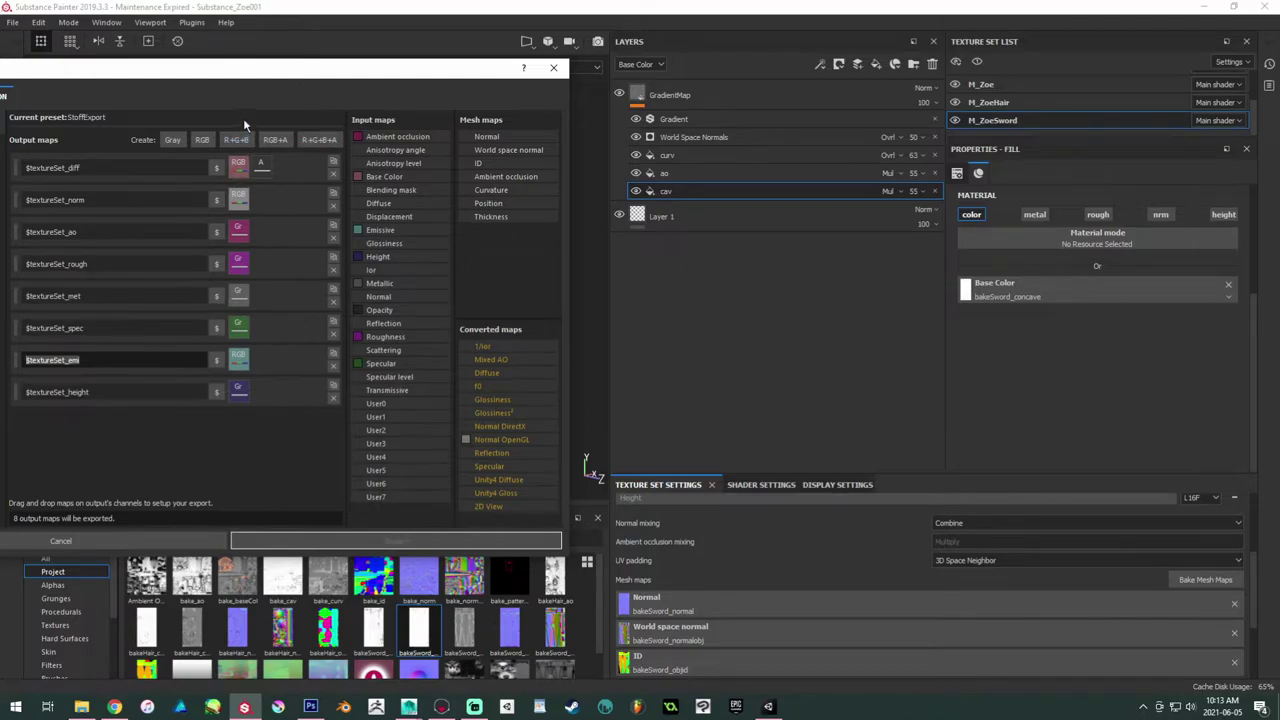
key("Escape")
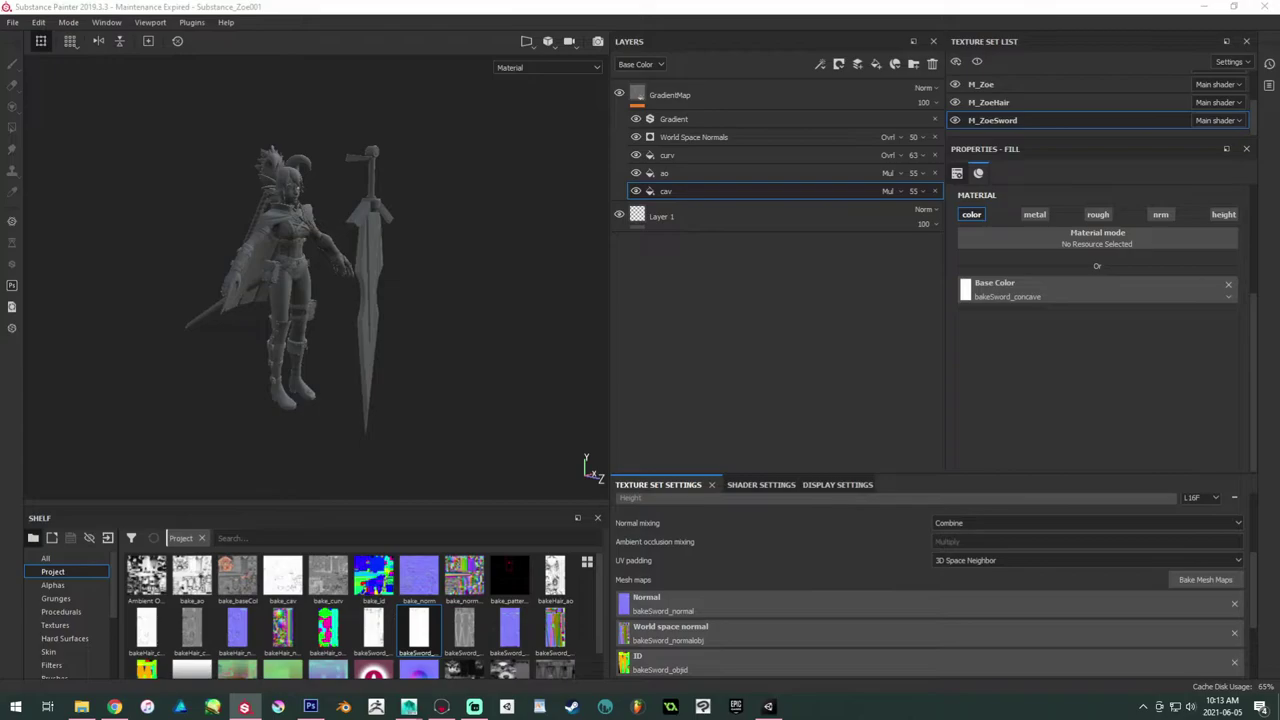
Step: Open the texture export and exclude the lambert1, M_Eye and M_EyeAO texture sets
key("ctrl+shift+e")
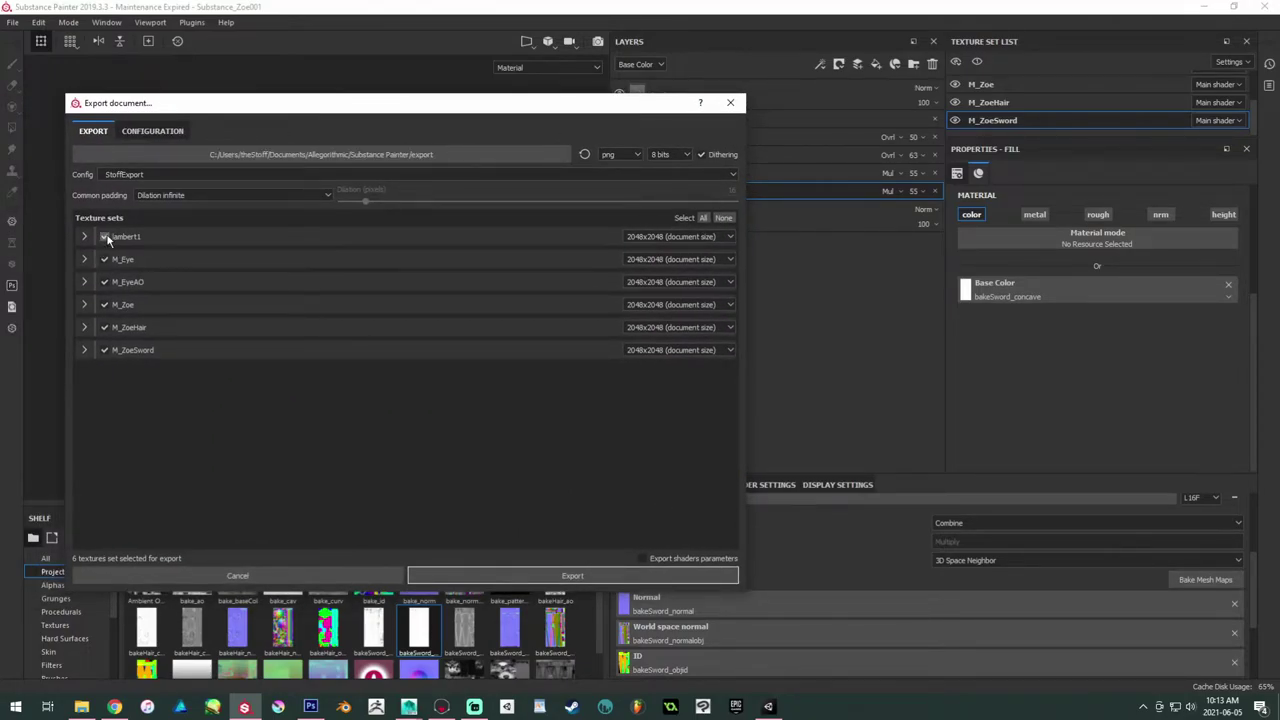
left_click(105, 237)
left_click(104, 259)
left_click(104, 282)
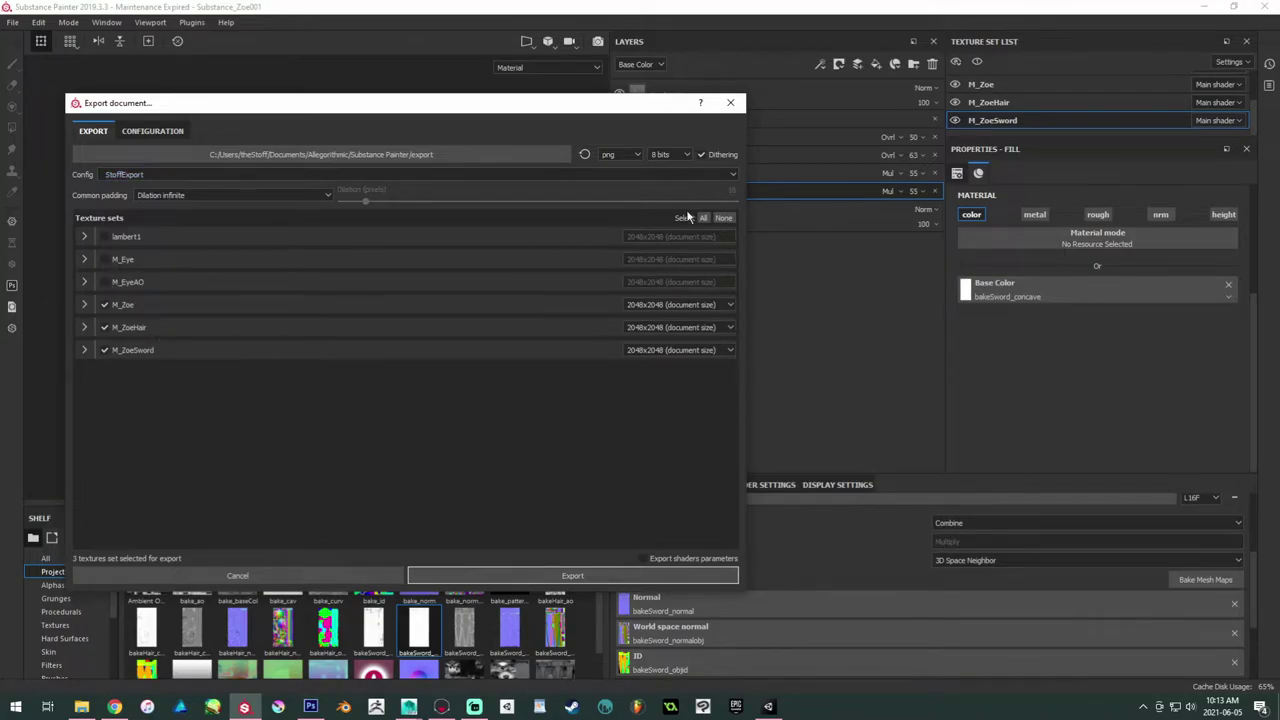
Step: Export the M_Zoe, M_ZoeHair and M_ZoeSword texture sets as targa files to E:/models/Workshop/Textures using the StoffExport config
left_click(622, 154)
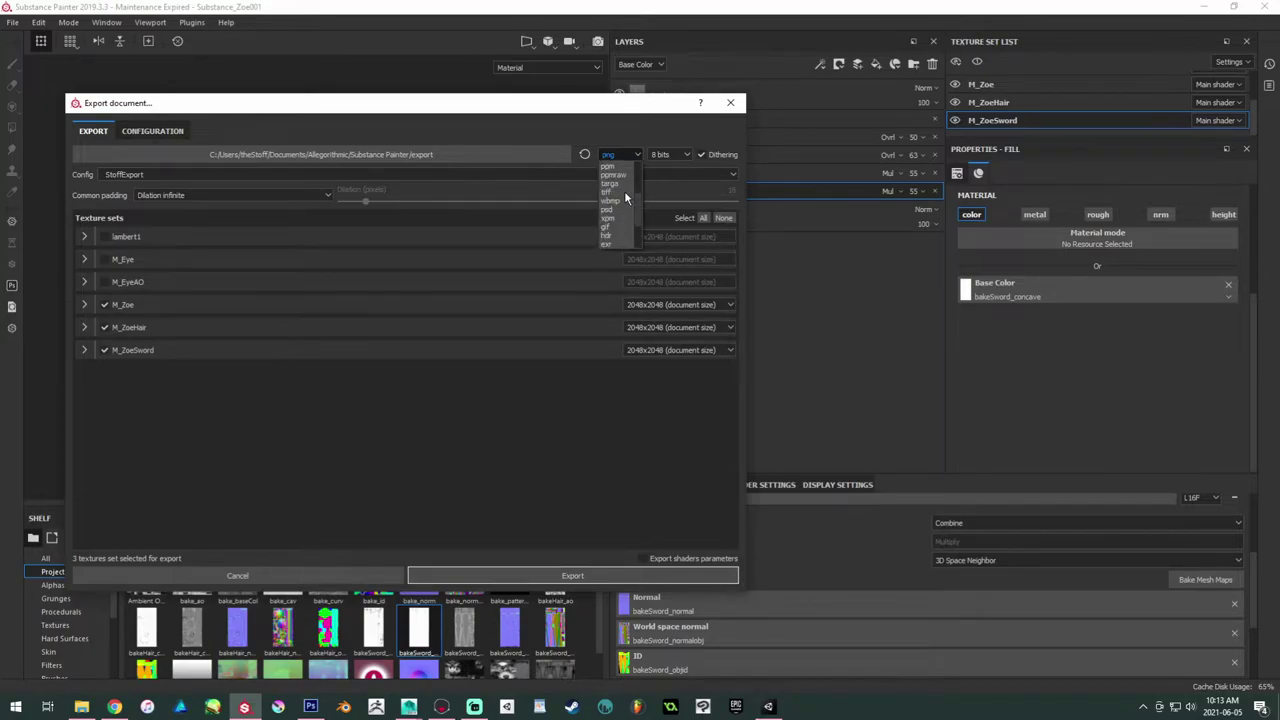
left_click(610, 183)
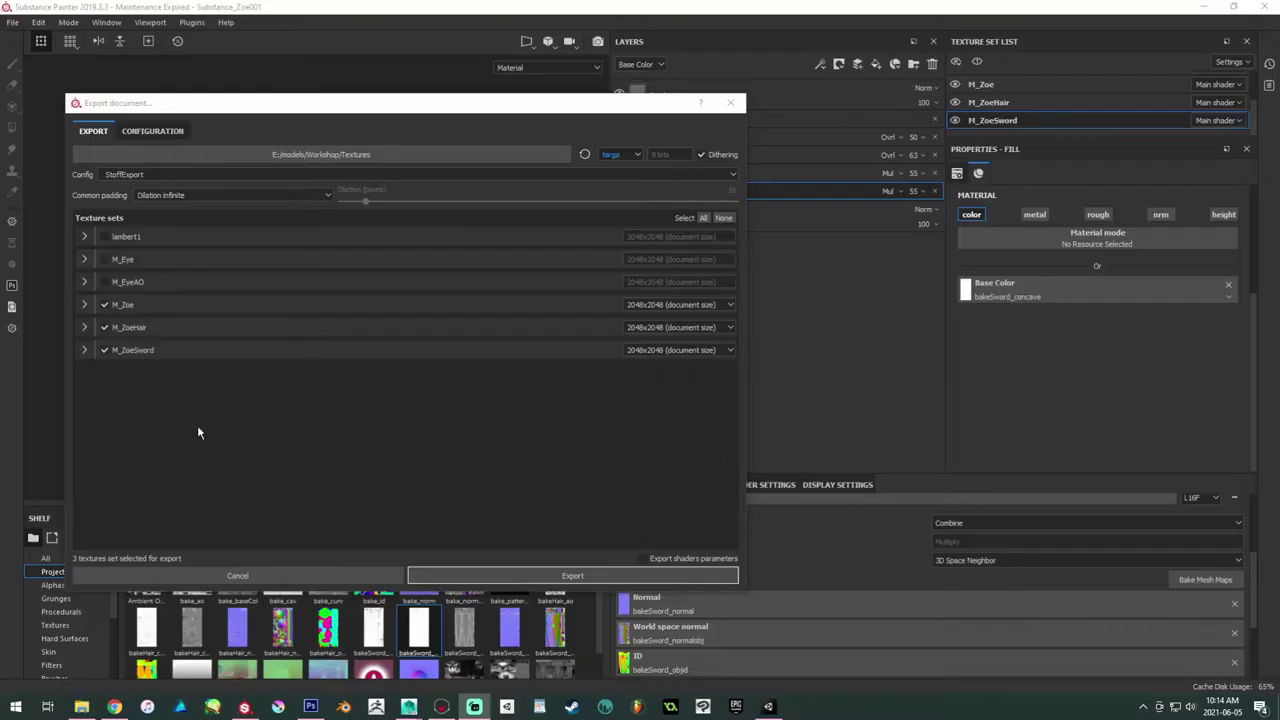
left_click_drag(360, 108, 454, 95)
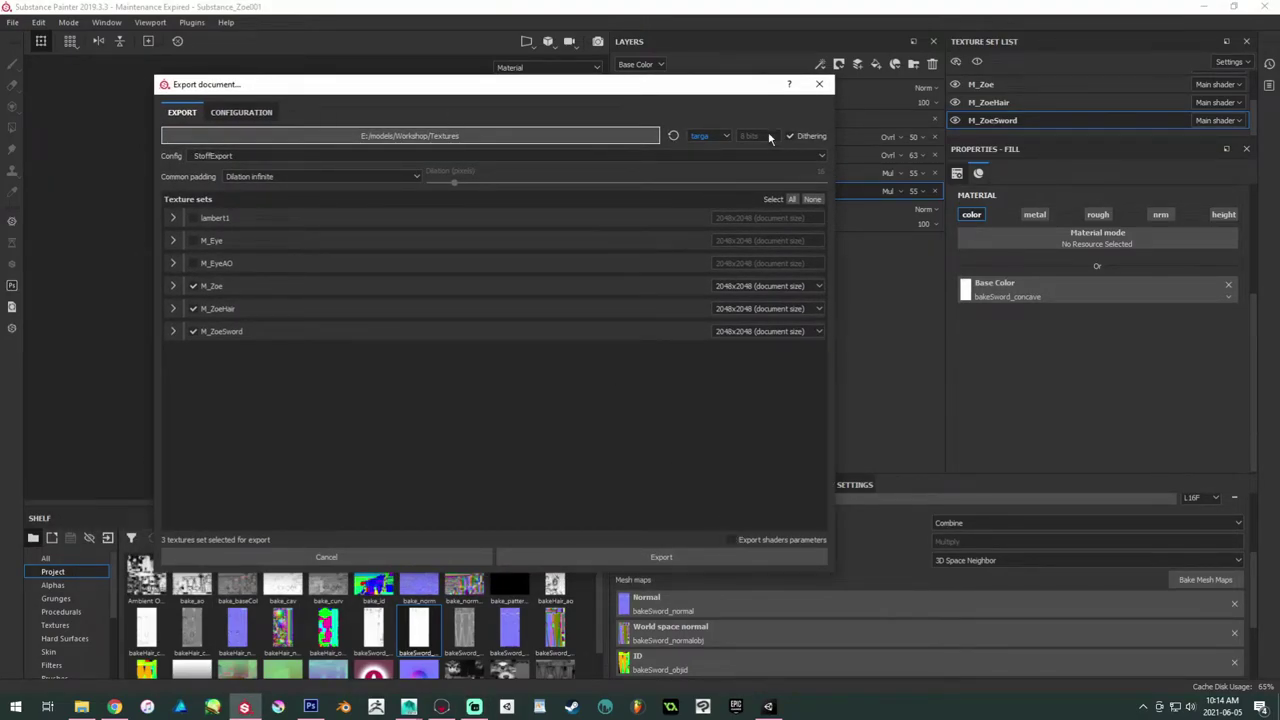
left_click(651, 561)
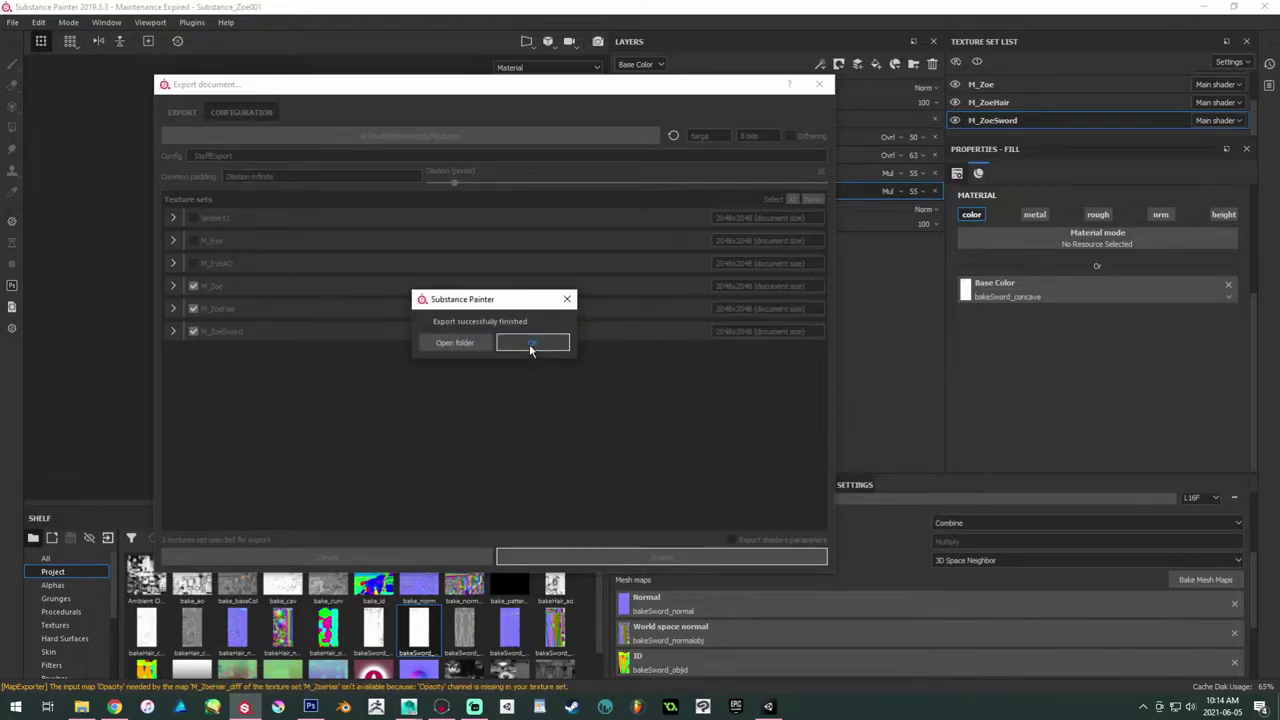
left_click(531, 346)
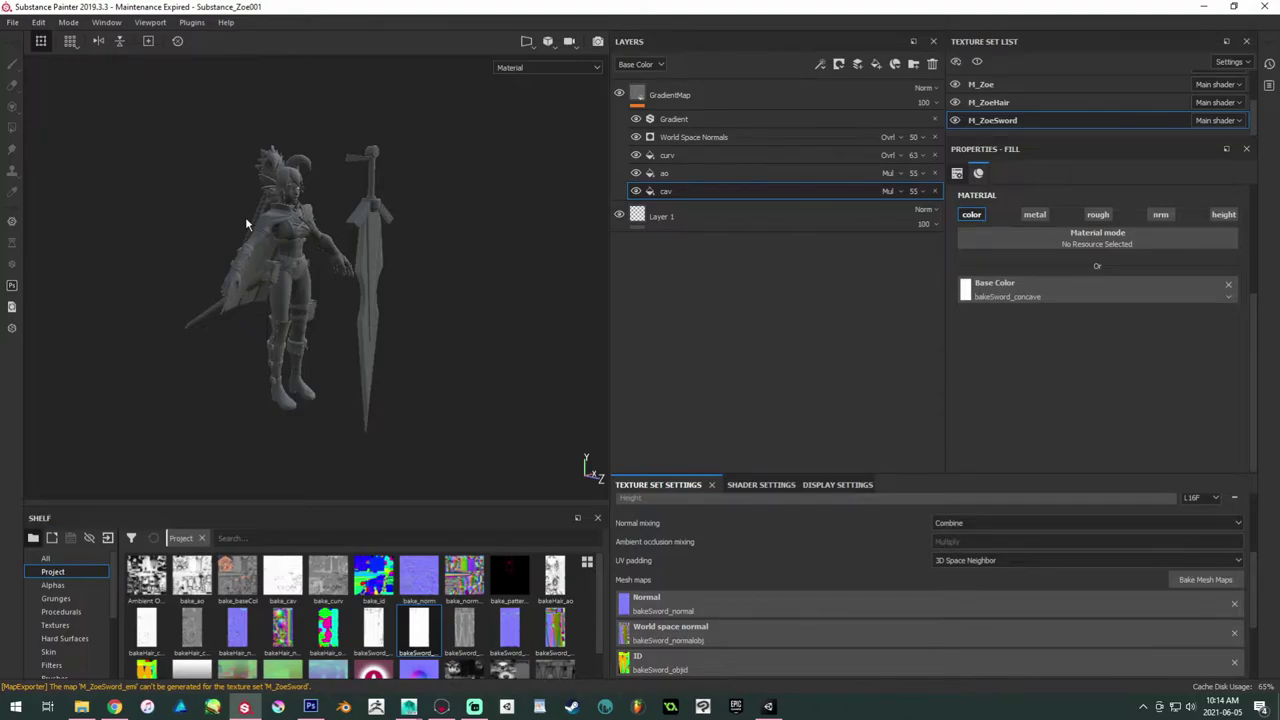
middle_click_drag(375, 258, 404, 264, "alt")
right_click_drag(404, 264, 450, 301, "alt")
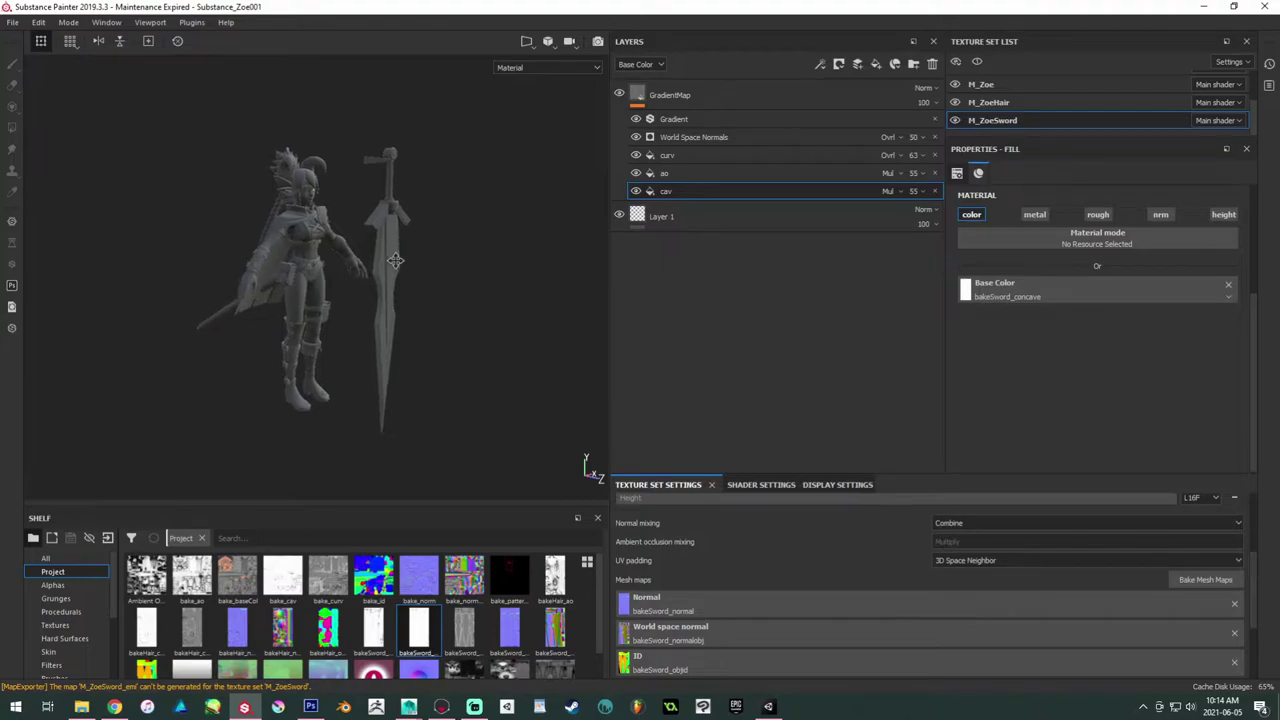
left_click_drag(449, 301, 94, 209, "alt")
left_click_drag(292, 293, 339, 278, "alt")
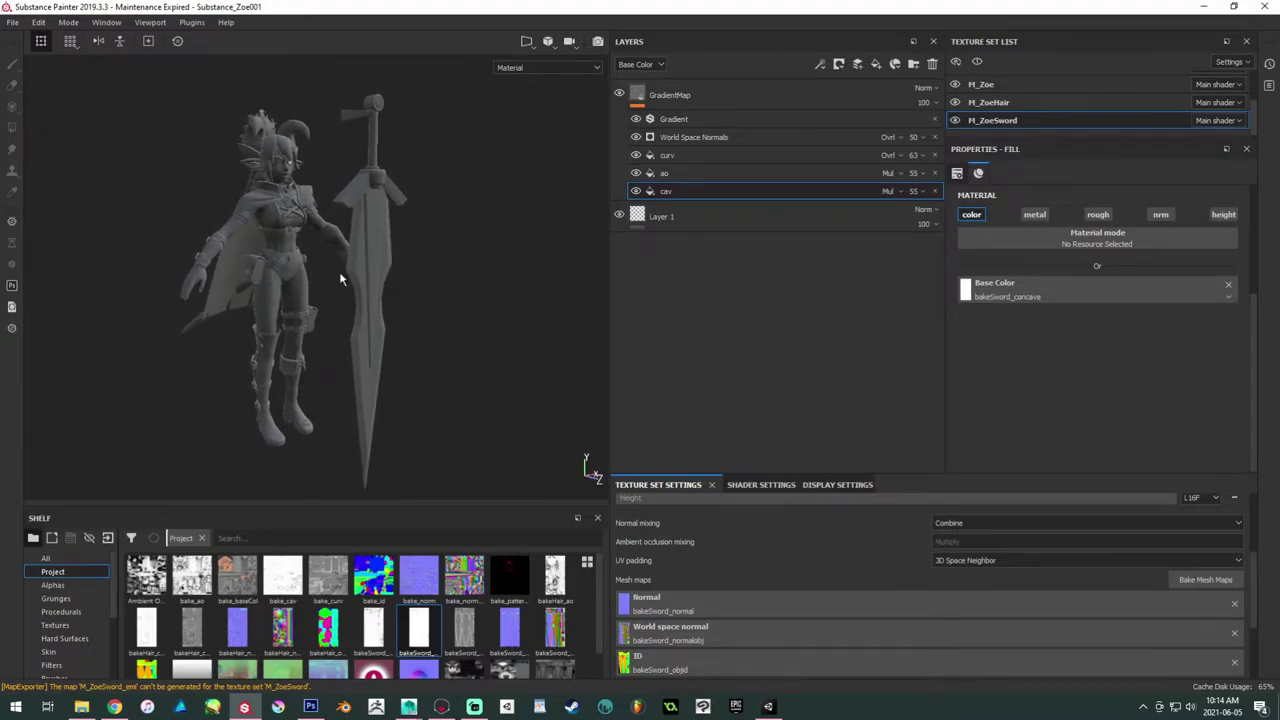
Step: Switch to Marmoset Toolbag, bring in Zoe.fbx from E:/models/Workshop/Substance and enlarge the scene outliner to show its meshes
left_click(441, 706)
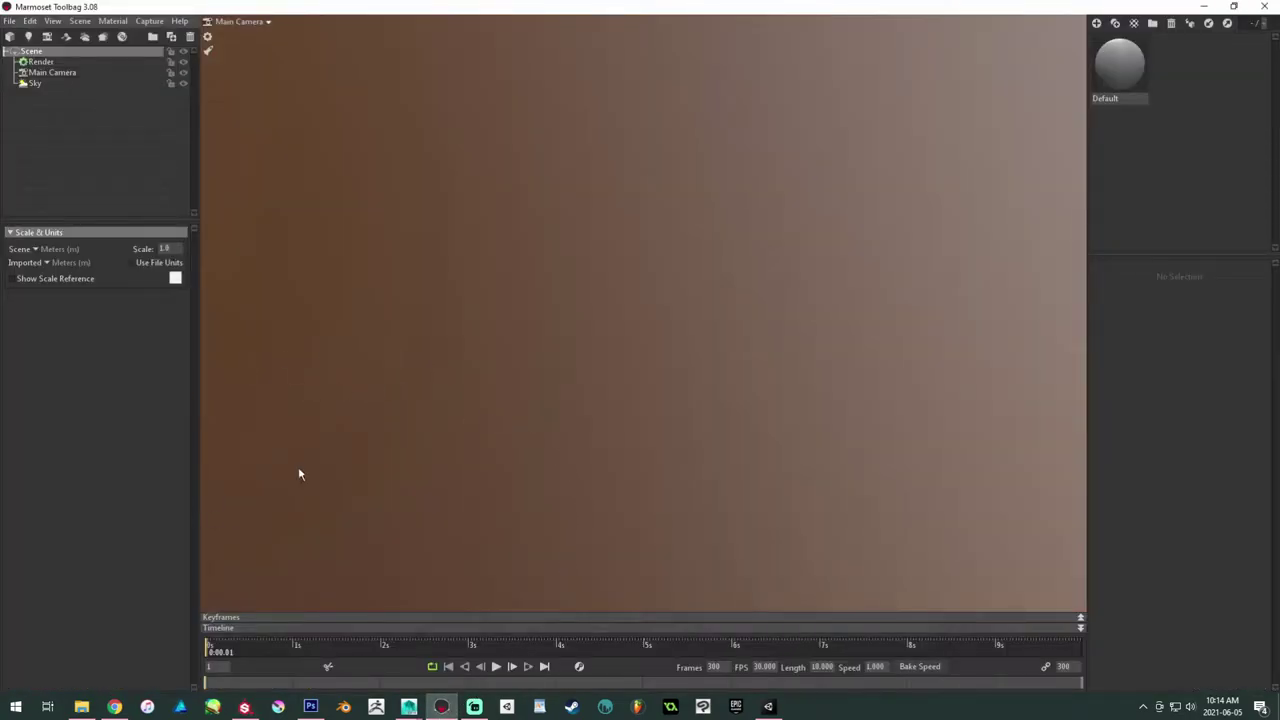
left_click(81, 706)
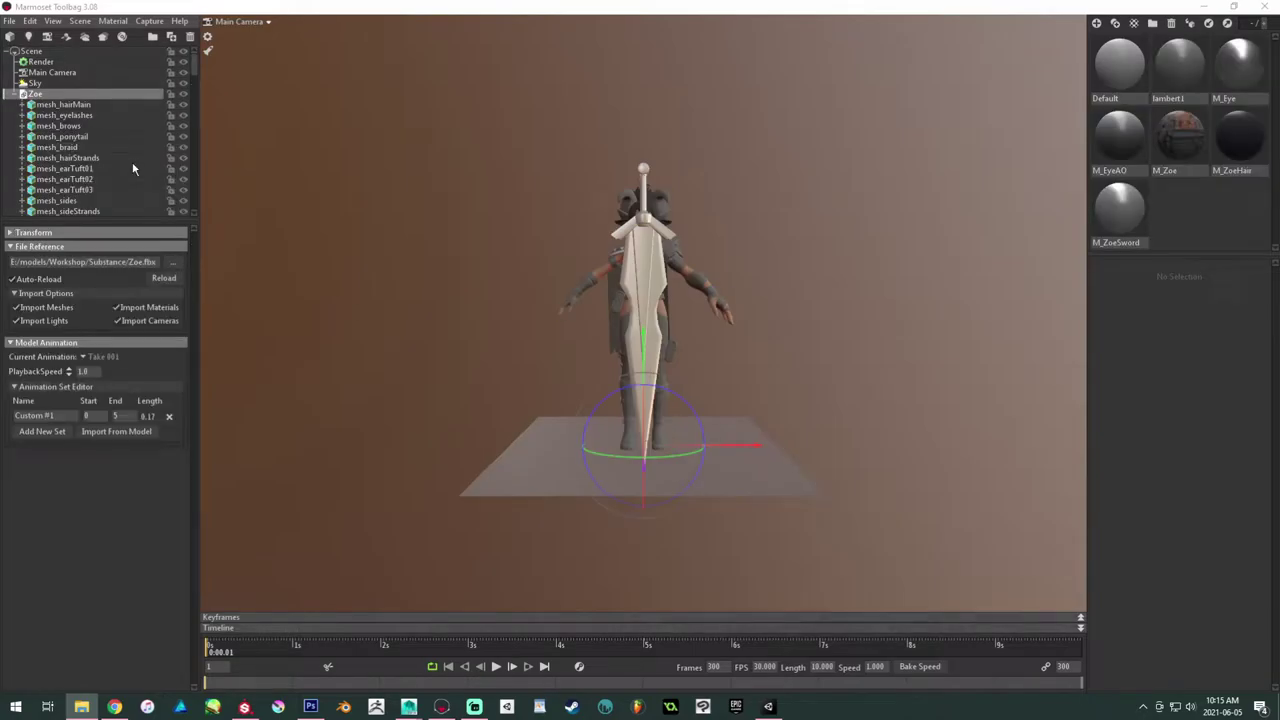
left_click(520, 217)
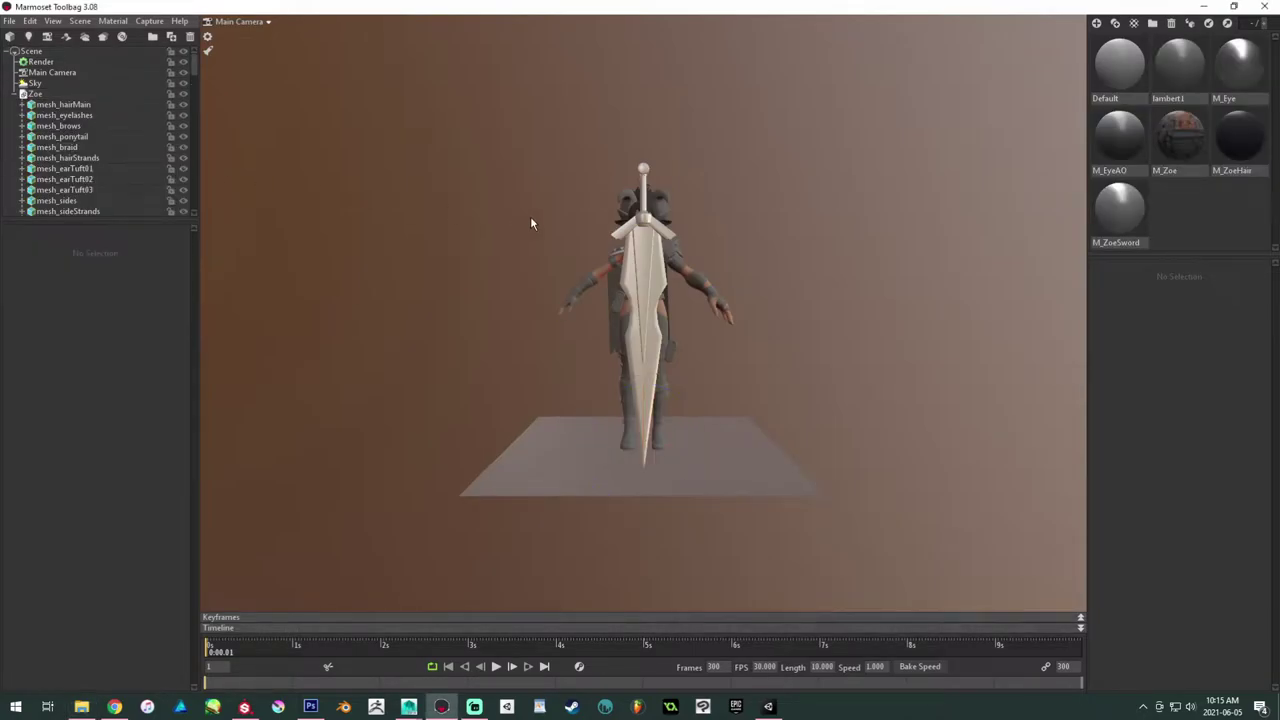
left_click_drag(151, 220, 110, 594)
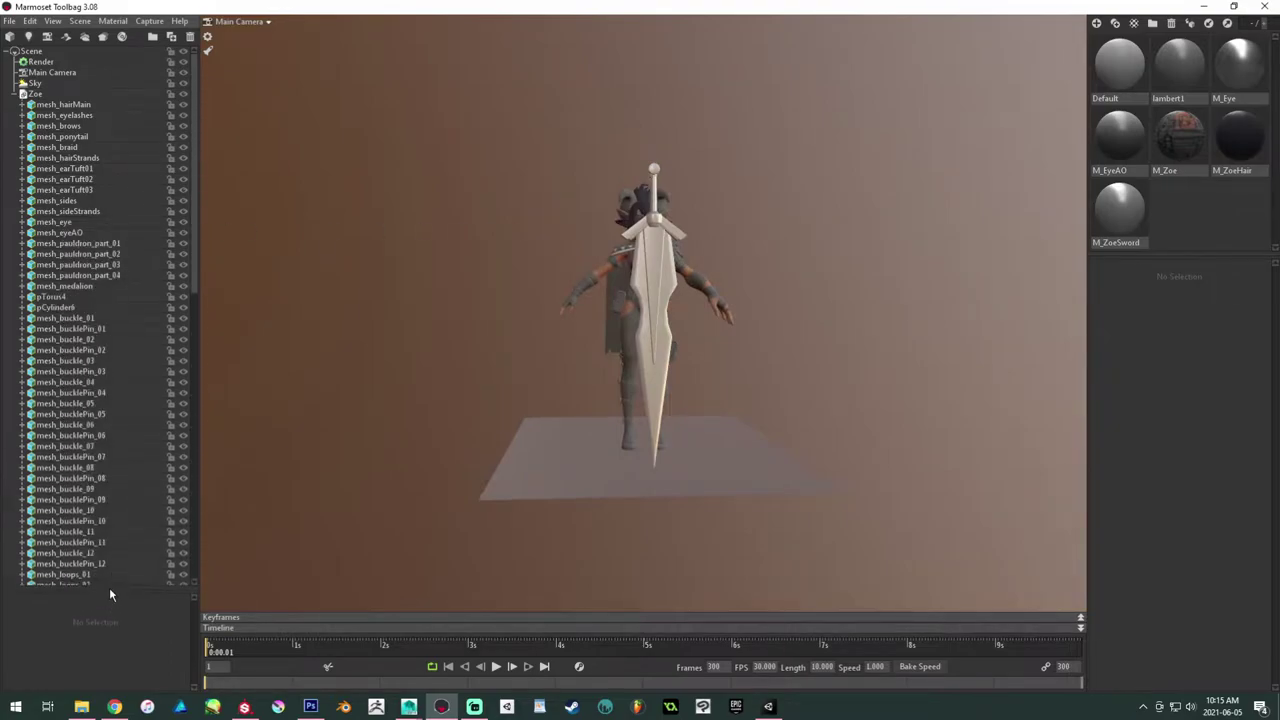
Step: Delete the imported Zoe model and start a new scene without saving the changes
left_click(69, 94)
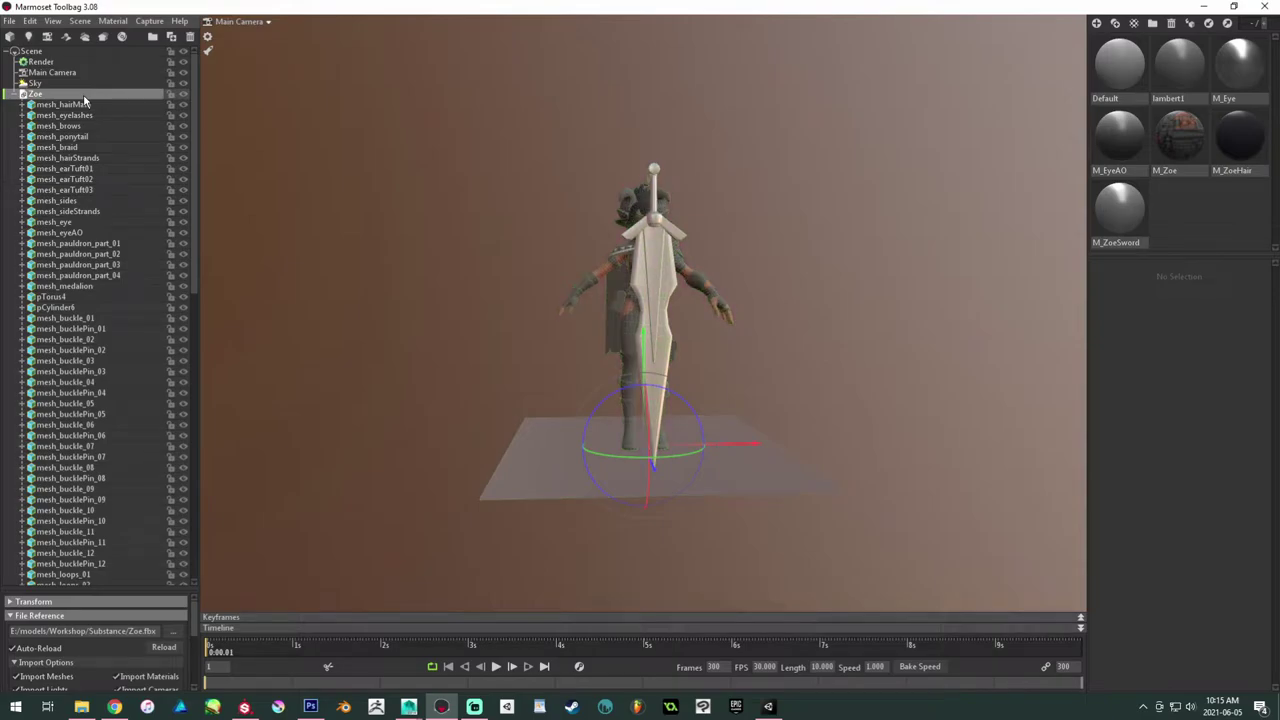
key("Delete")
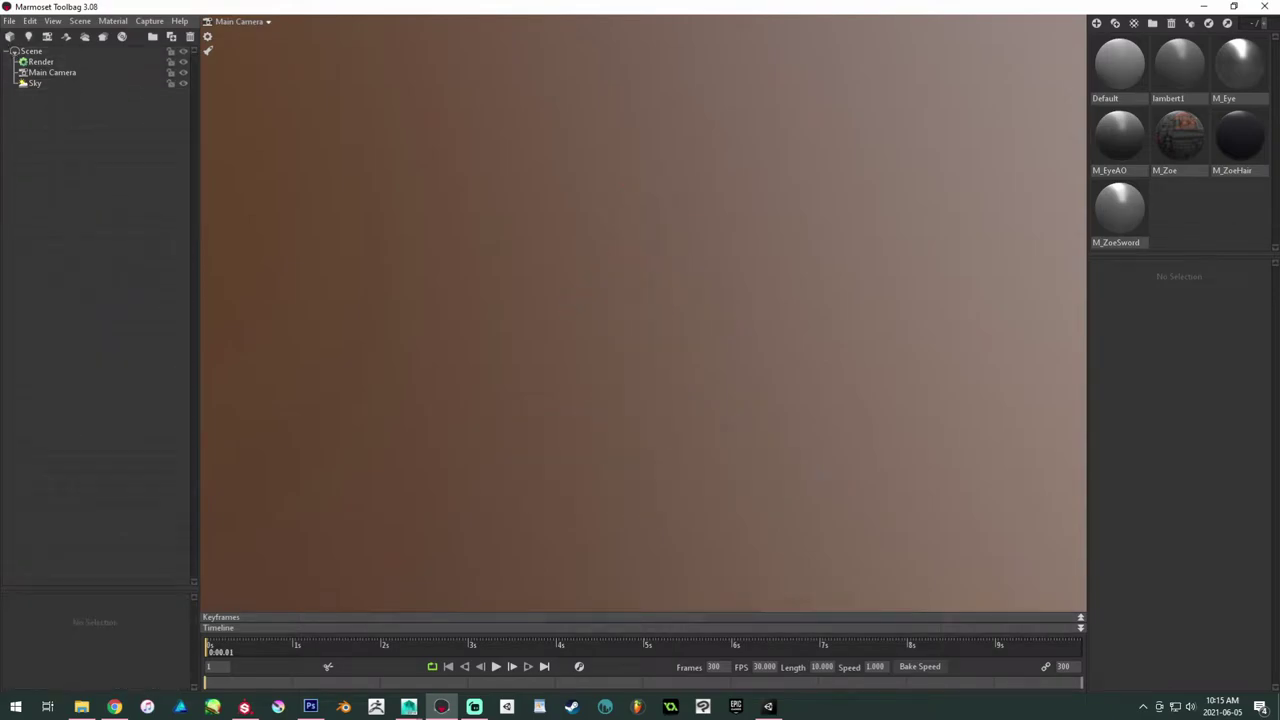
left_click(9, 21)
left_click(17, 35)
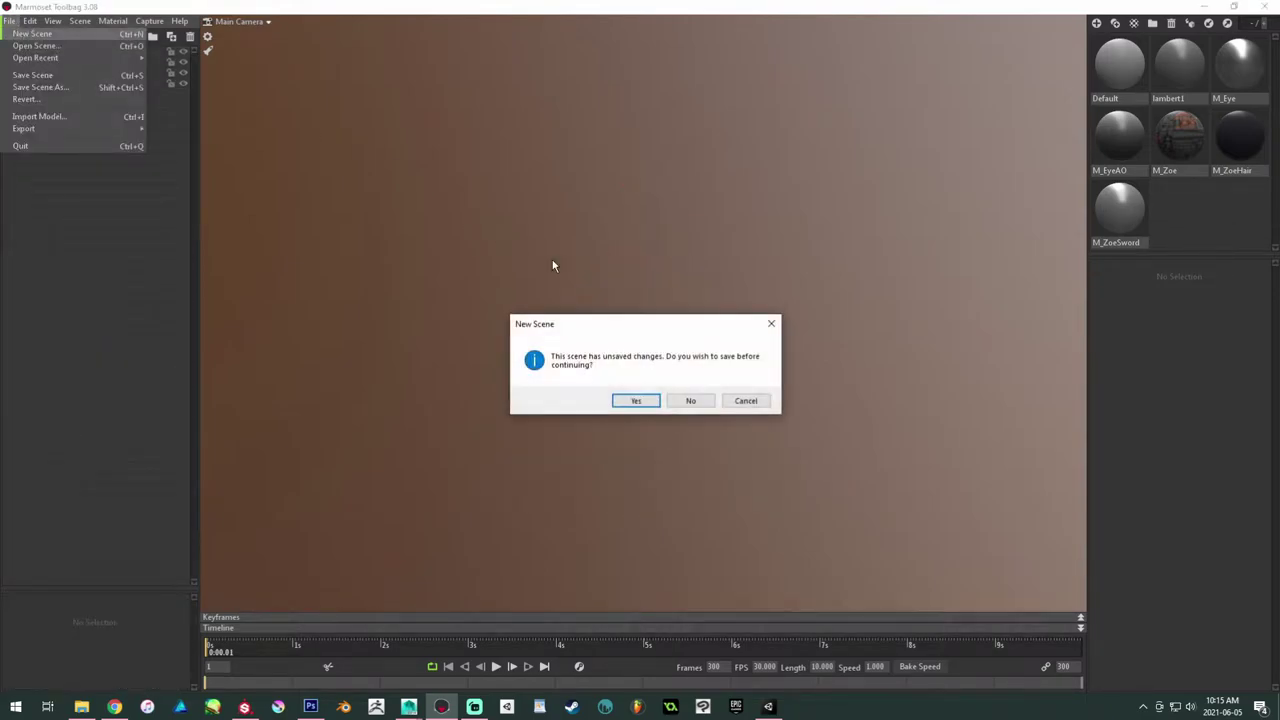
left_click(686, 404)
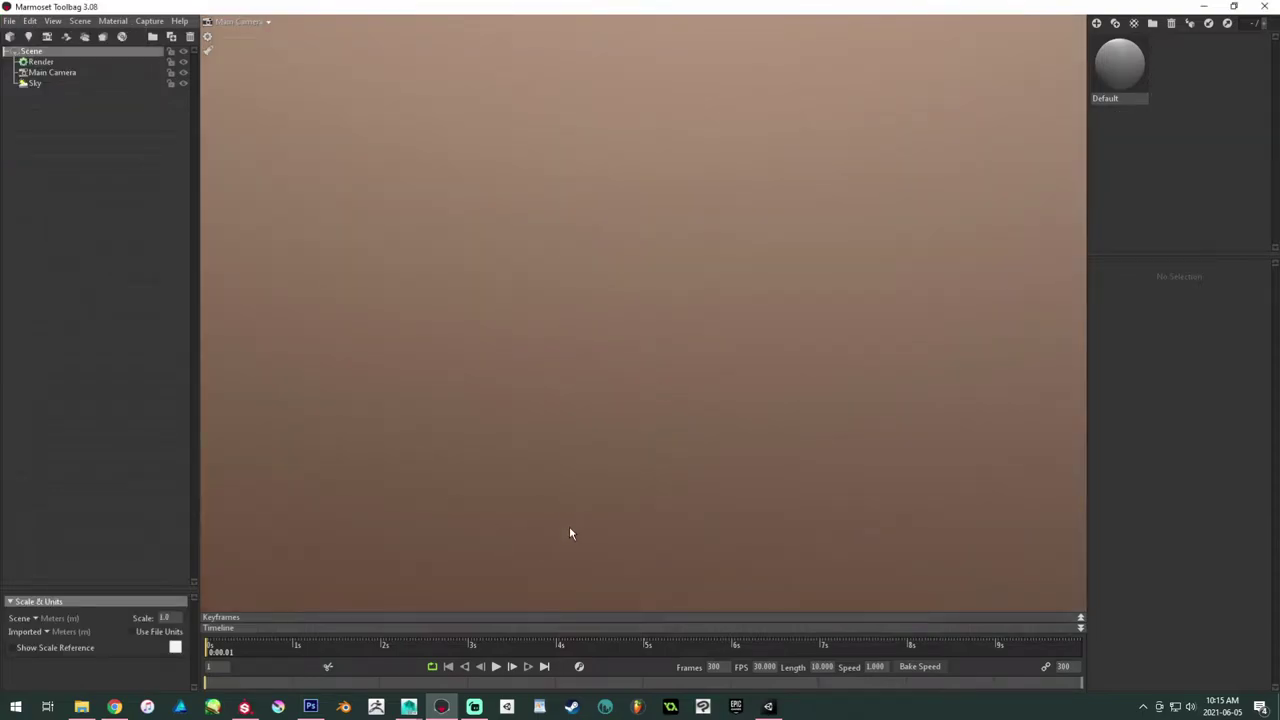
Step: Switch to Maya and delete the leftover pSphere1 and pPlane1 objects from workshop005.ma
mouse_move(412, 705)
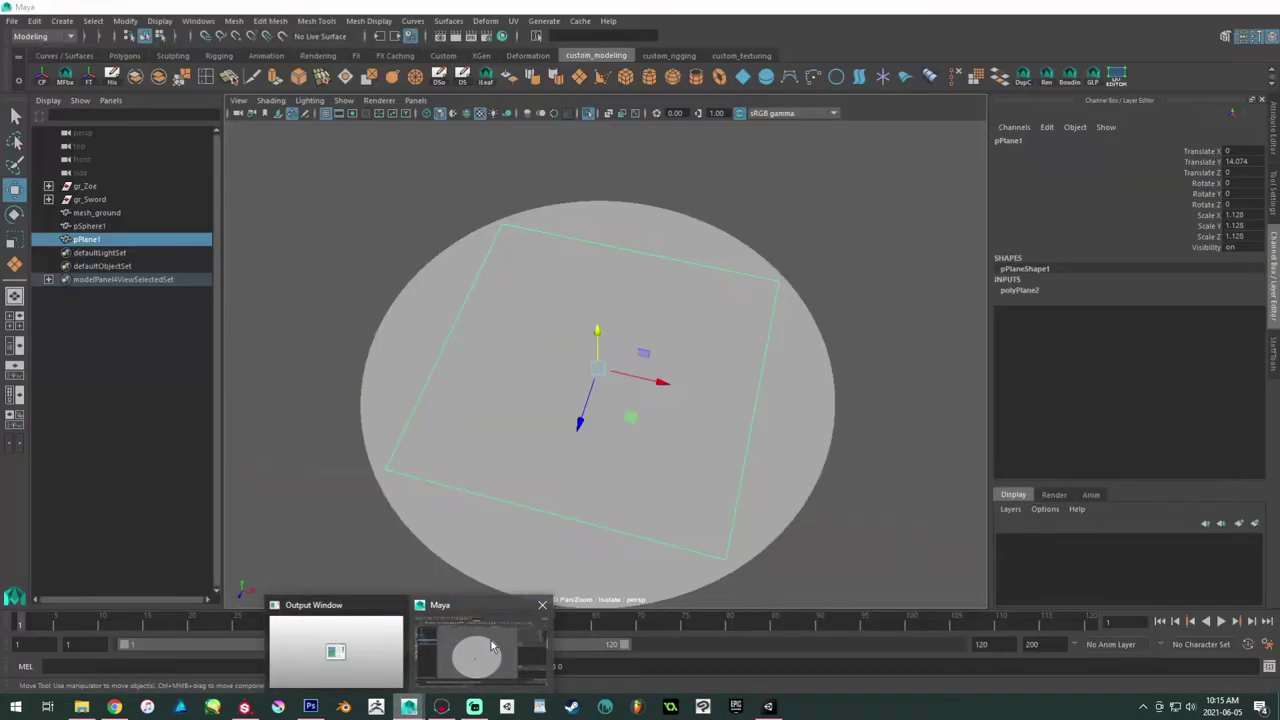
left_click(490, 650)
left_click(138, 229, "ctrl")
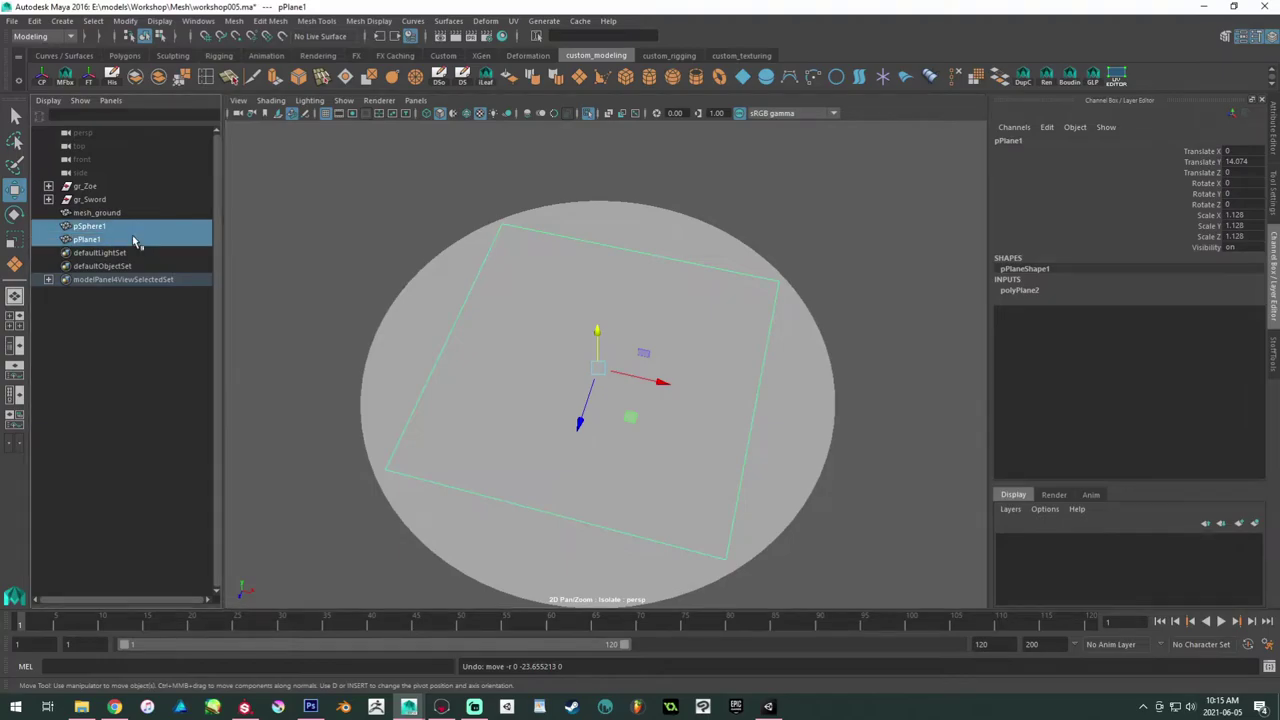
key("Delete")
Step: Turn off the viewport isolation to show the full character and sword scene, and hide mesh_ground
left_click(95, 199)
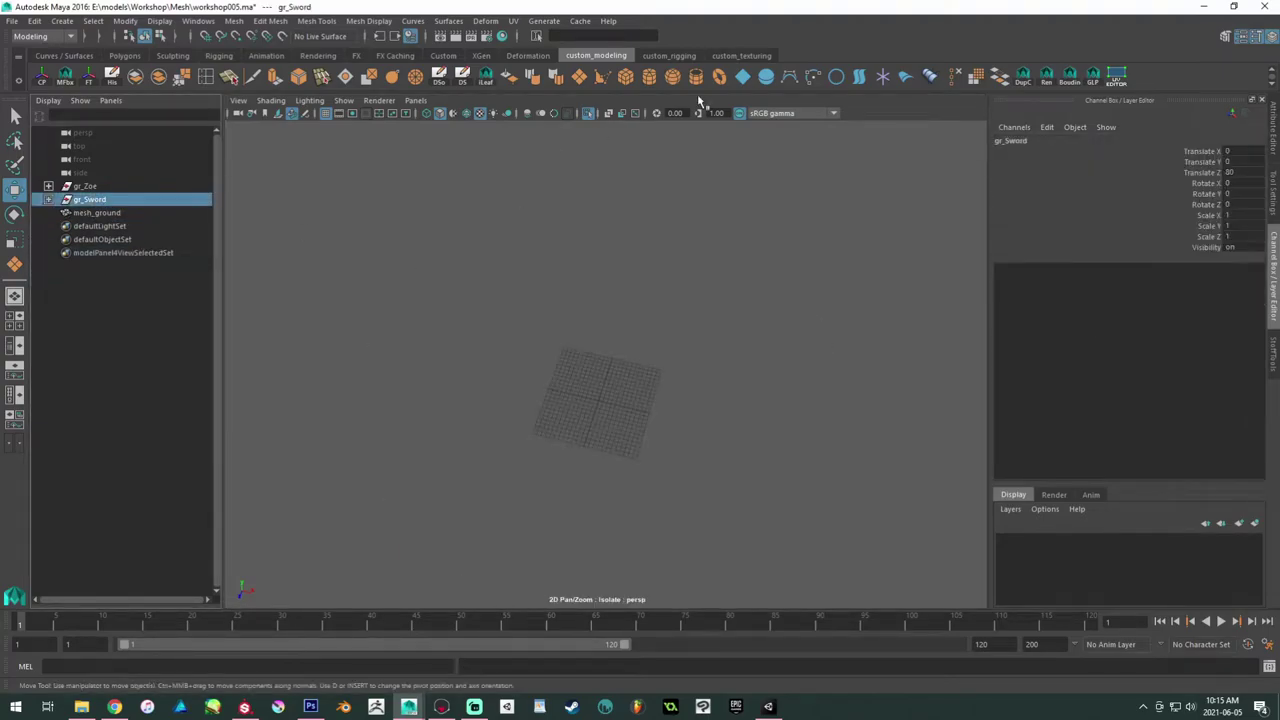
left_click(589, 113)
right_click_drag(650, 345, 489, 294, "alt")
left_click_drag(489, 294, 556, 418, "alt")
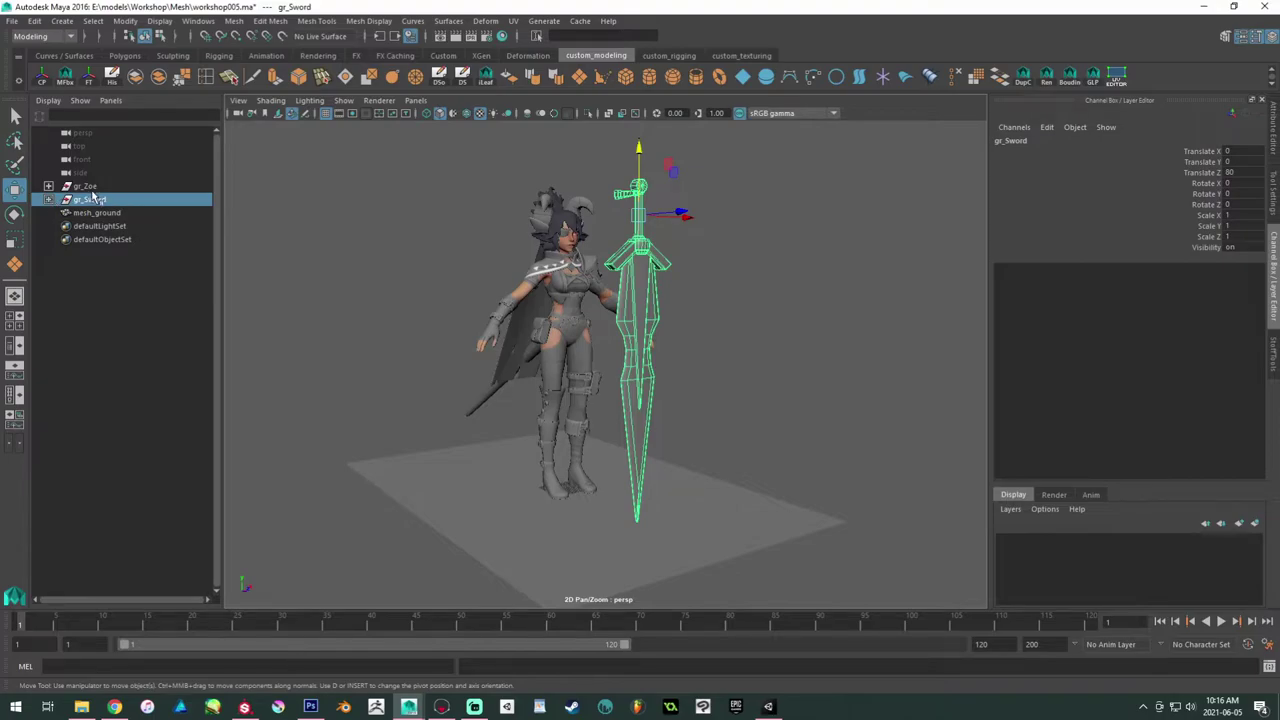
left_click_drag(550, 234, 410, 249, "alt")
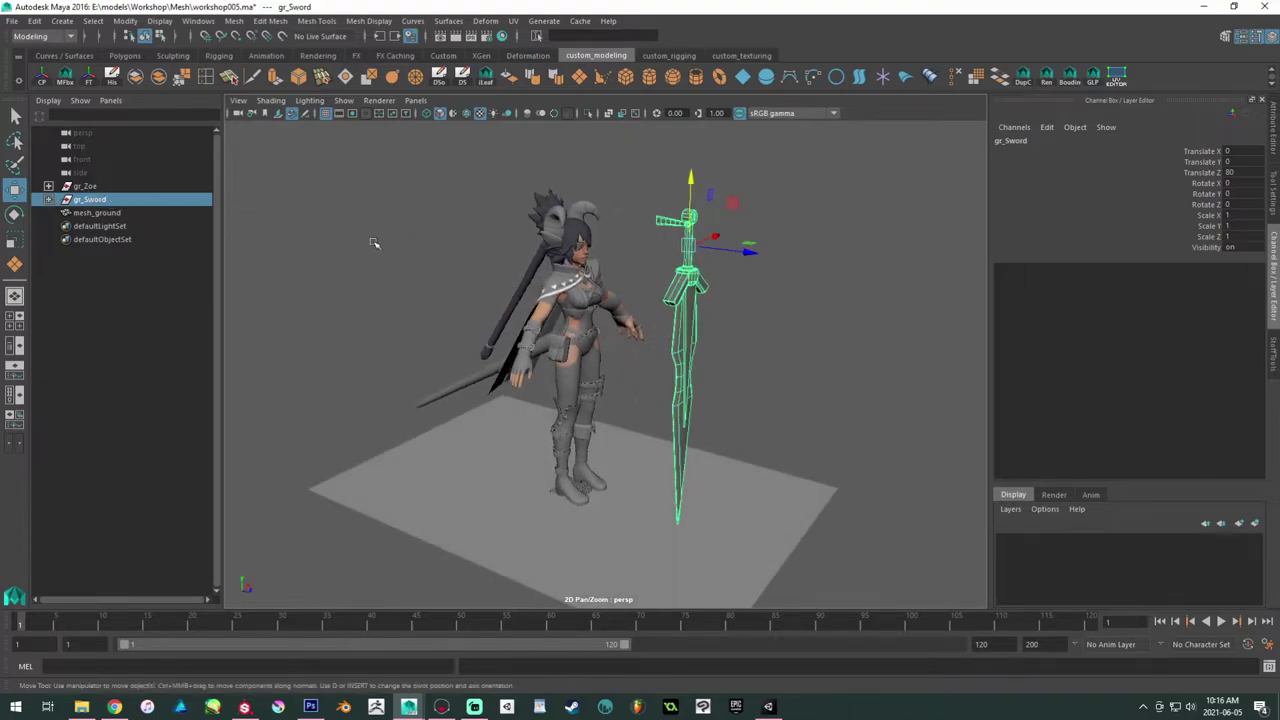
left_click(110, 215)
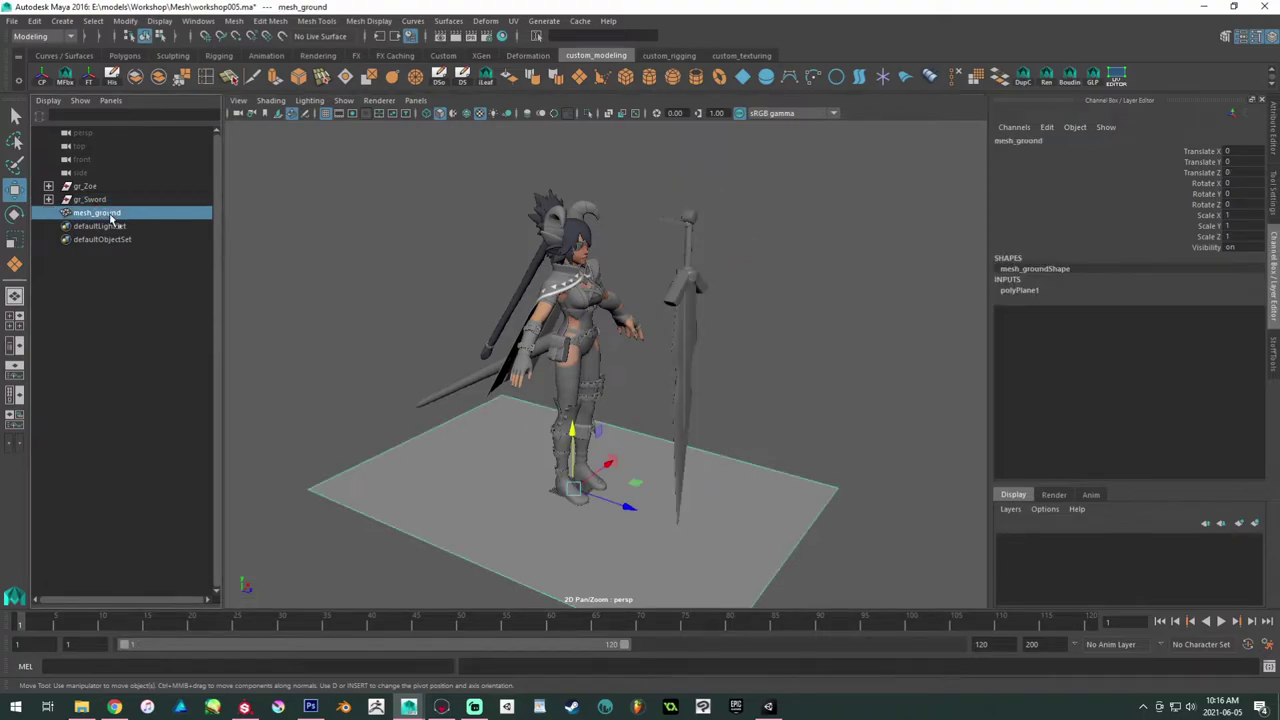
key("ctrl+h")
Step: Duplicate the gr_Sword group
left_click(100, 187)
left_click(100, 200)
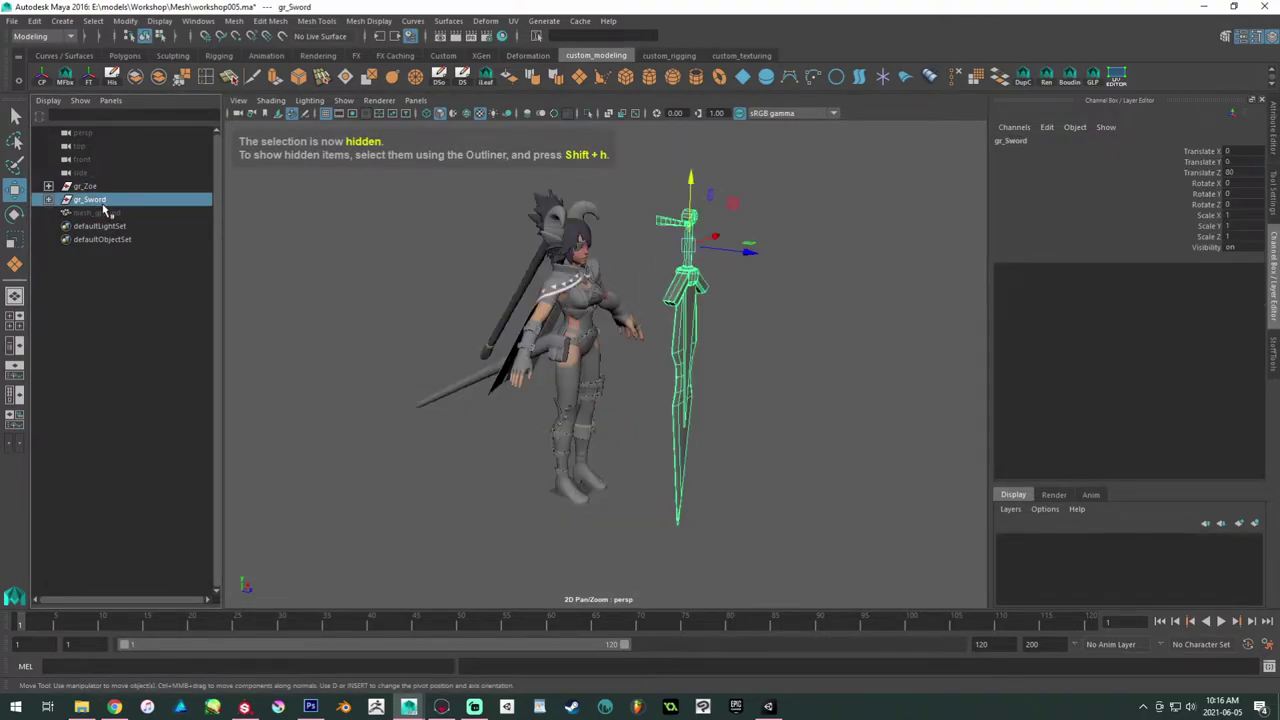
key("ctrl+d")
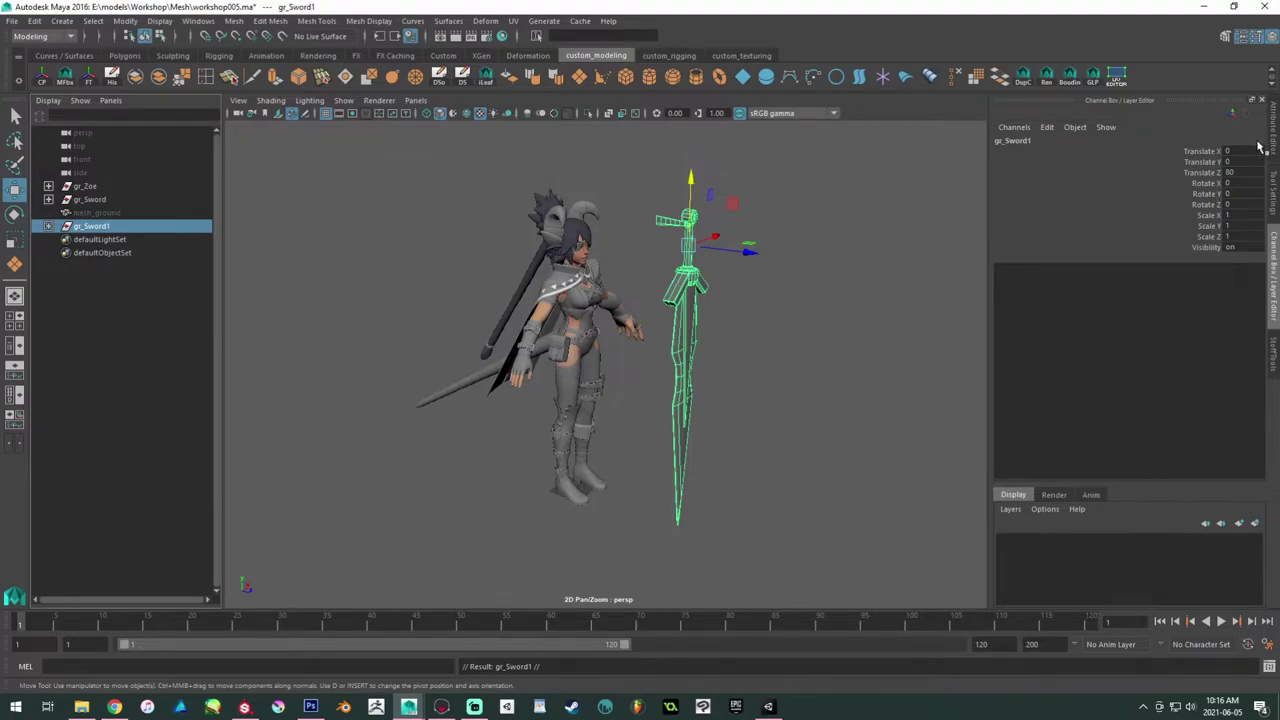
Step: Set the duplicated sword group's Translate Z to 0 and combine its parts into a single mesh without history or leftover group
double_click(1240, 172)
type("0")
key("Return")
left_click(158, 76)
key("r")
left_click(111, 78)
left_click(95, 226)
key("Delete")
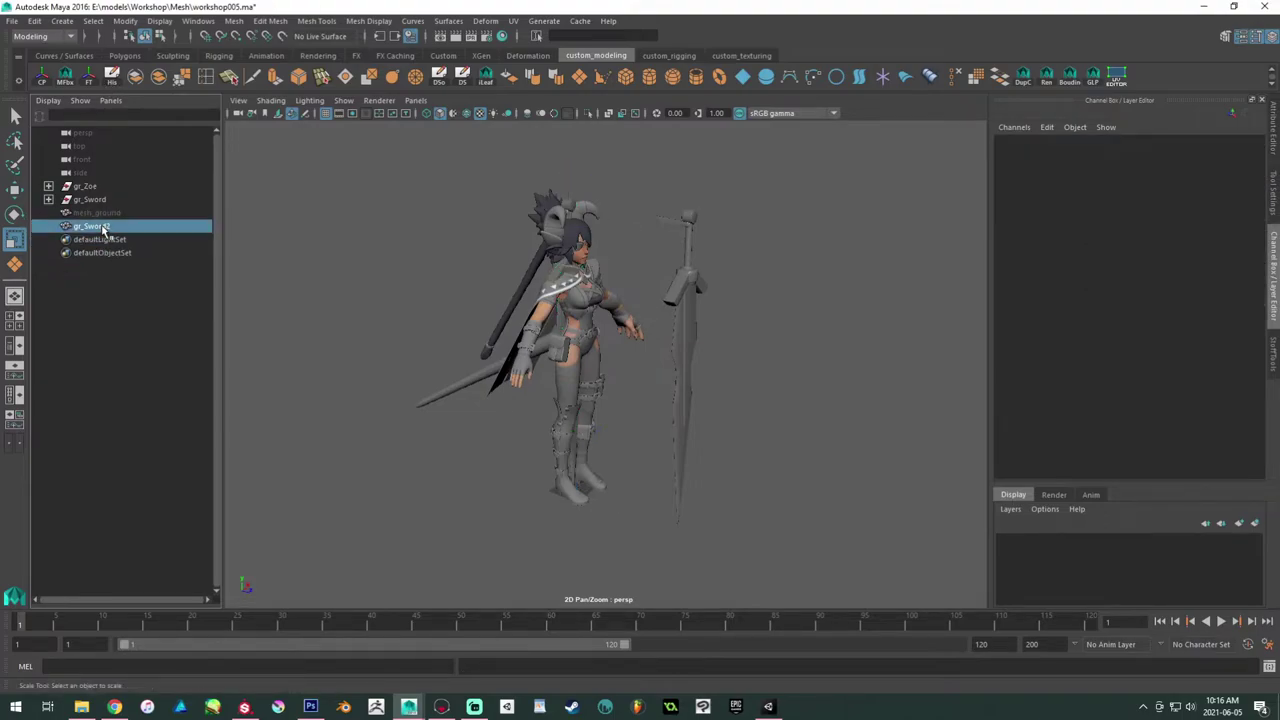
Step: Rename the combined sword mesh to mesh_sword and hide it
left_click(95, 226)
double_click(95, 226)
type("mesh_")
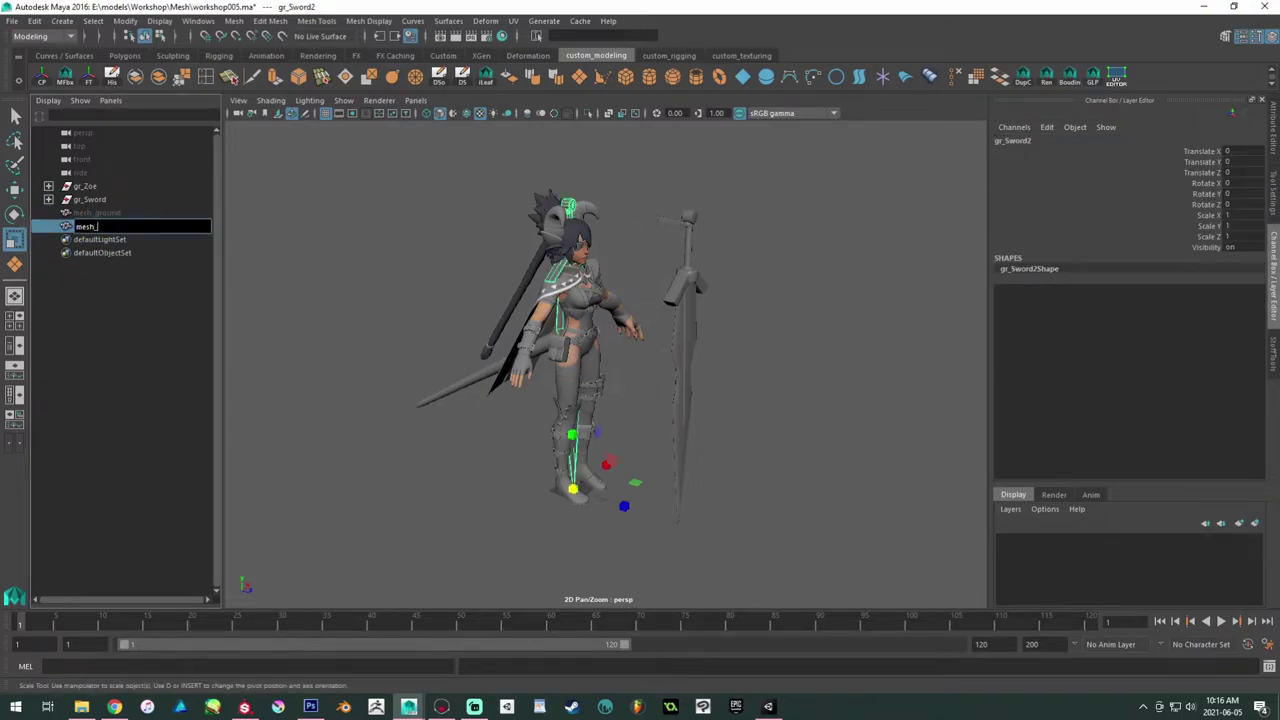
type("sword")
key("Return")
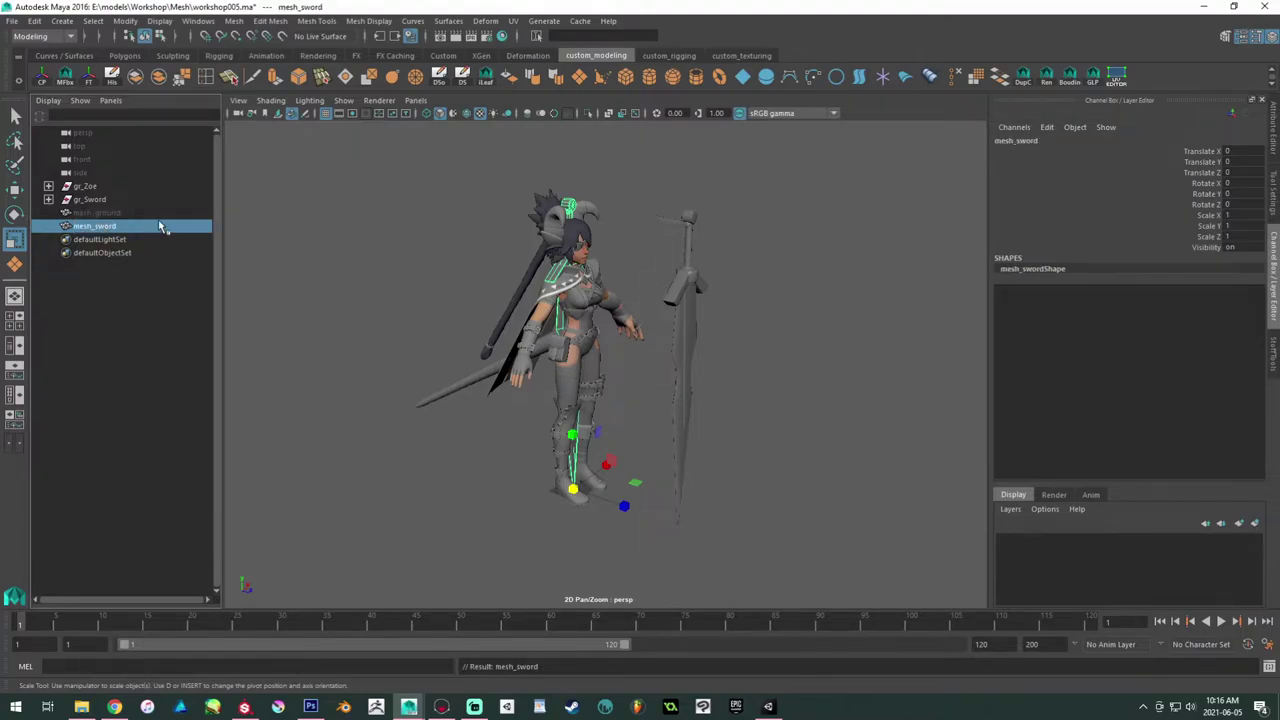
key("ctrl+h")
Step: Duplicate gr_hair out of the gr_Zoe group and combine the isolated copy into one mesh with its history deleted
left_click(48, 186)
left_click(108, 200)
key("ctrl+d")
key("shift+p")
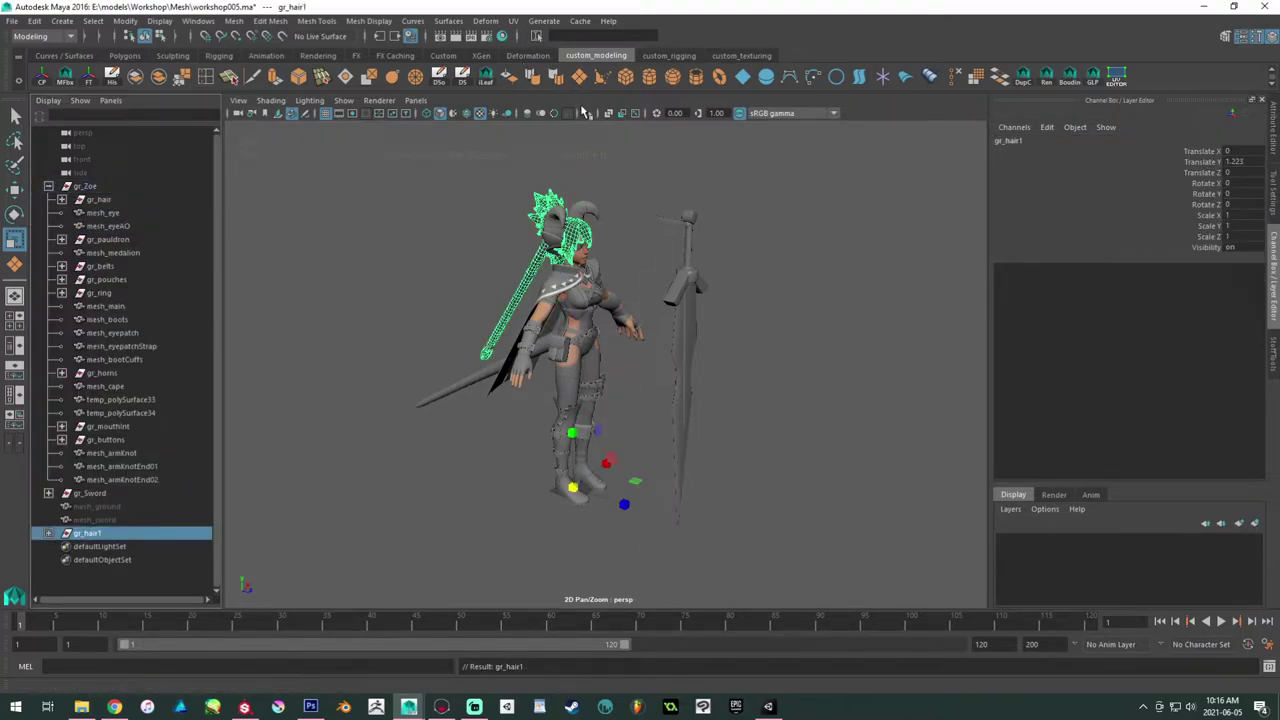
left_click(588, 113)
left_click_drag(794, 461, 400, 150)
left_click(139, 78)
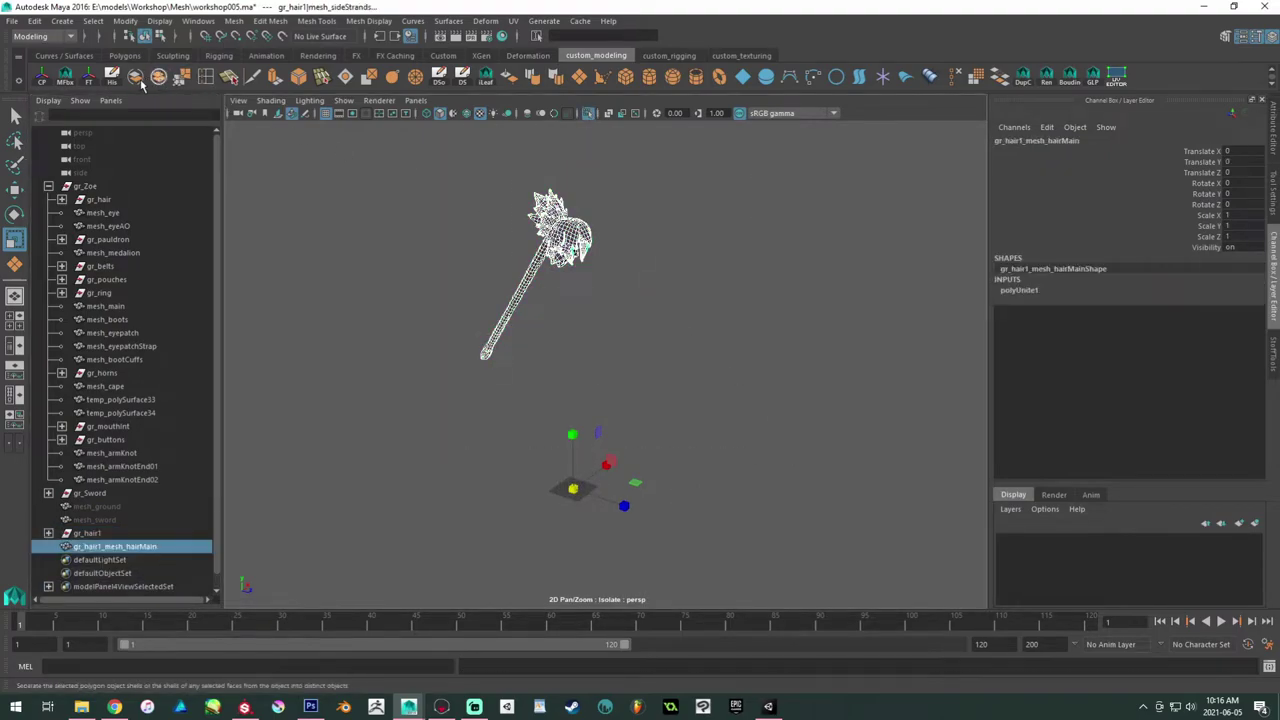
left_click(114, 78)
Step: Rename the combined hair mesh to mesh_zoeHair, hide it and leave isolation
double_click(117, 533)
type("mesh_")
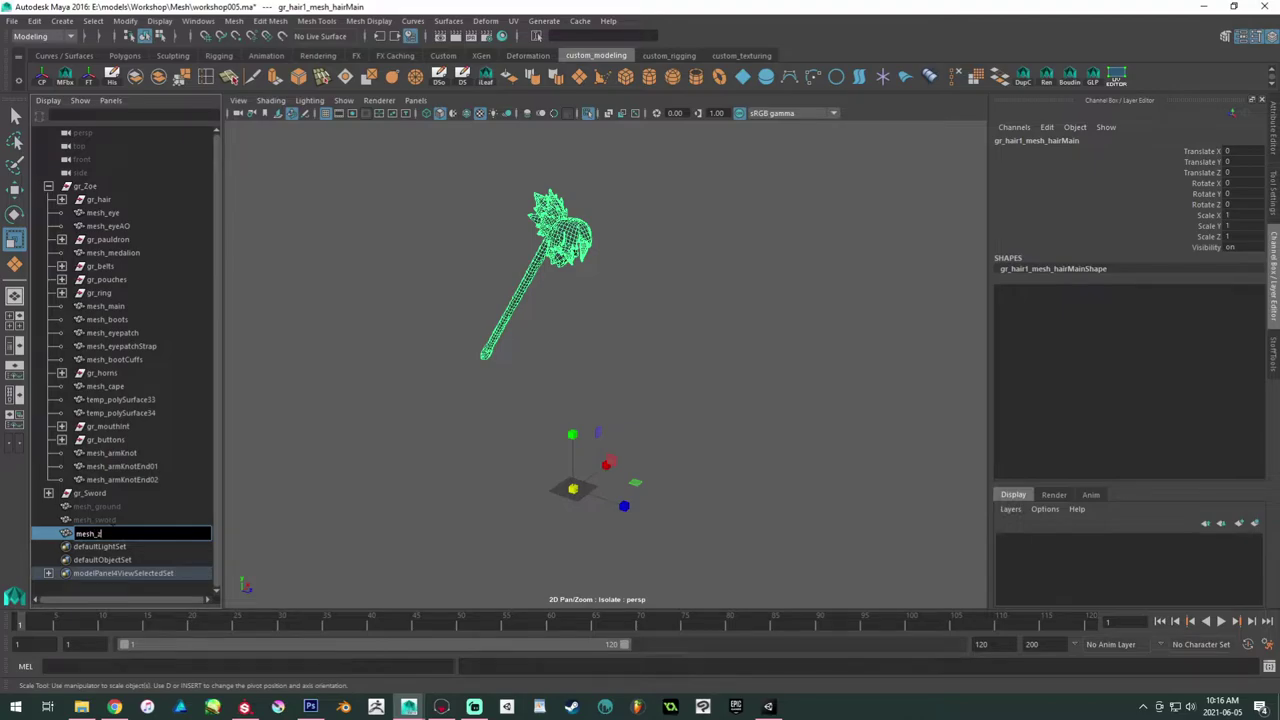
type("zoeHair")
key("Return")
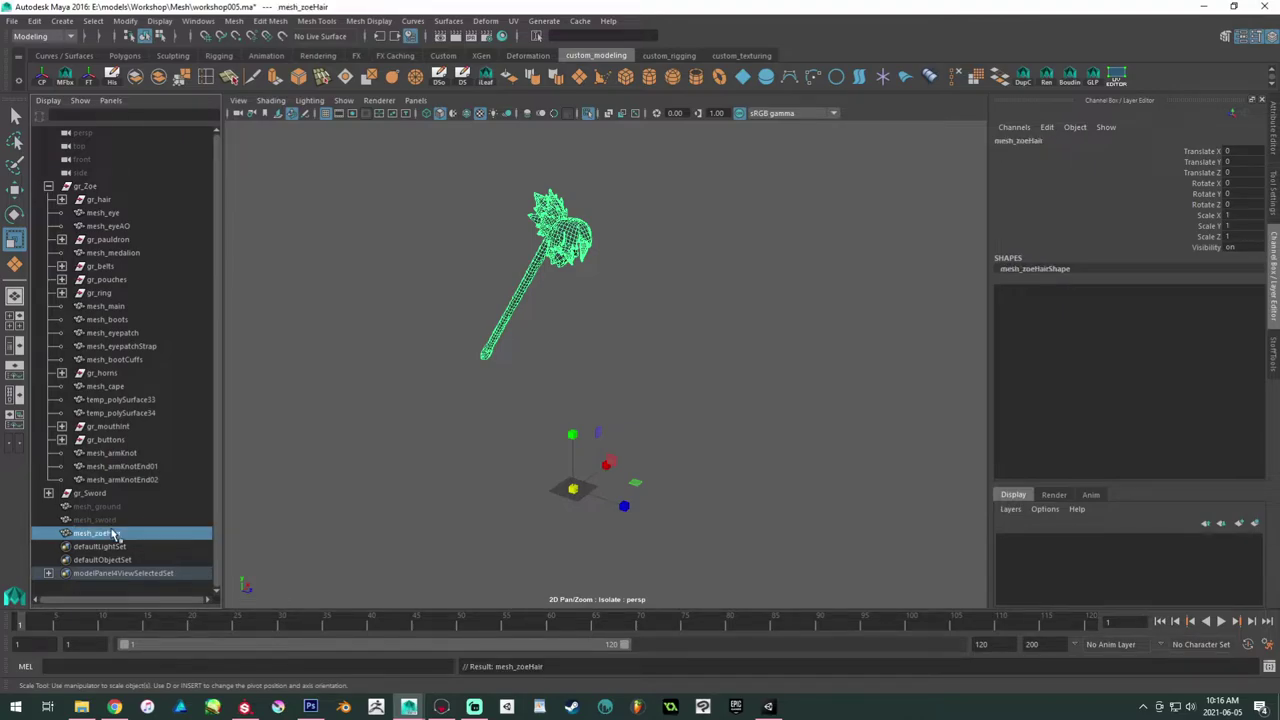
key("ctrl+h")
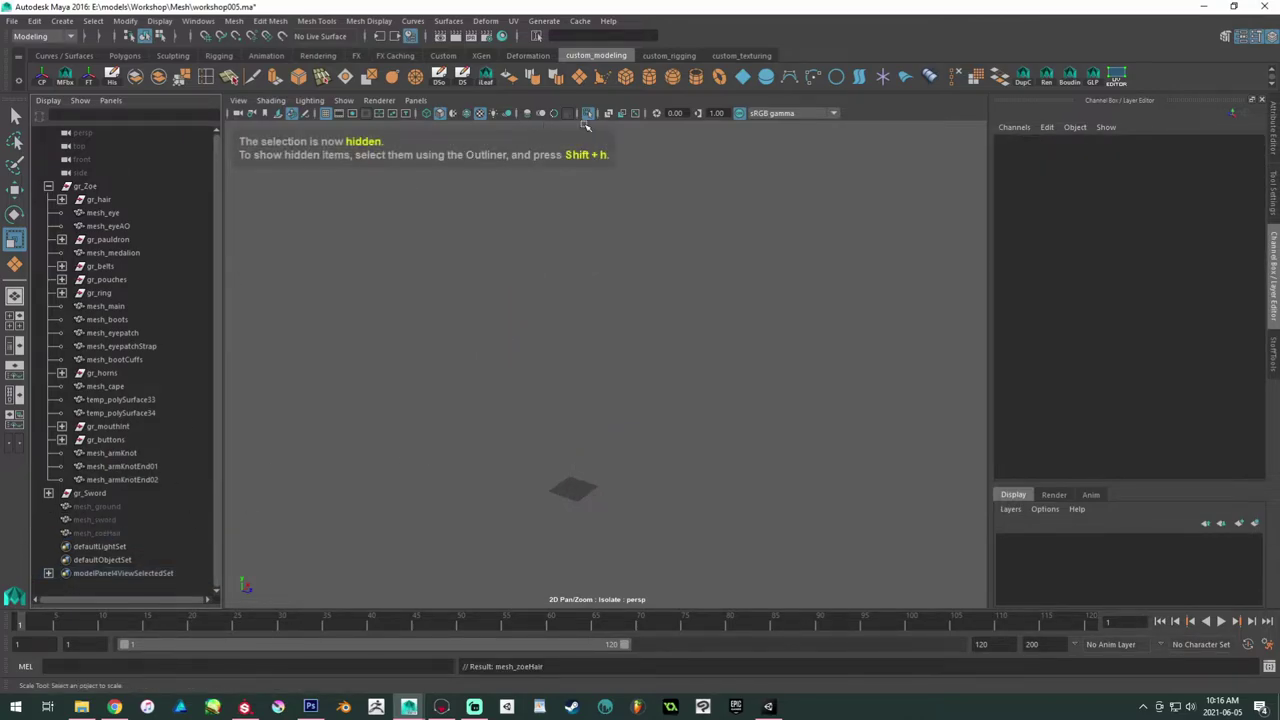
left_click(588, 113)
Step: Duplicate mesh_eye and mesh_eyeAO, unparent the copies from gr_Zoe and freeze their transformations
left_click(113, 213)
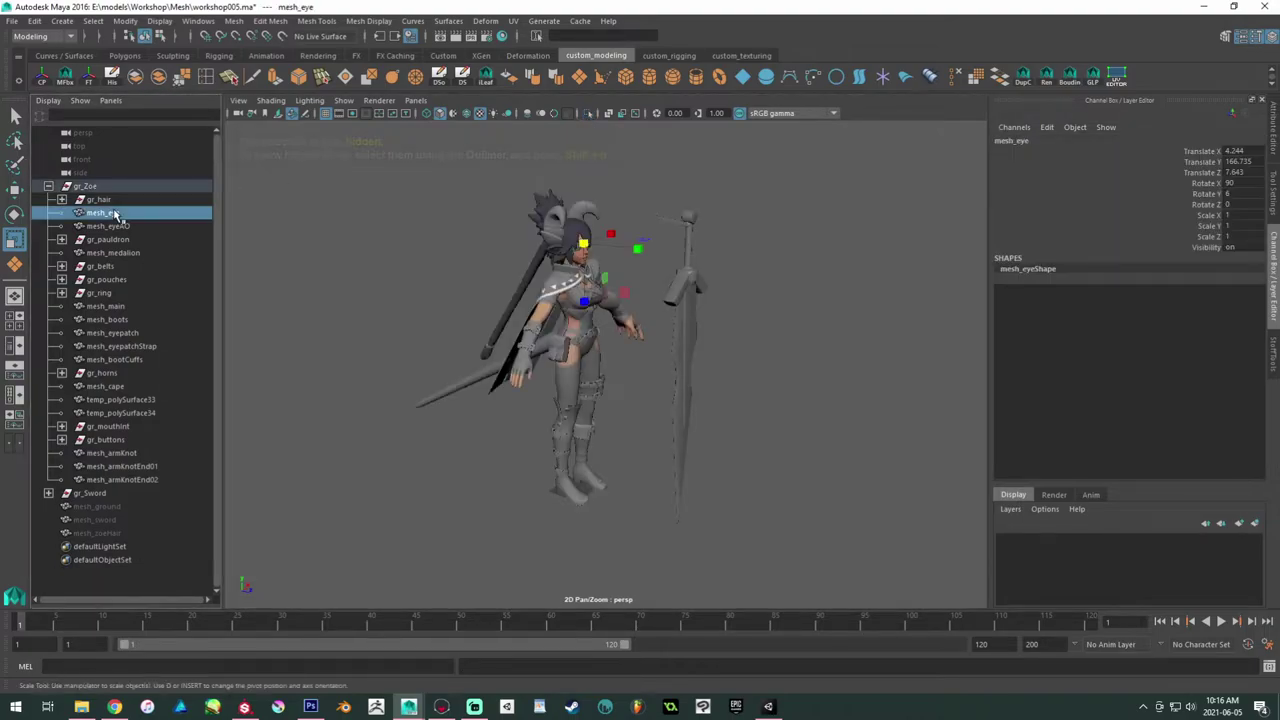
left_click_drag(306, 276, 283, 246, "alt")
middle_click_drag(283, 246, 300, 325, "alt")
right_click_drag(300, 325, 418, 372, "alt")
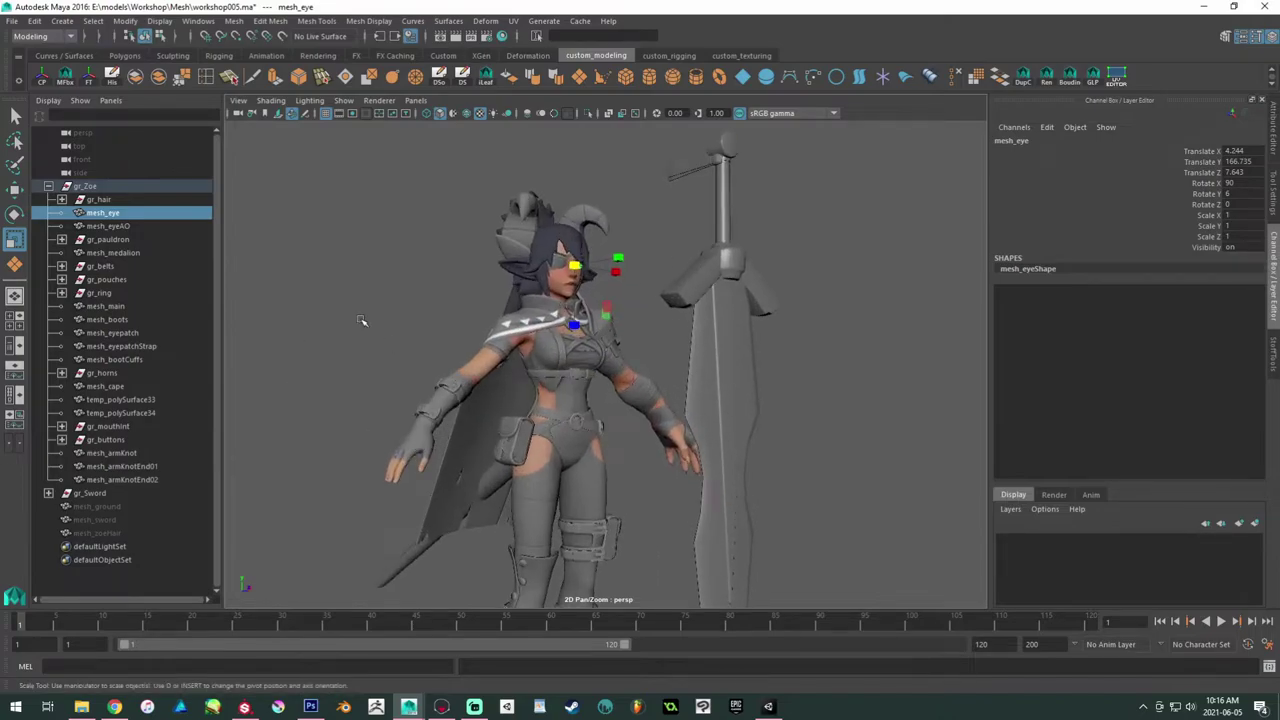
left_click_drag(361, 320, 430, 335, "alt")
right_click_drag(430, 335, 200, 269, "alt")
middle_click_drag(268, 272, 260, 217, "alt")
left_click(128, 226, "shift")
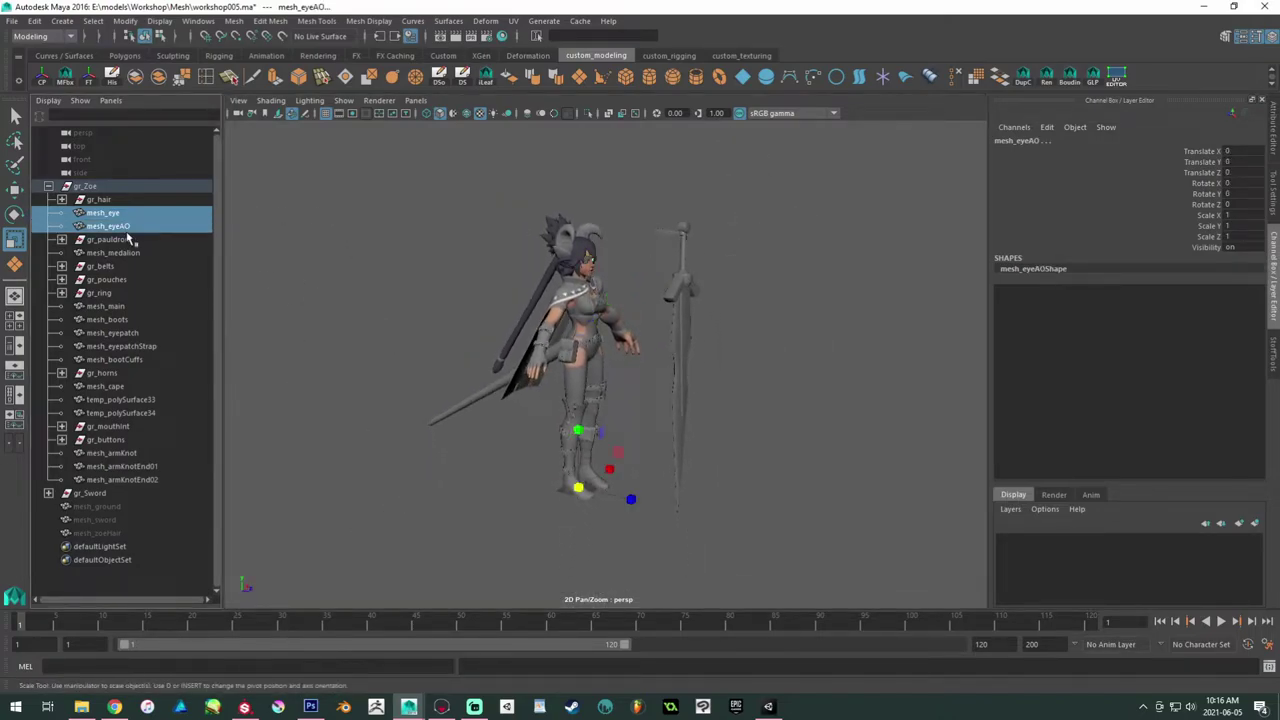
key("ctrl+d")
key("shift+p")
left_click(88, 76)
Step: Snap the pivots of the two duplicated eye meshes to the centre of the grid between the feet
right_click_drag(389, 480, 597, 557, "alt")
left_click_drag(597, 557, 550, 530, "alt")
middle_click_drag(550, 530, 557, 476, "alt")
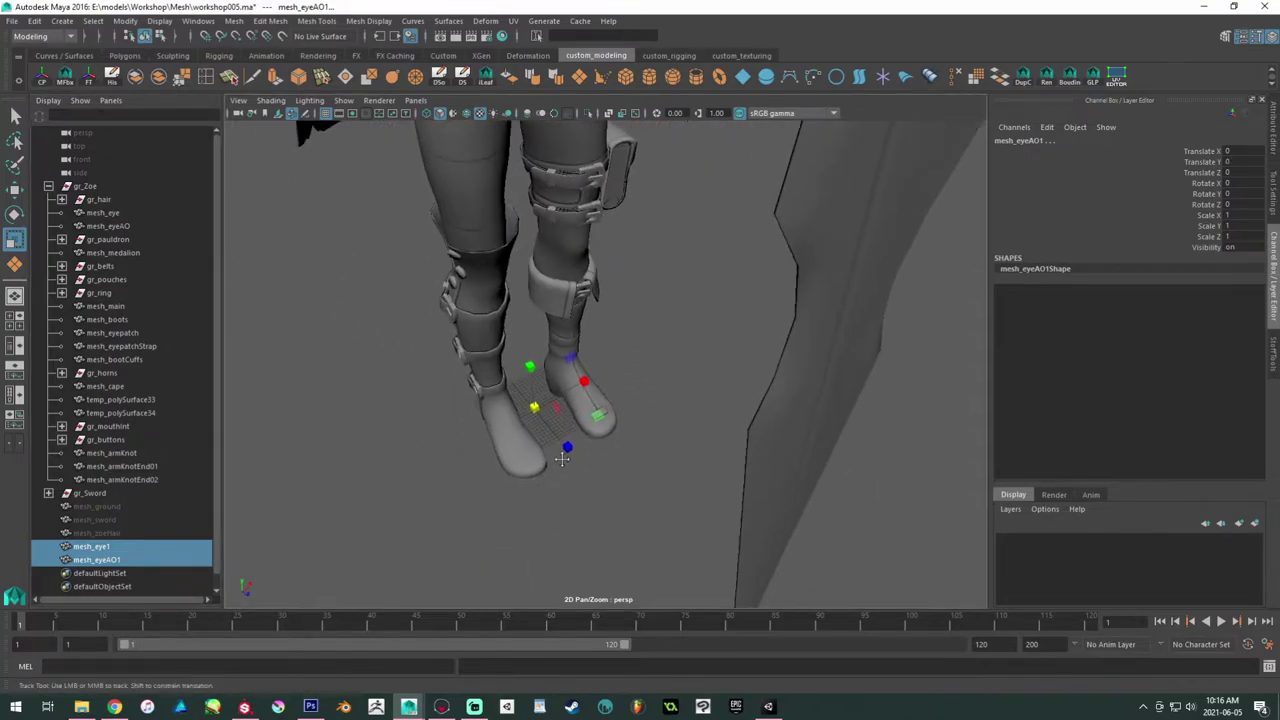
right_click_drag(558, 477, 683, 548, "alt")
key("w")
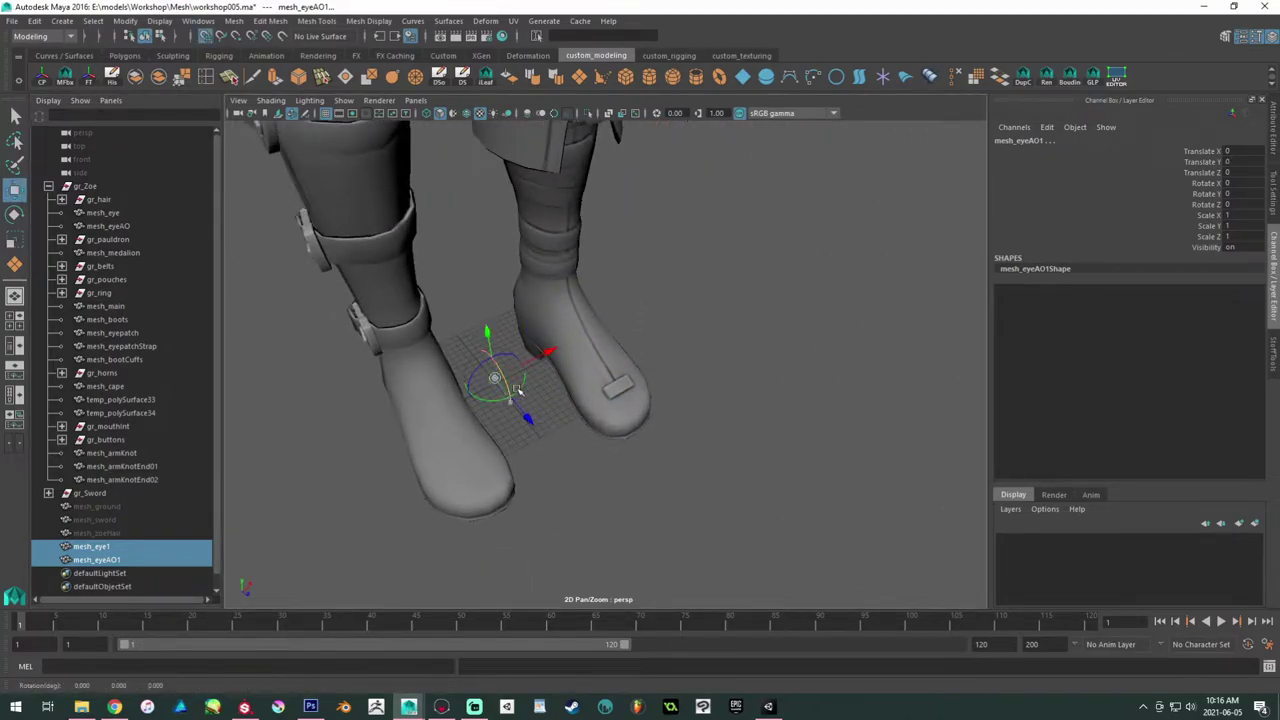
left_click_drag(495, 379, 496, 385)
left_click(320, 533)
right_click_drag(320, 533, 149, 486, "alt")
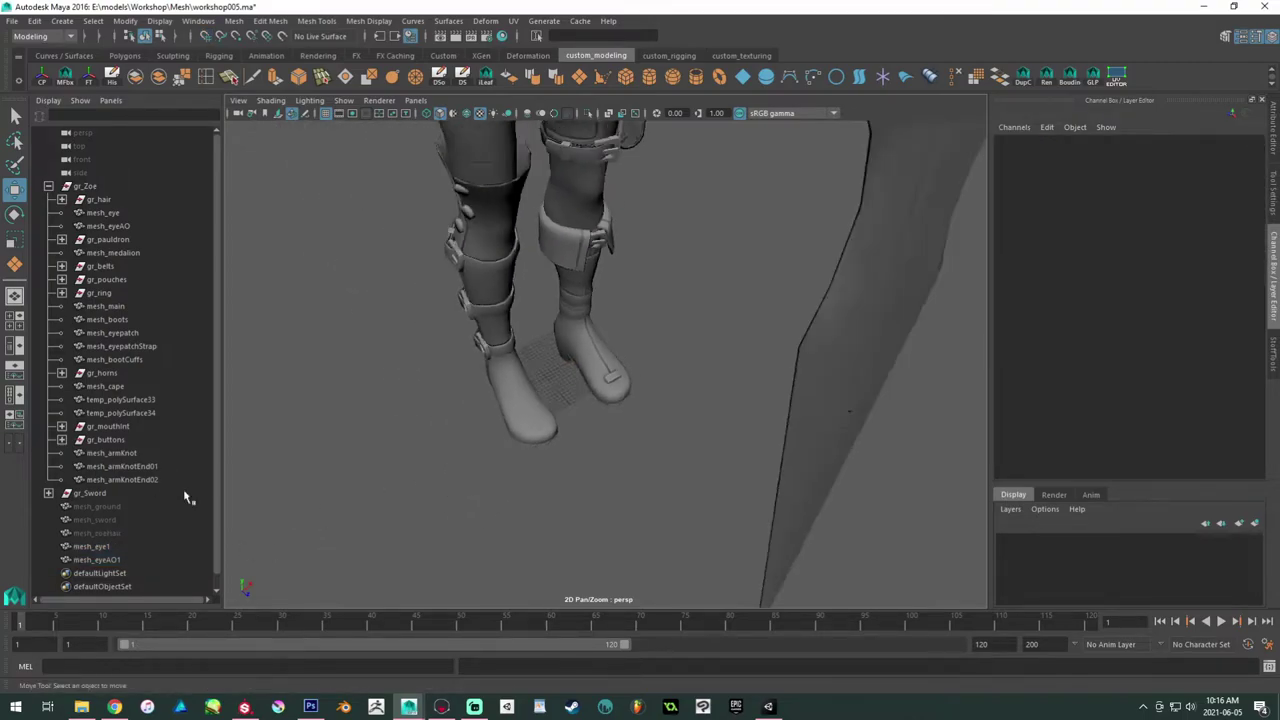
Step: Rename the duplicated eye mesh to mesh_zoeEye and copy the zoeEye part of its name
double_click(95, 548)
key("End")
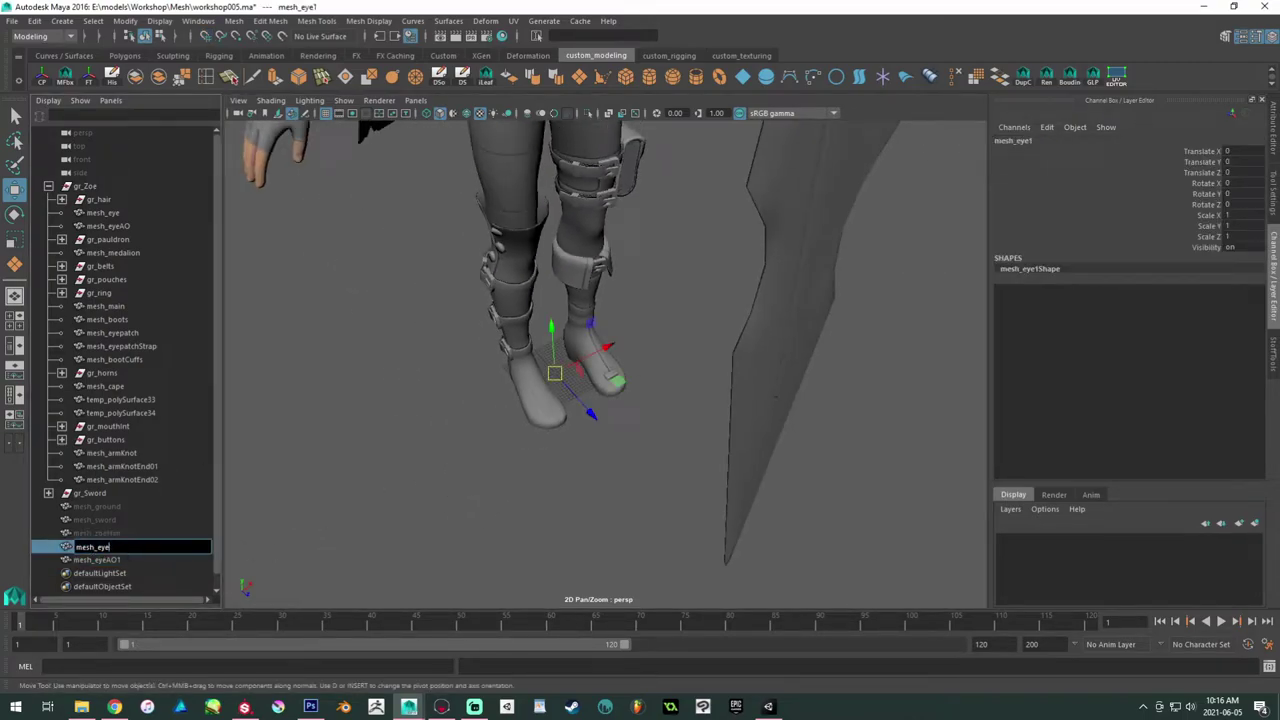
key("shift+Tab")
left_click_drag(109, 534, 98, 534)
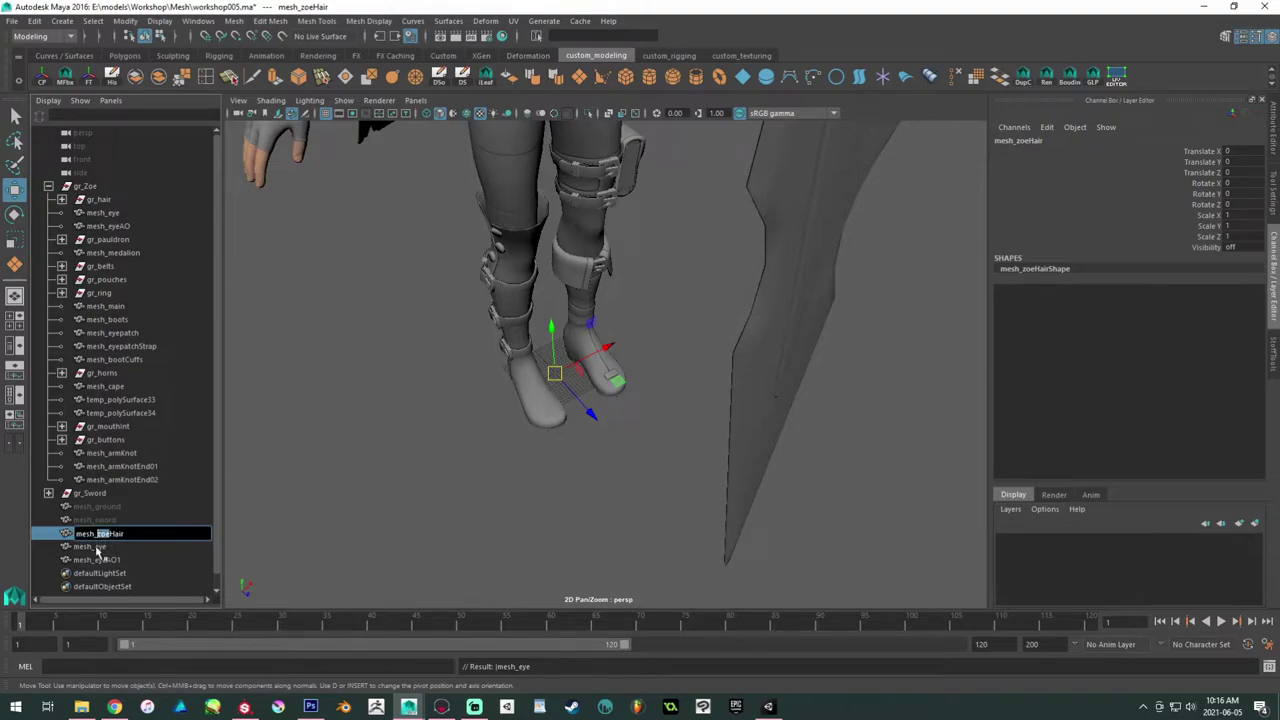
key("Tab")
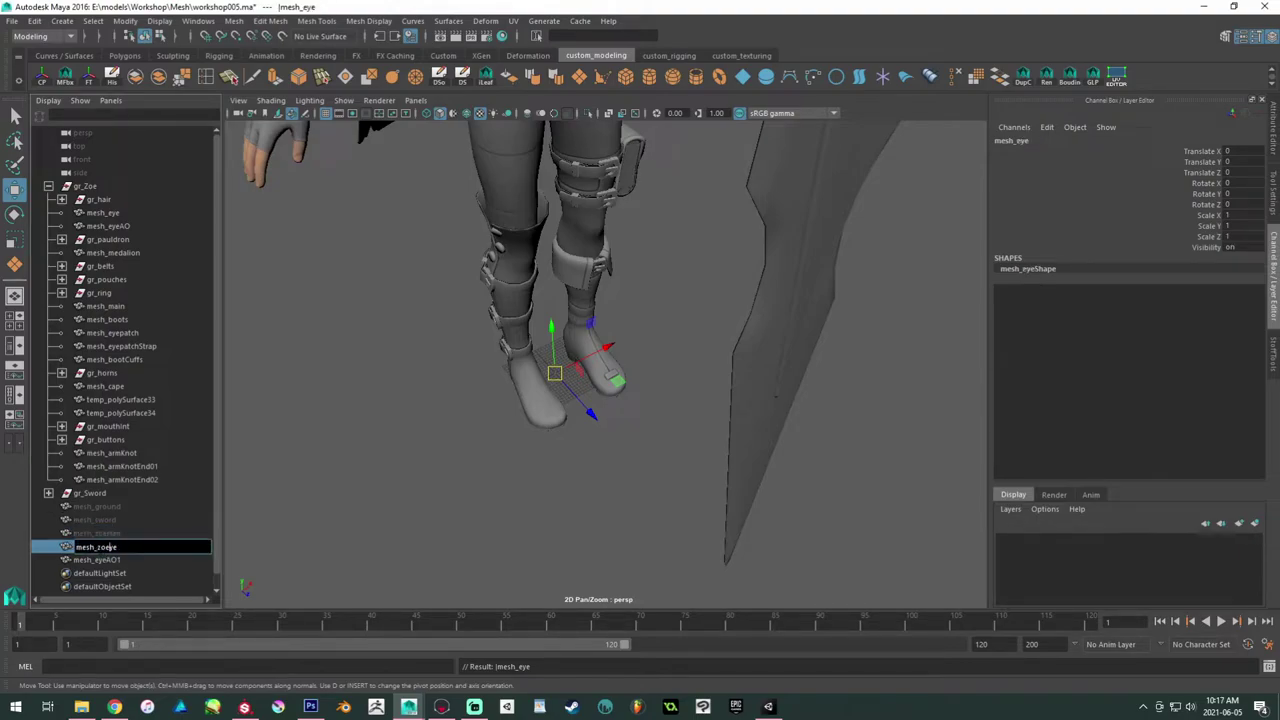
key("shift+Left")
key("shift+Left")
key("shift+Left")
key("shift+Left")
key("shift+Left")
key("shift+Left")
key("ctrl+c")
key("Tab")
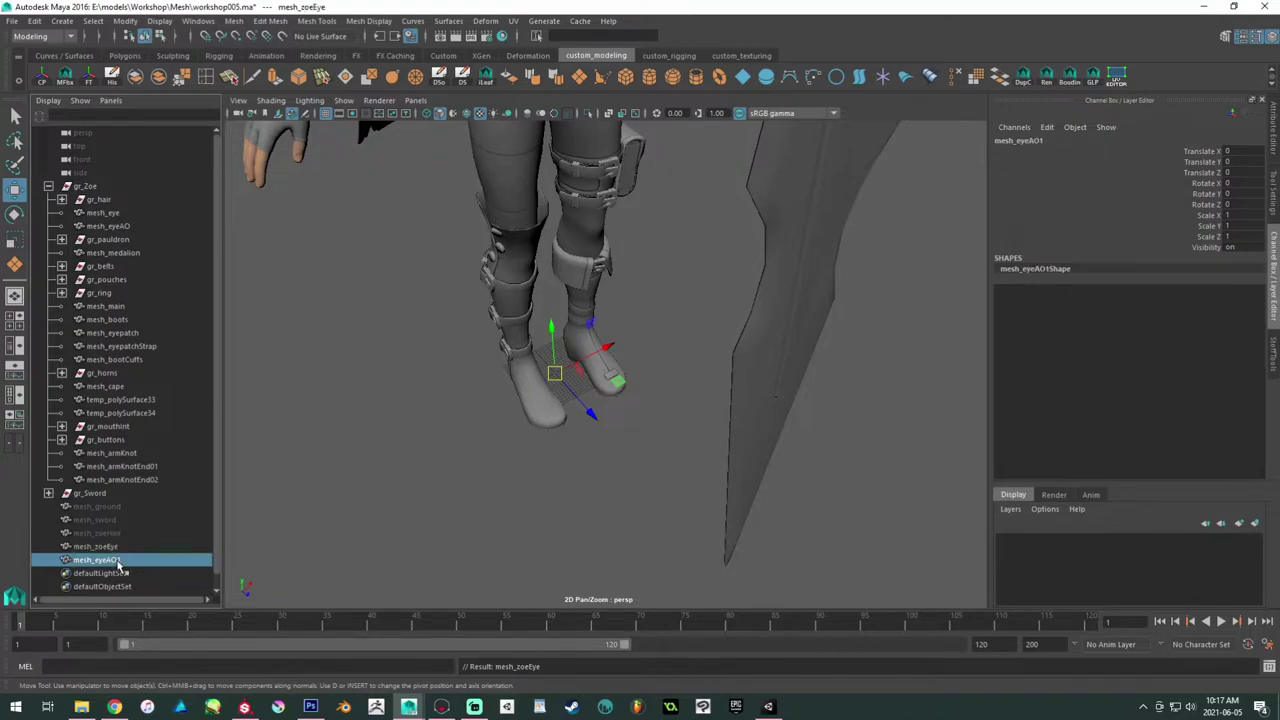
Step: Rename the duplicated eye AO mesh to mesh_zoeEyeAO
left_click_drag(112, 560, 98, 560)
key("ctrl+v")
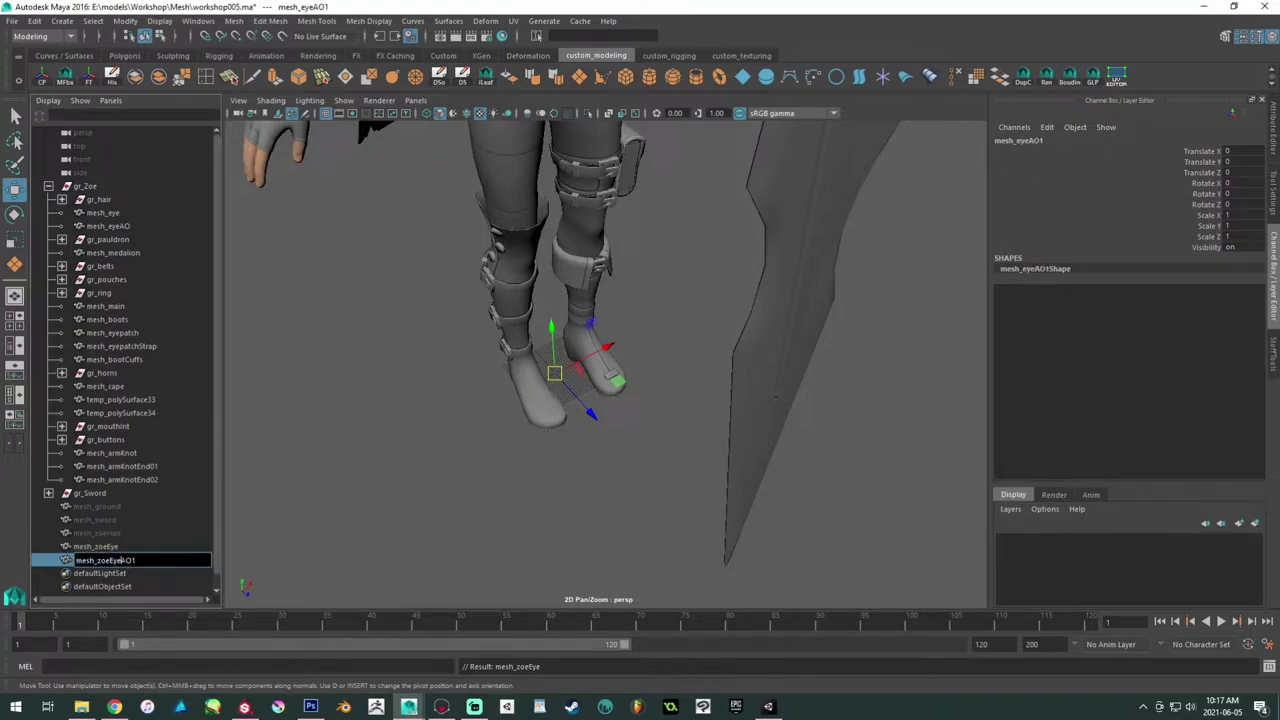
key("BackSpace")
key("Return")
Step: Duplicate everything in gr_Zoe from gr_pauldron through mesh_armKnotEnd02 and unparent the copies from the group
left_click(117, 550)
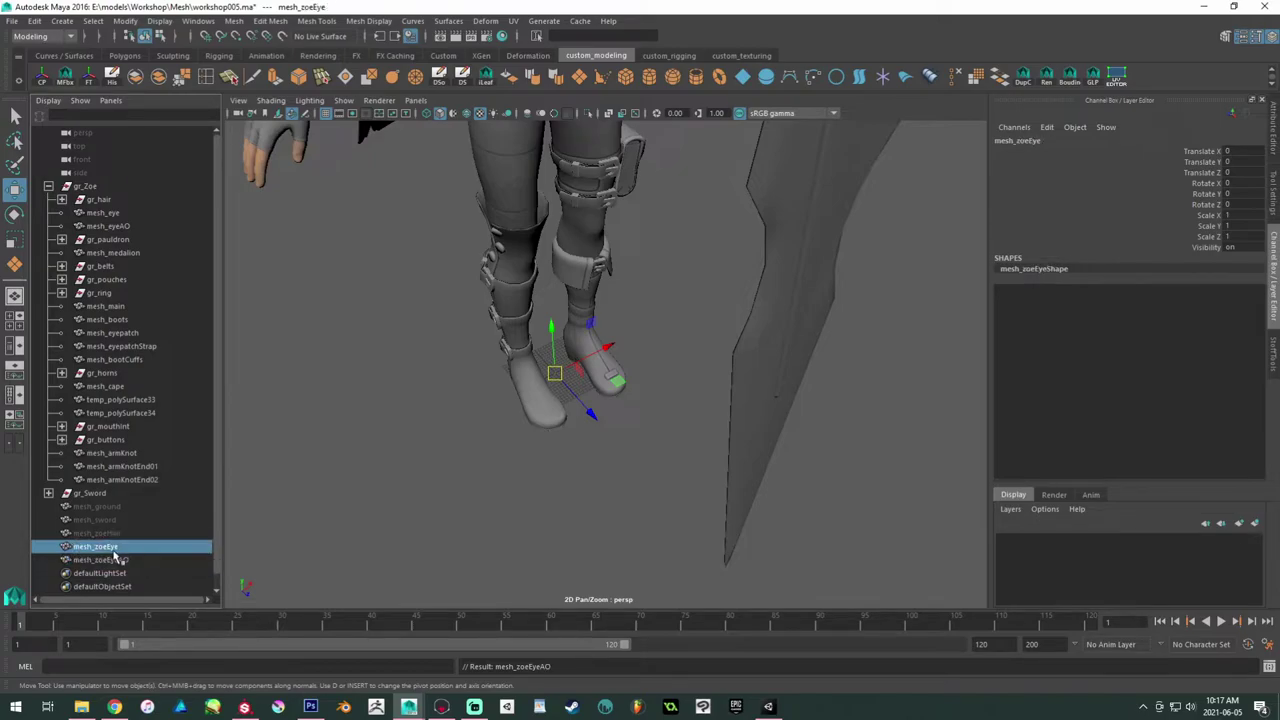
scroll(524, 357, "down", 6)
middle_click_drag(524, 357, 493, 437, "alt")
left_click_drag(493, 437, 500, 362, "alt")
middle_click_drag(500, 362, 530, 318, "alt")
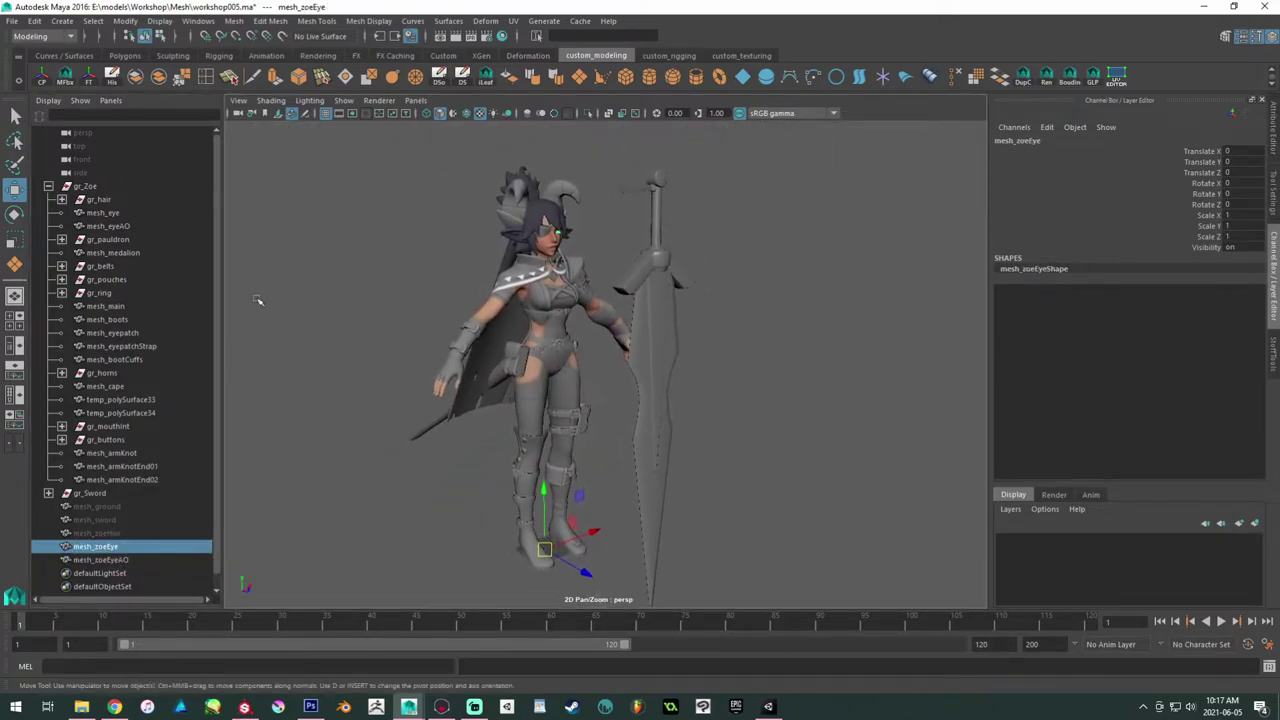
left_click(98, 189)
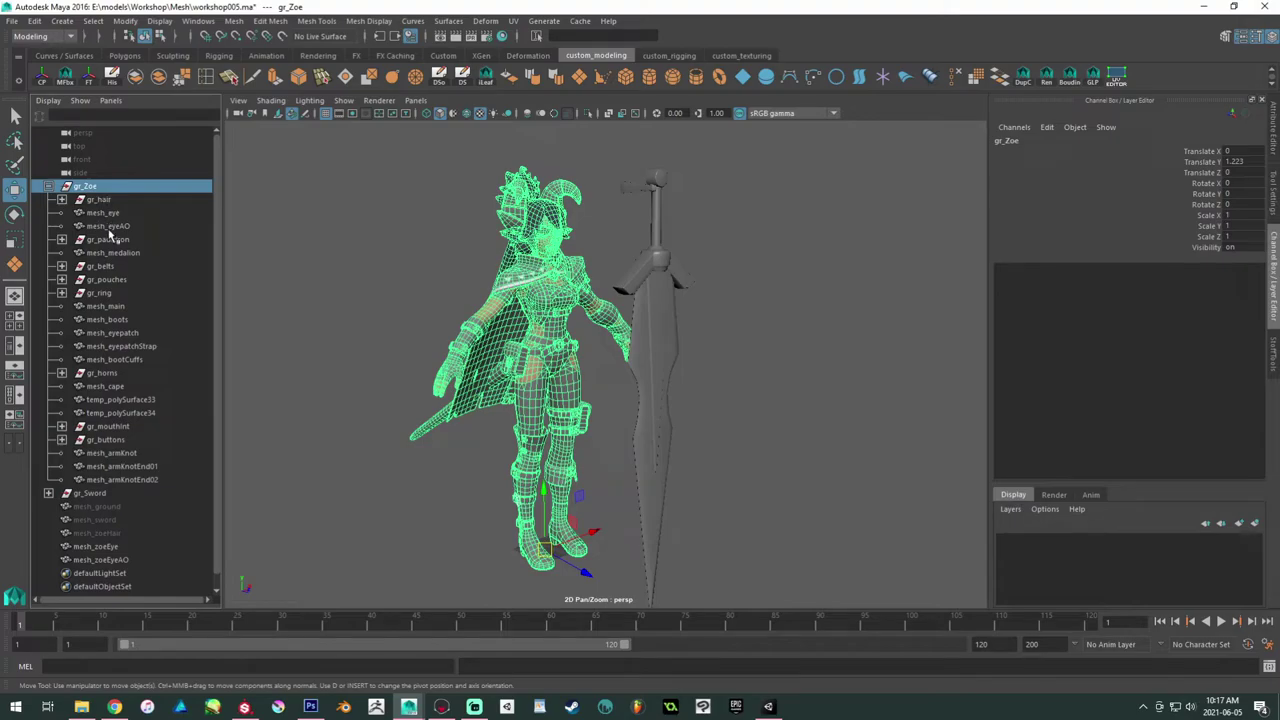
left_click(108, 240)
left_click(100, 480, "shift")
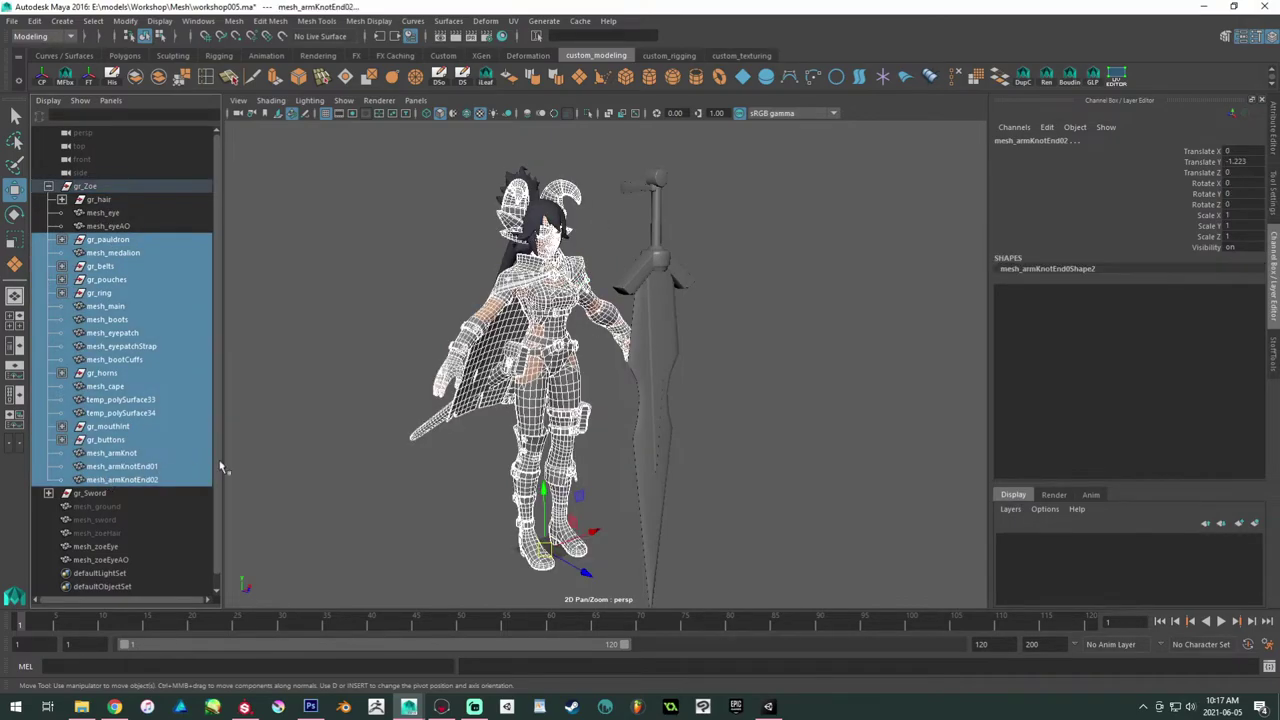
key("ctrl+d")
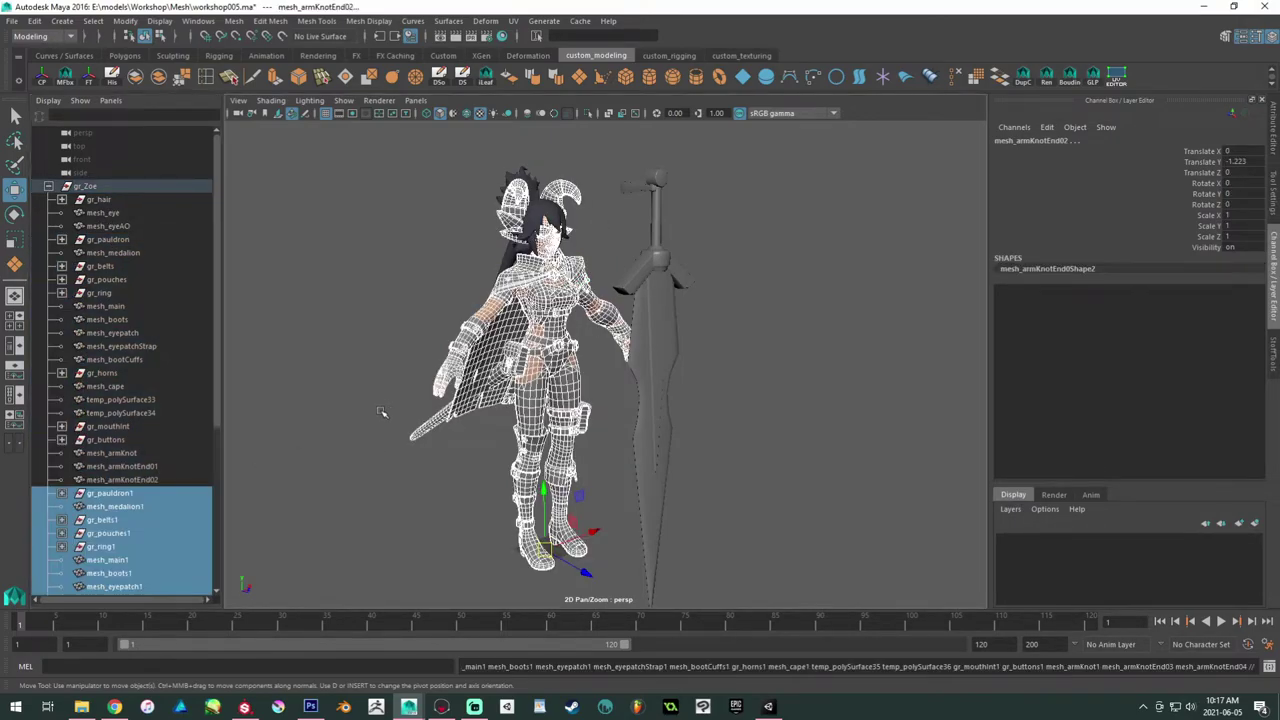
scroll(86, 455, "down", 5)
scroll(86, 455, "down", 1)
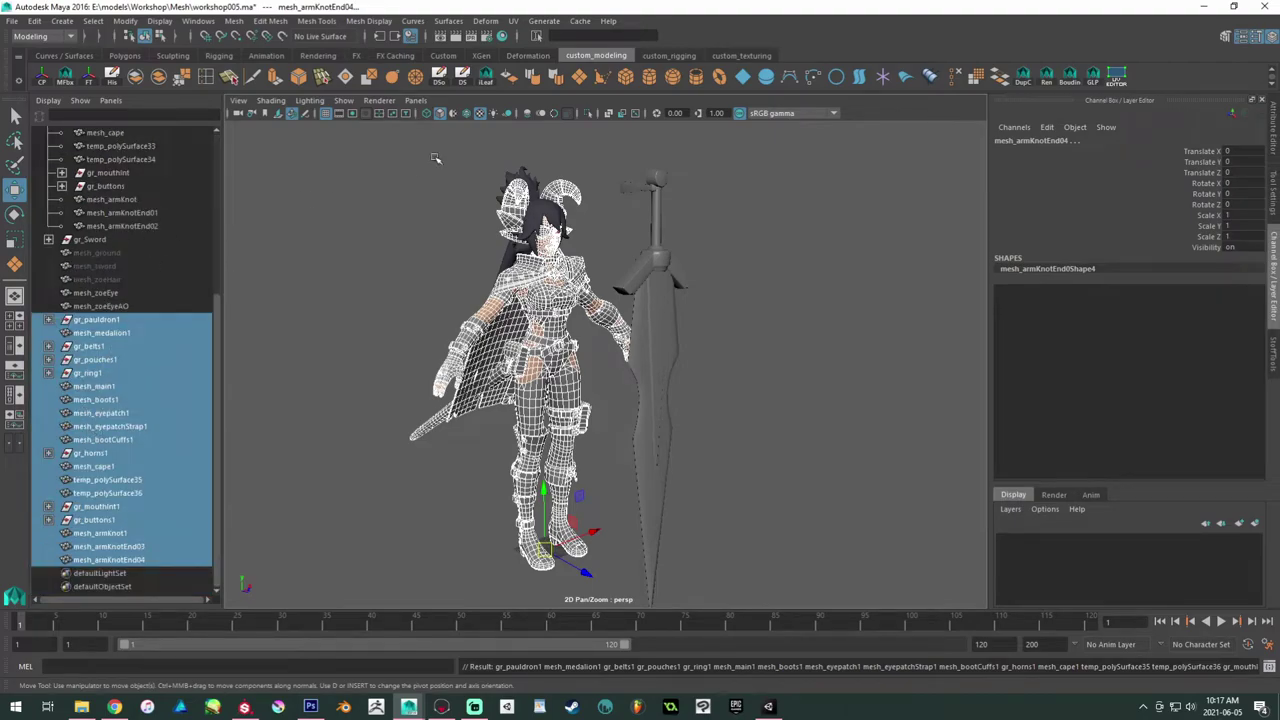
Step: Isolate the duplicated body parts and combine them into one mesh, removing the history and leftover groups
left_click(588, 113)
left_click_drag(280, 172, 776, 600)
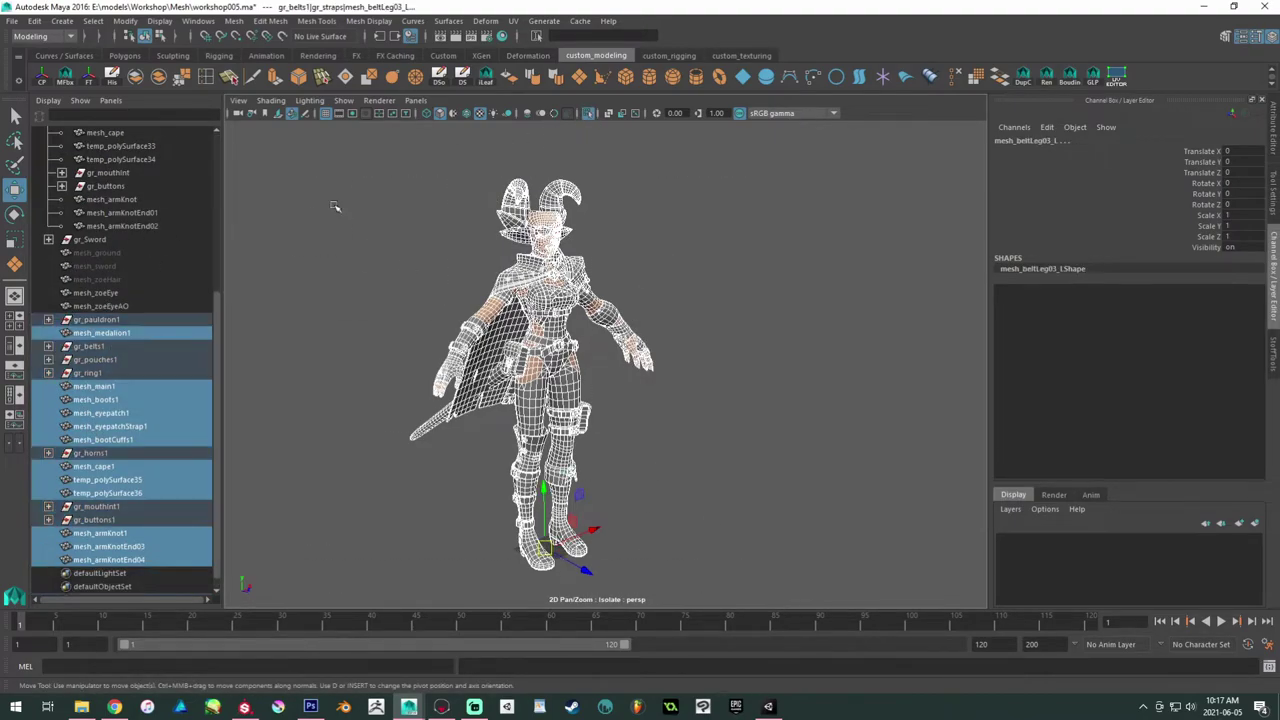
left_click(158, 78)
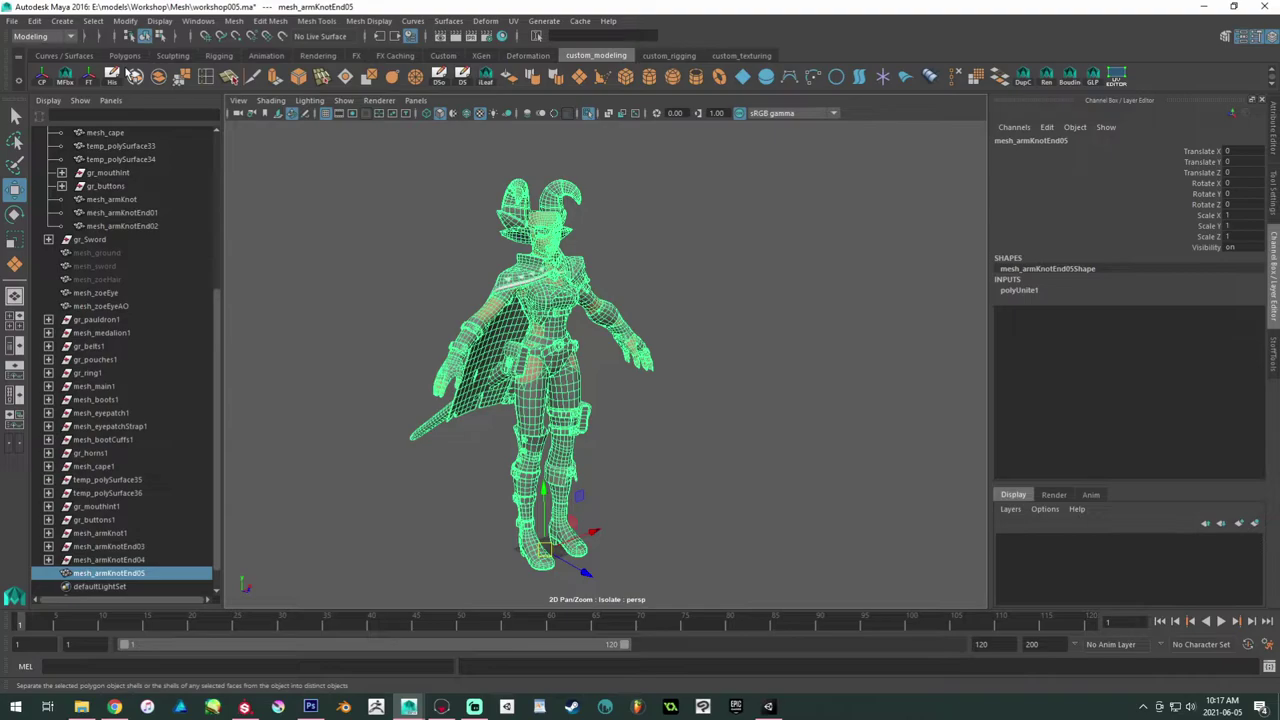
left_click_drag(108, 508, 66, 532)
key("Delete")
Step: Rename the combined body mesh to mesh_zoe
double_click(100, 520)
key("ctrl+c")
double_click(119, 548)
key("ctrl+v")
Step: Unhide mesh_ground, mesh_sword and mesh_zoeHair
left_click(118, 506)
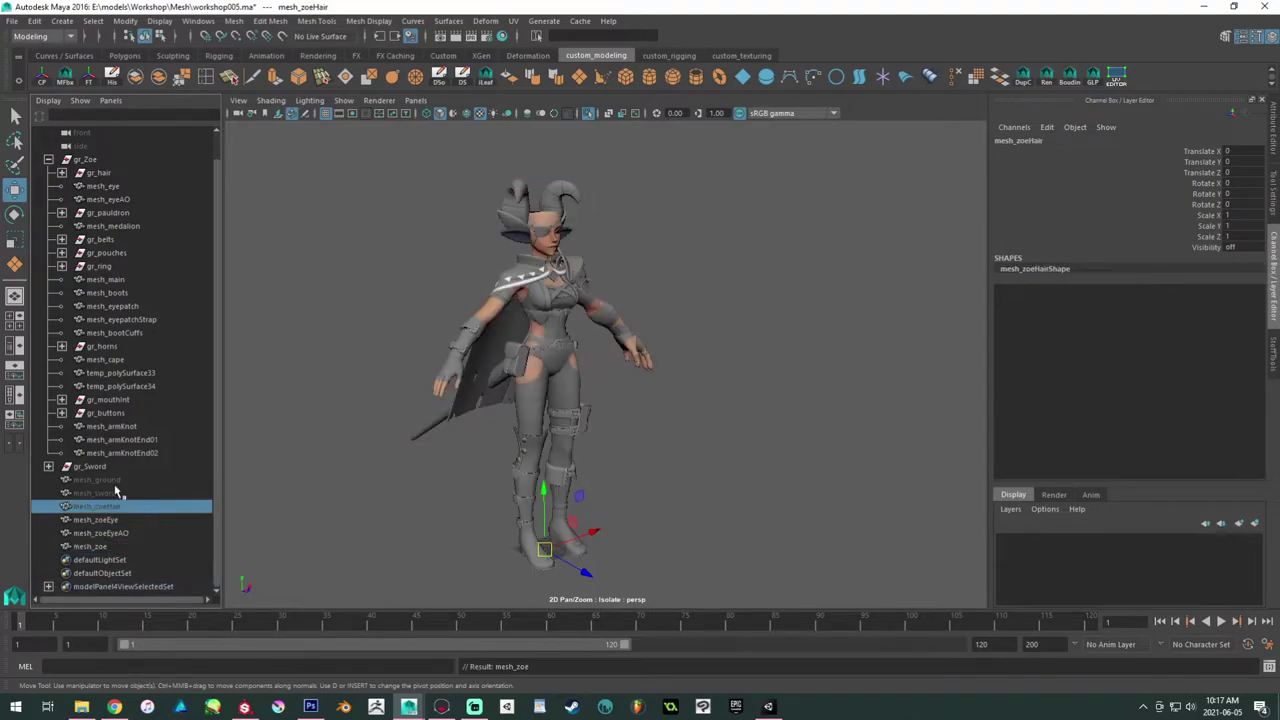
left_click(114, 480)
left_click(125, 506, "shift")
key("shift+h")
Step: Select mesh_ground through mesh_zoe and turn off isolation to show all the combined meshes together
left_click(110, 482)
left_click(117, 532, "shift")
left_click(120, 546, "shift")
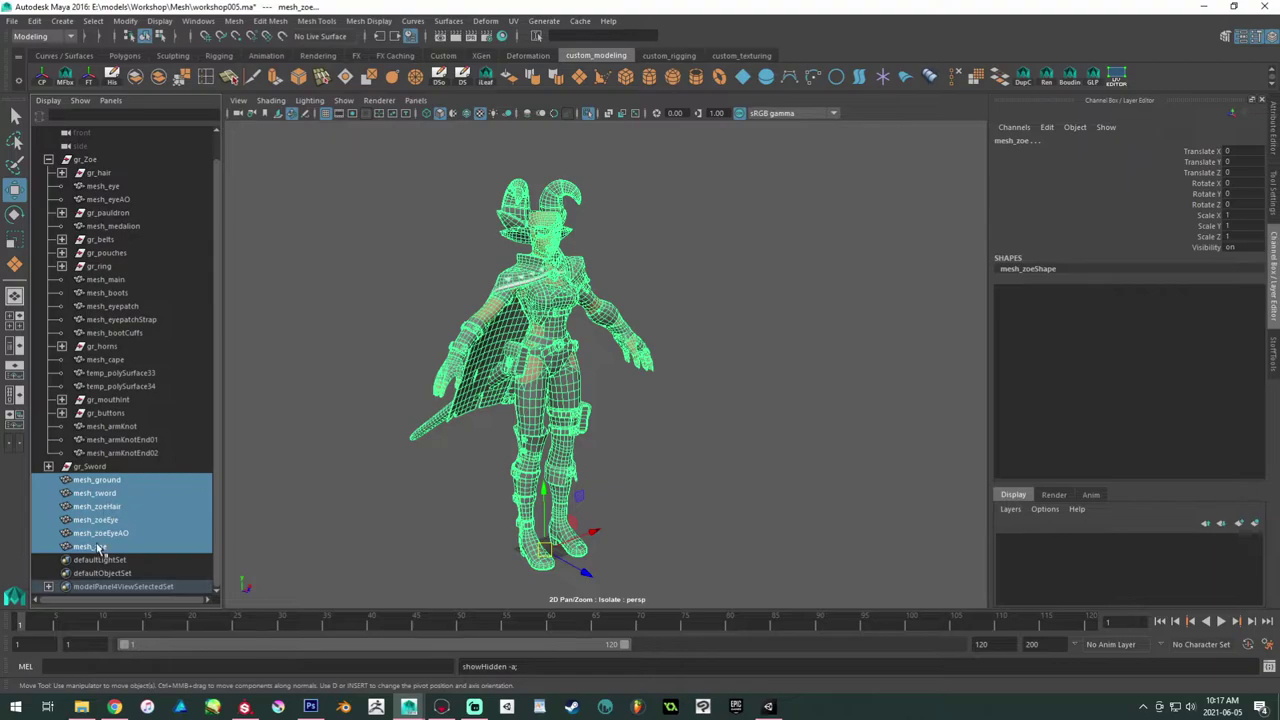
left_click_drag(480, 340, 443, 366, "alt")
middle_click_drag(443, 366, 396, 394, "alt")
right_click_drag(396, 394, 450, 380, "alt")
left_click(589, 114)
mouse_move(428, 294)
left_mouse_down("alt")
mouse_move(474, 289)
mouse_move(440, 290)
left_mouse_up("alt")
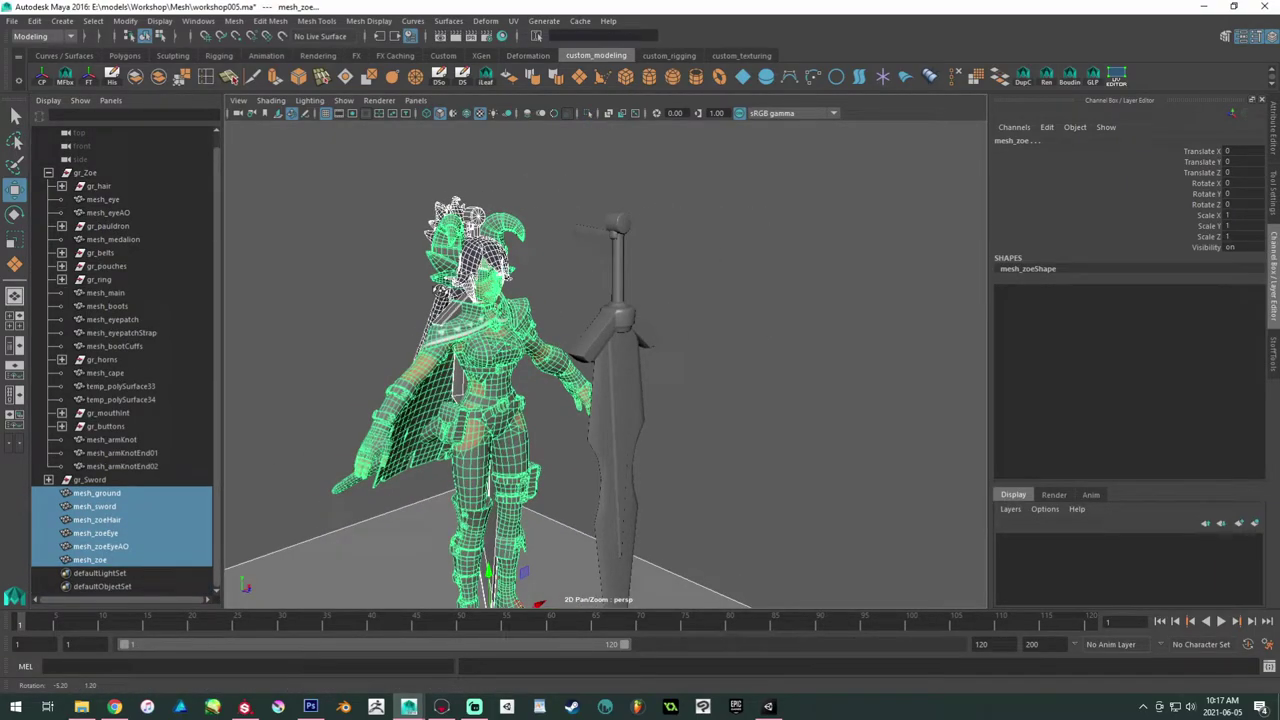
key("f")
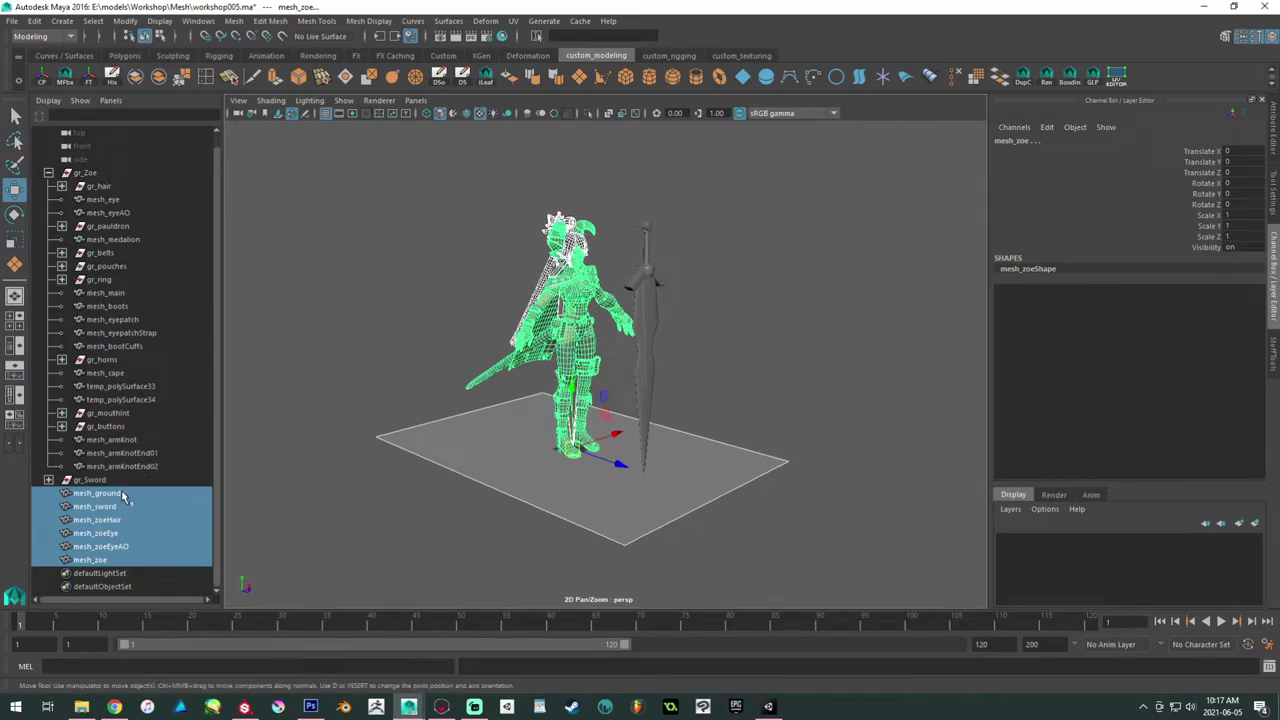
Step: Hide mesh_ground and group the five combined meshes from mesh_sword through mesh_zoe
left_click(97, 493)
key("ctrl+h")
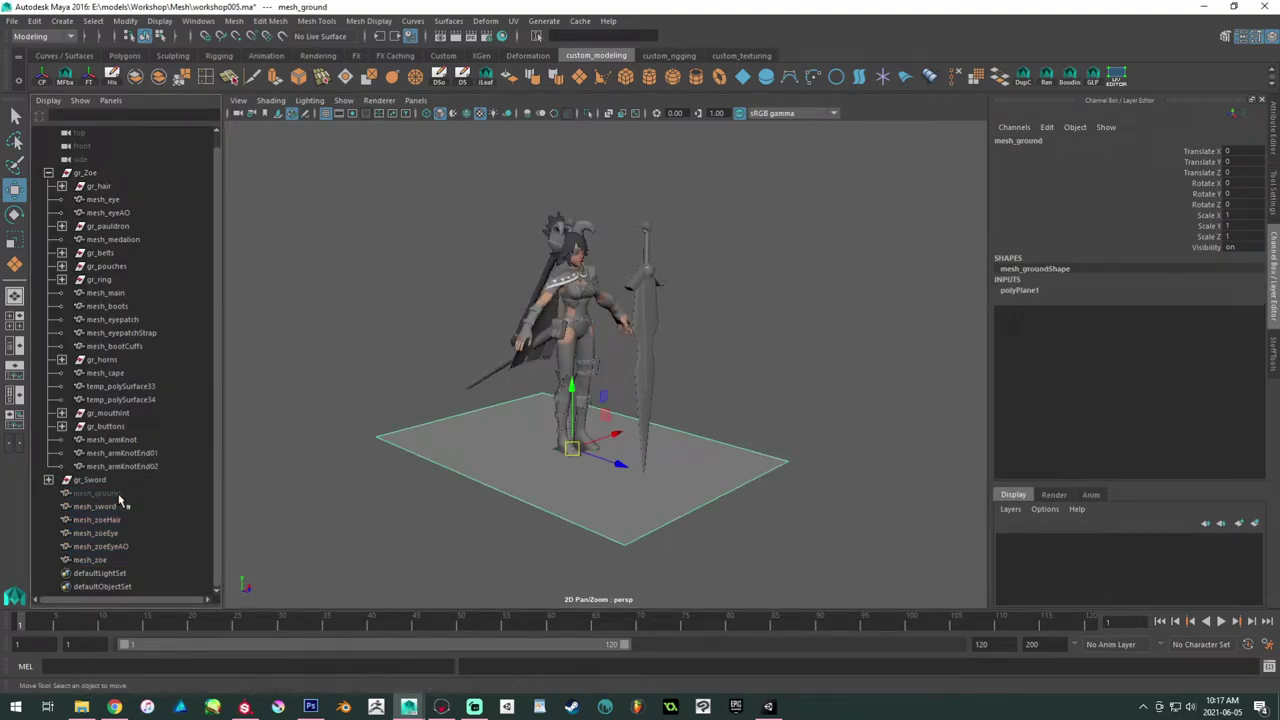
left_click(118, 506)
left_click(110, 561, "shift")
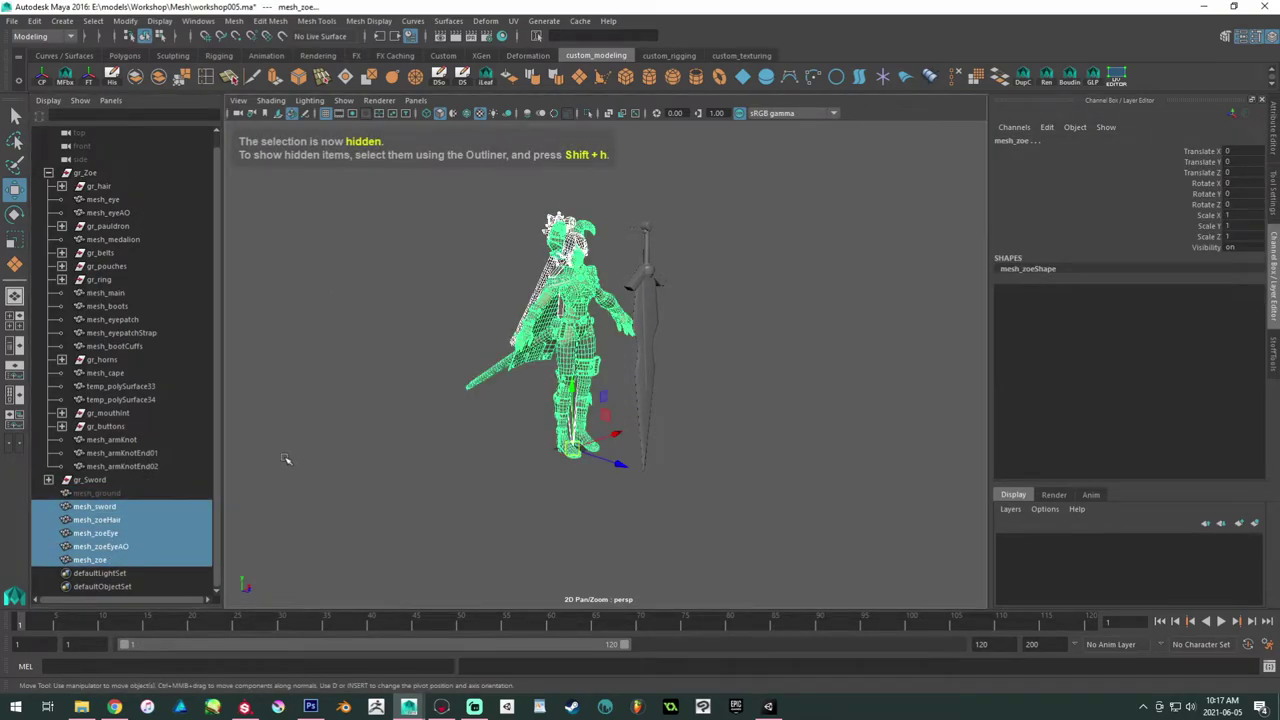
key("ctrl+g")
Step: Rename the new group of combined meshes to gt_combined
double_click(88, 520)
type("gr_com")
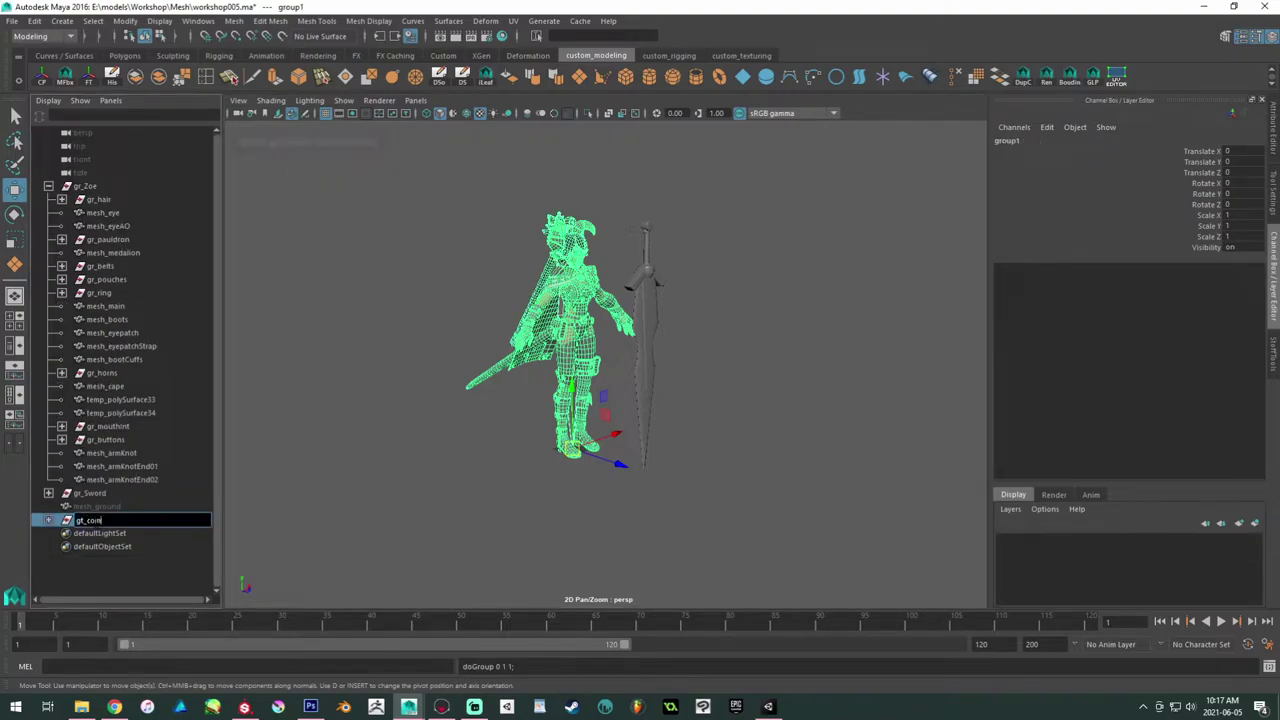
type("bined")
key("Return")
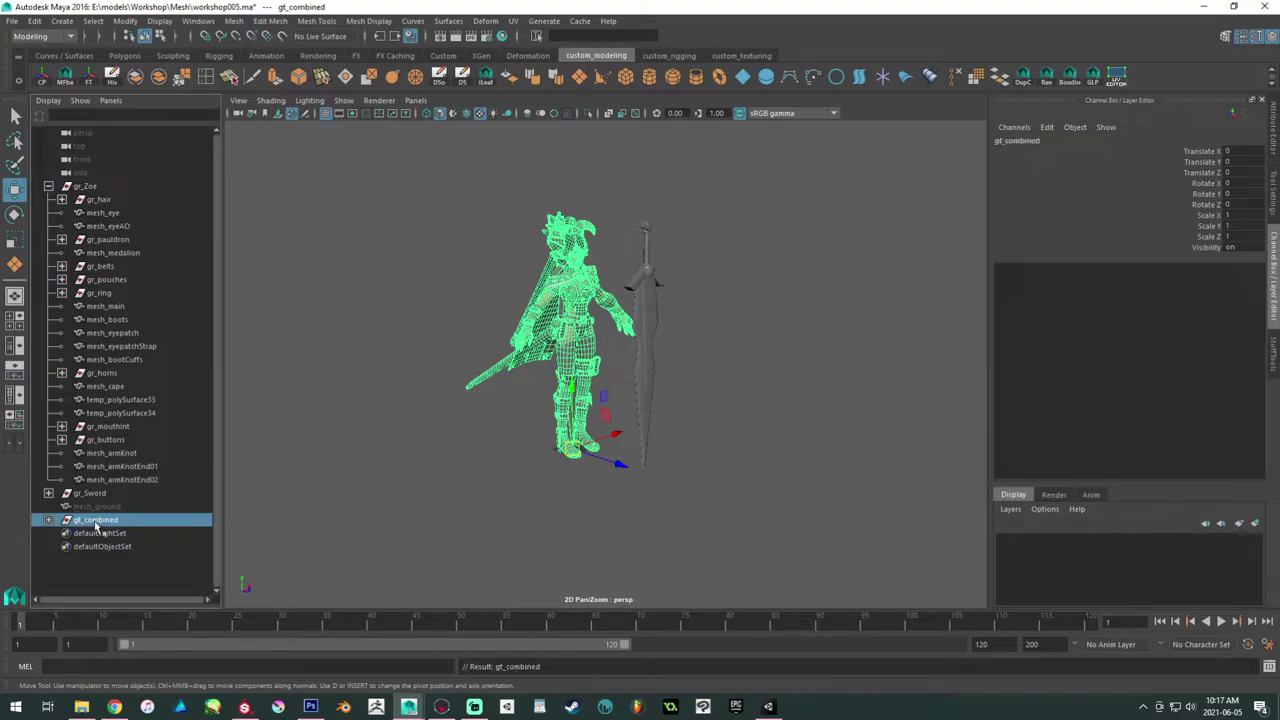
Step: Correct the name of the combined meshes group to gr_combined
double_click(96, 521)
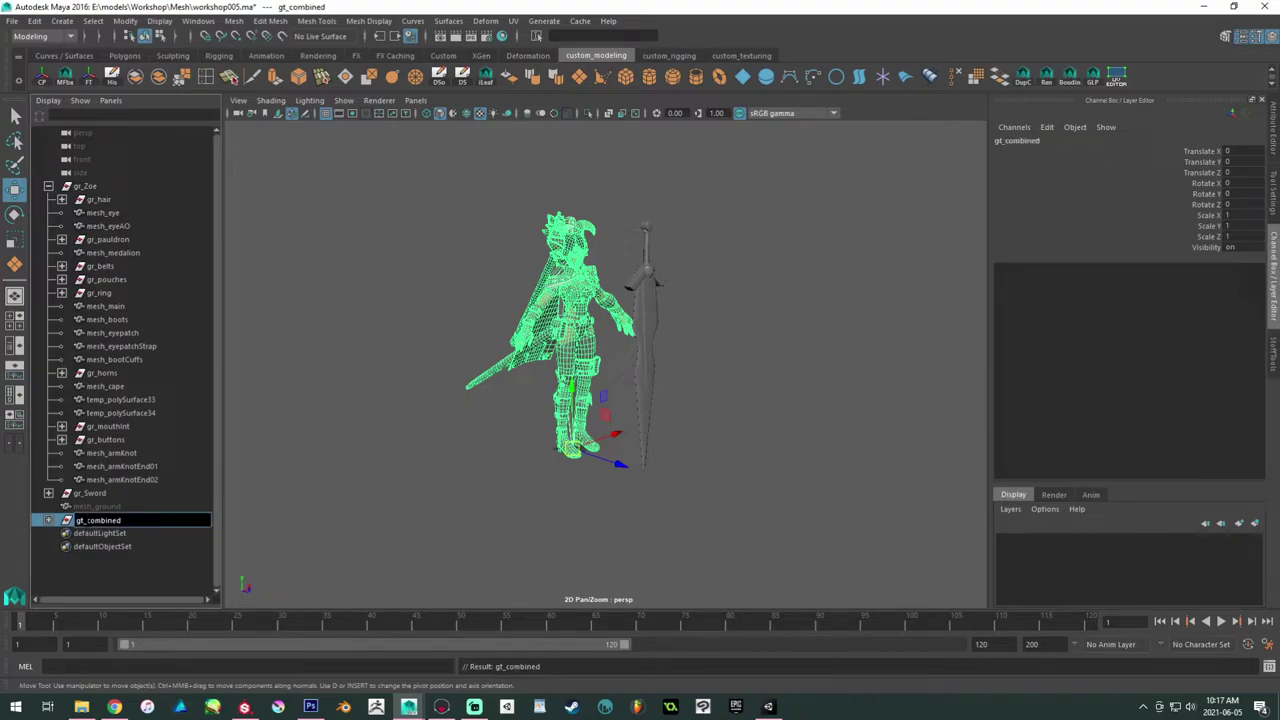
key("BackSpace")
type("r")
key("Return")
Step: Expand gr_combined and check its meshes one by one, from mesh_sword through mesh_zoe, in the viewport
left_click(48, 520)
scroll(109, 542, "down", 1)
left_click(109, 510)
left_click(114, 562)
left_click(110, 506)
left_click(108, 558, "shift")
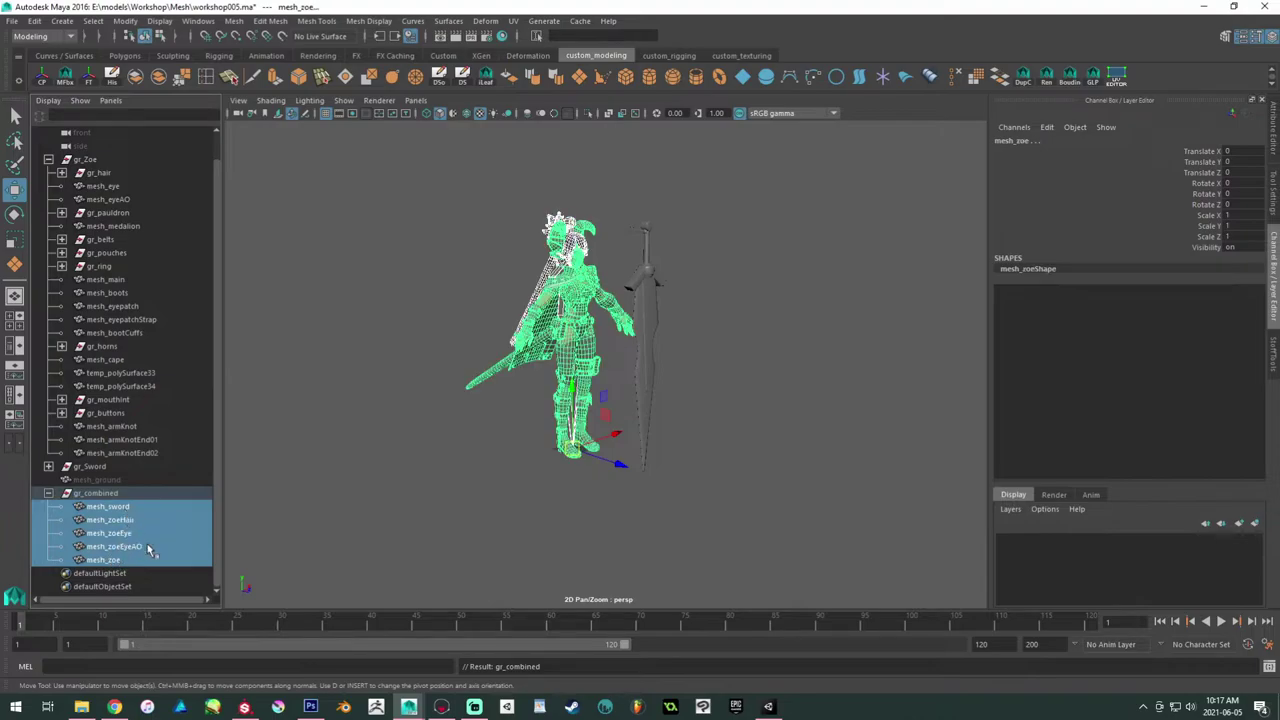
left_click(130, 506)
left_click(131, 521)
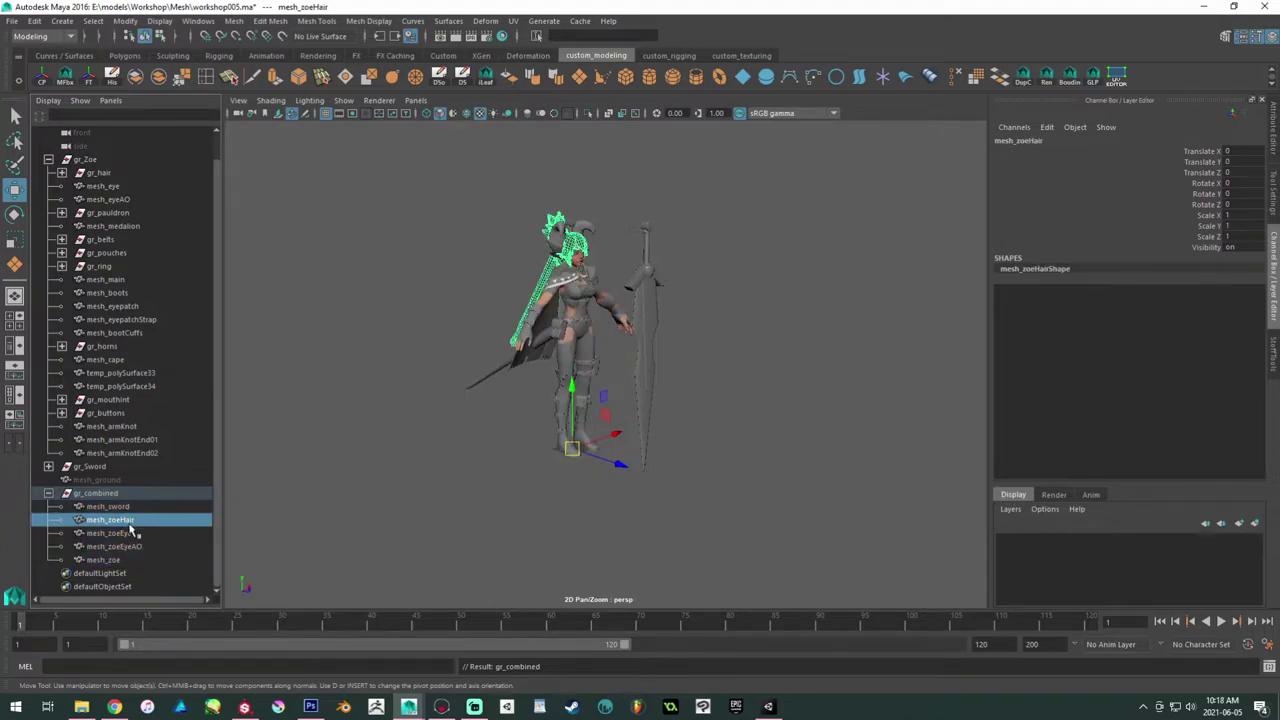
left_click(132, 533)
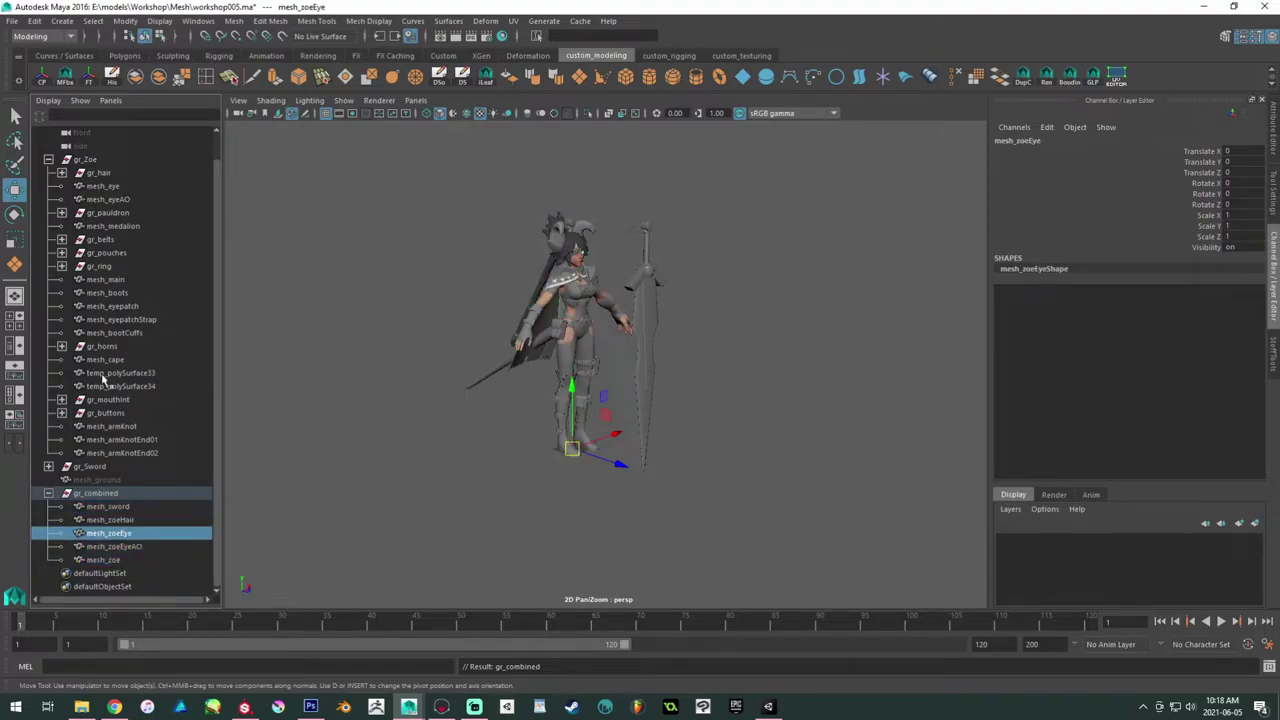
left_click(125, 508)
left_click(127, 521)
left_click(131, 546)
left_click(131, 560)
left_click(116, 507)
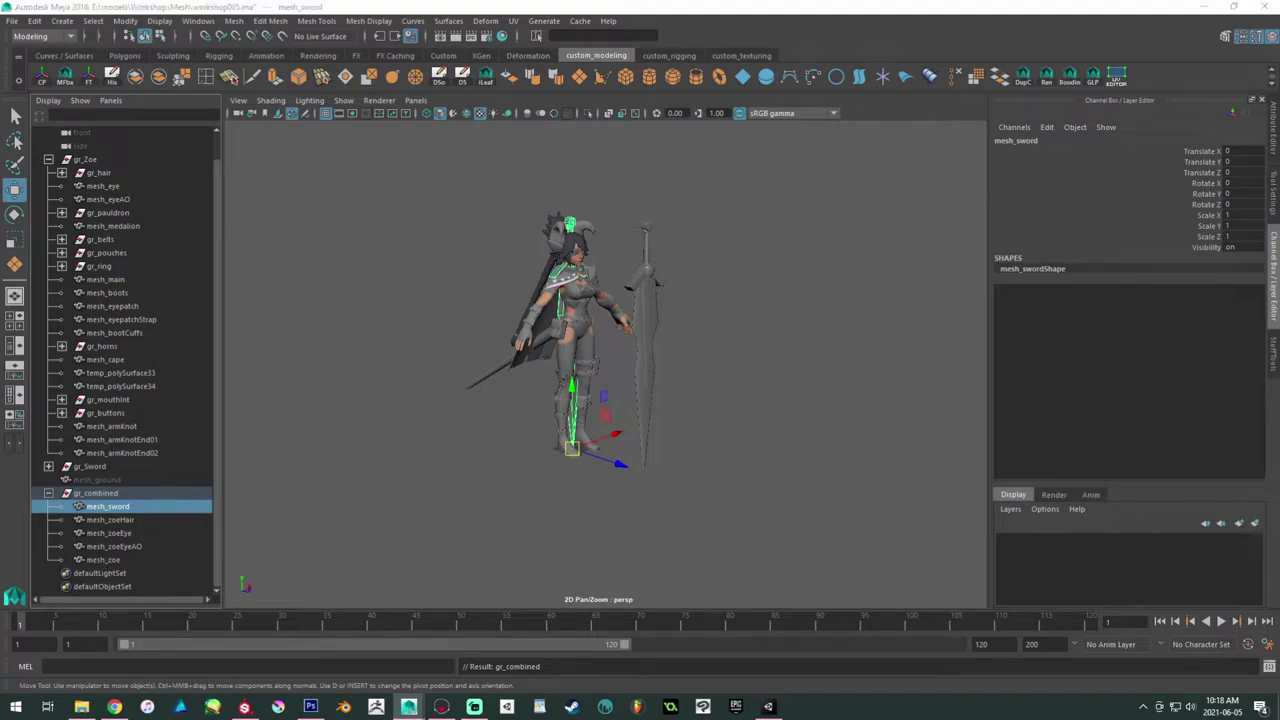
key("alt+Tab")
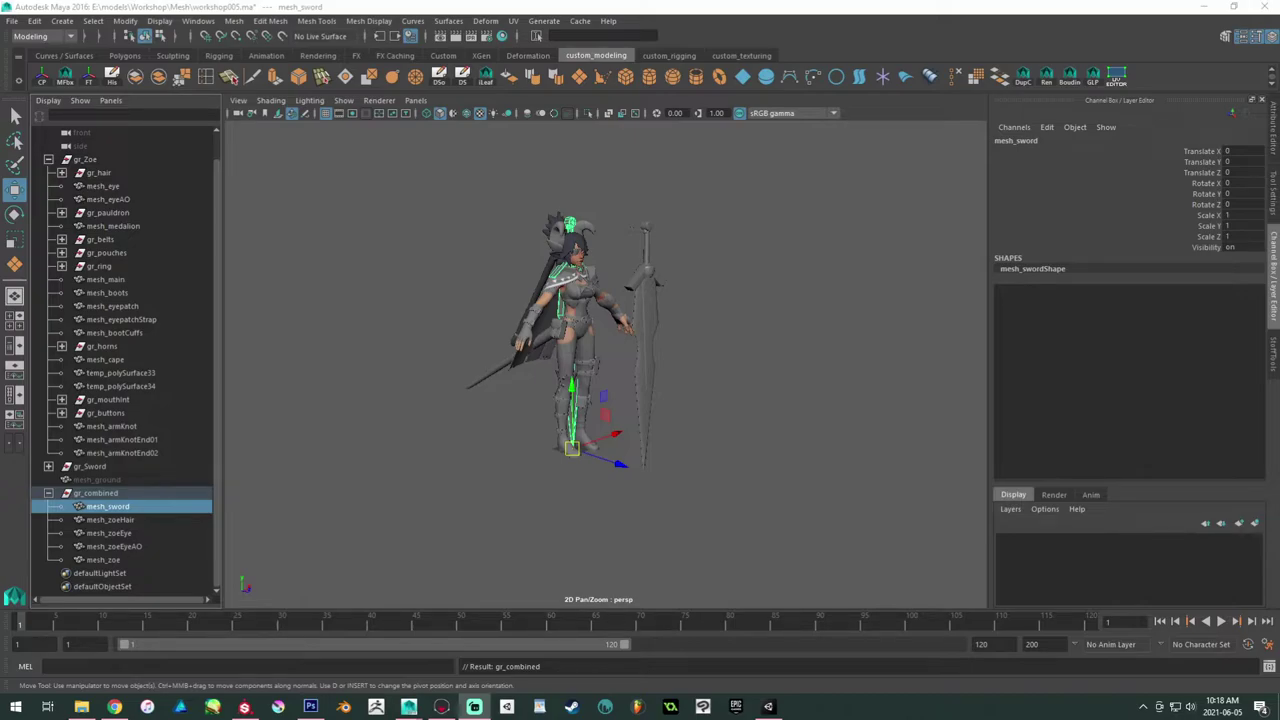
left_click(100, 494)
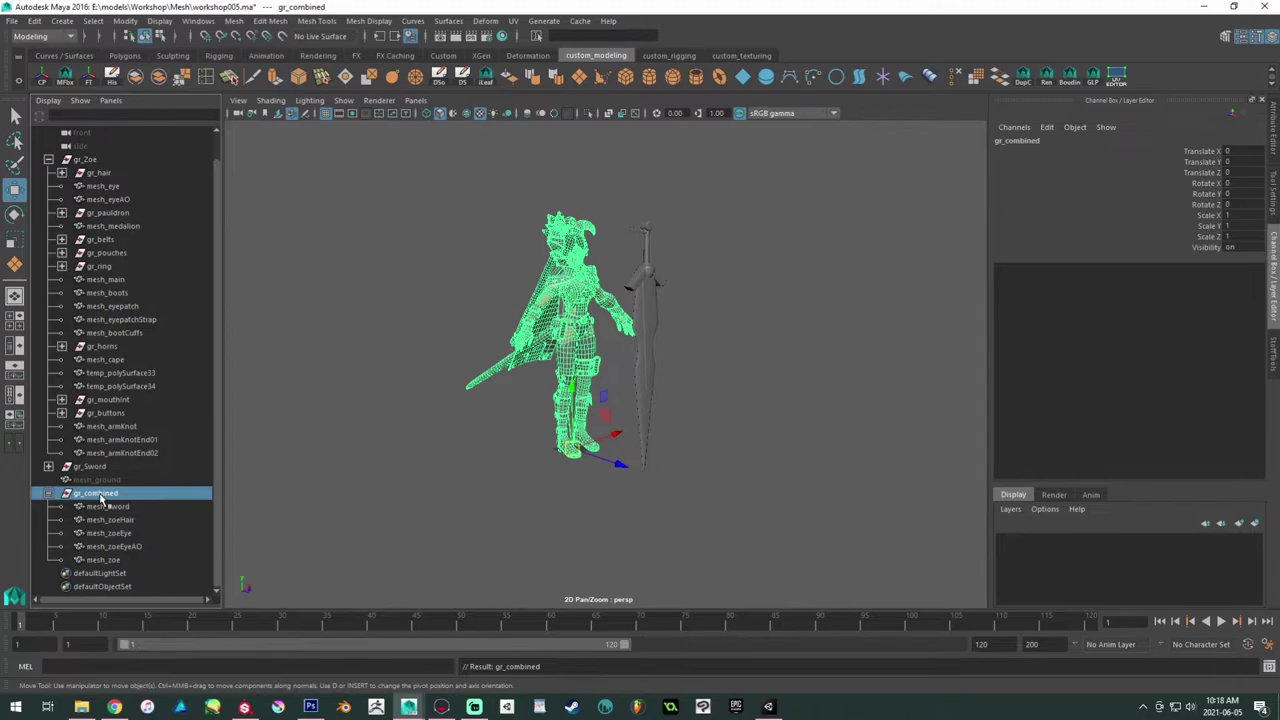
left_click(48, 494)
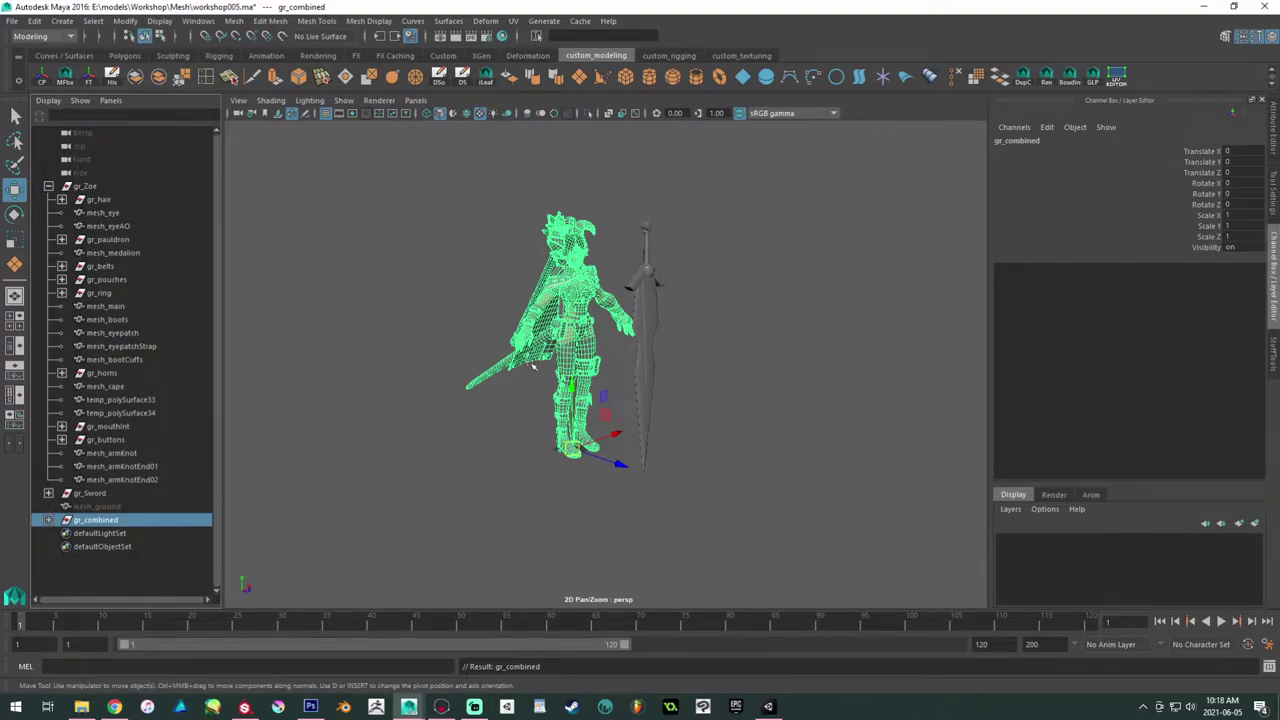
scroll(525, 386, "up", 4)
left_click_drag(525, 386, 471, 457, "alt")
left_click(48, 520)
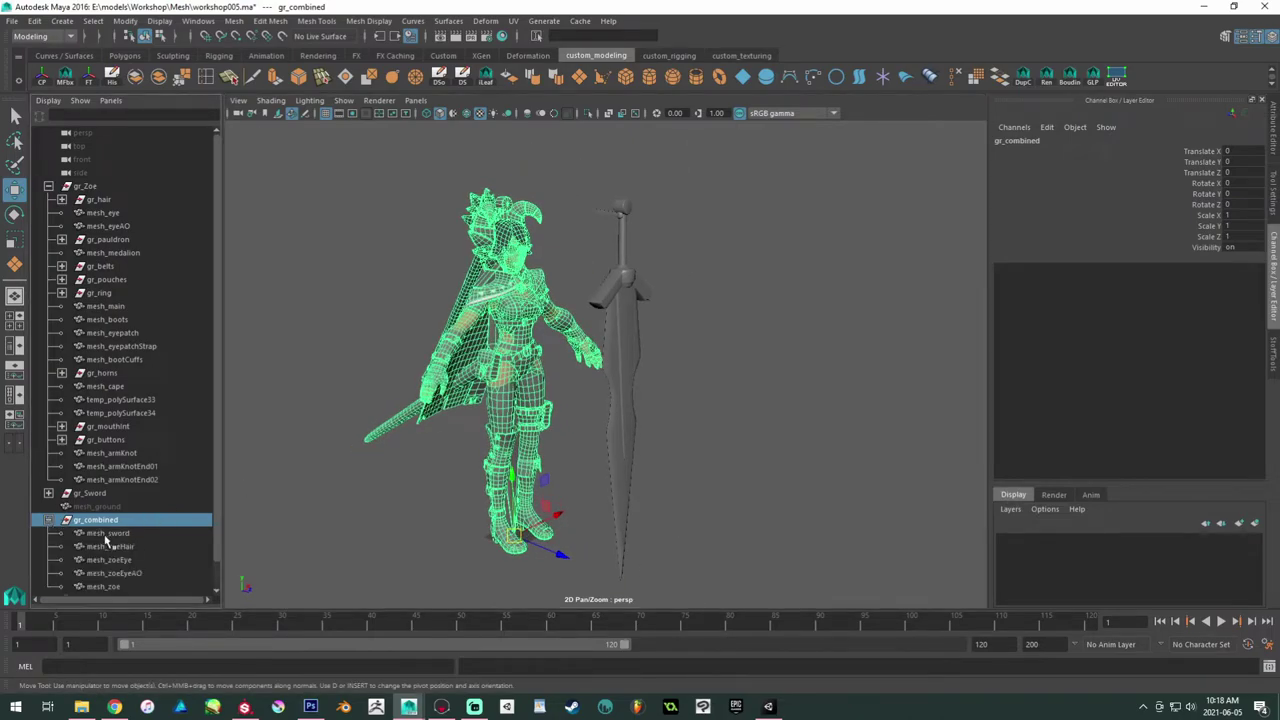
Step: Select all the overlapping Zoe character meshes and the combined meshes in the viewport and start an FBX export of the selection
scroll(331, 269, "down", 3)
left_click_drag(389, 334, 599, 482, "alt")
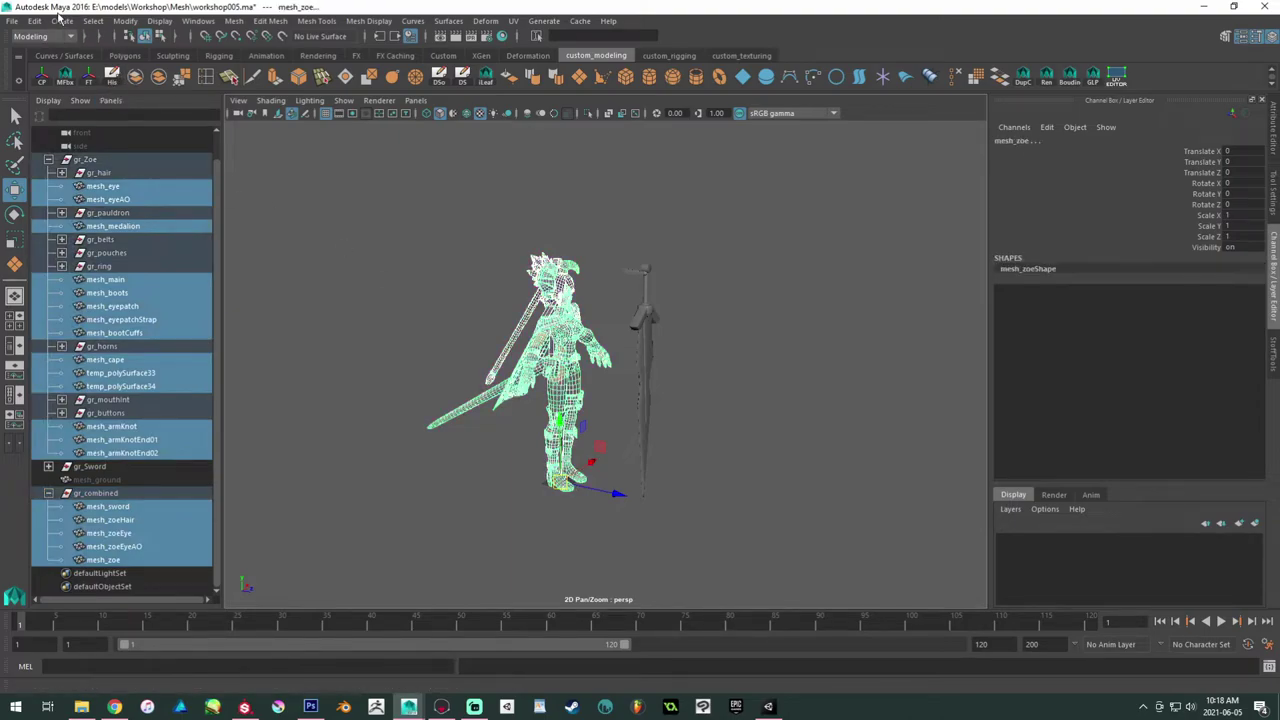
left_click(14, 21)
left_click(20, 21)
left_click(20, 21)
left_click(50, 195)
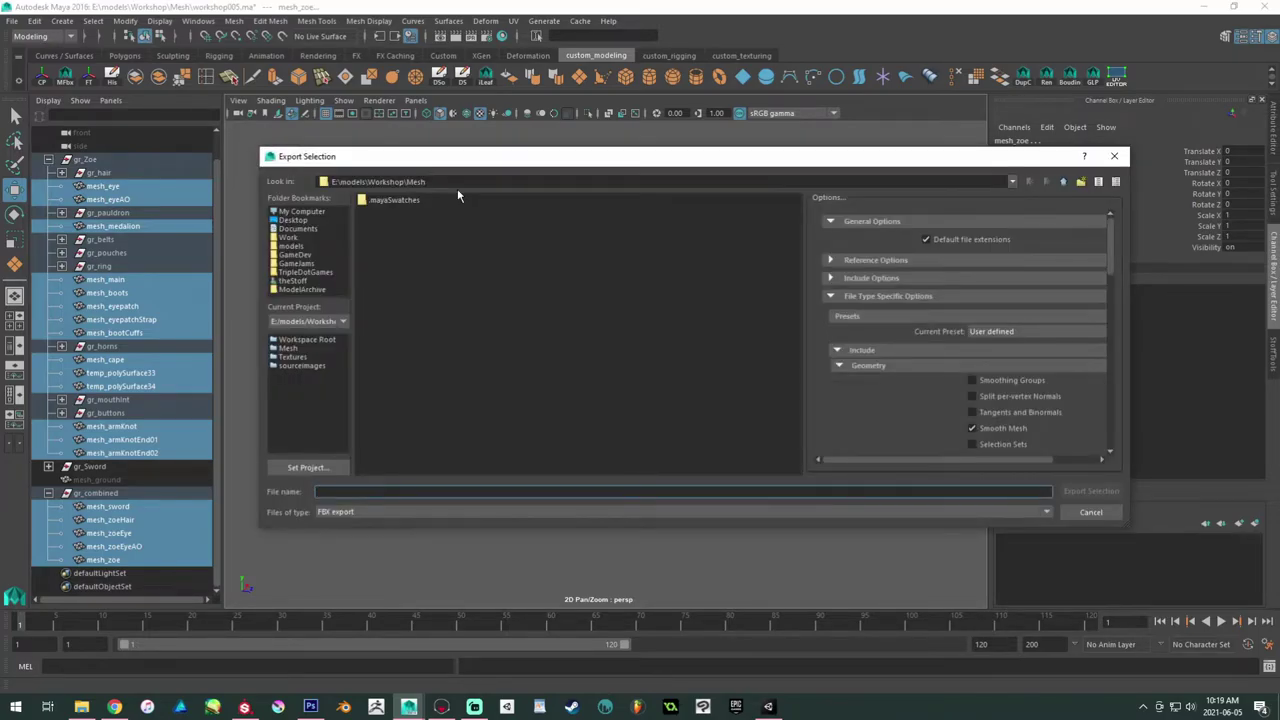
Step: Create a folder named Render in the Workshop workspace root and open it as the export destination
left_click(318, 340)
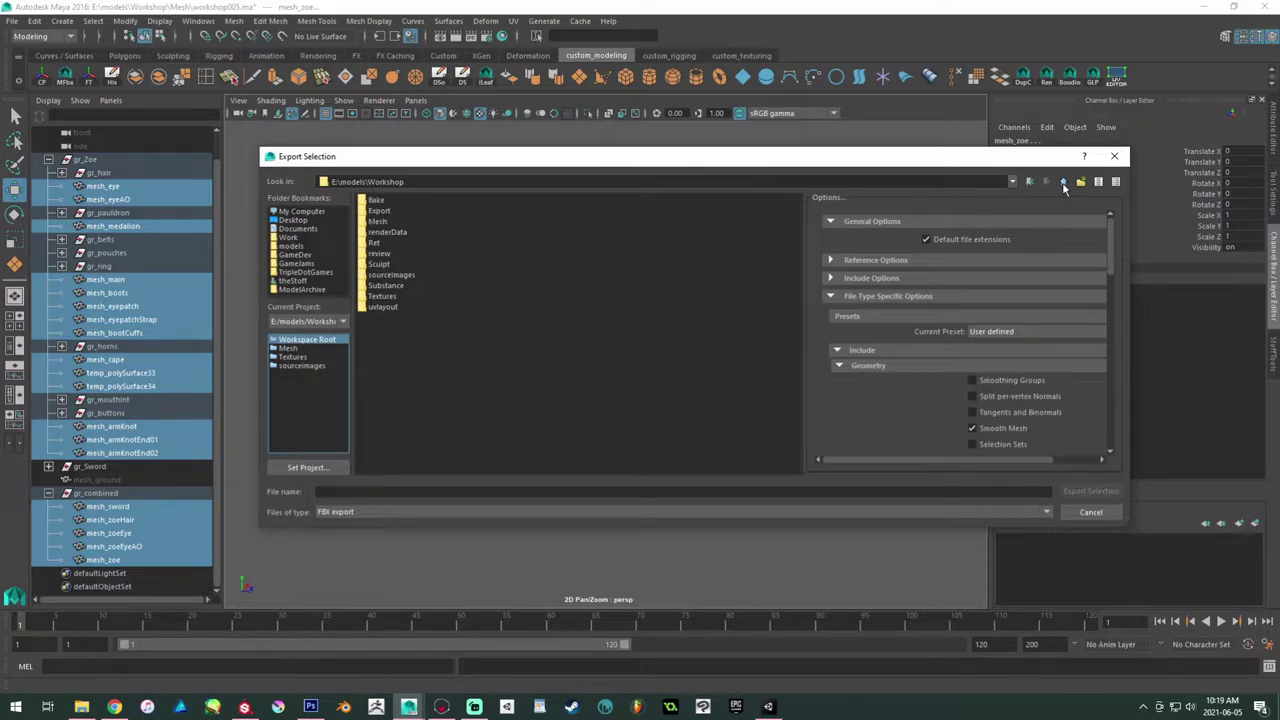
left_click(1081, 182)
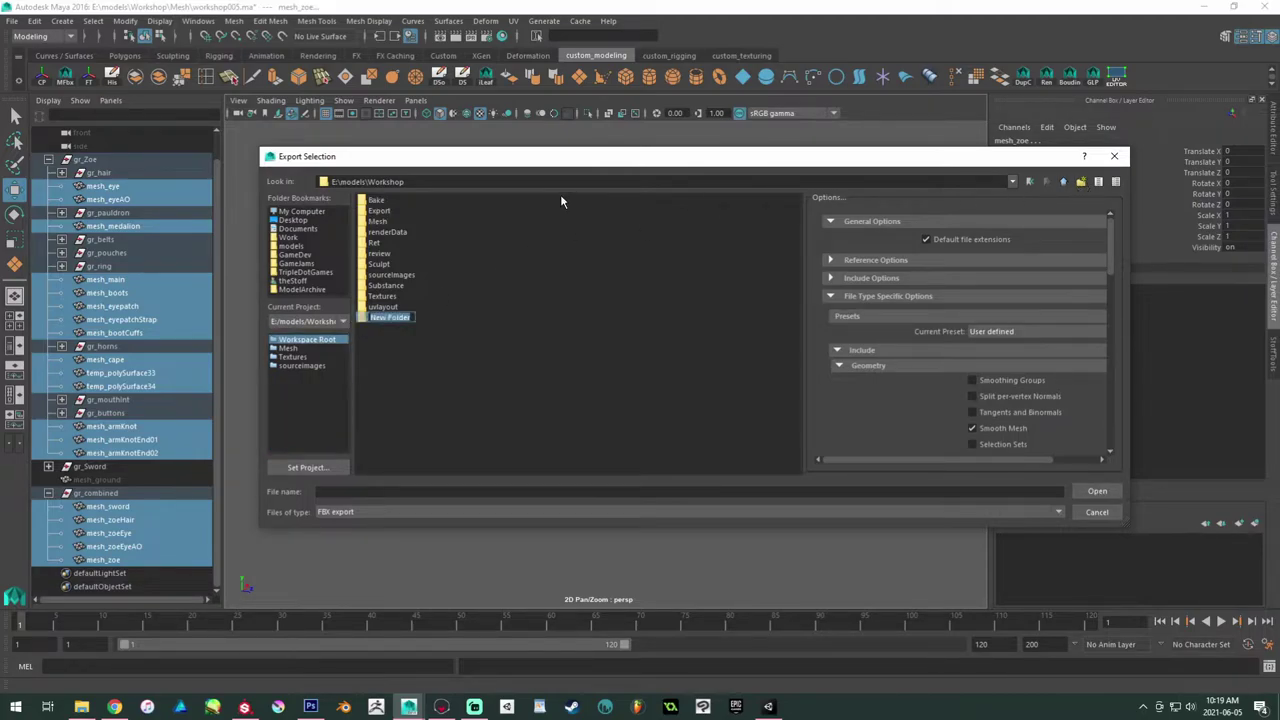
type("Res")
type("der")
key("Return")
double_click(389, 319)
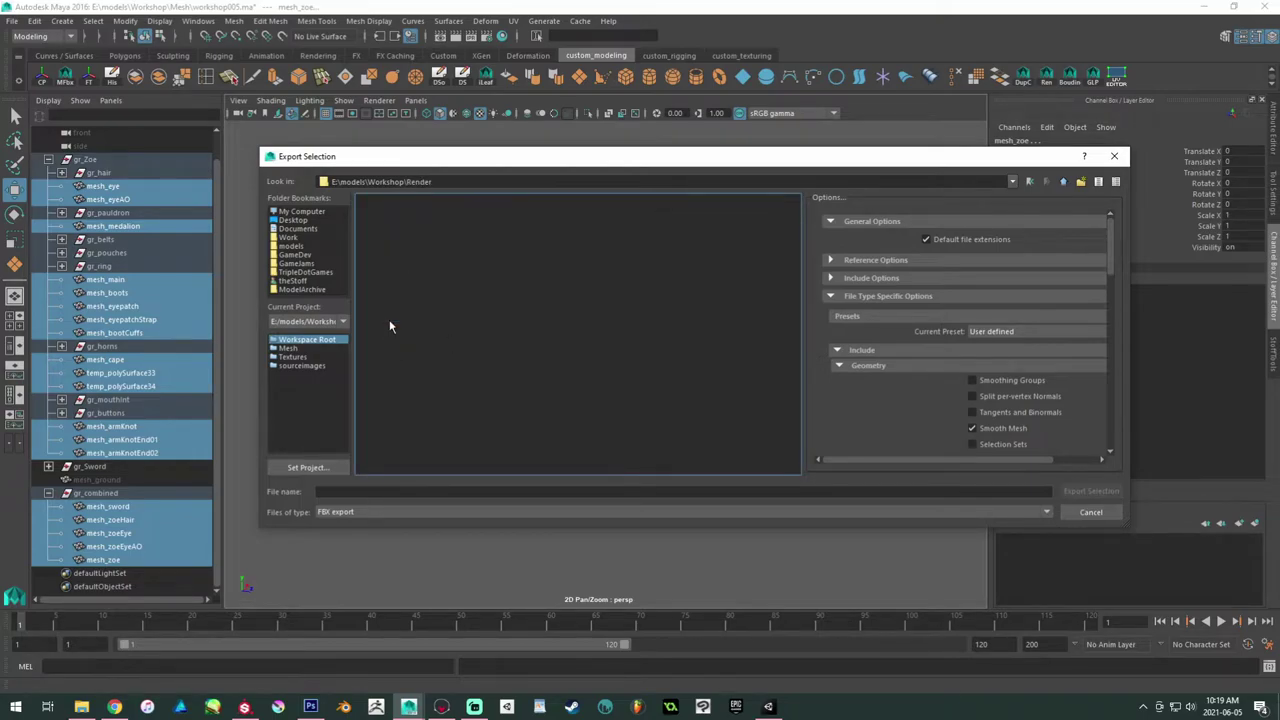
Step: Export the selected meshes to the Render folder as the FBX file ZoeT
left_click(340, 491)
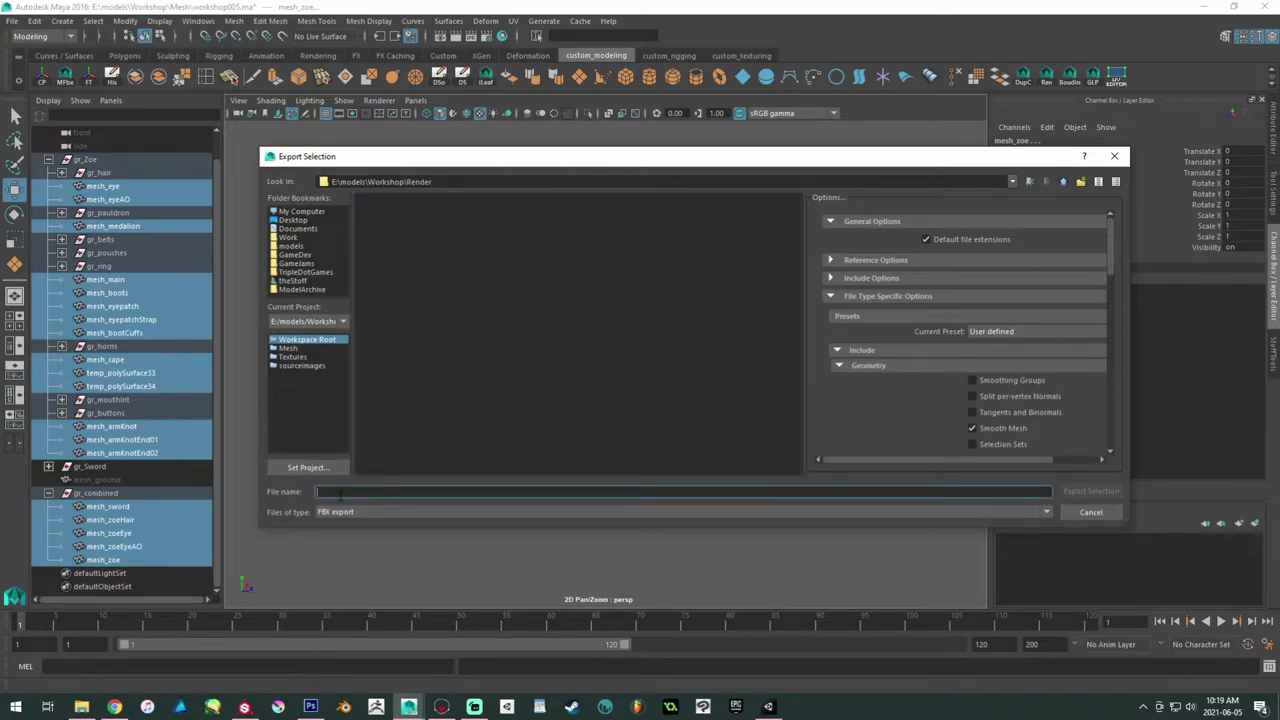
type("z")
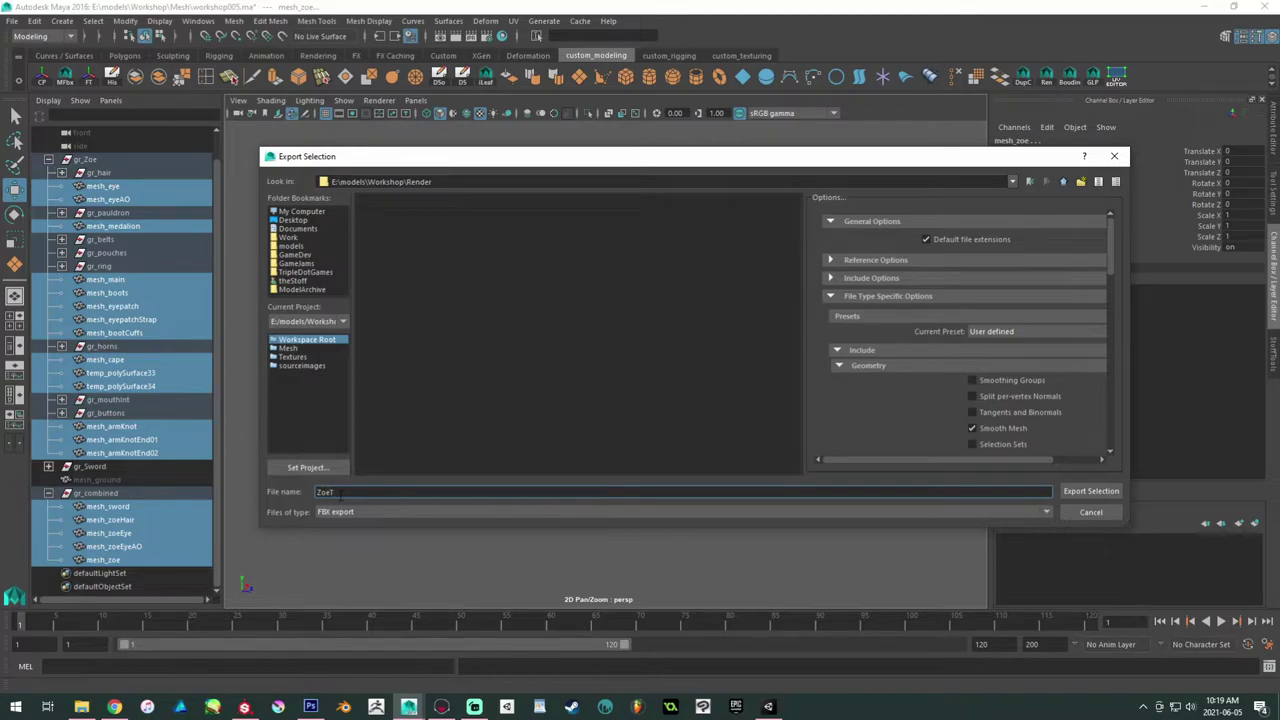
type("oe1")
key("Return")
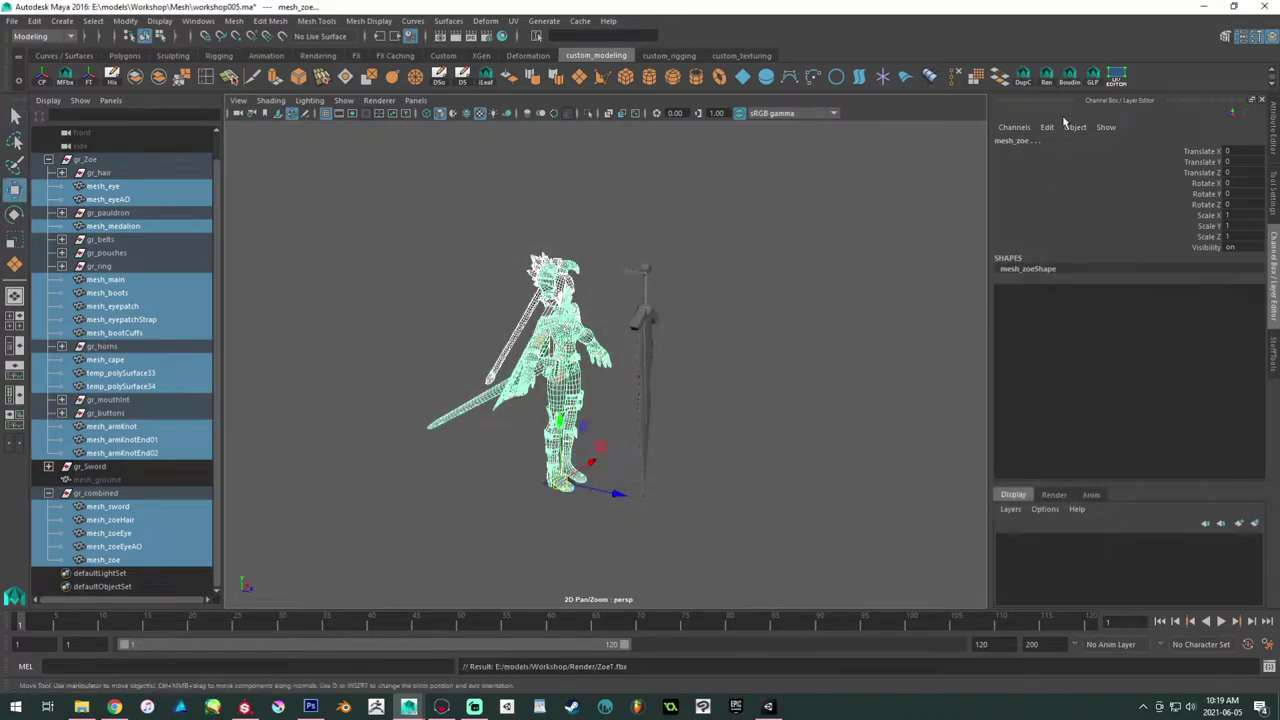
Step: Hide the gr_combined group, unhide mesh_ground and save the scene
left_click(757, 234)
left_click(152, 500)
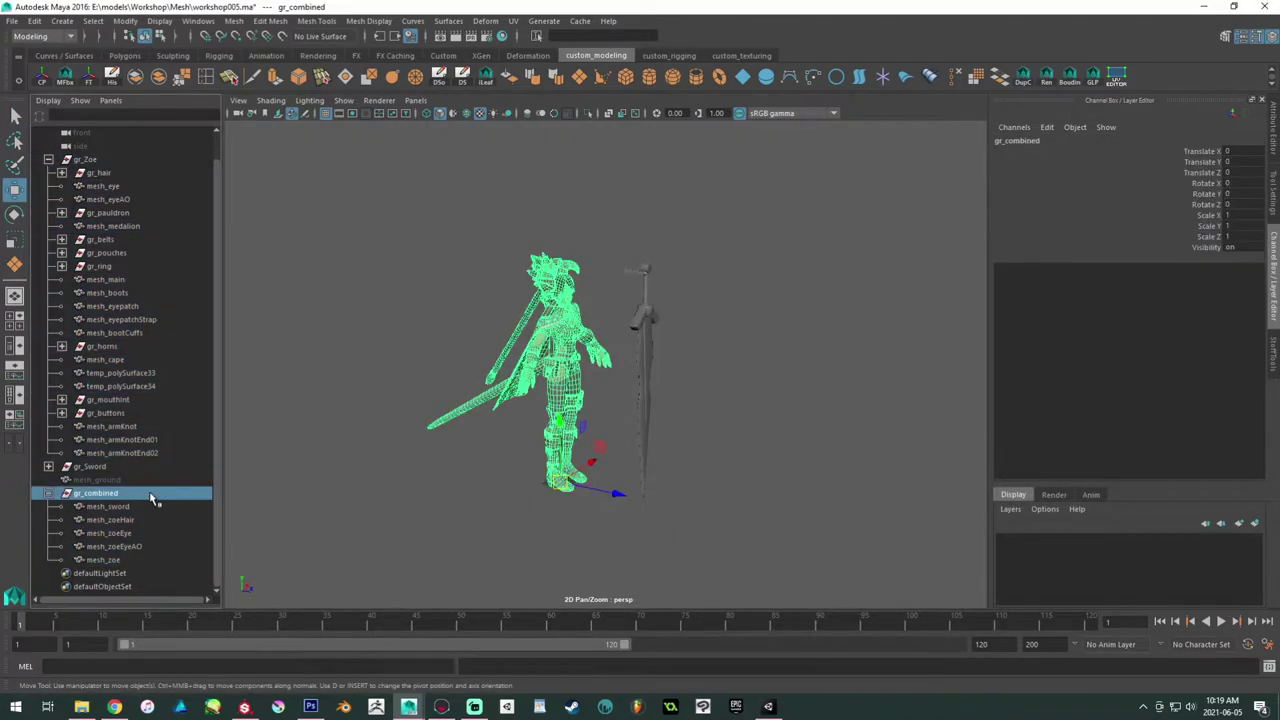
key("ctrl+h")
left_click(150, 480)
key("shift+h")
left_click(314, 491)
key("ctrl+s")
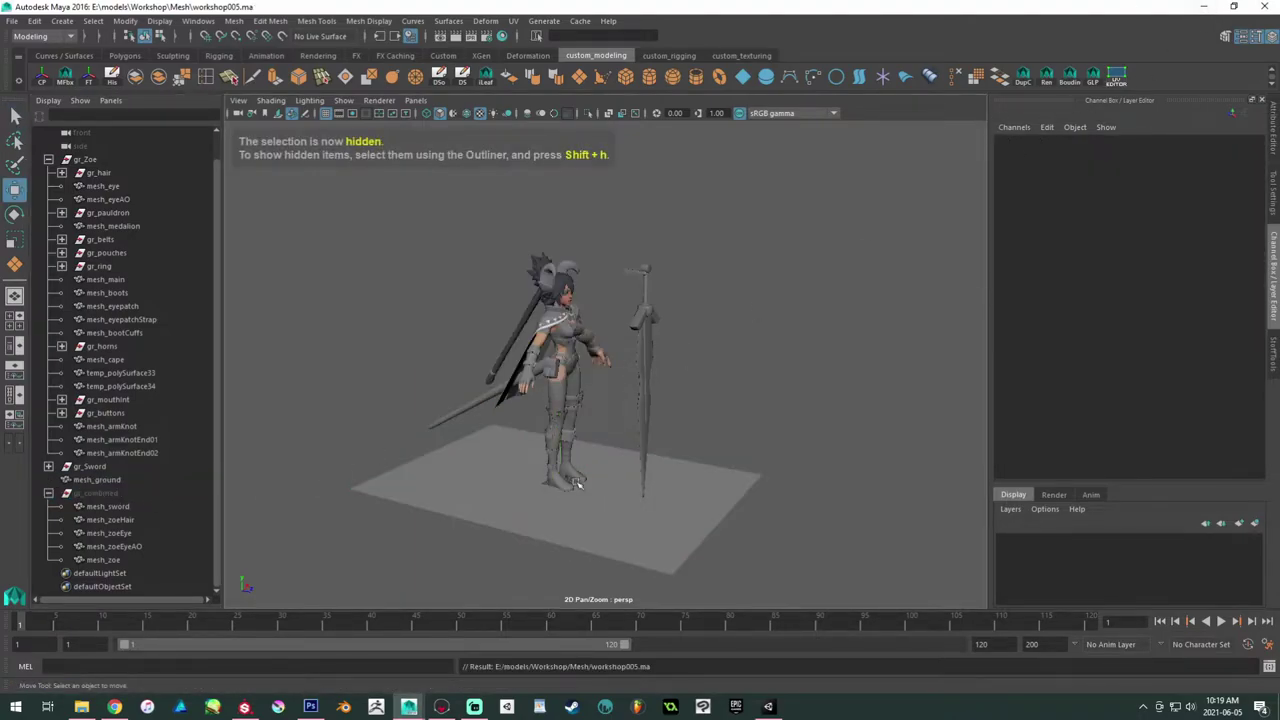
Step: Switch to Marmoset Toolbag, import ZoeT.fbx from File Explorer and look through the imported mesh list
left_click(440, 708)
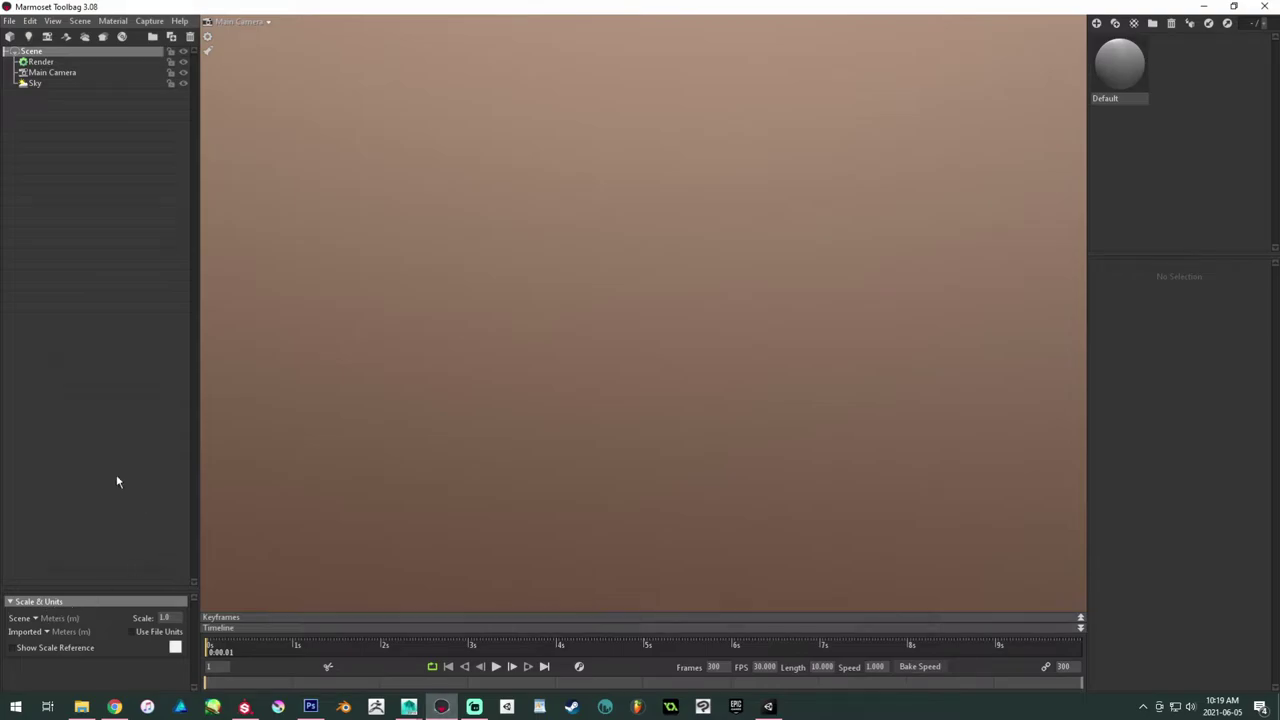
left_click(81, 706)
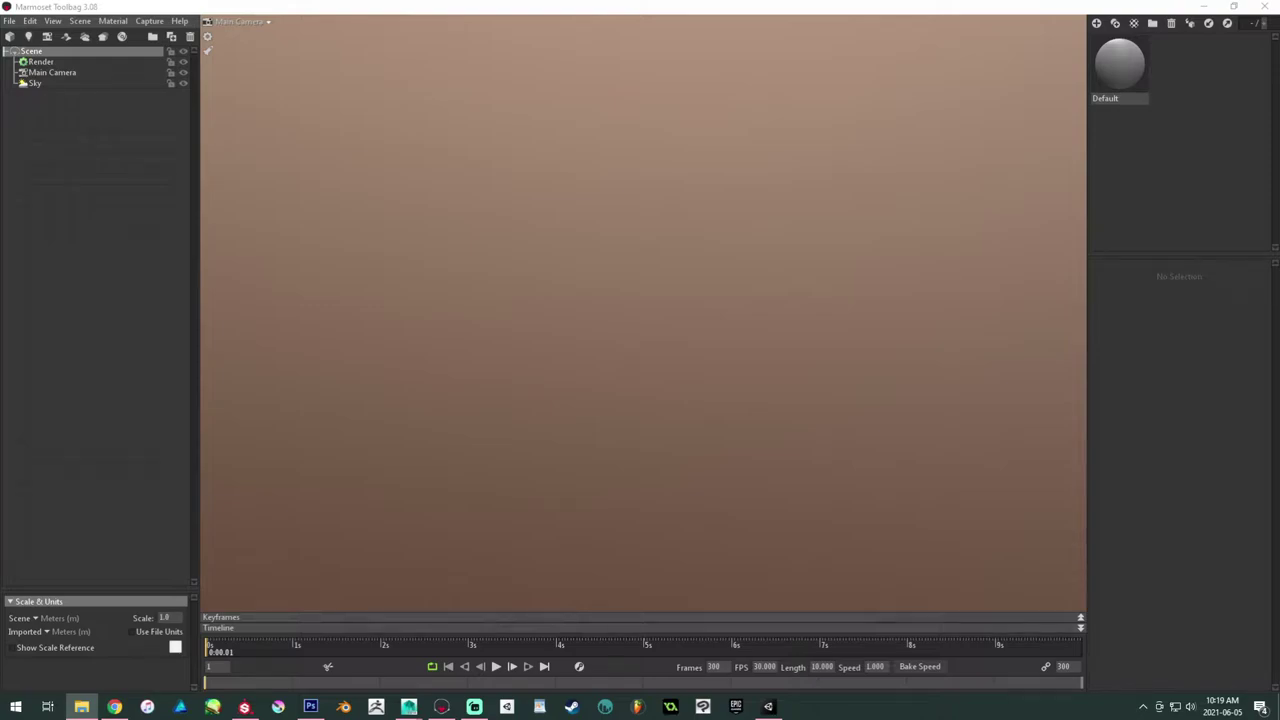
left_click_drag(108, 227, 509, 293)
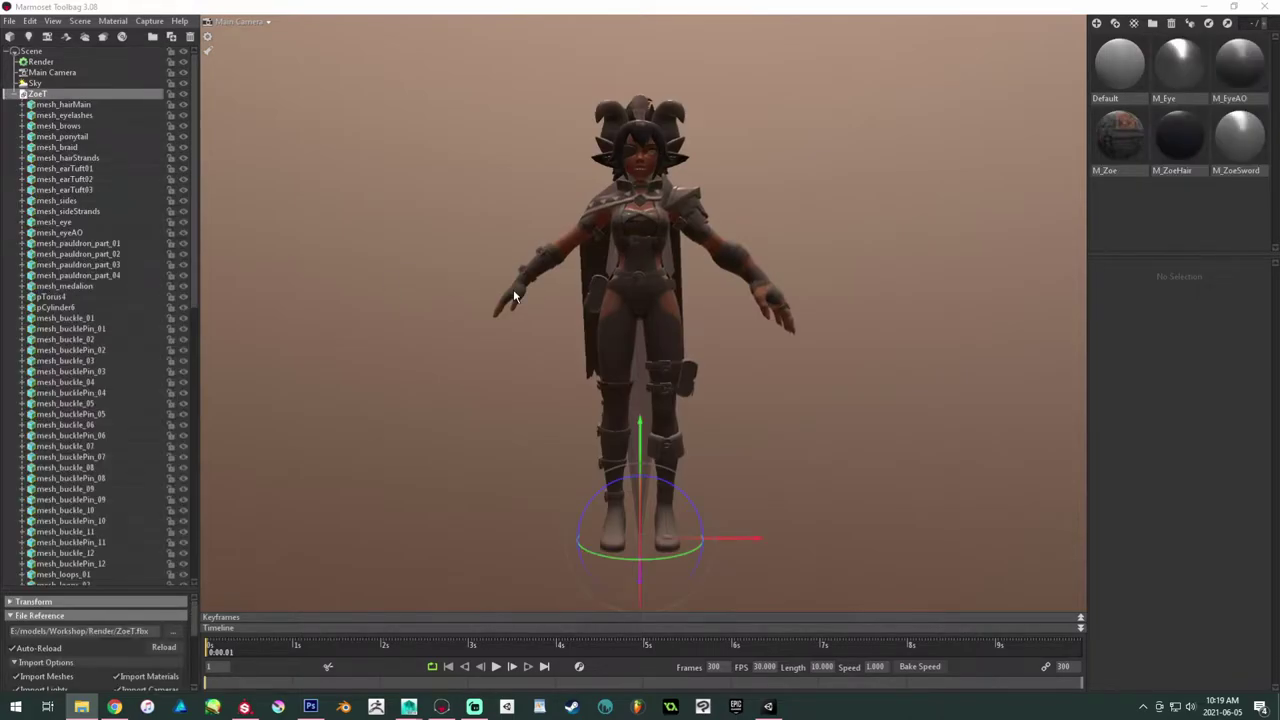
left_click_drag(480, 330, 417, 297)
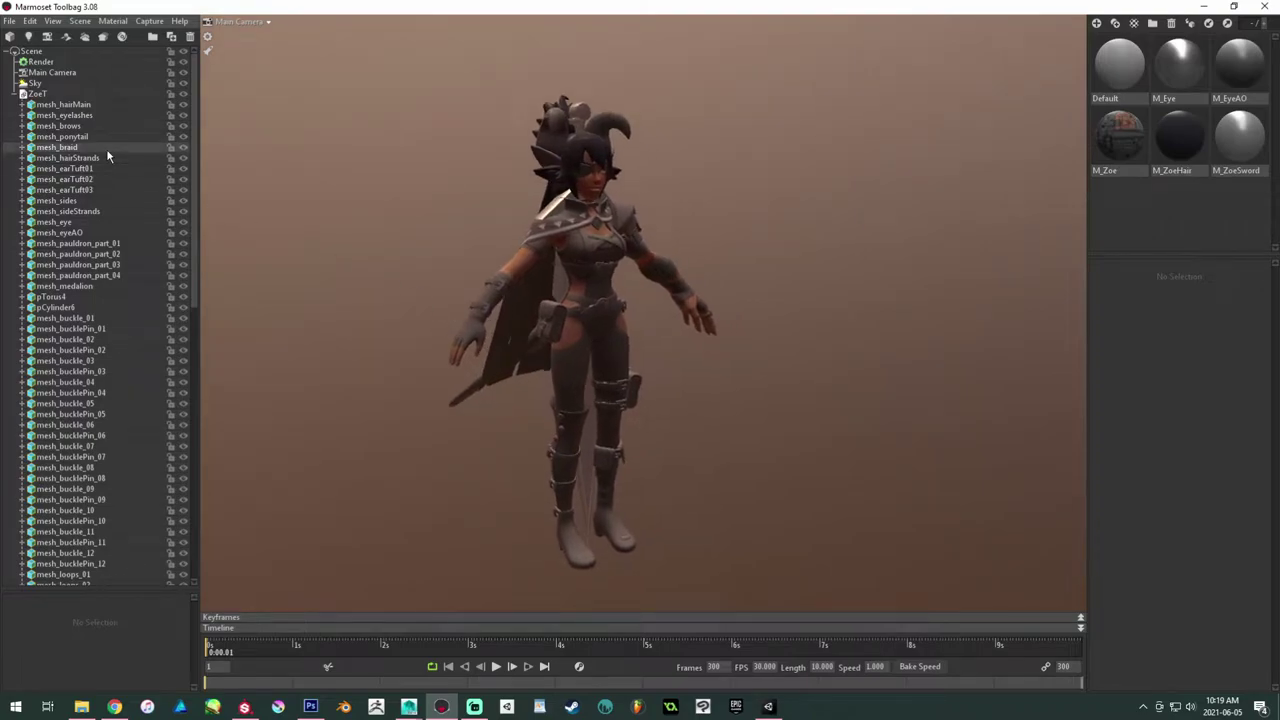
scroll(108, 155, "down", 8)
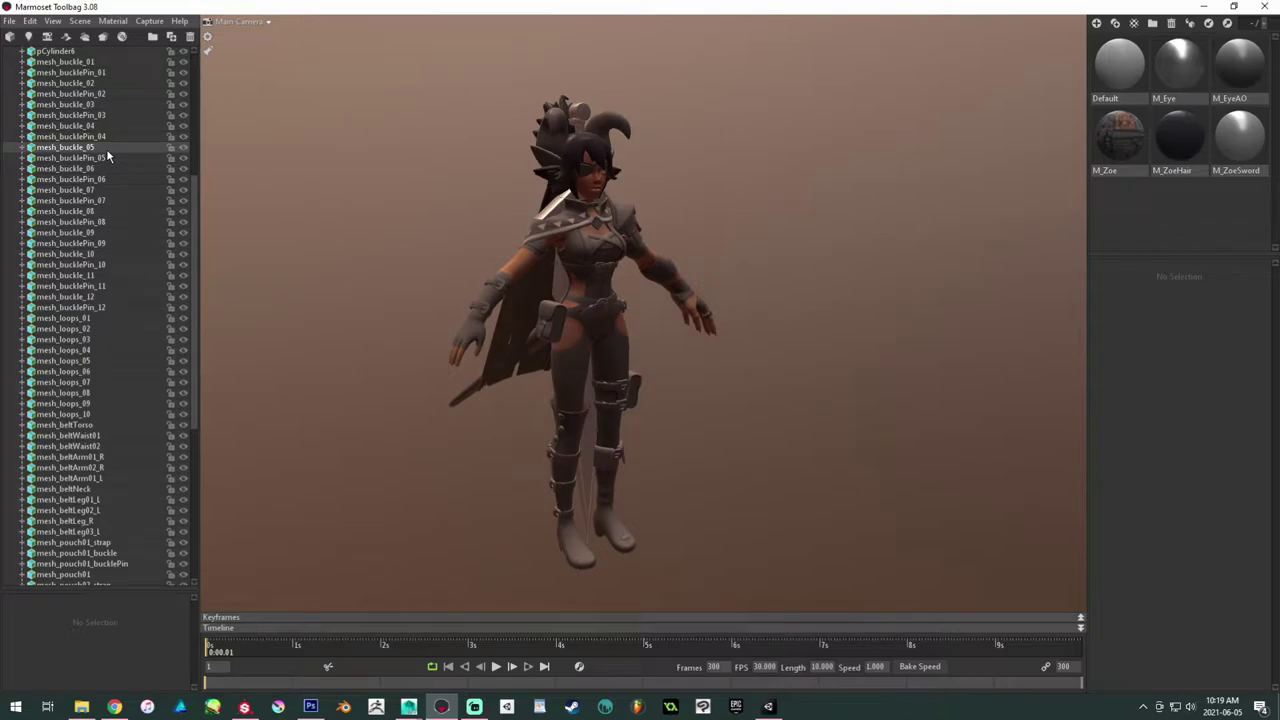
scroll(110, 120, "up", 8)
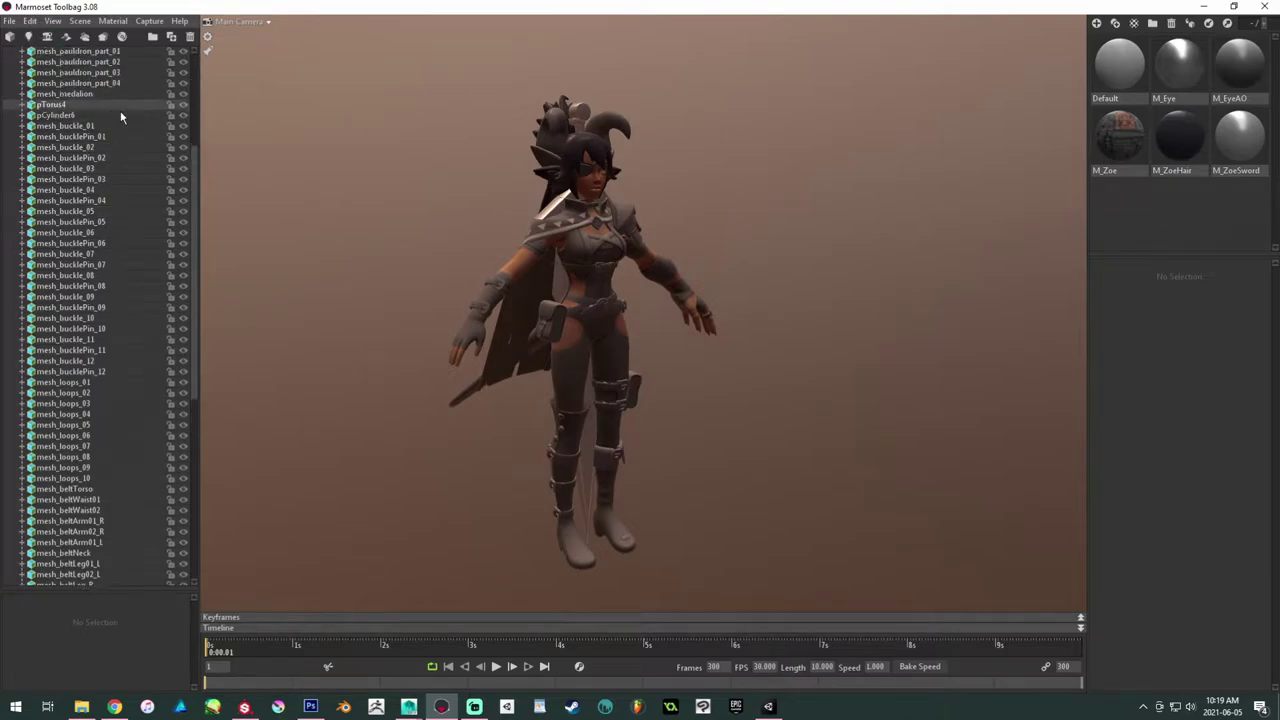
Step: Start a new Toolbag scene without saving the changes to the current one
left_click(9, 21)
left_click(18, 35)
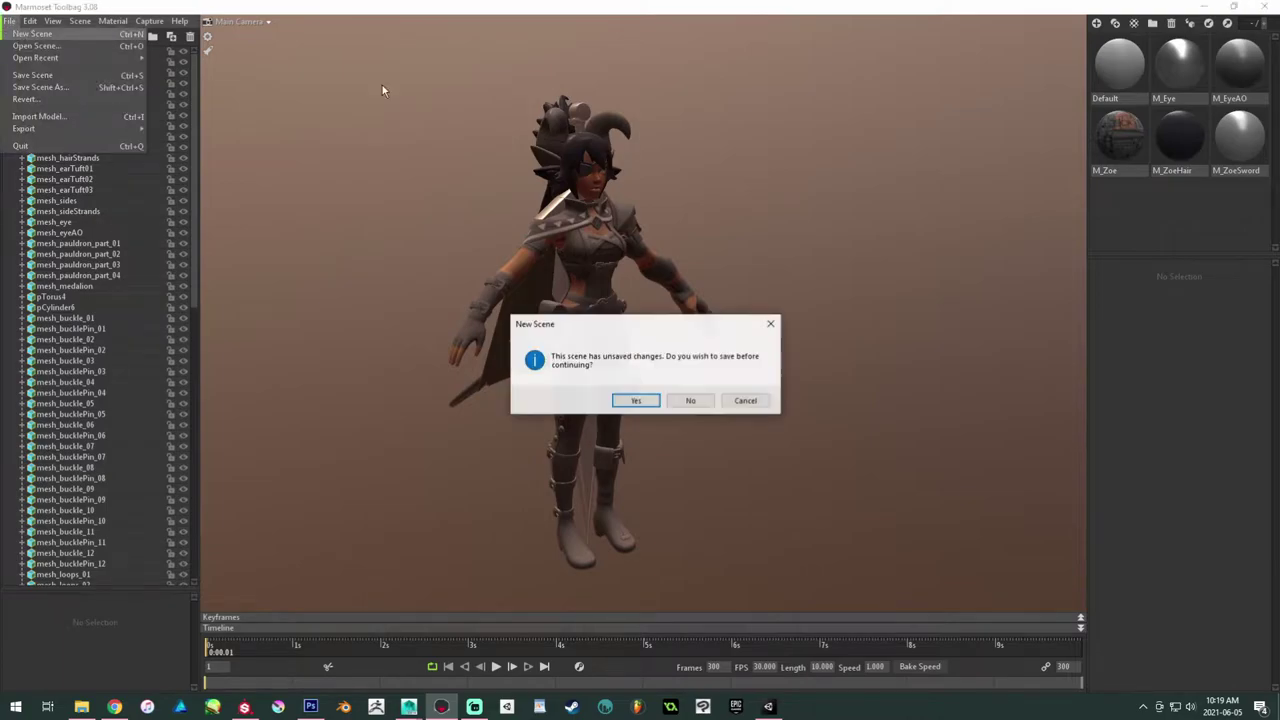
left_click(695, 401)
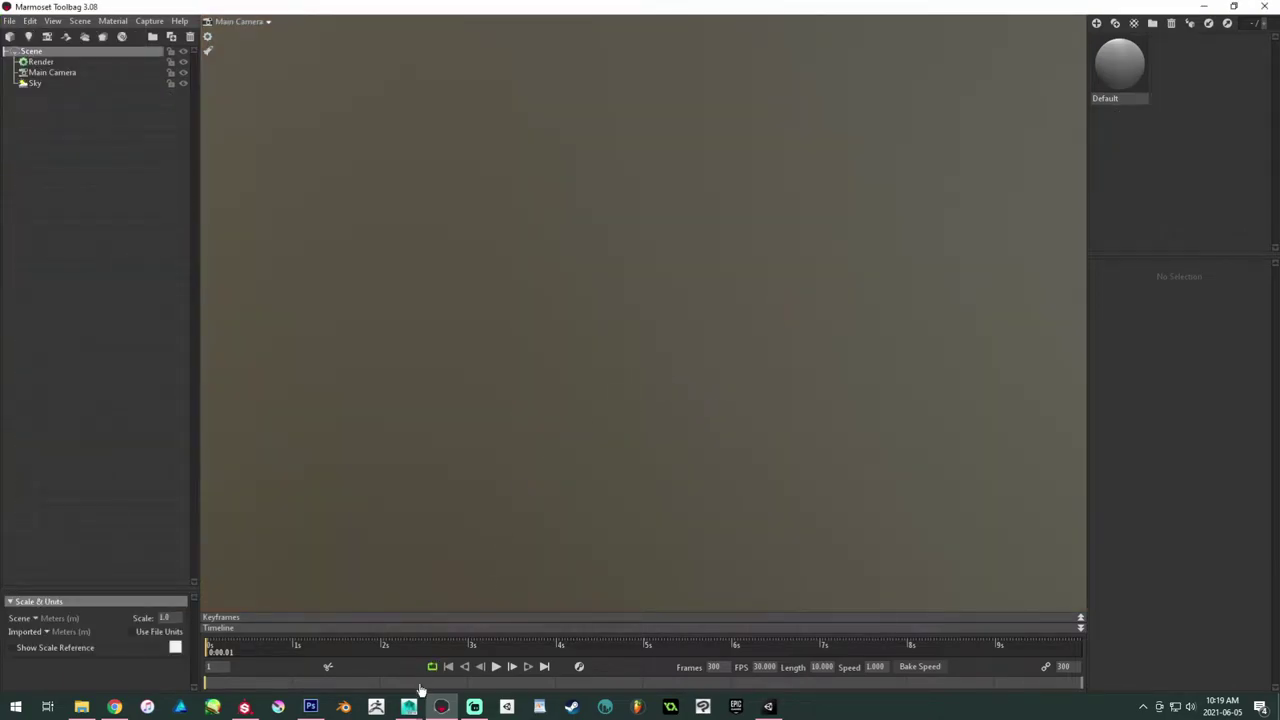
Step: Return to Maya and unparent the five combined meshes, mesh_sword through mesh_zoe, from the gr_combined group
mouse_move(415, 706)
left_click(447, 663)
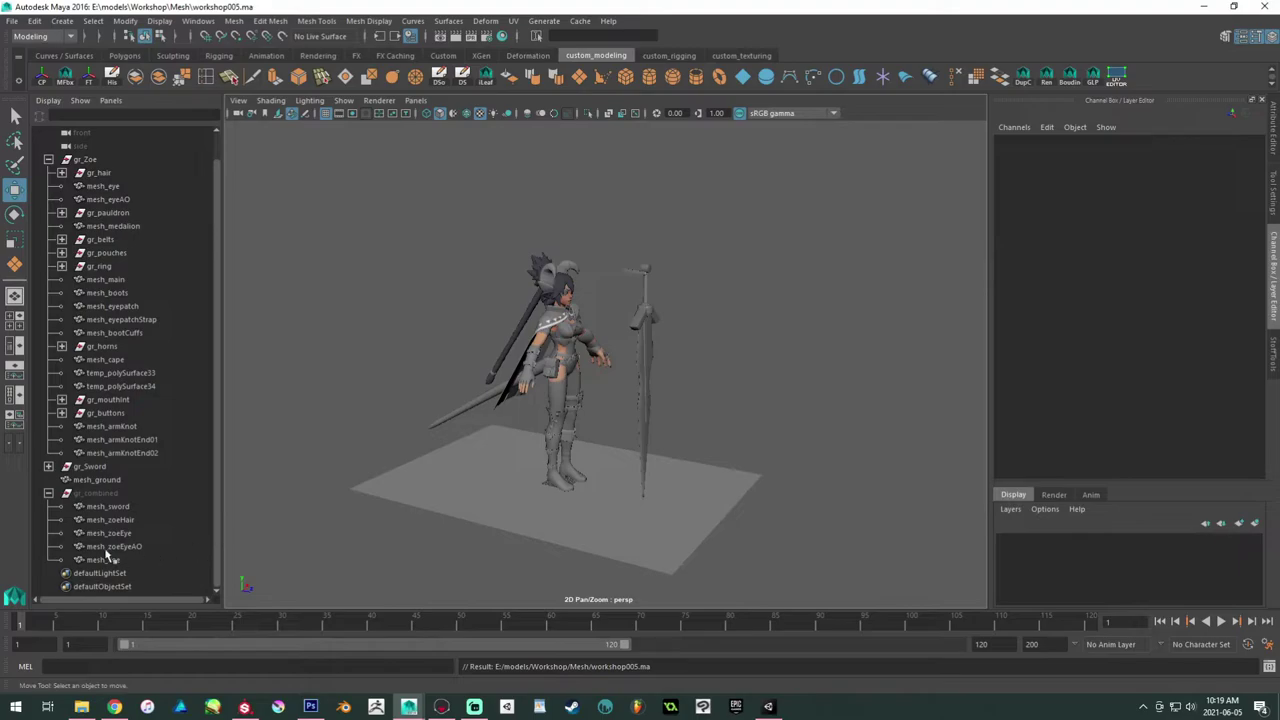
left_click_drag(122, 513, 127, 568)
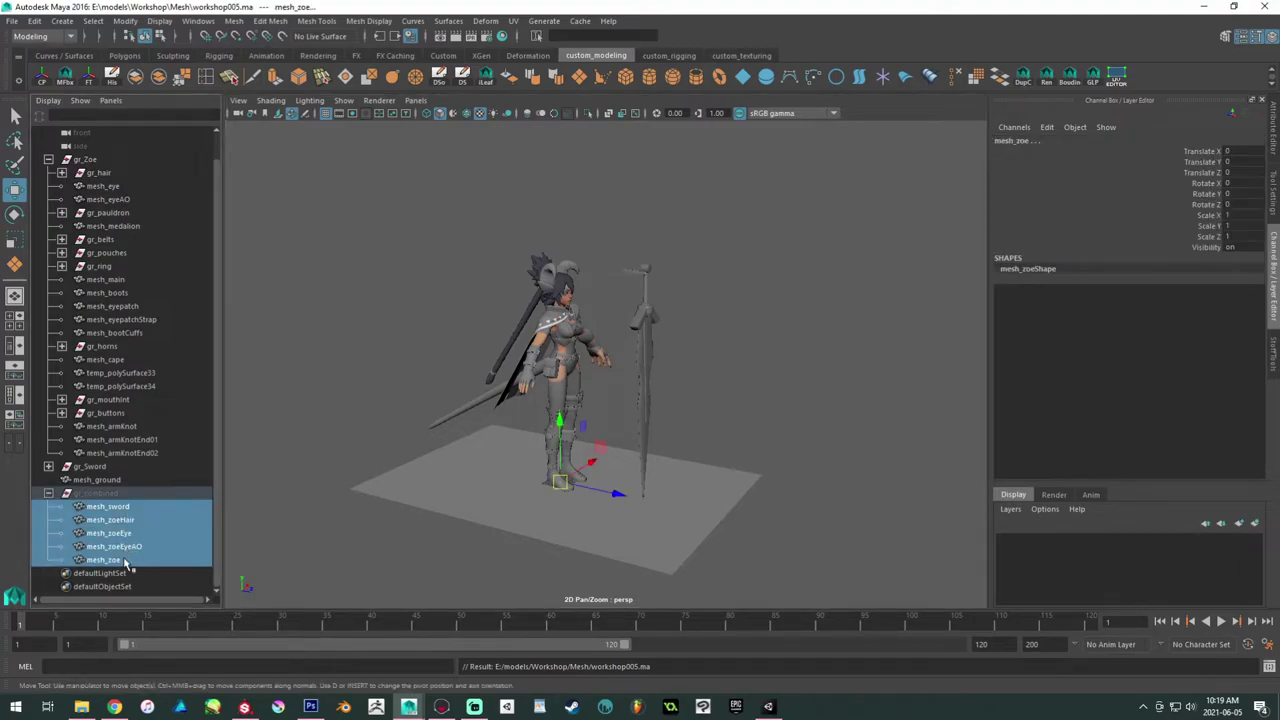
key("shift+p")
Step: Export only the five selected combined meshes as FBX, overwriting ZoeT.fbx in the Render folder
left_click(12, 22)
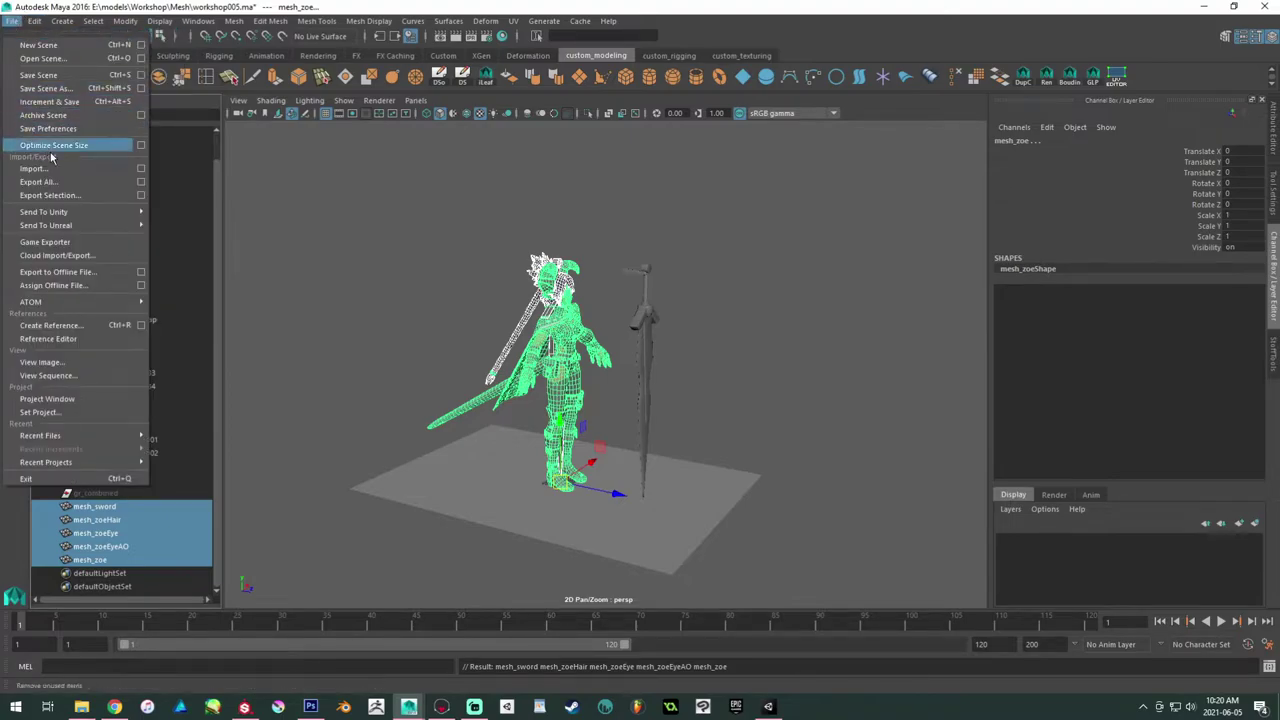
left_click(50, 195)
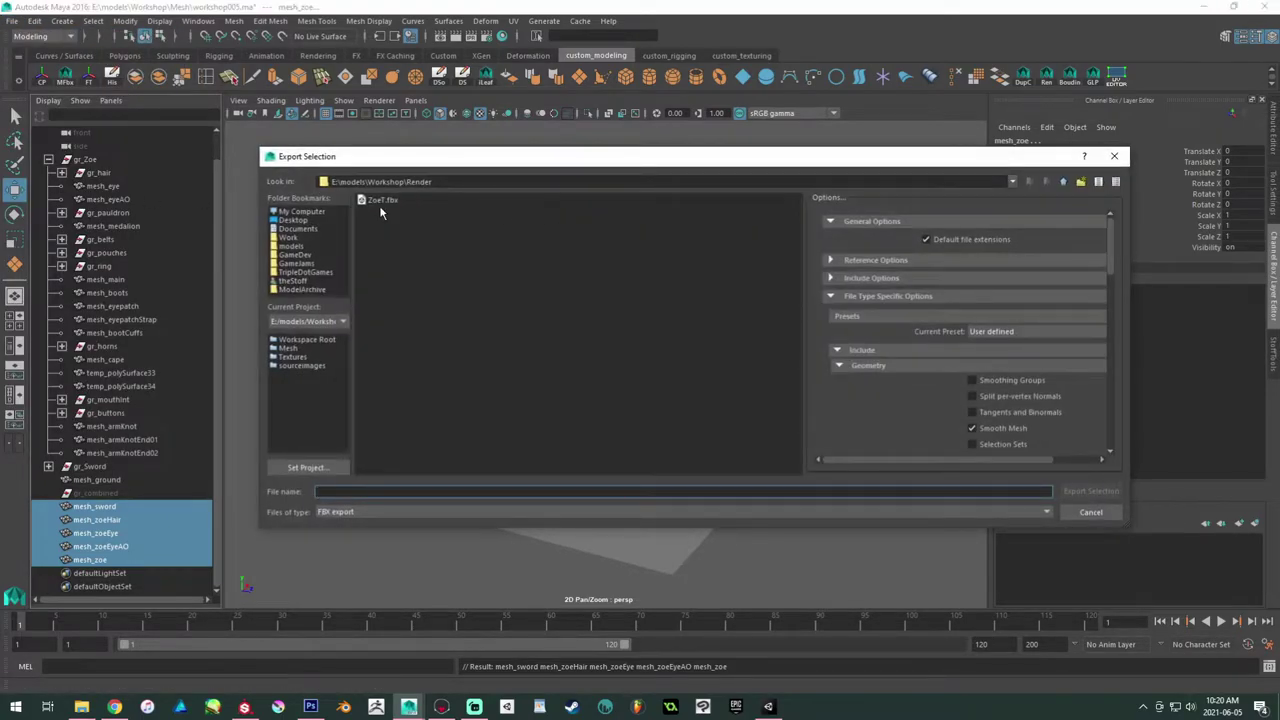
double_click(380, 201)
left_click(668, 360)
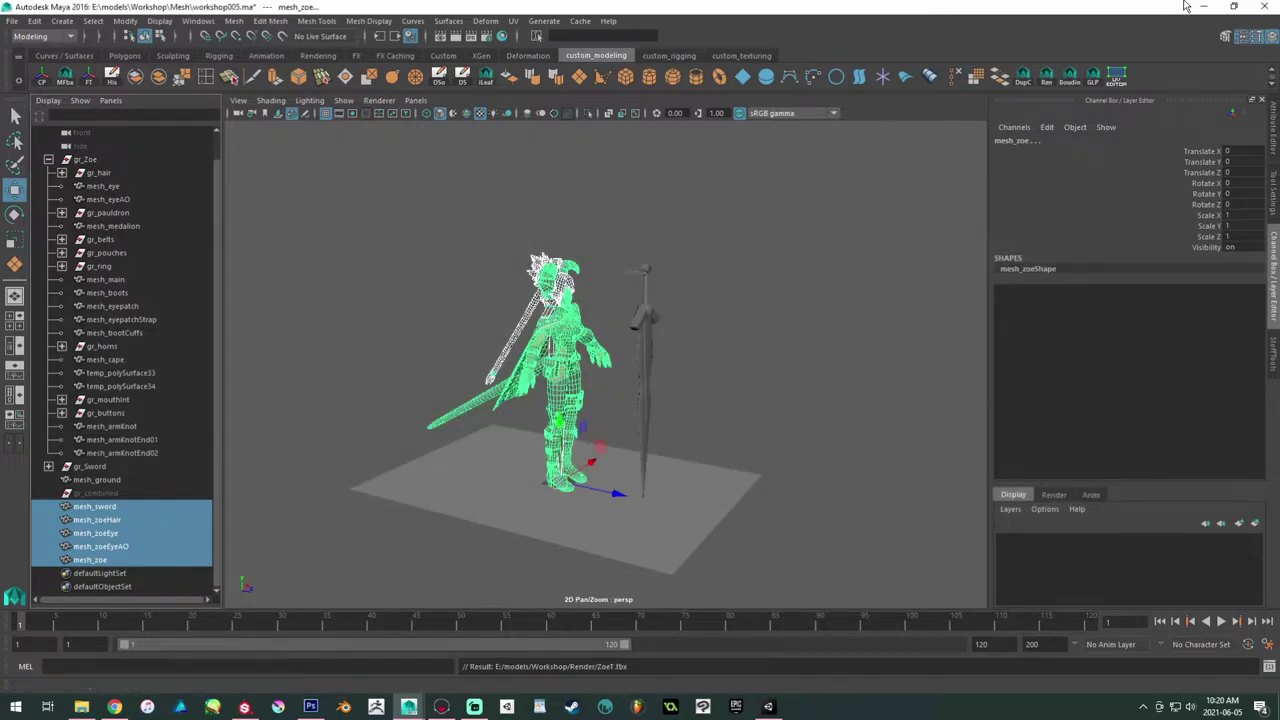
Step: Switch to Marmoset Toolbag and import the re-exported ZoeT.fbx into the empty scene
left_click(1203, 6)
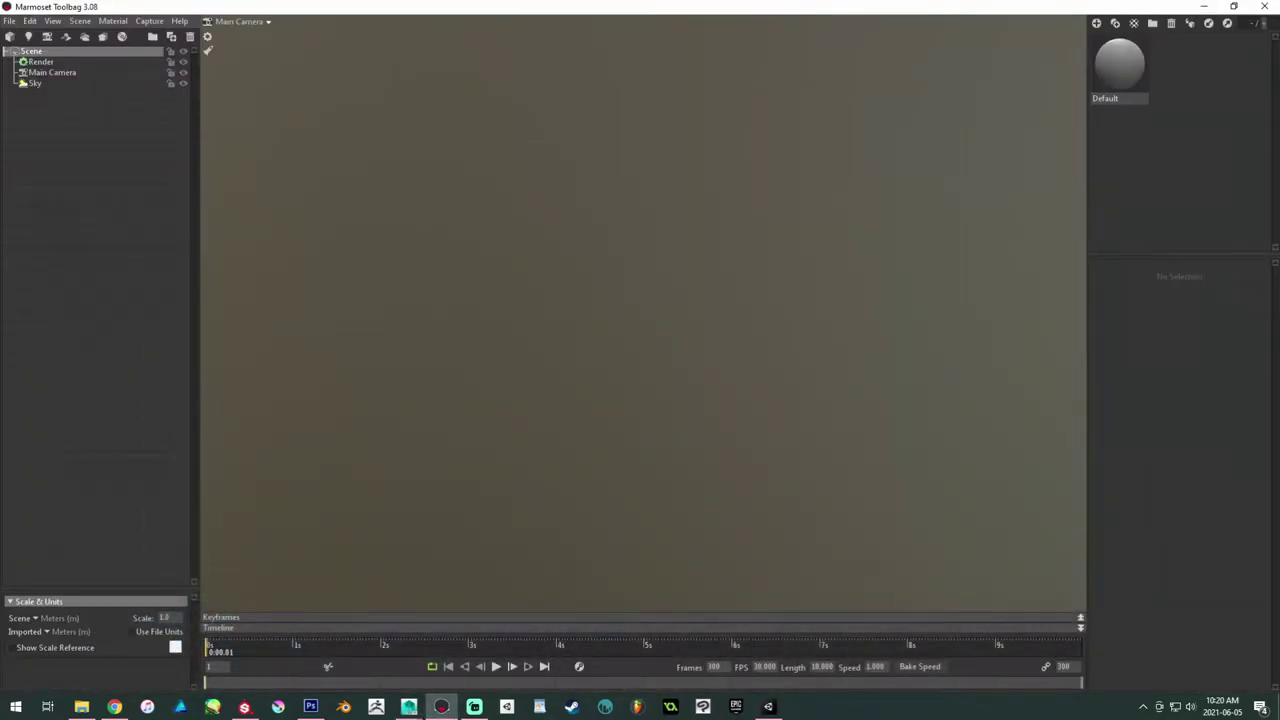
left_click_drag(379, 240, 379, 238)
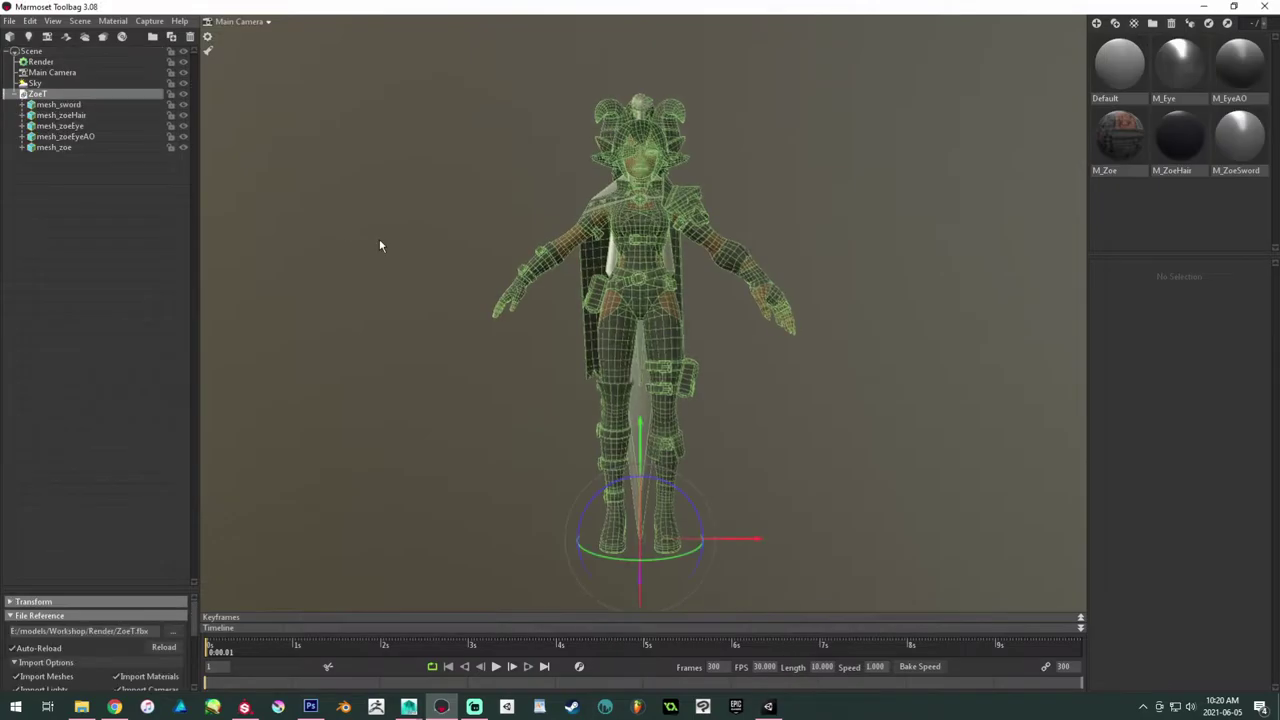
middle_click_drag(508, 225, 395, 246)
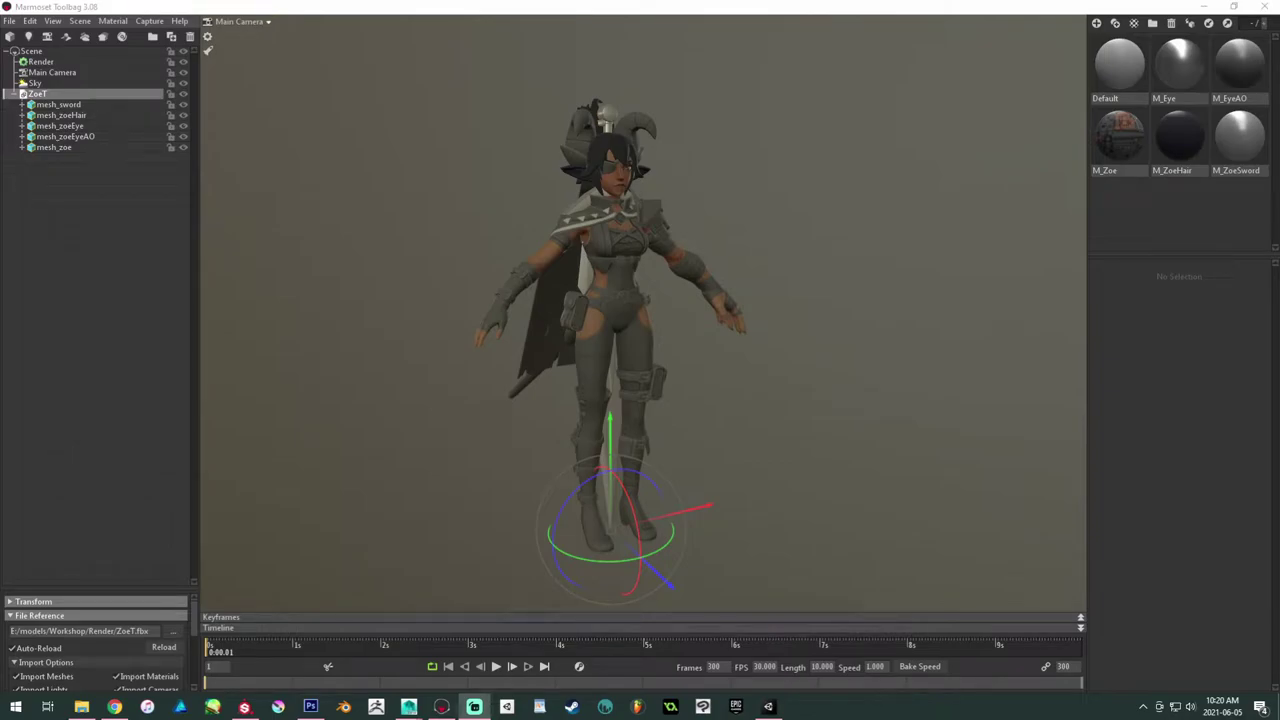
Step: Select the Sky light and enlarge its settings area to reveal the light preview and backdrop options
left_click(52, 73)
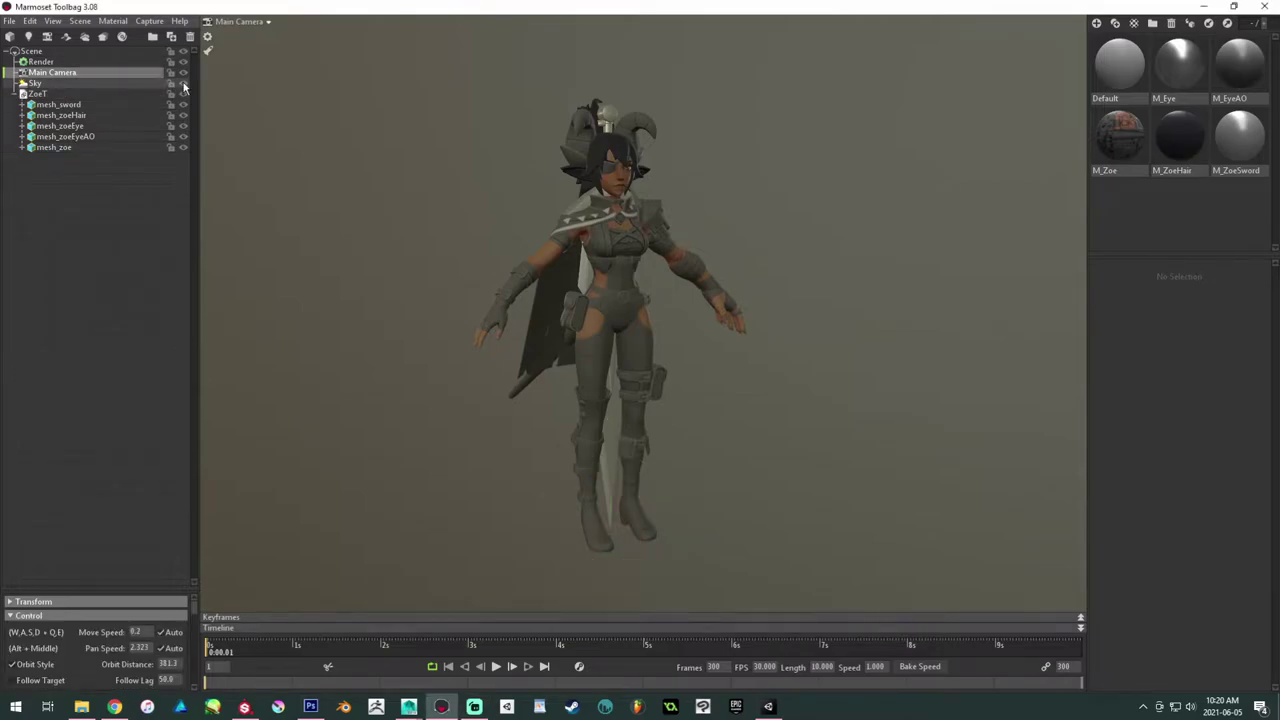
left_click(105, 84)
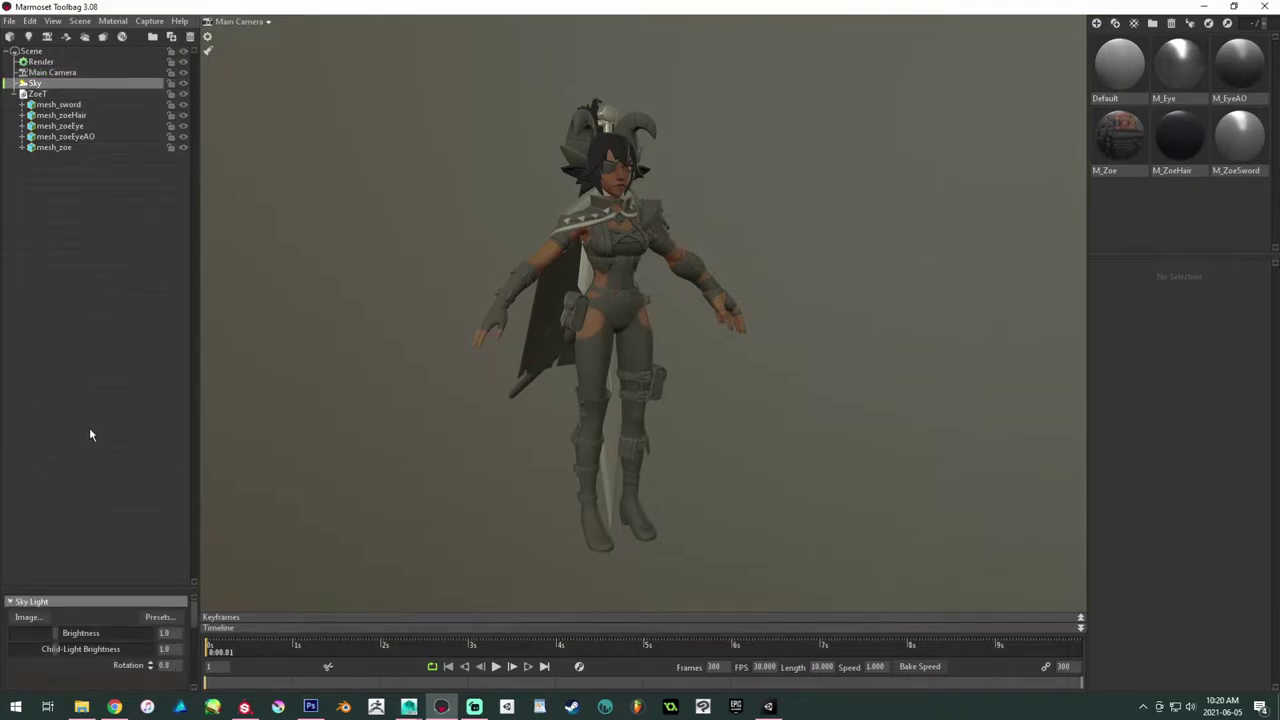
left_click_drag(92, 592, 100, 397)
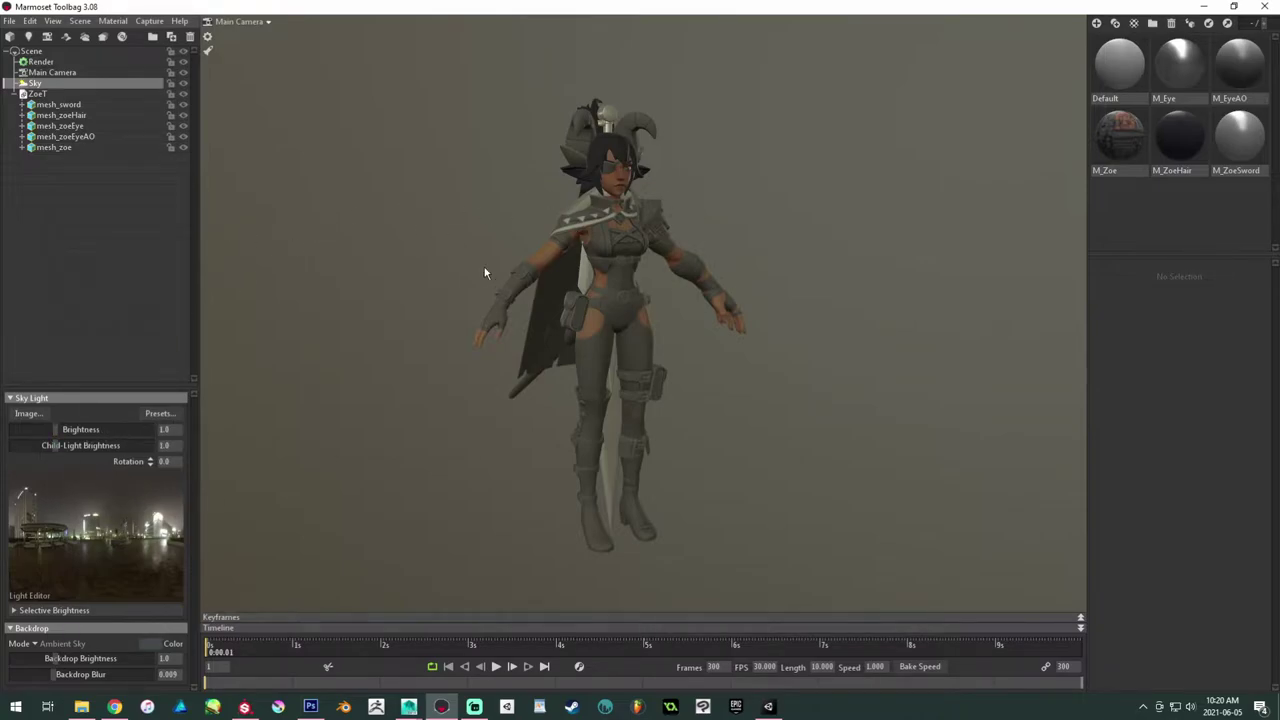
left_click(50, 72)
left_click(54, 84)
key("ctrl+d")
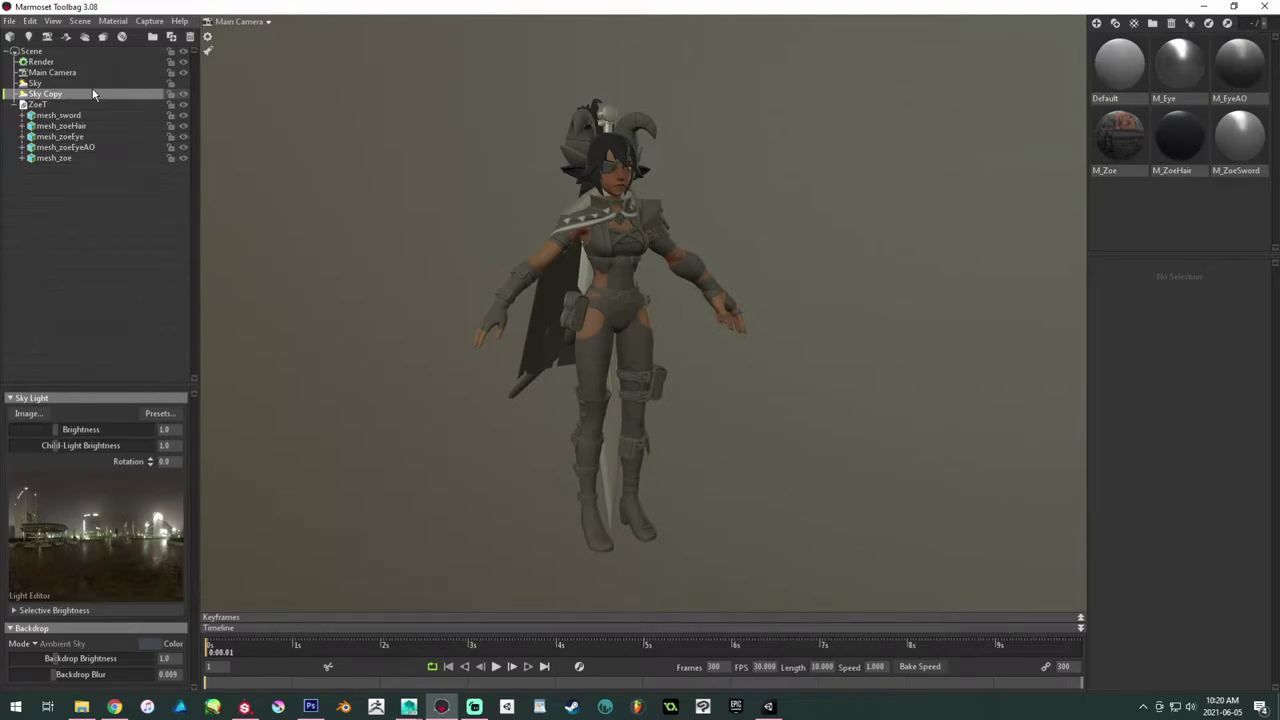
double_click(93, 91)
key("BackSpace")
left_click(94, 85)
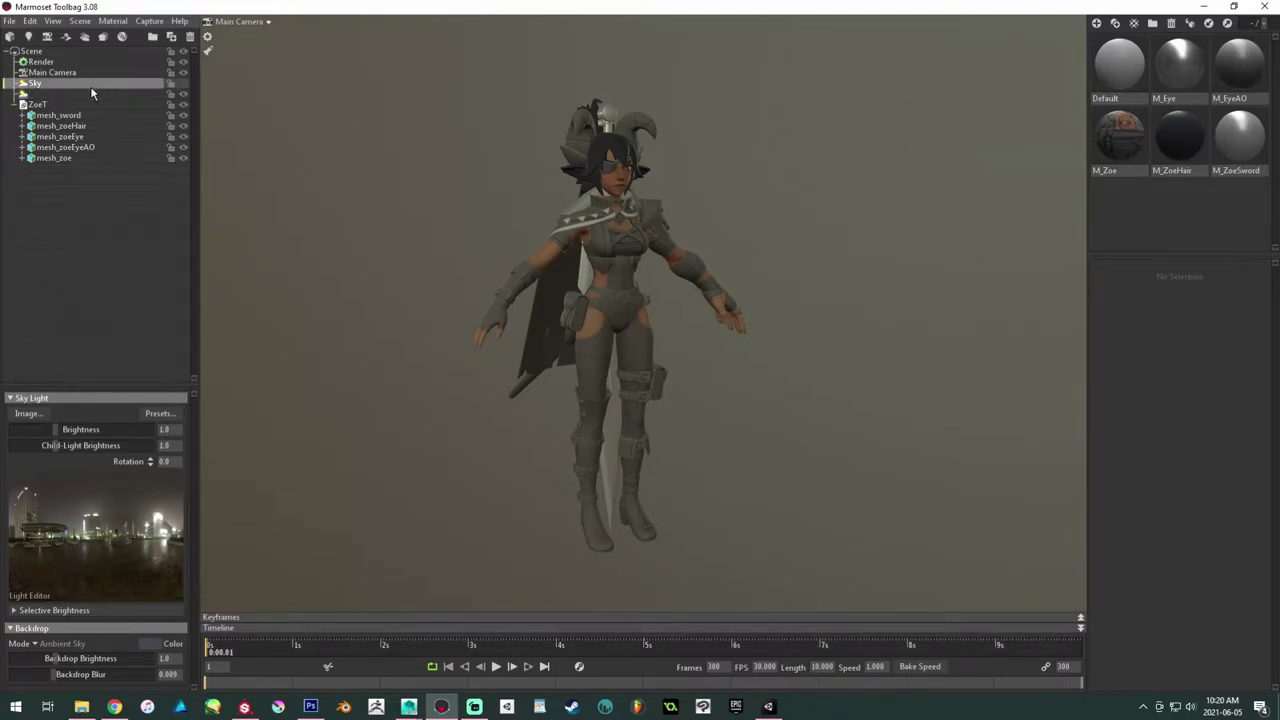
left_click(29, 104)
left_click(25, 94)
key("Delete")
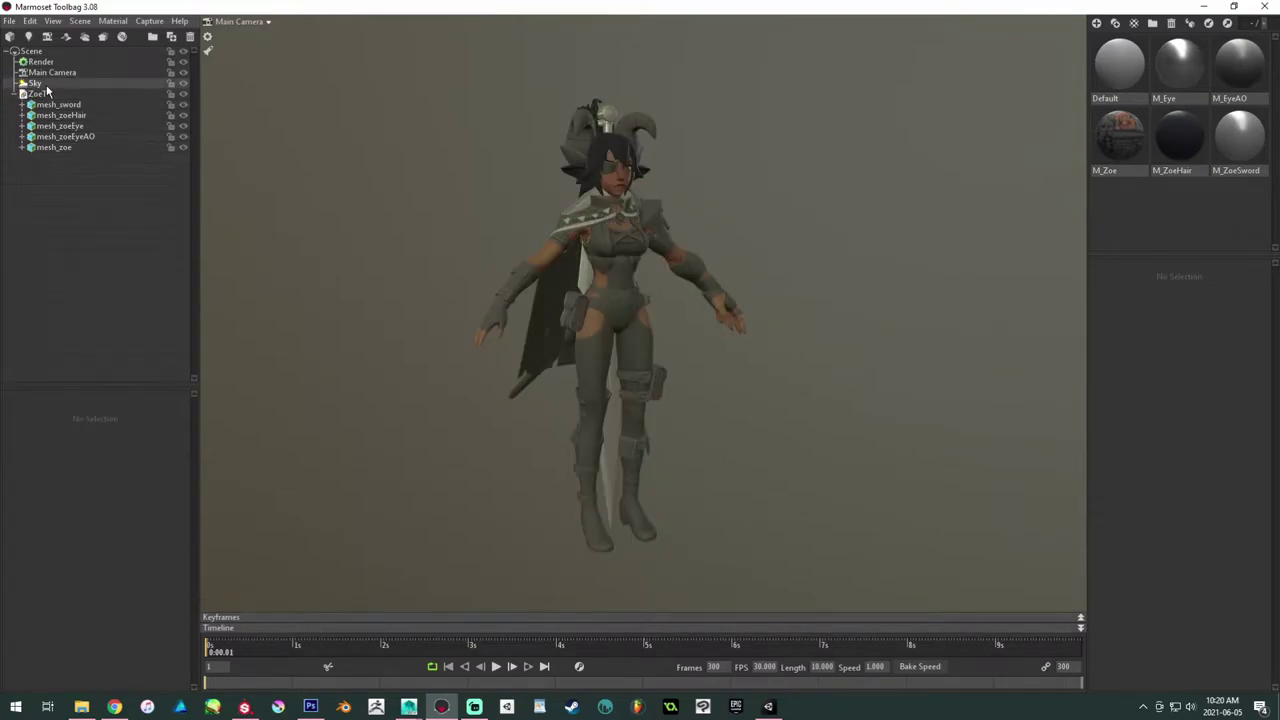
Step: Duplicate the Sky light, naming the copy SkyNight and the original SkyDay
left_click(46, 89)
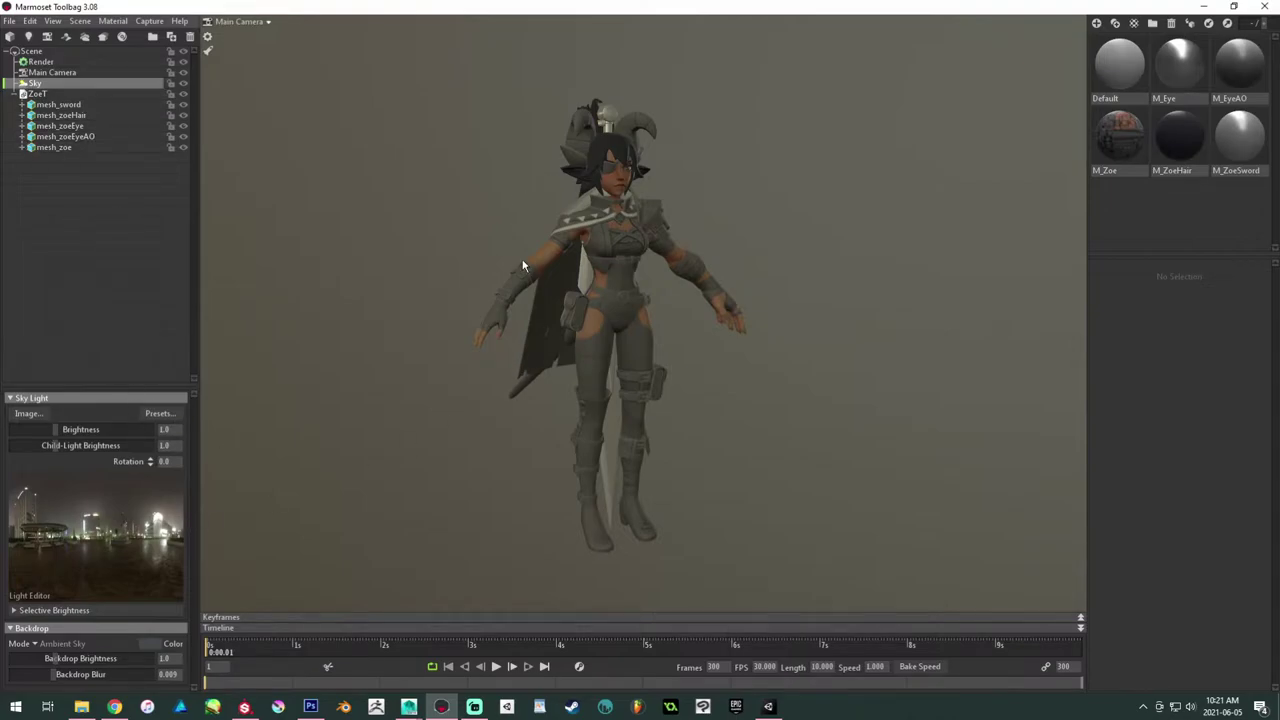
key("ctrl+d")
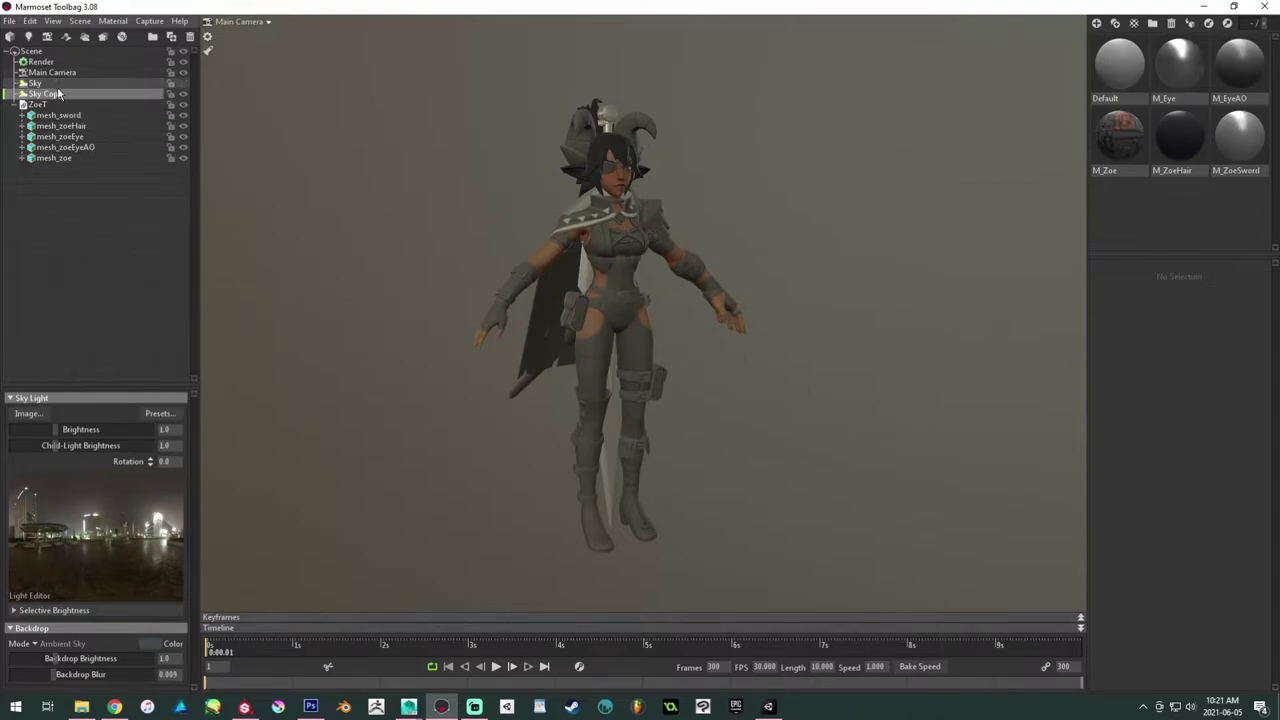
double_click(45, 96)
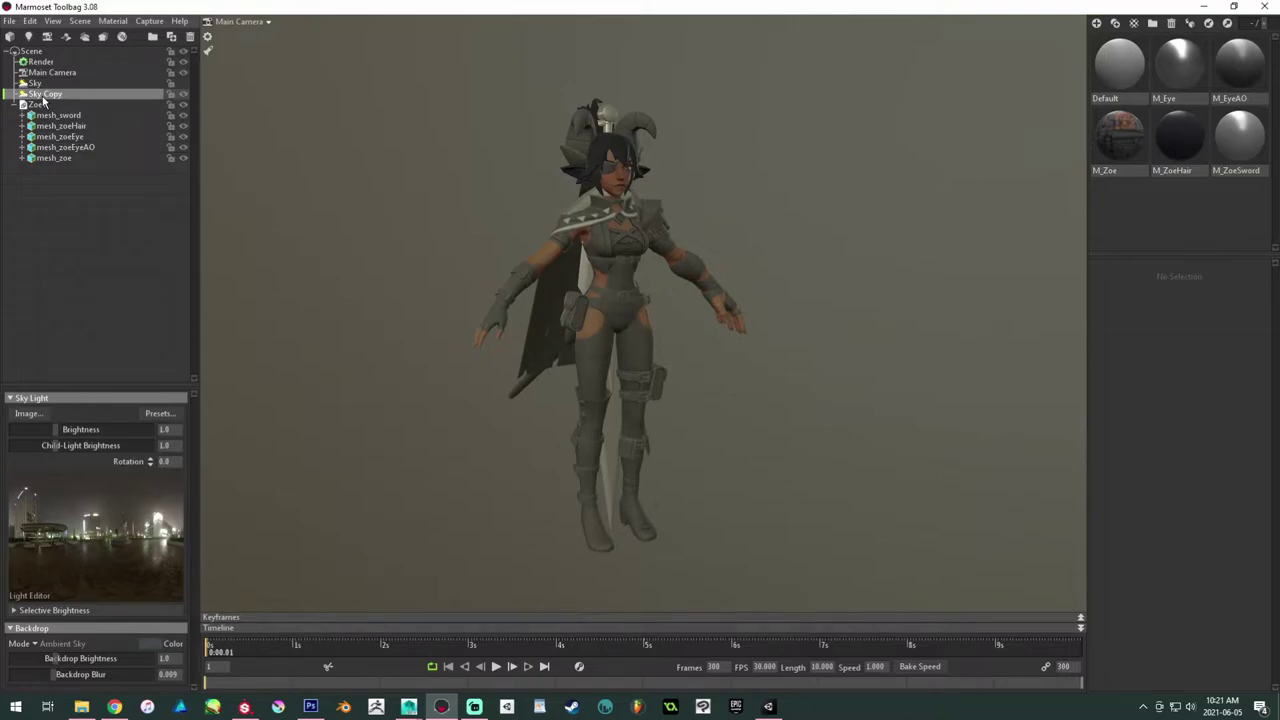
type("SkyNight")
key("Return")
left_click(52, 86)
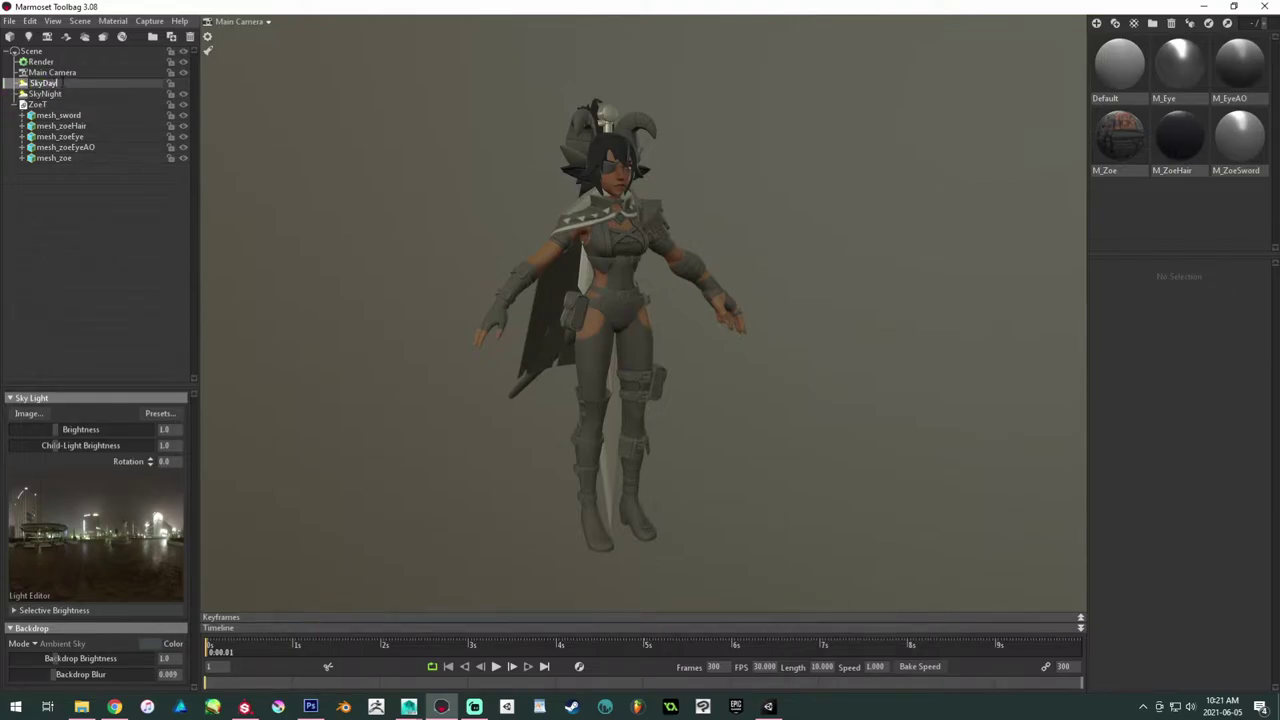
key("Return")
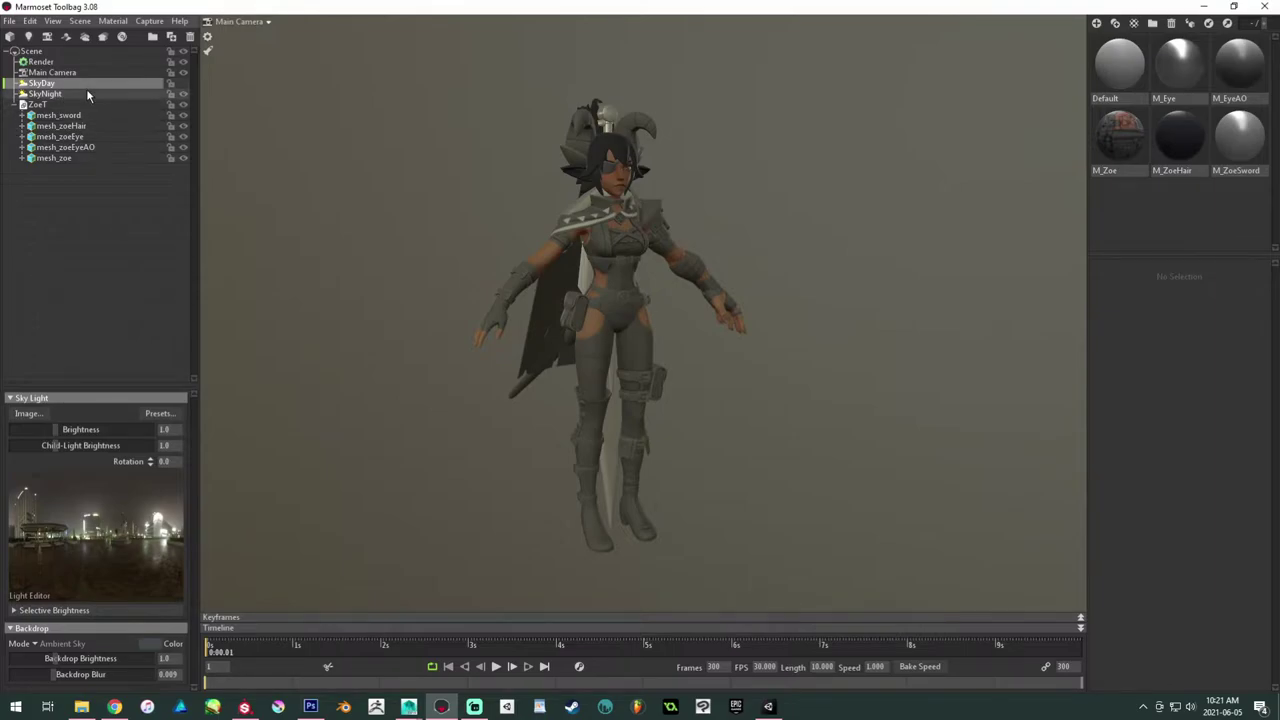
Step: Try the Desert Road, Castle Sunset and Ennis House sky presets on SkyDay, rotating the last one to about -140
left_click(160, 418)
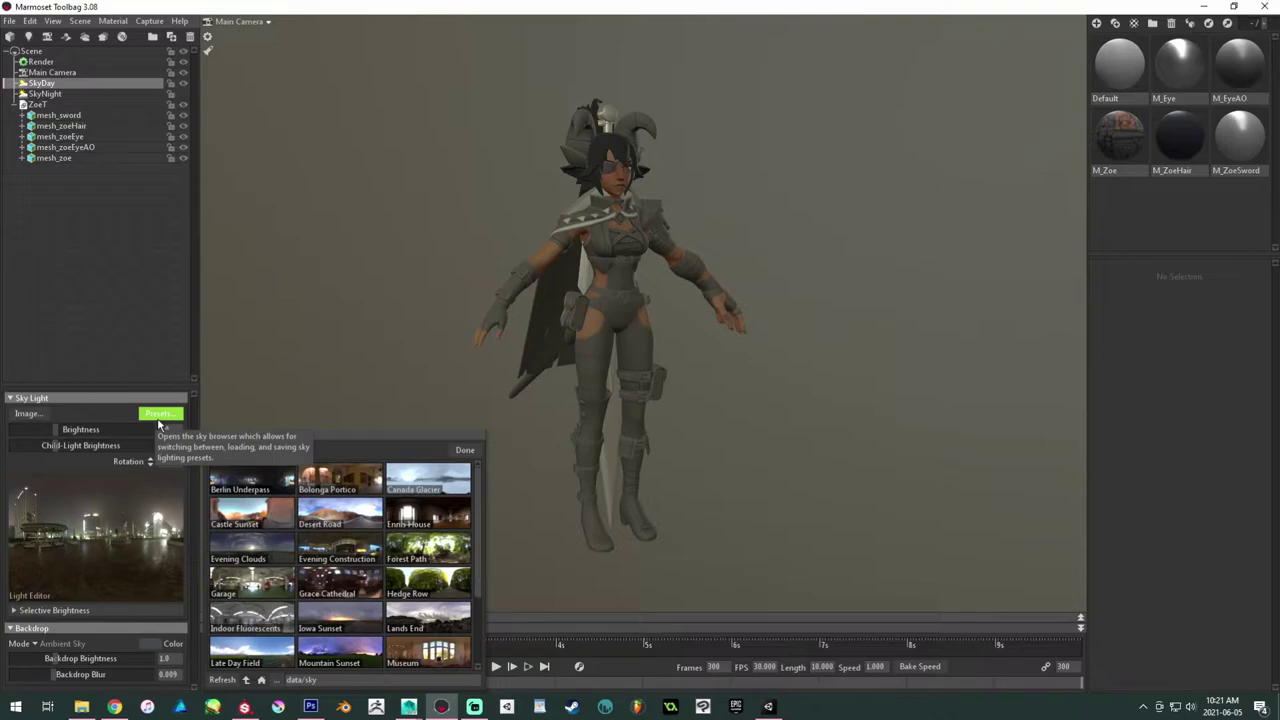
left_click(326, 519)
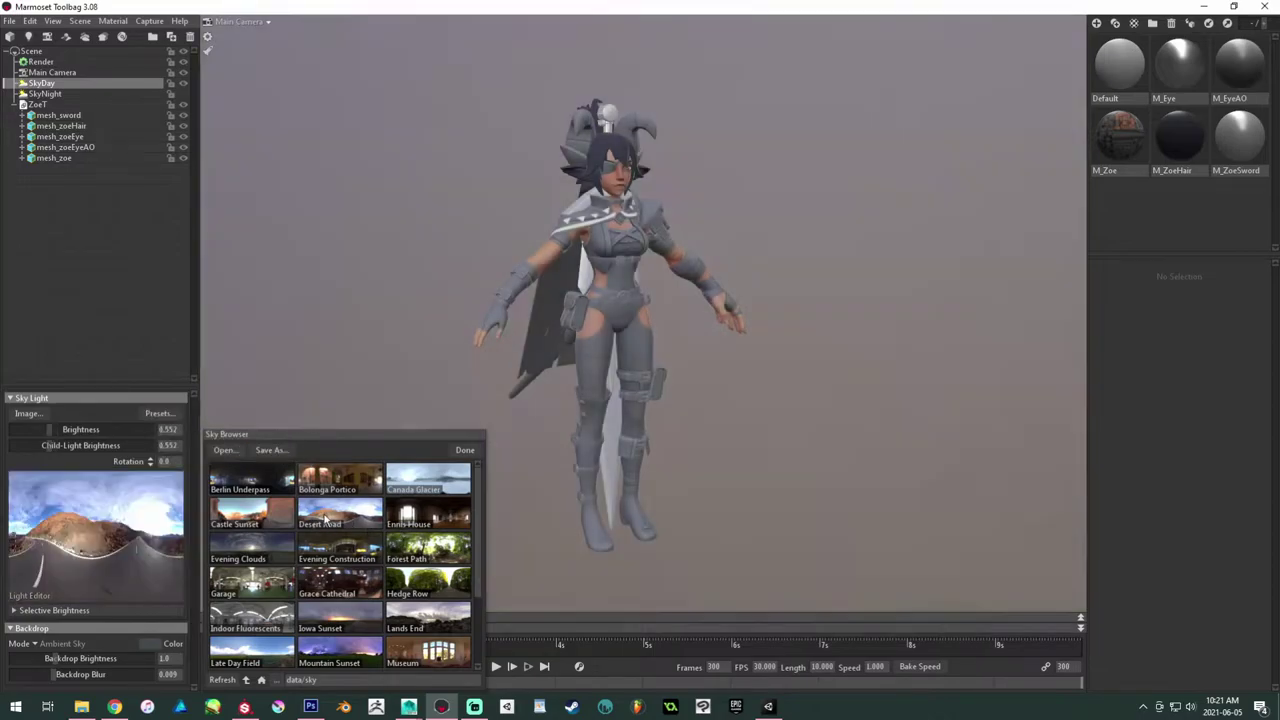
left_click(286, 522)
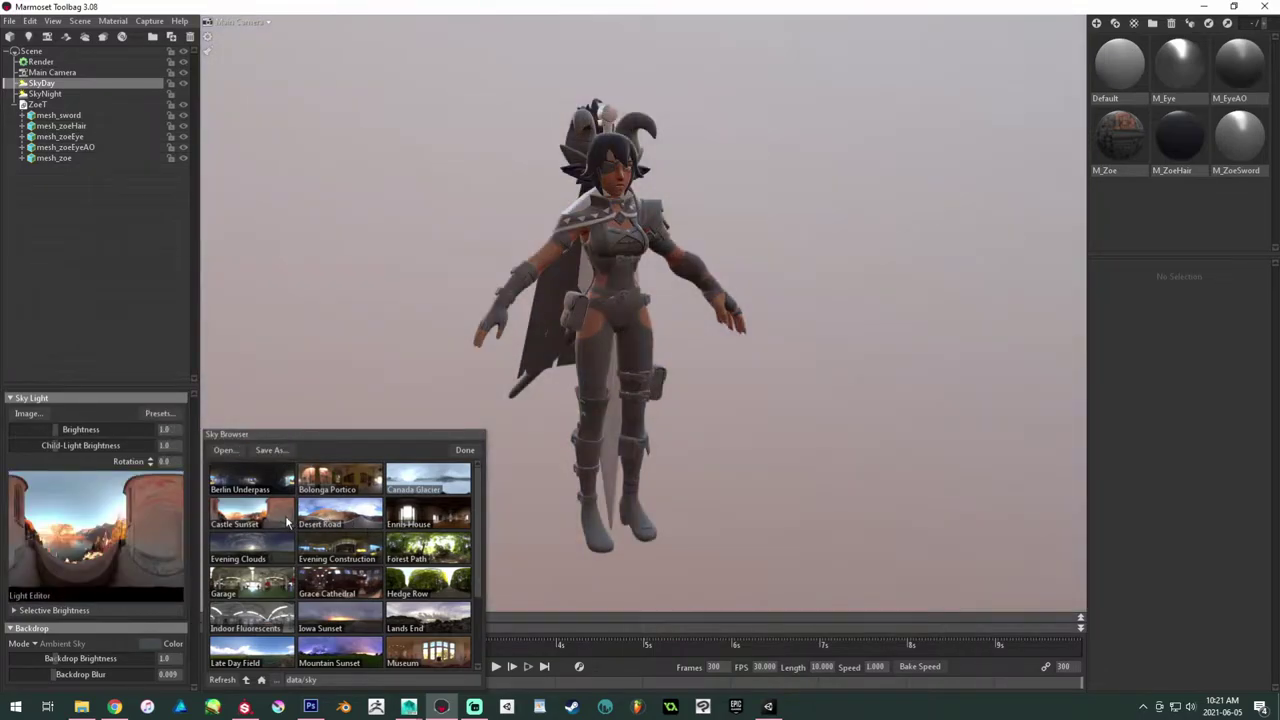
left_click(331, 519)
left_click(402, 517)
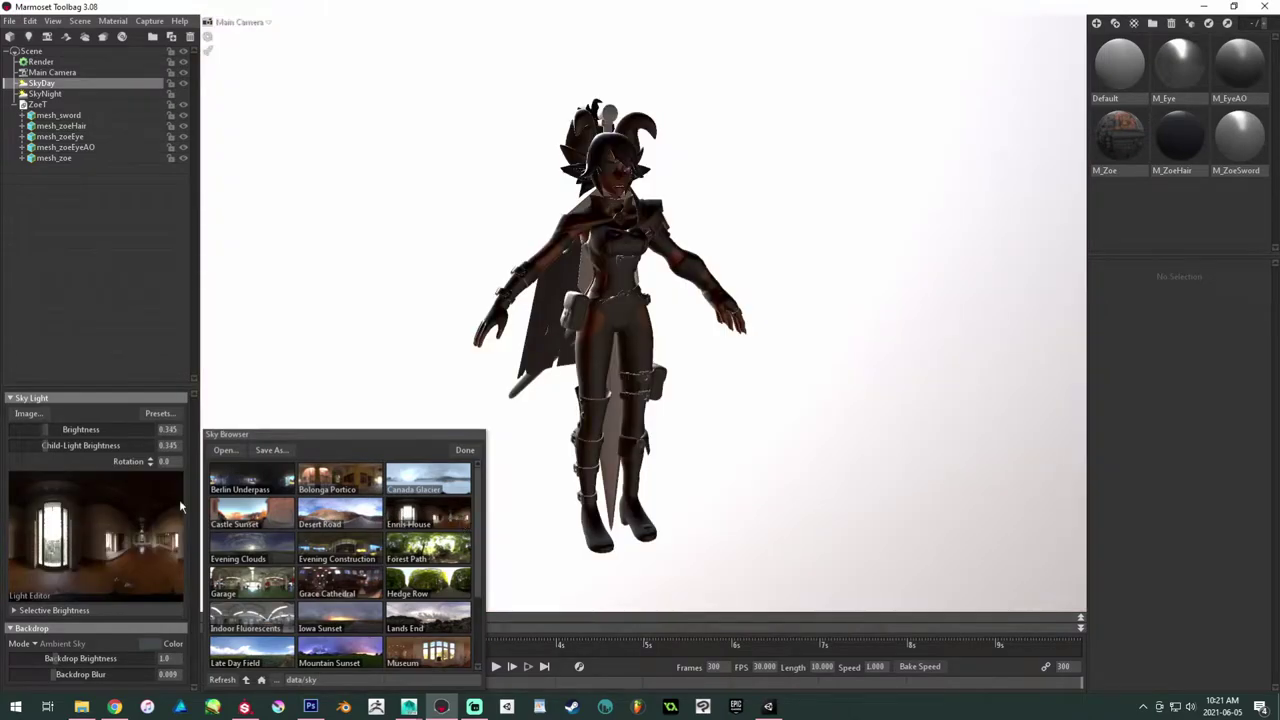
left_click(166, 462)
left_click_drag(149, 462, 149, 530)
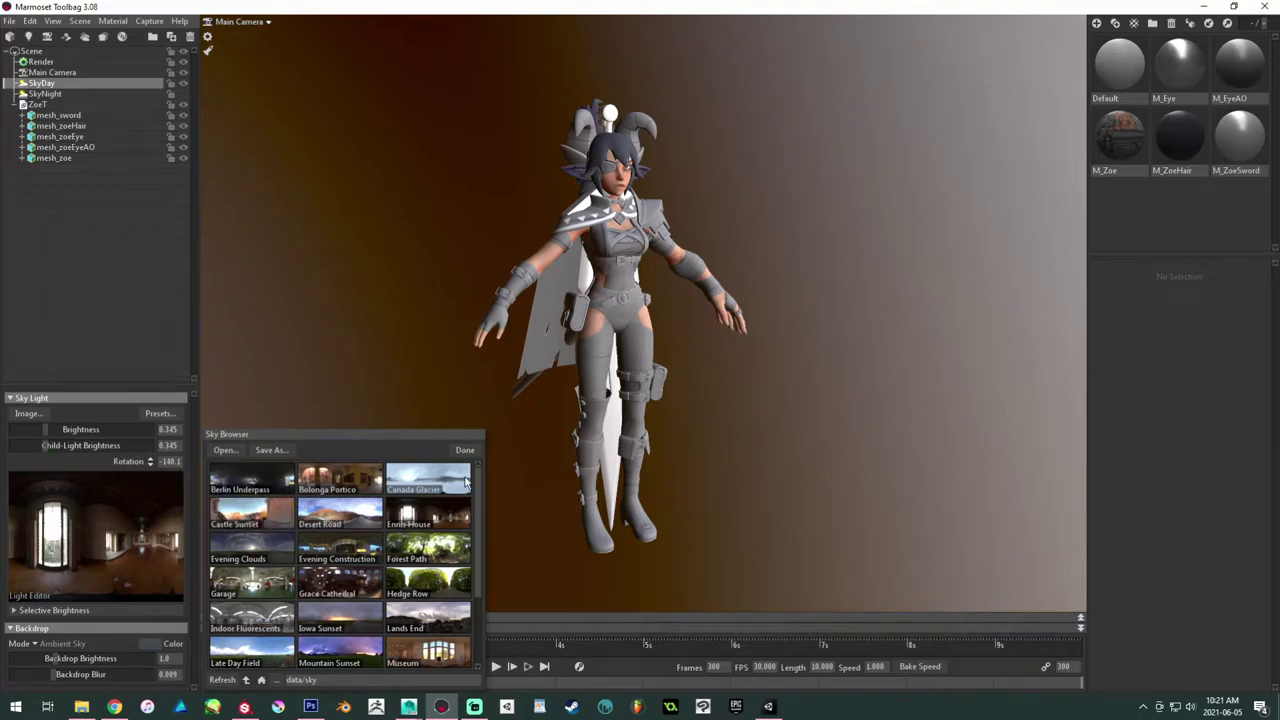
Step: Apply the Desert Road sky preset to SkyDay with its rotation set to 0
left_click(339, 522)
left_click(288, 525)
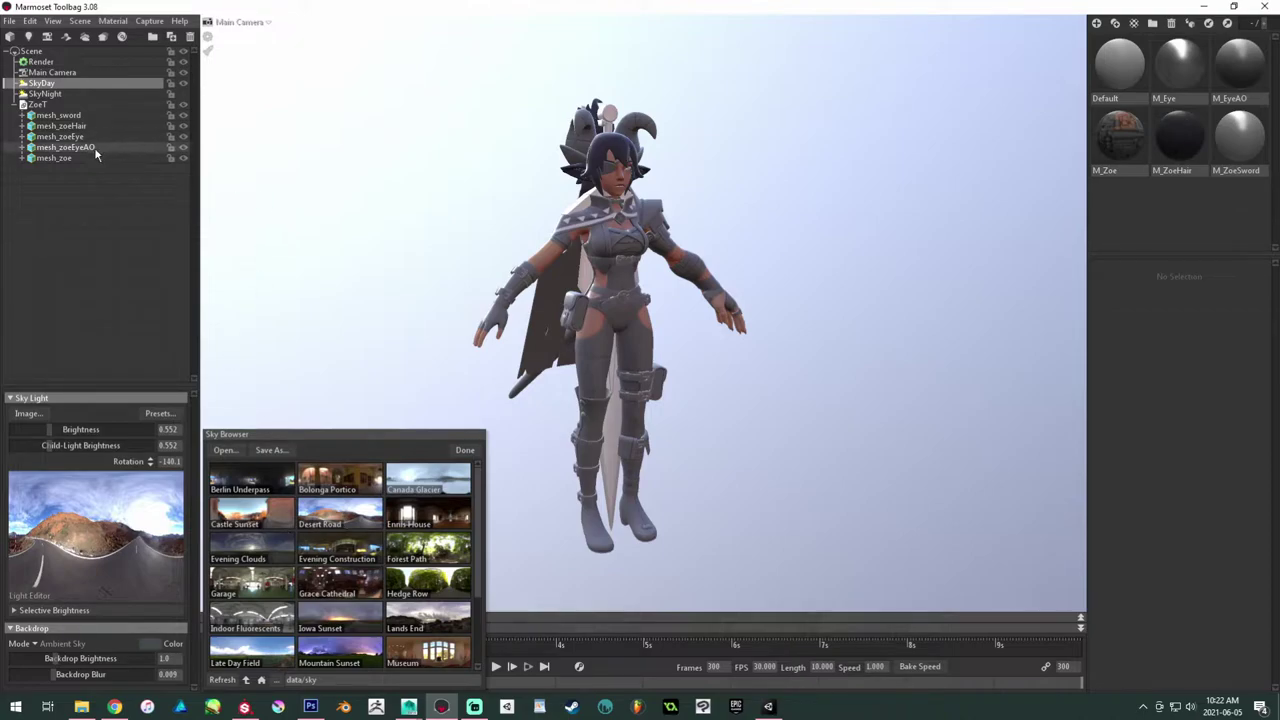
left_click_drag(167, 461, 7, 471)
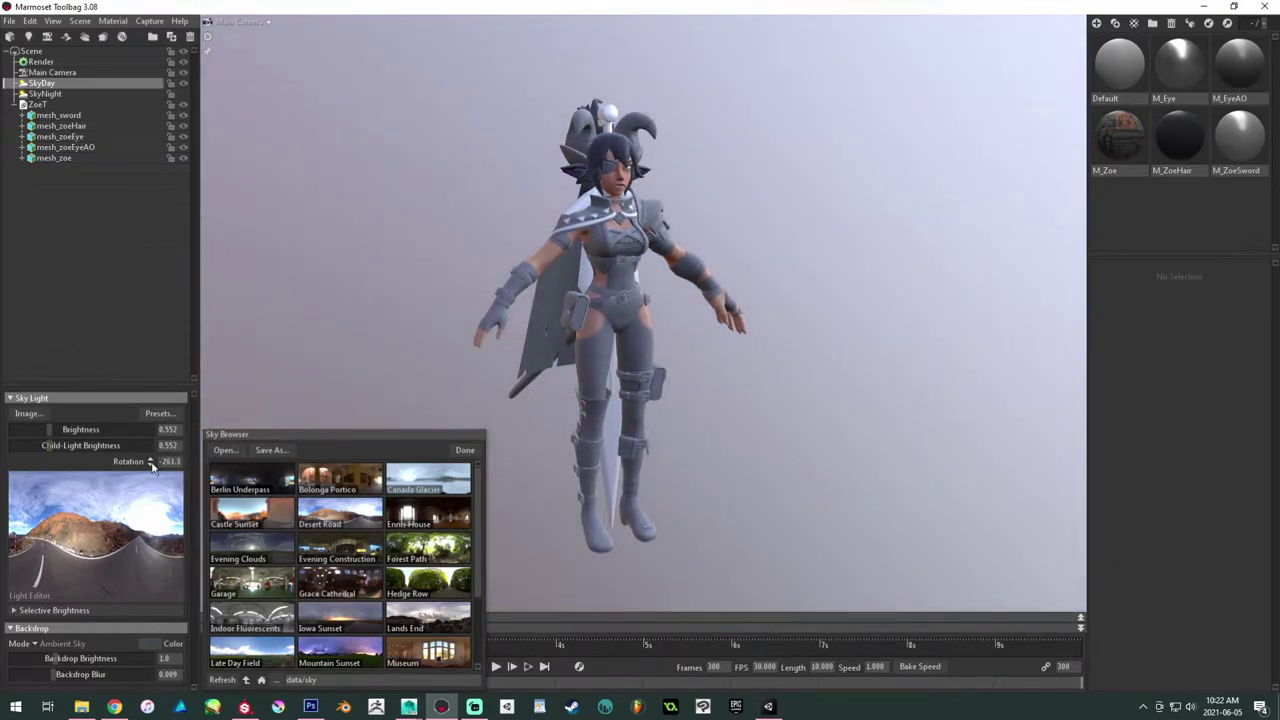
left_click(161, 461)
type("0")
key("Return")
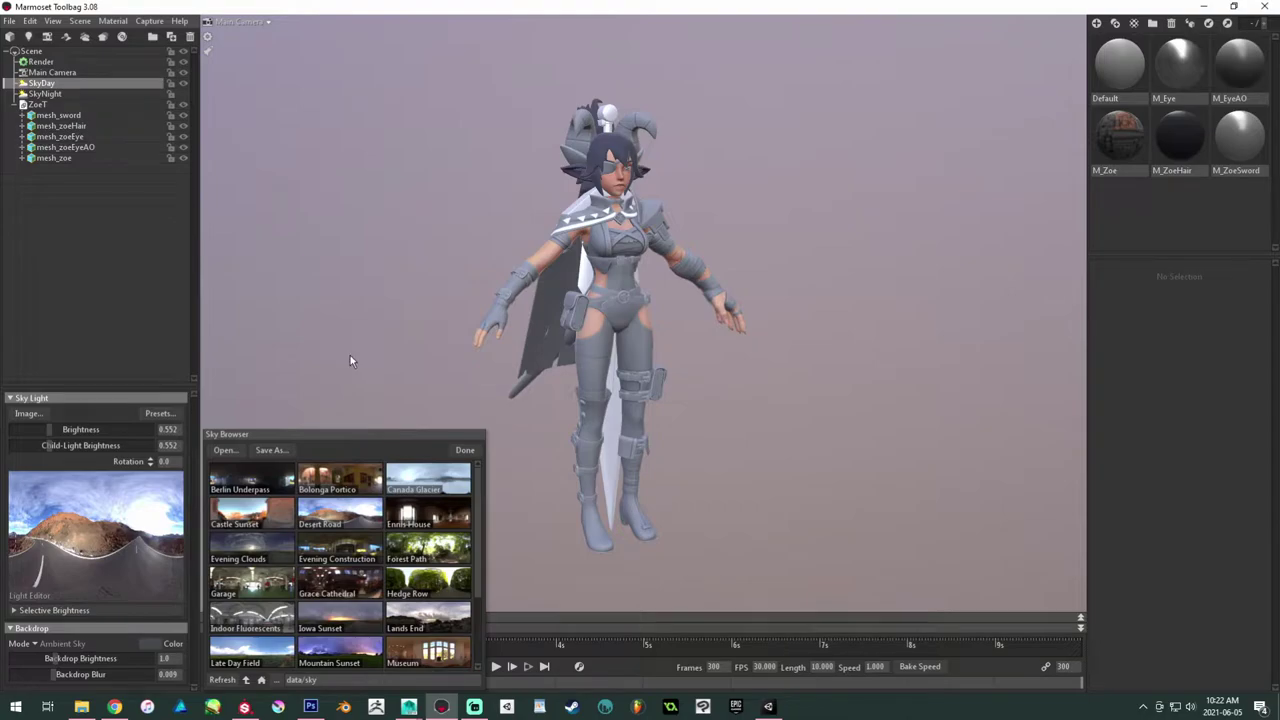
left_click(465, 450)
Step: Move mesh_sword sideways from behind the character's back so that it stands clear beside her
left_click_drag(463, 356, 515, 321)
left_click(515, 321)
left_click_drag(608, 340, 649, 428)
key("f")
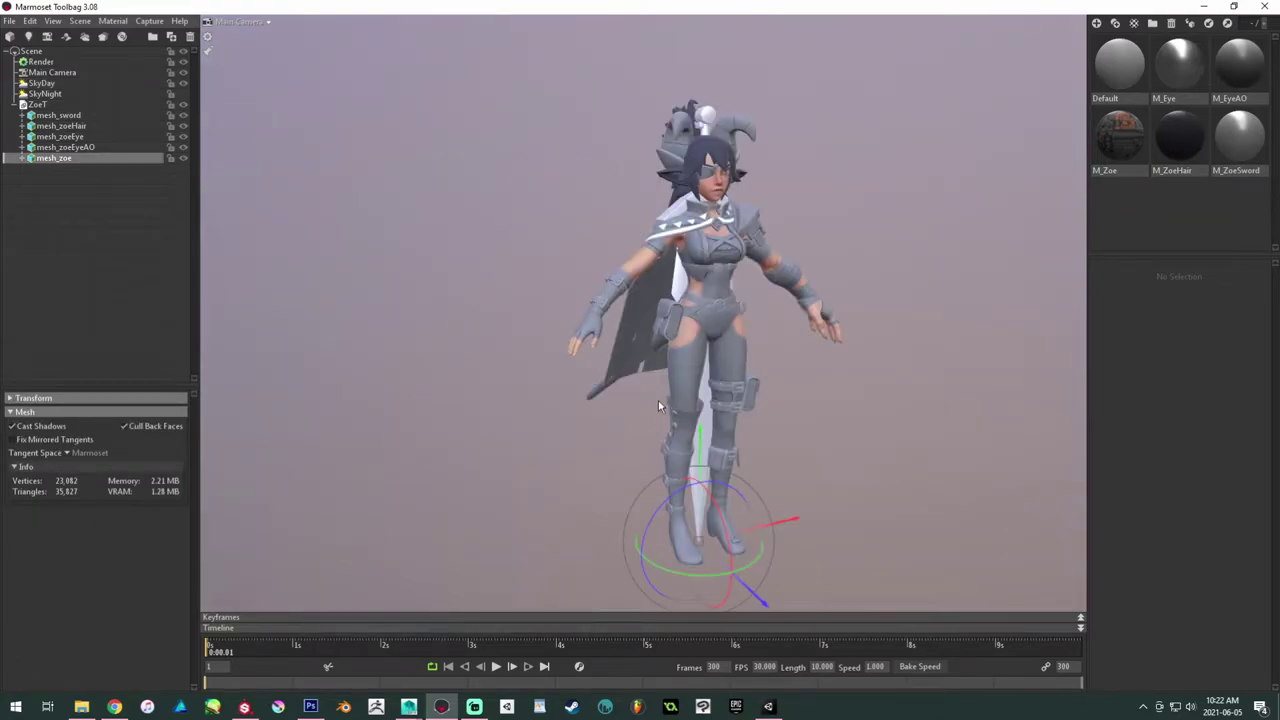
left_click(489, 309)
left_click_drag(489, 316, 395, 337)
middle_click_drag(505, 312, 468, 393)
mouse_move(468, 393)
right_mouse_down()
mouse_move(468, 443)
mouse_move(469, 414)
right_mouse_up()
left_click(538, 388)
left_click_drag(521, 367, 400, 300)
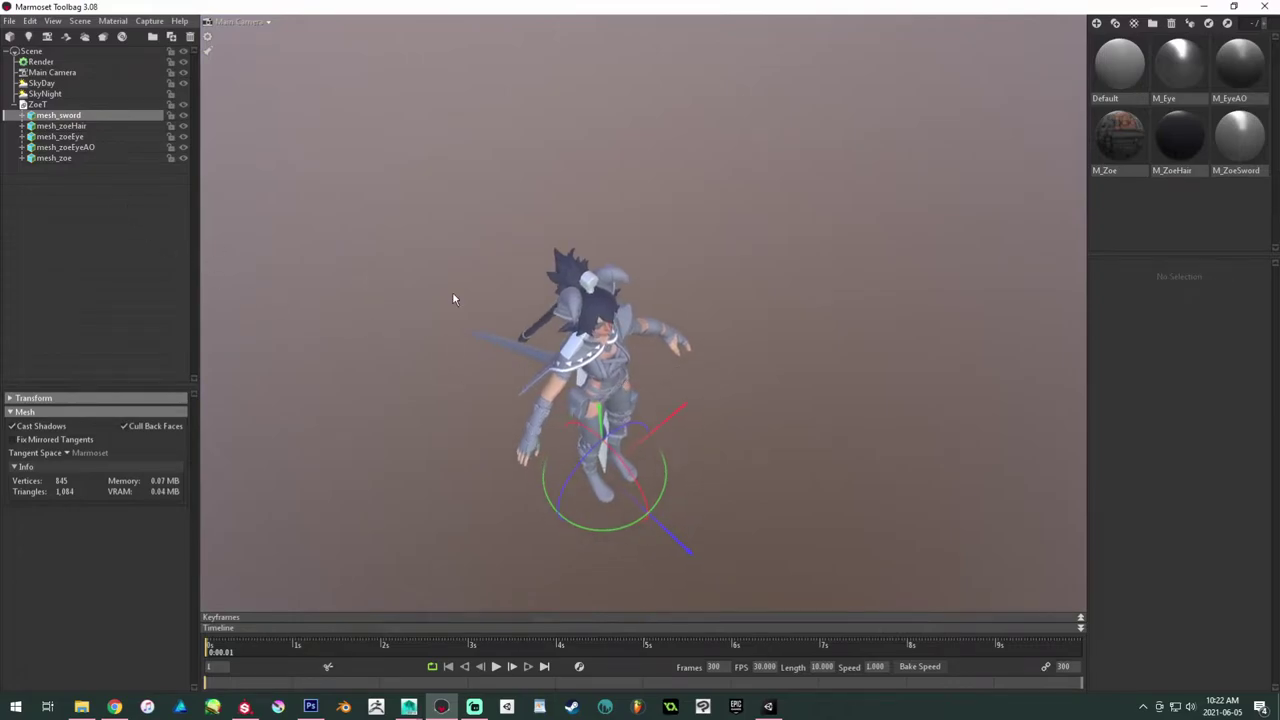
left_click_drag(691, 398, 791, 371)
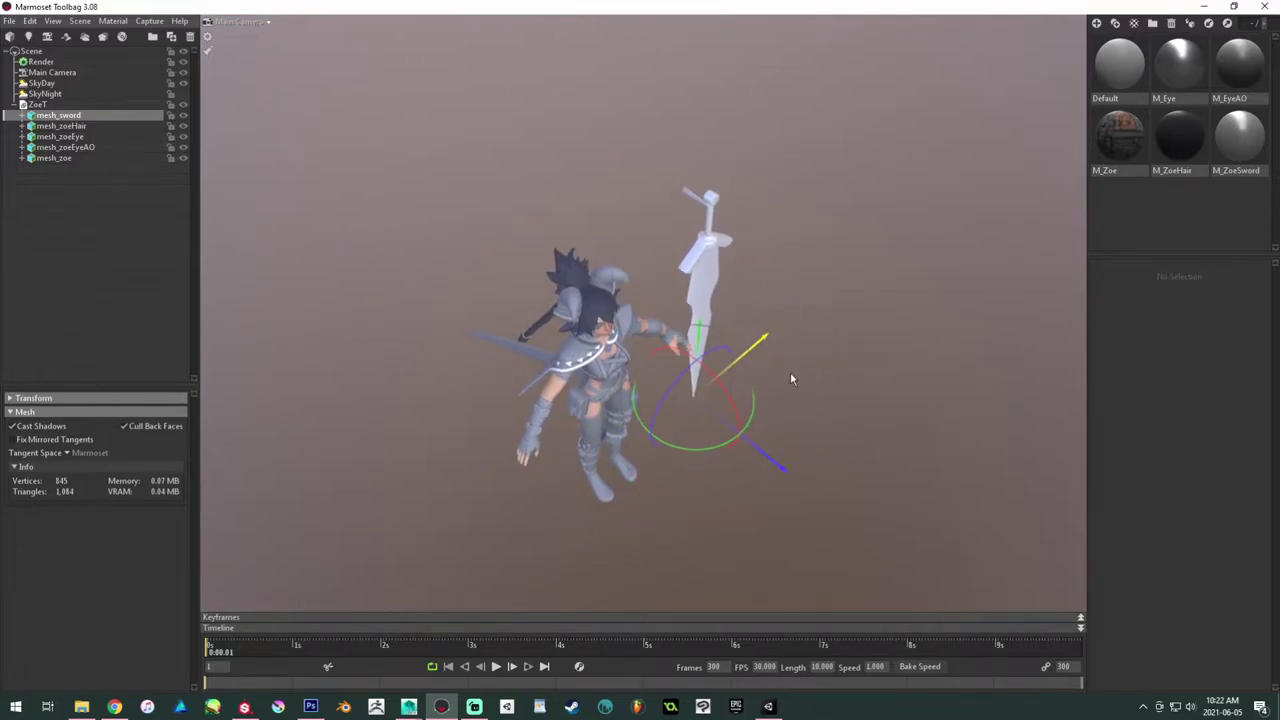
left_click_drag(620, 365, 660, 285)
right_click_drag(660, 285, 660, 331)
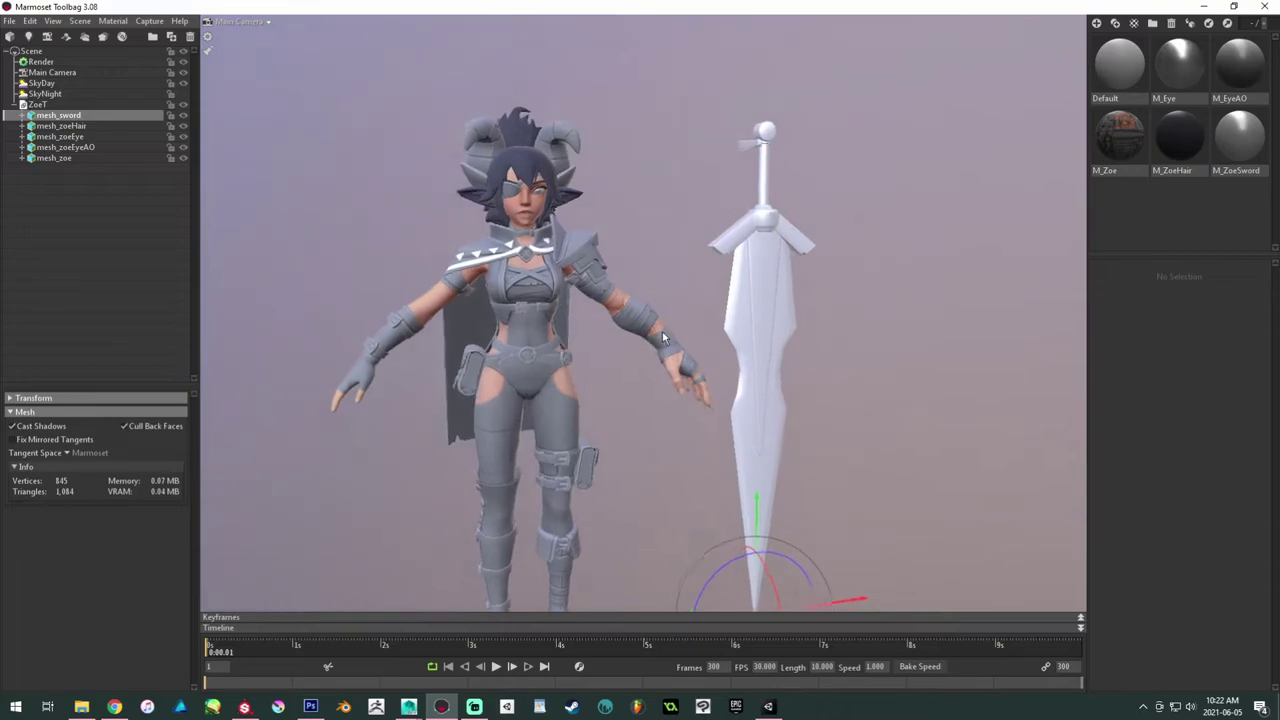
left_click(624, 224)
left_click_drag(624, 230, 378, 228)
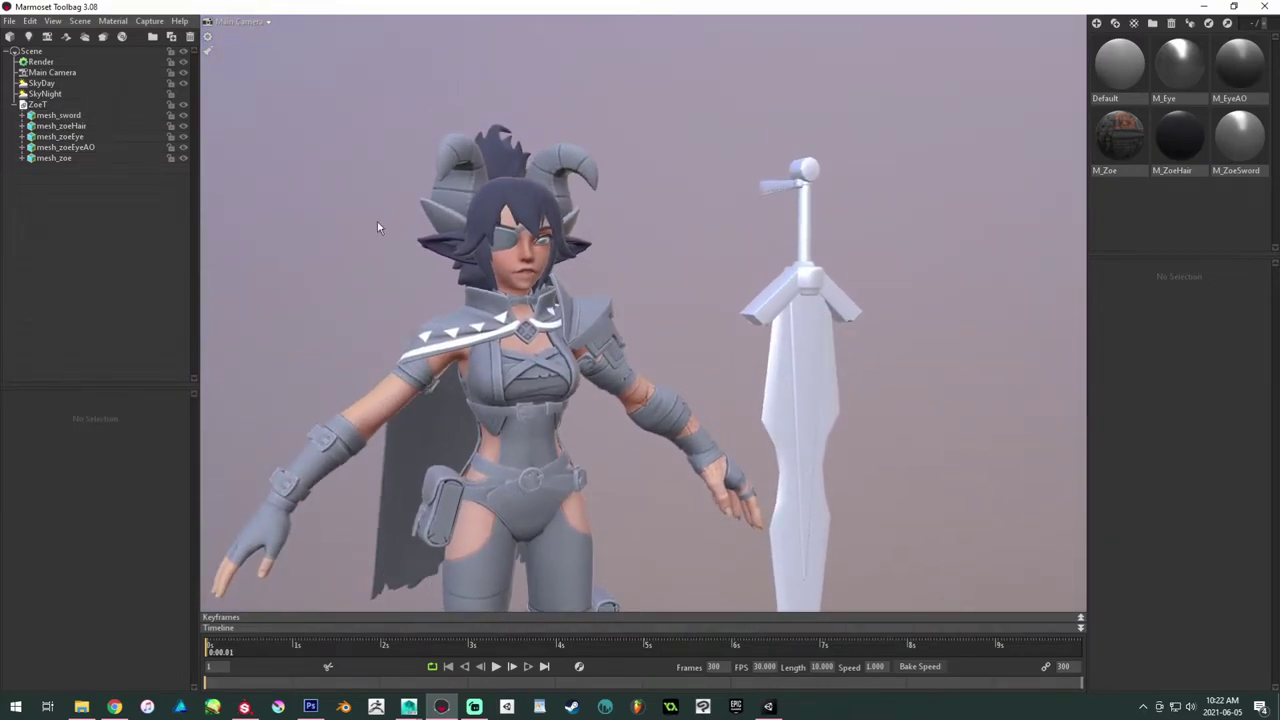
Step: Assign M_Zoe_diff.tga as the albedo map and M_Zoe_norm.tga as the normal map of the M_Zoe material
left_click(1119, 138)
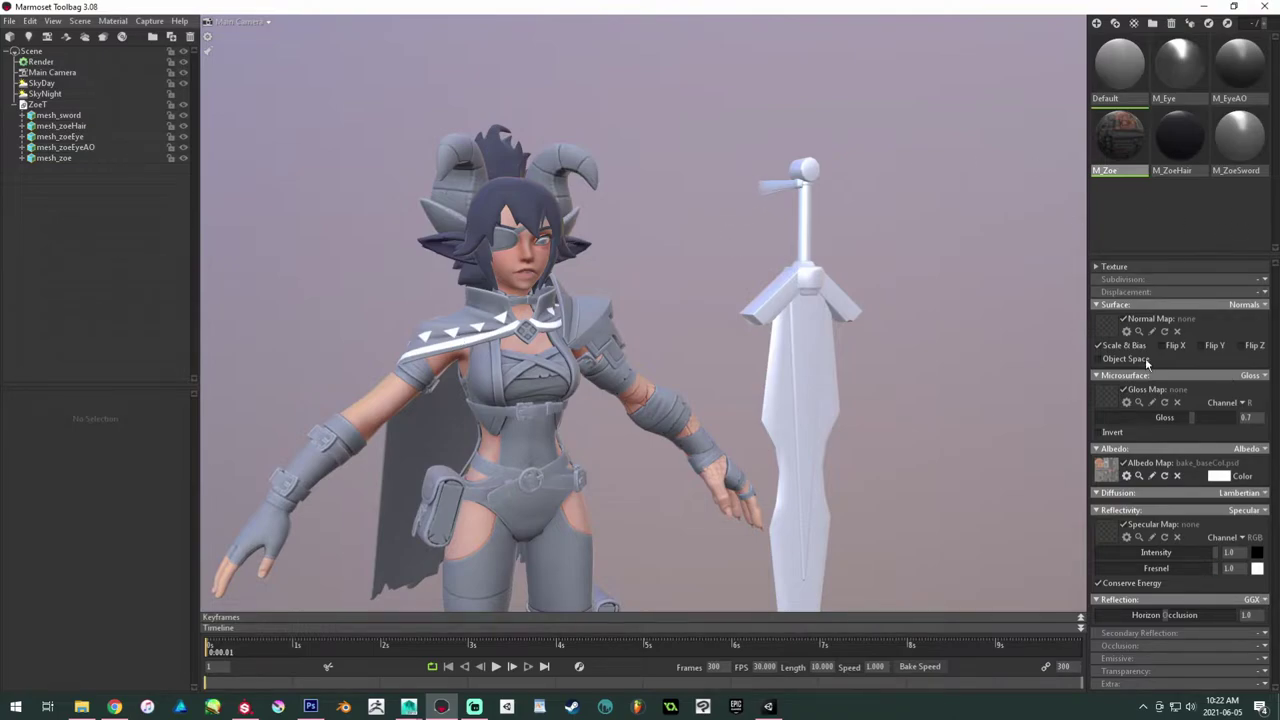
key("super+e")
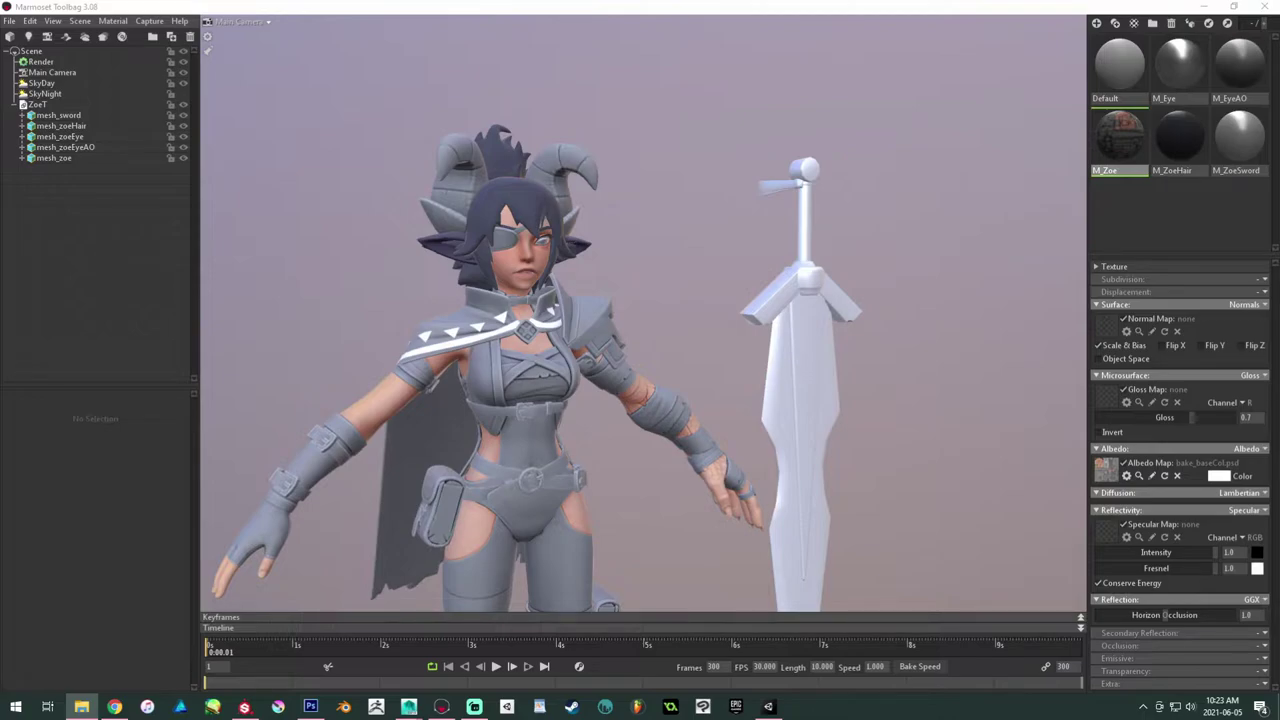
left_click_drag(894, 384, 1102, 467)
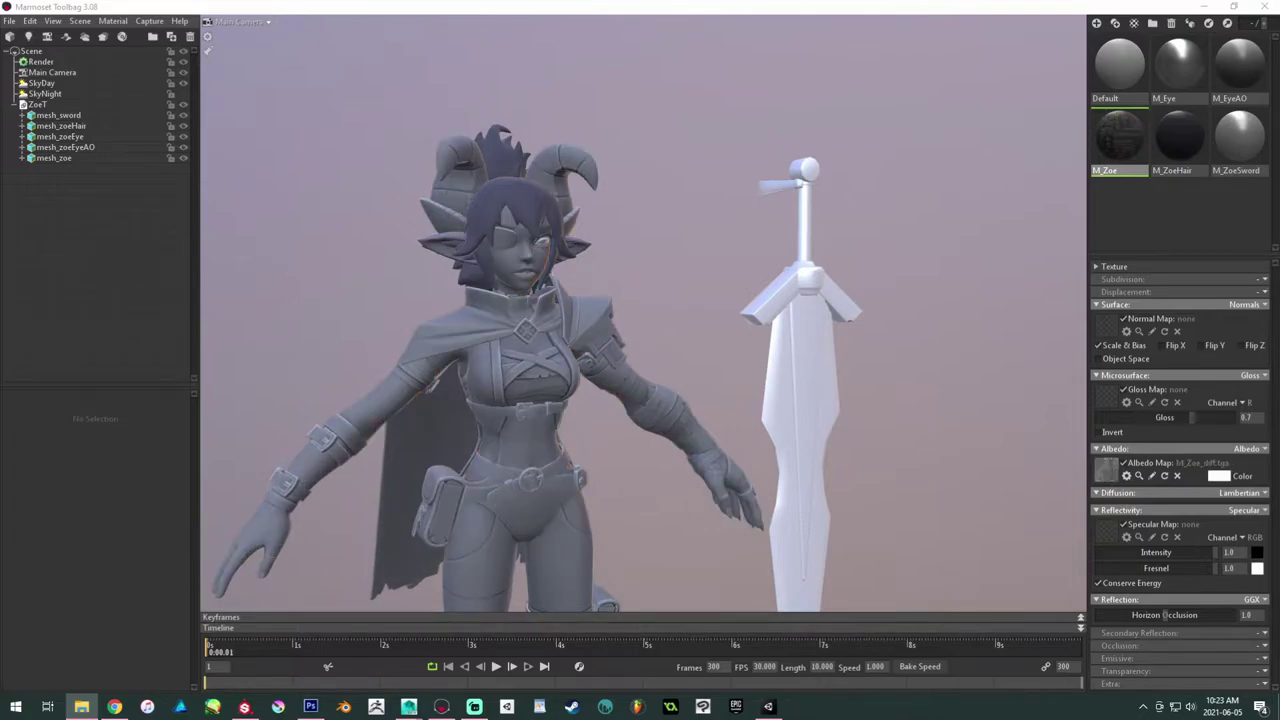
left_click_drag(127, 337, 1108, 325)
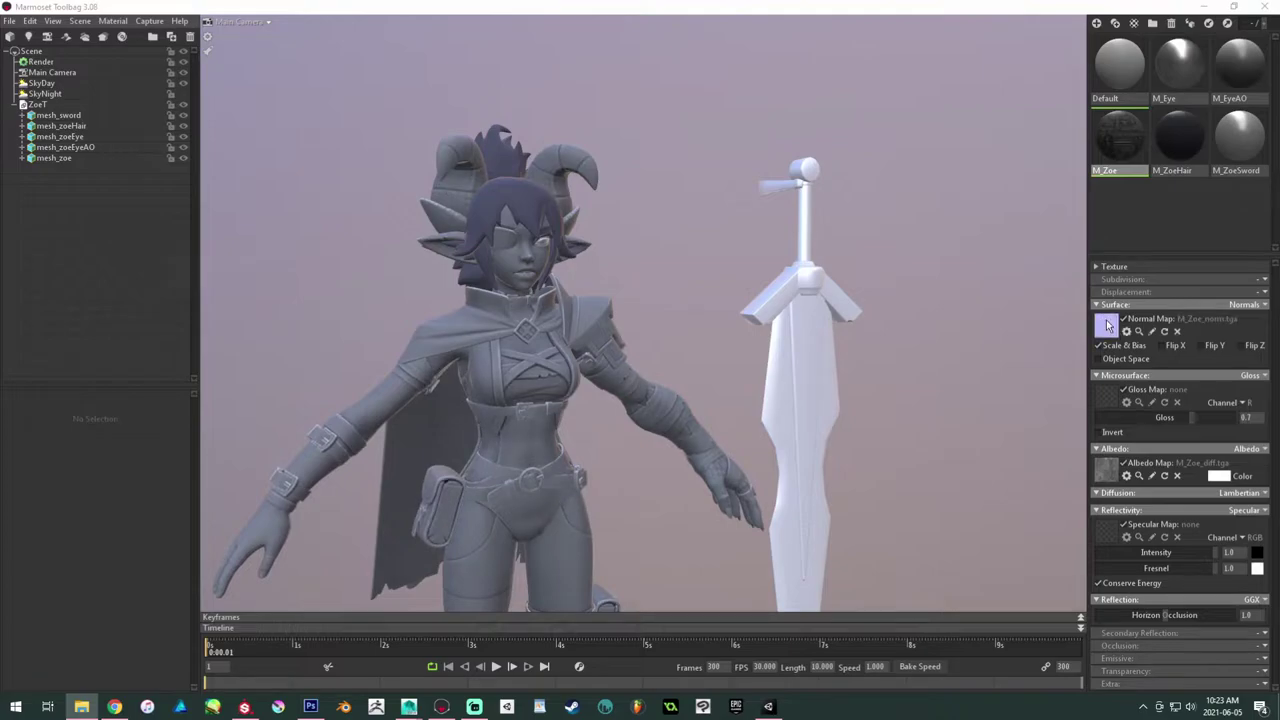
middle_click_drag(612, 302, 563, 260)
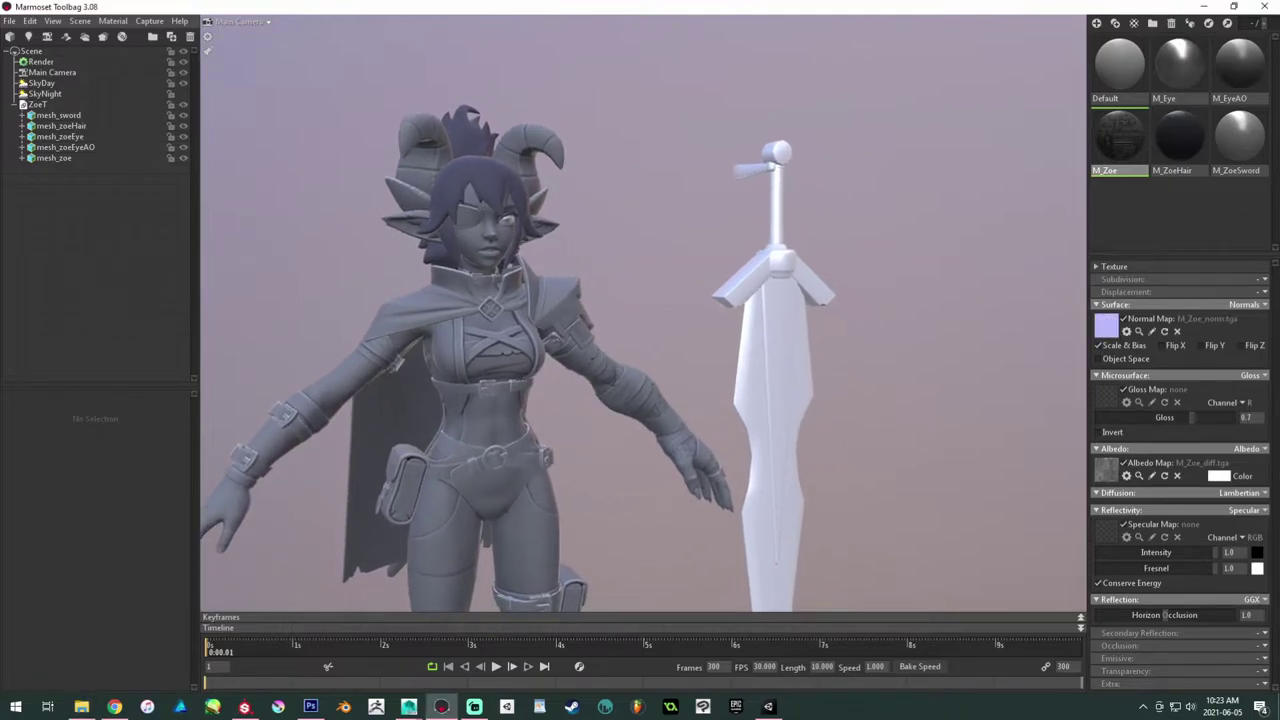
Step: Switch M_Zoe's microsurface model to Roughness and its reflectivity model to Metalness
left_click(1256, 375)
left_click(1212, 429)
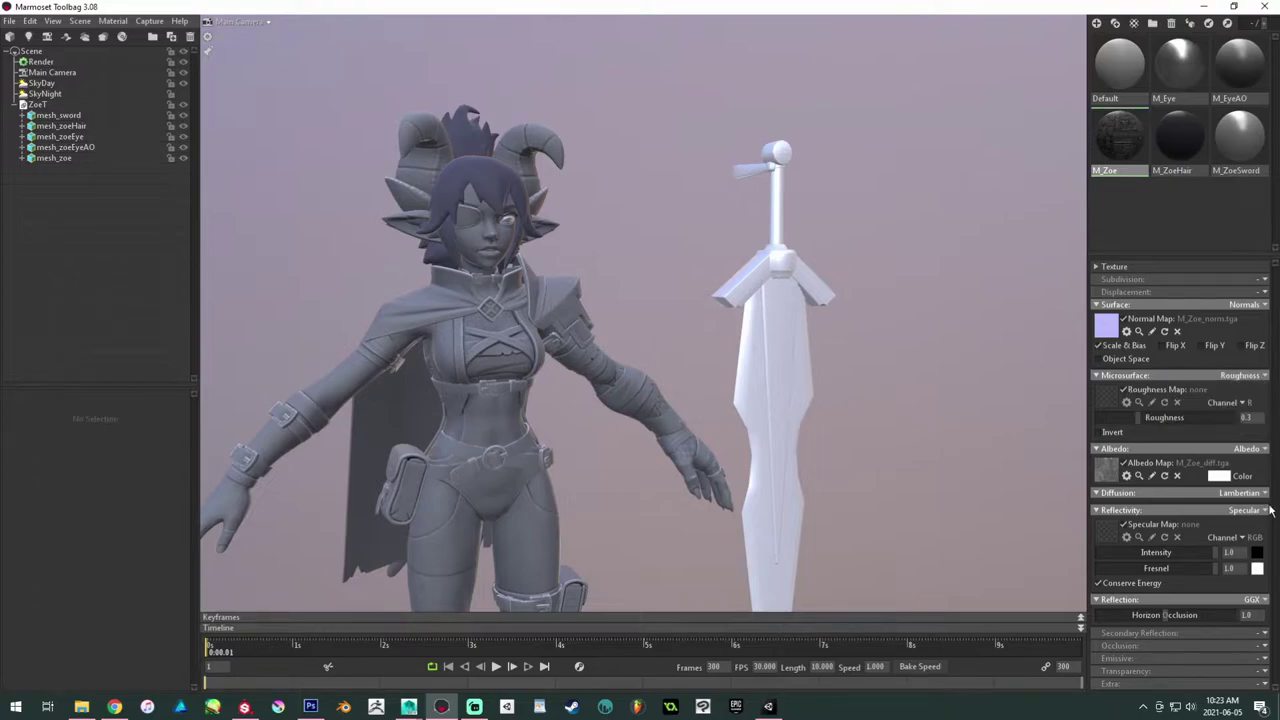
left_click(1257, 511)
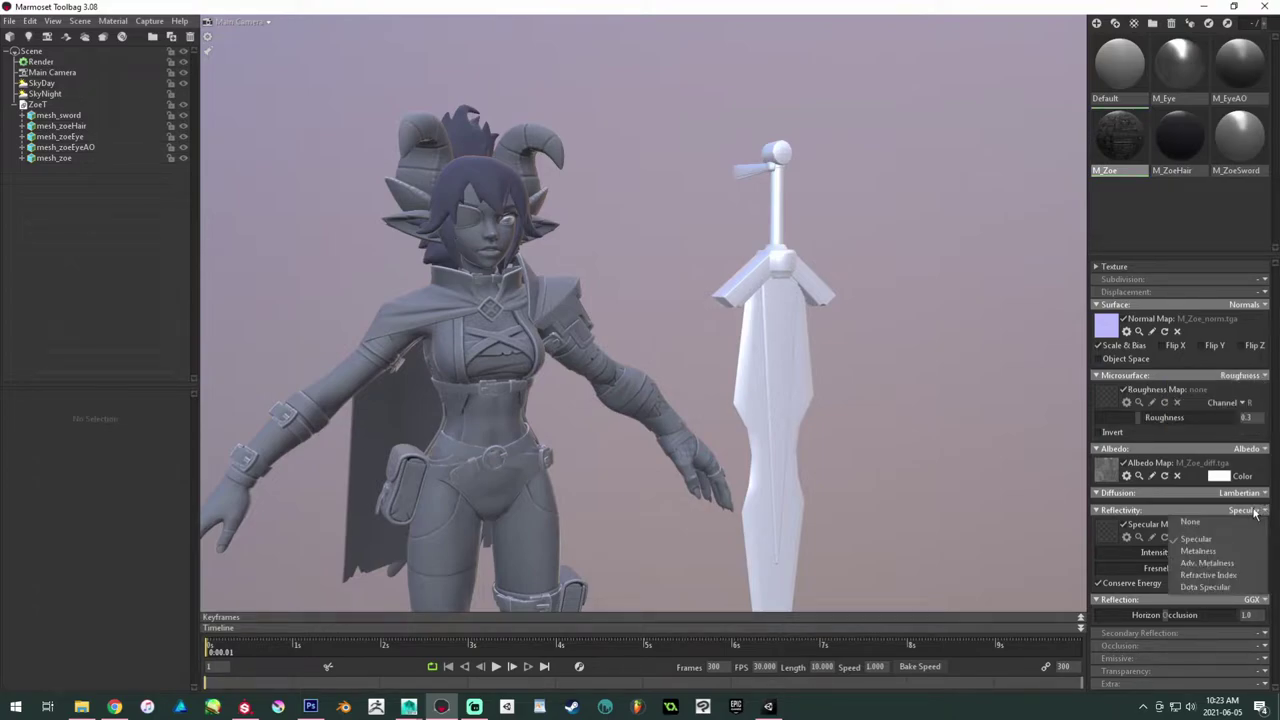
left_click(1218, 548)
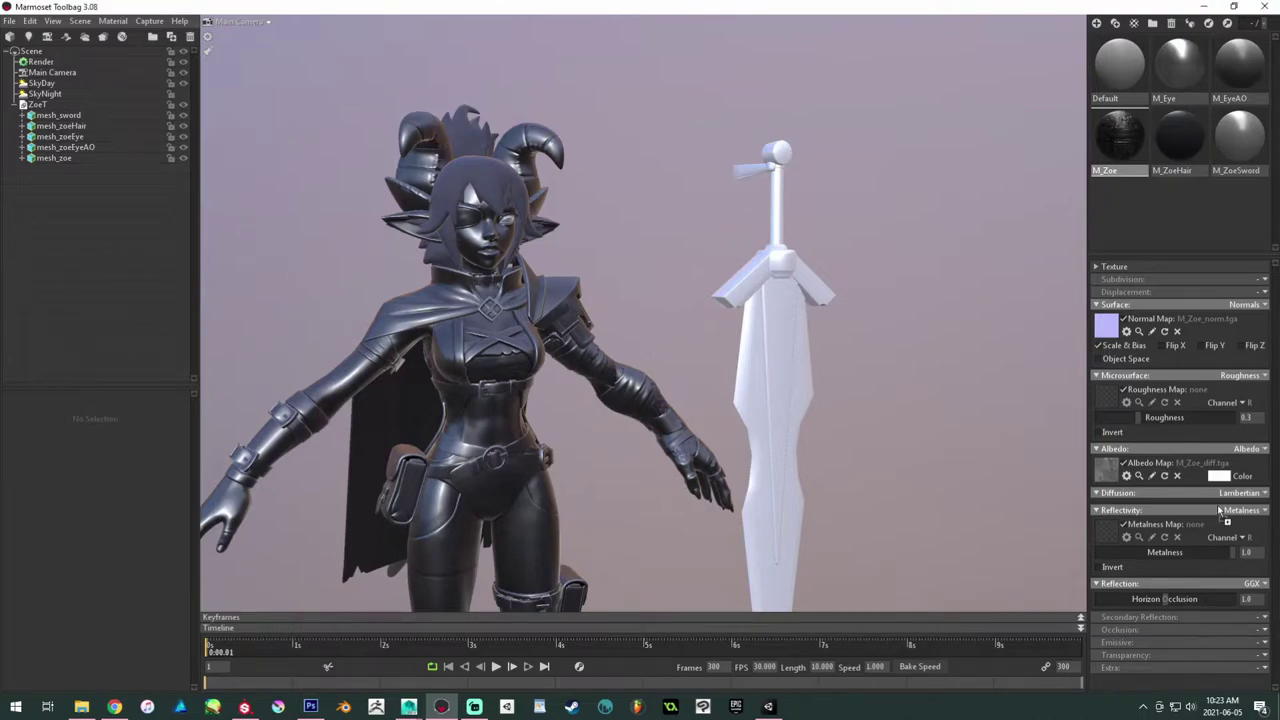
Step: Assign M_Zoe_met.tga as the metalness map and M_Zoe_rough.tga as the roughness map of M_Zoe
left_click_drag(1103, 541, 1106, 540)
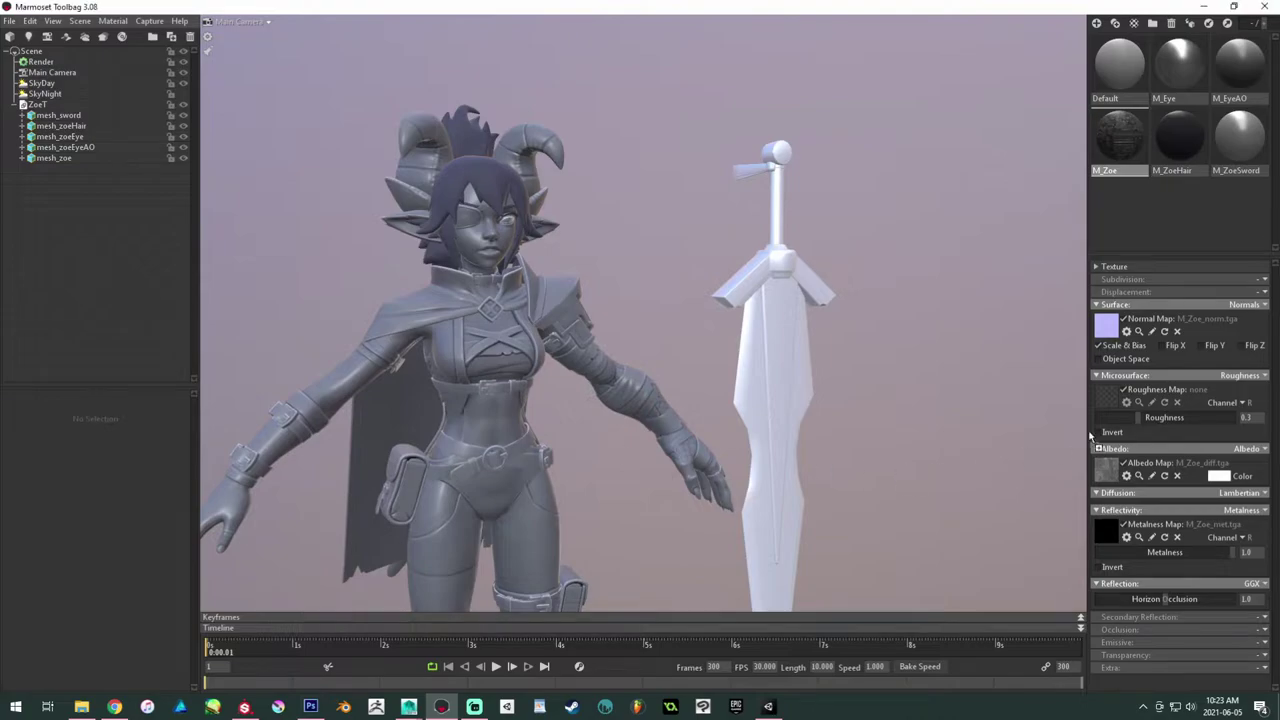
left_click_drag(1118, 388, 1118, 390)
left_click_drag(507, 220, 391, 197)
scroll(644, 275, "up", 2)
middle_click_drag(640, 230, 674, 300)
scroll(690, 300, "up", 1)
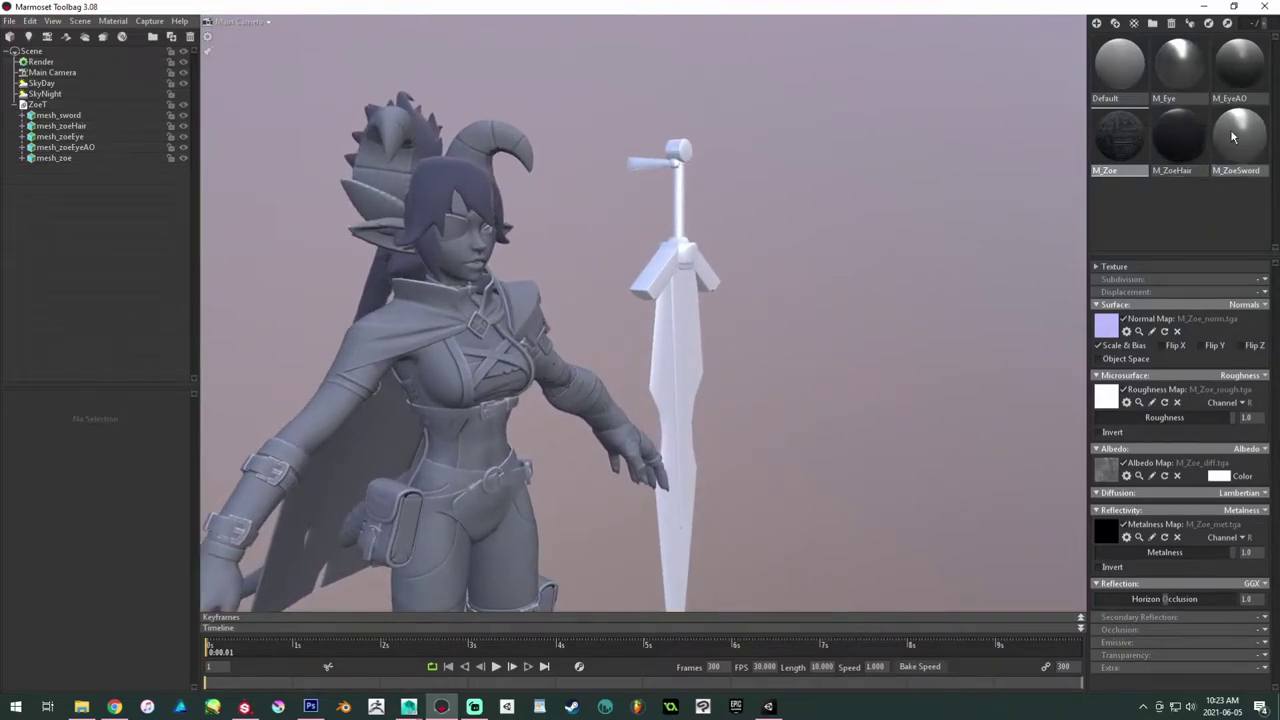
Step: Assign M_ZoeSword_diff.tga as the albedo map and M_ZoeSword_norm.tga as the normal map of the M_ZoeSword material
left_click(1233, 137)
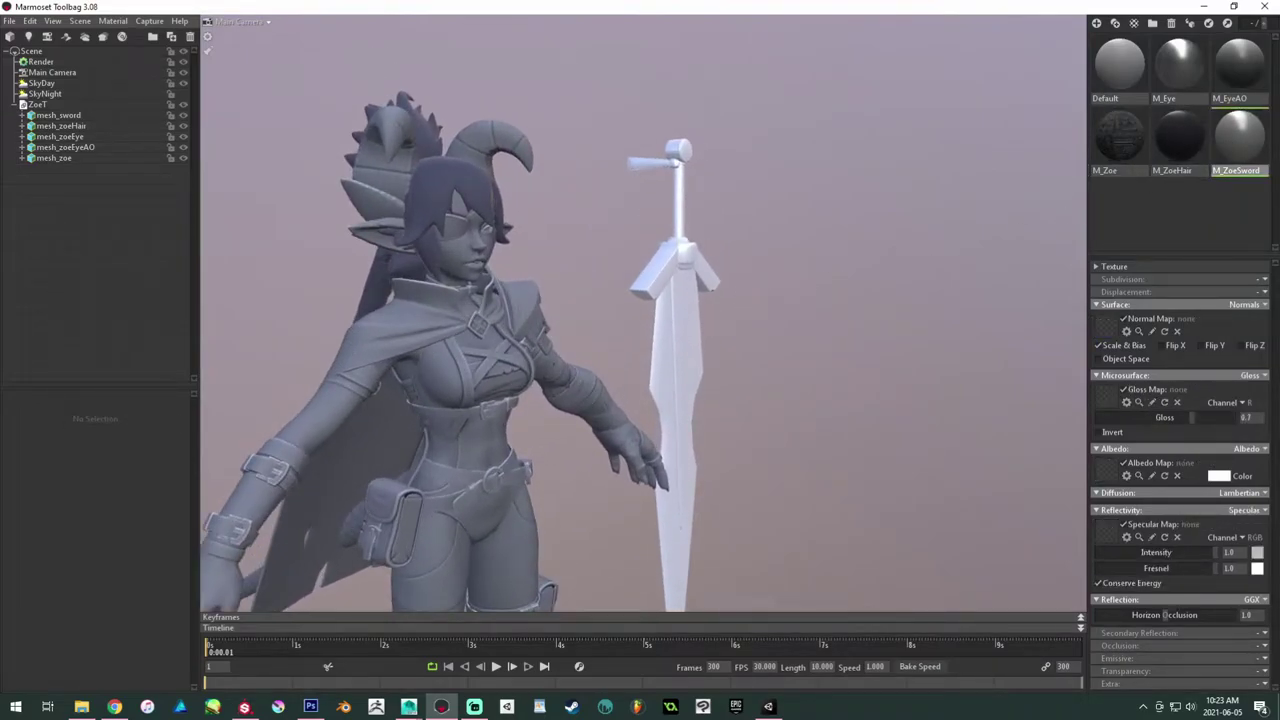
left_click(1110, 466)
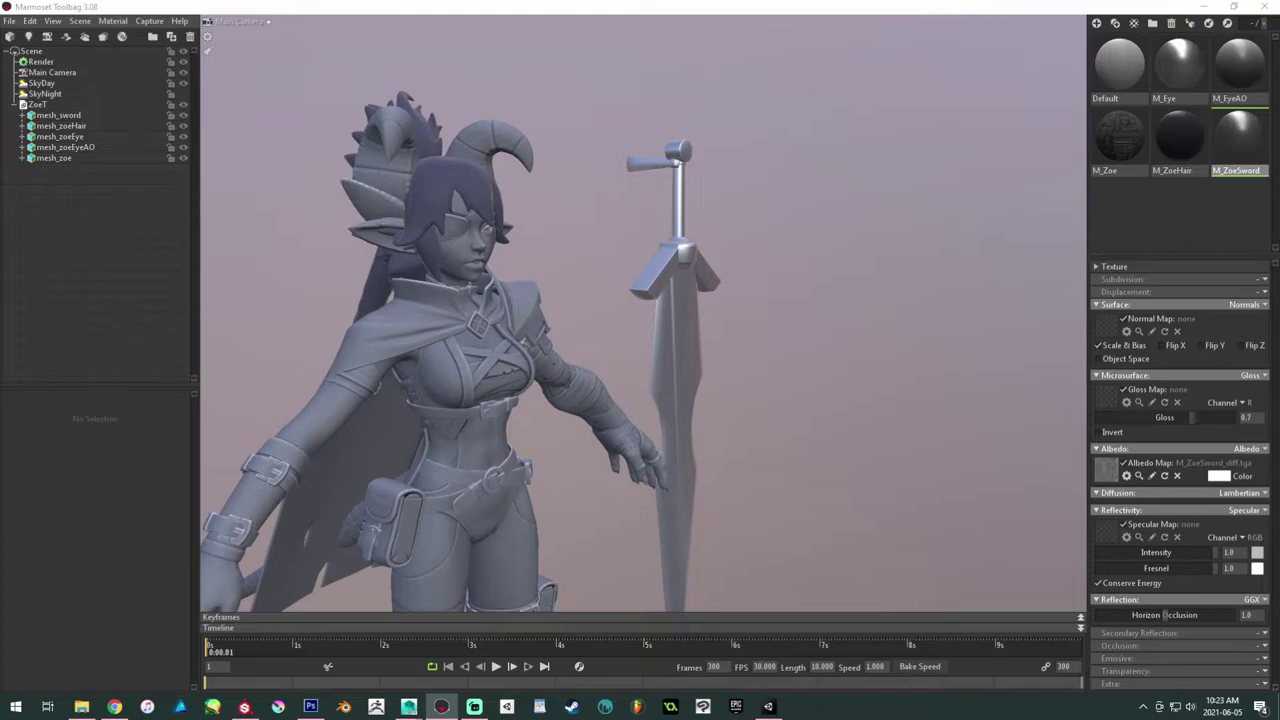
left_click(1106, 326)
Step: Switch M_ZoeSword to the Roughness and Metalness models and assign M_ZoeSword_rough.tga and M_ZoeSword_met.tga as their maps
left_click(1250, 375)
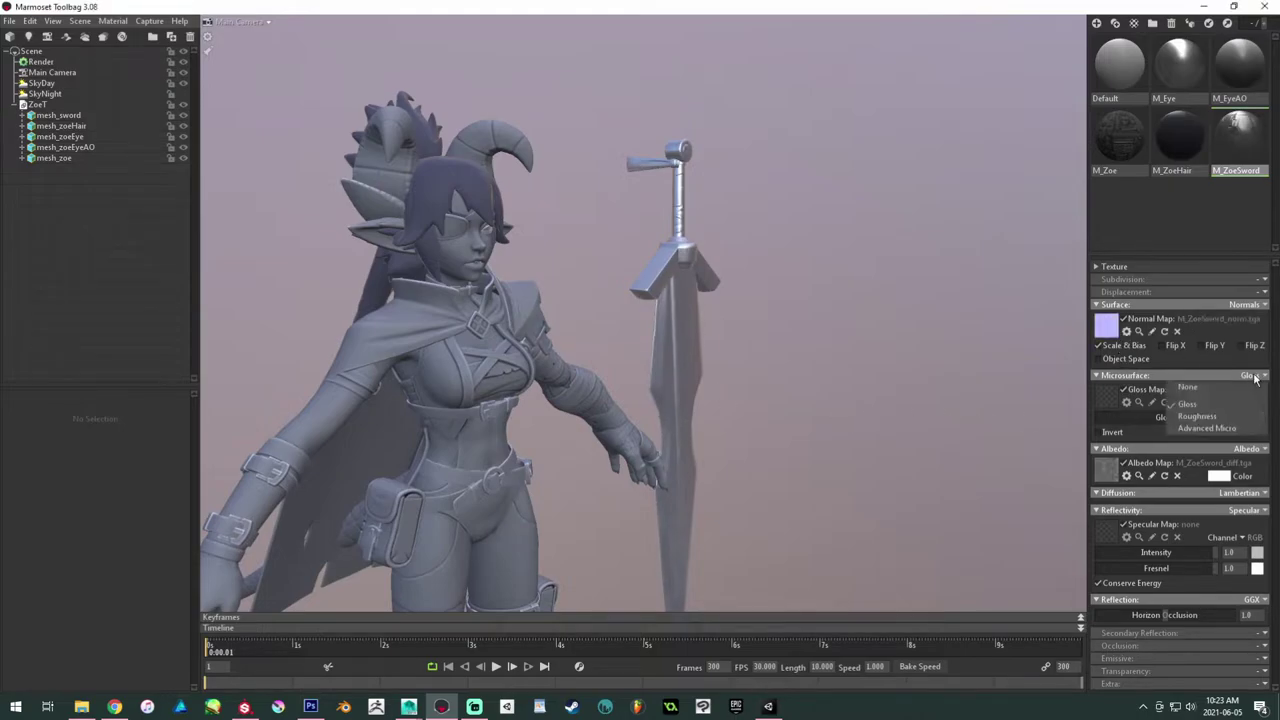
left_click(1214, 416)
left_click(1244, 512)
left_click(1239, 550)
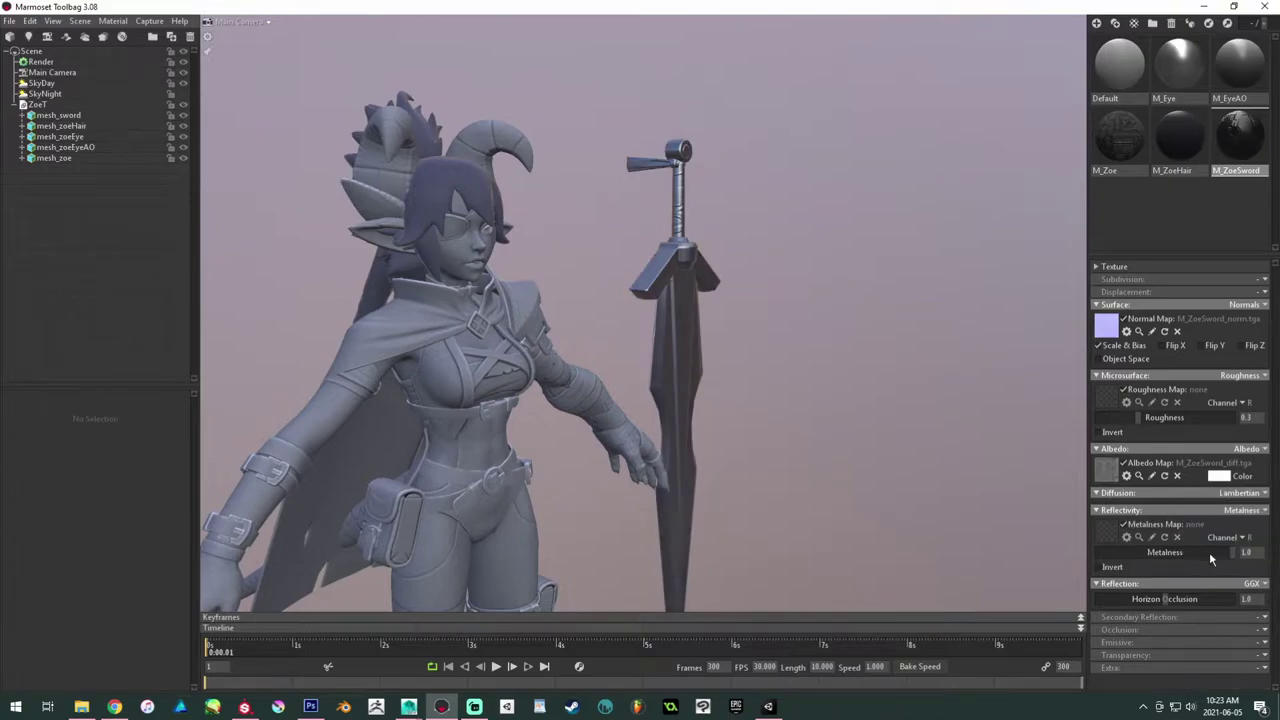
left_click_drag(886, 530, 1110, 538)
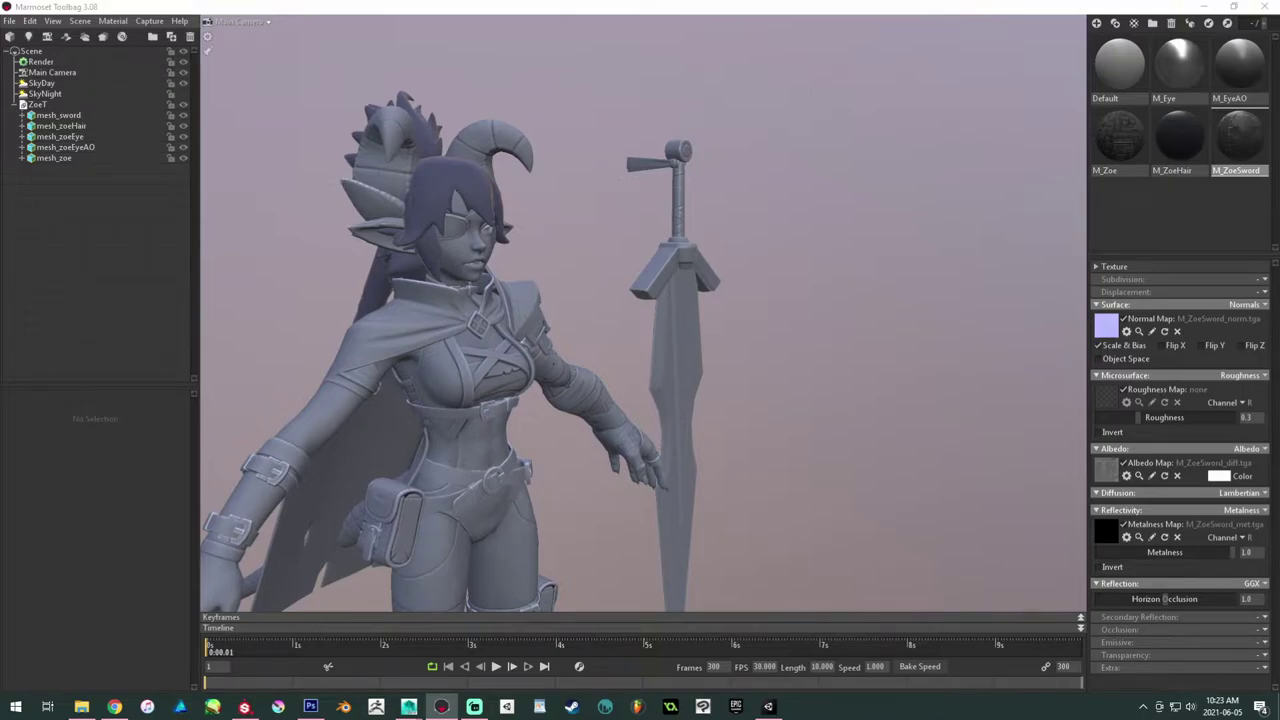
left_click_drag(1279, 398, 1106, 398)
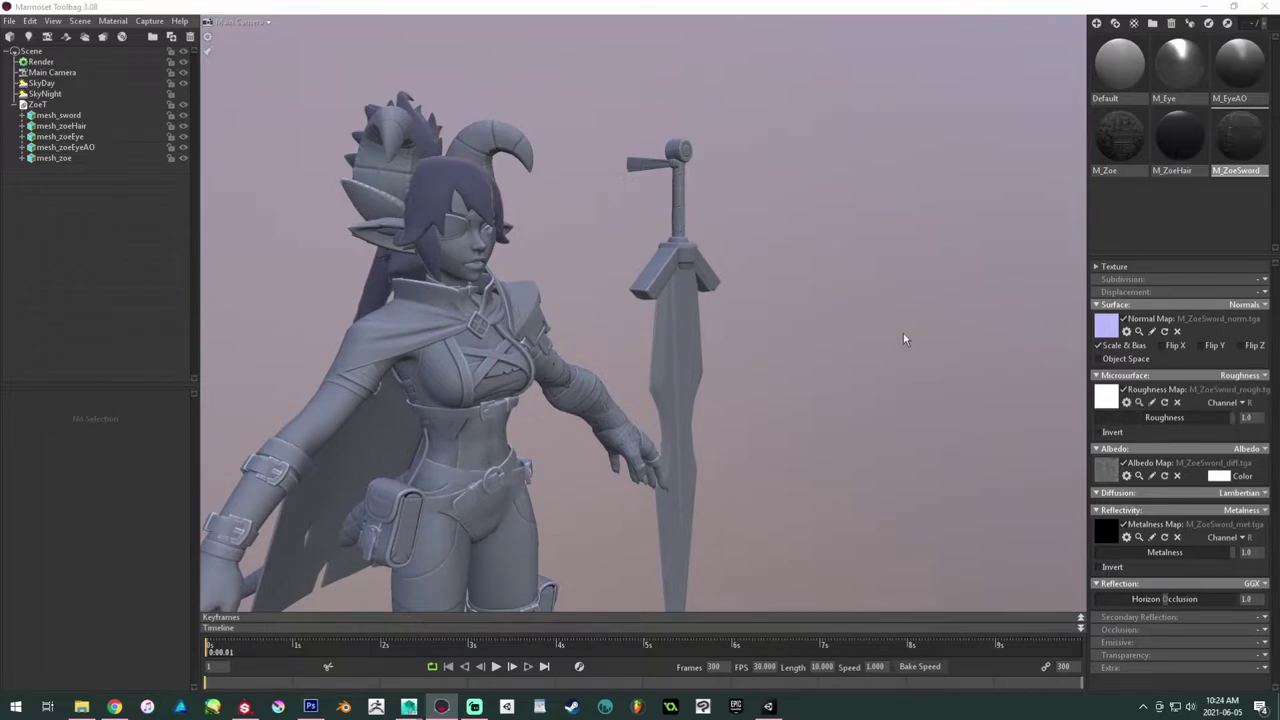
Step: Assign M_ZoeHair_diff.tga as the albedo map of the M_ZoeHair material and set its albedo color to white
left_click(1176, 146)
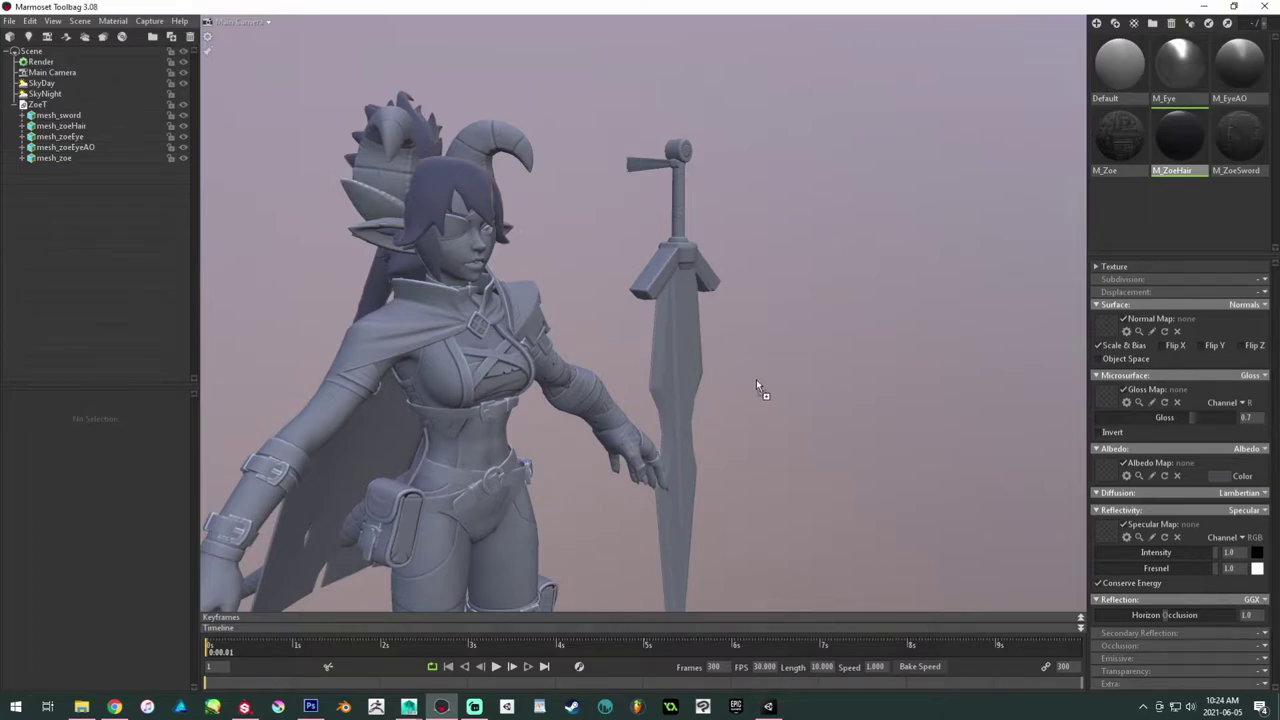
left_click_drag(1113, 474, 1110, 472)
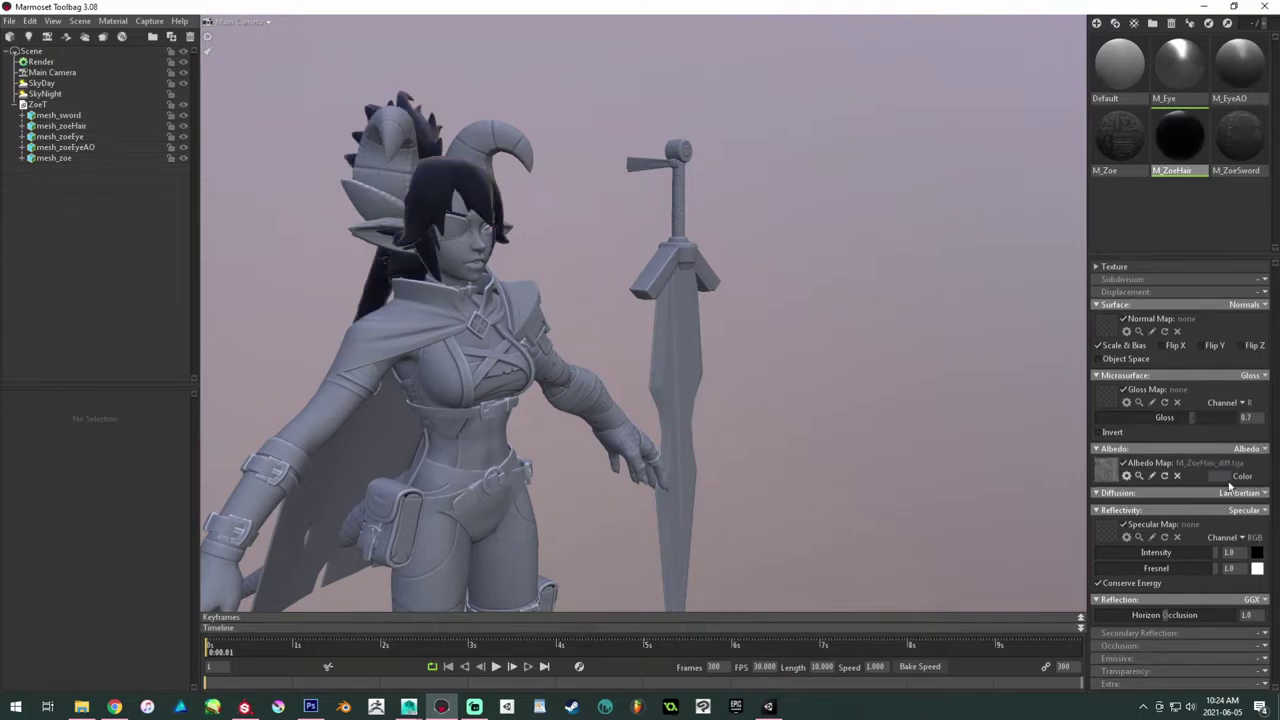
left_click(1226, 479)
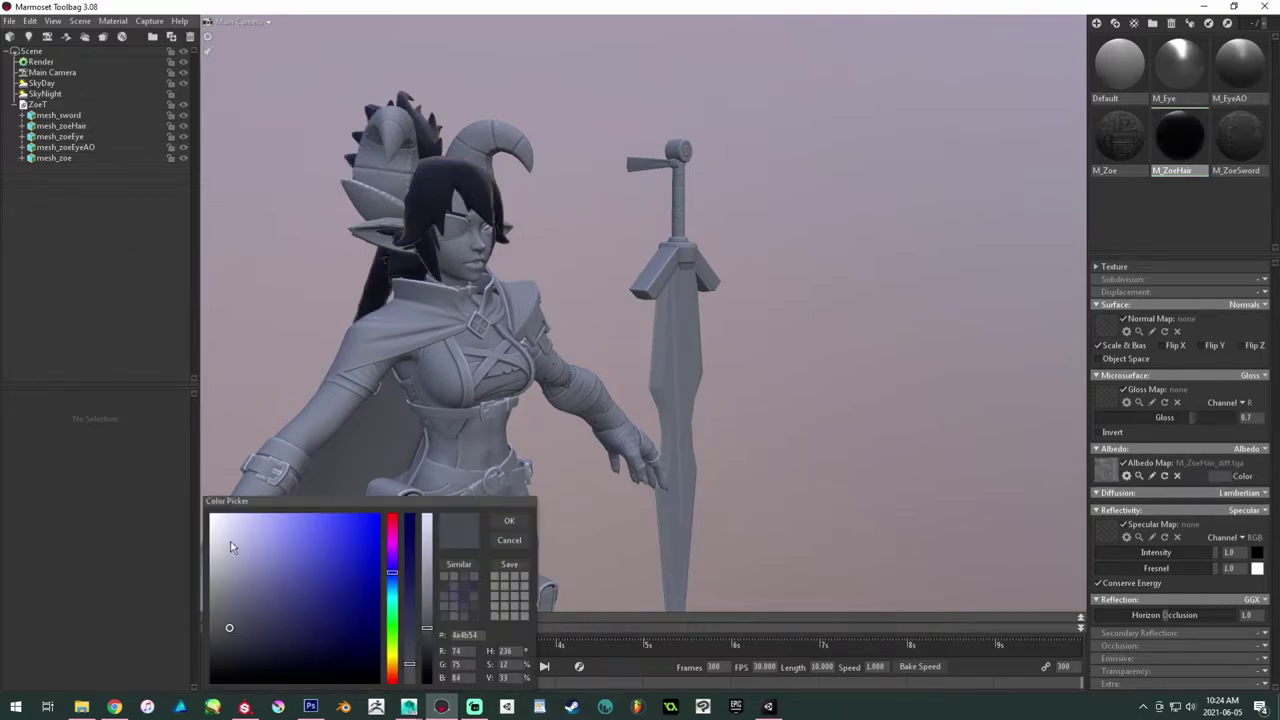
left_click_drag(238, 542, 179, 477)
left_click(509, 520)
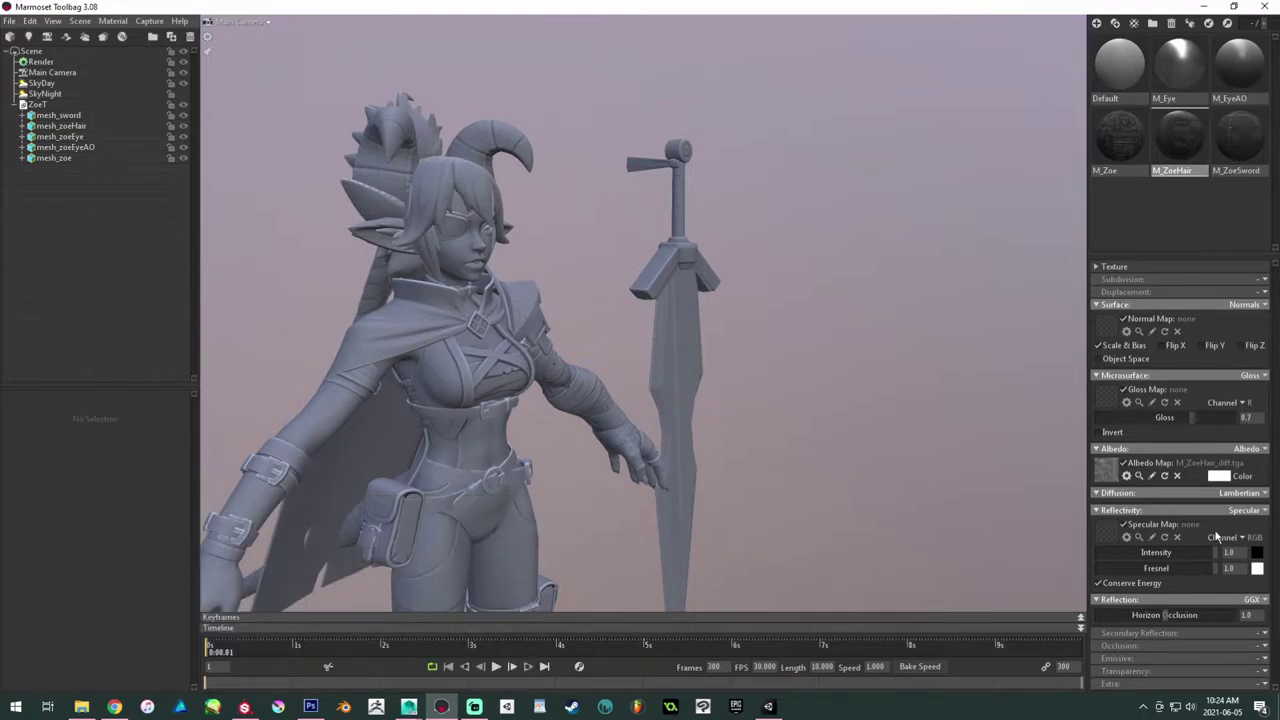
Step: Switch M_ZoeHair to the Metalness and Roughness models and assign M_Zoe_met.tga and M_Zoe_rough.tga as their maps
left_click(1248, 511)
left_click(1210, 550)
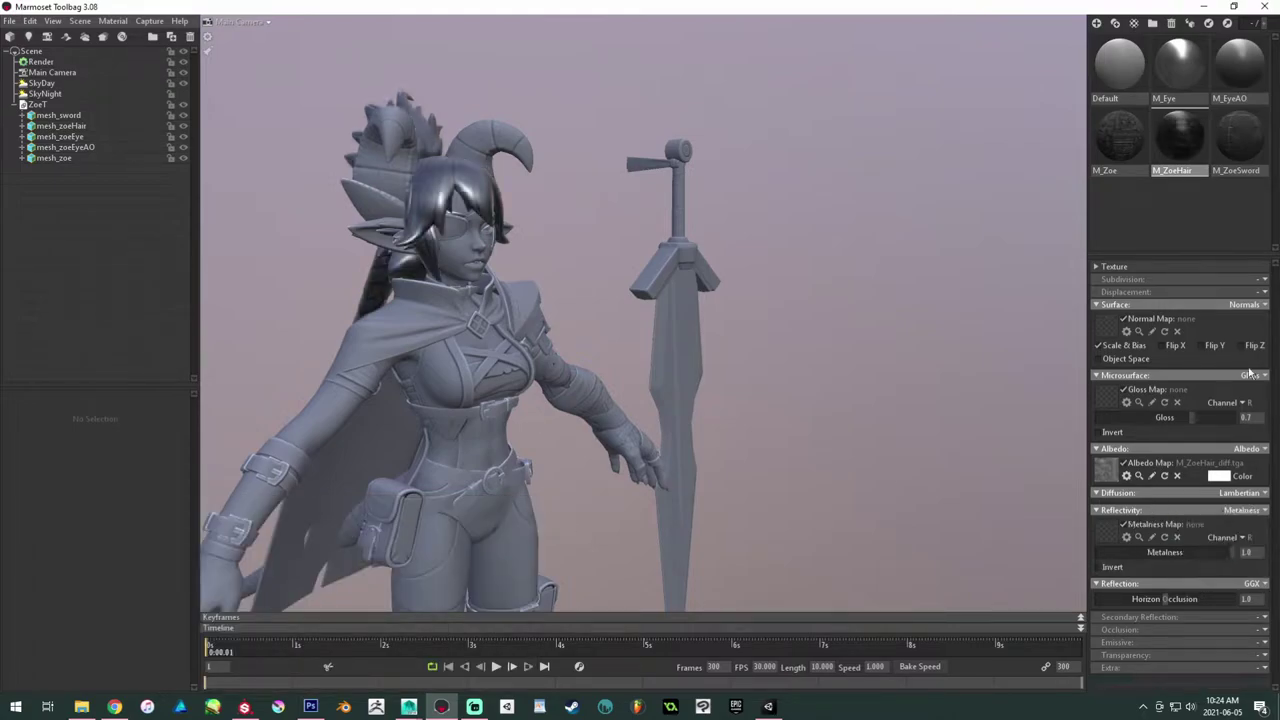
left_click(1266, 377)
left_click(1215, 418)
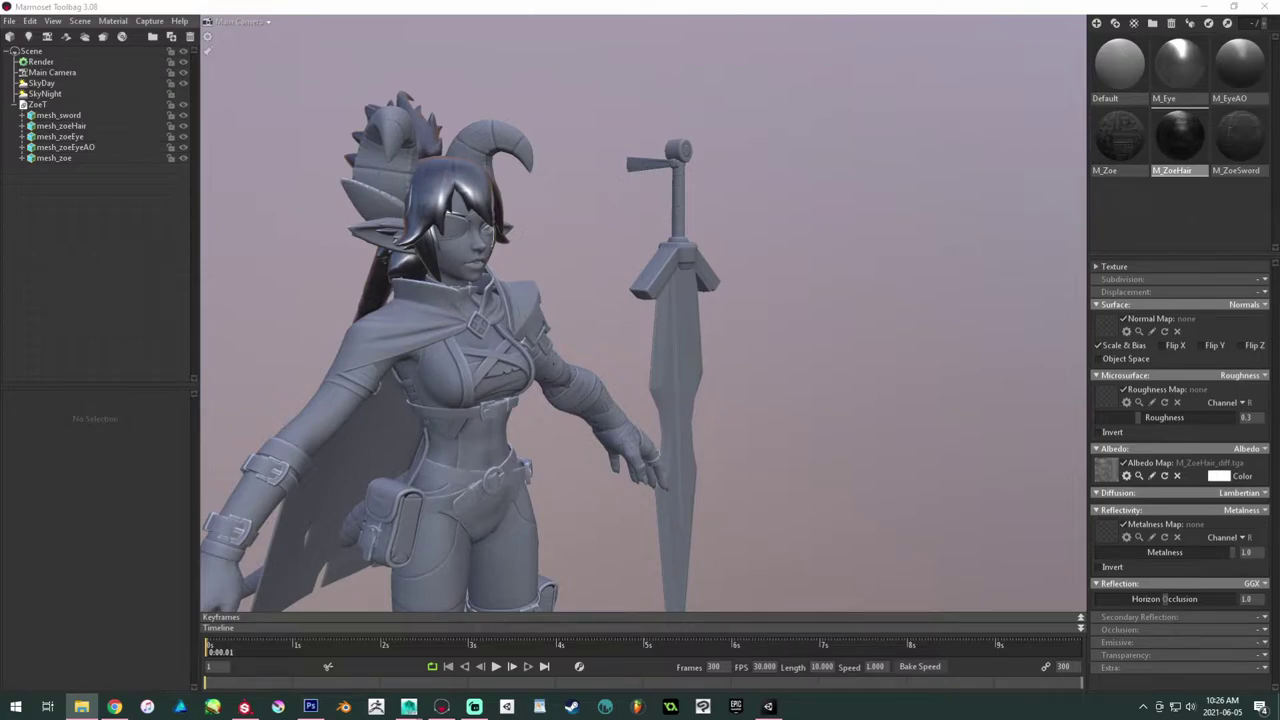
left_click_drag(263, 401, 1113, 539)
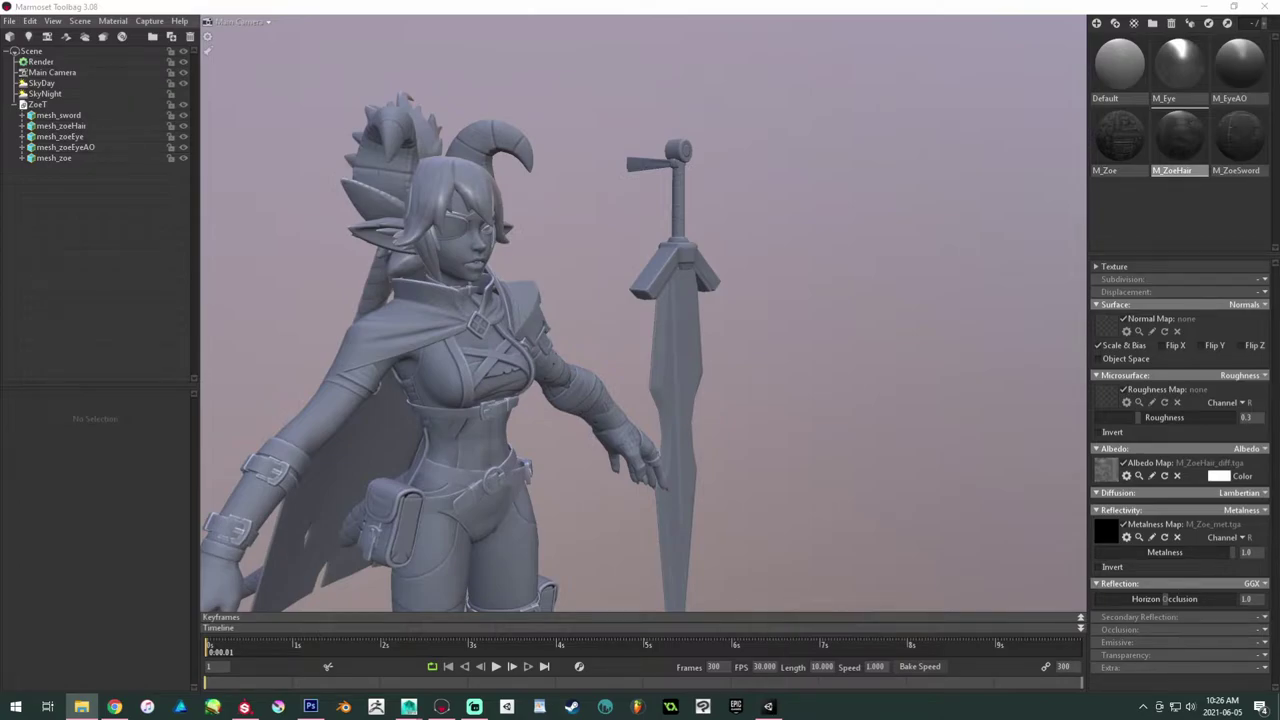
left_click(1106, 398)
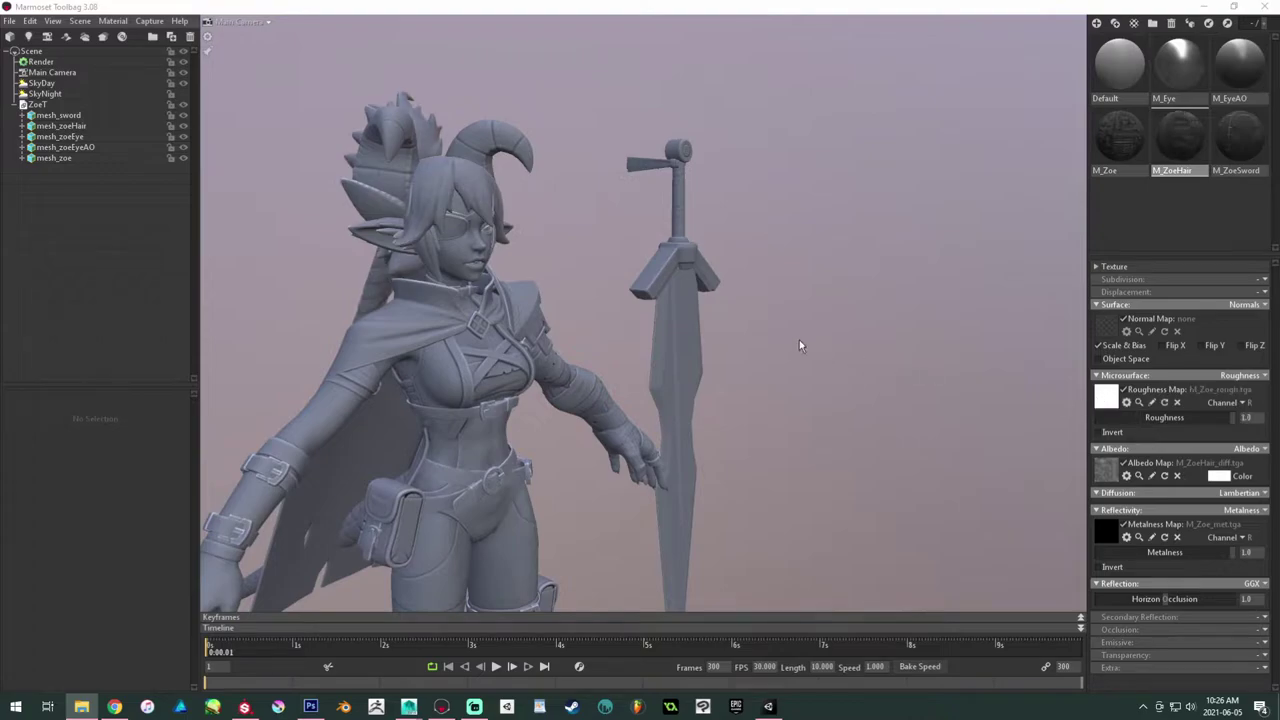
Step: Set the transparency model of the M_EyeAO material on the eye occlusion mesh to Dither
left_click(814, 348)
left_click_drag(410, 266, 330, 253, "alt")
middle_click_drag(330, 253, 412, 368, "alt")
right_click_drag(412, 368, 600, 423, "alt")
middle_click_drag(600, 423, 685, 410, "alt")
left_click_drag(685, 410, 563, 343, "alt")
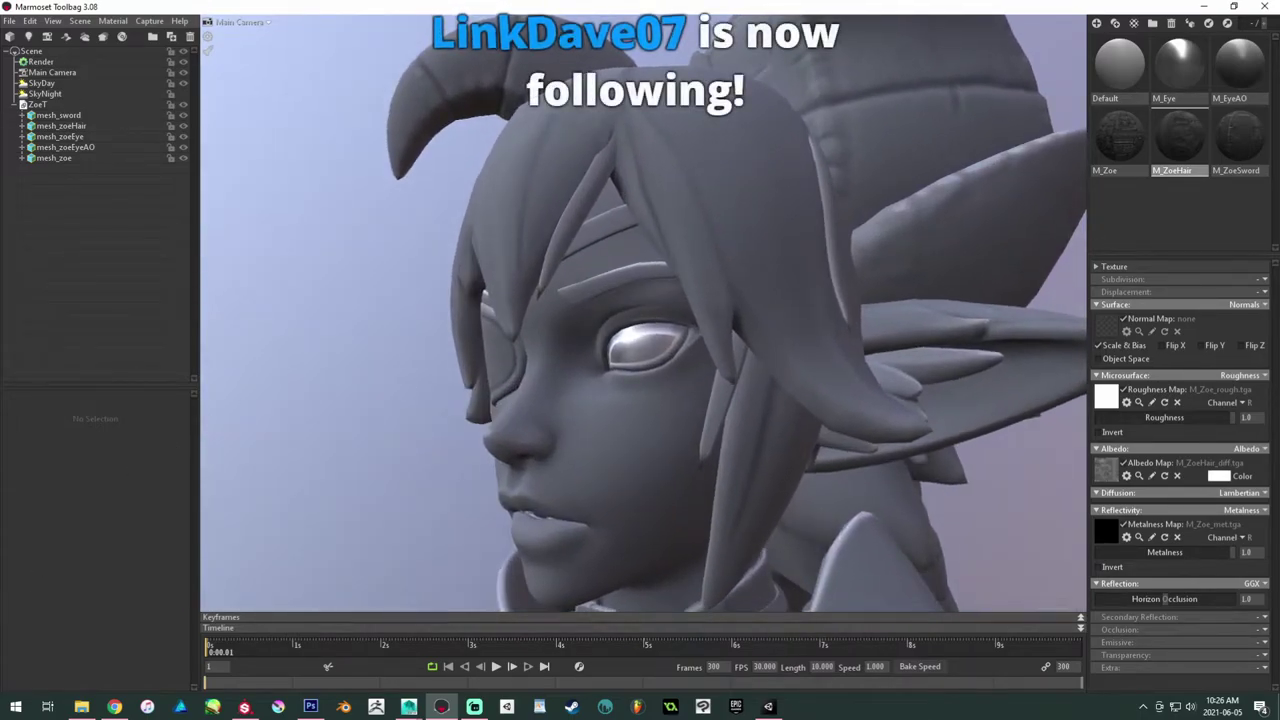
key("alt+Tab")
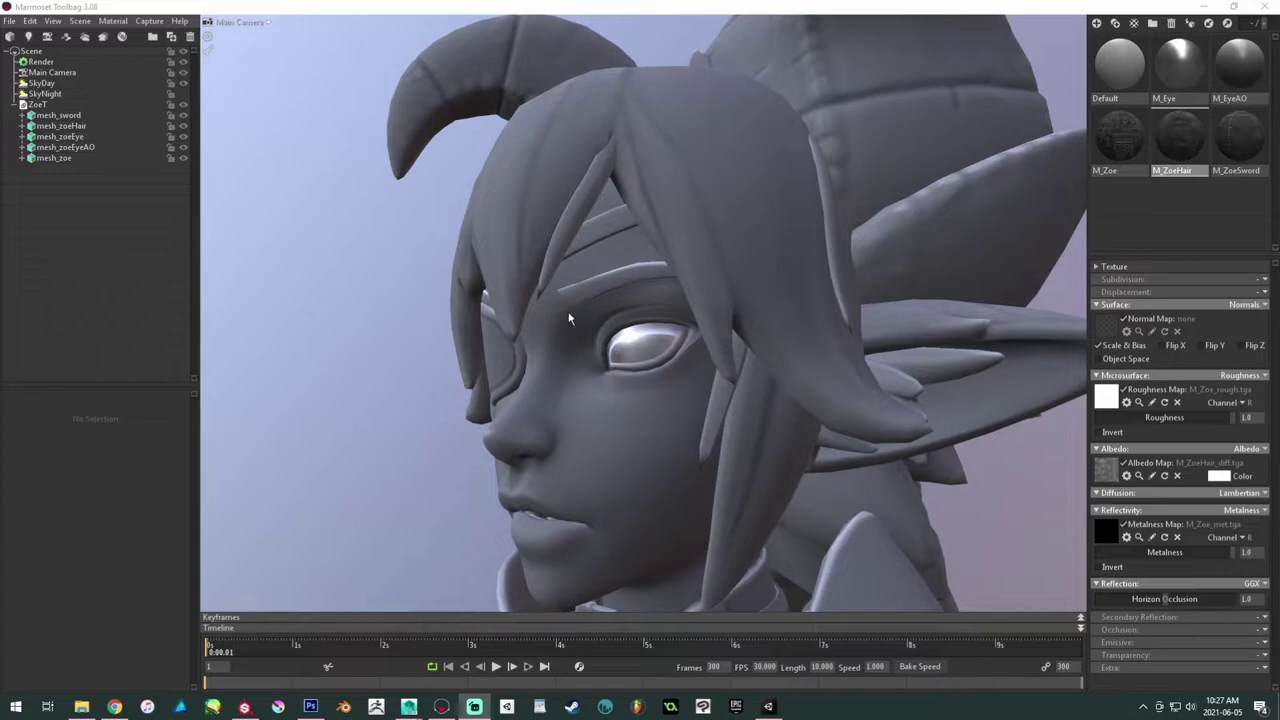
left_click(630, 345)
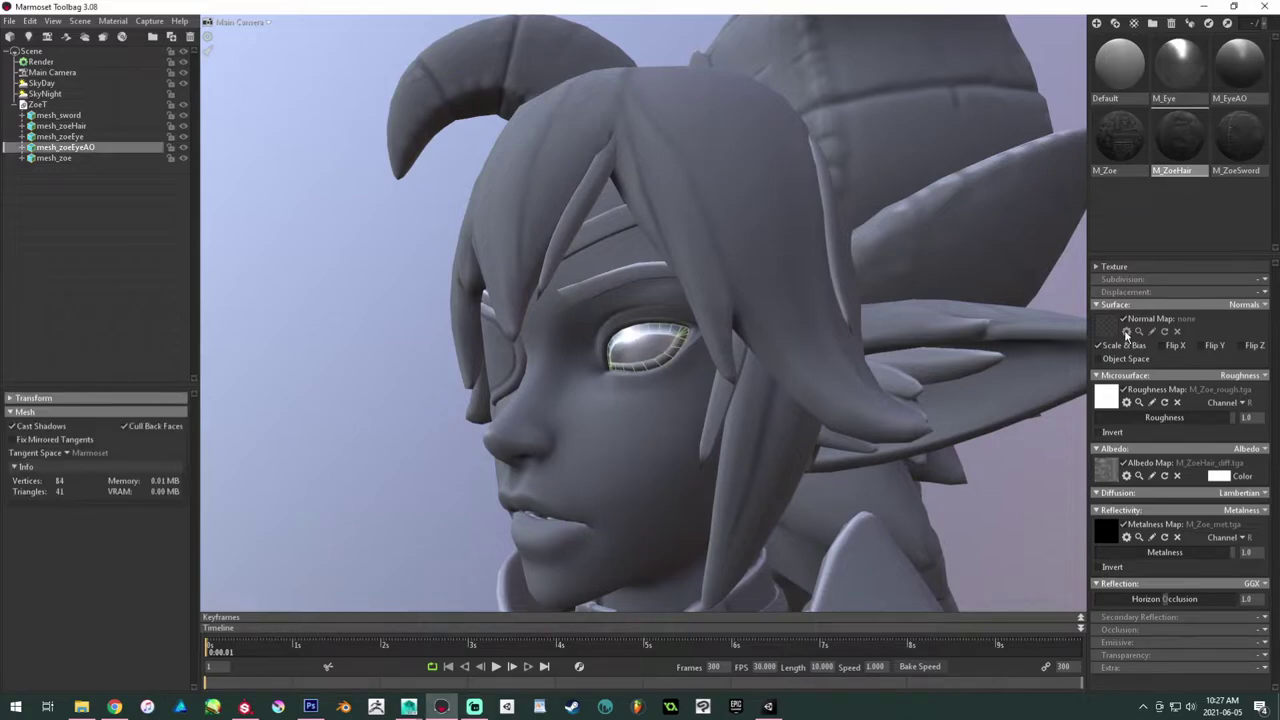
left_click(1238, 62)
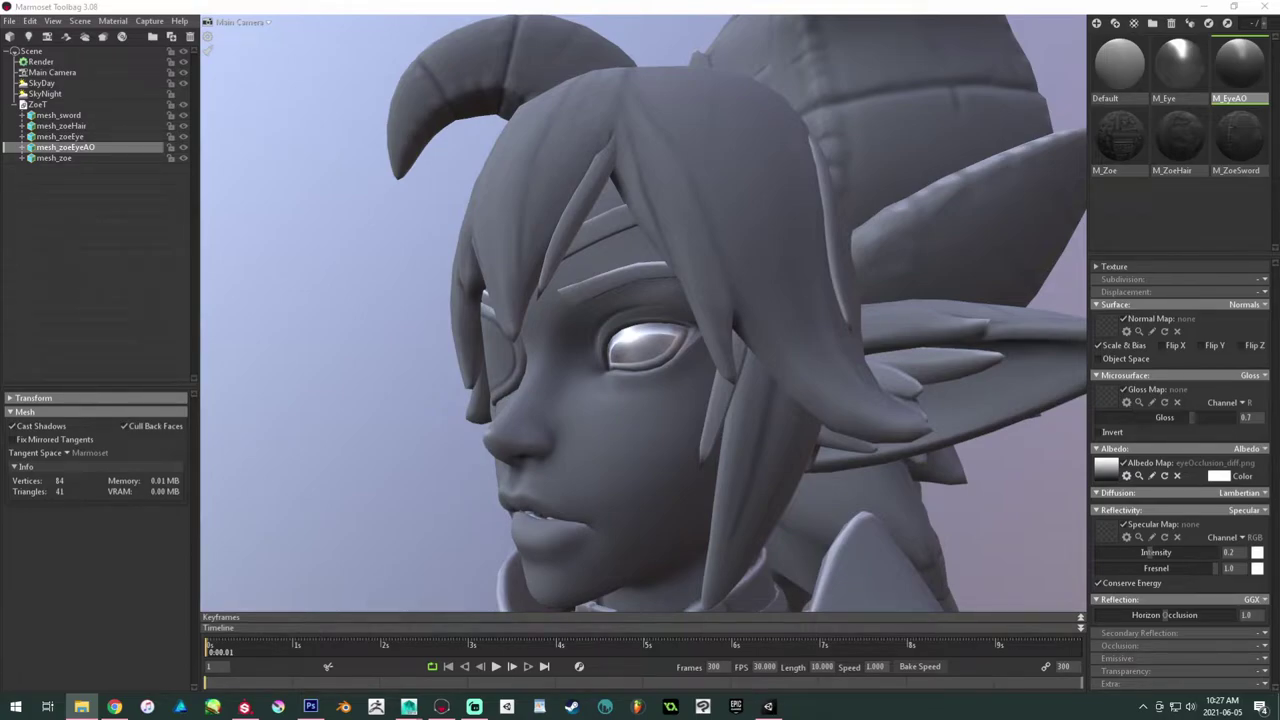
left_click(480, 4)
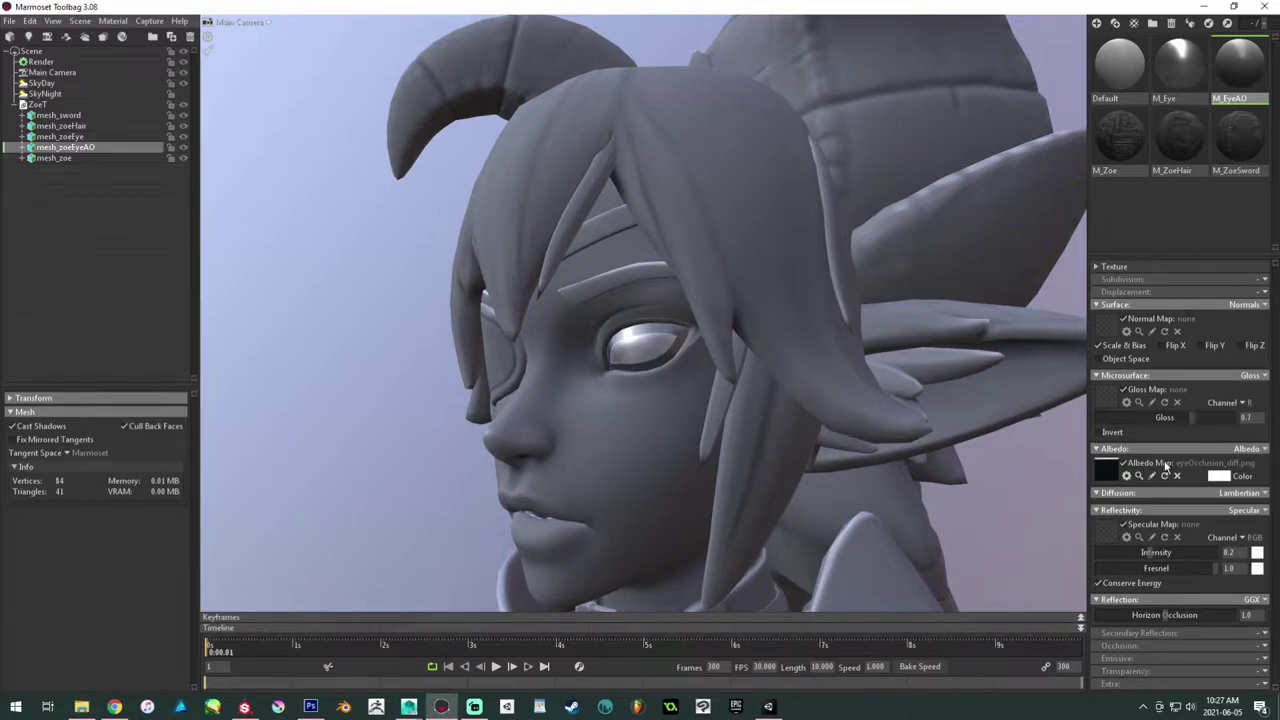
left_click(1258, 672)
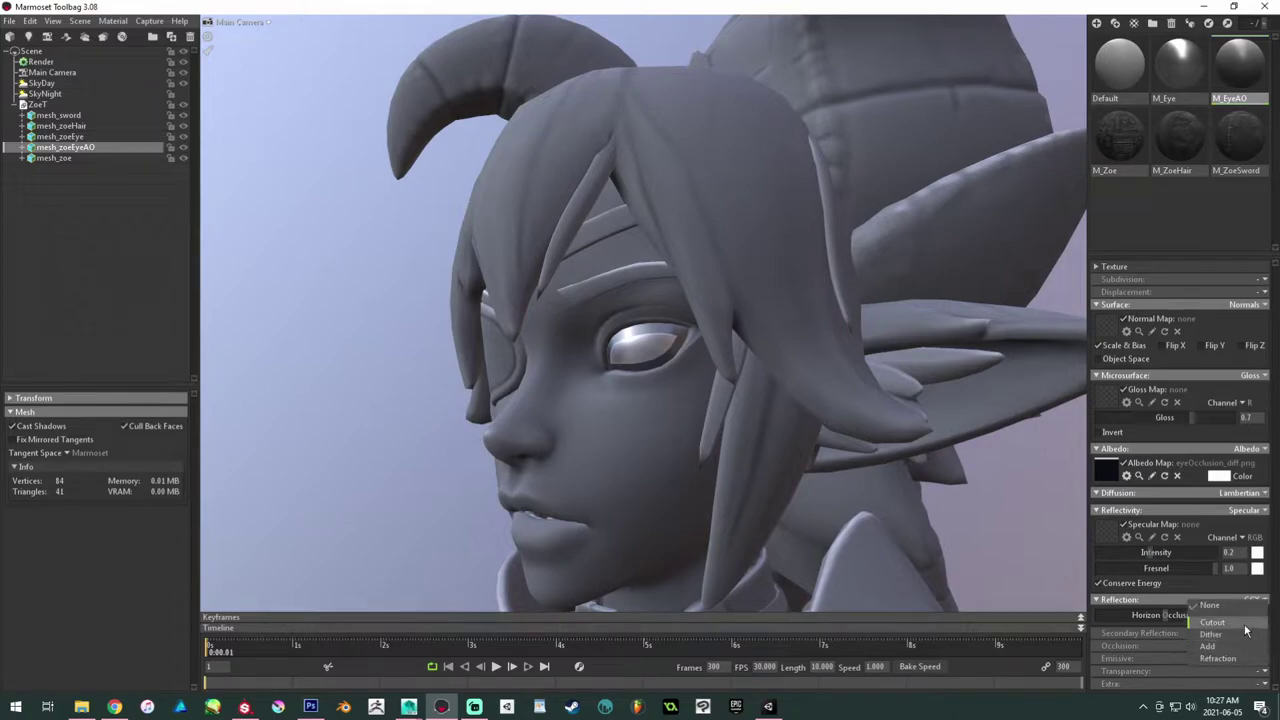
left_click(1243, 641)
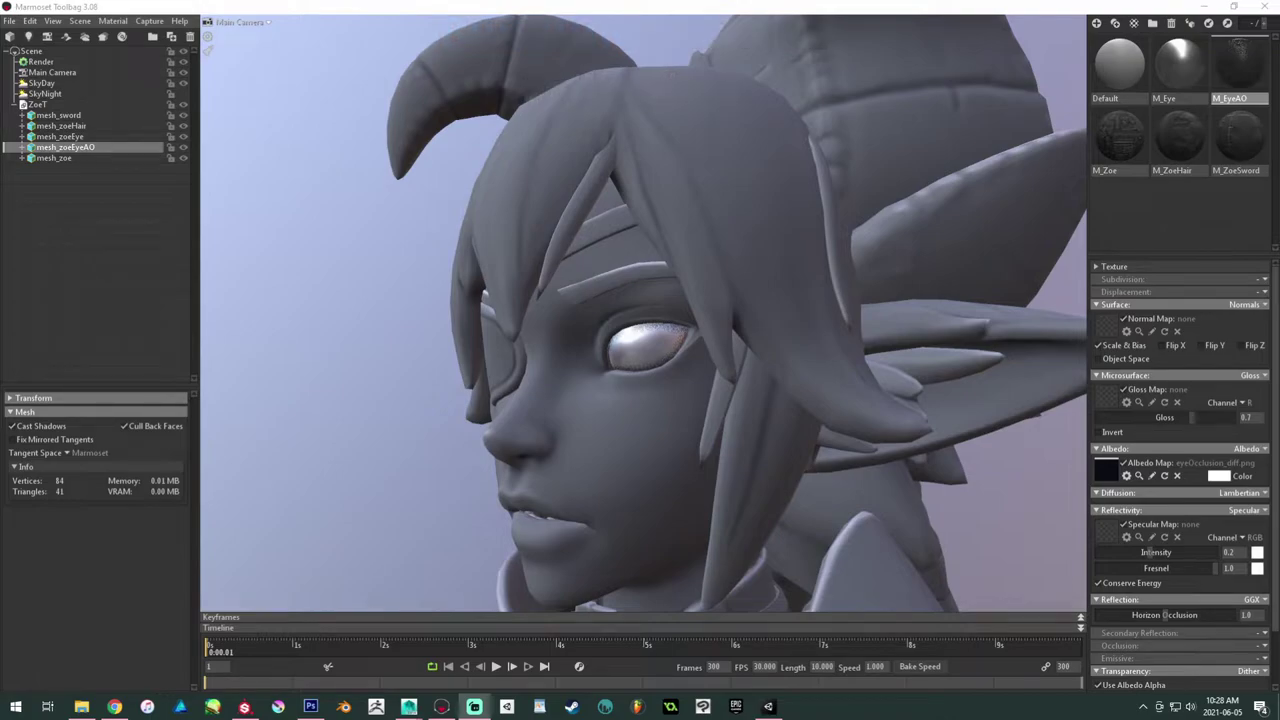
Step: Set the viewport resolution in the render settings to 2:1 (Double)
left_click(496, 5)
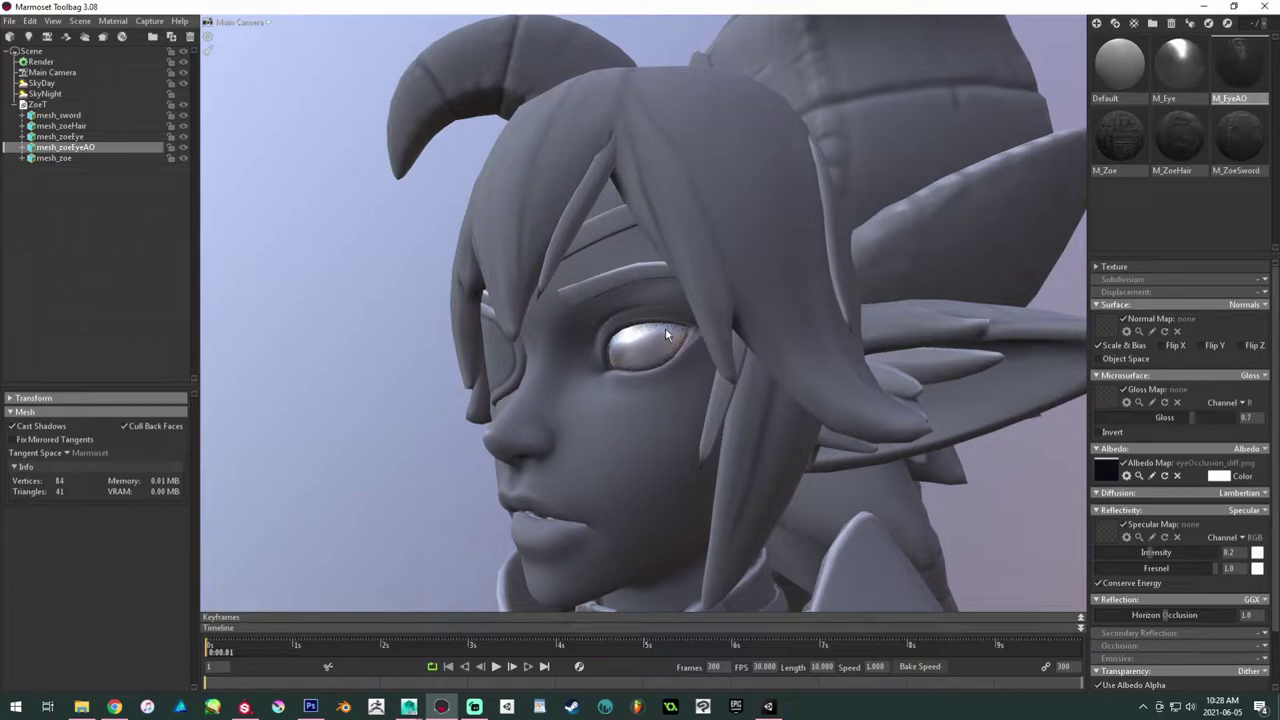
left_click(208, 37)
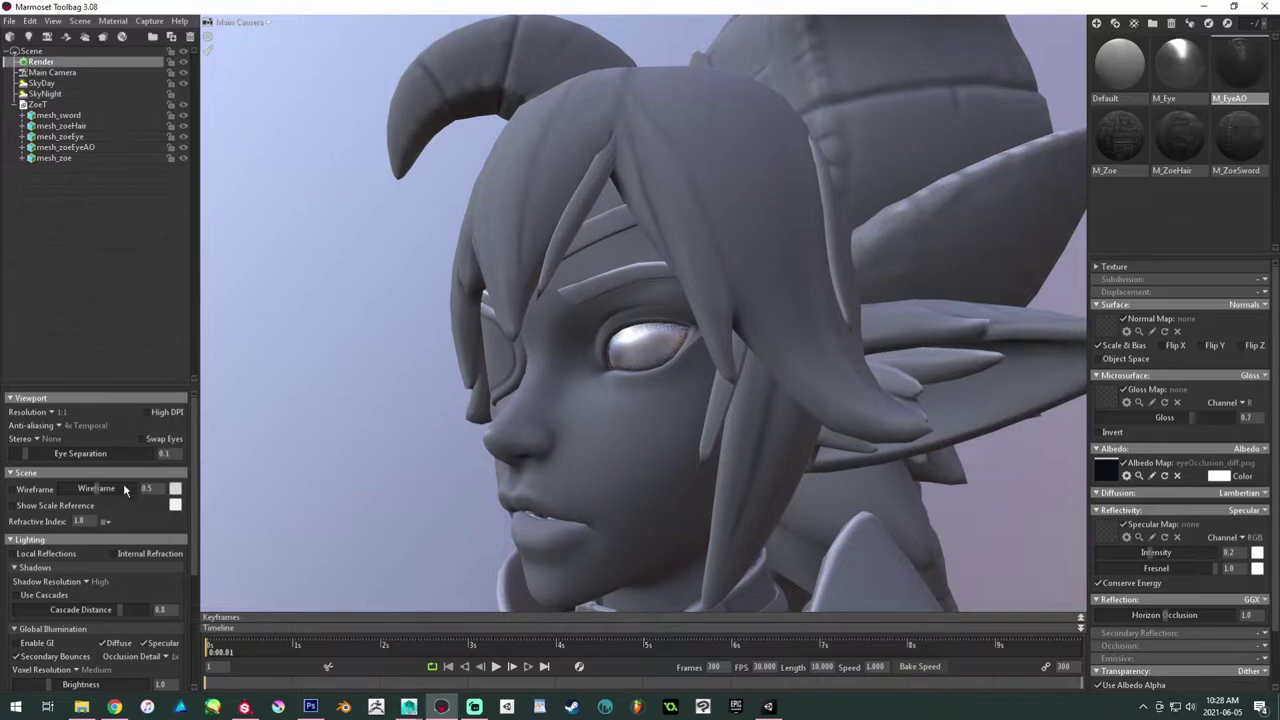
scroll(120, 500, "up", 1)
left_click(55, 413)
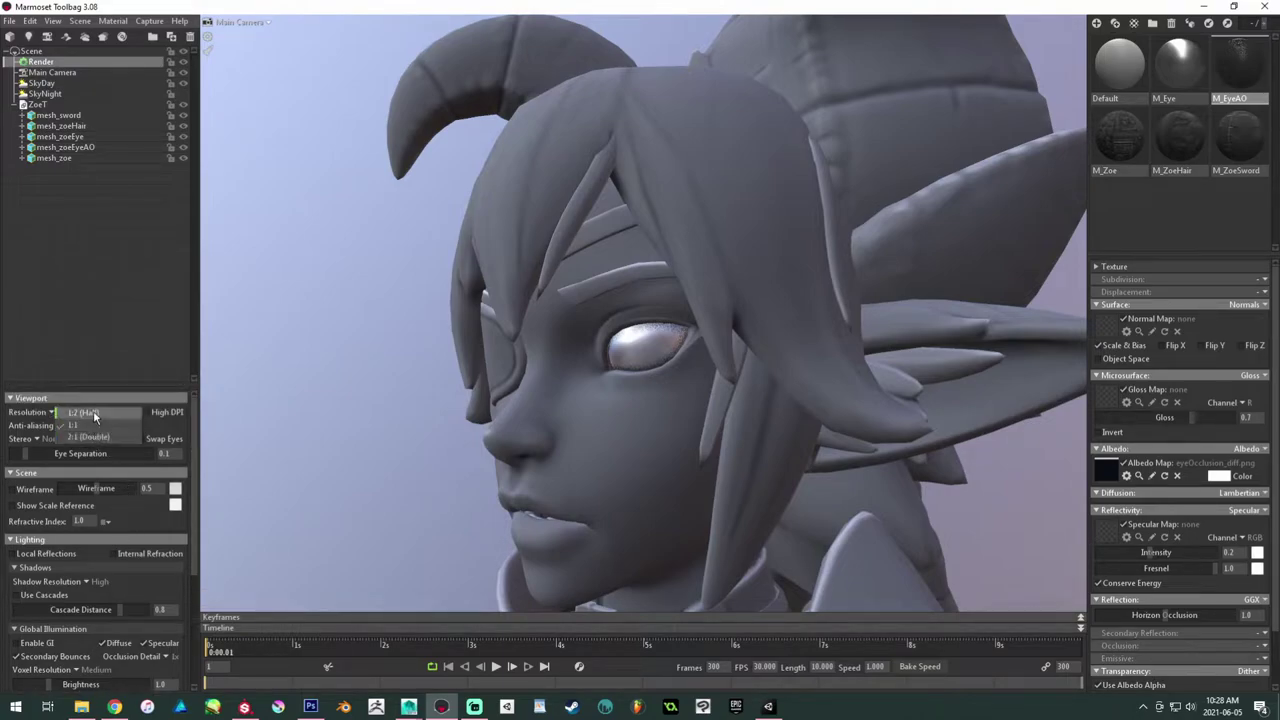
left_click(90, 438)
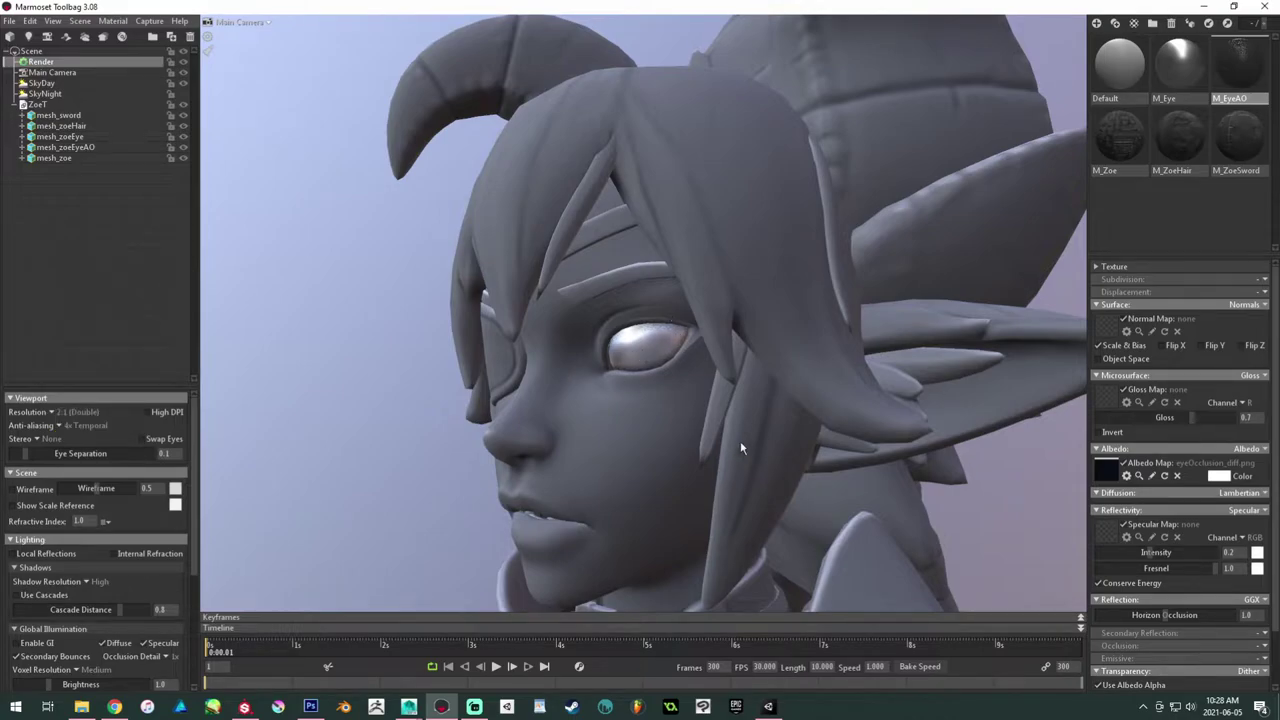
Step: Examine the eye and its occlusion shading from the side and front of the head, selecting the eye mesh
left_click_drag(499, 333, 622, 323)
right_click_drag(622, 323, 295, 221)
left_click_drag(516, 262, 383, 277)
right_click_drag(414, 286, 476, 354)
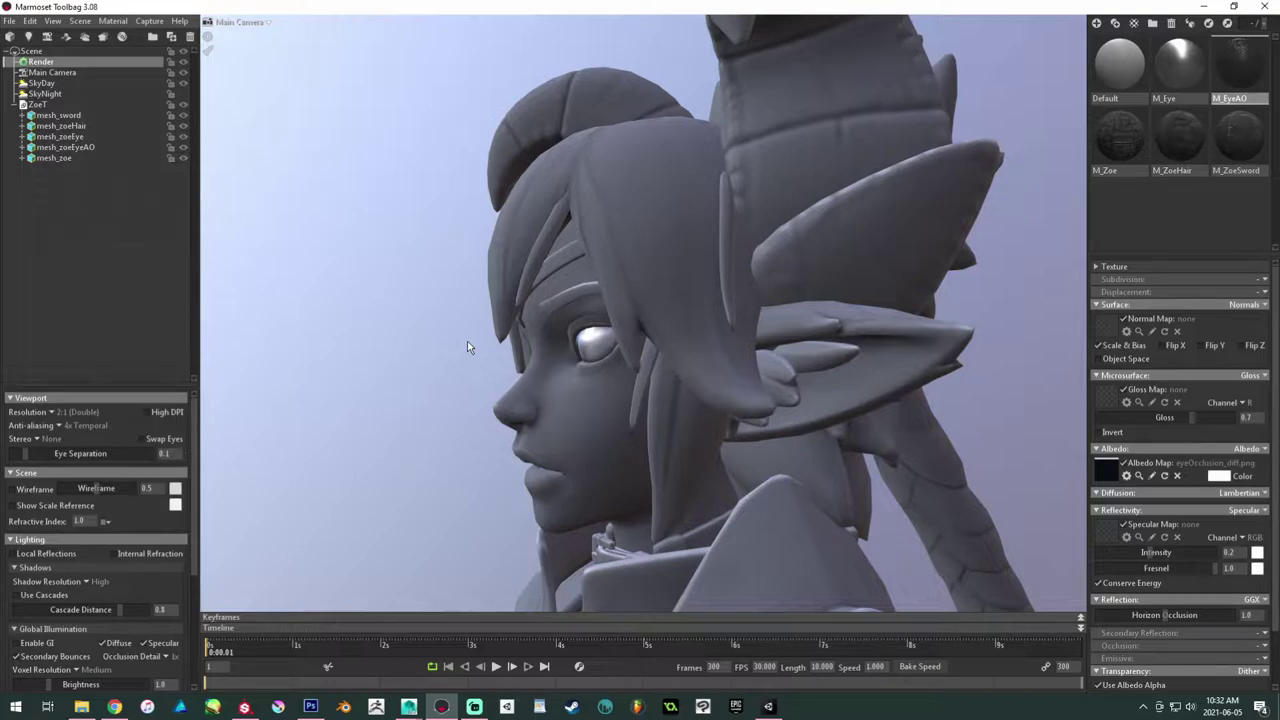
left_click_drag(467, 341, 599, 313)
left_click(572, 244)
left_click_drag(528, 282, 562, 290)
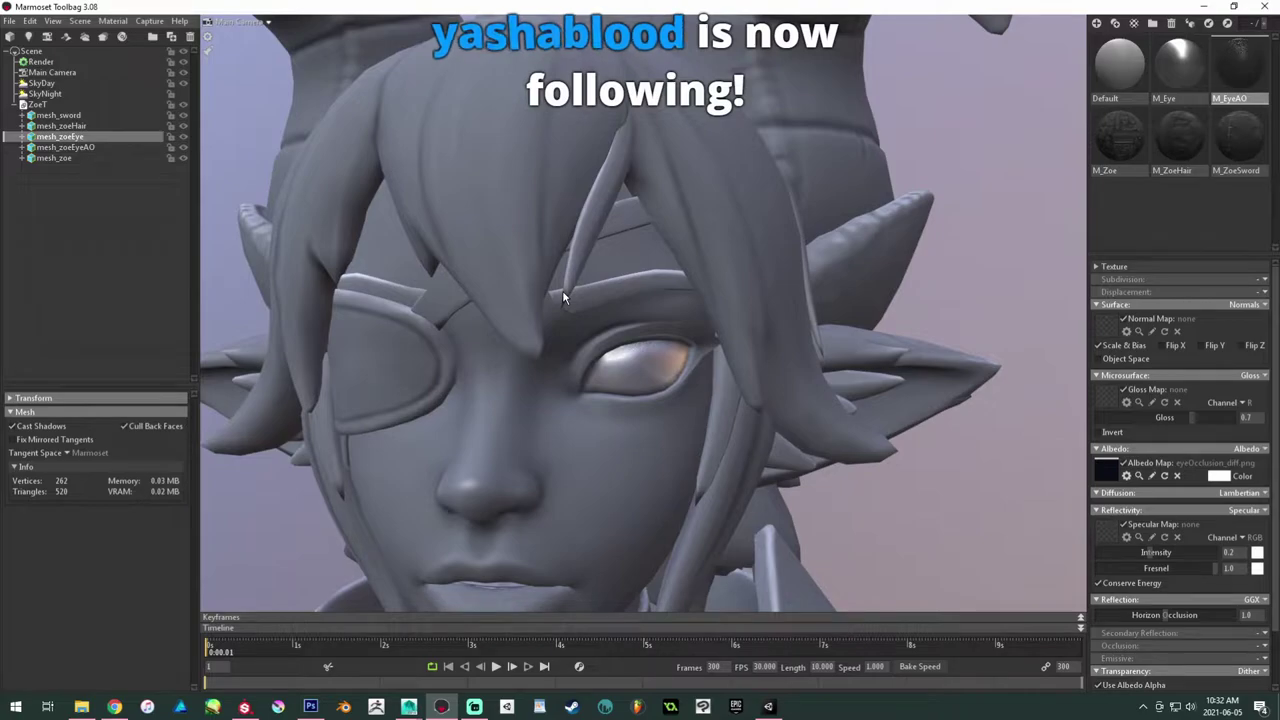
left_click_drag(649, 318, 560, 286)
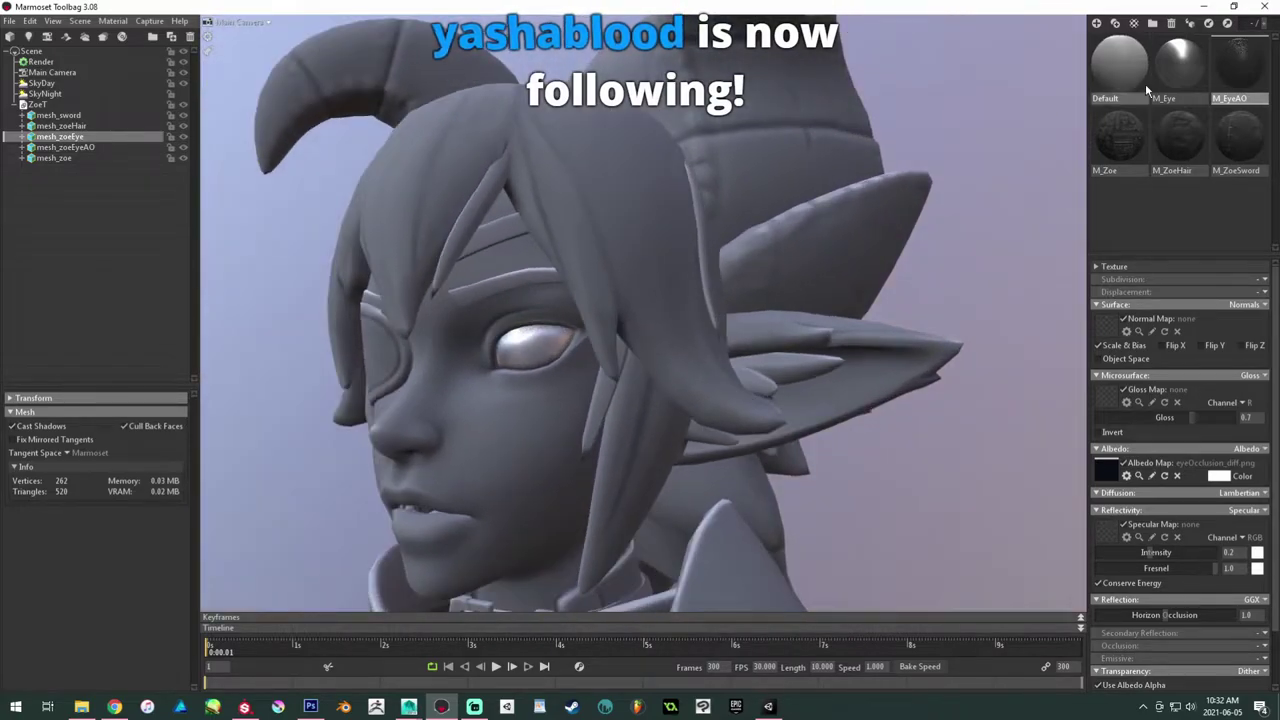
Step: Try the Metalness reflectivity model on the M_Eye material with metalness at 0.0
left_click(1174, 72)
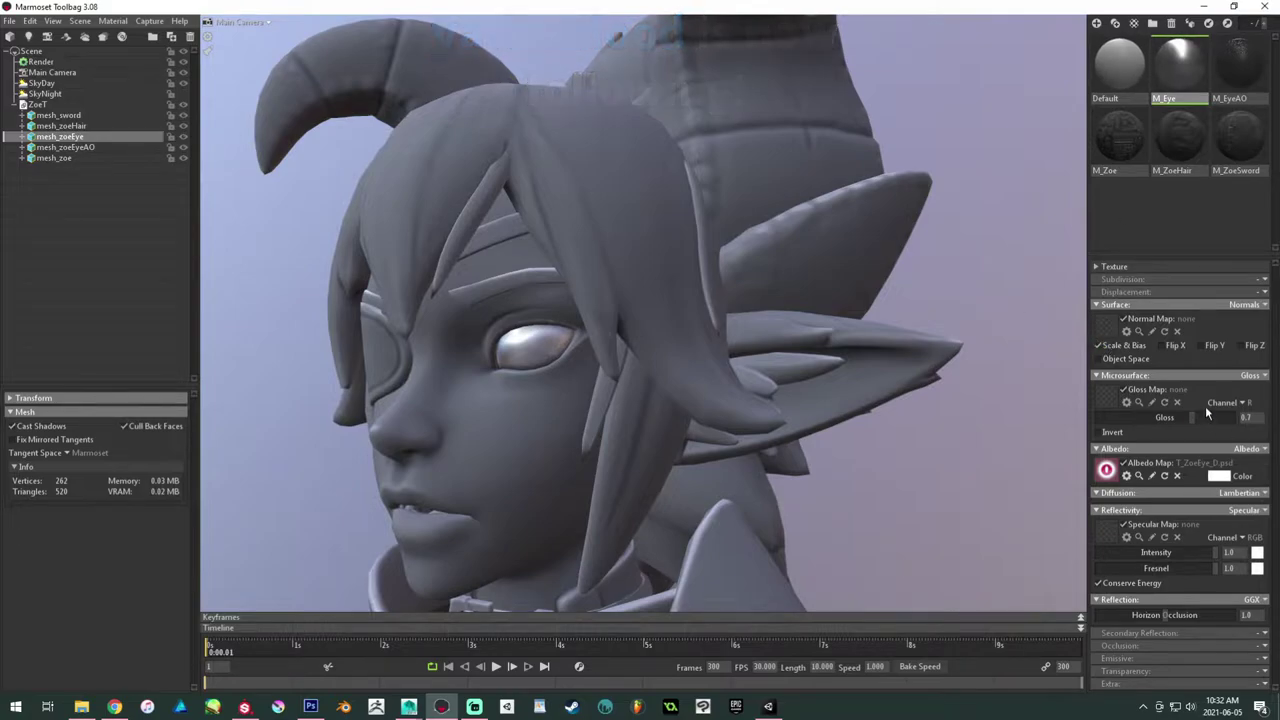
left_click(1254, 500)
left_click(1254, 500)
left_click(1249, 511)
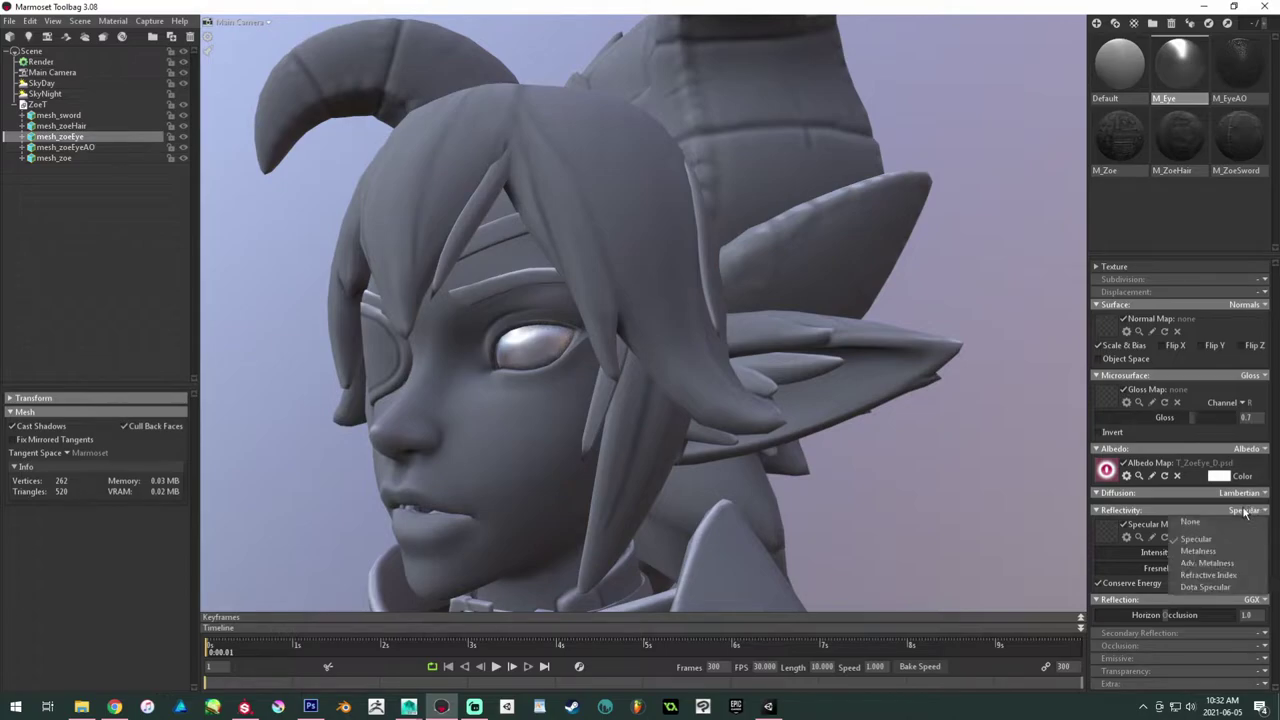
left_click(1201, 551)
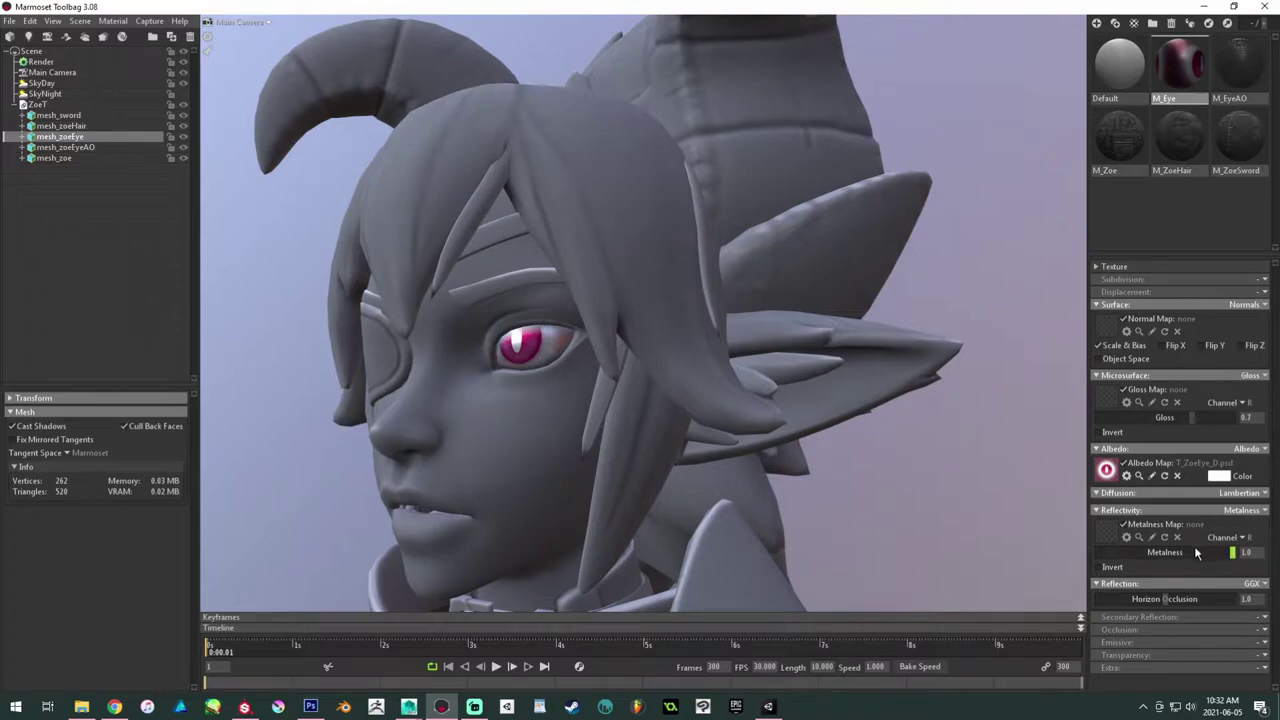
left_click_drag(1196, 552, 1150, 552)
Step: Switch M_Eye's microsurface model to Roughness and set the roughness to 0.113
left_click(1243, 377)
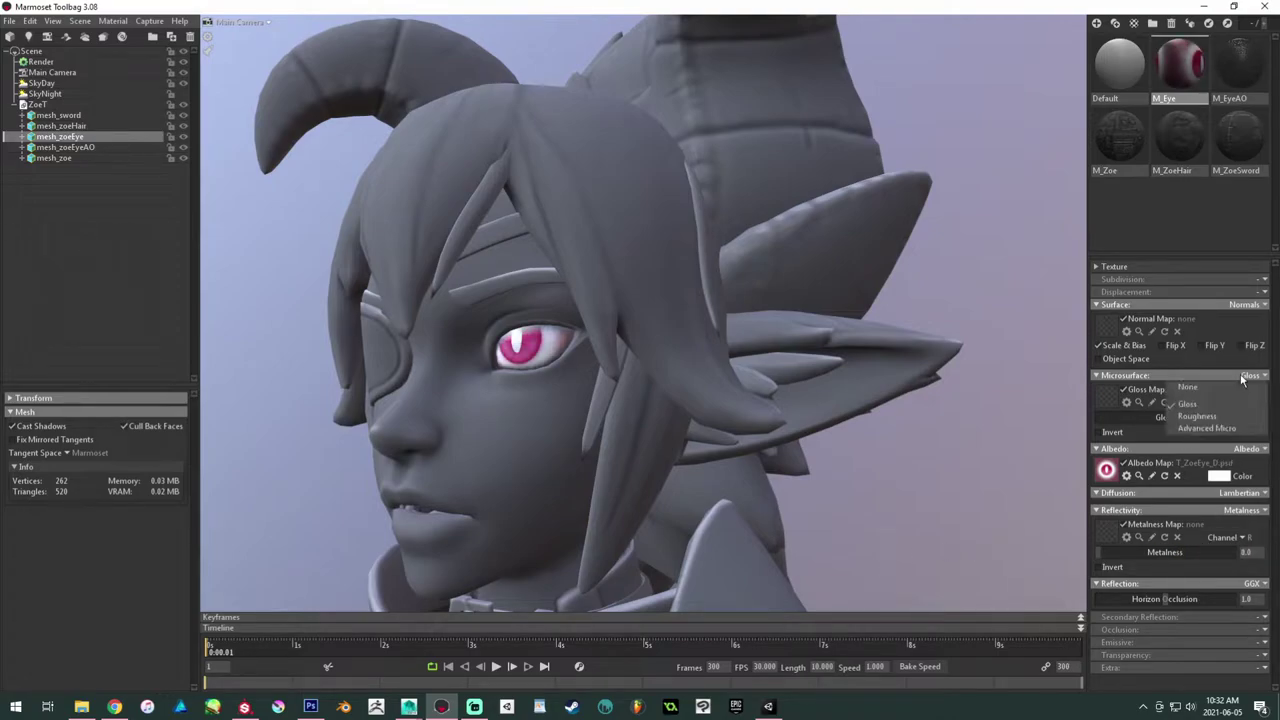
left_click(1197, 416)
left_click_drag(1226, 418, 1112, 425)
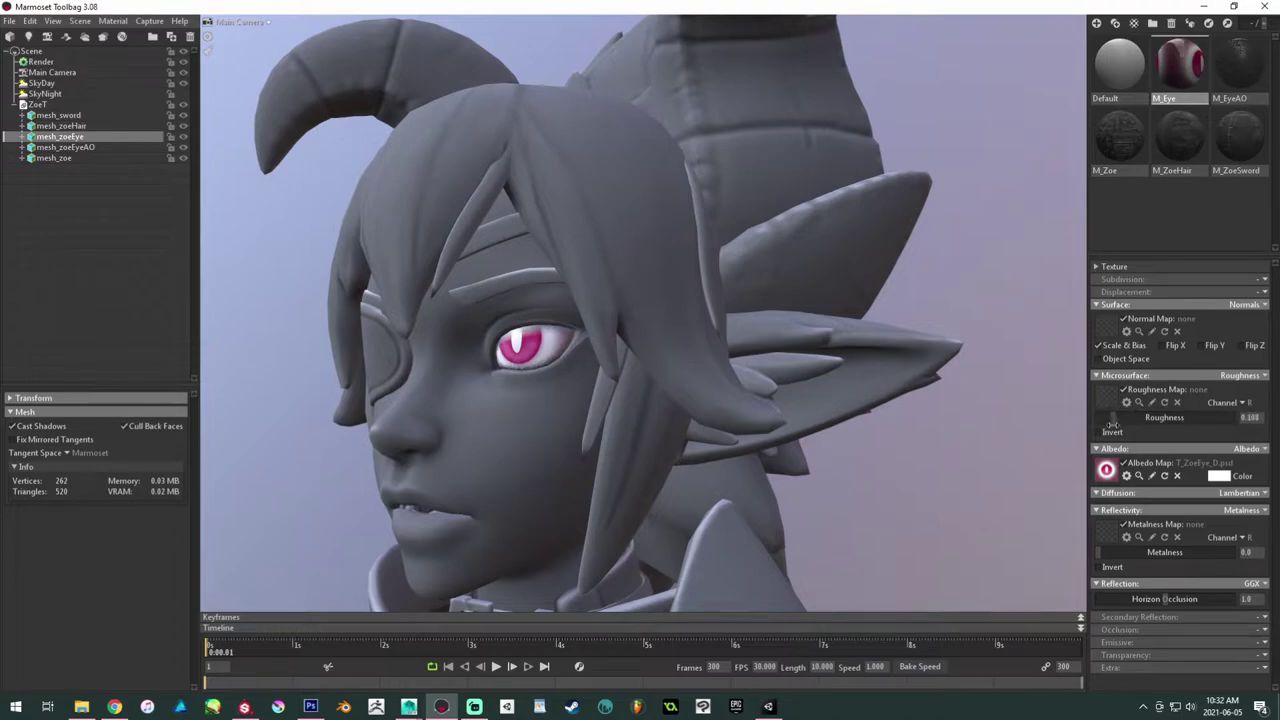
Step: Switch M_Eye's reflectivity model to Specular and set the specular intensity to 0.244
left_click(1260, 509)
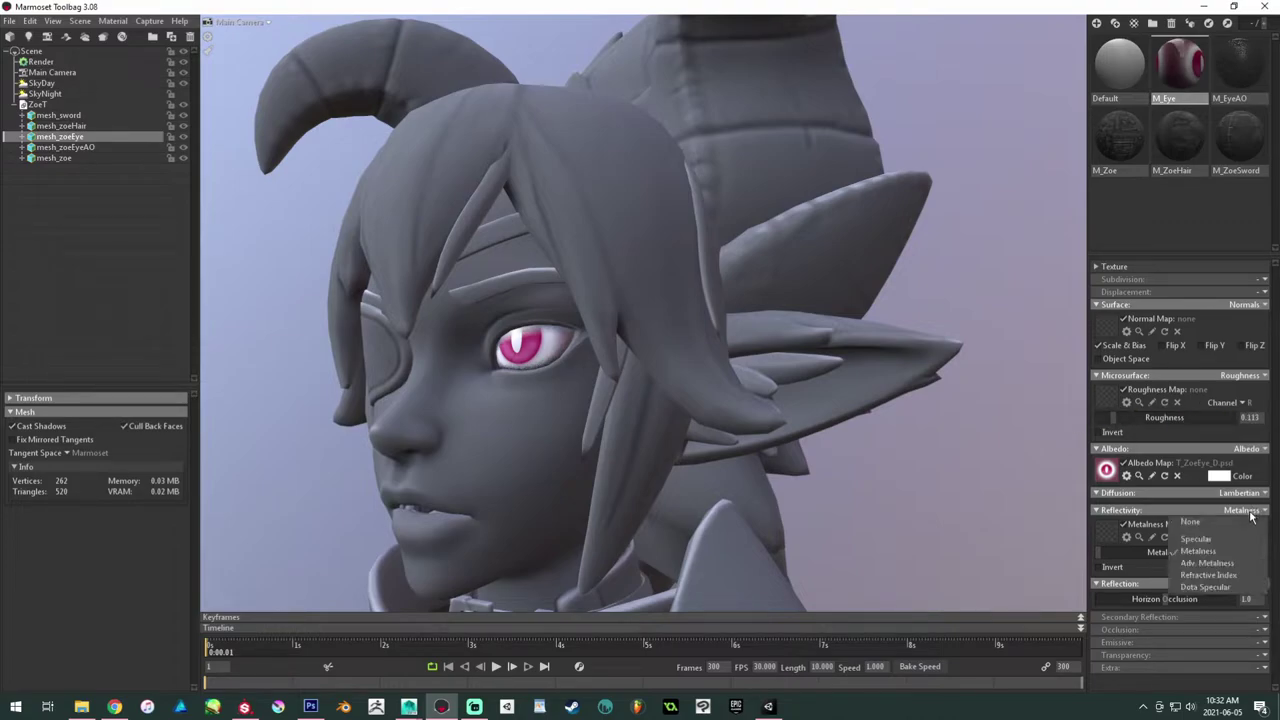
left_click(1196, 538)
left_click_drag(1160, 556, 1158, 554)
Step: Switch M_Eye's microsurface model to Gloss and set the gloss to 0.905
left_click(1245, 375)
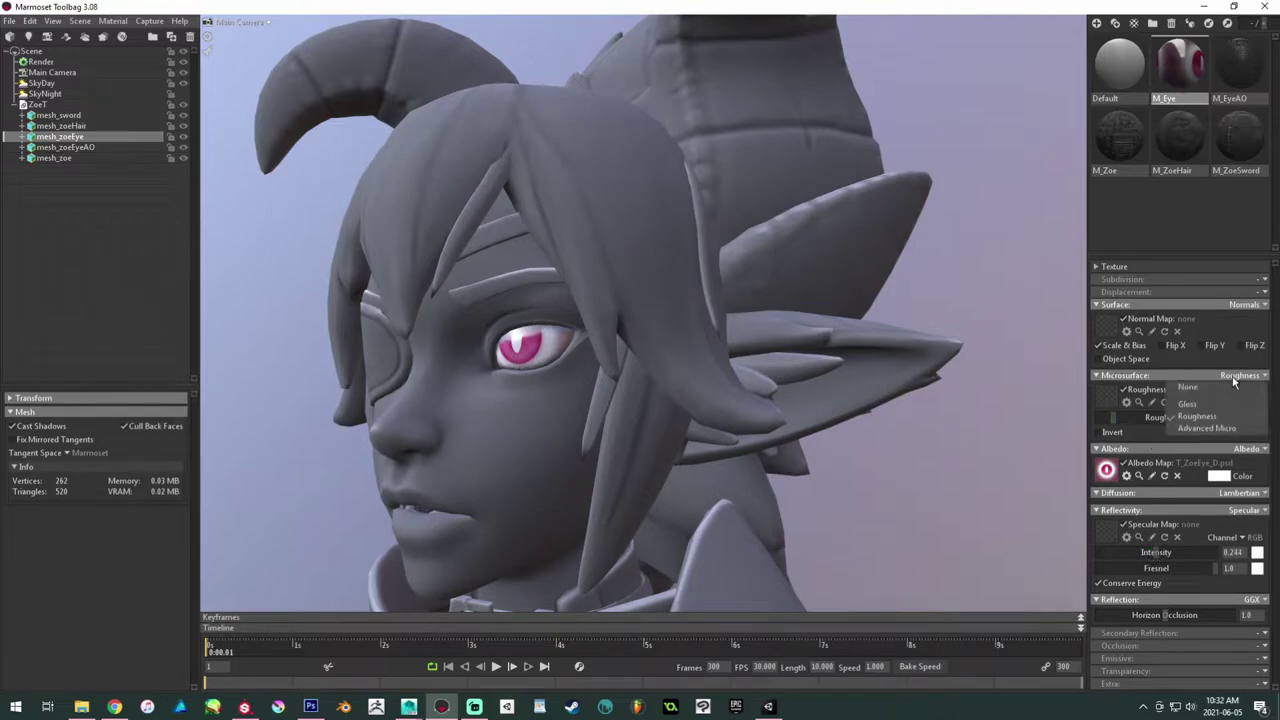
left_click(1212, 401)
left_click_drag(1181, 417, 1222, 424)
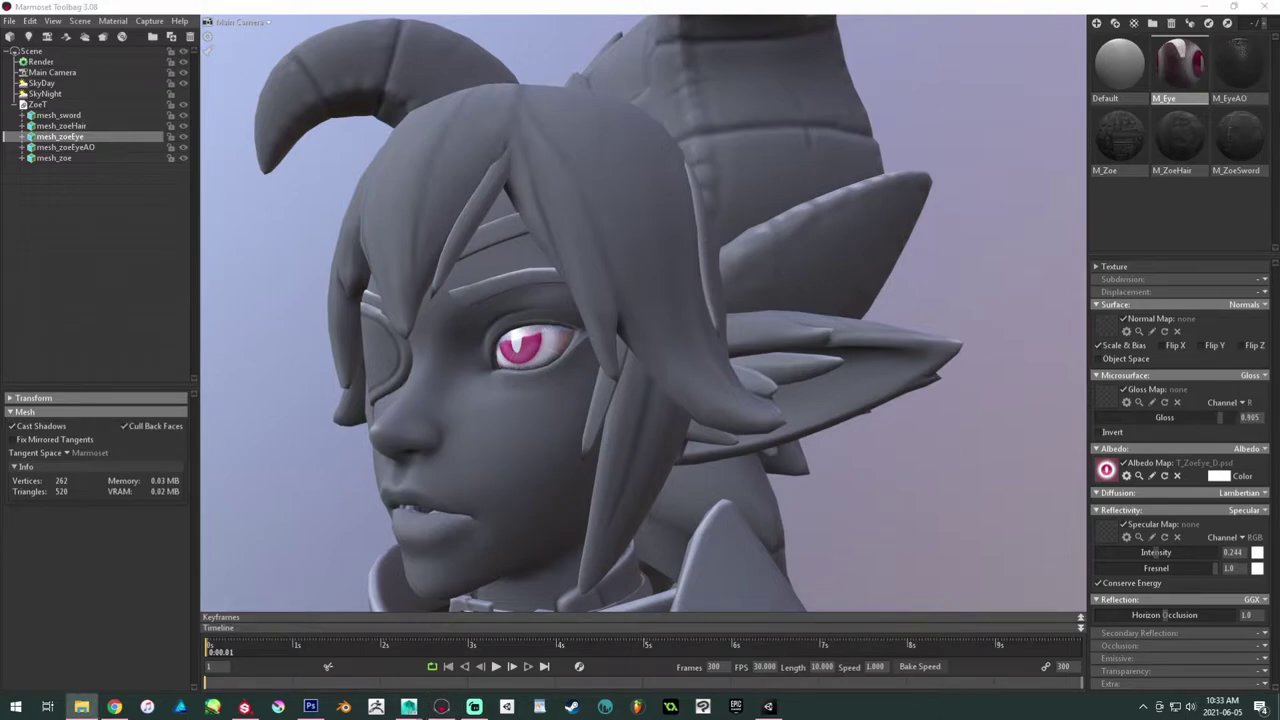
Step: Load T_ZoeEye_N.tga as the normal map of the M_Eye material
mouse_move(637, 340)
left_mouse_down()
mouse_move(1197, 338)
mouse_move(1107, 330)
left_mouse_up()
left_click(510, 338)
left_click_drag(510, 338, 580, 353)
Step: Reduce M_Eye's specular intensity to 0.035 and its gloss to 0.717
left_click_drag(1165, 552, 1137, 552)
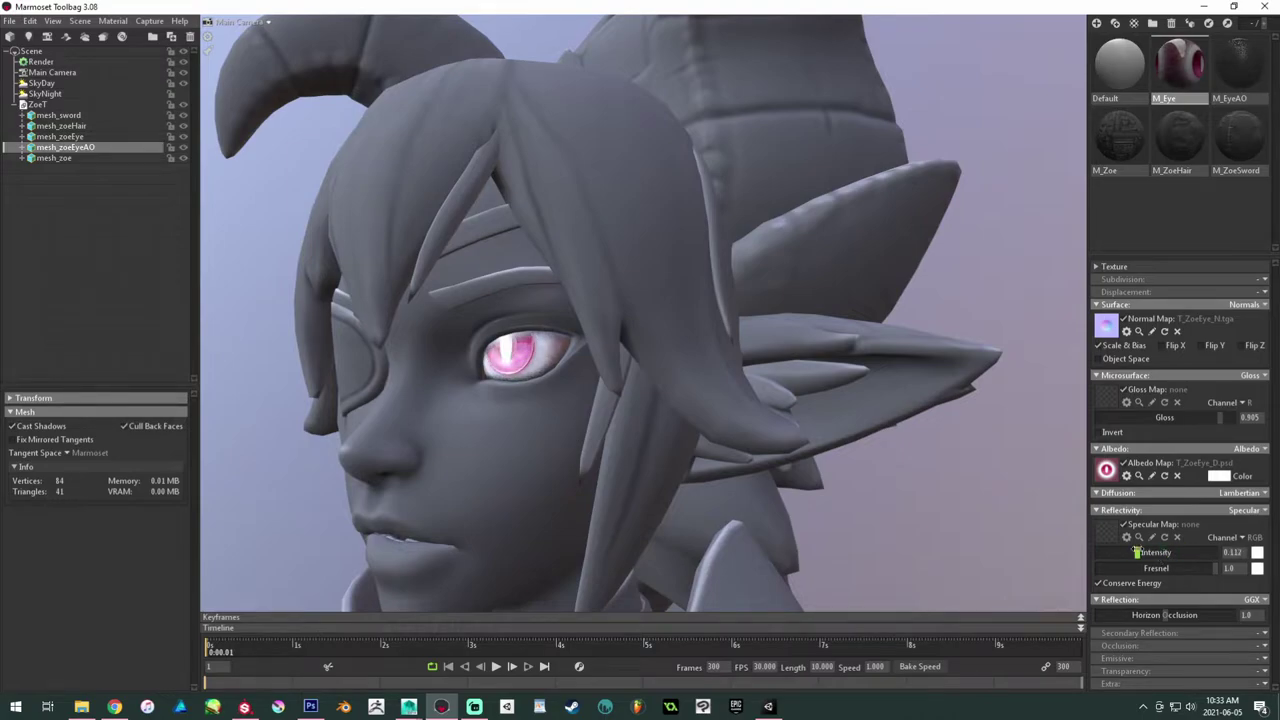
mouse_move(1222, 417)
left_mouse_down()
mouse_move(1168, 417)
mouse_move(1200, 418)
left_mouse_up()
left_click_drag(1145, 552, 1120, 552)
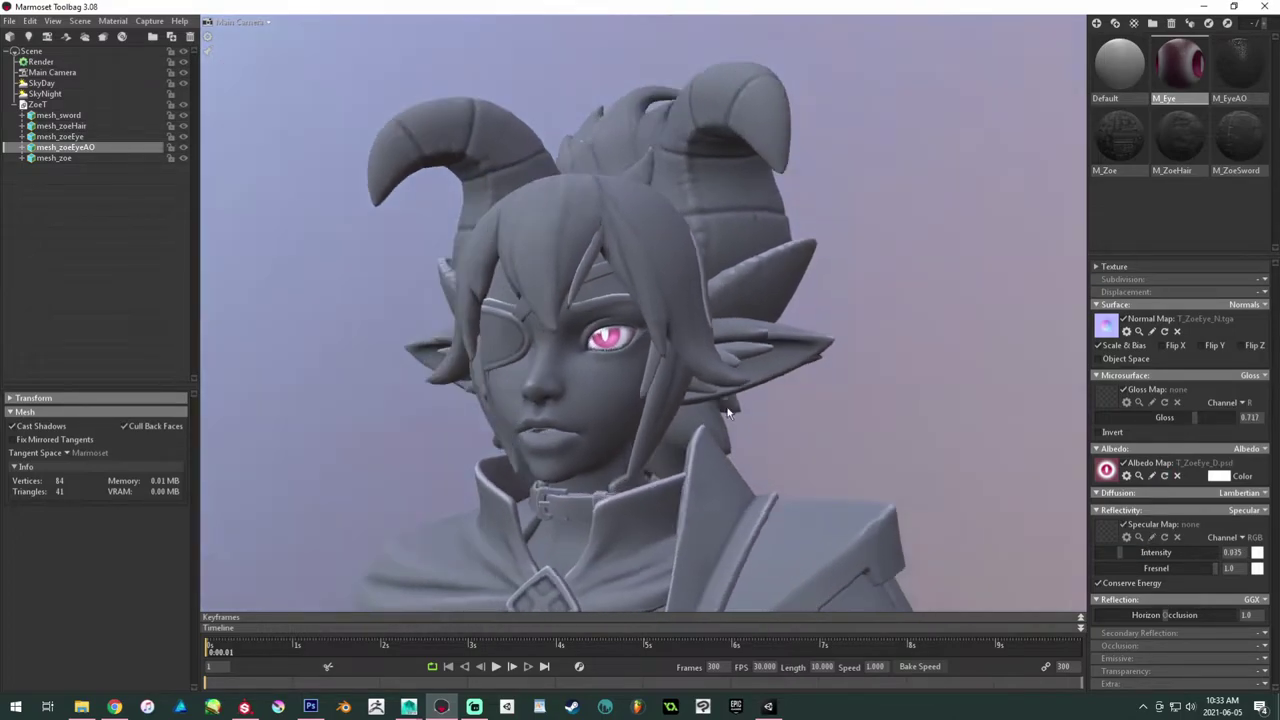
Step: Set both the gloss and the specular intensity of the M_EyeAO material to 0.0
mouse_move(727, 411)
left_mouse_down()
mouse_move(834, 426)
mouse_move(877, 409)
mouse_move(718, 408)
left_mouse_up()
right_click_drag(718, 402, 853, 474)
left_click_drag(612, 396, 650, 401)
right_click_drag(530, 390, 597, 418)
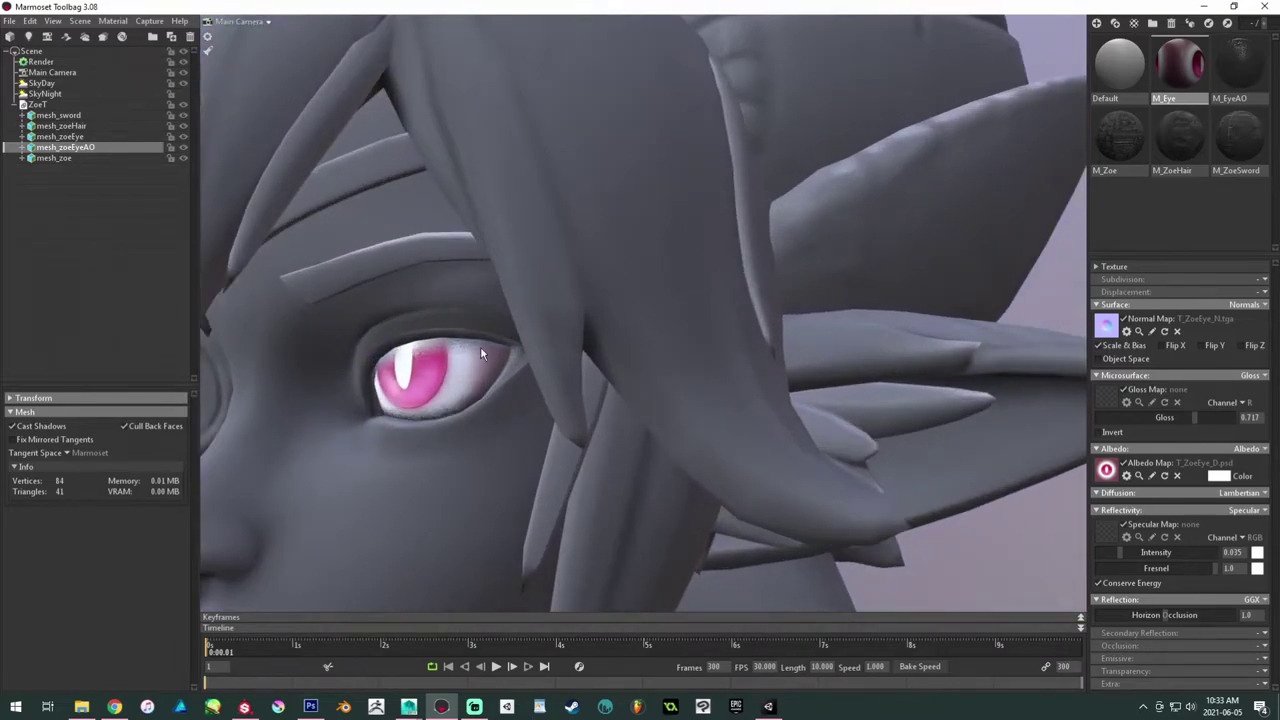
left_click(1240, 64)
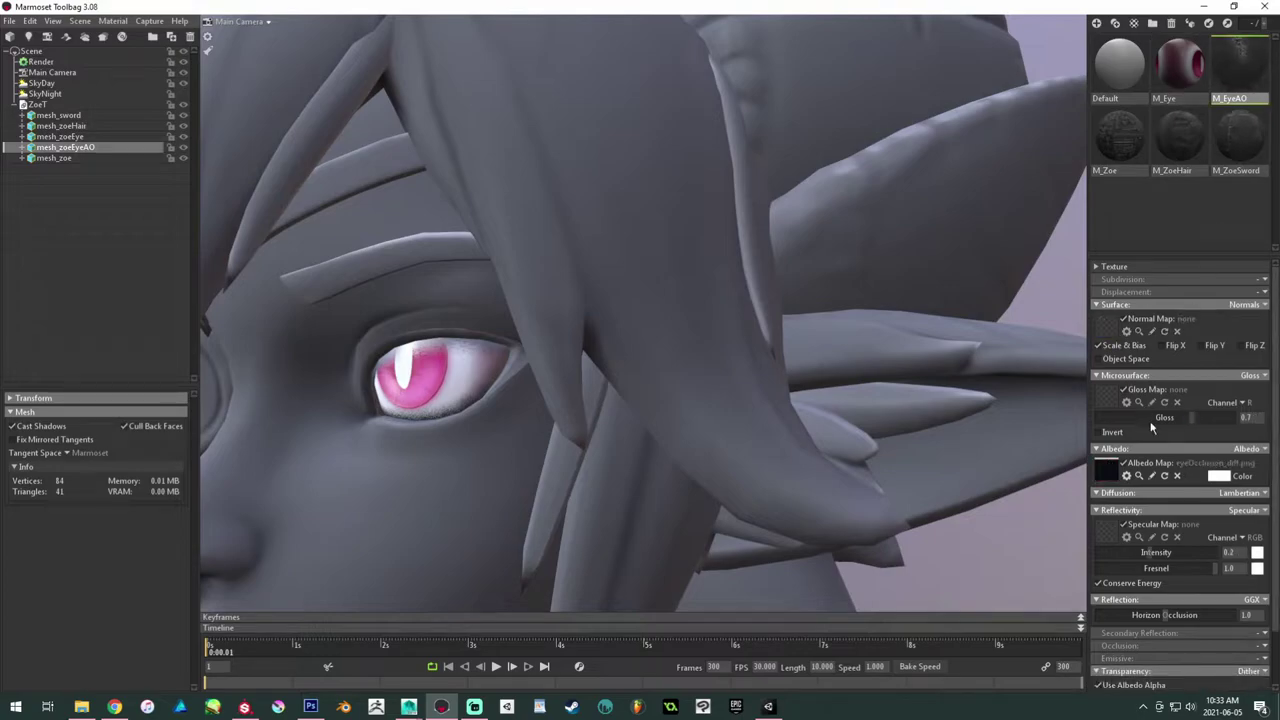
left_click_drag(1190, 417, 855, 412)
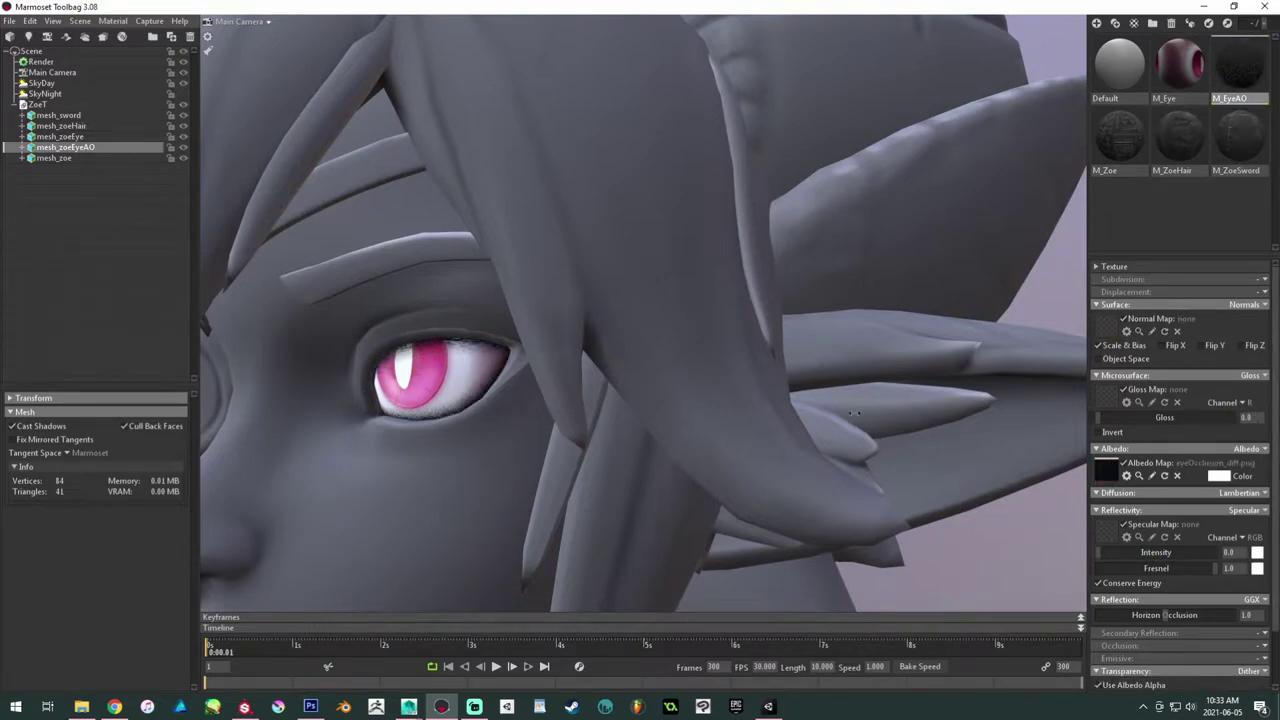
scroll(587, 324, "down", 3)
mouse_move(587, 324)
left_mouse_down("alt")
mouse_move(614, 312)
mouse_move(607, 329)
left_mouse_up("alt")
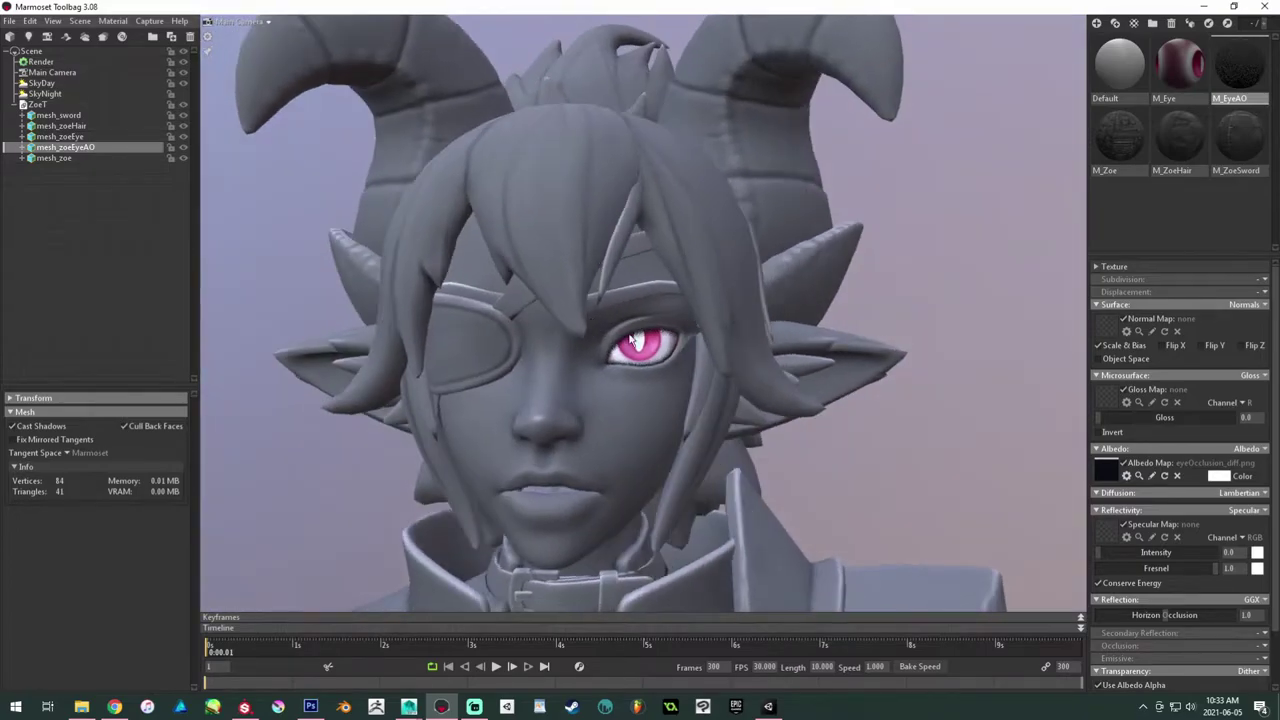
Step: Try lowering M_EyeAO's transparency alpha to 0.871, restore it to 1.0, and check the eye from farther away
left_click_drag(725, 350, 790, 380)
scroll(1199, 646, "down", 2)
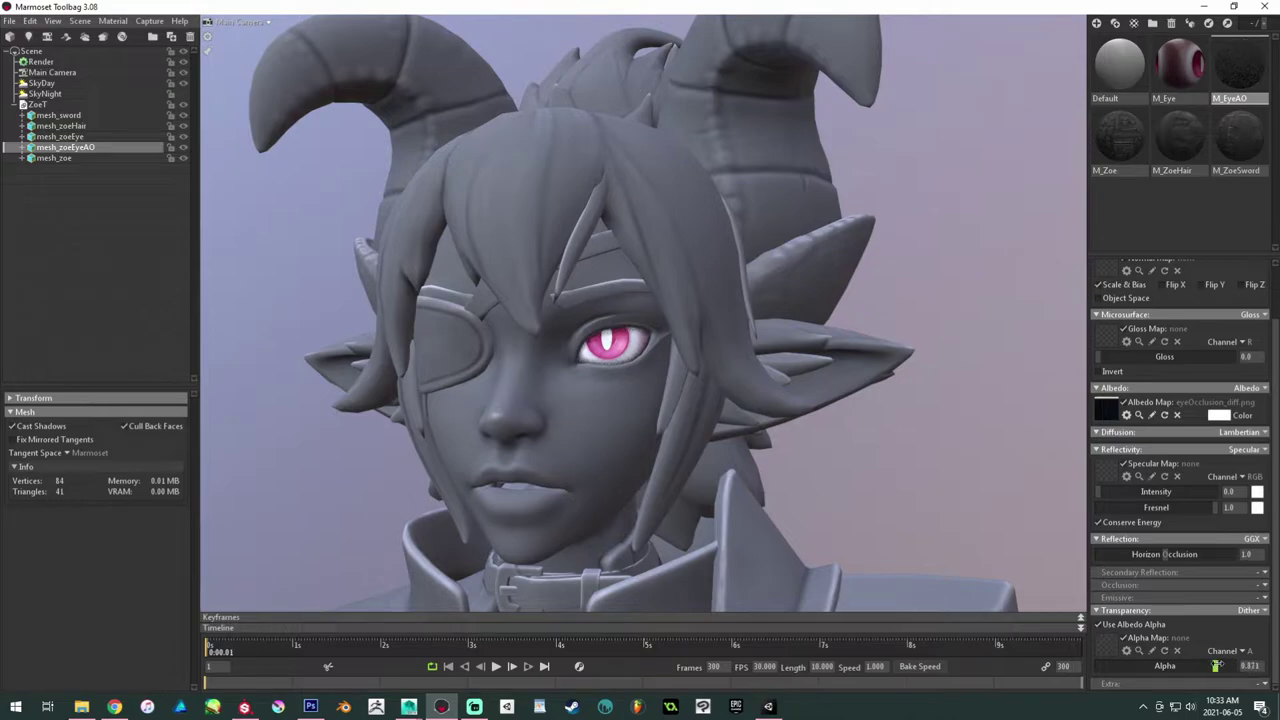
right_click_drag(640, 310, 360, 320, "alt")
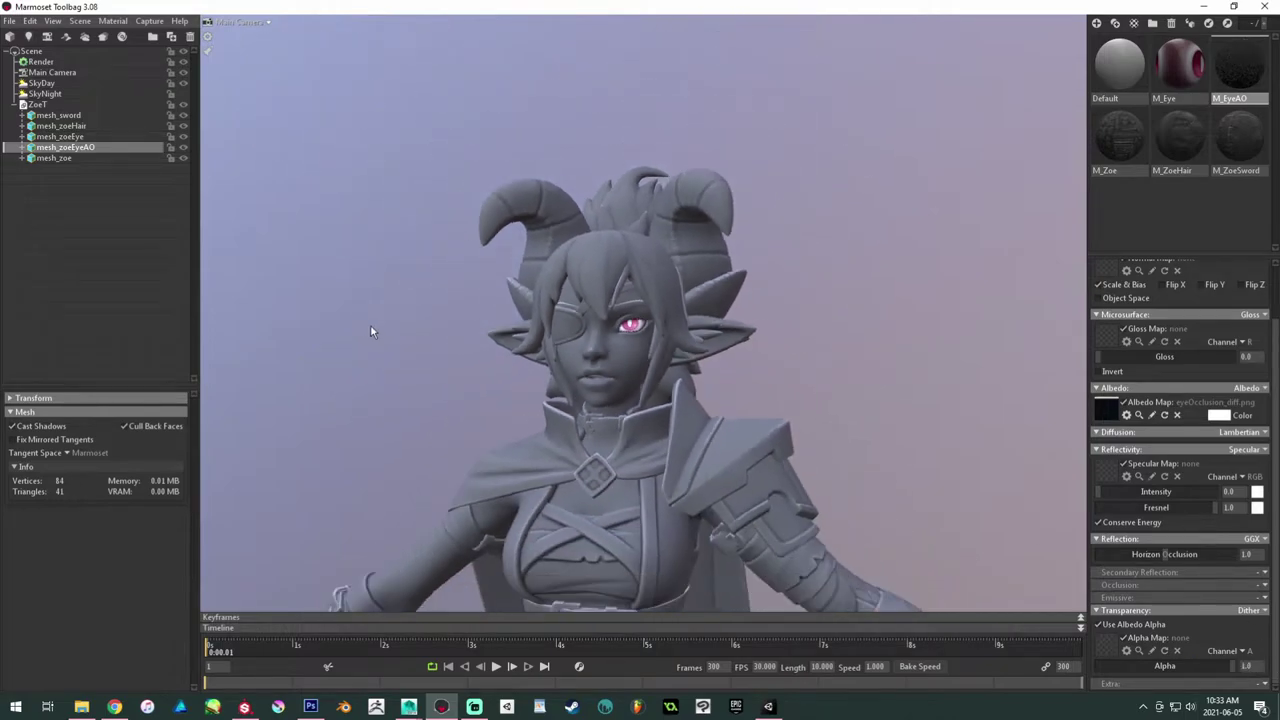
left_click_drag(582, 334, 552, 346)
scroll(546, 333, "up", 3)
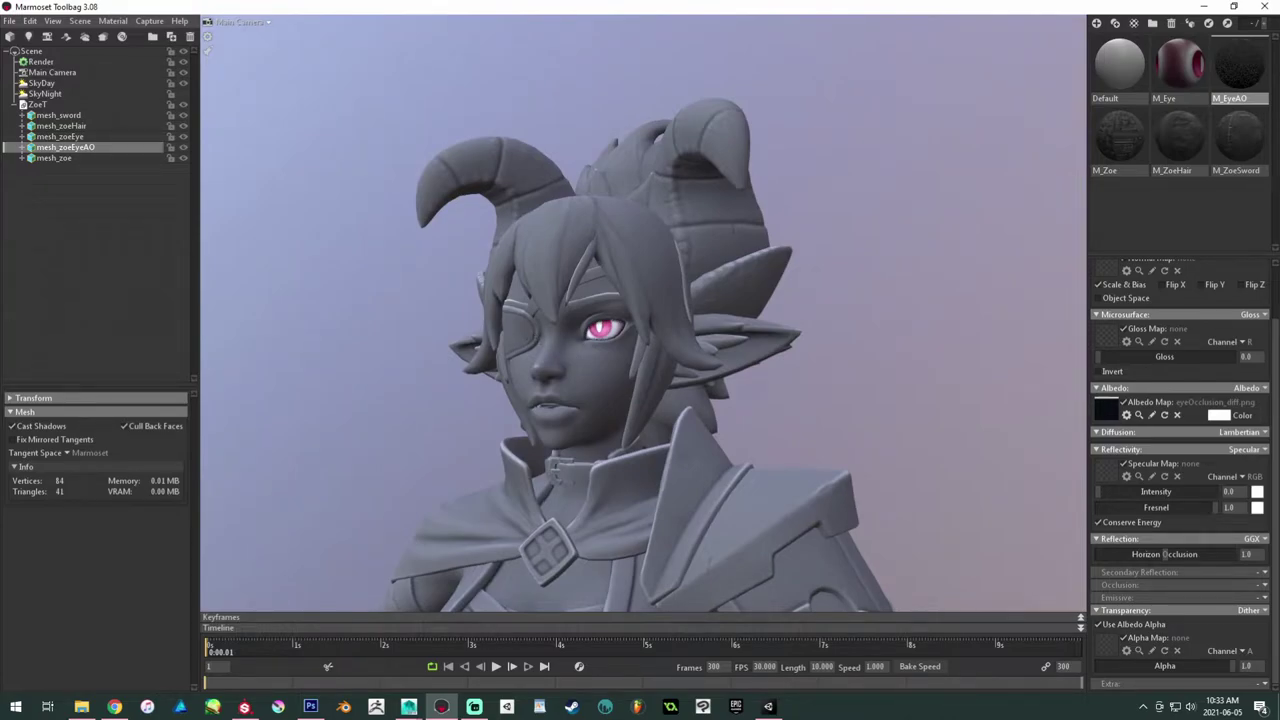
Step: Examine the character's head and the eye's shading from several angles and distances
key("alt+Tab")
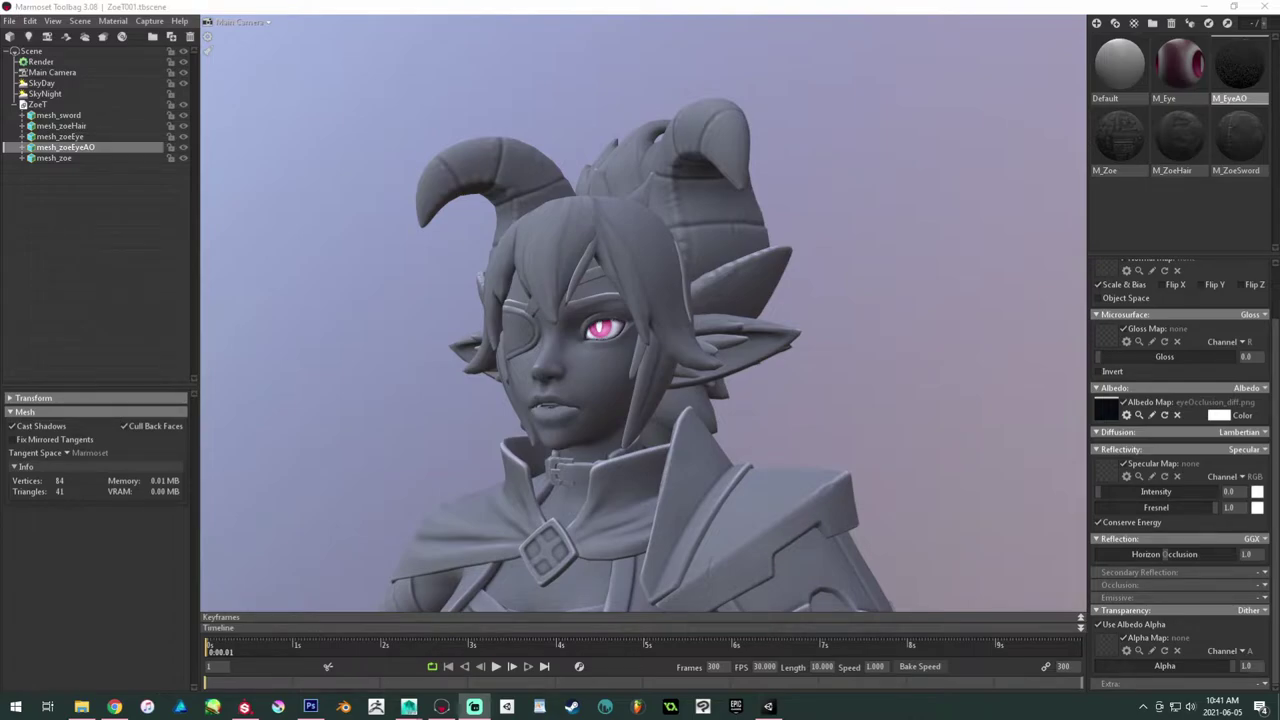
left_click(214, 6)
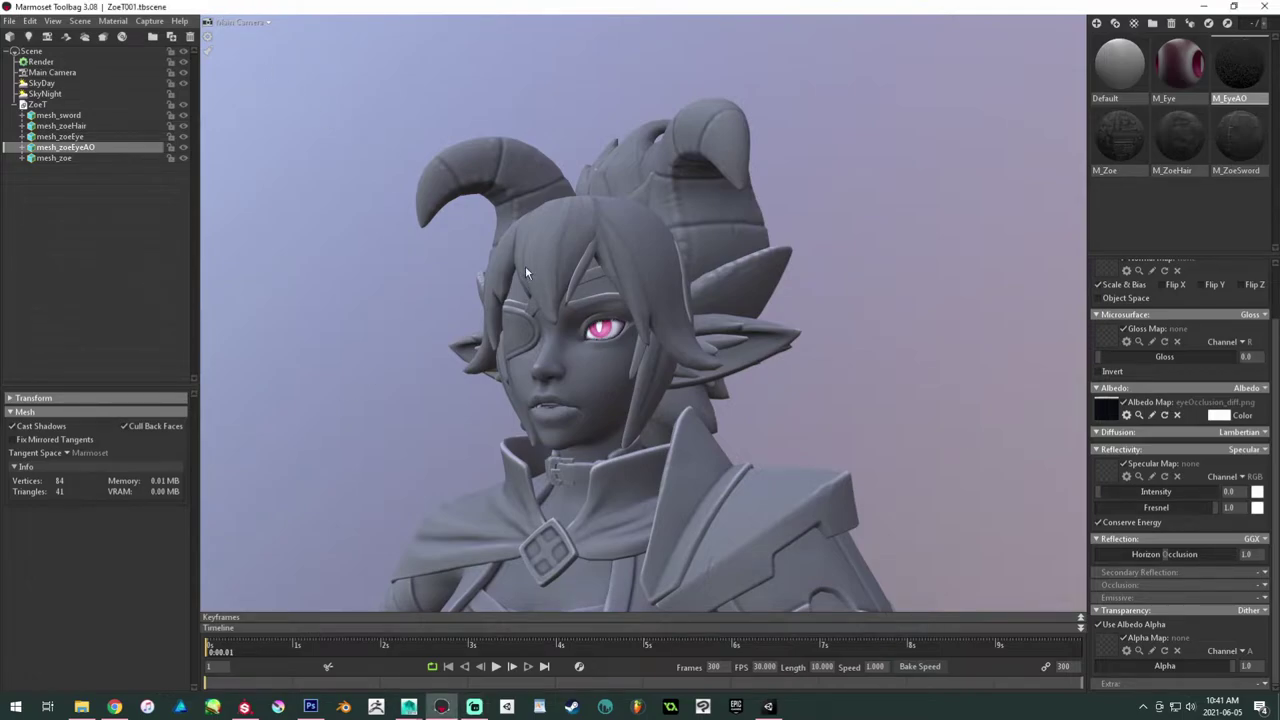
middle_click_drag(525, 265, 490, 268)
left_click_drag(490, 268, 535, 200)
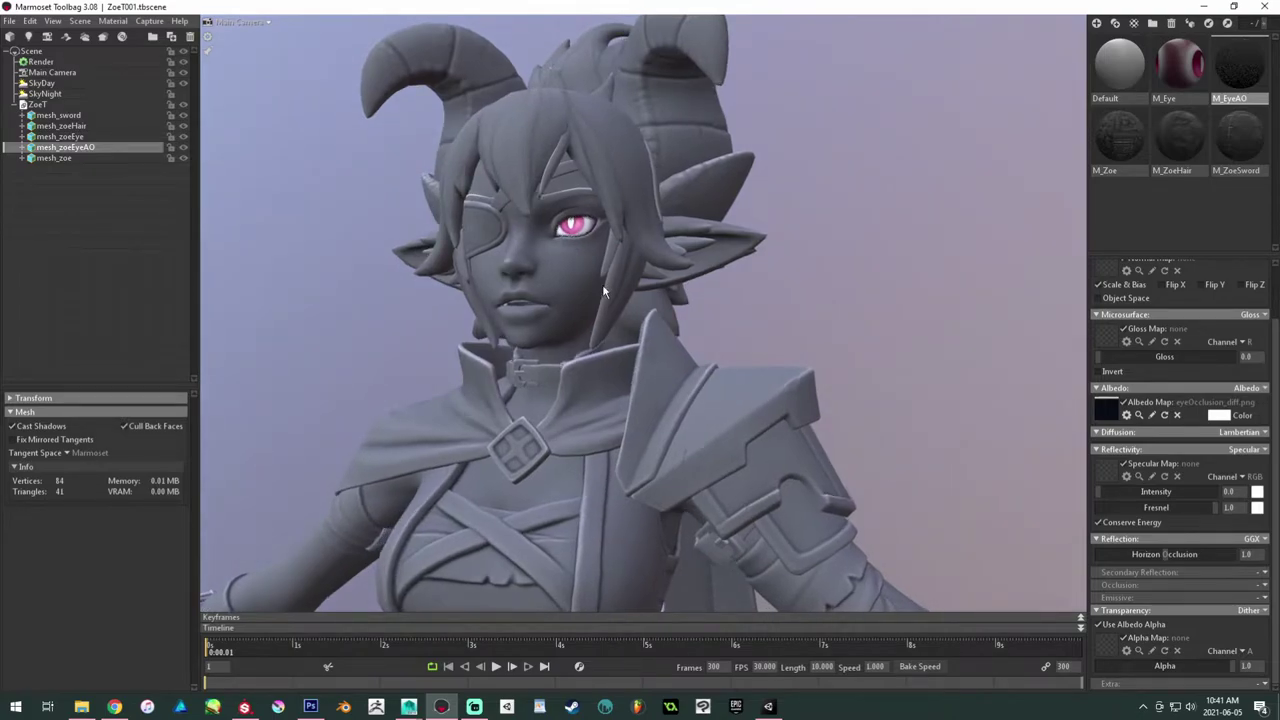
left_click_drag(602, 290, 483, 270)
right_click_drag(483, 270, 679, 420)
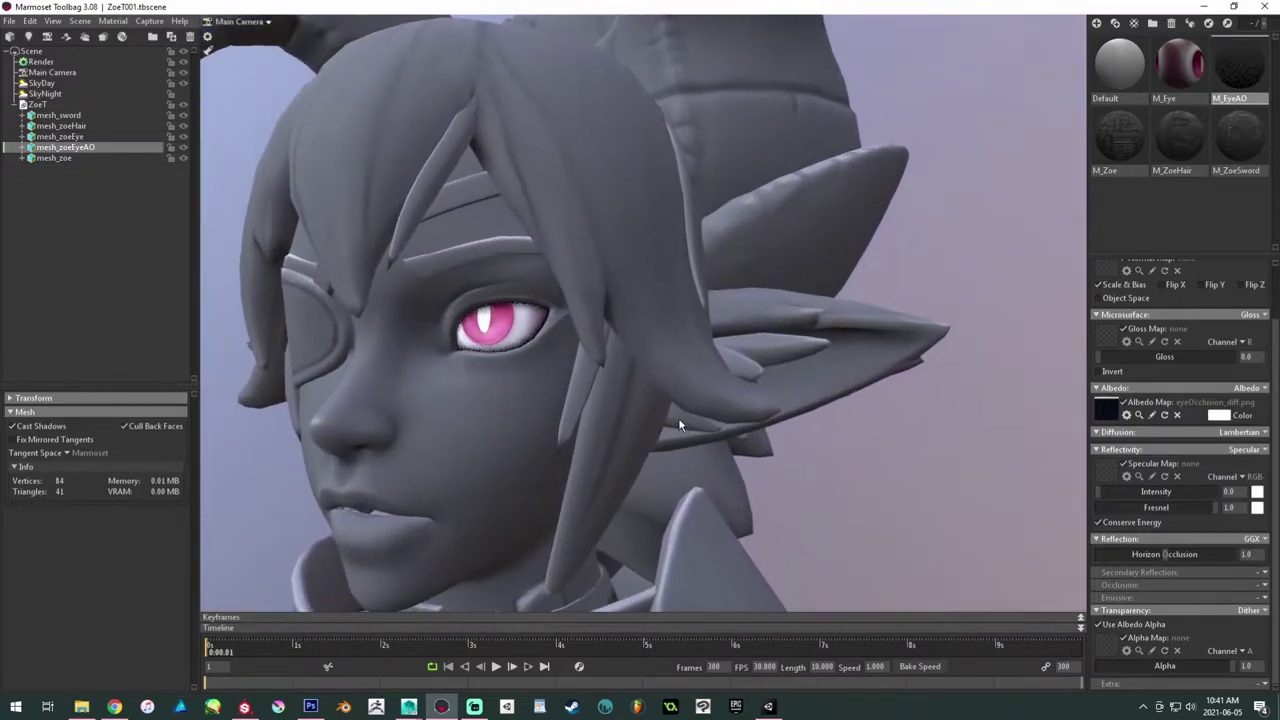
left_click_drag(515, 340, 548, 356)
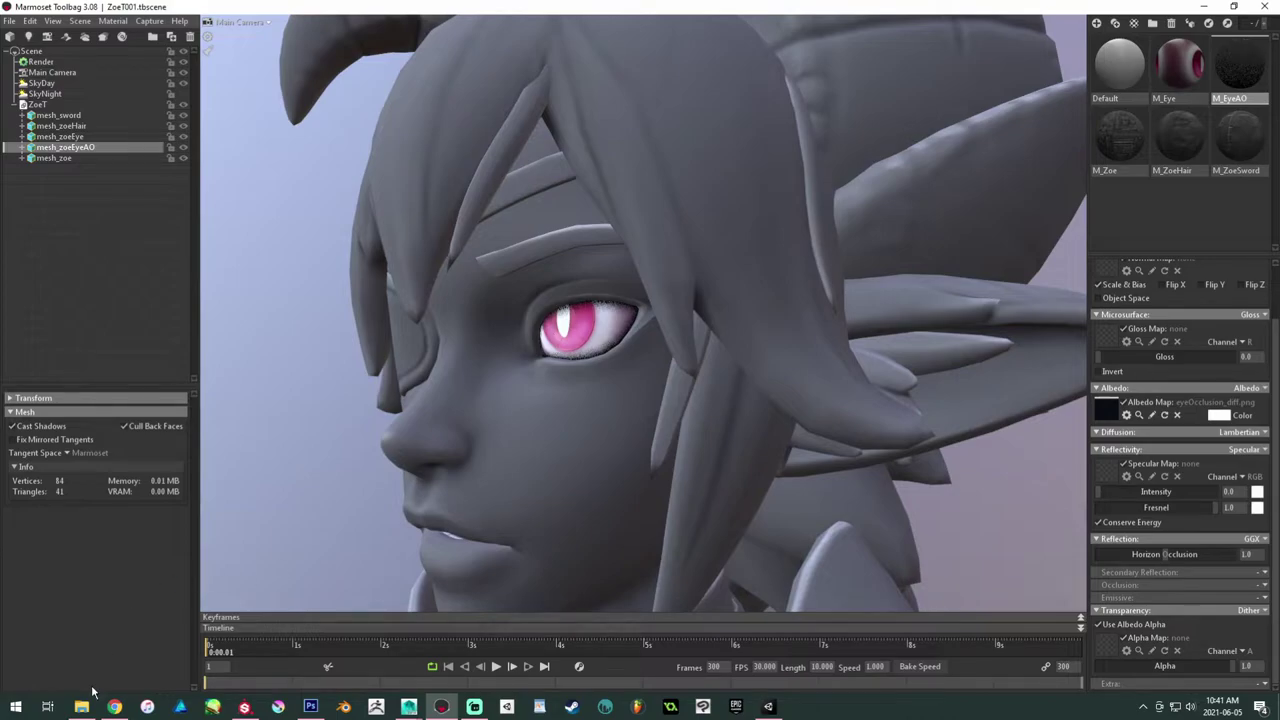
Step: Switch to Photoshop and bring up the T_ZoeEye_D.psd document showing the eye's displacement gradient
left_click(81, 706)
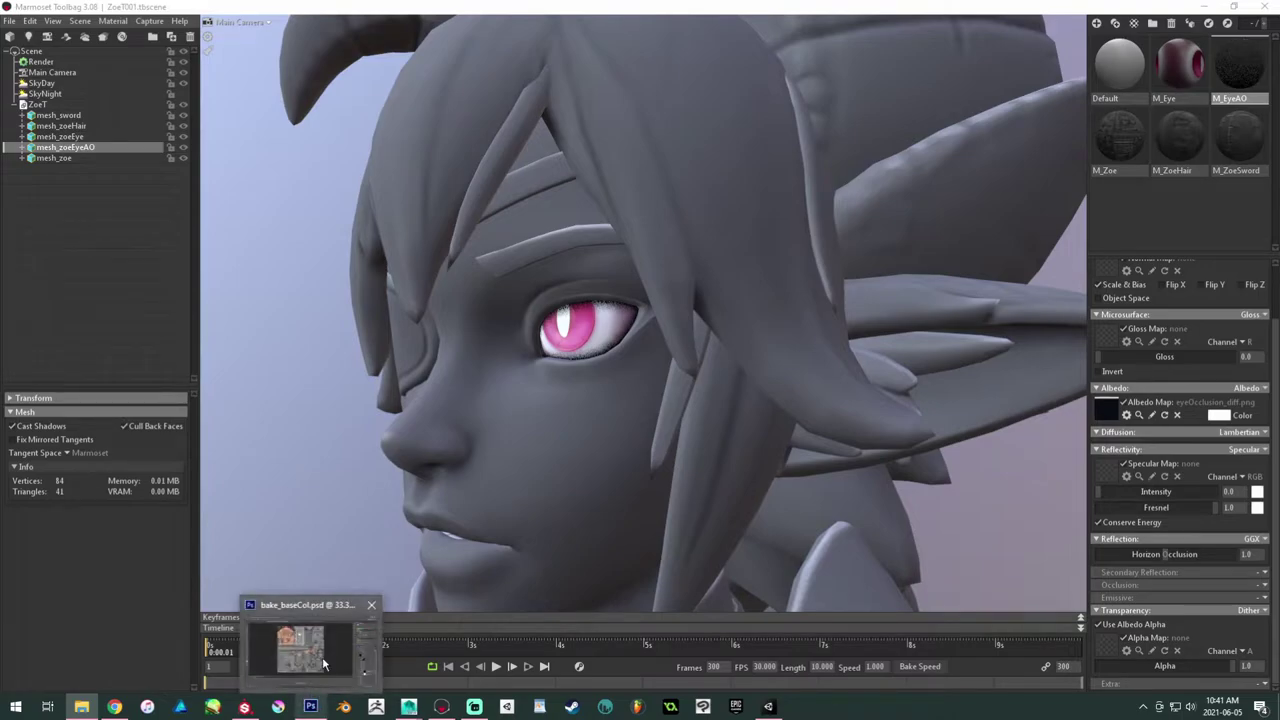
left_click(309, 706)
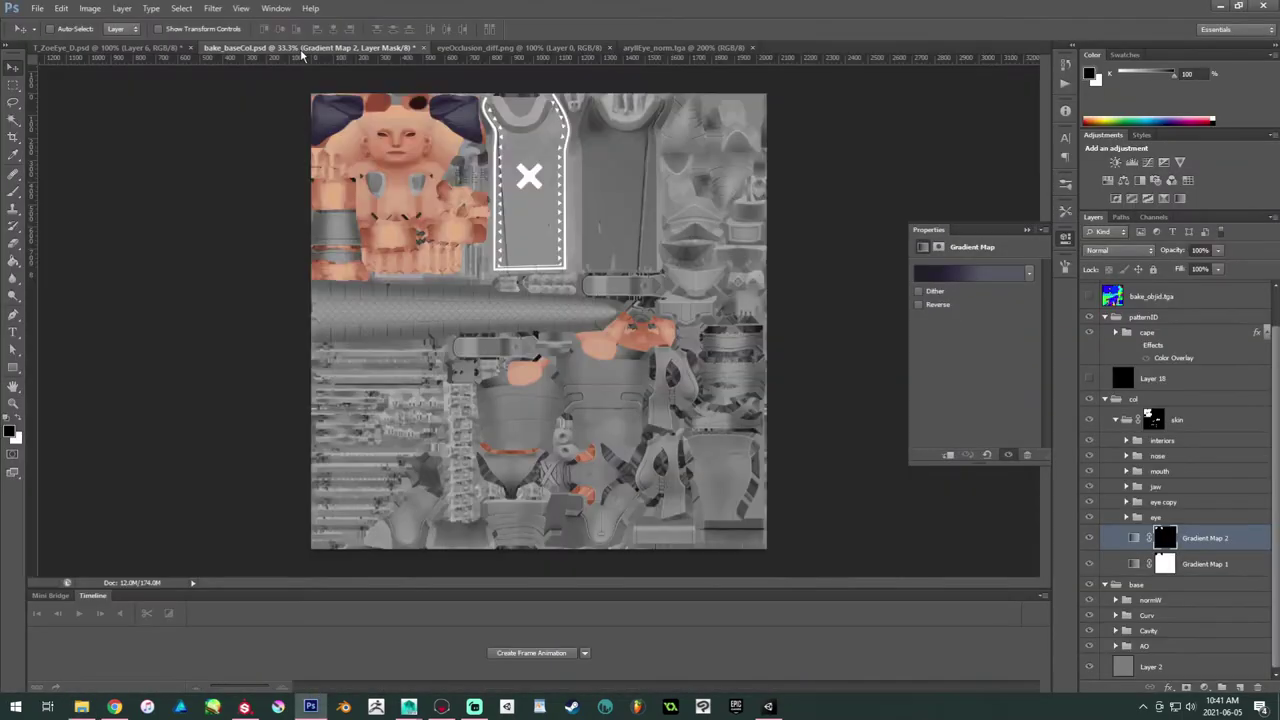
left_click(586, 47)
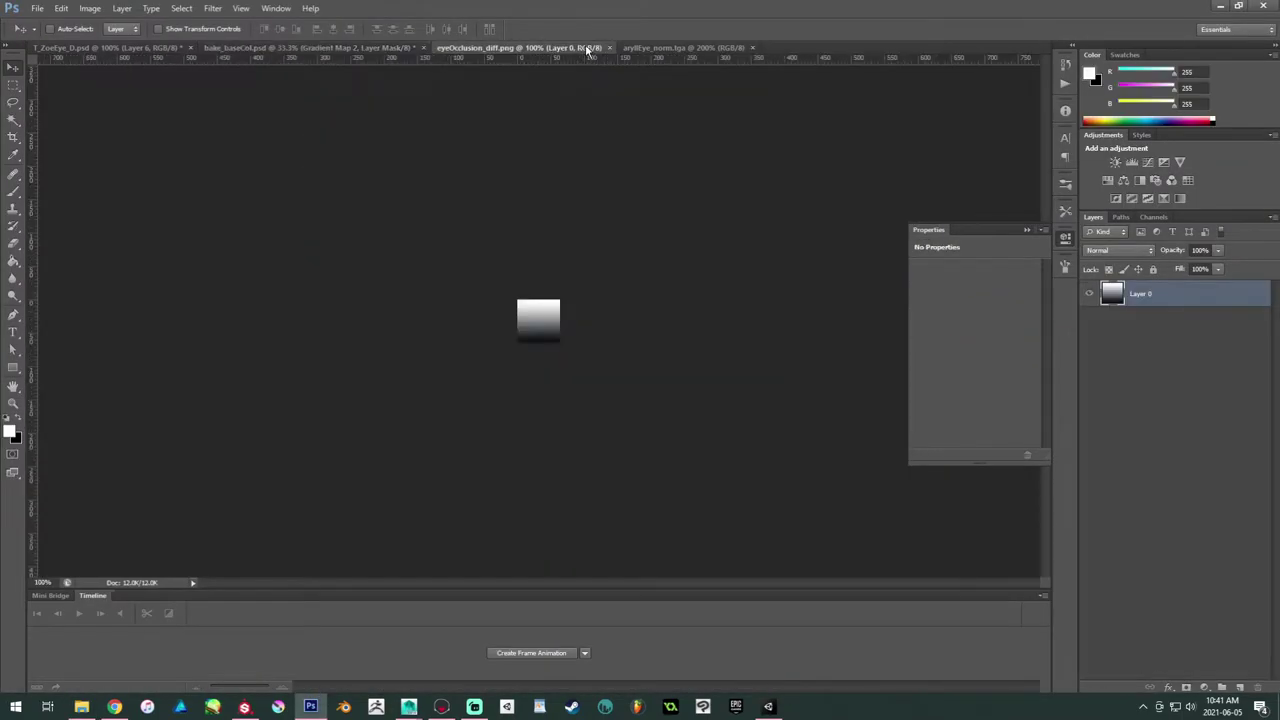
left_click(640, 49)
left_click(87, 49)
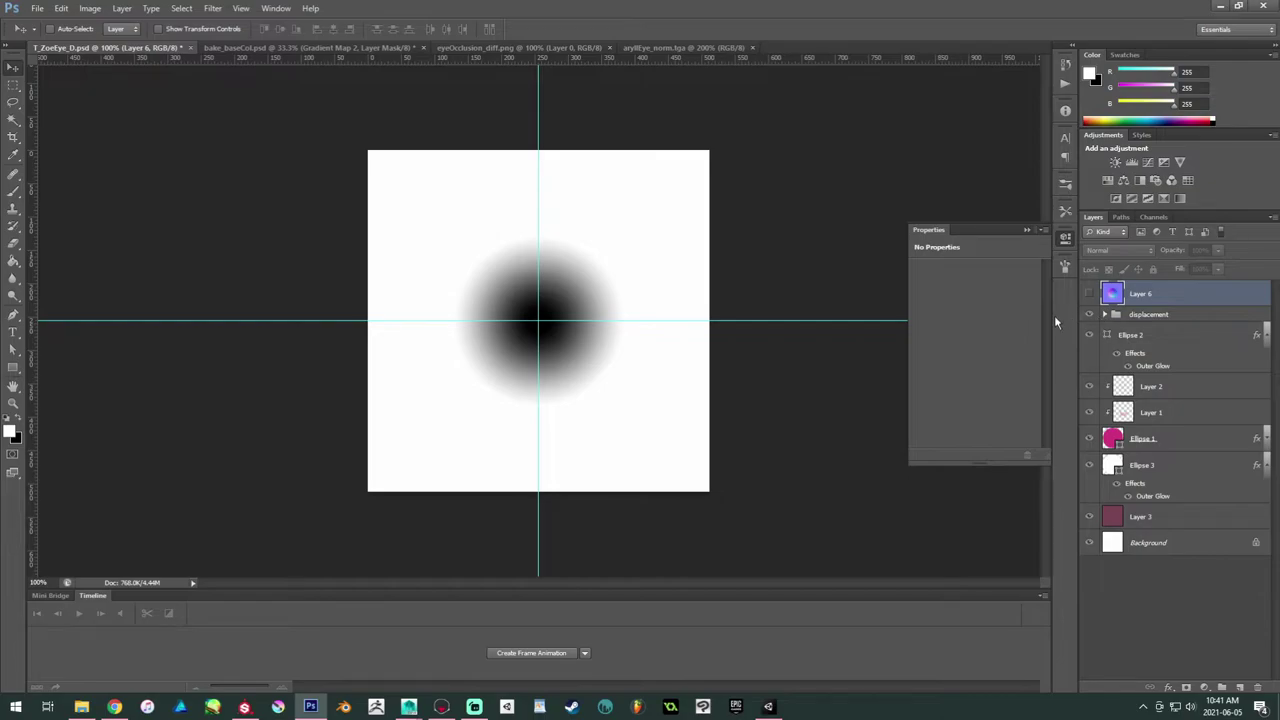
Step: Save a Targa copy of the eye displacement image as T_ZoeEye_Dis.tga at 24 bits/pixel
key("ctrl+shift+s")
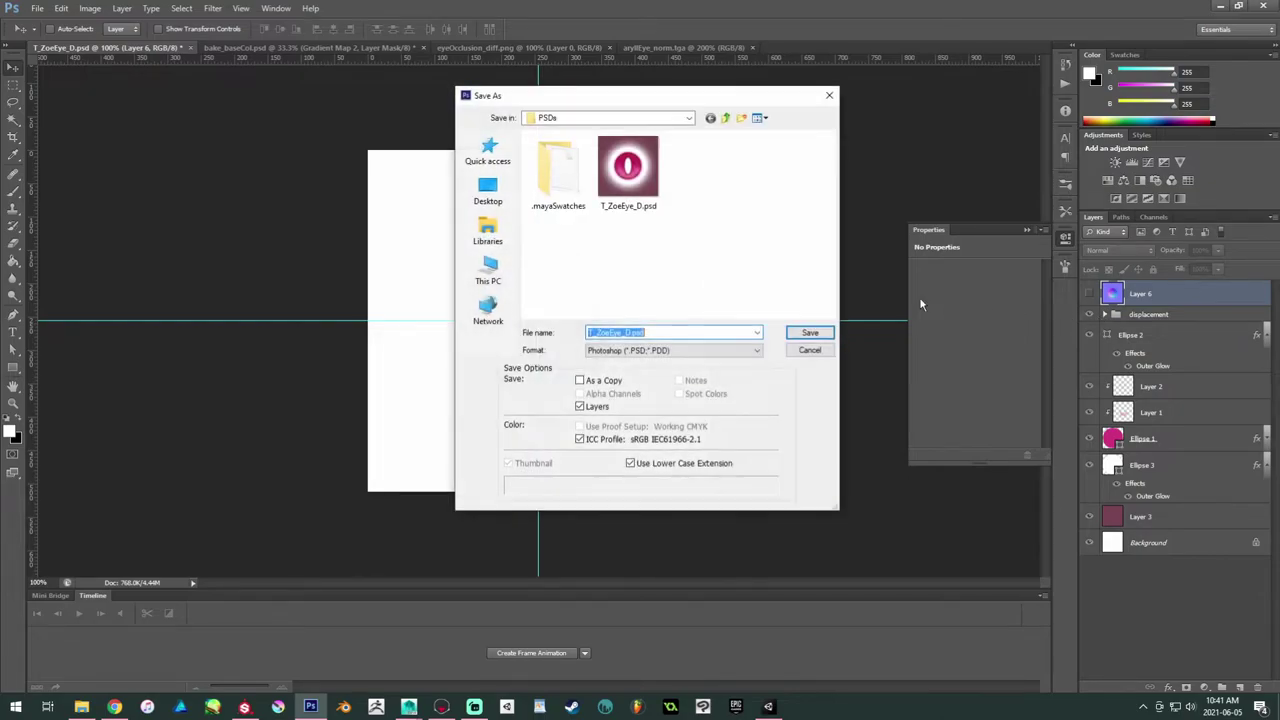
left_click(631, 355)
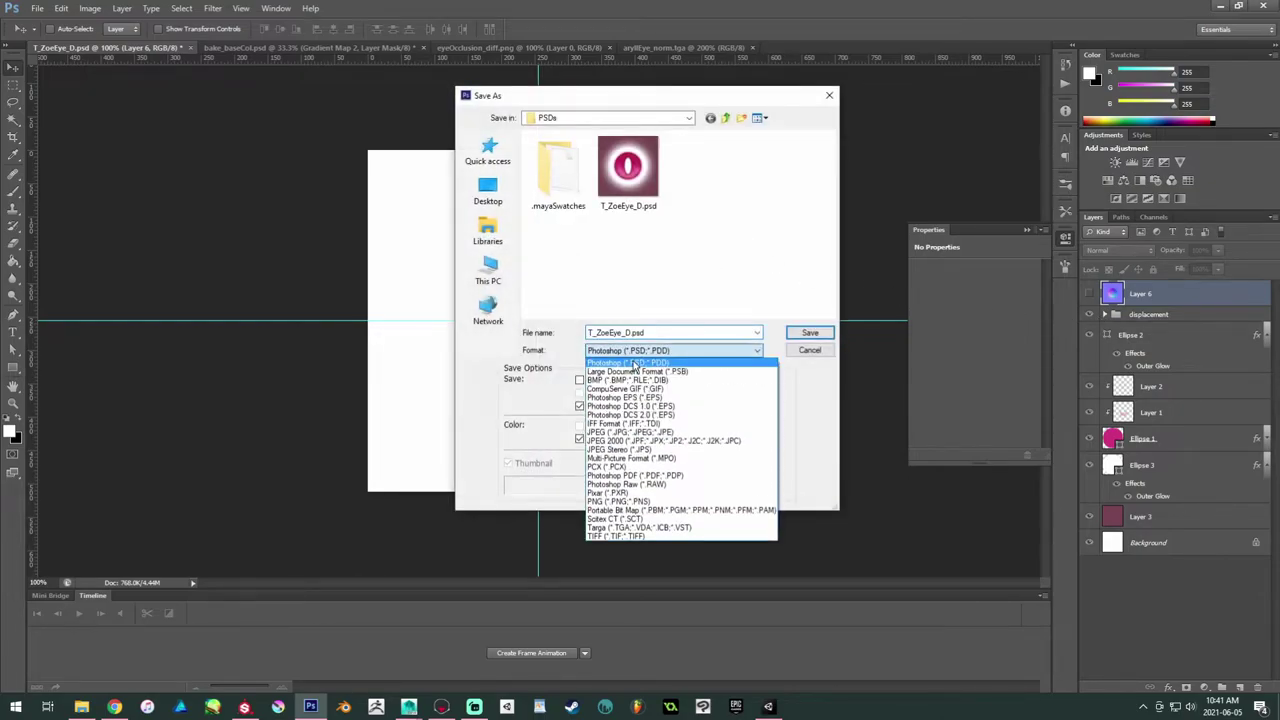
left_click(620, 523)
left_click(629, 332)
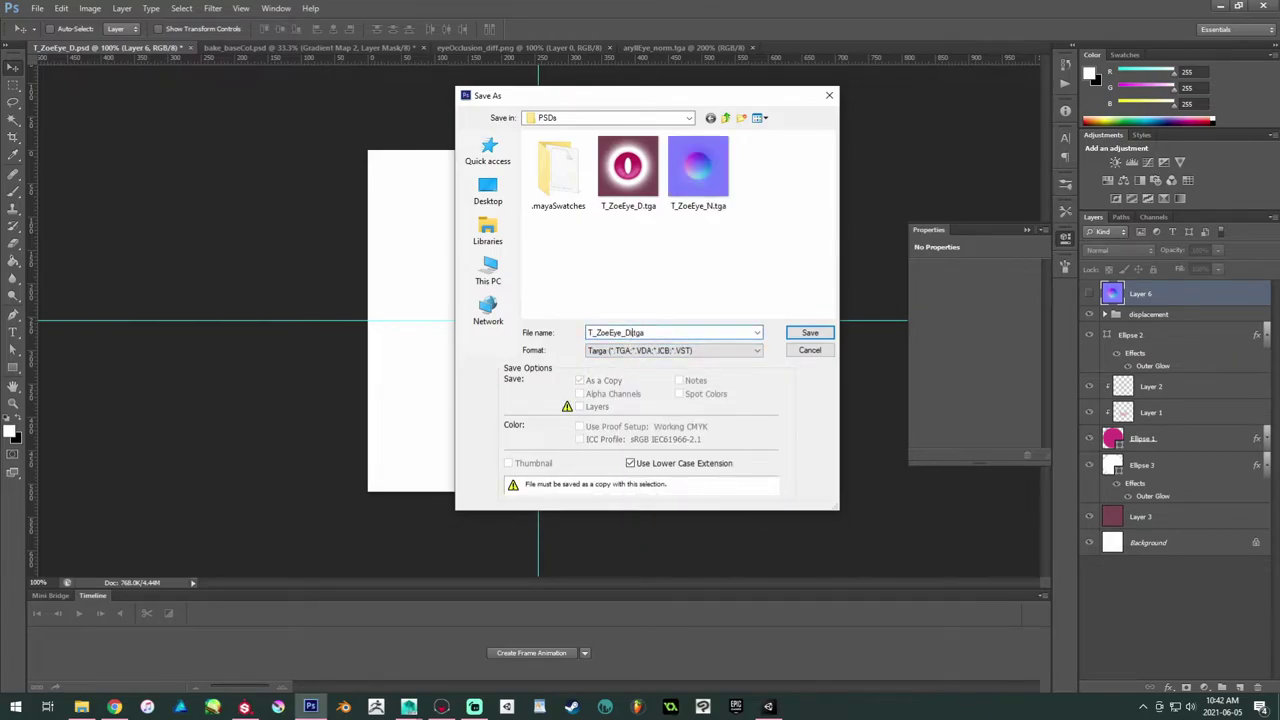
left_click(809, 332)
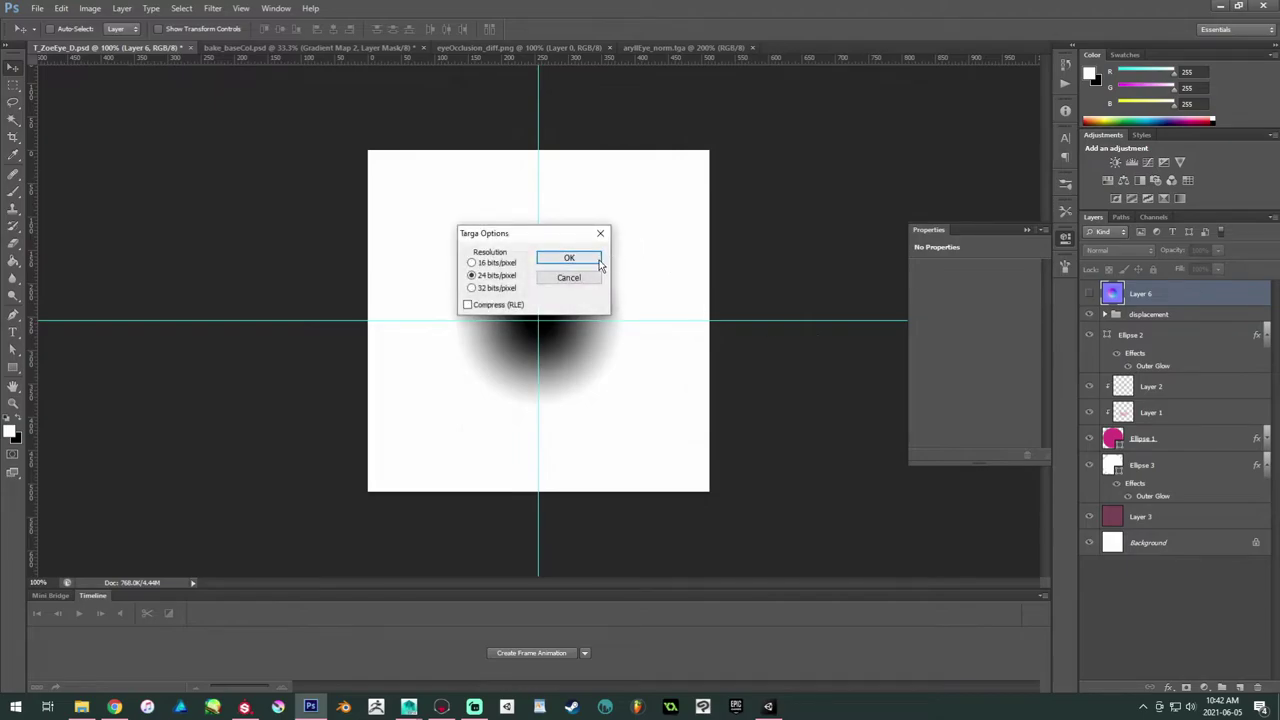
left_click(597, 261)
Step: Return to Marmoset Toolbag, try Detail Normals as M_Eye's surface model, and settle on Parallax
key("alt+Tab")
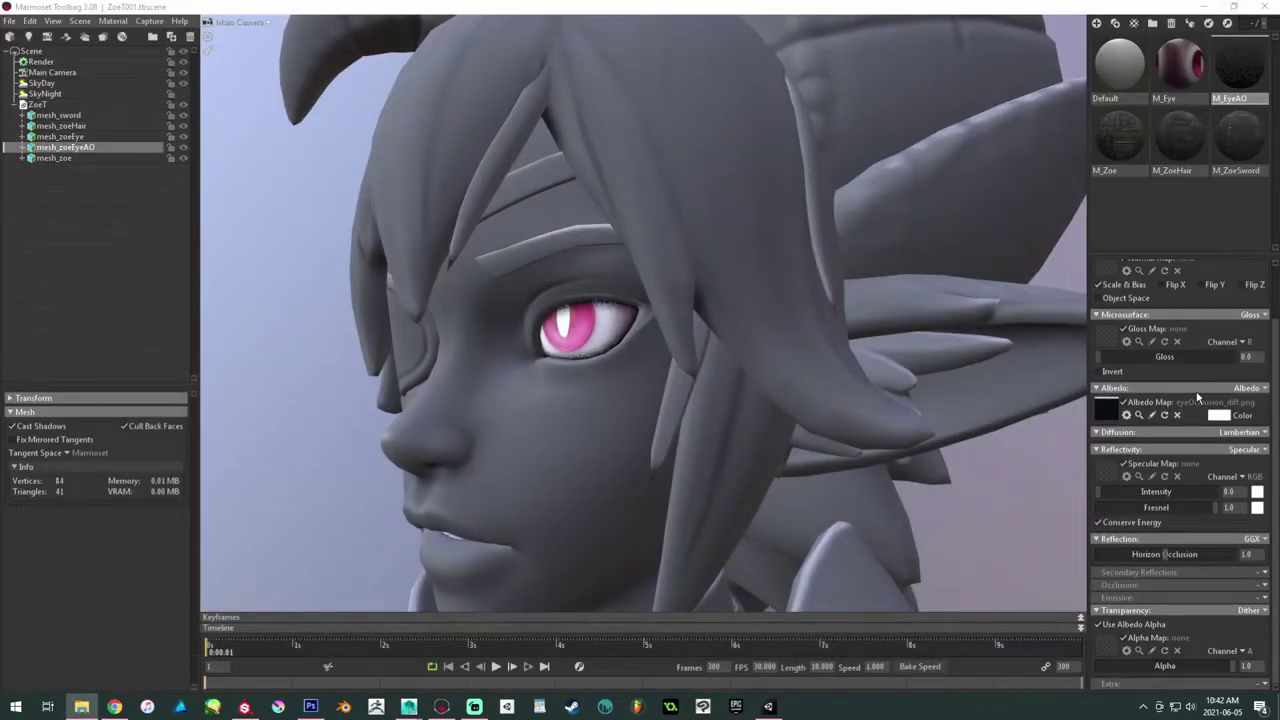
left_click(1176, 97)
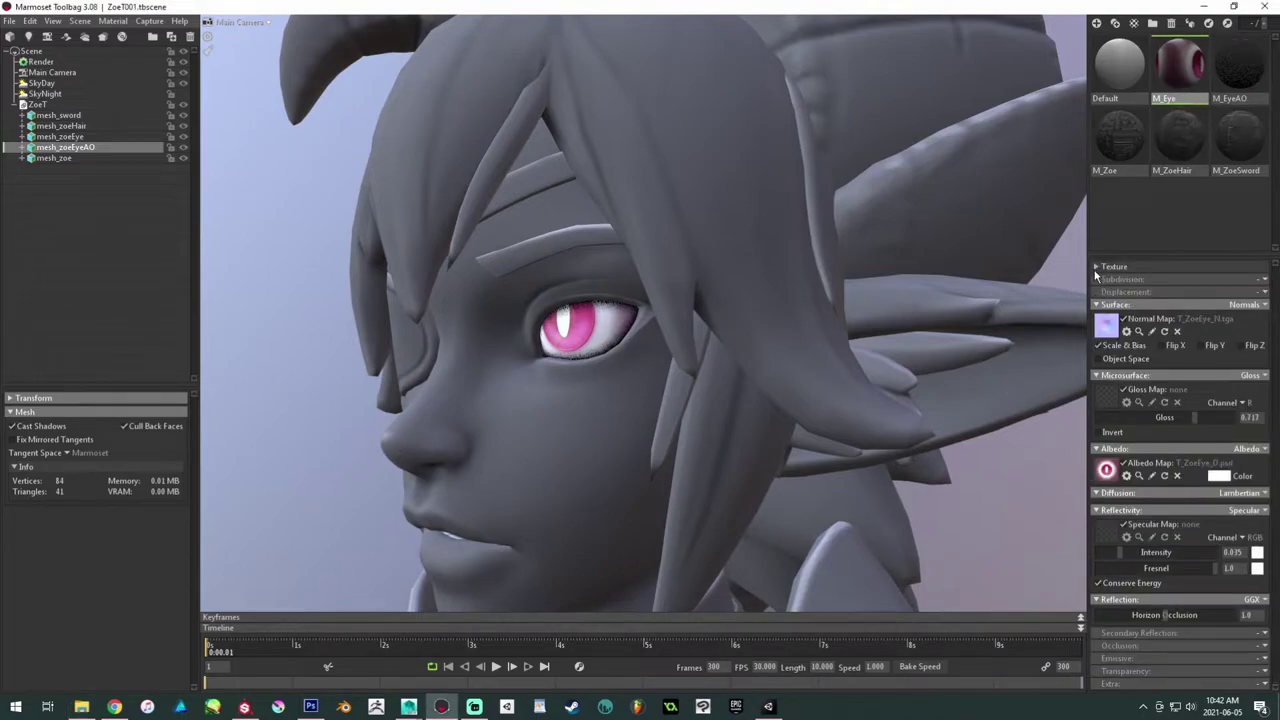
left_click(1262, 305)
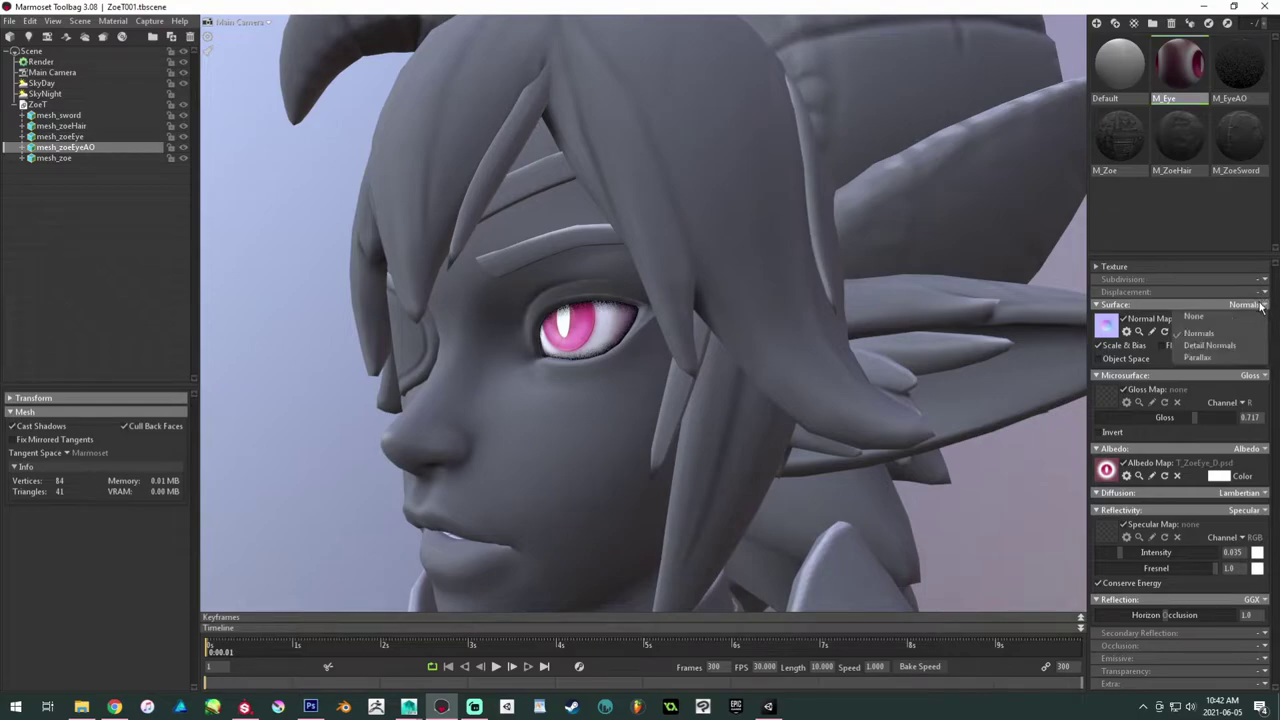
left_click(1221, 346)
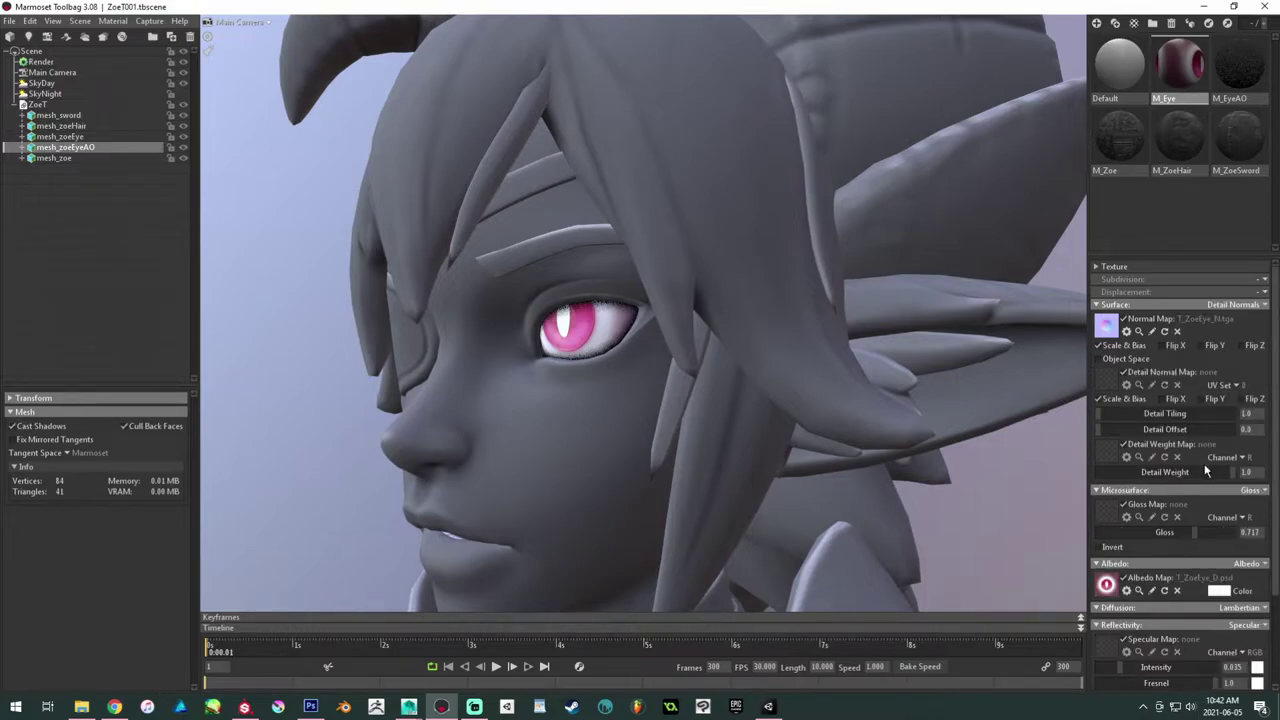
left_click(1249, 304)
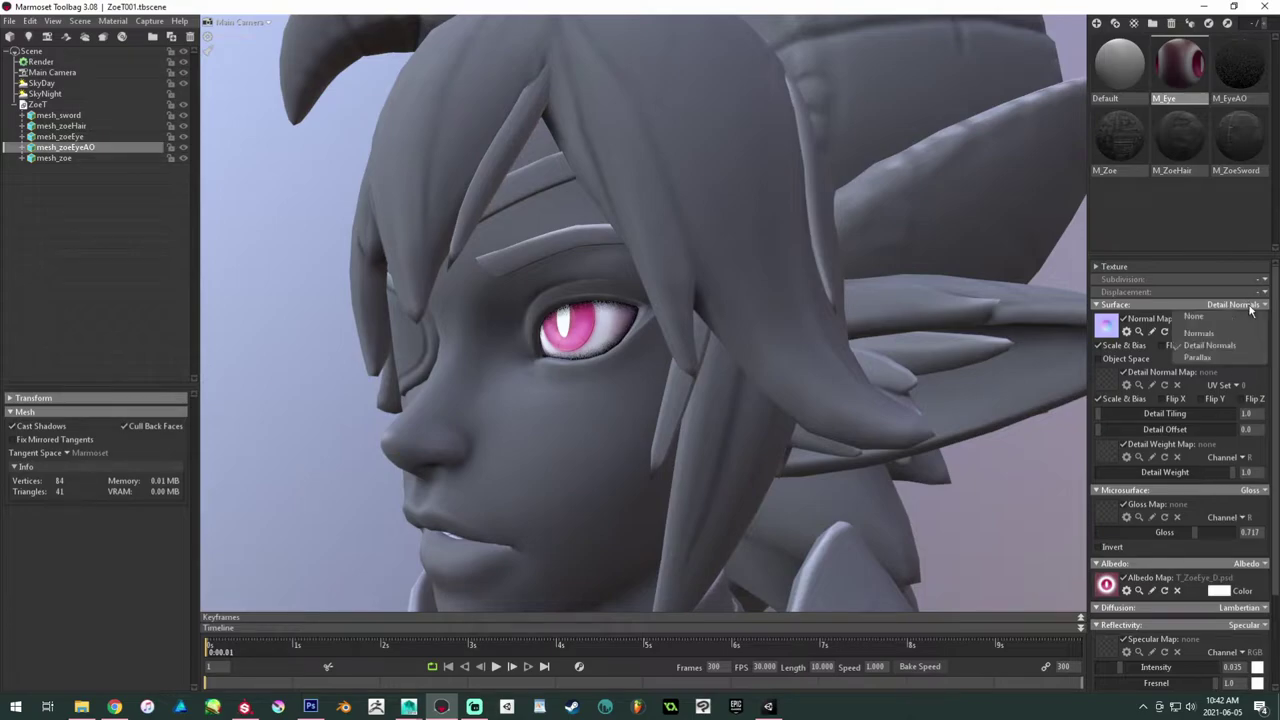
left_click(1221, 358)
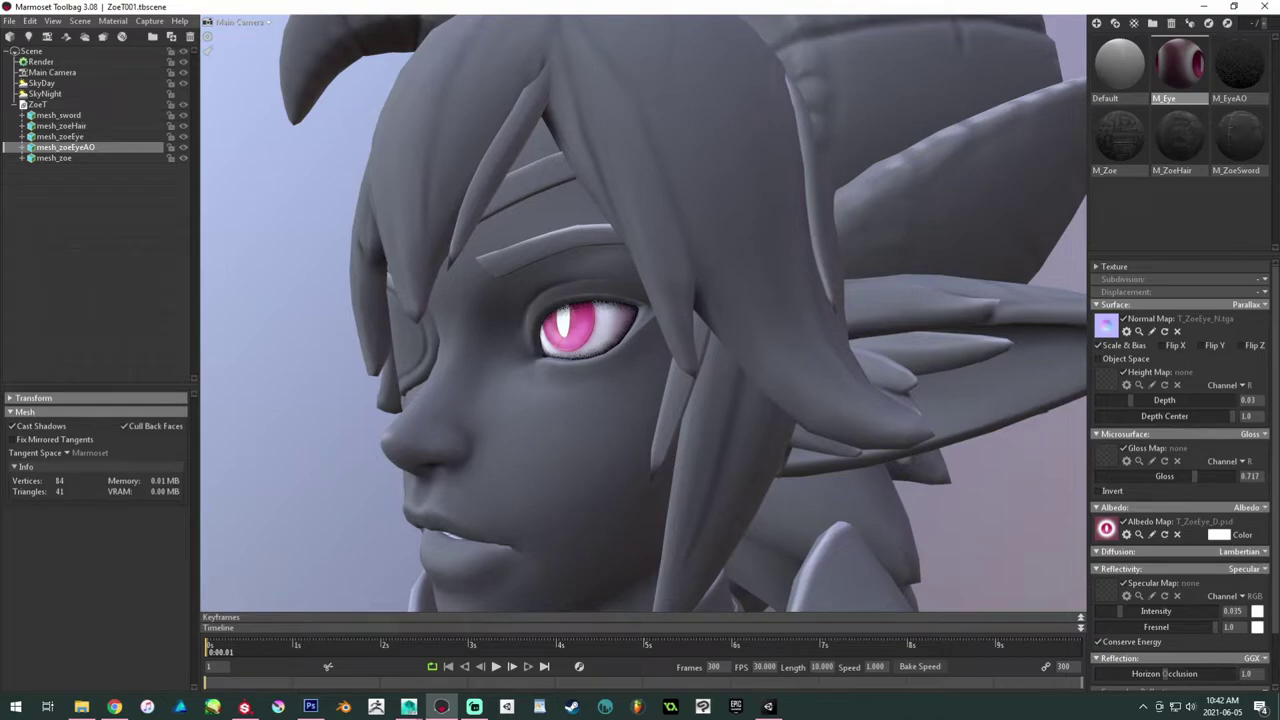
Step: Load T_ZoeEye_Dis.tga as M_Eye's height map, set the parallax depth to 0.14, and check the eye from several angles
left_click_drag(708, 364, 1155, 400)
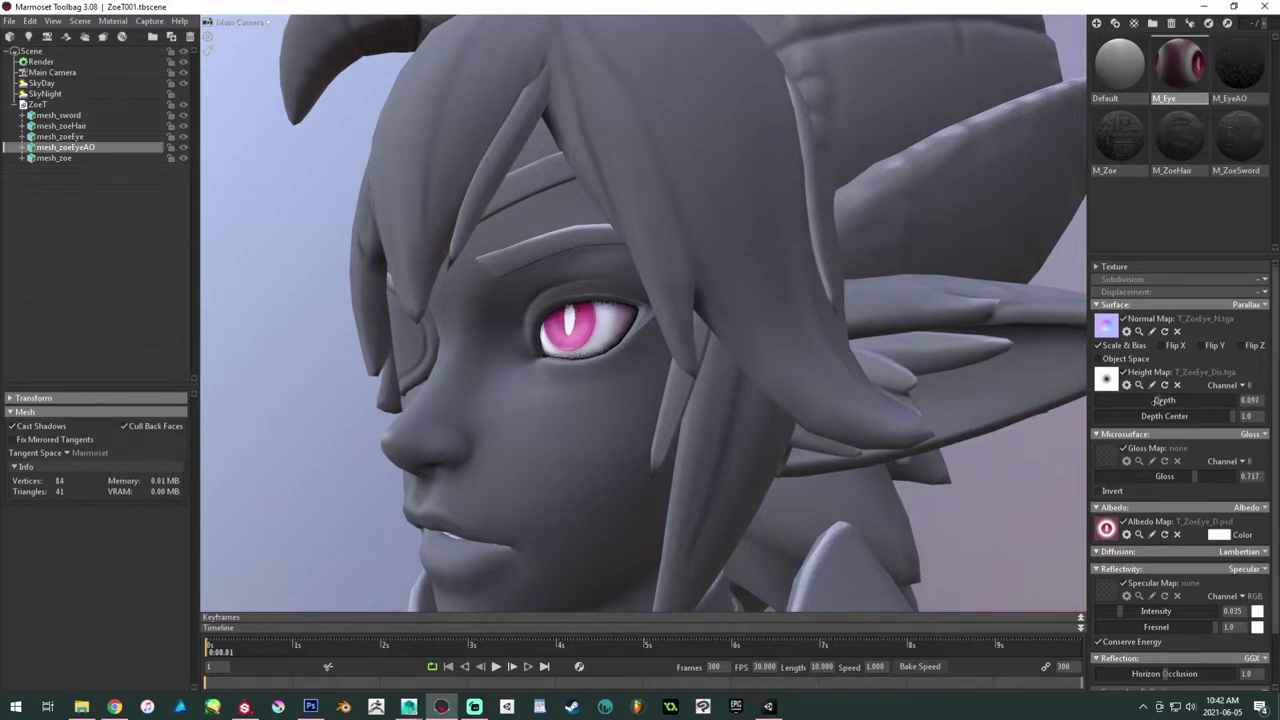
left_click_drag(1028, 390, 351, 343)
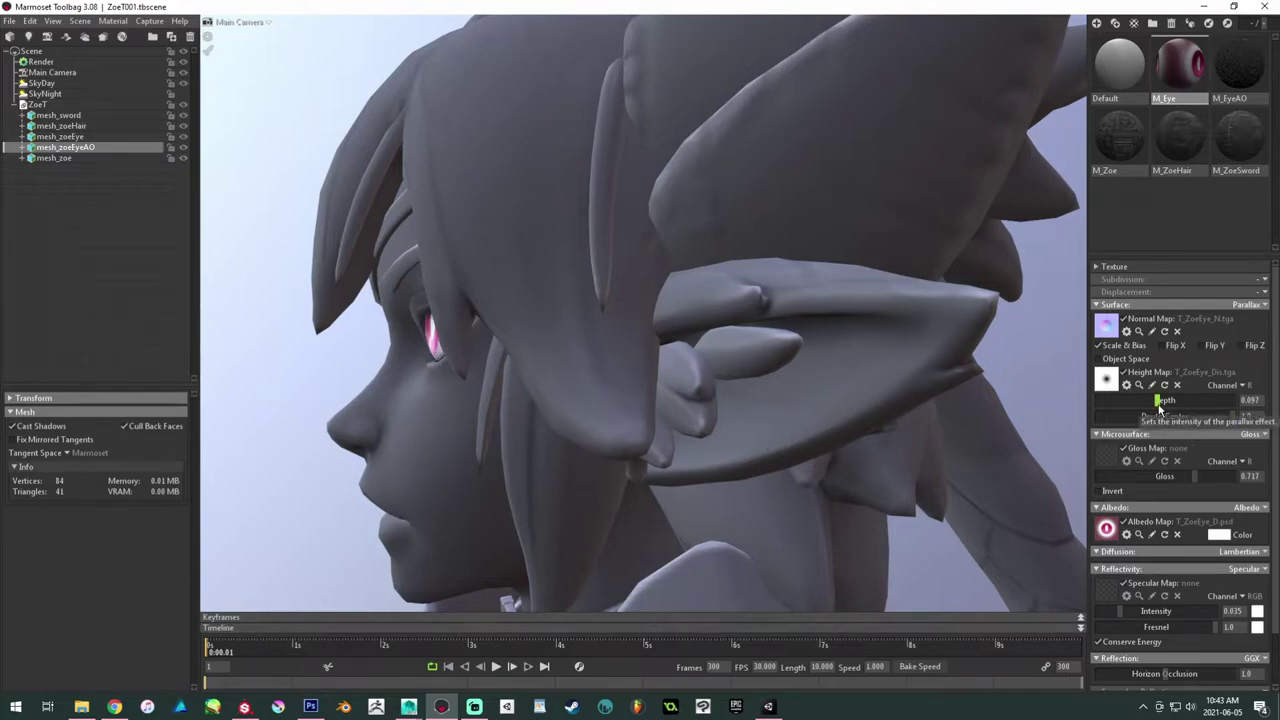
left_click_drag(1157, 401, 1169, 401)
left_click_drag(933, 410, 610, 335)
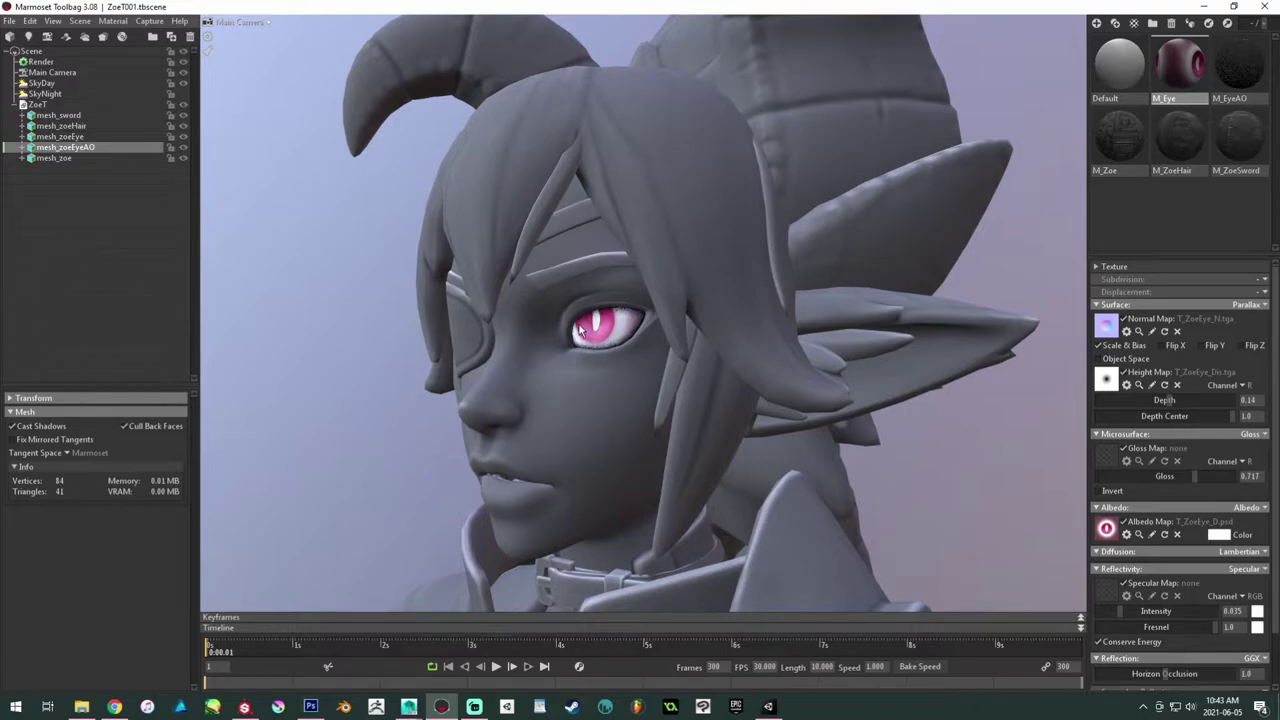
left_click_drag(596, 342, 367, 213)
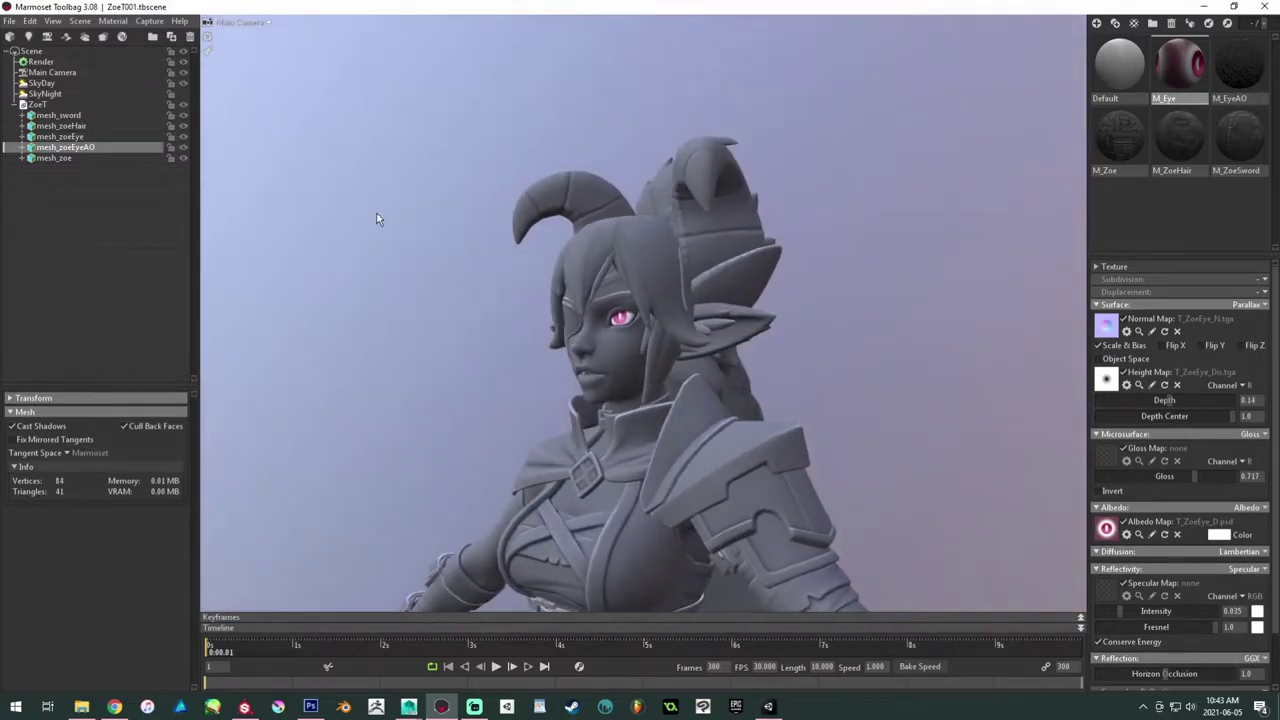
scroll(367, 216, "up", 4)
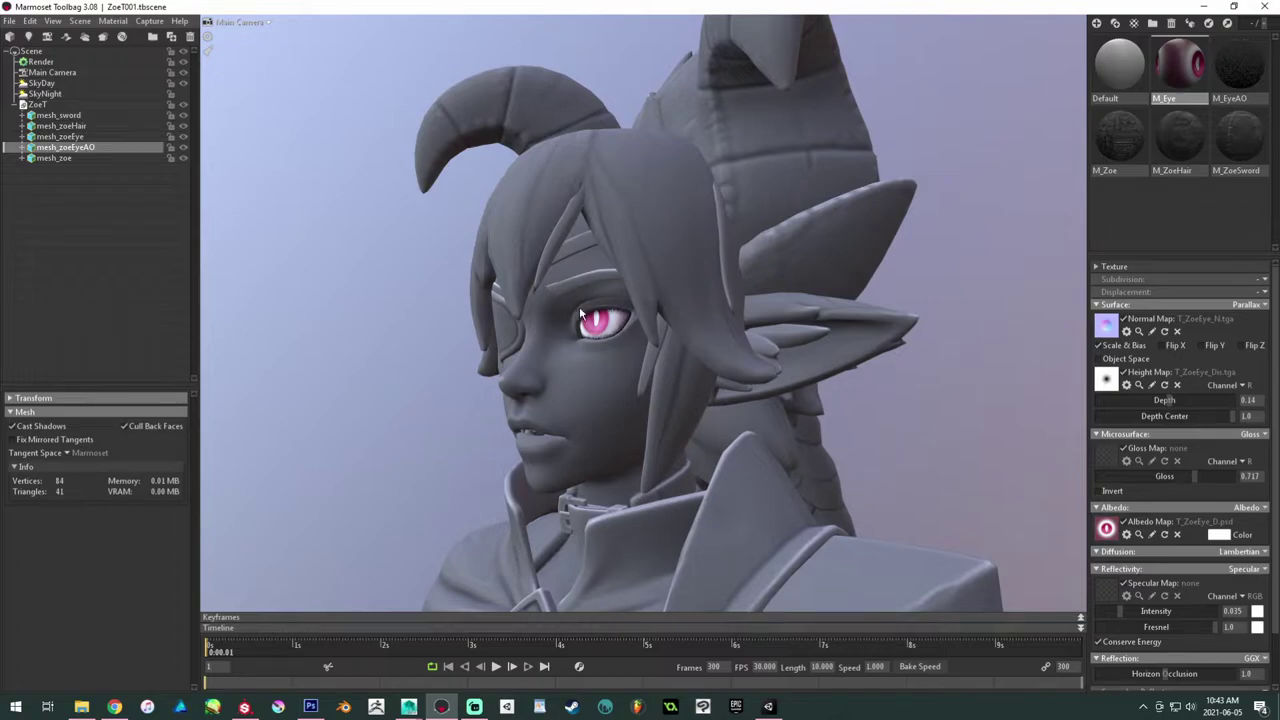
Step: Raise M_Eye's parallax depth to 0.185, check the eye up close, and settle on a depth of 0.148
mouse_move(1162, 401)
left_mouse_down()
mouse_move(1228, 411)
mouse_move(1181, 408)
left_mouse_up()
scroll(571, 340, "up", 10)
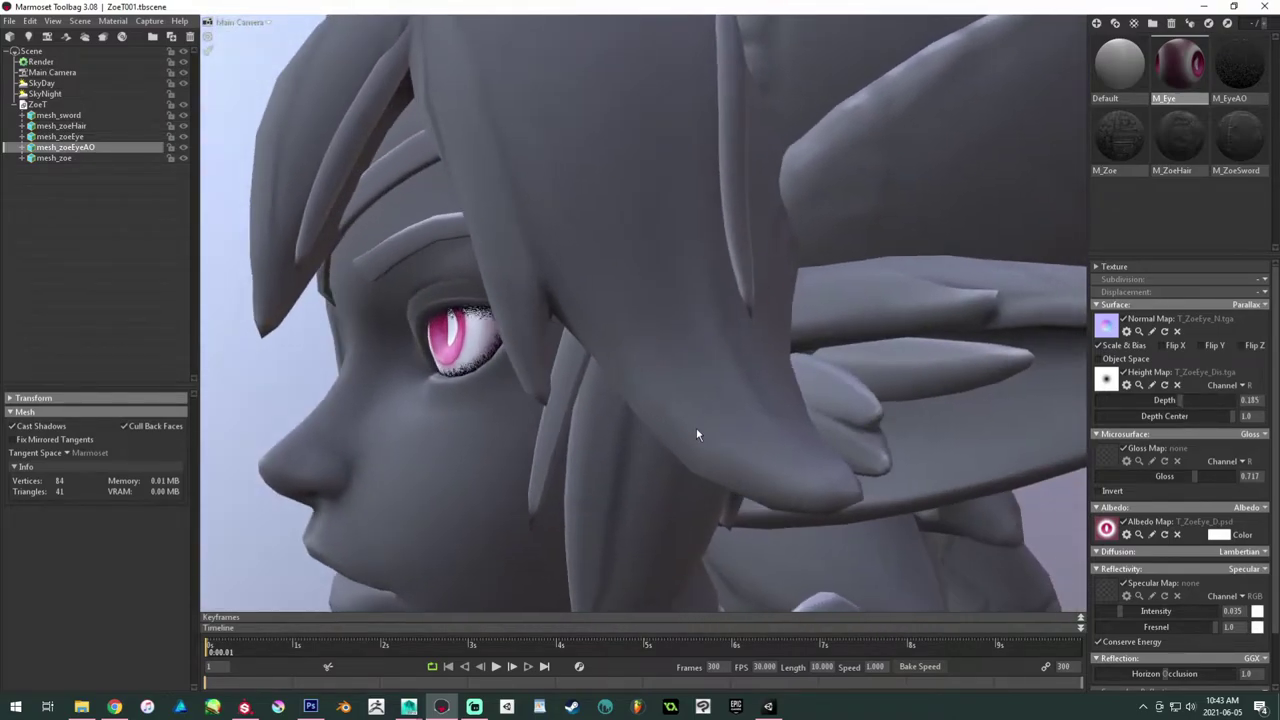
left_click_drag(697, 434, 707, 433, "alt")
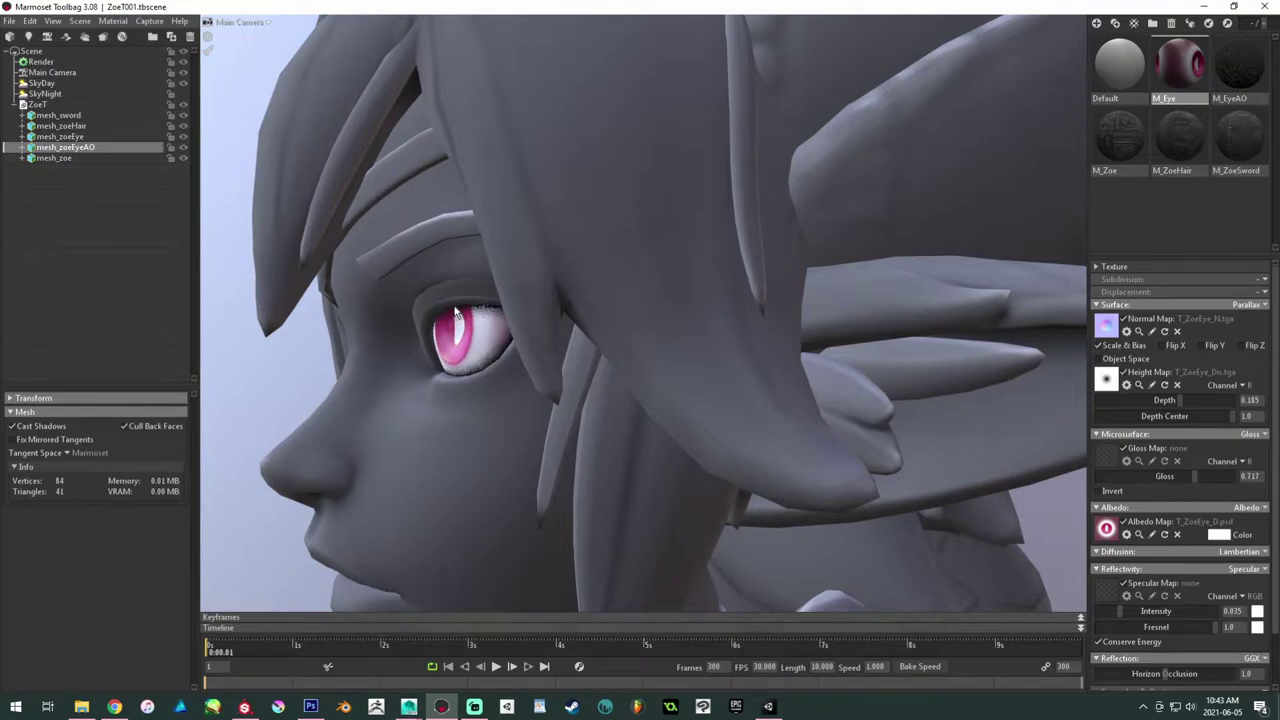
scroll(480, 330, "down", 5)
scroll(470, 310, "up", 2)
left_click_drag(1148, 398, 1168, 400)
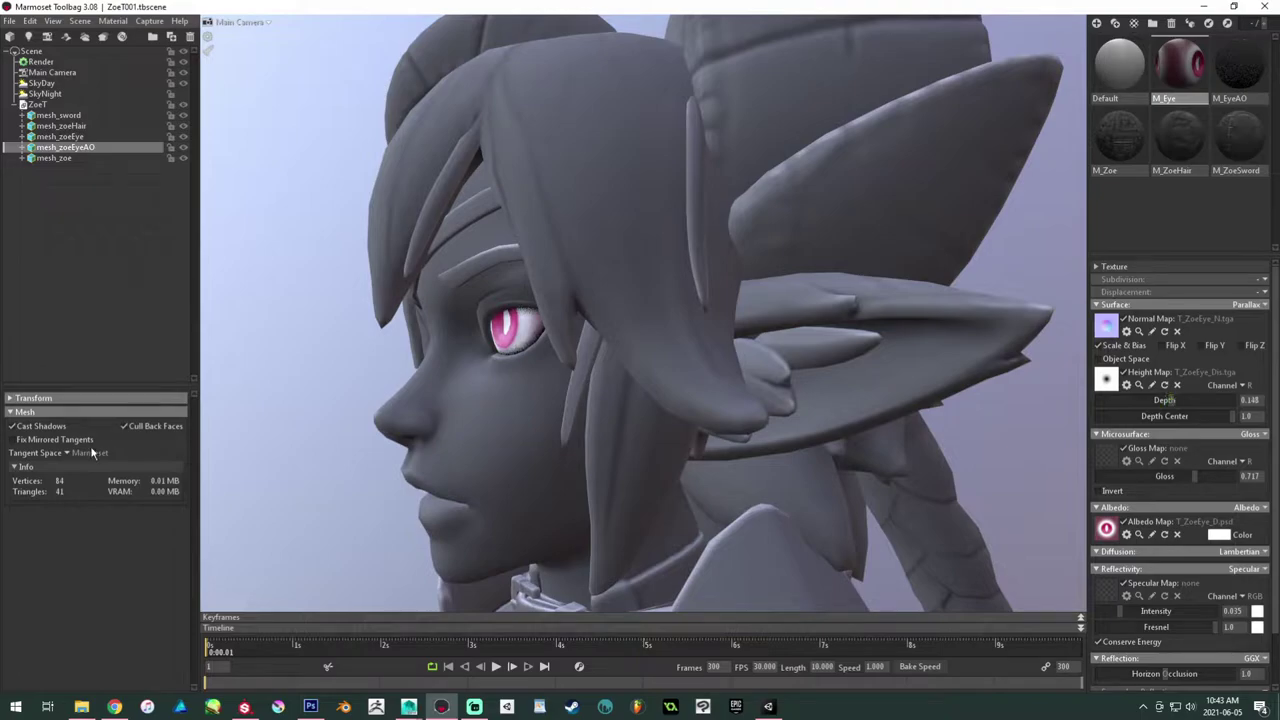
Step: Examine how the parallax eye reads on the character, close up, from the side and at full-body distance
key("alt+Tab")
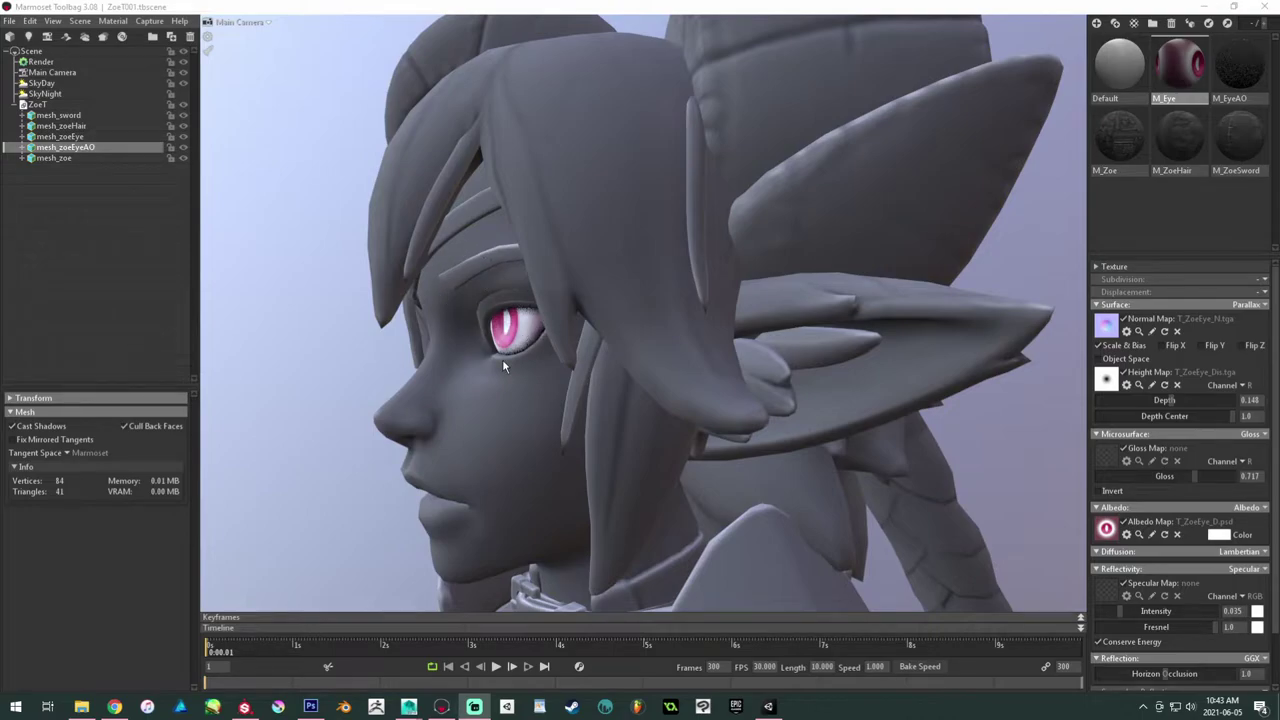
left_click(382, 358)
left_click_drag(382, 358, 438, 328)
right_click_drag(438, 328, 430, 310)
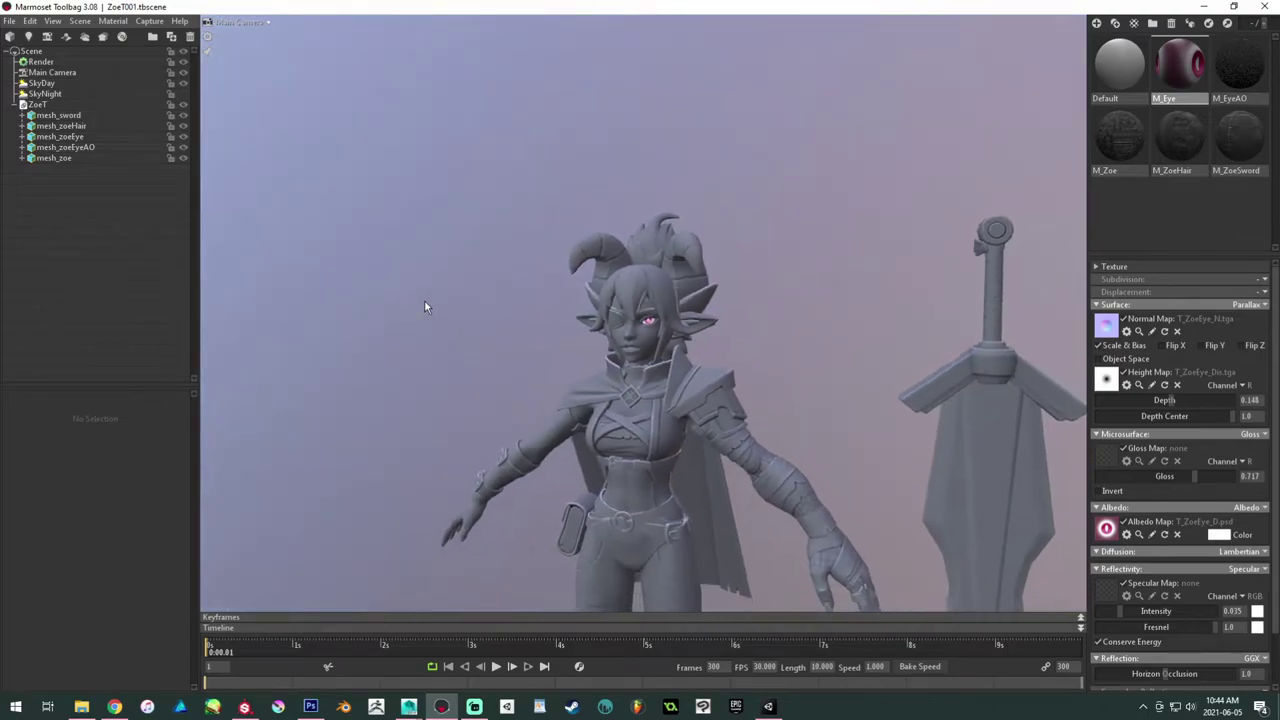
middle_click_drag(540, 440, 514, 314)
right_click_drag(514, 314, 406, 295)
middle_click_drag(406, 295, 382, 226)
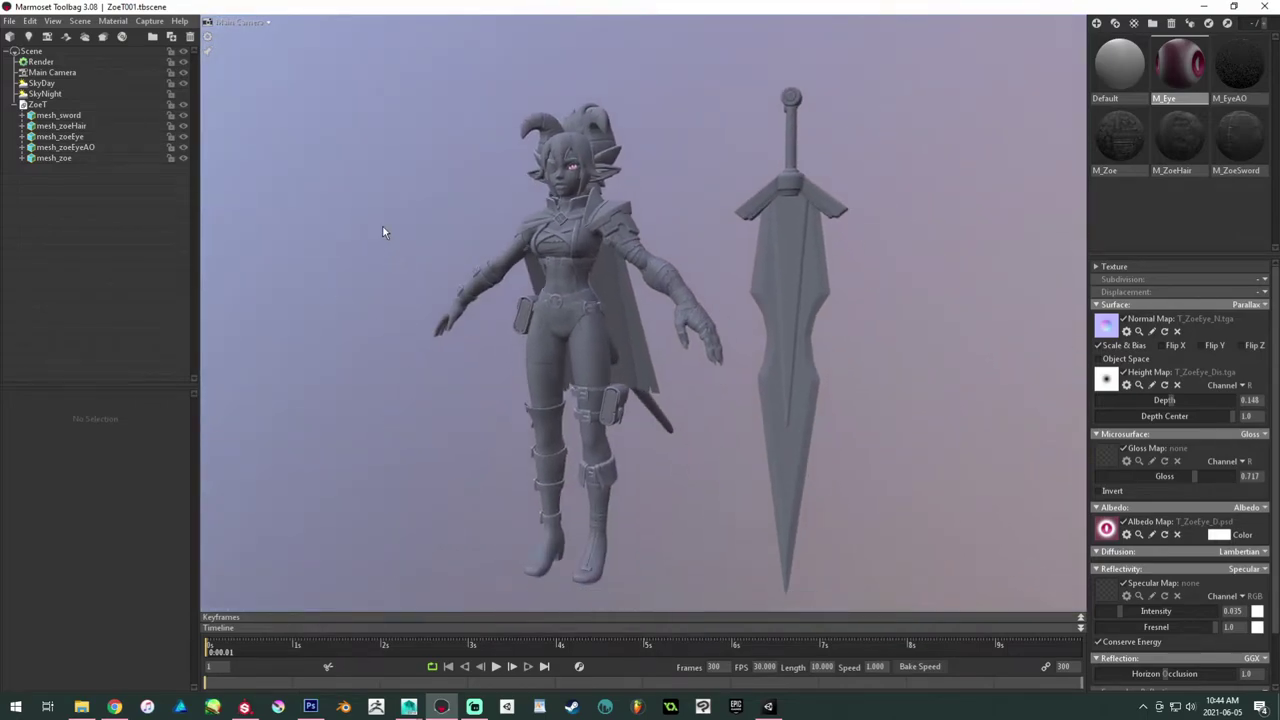
left_click_drag(382, 227, 410, 229)
middle_click_drag(410, 229, 467, 414)
scroll(423, 335, "up", 5)
left_click_drag(467, 412, 473, 412)
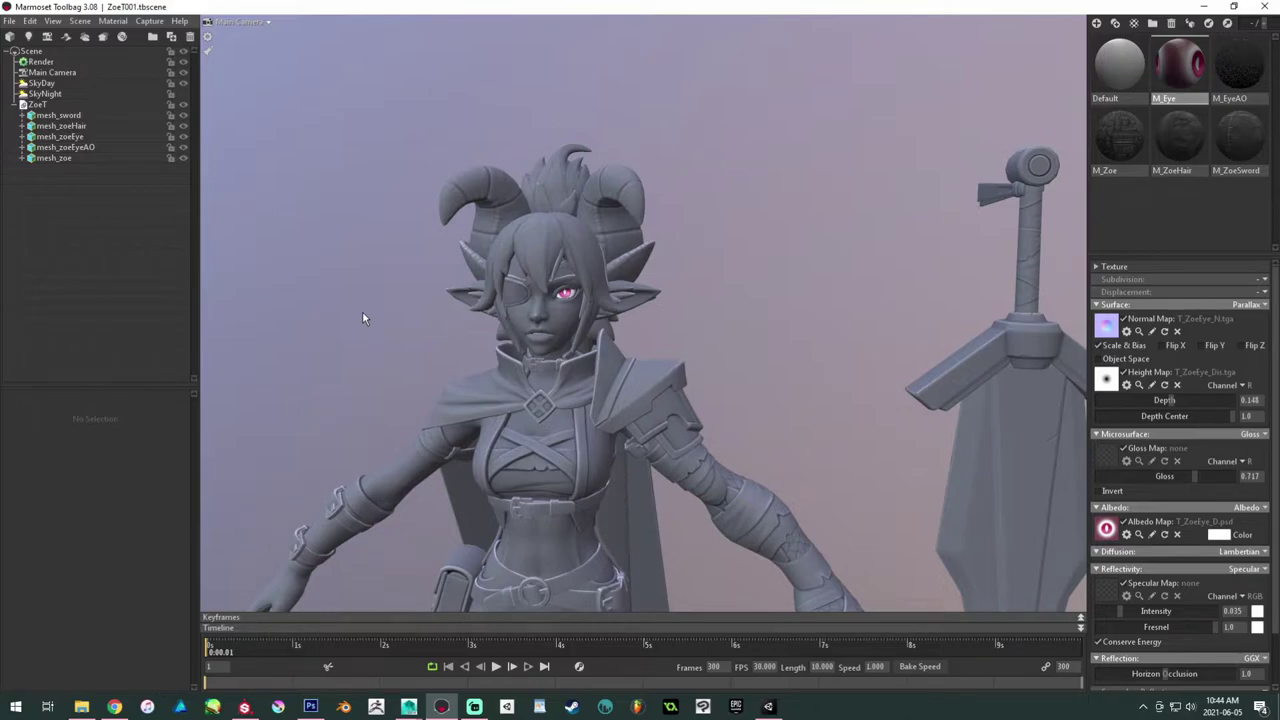
left_click_drag(442, 290, 356, 287)
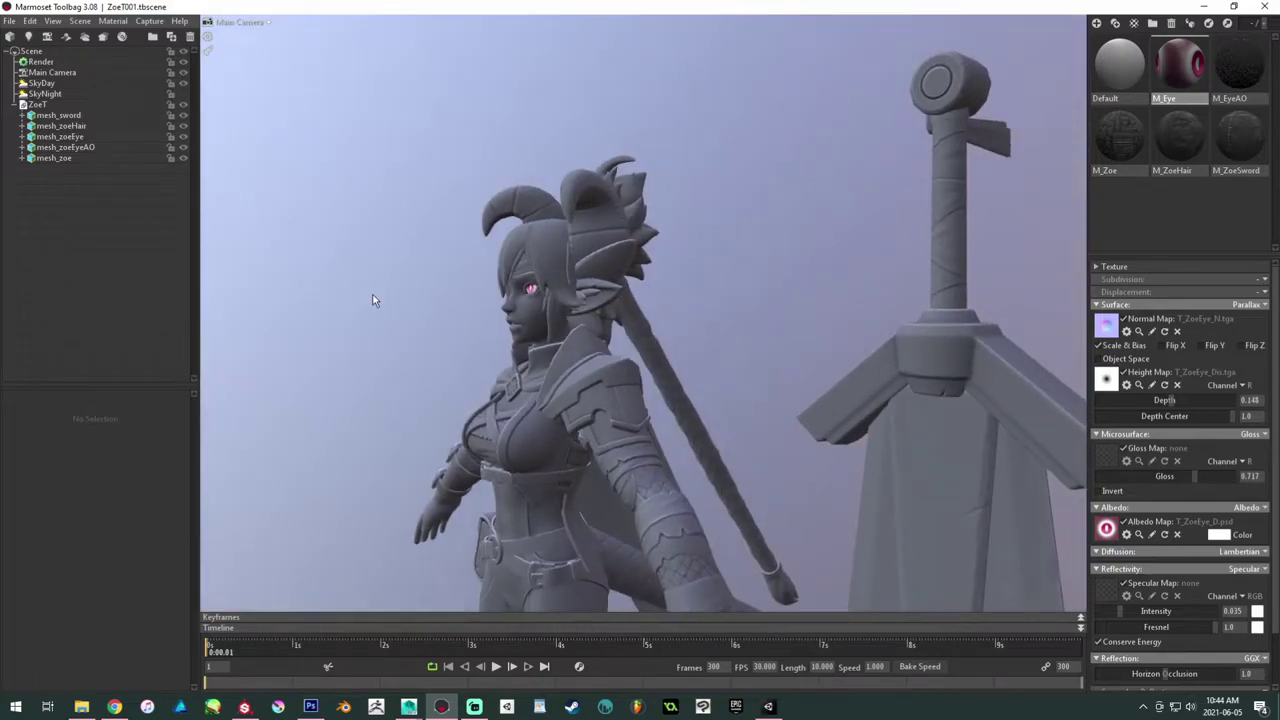
middle_click_drag(500, 300, 563, 400)
scroll(563, 400, "up", 4)
left_click_drag(585, 415, 536, 416)
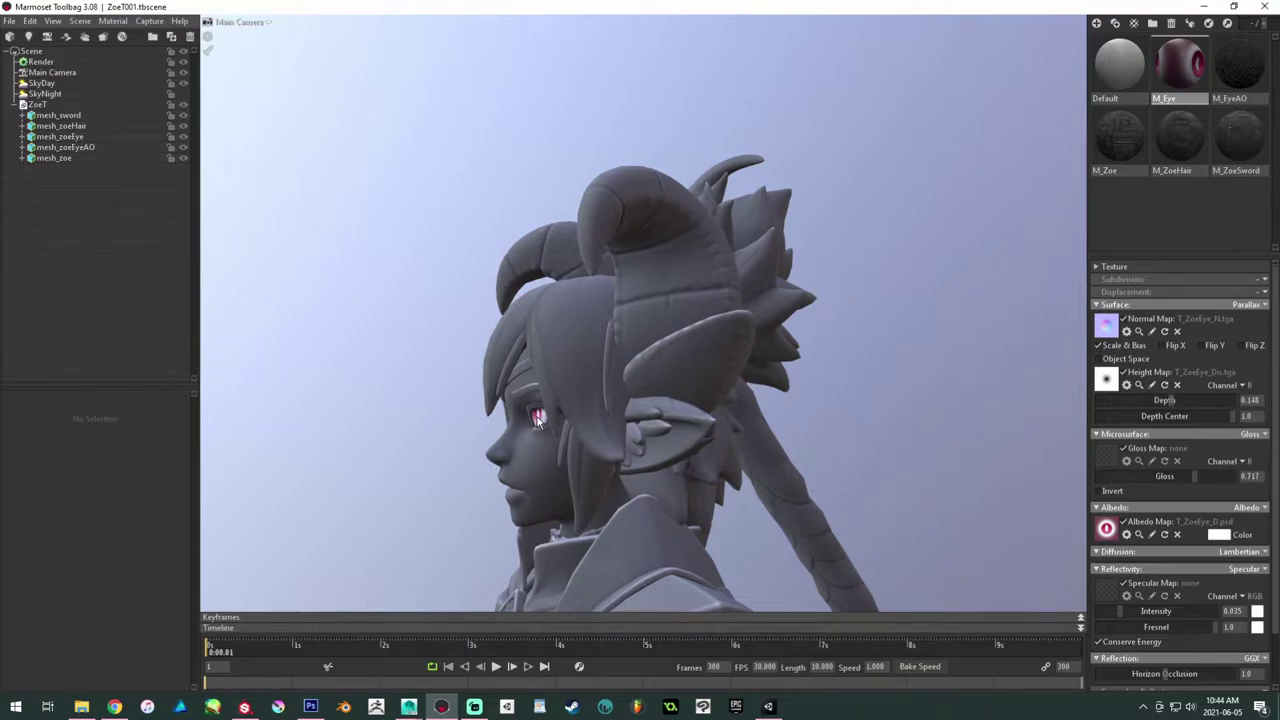
left_click_drag(545, 433, 605, 422)
scroll(606, 421, "down", 4)
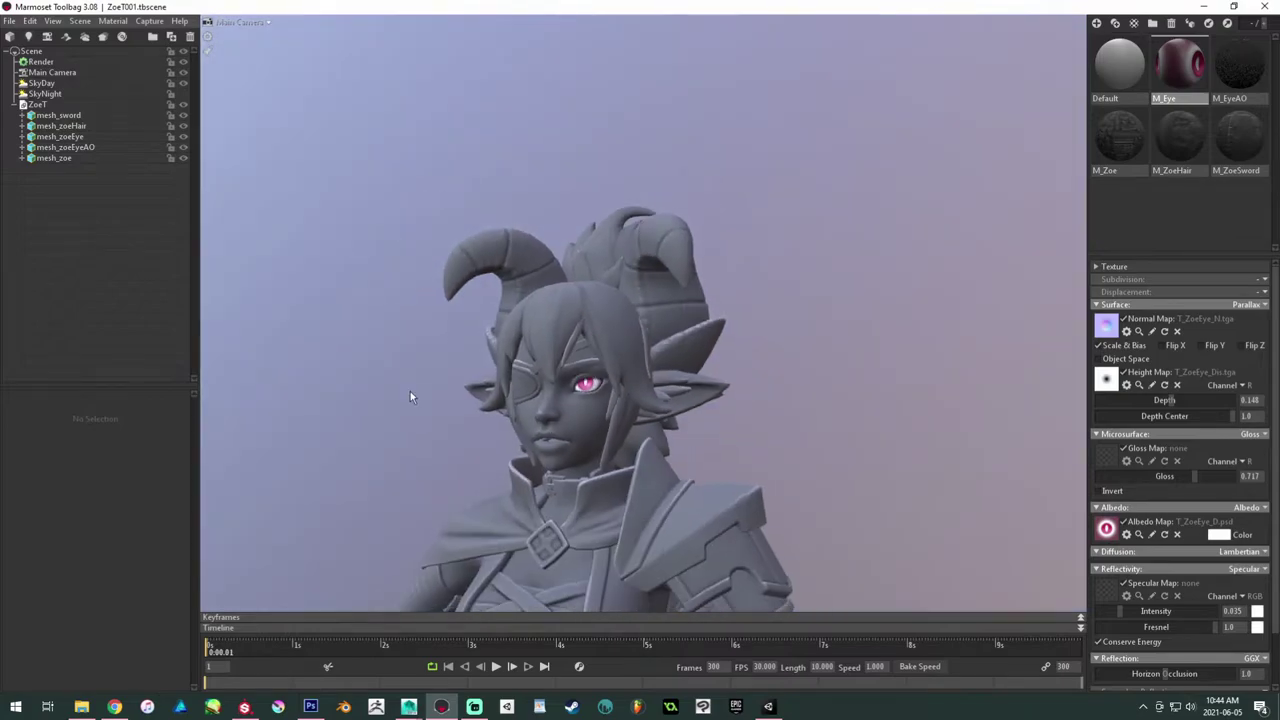
middle_click_drag(700, 530, 678, 383)
left_click_drag(420, 346, 518, 380)
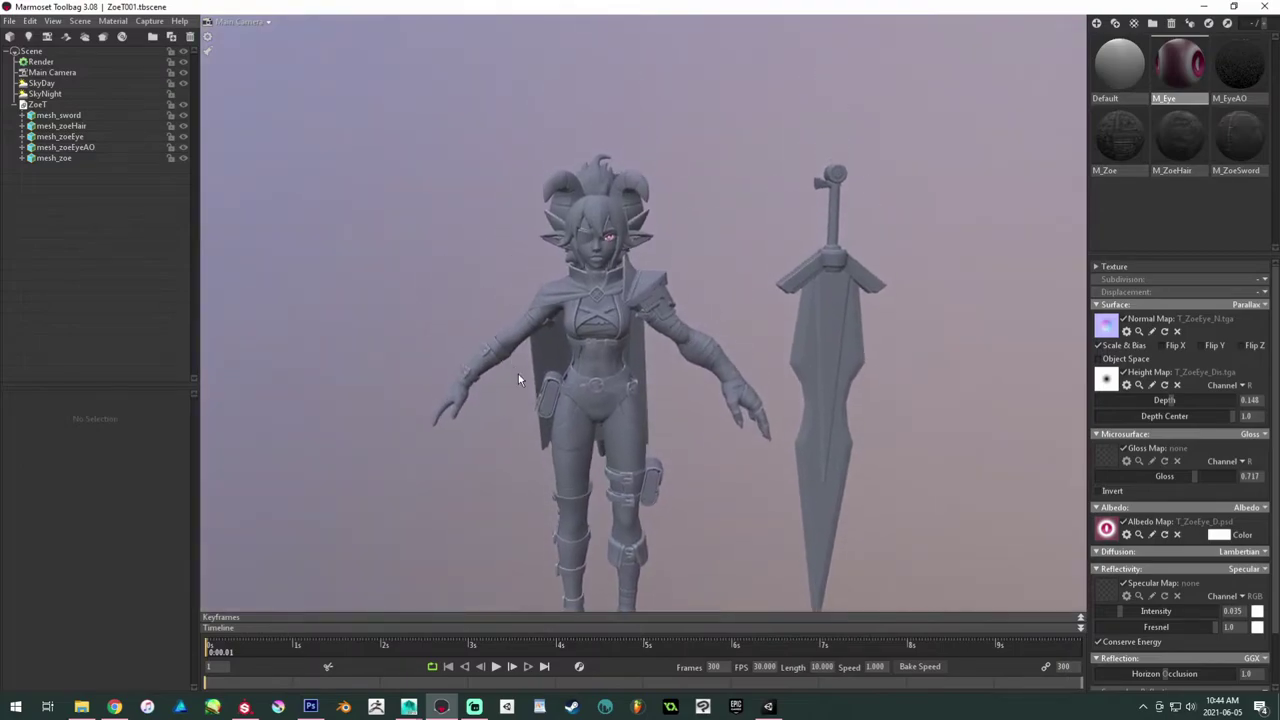
right_click_drag(518, 374, 580, 430)
left_click_drag(580, 430, 587, 416)
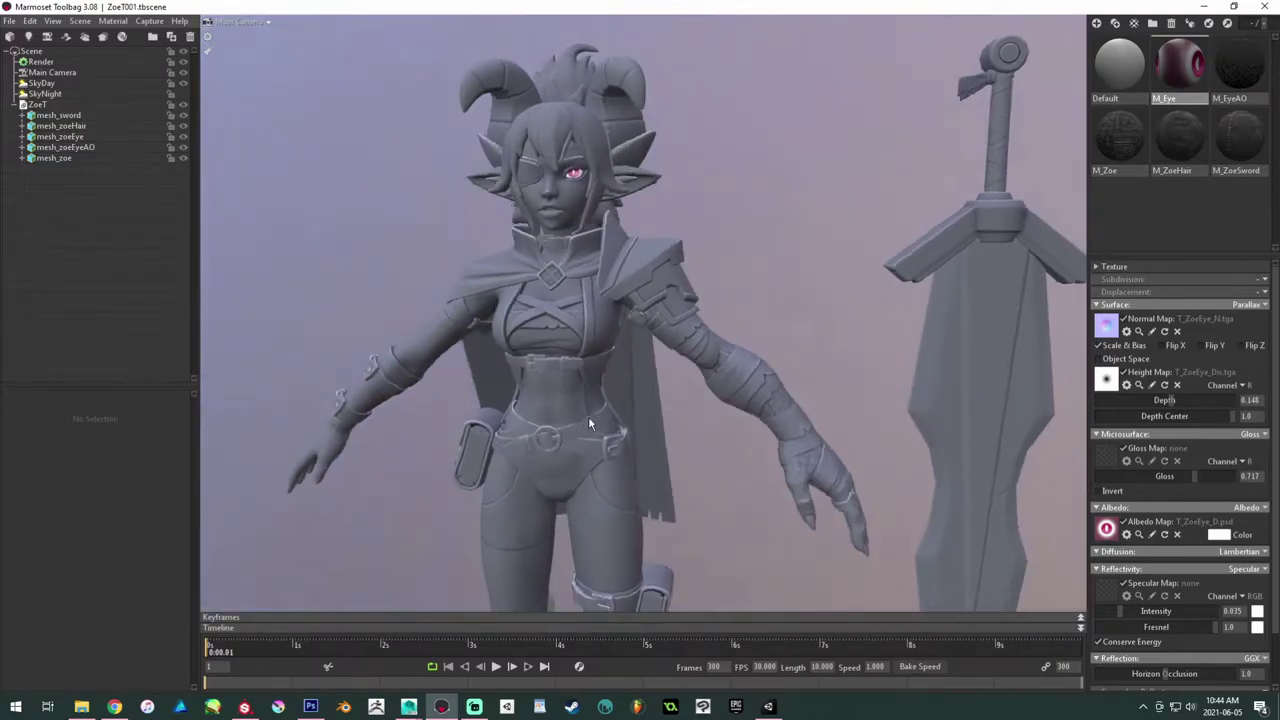
right_click_drag(587, 416, 500, 368)
middle_click_drag(575, 382, 567, 310)
left_click_drag(567, 317, 505, 285)
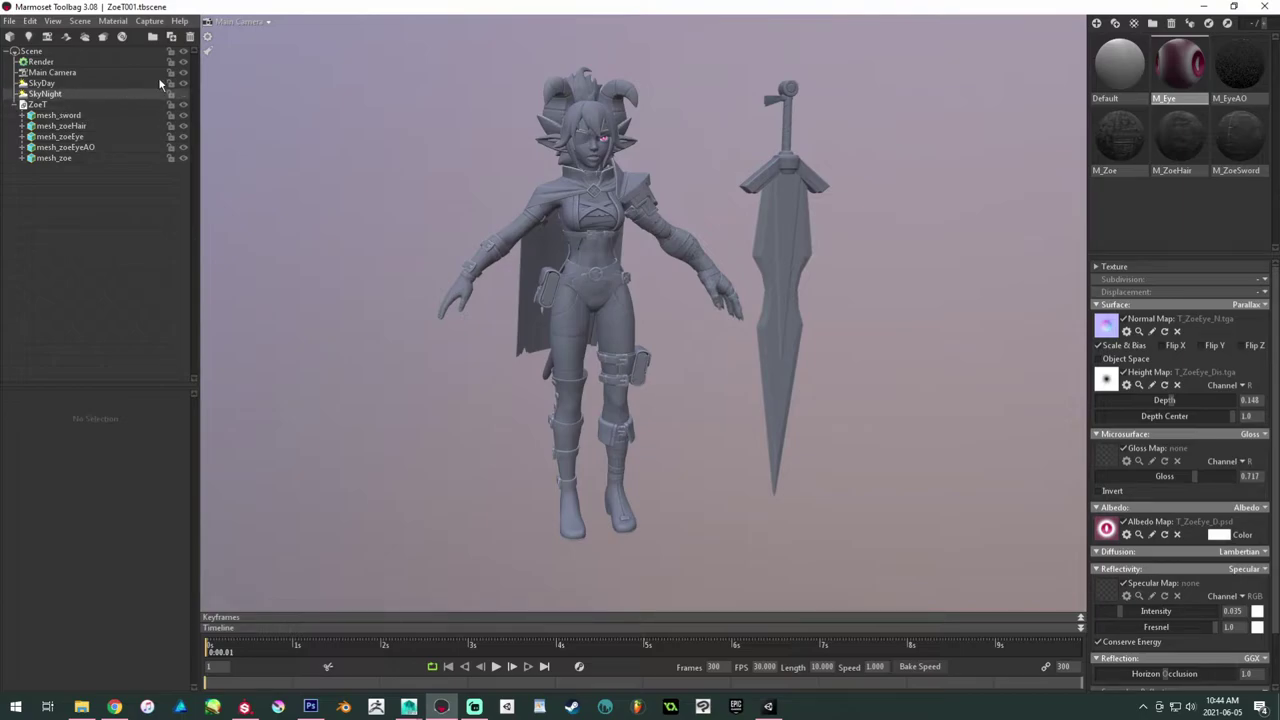
Step: Add a shadow catcher to the scene beneath the character and sword
left_click(84, 37)
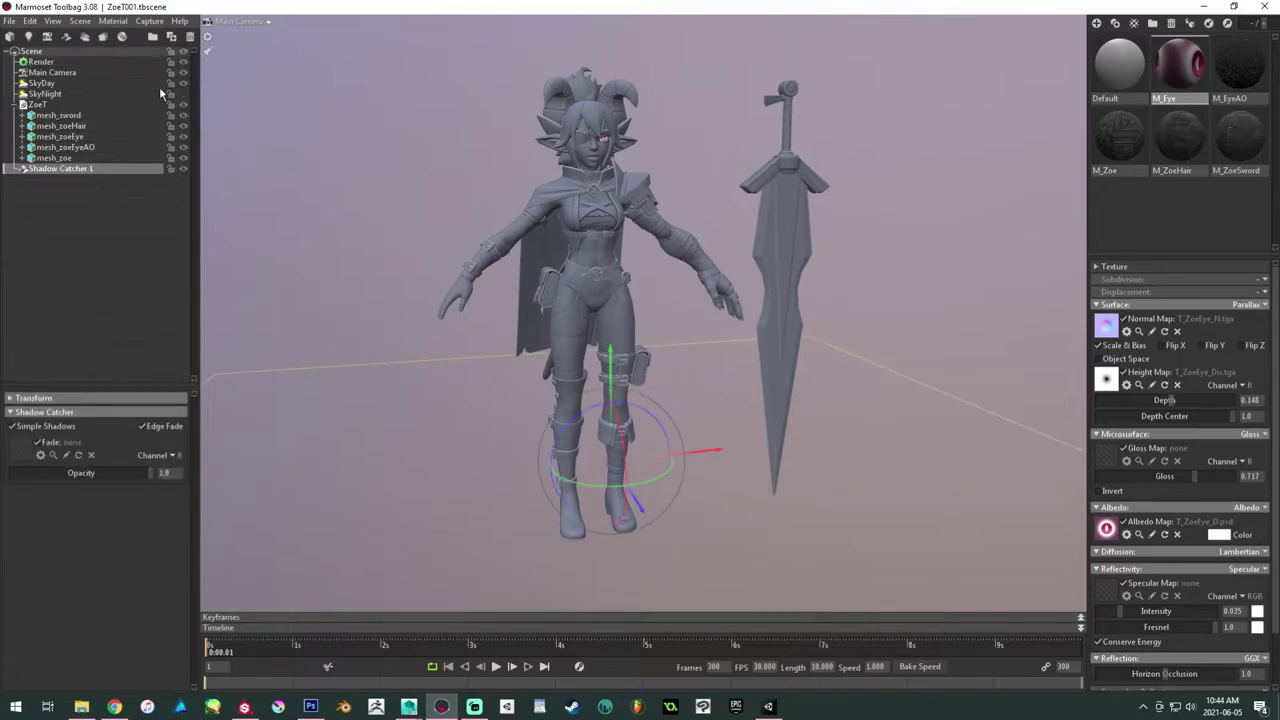
left_click(360, 198)
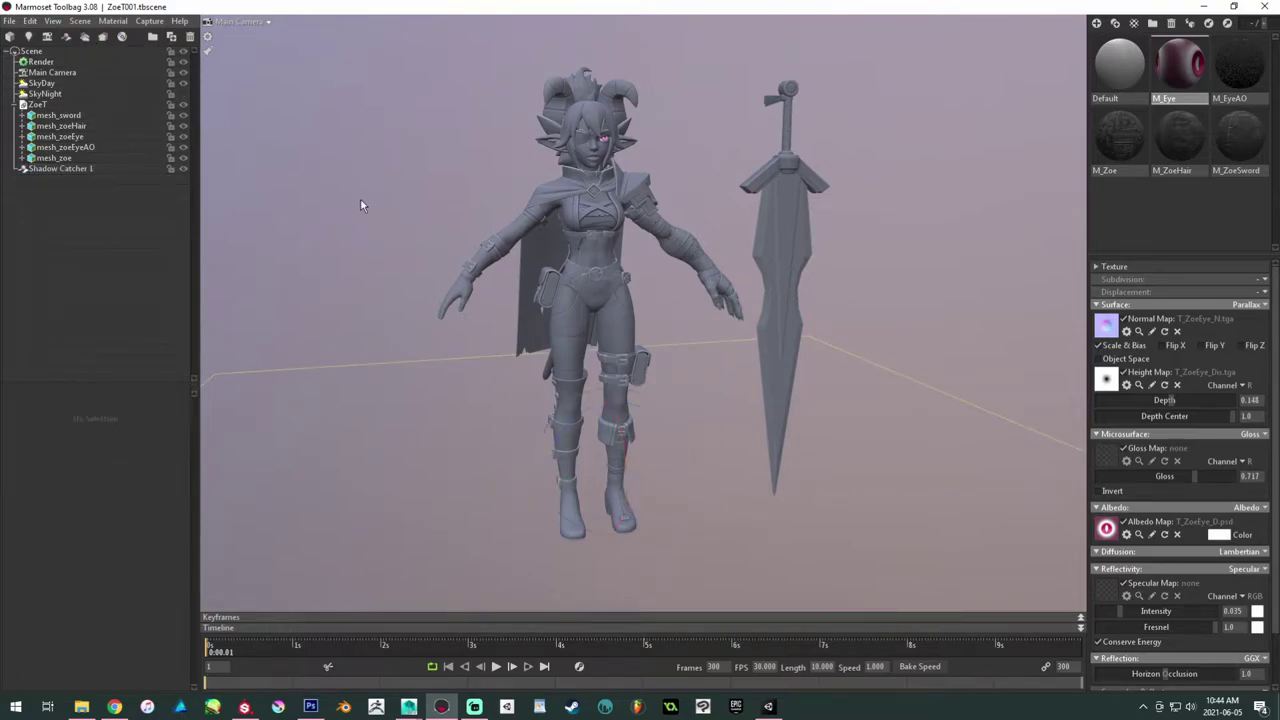
left_click_drag(446, 181, 409, 302)
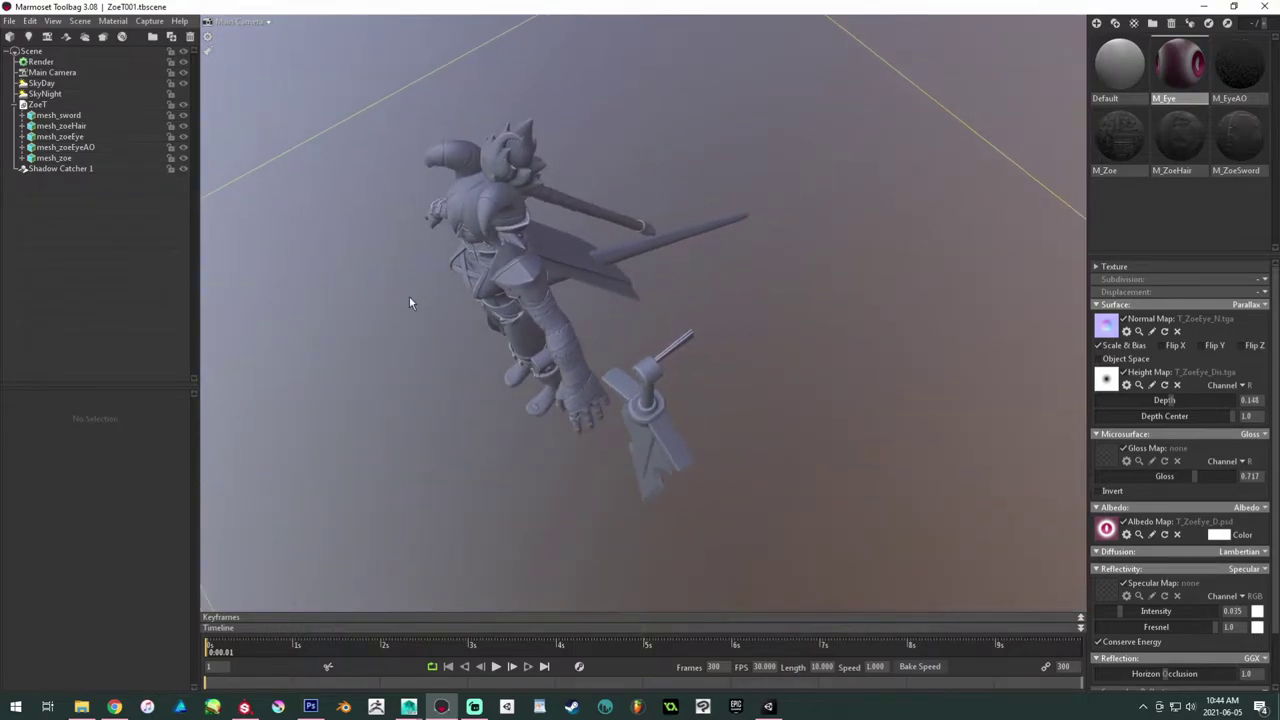
Step: Try a spot light and a second shadow catcher in the scene, removing both again
left_click(28, 37)
left_click_drag(346, 214, 399, 178)
key("ctrl+z")
key("ctrl+z")
key("ctrl+z")
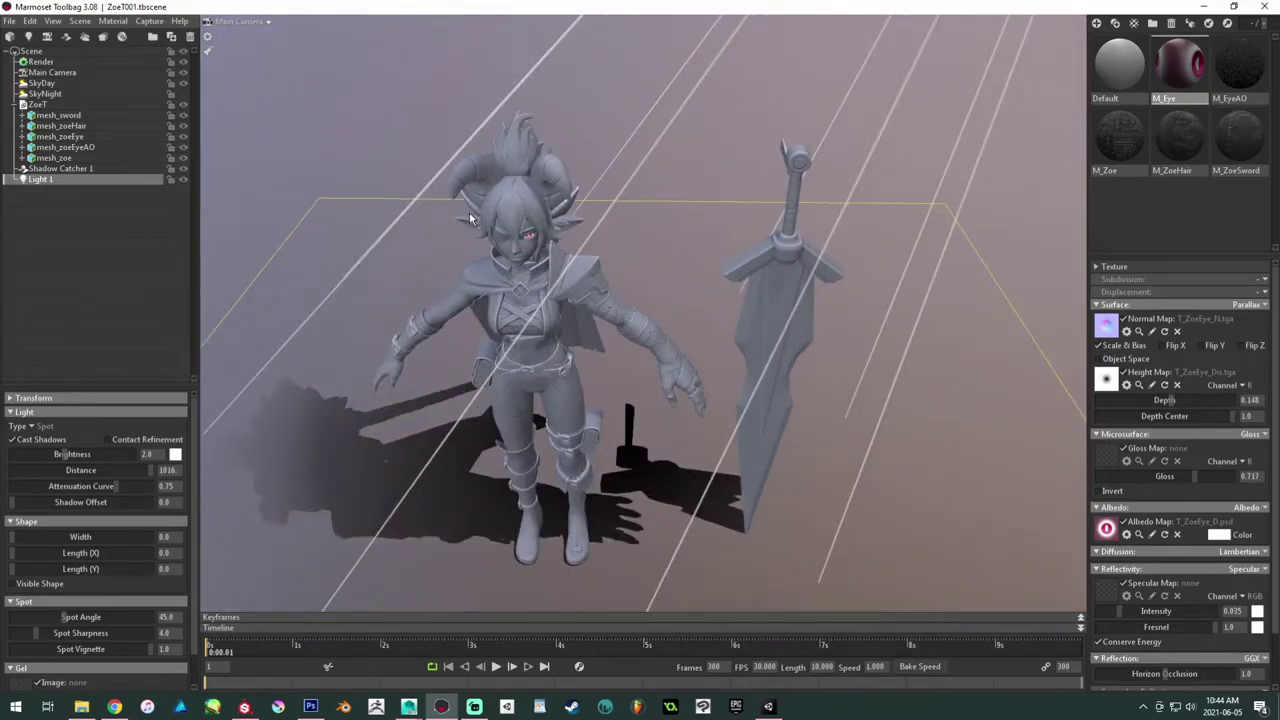
left_click_drag(469, 211, 522, 297)
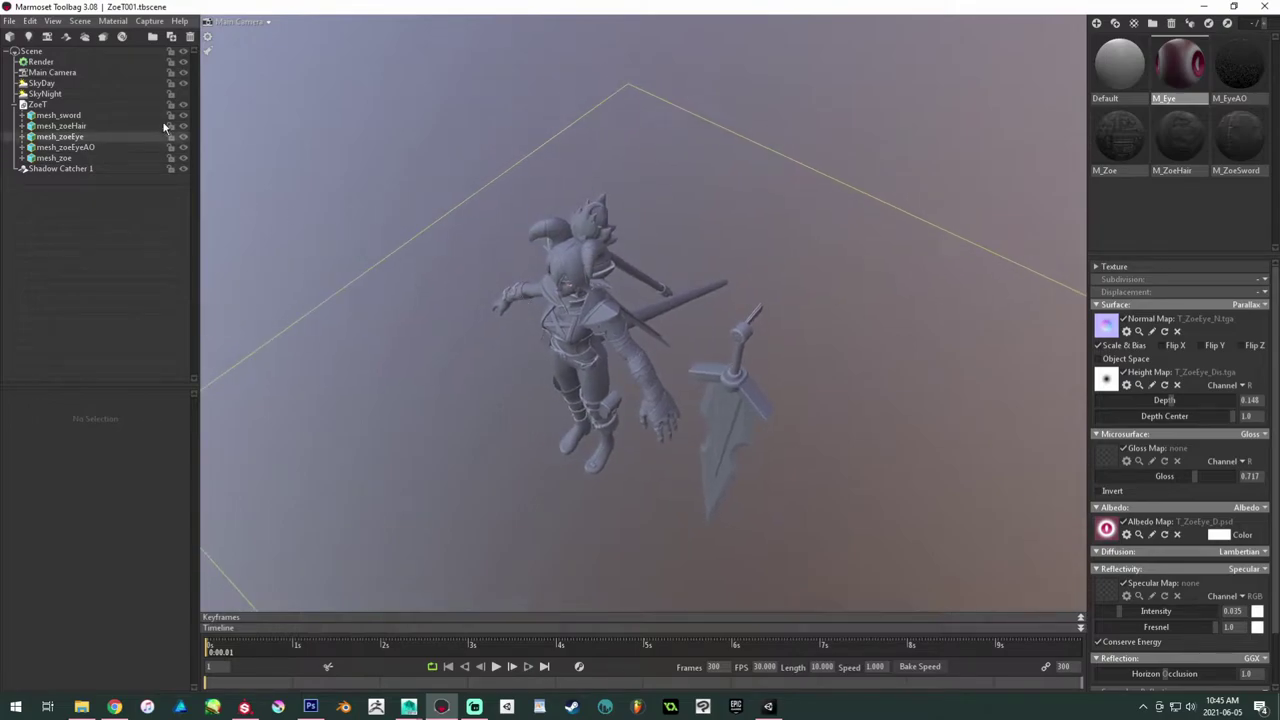
left_click_drag(432, 170, 269, 87)
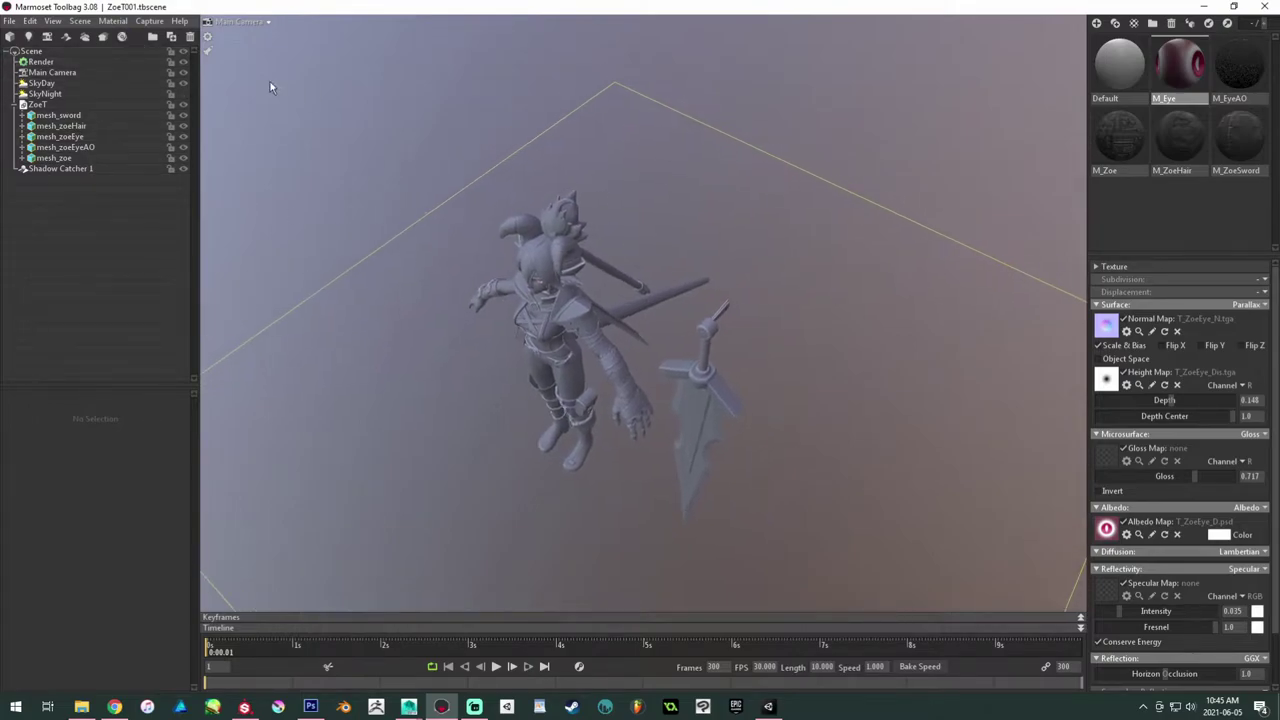
left_click(67, 39)
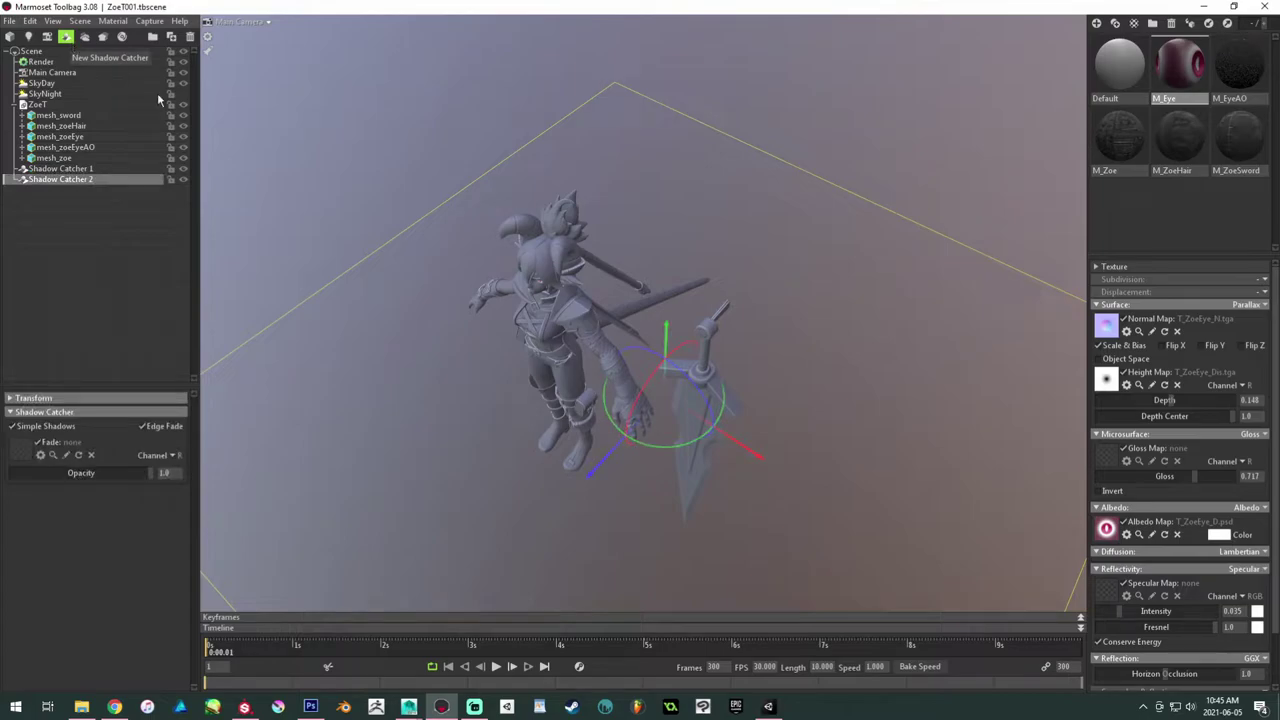
key("Delete")
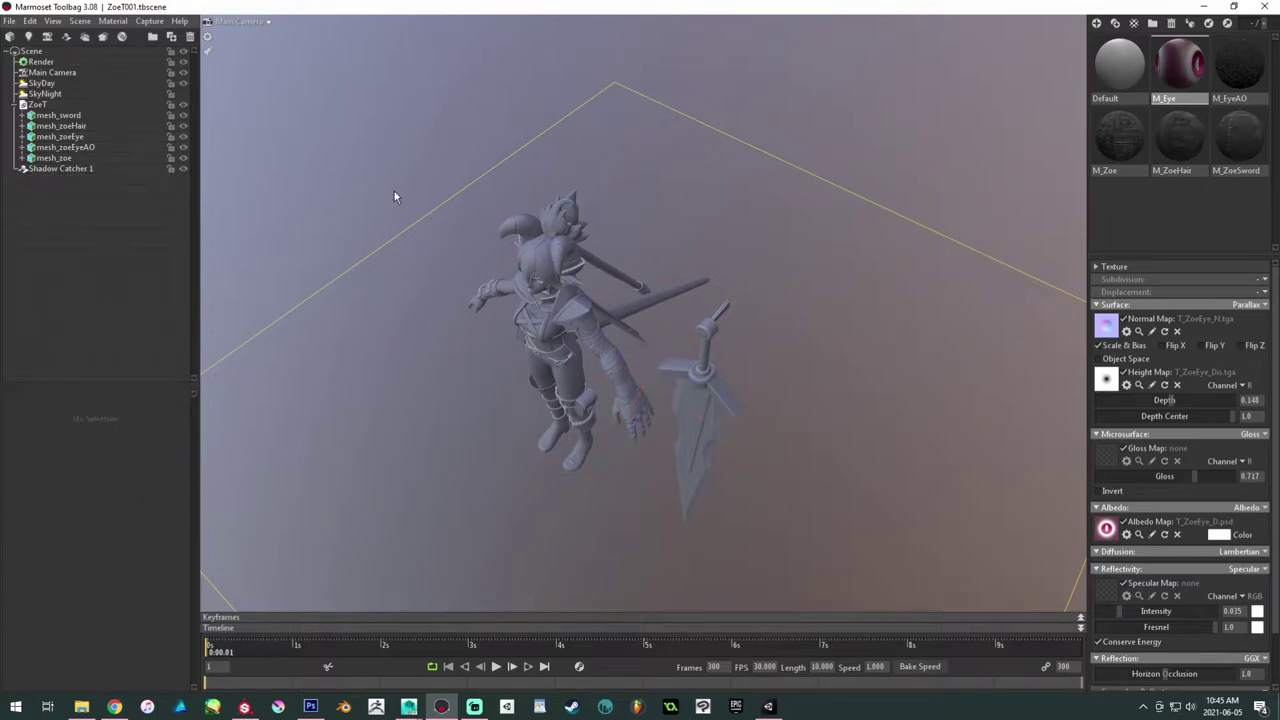
Step: Add a spot light from a high viewpoint above the character and rename it light_key
left_click(47, 37)
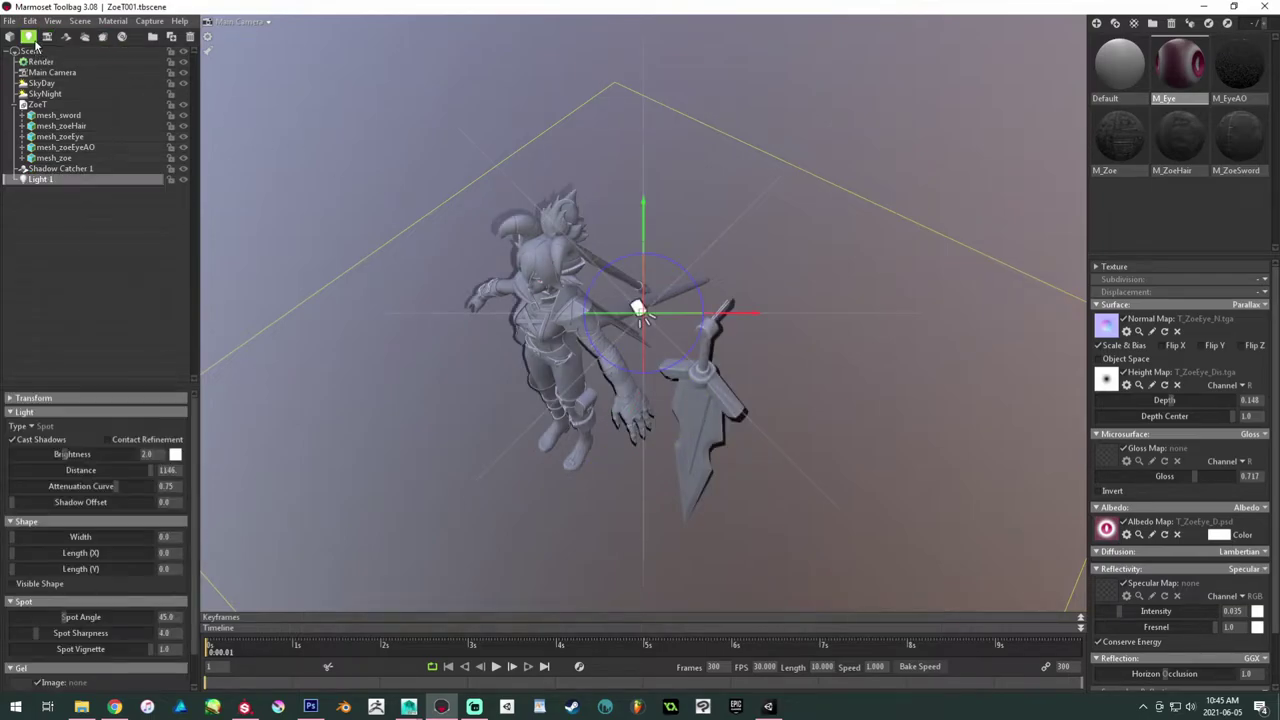
double_click(44, 179)
type("liight_ke")
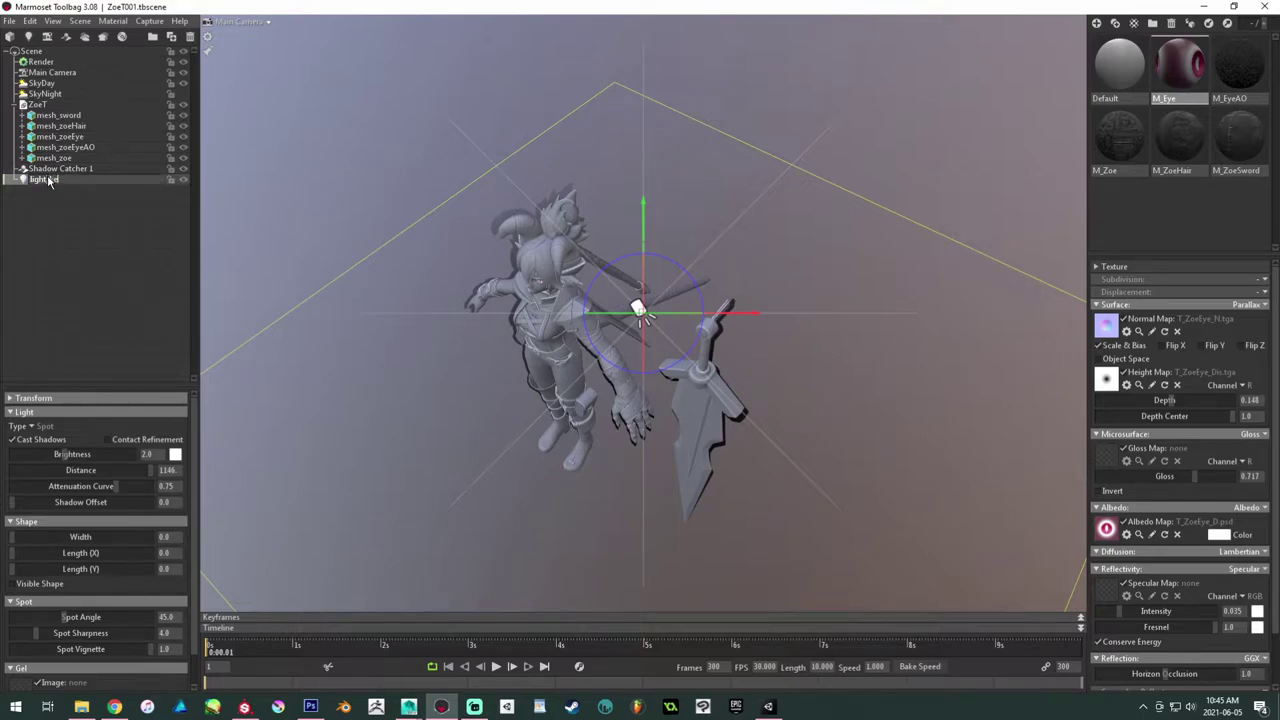
type("y")
key("Return")
left_click(370, 234)
Step: Add a second spot light from the character's side, rename it Light_fill, and lower its brightness
left_click_drag(463, 250, 559, 191)
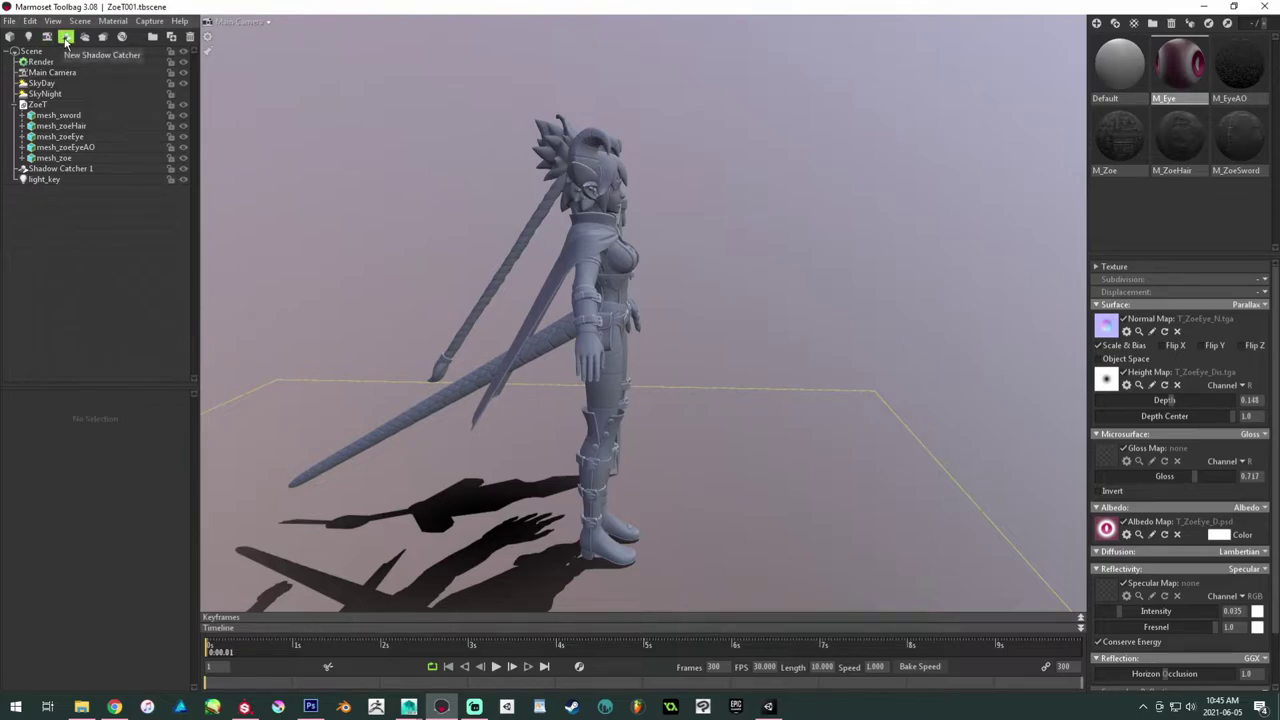
left_click(28, 36)
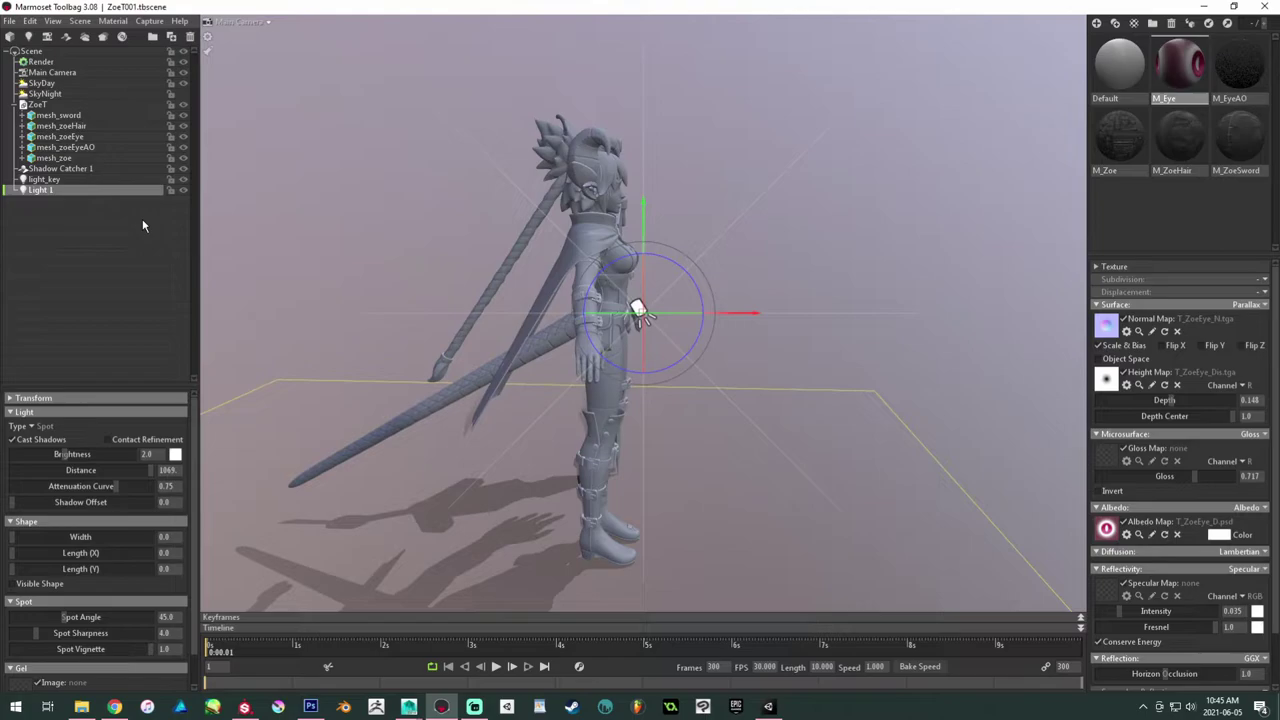
double_click(57, 190)
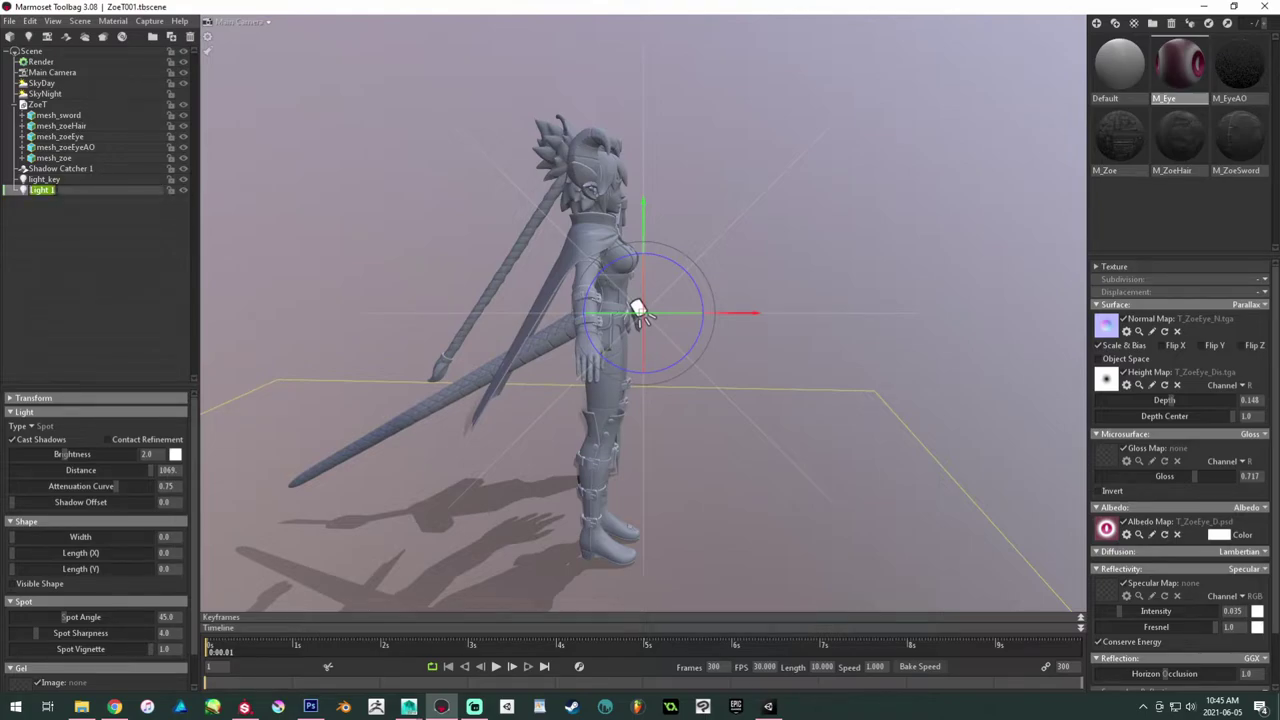
type("Light_fill")
key("Return")
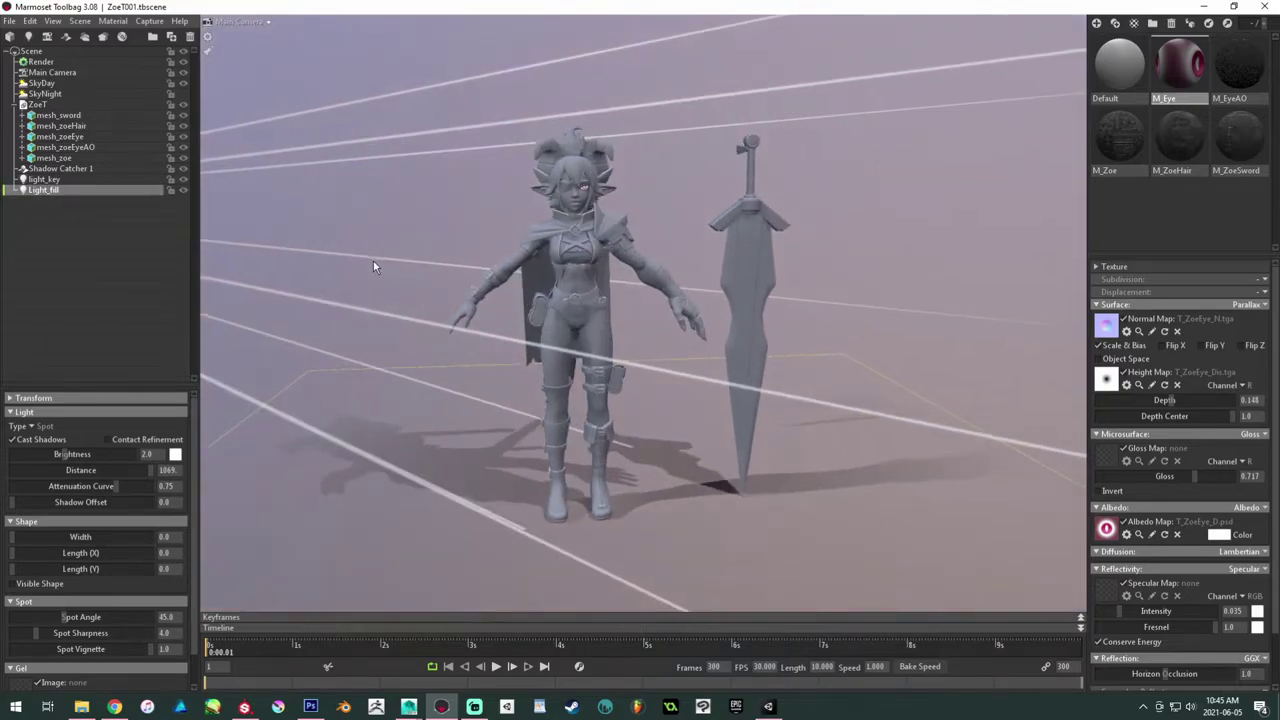
left_click_drag(70, 457, 39, 454)
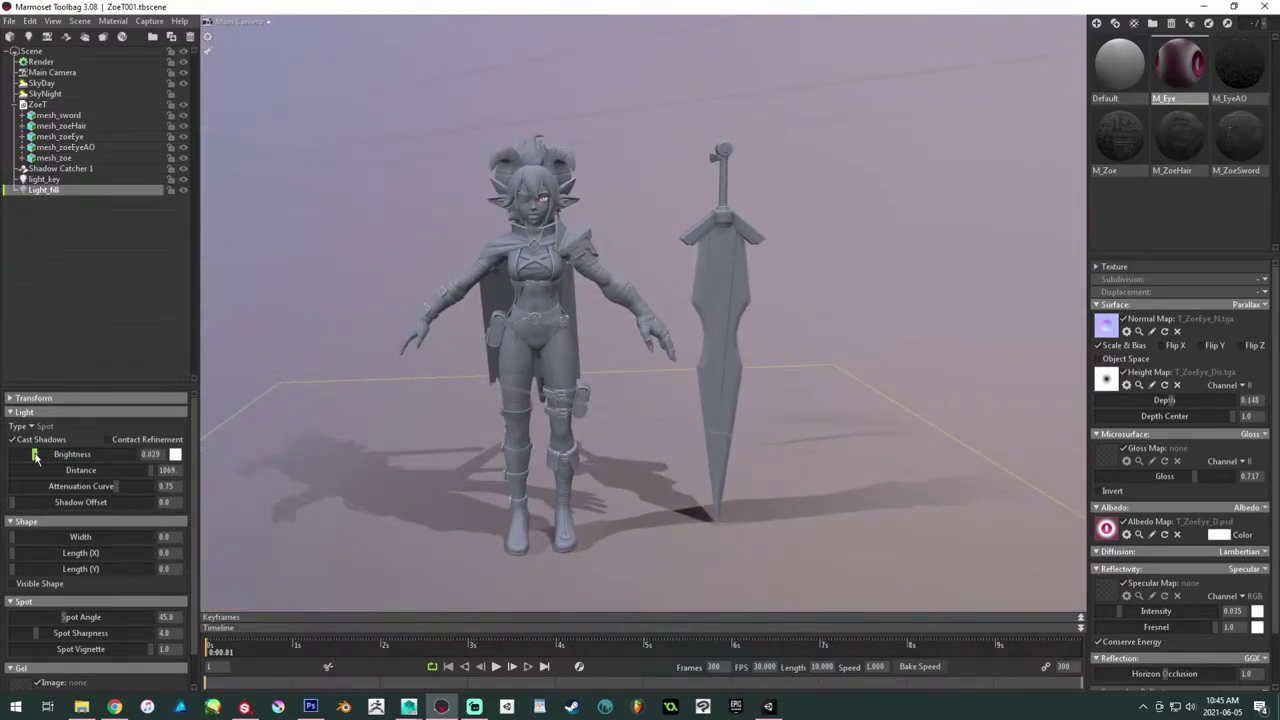
left_click_drag(52, 453, 33, 454)
Step: Add a third spot light from a low angle beside the character and check it from the front
left_click_drag(482, 246, 449, 112)
left_click(422, 223)
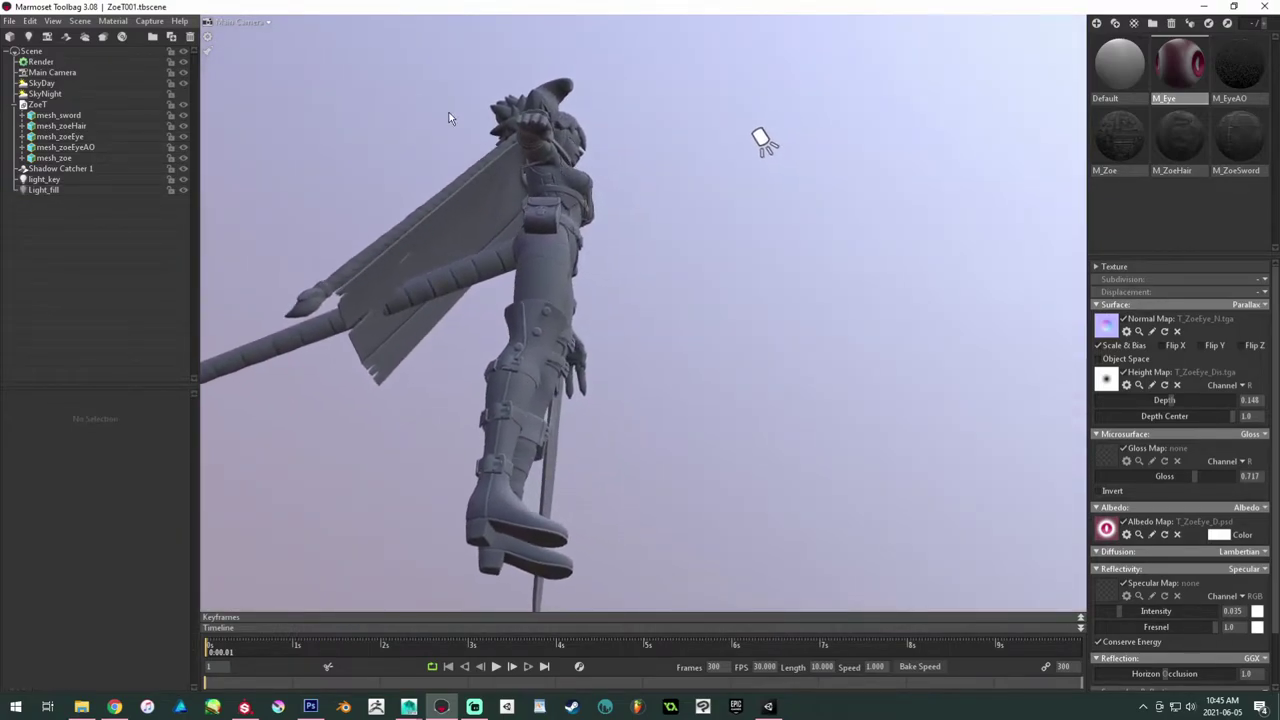
left_click(29, 38)
left_click_drag(640, 309, 242, 287)
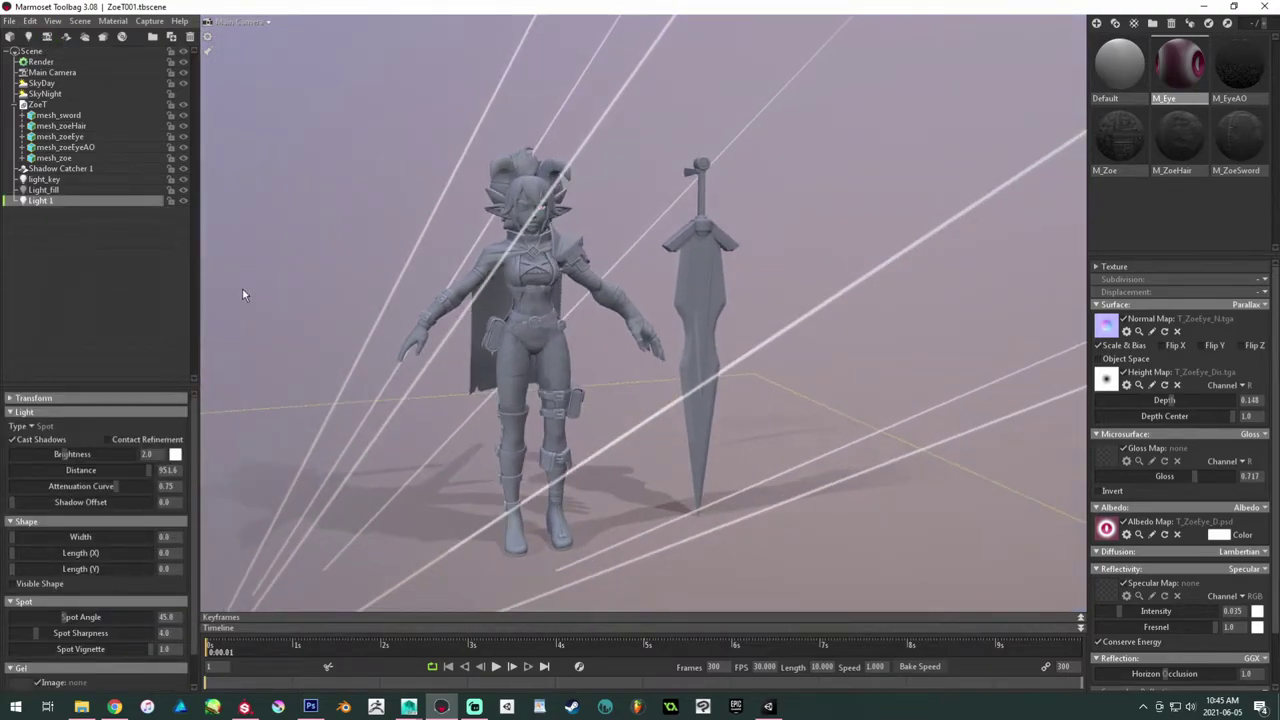
Step: Turn off cast shadows for the third light and color it light blue, abd8ee
left_click(175, 455)
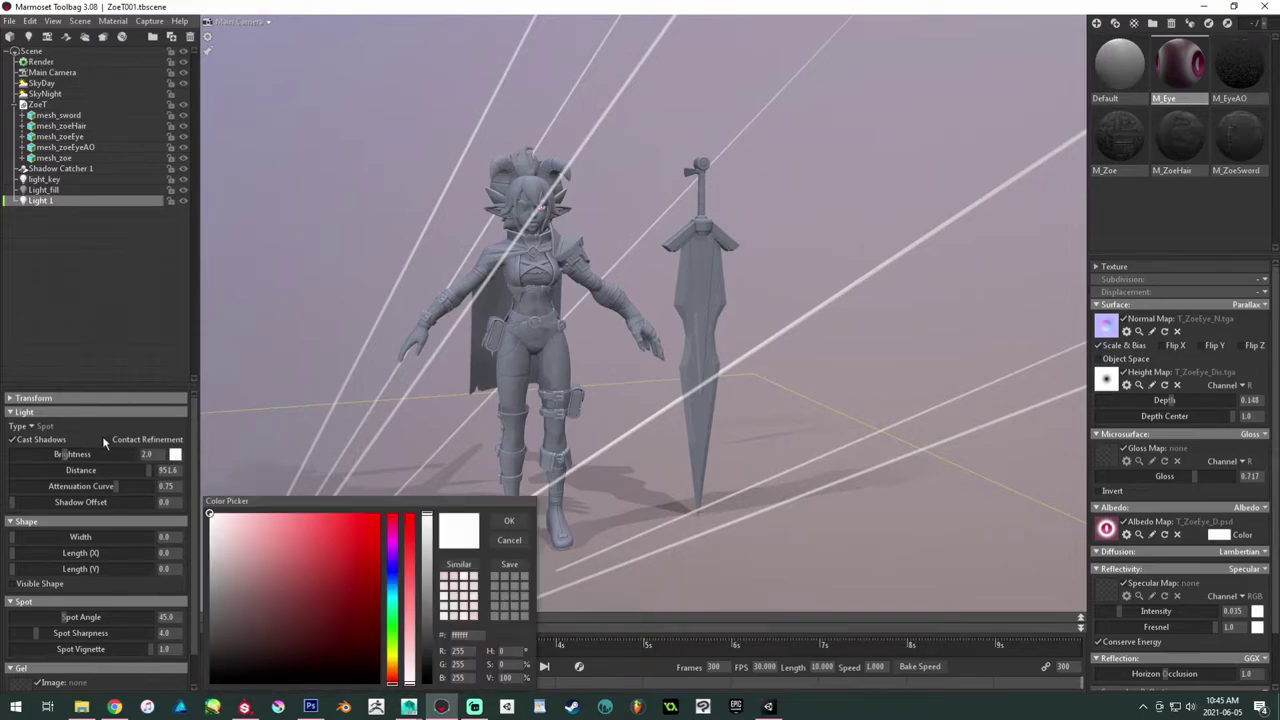
left_click(392, 592)
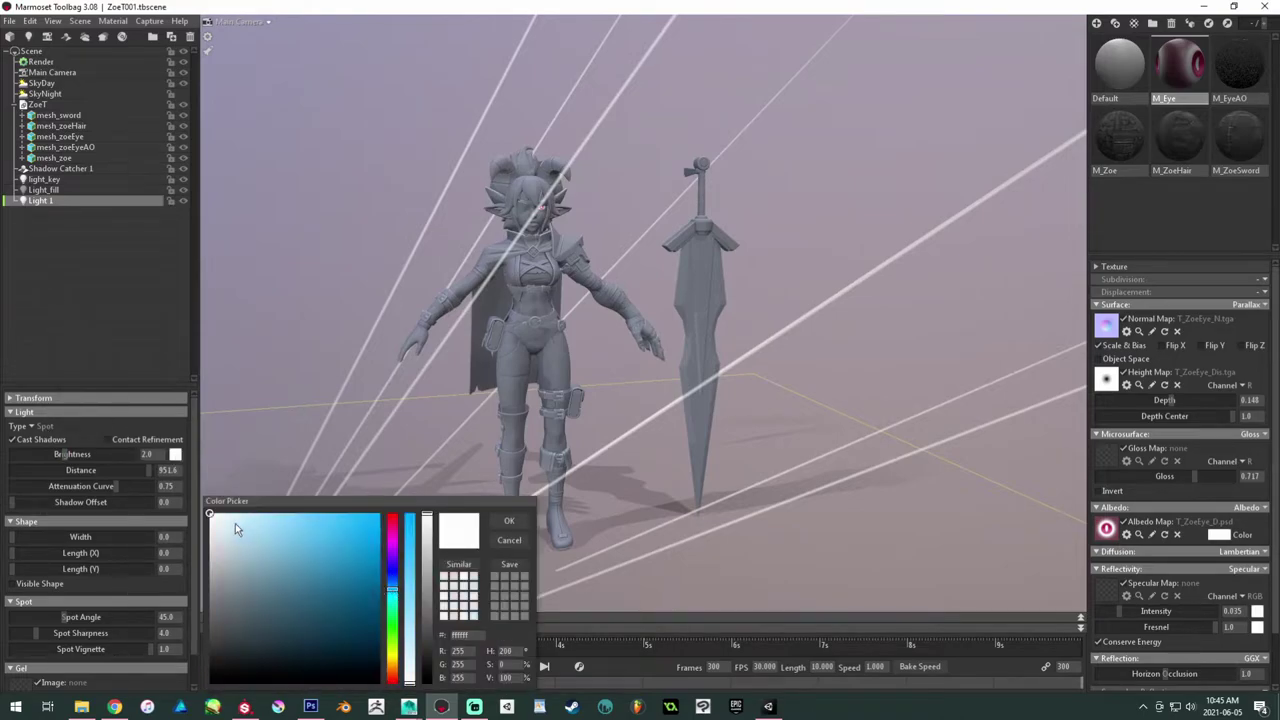
left_click(240, 523)
left_click_drag(240, 523, 257, 528)
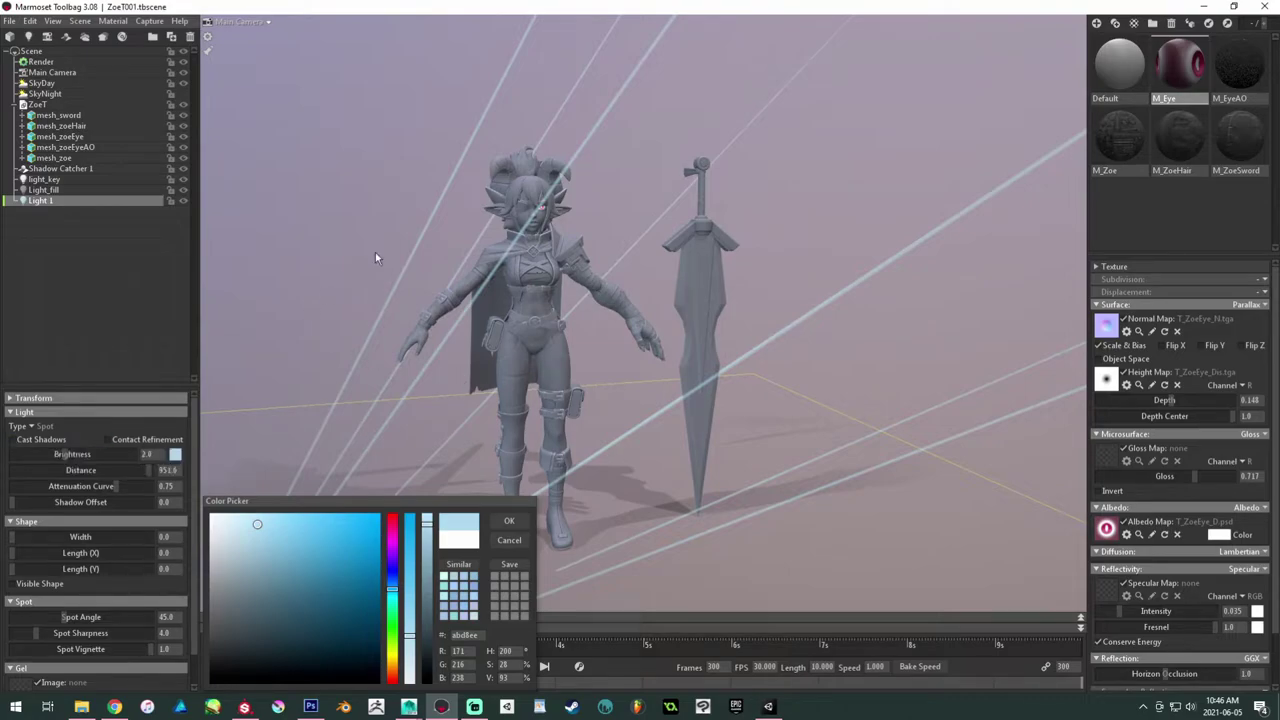
Step: Lower the third light's brightness to about 0.7 and check the scene from behind the character
left_click(332, 204)
left_click_drag(362, 243, 330, 233)
scroll(330, 233, "up", 2)
left_click(39, 201)
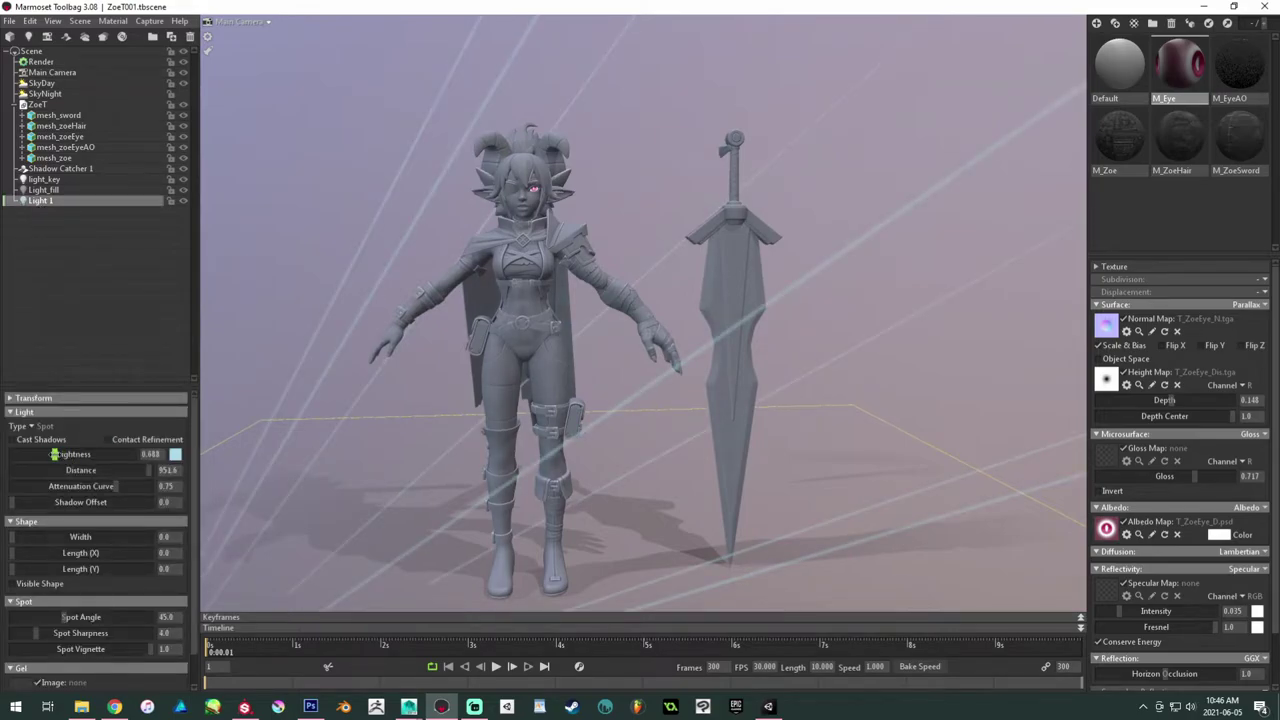
left_click(283, 260)
left_click_drag(286, 268, 472, 287)
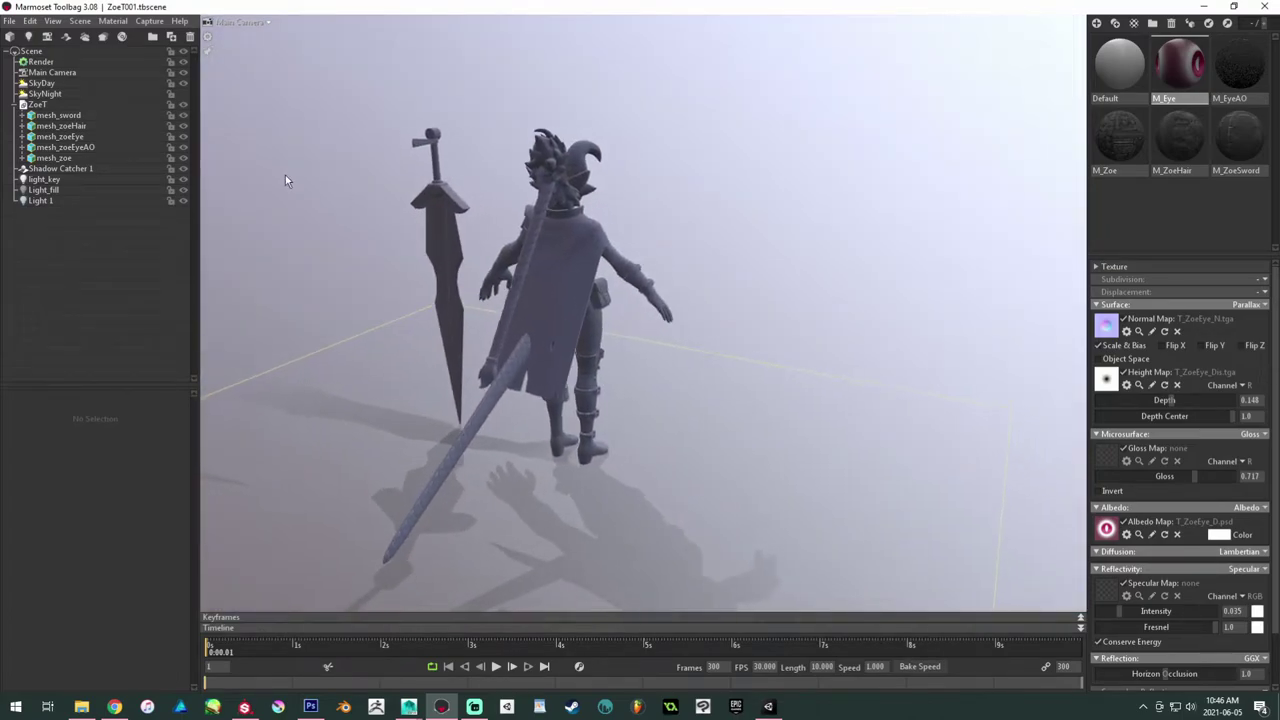
Step: Add two spot lights from different angles behind the character and raise each one's brightness to 128
left_click(28, 37)
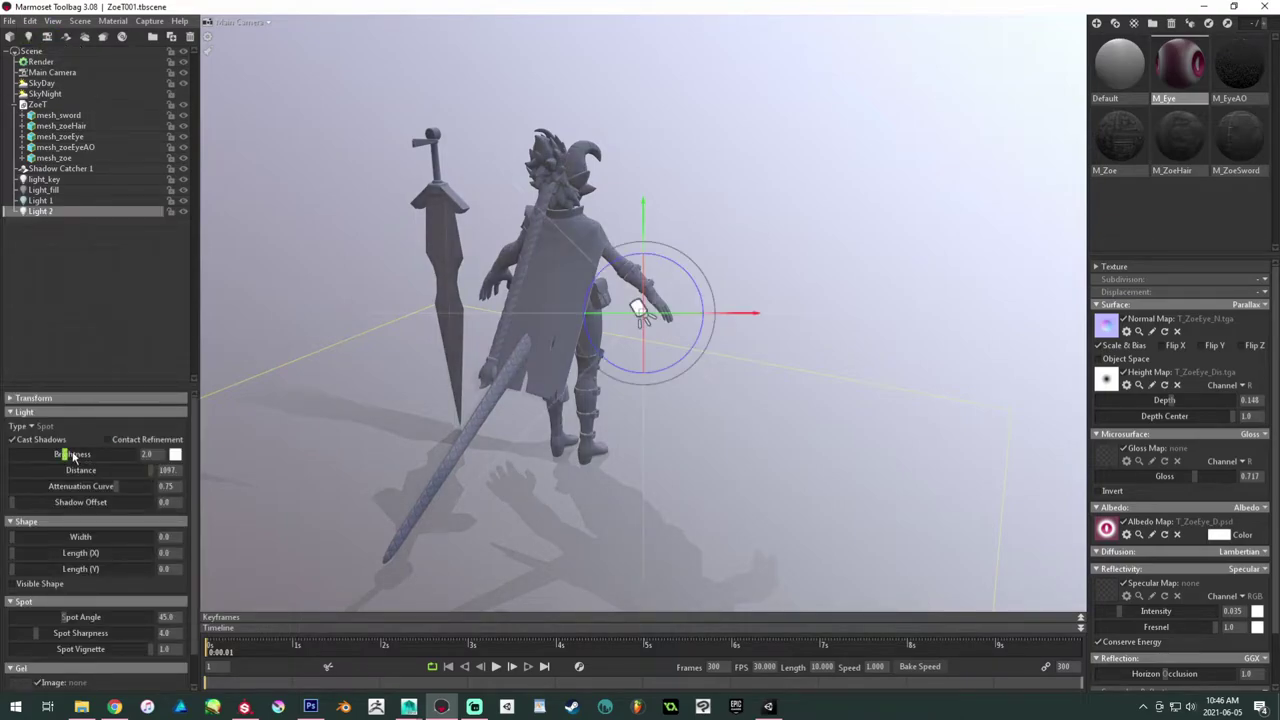
left_click_drag(68, 455, 133, 454)
left_click_drag(343, 408, 504, 384)
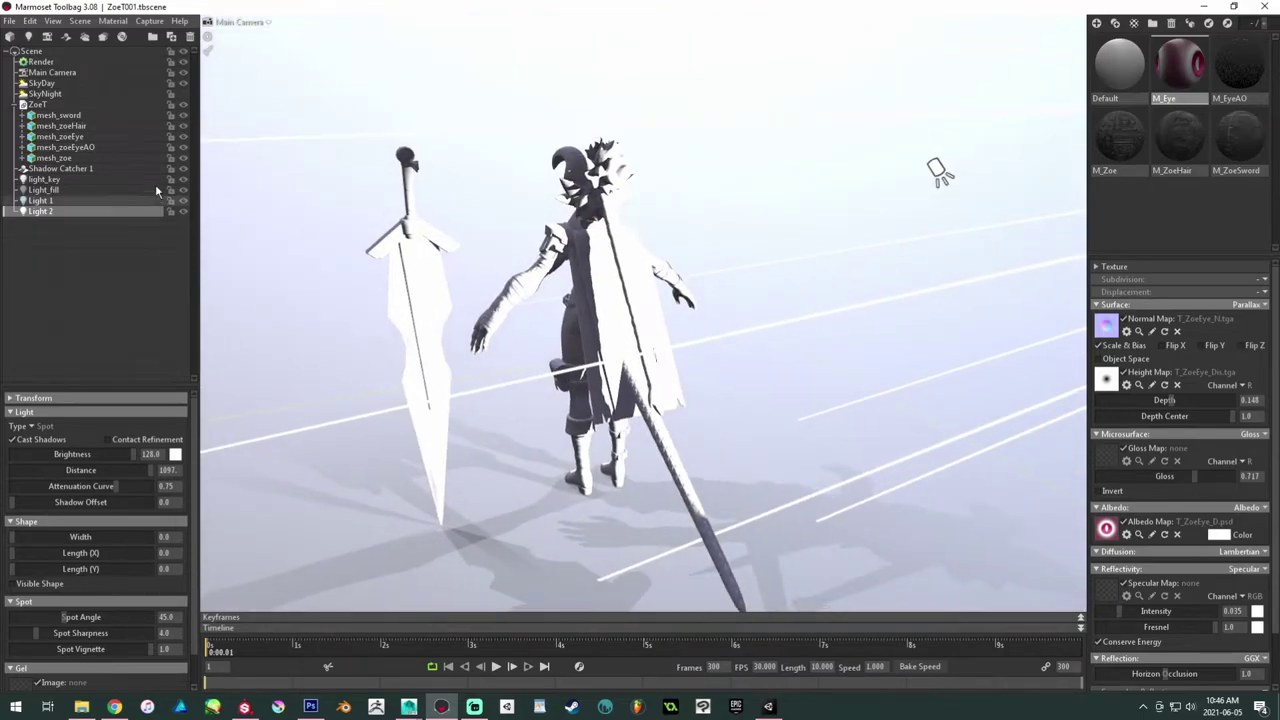
left_click(42, 38)
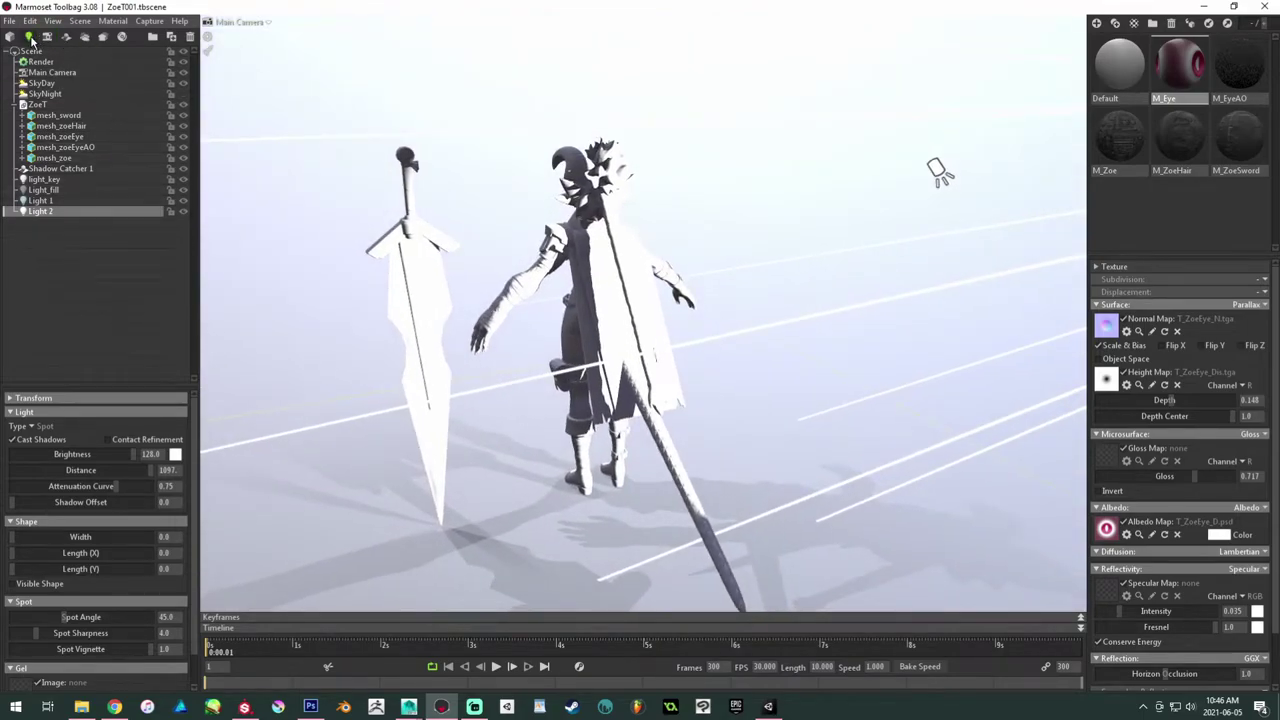
left_click_drag(72, 454, 450, 430)
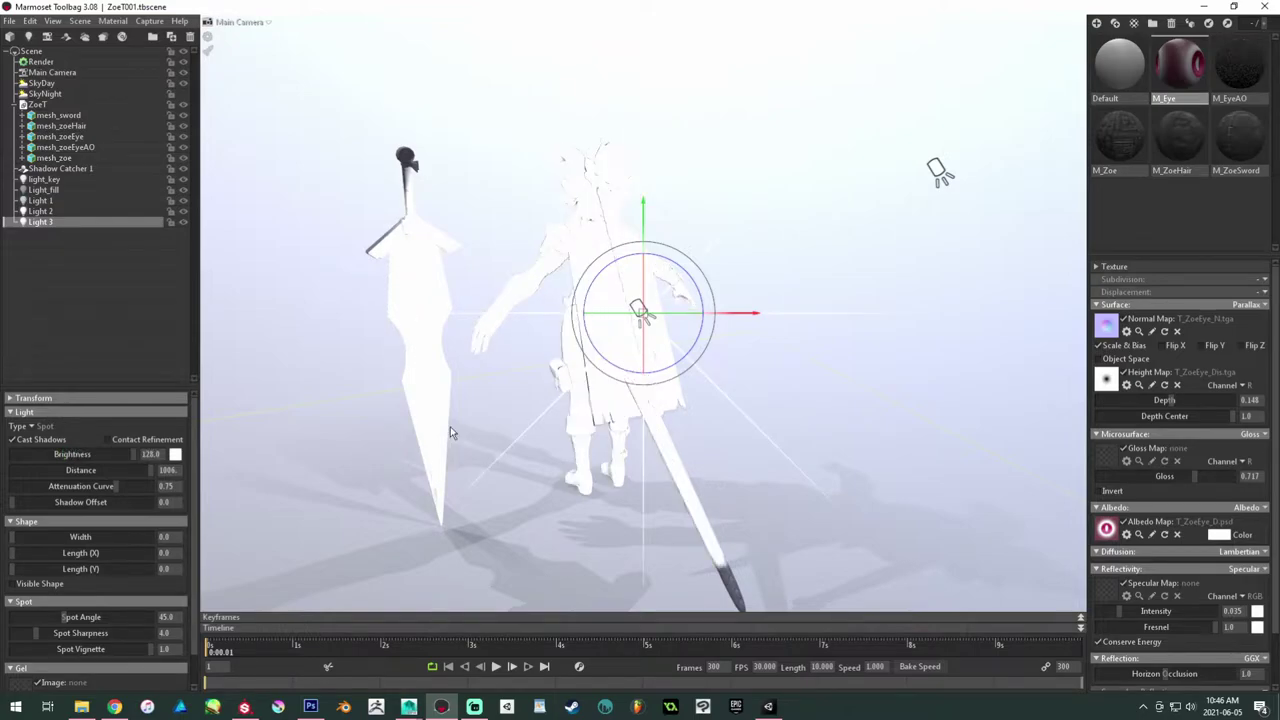
Step: Rename the first back light, Light 2, as Light_rim01
double_click(55, 211)
left_click(51, 212)
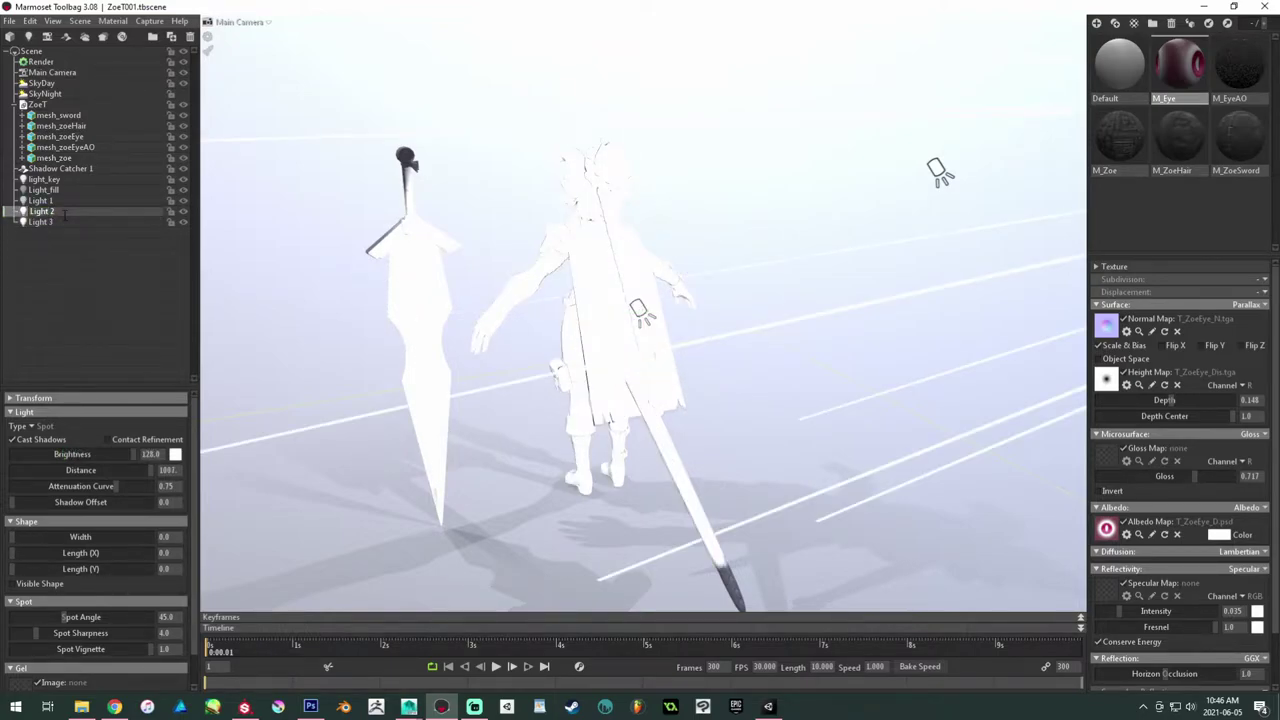
type("Light_rim")
key("Return")
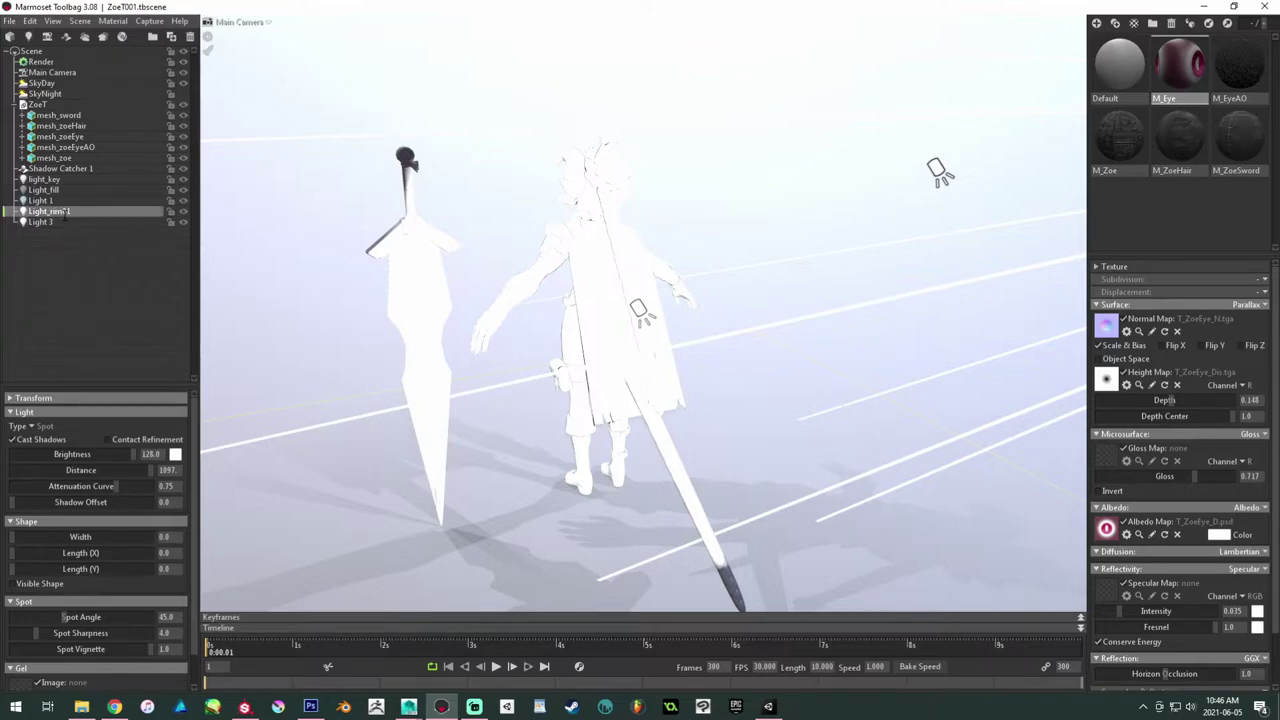
double_click(64, 213)
left_click(64, 213)
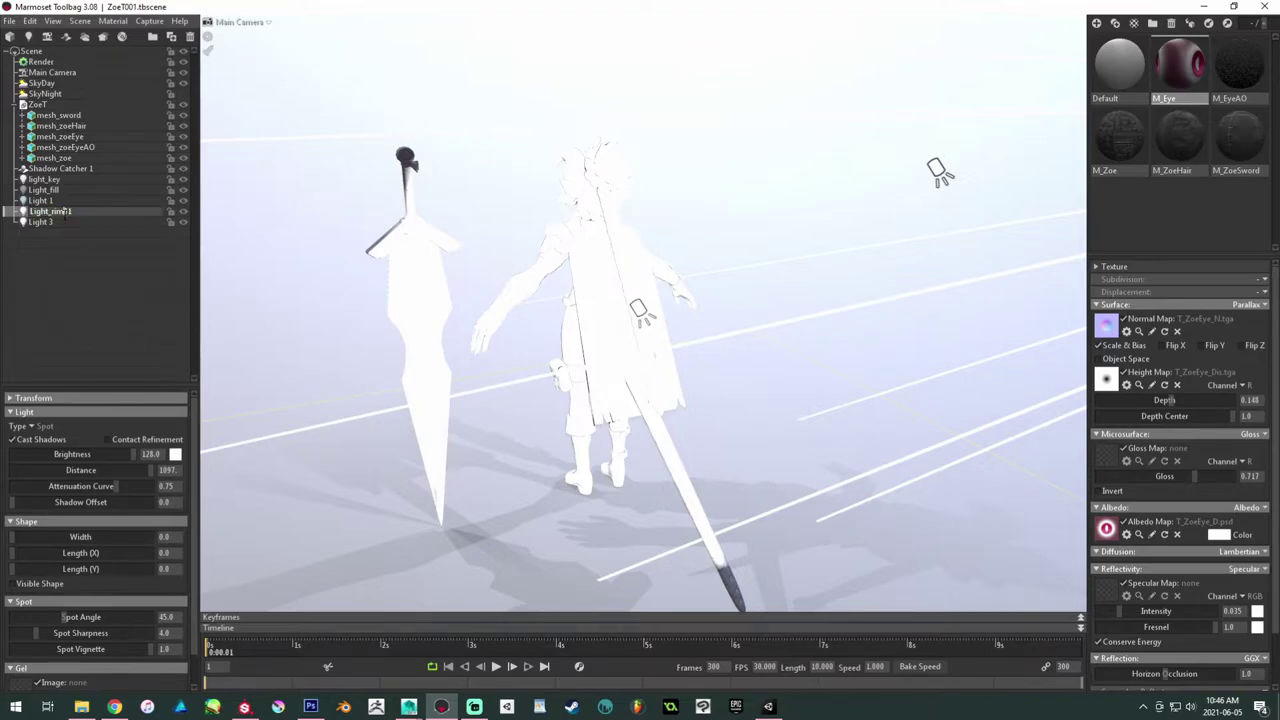
key("Return")
Step: Rename the second back light, Light 3, as Light_rim02
left_click(40, 221)
left_click(103, 224)
type("Light_rim01")
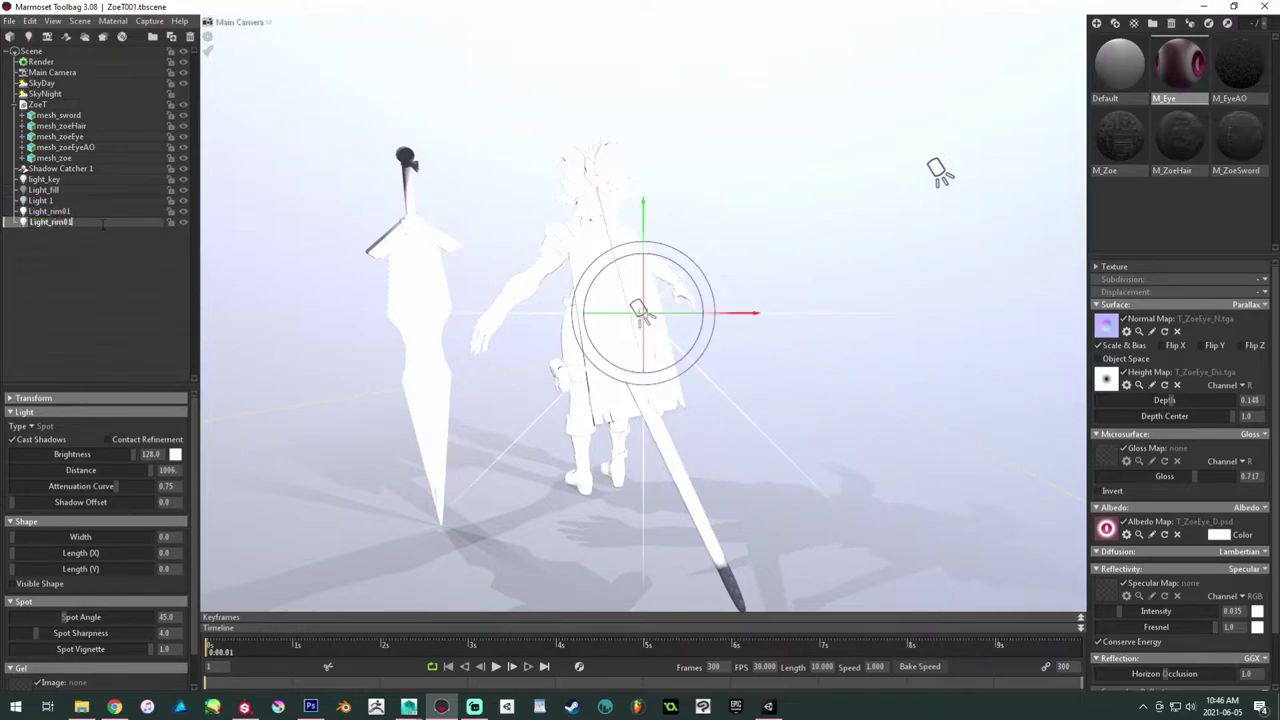
key("Return")
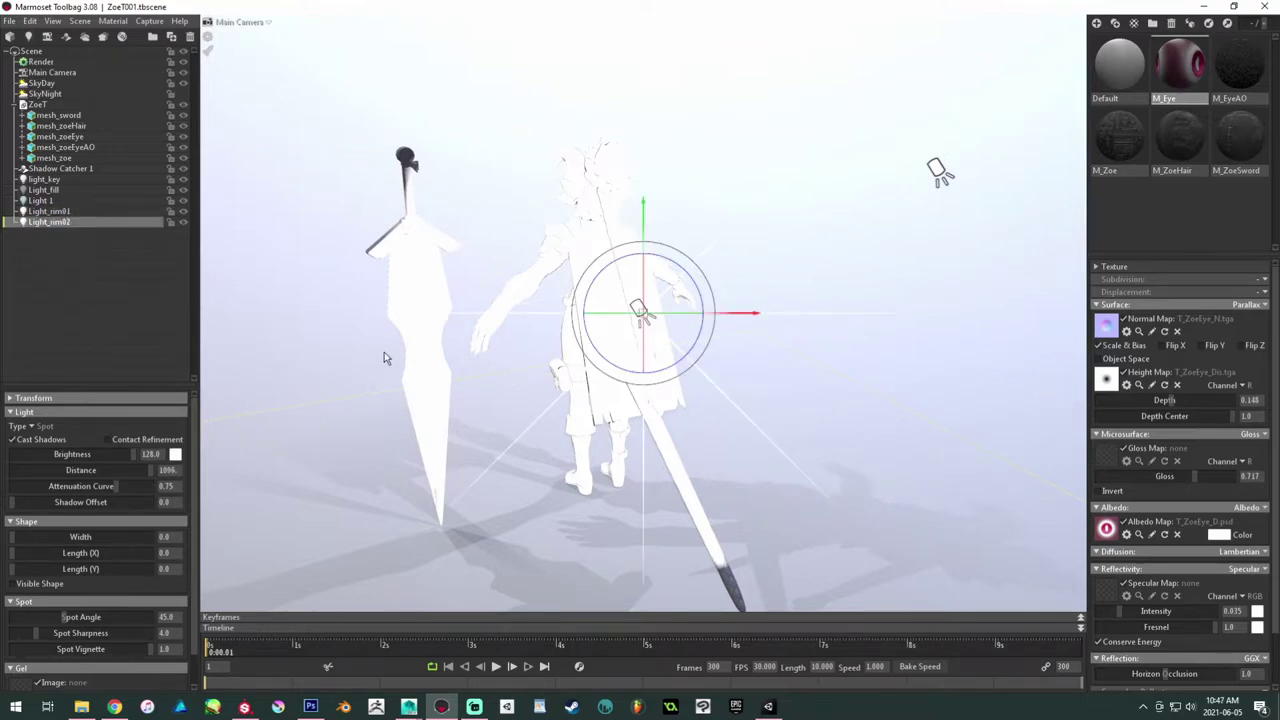
Step: View the scene from the front and move Light_rim01 sideways, closer to the character
left_click(480, 228)
scroll(594, 285, "down", 3)
left_click_drag(594, 285, 804, 317, "alt")
scroll(731, 322, "up", 5)
left_click(274, 155)
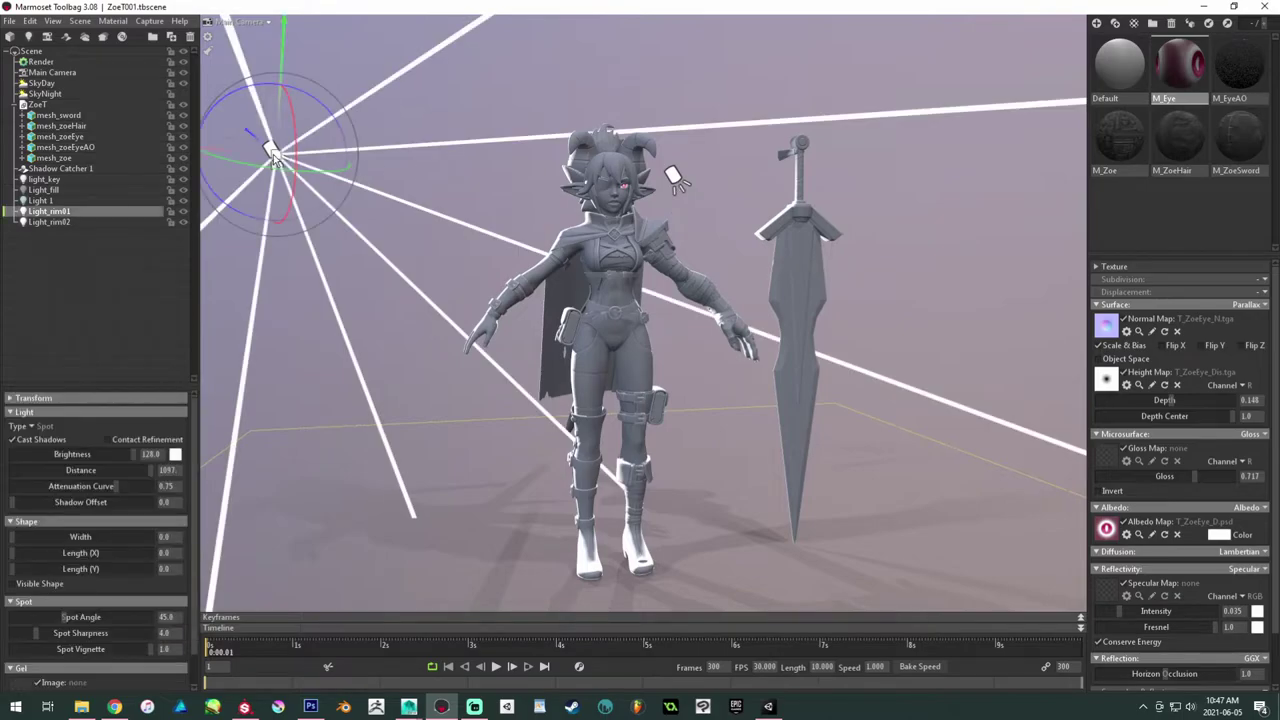
left_click_drag(222, 150, 253, 156)
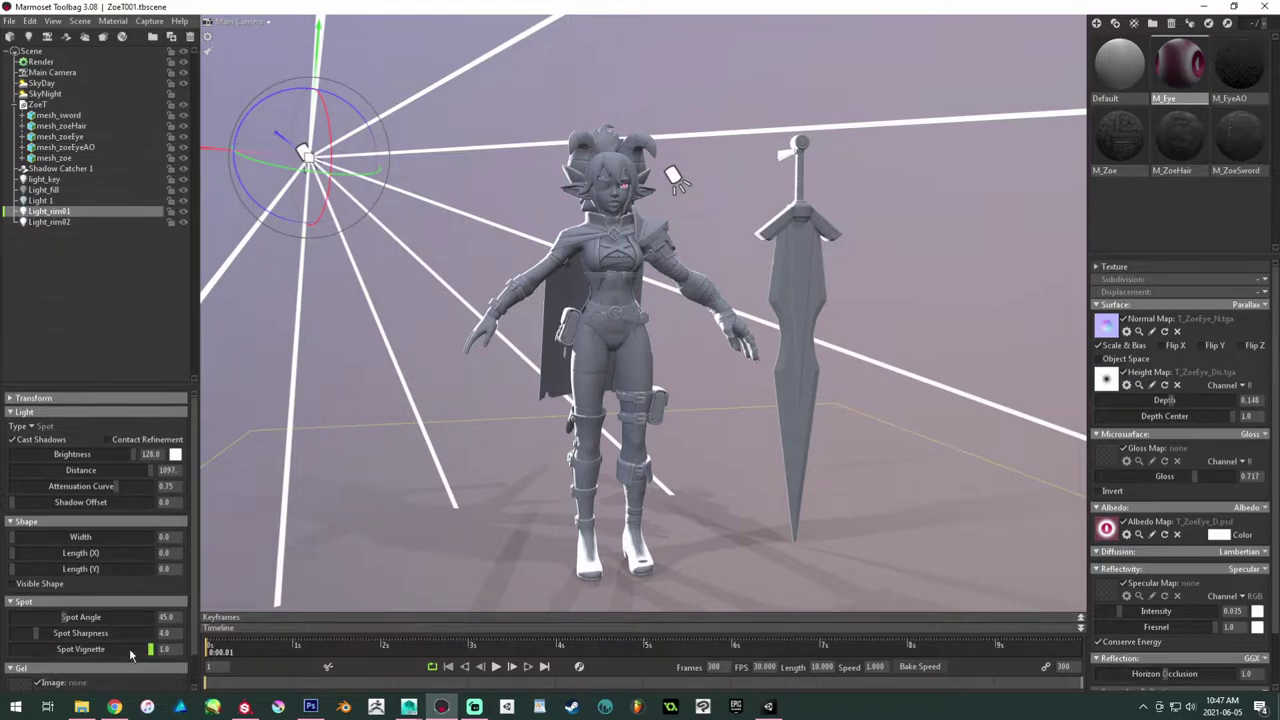
Step: Try different spot vignette and spot sharpness settings on Light_rim01 and undo them
left_click_drag(156, 650, 198, 650)
mouse_move(36, 633)
left_mouse_down()
mouse_move(104, 635)
mouse_move(12, 633)
mouse_move(83, 617)
mouse_move(23, 617)
mouse_move(65, 617)
left_mouse_up()
key("ctrl+z")
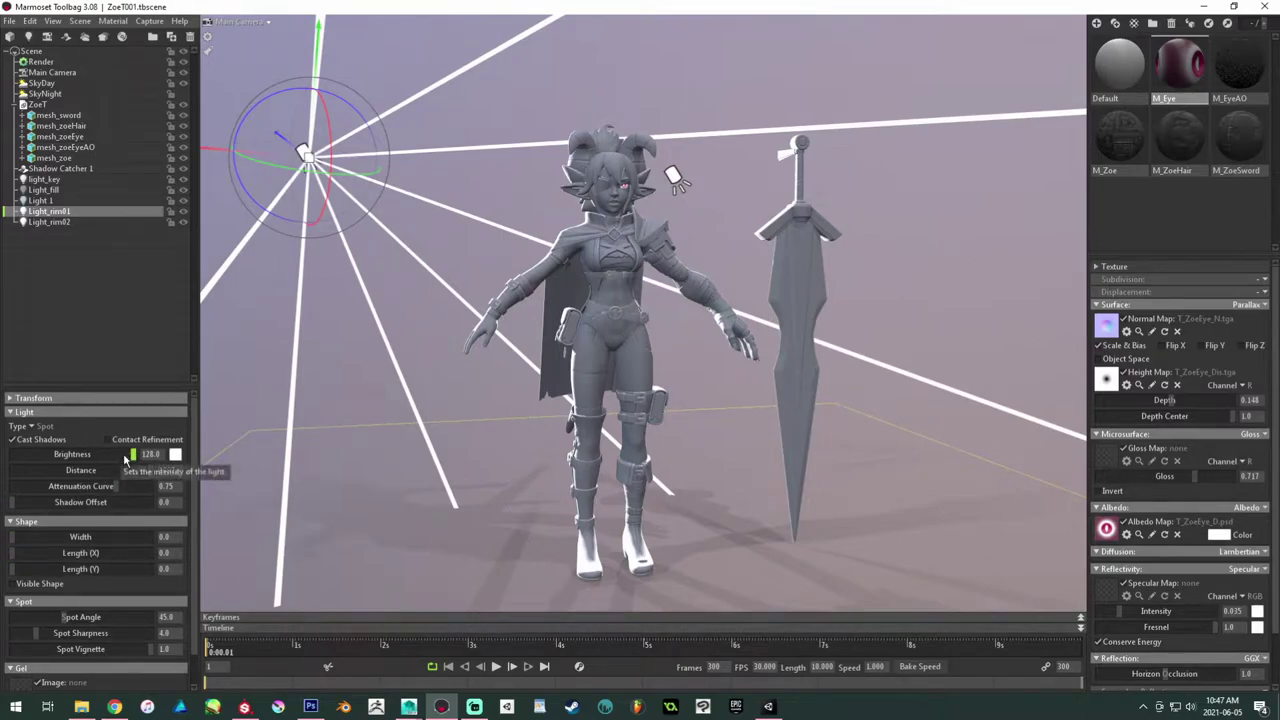
Step: Set Light_rim01's attenuation curve to 1.0 and distance to about 536.3, and move the light higher
left_click_drag(110, 487, 216, 502)
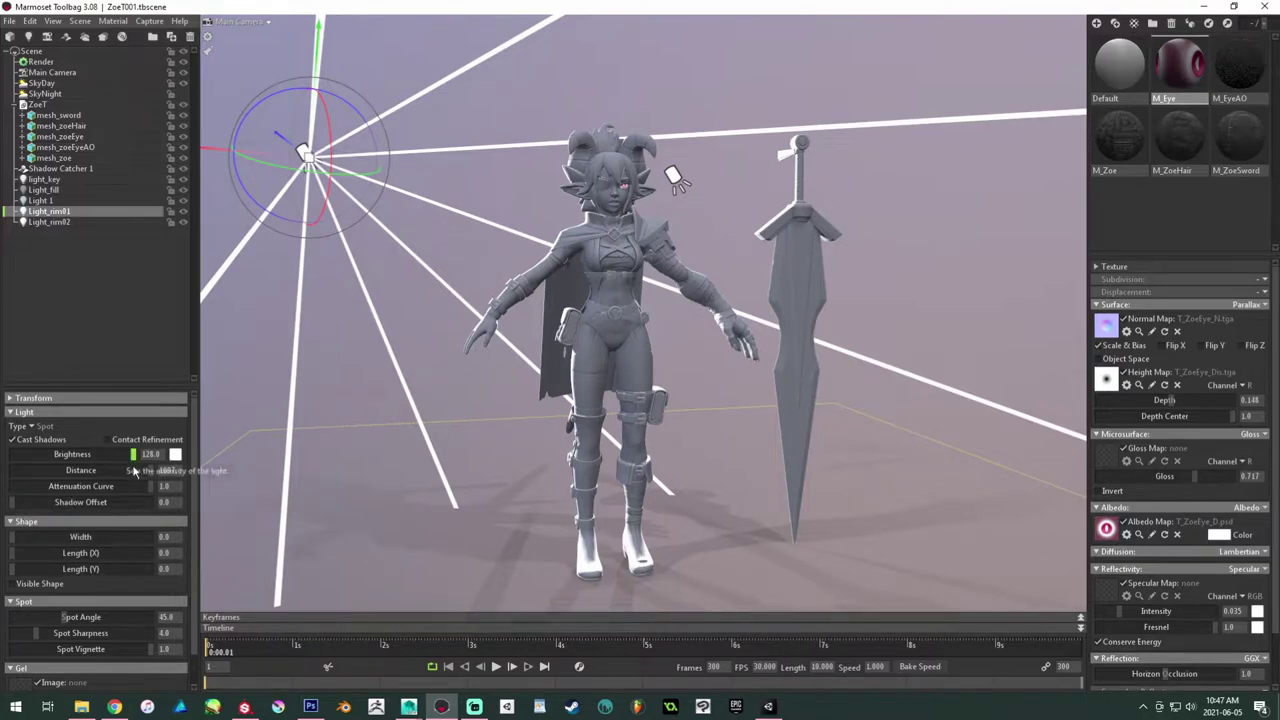
left_click_drag(149, 470, 130, 470)
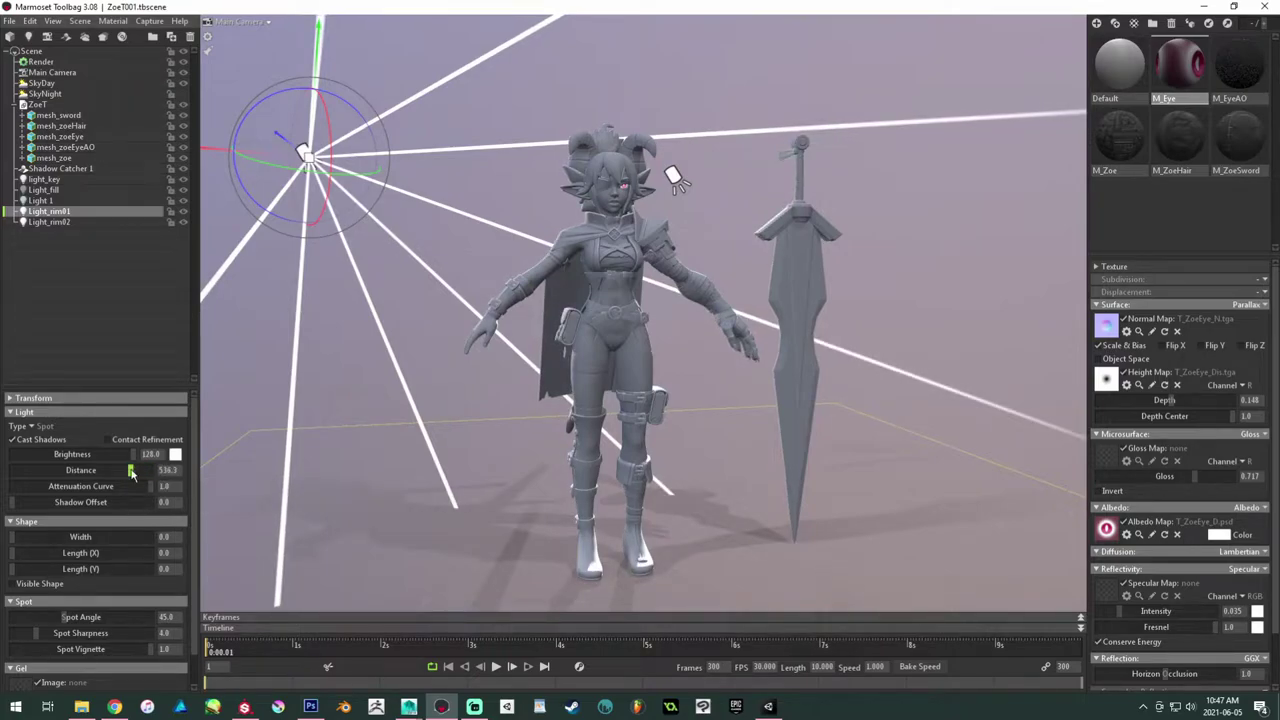
left_click_drag(320, 45, 336, 10)
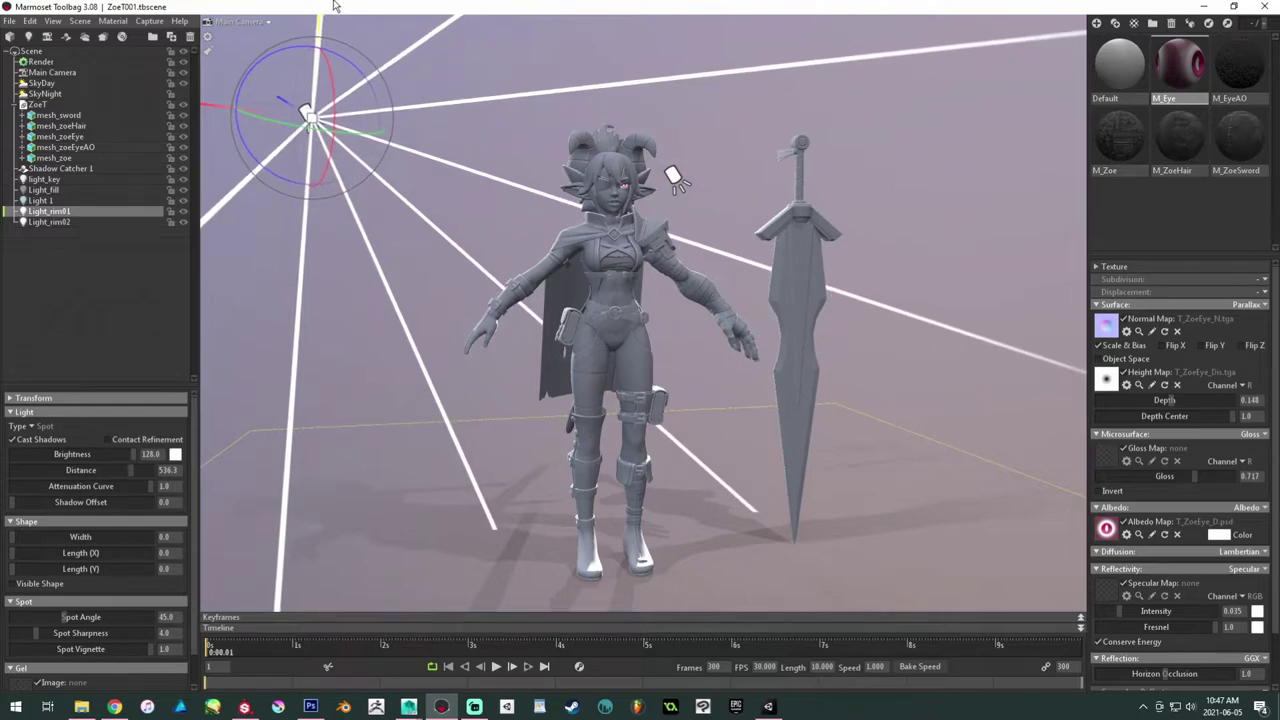
Step: Move Light_rim02 higher, set its distance to about 478.5, and check the rim lighting from the front
left_click(50, 221)
left_click_drag(672, 68, 672, 8)
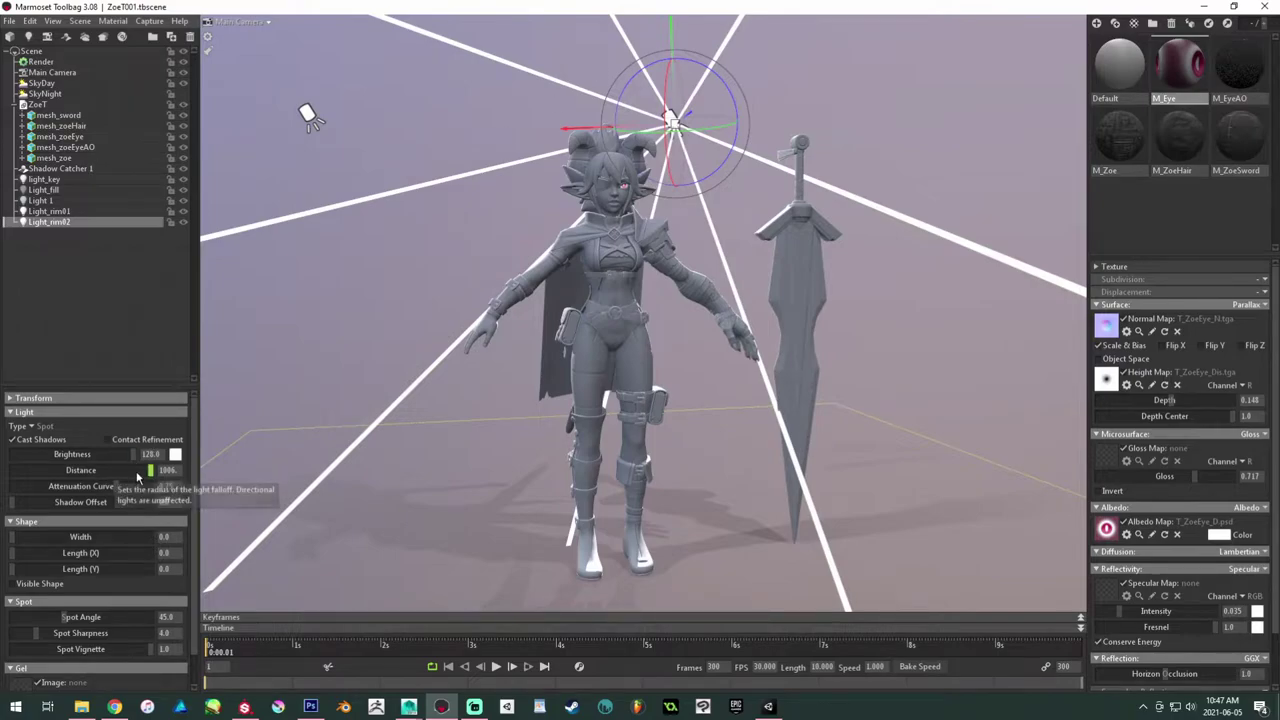
left_click_drag(150, 470, 127, 470)
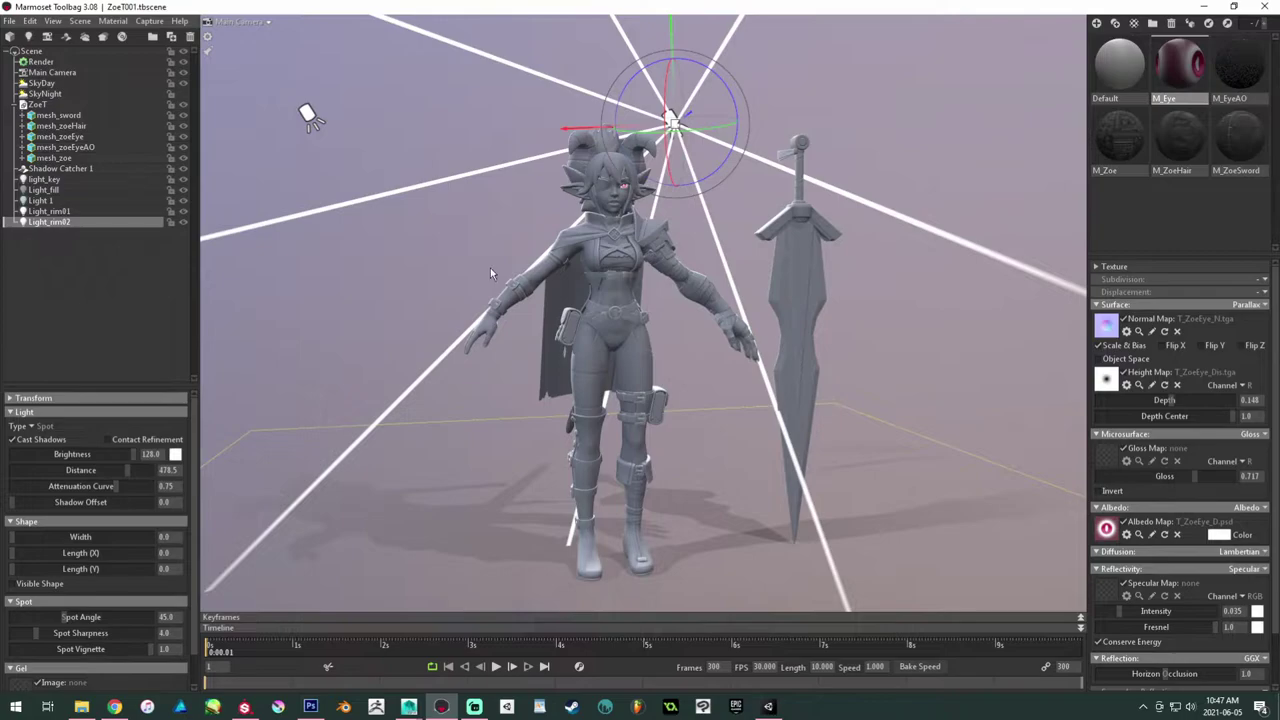
left_click(440, 270)
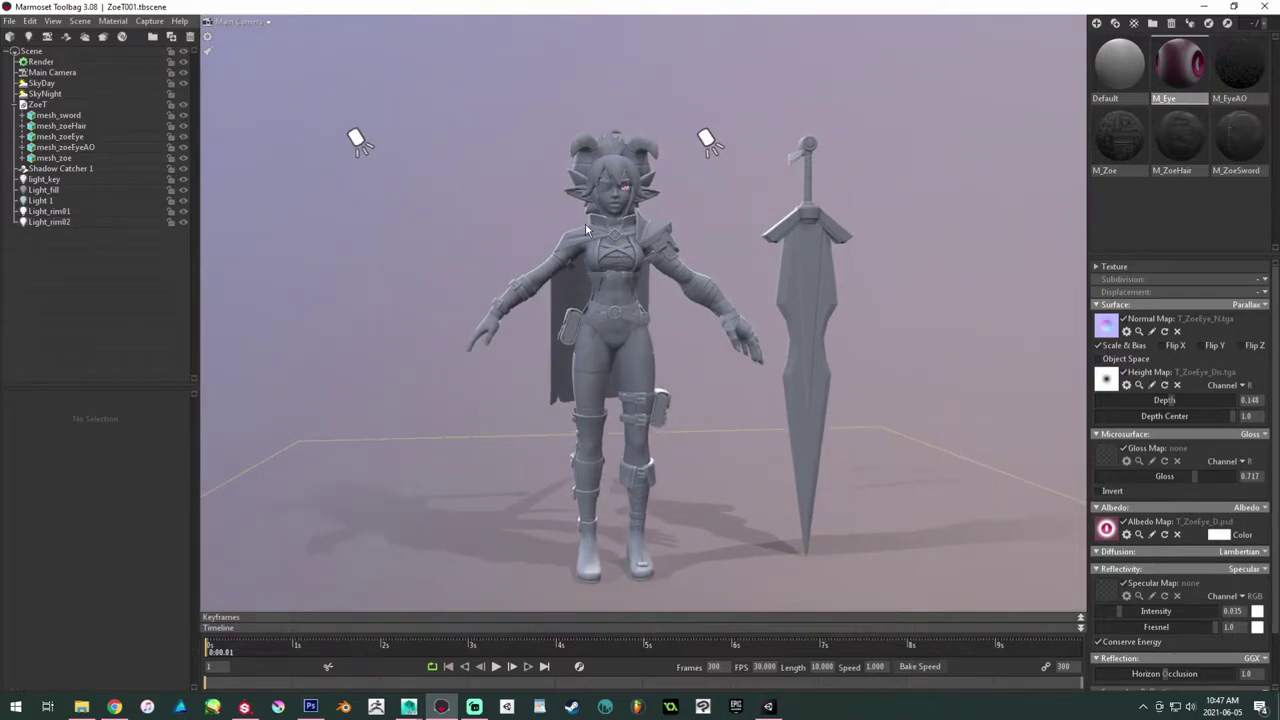
left_click_drag(500, 317, 481, 343)
left_click_drag(593, 461, 651, 489)
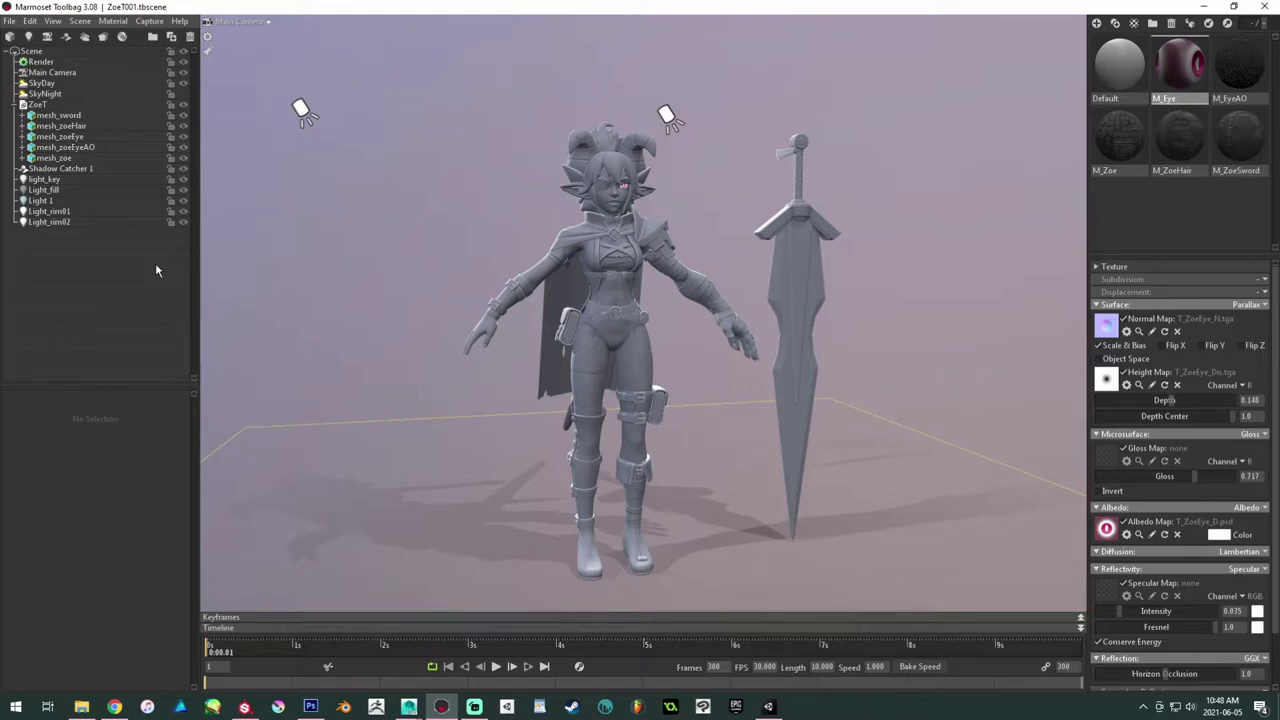
left_click_drag(472, 312, 588, 340)
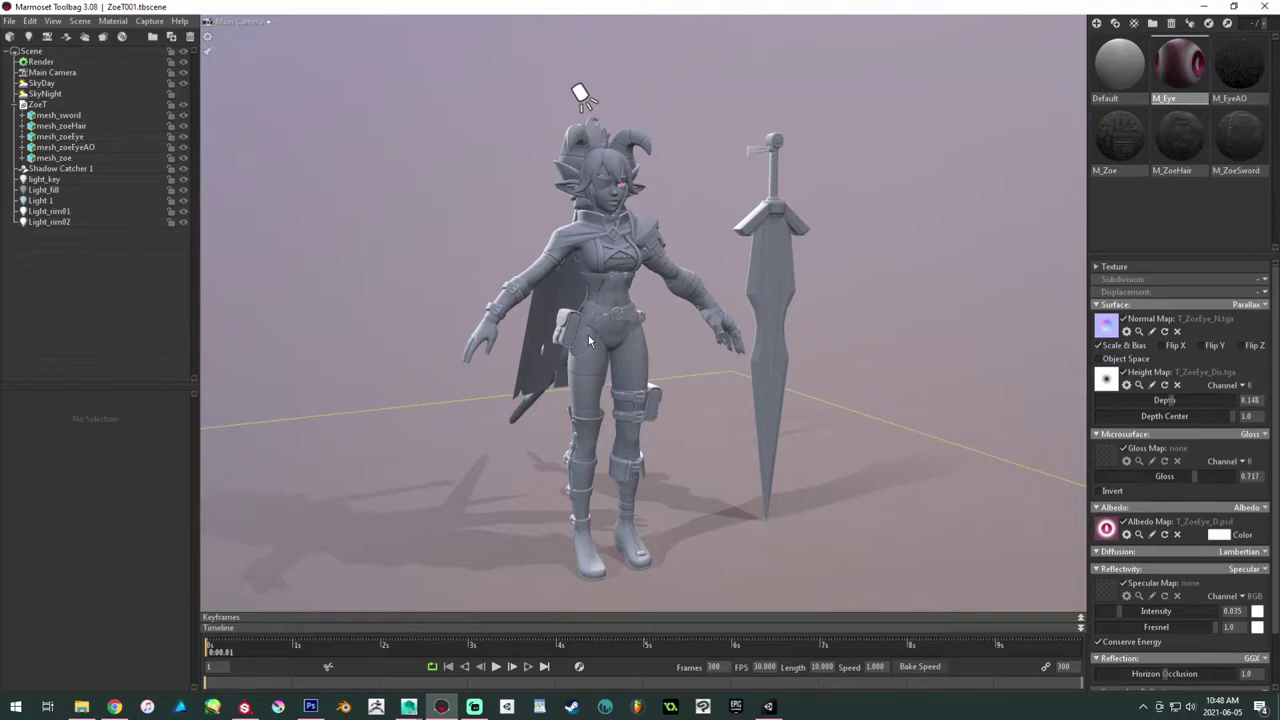
Step: Set light_key's shape width to about 11.41 while checking its shadow on the cape's shoulder up close
left_click(67, 189)
left_click(52, 181)
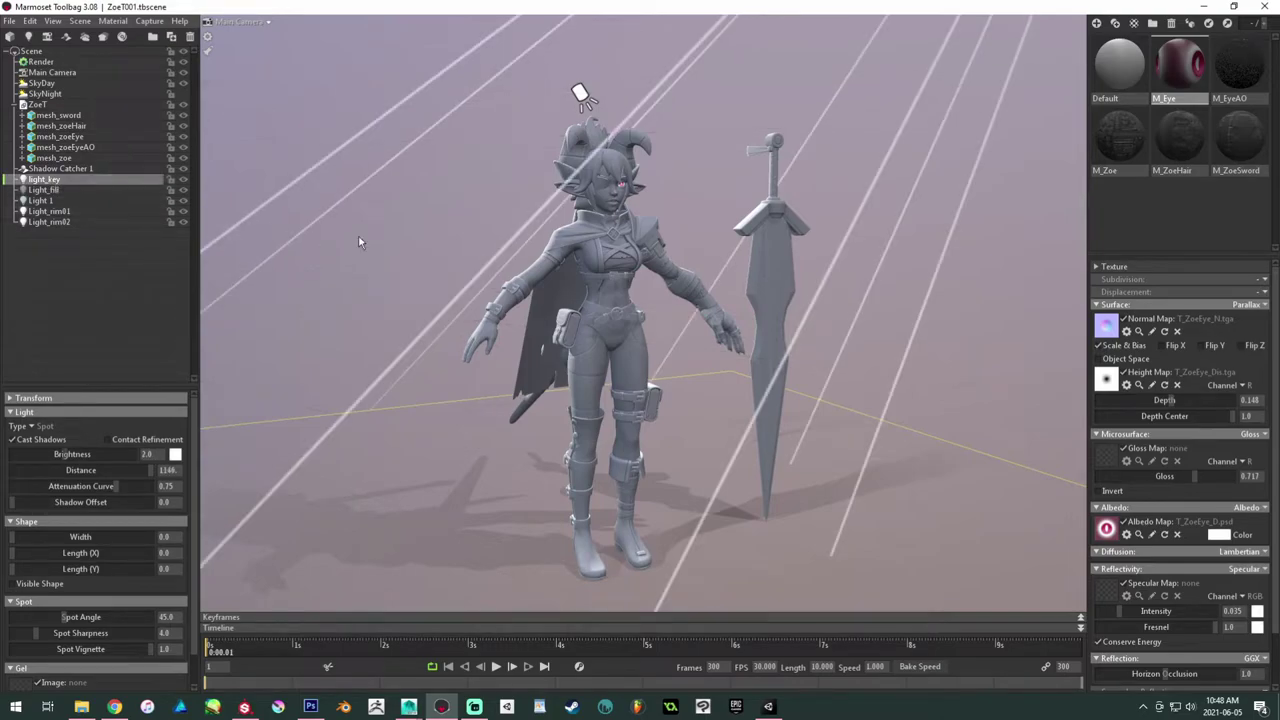
middle_click_drag(567, 244, 590, 340, "alt")
right_click_drag(590, 340, 611, 343, "alt")
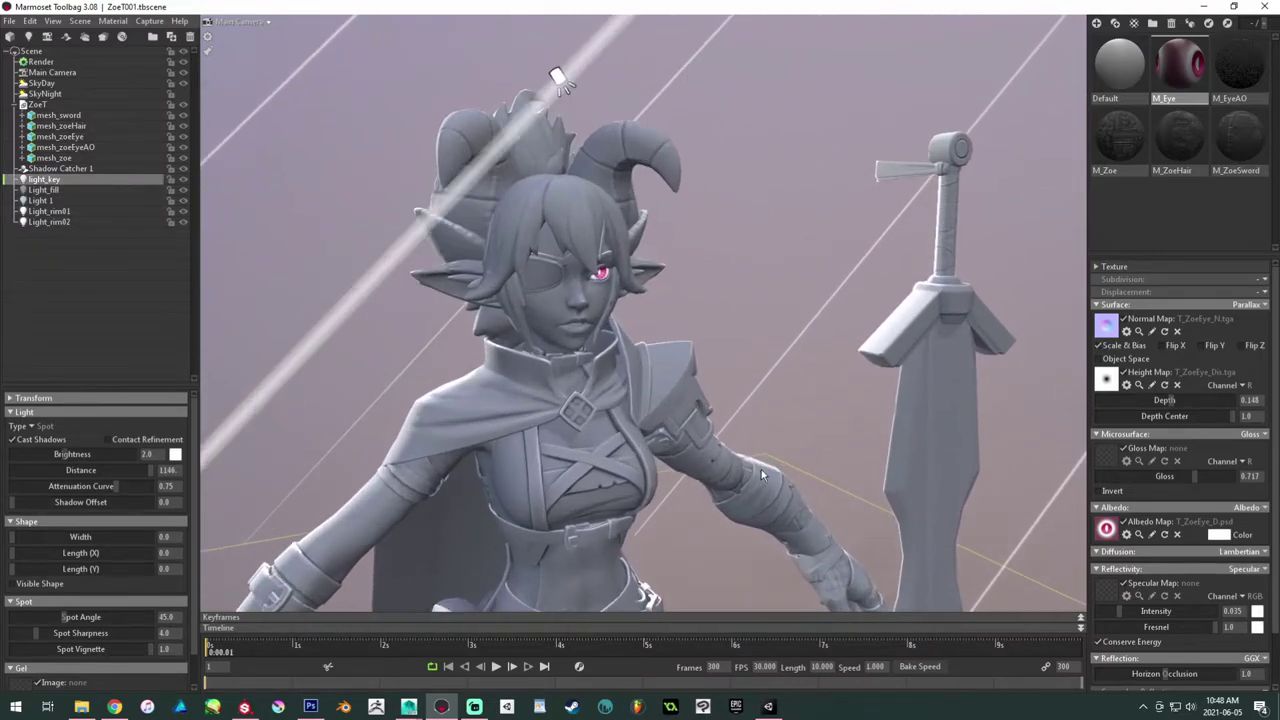
left_click_drag(611, 343, 600, 337, "alt")
right_click_drag(600, 337, 690, 360, "alt")
left_click_drag(507, 379, 576, 414, "alt")
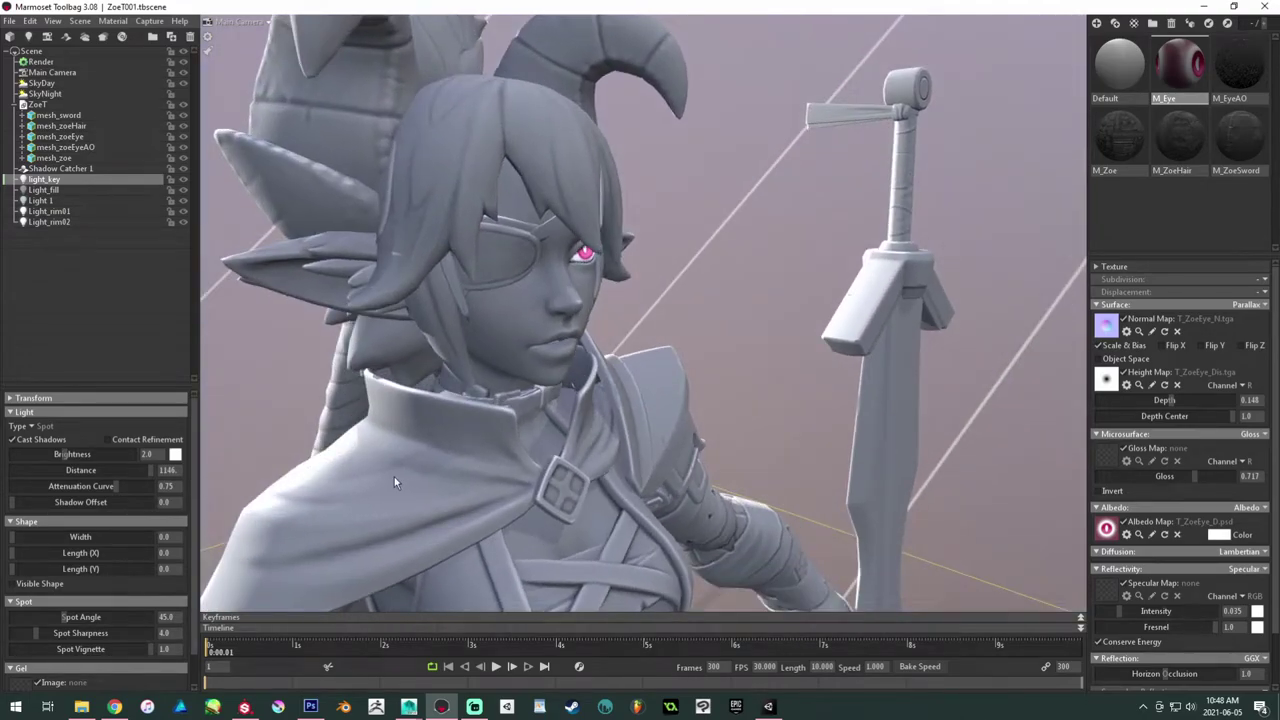
left_click_drag(394, 477, 497, 462, "alt")
right_click_drag(497, 462, 589, 535, "alt")
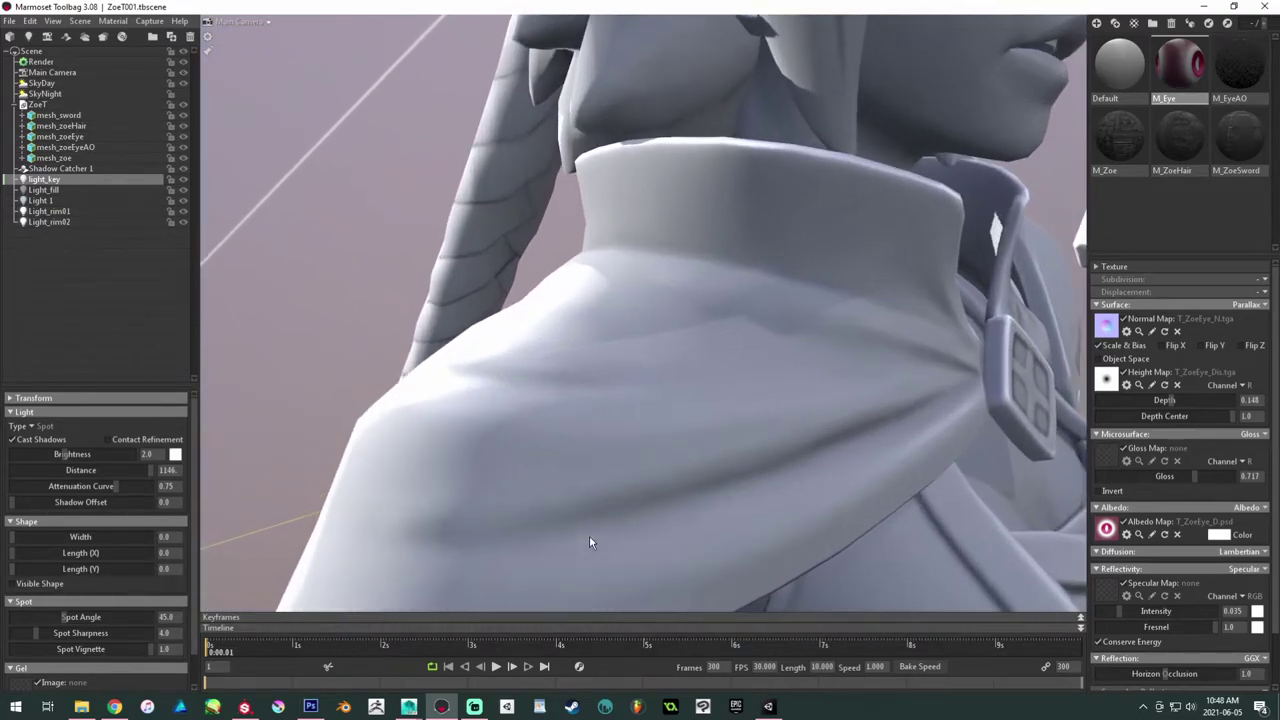
left_click_drag(738, 356, 710, 365, "alt")
right_click_drag(710, 365, 752, 415, "alt")
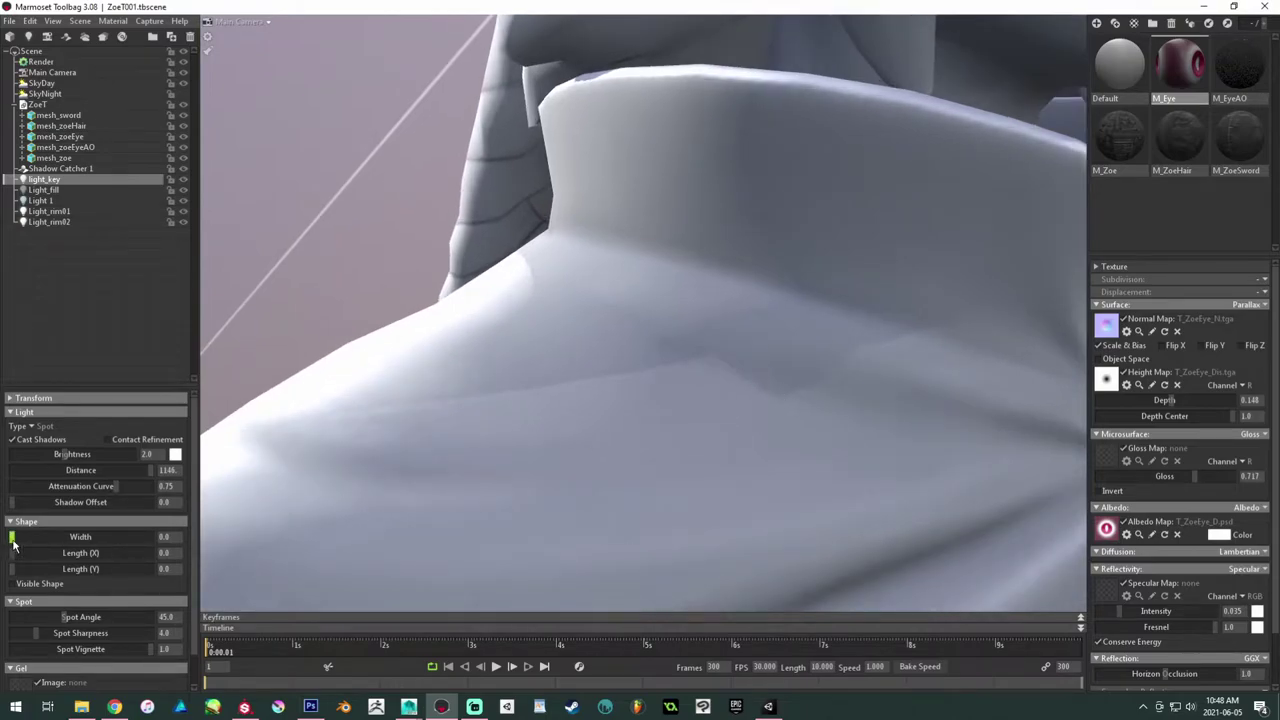
mouse_move(13, 538)
left_mouse_down()
mouse_move(35, 538)
mouse_move(9, 538)
left_mouse_up()
left_click_drag(5, 537, 50, 536)
Step: Increase the shape width of Light_fill while checking its shadows on the shoulder armor
right_click_drag(568, 326, 420, 260, "alt")
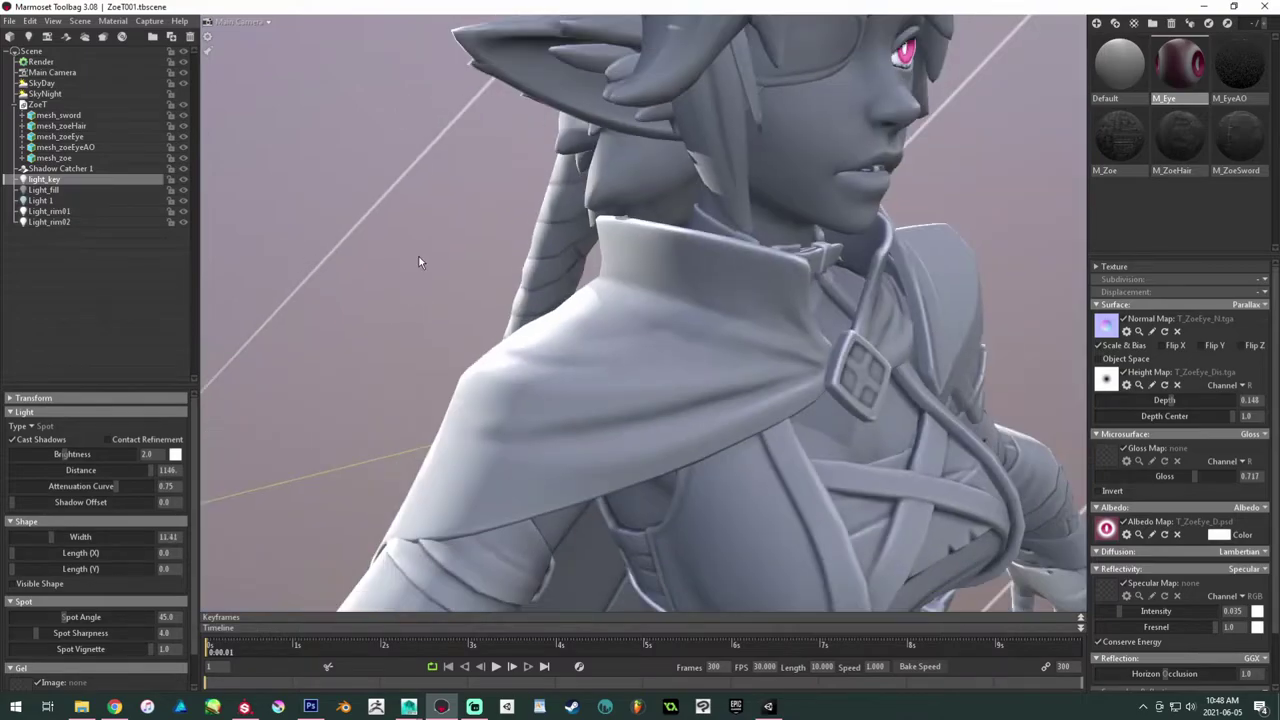
right_click_drag(660, 350, 551, 303, "alt")
left_click(44, 190)
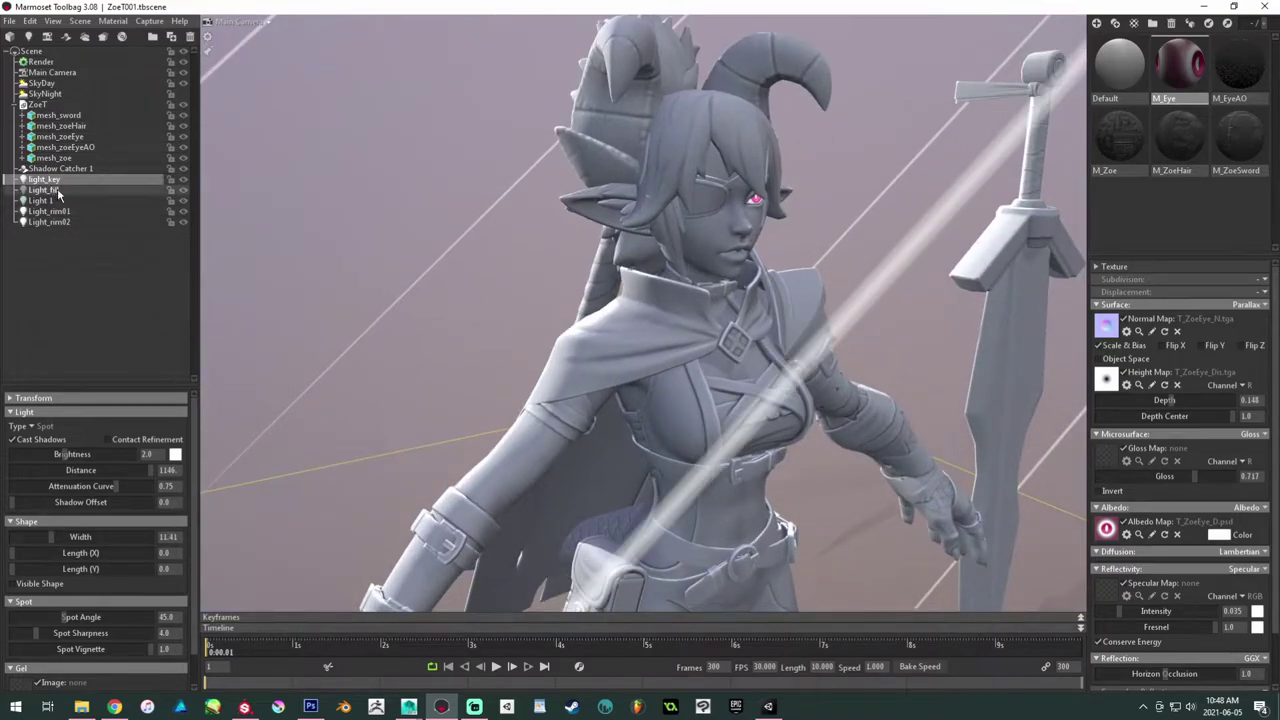
left_click_drag(700, 340, 533, 366)
scroll(533, 366, "up", 5)
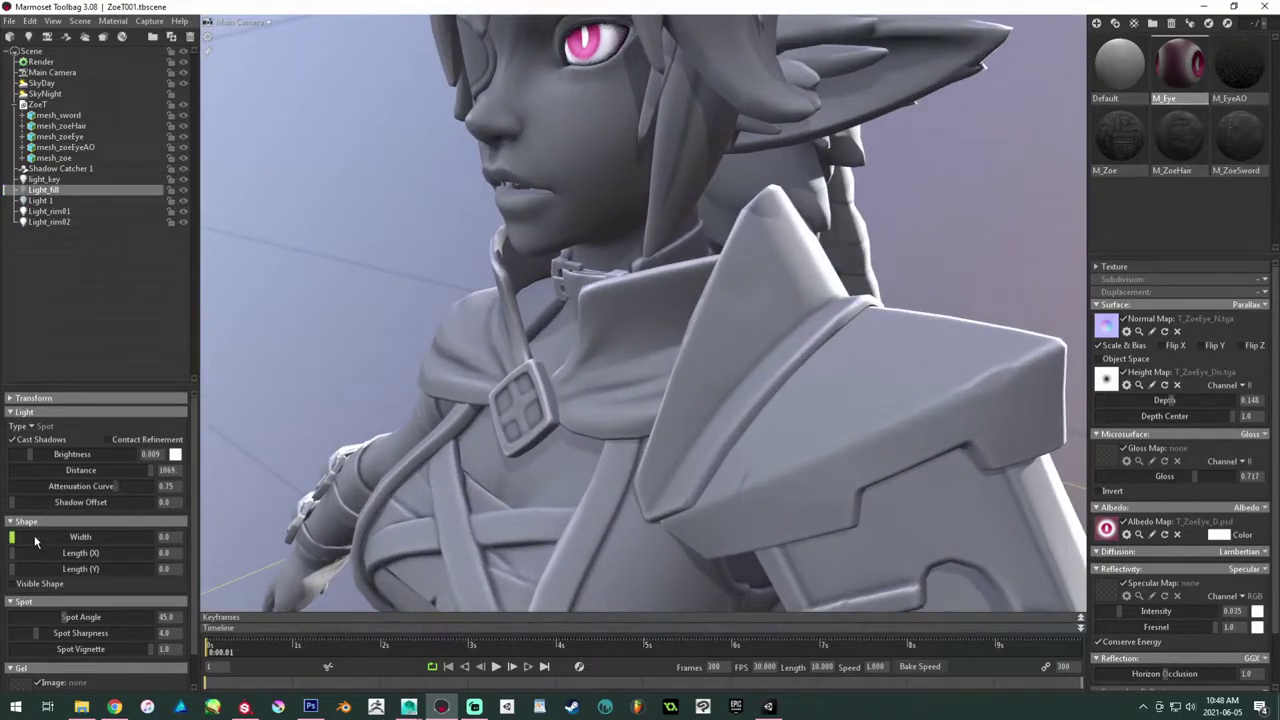
left_click_drag(13, 538, 53, 537)
Step: Rename Light 1 as Light_bounce, deselect it, and check the whole character and sword
left_click(45, 201)
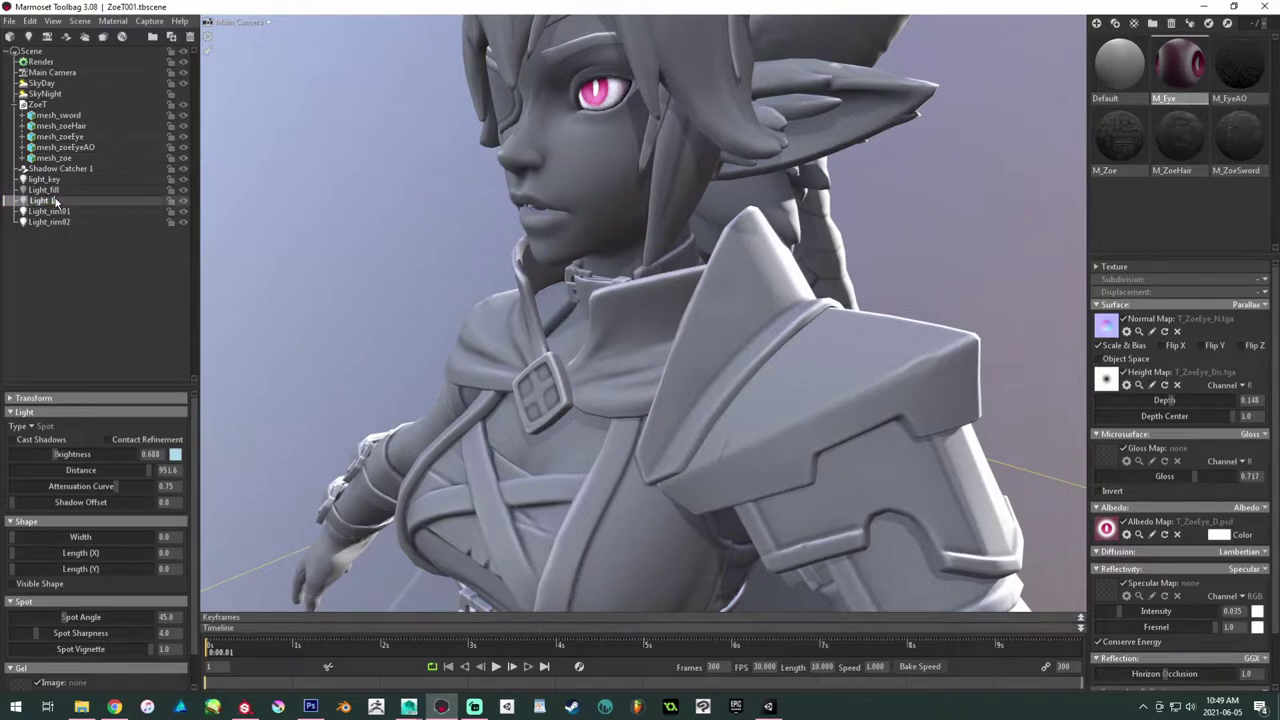
double_click(55, 201)
type("_bounce")
key("Return")
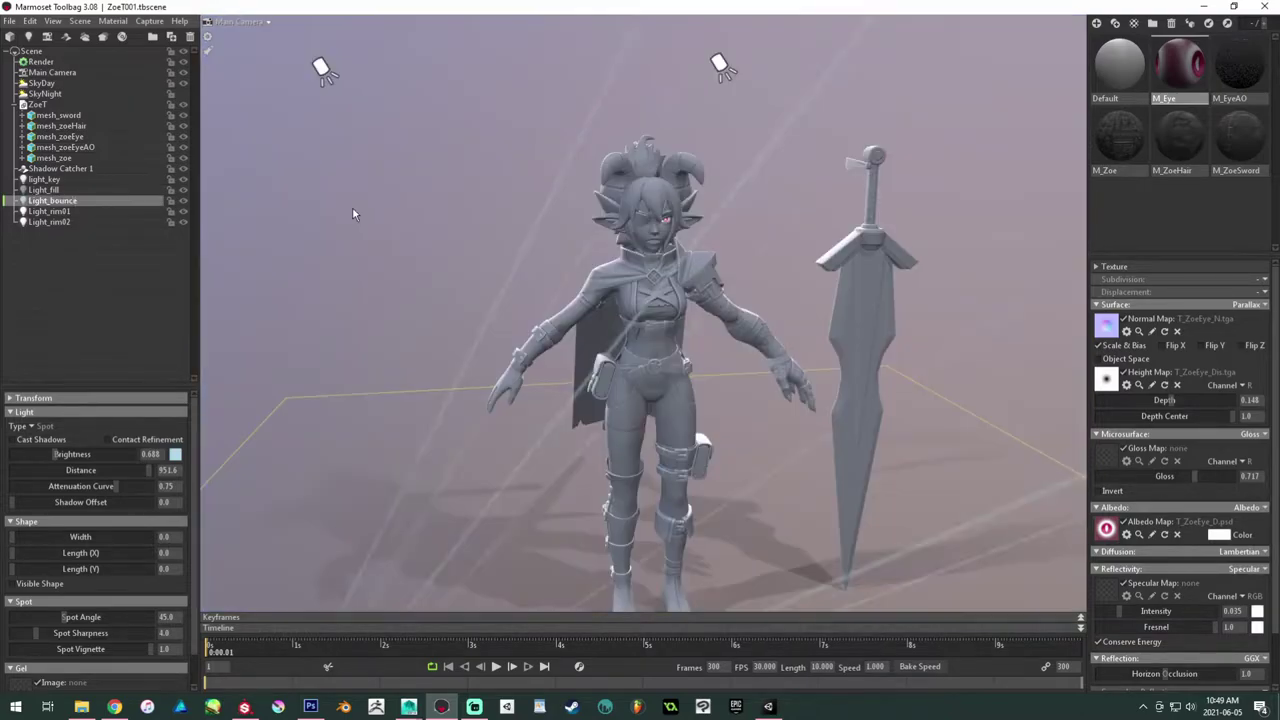
left_click(376, 217)
left_click_drag(376, 217, 350, 226, "alt")
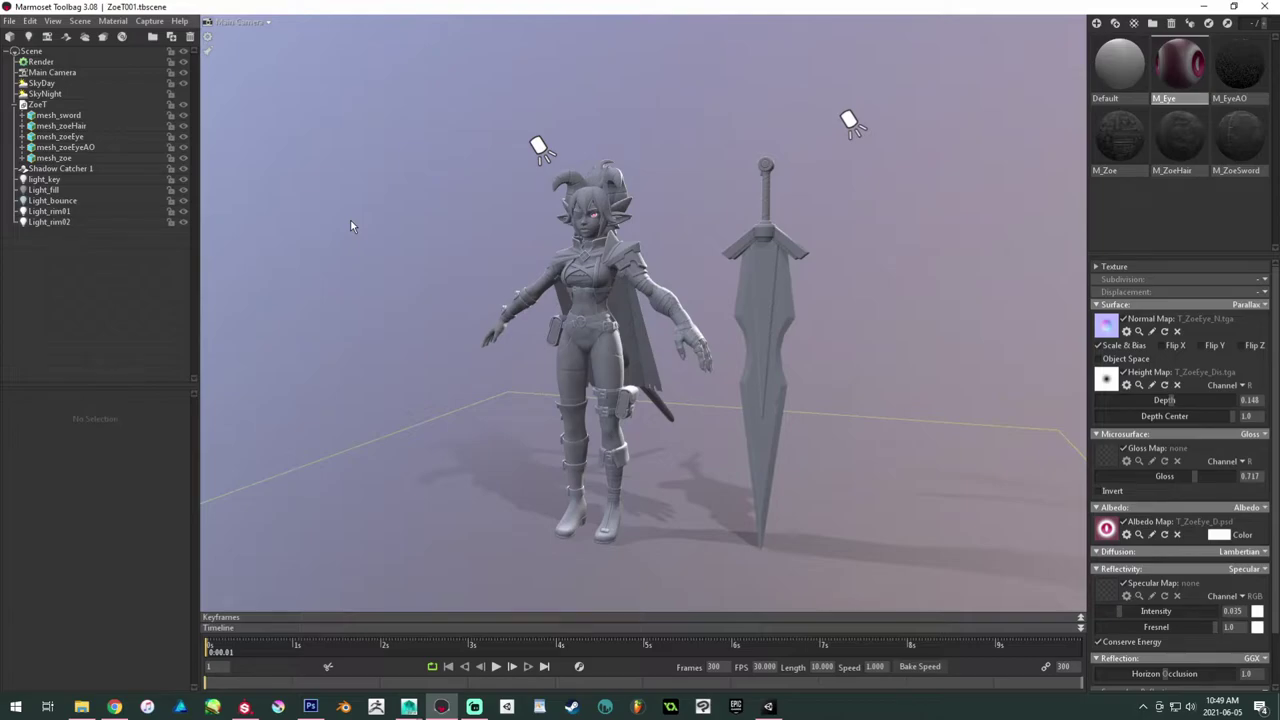
Step: Hide the key, fill, bounce and two rim lights and show them again to compare the lighting
left_click(183, 179)
left_click(184, 221)
left_click(184, 210)
left_click(183, 200)
left_click(183, 190)
left_click(183, 179)
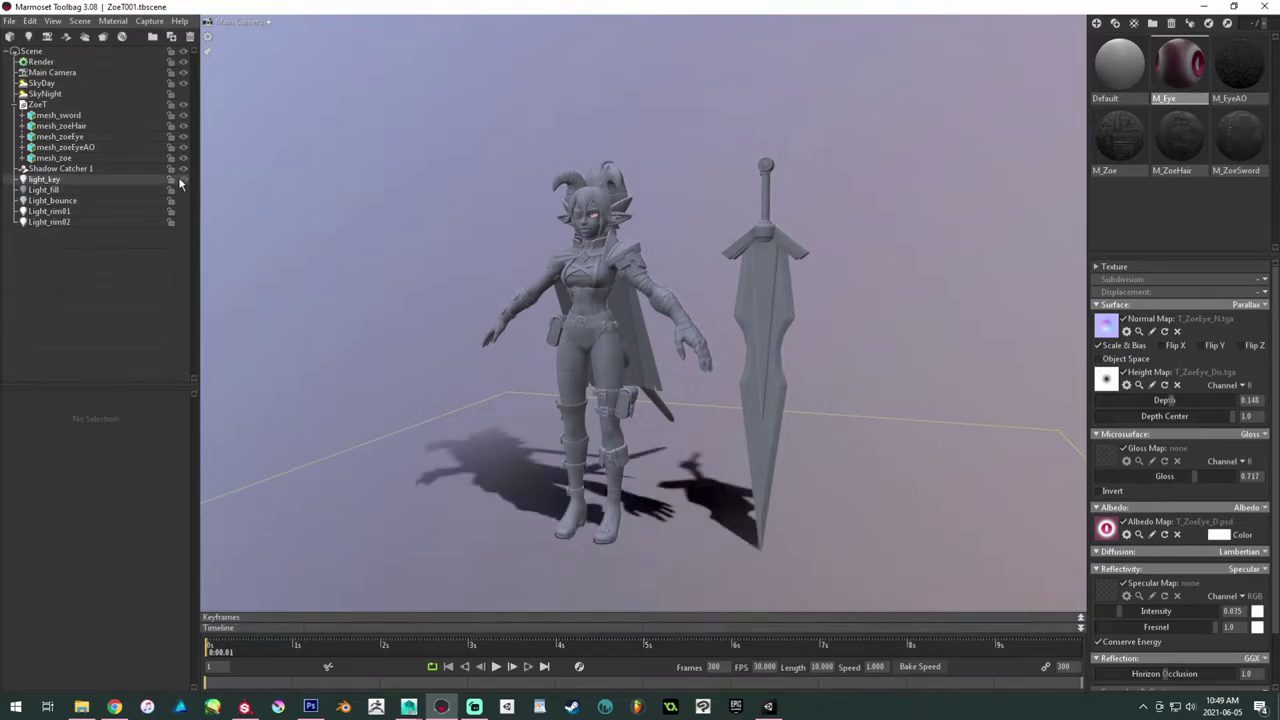
left_click(183, 190)
left_click(184, 200)
left_click(183, 211)
left_click(184, 222)
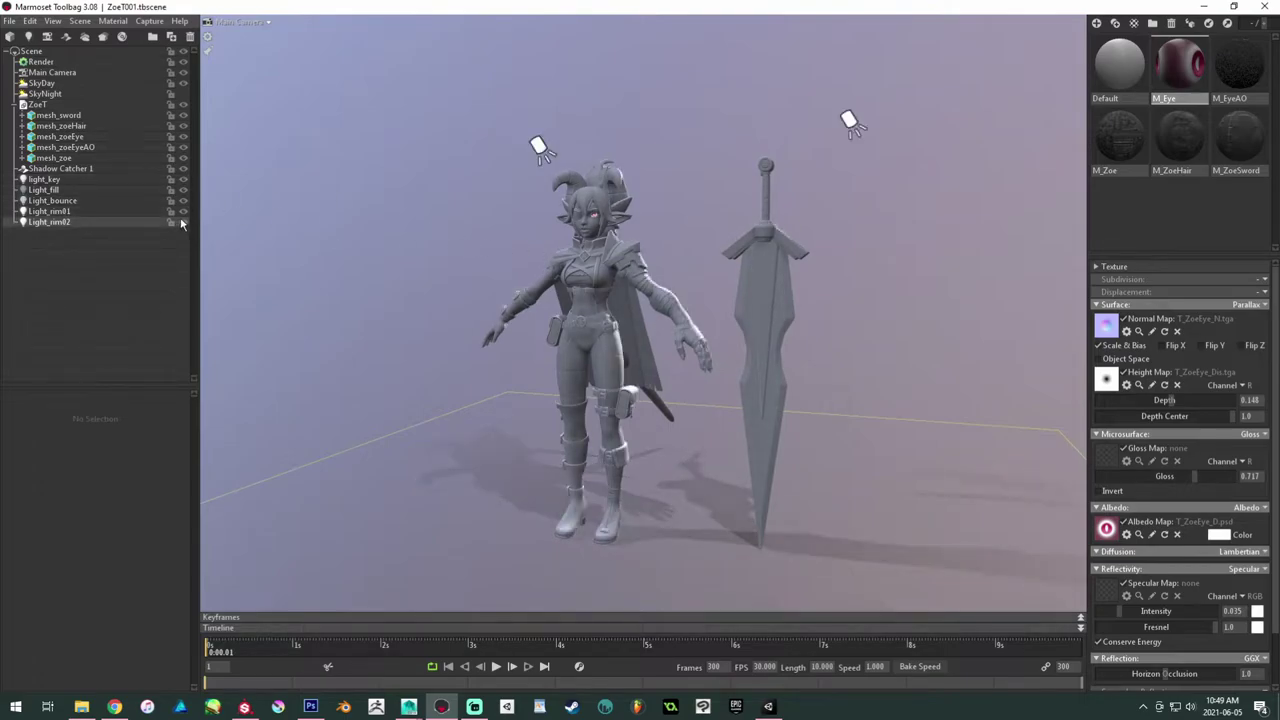
Step: Put light_key into a new group and name the group lights
left_click(45, 179)
left_click(152, 36)
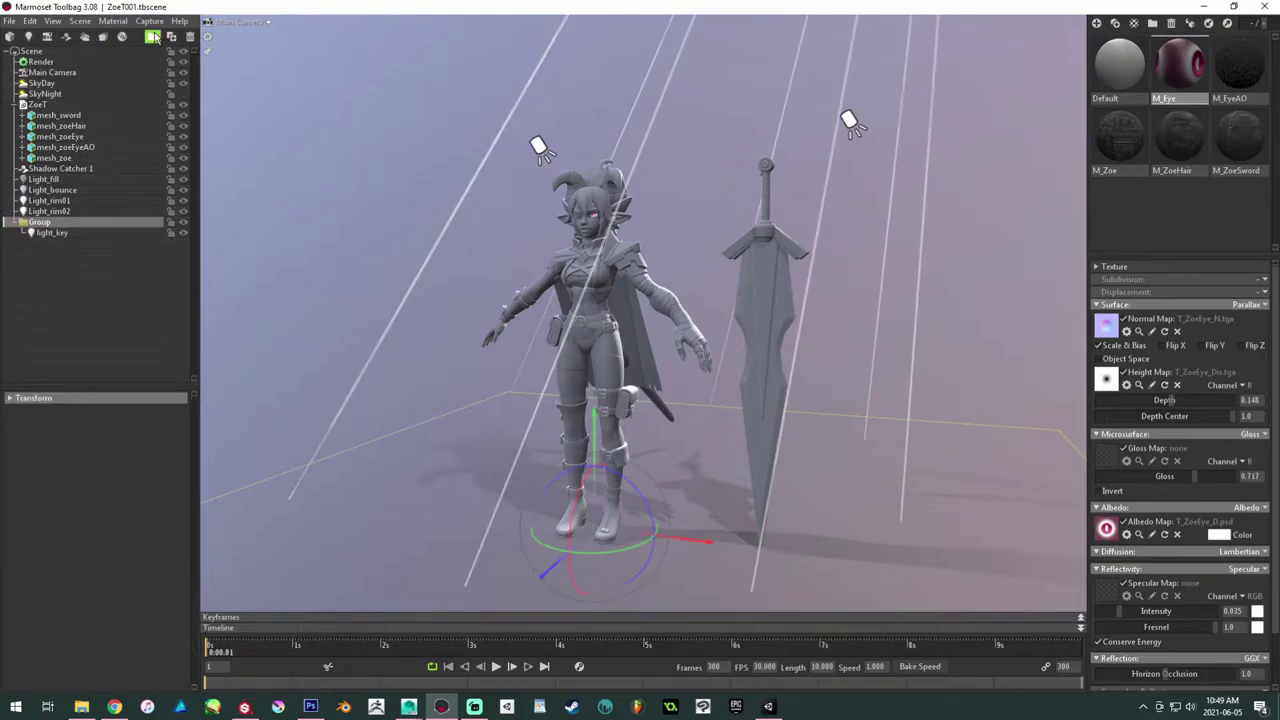
double_click(45, 223)
type("light")
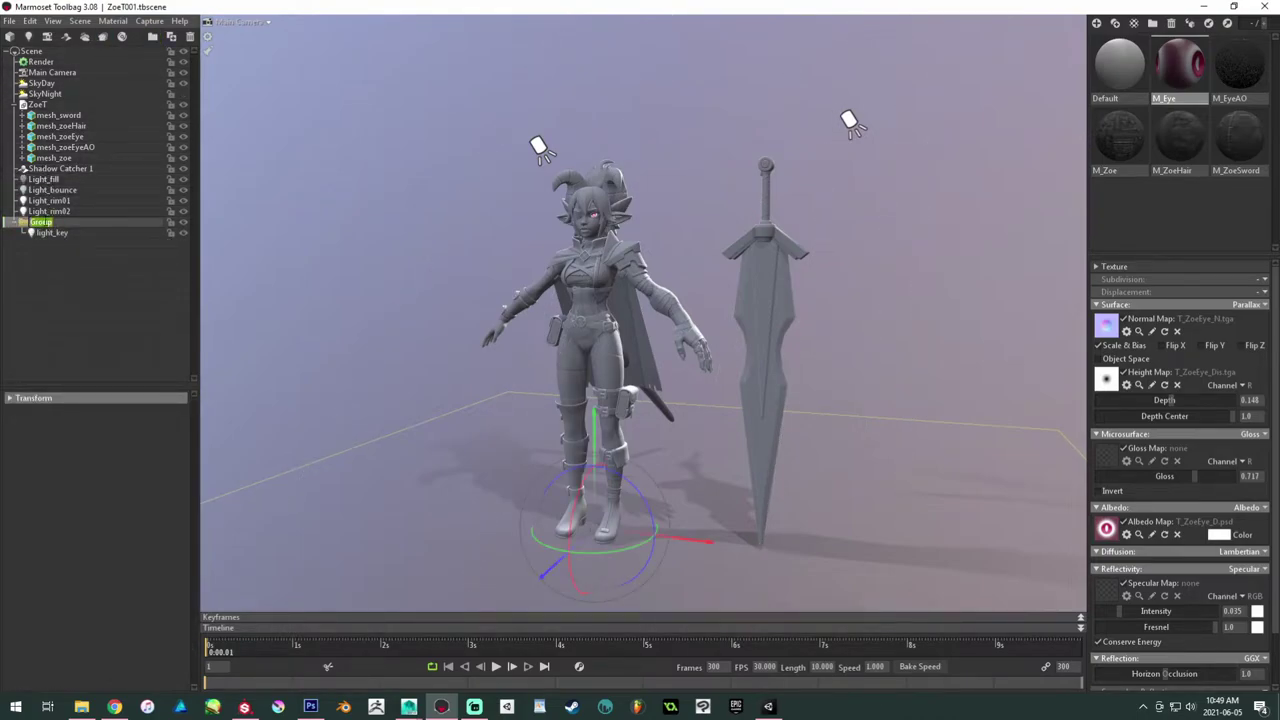
type("s")
key("Return")
Step: Move the fill, bounce and two rim lights into the lights group, place light_key first, and collapse the group
left_click(70, 181)
left_click(58, 211, "shift")
left_click_drag(58, 228, 56, 224)
left_click(53, 232)
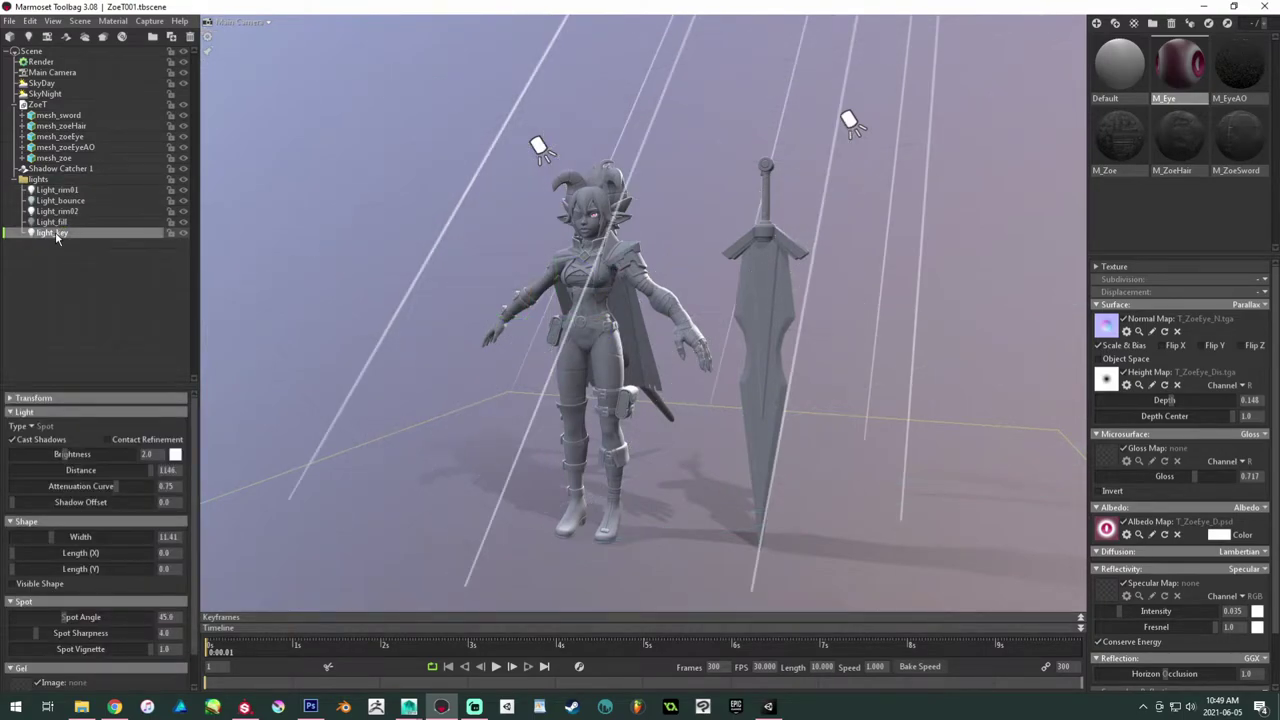
left_click_drag(53, 232, 40, 182)
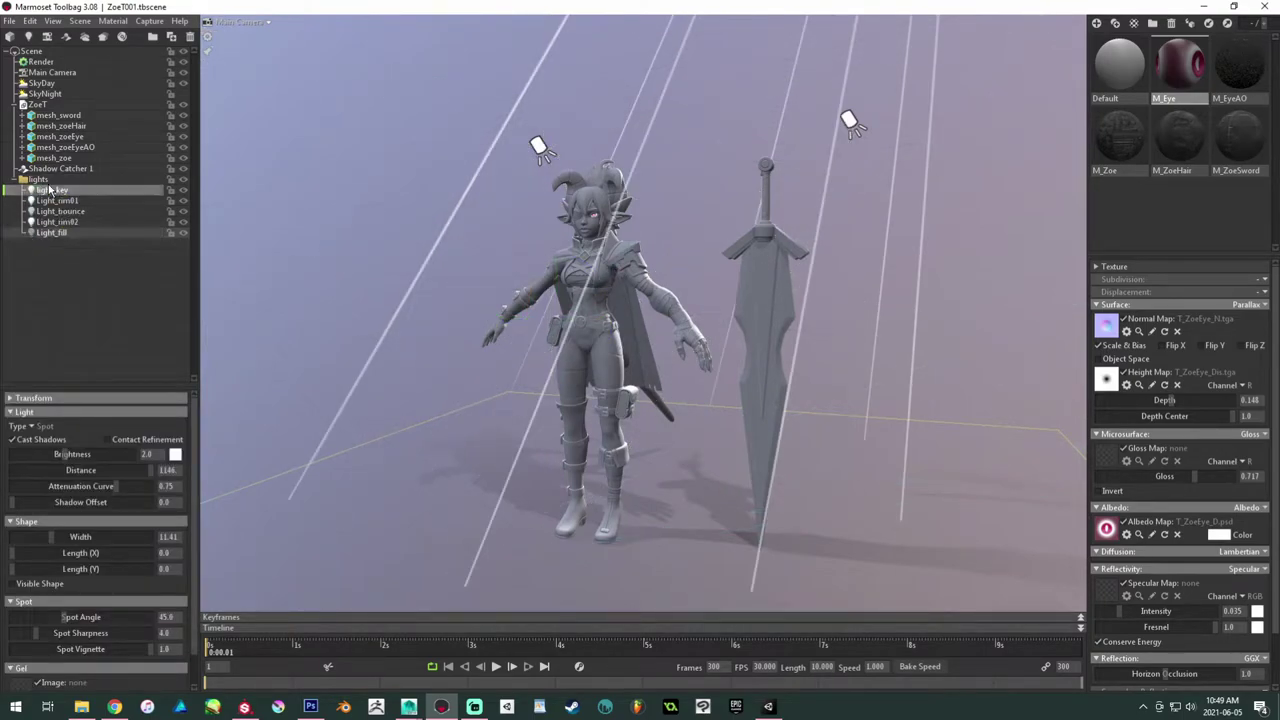
left_click(22, 181)
left_click(16, 181)
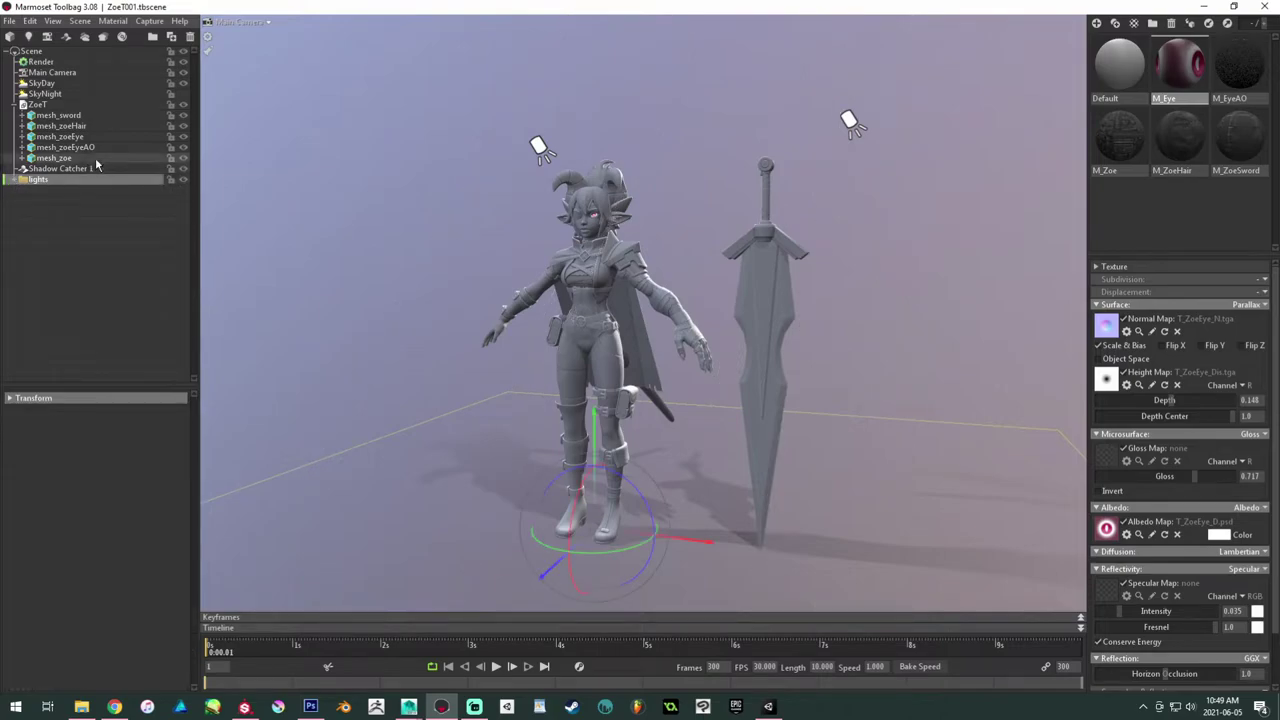
Step: Parent the lights group under SkyDay, and make SkyNight the active sky
left_click_drag(30, 179, 45, 93)
left_click(122, 104)
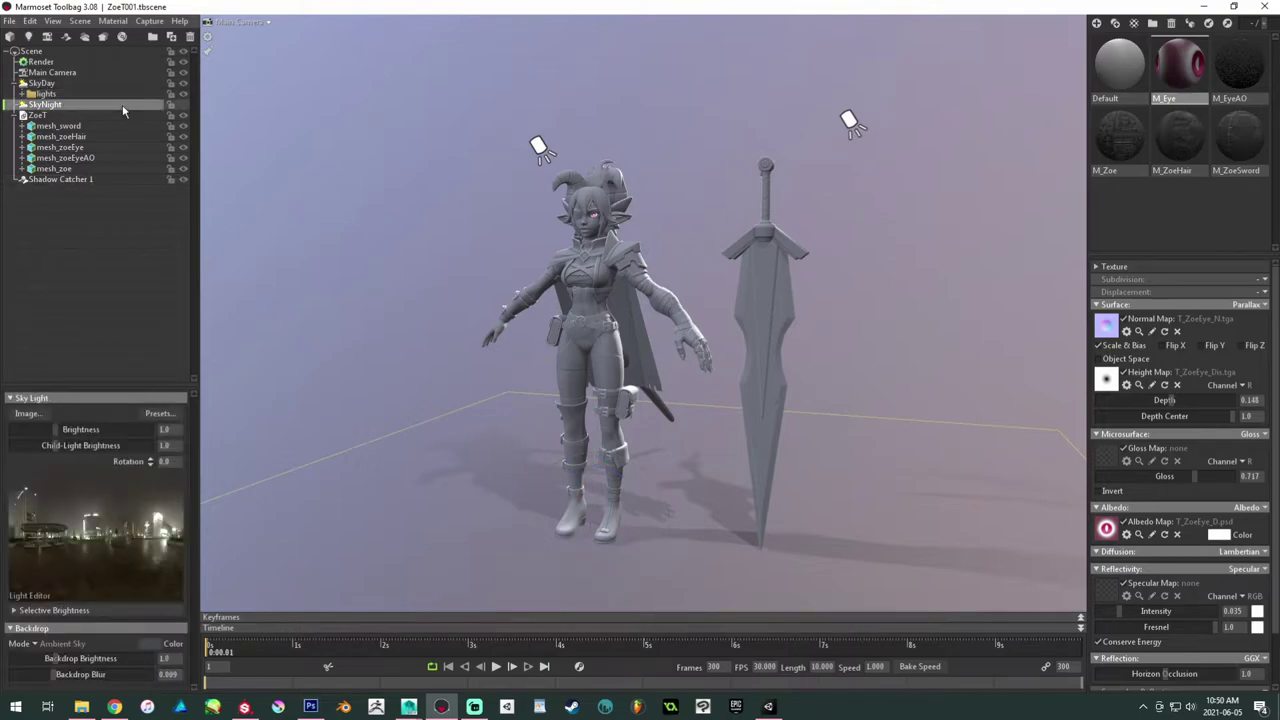
left_click(183, 105)
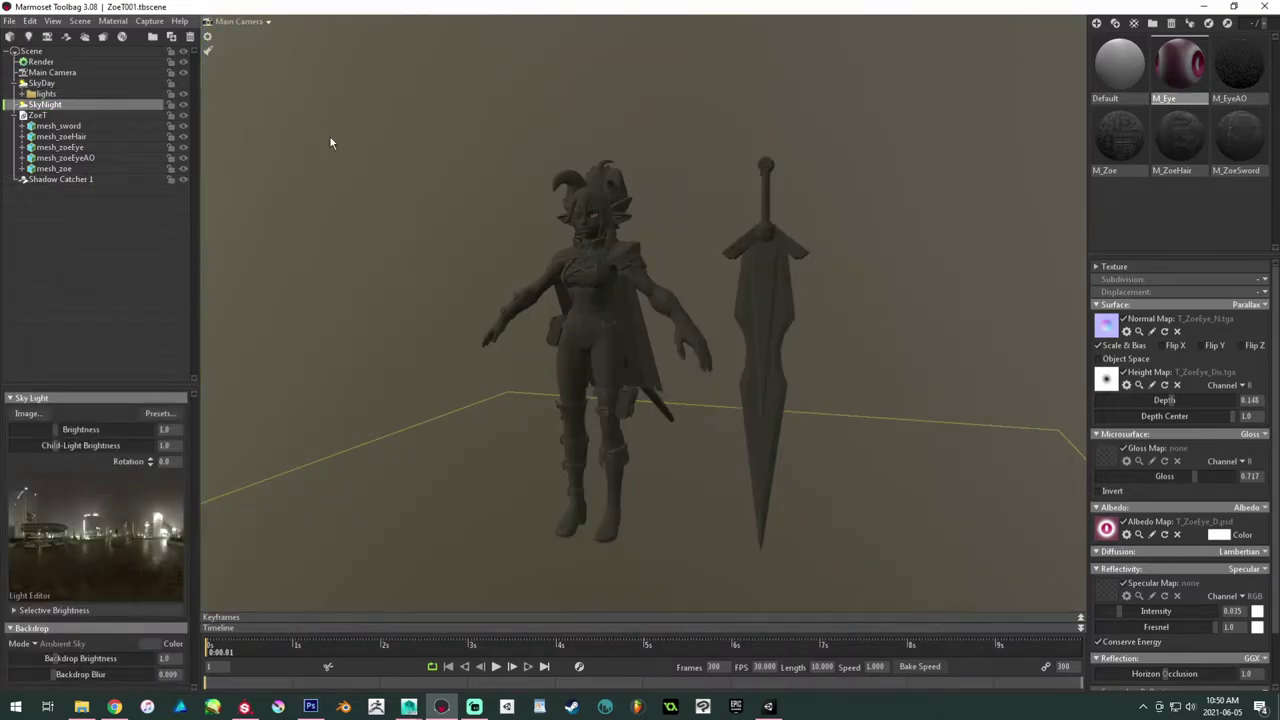
left_click_drag(400, 300, 414, 319)
Step: Duplicate the lights group, parent the copy under SkyNight, and check the night lighting on the character and sword
left_click(46, 93)
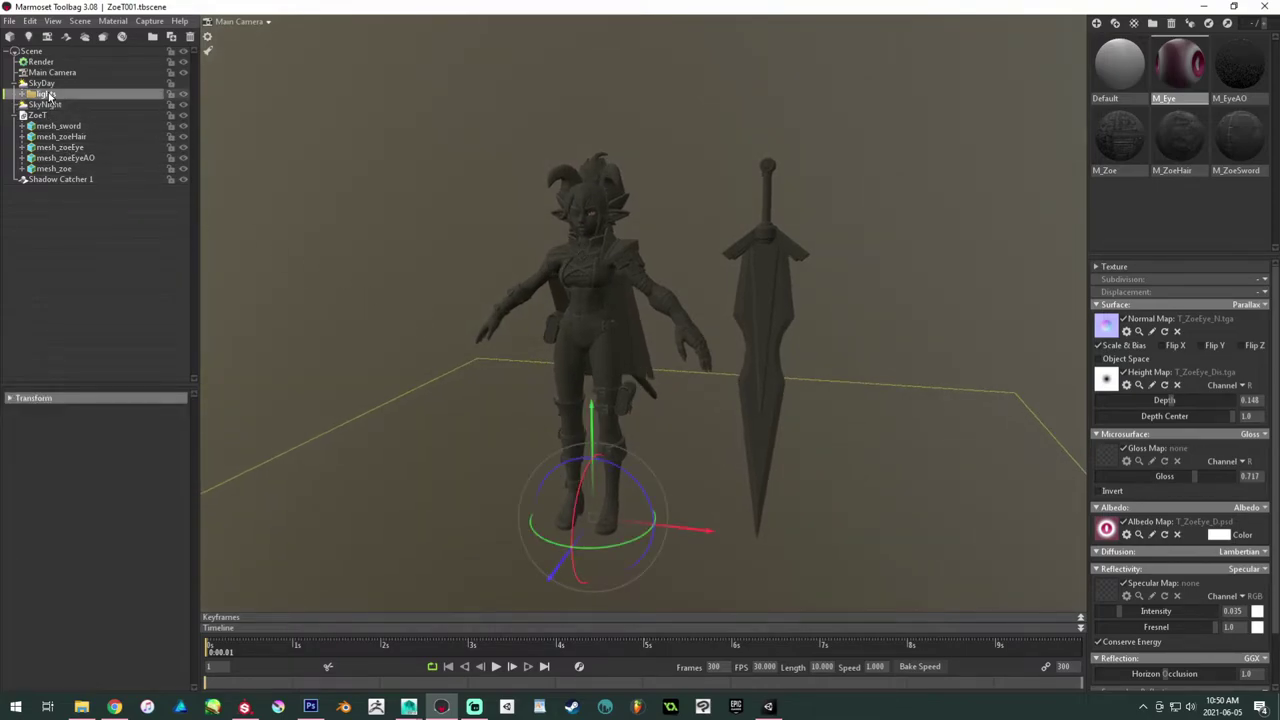
key("ctrl+d")
left_click_drag(73, 104, 64, 118)
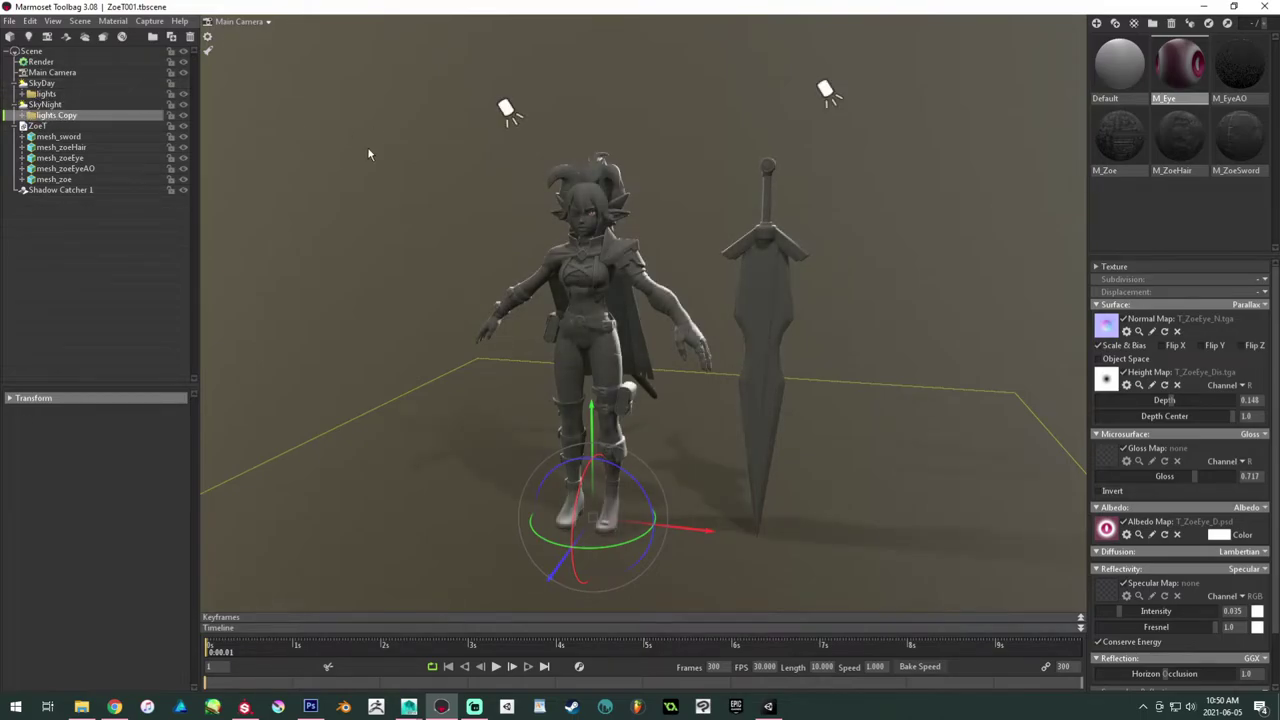
left_click(409, 236)
left_click_drag(409, 236, 480, 220)
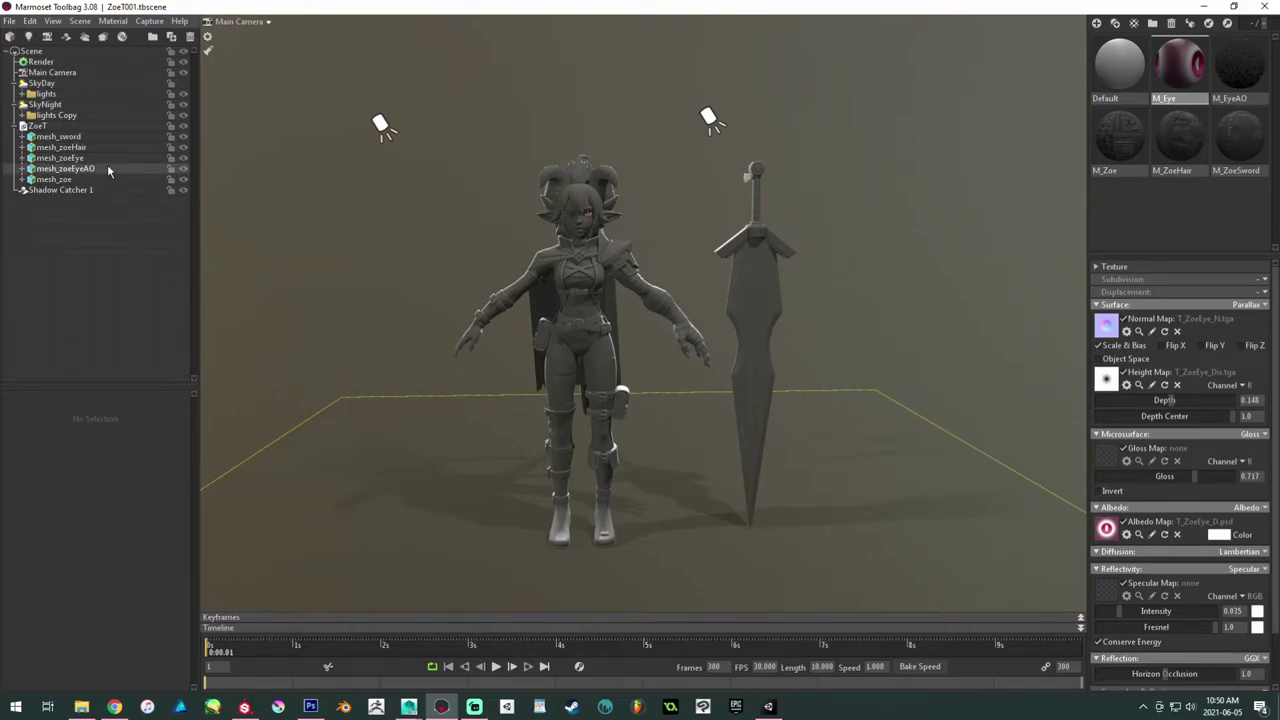
left_click_drag(329, 191, 366, 277)
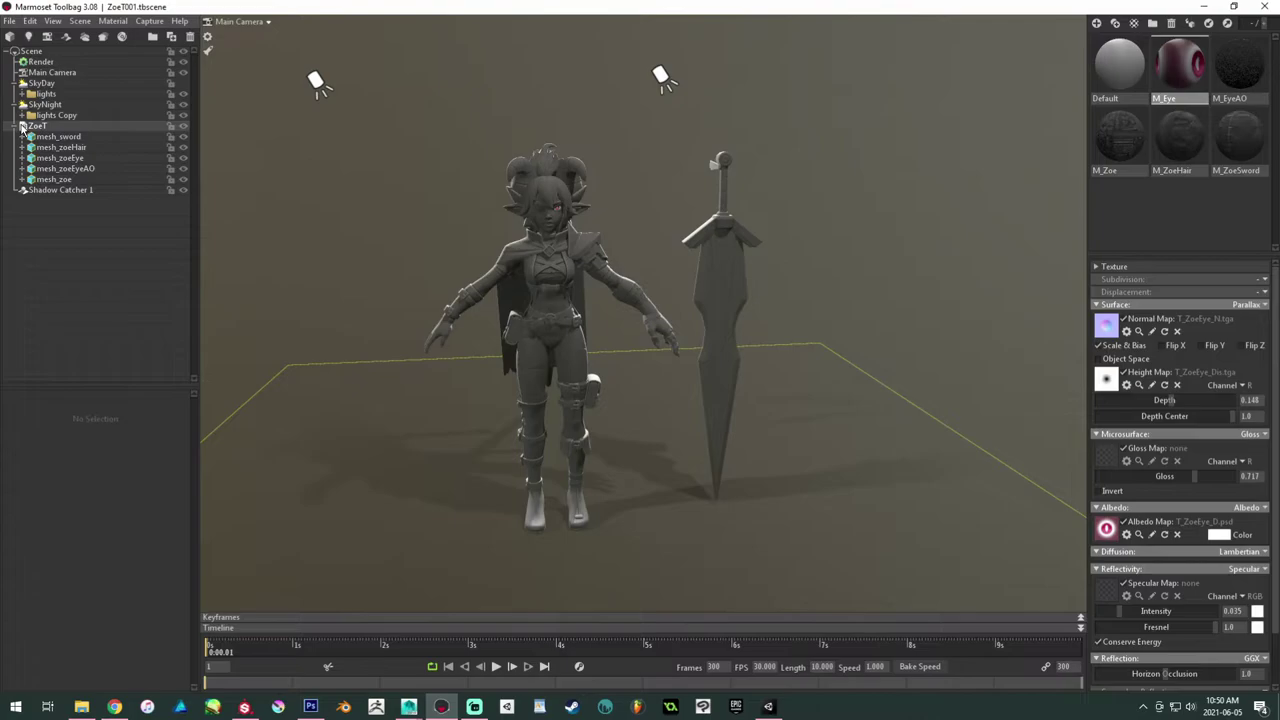
Step: Increase the shape width of both rim lights in SkyNight's lights Copy group, with Light_rim02 at about 7.37
left_click(22, 126)
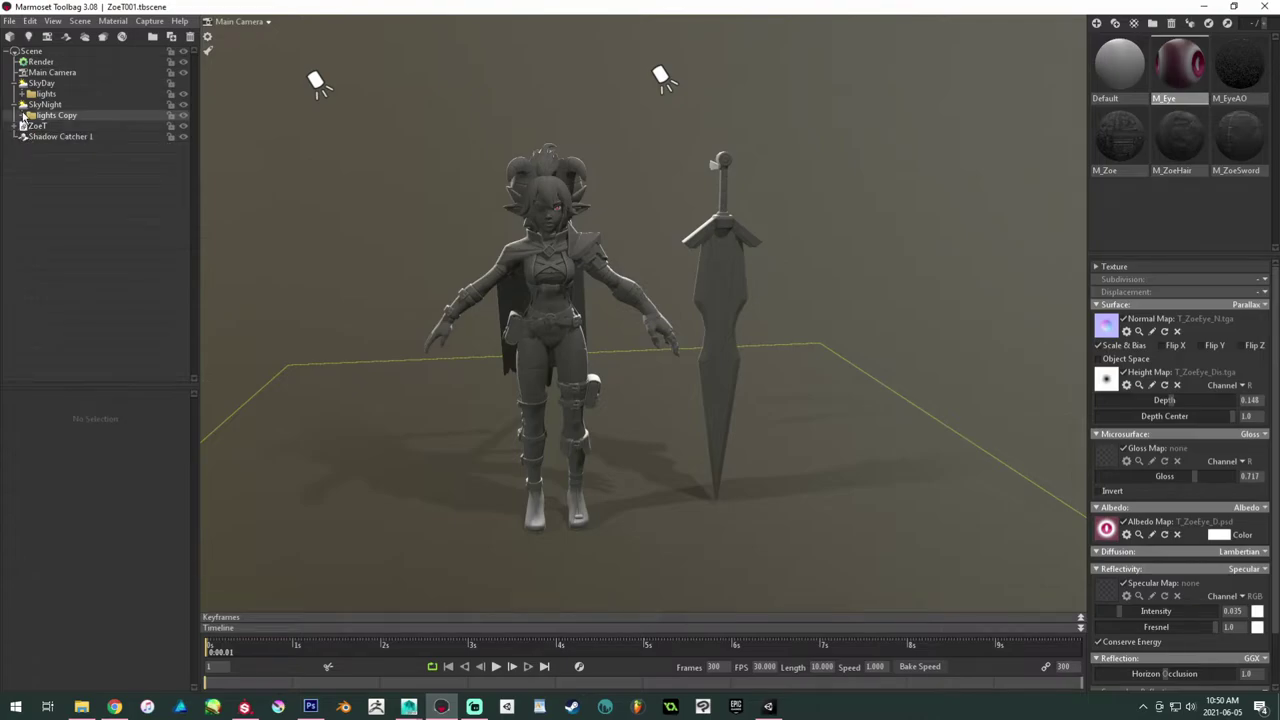
left_click(23, 117)
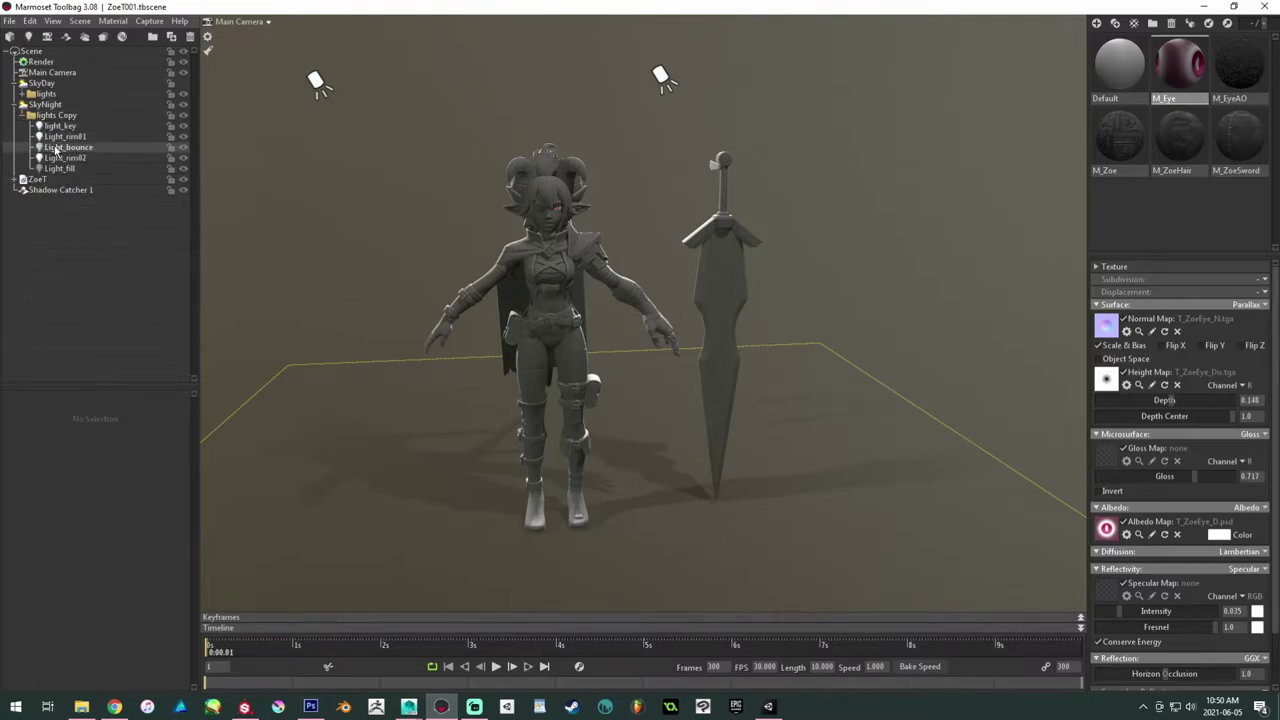
left_click(68, 137)
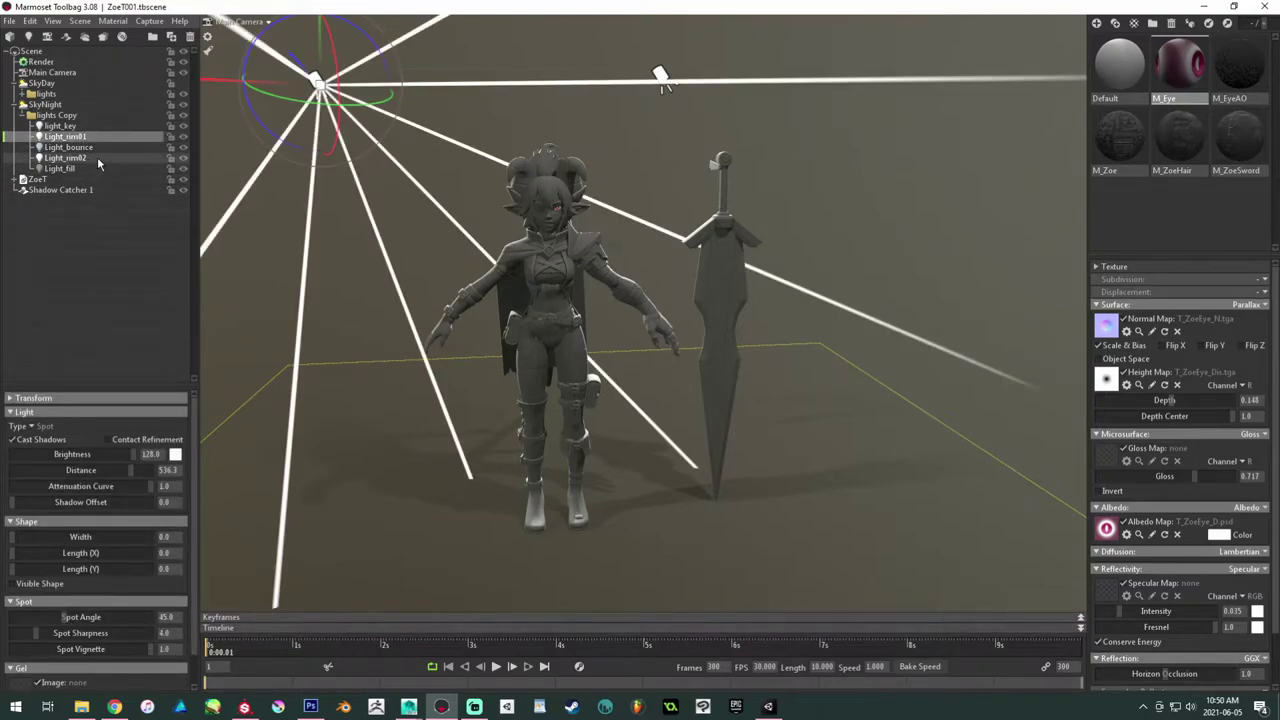
left_click(95, 158, "ctrl")
left_click(66, 137)
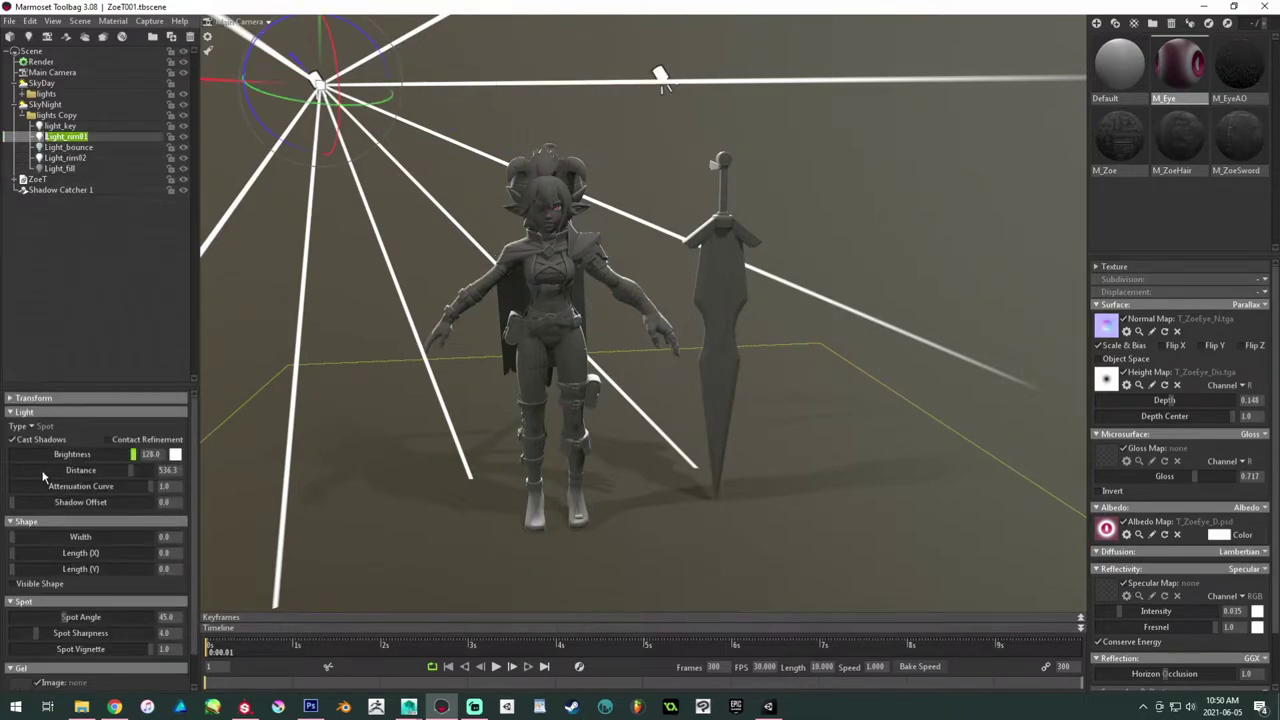
left_click(65, 158)
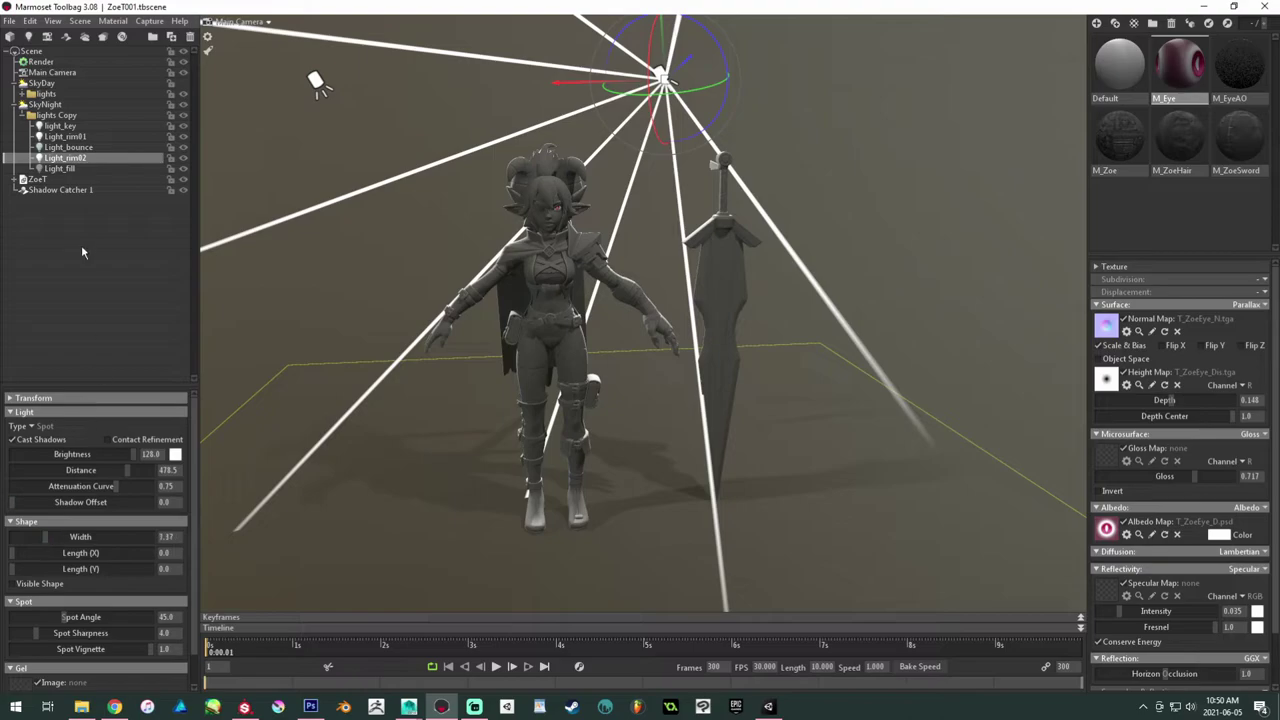
left_click(31, 115)
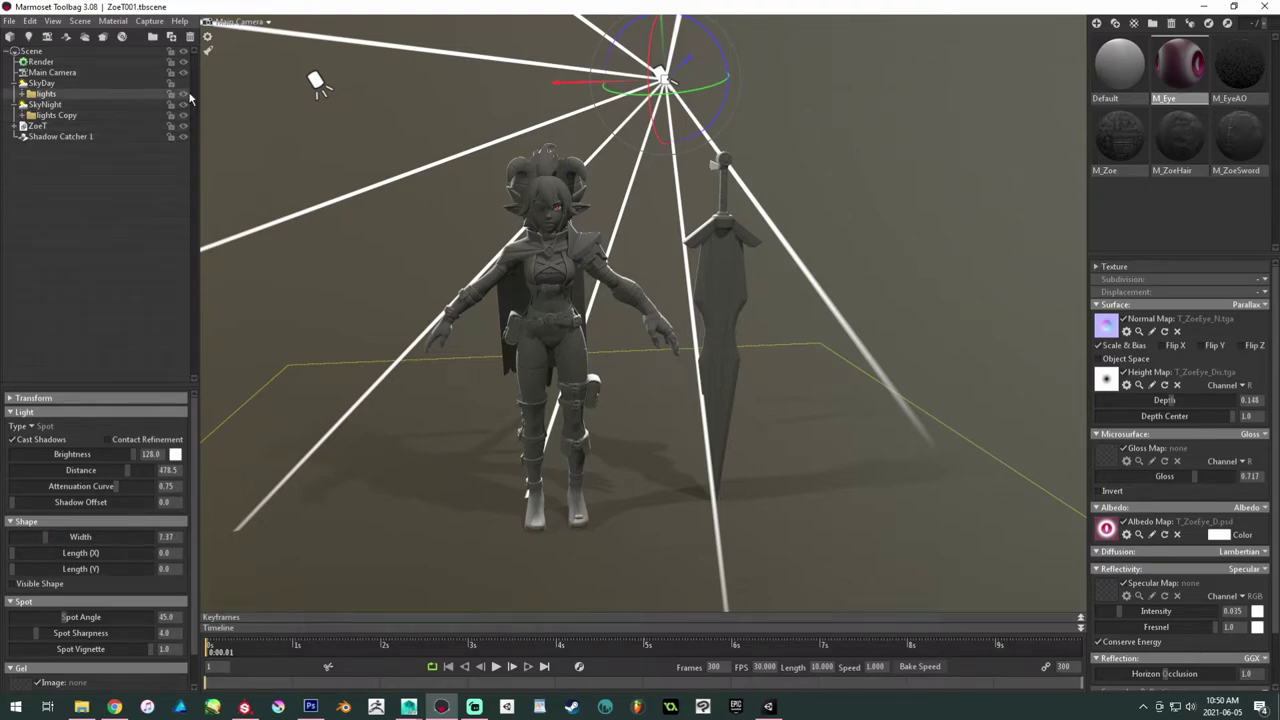
Step: Increase the shape width of both rim lights under SkyDay, with Light_rim02 at about 9.244, and check the rim lighting on the character
left_click(28, 94)
left_click(23, 94)
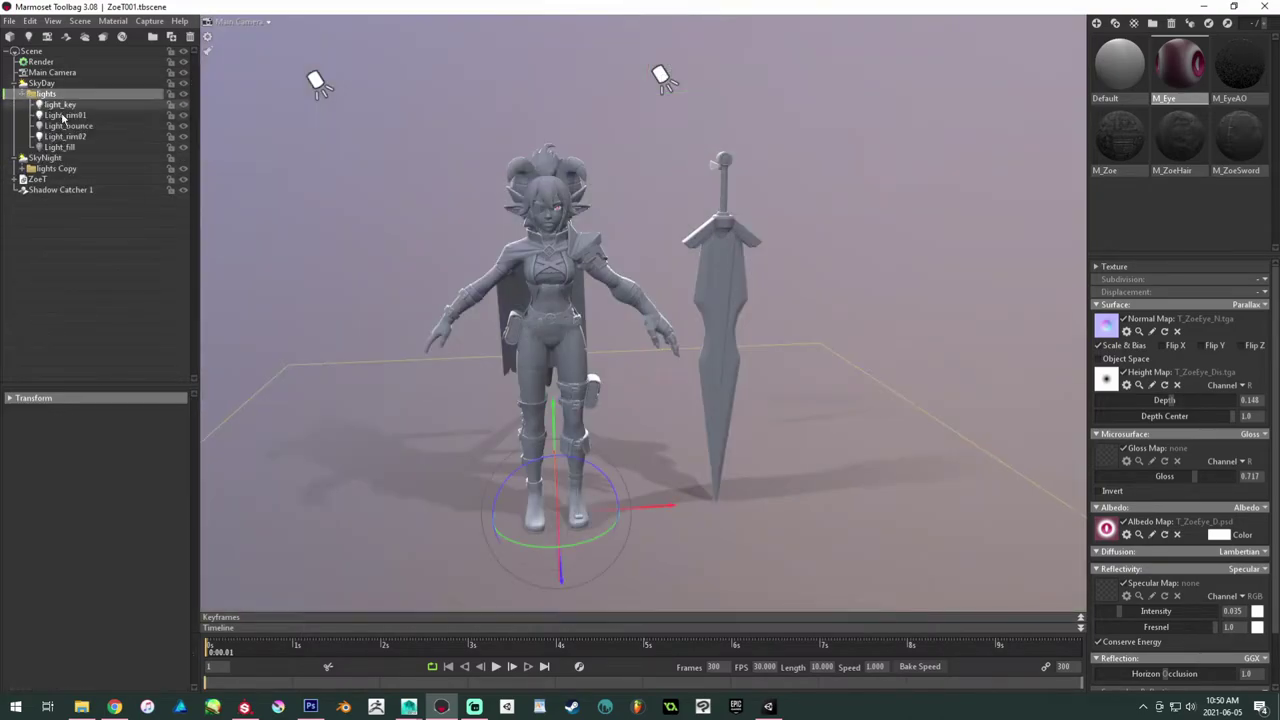
left_click(65, 115)
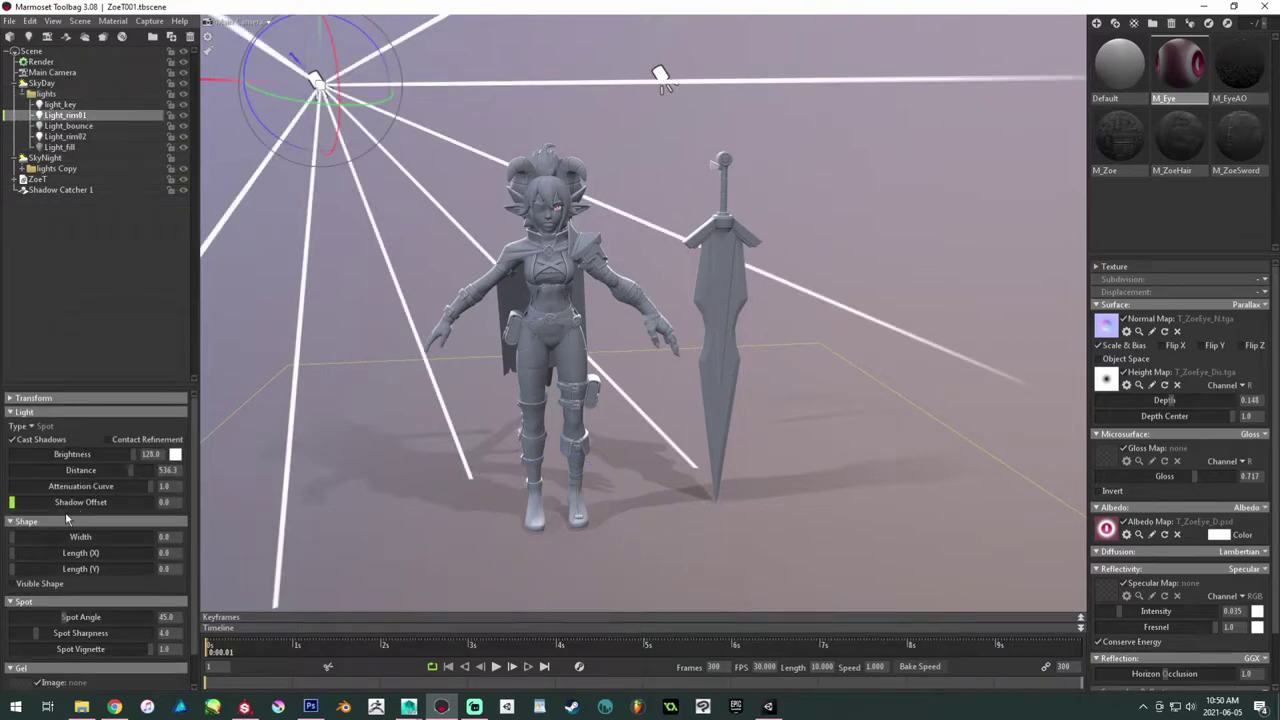
left_click_drag(63, 537, 48, 537)
left_click(62, 136)
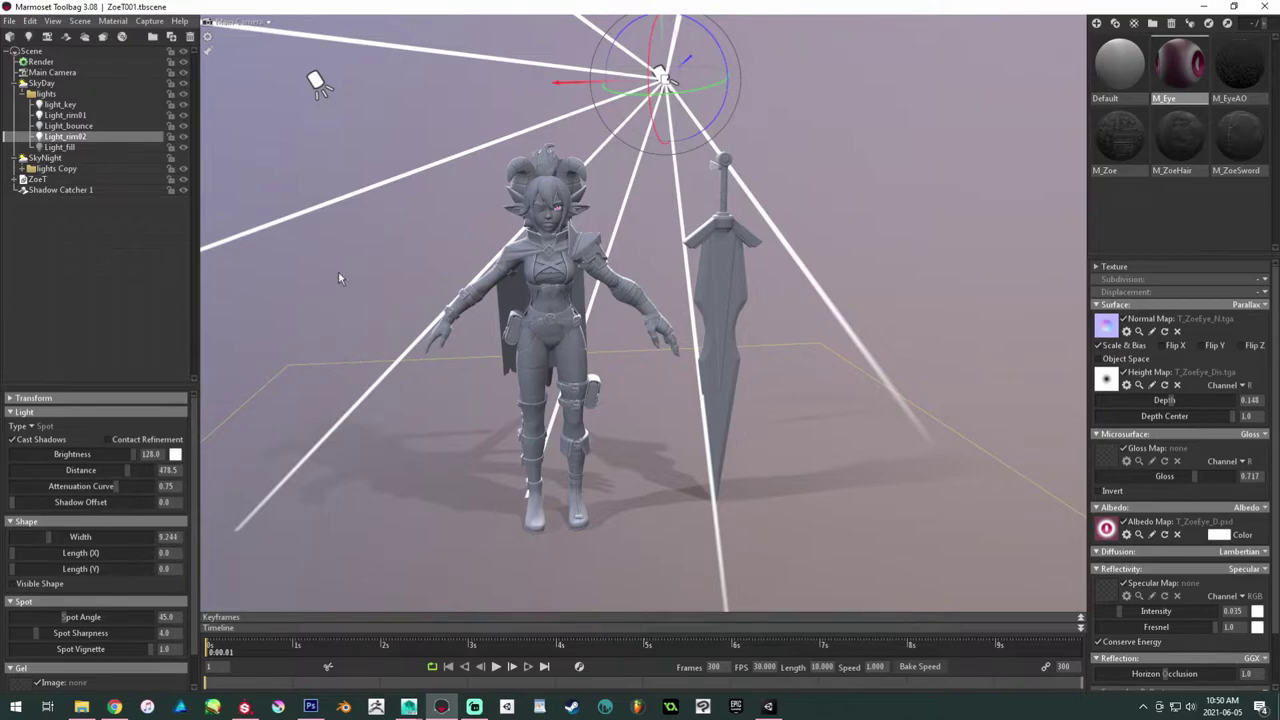
left_click(382, 254)
scroll(466, 322, "up", 5)
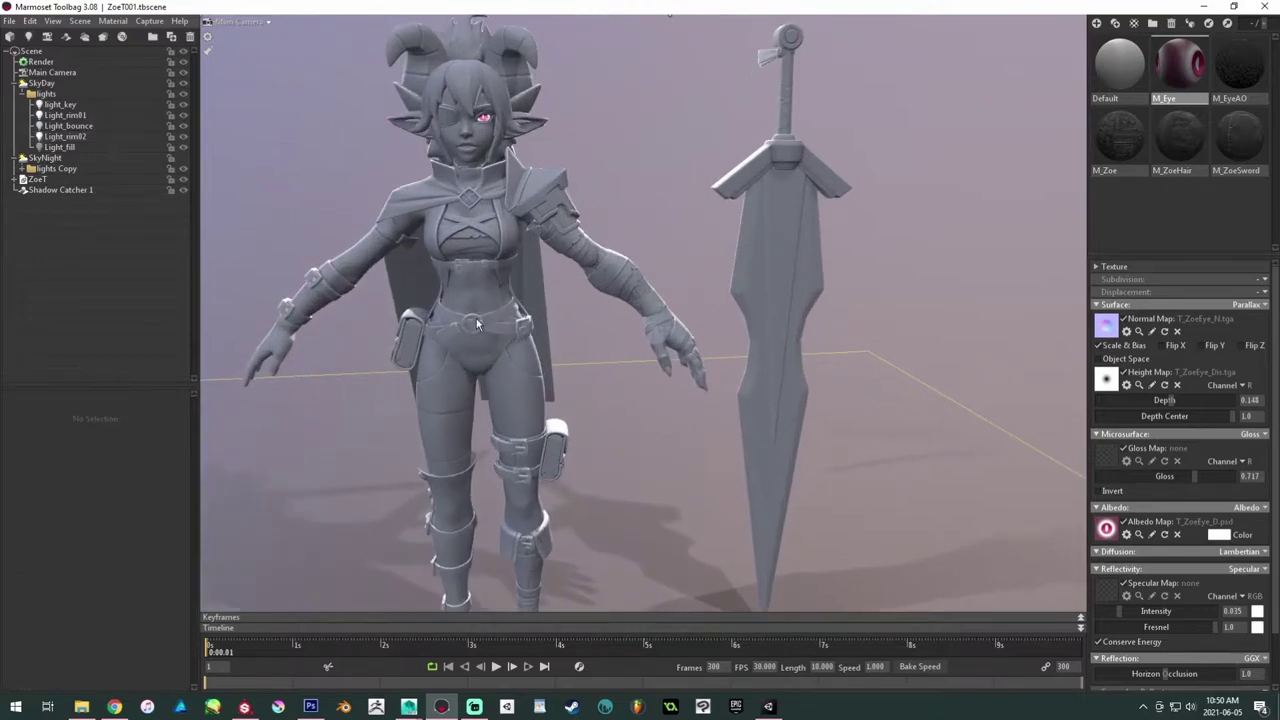
scroll(470, 318, "down", 3)
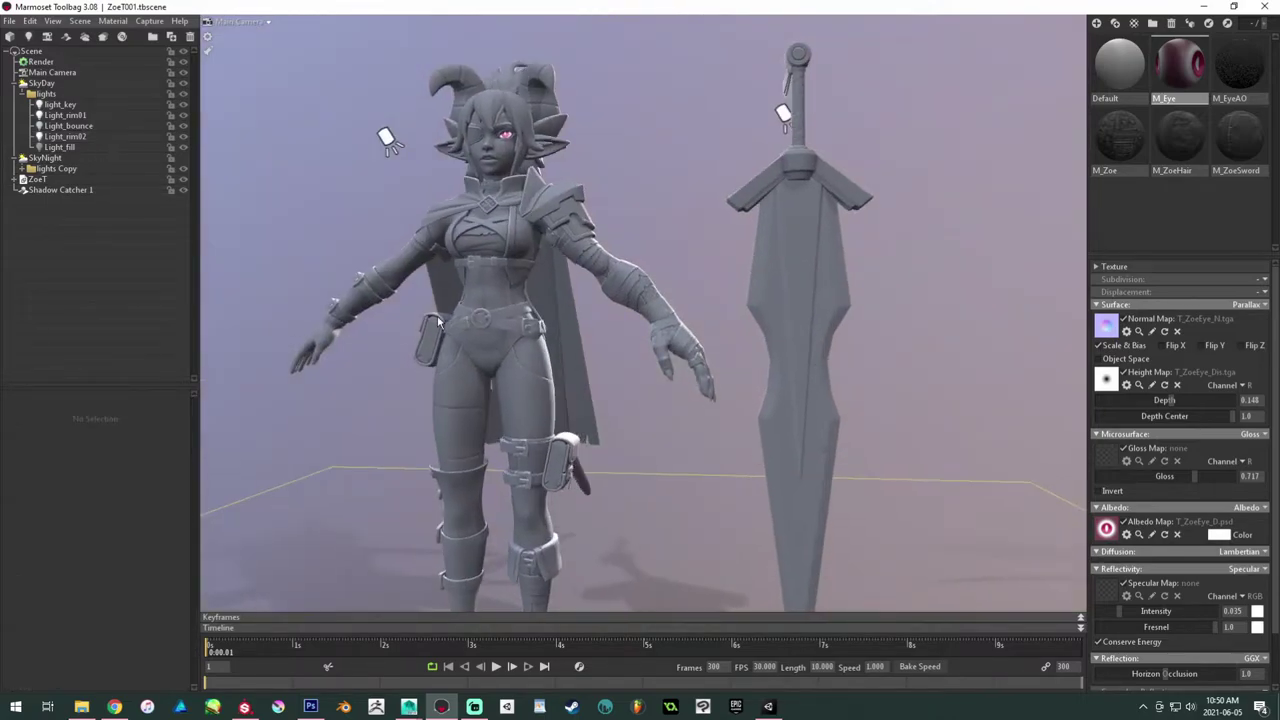
middle_click_drag(436, 318, 432, 282, "alt")
left_click_drag(432, 282, 316, 202, "alt")
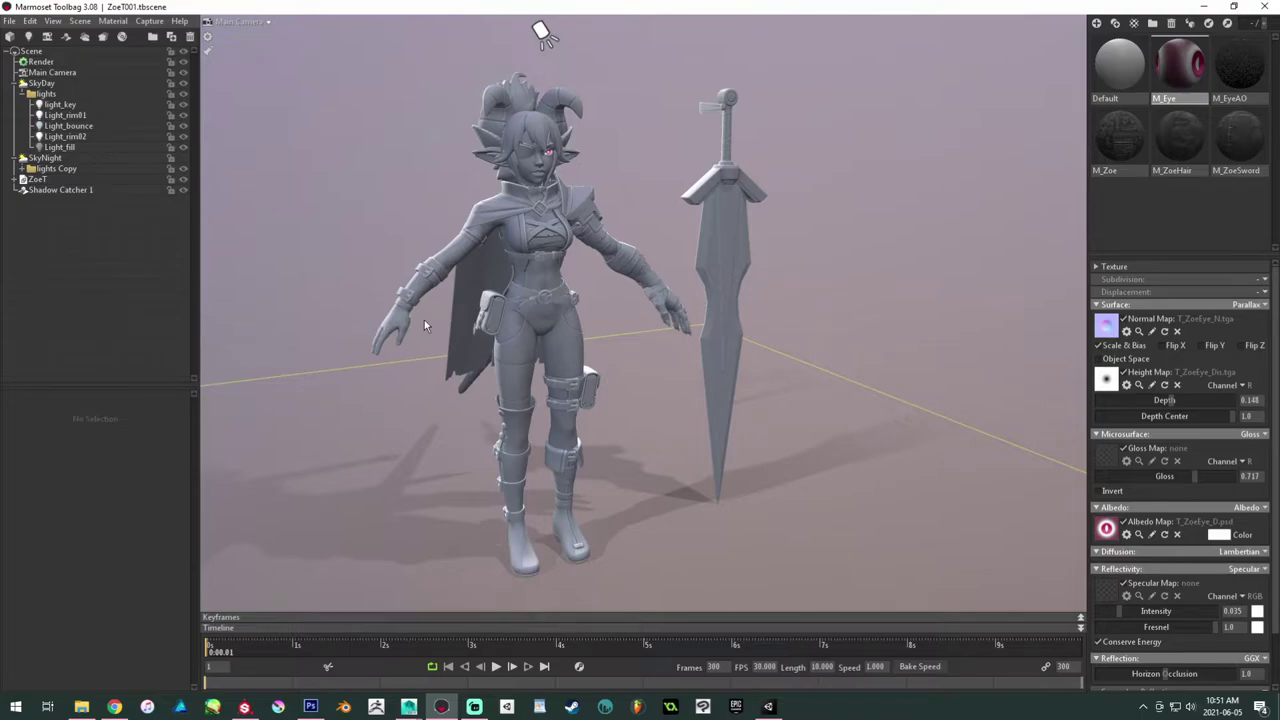
Step: Switch to the Zoe project in Substance Painter and make M_Zoe the active texture set
key("alt+Tab")
middle_click_drag(479, 292, 501, 329, "alt")
mouse_move(372, 318)
left_mouse_down("alt")
mouse_move(356, 318)
mouse_move(374, 317)
mouse_move(363, 337)
mouse_move(375, 330)
left_mouse_up("alt")
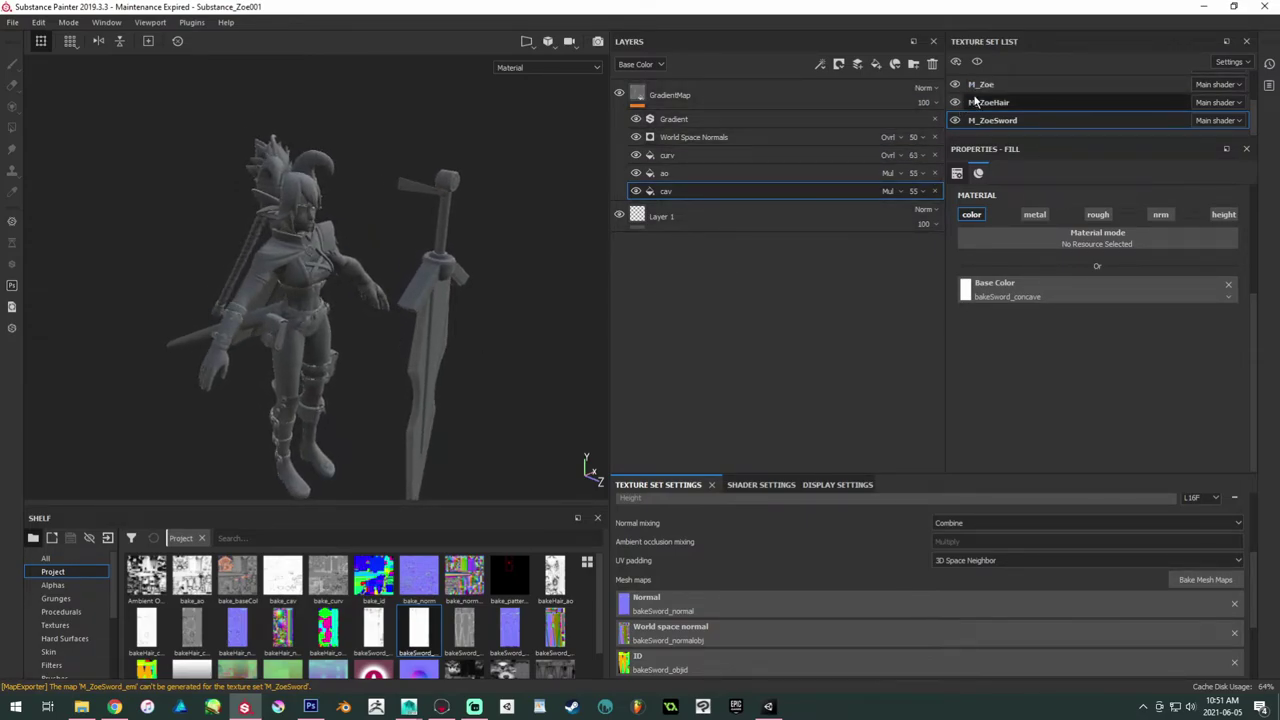
left_click(996, 88)
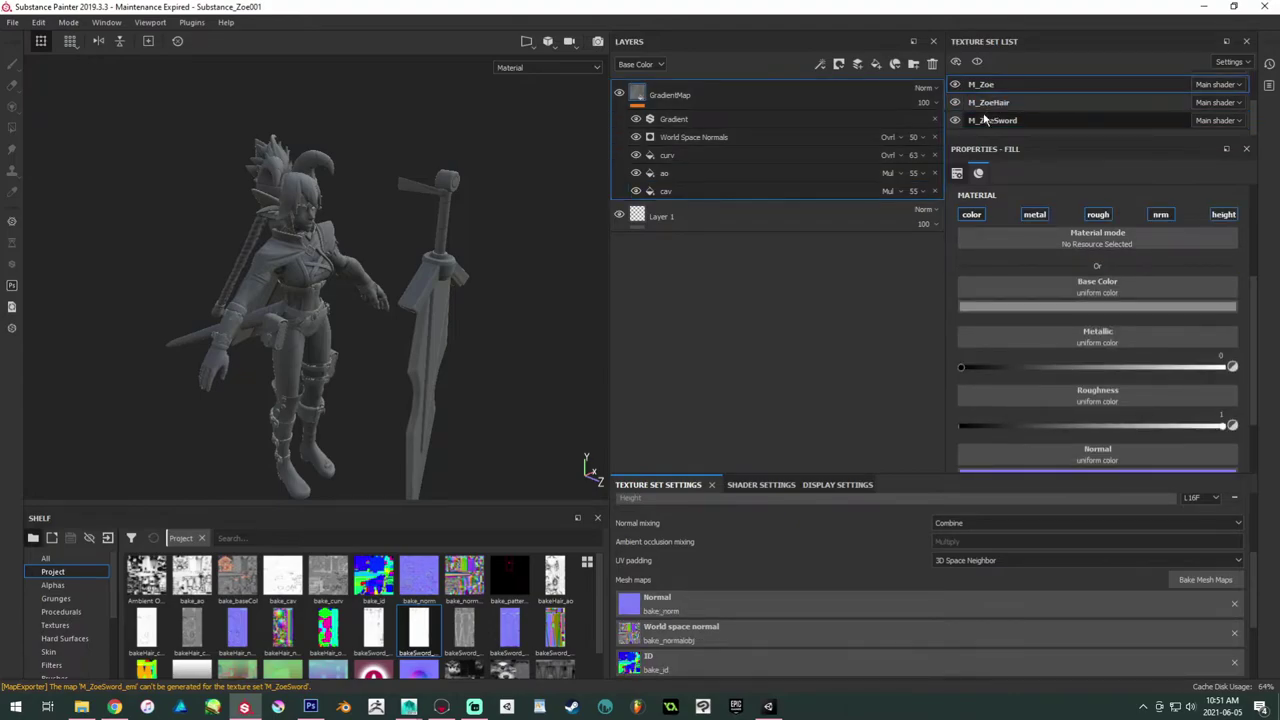
Step: Examine the shading on the character's head, torso and cape up close from several angles
middle_click_drag(346, 236, 388, 296, "alt")
right_click_drag(388, 296, 413, 362, "alt")
left_click_drag(413, 362, 408, 325, "alt")
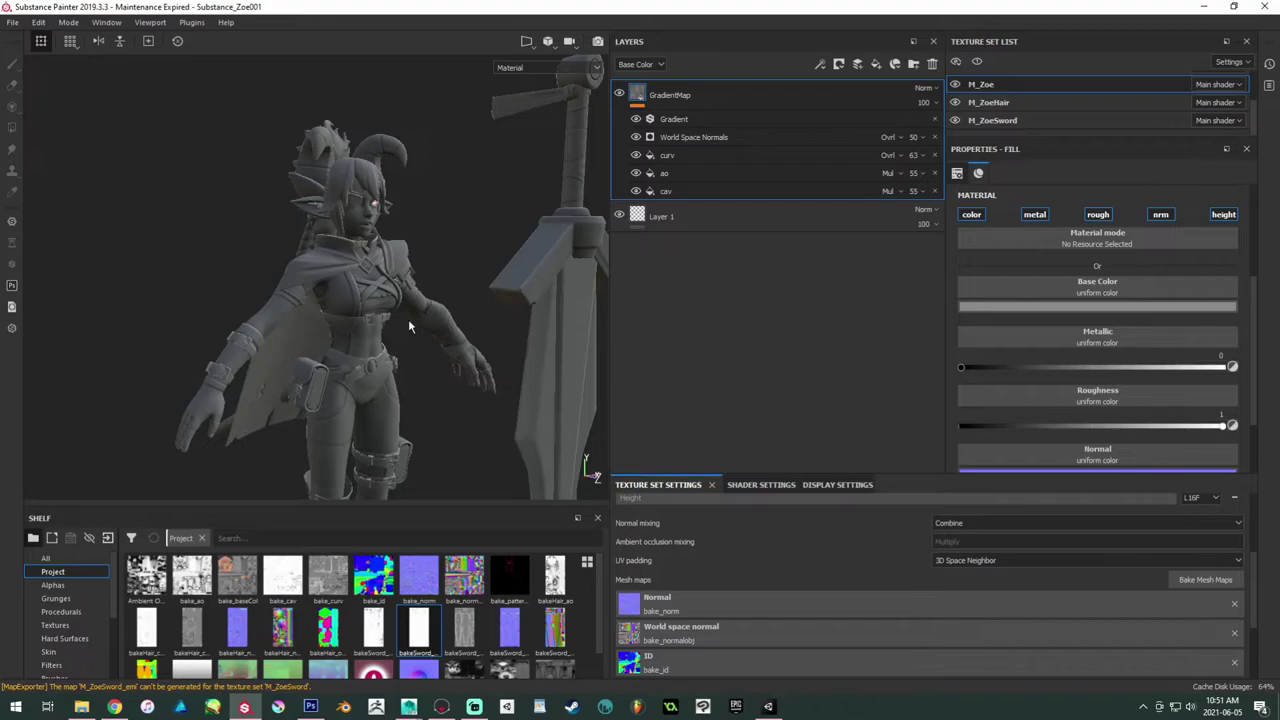
left_click_drag(389, 272, 325, 243, "alt")
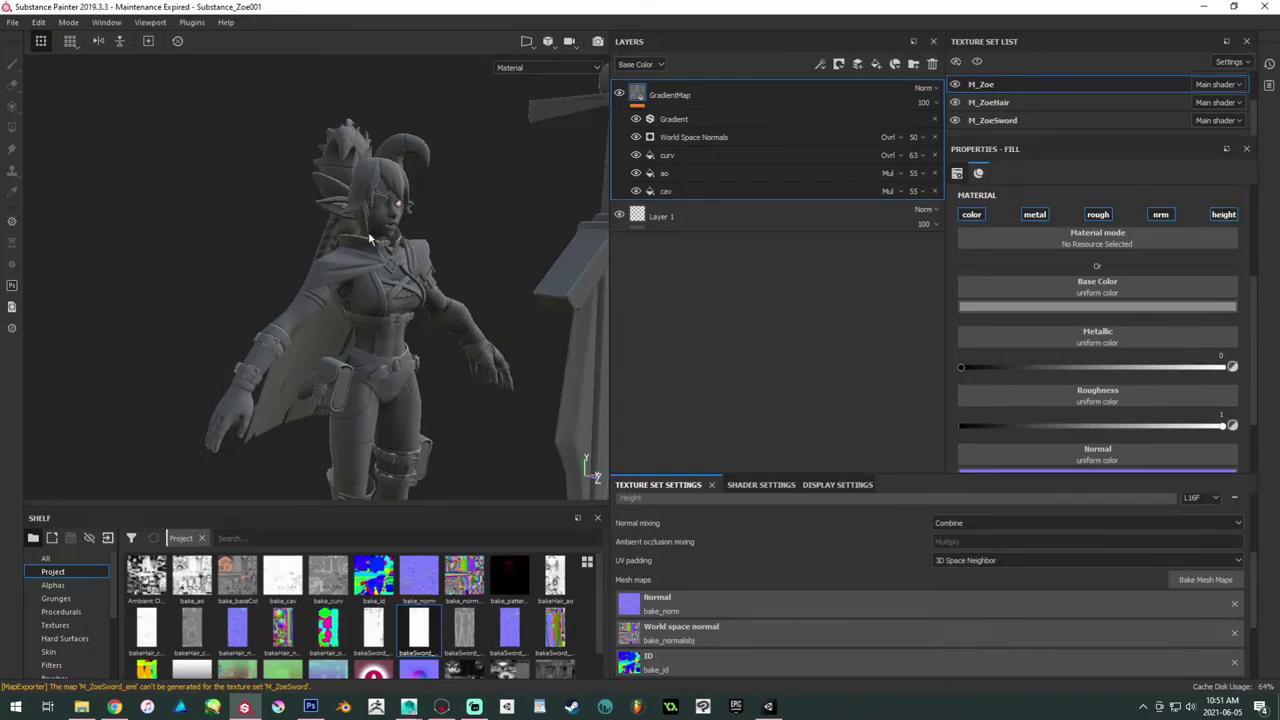
middle_click_drag(280, 131, 294, 252, "alt")
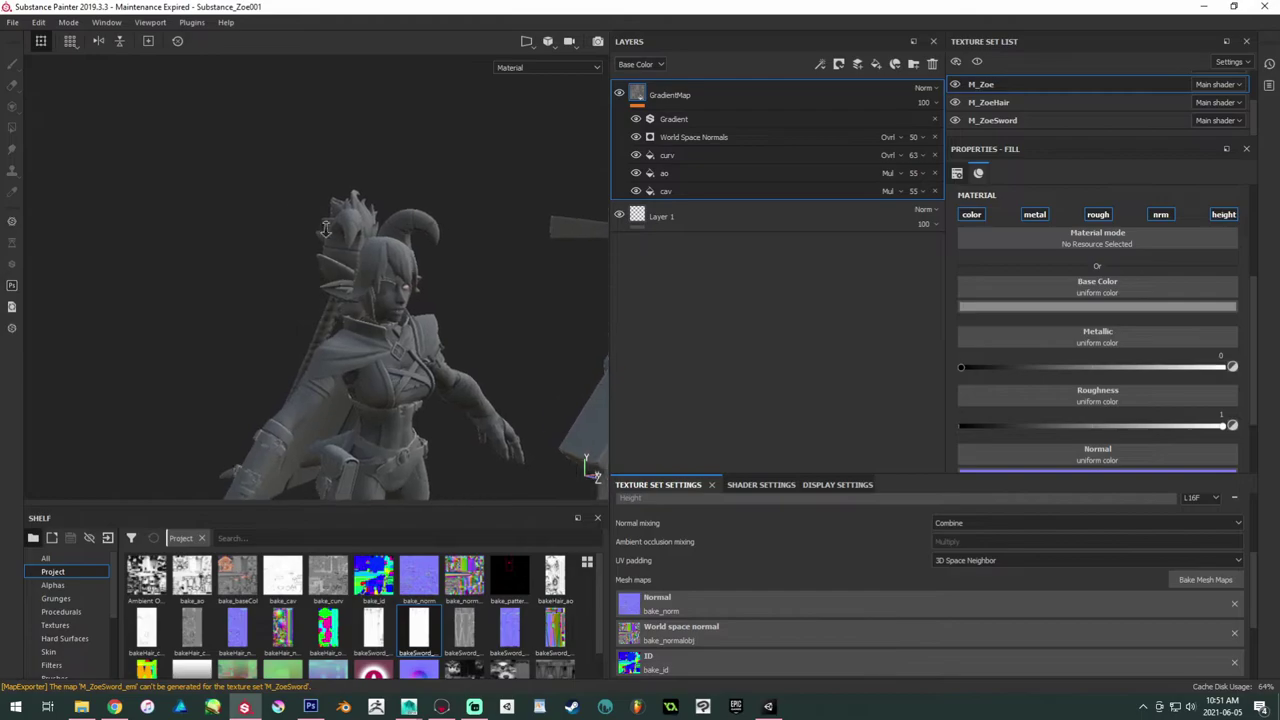
right_click_drag(294, 252, 446, 320, "alt")
left_click_drag(447, 321, 412, 297, "alt")
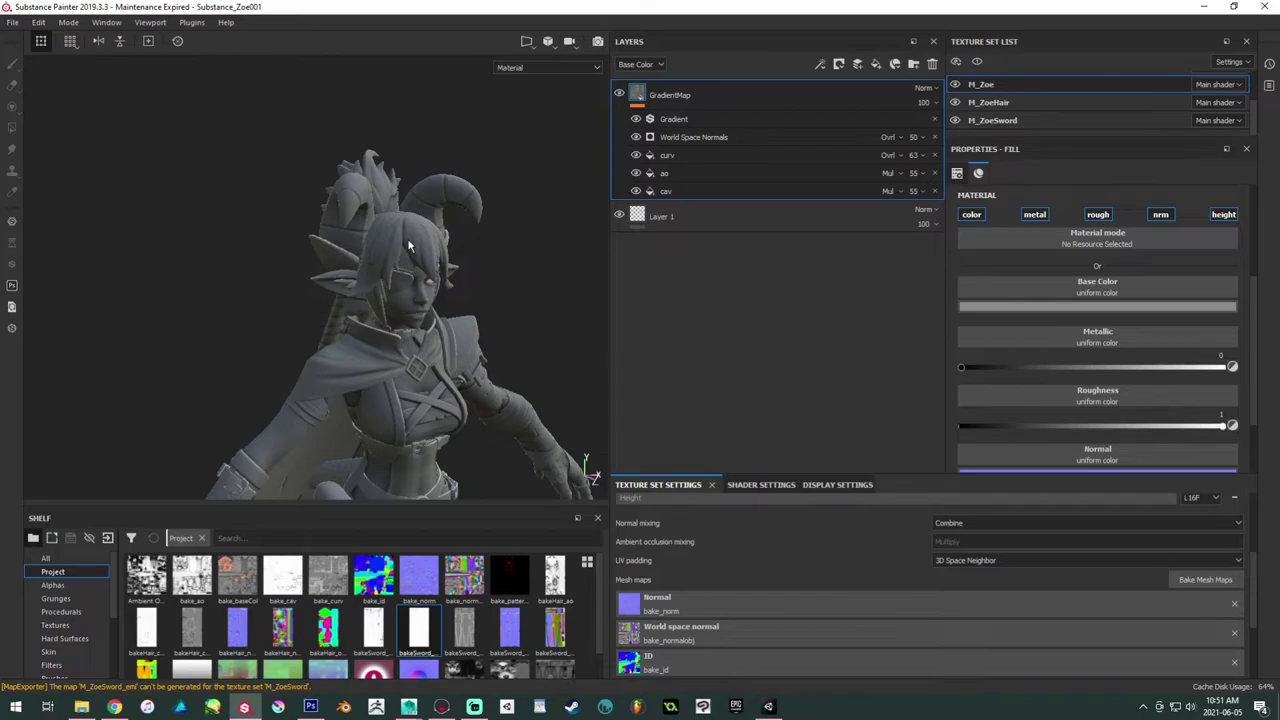
left_click_drag(407, 238, 428, 254, "alt")
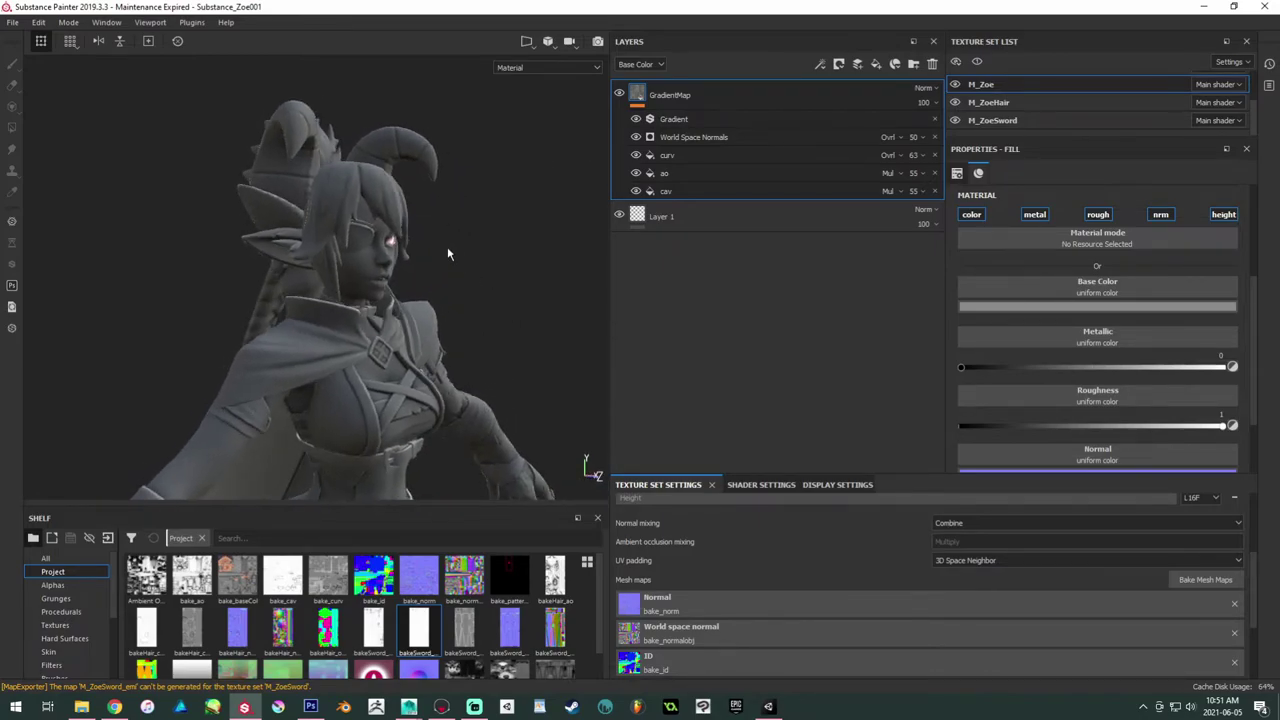
middle_click_drag(449, 251, 414, 229, "alt")
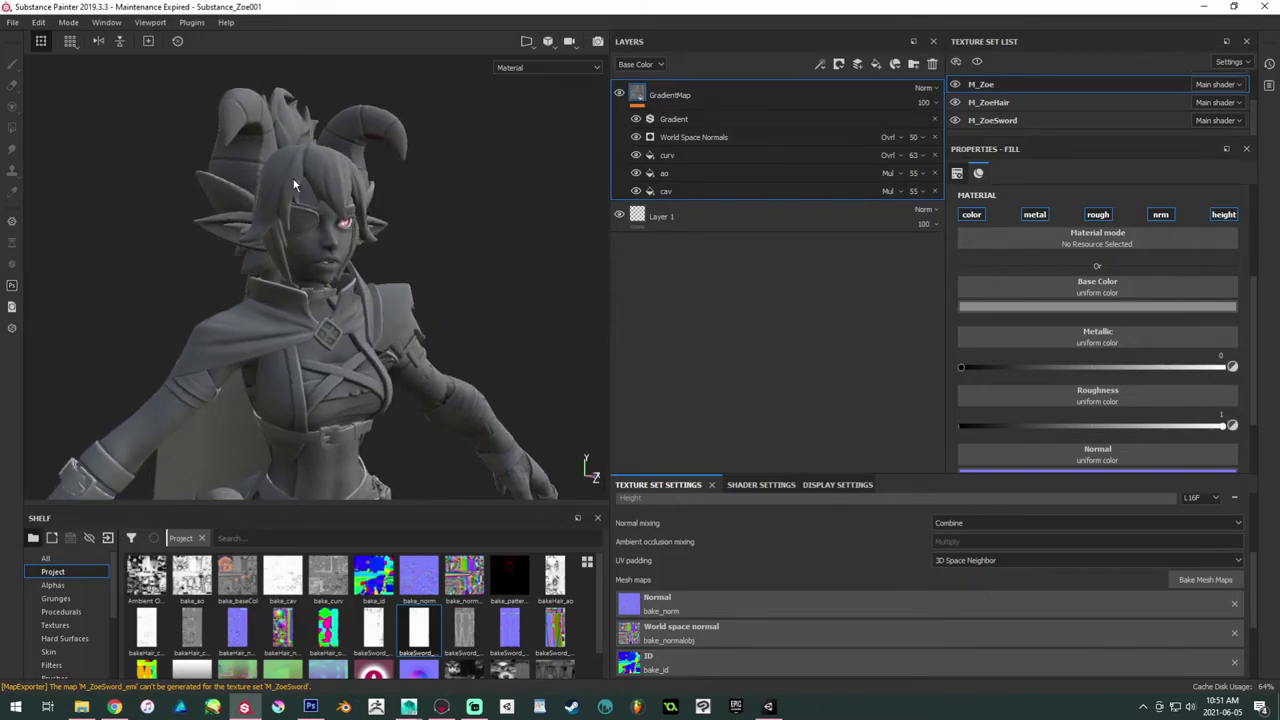
left_click_drag(337, 176, 340, 180, "alt")
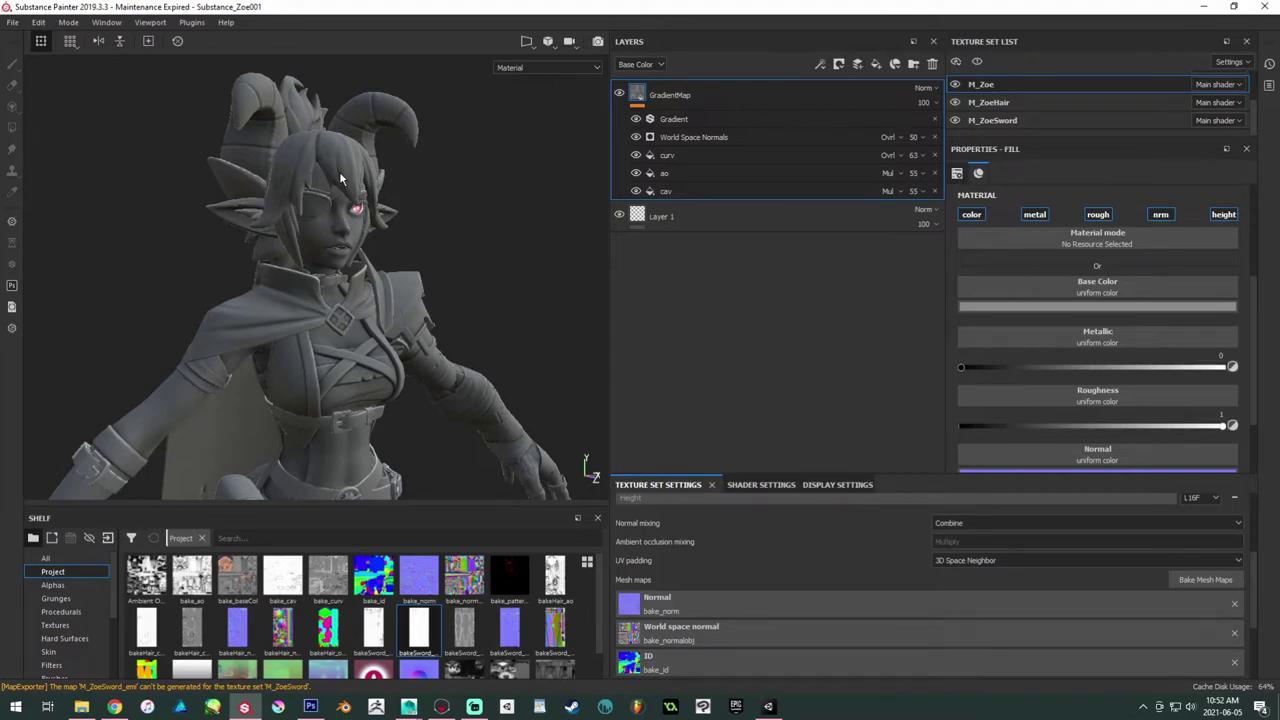
left_click_drag(340, 178, 318, 214, "alt")
middle_click_drag(318, 214, 349, 187, "alt")
left_click_drag(348, 186, 388, 192, "alt")
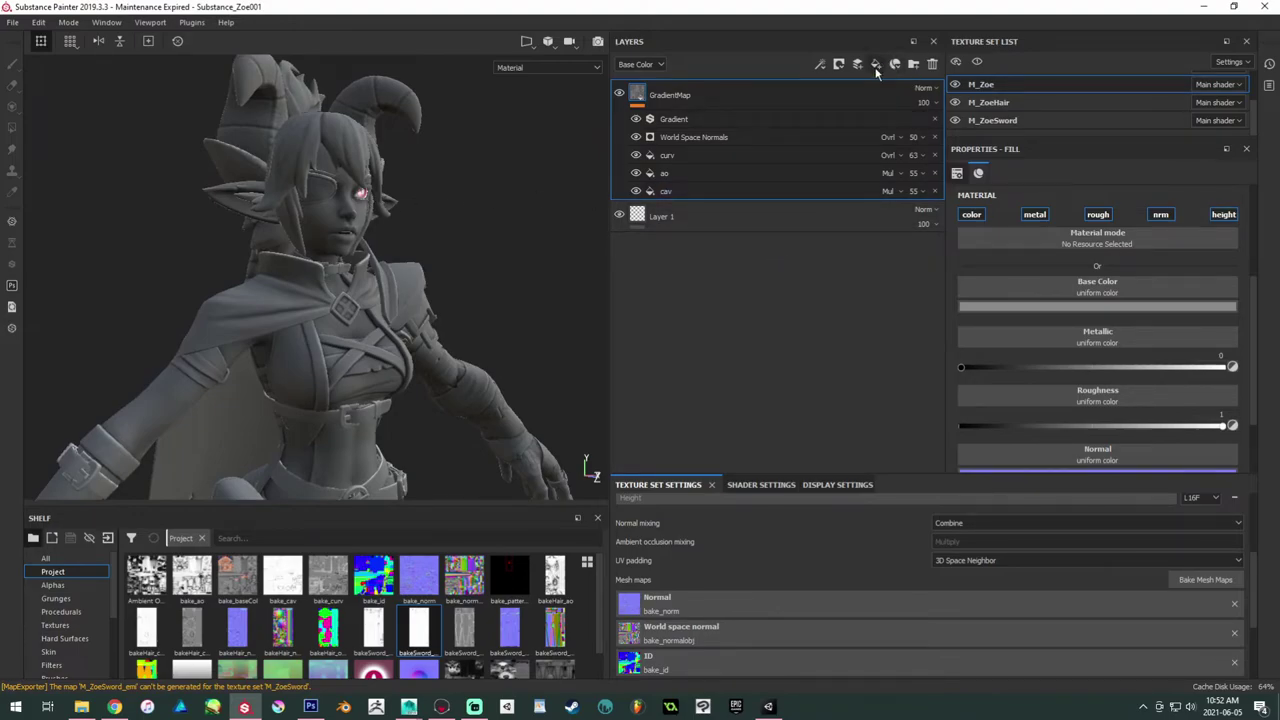
Step: Add a folder named skin above the GradientMap layer, and create a new fill layer above it
left_click(913, 66)
double_click(682, 94)
type("skin")
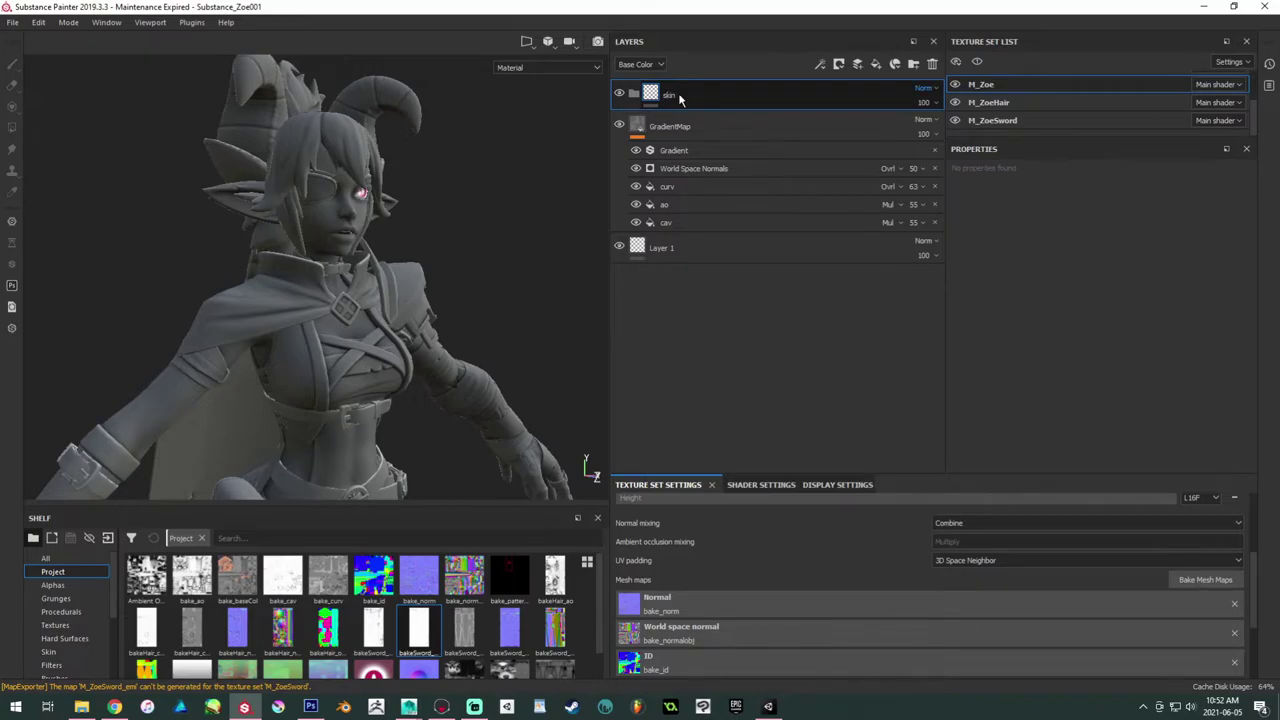
key("Return")
left_click(876, 64)
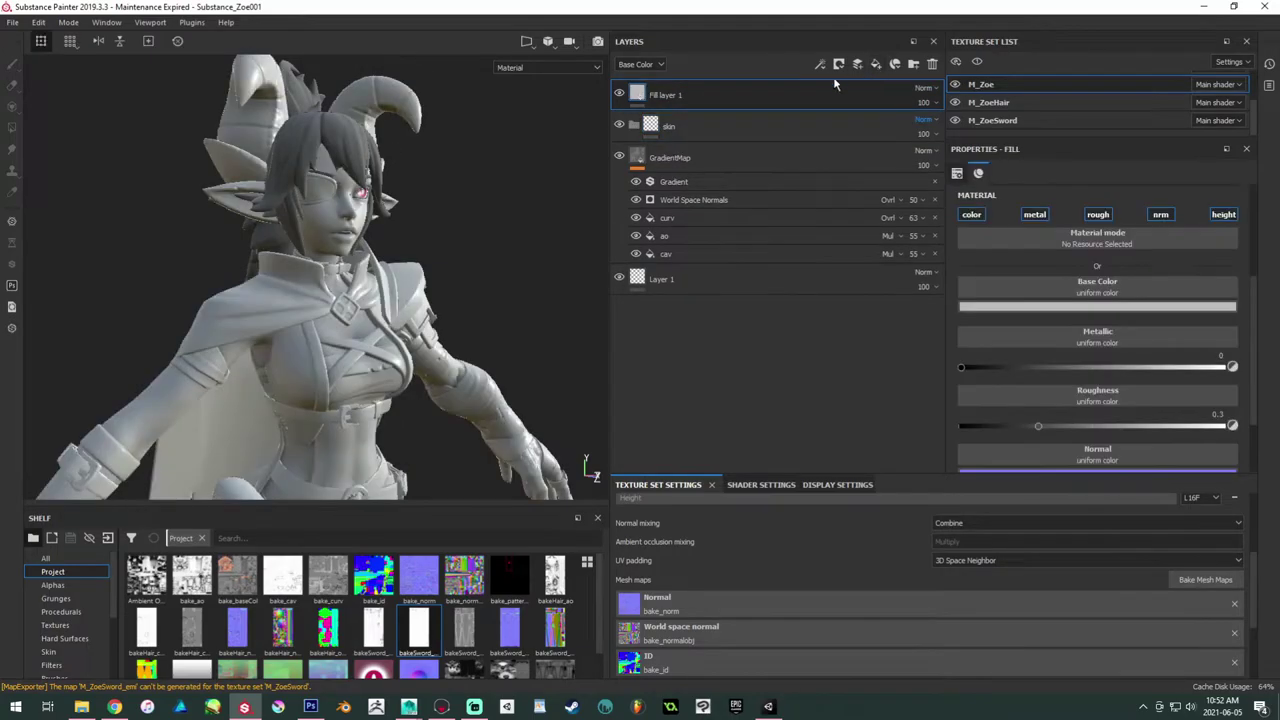
Step: Move the new fill layer into the skin folder and assign the bake_baseCol map as its base color
left_click_drag(716, 91, 711, 123)
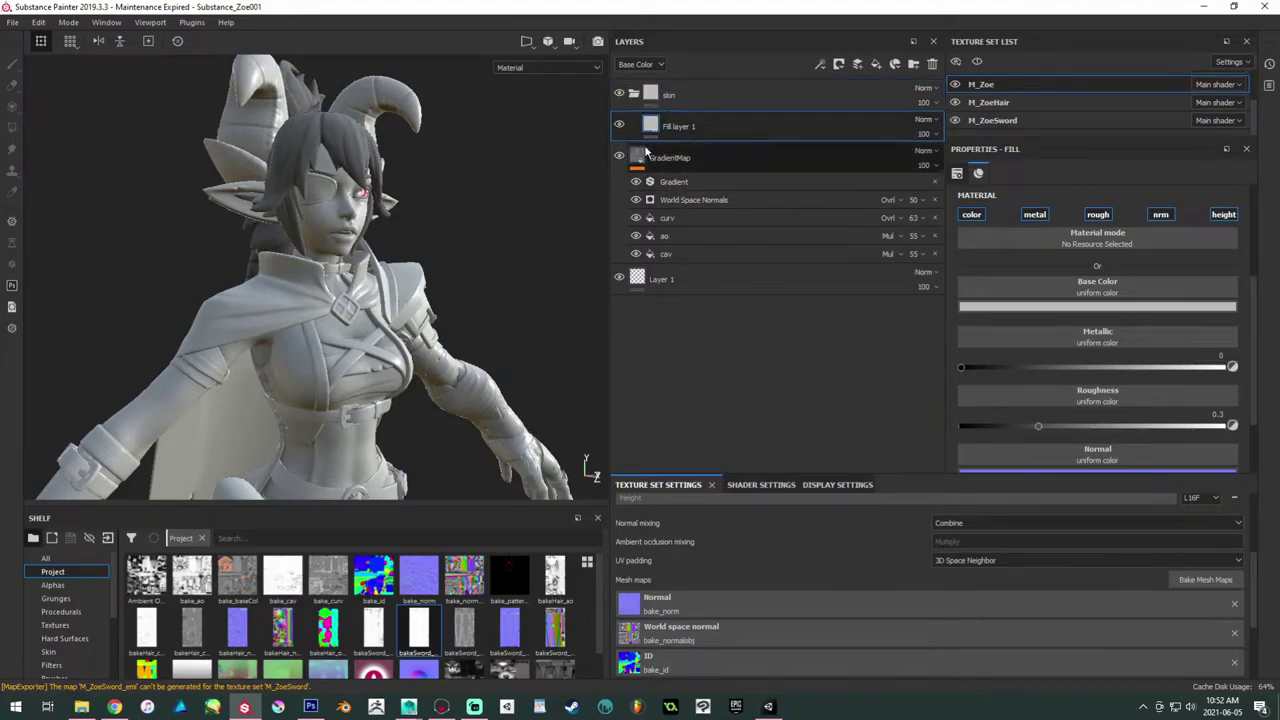
left_click_drag(240, 580, 1071, 289)
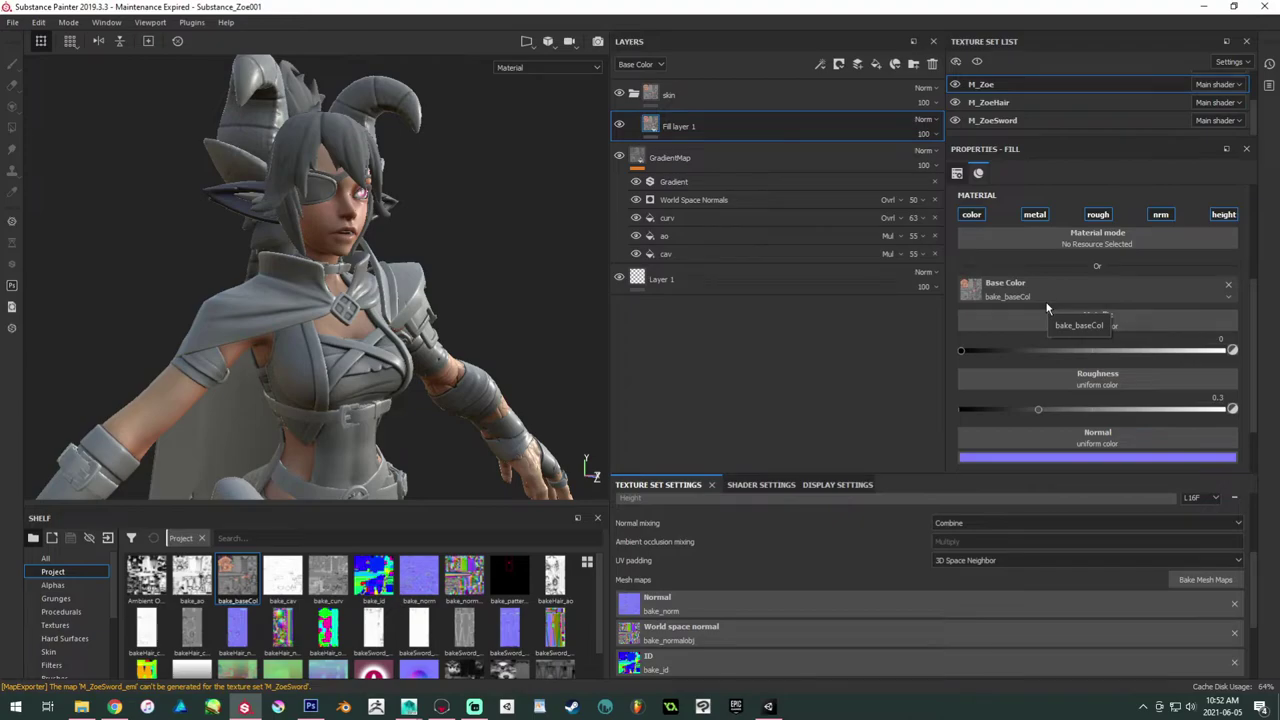
Step: Show the smart materials in the shelf
scroll(76, 622, "down", 4)
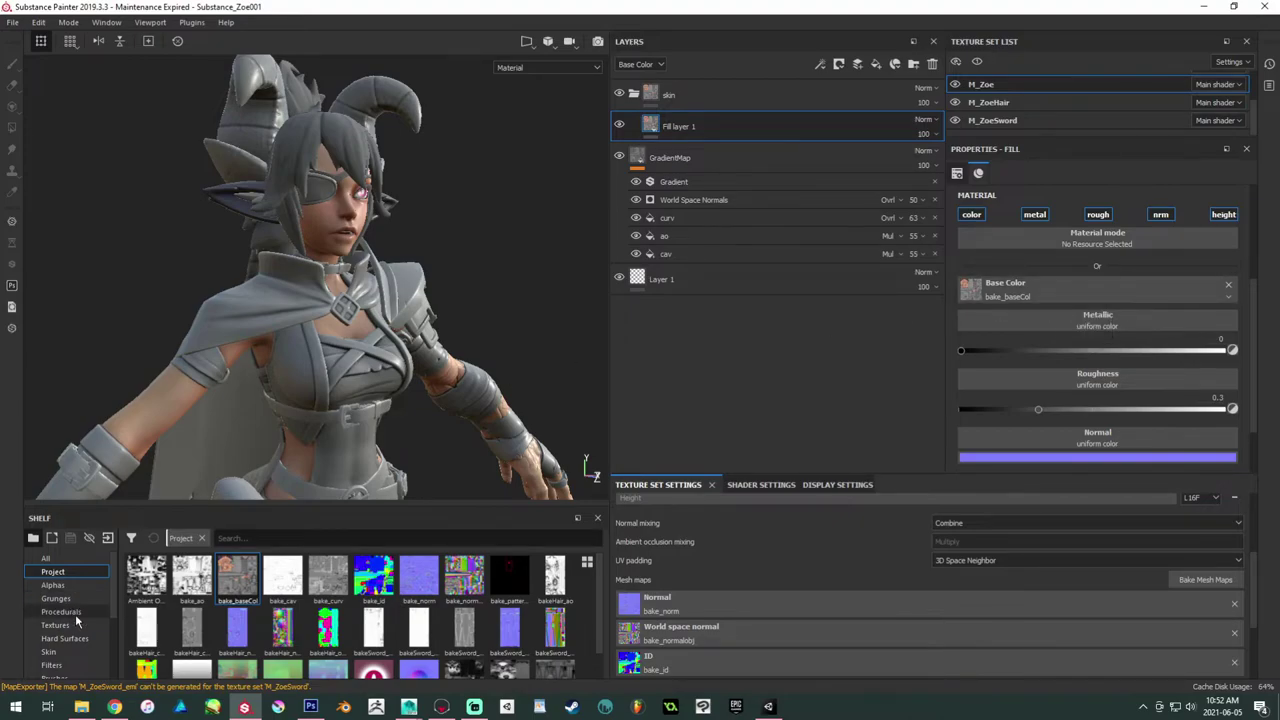
left_click(70, 625)
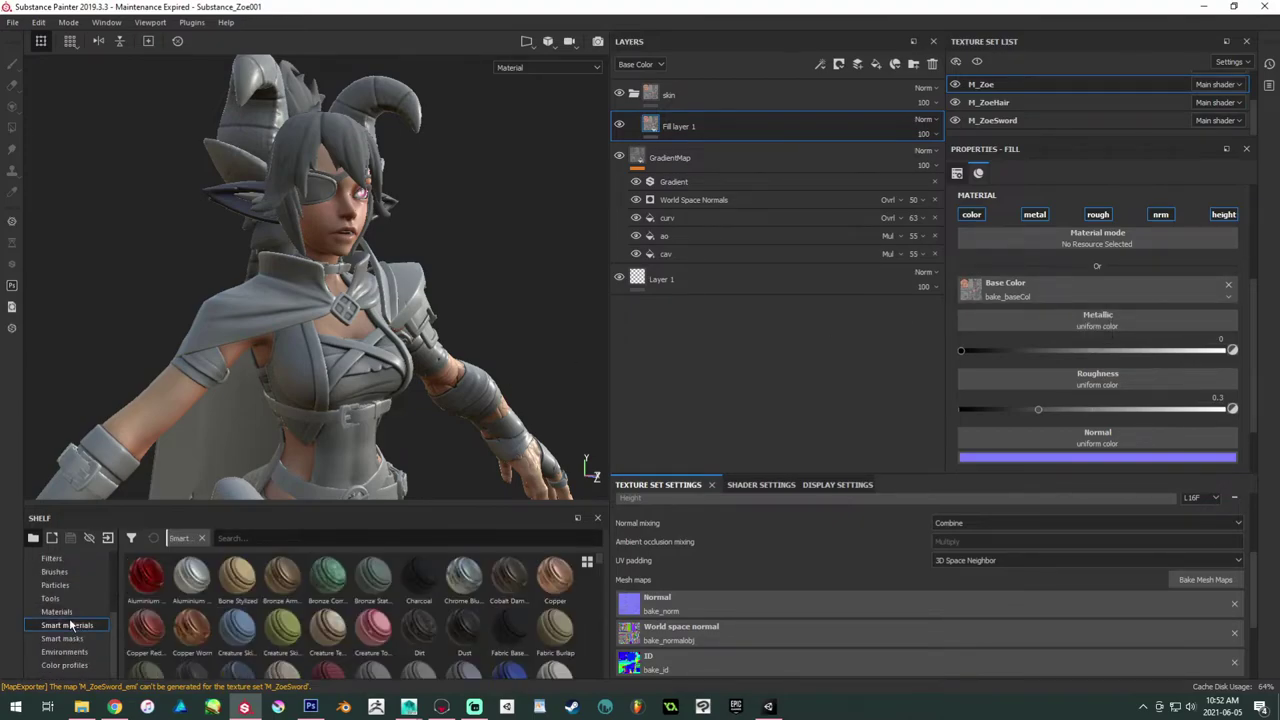
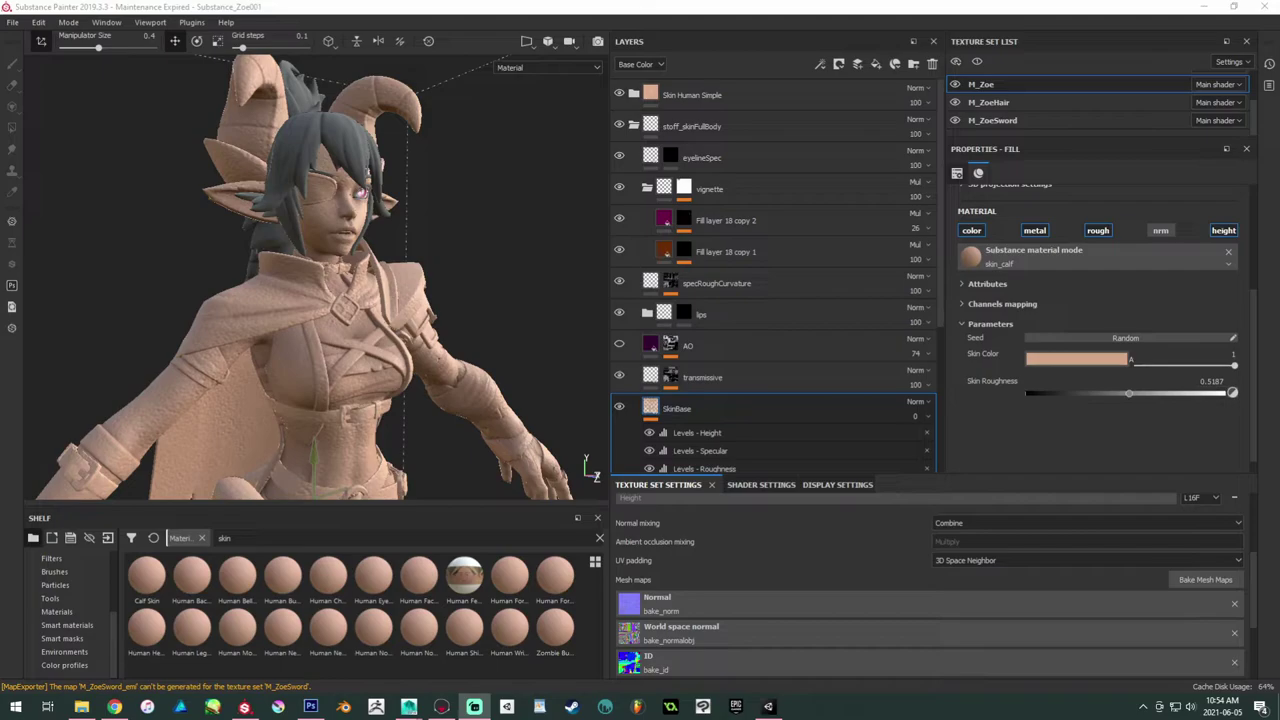
Step: Delete the Skin Human Simple folder and add the Human Cheek Skin material above the stoff_skinFullBody folder
left_click(746, 99)
key("Delete")
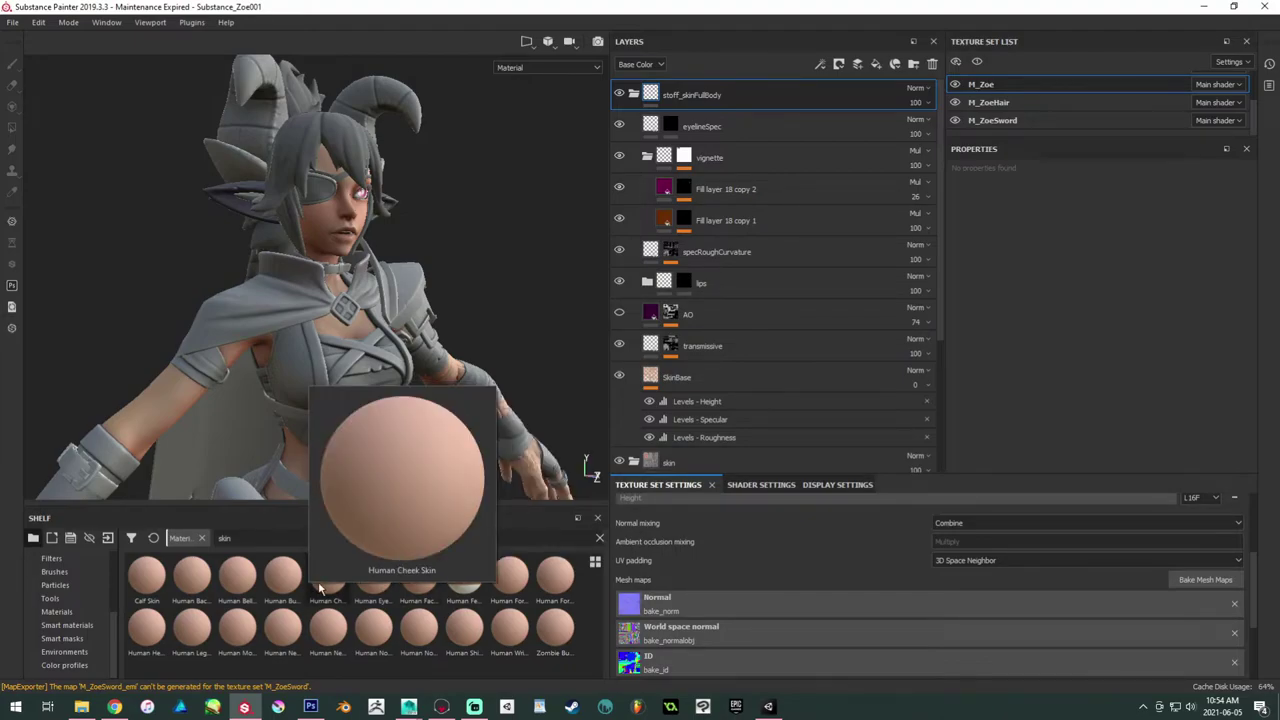
left_click_drag(320, 588, 765, 84)
left_click_drag(360, 400, 420, 312, "alt")
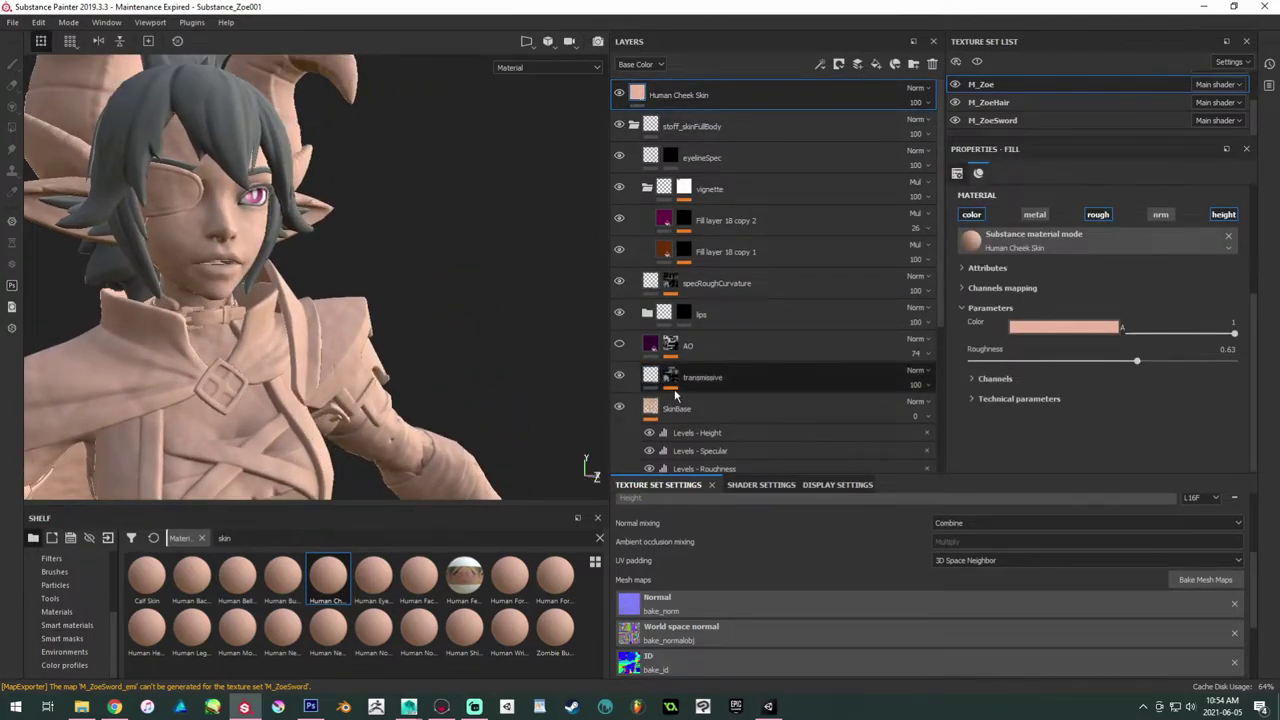
Step: Compare the material properties of the SkinBase and Human Cheek Skin layers, including the output channels of Human Cheek Skin
scroll(677, 392, "down", 2)
scroll(677, 392, "up", 2)
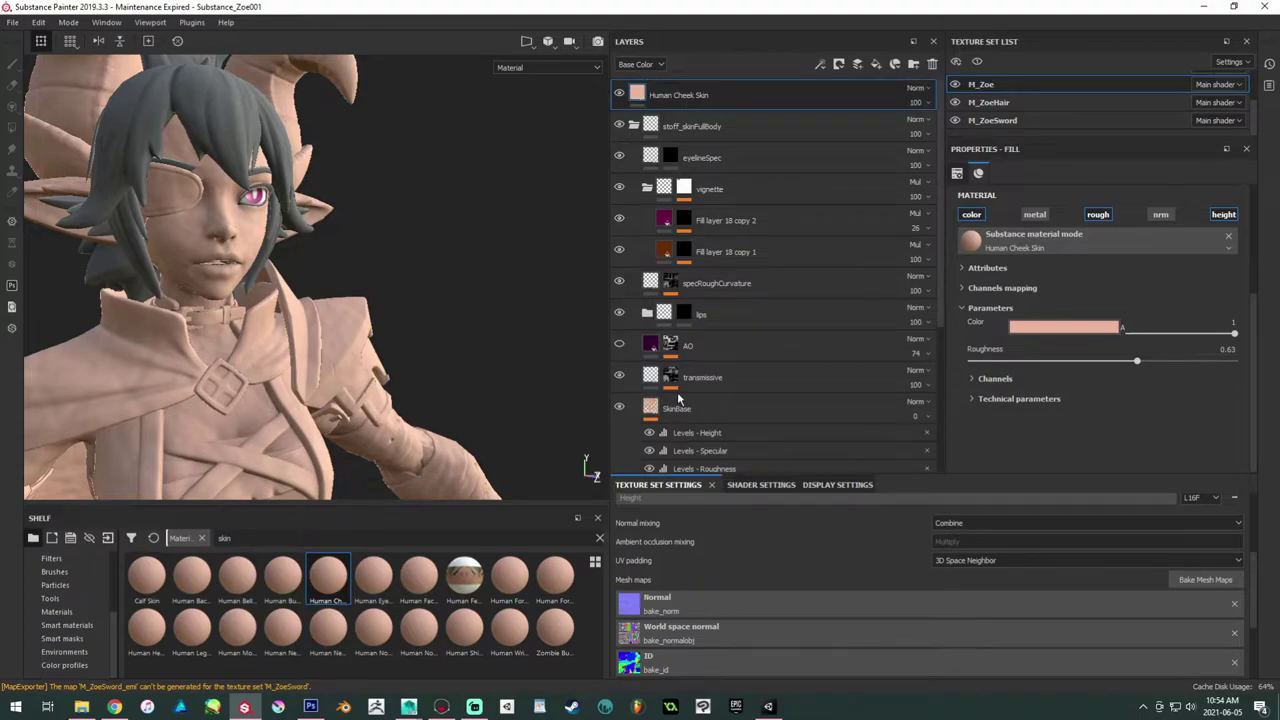
scroll(715, 280, "down", 3)
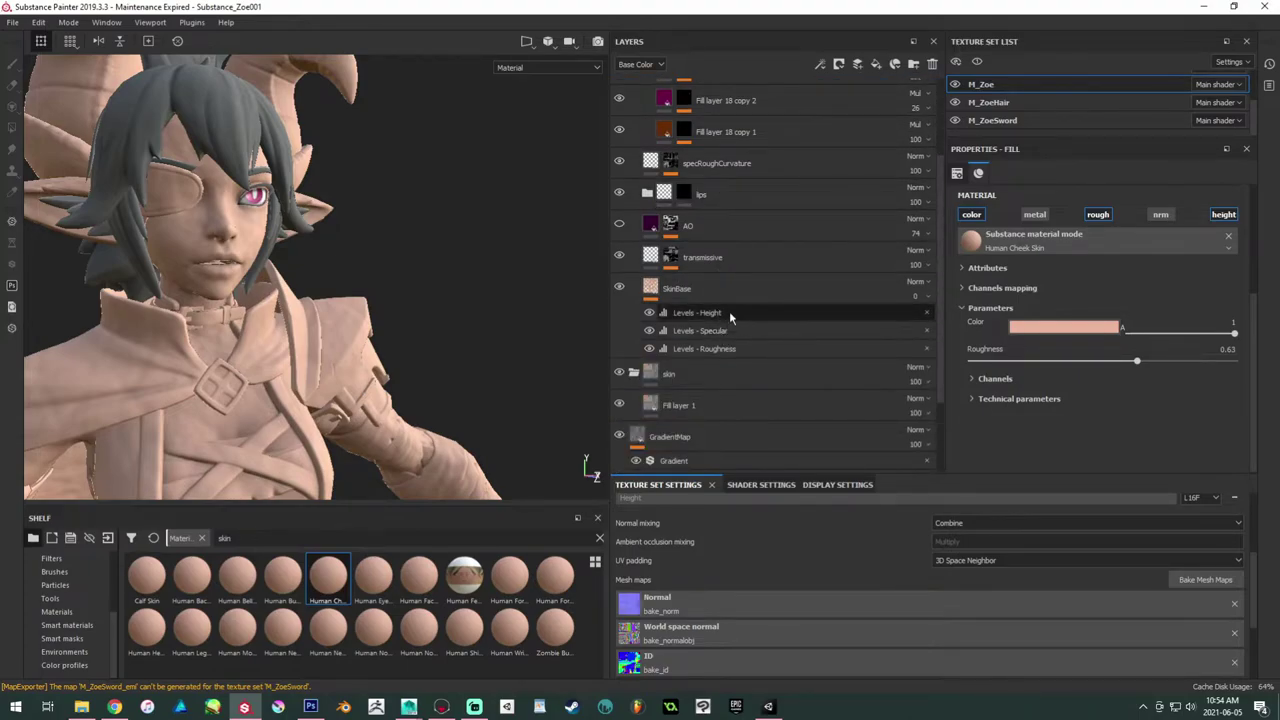
left_click(729, 311)
left_click(711, 293)
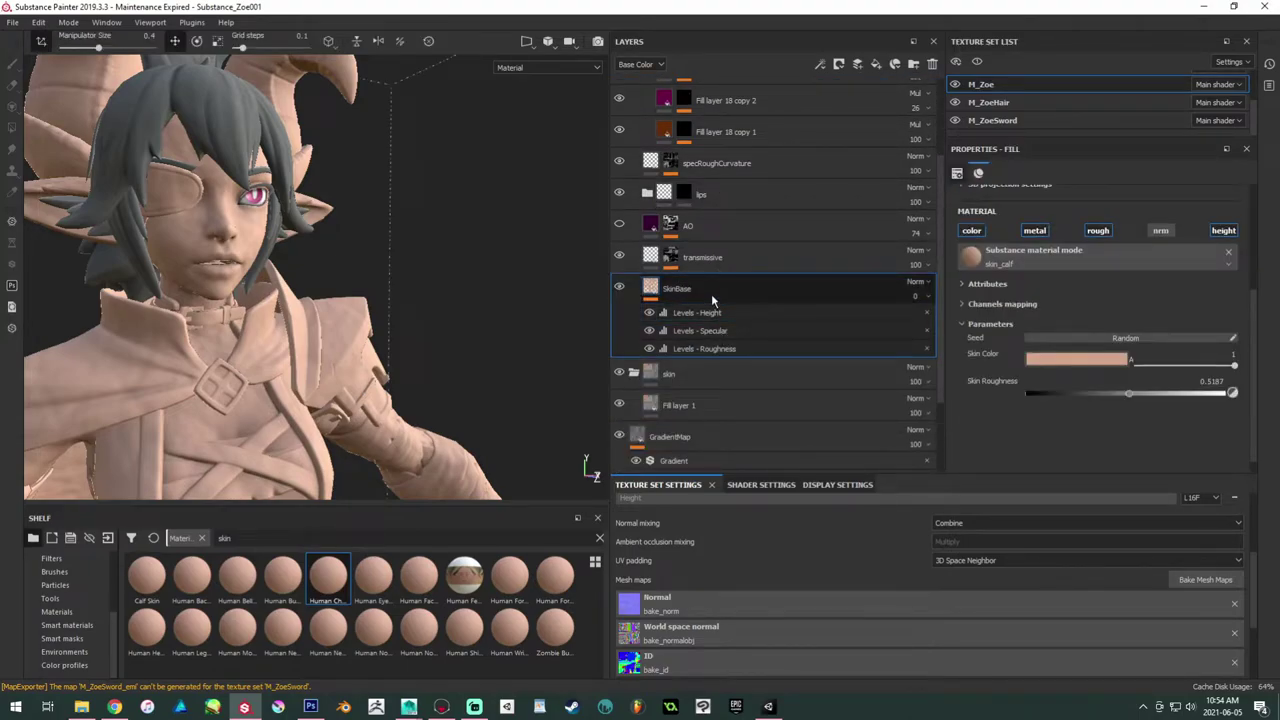
scroll(704, 217, "up", 3)
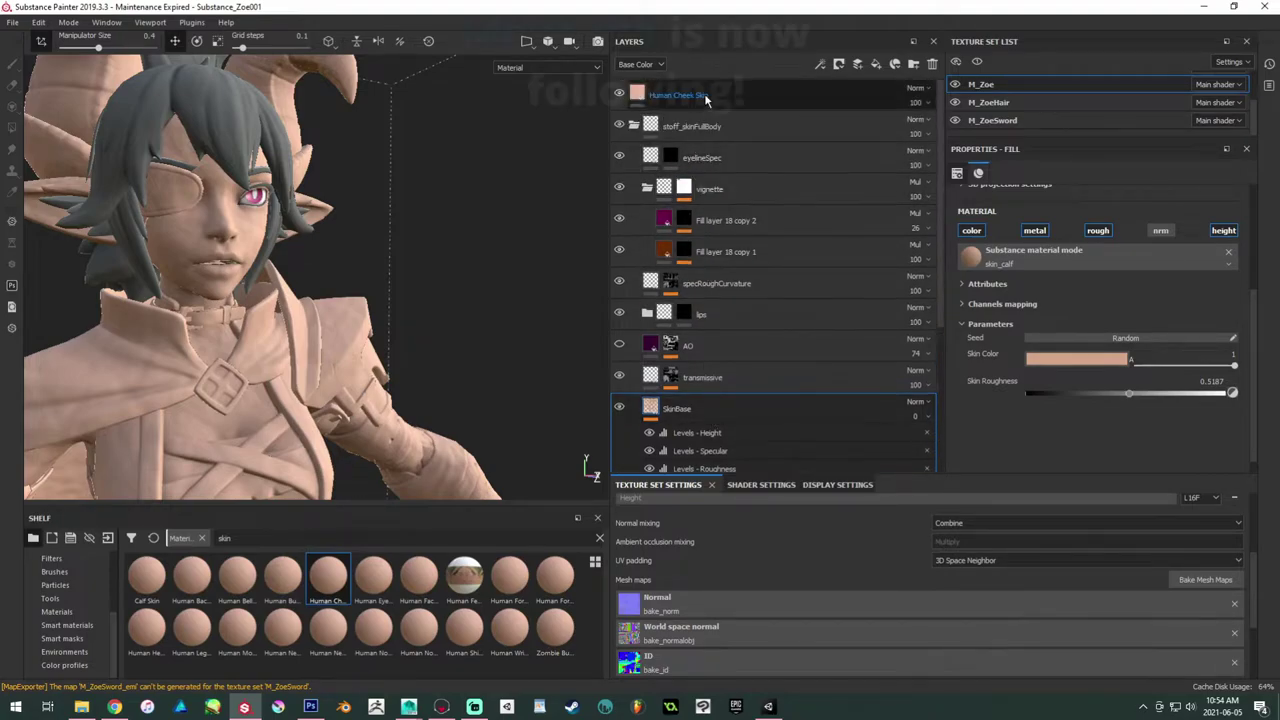
left_click(705, 97)
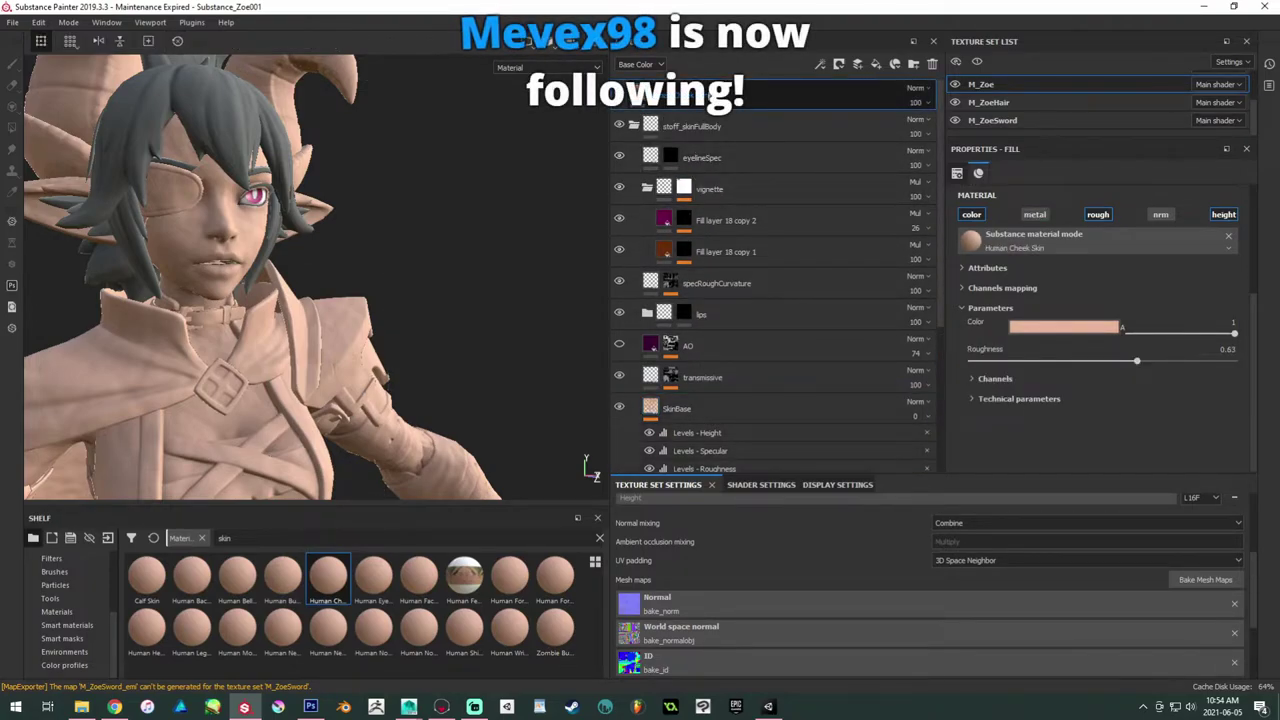
left_click(741, 402)
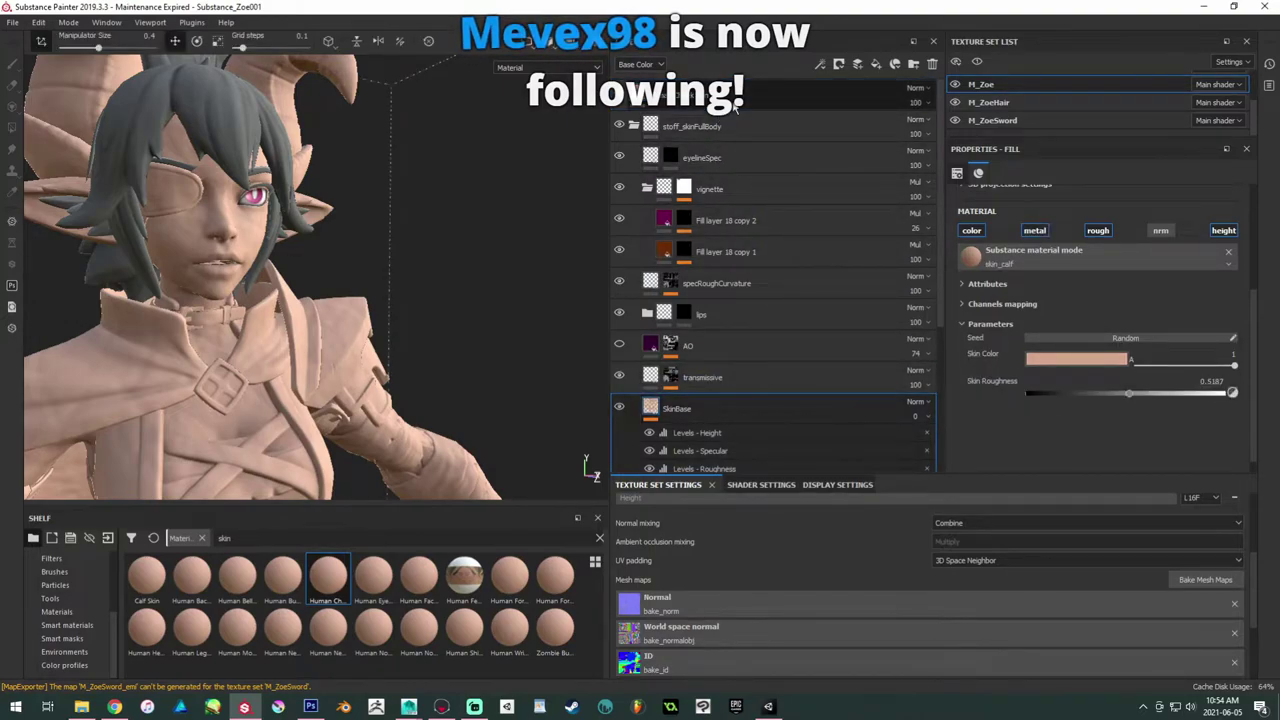
left_click_drag(735, 112, 731, 95)
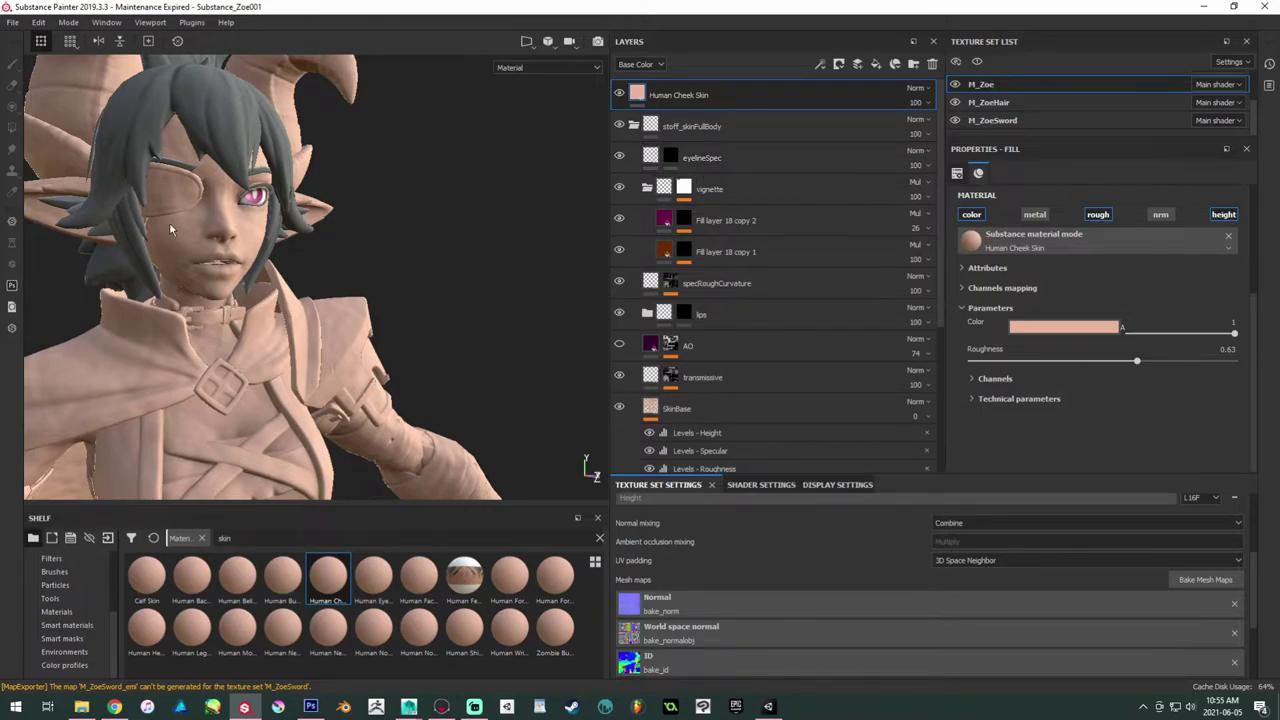
left_click(712, 403)
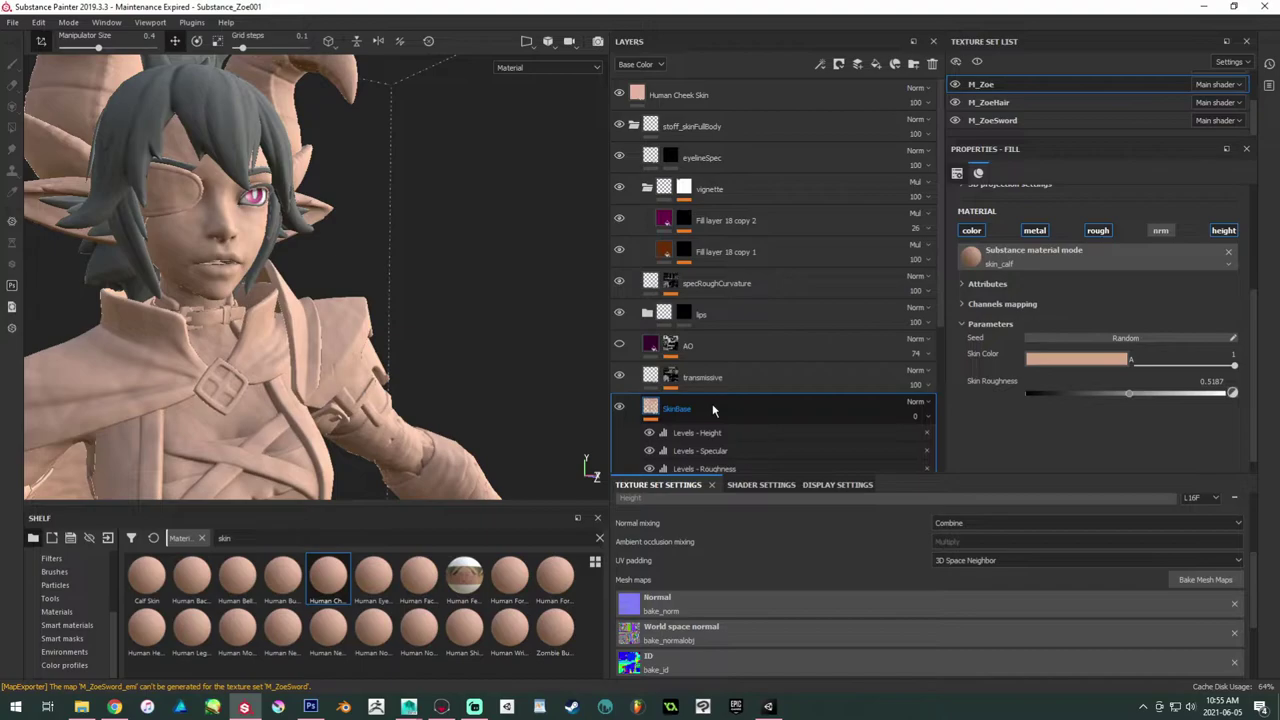
left_click(759, 108)
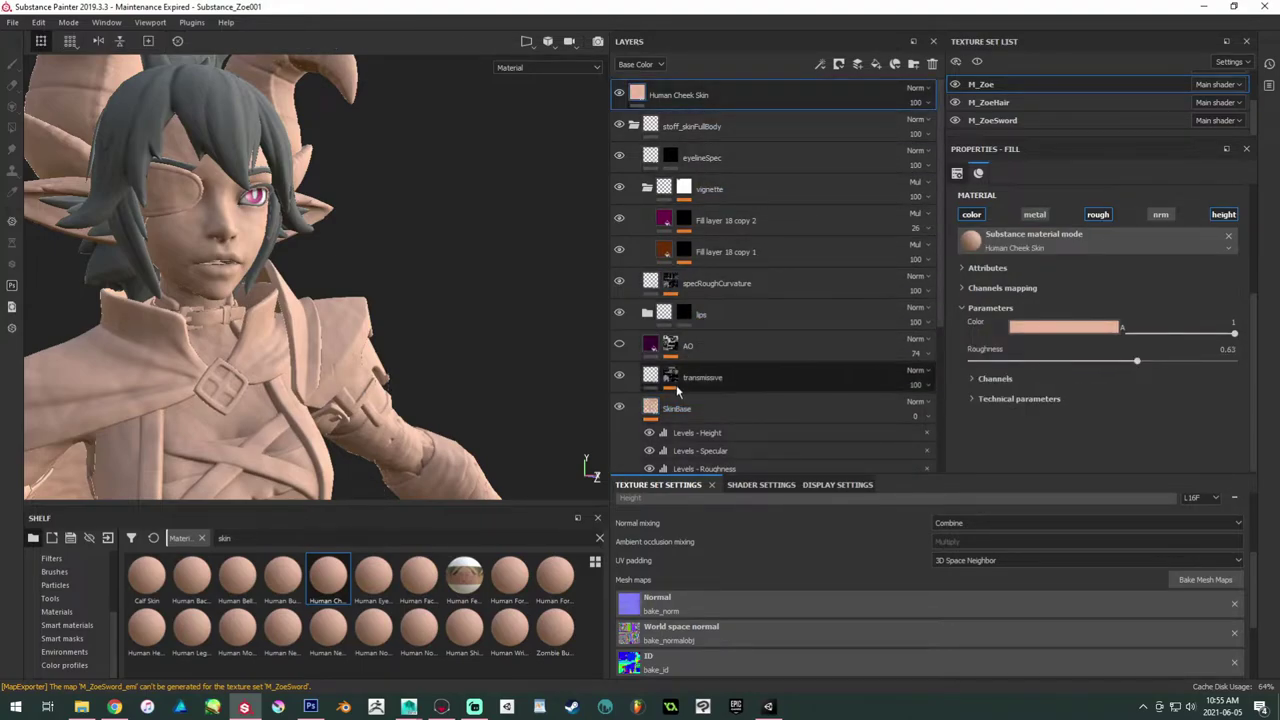
left_click(719, 404)
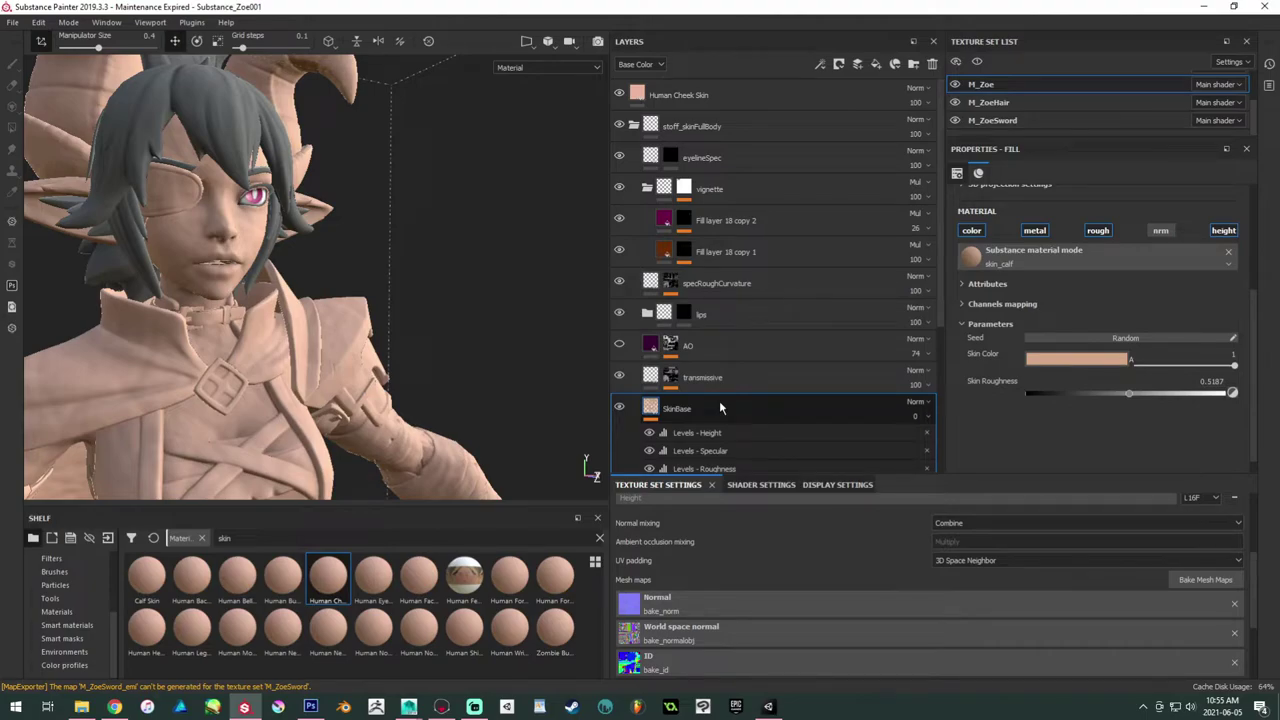
left_click(860, 95)
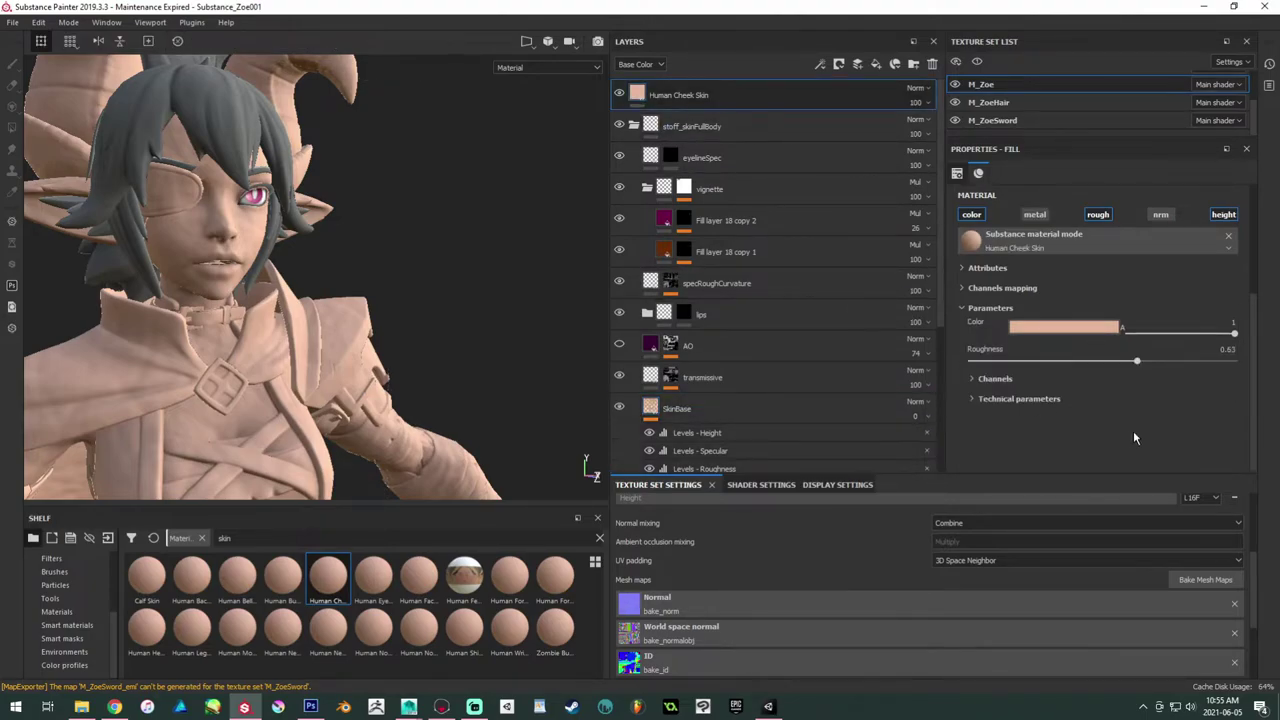
left_click(971, 382)
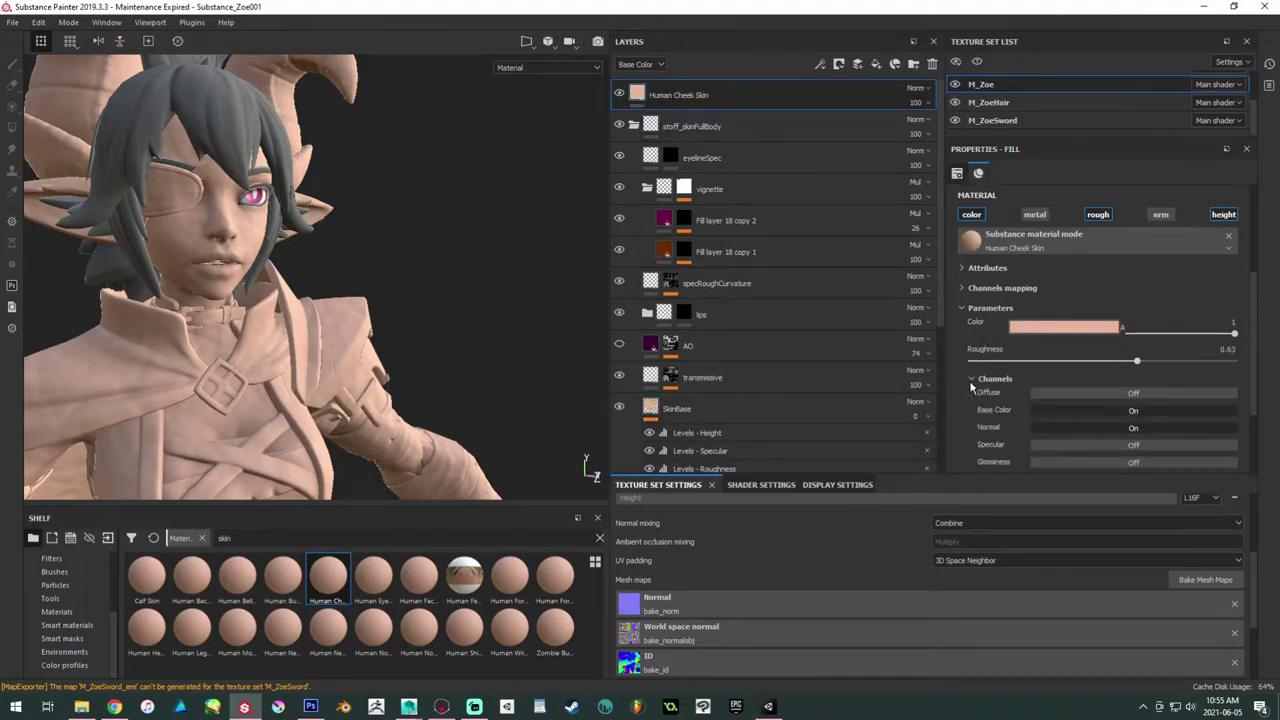
scroll(971, 388, "down", 1)
left_click(968, 333)
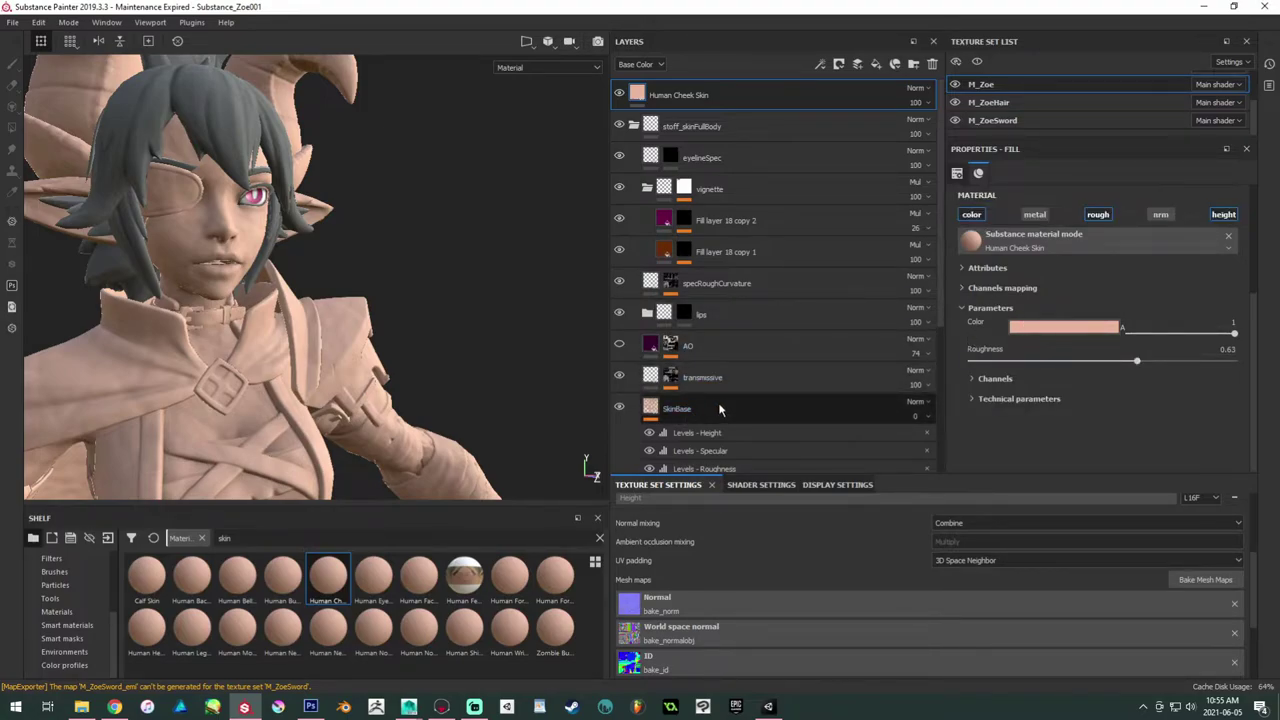
Step: Inspect the SkinBase layer's channels mapping, material attributes, projection and UV scale settings
left_click(720, 408)
left_click(964, 307)
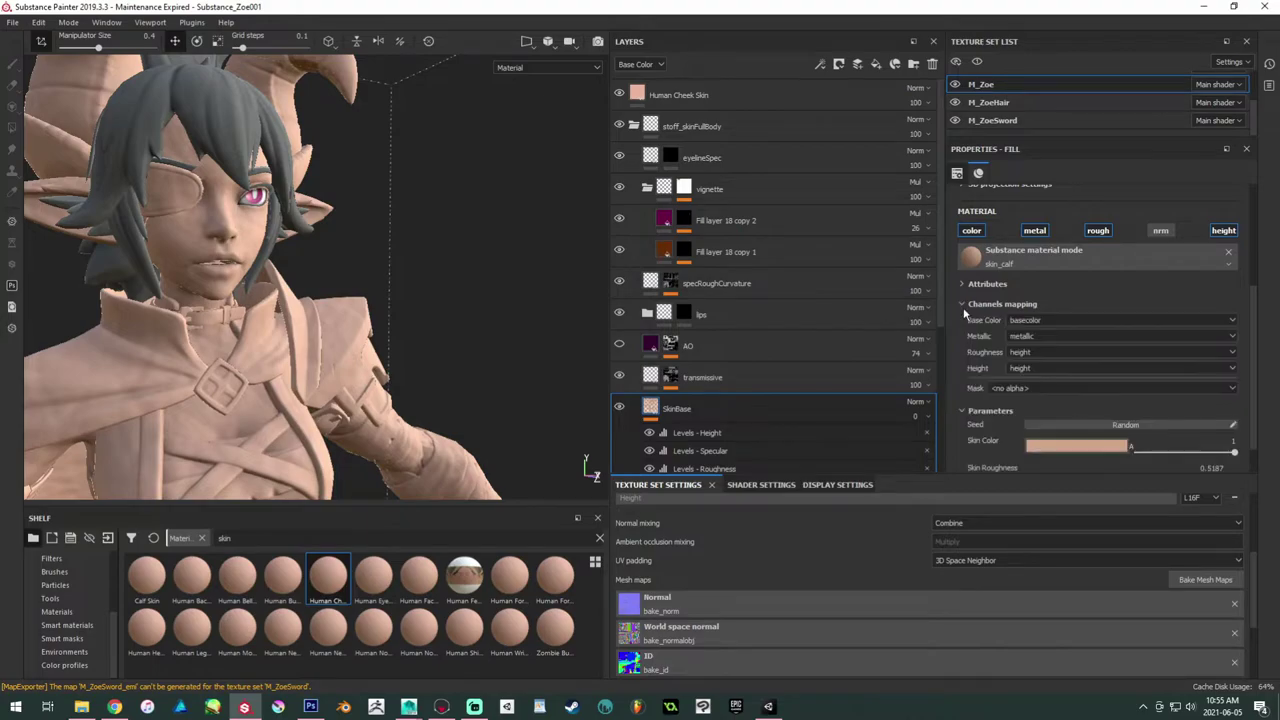
left_click(965, 305)
left_click(965, 285)
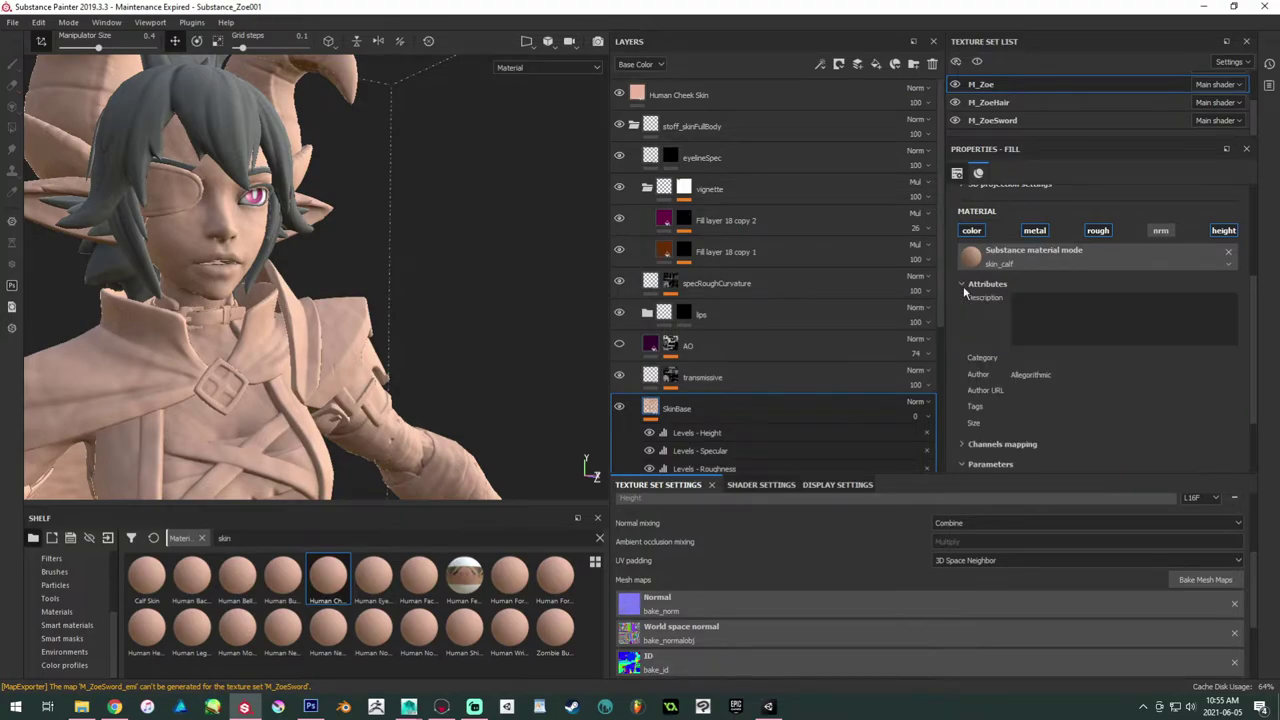
left_click(964, 285)
left_click(960, 304)
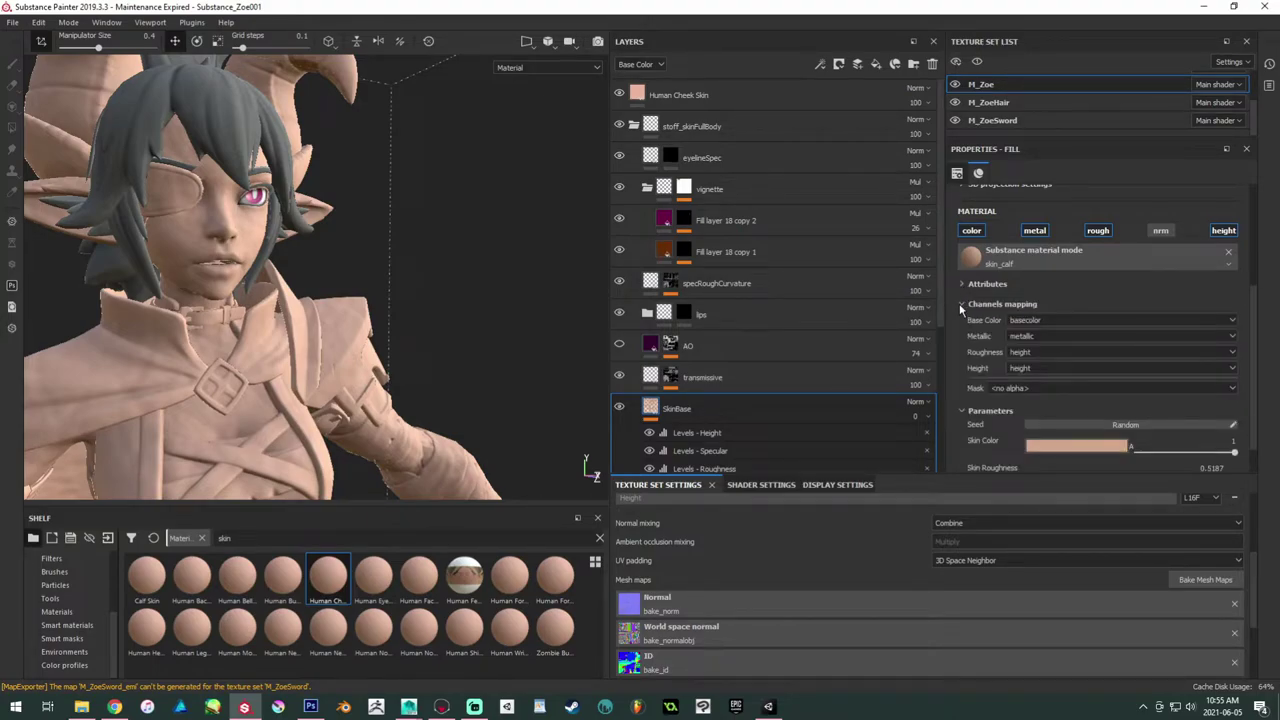
left_click(961, 304)
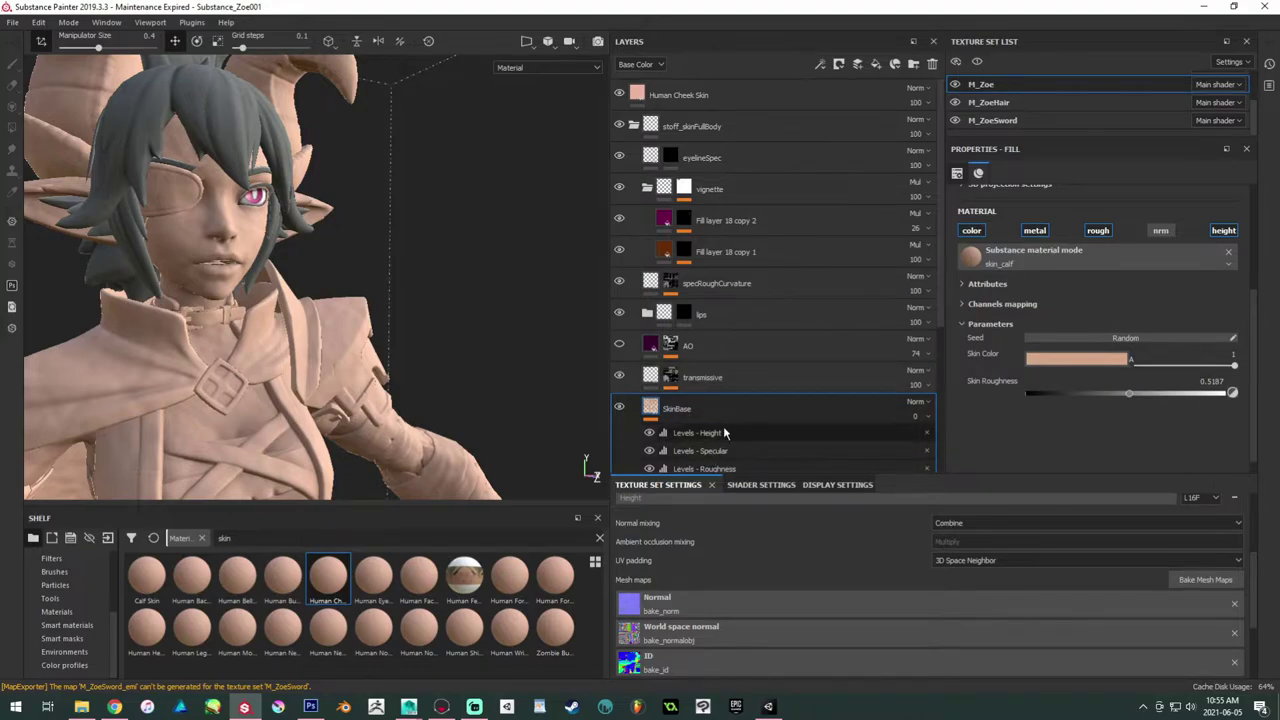
scroll(1050, 268, "up", 2)
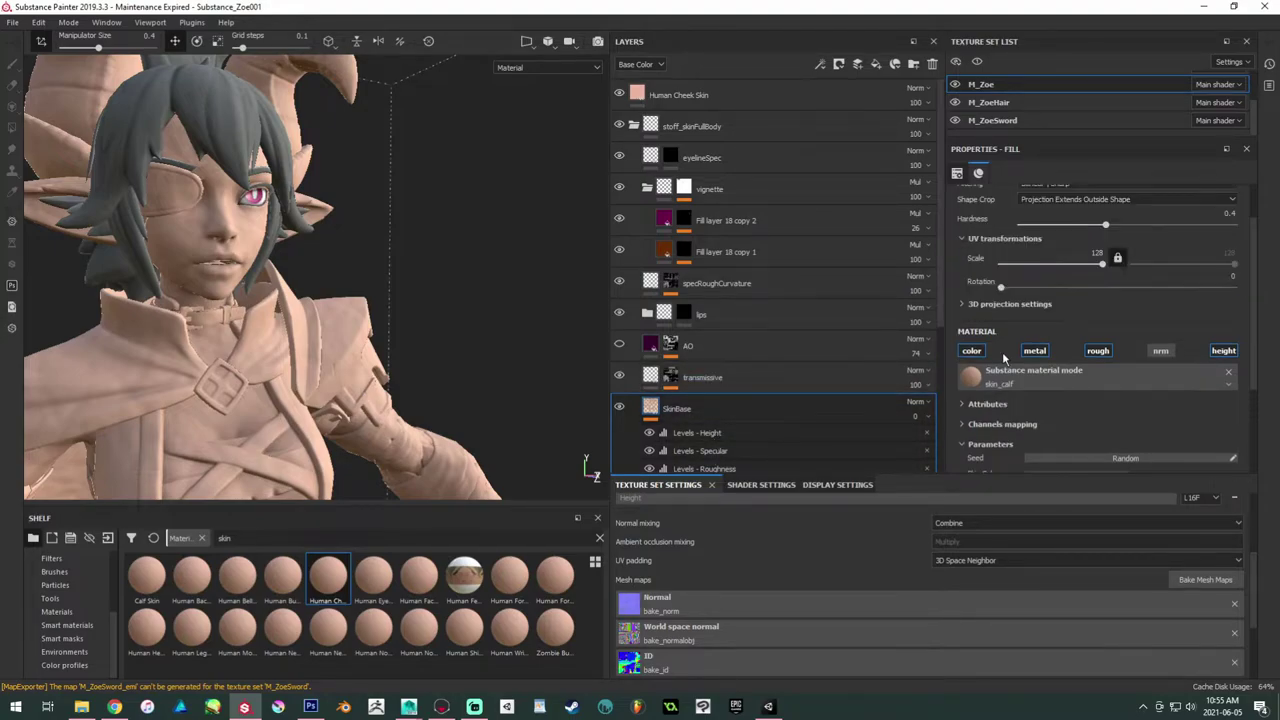
scroll(1050, 274, "up", 2)
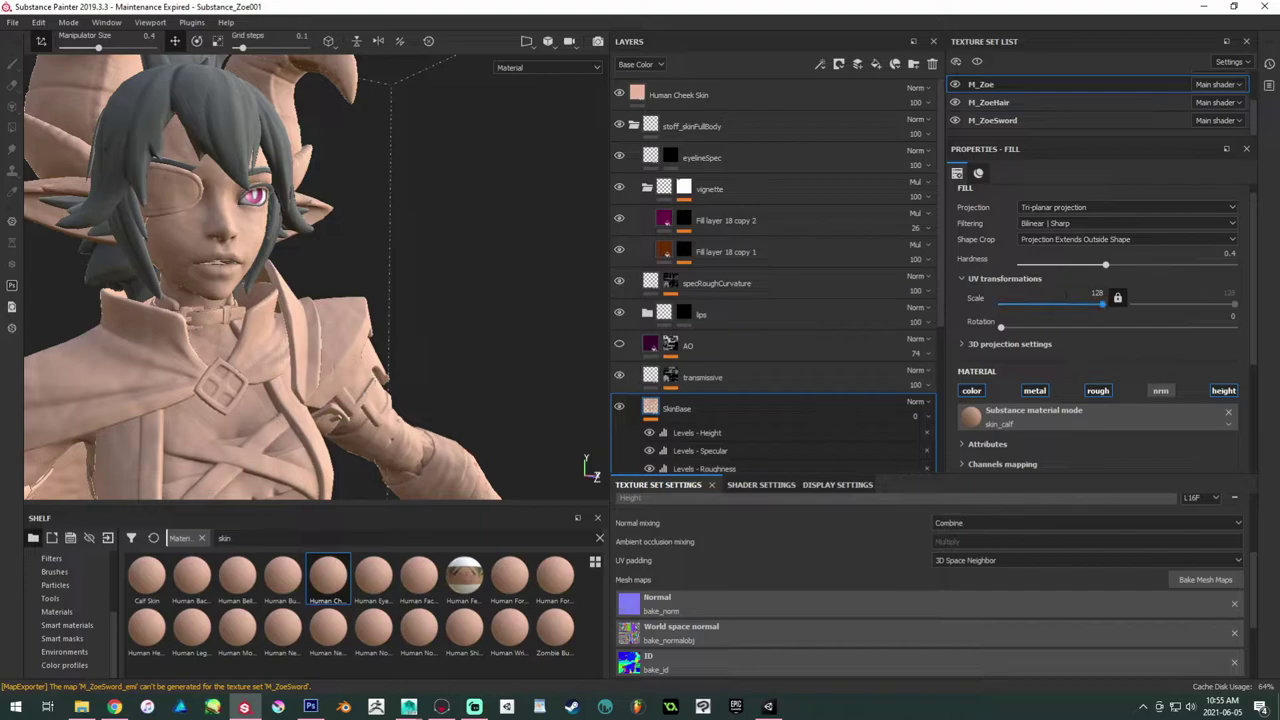
Step: Set the UV scale of the Human Cheek Skin layer to 128 and check the skin detail on the face up close
left_click(704, 97)
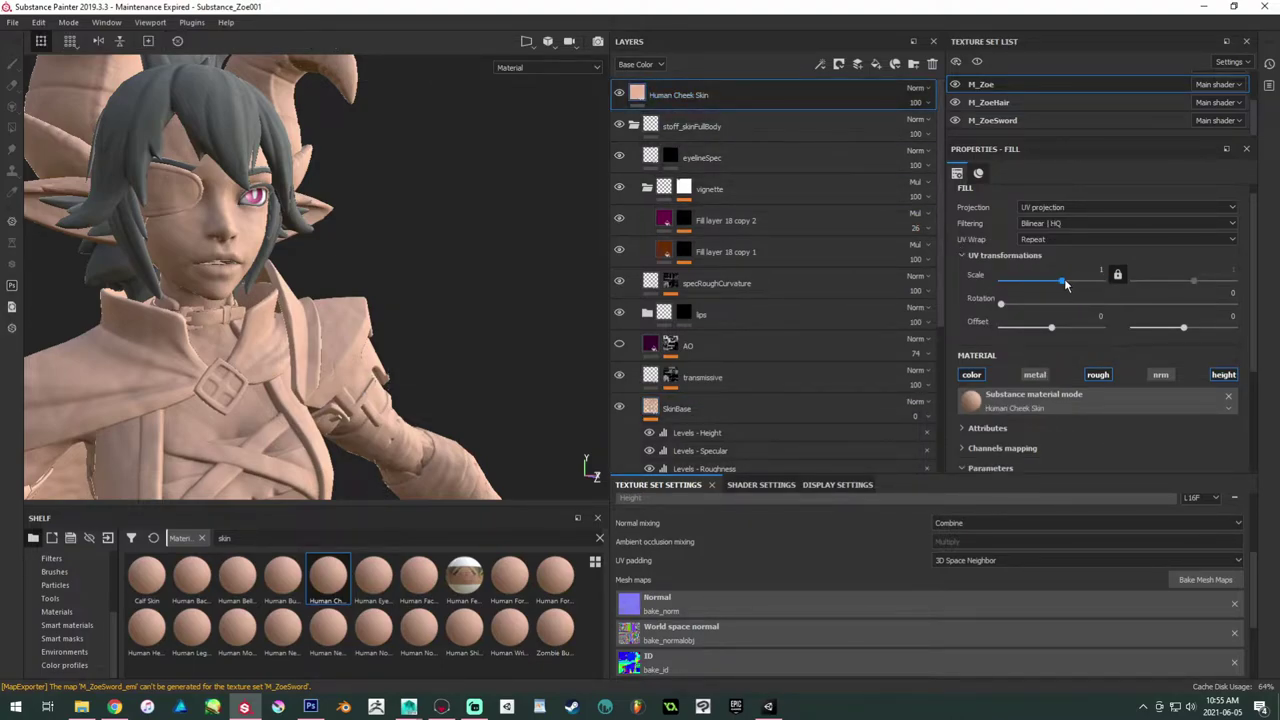
left_click_drag(1064, 278, 1115, 277)
scroll(501, 268, "up", 3)
middle_click_drag(432, 280, 439, 469, "alt")
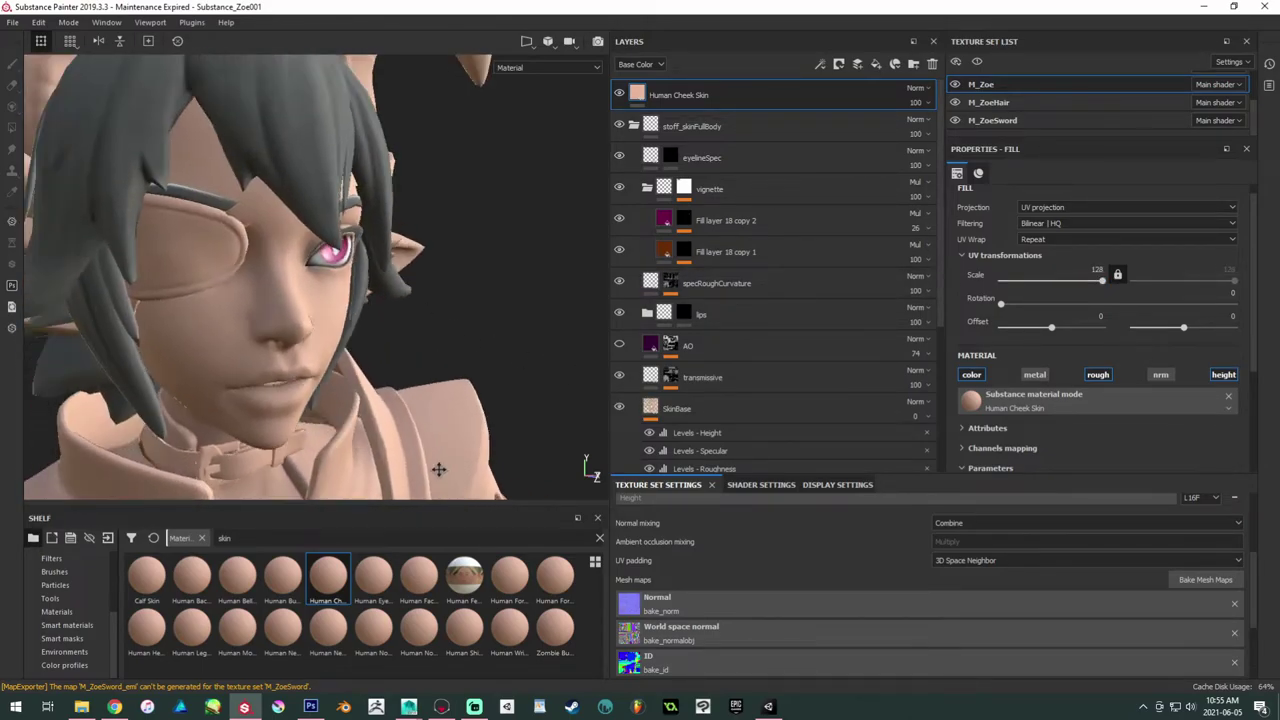
scroll(439, 469, "up", 3)
left_click_drag(320, 380, 397, 394, "alt")
middle_click_drag(397, 394, 392, 420, "alt")
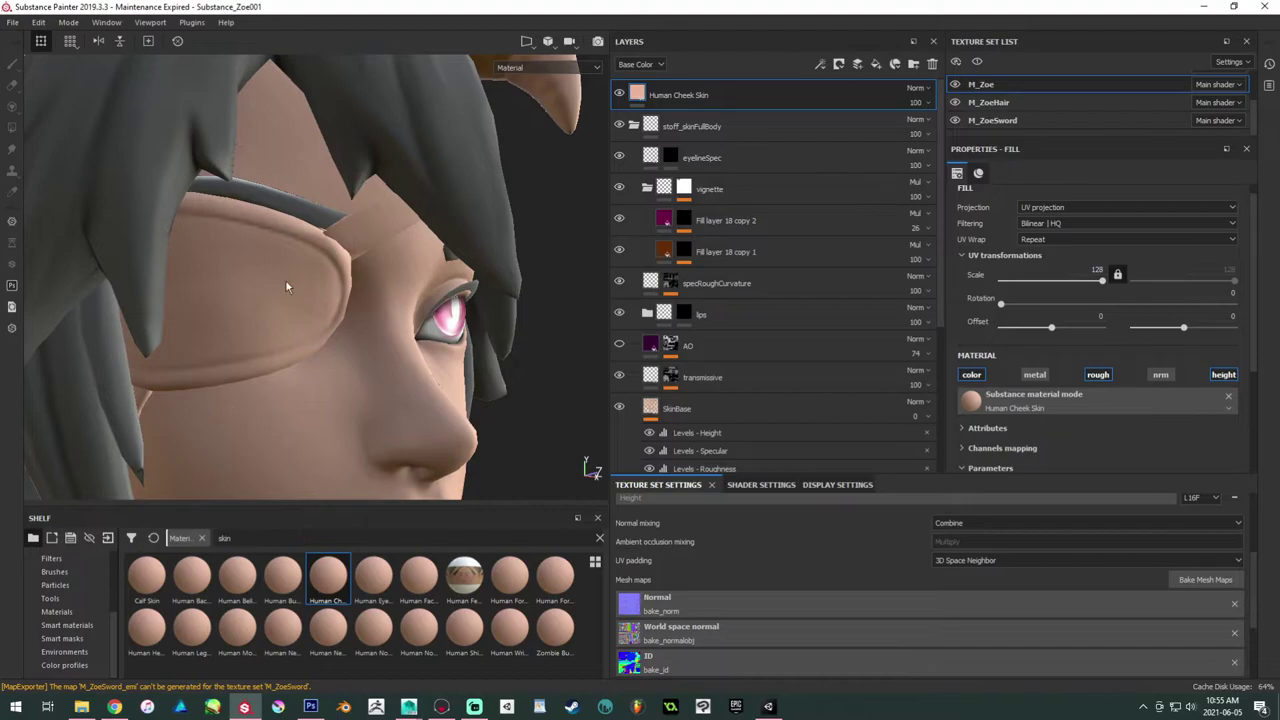
scroll(285, 287, "down", 10)
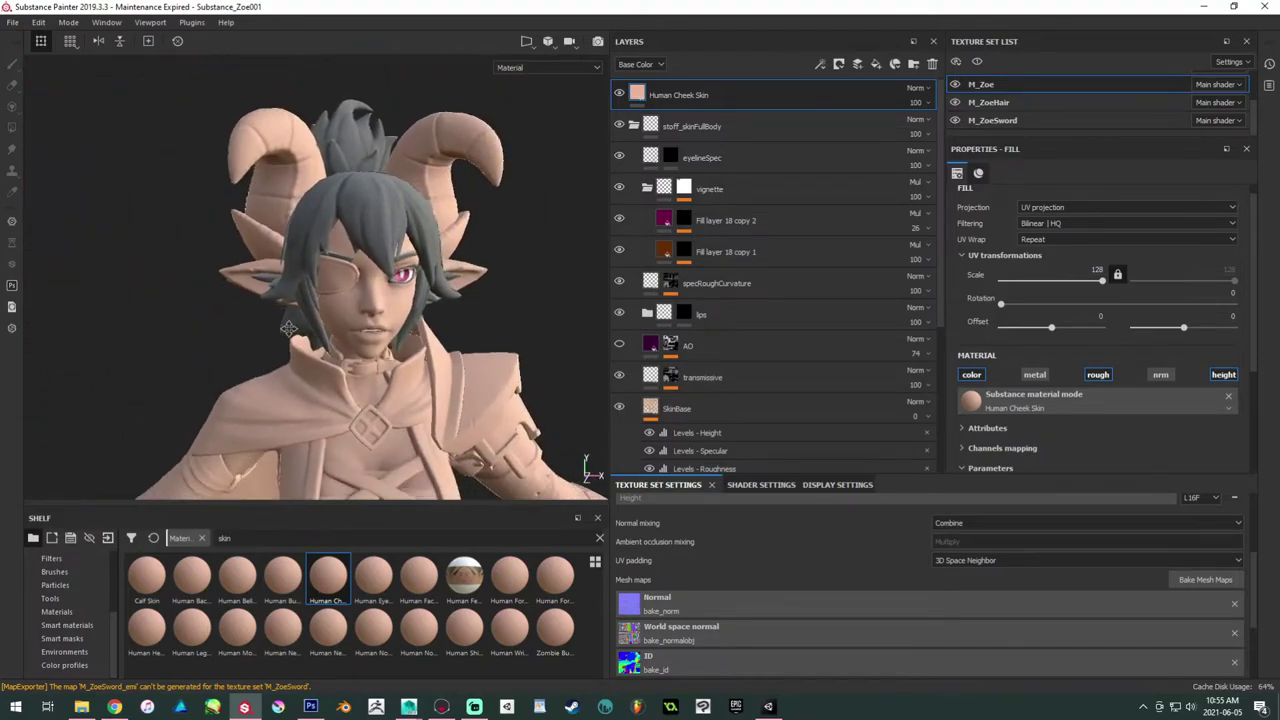
left_click_drag(288, 329, 390, 334, "alt")
middle_click_drag(390, 334, 330, 336, "alt")
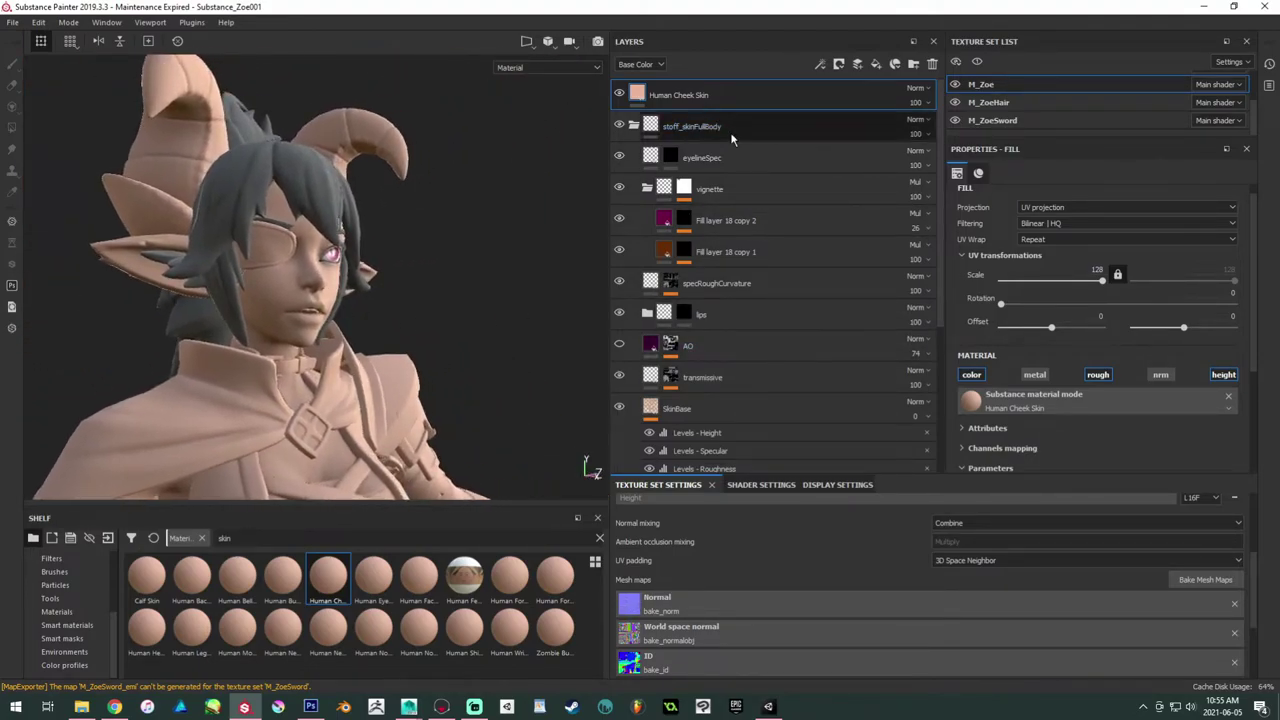
Step: Examine the SkinBase layer's fill properties and its Height and Specular levels
left_click(773, 419)
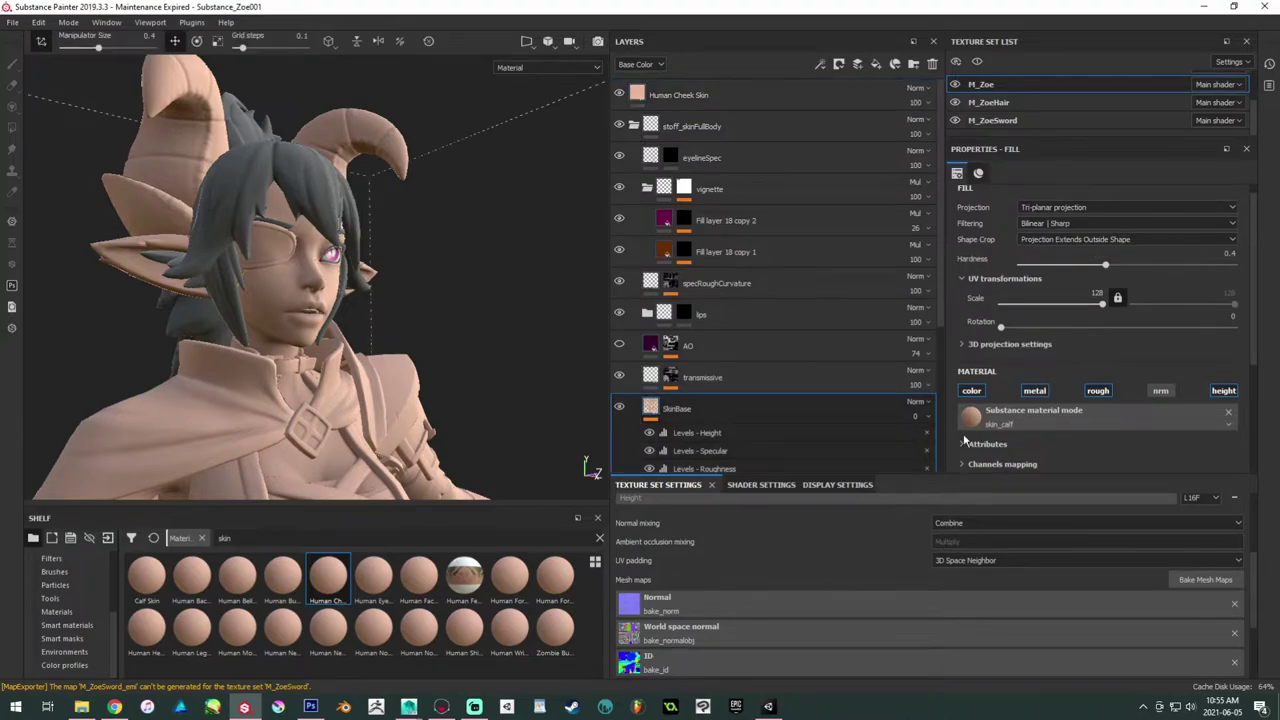
scroll(1036, 404, "down", 1)
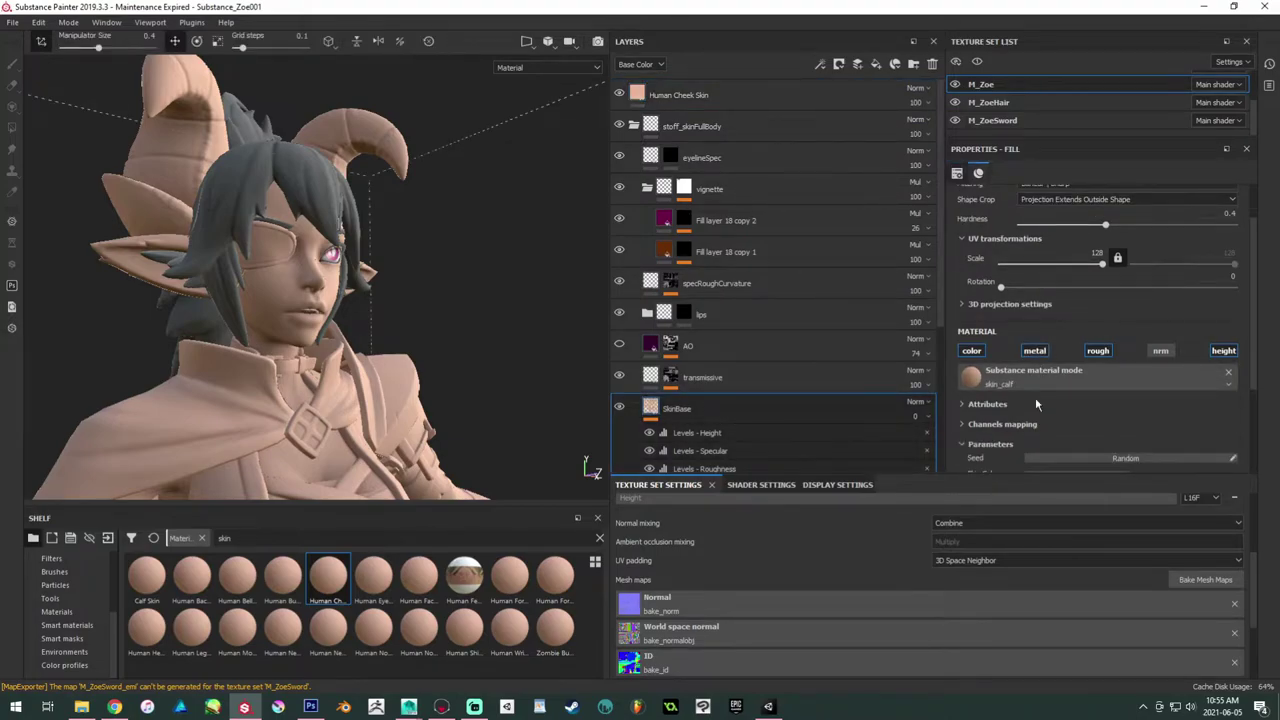
left_click(746, 432)
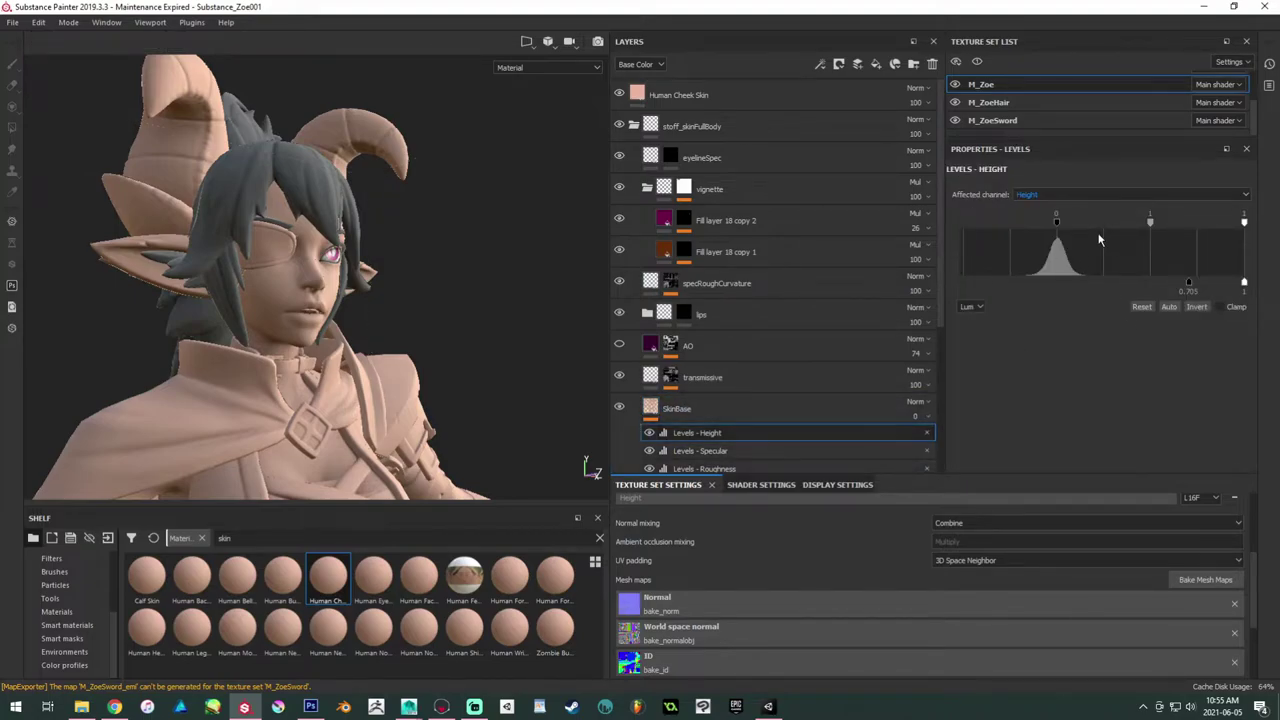
left_click(806, 450)
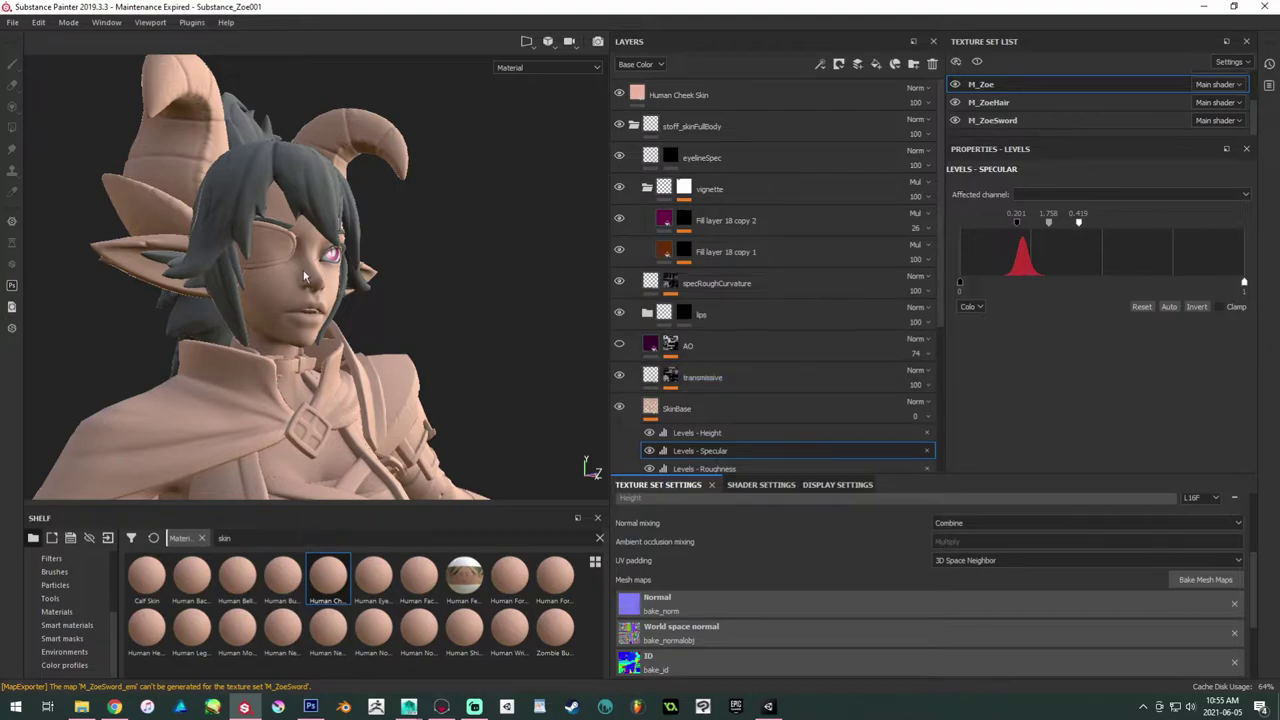
Step: Delete the Human Cheek Skin layer and check the face up close
right_click_drag(305, 274, 922, 455, "alt")
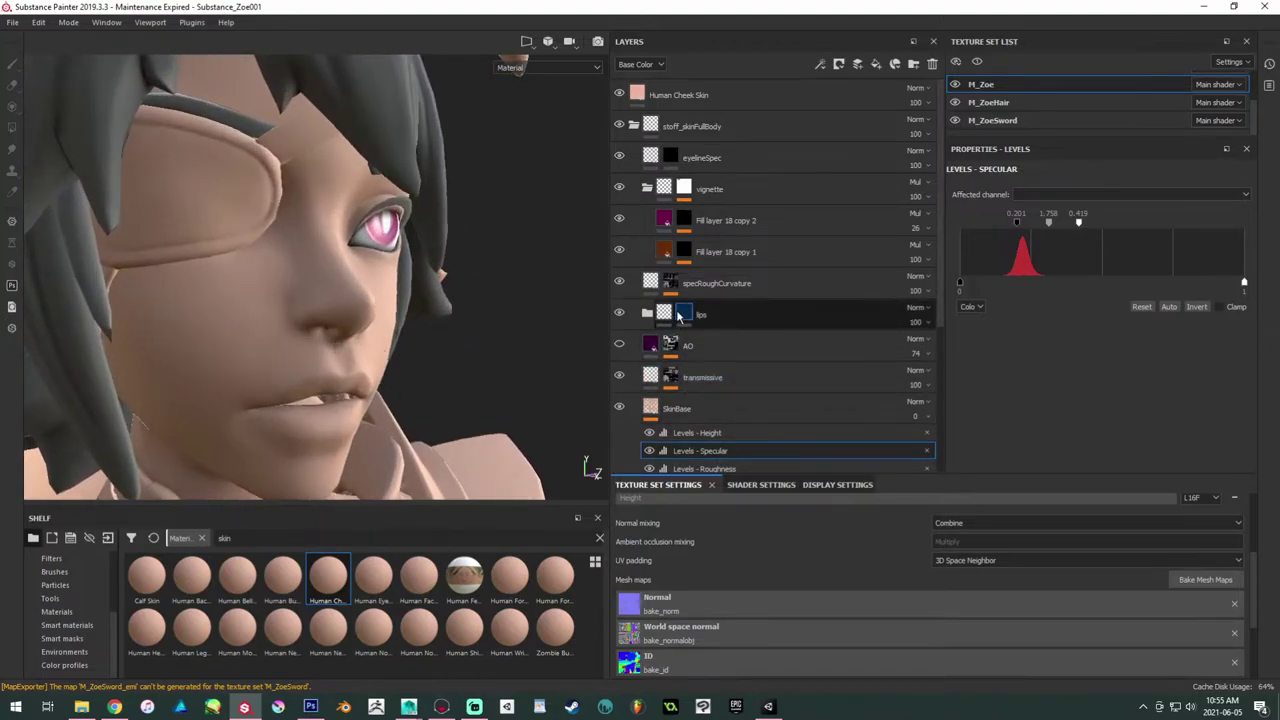
left_click(727, 100)
key("Delete")
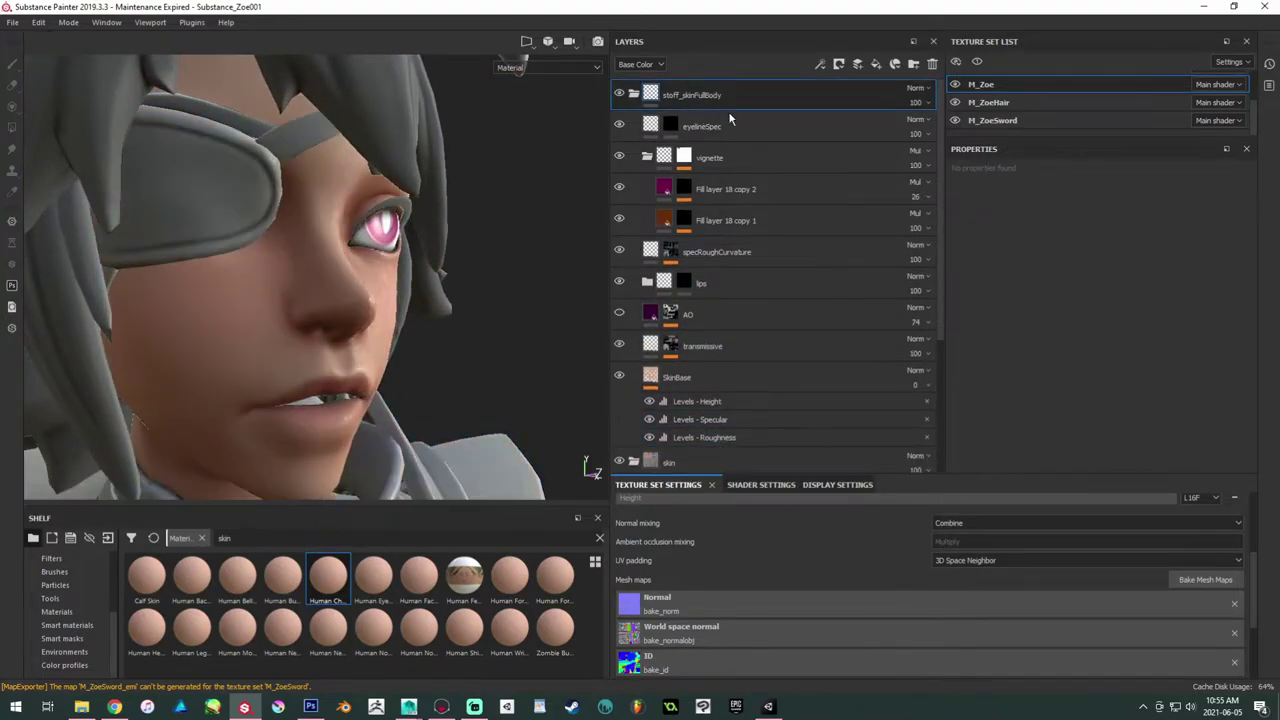
left_click_drag(308, 265, 395, 312, "alt")
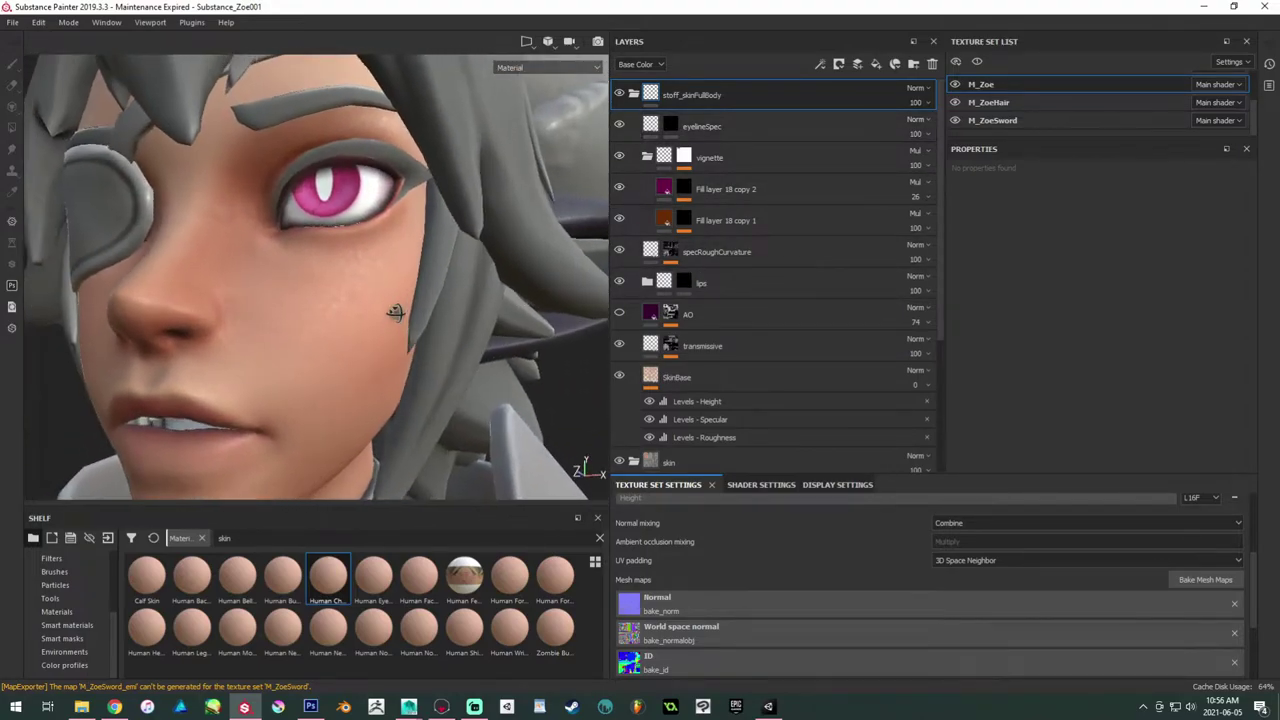
Step: Set the black input point of SkinBase's Height levels to 0
left_click(707, 397)
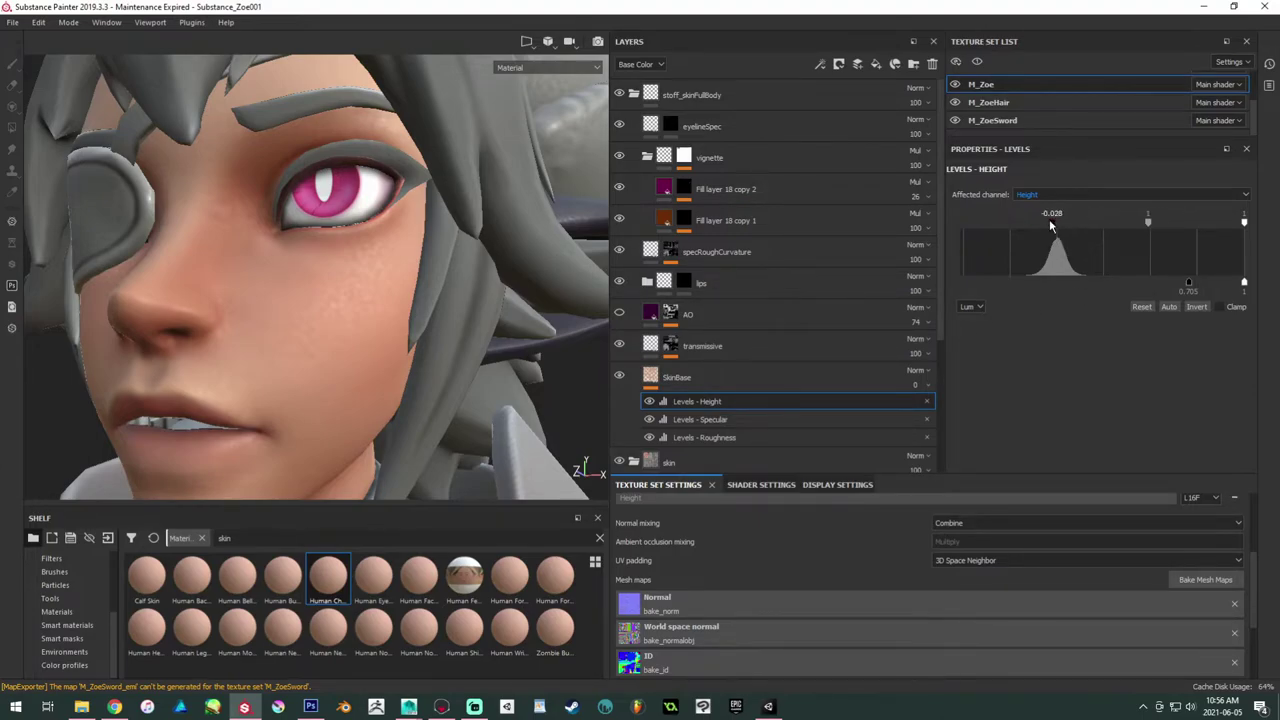
left_click_drag(1050, 225, 1162, 228)
left_click_drag(1062, 225, 1196, 230)
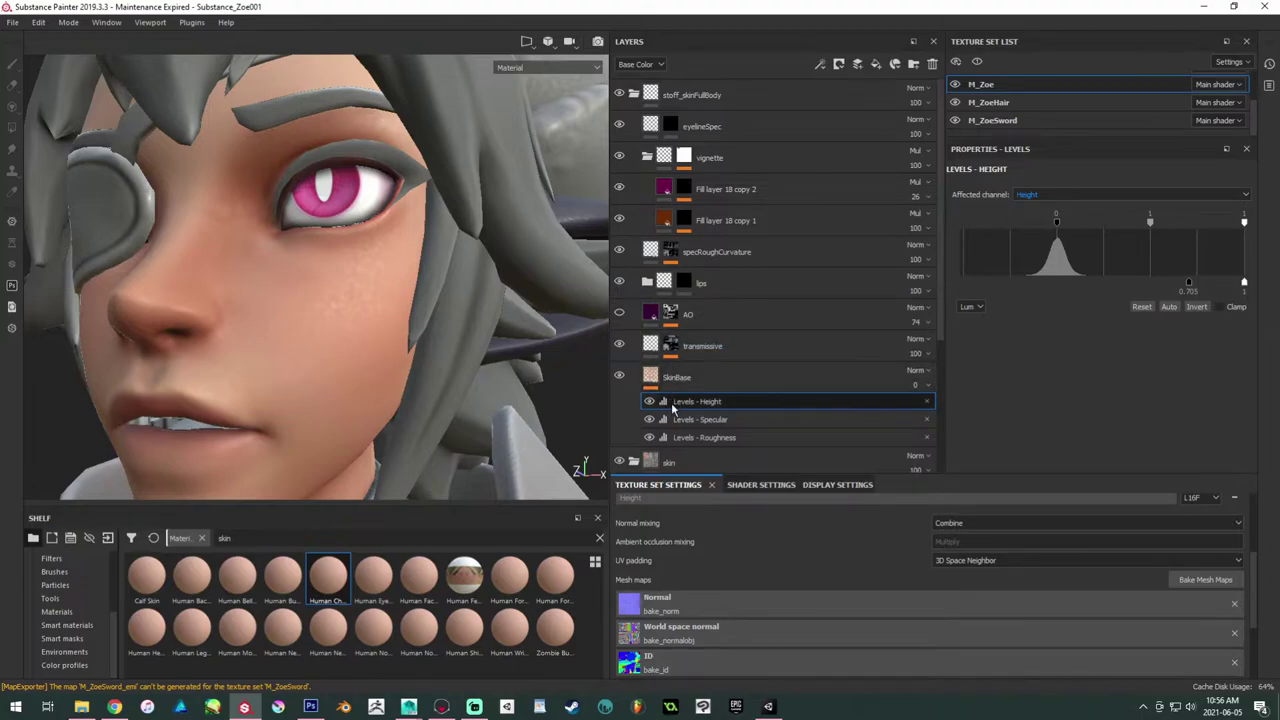
Step: Try adding another Levels effect to the SkinBase layer and check which channels it can affect
left_click(650, 376)
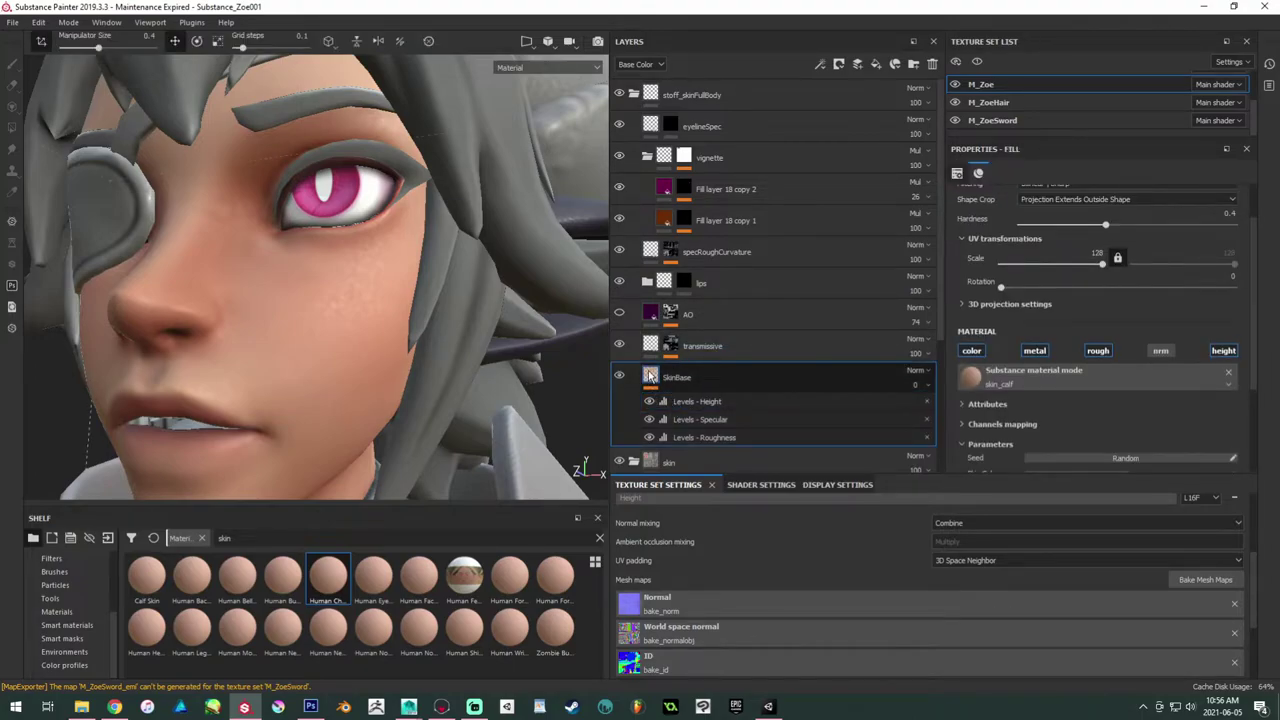
right_click(650, 376)
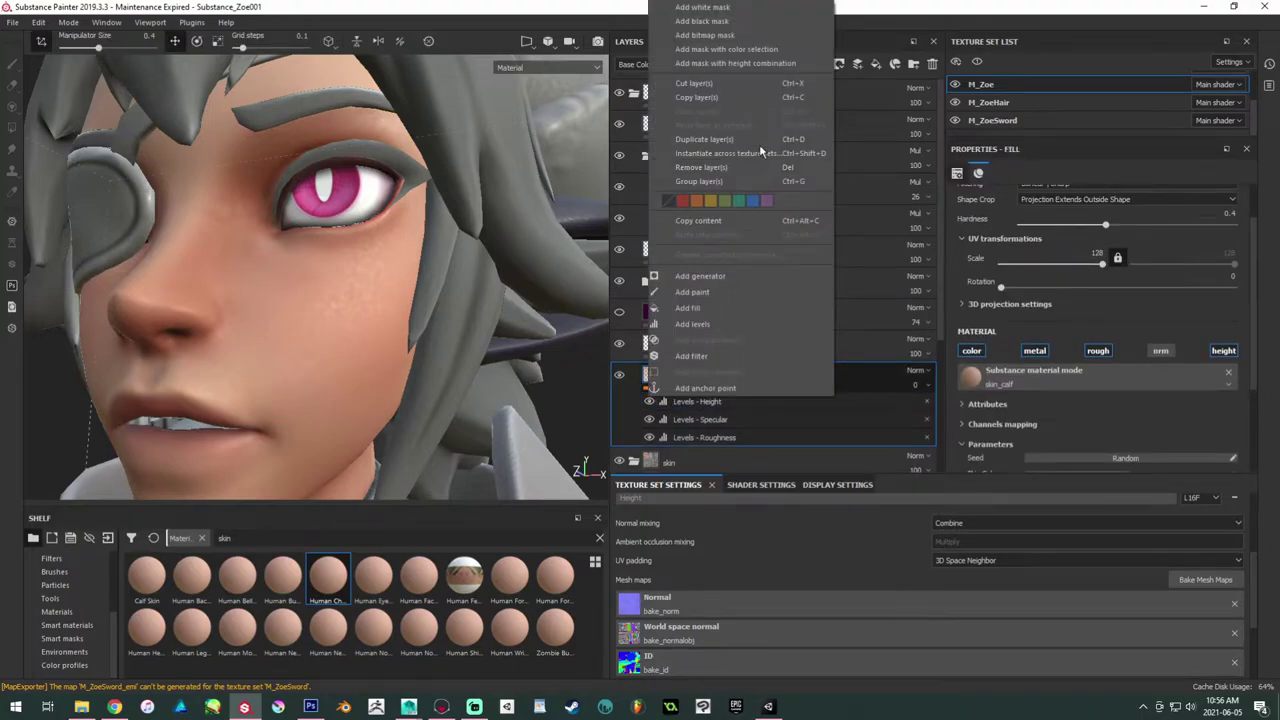
left_click(693, 325)
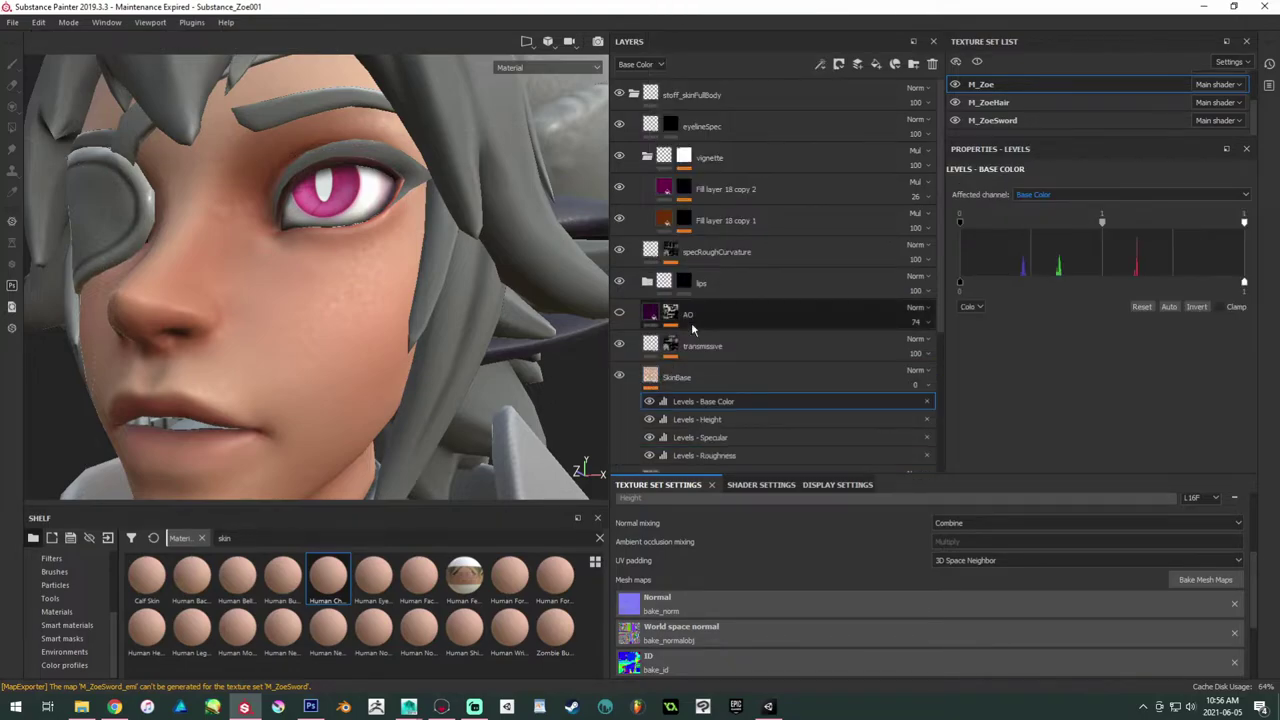
left_click(1078, 194)
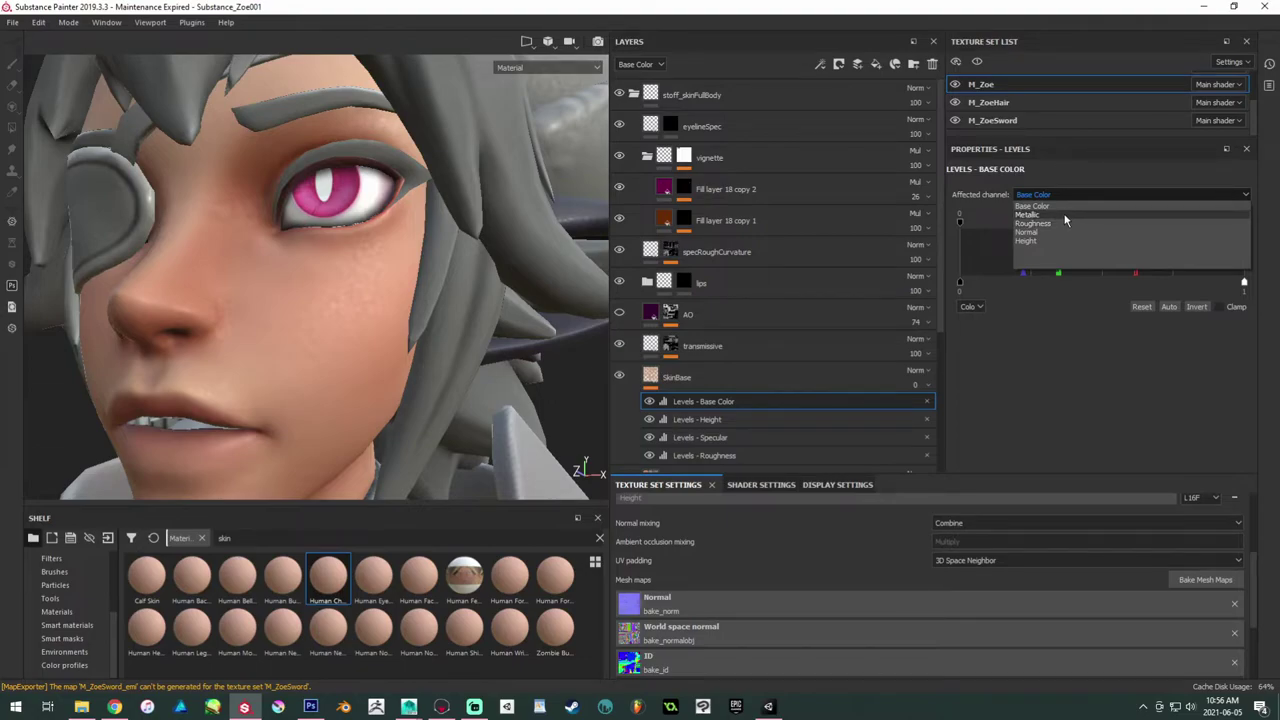
left_click(922, 403)
left_click(922, 403)
Step: Try shifting the midtone and white input points of SkinBase's Specular levels and check the layer stack's available channels
left_click(725, 420)
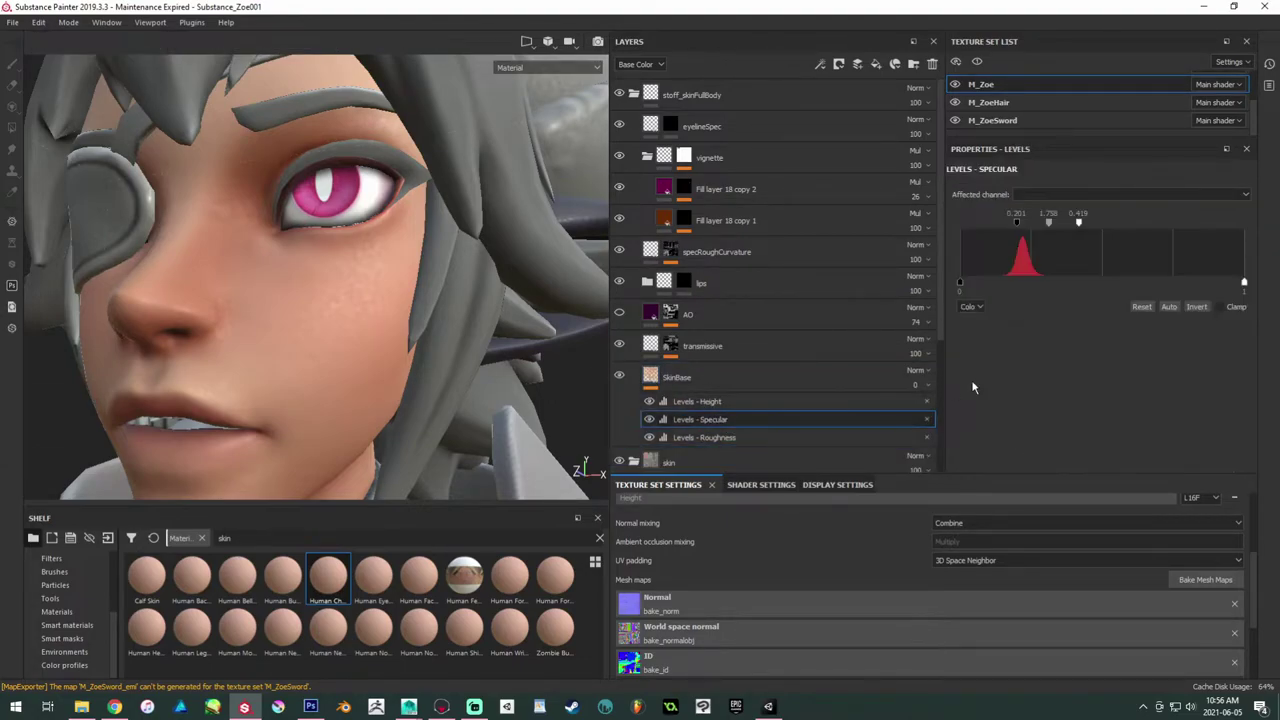
mouse_move(1048, 223)
left_mouse_down()
mouse_move(1062, 226)
mouse_move(1017, 223)
mouse_move(1101, 222)
mouse_move(1032, 226)
left_mouse_up()
key("ctrl+z")
mouse_move(1077, 221)
left_mouse_down()
mouse_move(1060, 222)
mouse_move(1080, 227)
left_mouse_up()
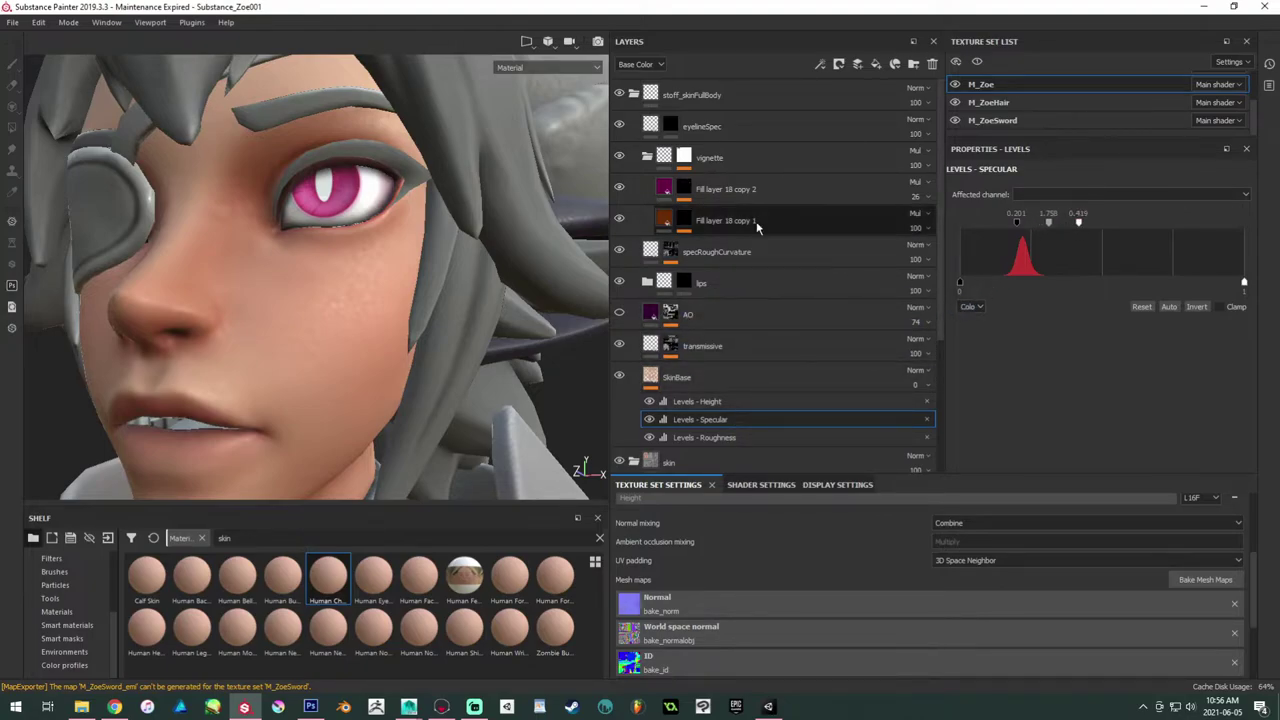
left_click(640, 64)
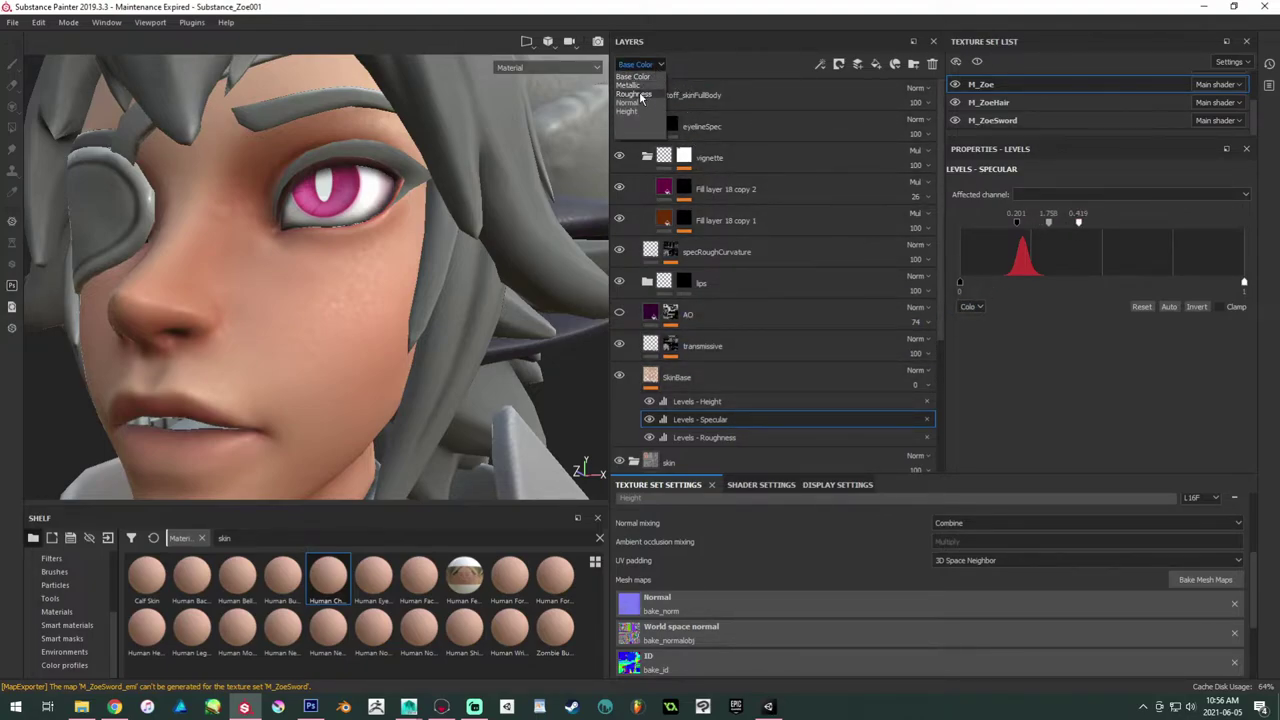
Step: Set the black input point of SkinBase's Roughness levels to 0.324 and check the skin from several angles
left_click(733, 437)
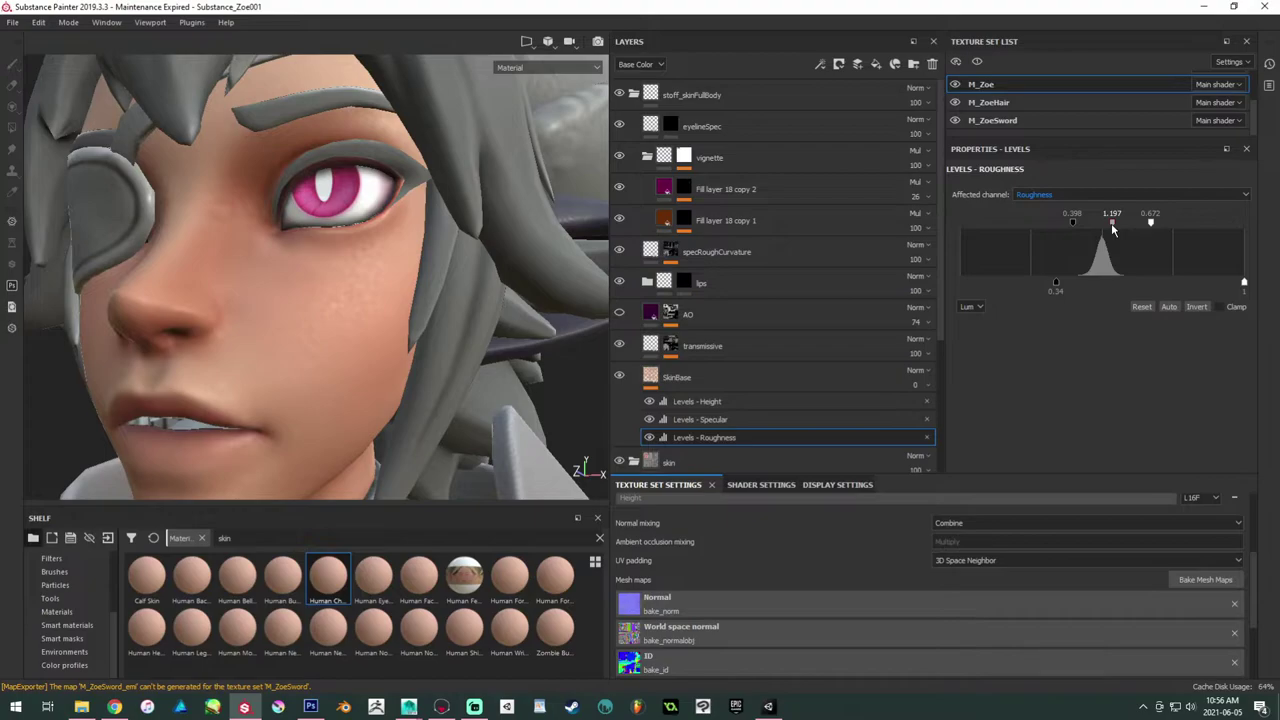
left_click_drag(1111, 229, 1053, 225)
key("ctrl+z")
right_click_drag(280, 298, 200, 291, "alt")
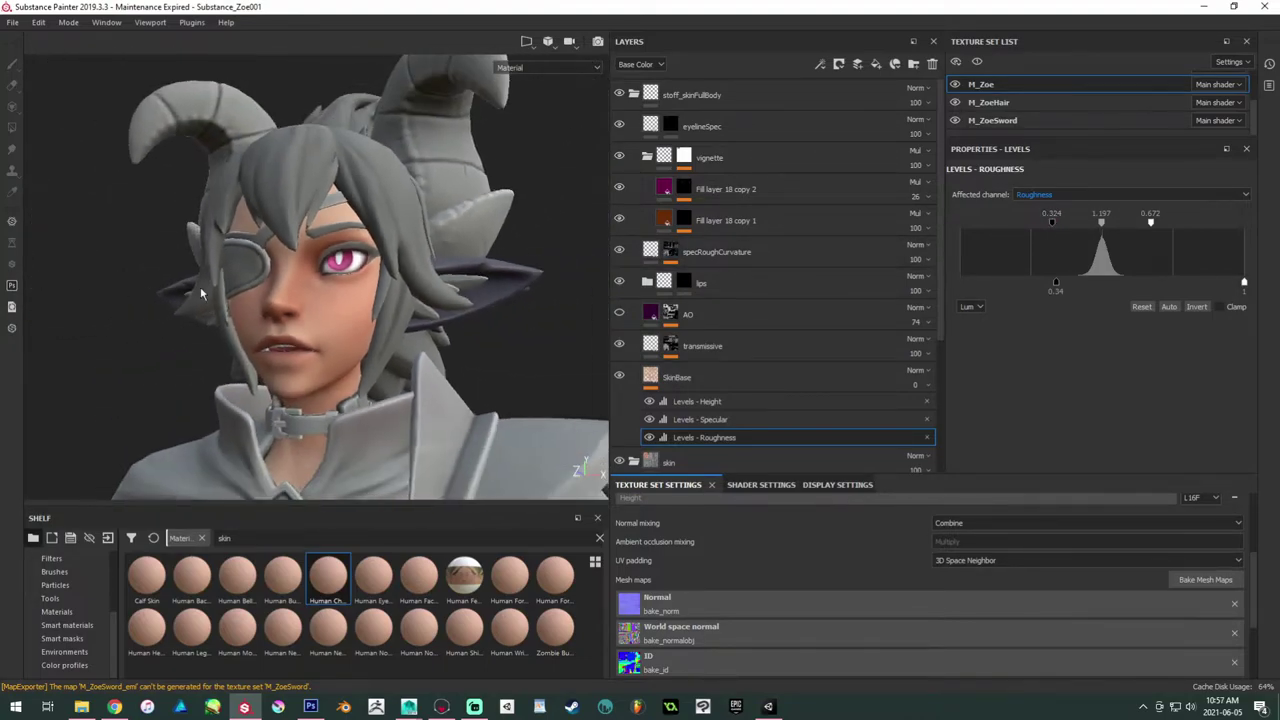
left_click_drag(200, 291, 253, 288, "alt")
right_click_drag(253, 288, 340, 320, "alt")
left_click_drag(340, 320, 345, 398, "alt")
right_click_drag(345, 398, 310, 330, "alt")
left_click_drag(310, 330, 375, 310, "alt")
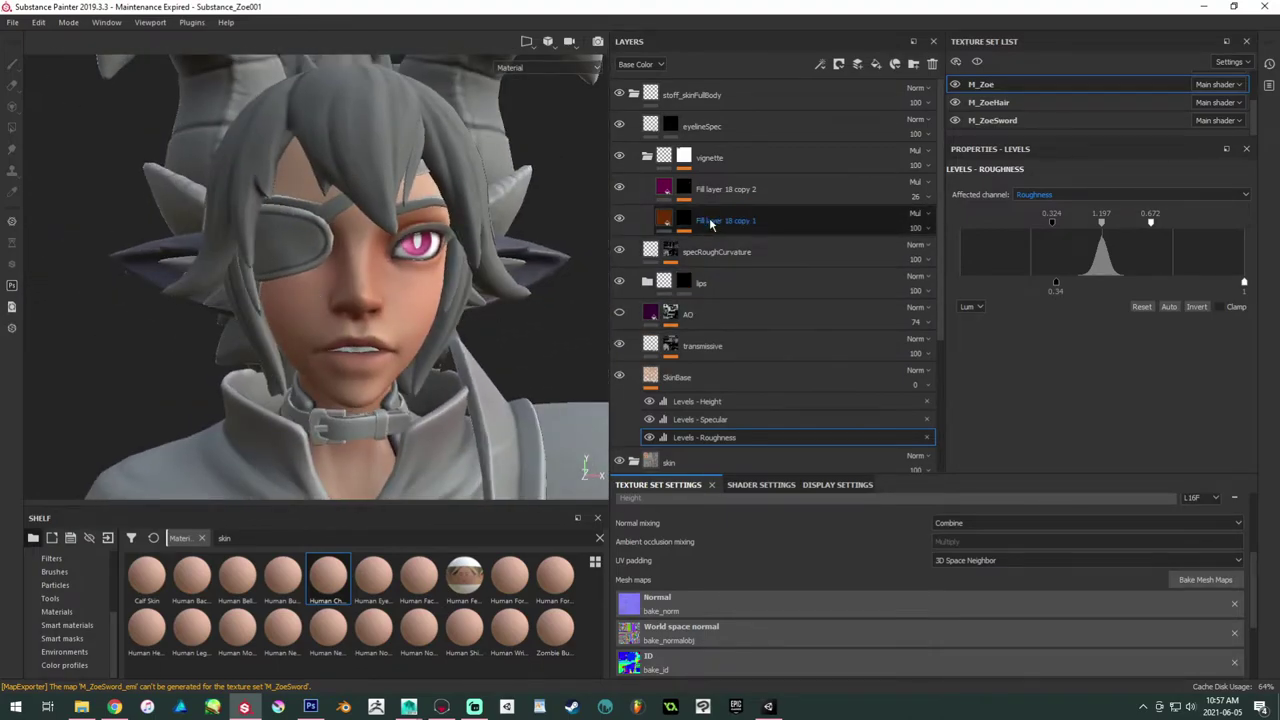
Step: Collapse the vignette folder and hide the eyelineSpec, vignette, specRoughCurvature, lips and transmissive layers
left_click(646, 156)
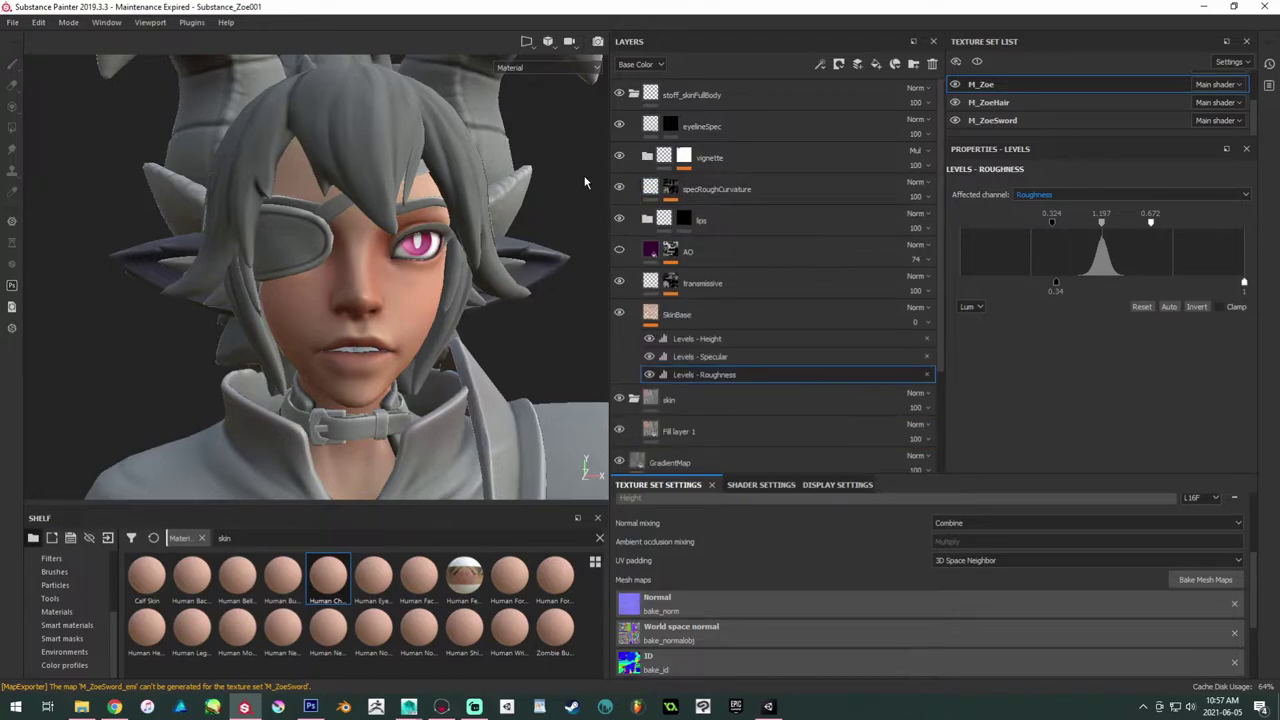
left_click_drag(442, 226, 438, 213, "alt")
left_click(623, 162)
left_click(620, 125)
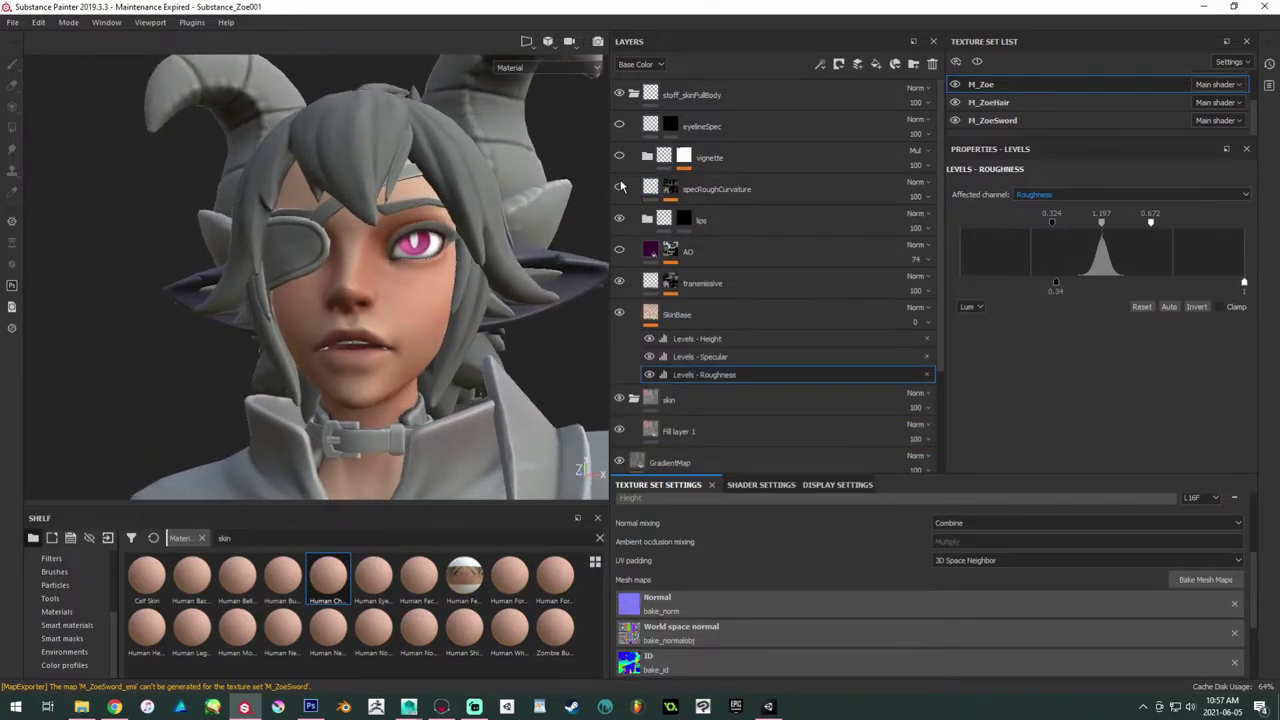
left_click(619, 218)
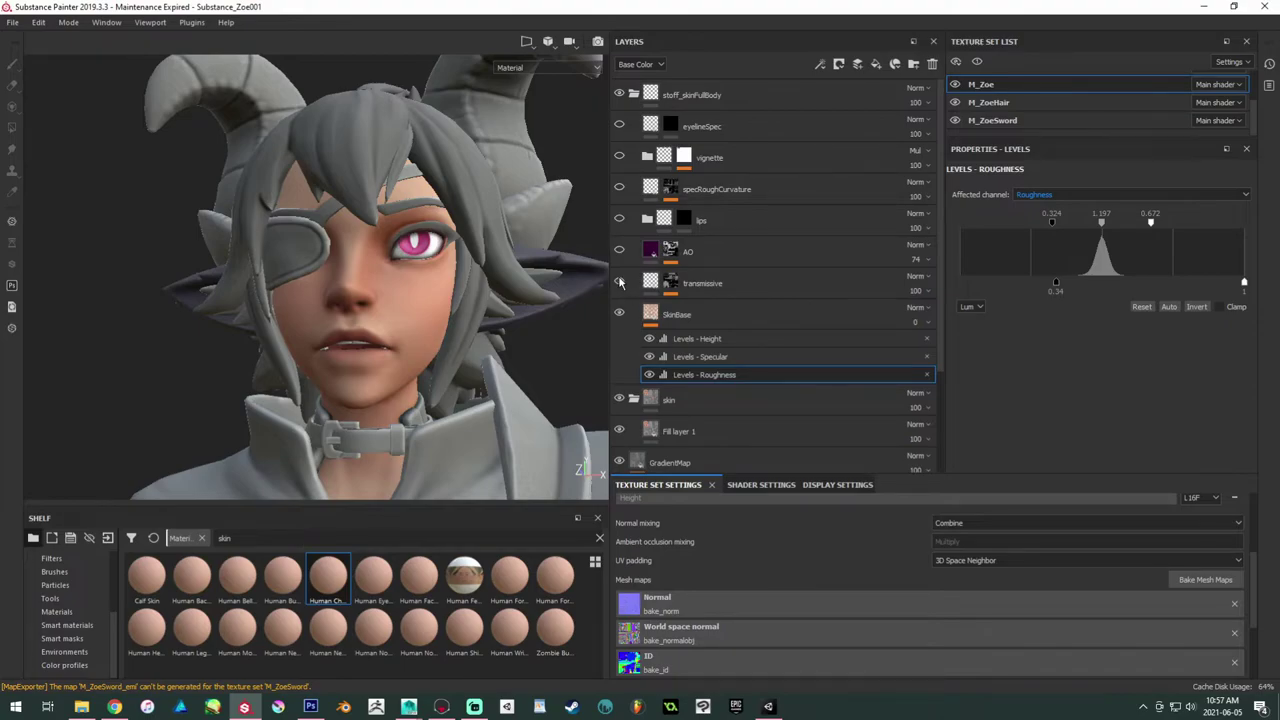
left_click_drag(571, 286, 411, 297, "alt")
right_click_drag(411, 297, 250, 268, "alt")
left_click_drag(250, 268, 332, 258, "alt")
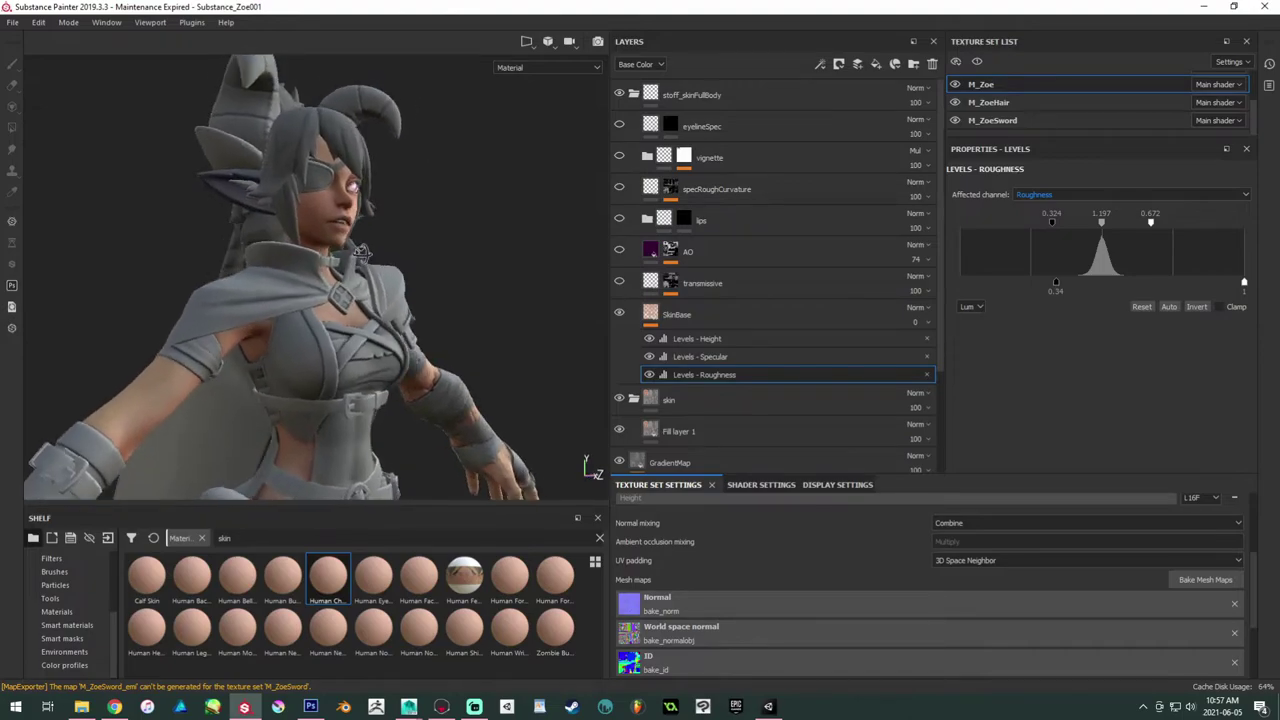
middle_click_drag(332, 258, 342, 310, "alt")
right_click_drag(342, 310, 475, 408, "alt")
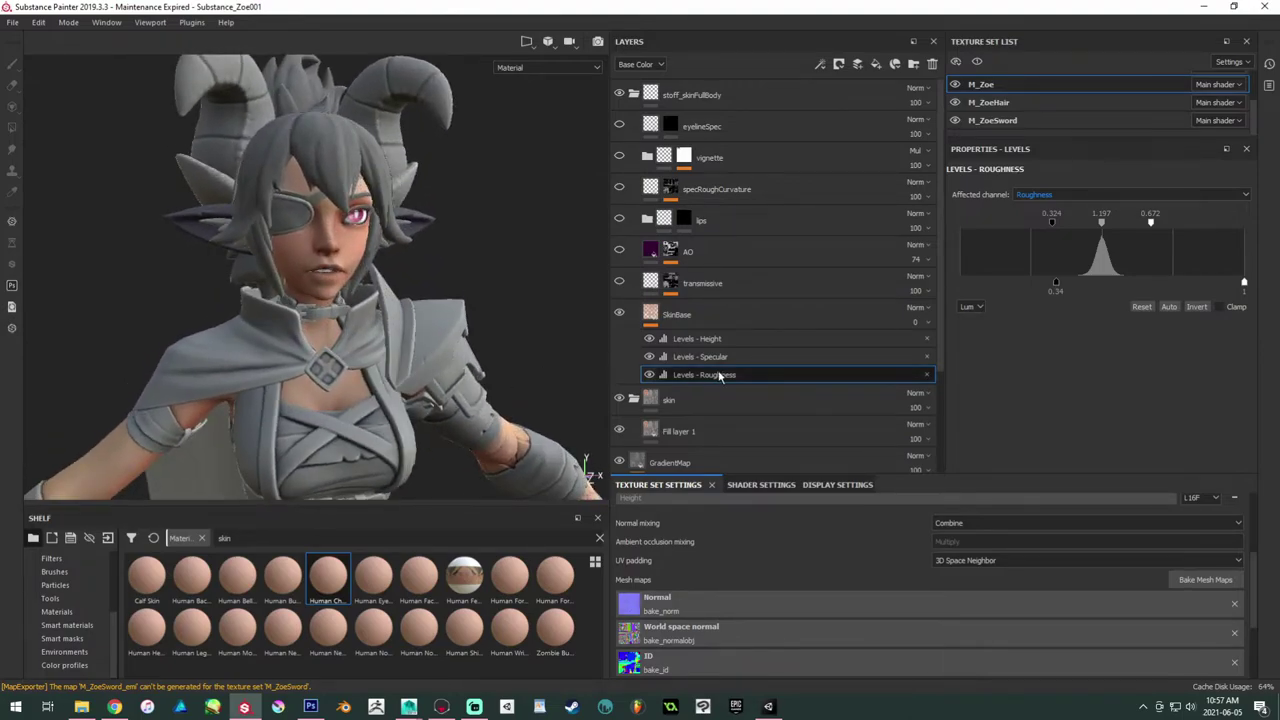
Step: Add a color selection mask to the stoff_skinFullBody folder, using the face skin's ID color (R 37, G 0, B 255)
left_click(729, 102)
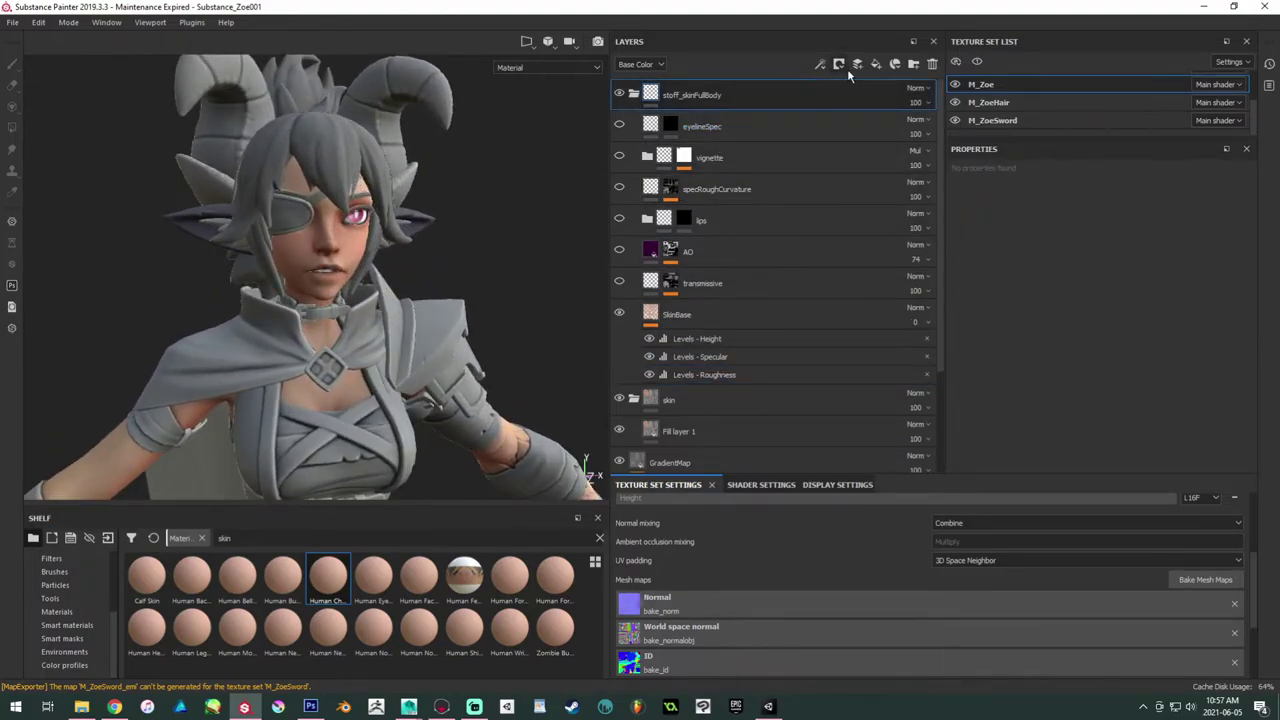
left_click(876, 64)
key("ctrl+z")
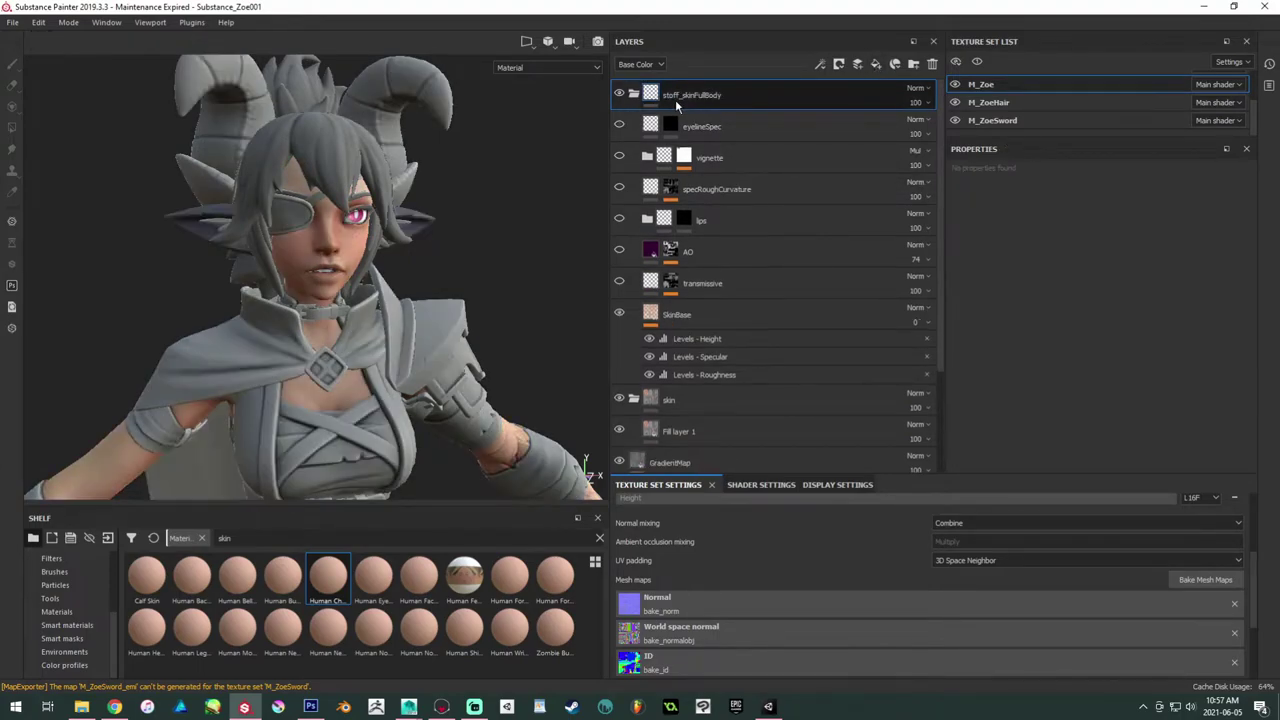
right_click(675, 99)
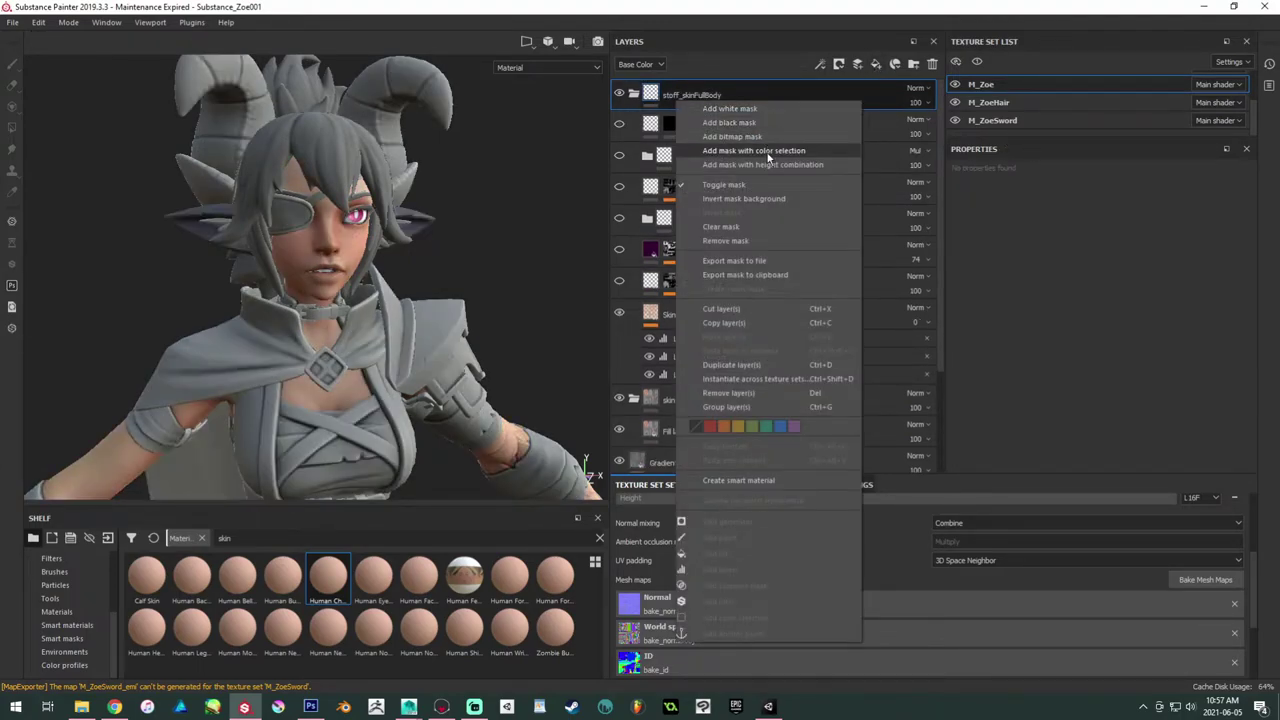
left_click(767, 152)
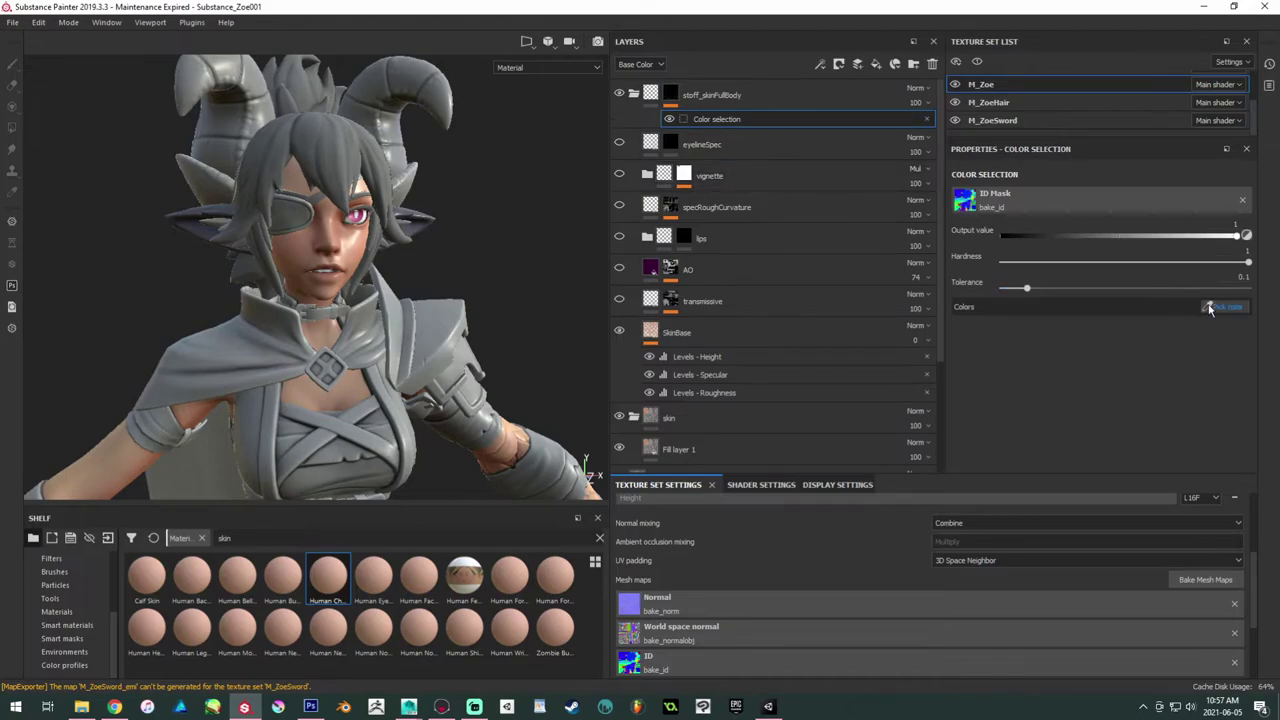
left_click(1222, 306)
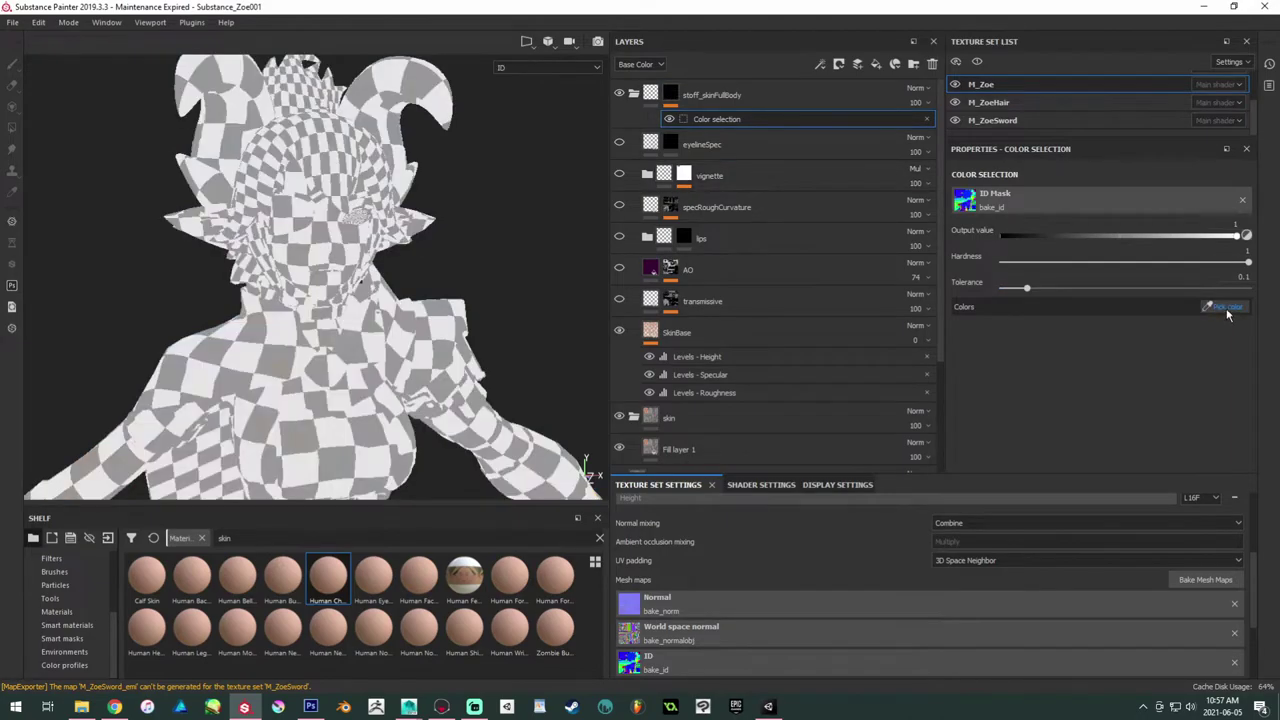
left_click(356, 251)
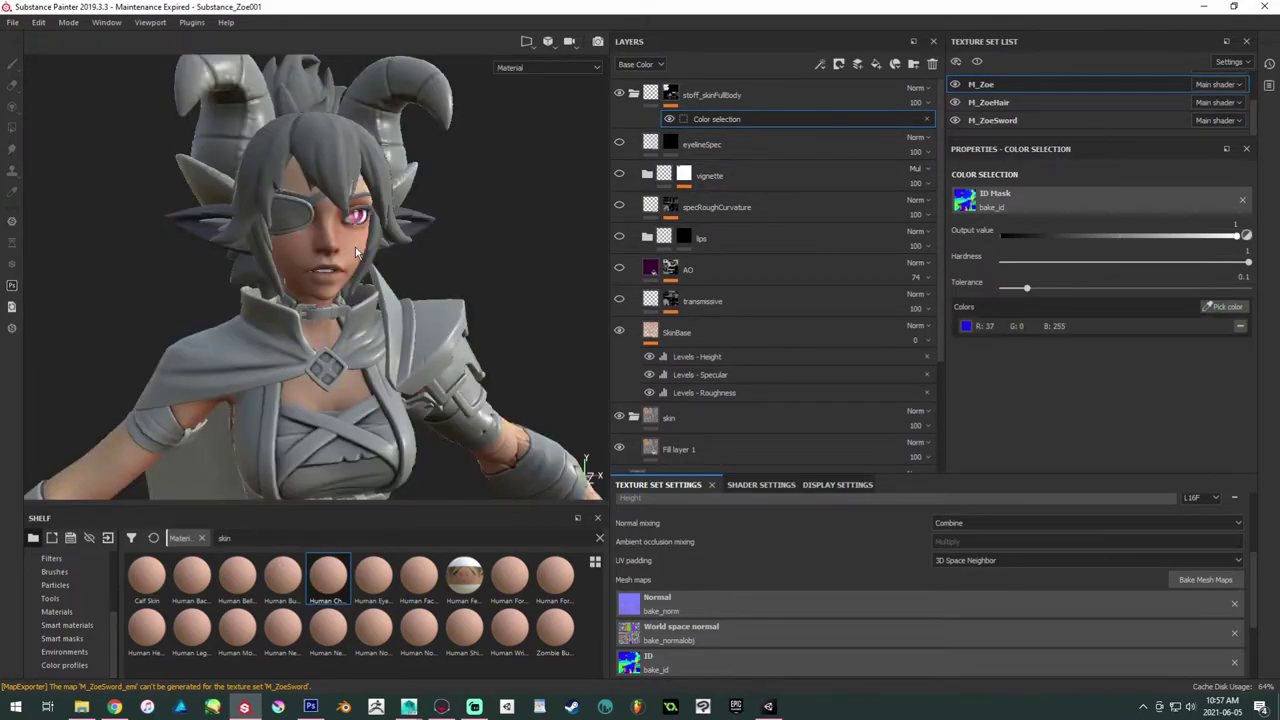
mouse_move(463, 240)
left_mouse_down("alt")
mouse_move(430, 250)
mouse_move(540, 250)
mouse_move(450, 240)
left_mouse_up("alt")
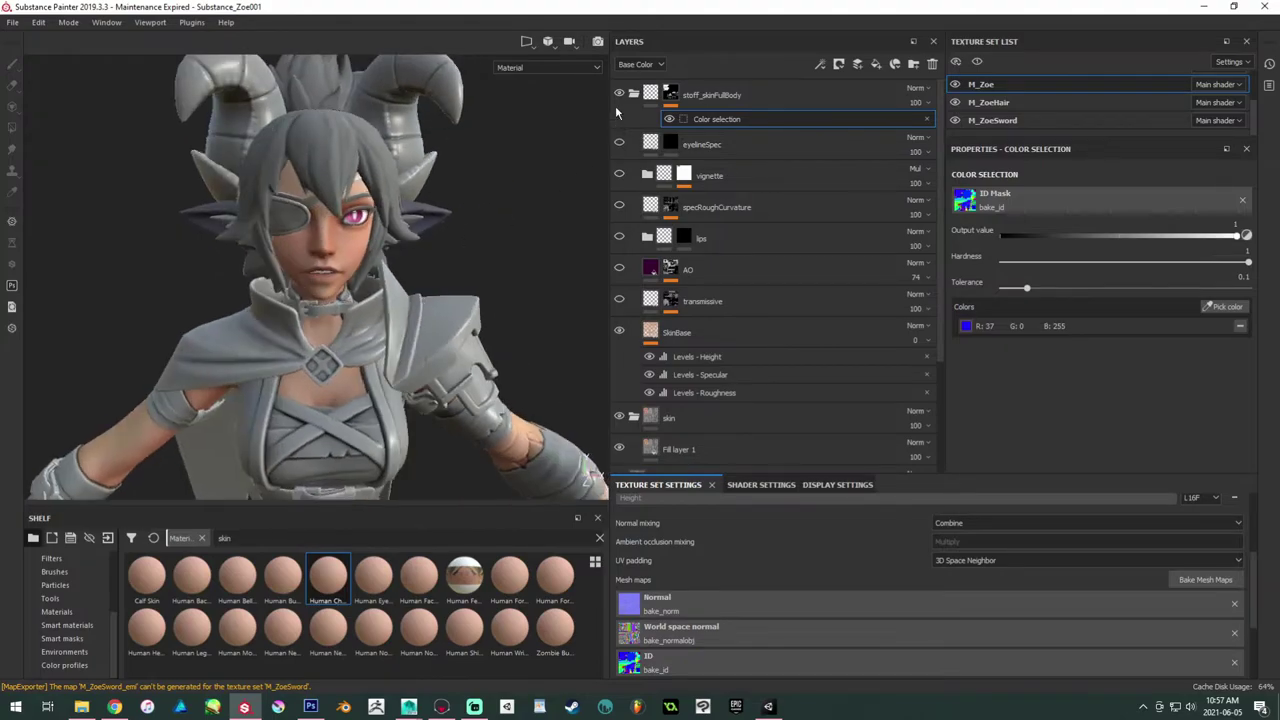
Step: Move Fill layer 1 out of the skin folder to just above SkinBase and rename it BaseColor
left_click(634, 94)
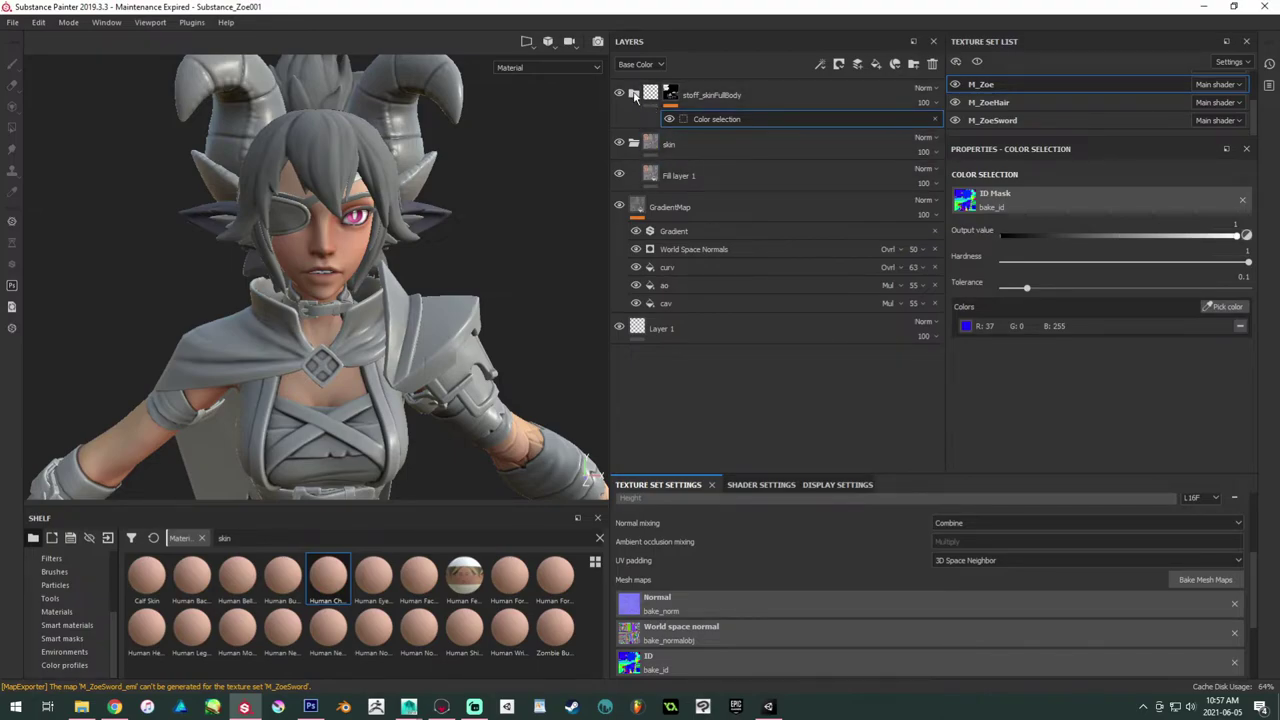
left_click(634, 94)
scroll(727, 232, "down", 3)
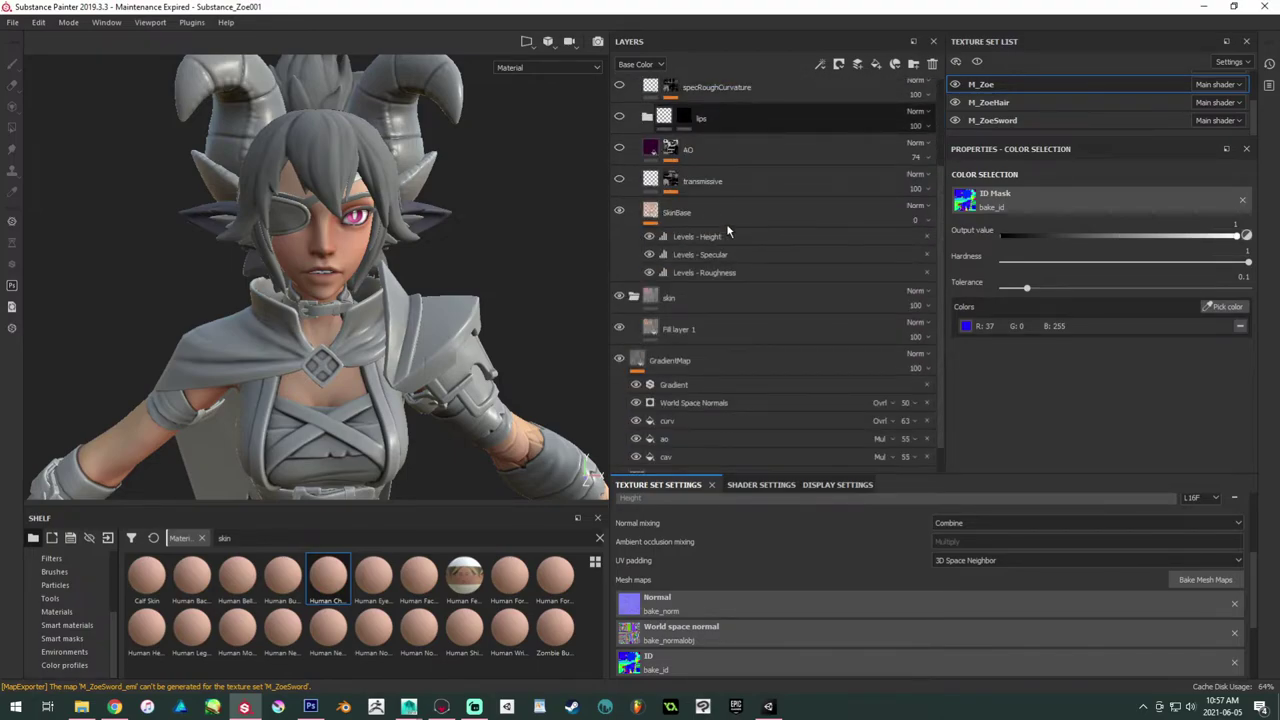
left_click(736, 329)
left_click_drag(738, 330, 688, 209)
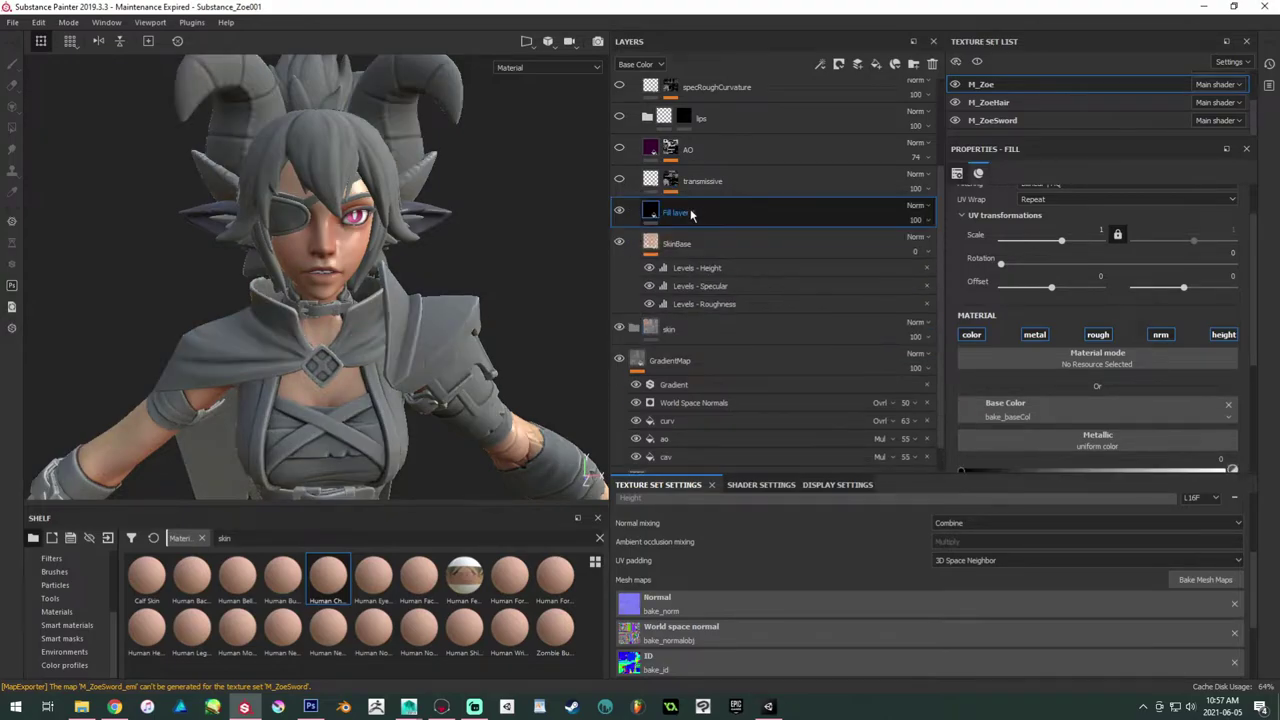
double_click(684, 212)
type("Base")
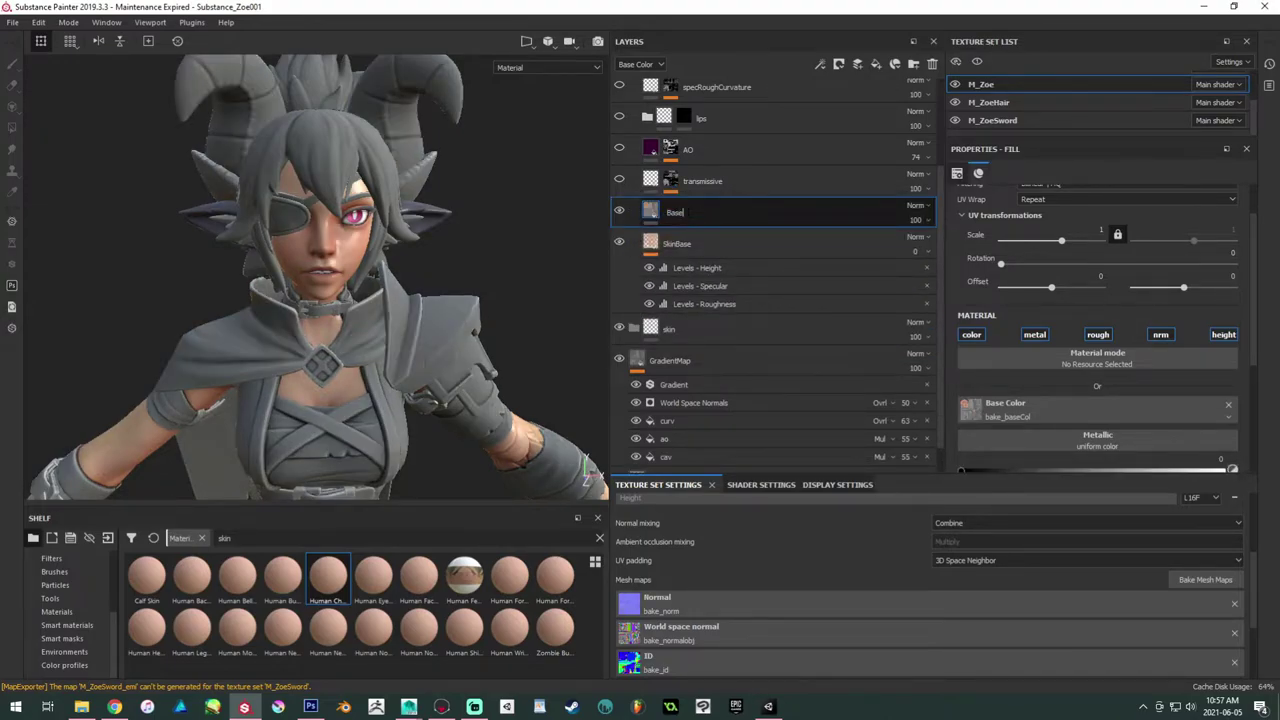
type("Color")
key("Return")
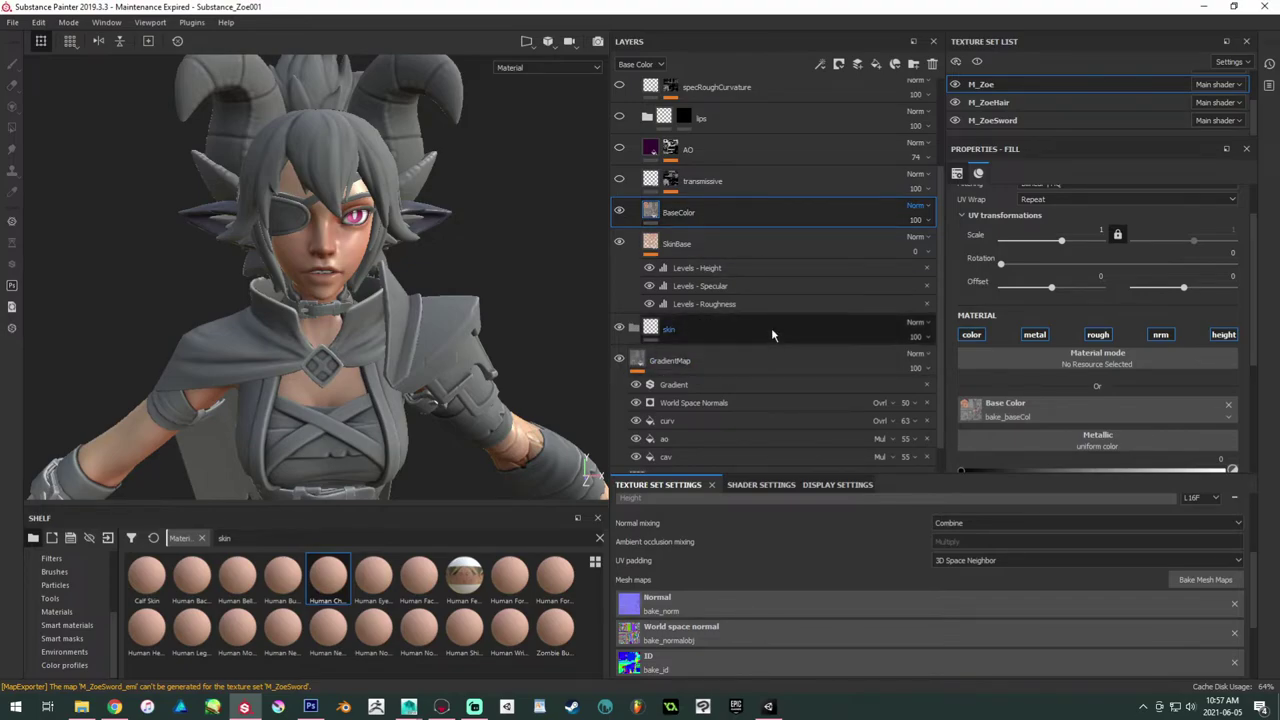
Step: Delete the emptied skin folder from the layer stack
left_click(731, 336)
key("Delete")
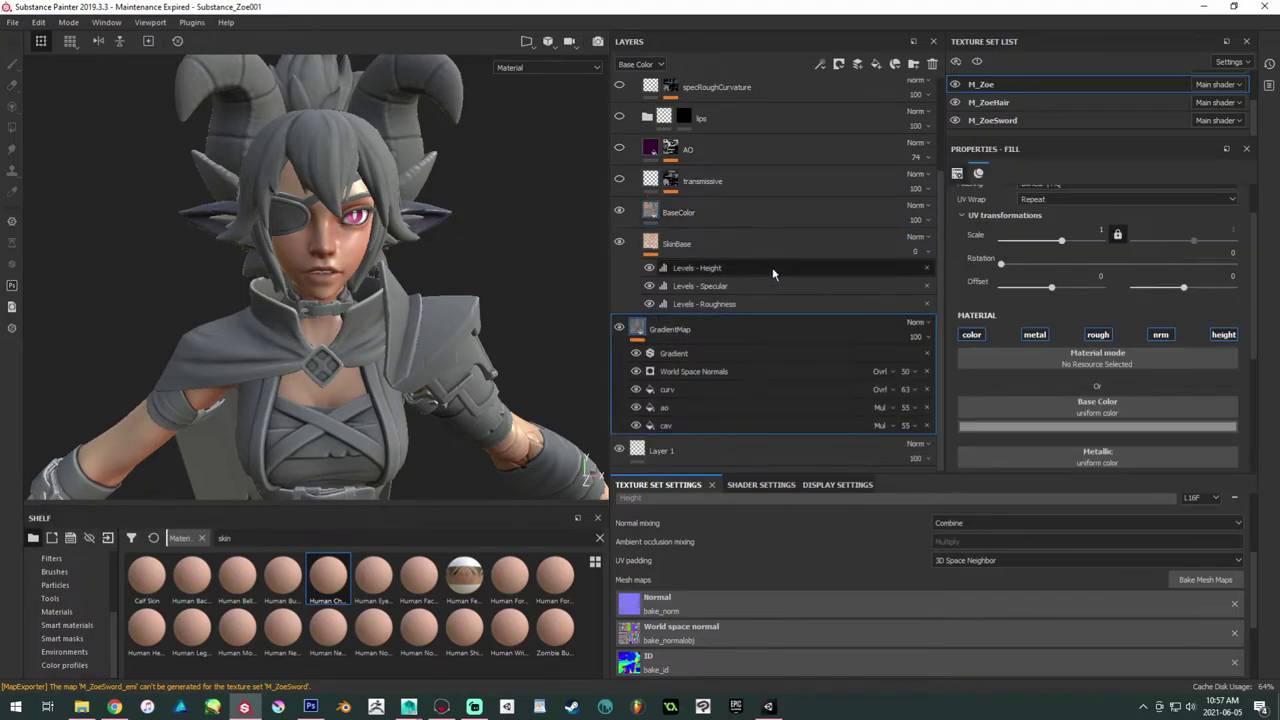
Step: Rename the stoff_skinFullBody folder to Skin and save the project
scroll(772, 267, "up", 3)
left_click(724, 98)
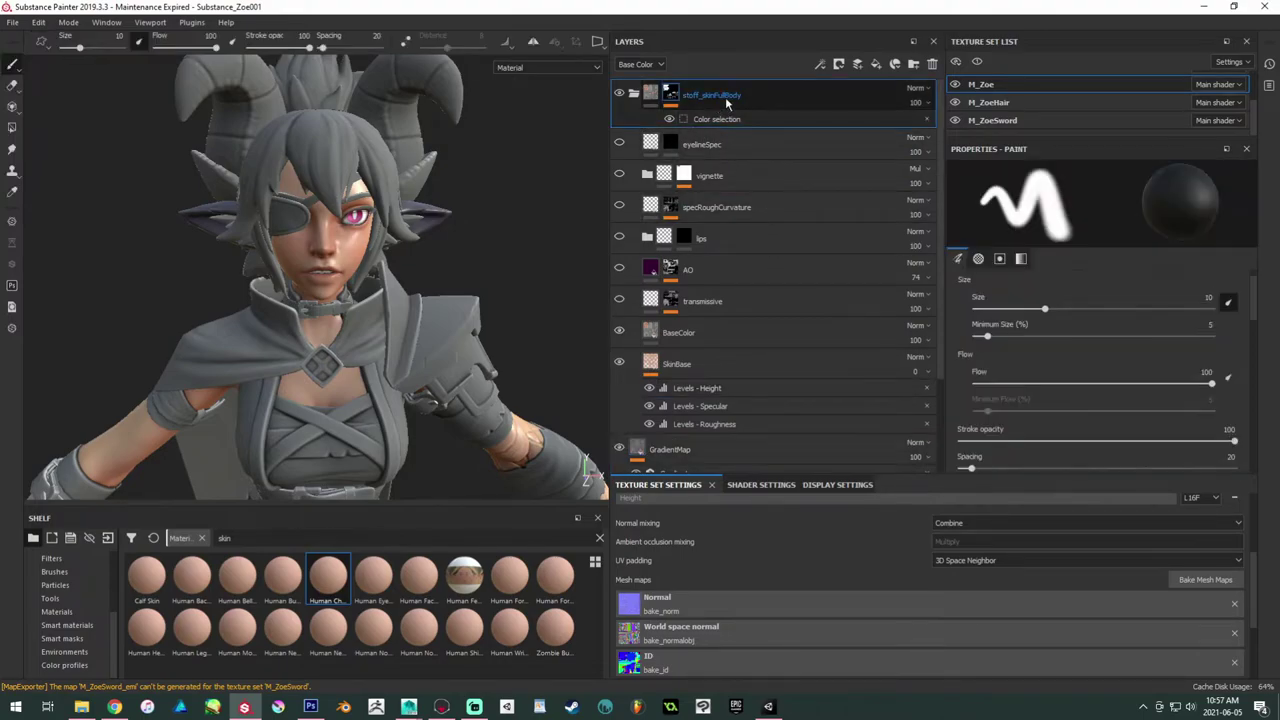
type("Skin")
key("ctrl+s")
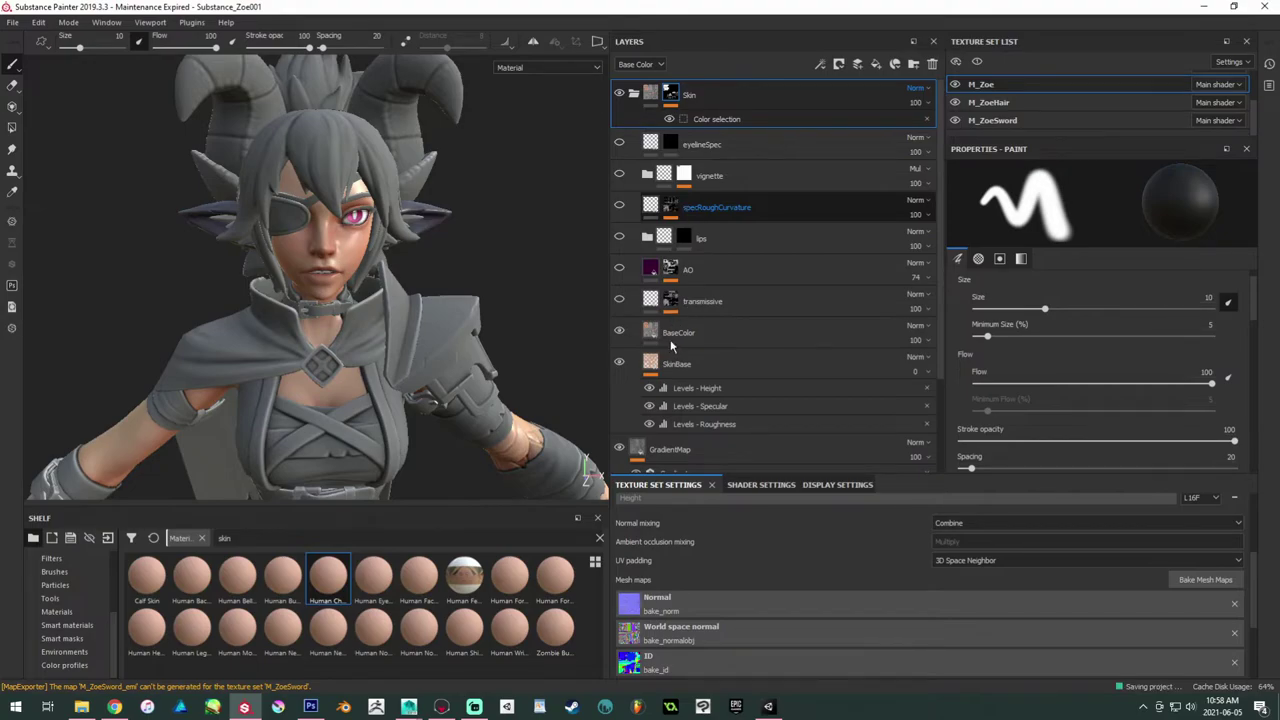
Step: Limit the BaseColor fill layer to the color channel by disabling its metal, rough, nrm and height channels
left_click(709, 333)
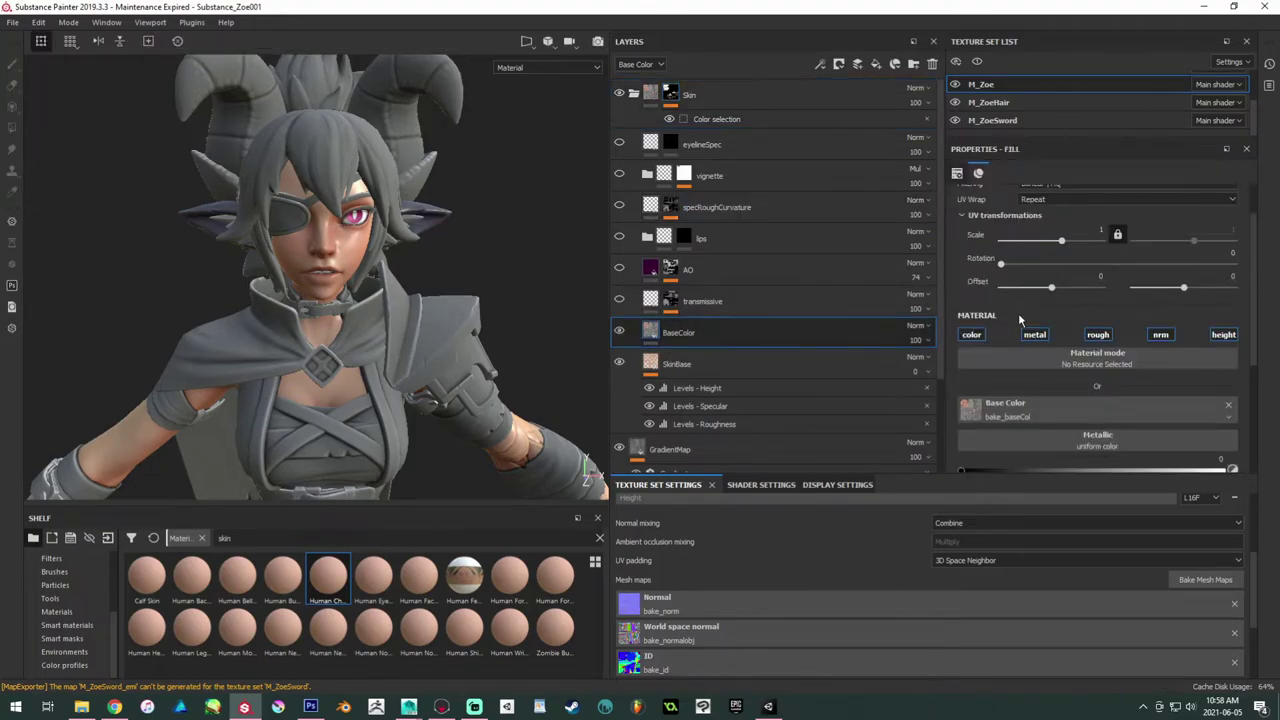
left_click(1035, 336)
left_click(1223, 335)
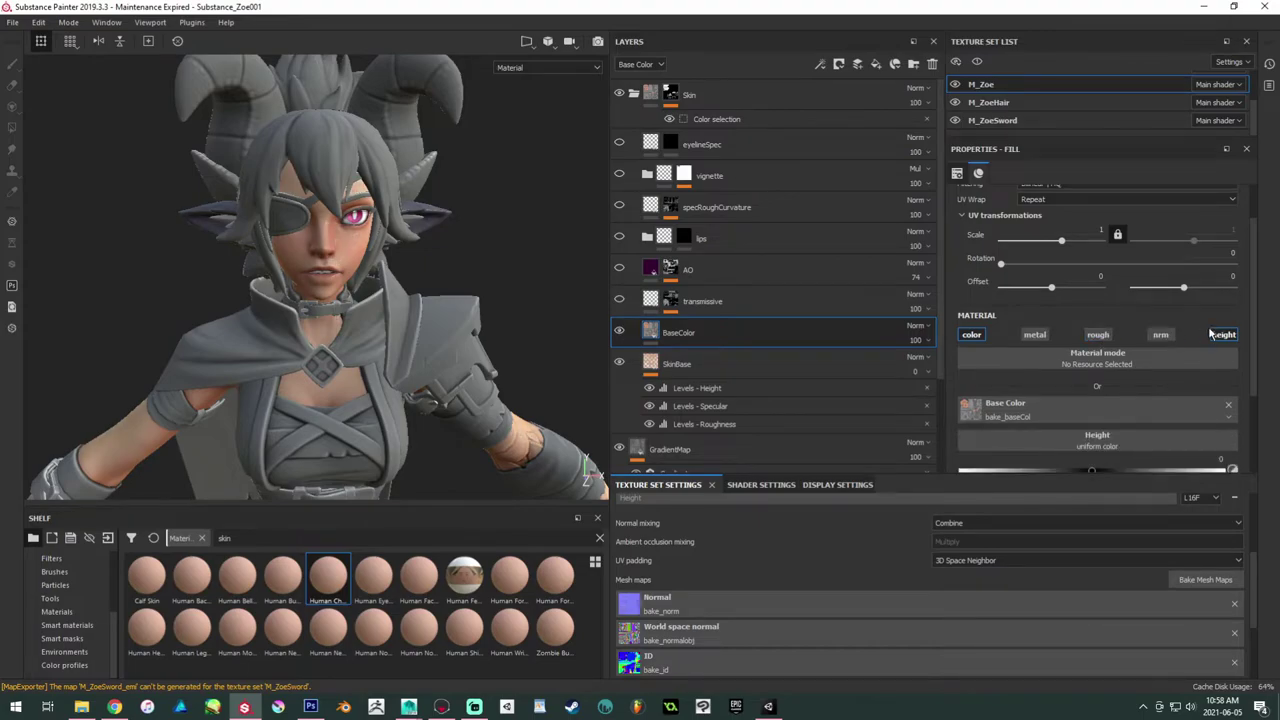
left_click(1224, 336)
left_click_drag(454, 243, 384, 260, "alt")
scroll(497, 290, "up", 2)
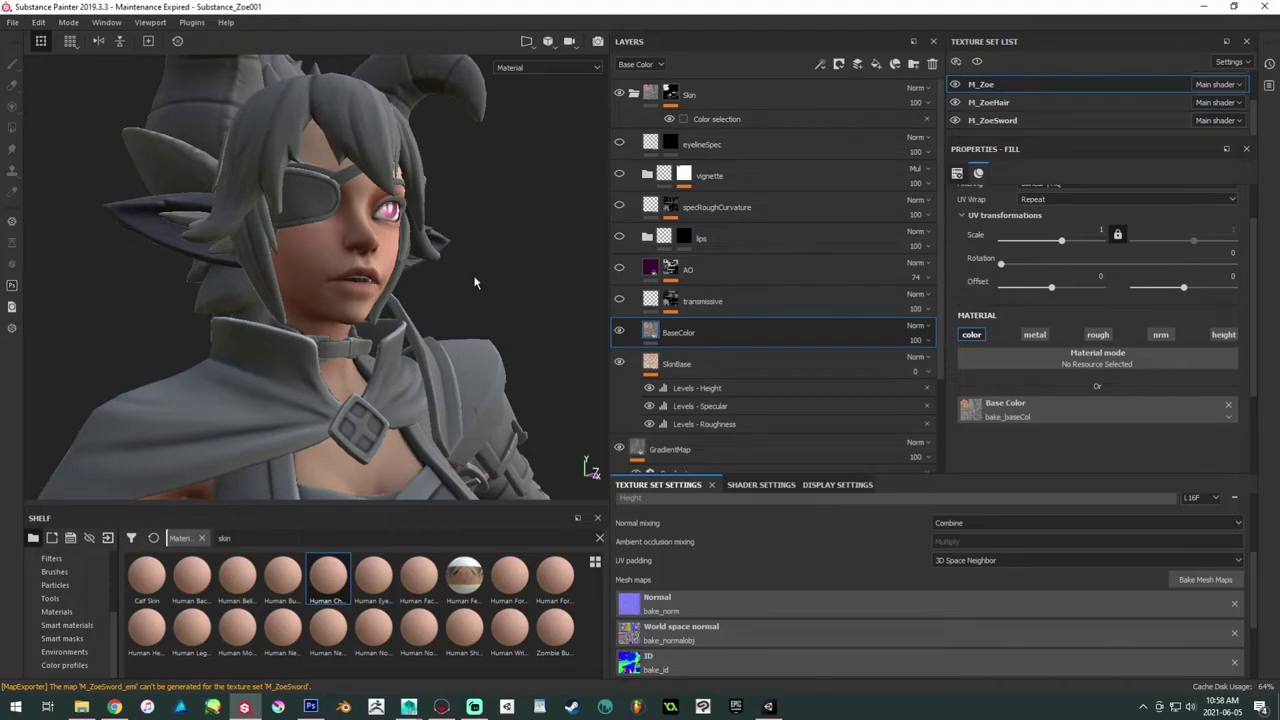
left_click_drag(475, 283, 357, 276, "alt")
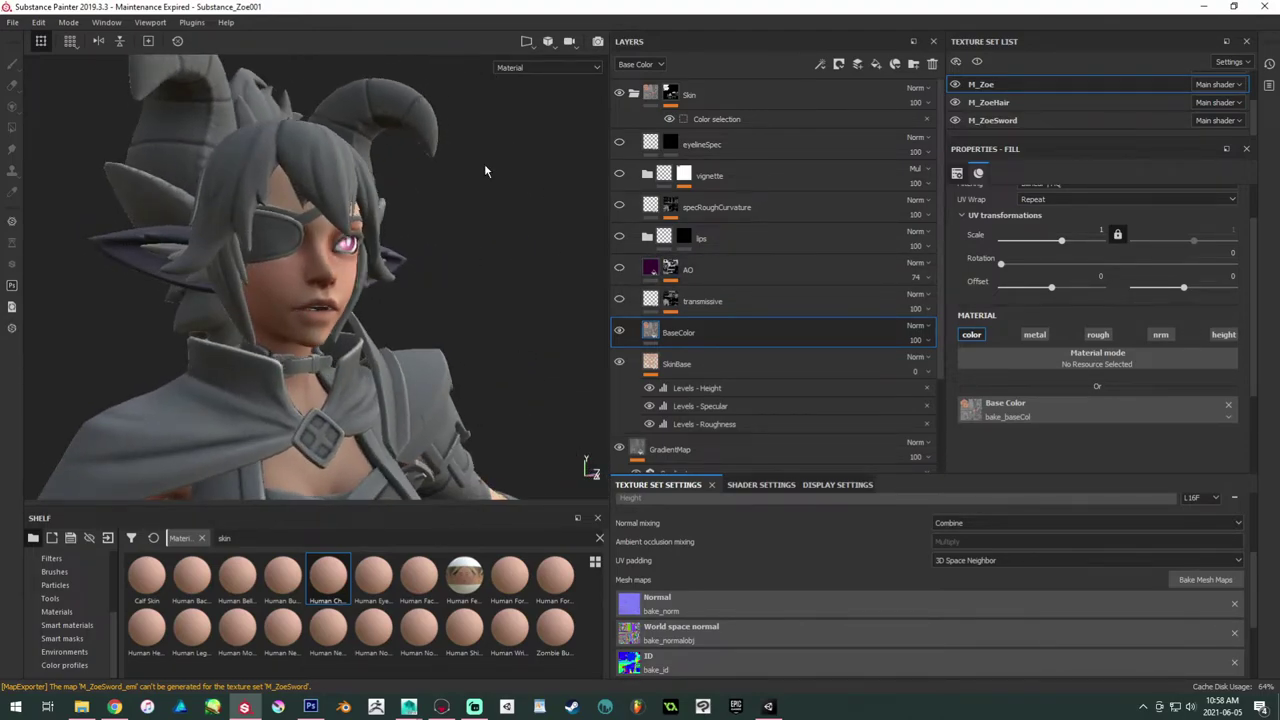
left_click(8, 23)
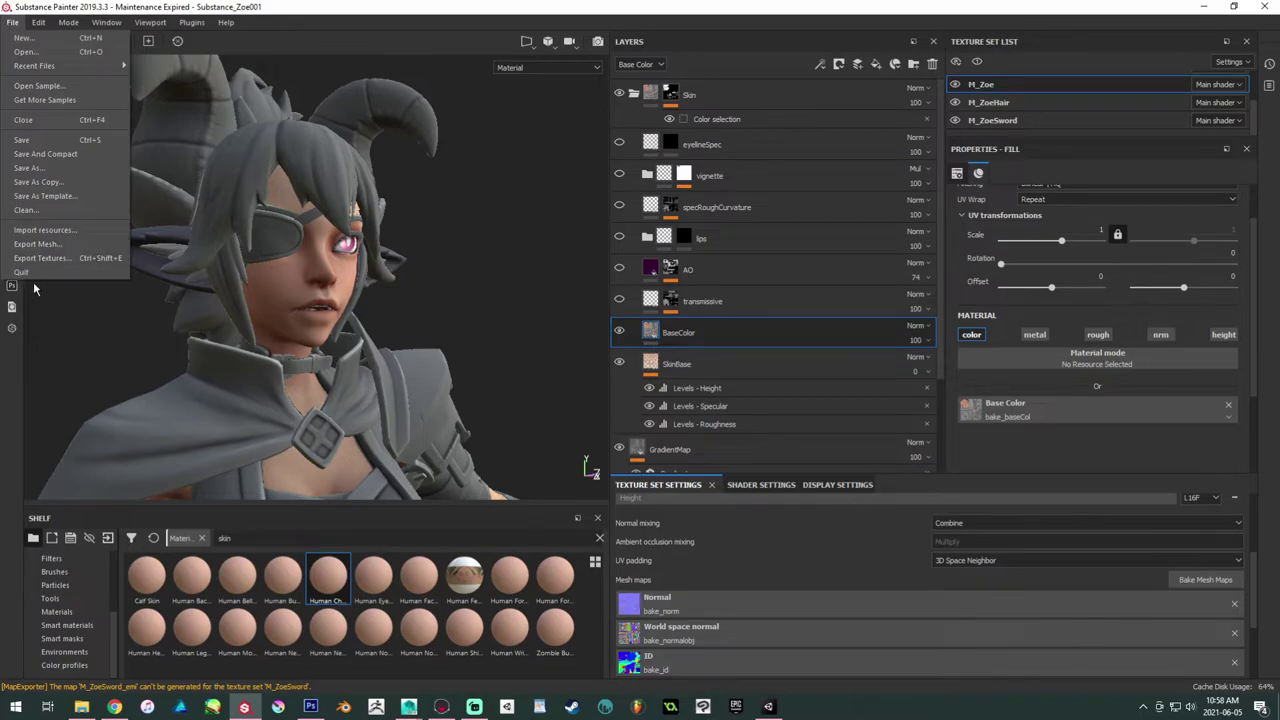
middle_click_drag(405, 289, 423, 285, "alt")
mouse_move(409, 336)
left_mouse_down("alt")
mouse_move(401, 184)
mouse_move(80, 217)
mouse_move(164, 180)
mouse_move(229, 222)
mouse_move(255, 212)
left_mouse_up("alt")
Step: Display the Skin folder's mask on the model and examine its coverage on the face, arms, torso and legs
left_click(670, 95)
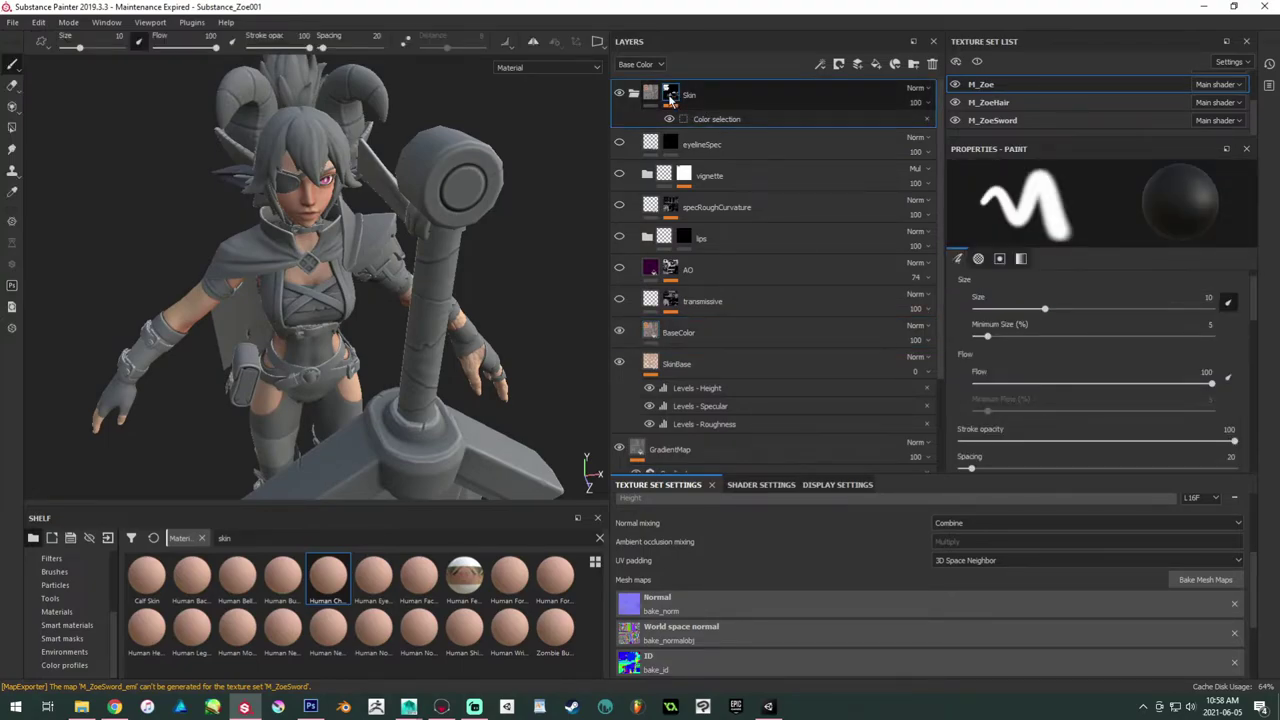
left_click(670, 95, "alt")
left_click_drag(495, 160, 91, 114, "alt")
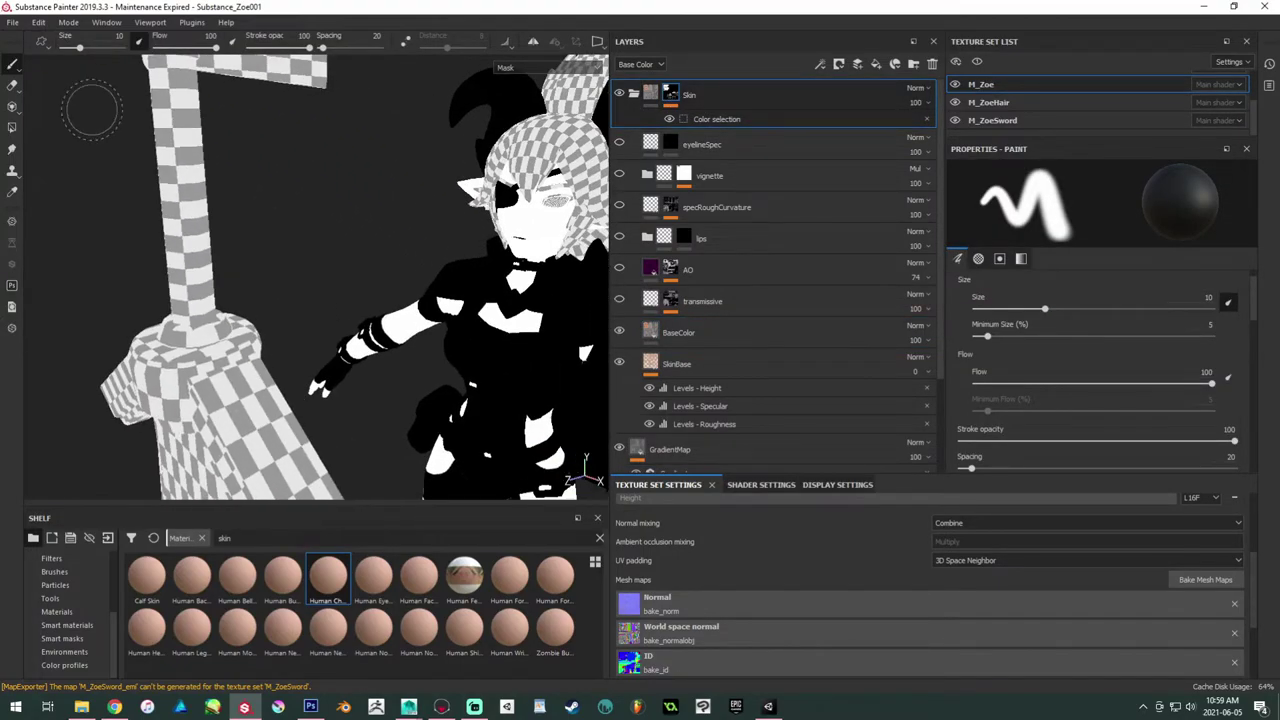
middle_click_drag(480, 225, 289, 200, "alt")
middle_click_drag(335, 262, 295, 215, "alt")
mouse_move(294, 214)
left_mouse_down("alt")
mouse_move(371, 271)
mouse_move(521, 256)
mouse_move(459, 252)
mouse_move(430, 279)
left_mouse_up("alt")
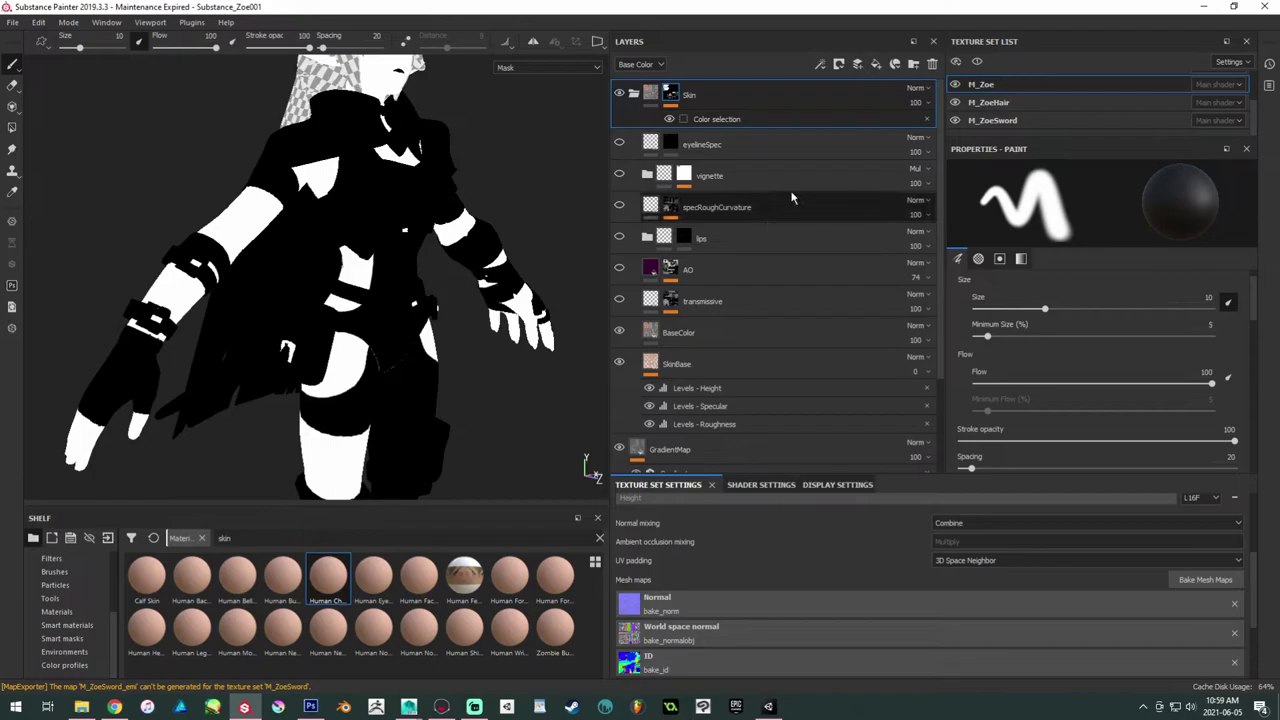
Step: Set the Skin mask's color selection tolerance to 0.07 and its hardness to 0
left_click(727, 121)
left_click_drag(1027, 292, 1019, 292)
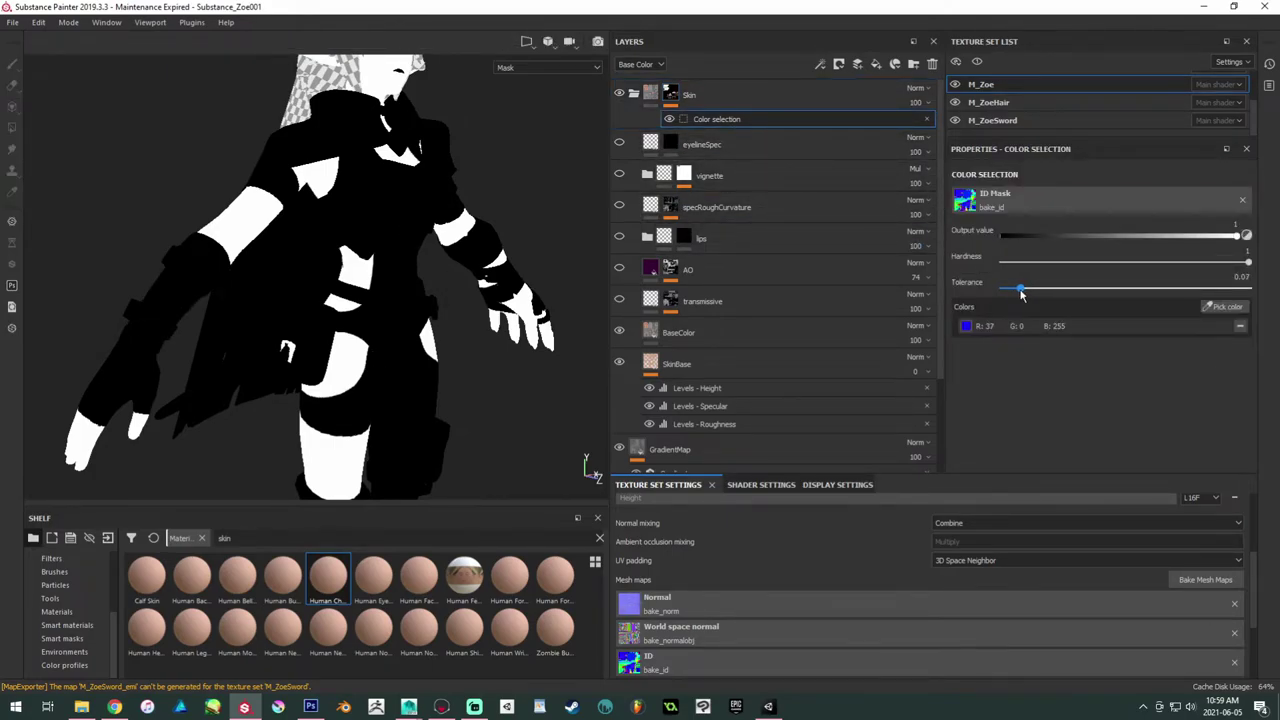
left_click_drag(523, 277, 400, 255, "alt")
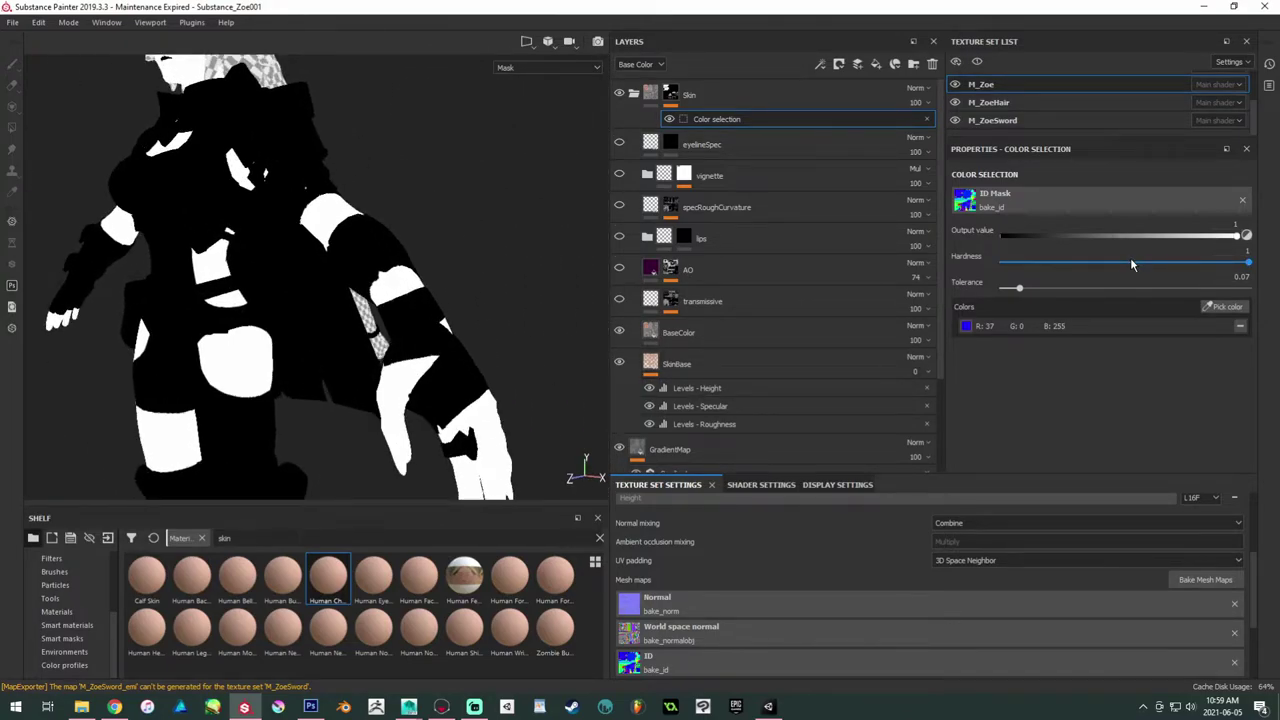
left_click_drag(1130, 262, 975, 245)
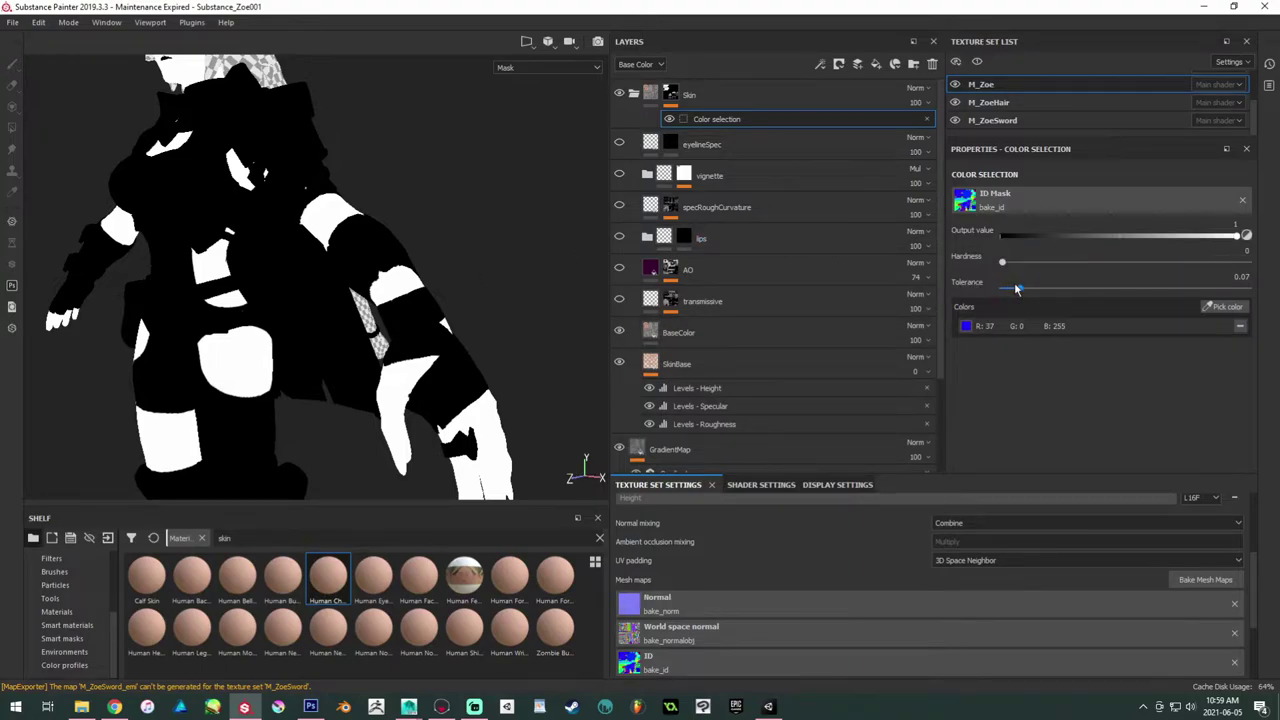
Step: Return the viewport from the Skin folder's mask to the full material, check the character and save the project
left_click_drag(366, 205, 341, 305, "alt")
key("m")
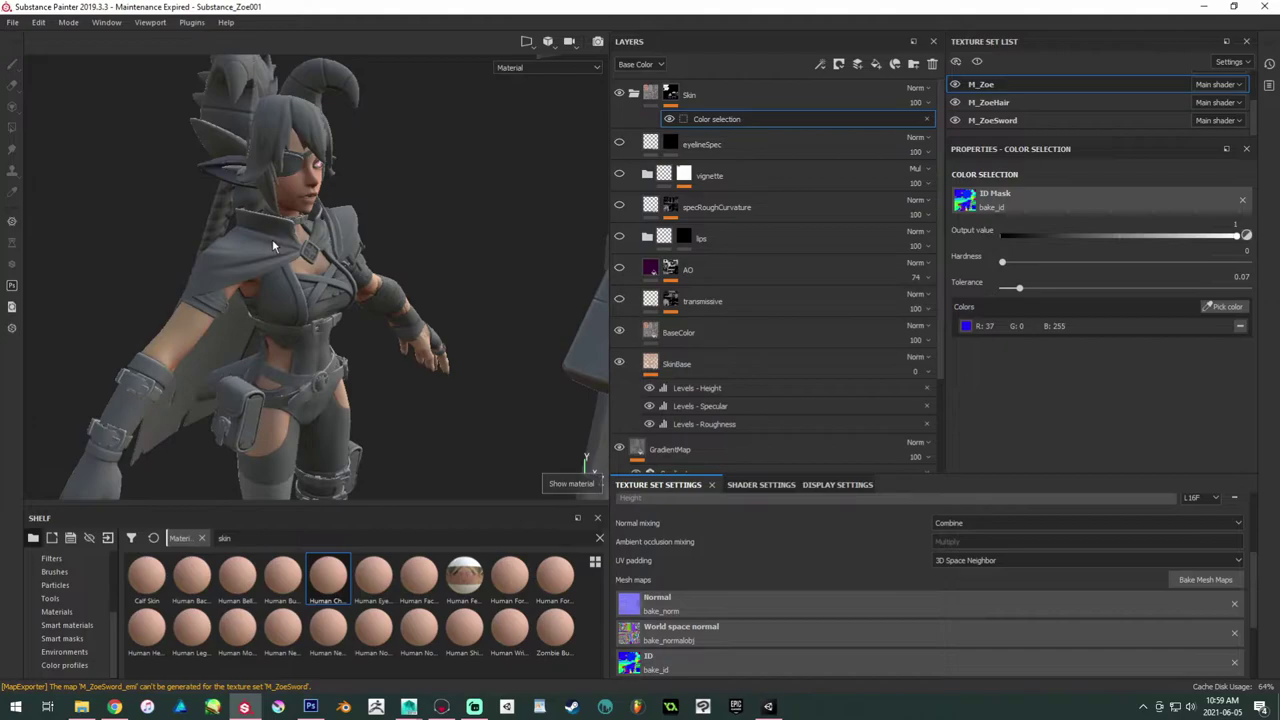
left_click_drag(272, 244, 262, 300, "alt")
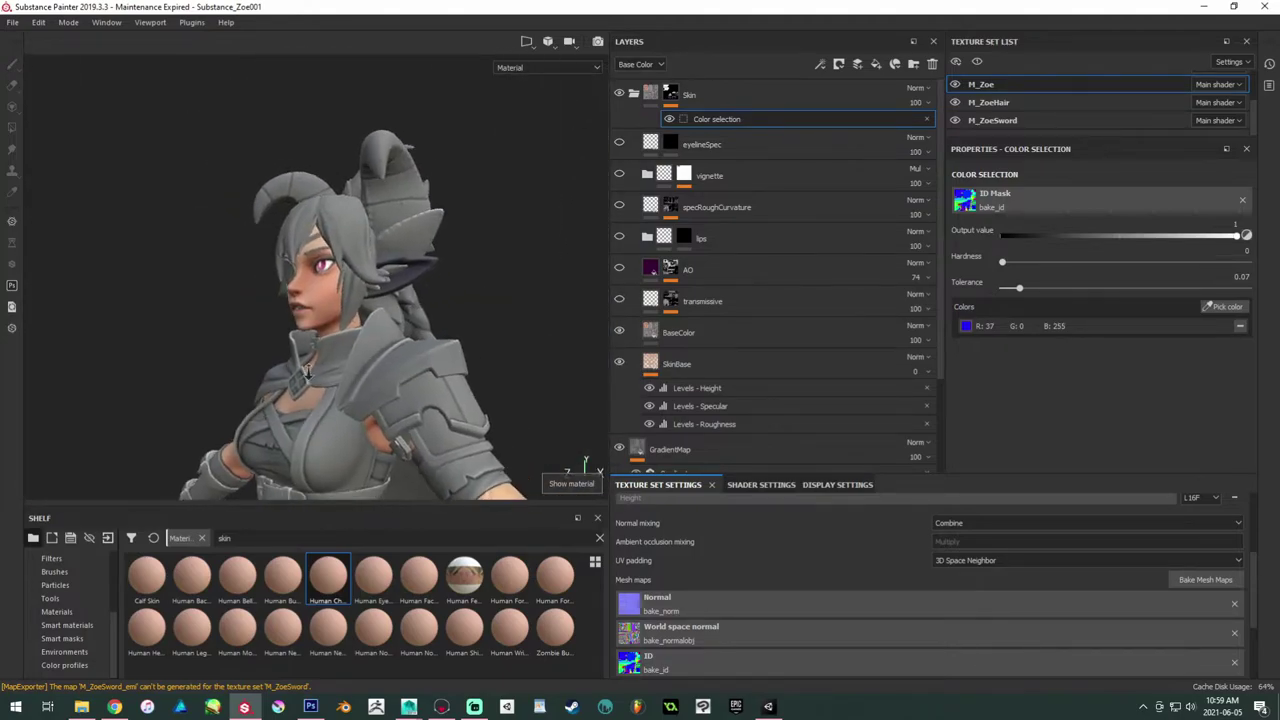
right_click_drag(262, 300, 389, 286, "alt")
key("ctrl+s")
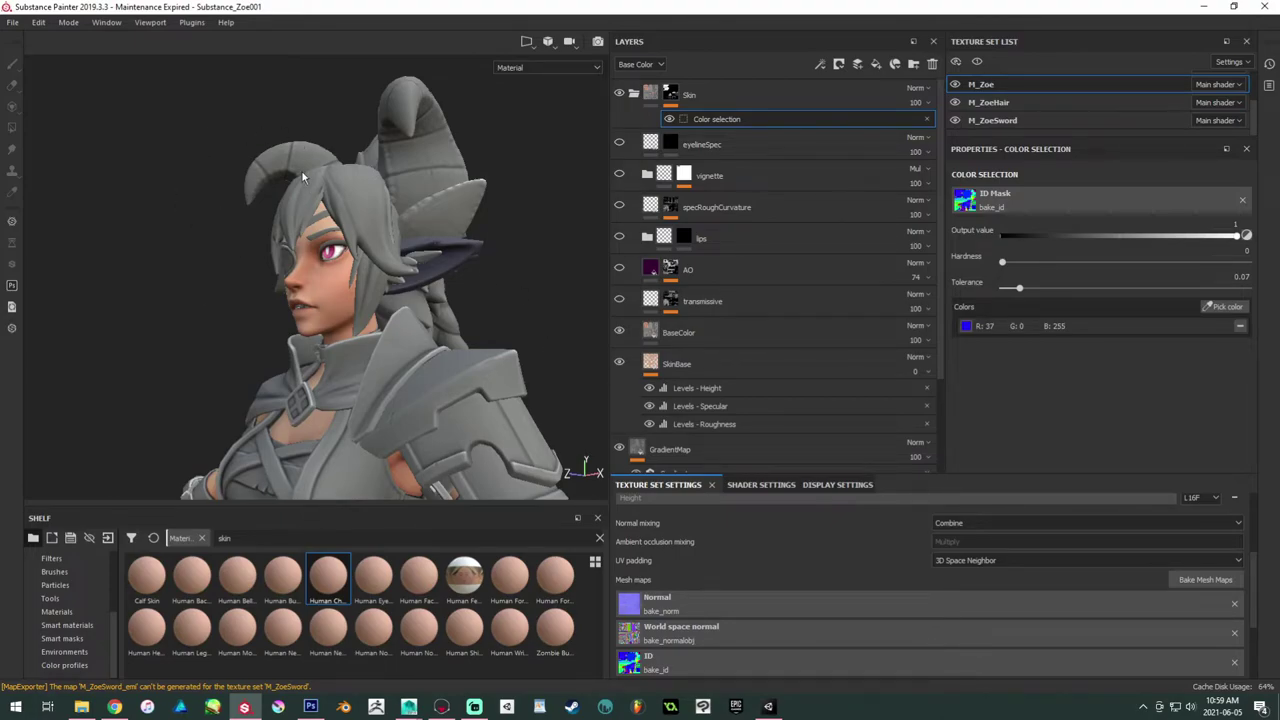
Step: Export the M_Zoe, M_ZoeHair and M_ZoeSword textures as targa with the StoffExport config to E:/models/Workshop/Textures
left_click(15, 22)
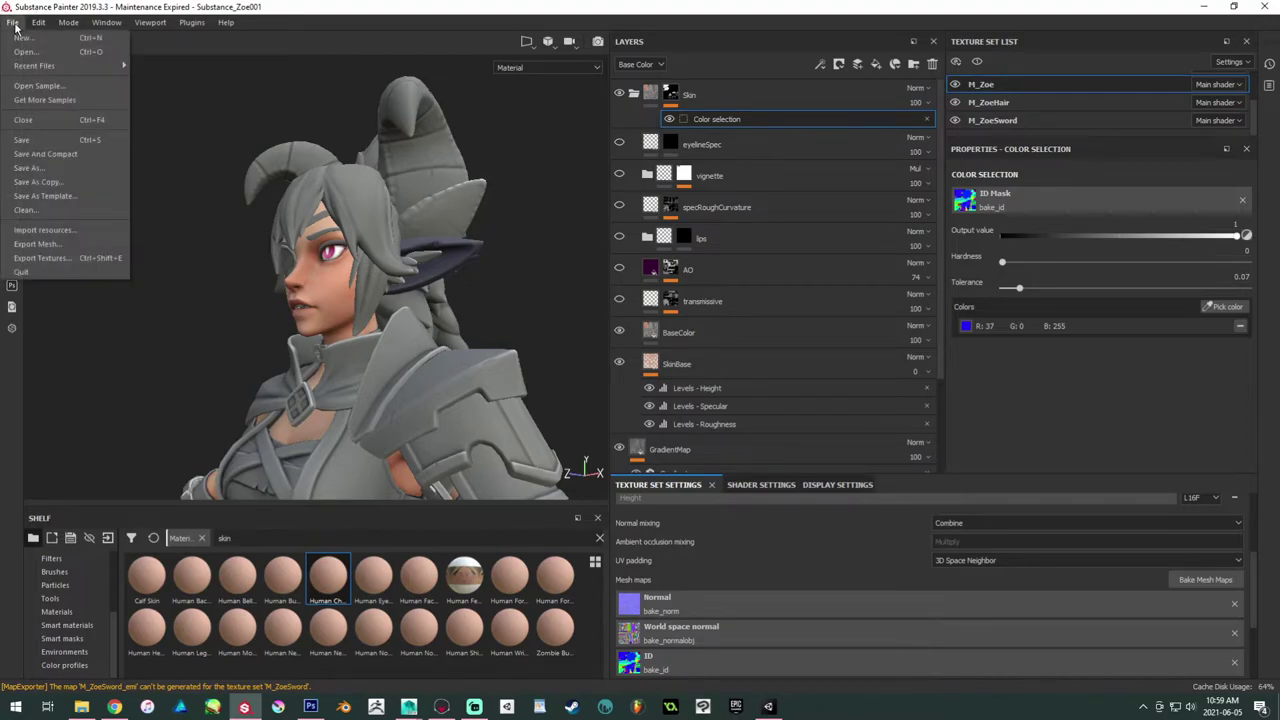
left_click(82, 258)
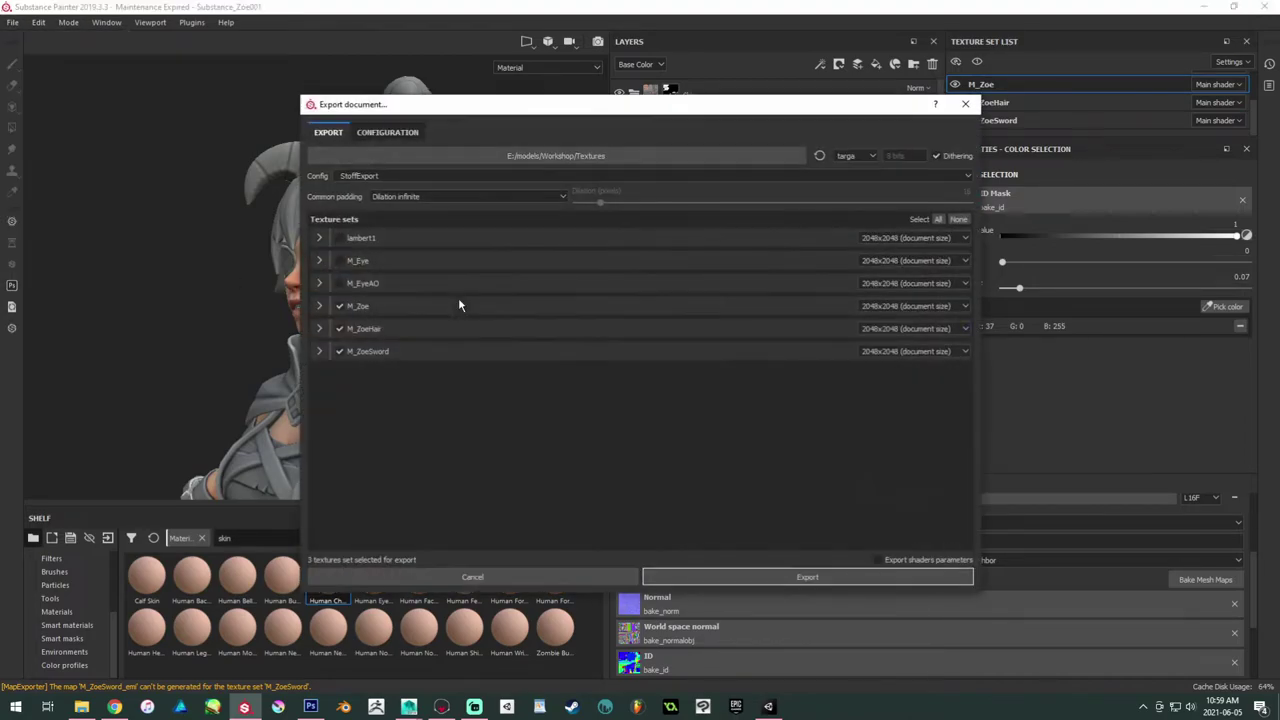
left_click(740, 577)
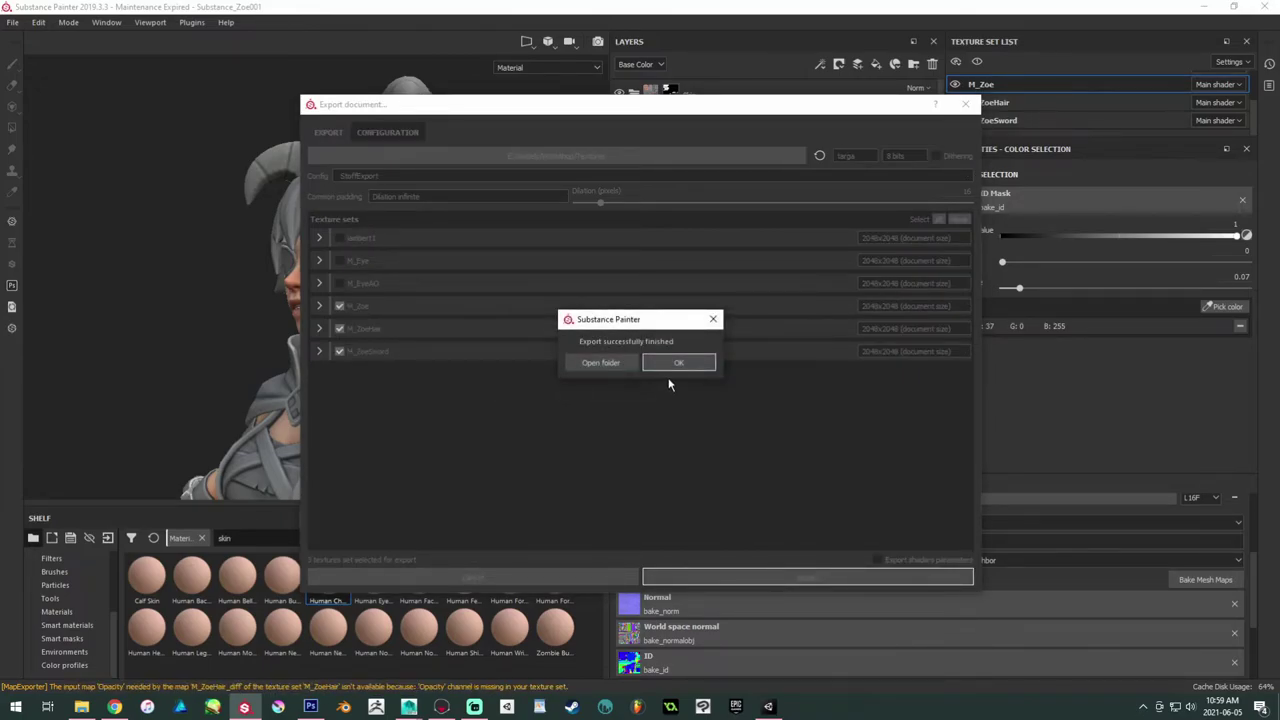
left_click(678, 363)
left_click_drag(498, 337, 518, 325, "alt")
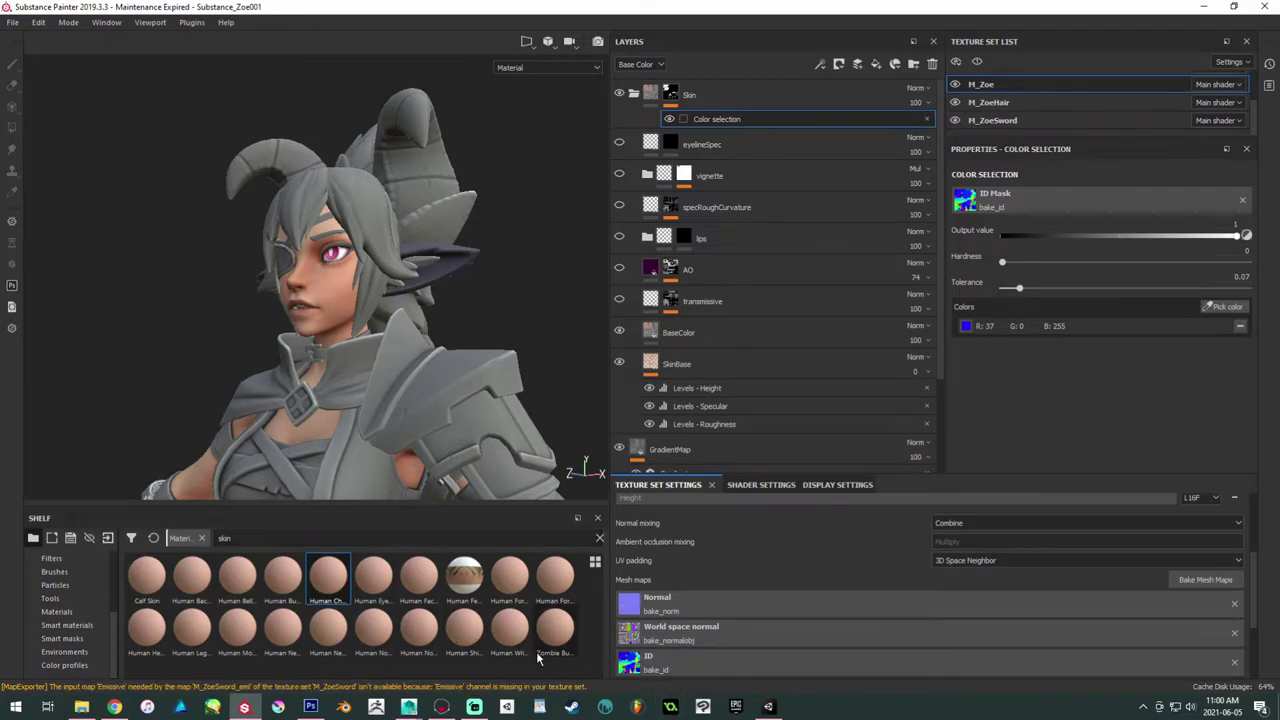
Step: Switch to Marmoset Toolbag and examine the exported skin textures on the character's body and face under the scene lighting
mouse_move(447, 707)
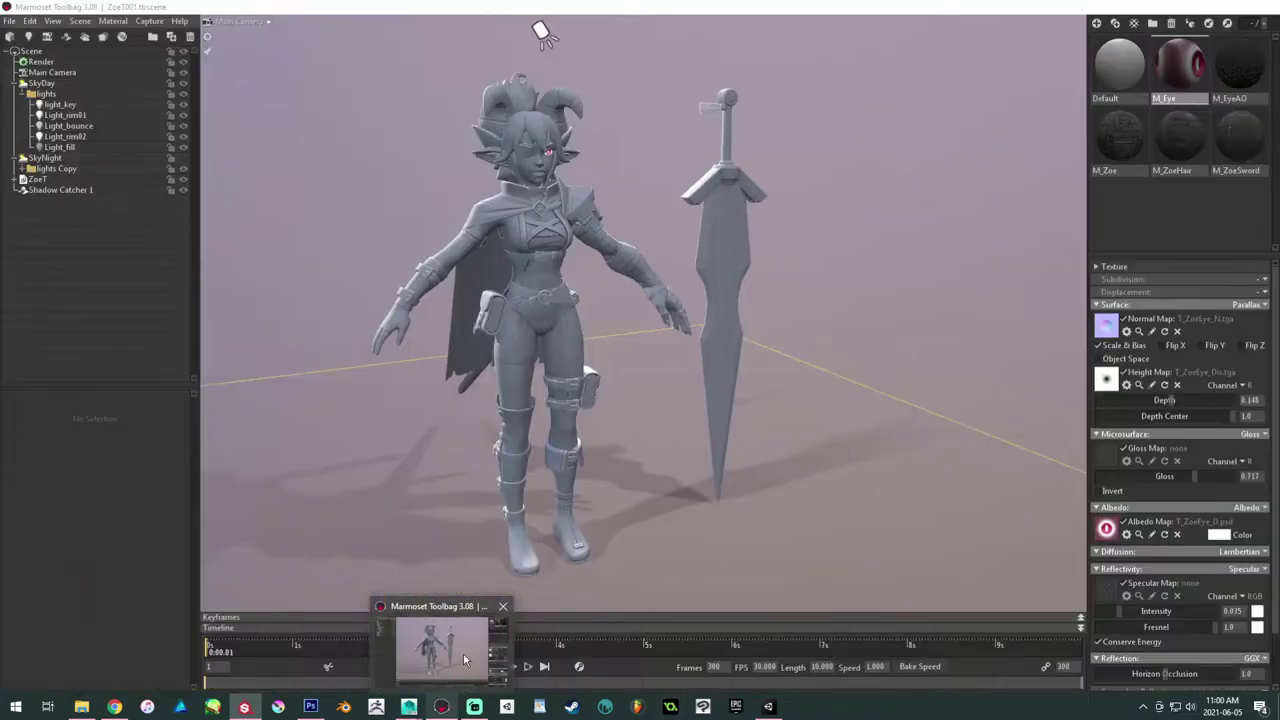
left_click(463, 652)
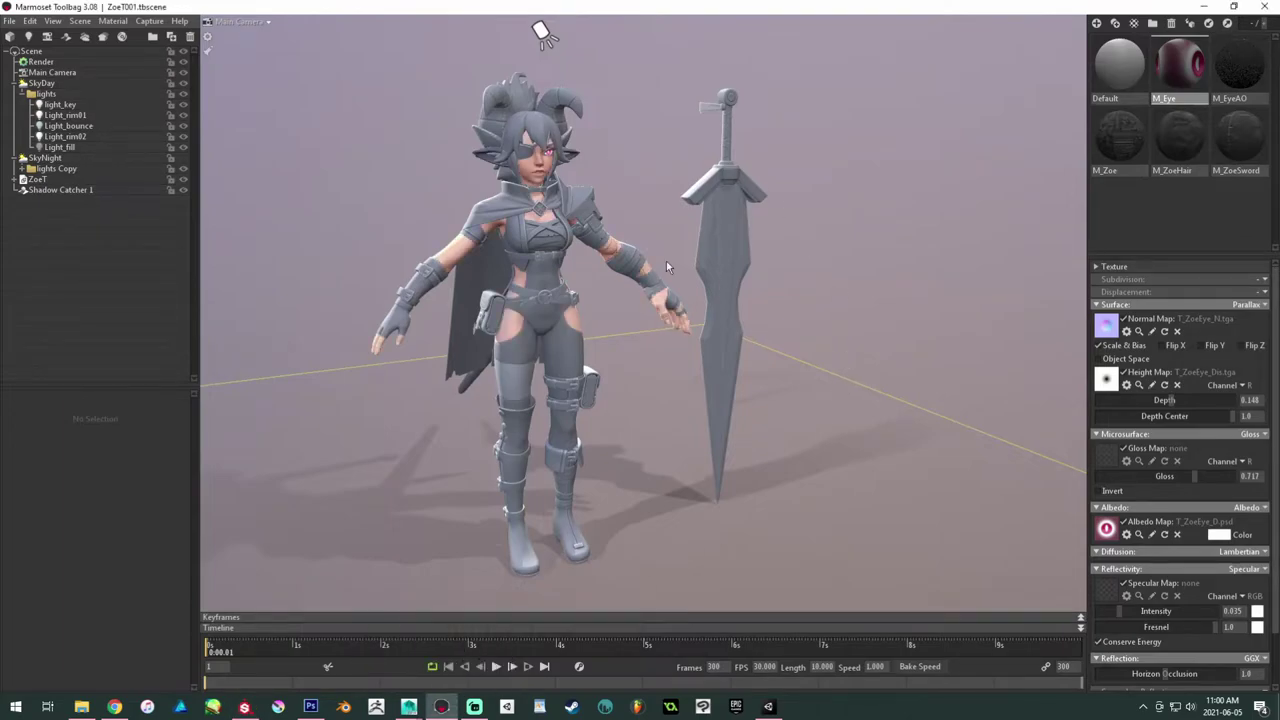
scroll(559, 306, "up", 3)
middle_click_drag(559, 306, 609, 362, "alt")
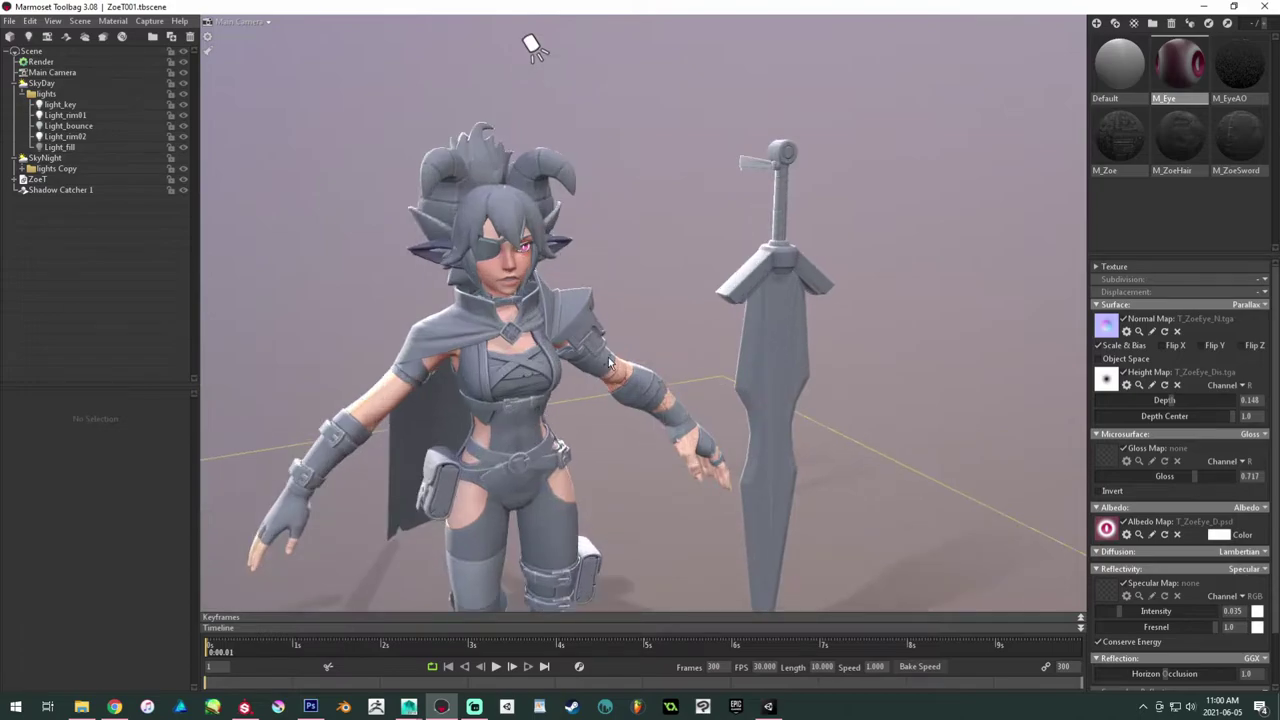
right_click_drag(608, 365, 578, 283)
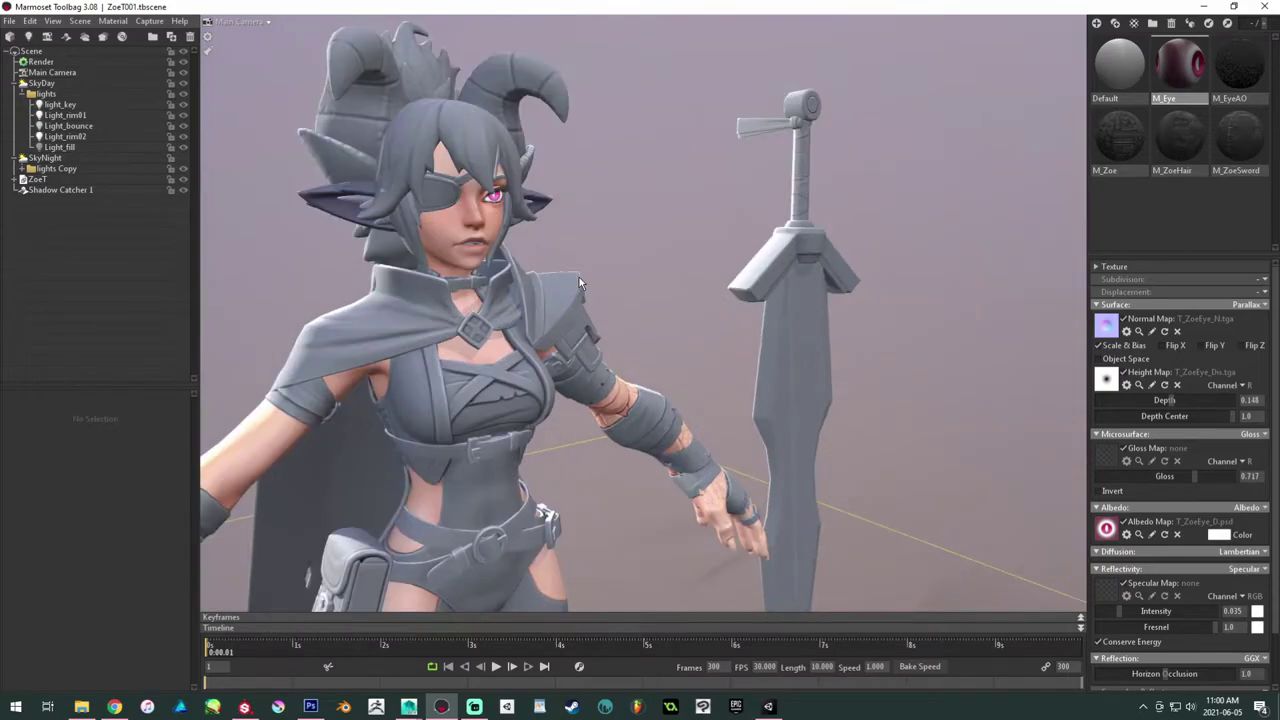
left_click_drag(579, 284, 517, 291)
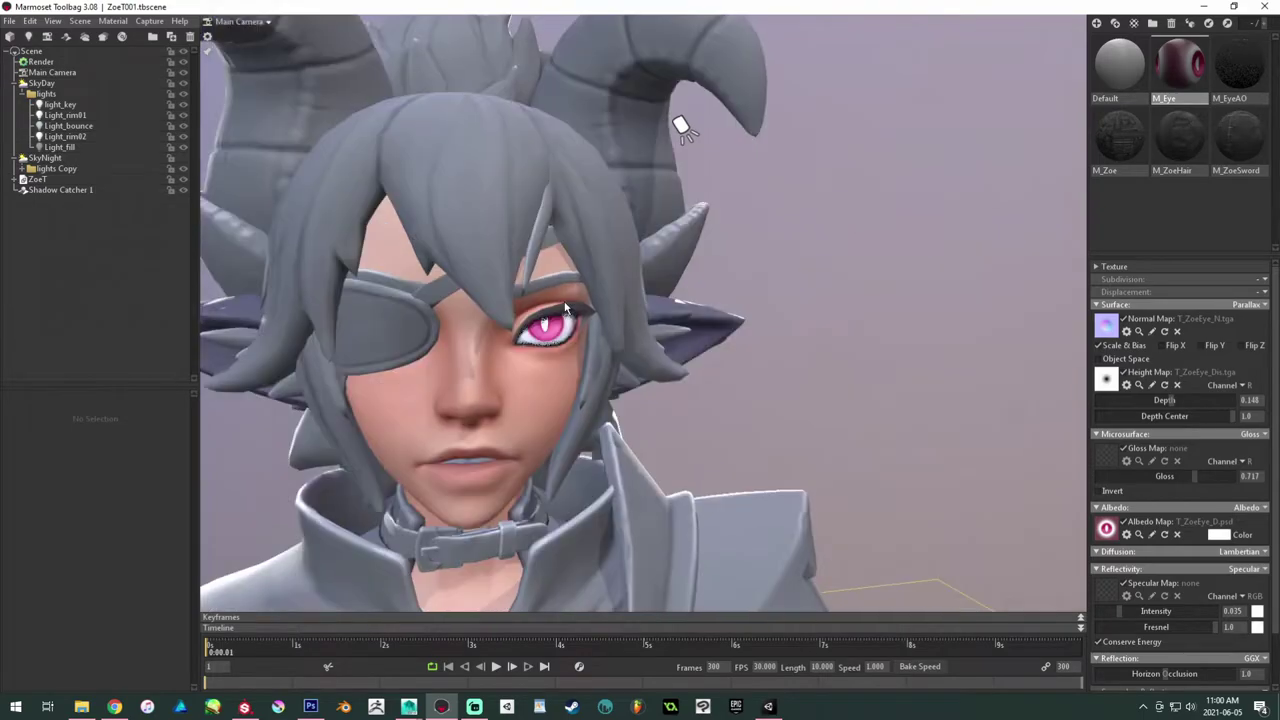
middle_click_drag(560, 275, 569, 304)
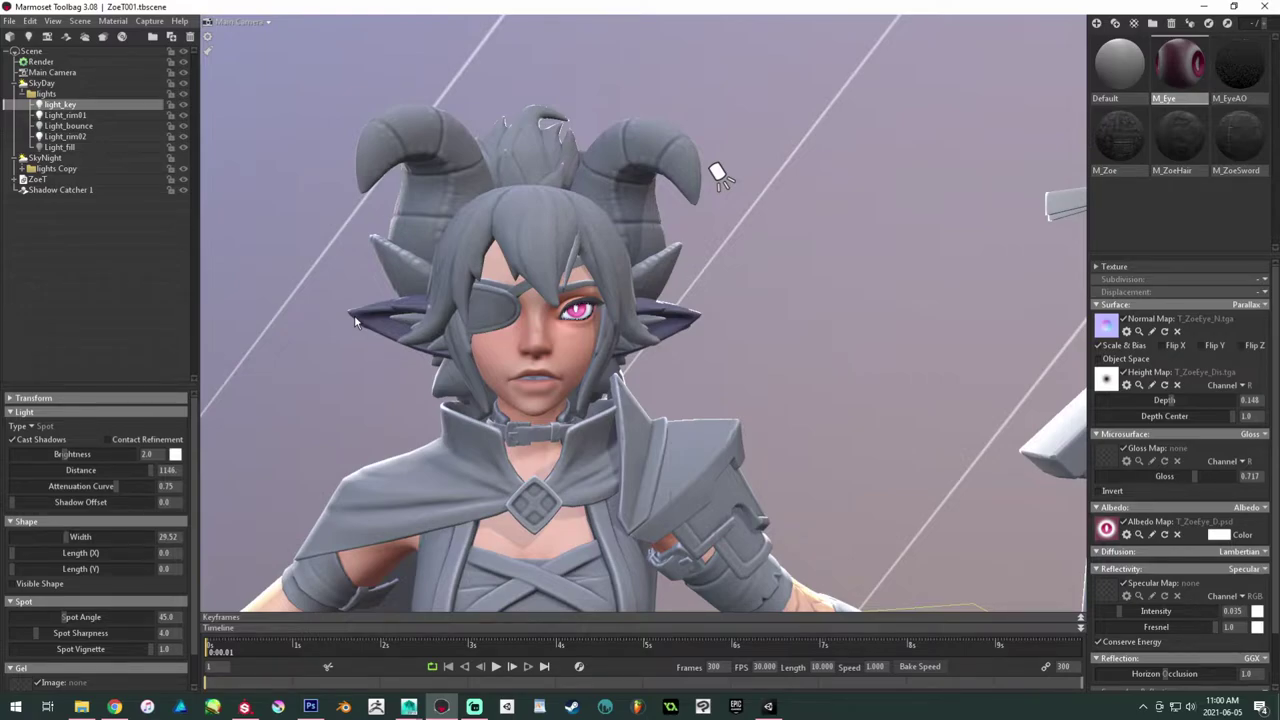
scroll(354, 318, "up", 2)
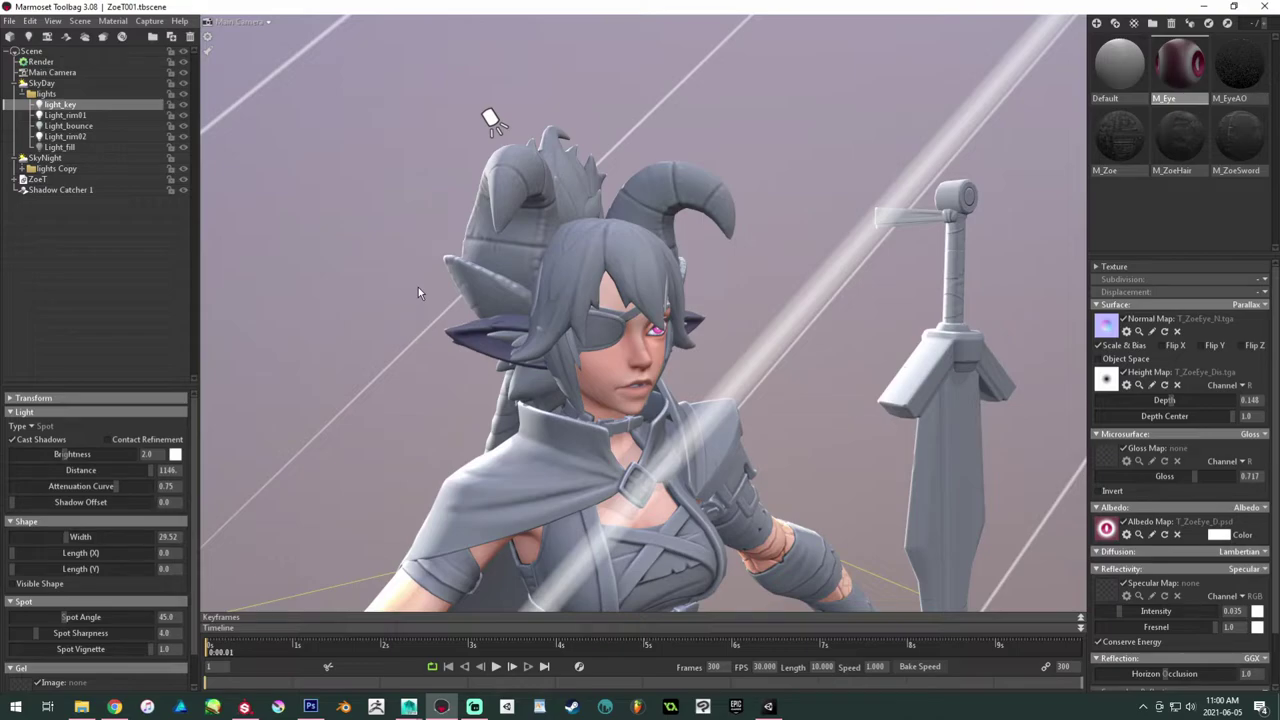
left_click_drag(418, 287, 366, 260)
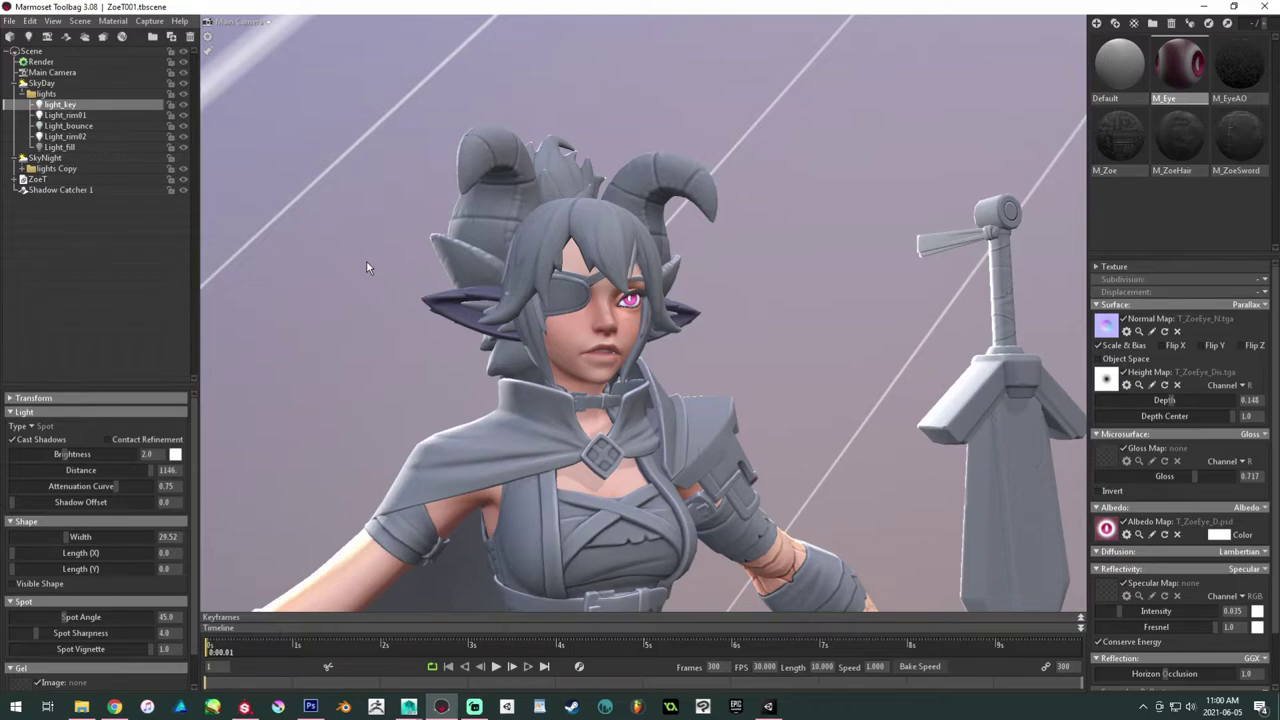
left_click_drag(366, 262, 242, 276)
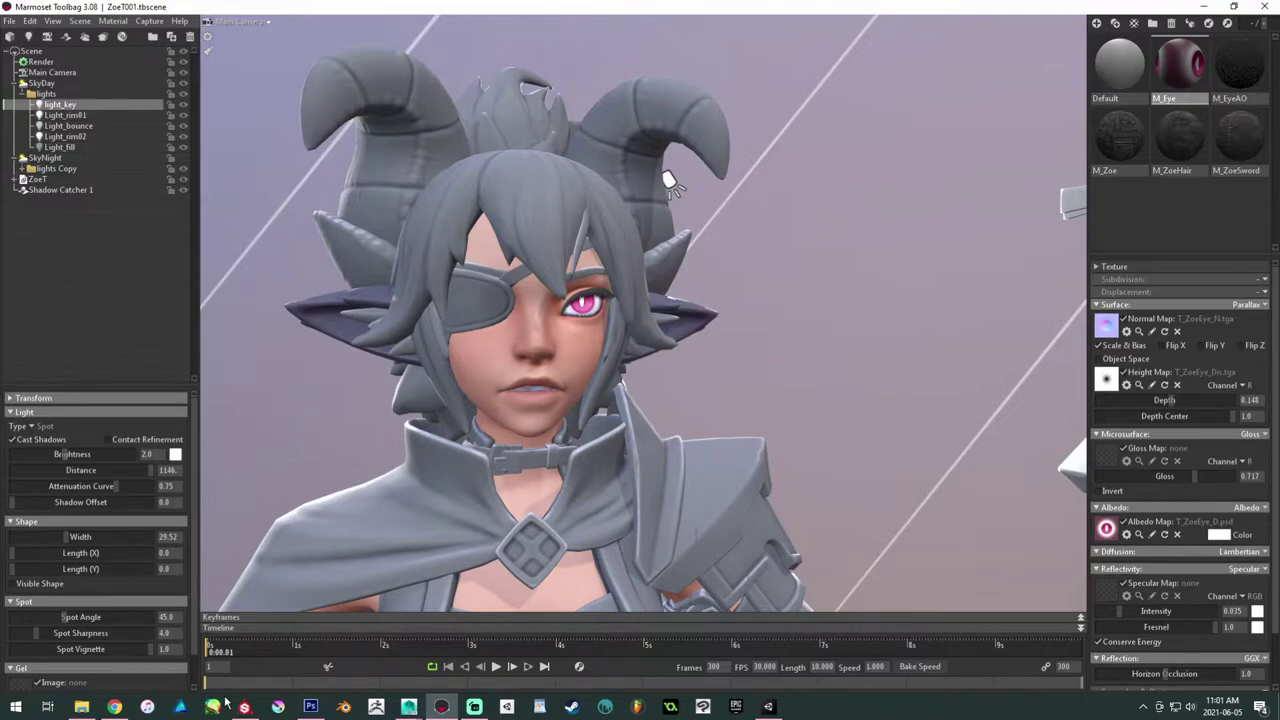
Step: Switch back to Substance Painter and add an Emissive channel to the M_Zoe texture set
left_click(244, 706)
left_click_drag(467, 291, 446, 360, "alt")
right_click_drag(446, 360, 540, 400, "alt")
scroll(1068, 580, "up", 5)
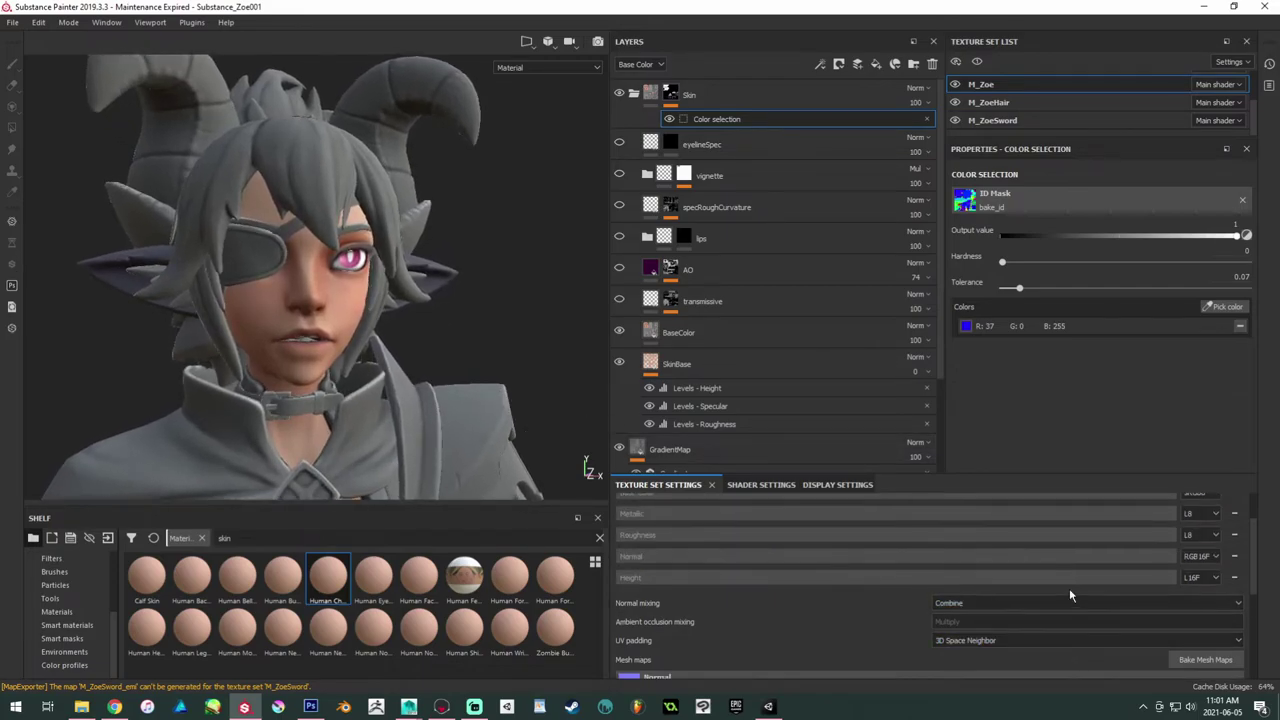
left_click(1235, 530)
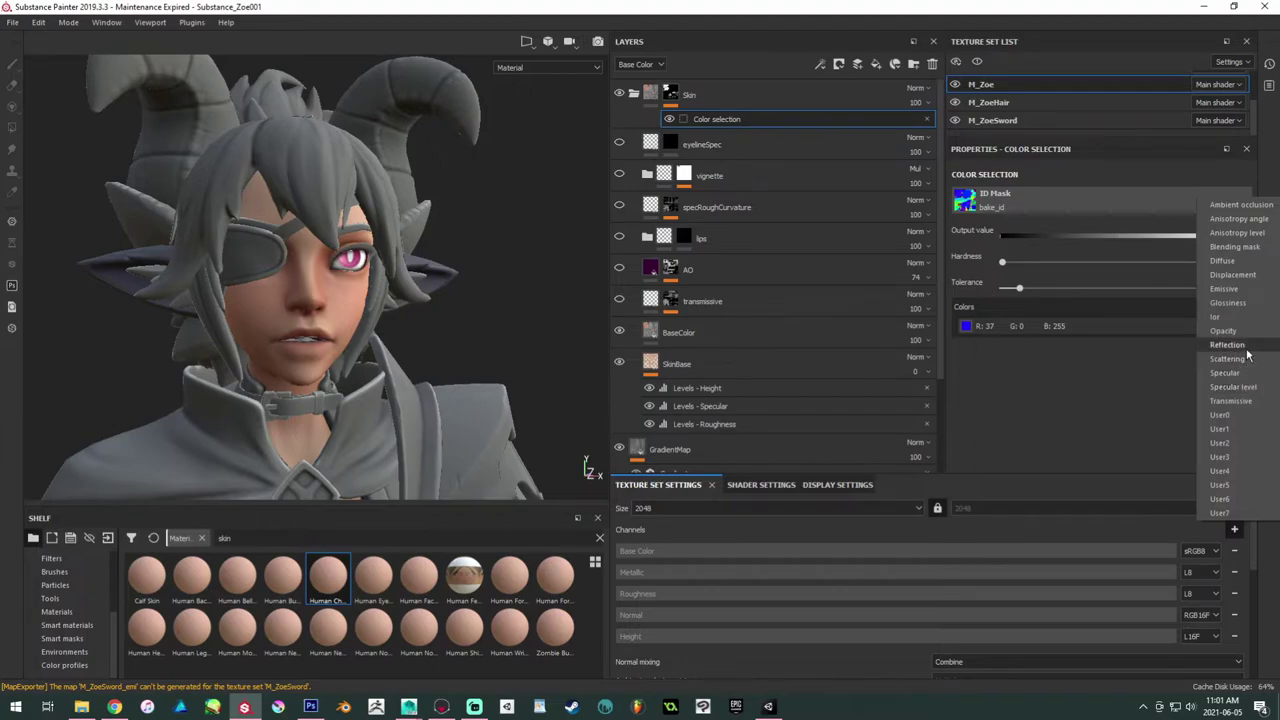
left_click(1237, 291)
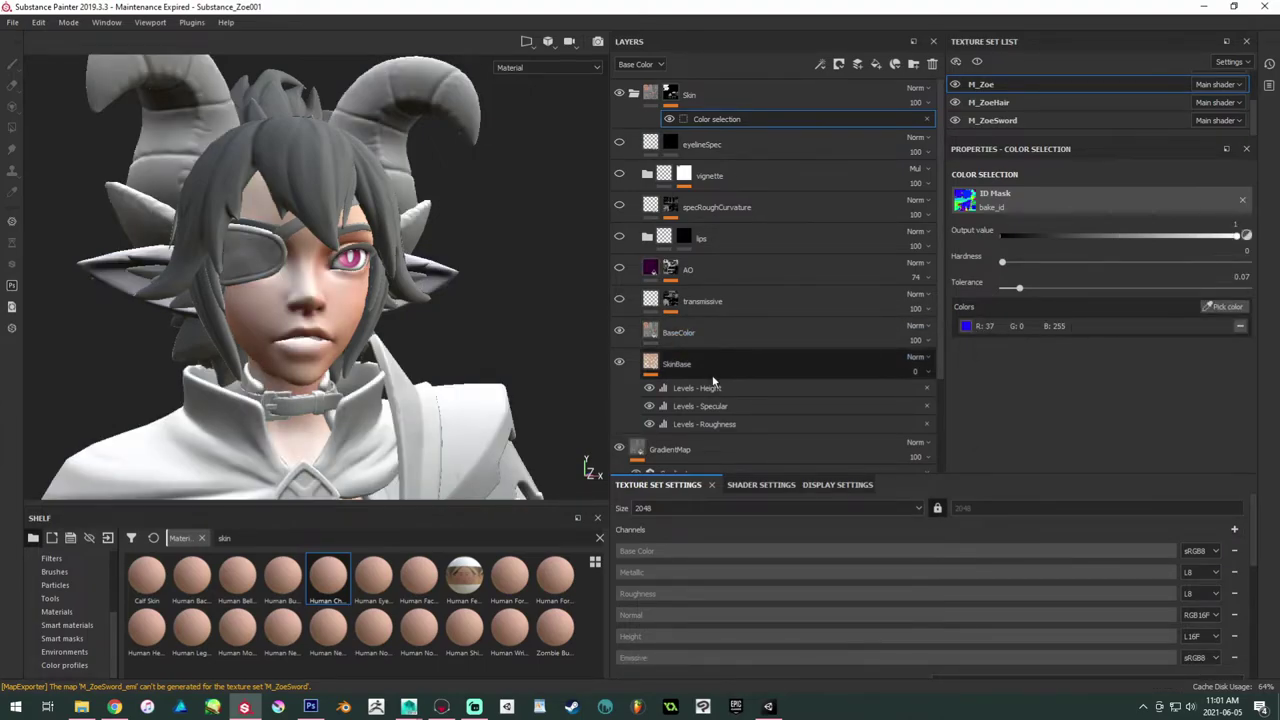
Step: Disable the emissive channel in the GradientMap layer's effect stack, including the World Space Normals generator, and check the BaseColor layer's channels
scroll(713, 385, "down", 1)
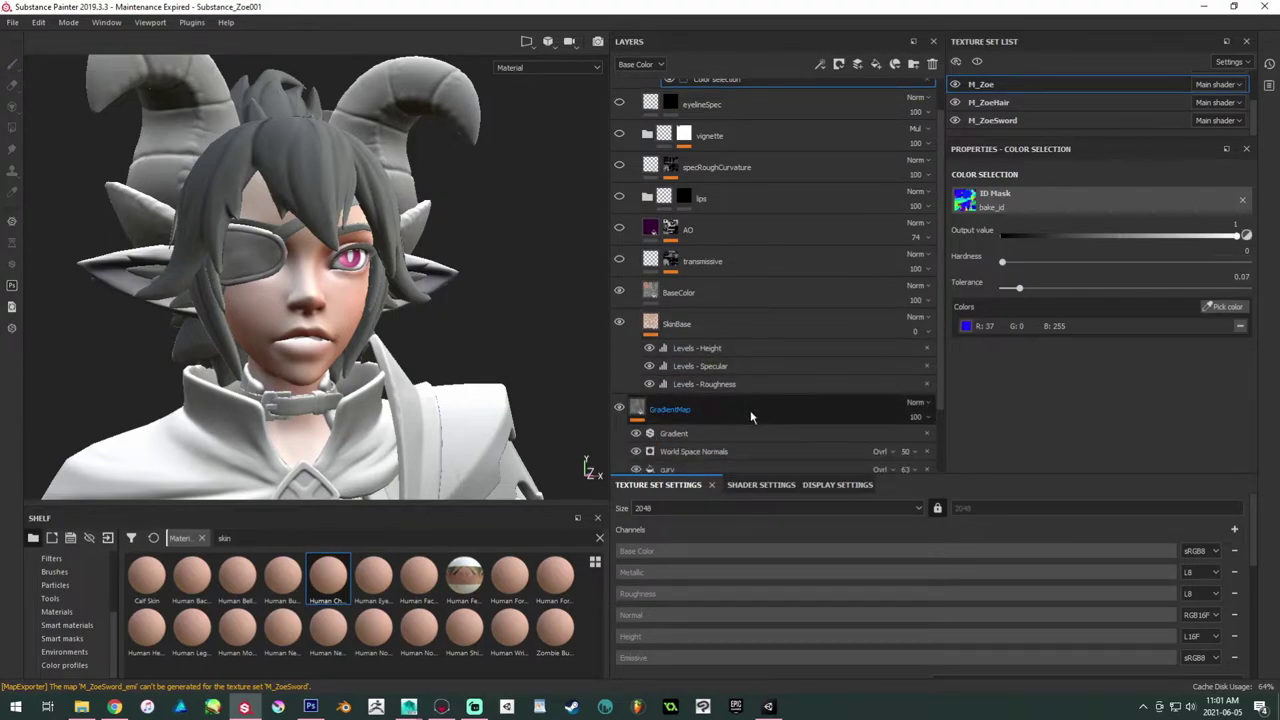
left_click(750, 410)
scroll(836, 436, "down", 1)
scroll(836, 436, "down", 1)
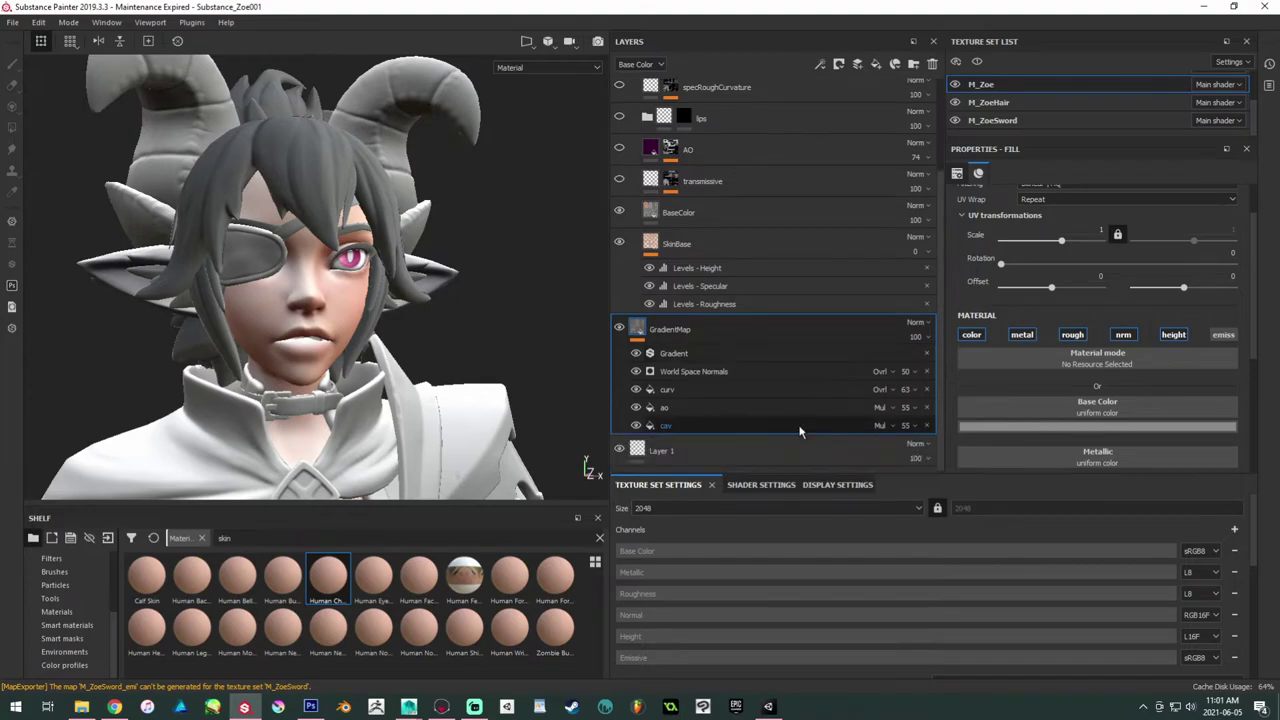
left_click(738, 422)
left_click(712, 371)
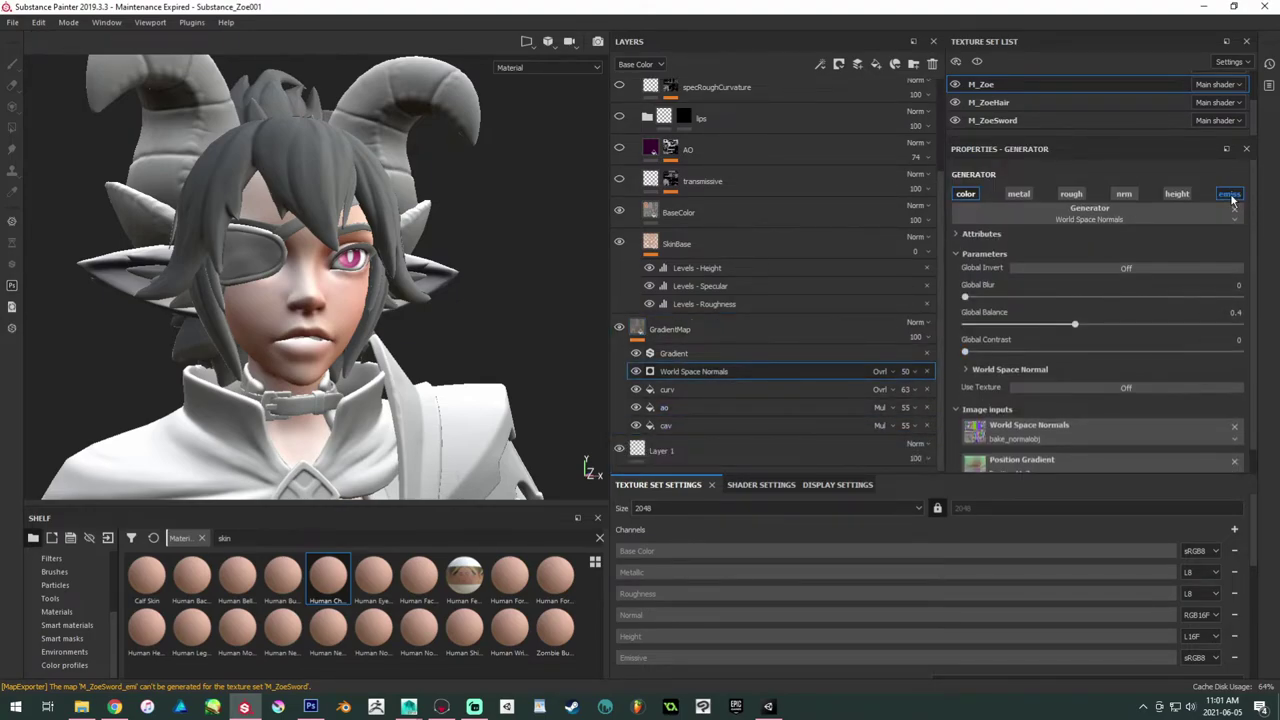
left_click(695, 338)
scroll(693, 340, "up", 3)
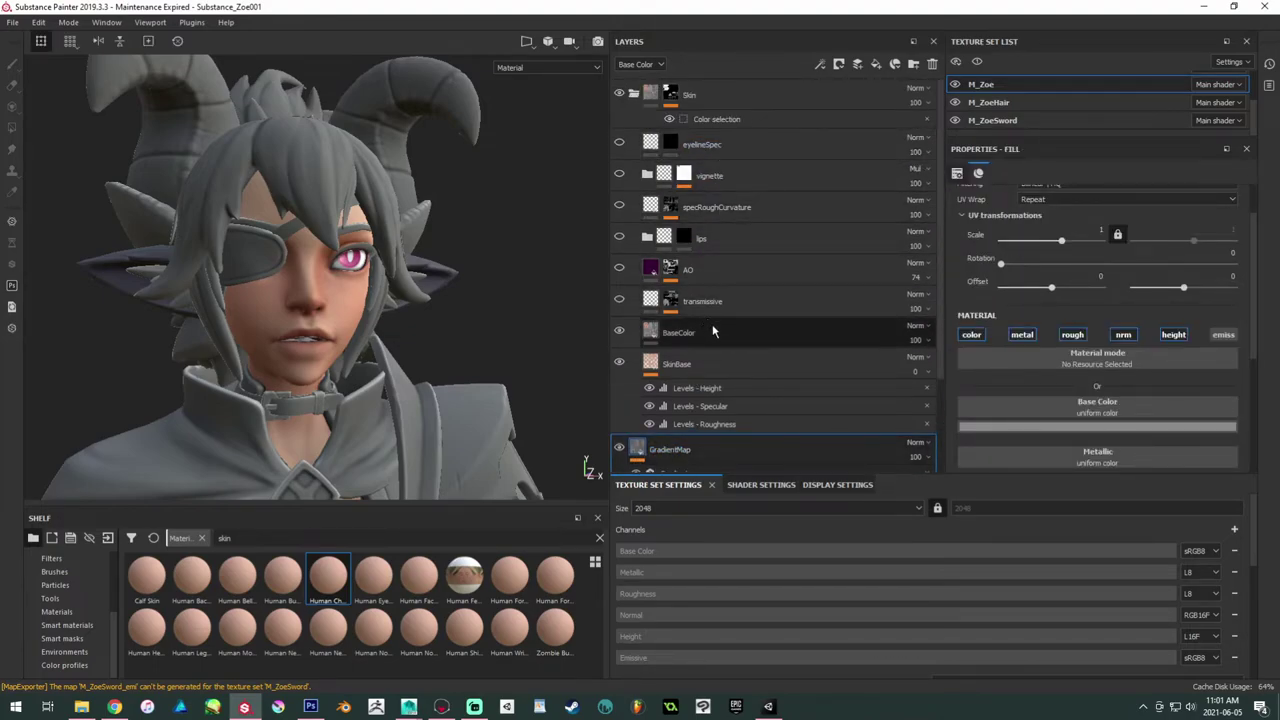
left_click(712, 332)
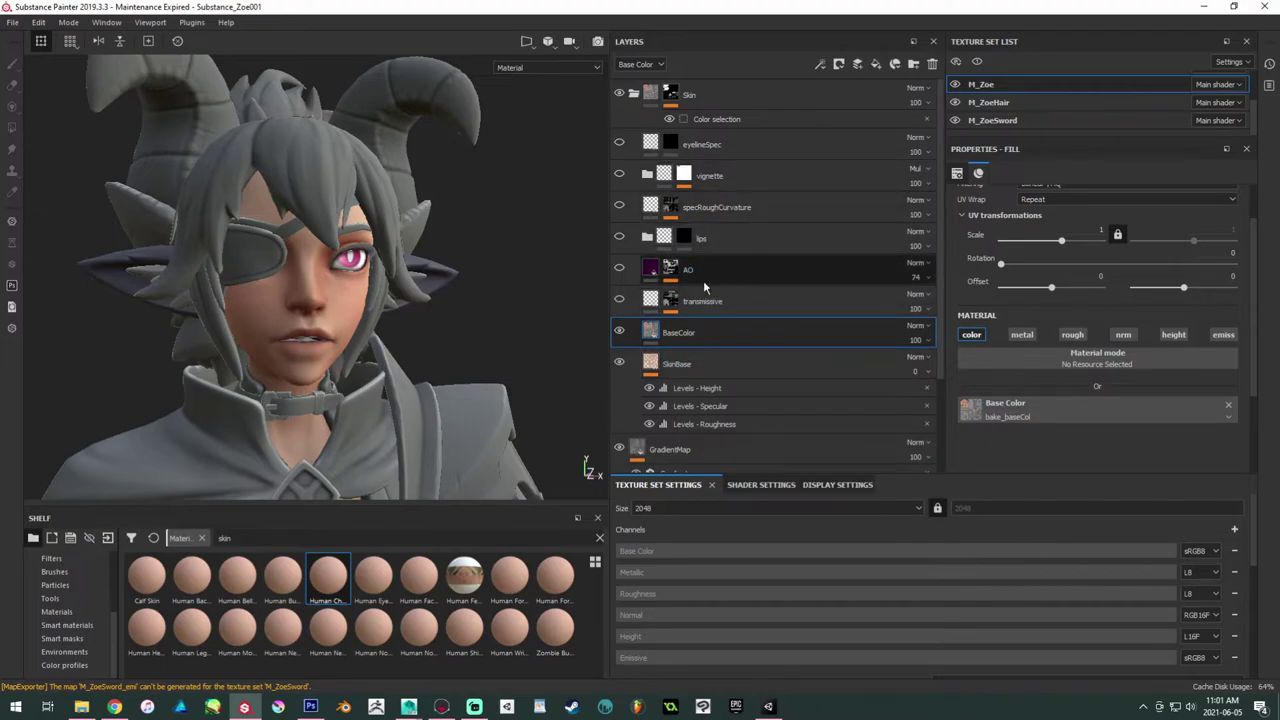
Step: Turn on the transmissive layer, comparing the face and ears with and without it
left_click_drag(605, 296, 471, 397, "alt")
left_click_drag(321, 303, 285, 306, "alt")
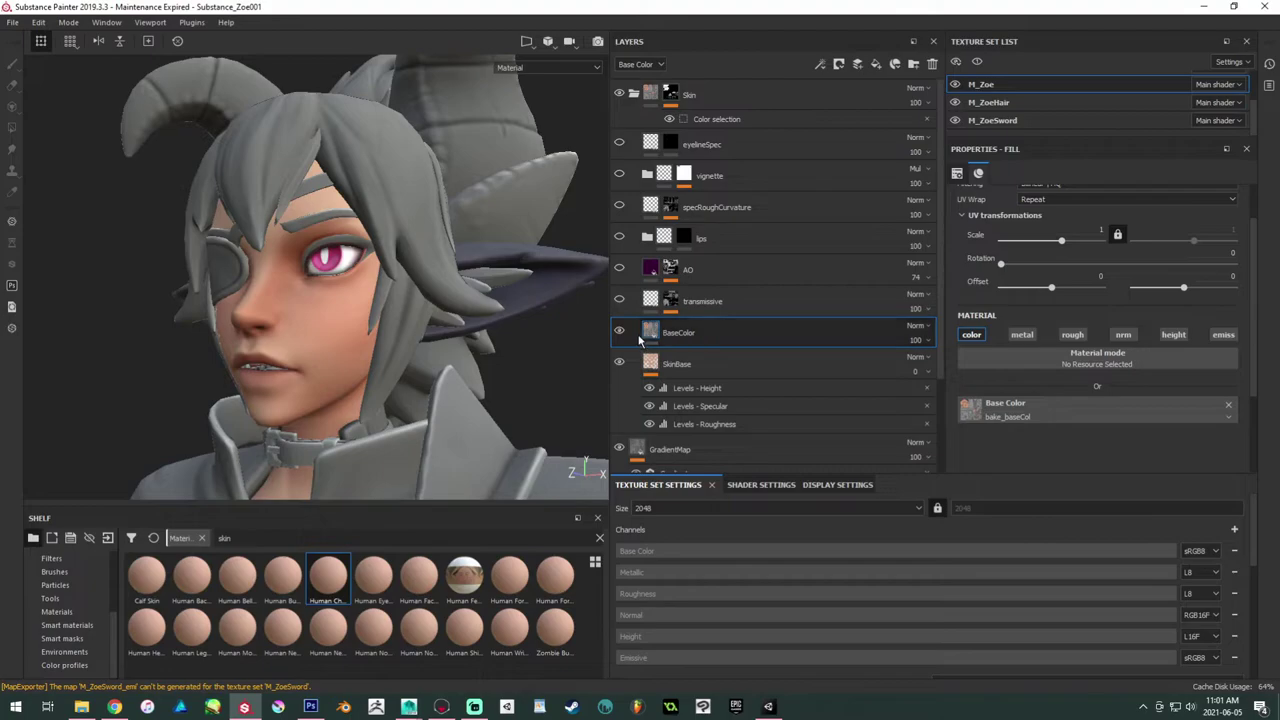
left_click(619, 302)
left_click(619, 302)
left_click(619, 302)
left_click(619, 302)
left_click(619, 302)
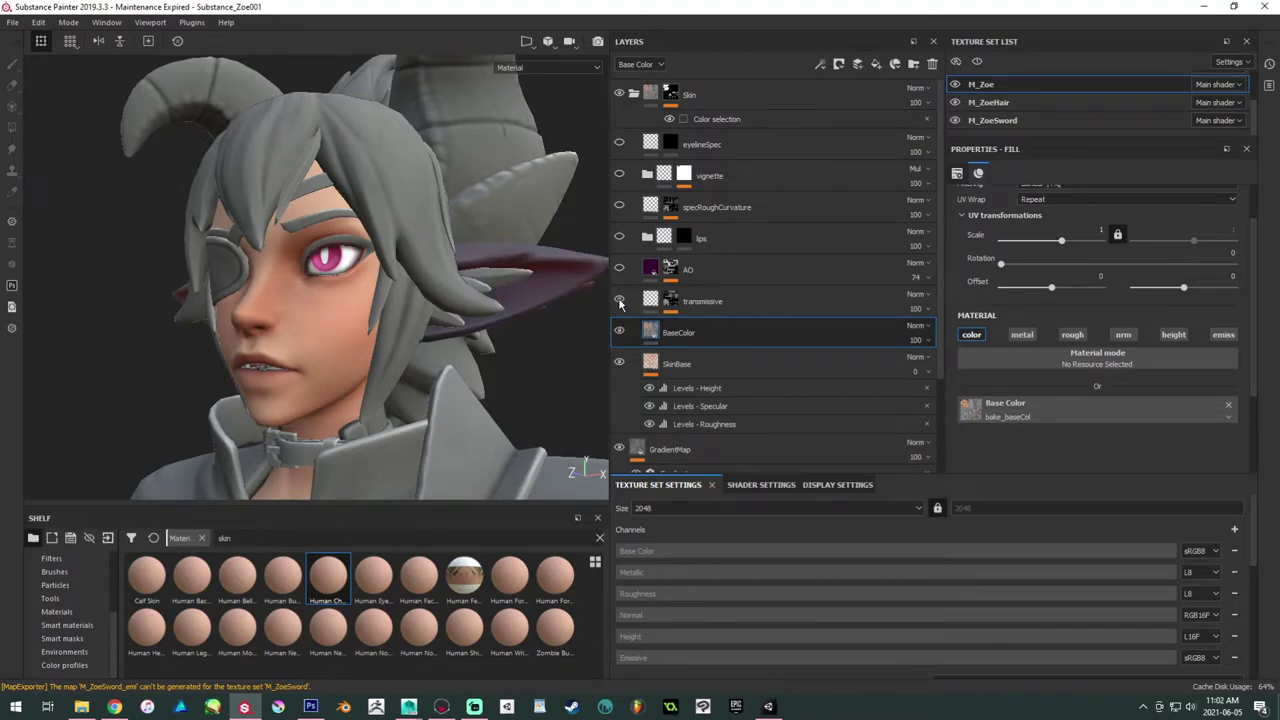
Step: Select the transmissive layer's mask and isolate it on the head
left_click(670, 310)
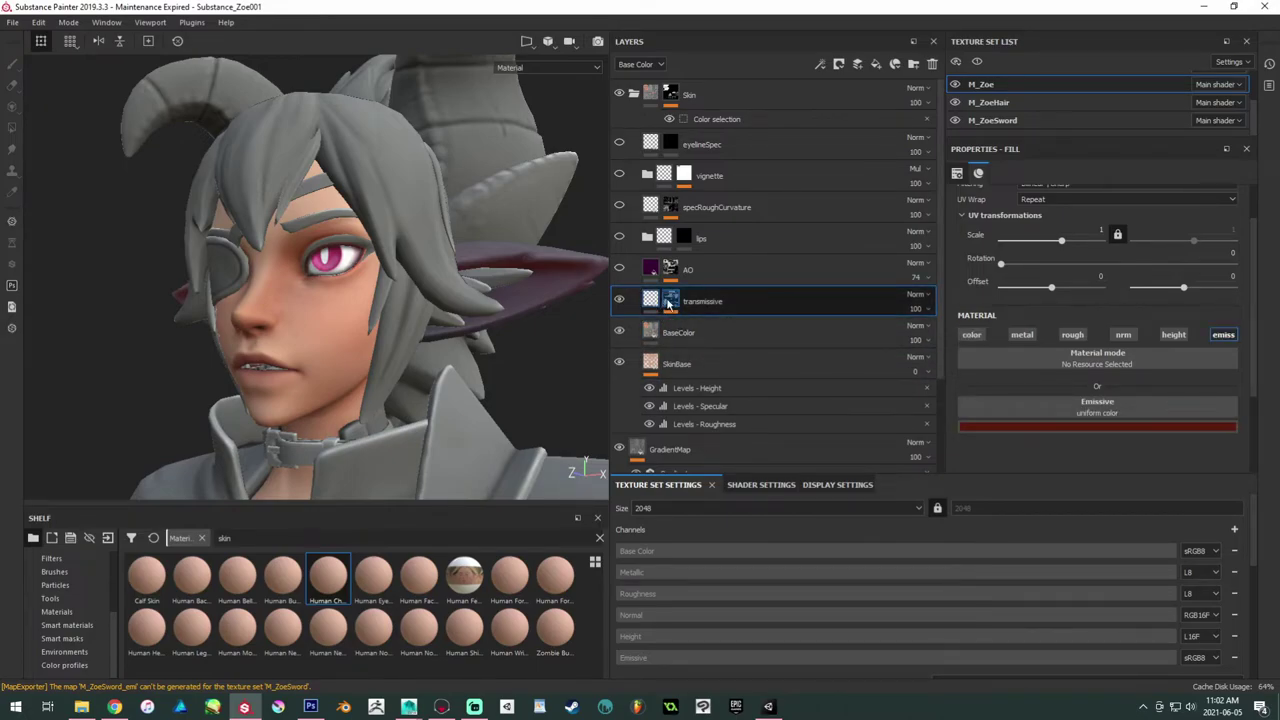
left_click(668, 303, "alt")
left_click_drag(351, 291, 431, 276, "alt")
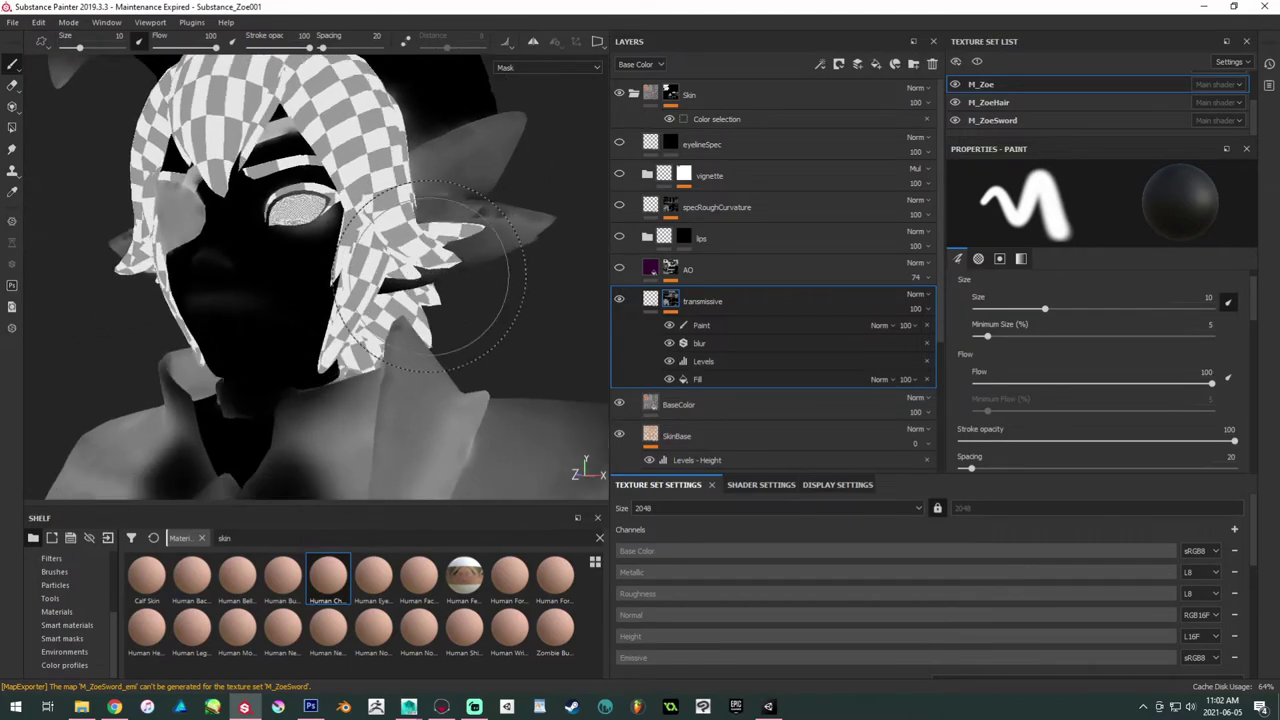
Step: Compare the transmissive mask with and without its Paint and blur effects
left_click(669, 326)
left_click(669, 326)
left_click(669, 326)
left_click(669, 326)
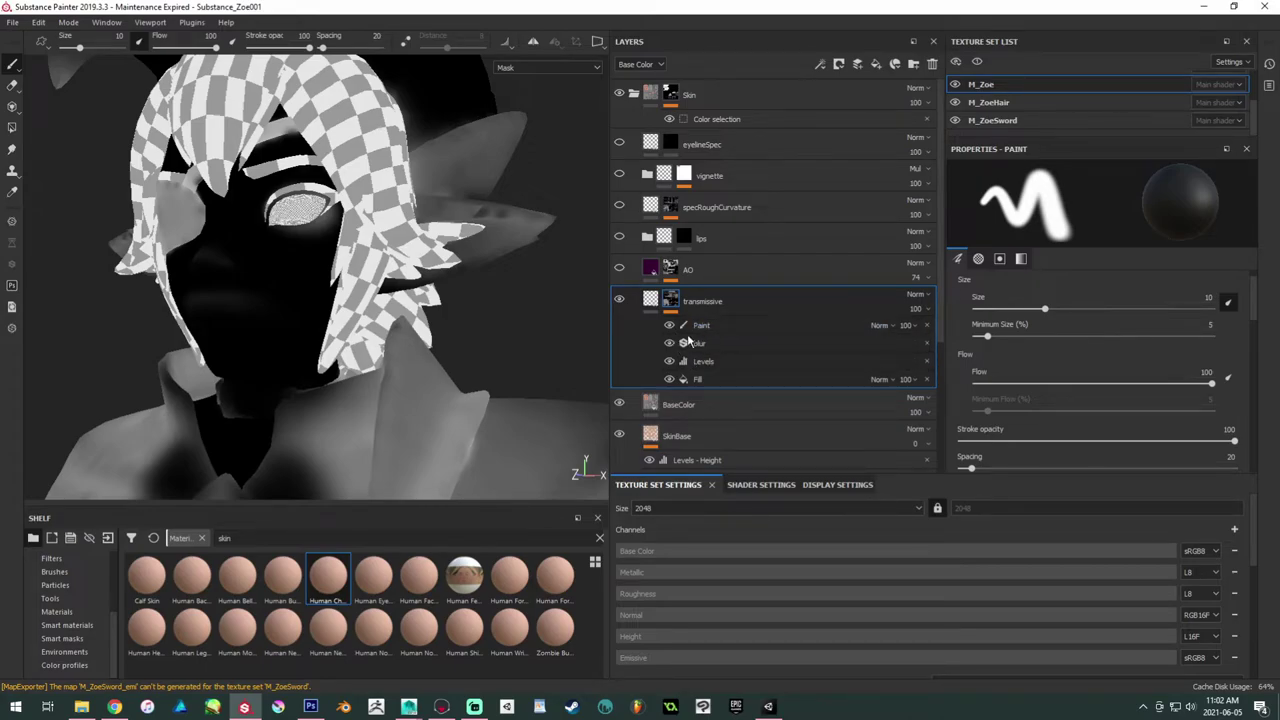
left_click(669, 326)
left_click(669, 326)
left_click(669, 326)
left_click(669, 326)
left_click(669, 343)
left_click(669, 343)
Step: Review the transmissive mask's thickness-map Fill and Levels on the face with the Paint and blur effects hidden
left_click(715, 379)
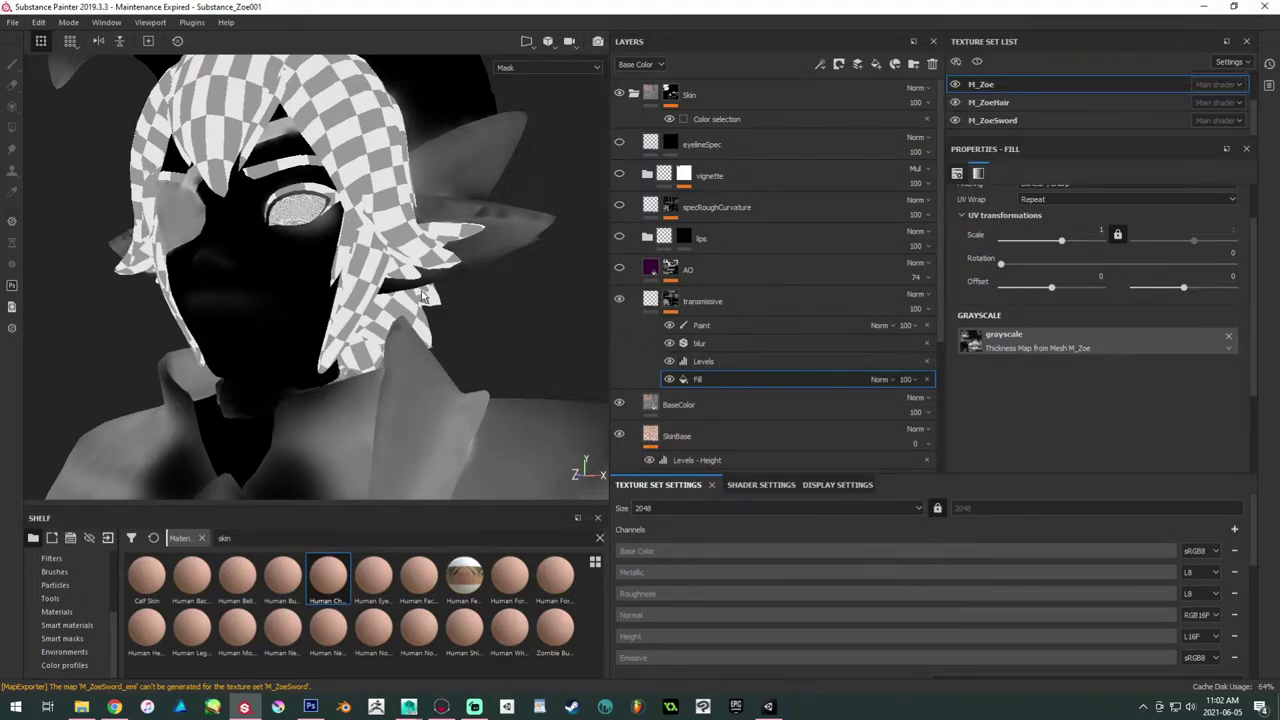
left_click(718, 363)
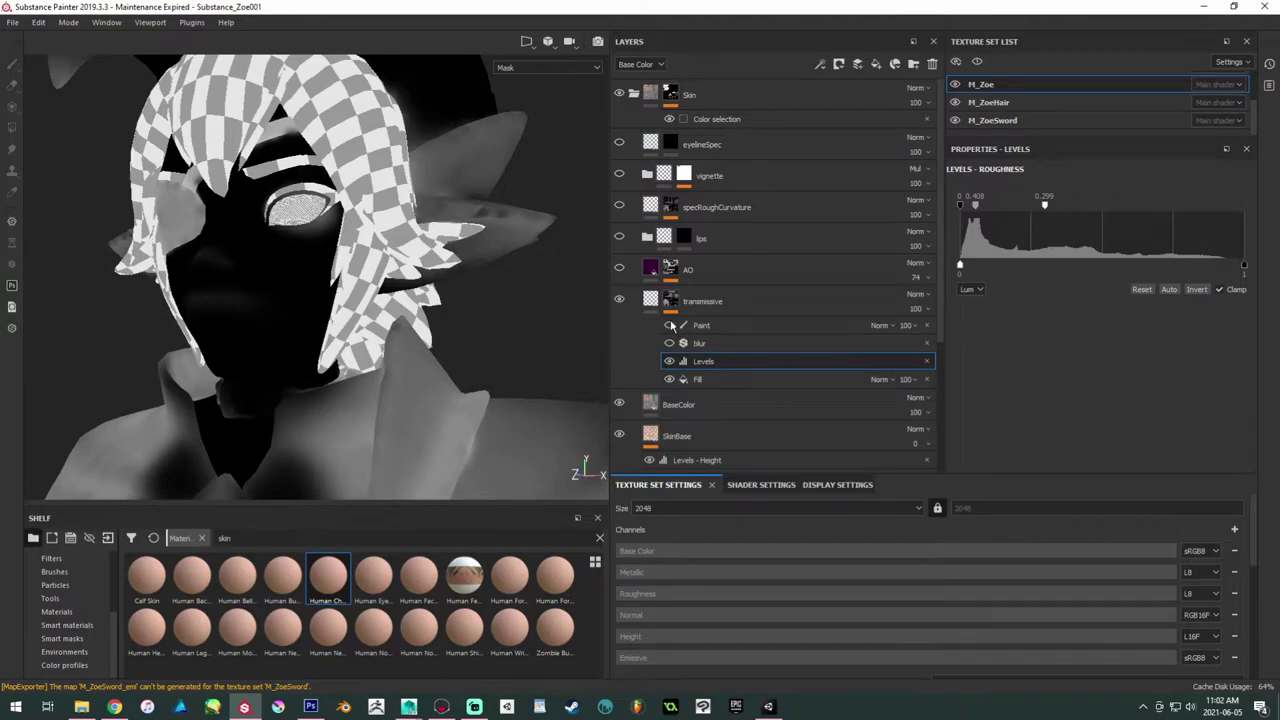
left_click_drag(370, 276, 285, 332, "alt")
left_click_drag(163, 278, 236, 268, "alt")
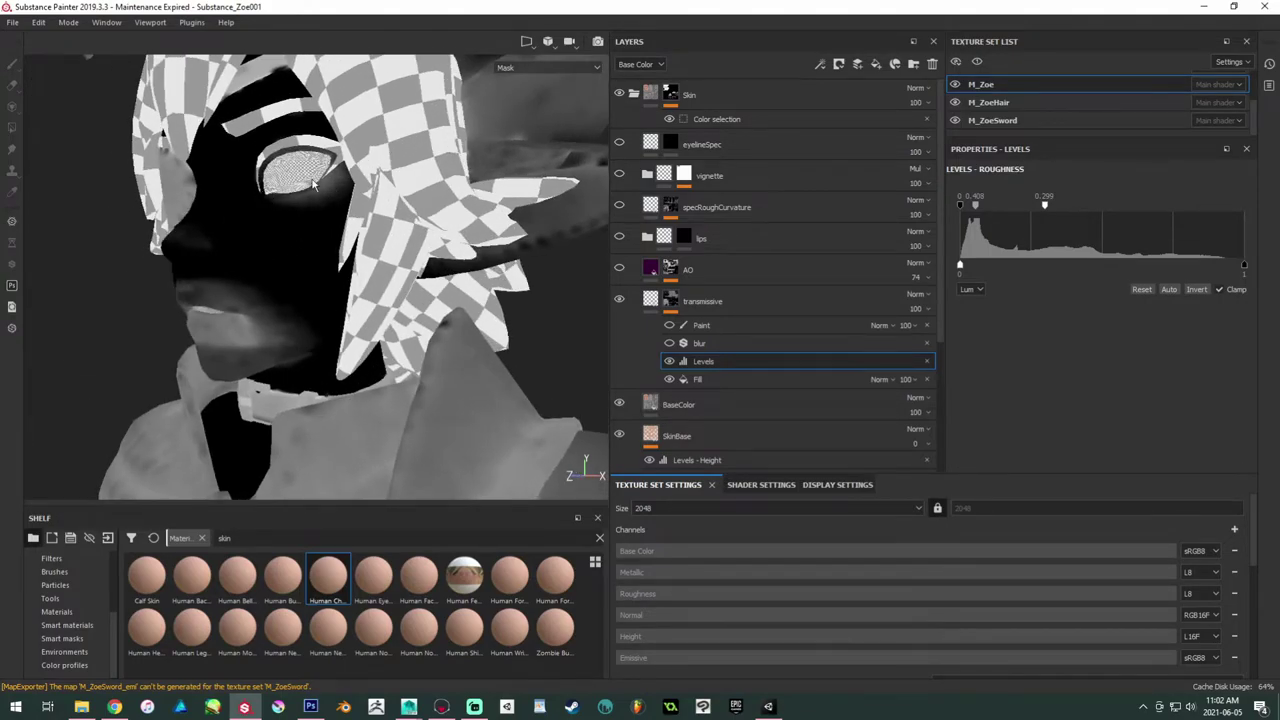
left_click_drag(315, 185, 480, 290, "alt")
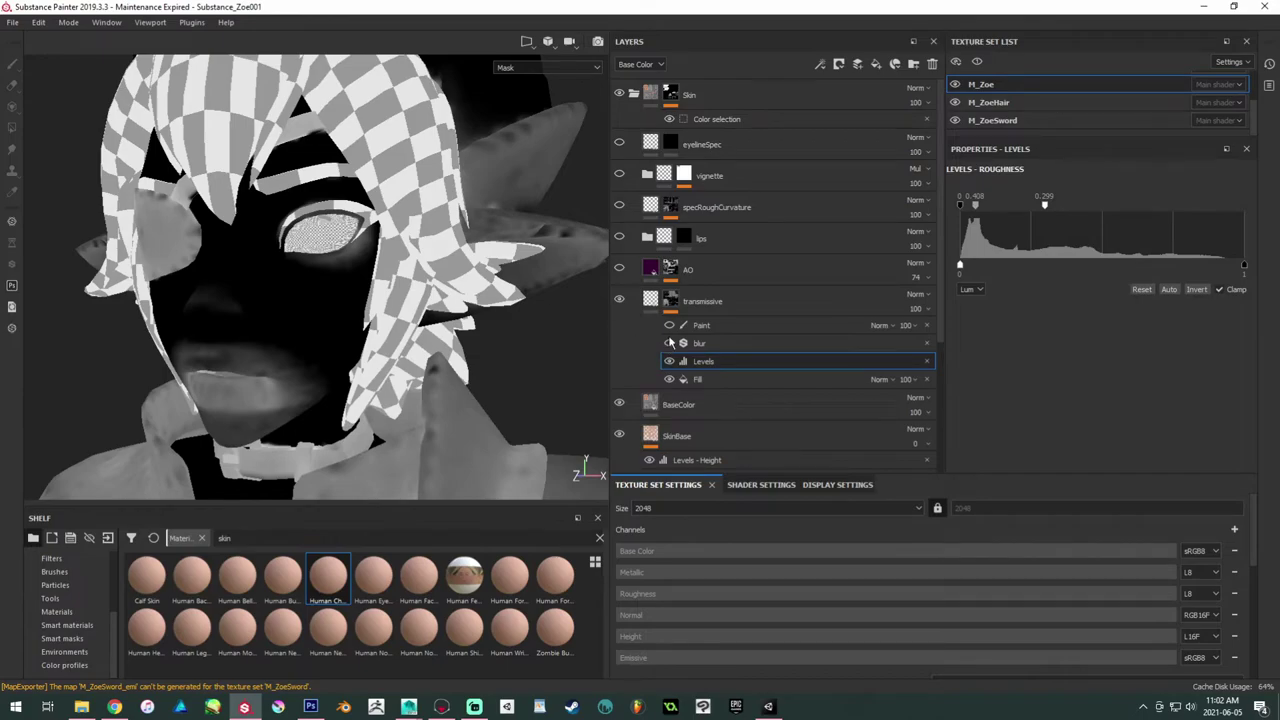
Step: Turn the transmissive mask's blur and Paint effects back on and reduce the Paint effect's opacity to 81
left_click(669, 343)
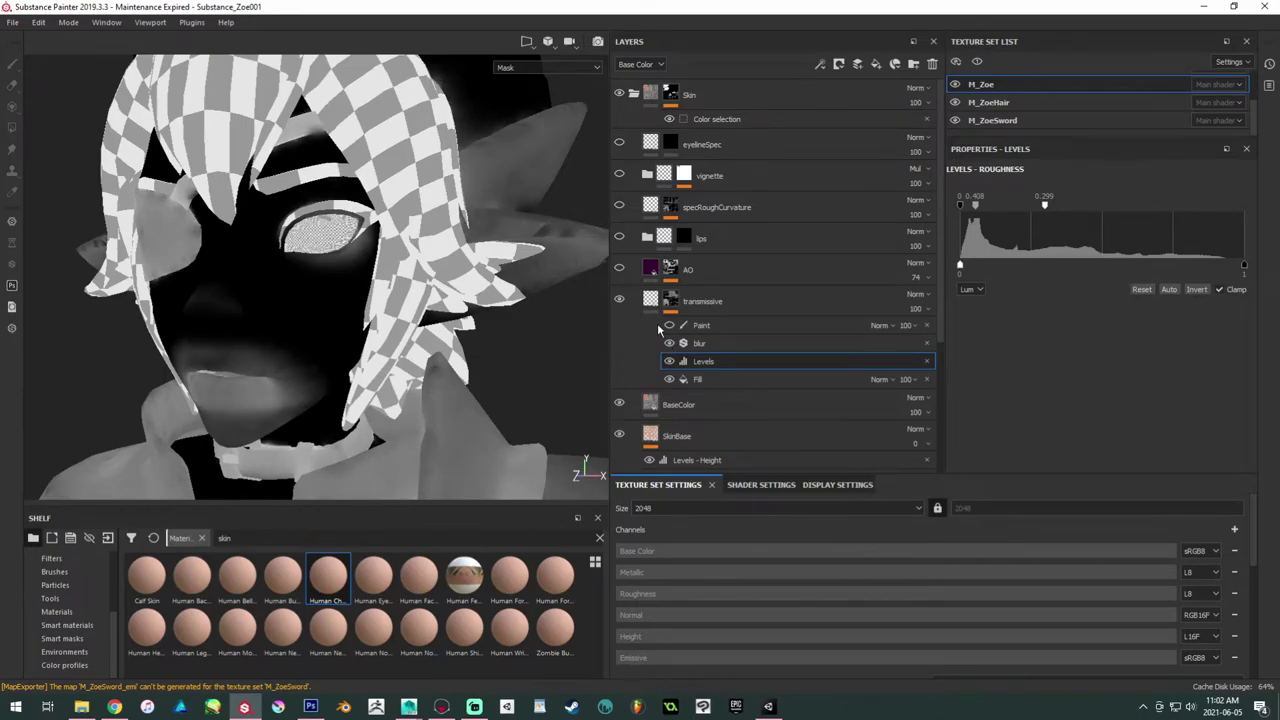
left_click(670, 326)
mouse_move(366, 295)
left_mouse_down("alt")
mouse_move(150, 250)
mouse_move(345, 256)
left_mouse_up("alt")
left_click(905, 325)
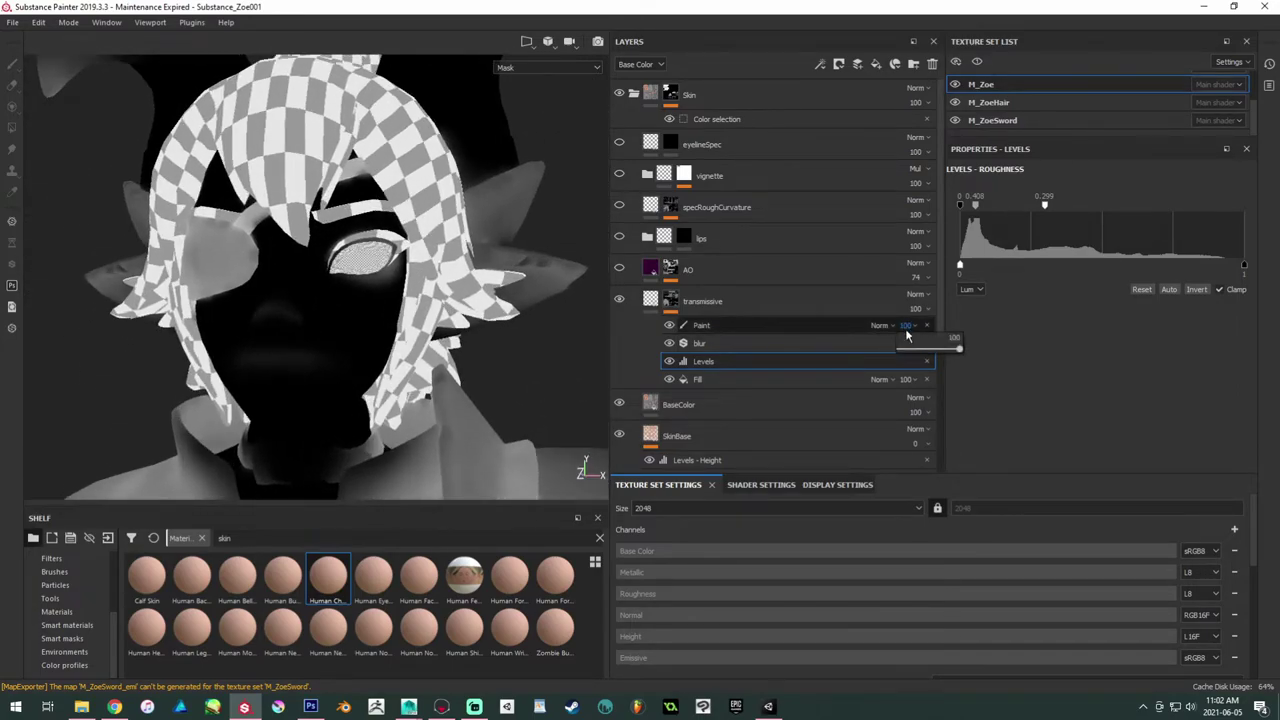
left_click_drag(936, 346, 948, 349)
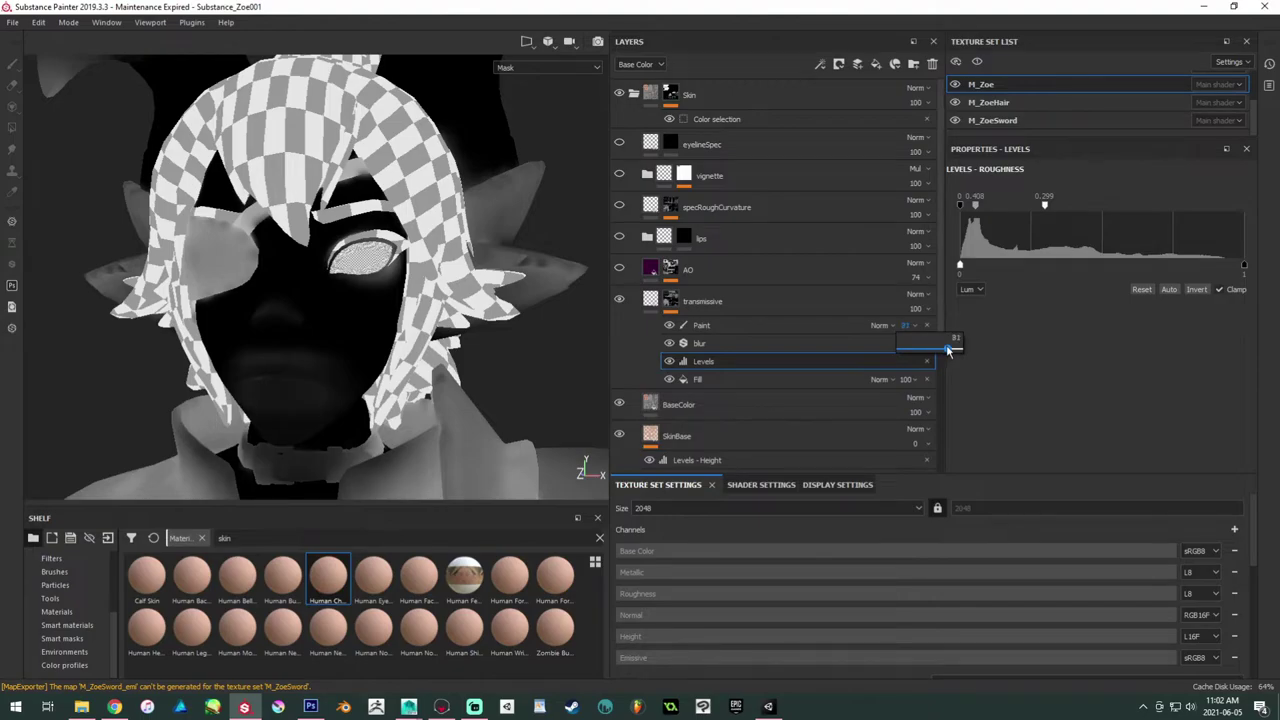
mouse_move(420, 292)
left_mouse_down("alt")
mouse_move(331, 289)
mouse_move(426, 300)
left_mouse_up("alt")
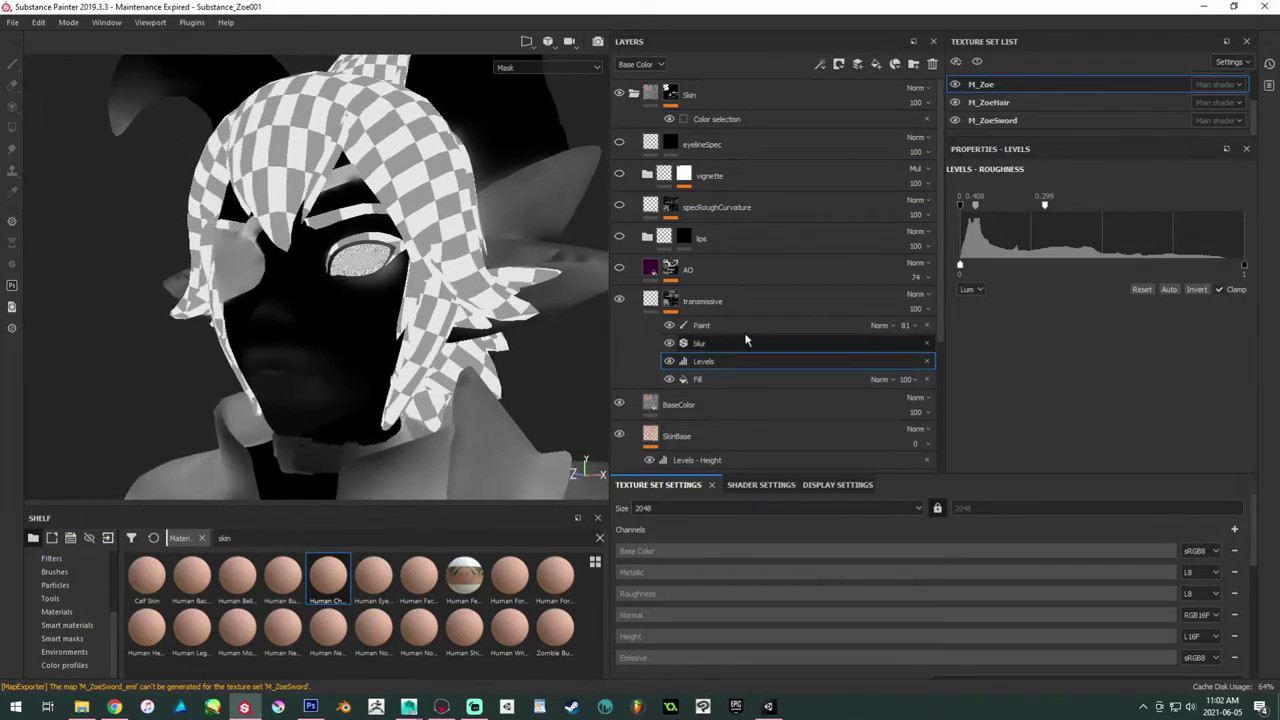
Step: Add a second Paint effect at the top of the transmissive mask and reduce the brush size to 4.68 for the nose
right_click(752, 330)
left_click(814, 349)
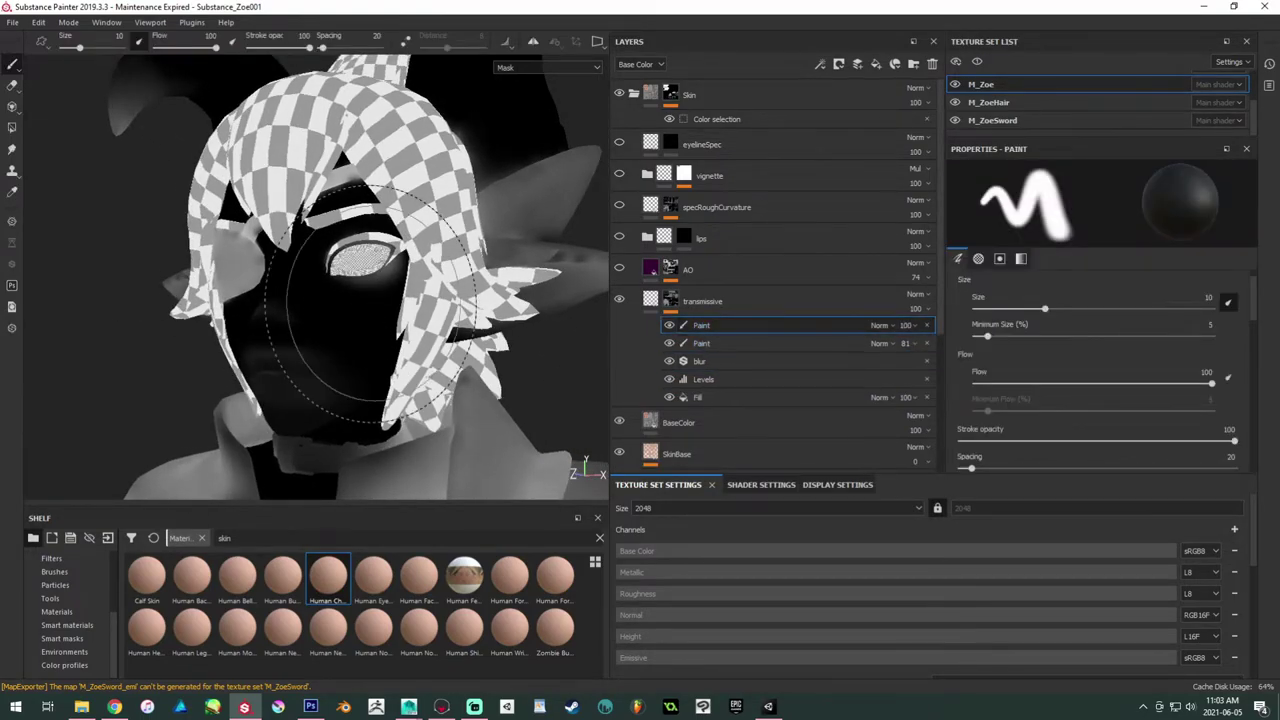
right_click_drag(269, 289, 329, 326, "alt")
left_click_drag(329, 326, 305, 305, "alt")
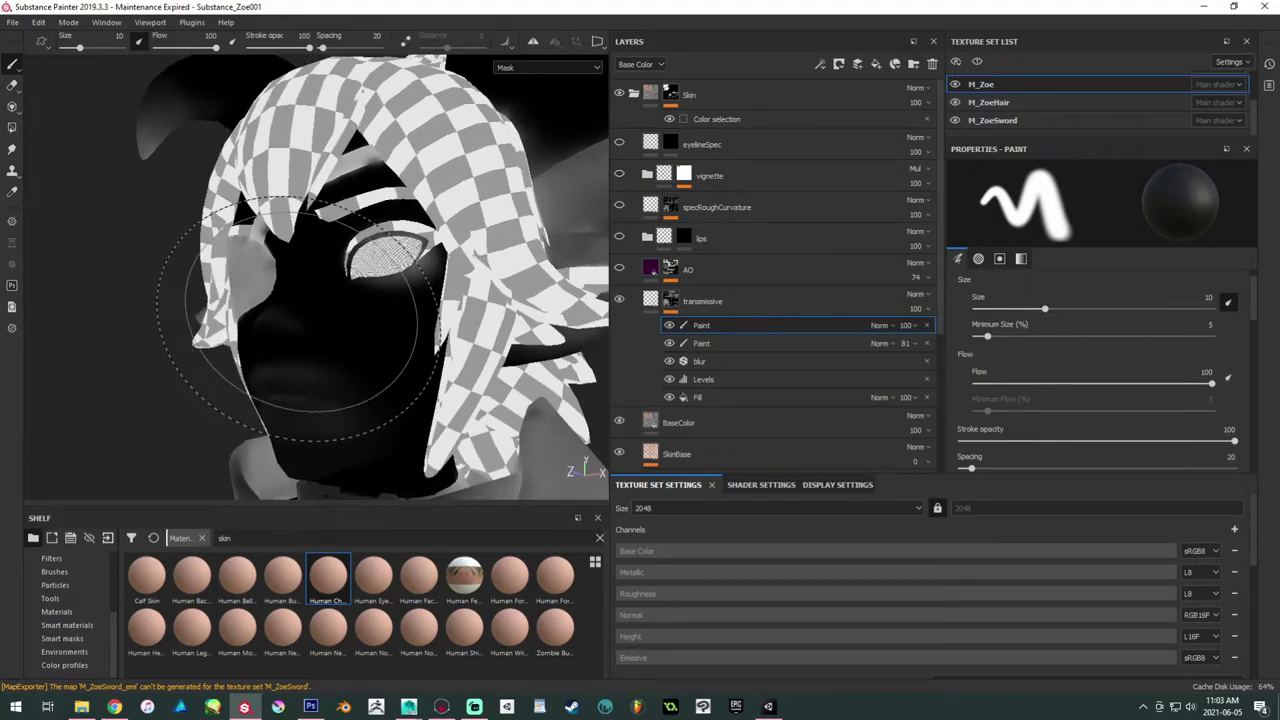
mouse_move(305, 305)
right_mouse_down("ctrl")
mouse_move(250, 305)
mouse_move(285, 302)
mouse_move(322, 329)
right_mouse_up("ctrl")
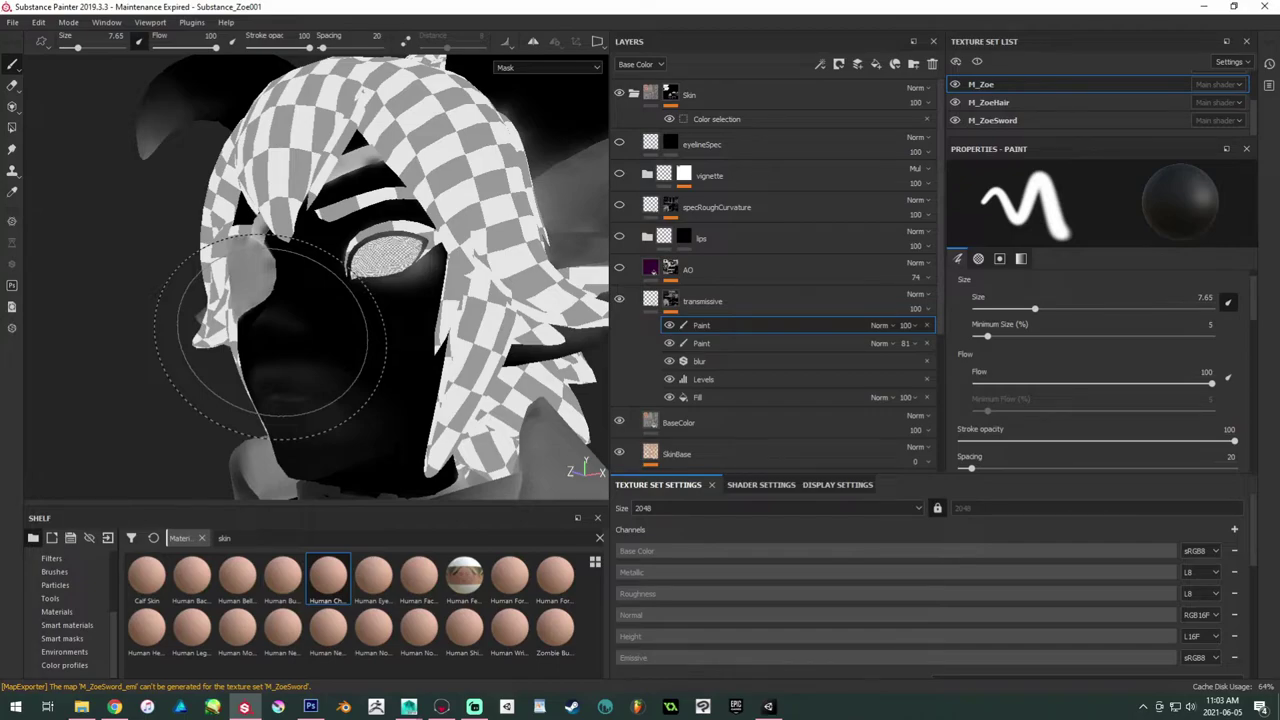
right_click_drag(331, 284, 320, 345, "alt")
left_click_drag(320, 345, 282, 360, "alt")
right_click_drag(282, 360, 236, 360, "ctrl")
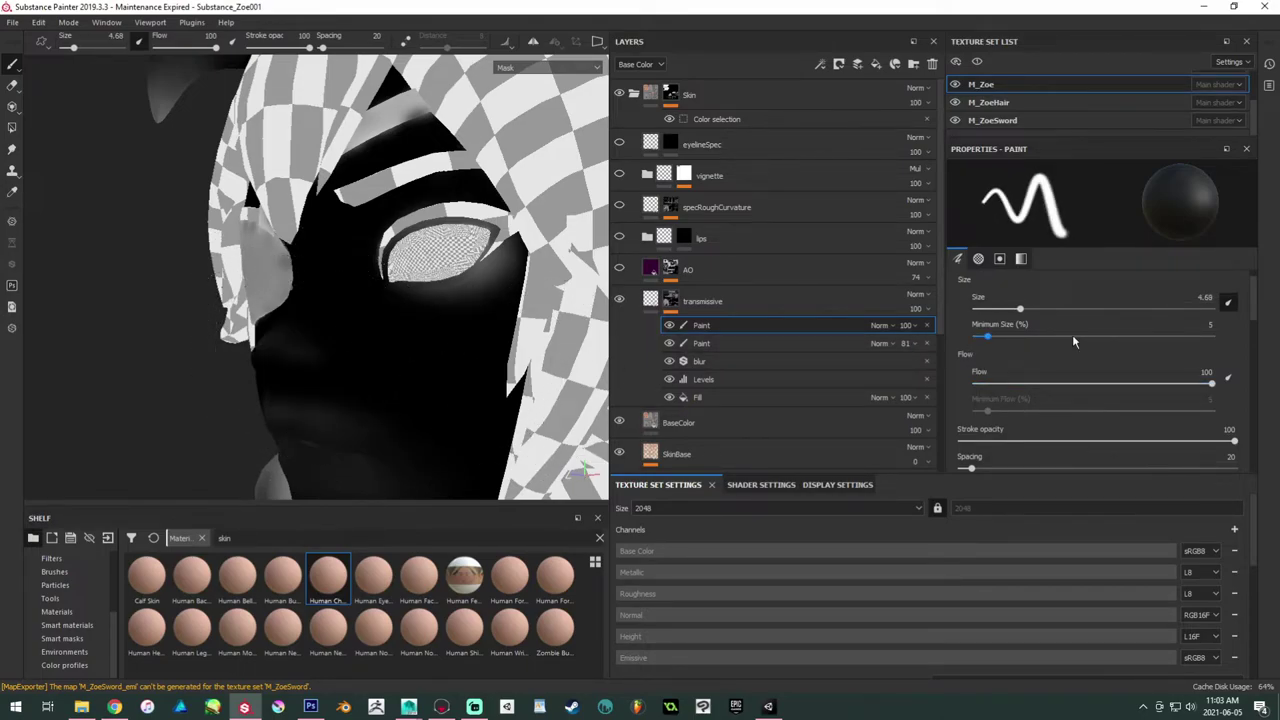
Step: Set the brush's grayscale to 1 and its stroke opacity to 73, with pen pressure controlling the flow
scroll(1075, 340, "up", 1)
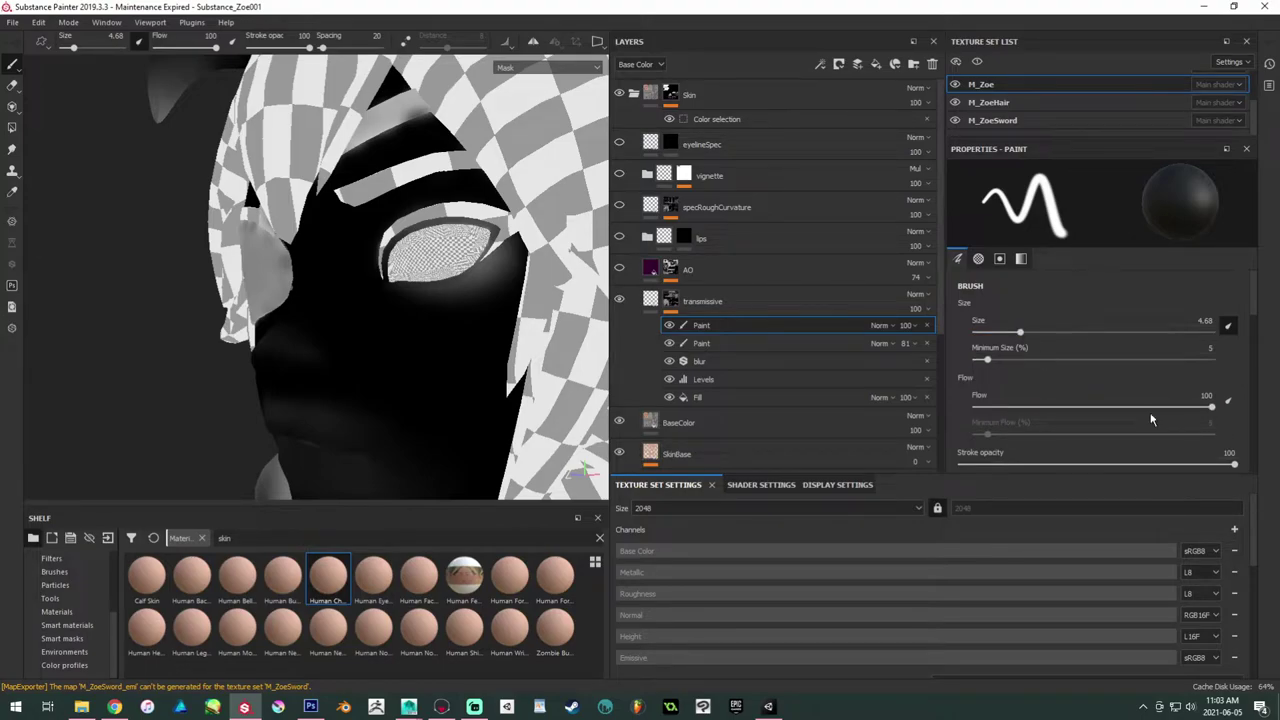
scroll(1144, 397, "down", 10)
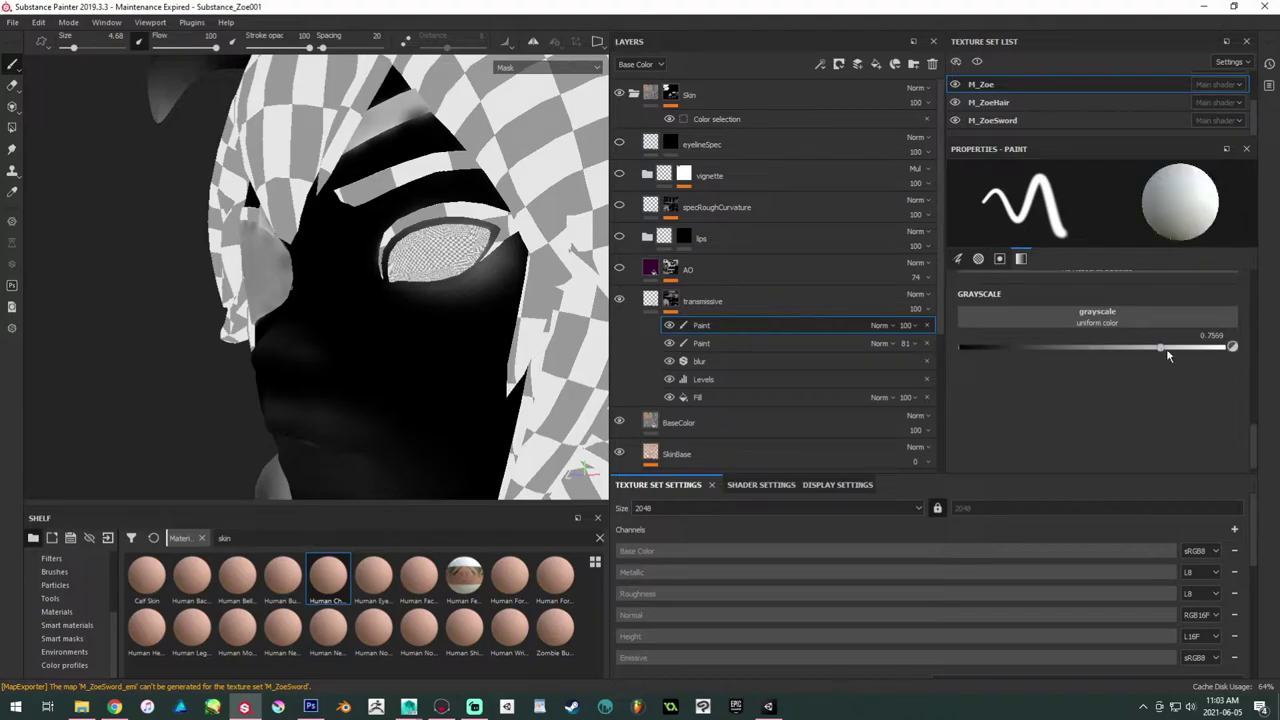
scroll(1137, 366, "up", 5)
scroll(1138, 370, "up", 2)
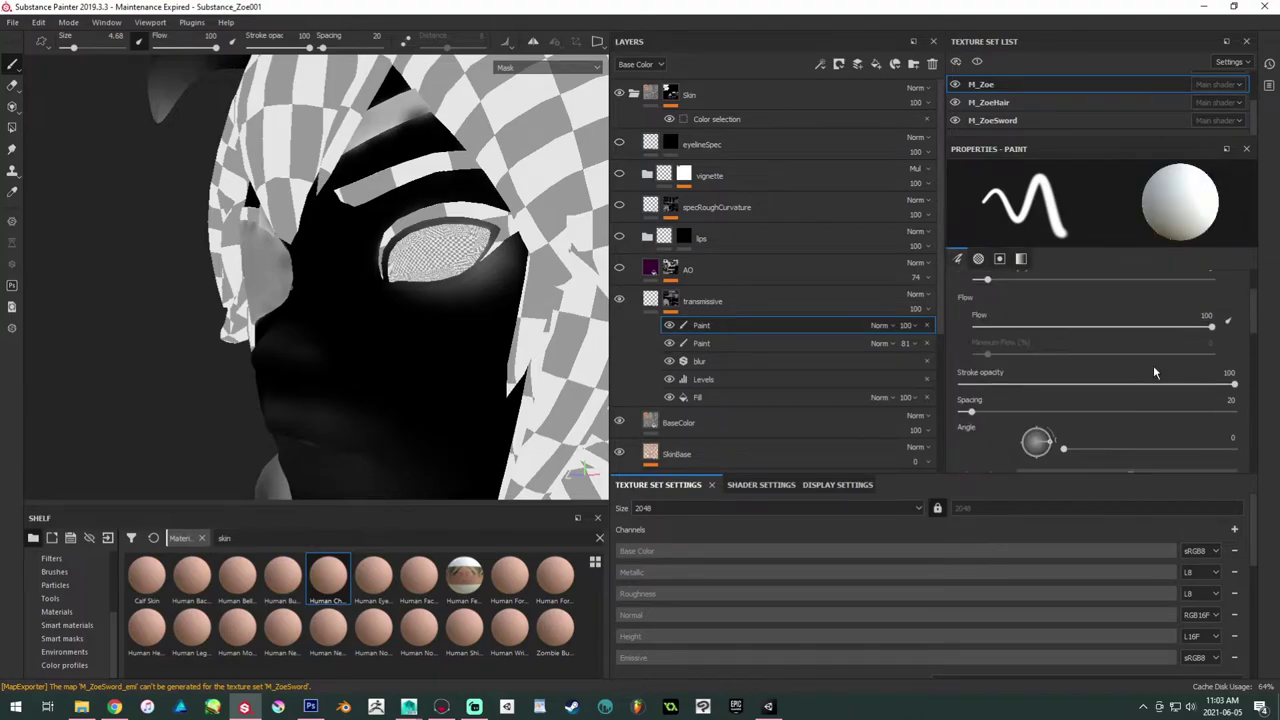
left_click_drag(1228, 390, 1160, 389)
scroll(1152, 362, "up", 2)
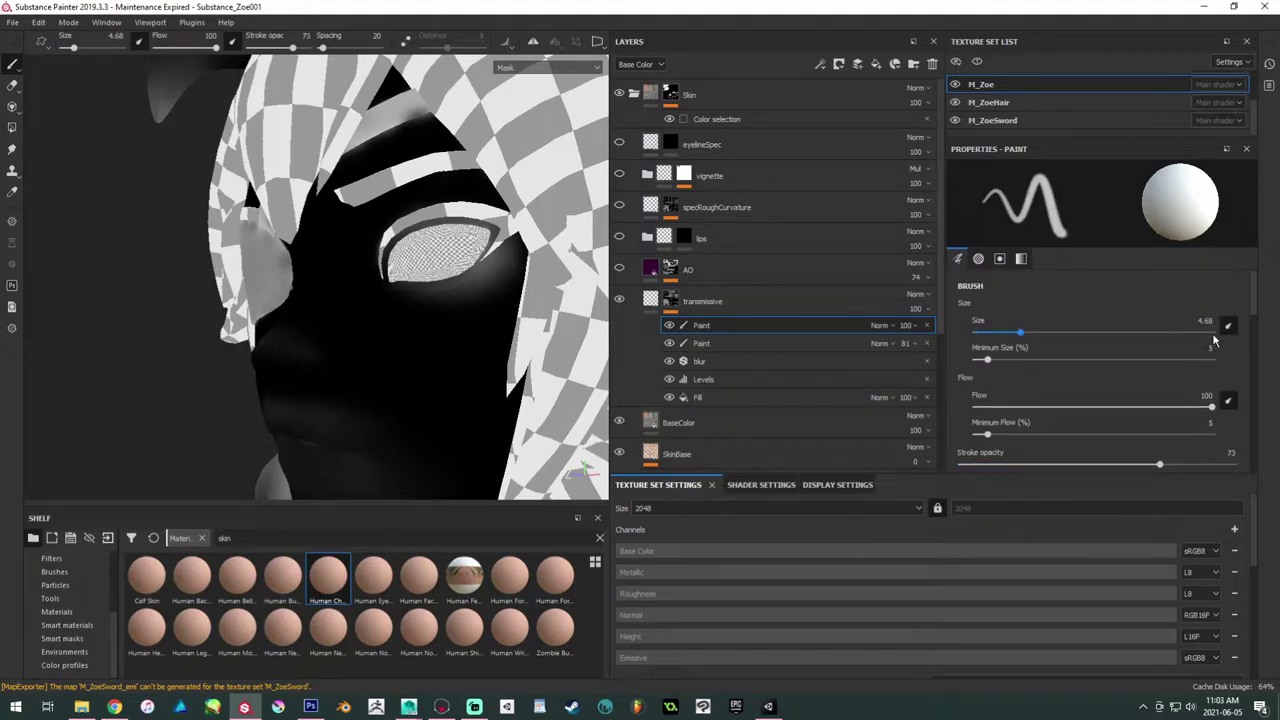
Step: Enlarge the brush to about size 10 and enable symmetry for painting across the face
key("bracketright")
key("bracketright")
key("bracketright")
key("bracketright")
key("bracketright")
key("bracketright")
key("bracketright")
key("bracketright")
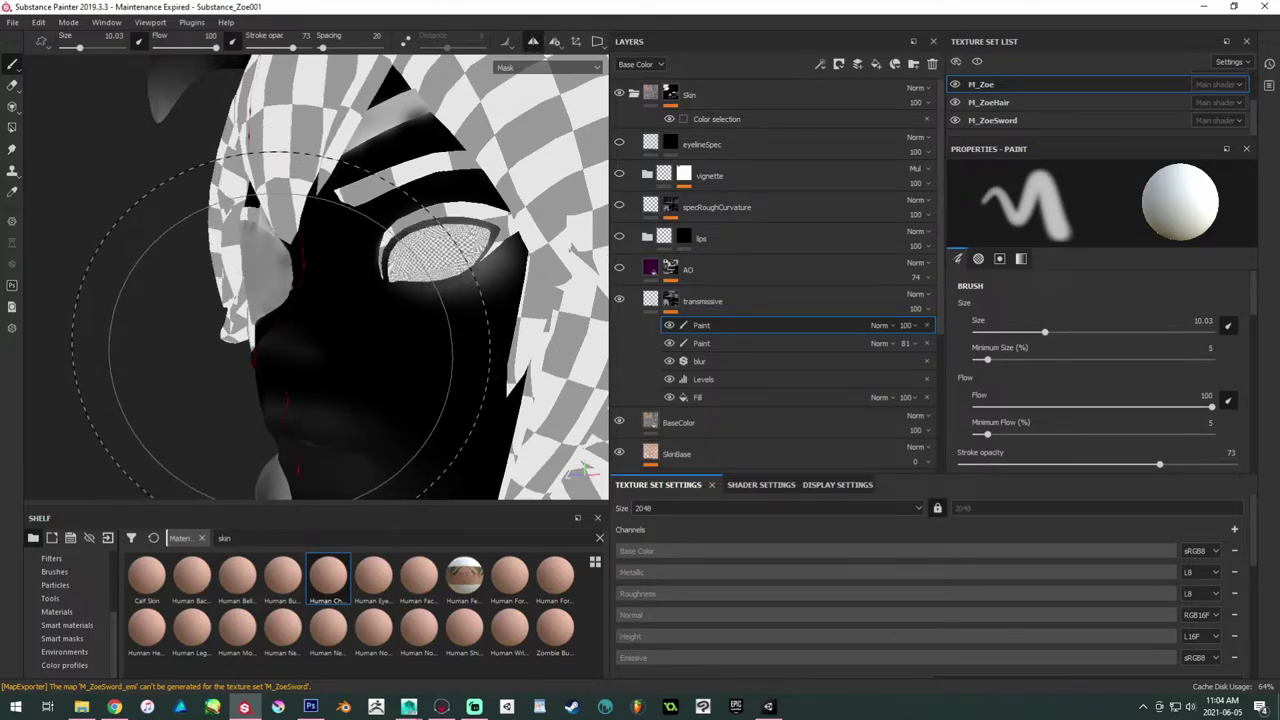
Step: Try a soft white stroke on the nose with the brush at size 15.75, and undo it
right_click_drag(305, 385, 368, 385, "ctrl")
mouse_move(290, 380)
left_mouse_down()
mouse_move(277, 352)
mouse_move(287, 365)
mouse_move(300, 345)
mouse_move(278, 345)
mouse_move(290, 366)
left_mouse_up()
key("ctrl+z")
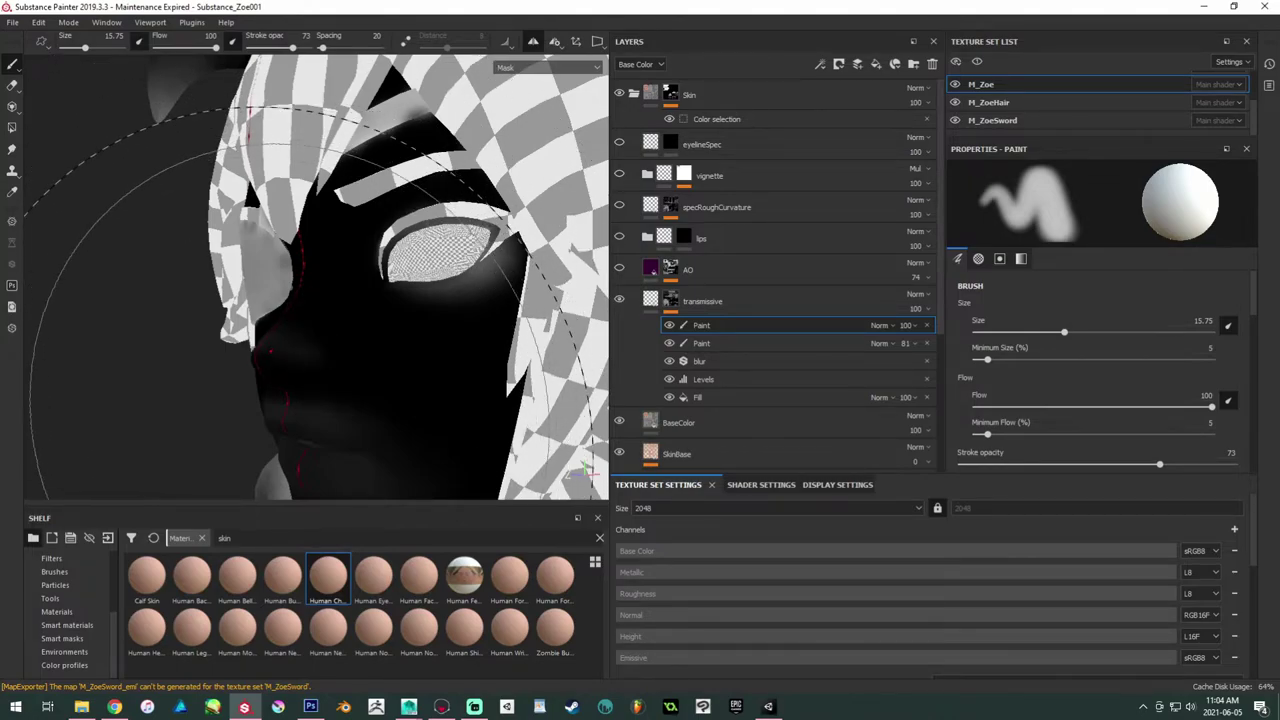
key("ctrl+z")
Step: Paint the nose tip and nostril area softly lighter in the transmissive mask with the brush at size 28.84
right_click_drag(265, 365, 396, 365, "ctrl")
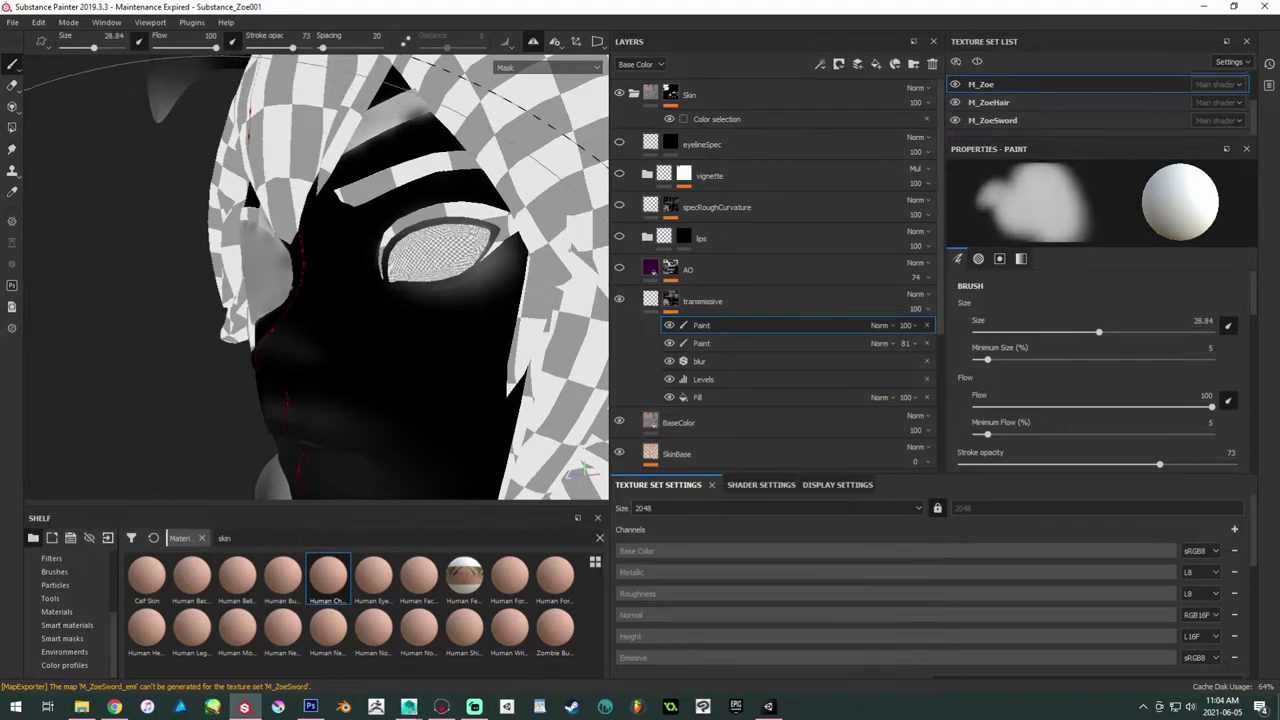
mouse_move(298, 322)
left_mouse_down()
mouse_move(278, 358)
mouse_move(308, 366)
left_mouse_up()
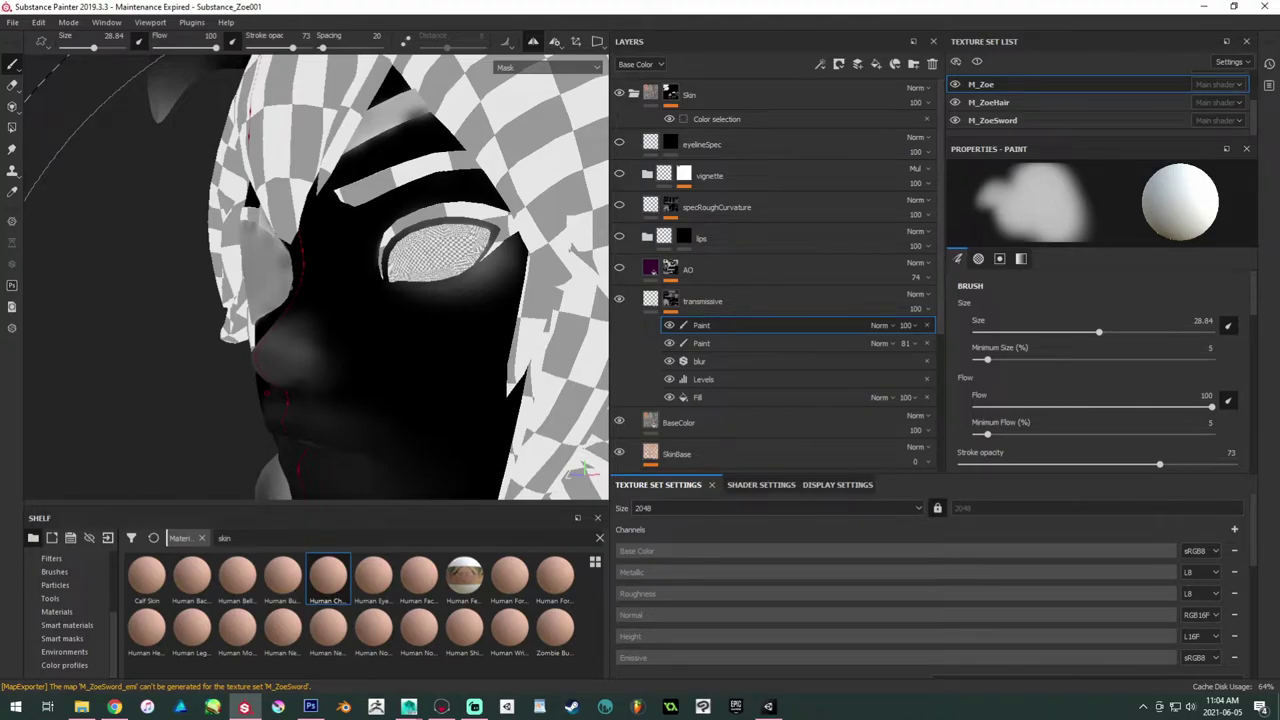
left_click_drag(310, 320, 309, 348)
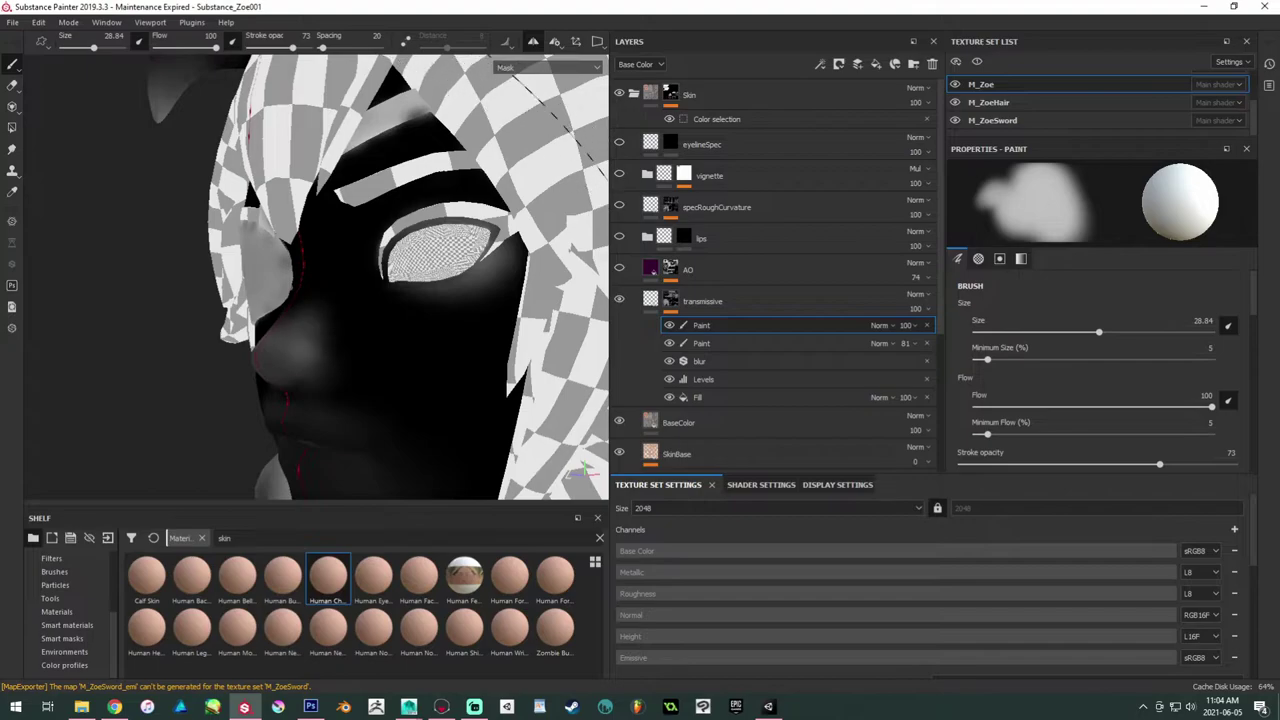
left_click(276, 360)
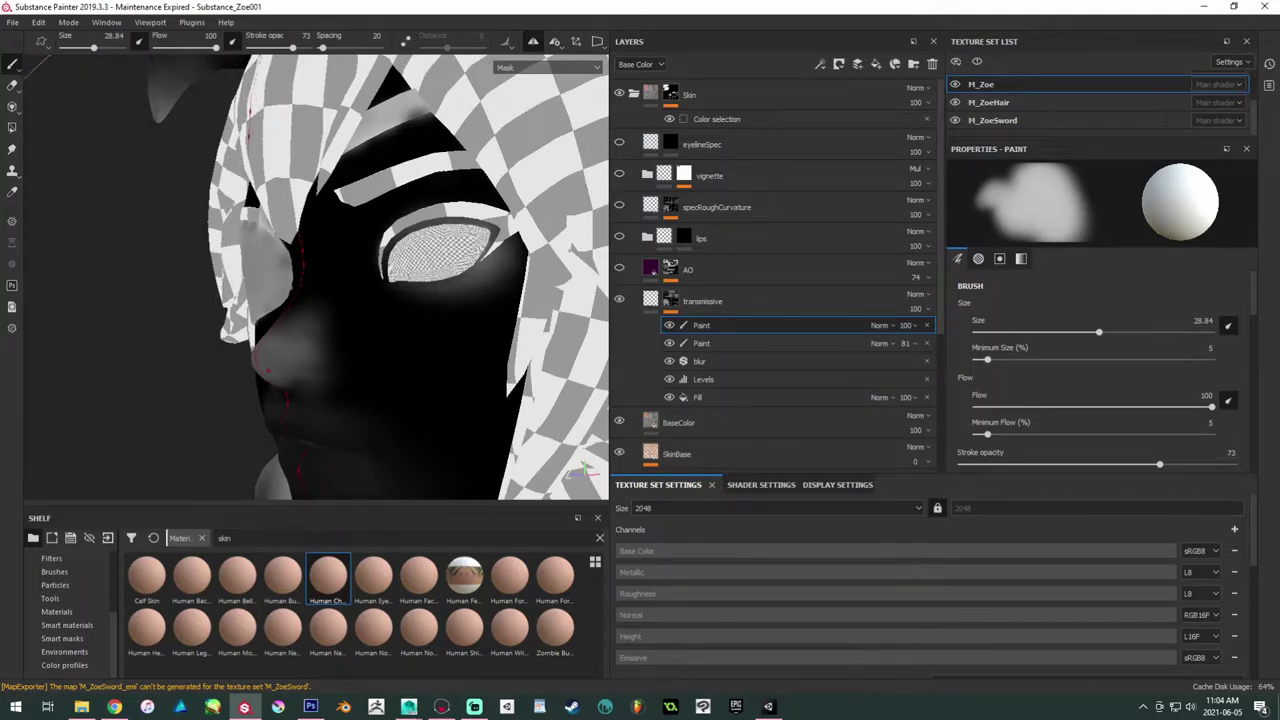
left_click_drag(178, 490, 176, 418, "alt")
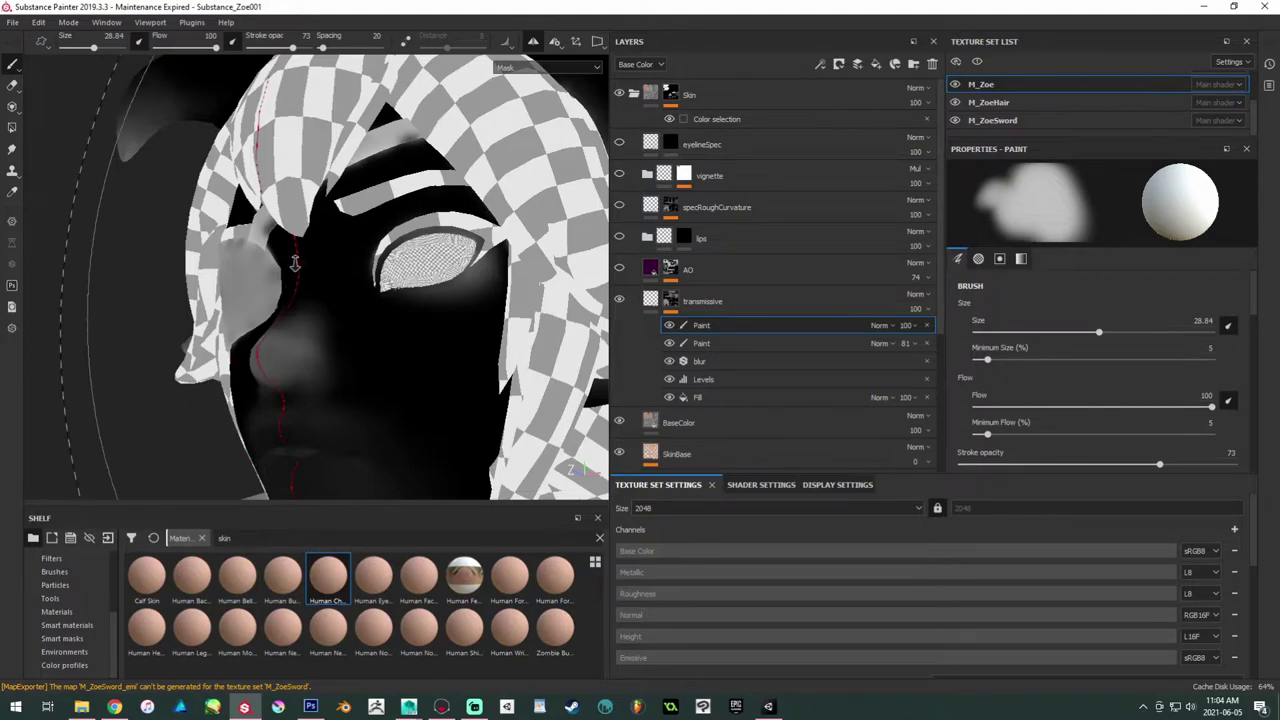
left_click_drag(294, 262, 400, 250, "alt")
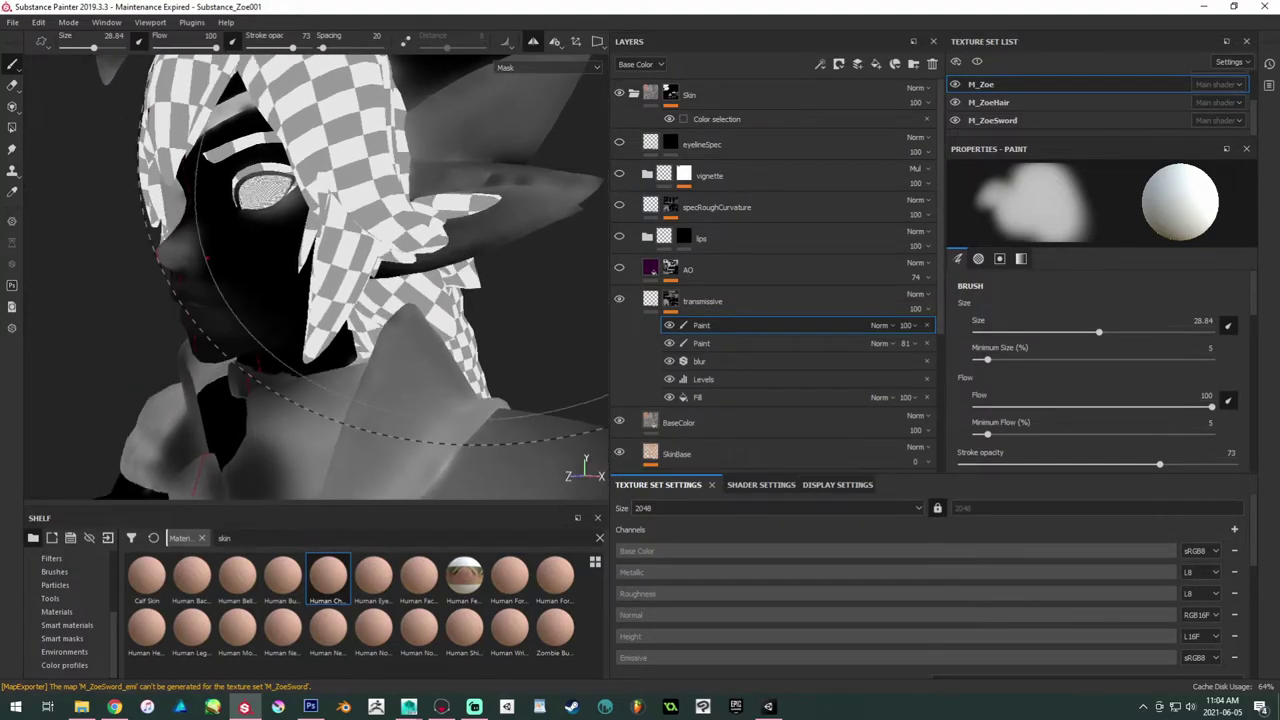
Step: Insert a new Paint effect between the two existing Paint effects of the transmissive mask
left_click(739, 343)
right_click(756, 343)
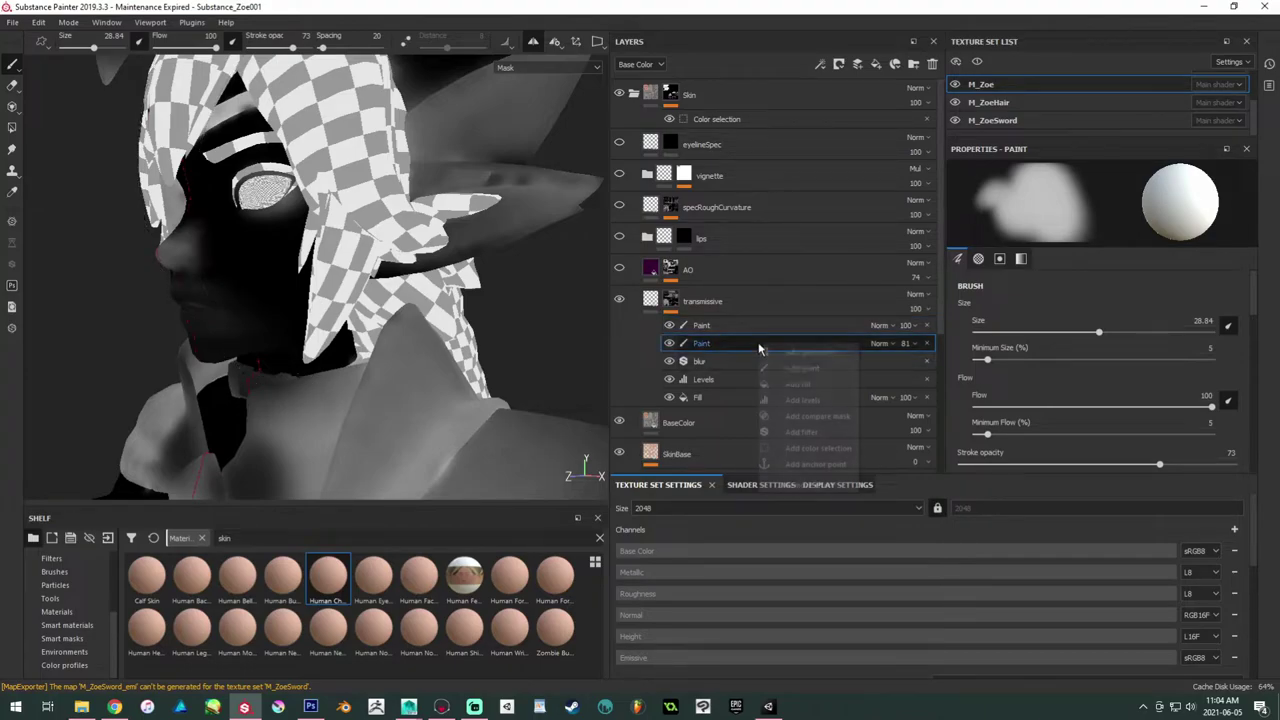
left_click(794, 368)
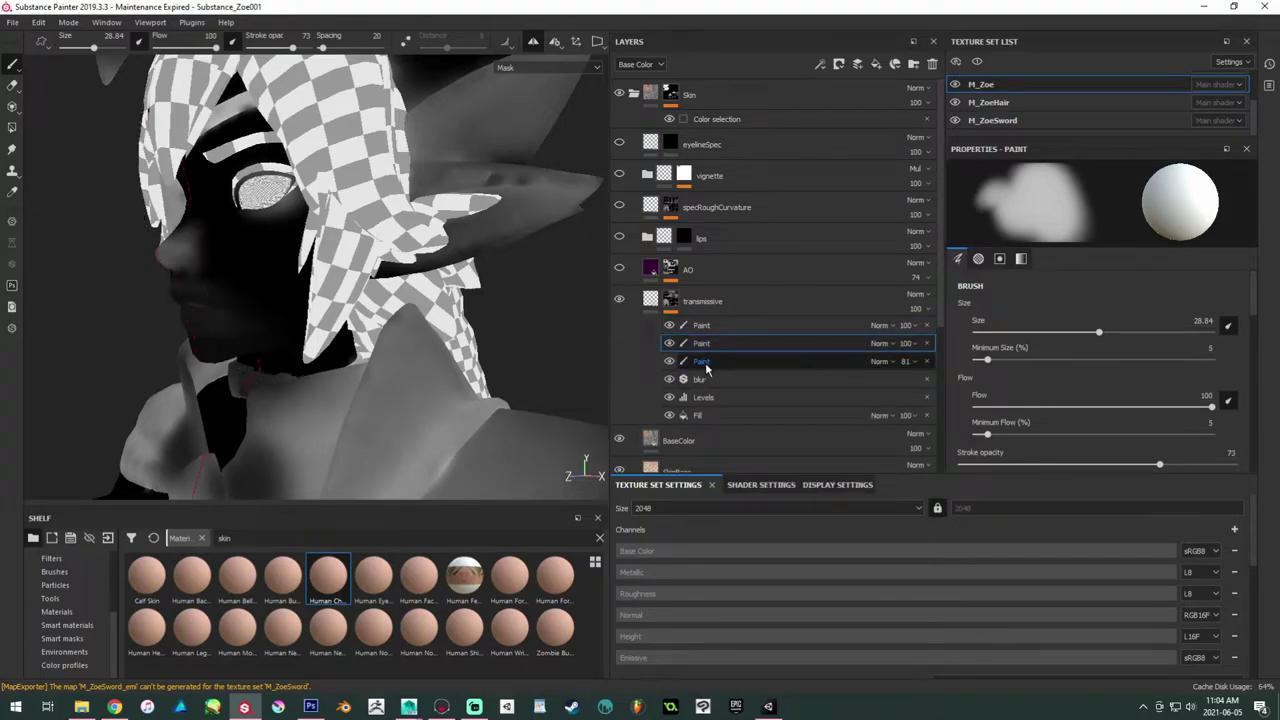
Step: Paint the front of the ear black in the mask with grayscale 0 and brush size 12.73
left_click_drag(1255, 301, 1242, 446)
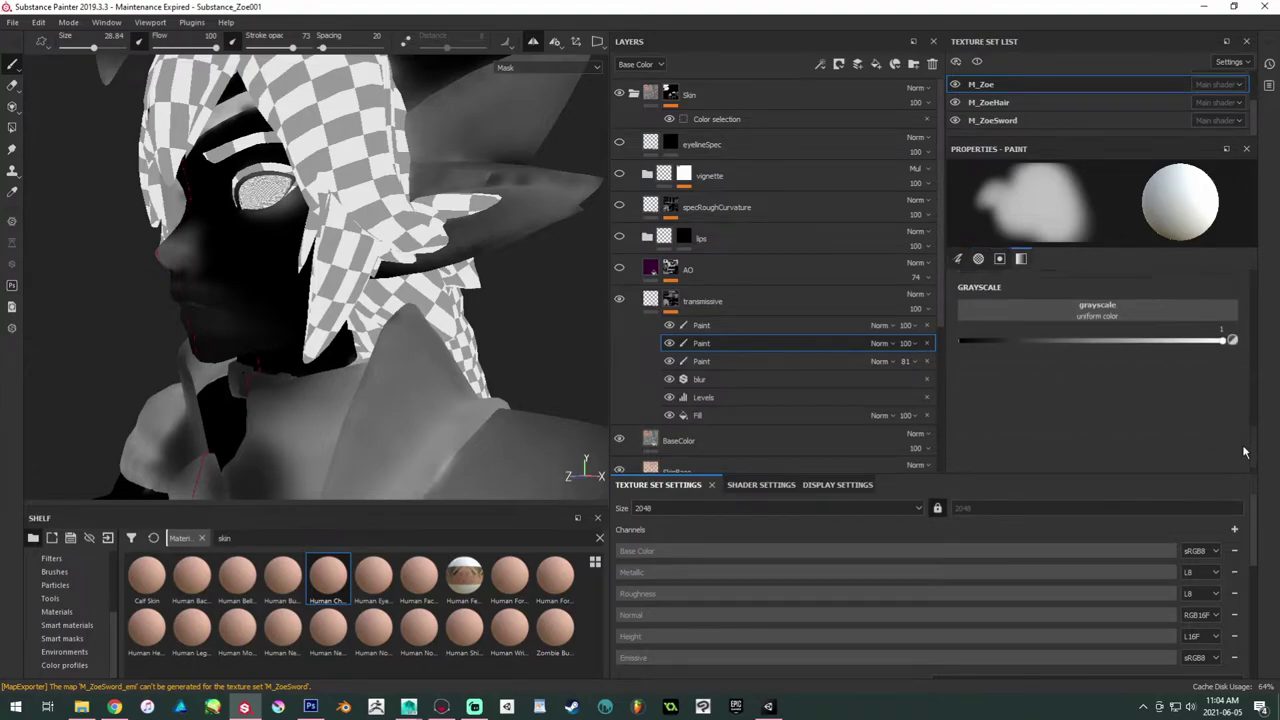
left_click_drag(1096, 344, 945, 348)
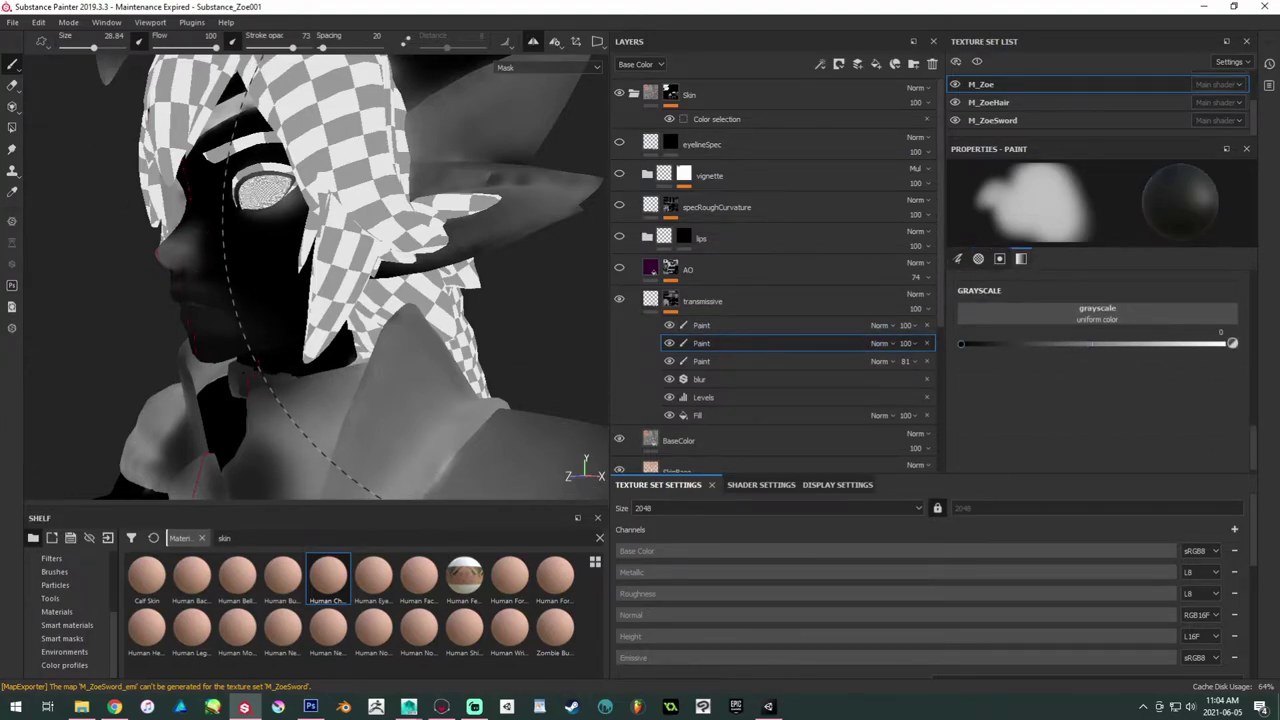
right_click_drag(570, 236, 453, 230, "ctrl")
mouse_move(453, 230)
left_mouse_down()
mouse_move(520, 230)
mouse_move(545, 190)
mouse_move(448, 135)
mouse_move(570, 175)
mouse_move(458, 158)
mouse_move(555, 177)
left_mouse_up()
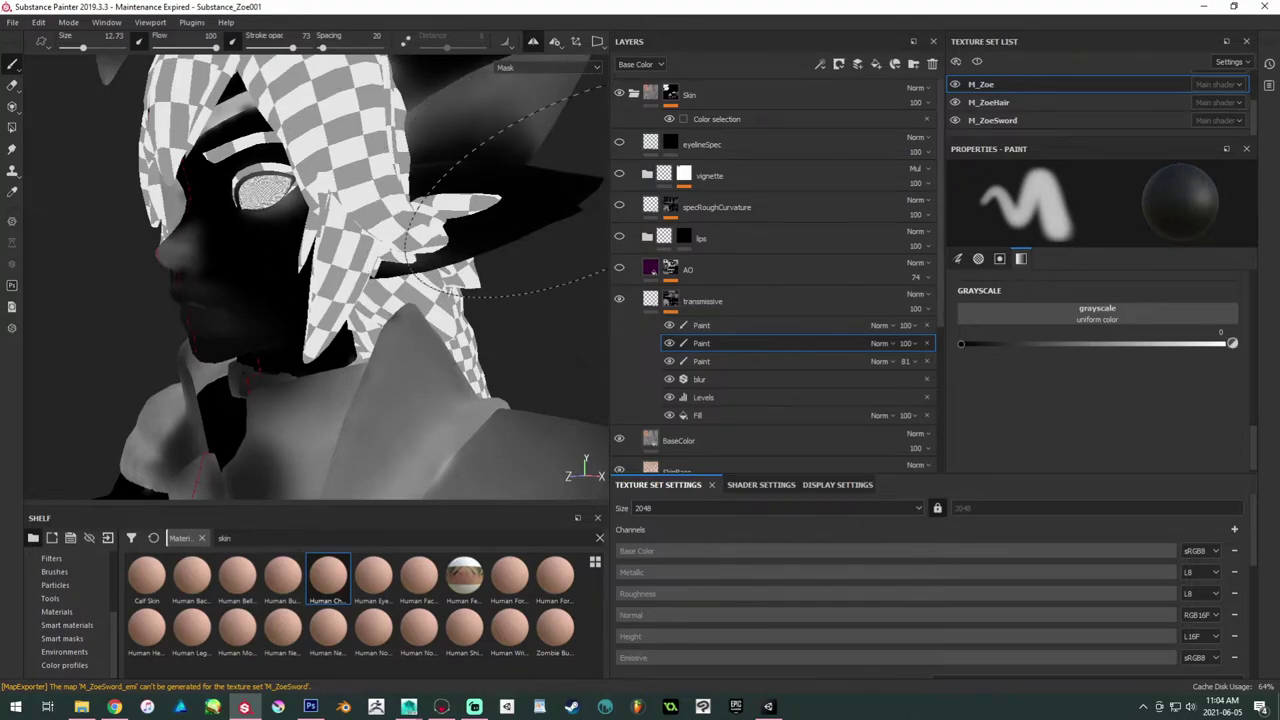
Step: Select the topmost Paint effect, set the brush's grayscale to 1 and turn off backface culling
left_click(759, 325)
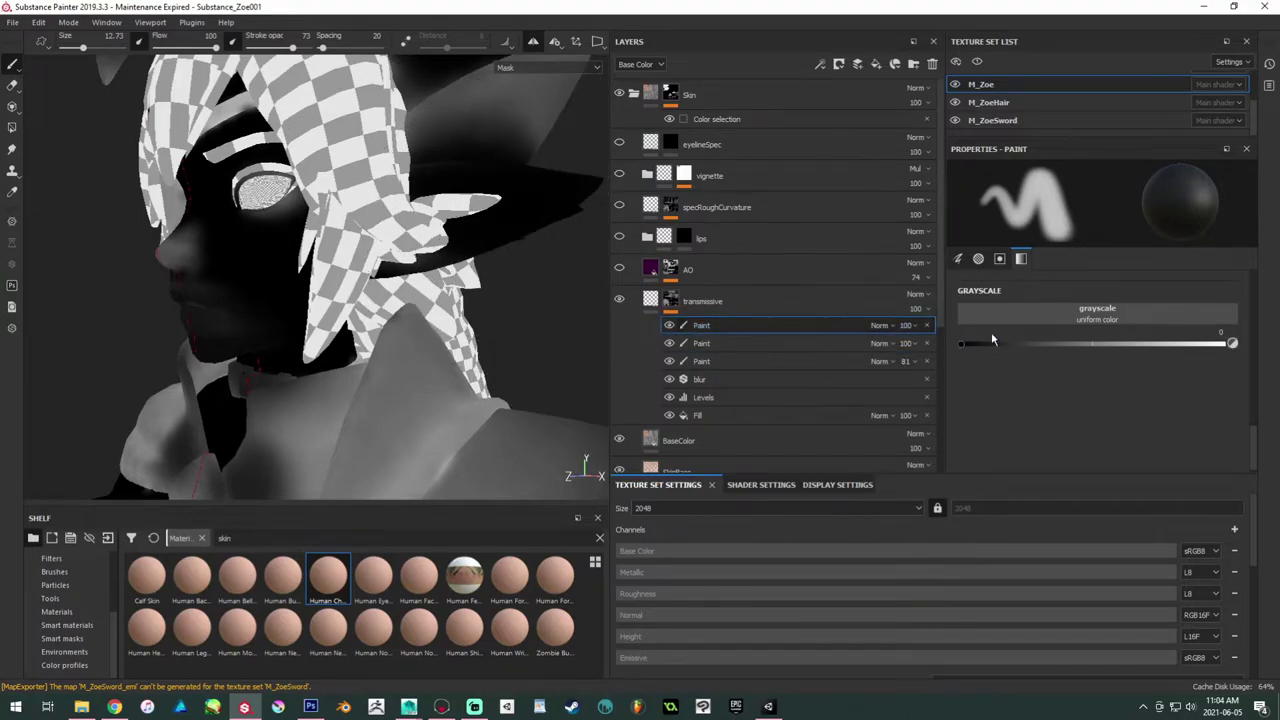
left_click(1224, 343)
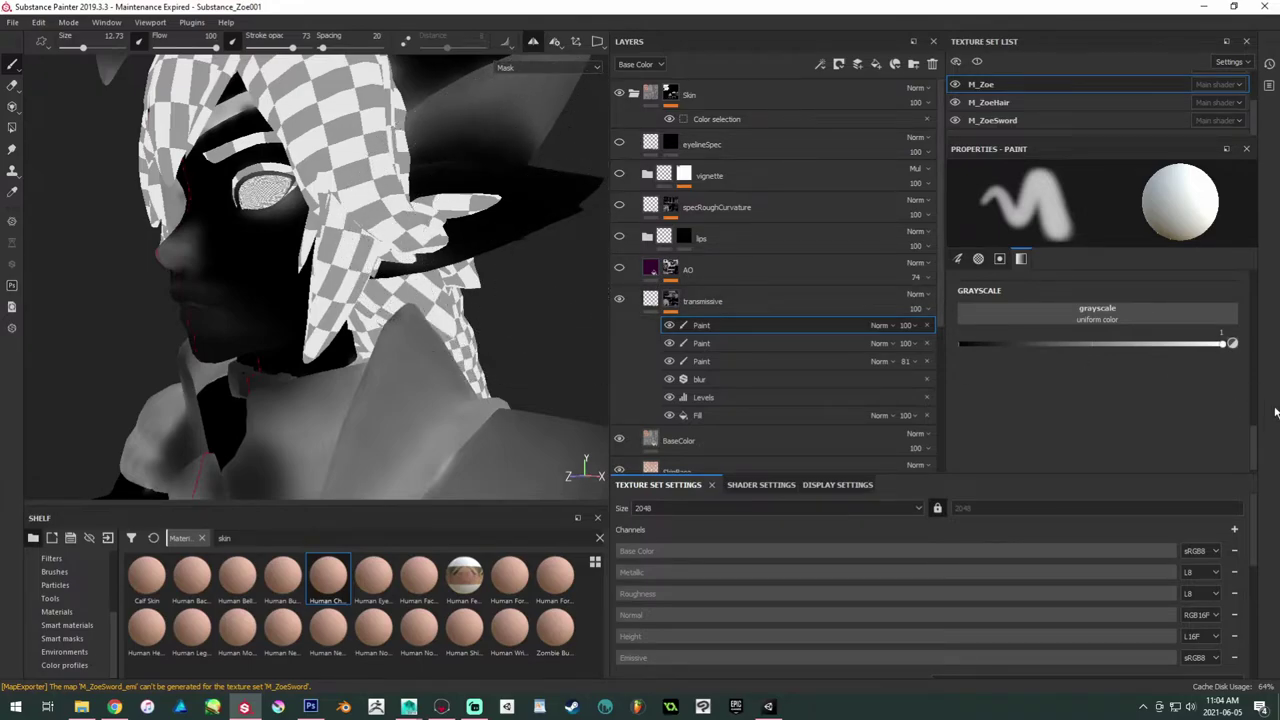
left_click_drag(1255, 430, 1257, 354)
left_click(1042, 379)
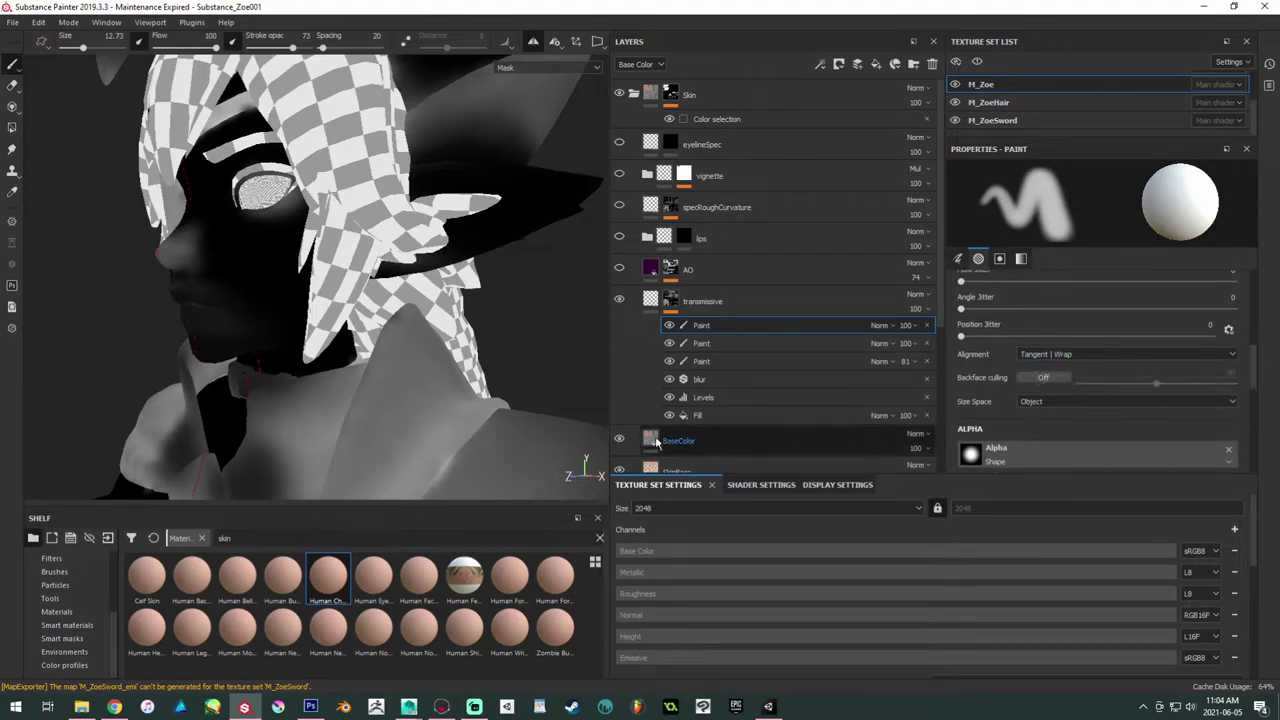
Step: Paint the ear's outer areas softly lighter, enlarging the brush to size 33.3 and up to 40.59
right_click_drag(545, 185, 585, 185, "ctrl")
right_click_drag(470, 262, 628, 262, "ctrl")
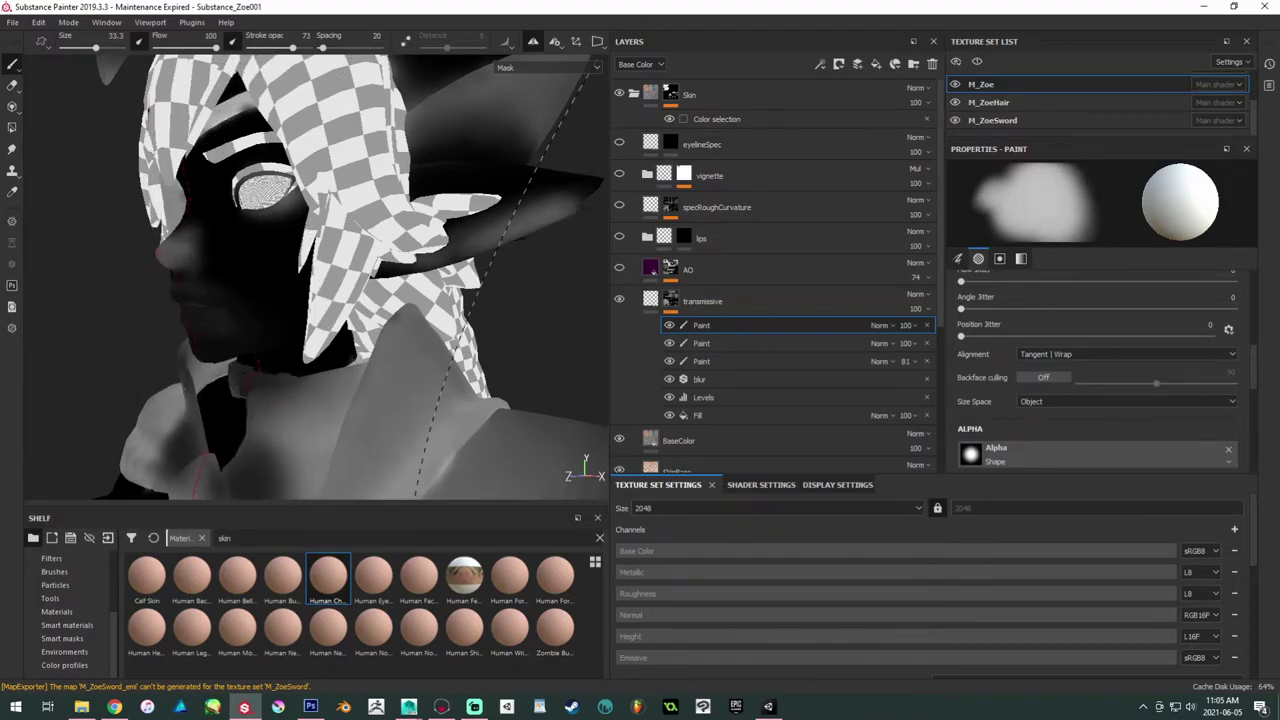
right_click_drag(440, 300, 512, 300, "ctrl")
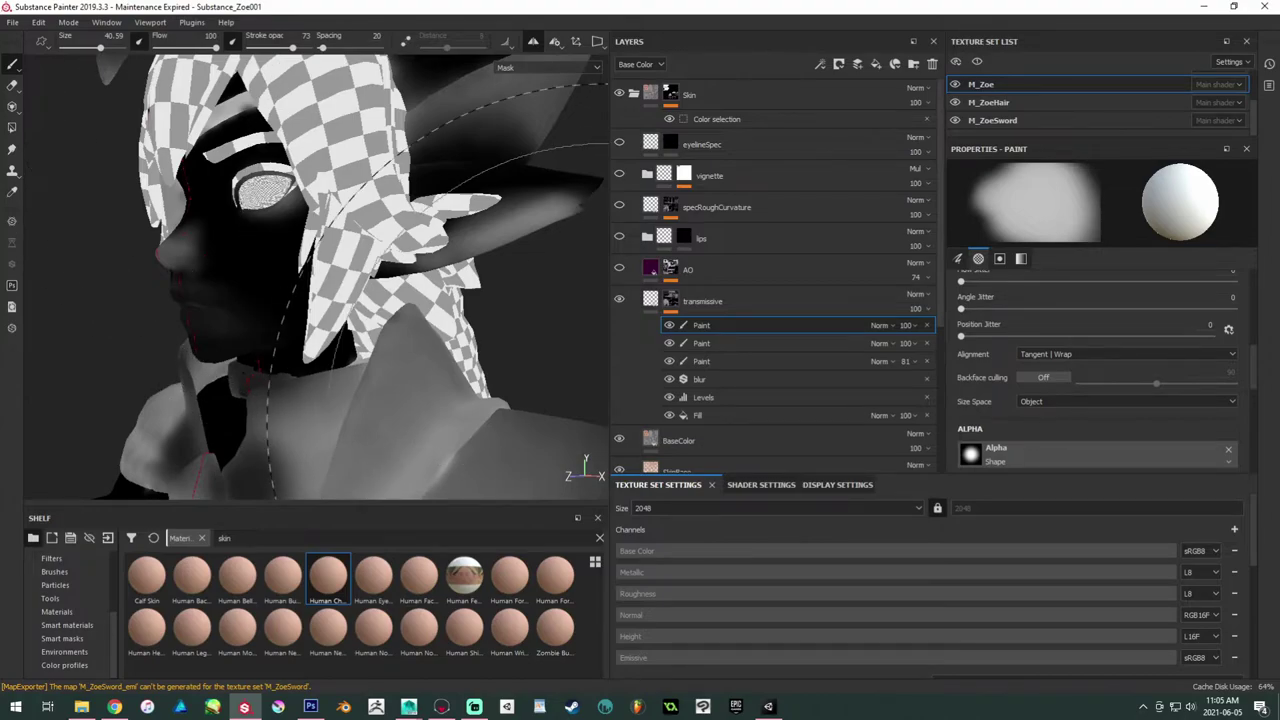
Step: Darken the back of the ear on the middle Paint effect with grayscale 0 and the brush reduced to size 14.2
left_click_drag(465, 325, 320, 290, "alt")
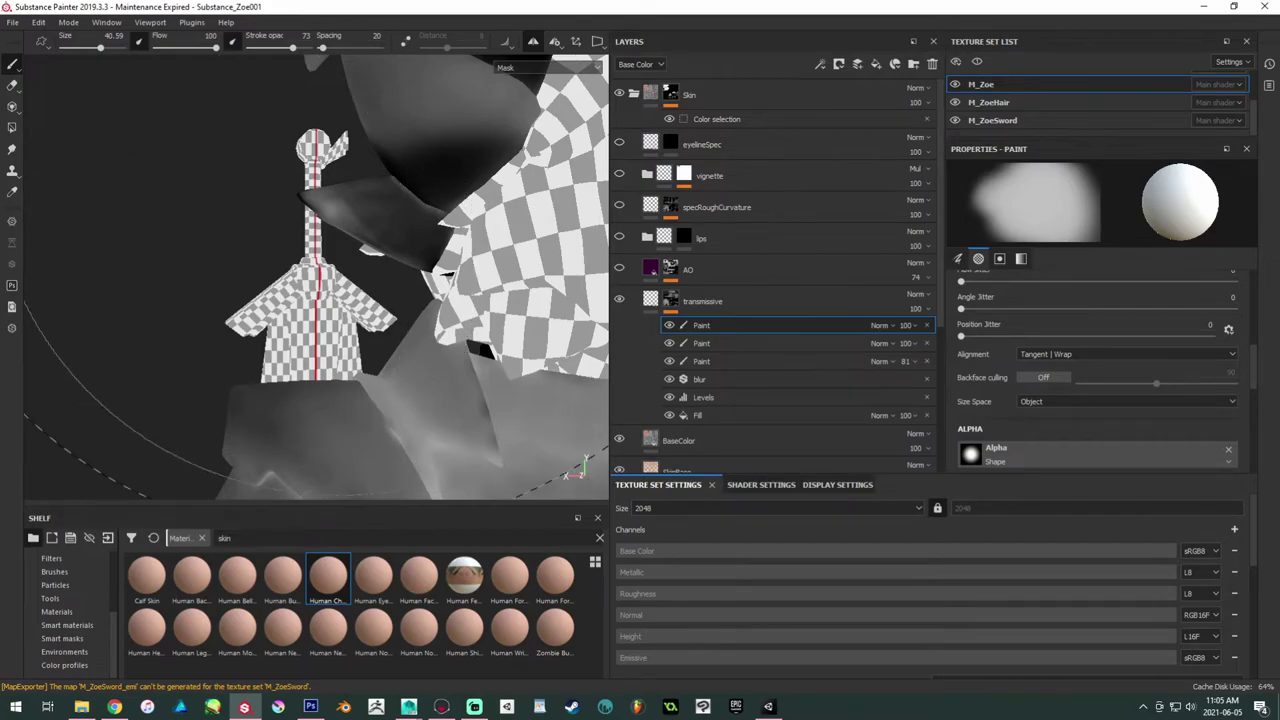
left_click(710, 346)
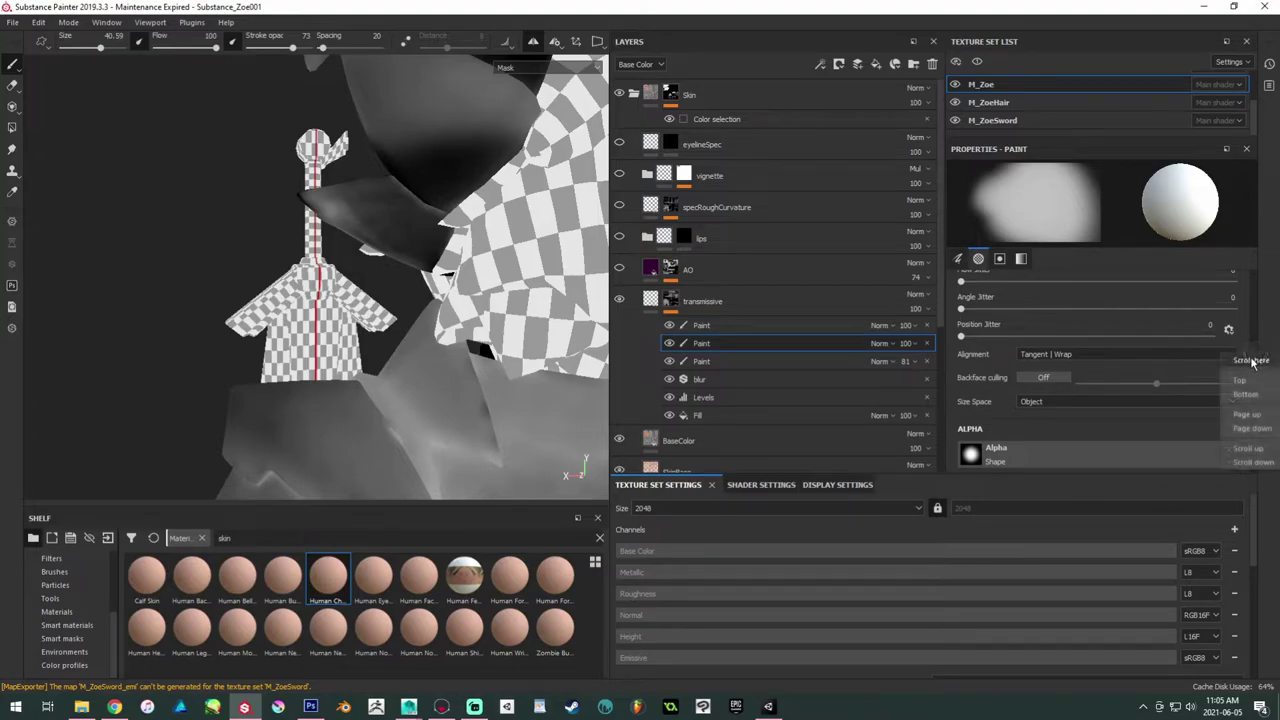
scroll(1253, 368, "down", 5)
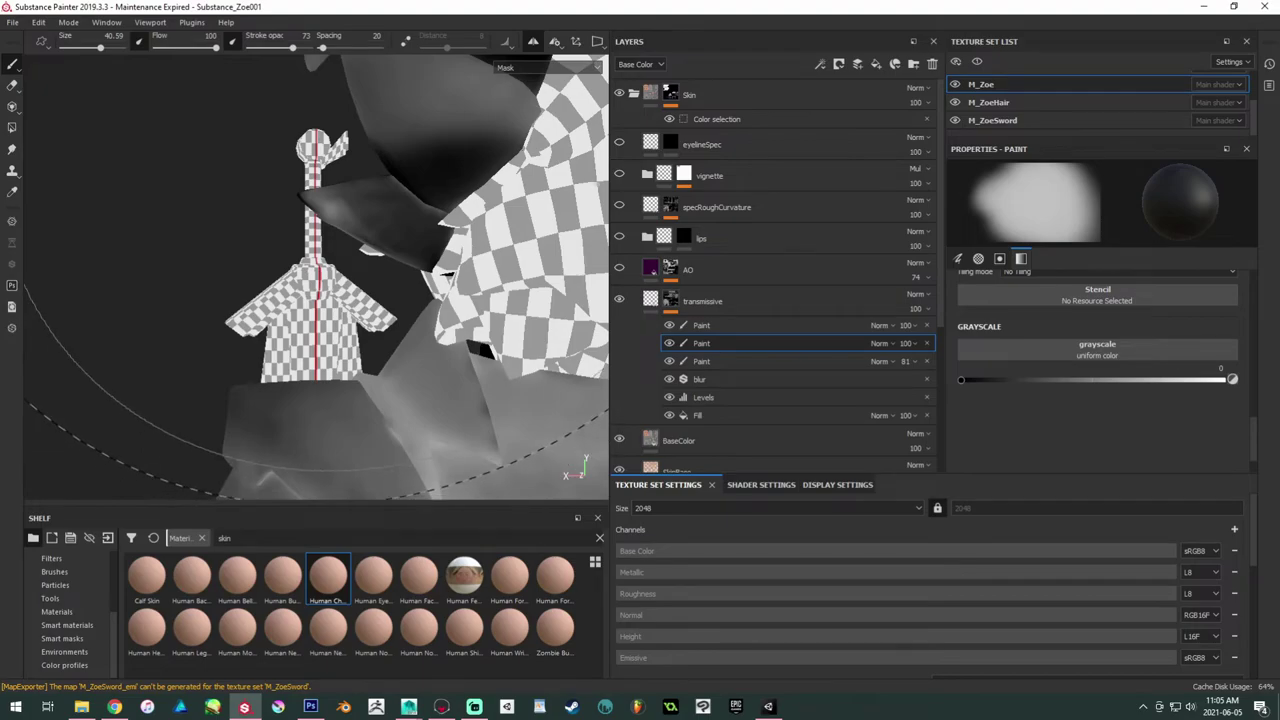
key("bracketleft")
key("bracketleft")
key("bracketleft")
key("bracketleft")
key("bracketleft")
key("bracketleft")
key("bracketleft")
key("bracketleft")
key("bracketleft")
key("bracketleft")
mouse_move(390, 200)
left_mouse_down()
mouse_move(372, 210)
mouse_move(360, 175)
mouse_move(336, 206)
left_mouse_up()
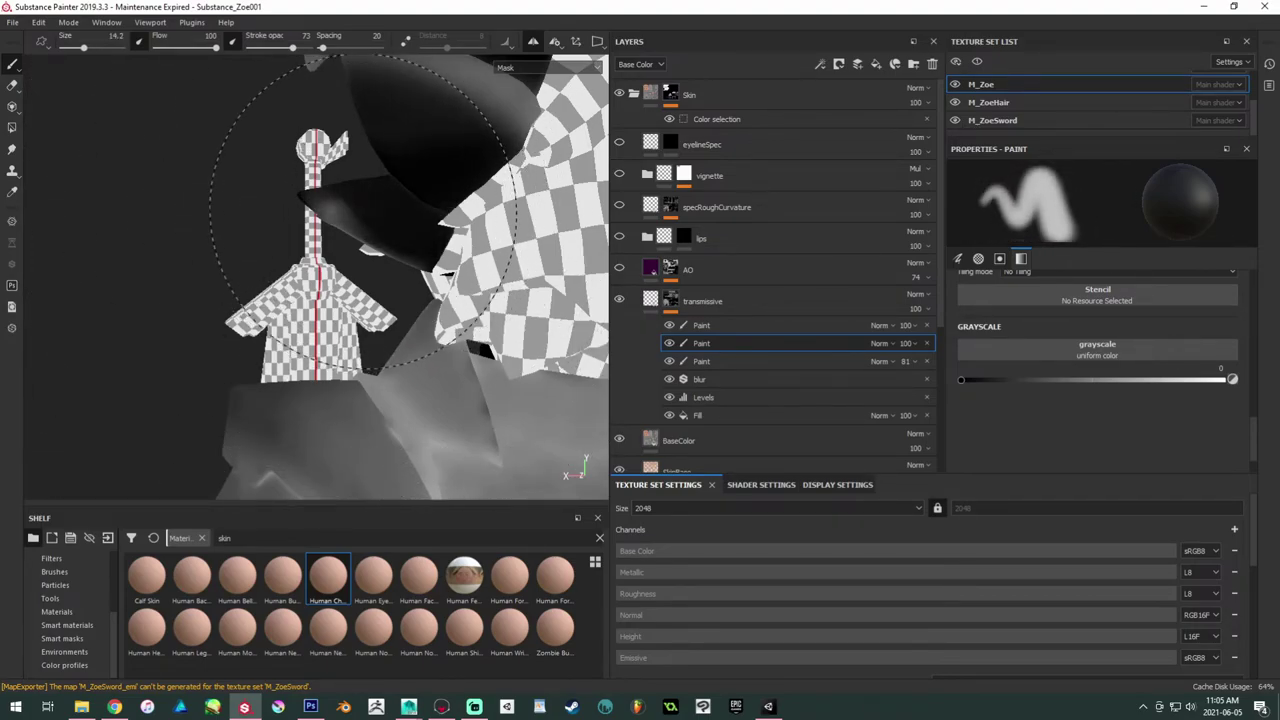
left_click_drag(370, 270, 557, 346, "alt")
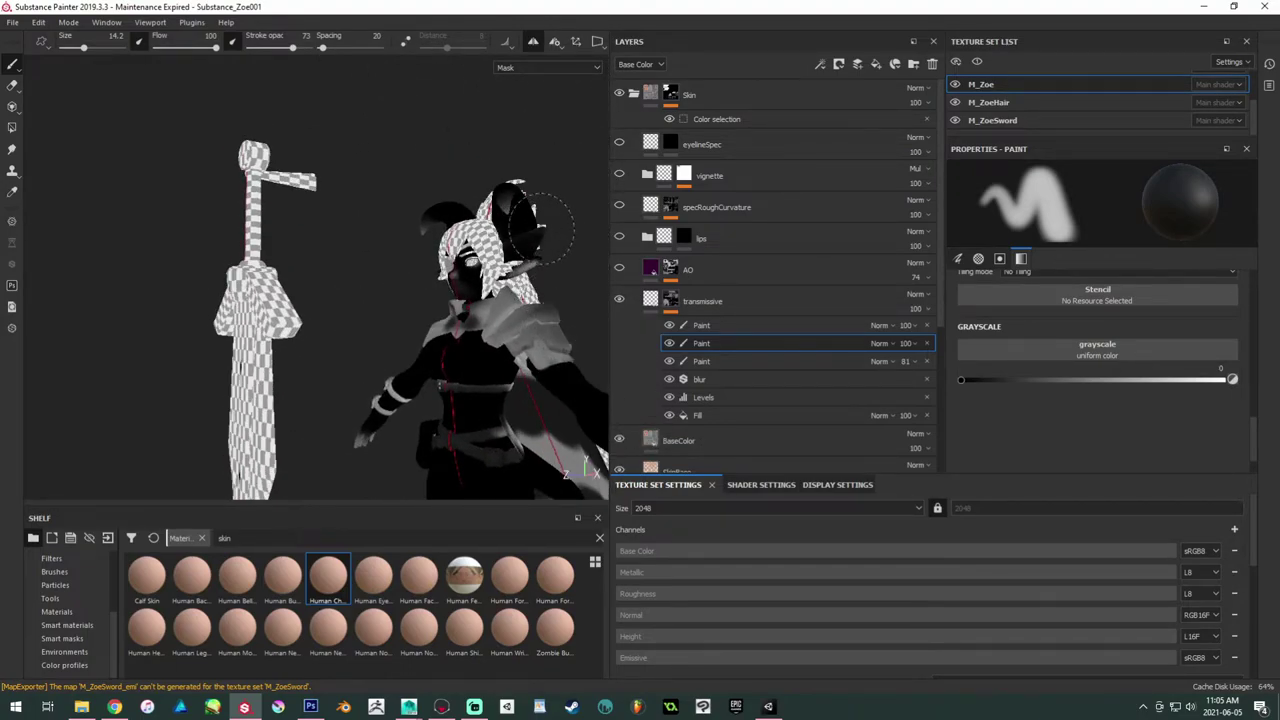
Step: Inspect the transmissive mask over the character's head, cloak, arms and hands
left_click_drag(574, 268, 585, 305, "alt")
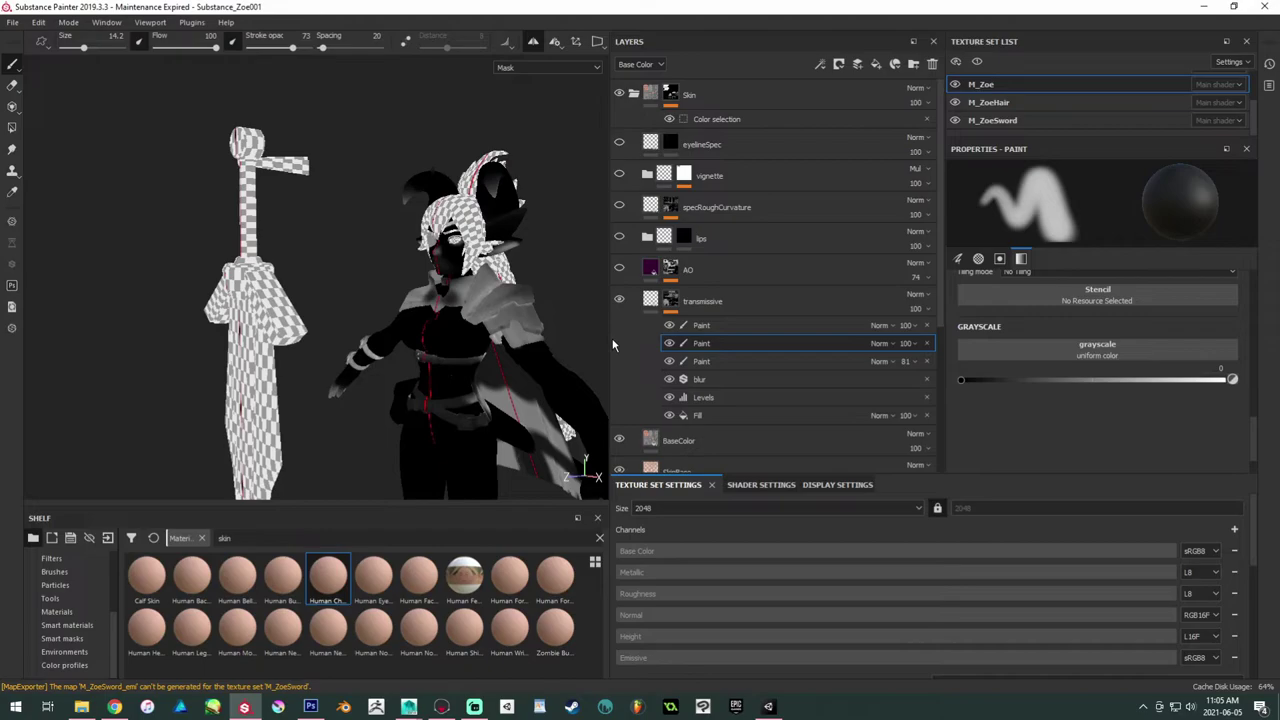
mouse_move(455, 231)
left_mouse_down("alt")
mouse_move(409, 257)
mouse_move(398, 213)
mouse_move(590, 330)
left_mouse_up("alt")
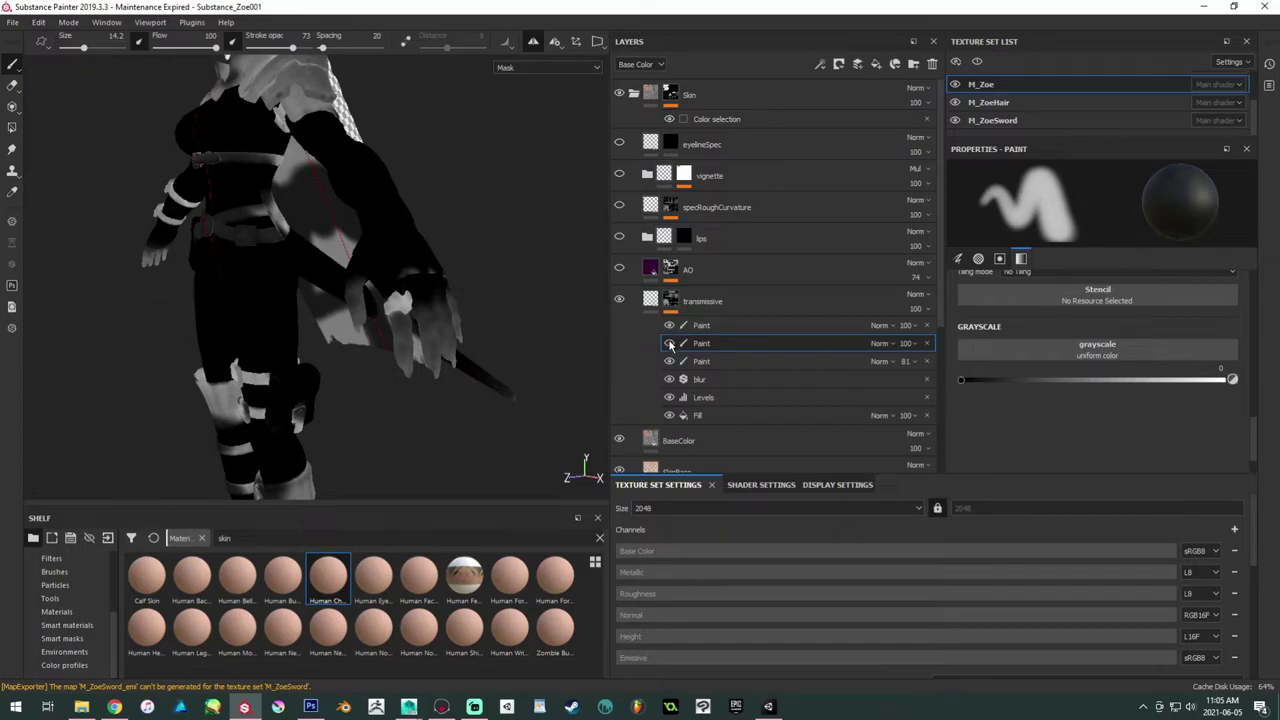
left_click_drag(515, 349, 228, 277, "alt")
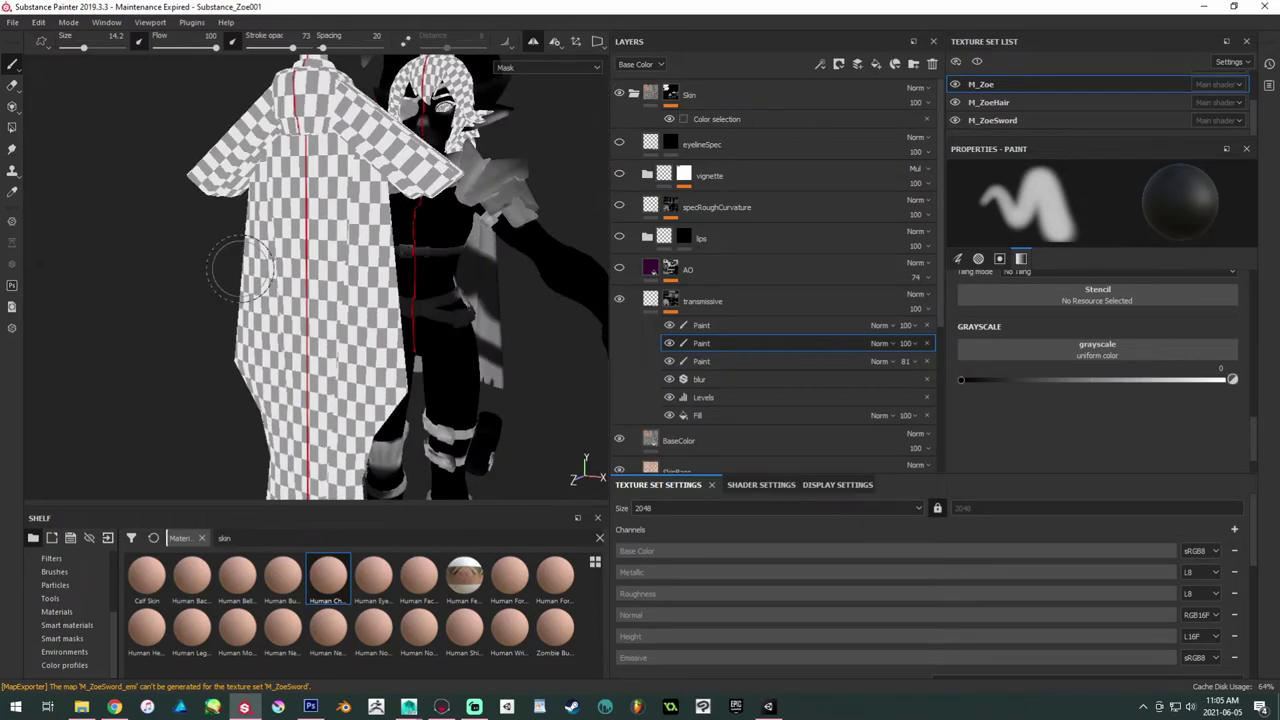
left_click_drag(487, 289, 415, 328, "alt")
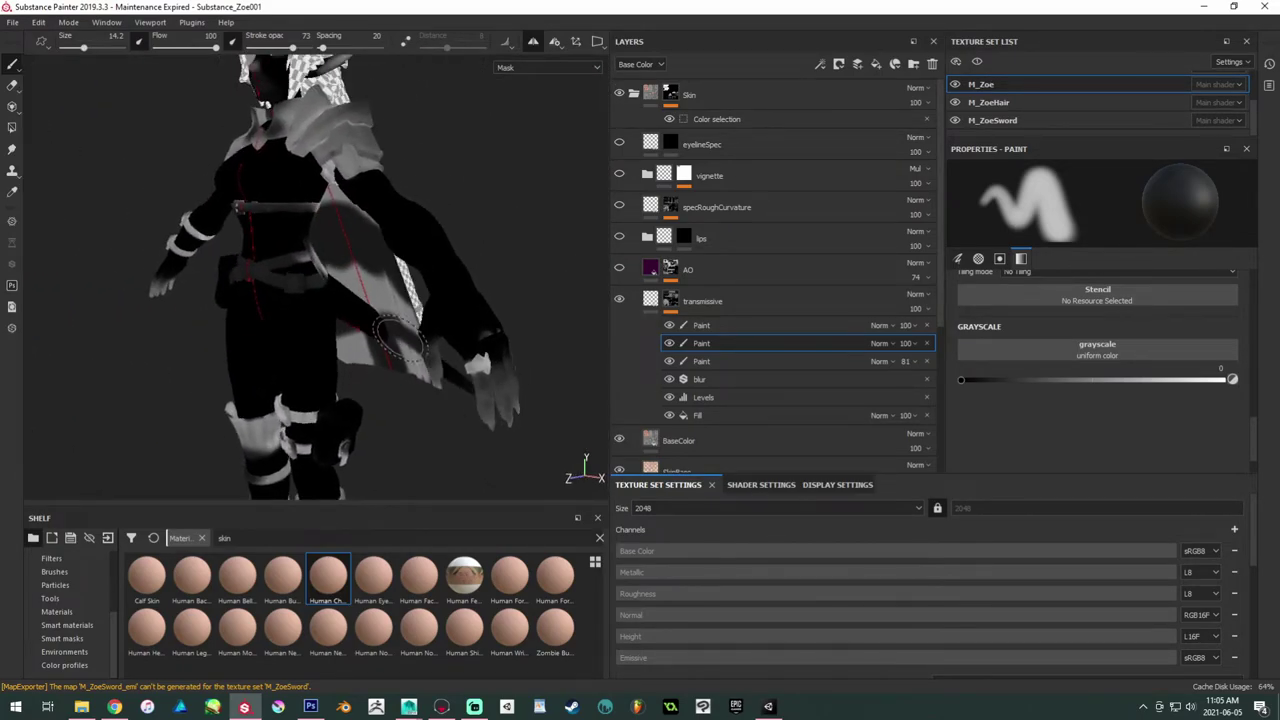
left_click(599, 477)
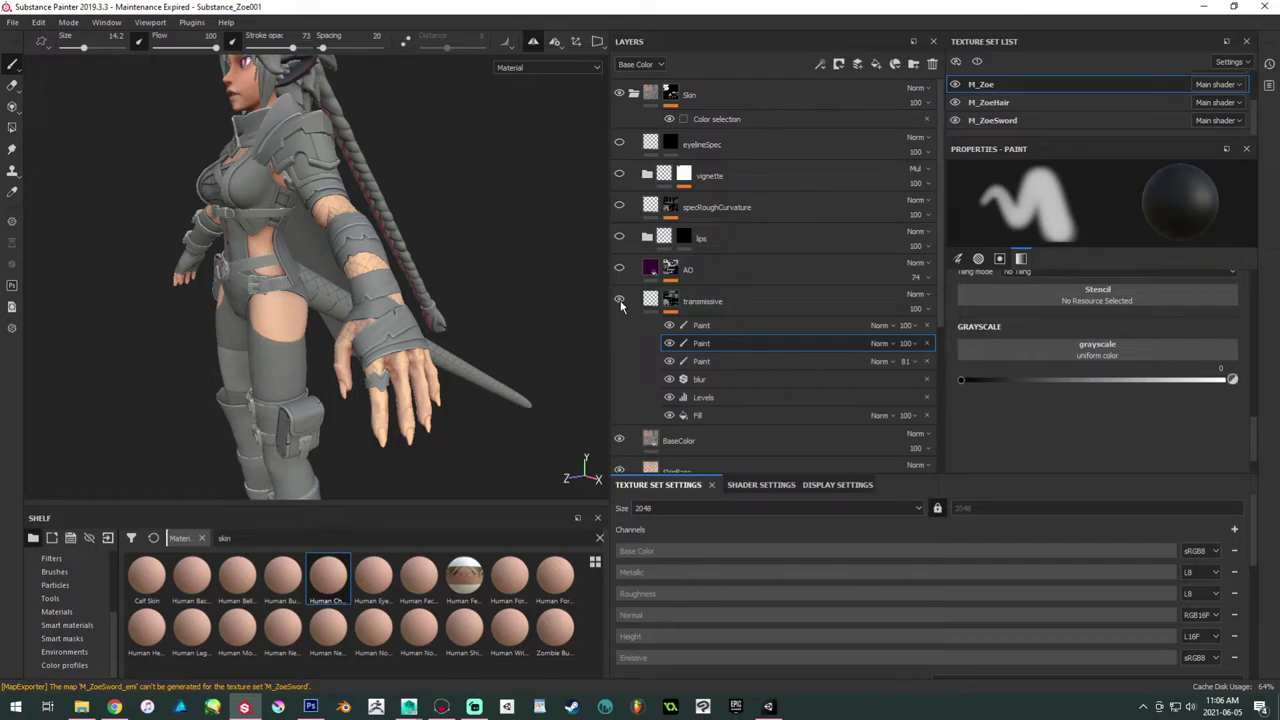
Step: Check the head with full materials and select the transmissive layer's fill to view its emissive color
middle_click_drag(450, 261, 440, 460, "alt")
scroll(420, 400, "up", 3)
left_click_drag(375, 346, 419, 337, "alt")
left_click(668, 304)
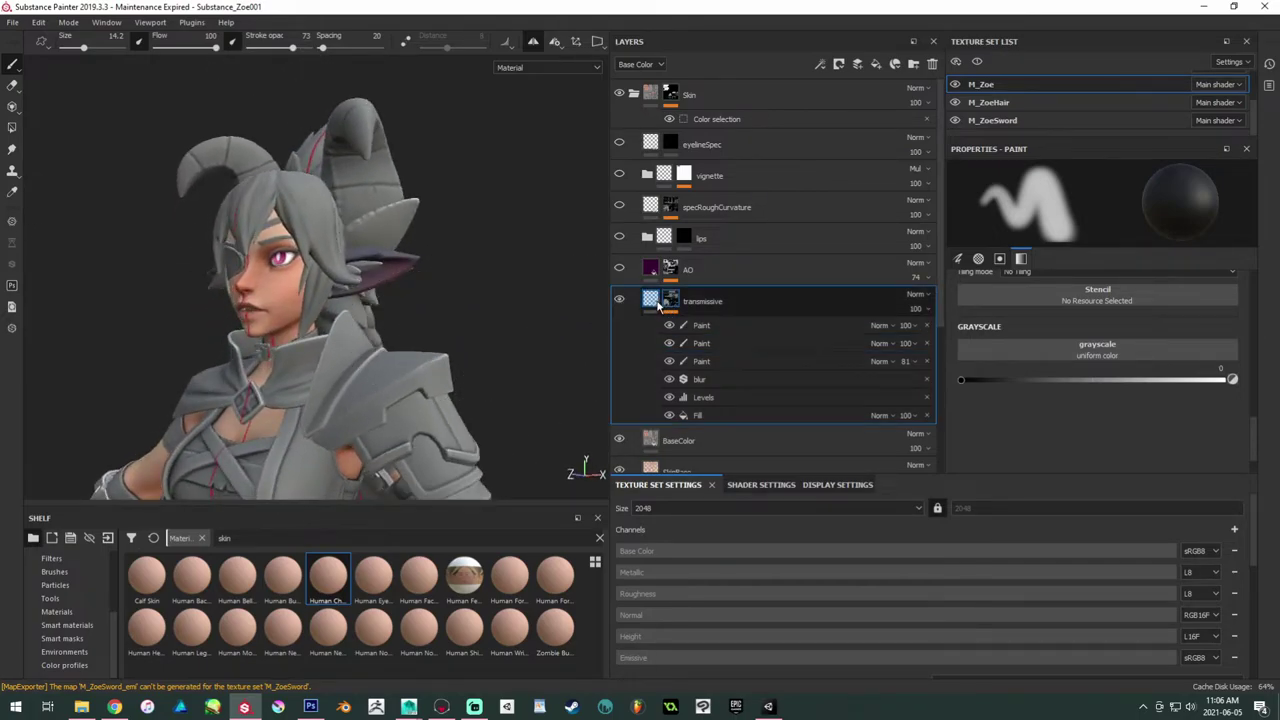
left_click(654, 307)
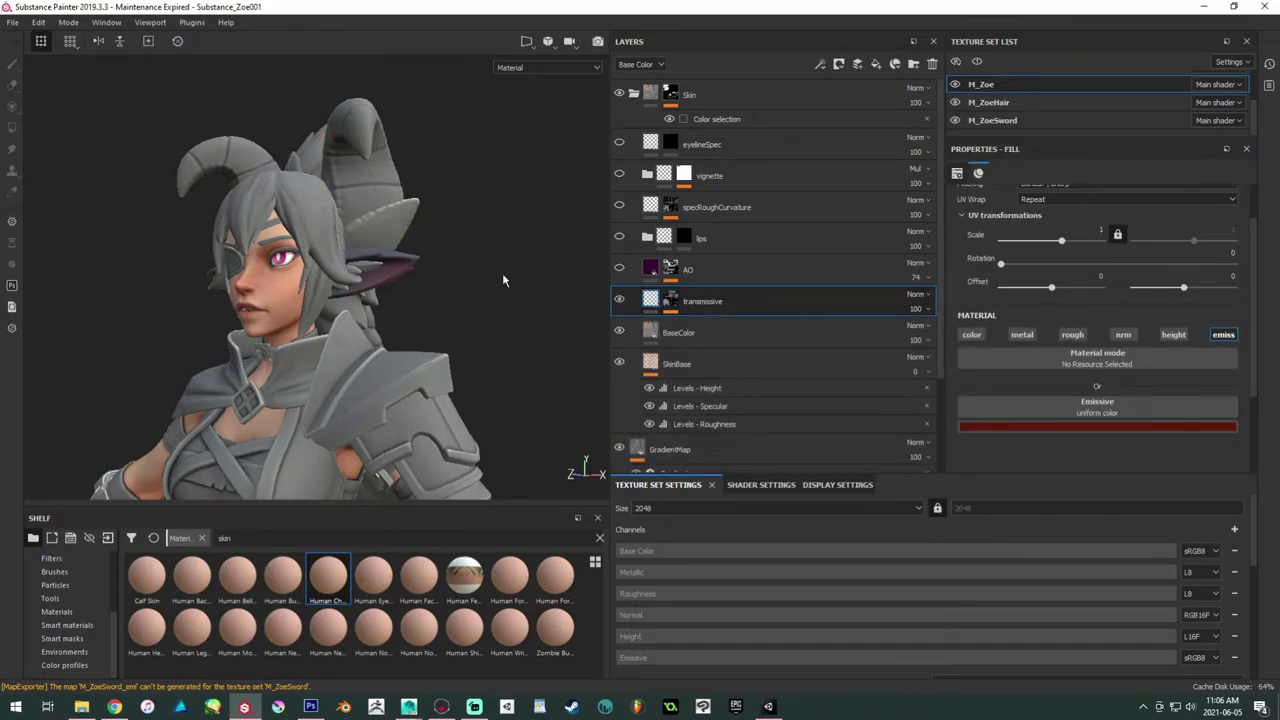
Step: Compare the transmissive layer's mask with the Skin folder's mask across the character
left_click(662, 307)
left_click(669, 305, "alt")
middle_click_drag(506, 334, 477, 230, "alt")
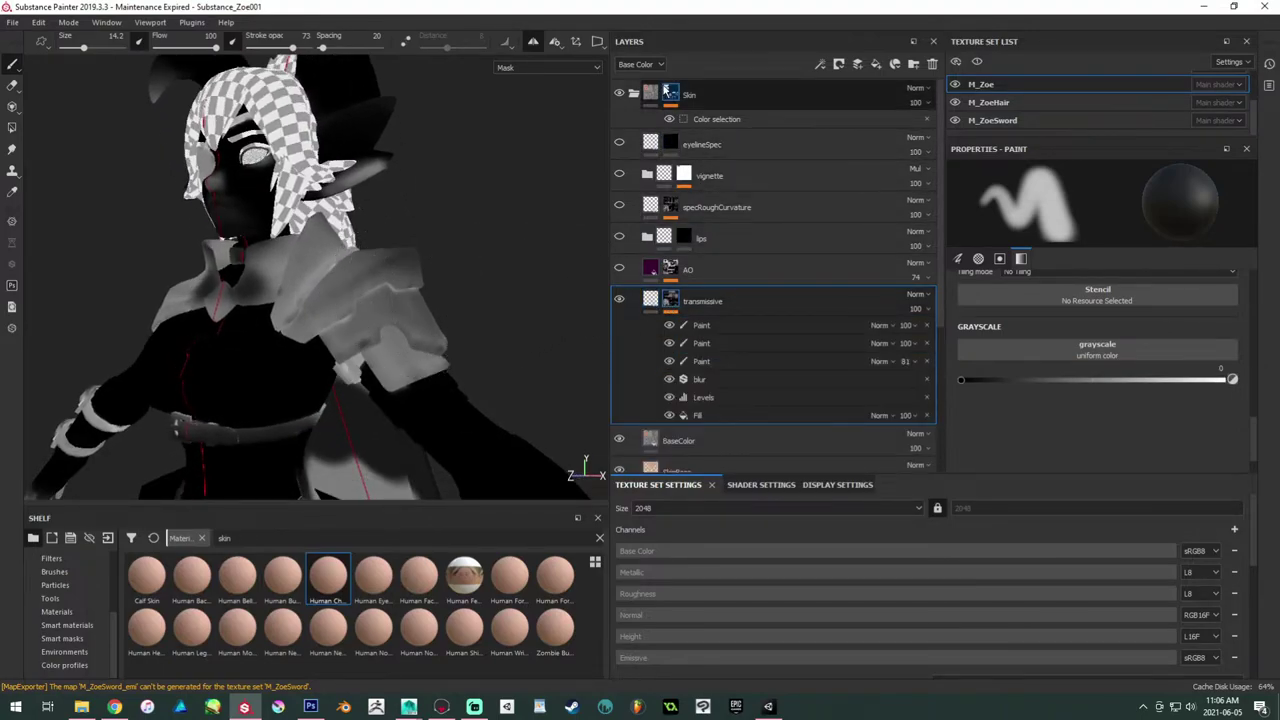
left_click(670, 94, "alt")
right_click_drag(376, 280, 340, 262, "alt")
left_click_drag(340, 262, 400, 240, "alt")
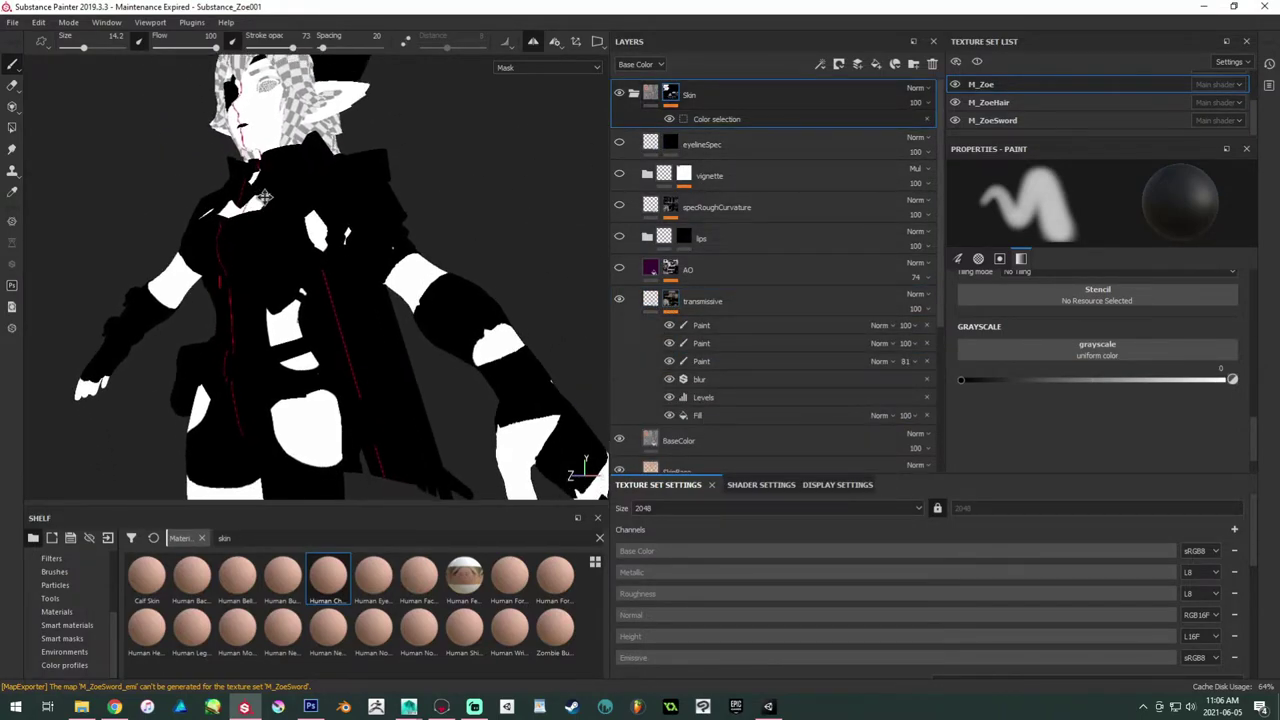
middle_click_drag(400, 240, 370, 322, "alt")
left_click_drag(370, 322, 345, 356, "alt")
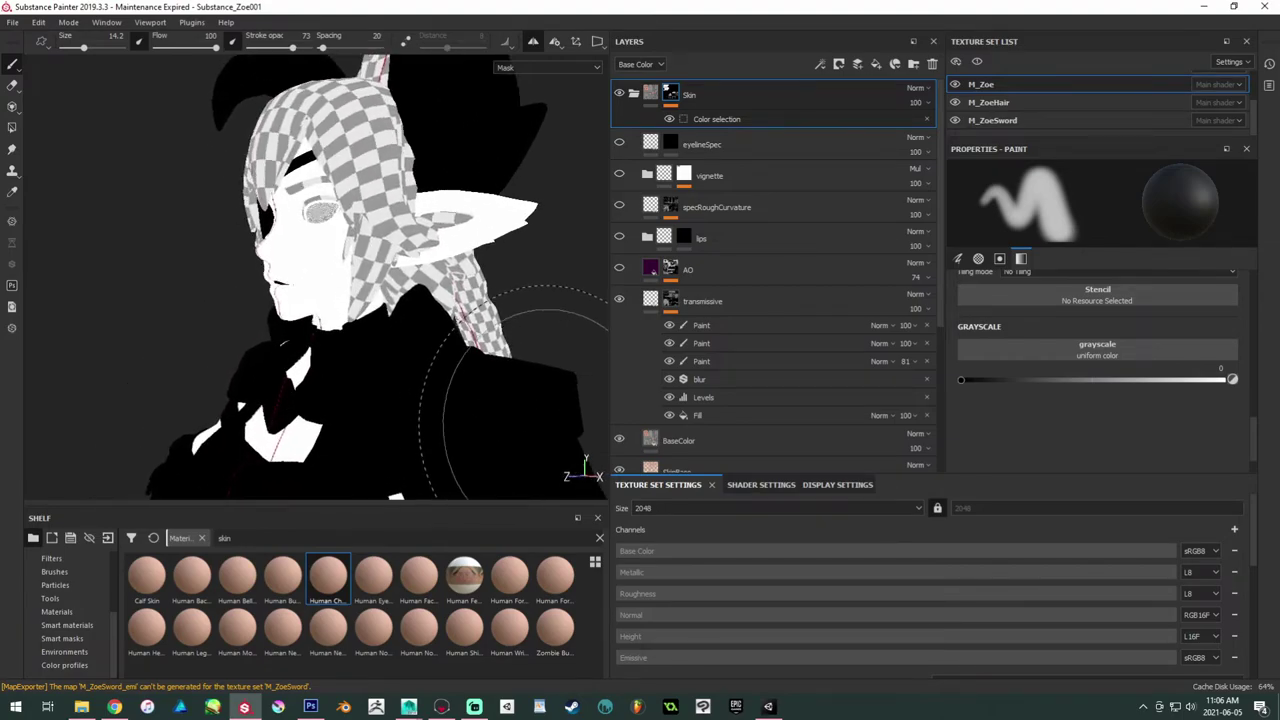
scroll(906, 572, "down", 2)
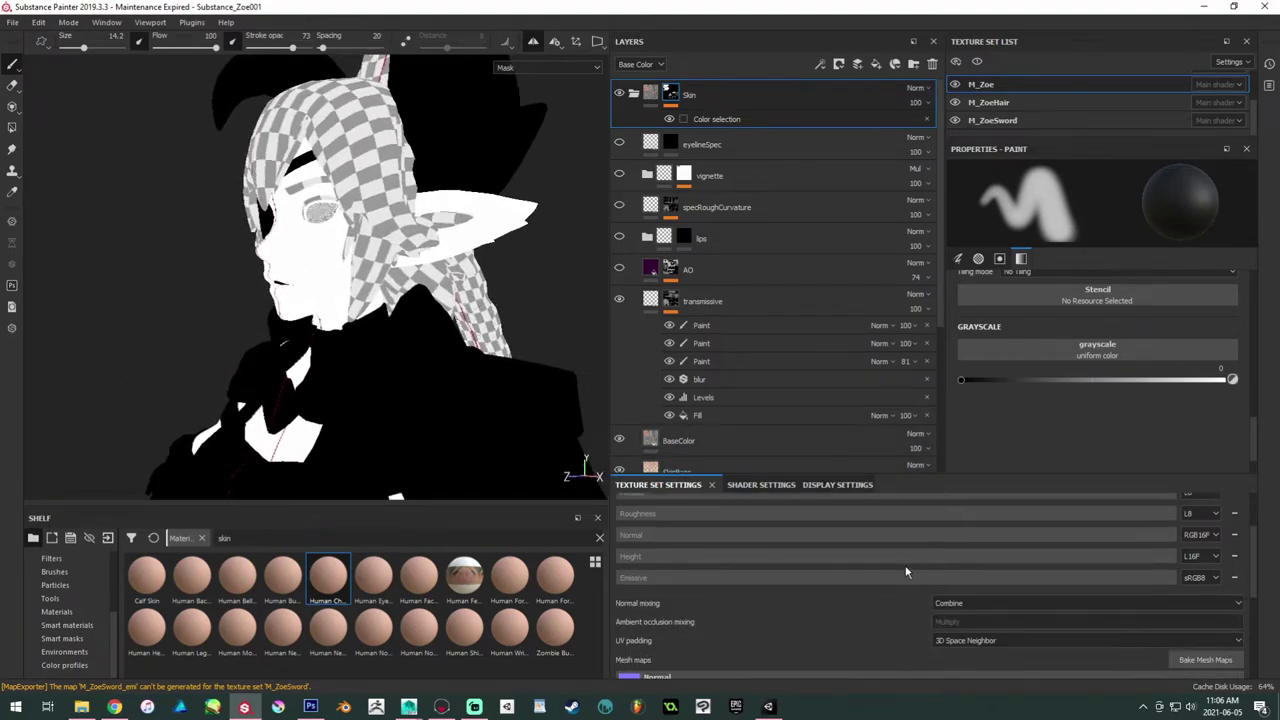
scroll(903, 560, "up", 2)
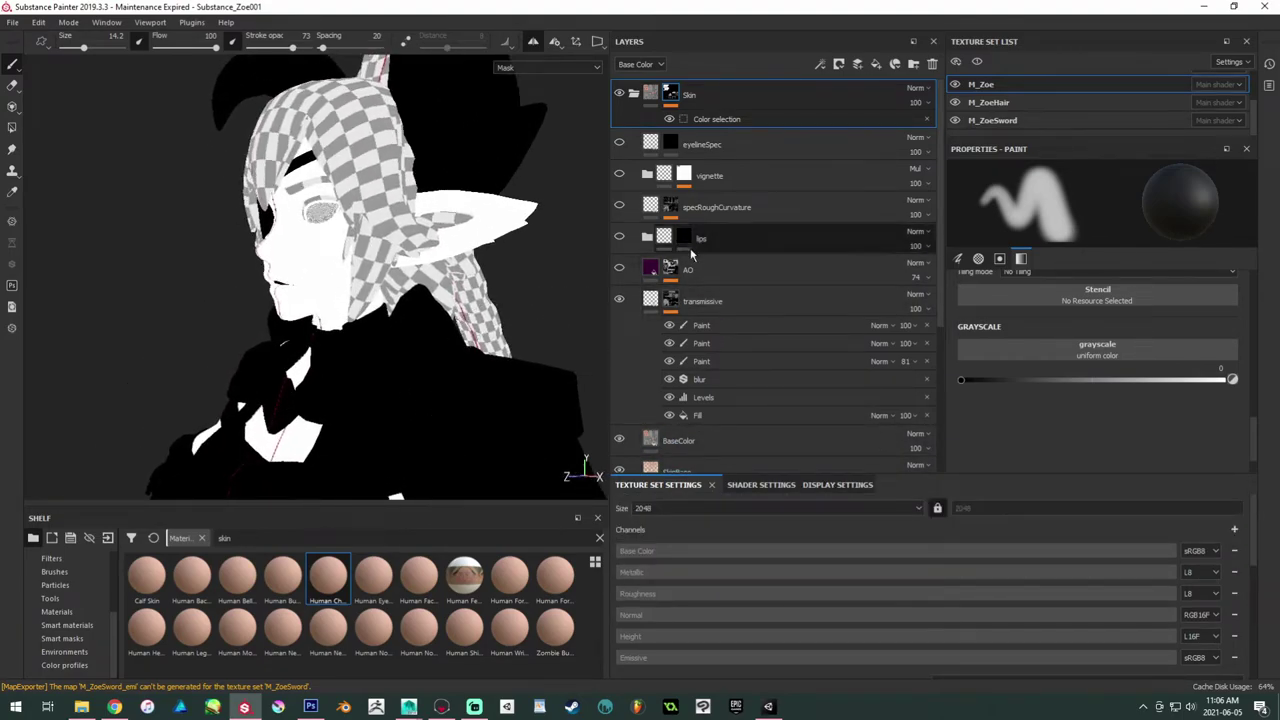
Step: Select the transmissive layer's mask and examine the face, fingers and nails with full materials
left_click(676, 311)
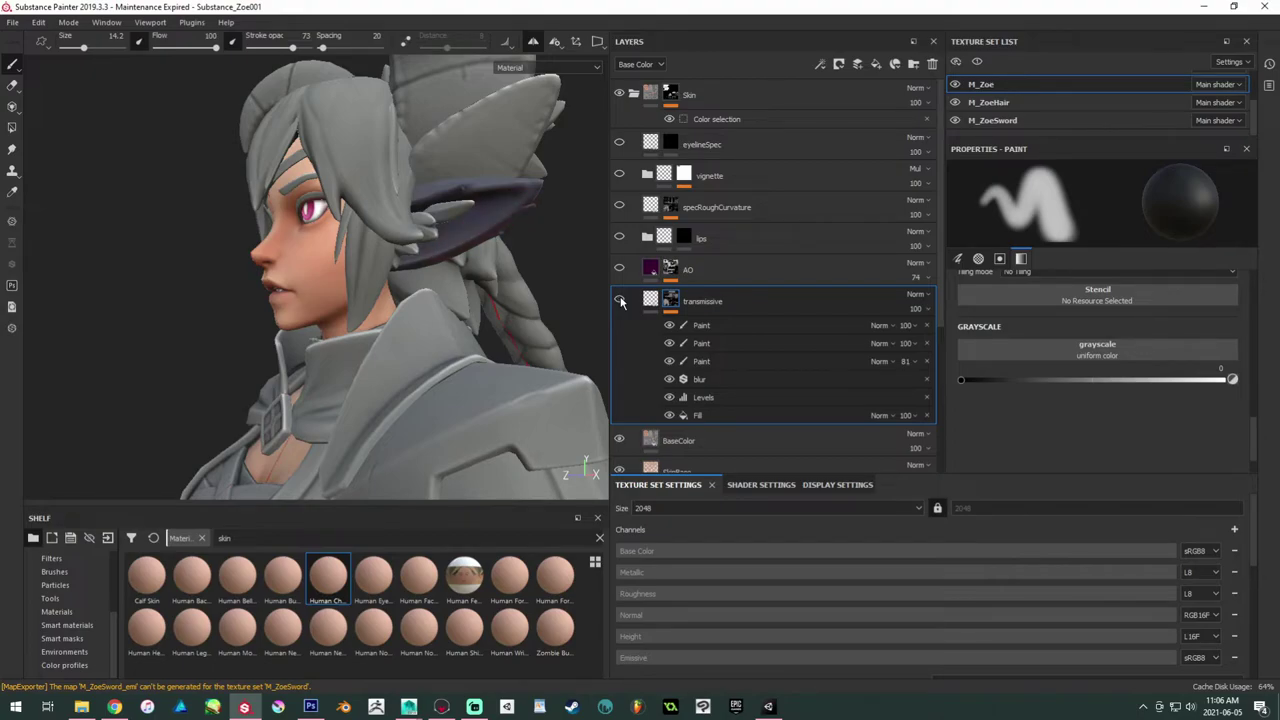
scroll(505, 280, "down", 4)
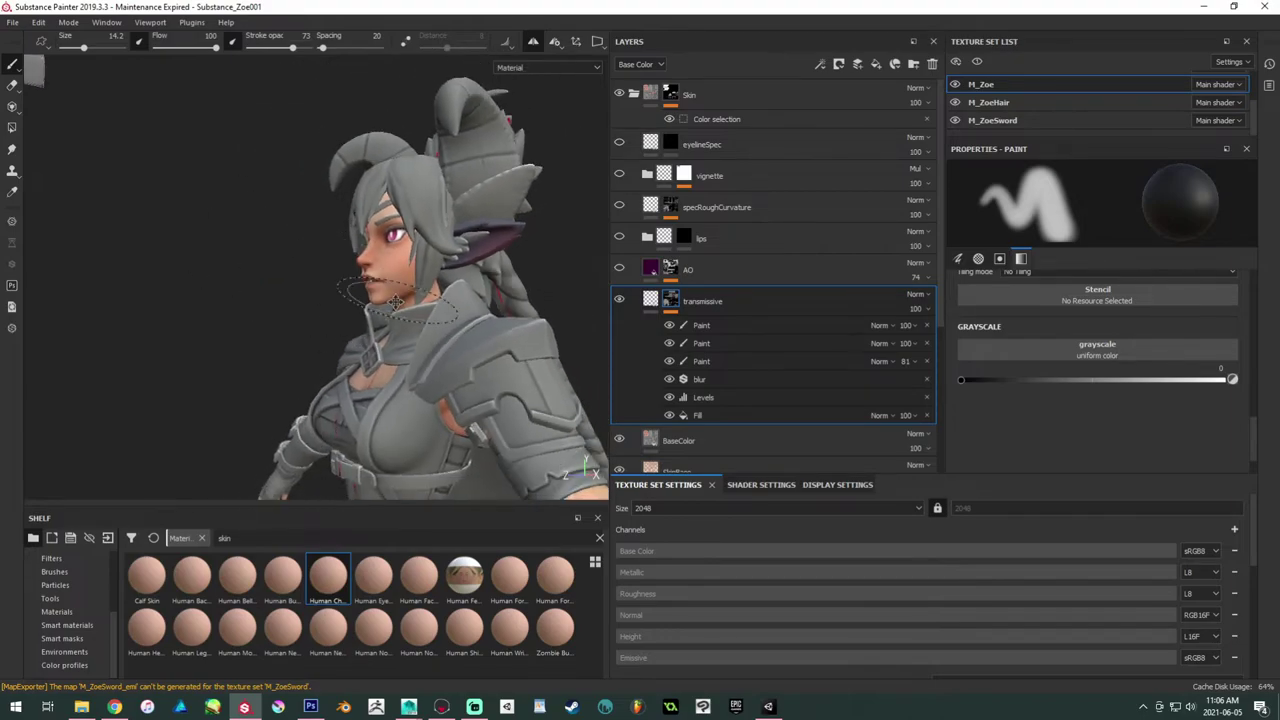
middle_click_drag(505, 320, 320, 70, "alt")
left_click_drag(370, 215, 400, 245, "alt")
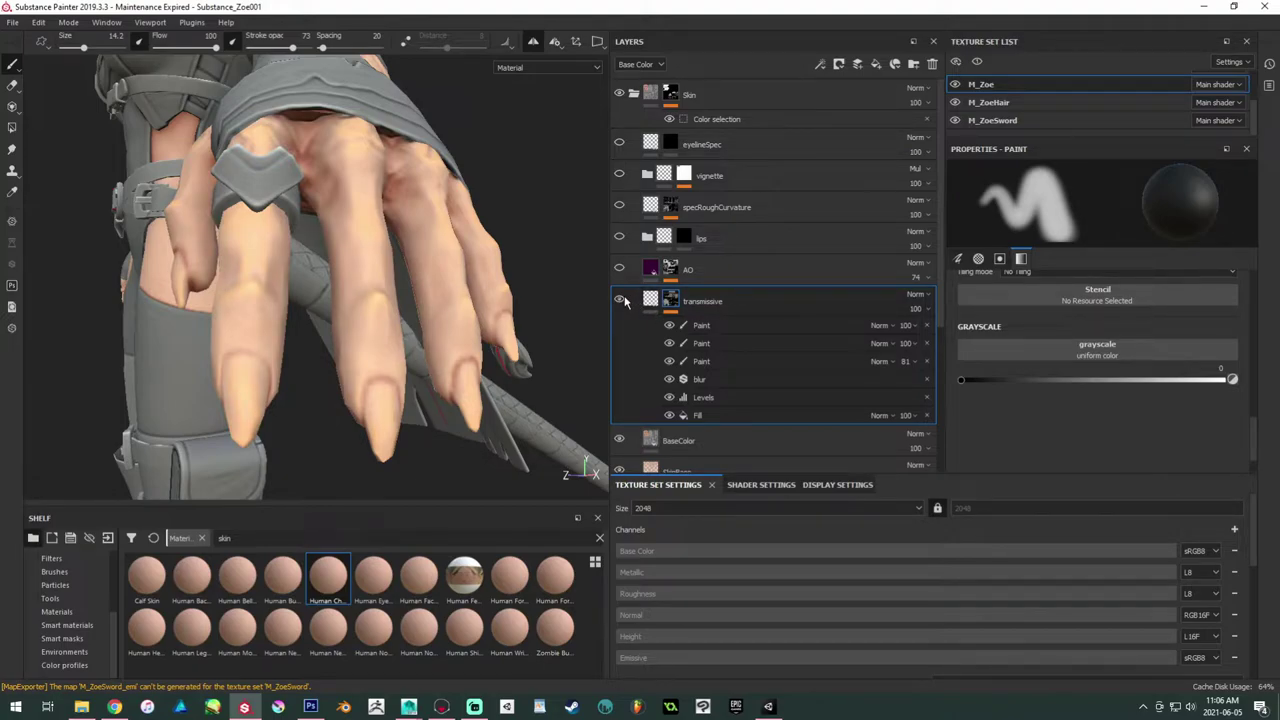
middle_click_drag(540, 325, 500, 271, "alt")
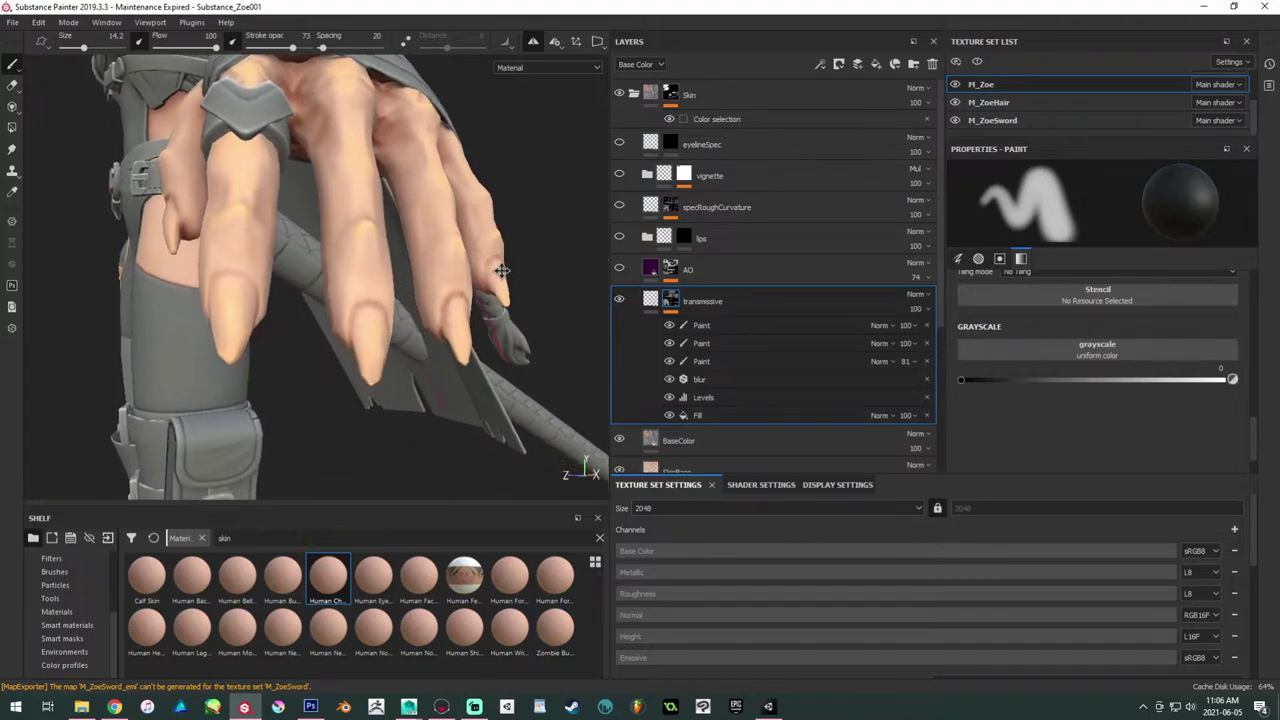
right_click_drag(500, 271, 500, 440, "alt")
middle_click_drag(500, 440, 490, 357, "alt")
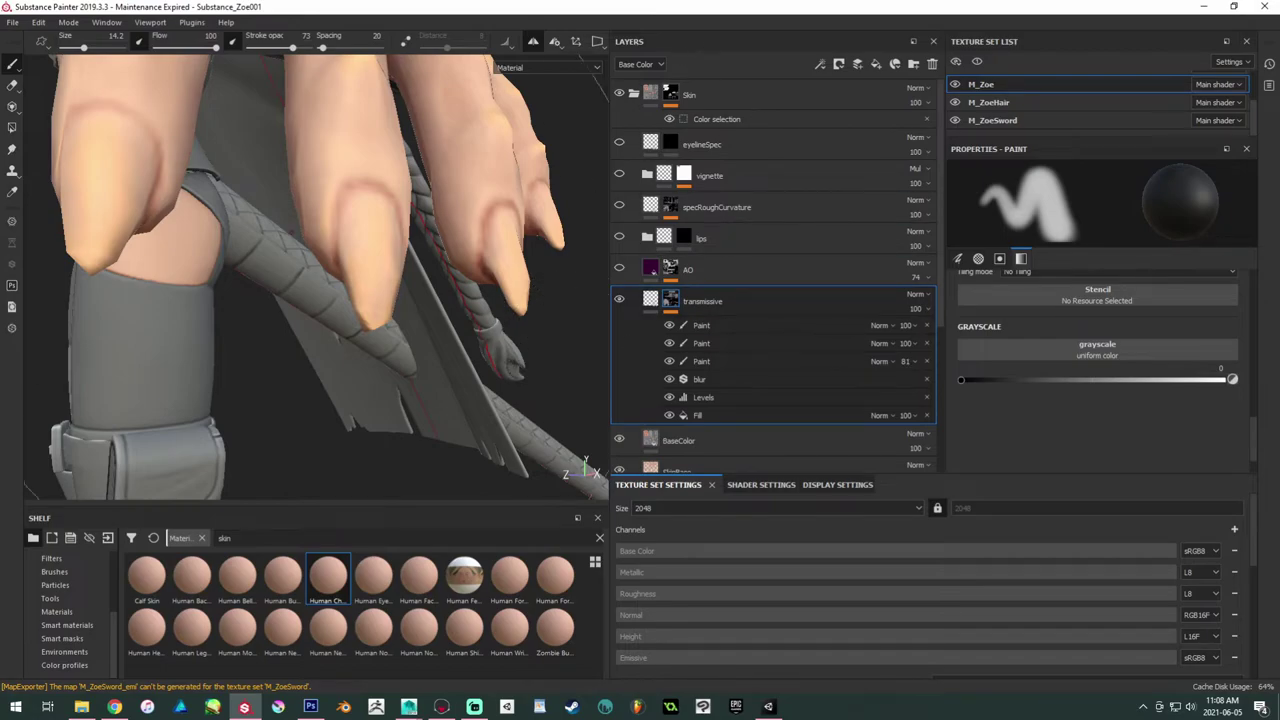
scroll(386, 286, "down", 5)
scroll(171, 143, "down", 2)
left_click_drag(171, 143, 430, 270, "alt")
scroll(430, 270, "up", 3)
middle_click_drag(430, 270, 530, 285, "alt")
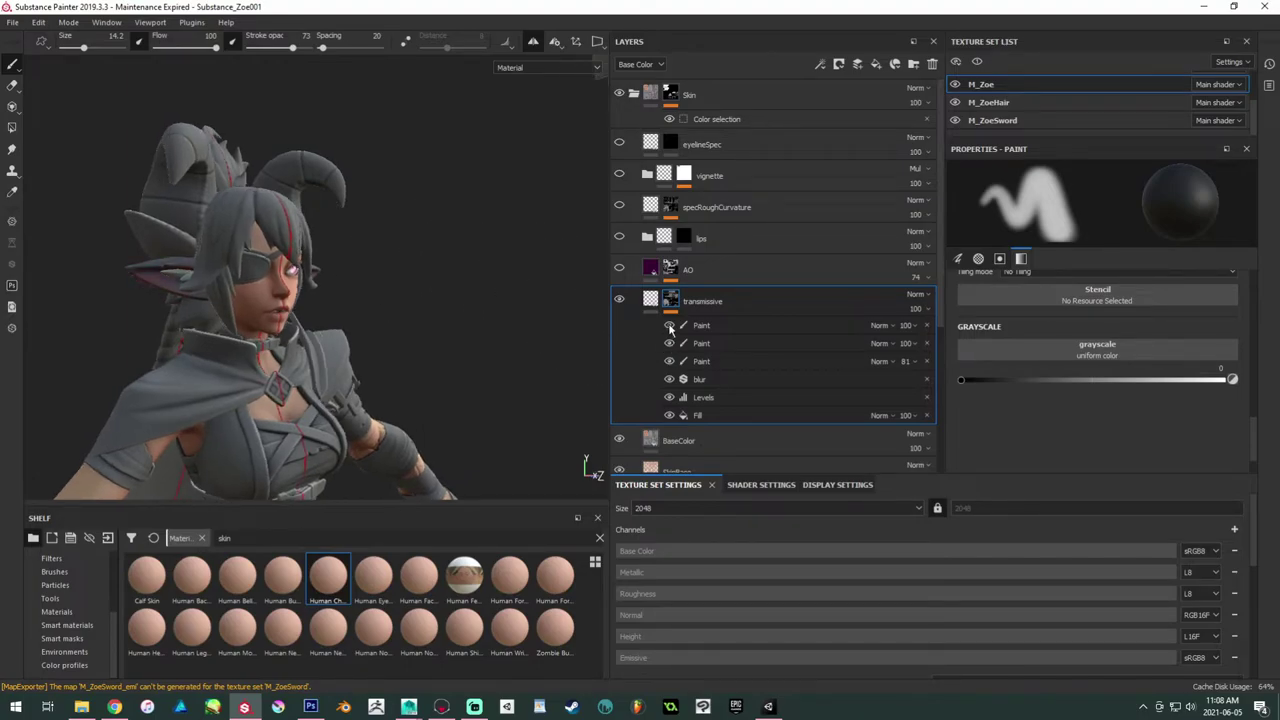
Step: Set the opacity of the transmissive mask's topmost Paint effect to 16
left_click(905, 325)
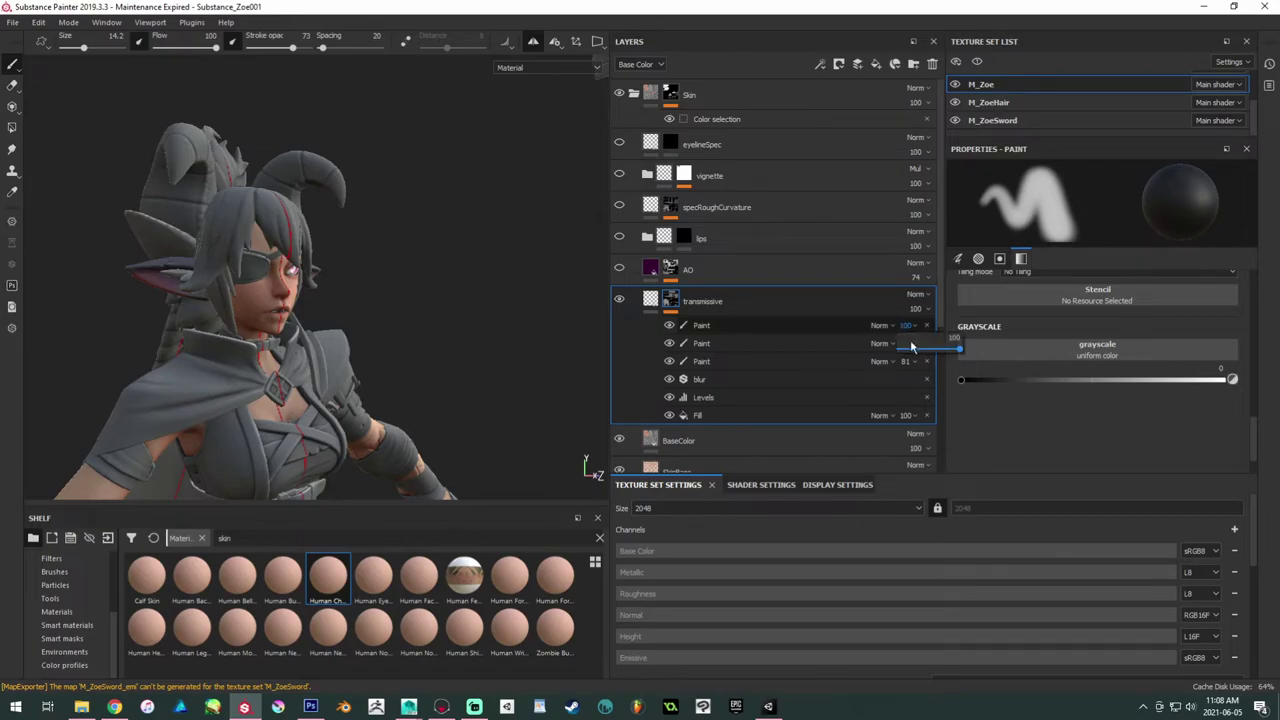
left_click(908, 350)
left_click_drag(908, 350, 909, 348)
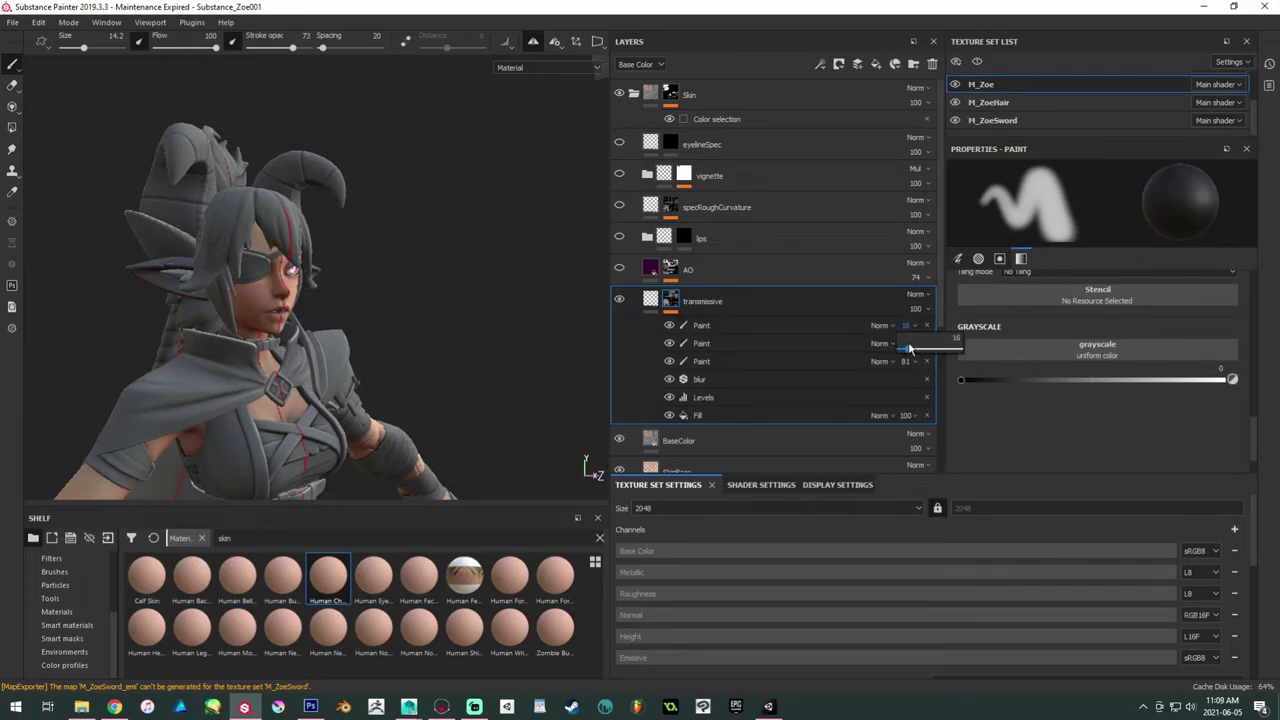
mouse_move(439, 258)
left_mouse_down("alt")
mouse_move(250, 285)
mouse_move(352, 314)
mouse_move(443, 243)
mouse_move(506, 314)
mouse_move(440, 298)
mouse_move(235, 292)
mouse_move(171, 343)
mouse_move(333, 300)
mouse_move(450, 292)
left_mouse_up("alt")
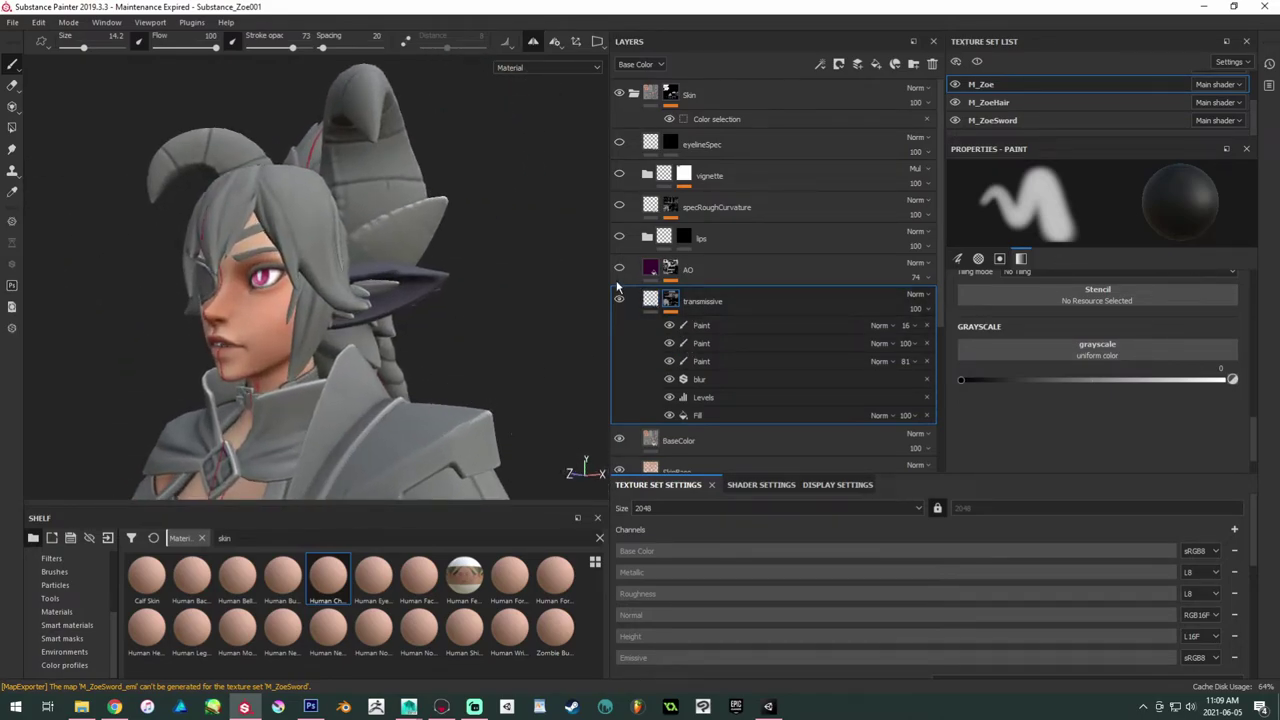
Step: Select the transmissive layer's fill, check its emissive color from the front of the head, and save the project
left_click(677, 304)
left_click(651, 300)
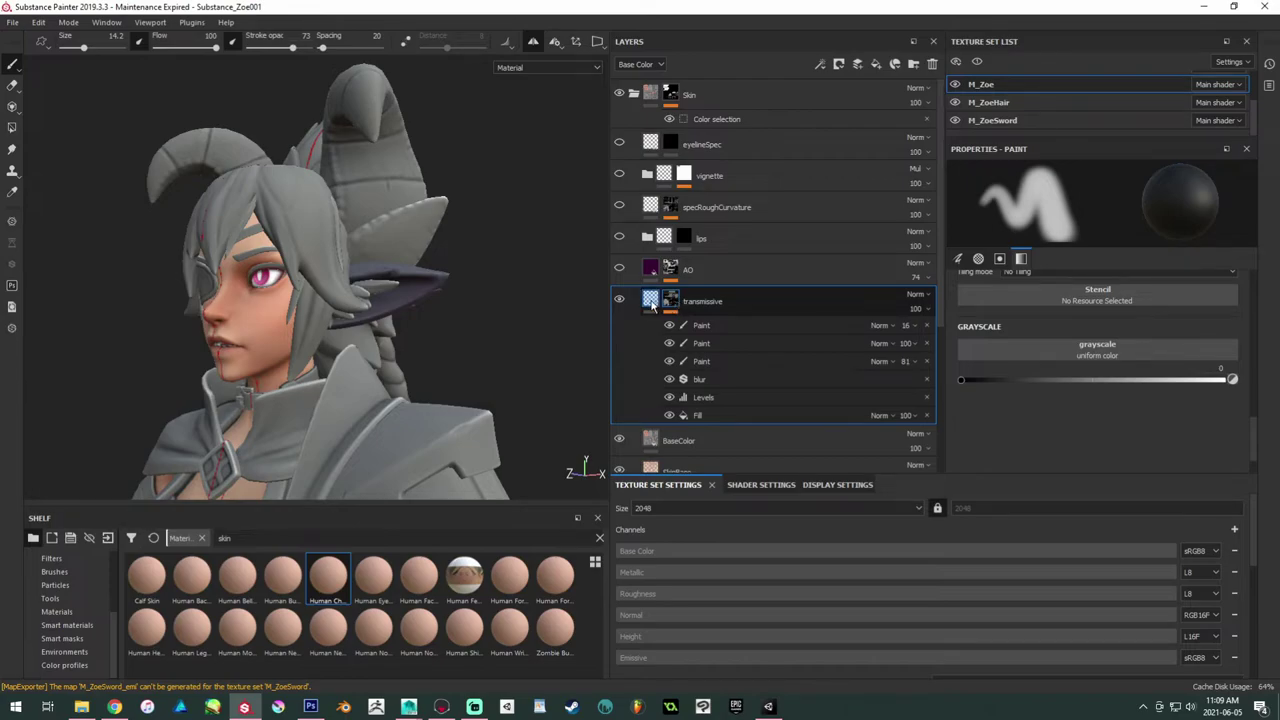
left_click(997, 425)
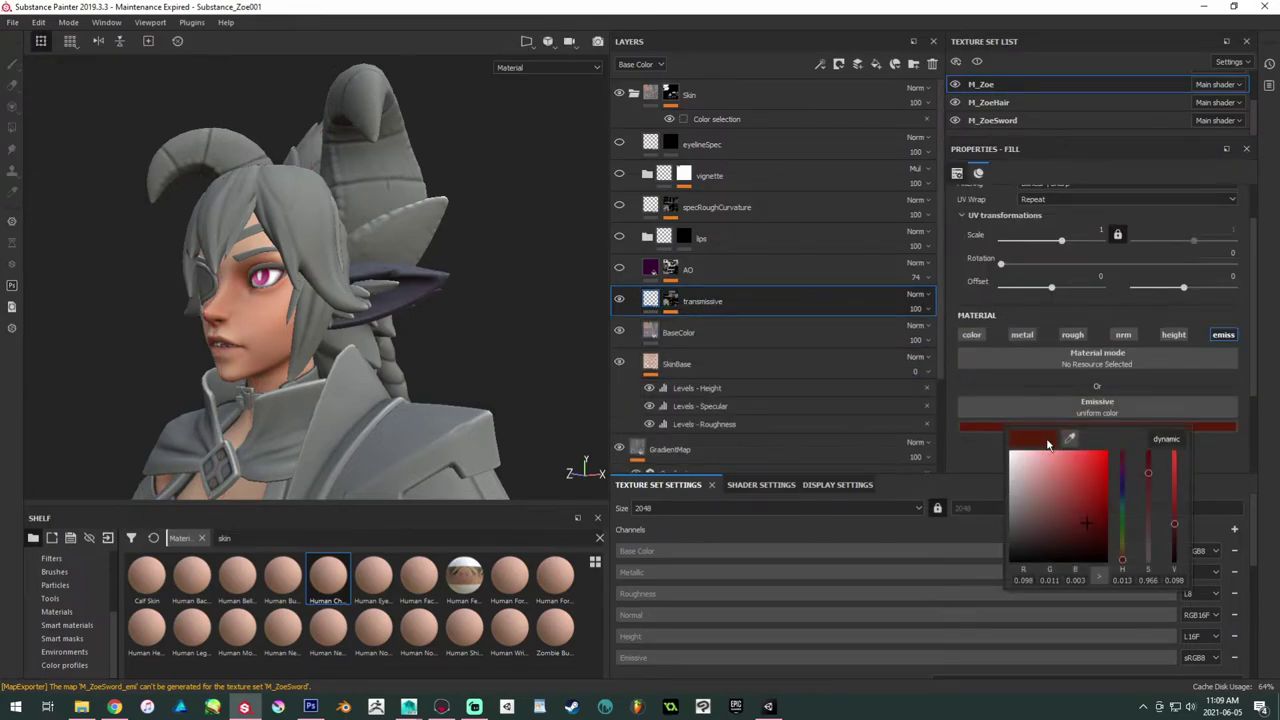
left_click_drag(420, 300, 449, 273, "alt")
scroll(449, 273, "down", 2)
middle_click_drag(421, 288, 376, 260, "alt")
key("ctrl+s")
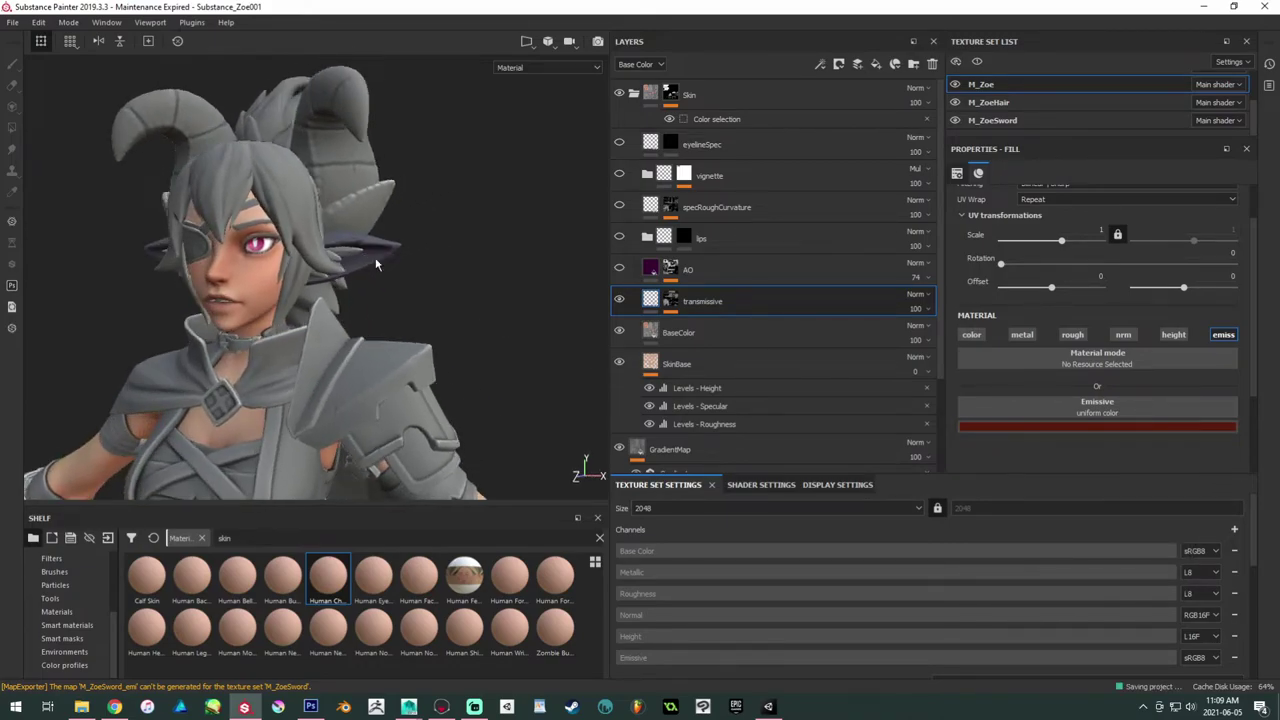
Step: Export the M_Zoe, M_ZoeHair and M_ZoeSword textures as targa to E:/models/Workshop/Textures with the StoffExport config
left_click(13, 22)
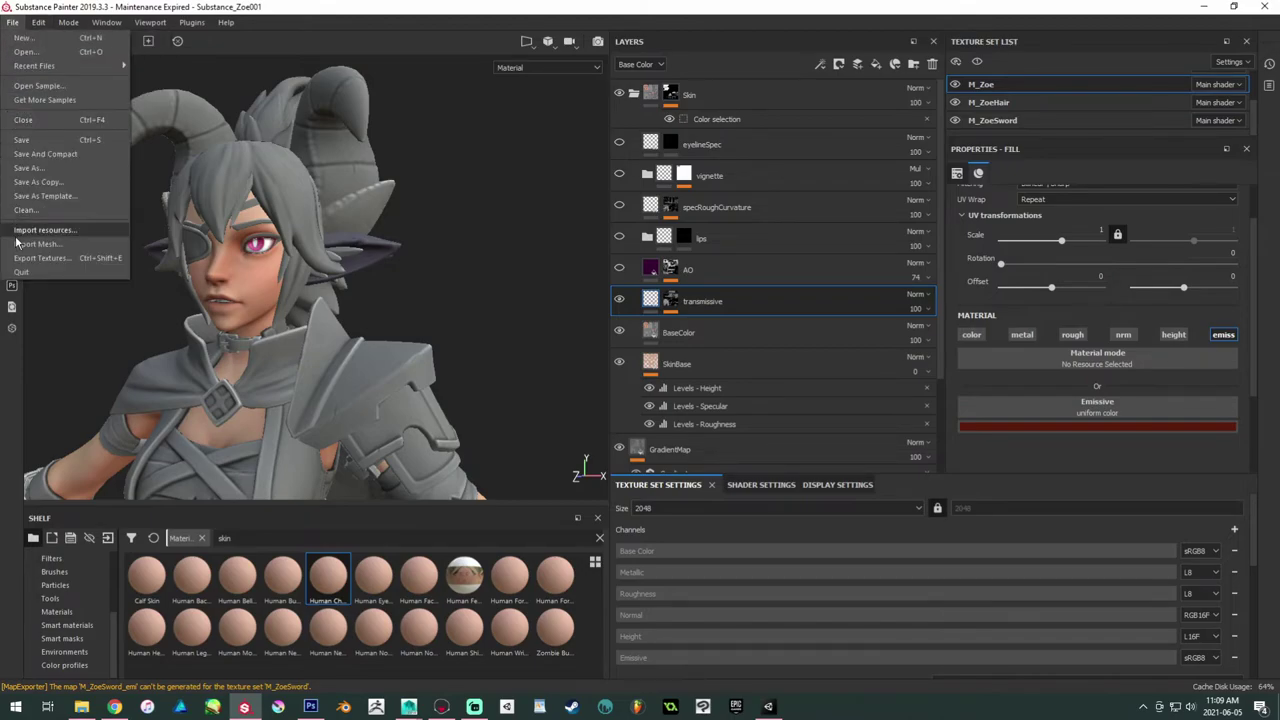
left_click(27, 257)
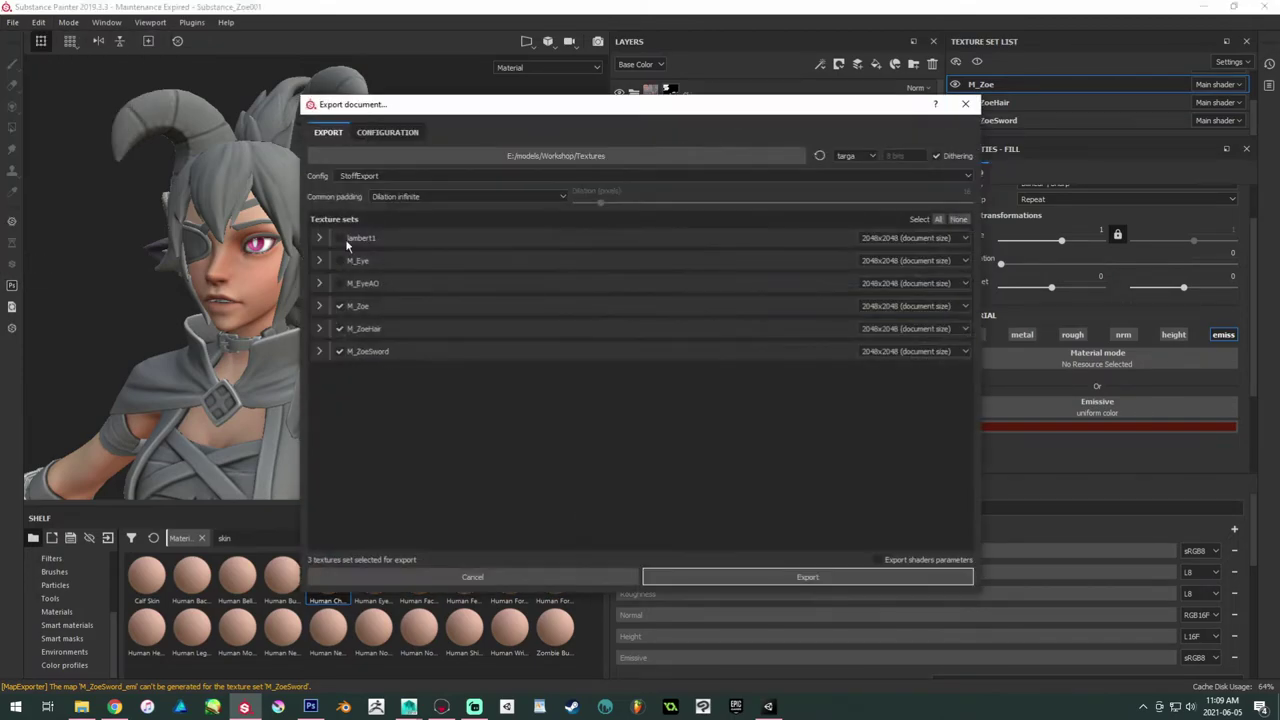
left_click(838, 575)
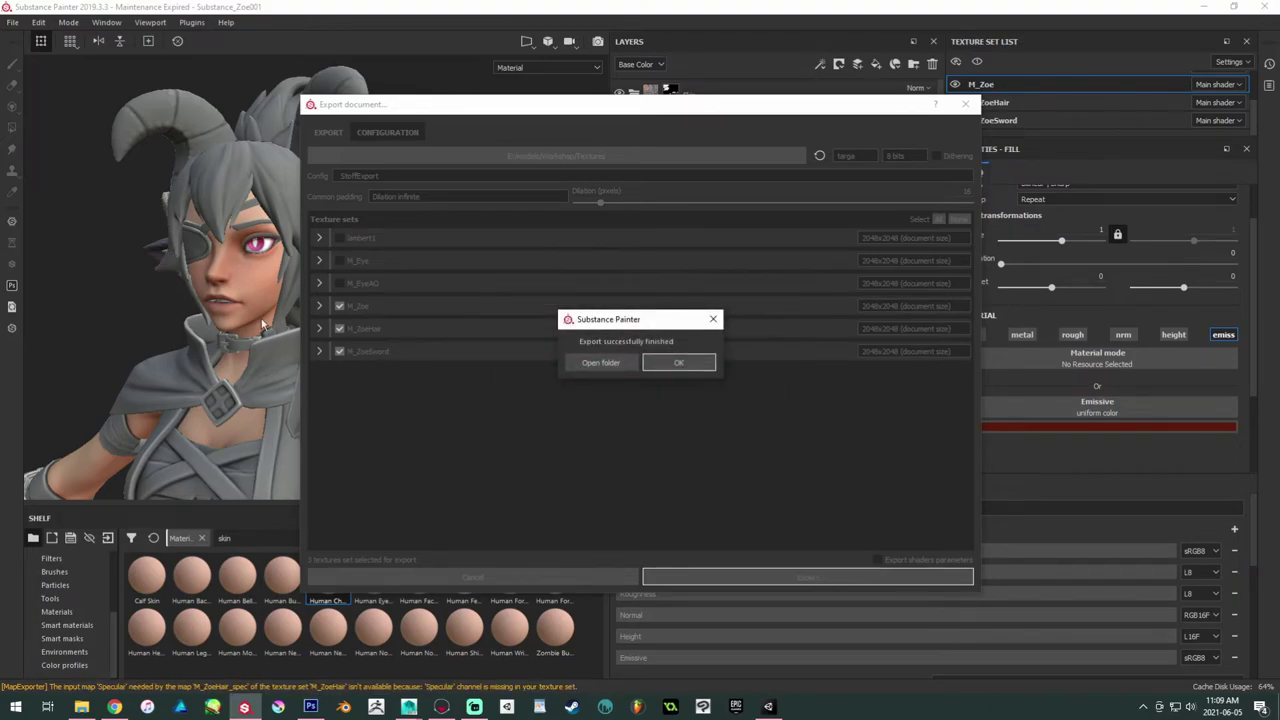
left_click(684, 364)
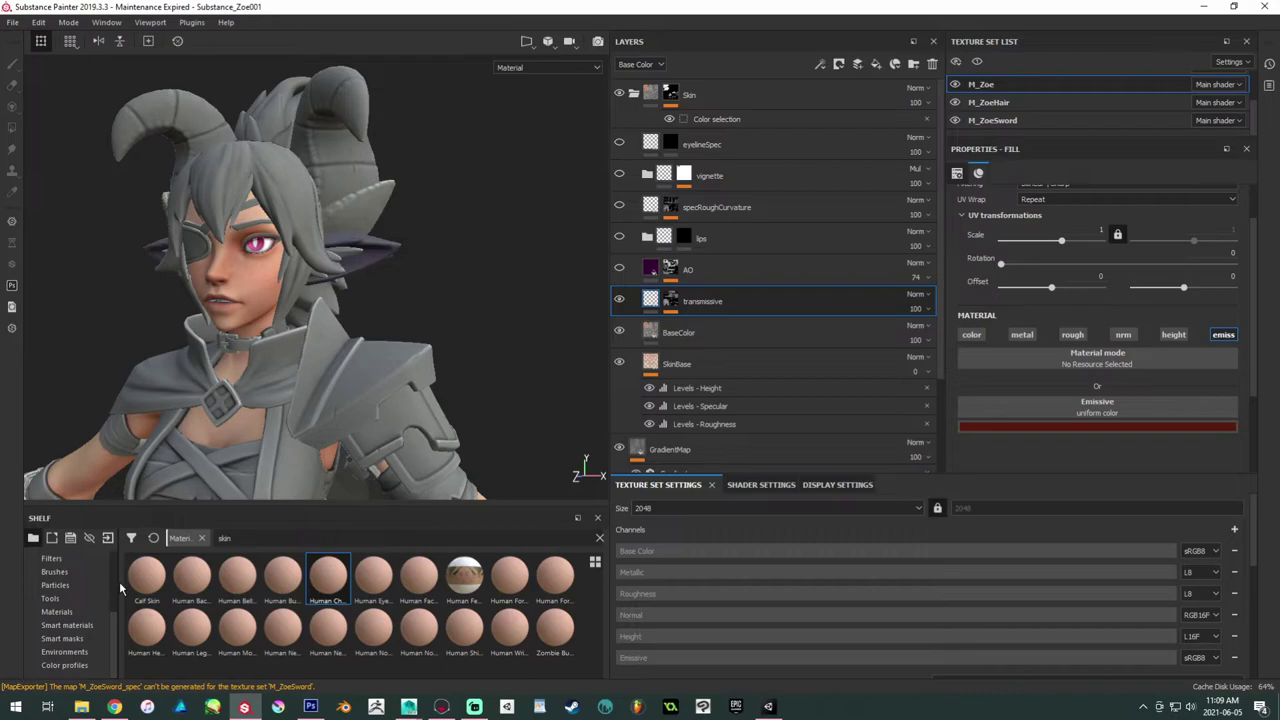
Step: Switch to Marmoset Toolbag and view the diffusion options available for the M_Eye material
mouse_move(492, 567)
left_click(441, 706)
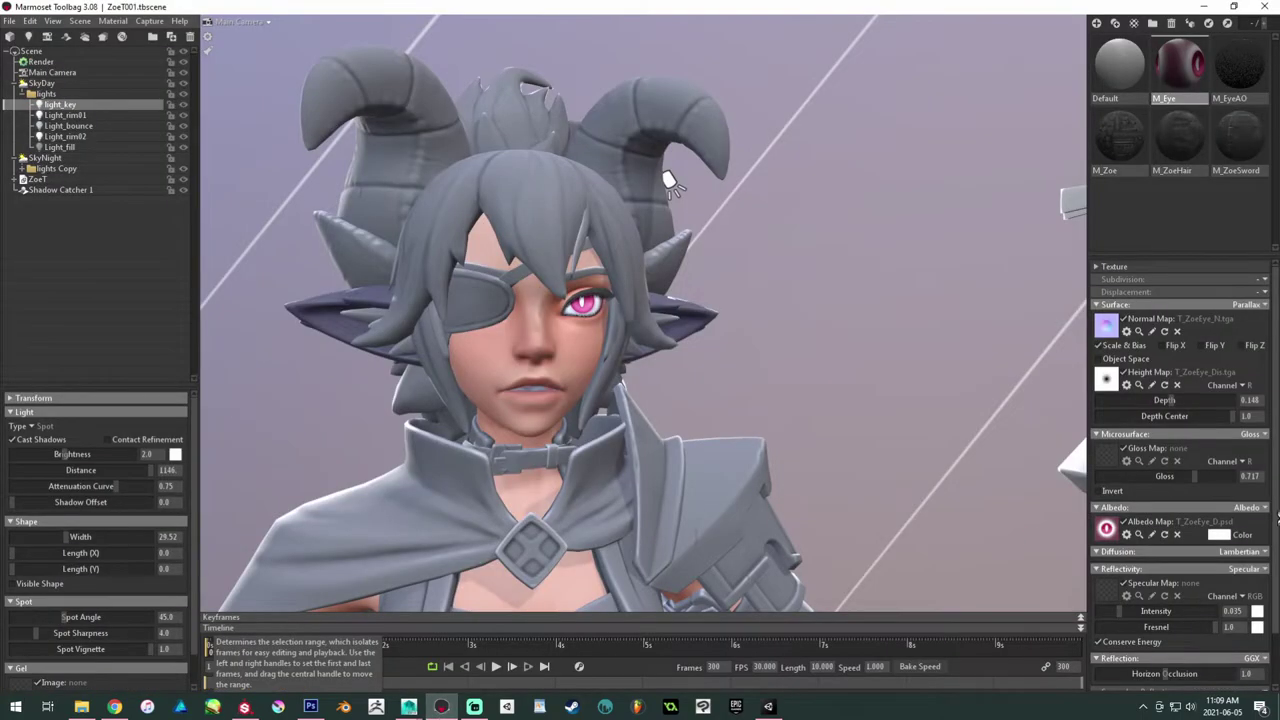
left_click(1258, 556)
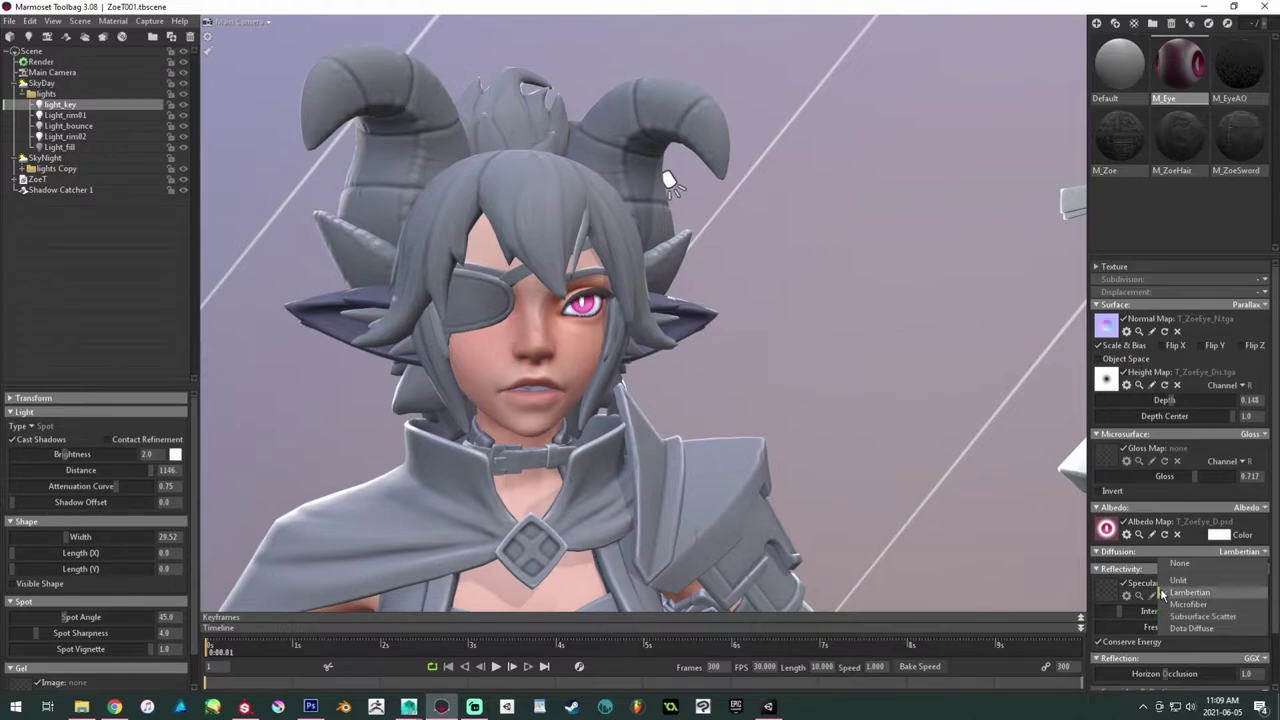
left_click(1118, 66)
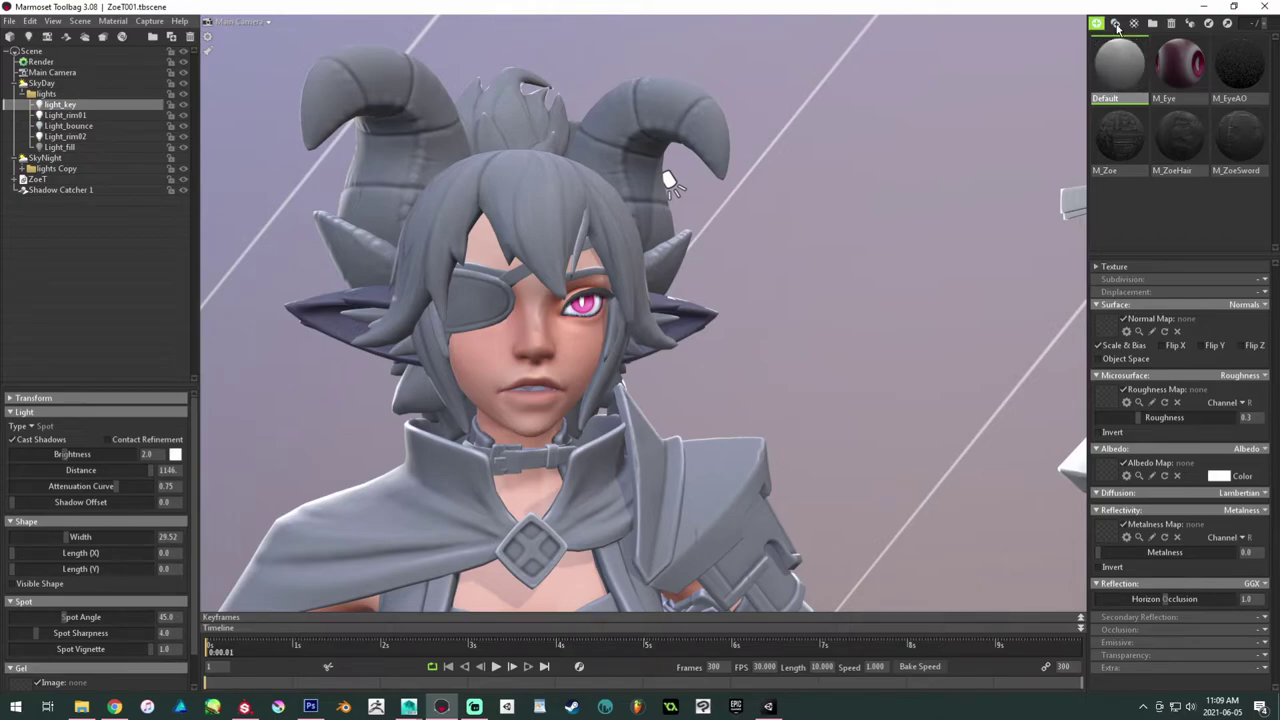
left_click(1116, 24)
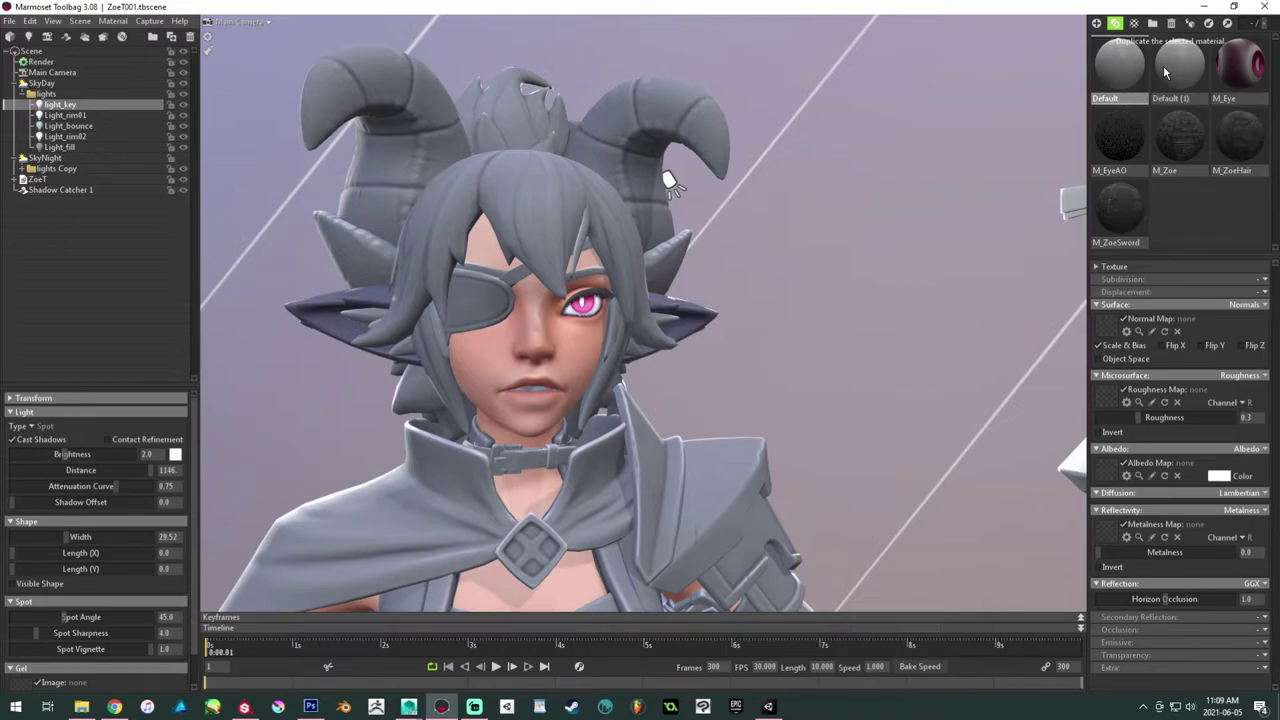
left_click(1171, 24)
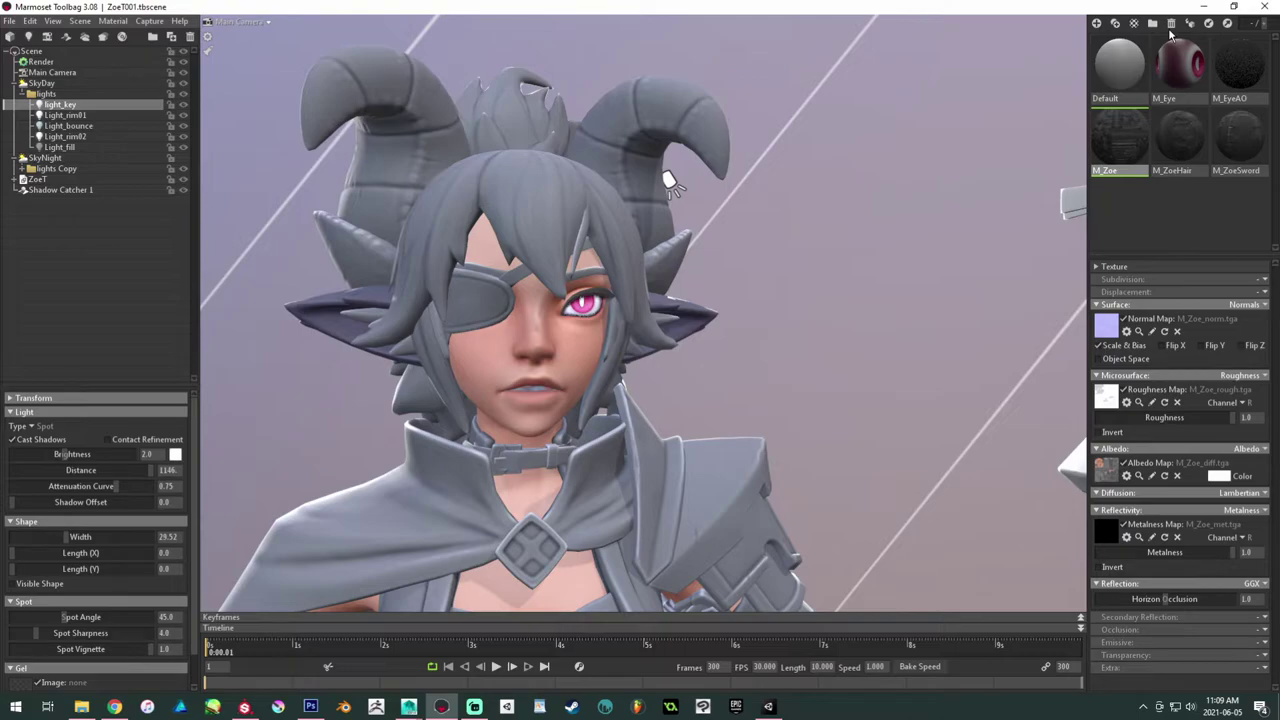
Step: Duplicate the M_Zoe material and set the copy's diffusion to Subsurface Scatter
left_click(1115, 23)
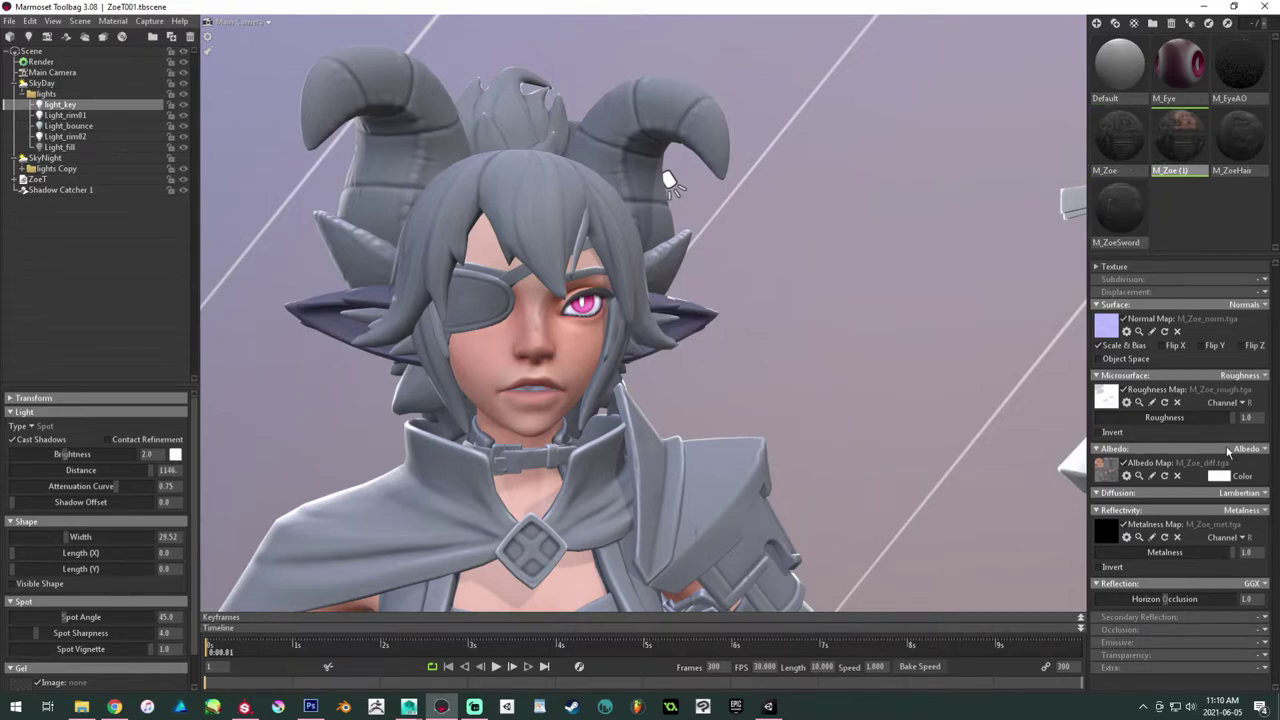
left_click(1240, 492)
left_click(1199, 556)
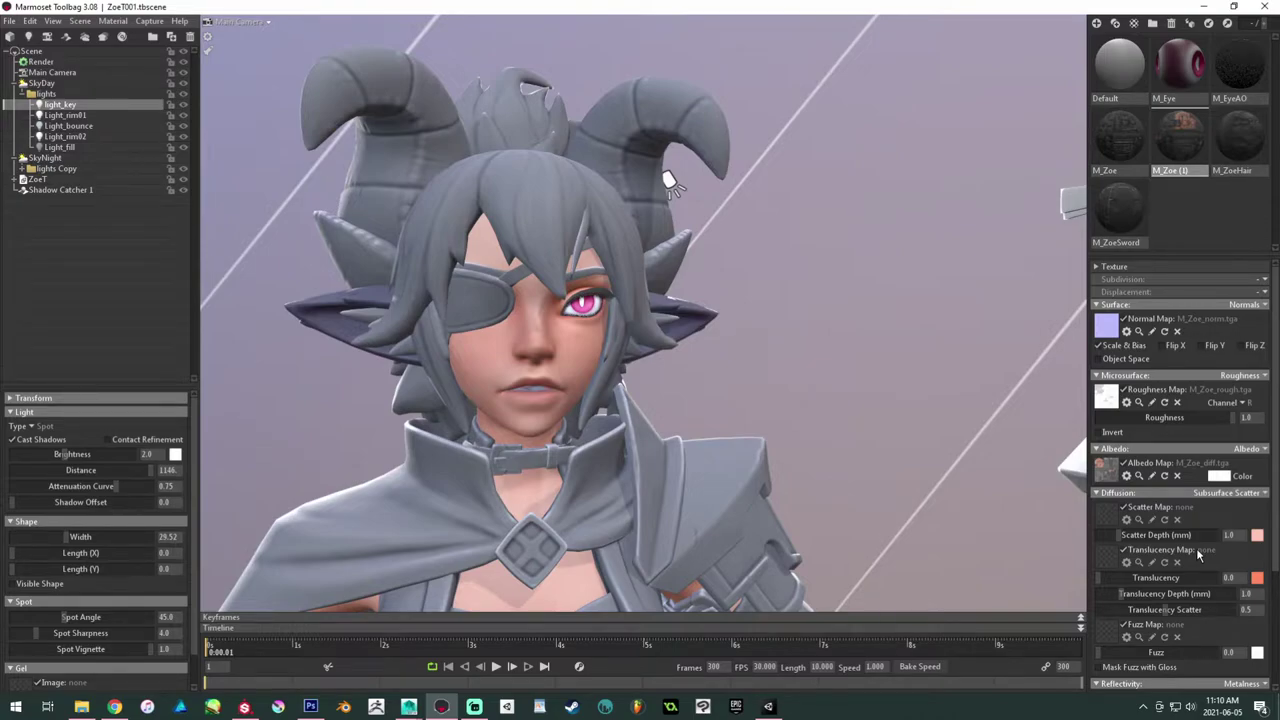
Step: Assign the exported M_Zoe emissive texture as the M_Zoe material's Emissive Map and clear the light selection
left_click_drag(712, 364, 672, 364)
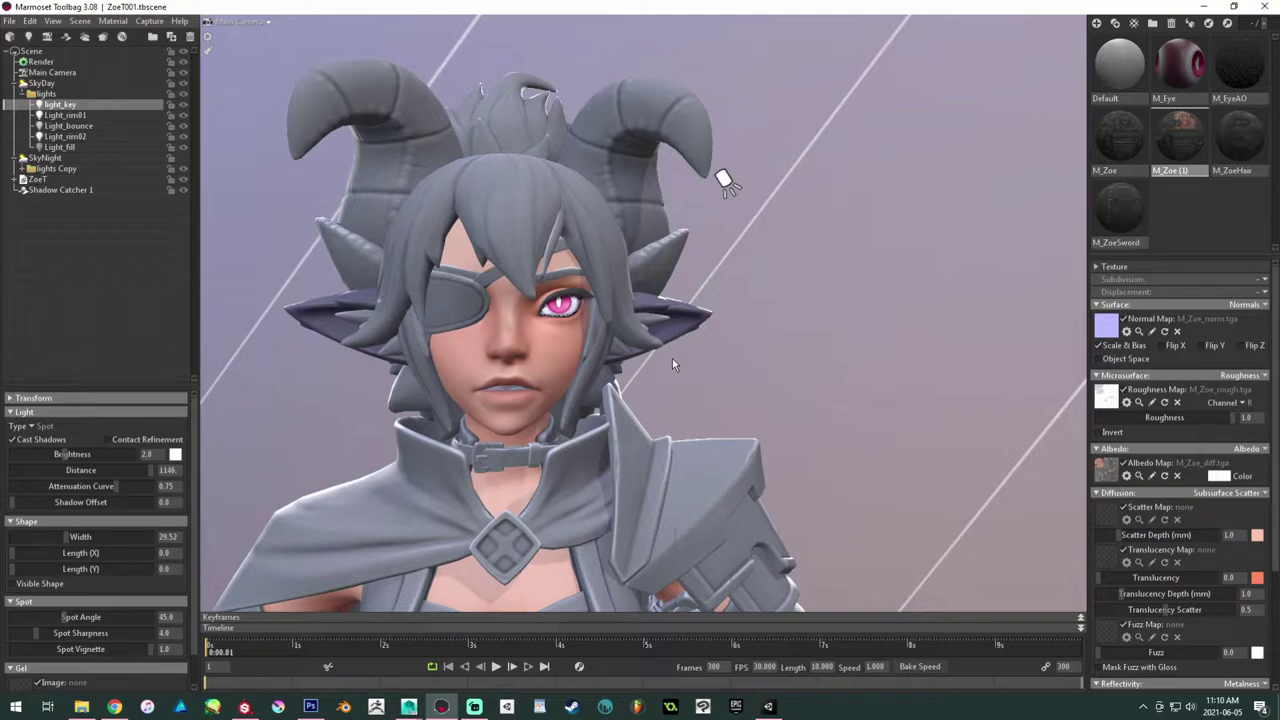
left_click_drag(672, 365, 1062, 491)
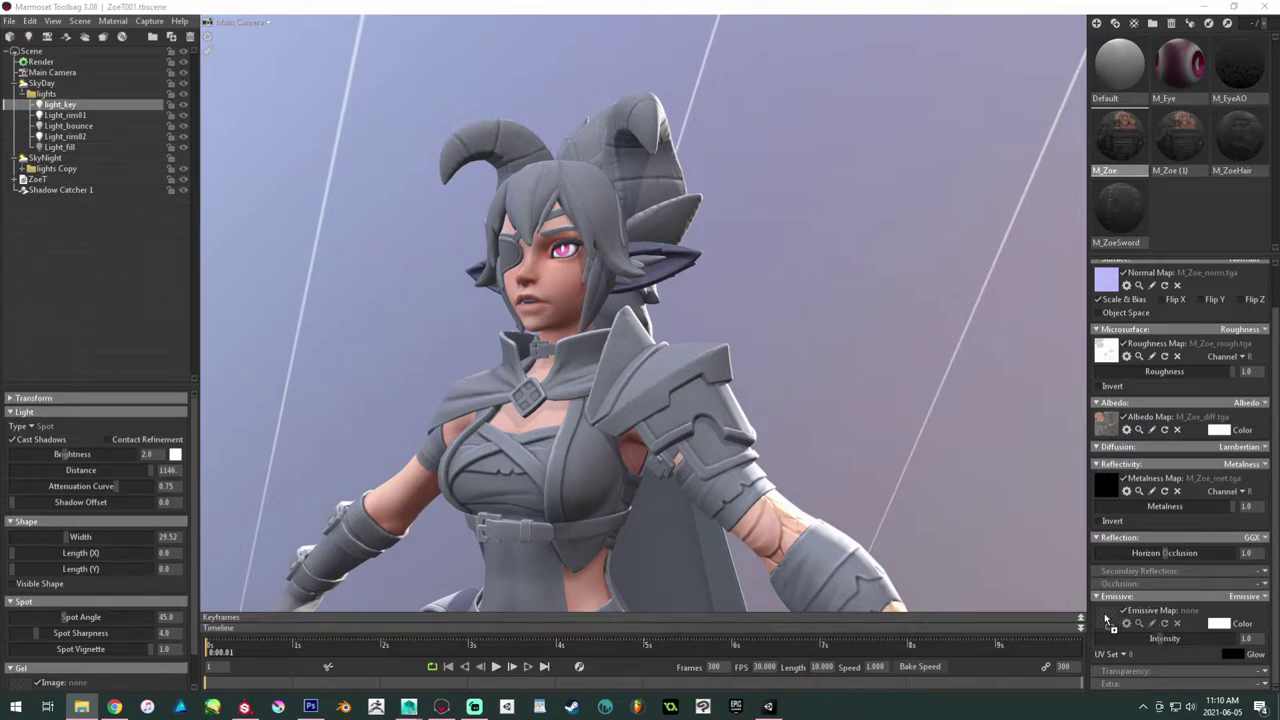
left_click_drag(1104, 613, 1104, 613)
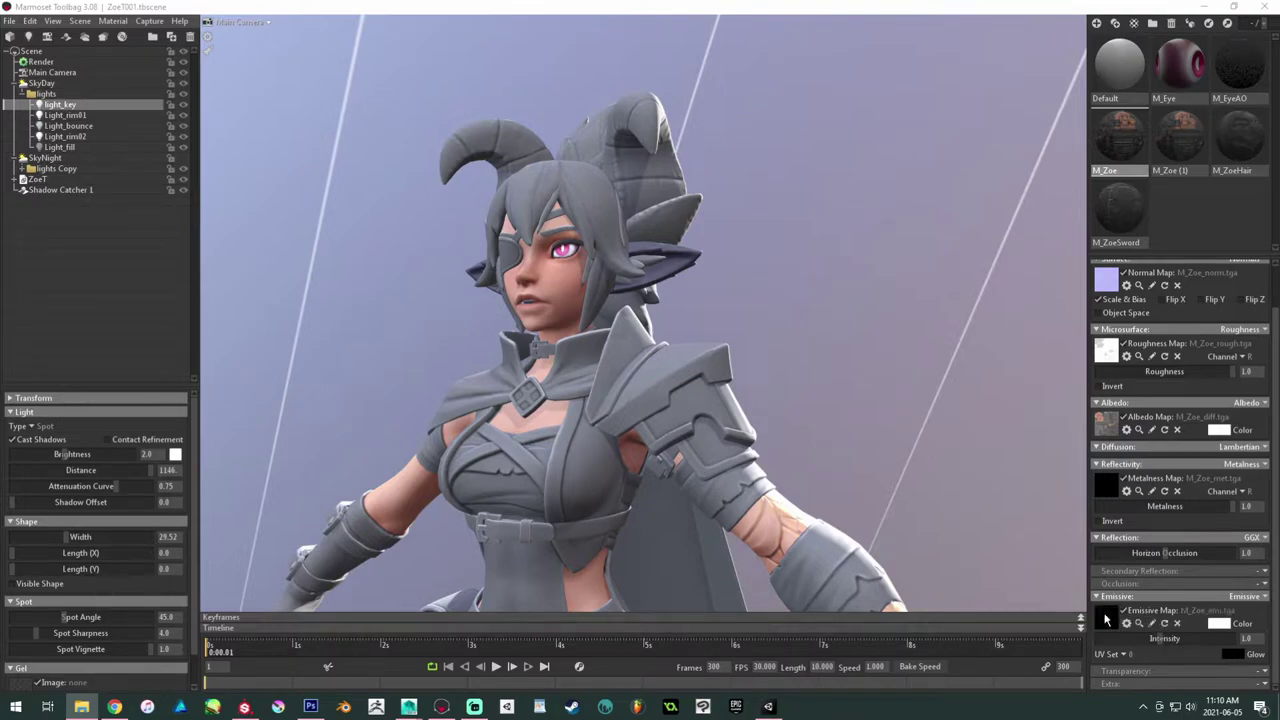
left_click(800, 310)
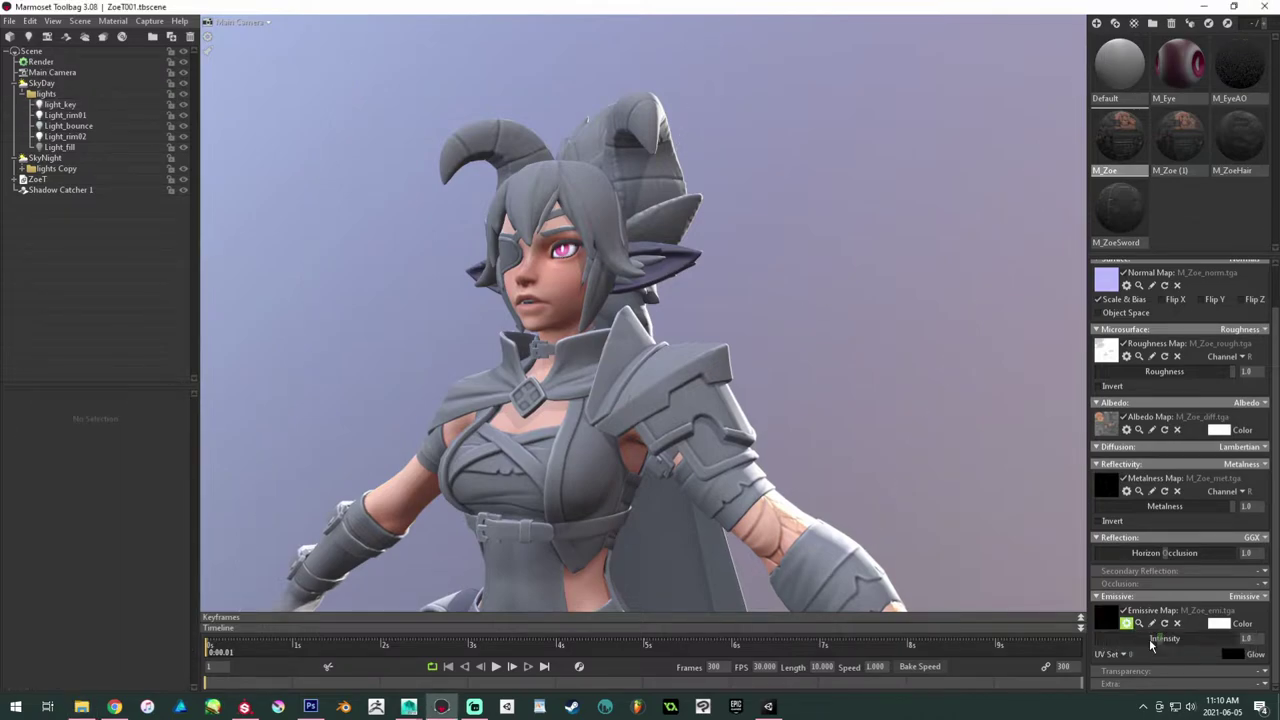
Step: Raise the M_Zoe material's emissive intensity to 3.547 while checking the skin on the hand and face
left_click_drag(1158, 641, 1200, 625)
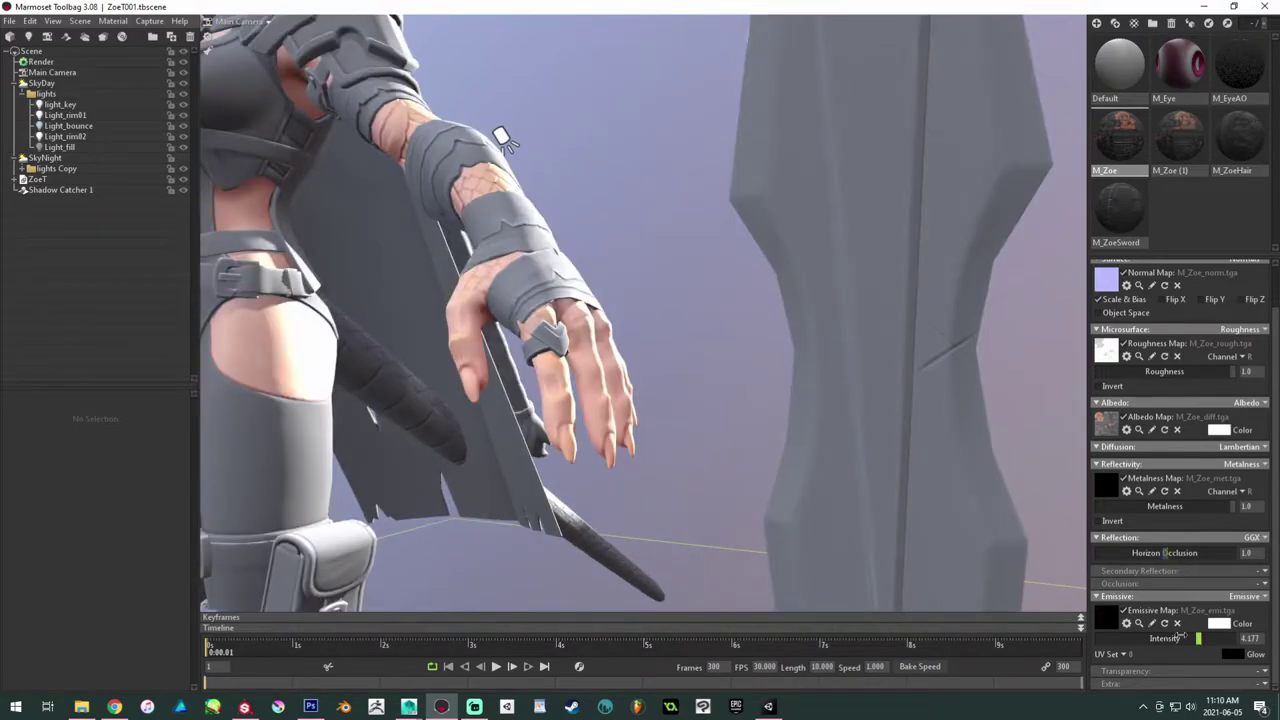
left_click_drag(1181, 636, 1188, 634)
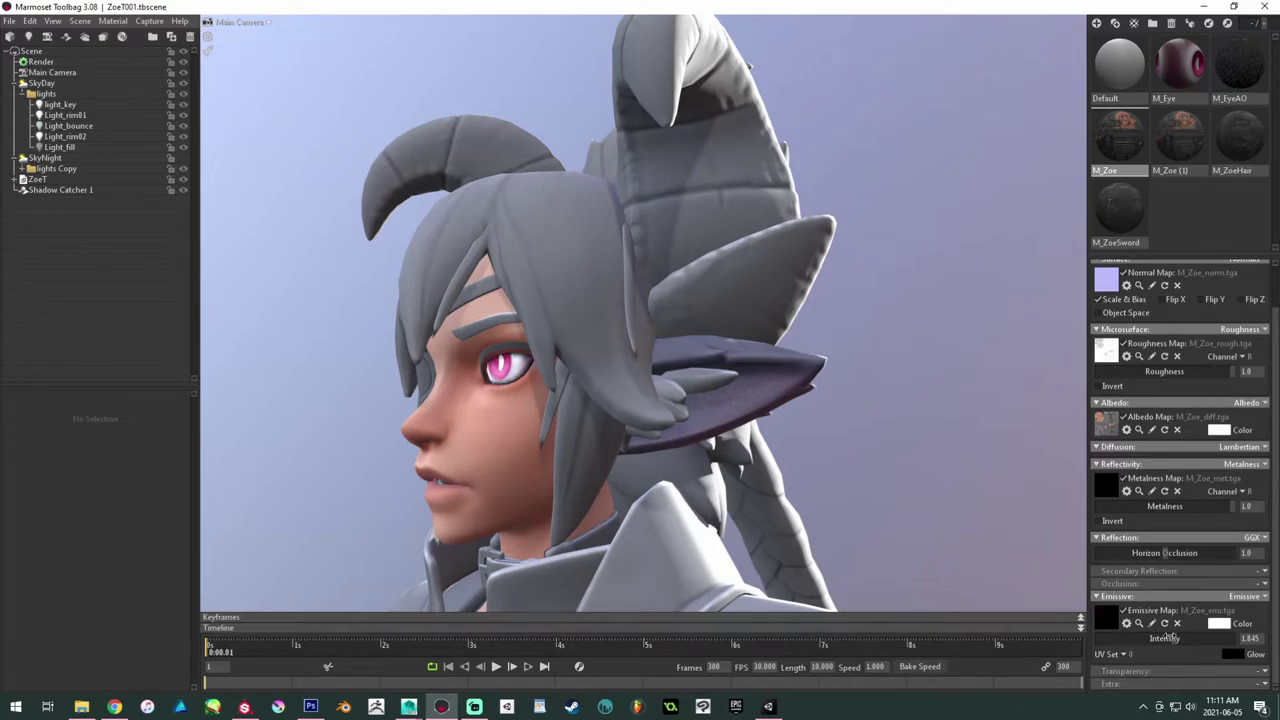
left_click_drag(1165, 636, 1199, 623)
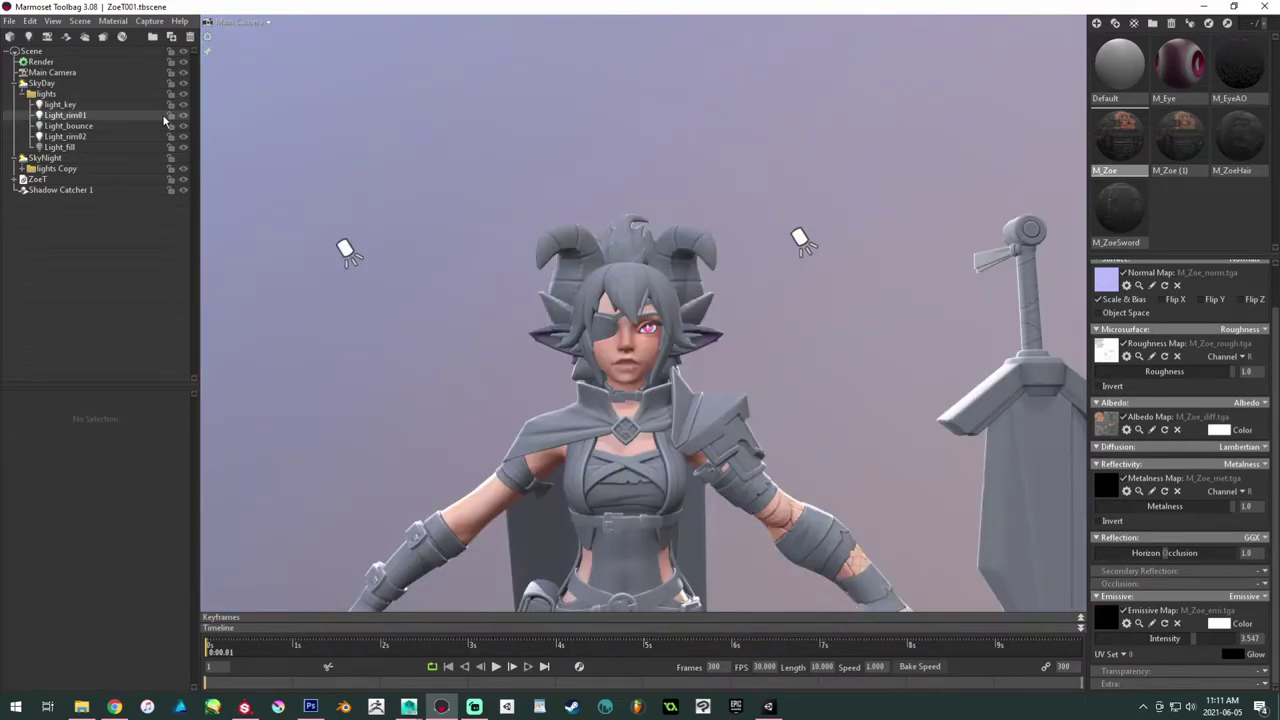
Step: Light the scene with SkyNight and examine the face from the front
left_click(183, 158)
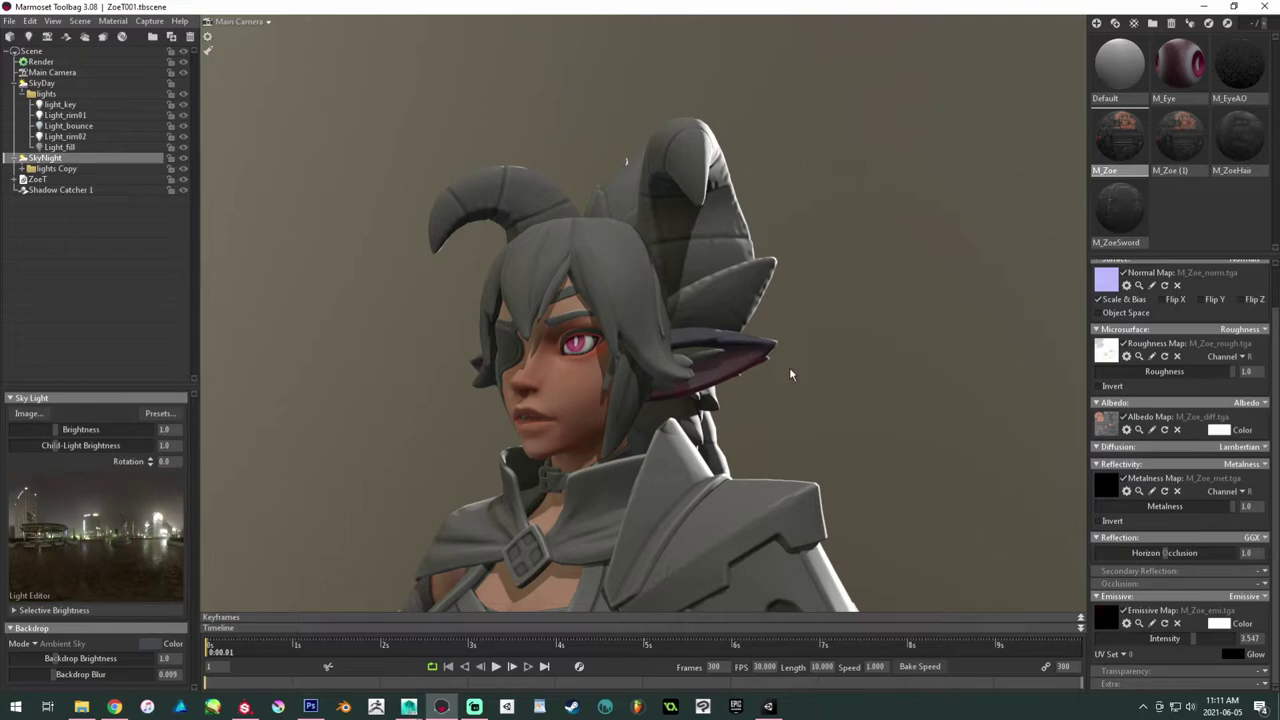
left_click_drag(789, 367, 749, 363)
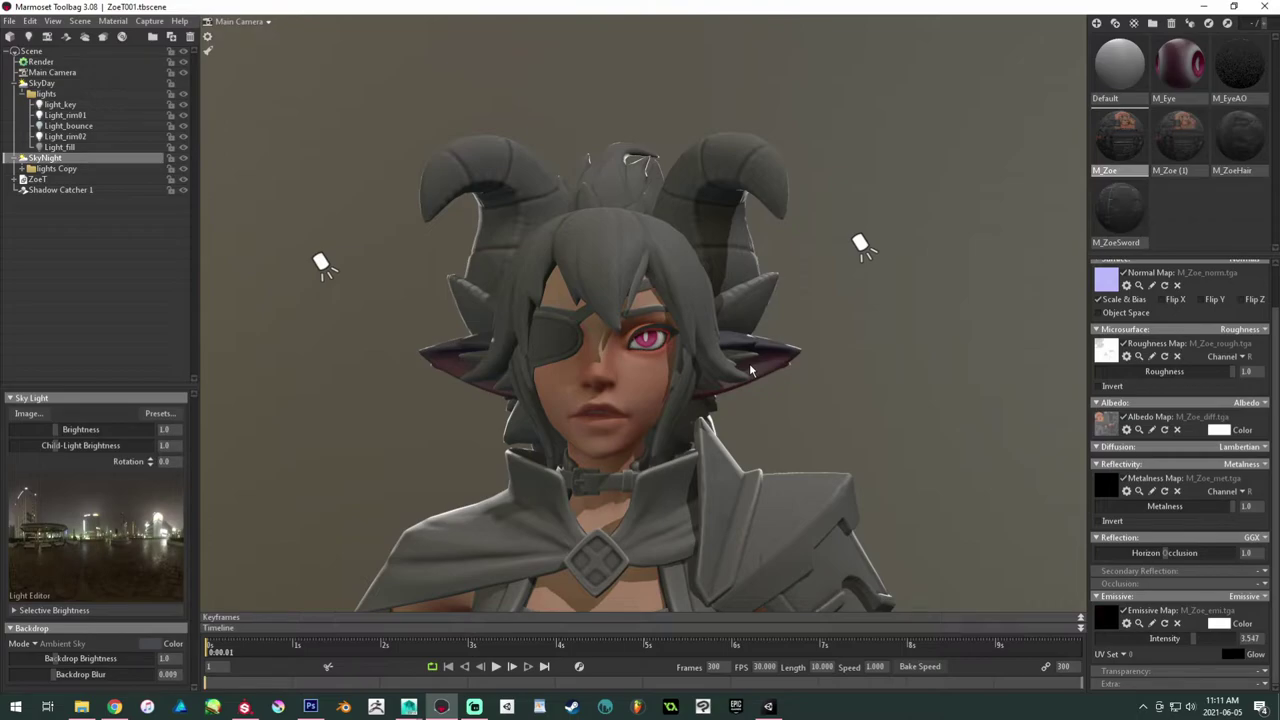
Step: Switch to Substance Painter, hide the topmost paint effect in the transmissive layer's mask, and view that mask around the face
key("alt+Tab")
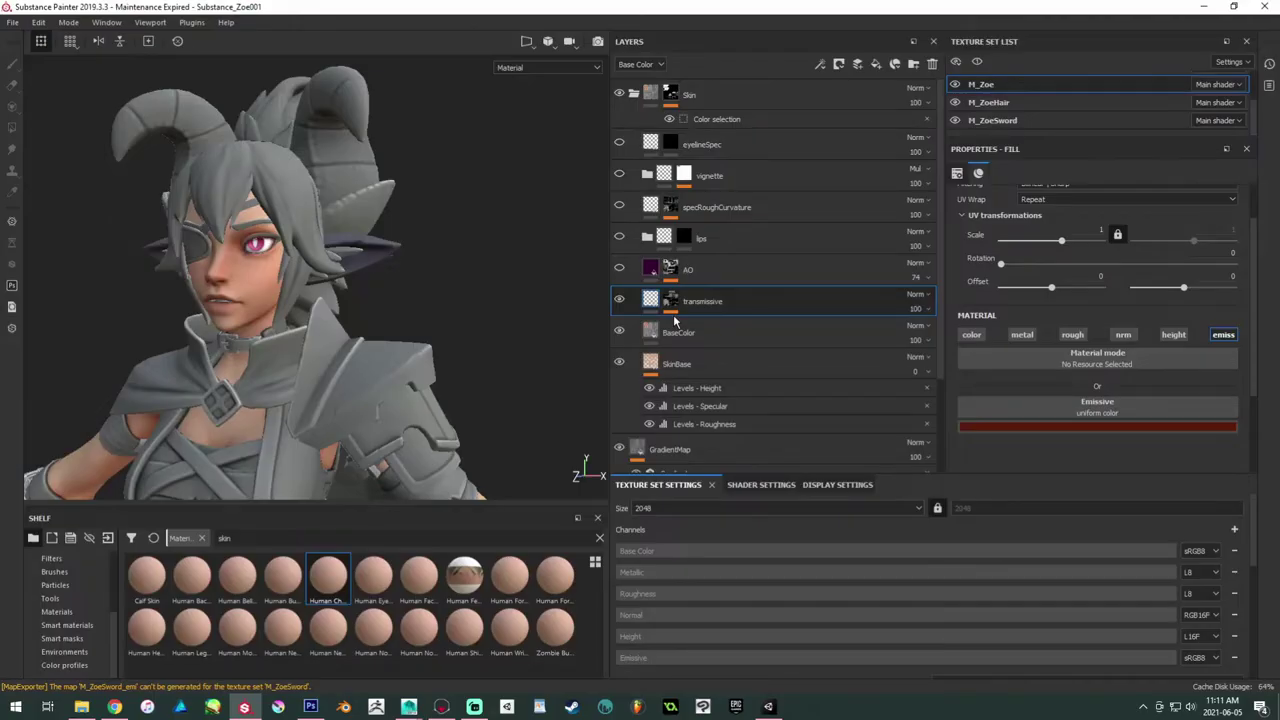
left_click(675, 321)
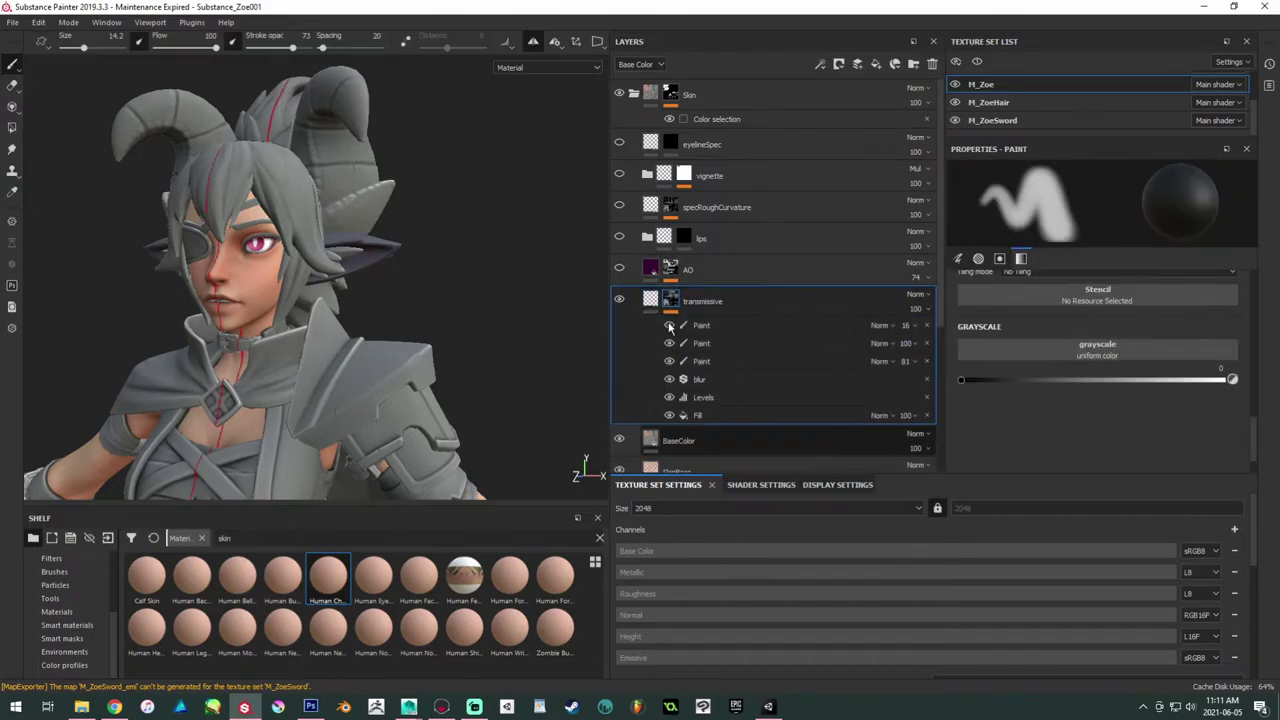
left_click(669, 325)
left_click(669, 325)
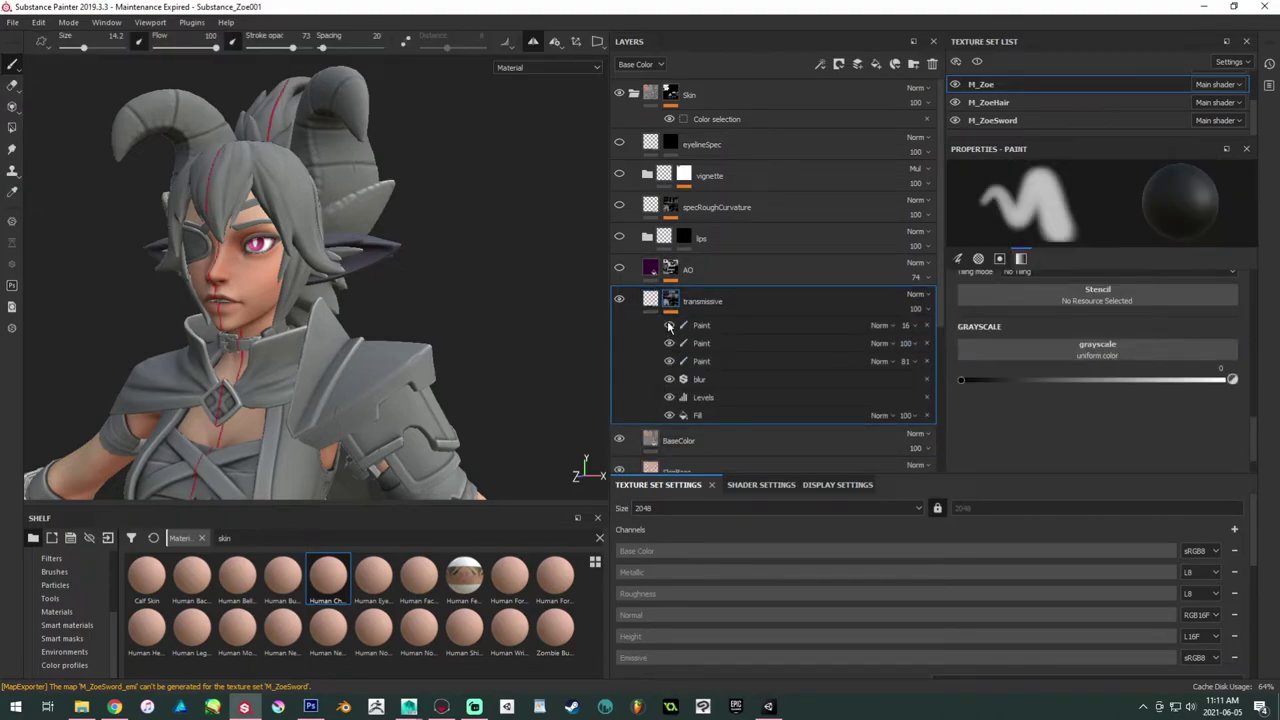
left_click(669, 325)
left_click(671, 301, "alt")
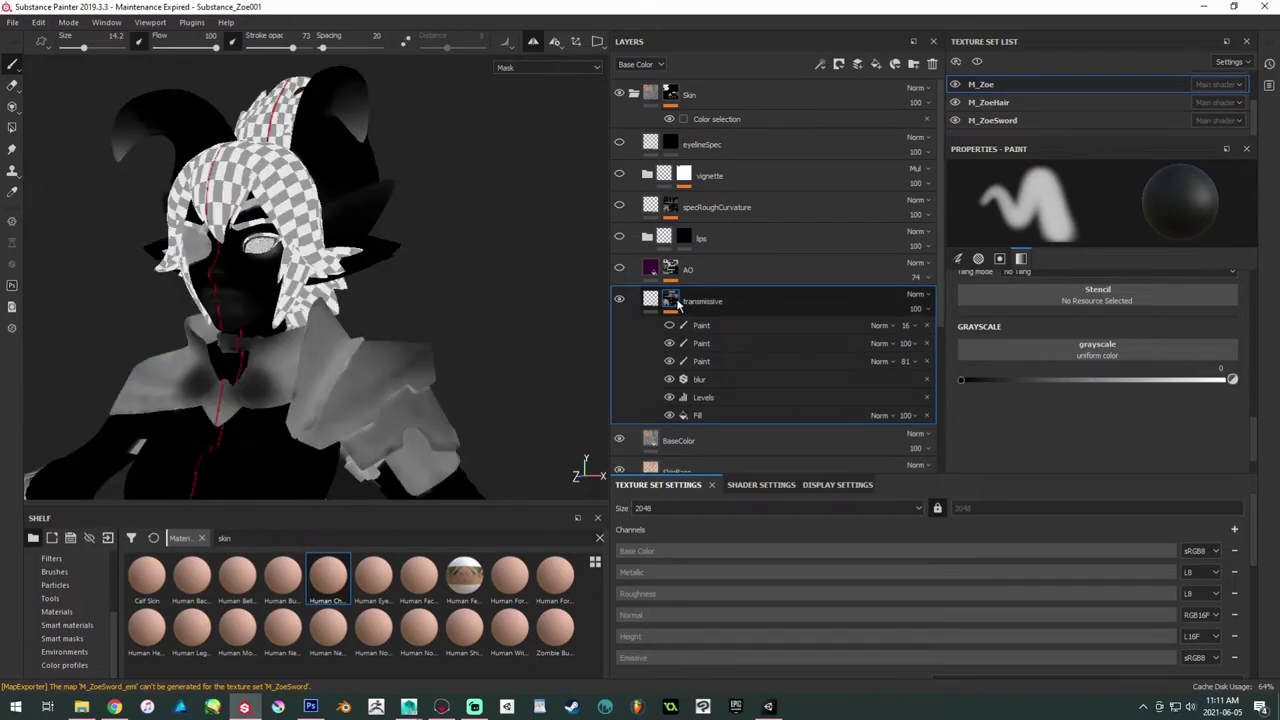
right_click_drag(288, 92, 320, 200, "alt")
left_click_drag(320, 200, 350, 371, "alt")
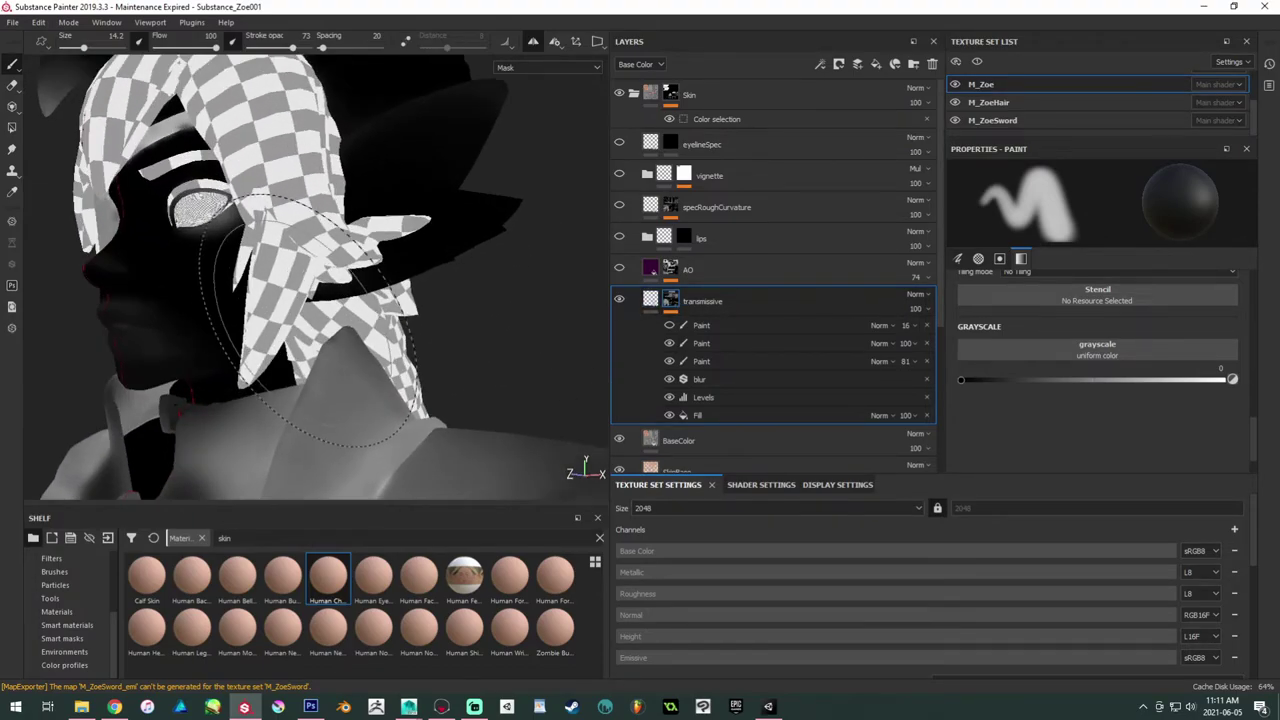
right_click_drag(350, 371, 380, 403, "alt")
left_click_drag(378, 403, 395, 405, "alt")
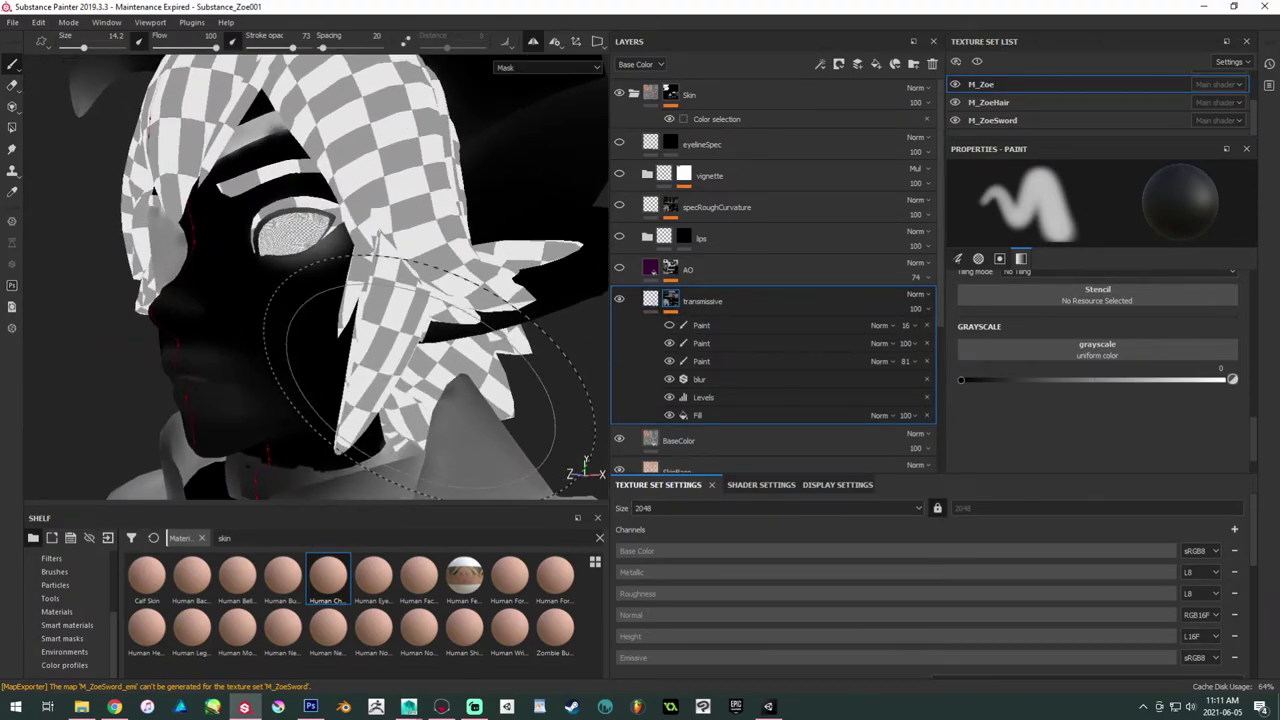
Step: Toggle the upper two paint effects of the transmissive mask to compare their influence on the face
left_click(669, 343)
left_click(669, 343)
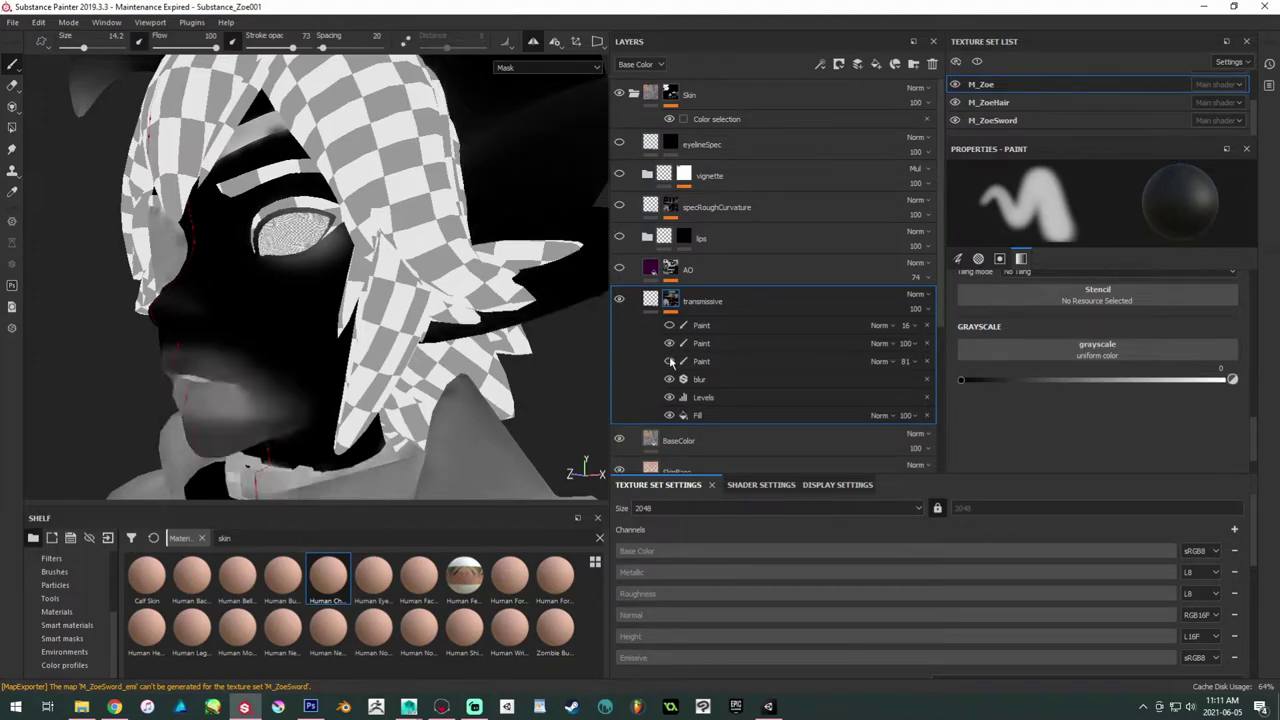
left_click(669, 343)
left_click(669, 343)
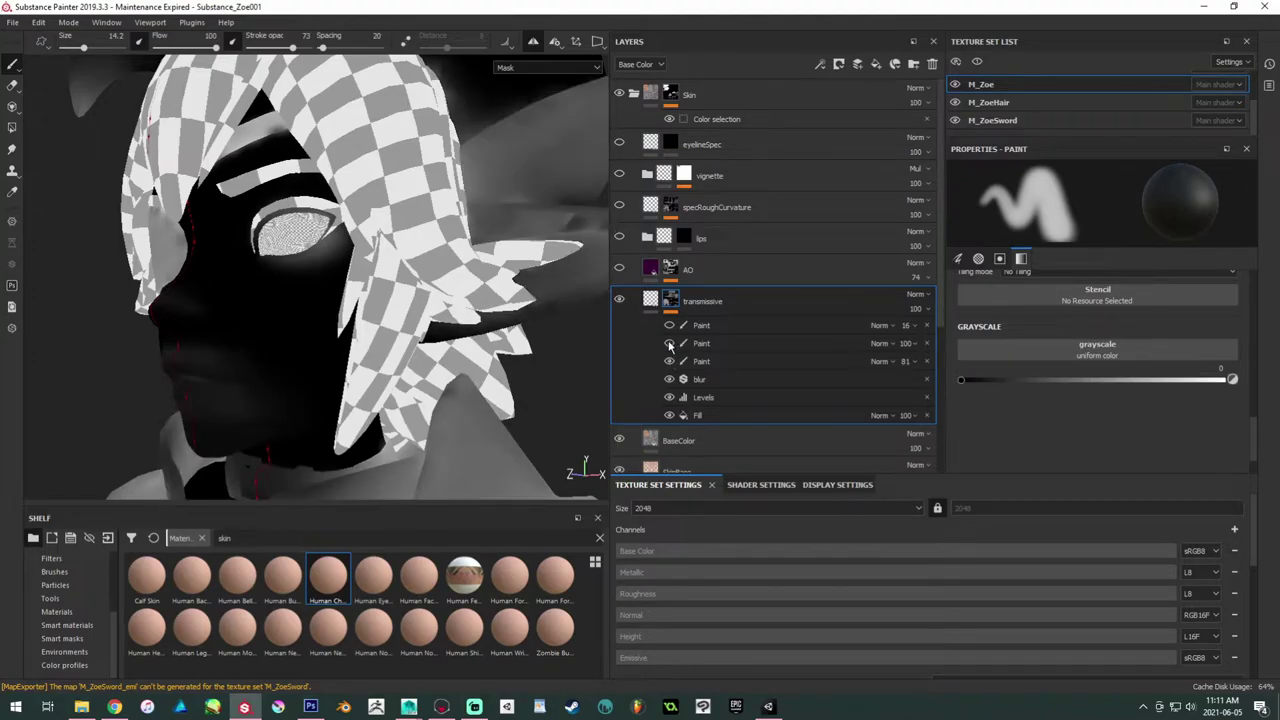
left_click(669, 343)
left_click(670, 327)
left_click(670, 327)
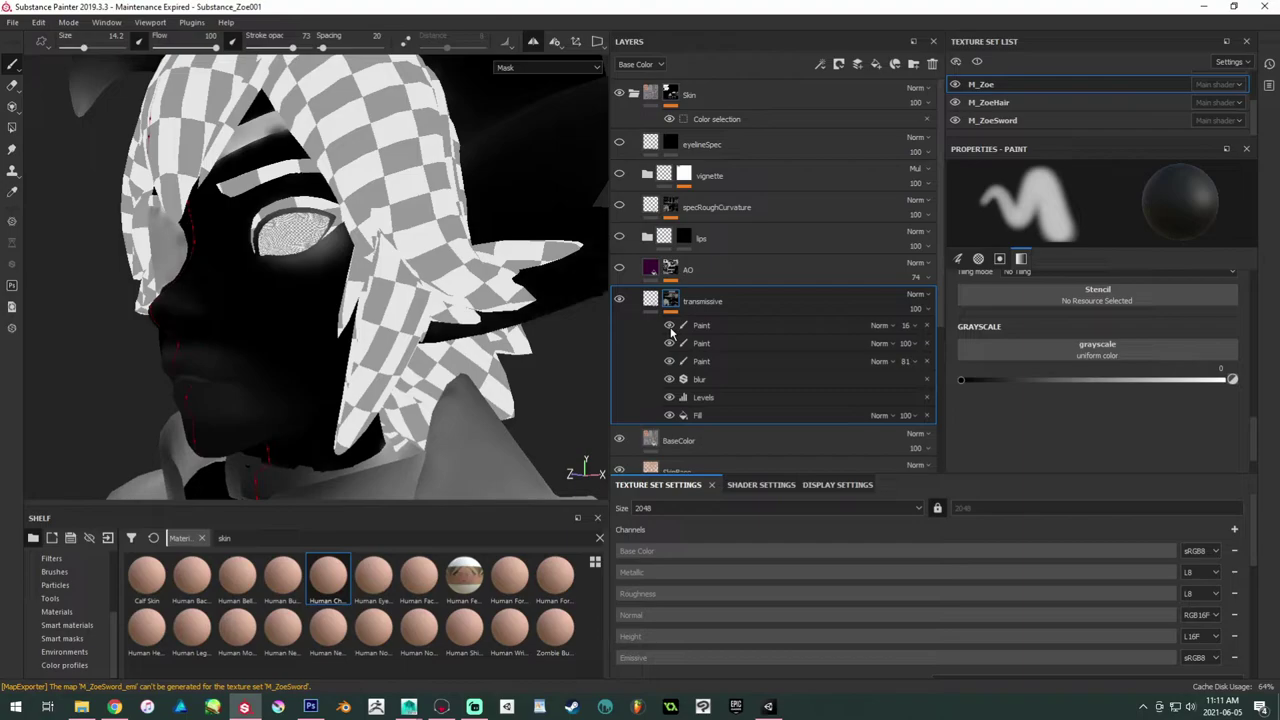
left_click(670, 327)
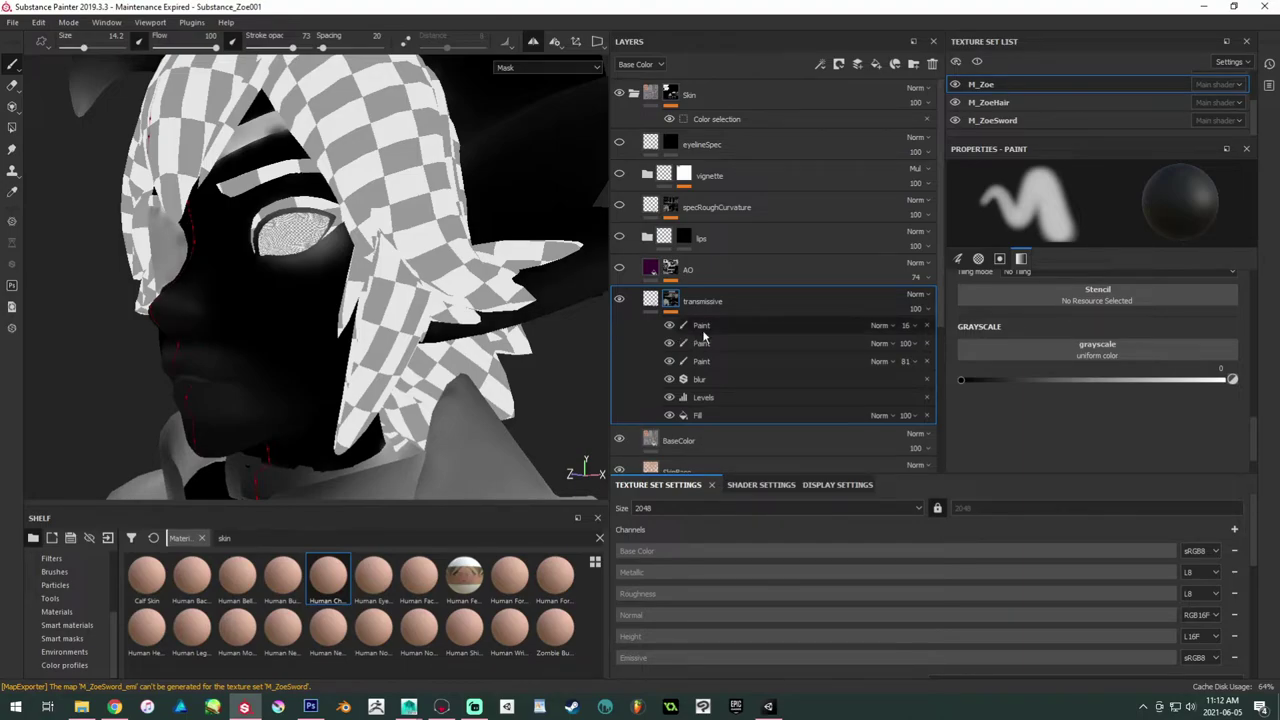
left_click(708, 330)
right_click(724, 334)
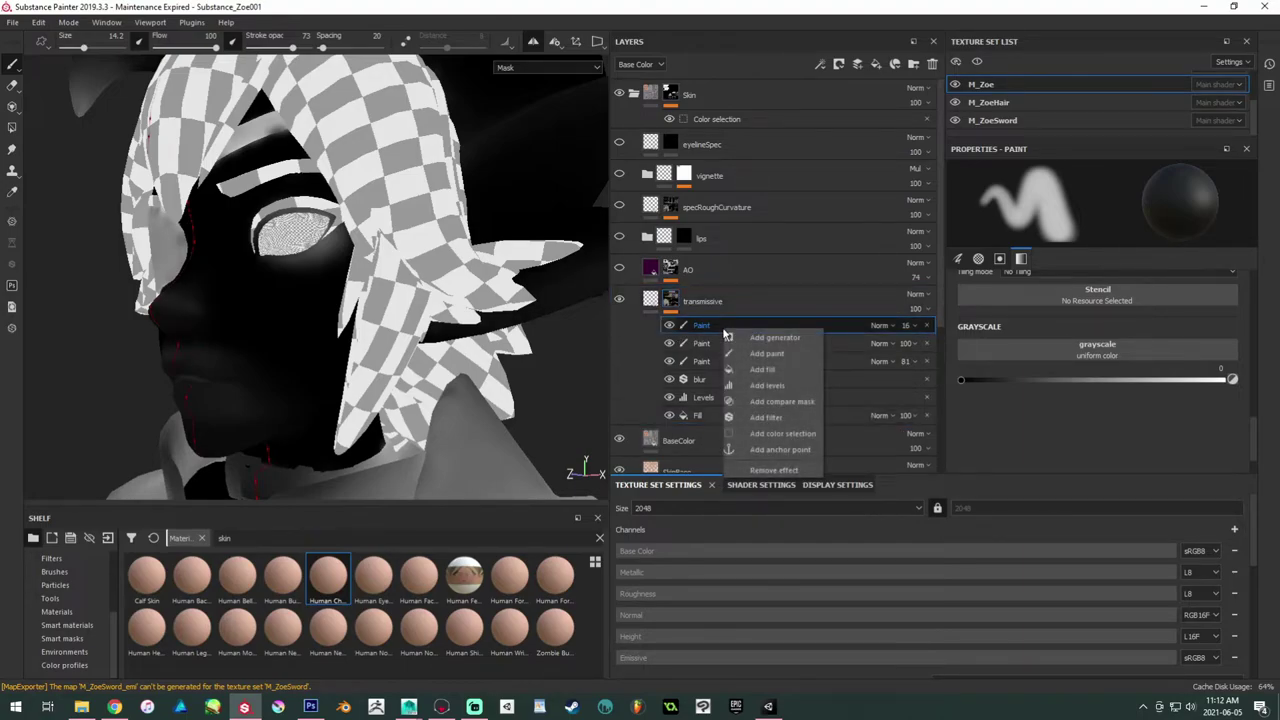
left_click(686, 328)
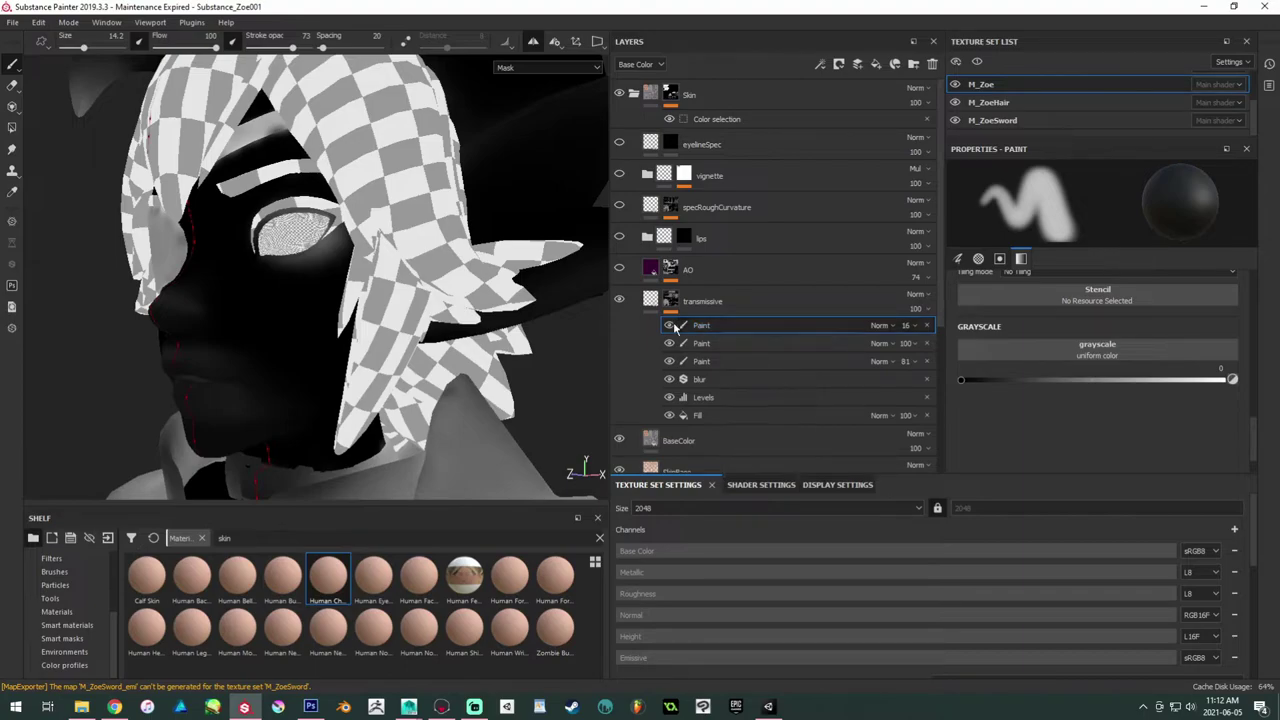
Step: Hide the transmissive mask's top paint effect and add a new paint effect directly below it, with brush grayscale 1
left_click(669, 325)
left_click(714, 342)
right_click(717, 341)
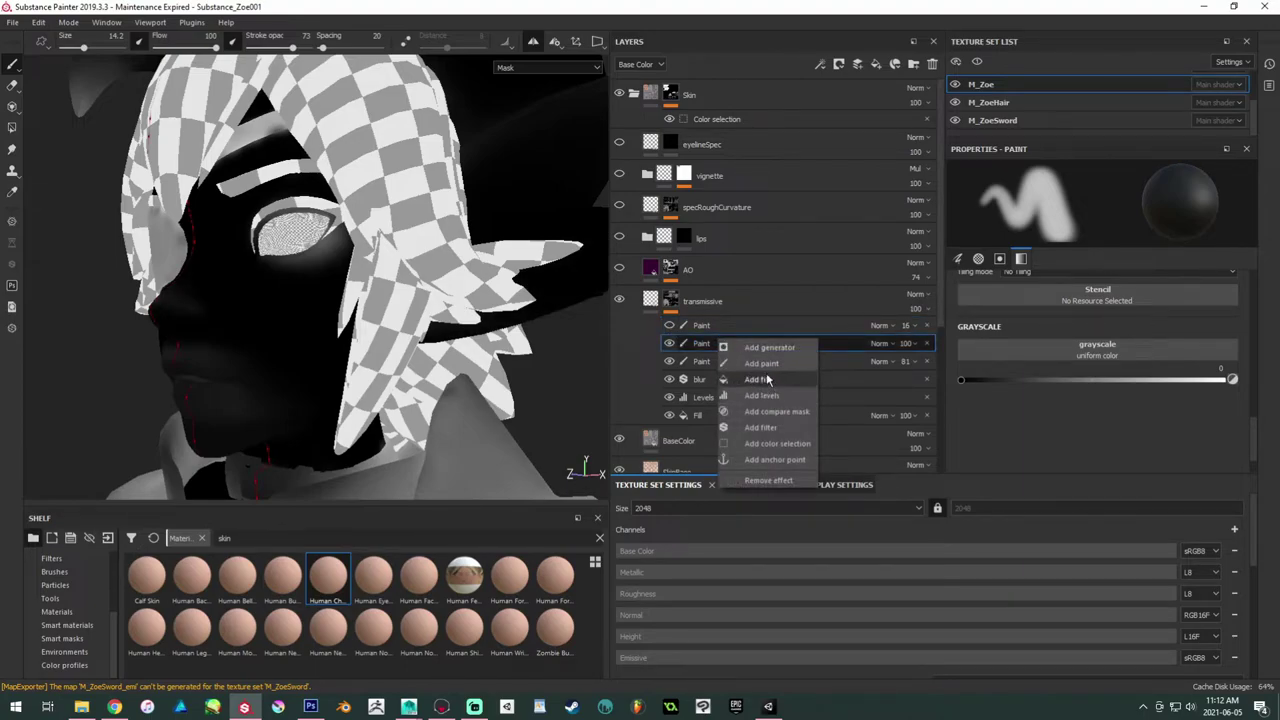
left_click(762, 364)
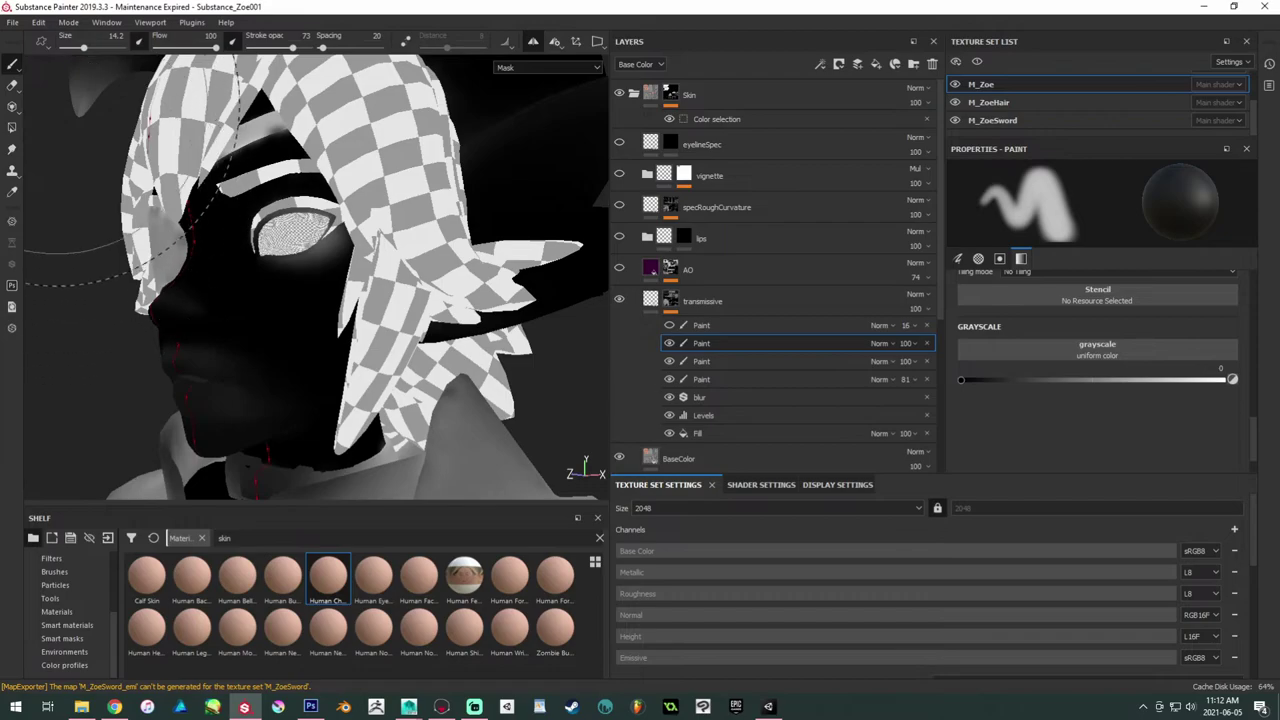
left_click(1206, 382)
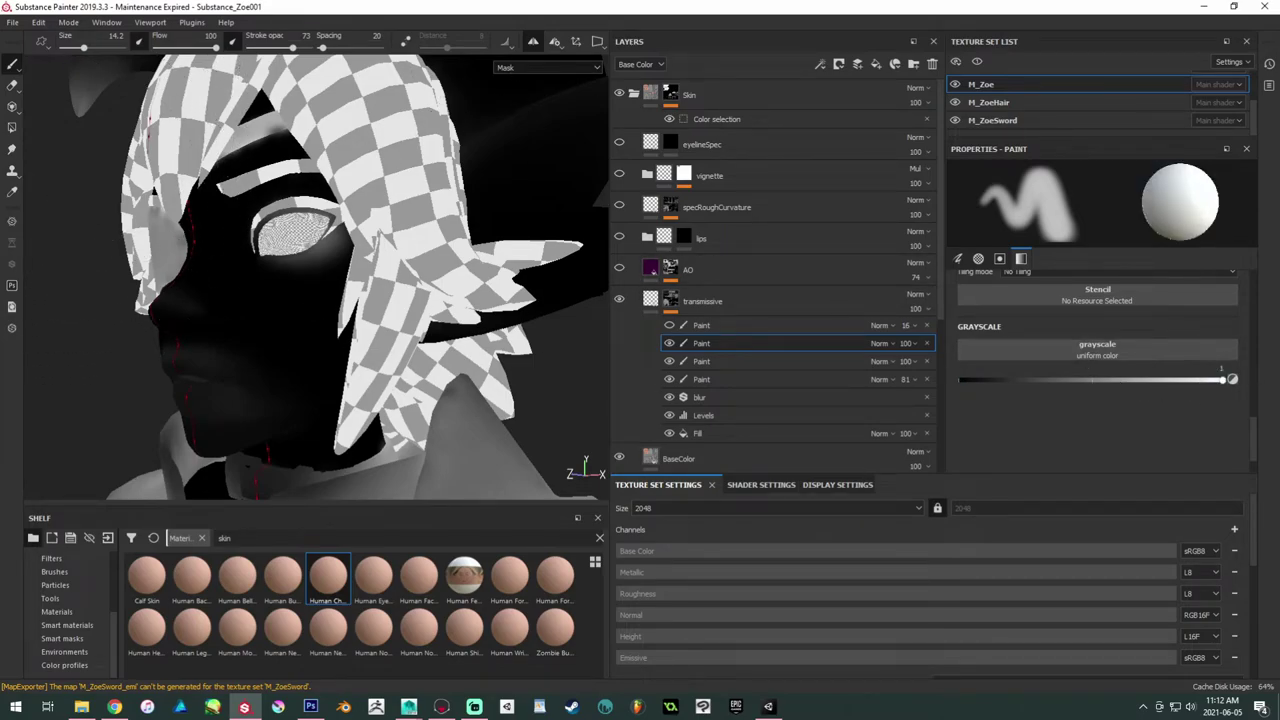
Step: Resize the brush and paint a soft white spot on the nose tip in the transmissive mask
right_click_drag(228, 310, 184, 316, "ctrl")
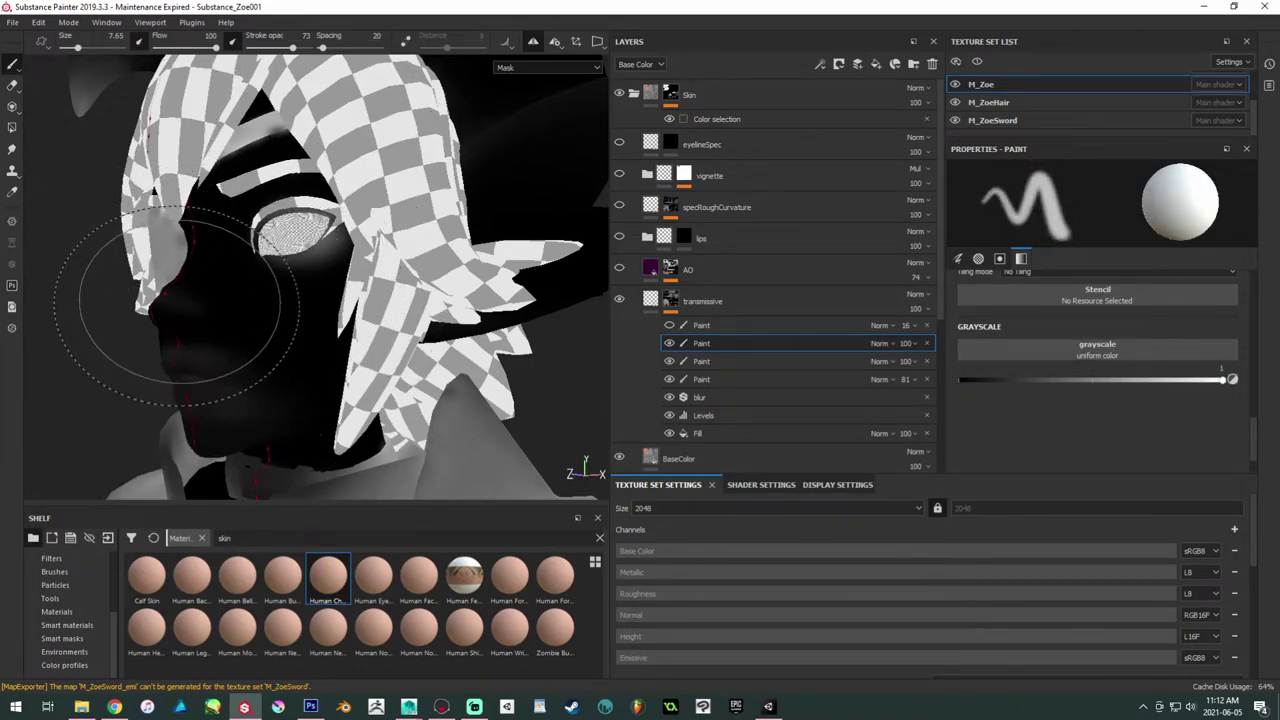
left_click(177, 318)
key("ctrl+z")
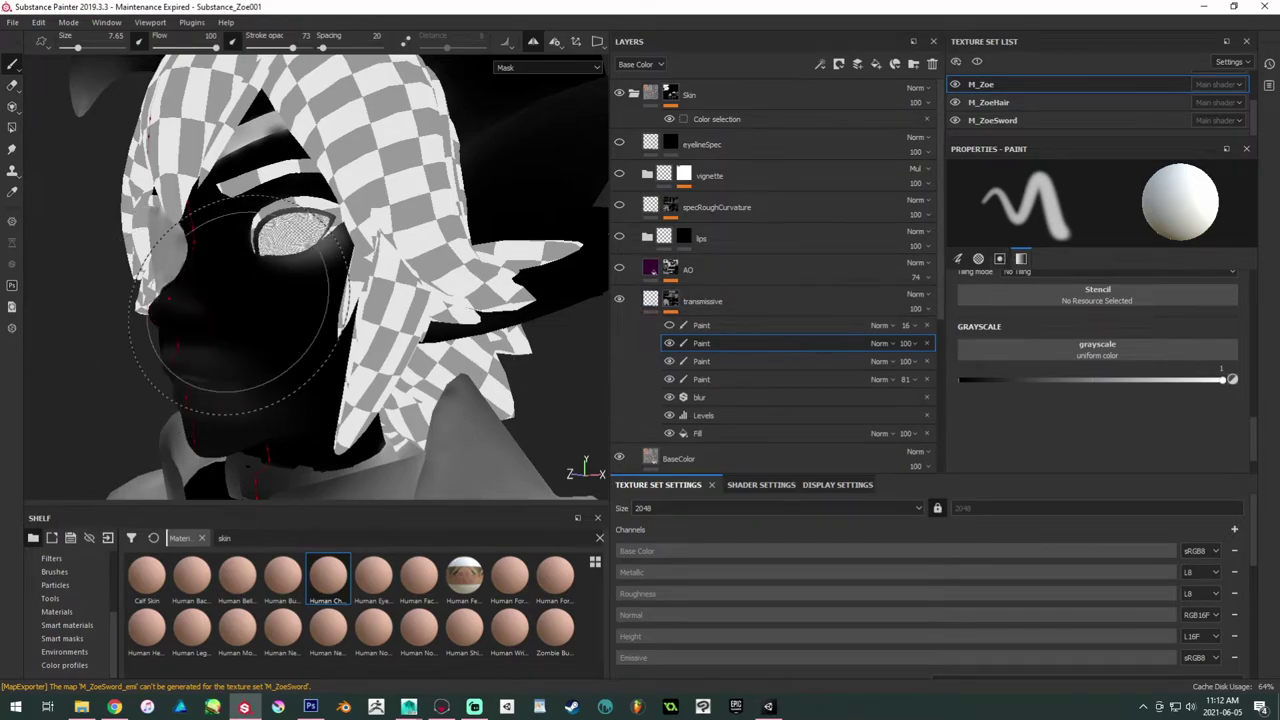
right_click_drag(158, 322, 204, 325, "ctrl")
right_click_drag(370, 300, 560, 300, "ctrl")
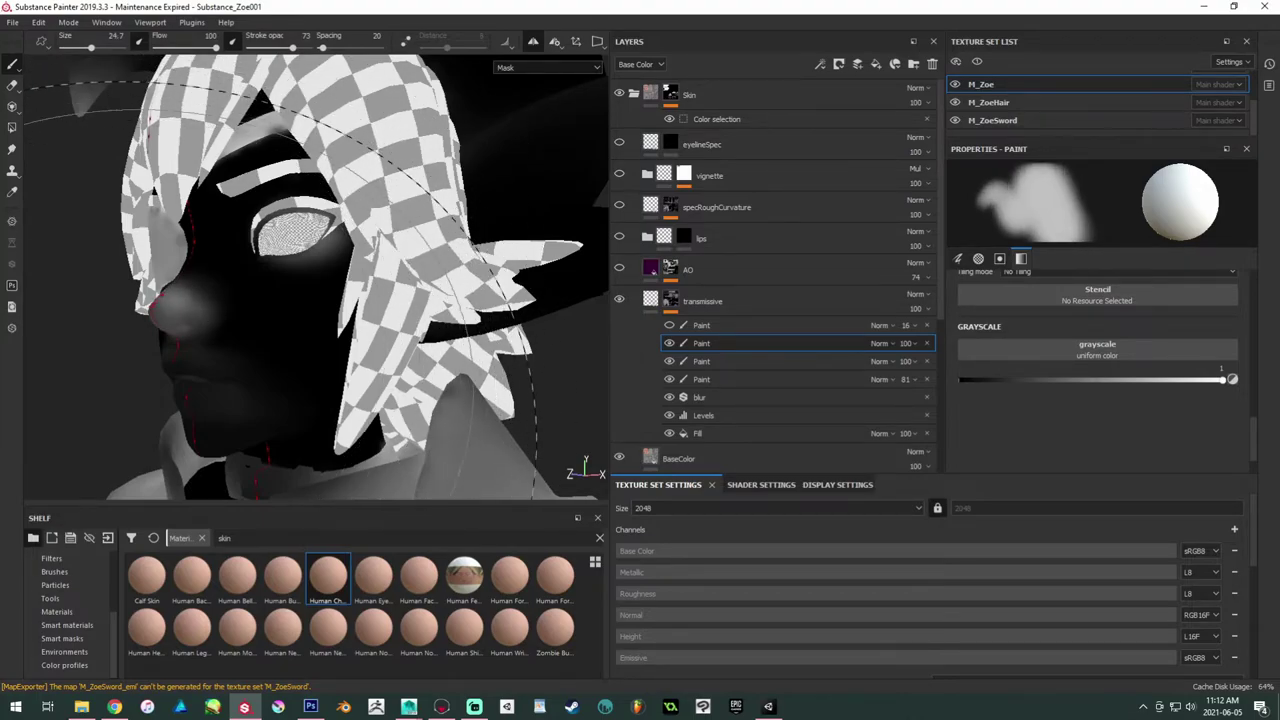
right_click_drag(300, 300, 360, 300, "ctrl")
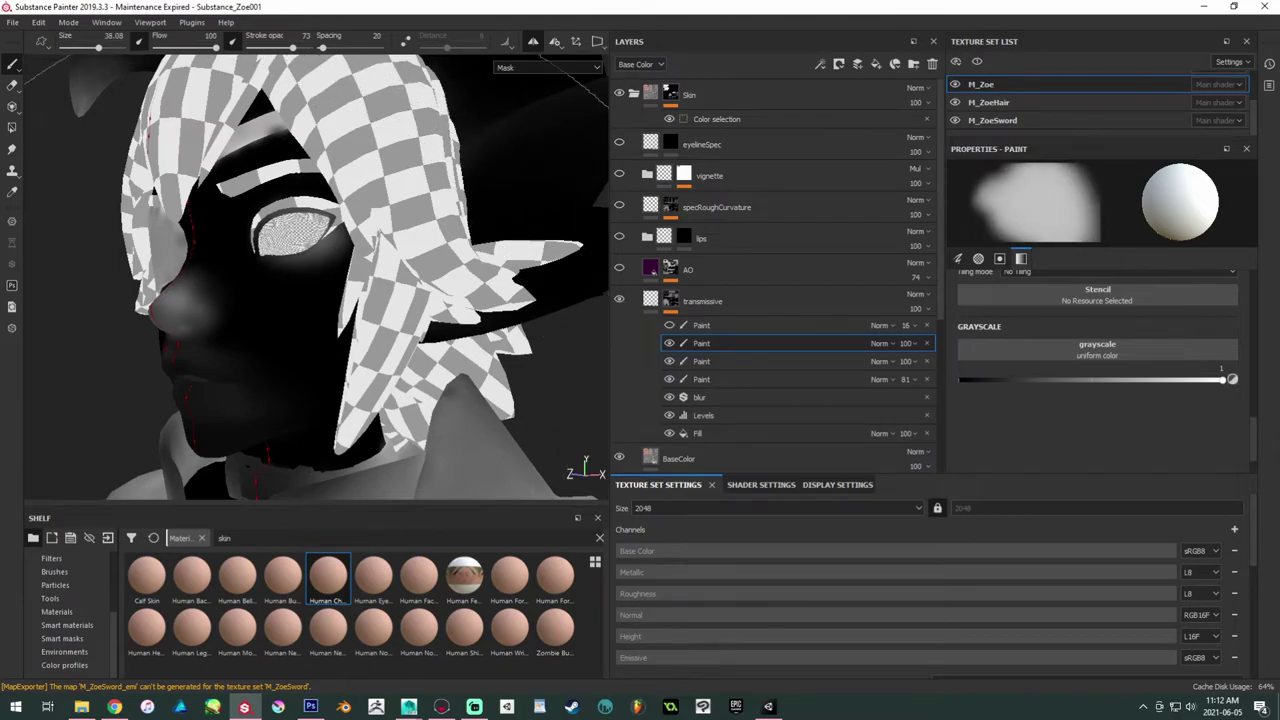
Step: Save the project and export the M_Zoe, M_ZoeHair and M_ZoeSword textures as targa with the StoffExport config
key("ctrl+s")
left_click(12, 24)
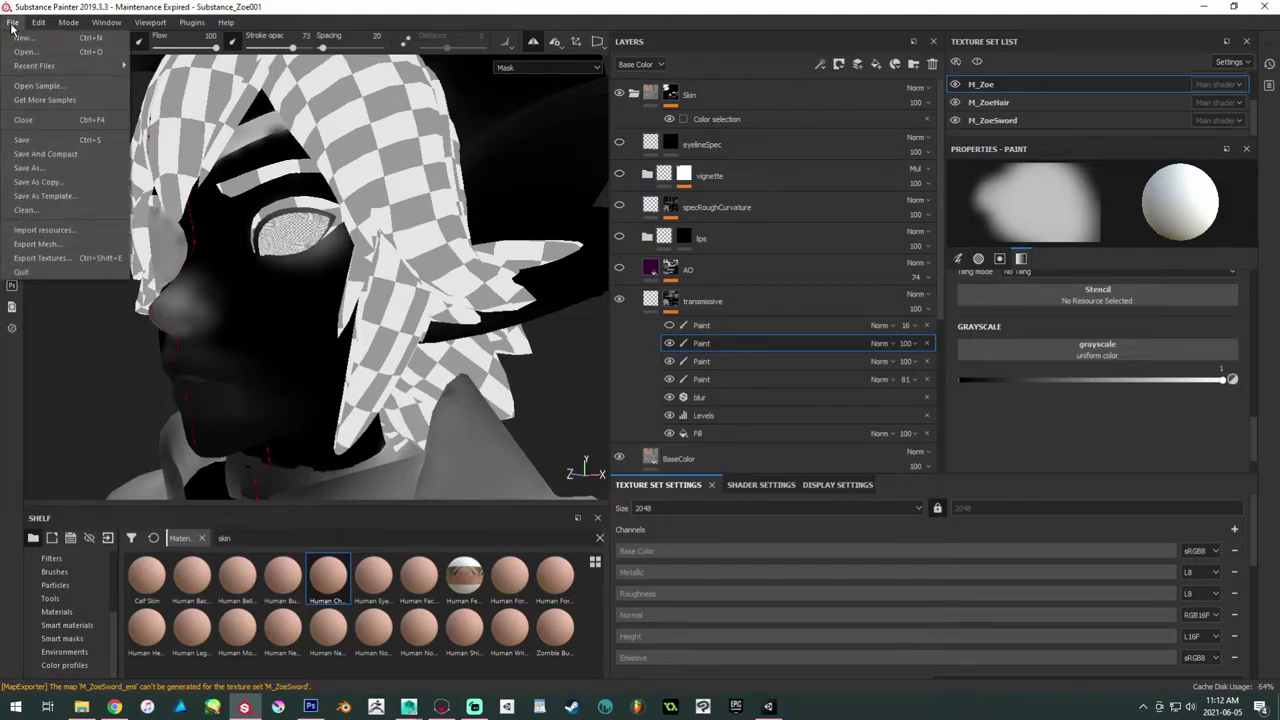
left_click(38, 258)
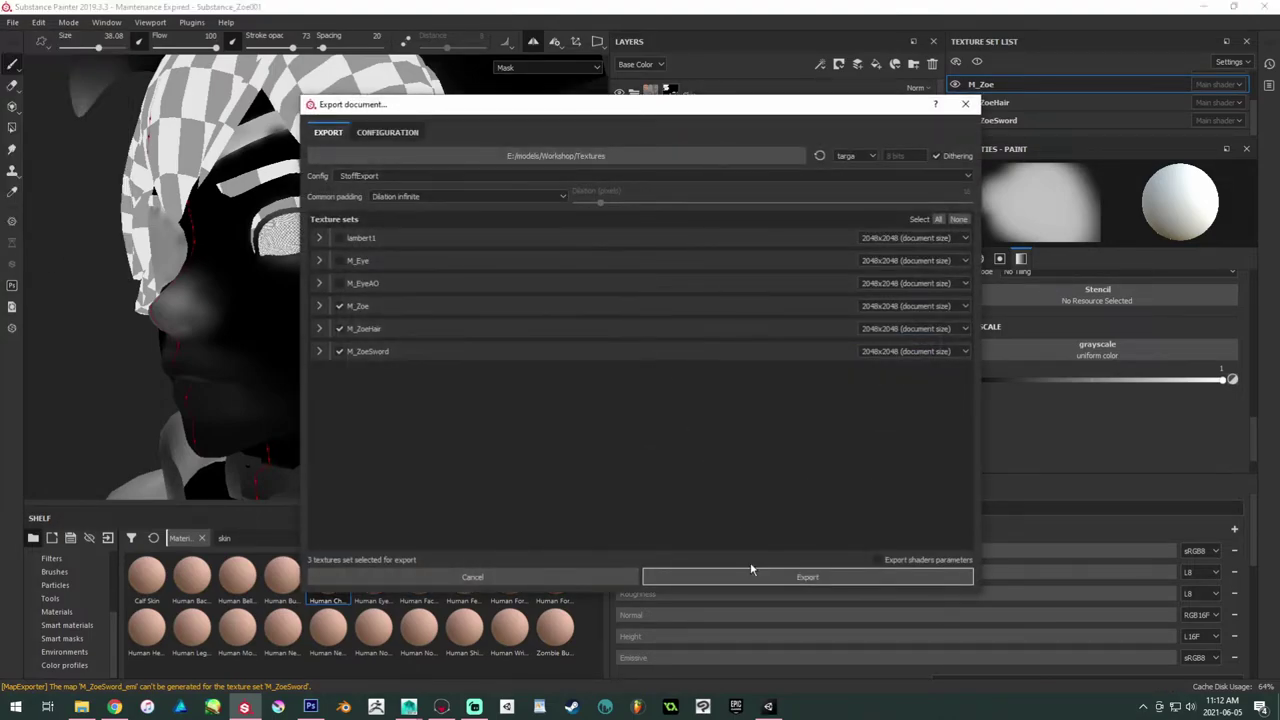
left_click(750, 568)
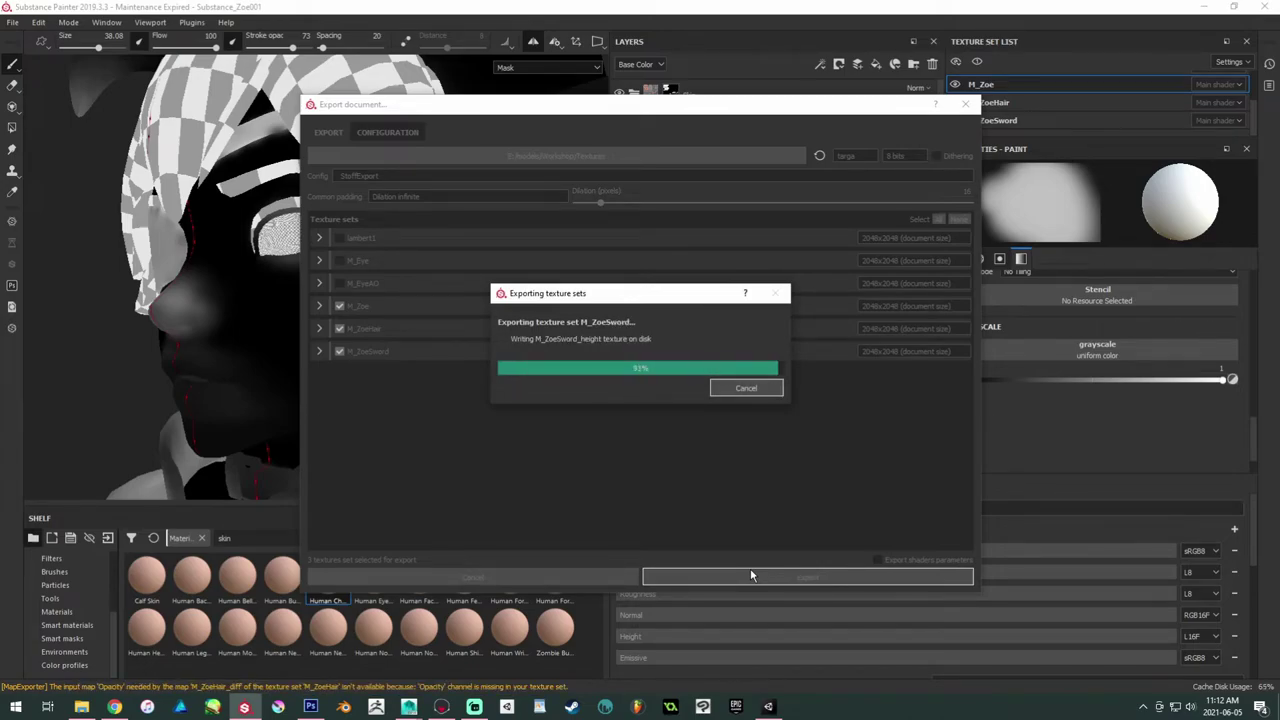
left_click(700, 366)
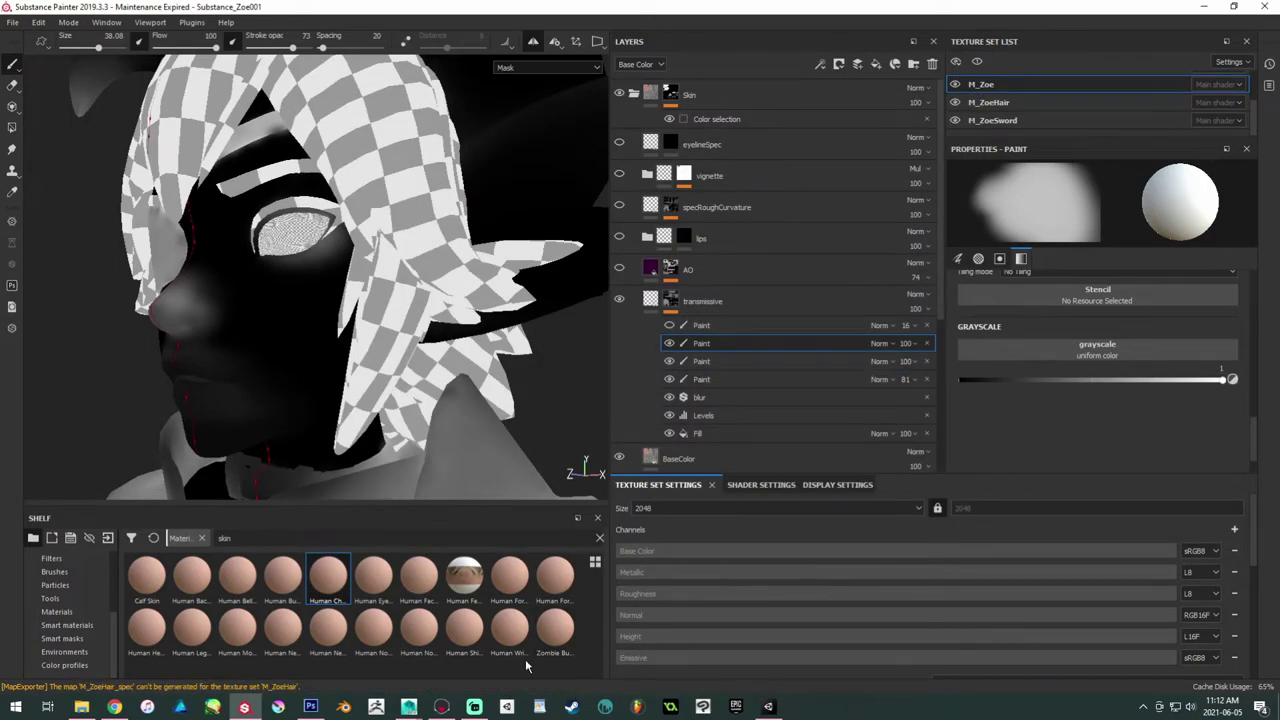
Step: Switch to Marmoset Toolbag and examine the updated emissive mask on the nose and face under the night lighting
left_click(441, 706)
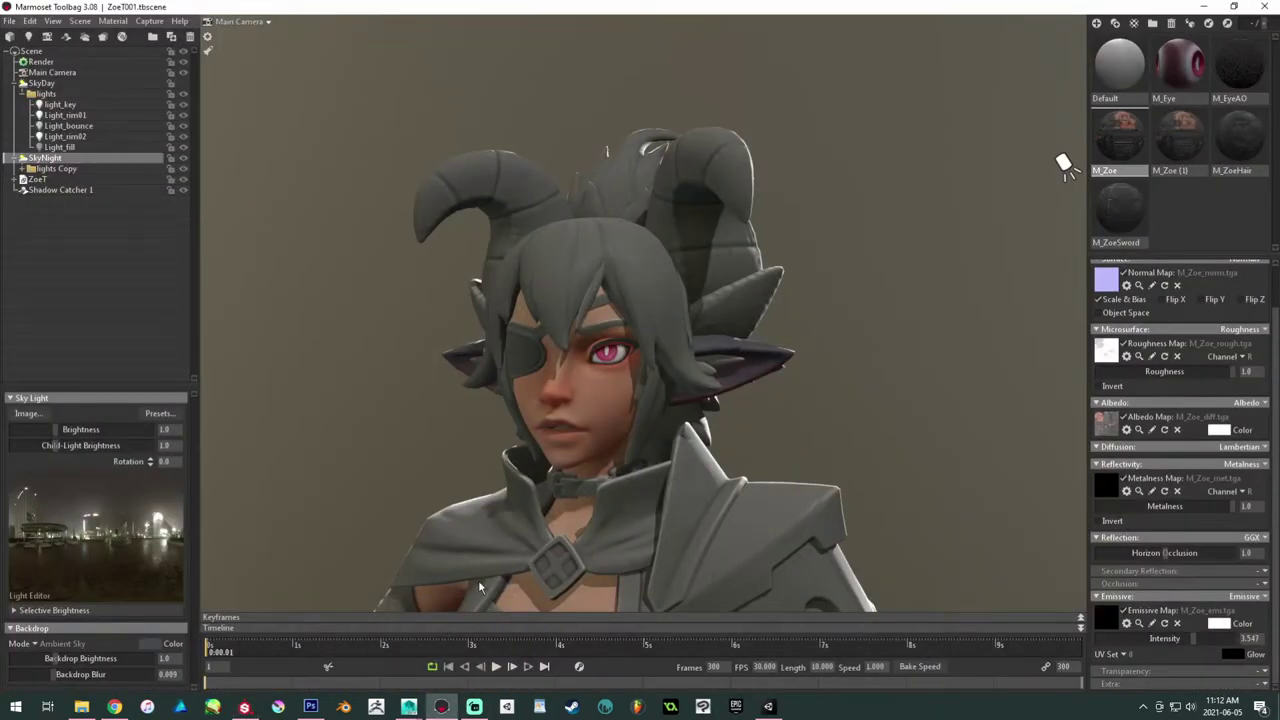
left_click_drag(482, 587, 509, 398)
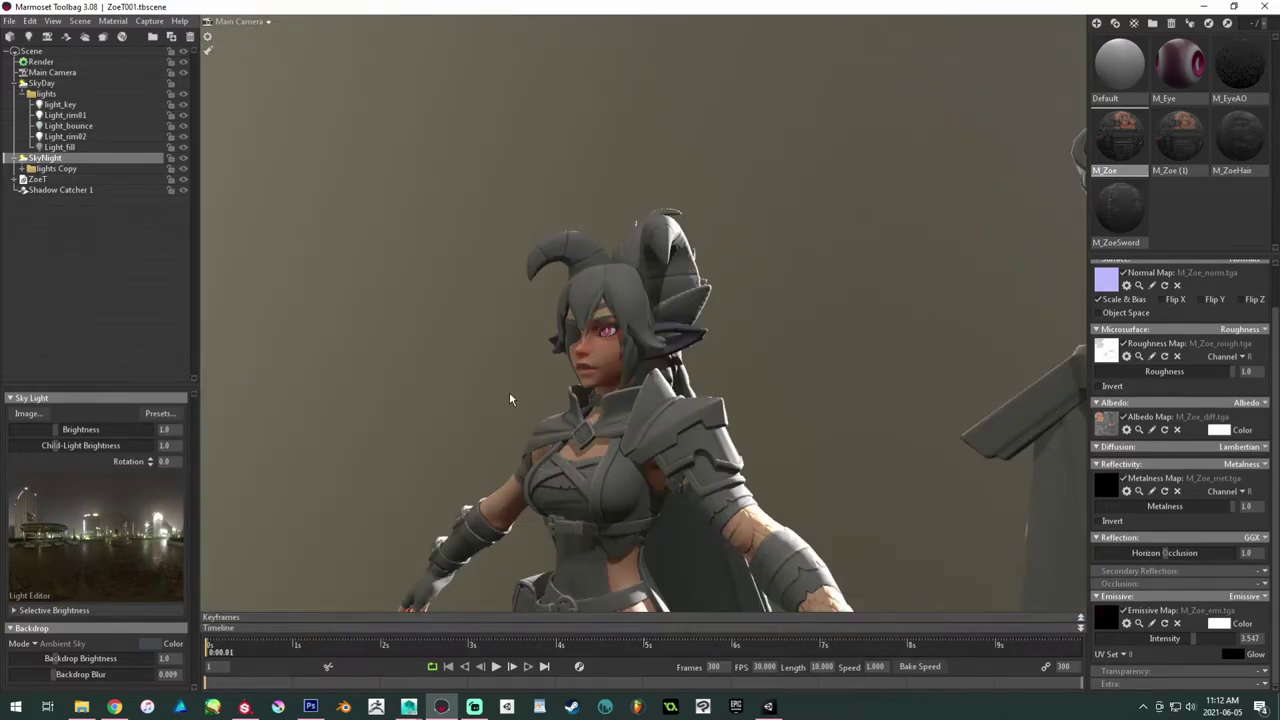
scroll(509, 397, "up", 3)
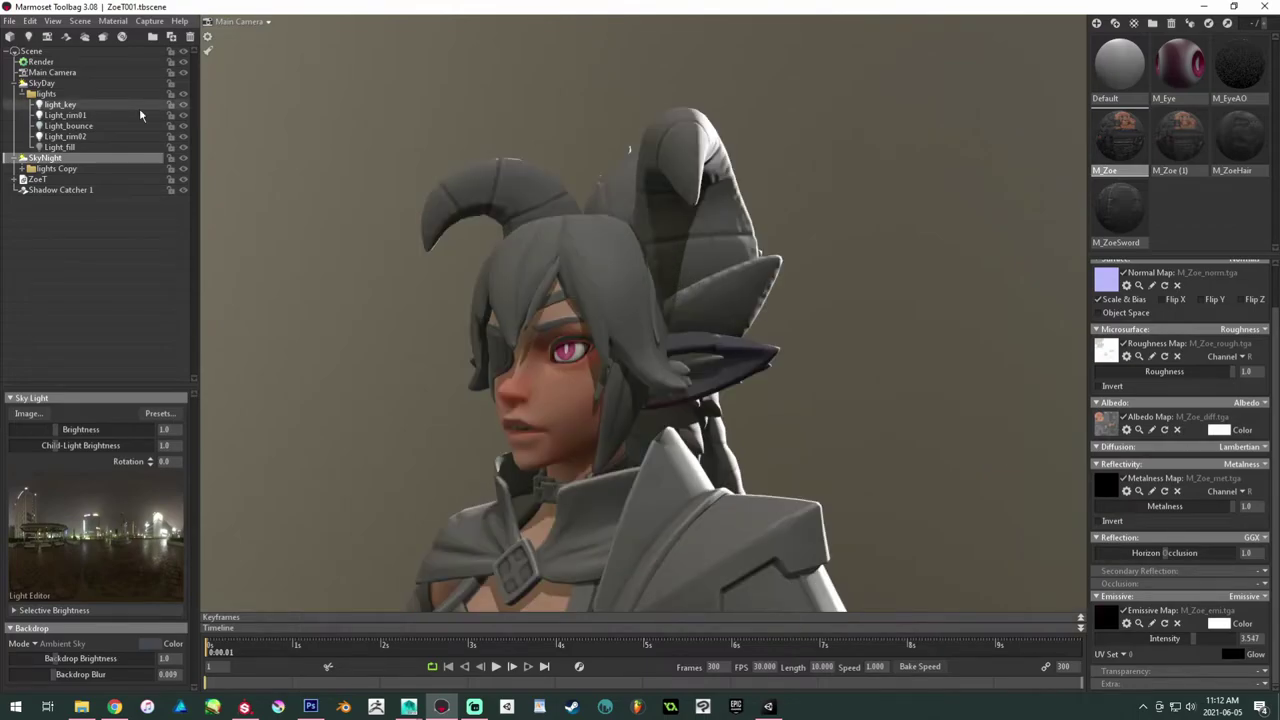
Step: Switch the lighting to SkyDay and examine the skin on the face, chest and arms from several angles and distances
left_click(60, 83)
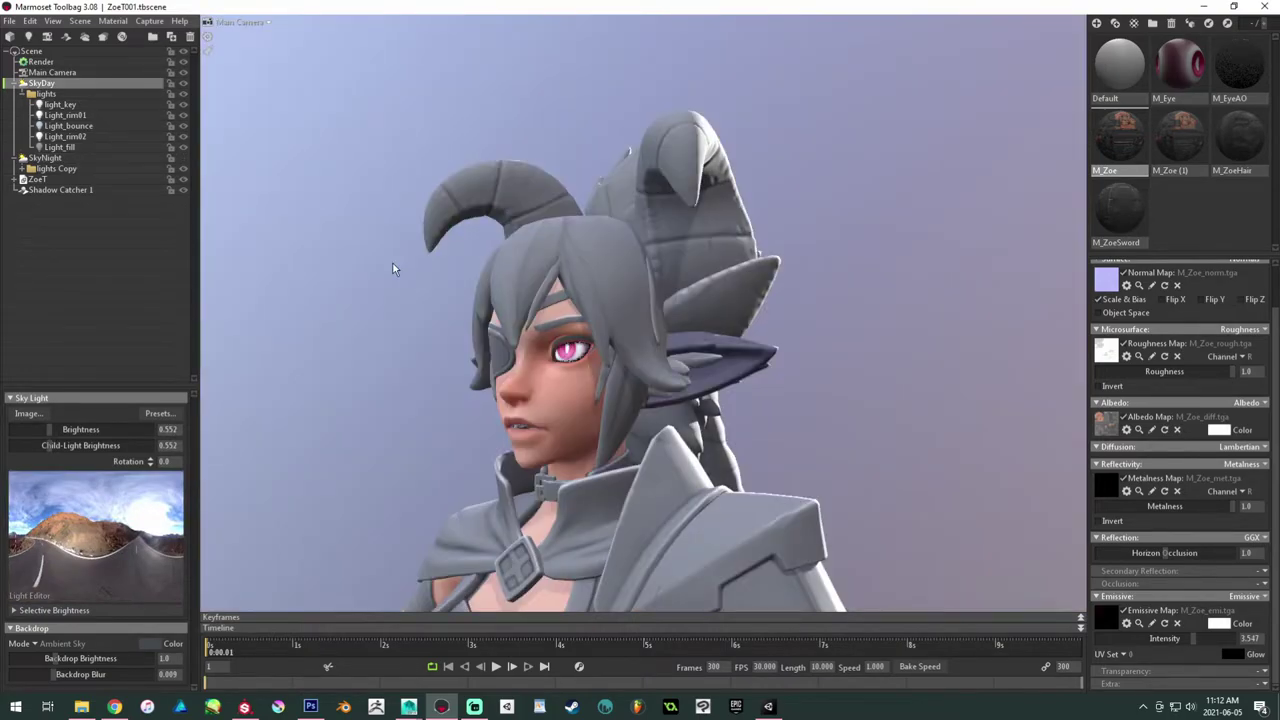
scroll(518, 401, "down", 3)
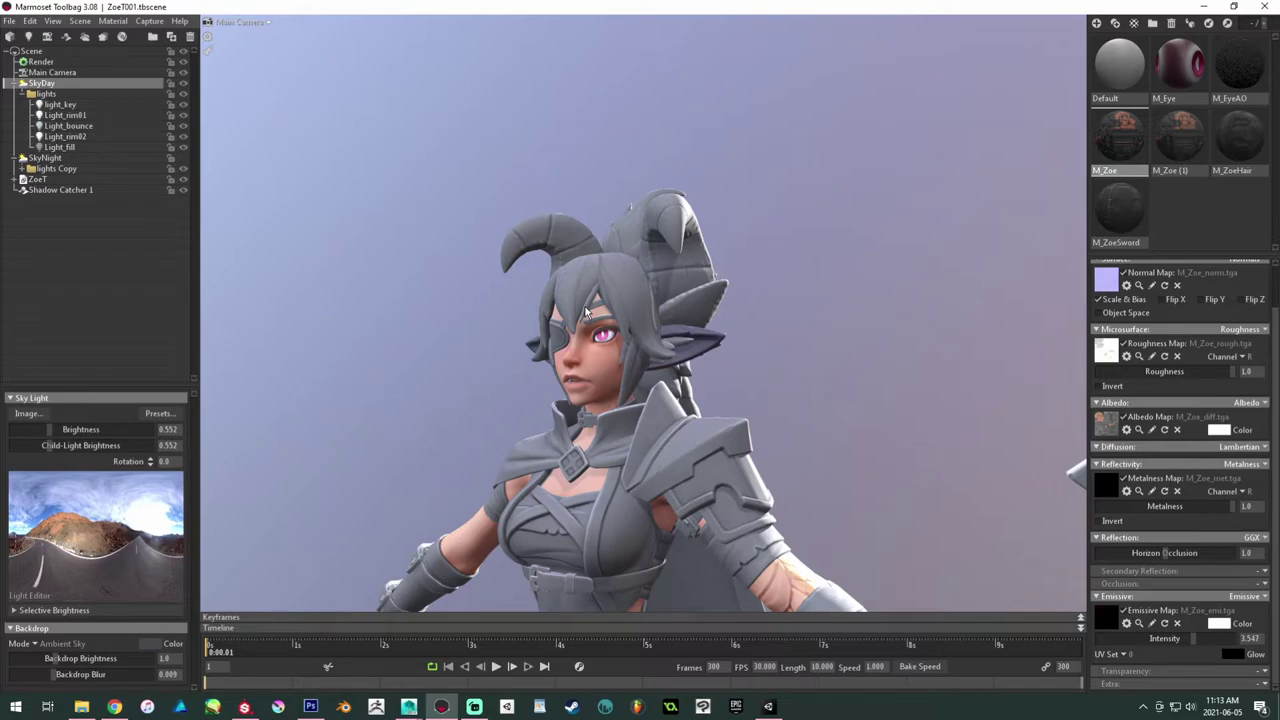
left_click_drag(584, 312, 651, 380)
scroll(651, 380, "up", 2)
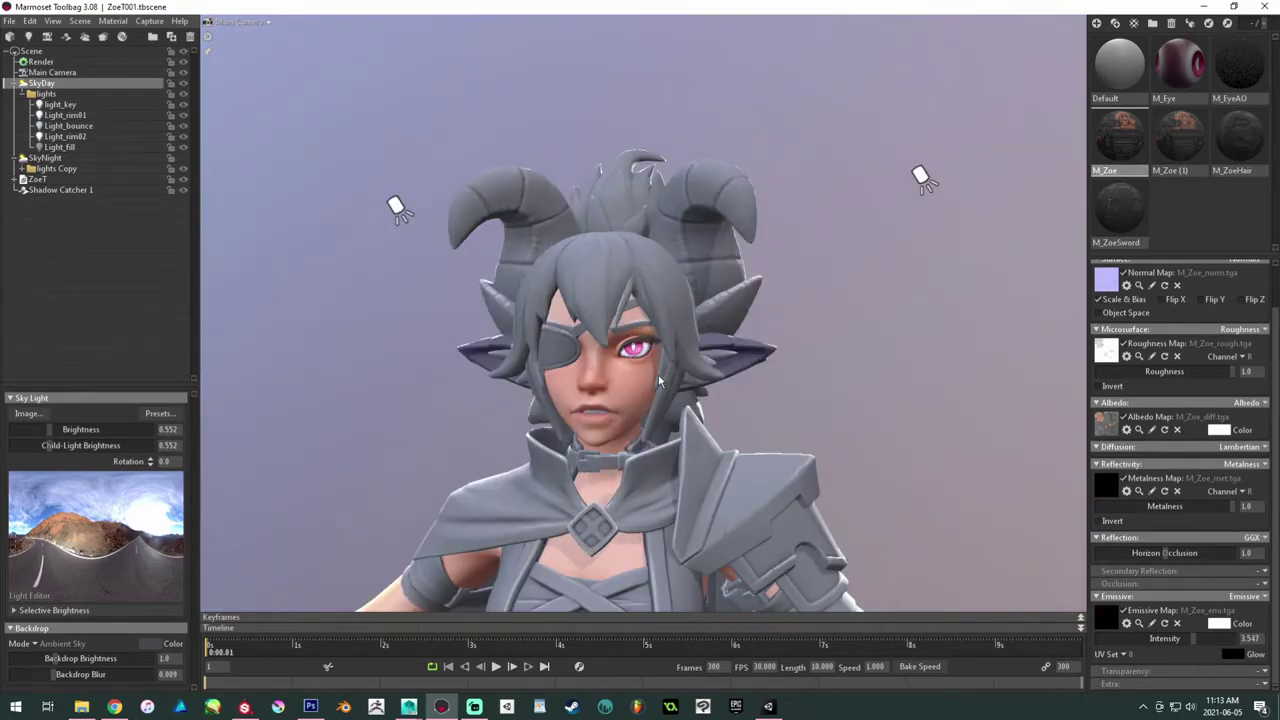
scroll(658, 374, "down", 2)
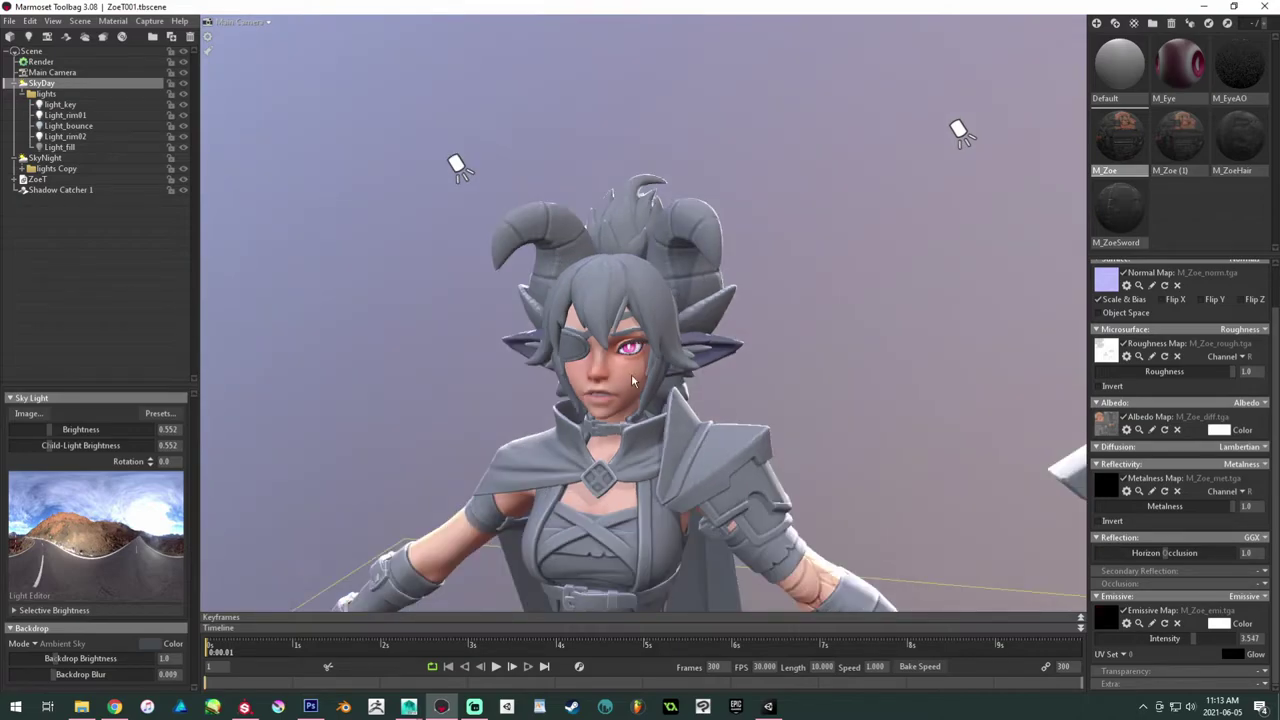
left_click_drag(631, 373, 573, 310)
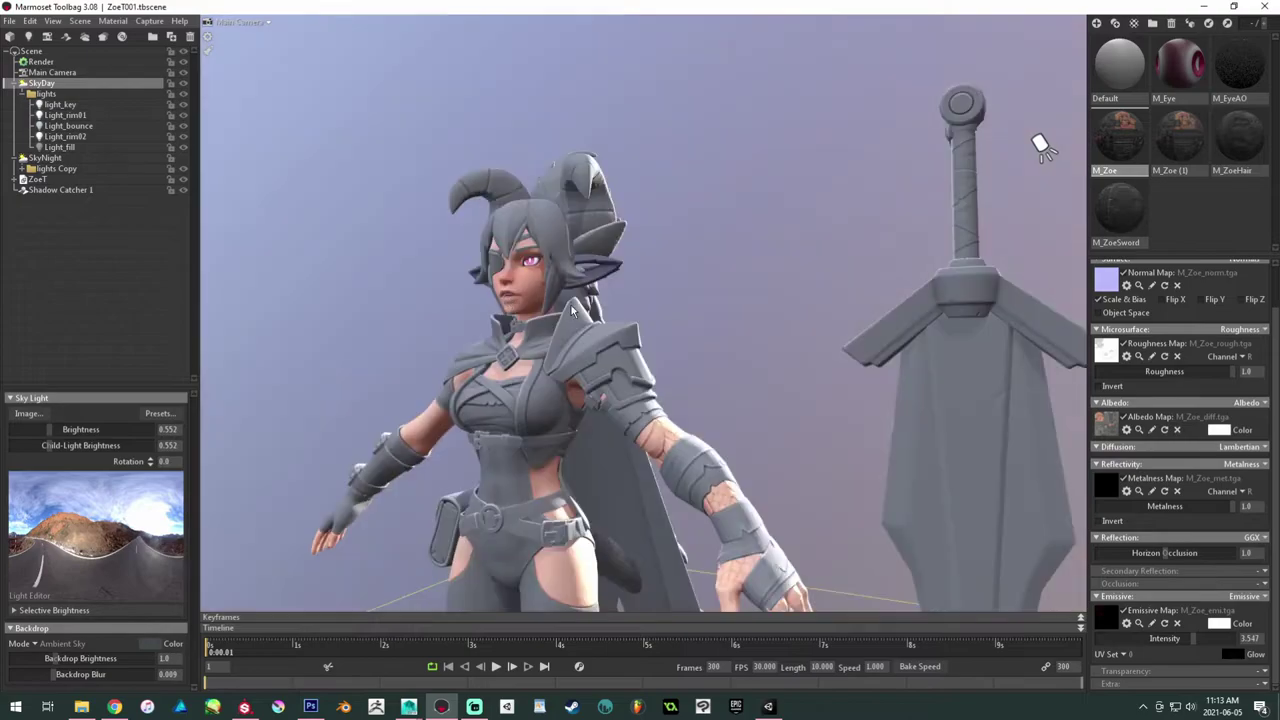
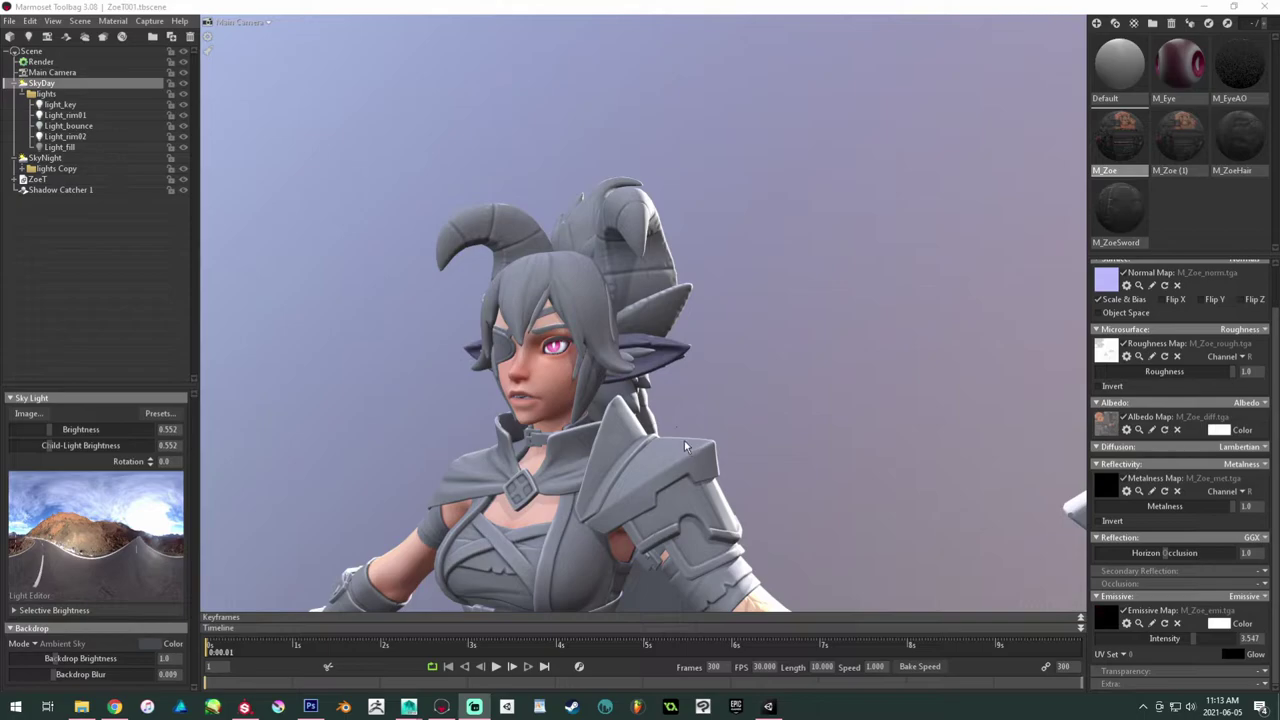
left_click_drag(577, 422, 686, 415)
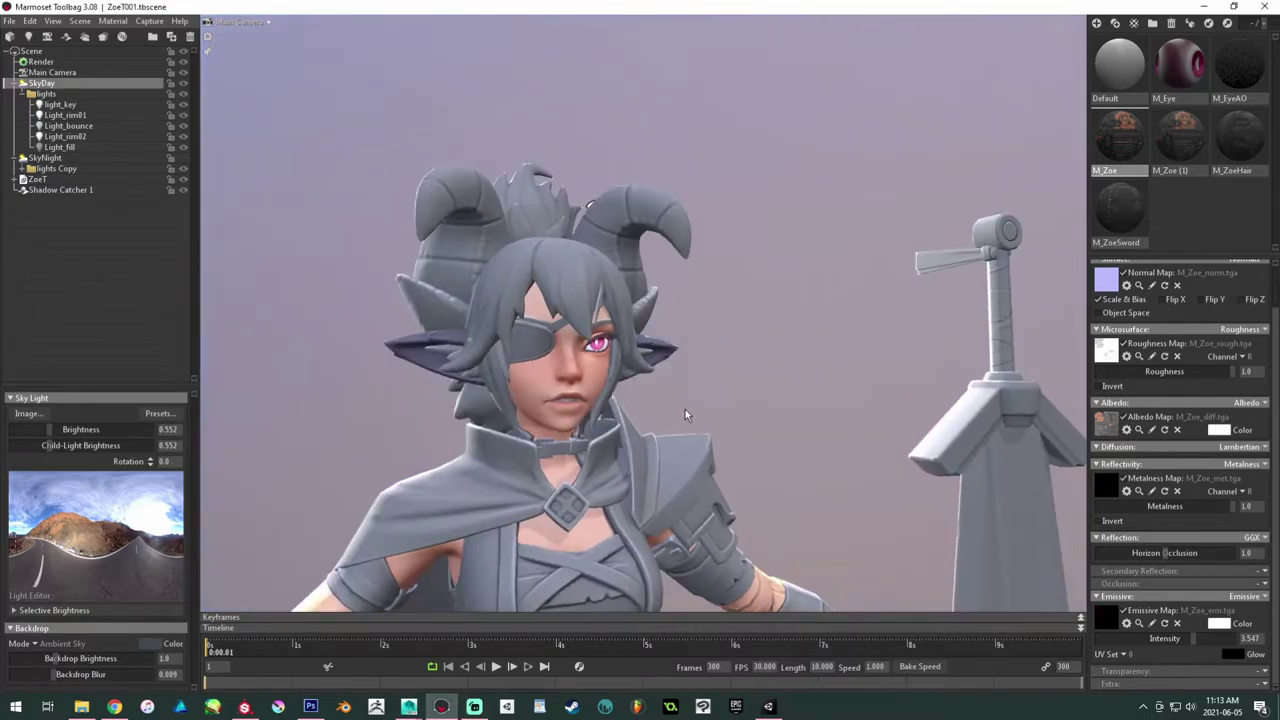
right_click_drag(685, 415, 629, 388)
mouse_move(629, 388)
middle_mouse_down()
mouse_move(651, 357)
mouse_move(630, 366)
middle_mouse_up()
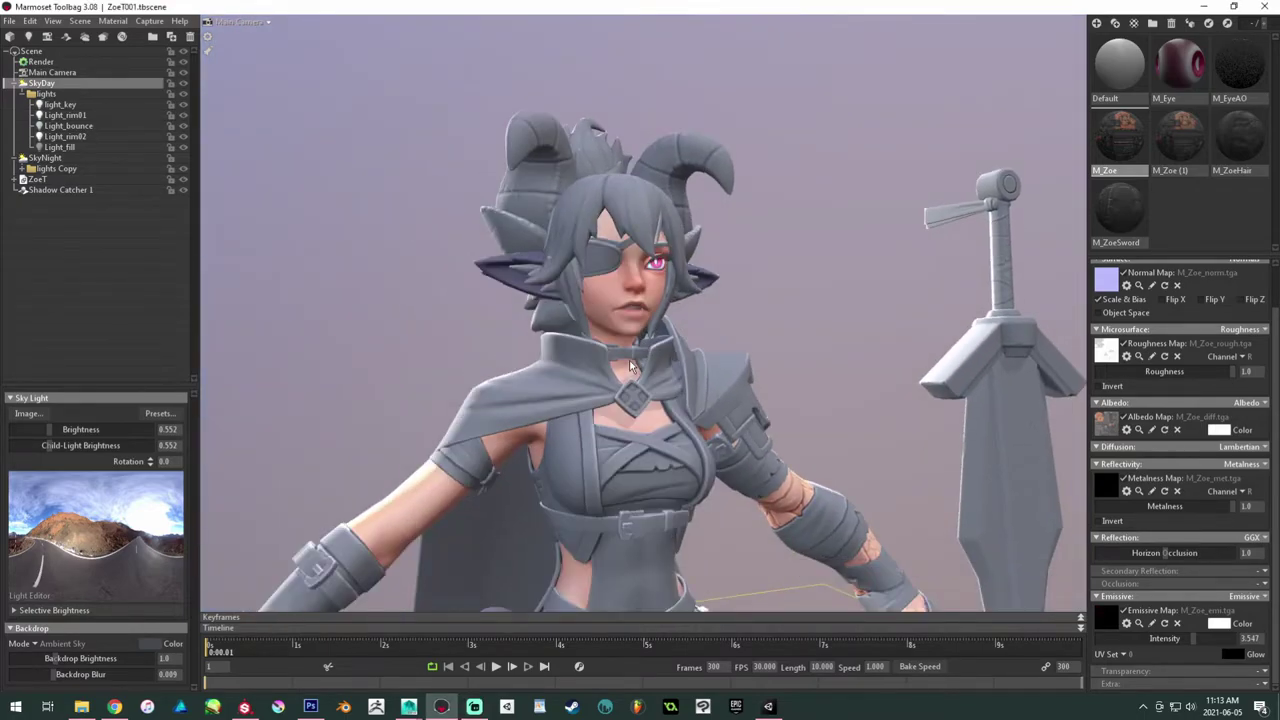
left_click_drag(630, 367, 632, 372)
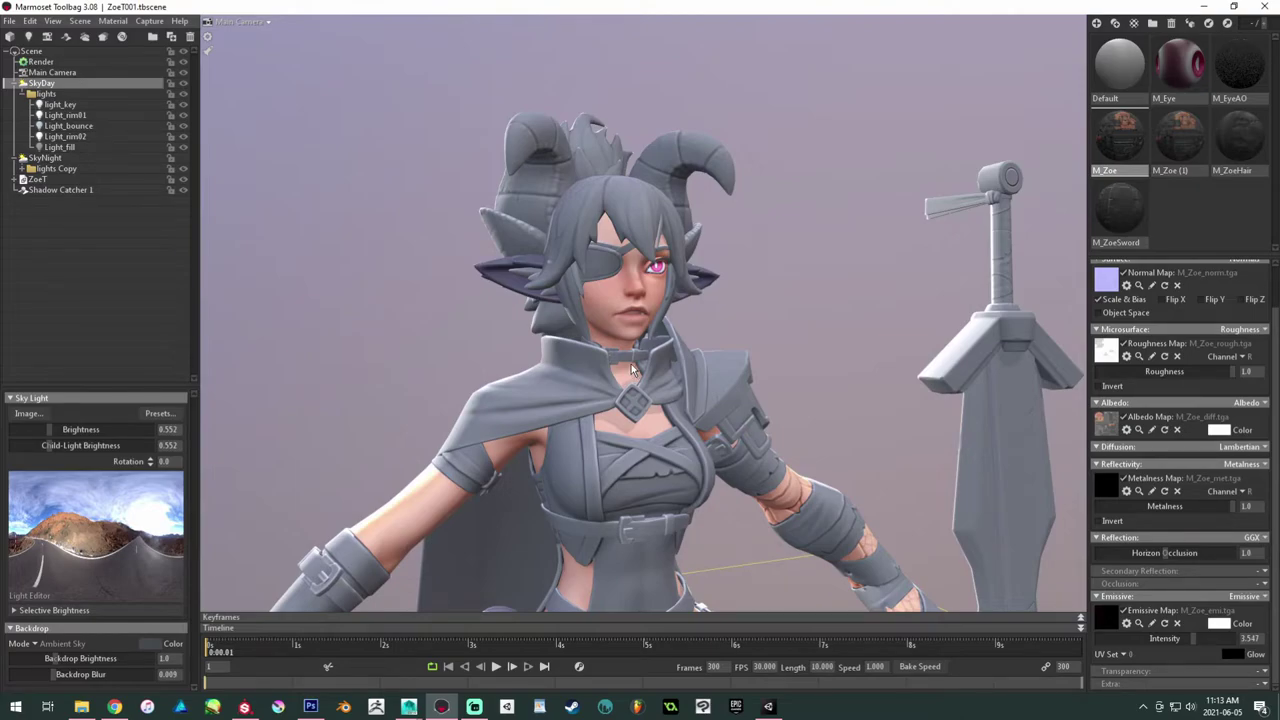
left_click_drag(631, 364, 520, 392)
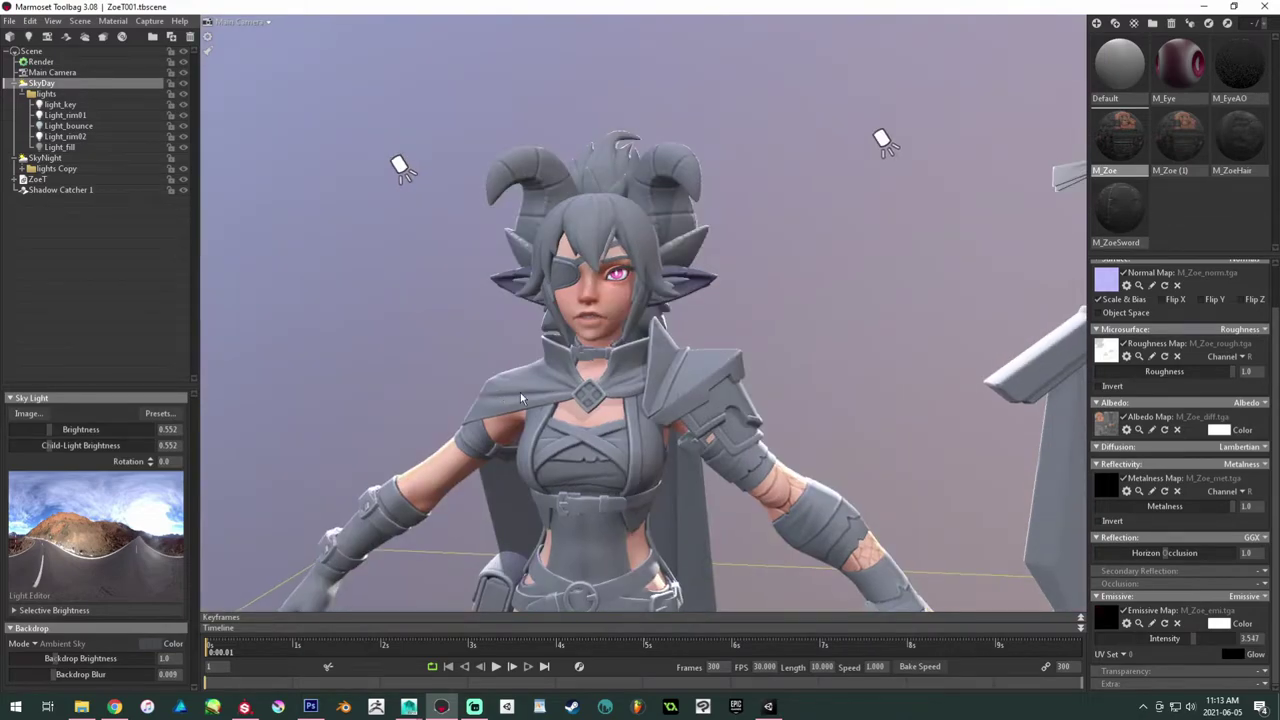
left_click_drag(520, 397, 471, 396)
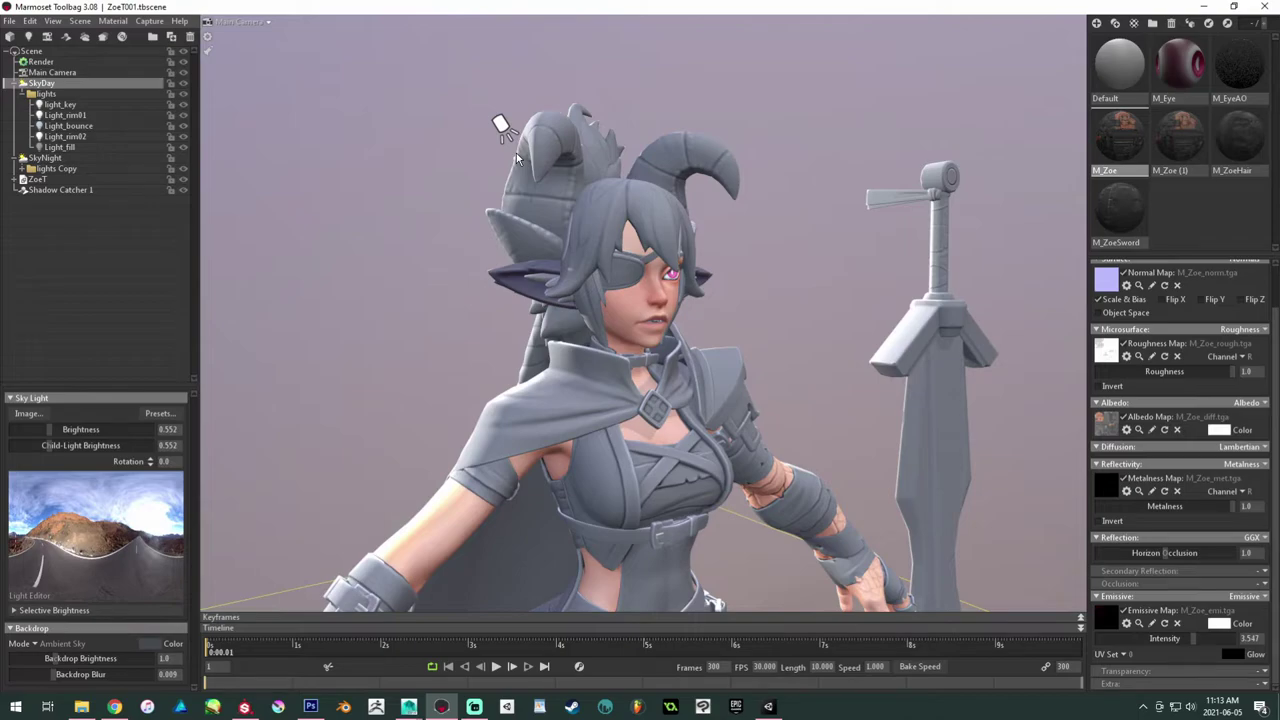
Step: Switch to Substance Painter and compare the face in the transmissive mask view, the individual channels and the full material view
left_click(246, 707)
left_click_drag(360, 56, 532, 268, "alt")
left_click_drag(590, 468, 594, 473, "alt")
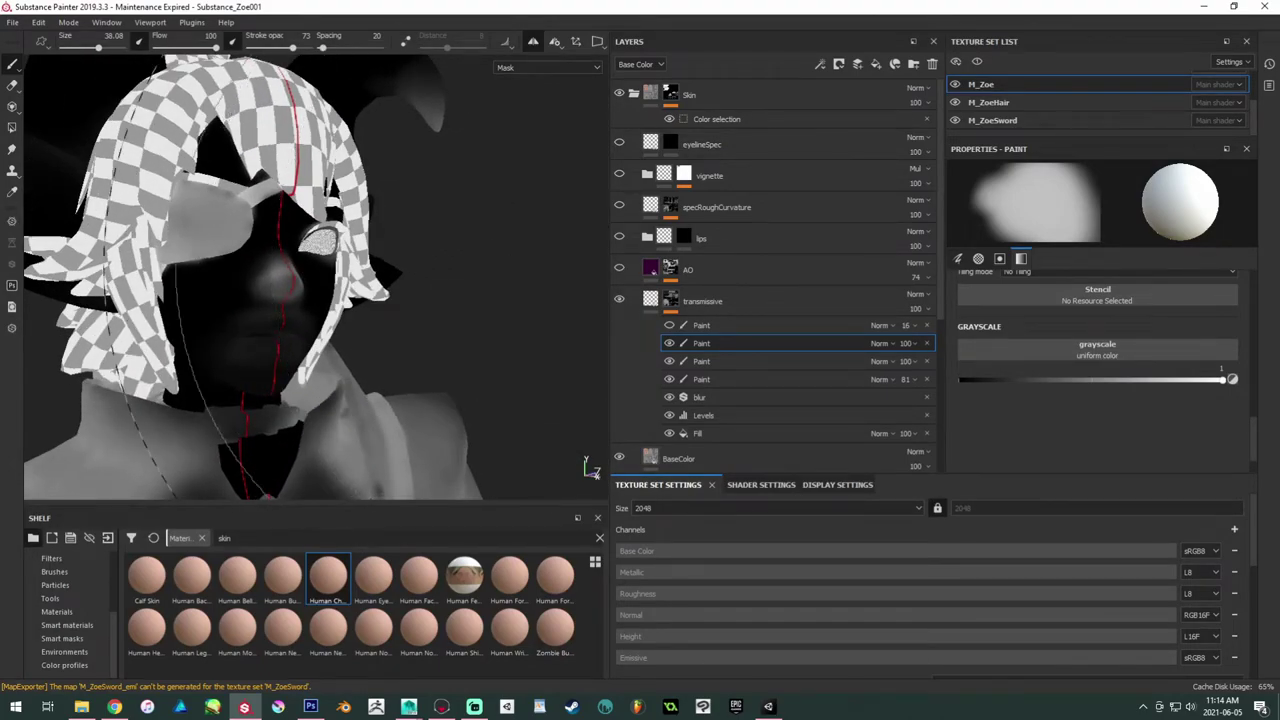
key("m")
mouse_move(386, 285)
left_mouse_down("alt")
mouse_move(420, 297)
mouse_move(363, 338)
left_mouse_up("alt")
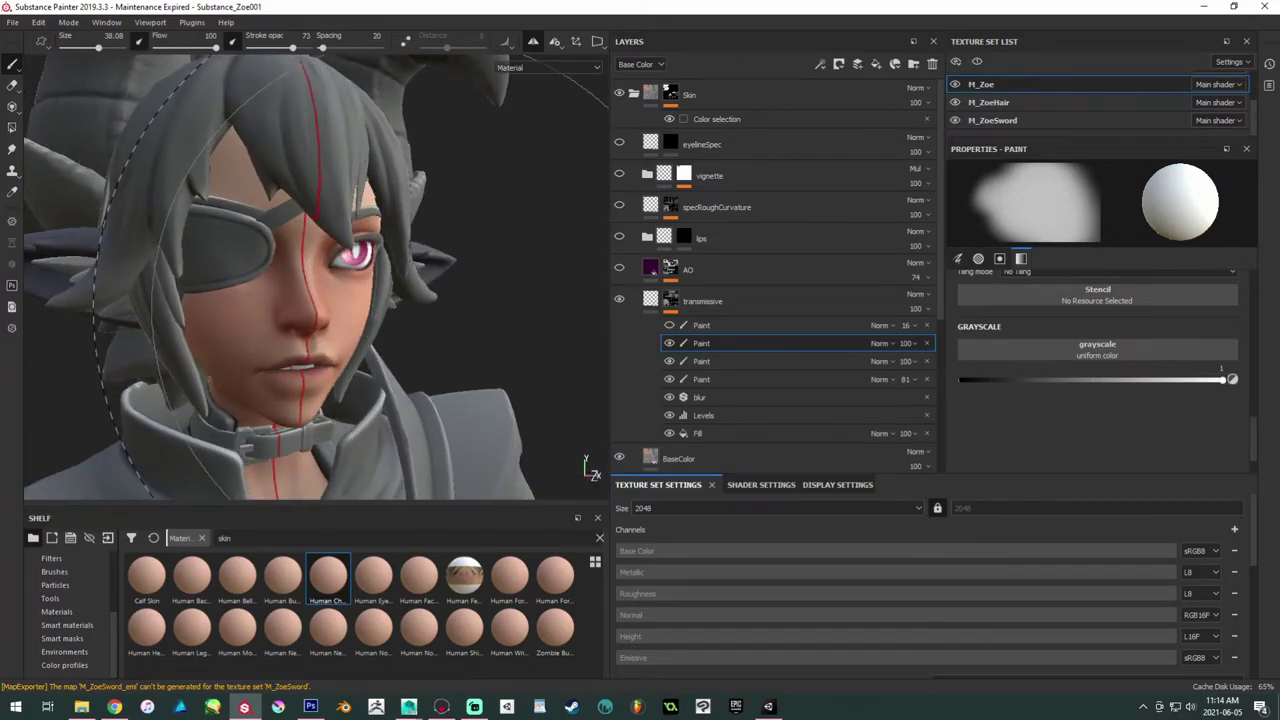
key("c")
key("c")
key("c")
key("c")
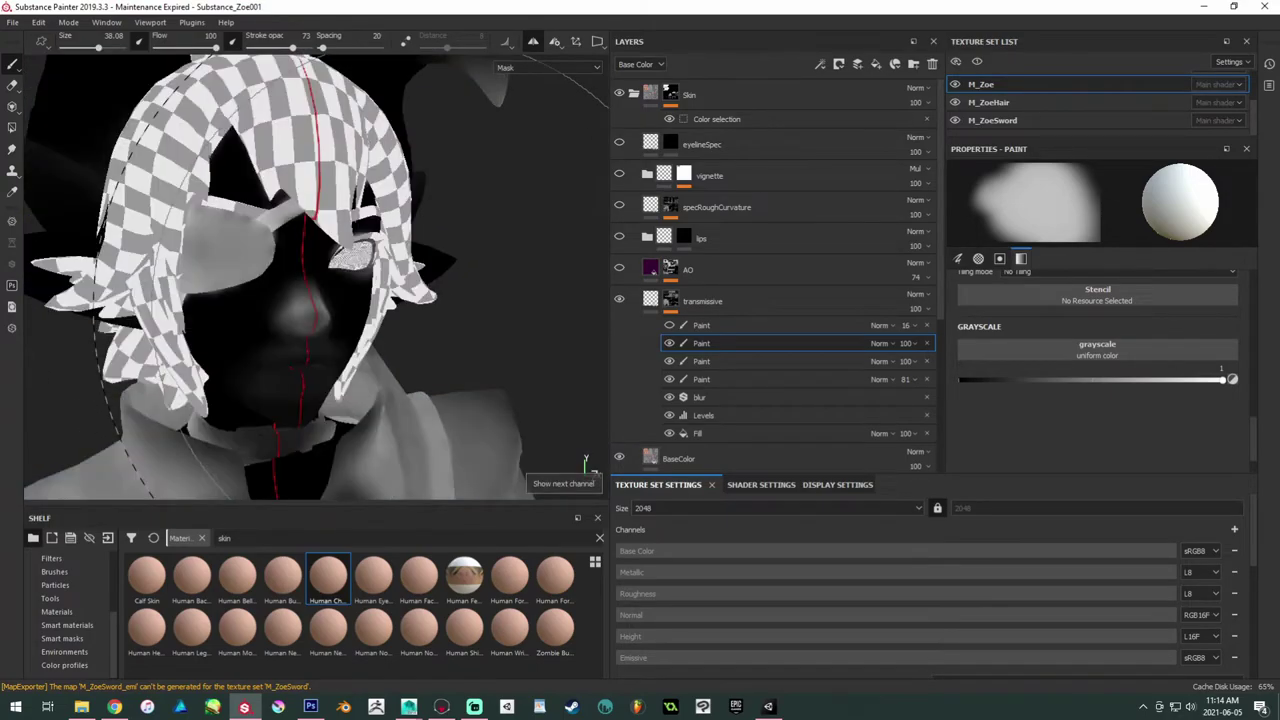
key("c")
key("c")
key("c")
key("c")
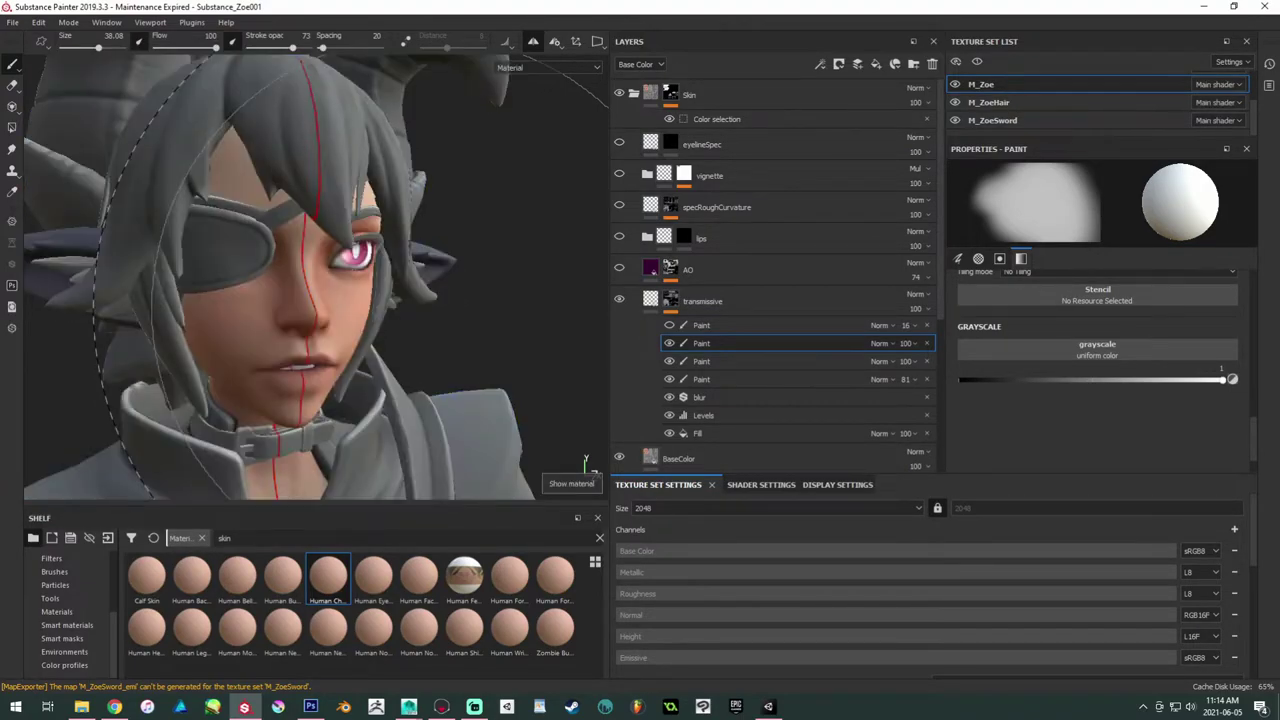
Step: Make the AO layer visible, turn the model to the front and select the fill effect in the AO mask
mouse_move(420, 290)
left_mouse_down("alt")
mouse_move(350, 292)
mouse_move(430, 298)
mouse_move(494, 271)
mouse_move(560, 268)
left_mouse_up("alt")
left_click(648, 298)
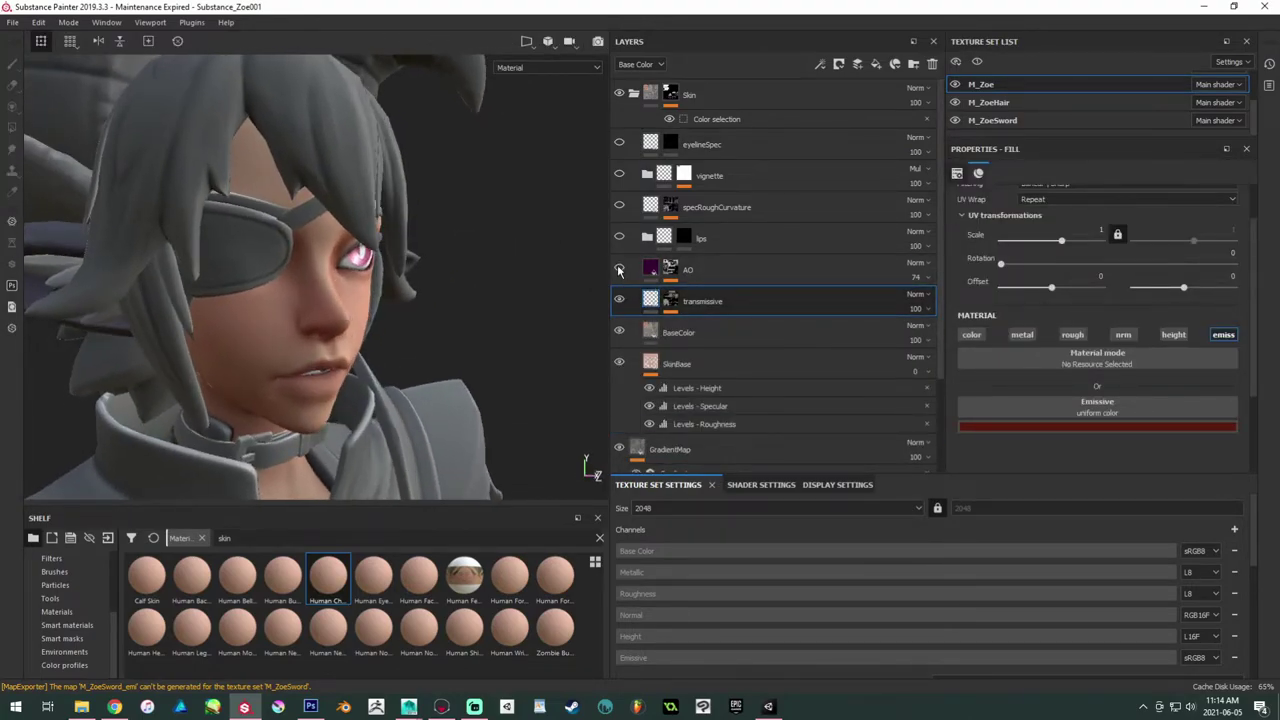
left_click(619, 269)
left_click_drag(464, 273, 315, 228, "alt")
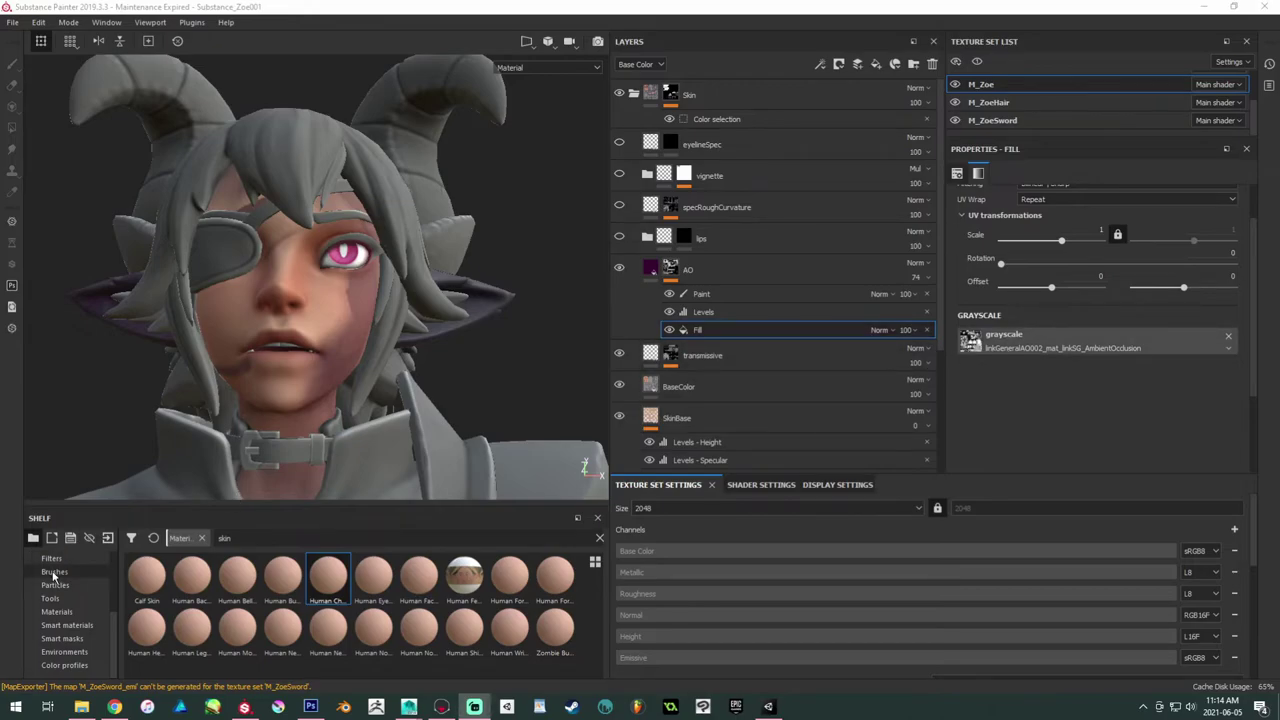
Step: Replace the grayscale source of the AO mask's fill with the project's Ambient Occlusion Map from Mesh M_Zoe
scroll(66, 575, "up", 3)
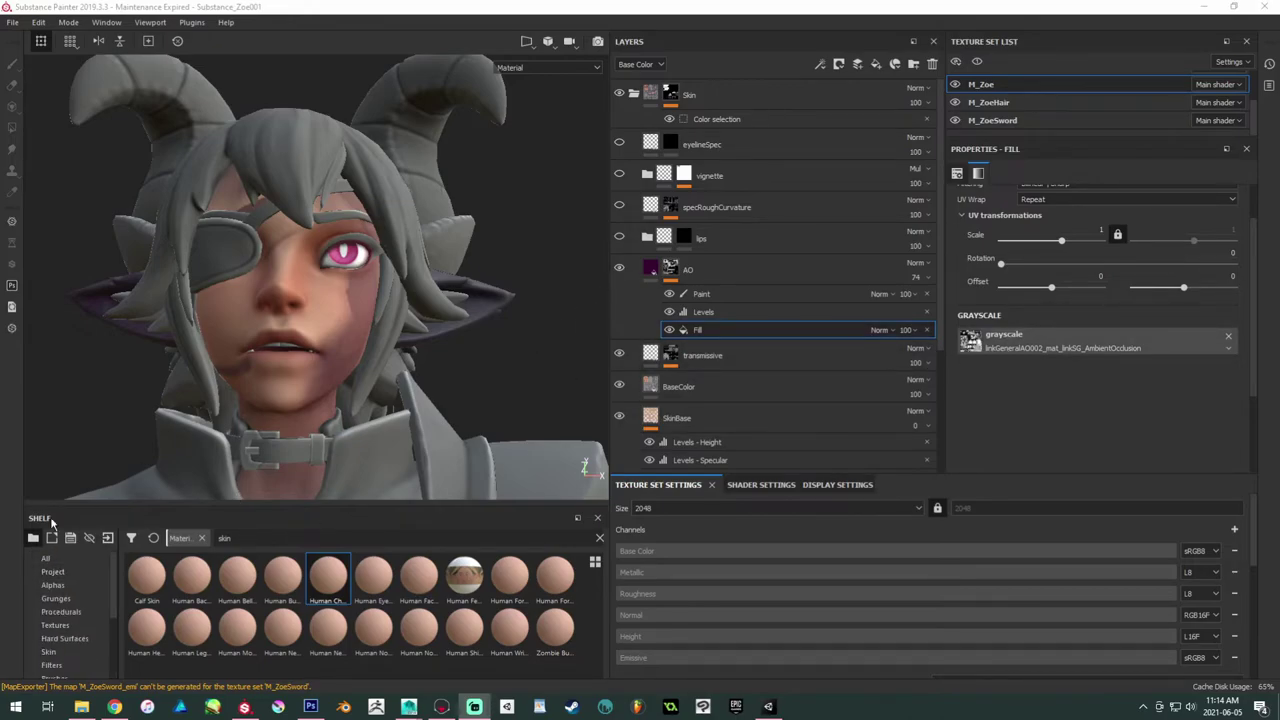
left_click(62, 571)
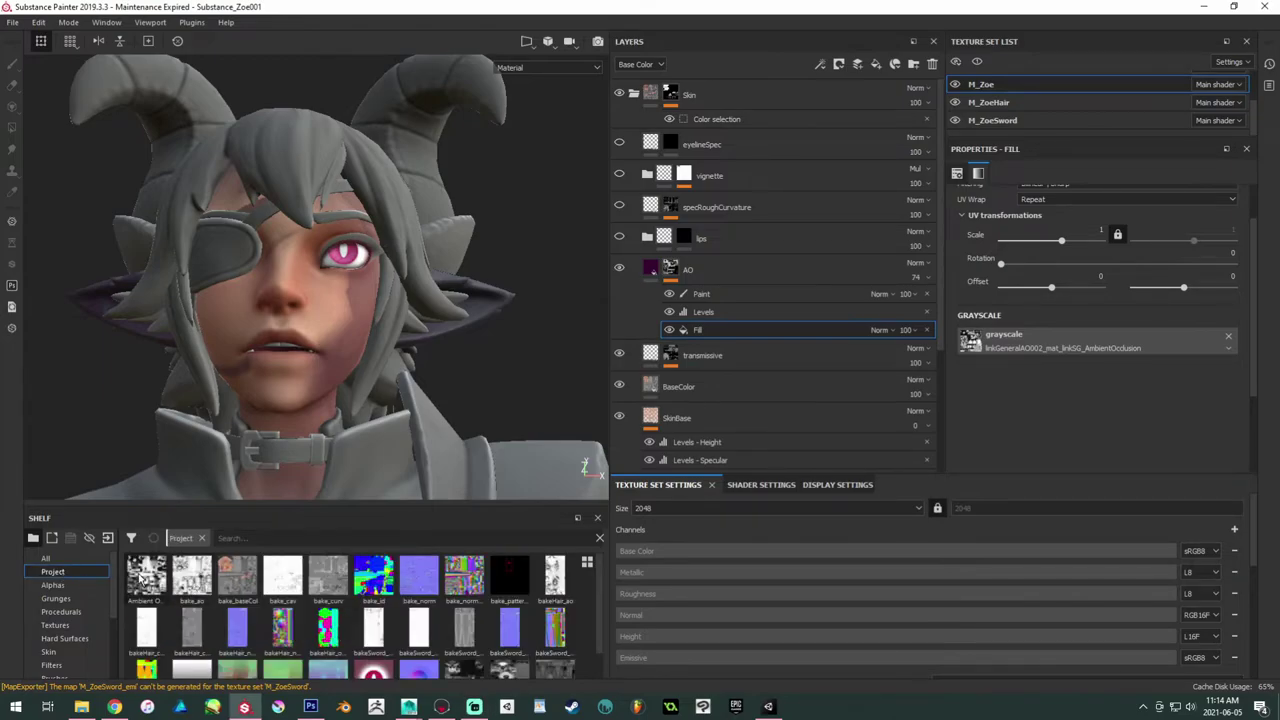
scroll(805, 586, "down", 5)
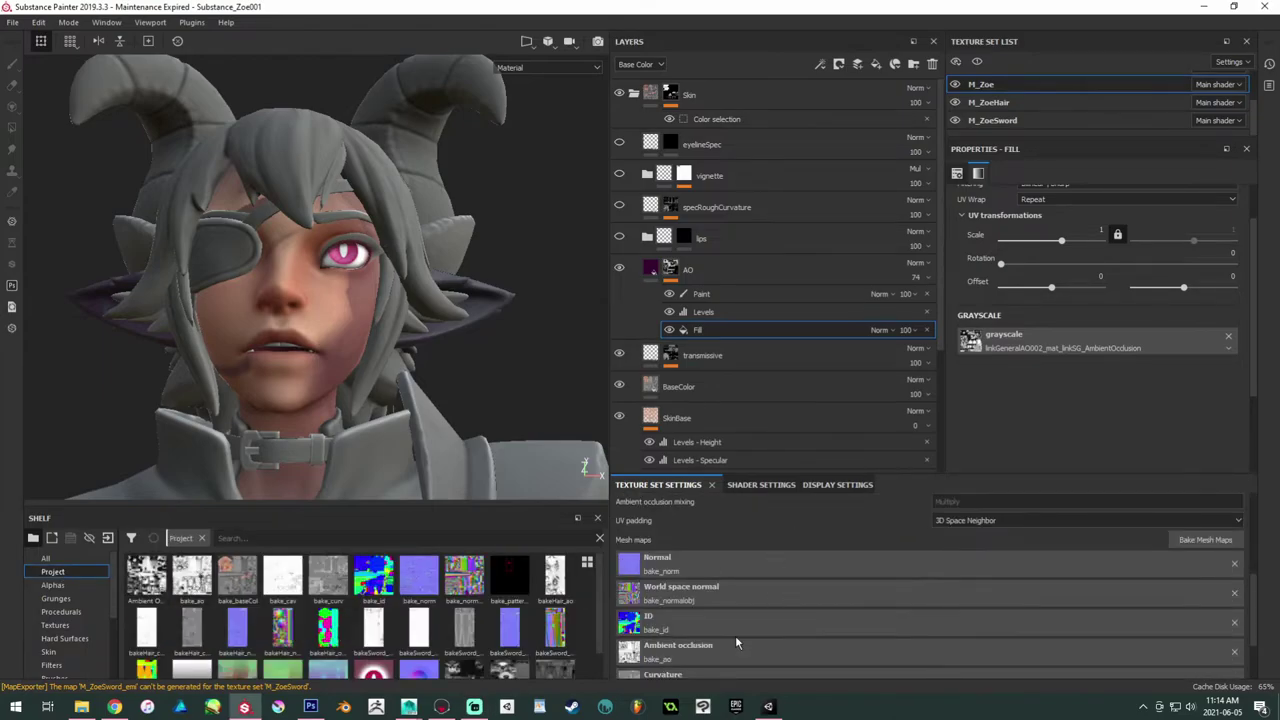
scroll(715, 598, "up", 5)
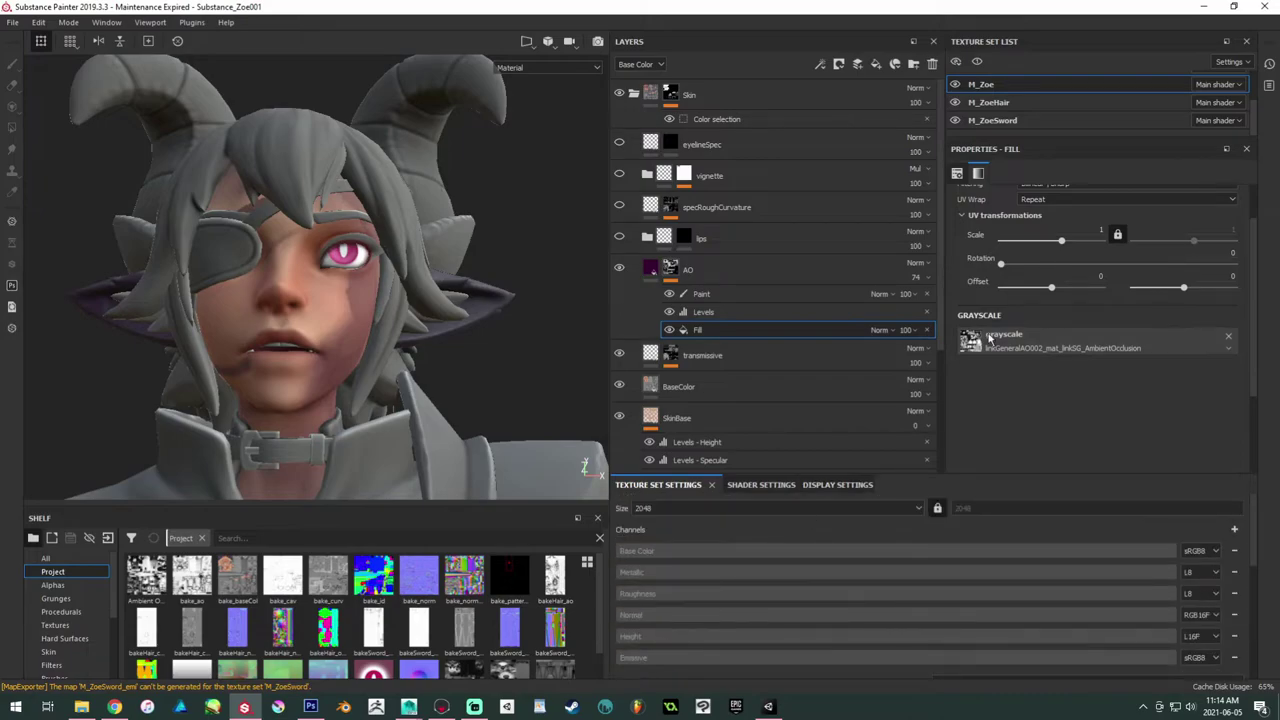
left_click_drag(146, 577, 1025, 345)
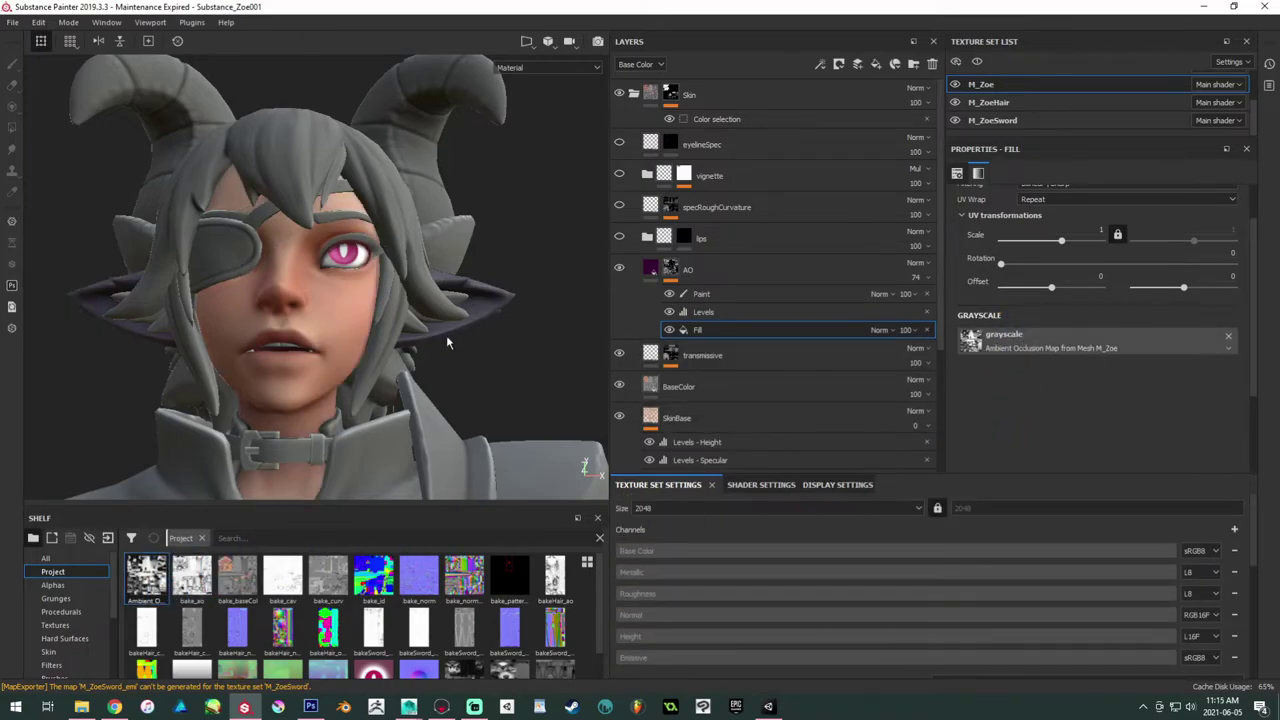
left_click_drag(450, 344, 353, 362, "alt")
left_click_drag(357, 220, 430, 212, "alt")
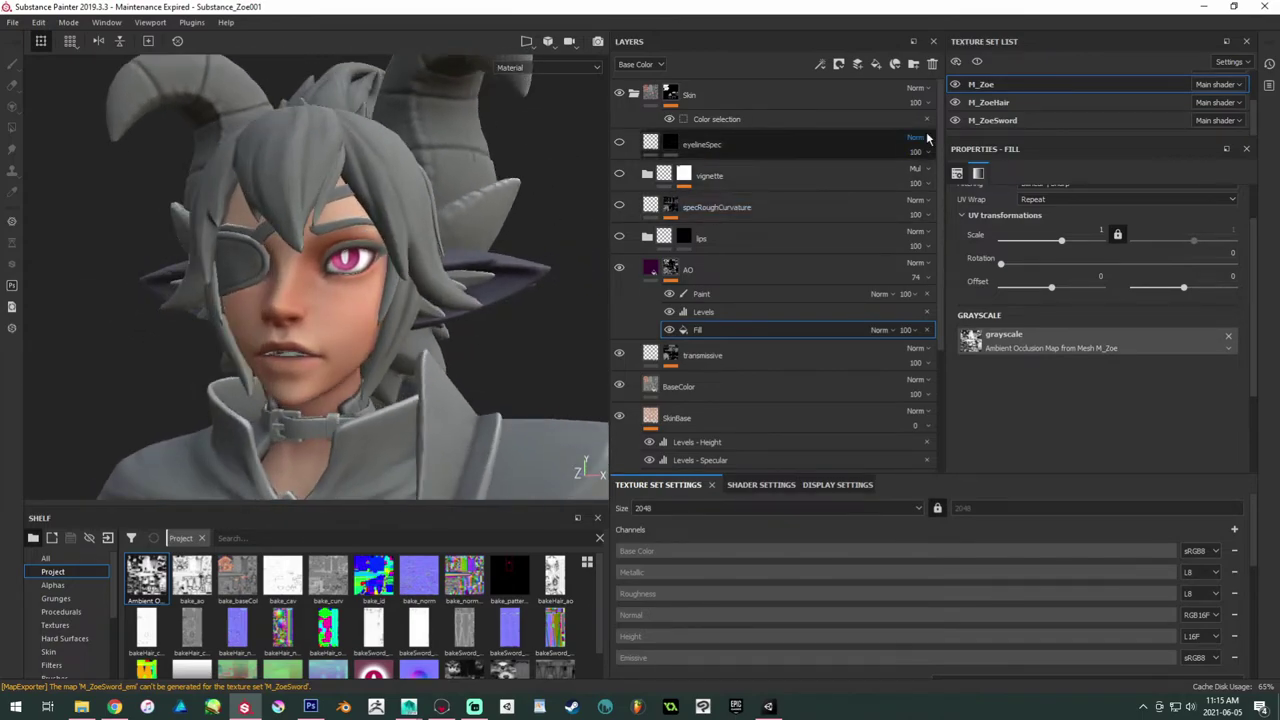
Step: Show only the M_Zoe texture set and replace the AO mask's paint effect with a new, empty one above the levels
left_click(977, 66)
left_click_drag(470, 410, 298, 242, "alt")
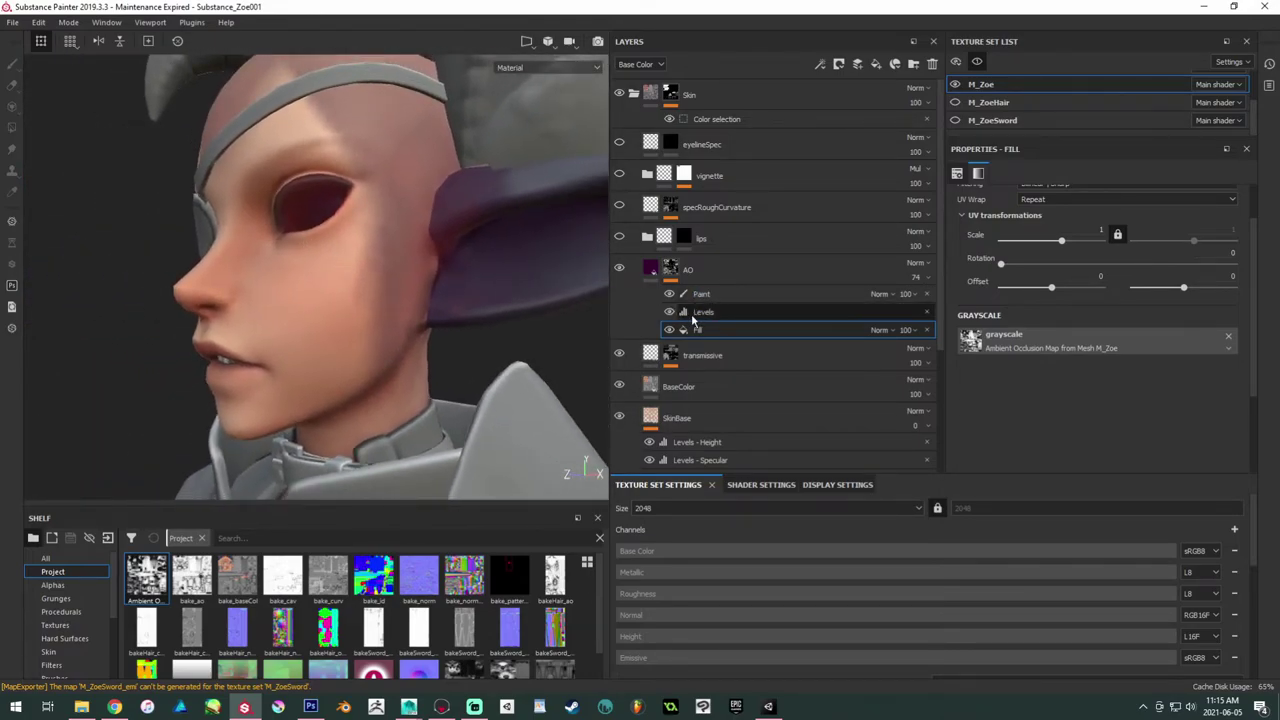
left_click(676, 295)
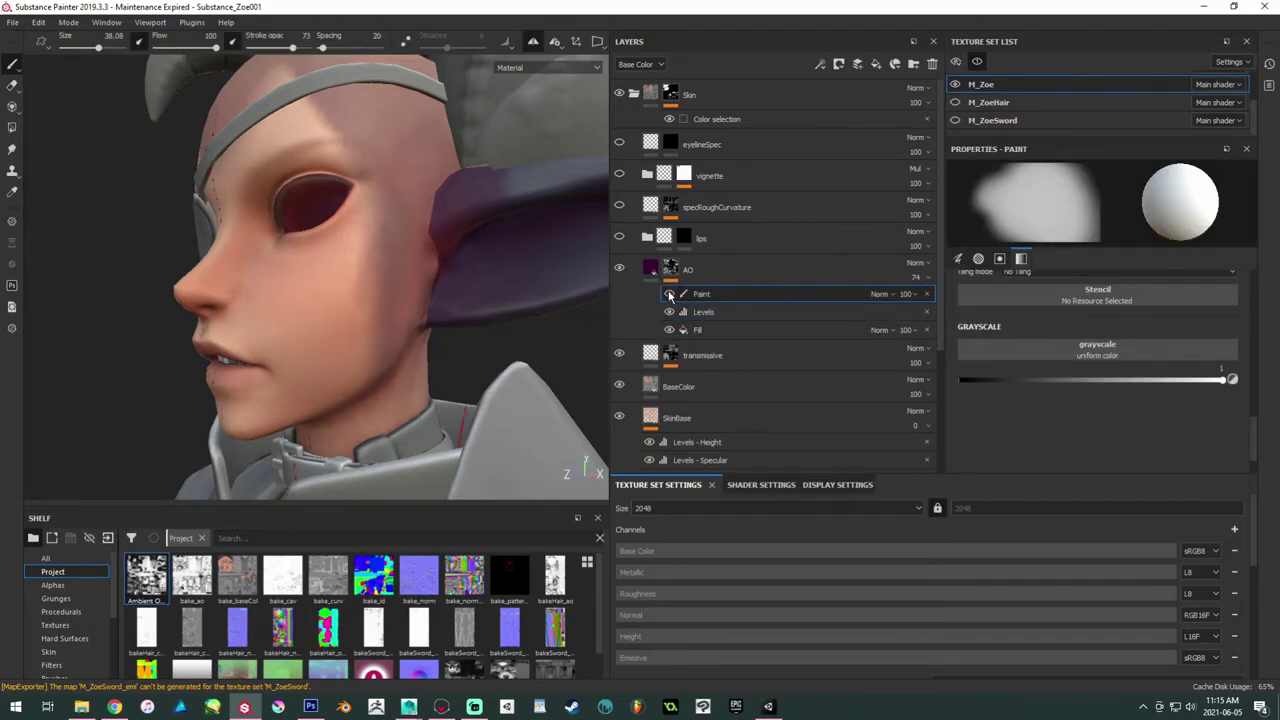
left_click(927, 294)
right_click(731, 294)
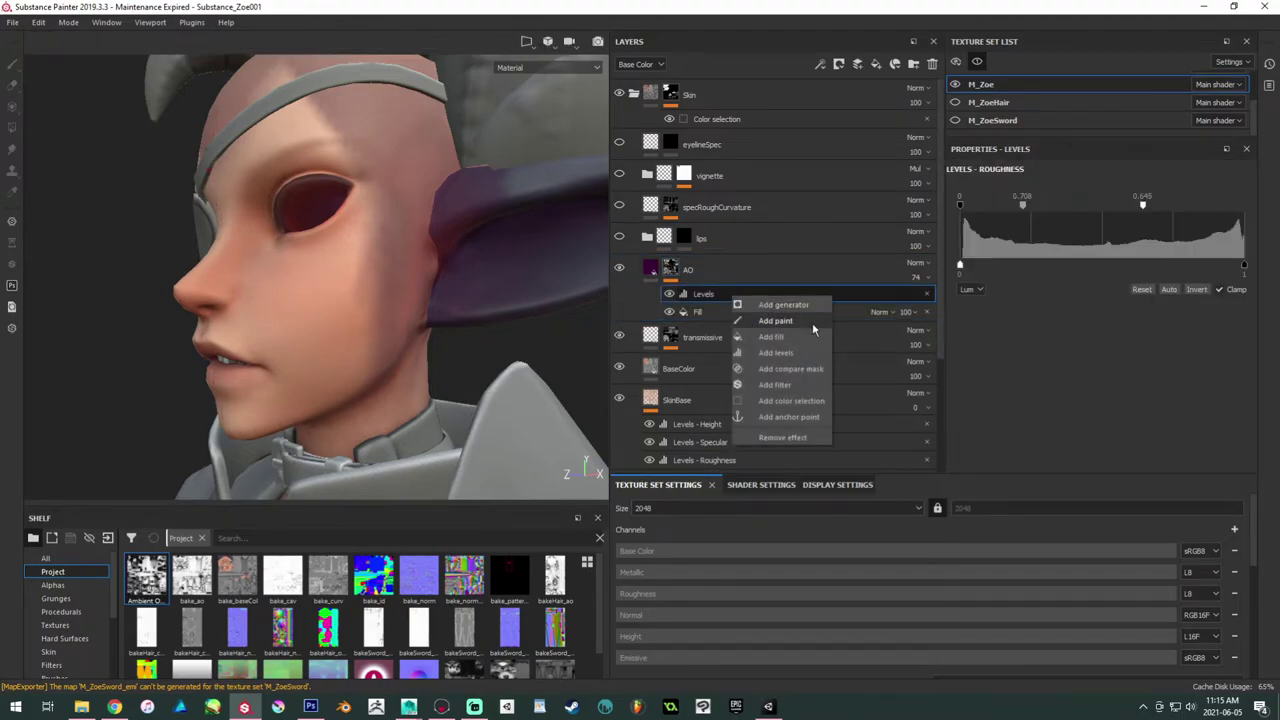
left_click(776, 320)
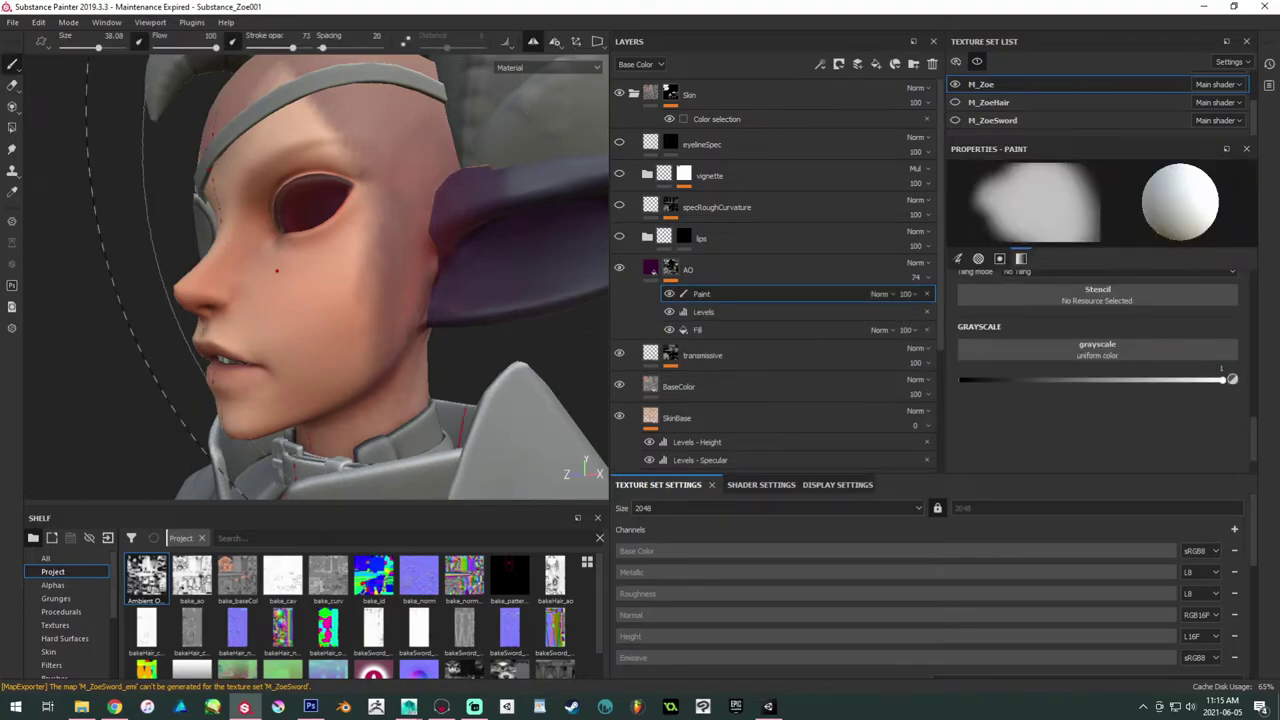
Step: Reduce the brush size to 11.34 and set its grayscale to 0 for painting in the AO mask
key("bracketleft")
key("bracketleft")
key("bracketleft")
key("bracketleft")
key("bracketleft")
key("bracketleft")
key("bracketleft")
key("bracketleft")
key("bracketleft")
key("bracketleft")
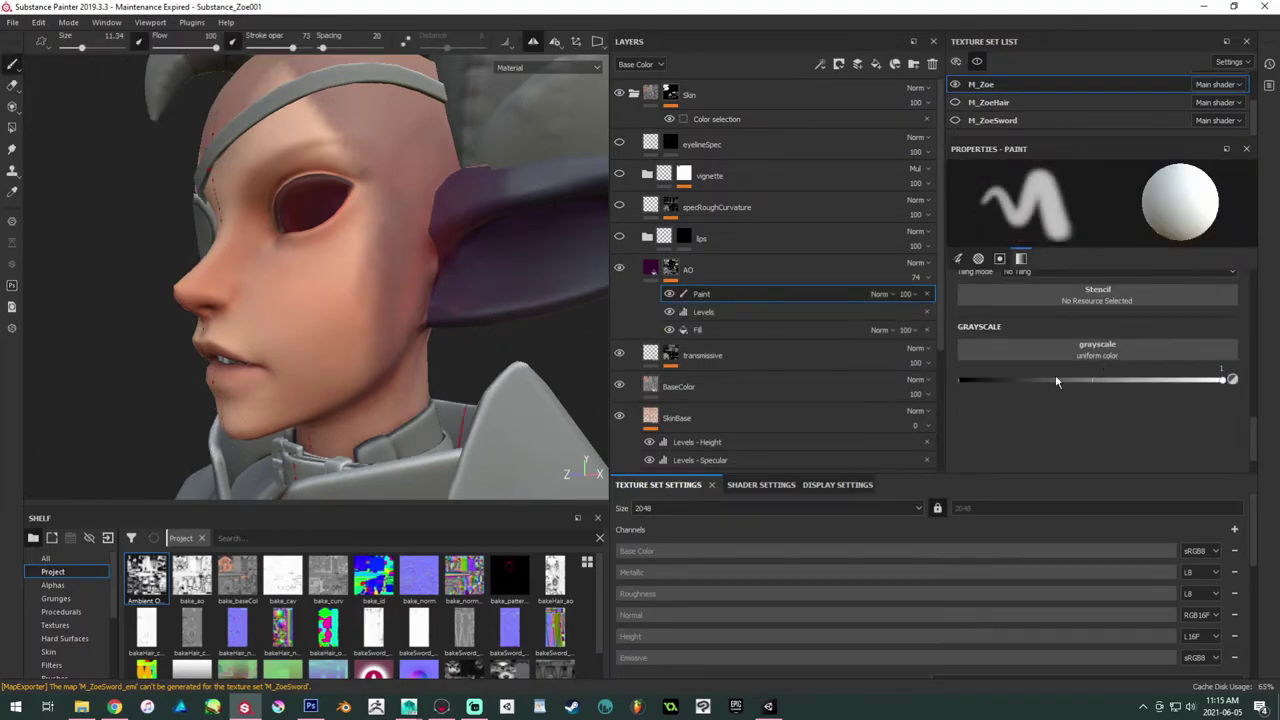
left_click_drag(1057, 381, 874, 379)
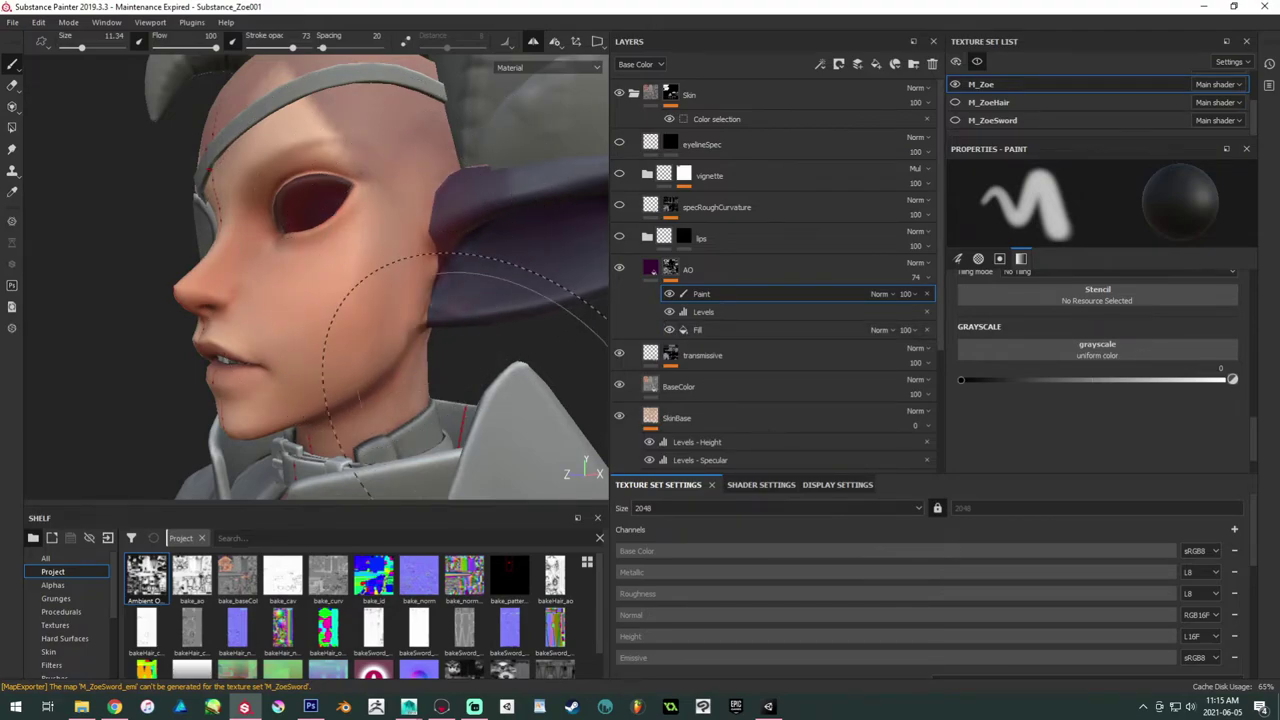
Step: Paint out the AO shading on the cheek and bald head in black, working around the side of the face
mouse_move(450, 300)
left_mouse_down("alt")
mouse_move(340, 310)
mouse_move(383, 271)
mouse_move(314, 300)
left_mouse_up("alt")
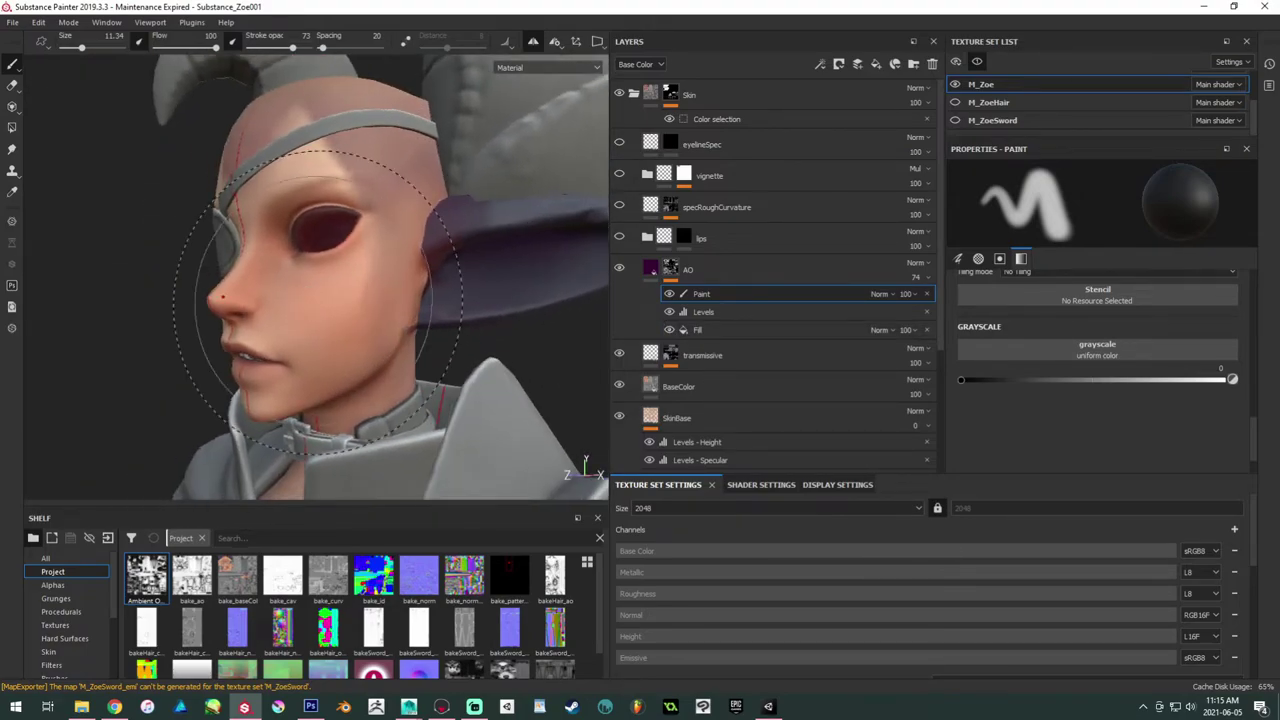
left_click_drag(293, 235, 355, 245, "alt")
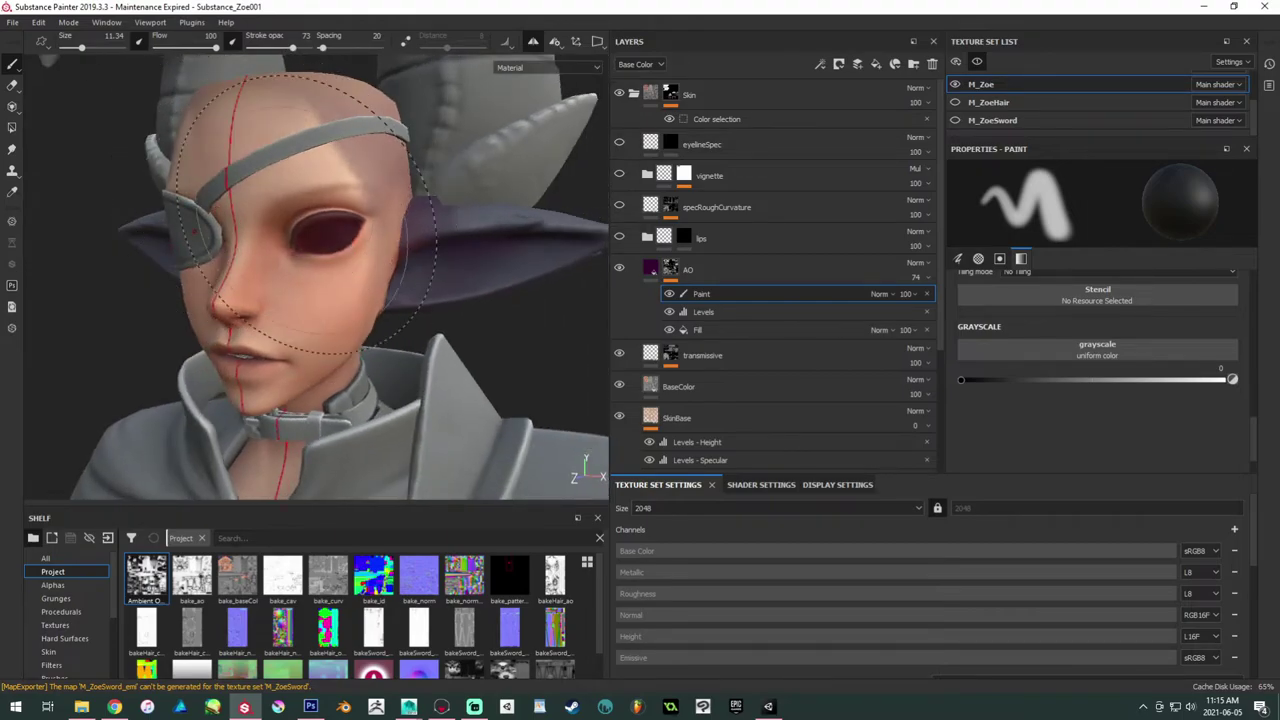
mouse_move(262, 190)
left_mouse_down("alt")
mouse_move(281, 244)
mouse_move(334, 248)
mouse_move(315, 290)
mouse_move(326, 298)
mouse_move(337, 303)
mouse_move(325, 228)
mouse_move(450, 305)
mouse_move(385, 275)
left_mouse_up("alt")
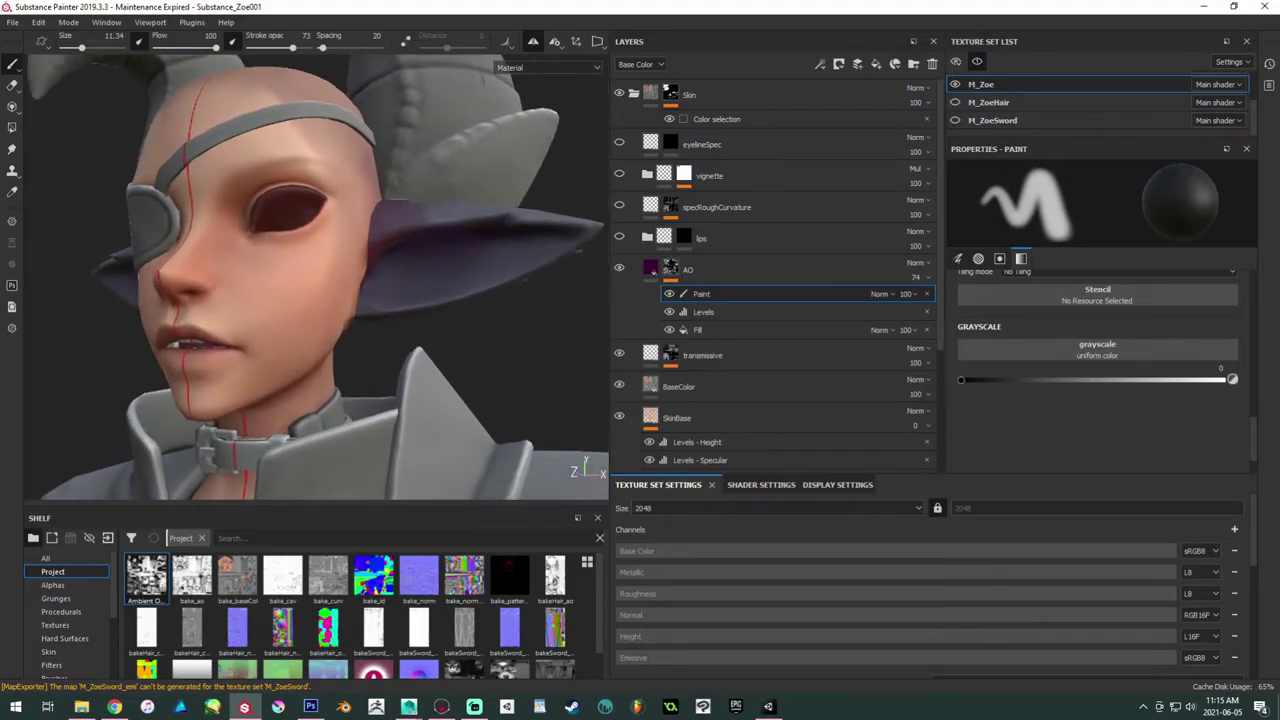
Step: Select the third paint effect in the transmissive layer's mask and reduce the brush size to 5.56
left_click(671, 355)
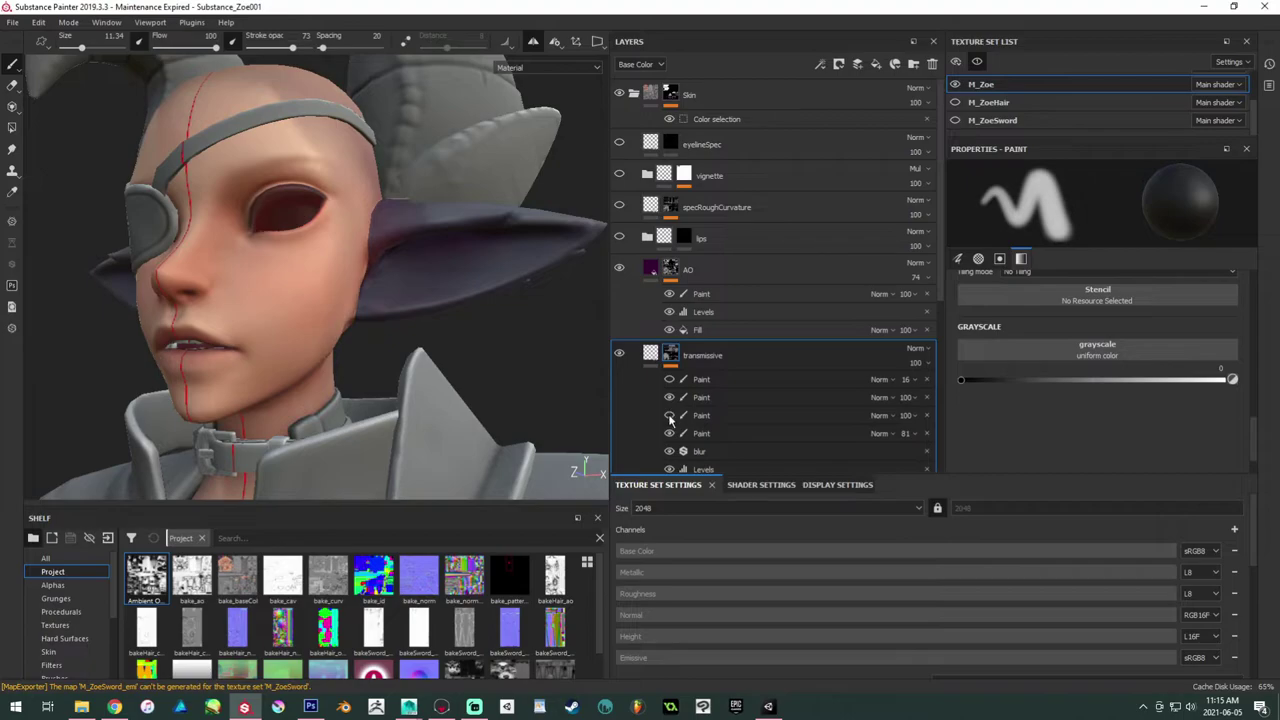
double_click(700, 416)
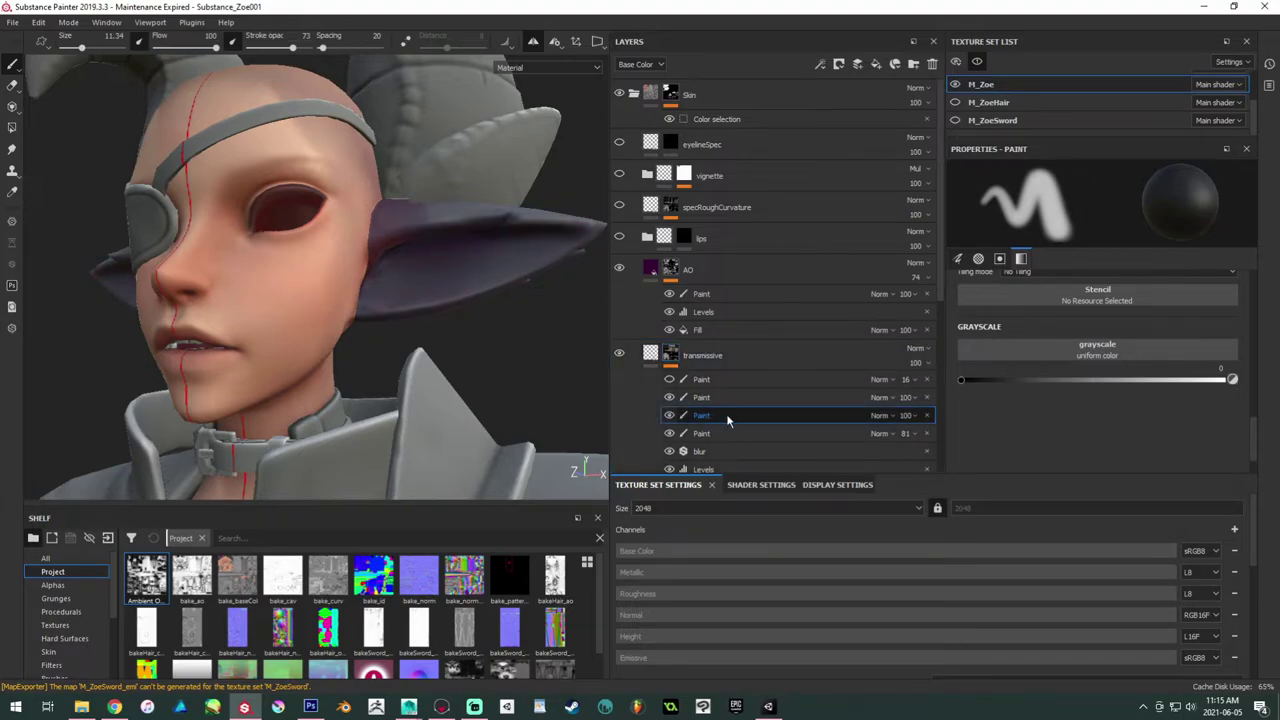
mouse_move(452, 251)
right_mouse_down("ctrl")
mouse_move(385, 251)
mouse_move(434, 222)
right_mouse_up("ctrl")
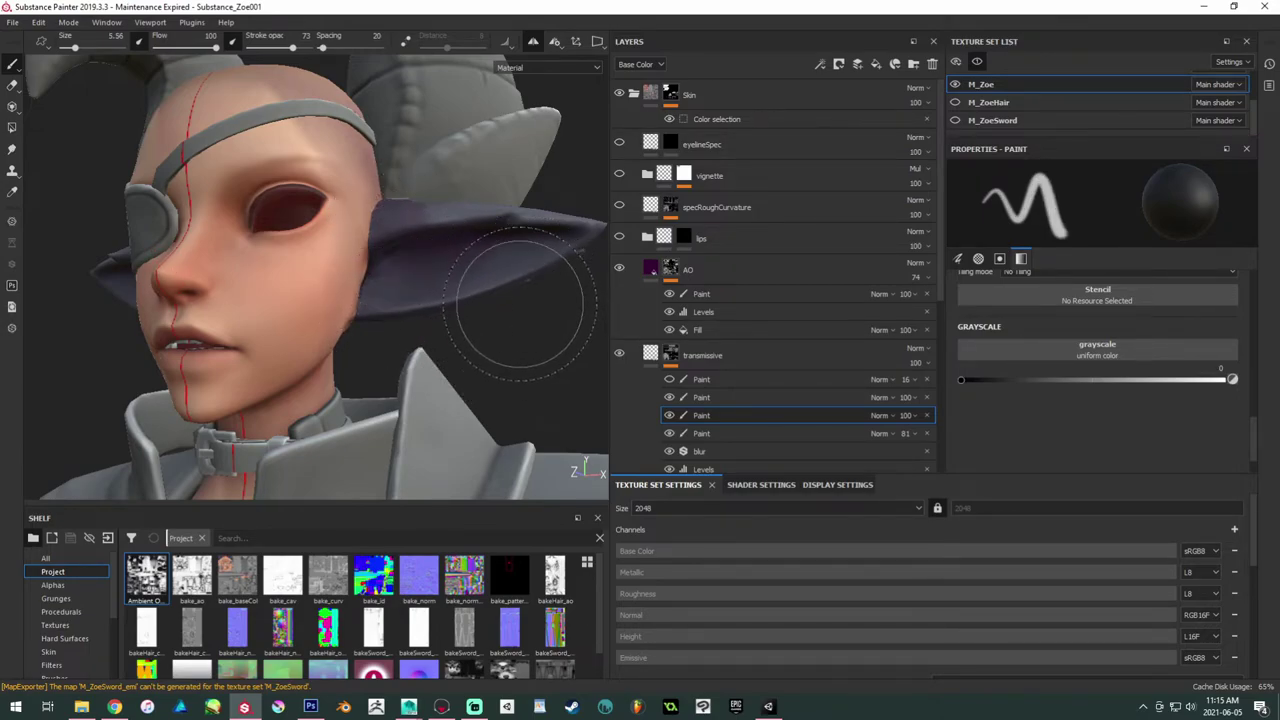
left_click_drag(520, 304, 150, 285, "alt")
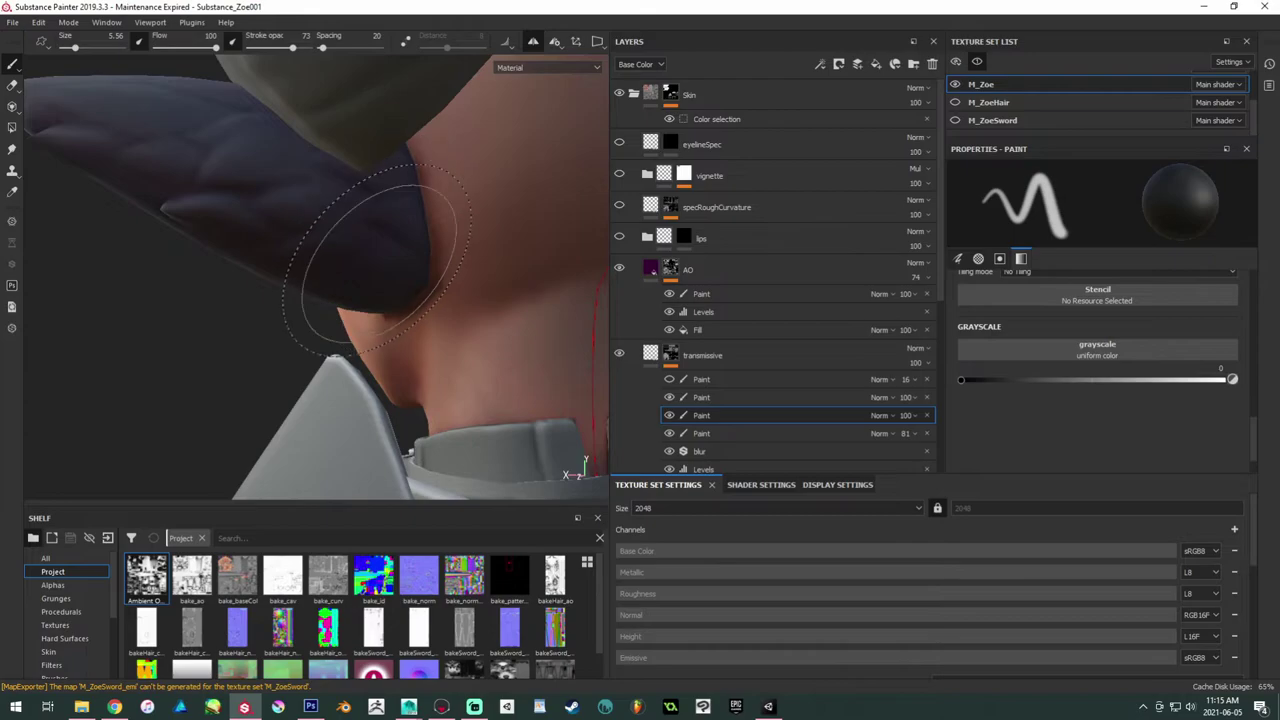
left_click_drag(300, 269, 503, 280, "alt")
right_click_drag(503, 280, 246, 290, "alt")
mouse_move(246, 290)
left_mouse_down("alt")
mouse_move(352, 271)
mouse_move(325, 228)
left_mouse_up("alt")
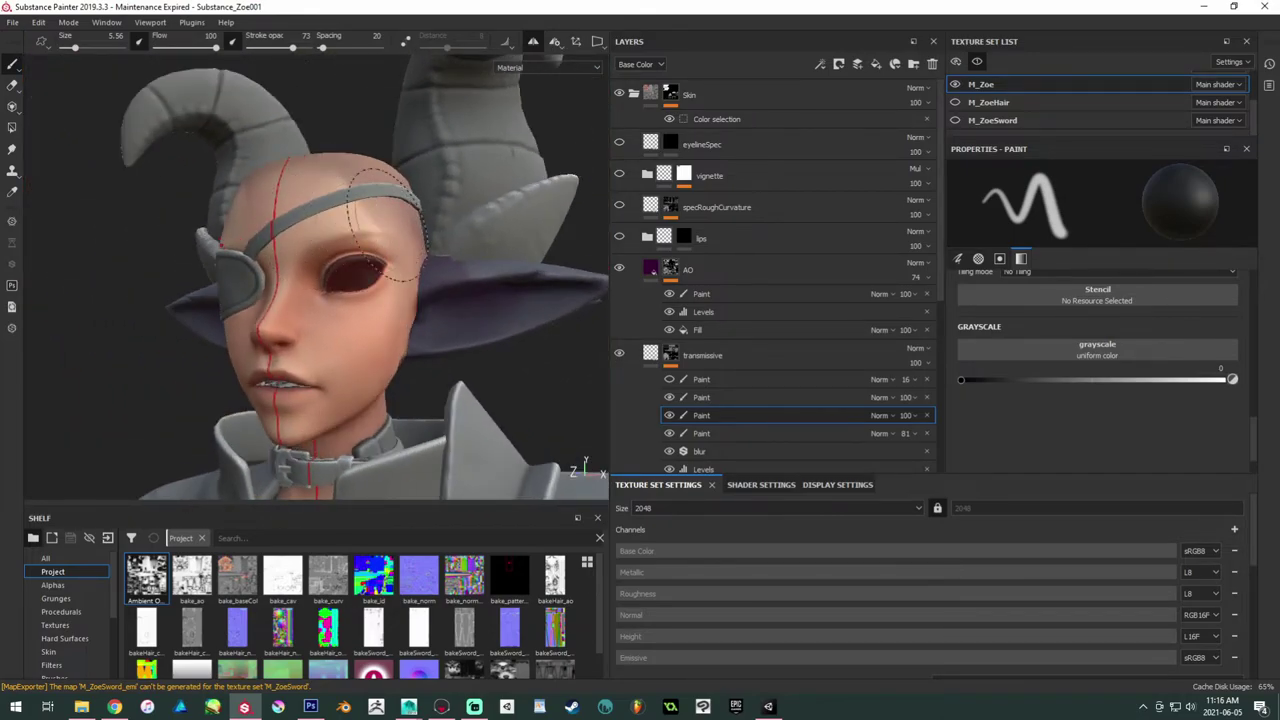
Step: Toggle the AO layer's visibility to compare the face with and without its shading, from the side and front
left_click(620, 270)
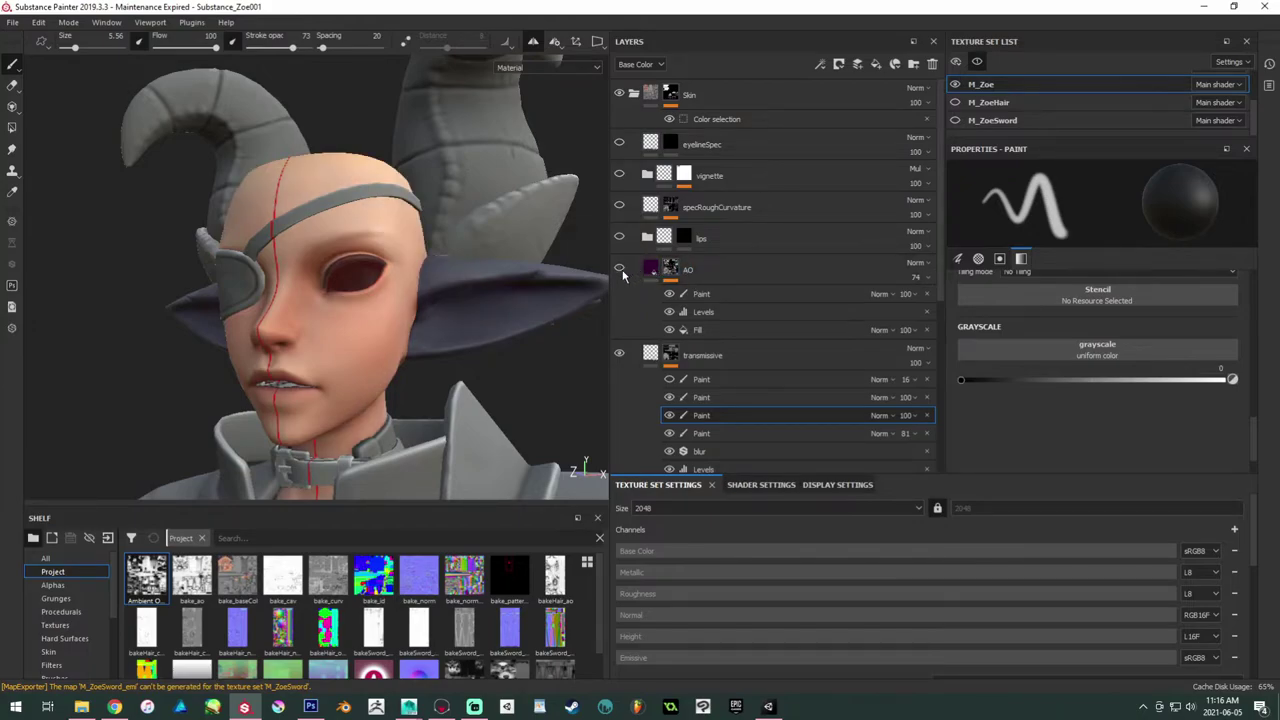
left_click(620, 270)
left_click(620, 270)
left_click(620, 270)
scroll(380, 300, "down", 2)
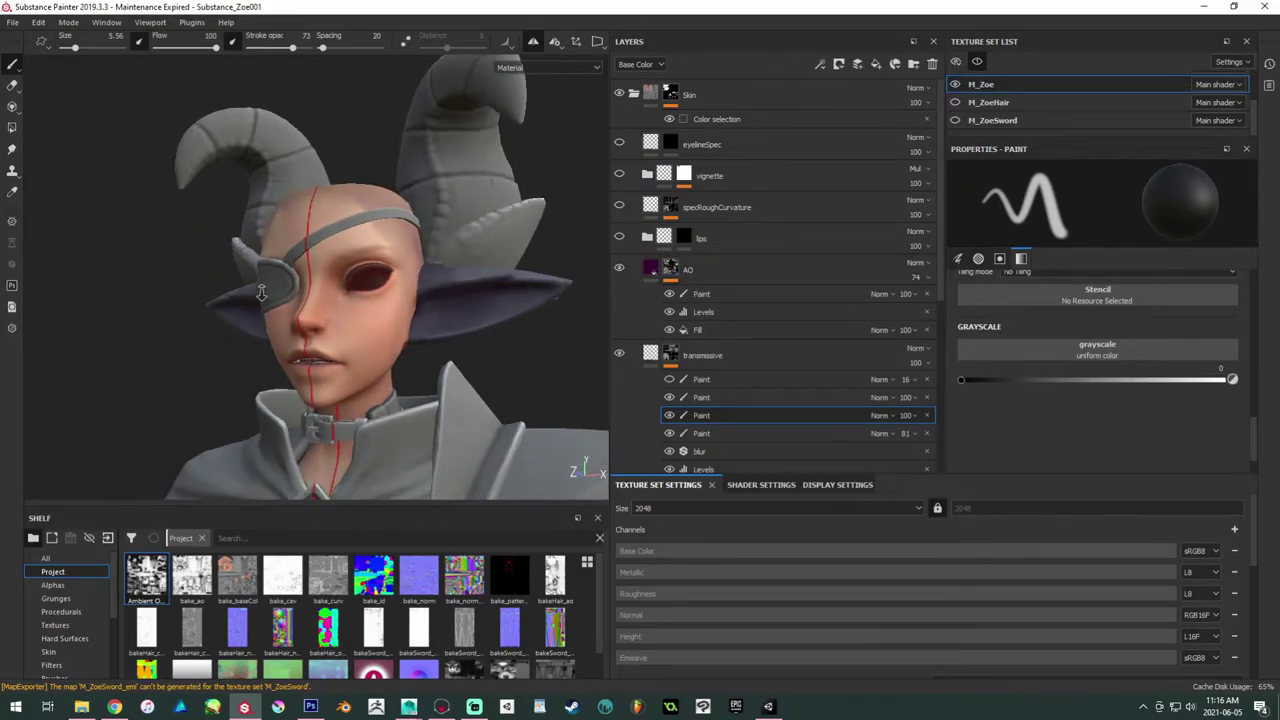
middle_click_drag(330, 365, 305, 278, "alt")
left_click_drag(305, 278, 331, 274, "alt")
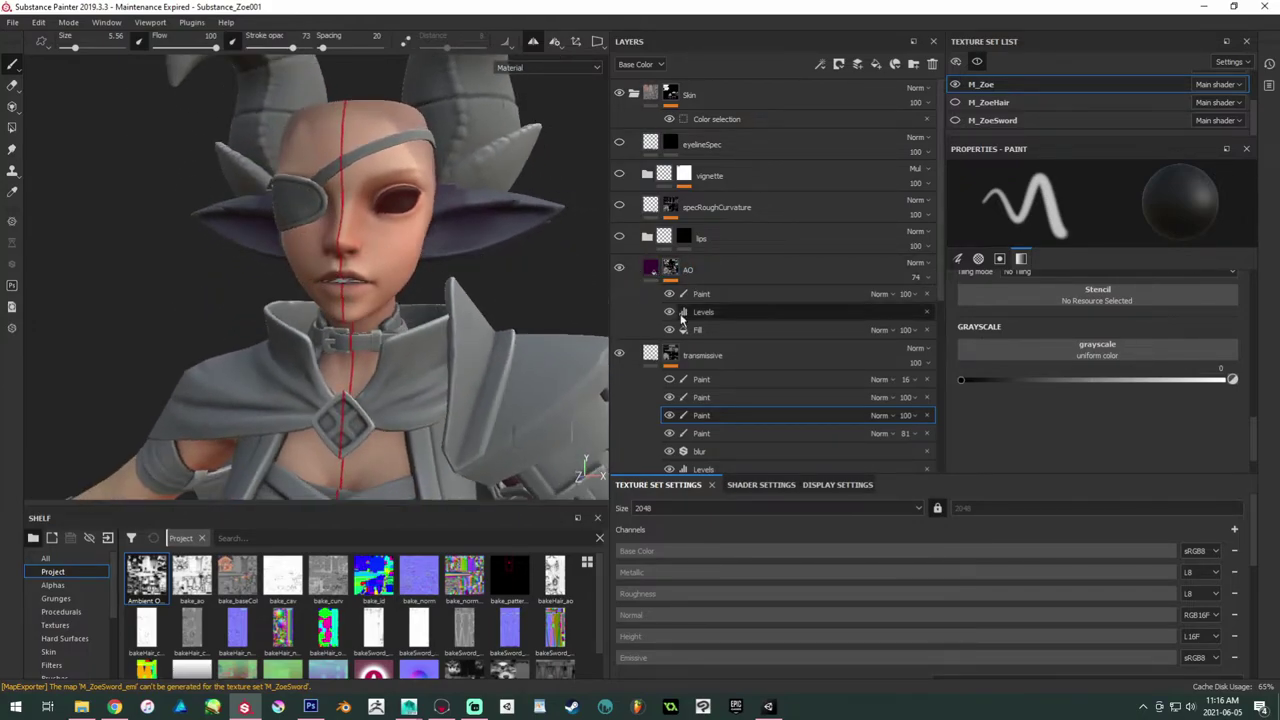
left_click(620, 270)
left_click(620, 270)
left_click(620, 270)
left_click(620, 270)
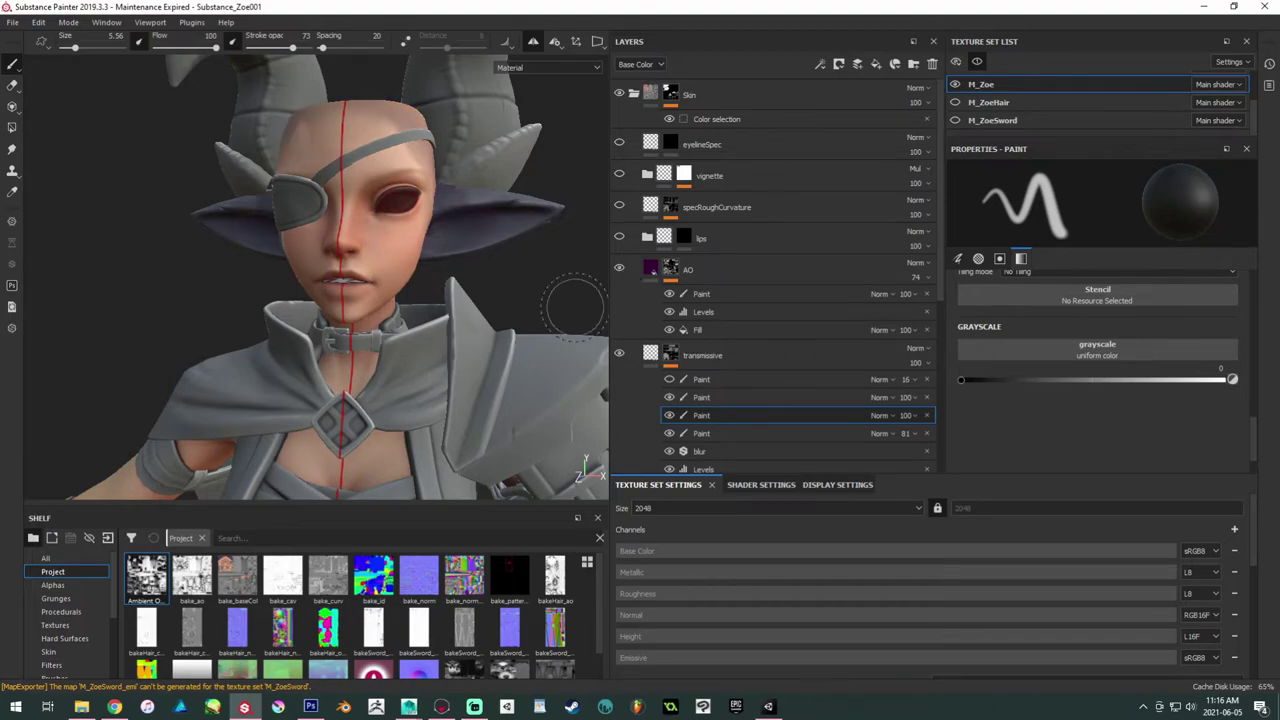
Step: Enlarge the brush to 7.6 and make the AO mask's paint effect active
left_click_drag(420, 390, 440, 398, "alt")
middle_click_drag(350, 425, 344, 375, "alt")
scroll(344, 375, "up", 1)
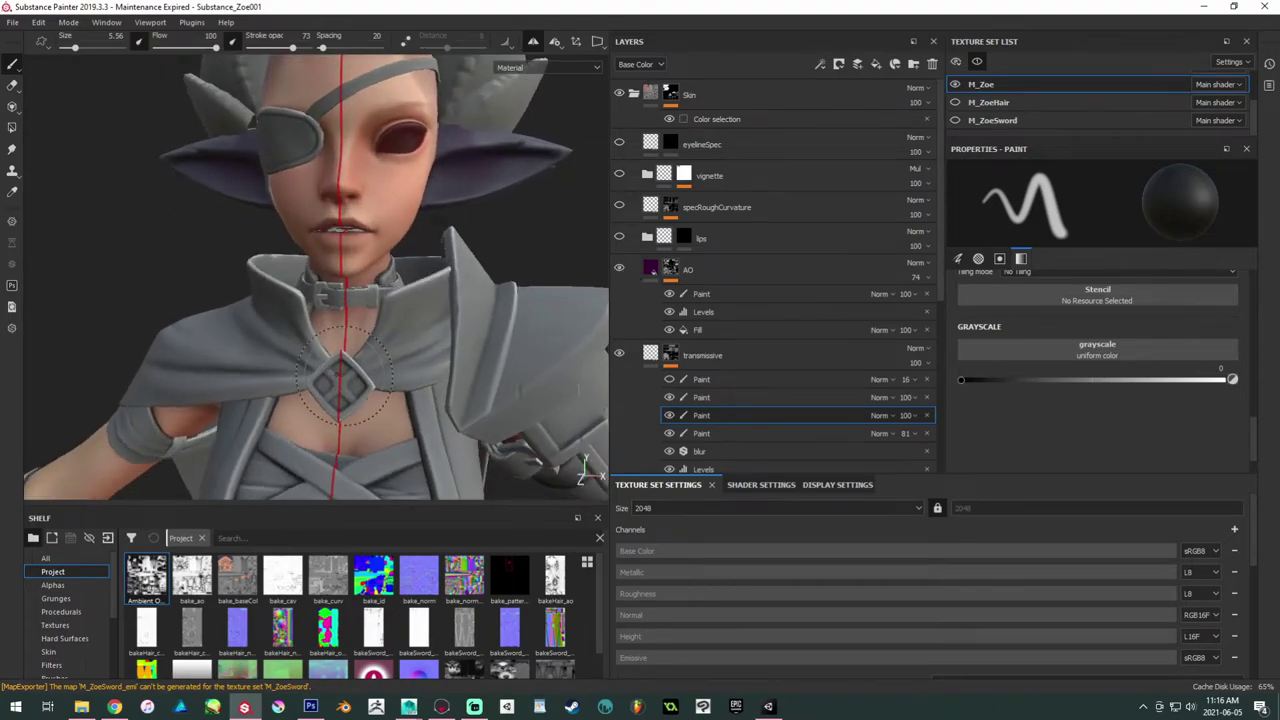
key("bracketright")
key("bracketright")
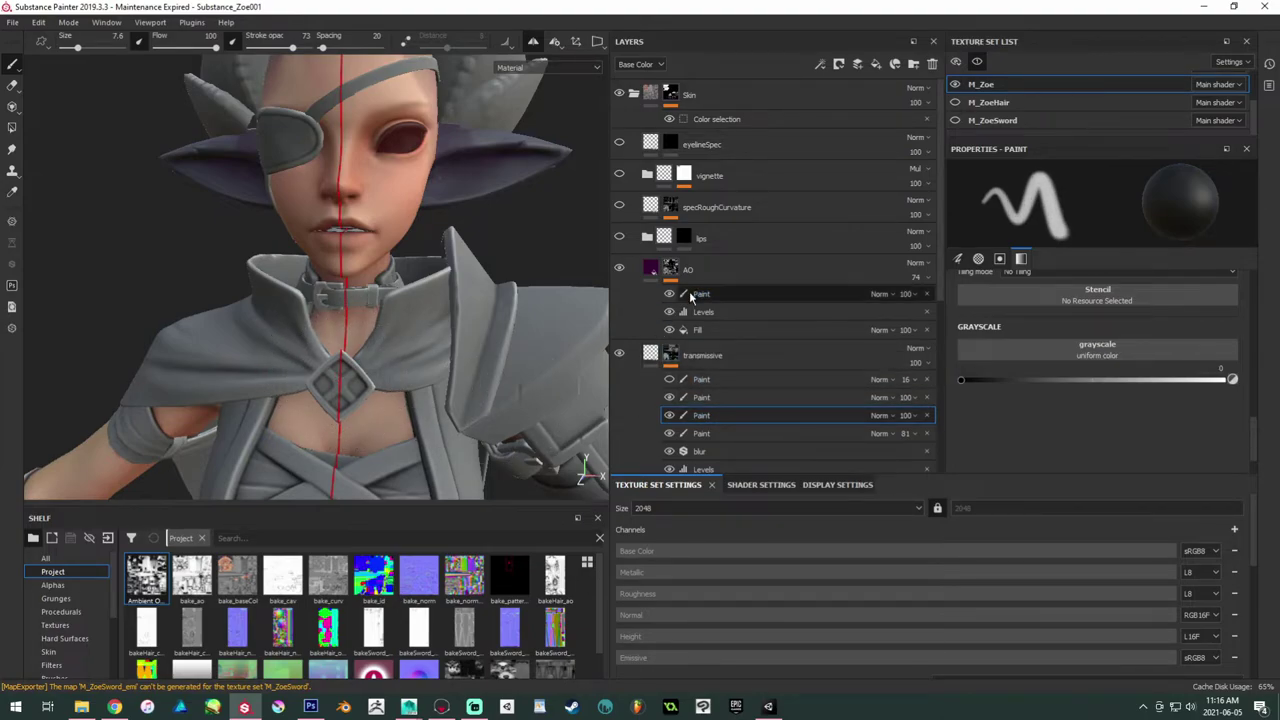
left_click(697, 297)
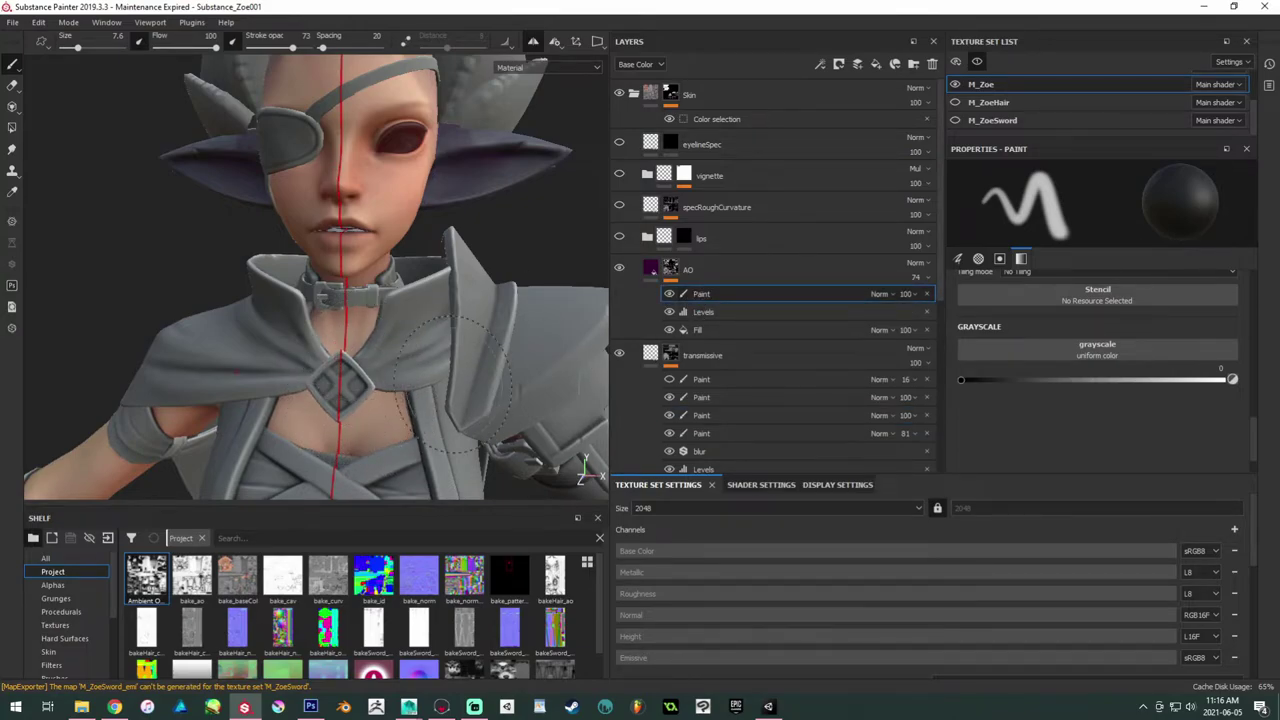
Step: Compare the head and neck with the AO layer hidden and shown again from a three-quarter view
left_click_drag(436, 312, 400, 300, "alt")
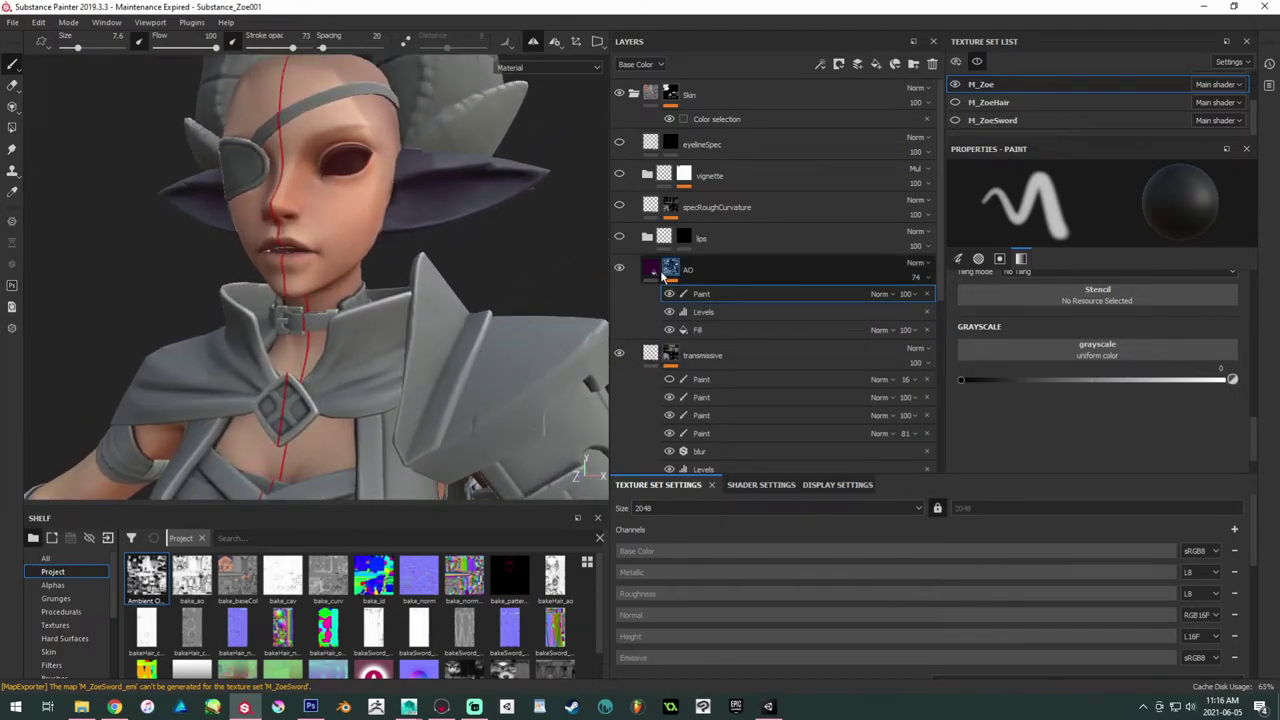
left_click(619, 270)
left_click(619, 270)
left_click(619, 270)
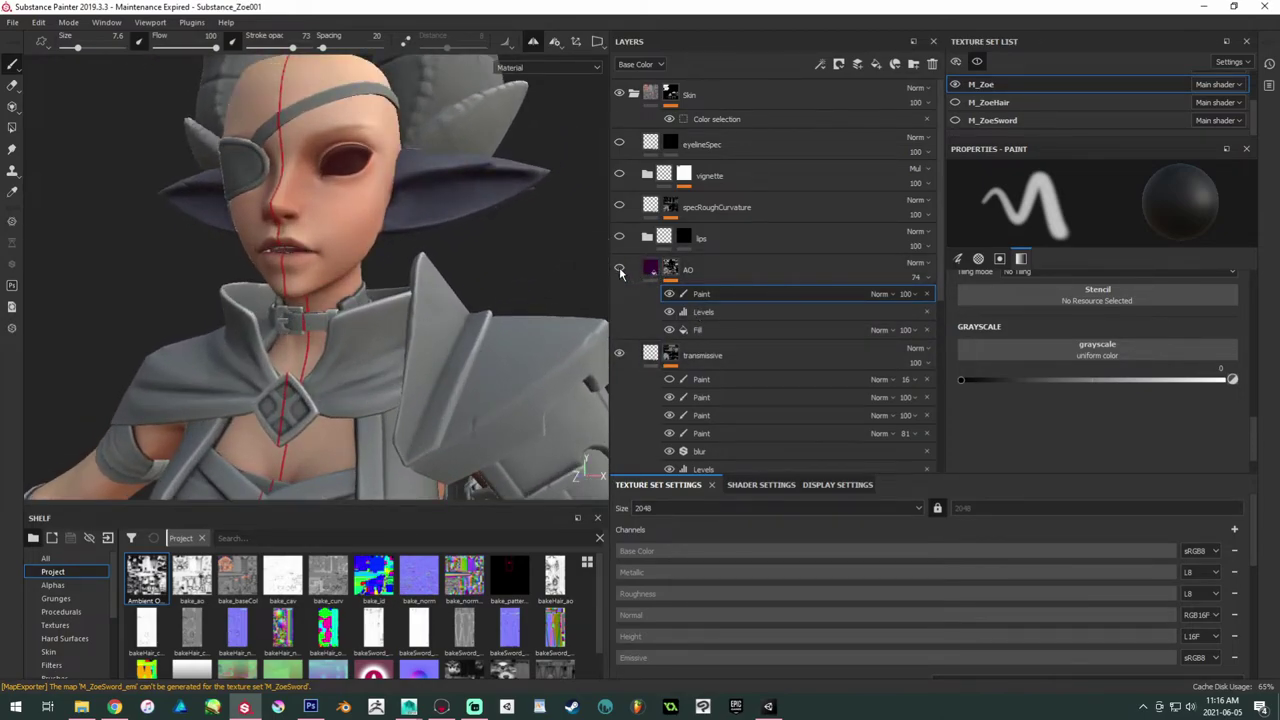
left_click(619, 270)
left_click(619, 270)
left_click(619, 269)
middle_click_drag(423, 241, 420, 358, "alt")
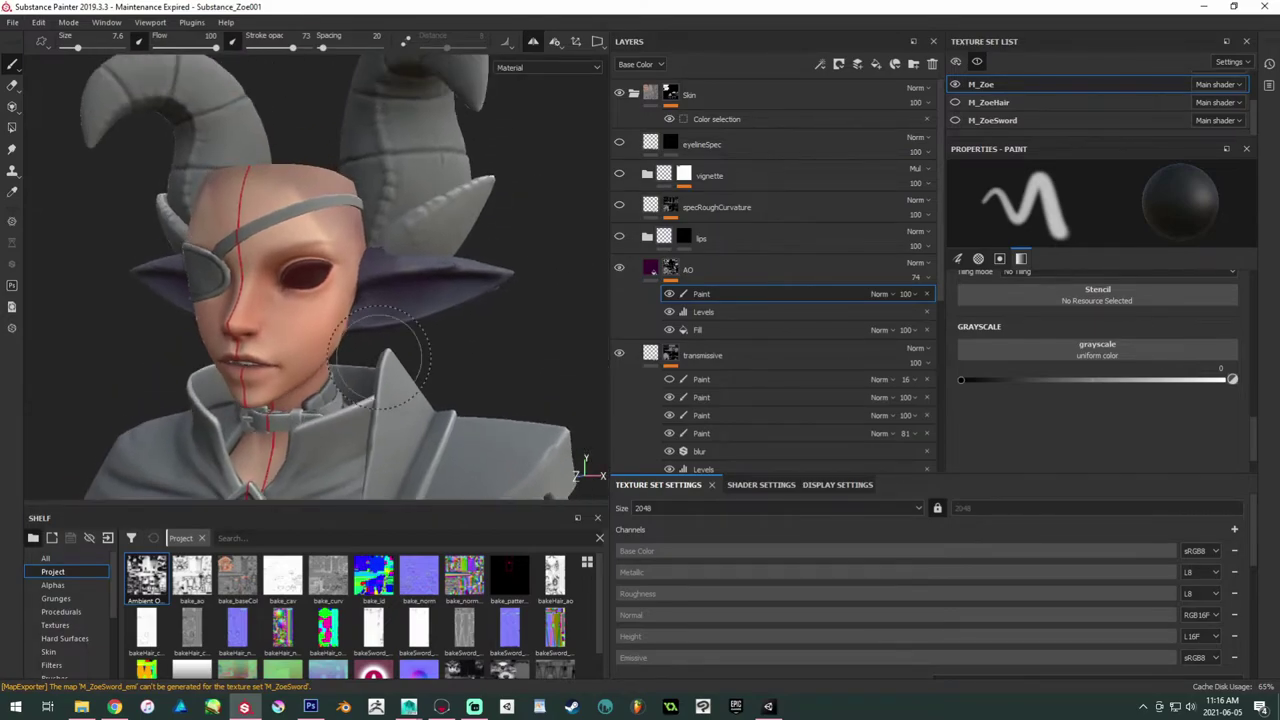
right_click_drag(420, 358, 557, 368, "alt")
left_click_drag(355, 295, 480, 285, "alt")
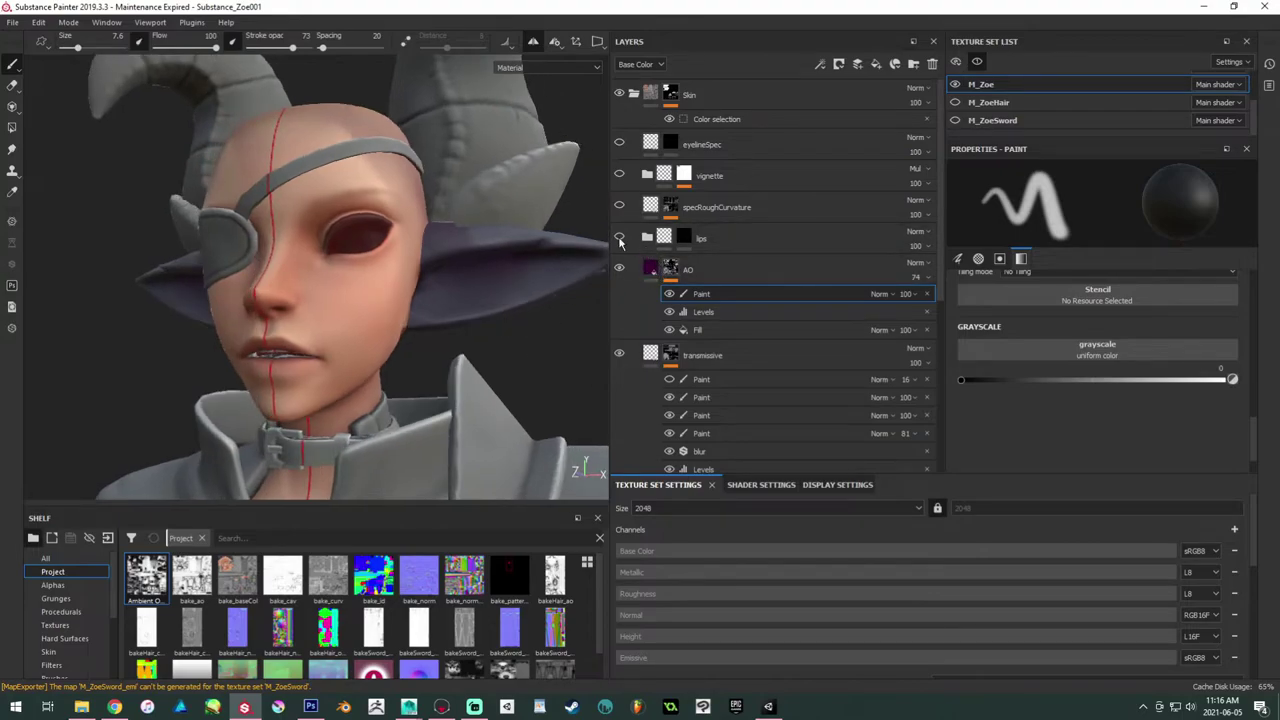
Step: Show and expand the lips folder, and replace its painted mask with a new black mask
left_click(648, 242)
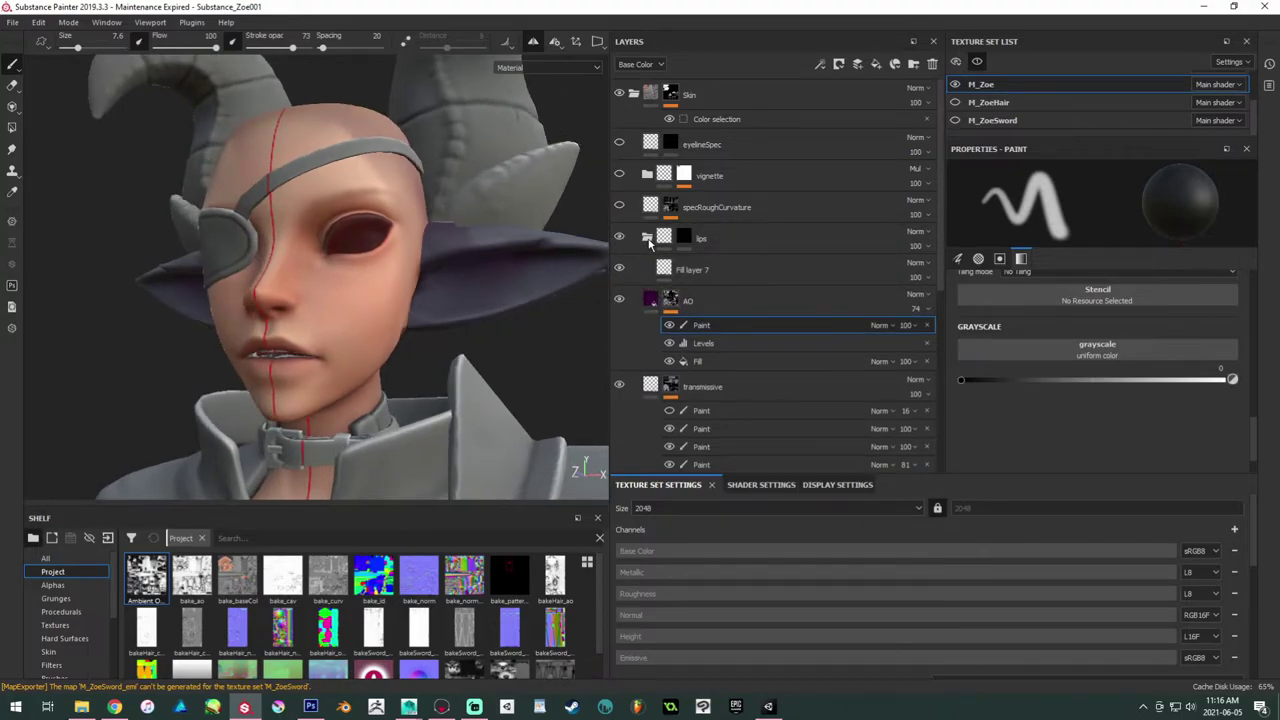
left_click(700, 270)
left_click_drag(420, 300, 506, 394, "alt")
right_click_drag(506, 394, 566, 420, "alt")
left_click(684, 238, "alt")
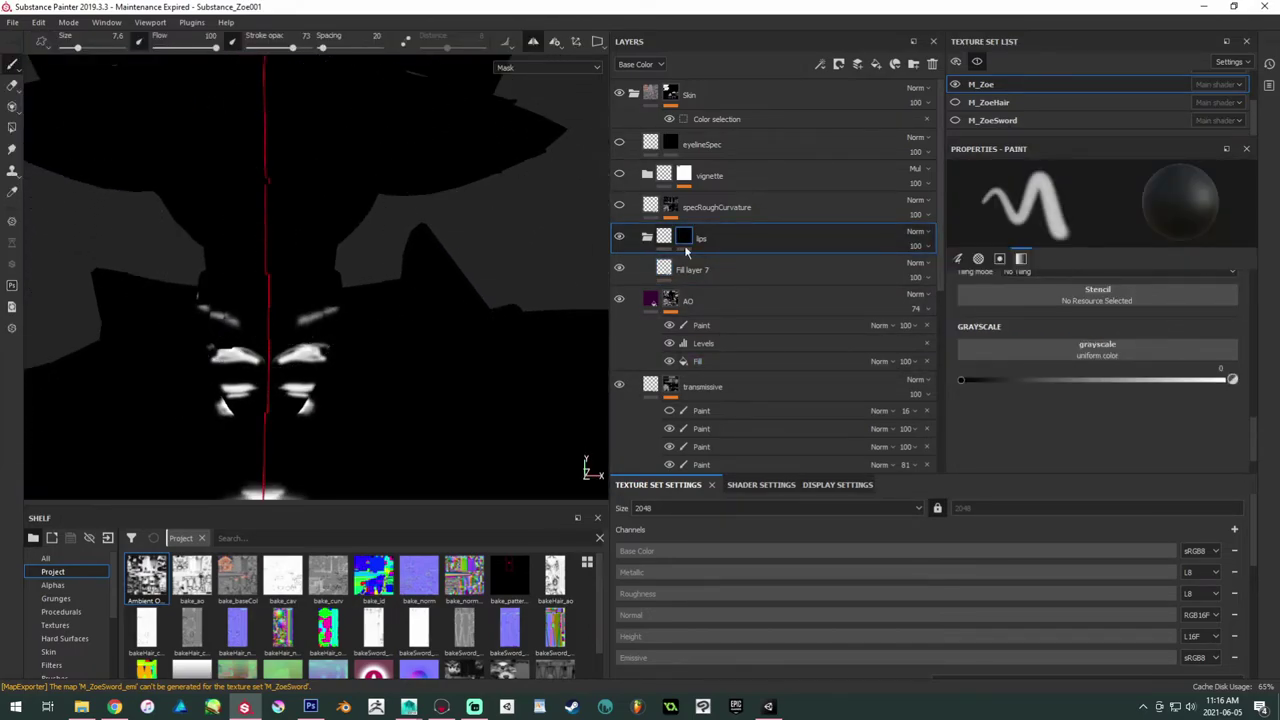
right_click(684, 240)
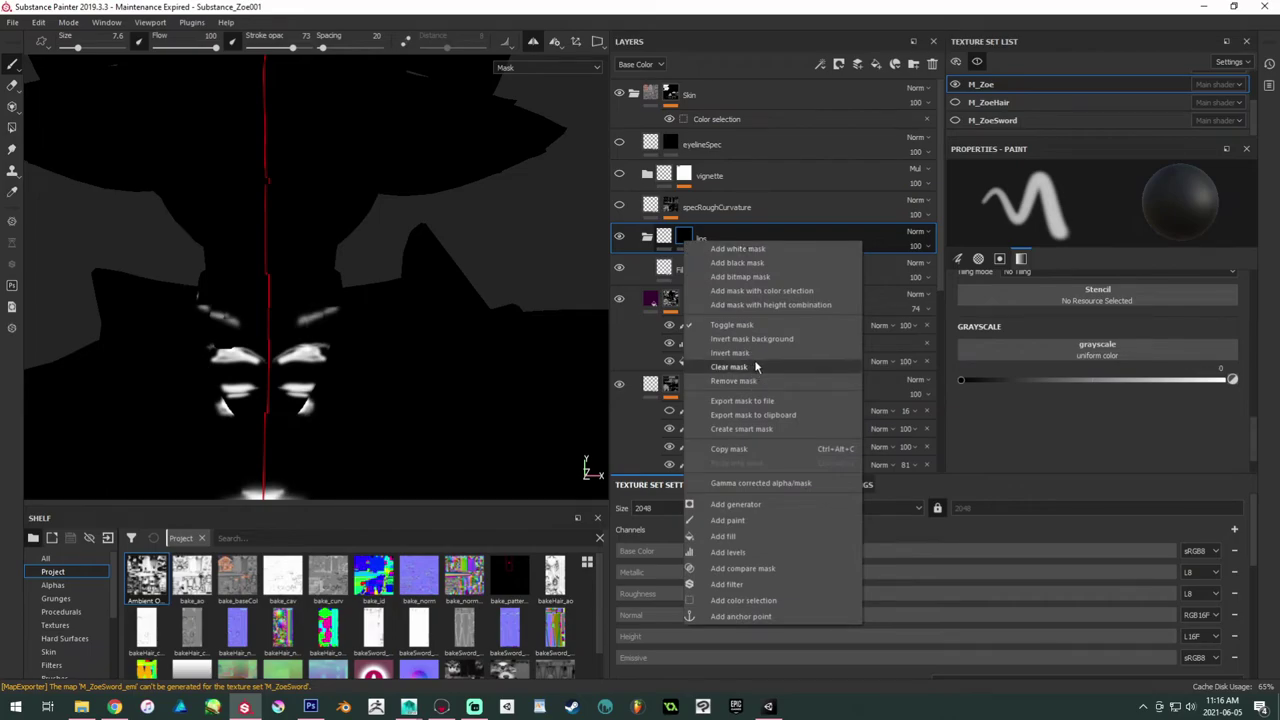
left_click(737, 262)
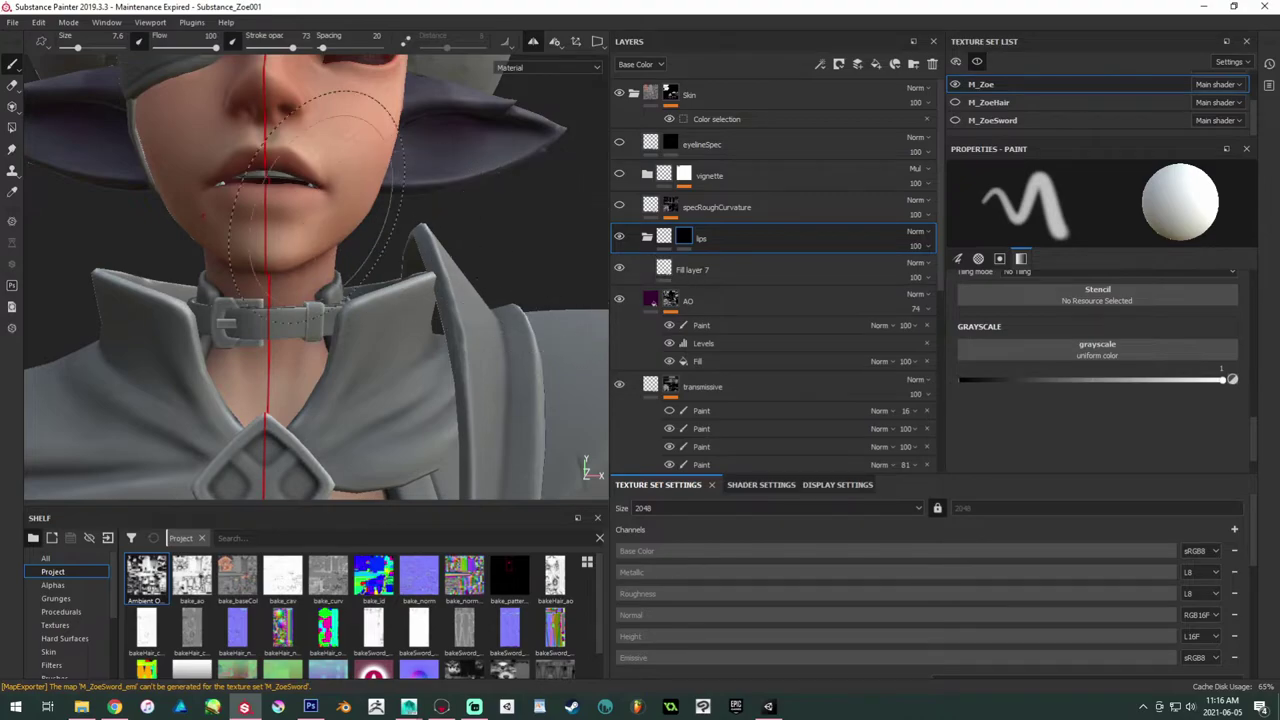
Step: Reduce the brush size to 0.58 for painting the character's lips in the lips folder's mask
middle_click_drag(331, 240, 367, 310, "alt")
left_click_drag(367, 310, 340, 282, "alt")
right_click_drag(340, 282, 368, 292, "alt")
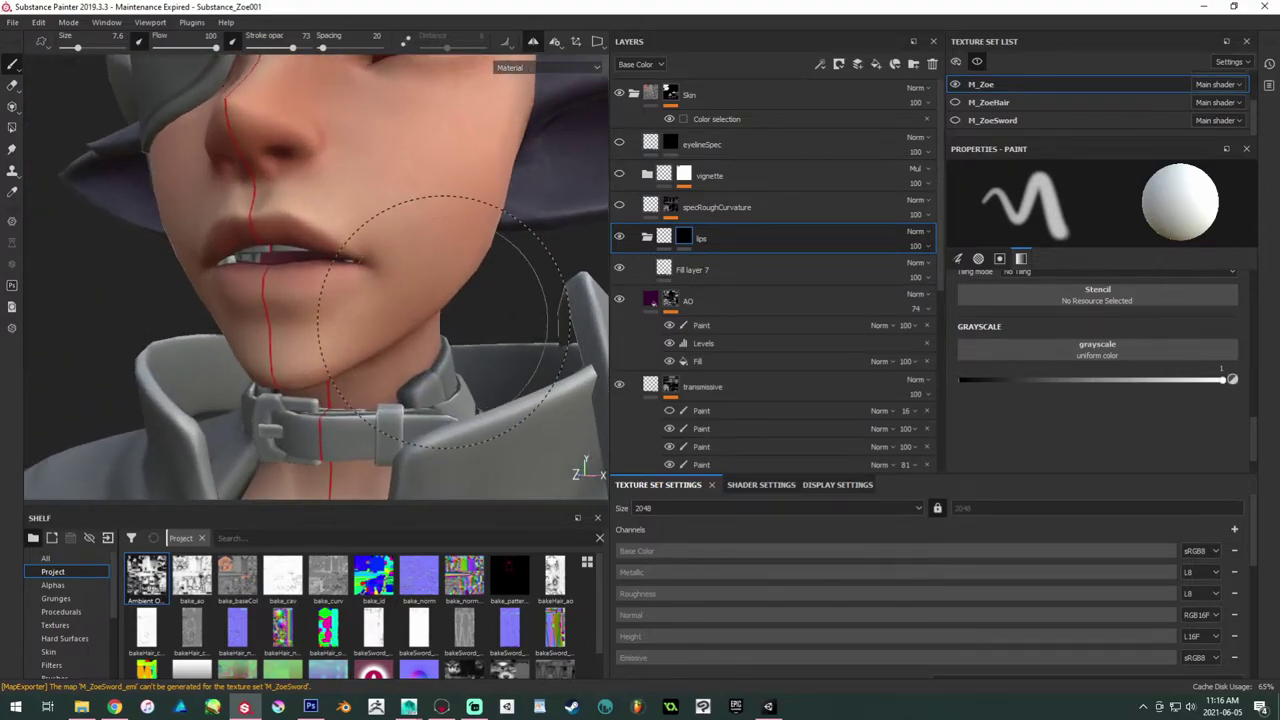
key("bracketleft")
key("bracketleft")
key("bracketleft")
key("bracketleft")
key("bracketleft")
key("bracketleft")
key("bracketleft")
key("bracketleft")
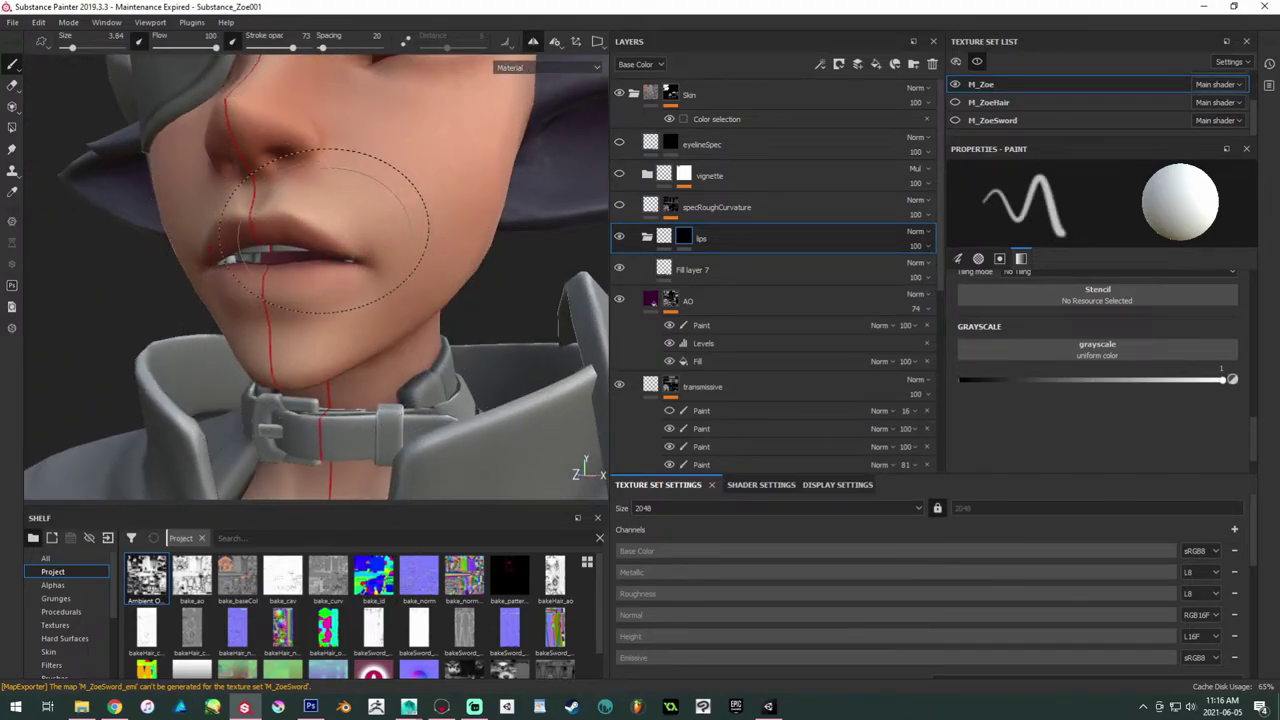
mouse_move(323, 240)
right_mouse_down("ctrl")
mouse_move(300, 225)
mouse_move(258, 230)
right_mouse_up("ctrl")
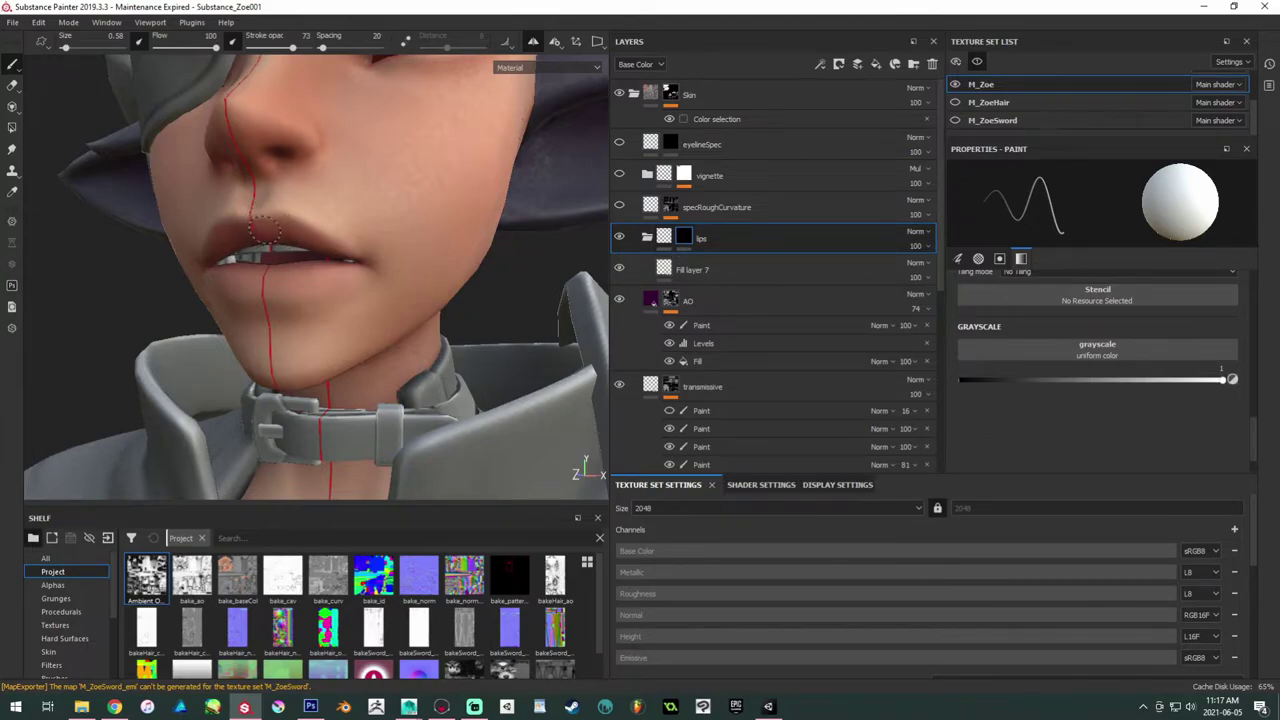
Step: Paint the upper and lower lips in white in the lips mask, and undo the last stroke
left_click_drag(294, 237, 354, 303, "alt")
right_click_drag(354, 303, 629, 394, "alt")
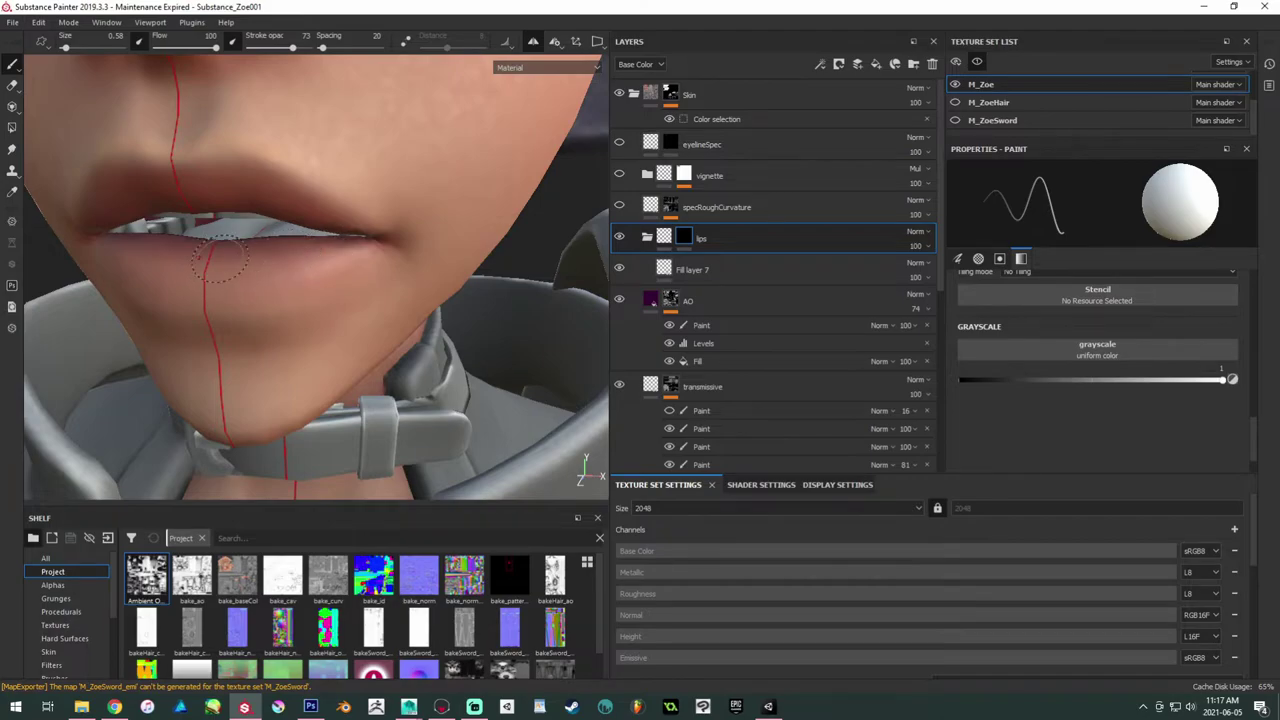
mouse_move(220, 259)
left_mouse_down("alt")
mouse_move(283, 171)
mouse_move(305, 224)
left_mouse_up("alt")
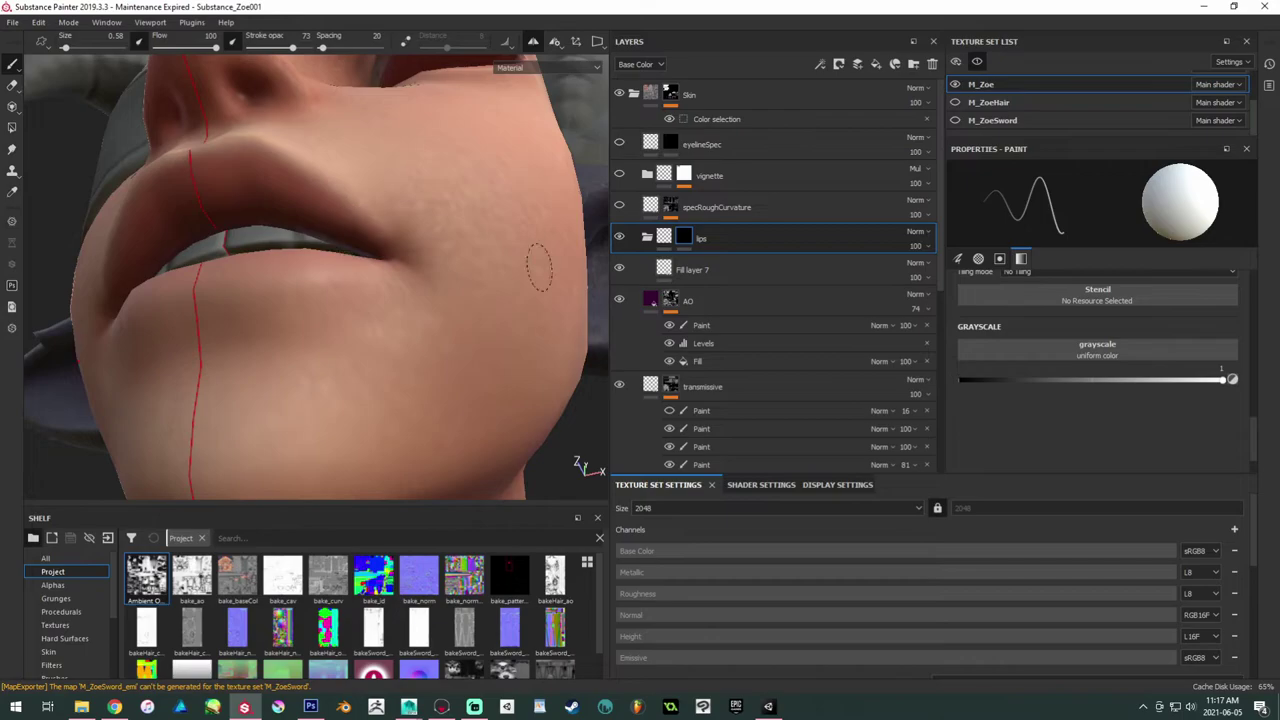
left_click(684, 238, "alt")
mouse_move(354, 257)
left_mouse_down("alt")
mouse_move(263, 194)
mouse_move(220, 194)
mouse_move(299, 197)
mouse_move(334, 240)
left_mouse_up("alt")
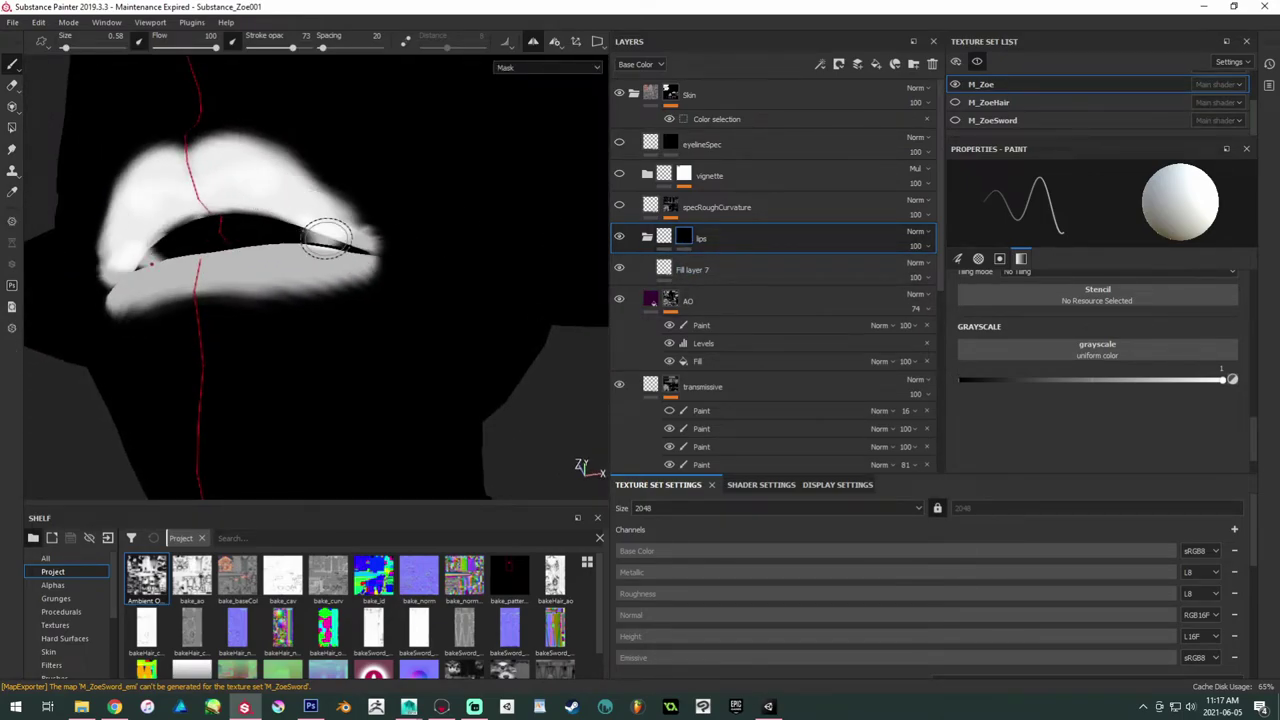
left_click_drag(251, 254, 290, 270, "alt")
key("ctrl+z")
Step: Toggle the lips folder's visibility to compare its effect on the mouth in profile, keeping the folder shown
mouse_move(328, 215)
left_mouse_down()
mouse_move(254, 177)
mouse_move(120, 206)
mouse_move(85, 243)
mouse_move(100, 280)
mouse_move(103, 255)
mouse_move(234, 269)
mouse_move(107, 254)
mouse_move(326, 257)
mouse_move(249, 151)
mouse_move(362, 193)
mouse_move(273, 262)
mouse_move(523, 294)
mouse_move(493, 276)
mouse_move(509, 281)
left_mouse_up()
left_click(666, 239)
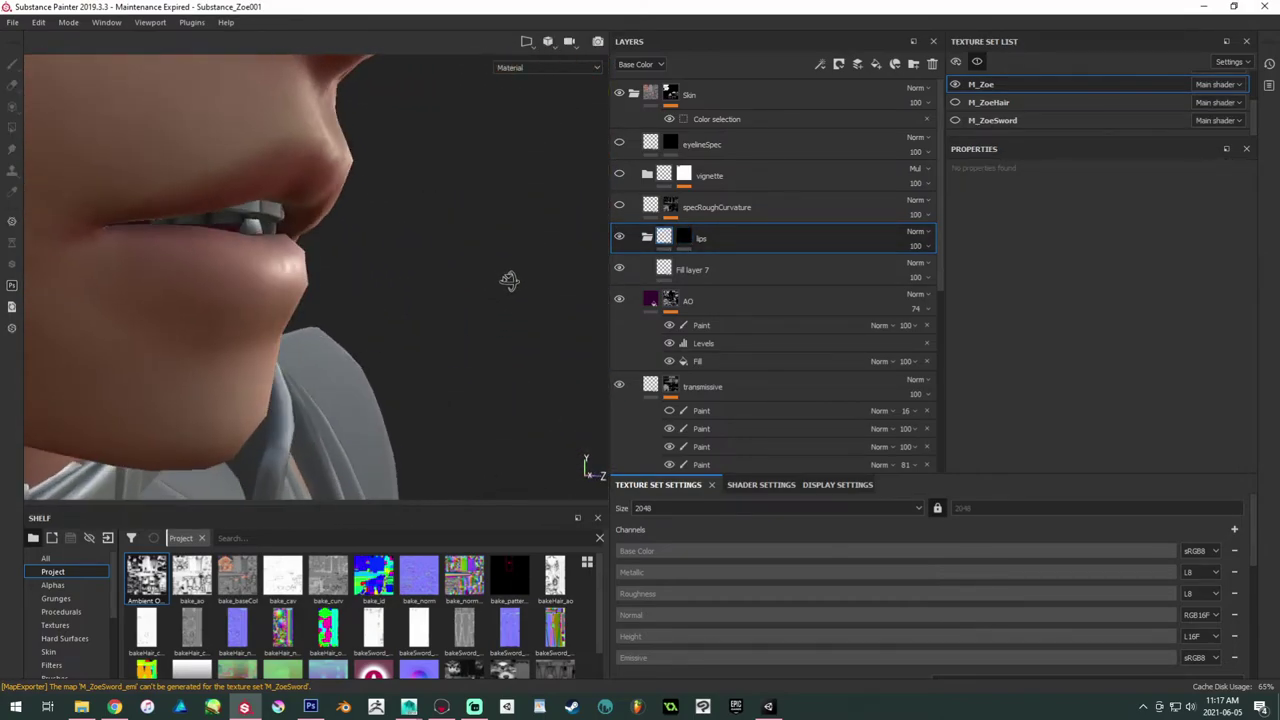
left_click(621, 237)
left_click(621, 237)
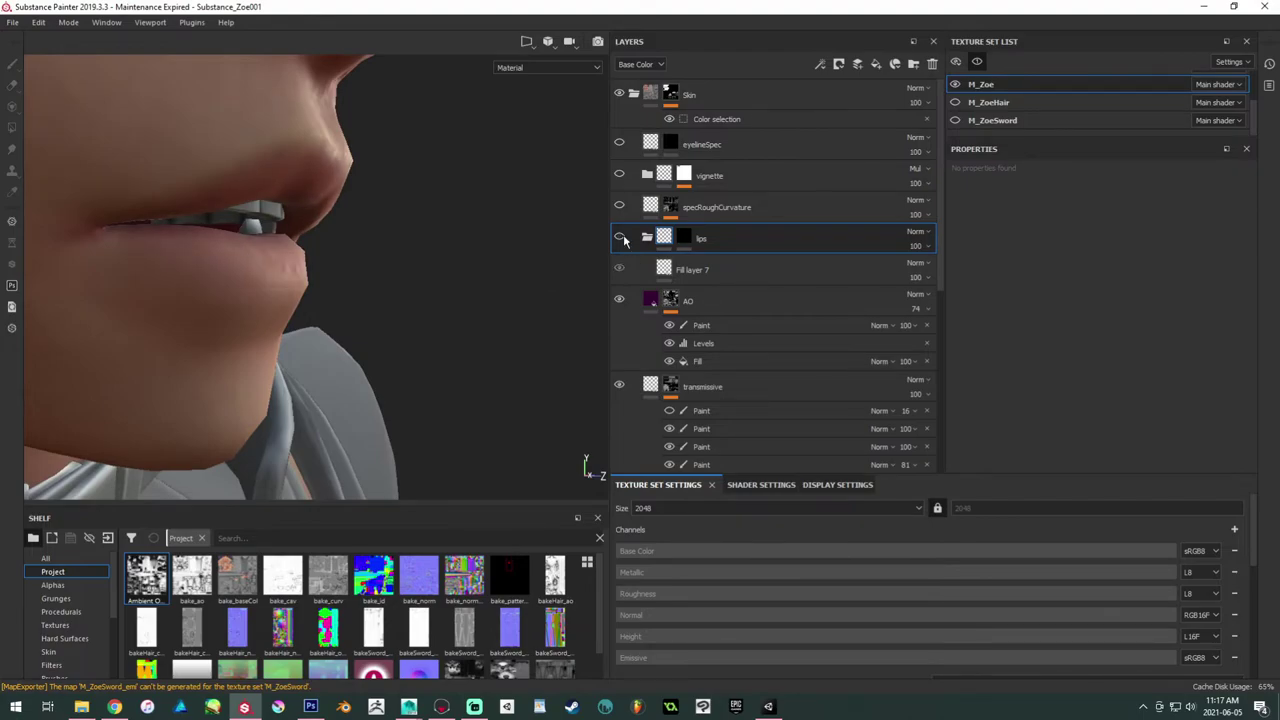
left_click(683, 238)
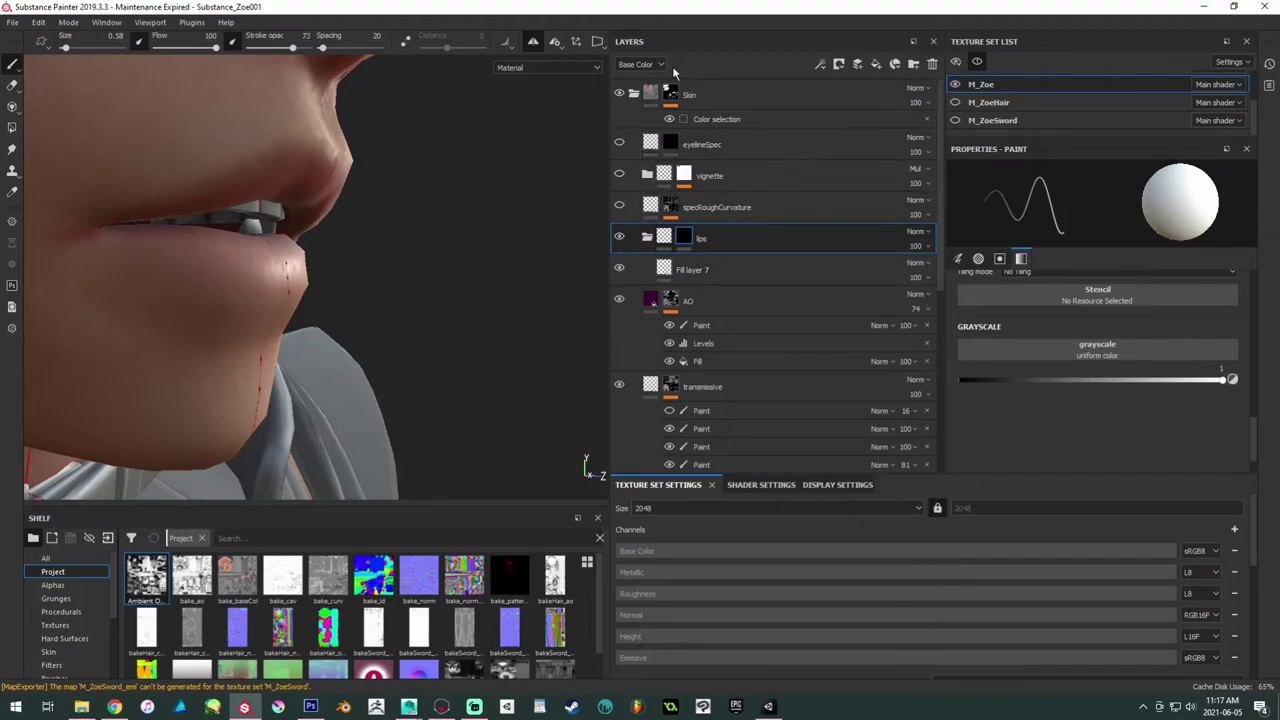
left_click(640, 64)
Step: Enable the height channel for Fill layer 7 in the lips folder
left_click_drag(289, 280, 155, 238, "alt")
right_click_drag(155, 238, 28, 216, "alt")
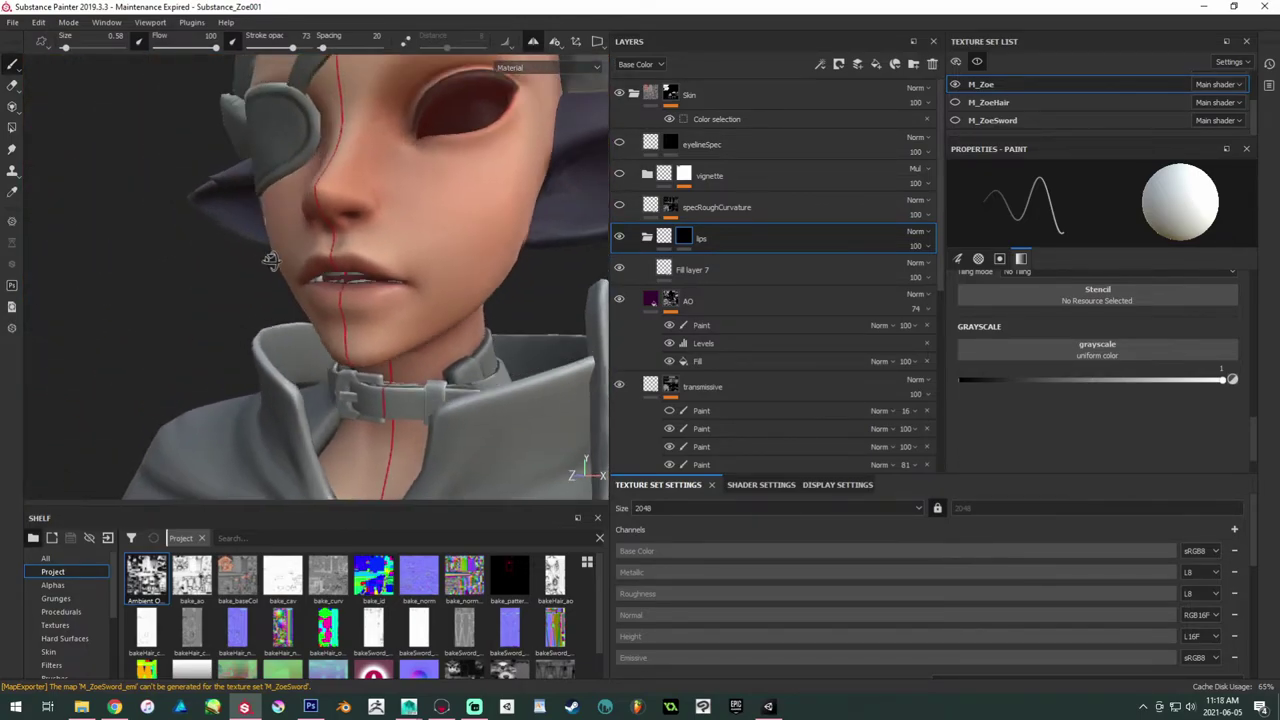
left_click_drag(250, 250, 355, 264, "alt")
middle_click_drag(463, 242, 258, 235, "alt")
scroll(258, 234, "up", 10)
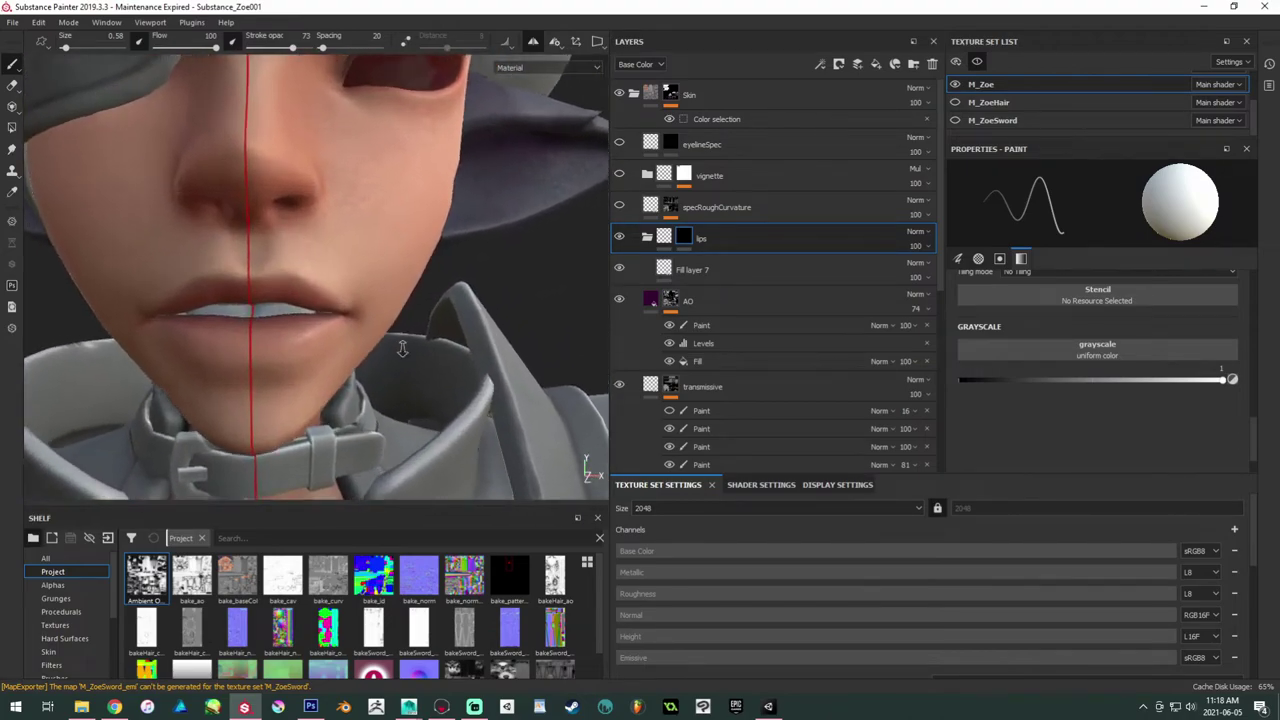
left_click_drag(351, 297, 473, 295, "alt")
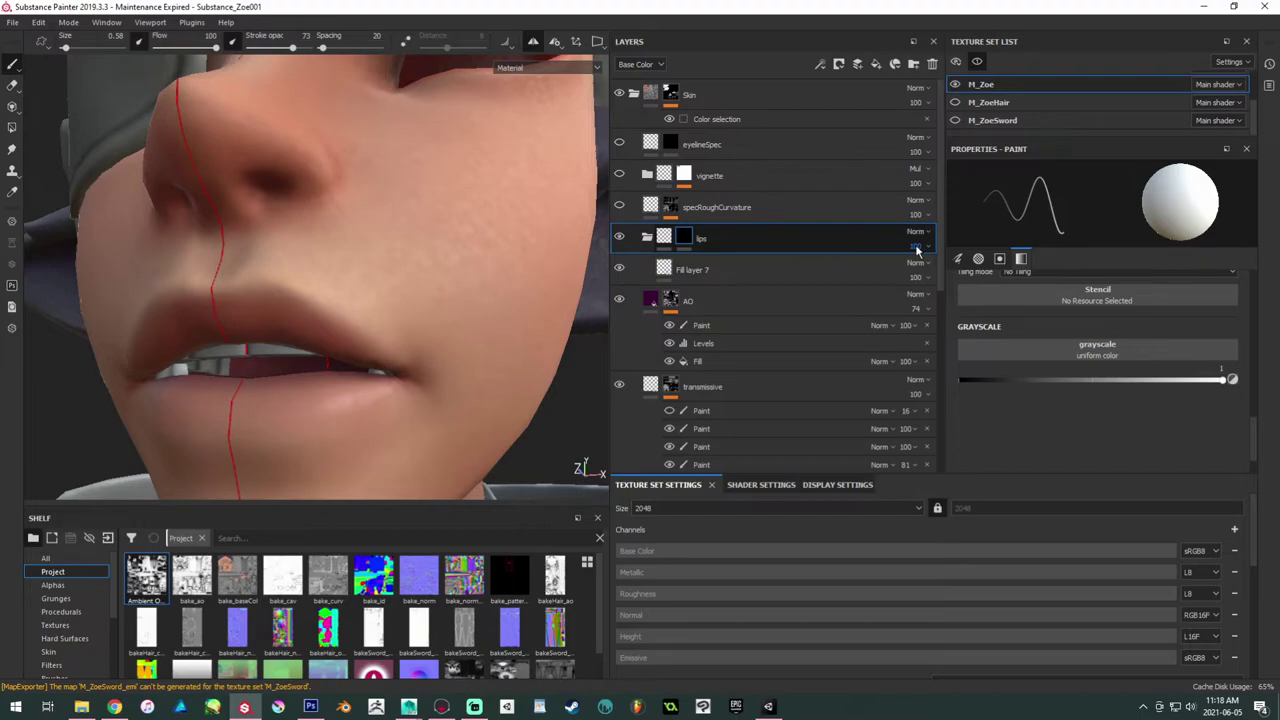
scroll(1032, 328, "up", 5)
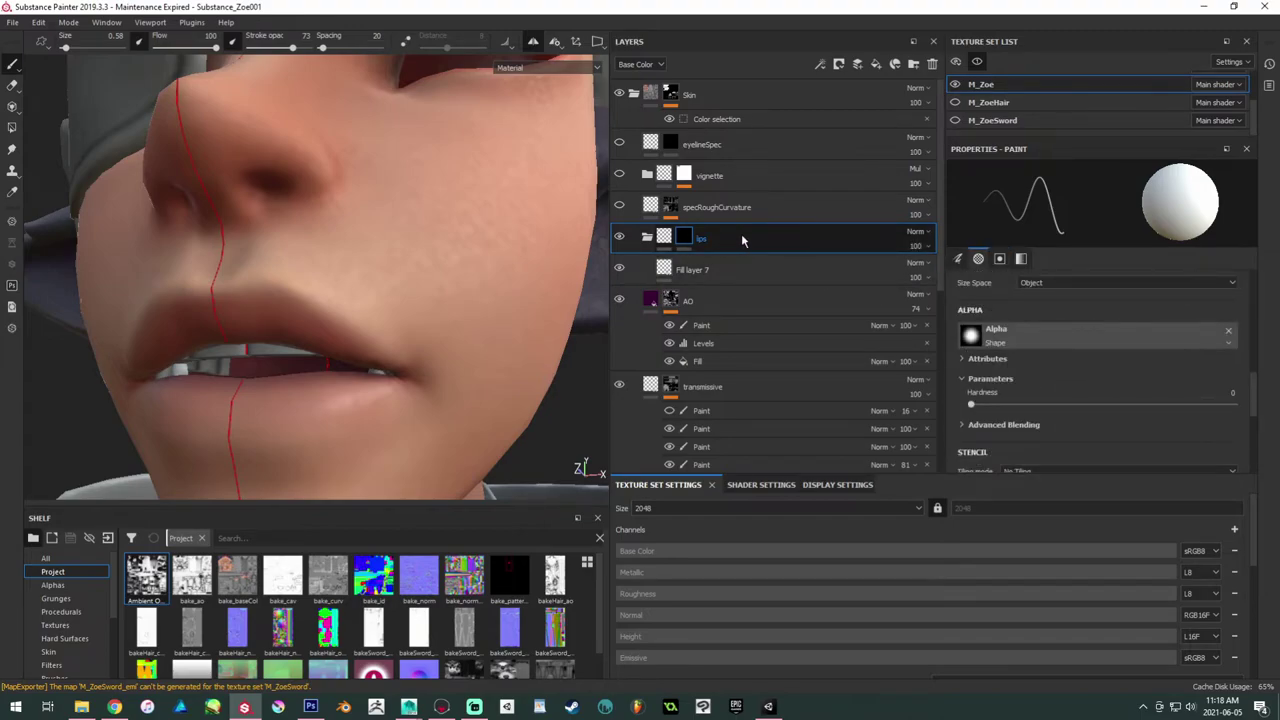
left_click(779, 266)
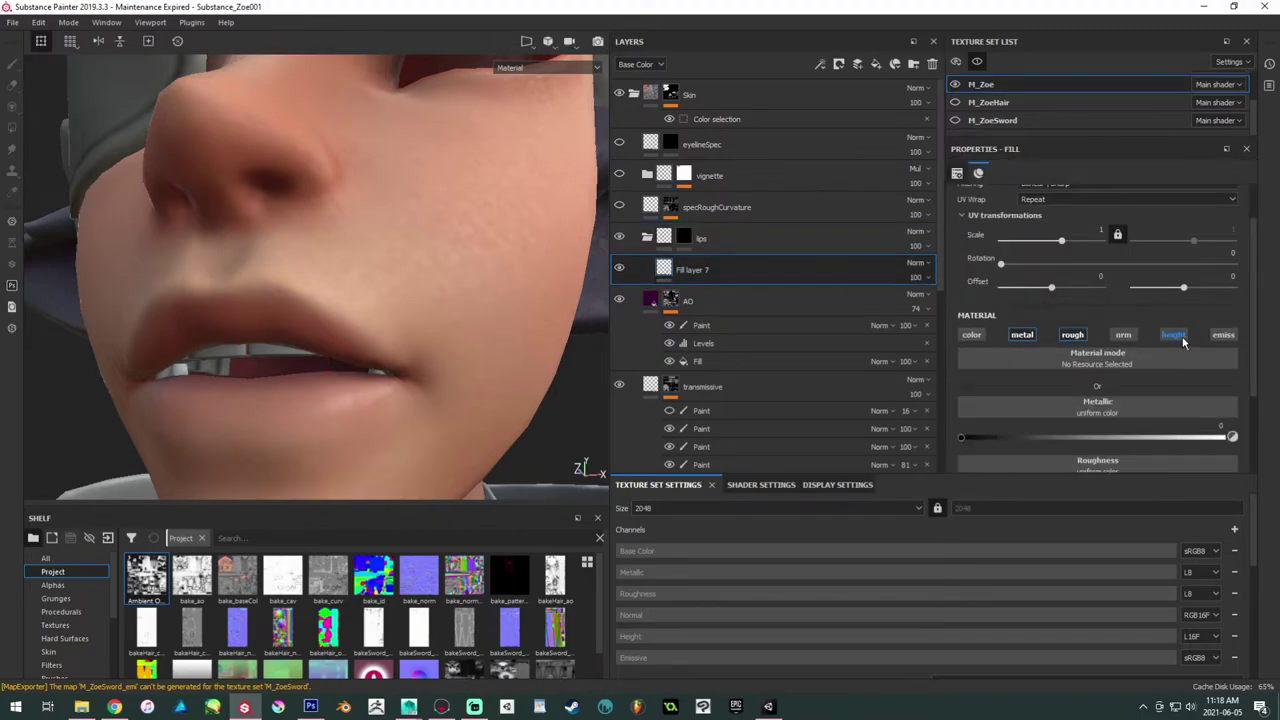
left_click(1176, 336)
scroll(1128, 424, "down", 3)
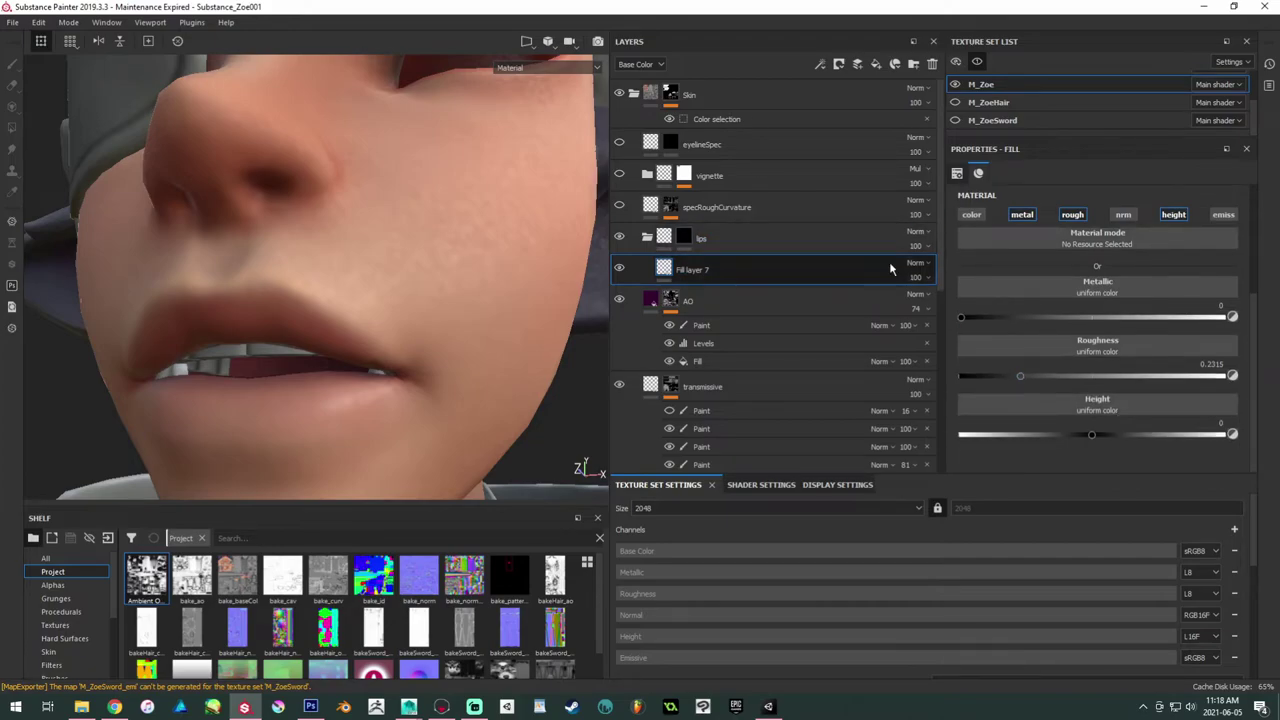
Step: Show the layer stack's Height channel and set the blending mode of the lips folder and Fill layer 7 to Replace
left_click(640, 64)
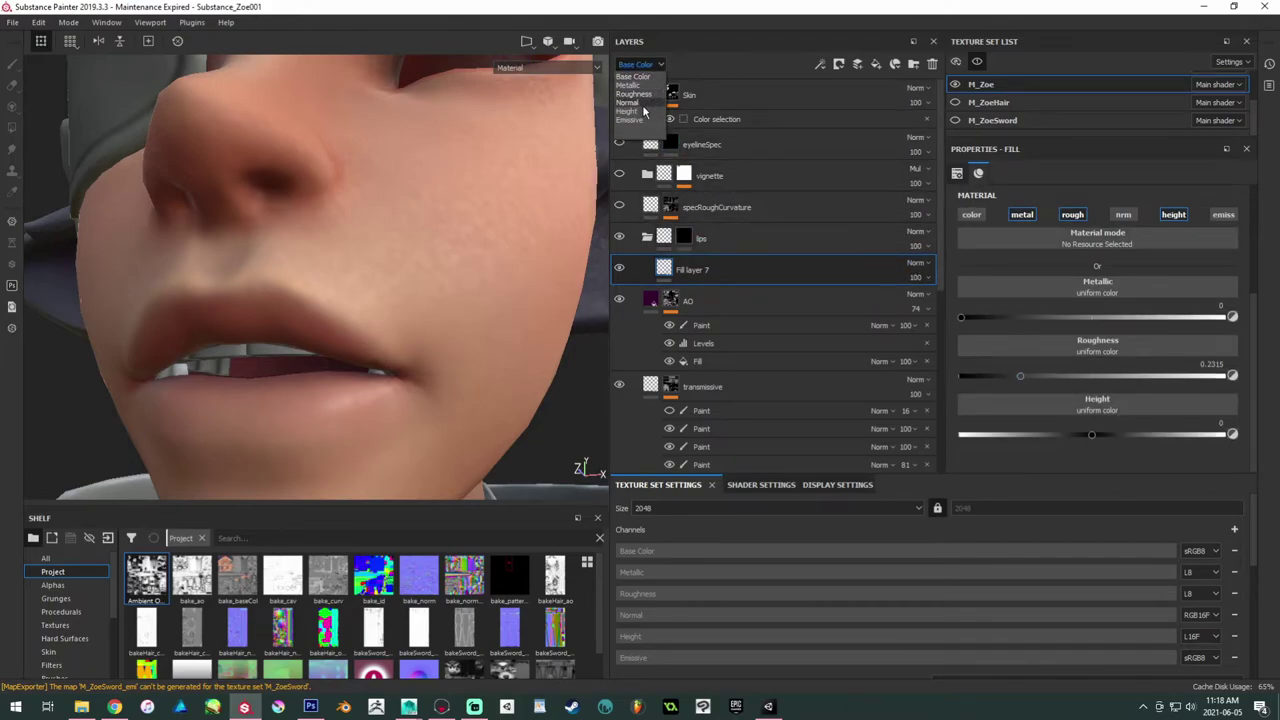
left_click(643, 111)
left_click(916, 231)
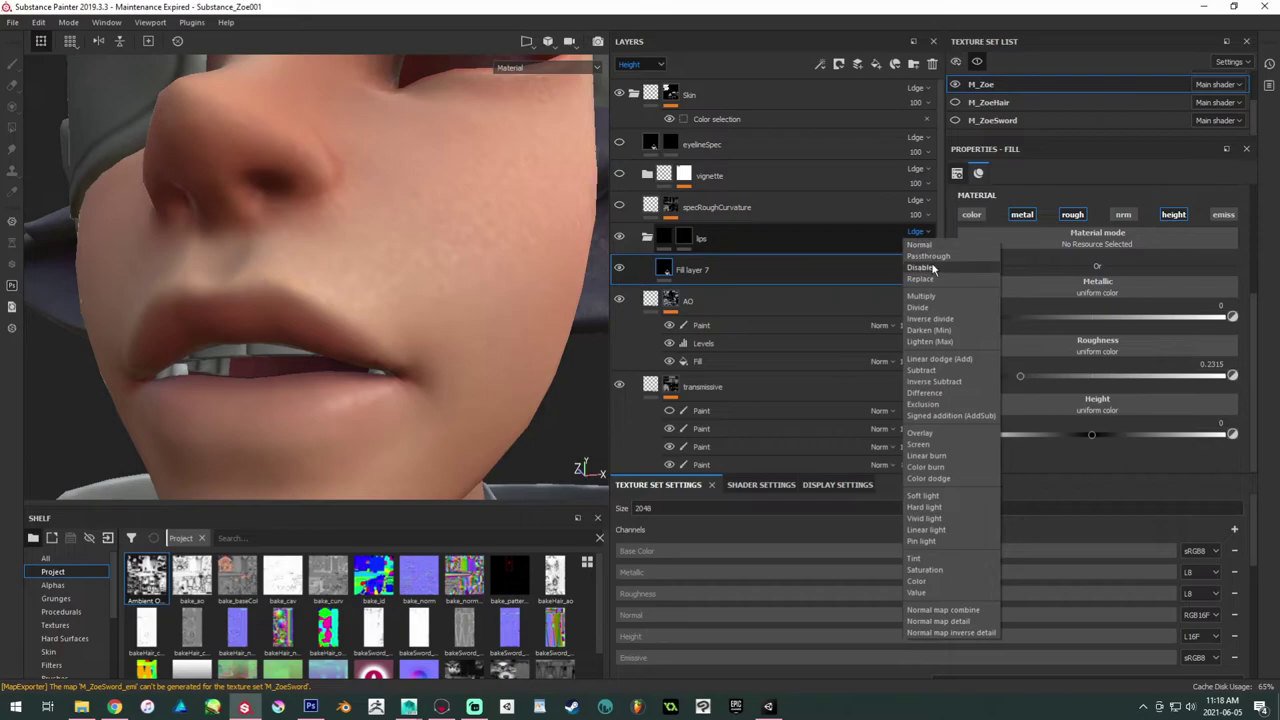
left_click(932, 279)
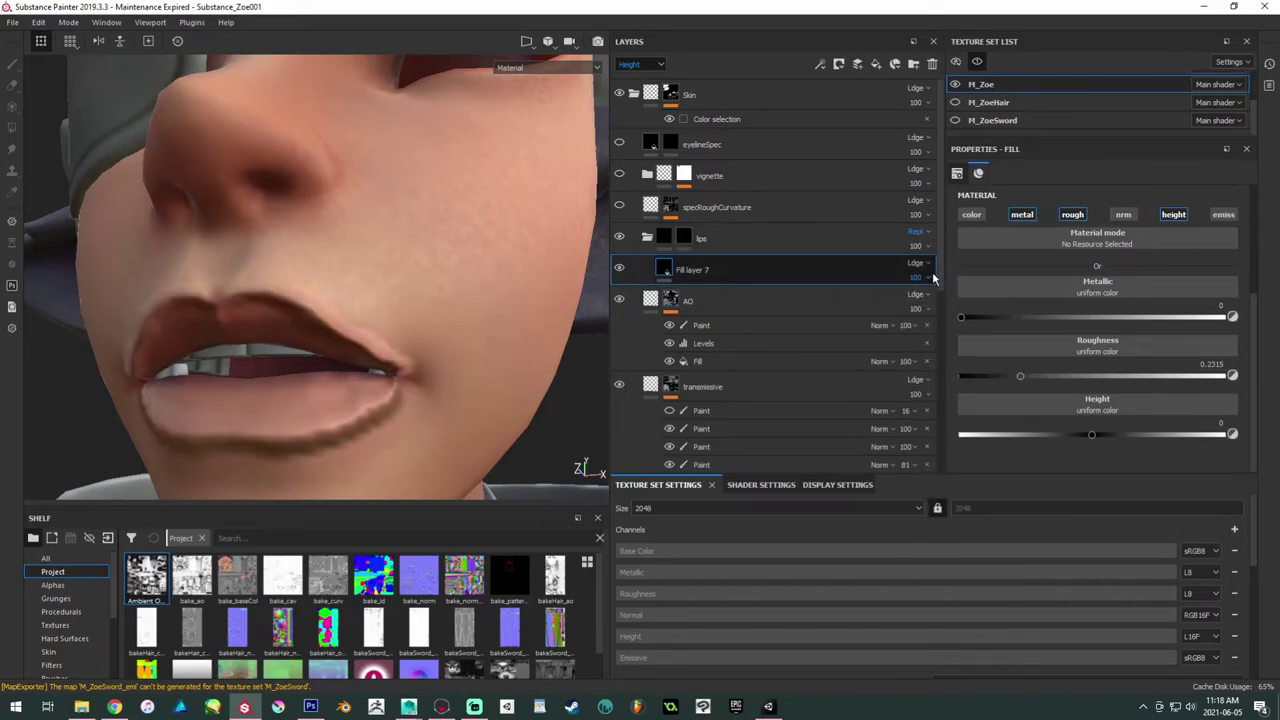
left_click(913, 268)
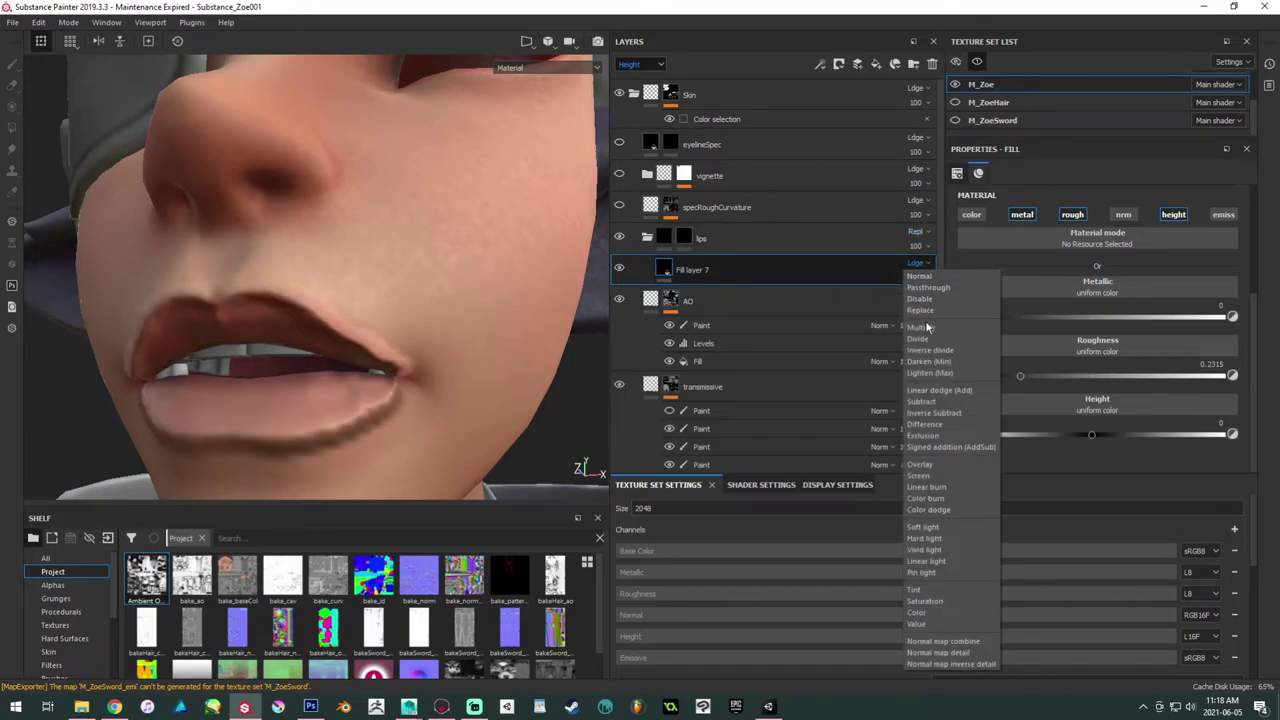
left_click(923, 315)
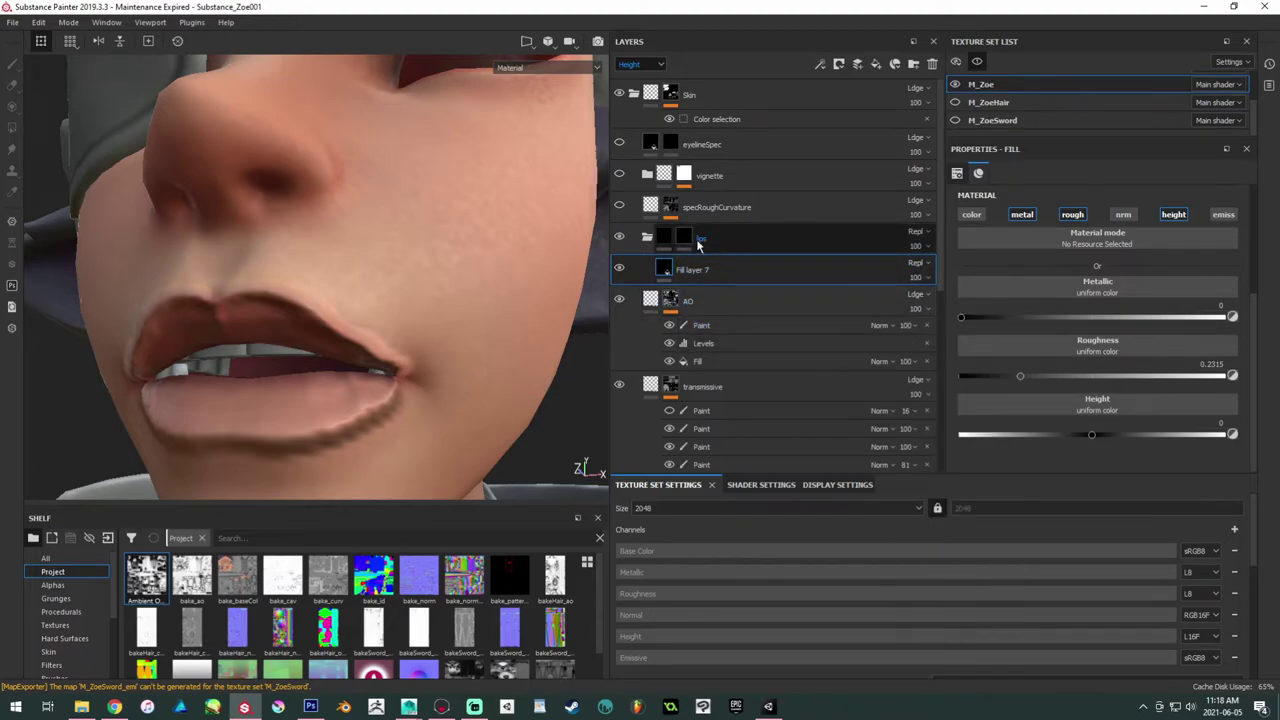
left_click(619, 238)
left_click(619, 238)
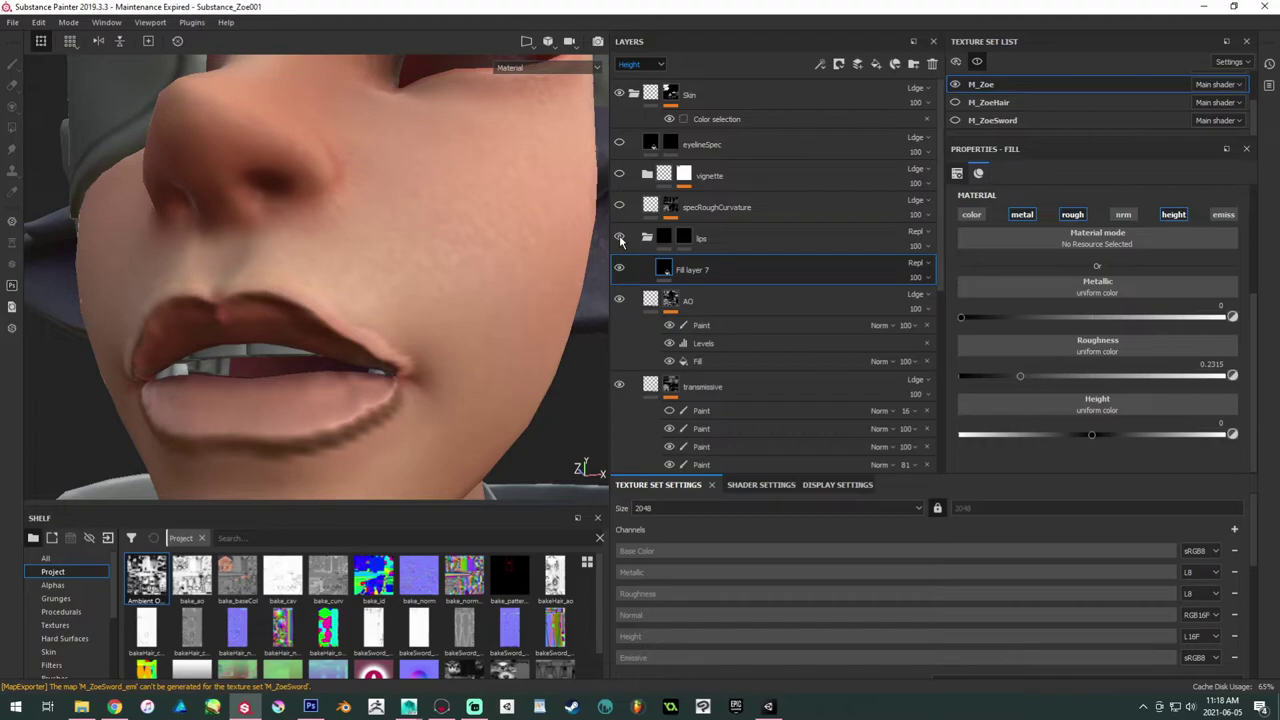
left_click(916, 234)
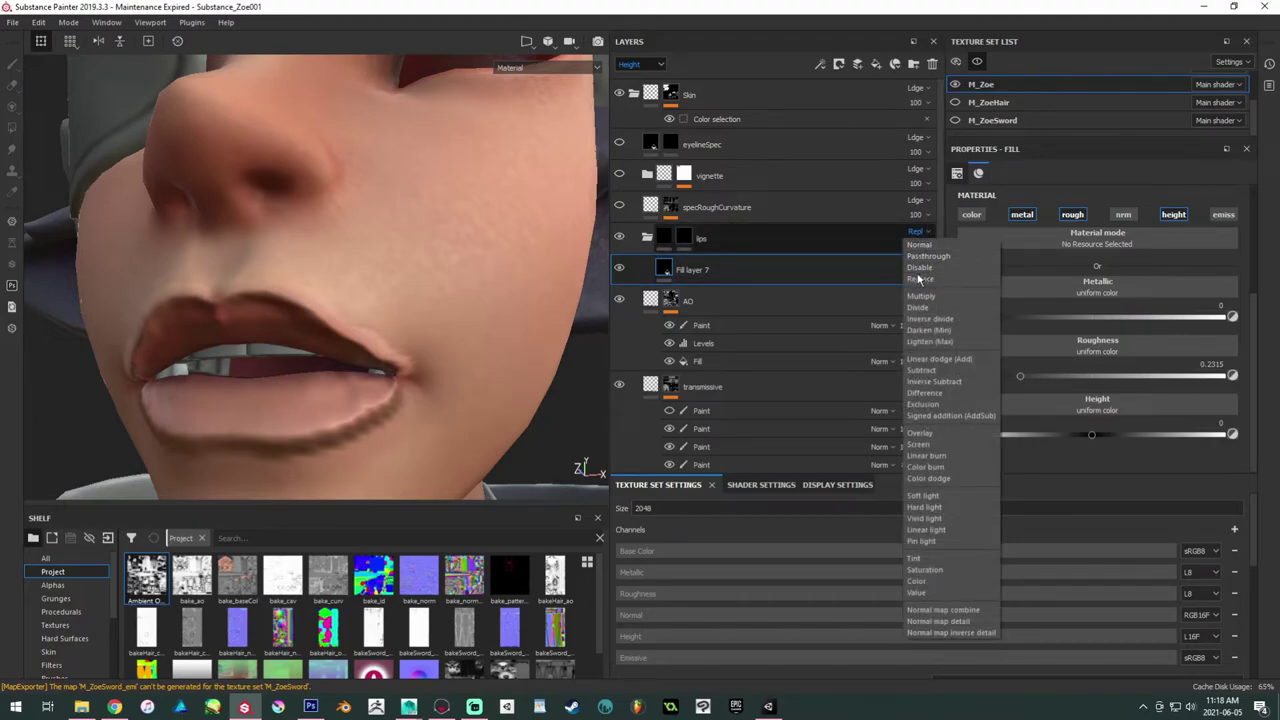
left_click(919, 279)
Step: Move Fill layer 7 out of the lips folder to directly above it, and toggle its visibility to check the effect
left_click(686, 236)
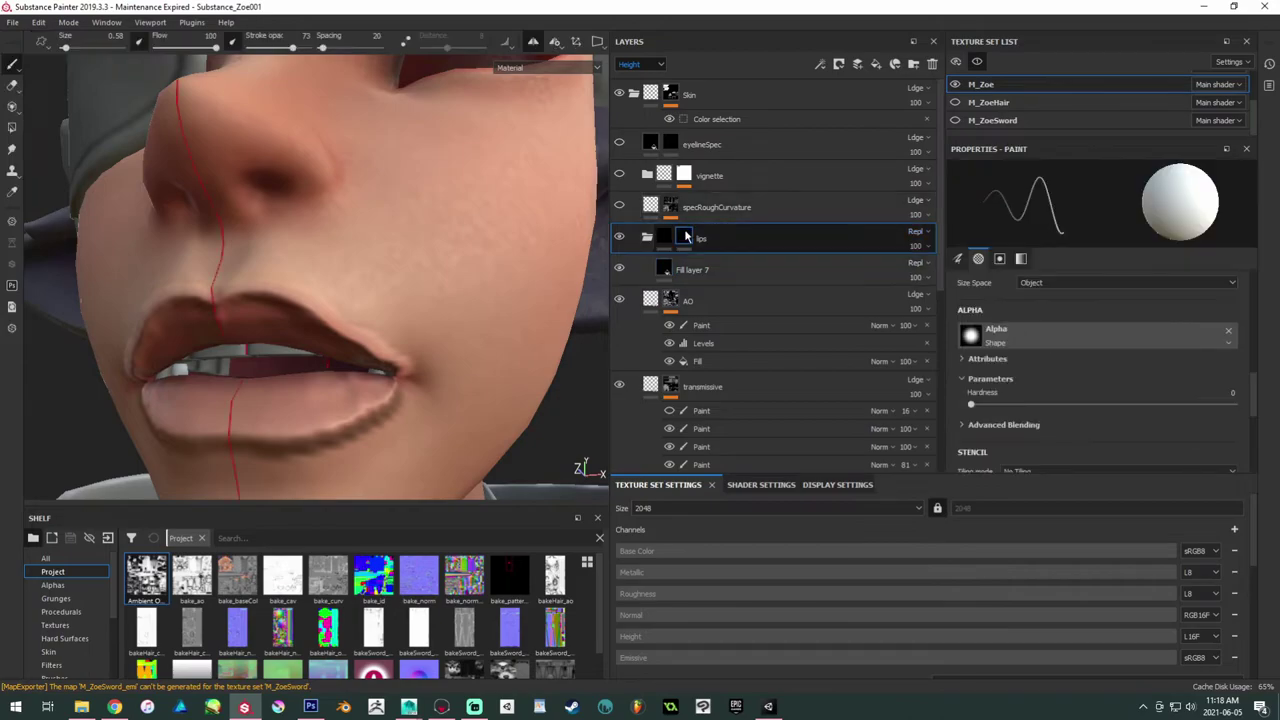
left_click(794, 277)
left_click_drag(777, 278, 756, 230)
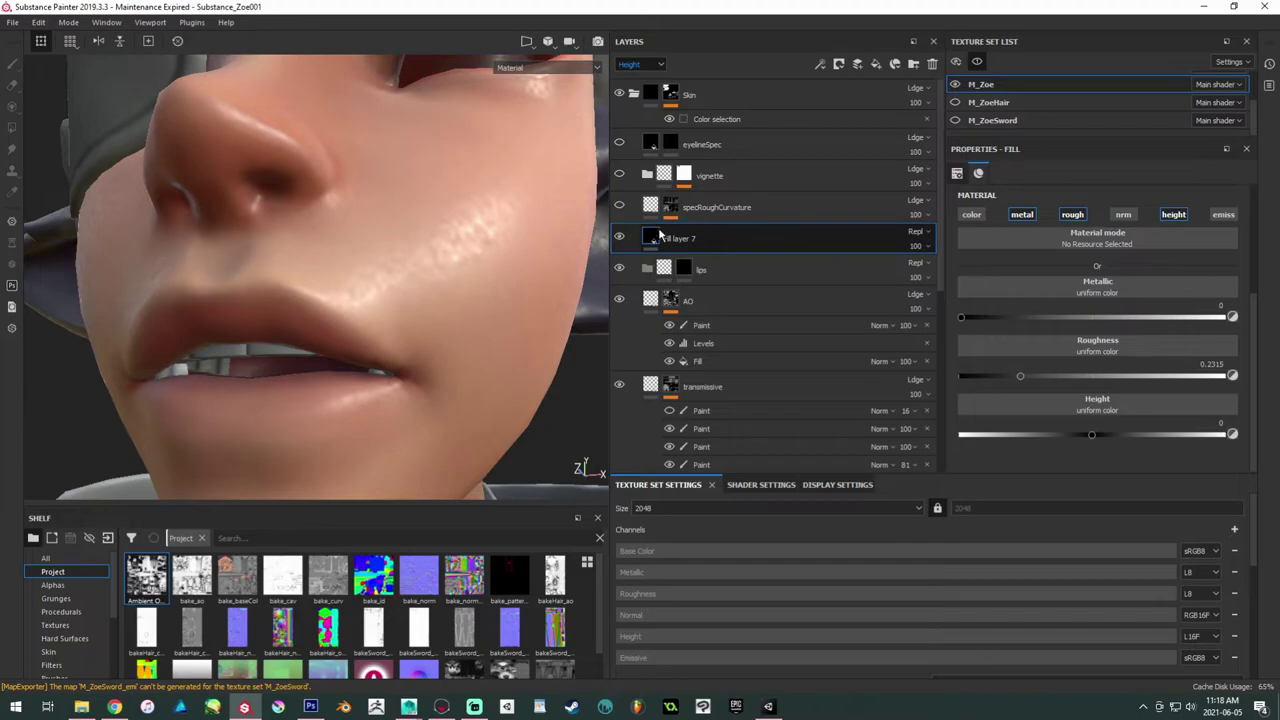
left_click(619, 238)
left_click(619, 238)
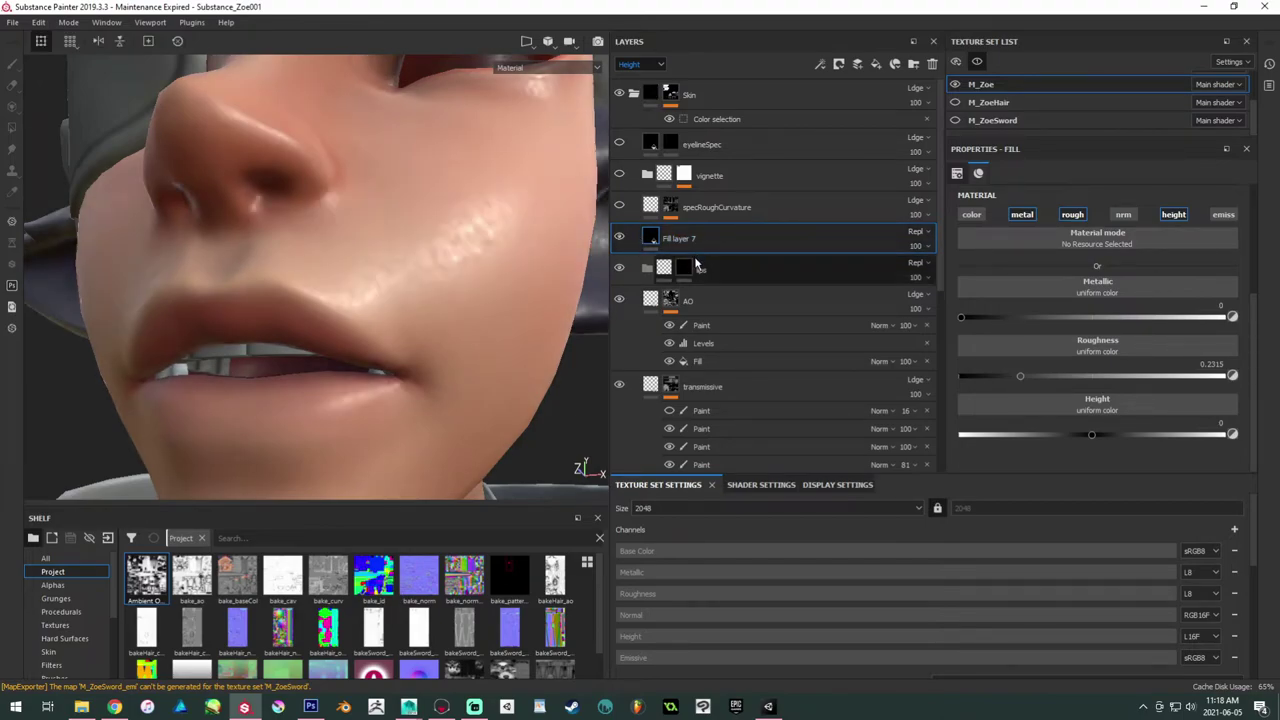
Step: Add a black mask to Fill layer 7 and paste the lips folder's mask into it
right_click(646, 237)
left_click(705, 268)
right_click(684, 268)
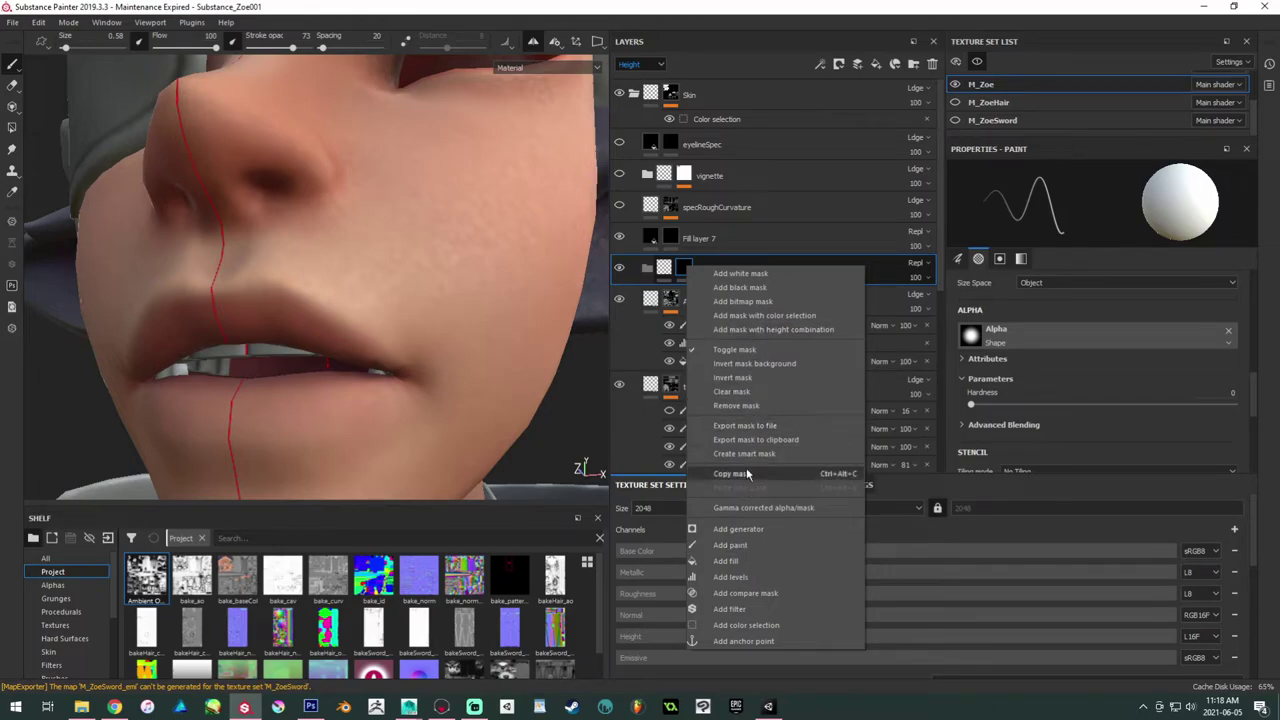
left_click(747, 473)
right_click(685, 267)
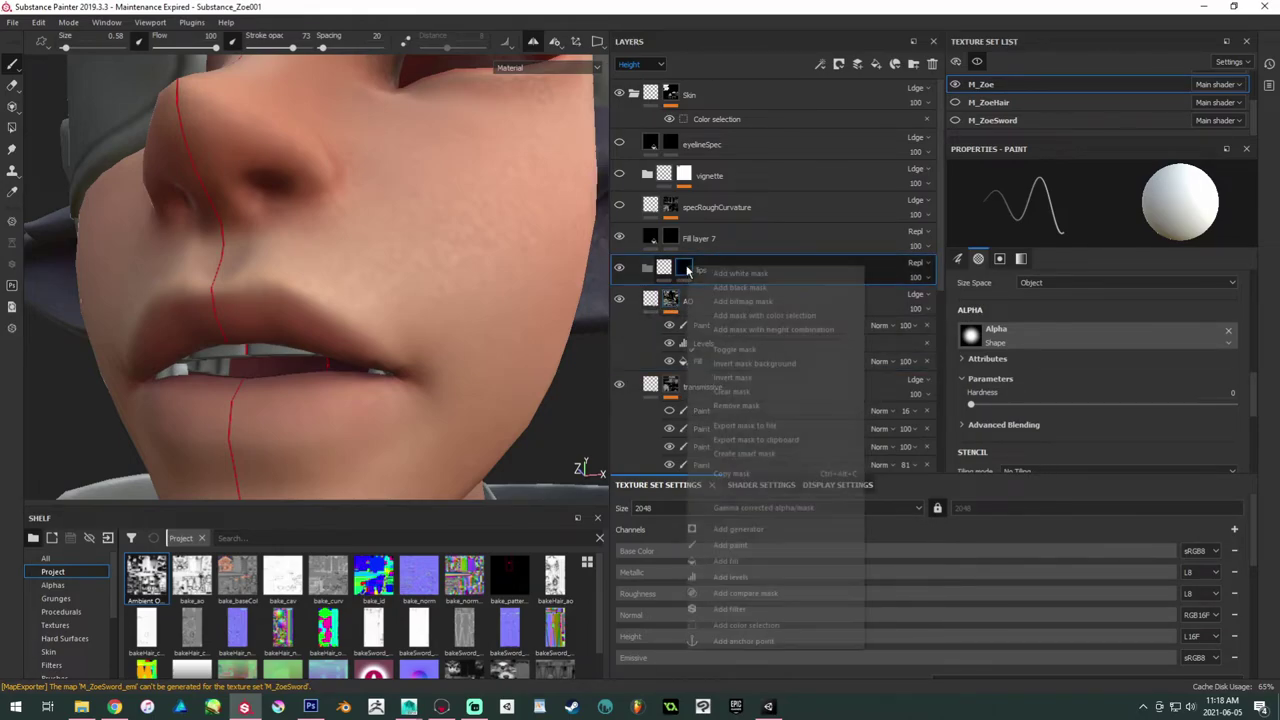
left_click(735, 473)
left_click(676, 238)
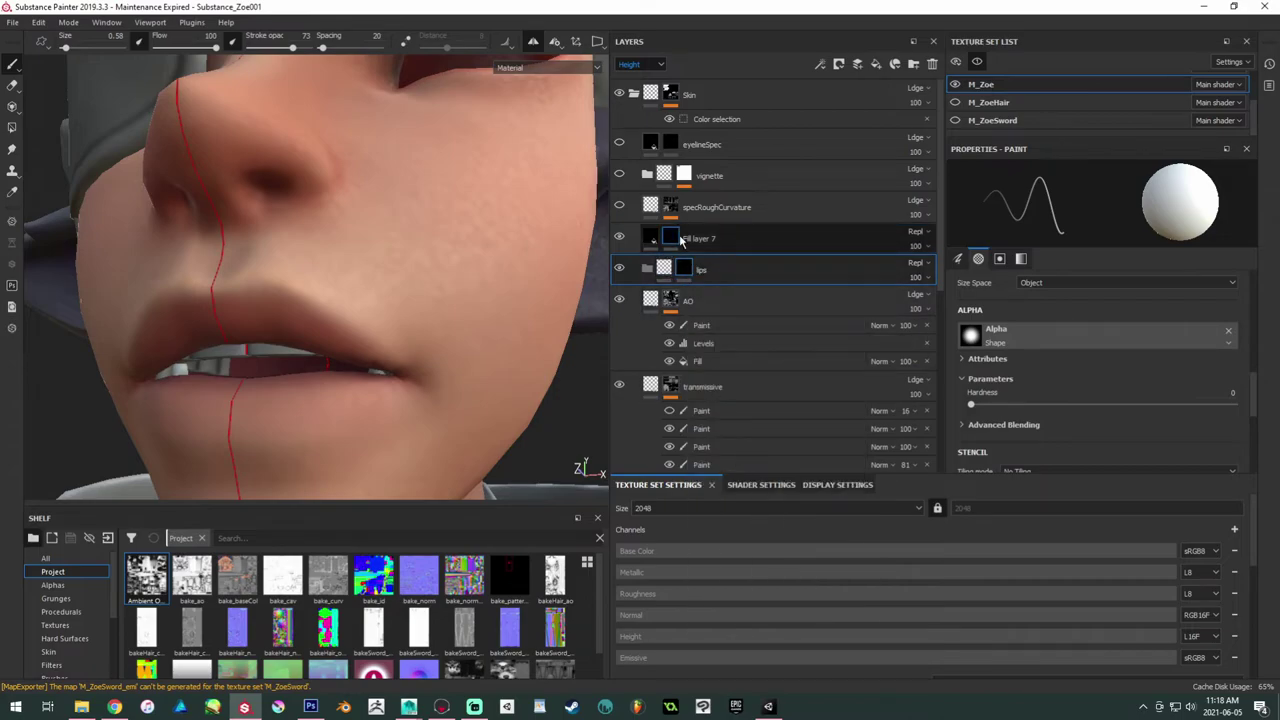
right_click(676, 238)
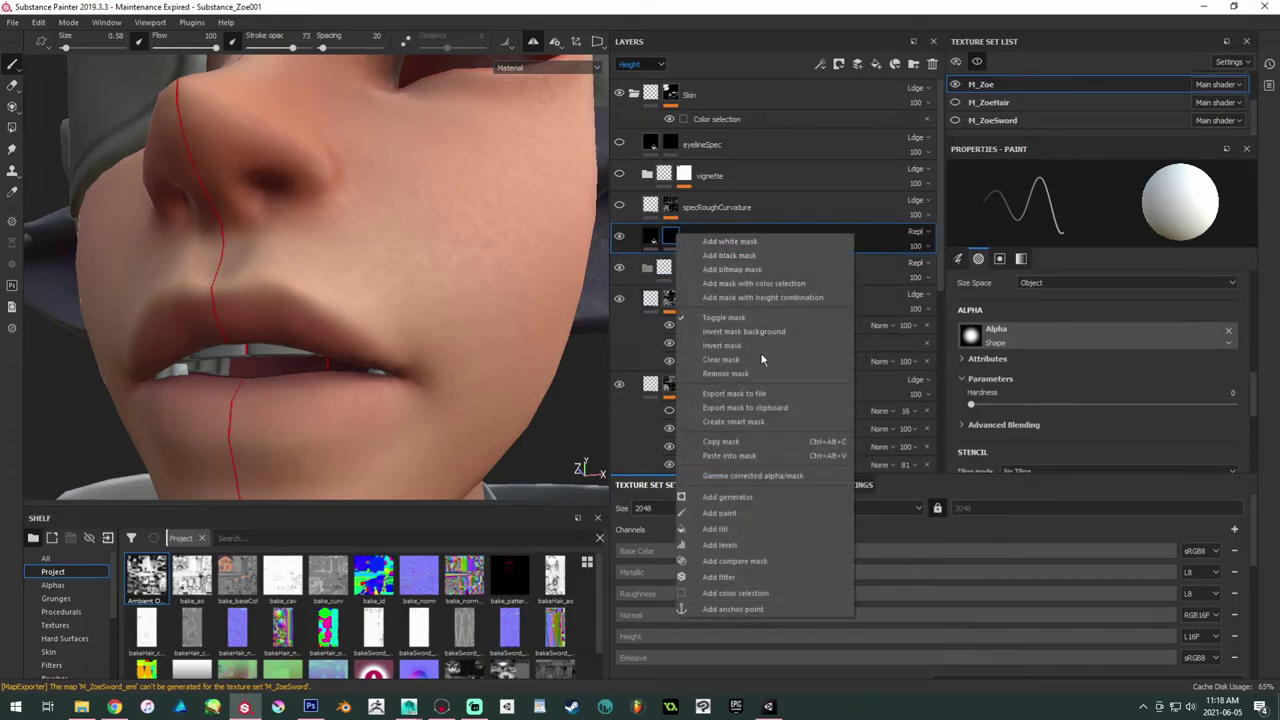
left_click(730, 456)
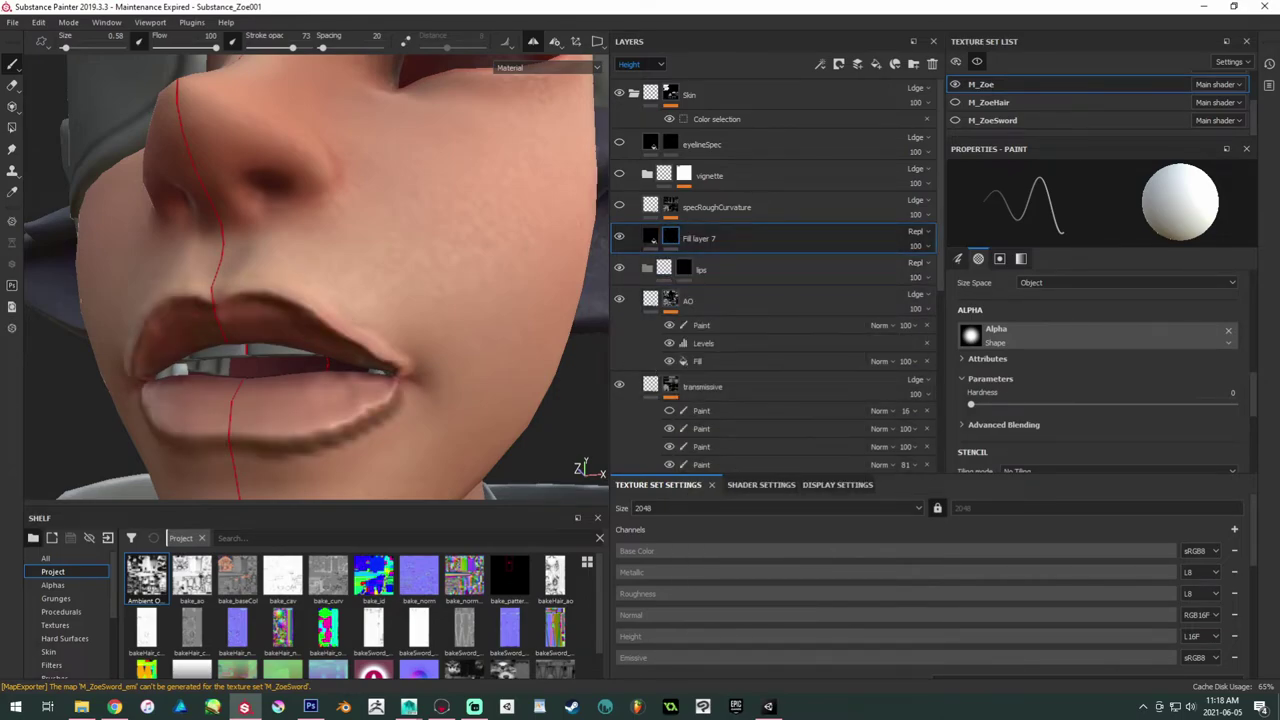
Step: Toggle Fill layer 7's visibility repeatedly to compare the lip relief with and without it, keeping the layer shown
left_click(619, 238)
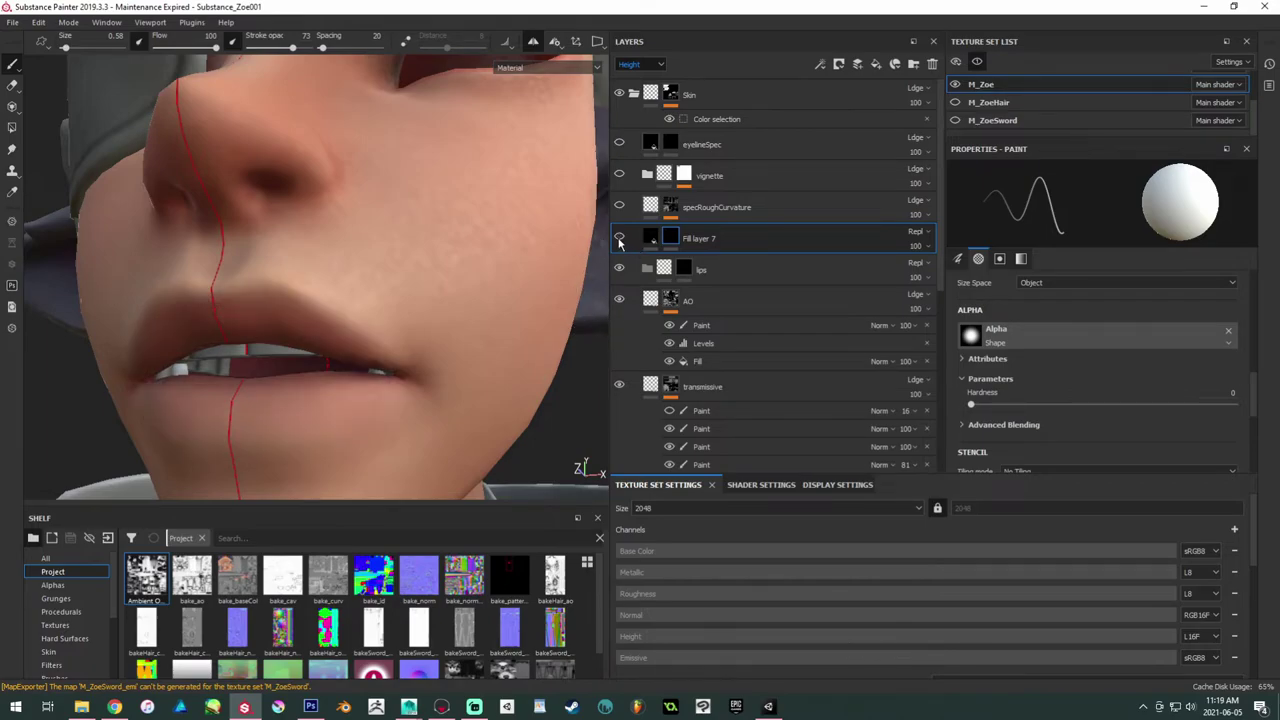
left_click(619, 238)
left_click(619, 238)
left_click(619, 238)
left_click(619, 238)
left_click(619, 238)
left_click(619, 238)
left_click(619, 238)
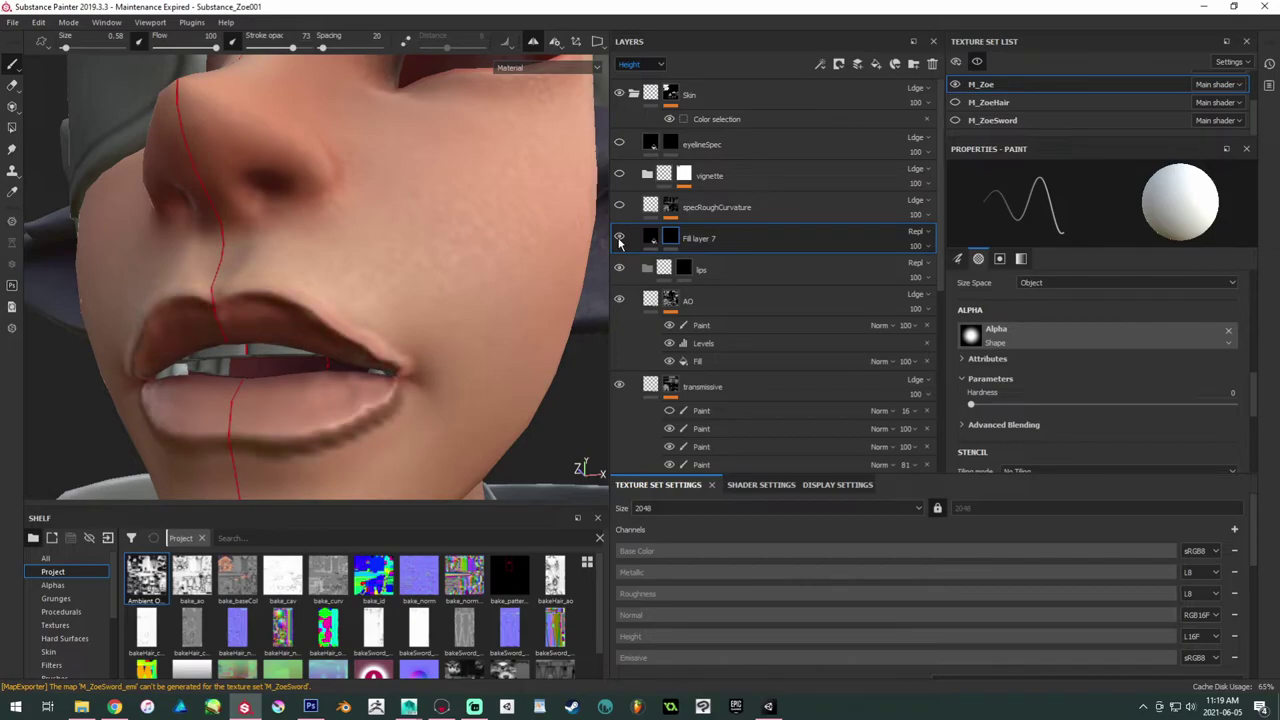
left_click_drag(429, 314, 403, 314, "alt")
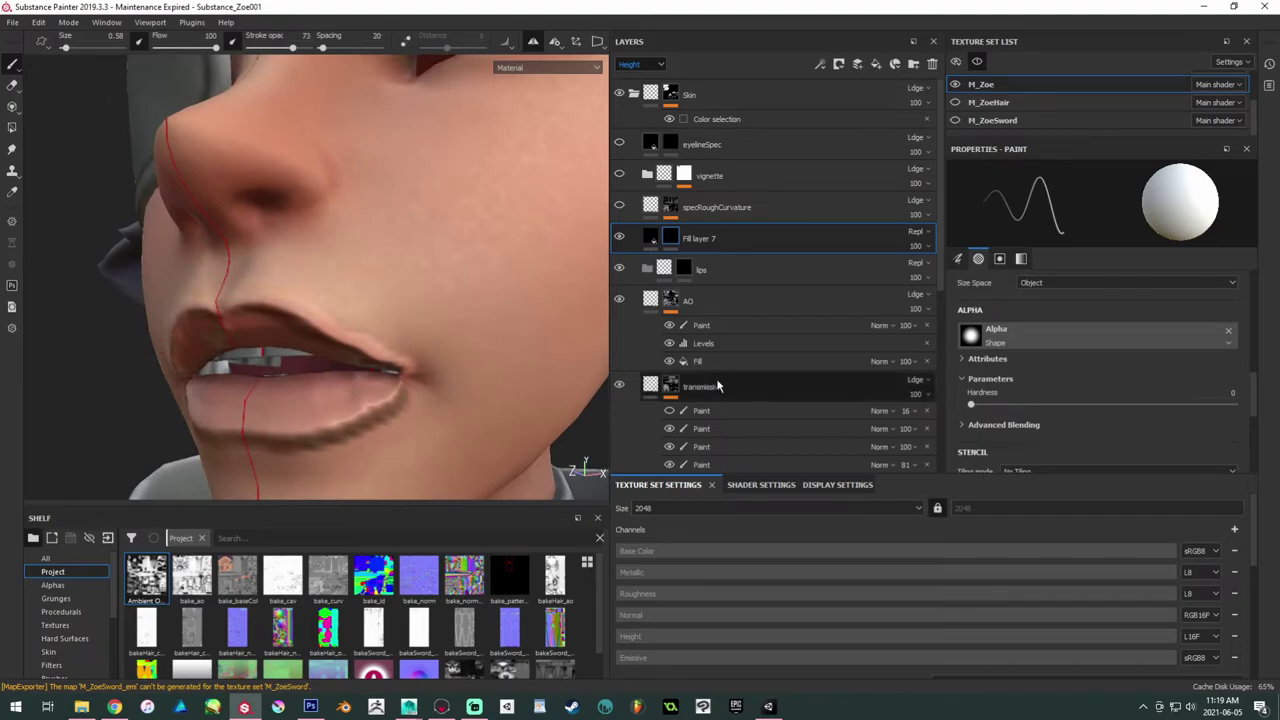
Step: Set the output range of SkinBase's Levels - Height effect to about 0.083 for black and 0.275 for white
scroll(728, 385, "down", 5)
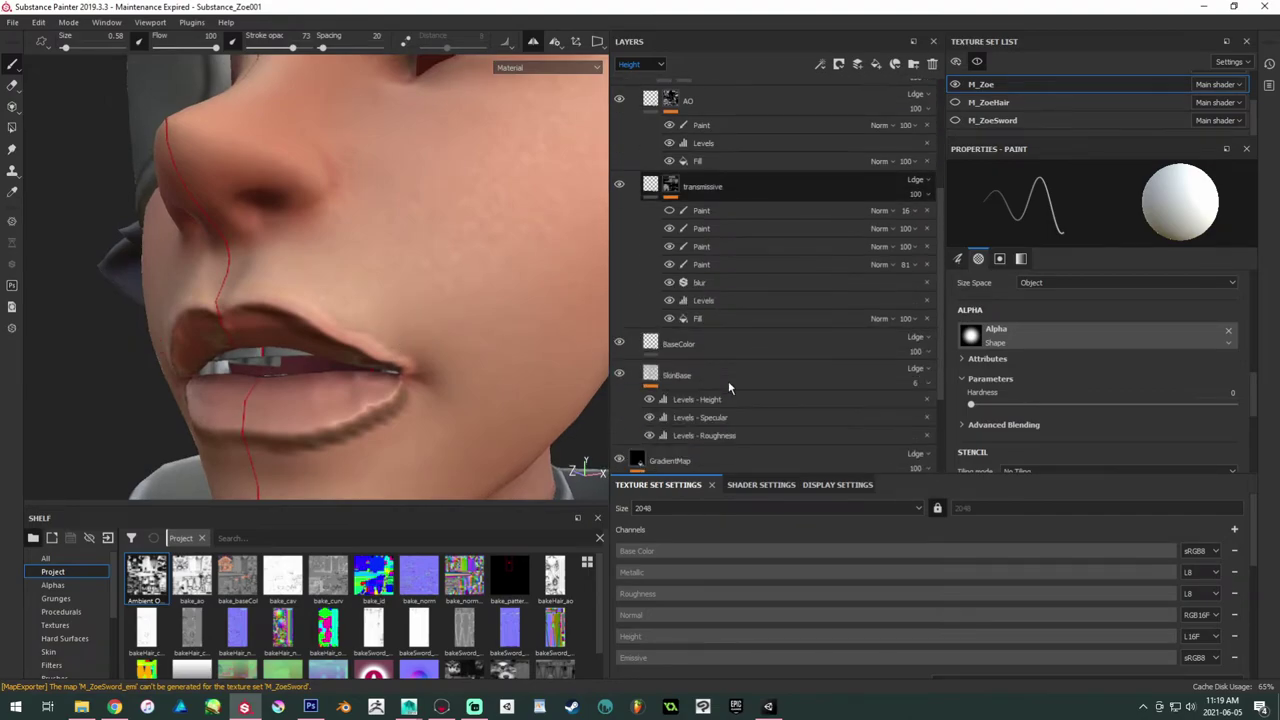
left_click(702, 295)
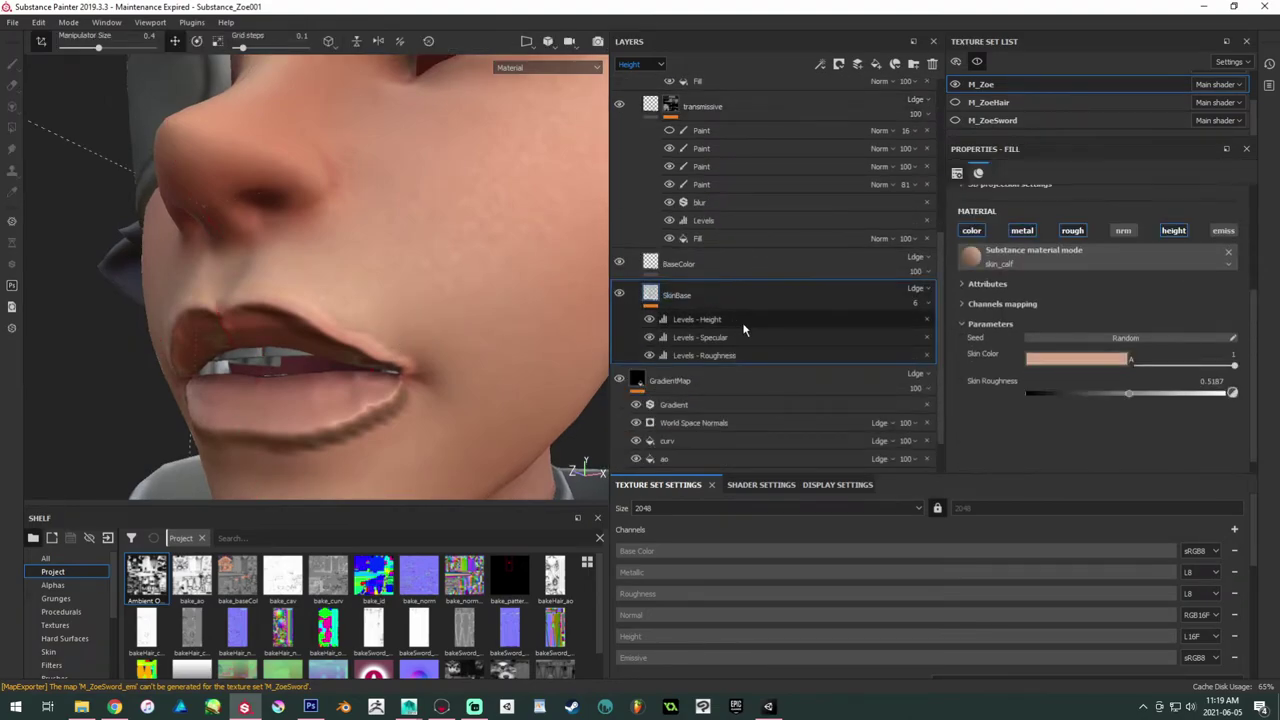
left_click(742, 321)
mouse_move(1057, 237)
left_mouse_down()
mouse_move(1017, 229)
mouse_move(1187, 244)
left_mouse_up()
key("ctrl+z")
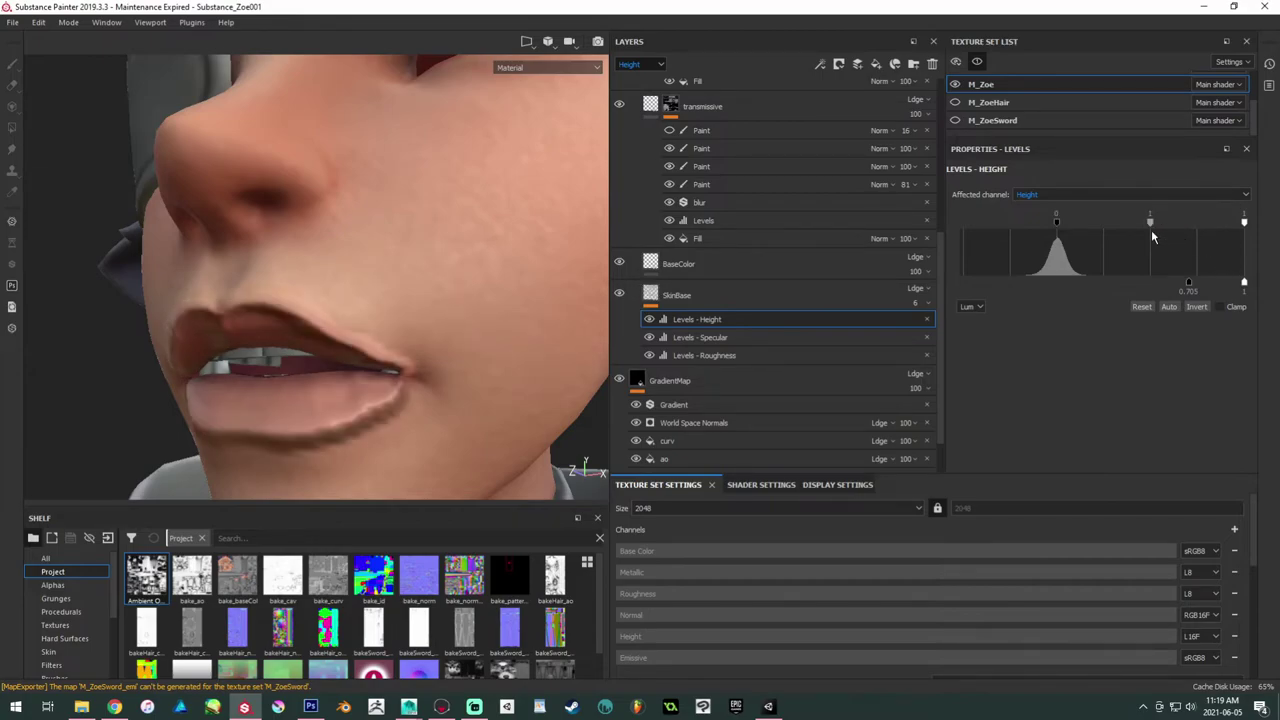
left_click_drag(1141, 229, 1123, 229)
mouse_move(1190, 289)
left_mouse_down()
mouse_move(1050, 287)
mouse_move(1076, 287)
left_mouse_up()
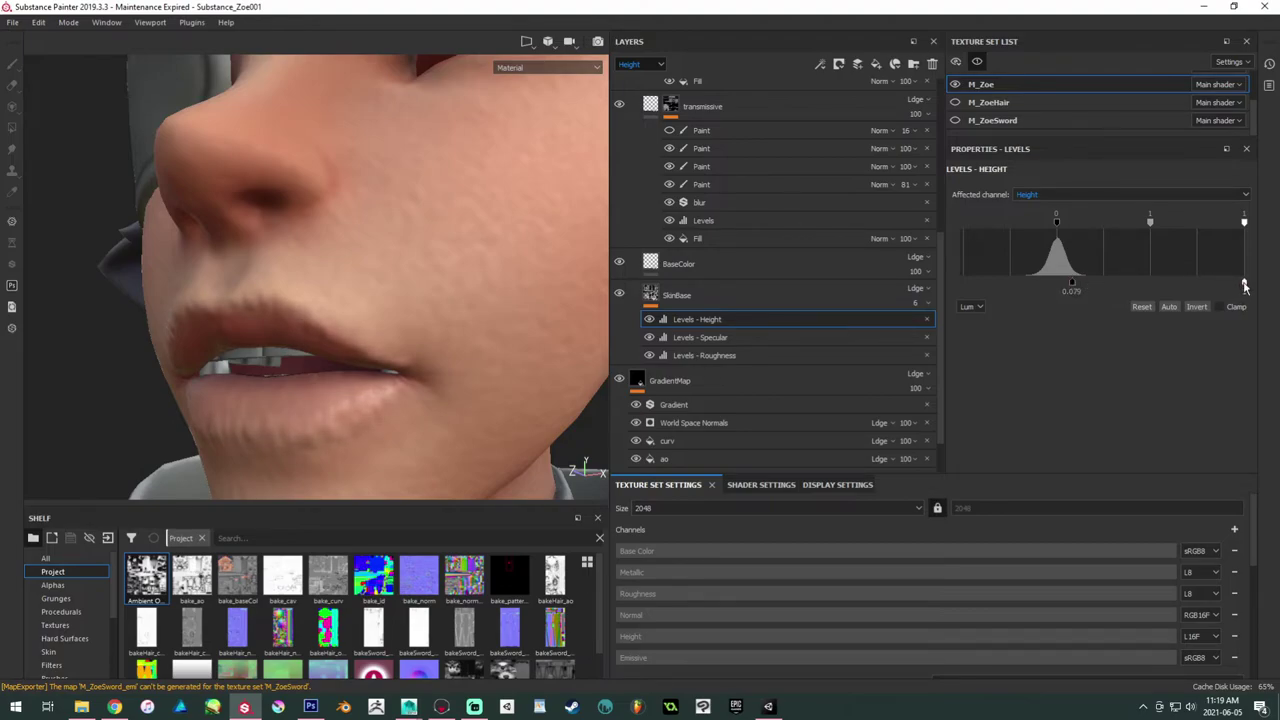
left_click_drag(1245, 286, 1062, 288)
Step: Toggle Fill layer 7 off and on to check the lip edges against the adjusted skin height
scroll(715, 235, "up", 5)
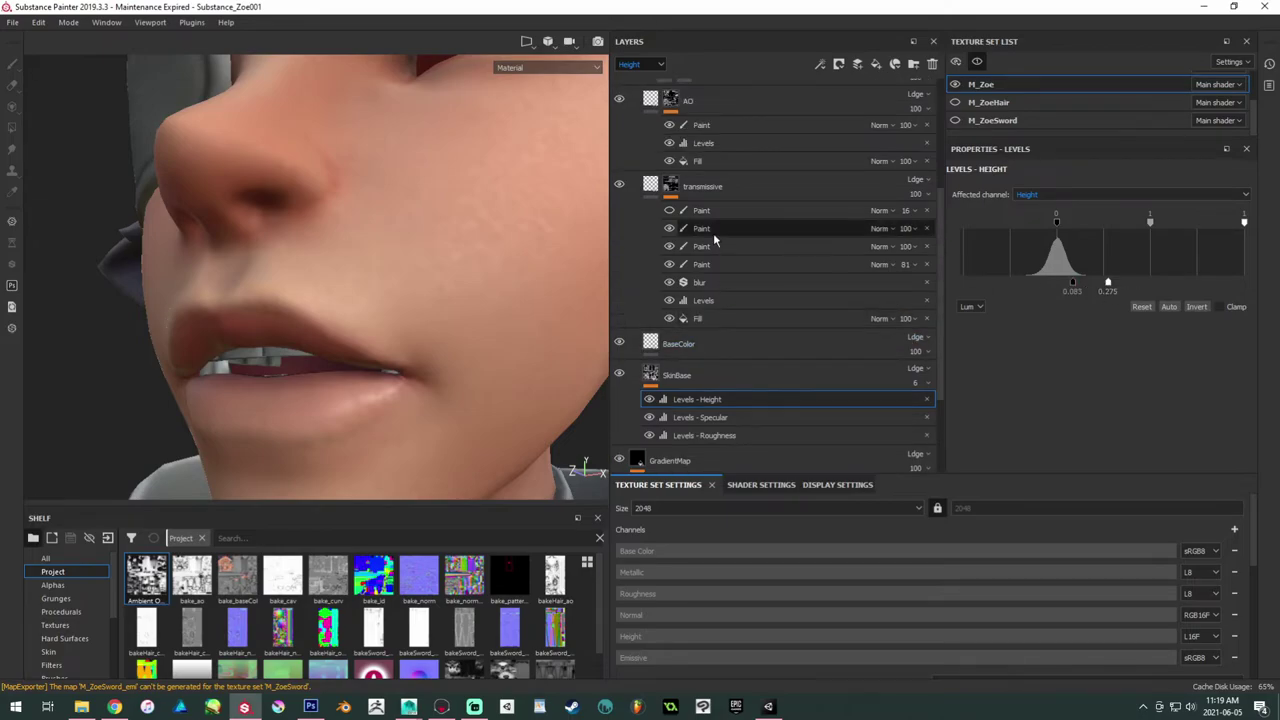
scroll(694, 222, "up", 2)
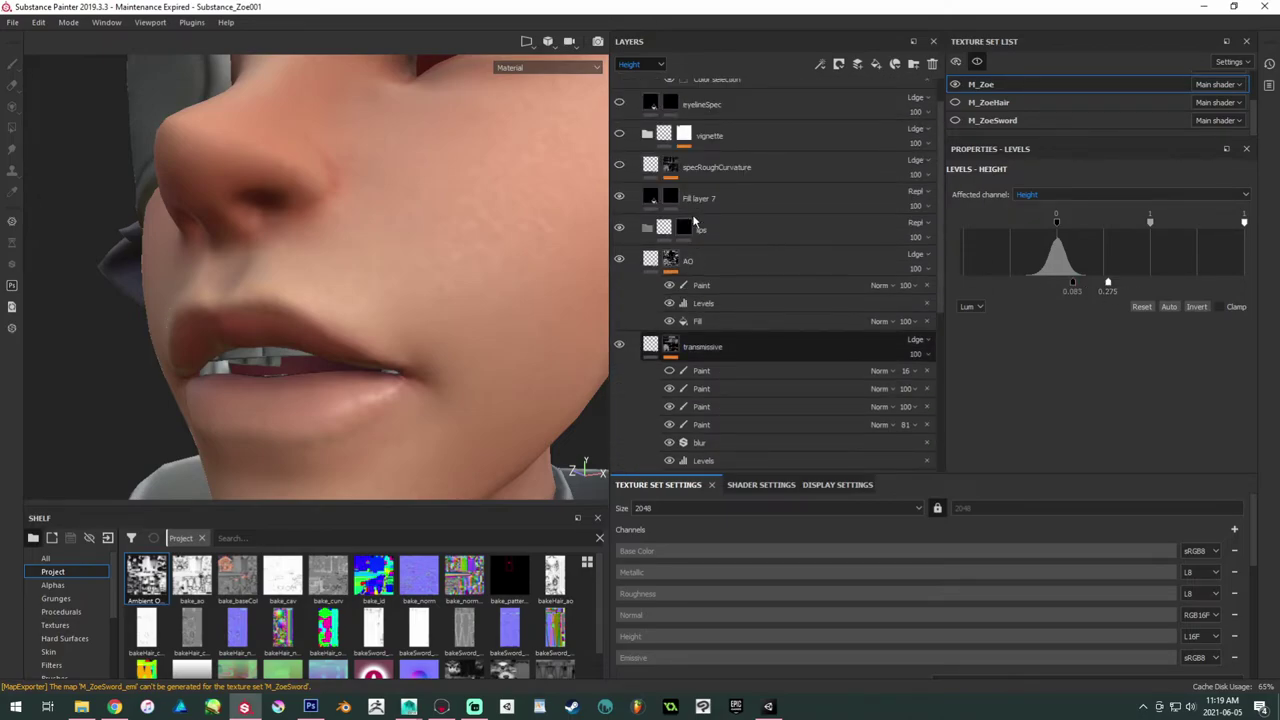
scroll(694, 222, "down", 2)
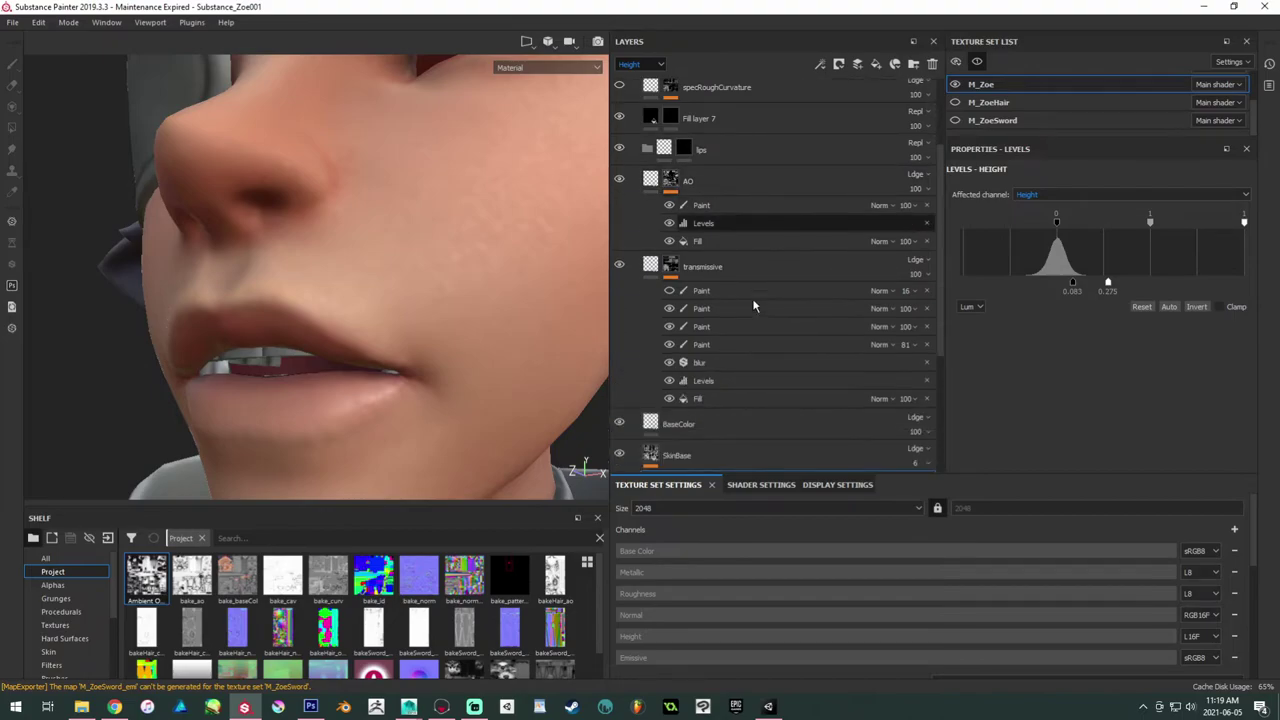
scroll(754, 305, "down", 1)
scroll(754, 305, "up", 4)
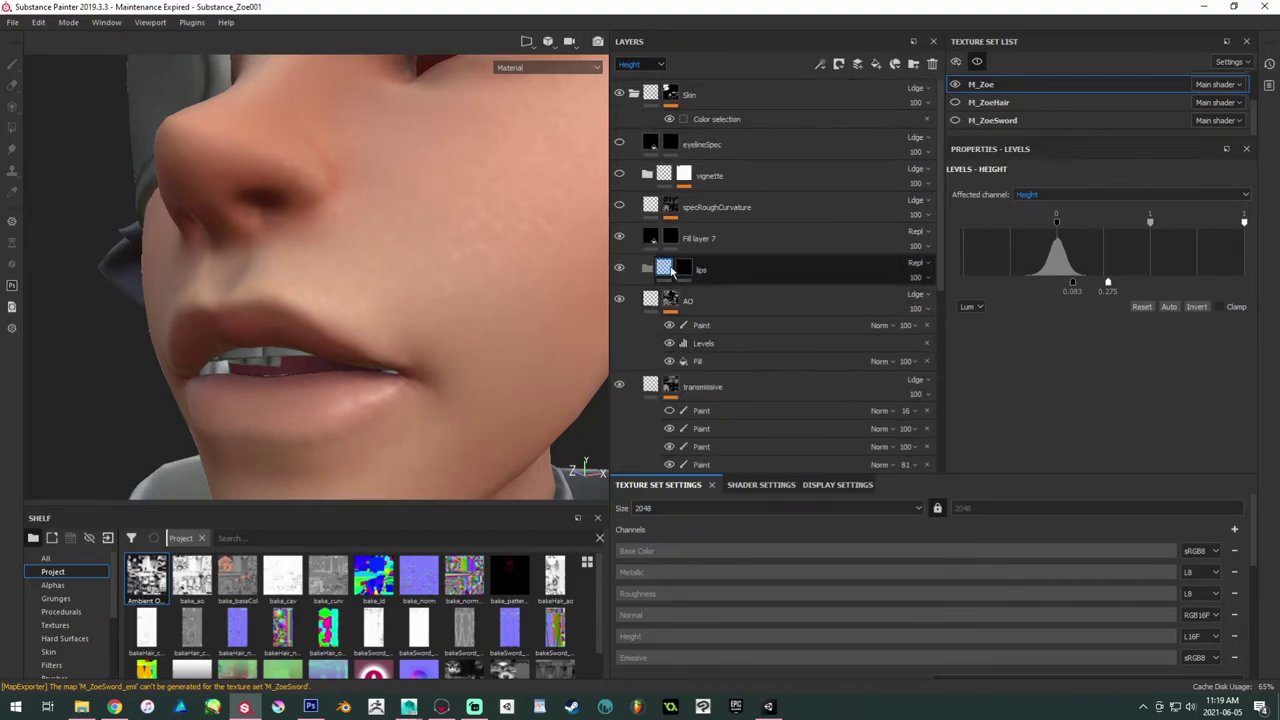
left_click(621, 239)
left_click(621, 239)
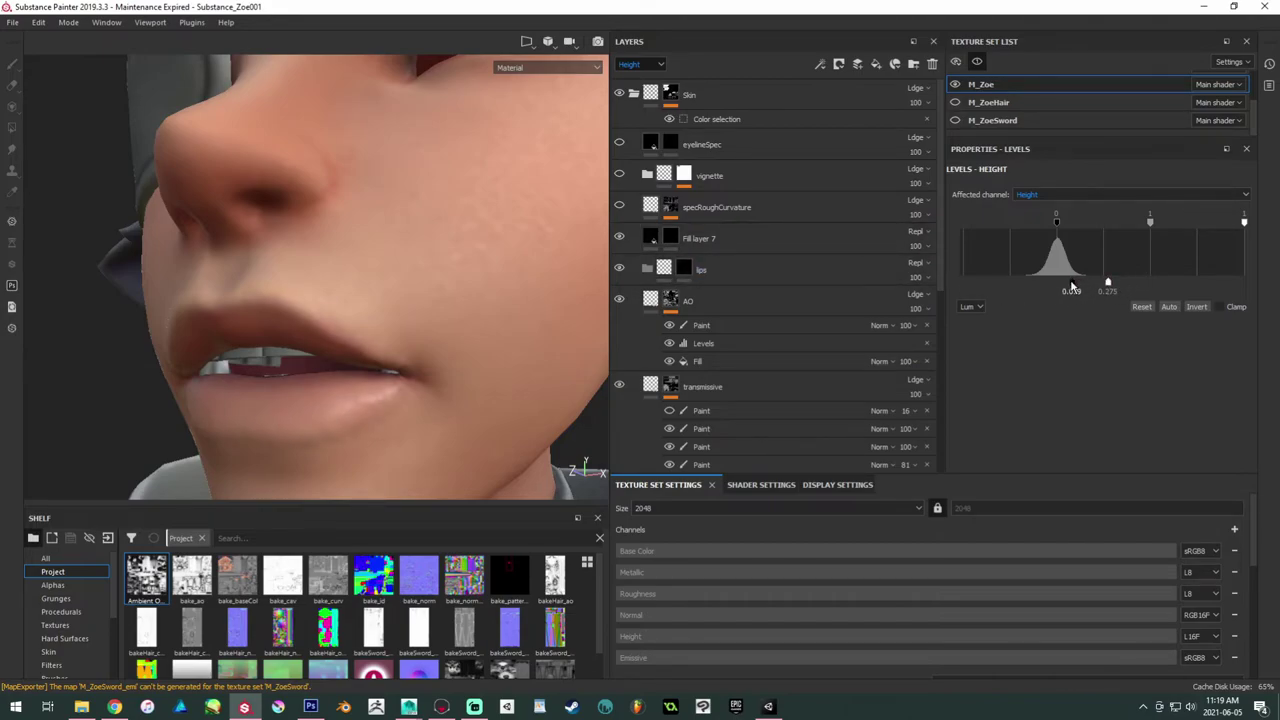
Step: Lower the skin height levels' output black to about 0.029 and compare the lips with Fill layer 7 off and on
left_click_drag(1071, 287, 1066, 287)
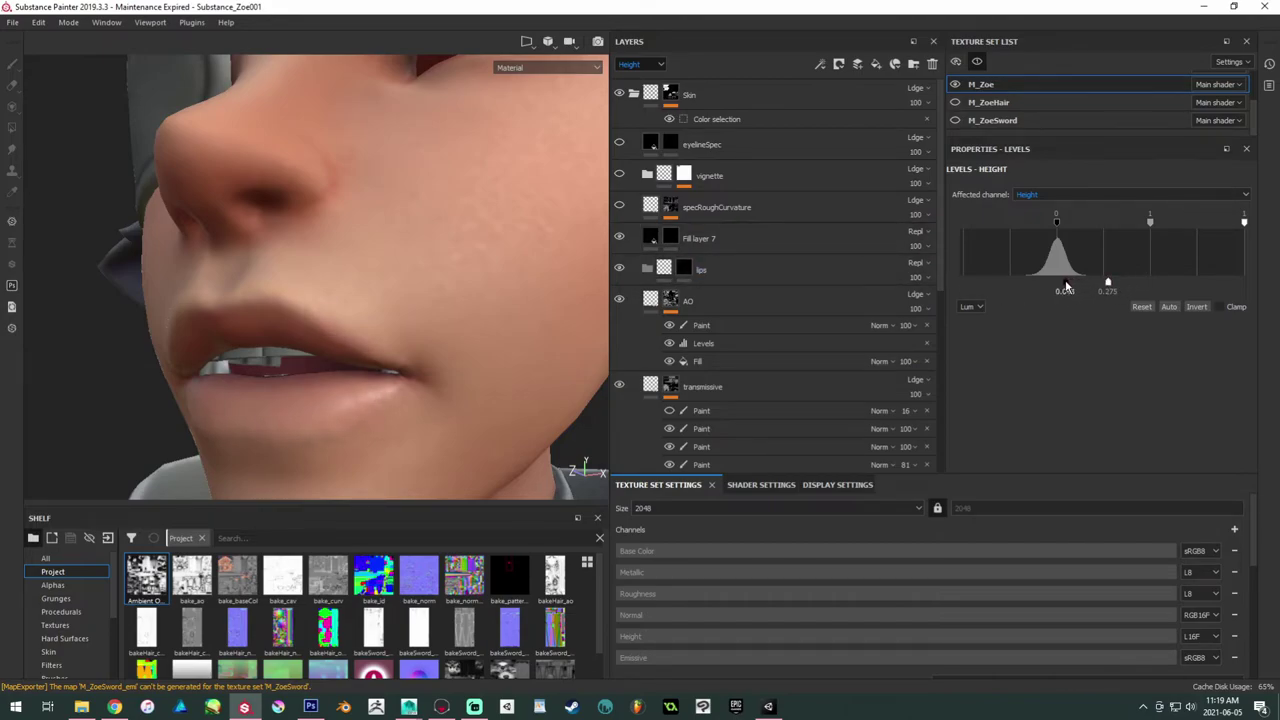
left_click(620, 240)
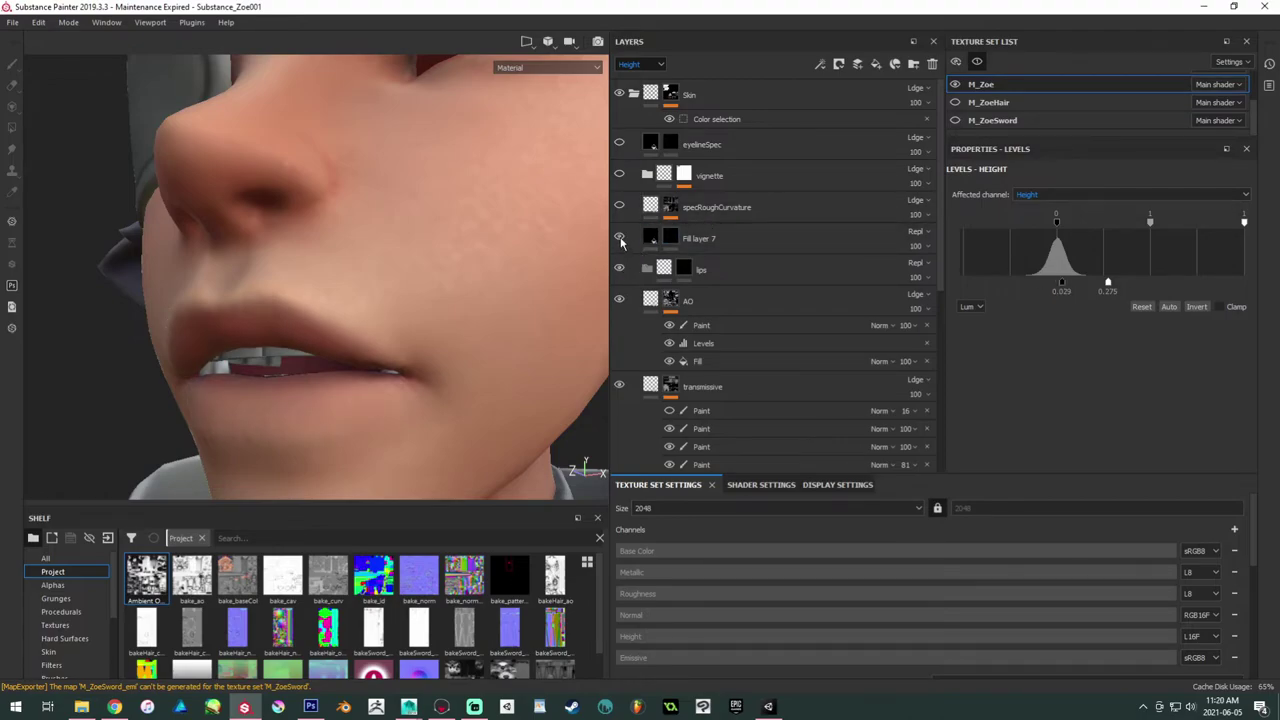
left_click(620, 240)
left_click(620, 240)
left_click(620, 240)
left_click(620, 240)
left_click(620, 240)
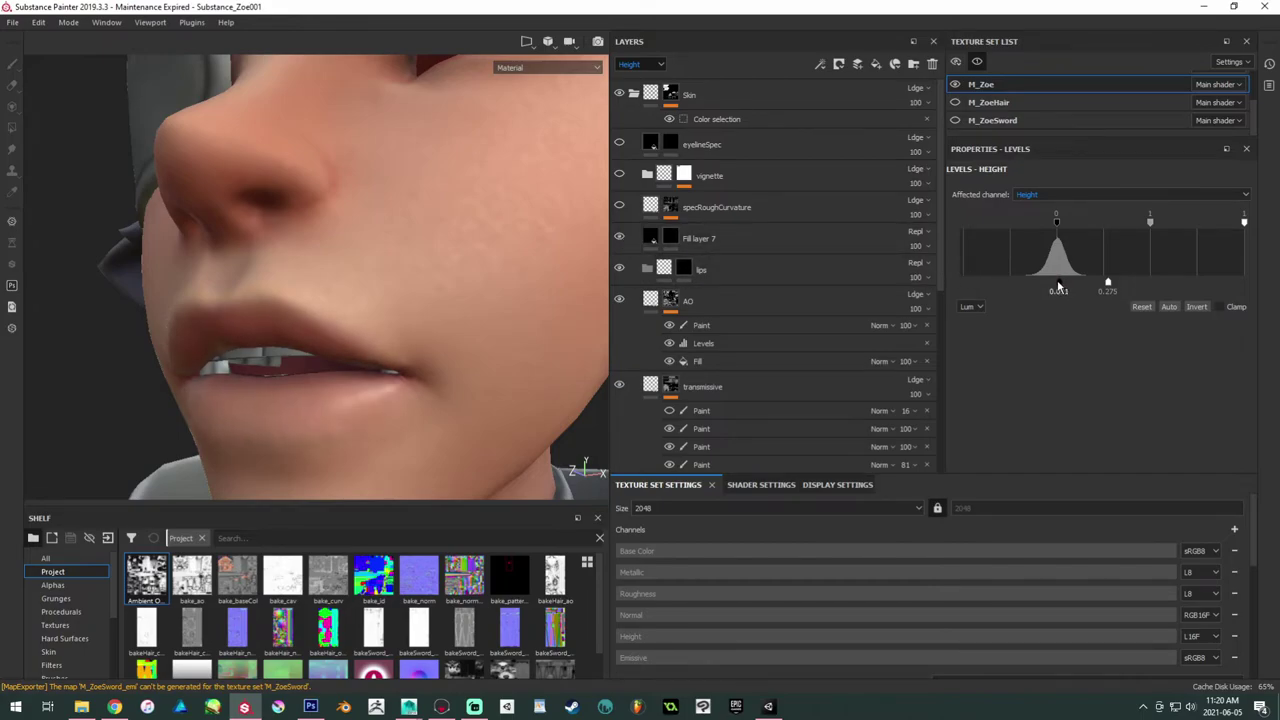
Step: Set the skin height levels' output to about -0.021 black and 0.14 white, toggling Fill layer 7 to compare the lips
left_click_drag(1058, 288, 1122, 288)
left_click(619, 238)
left_click(619, 238)
left_click(619, 238)
left_click(619, 238)
left_click(619, 238)
left_click(619, 238)
left_click(619, 238)
left_click(619, 238)
Step: Inspect the mouth up close and set the skin height levels' output to about 0.018 black and 0.126 white
right_click_drag(372, 302, 214, 271, "alt")
left_click_drag(214, 271, 300, 280, "alt")
right_click_drag(300, 280, 480, 349, "alt")
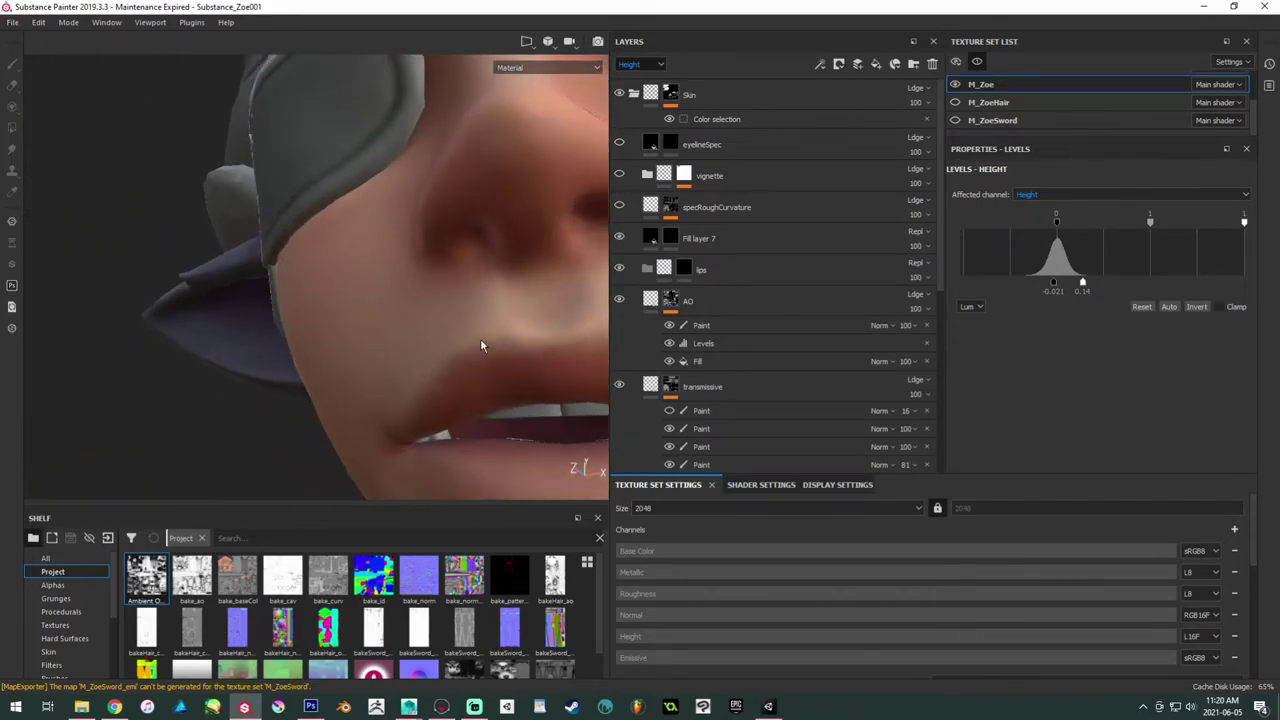
left_click_drag(480, 349, 400, 330, "alt")
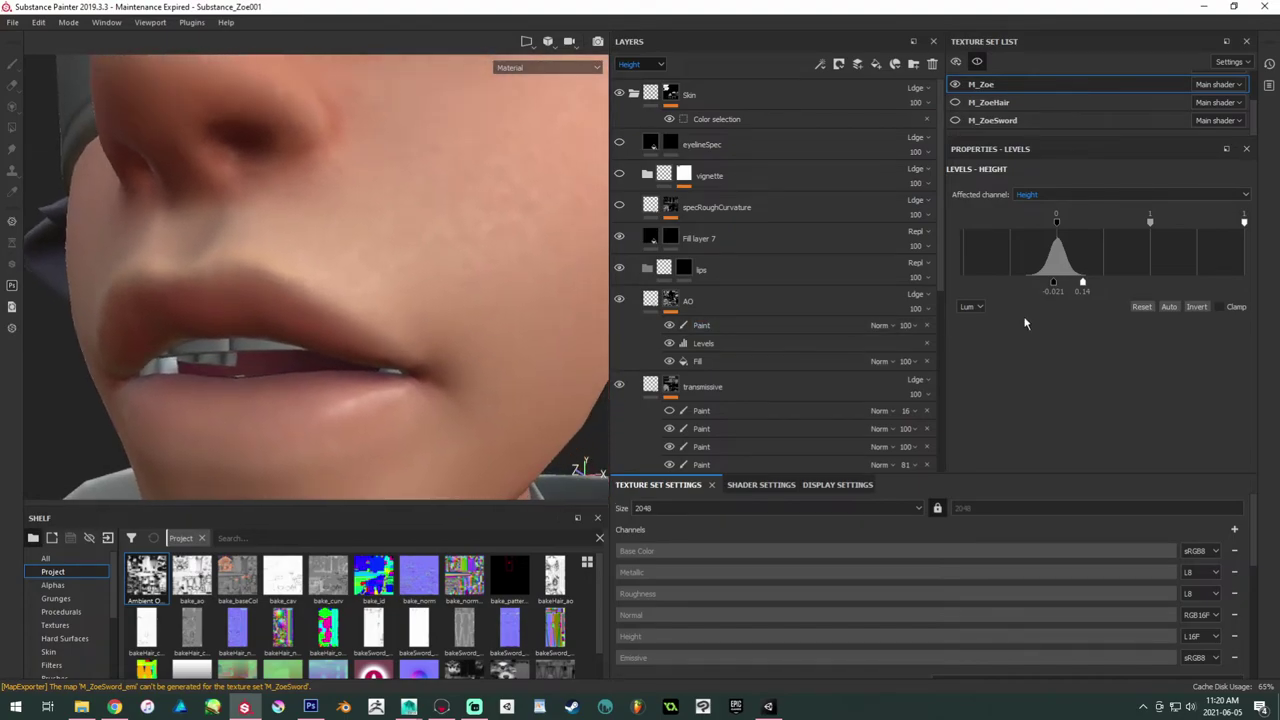
mouse_move(1098, 286)
left_mouse_down()
mouse_move(1050, 289)
mouse_move(1090, 289)
mouse_move(1064, 290)
left_mouse_up()
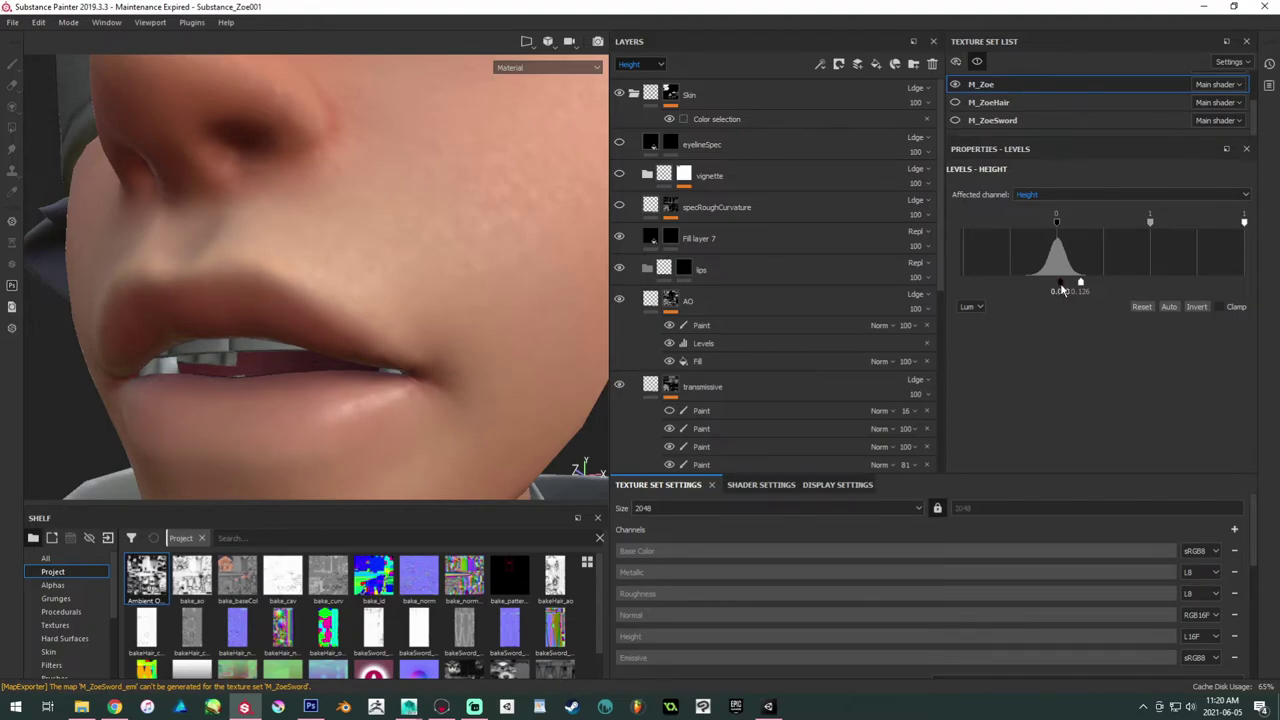
Step: Switch Fill layer 7 off and on to compare the lips under the refined height levels, leaving it shown
left_click(620, 238)
left_click(620, 238)
left_click(620, 238)
left_click(620, 238)
left_click(620, 238)
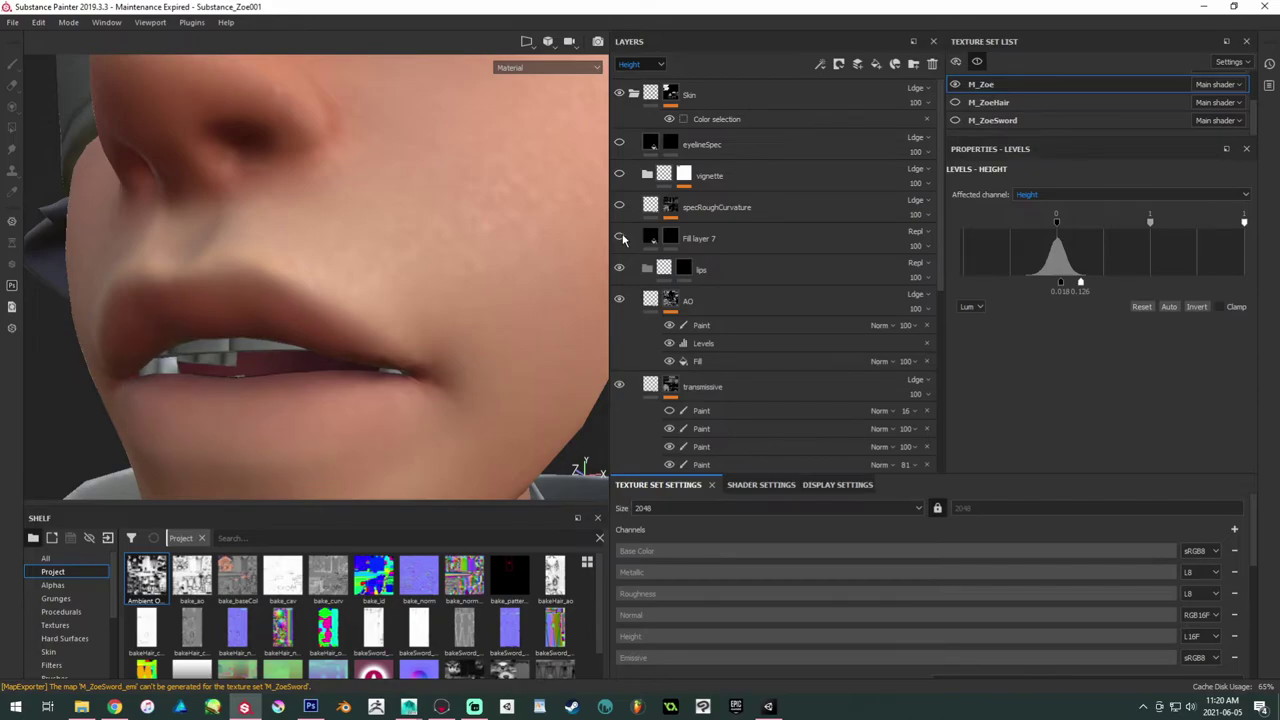
left_click(620, 238)
left_click(620, 238)
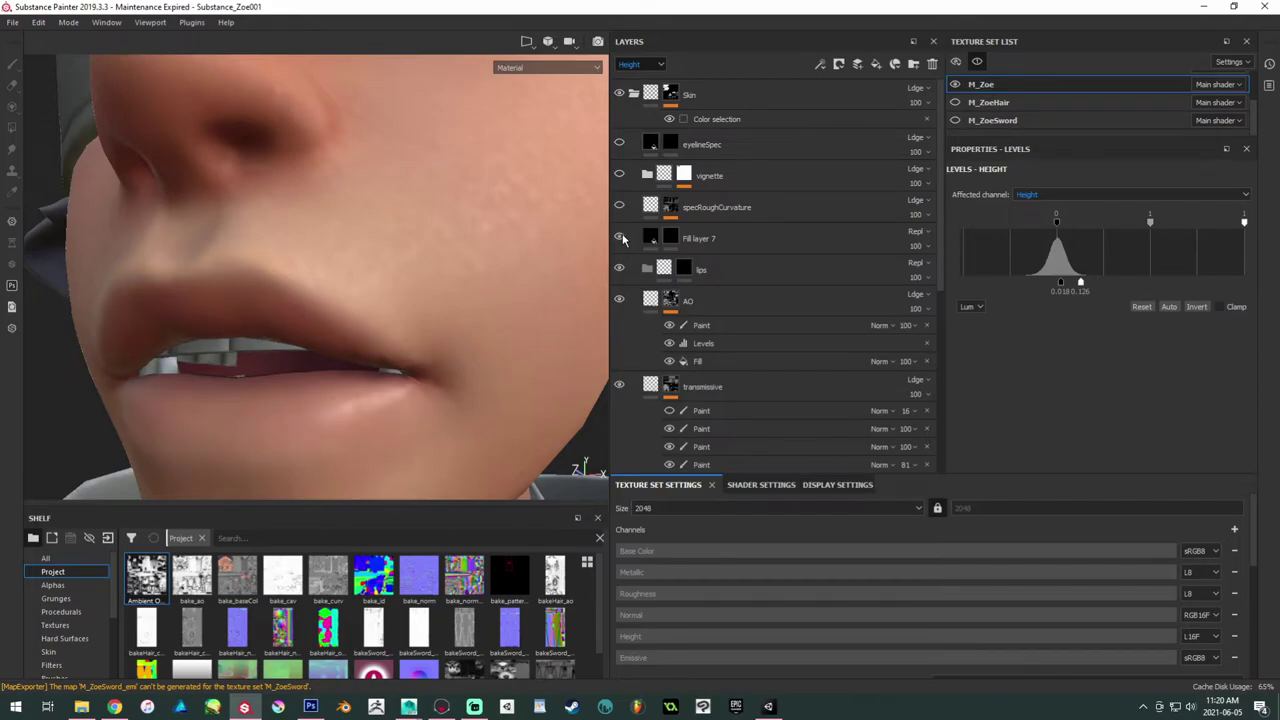
Step: Remove the mask from Fill layer 7 and move the layer into the lips folder
left_click(620, 238)
left_click(620, 238)
left_click(771, 241)
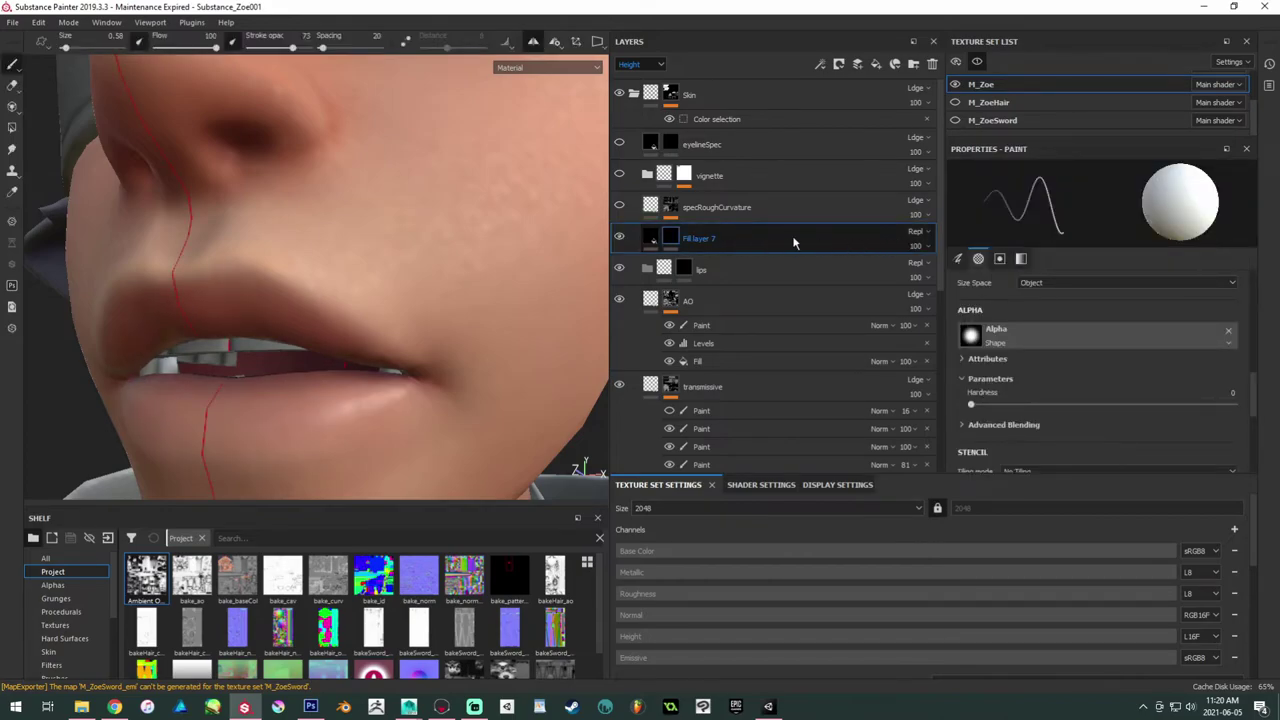
right_click(675, 238)
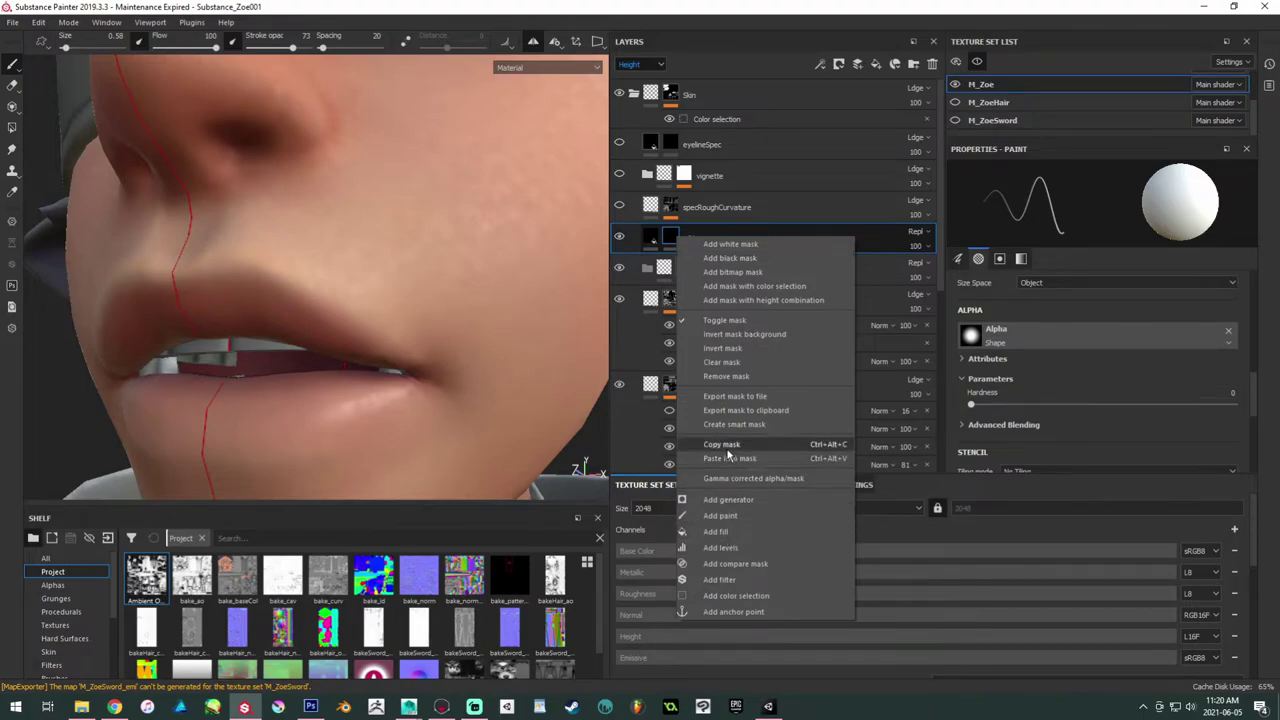
left_click(729, 378)
mouse_move(740, 246)
left_mouse_down()
mouse_move(746, 286)
mouse_move(742, 262)
left_mouse_up()
left_click_drag(414, 280, 347, 256, "alt")
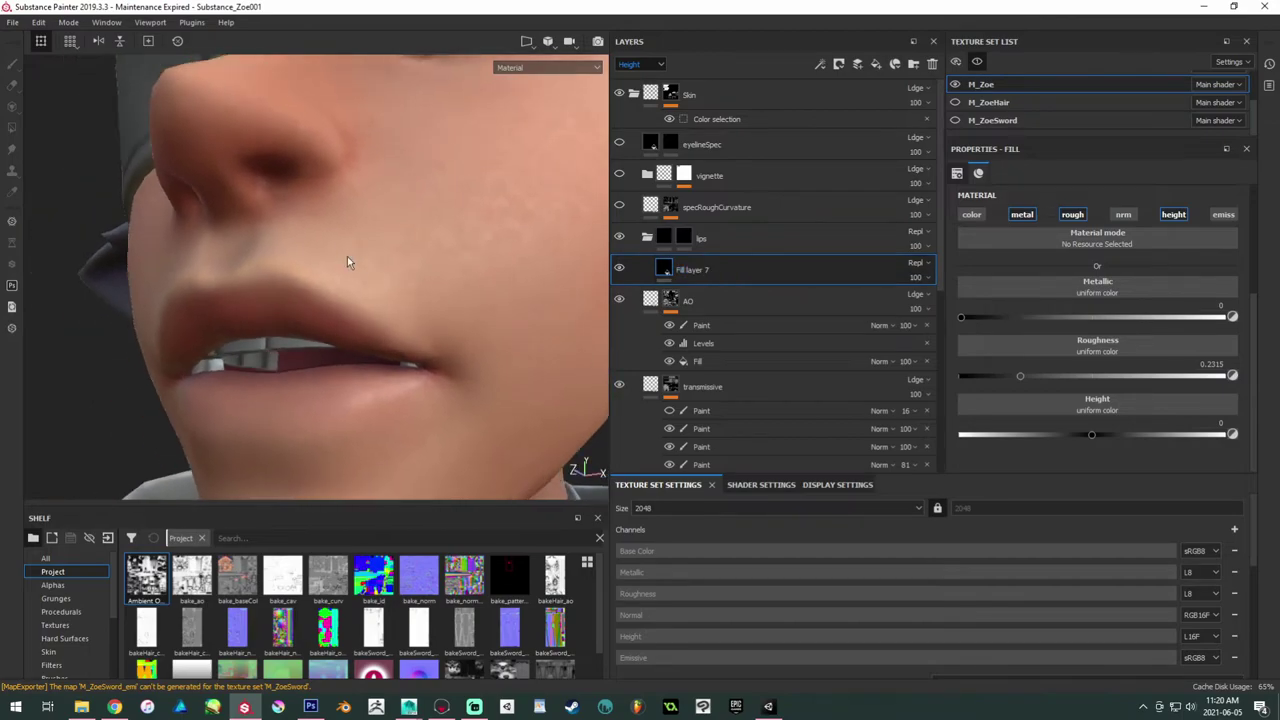
Step: Switch the lips folder and Fill layer 7 off and on, comparing the mouth from several angles and distances
left_click(621, 237)
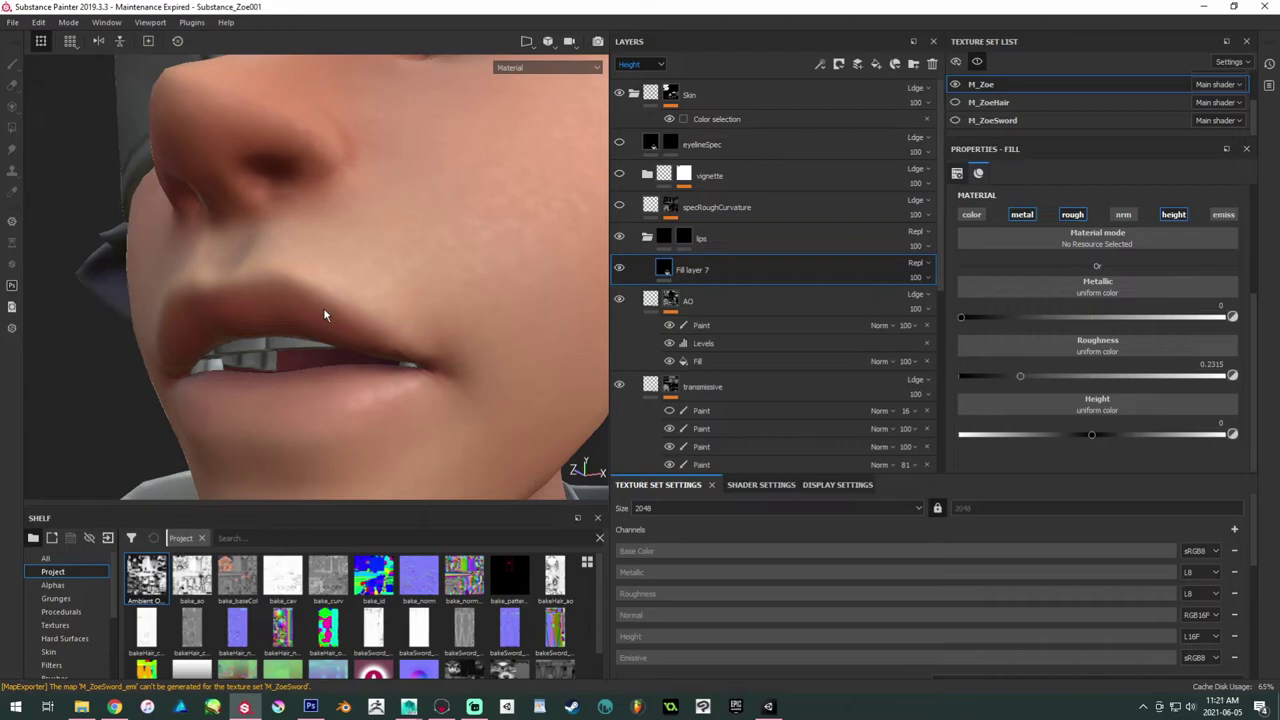
left_click_drag(284, 322, 417, 306, "alt")
right_click_drag(417, 306, 231, 274, "alt")
left_click_drag(231, 274, 241, 315, "alt")
right_click_drag(241, 315, 46, 284, "alt")
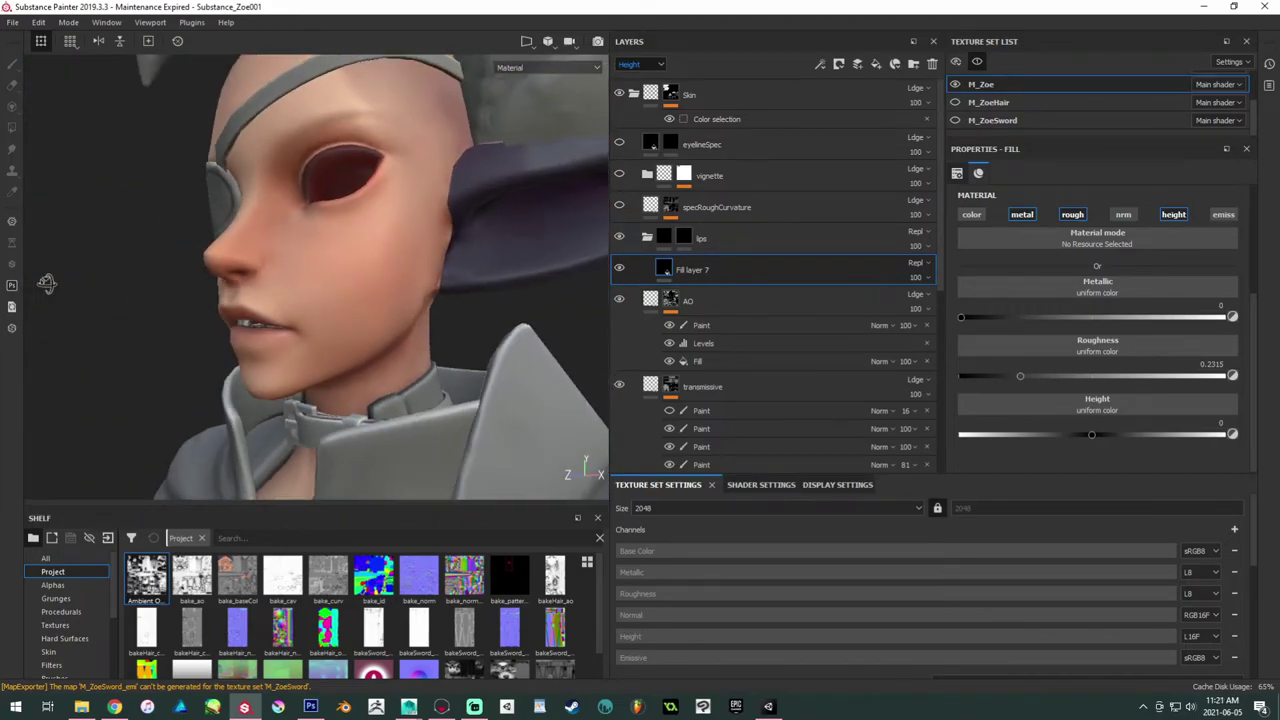
left_click_drag(46, 284, 134, 274, "alt")
right_click_drag(134, 274, 306, 393, "alt")
left_click_drag(306, 393, 500, 305, "alt")
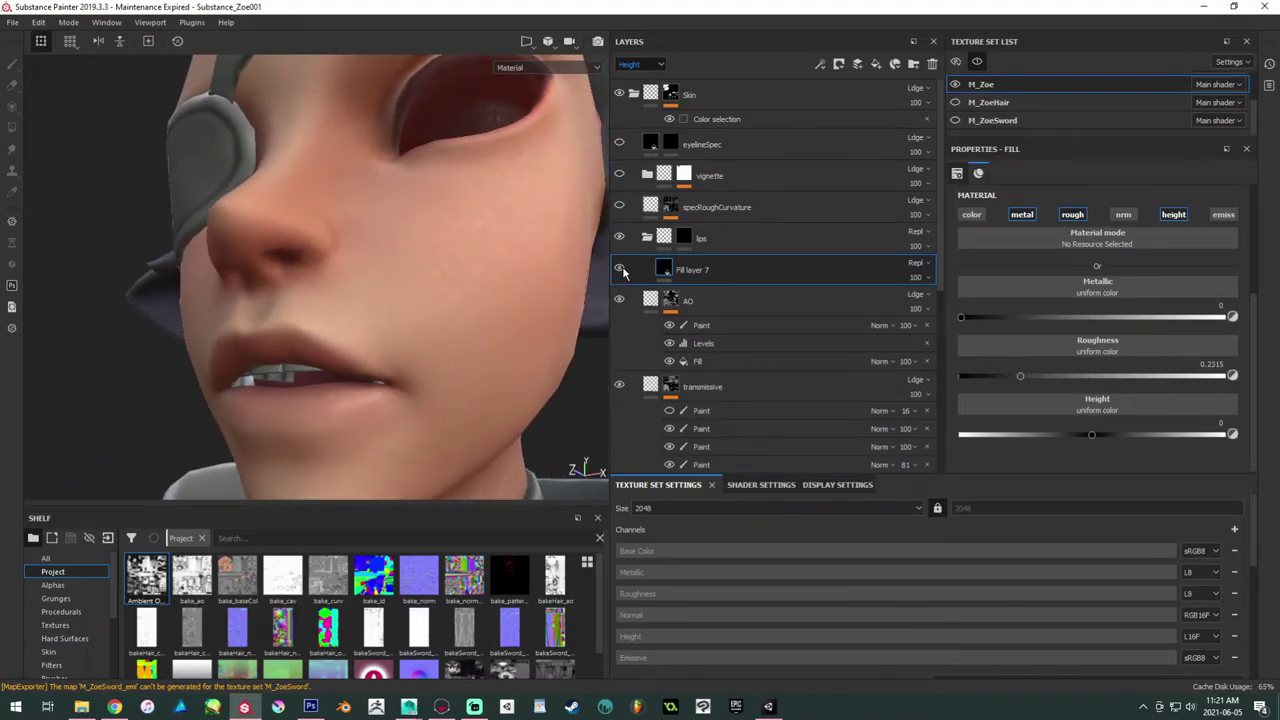
left_click_drag(400, 300, 430, 380, "alt")
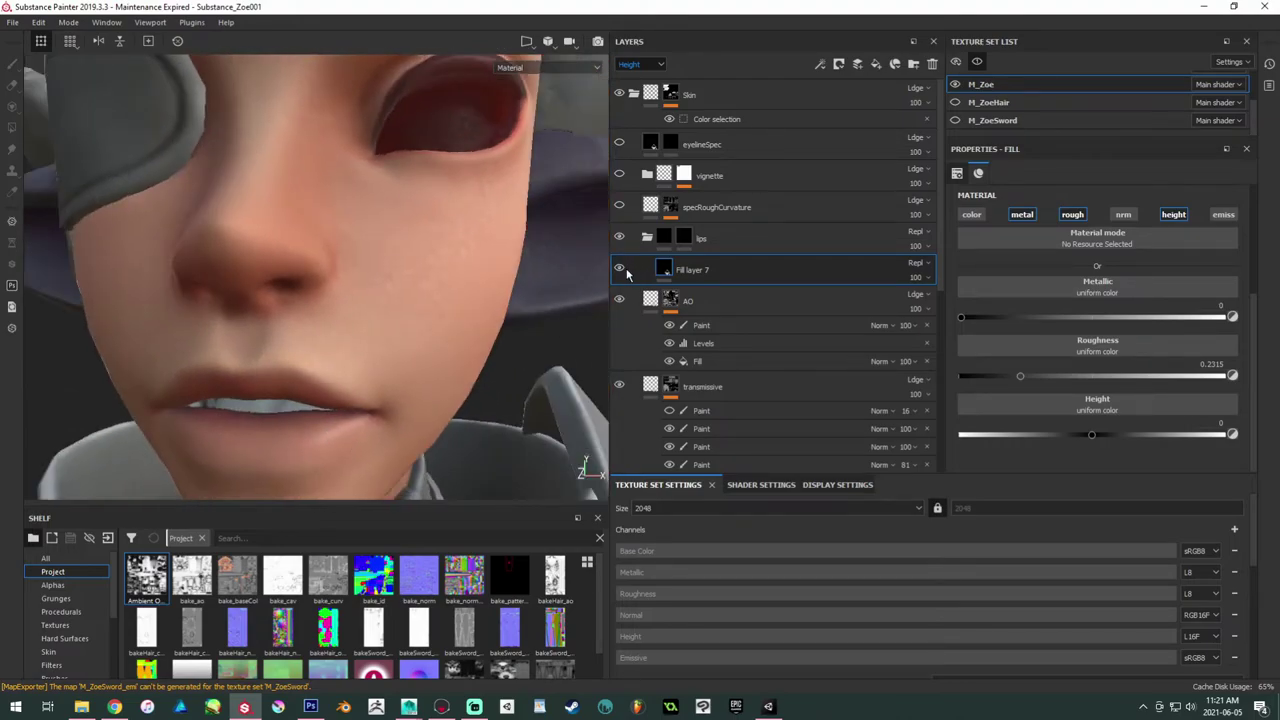
left_click(621, 268)
left_click(621, 268)
right_click_drag(479, 292, 374, 300, "alt")
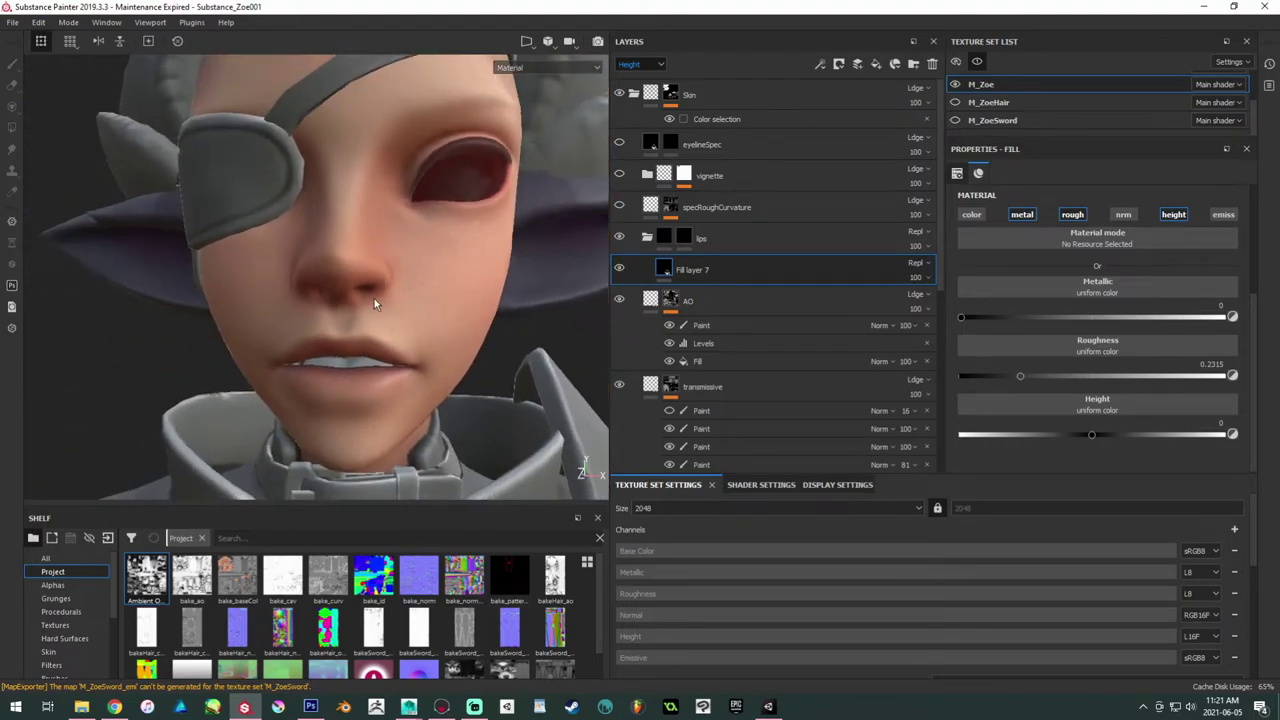
left_click_drag(374, 298, 468, 343, "alt")
Step: Show only the height channel on the model and examine the face
left_click(575, 68)
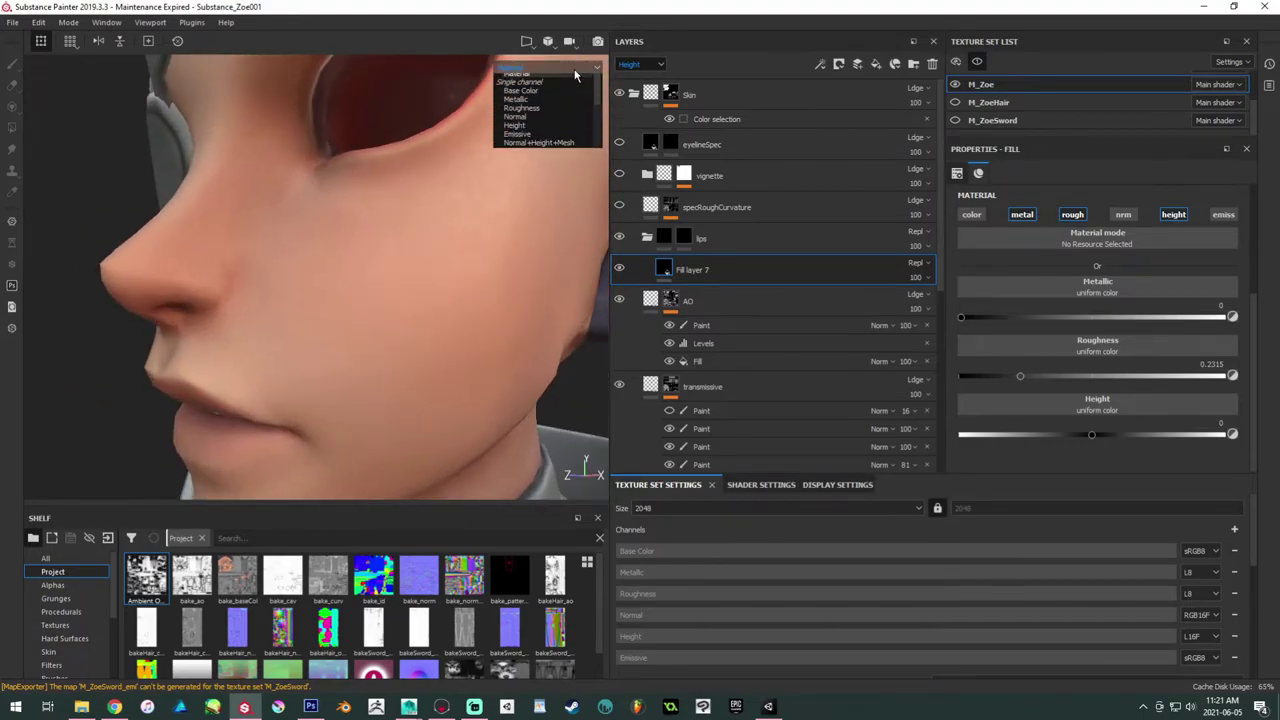
left_click(522, 143)
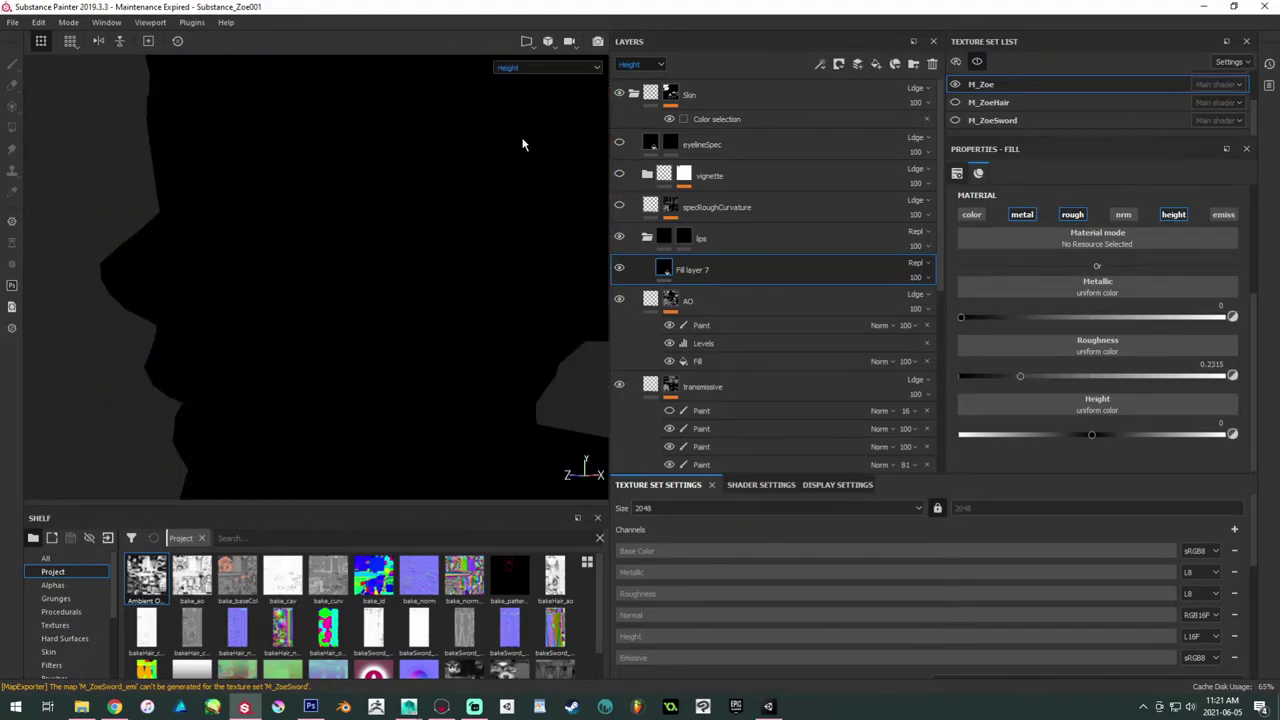
left_click_drag(241, 247, 418, 189, "alt")
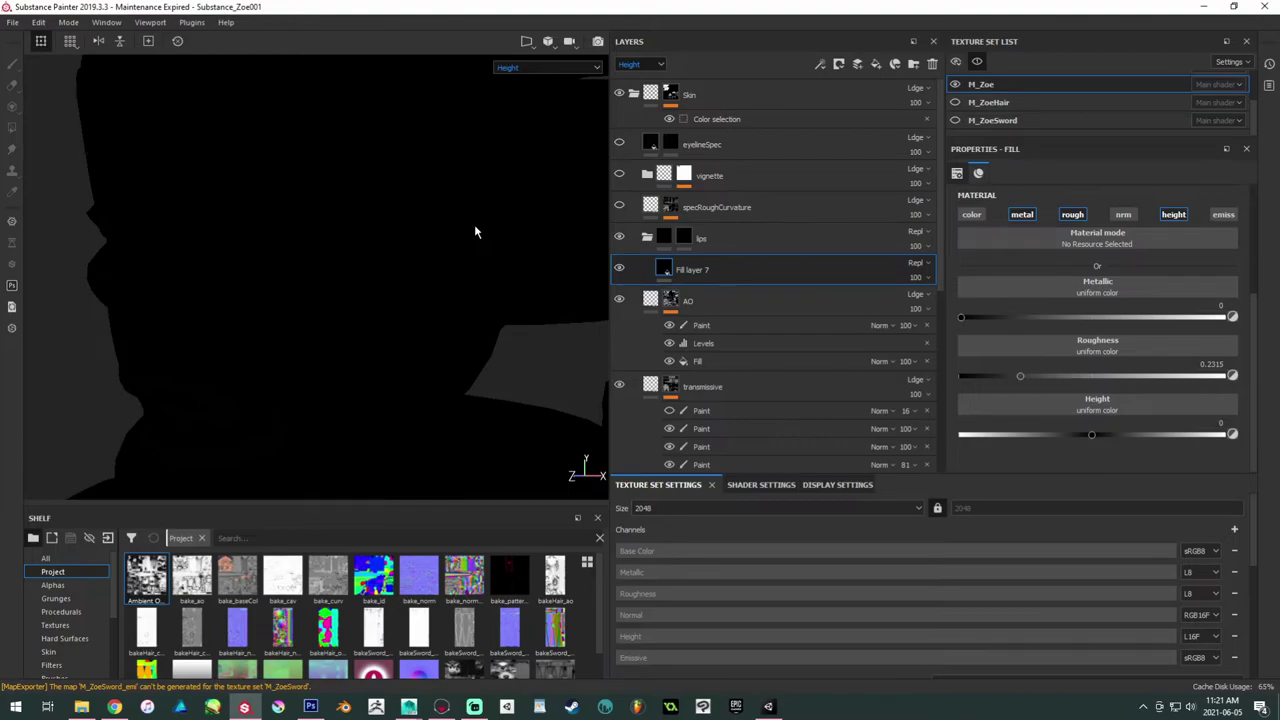
Step: Try raising the output range of SkinBase's height levels
scroll(742, 371, "down", 3)
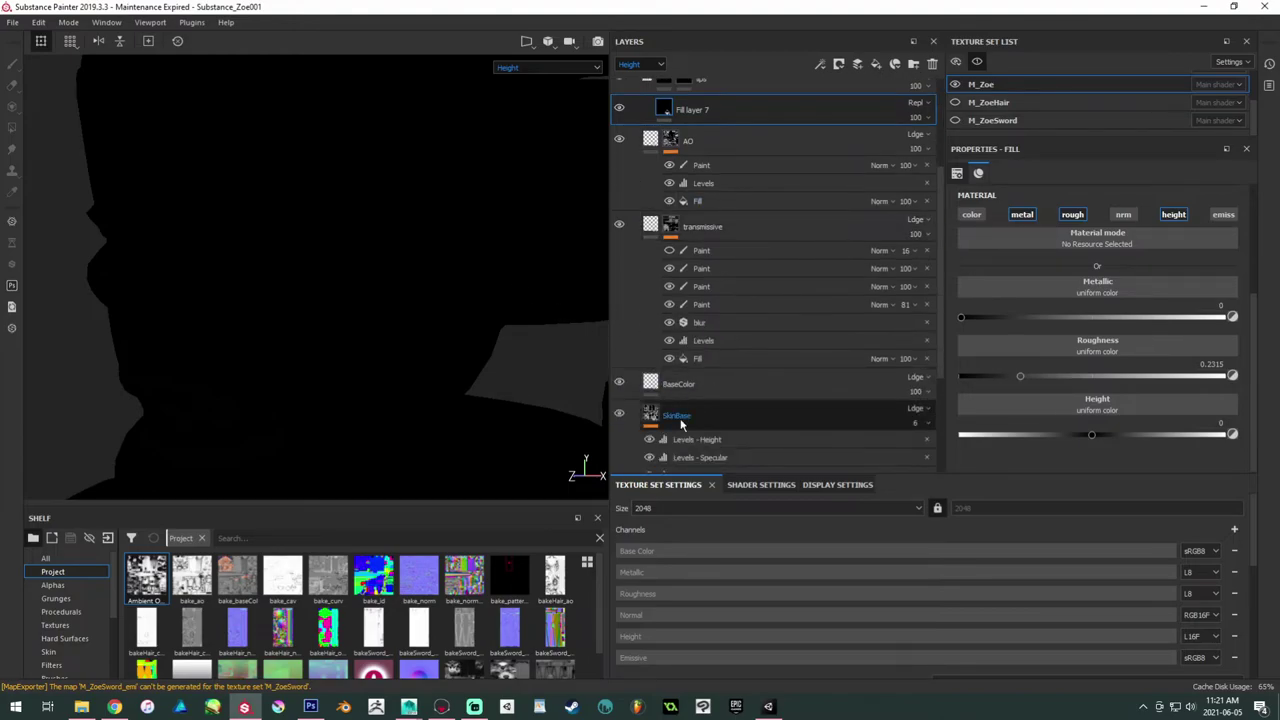
scroll(681, 424, "down", 3)
left_click(693, 281)
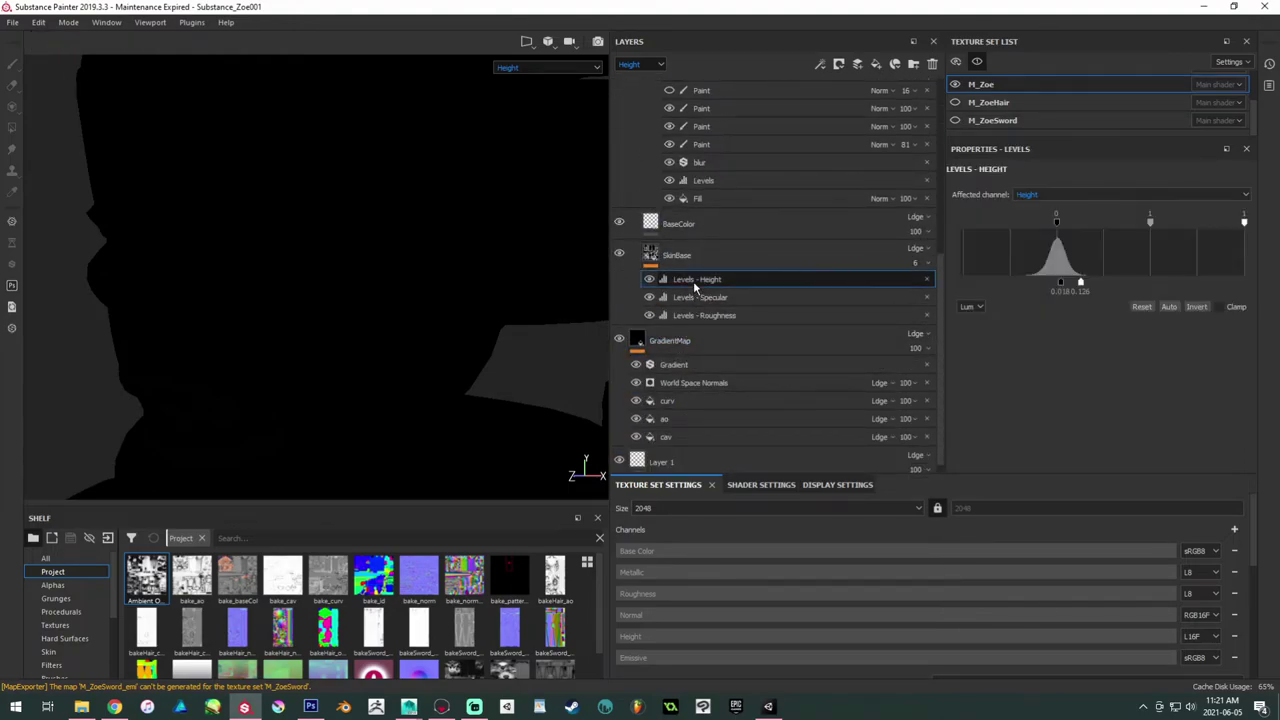
left_click_drag(1078, 289, 1235, 286)
left_click_drag(1151, 293, 1274, 301)
key("ctrl+y")
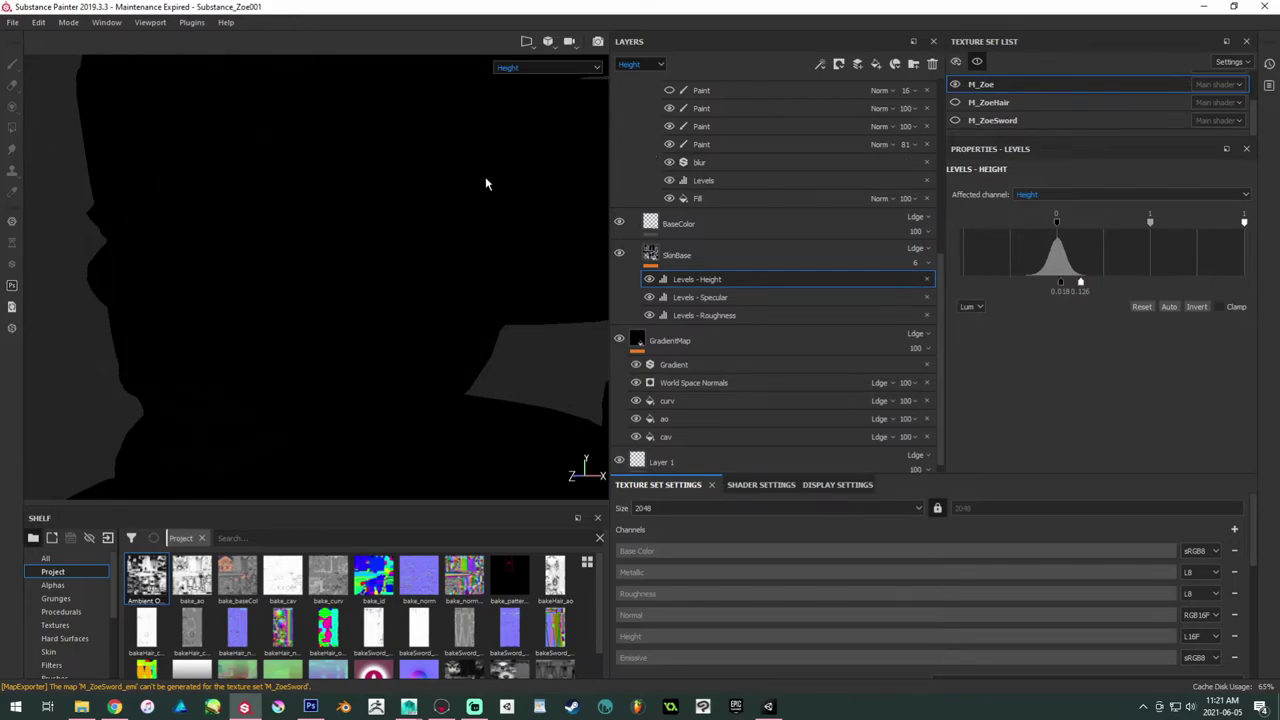
Step: Cycle through the mesh maps and single channels to examine the face, ending on the combined normal, height and mesh view
key("b")
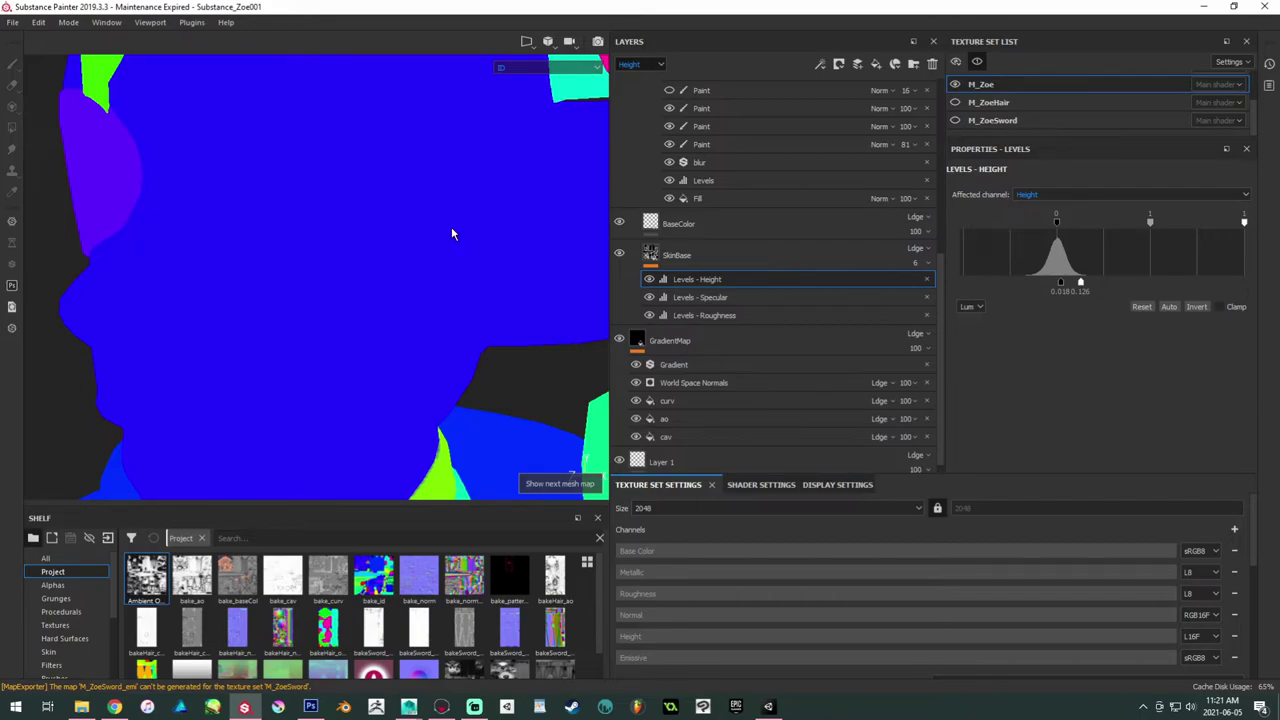
key("b")
key("c")
key("c")
key("c")
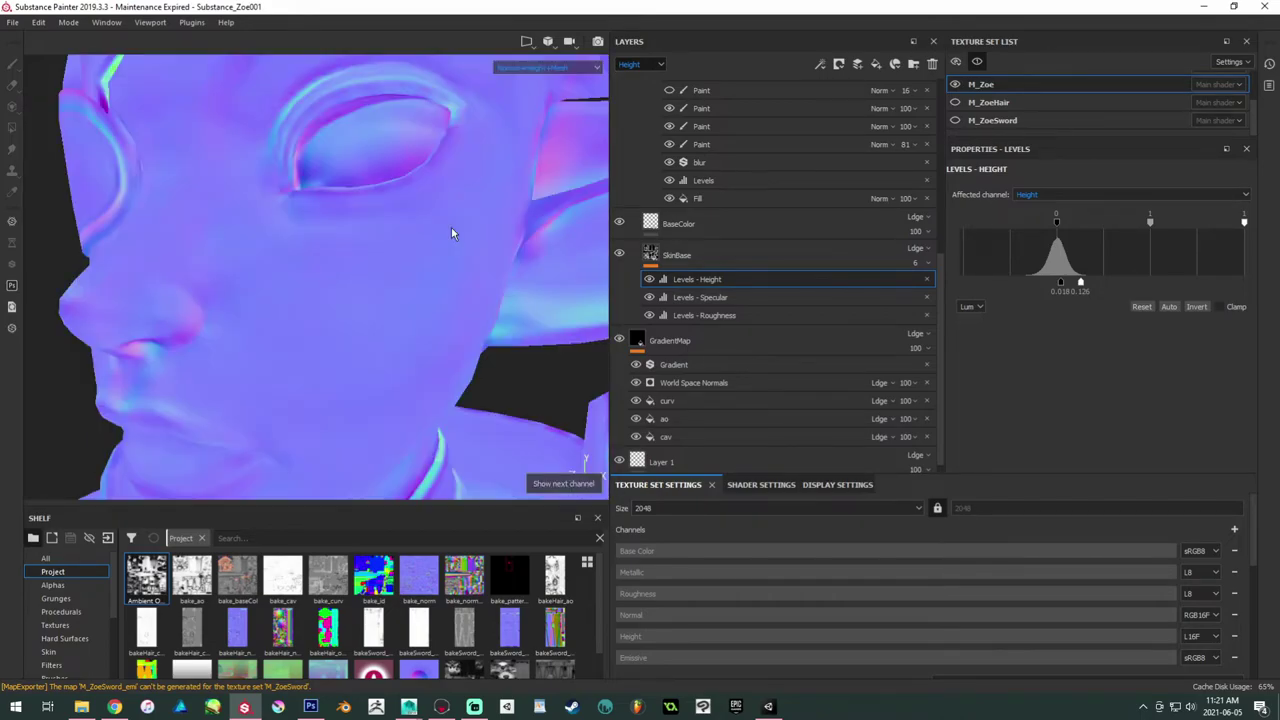
key("c")
key("c")
key("c")
key("c")
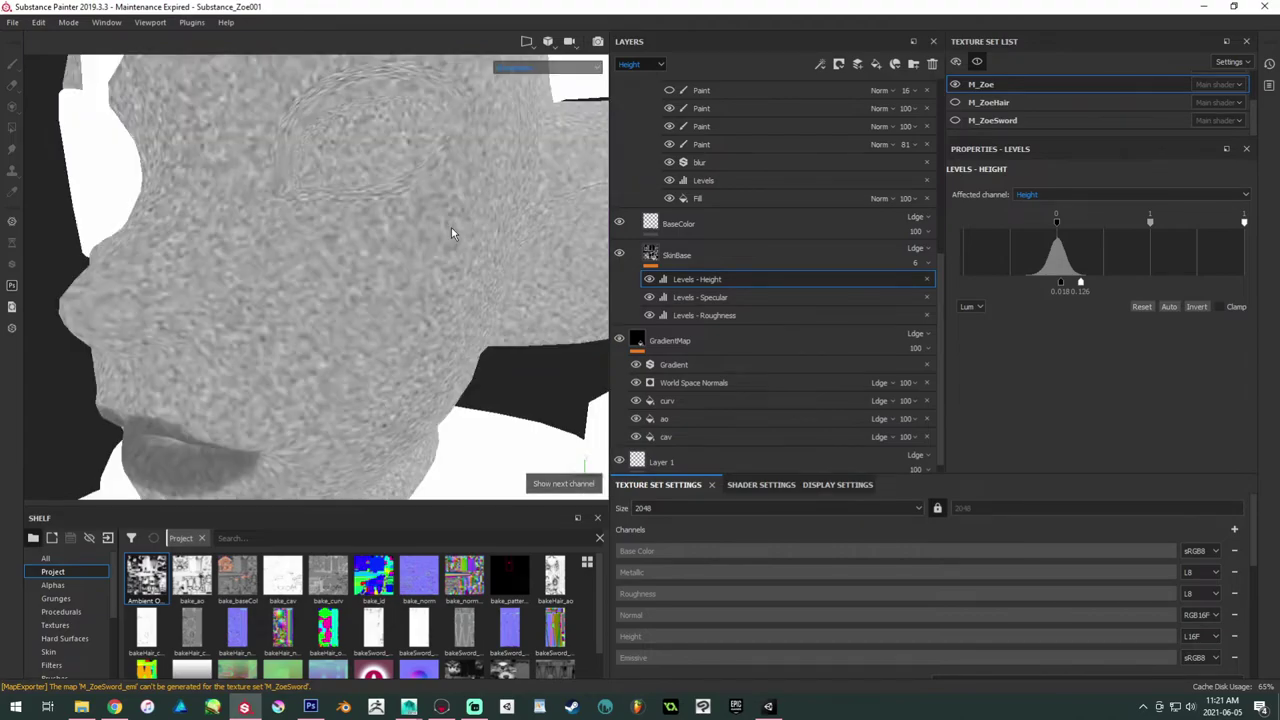
key("c")
key("c")
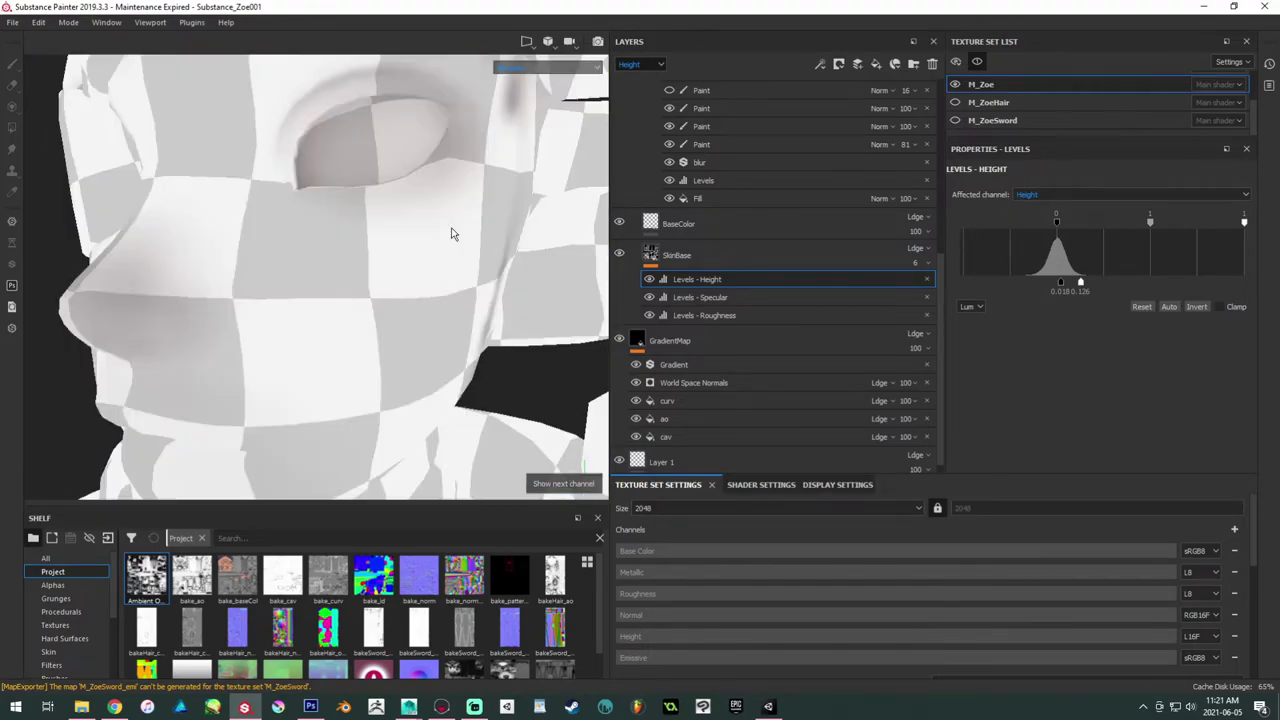
left_click_drag(451, 233, 519, 289, "alt")
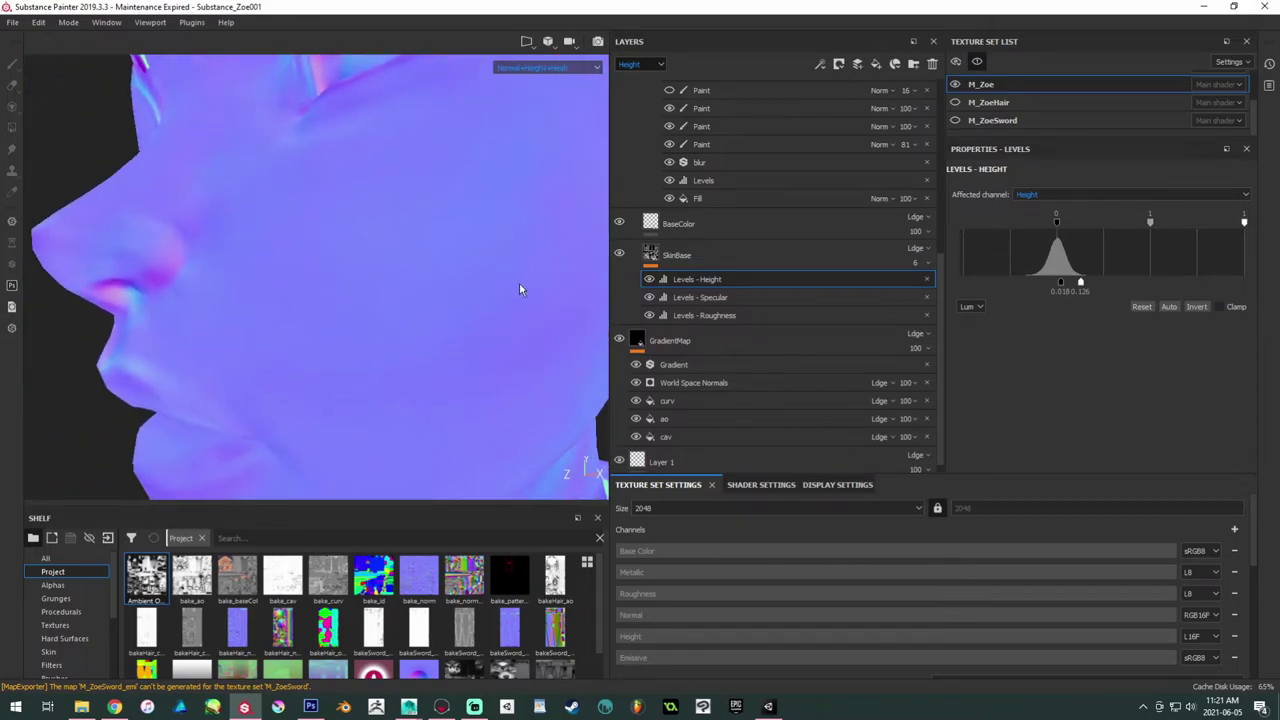
Step: Set the SkinBase height levels' output to about -0.007 black and 0.165 white, checking the surface around the face
mouse_move(1076, 283)
left_mouse_down()
mouse_move(1045, 285)
mouse_move(1117, 286)
mouse_move(1049, 283)
mouse_move(1063, 289)
left_mouse_up()
scroll(640, 200, "up", 6)
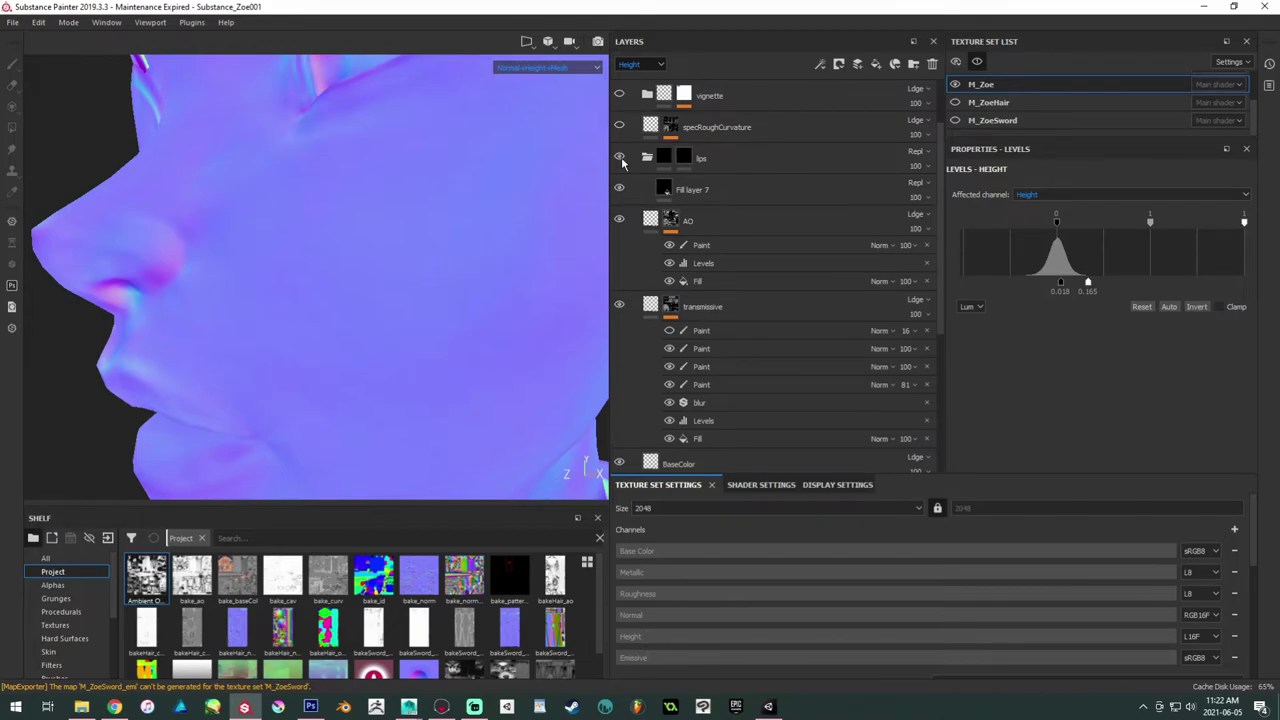
left_click_drag(1048, 286, 1057, 287)
left_click_drag(400, 221, 392, 260, "alt")
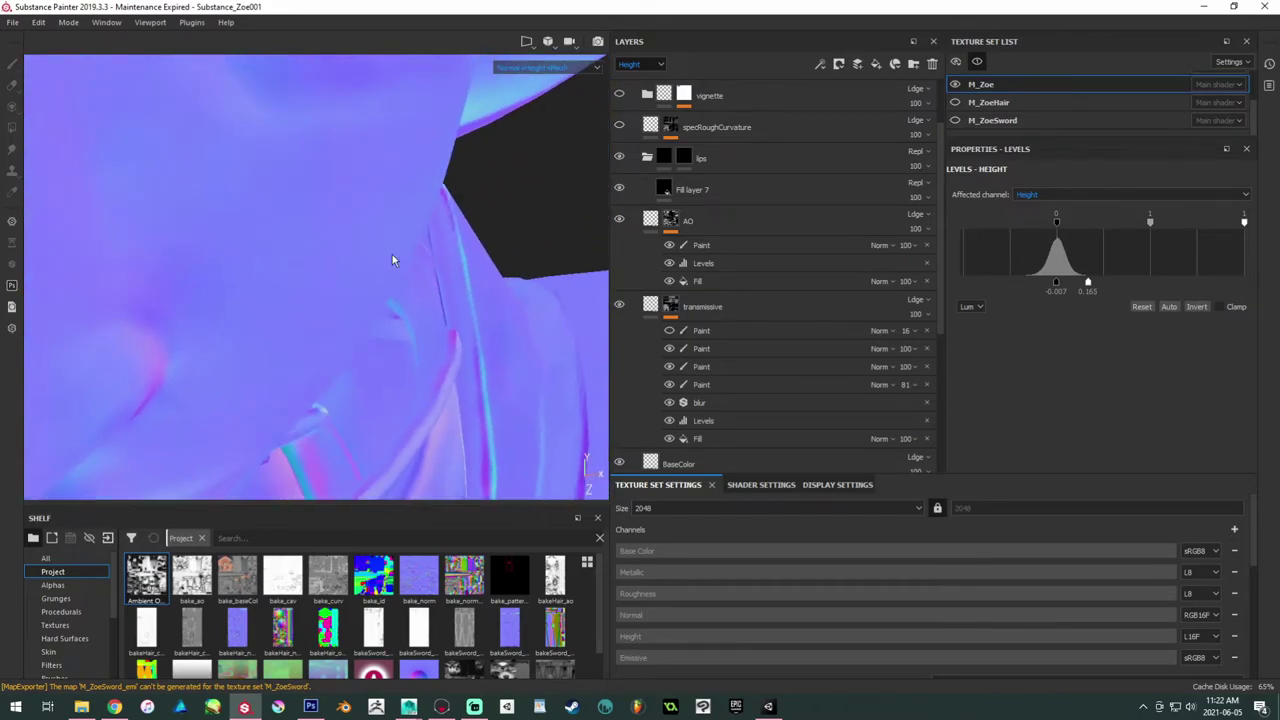
left_click_drag(303, 265, 495, 242, "alt")
Step: Return to the material display and examine the lip edges up close with the lips folder toggled
key("m")
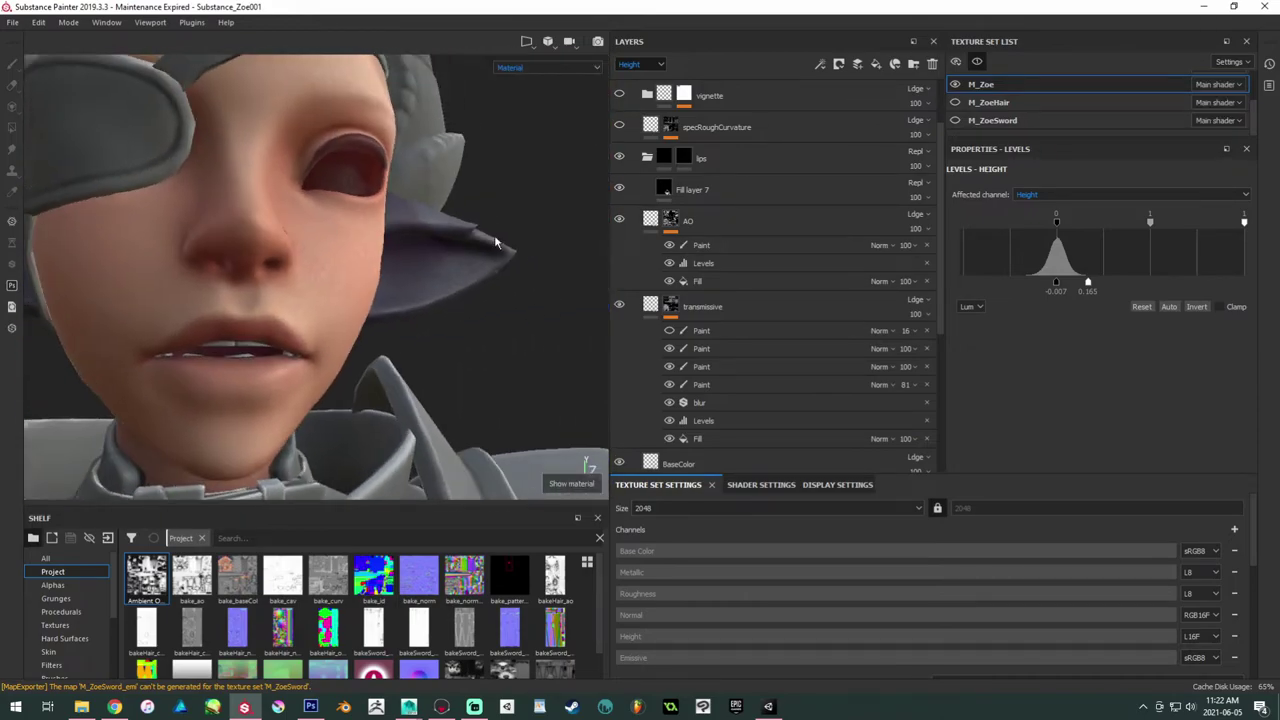
left_click(620, 158)
left_click_drag(293, 342, 466, 306, "alt")
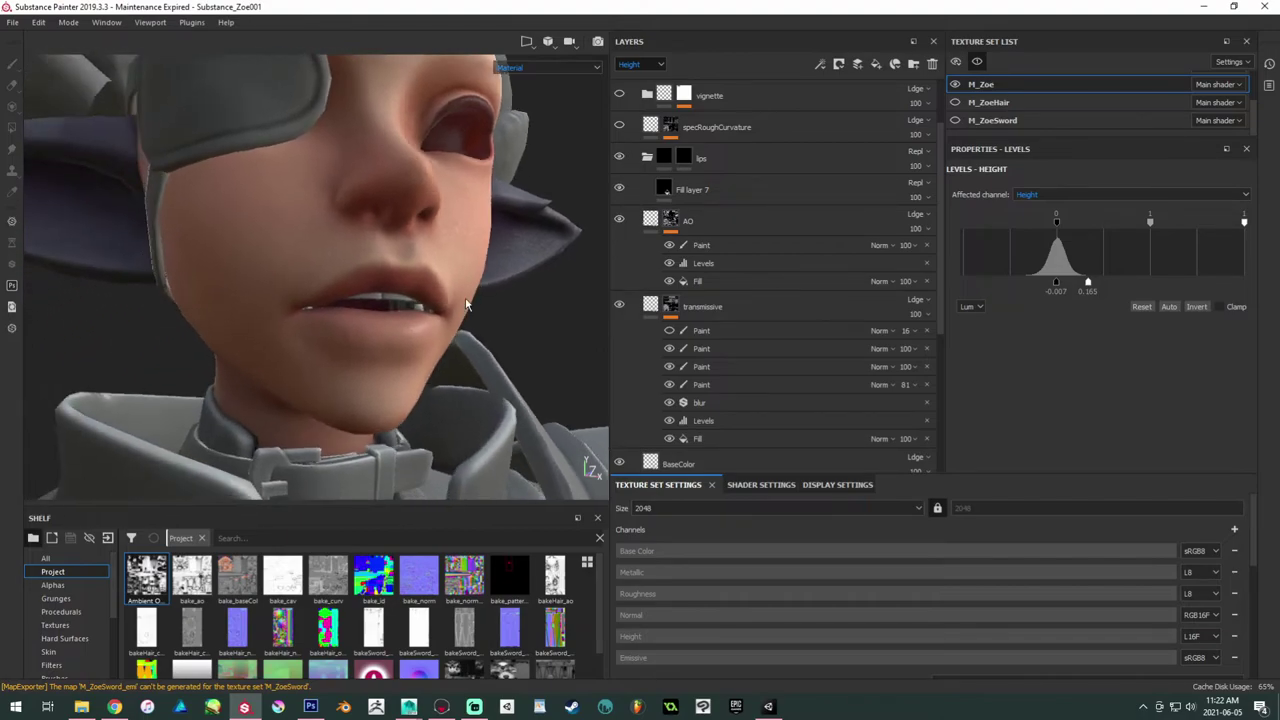
right_click_drag(466, 306, 520, 300, "alt")
left_click_drag(440, 305, 400, 295, "alt")
right_click_drag(400, 295, 450, 290, "alt")
left_click_drag(450, 290, 383, 294, "alt")
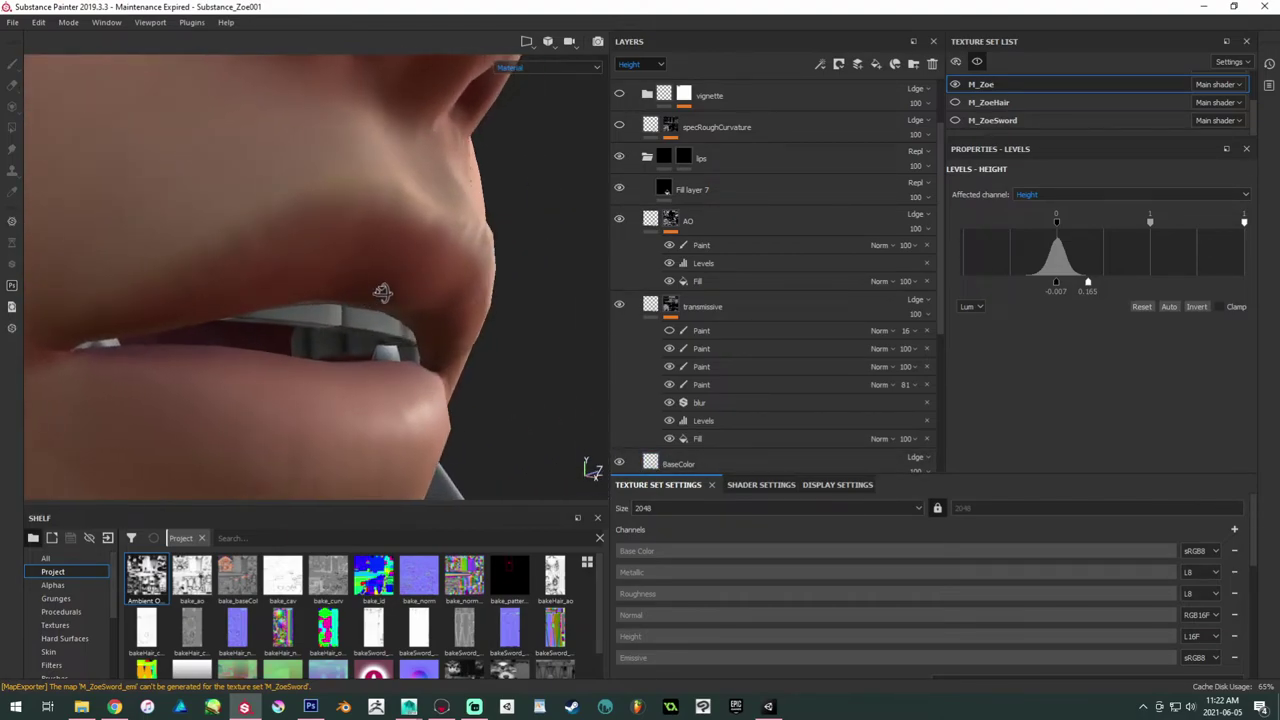
left_click_drag(325, 237, 304, 245, "alt")
right_click_drag(304, 245, 354, 320, "alt")
left_click_drag(354, 320, 237, 260, "alt")
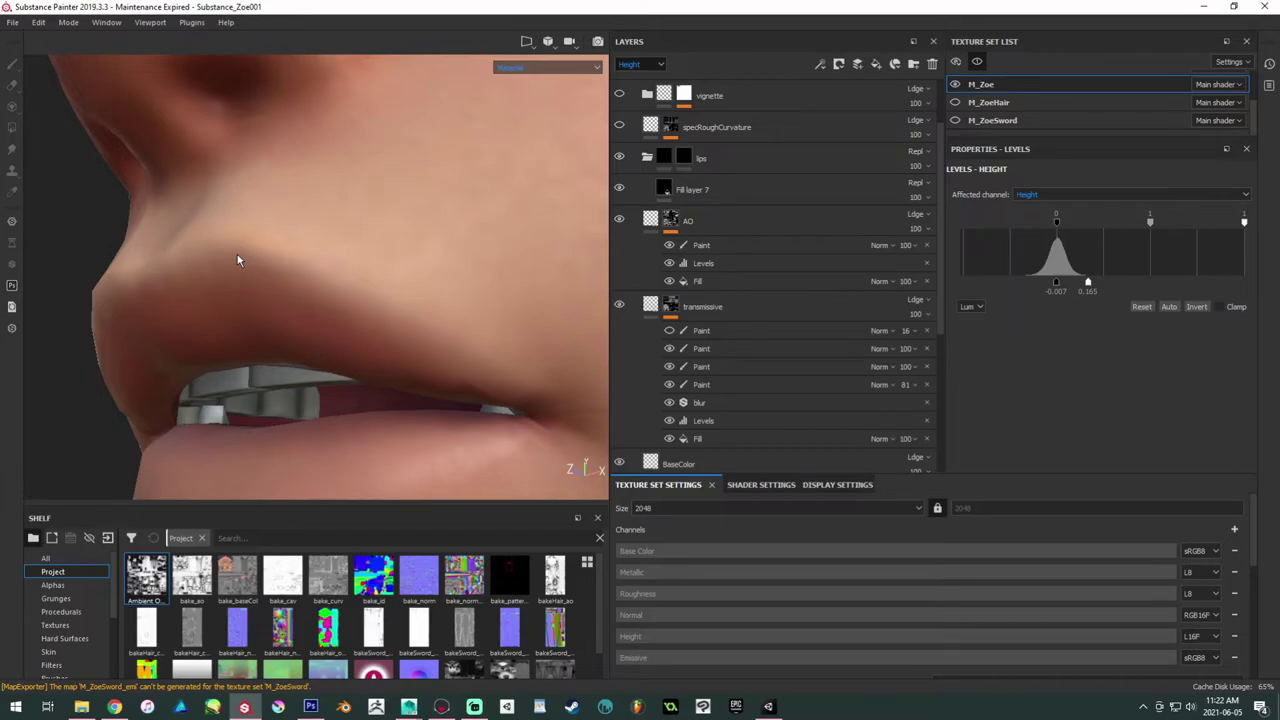
left_click_drag(273, 301, 215, 270, "alt")
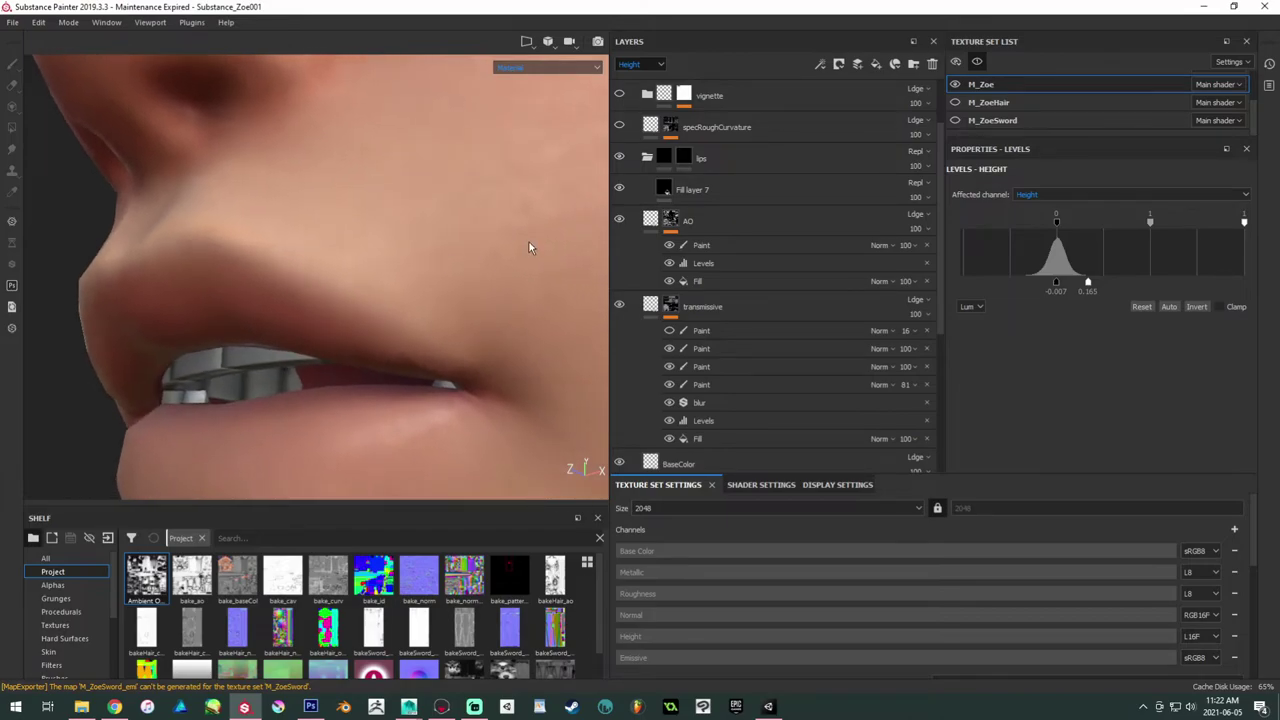
Step: Select the lips folder's mask for painting and check the brush's grayscale and the lips from several angles
left_click(684, 158)
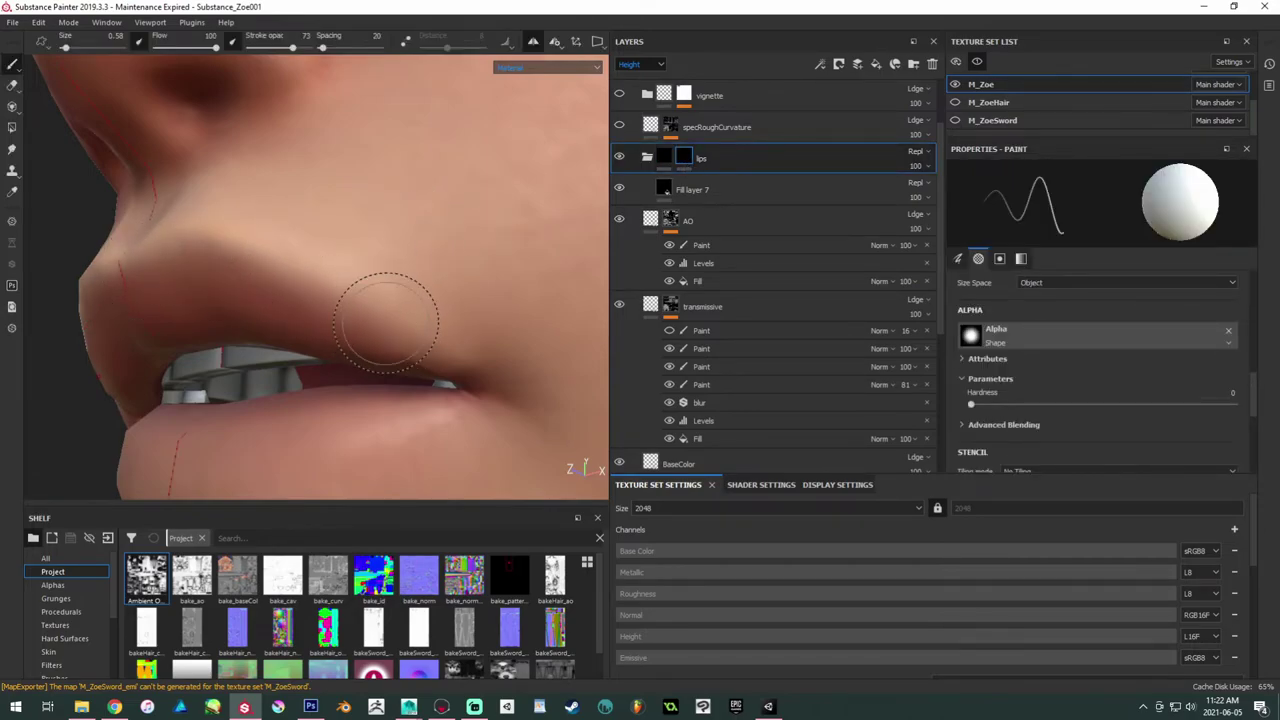
left_click_drag(386, 314, 260, 300, "alt")
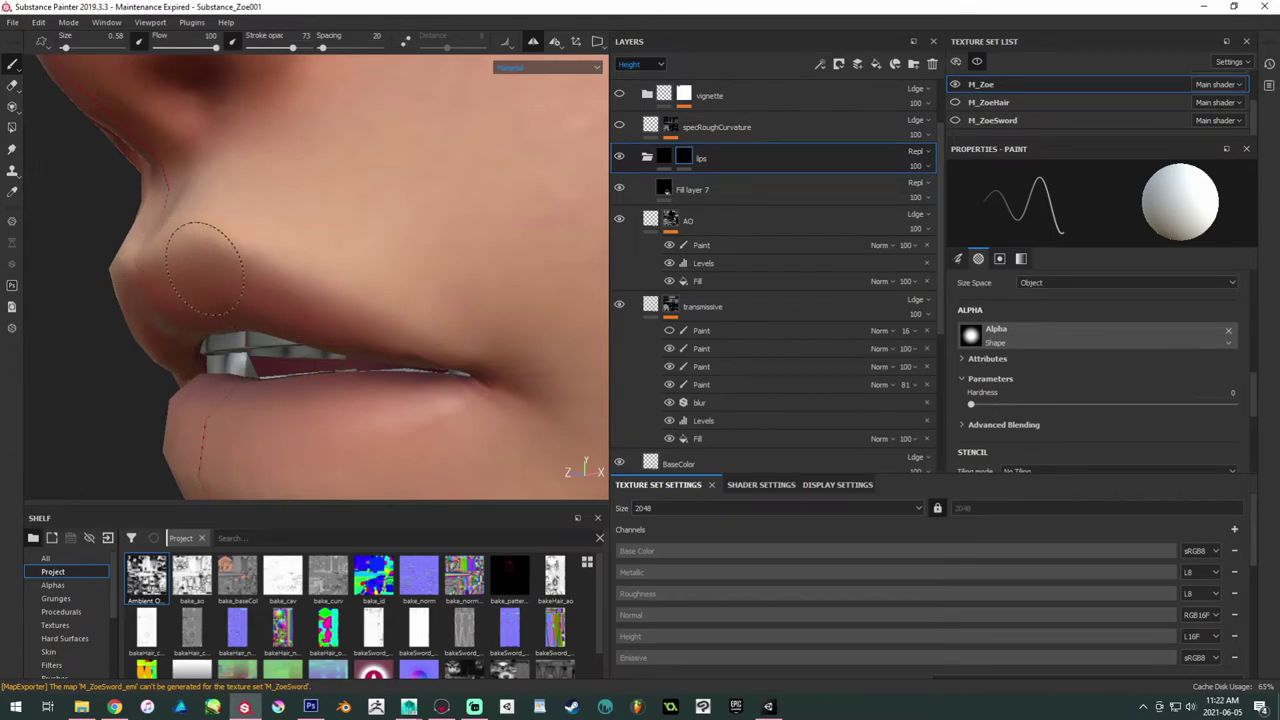
scroll(1100, 380, "down", 3)
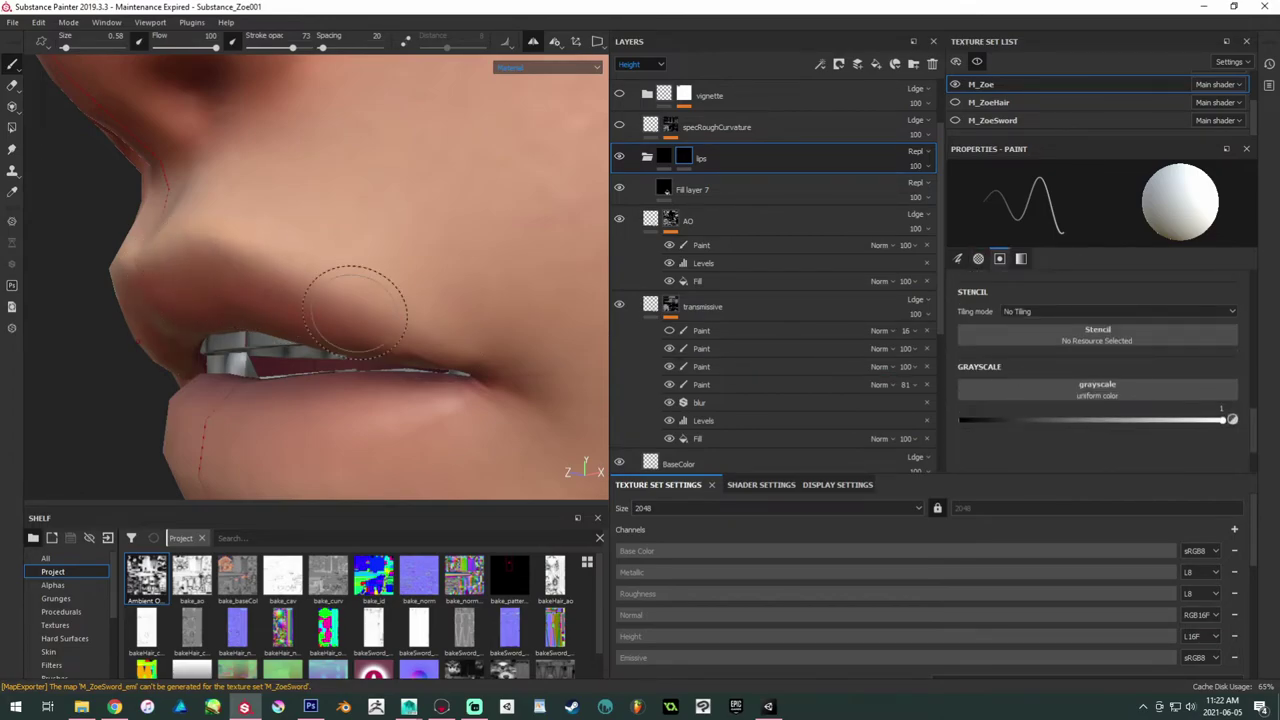
left_click_drag(357, 294, 350, 346, "alt")
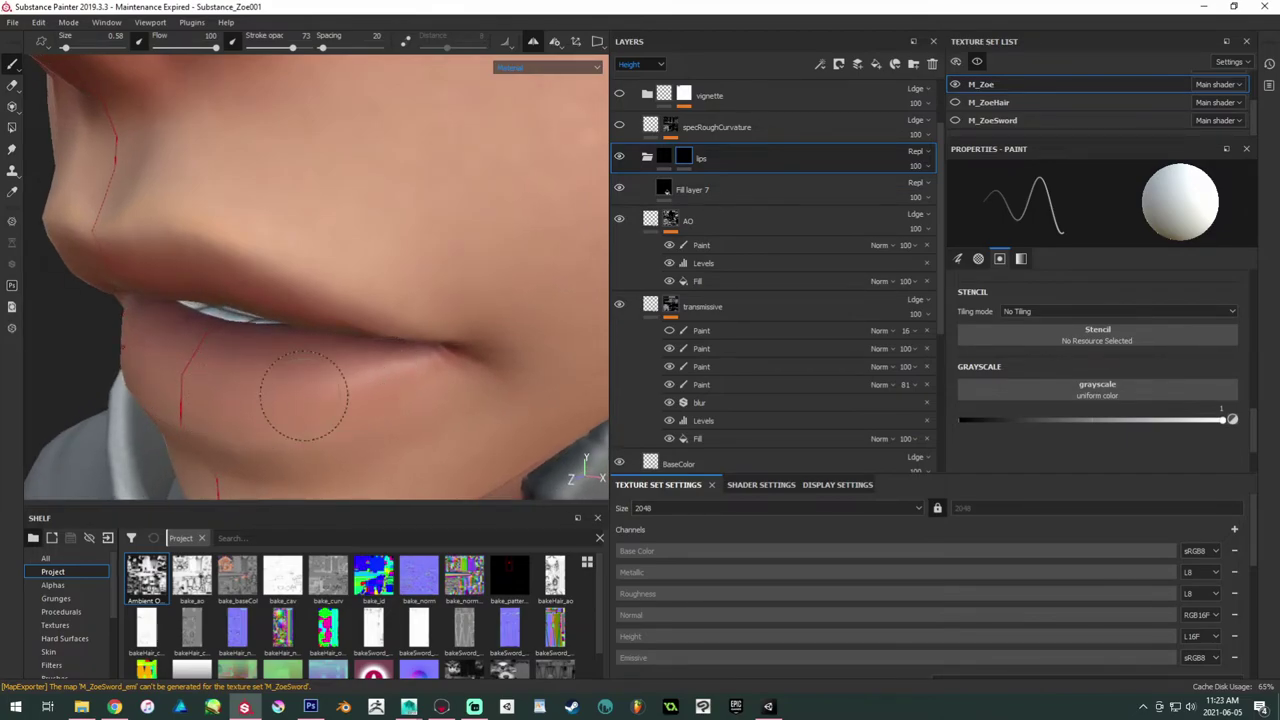
right_click_drag(354, 329, 303, 309, "alt")
left_click_drag(303, 309, 362, 286, "alt")
middle_click_drag(362, 286, 458, 219, "alt")
mouse_move(302, 235)
left_mouse_down("alt")
mouse_move(543, 334)
mouse_move(393, 268)
left_mouse_up("alt")
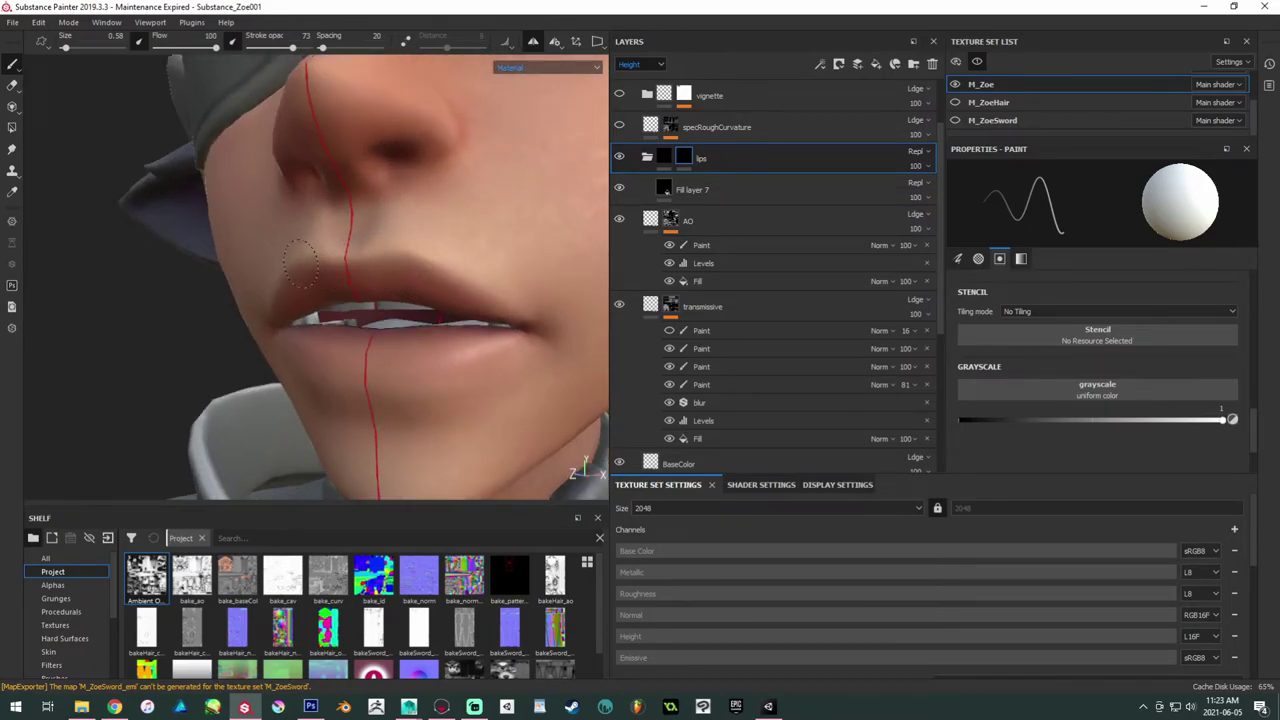
mouse_move(300, 280)
left_mouse_down("alt")
mouse_move(420, 266)
mouse_move(292, 280)
mouse_move(330, 300)
mouse_move(199, 254)
left_mouse_up("alt")
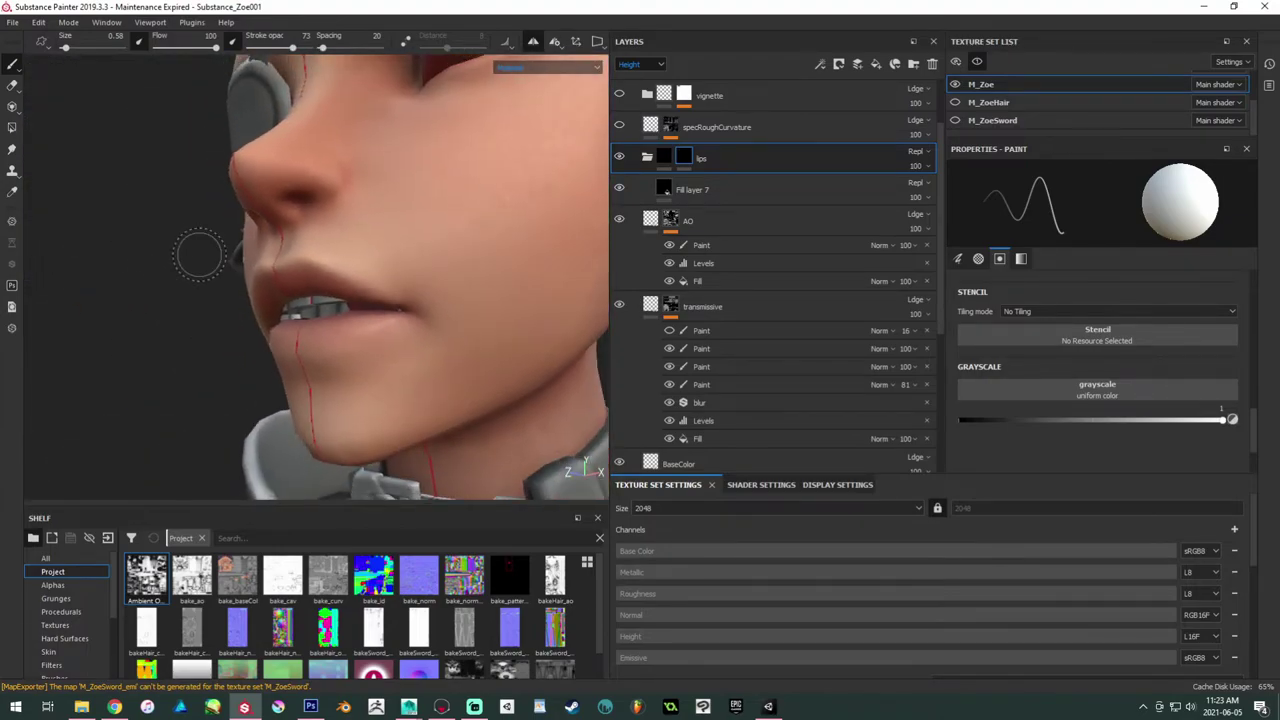
Step: Turn off texture set isolation to show the hair and remaining parts with the face
right_click_drag(200, 254, 414, 290, "alt")
mouse_move(330, 240)
left_mouse_down("alt")
mouse_move(430, 260)
mouse_move(309, 306)
mouse_move(218, 303)
mouse_move(414, 214)
mouse_move(381, 312)
mouse_move(449, 294)
mouse_move(380, 300)
mouse_move(450, 295)
mouse_move(355, 301)
left_mouse_up("alt")
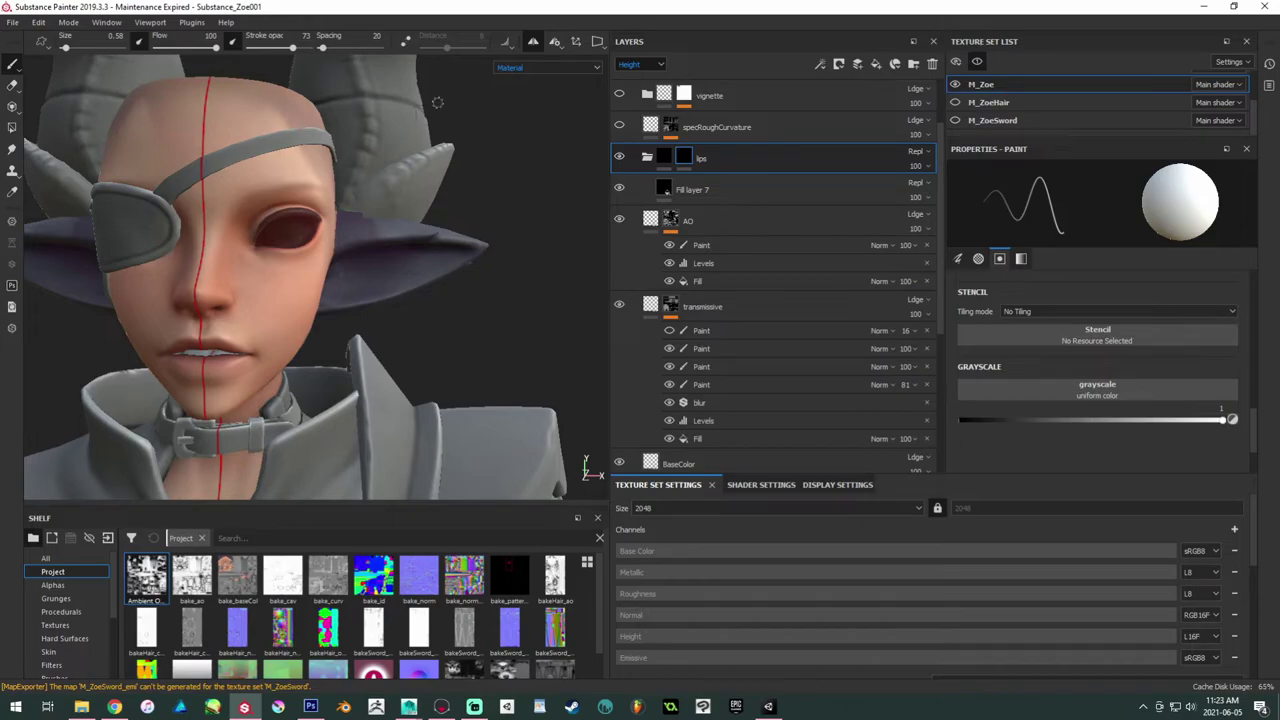
left_click_drag(354, 265, 362, 236, "alt")
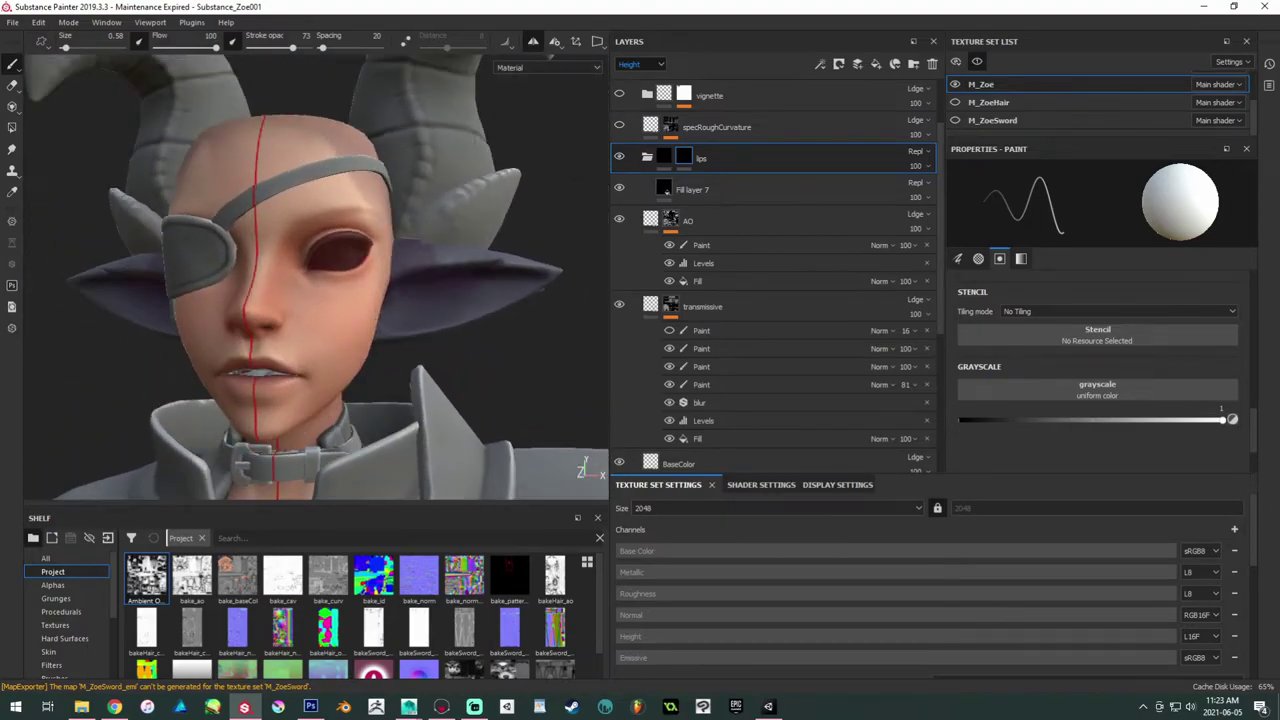
left_click(978, 63)
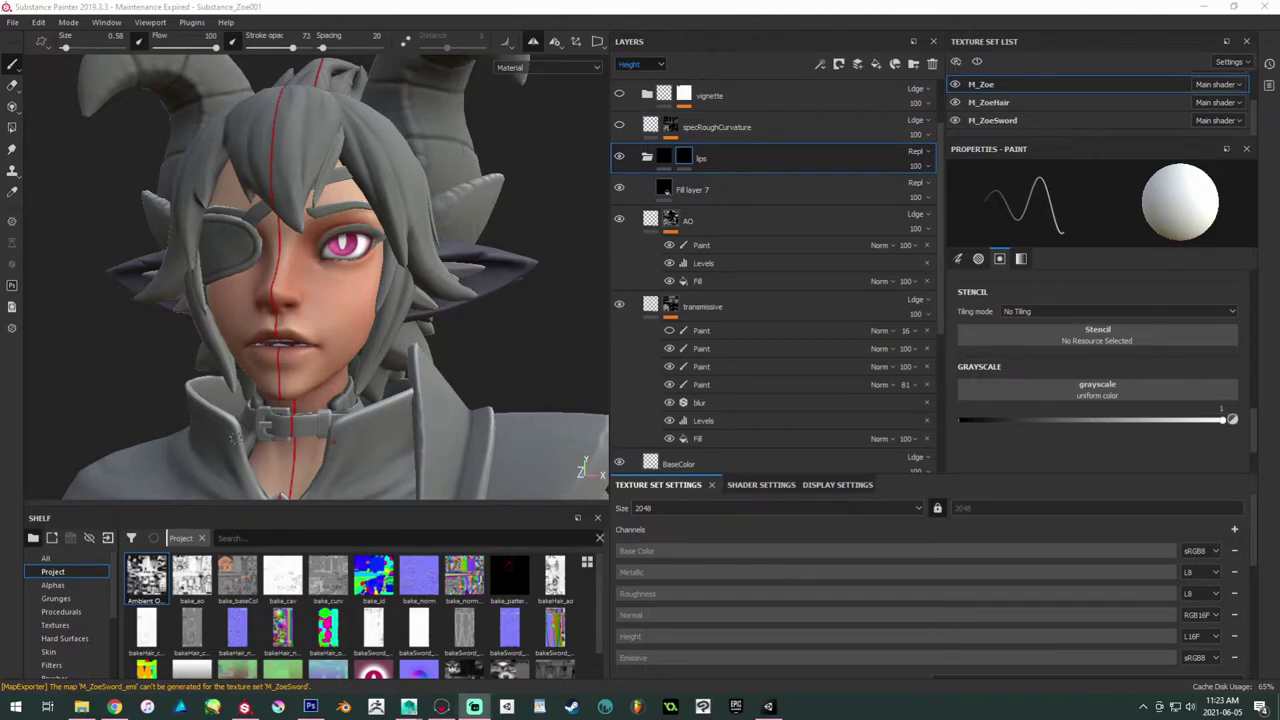
Step: Export the M_Zoe, M_ZoeHair and M_ZoeSword texture sets as targa files with the StoffExport configuration
left_click_drag(354, 324, 337, 331, "alt")
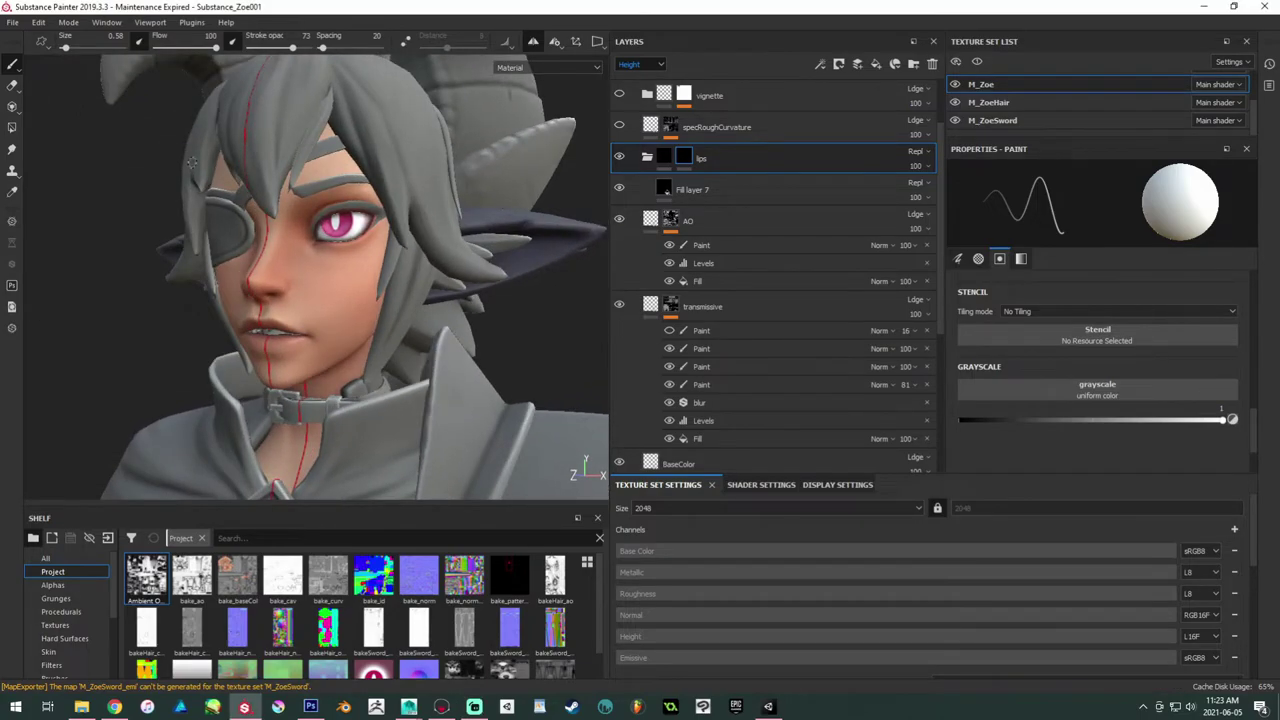
left_click(13, 24)
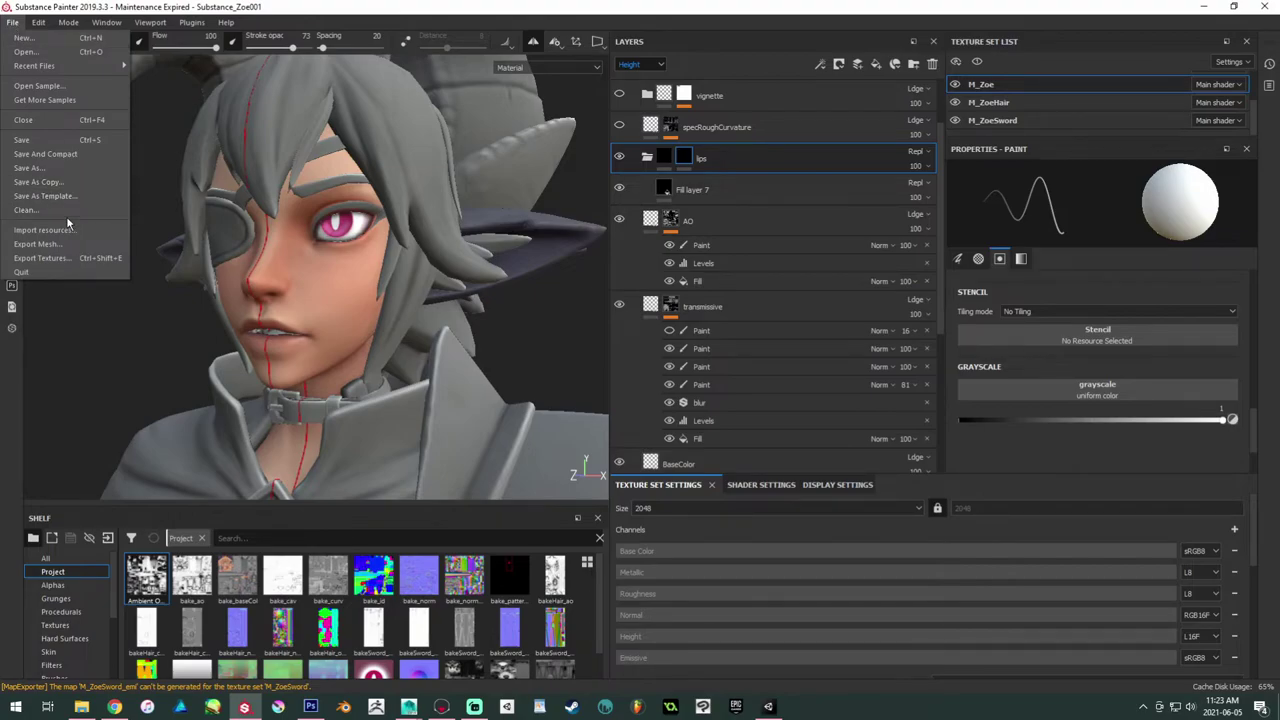
left_click(61, 257)
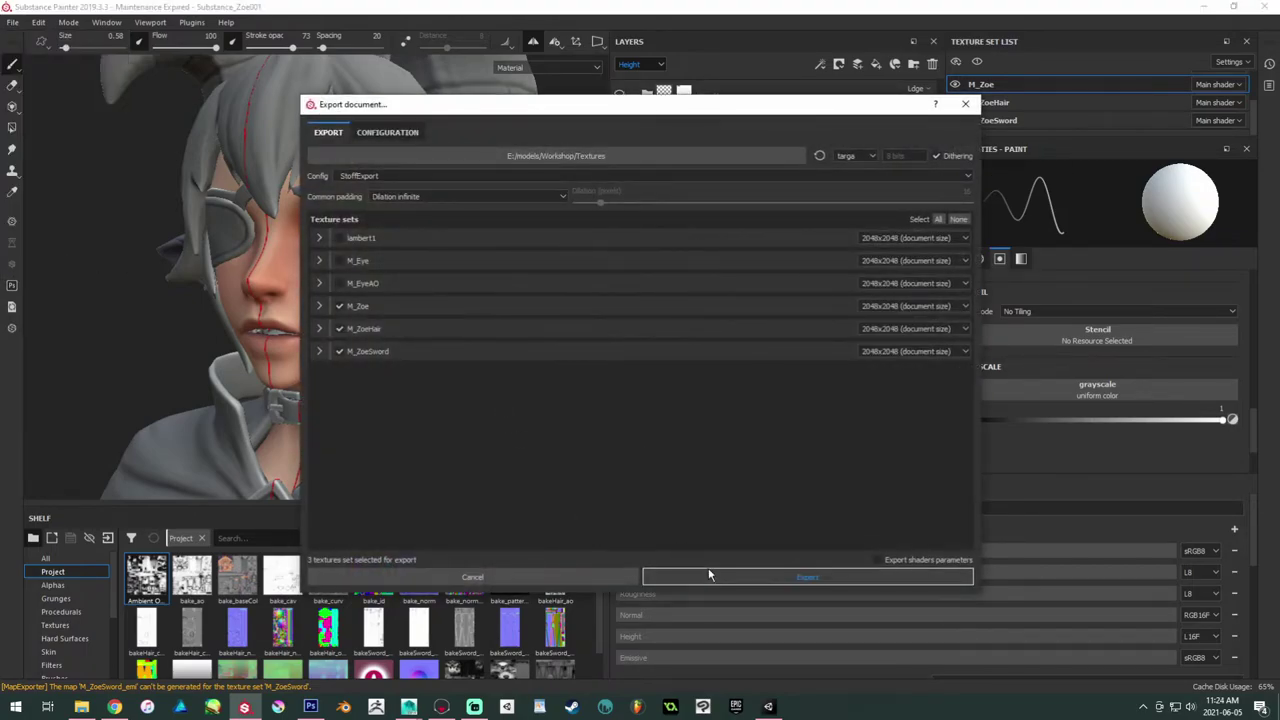
left_click(709, 571)
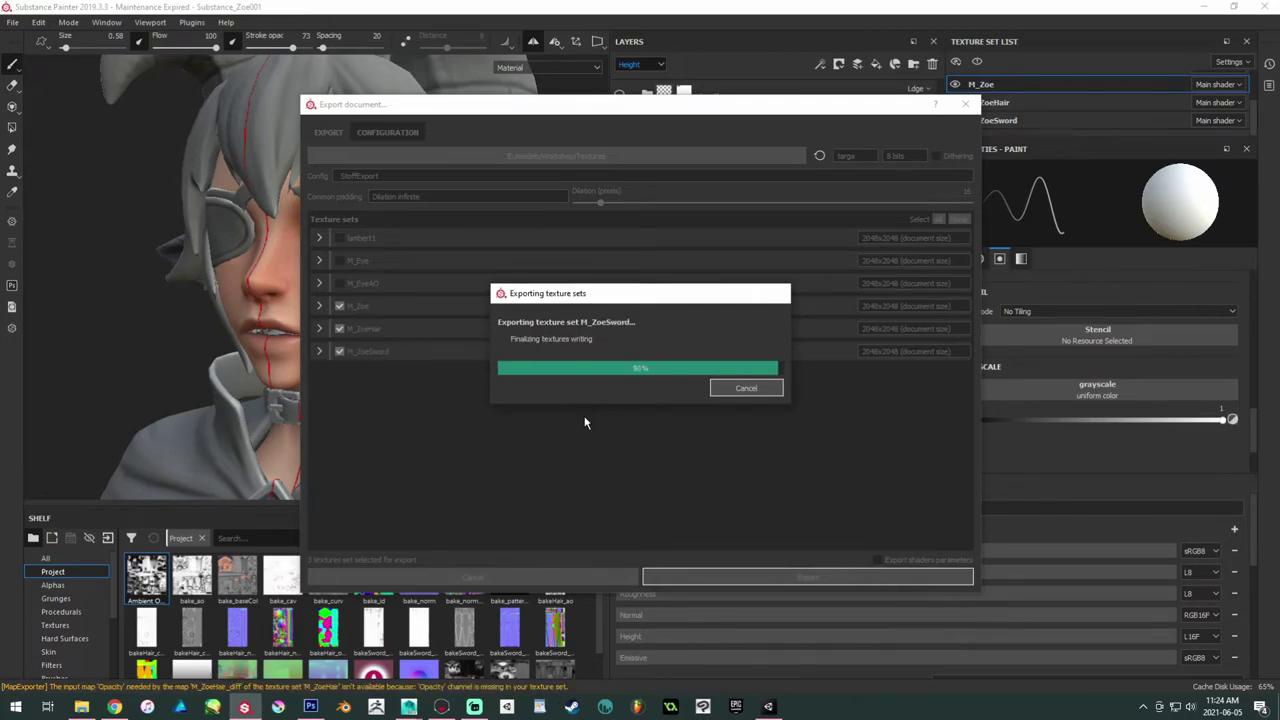
left_click(670, 368)
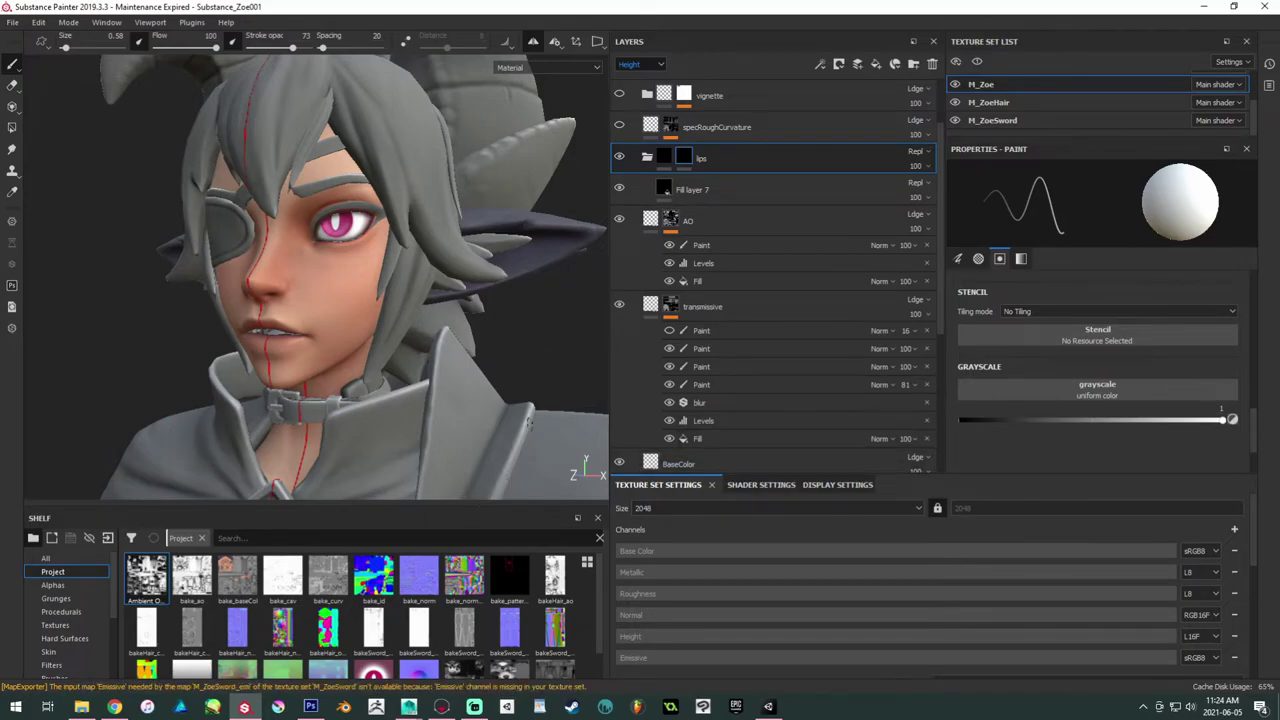
Step: Switch to Marmoset Toolbag and check the character's re-exported skin from the front
left_click(441, 706)
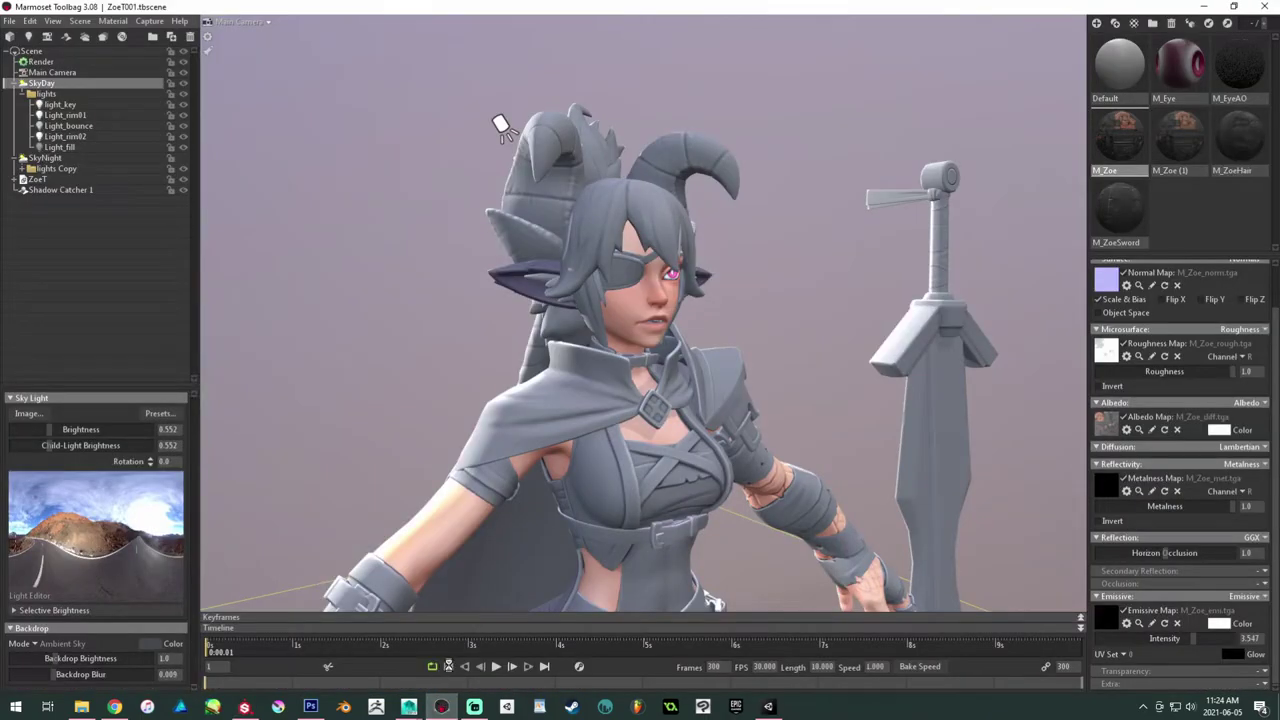
left_click(627, 381)
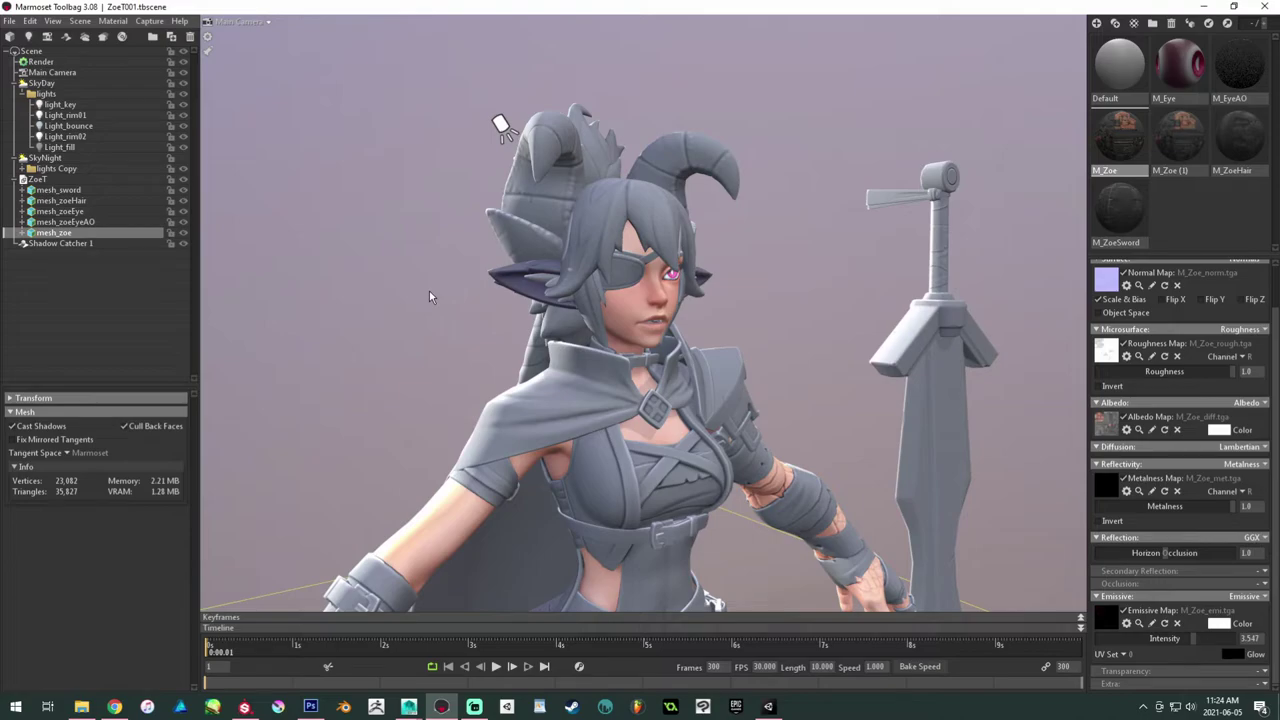
left_click_drag(429, 292, 504, 303)
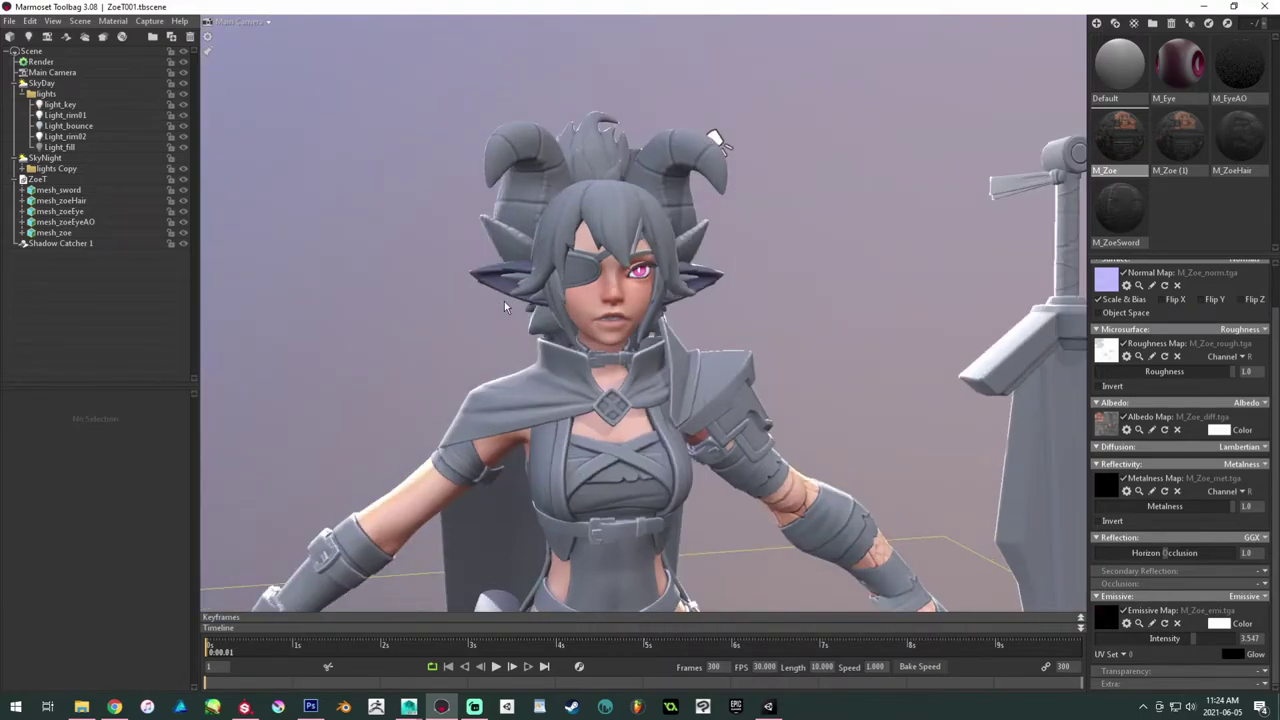
Step: Return to Substance Painter, collapse the lips folder and make the specRoughCurvature layer visible
key("alt+Tab")
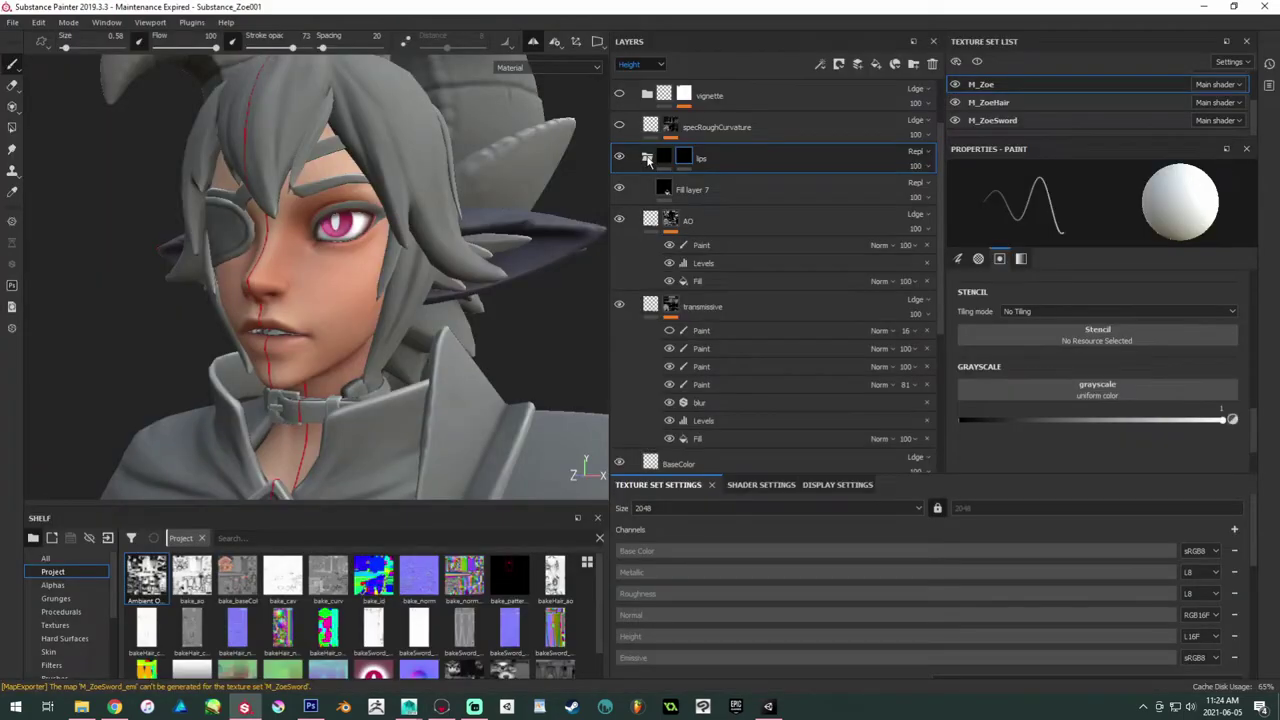
scroll(648, 160, "down", 2)
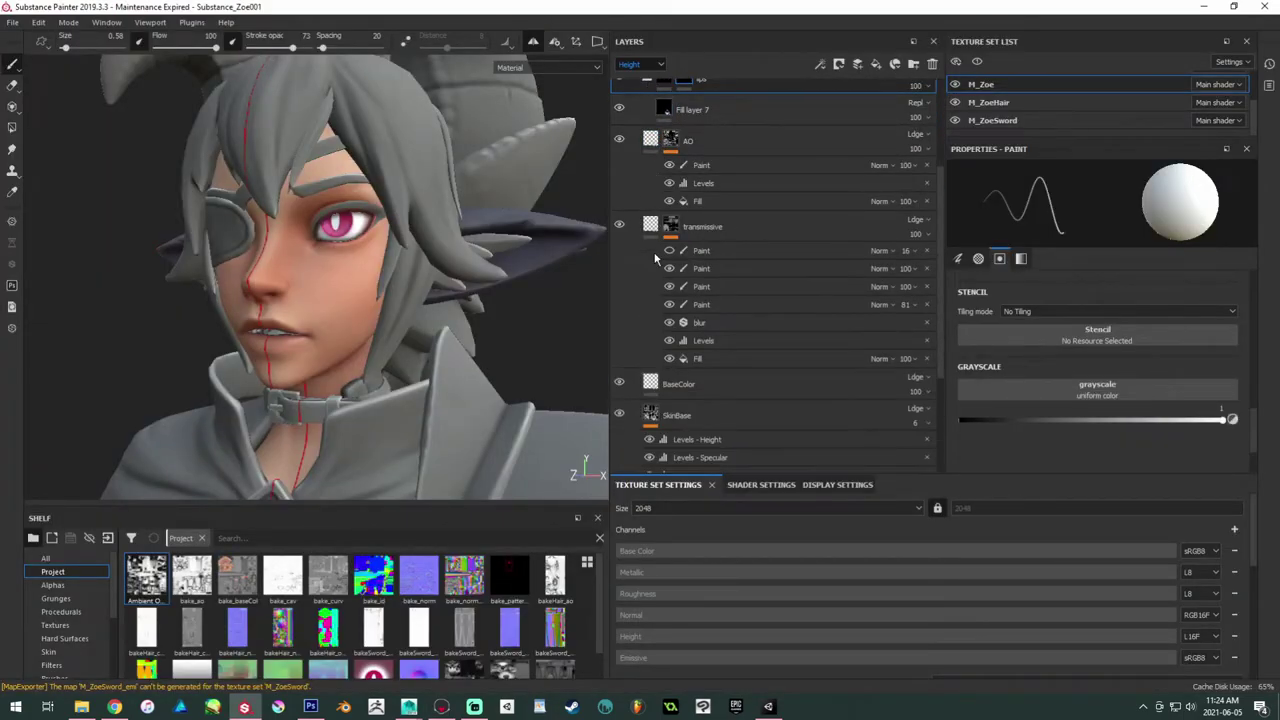
scroll(655, 258, "up", 3)
left_click(646, 199)
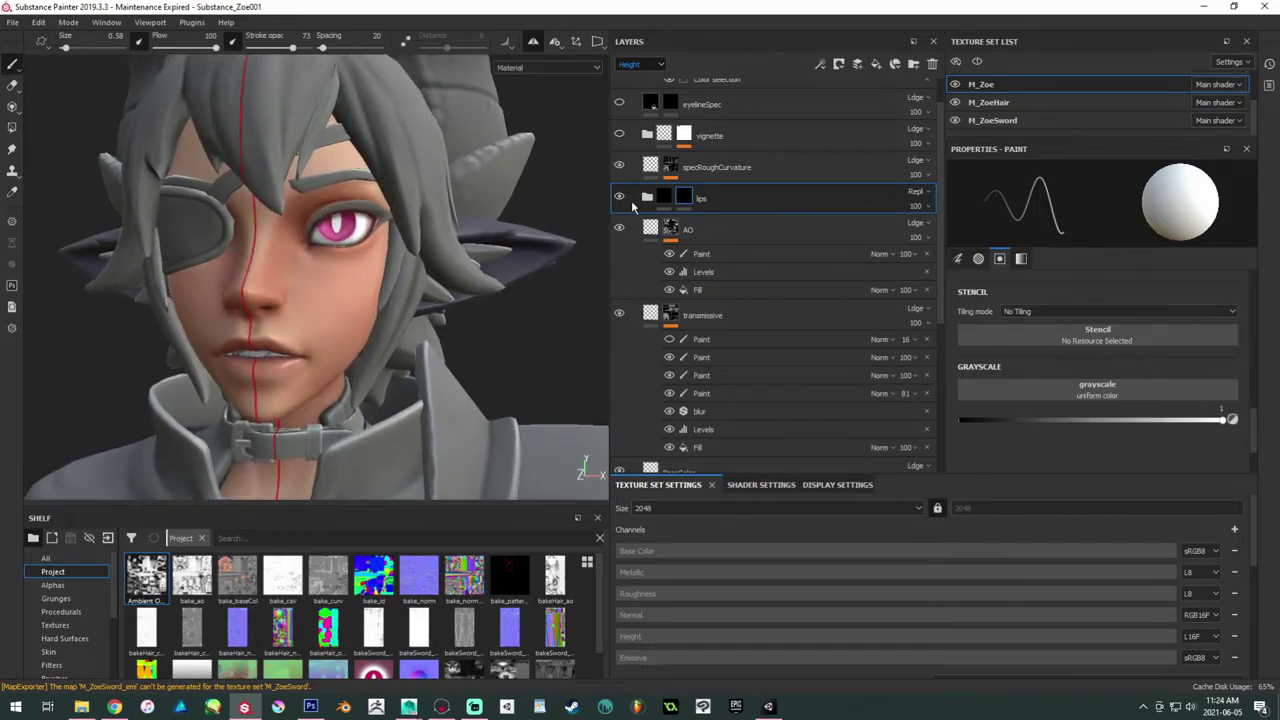
Step: Display the specRoughCurvature mask alone and set its levels input to 0.552 black and 1 white
left_click(672, 172)
left_click(670, 168, "alt")
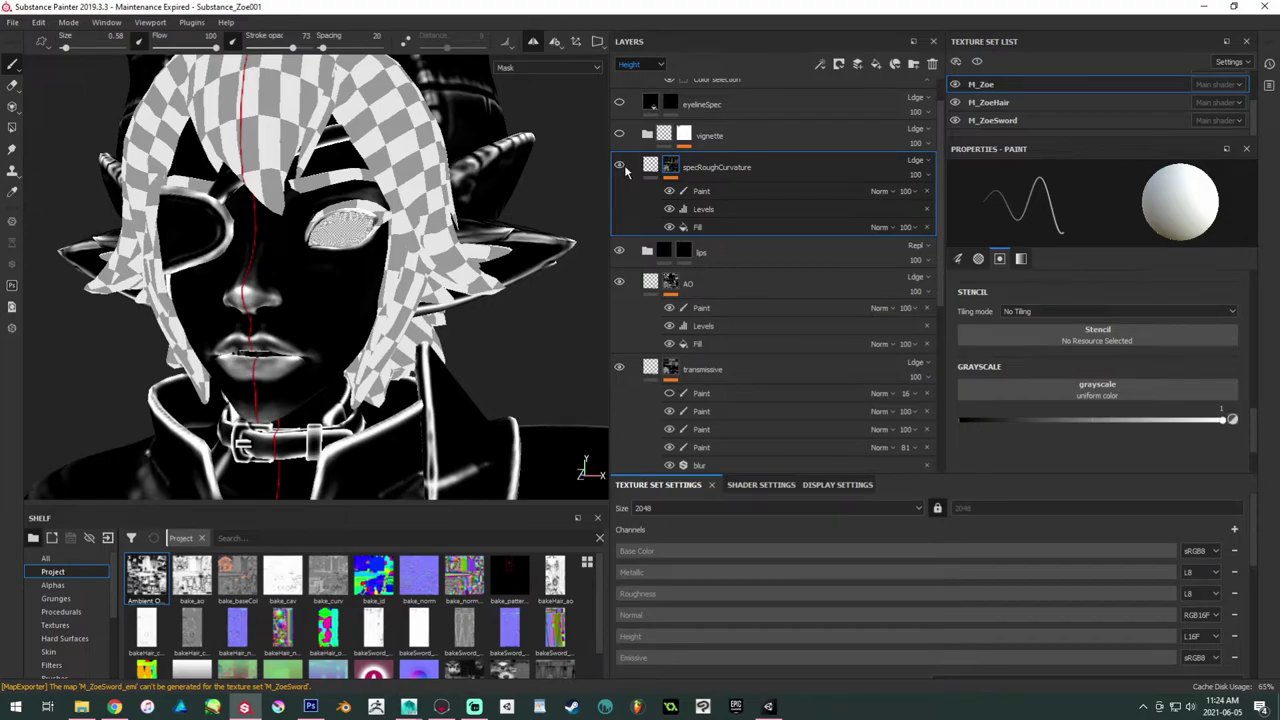
left_click(704, 209)
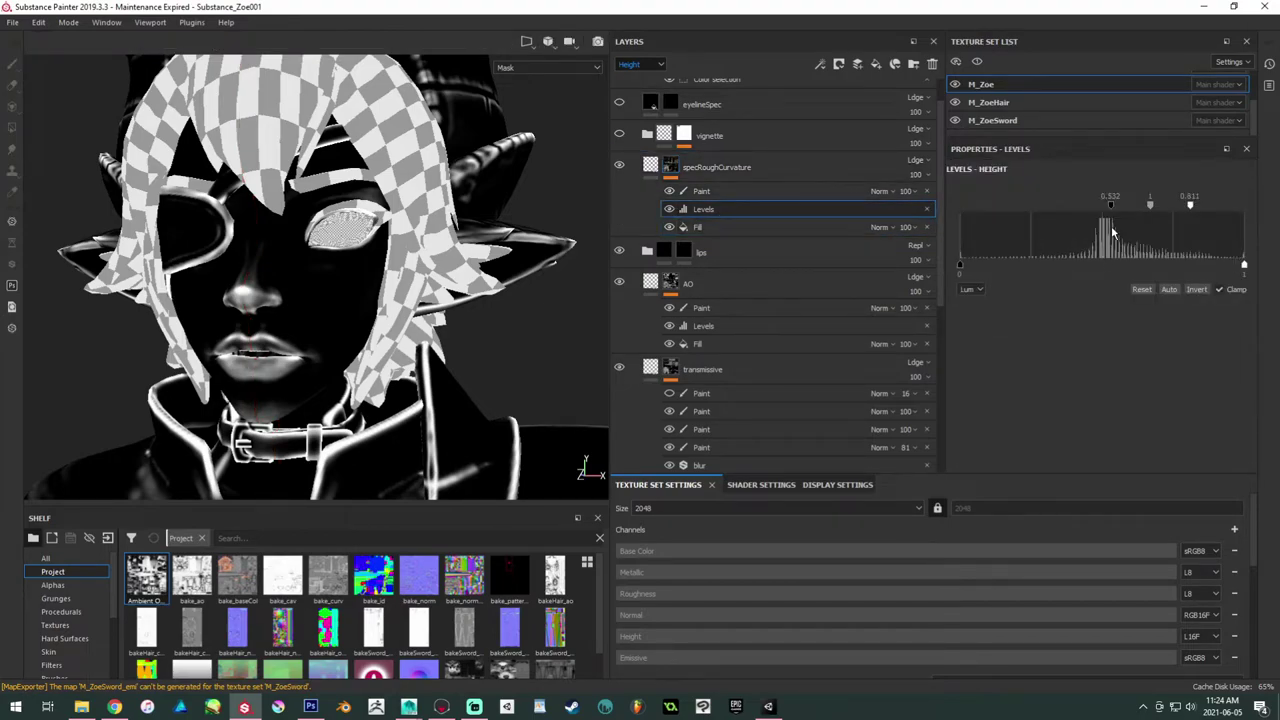
left_click_drag(1114, 205, 1263, 210)
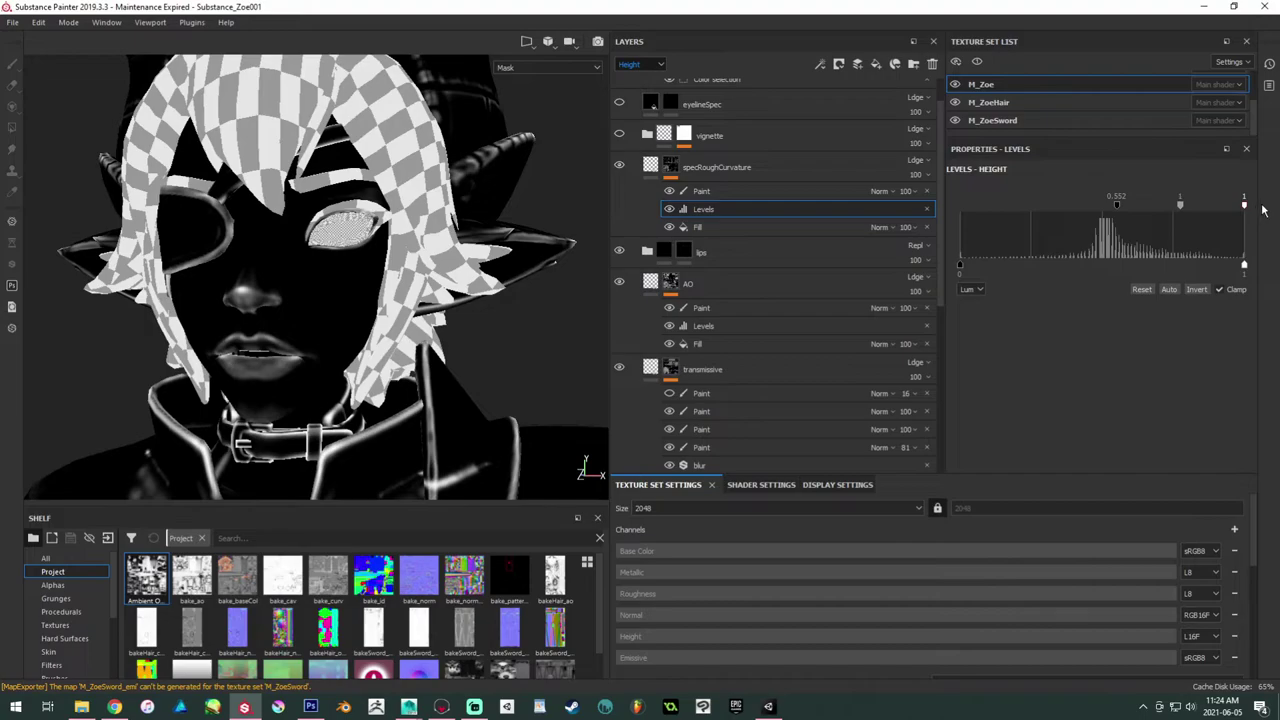
Step: Add a Blur filter above the levels in the specRoughCurvature mask with an intensity of 0.3
right_click(767, 214)
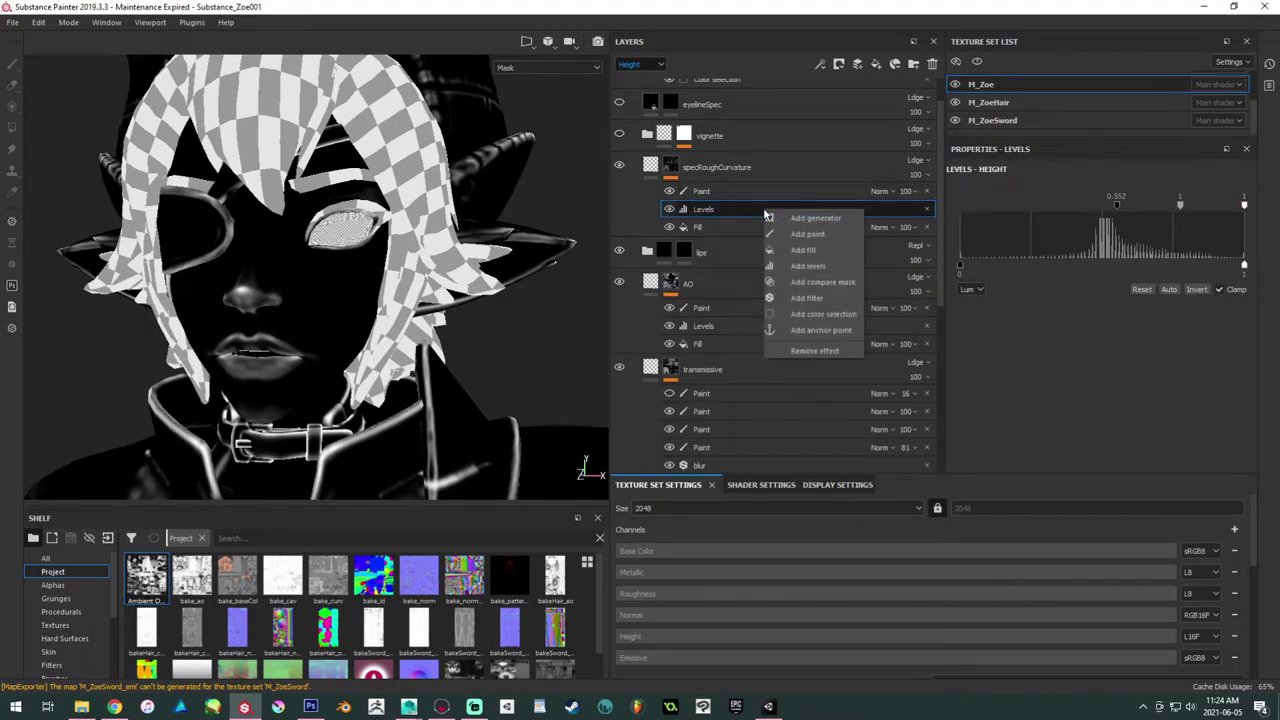
left_click(815, 299)
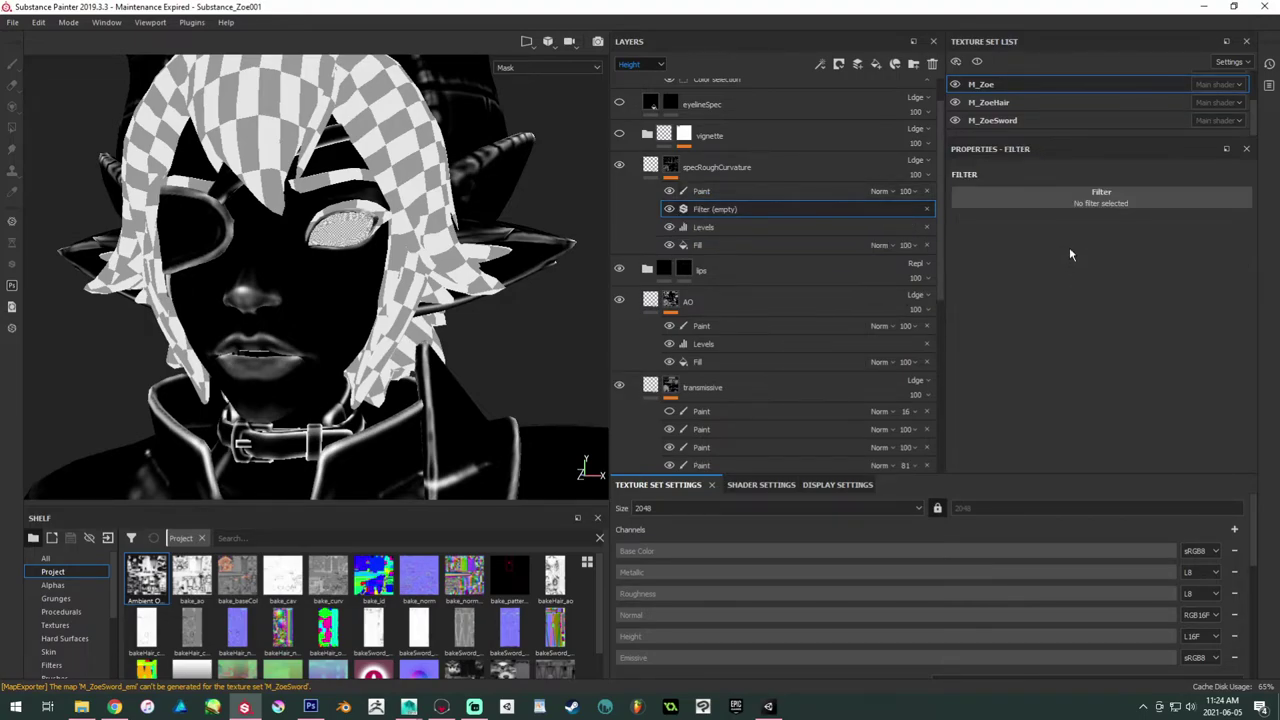
left_click(1100, 200)
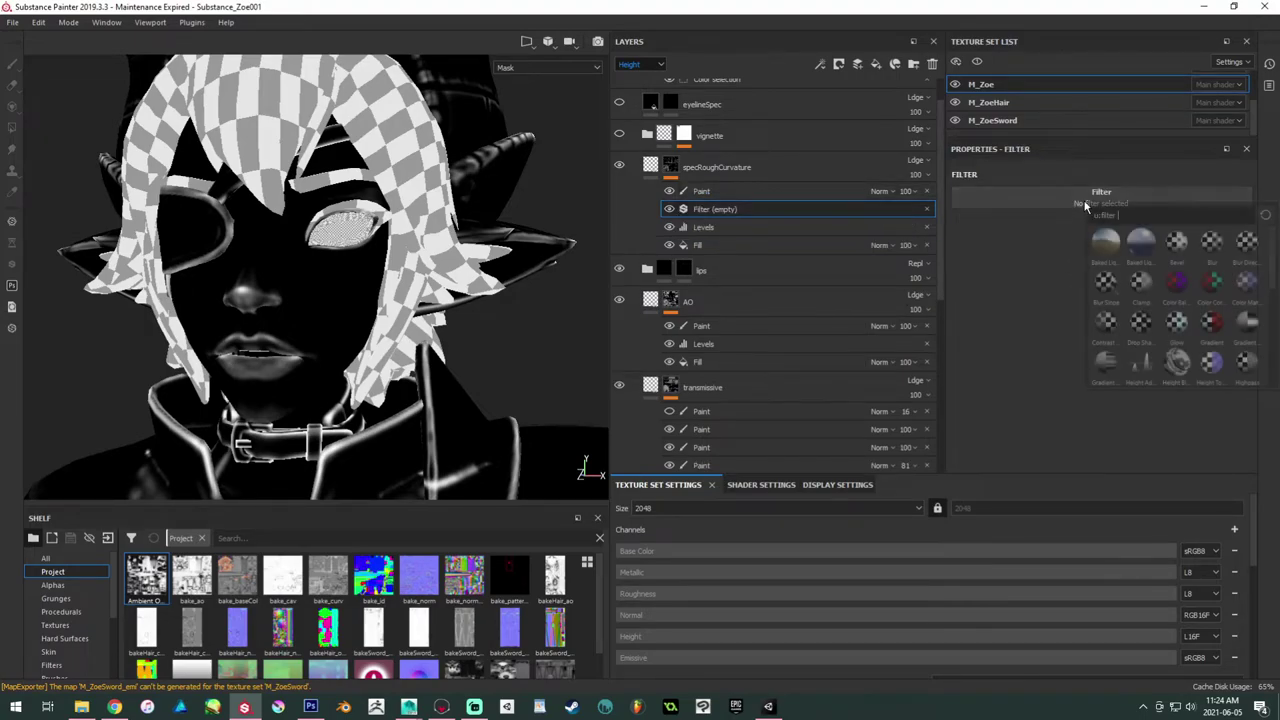
left_click(1211, 246)
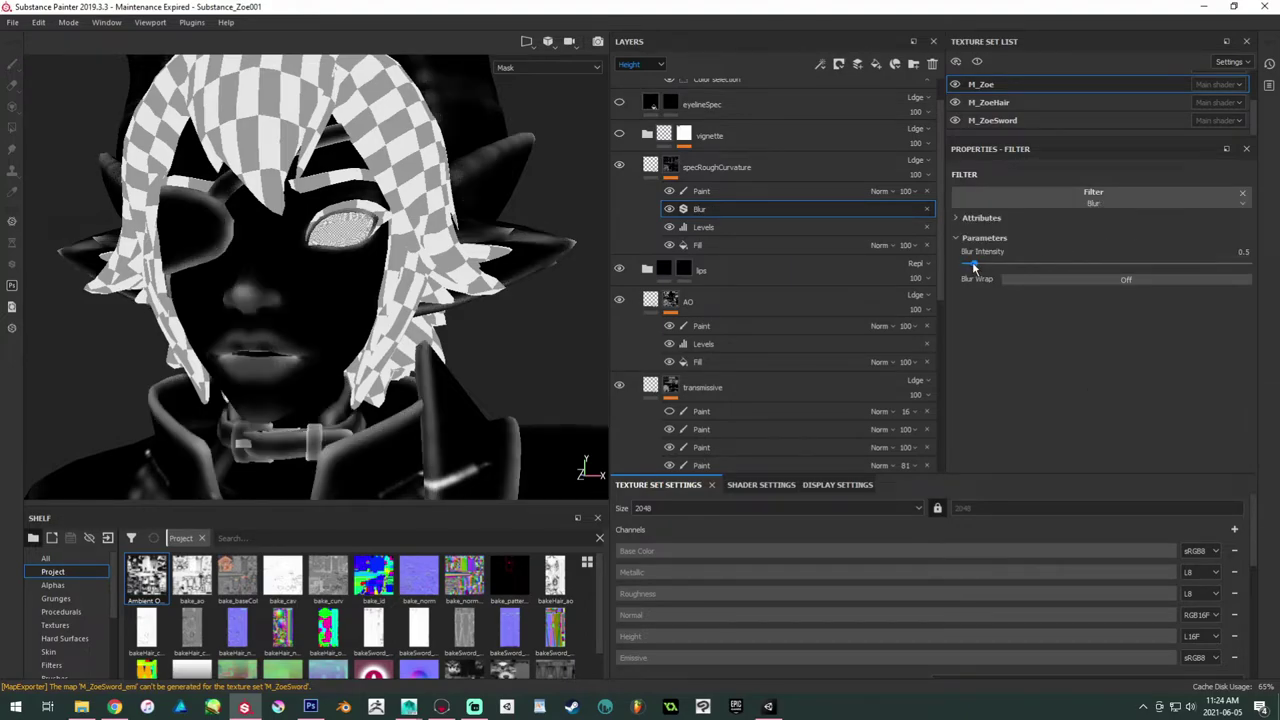
left_click_drag(973, 263, 970, 263)
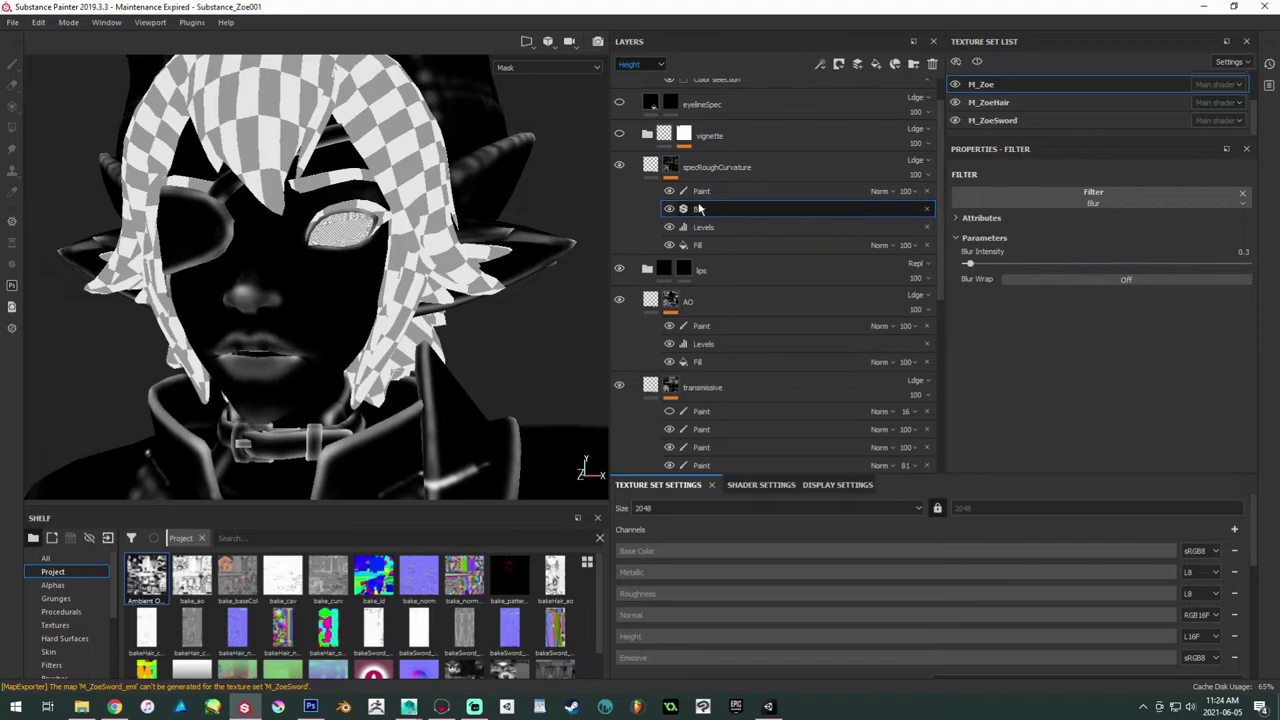
Step: Delete the Paint effect from the specRoughCurvature mask
left_click(676, 192)
left_click(668, 191)
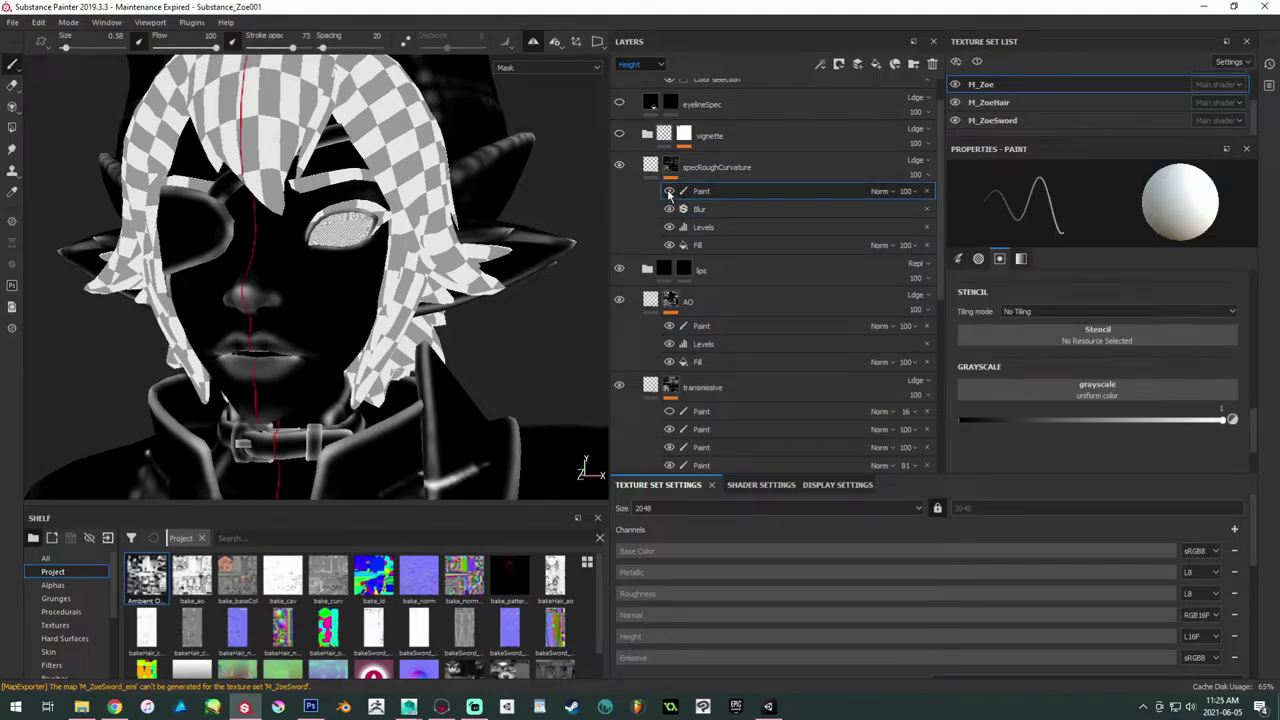
left_click(927, 191)
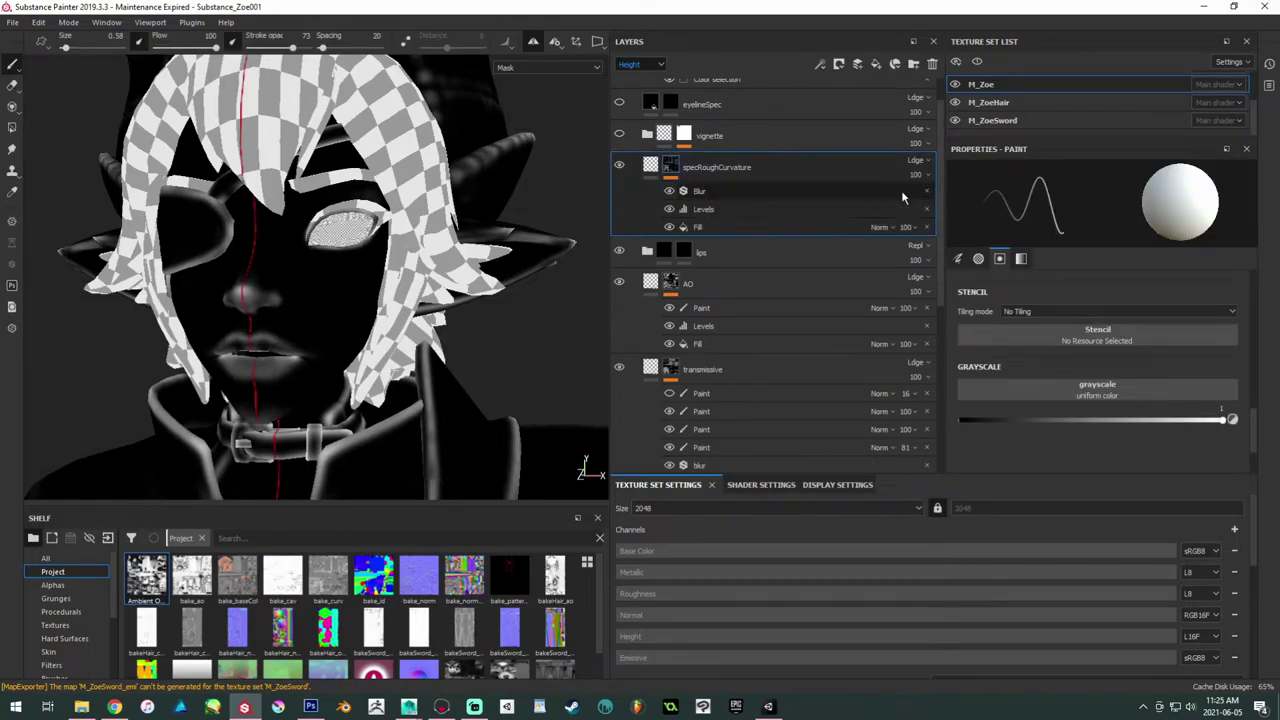
Step: Examine the blurred curvature mask around the head, then return to the material display and inspect the face up close
scroll(388, 212, "down", 2)
mouse_move(463, 222)
left_mouse_down("alt")
mouse_move(383, 232)
mouse_move(388, 245)
left_mouse_up("alt")
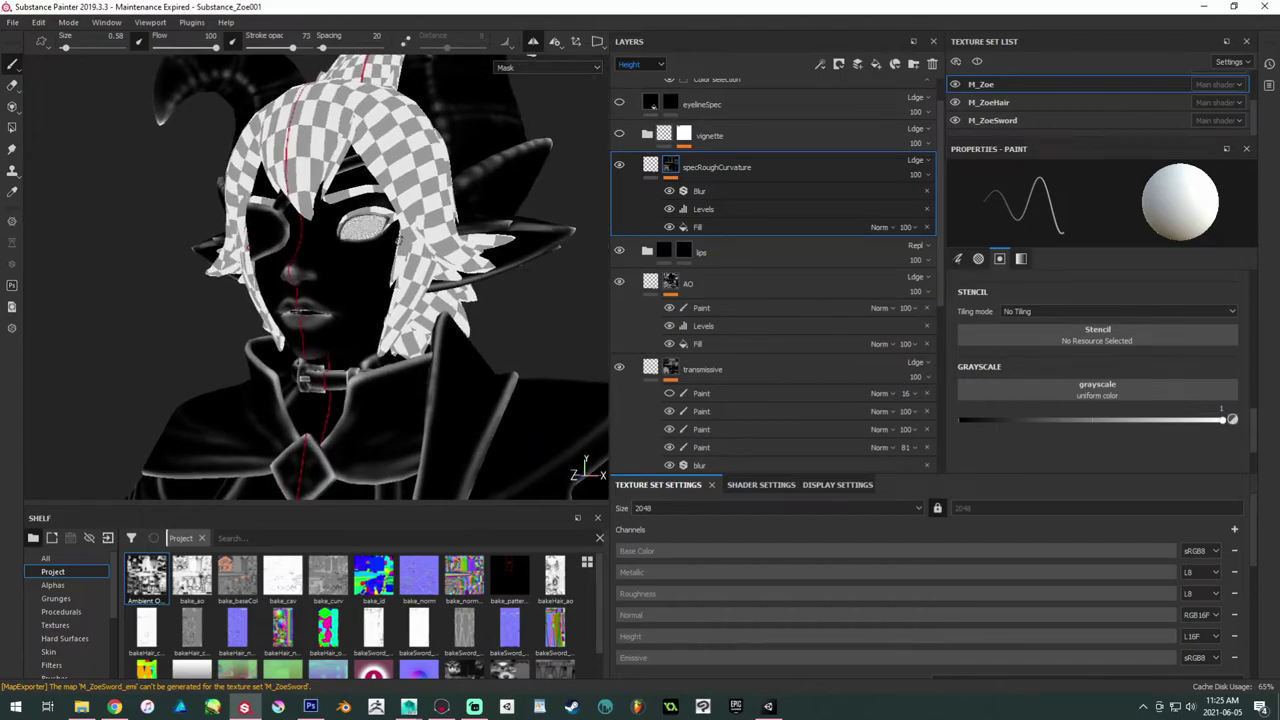
key("m")
right_click_drag(585, 179, 534, 340, "alt")
left_click_drag(534, 340, 409, 357, "alt")
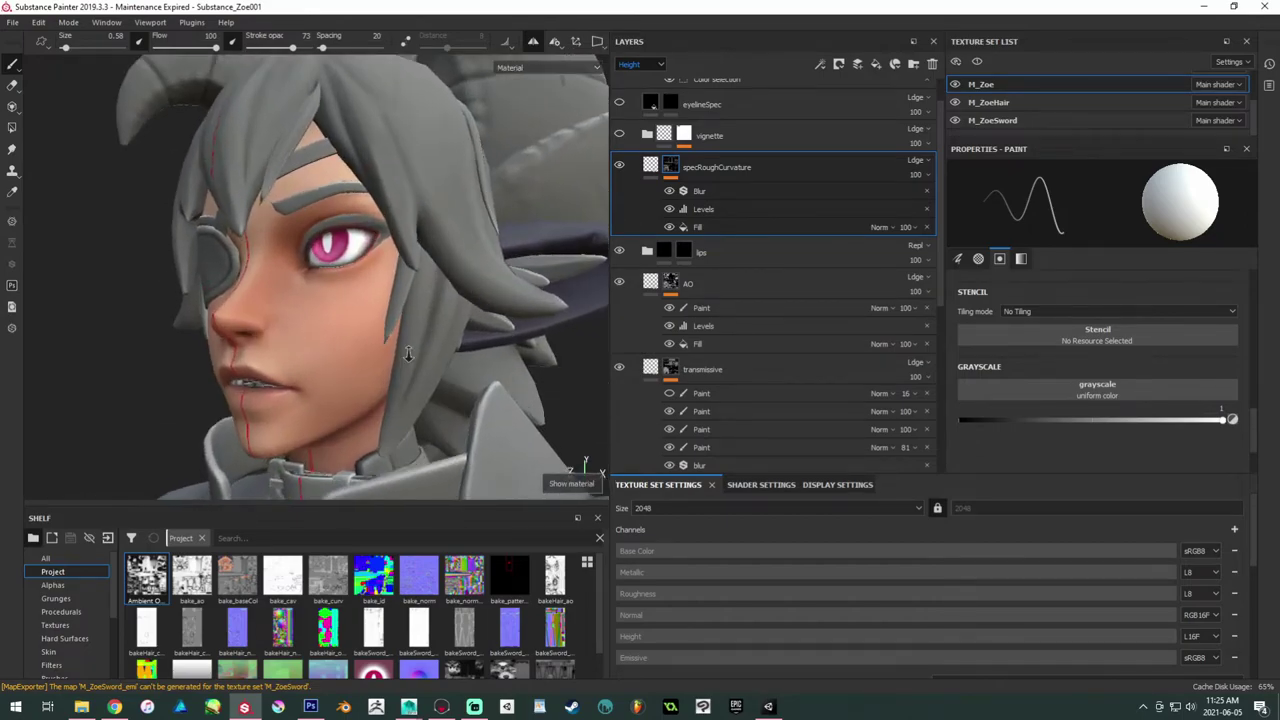
middle_click_drag(409, 357, 270, 332, "alt")
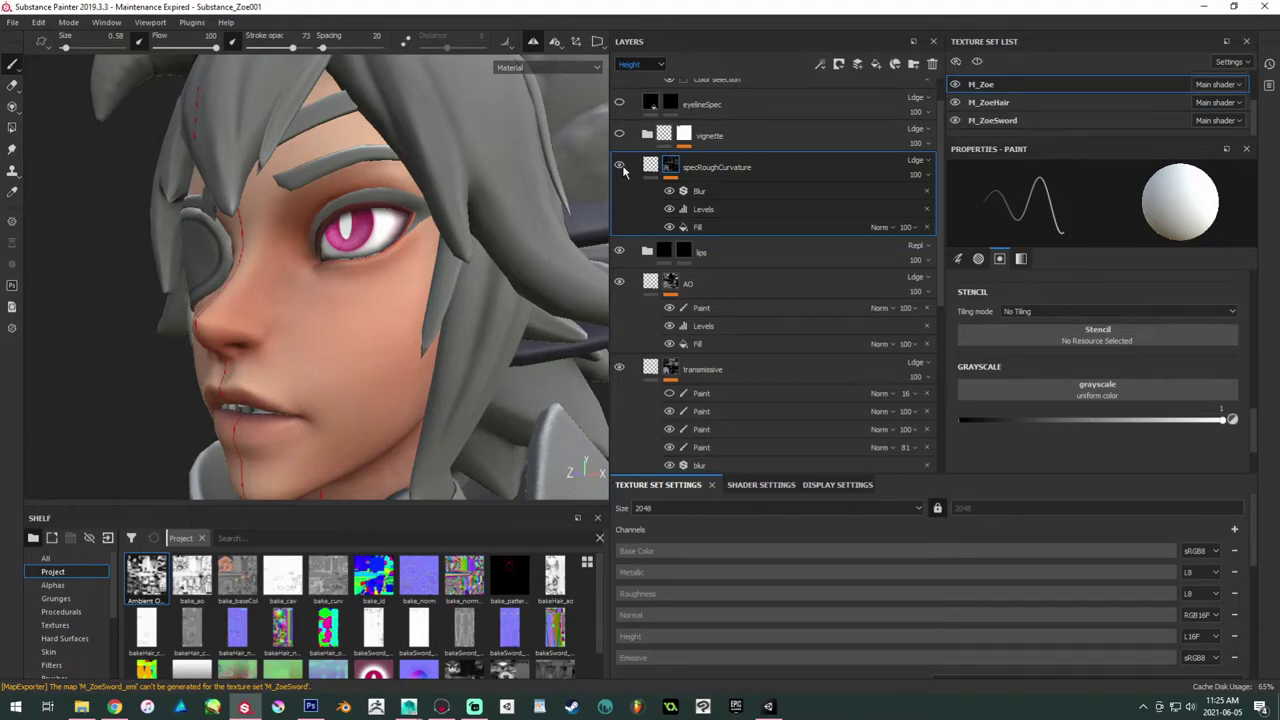
Step: Review the specRoughCurvature mask's fill source, levels and blur by toggling the effects, and check the layer's roughness material
left_click(709, 227)
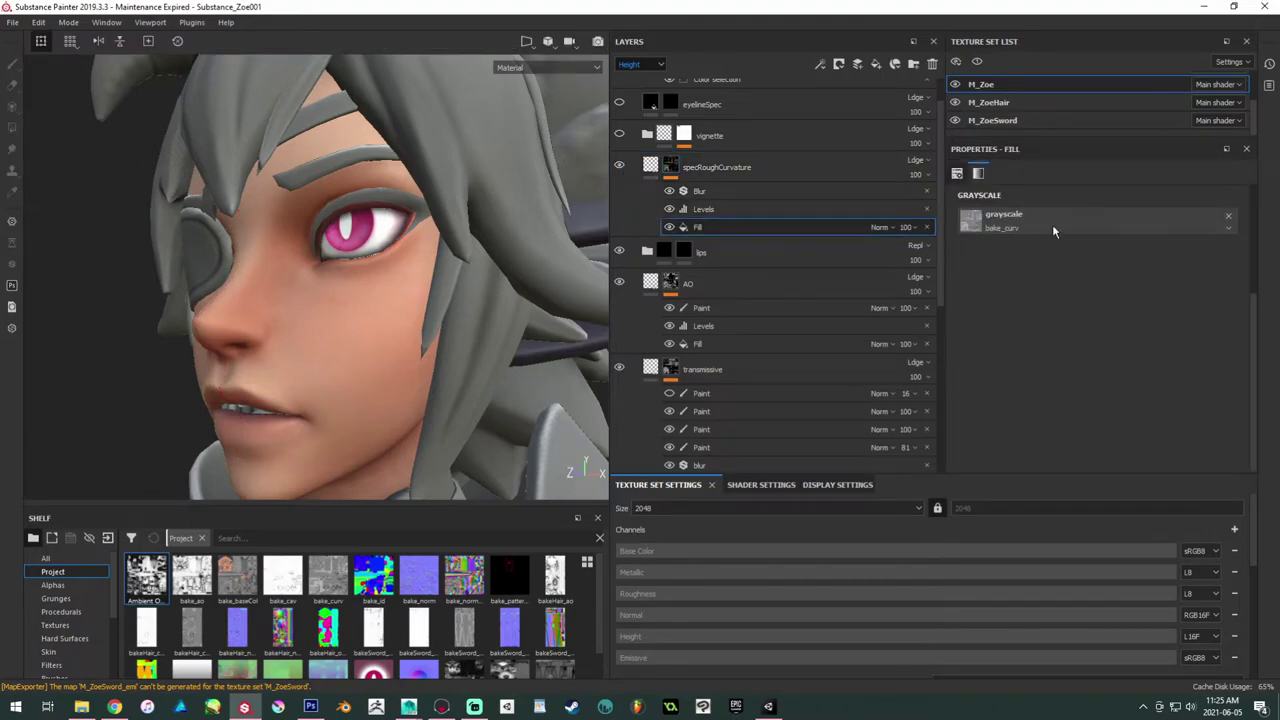
left_click(706, 209)
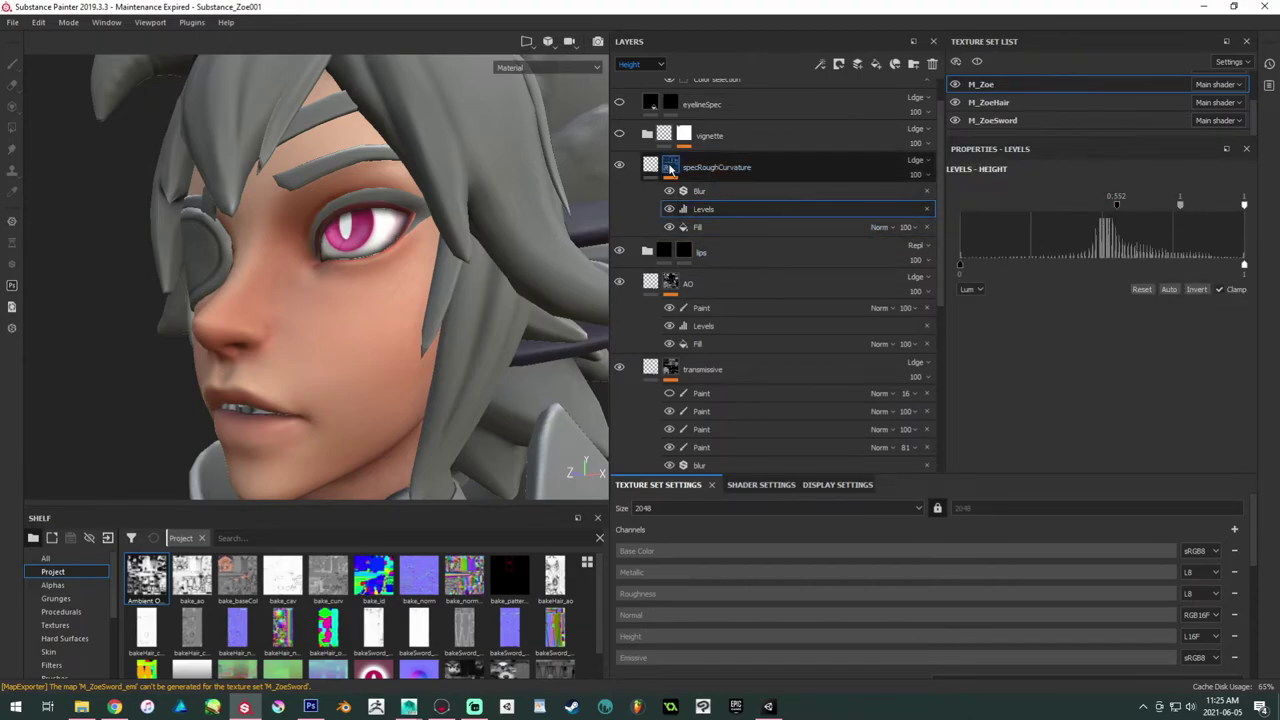
left_click(670, 166, "alt")
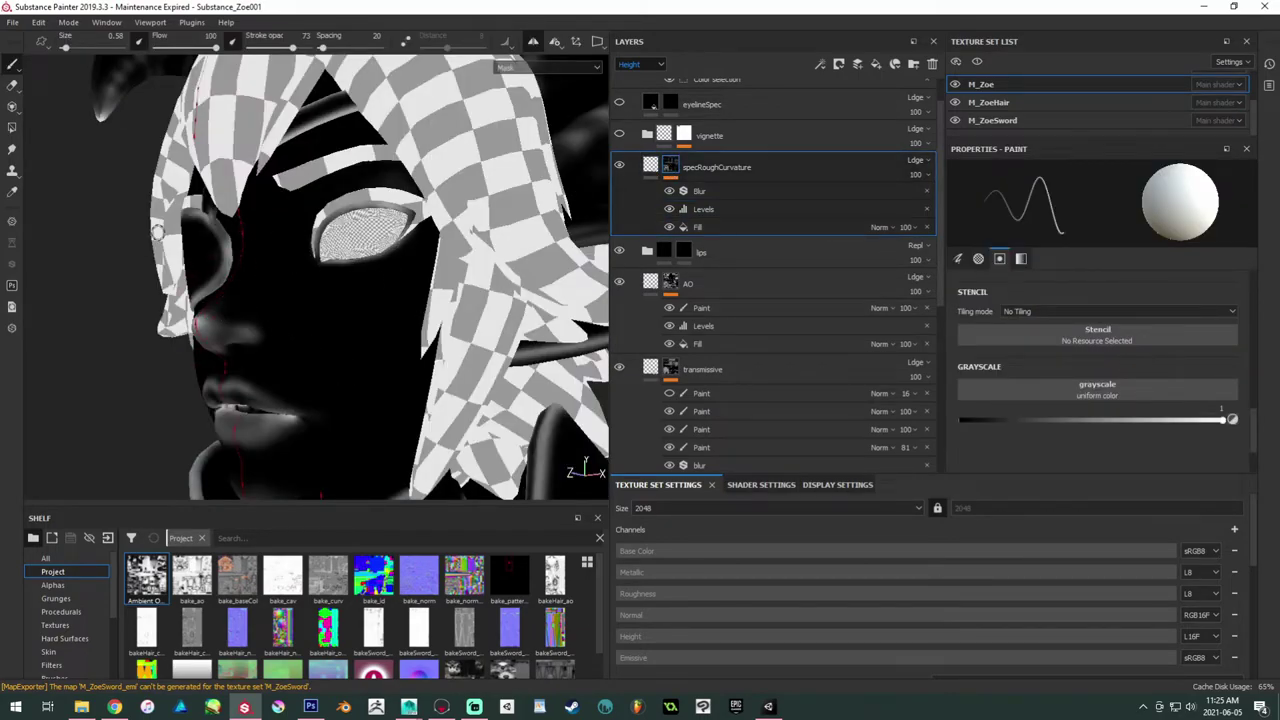
left_click(669, 209)
left_click(669, 209)
left_click(669, 191)
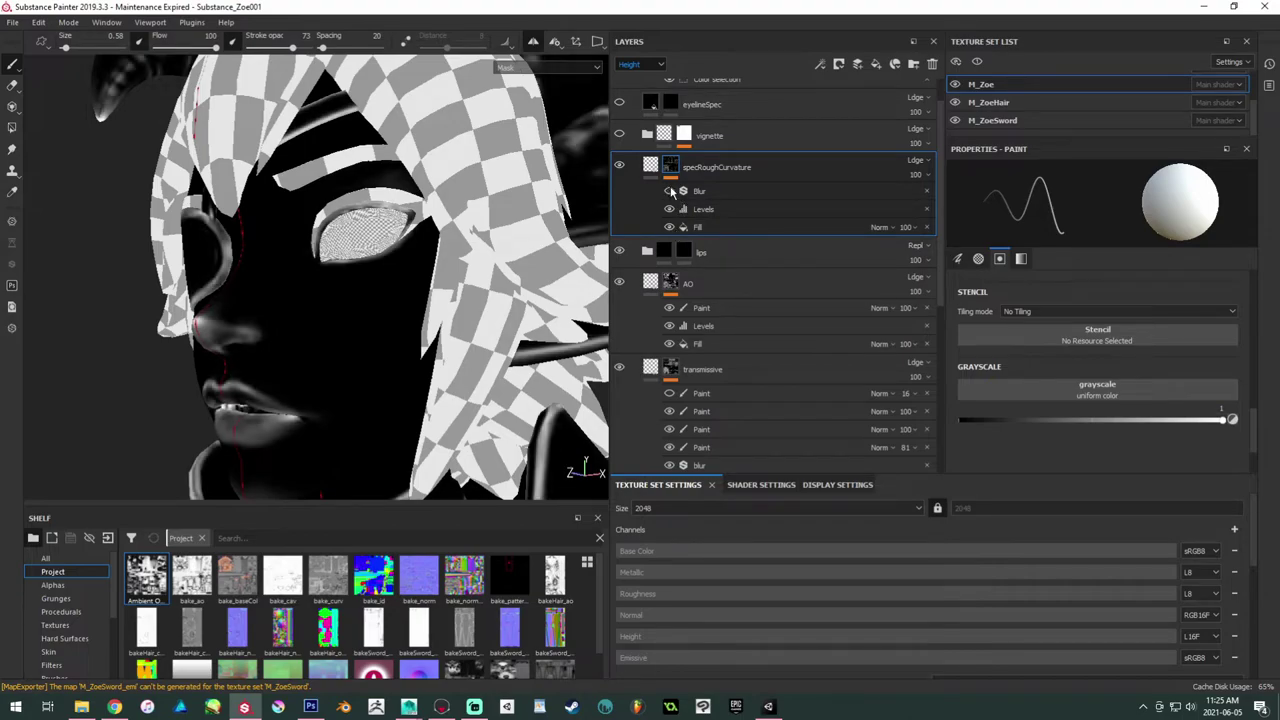
left_click(669, 191)
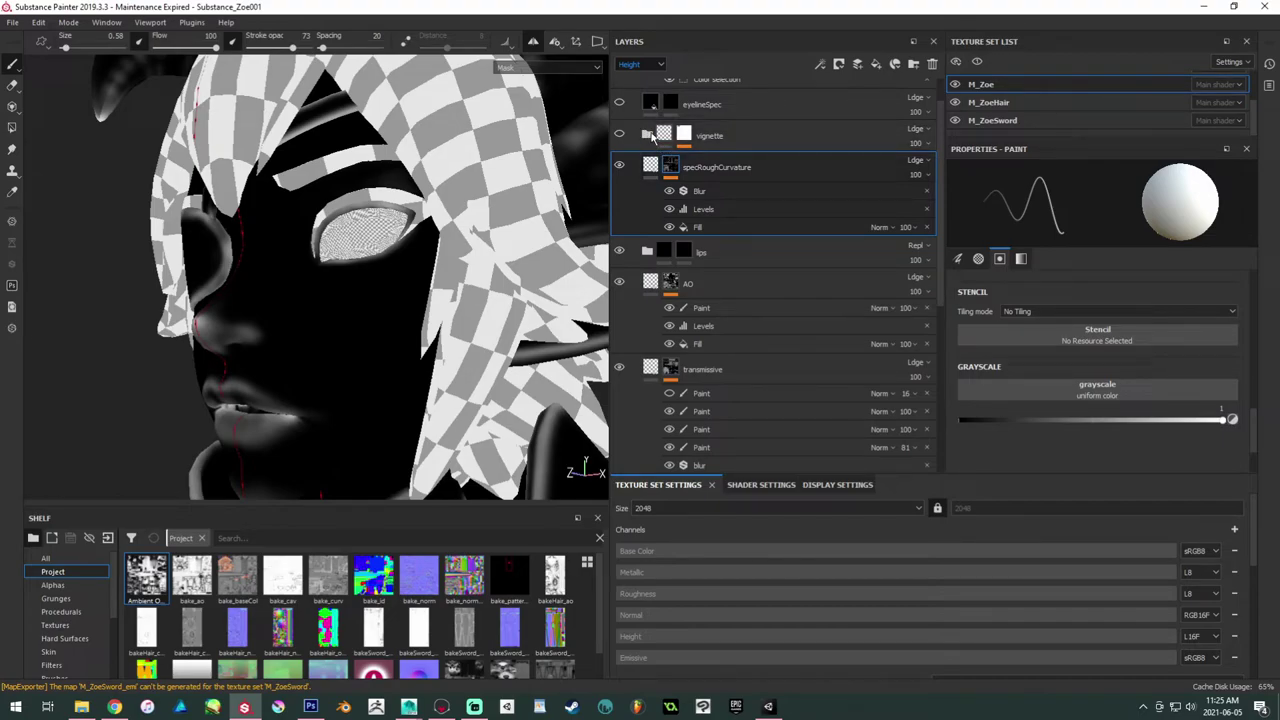
left_click(652, 168)
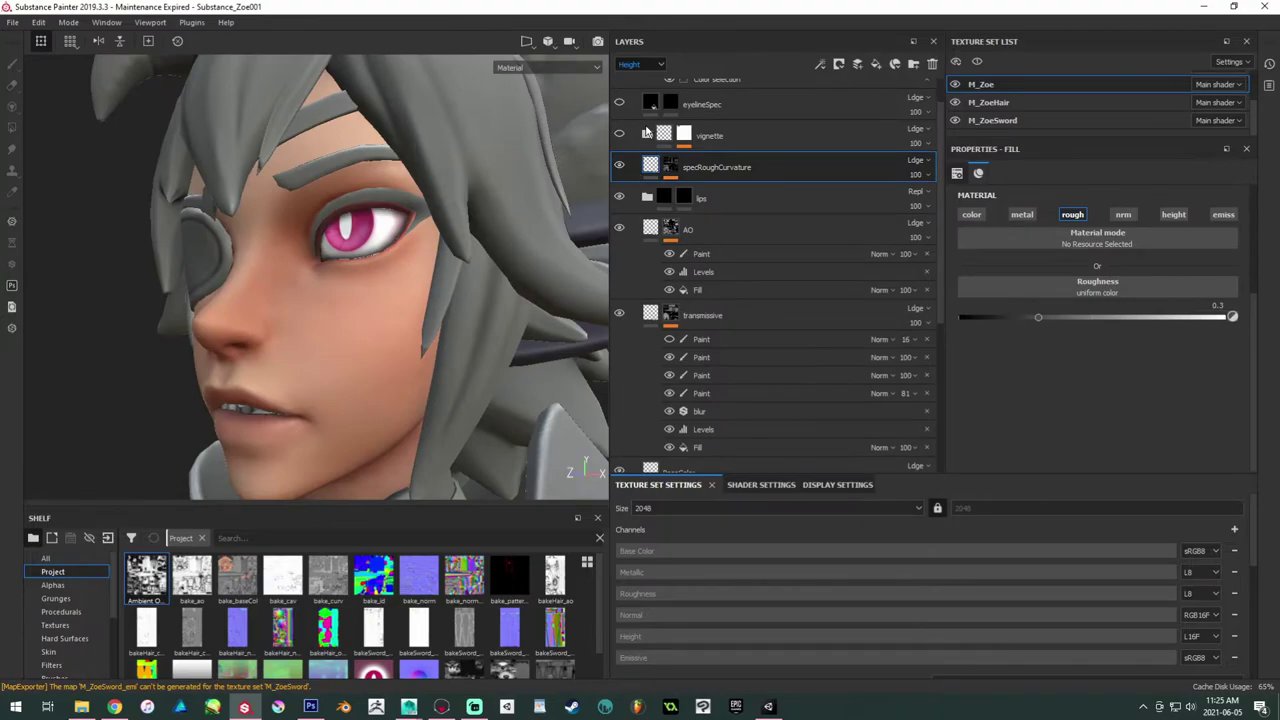
scroll(646, 131, "up", 1)
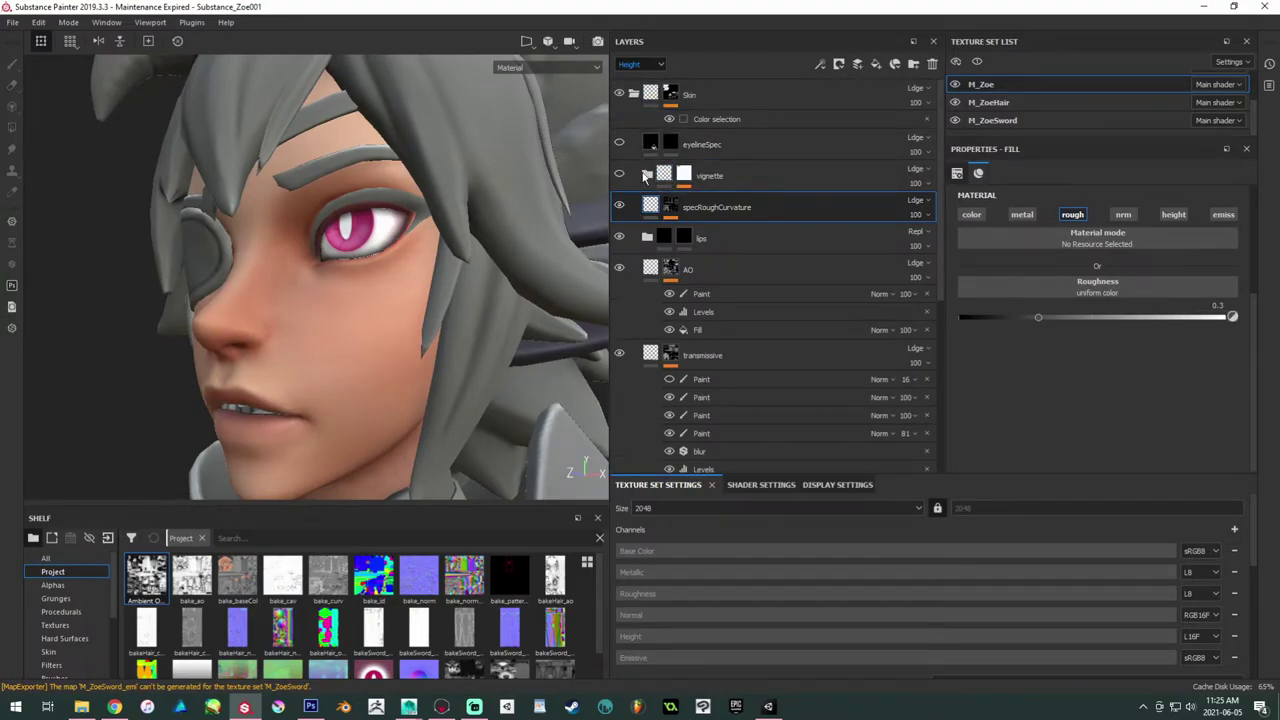
Step: Make the vignette folder visible, check the face from the side and display the folder's mask on its own
left_click(647, 172)
left_click(645, 176)
left_click_drag(455, 262, 390, 188, "alt")
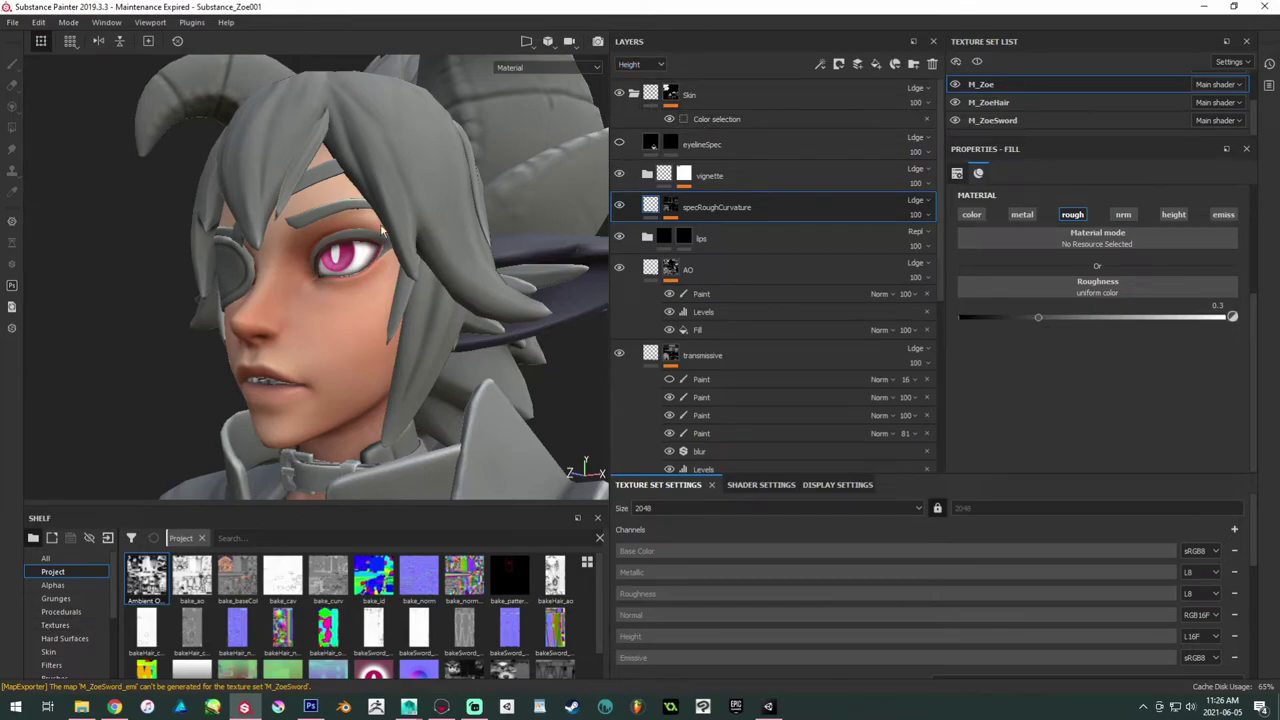
left_click_drag(424, 130, 366, 120, "alt")
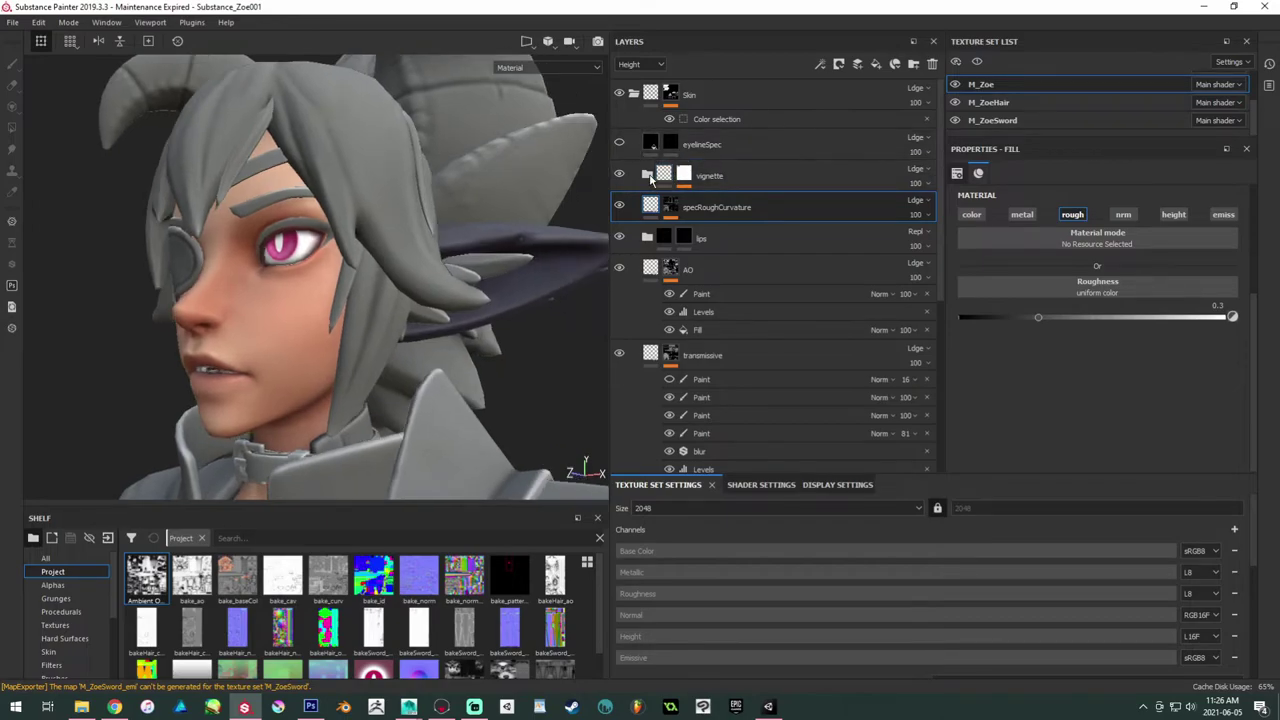
left_click(684, 175)
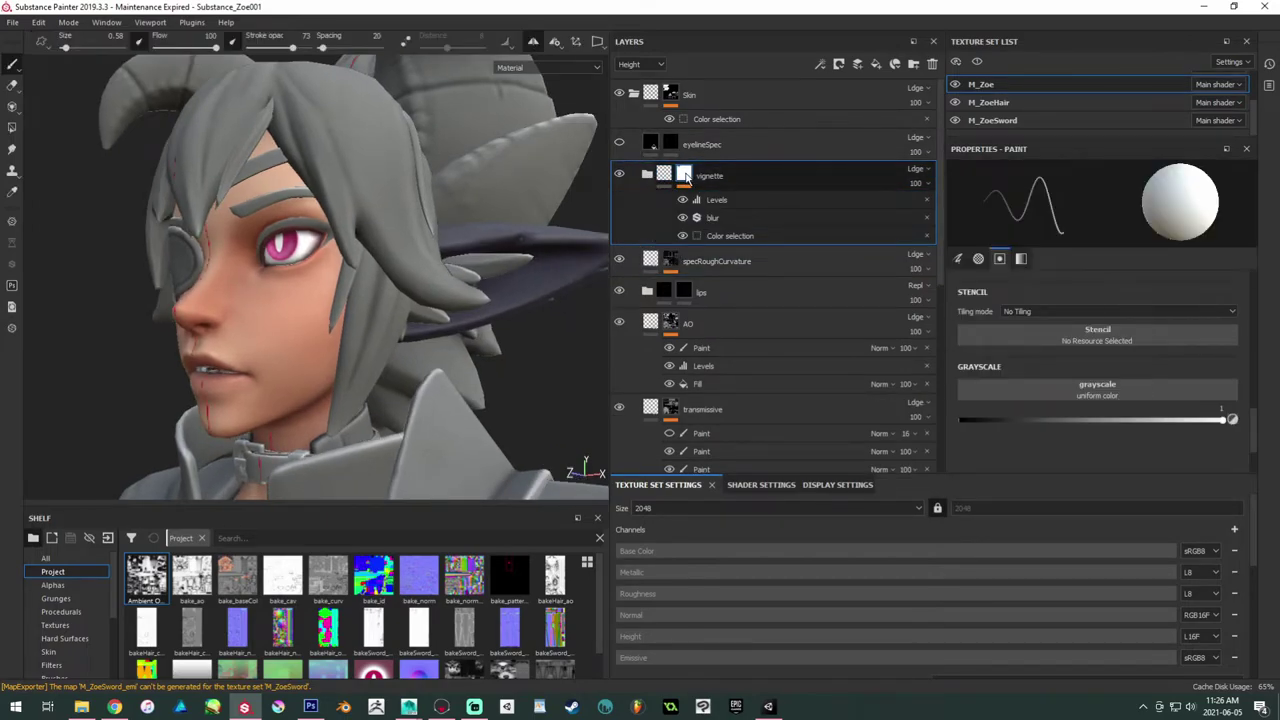
left_click(686, 176, "alt")
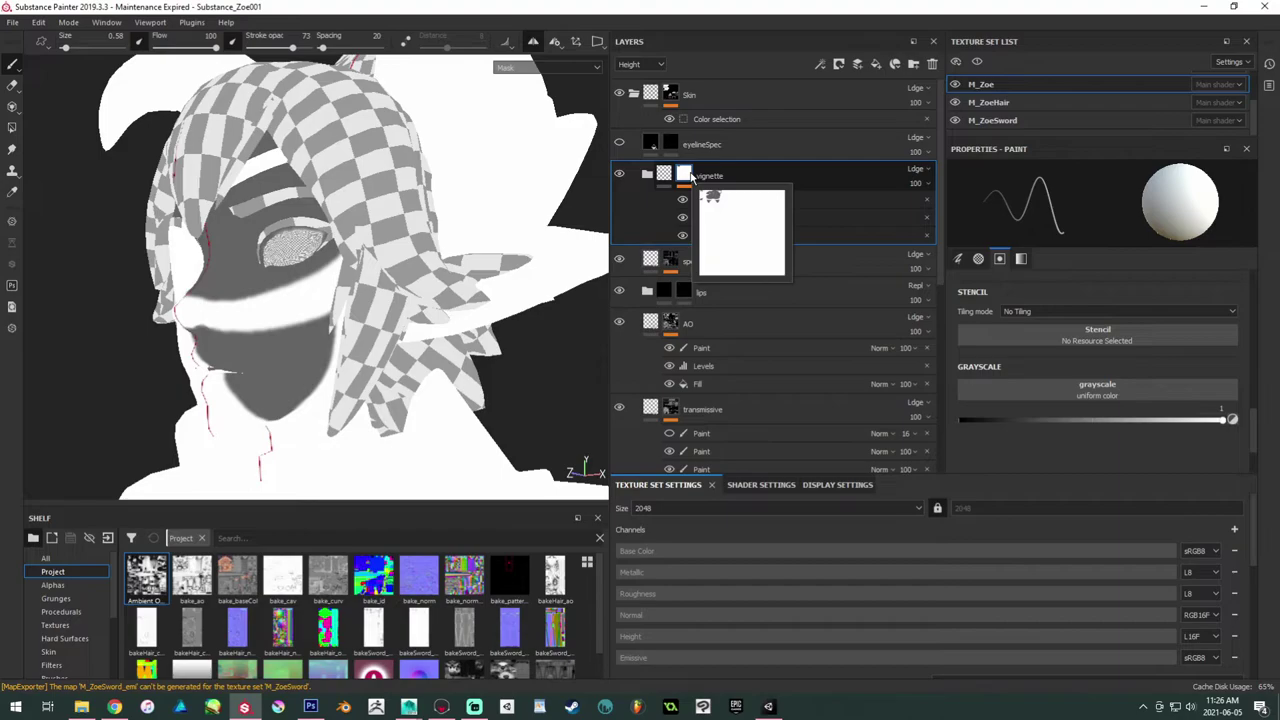
Step: Check the vignette folder's mask from different sides of the face and remove the mask from the folder
left_click_drag(215, 228, 358, 250, "alt")
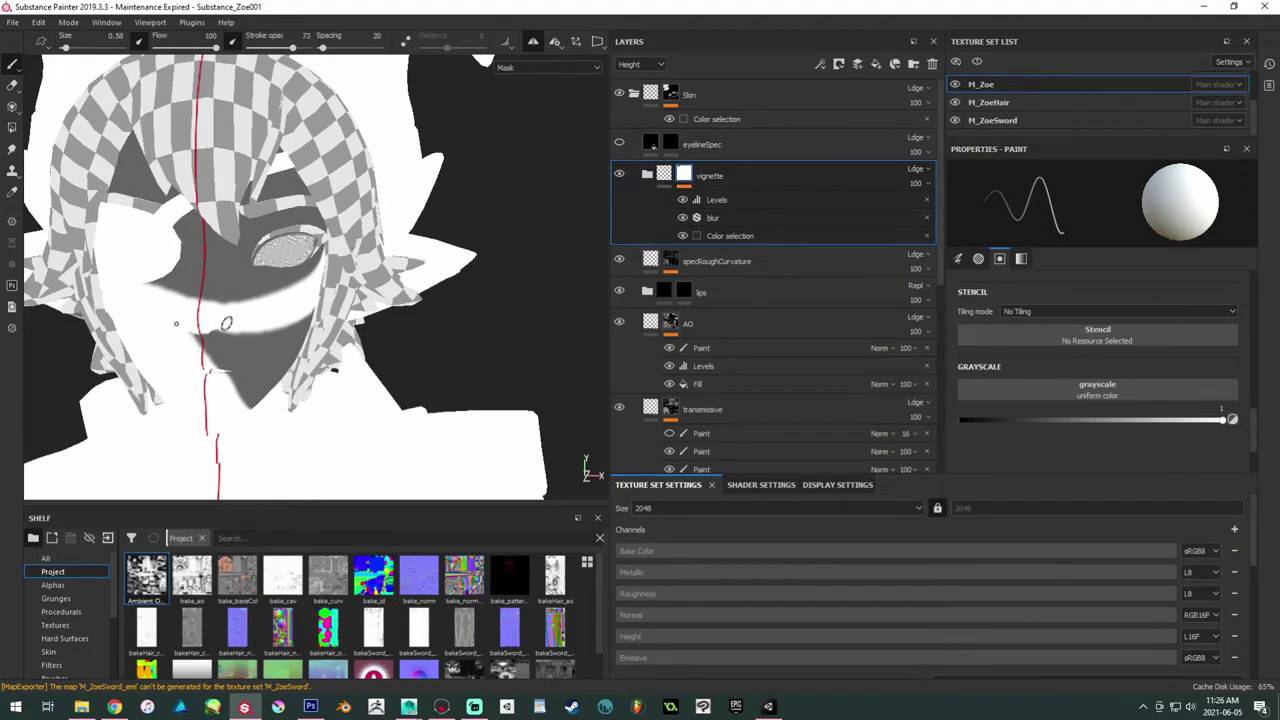
left_click_drag(300, 310, 248, 297, "alt")
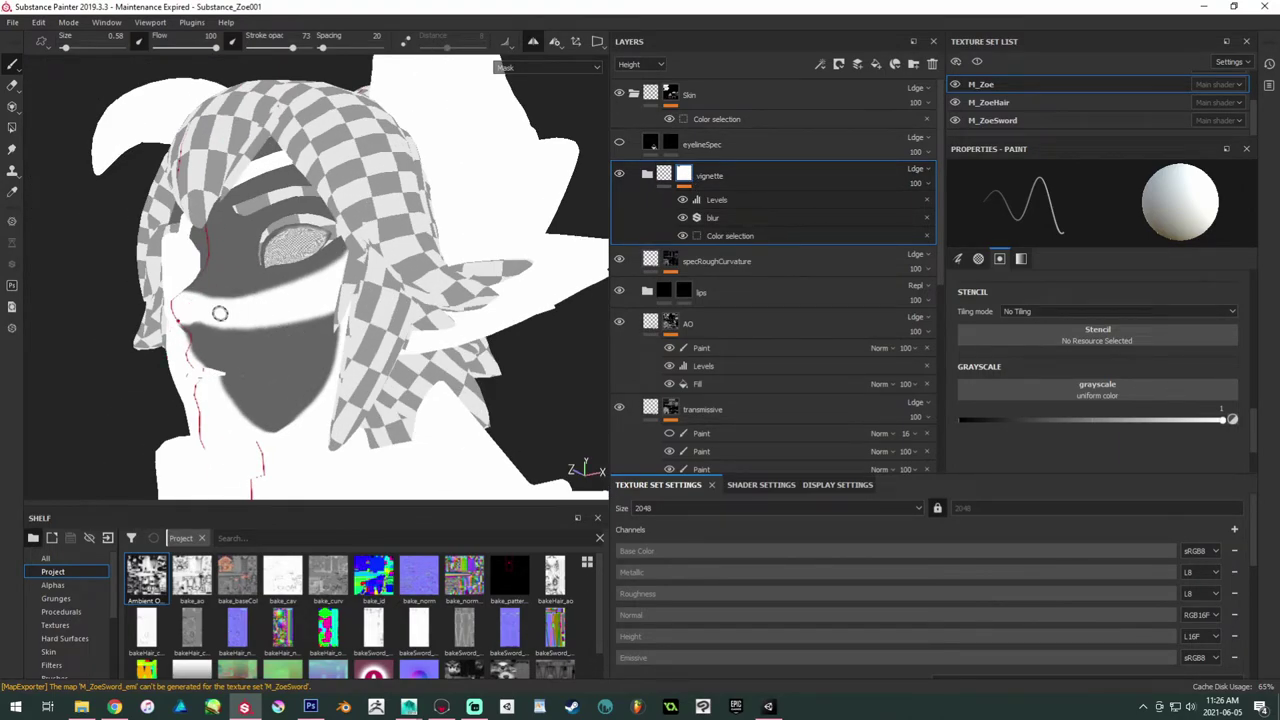
double_click(705, 177)
left_click(683, 178)
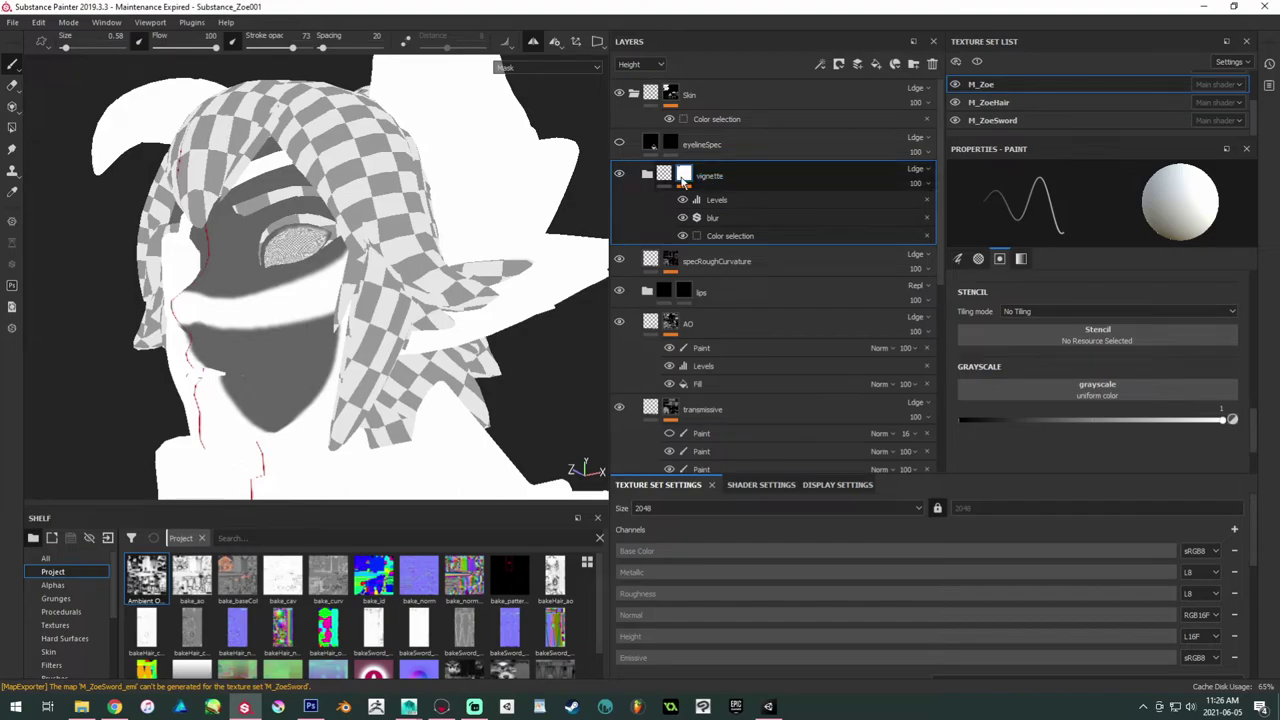
mouse_move(683, 180)
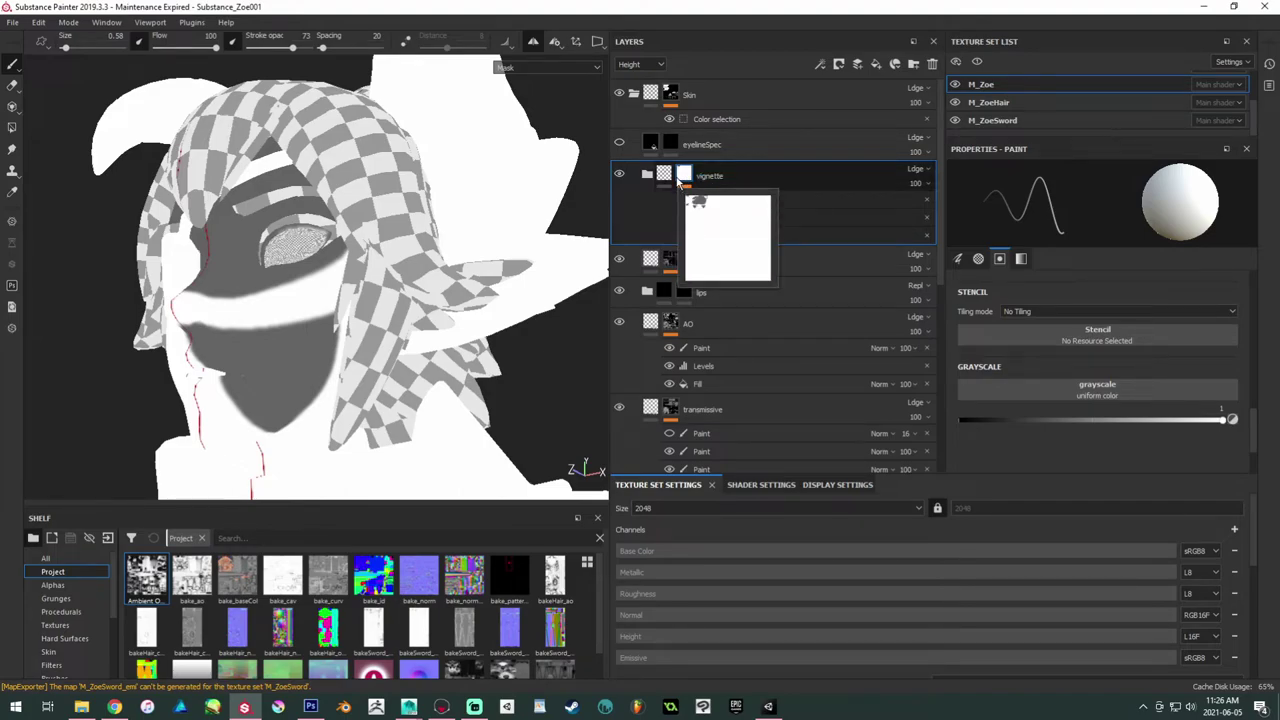
right_click(680, 178)
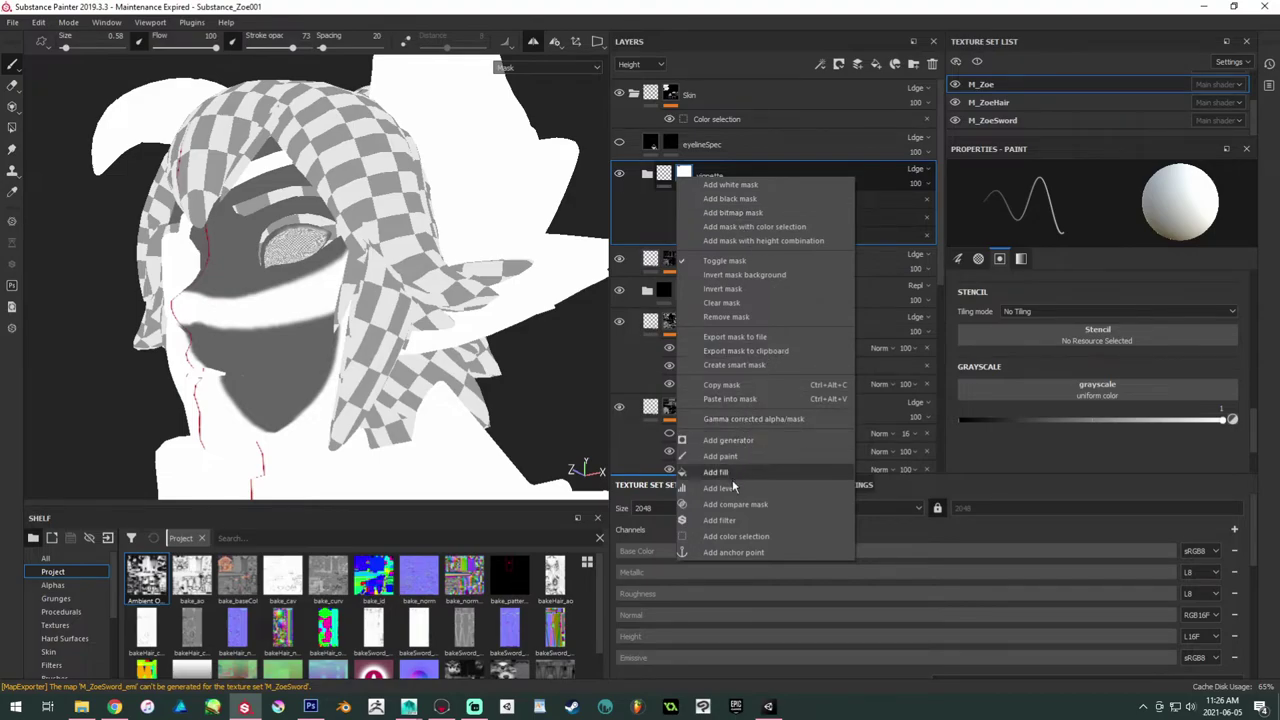
left_click(727, 317)
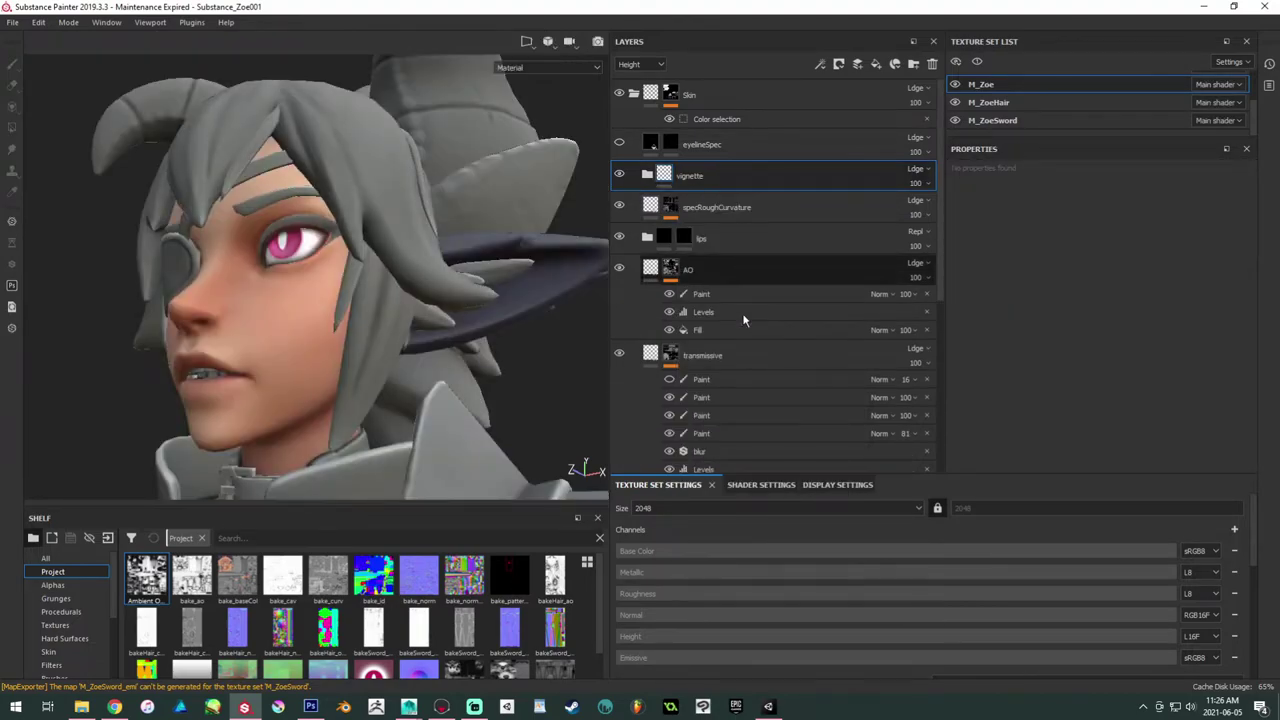
Step: Expand the vignette folder and replace the Paint effect on Fill layer 18 copy 1's mask with a new one
left_click(647, 175)
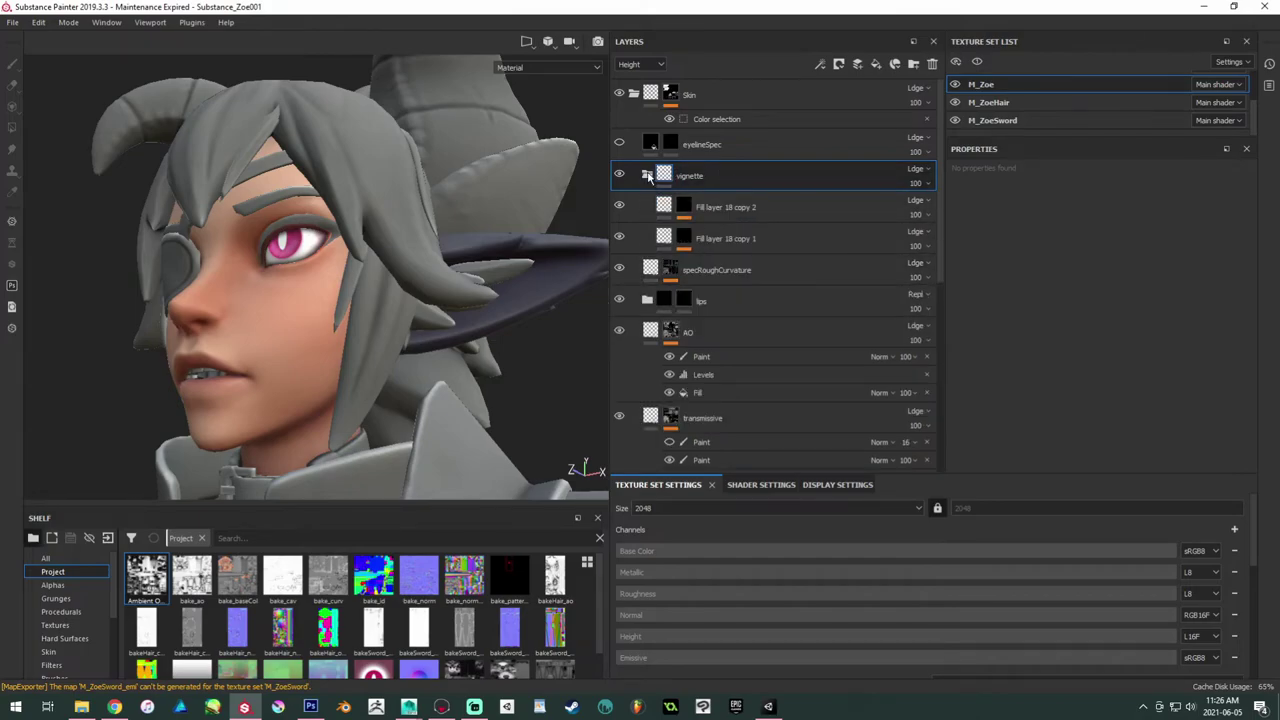
left_click(687, 238, "alt")
left_click(687, 210)
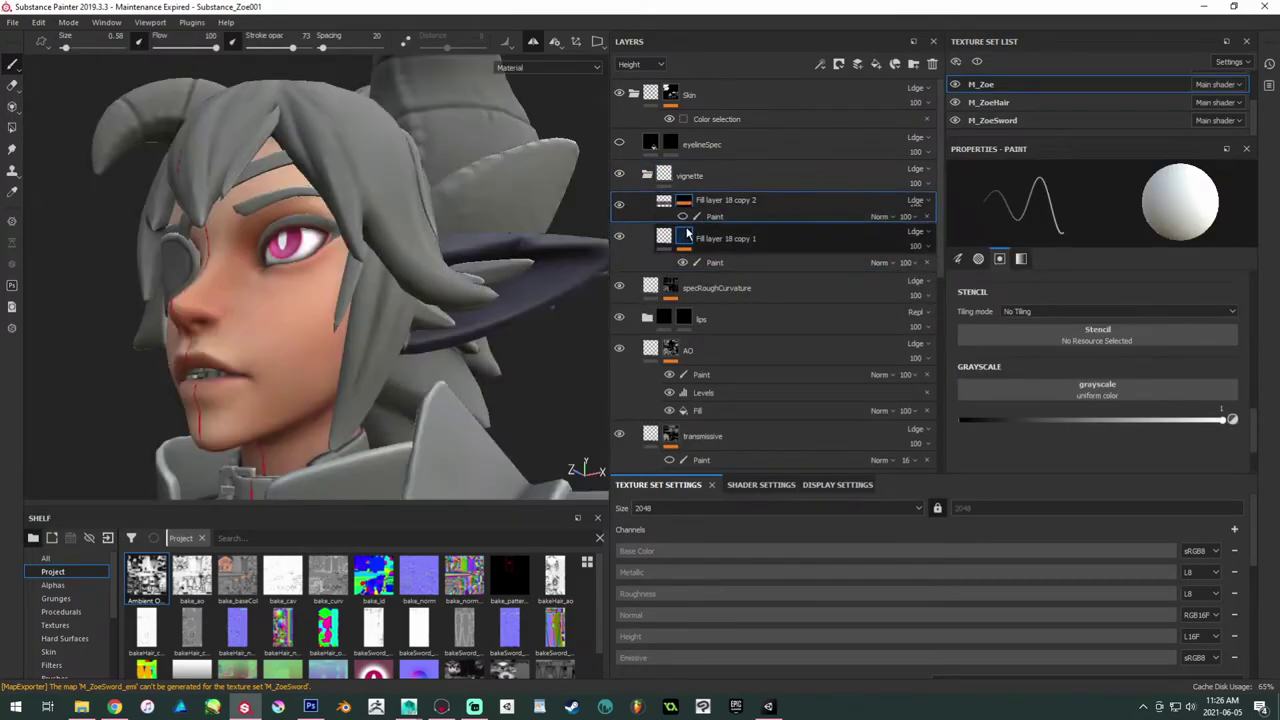
left_click(688, 256)
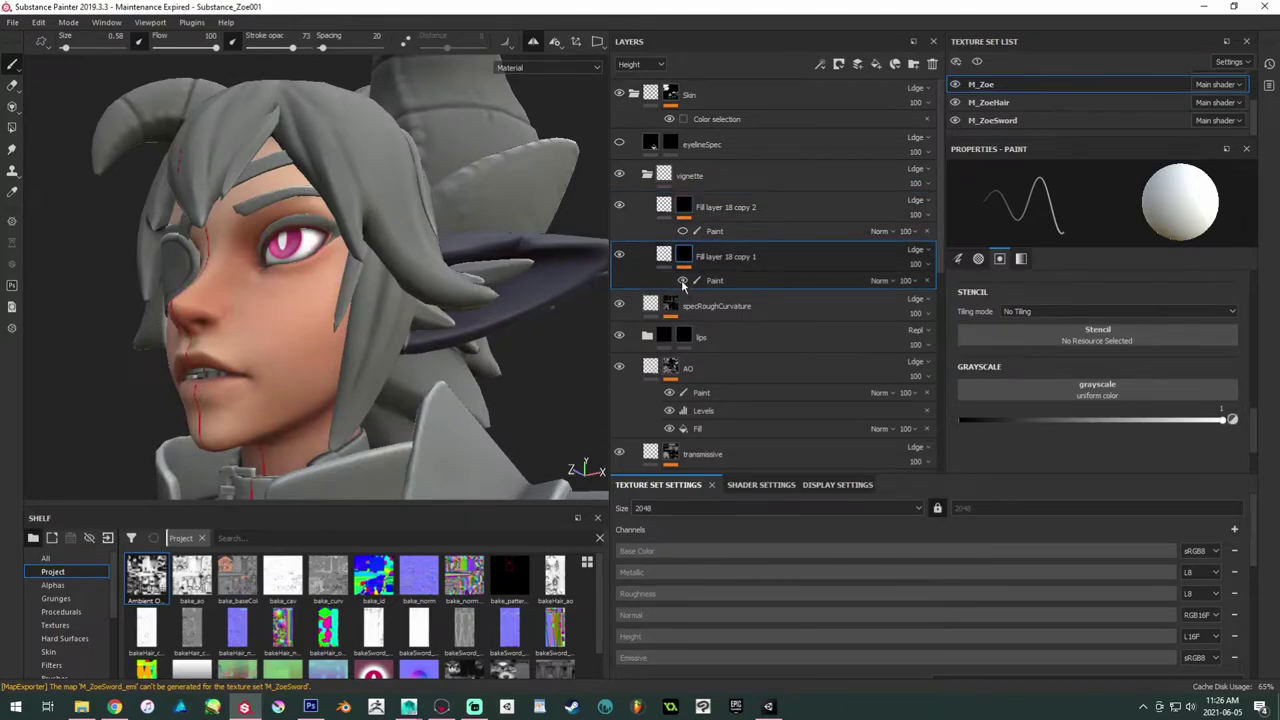
left_click(926, 281)
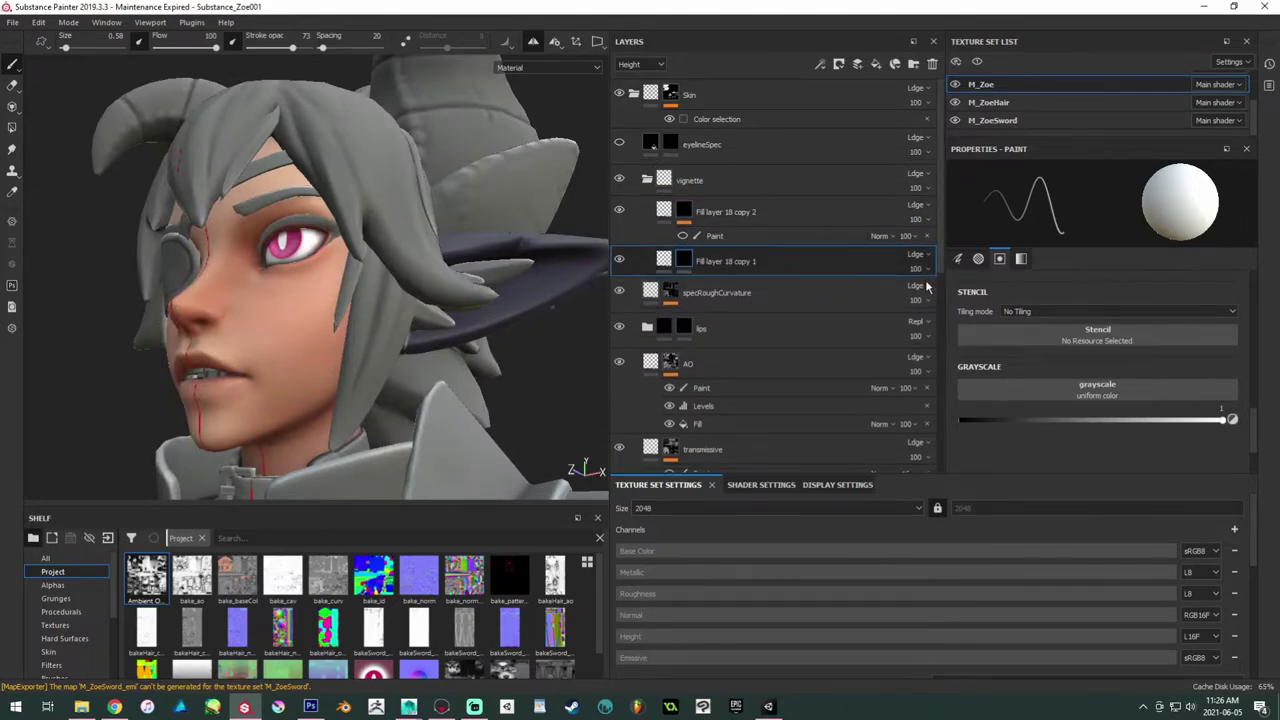
right_click(703, 258)
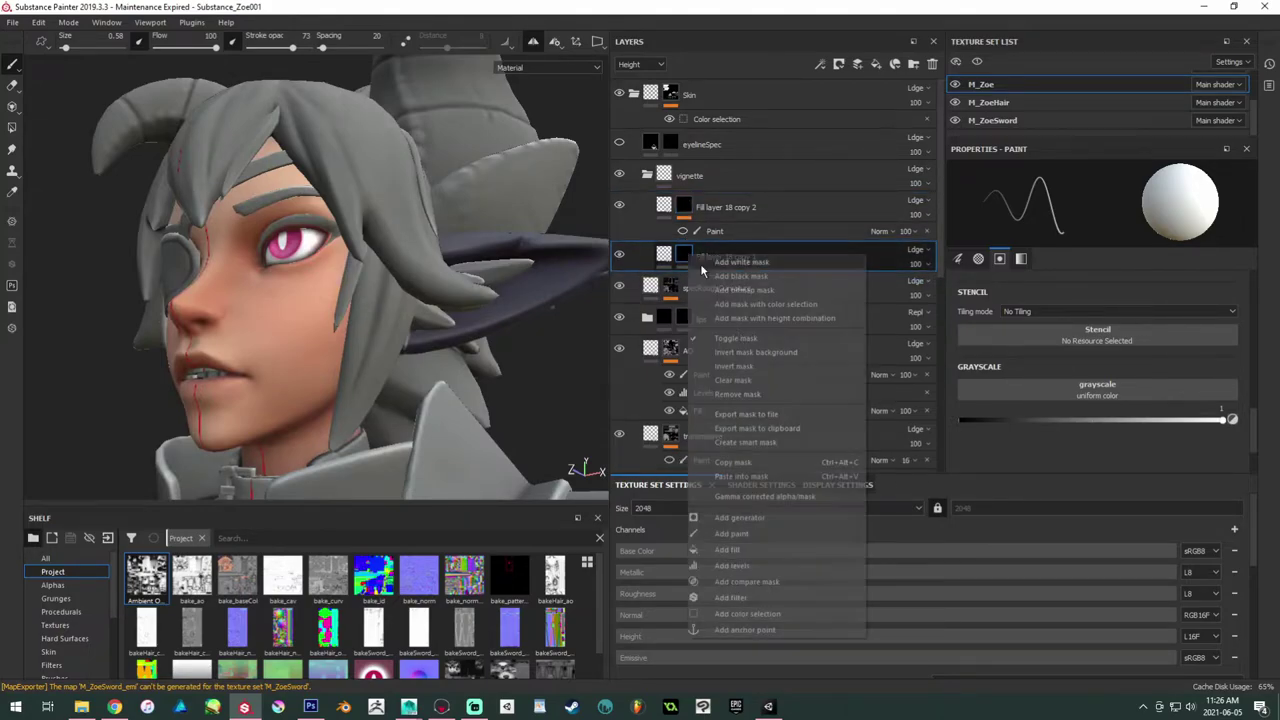
left_click(735, 530)
Step: Isolate the M_Zoe texture set, enlarge the brush to 12.62 and paint the vignette mask around the ear, temple, jaw and scalp
left_click_drag(331, 227, 304, 255, "alt")
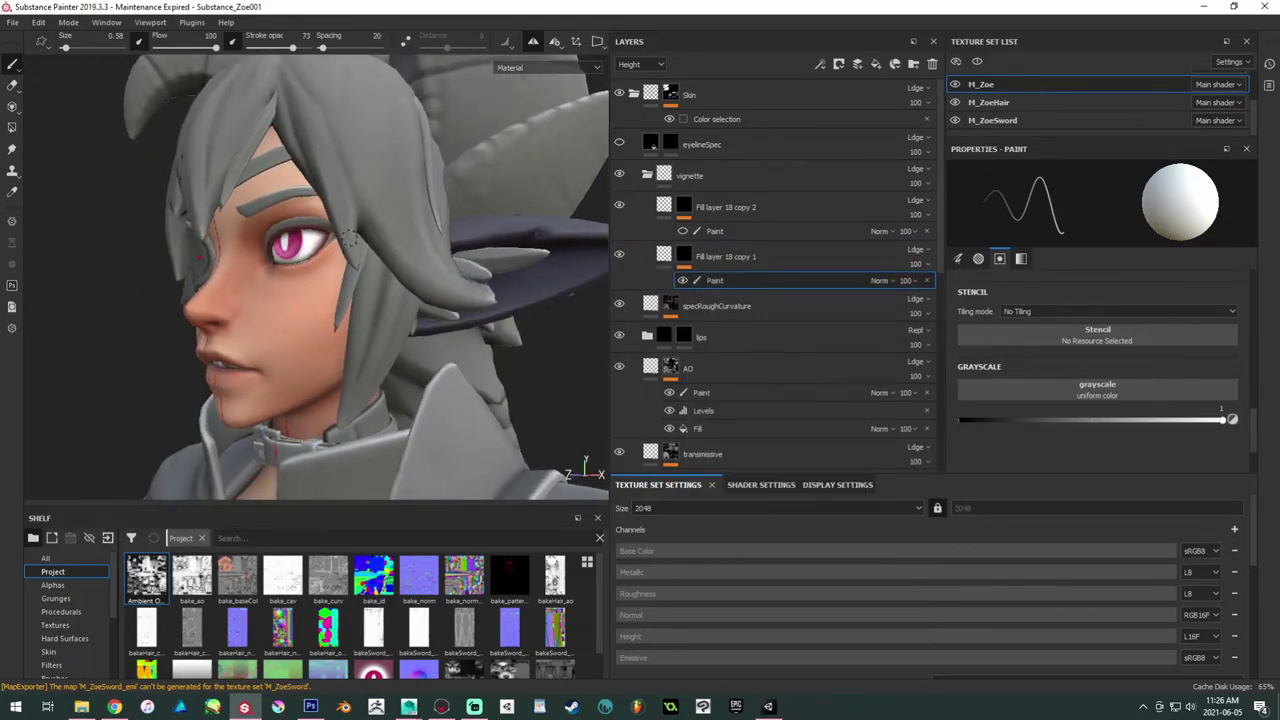
left_click(976, 62)
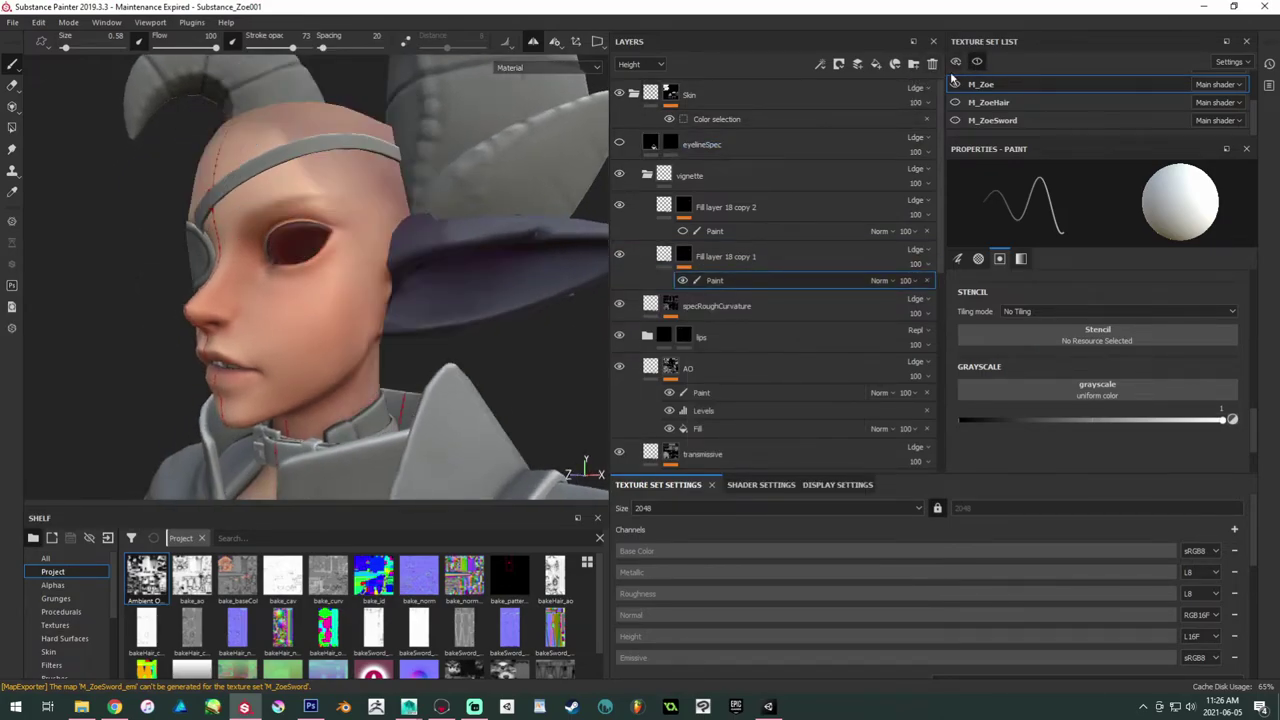
right_click_drag(347, 269, 388, 204, "ctrl")
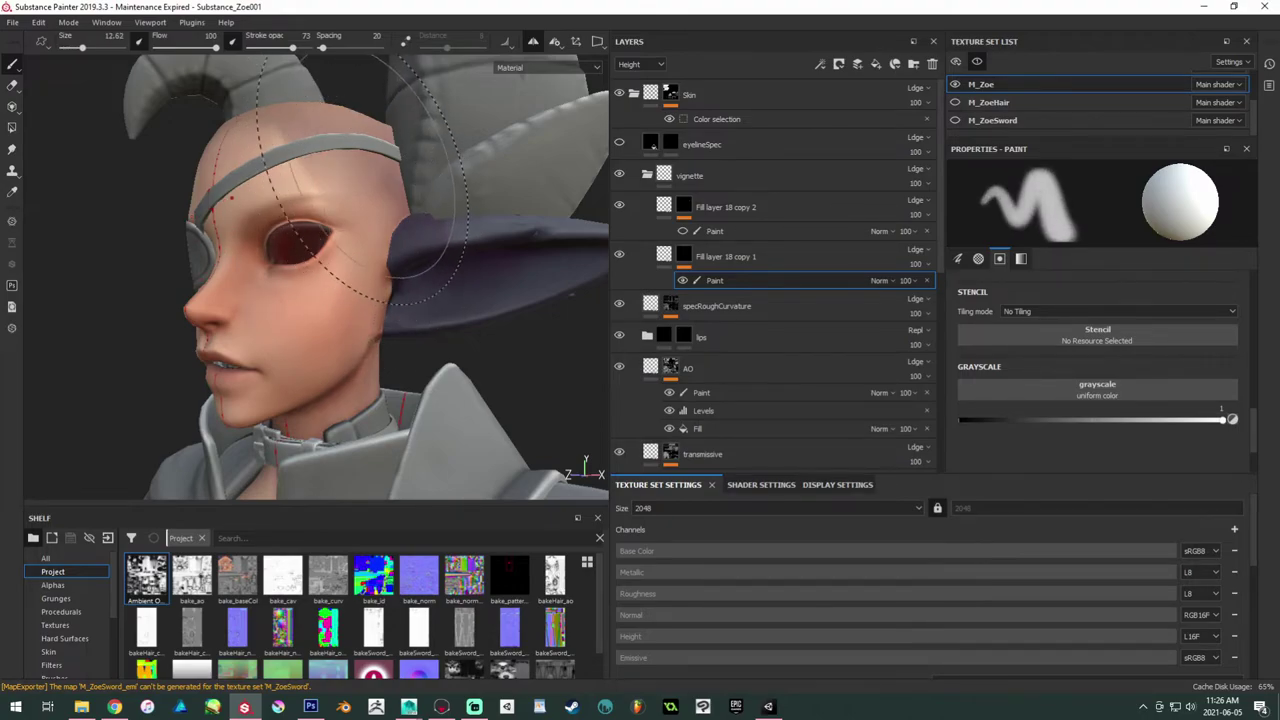
left_click_drag(390, 175, 360, 282)
key("ctrl+z")
left_click(407, 278)
left_click(349, 319)
left_click(392, 222)
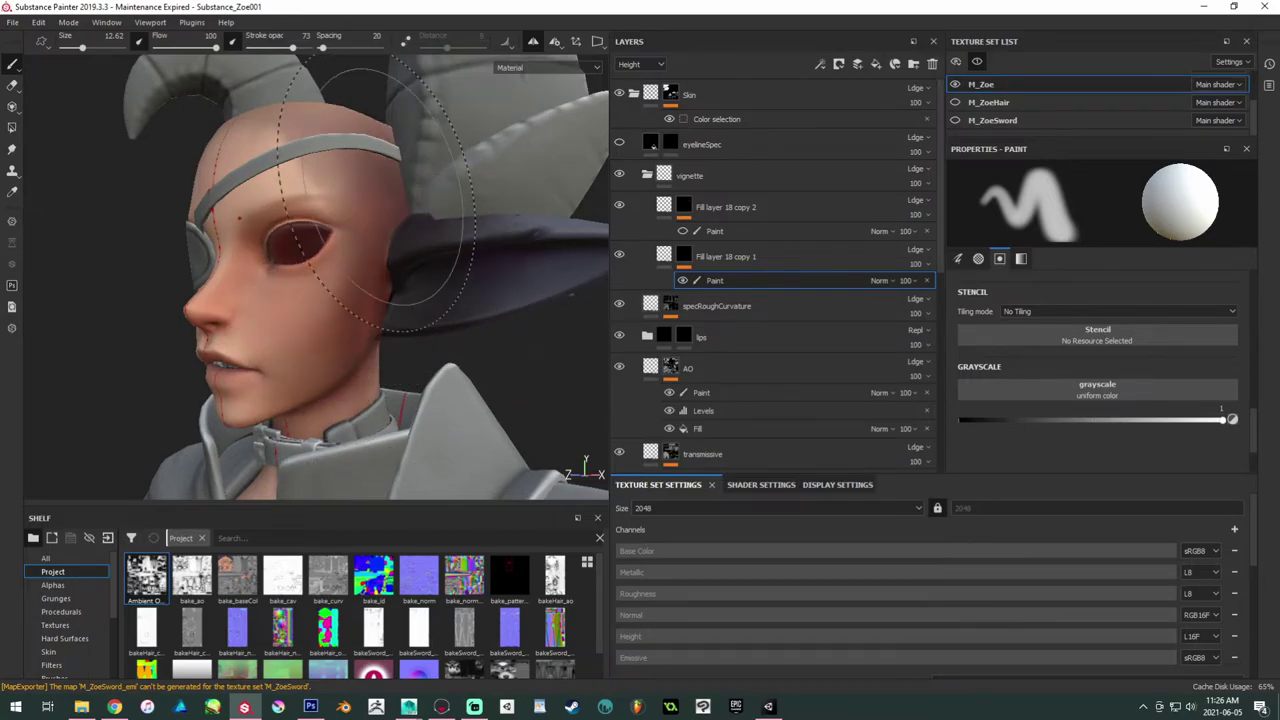
left_click(326, 148)
Step: Continue painting the vignette mask over the back of the head and check the shading around the face
mouse_move(262, 125)
left_mouse_down("alt")
mouse_move(209, 177)
mouse_move(400, 240)
left_mouse_up("alt")
left_click(398, 228)
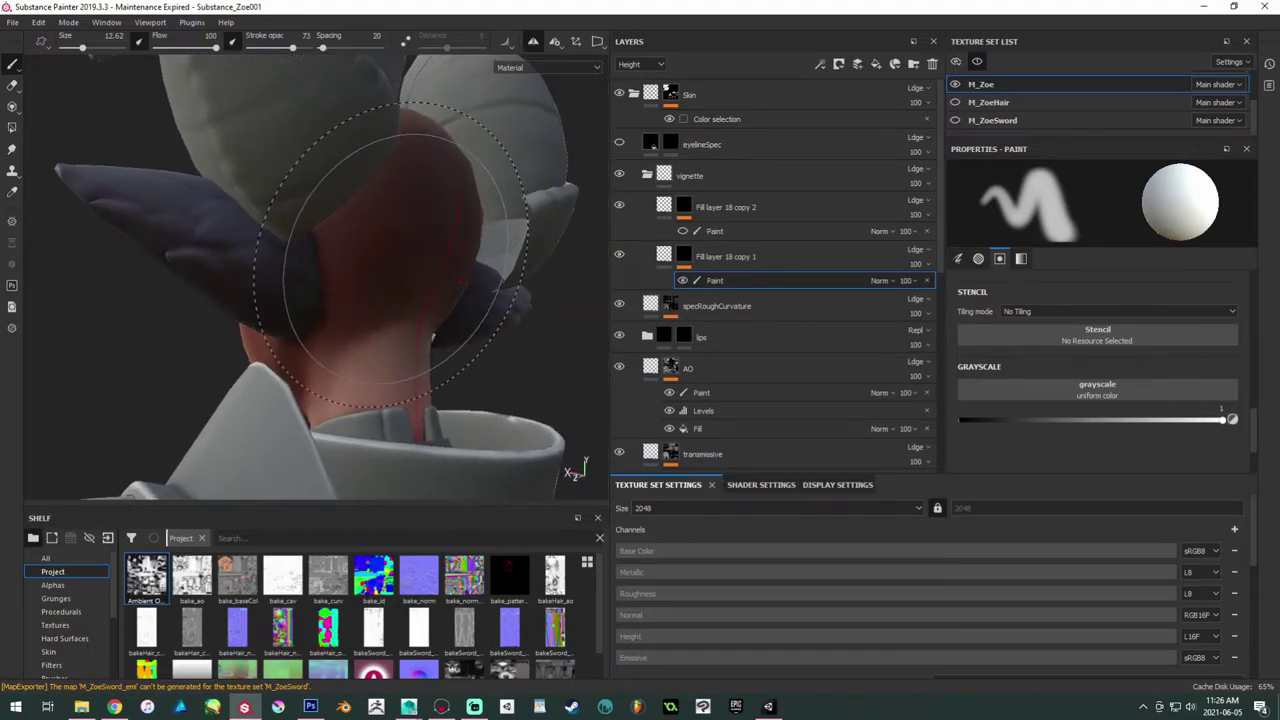
left_click(322, 255)
left_click_drag(322, 255, 505, 222, "alt")
mouse_move(505, 222)
right_mouse_down("alt")
mouse_move(445, 236)
mouse_move(300, 210)
right_mouse_up("alt")
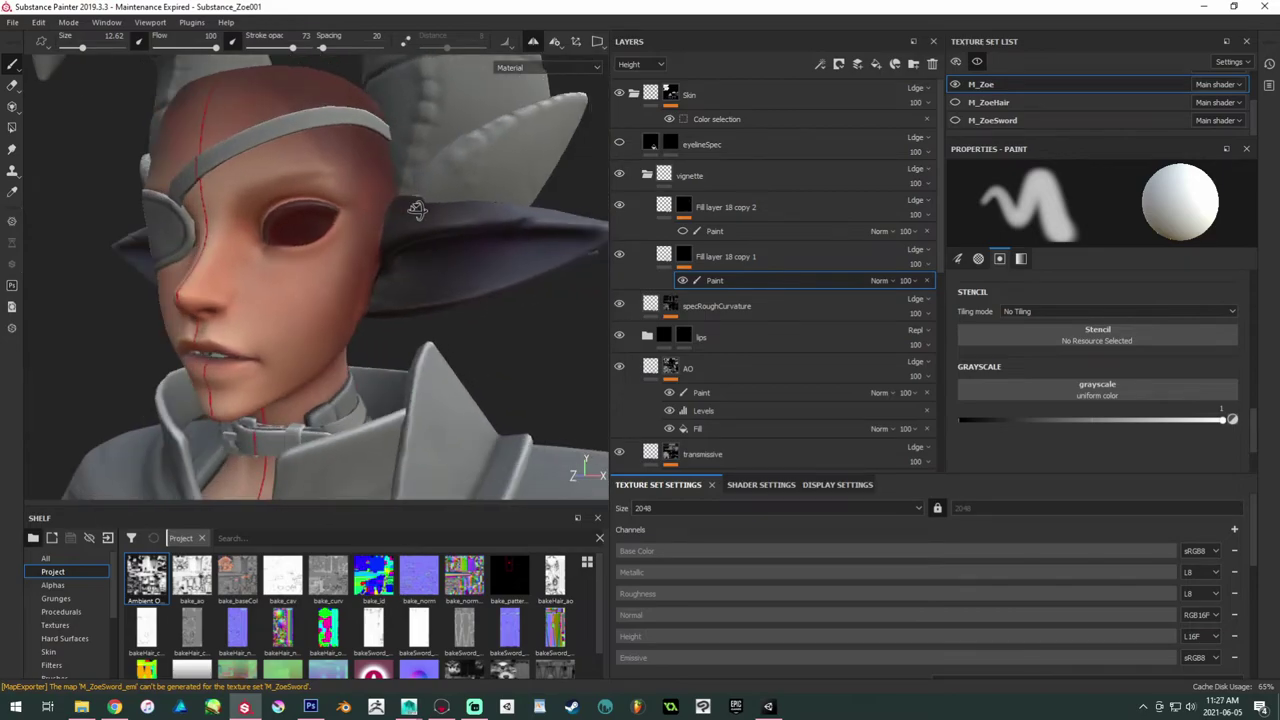
left_click_drag(300, 210, 318, 200, "alt")
middle_click_drag(318, 200, 334, 198, "alt")
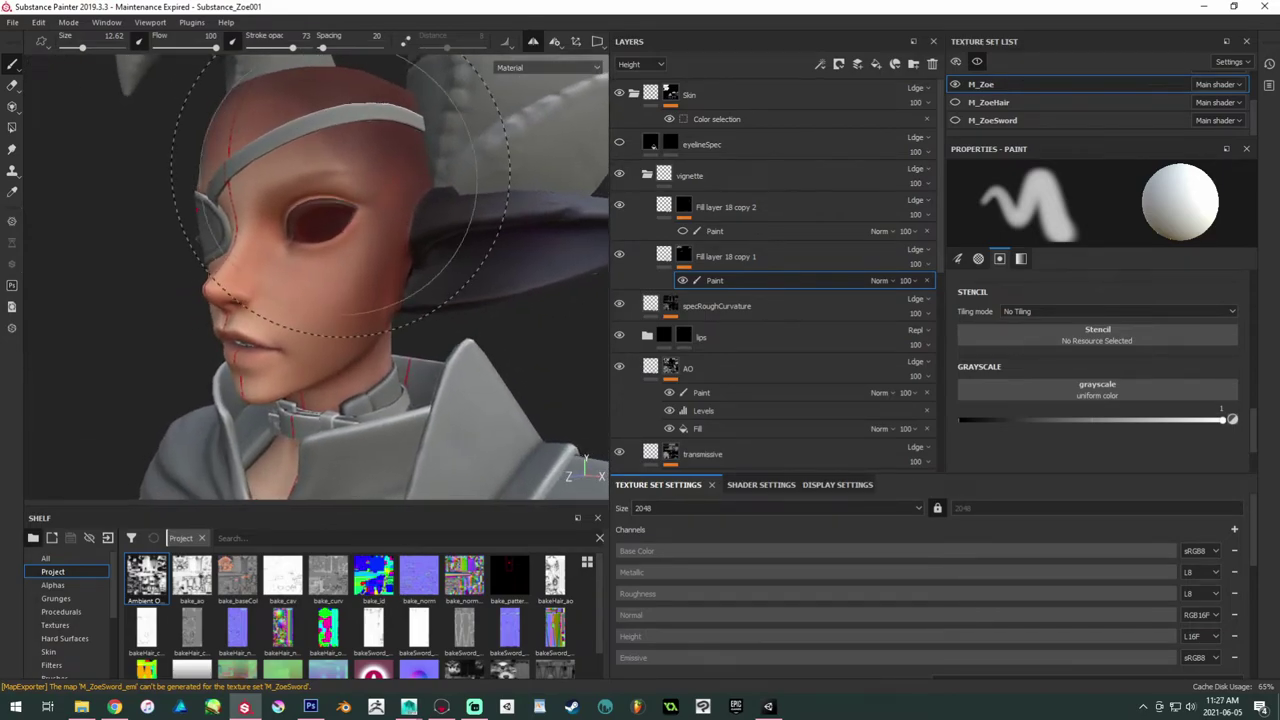
mouse_move(334, 192)
left_mouse_down("alt")
mouse_move(344, 198)
mouse_move(312, 184)
left_mouse_up("alt")
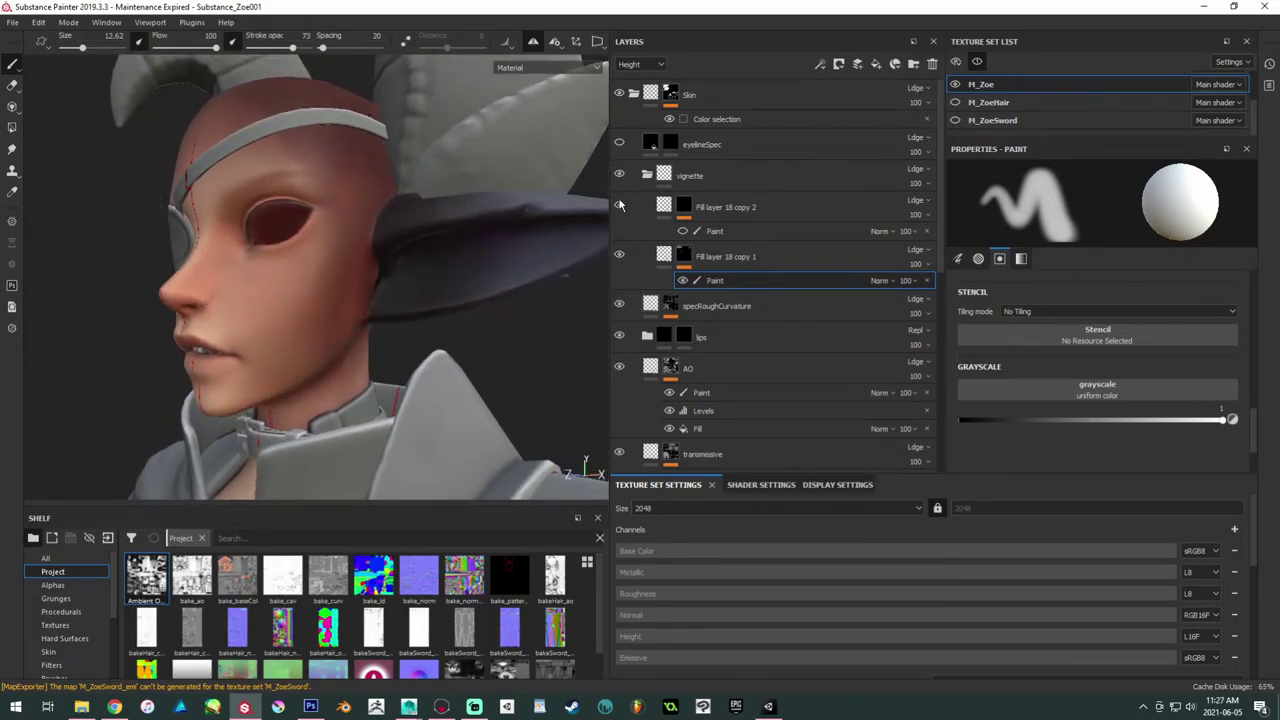
Step: Switch to the Eraser with its flow set to 61 and stroke opacity to 56
scroll(1253, 426, "up", 10)
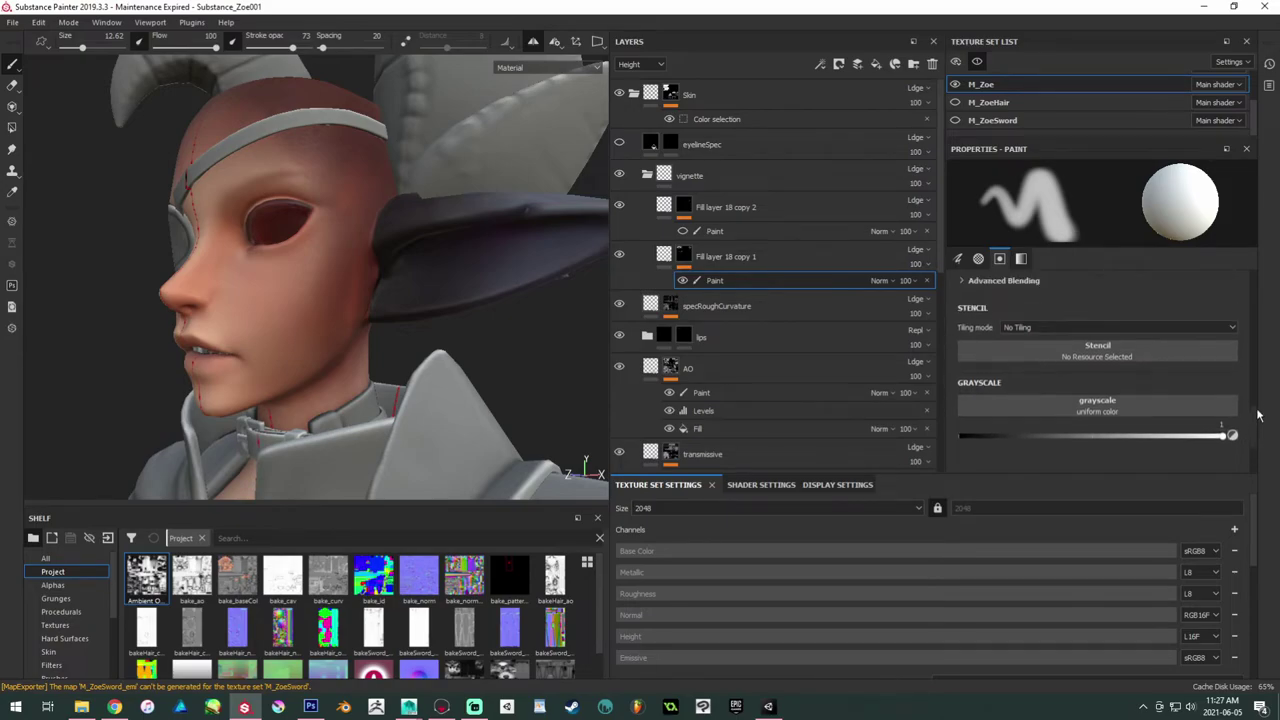
scroll(1212, 303, "up", 2)
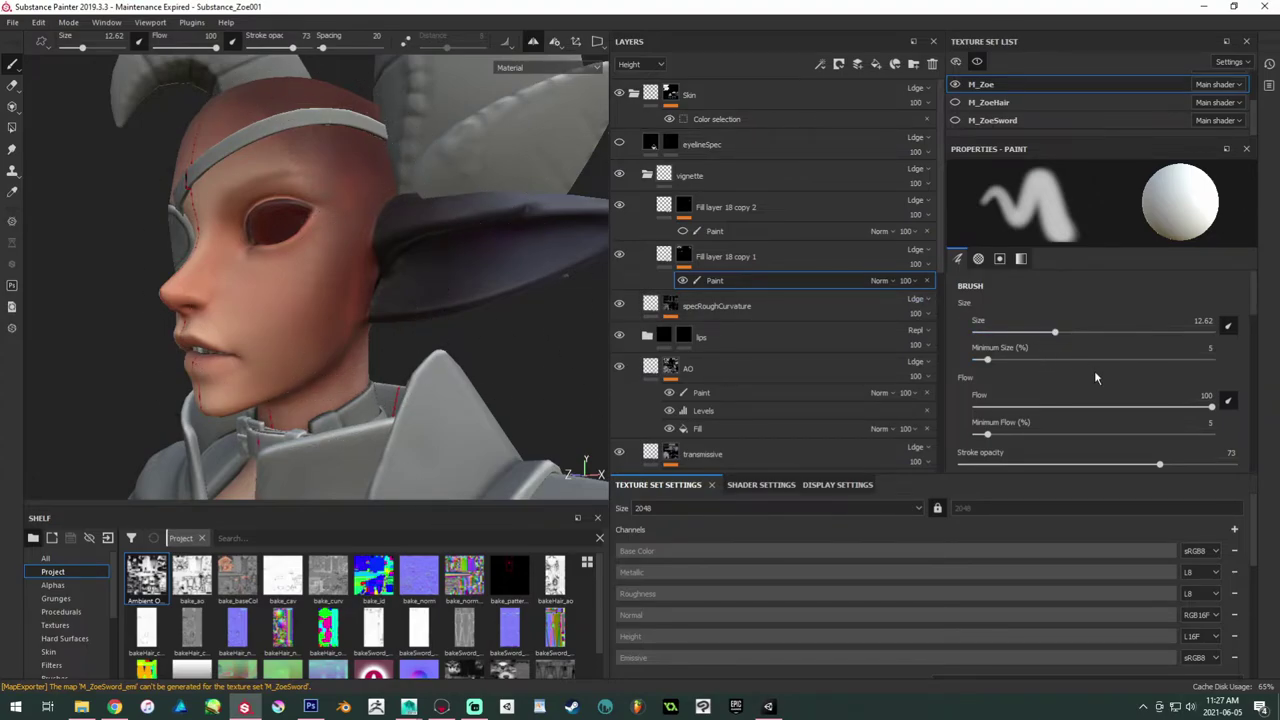
left_click(12, 86)
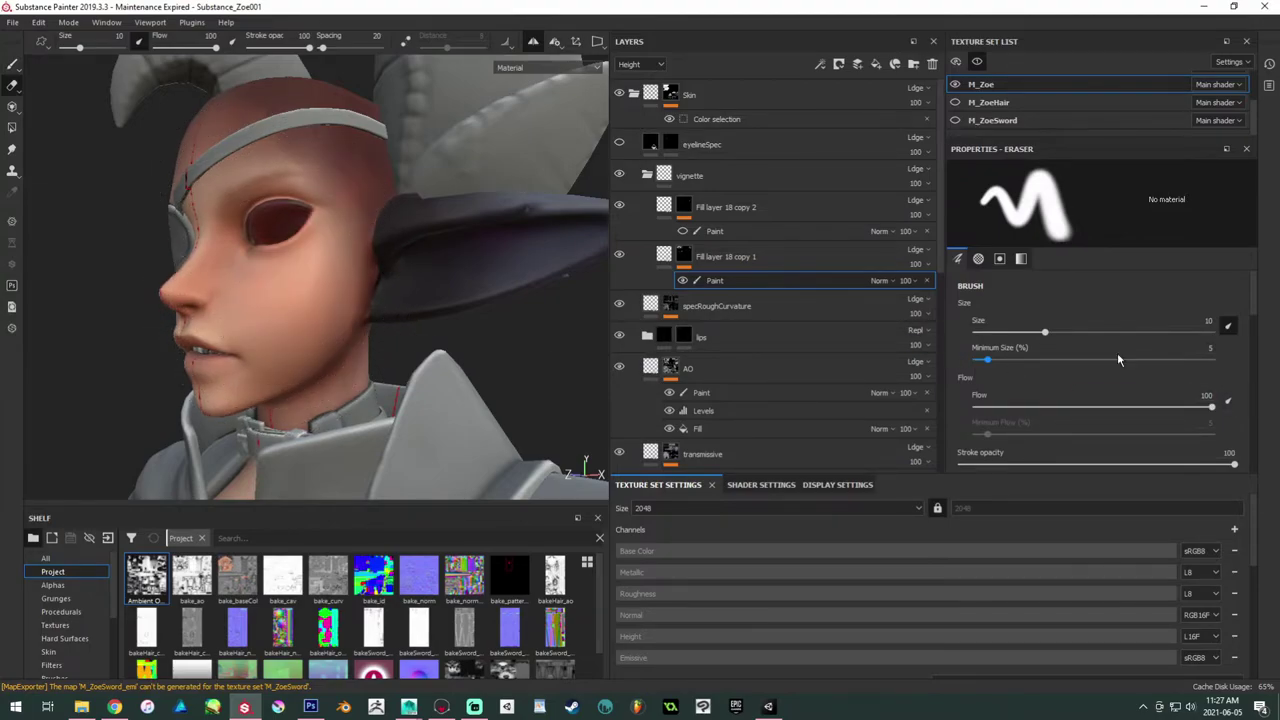
left_click(1118, 407)
left_click(1112, 464)
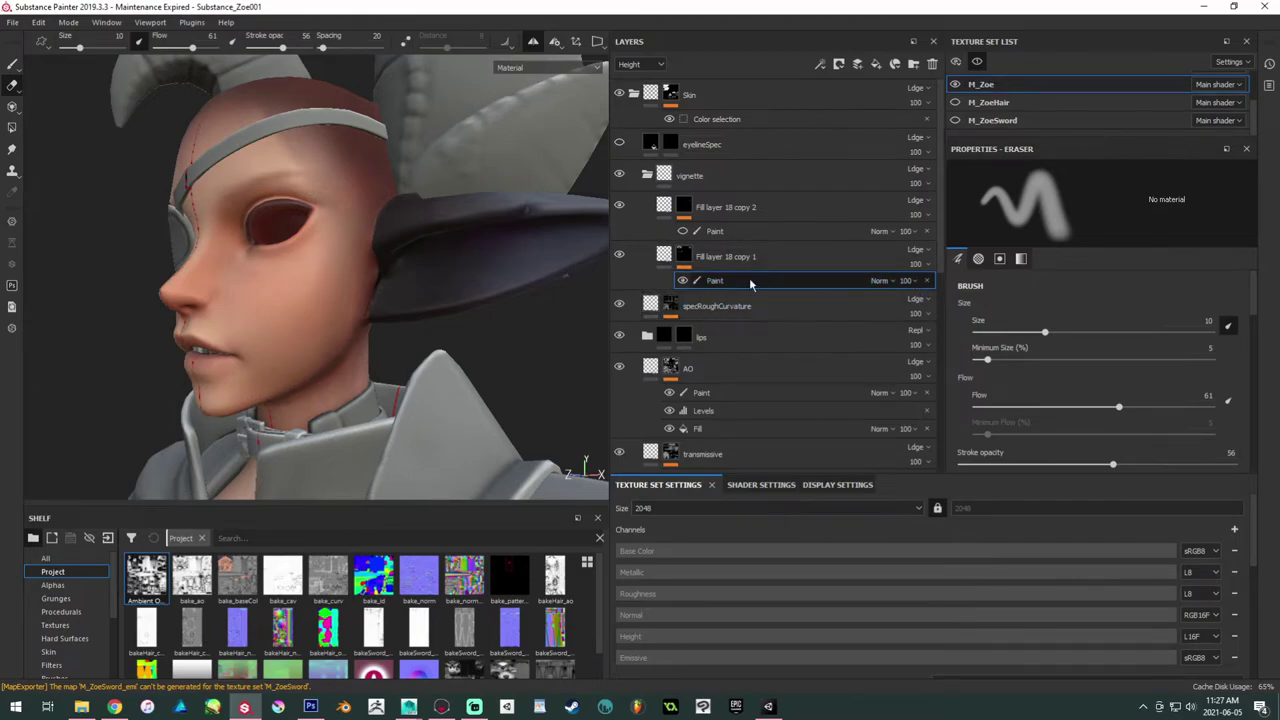
Step: Compare the head with Fill layer 18 copy 1 hidden and shown
left_click(618, 255)
left_click(618, 255)
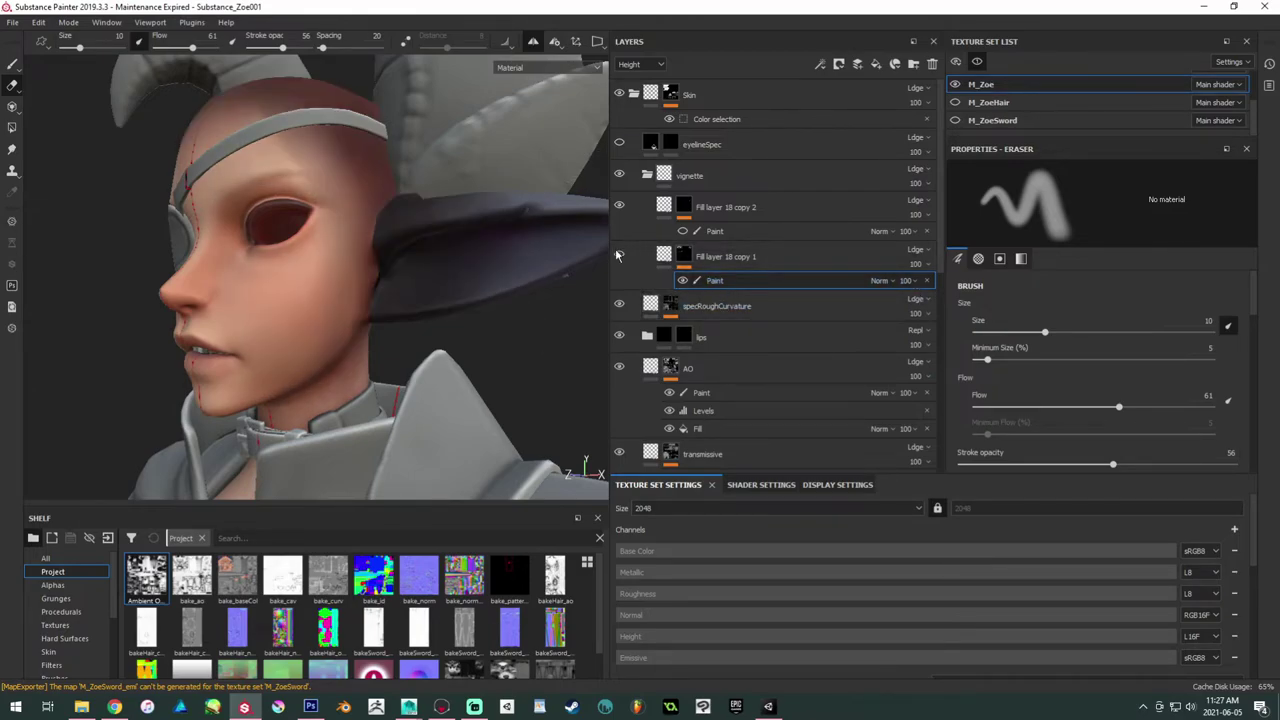
left_click(618, 255)
left_click(618, 255)
Step: Examine the vignette shading on the whole upper body from several angles, then return to the head
mouse_move(120, 250)
left_mouse_down("alt")
mouse_move(288, 240)
mouse_move(229, 230)
left_mouse_up("alt")
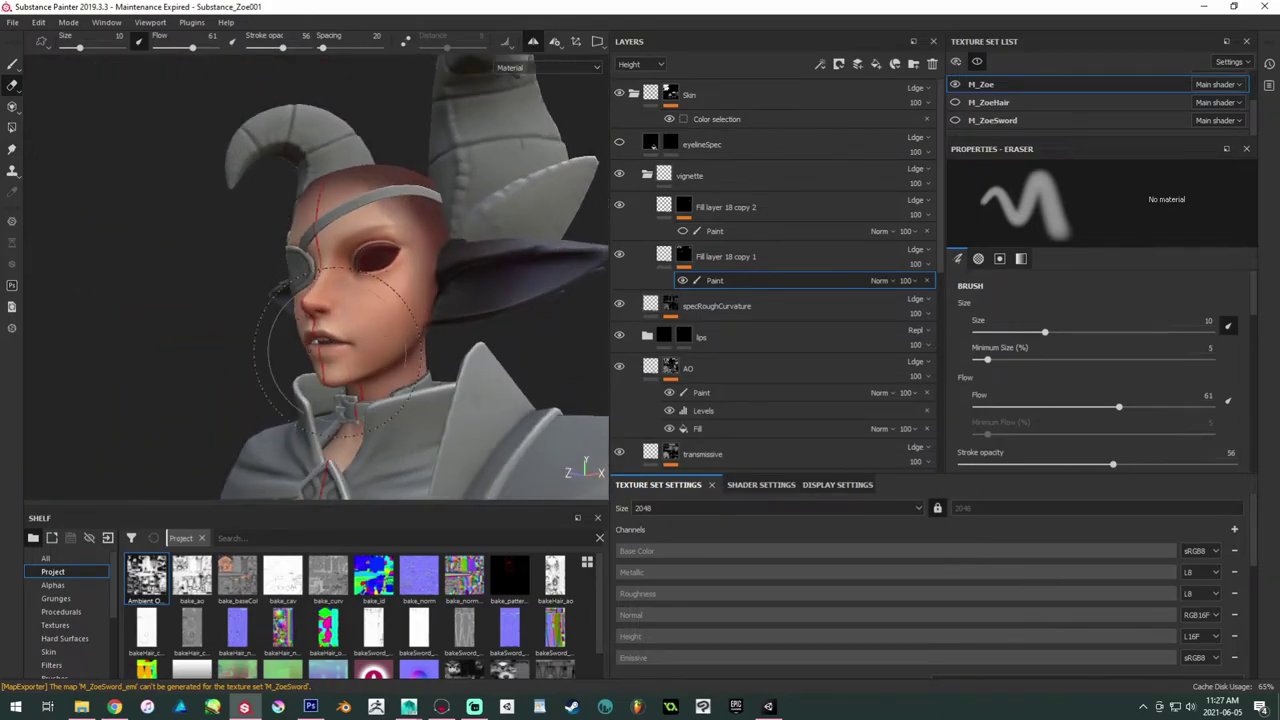
right_click_drag(255, 245, 111, 286, "alt")
mouse_move(215, 292)
middle_mouse_down("alt")
mouse_move(227, 347)
mouse_move(150, 215)
middle_mouse_up("alt")
left_click_drag(150, 215, 270, 250, "alt")
right_click_drag(340, 335, 370, 343, "alt")
left_click_drag(370, 340, 400, 339, "alt")
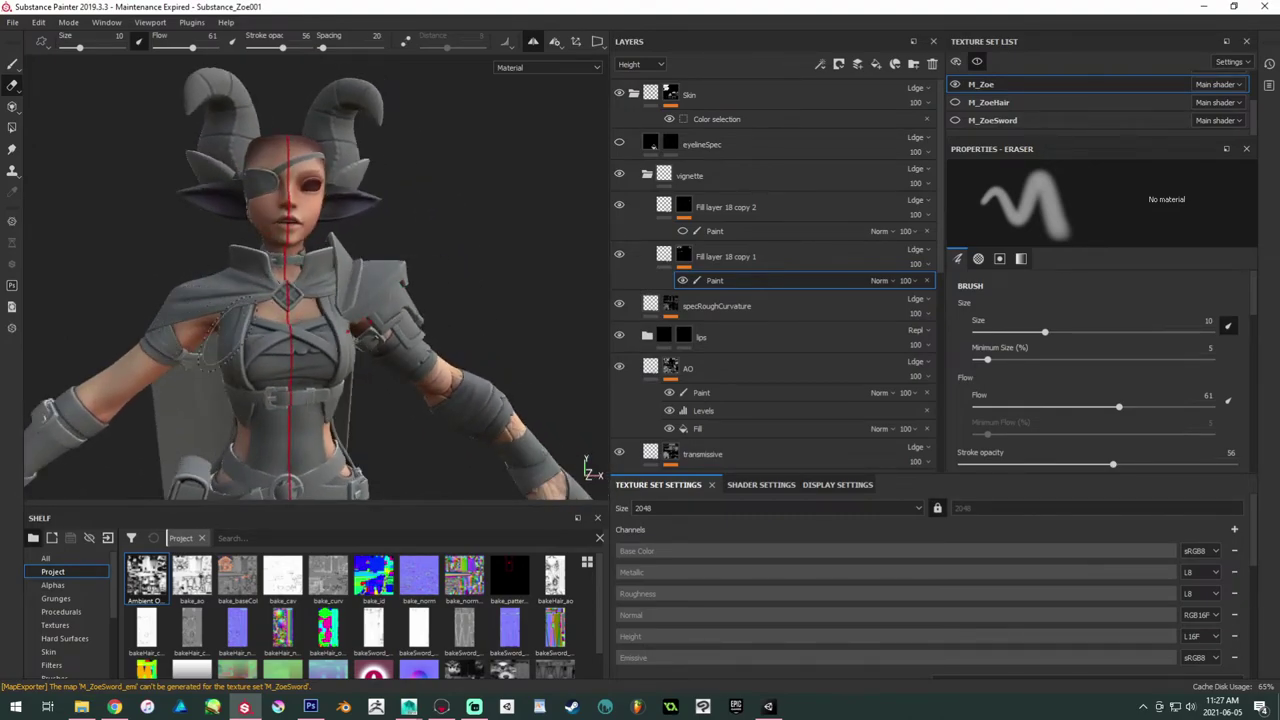
mouse_move(230, 332)
left_mouse_down("alt")
mouse_move(224, 368)
mouse_move(298, 288)
mouse_move(368, 297)
left_mouse_up("alt")
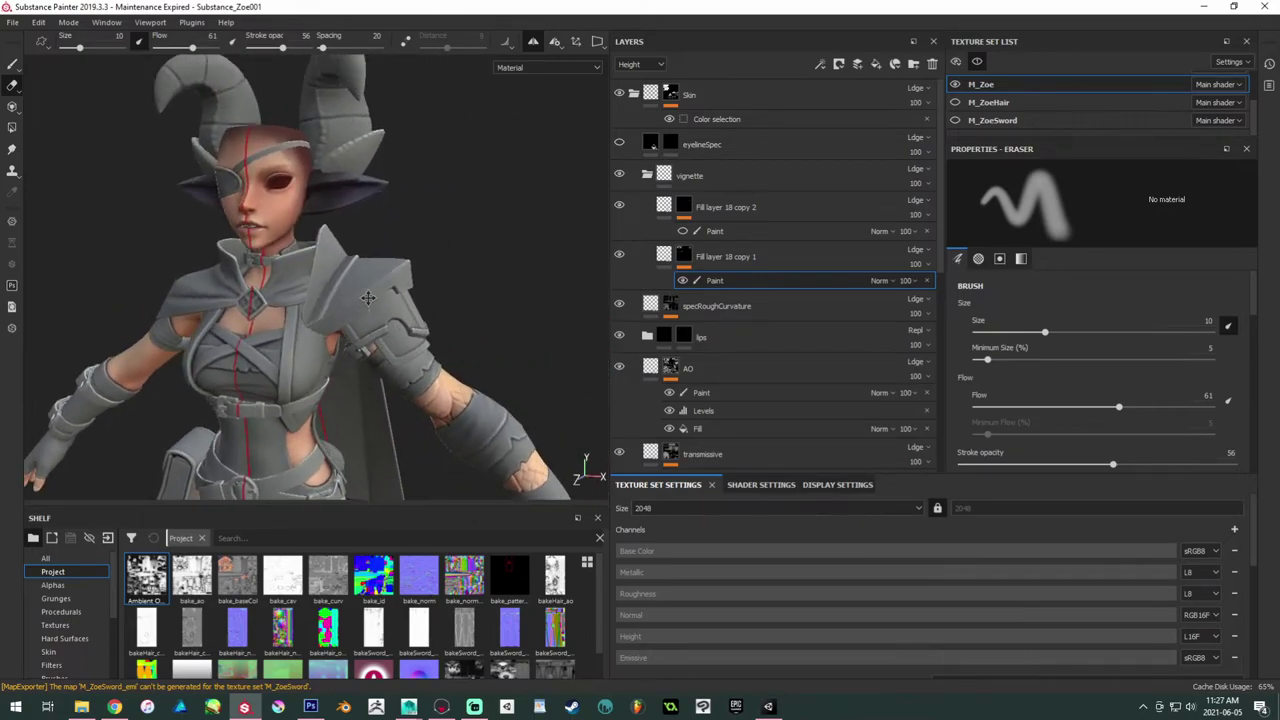
middle_click_drag(368, 298, 382, 368, "alt")
right_click_drag(382, 368, 517, 416, "alt")
middle_click_drag(420, 400, 471, 428, "alt")
left_click_drag(471, 428, 291, 336, "alt")
middle_click_drag(291, 336, 323, 312, "alt")
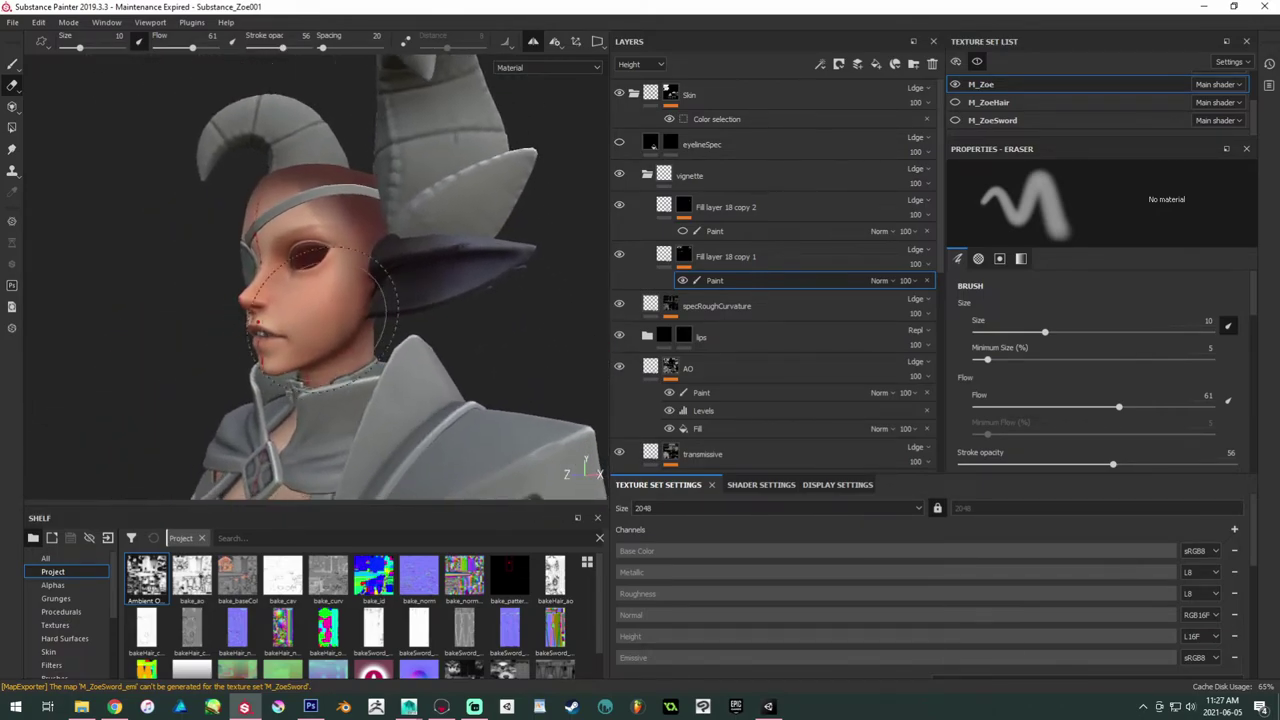
Step: Show all texture sets again and compare the face with the vignette folder hidden and shown
left_click(979, 63)
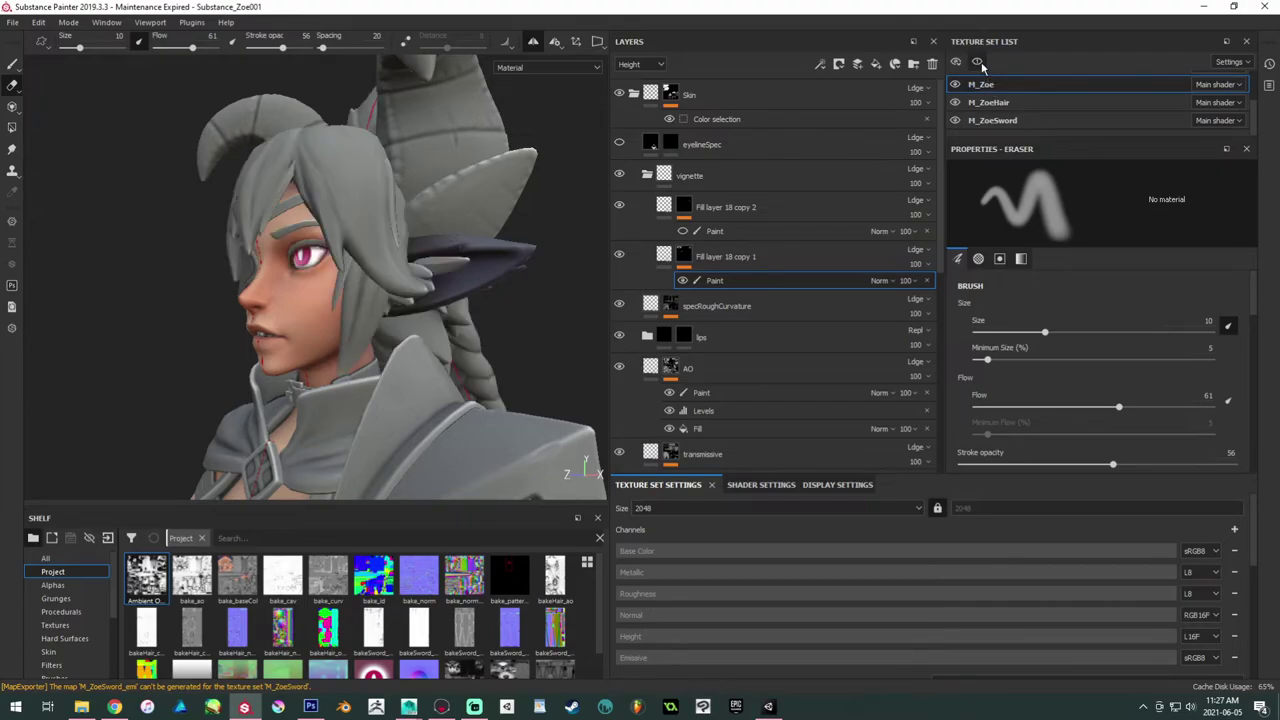
left_click_drag(420, 250, 515, 237, "alt")
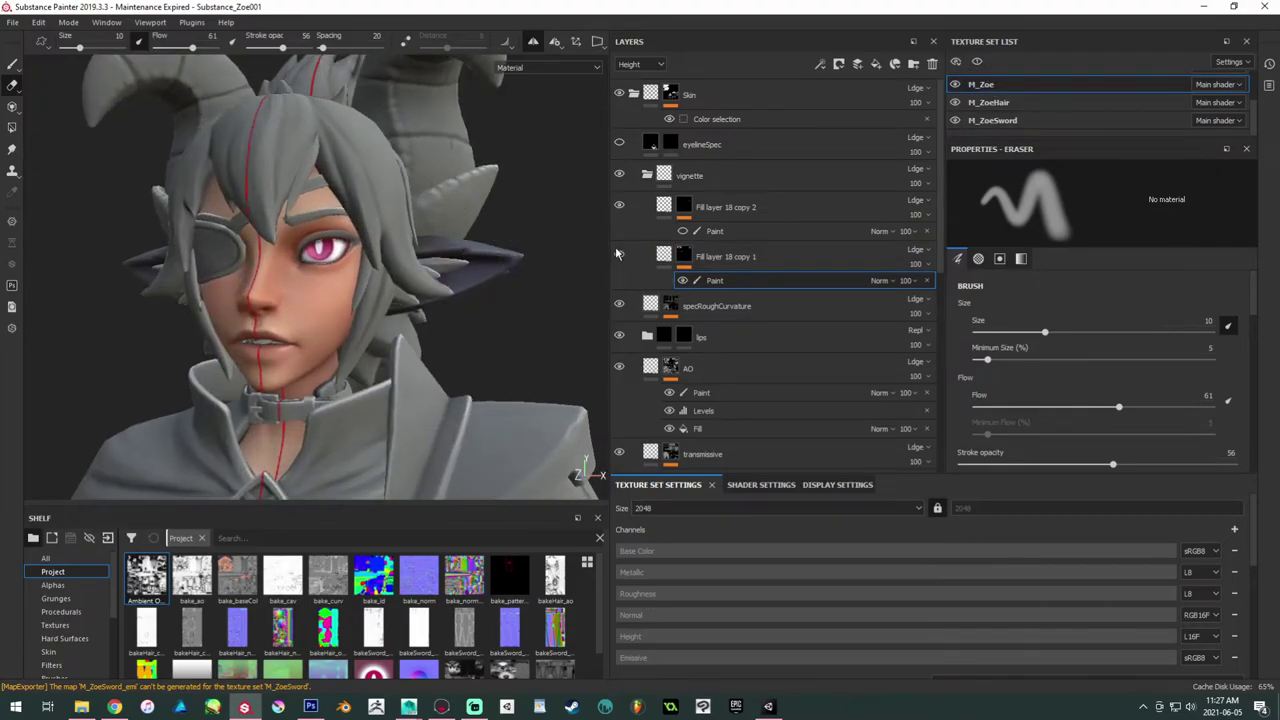
left_click(618, 176)
left_click(619, 176)
left_click(619, 176)
left_click(619, 176)
Step: Set the opacity of the Paint effect on Fill layer 18 copy 1 to 47, recheck the vignette and collapse its folder
left_click(907, 281)
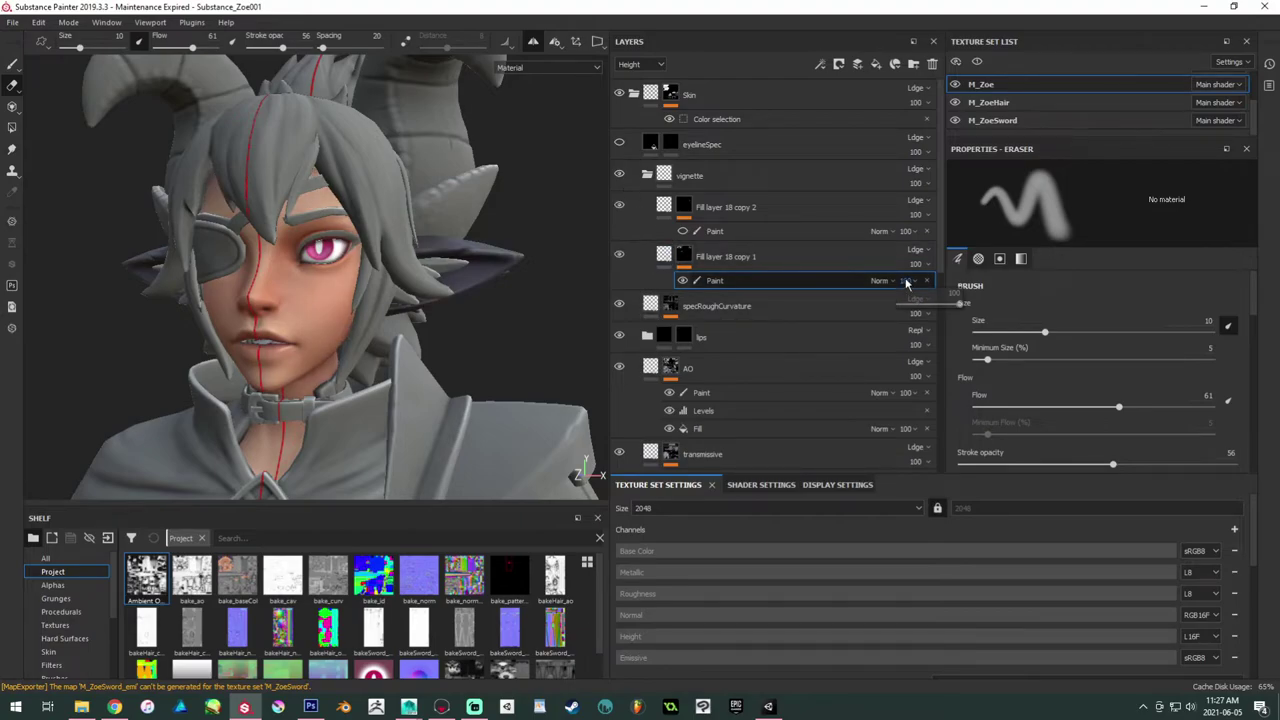
left_click_drag(933, 306, 923, 306)
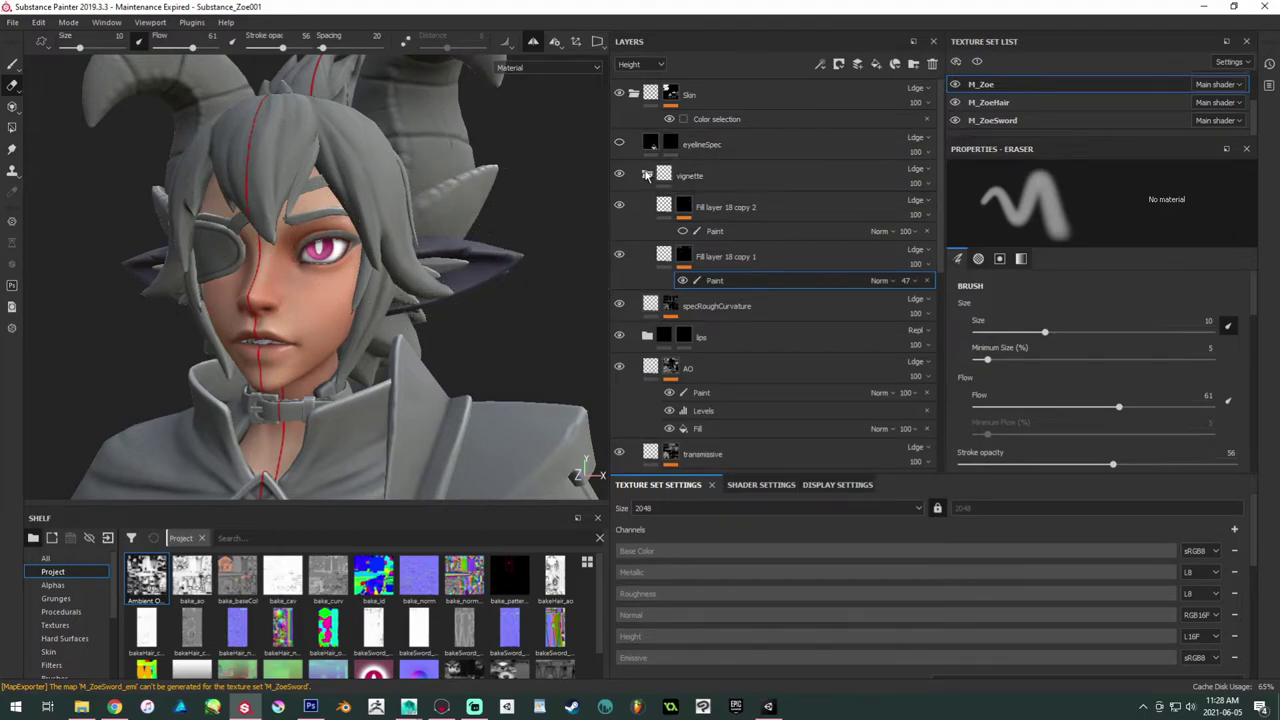
left_click(620, 176)
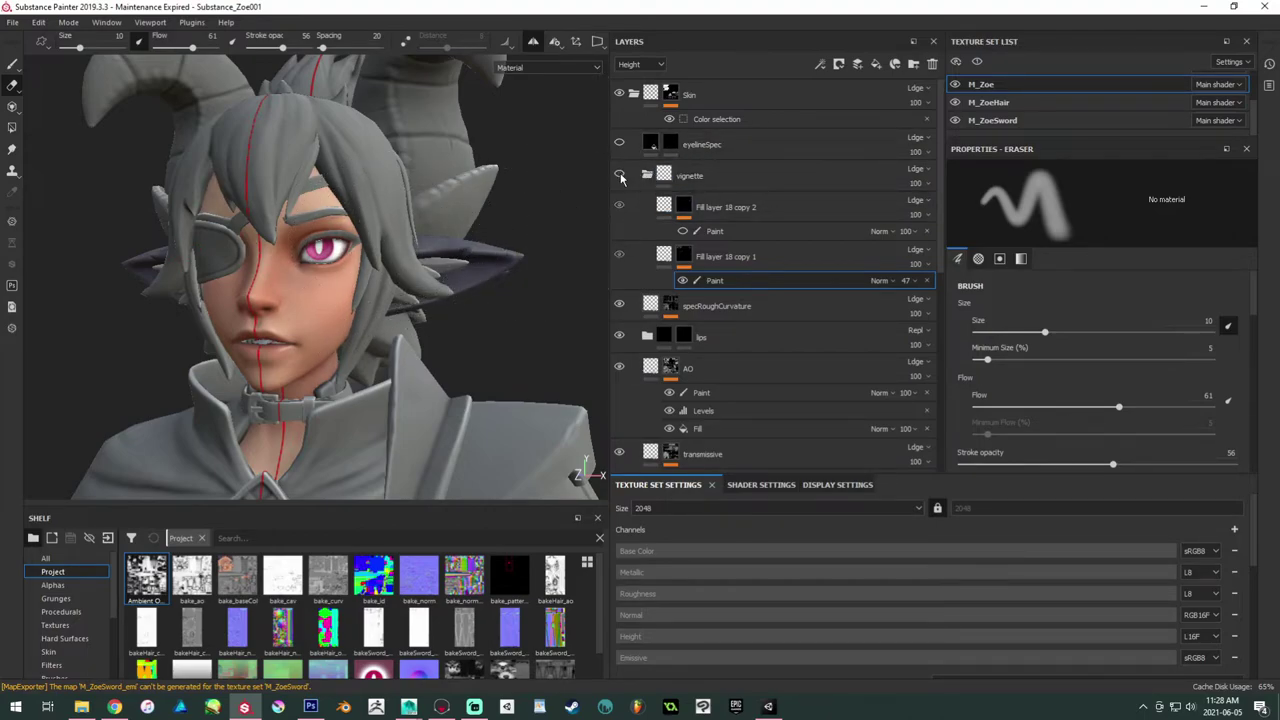
left_click(646, 176)
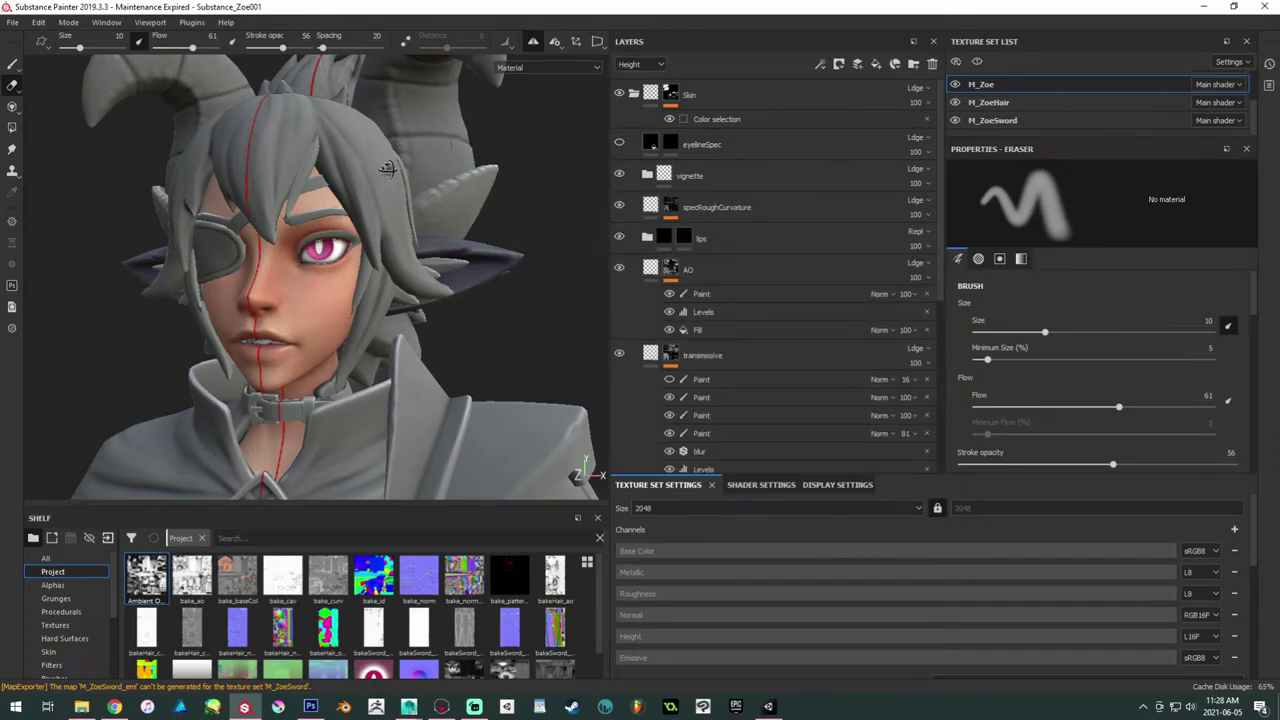
Step: Make the eyelineSpec layer visible and inspect the character's eye up close
right_click_drag(388, 170, 706, 356, "alt")
right_click_drag(315, 386, 656, 386, "alt")
right_click_drag(331, 268, 640, 400, "alt")
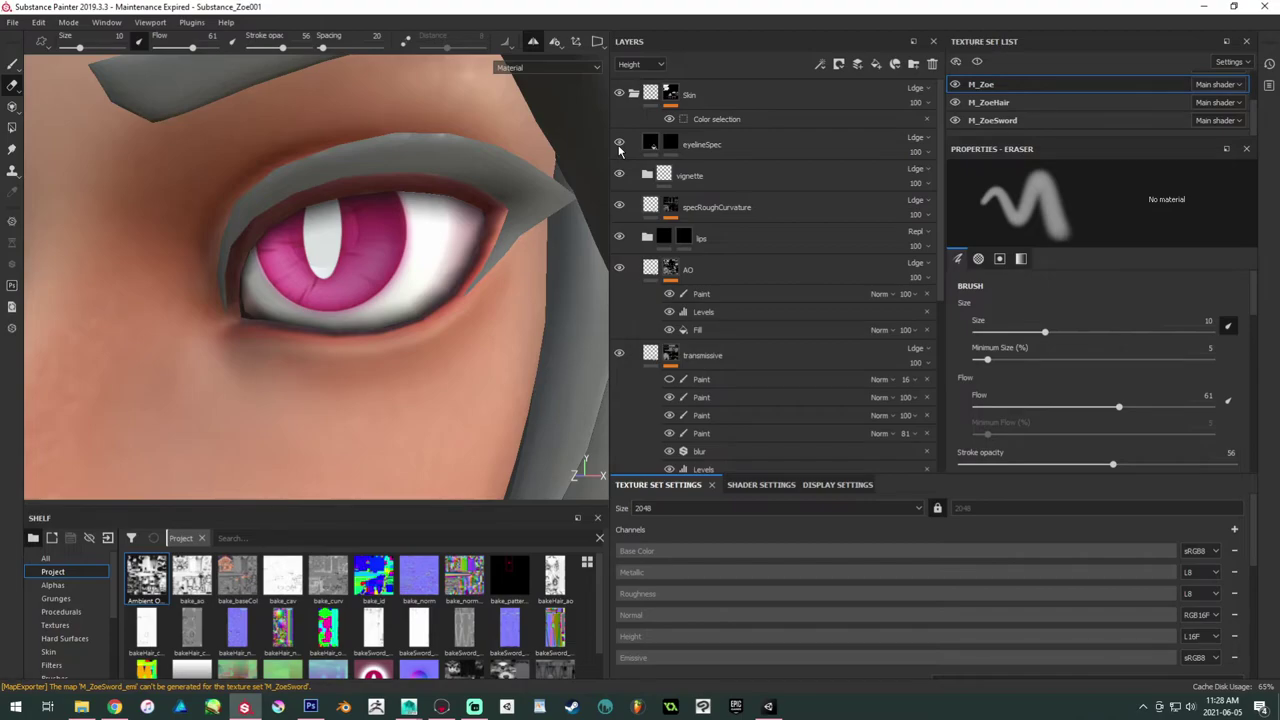
Step: Select the eyelineSpec layer's mask and reduce the eraser size to 0.52 for detail work around the eye
left_click_drag(318, 211, 385, 160, "alt")
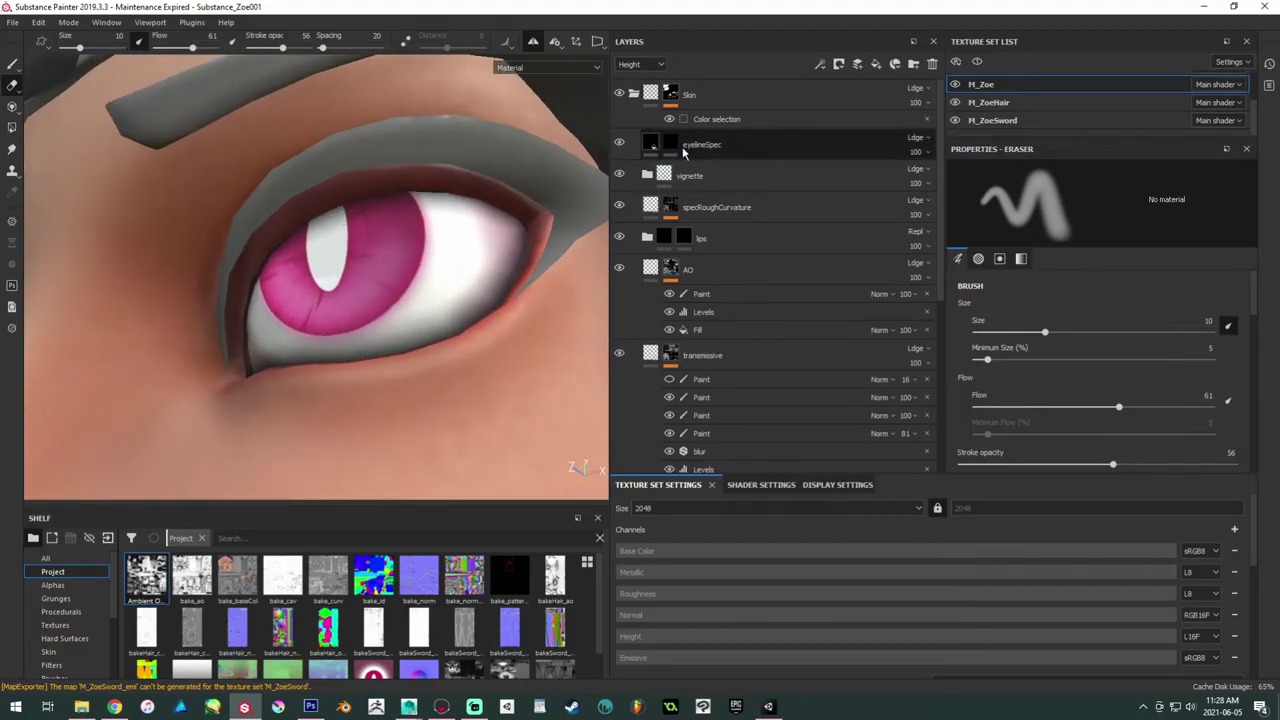
left_click(677, 148)
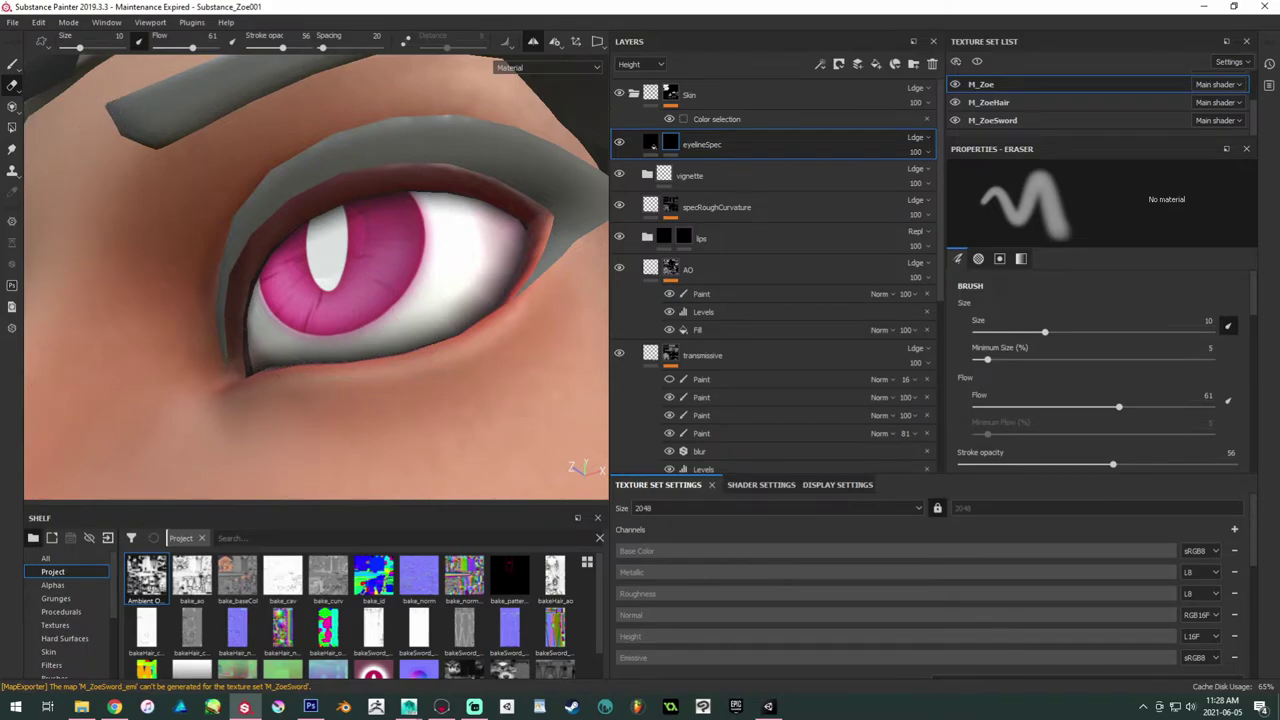
key("[")
key("[")
key("[")
key("[")
key("[")
key("[")
key("[")
key("[")
key("[")
key("[")
key("[")
key("[")
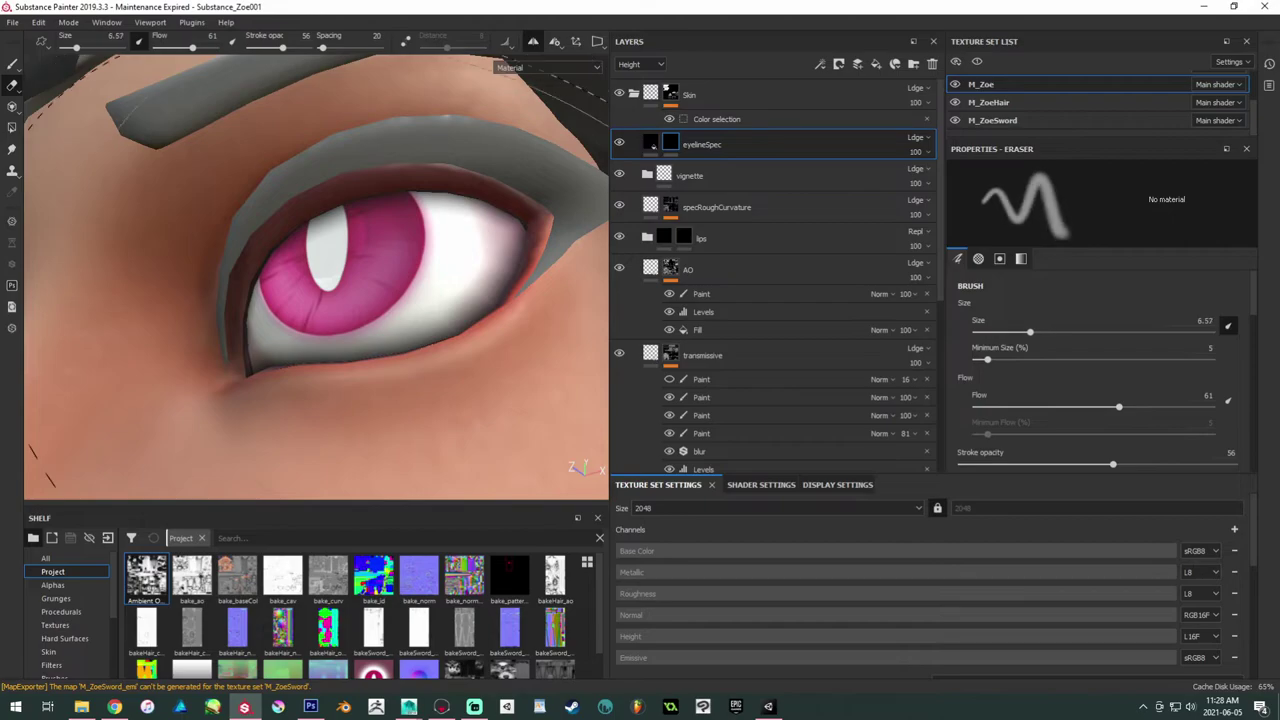
key("]")
right_click_drag(295, 228, 300, 230, "ctrl")
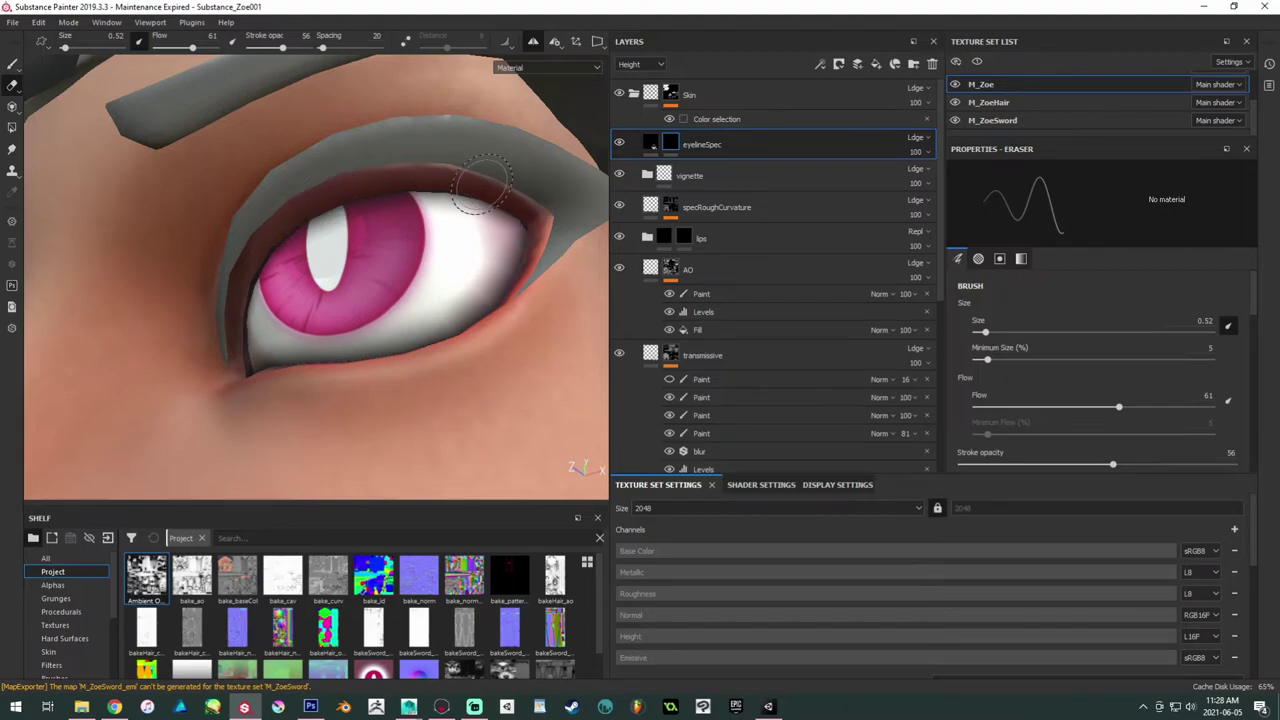
left_click_drag(451, 178, 466, 204, "alt")
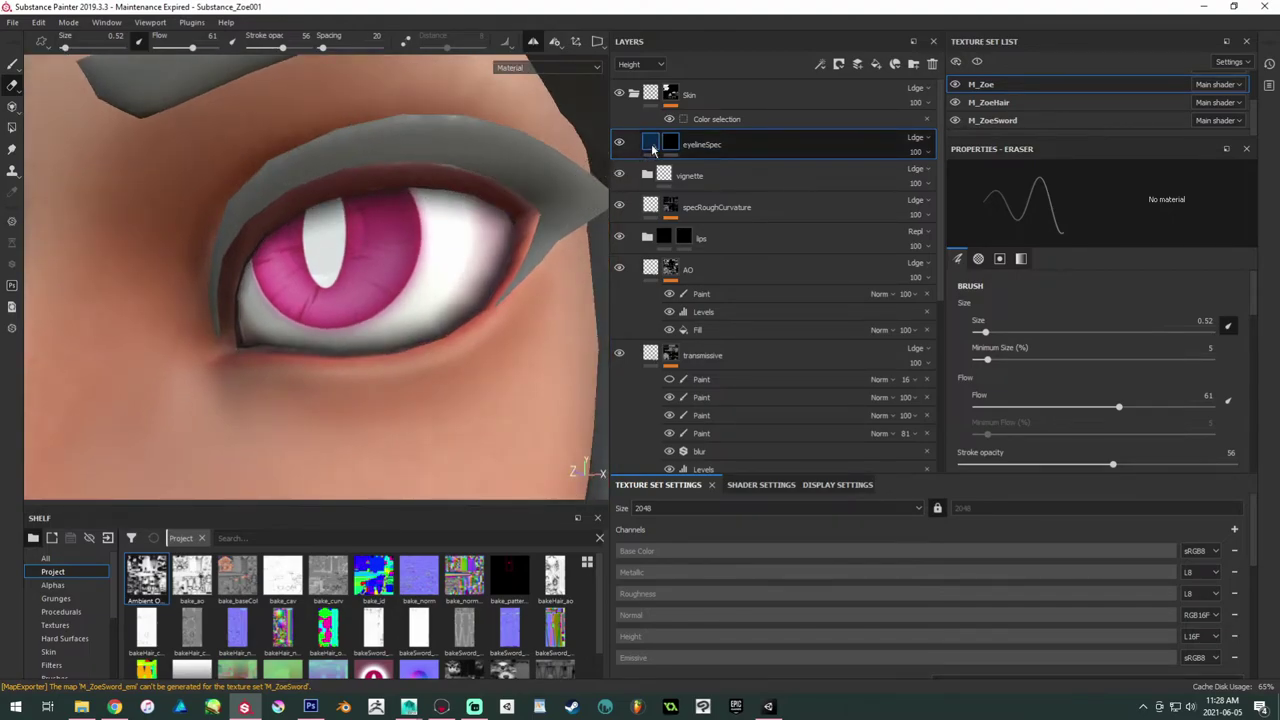
Step: Apply a black mask to the eyelineSpec layer and add a Paint effect to that mask
left_click(650, 145)
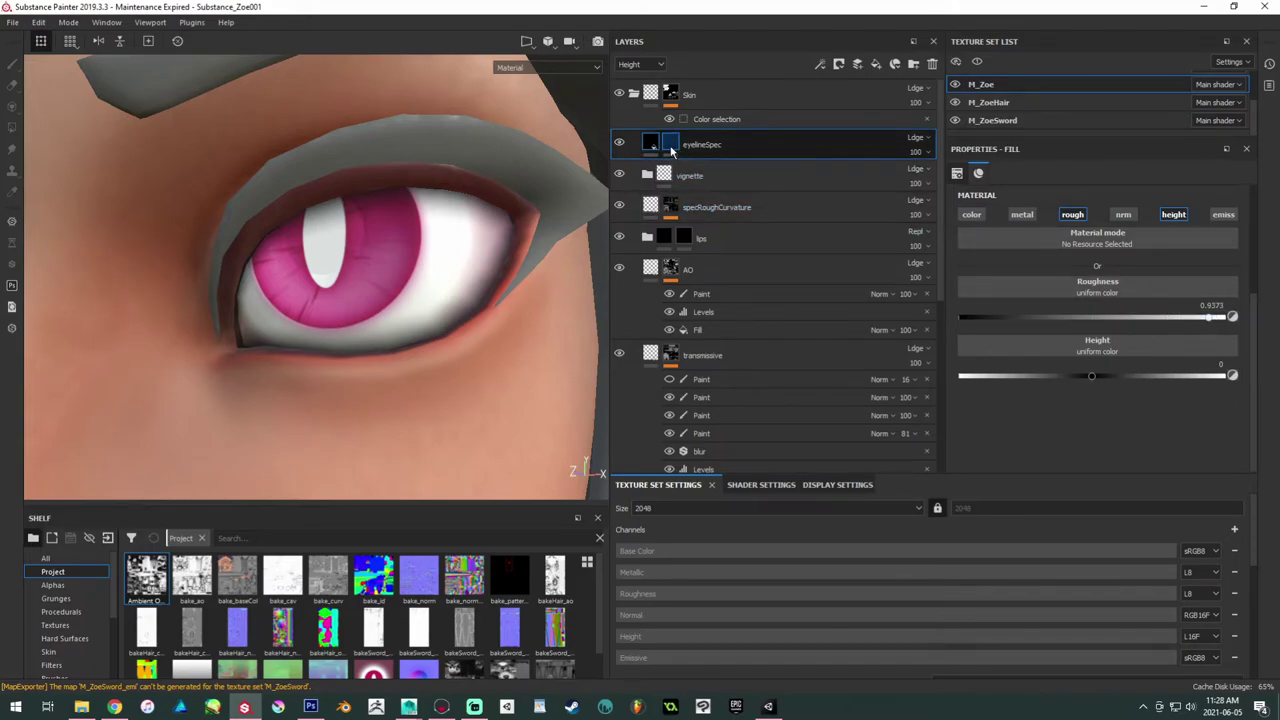
left_click(670, 145)
right_click(668, 142)
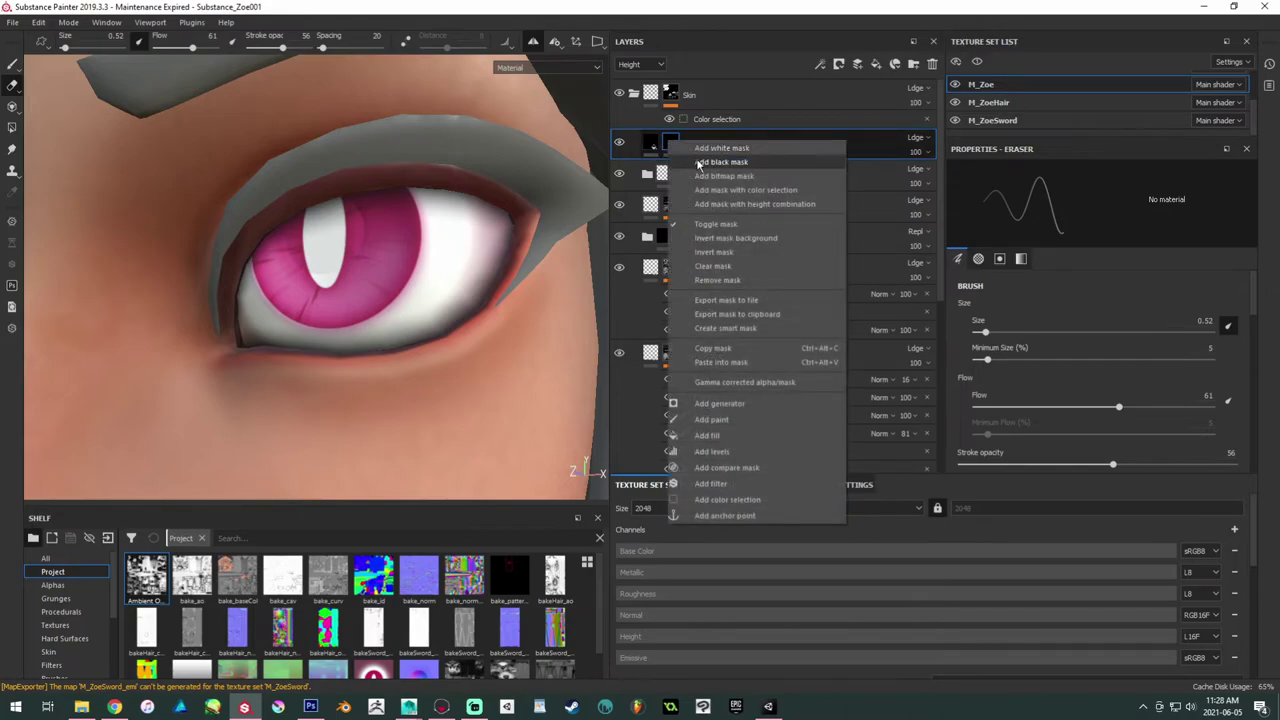
left_click(699, 163)
right_click(675, 148)
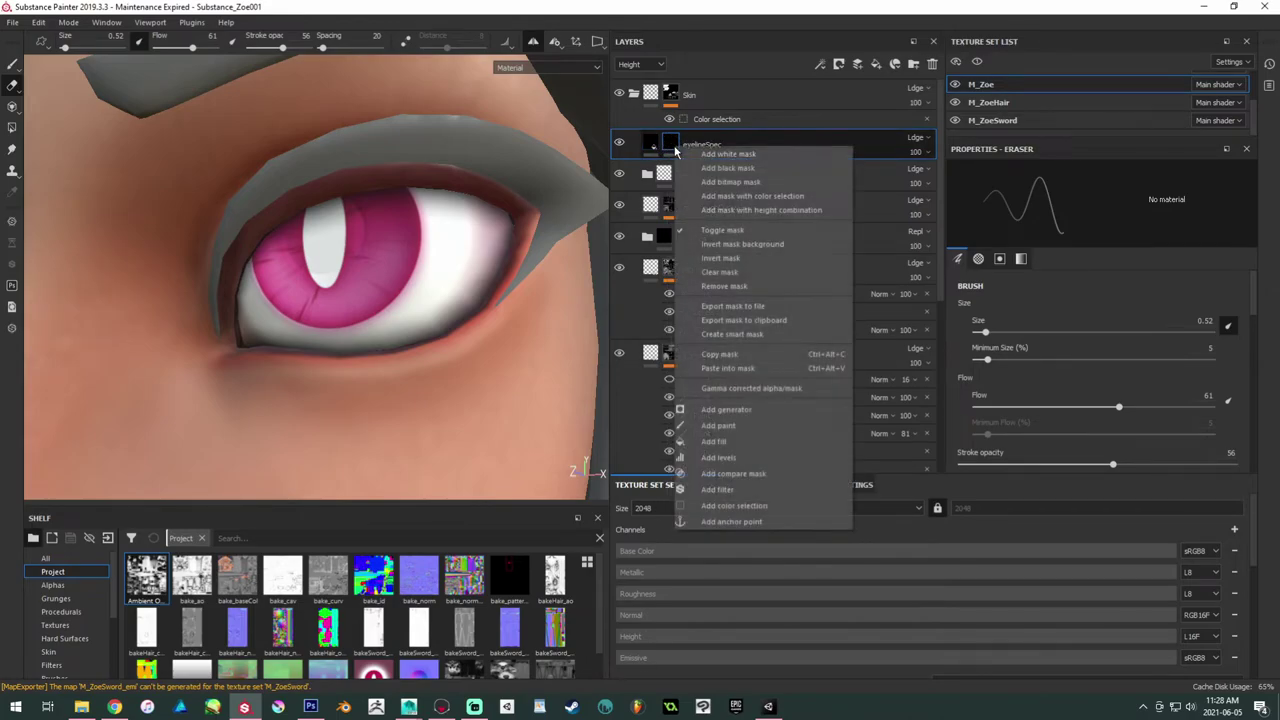
left_click(718, 425)
left_click_drag(386, 243, 429, 266, "alt")
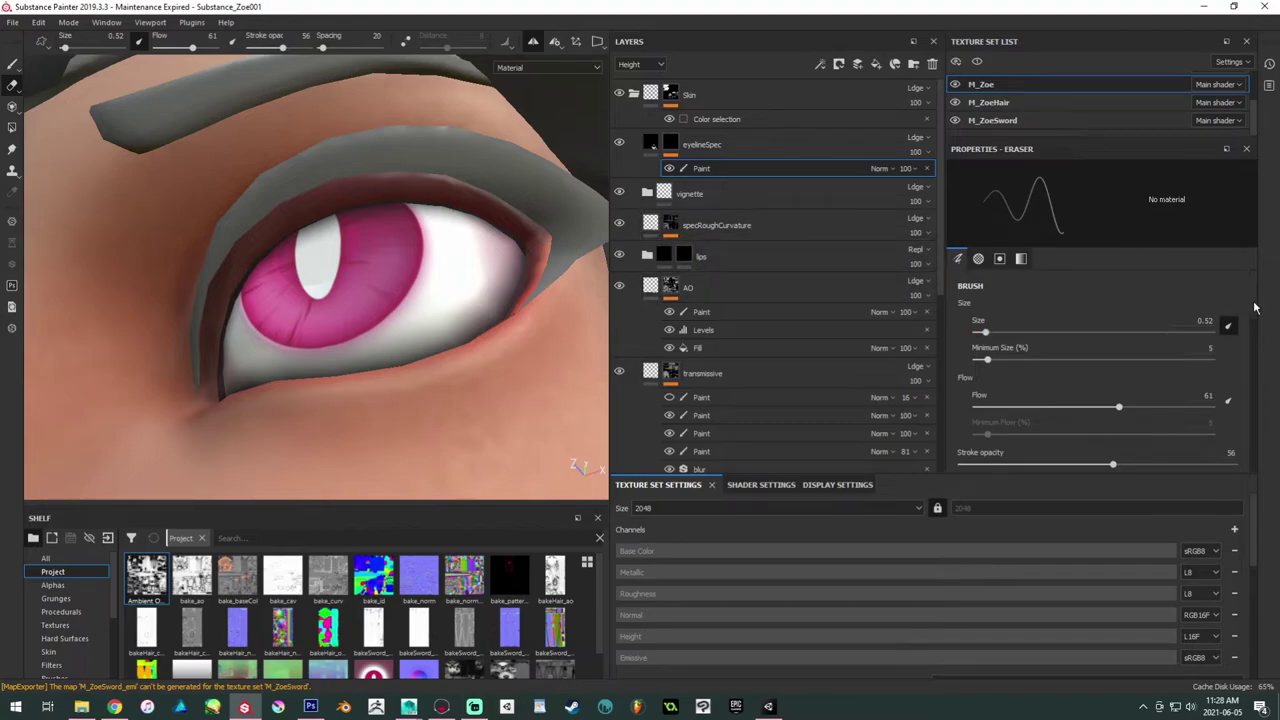
Step: Review the eraser properties, switch to the Paint brush on the eyelineSpec Paint effect and set the brush size to 0.52
mouse_move(1255, 308)
left_mouse_down()
mouse_move(1252, 458)
mouse_move(1239, 323)
left_mouse_up()
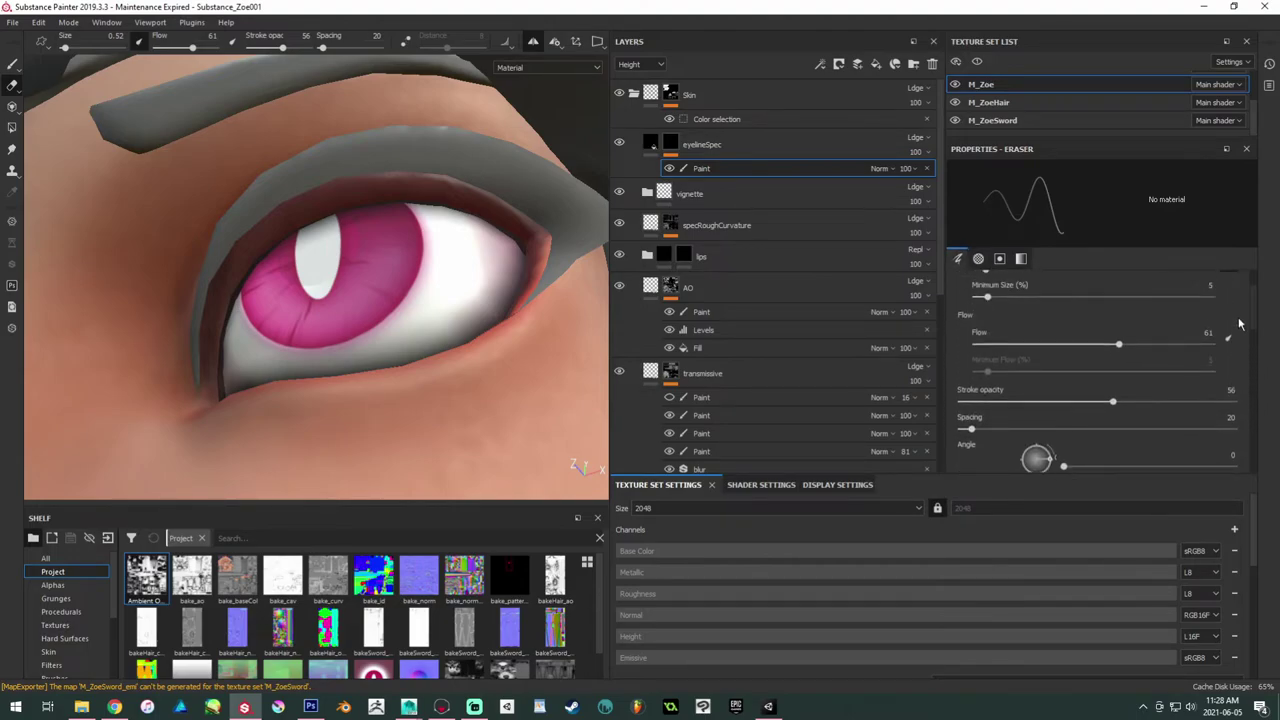
scroll(1220, 403, "down", 8)
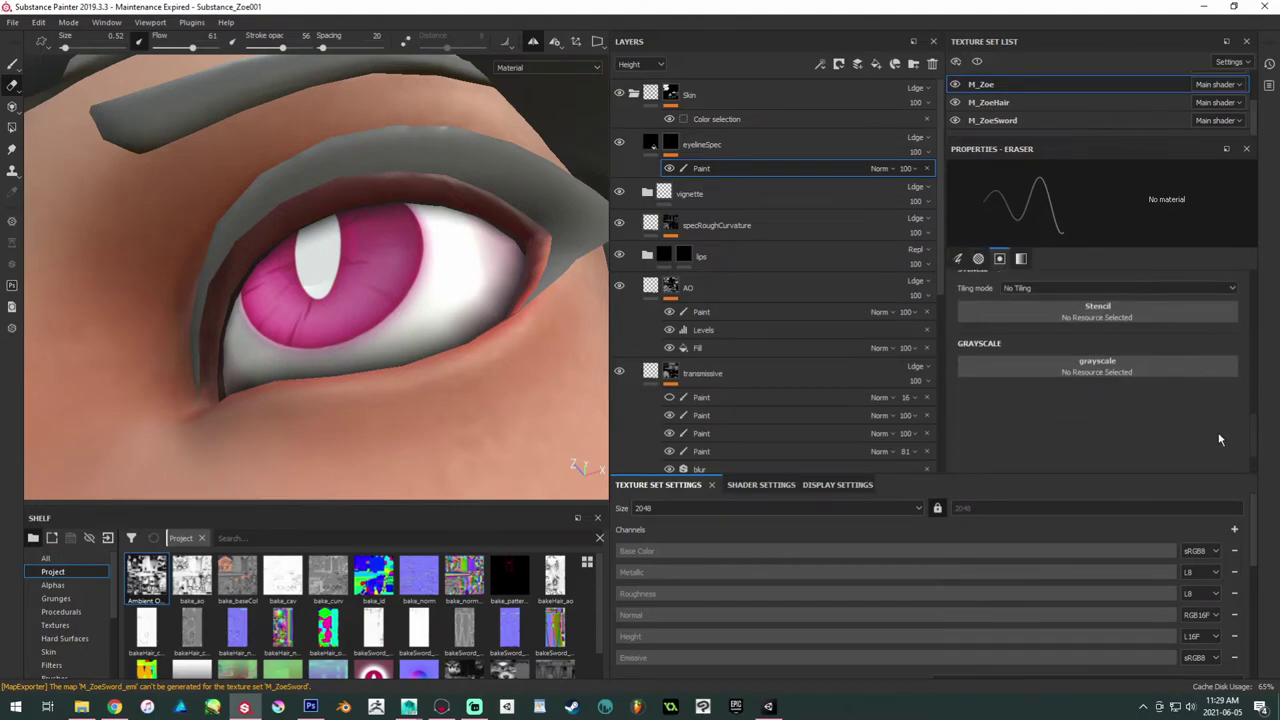
scroll(1227, 411, "up", 8)
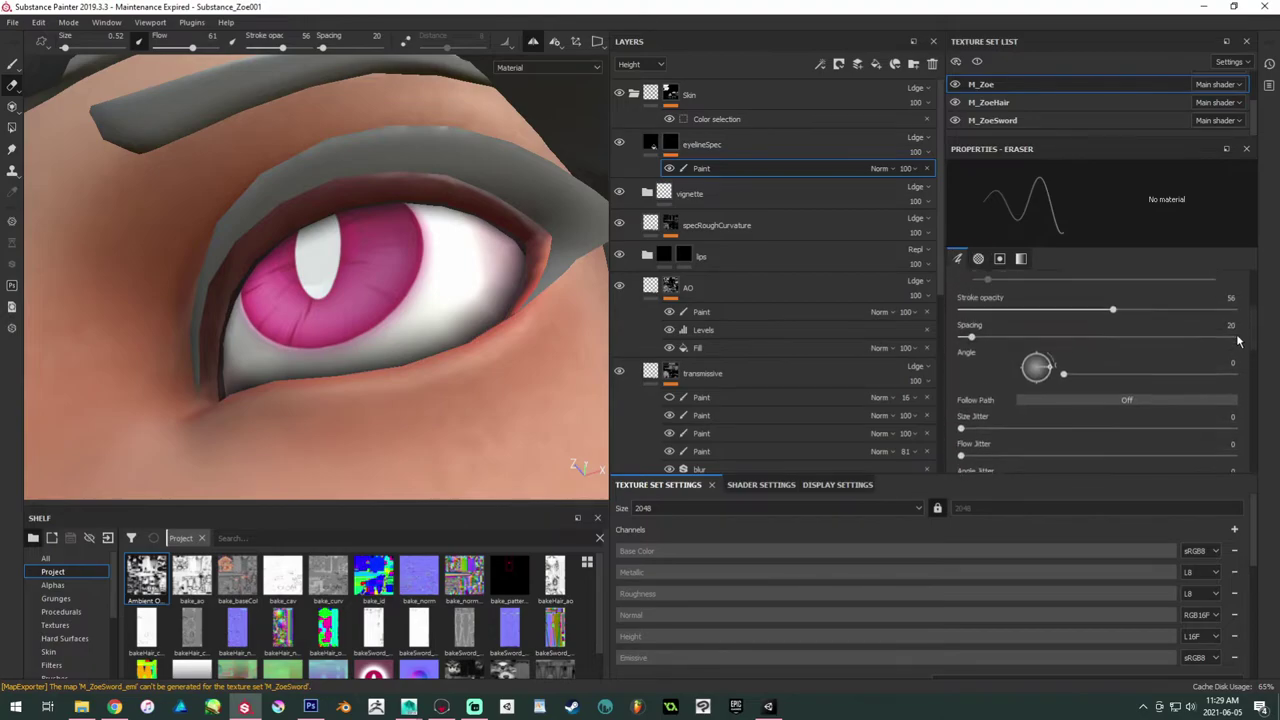
scroll(1244, 285, "down", 8)
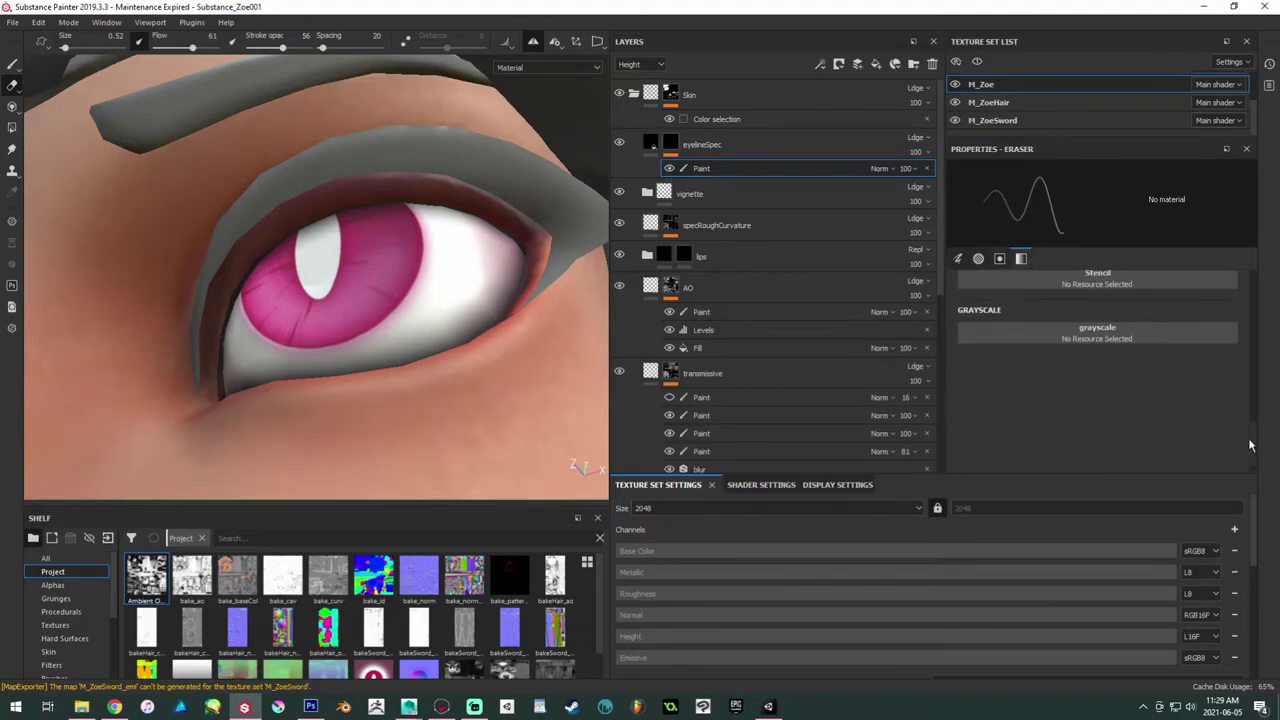
left_click_drag(1258, 434, 1252, 421)
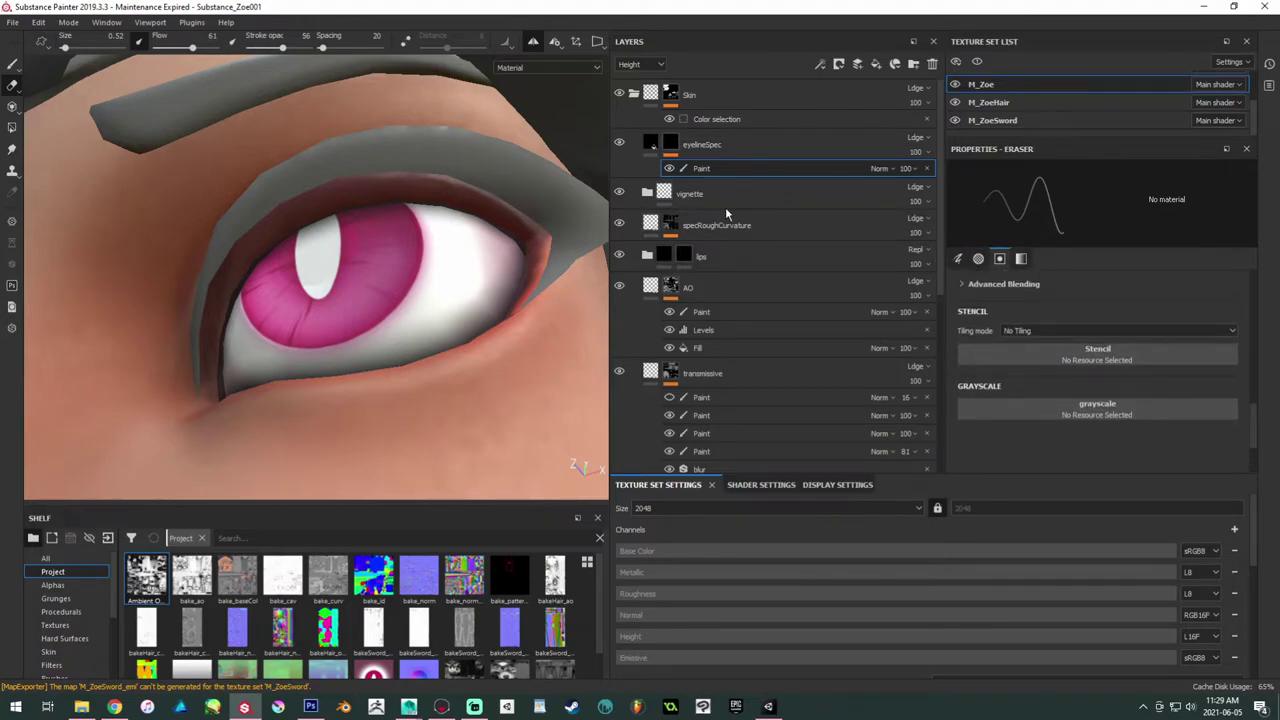
left_click(670, 146)
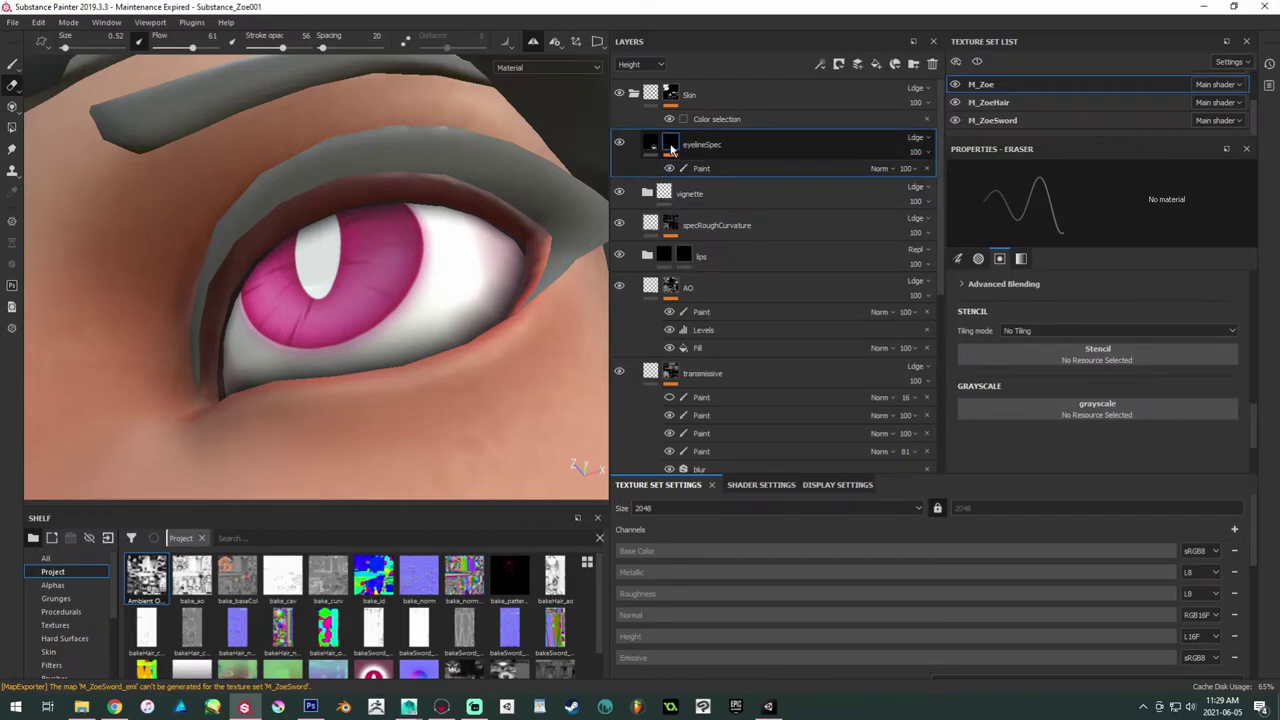
left_click(647, 146)
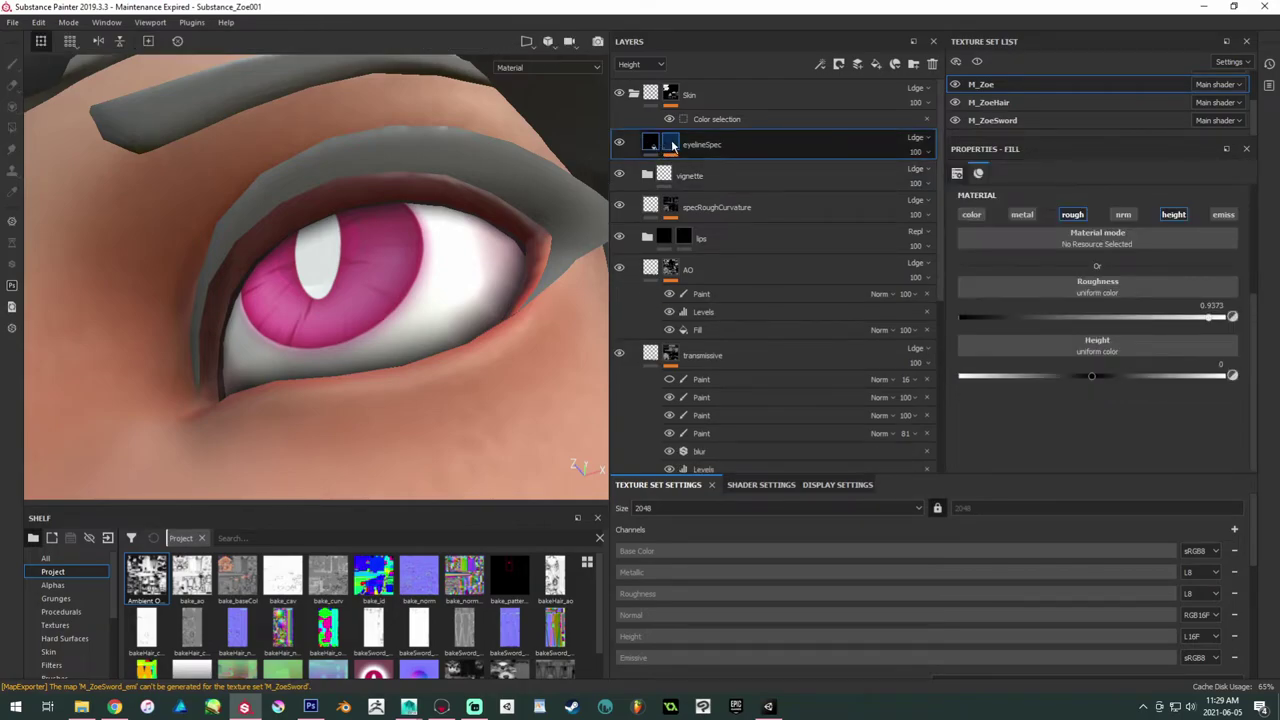
left_click(670, 146)
left_click(723, 170)
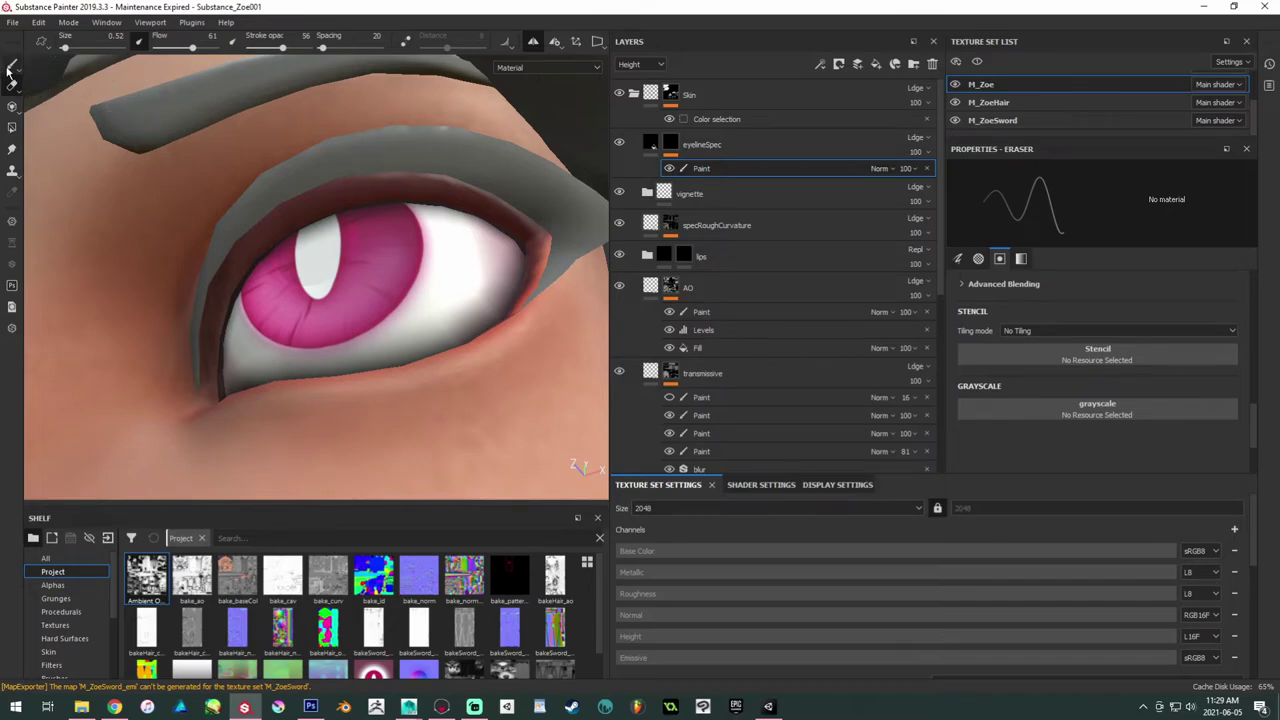
left_click(11, 64)
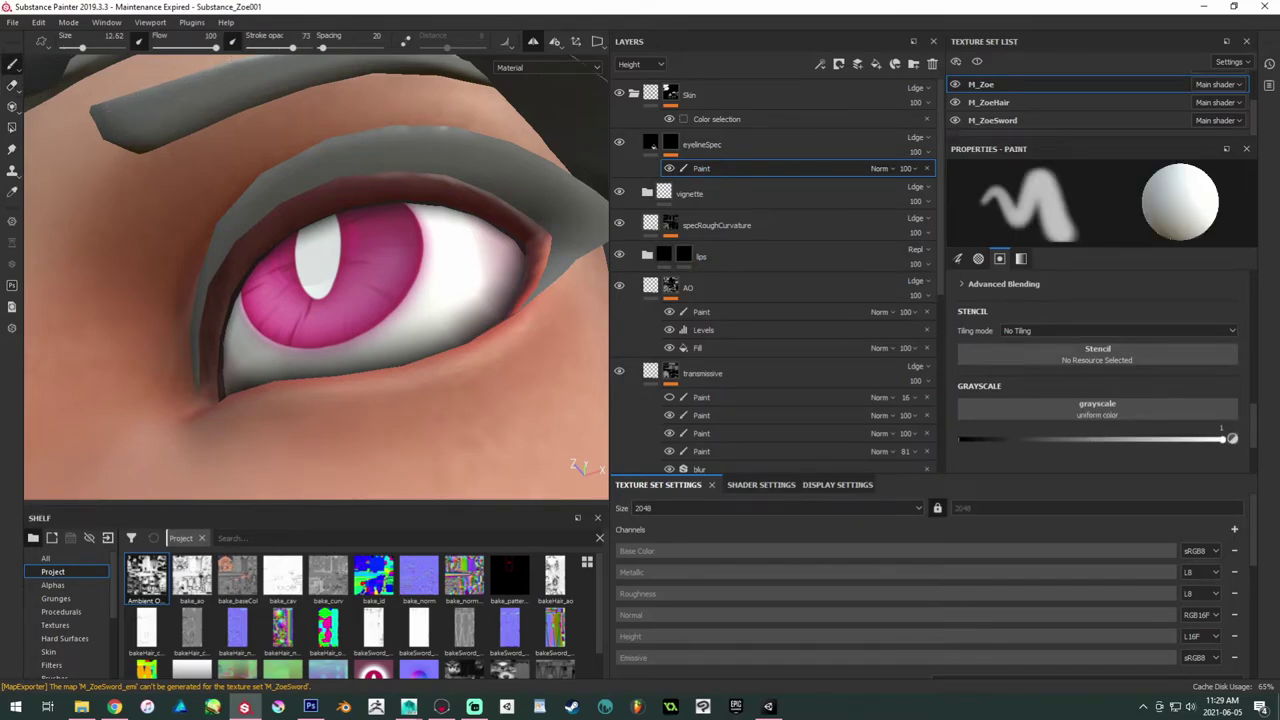
right_click_drag(439, 239, 300, 239, "ctrl")
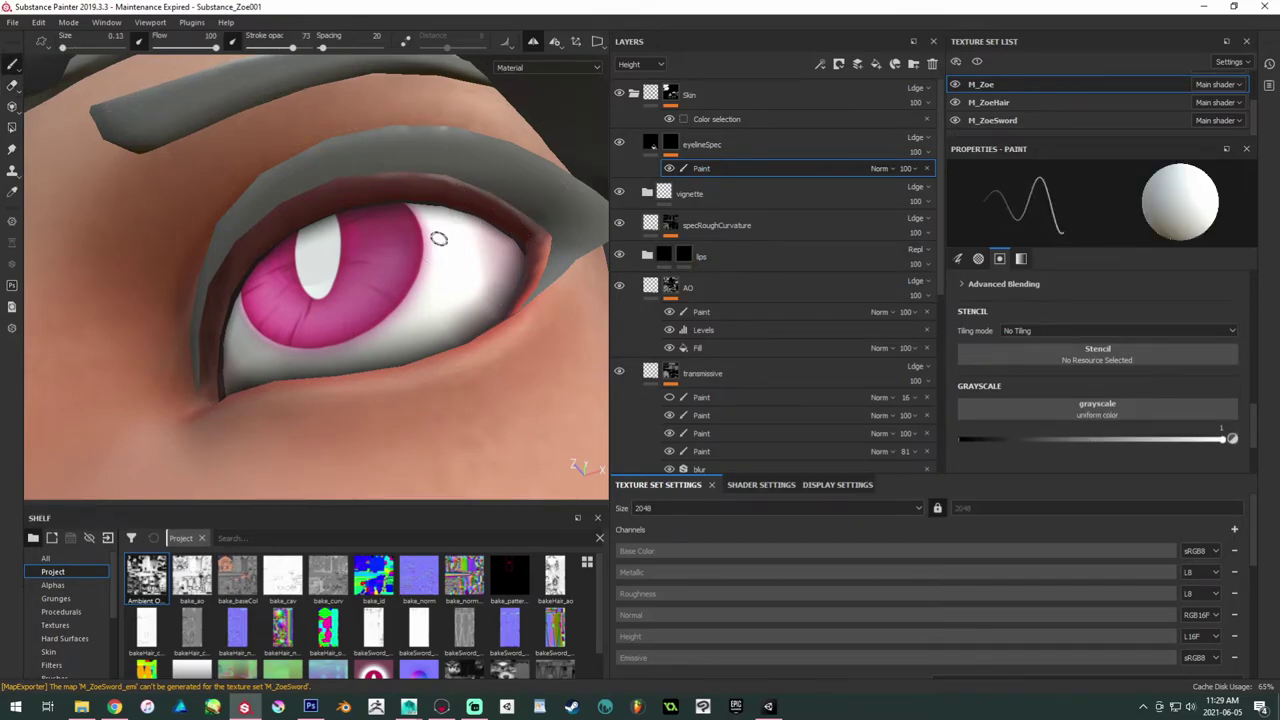
right_click_drag(212, 352, 232, 352, "ctrl")
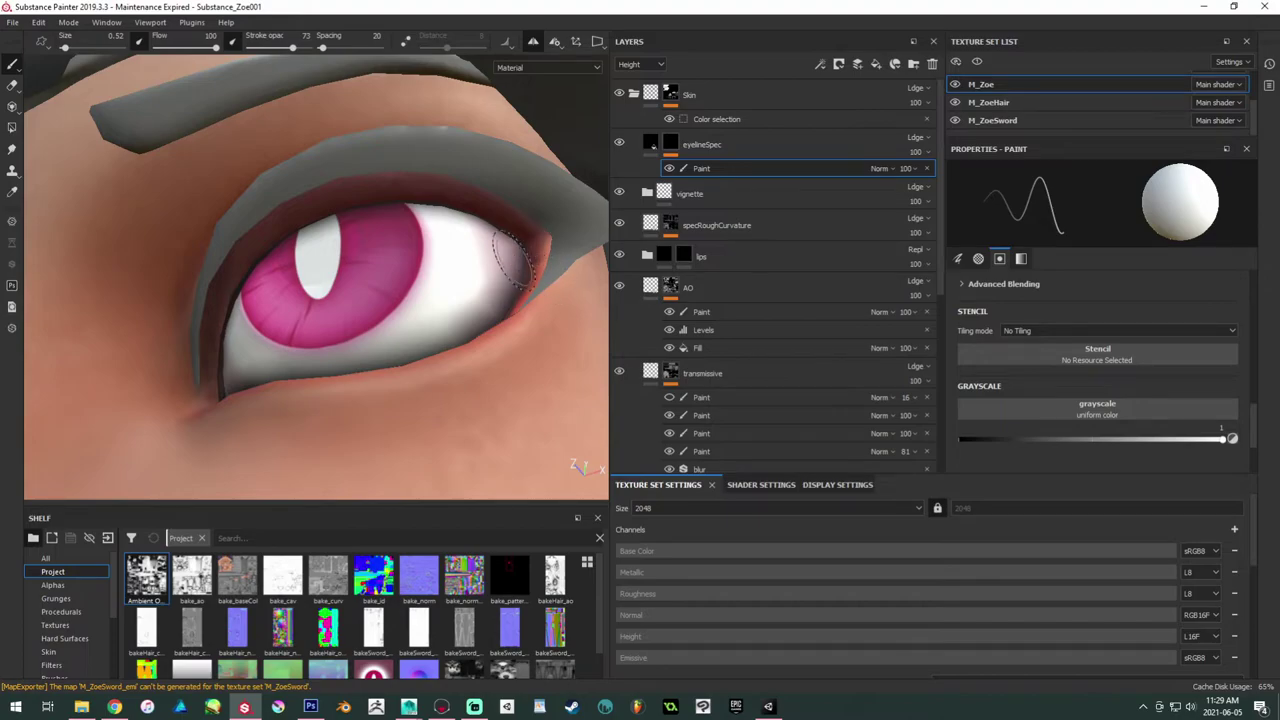
Step: Duplicate the eyelineSpec layer, naming the upper copy eyelineSpec and the original below it eyelineDim
left_click_drag(514, 262, 523, 343, "alt")
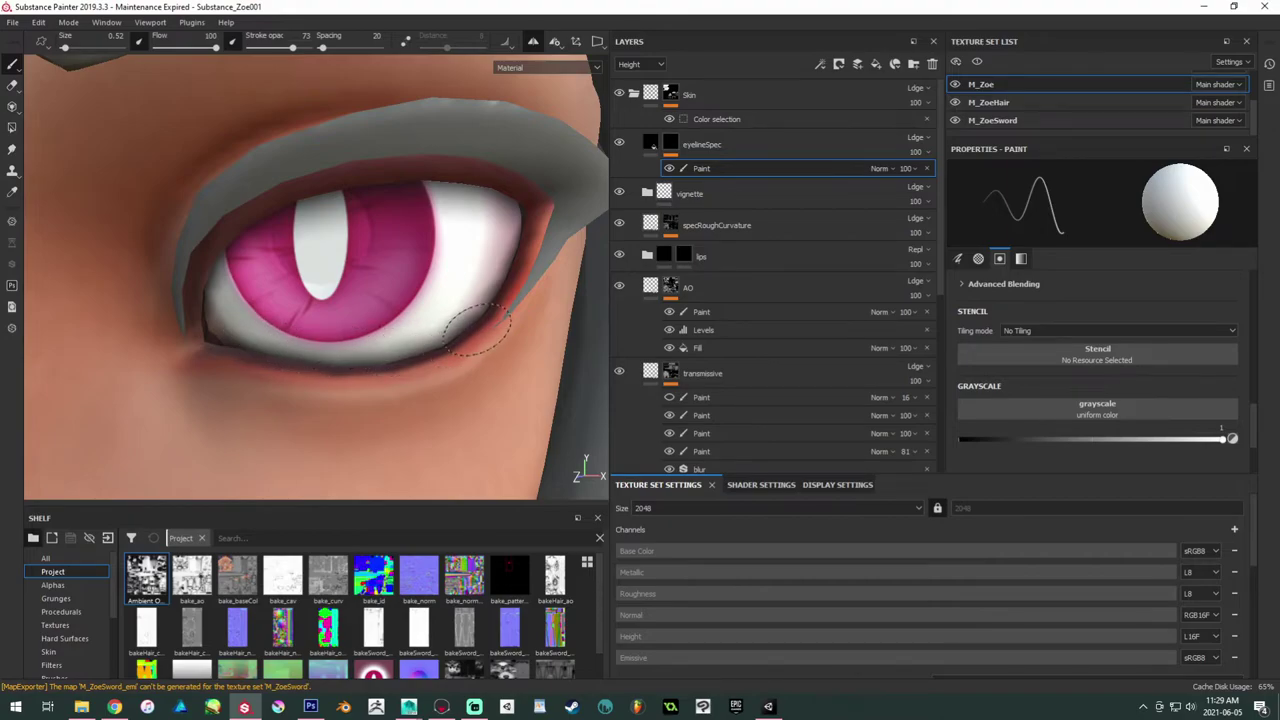
mouse_move(495, 235)
left_mouse_down("alt")
mouse_move(360, 194)
mouse_move(400, 250)
mouse_move(375, 281)
mouse_move(330, 240)
mouse_move(345, 212)
left_mouse_up("alt")
left_click(649, 150)
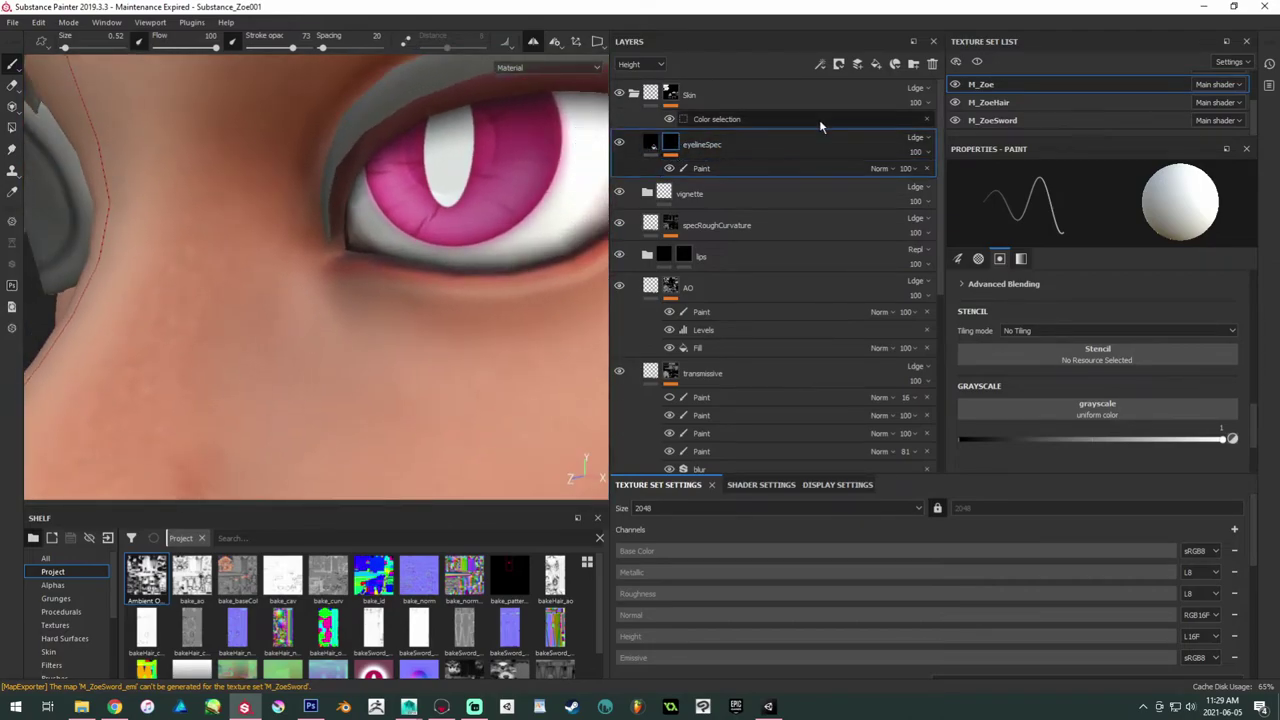
key("ctrl+d")
double_click(717, 144)
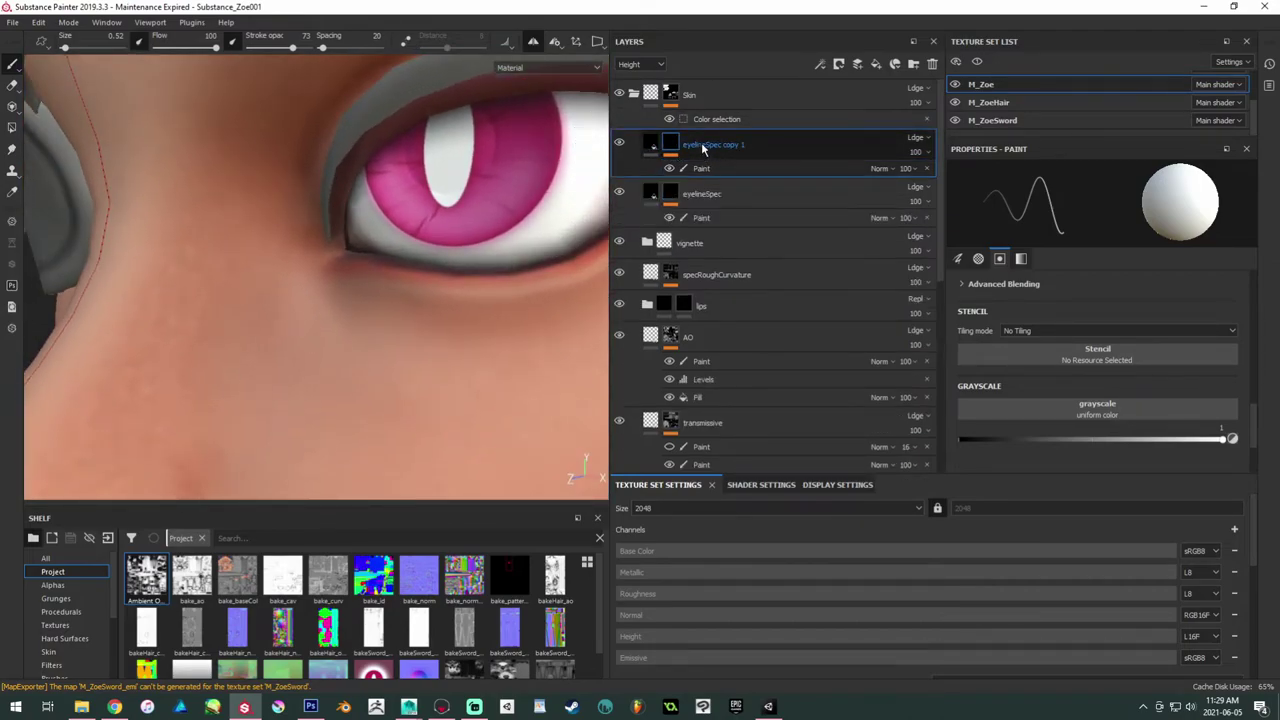
key("Return")
double_click(706, 194)
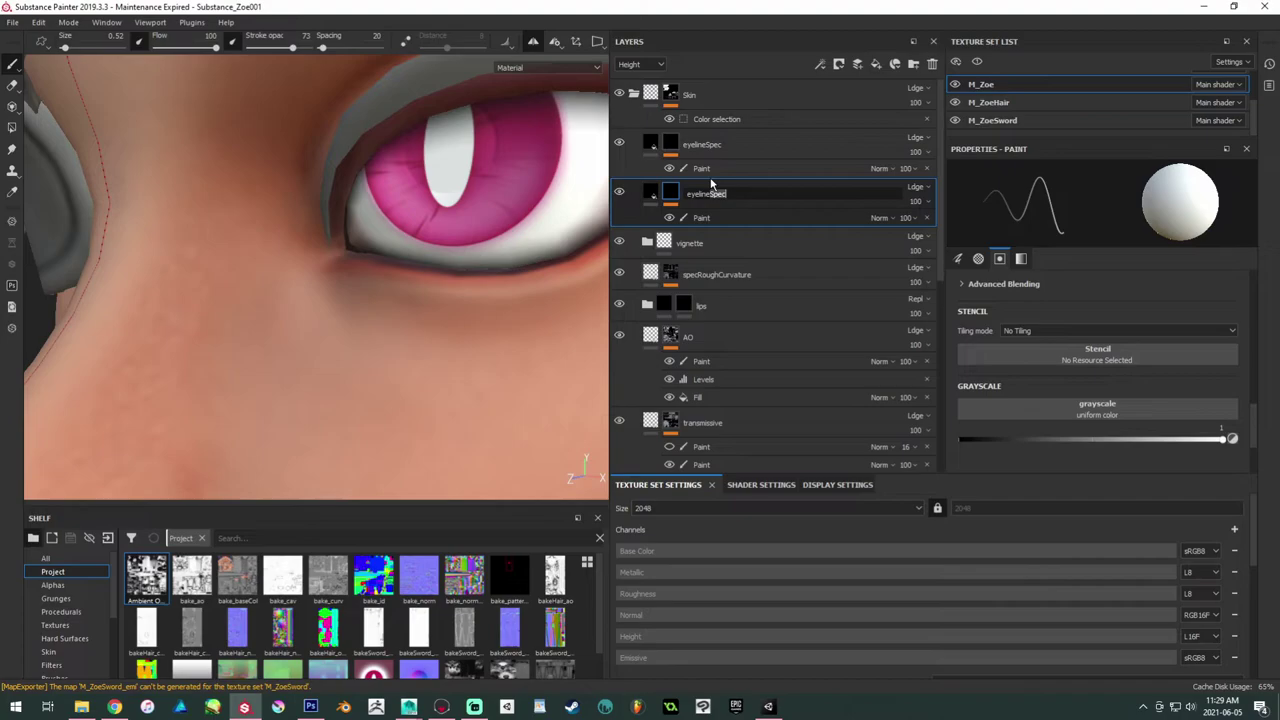
key("Return")
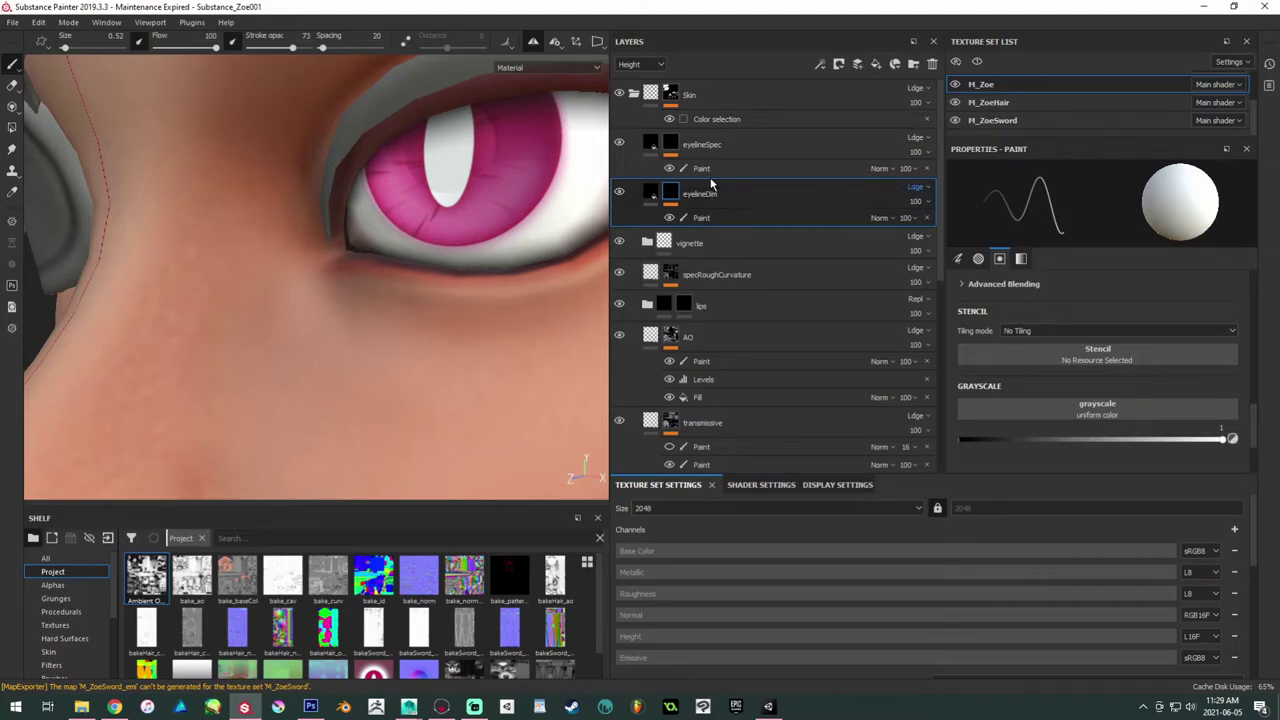
Step: Delete the Paint effect from the upper eyelineSpec layer and set its fill roughness to 0.2180
left_click(701, 156)
left_click(702, 168)
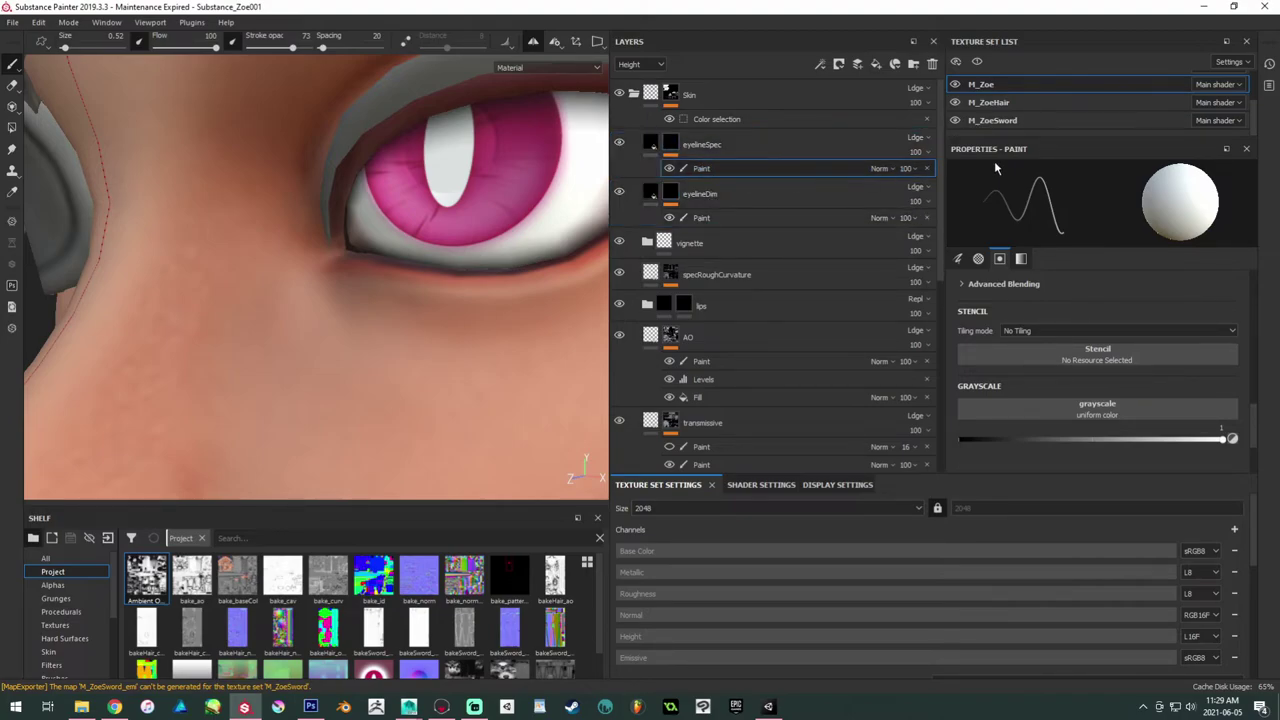
left_click(927, 169)
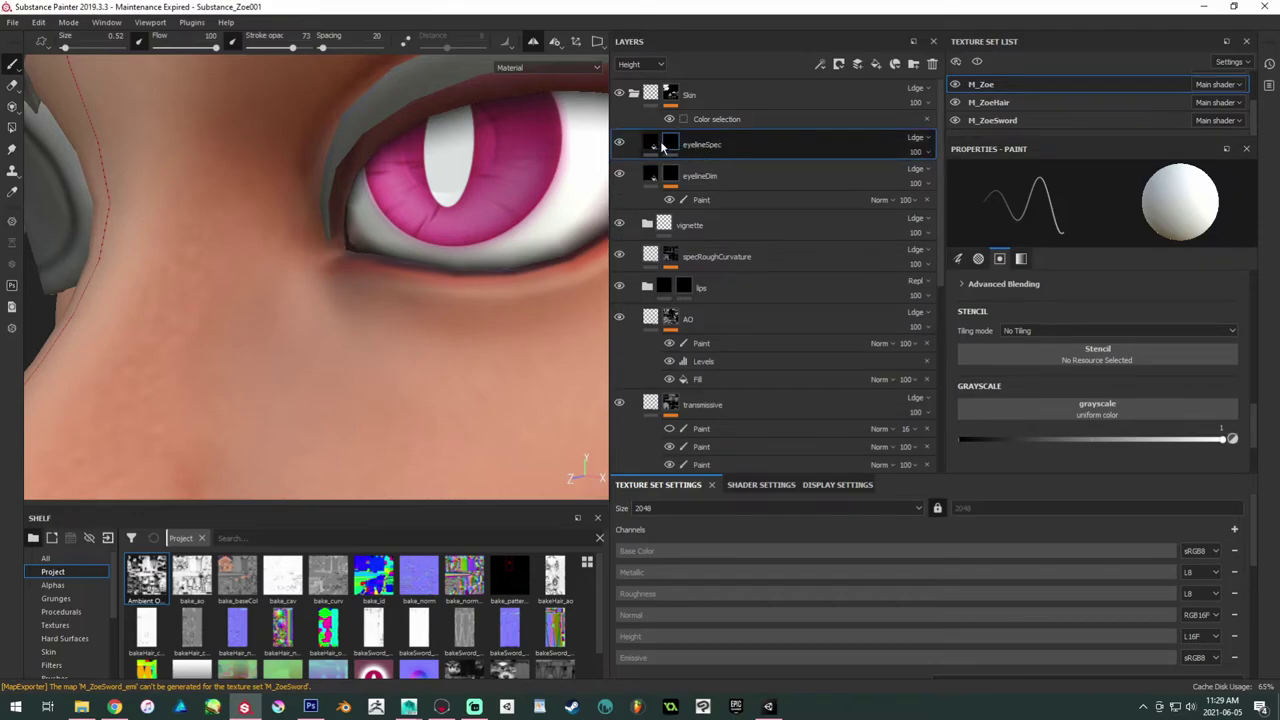
left_click(658, 146)
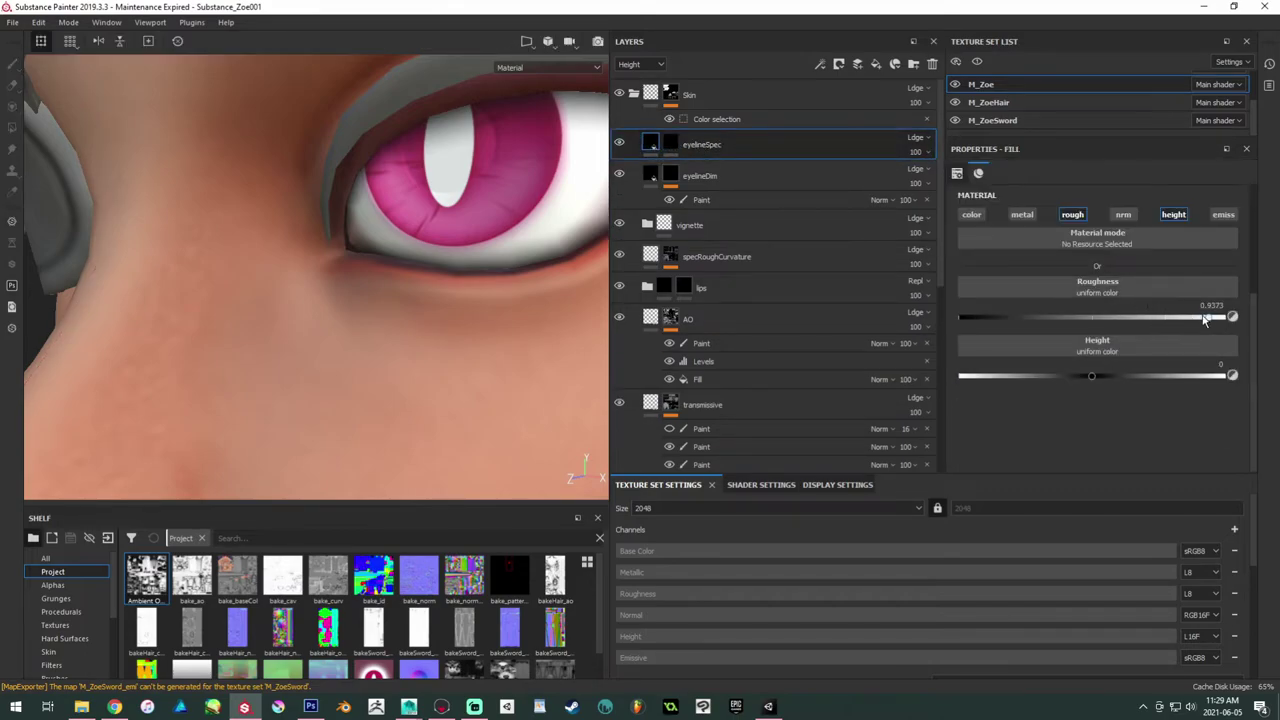
left_click_drag(1018, 322, 1016, 320)
scroll(423, 239, "up", 1)
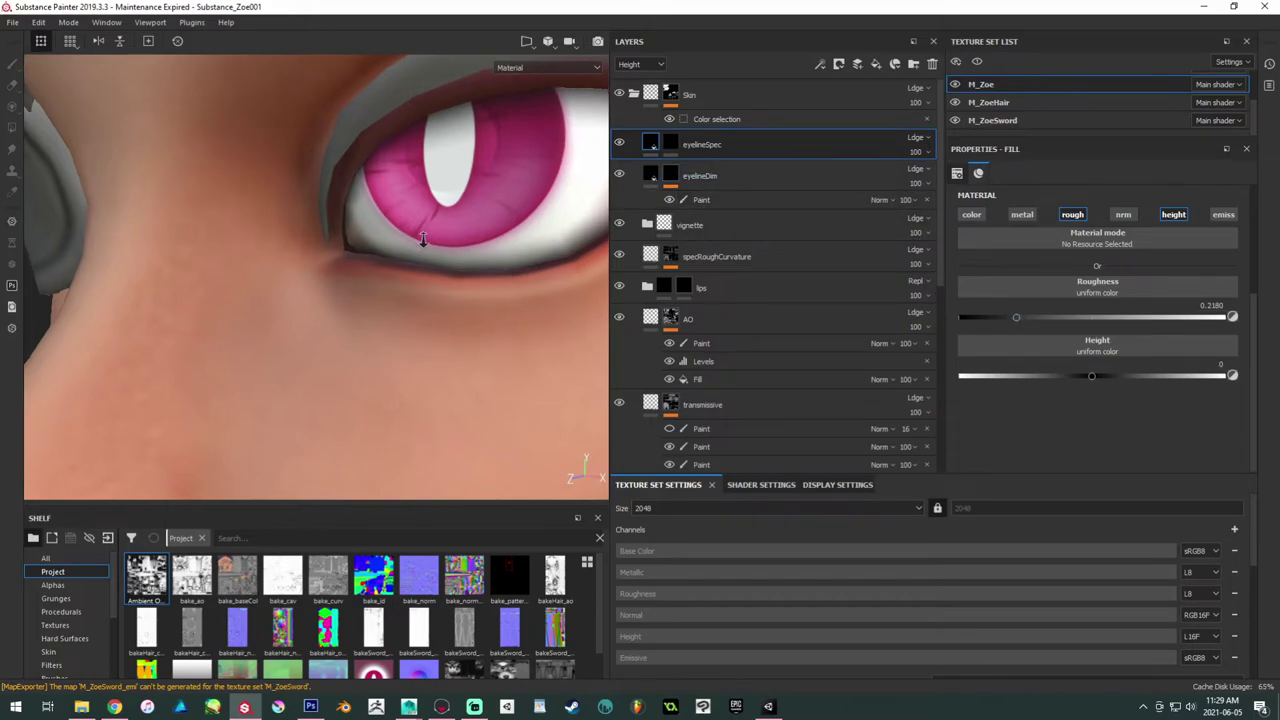
Step: Add a new Paint effect to the eyelineSpec mask and enlarge the paint brush to size 1.75
left_click(670, 146)
right_click(668, 146)
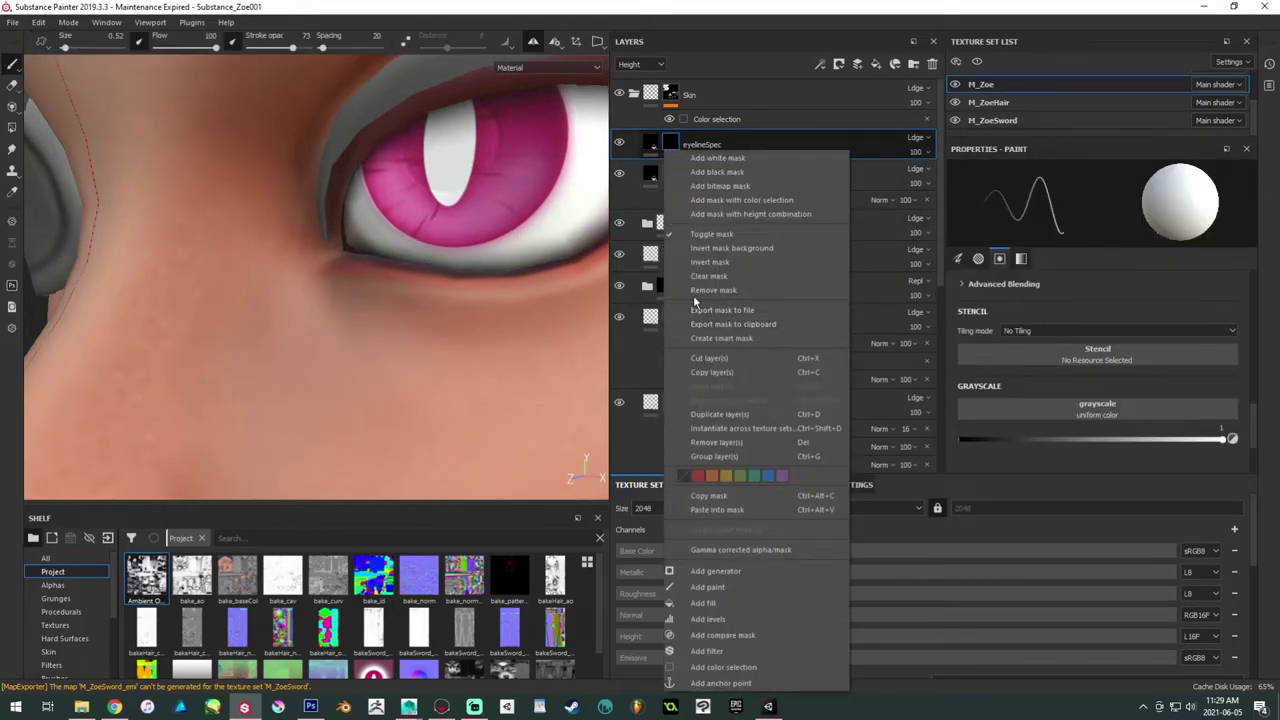
left_click(708, 587)
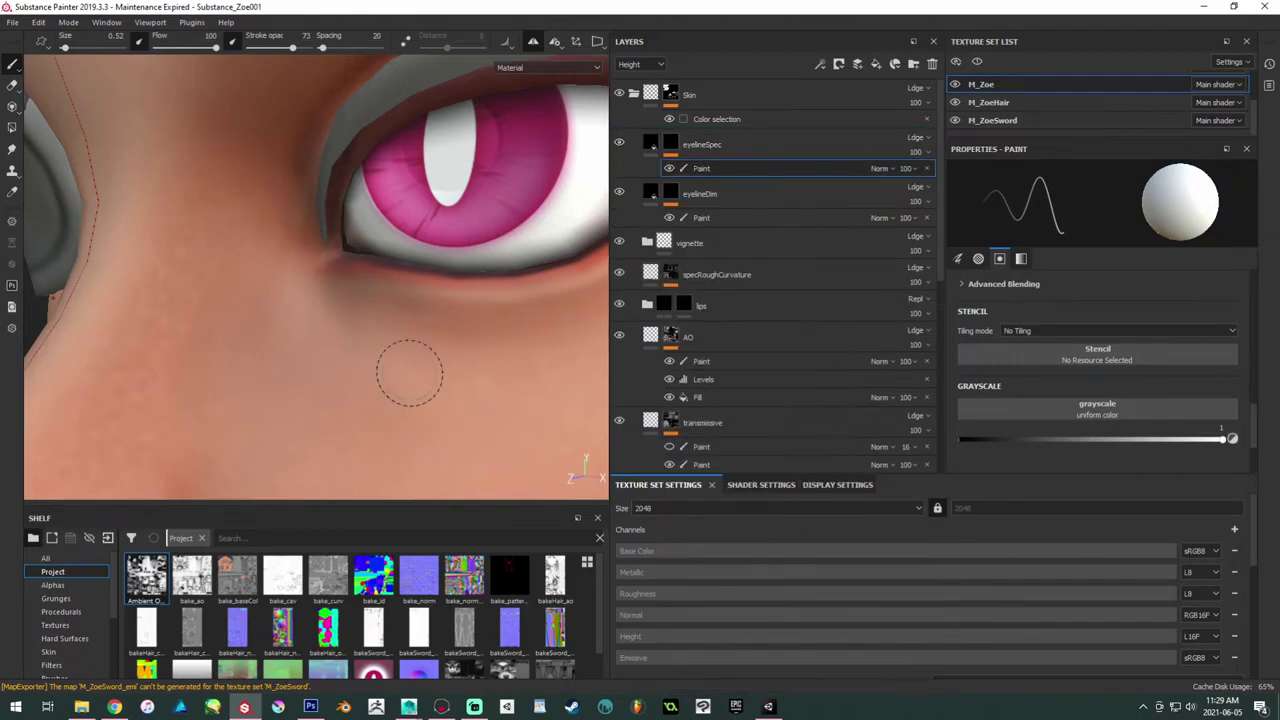
key("bracketright")
key("bracketright")
key("bracketright")
key("bracketleft")
key("bracketright")
key("bracketright")
key("bracketright")
key("bracketright")
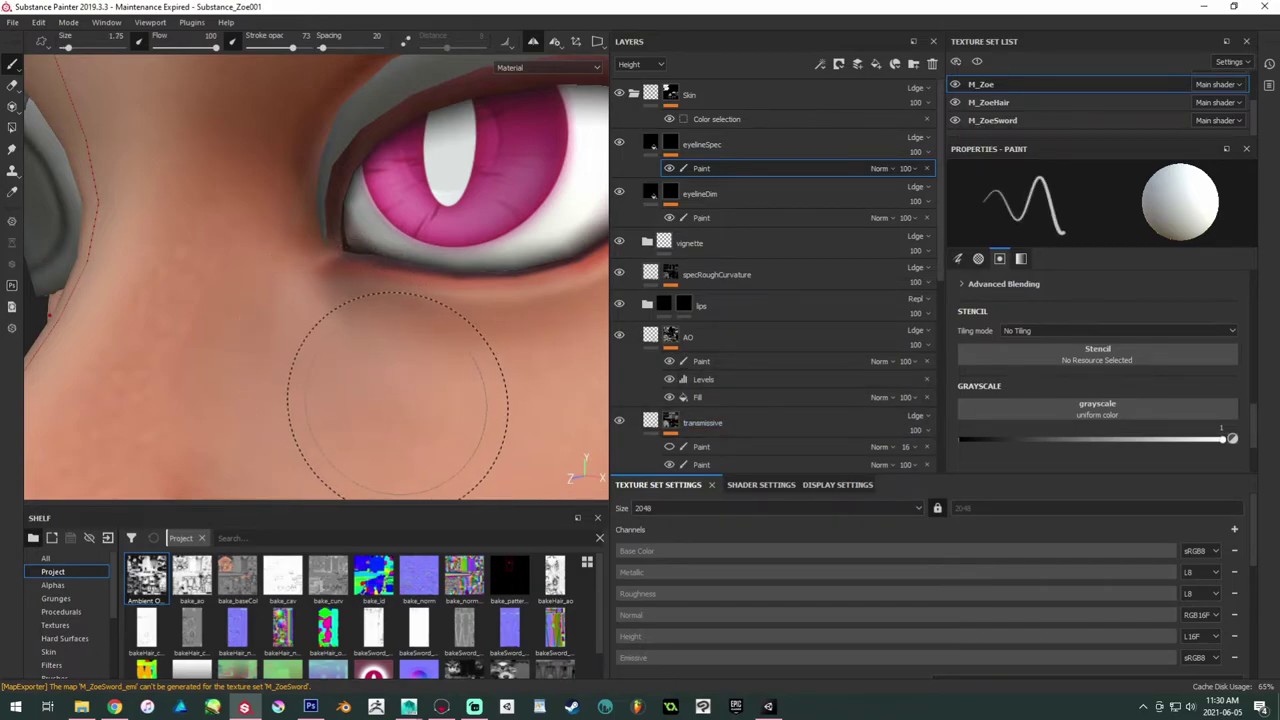
Step: Set the eyelineSpec fill's roughness to 0.1779 and check the inner eye corner from several angles
left_click(662, 146)
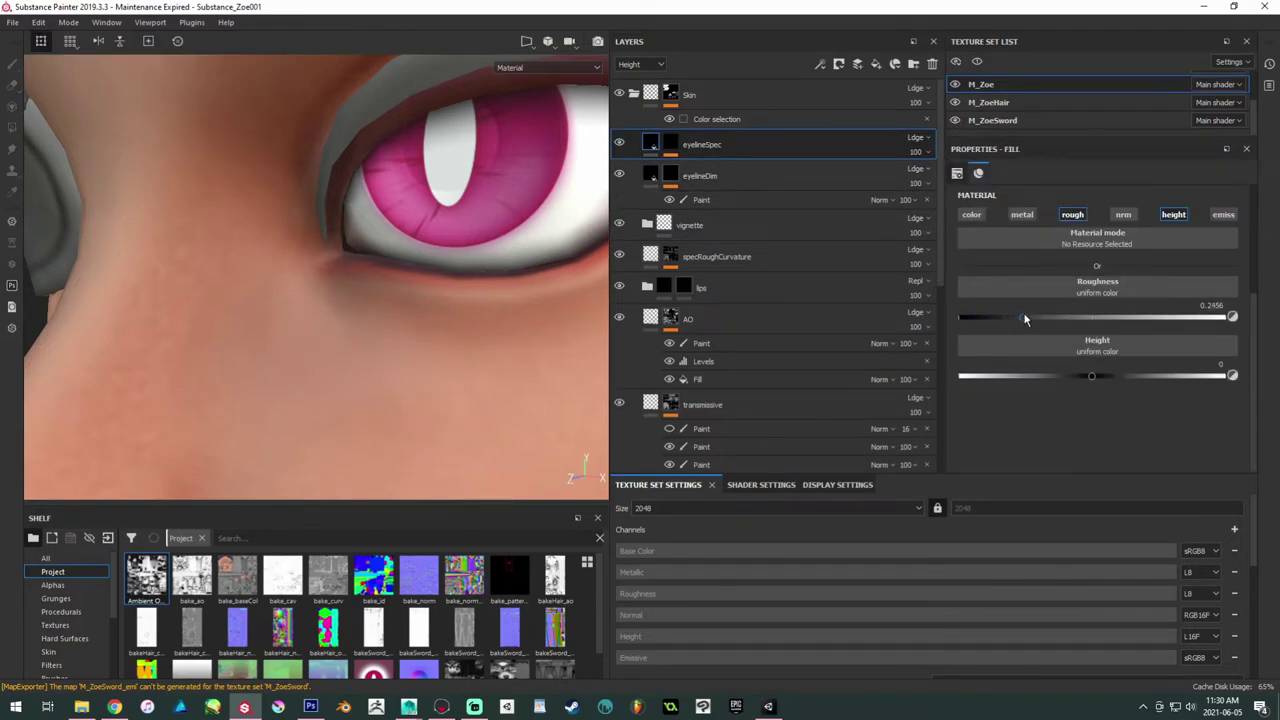
left_click_drag(540, 291, 200, 198, "alt")
right_click_drag(200, 198, 238, 226, "alt")
middle_click_drag(238, 226, 180, 262, "alt")
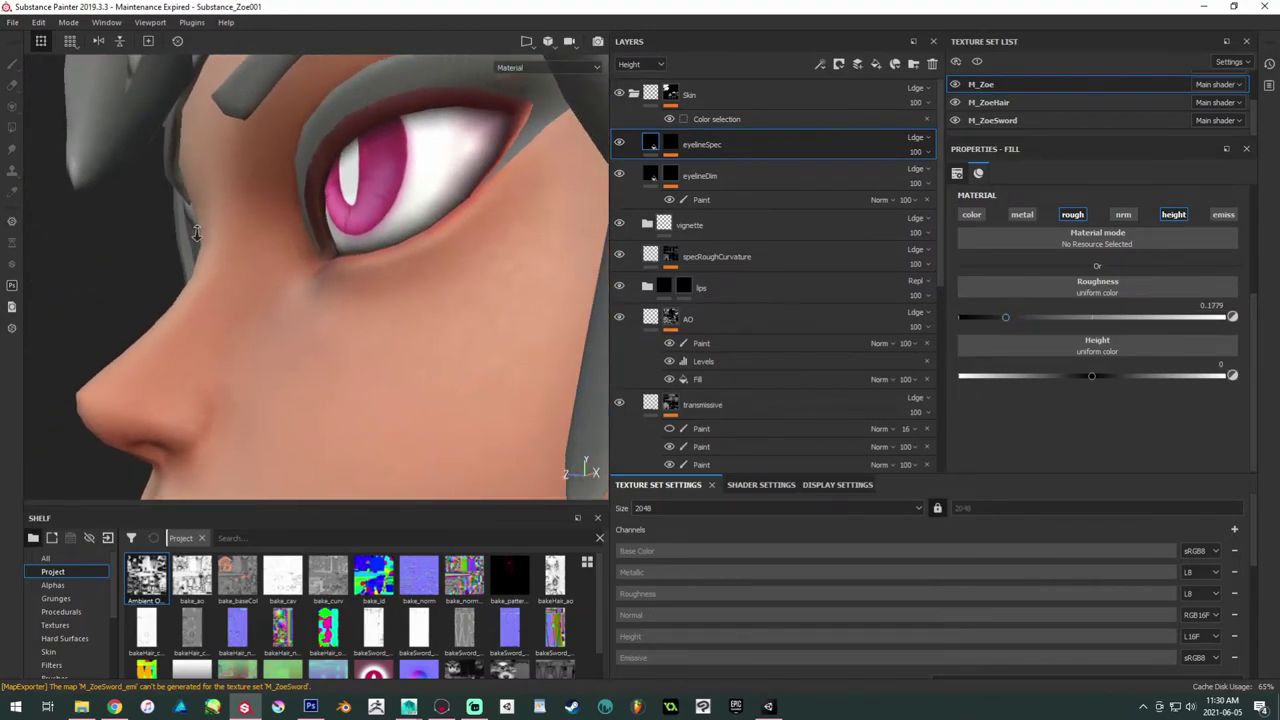
left_click_drag(180, 262, 314, 337, "alt")
right_click_drag(314, 337, 341, 347, "alt")
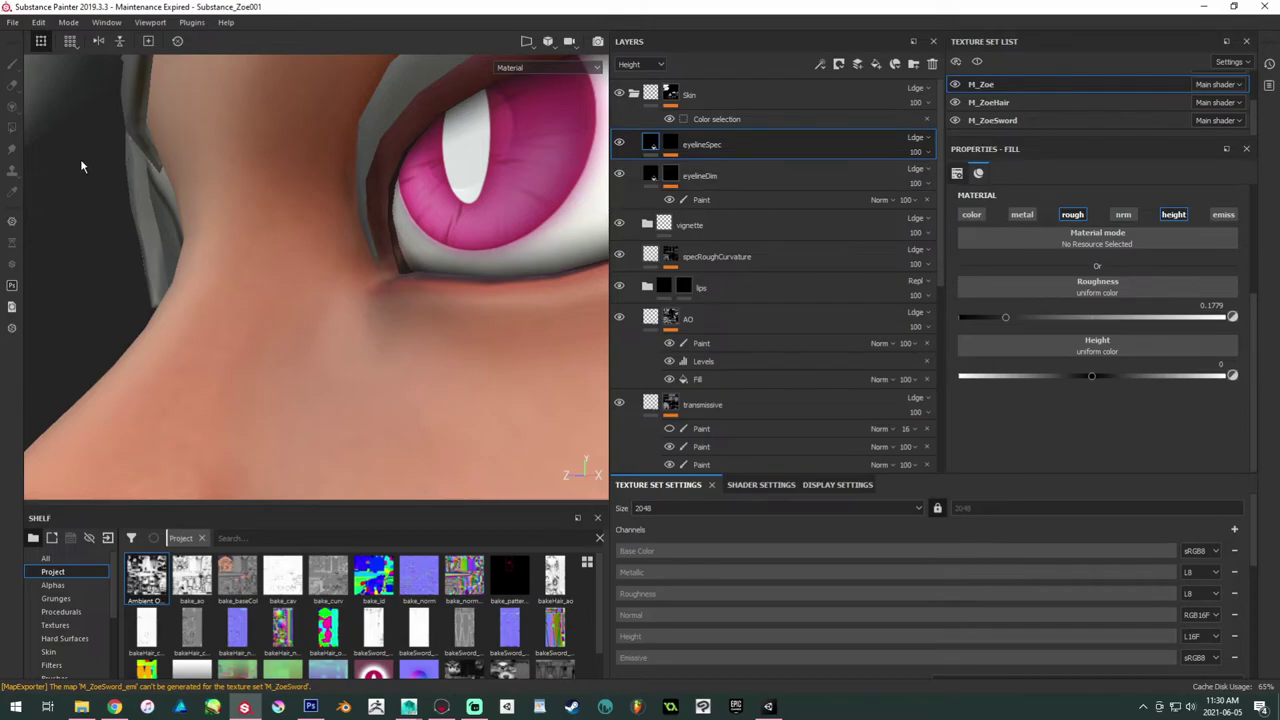
Step: Ready the Eraser at size 1.26 on the eyelineSpec Paint effect and show only that layer's mask on the model
left_click(731, 169)
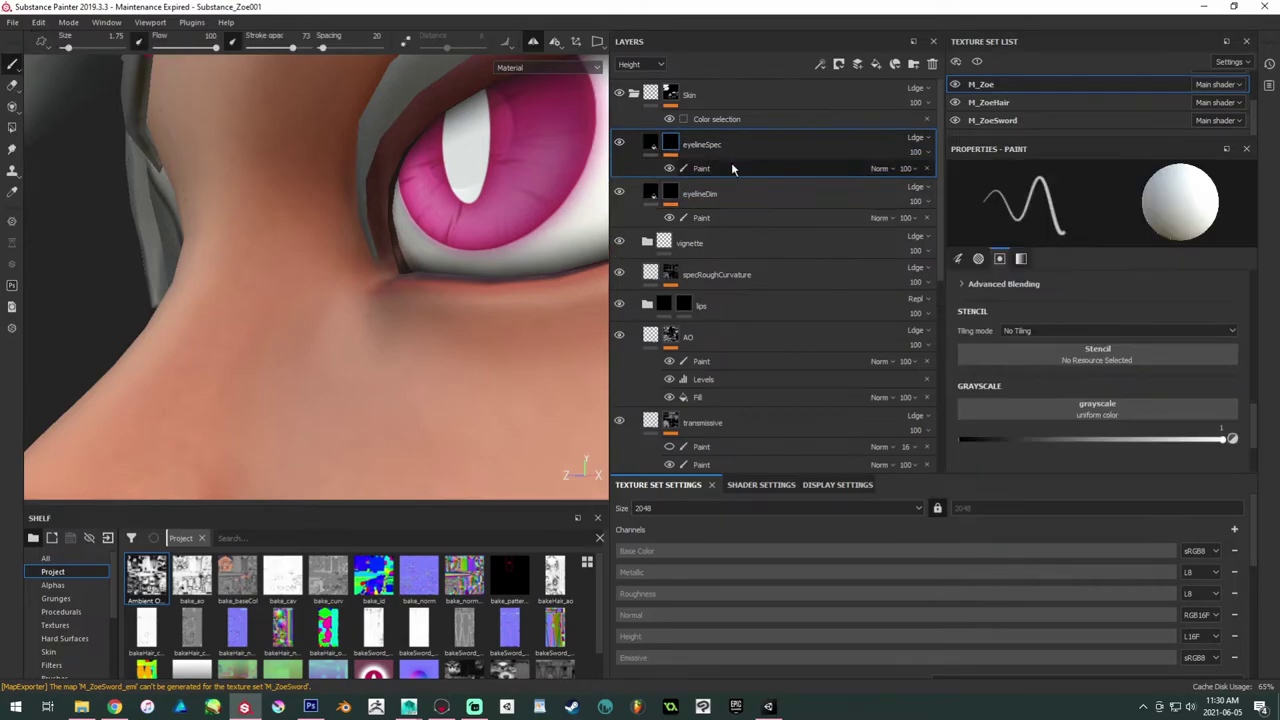
left_click(12, 85)
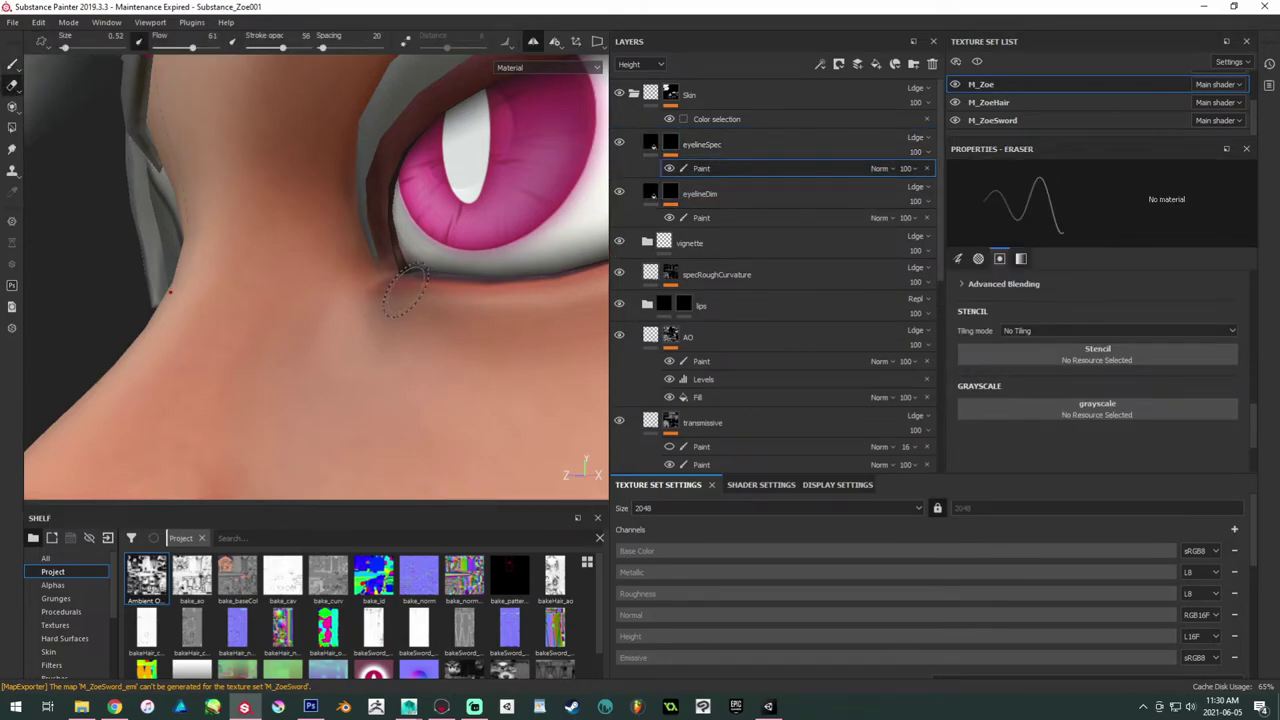
right_click_drag(400, 291, 400, 291, "ctrl")
left_click_drag(396, 380, 385, 300, "alt")
left_click(670, 144)
left_click(670, 144, "alt")
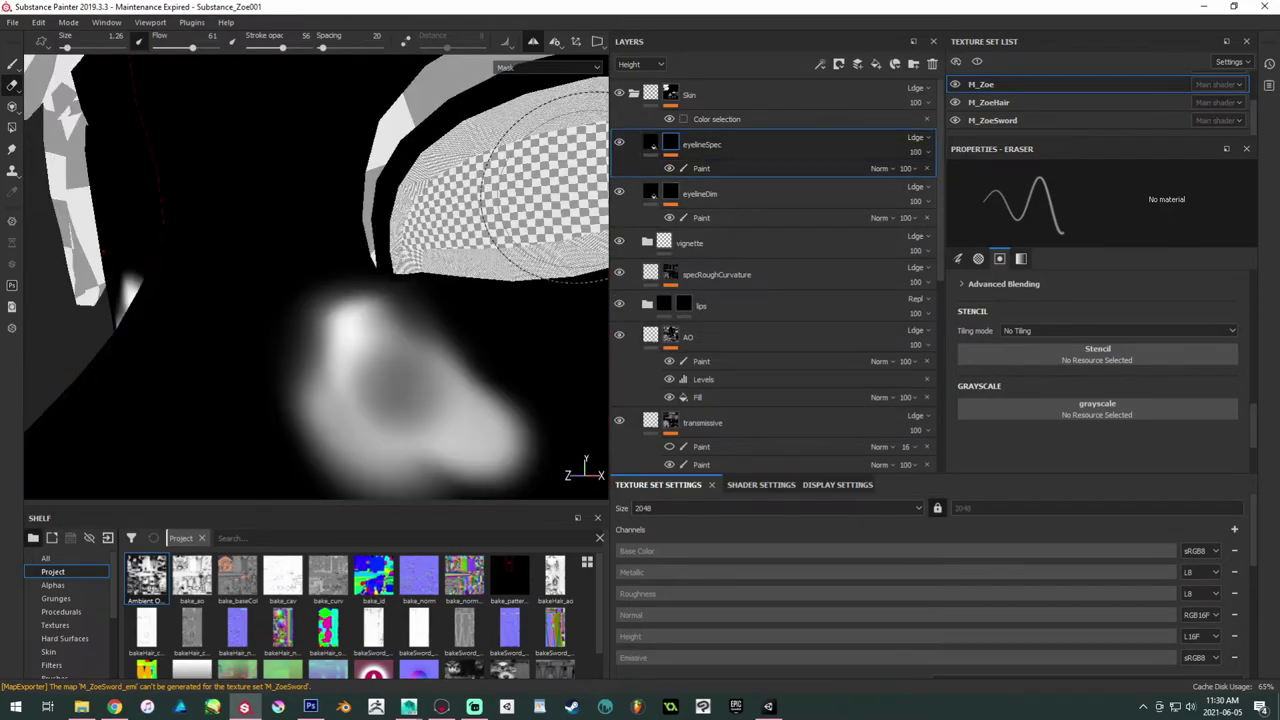
Step: Erase the outer and lower parts of the eyelineSpec mask's painted ring, keeping a small soft diagonal spot below the inner eye corner
middle_click_drag(483, 395, 446, 316, "alt")
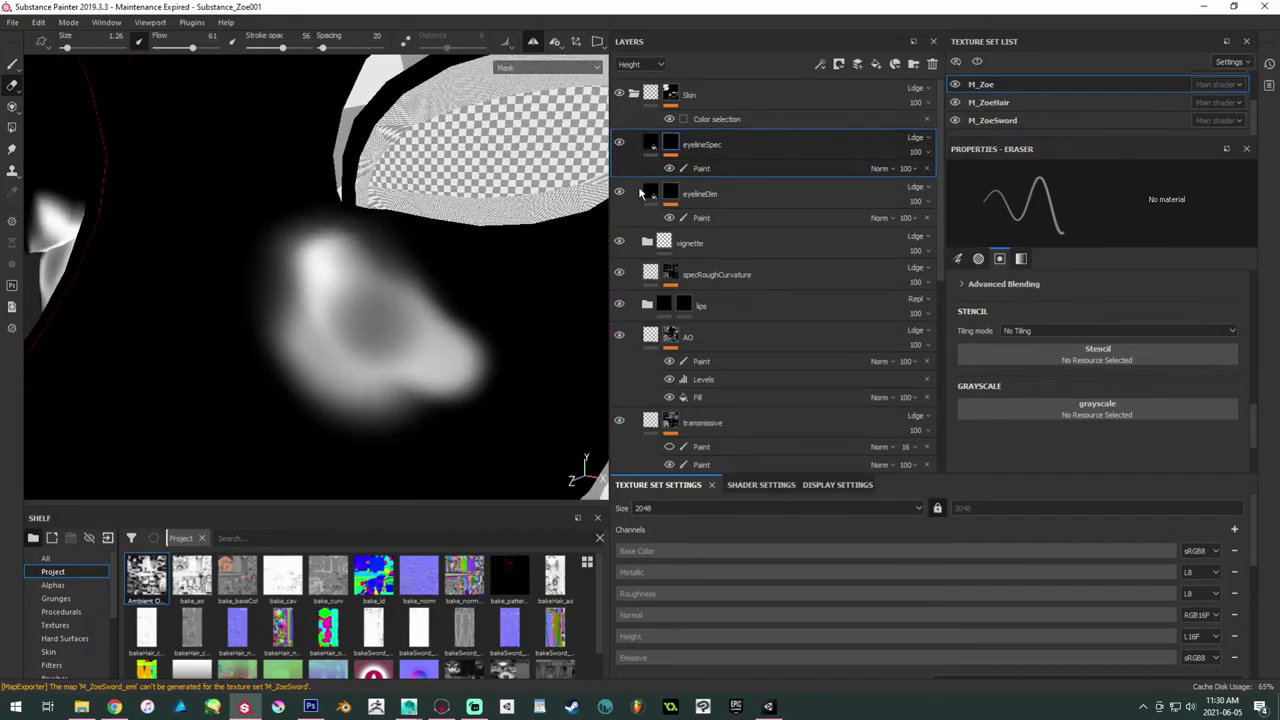
left_click(705, 167)
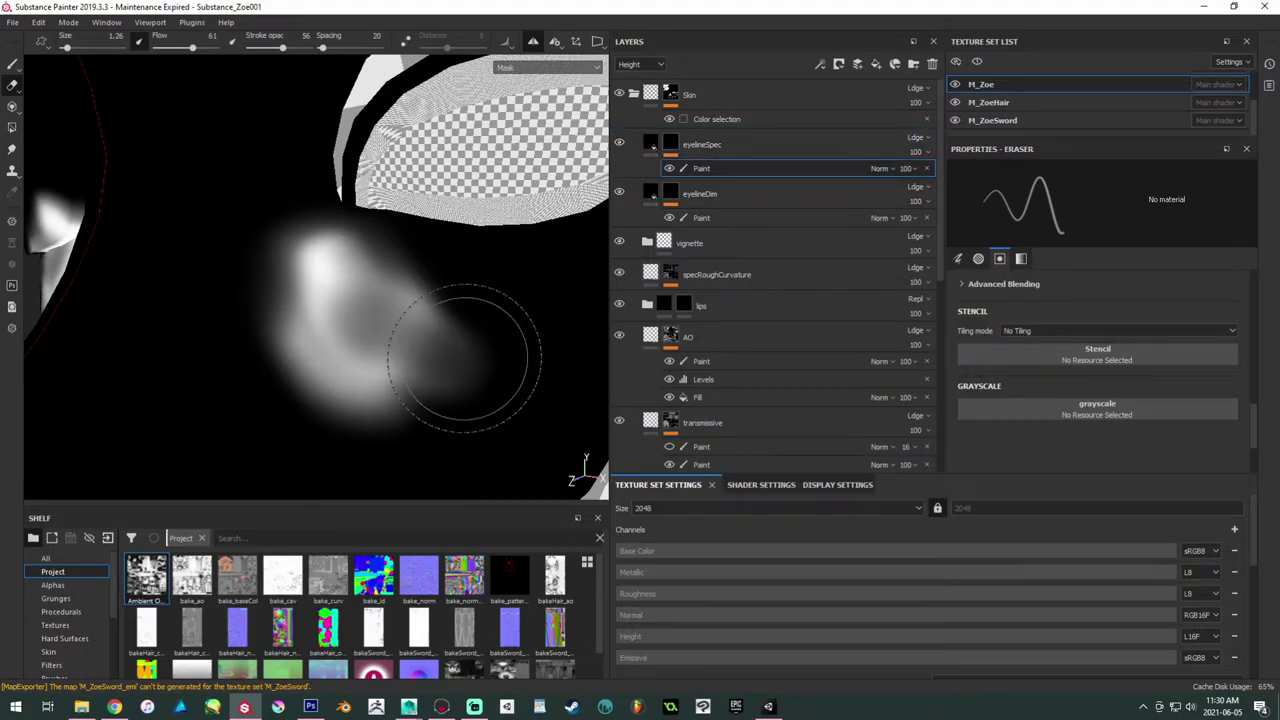
mouse_move(461, 377)
left_mouse_down()
mouse_move(400, 417)
mouse_move(343, 403)
mouse_move(408, 391)
mouse_move(463, 251)
mouse_move(257, 357)
mouse_move(255, 342)
mouse_move(371, 386)
mouse_move(451, 263)
mouse_move(464, 320)
left_mouse_up()
mouse_move(374, 203)
left_mouse_down()
mouse_move(369, 239)
mouse_move(395, 252)
left_mouse_up()
left_click_drag(281, 356, 240, 325)
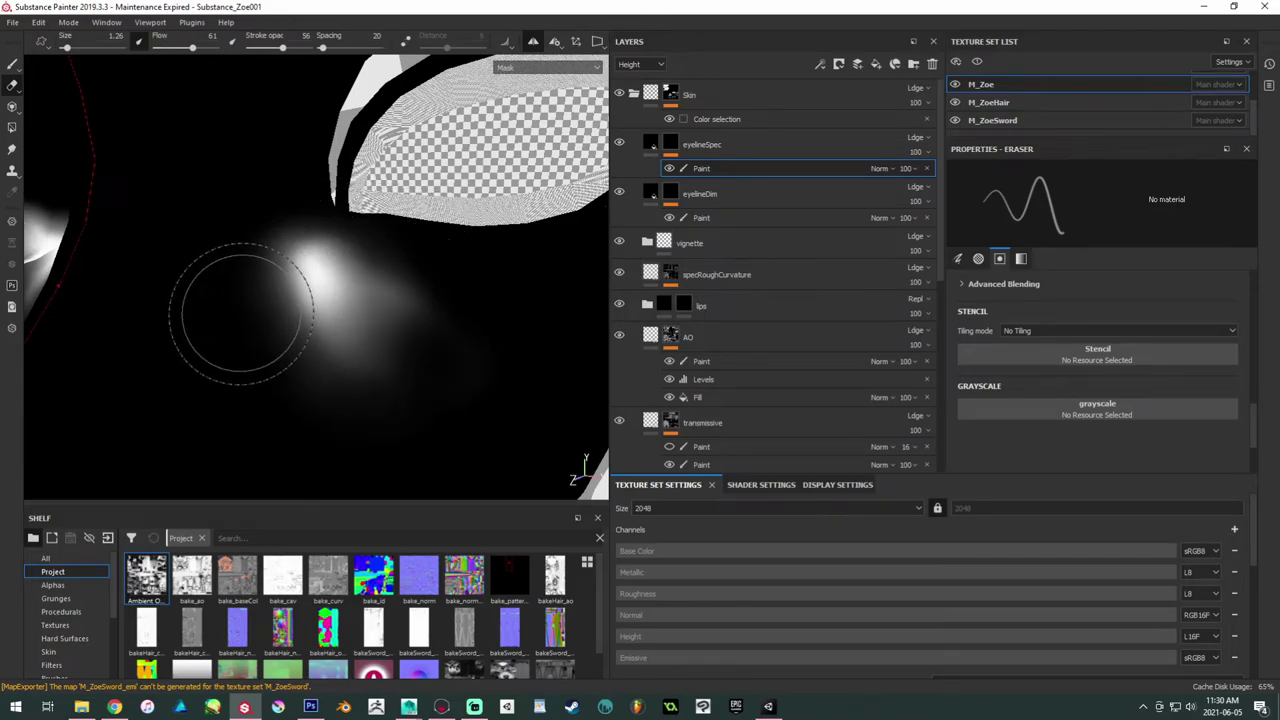
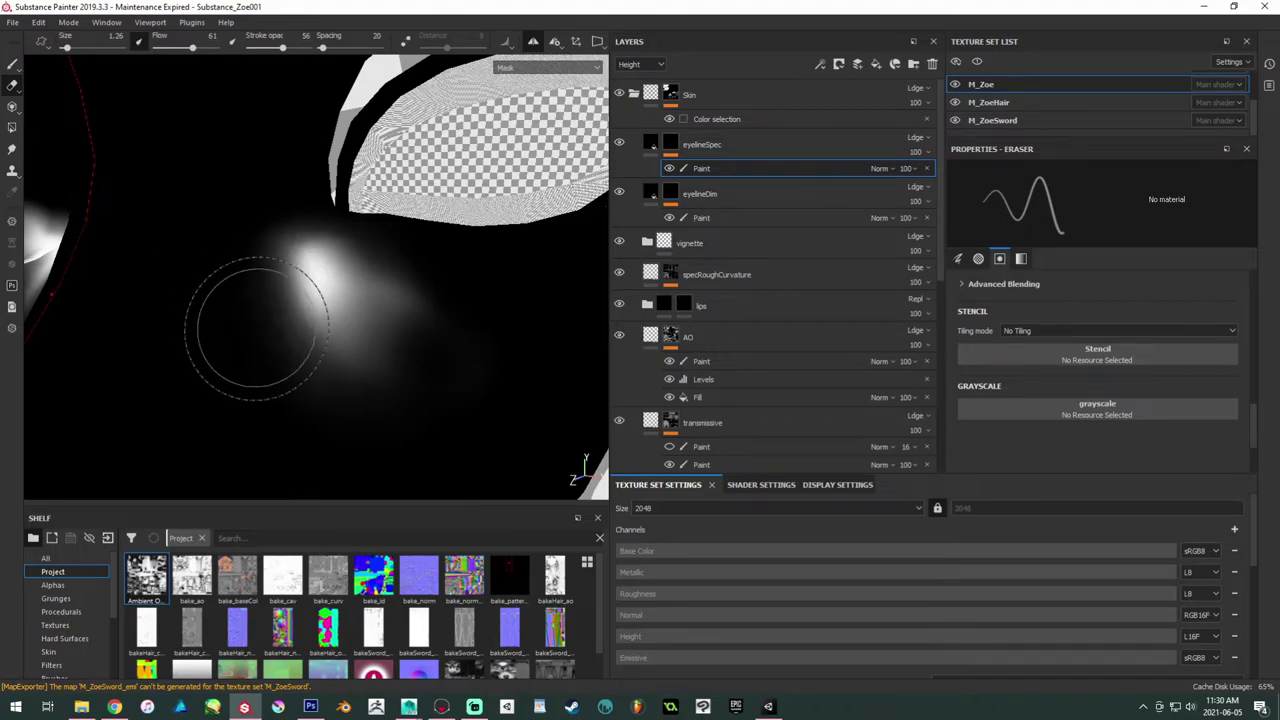
mouse_move(317, 366)
left_mouse_down()
mouse_move(363, 363)
mouse_move(409, 309)
mouse_move(476, 318)
mouse_move(509, 340)
mouse_move(386, 286)
mouse_move(357, 263)
mouse_move(353, 234)
mouse_move(371, 257)
mouse_move(414, 243)
mouse_move(460, 277)
mouse_move(463, 246)
left_mouse_up()
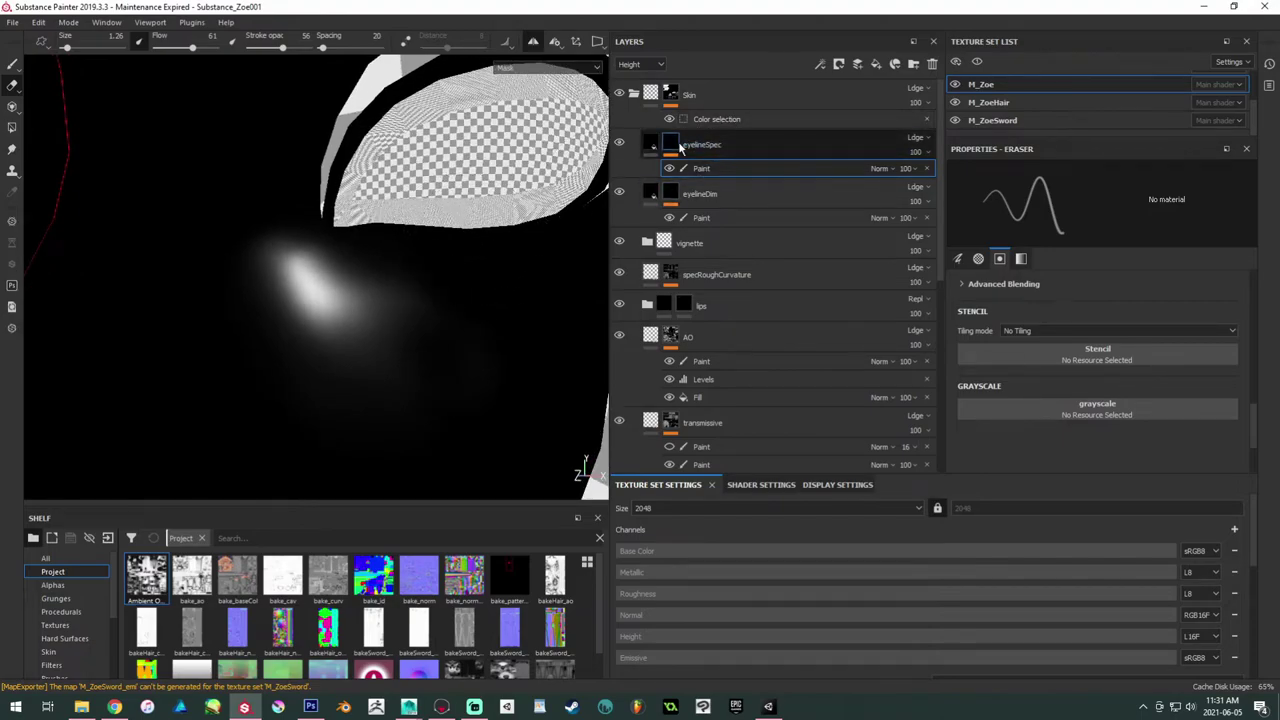
Step: Select the eyelineSpec fill to return to the material display and examine the inner eye corner and lower eyelid up close
left_click(652, 146)
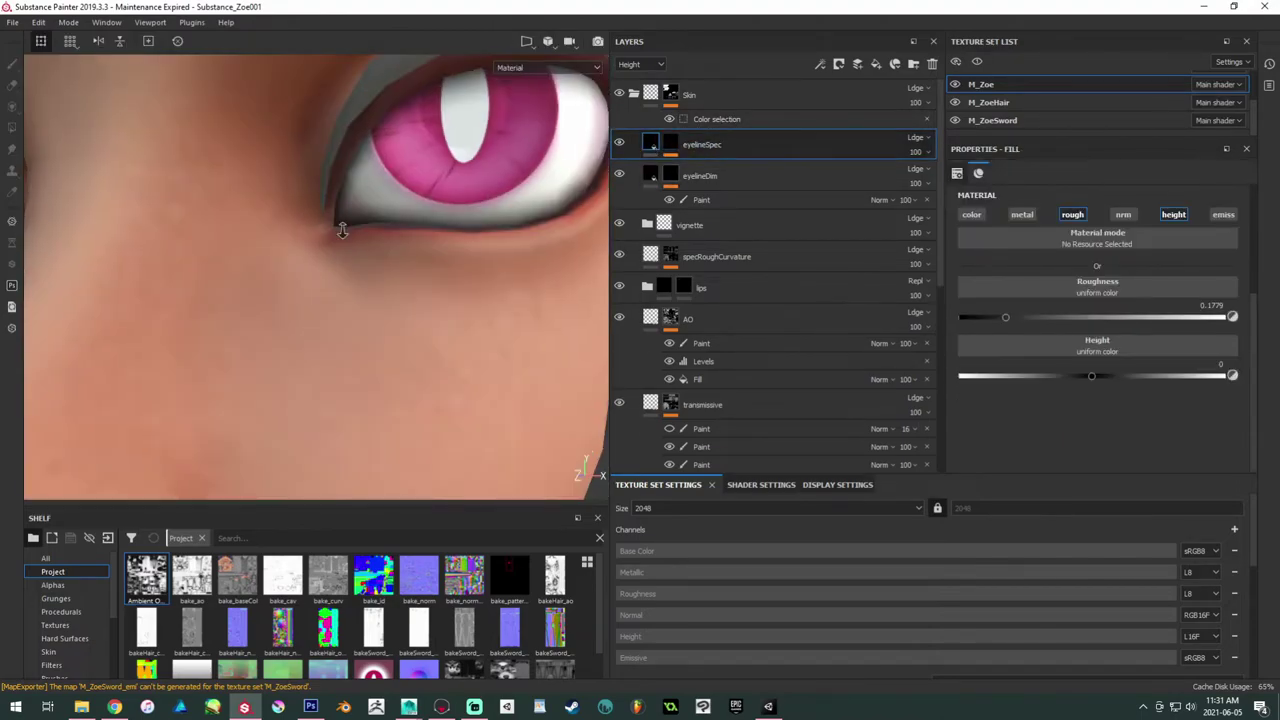
right_click_drag(390, 326, 469, 335, "alt")
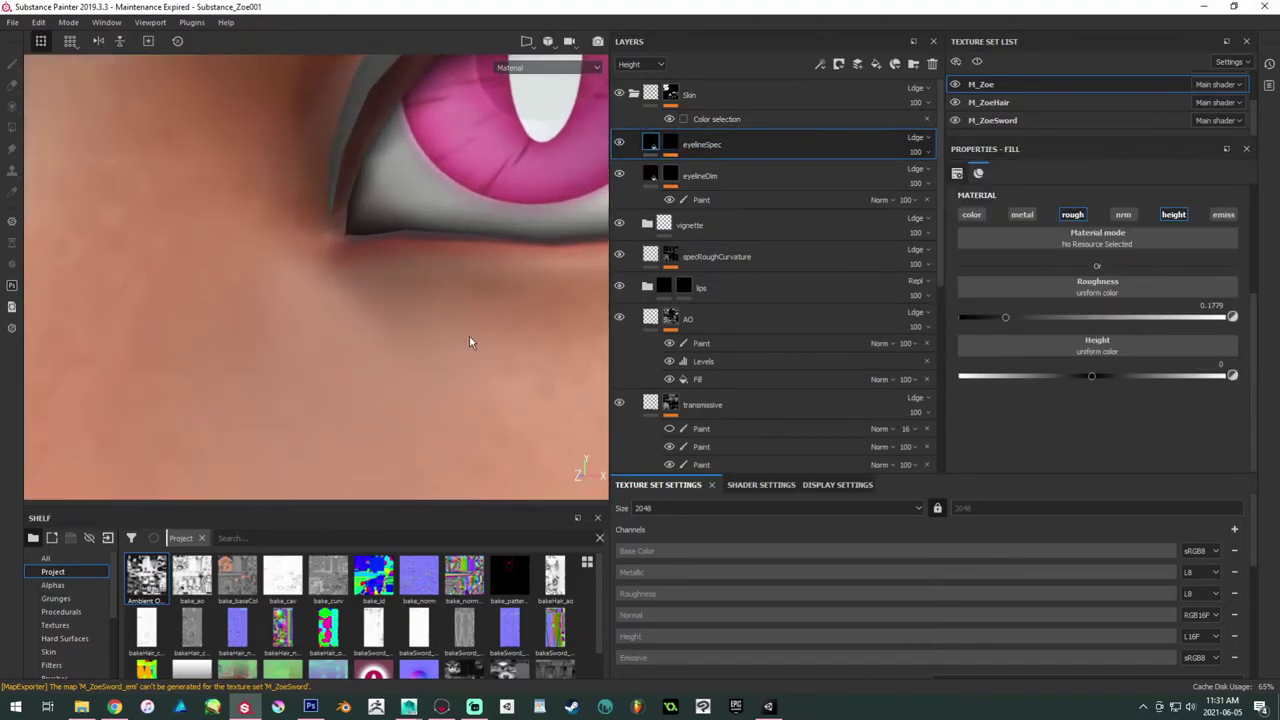
middle_click_drag(469, 335, 285, 354, "alt")
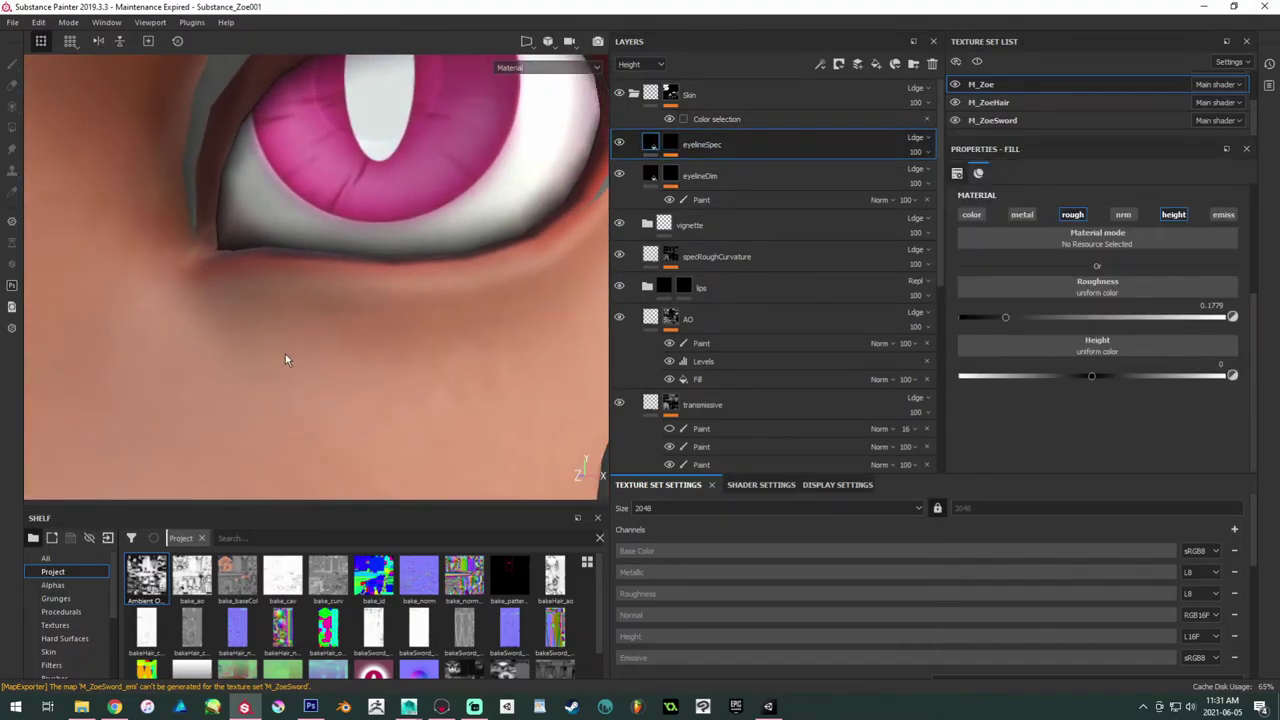
Step: Add a paint effect to the eyelineSpec mask and paint along the lower eyelid edge with a 0.27-size brush
left_click(669, 143)
right_click(714, 168)
left_click(758, 188)
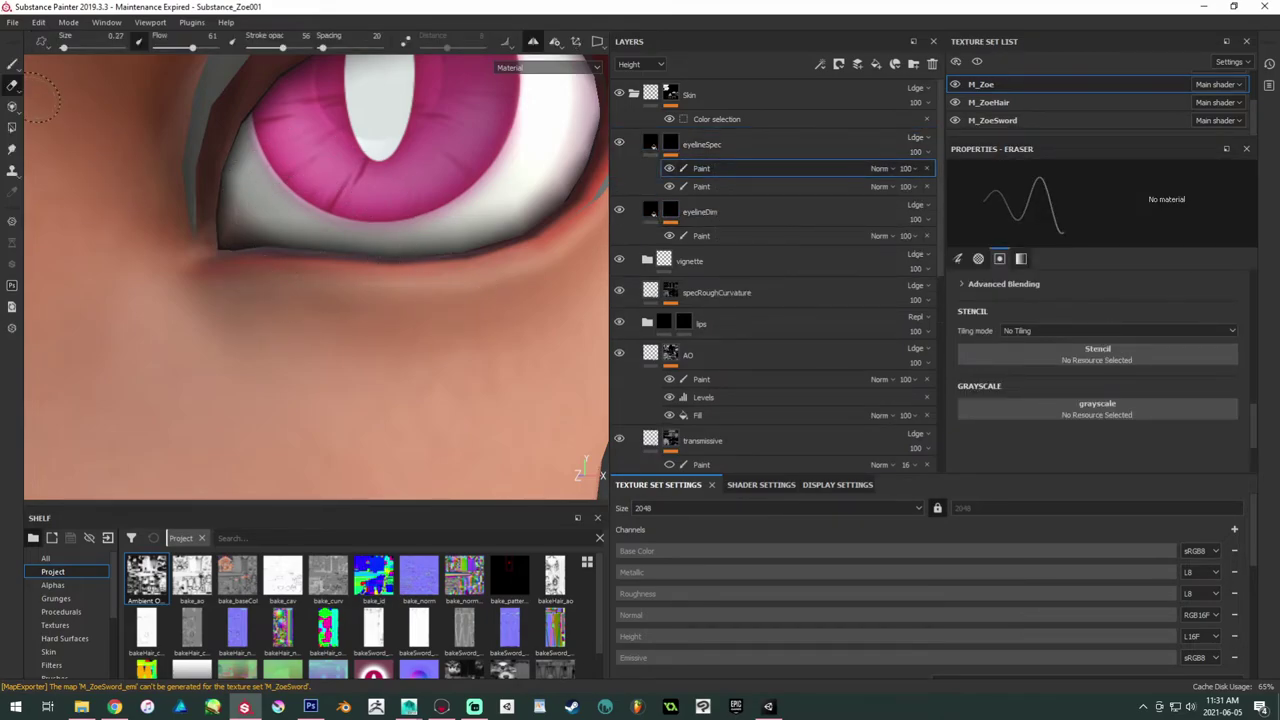
left_click(12, 63)
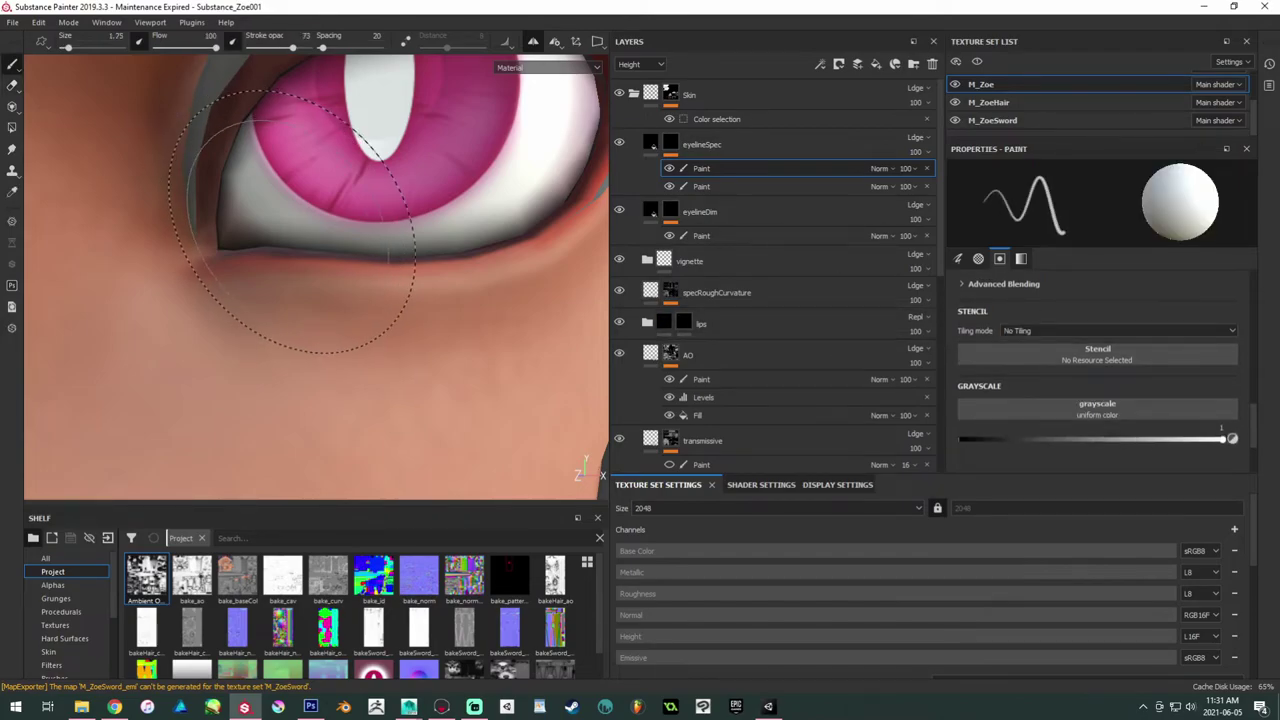
key("bracketleft")
key("bracketleft")
key("bracketleft")
key("bracketleft")
key("bracketleft")
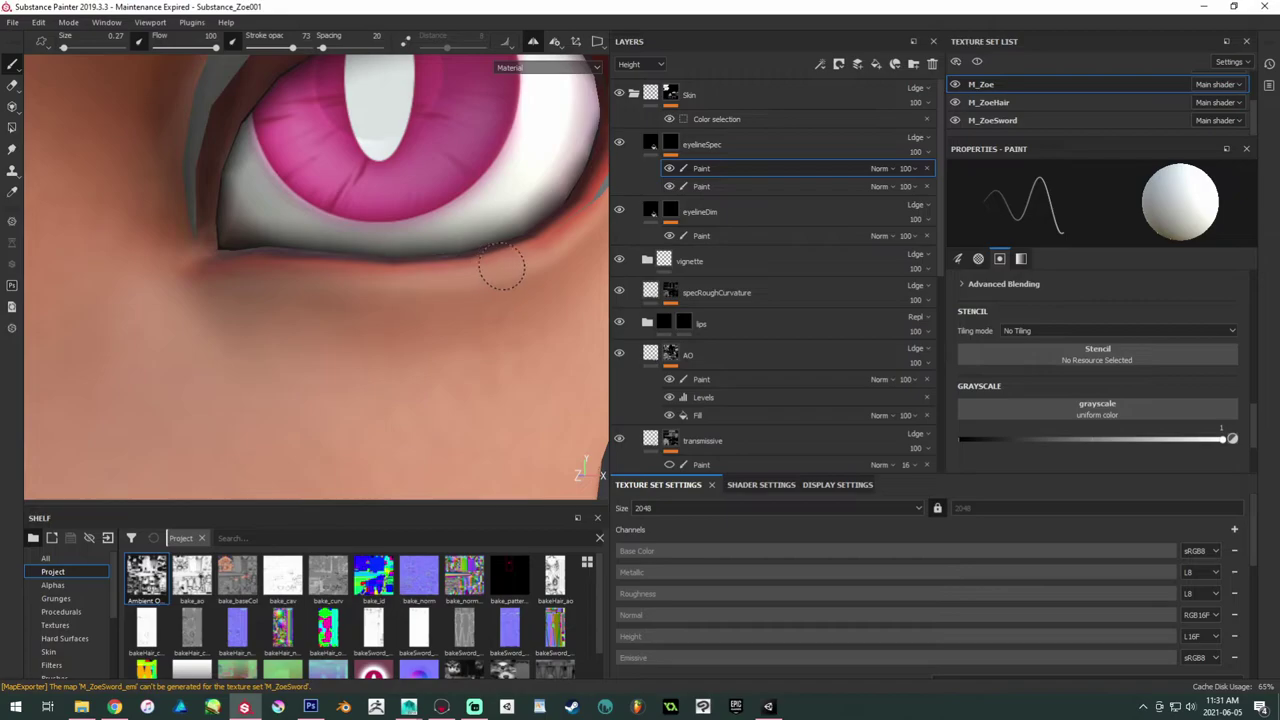
mouse_move(501, 266)
left_mouse_down()
mouse_move(561, 246)
mouse_move(440, 292)
left_mouse_up()
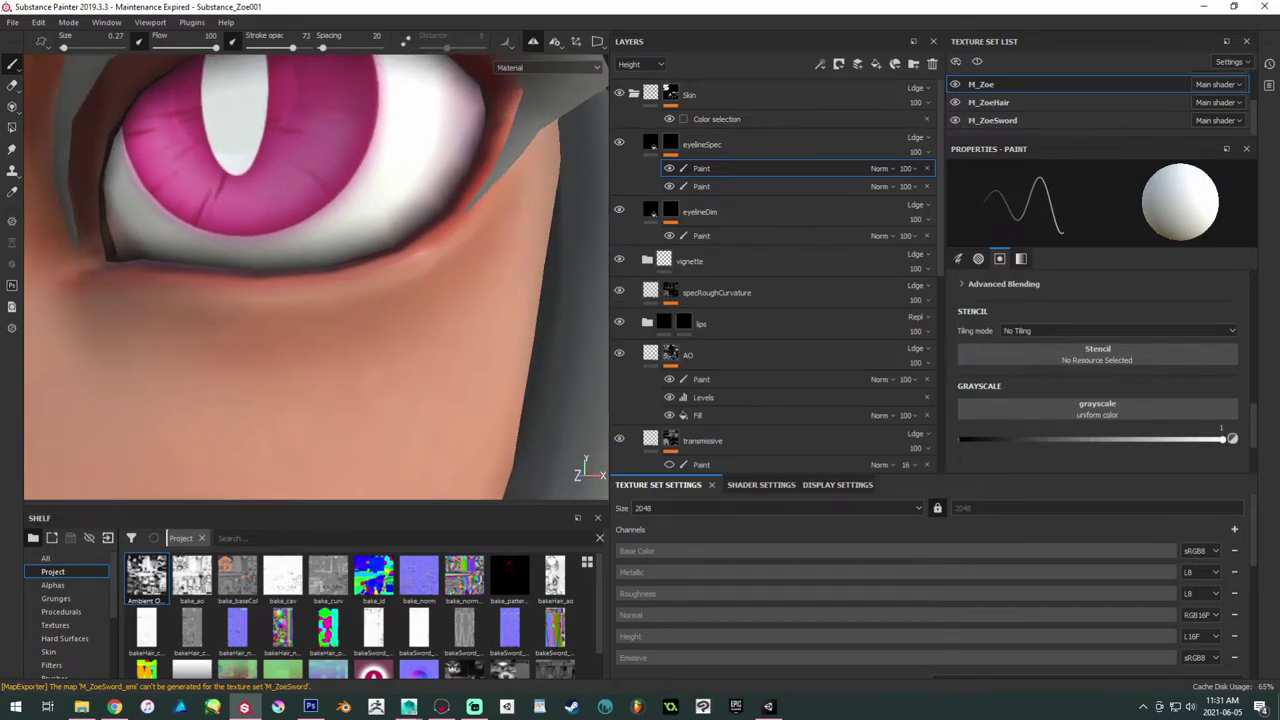
Step: Inspect the lower eyelid's specular line from several angles and at full-face distance, and save the project
mouse_move(446, 264)
right_mouse_down("alt")
mouse_move(203, 231)
mouse_move(237, 257)
right_mouse_up("alt")
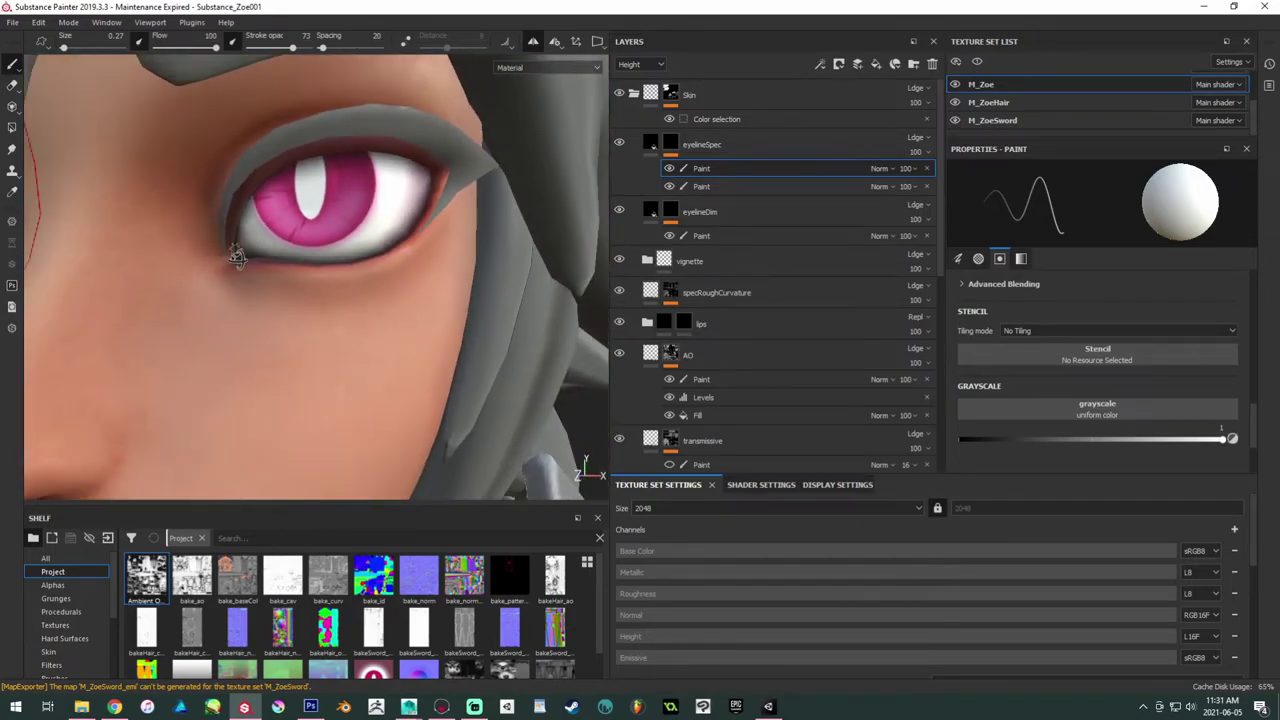
mouse_move(237, 257)
left_mouse_down("alt")
mouse_move(188, 282)
mouse_move(400, 265)
mouse_move(210, 273)
left_mouse_up("alt")
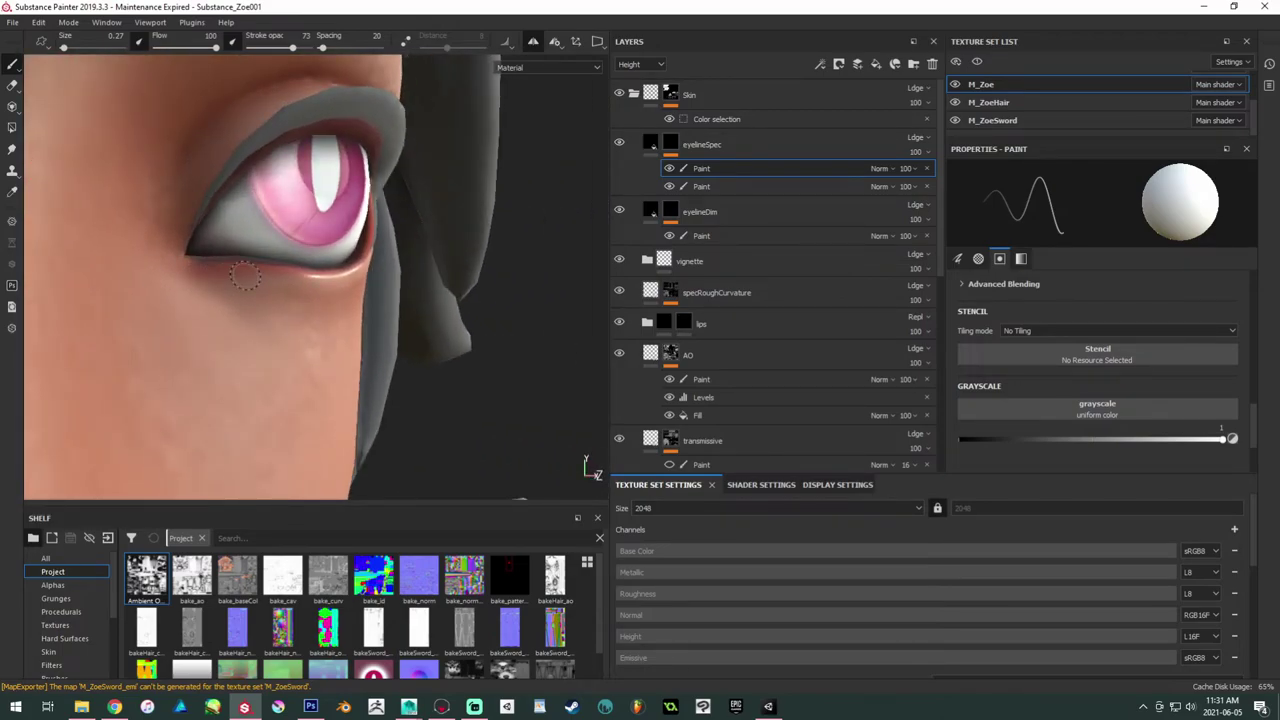
left_click_drag(356, 271, 405, 290, "alt")
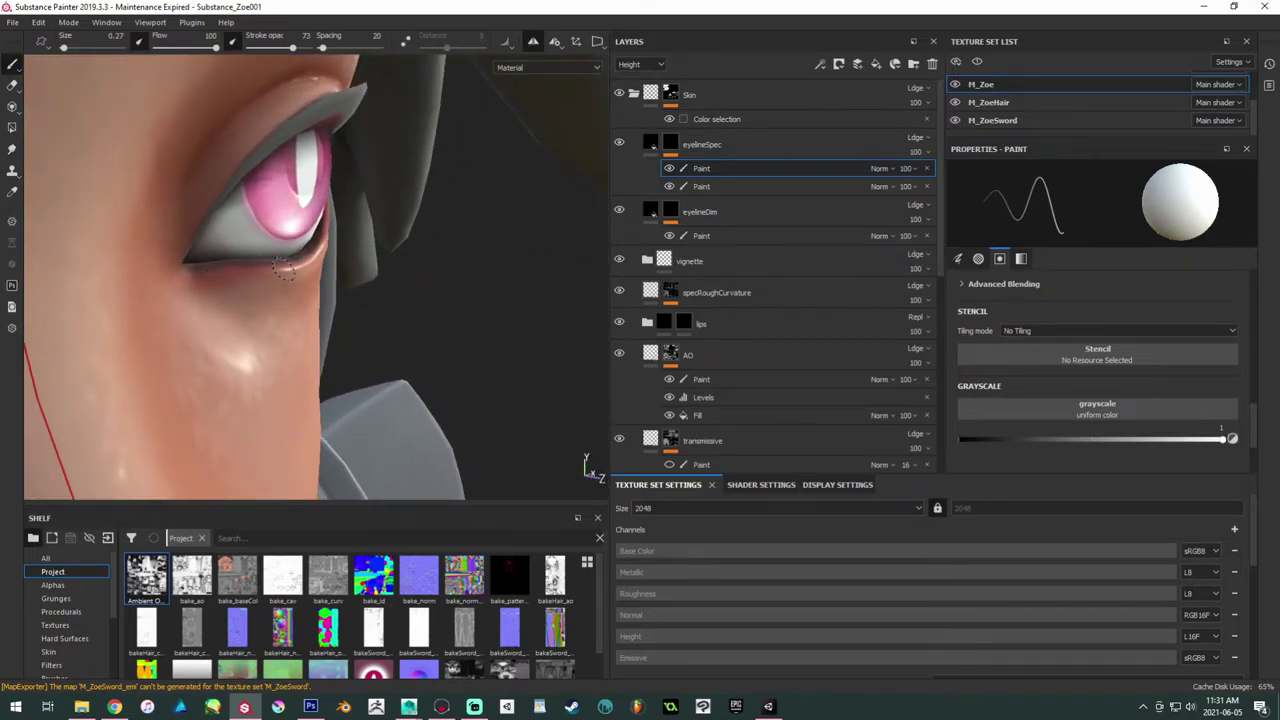
left_click_drag(294, 265, 171, 304, "alt")
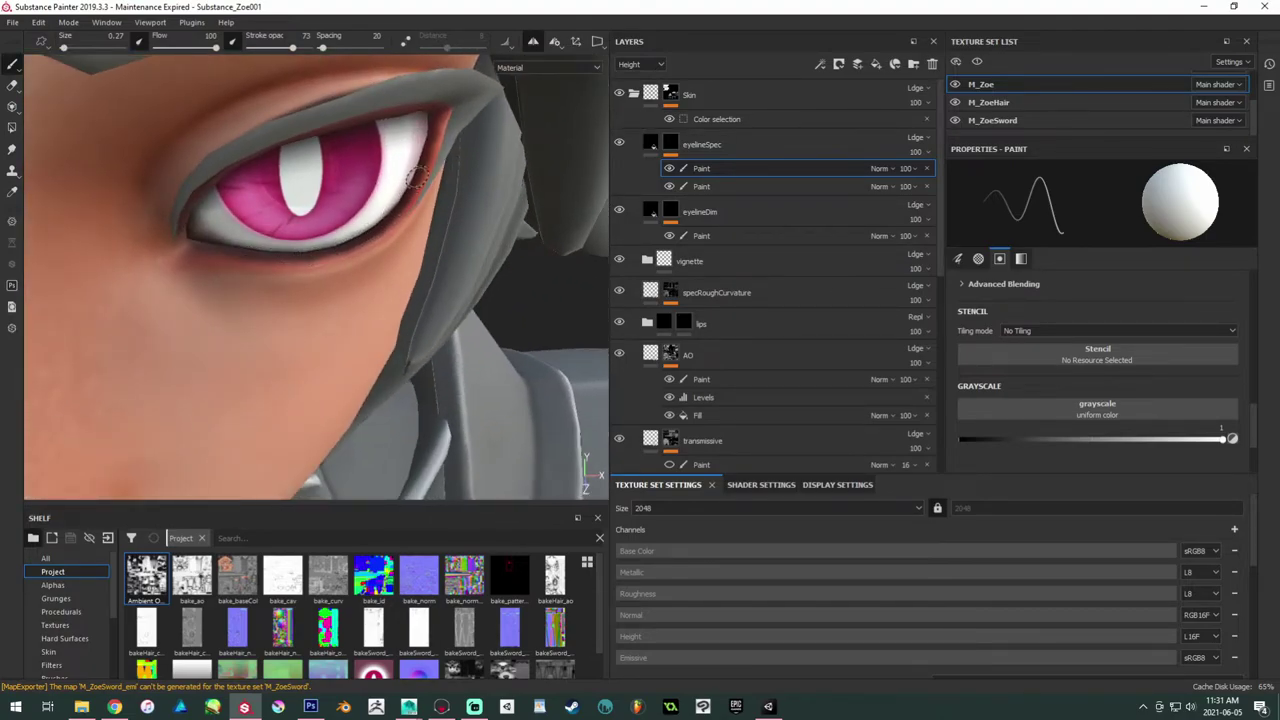
mouse_move(315, 248)
left_mouse_down("alt")
mouse_move(223, 194)
mouse_move(202, 158)
mouse_move(360, 278)
left_mouse_up("alt")
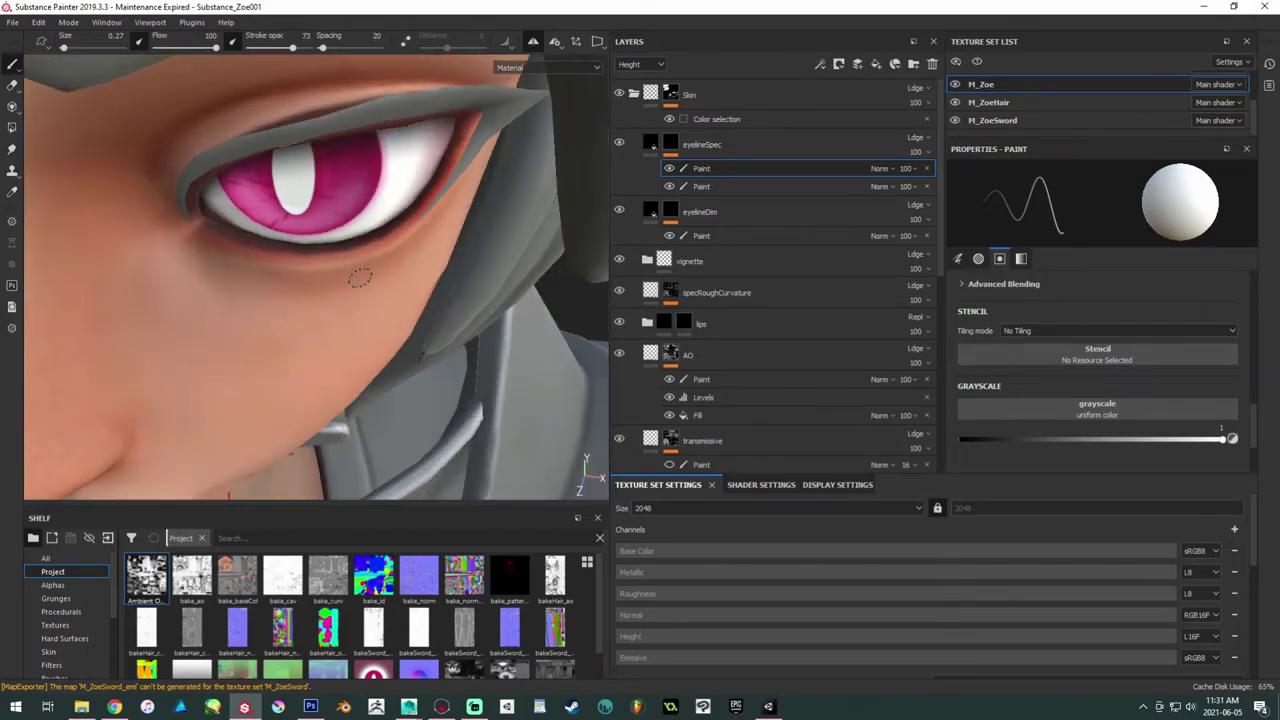
mouse_move(232, 248)
left_mouse_down("alt")
mouse_move(156, 169)
mouse_move(238, 225)
mouse_move(429, 171)
left_mouse_up("alt")
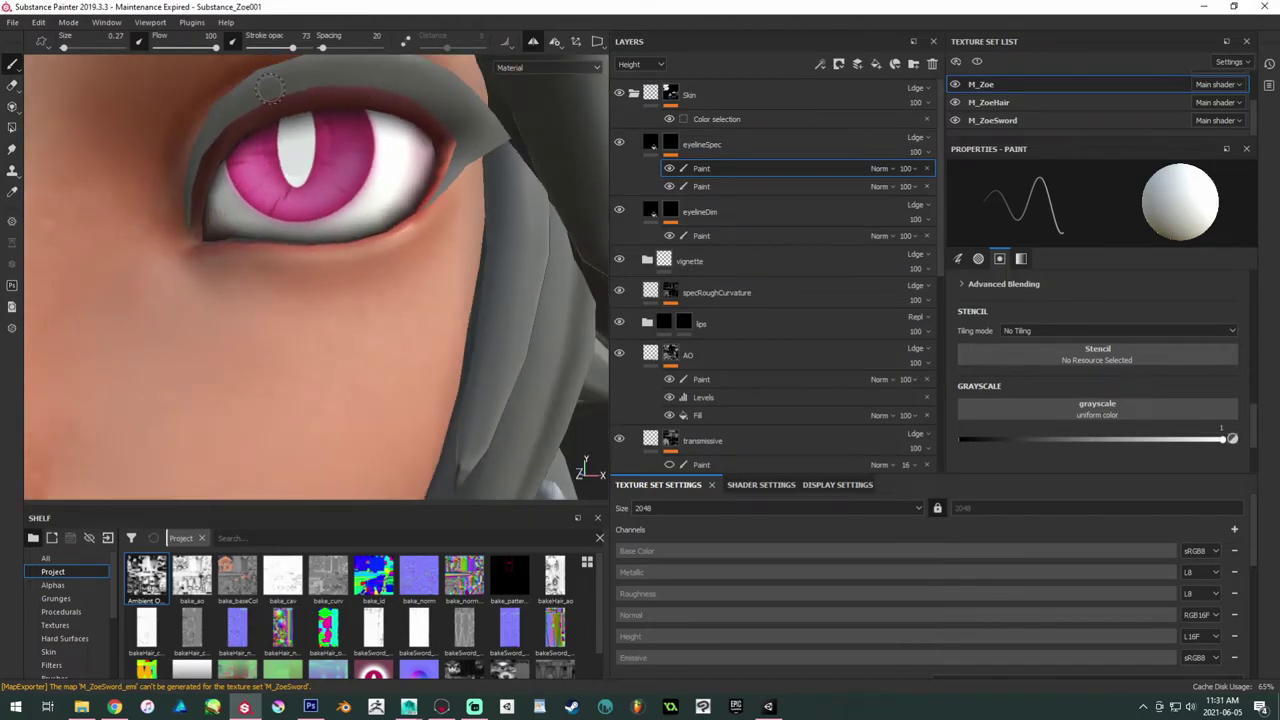
right_click_drag(409, 163, 245, 188, "alt")
left_click_drag(245, 188, 180, 258, "alt")
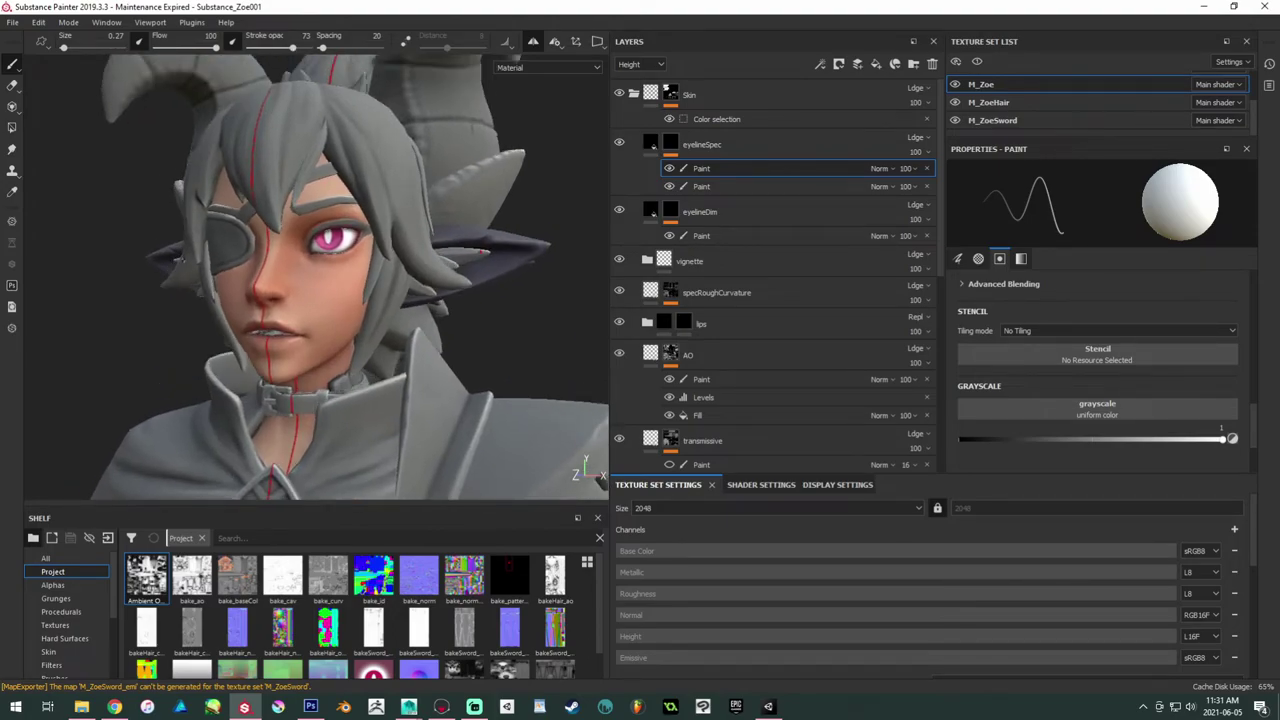
key("ctrl+s")
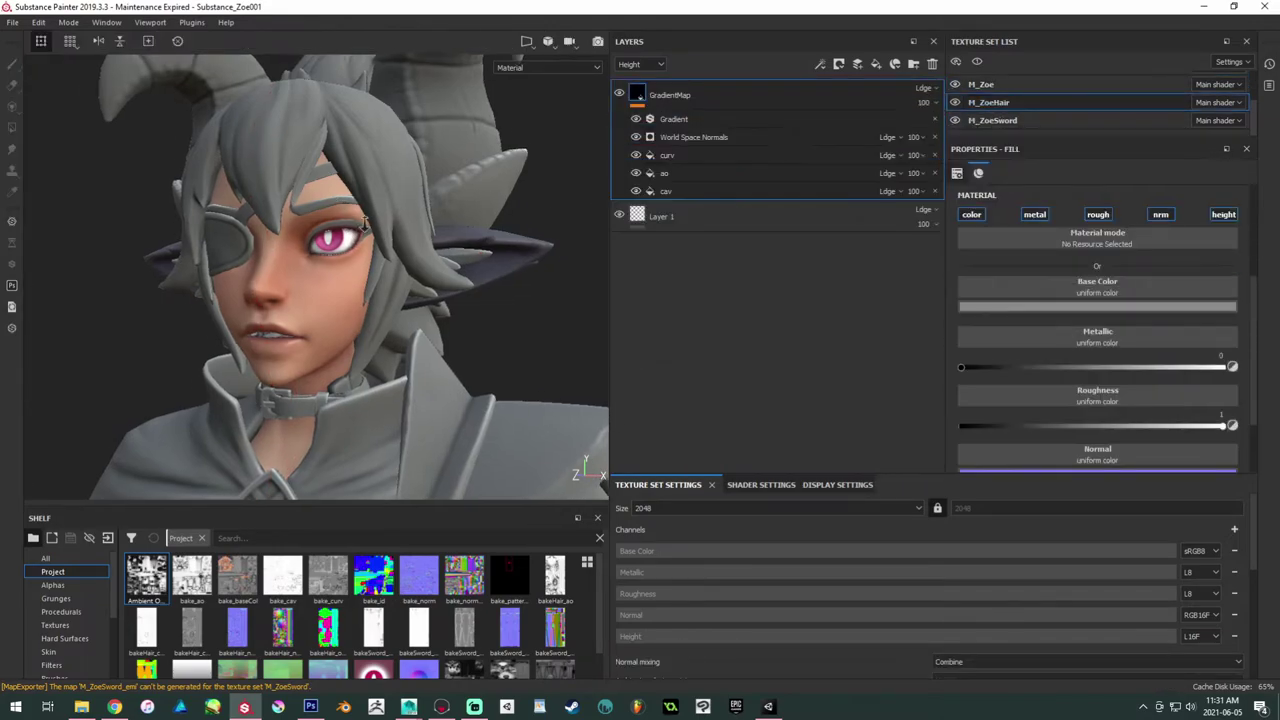
scroll(345, 200, "up", 3)
left_click(877, 65)
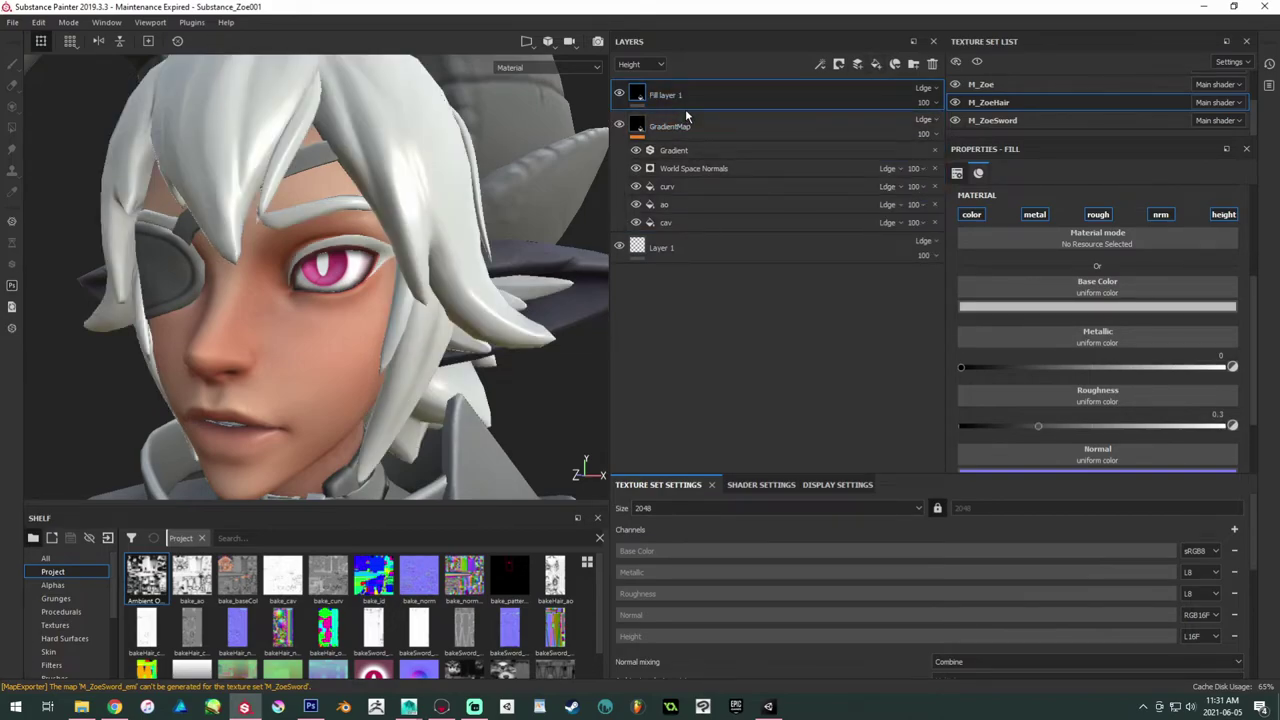
double_click(715, 100)
key("Delete")
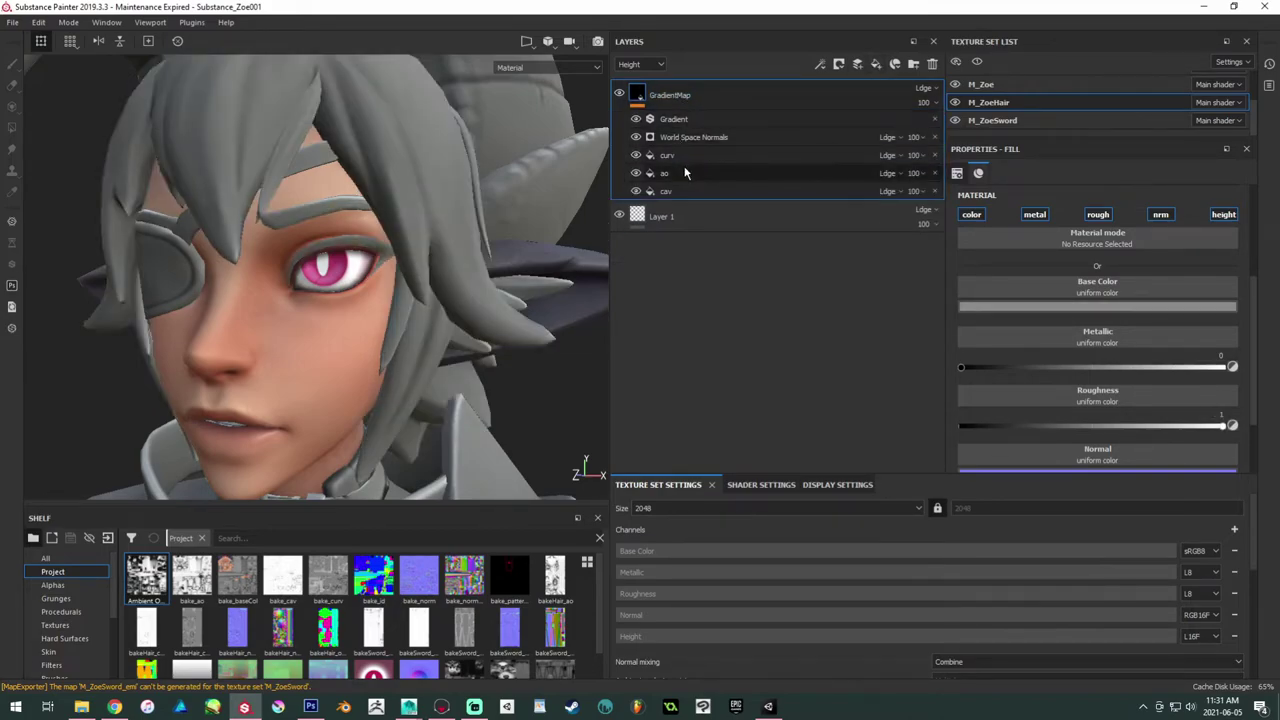
Step: In the M_ZoeHair Gradient filter, set Color 3 to the greyish purple sampled from the ear tip in Base Color view
middle_click_drag(357, 226, 177, 243, "alt")
scroll(177, 243, "up", 2)
left_click(1062, 456)
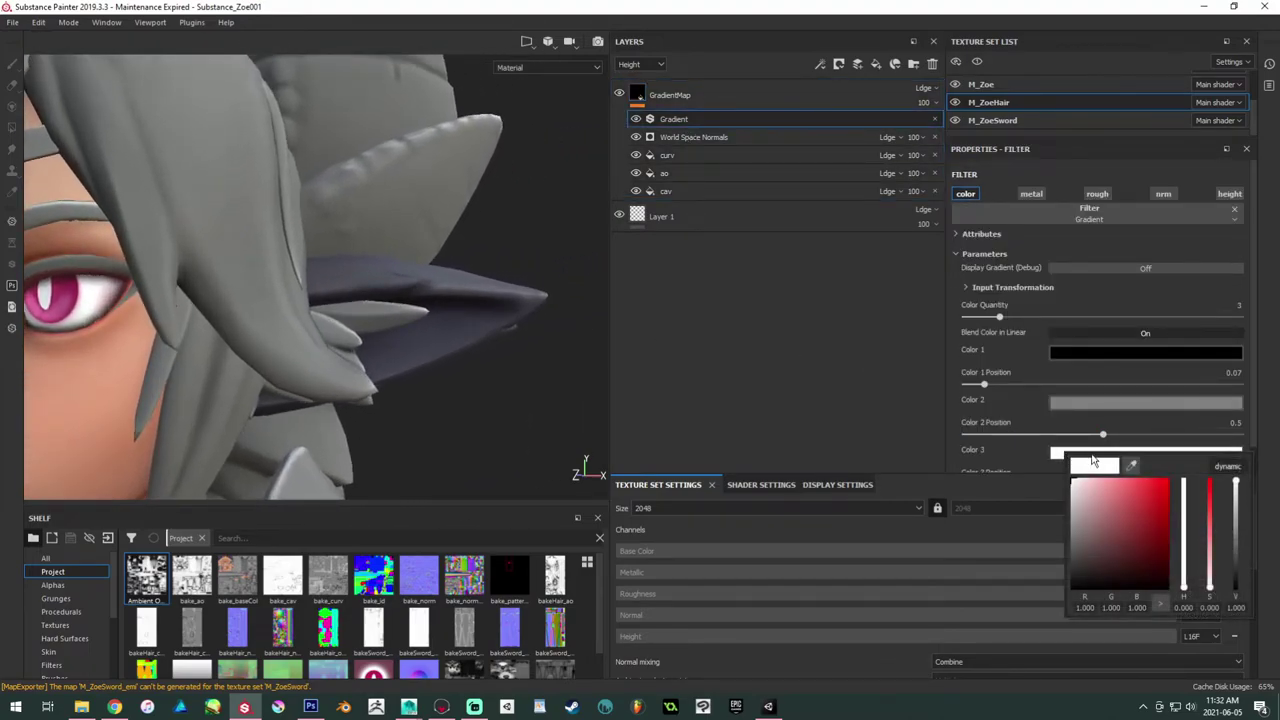
left_click_drag(559, 291, 522, 297, "alt")
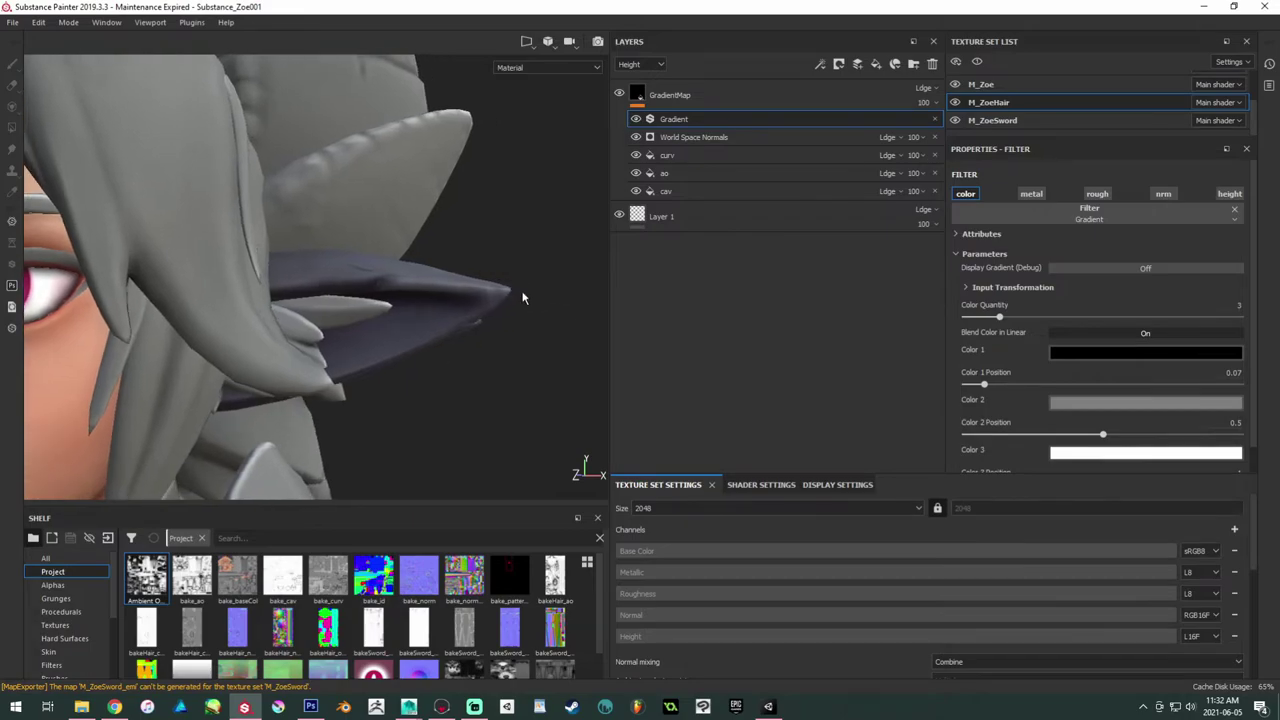
key("c")
left_click(1113, 457)
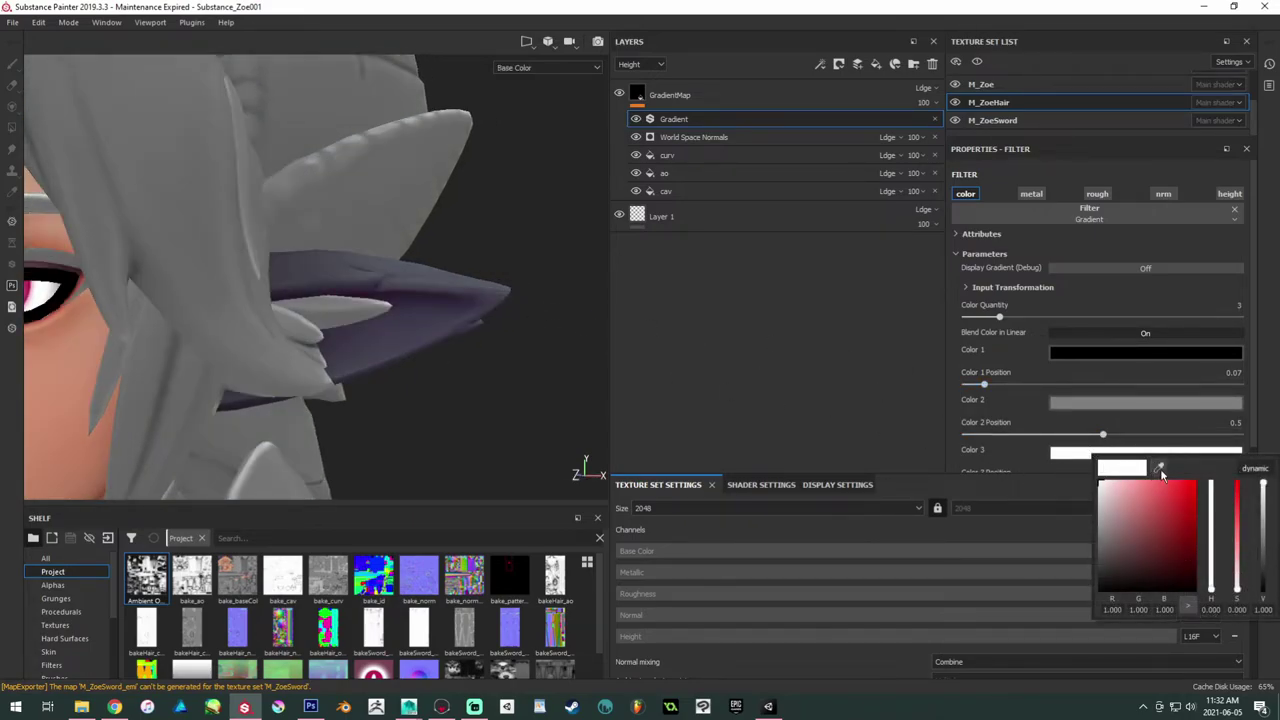
left_click_drag(1159, 468, 478, 285)
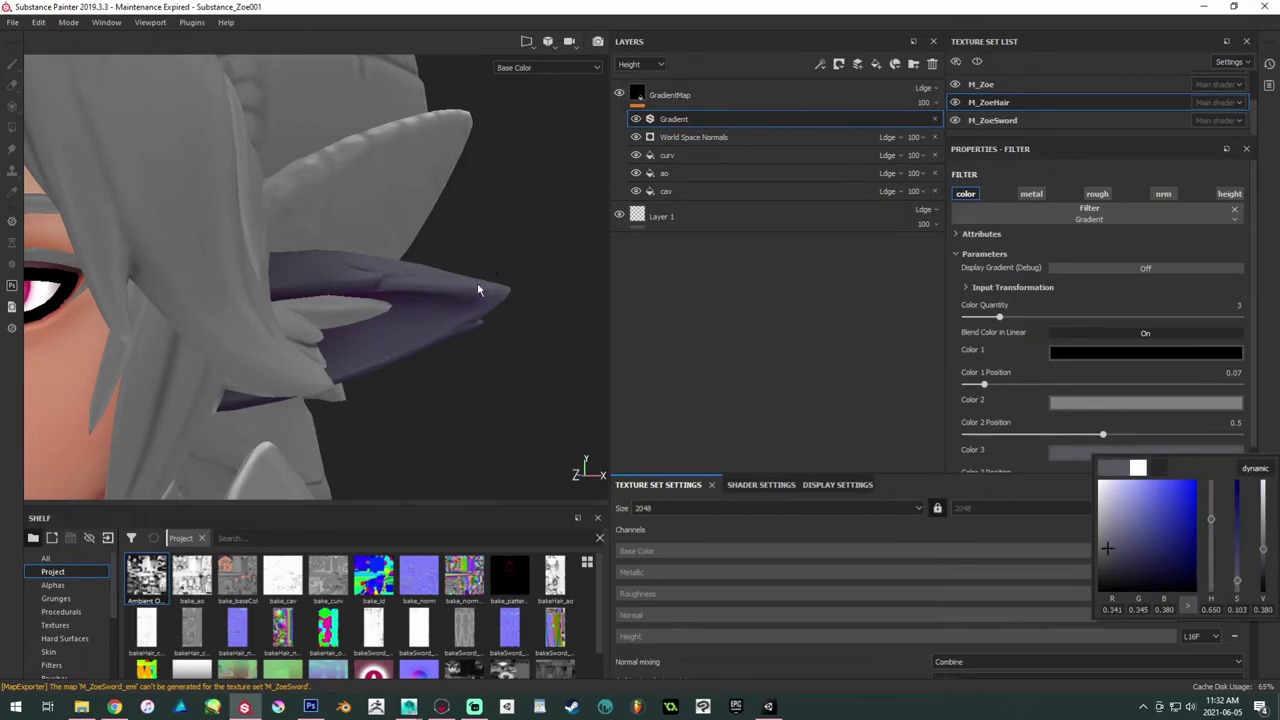
Step: Set the hair gradient's Color 2 to a dark purple sampled from the ear
left_click(1078, 406)
left_click_drag(1141, 421, 536, 307)
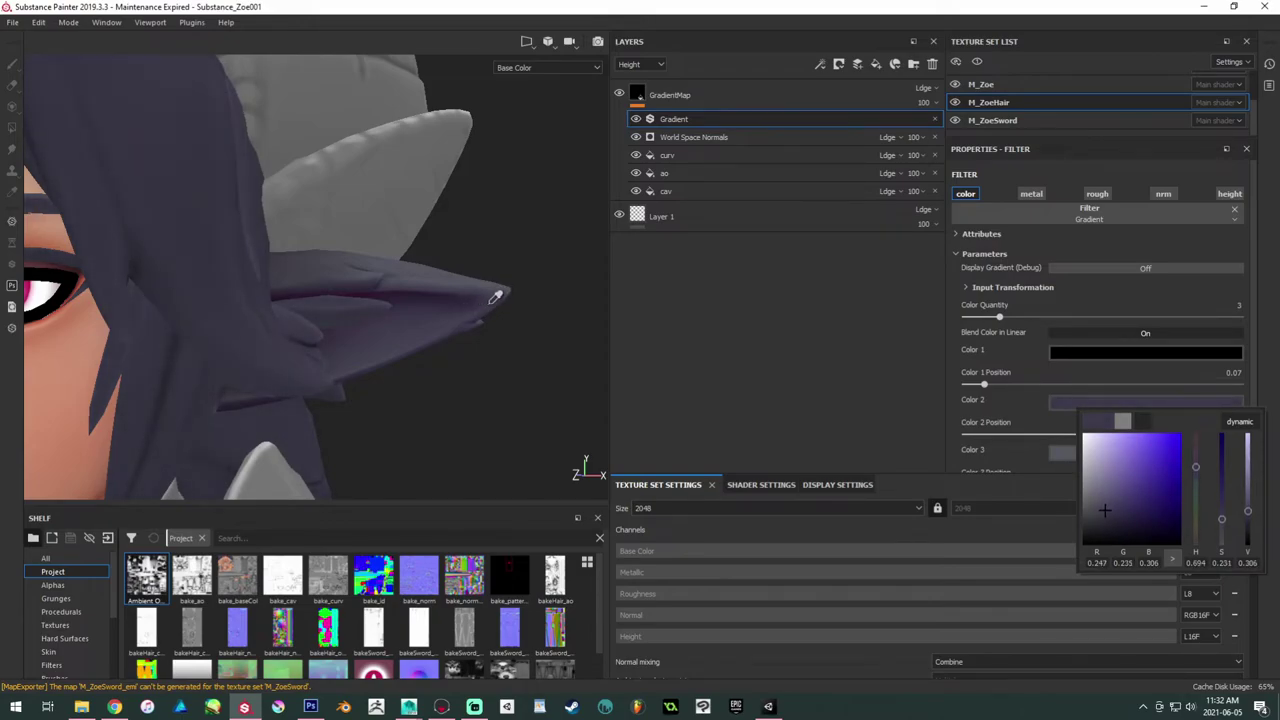
left_click(494, 301)
Step: Set the hair gradient's Color 1 to a very dark, nearly black purple
left_click(1105, 356)
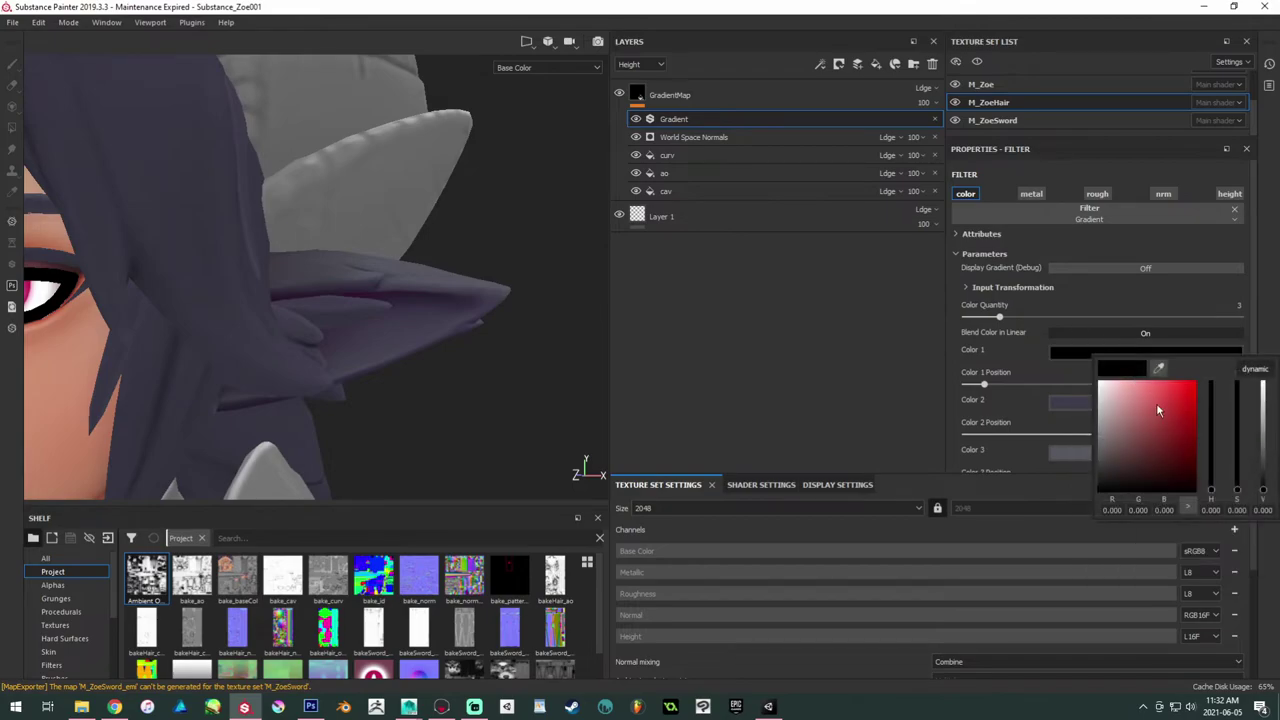
left_click_drag(1157, 472, 1182, 472)
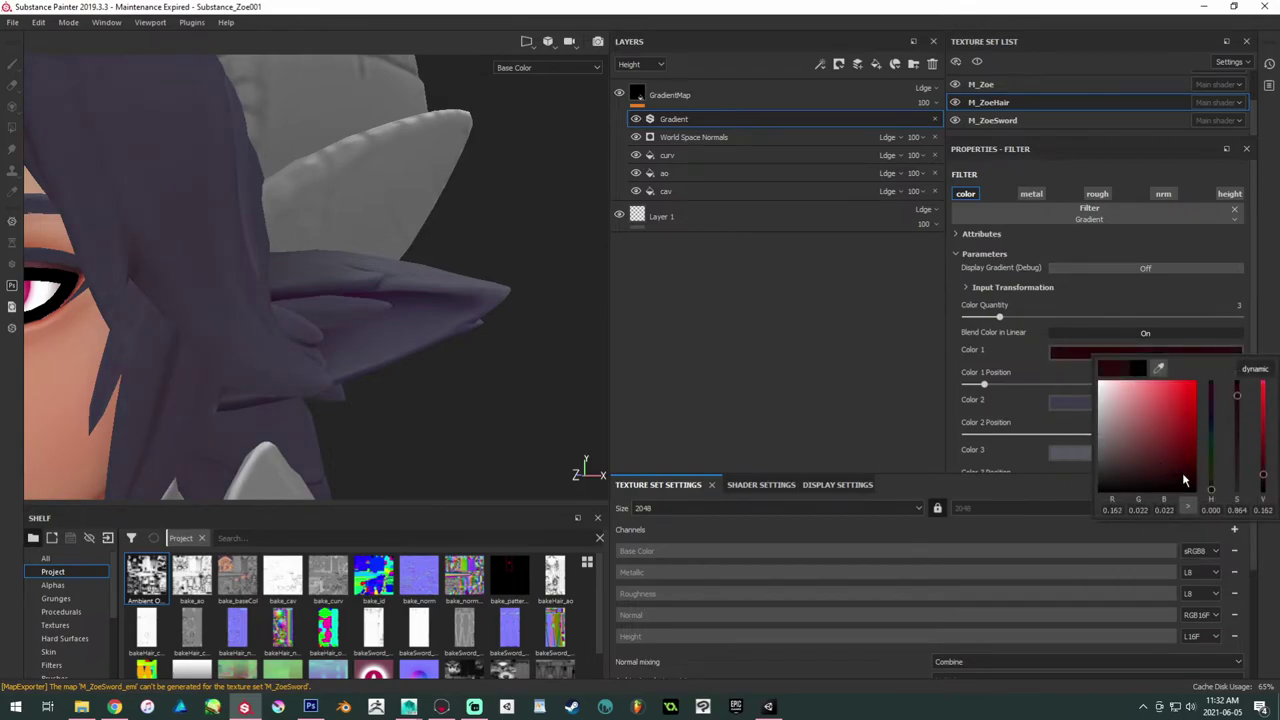
left_click(1213, 404)
left_click_drag(1212, 412, 1209, 416)
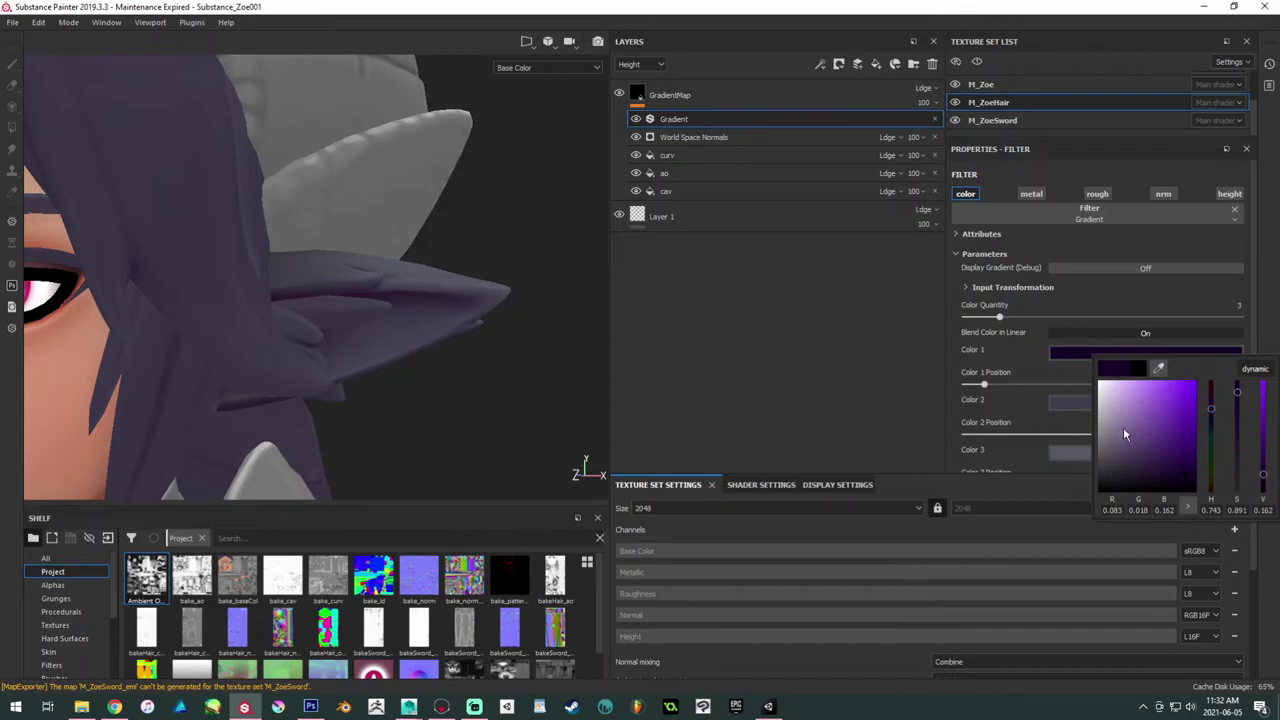
left_click_drag(1124, 434, 1193, 490)
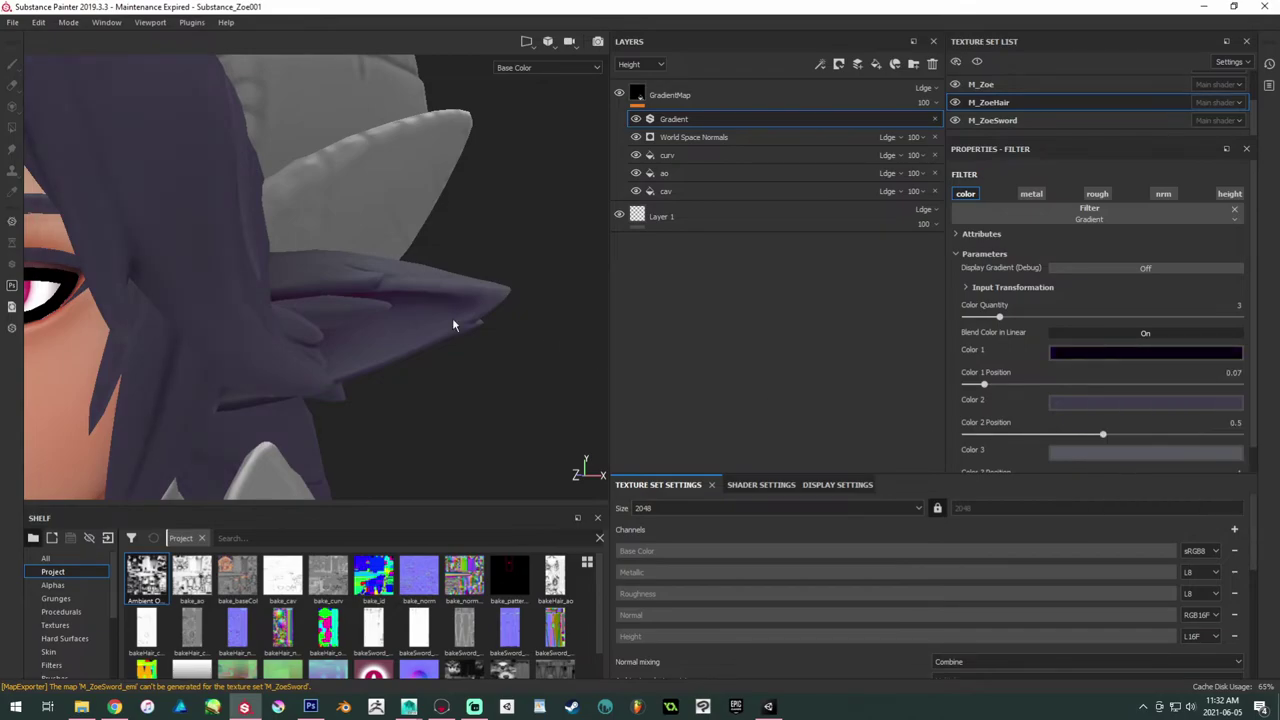
Step: Set the gradient's Color 1 Position to 0.1 and Color 2 Position to about 0.42
scroll(400, 275, "down", 5)
left_click_drag(991, 384, 991, 385)
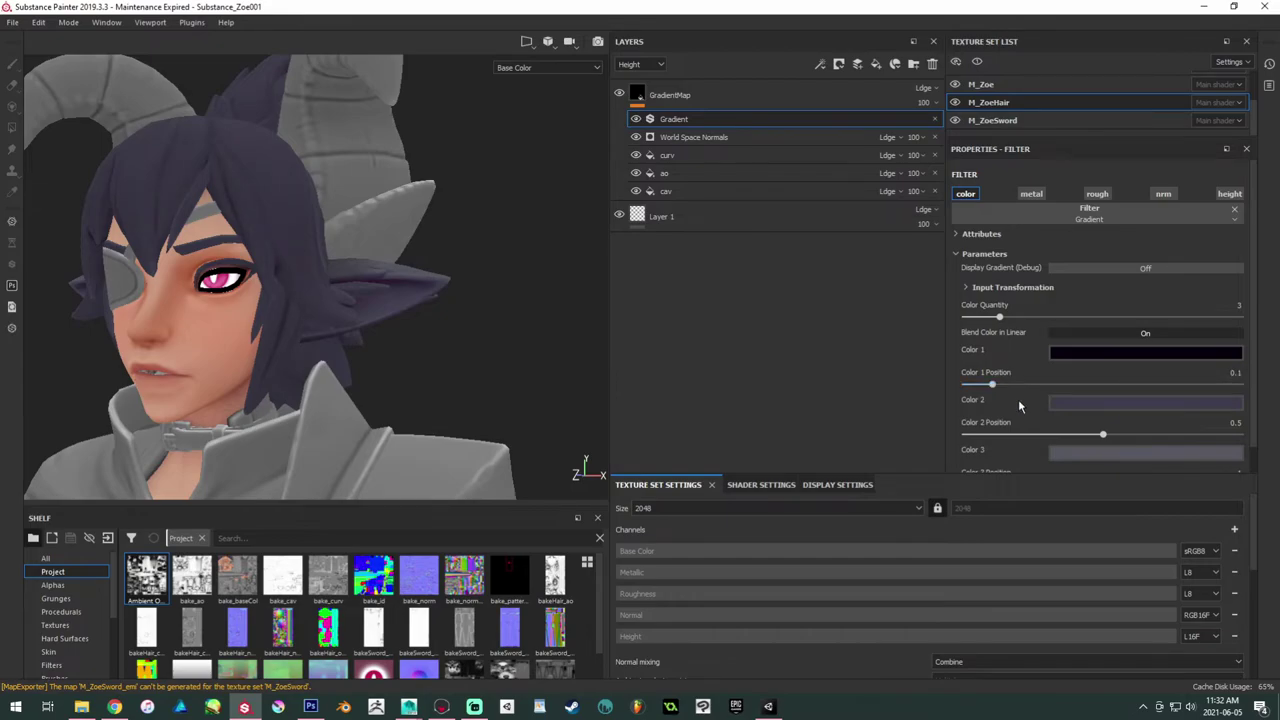
left_click_drag(1110, 432, 1087, 438)
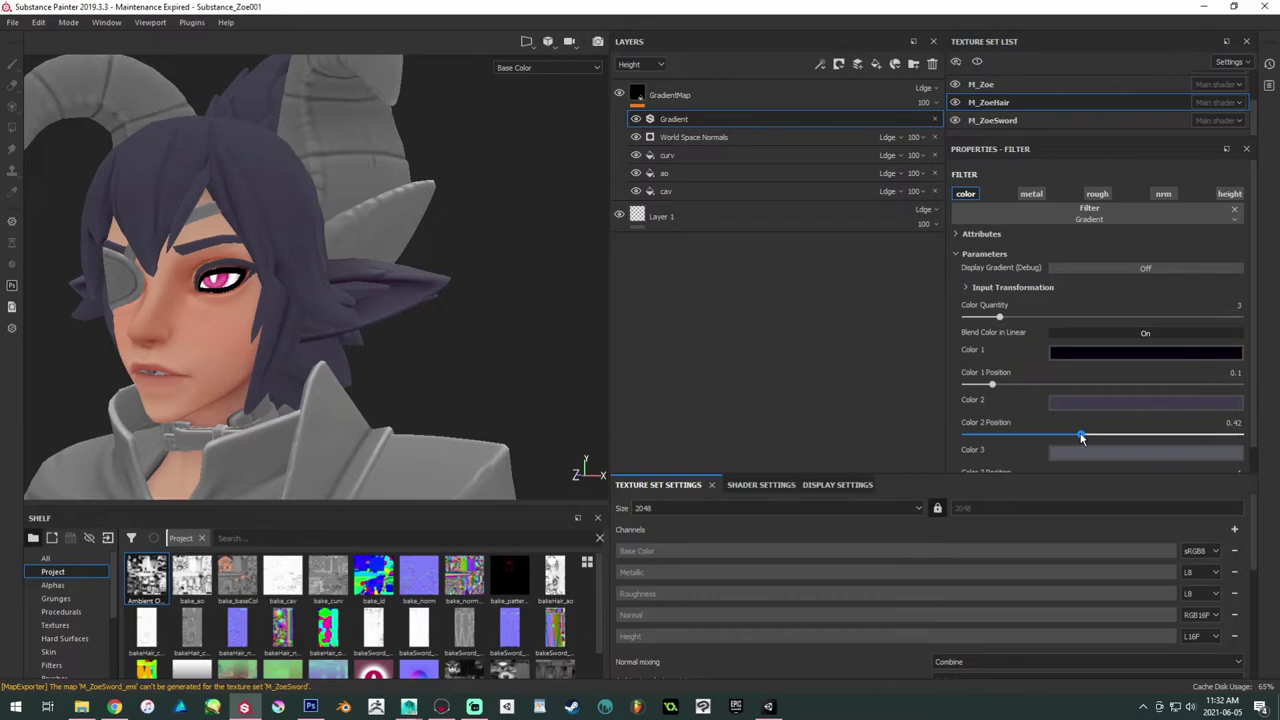
Step: Add a fill layer with a black mask above the GradientMap layer of the hair texture set
left_click_drag(450, 282, 540, 275, "alt")
left_click_drag(395, 260, 420, 270, "alt")
right_click_drag(460, 285, 520, 326, "alt")
left_click(767, 86)
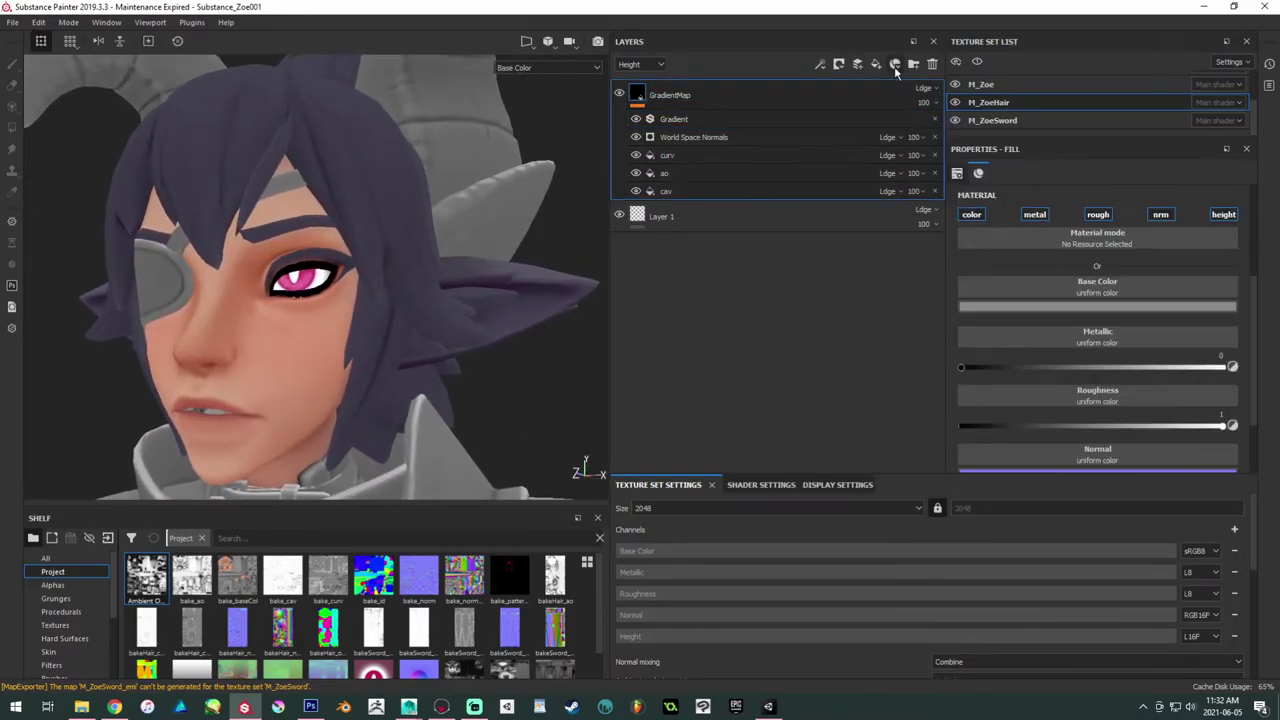
left_click(876, 64)
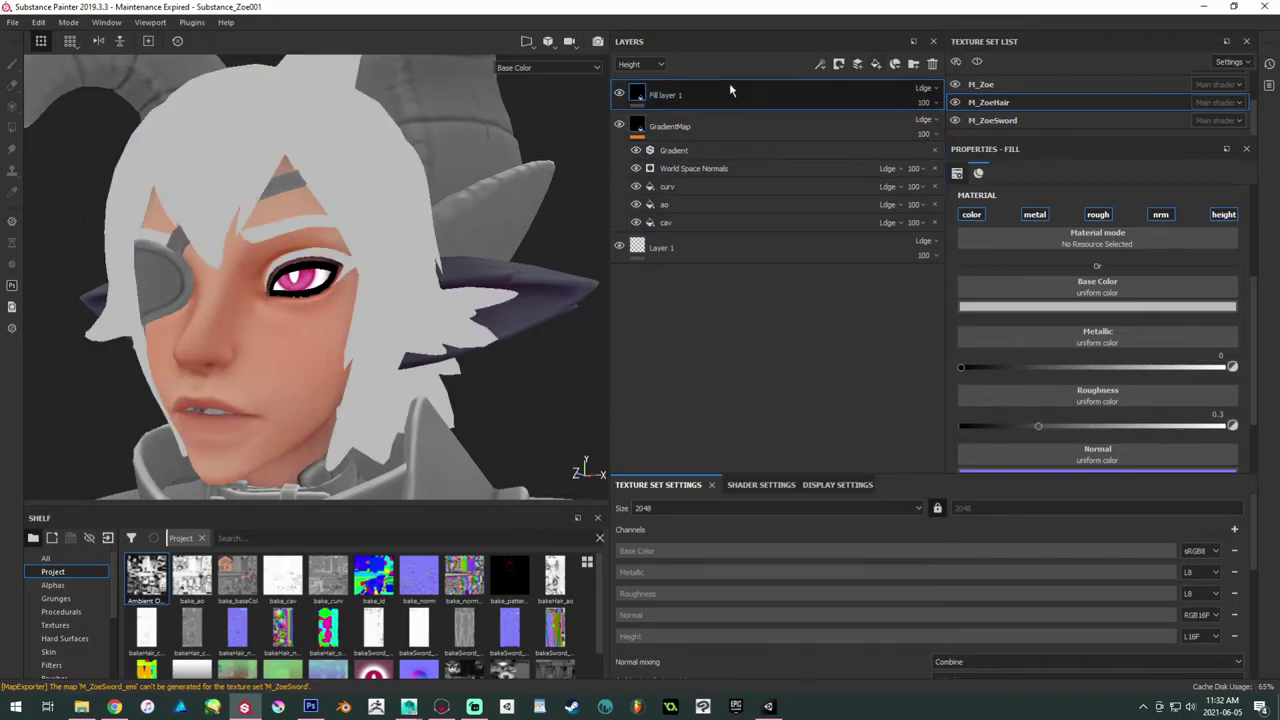
right_click(657, 90)
left_click(709, 110)
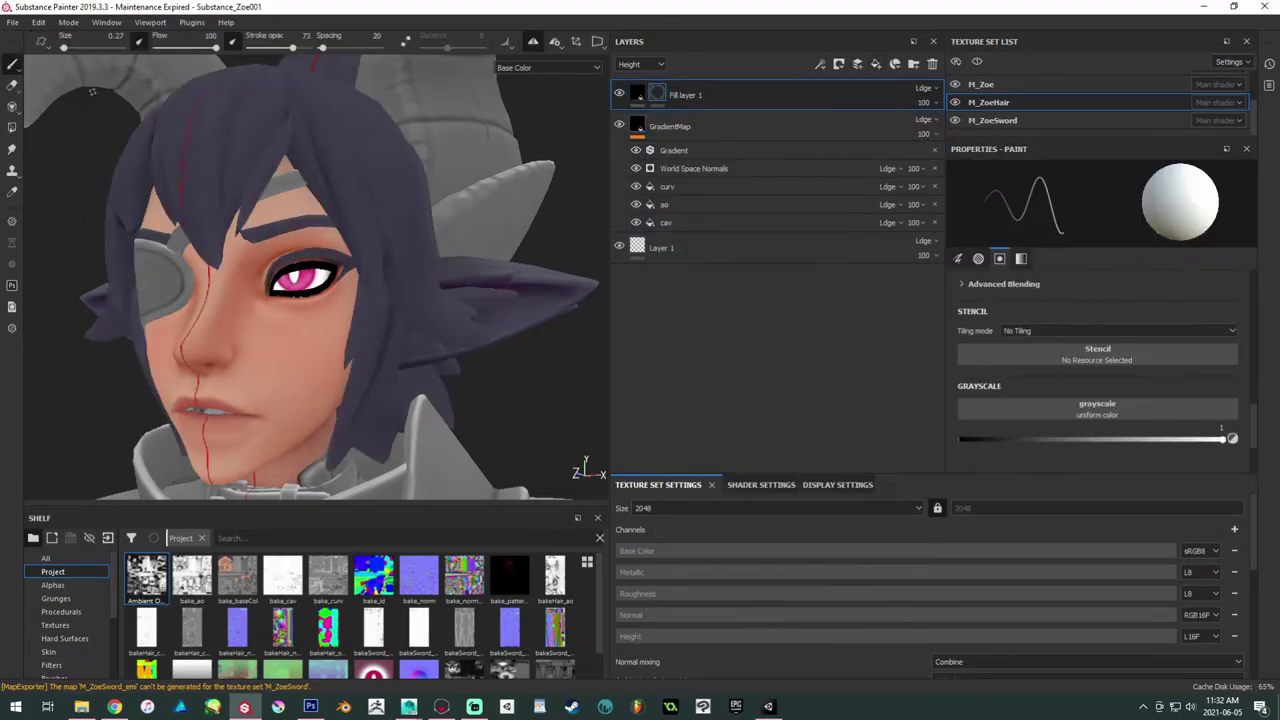
Step: Activate Polygon Fill on the new layer's mask with the fill mode set to whole mesh parts
left_click(12, 127)
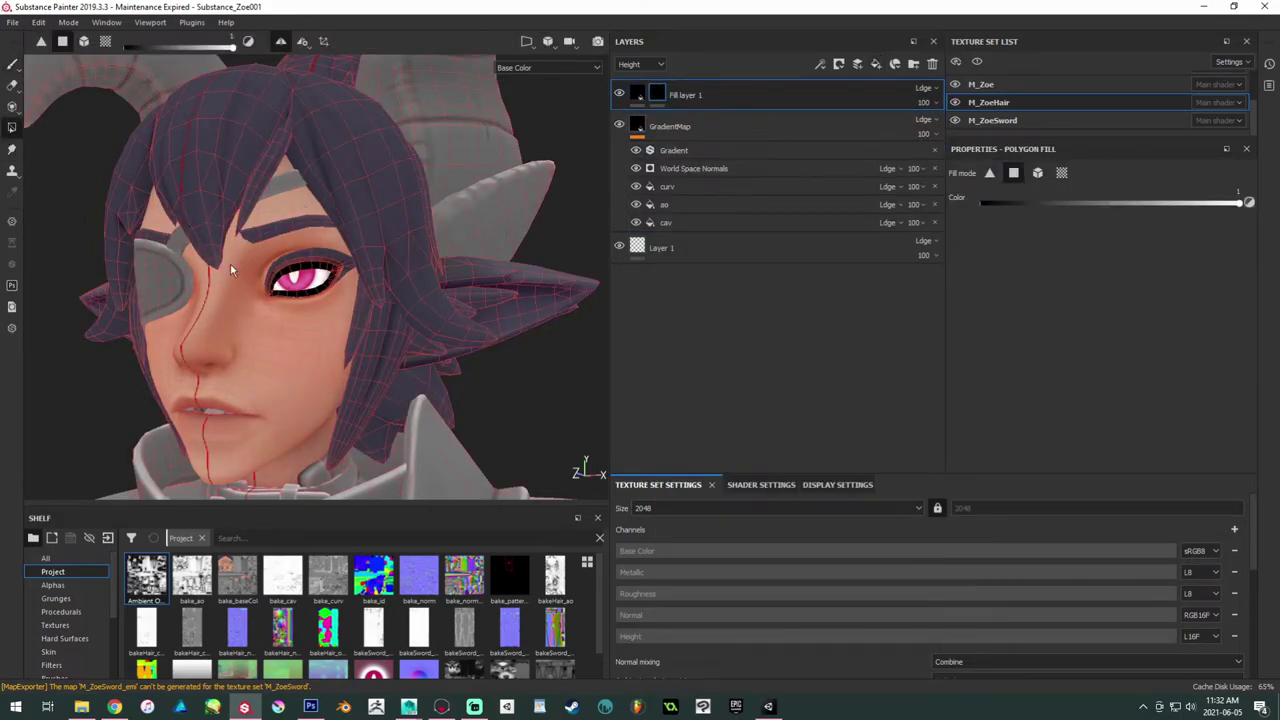
left_click(1037, 173)
scroll(415, 264, "up", 5)
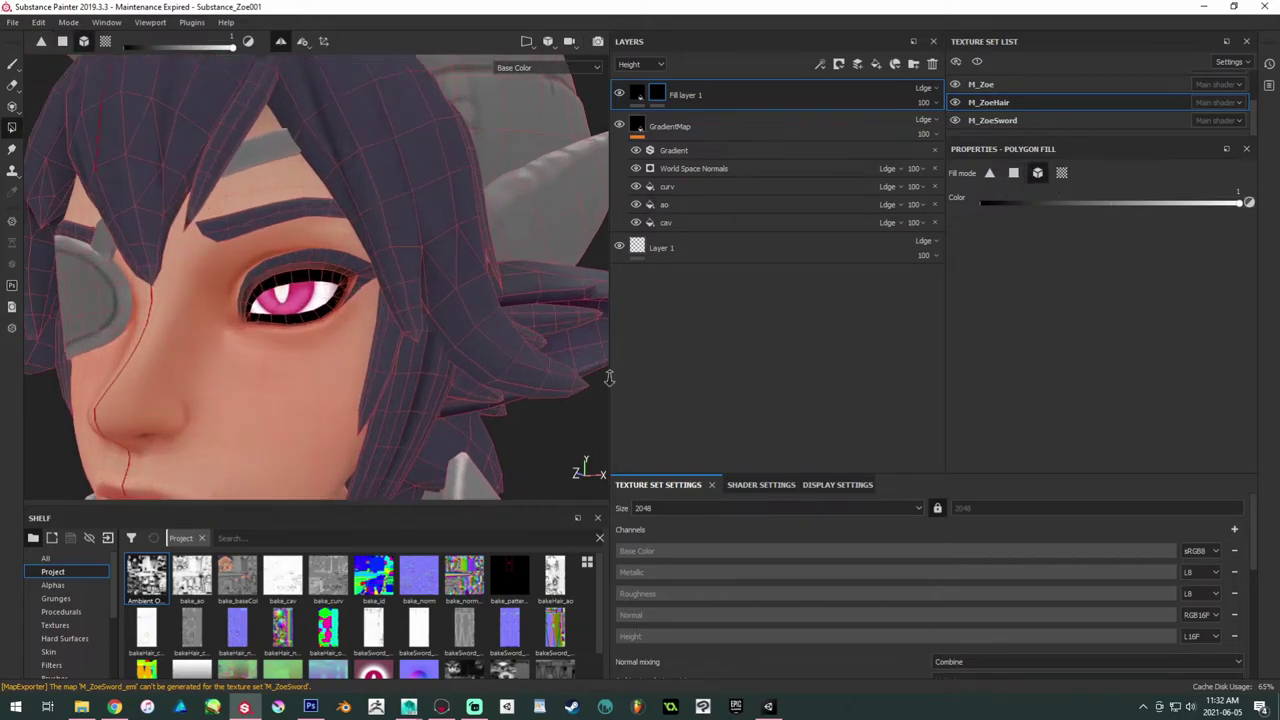
left_click(368, 268)
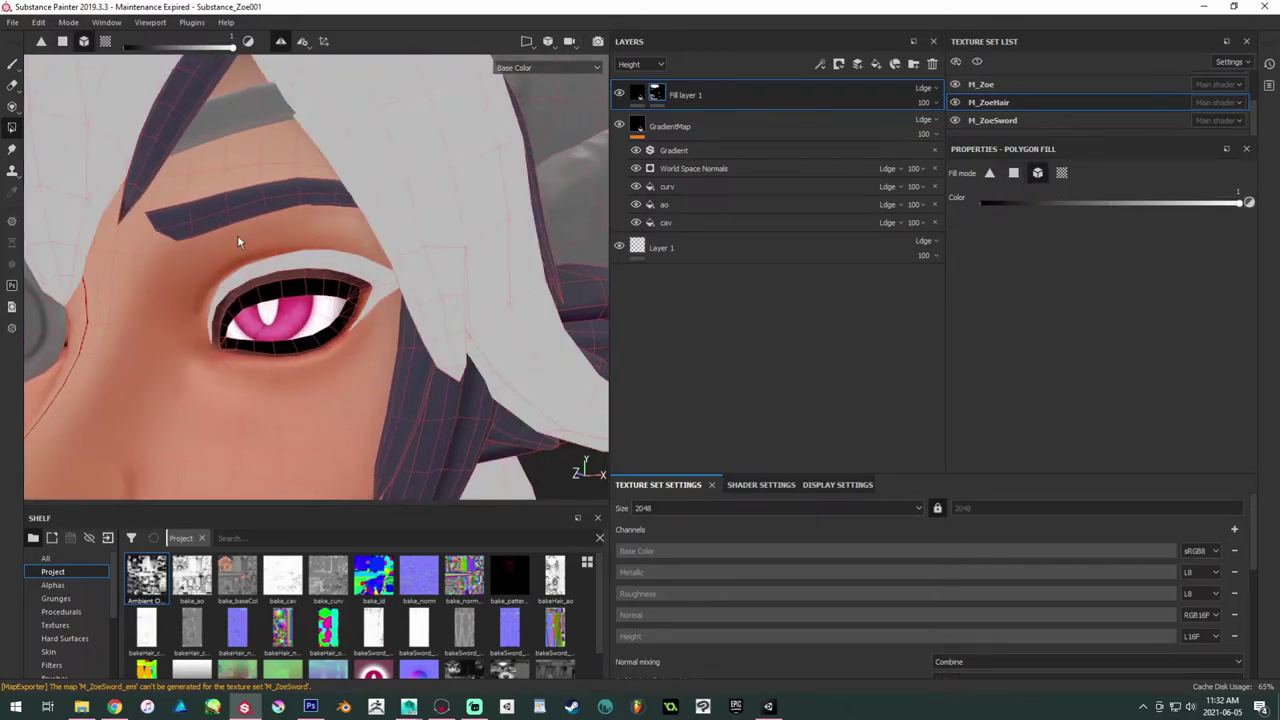
key("ctrl+z")
left_click(245, 269)
key("ctrl+z")
Step: Turn off symmetry and fill the upper eyelash mesh in the fill layer's mask
left_click(278, 43)
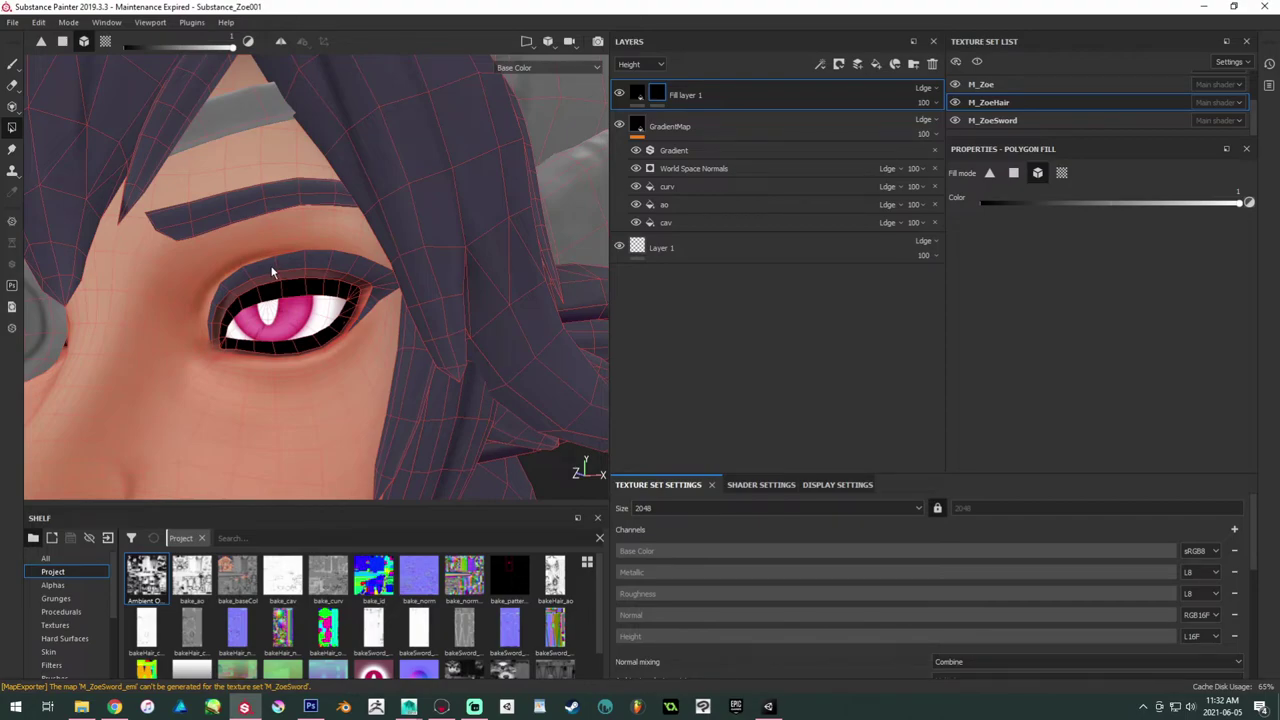
left_click(271, 270)
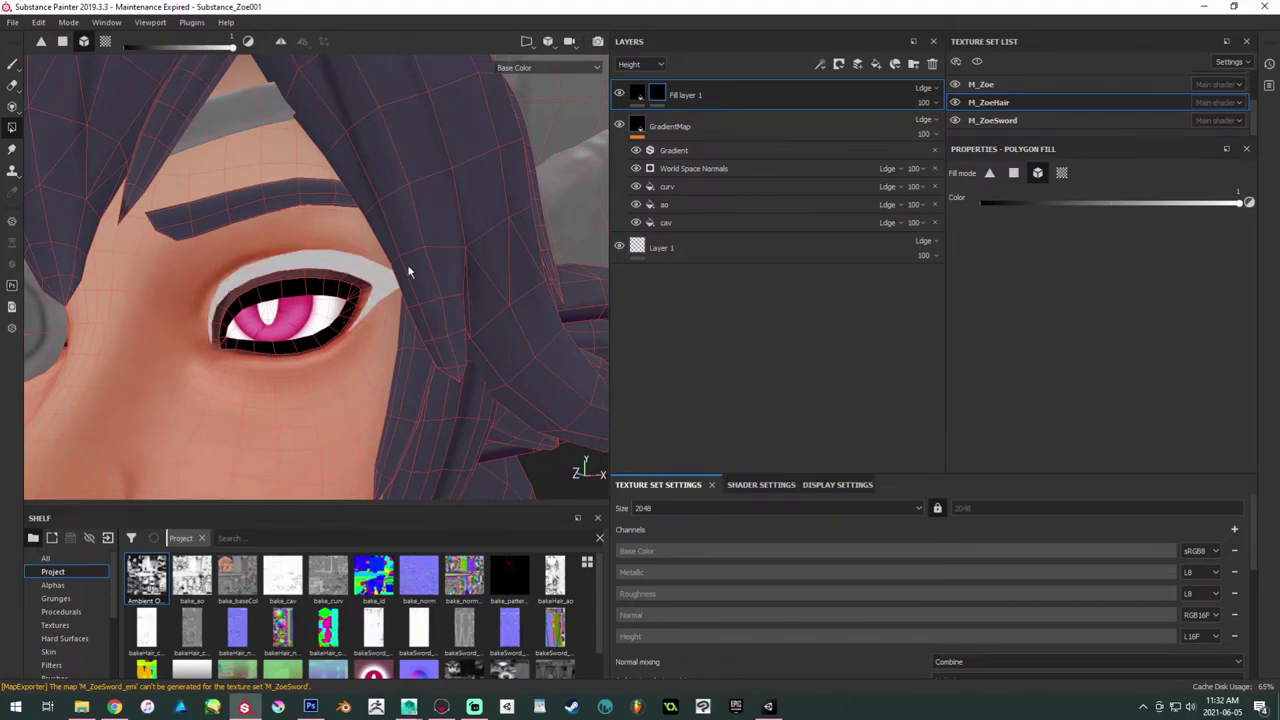
Step: Turn off the metal, normal and height channels of the eyelash fill layer and set its roughness to 1
left_click(637, 93)
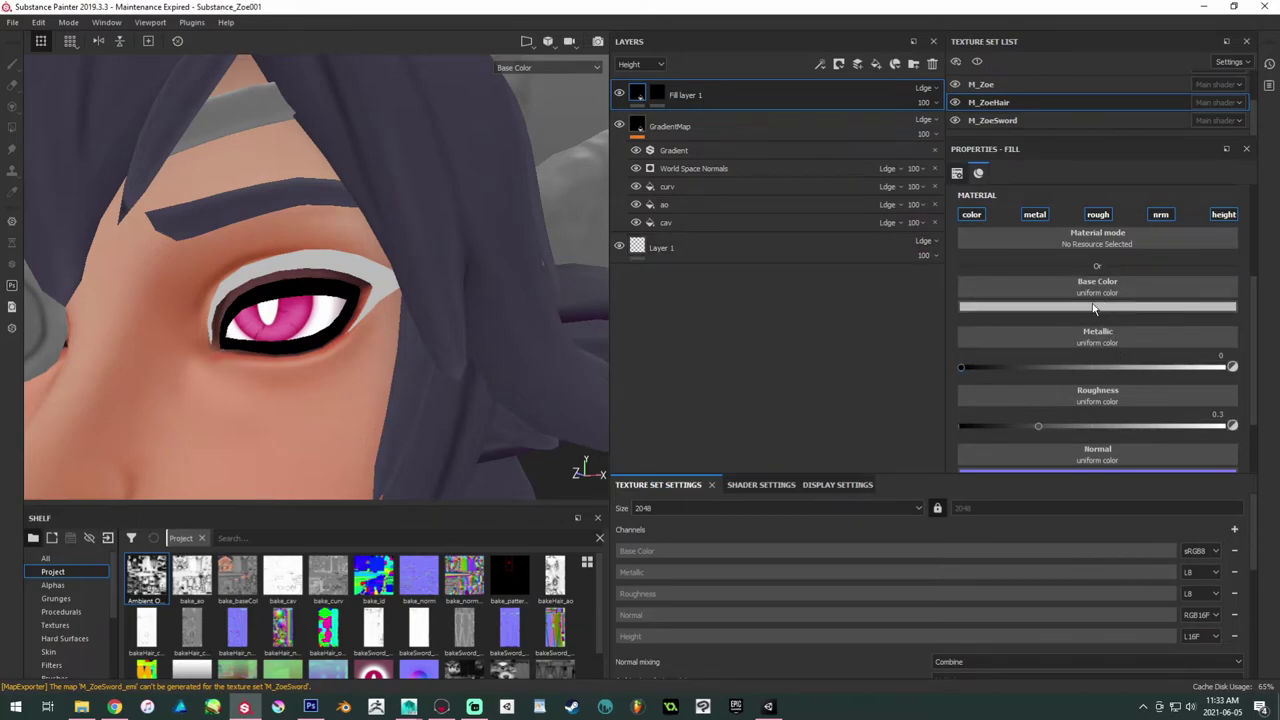
left_click(1034, 214)
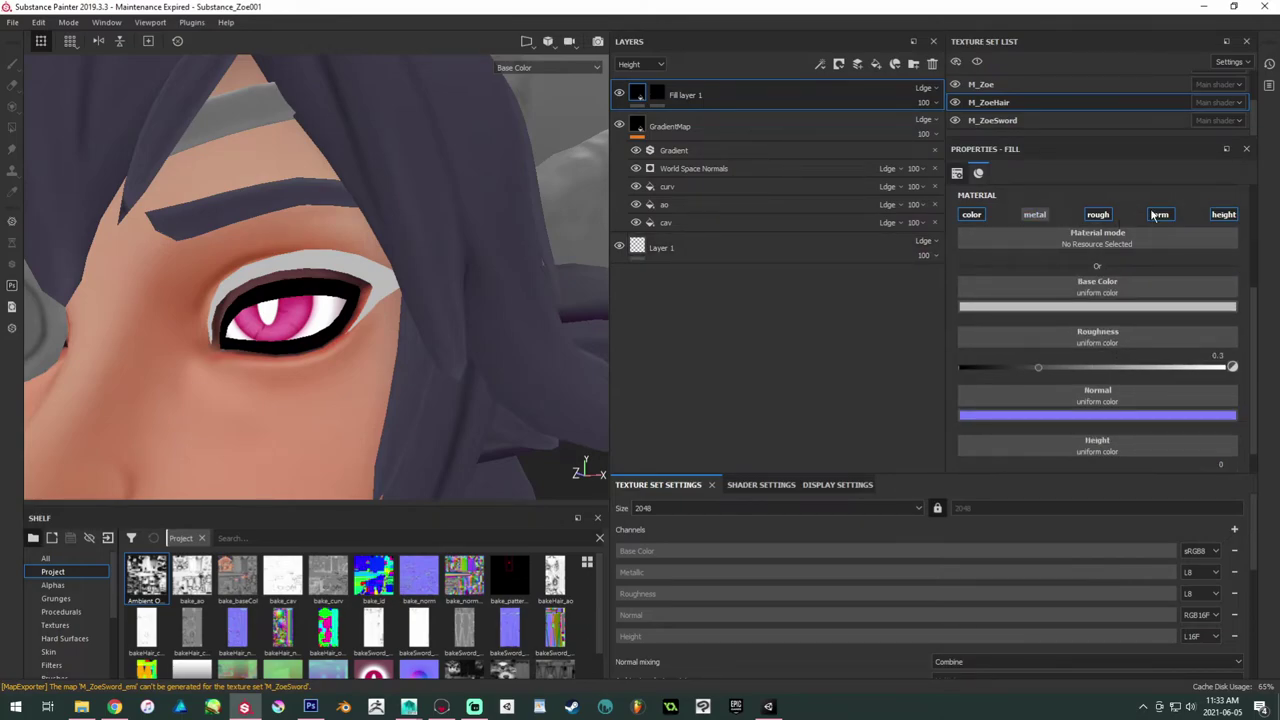
left_click(1160, 214)
left_click(1223, 214)
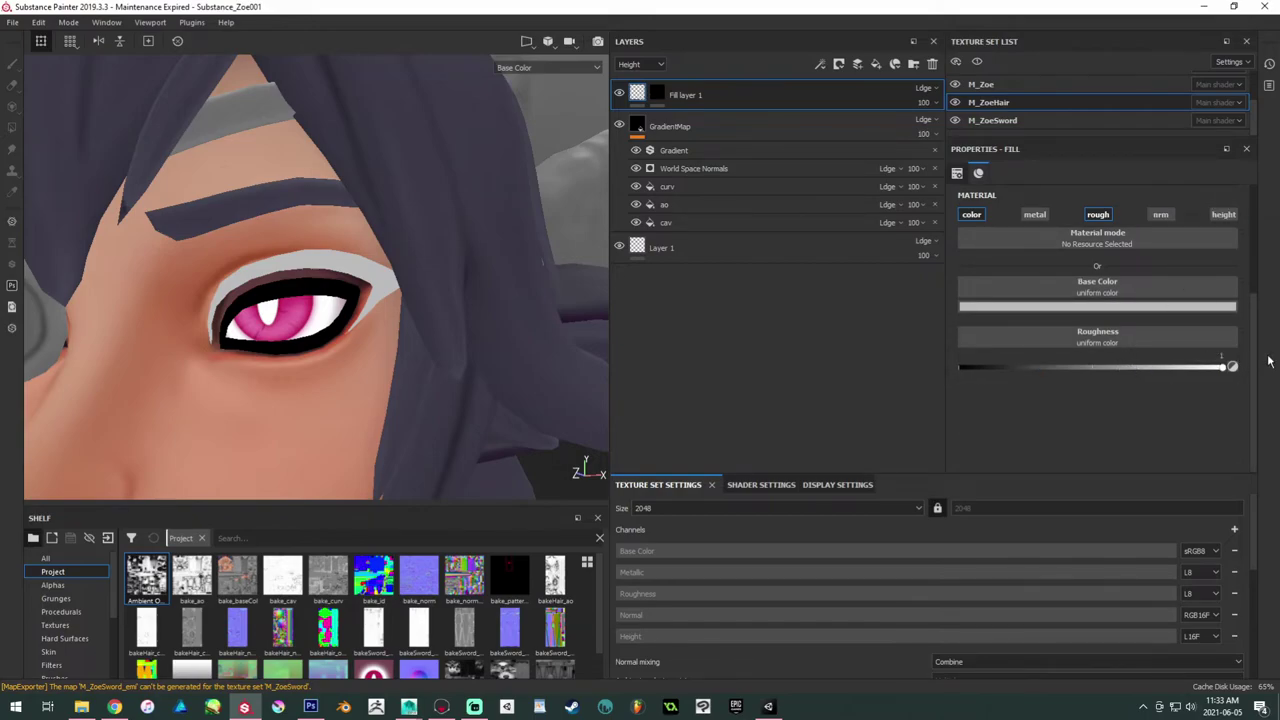
Step: Sample the eyelid's dark brown as the eyelash layer's base color and darken it to a near-black red of about 0.010, 0.003, 0.003
left_click(1152, 308)
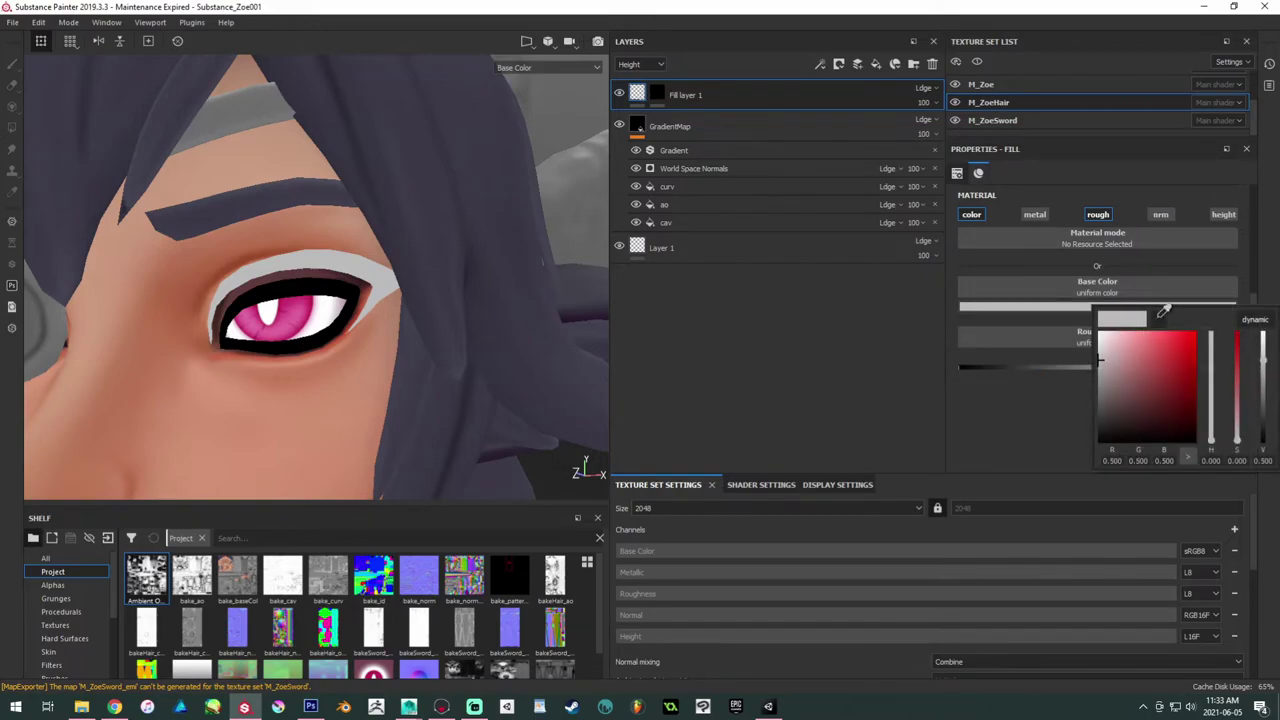
left_click(1159, 318)
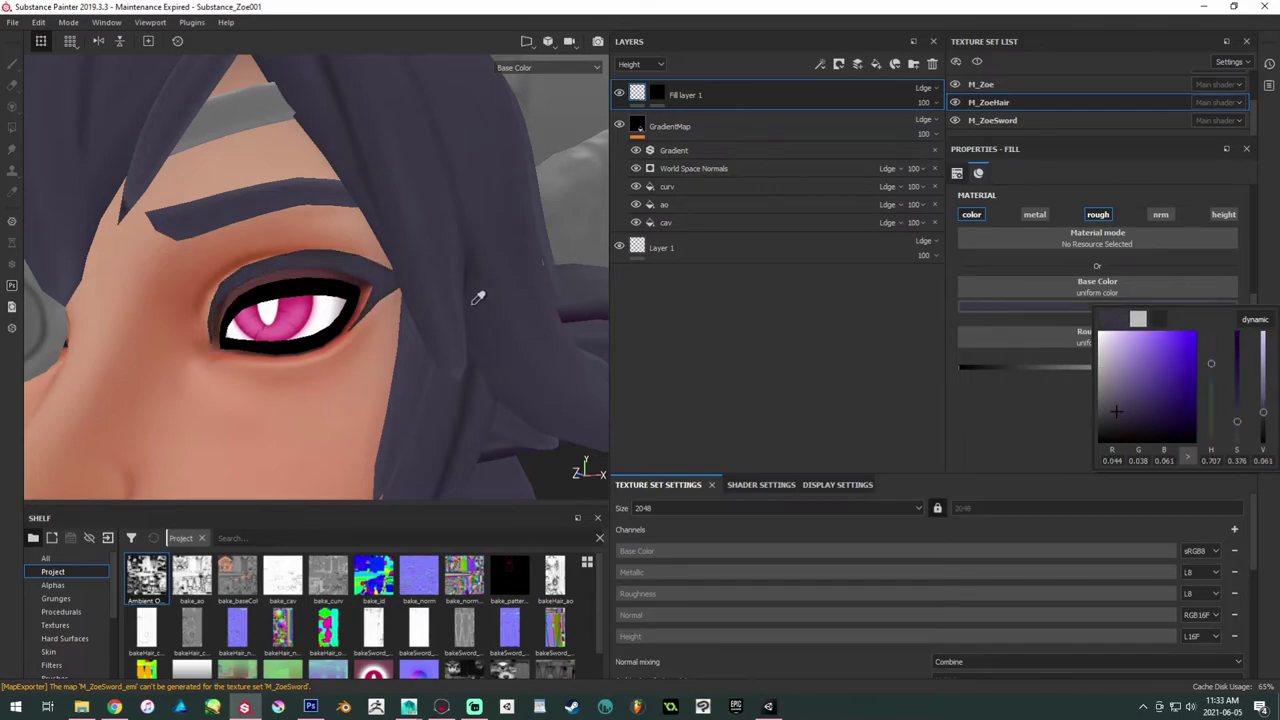
left_click(358, 277)
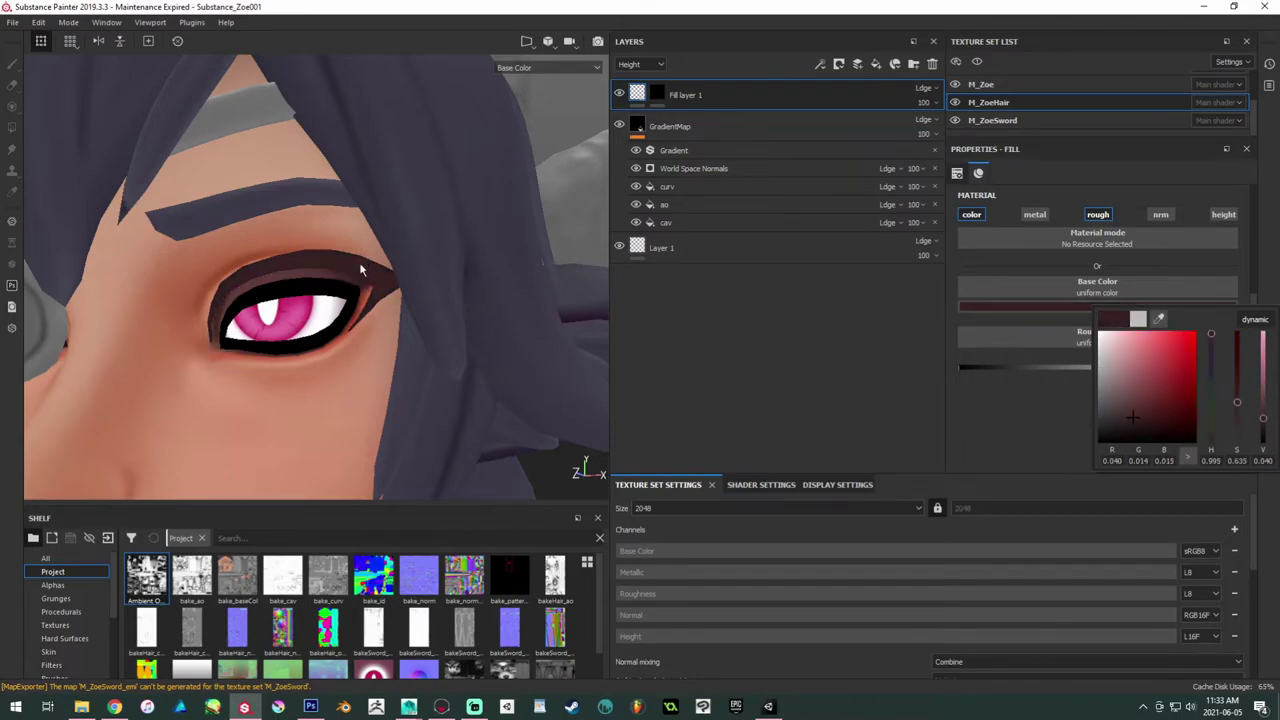
left_click_drag(1137, 425, 1141, 430)
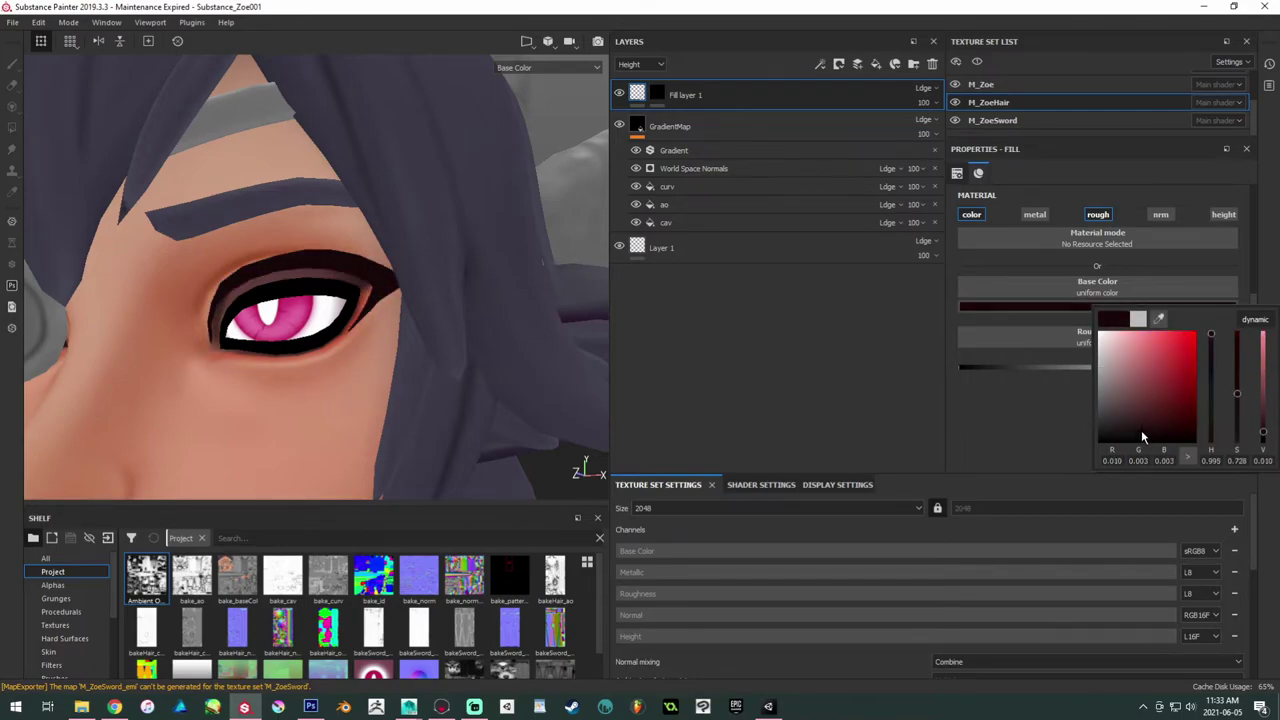
left_click(959, 395)
scroll(270, 267, "down", 2)
right_click_drag(270, 267, 257, 217, "alt")
left_click_drag(257, 217, 320, 225, "alt")
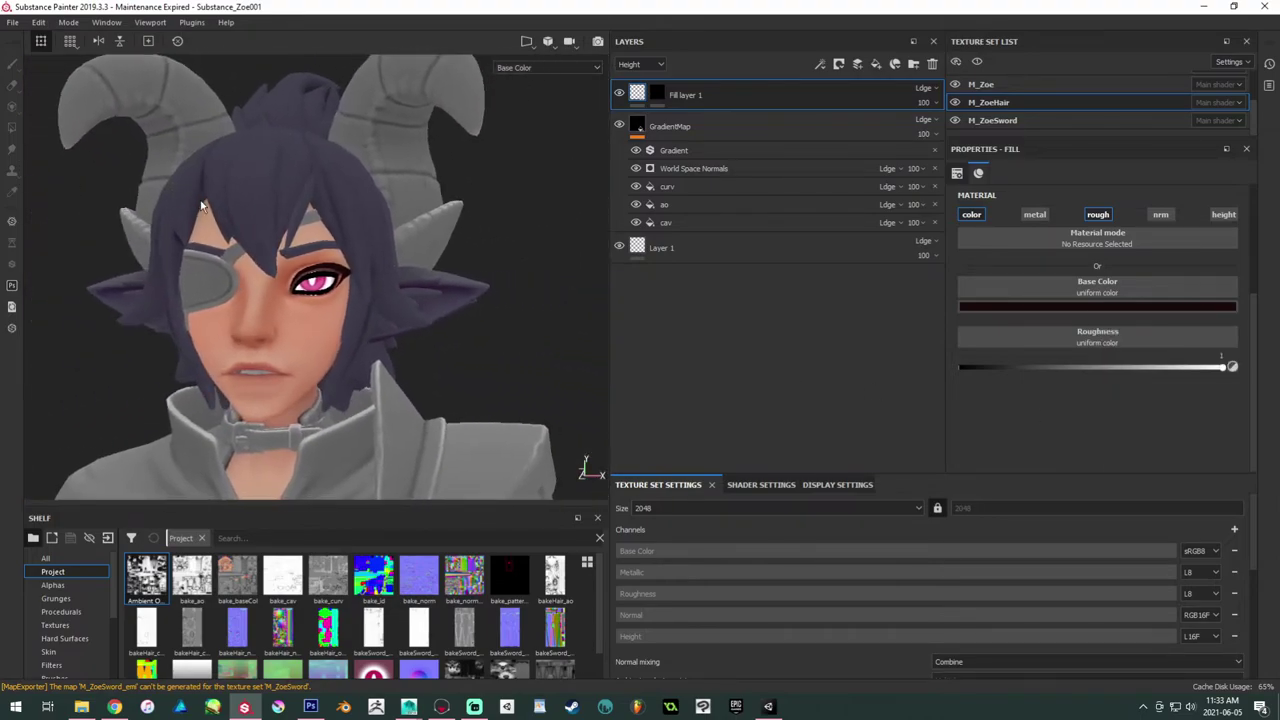
right_click_drag(320, 225, 558, 374, "alt")
left_click_drag(558, 374, 345, 331, "alt")
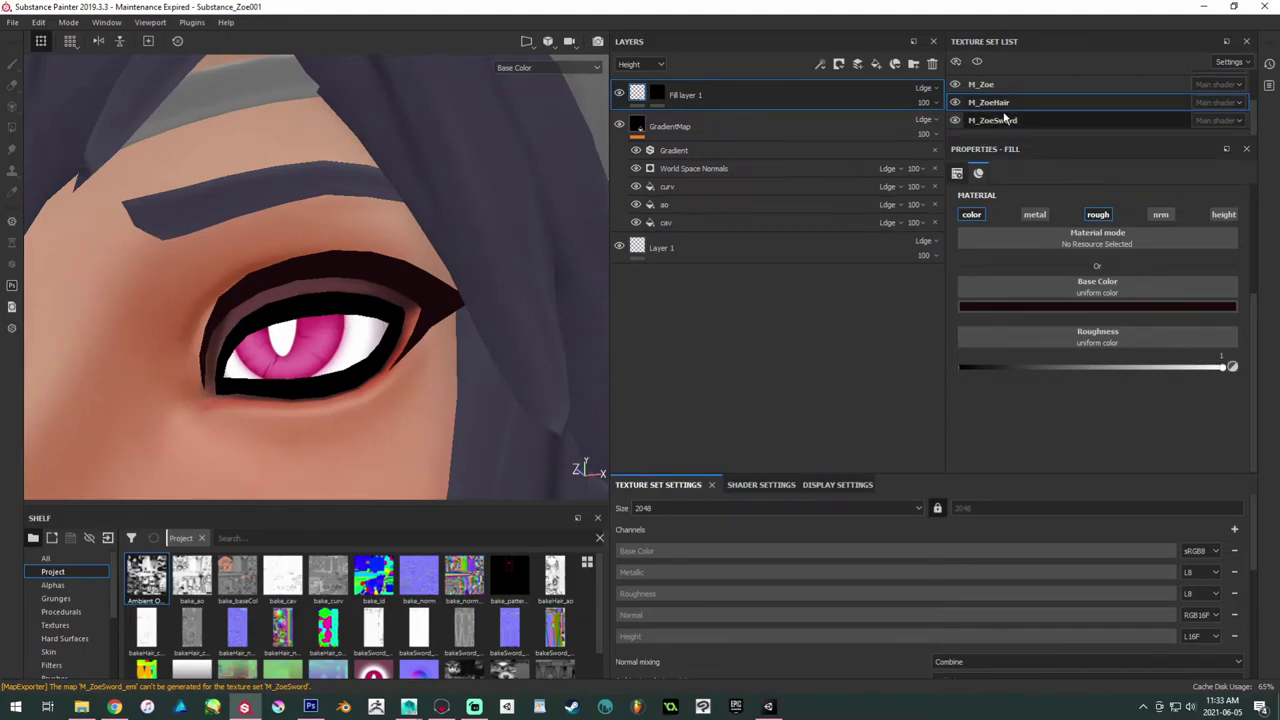
Step: Switch to the M_Zoe texture set and add a fill layer named eyeliner above the eyelineSpec layer
right_click(249, 310, "ctrl+alt")
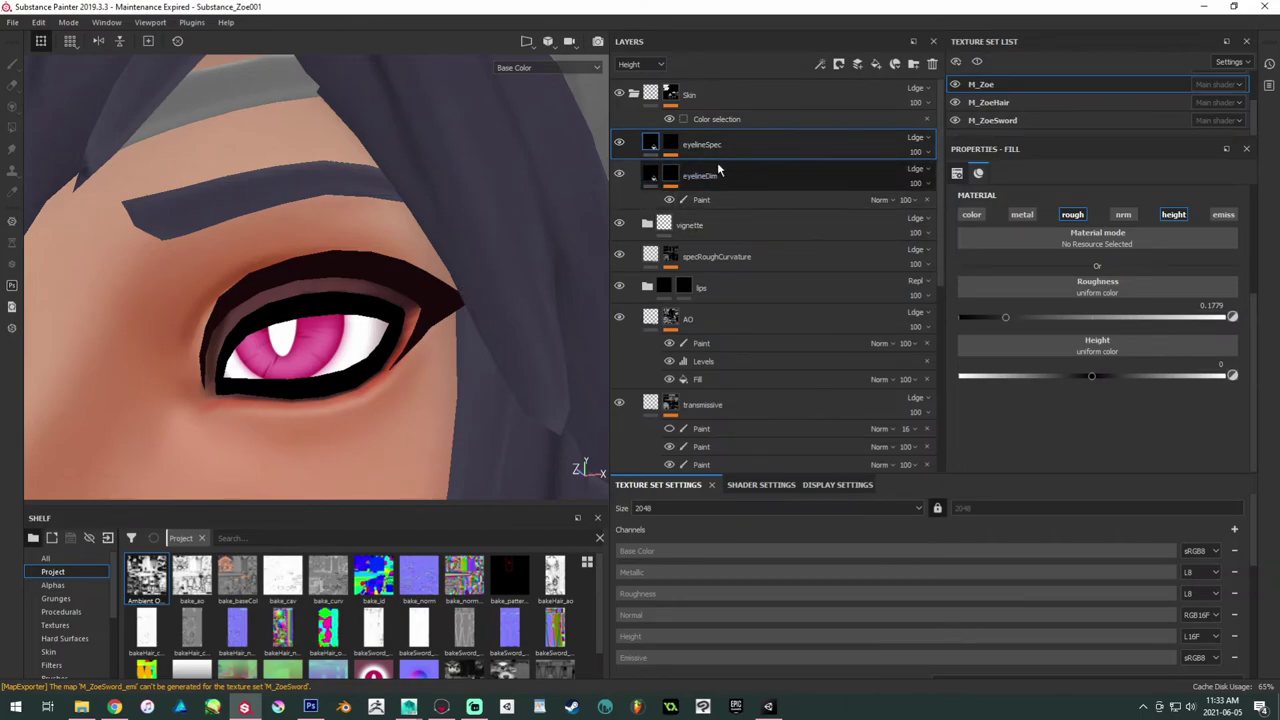
left_click(876, 63)
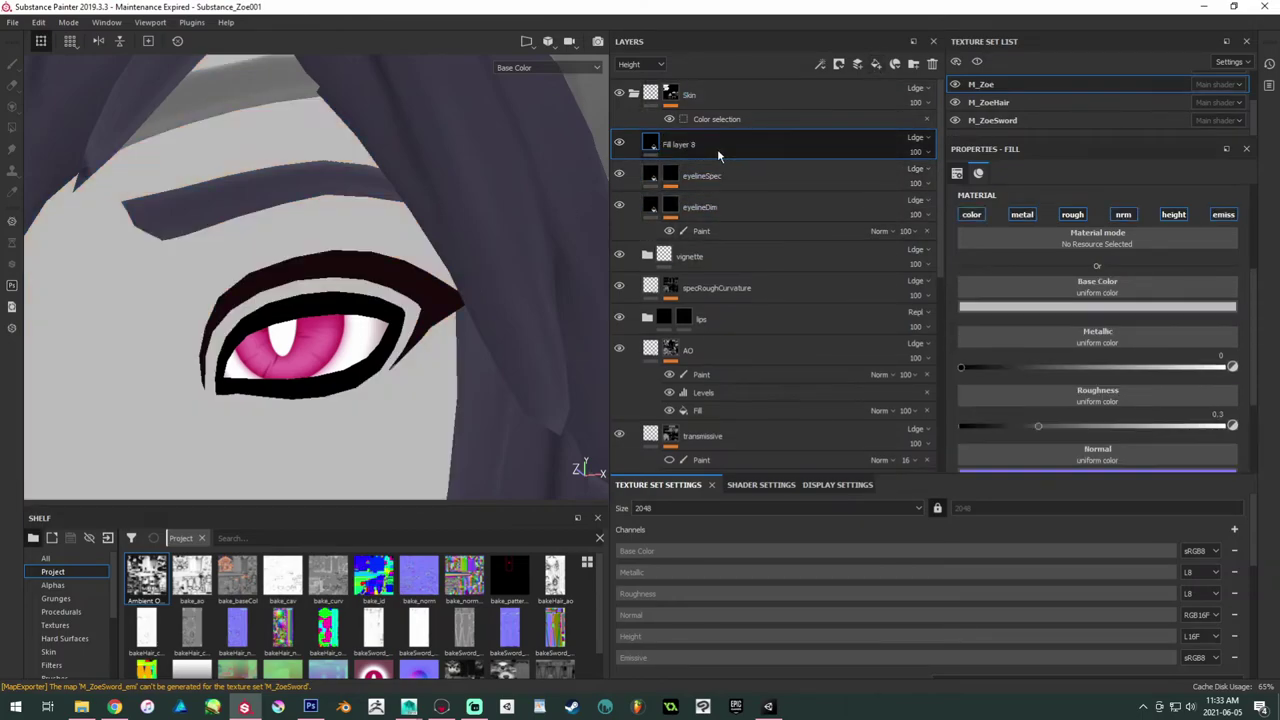
double_click(680, 145)
type("eyeliner")
key("Return")
Step: Hide the eyeliner layer, sample the eyelash color as its base color and shift the hue to a dark purple
left_click(619, 143)
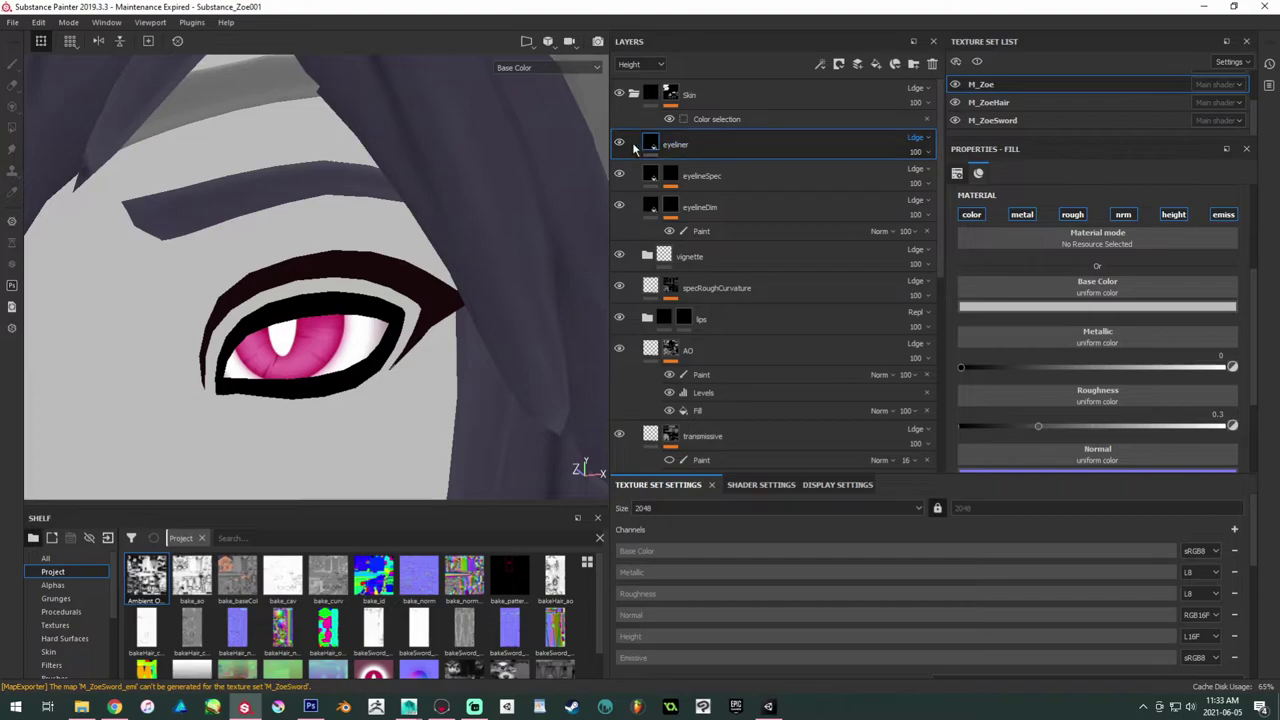
left_click(1031, 309)
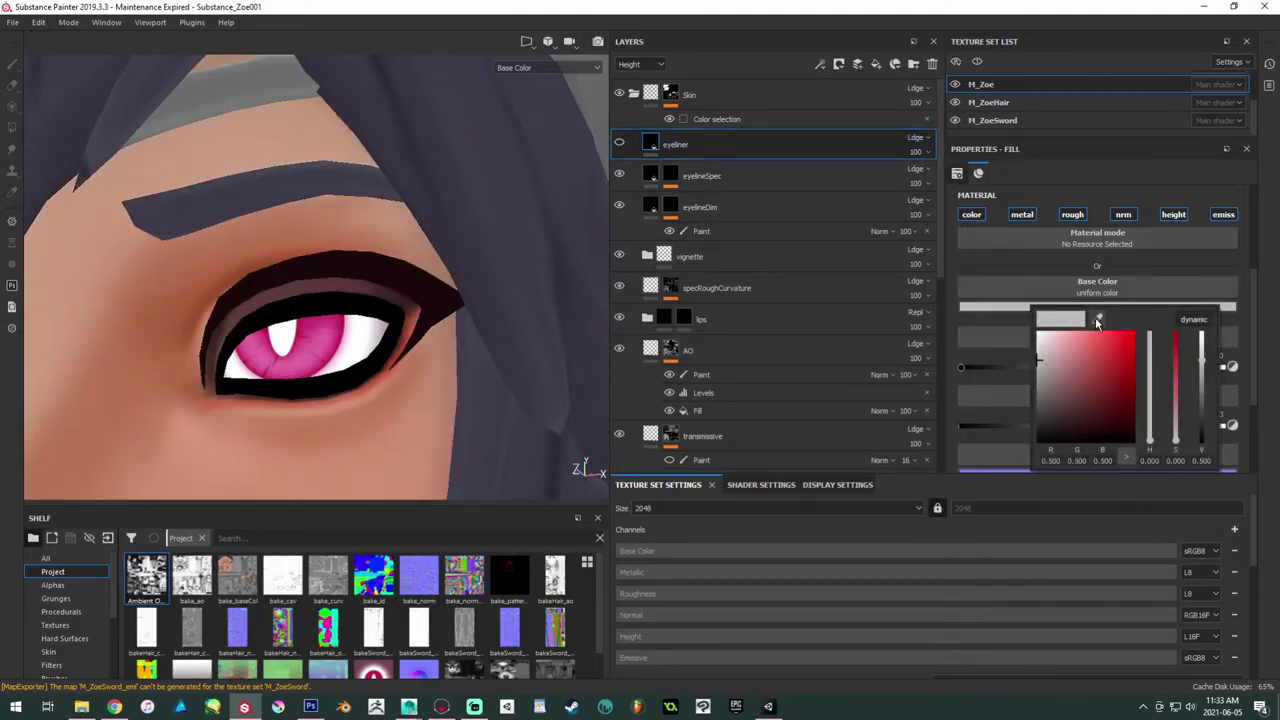
left_click(1100, 320)
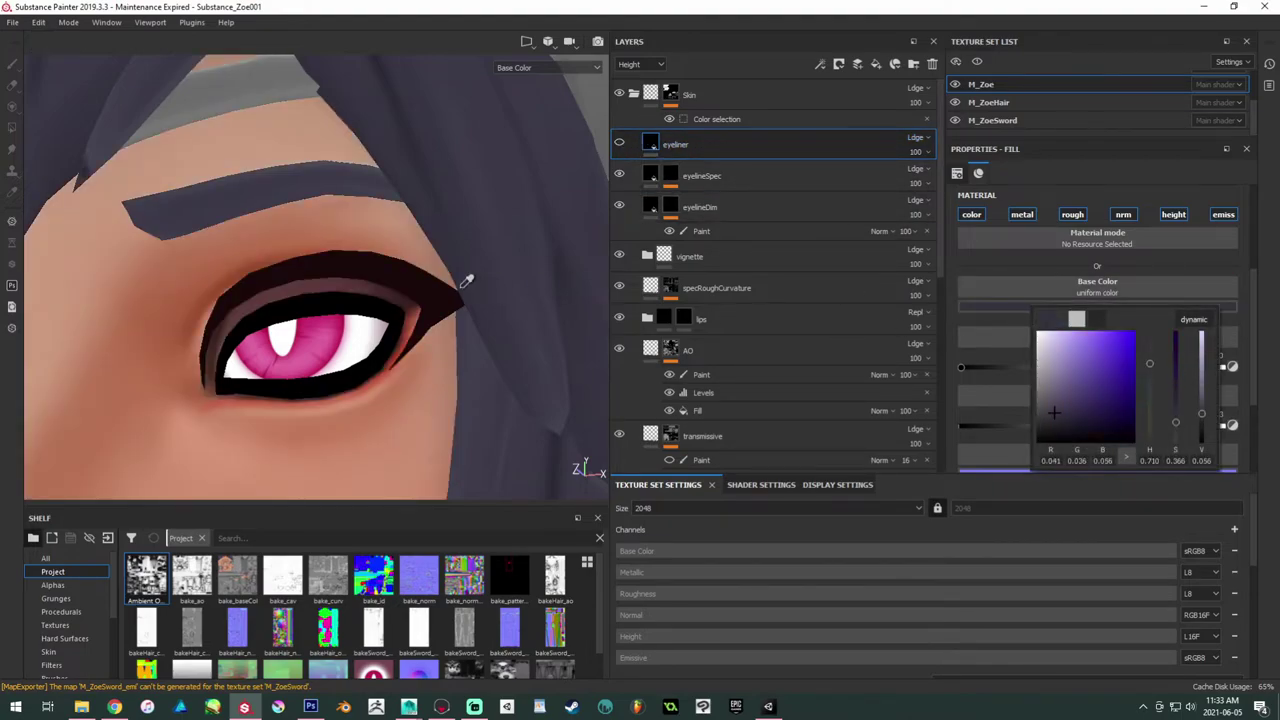
left_click(416, 292)
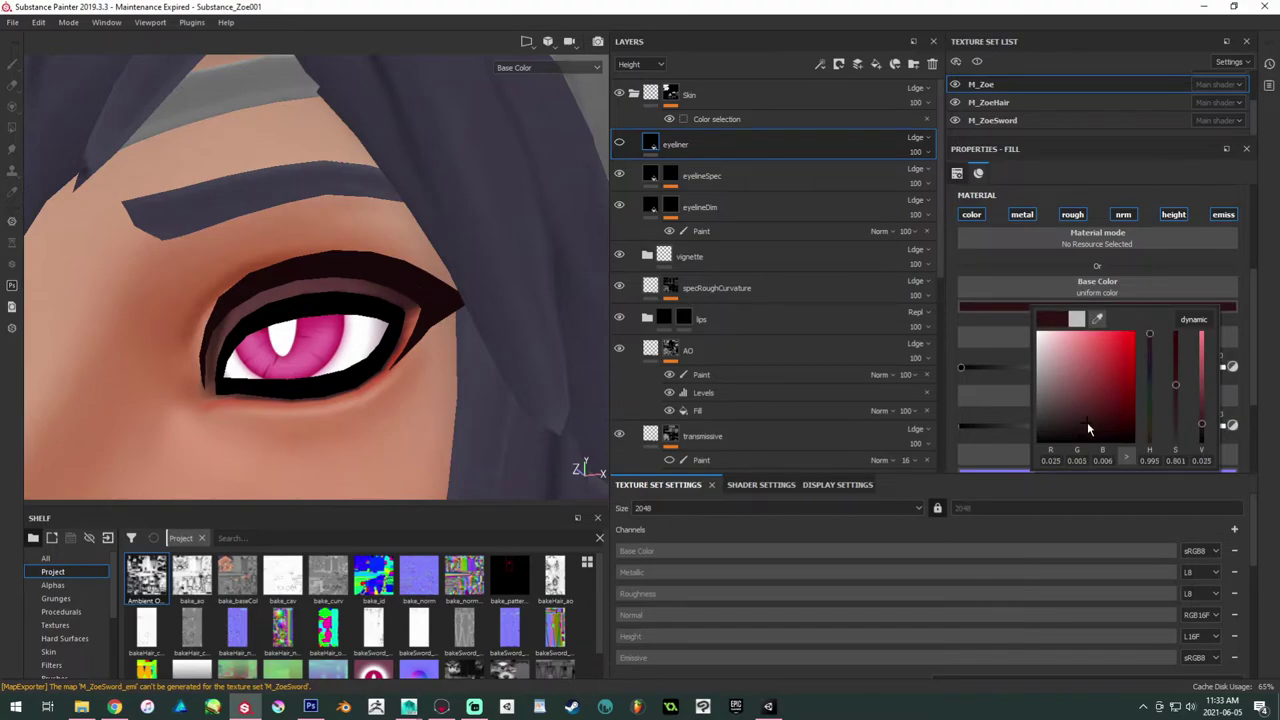
left_click(1148, 356)
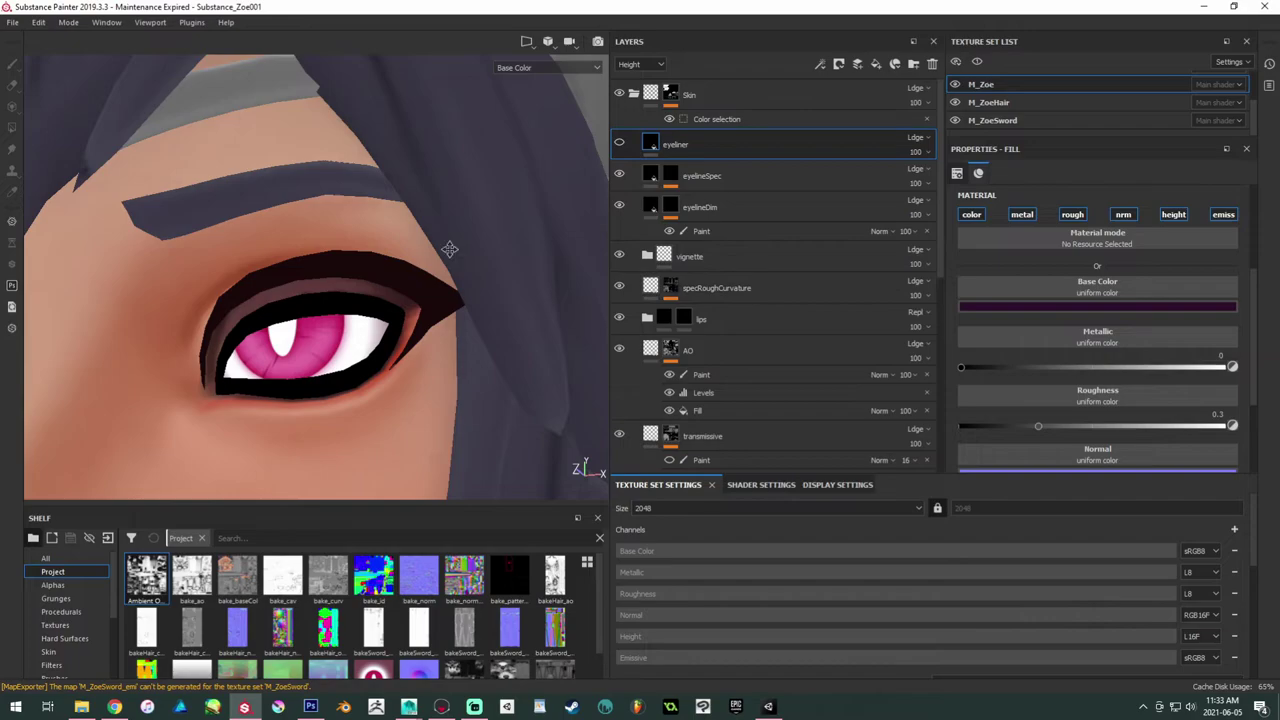
mouse_move(450, 249)
left_mouse_down("alt")
mouse_move(478, 264)
mouse_move(462, 232)
left_mouse_up("alt")
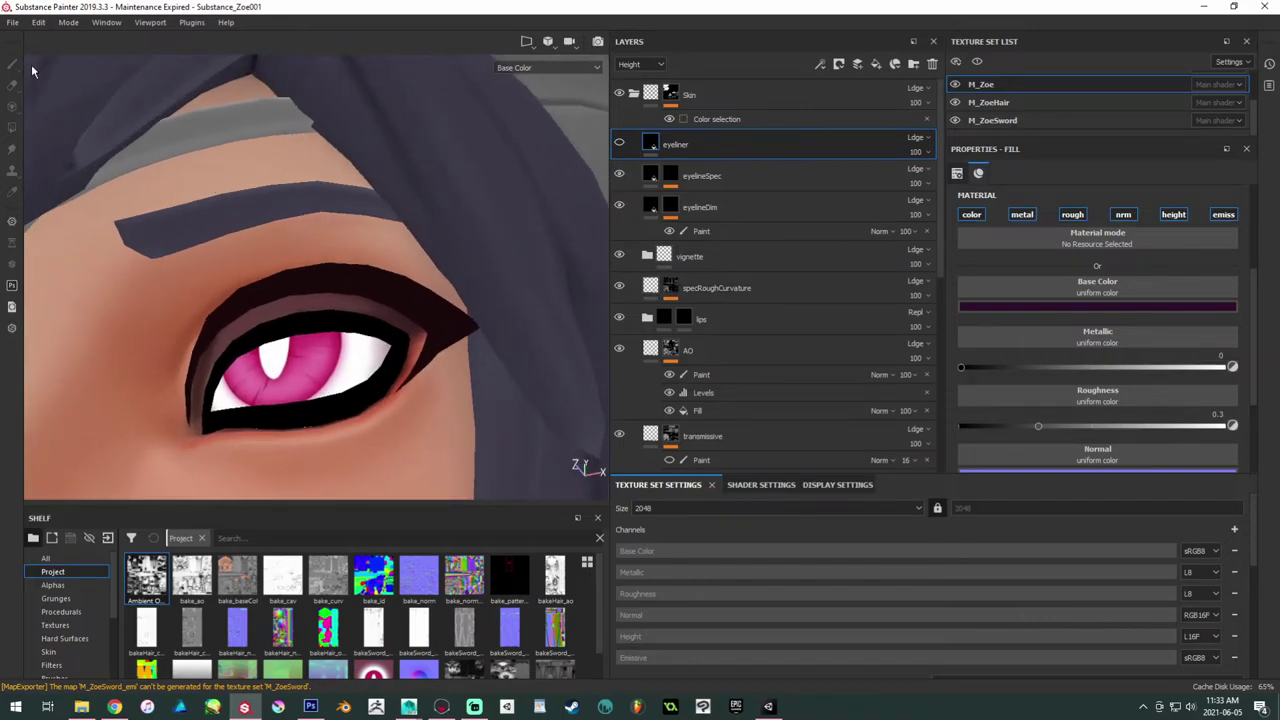
Step: Show the eyeliner layer again and add a black mask to it
left_click(619, 142)
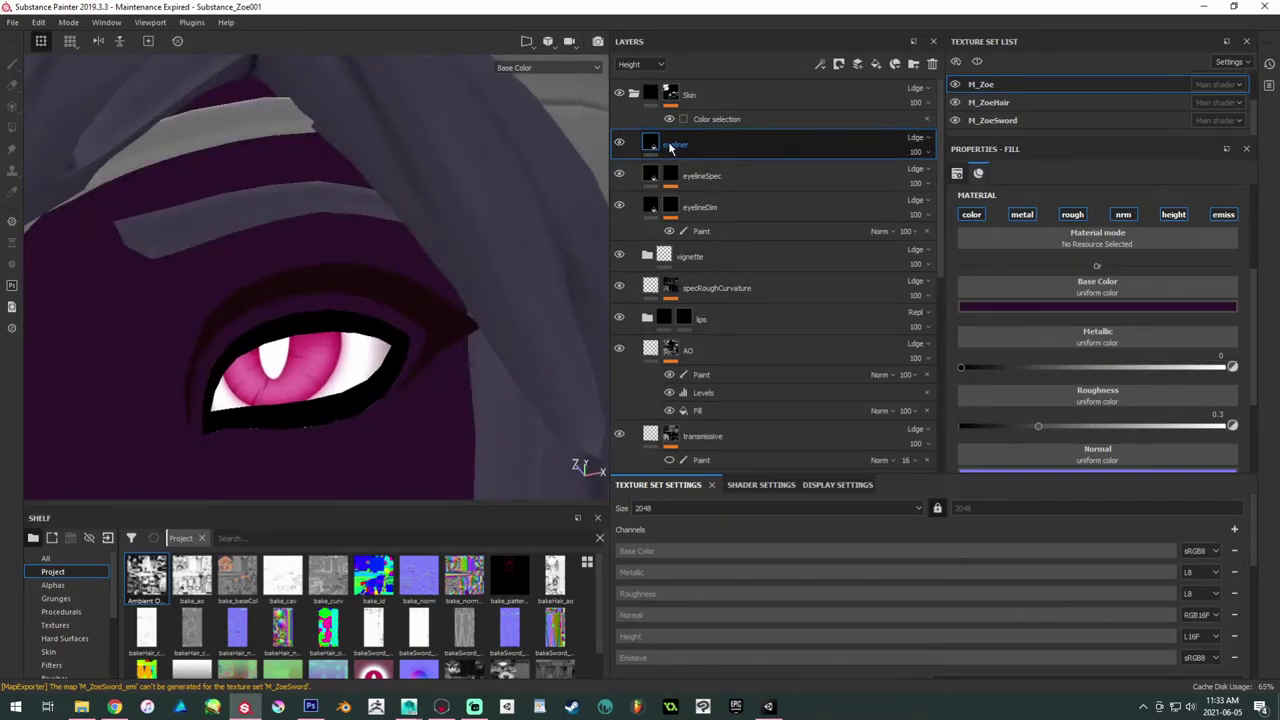
right_click(654, 140)
left_click(714, 163)
Step: Fill the upper eyelid faces below the lashes in the eyeliner mask using Polygon Fill in quad mode
middle_click_drag(255, 242, 263, 212, "alt")
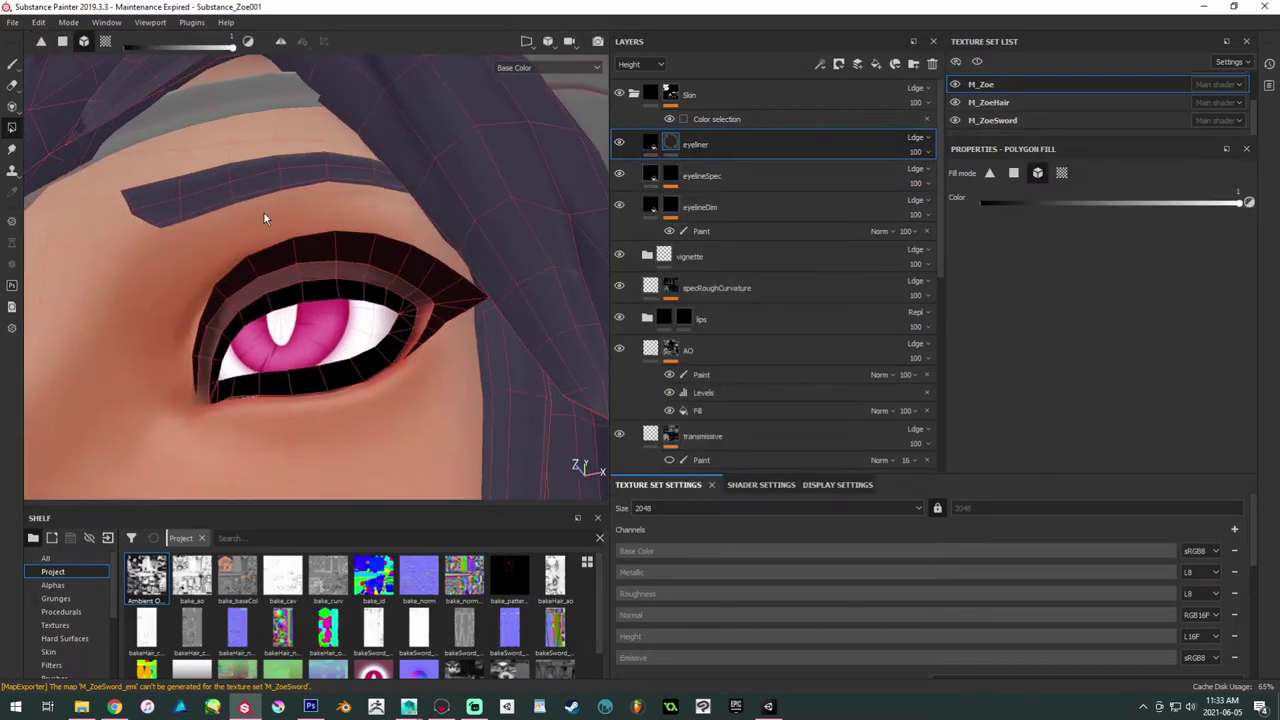
scroll(264, 212, "up", 2)
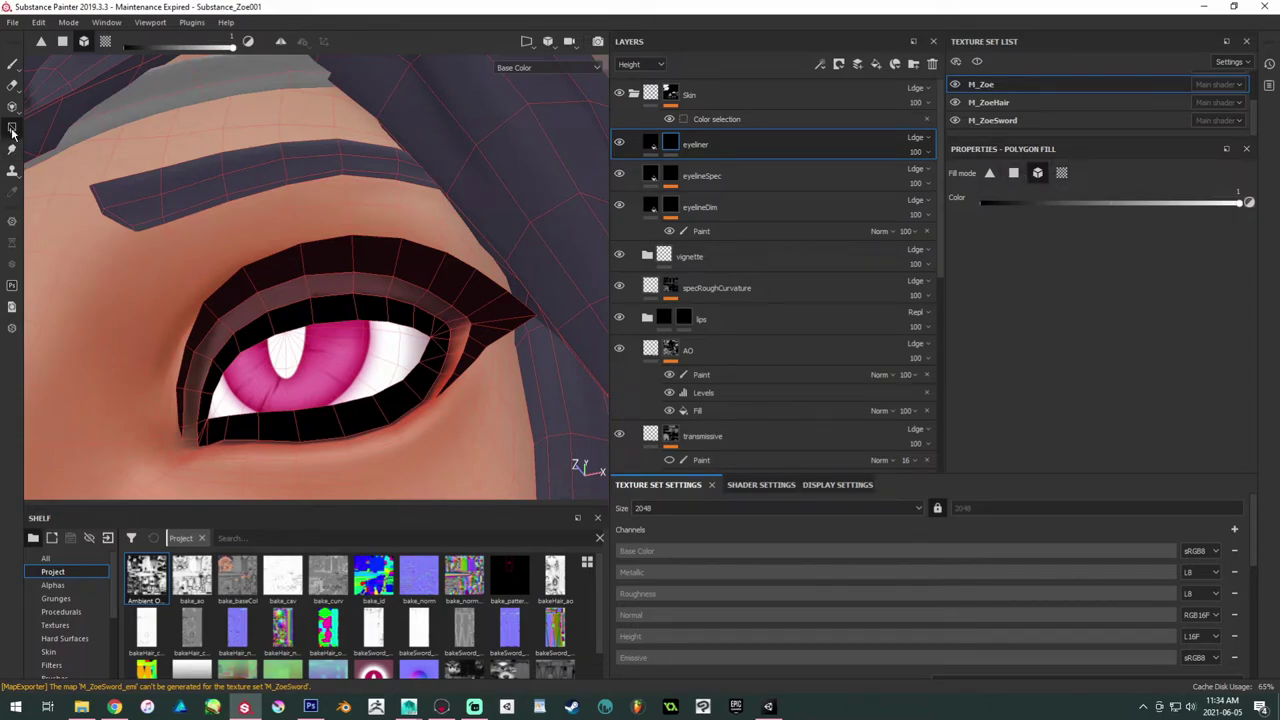
left_click(1013, 173)
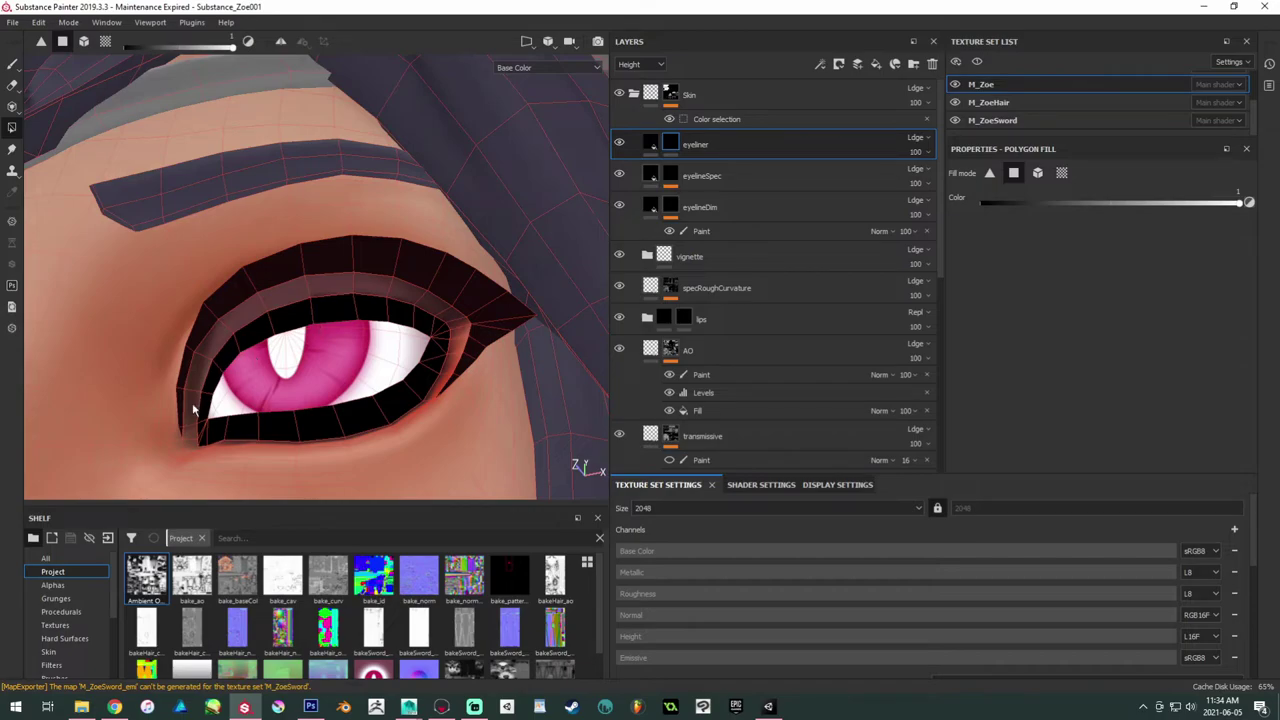
mouse_move(194, 408)
left_mouse_down()
mouse_move(210, 355)
mouse_move(238, 325)
mouse_move(329, 294)
mouse_move(429, 306)
mouse_move(443, 318)
mouse_move(411, 328)
mouse_move(507, 391)
mouse_move(466, 394)
mouse_move(463, 344)
left_mouse_up()
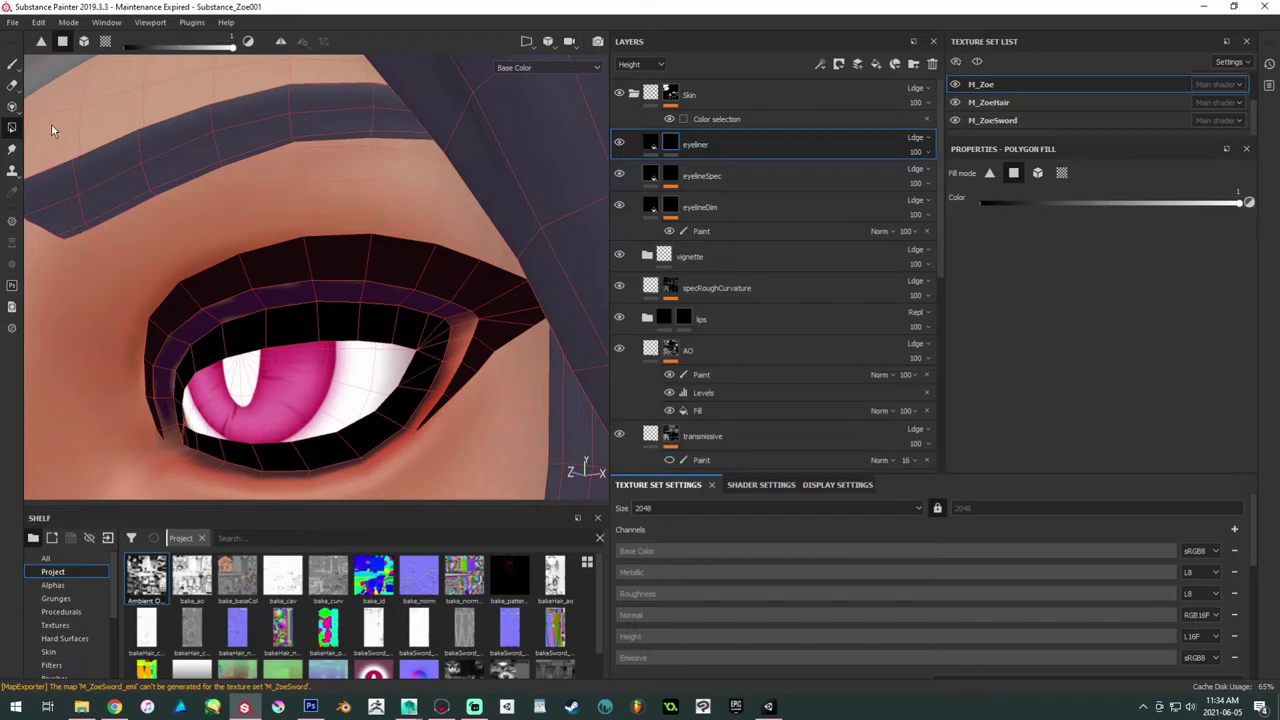
Step: Brush white into the eyeliner mask to extend the purple around the outer corner of the eye
left_click(12, 62)
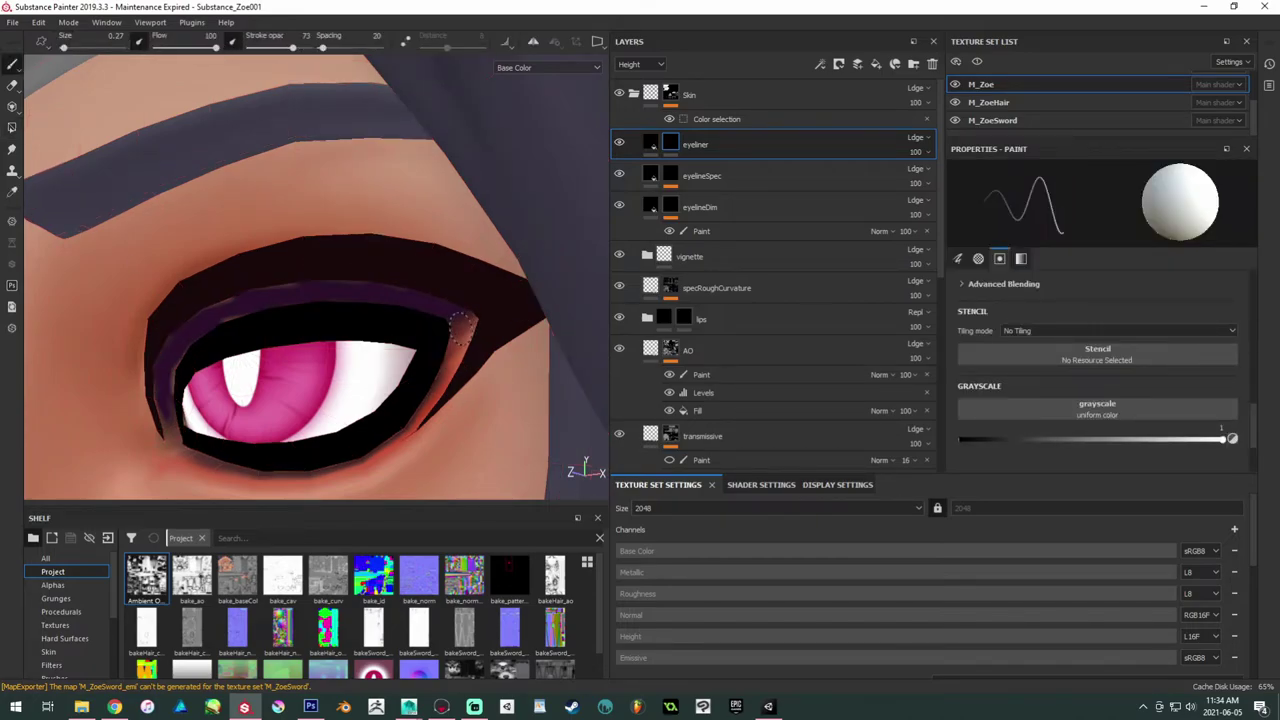
left_click_drag(460, 328, 433, 373)
left_click_drag(456, 330, 445, 369)
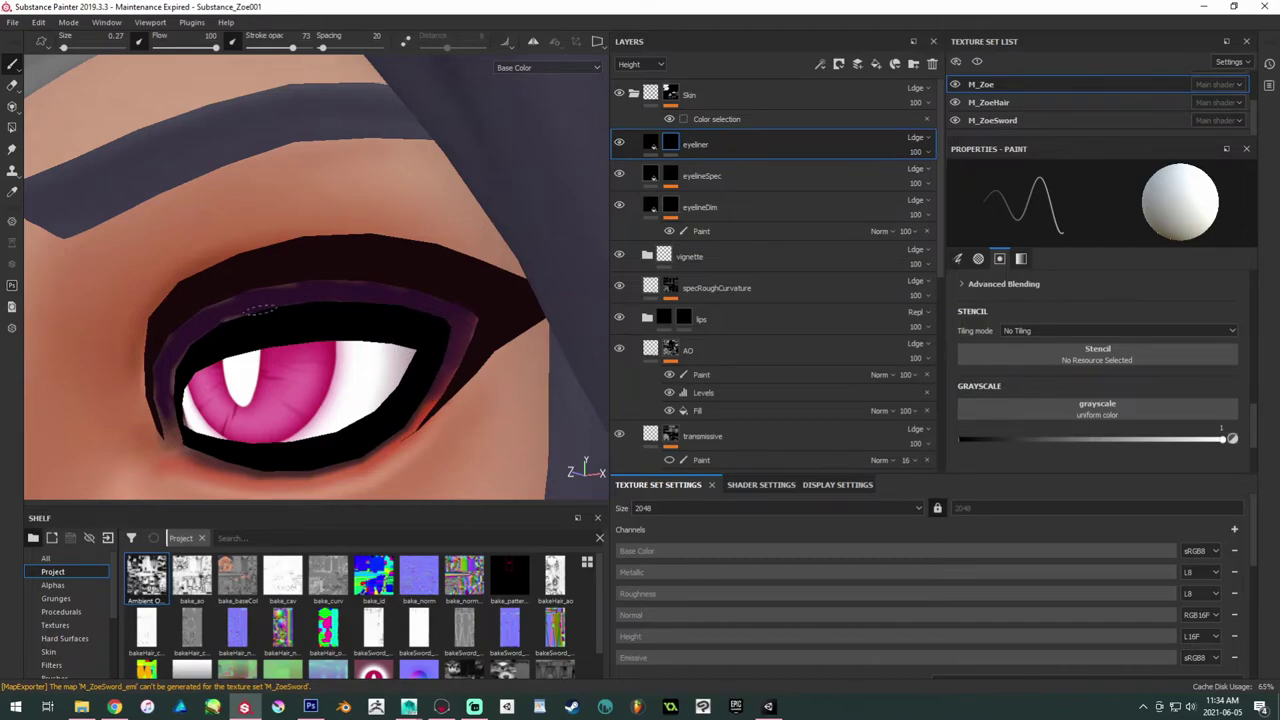
left_click_drag(196, 336, 154, 379, "alt")
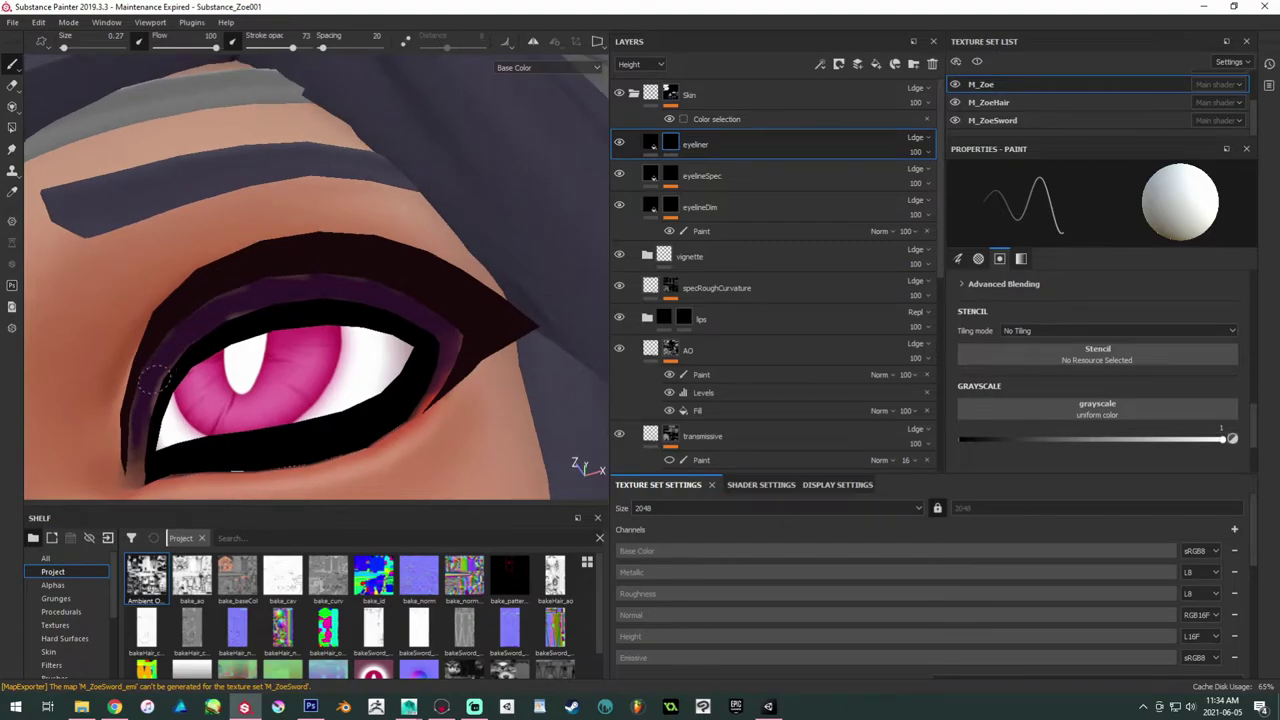
Step: Isolate the M_Zoe texture set in the viewport and examine the inner rim of the upper eyelid
left_click(976, 62)
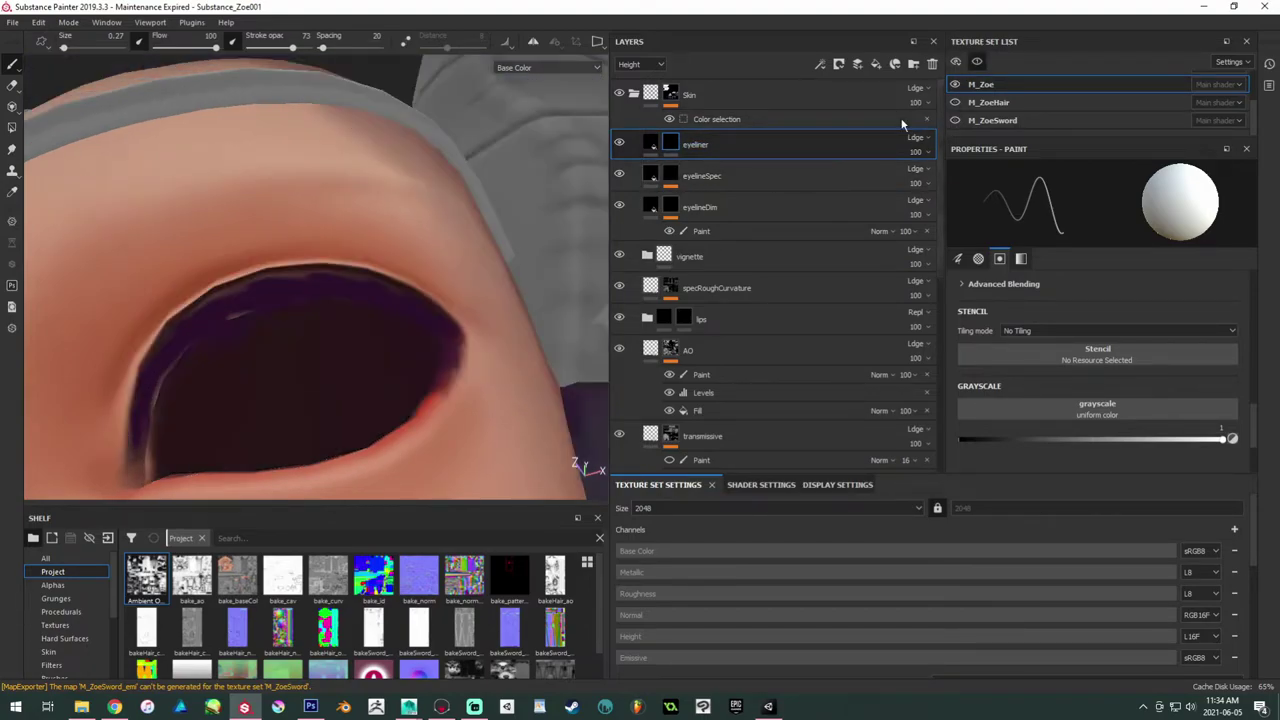
mouse_move(301, 299)
left_mouse_down("alt")
mouse_move(260, 260)
mouse_move(224, 343)
mouse_move(291, 320)
left_mouse_up("alt")
right_click_drag(291, 320, 403, 340, "alt")
right_click_drag(325, 309, 403, 346, "alt")
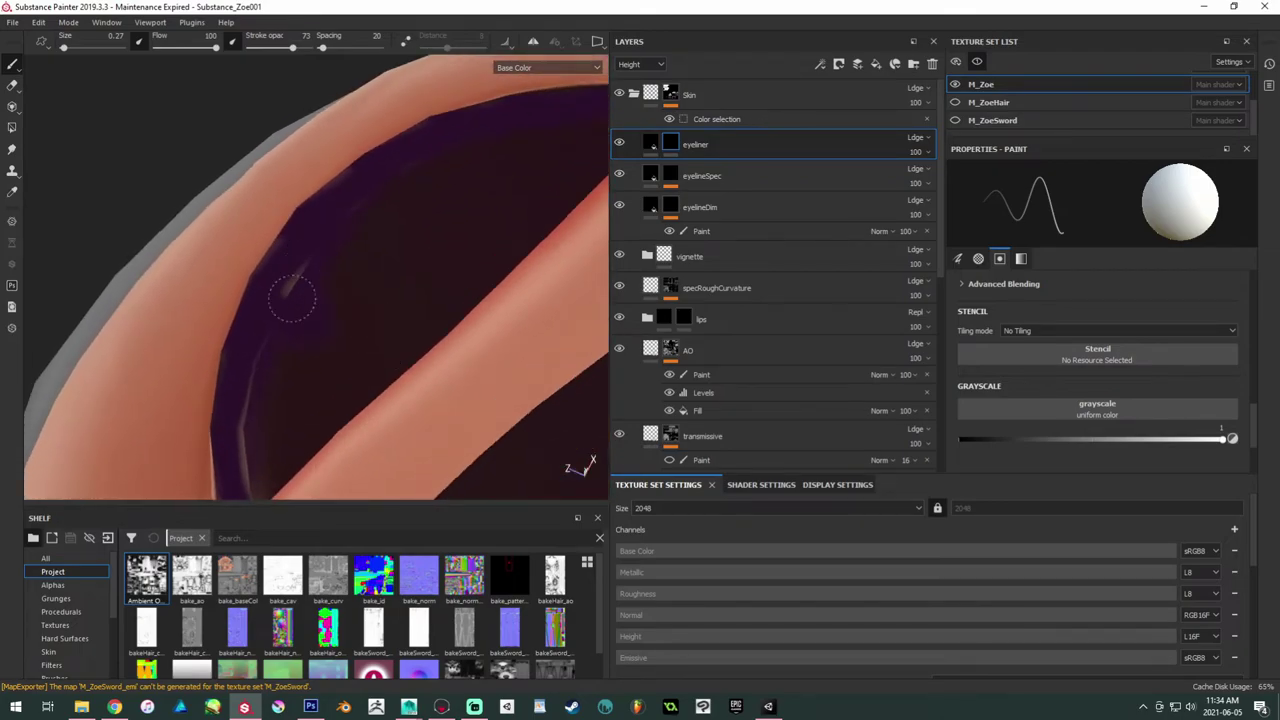
left_click_drag(245, 450, 410, 282, "alt")
Step: Turn on mirror symmetry across X for the brush and check the eyeliner coverage around the eye socket
left_click(532, 40)
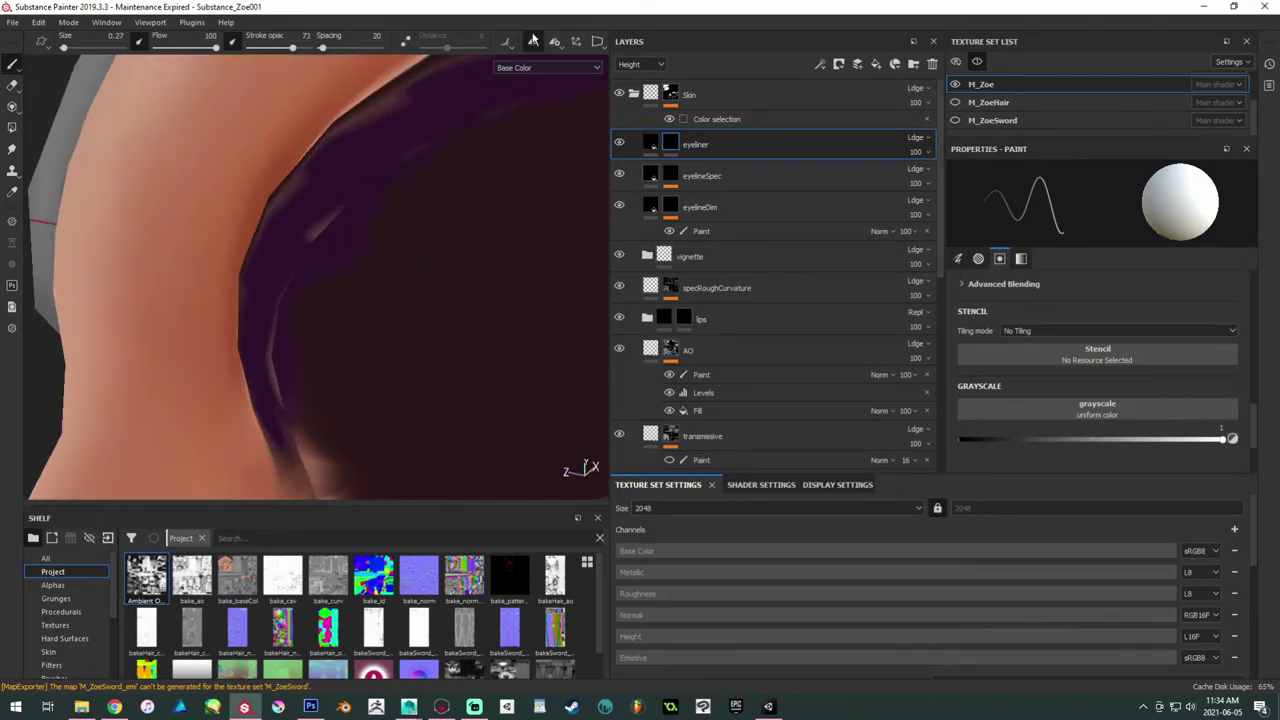
left_click(532, 40)
left_click(532, 40)
left_click_drag(446, 241, 500, 241, "alt")
right_click_drag(500, 241, 306, 240, "alt")
middle_click_drag(306, 240, 255, 195, "alt")
mouse_move(255, 195)
left_mouse_down("alt")
mouse_move(336, 251)
mouse_move(323, 329)
mouse_move(296, 303)
left_mouse_up("alt")
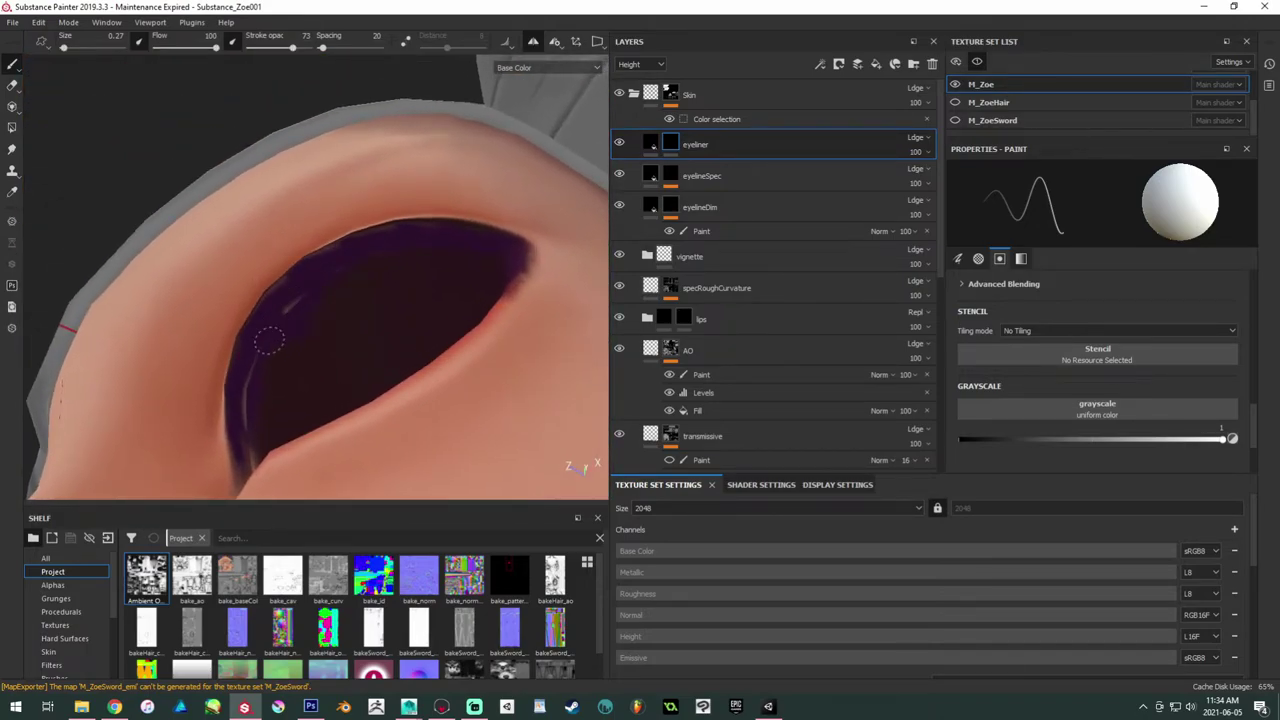
left_click_drag(314, 349, 360, 420, "alt")
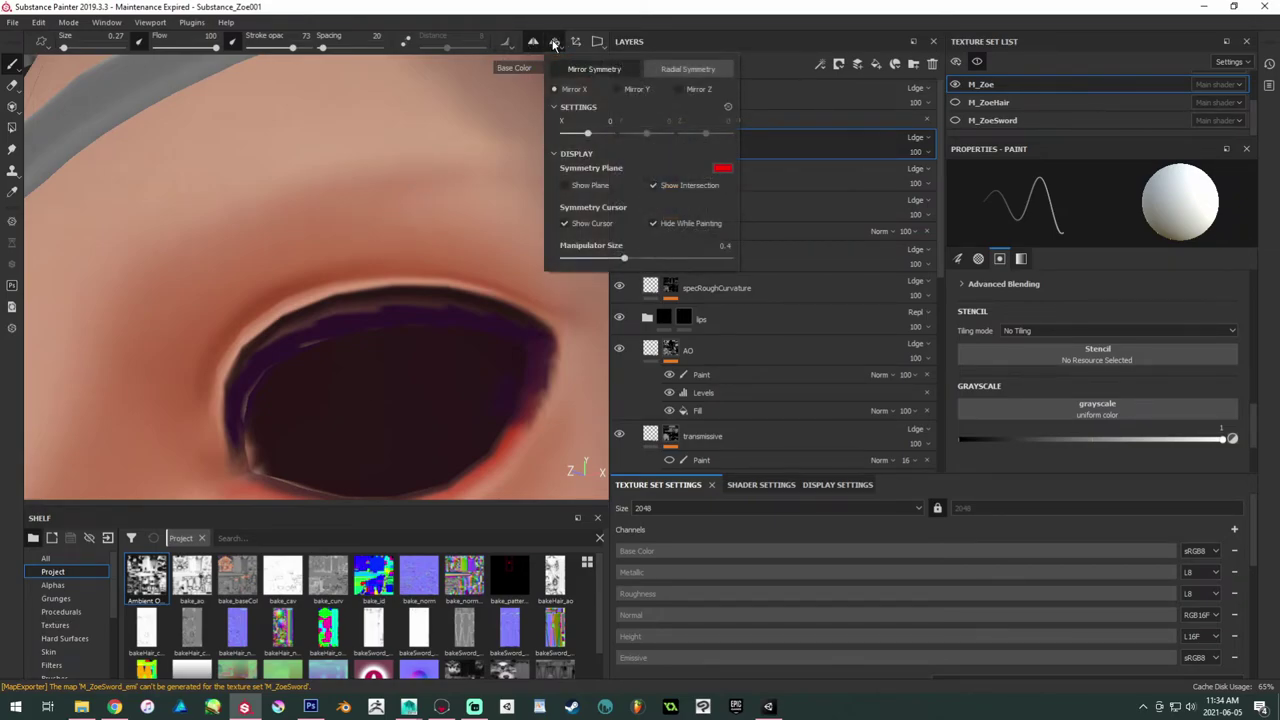
Step: Widen the viewport and switch it to the split 3D/2D layout with the face's UV area shown close up
left_click_drag(616, 42, 635, 42)
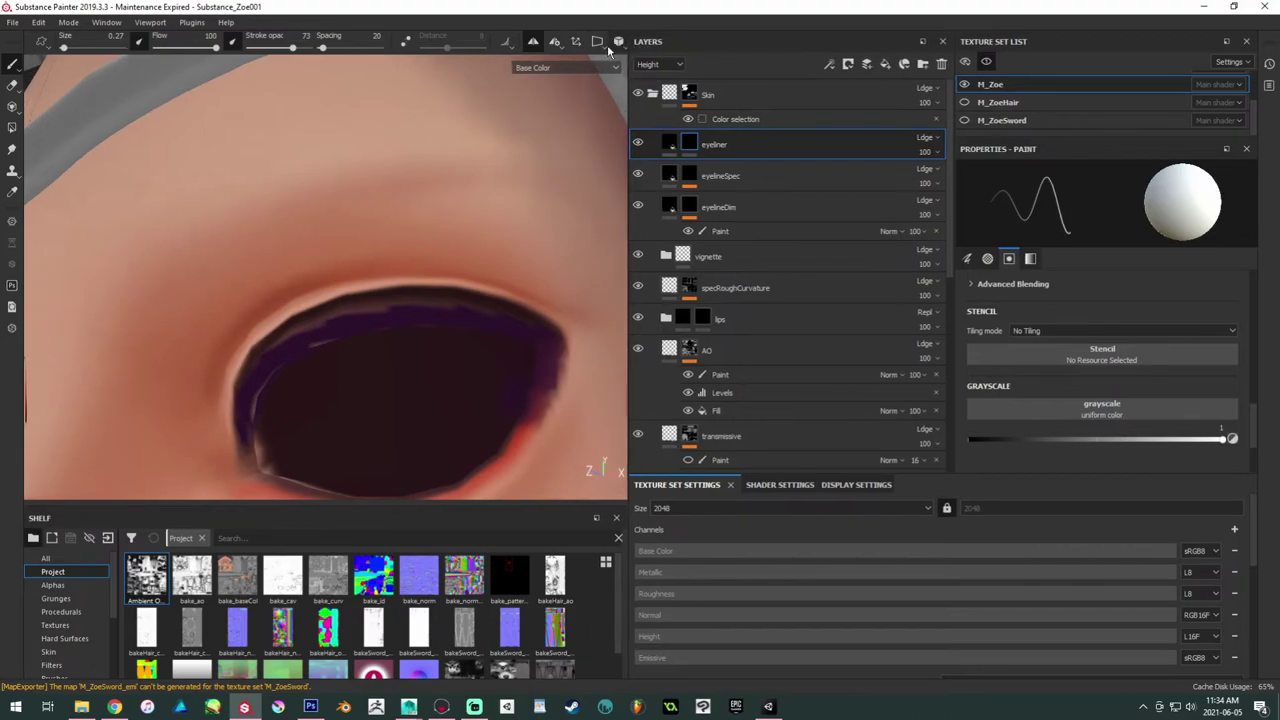
left_click(598, 43)
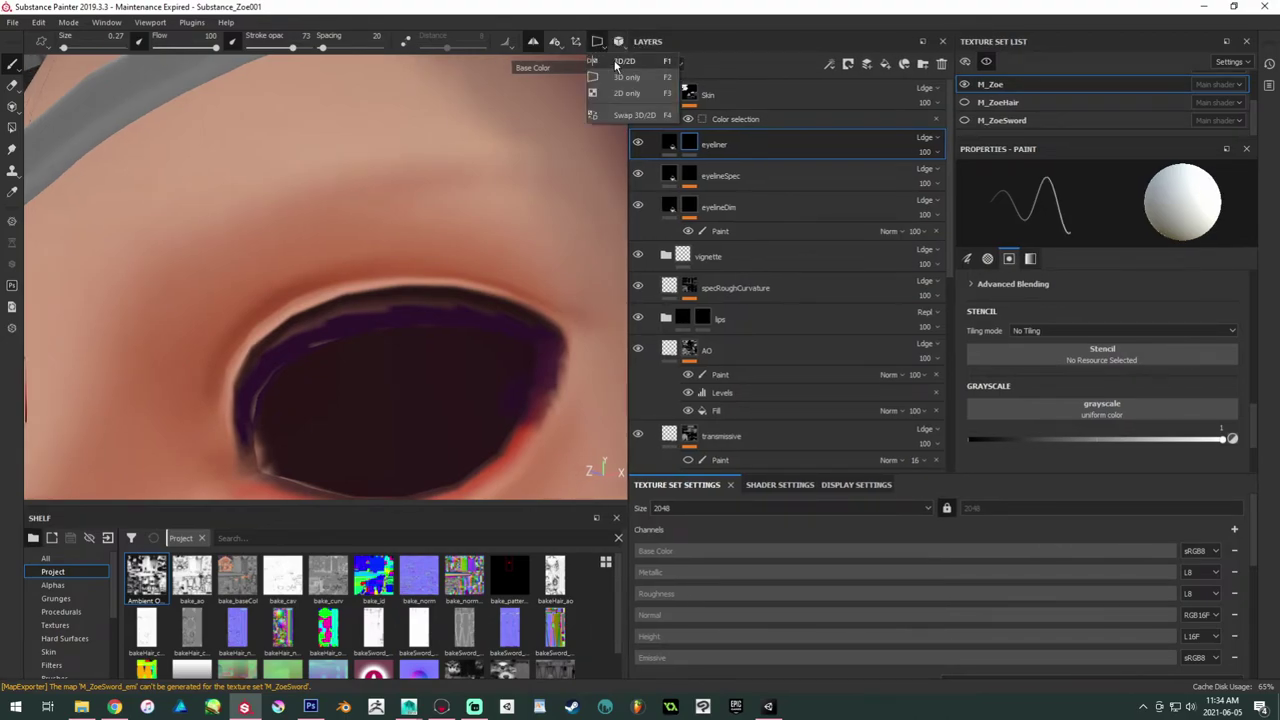
left_click(616, 62)
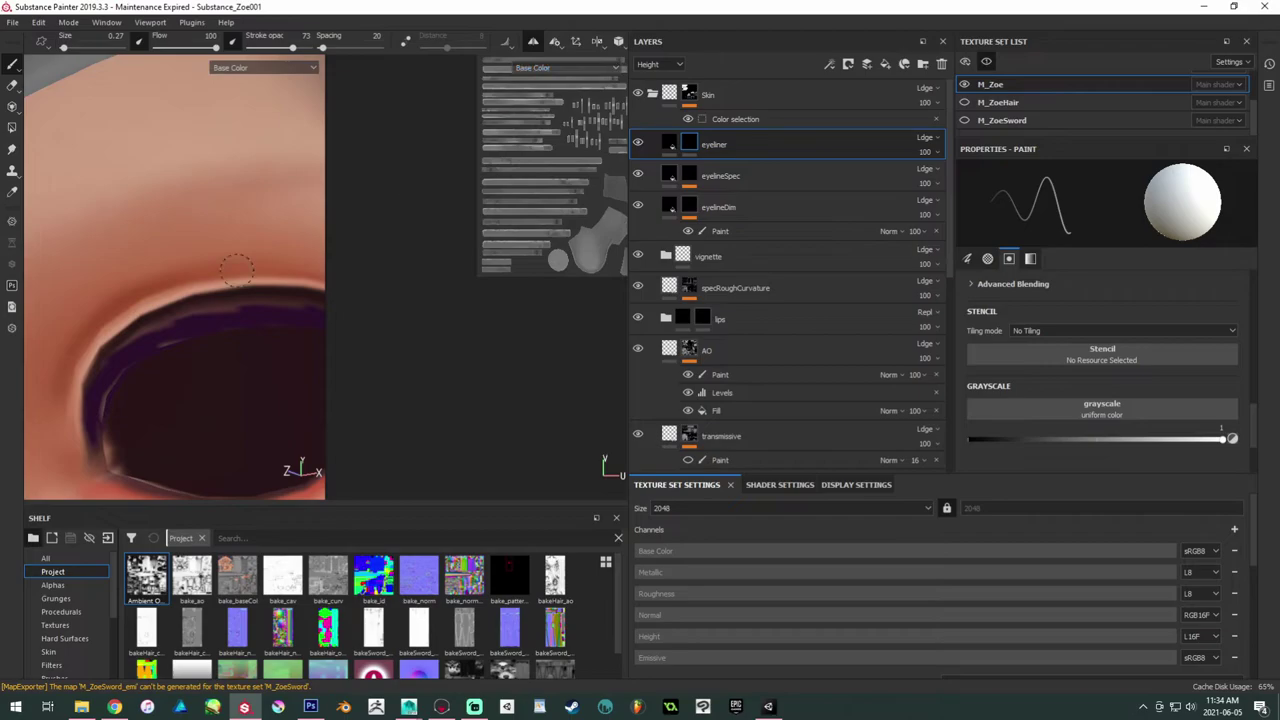
scroll(403, 371, "up", 5)
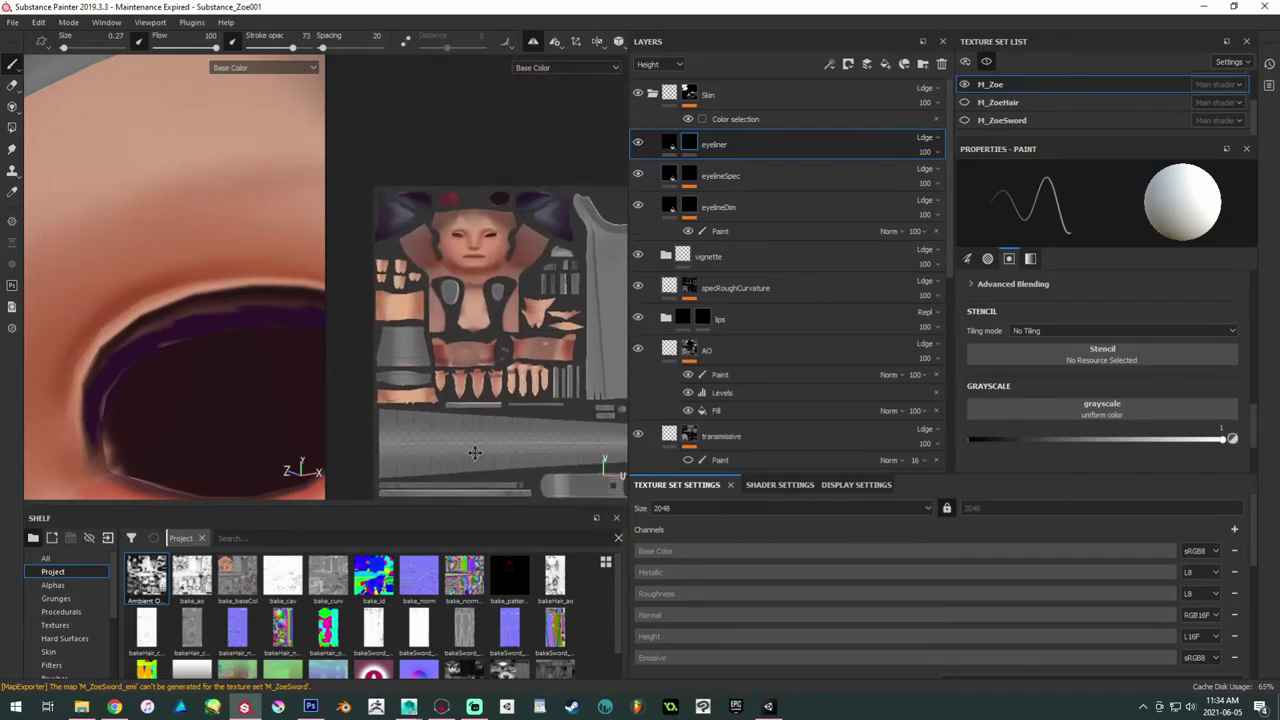
scroll(403, 371, "up", 3)
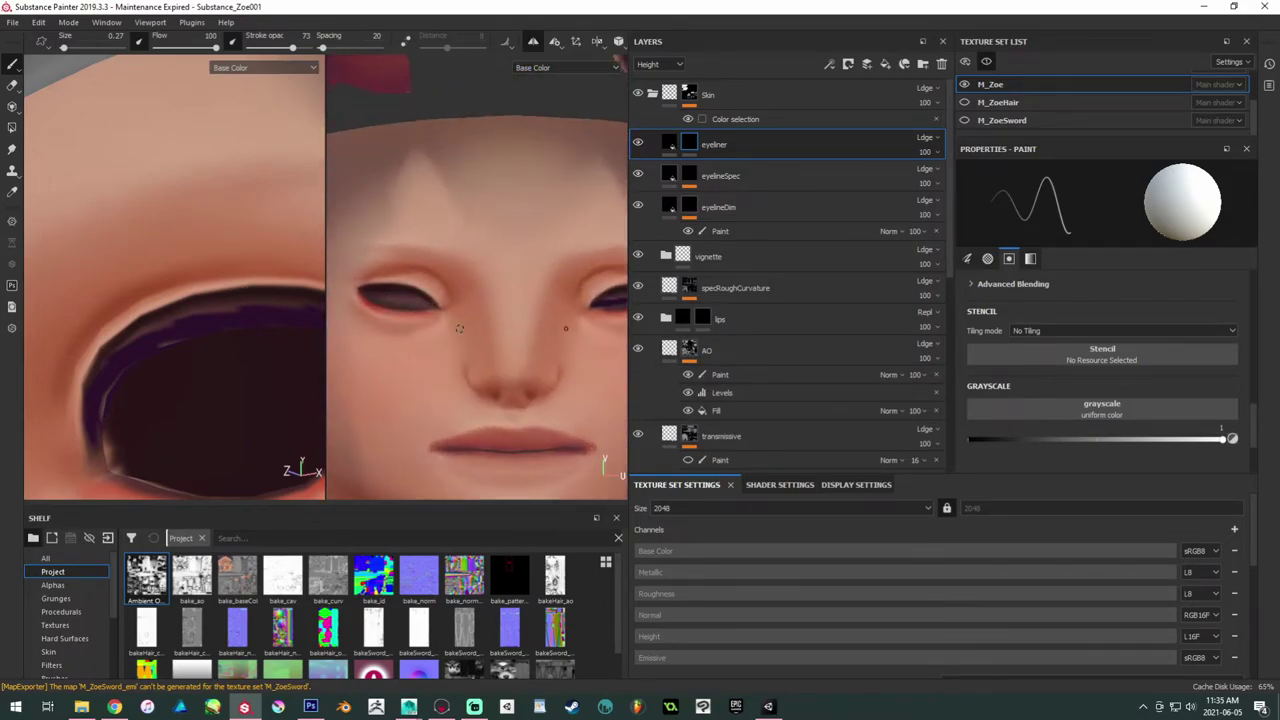
Step: Brush white into the eyeliner mask in the 2D view to cover the upper eyelid's inner rim, undoing the last stroke
scroll(556, 347, "up", 3)
scroll(556, 347, "up", 4)
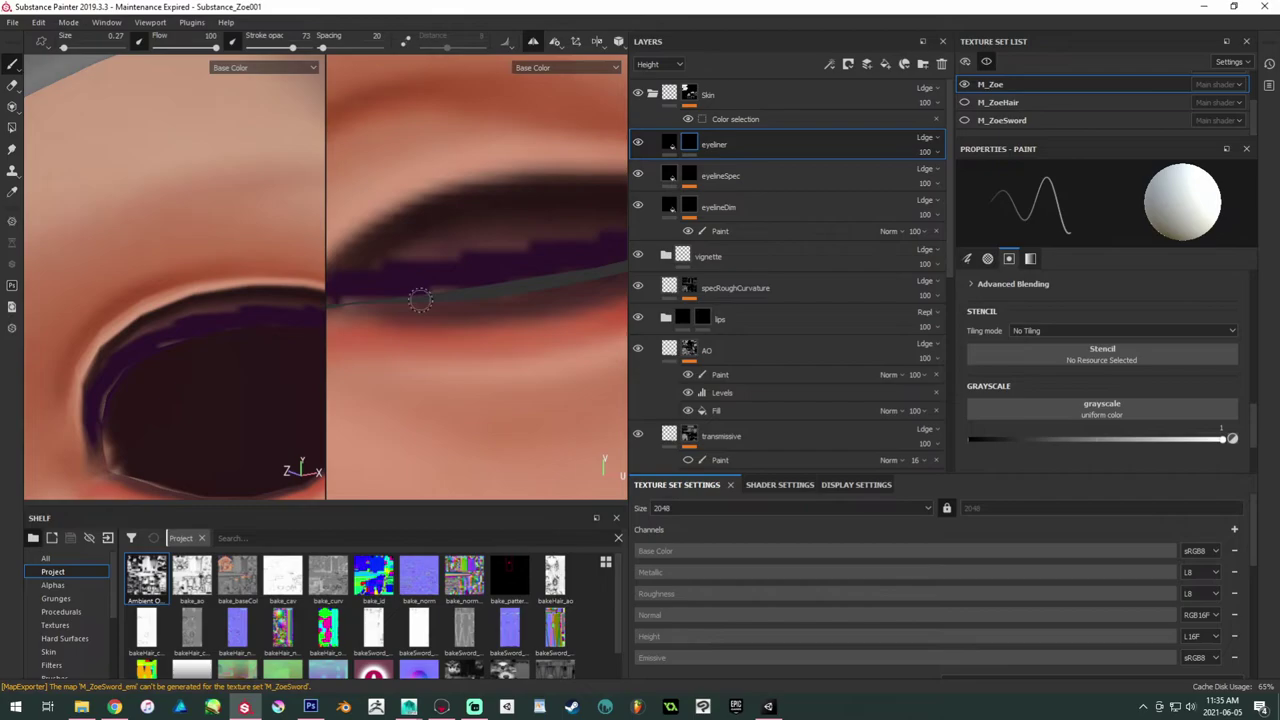
middle_click_drag(530, 292, 391, 316)
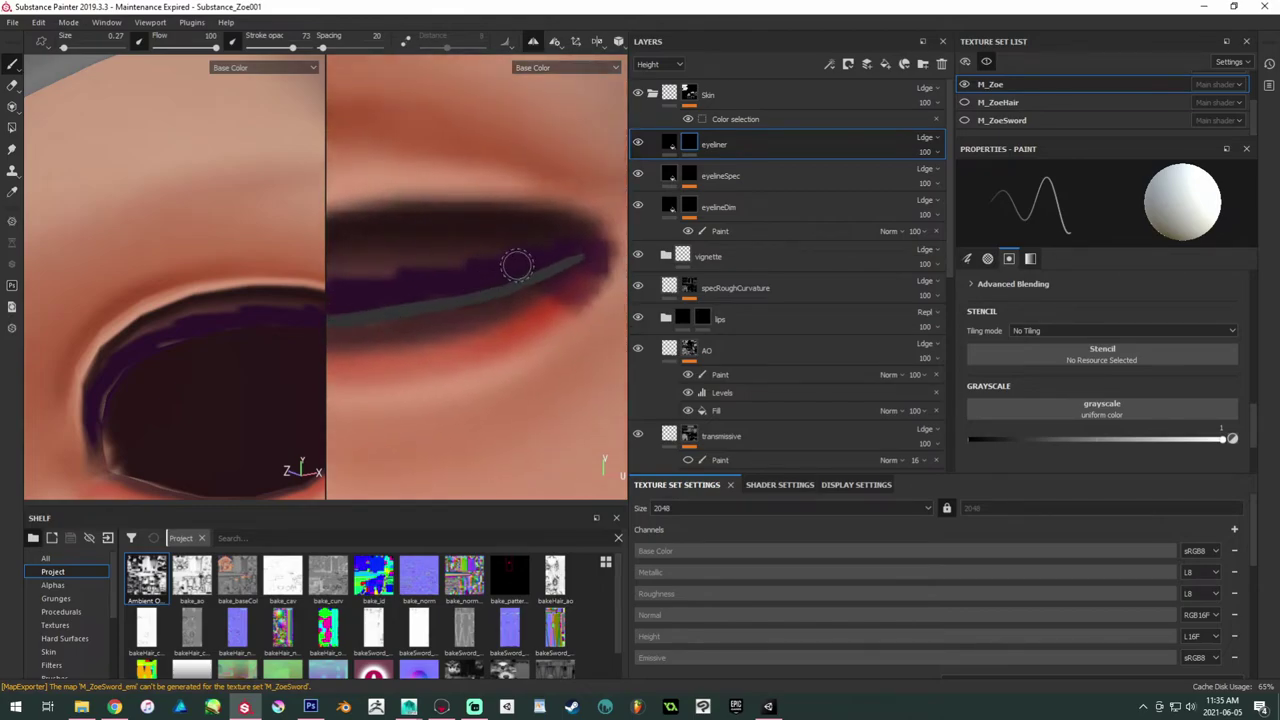
middle_click_drag(484, 268, 608, 257, "alt")
middle_click_drag(372, 290, 516, 278, "alt")
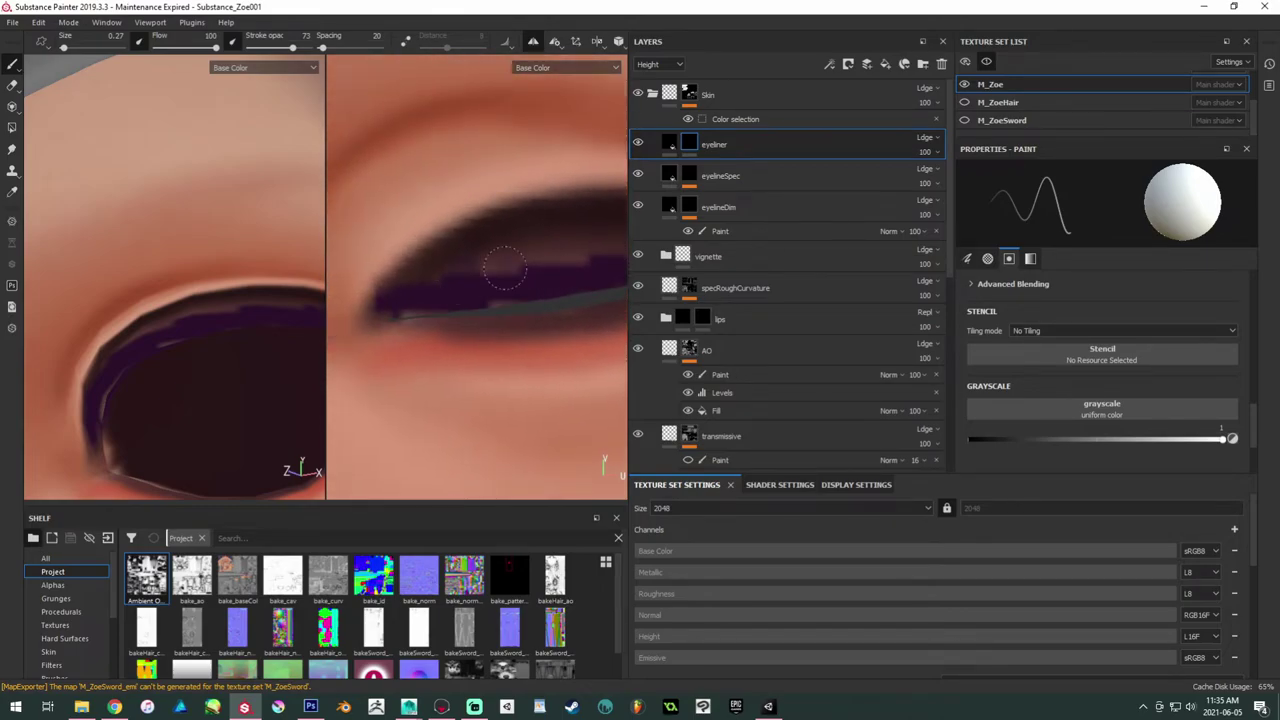
scroll(557, 255, "up", 2)
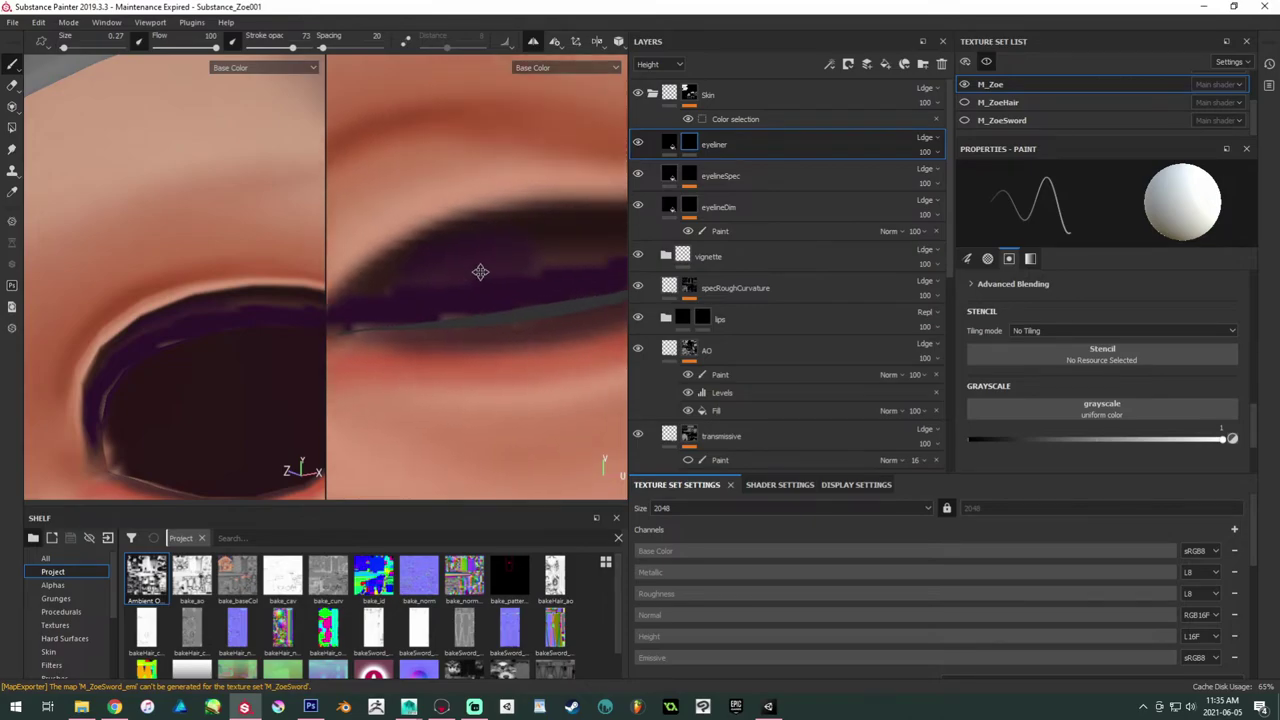
scroll(571, 249, "down", 1)
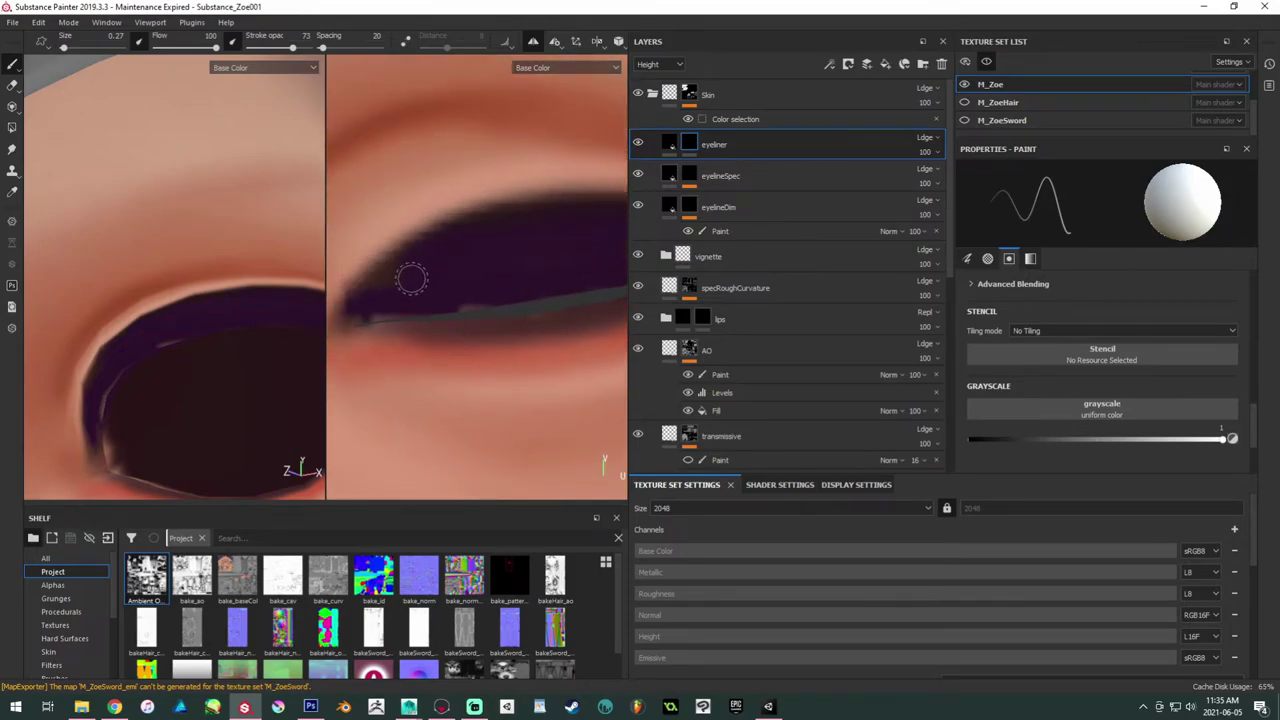
scroll(395, 290, "down", 2)
scroll(488, 283, "up", 2)
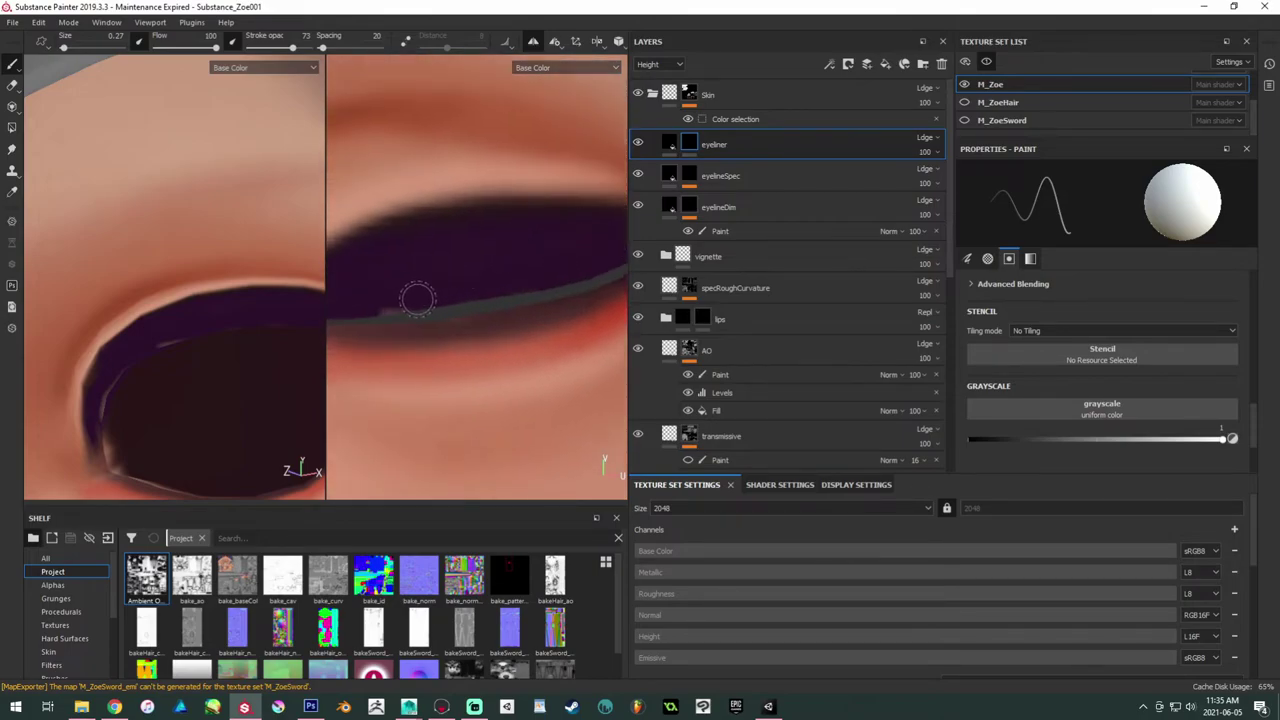
middle_click_drag(469, 328, 465, 302, "alt")
key("ctrl+z")
Step: Polygon-fill the eye socket's separate UV island with white in the eyeliner mask, using the UV chunk fill mode
middle_click_drag(450, 253, 540, 390, "alt")
scroll(489, 364, "down", 1)
middle_click_drag(485, 190, 450, 560, "alt")
middle_click_drag(480, 134, 380, 312, "alt")
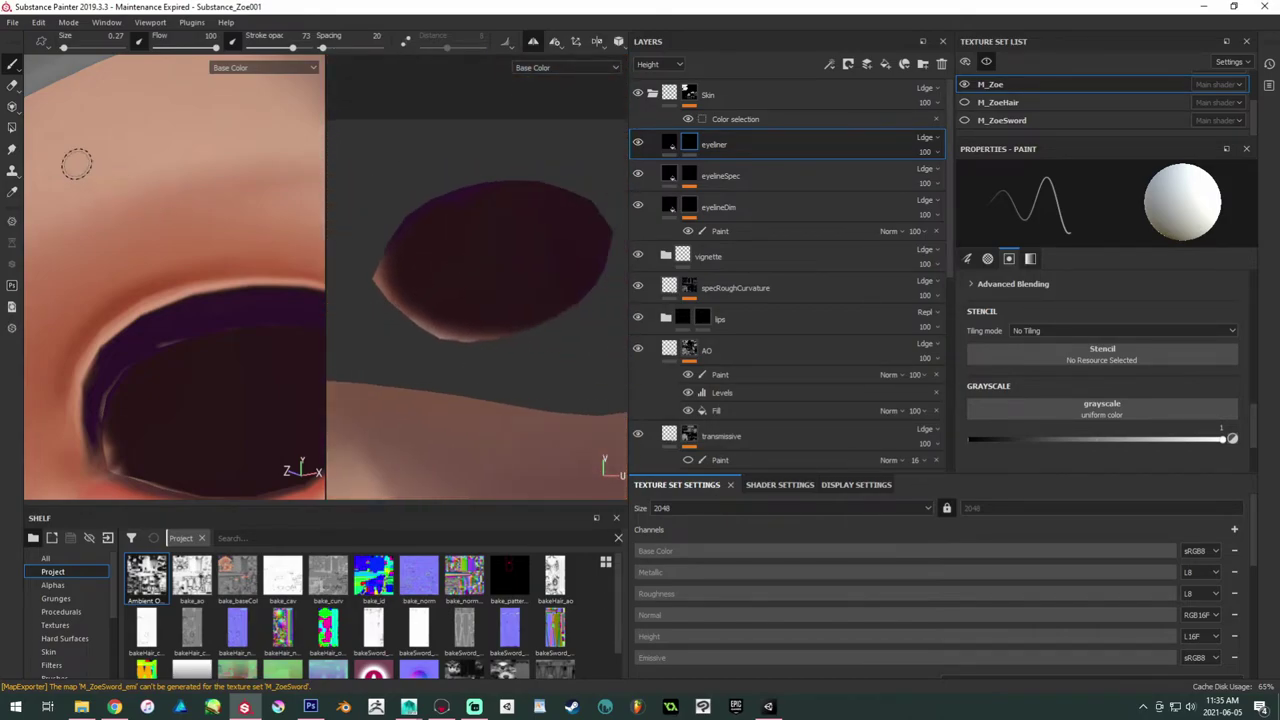
left_click(12, 127)
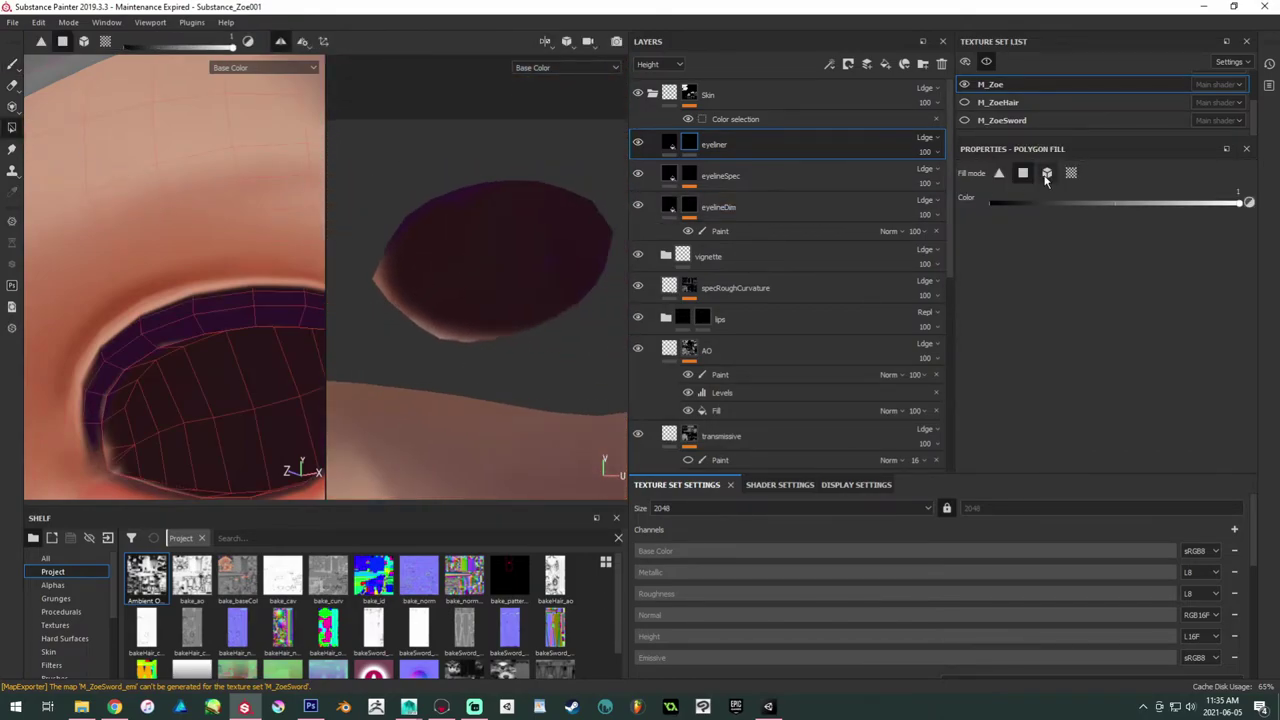
key("3")
left_click(532, 270)
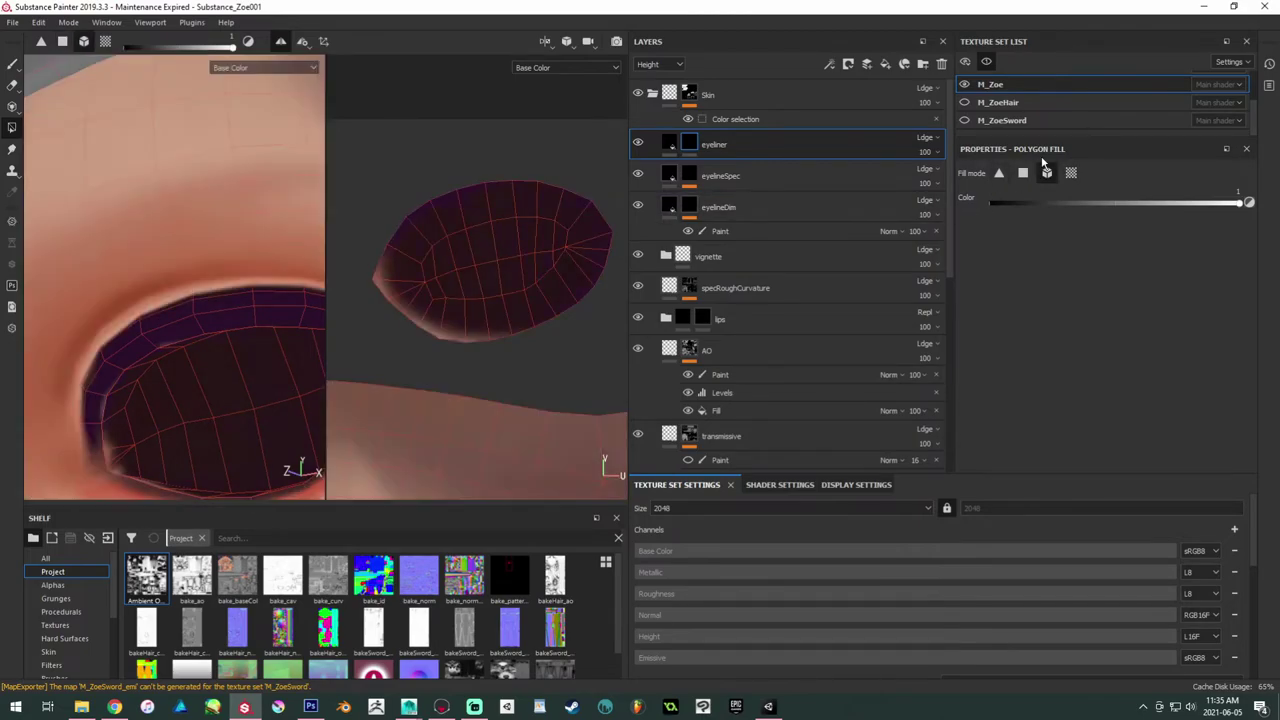
key("4")
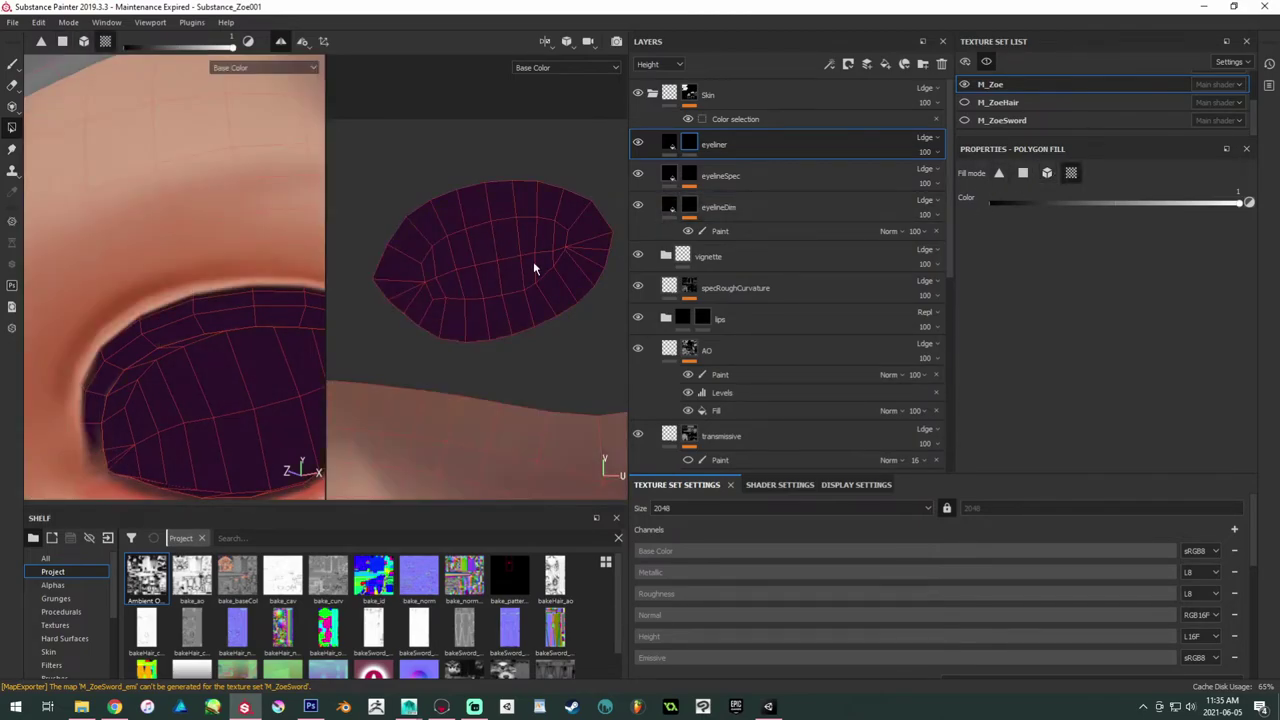
left_click(533, 261)
Step: Return to the paint brush and turn off texture set isolation to show the whole character around the filled eye socket
right_click_drag(561, 272, 477, 243, "alt")
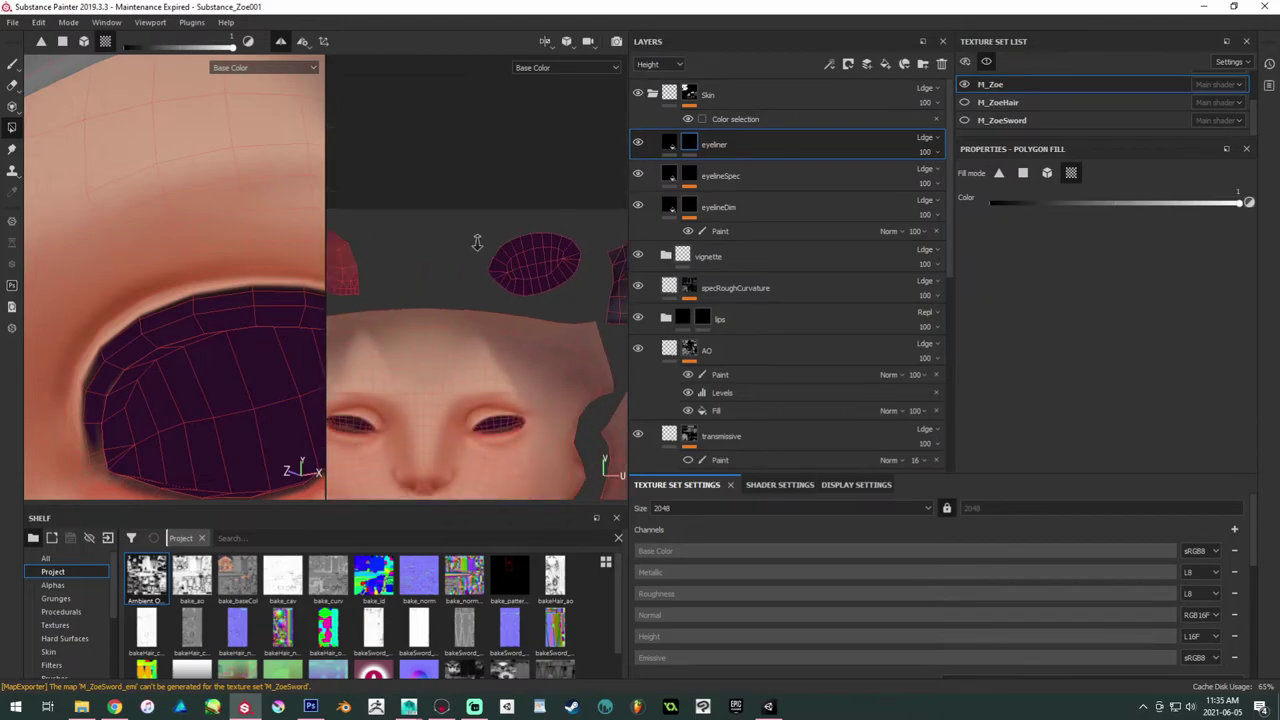
middle_click_drag(477, 243, 540, 222, "alt")
mouse_move(408, 221)
middle_mouse_down("alt")
mouse_move(548, 214)
mouse_move(391, 235)
middle_mouse_up("alt")
middle_click_drag(490, 232, 309, 229, "alt")
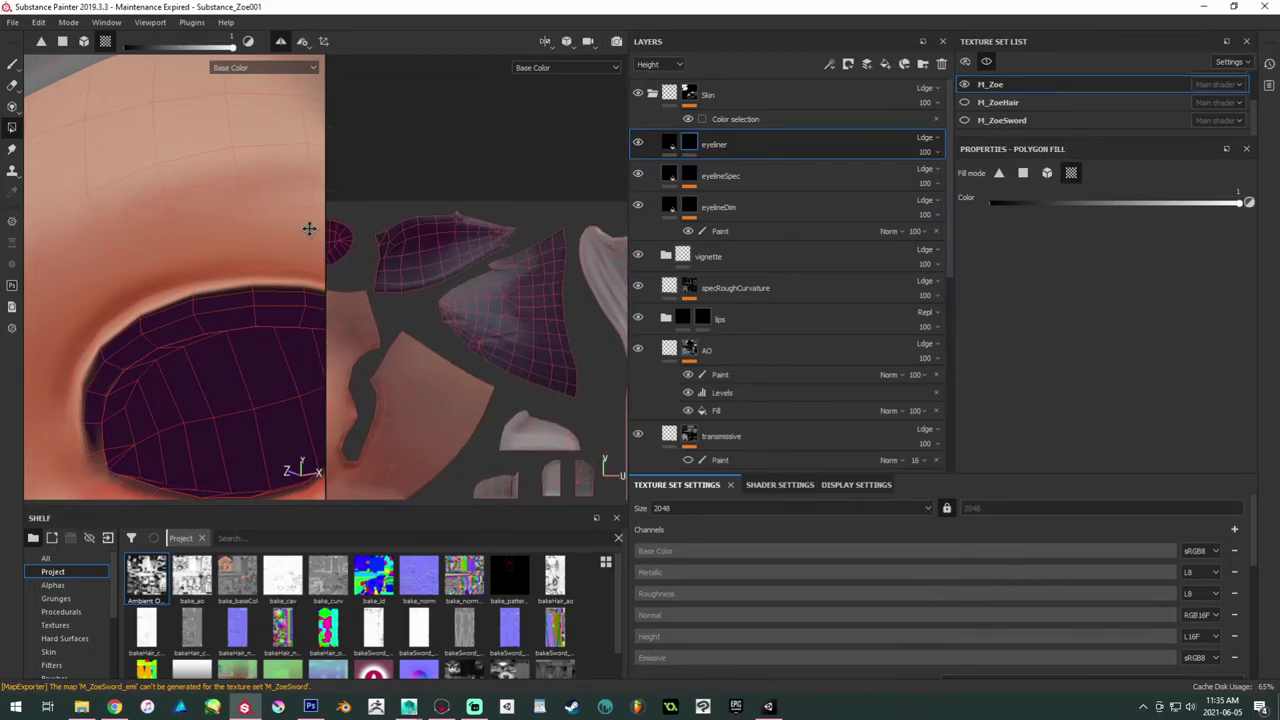
left_click_drag(309, 229, 465, 214, "alt")
left_click_drag(243, 305, 181, 224, "alt")
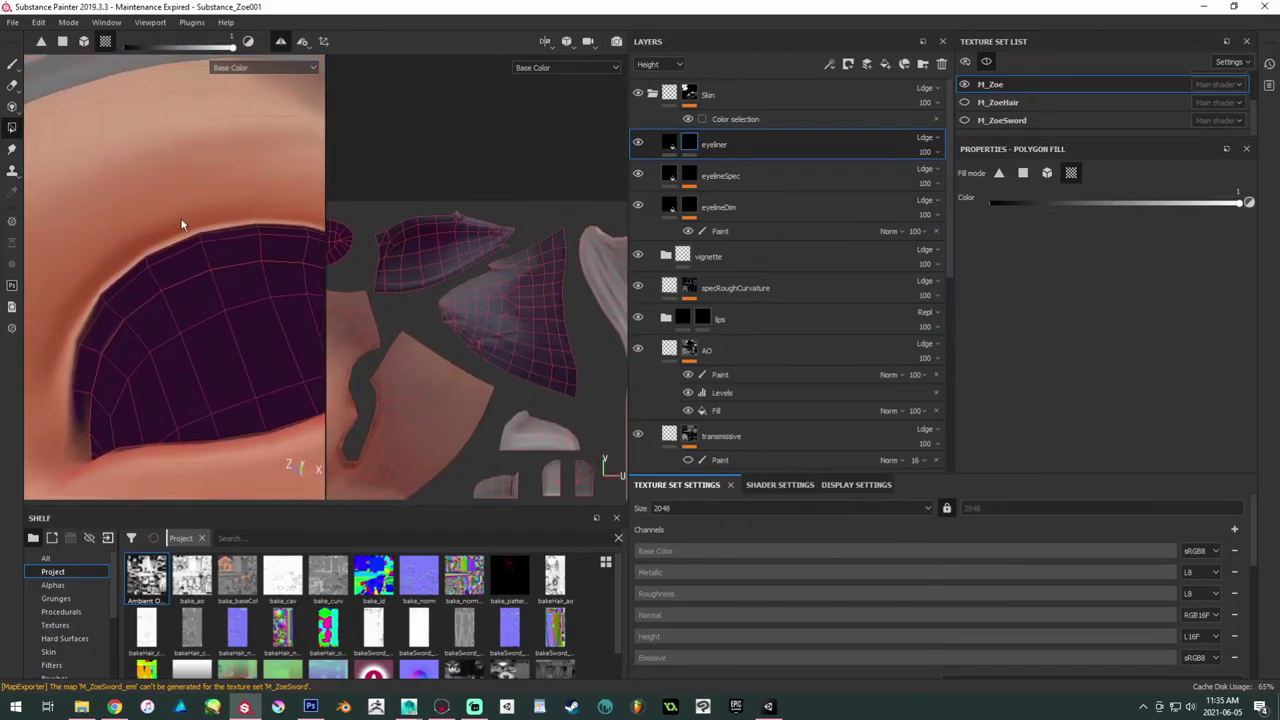
left_click(12, 63)
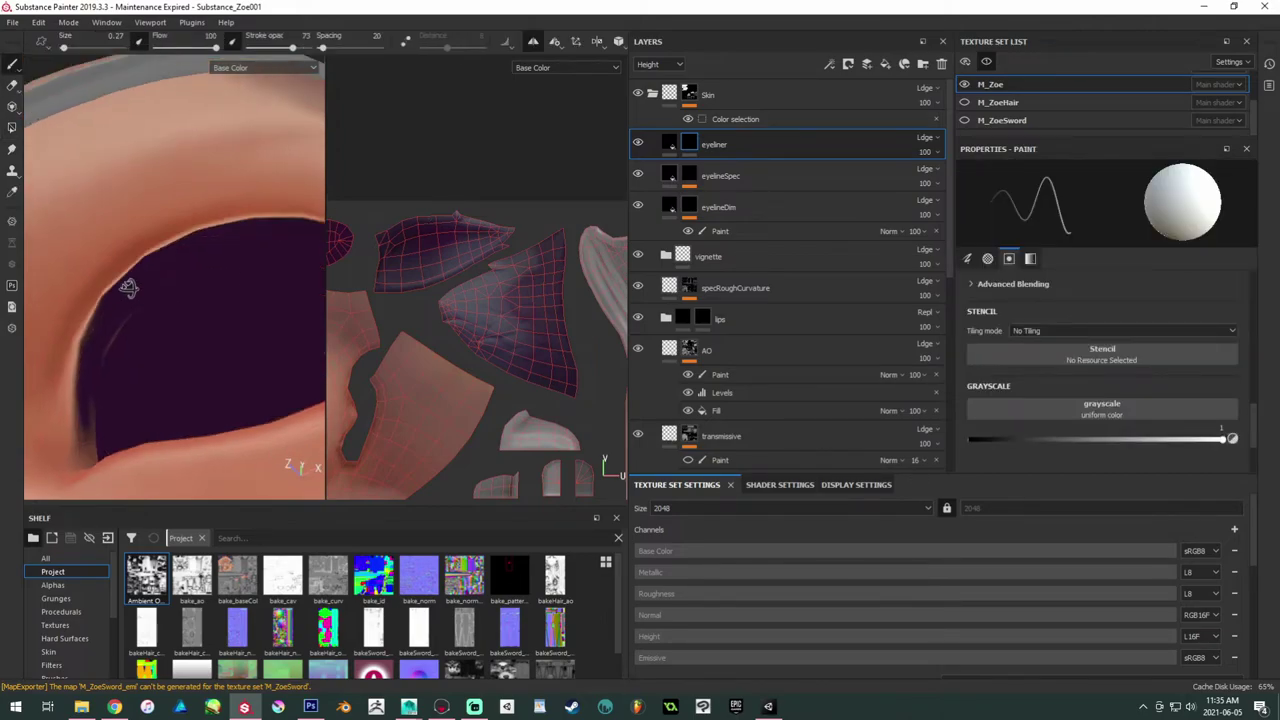
left_click_drag(128, 280, 189, 389, "alt")
right_click_drag(189, 389, 140, 311, "alt")
left_click_drag(140, 311, 166, 300, "alt")
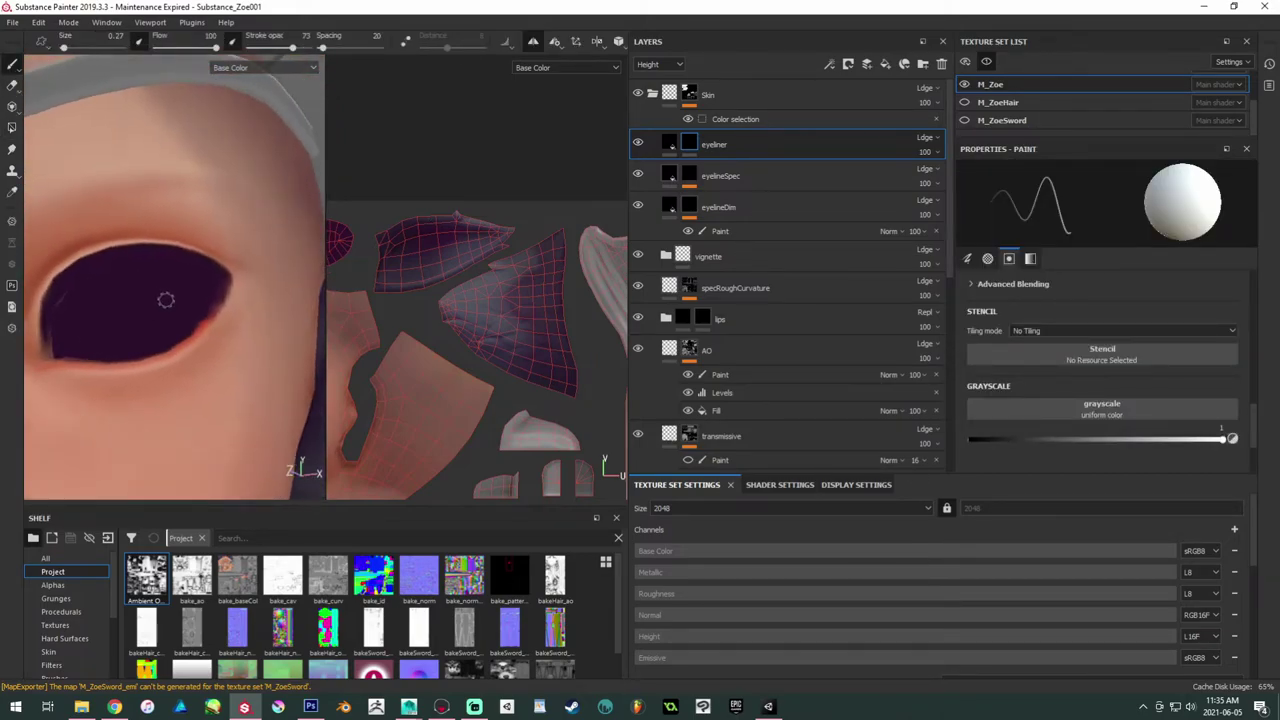
left_click(988, 63)
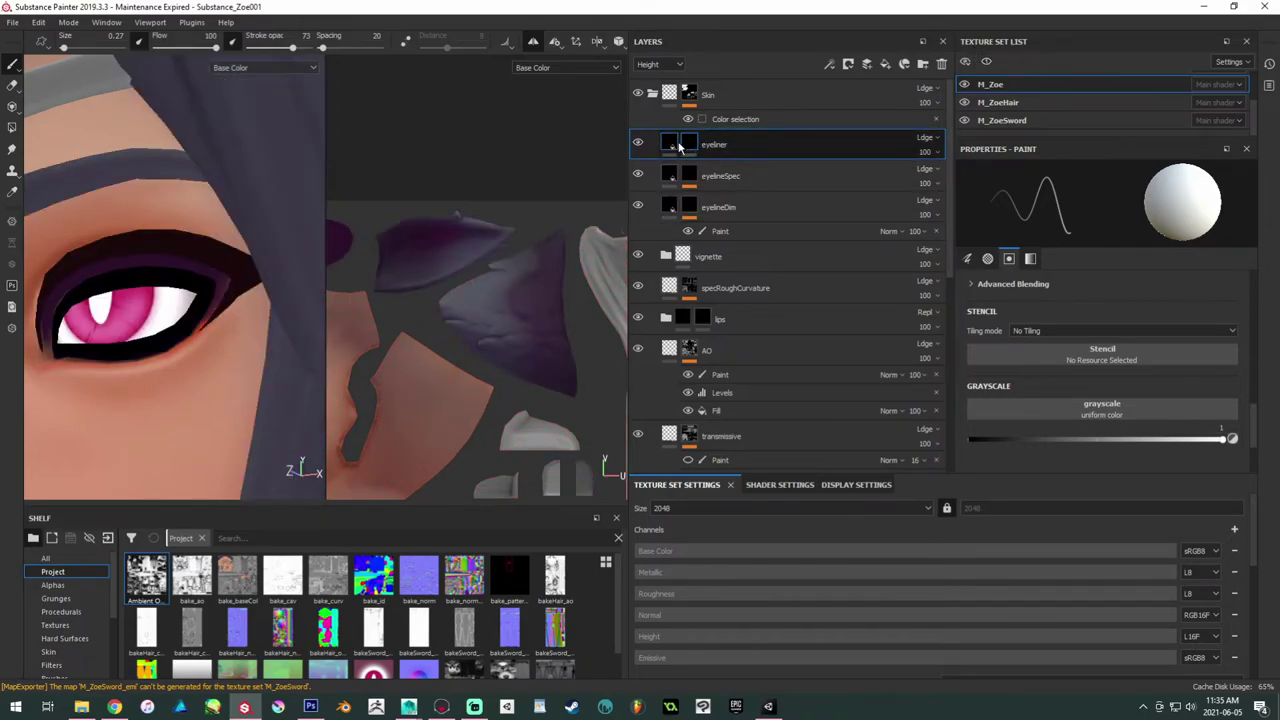
Step: Disable the metal, nrm, height and emiss channels on the eyeliner fill layer, leaving only color and rough
left_click(678, 146)
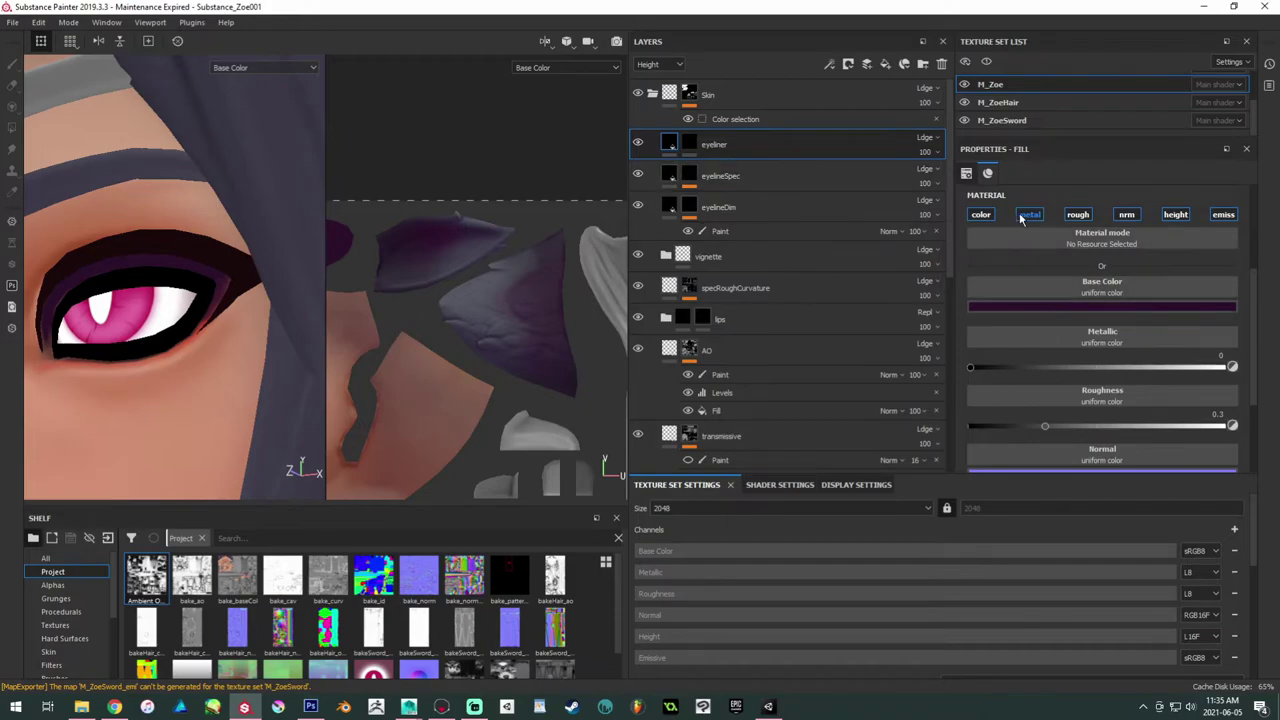
left_click(1127, 217)
left_click(1172, 217)
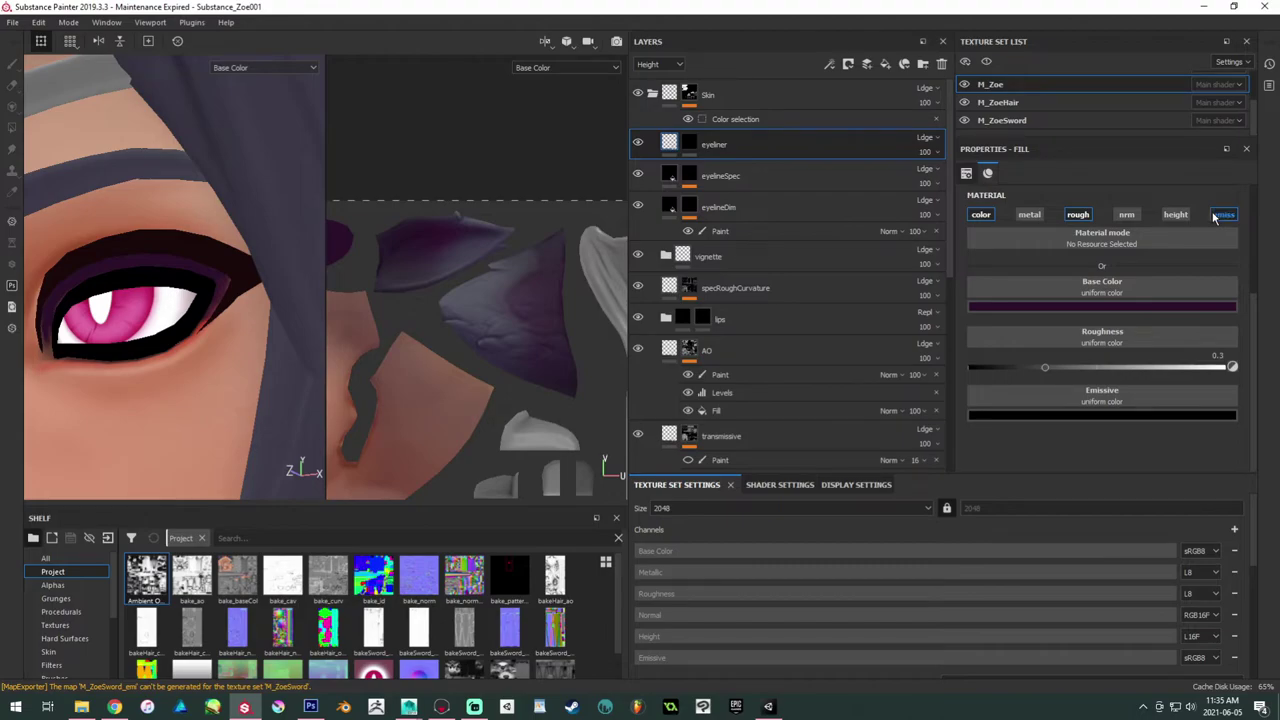
left_click(1221, 214)
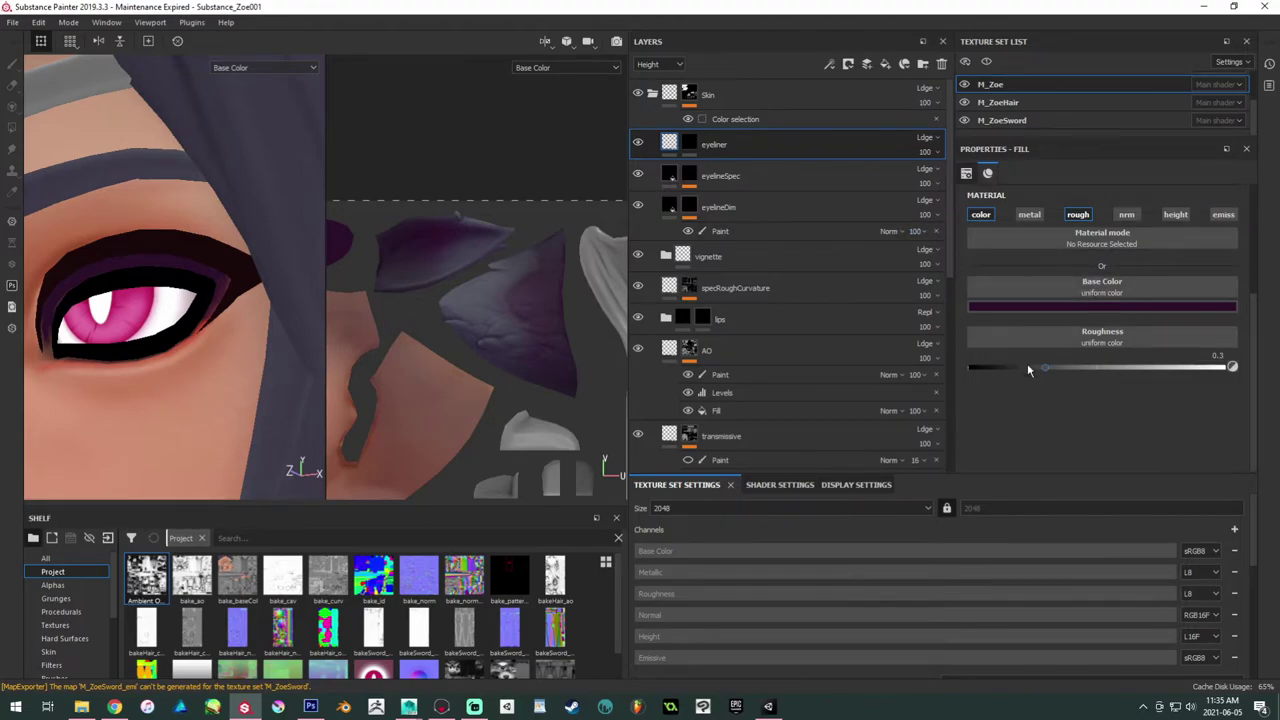
Step: Shift the eyeliner's base color to a slightly darker, more saturated purple and display the full material in the viewports
left_click(1076, 307)
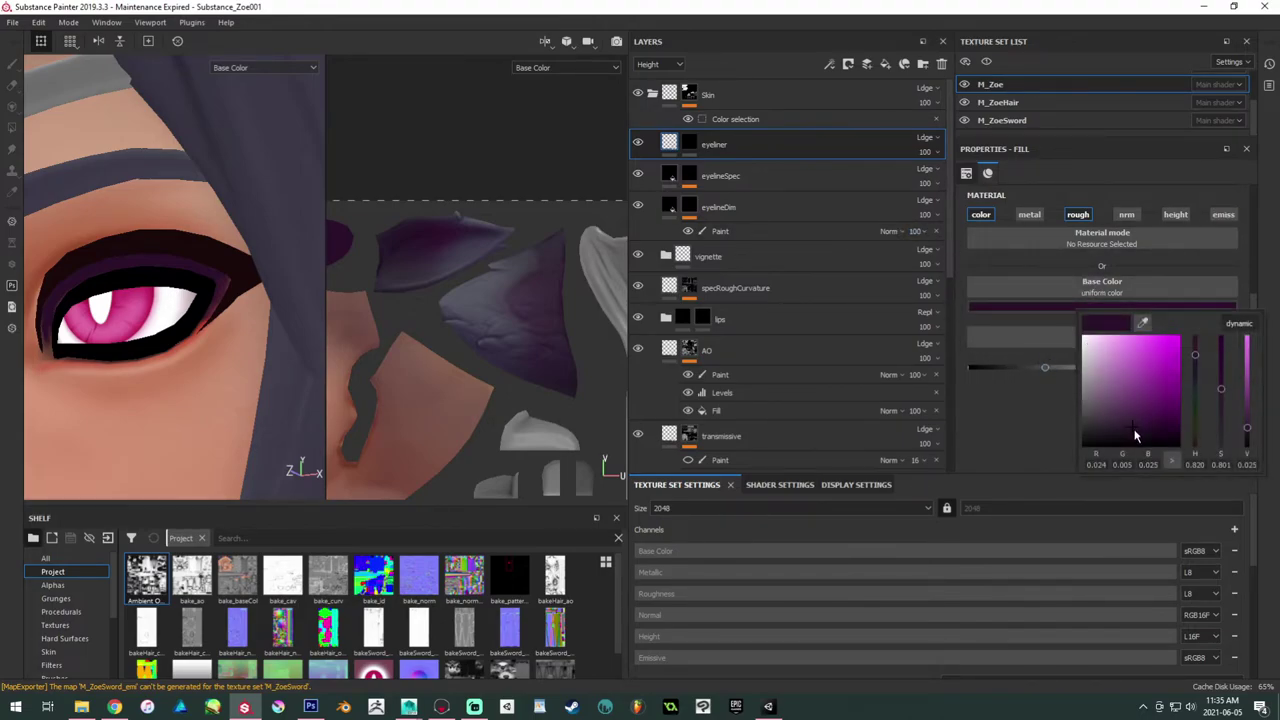
left_click_drag(1134, 430, 1141, 432)
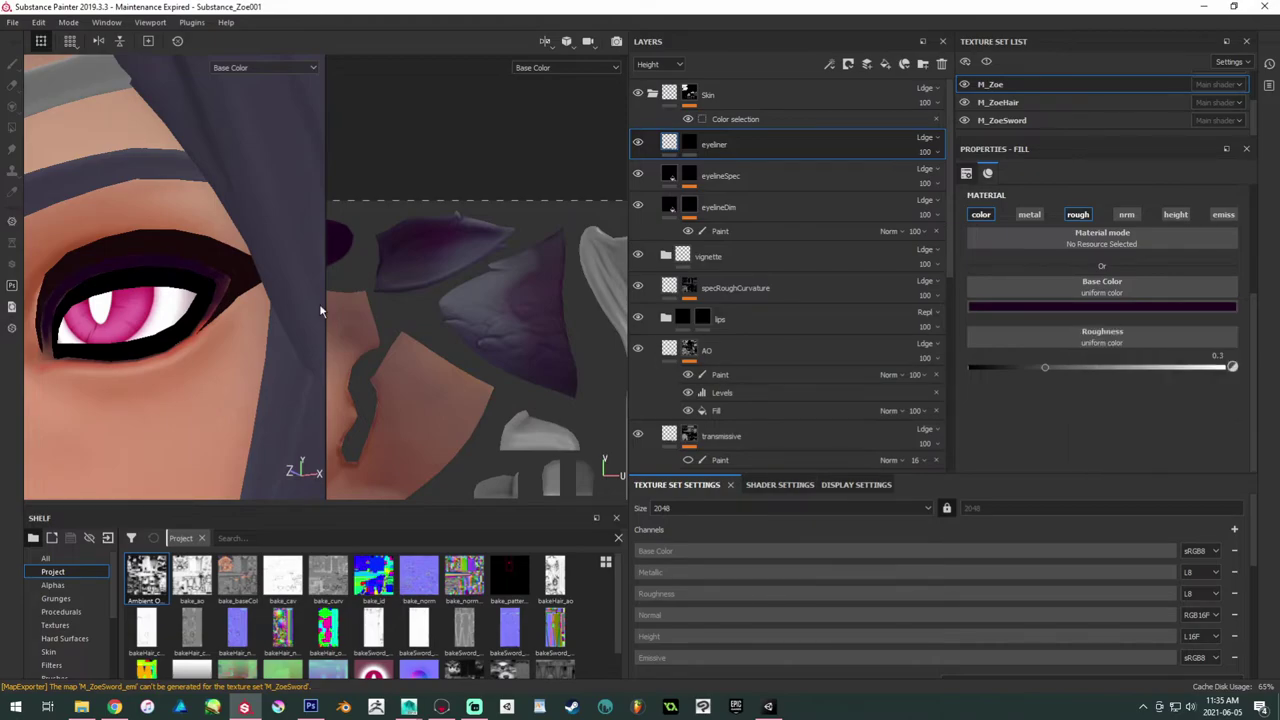
right_click_drag(320, 310, 149, 245, "alt")
key("m")
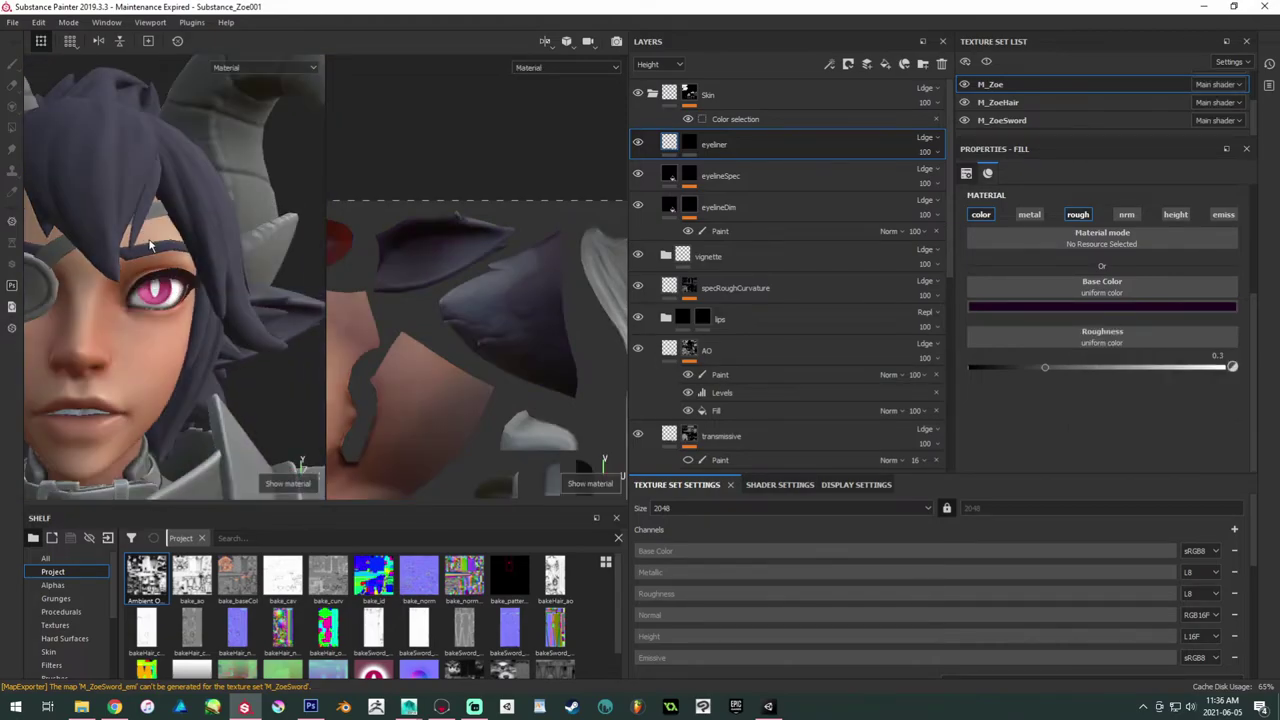
Step: Raise the eyeliner layer's roughness to 0.8961, comparing it with the roughness of the eyelineSpec and eyelineDim layers
left_click_drag(198, 276, 105, 285, "alt")
right_click_drag(105, 285, 155, 339, "alt")
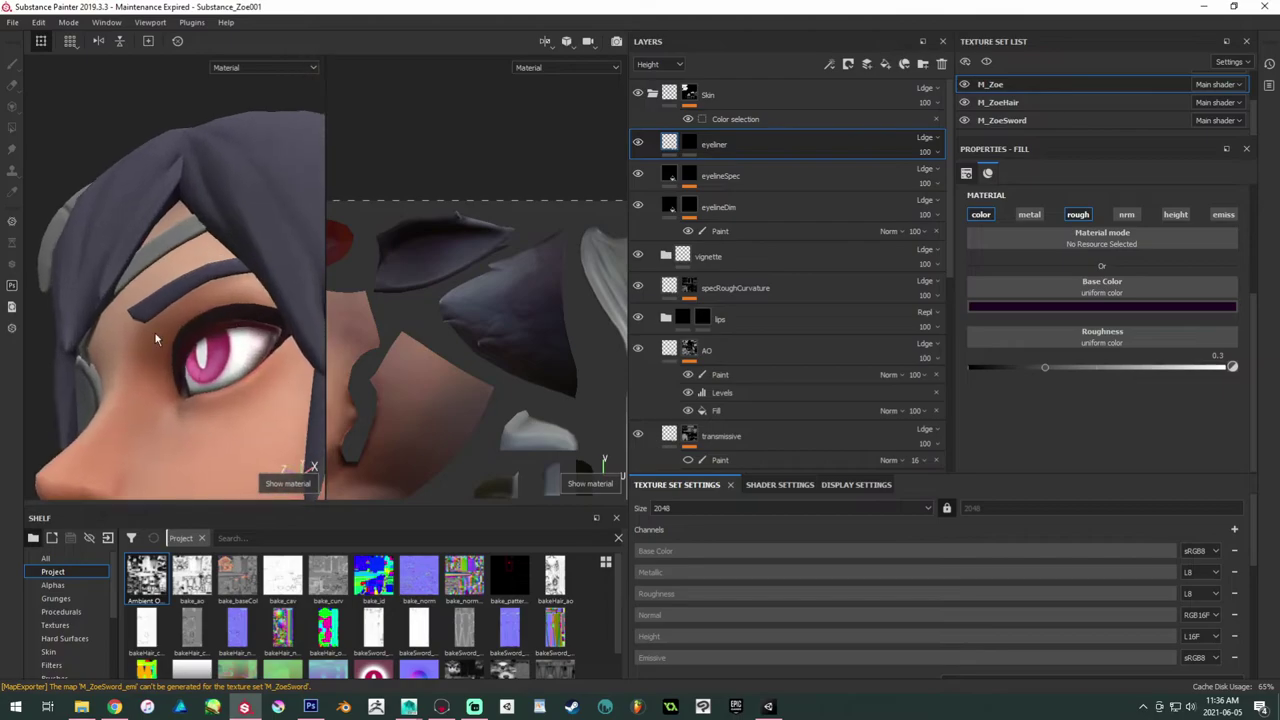
left_click_drag(155, 340, 200, 298, "alt")
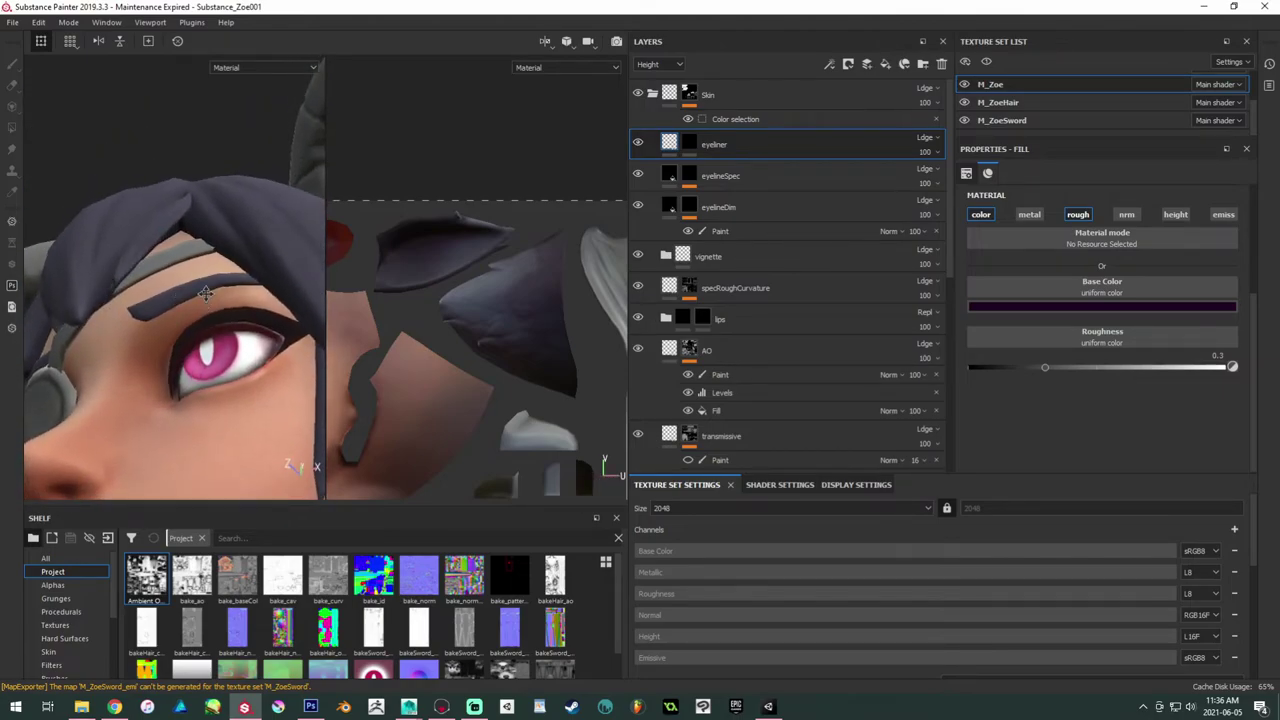
scroll(204, 292, "up", 4)
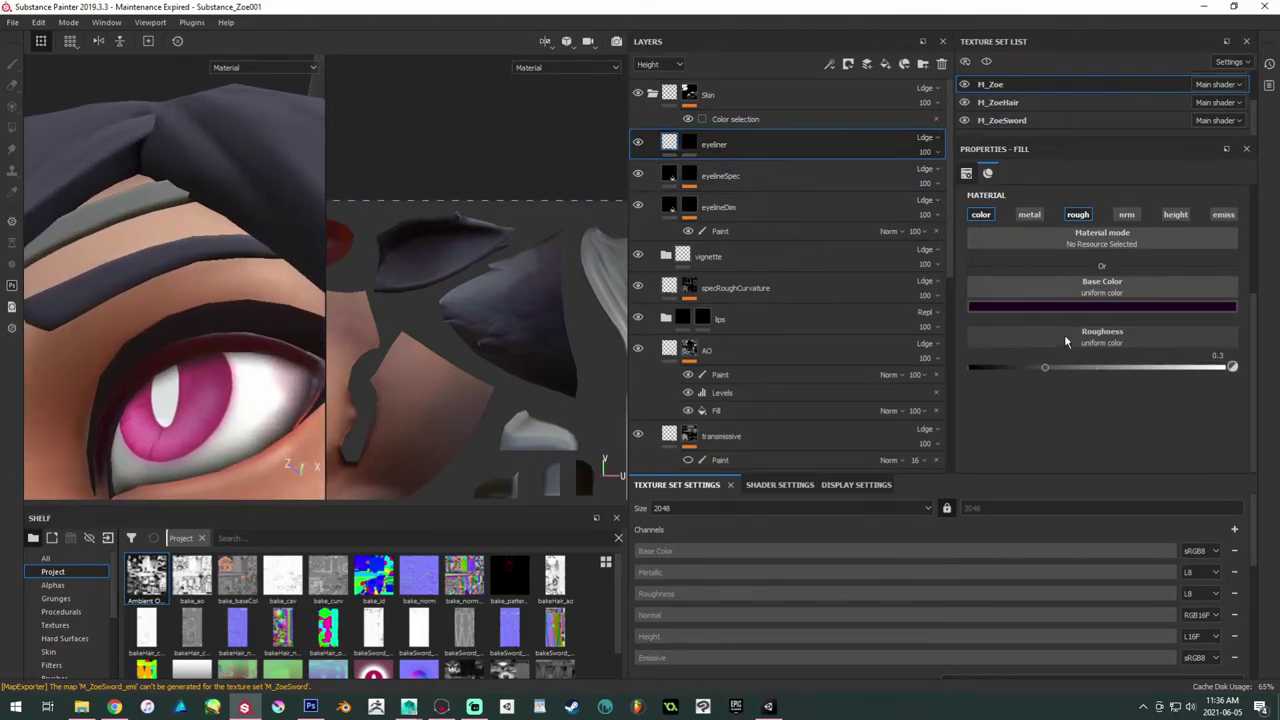
left_click_drag(1076, 368, 1183, 370)
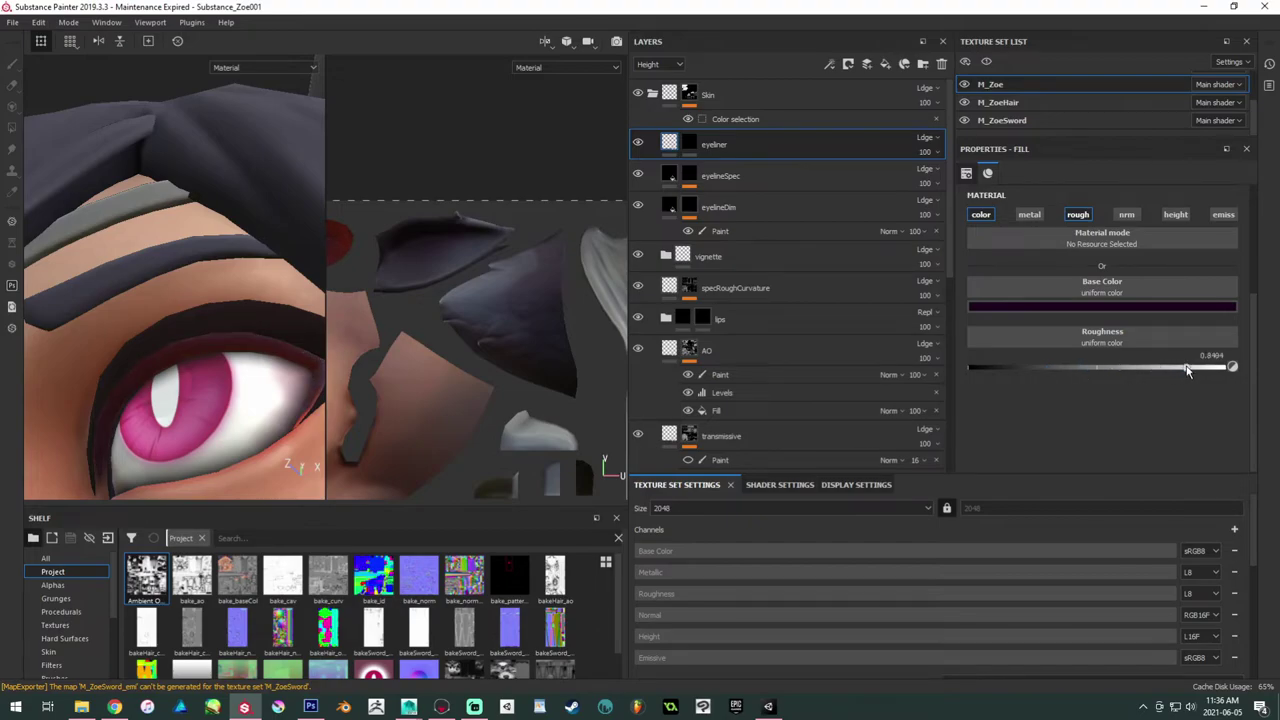
left_click(671, 177)
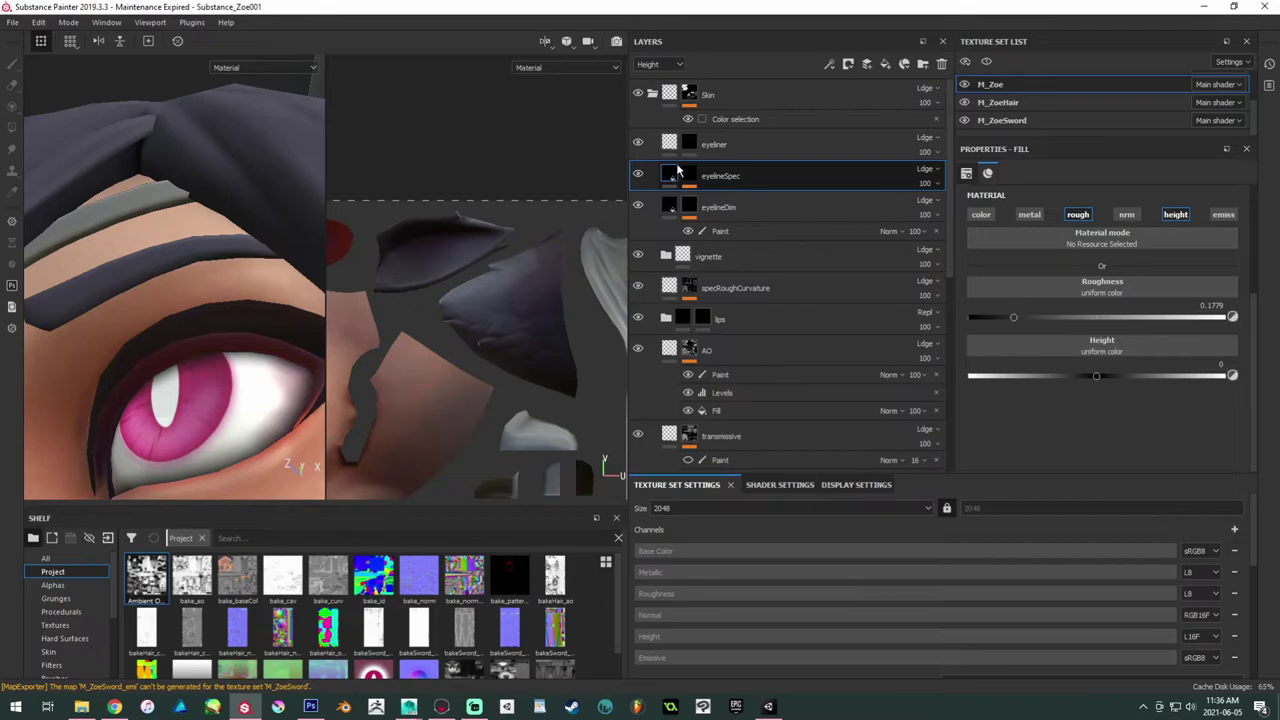
left_click(673, 147)
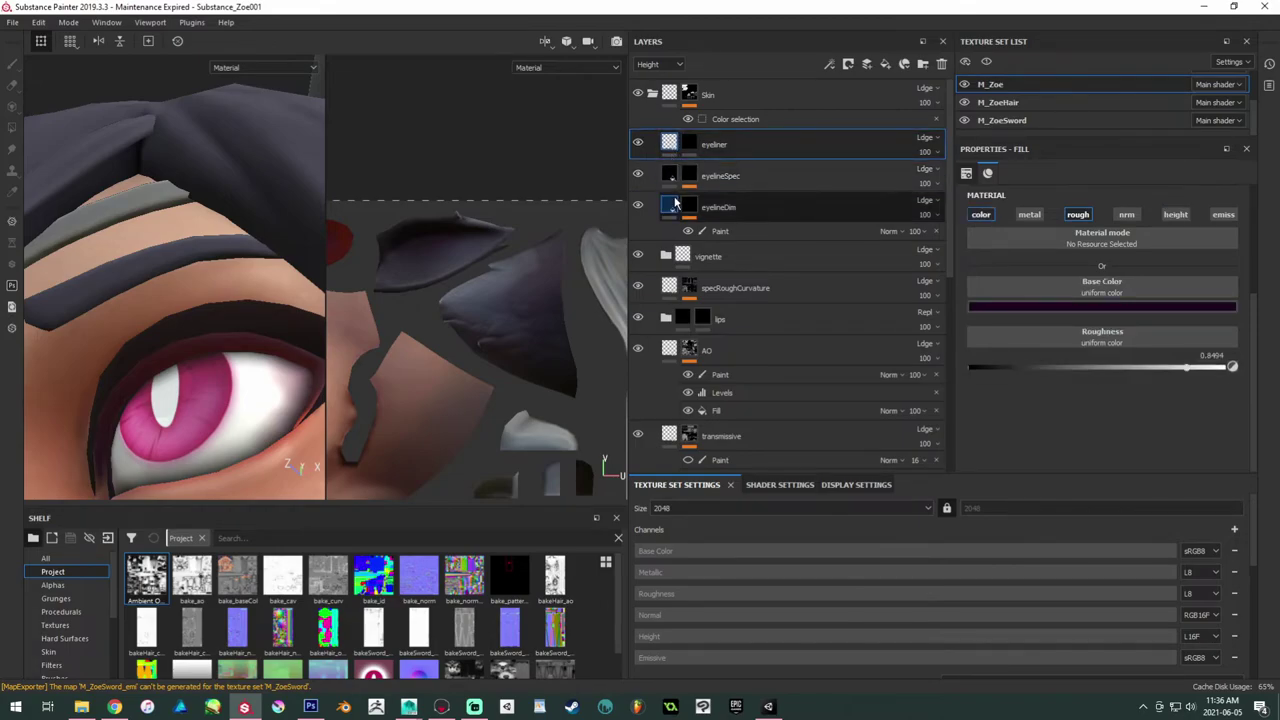
left_click(675, 203)
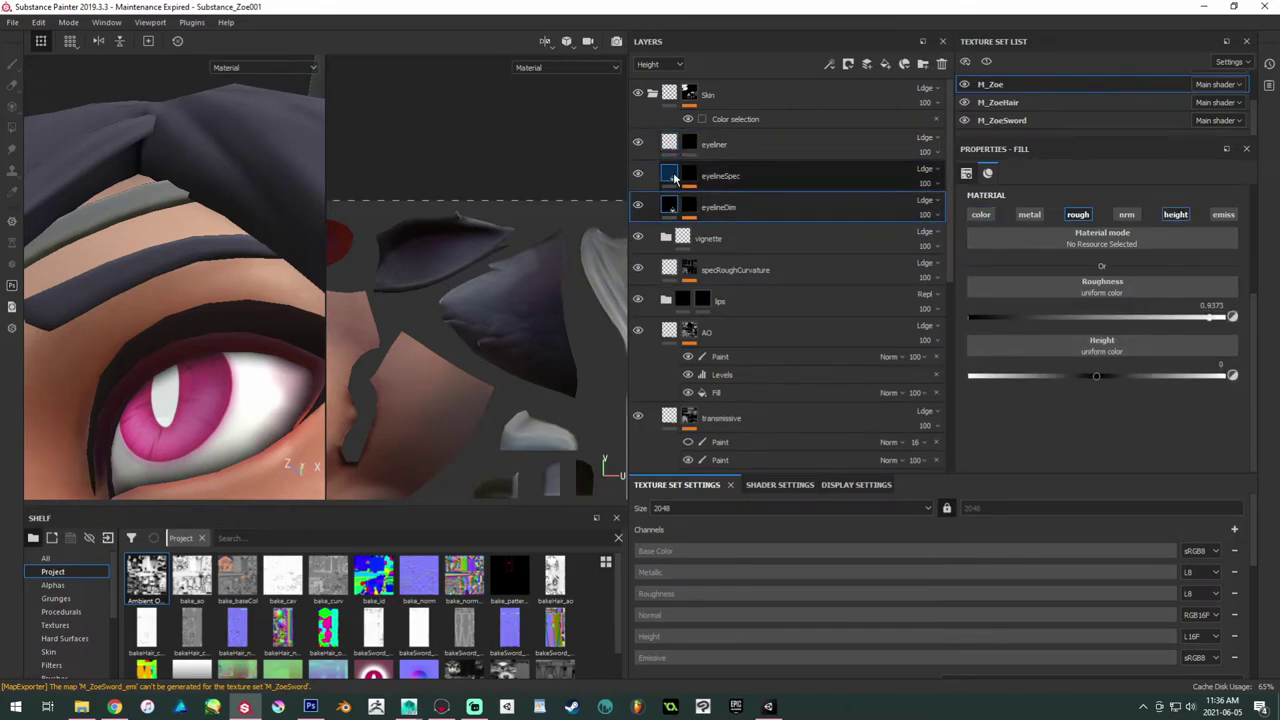
left_click(685, 146)
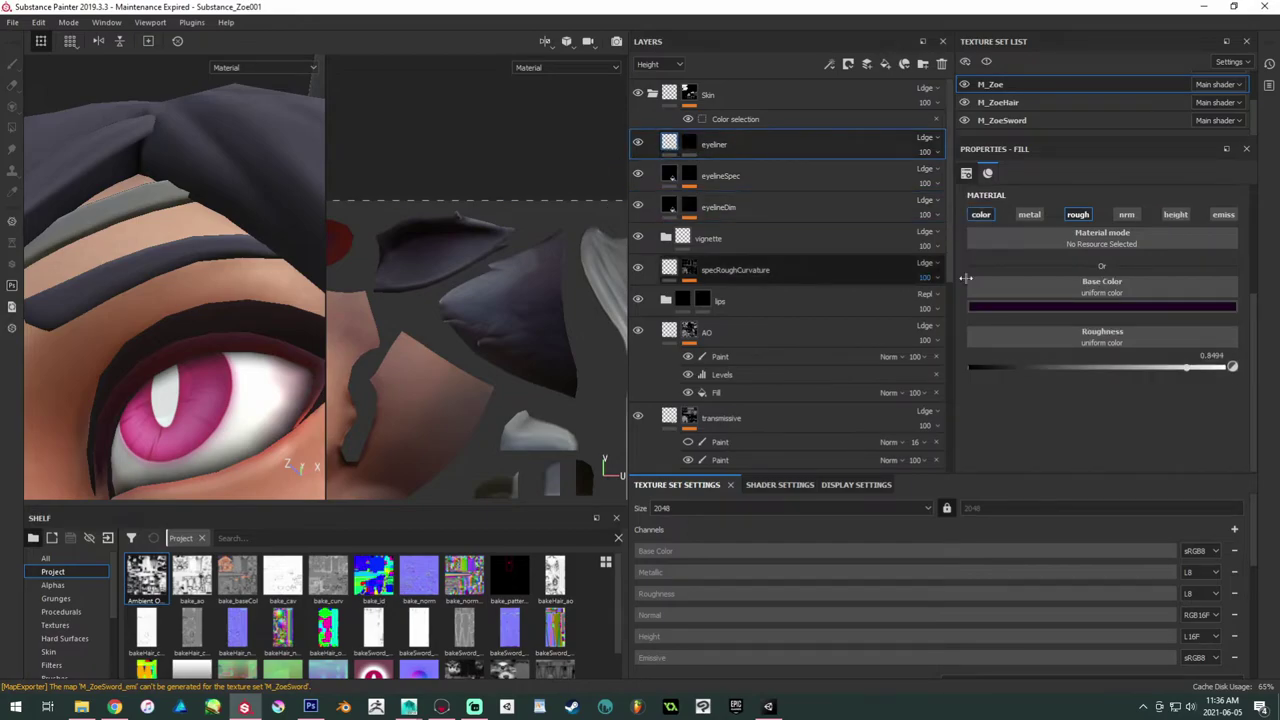
right_click_drag(229, 282, 52, 188, "alt")
left_click_drag(140, 200, 57, 103, "alt")
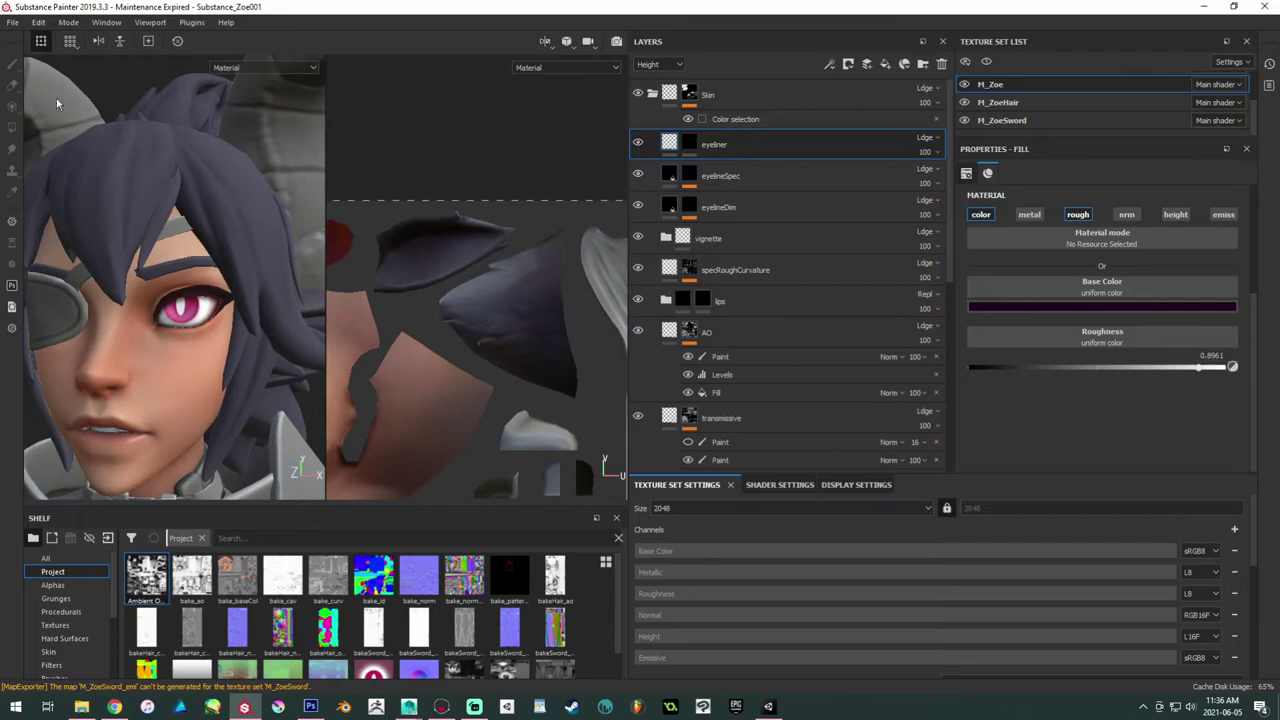
Step: Export the M_Zoe, M_ZoeHair and M_ZoeSword textures as targa to E:/models/Workshop/Textures with the StoffExport configuration
left_click(16, 21)
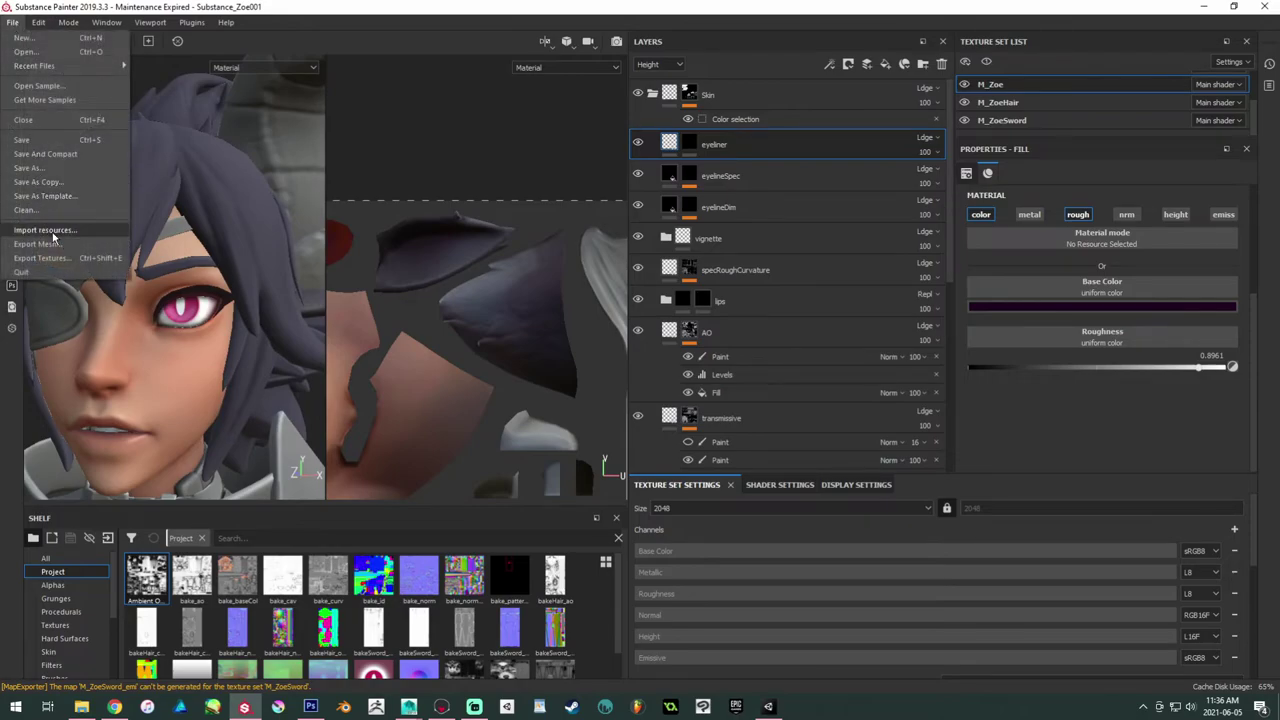
left_click(58, 258)
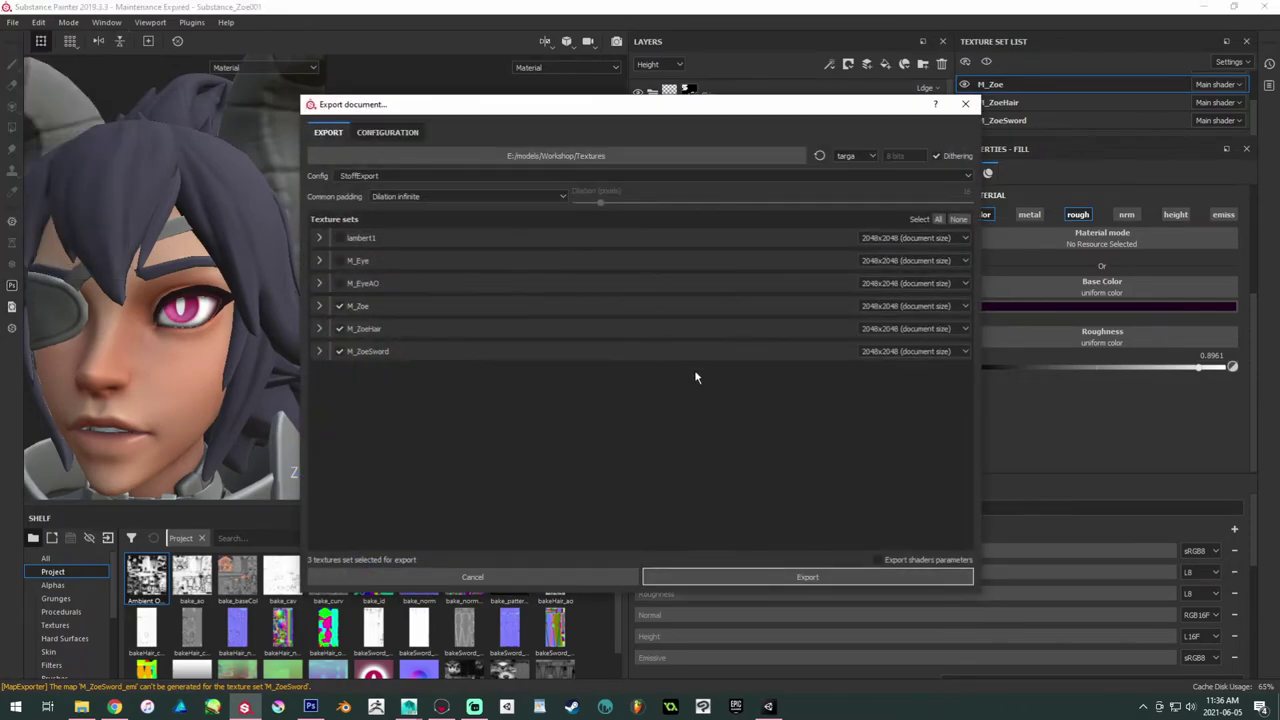
left_click(741, 572)
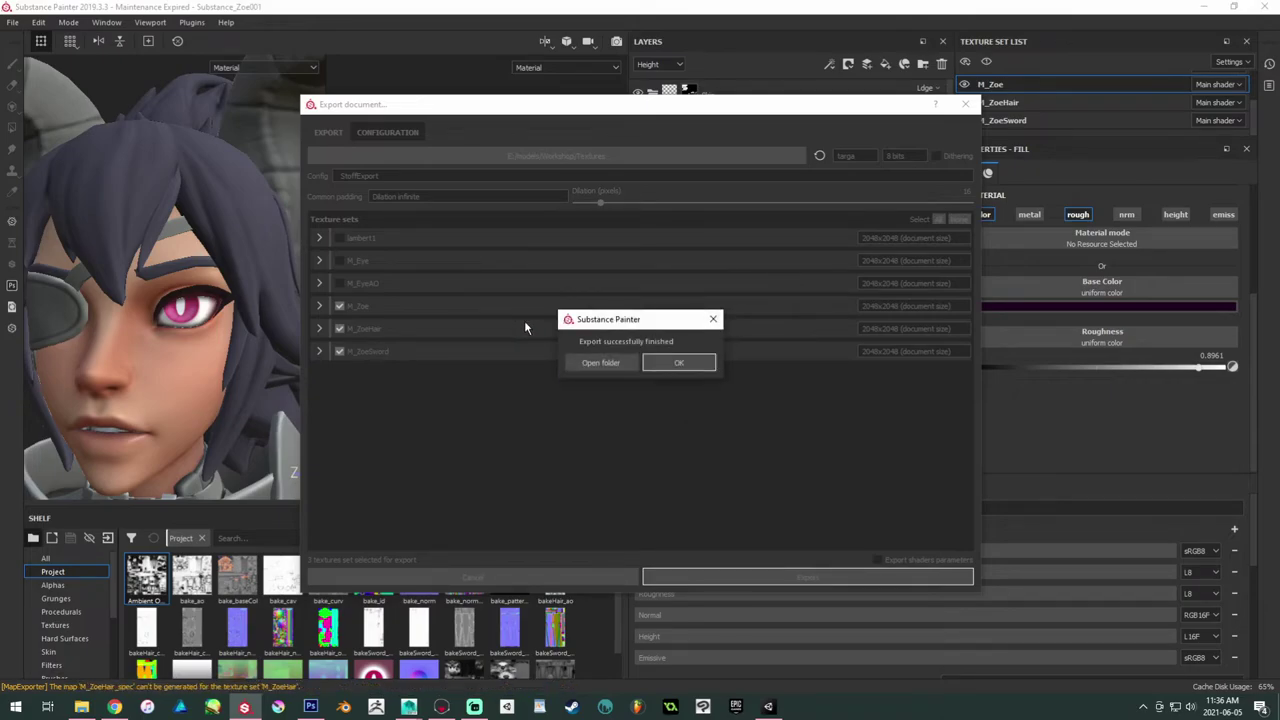
left_click(678, 362)
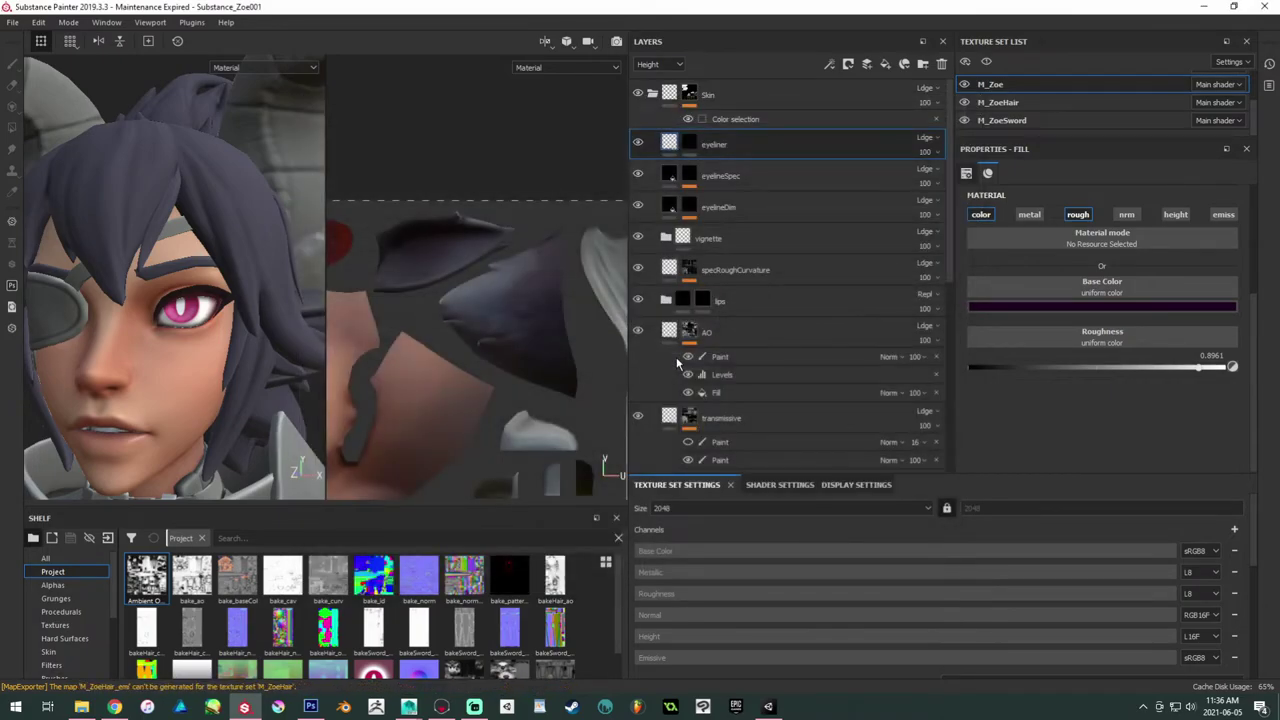
Step: Switch to Marmoset Toolbag and examine Zoe's textured face, hair and horns from several angles
left_click(441, 706)
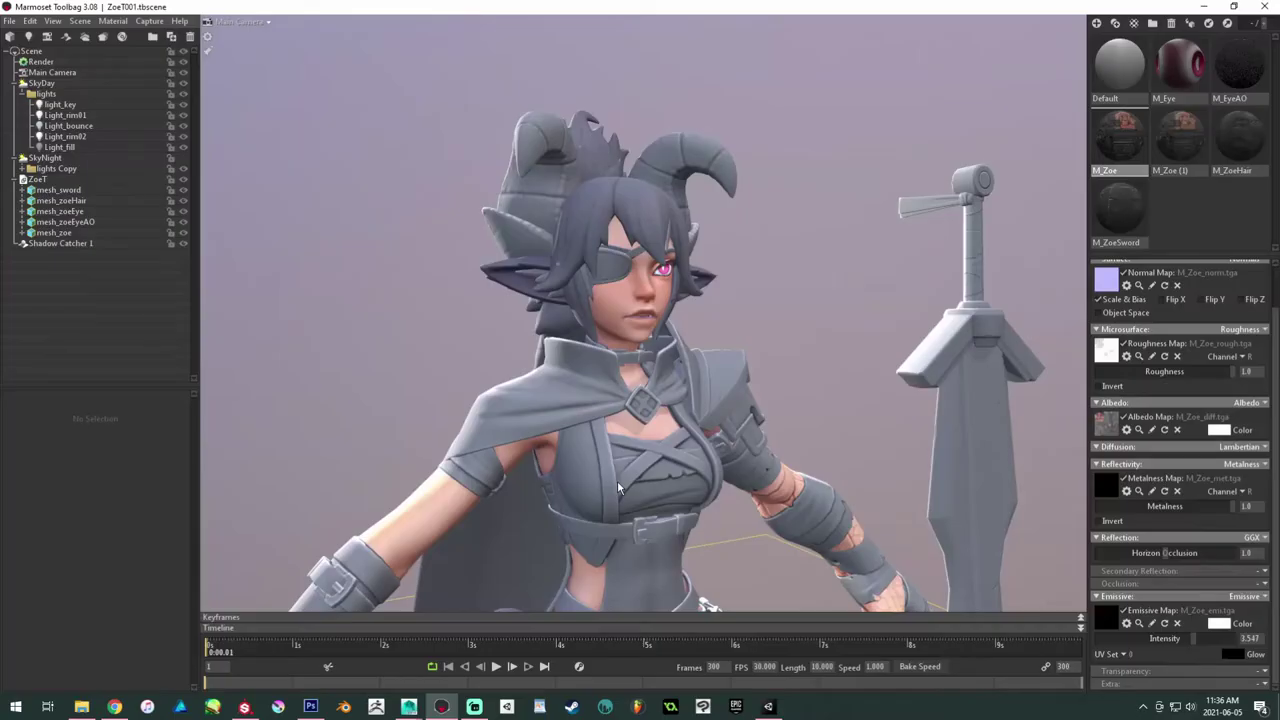
left_click_drag(648, 264, 591, 322)
right_click_drag(590, 323, 627, 357)
left_click_drag(627, 357, 476, 228)
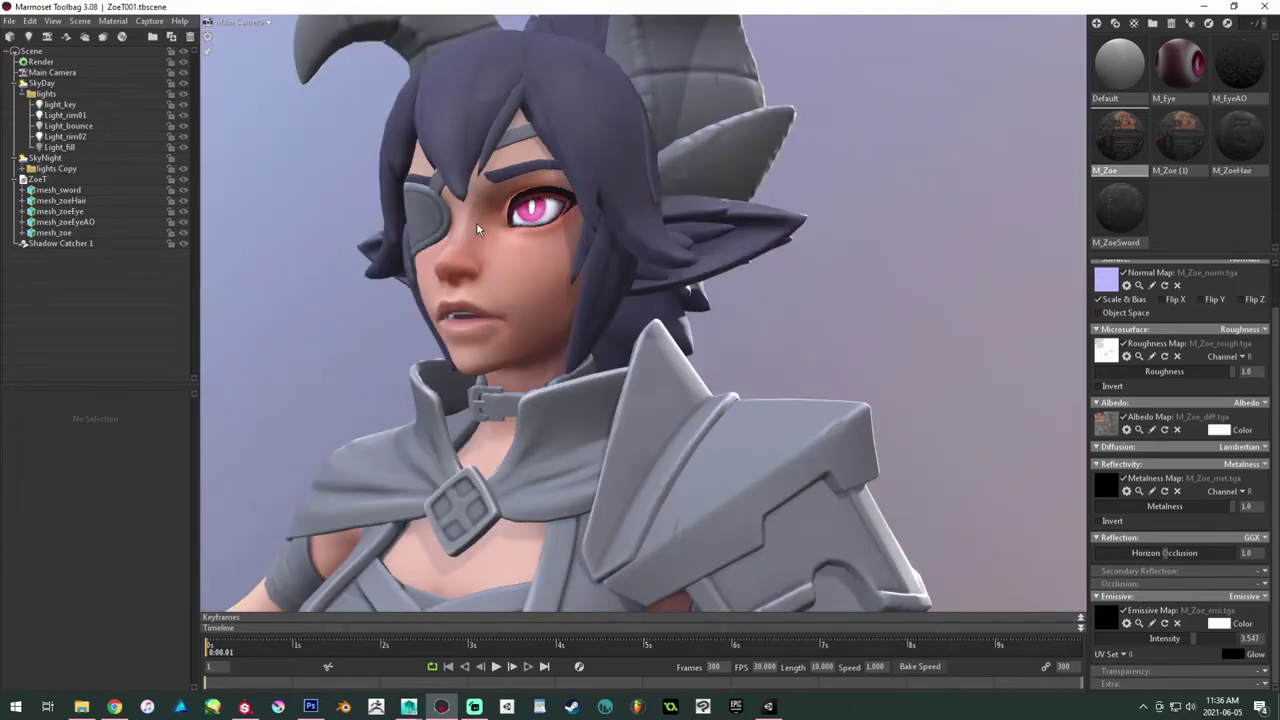
left_click_drag(476, 229, 858, 282)
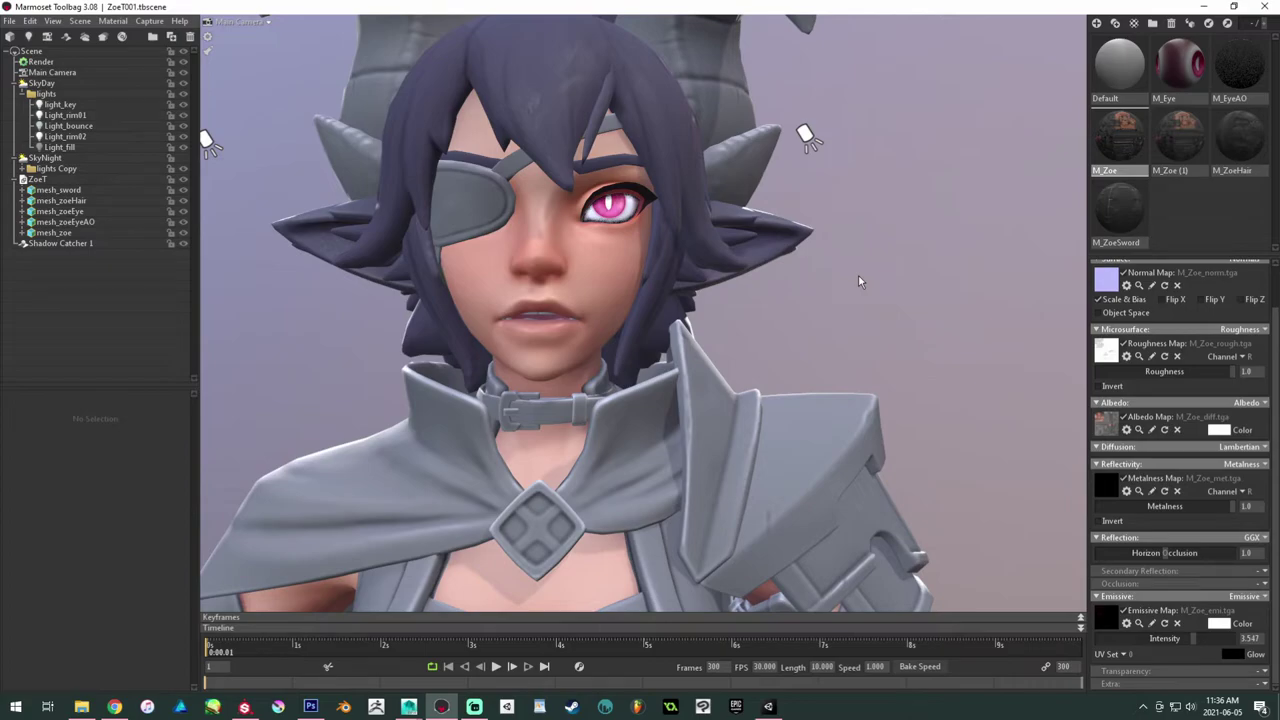
left_click_drag(858, 282, 686, 273)
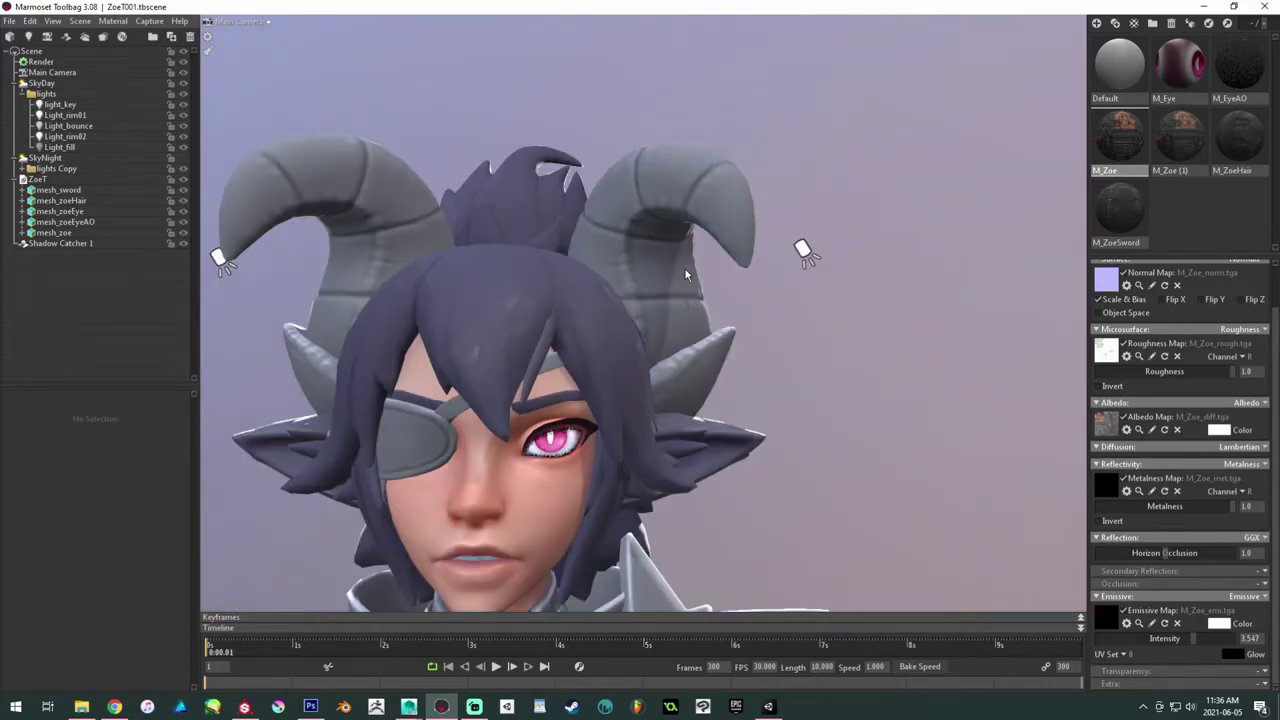
left_click_drag(684, 267, 279, 176)
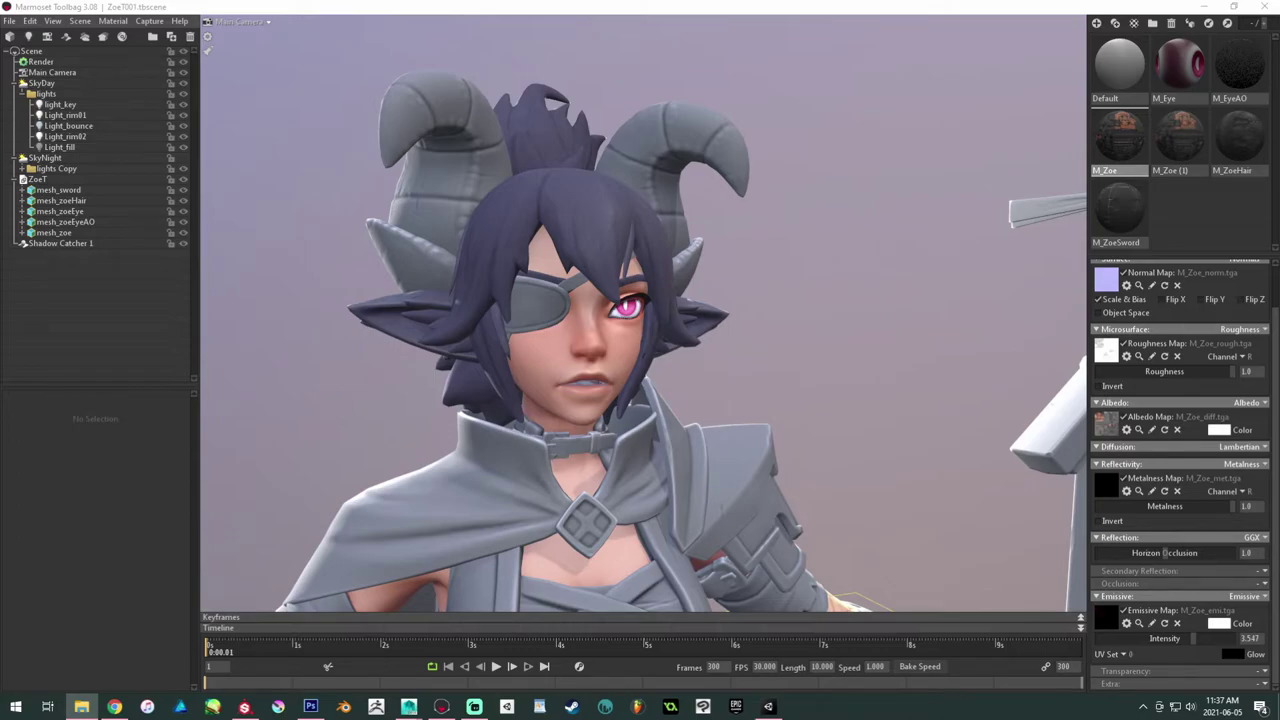
Step: Examine the eyeliner and skin around Zoe's visible eye up close in the Marmoset viewport
left_click(456, 10)
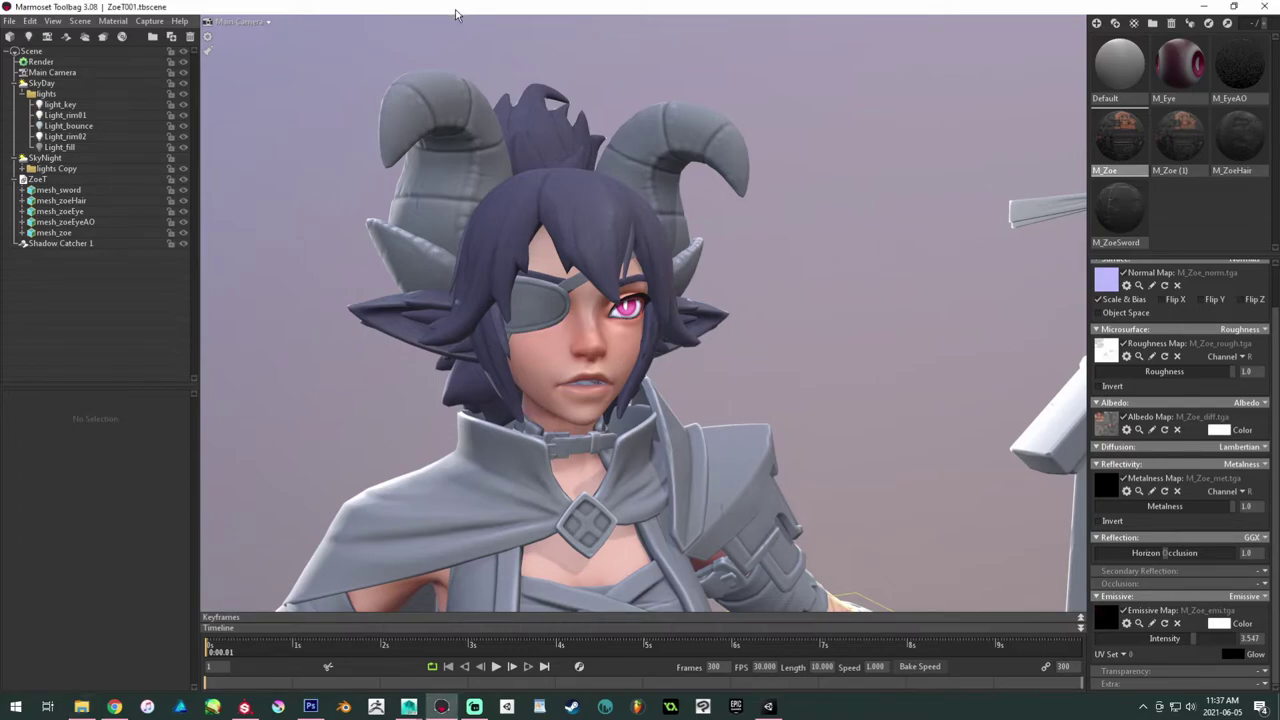
double_click(456, 14)
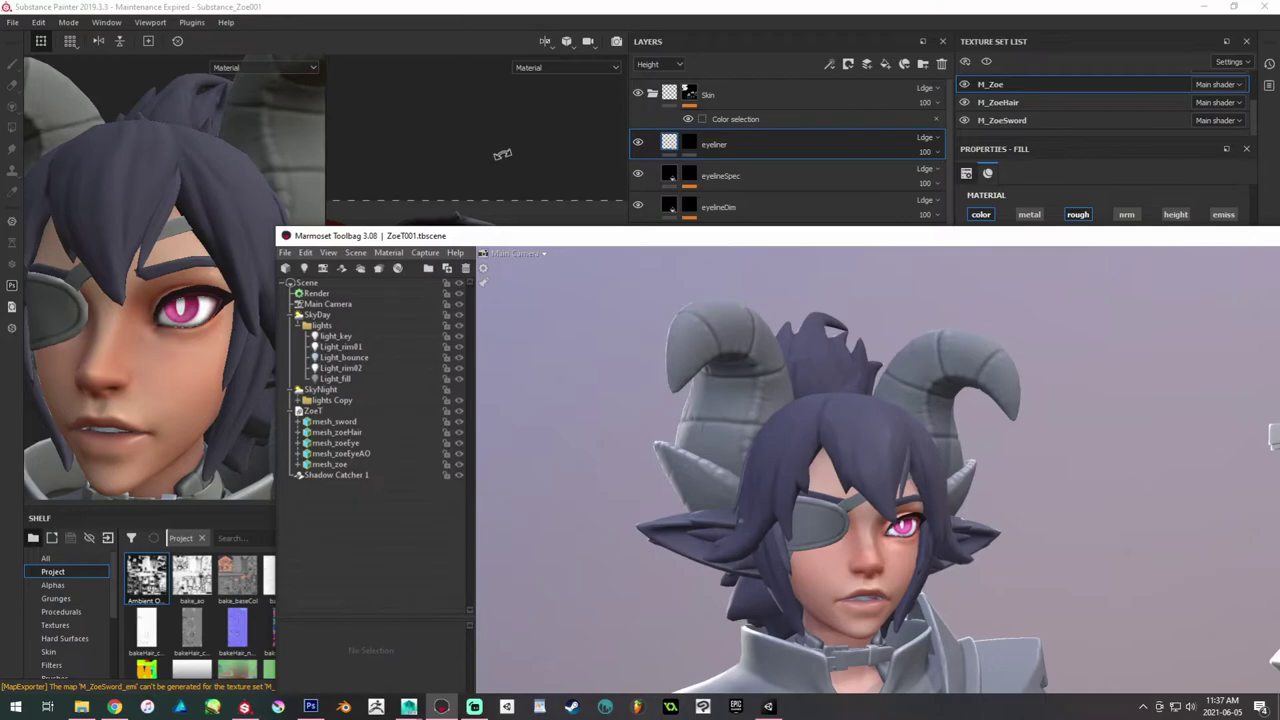
double_click(566, 234)
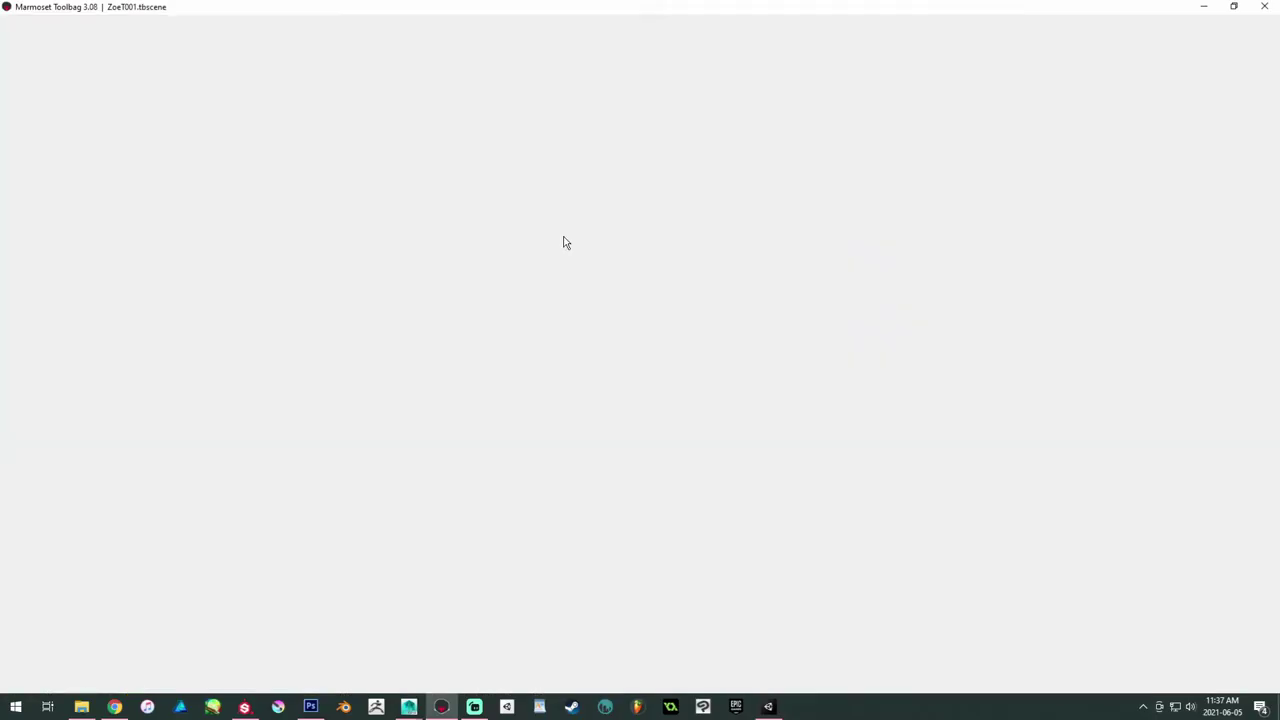
scroll(582, 341, "up", 5)
left_click_drag(582, 341, 455, 210)
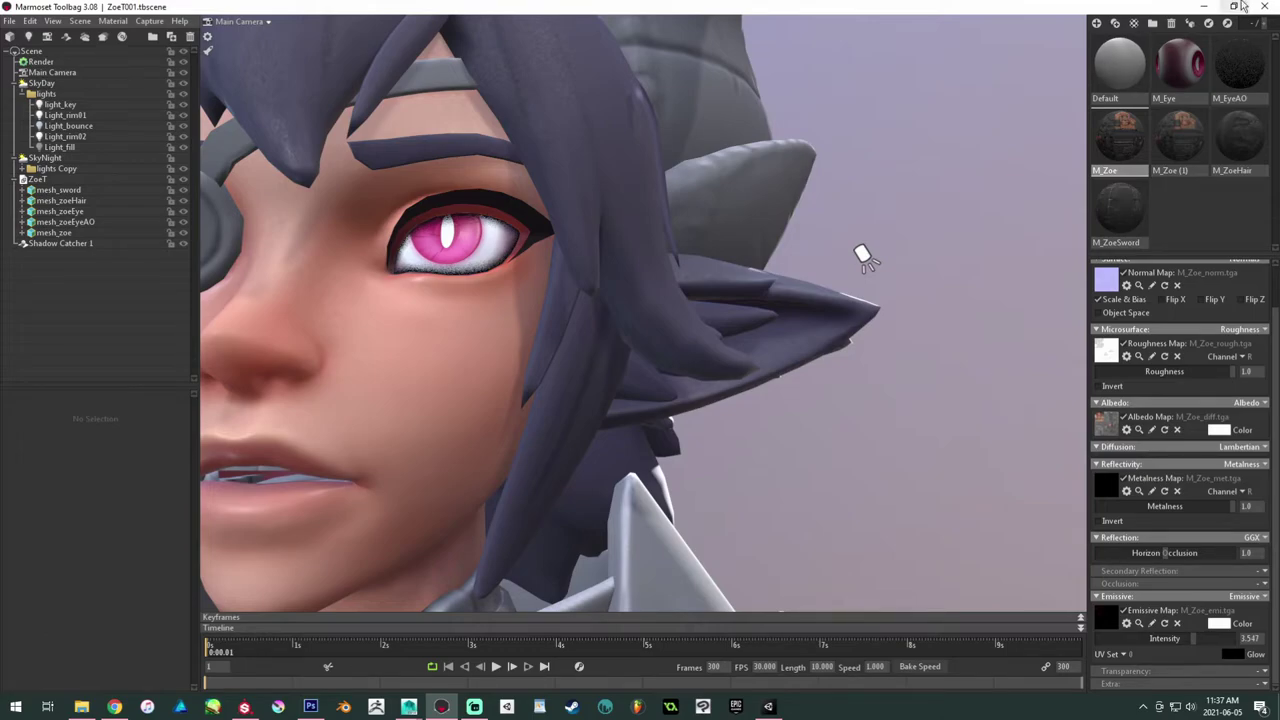
Step: Return to Substance Painter and re-export the M_Zoe, M_ZoeHair and M_ZoeSword textures as targa to E:/models/Workshop/Textures with the StoffExport configuration
left_click(1204, 6)
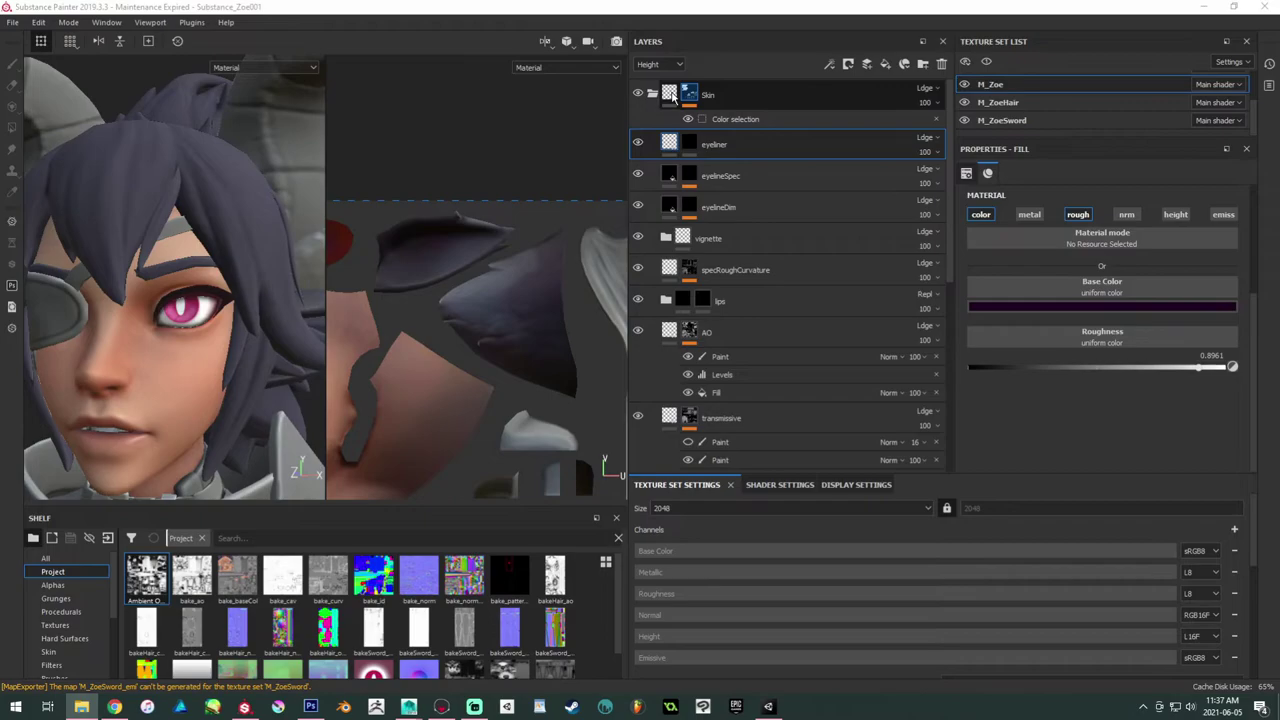
left_click(12, 22)
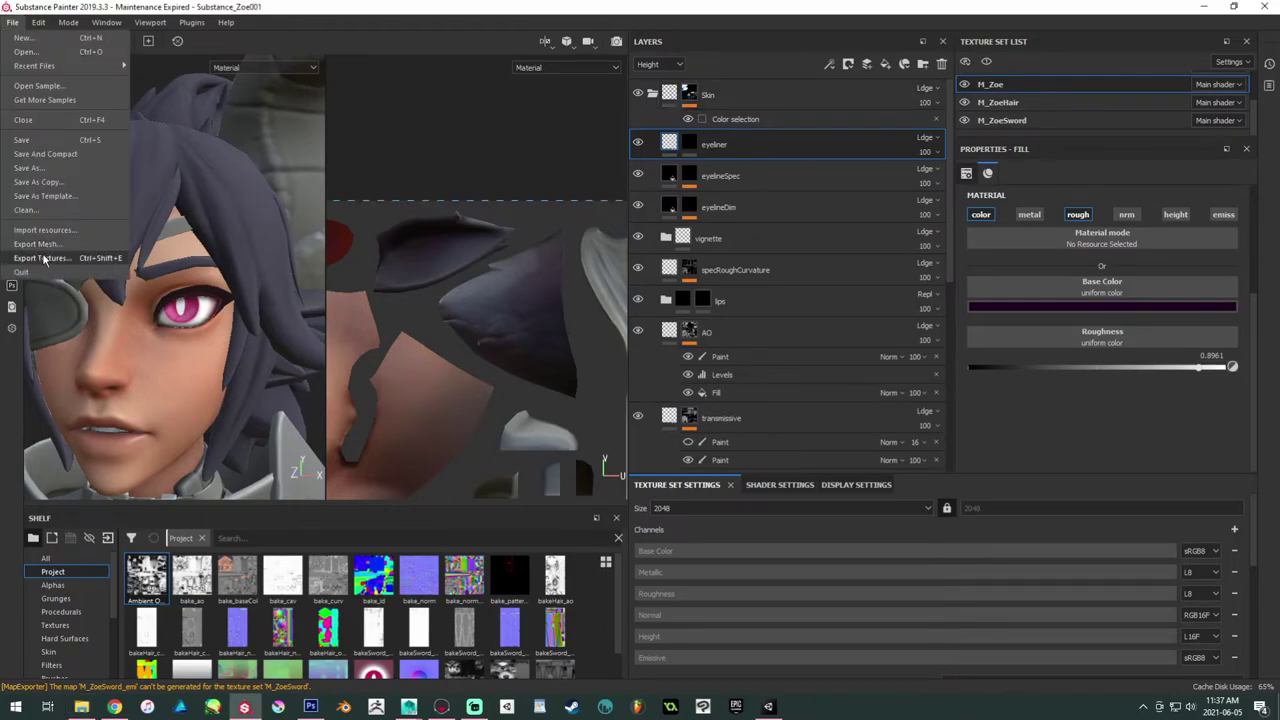
left_click(43, 258)
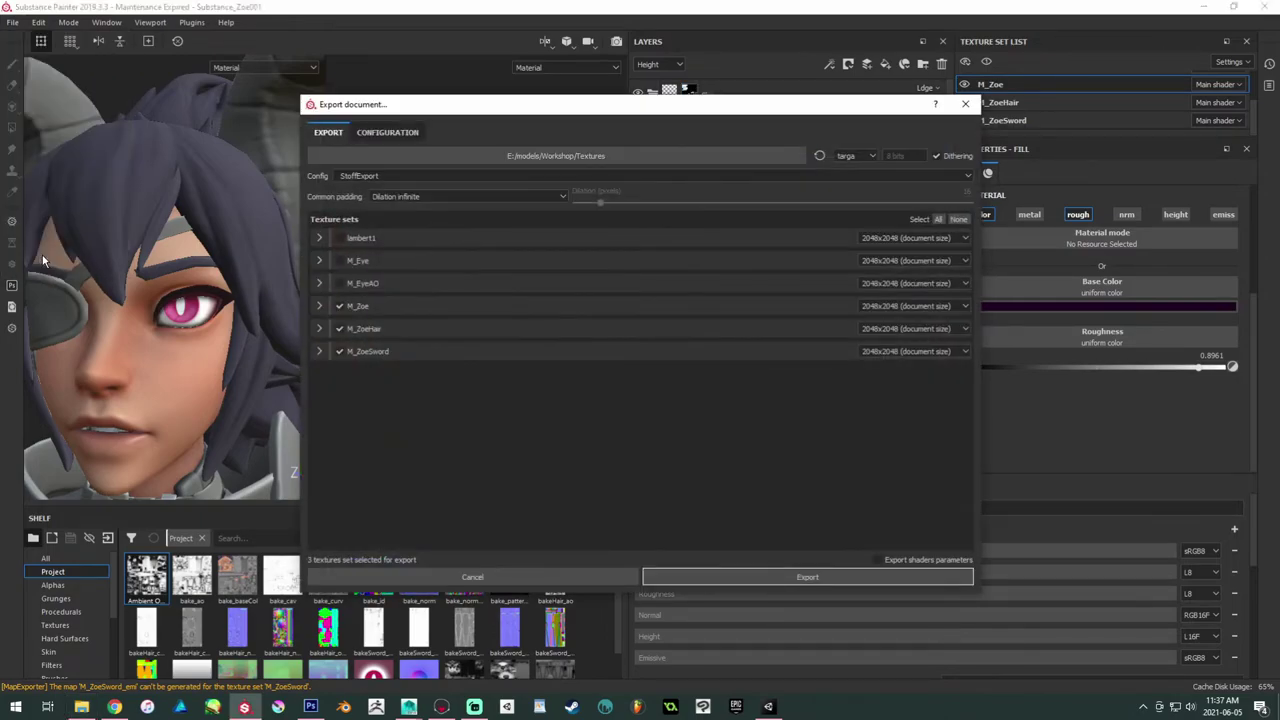
left_click(749, 575)
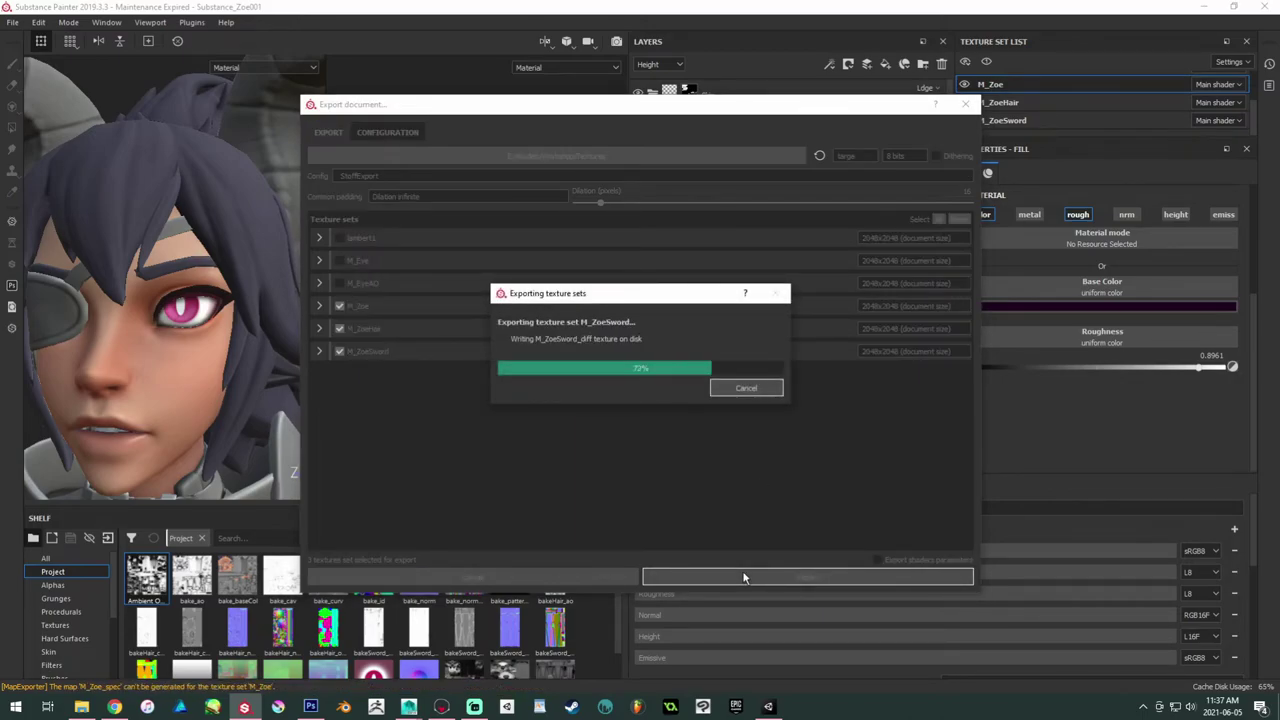
left_click(669, 366)
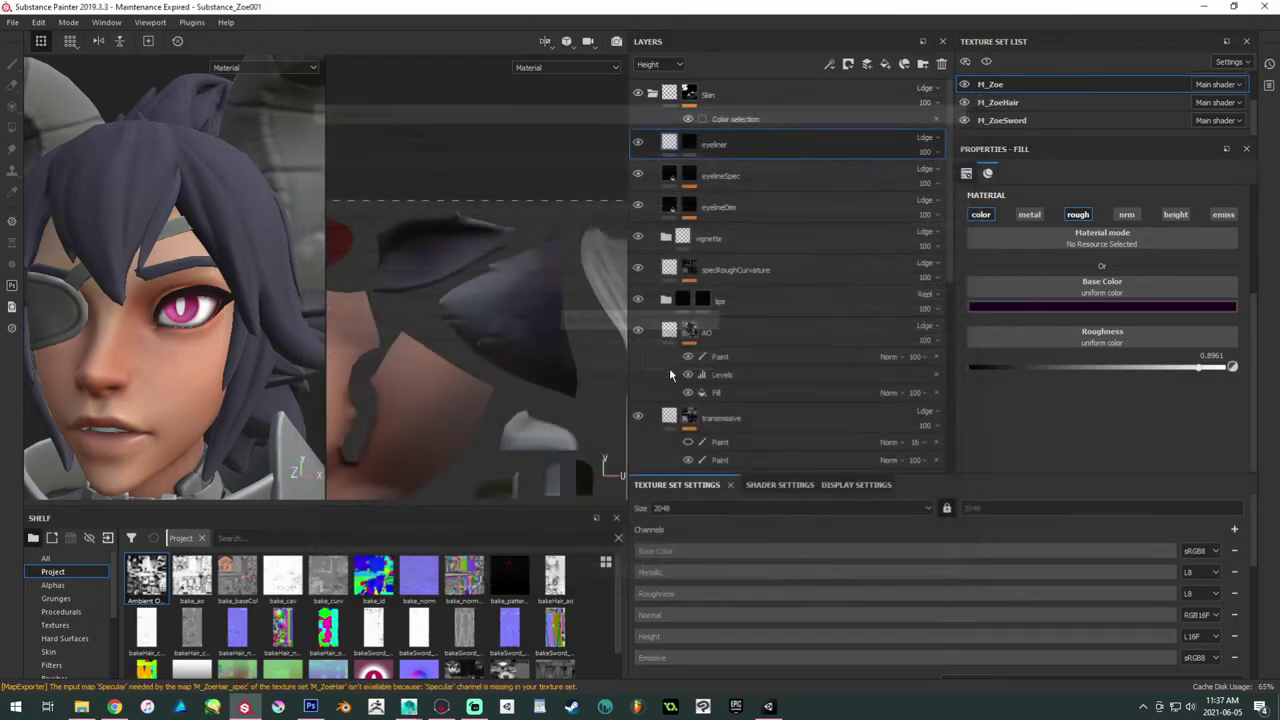
Step: Switch to Marmoset Toolbag and check the re-exported textures on Zoe's eye and whole face
mouse_move(441, 706)
left_click(450, 660)
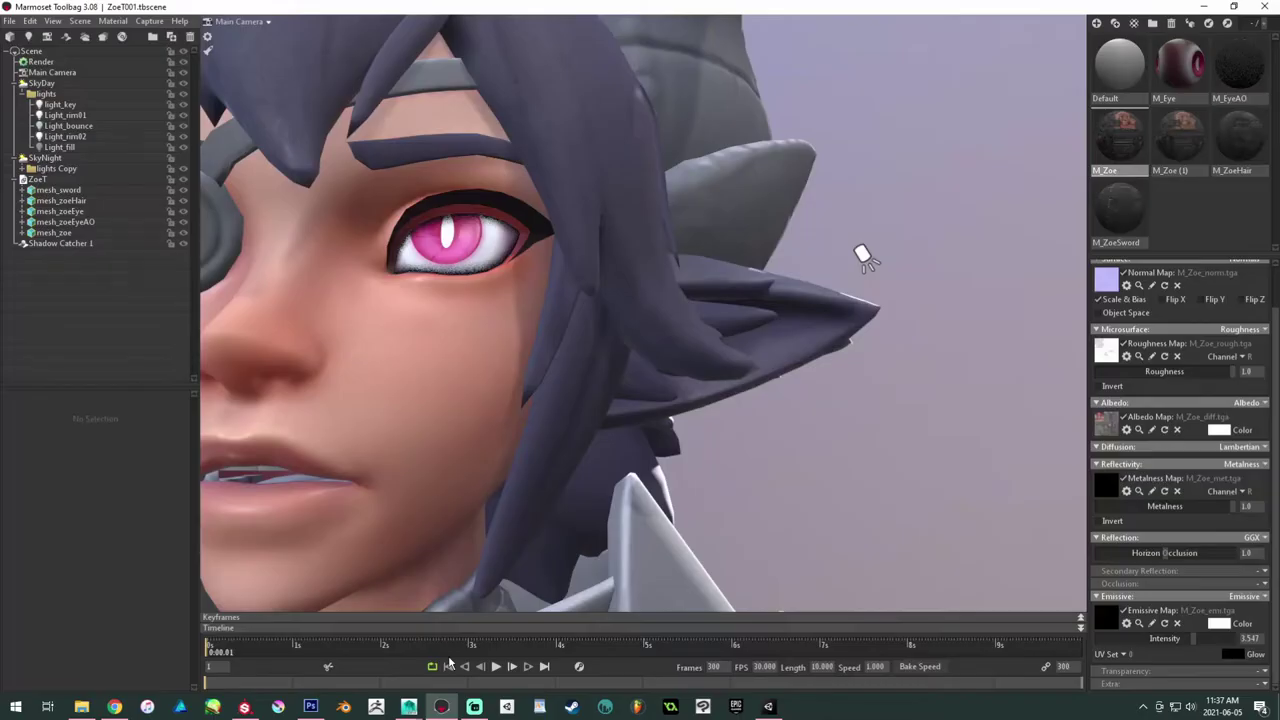
right_click_drag(541, 359, 376, 256, "alt")
left_click_drag(376, 257, 574, 519)
mouse_move(430, 706)
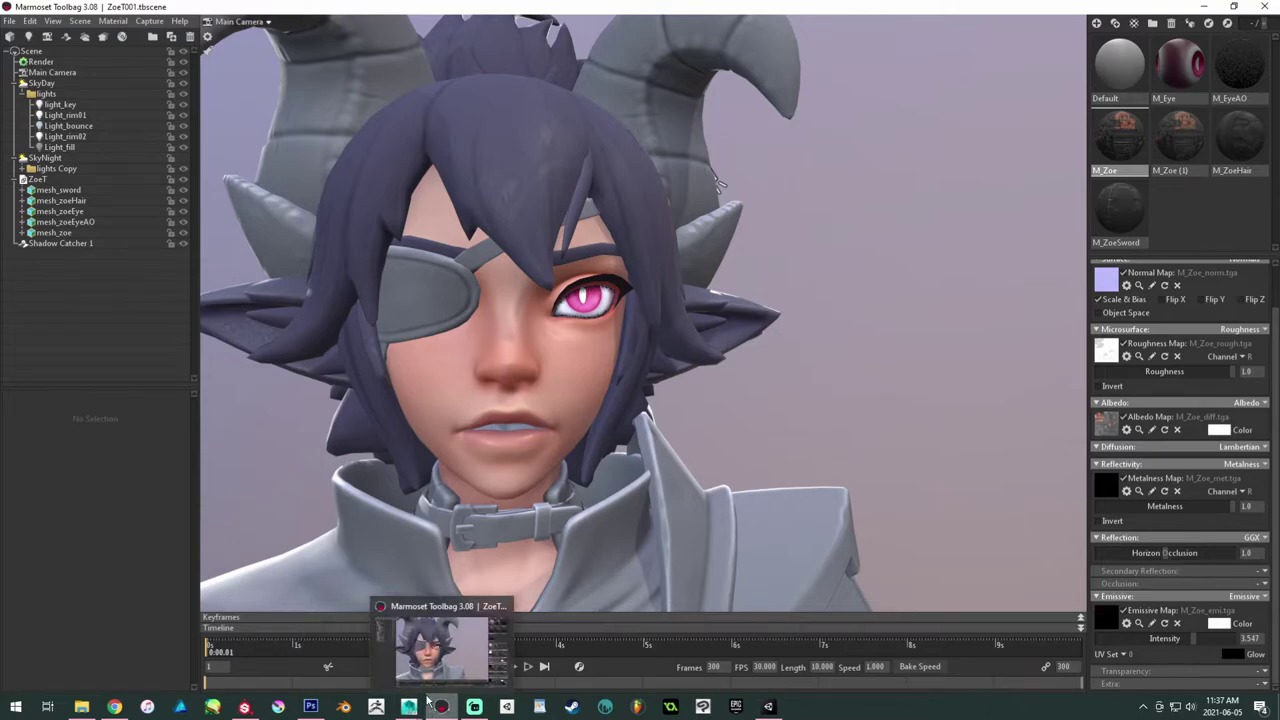
Step: Inspect the cav fill of the M_ZoeHair texture set in Substance Painter and compare the hair with the Marmoset render
mouse_move(253, 708)
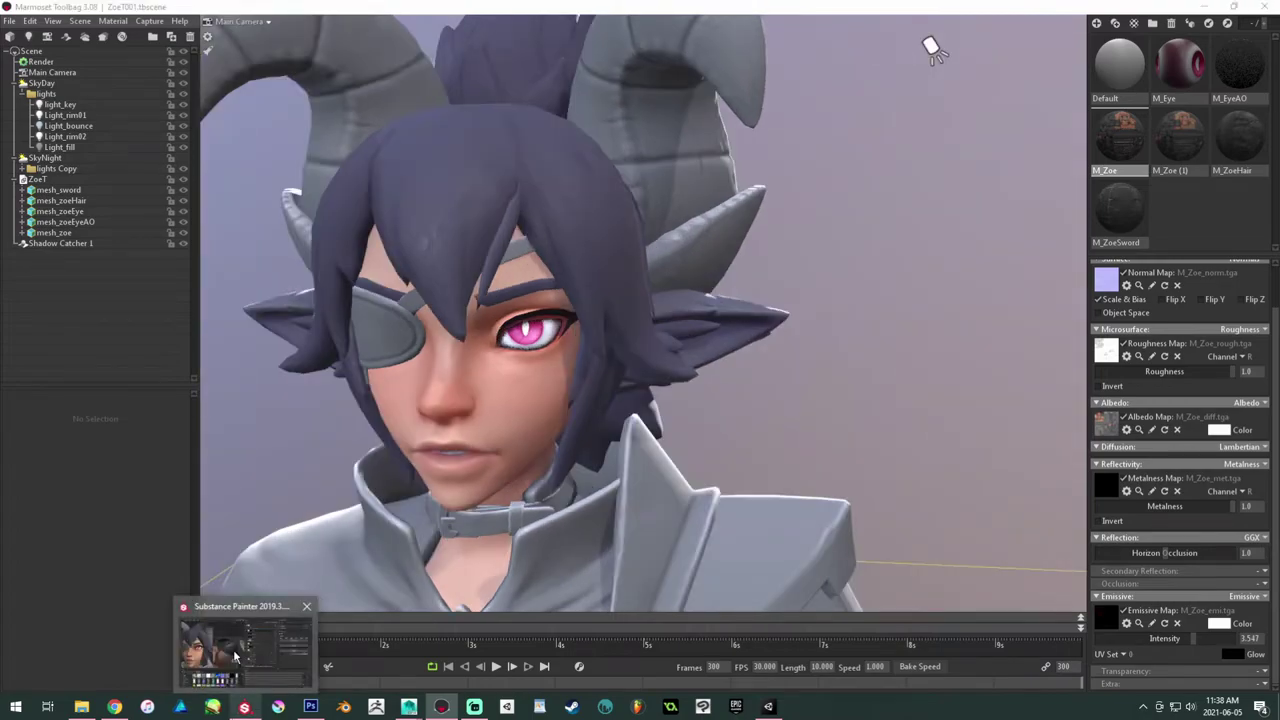
left_click(235, 655)
mouse_move(197, 357)
left_mouse_down("alt")
mouse_move(185, 313)
mouse_move(220, 335)
mouse_move(228, 362)
mouse_move(173, 303)
mouse_move(263, 268)
mouse_move(220, 280)
mouse_move(240, 295)
mouse_move(315, 280)
left_mouse_up("alt")
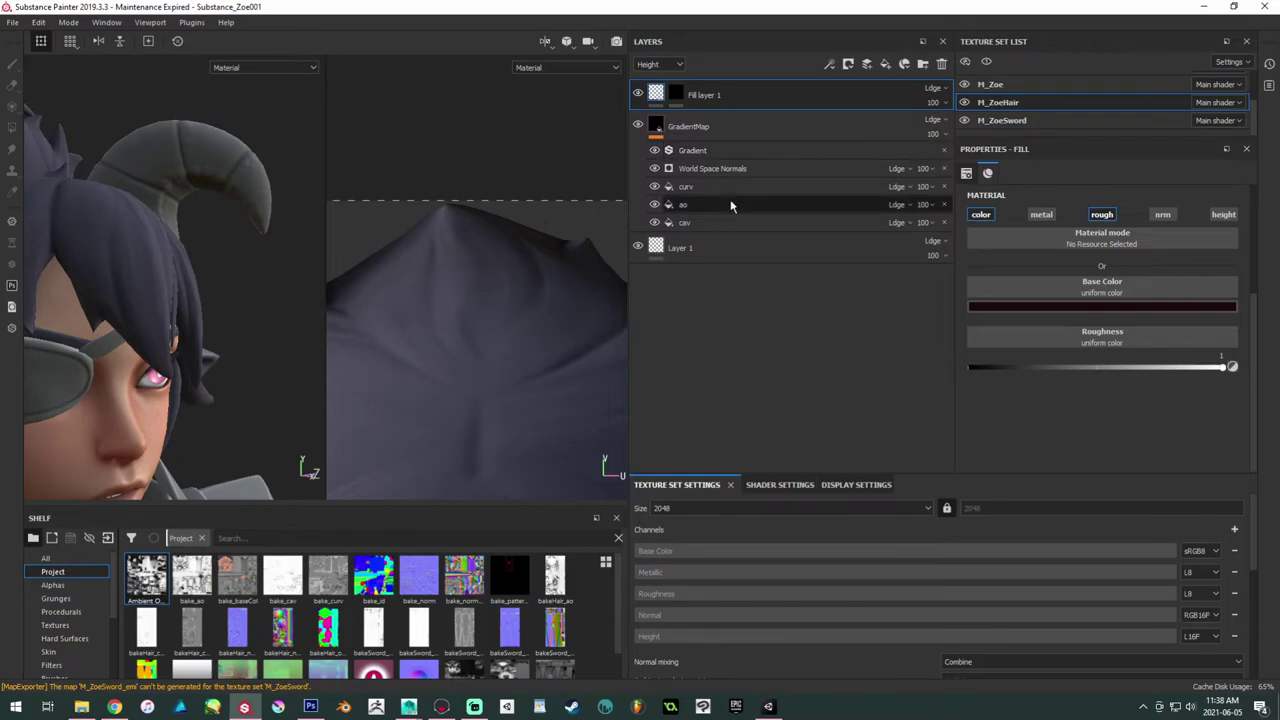
left_click(713, 222)
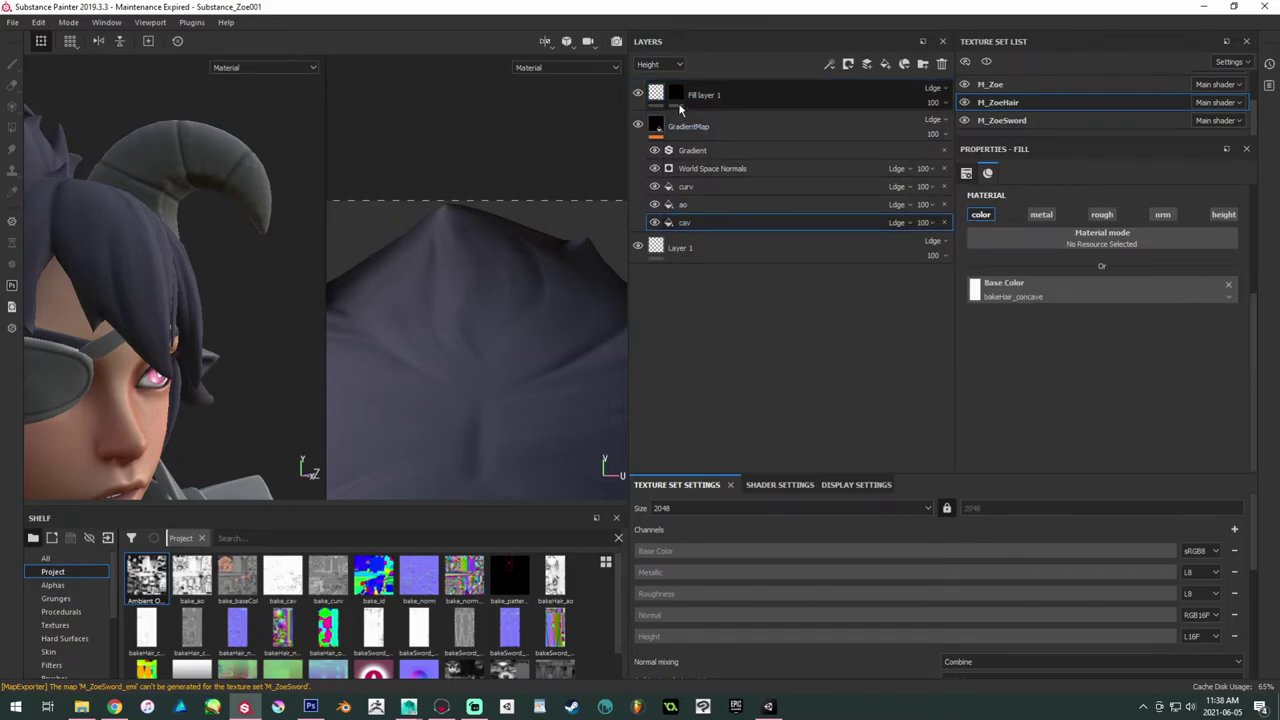
left_click(1205, 7)
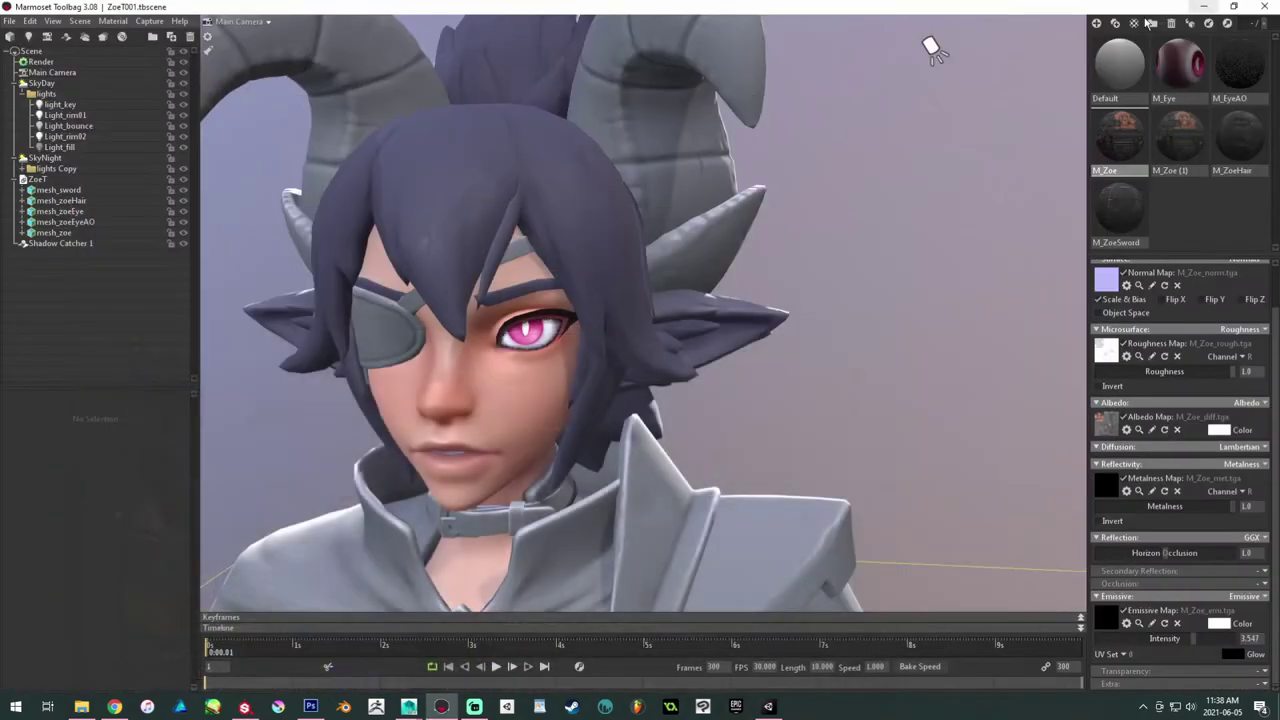
left_click(1234, 153)
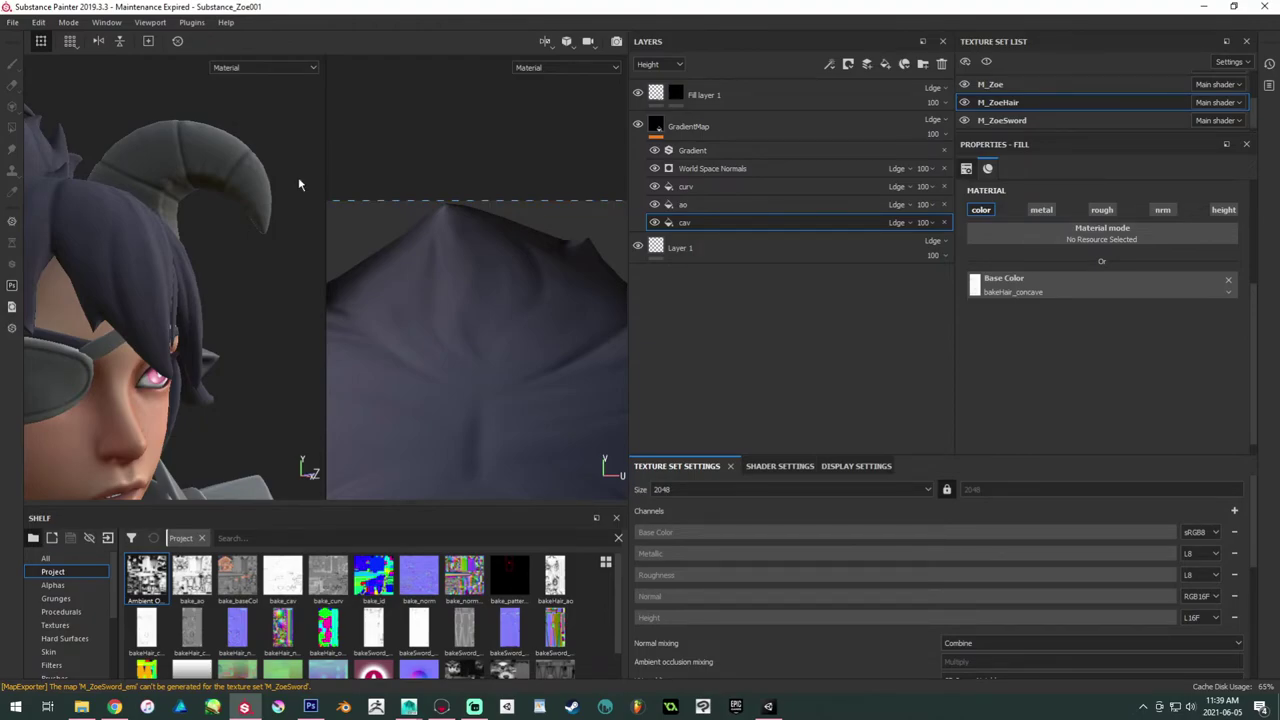
Step: Make M_Zoe the active texture set and show only the 3D view, framing the armored shoulder and torso
scroll(300, 183, "down", 5)
left_click_drag(190, 255, 215, 265, "alt")
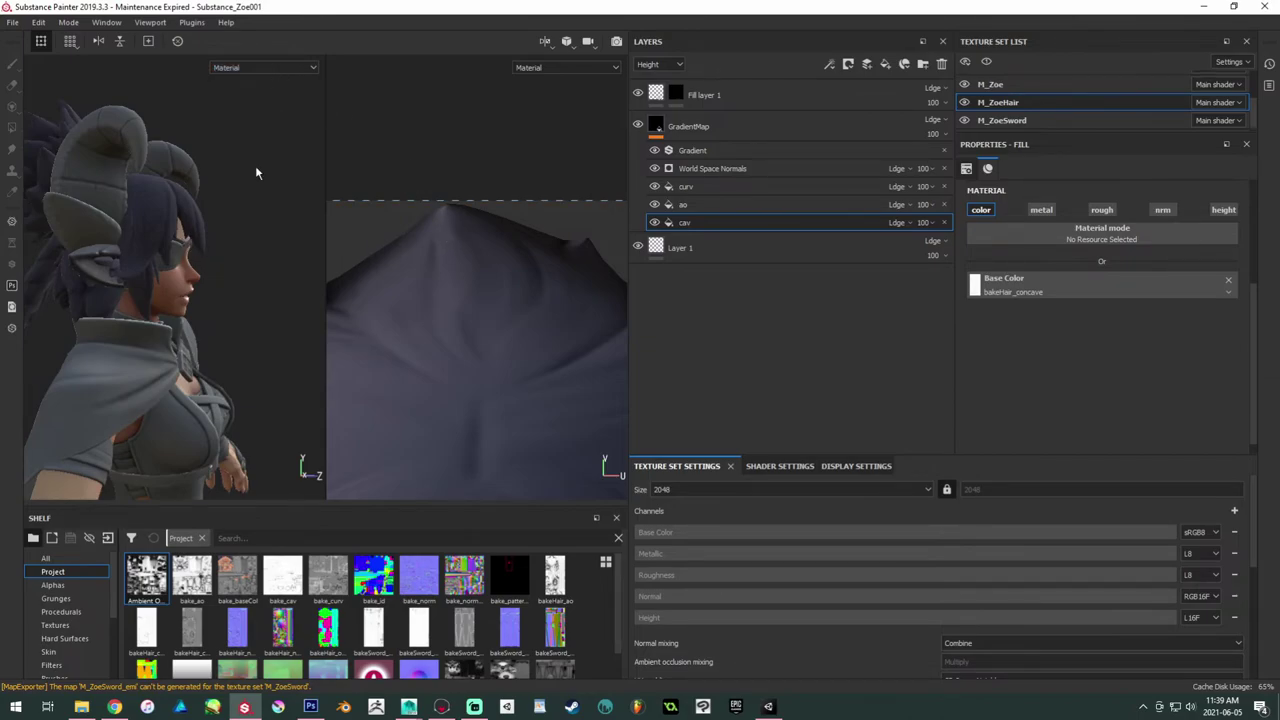
middle_click_drag(224, 250, 217, 227, "alt")
left_click_drag(215, 225, 167, 337, "alt")
right_click_drag(167, 337, 334, 253, "alt")
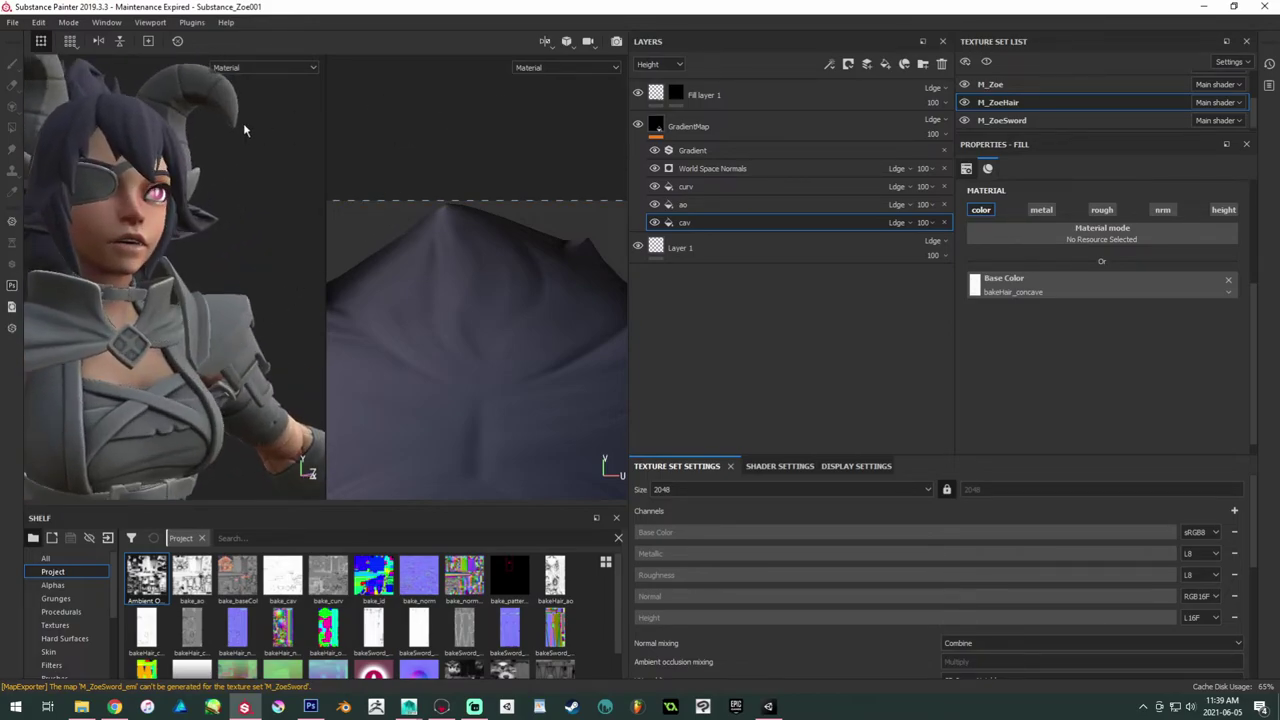
middle_click_drag(243, 123, 262, 205, "alt")
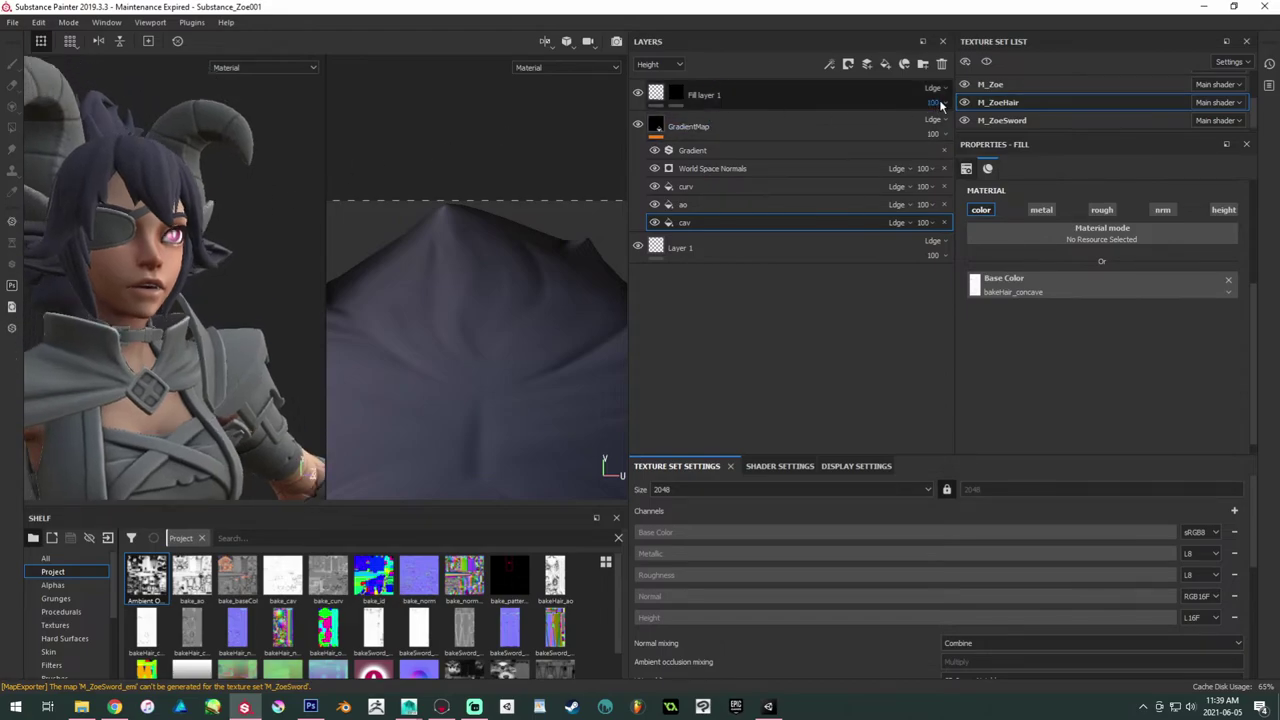
left_click(978, 88)
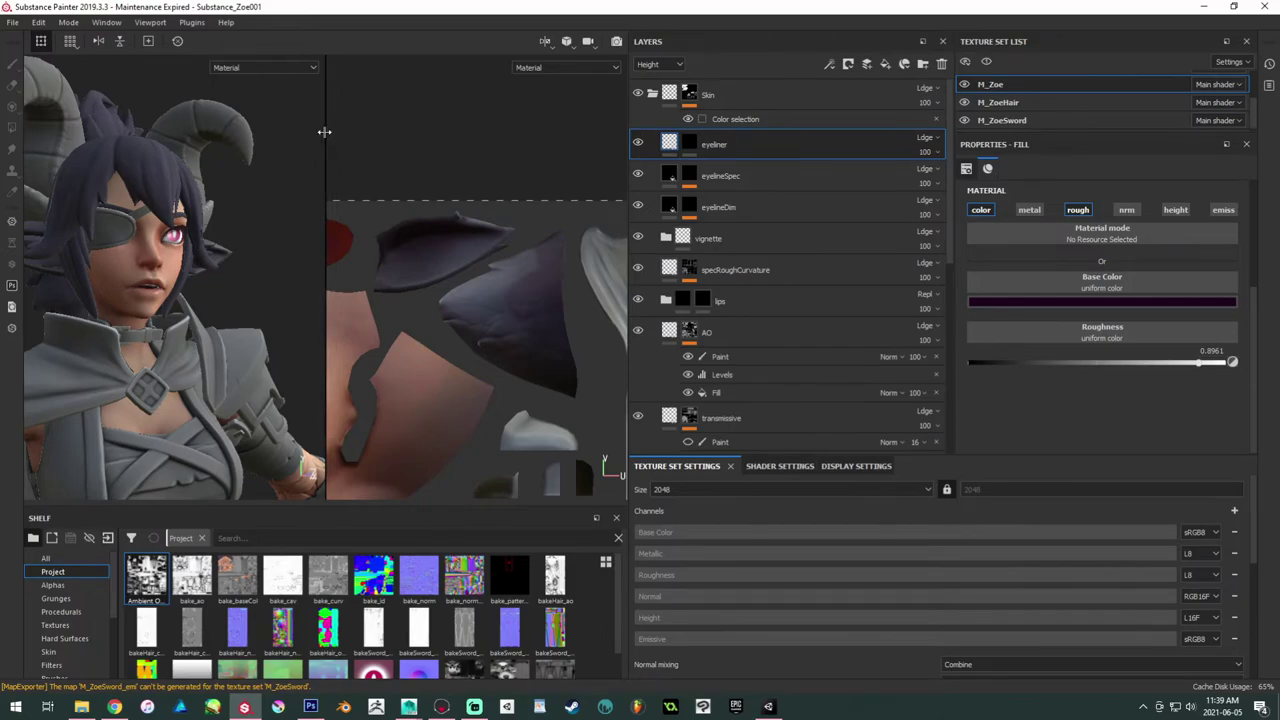
left_click_drag(229, 187, 103, 238, "alt")
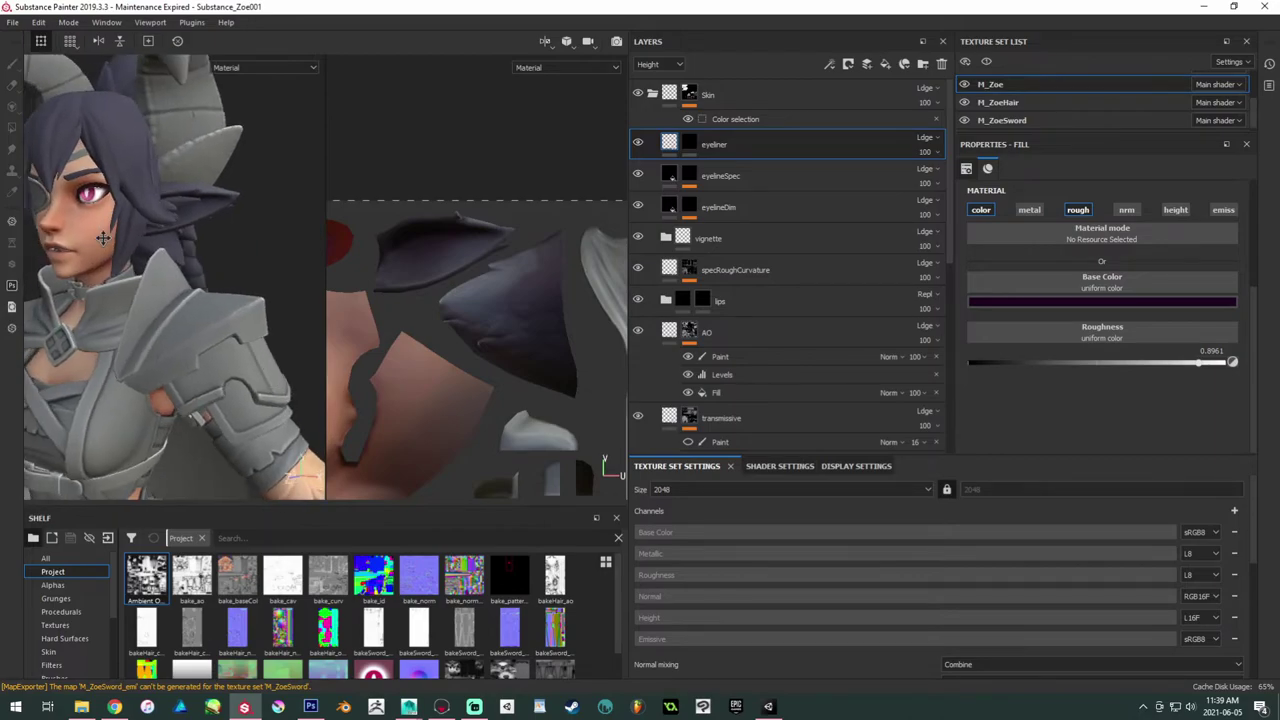
left_click(544, 42)
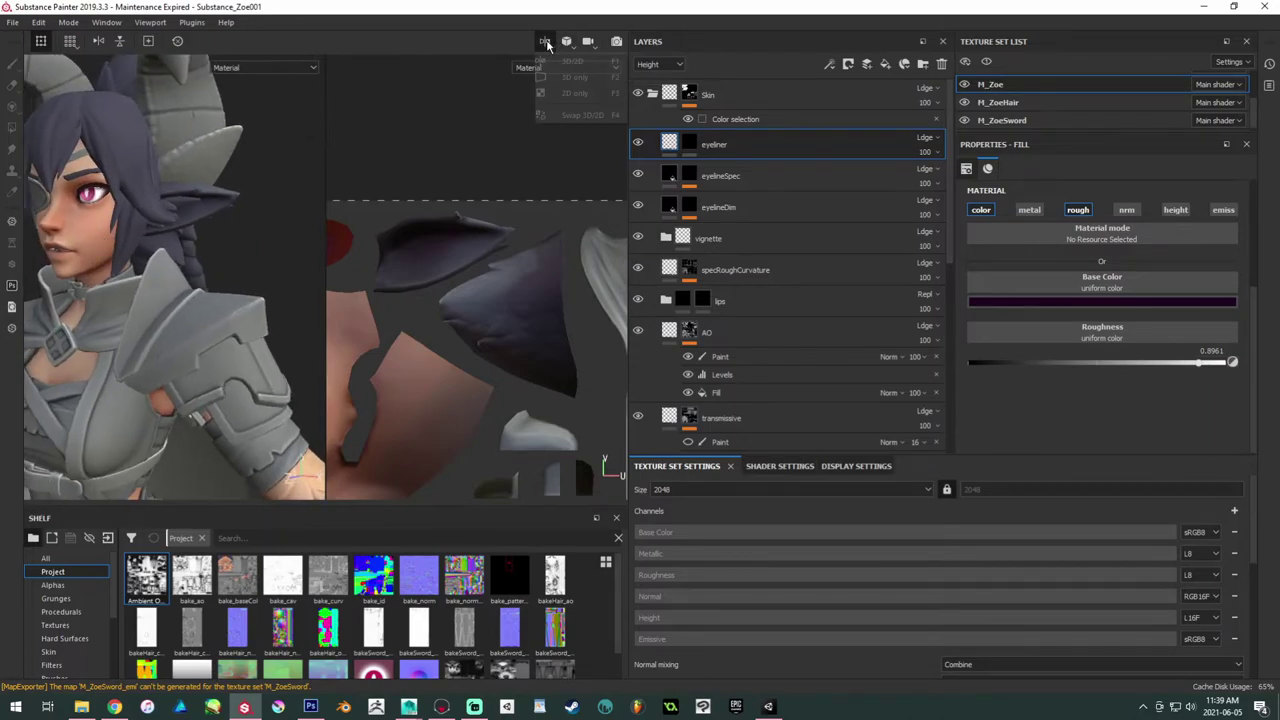
left_click(575, 80)
left_click_drag(330, 220, 215, 230, "alt")
Step: Collapse the Skin folder, check its effect by toggling its visibility, and show the layer stack's Base Color channel
left_click(716, 90)
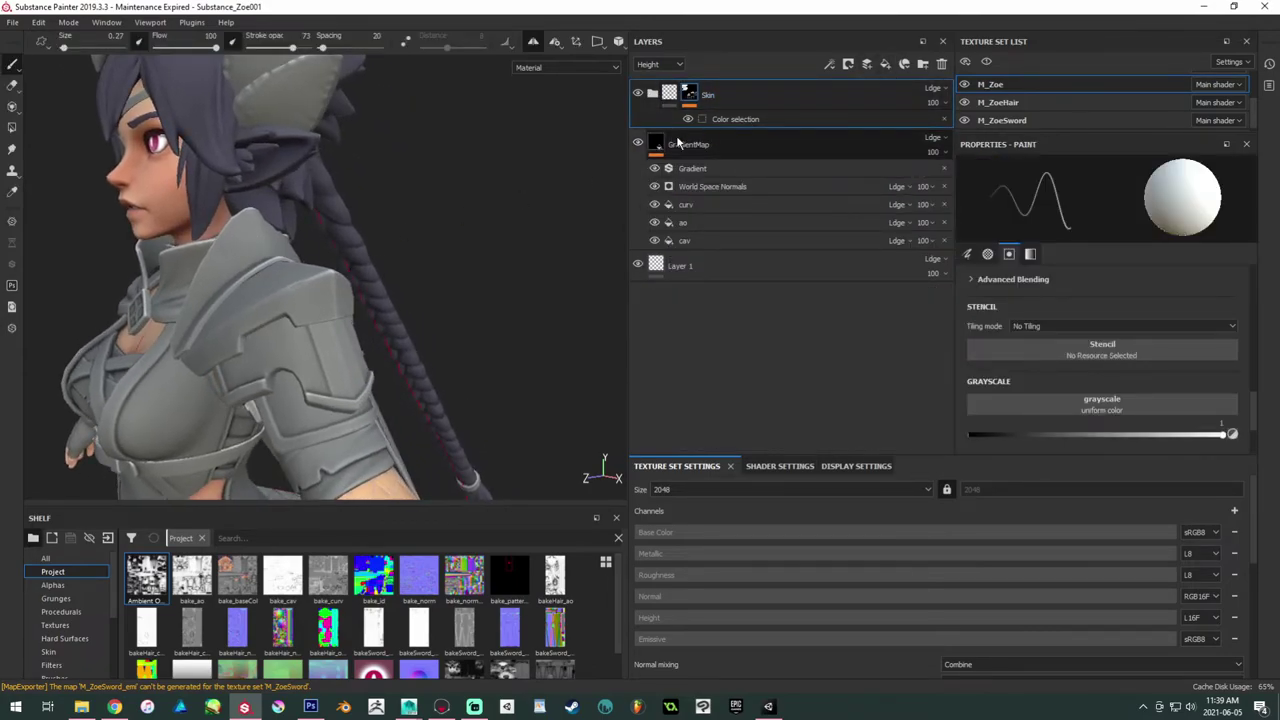
left_click(638, 94)
left_click(638, 95)
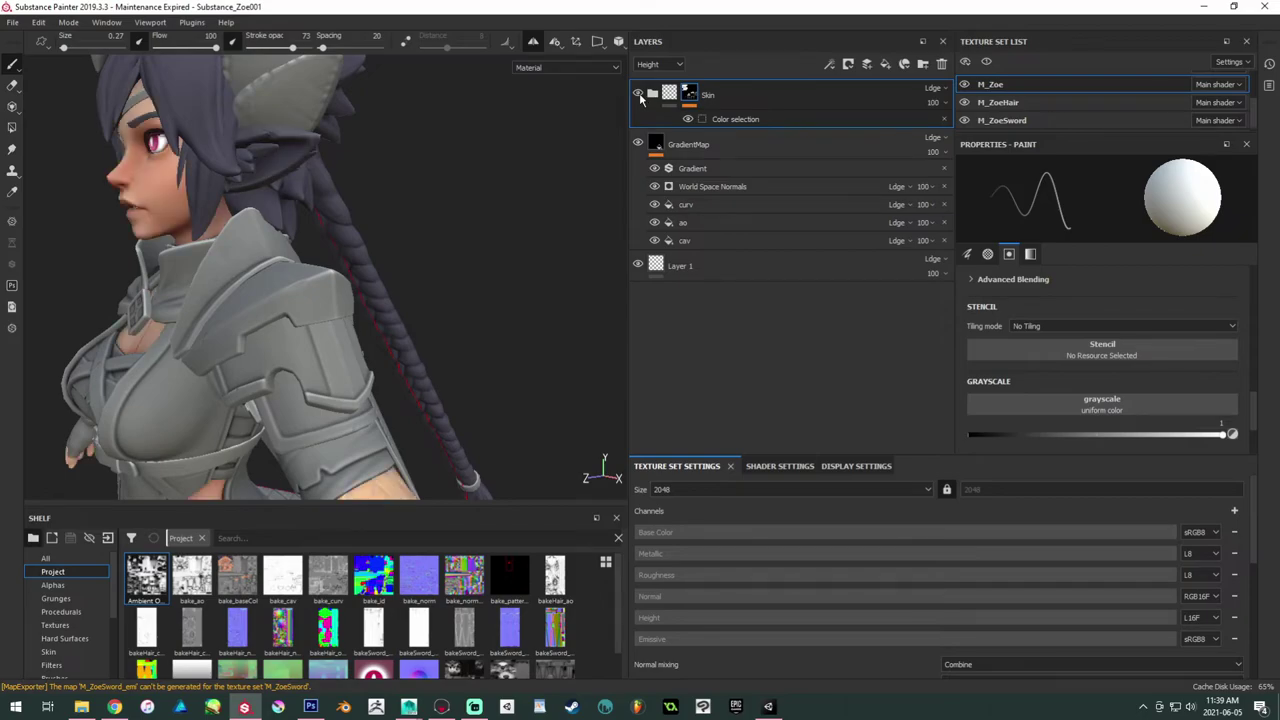
left_click(658, 144)
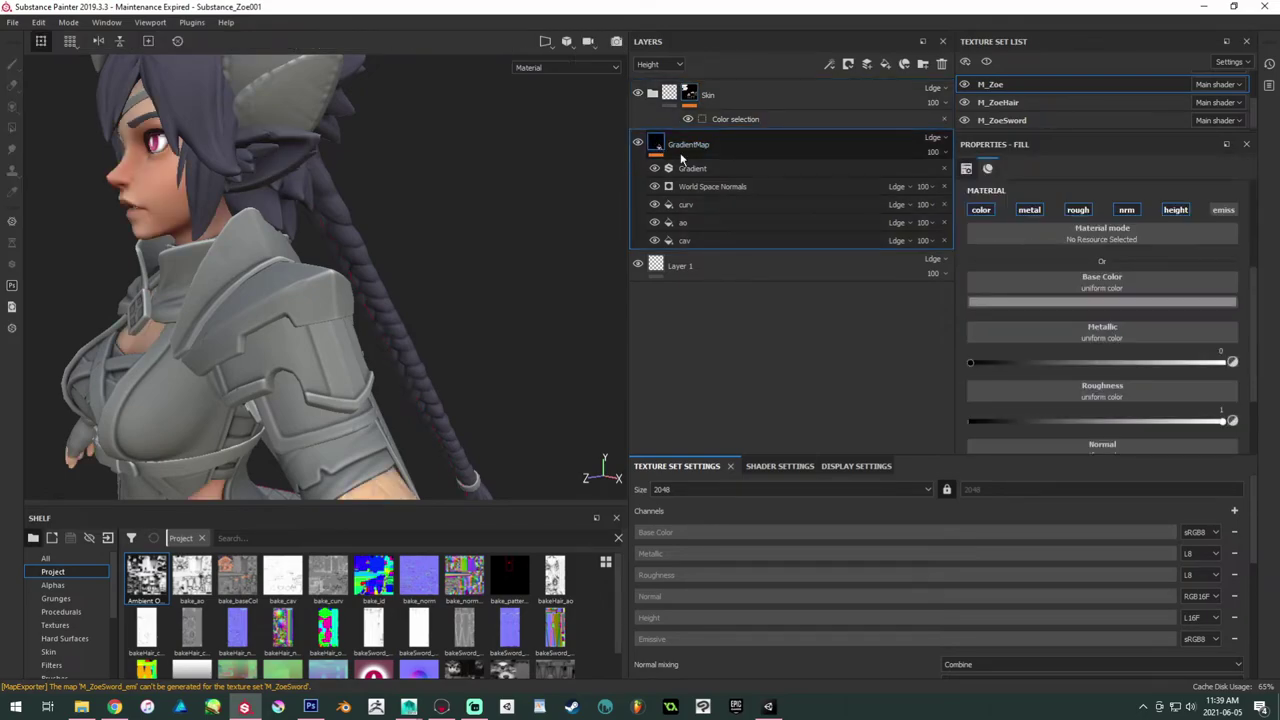
left_click(660, 64)
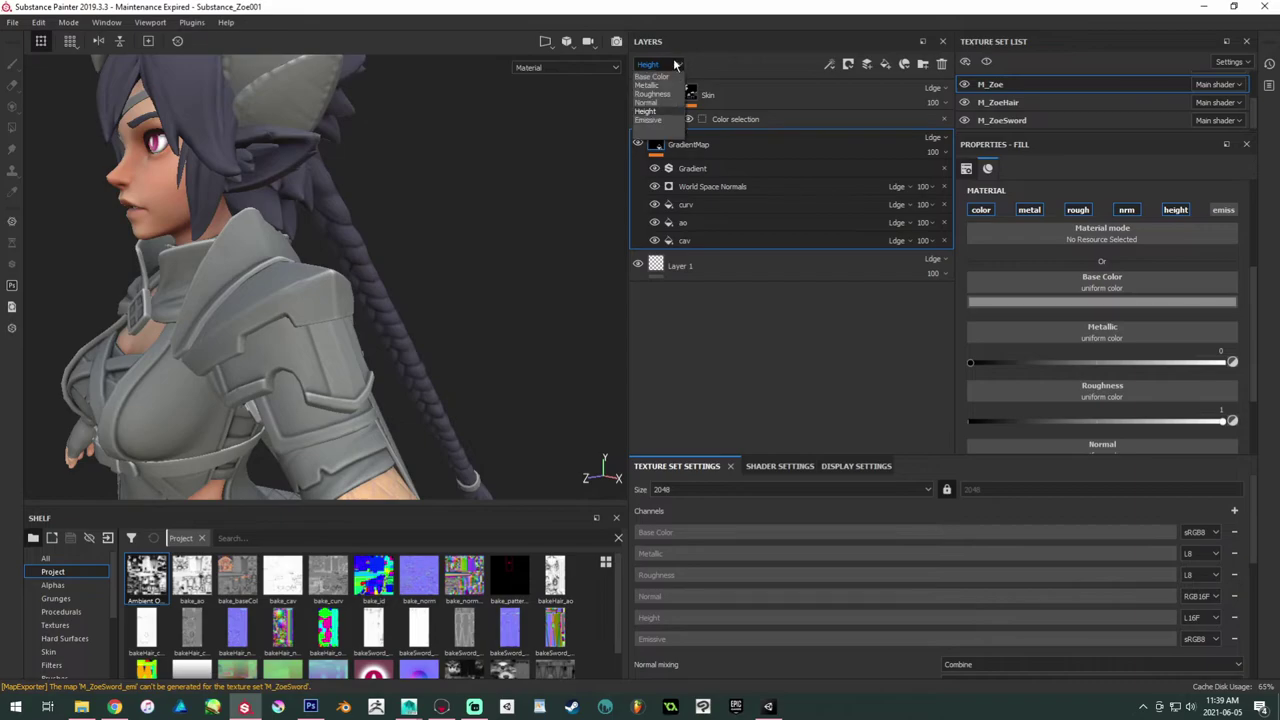
left_click(655, 76)
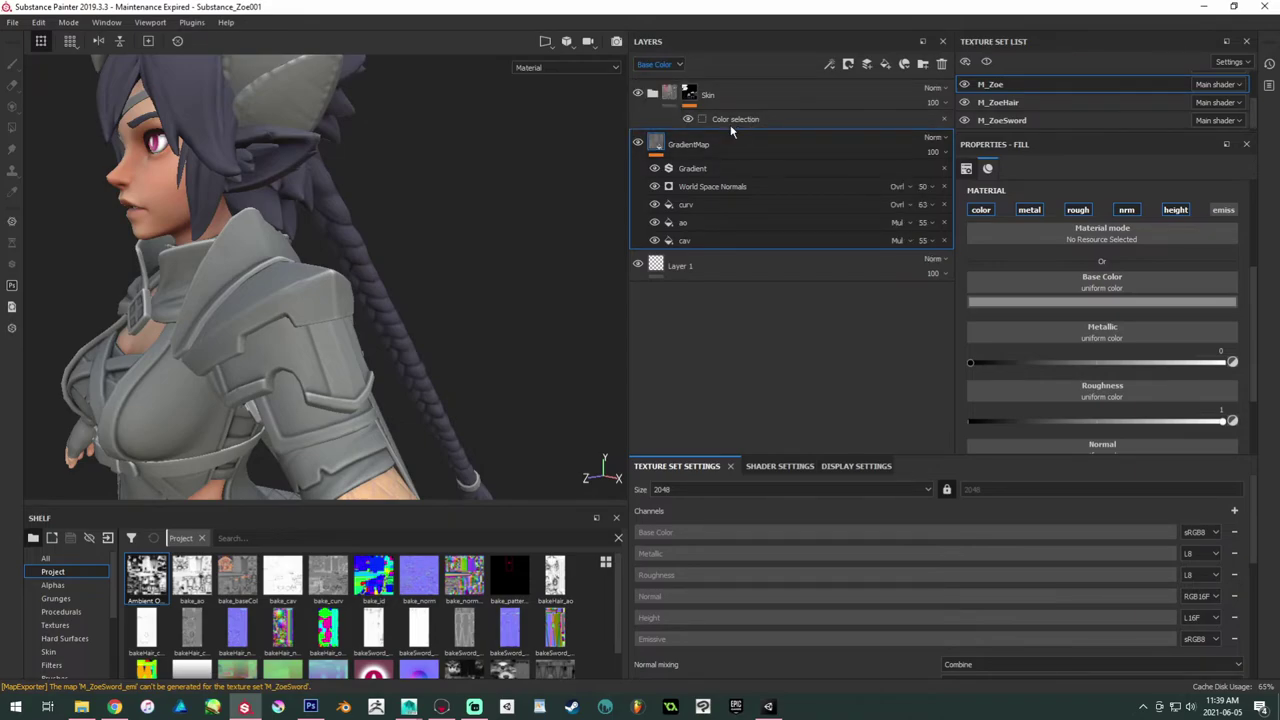
Step: Add a new folder above the Skin folder and name it Metal
left_click(689, 94)
left_click(920, 64)
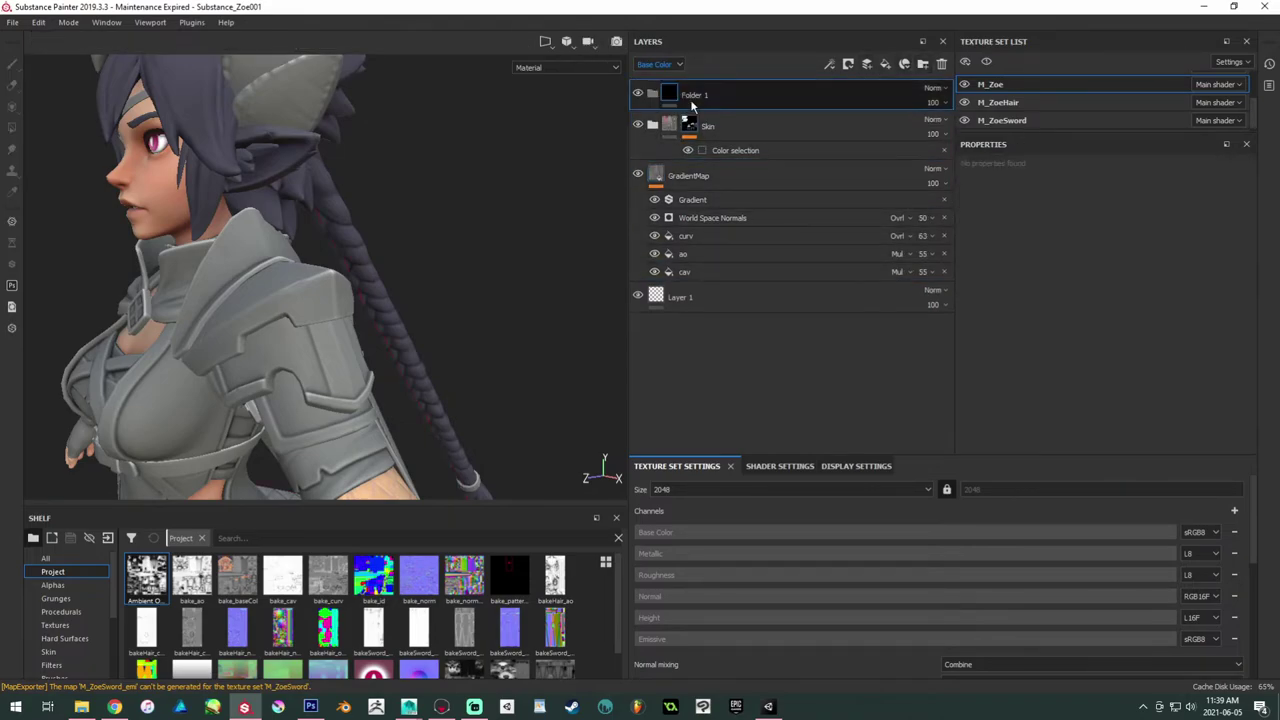
double_click(698, 94)
type("Metal")
key("Return")
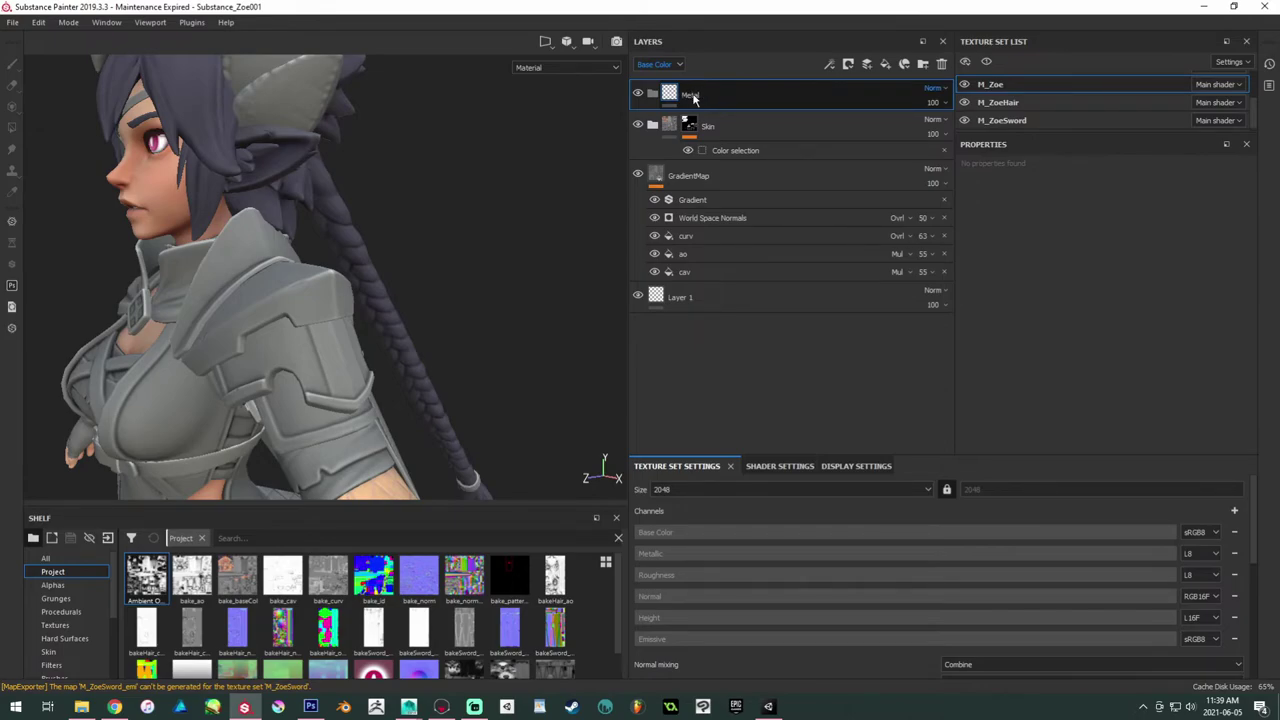
Step: Duplicate the GradientMap fill layer with its effects and move the copy into the Metal folder
left_click(716, 182)
key("ctrl+d")
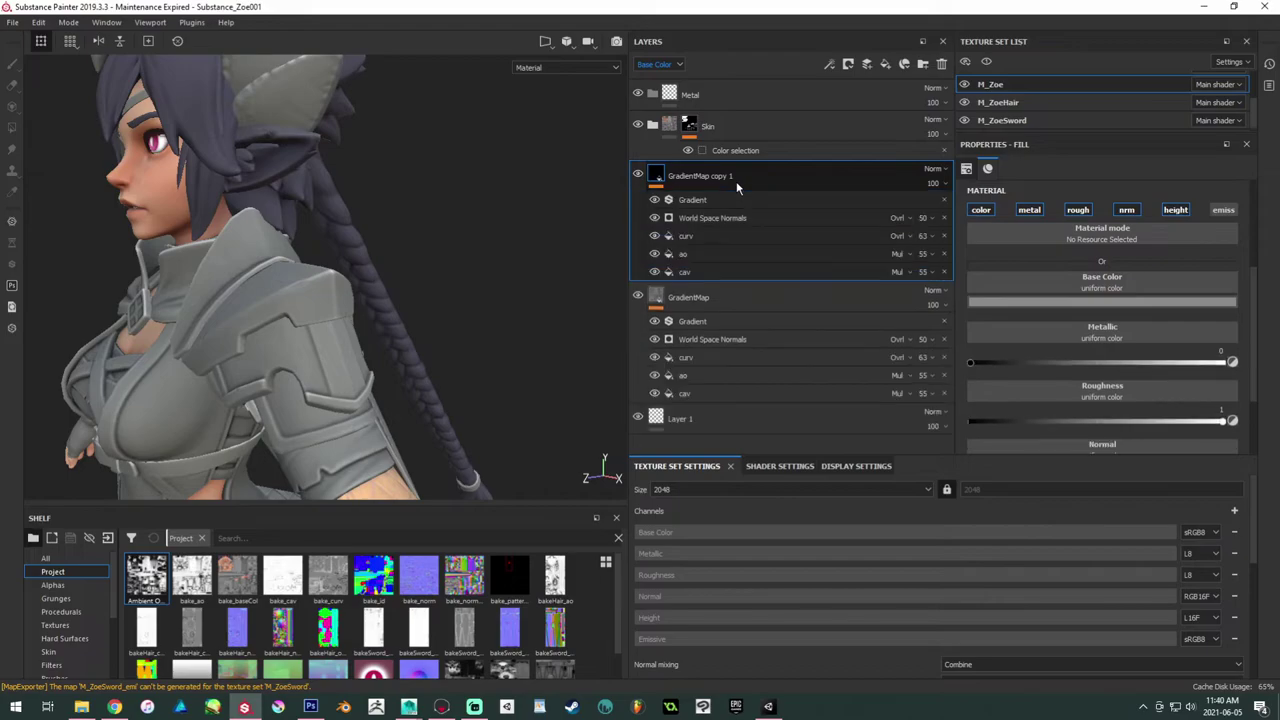
left_click_drag(736, 181, 746, 98)
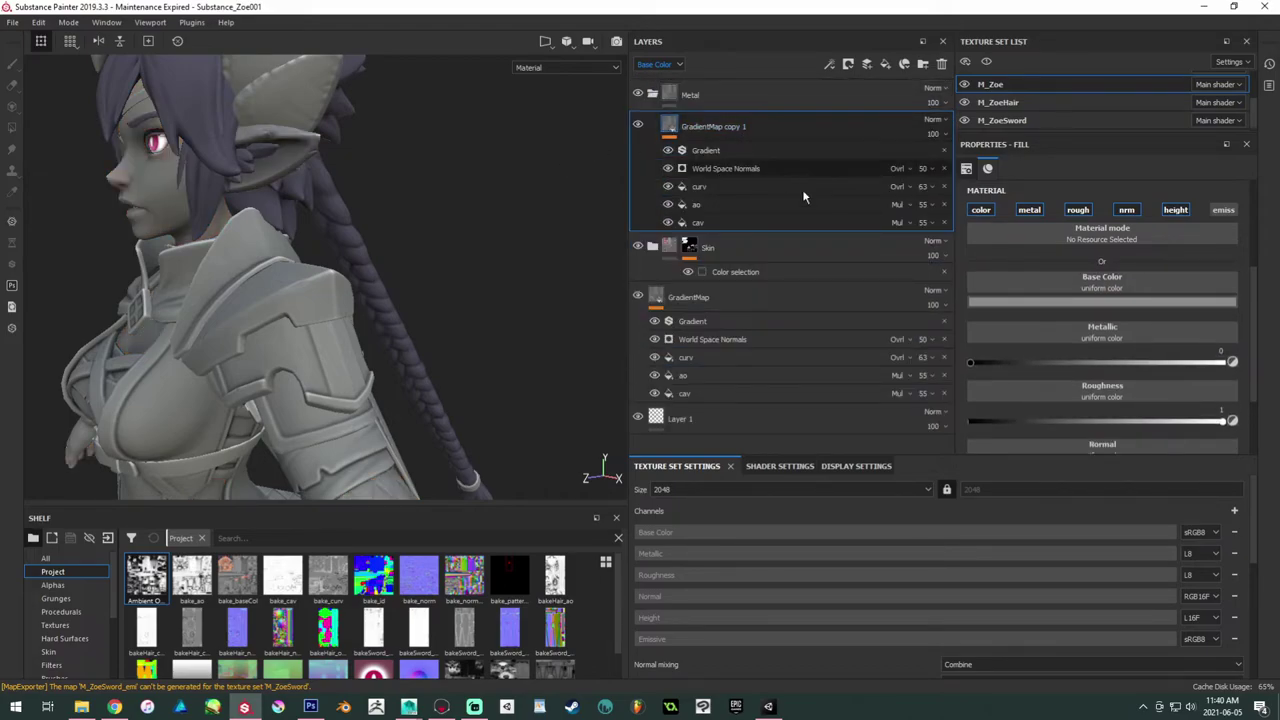
Step: Give the Metal folder a black mask with a paint effect and set Polygon Fill to mesh fill mode
right_click(669, 98)
left_click(714, 122)
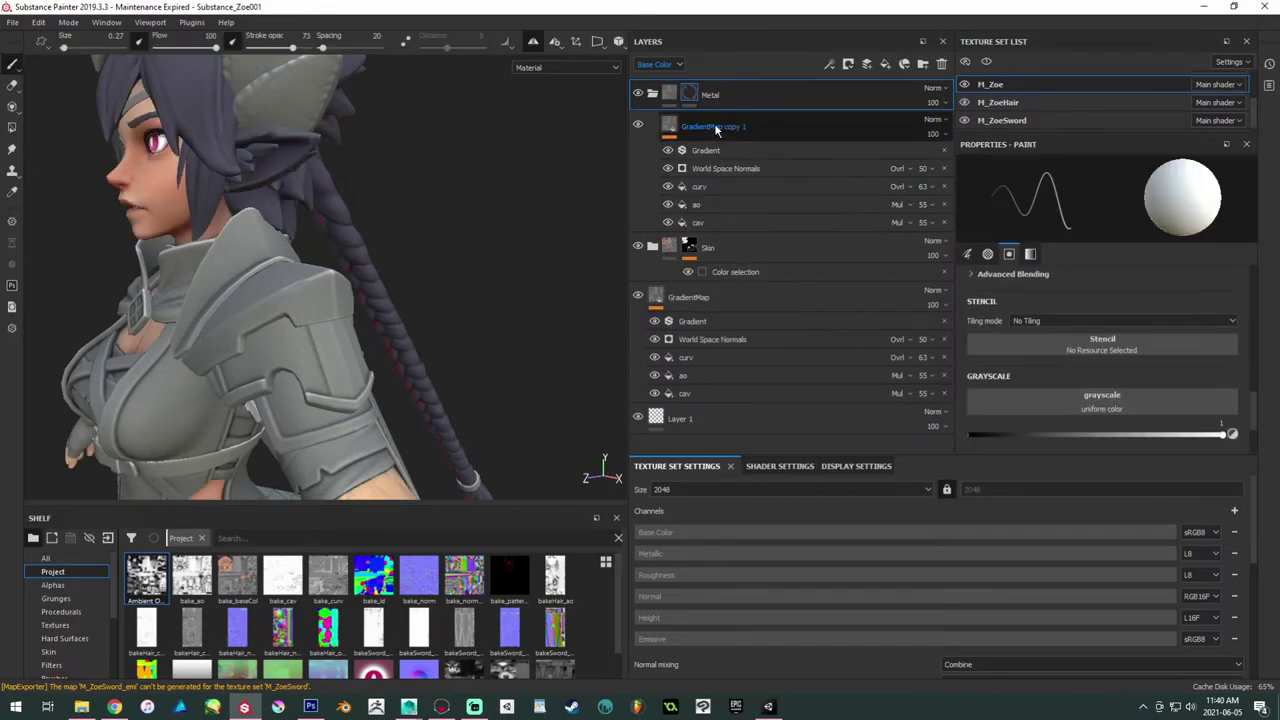
right_click(690, 94)
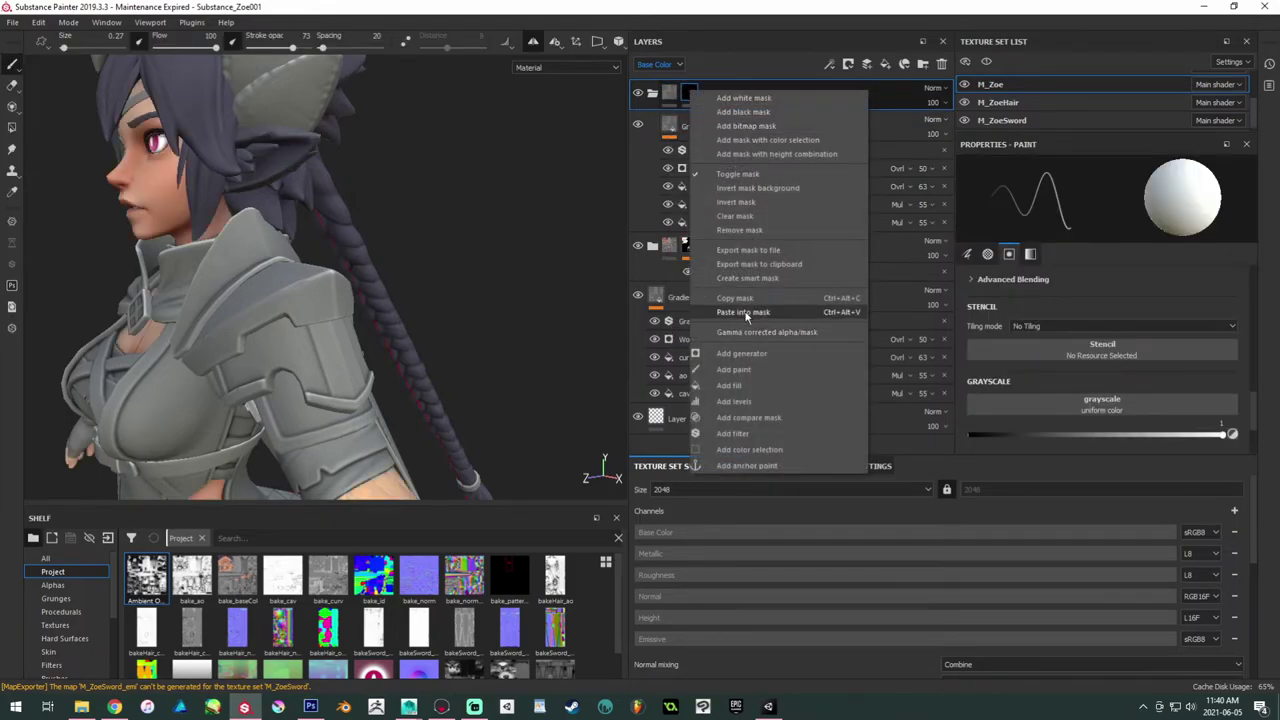
left_click(735, 369)
left_click(12, 127)
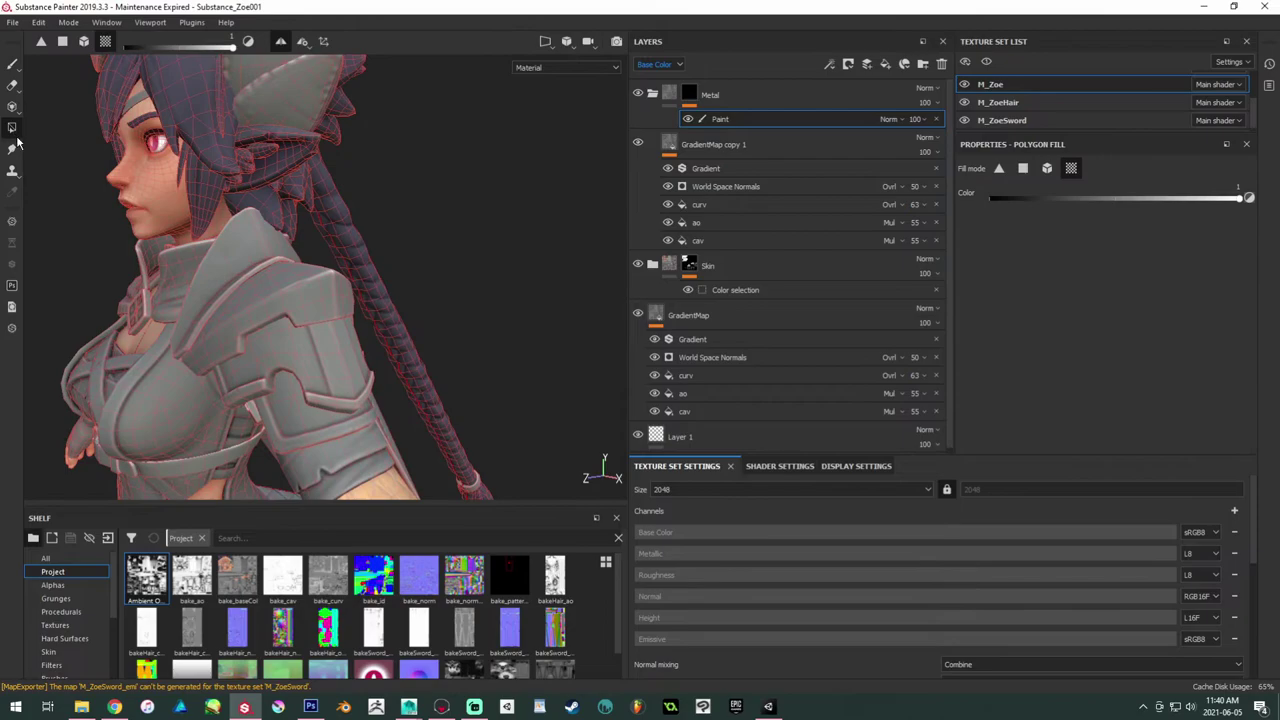
left_click(1046, 168)
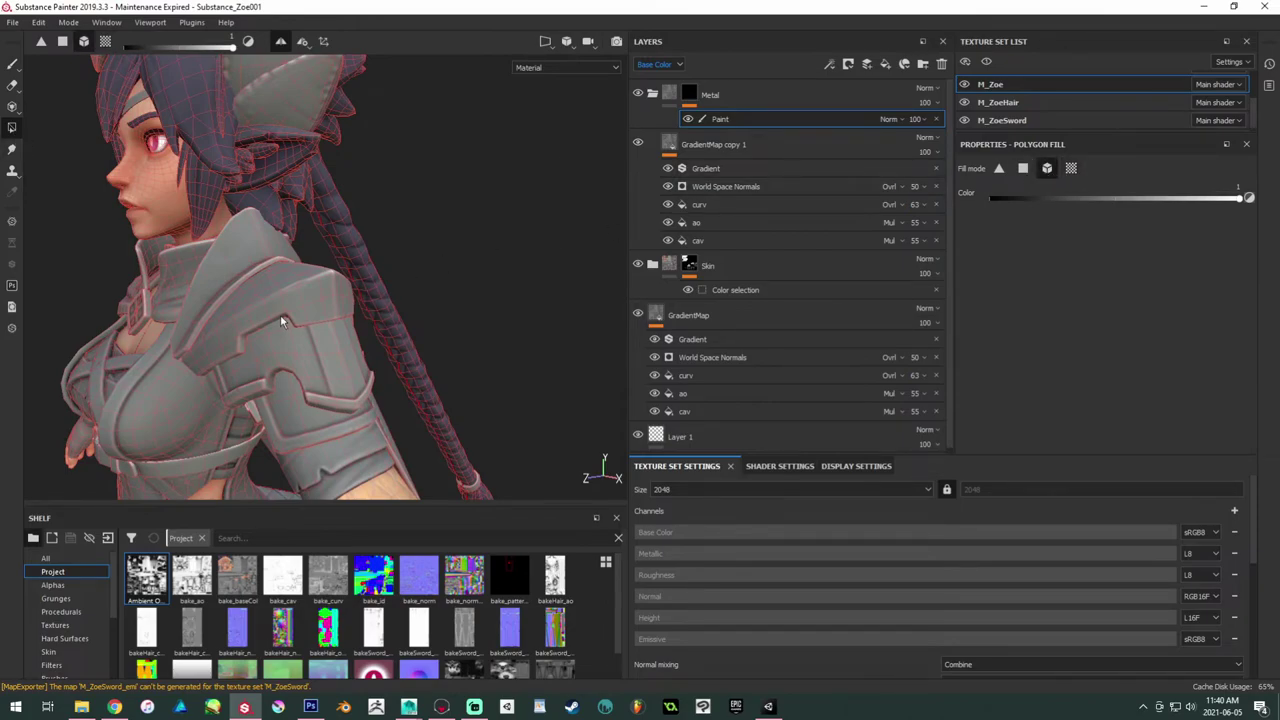
Step: Check the Metal folder's mask, replace it with a fresh black mask, and add a new paint effect
left_click(689, 95, "alt")
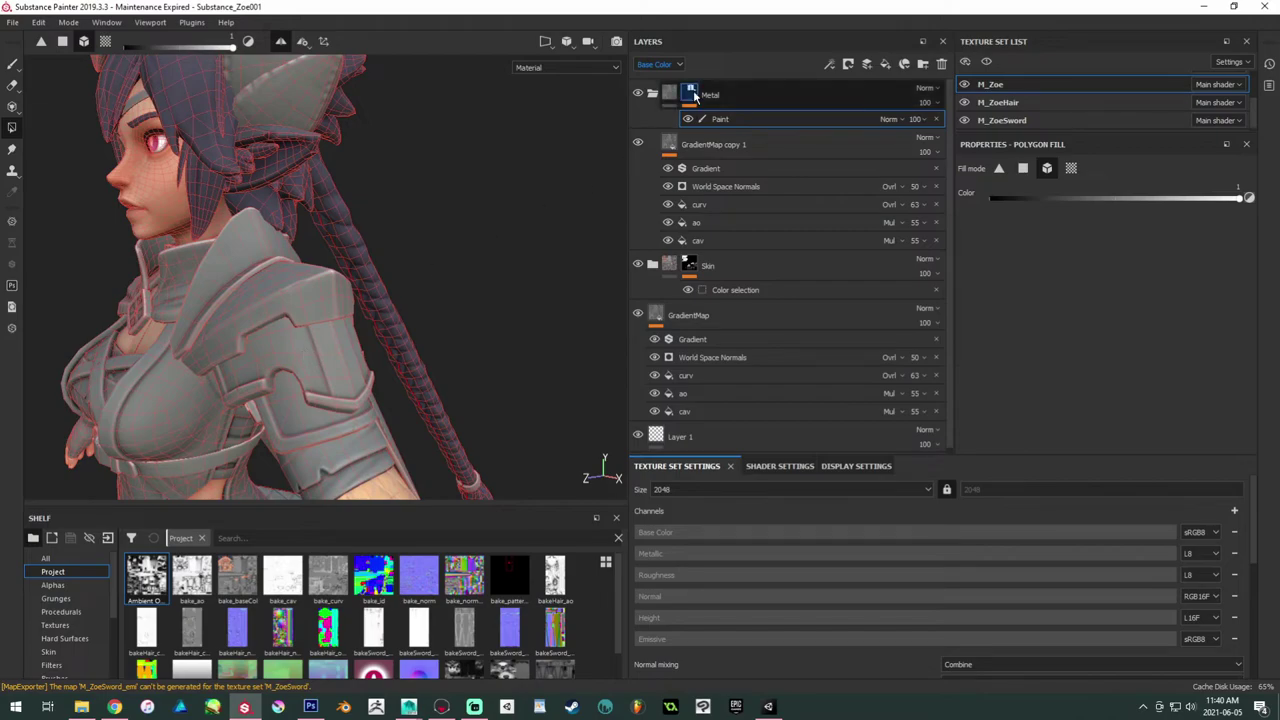
left_click_drag(272, 258, 297, 271, "alt")
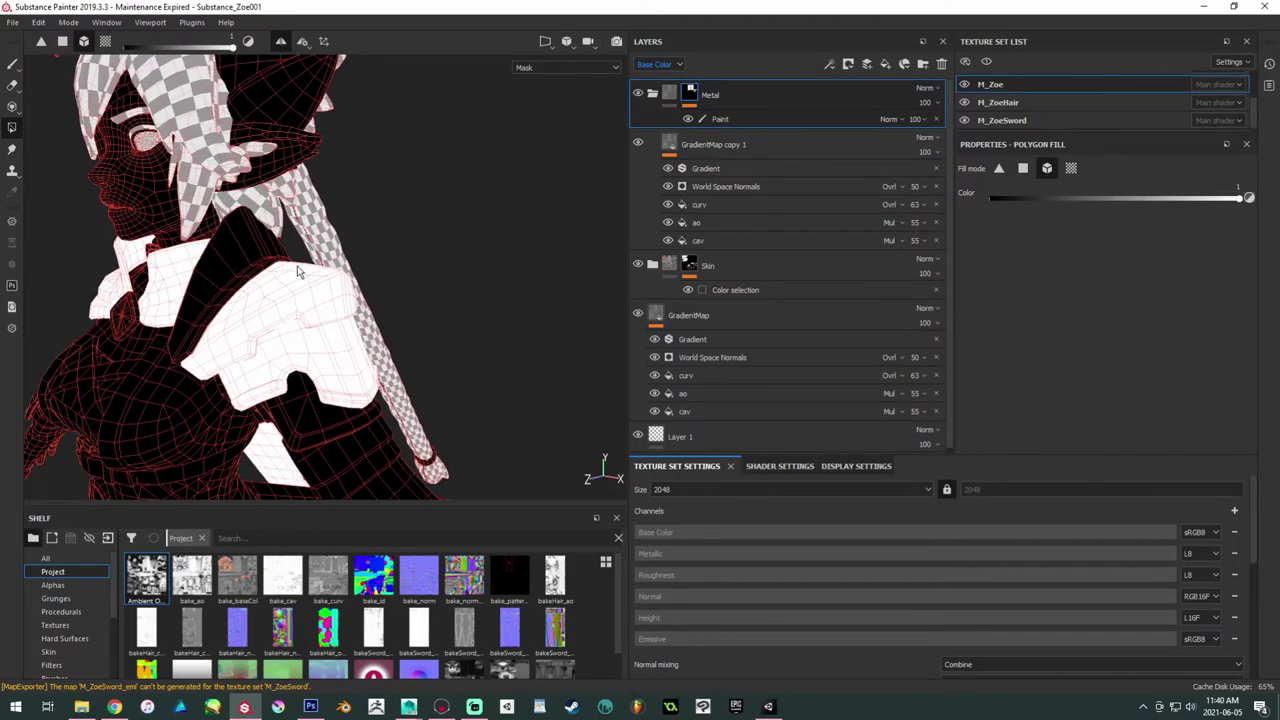
right_click(698, 97)
left_click(745, 115)
right_click(706, 99)
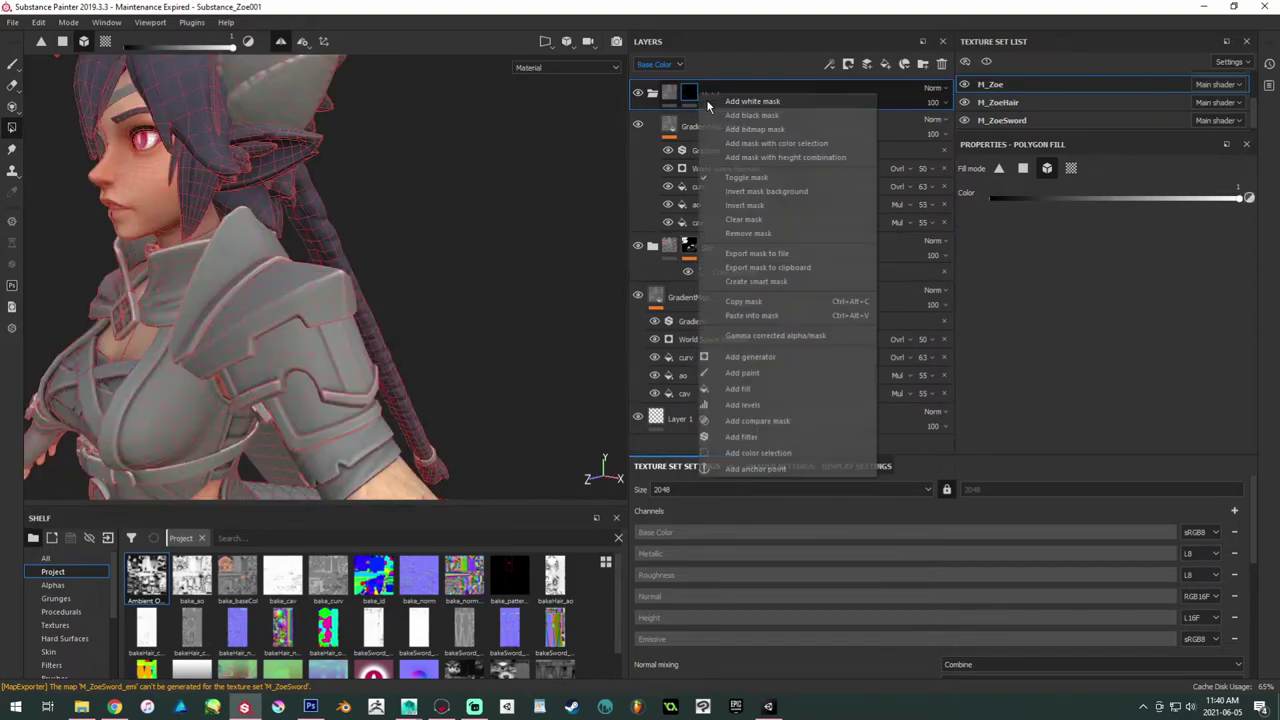
left_click(742, 372)
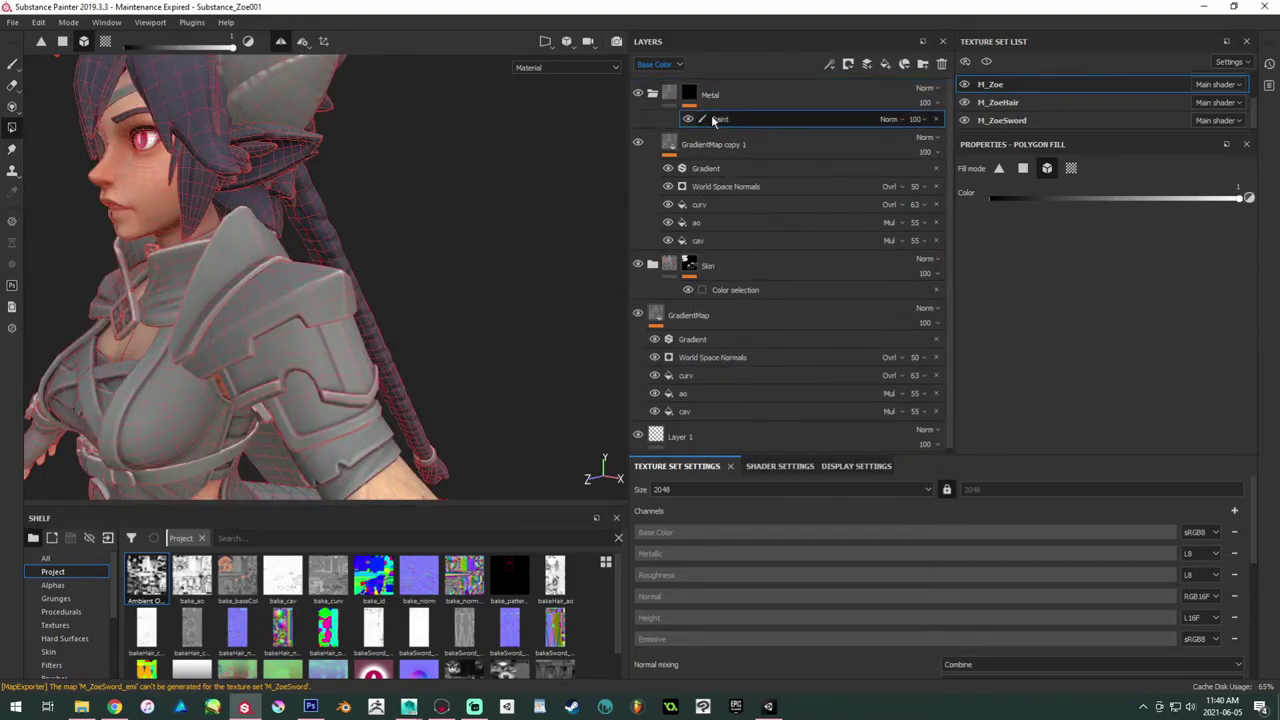
Step: Try to fill the shoulder armor in the Metal folder's mask, then undo the fills
left_click(692, 96, "alt")
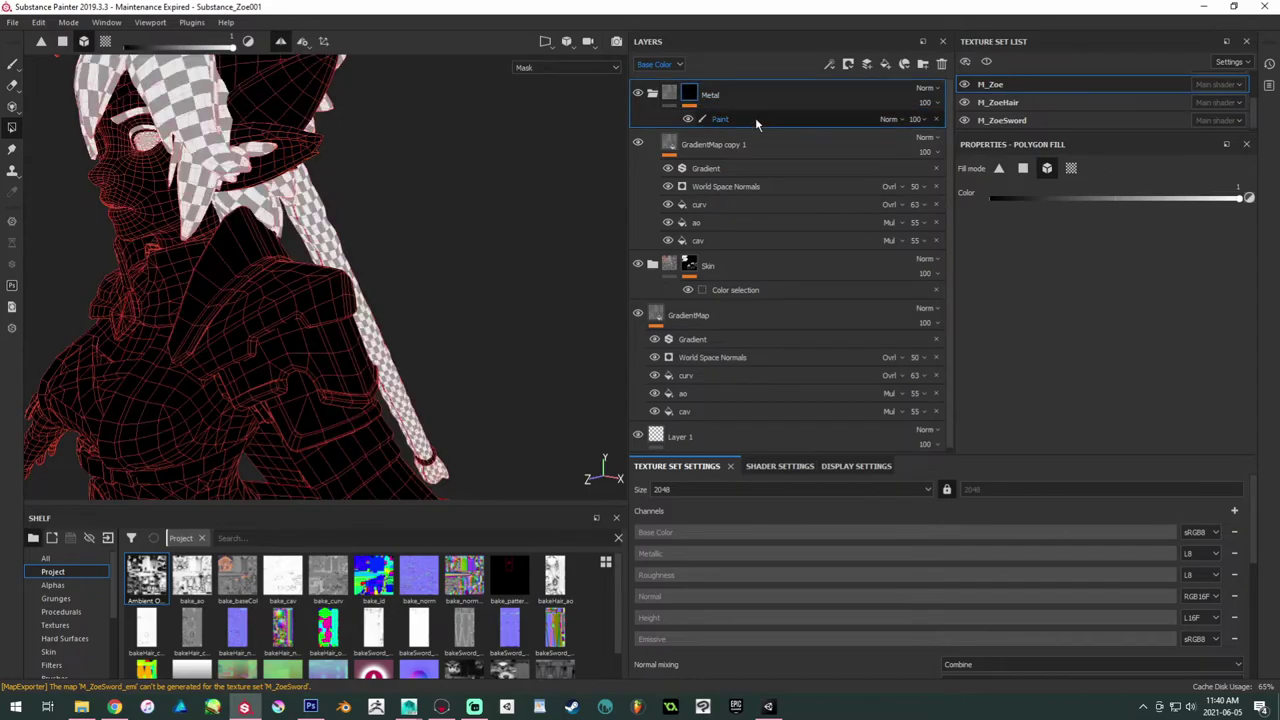
mouse_move(310, 293)
left_mouse_down()
mouse_move(300, 325)
mouse_move(318, 405)
left_mouse_up()
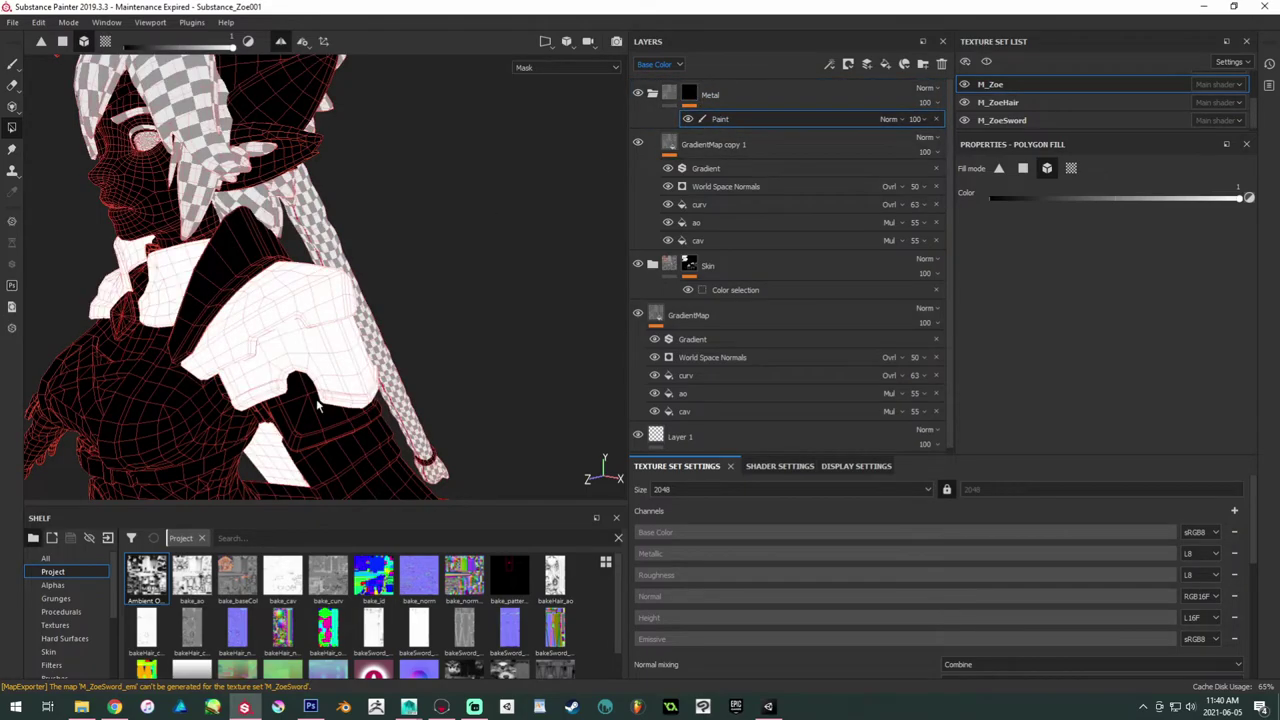
key("ctrl+z")
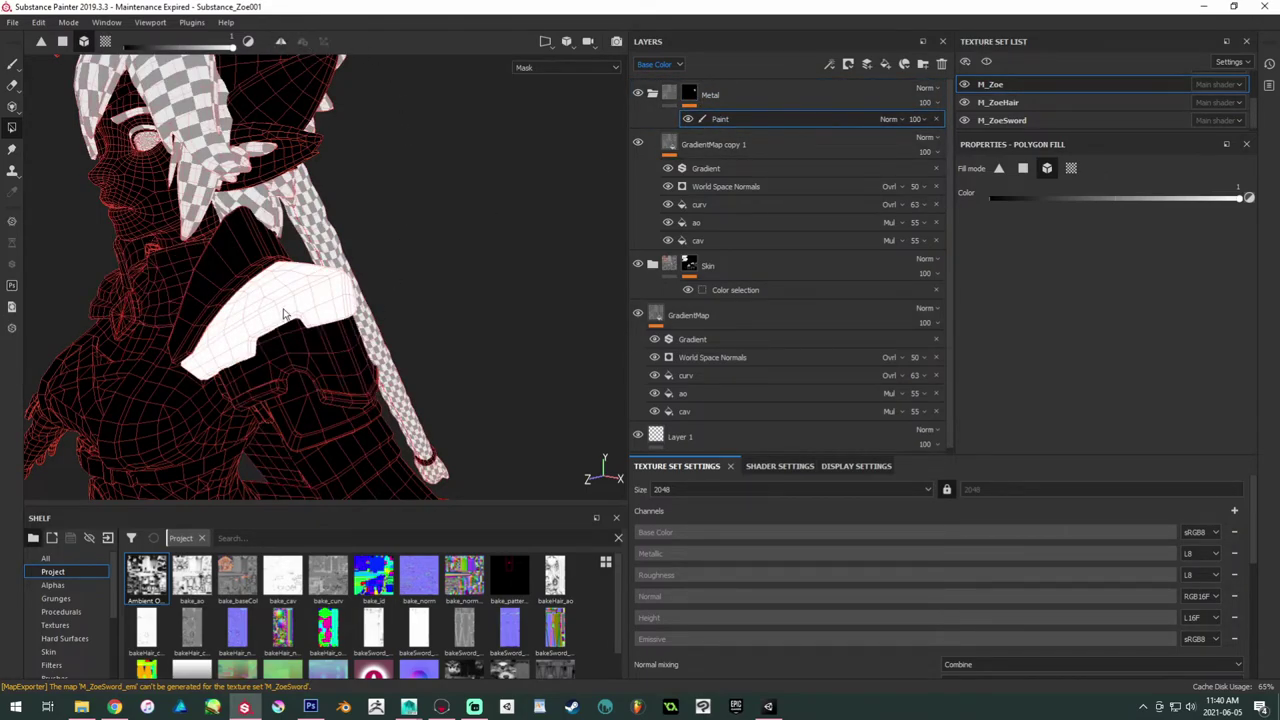
key("ctrl+z")
Step: Fill the shoulder guard's overlapping plates white in the Metal mask with symmetry off
left_click(292, 292)
left_click(252, 285)
left_click(282, 343)
left_click(305, 395)
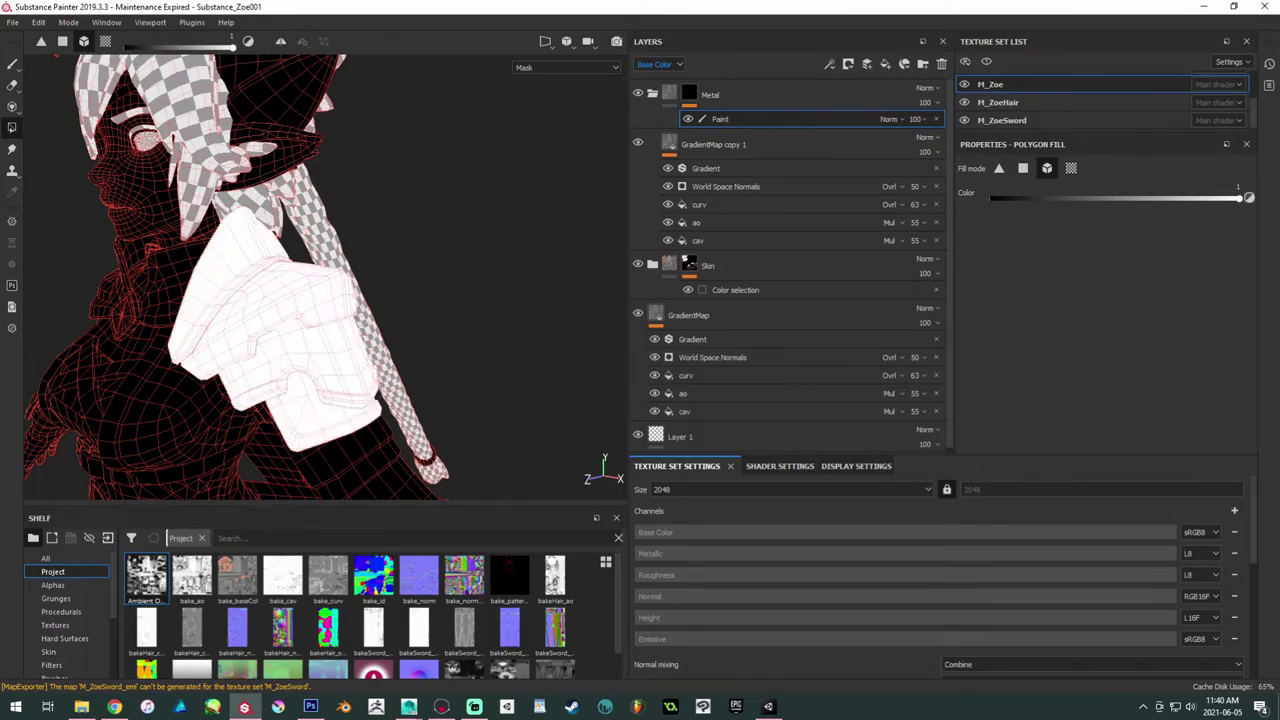
Step: Examine the mask coverage on the shoulder armor, arm and torso from several angles
key("alt+Tab")
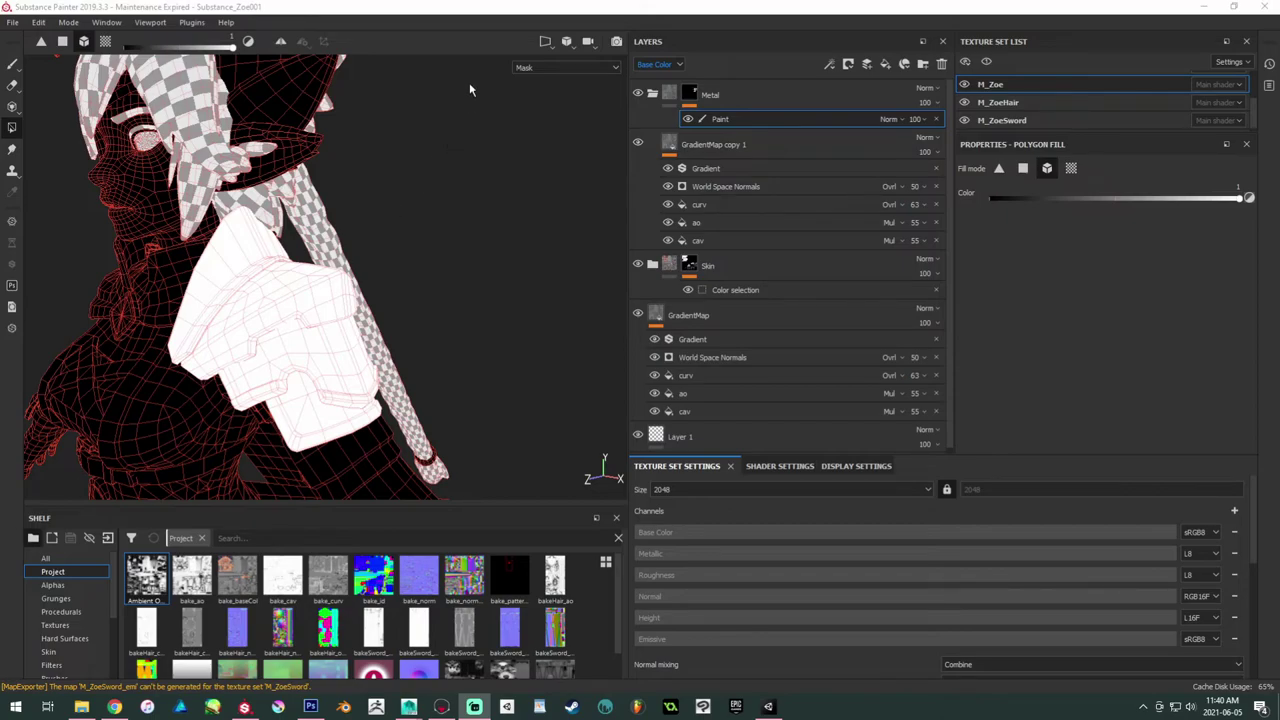
left_click(450, 4)
scroll(234, 277, "down", 5)
middle_click_drag(324, 368, 295, 230, "alt")
left_click_drag(295, 236, 334, 251, "alt")
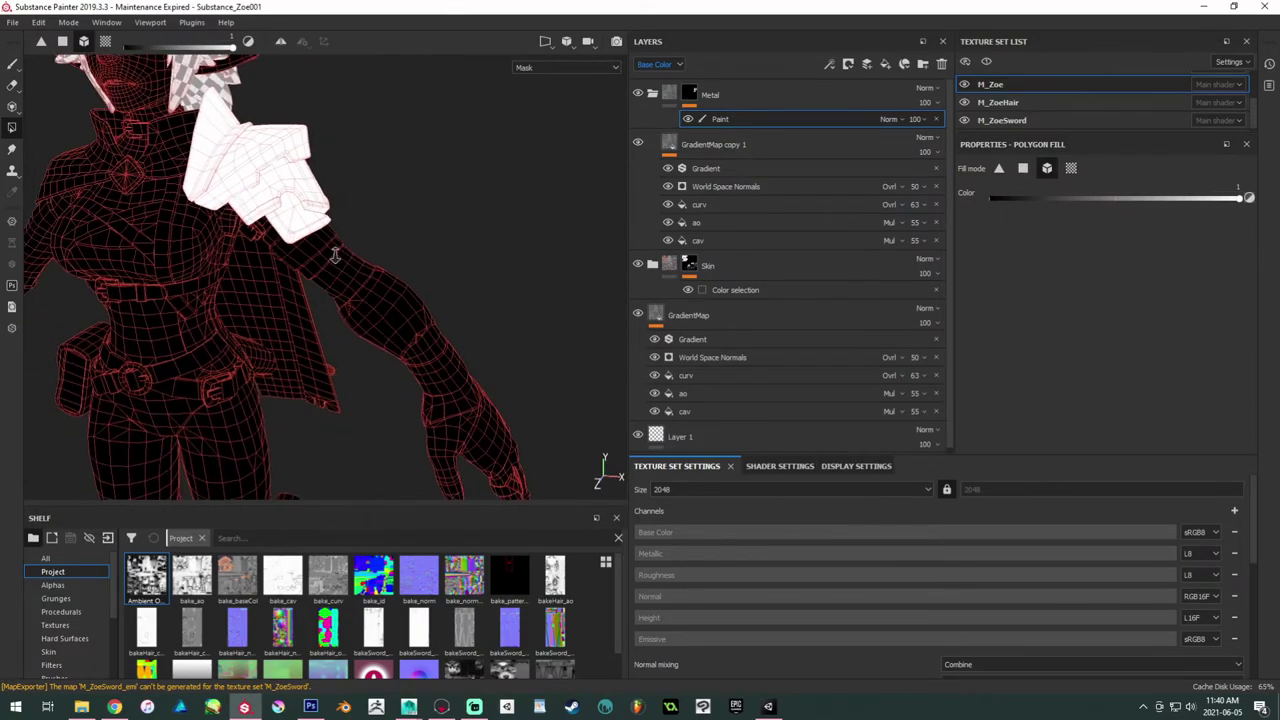
middle_click_drag(334, 251, 445, 400, "alt")
right_click_drag(445, 400, 441, 228, "alt")
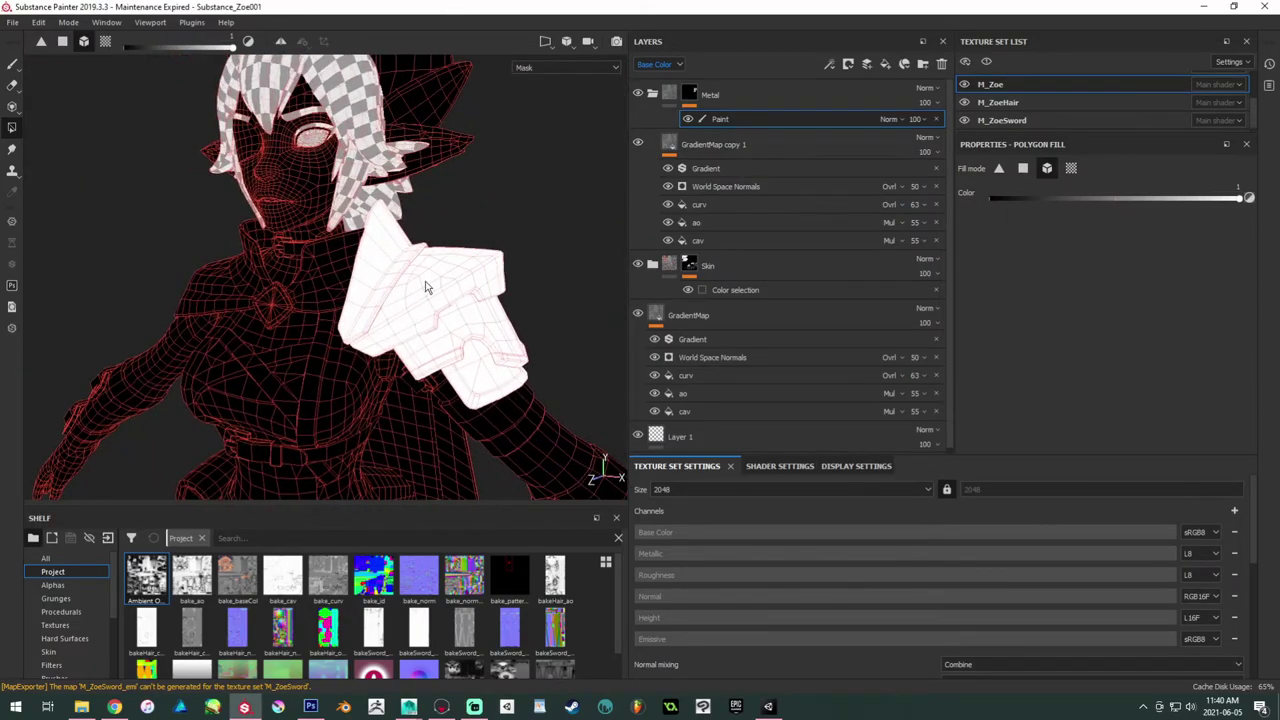
left_click_drag(207, 313, 322, 302, "alt")
left_click_drag(324, 328, 266, 326, "alt")
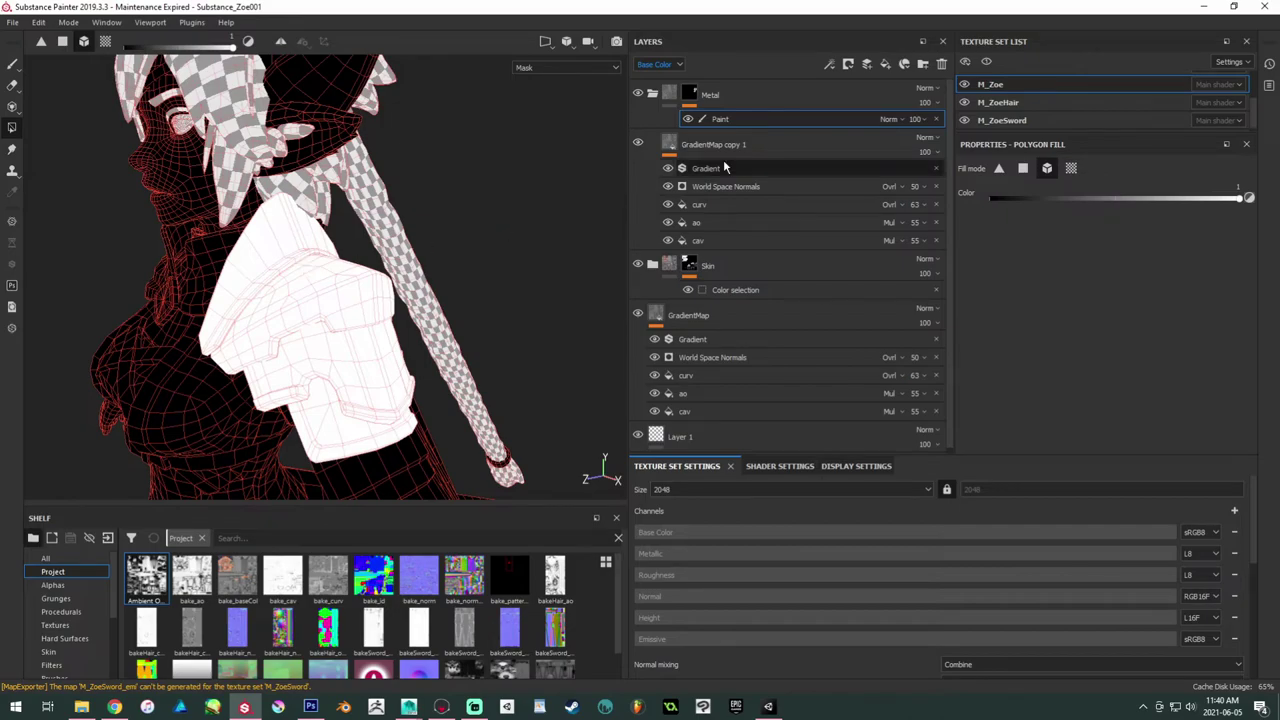
Step: Set Color 2 of the Metal layer's Gradient filter to dark slate blue, RGB 0.276, 0.296, 0.341
left_click(729, 98)
left_click(705, 145)
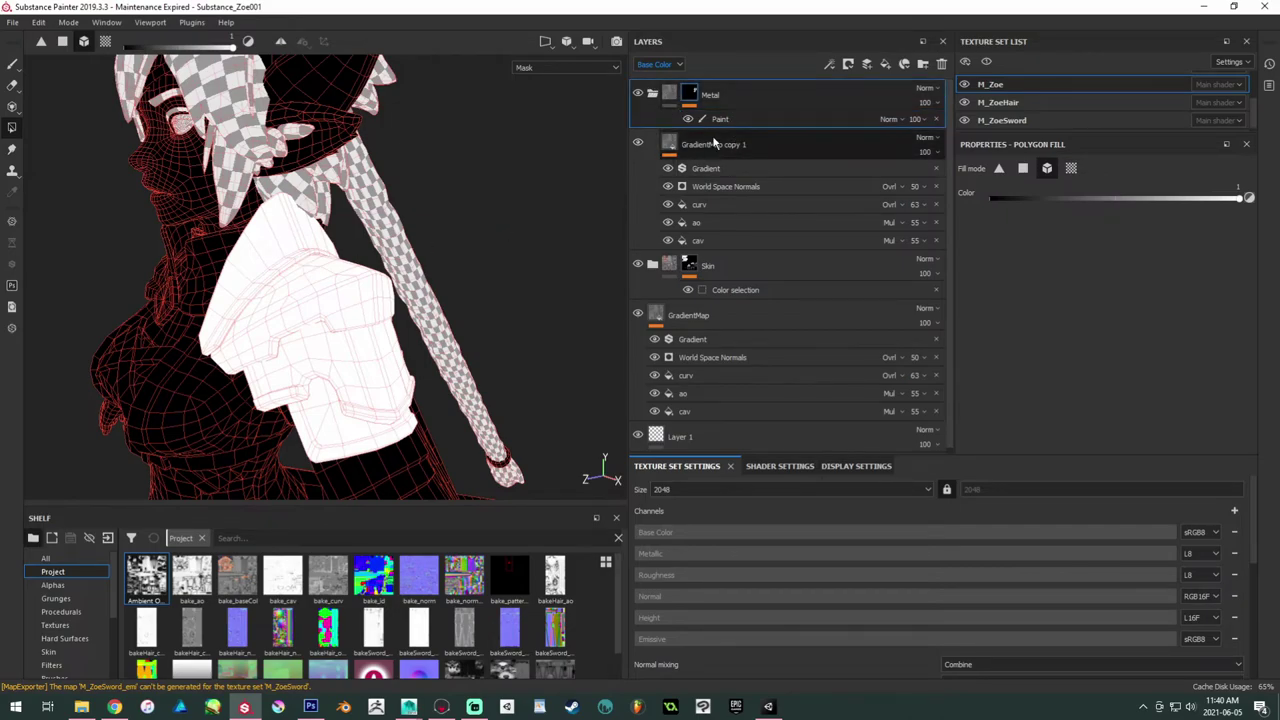
left_click_drag(324, 193, 369, 191, "alt")
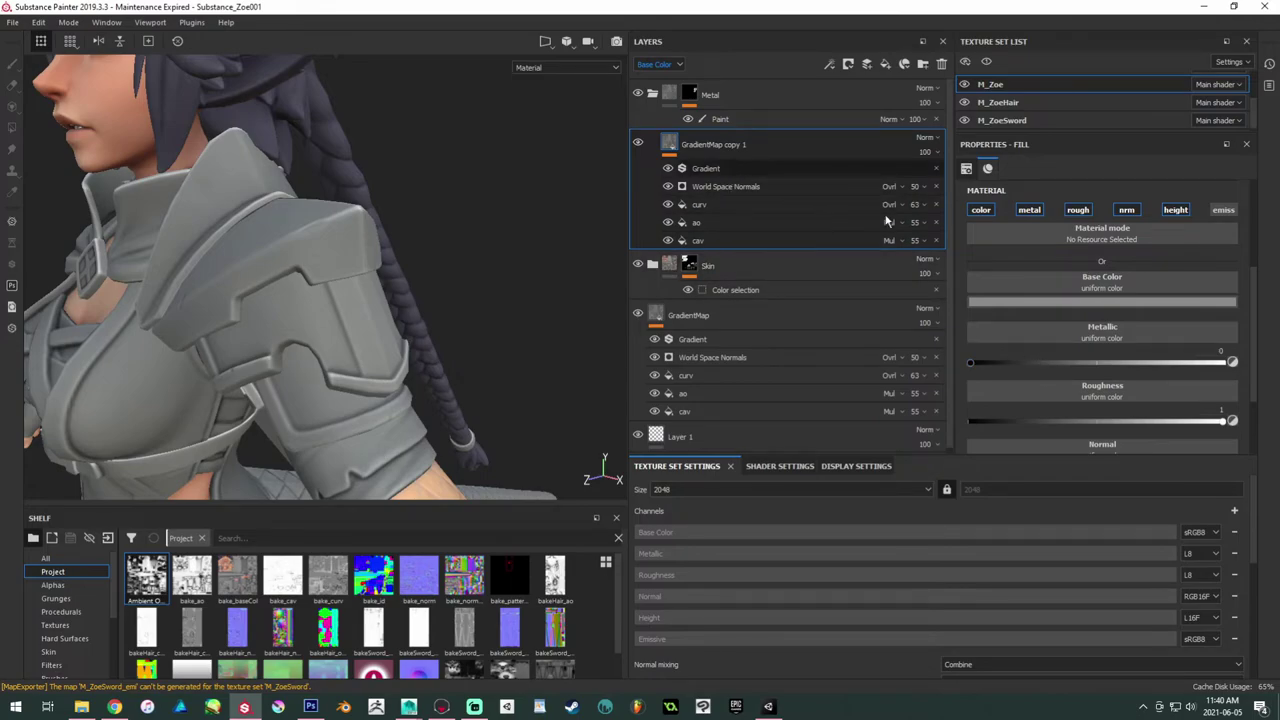
left_click(826, 168)
scroll(1147, 346, "down", 1)
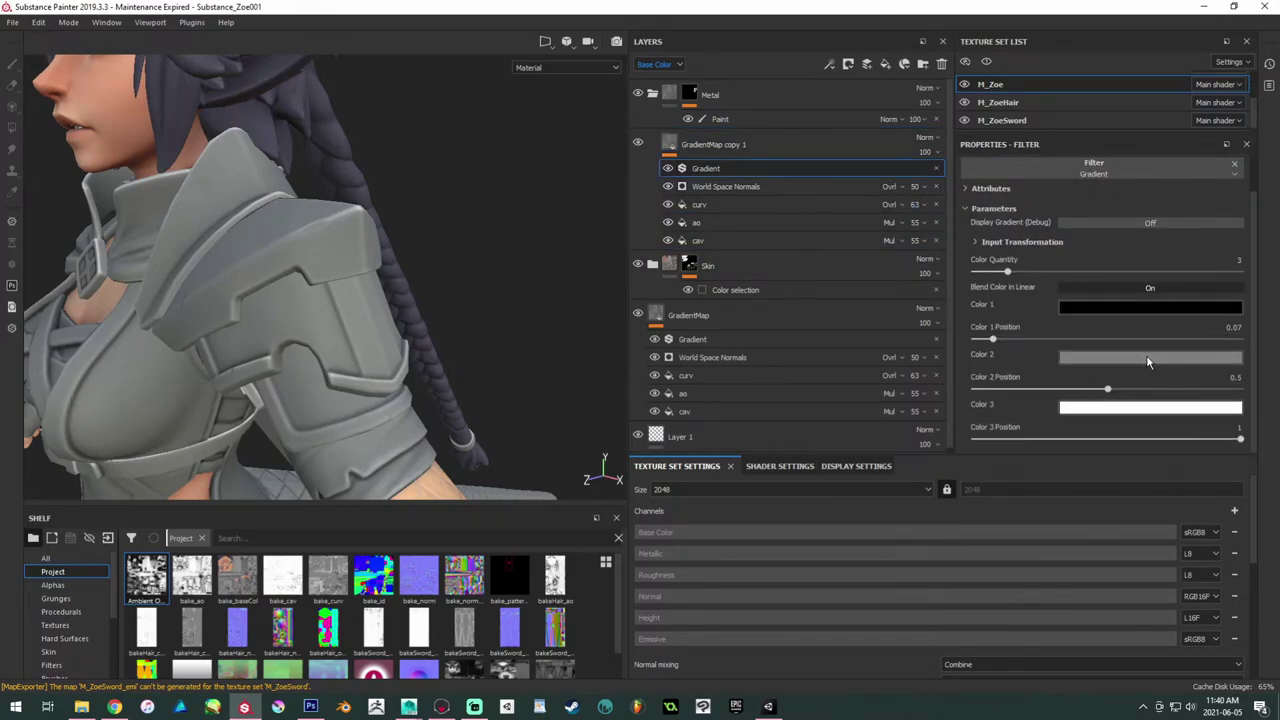
left_click(1146, 355)
left_click(1209, 438)
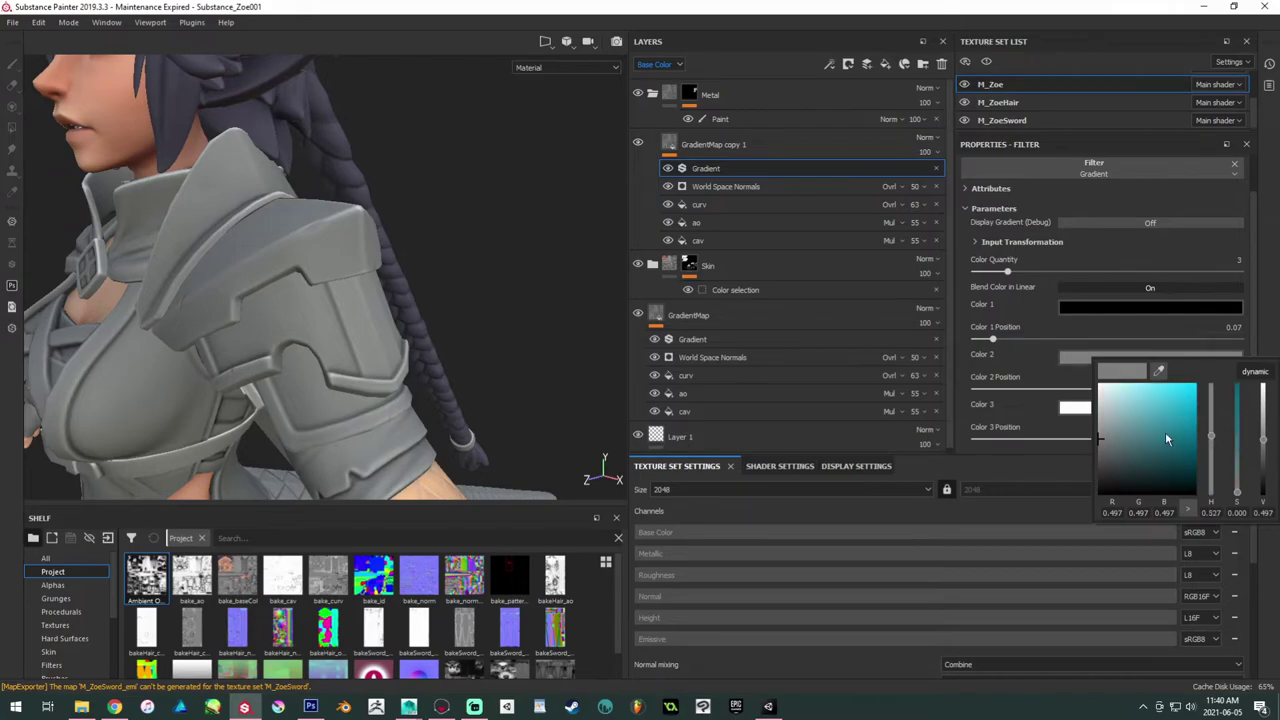
left_click_drag(1151, 428, 1117, 461)
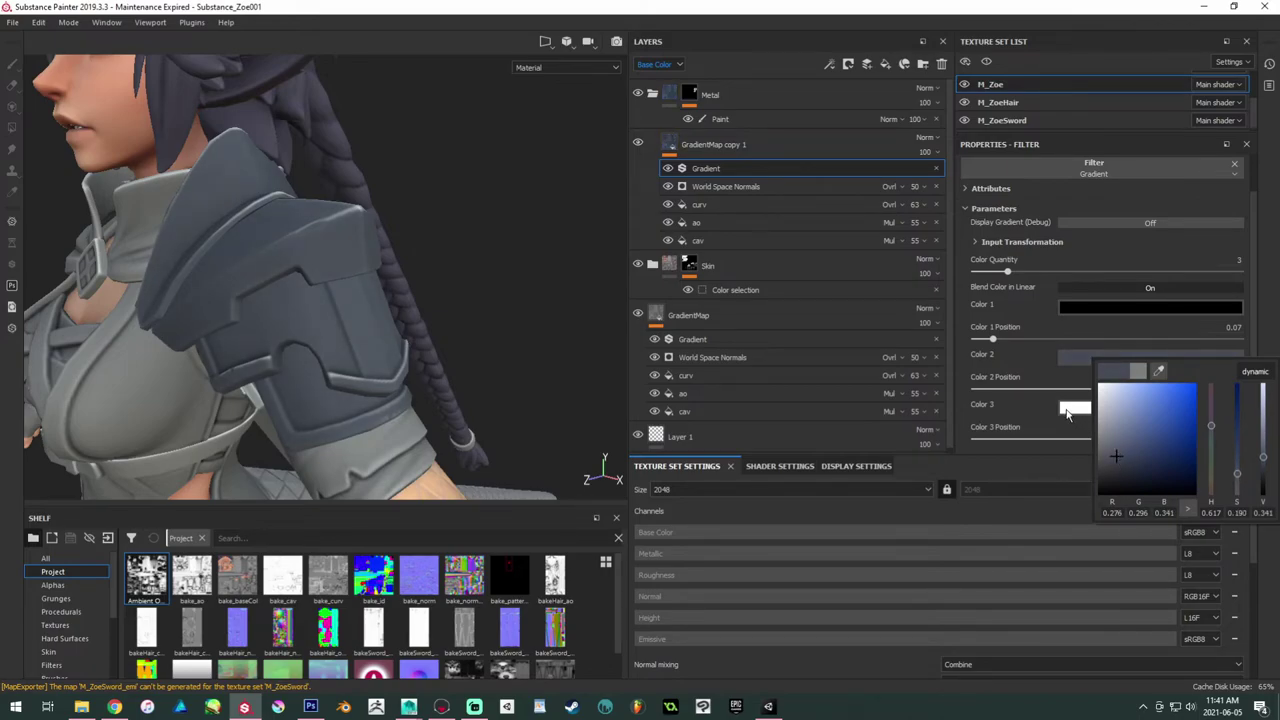
Step: Change Color 3 of the Gradient filter to a pale cyan-blue with a hue of 0.539
left_click(1076, 407)
left_click(1078, 453)
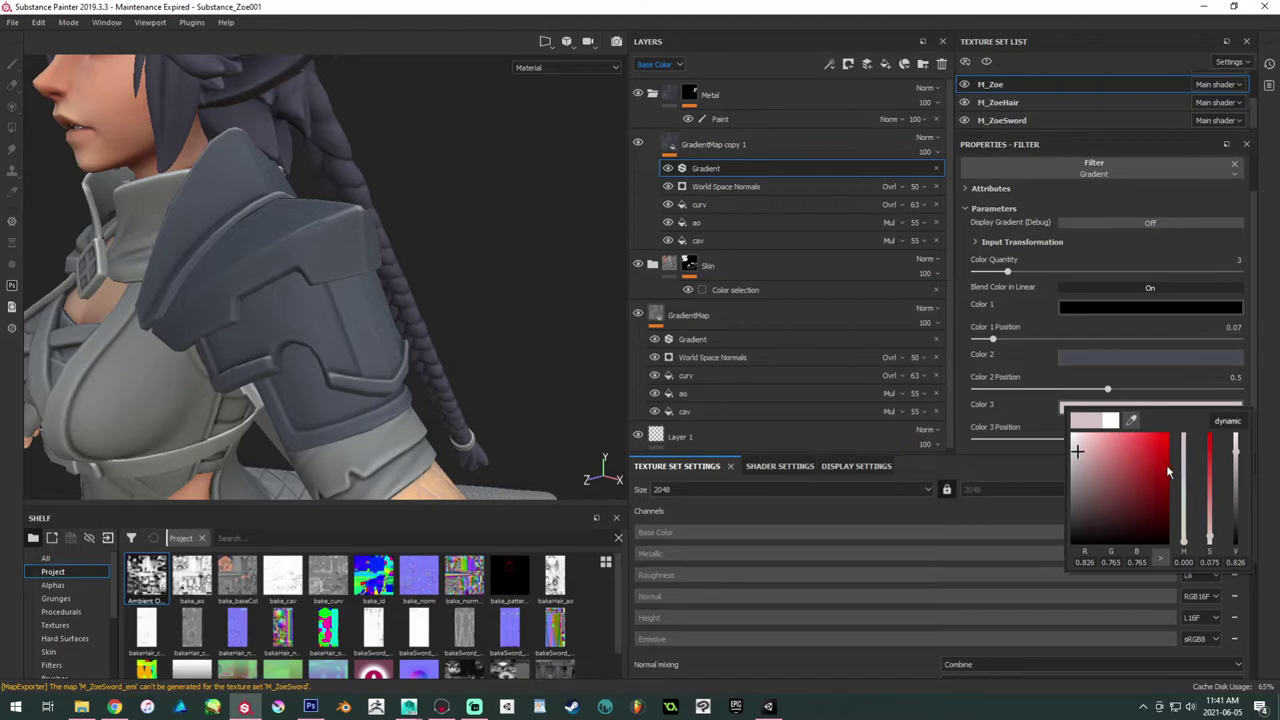
left_click(1184, 505)
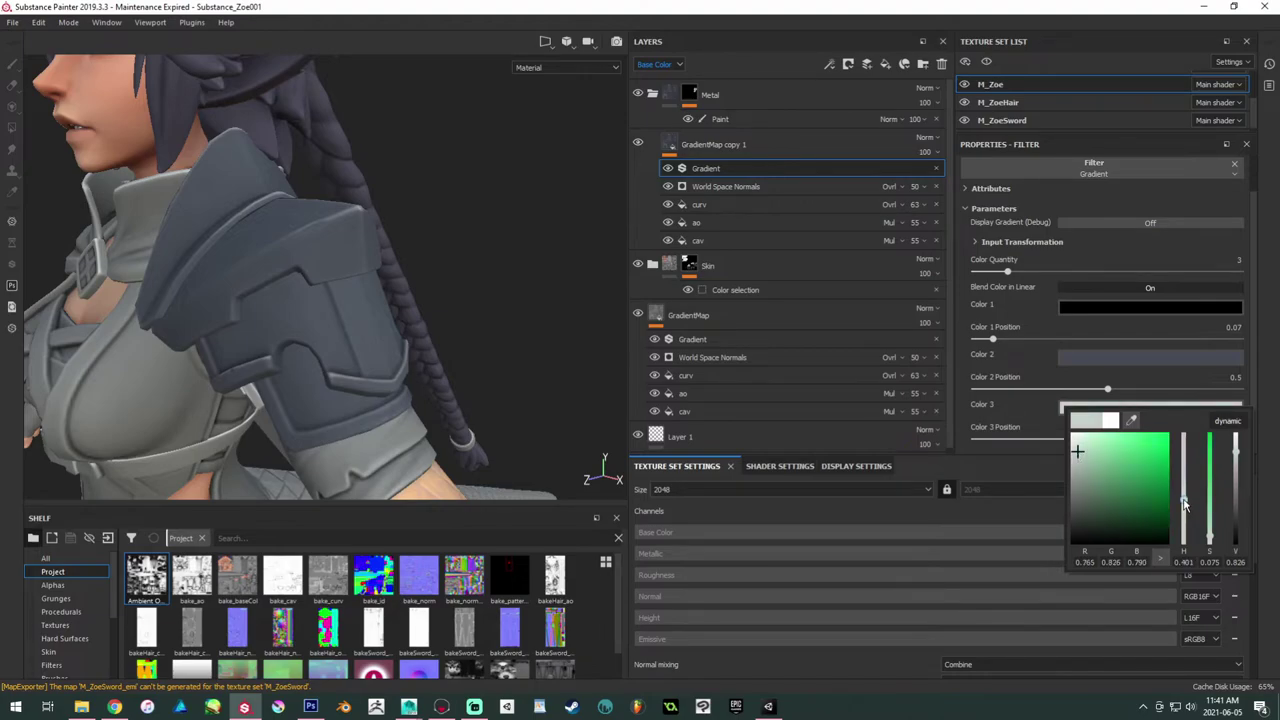
left_click_drag(1184, 505, 1185, 489)
left_click(1084, 445)
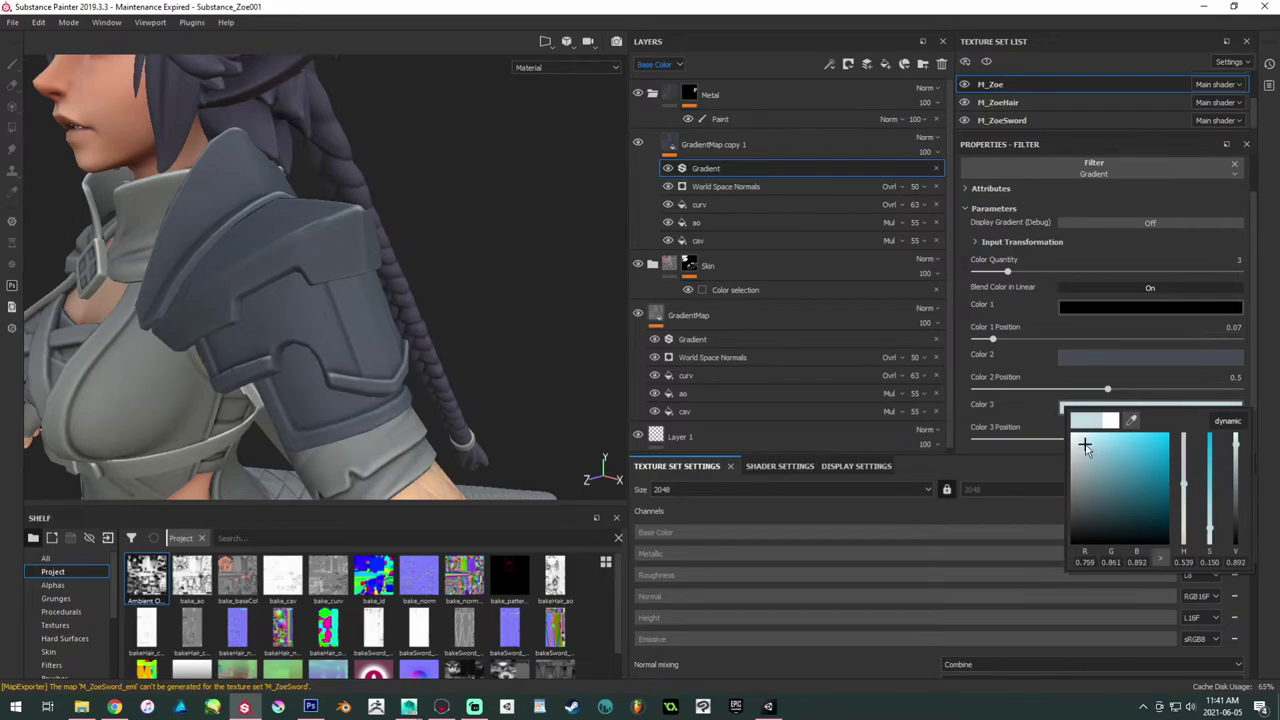
left_click_drag(1085, 446, 1084, 455)
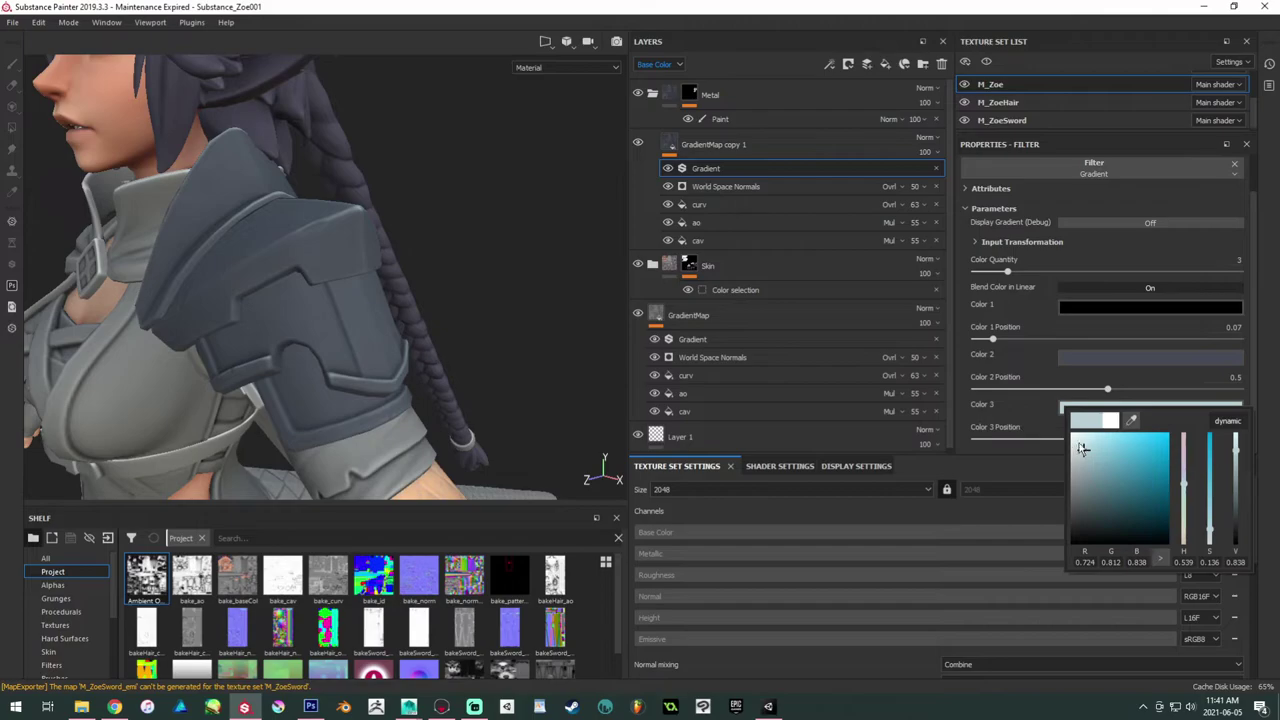
left_click(1084, 446)
Step: Set the gradient's Color 1 Position to 0.18, Color 2 Position to 0.41 and Color 3 Position to 0.69
left_click_drag(1107, 391, 1091, 389)
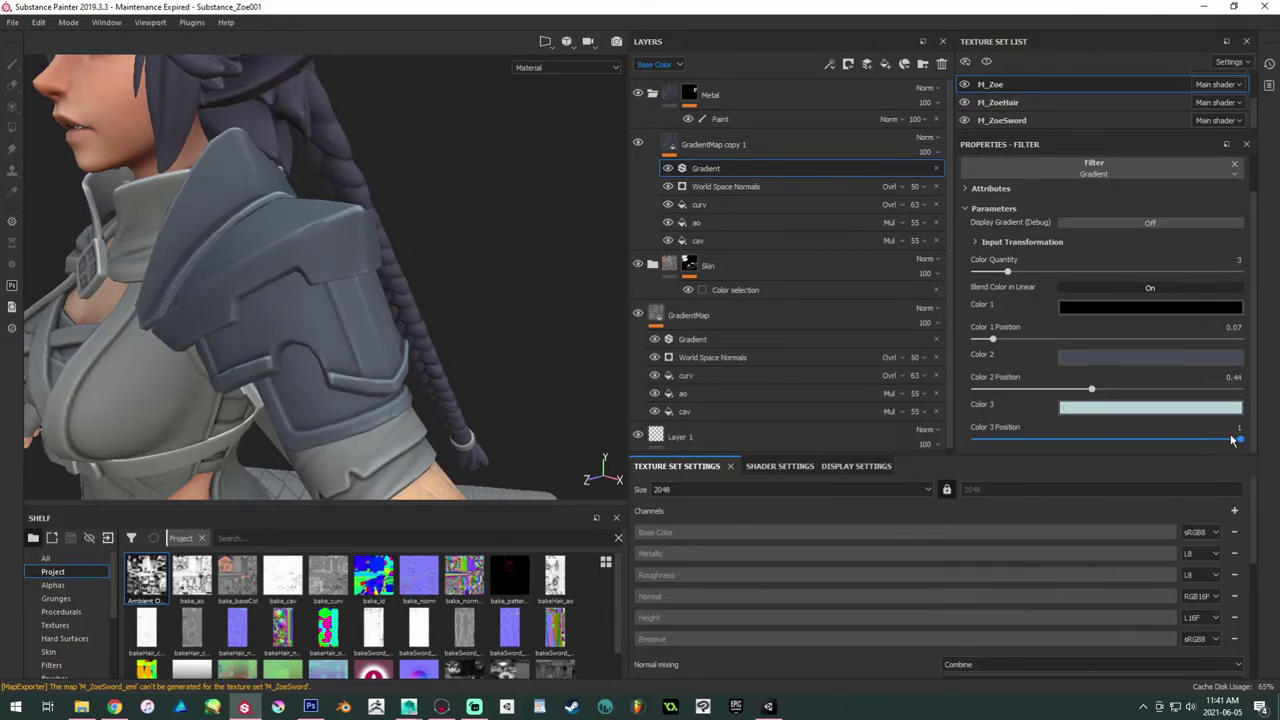
left_click_drag(1217, 440, 1157, 438)
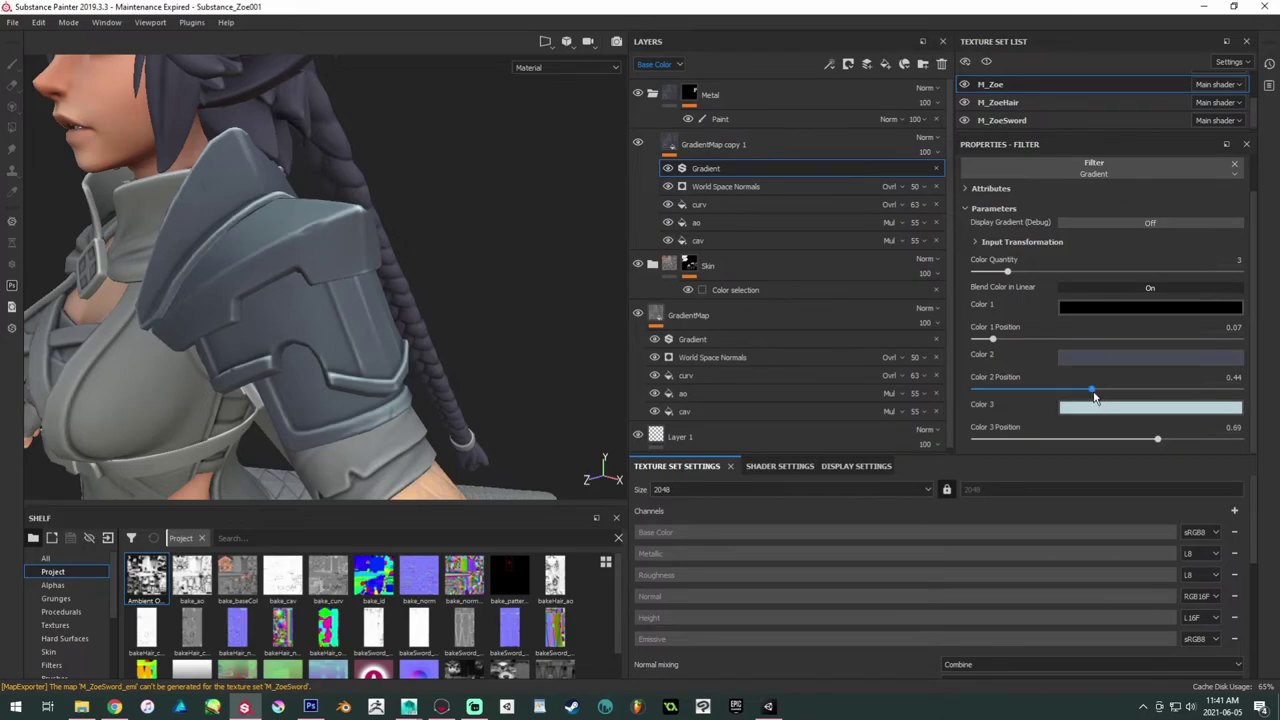
mouse_move(1093, 390)
left_mouse_down()
mouse_move(1118, 391)
mouse_move(1085, 396)
left_mouse_up()
mouse_move(994, 339)
left_mouse_down()
mouse_move(1033, 341)
mouse_move(993, 339)
mouse_move(1021, 342)
left_mouse_up()
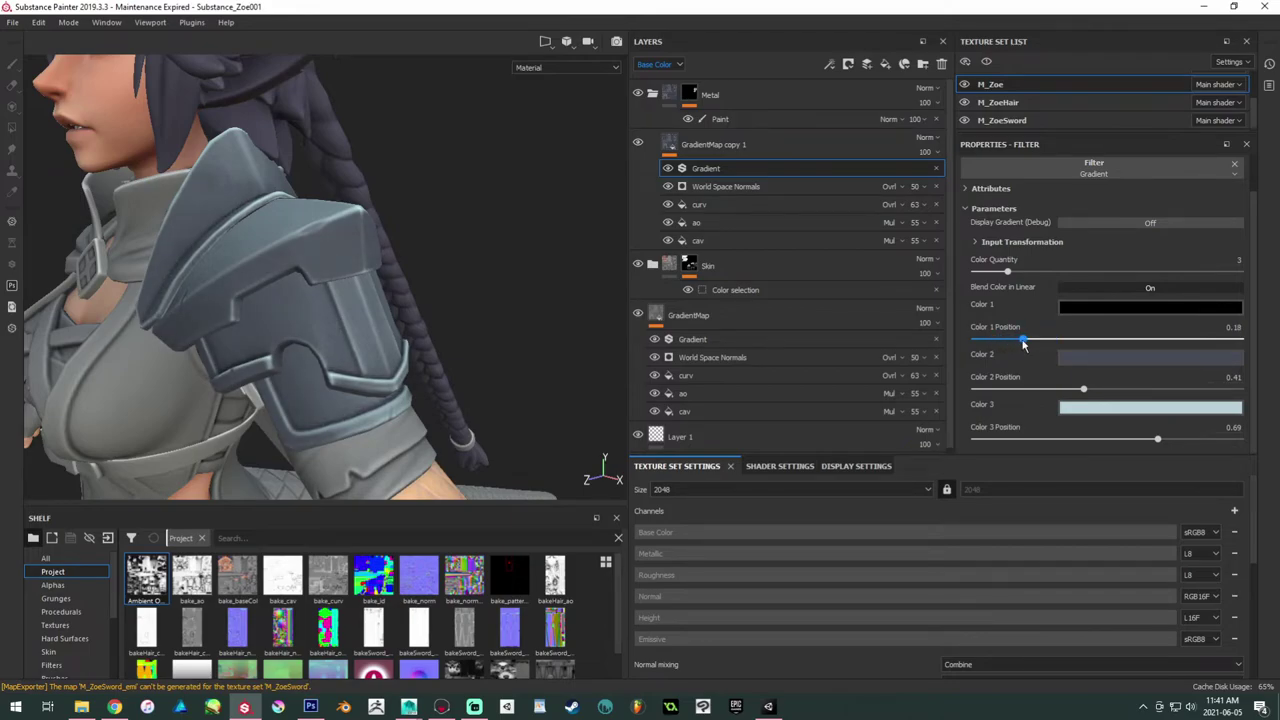
Step: Set the gradient's Color 2 Position to 0.45 while viewing the shoulder plates up close
left_click_drag(407, 279, 480, 363, "alt")
right_click_drag(480, 363, 320, 394, "alt")
left_click_drag(320, 394, 273, 243, "alt")
mouse_move(1083, 390)
left_mouse_down()
mouse_move(1106, 391)
mouse_move(1094, 391)
left_mouse_up()
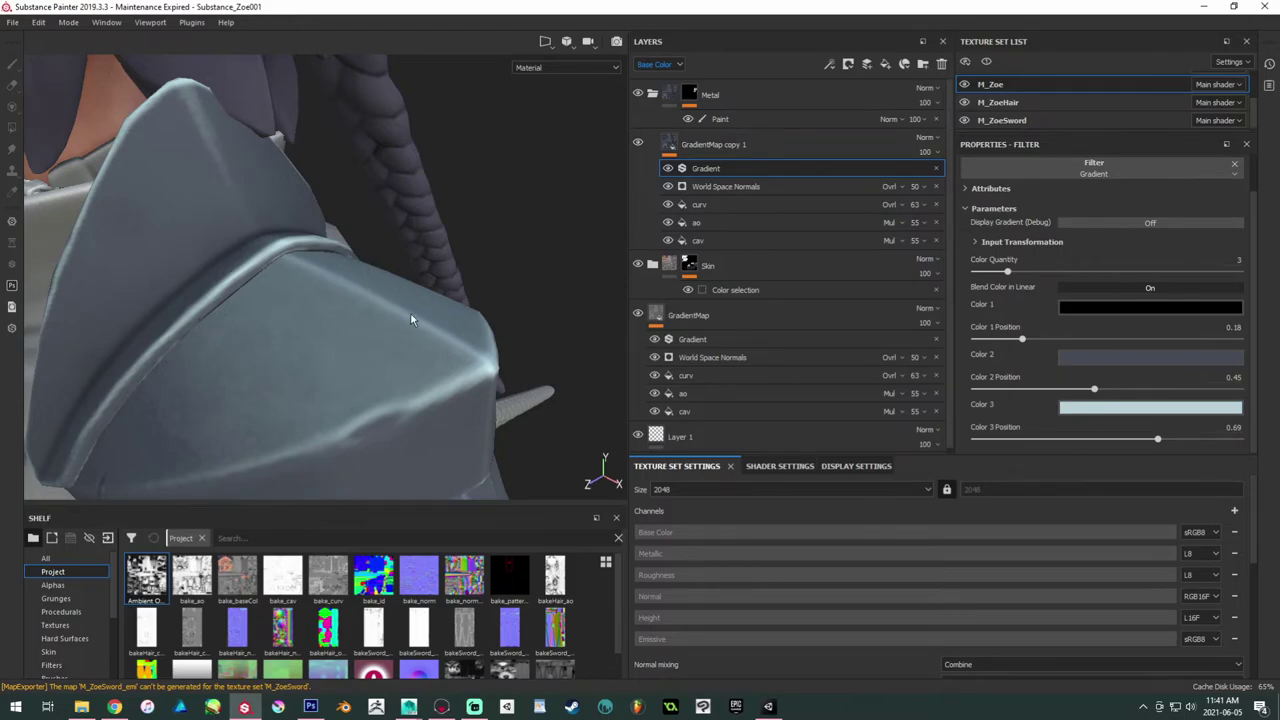
Step: Examine the blue metal gradient's shading and edge highlights on the shoulder armor from several angles
left_click_drag(411, 314, 476, 251, "alt")
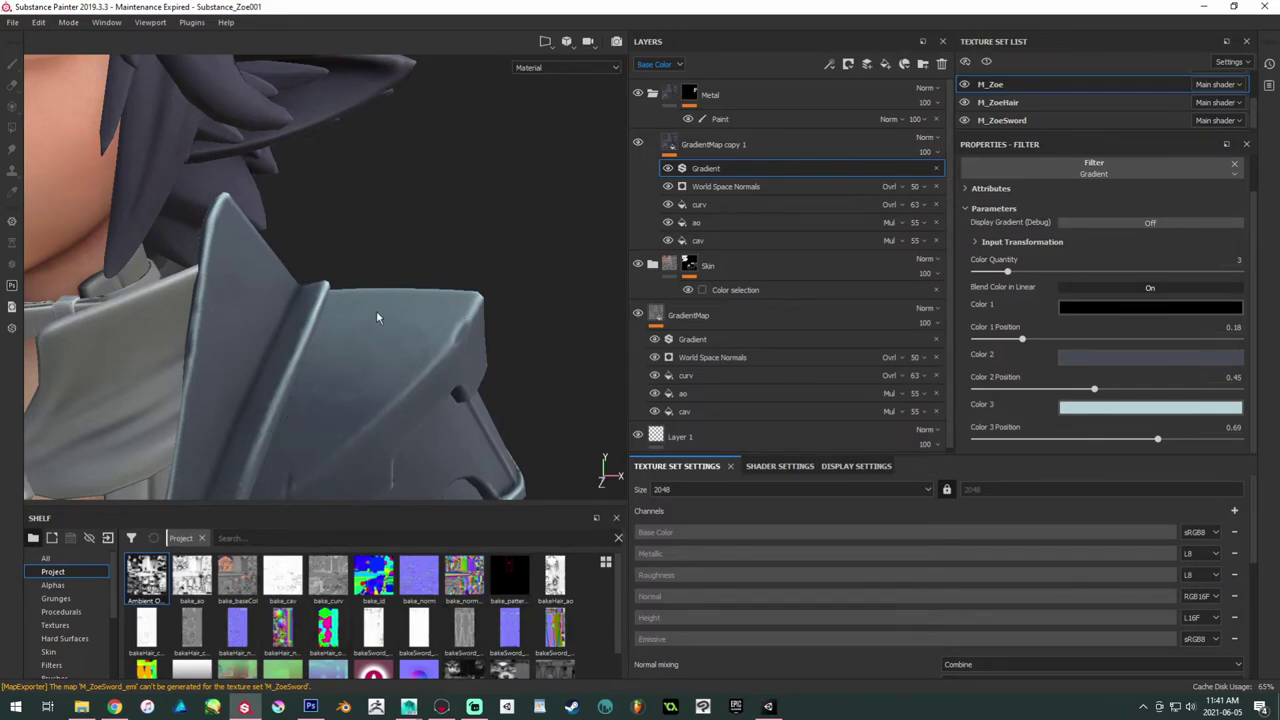
left_click_drag(376, 317, 360, 282, "alt")
right_click_drag(360, 282, 361, 300, "alt")
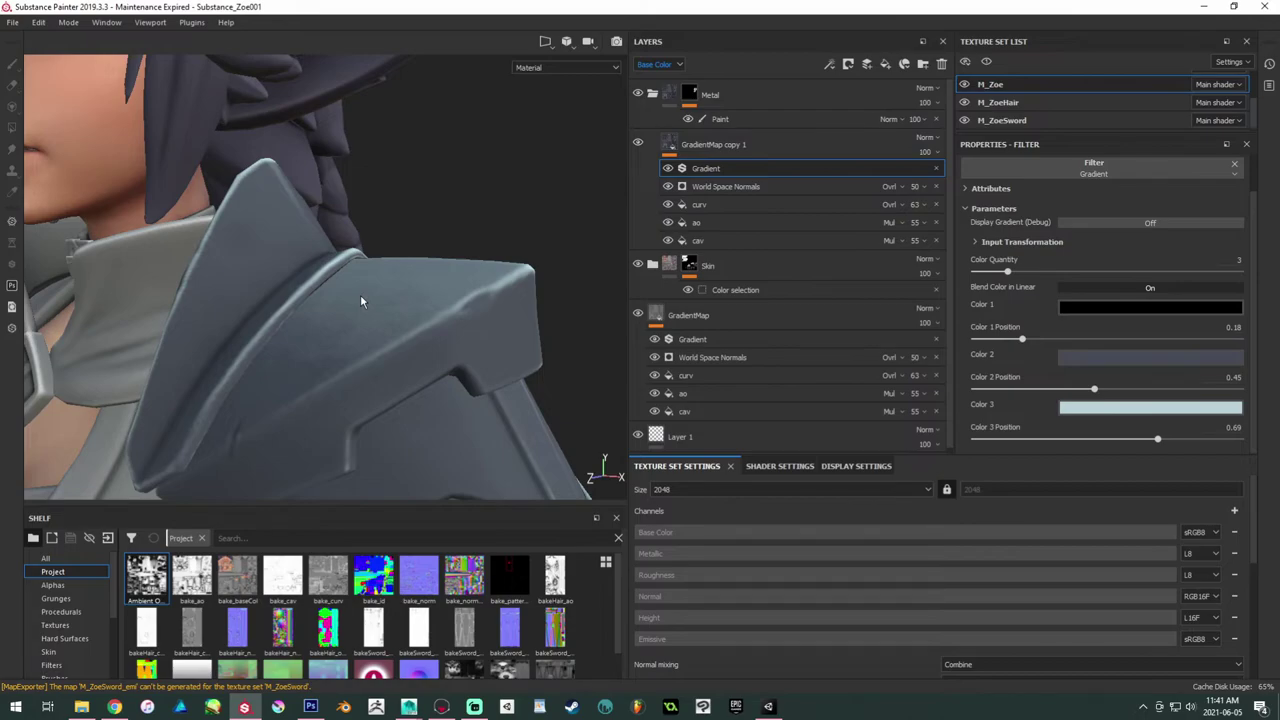
left_click_drag(360, 294, 369, 249, "alt")
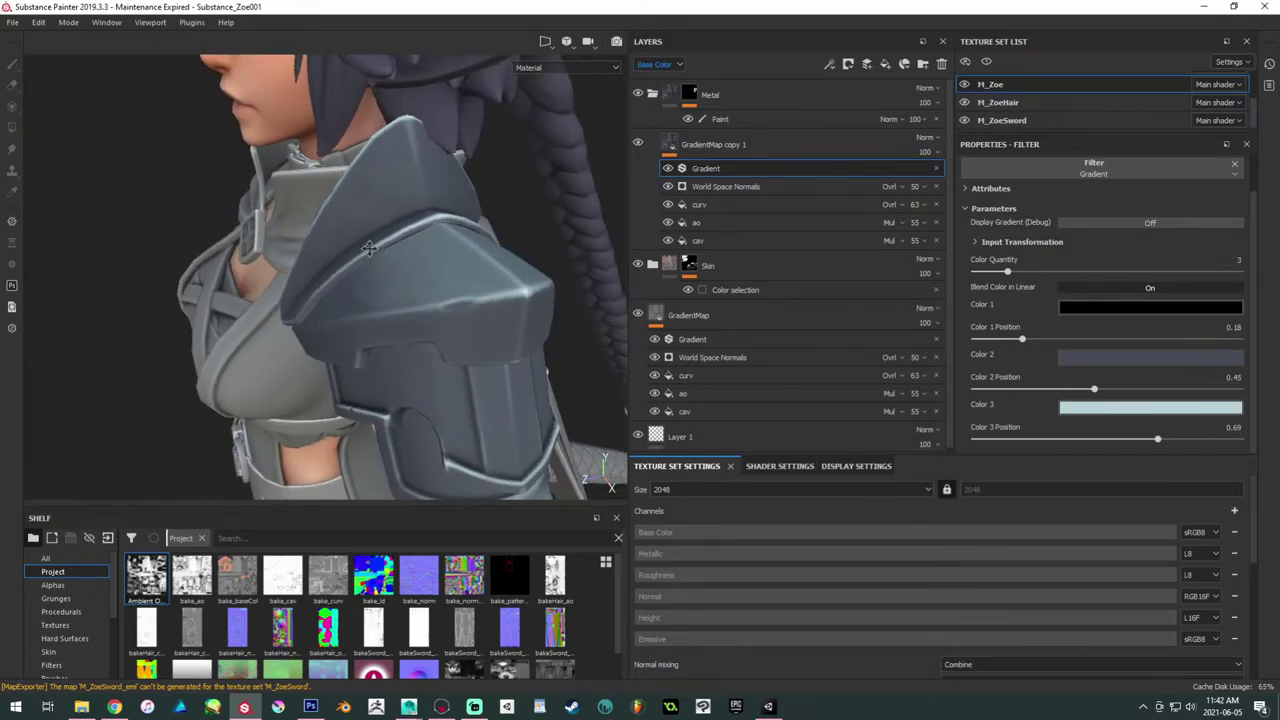
middle_click_drag(369, 249, 327, 238, "alt")
left_click_drag(327, 238, 438, 218, "alt")
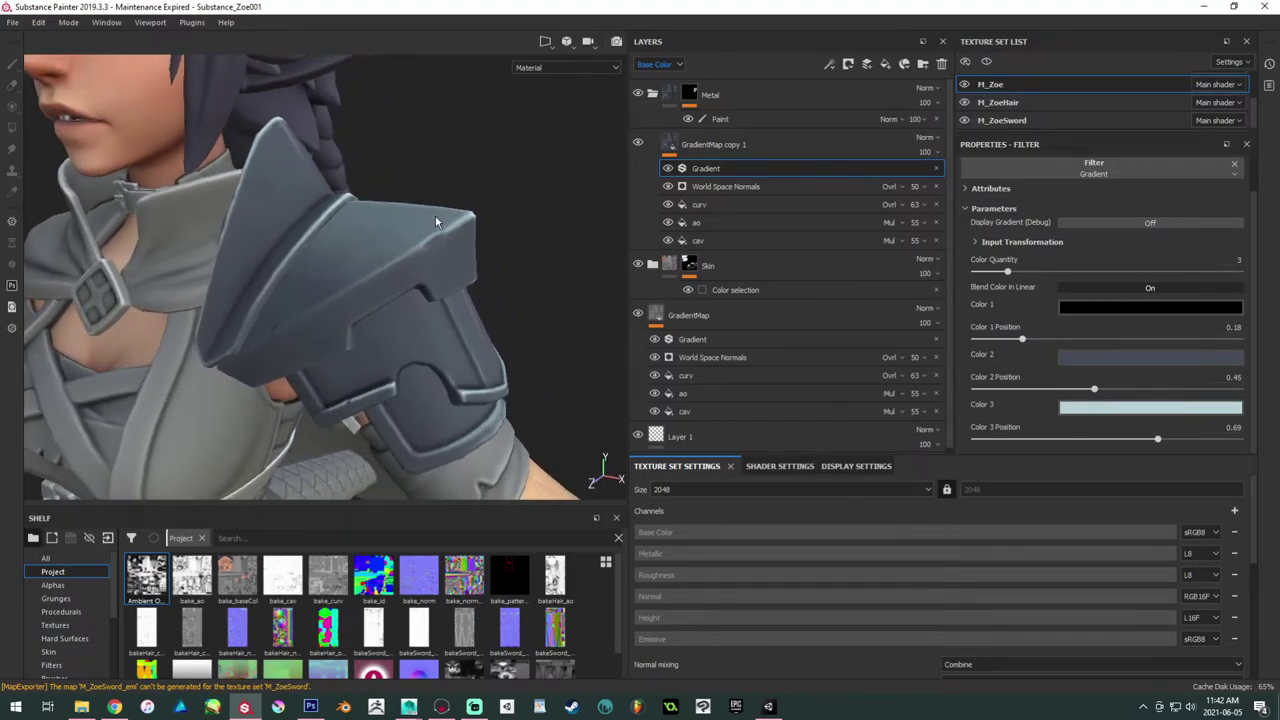
left_click(1119, 308)
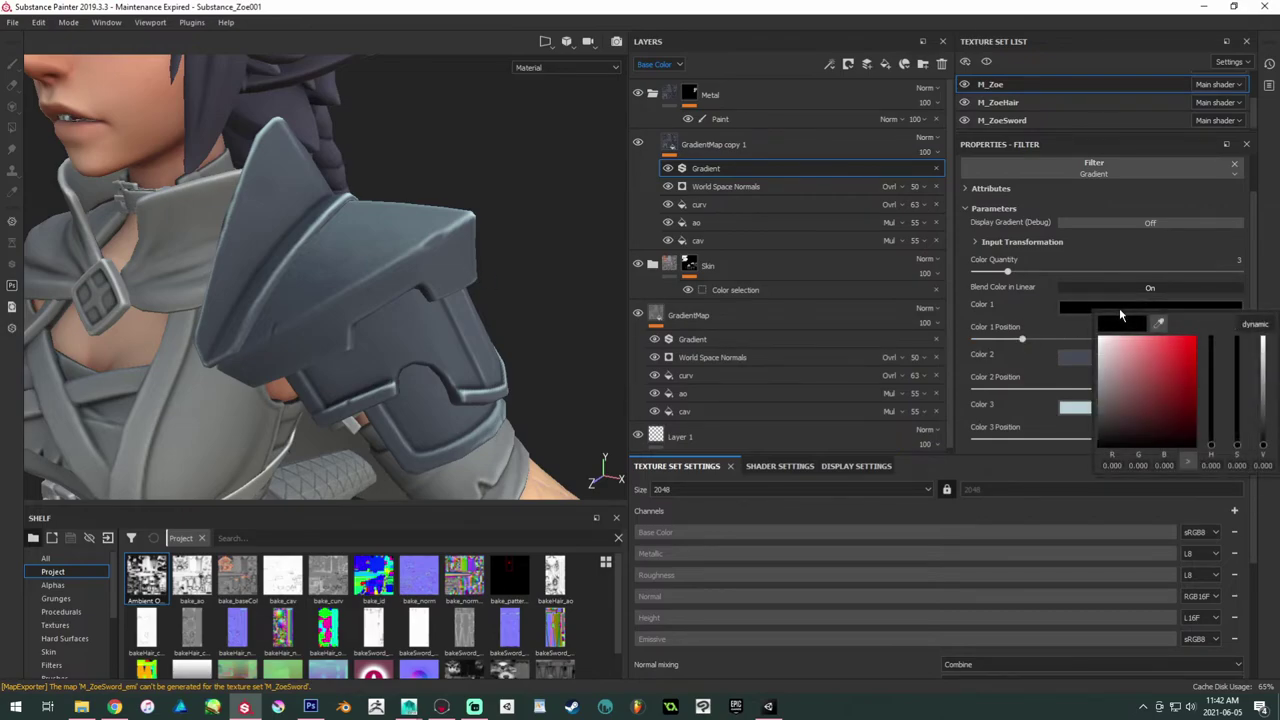
left_click(663, 108)
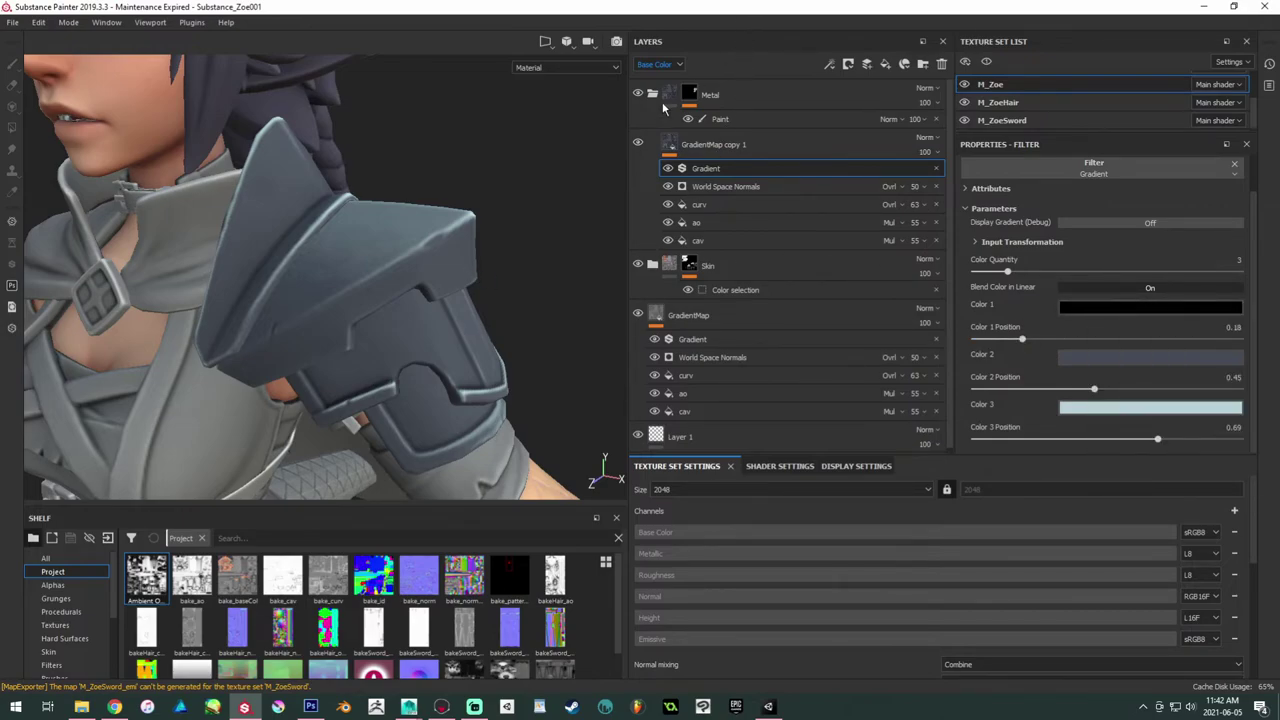
Step: Switch to Marmoset Toolbag, create a baker, and check its output Samples options and Normals map settings
left_click(441, 706)
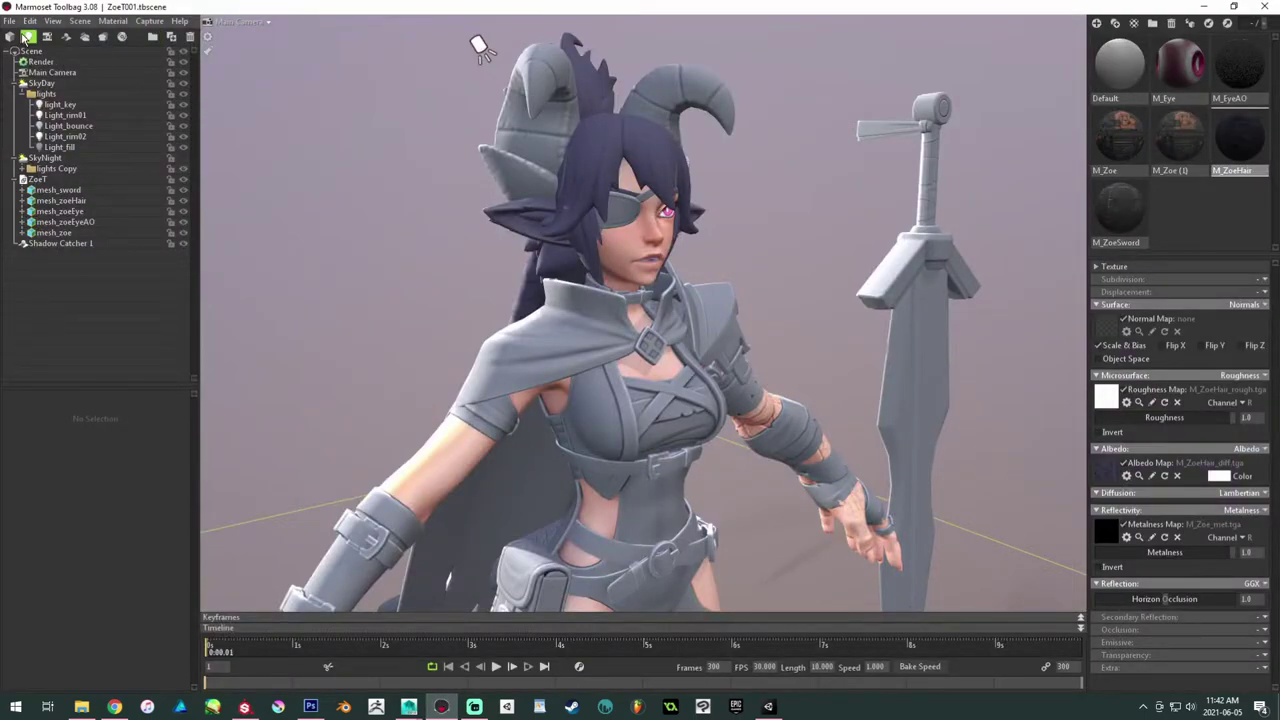
left_click(26, 37)
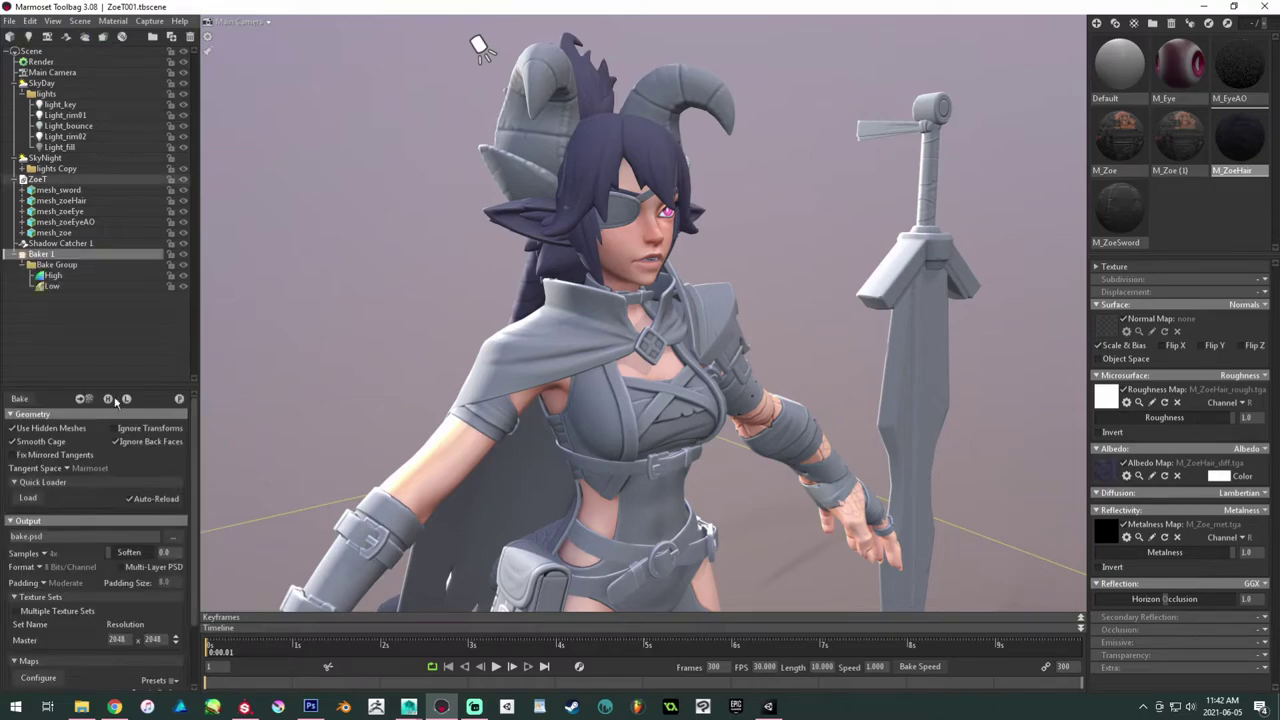
scroll(87, 530, "down", 1)
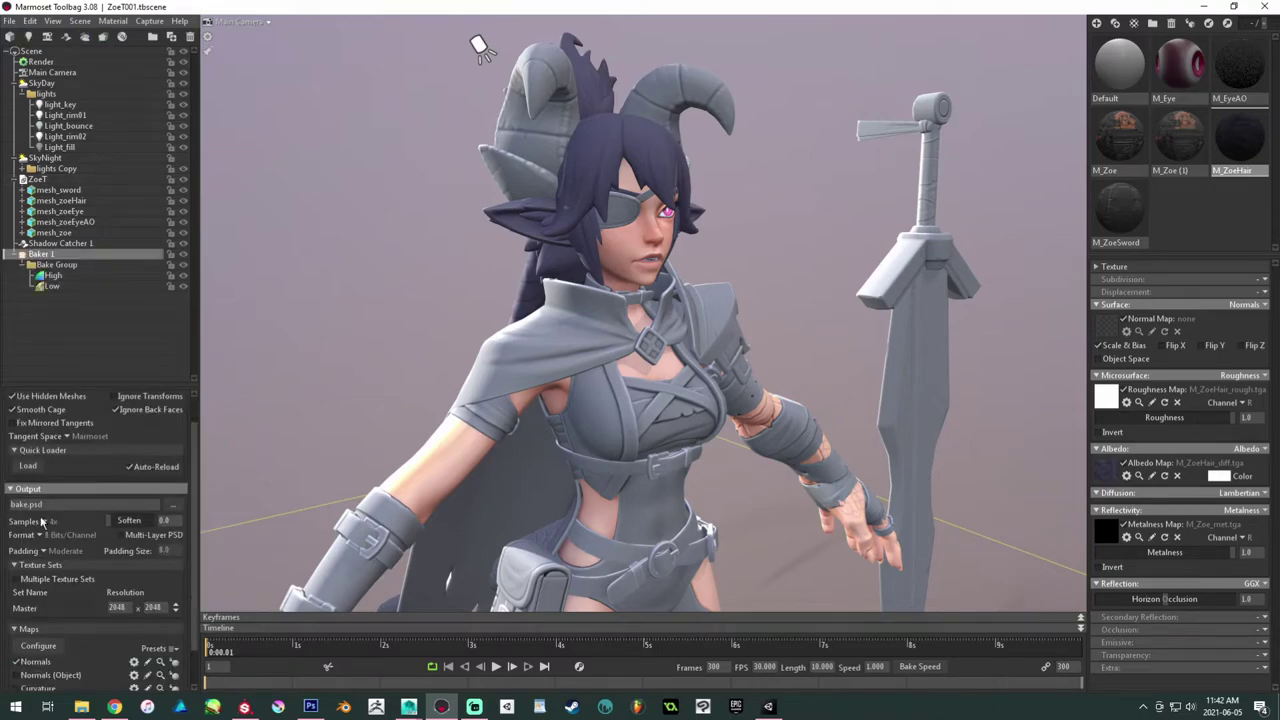
left_click(43, 521)
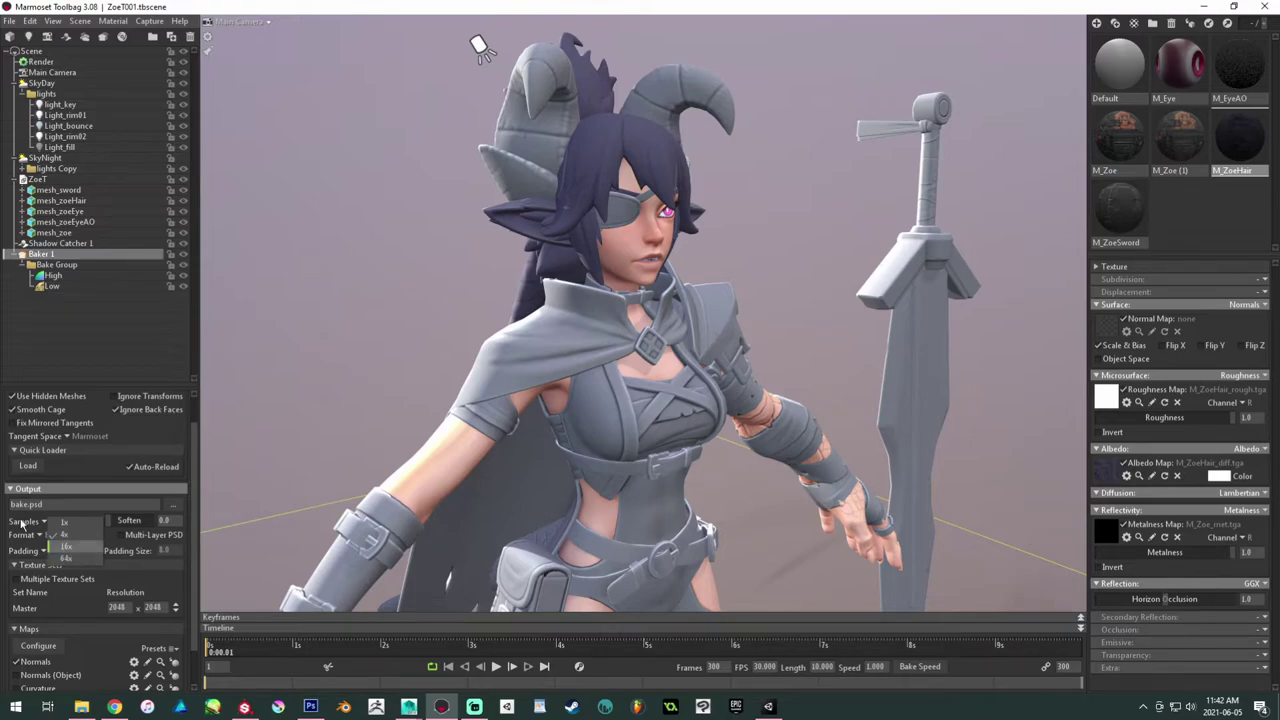
left_click(197, 549)
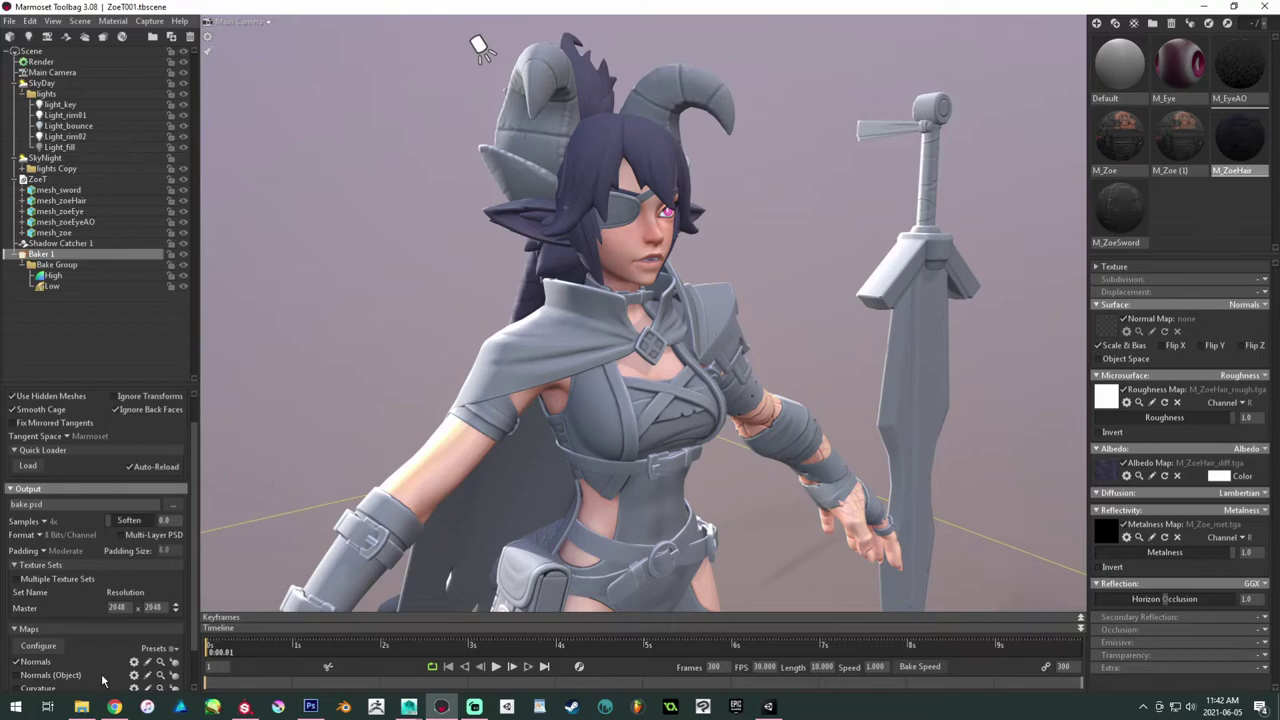
scroll(103, 680, "down", 1)
left_click(134, 619)
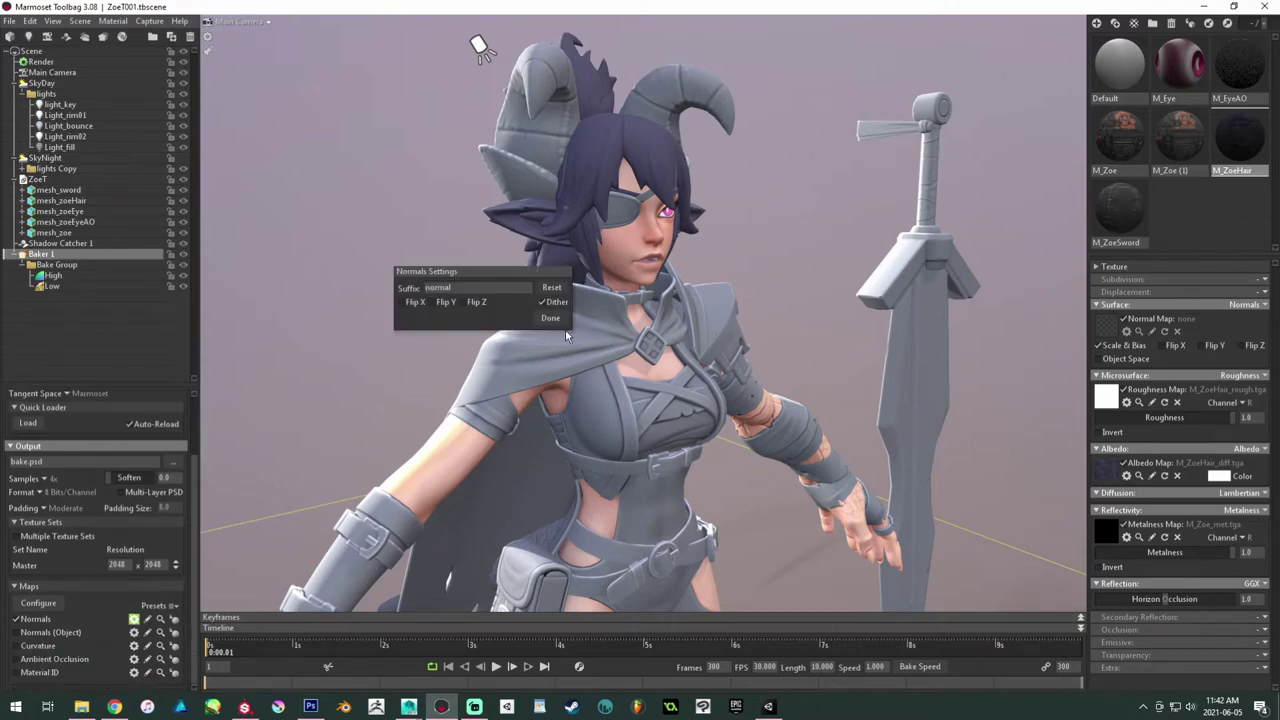
Step: Dismiss the Normals settings, delete the baker from the scene and return to Substance Painter
left_click(552, 319)
left_click(552, 319)
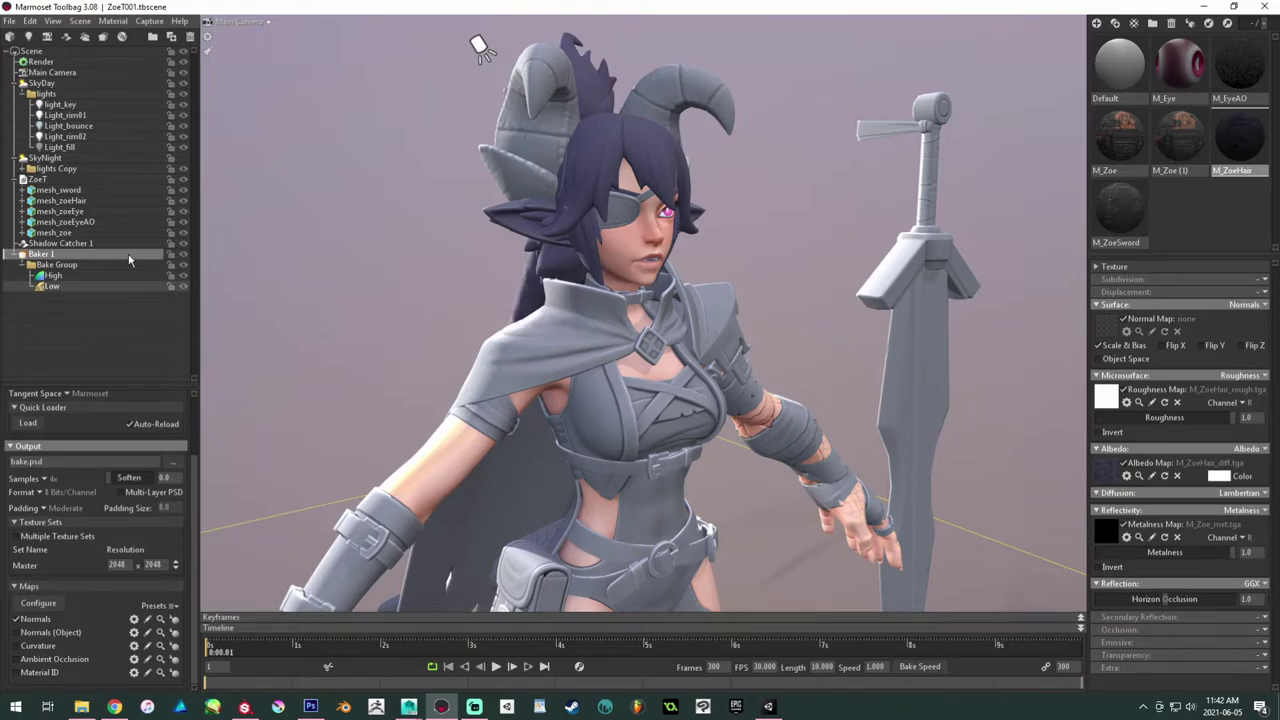
key("Delete")
left_click(1208, 10)
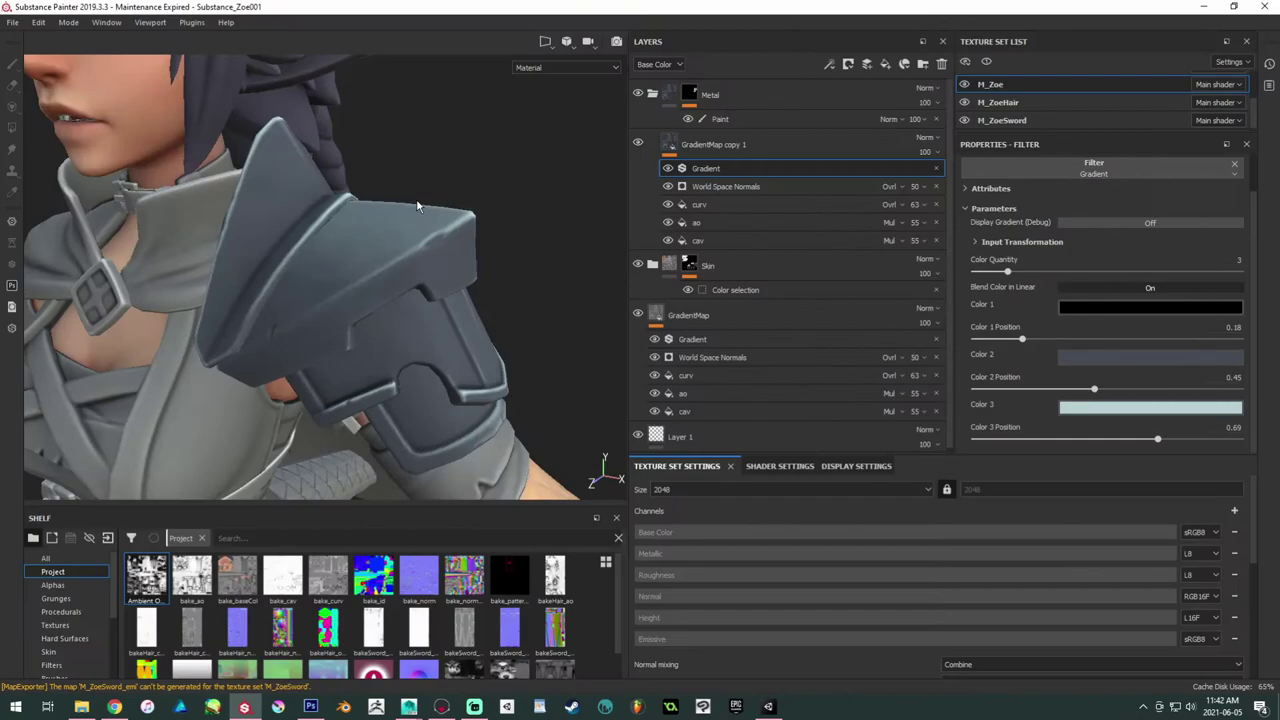
Step: Set the metal gradient's Color 2 Position to 0.42 and desaturate Color 3 to a pale blue with saturation 0.095 and value 0.862
left_click_drag(418, 206, 330, 275, "alt")
left_click(762, 143)
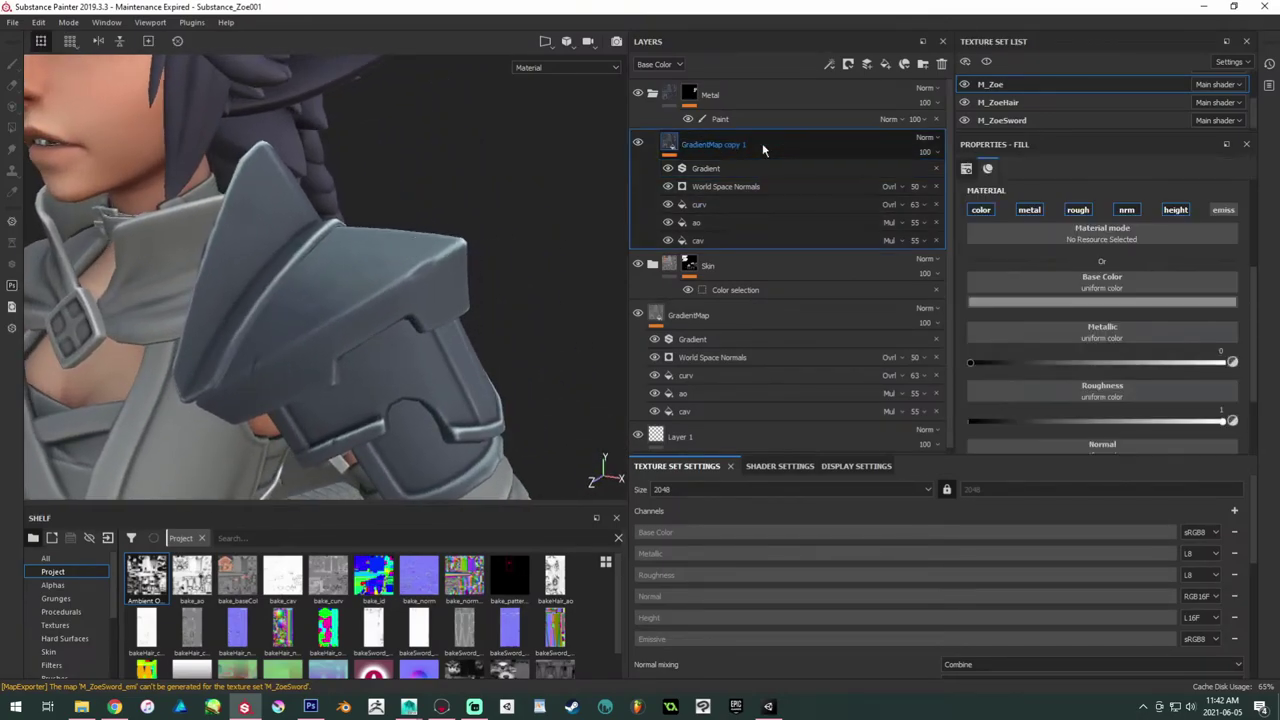
left_click(760, 168)
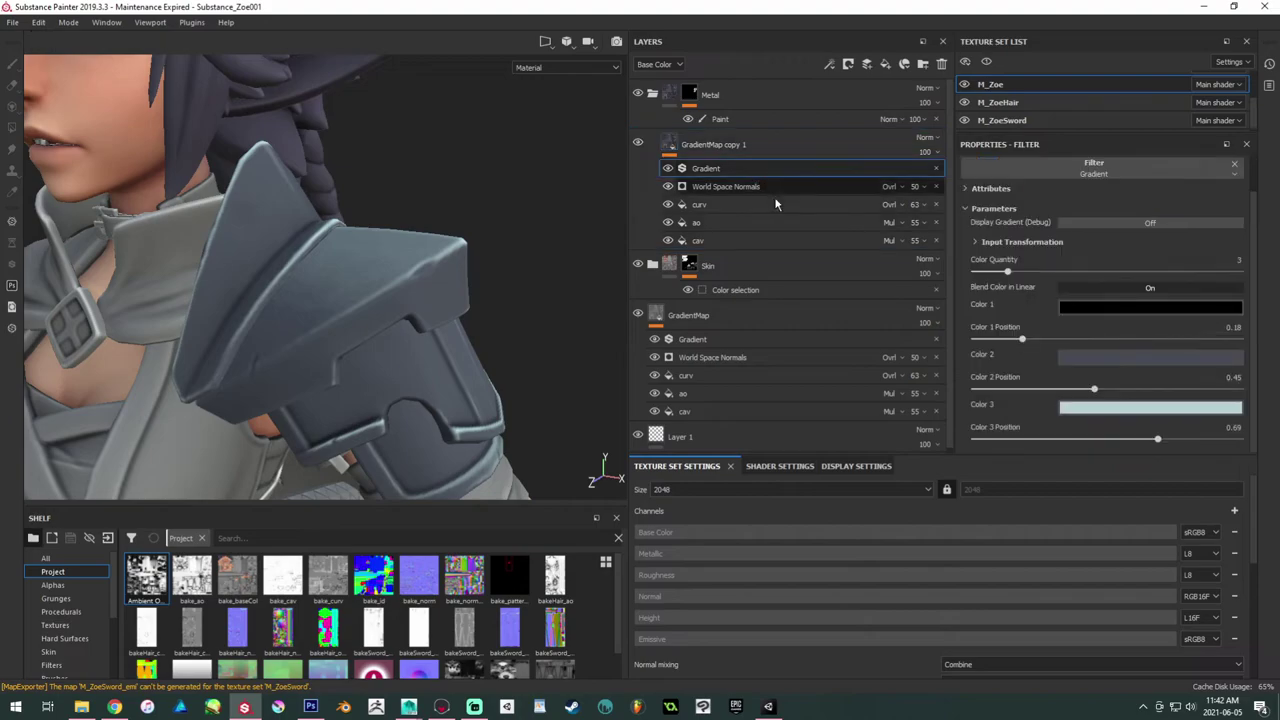
mouse_move(1091, 393)
left_mouse_down()
mouse_move(1069, 391)
mouse_move(1086, 391)
left_mouse_up()
left_click(1143, 410)
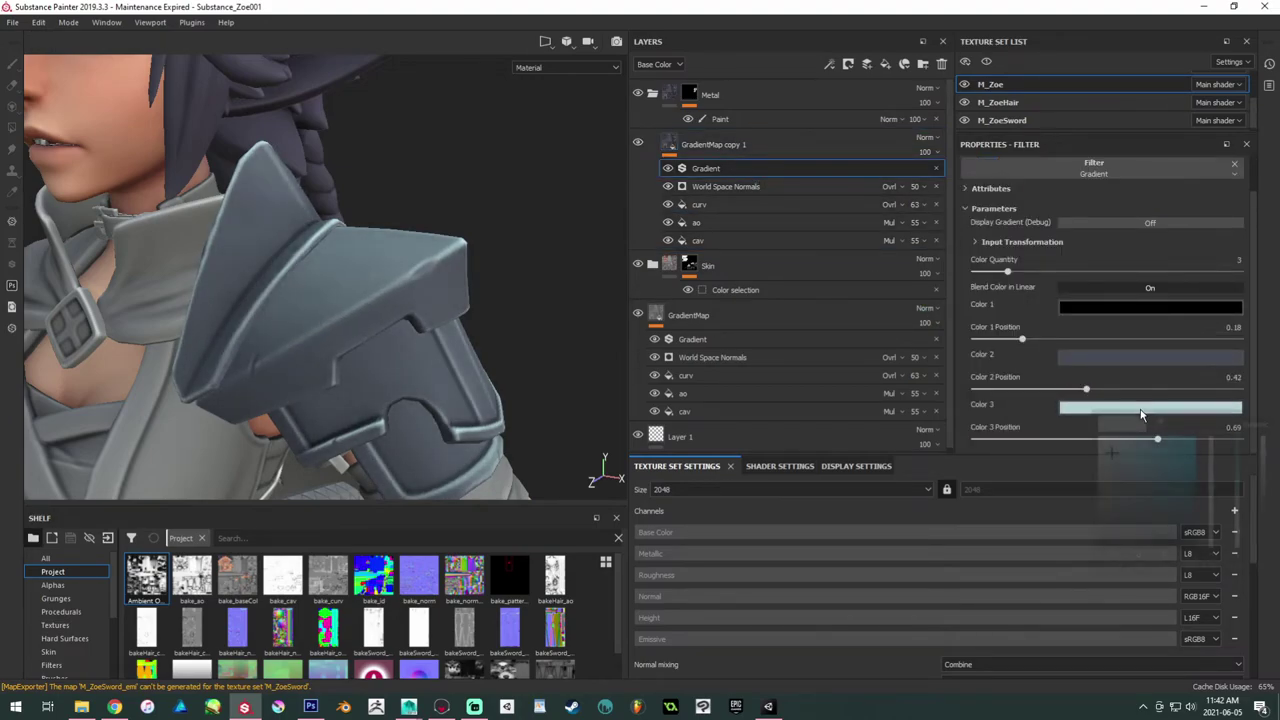
left_click(1106, 454)
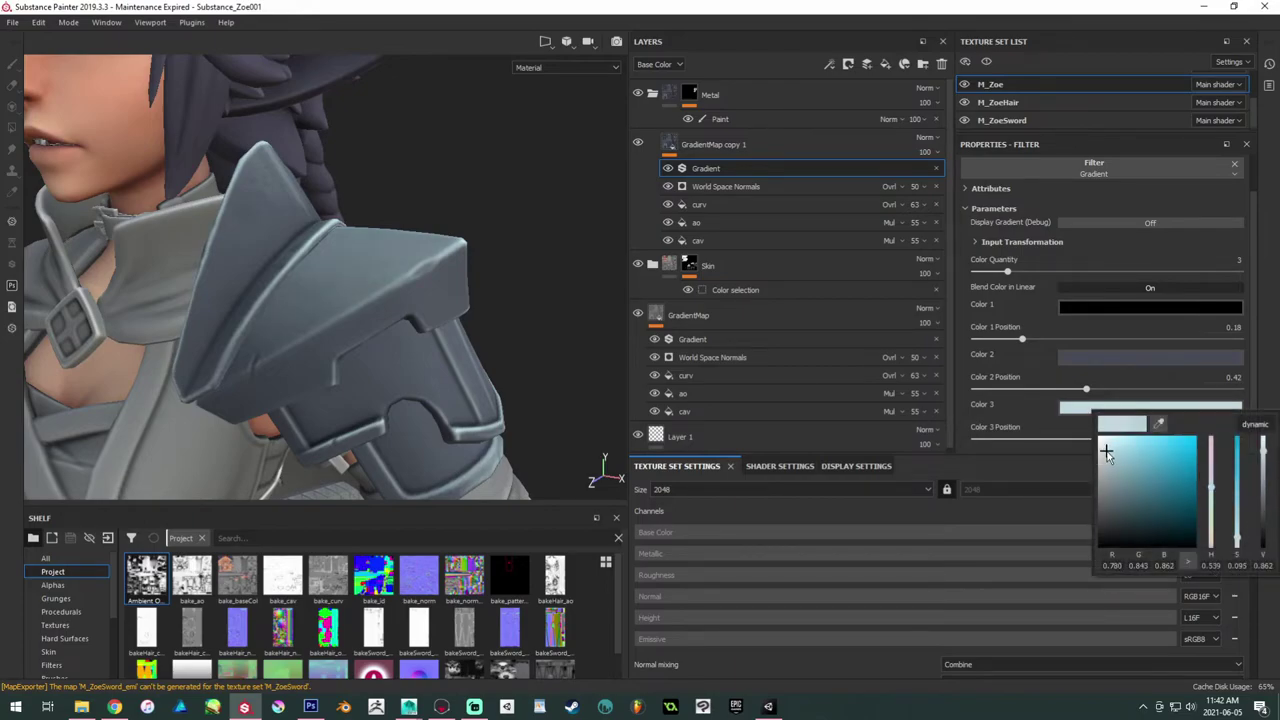
Step: Change the gradient's Color 1 to a dark navy blue with hue 0.683, saturation 1.000 and value 0.168
left_click(1111, 308)
left_click_drag(1141, 428, 1179, 440)
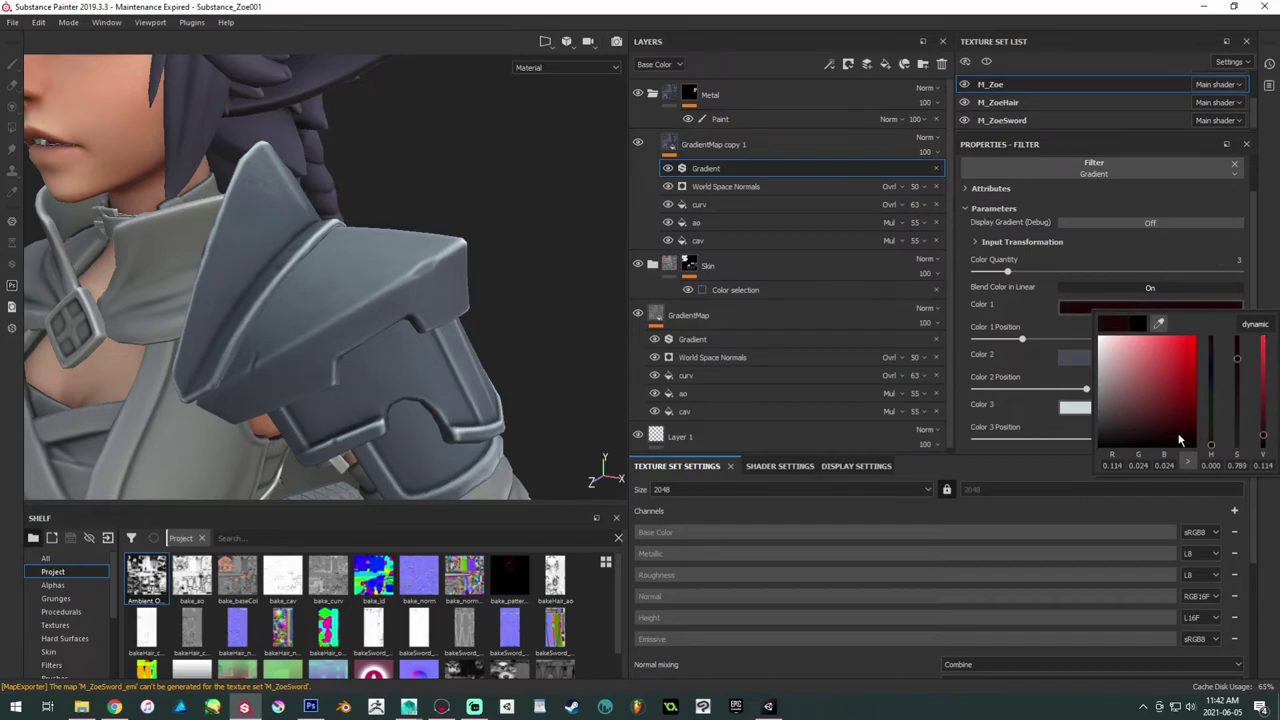
left_click_drag(1210, 368, 1216, 369)
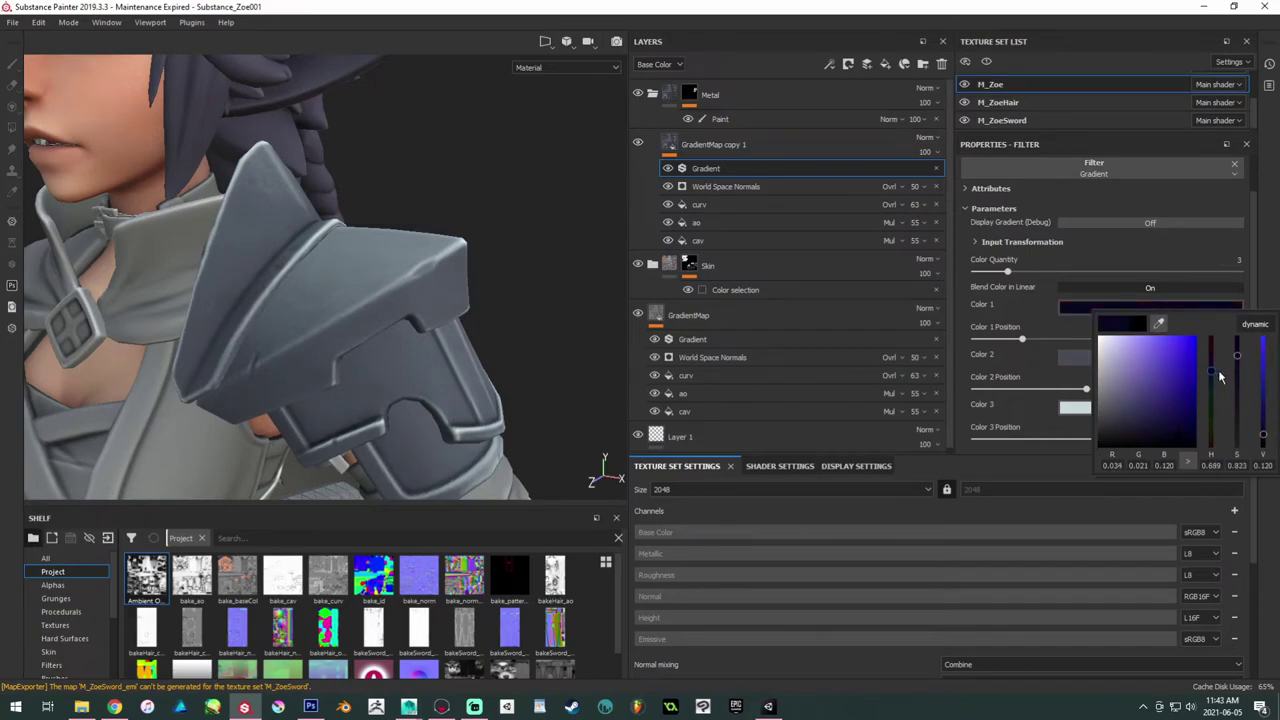
left_click_drag(370, 338, 318, 338, "alt")
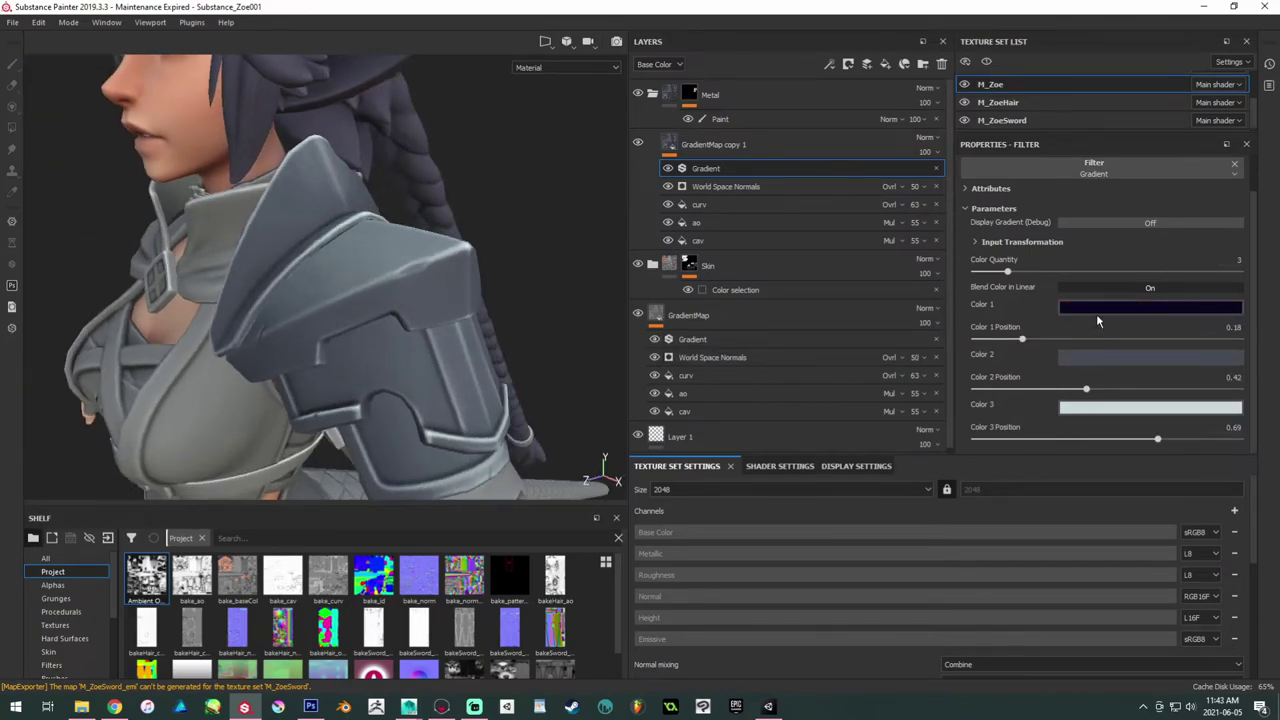
left_click(1112, 305)
left_click_drag(1176, 428, 1201, 432)
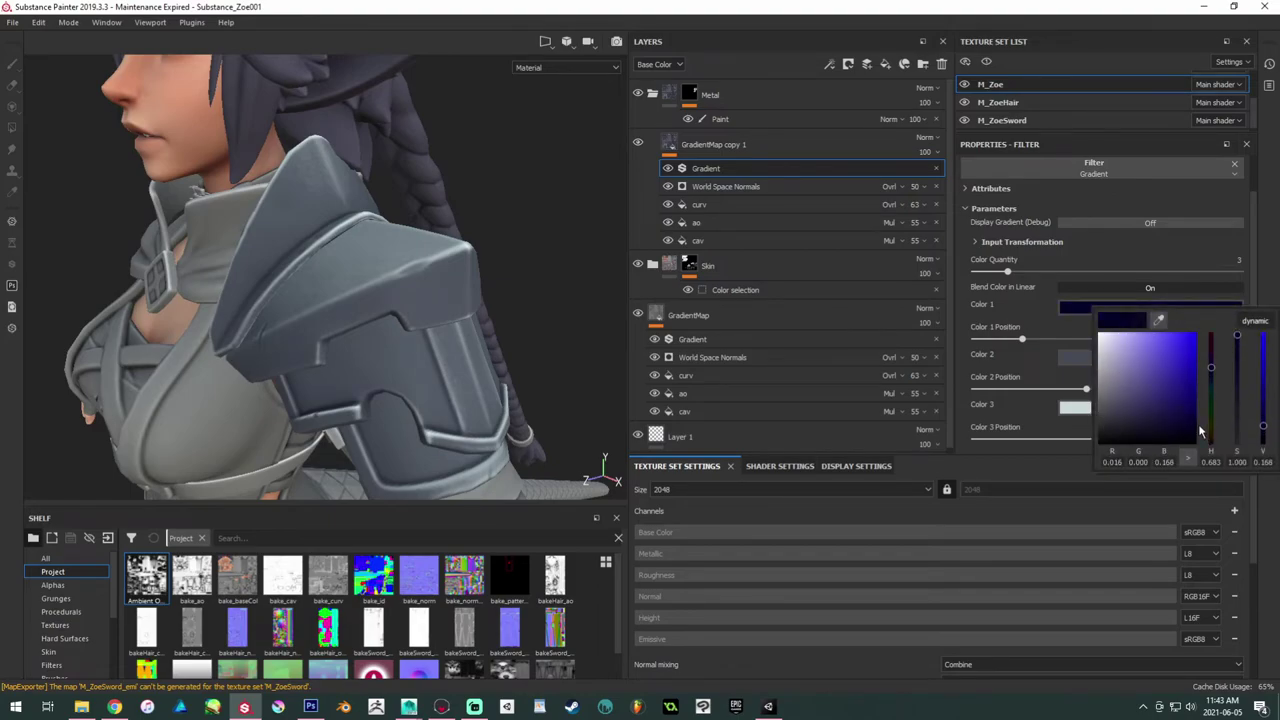
Step: Set the Metallic value of the GradientMap copy 1 fill layer to 0.8
left_click(730, 144)
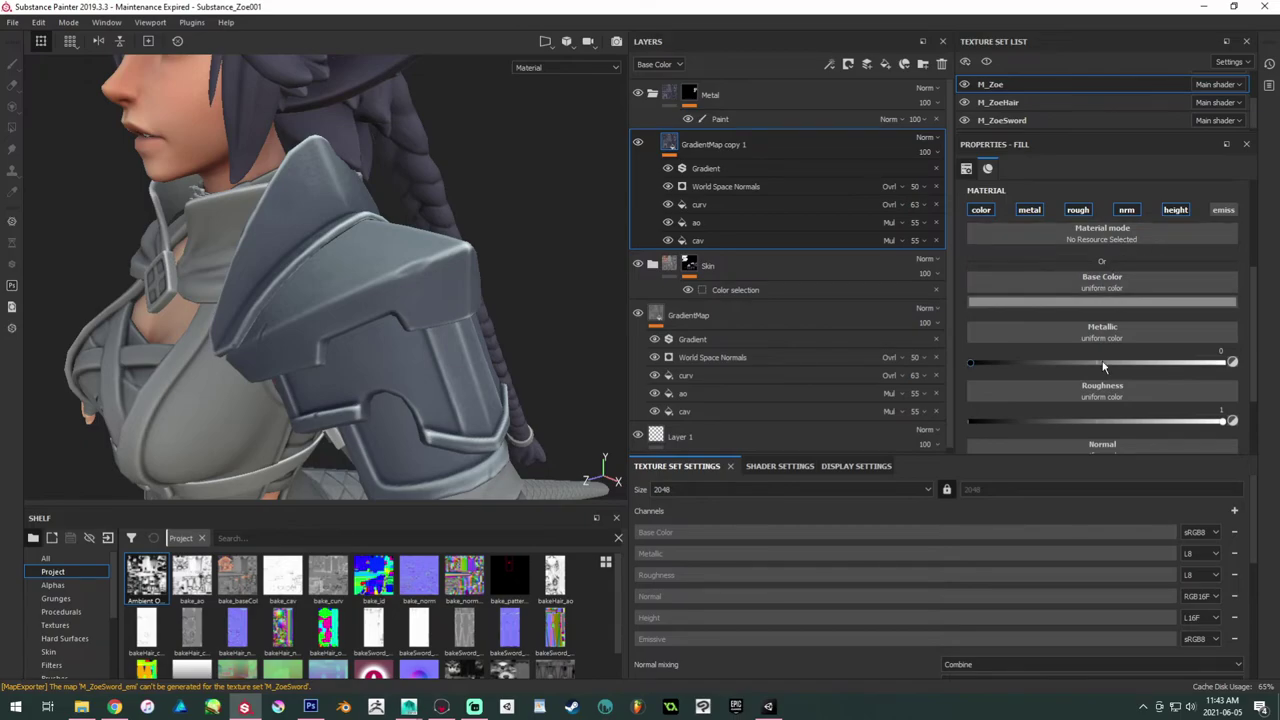
mouse_move(1189, 365)
left_mouse_down()
mouse_move(1210, 368)
mouse_move(1194, 365)
left_mouse_up()
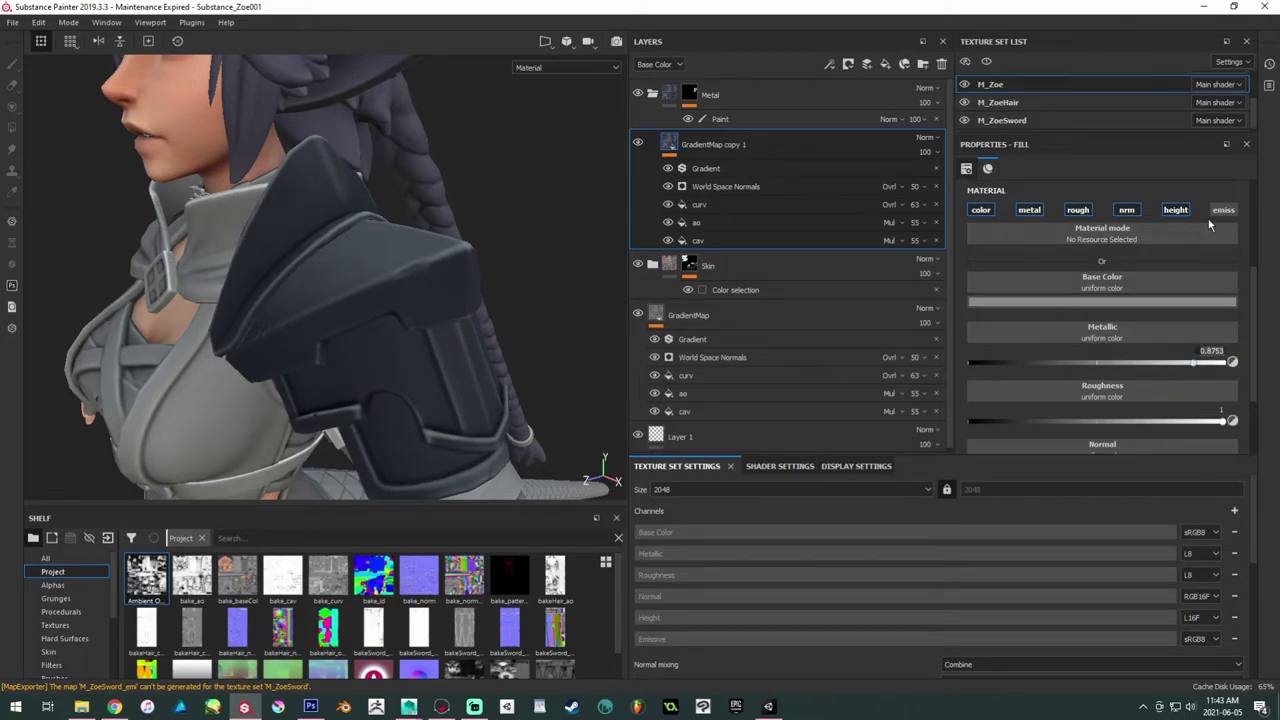
type("0.8")
key("Return")
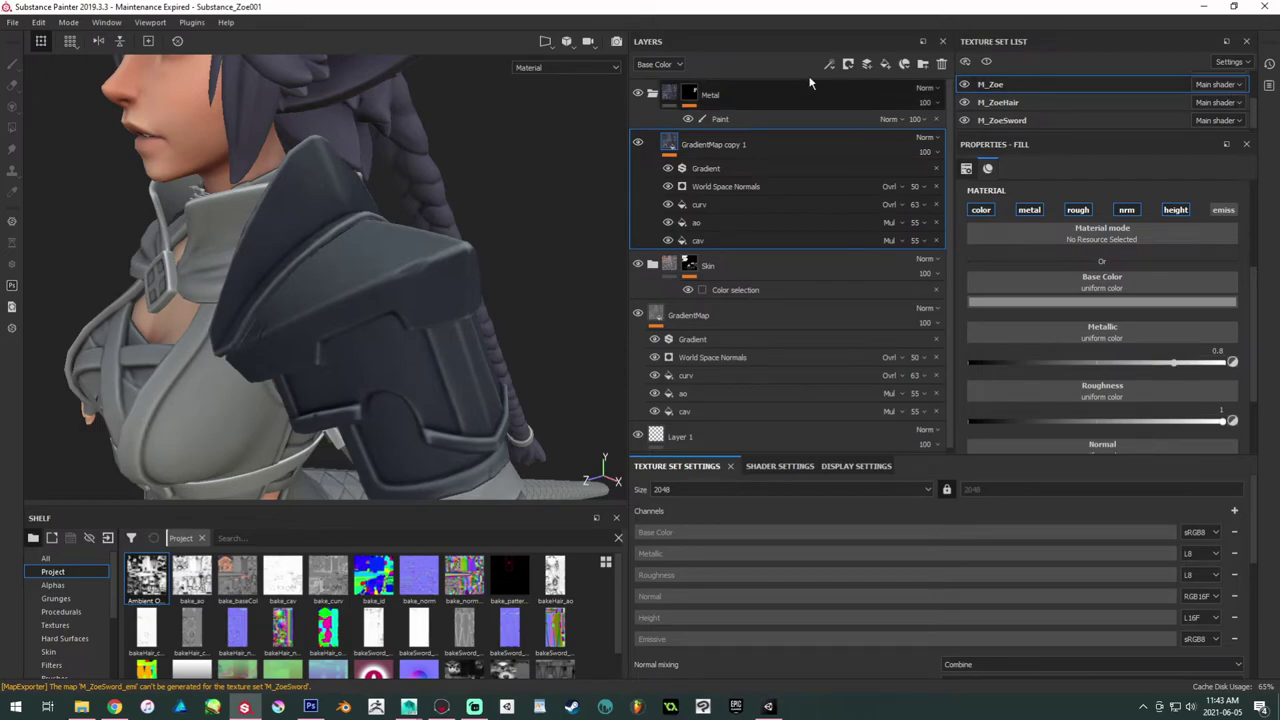
left_click_drag(522, 238, 545, 201, "alt")
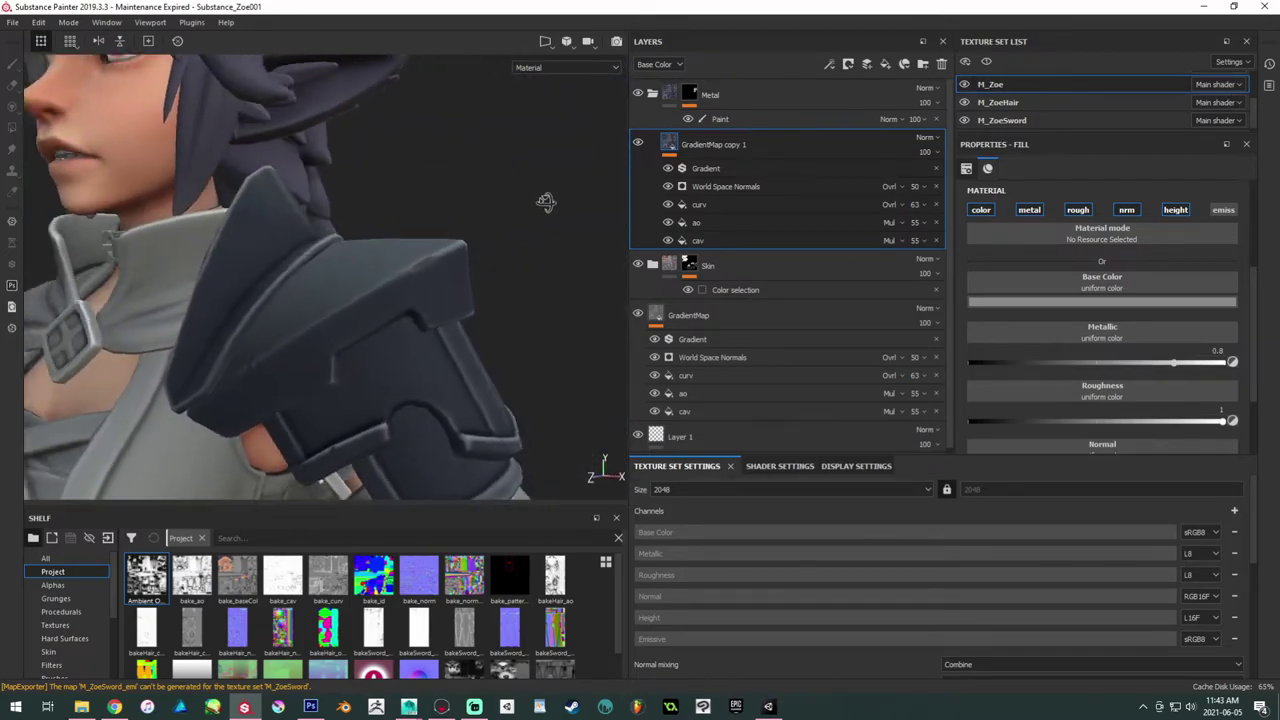
middle_click_drag(449, 246, 392, 213, "alt")
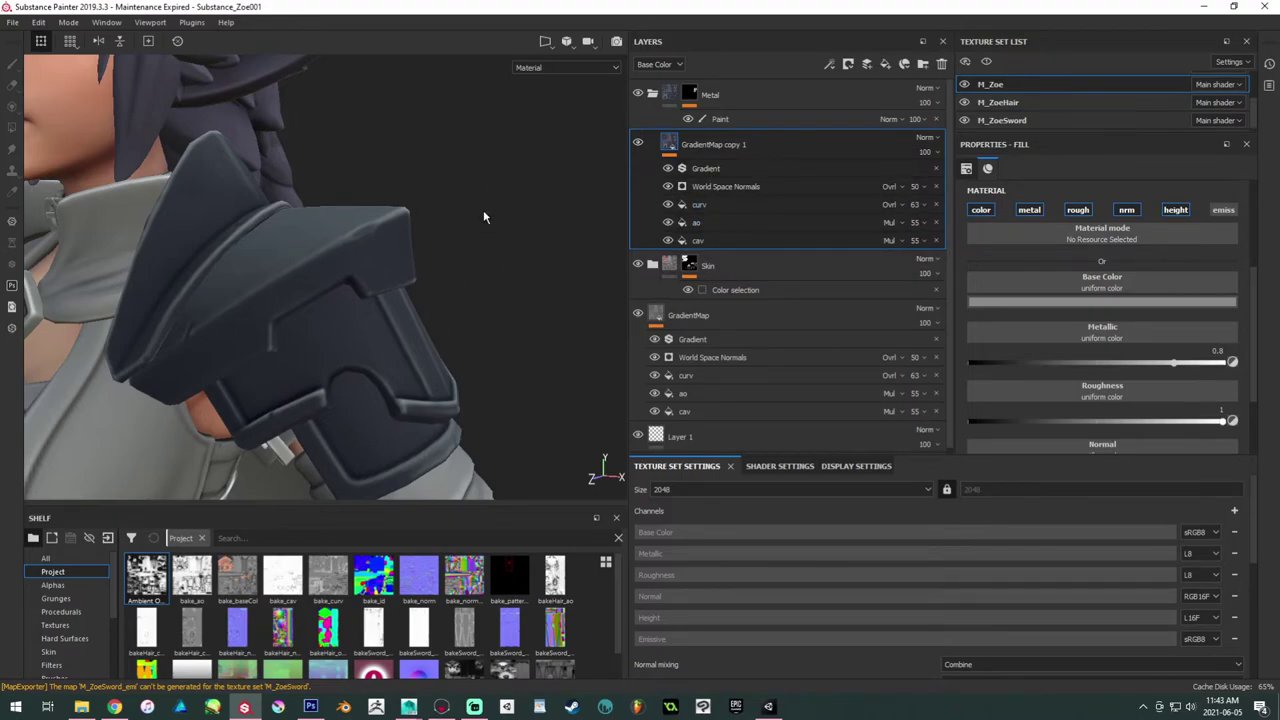
Step: Lighten the metal gradient's Color 2 to a medium lavender-blue and Color 3 to a near-white blue with saturation 0.034 and value 0.934
left_click(728, 166)
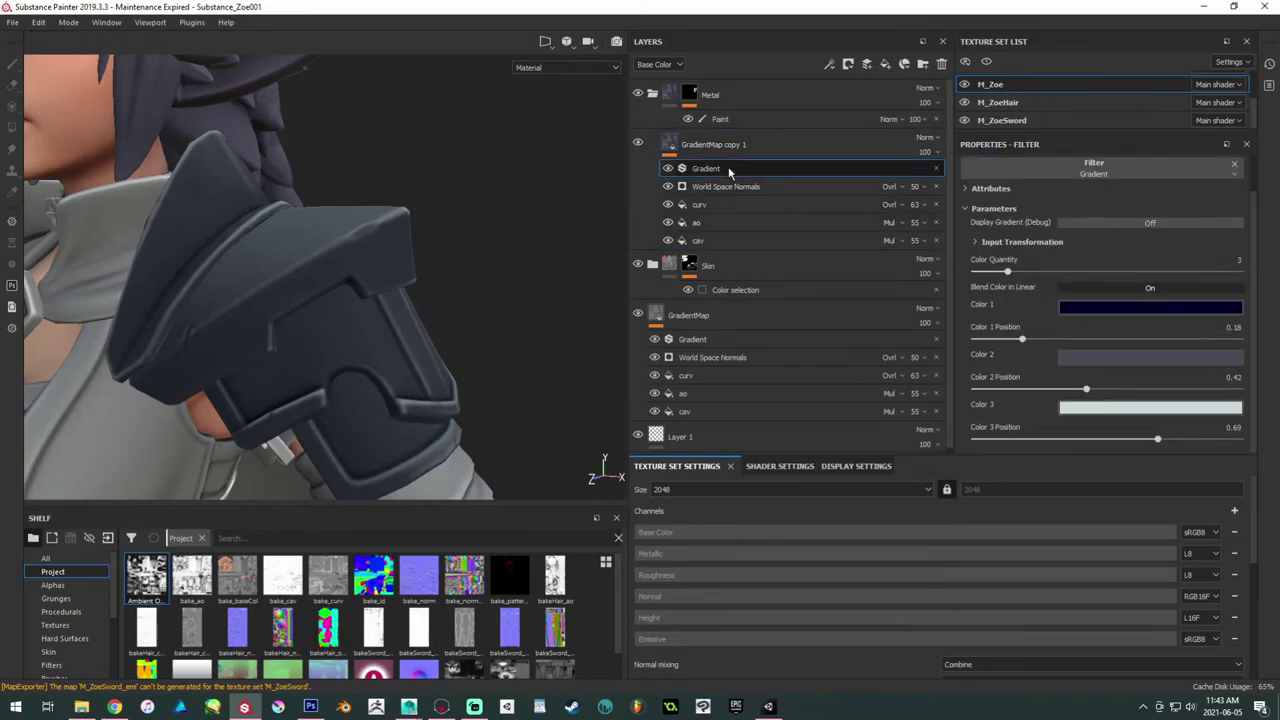
left_click(1106, 358)
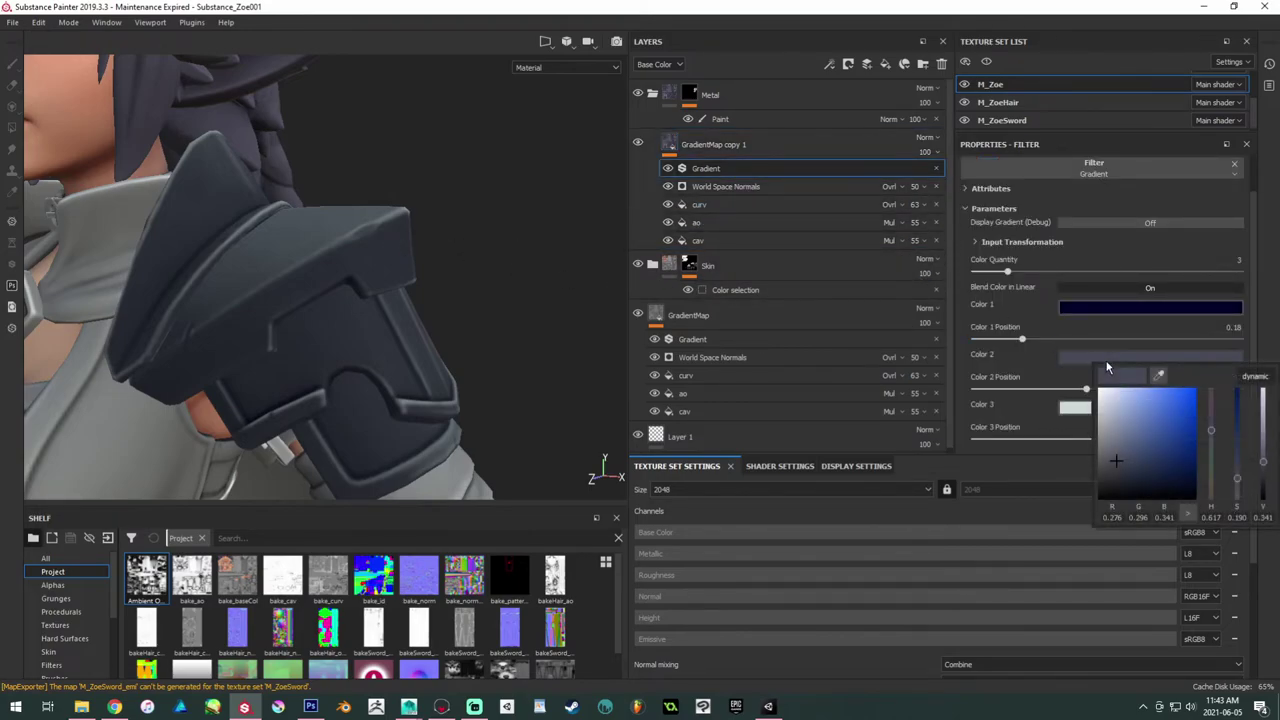
mouse_move(1113, 456)
left_mouse_down()
mouse_move(1131, 458)
mouse_move(1109, 426)
mouse_move(1121, 432)
left_mouse_up()
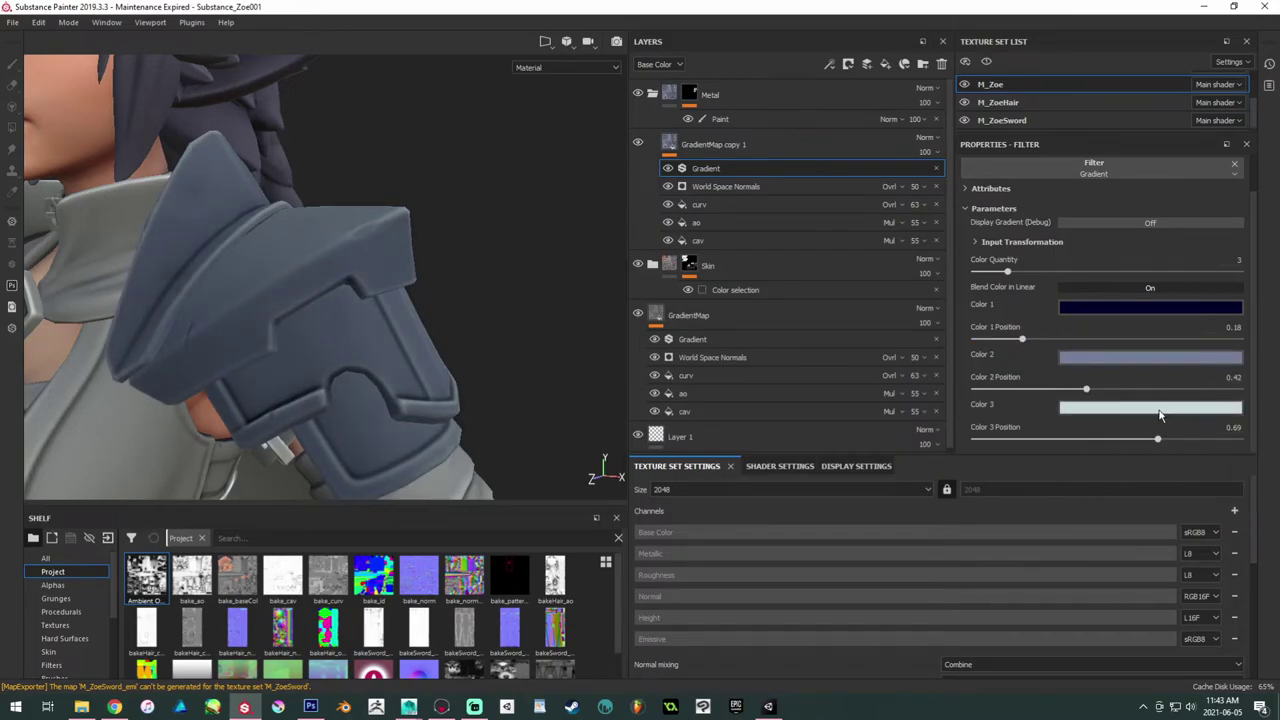
left_click(1100, 408)
left_click(1102, 447)
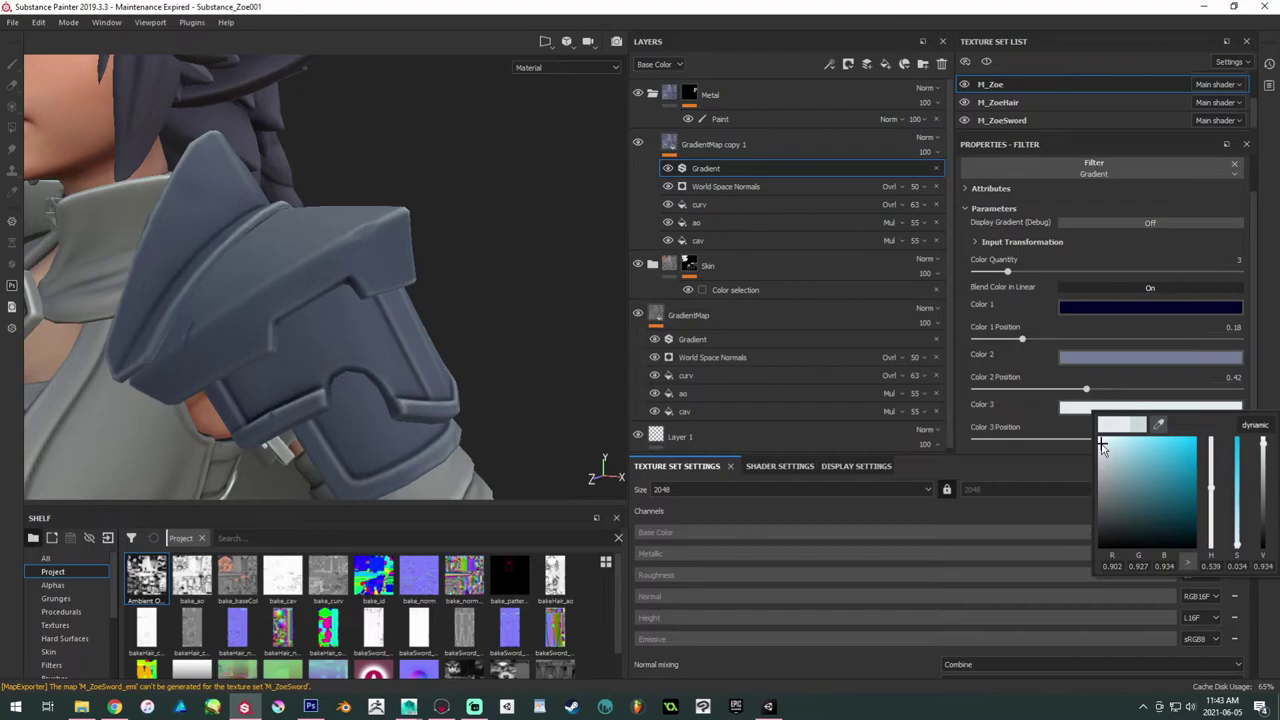
Step: Set the metal gradient's Color 2 Position to 0.35 and Color 1 Position to 0.12
left_click_drag(1088, 390, 1067, 393)
left_click_drag(1021, 339, 1053, 342)
left_click_drag(1035, 348, 1006, 340)
scroll(448, 241, "down", 2)
left_click_drag(448, 241, 470, 238, "alt")
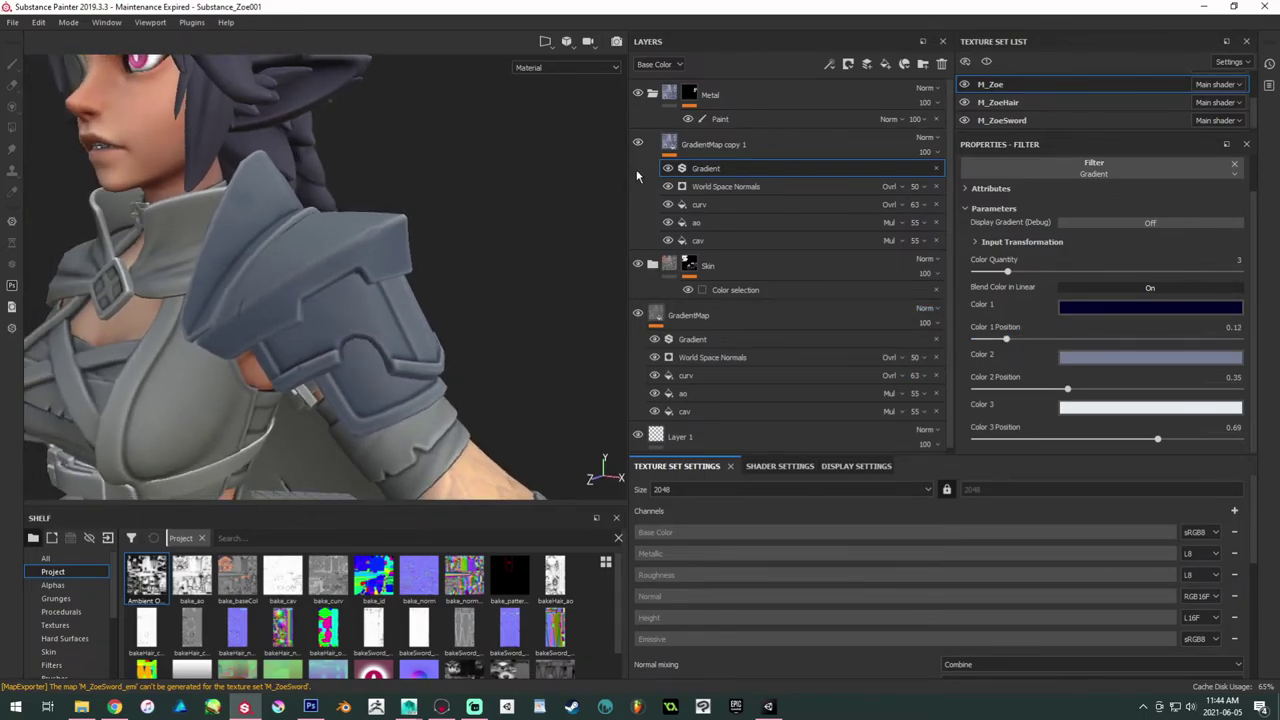
Step: Set the Roughness value of the GradientMap copy 1 fill layer to 0.8
left_click(700, 150)
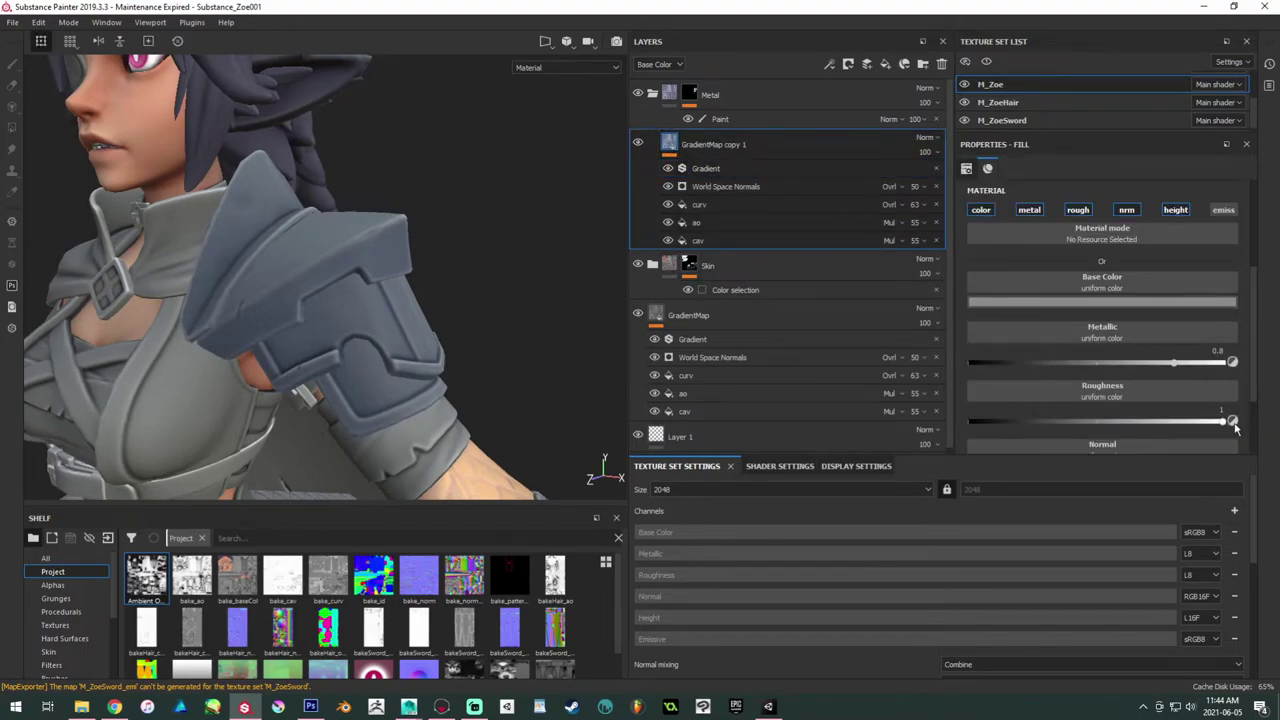
left_click_drag(1232, 421, 1099, 427)
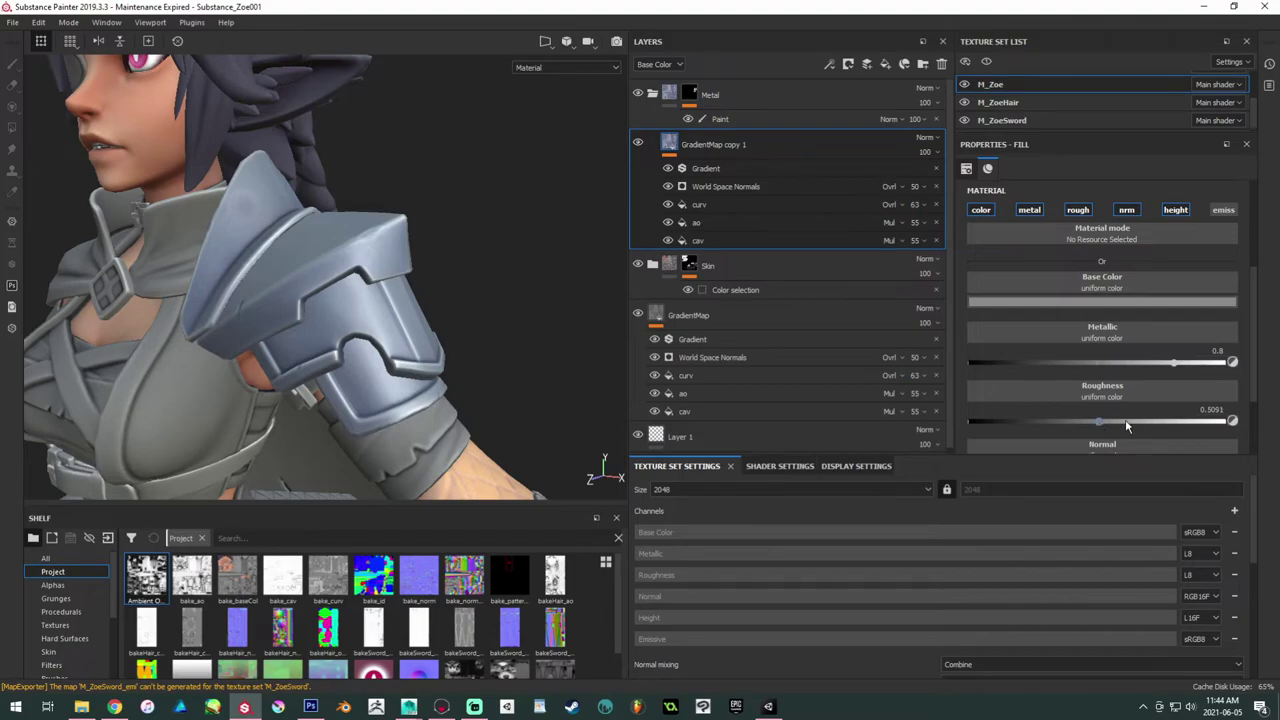
left_click(1126, 419)
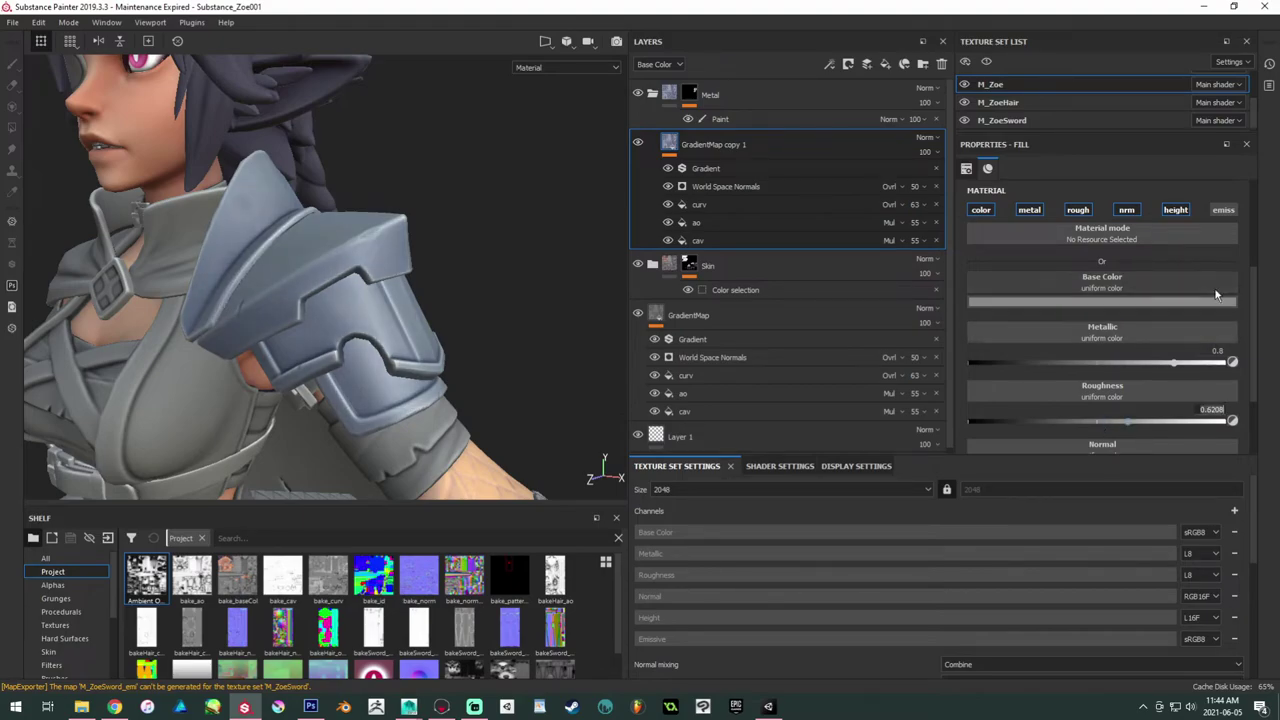
type(".8")
key("Return")
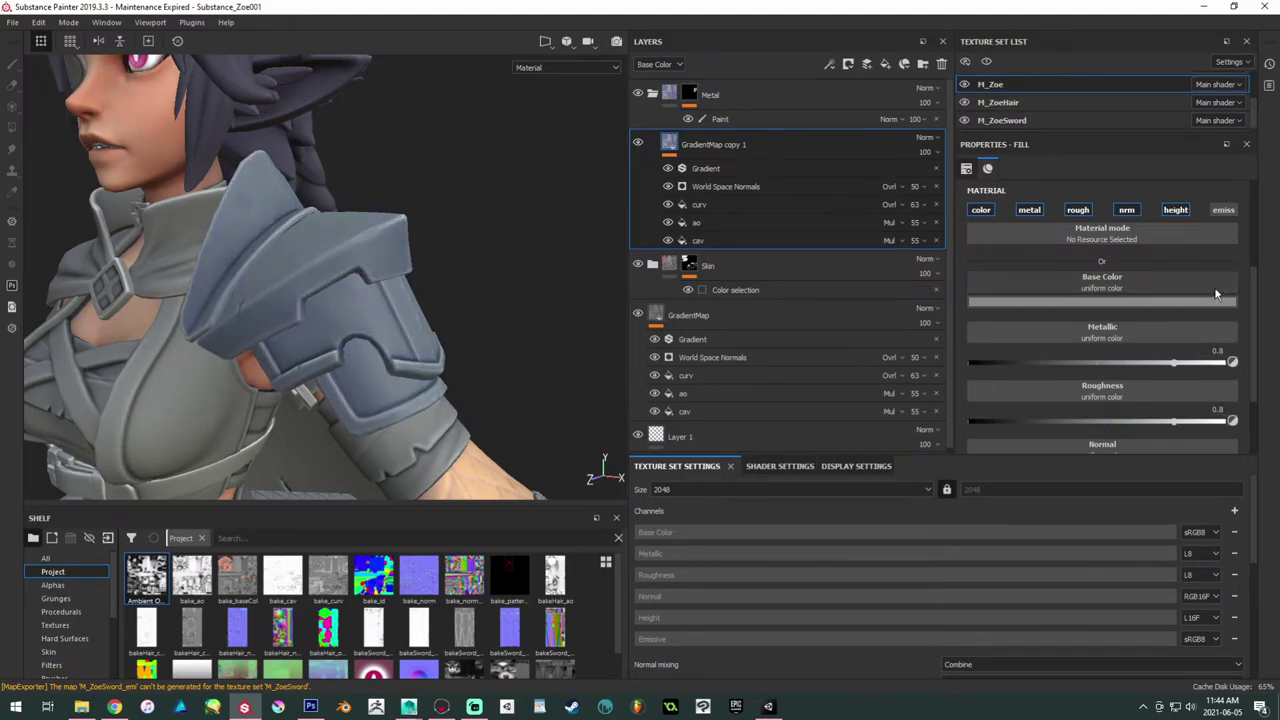
Step: Set the metal gradient's Color 2 Position to 0.39
left_click_drag(440, 246, 515, 272, "alt")
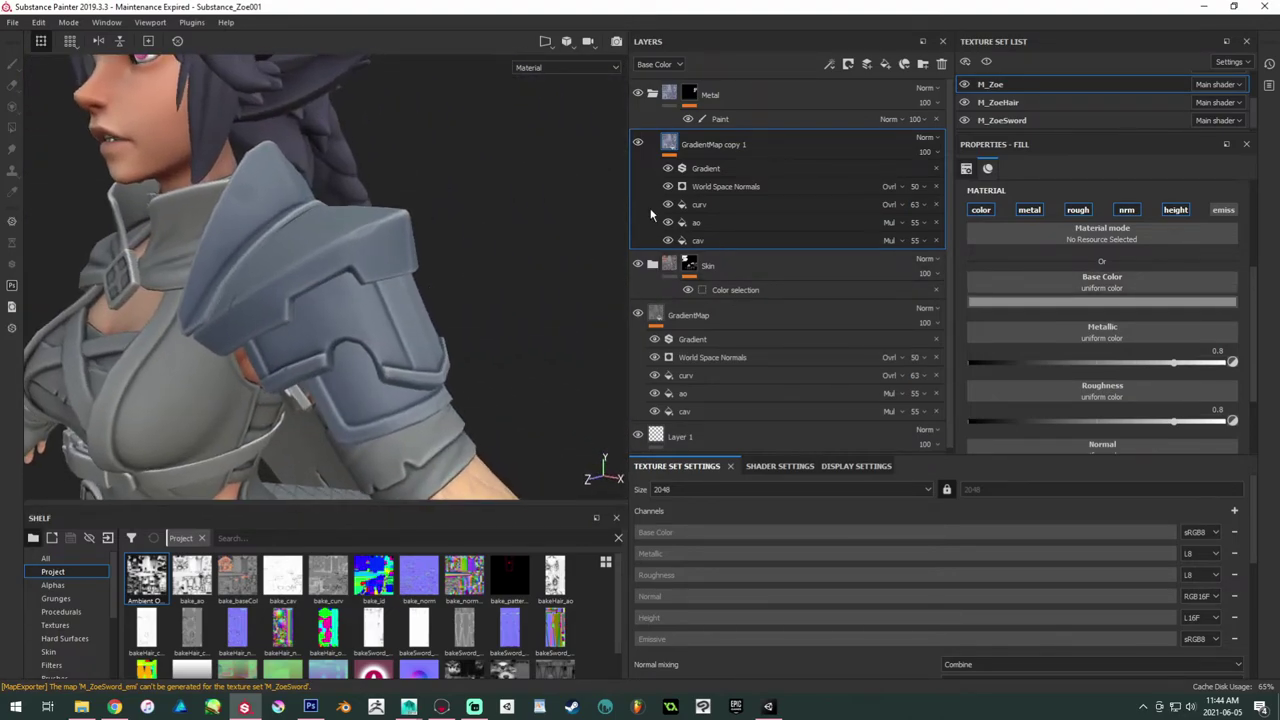
left_click(721, 174)
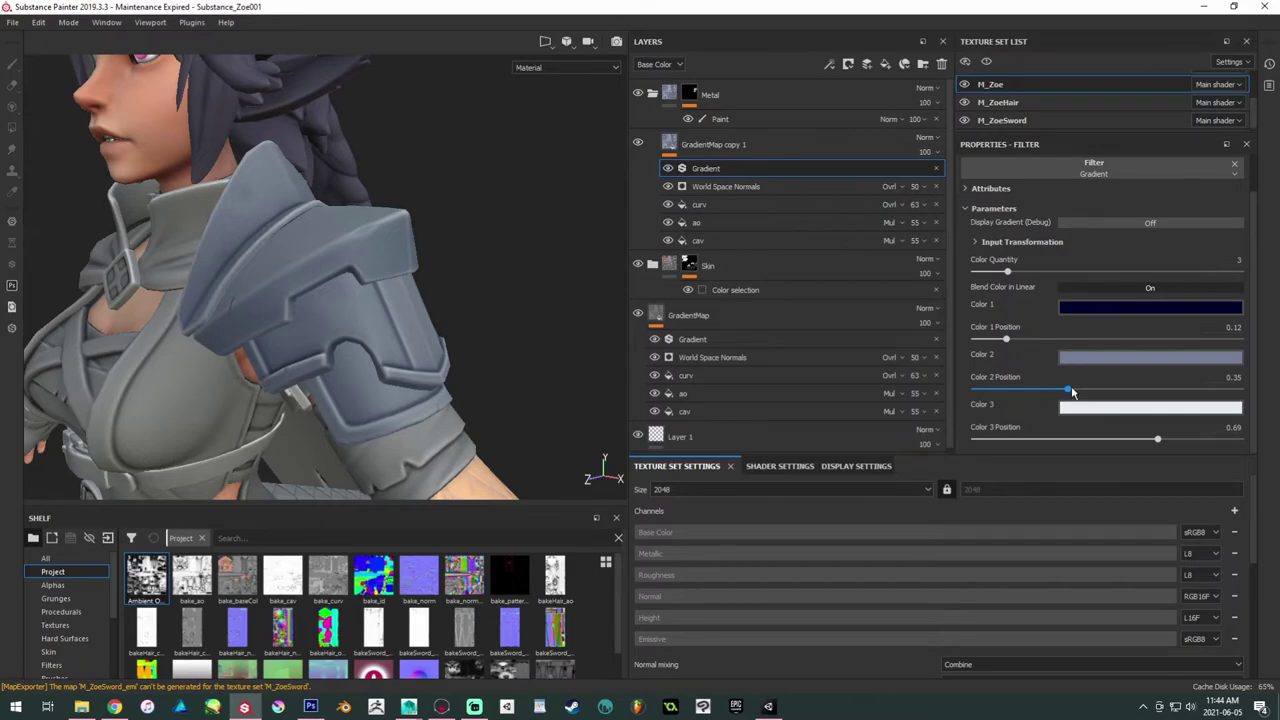
left_click_drag(1072, 392, 1080, 393)
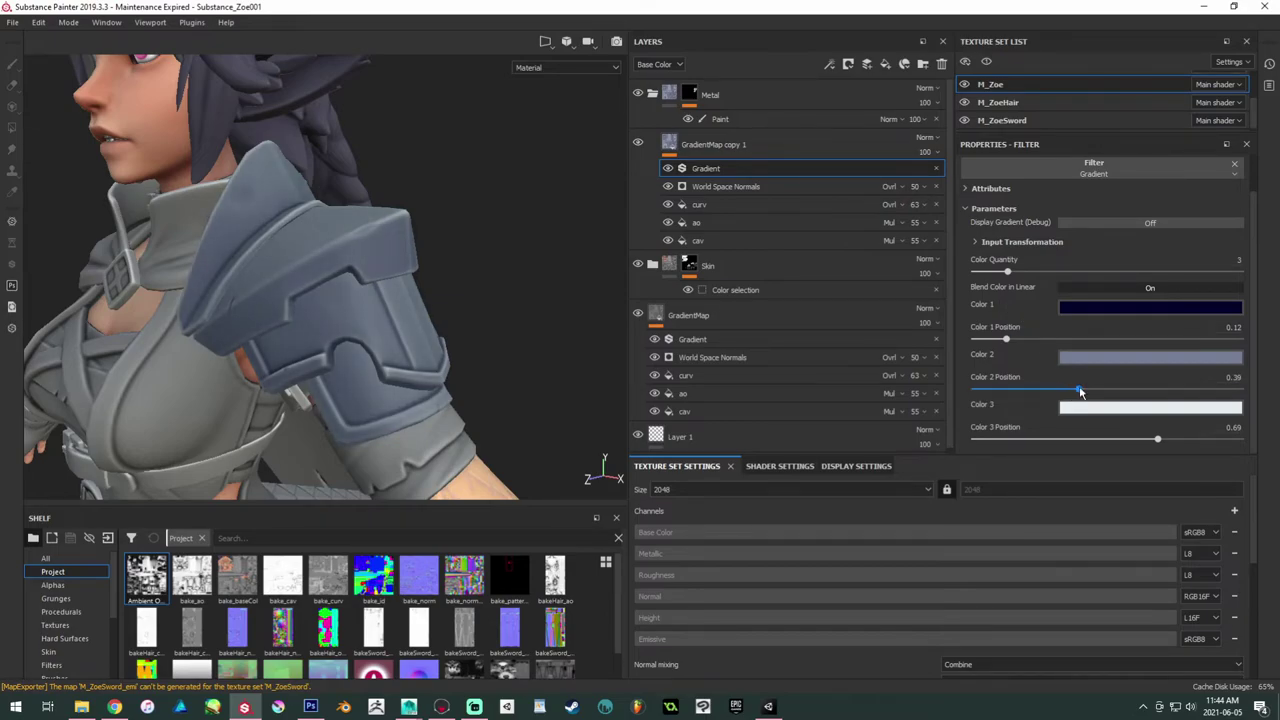
Step: Desaturate the metal gradient's Color 2 to a more neutral blue-gray
left_click(1090, 357)
left_click(1121, 443)
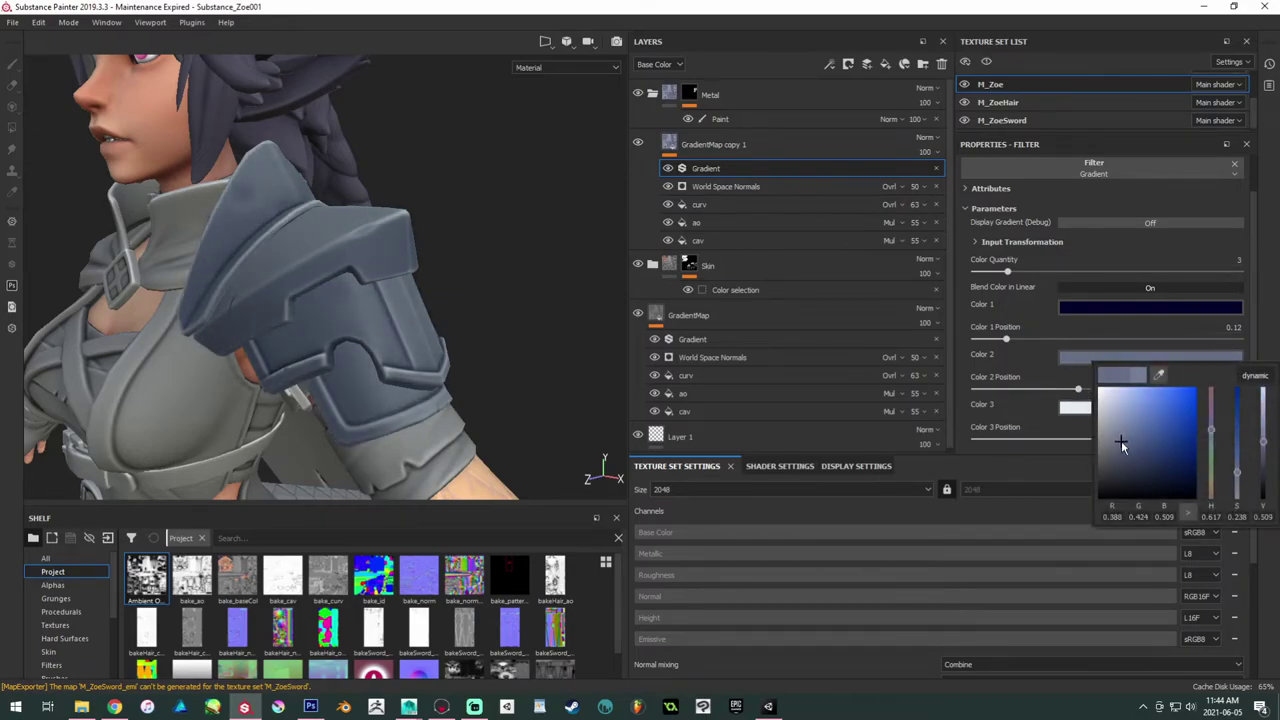
left_click_drag(1121, 442, 1114, 441)
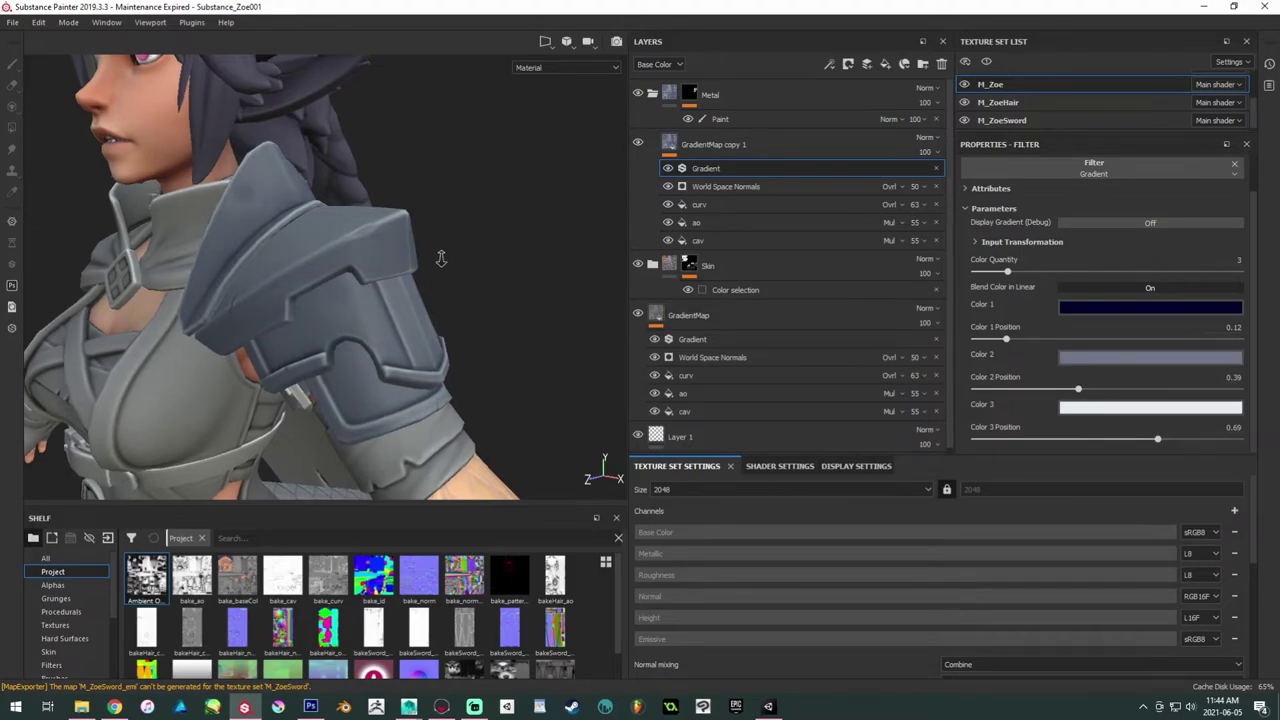
Step: Examine the blue steel shoulder armor against the face, hair and horns from several angles and distances
scroll(165, 235, "down", 4)
left_click_drag(165, 234, 262, 258, "alt")
scroll(290, 275, "up", 3)
middle_click_drag(396, 258, 412, 347, "alt")
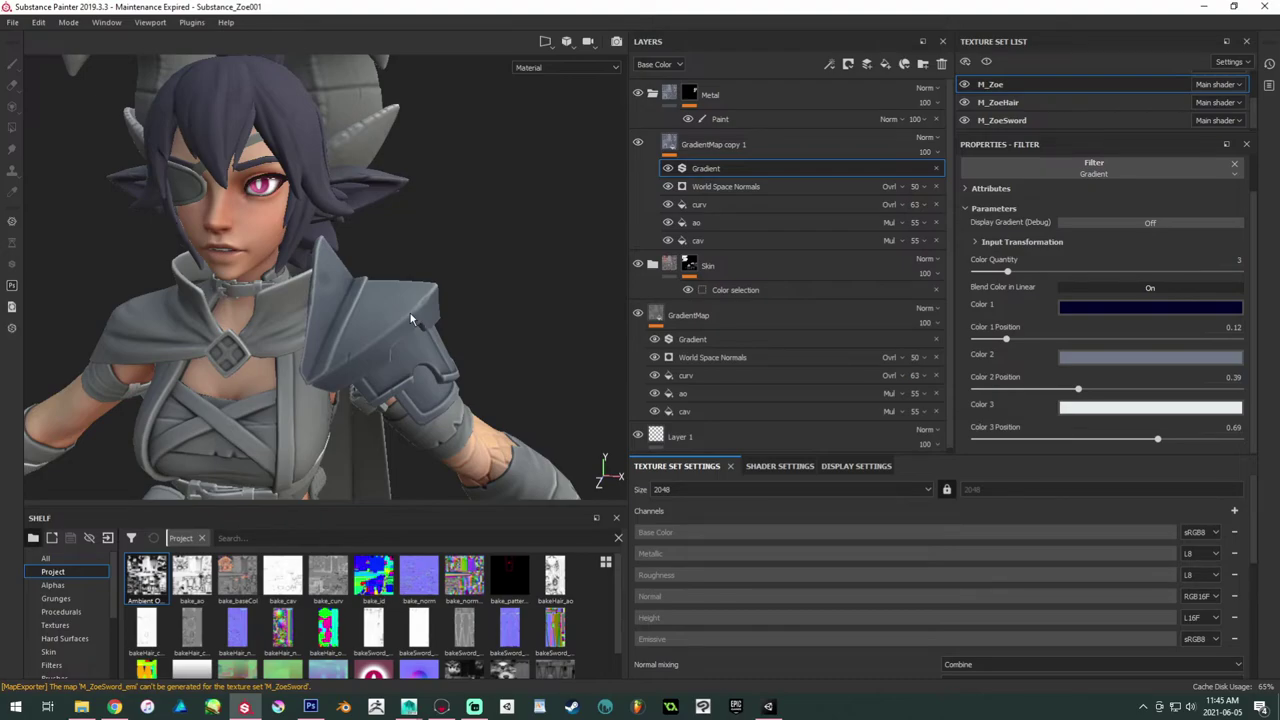
left_click_drag(410, 313, 217, 155, "alt")
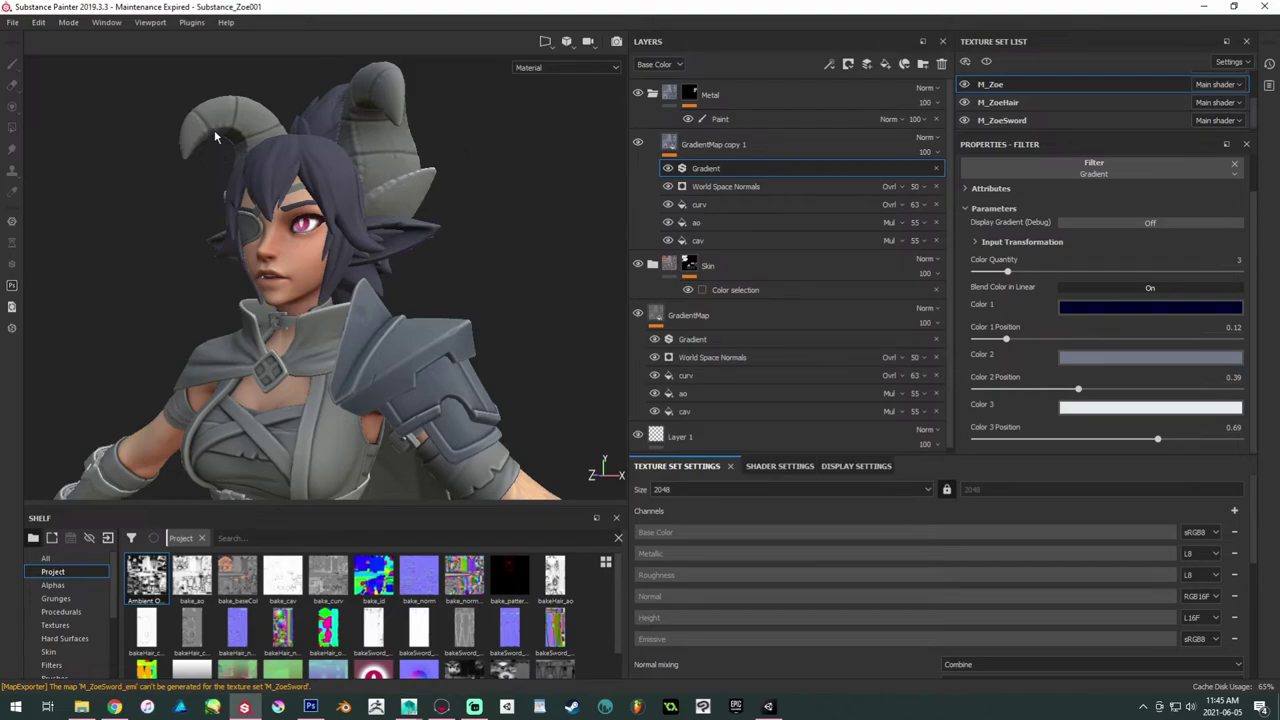
middle_click_drag(316, 183, 310, 167, "alt")
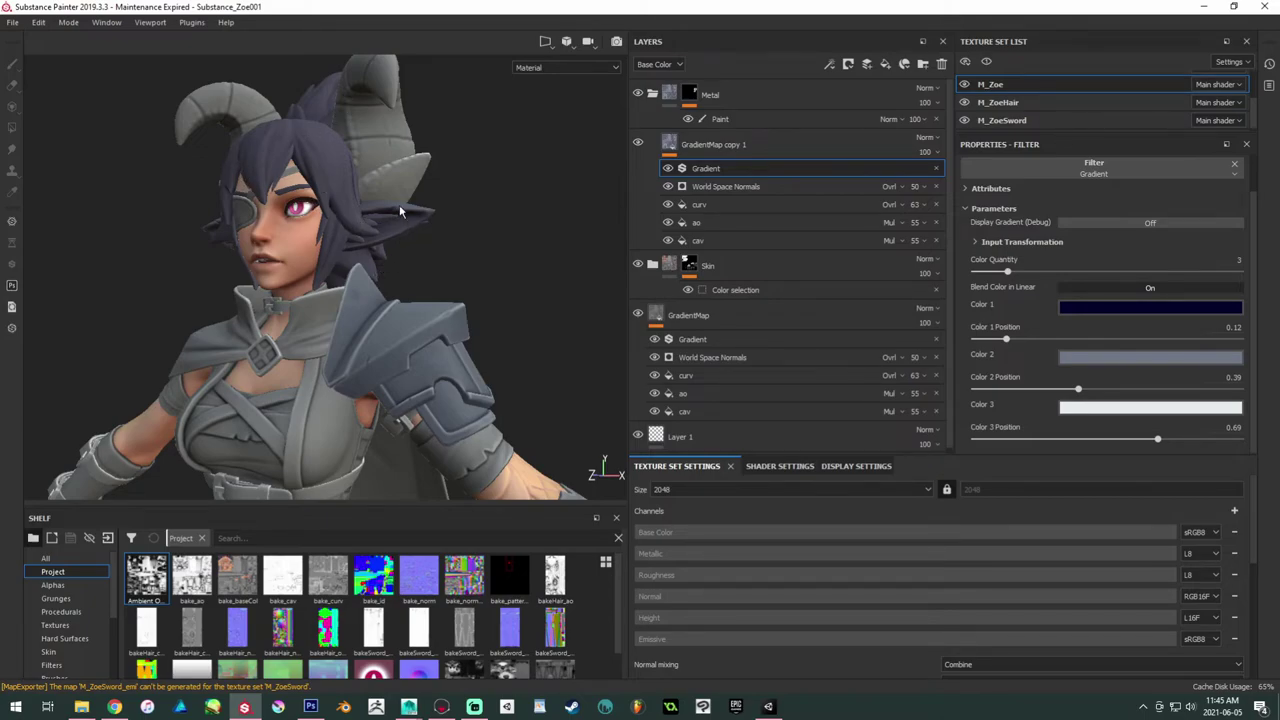
left_click_drag(391, 218, 310, 240, "alt")
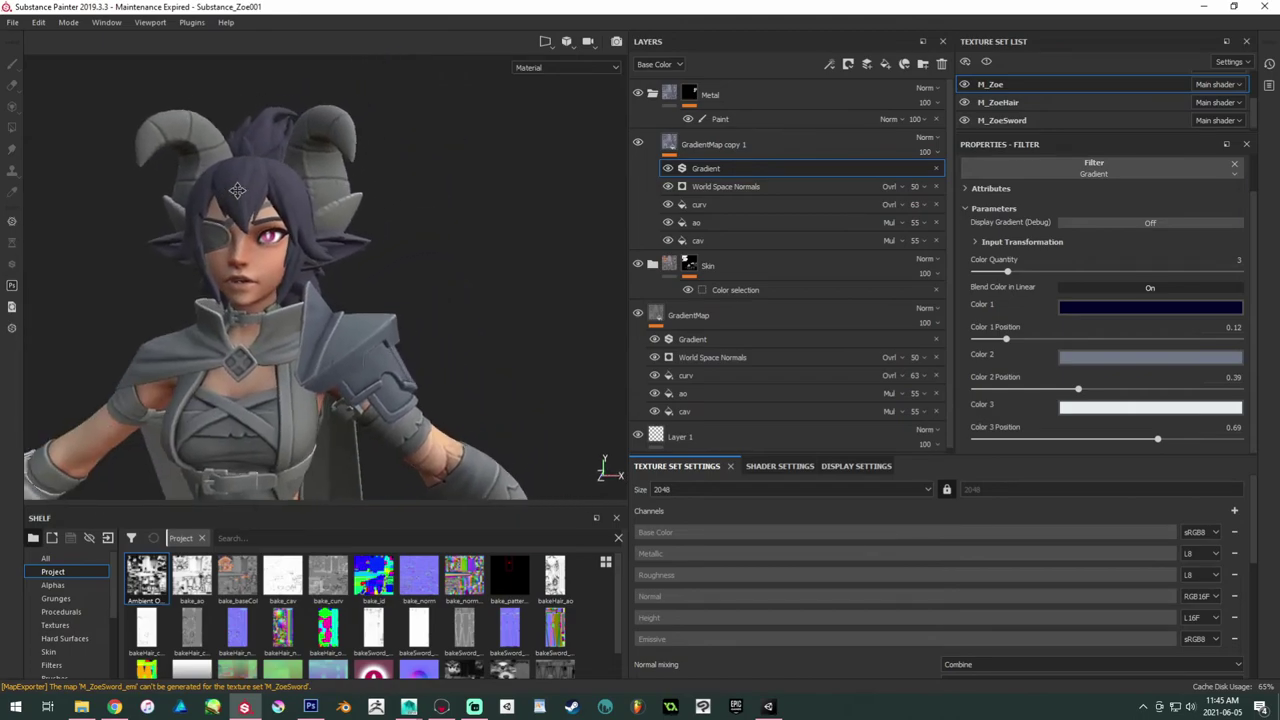
right_click_drag(310, 240, 338, 252, "alt")
left_click_drag(340, 194, 168, 137, "alt")
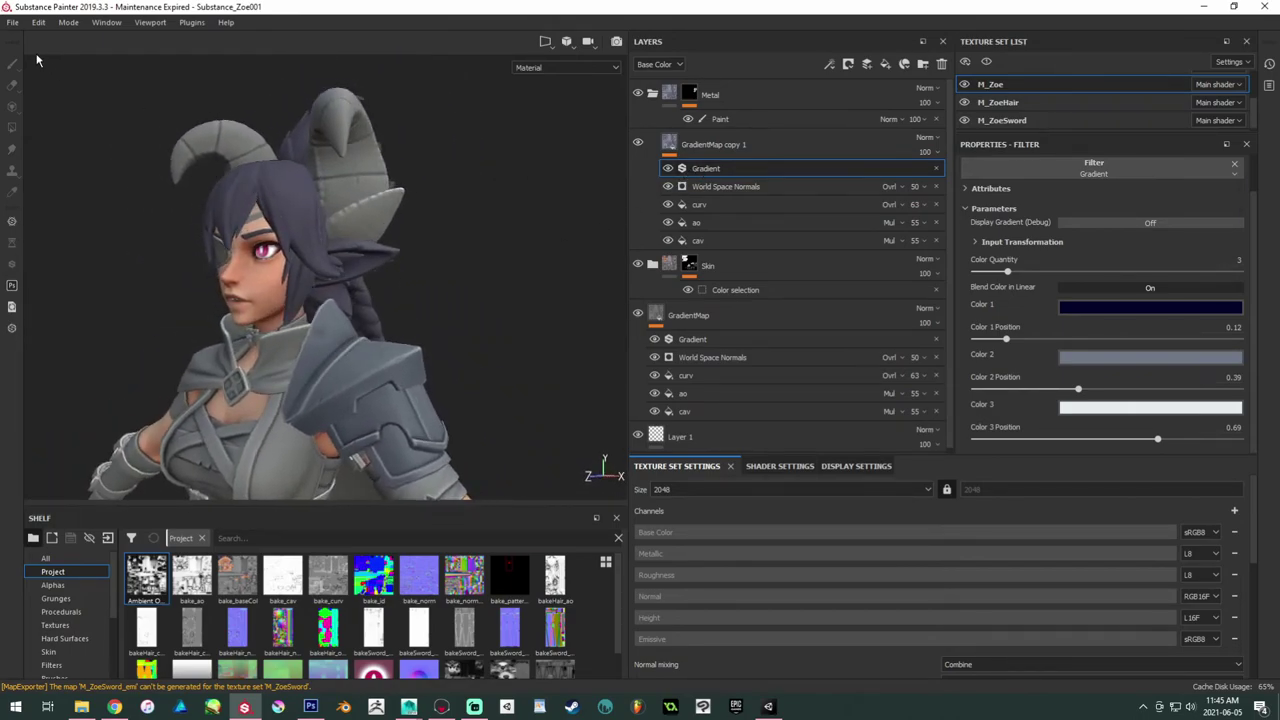
Step: Export the M_Zoe, M_ZoeHair and M_ZoeSword texture sets as targa files with the StoffExport configuration
left_click(13, 28)
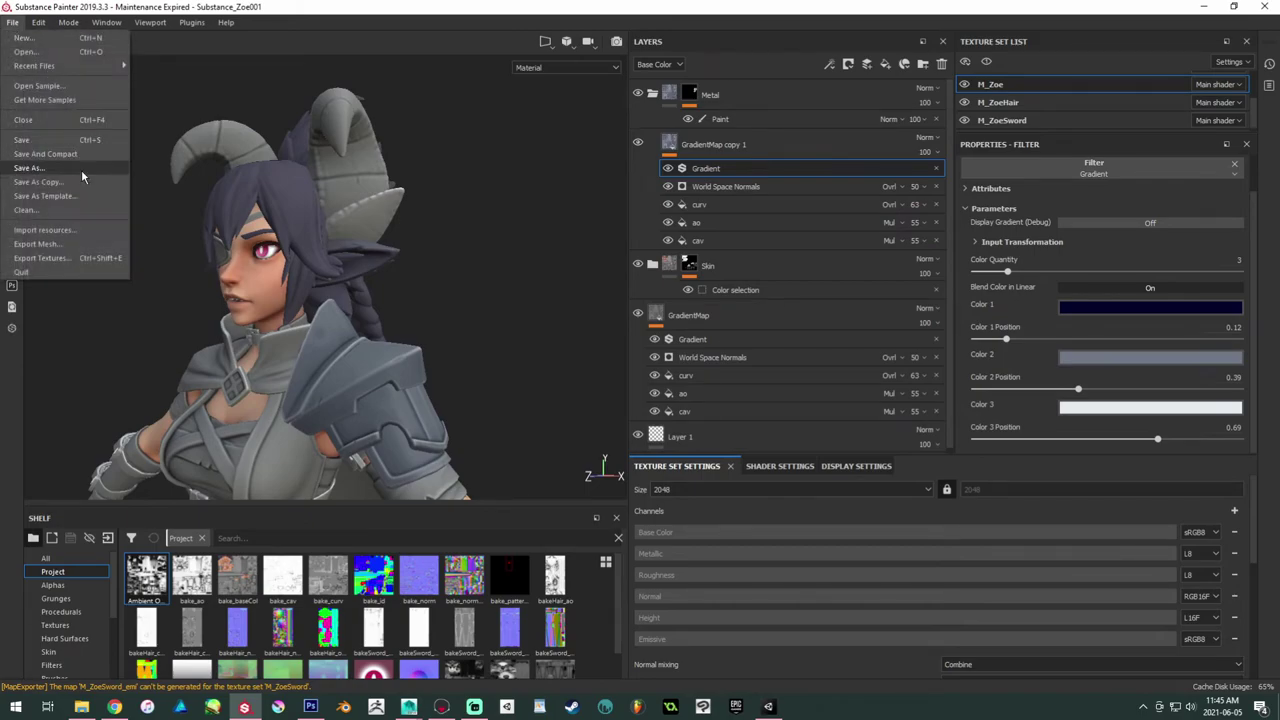
left_click(67, 257)
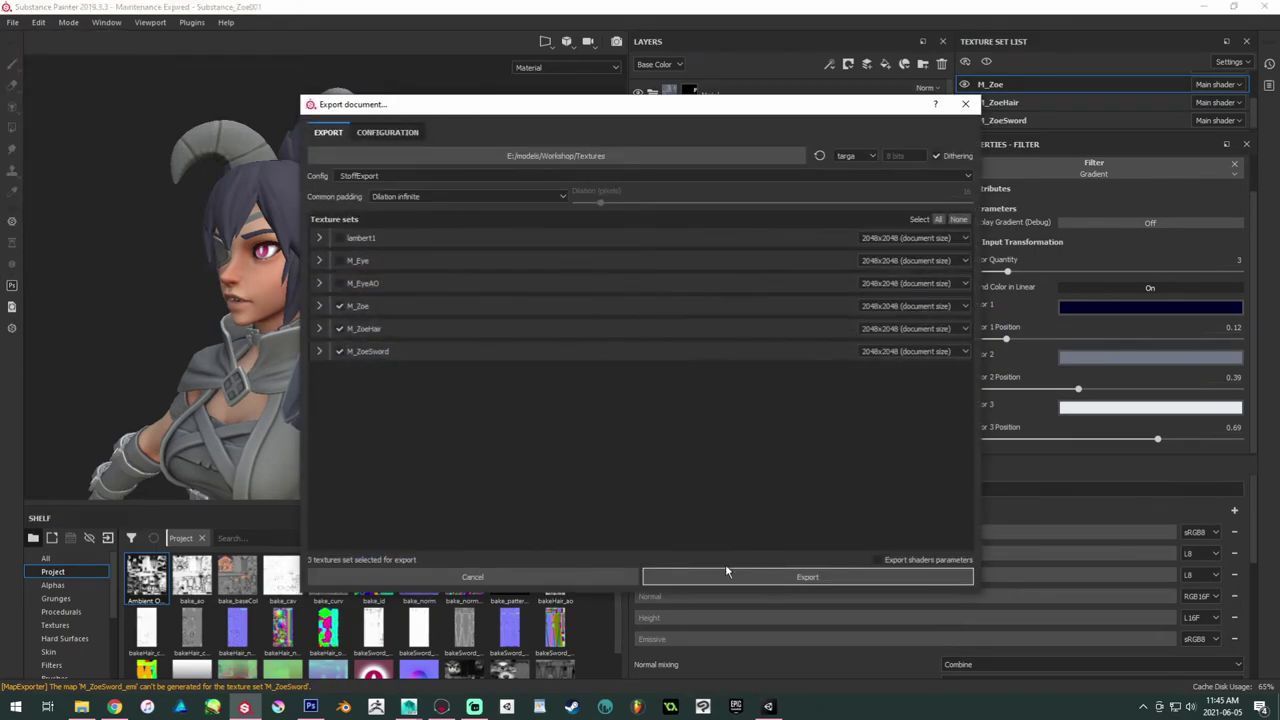
left_click(727, 572)
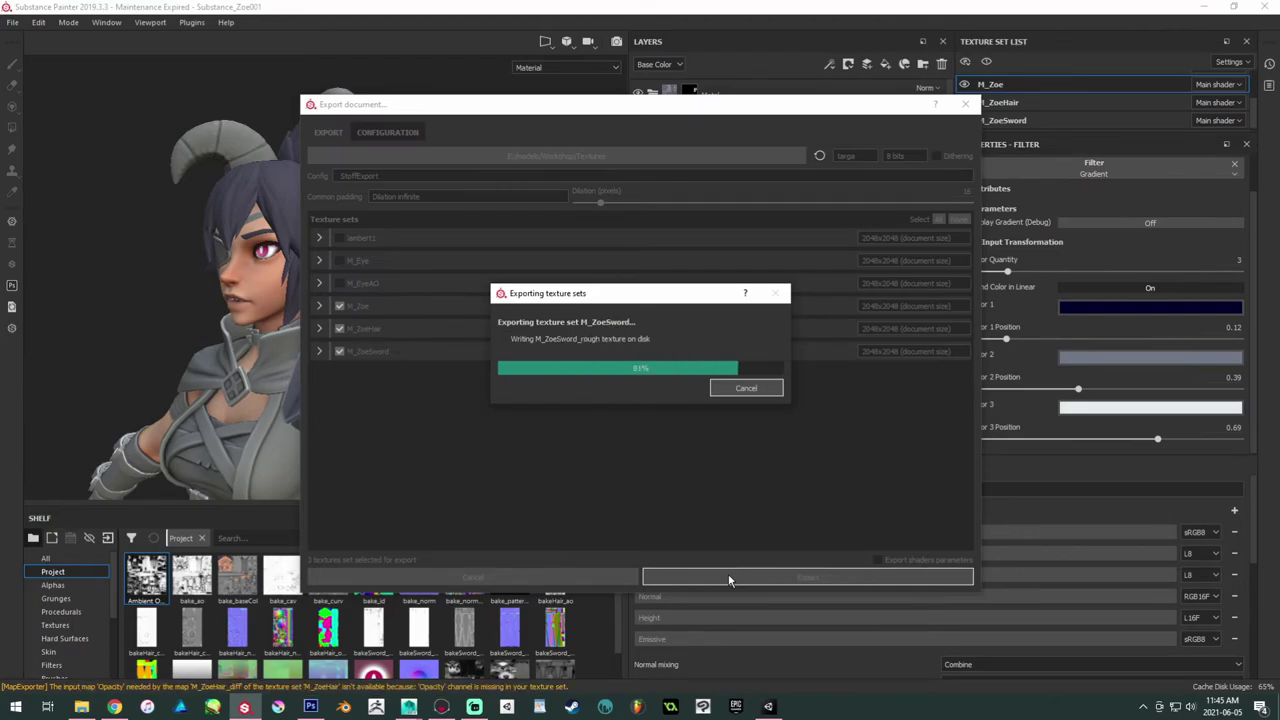
left_click(676, 362)
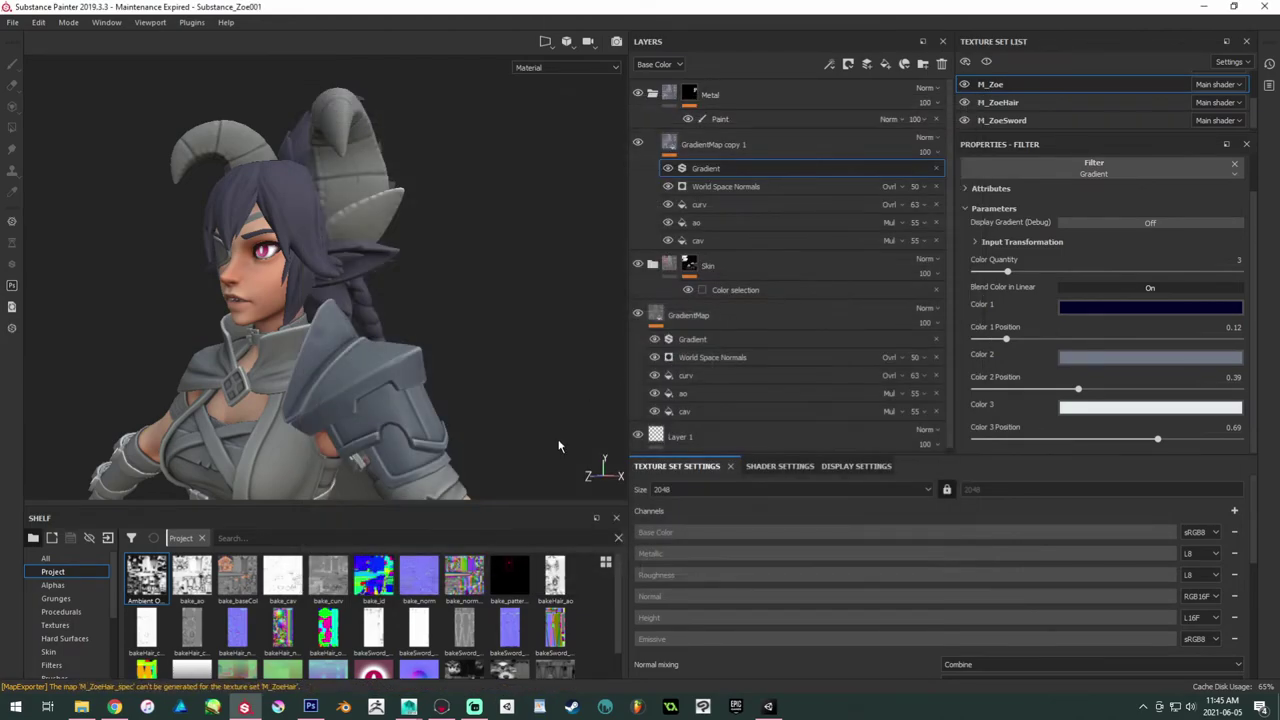
Step: Switch to Marmoset Toolbag and inspect the shoulder armor with the exported textures
mouse_move(441, 708)
left_click(459, 660)
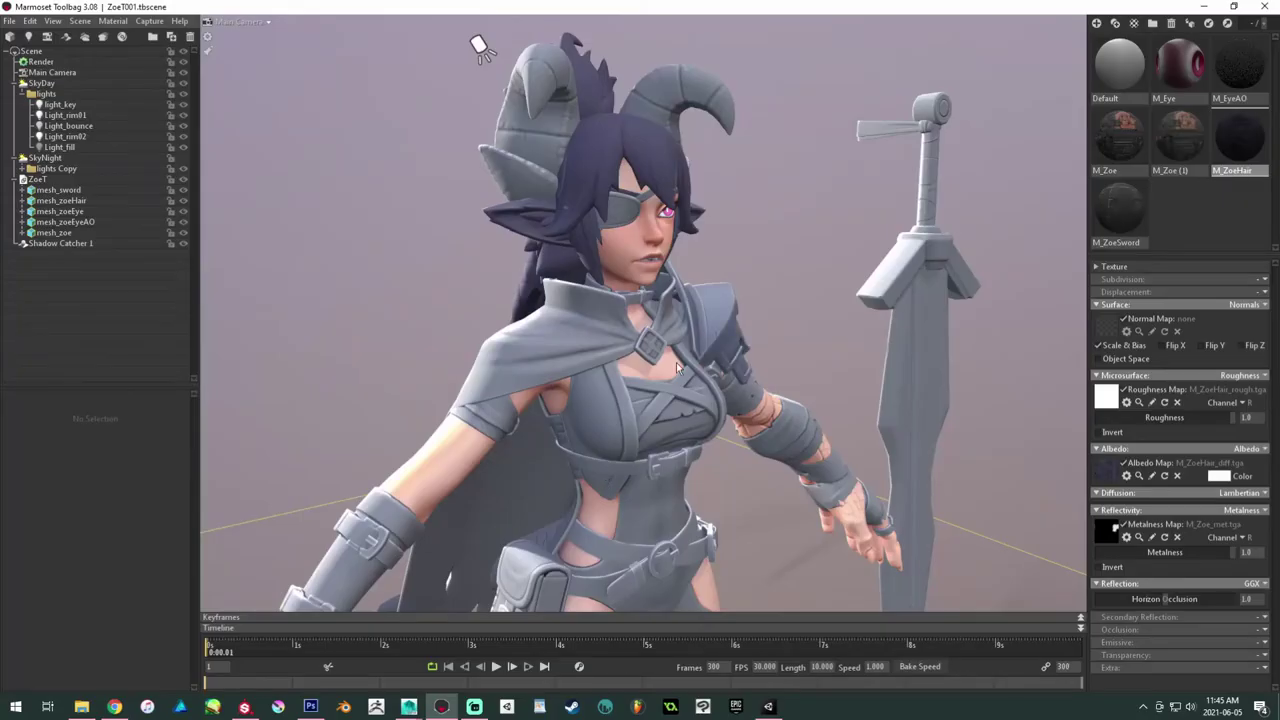
left_click_drag(676, 362, 771, 143)
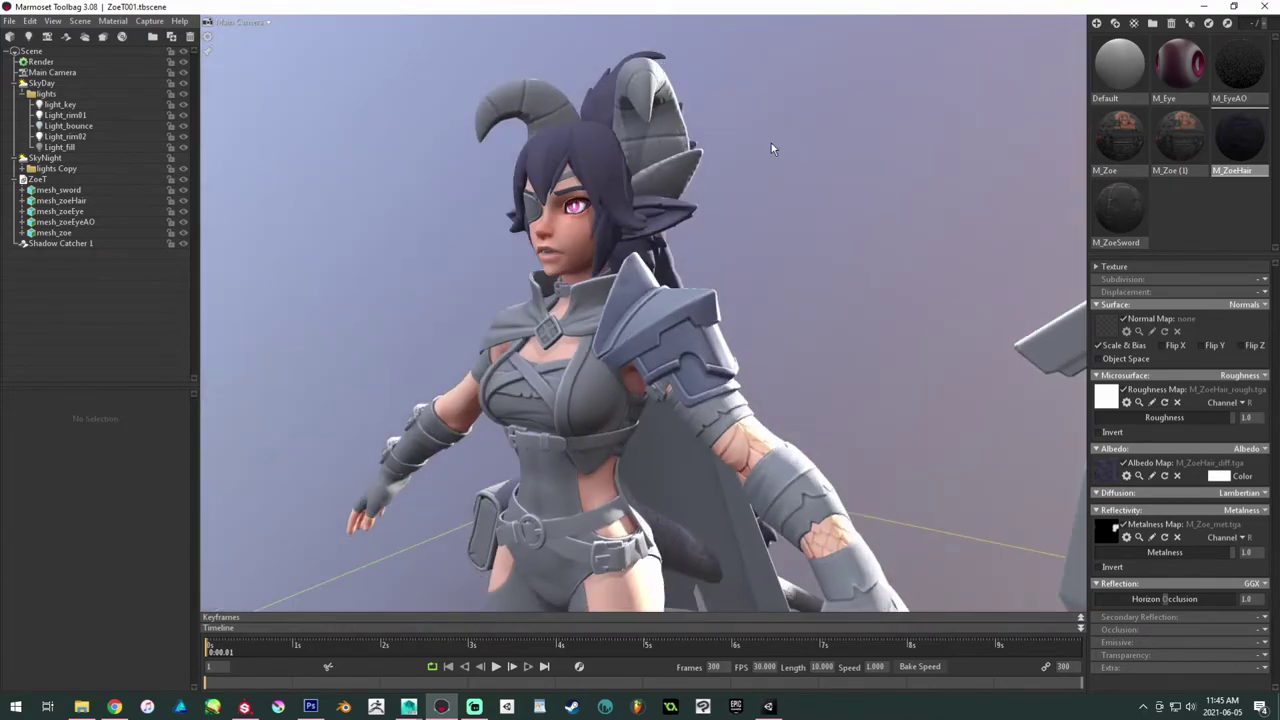
Step: Switch back to Substance Painter and set the GradientMap copy 1 fill layer's Roughness to 0.5
left_click(242, 706)
left_click(713, 144)
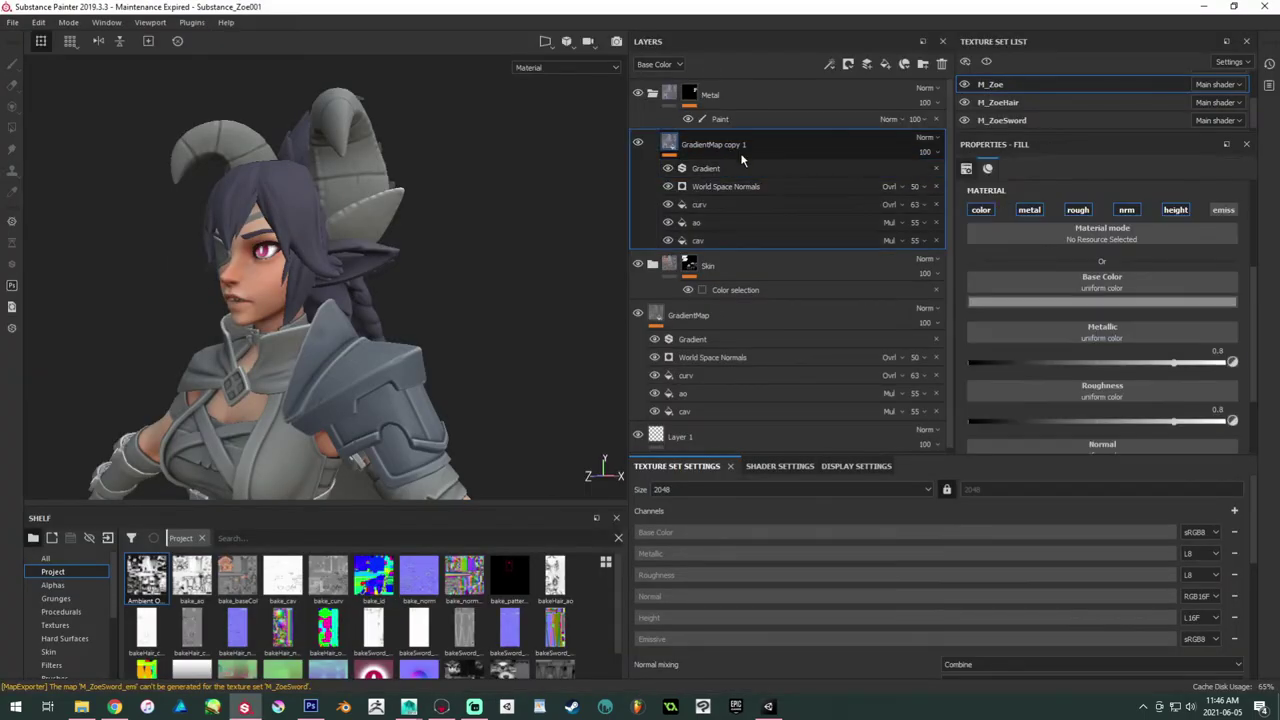
left_click(1212, 408)
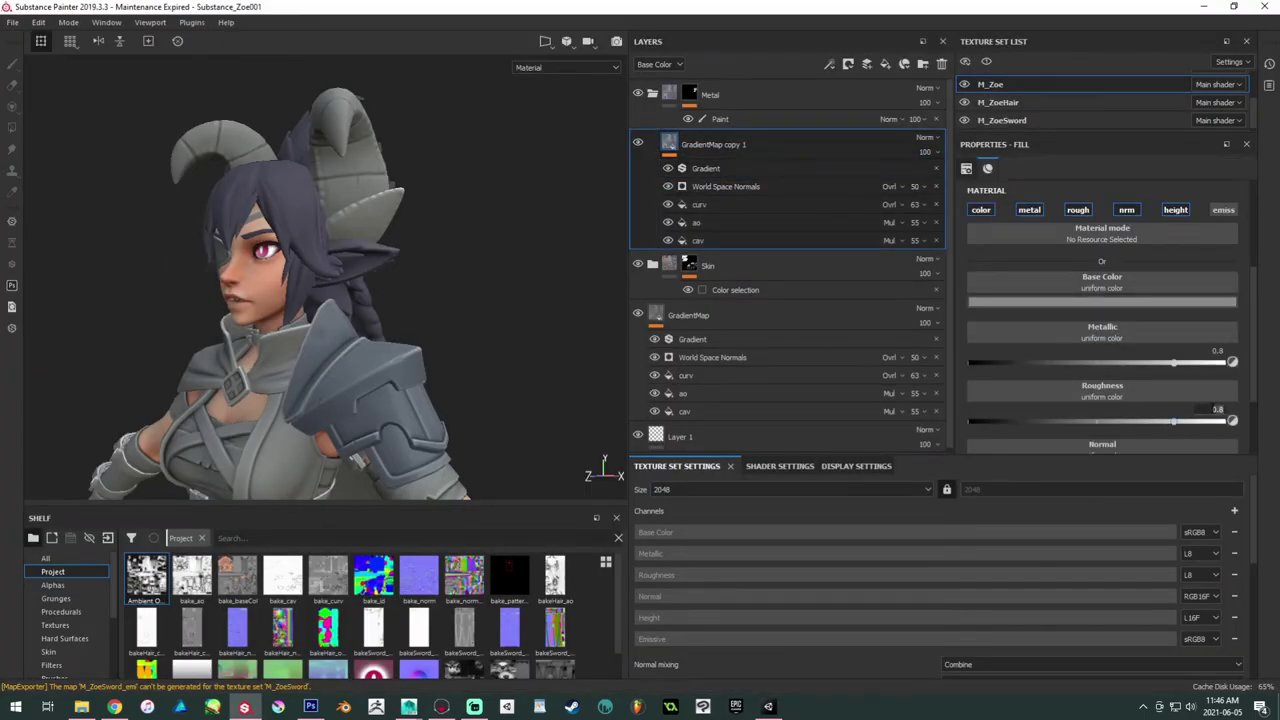
type(".6")
key("Return")
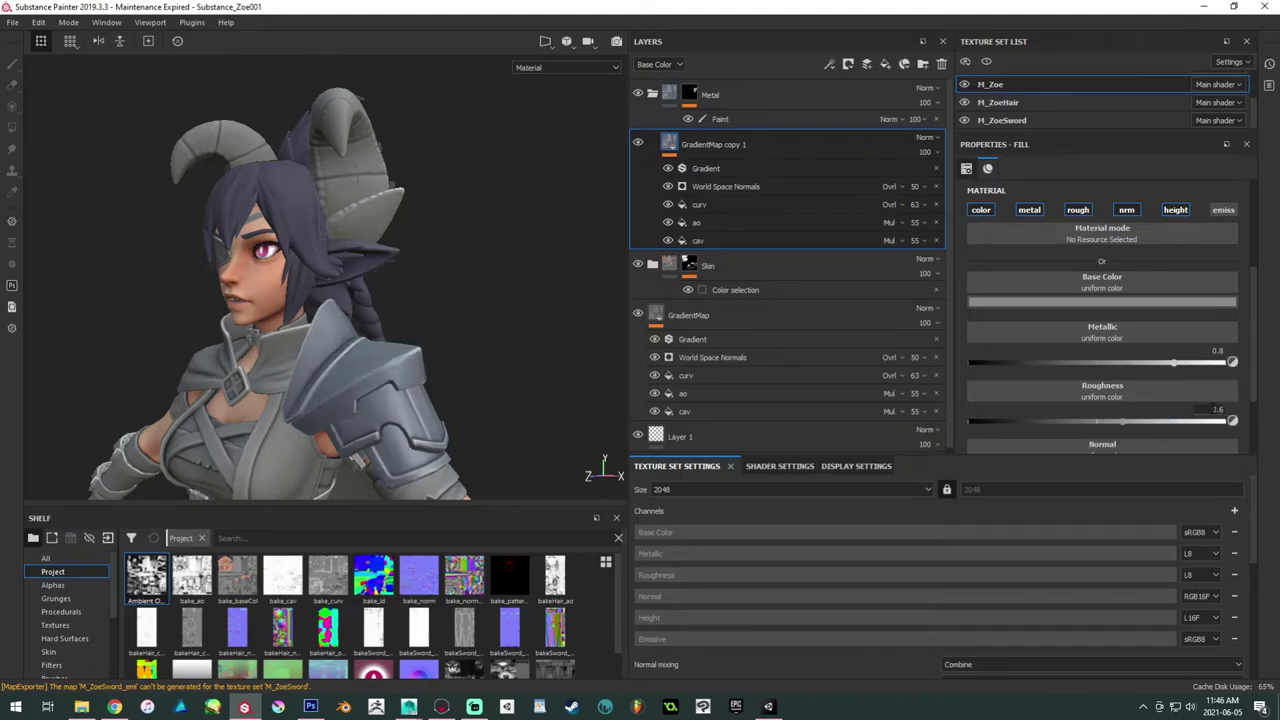
left_click(1218, 409)
type(".5")
key("Return")
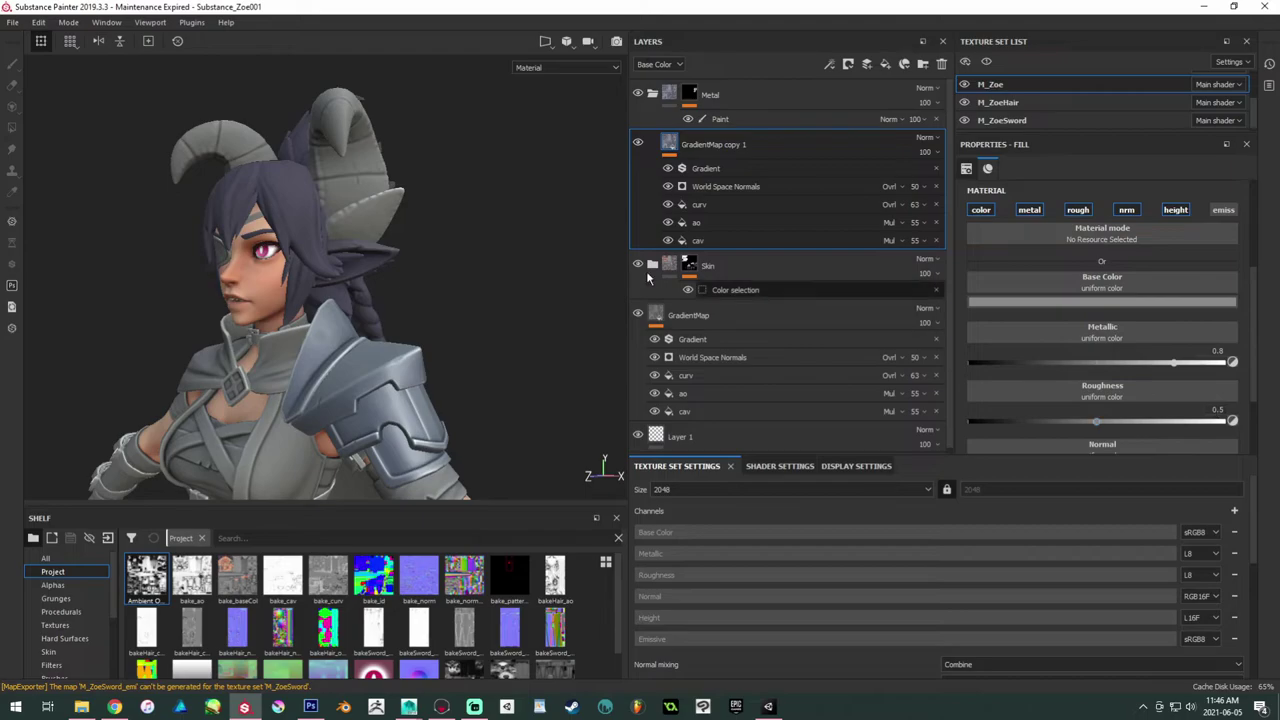
Step: Re-export the three selected texture sets and check the shinier shoulder armor in Marmoset Toolbag
left_click_drag(415, 207, 454, 208, "alt")
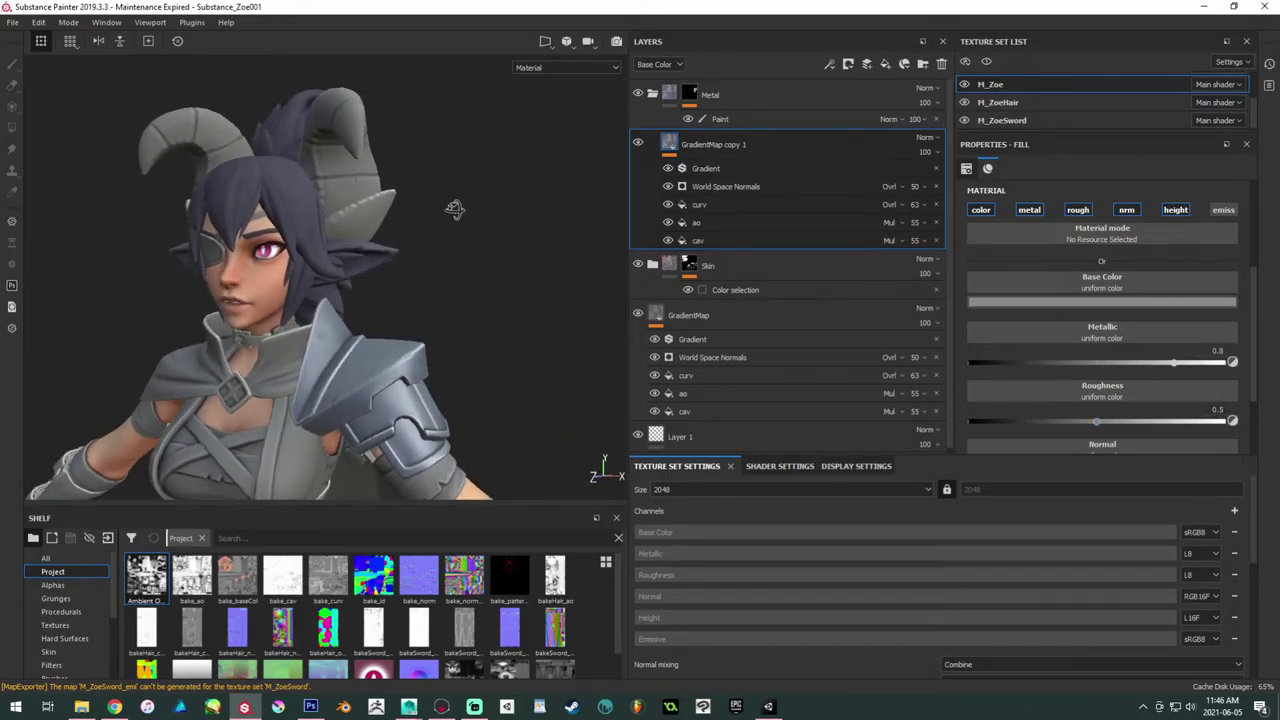
left_click(13, 22)
left_click(44, 258)
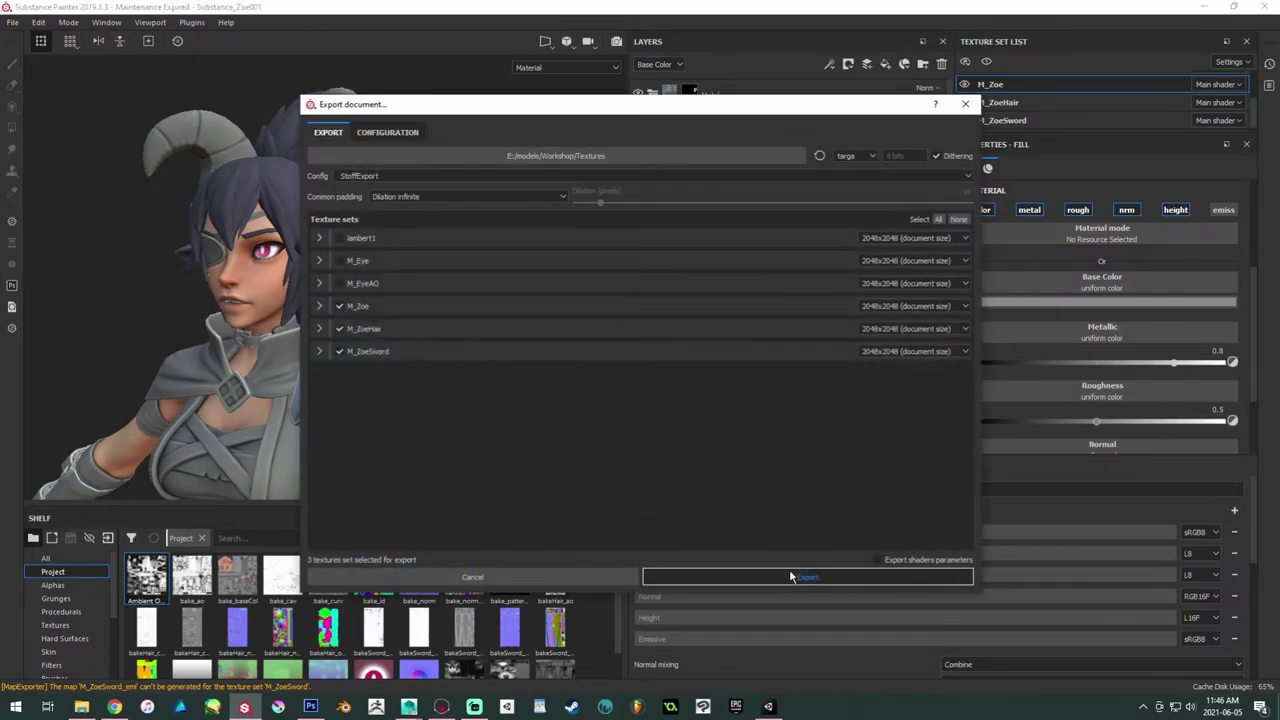
left_click(789, 572)
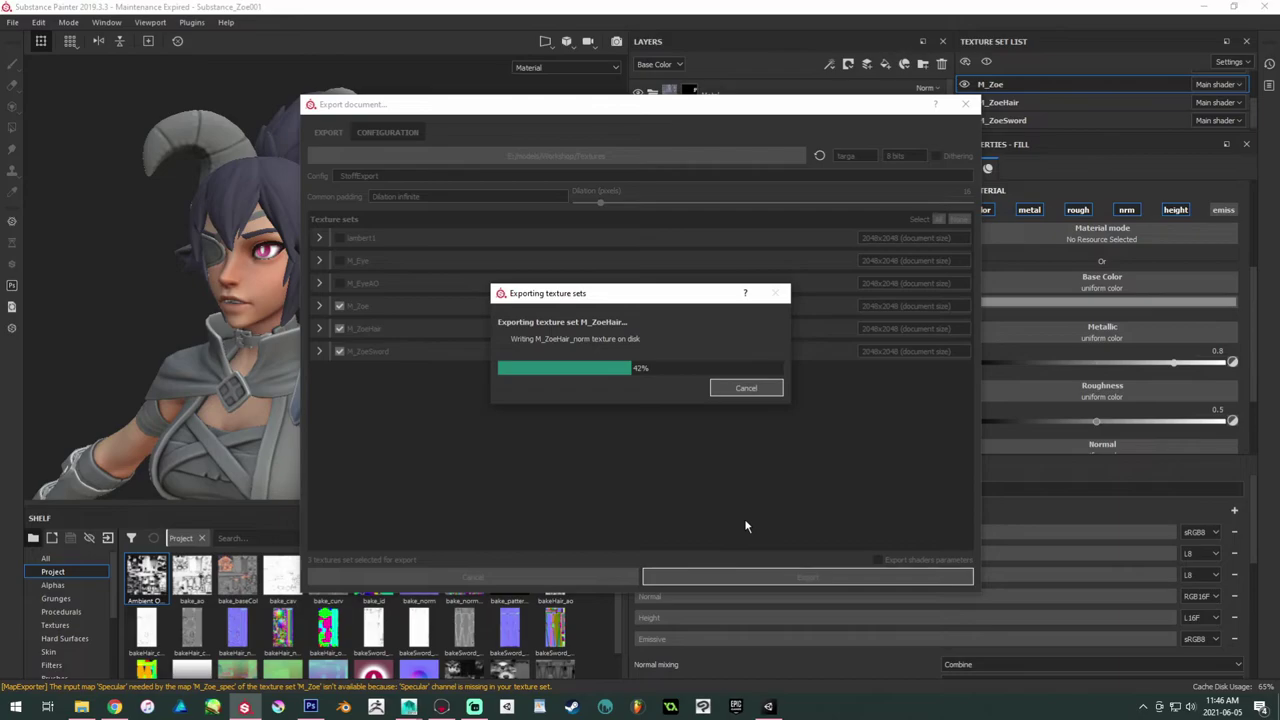
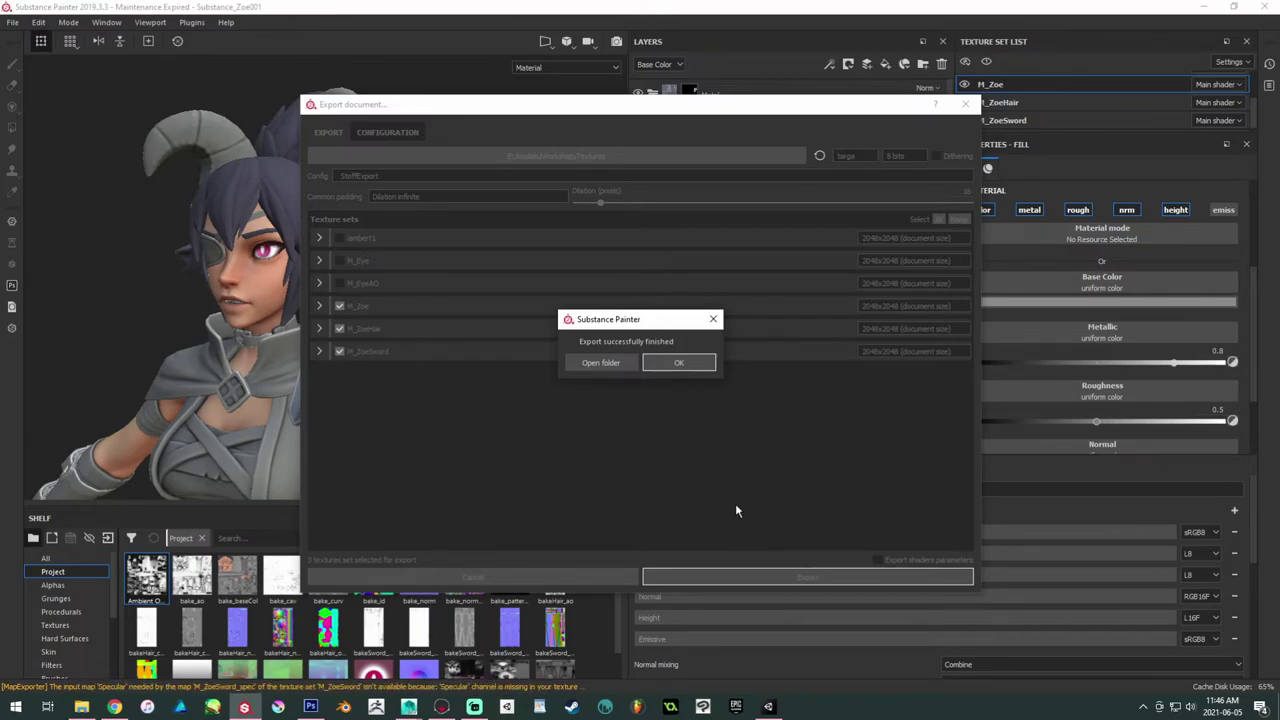
left_click(676, 363)
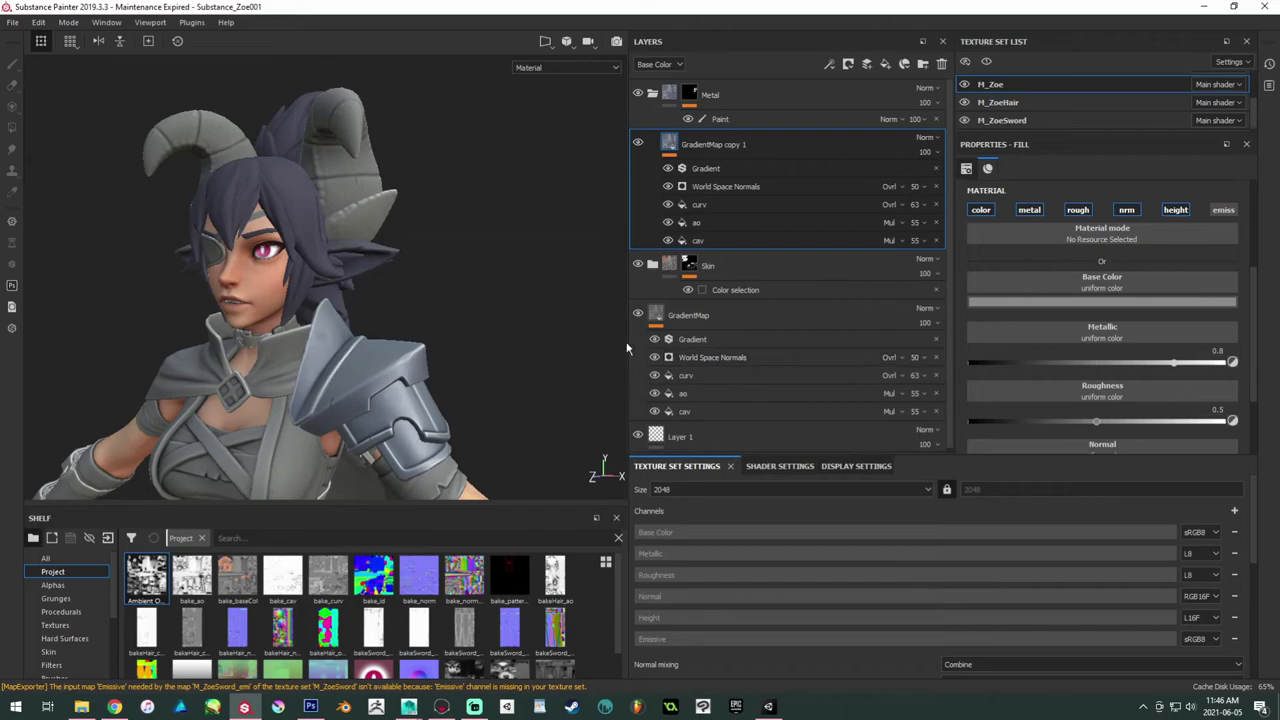
left_click(441, 706)
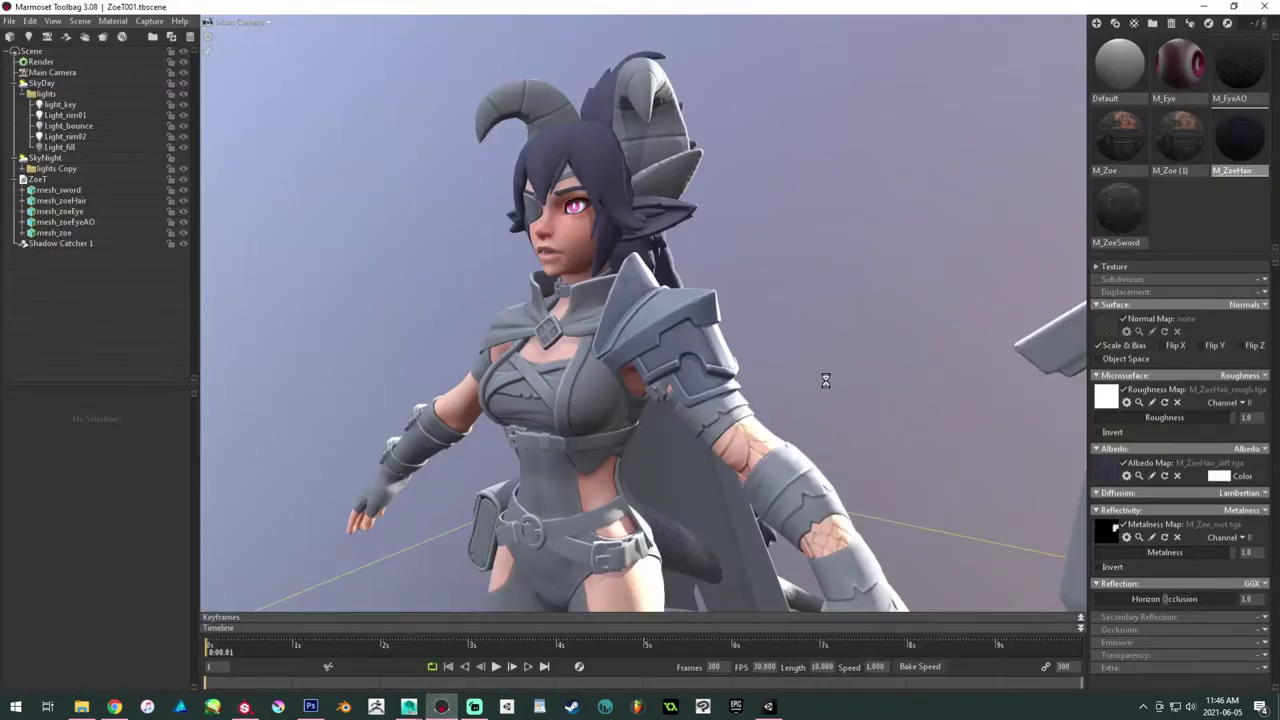
left_click_drag(667, 337, 538, 342)
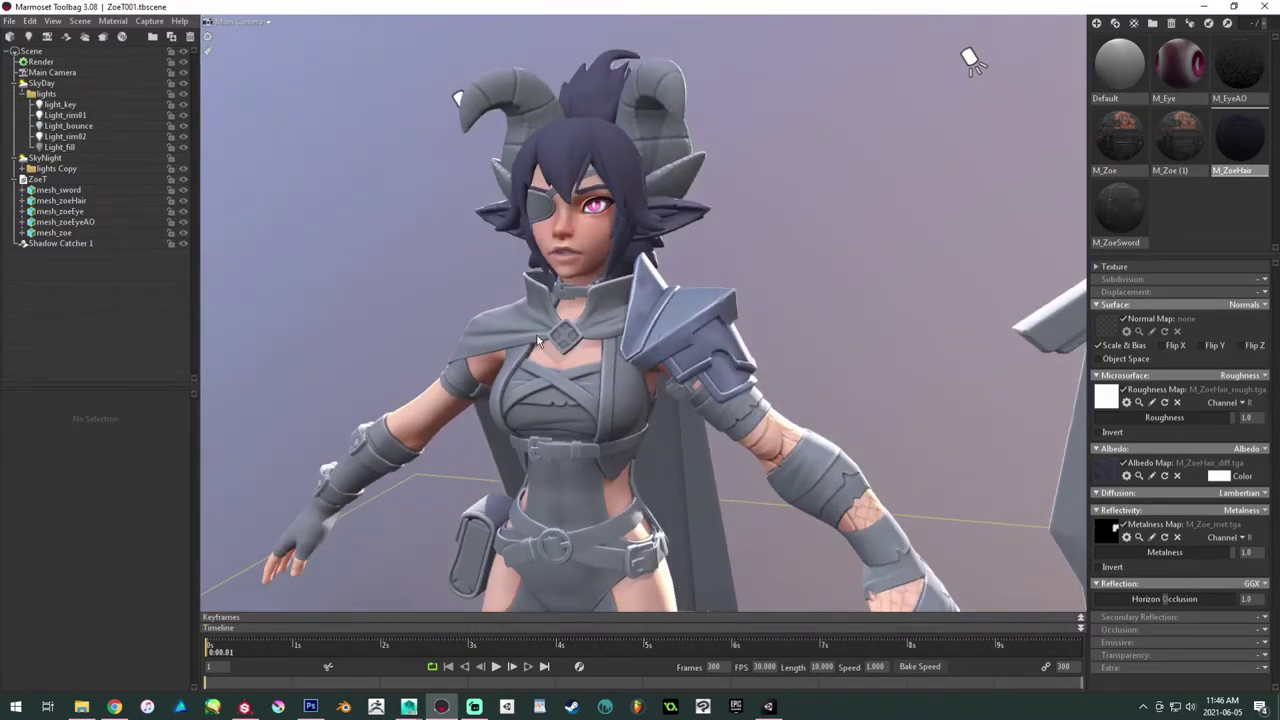
Step: Return to Substance Painter and copy the AO layer from inside the Skin folder
left_click(244, 707)
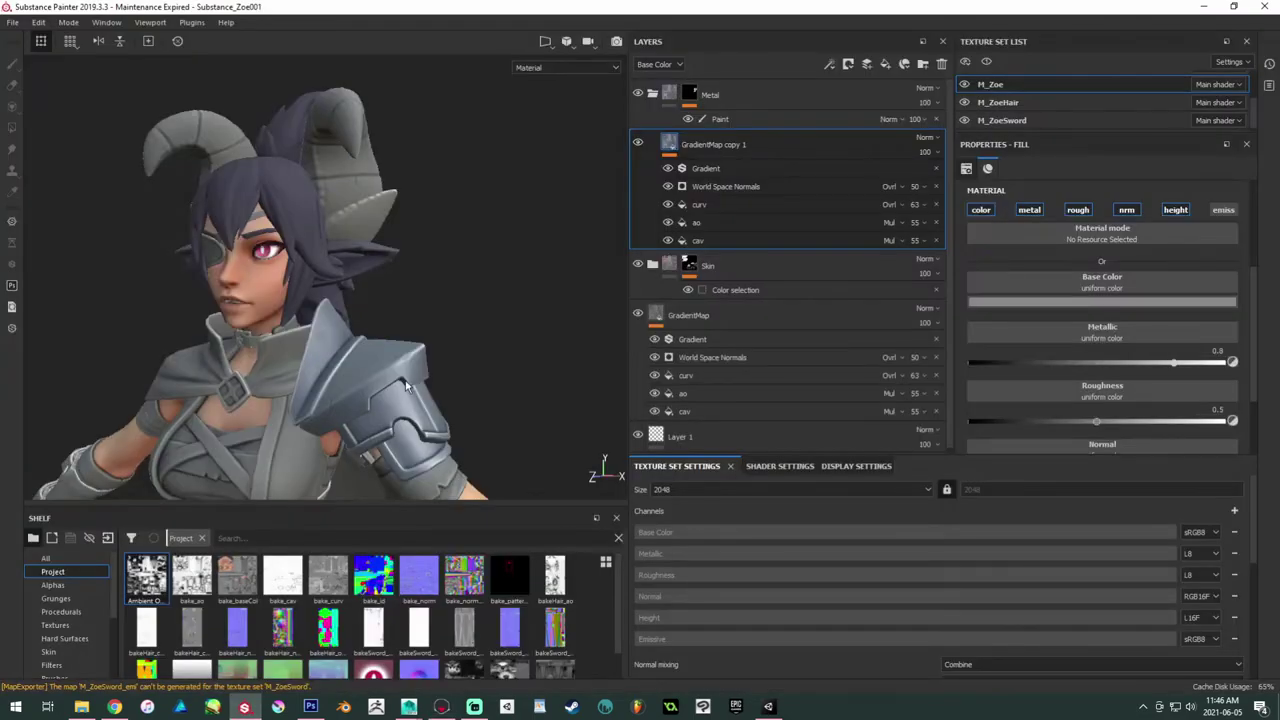
left_click_drag(406, 386, 478, 288, "alt")
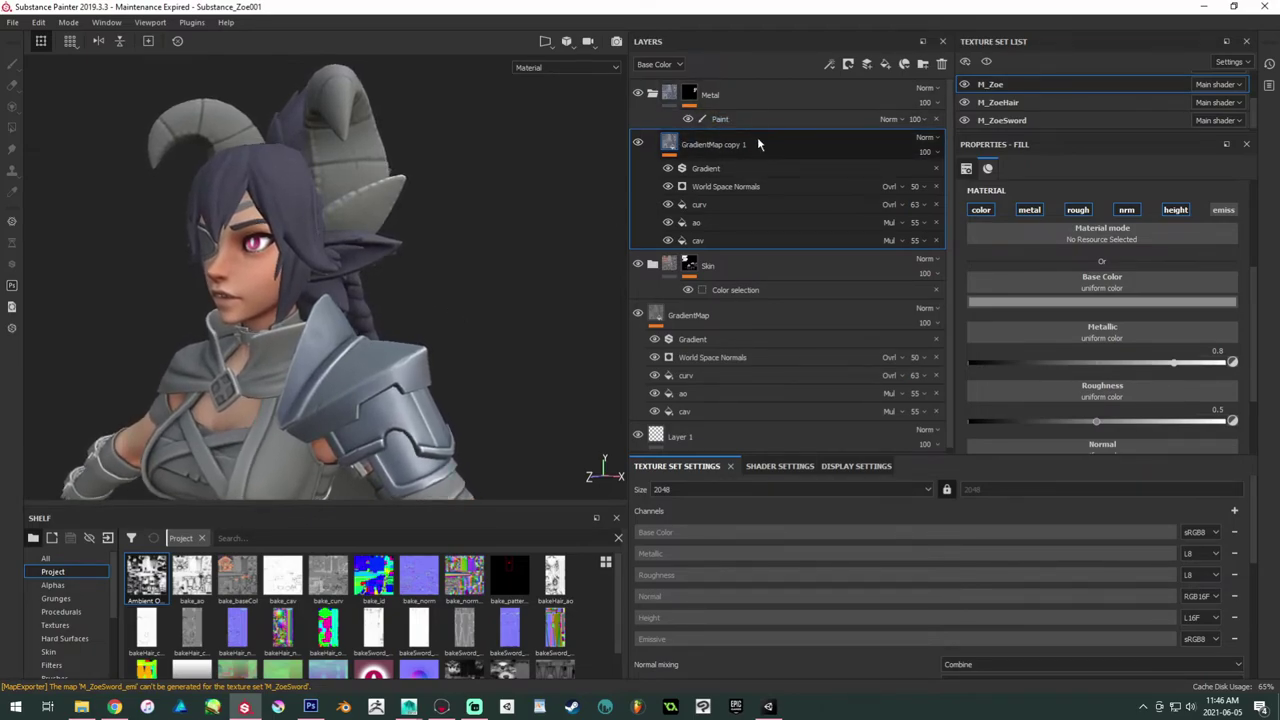
left_click_drag(380, 372, 411, 340, "alt")
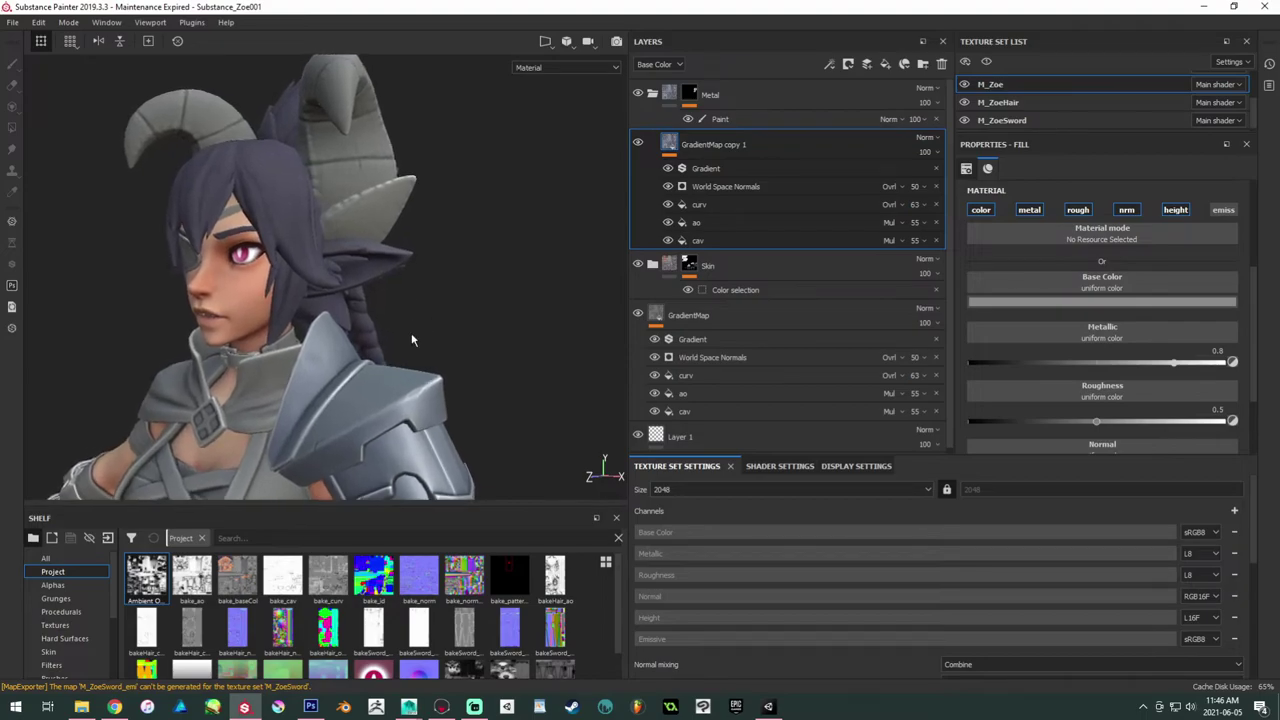
middle_click_drag(411, 340, 417, 280, "alt")
left_click_drag(417, 280, 423, 354, "alt")
right_click_drag(423, 354, 480, 310, "alt")
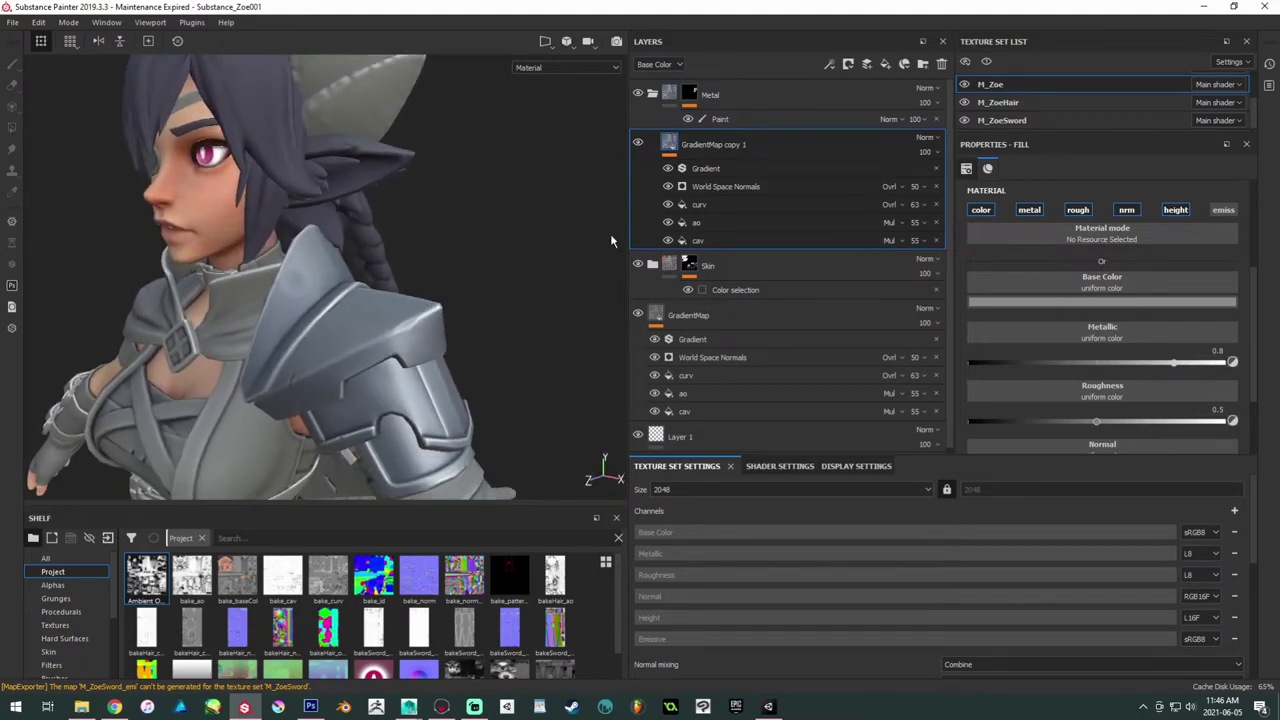
left_click(652, 268)
scroll(814, 429, "down", 4)
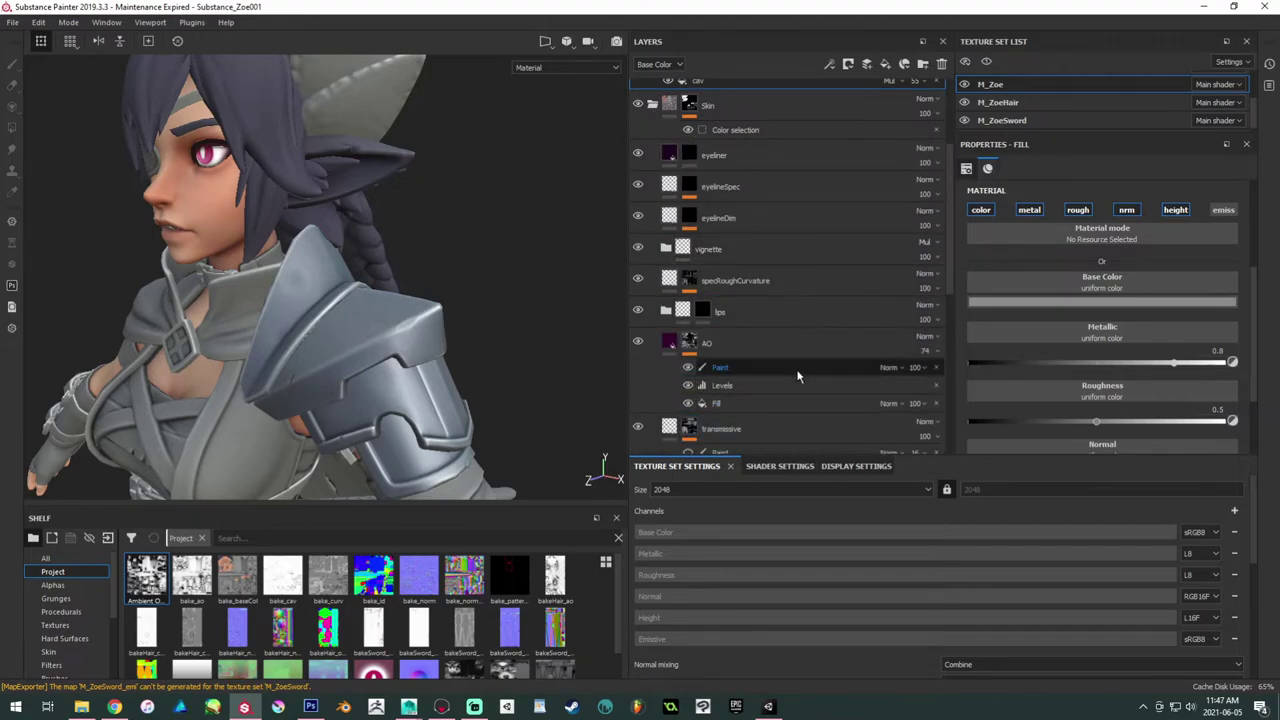
left_click(790, 358)
key("4")
right_click(788, 356)
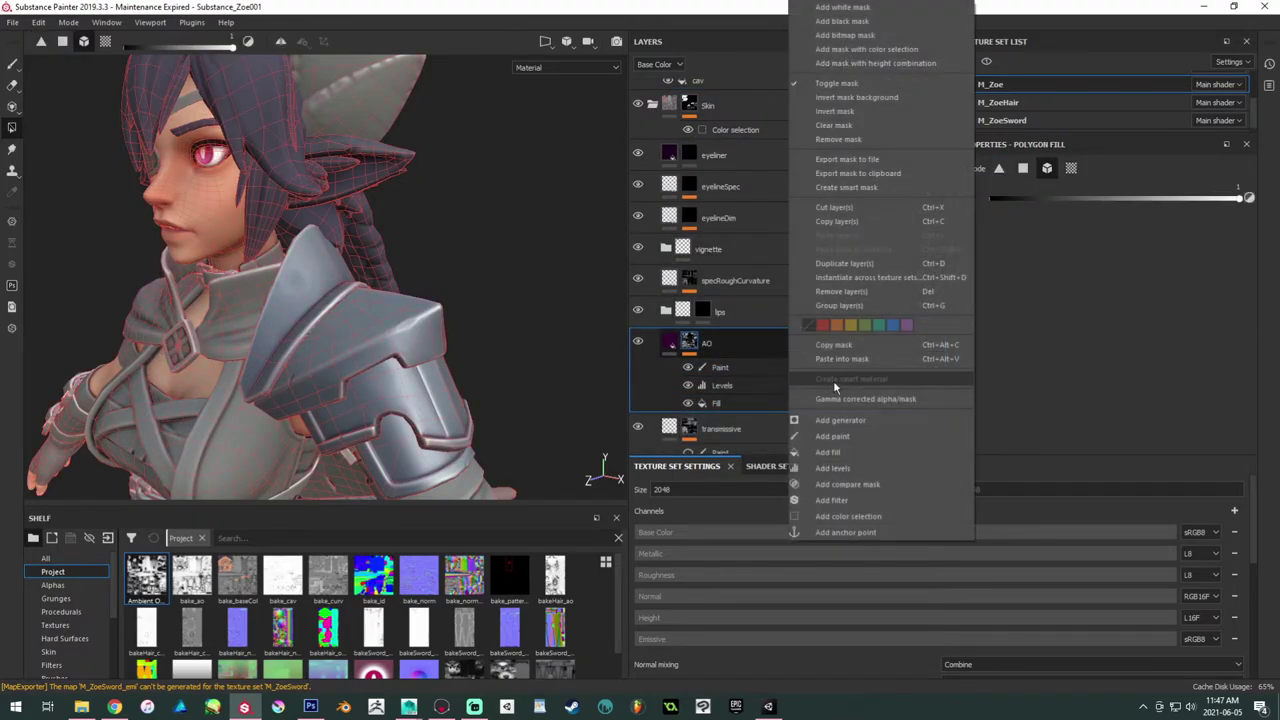
left_click(853, 221)
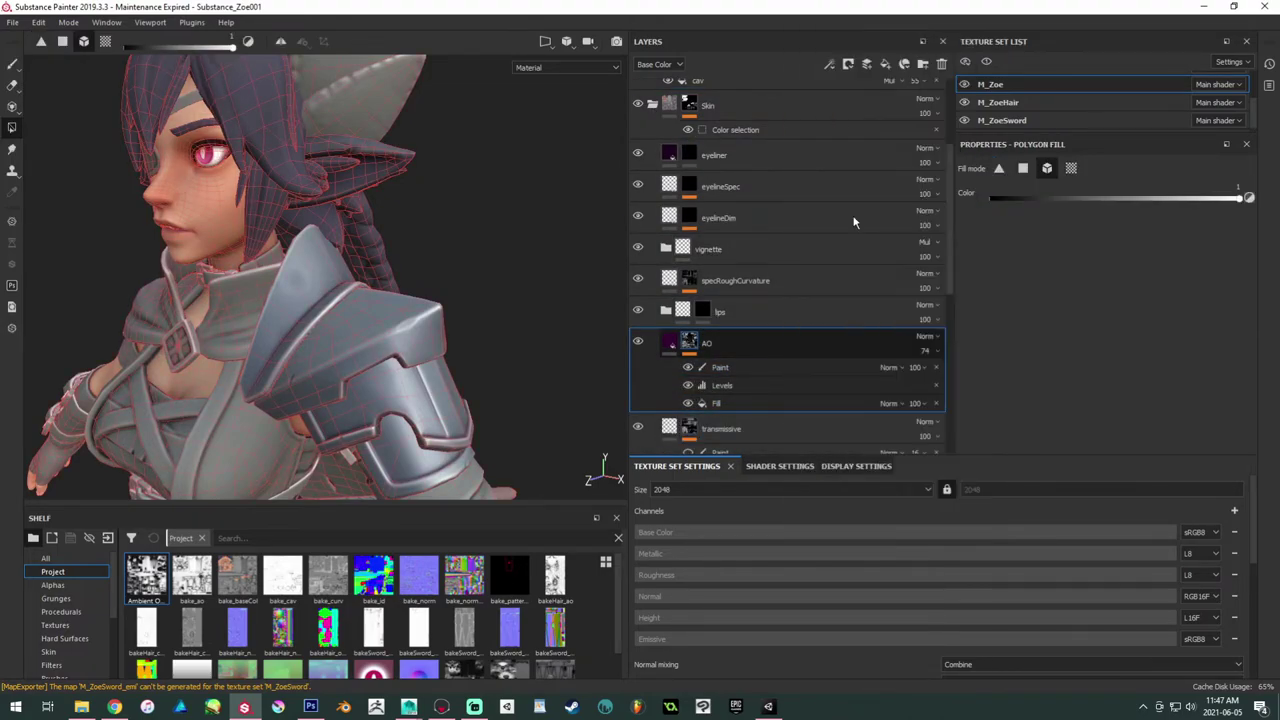
Step: Paste the copied AO layer above GradientMap copy 1 in the Metal folder
left_click(670, 341)
scroll(684, 284, "up", 4)
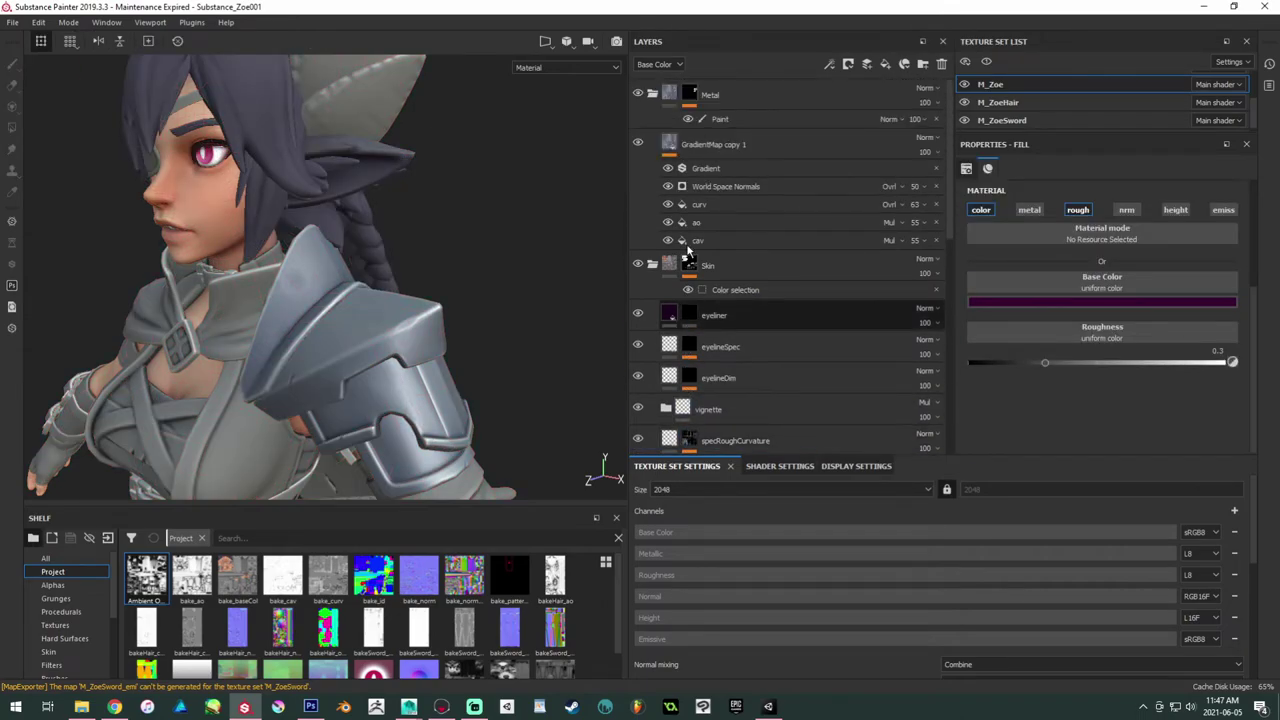
left_click(745, 146)
right_click(745, 146)
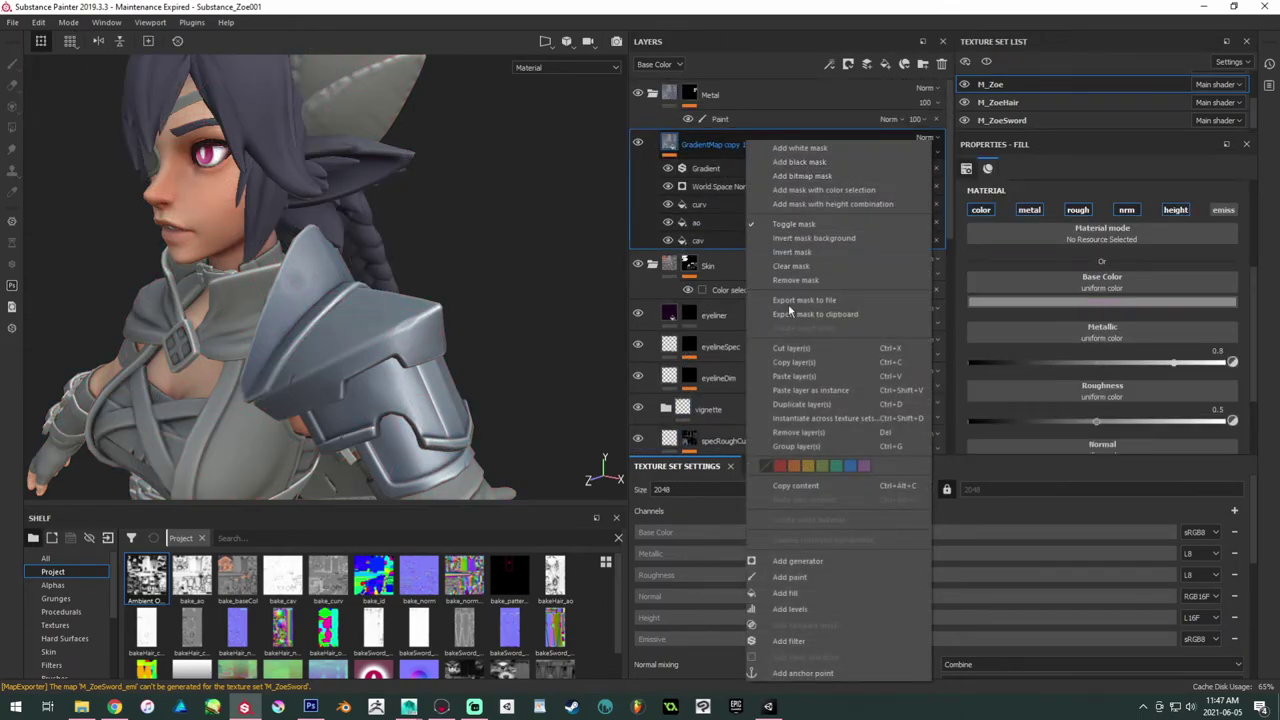
left_click(808, 376)
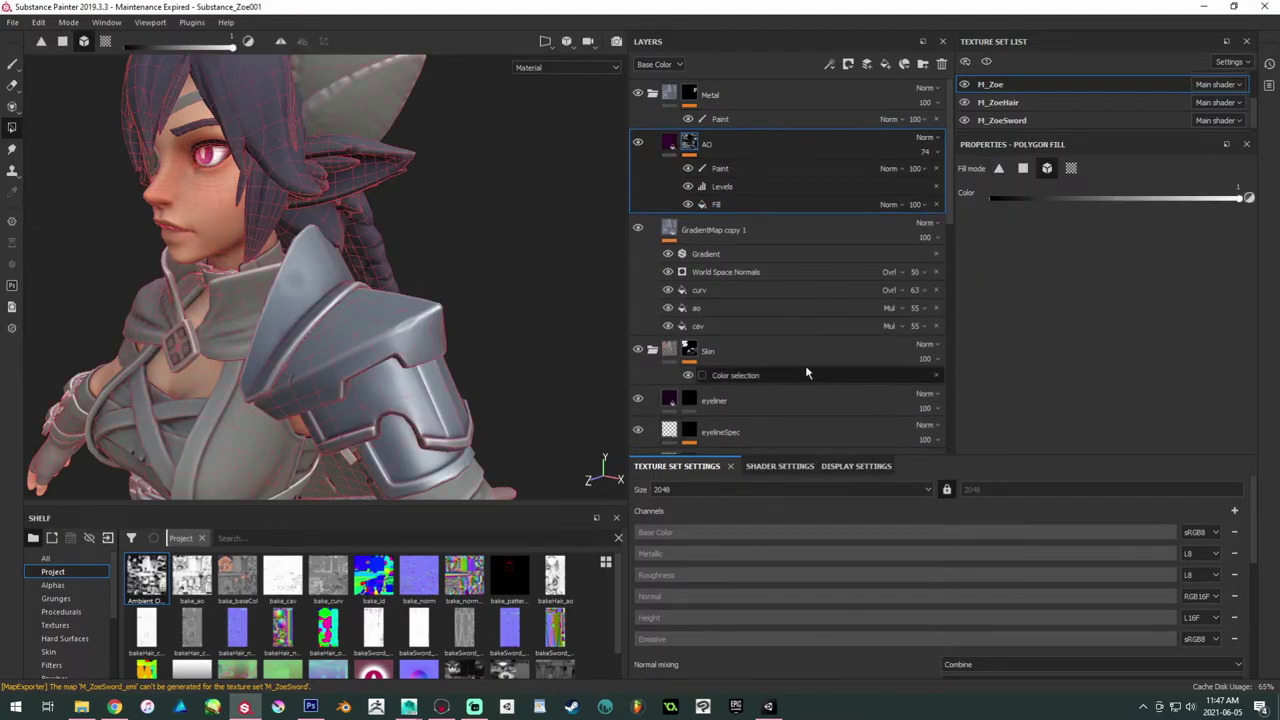
Step: Enable the metal channel on the Metal folder's AO fill layer and set its Metallic to 0.6
left_click(669, 143)
right_click_drag(599, 172, 489, 249, "alt")
left_click_drag(489, 249, 523, 256, "alt")
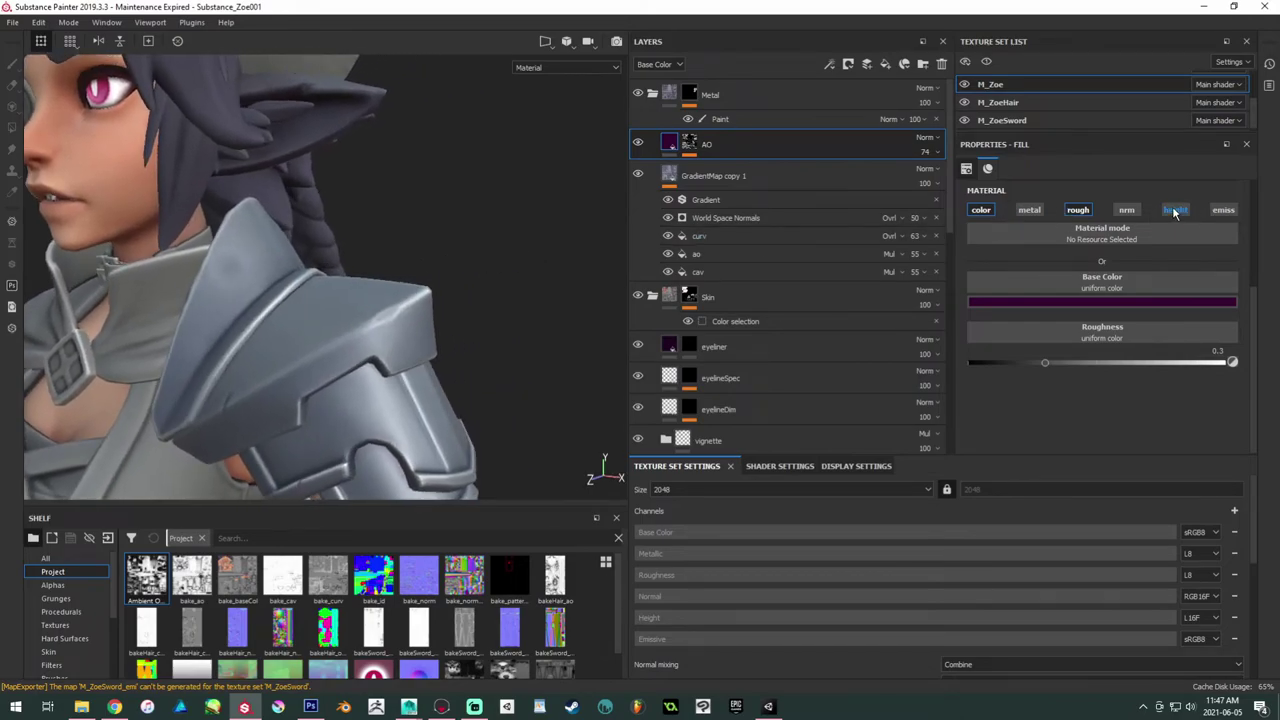
left_click(1029, 210)
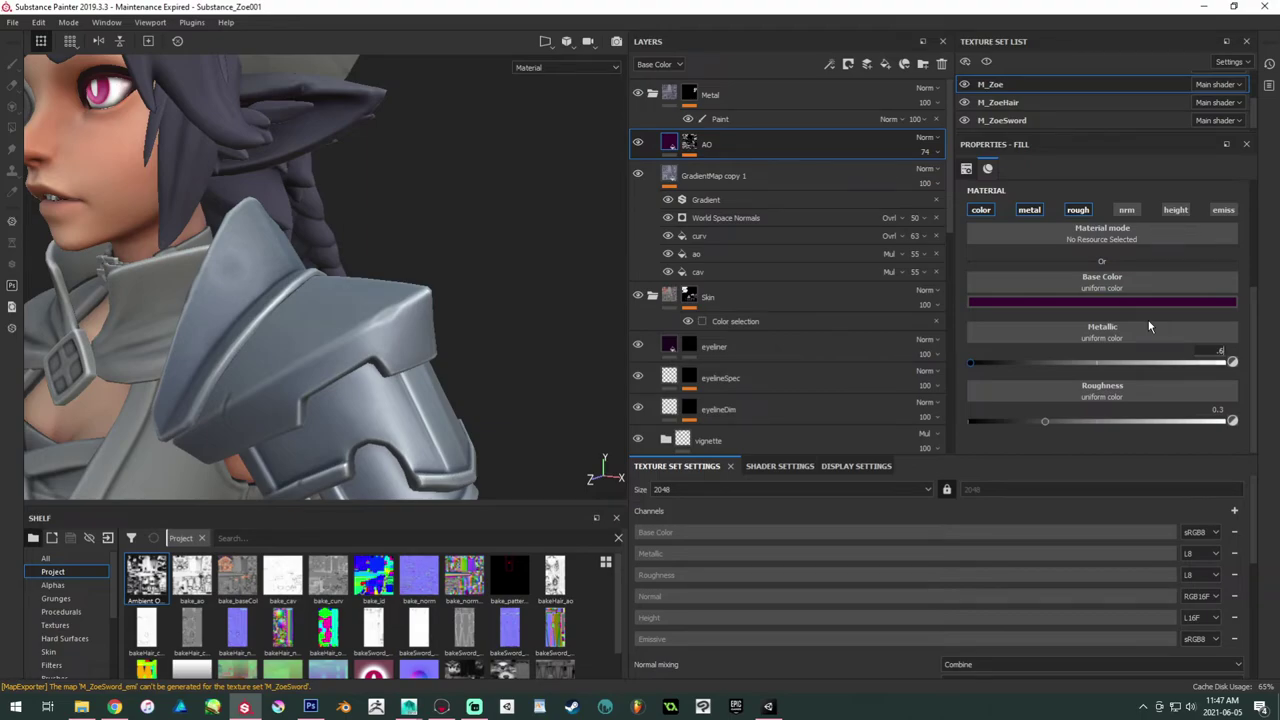
key("Return")
Step: Set the AO fill layer's Roughness to 0.7
left_click_drag(1051, 424, 1177, 425)
left_click(1212, 409)
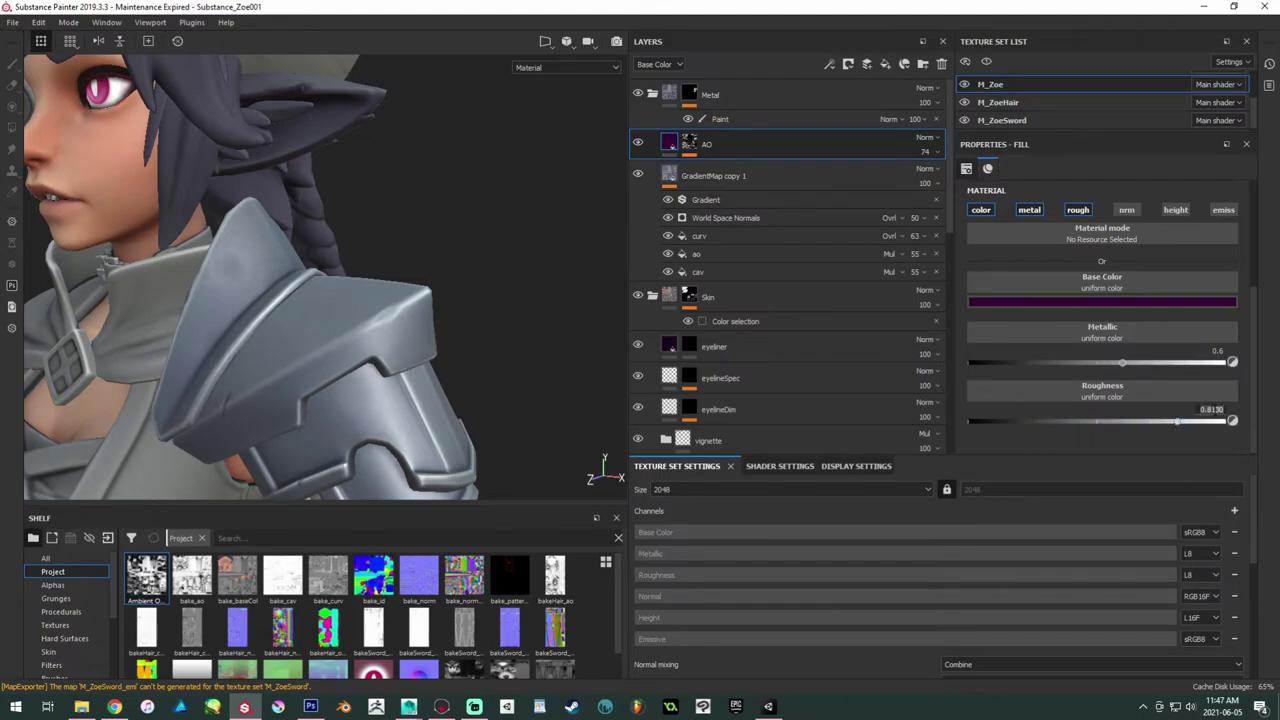
key("BackSpace")
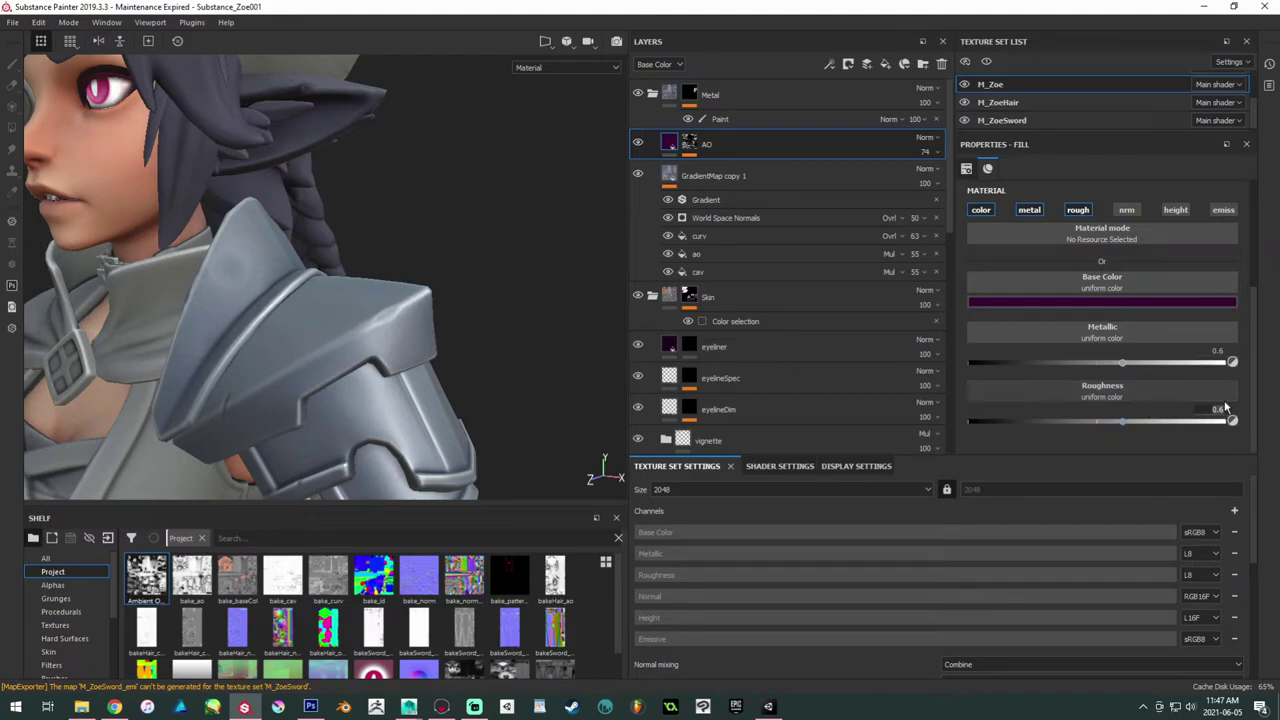
type("0.7")
key("Return")
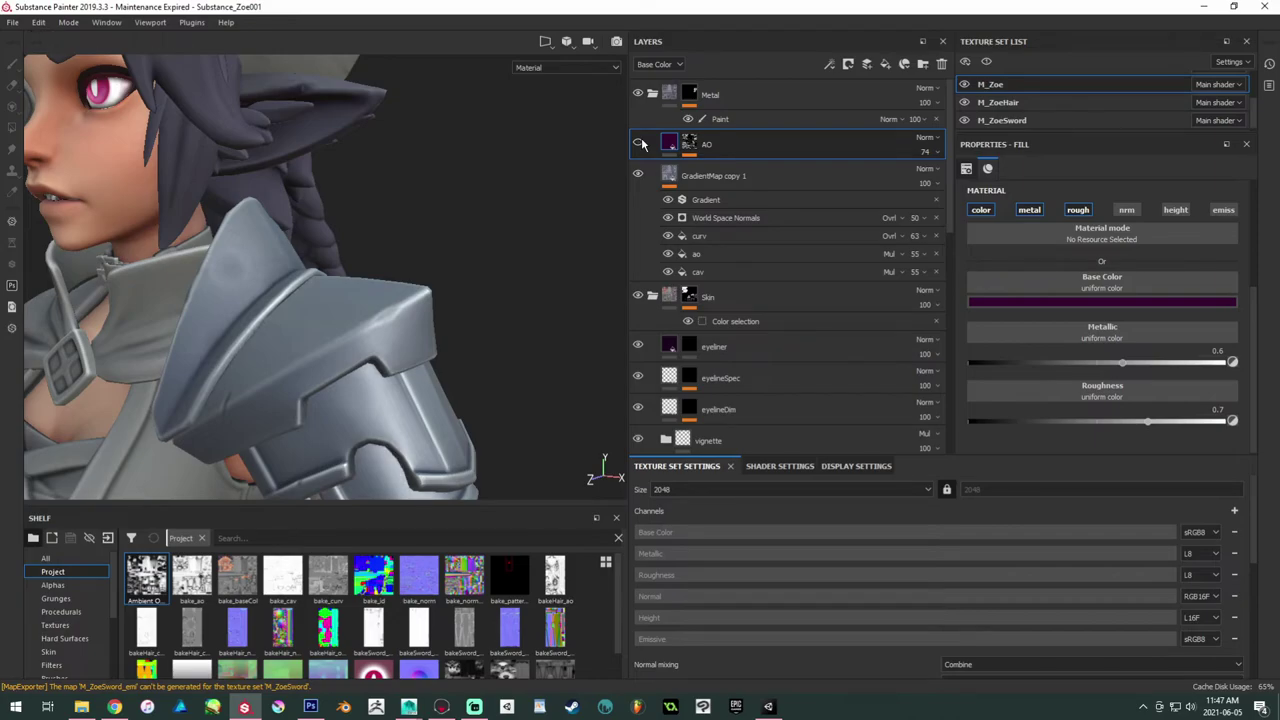
Step: Set the AO mask's Levels midpoint to about 0.77 and white point to about 0.769, and remove the mask's Paint effect
left_click(642, 144)
middle_click_drag(398, 260, 390, 110, "alt")
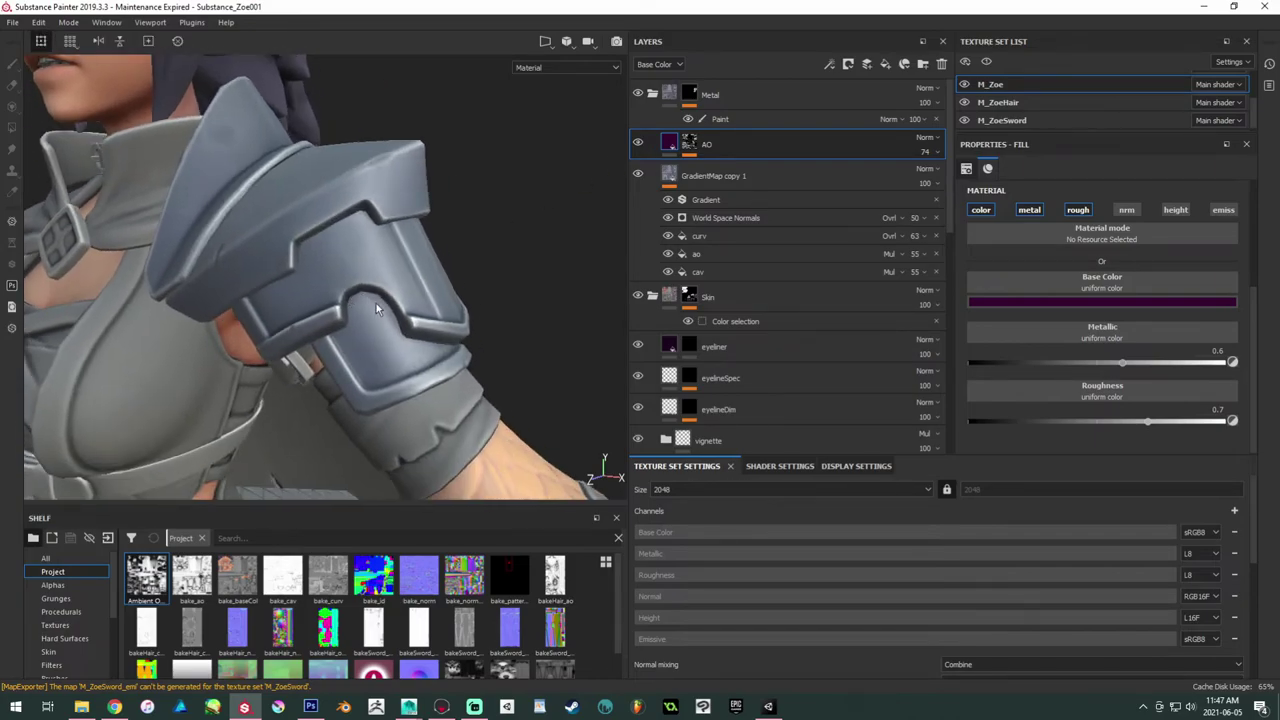
left_click_drag(343, 298, 375, 302, "alt")
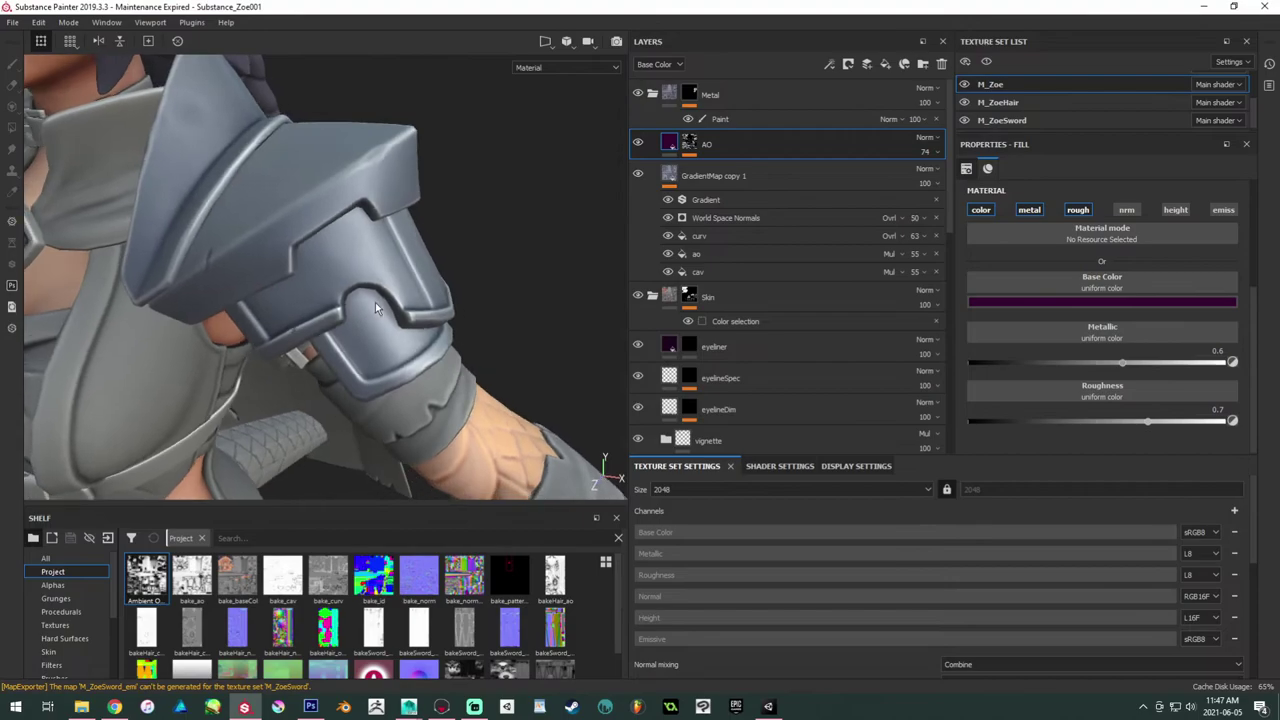
middle_click_drag(376, 303, 404, 322, "alt")
left_click(689, 143)
left_click(755, 185)
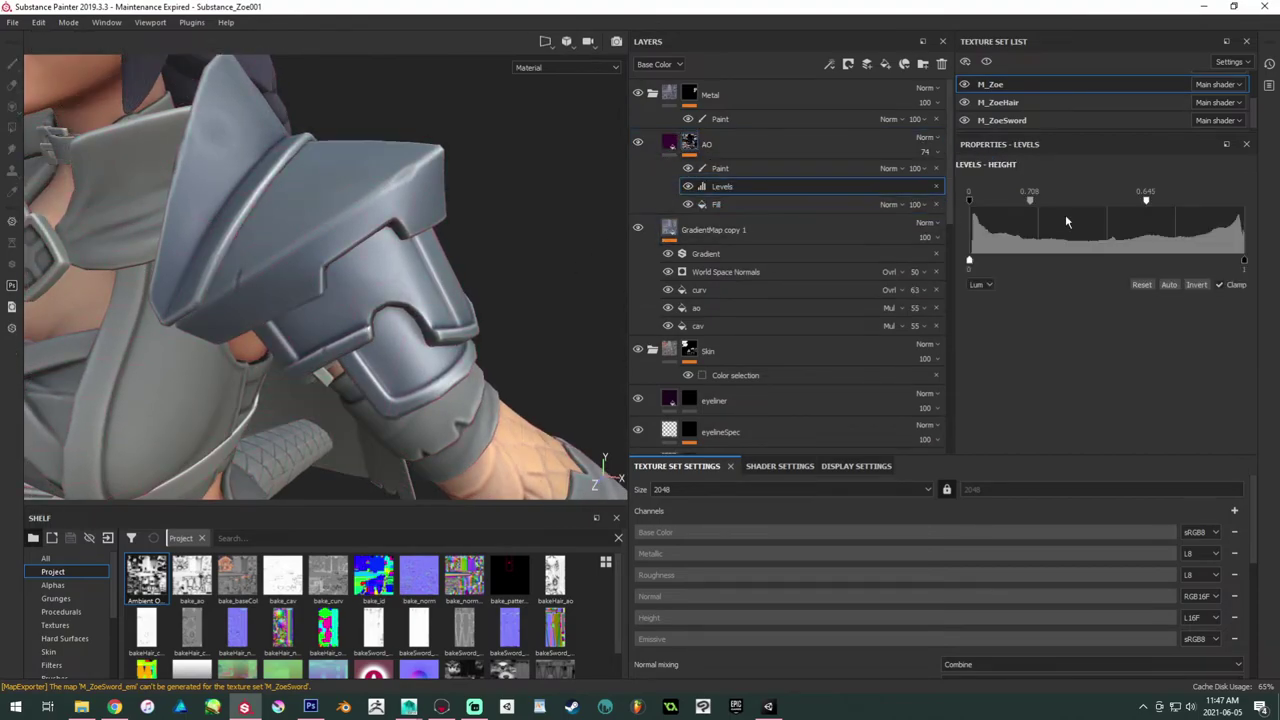
mouse_move(1030, 200)
left_mouse_down()
mouse_move(1062, 201)
mouse_move(1036, 201)
left_mouse_up()
mouse_move(1145, 201)
left_mouse_down()
mouse_move(1201, 202)
mouse_move(1181, 200)
left_mouse_up()
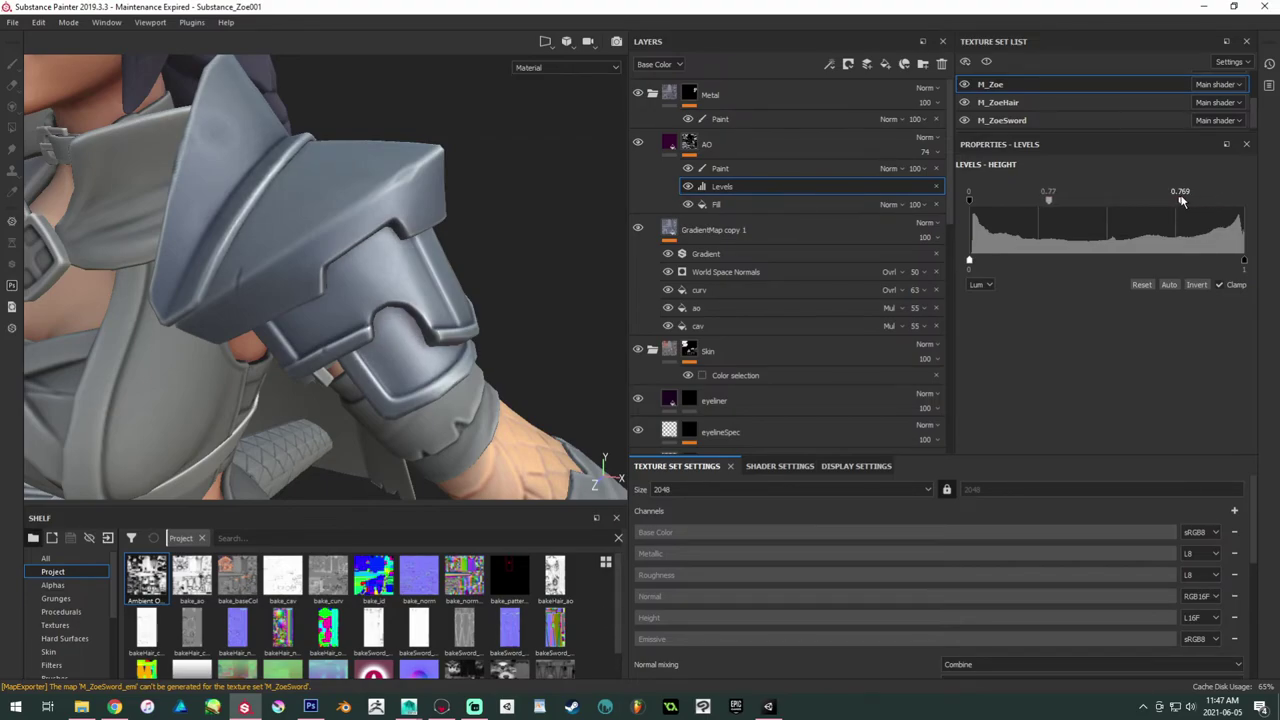
left_click_drag(413, 170, 559, 236, "alt")
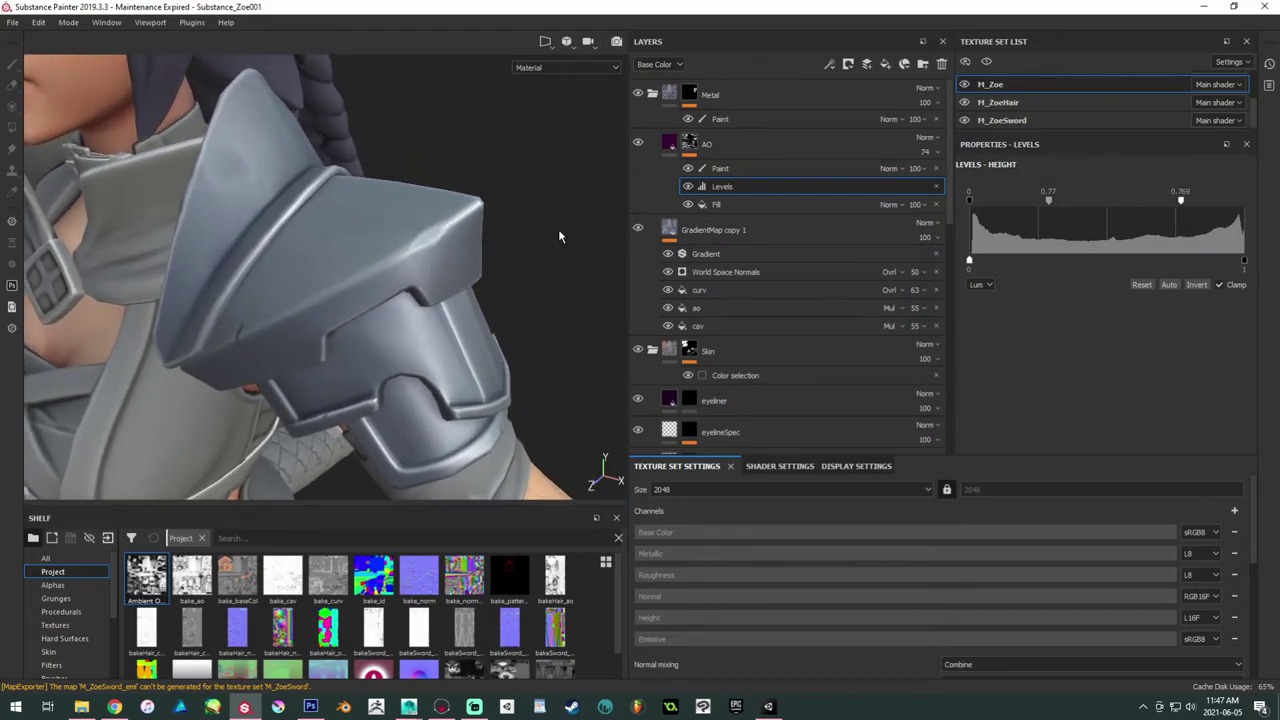
left_click(938, 168)
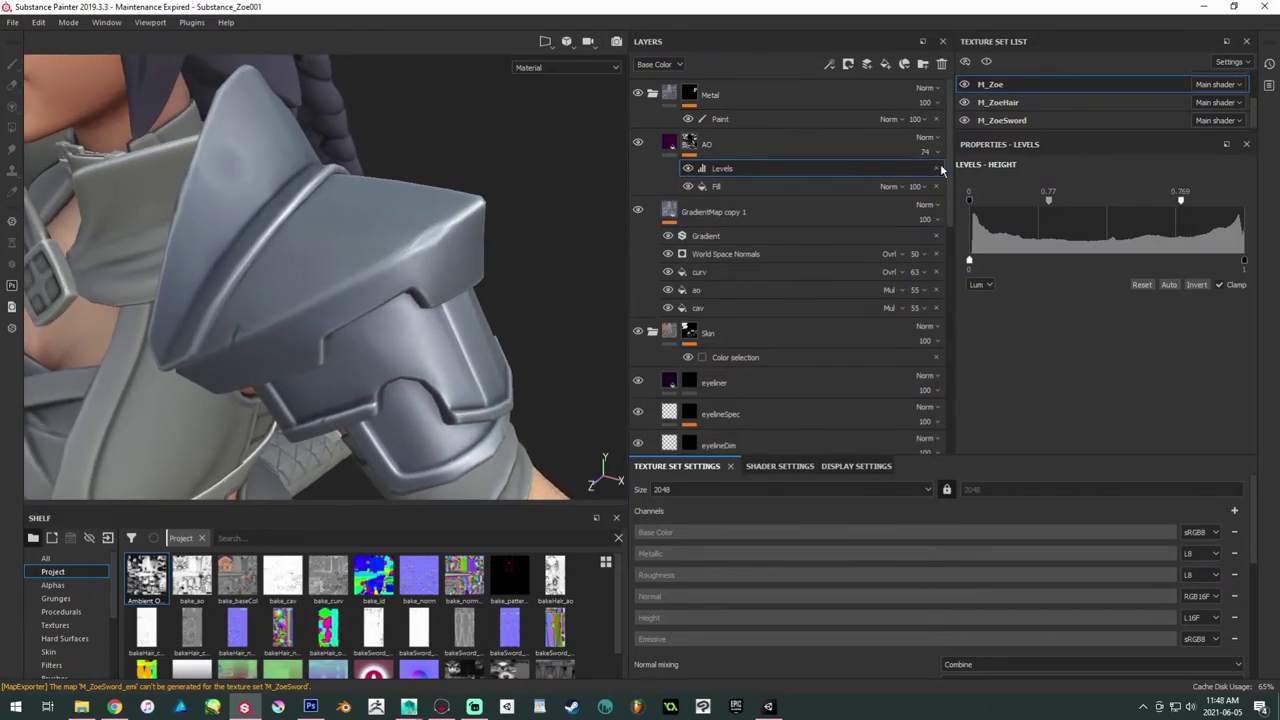
Step: Change the AO layer's blend mode to Multiply and raise its opacity to 100
left_click(668, 143)
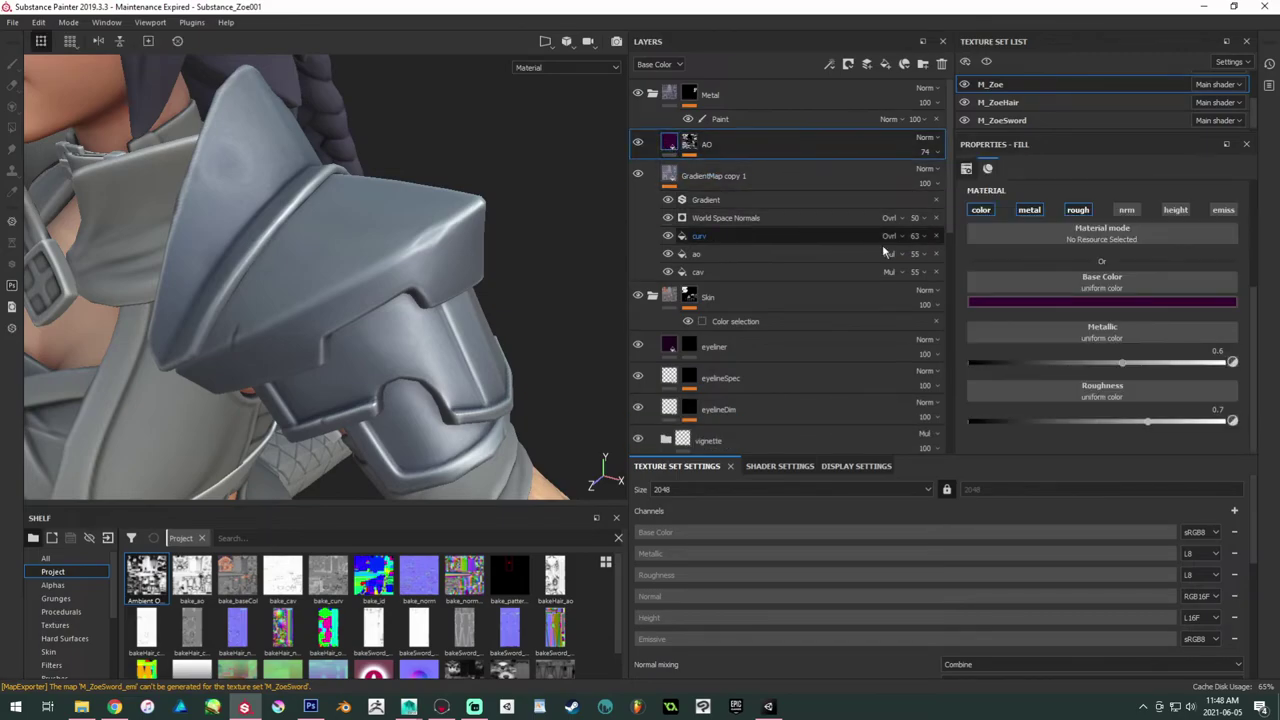
left_click(934, 139)
left_click(930, 201)
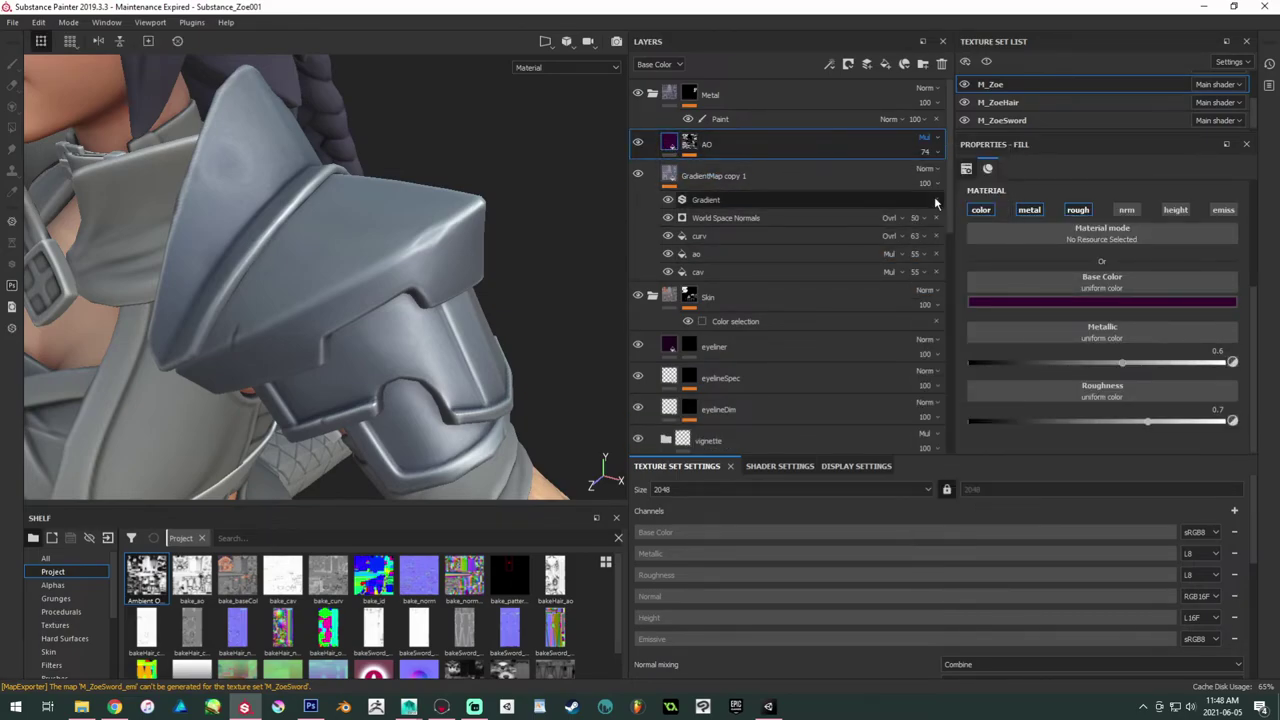
left_click_drag(920, 153, 984, 178)
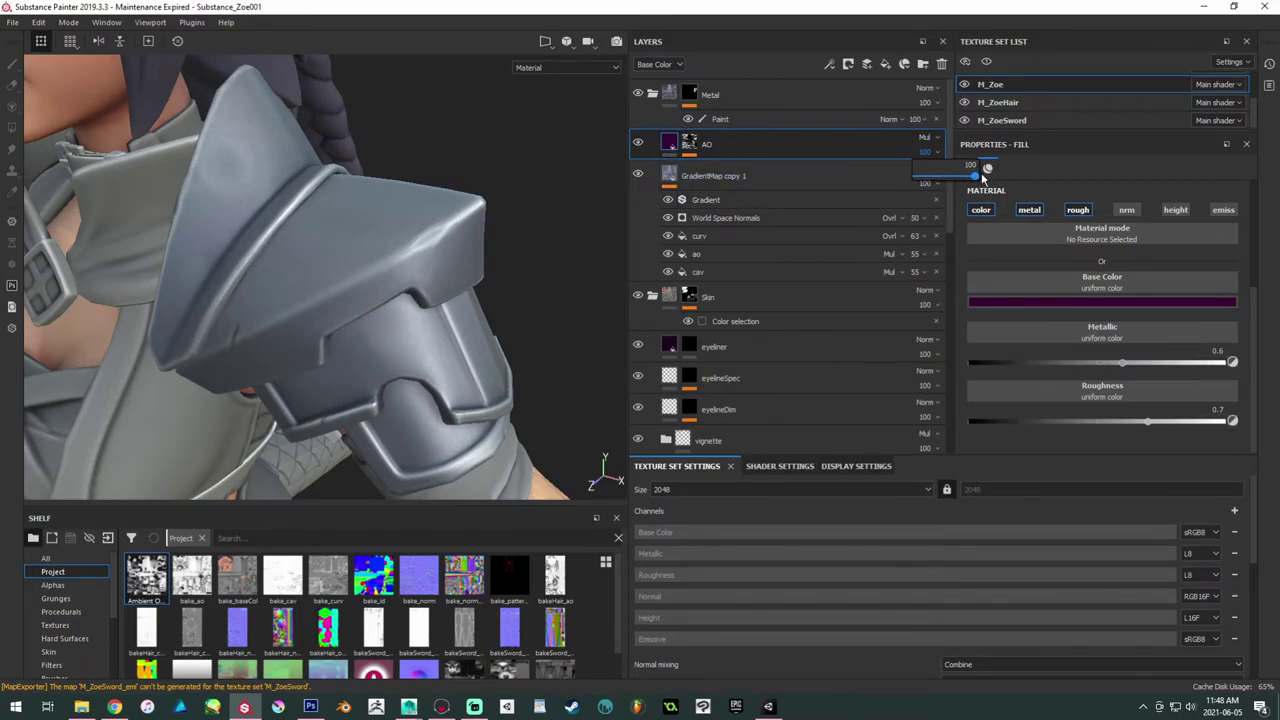
left_click_drag(423, 161, 529, 158, "alt")
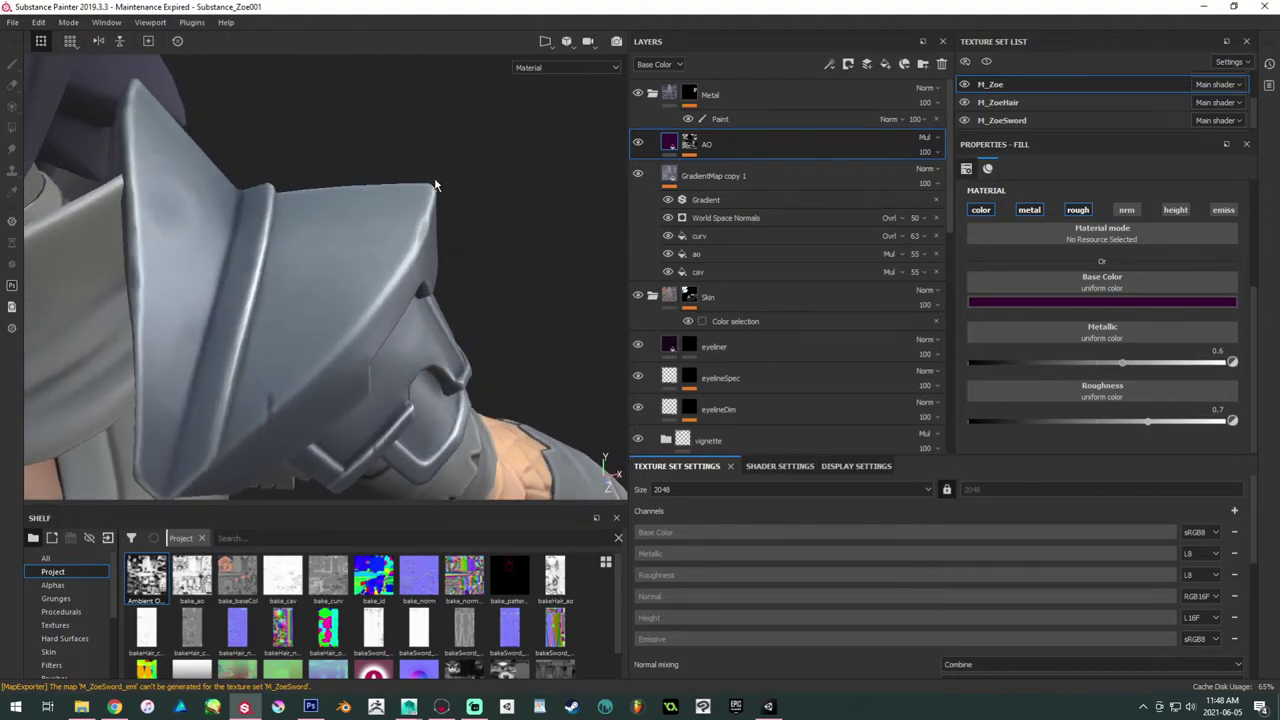
left_click(690, 143)
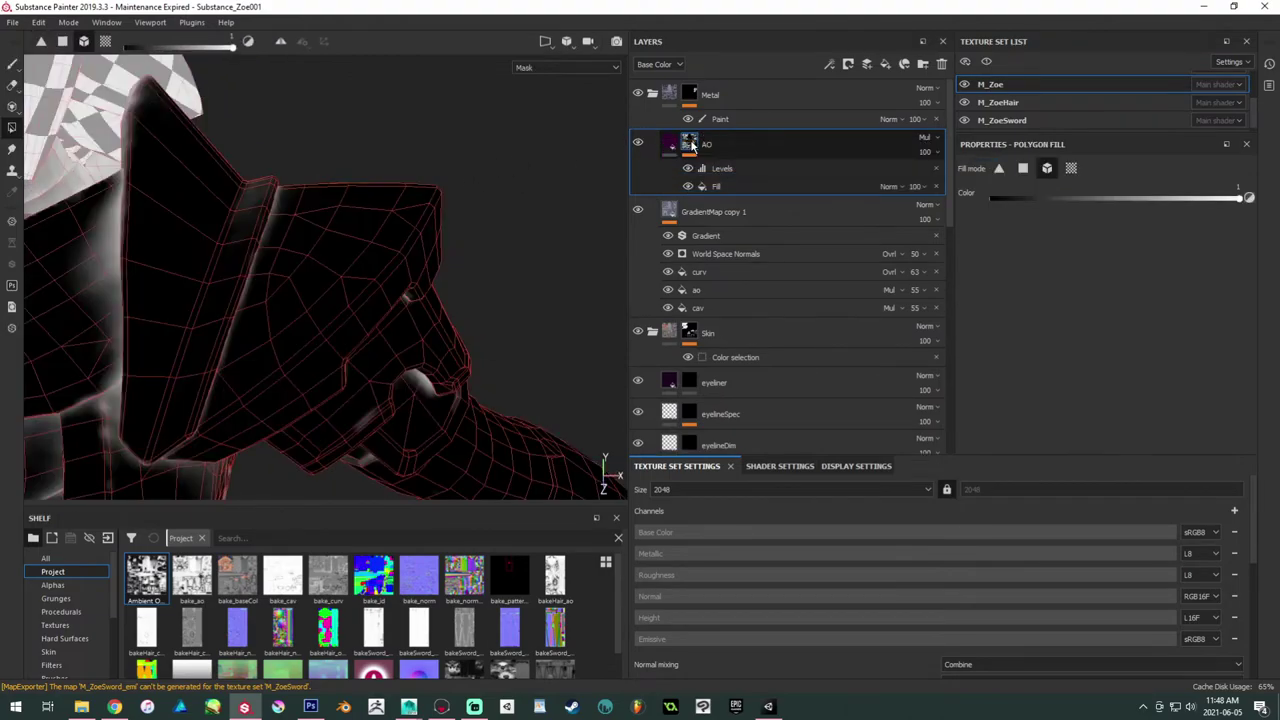
left_click_drag(505, 205, 251, 171, "alt")
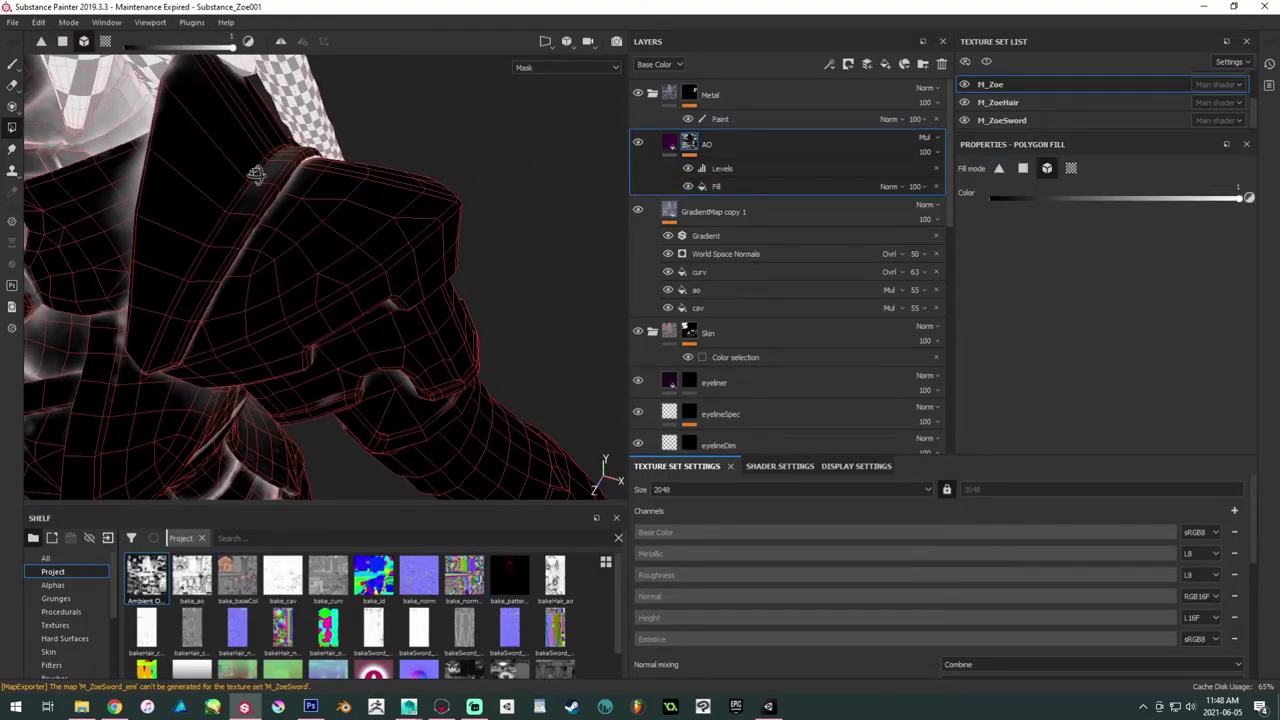
left_click(731, 170)
left_click_drag(406, 203, 655, 181, "alt")
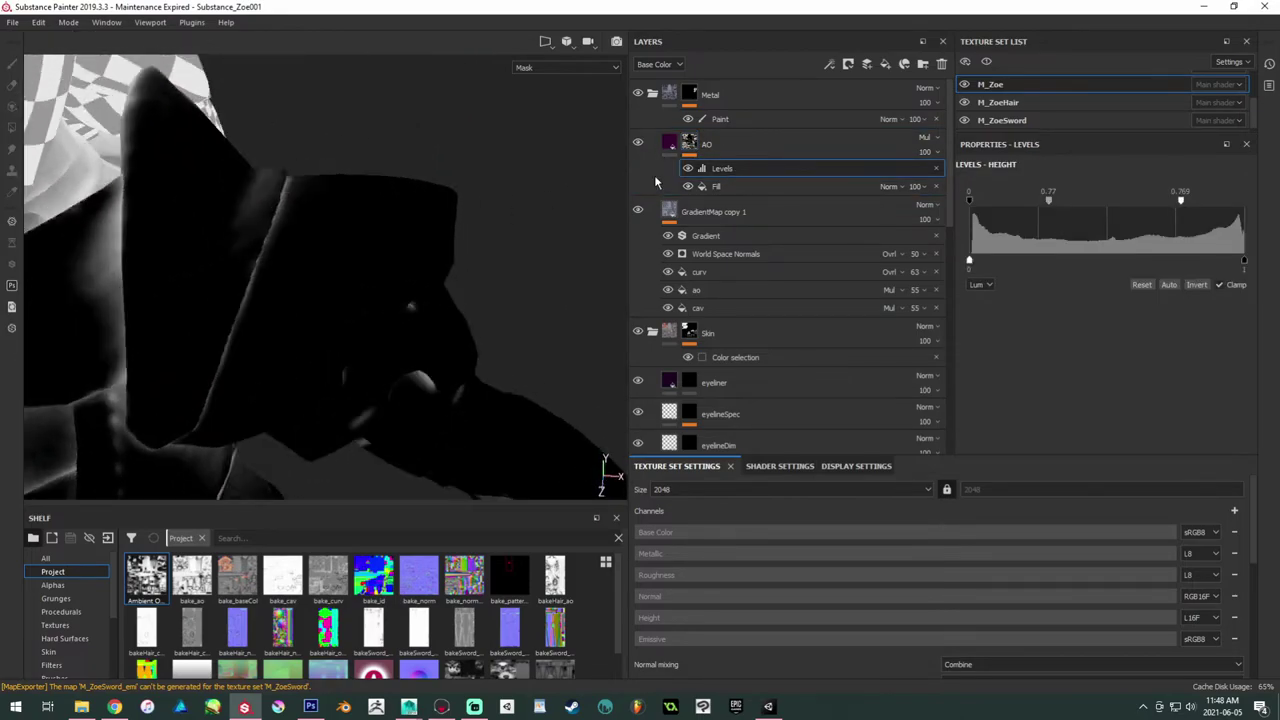
left_click(885, 63)
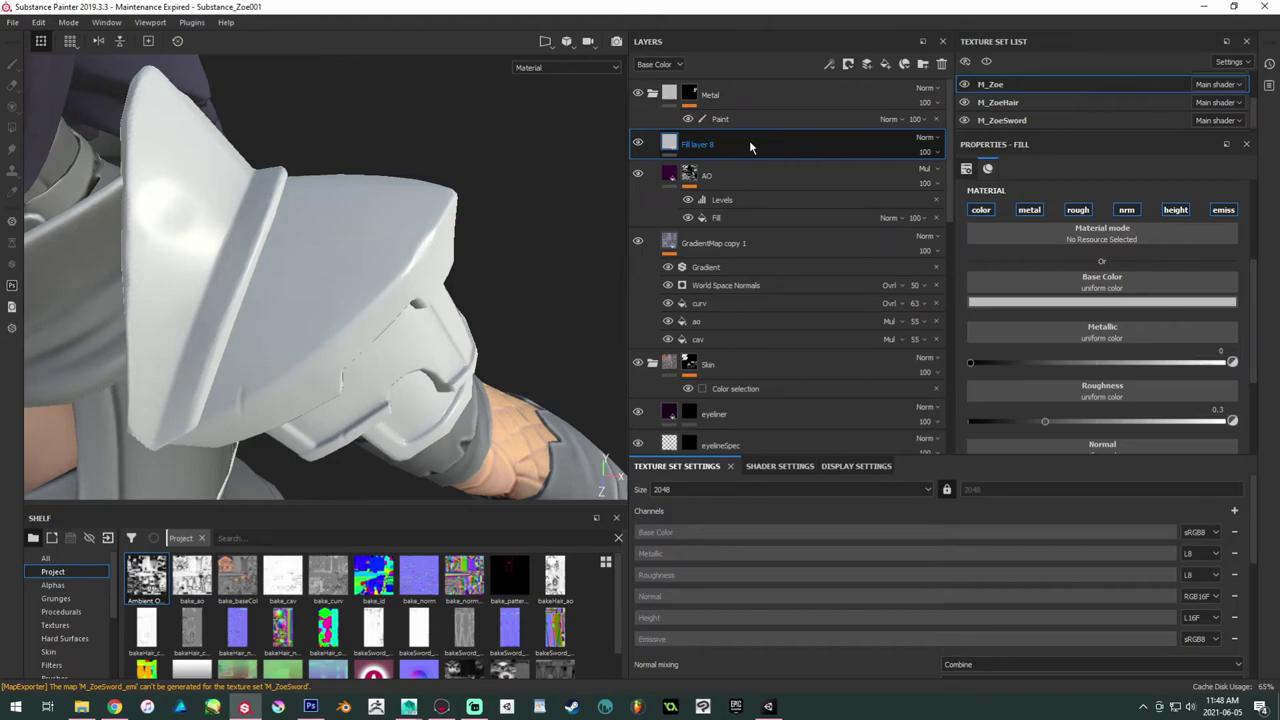
key("Delete")
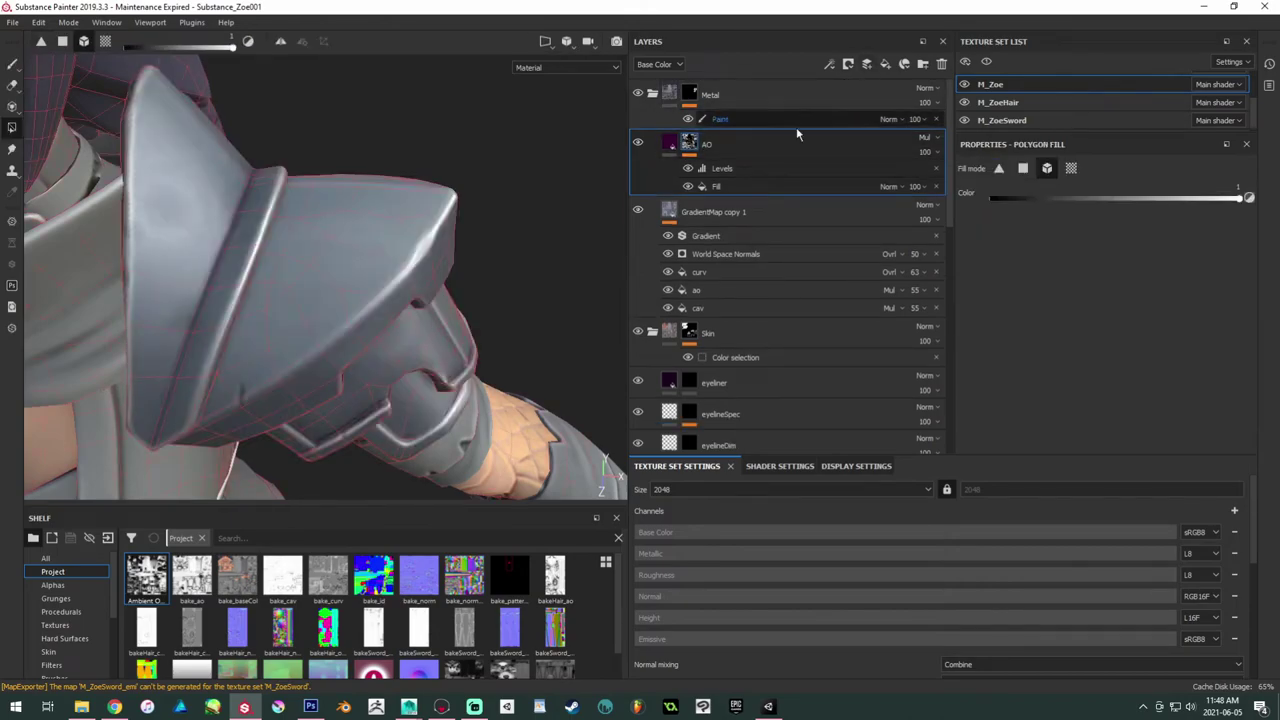
Step: Add a fill effect using the bake_cav map to the AO layer's mask and place it beneath Levels
right_click(695, 147)
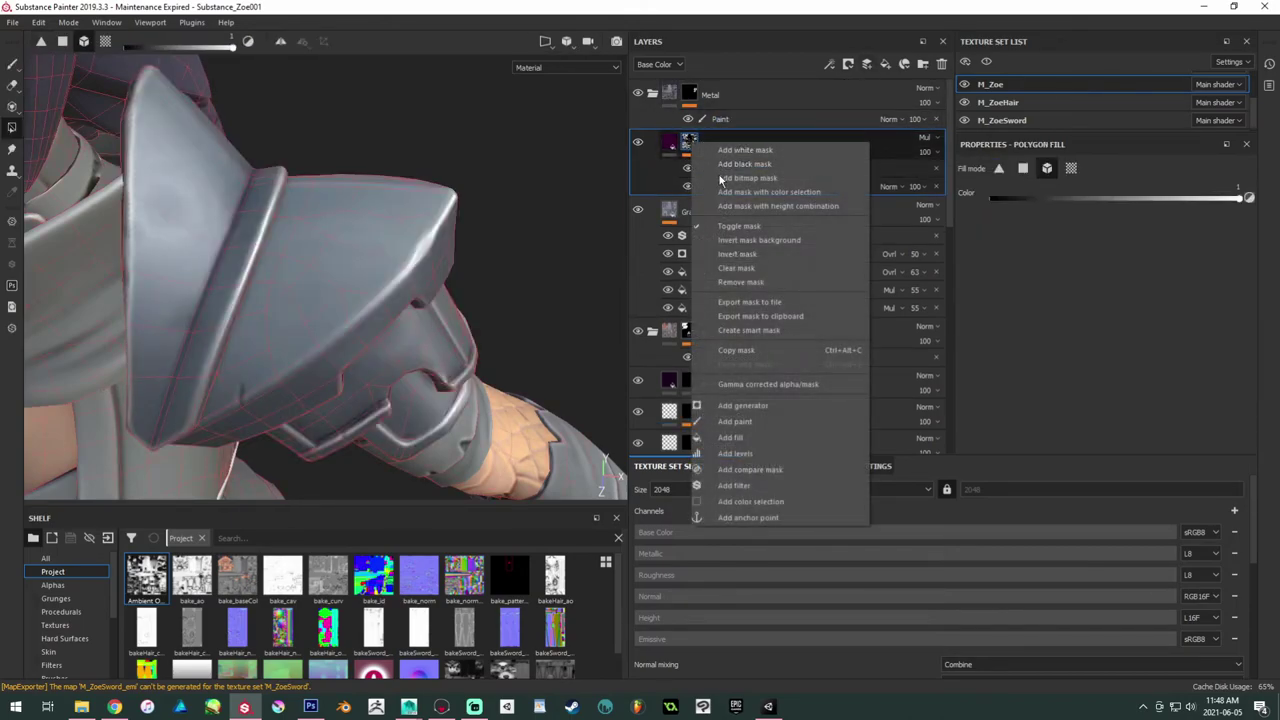
left_click(732, 437)
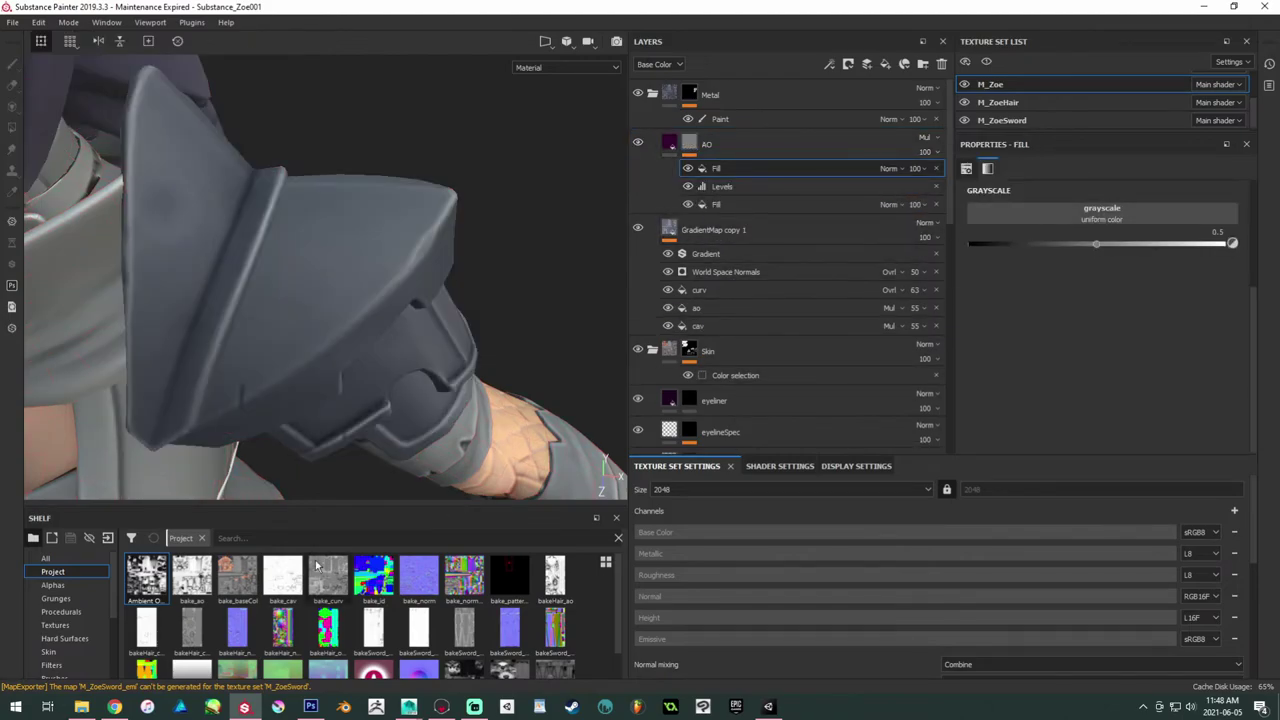
left_click_drag(290, 585, 1092, 219)
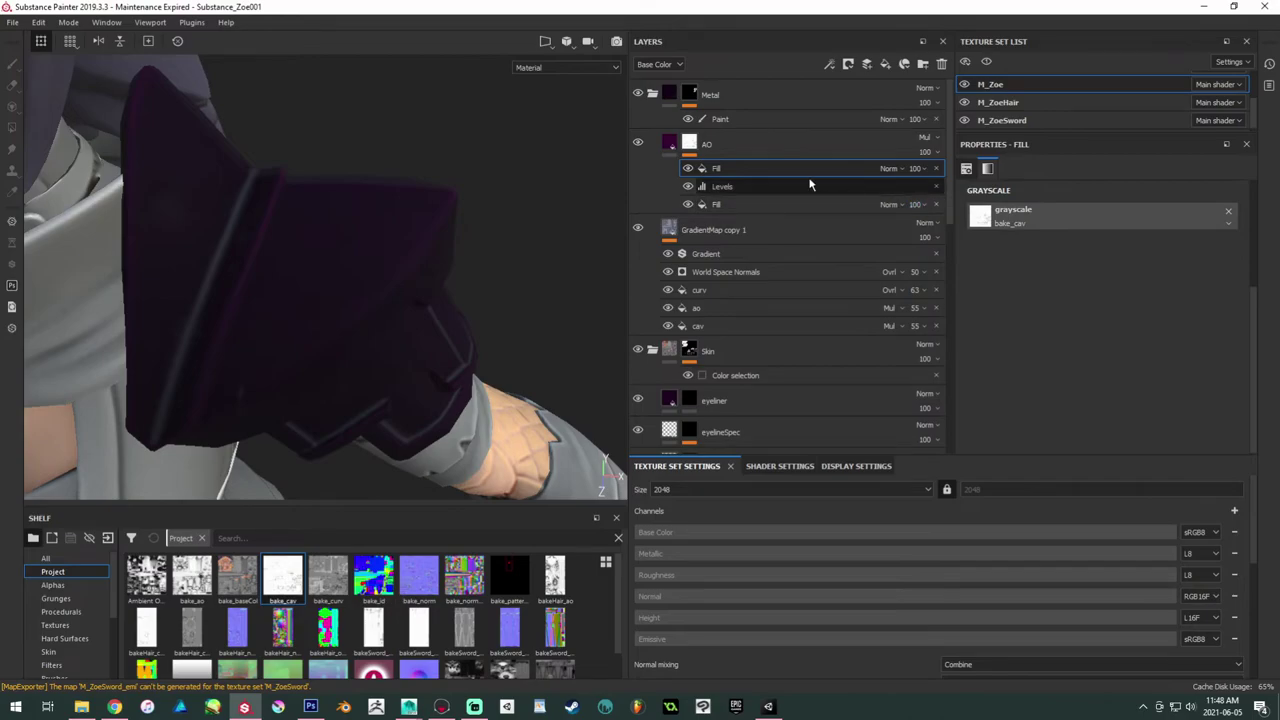
left_click_drag(355, 220, 250, 182, "alt")
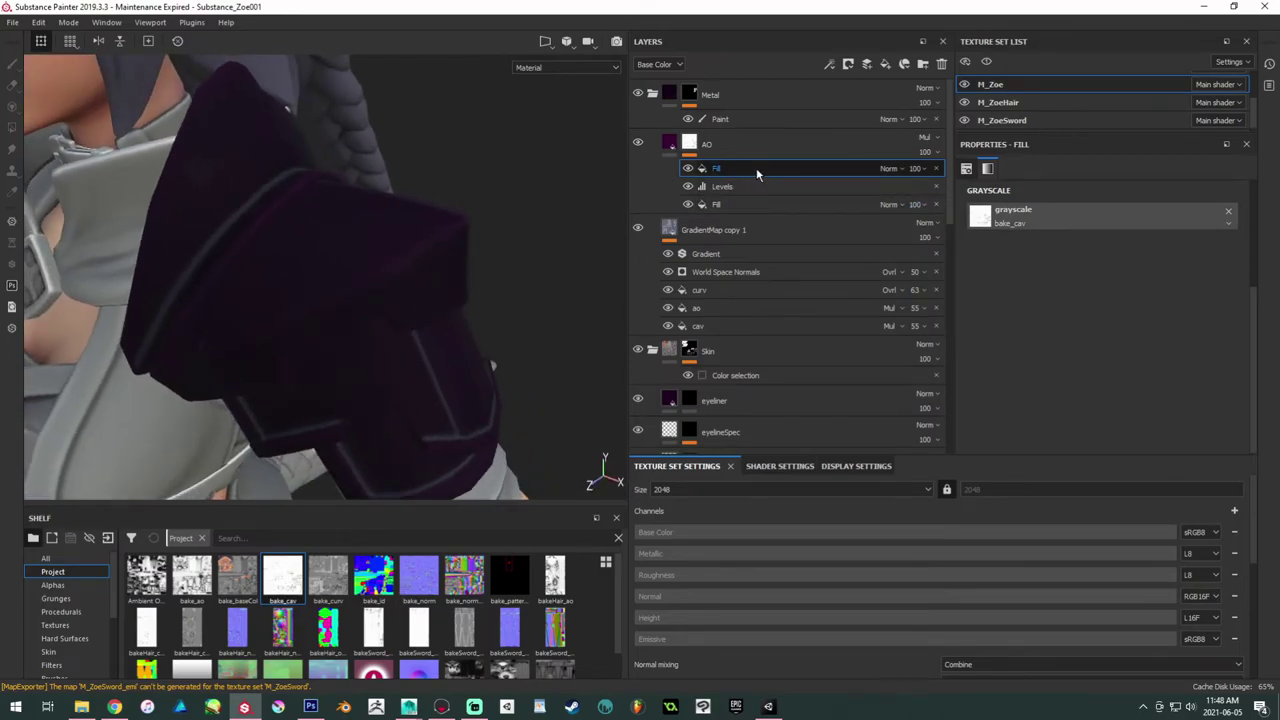
left_click_drag(757, 174, 746, 196)
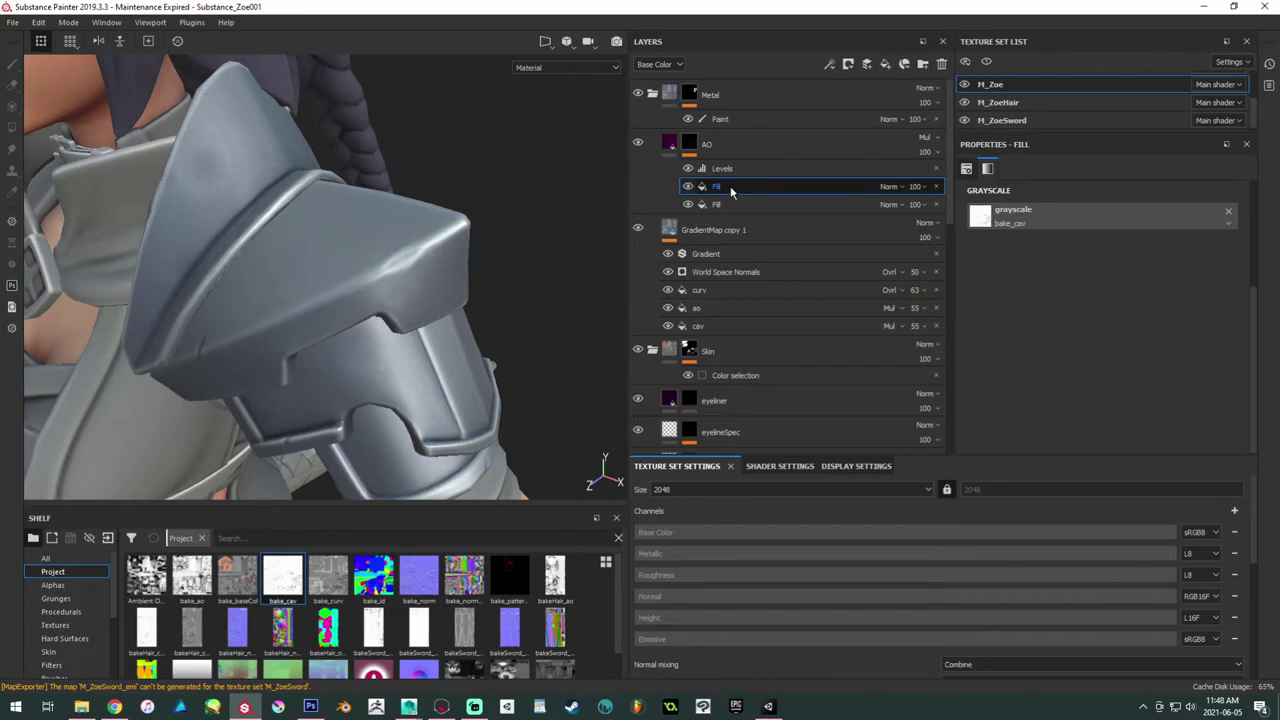
Step: Set the bake_cav fill in the AO mask to the Multiply blend mode
double_click(716, 187)
left_click(889, 187)
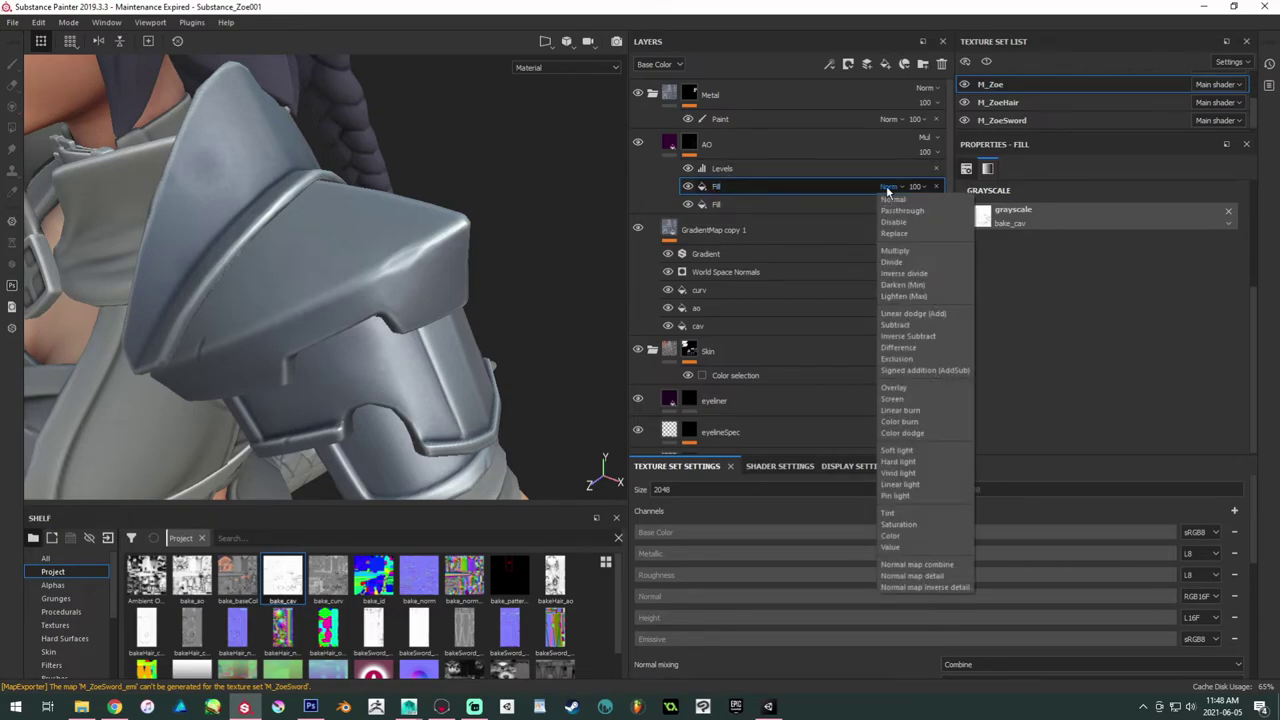
left_click(893, 250)
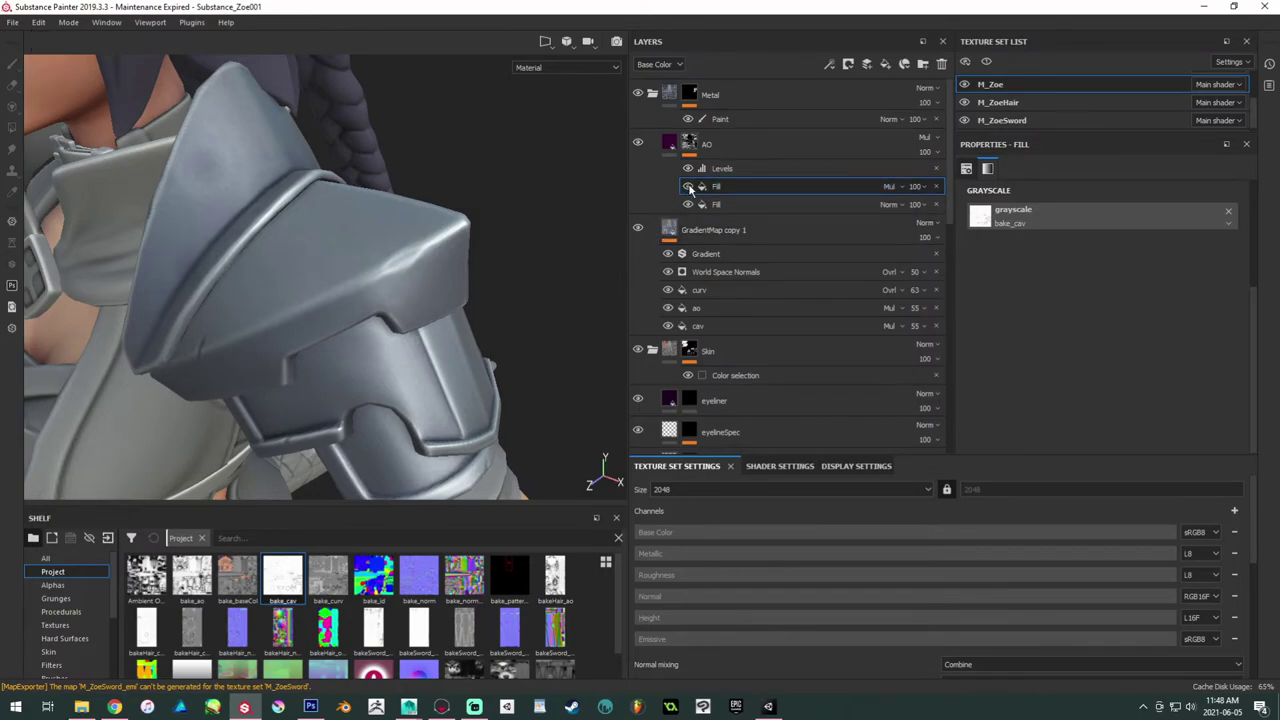
mouse_move(369, 193)
left_mouse_down("alt")
mouse_move(307, 203)
mouse_move(375, 197)
left_mouse_up("alt")
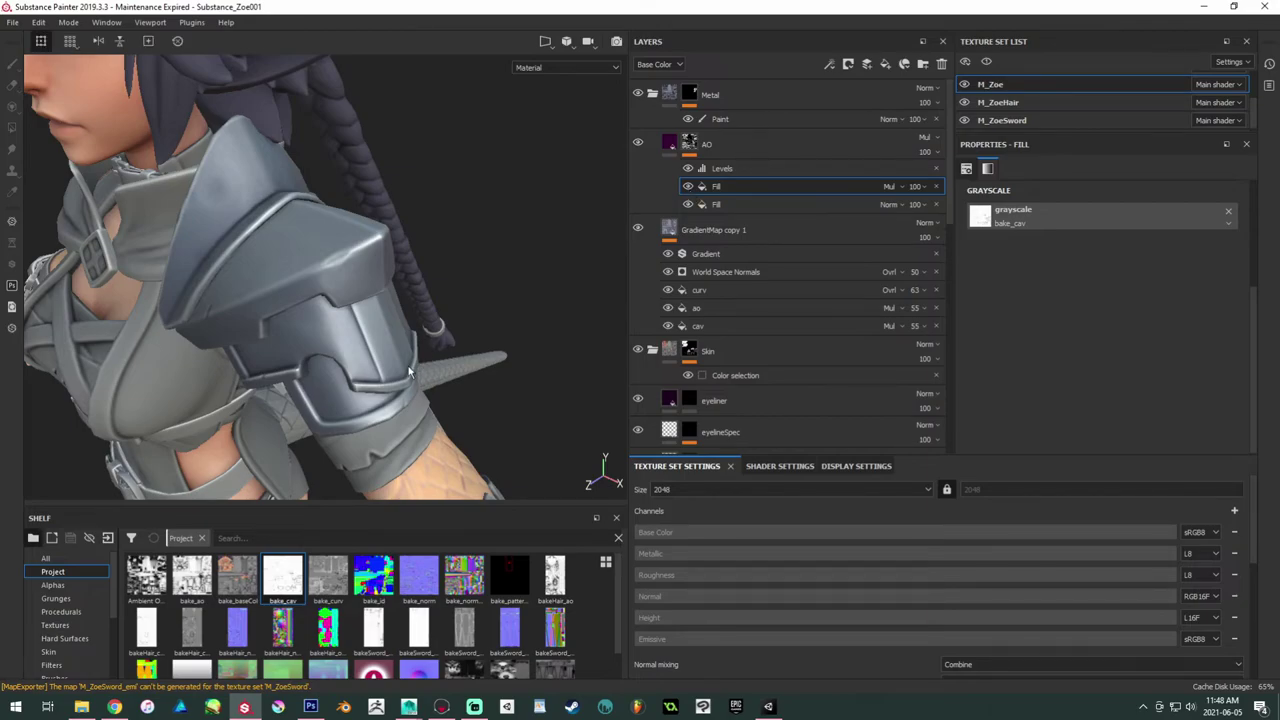
left_click_drag(367, 319, 430, 282, "alt")
Step: Create a new fill layer above AO in the Metal folder and give it a black mask
left_click(672, 142)
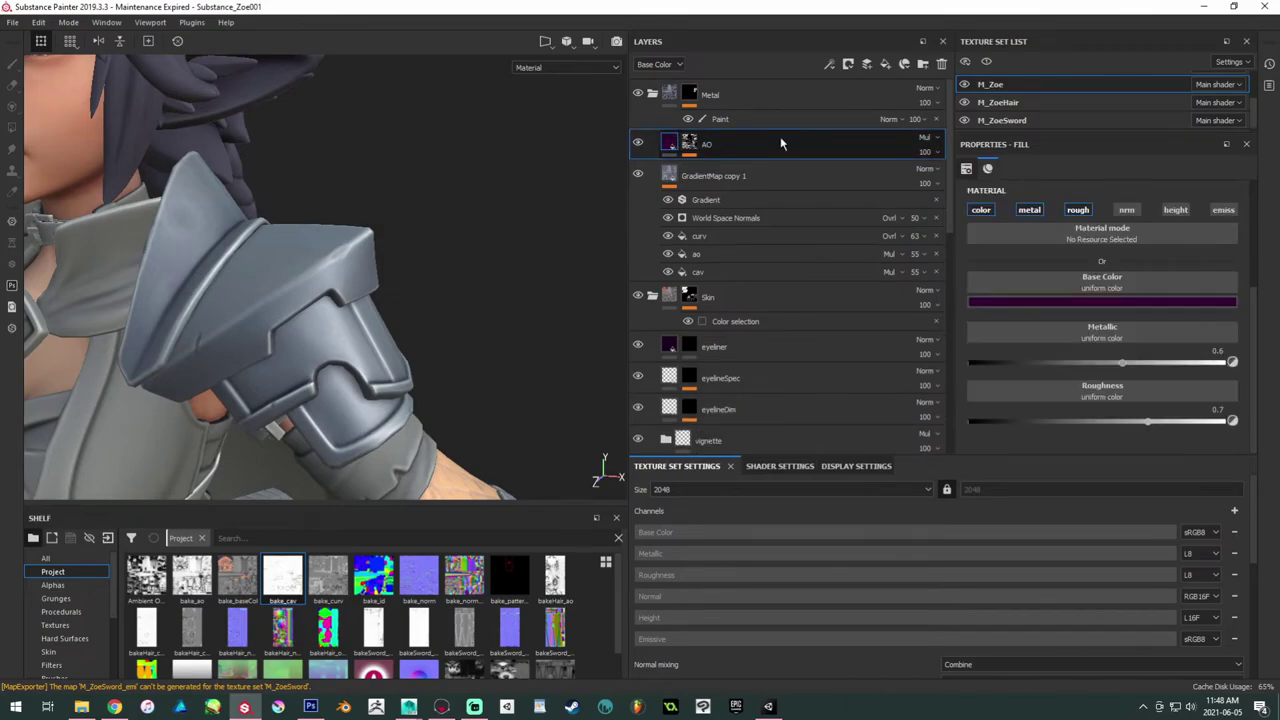
left_click(884, 67)
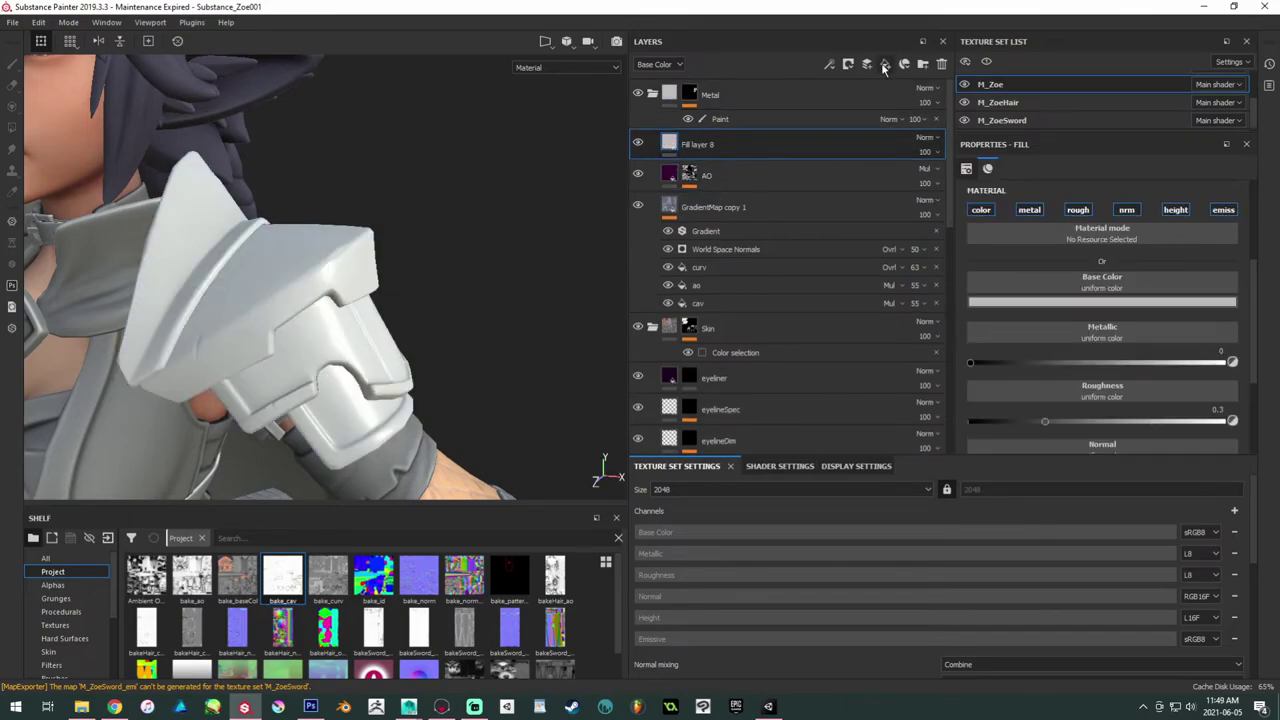
left_click_drag(418, 213, 520, 198, "alt")
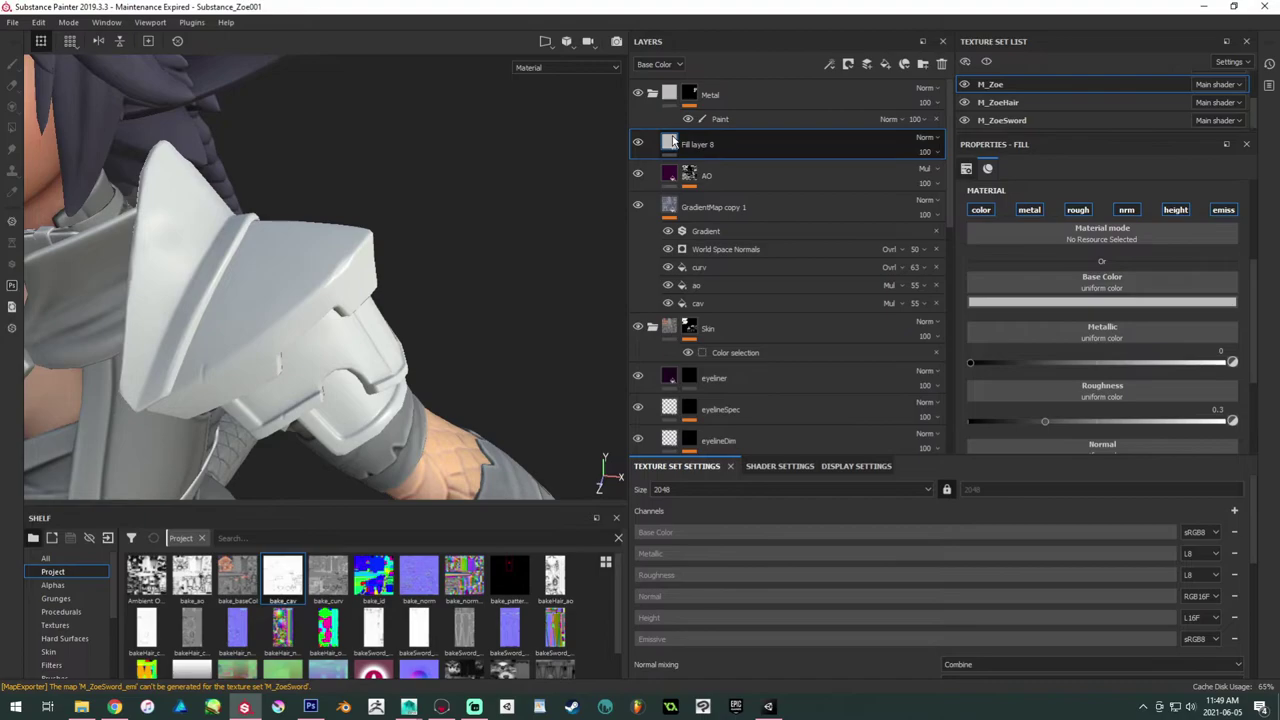
right_click(671, 141)
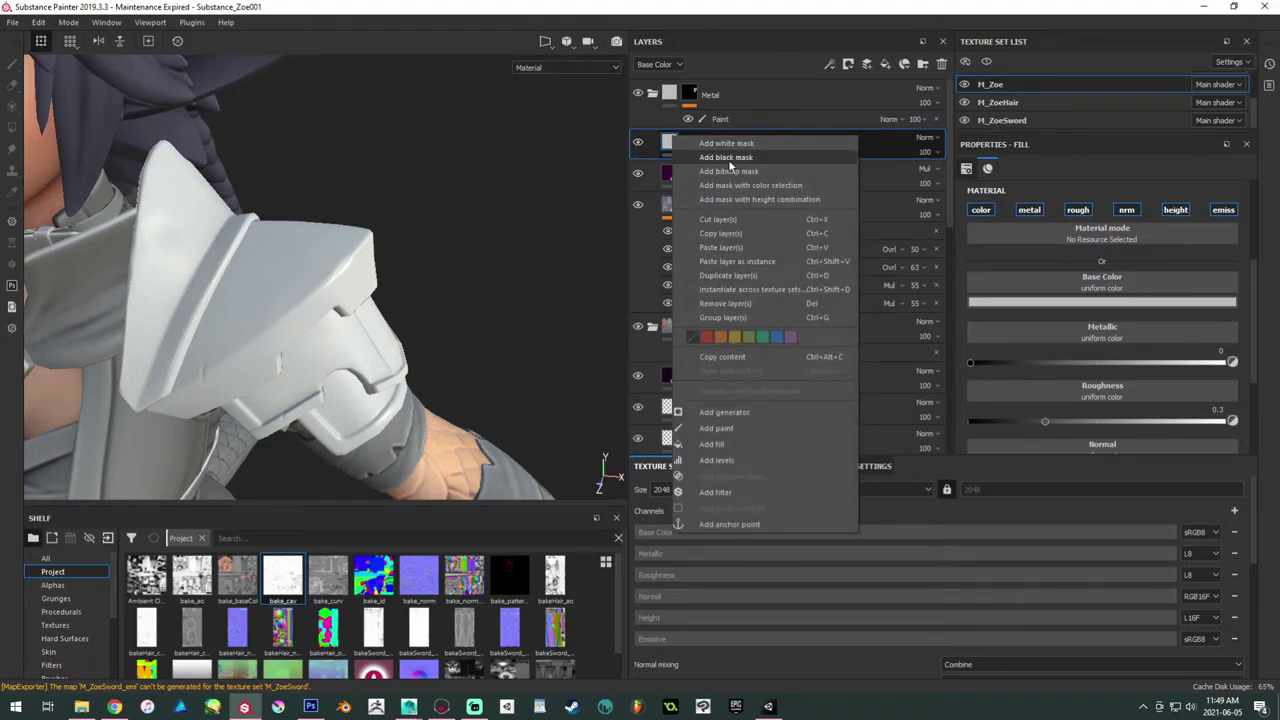
left_click(727, 158)
key("4")
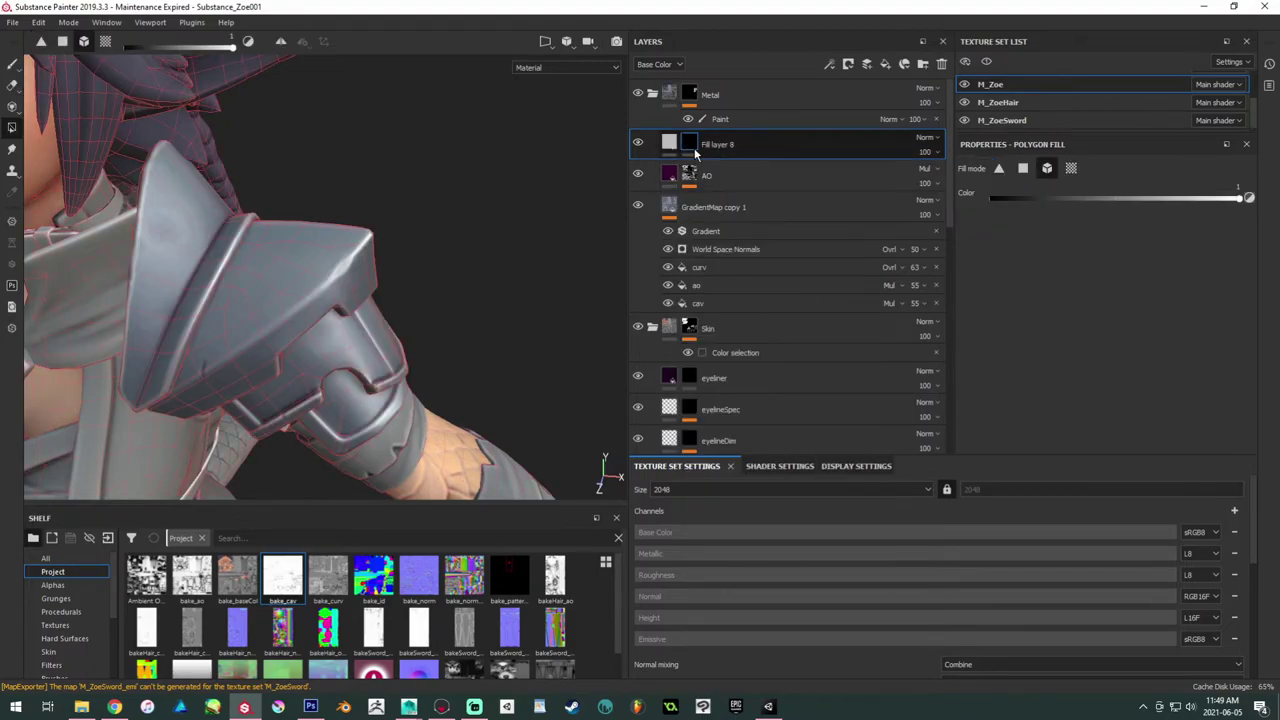
Step: Add a fill effect to the mask of Fill layer 8 and give it the Grunge Dirt Muddy texture
right_click(691, 147)
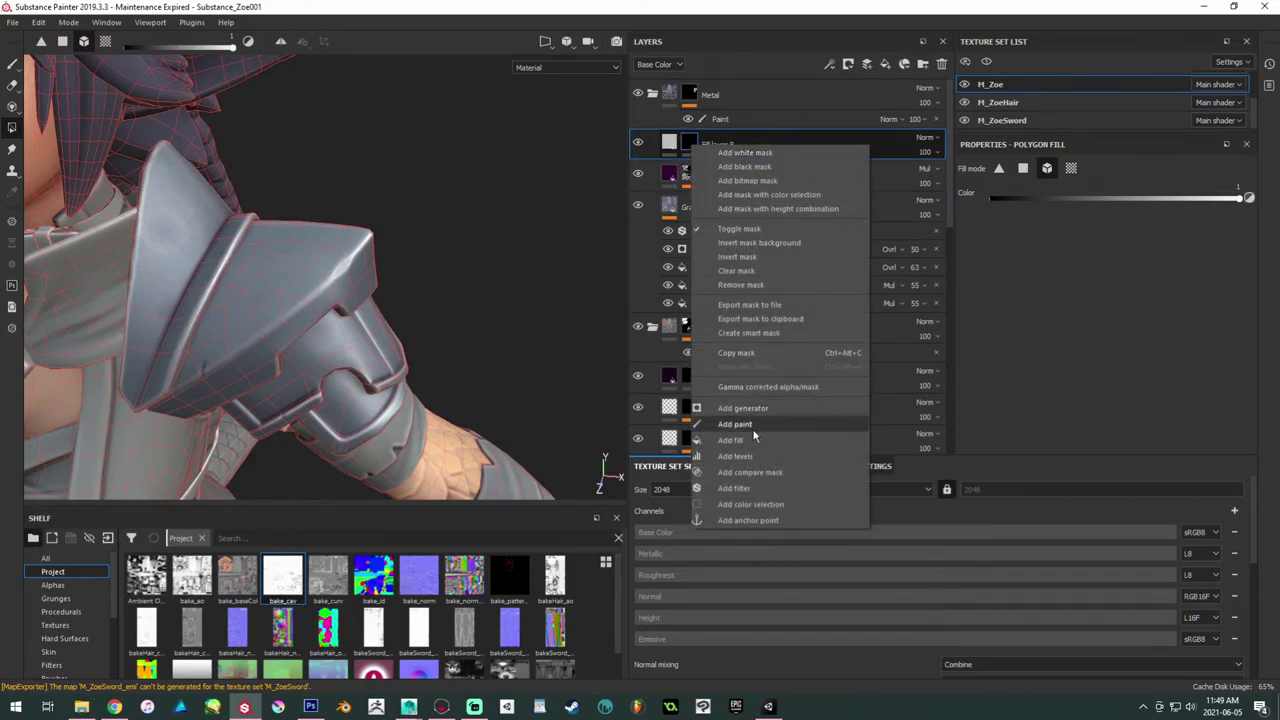
left_click(737, 442)
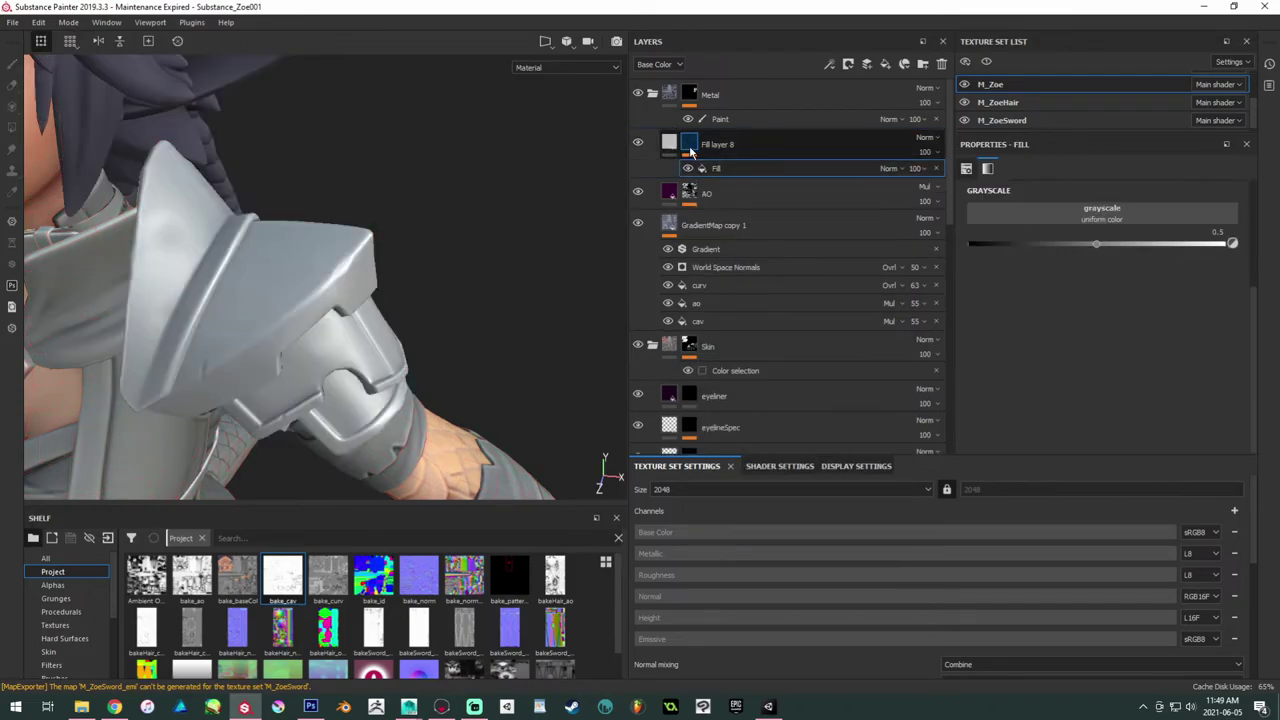
left_click(1100, 215)
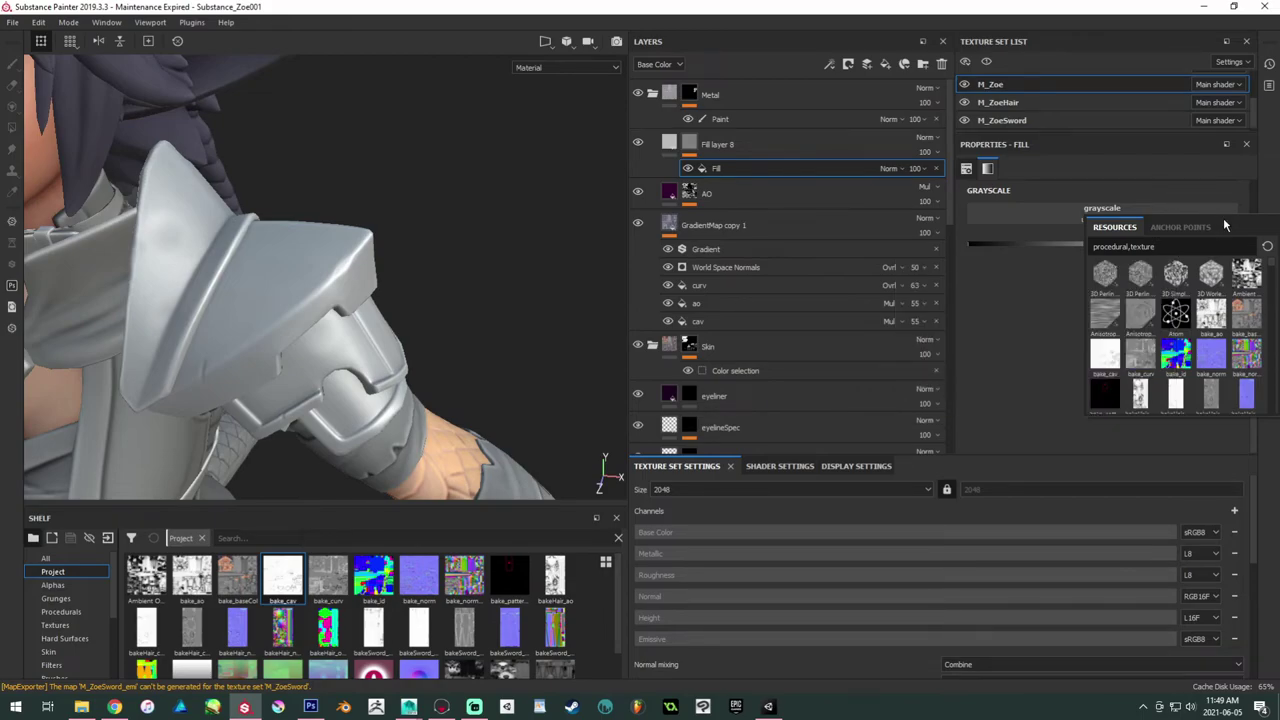
type("grung")
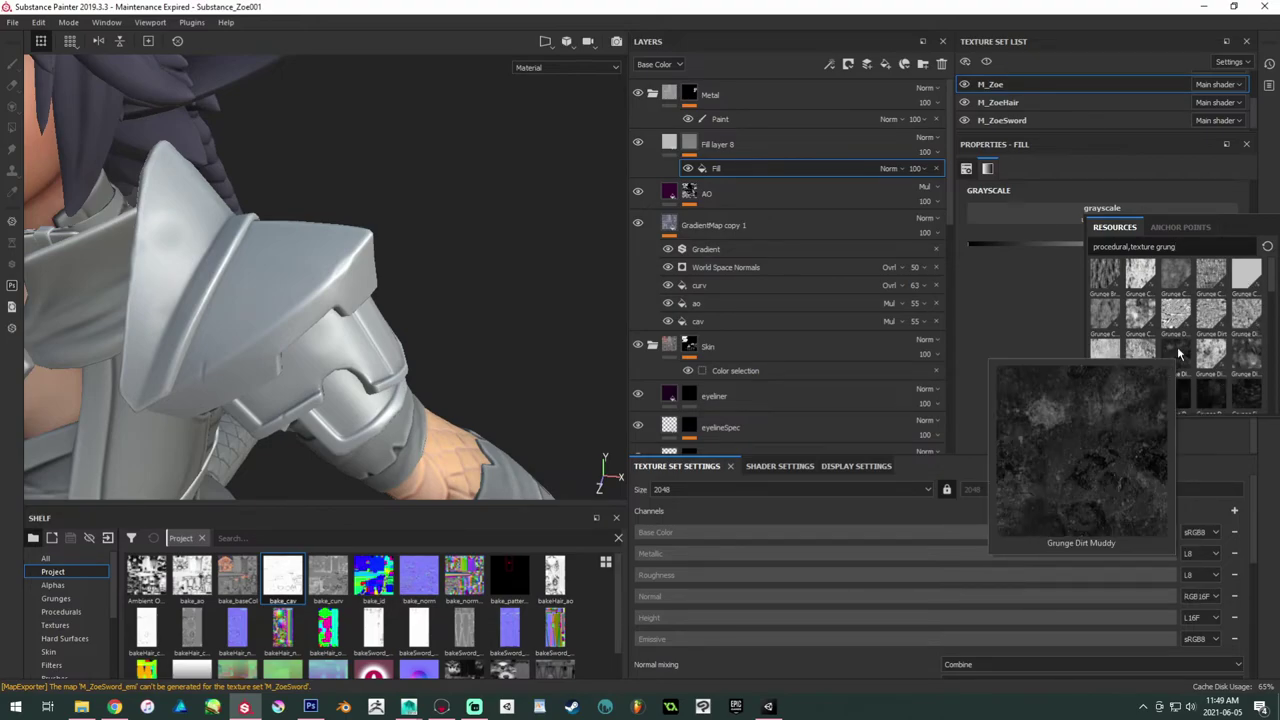
mouse_move(1180, 356)
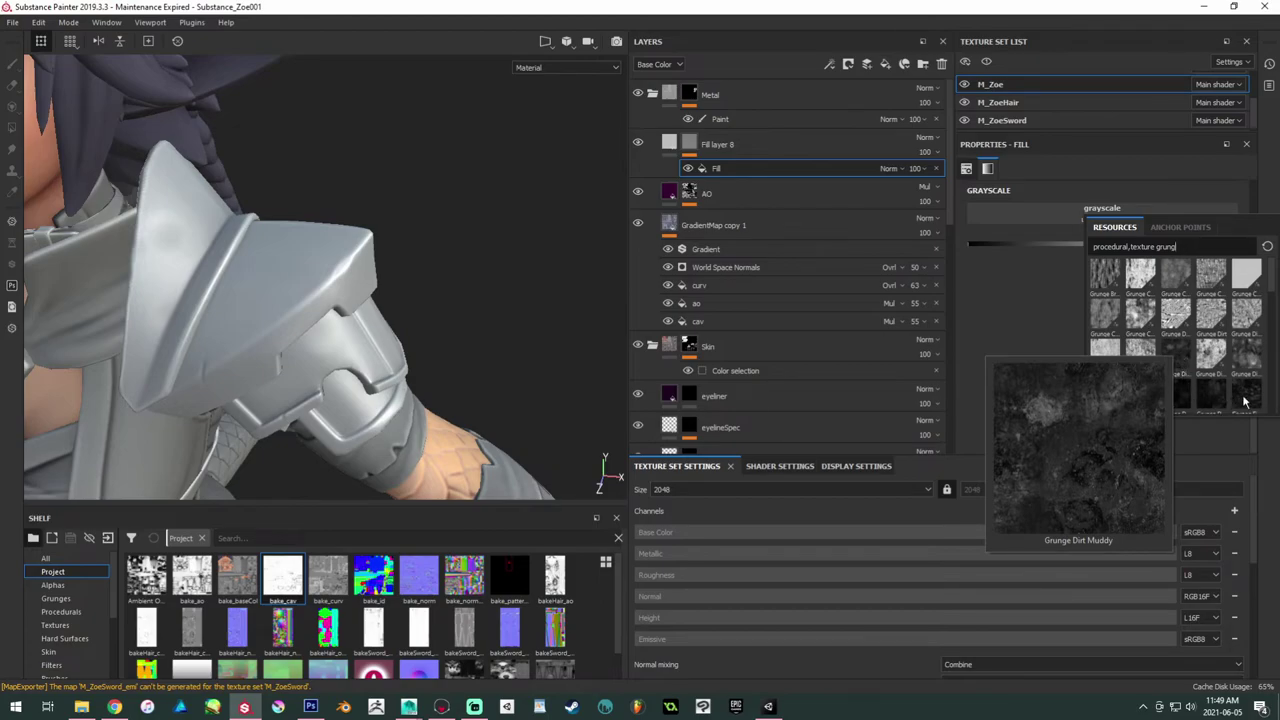
mouse_move(1245, 401)
scroll(1245, 385, "down", 2)
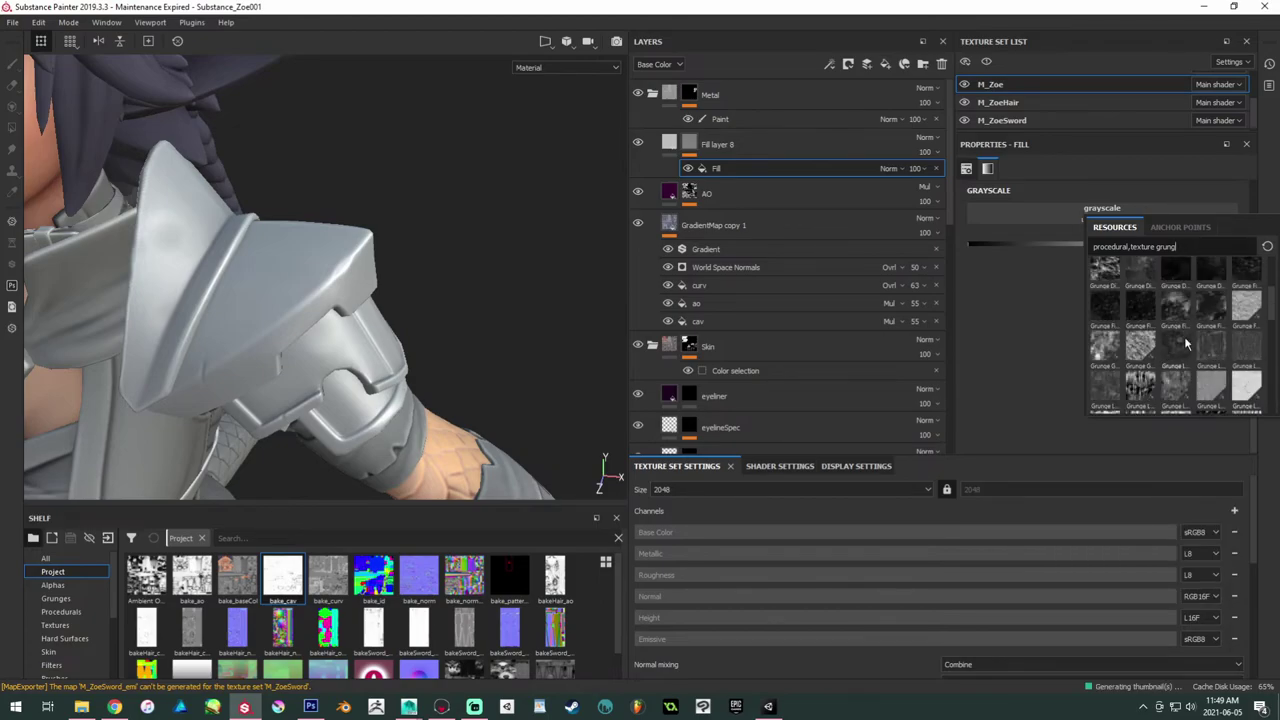
mouse_move(1120, 306)
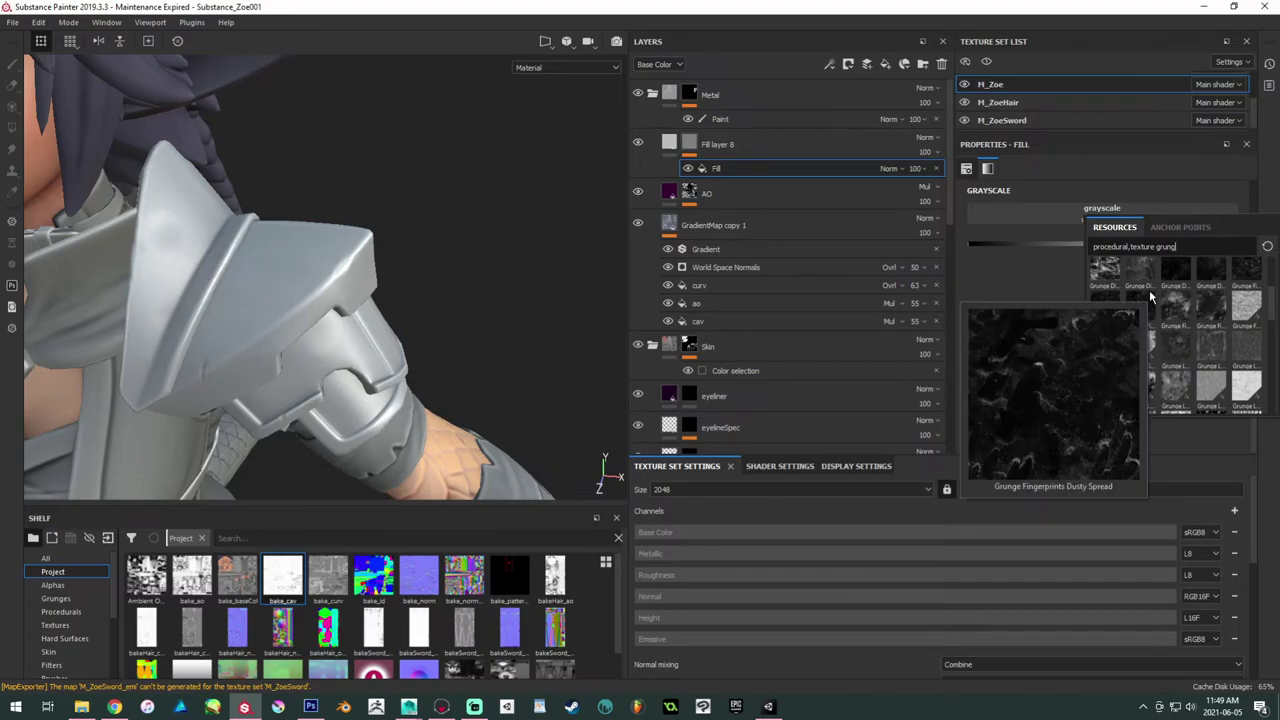
mouse_move(1200, 283)
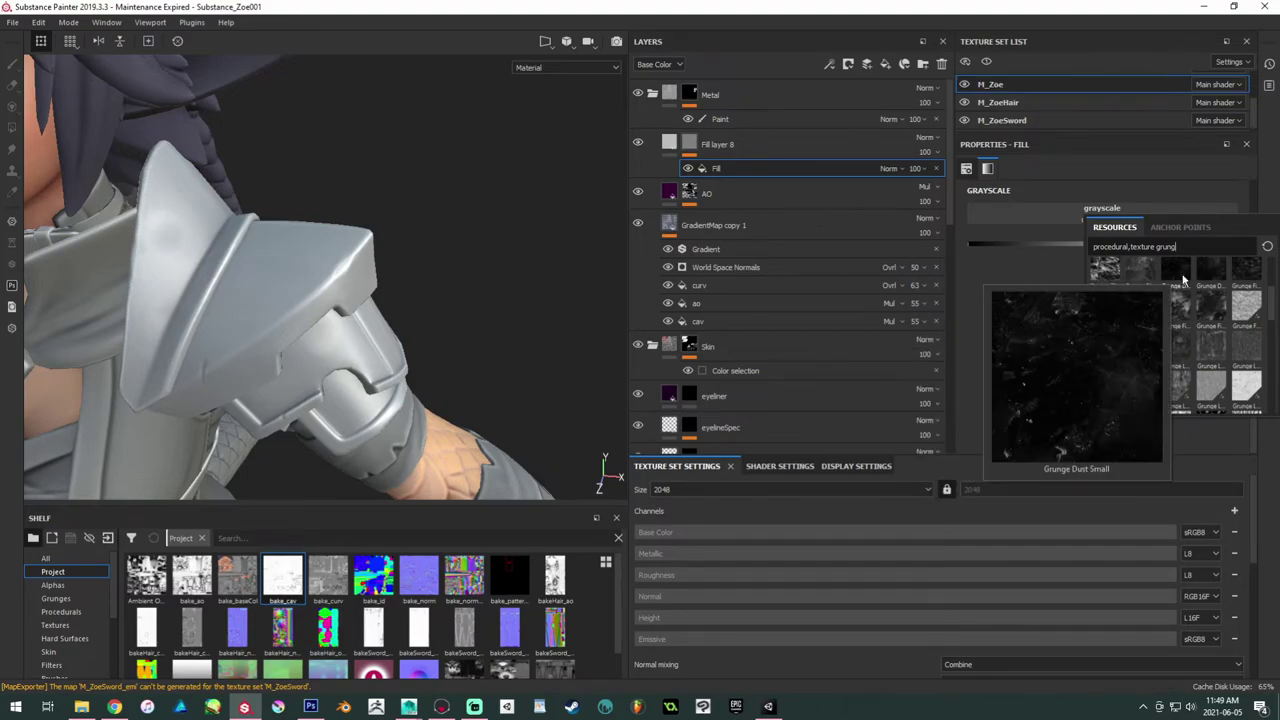
mouse_move(1208, 318)
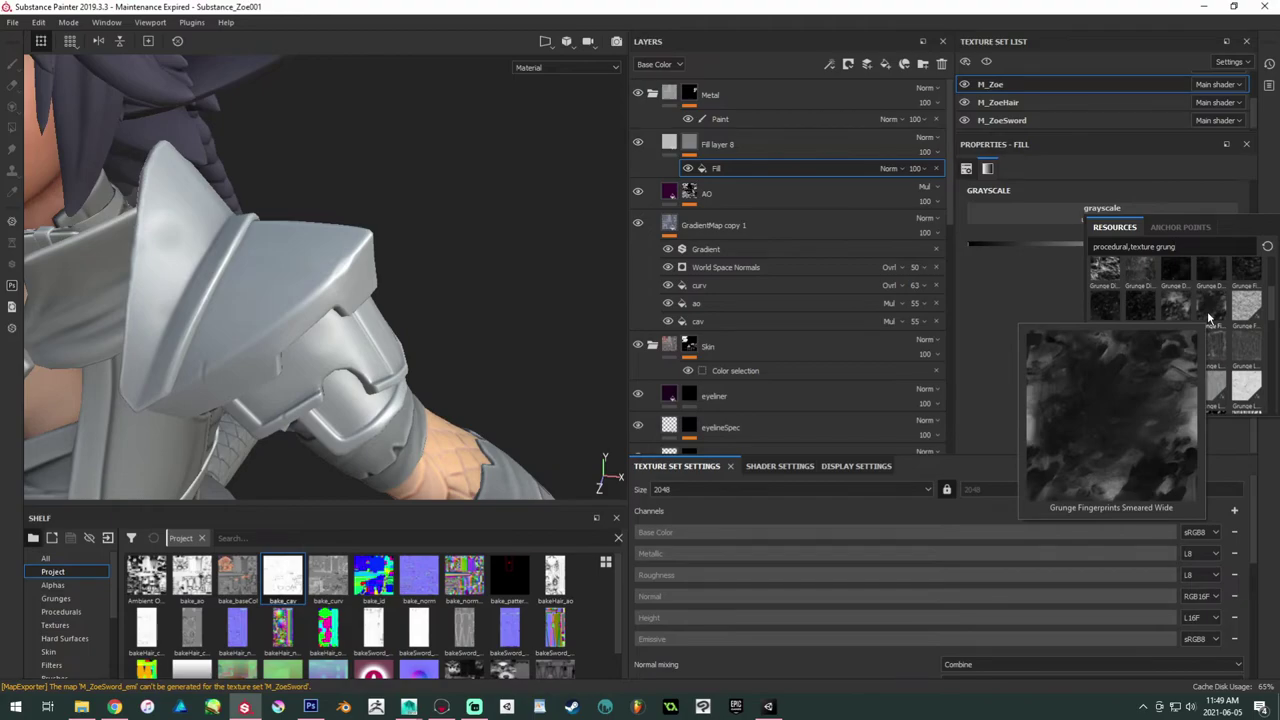
scroll(1208, 318, "up", 3)
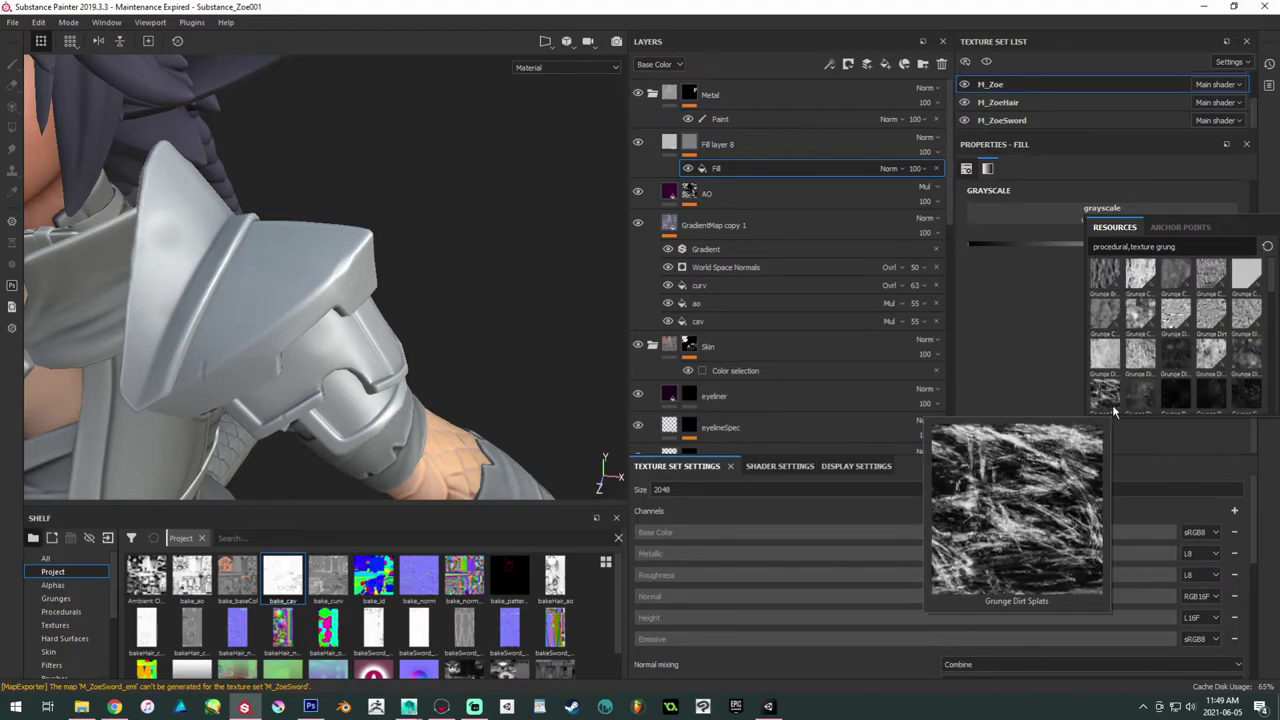
mouse_move(1172, 400)
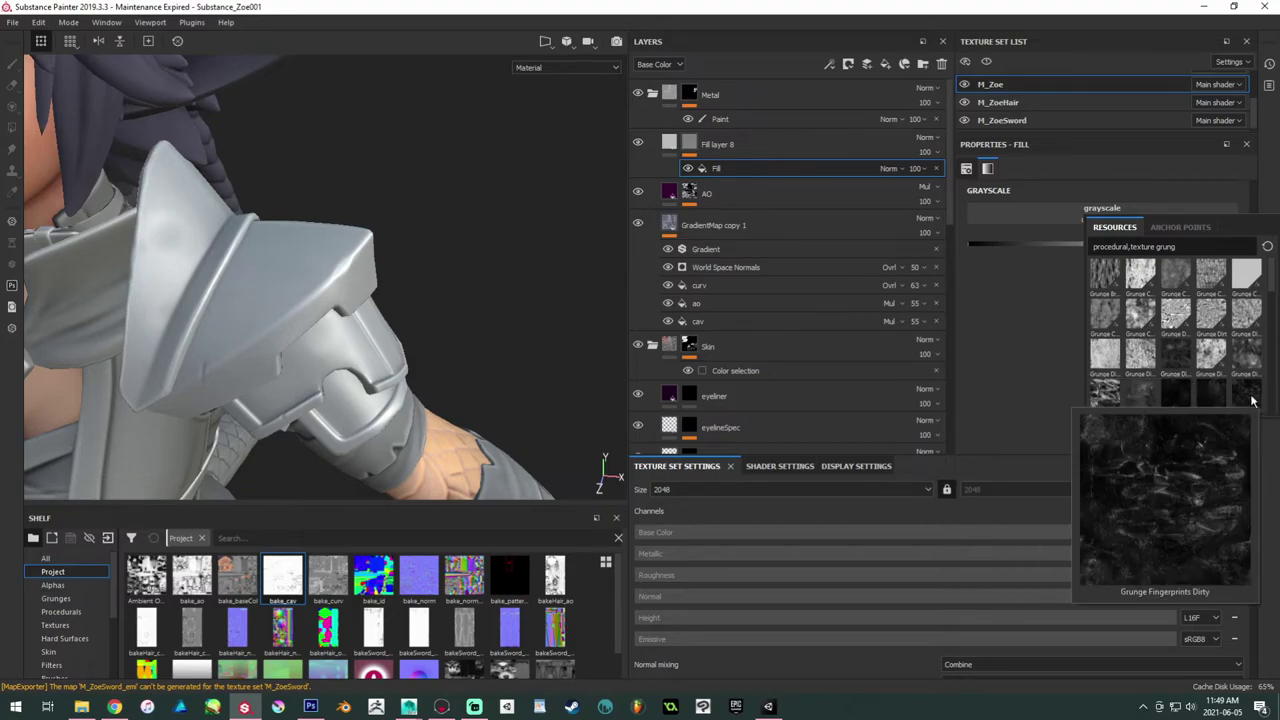
mouse_move(1243, 365)
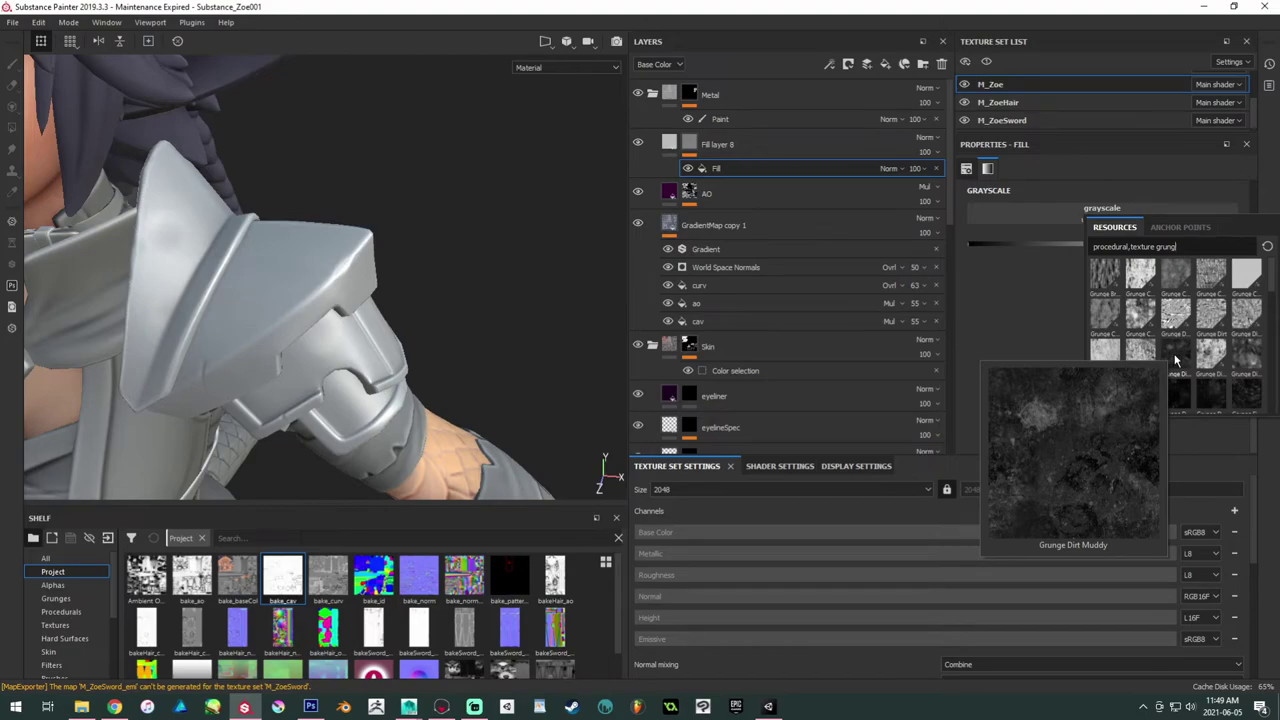
left_click(1175, 360)
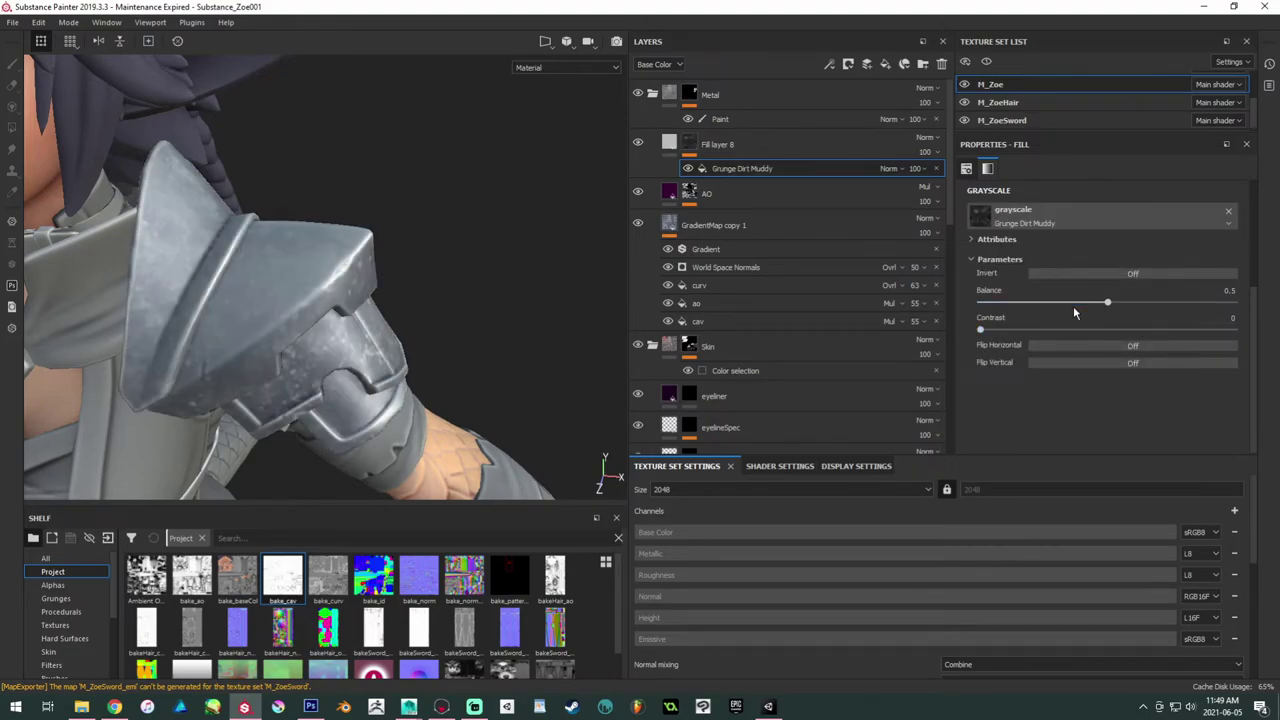
Step: Try raising the Grunge Dirt Muddy fill's balance to 0.88 and its contrast to 0.83
left_click_drag(1118, 304, 1188, 303)
left_click_drag(982, 330, 1247, 332)
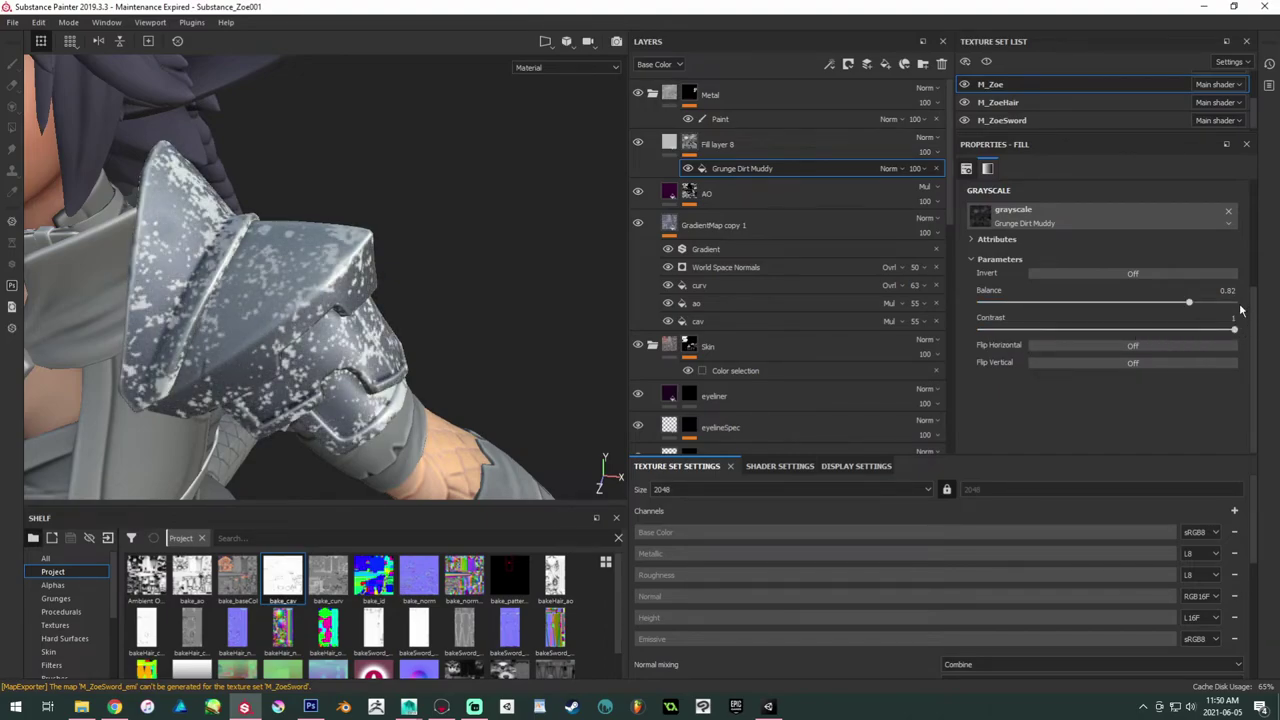
left_click_drag(1190, 303, 1190, 333)
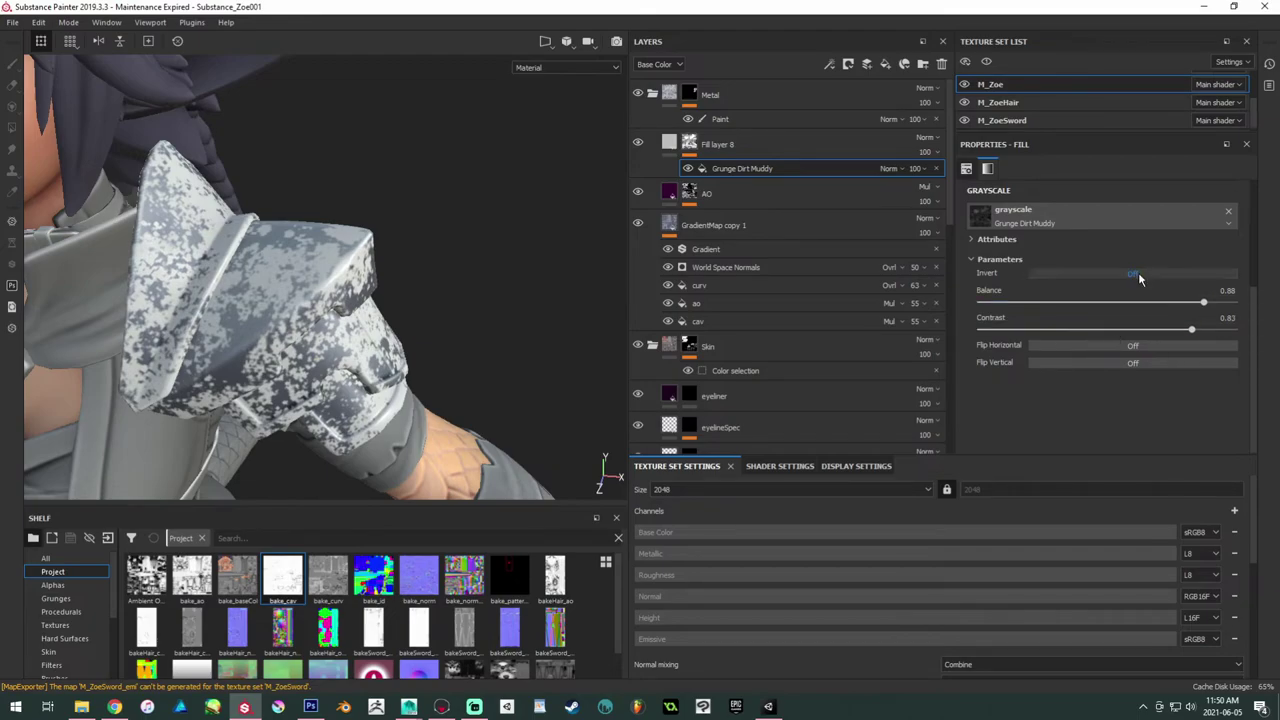
left_click(1073, 271)
Step: Replace the grunge texture in Fill layer 8's mask with Grunge Map 004
left_click(1030, 220)
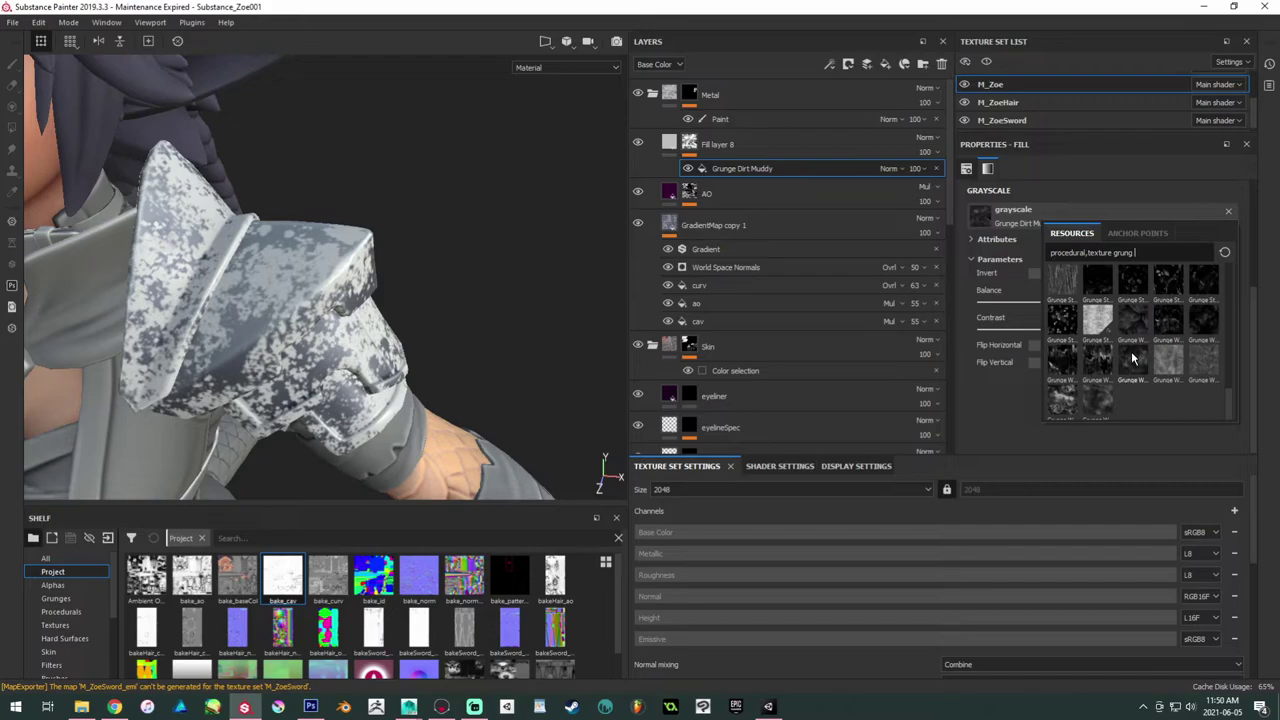
mouse_move(1052, 328)
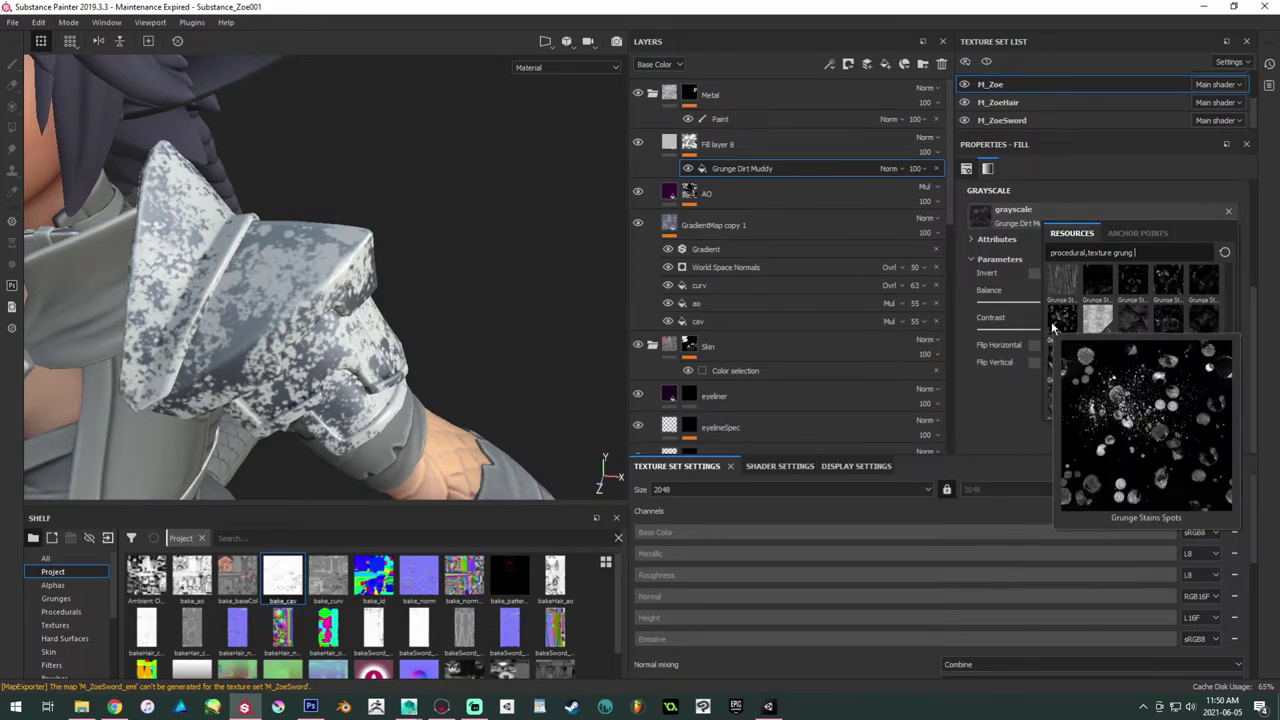
mouse_move(1204, 292)
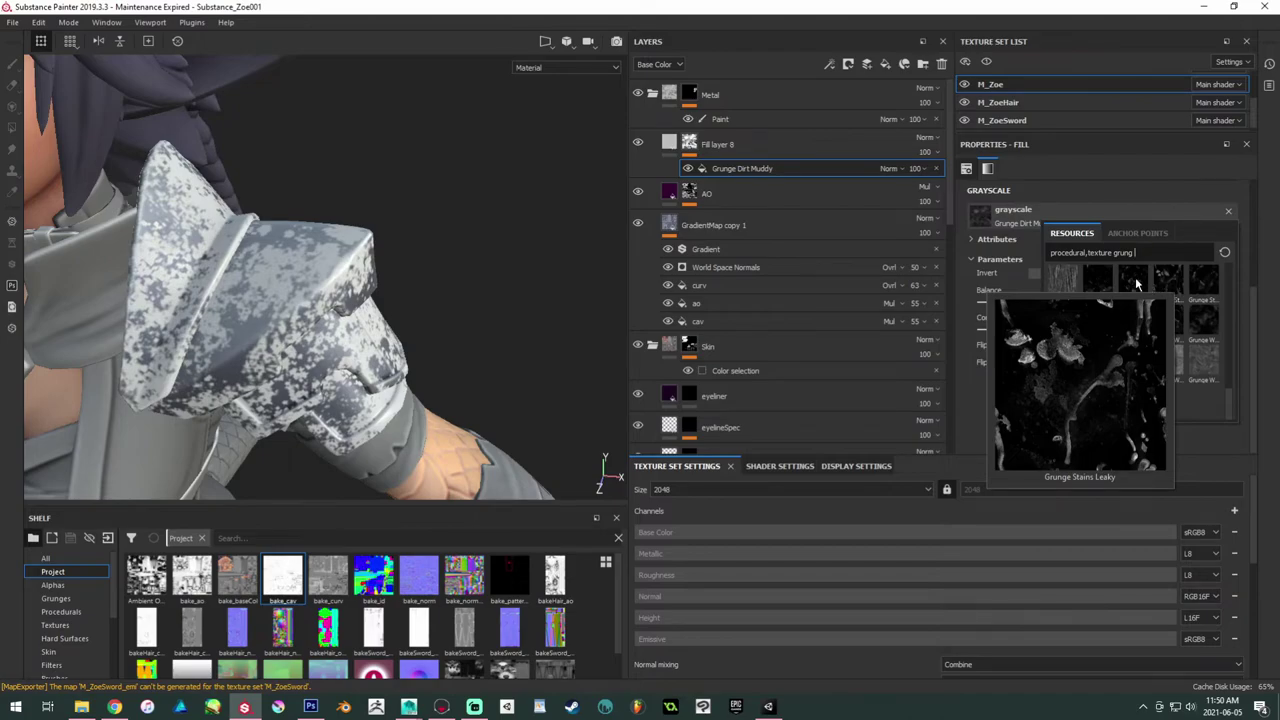
mouse_move(1130, 285)
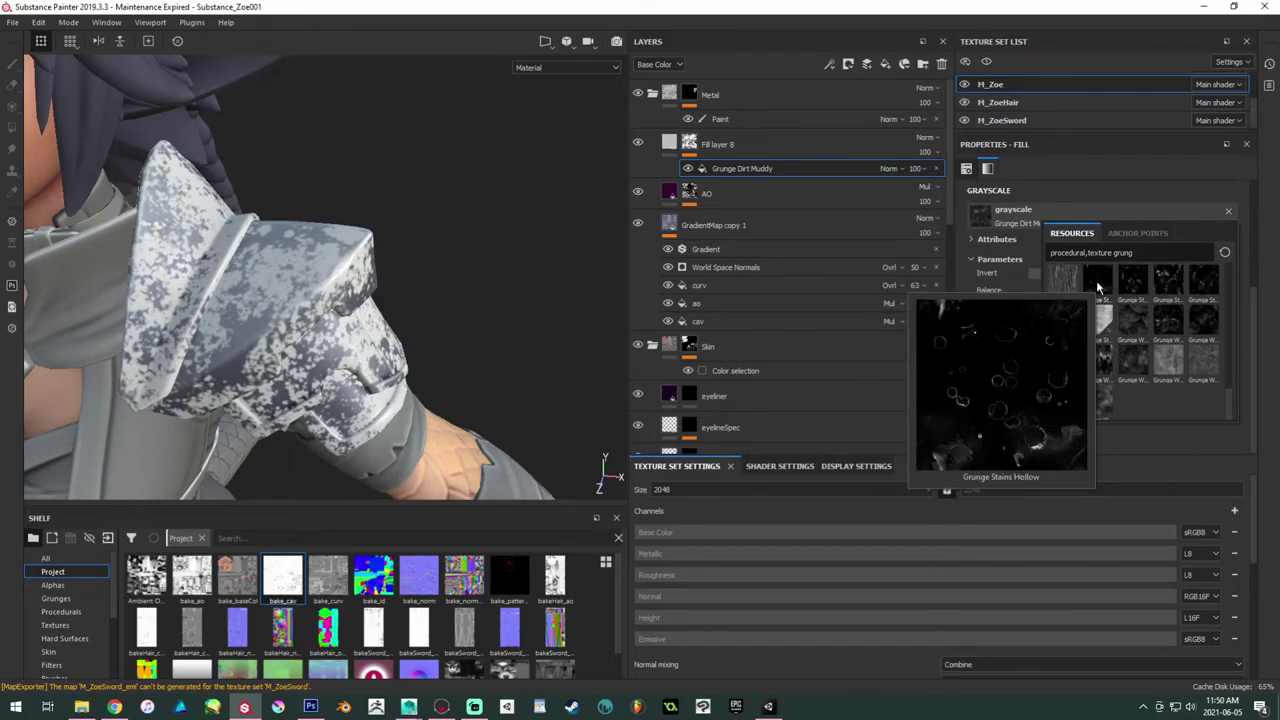
scroll(1100, 290, "up", 4)
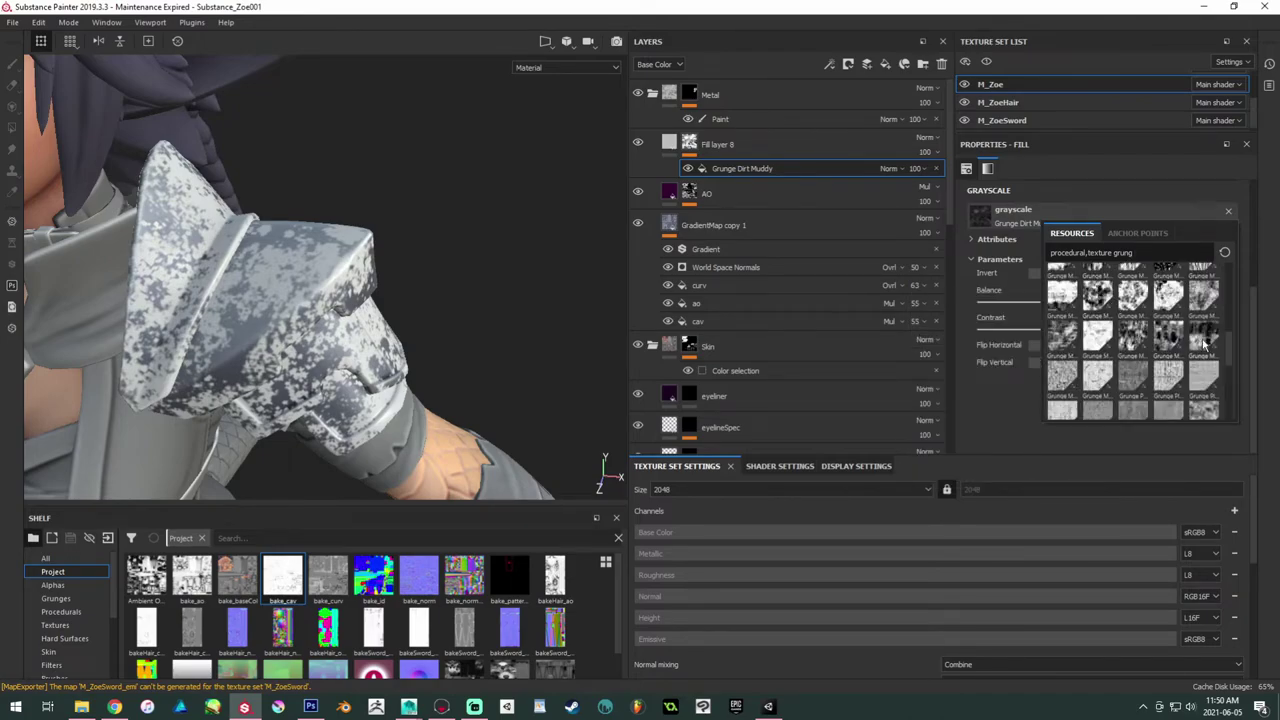
mouse_move(1205, 343)
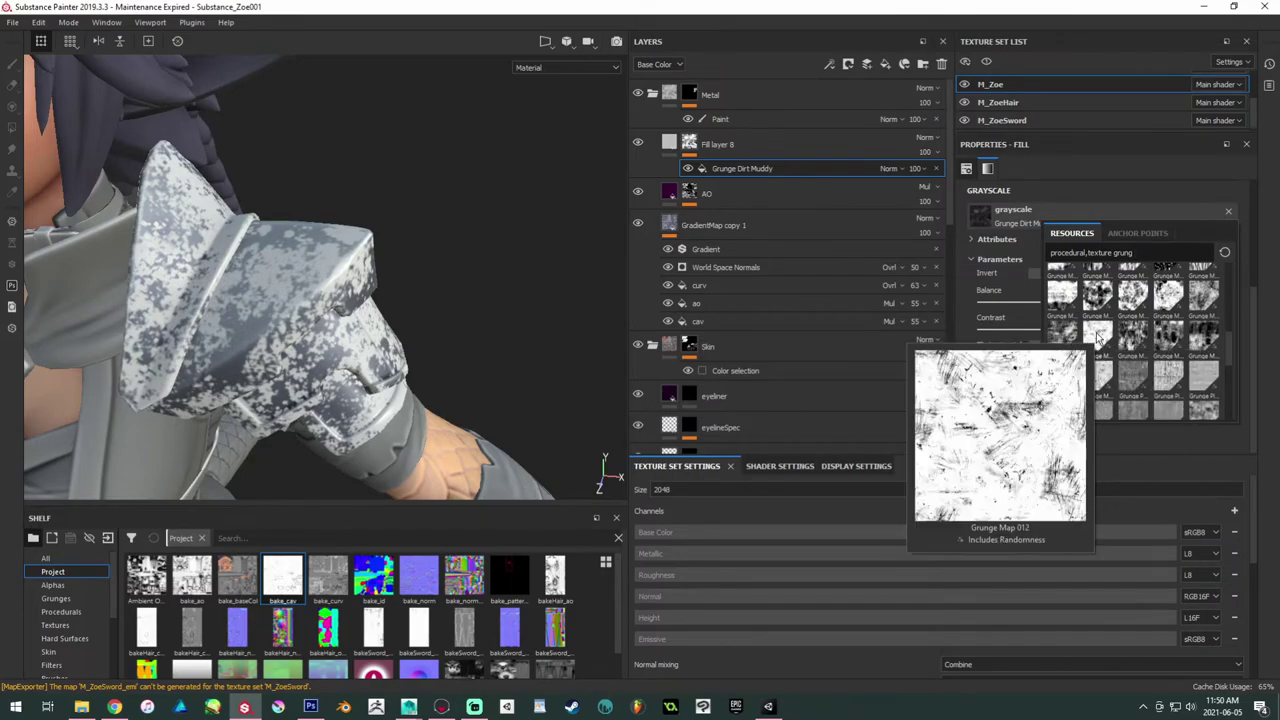
scroll(1060, 335, "up", 3)
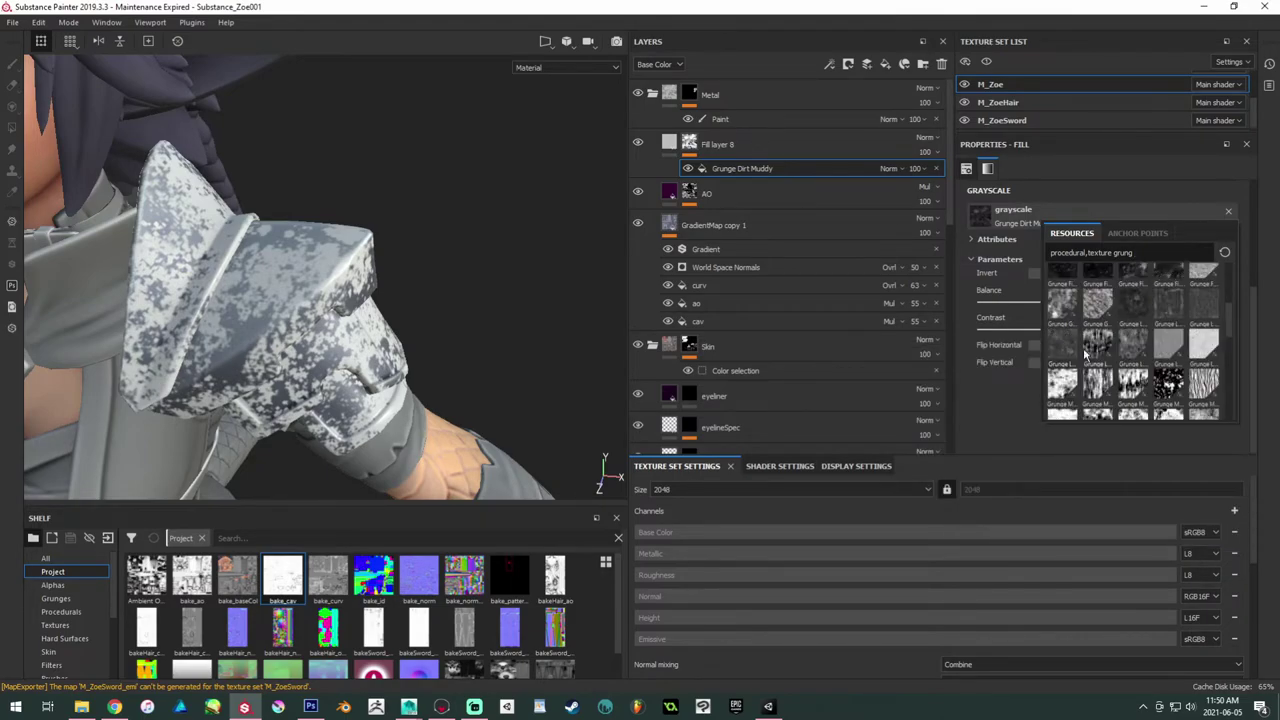
mouse_move(1085, 353)
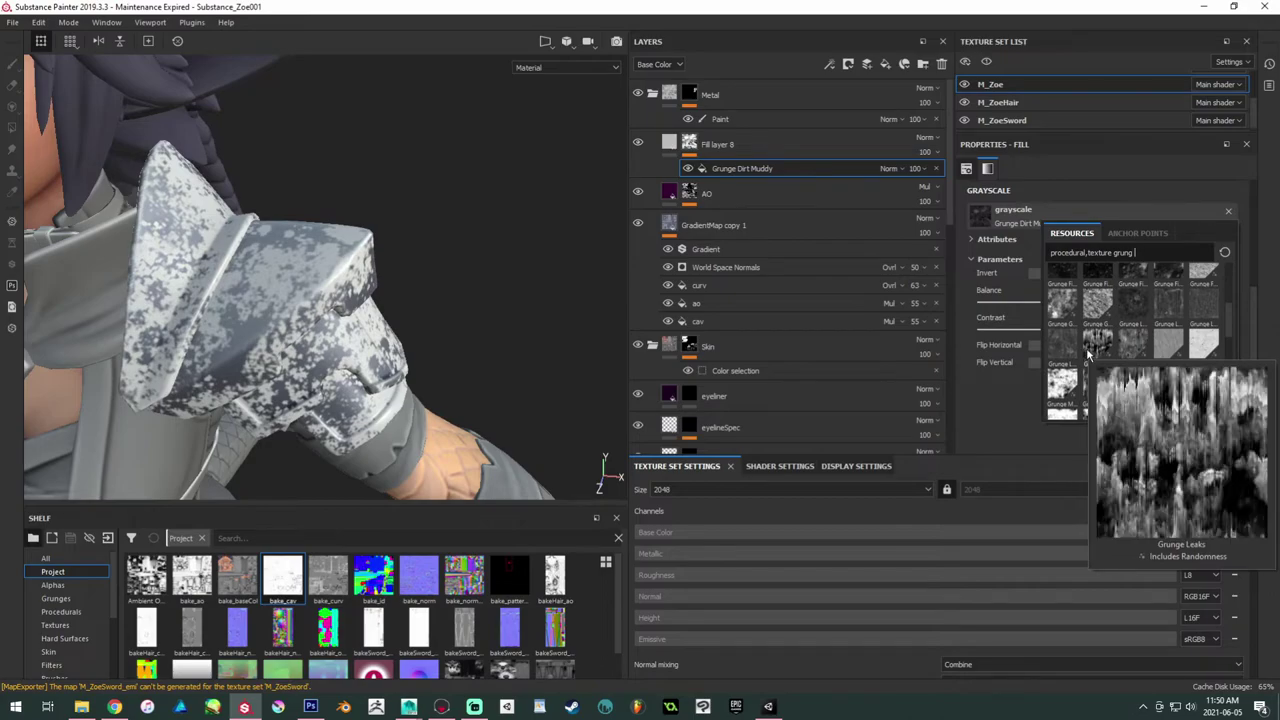
mouse_move(1176, 398)
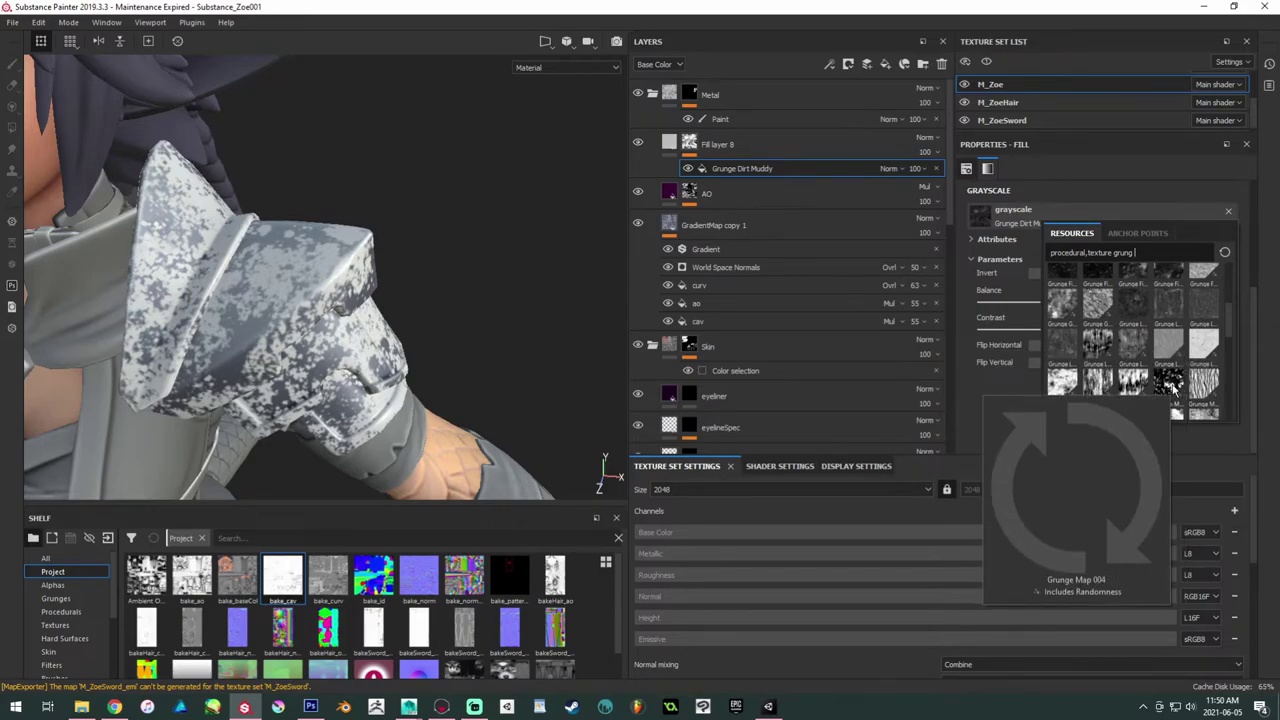
left_click(1171, 378)
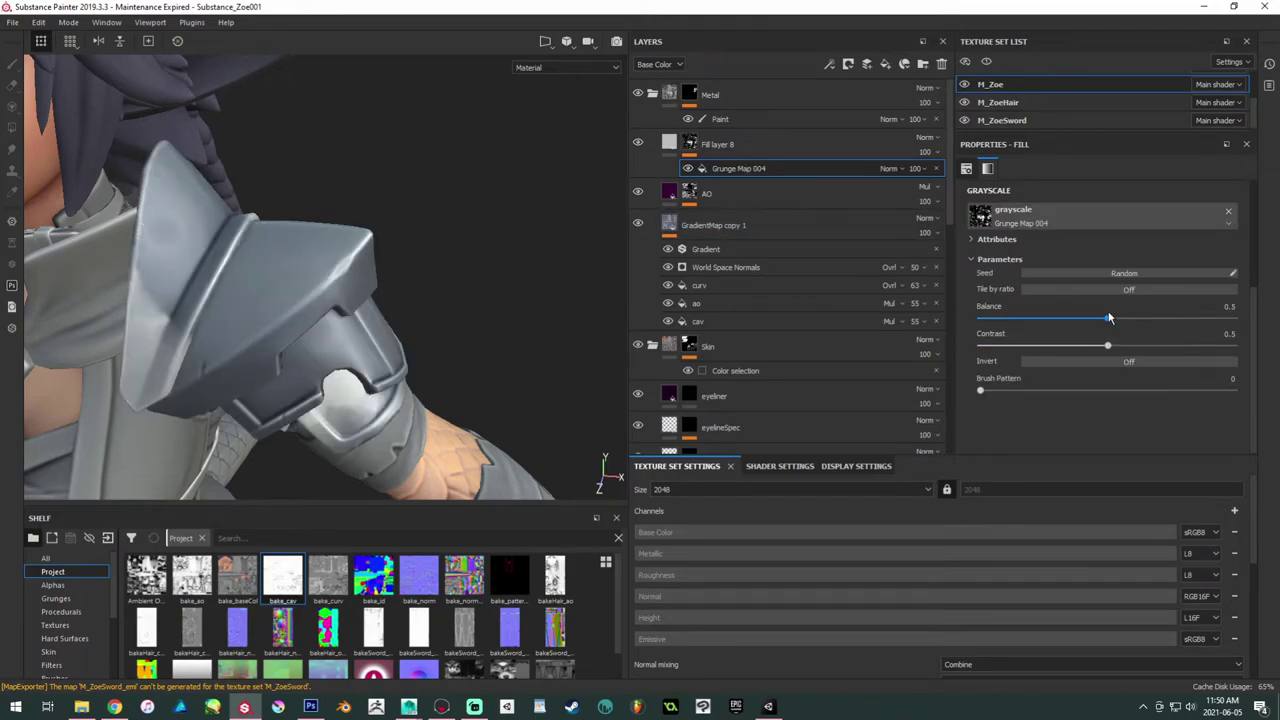
Step: Set the Grunge Map 004 balance to 0.58 and randomize its seed to redistribute the patches on the shoulder armor
left_click_drag(1106, 318, 1127, 317)
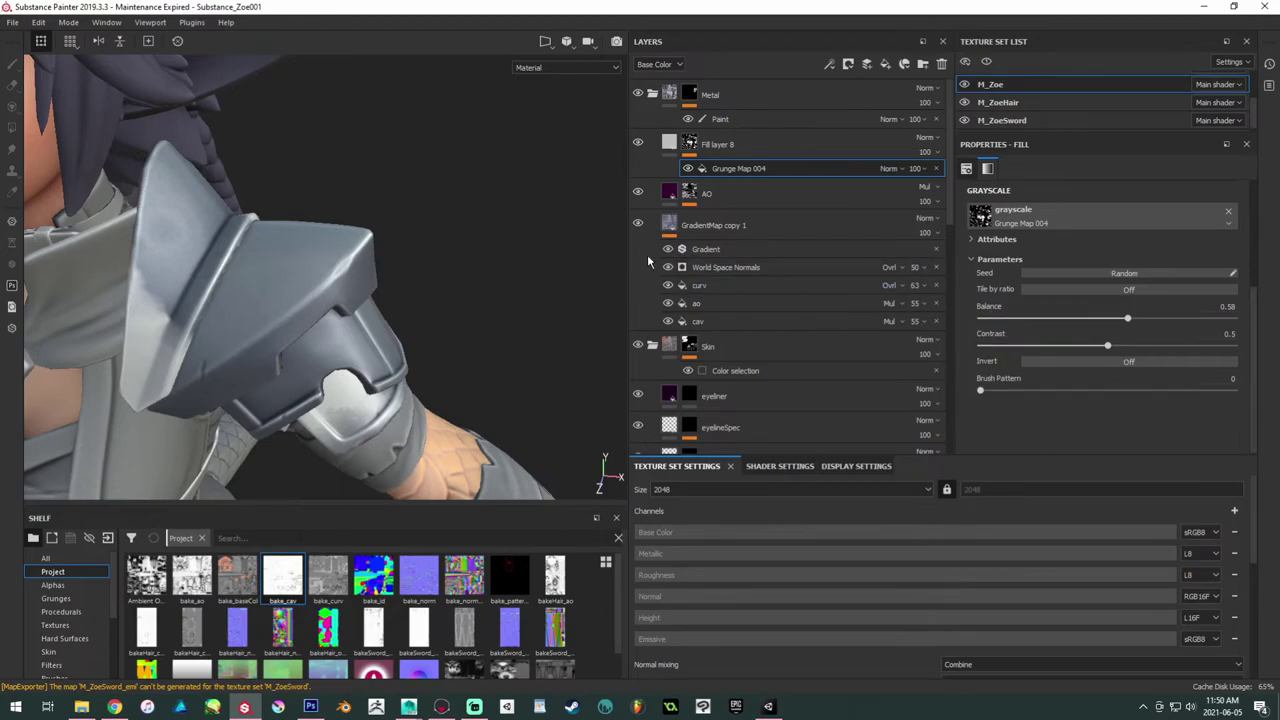
left_click_drag(577, 267, 470, 325, "alt")
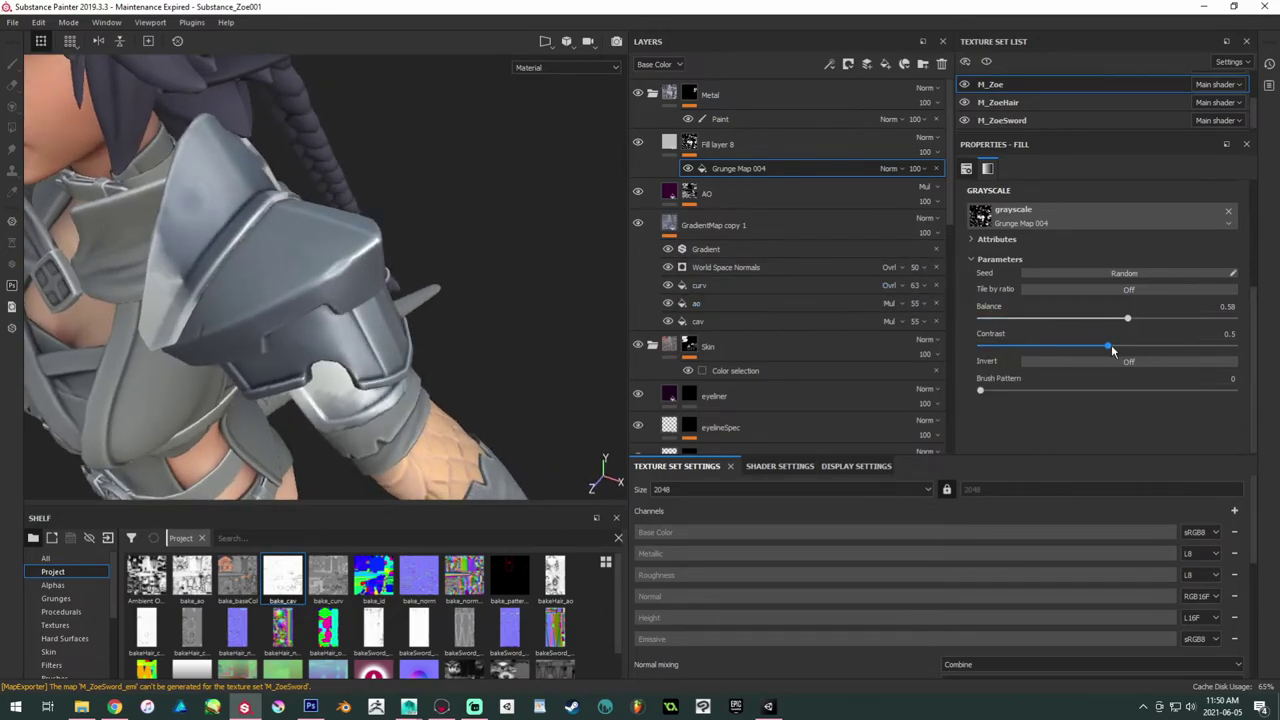
mouse_move(986, 391)
left_mouse_down()
mouse_move(1017, 393)
mouse_move(955, 396)
left_mouse_up()
left_click_drag(1036, 399, 950, 384)
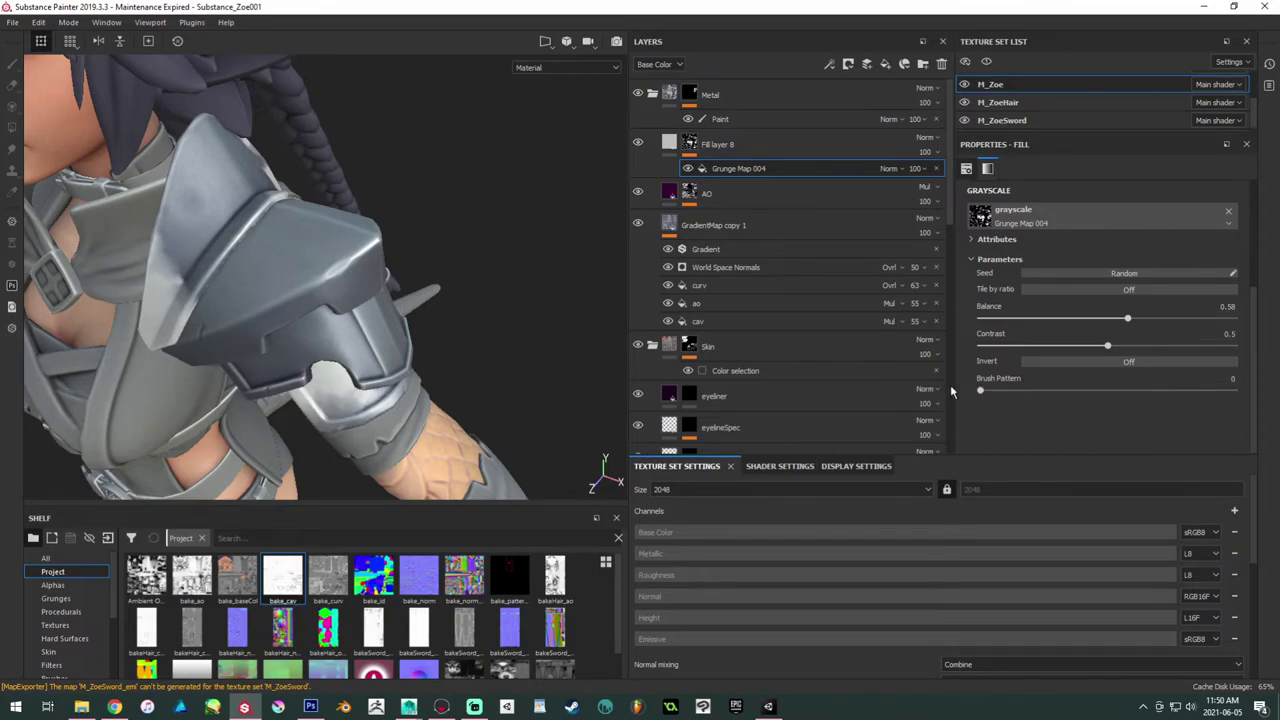
left_click(1121, 273)
left_click(1121, 273)
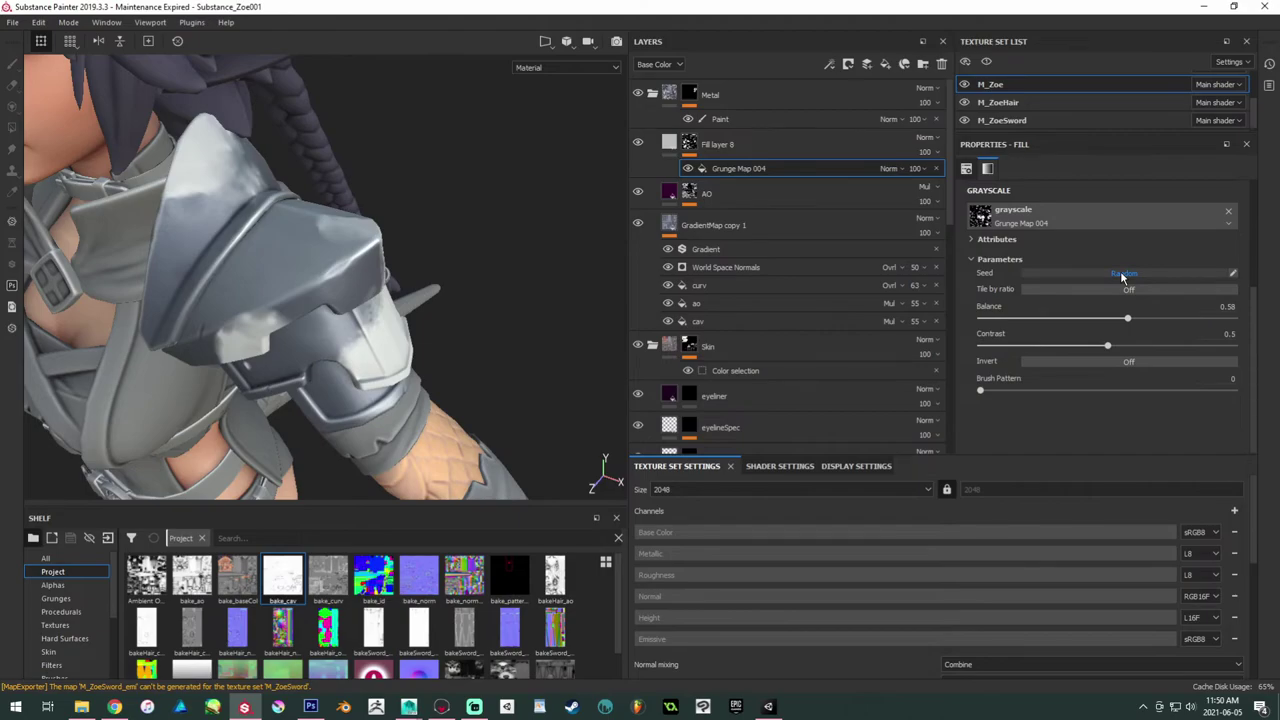
left_click_drag(423, 279, 503, 260, "alt")
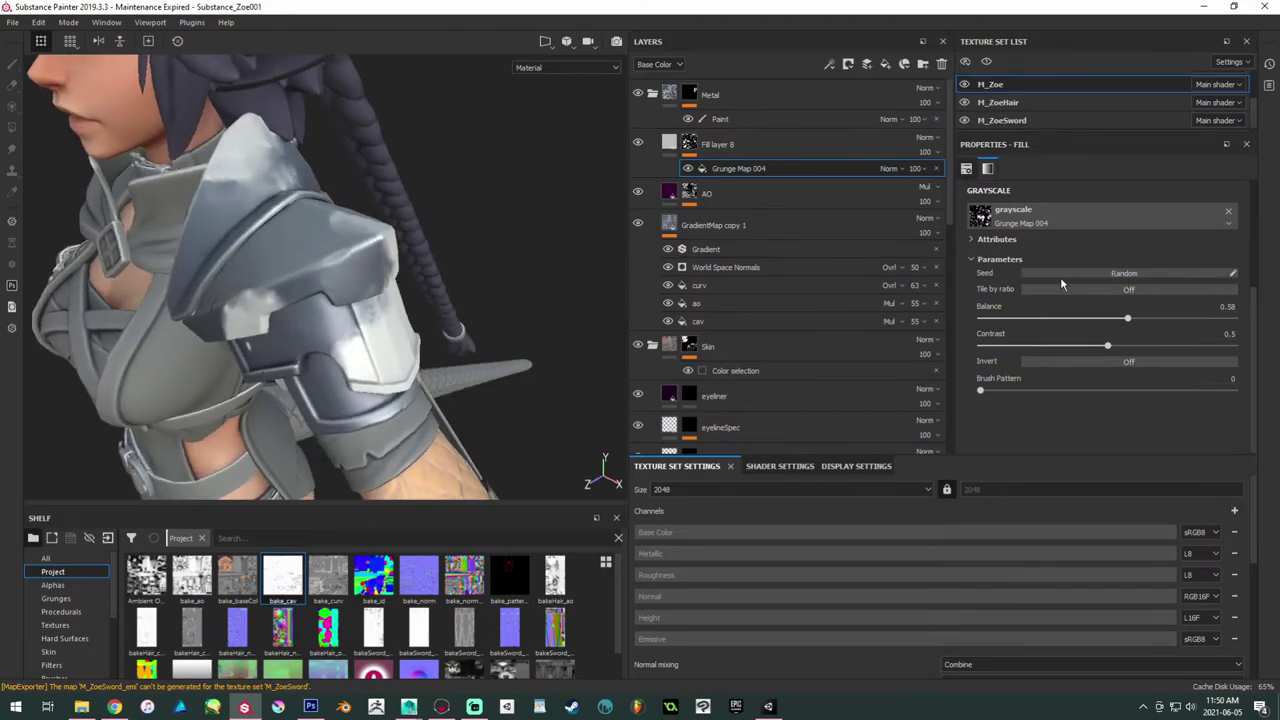
Step: Set Fill layer 8's base color to a pinkish red with RGB 0.457, 0.102, 0.128
left_click(718, 144)
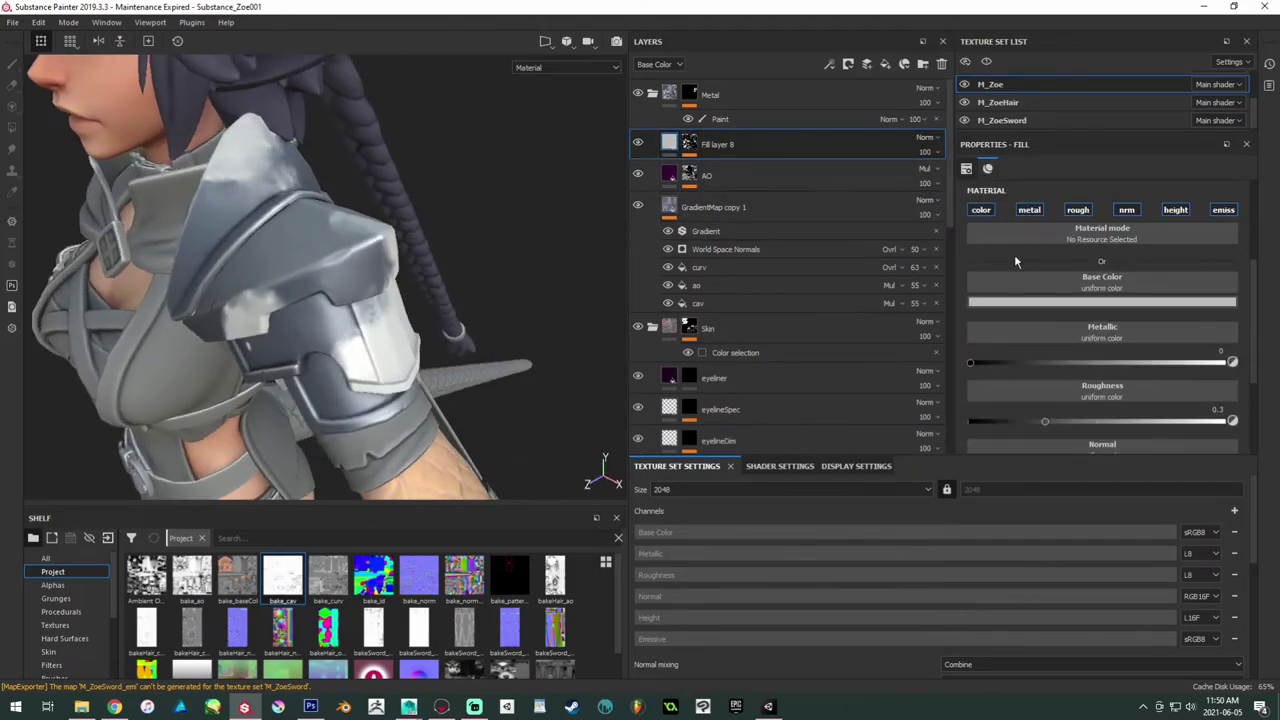
left_click(1083, 302)
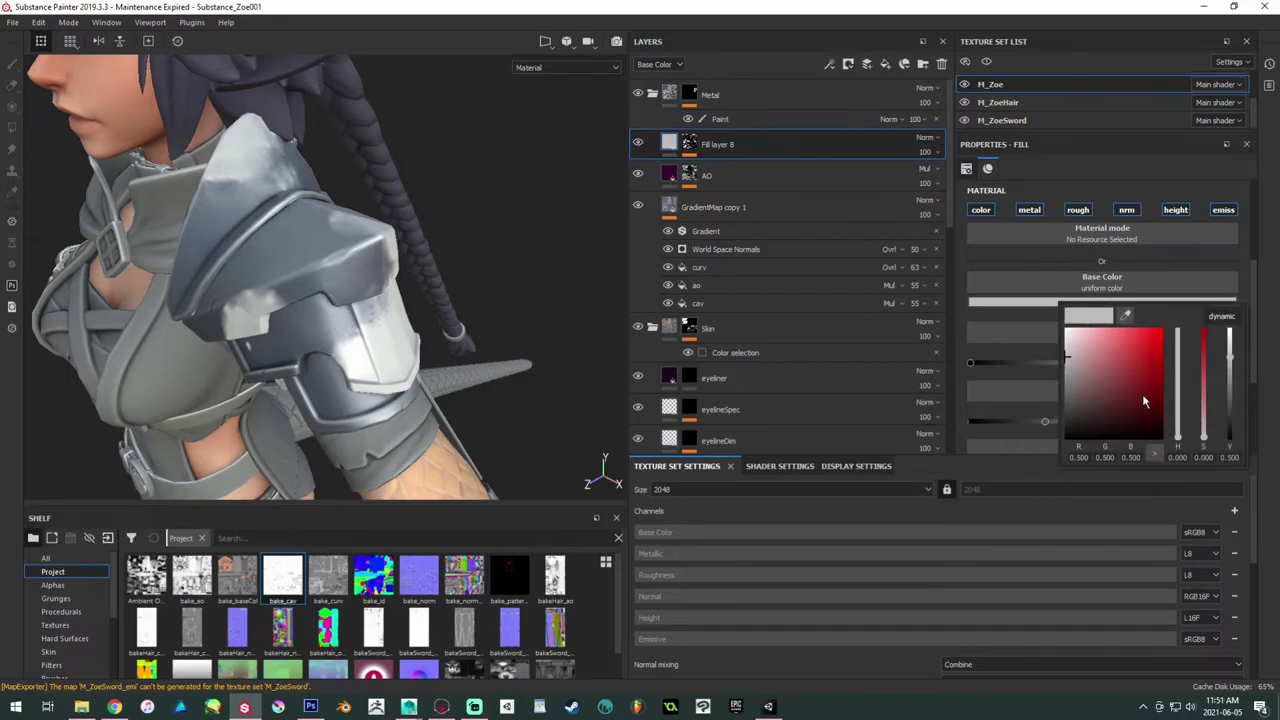
left_click_drag(1182, 365, 1179, 335)
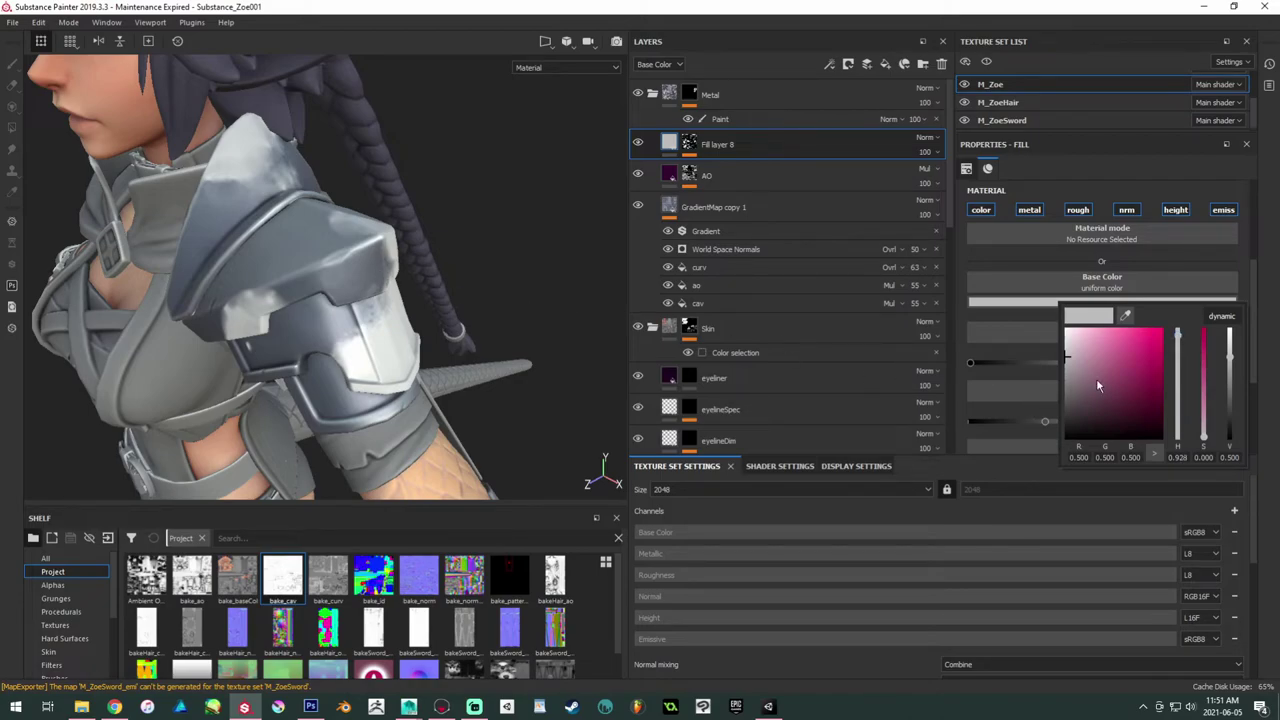
mouse_move(1096, 378)
left_mouse_down()
mouse_move(1119, 367)
mouse_move(1085, 386)
mouse_move(1117, 373)
mouse_move(1107, 380)
mouse_move(1112, 360)
left_mouse_up()
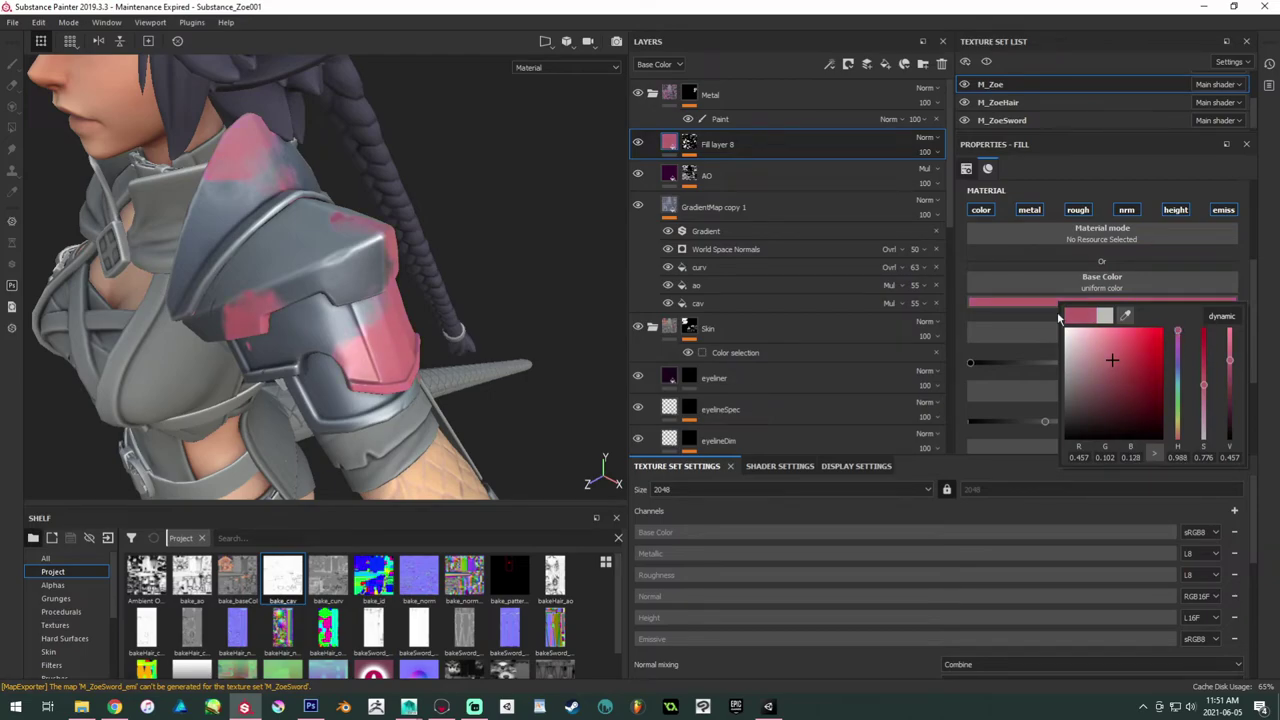
Step: Set Fill layer 8's base color blend mode to Color and disable its metal, normal, height and emissive channels
left_click(926, 137)
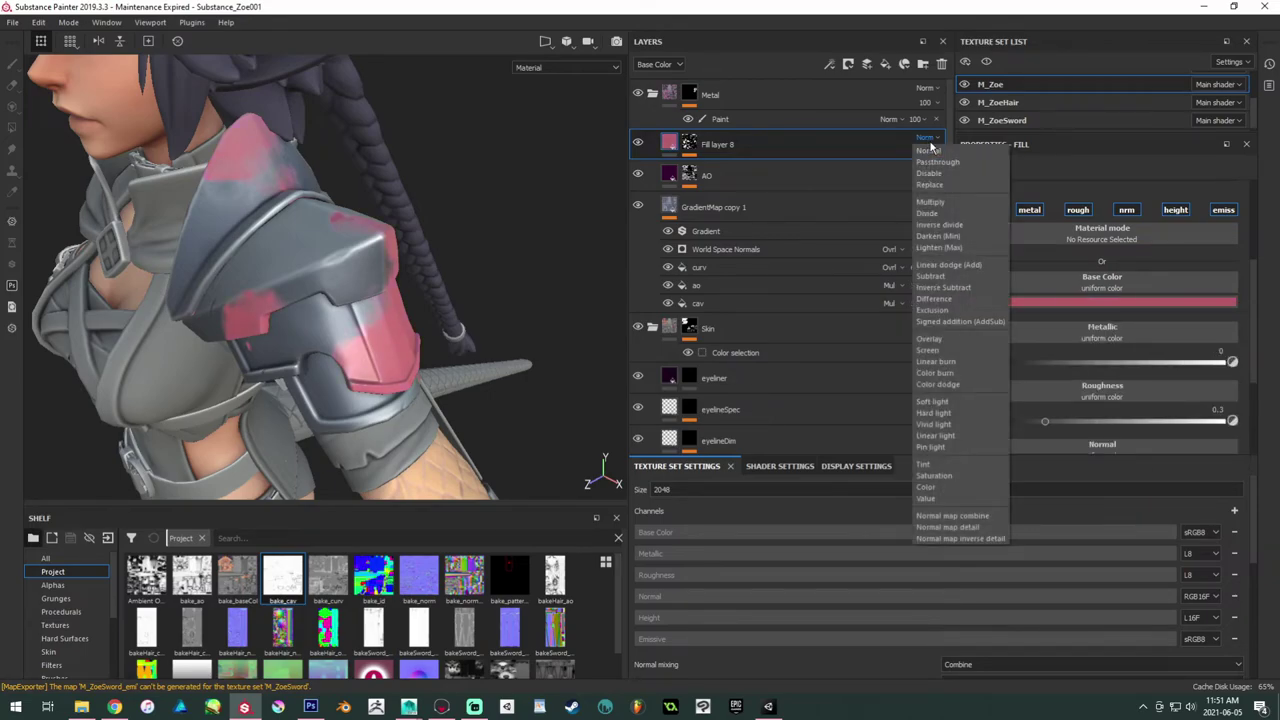
left_click(926, 487)
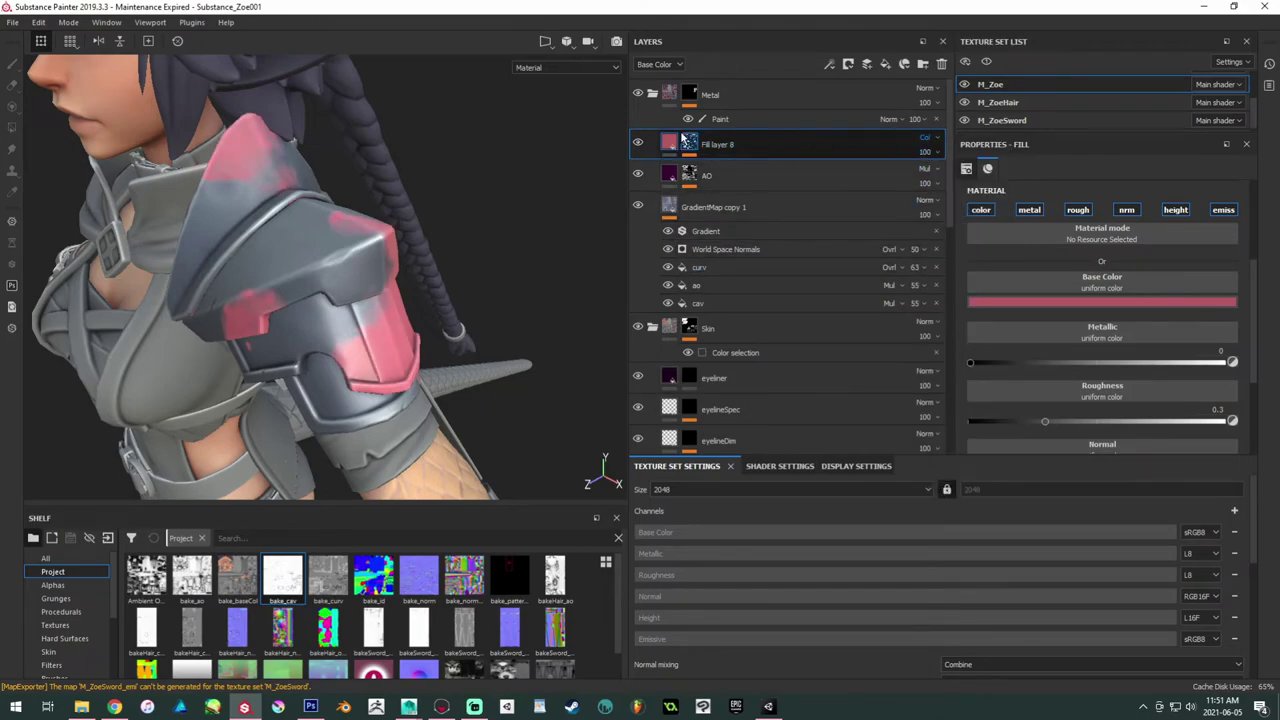
left_click(1024, 212)
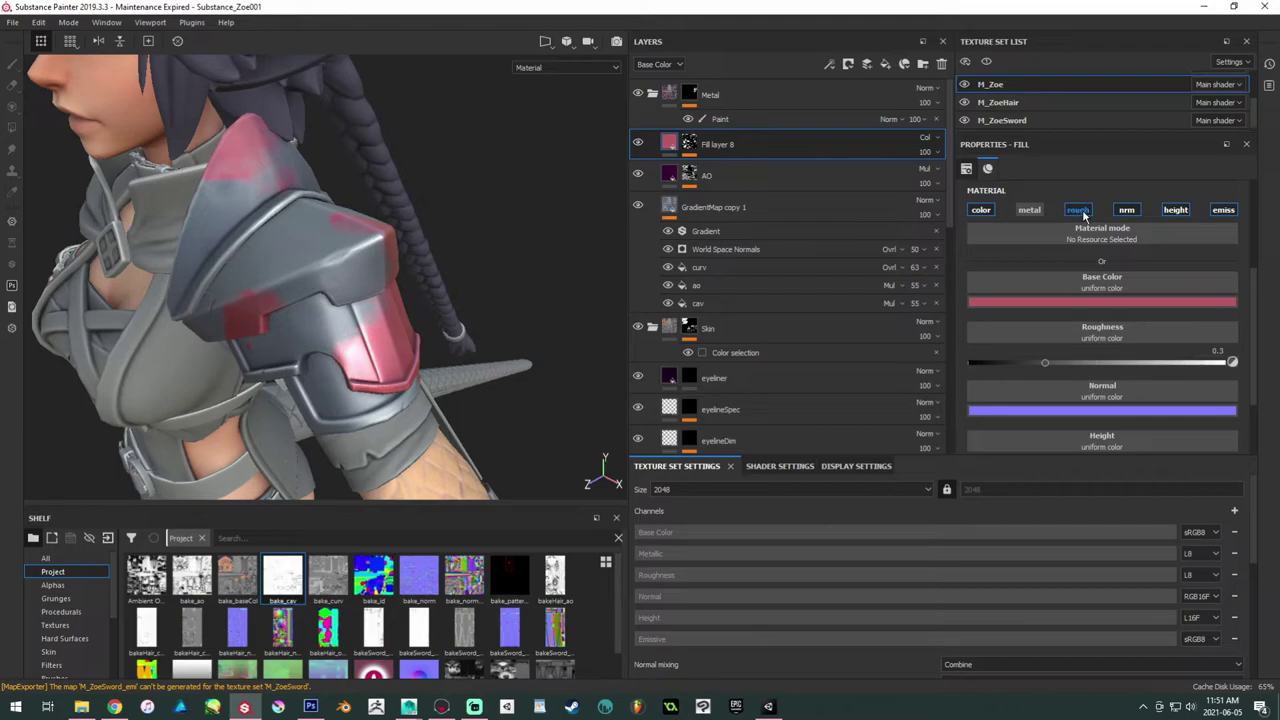
left_click(1126, 210)
left_click(1178, 209)
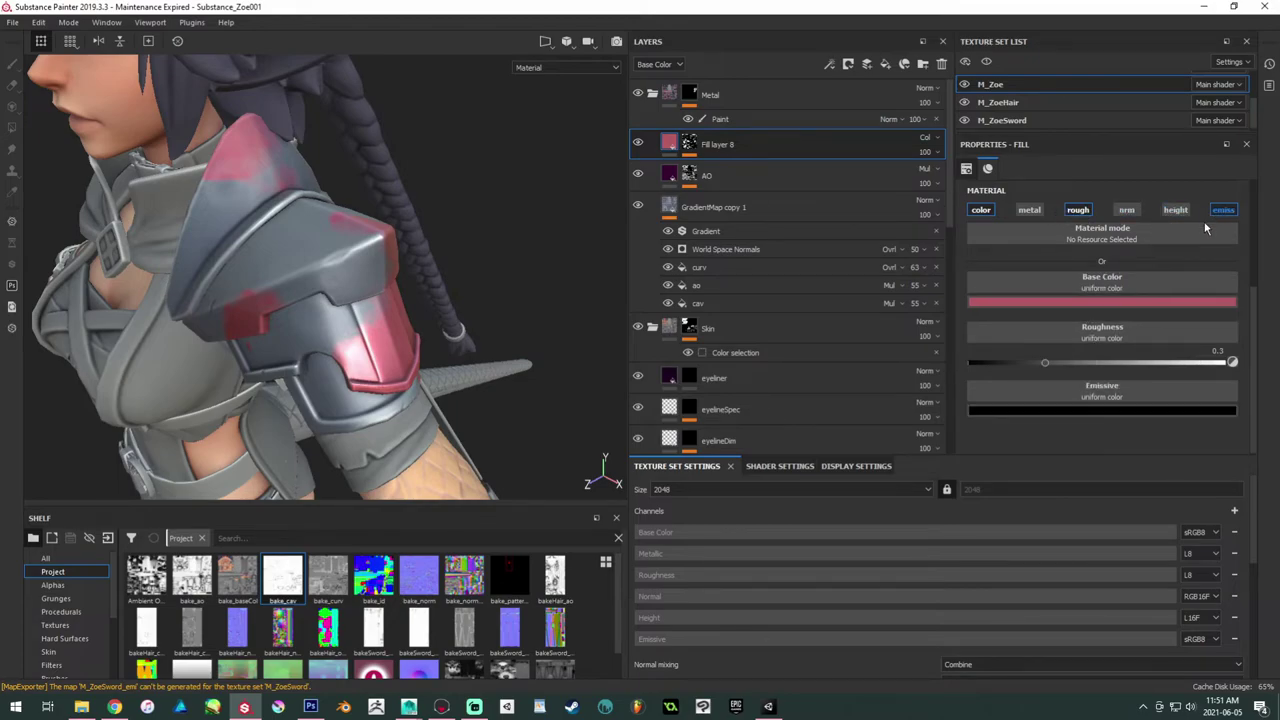
left_click(1208, 215)
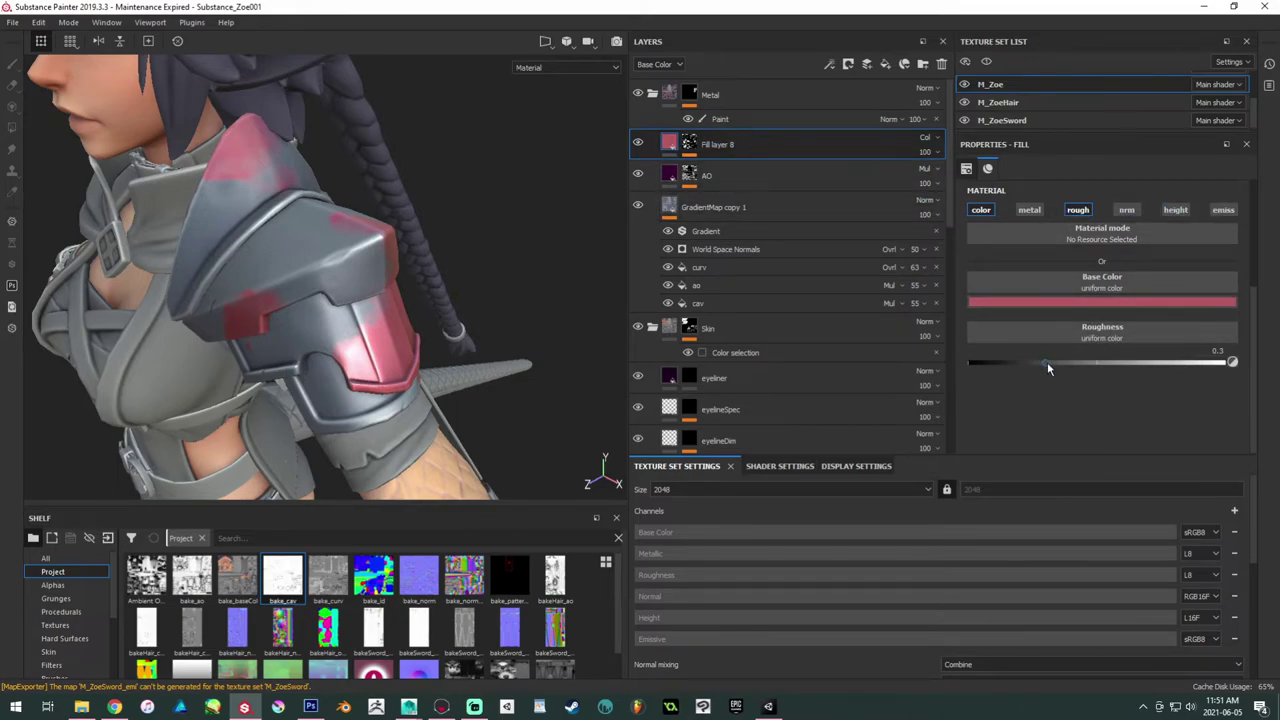
Step: Set Fill layer 8's blend mode to Screen for the roughness channel
left_click(658, 64)
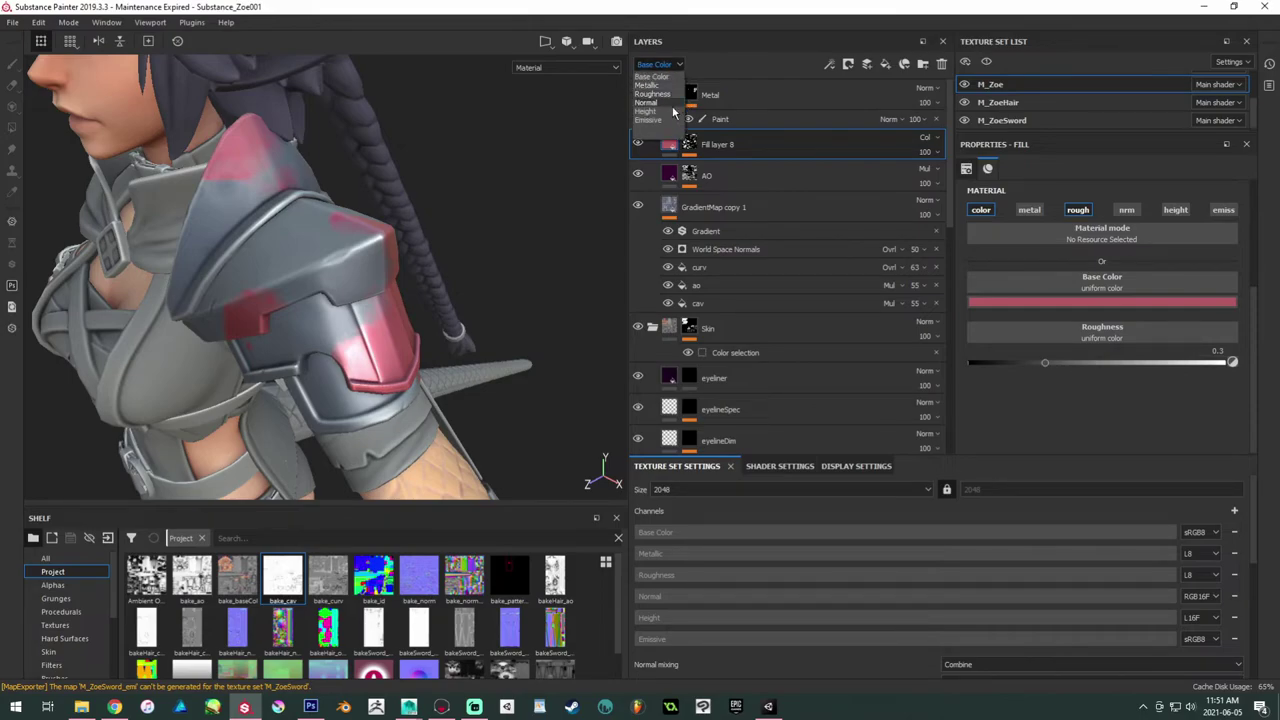
left_click(651, 94)
left_click(925, 138)
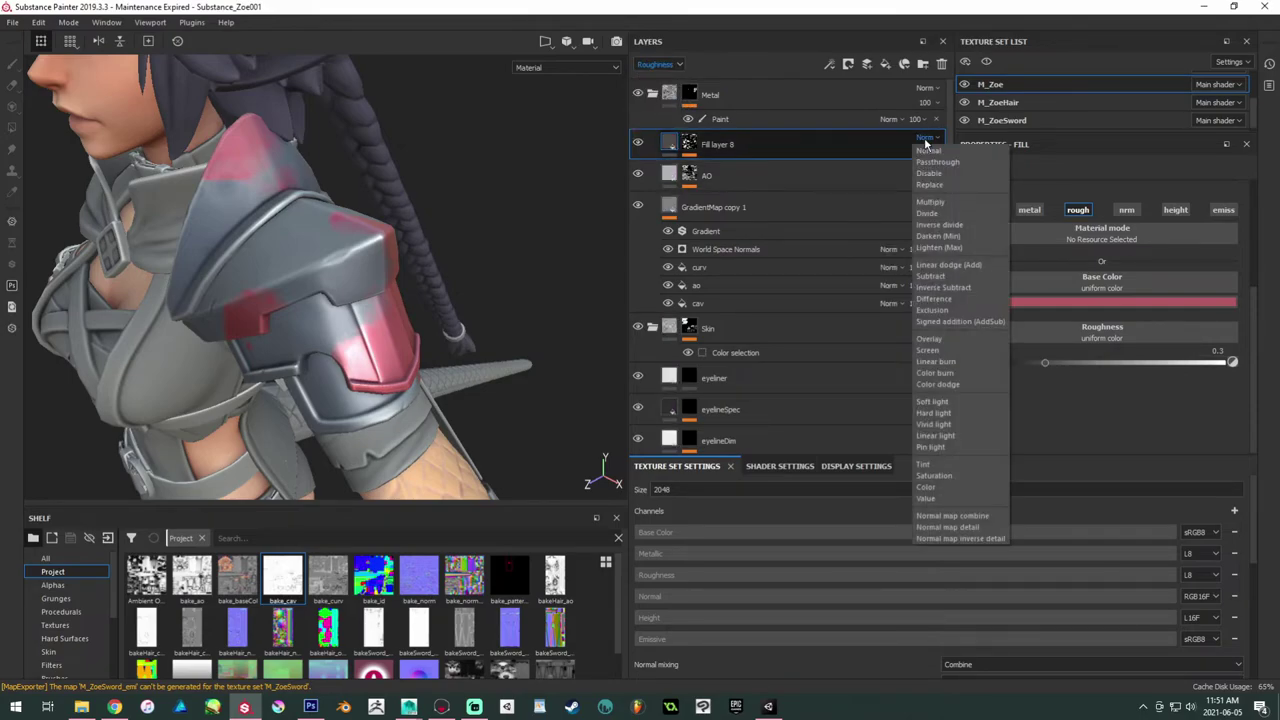
left_click(928, 350)
Step: Lower Fill layer 8's roughness to about 0.09, checking the shoulder armor in the roughness channel before returning to the material view
left_click(653, 94)
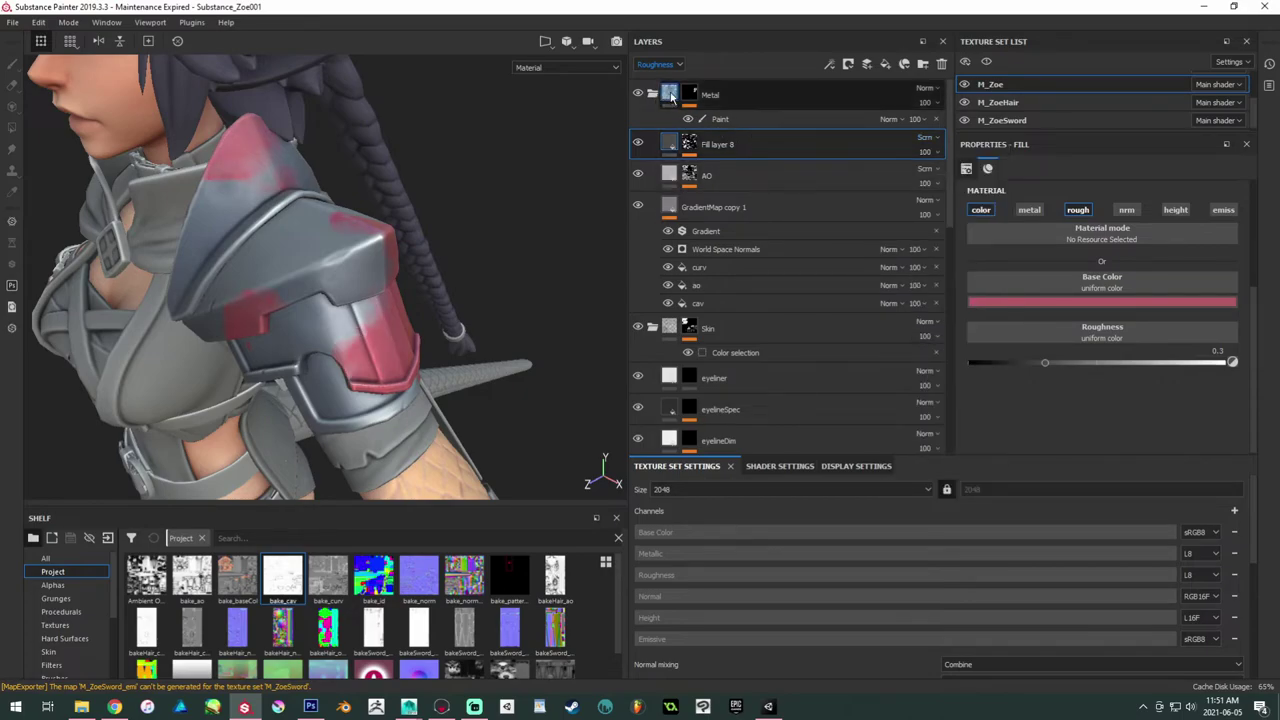
left_click(686, 126)
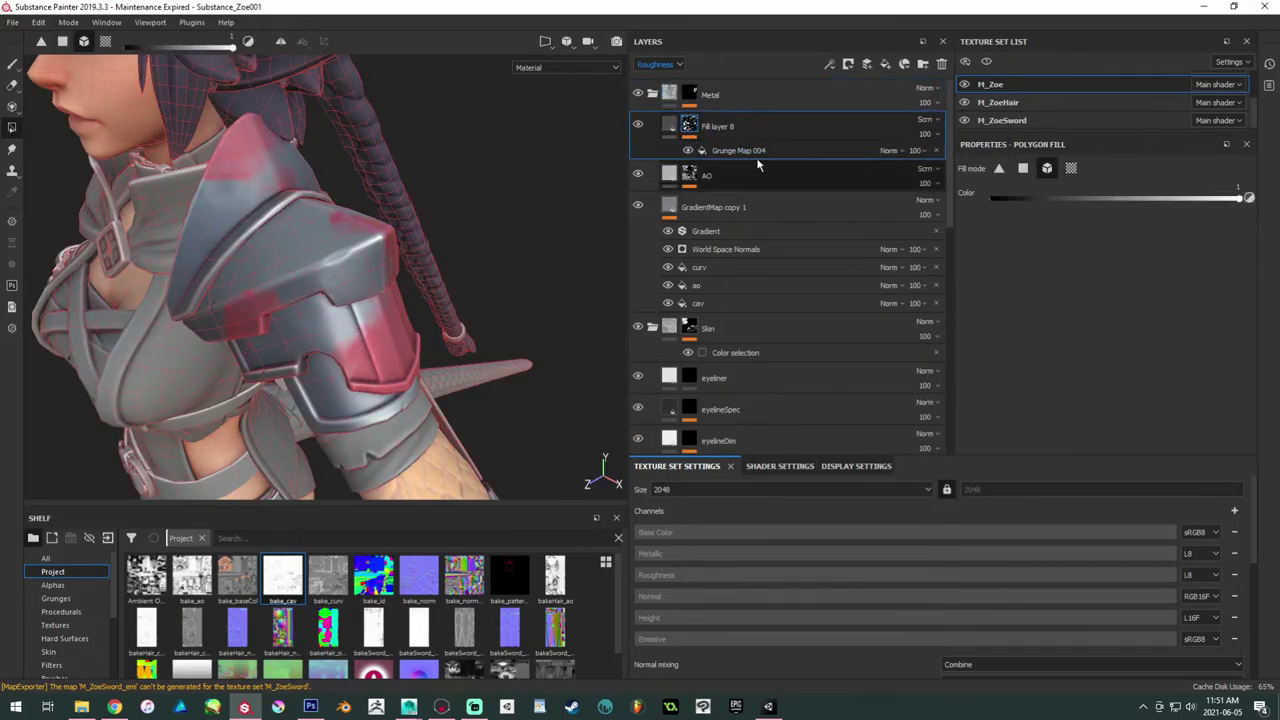
left_click(670, 126)
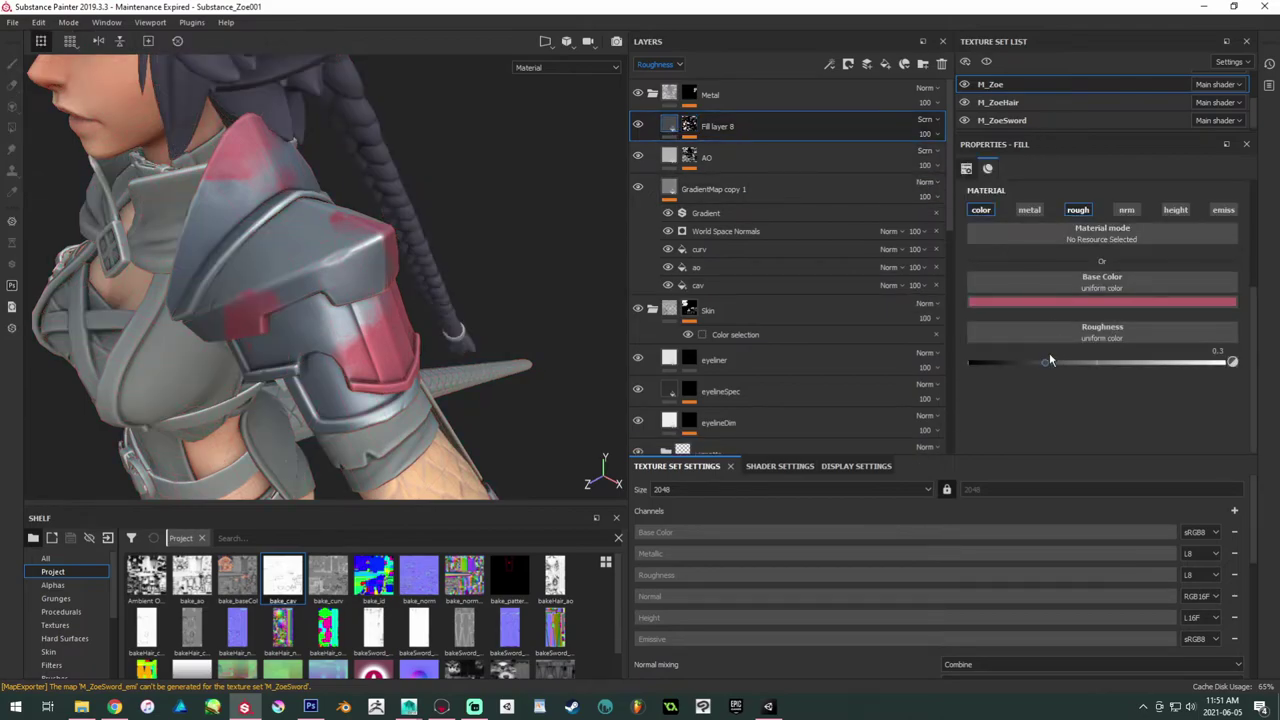
mouse_move(1049, 358)
left_mouse_down()
mouse_move(1143, 366)
mouse_move(1006, 366)
left_mouse_up()
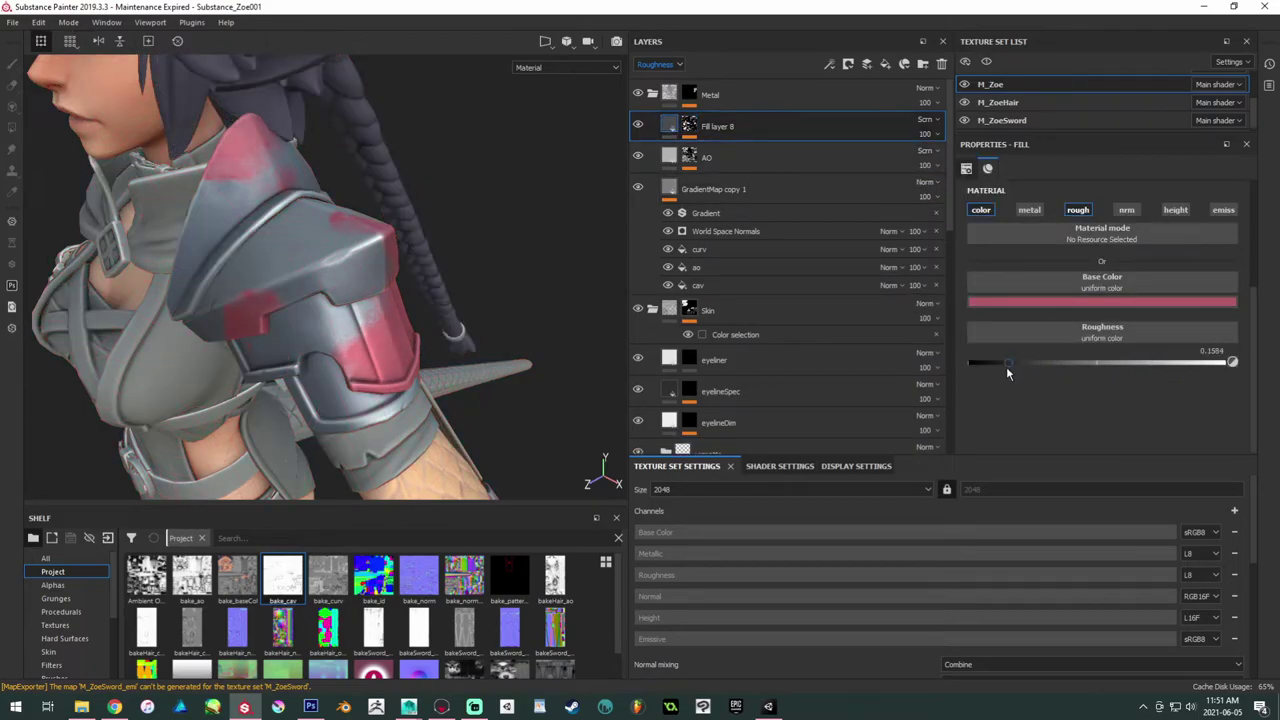
left_click(590, 68)
left_click(567, 121)
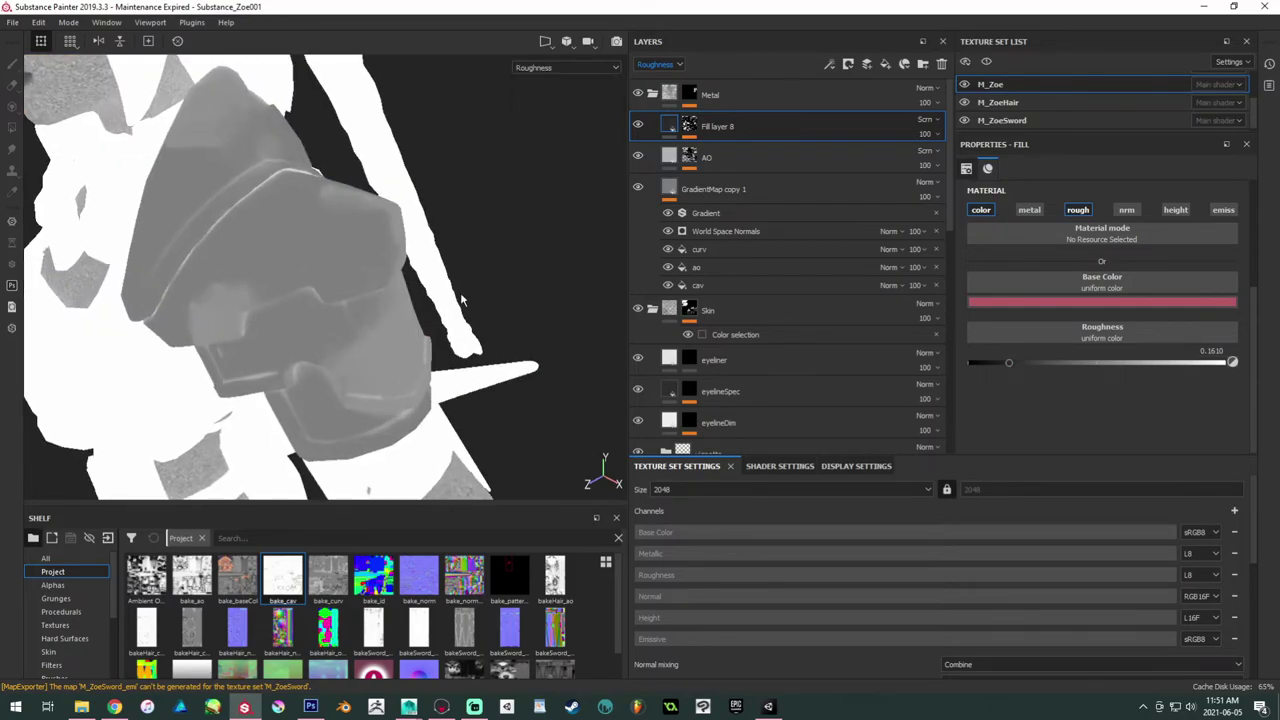
left_click_drag(223, 209, 380, 330, "alt")
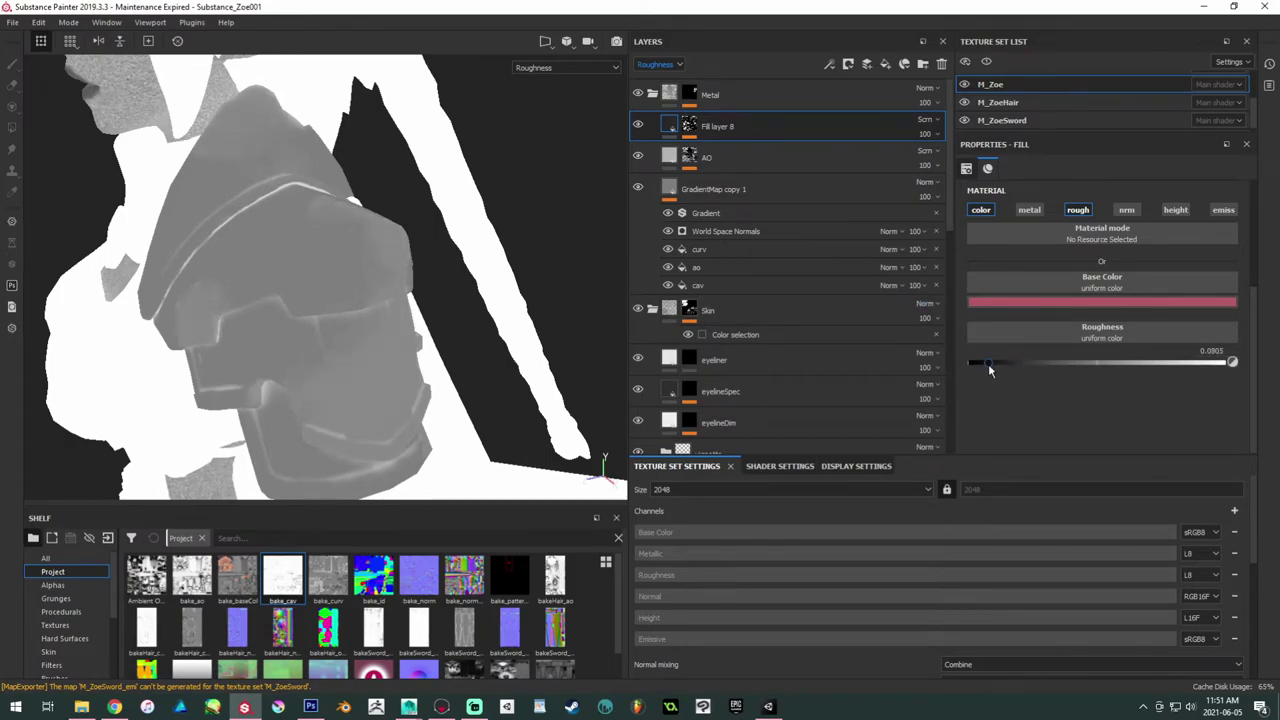
left_click_drag(988, 363, 991, 363)
key("m")
Step: Reduce Fill layer 8's opacity to 8 for the base color channel
left_click(655, 64)
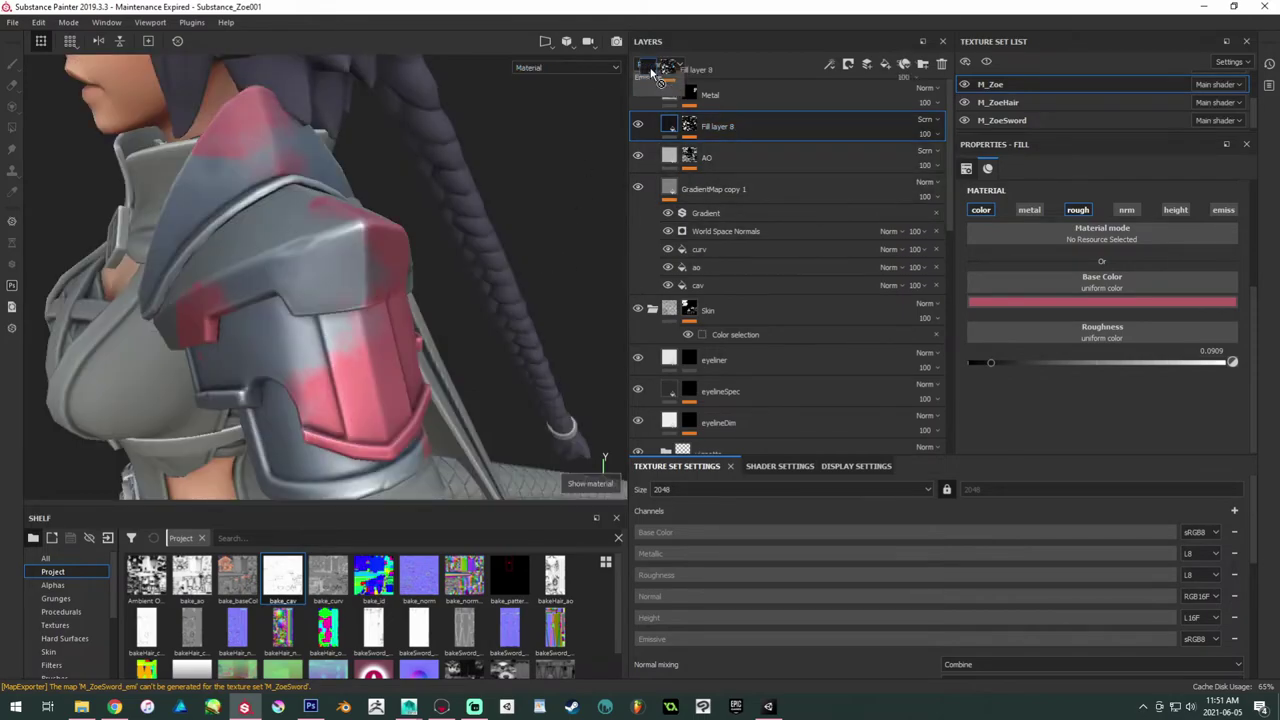
left_click(655, 77)
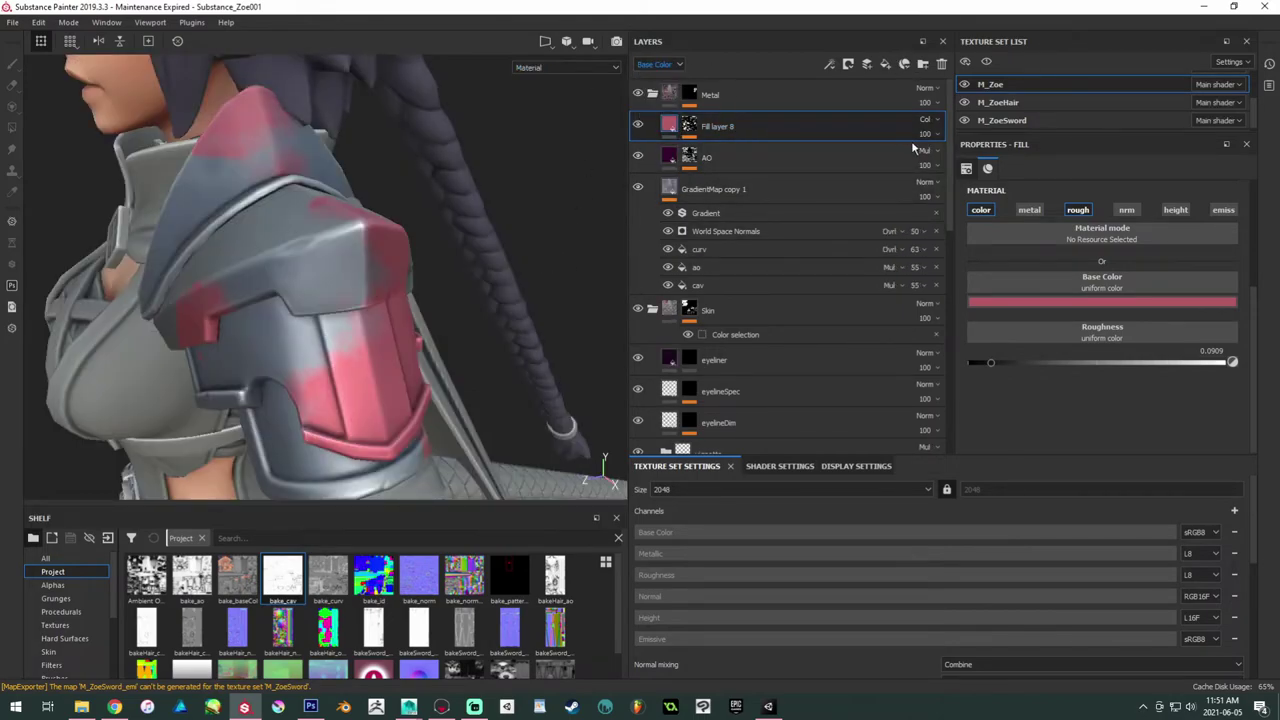
left_click(925, 133)
left_click_drag(966, 165, 932, 165)
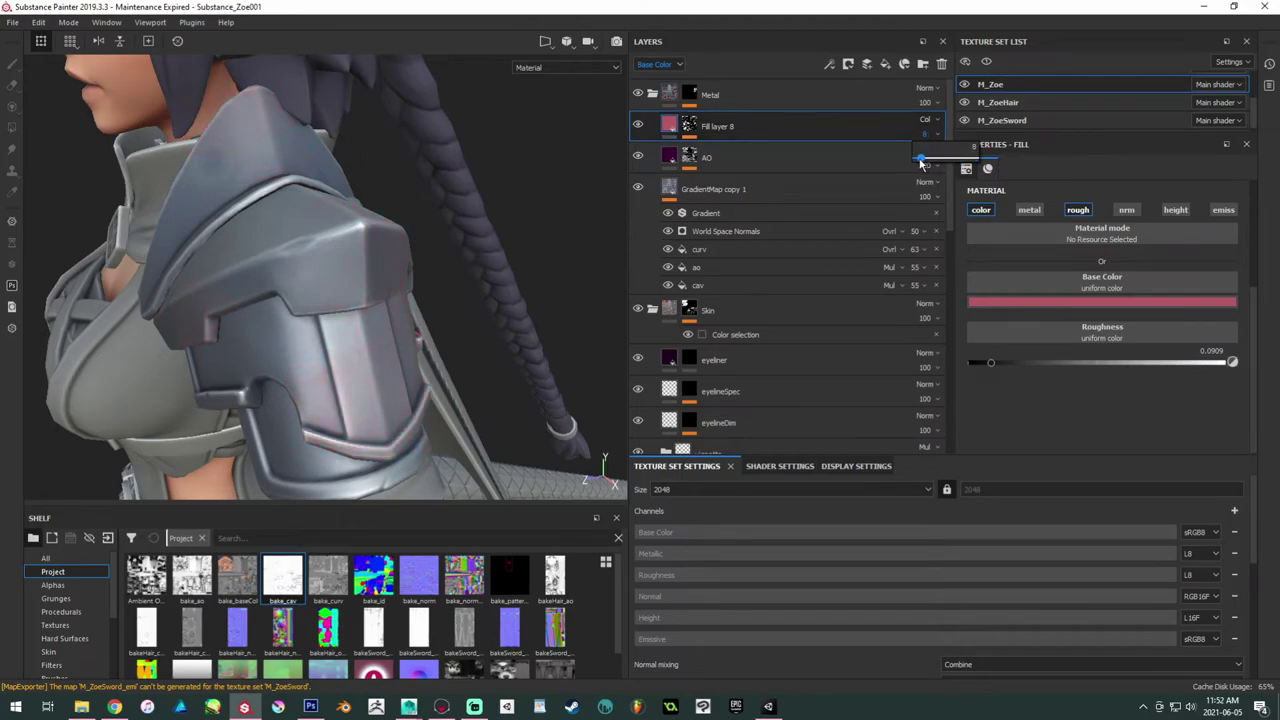
left_click_drag(922, 163, 924, 163)
Step: Check the armor tint from several angles and lower Fill layer 8's base color opacity to 6
left_click_drag(540, 200, 302, 254, "alt")
right_click_drag(302, 254, 267, 171, "alt")
left_click_drag(267, 170, 429, 255, "alt")
right_click_drag(431, 210, 143, 231, "alt")
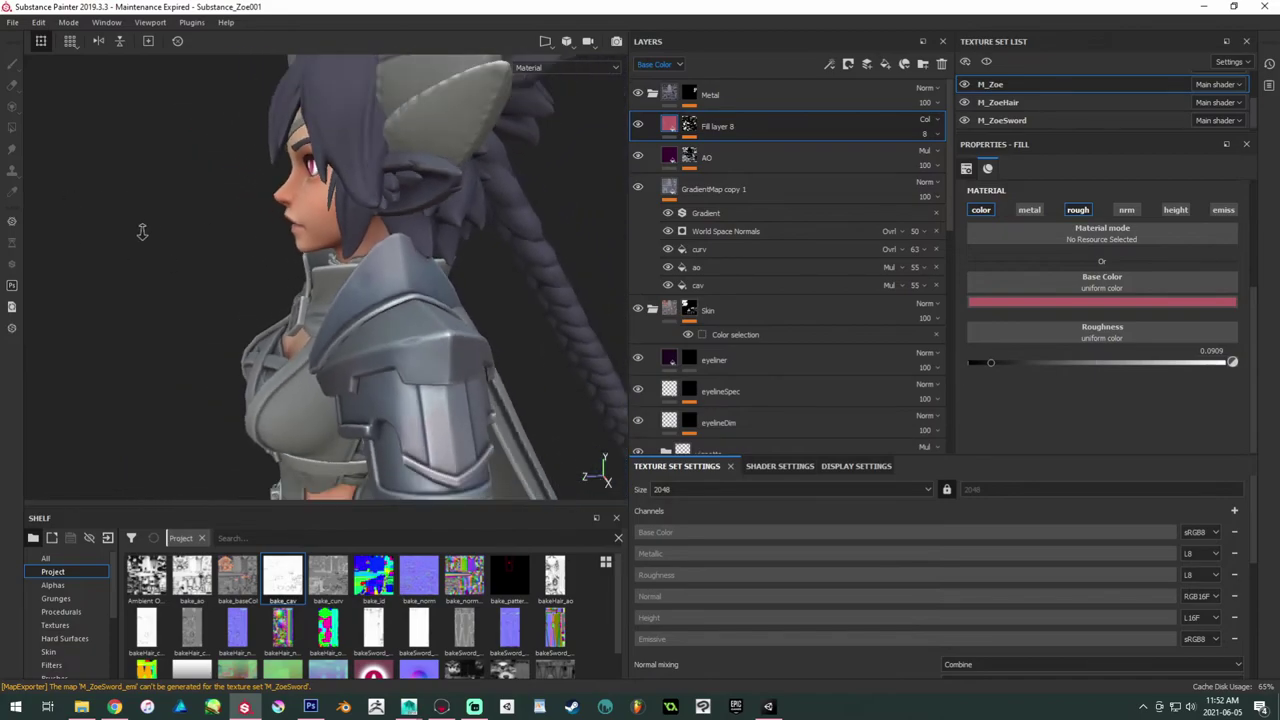
left_click_drag(143, 231, 500, 323, "alt")
middle_click_drag(500, 323, 363, 286, "alt")
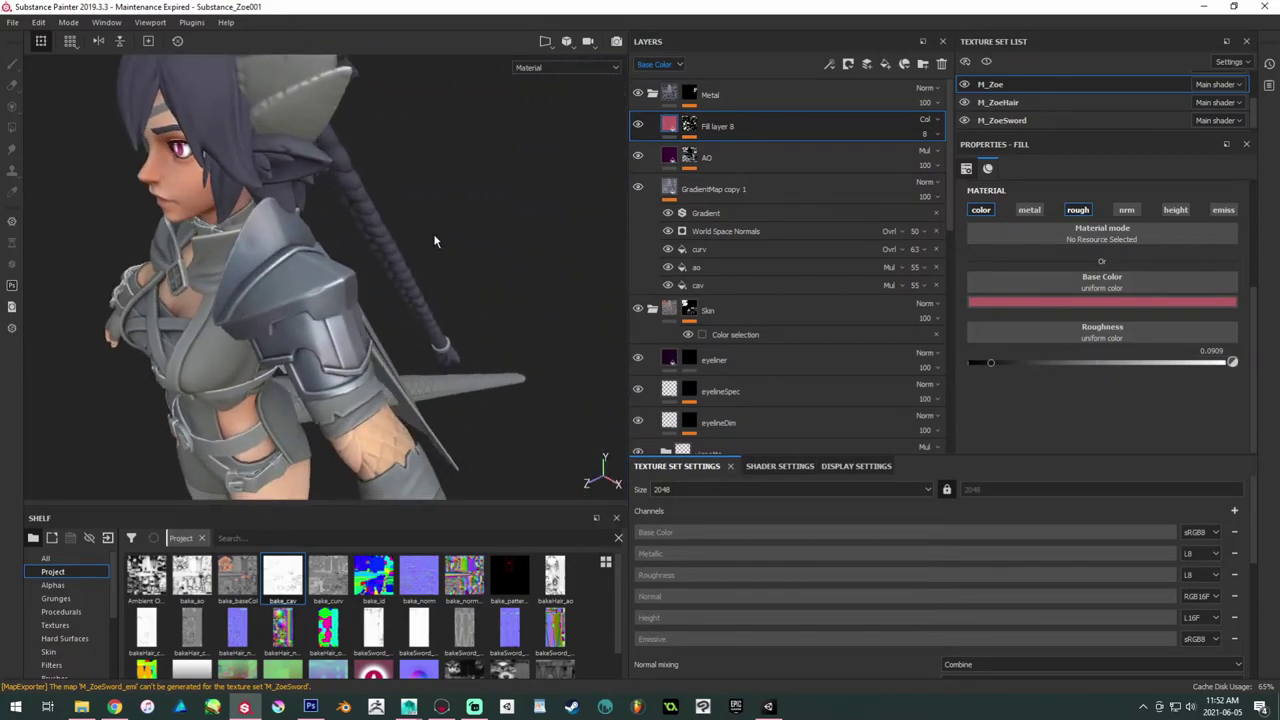
right_click_drag(247, 205, 369, 250, "alt")
left_click_drag(369, 250, 403, 303, "alt")
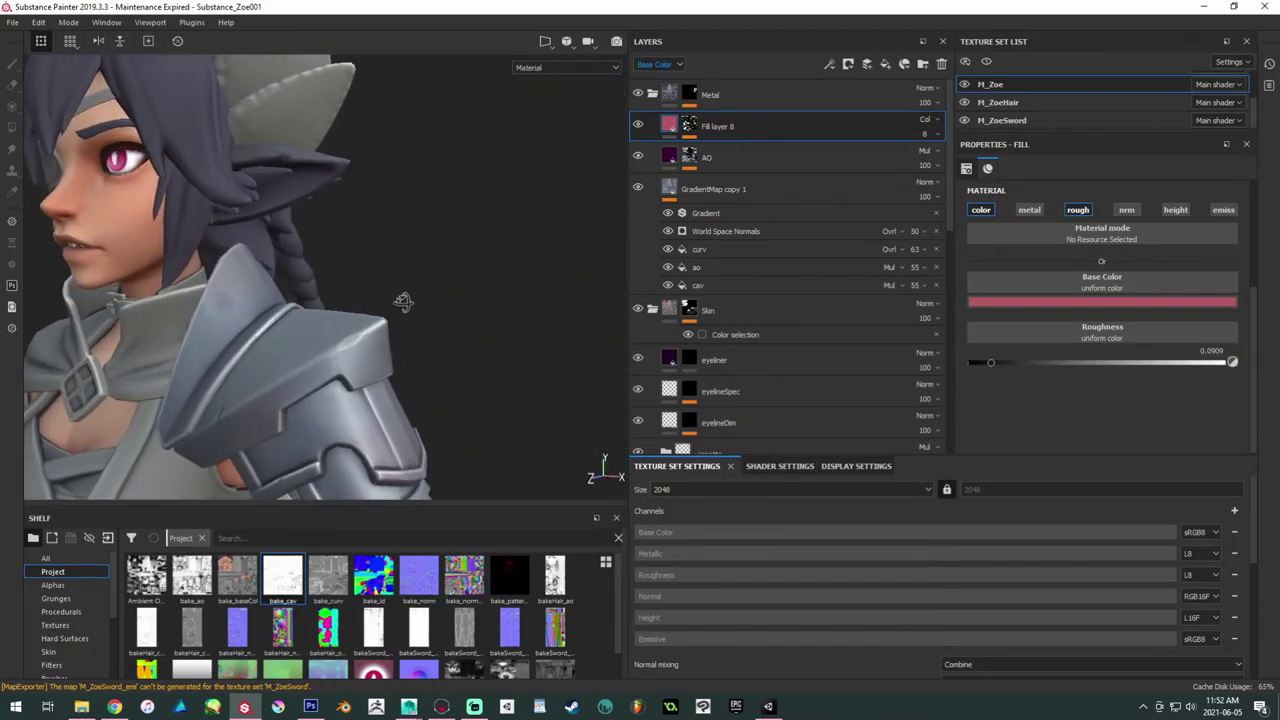
middle_click_drag(403, 303, 428, 308, "alt")
left_click(930, 134)
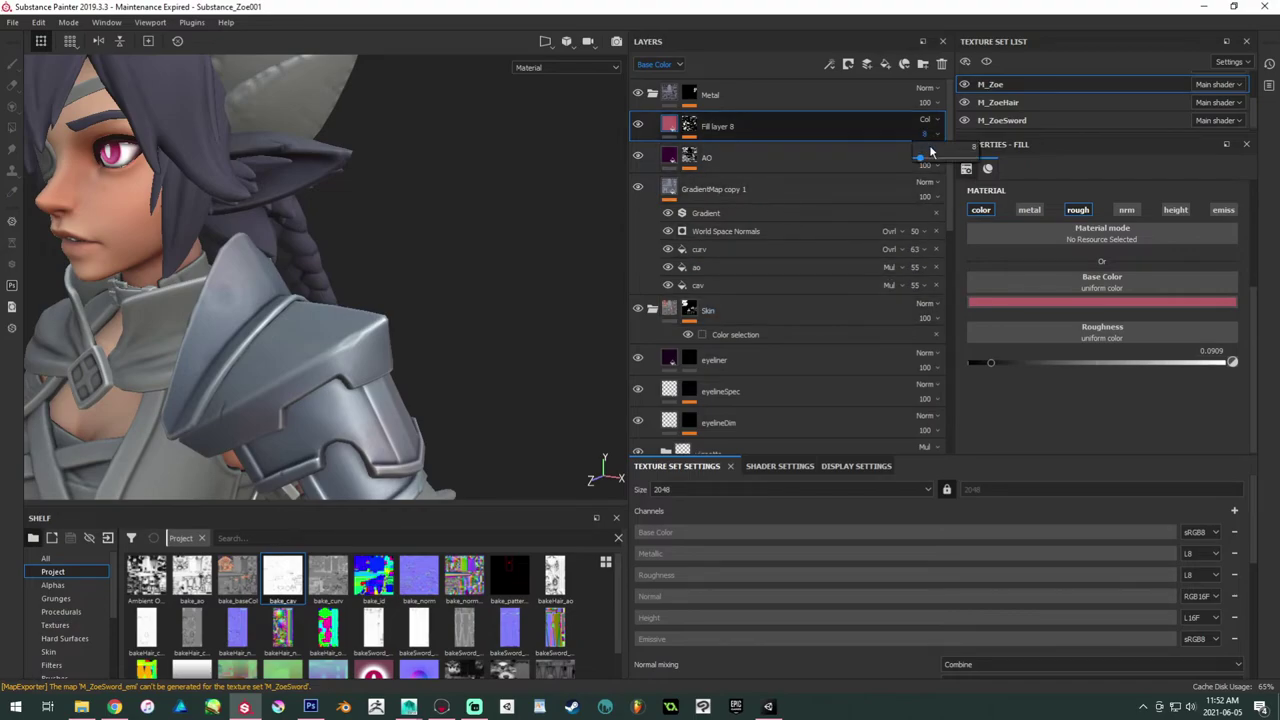
left_click_drag(922, 162, 923, 161)
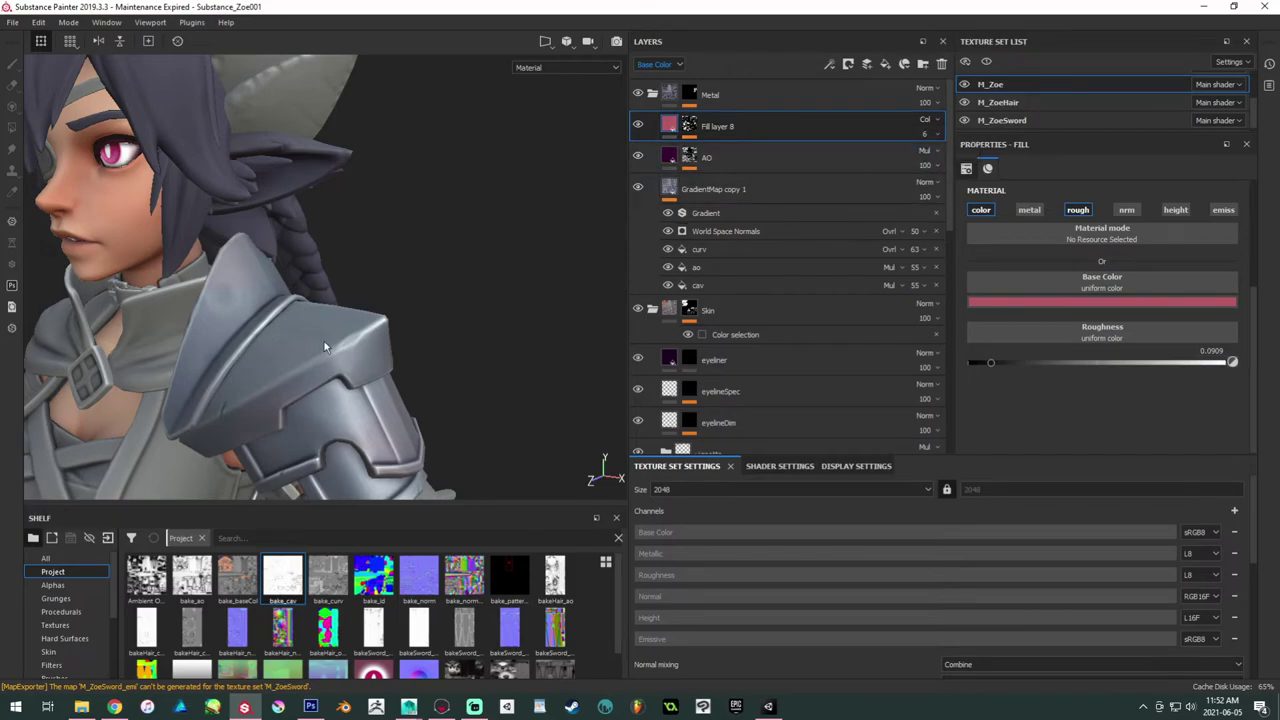
Step: Examine the shoulder armor's subtle color variation against the face and outfit from several angles
left_click_drag(324, 341, 264, 217, "alt")
left_click_drag(269, 327, 333, 160, "alt")
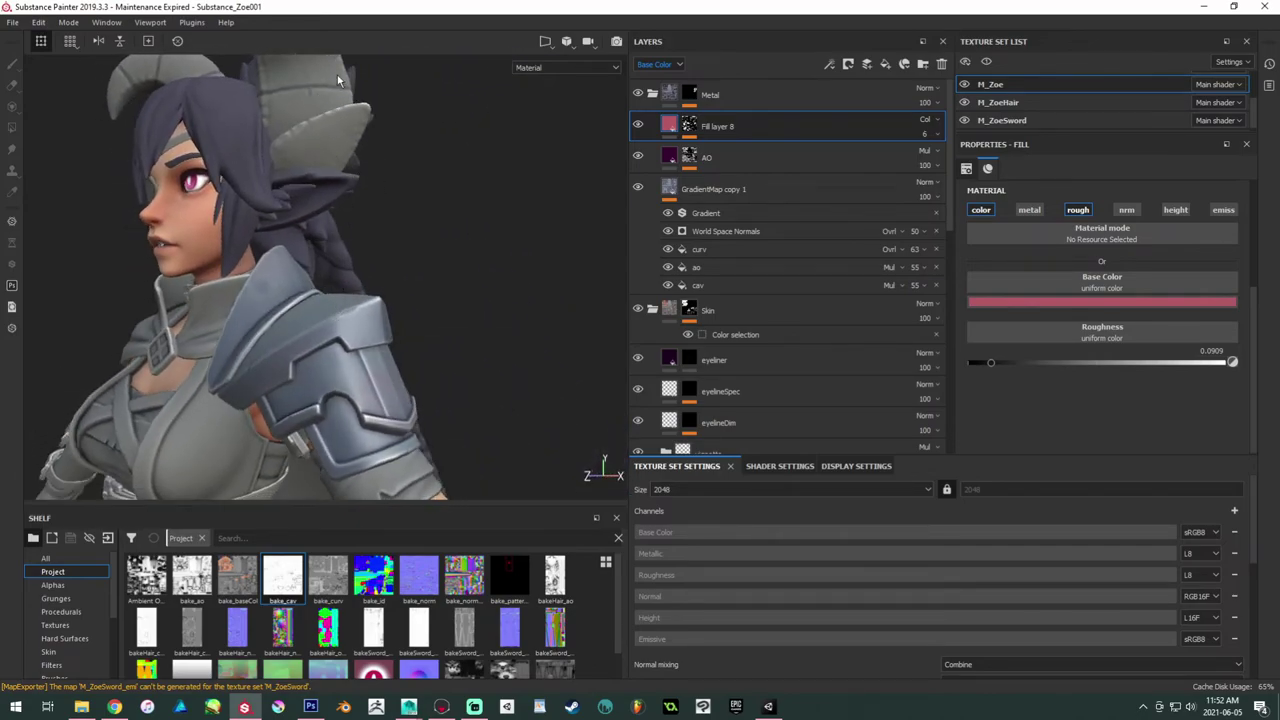
left_click_drag(338, 80, 390, 176, "alt")
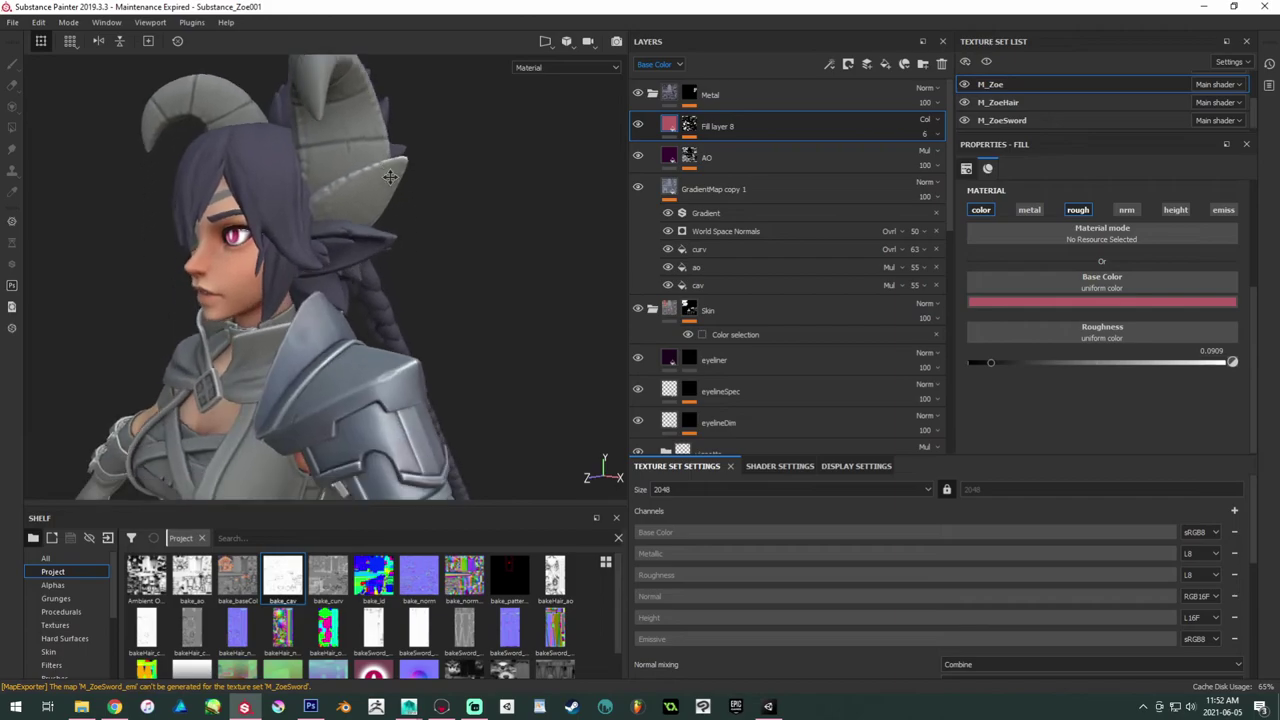
middle_click_drag(390, 177, 394, 129, "alt")
right_click_drag(371, 209, 315, 310, "alt")
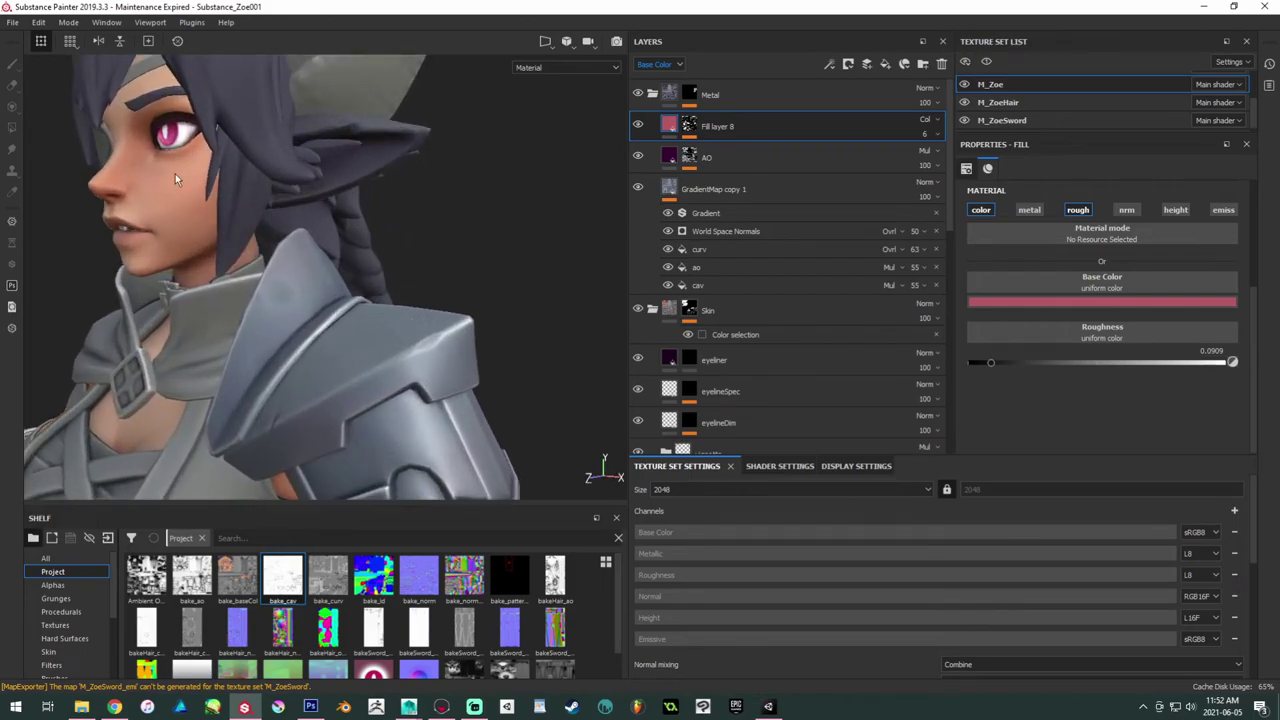
left_click_drag(413, 396, 312, 274, "alt")
scroll(497, 413, "up", 3)
scroll(302, 270, "up", 3)
middle_click_drag(312, 274, 308, 300, "alt")
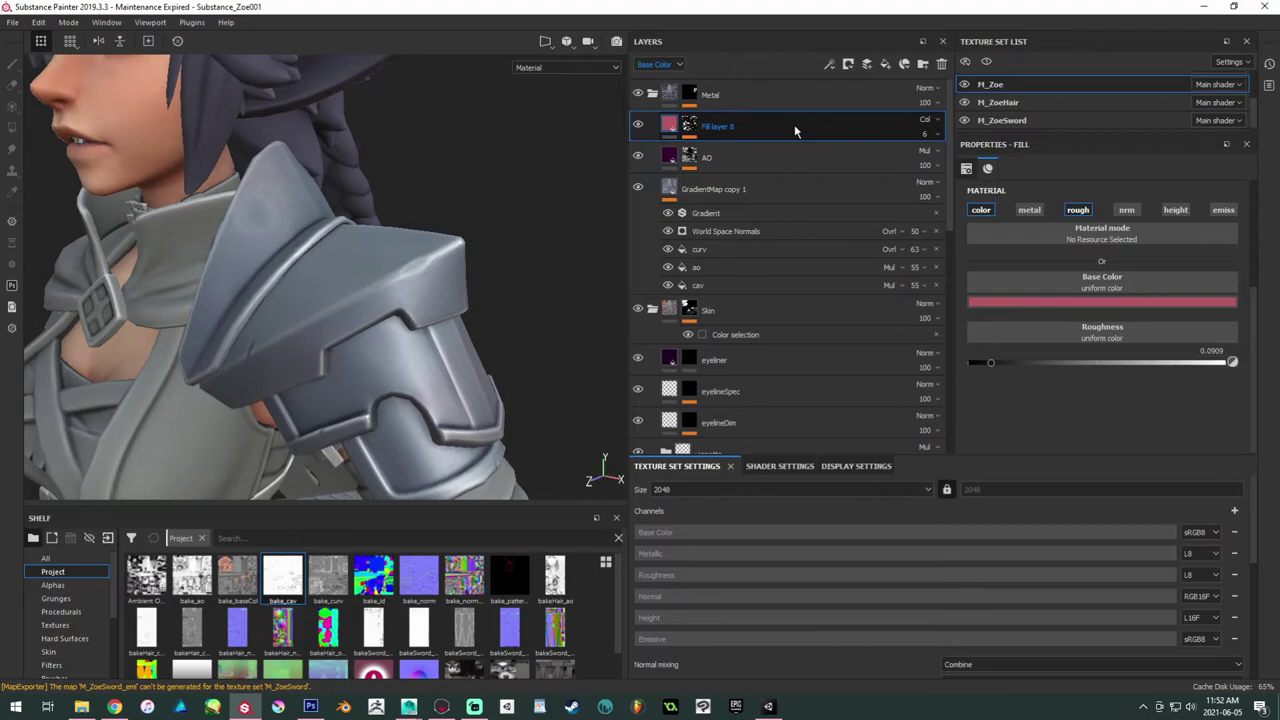
Step: Duplicate Fill layer 8 and set the copy's base color to green with RGB 0.149, 0.457, 0.102
key("ctrl+d")
left_click(670, 126)
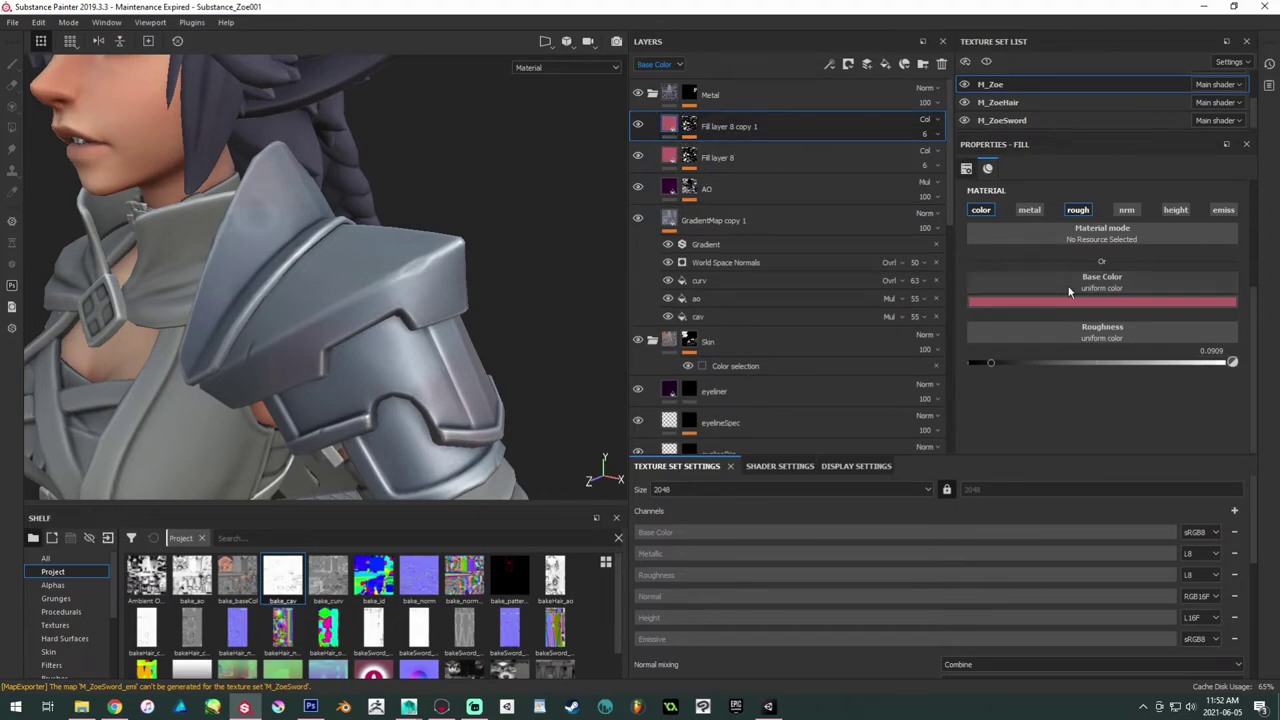
left_click(1078, 302)
left_click(1200, 414)
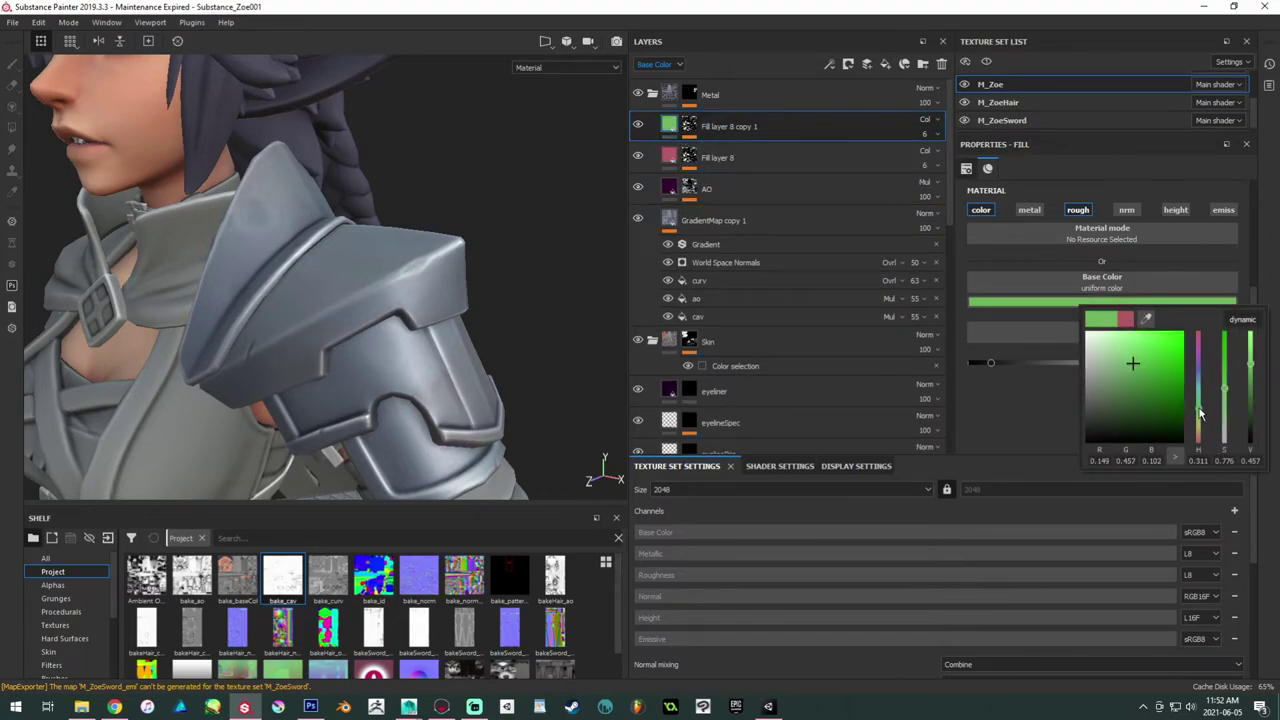
Step: Randomize the seed of the Grunge Map 004 fill in the green layer's mask
left_click(688, 124)
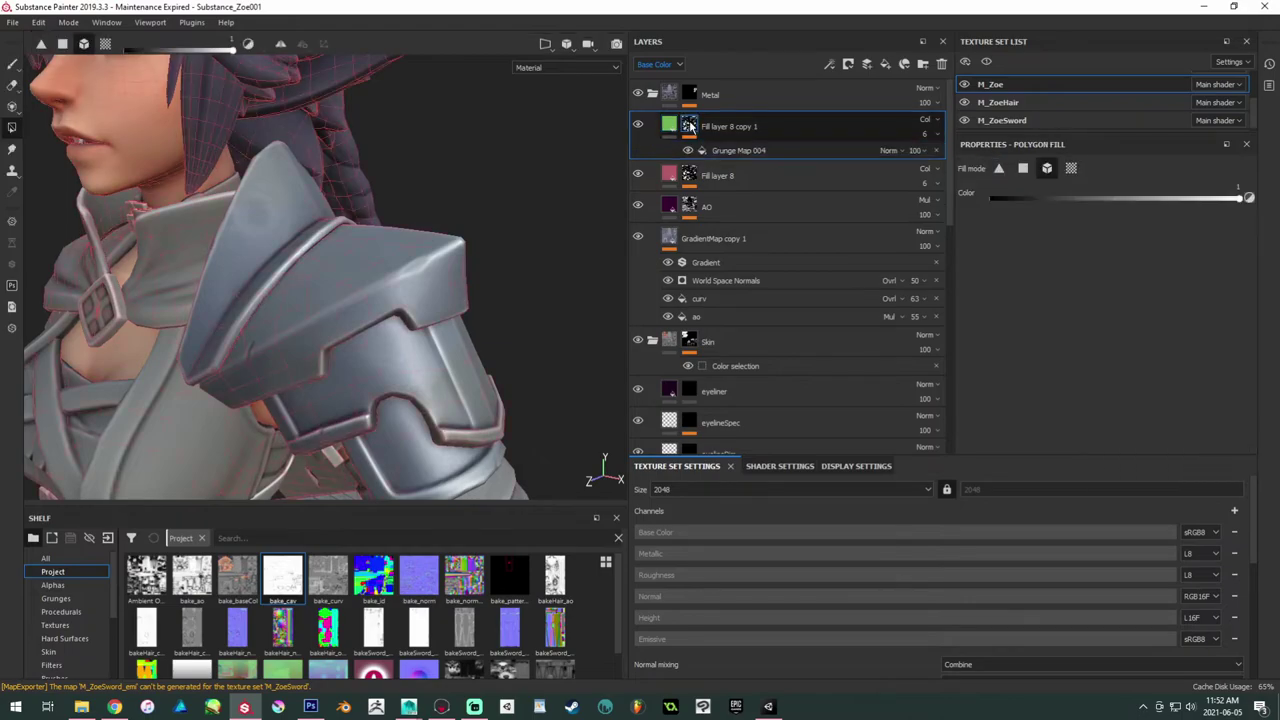
left_click(740, 151)
left_click(1048, 272)
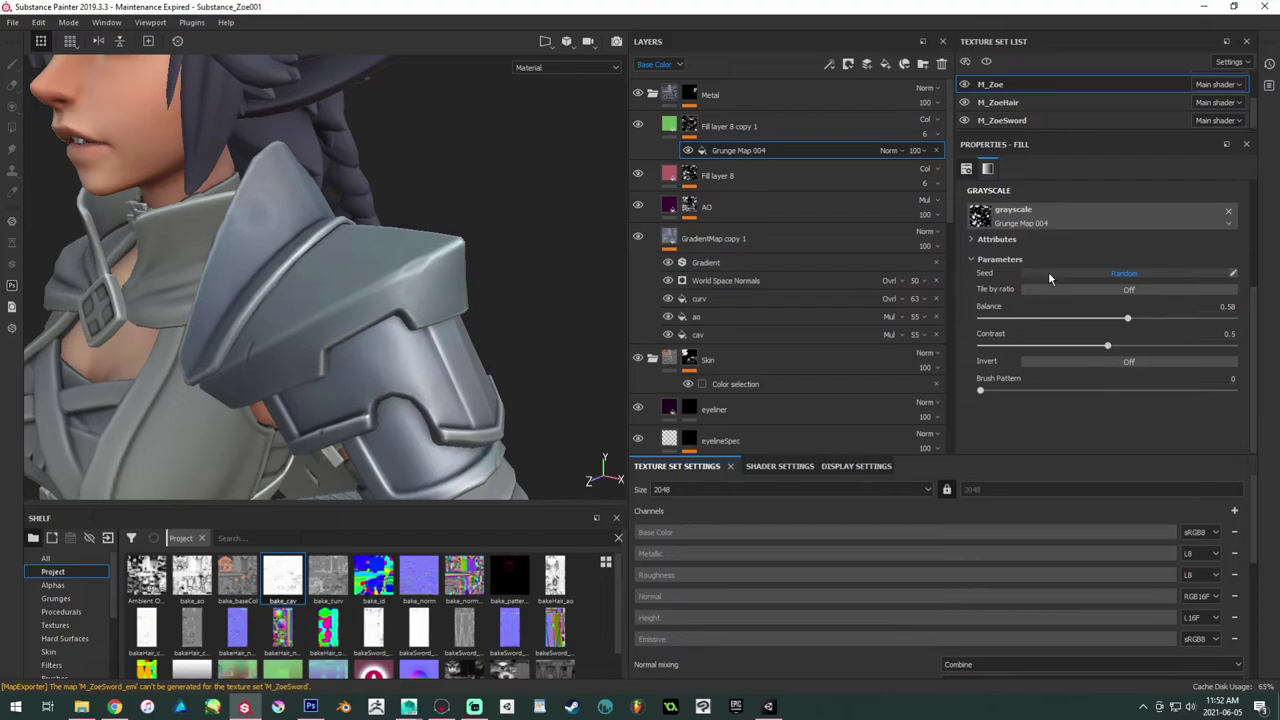
left_click(1048, 271)
Step: Inspect the green tint on the shoulder armor and display the green layer's mask by itself on the model
left_click_drag(480, 232, 419, 288, "alt")
left_click_drag(320, 230, 214, 182, "alt")
middle_click_drag(478, 250, 400, 305, "alt")
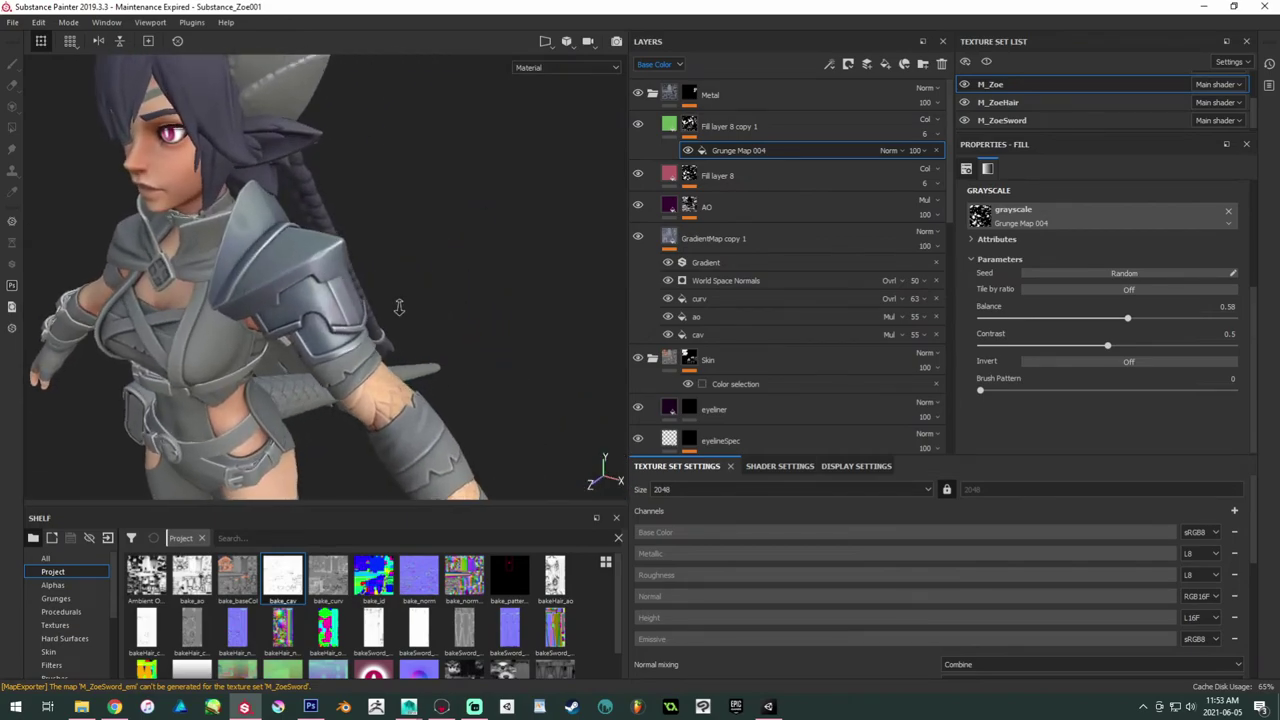
right_click_drag(400, 305, 776, 362, "alt")
left_click(690, 124)
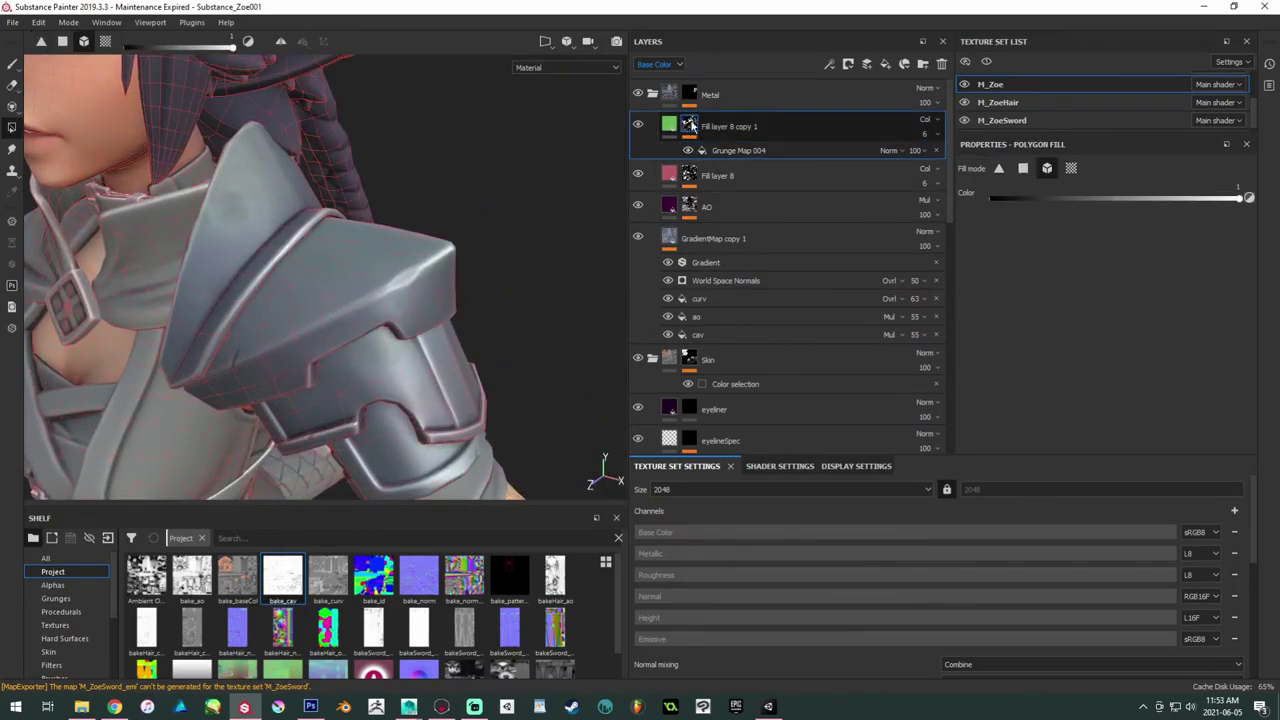
left_click(690, 124, "alt")
left_click_drag(504, 476, 535, 220, "alt")
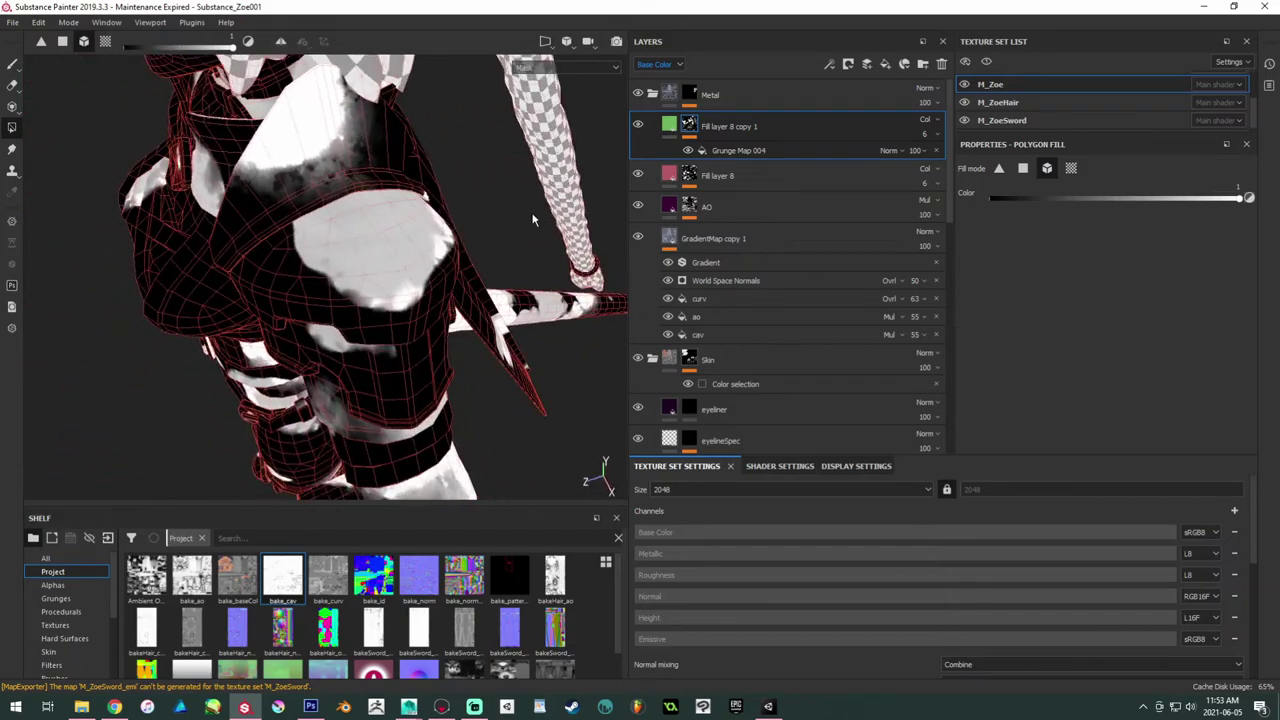
Step: Set the balance of the green layer's Grunge Map 004 mask to 0.65
left_click(733, 148)
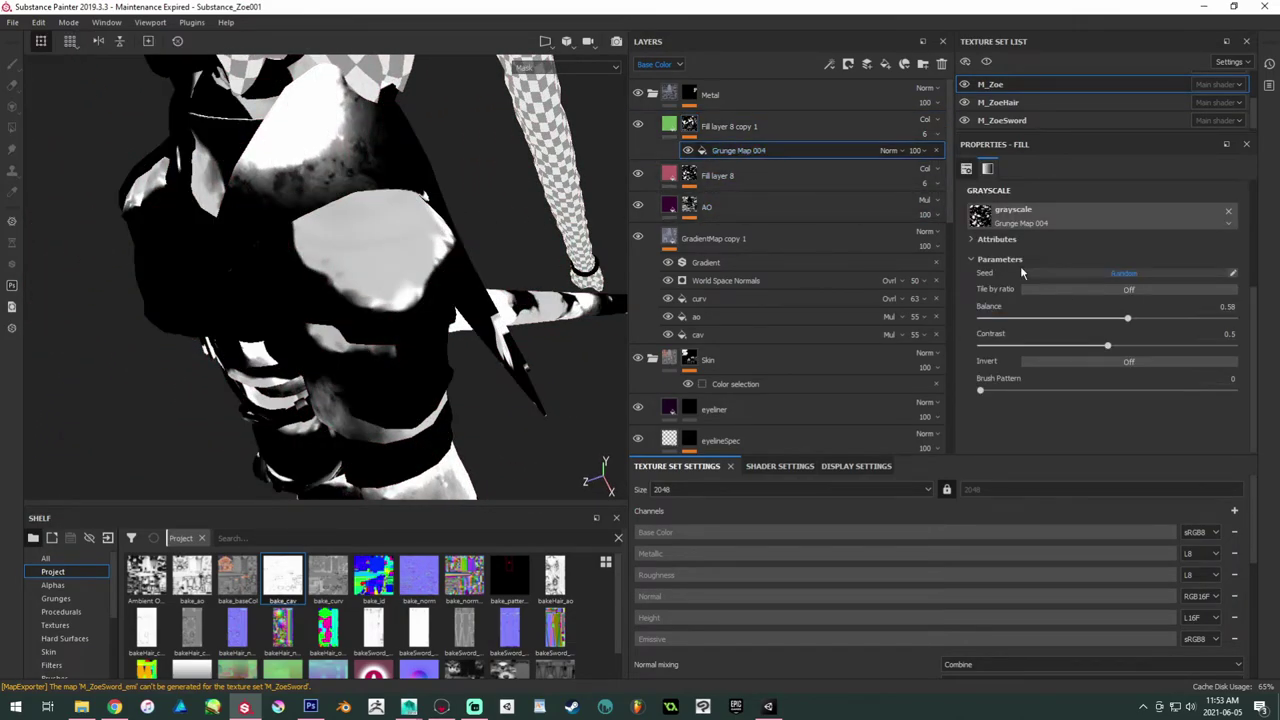
left_click_drag(1130, 318, 1145, 318)
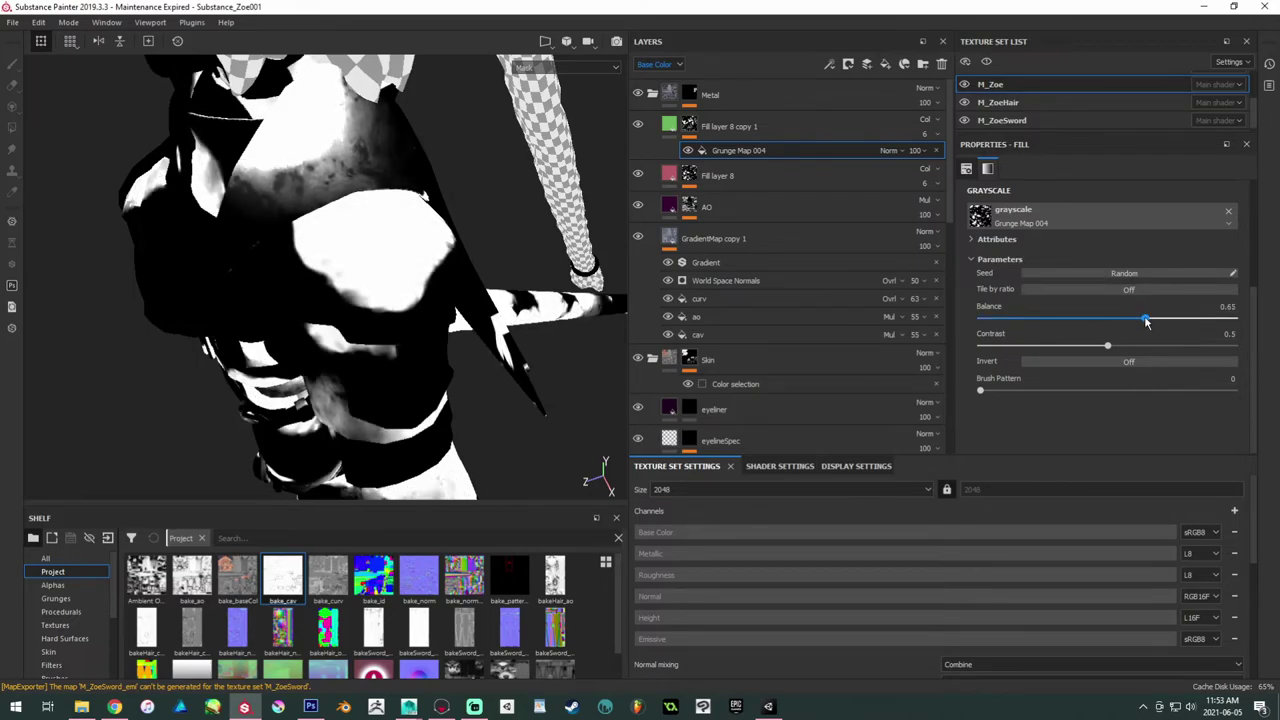
scroll(1078, 274, "up", 4)
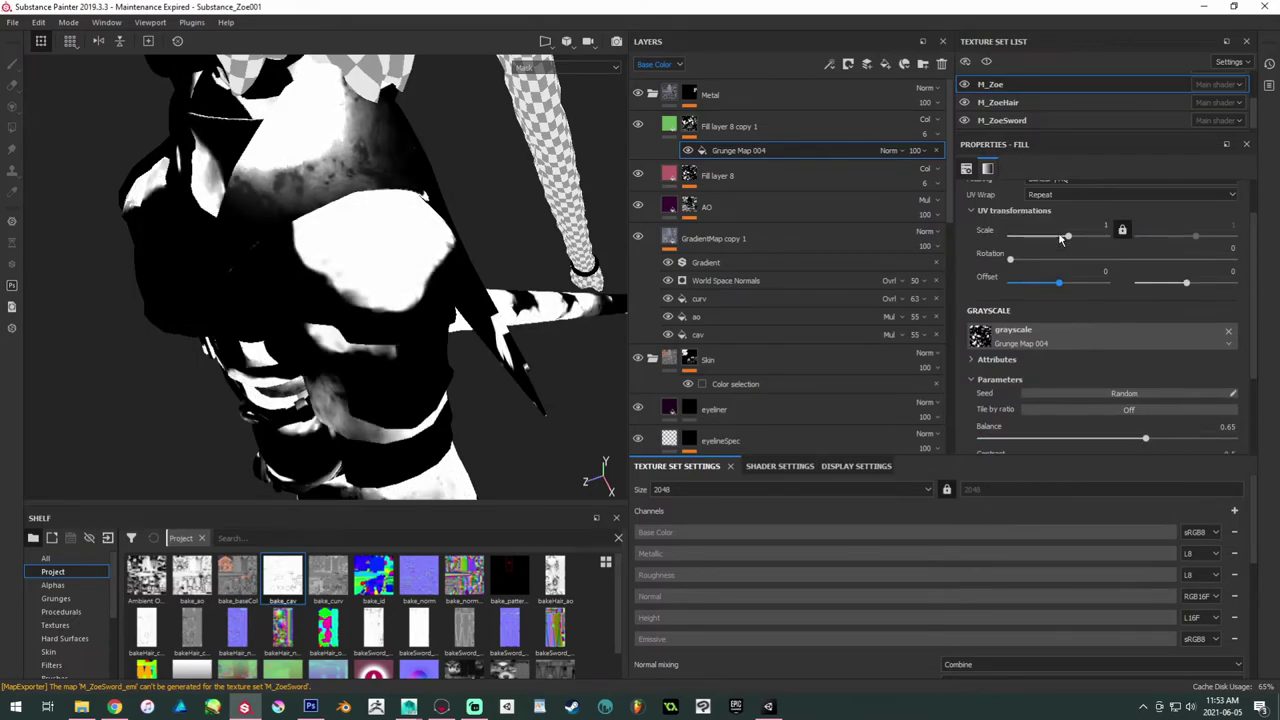
Step: Set the UV scale of the green layer's Grunge Map 004 mask to 3.99 and return to the full material display
left_click_drag(1060, 237, 1074, 238)
left_click(689, 126)
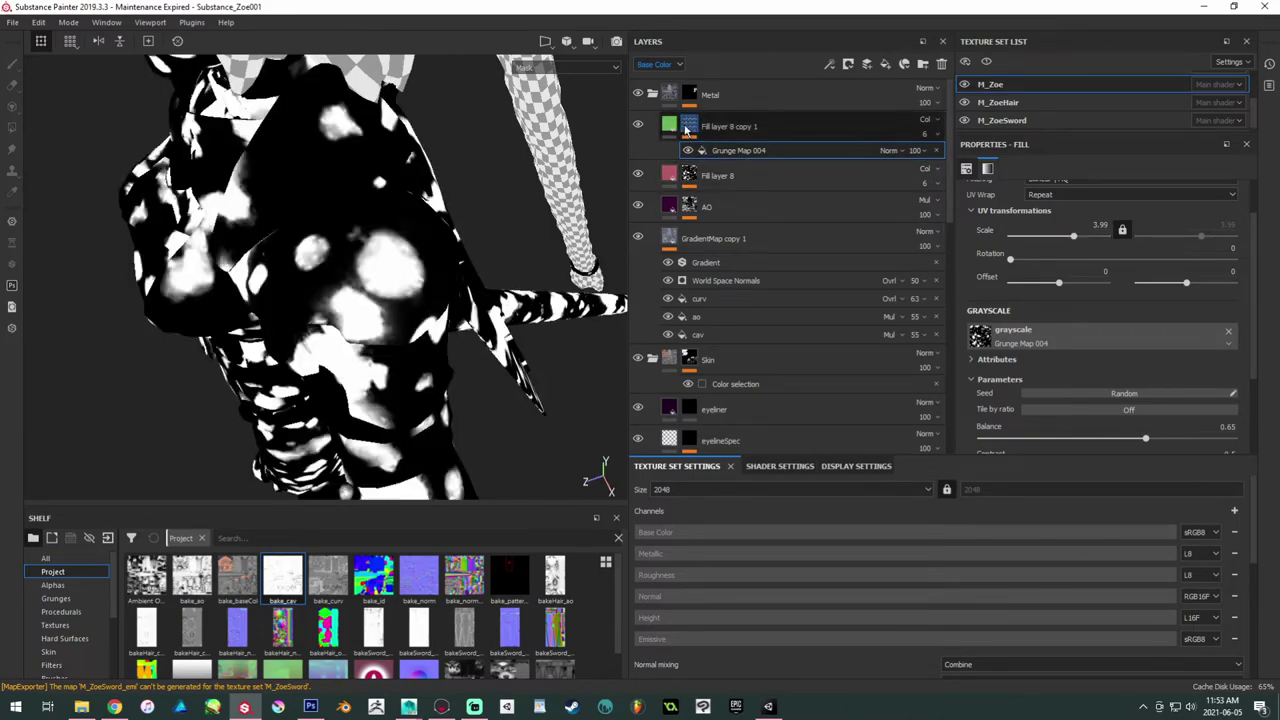
key("4")
left_click(690, 175)
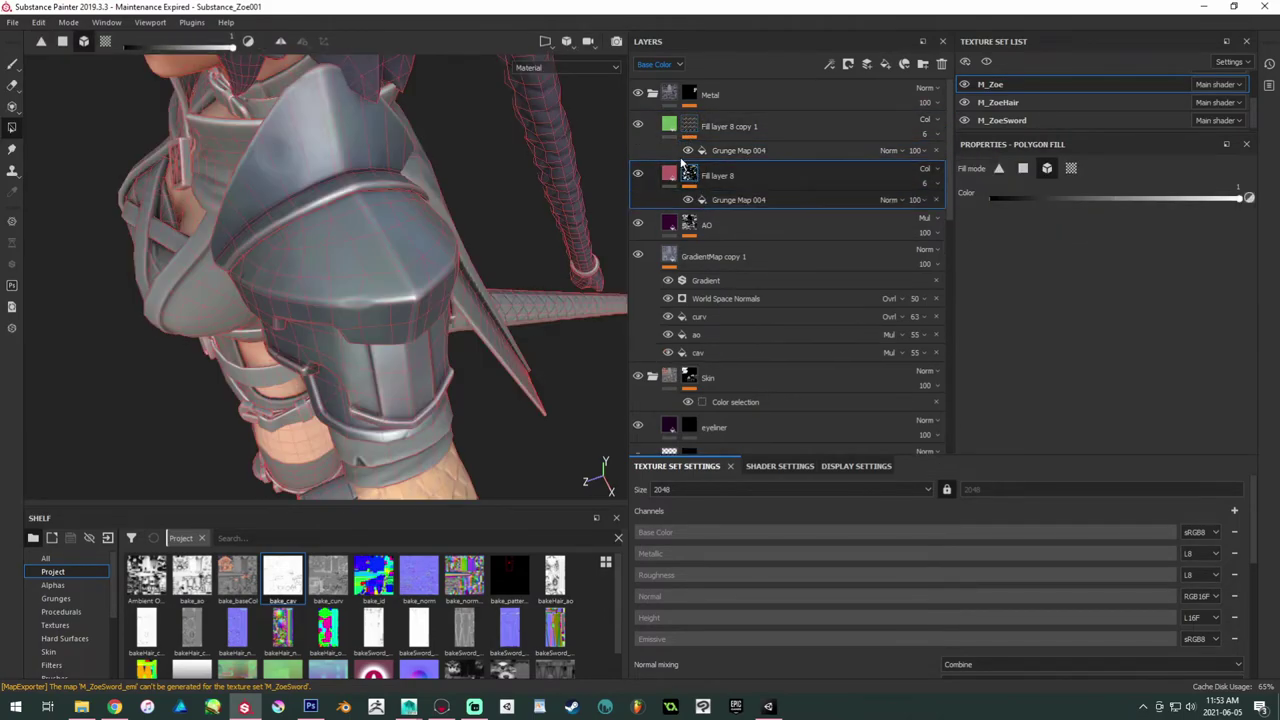
left_click_drag(489, 234, 483, 218, "alt")
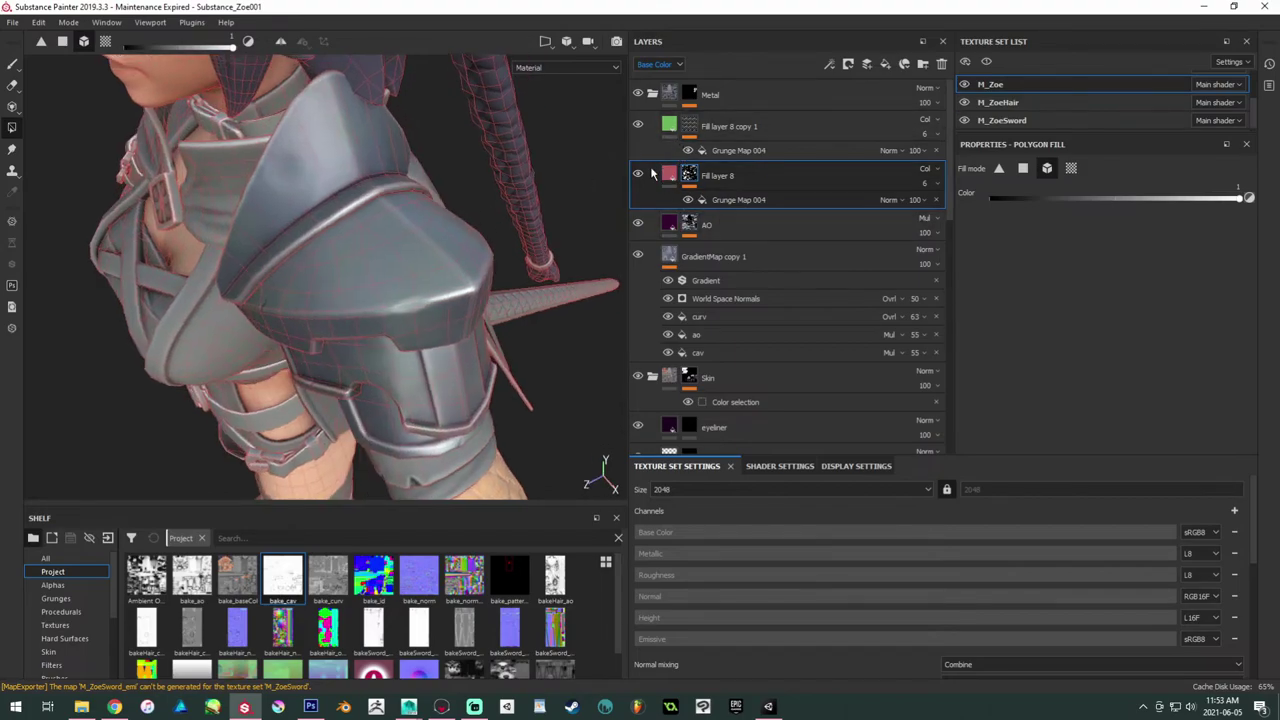
left_click(669, 128)
left_click(670, 157)
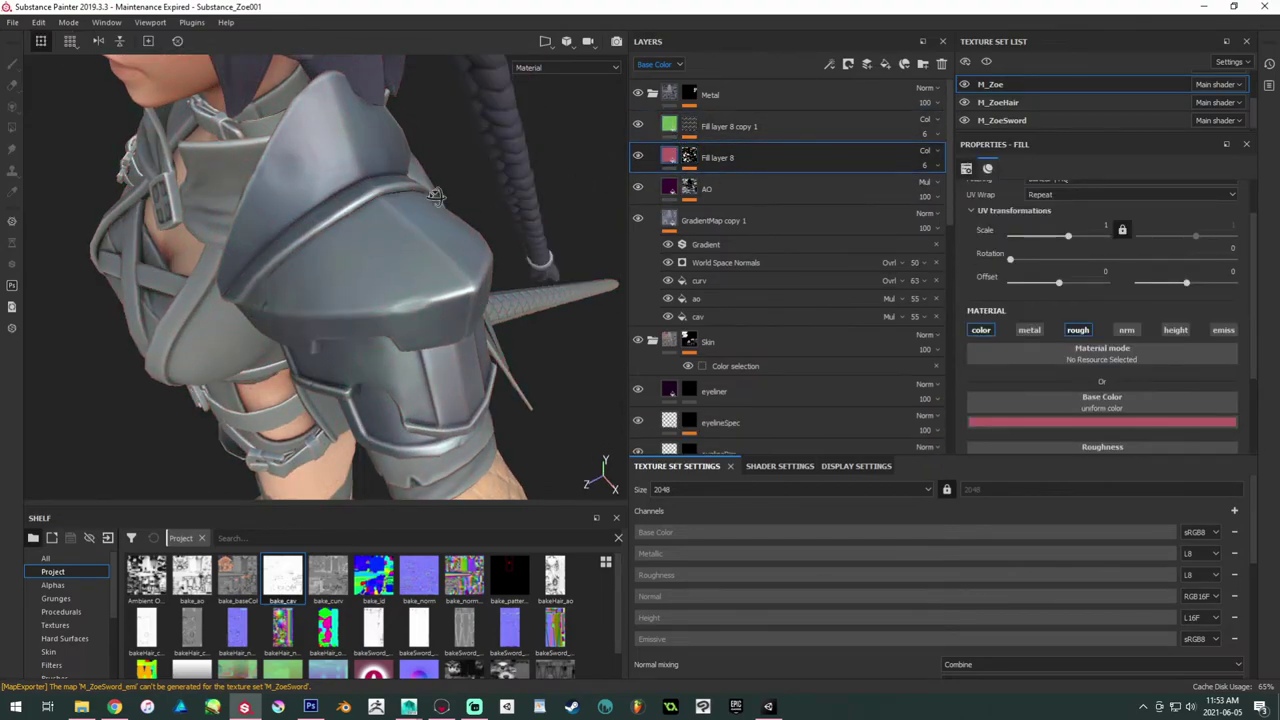
left_click_drag(438, 197, 417, 221, "alt")
Step: Set the contrast of the green layer's Grunge Map 004 mask to 0.77 and its balance to 0.57
left_click(672, 130)
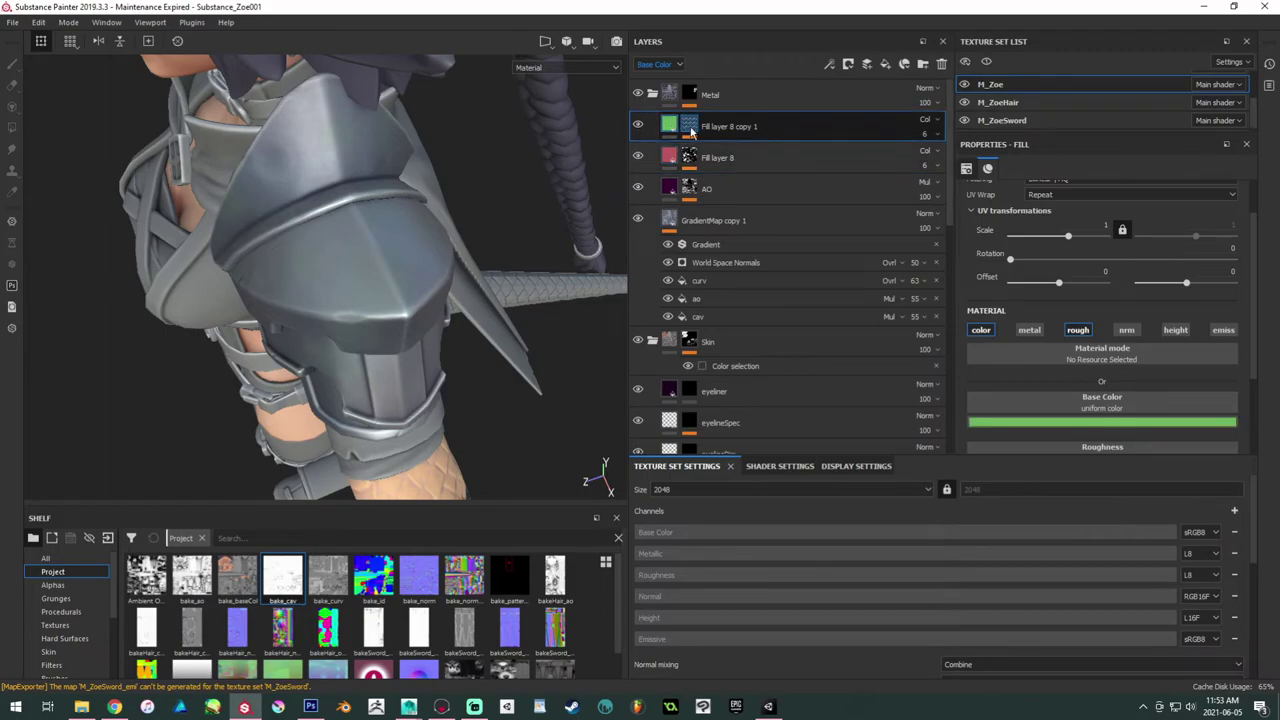
left_click(690, 128)
left_click(758, 151)
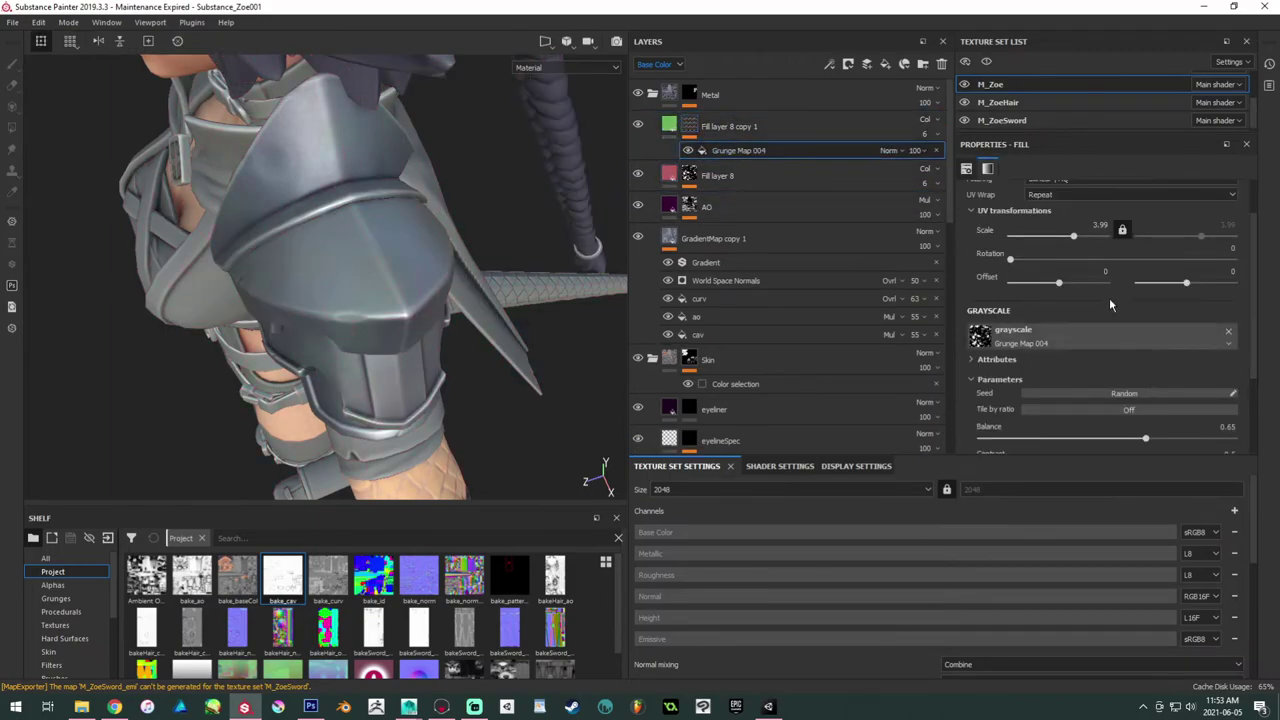
scroll(1043, 333, "down", 1)
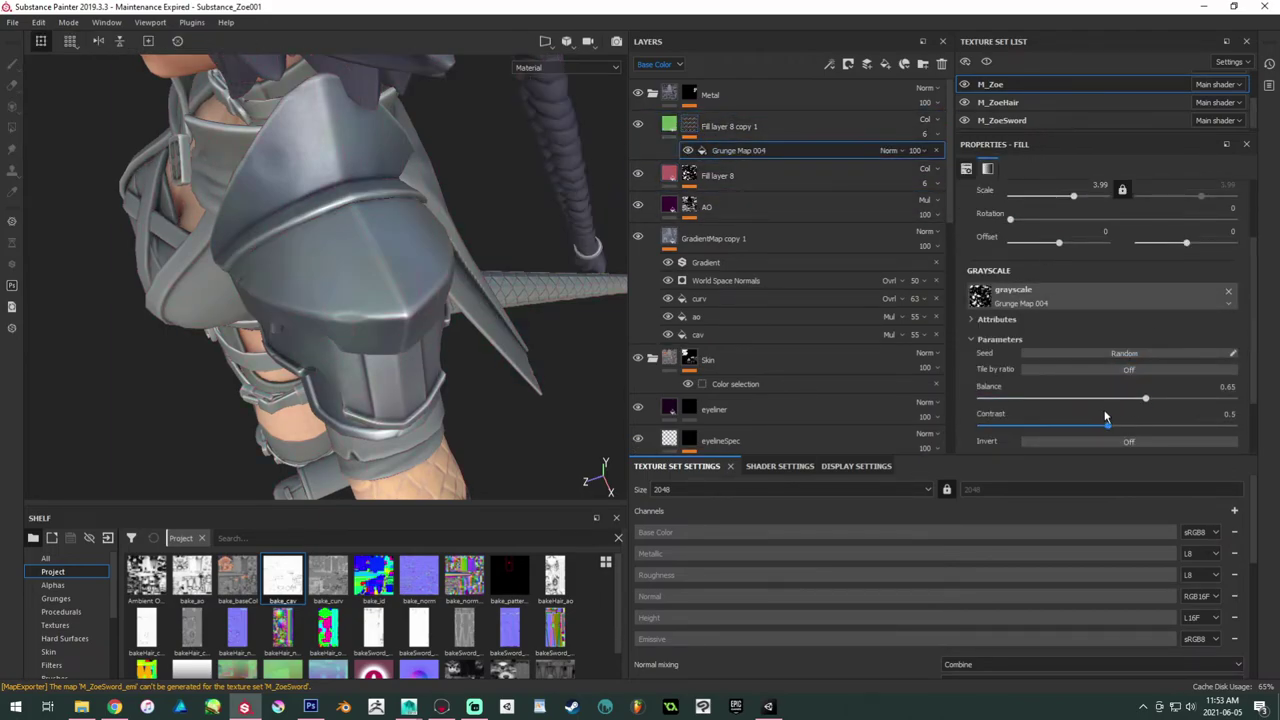
left_click_drag(1107, 429, 1128, 426)
left_click_drag(1144, 399, 1131, 401)
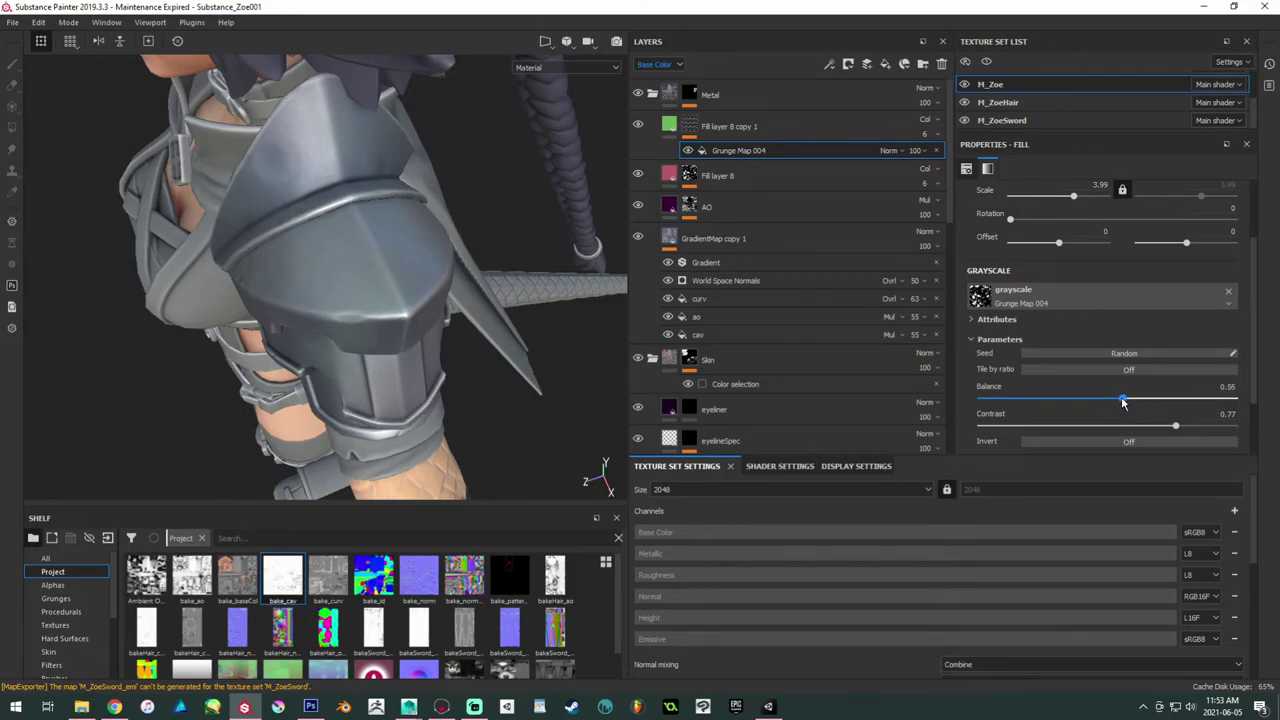
left_click_drag(1124, 401, 1126, 401)
Step: Lower the green layer's opacity to 4 and save the project
left_click(925, 134)
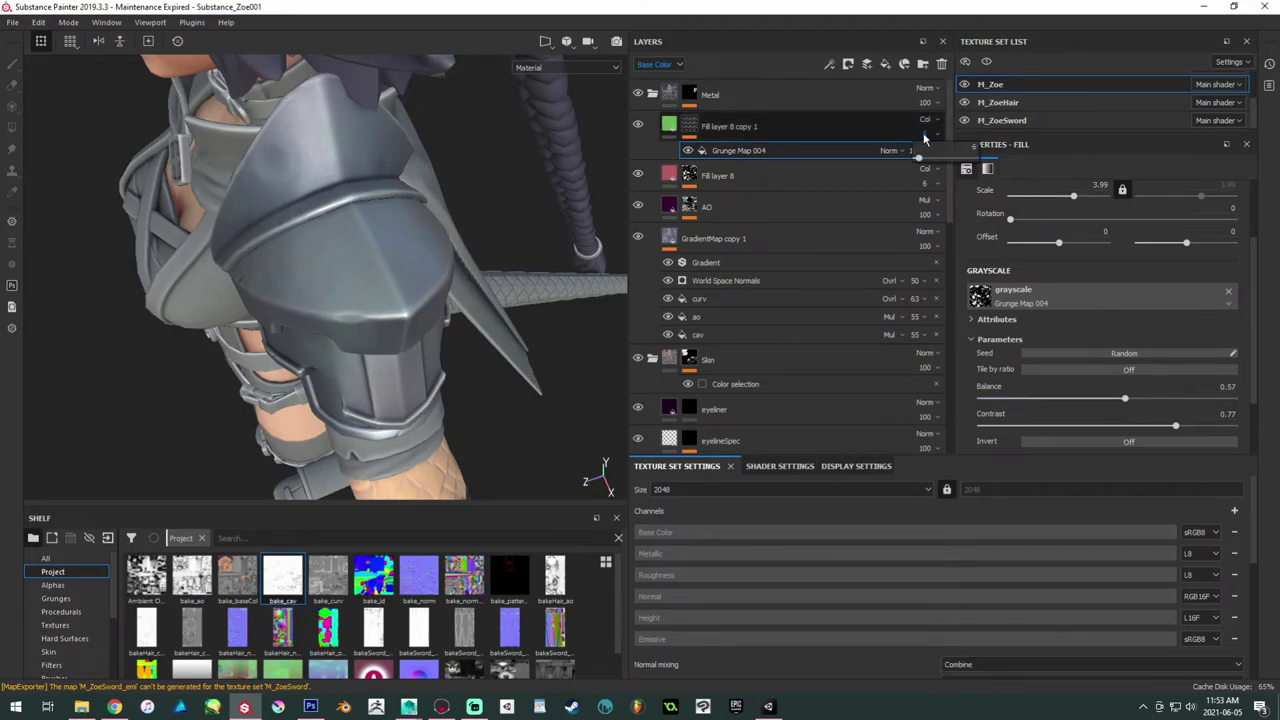
left_click_drag(919, 158, 920, 158)
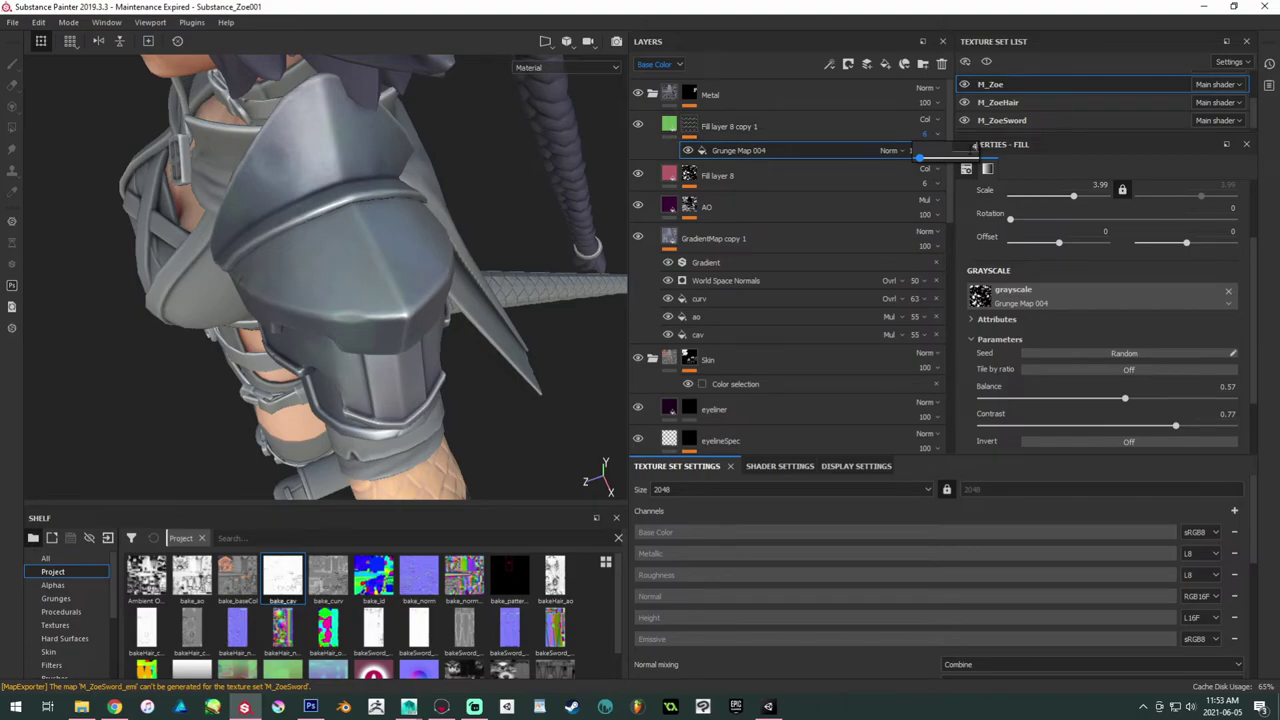
left_click_drag(476, 303, 249, 309, "alt")
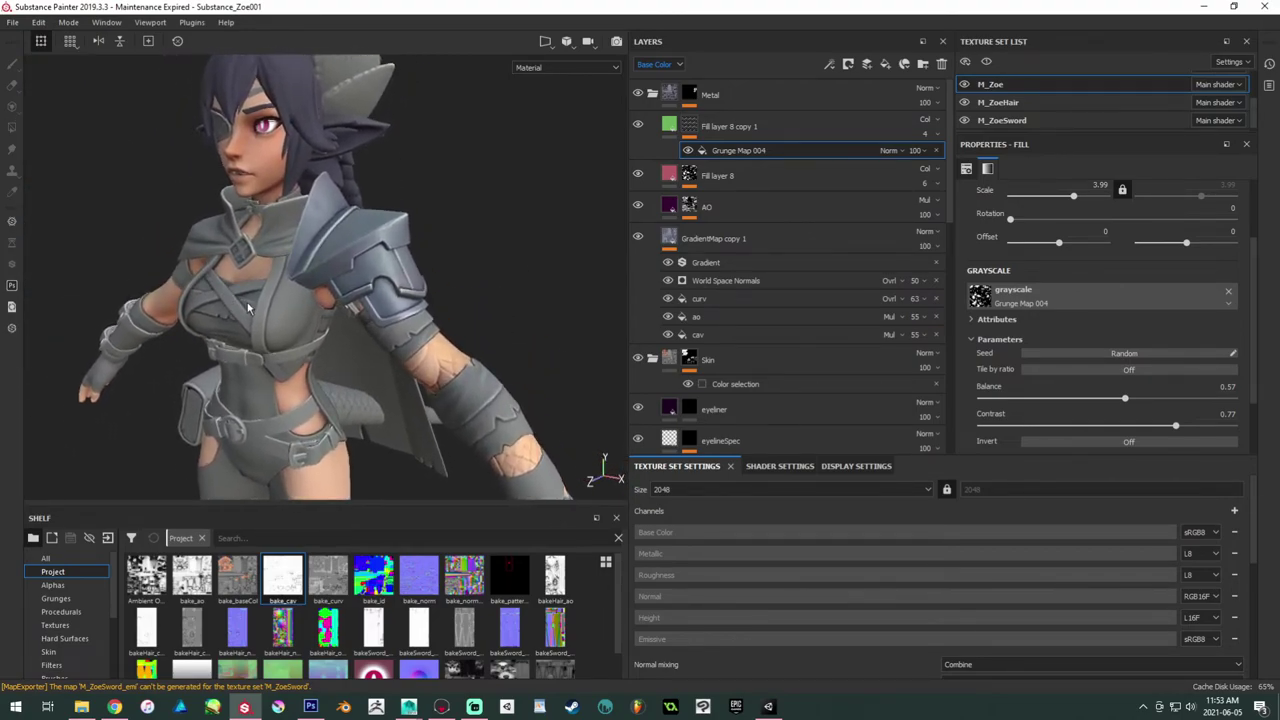
key("ctrl+s")
Step: Export the M_Zoe, M_ZoeHair and M_ZoeSword textures as targa files with the StoffExport configuration
middle_click_drag(338, 263, 377, 375, "alt")
left_click_drag(377, 375, 364, 318, "alt")
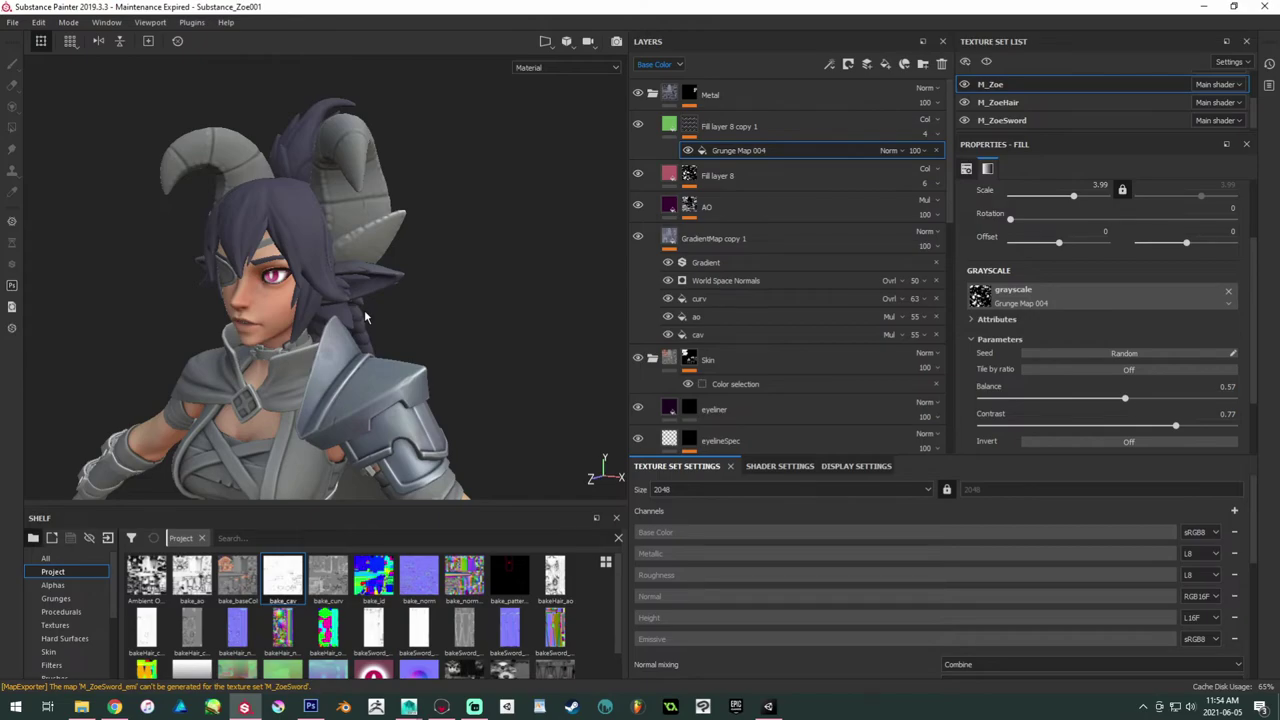
middle_click_drag(422, 314, 428, 237, "alt")
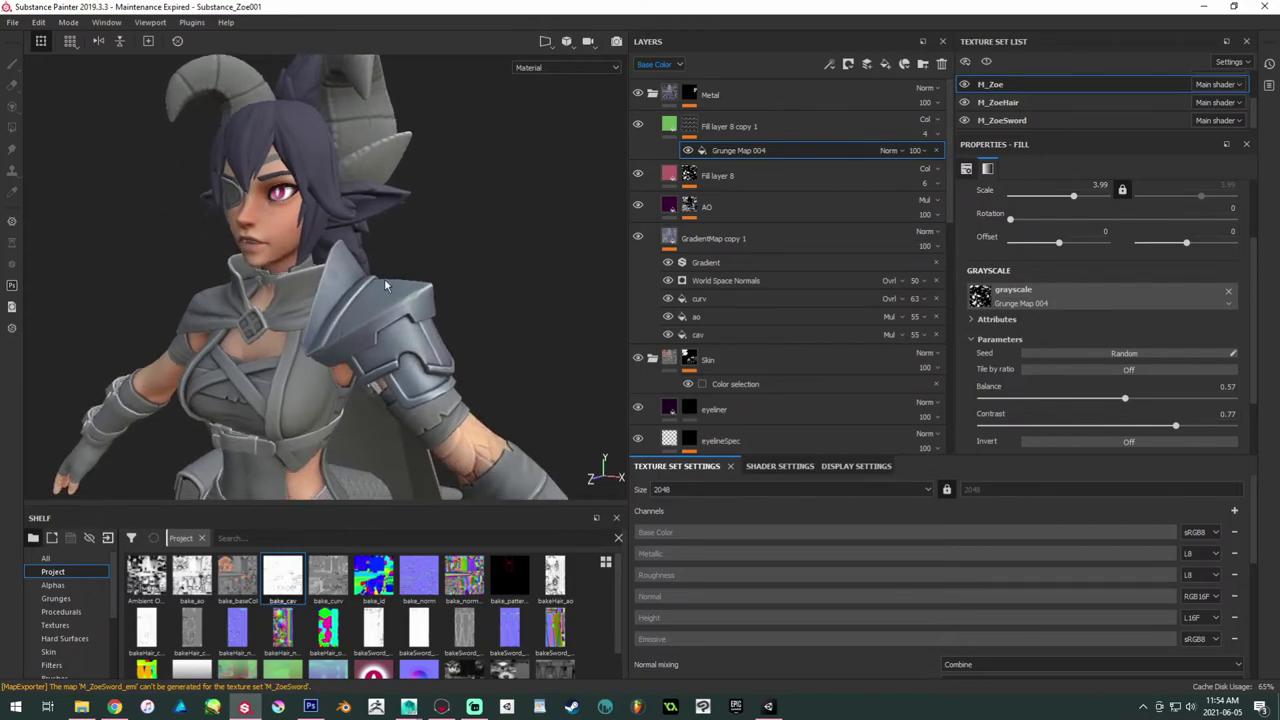
left_click_drag(384, 278, 520, 215, "alt")
left_click(675, 130)
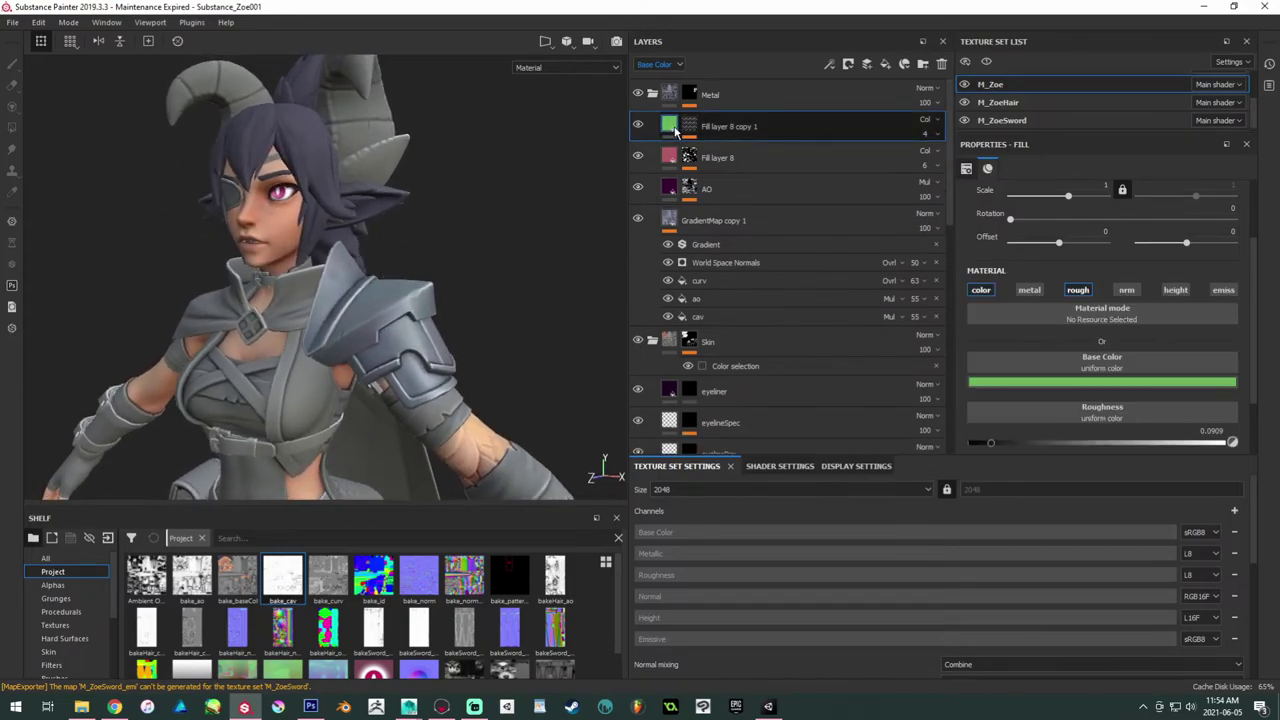
left_click(13, 22)
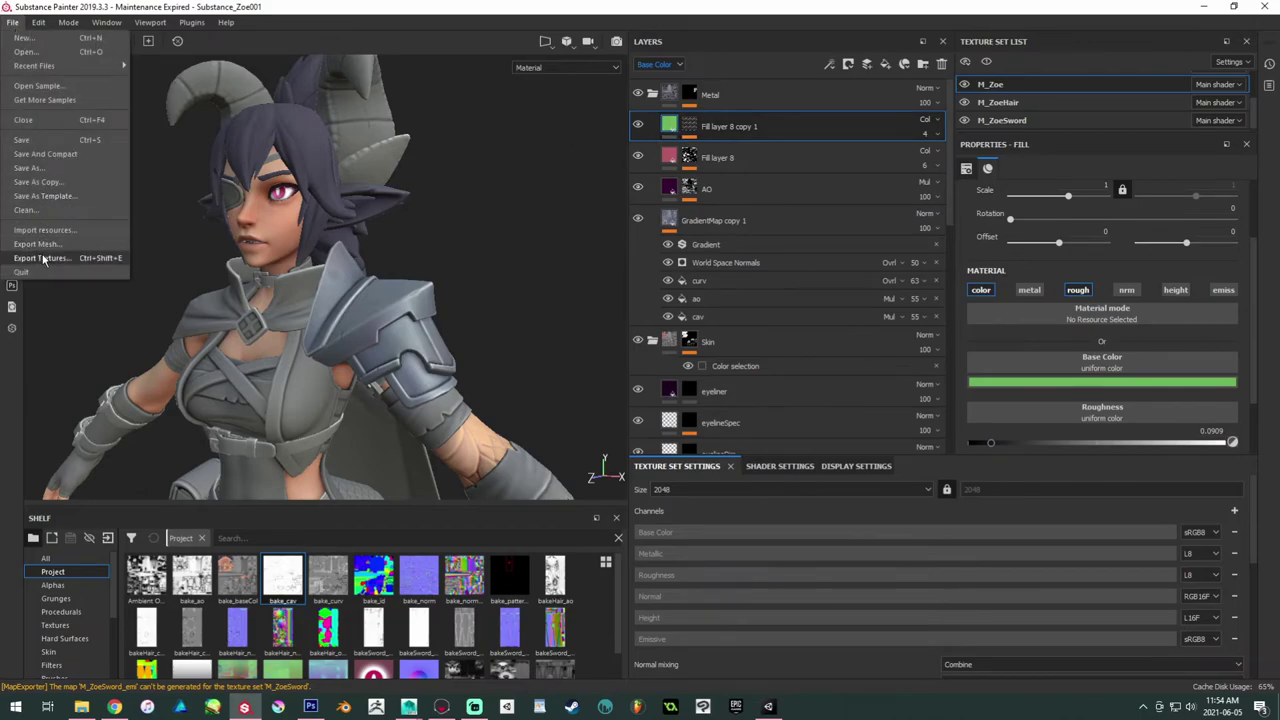
left_click(43, 259)
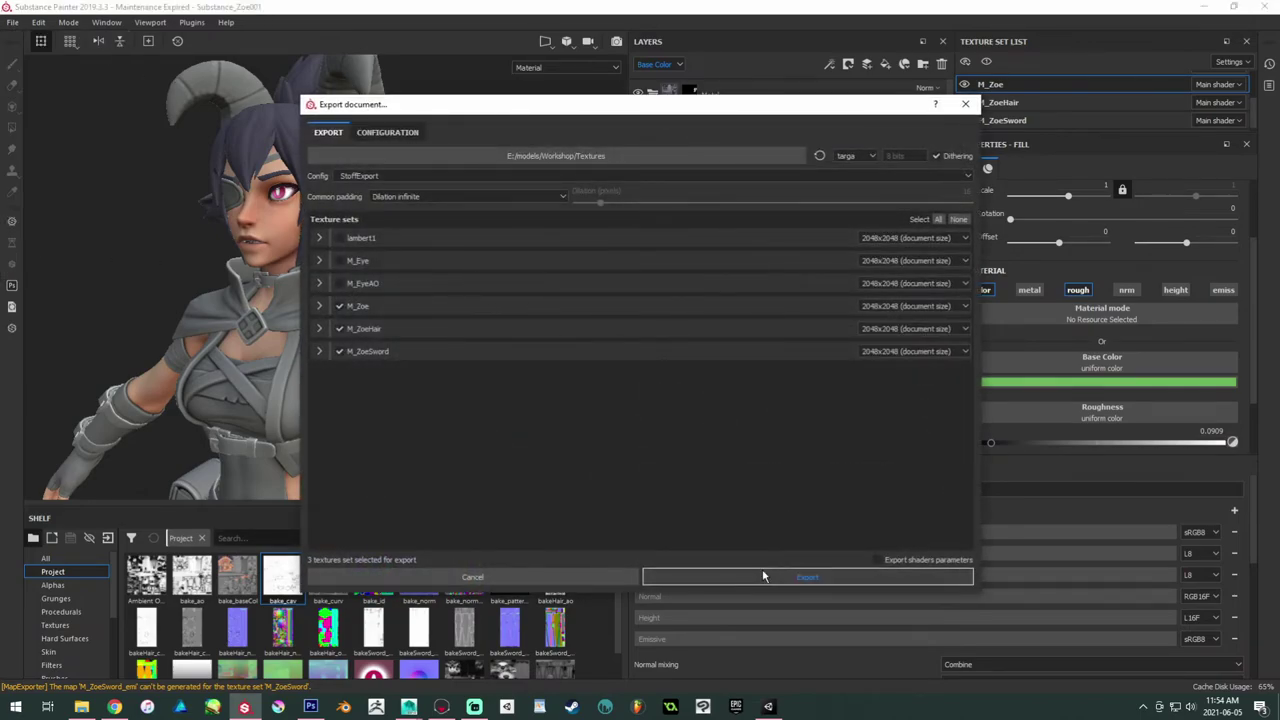
left_click(763, 572)
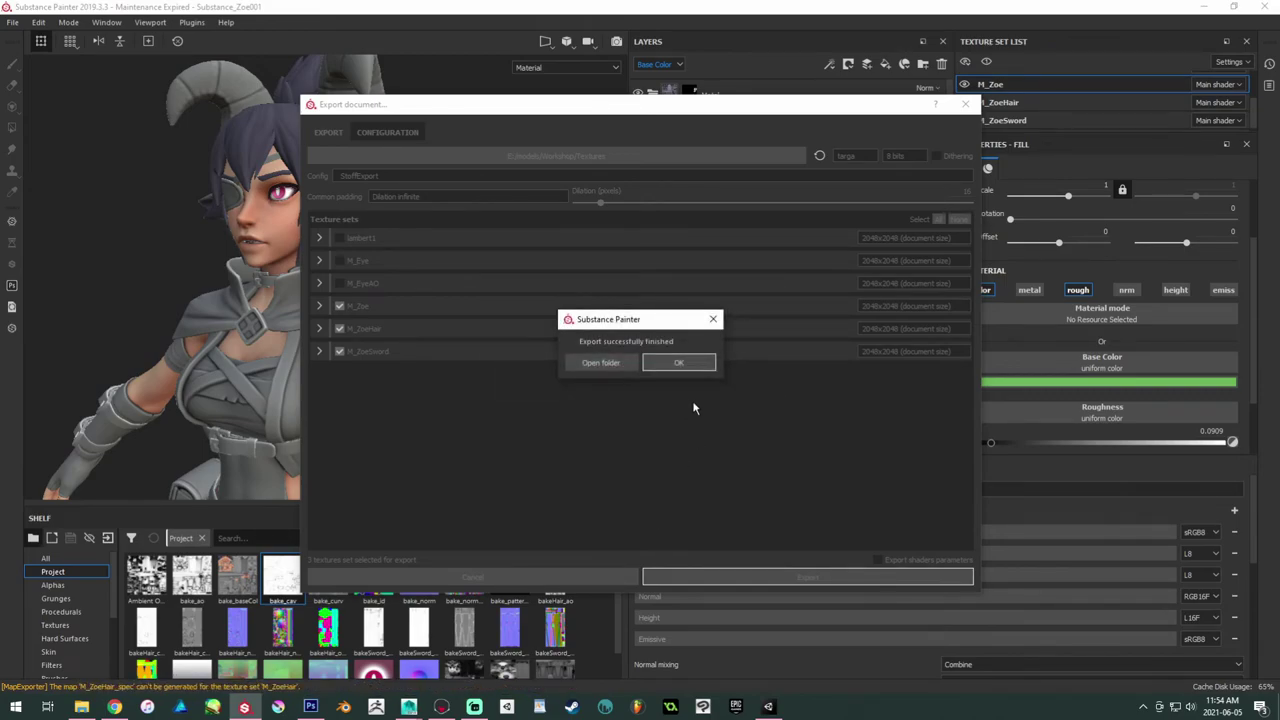
left_click(677, 364)
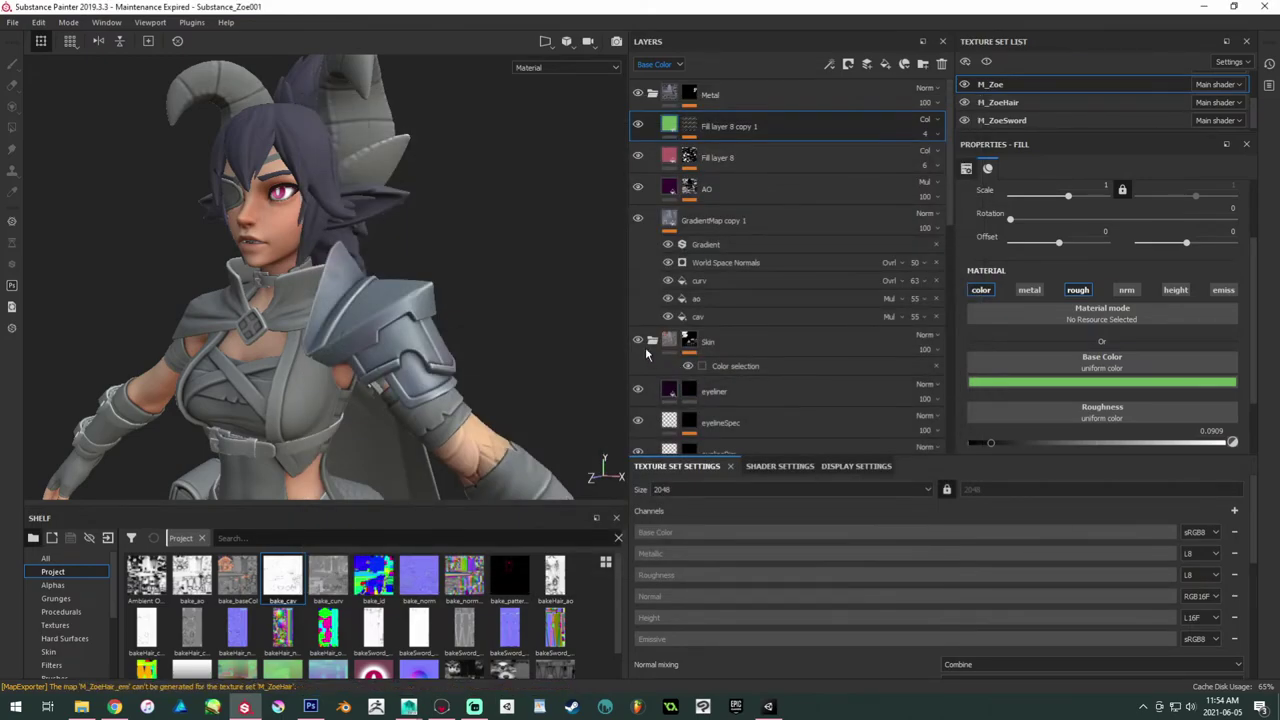
Step: Switch to Marmoset Toolbag and examine the updated metal shoulder armor on the character from several angles
left_click(441, 706)
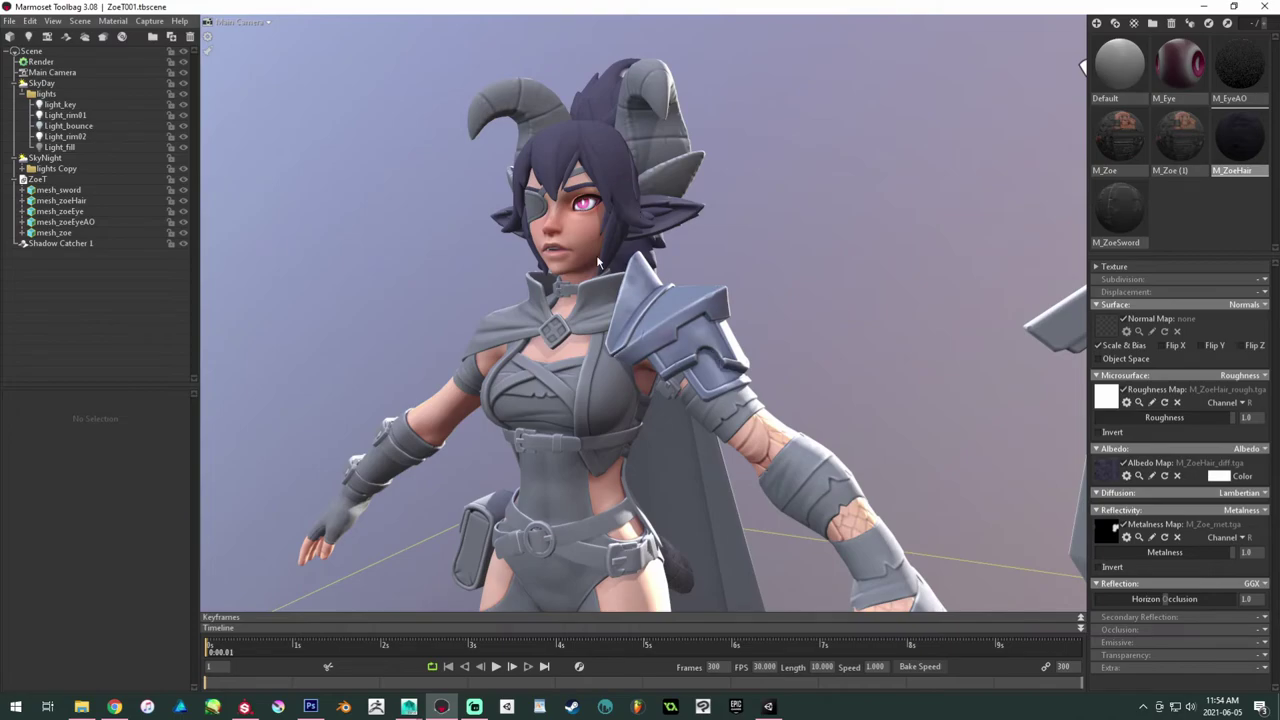
left_click_drag(632, 203, 536, 364)
scroll(610, 400, "up", 3)
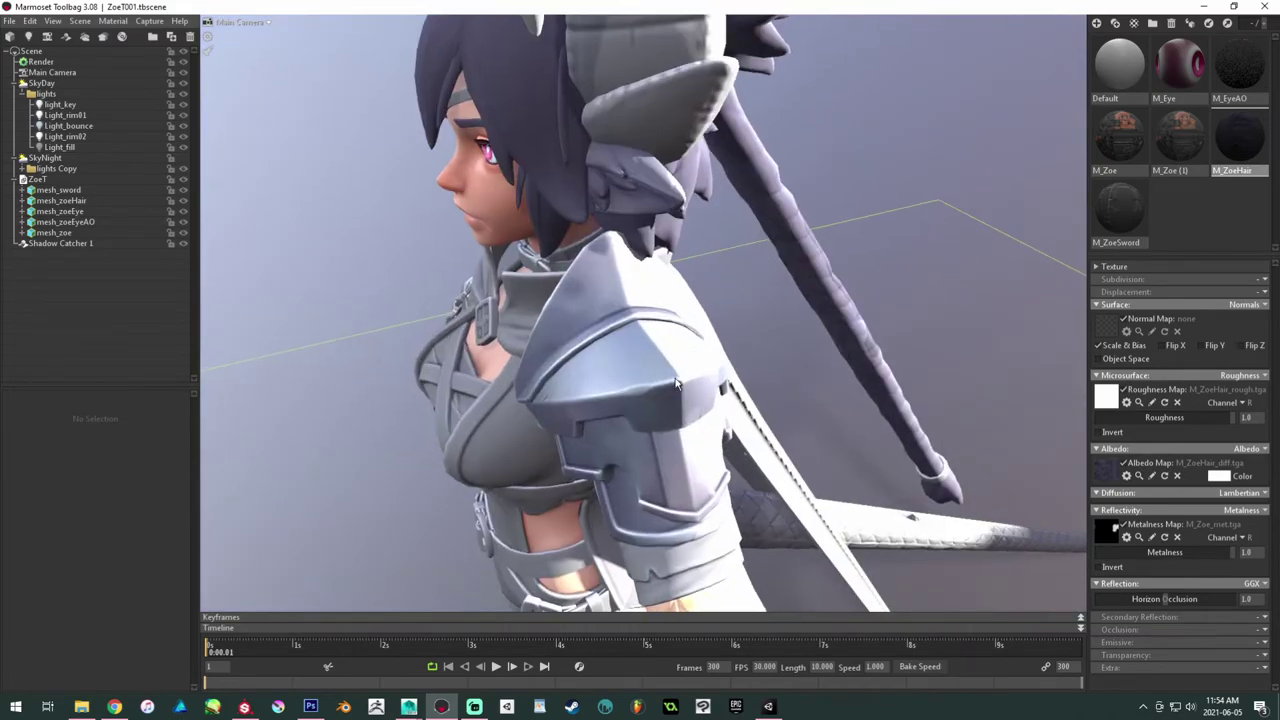
left_click_drag(610, 400, 611, 259)
scroll(644, 299, "down", 2)
left_click_drag(644, 299, 678, 284)
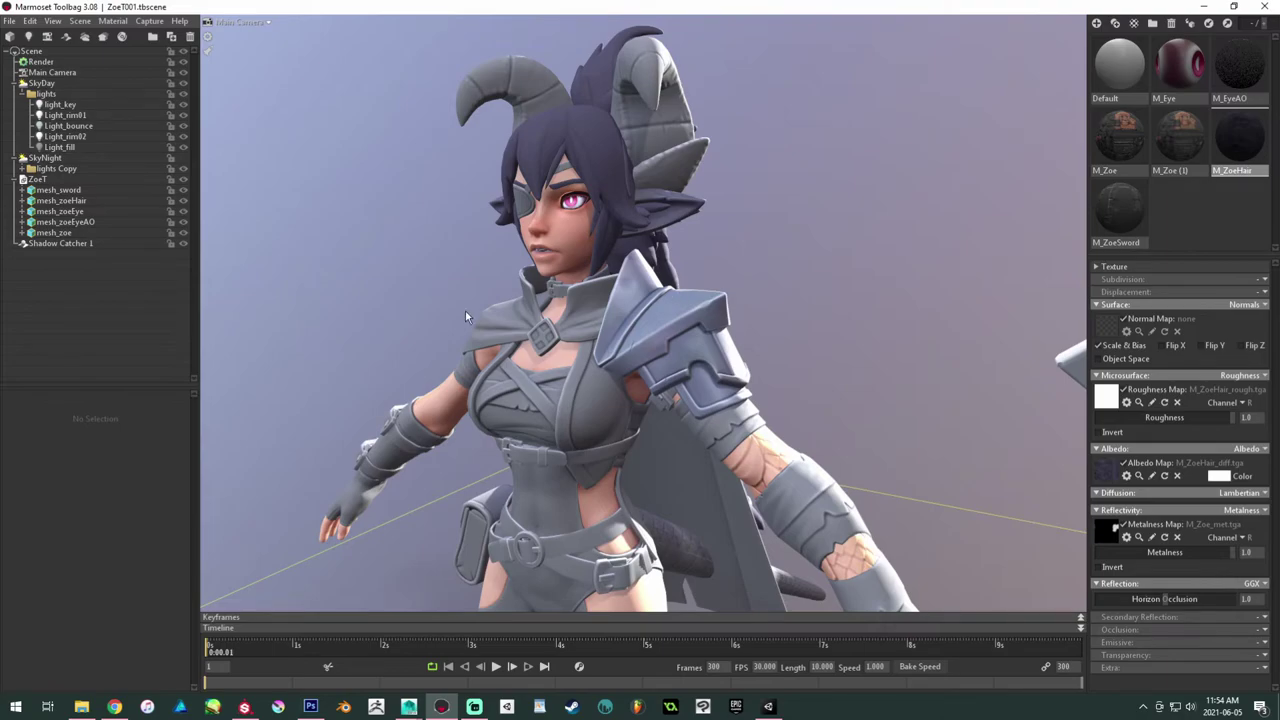
left_click_drag(465, 311, 472, 306)
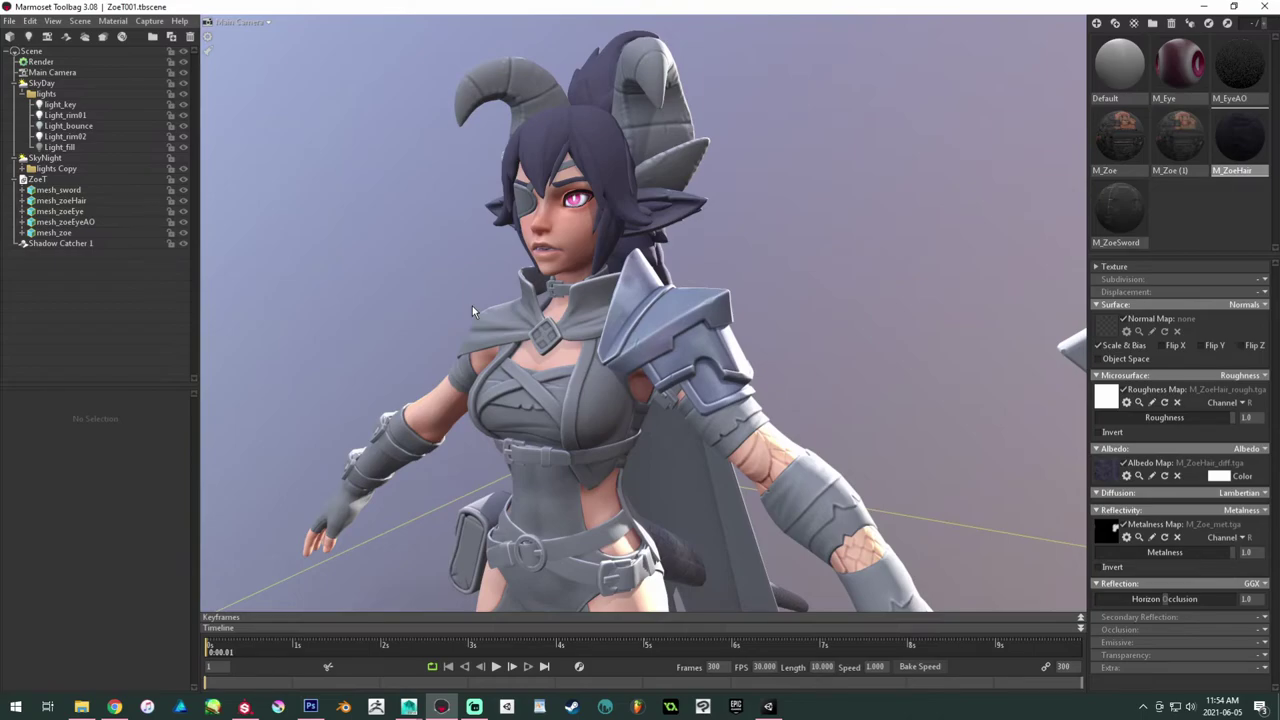
Step: Return to Substance Painter, add a fill layer above the green layer in the Metal folder and name it scratches
left_click(245, 706)
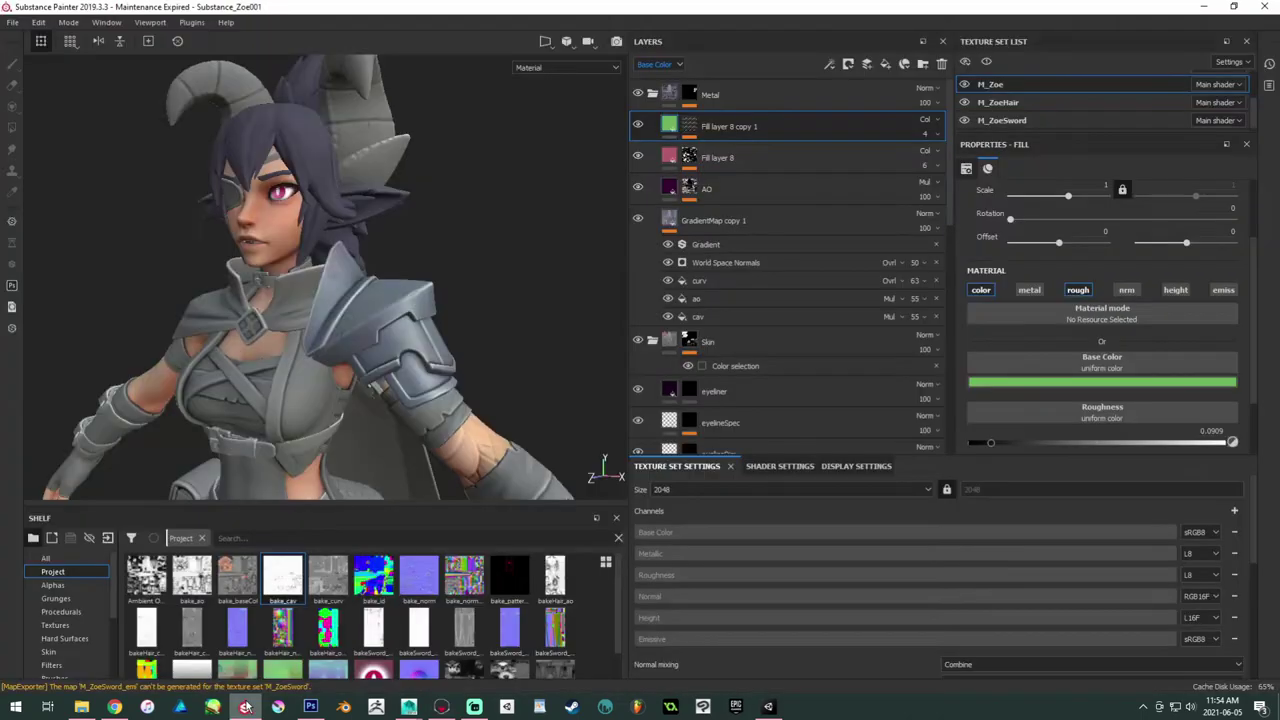
left_click_drag(456, 400, 616, 162, "alt")
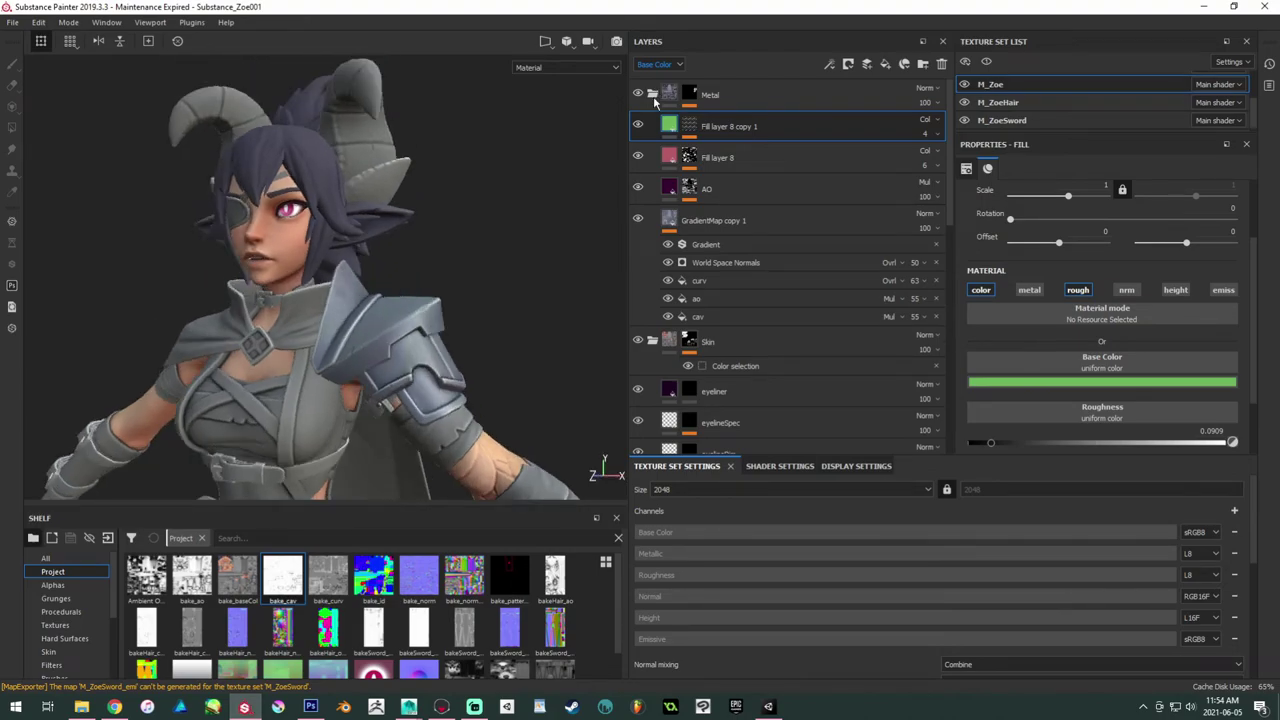
left_click_drag(412, 268, 355, 350, "alt")
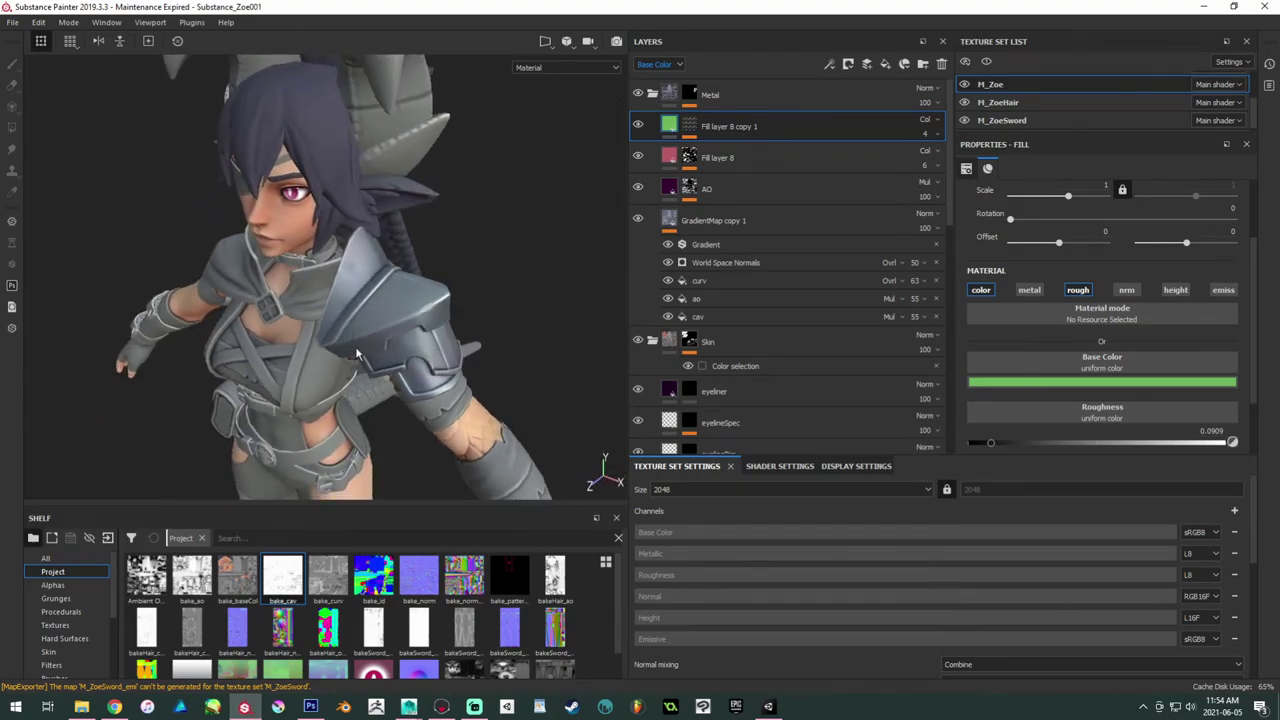
right_click_drag(355, 350, 391, 428, "alt")
left_click_drag(391, 428, 480, 370, "alt")
middle_click_drag(480, 370, 330, 426, "alt")
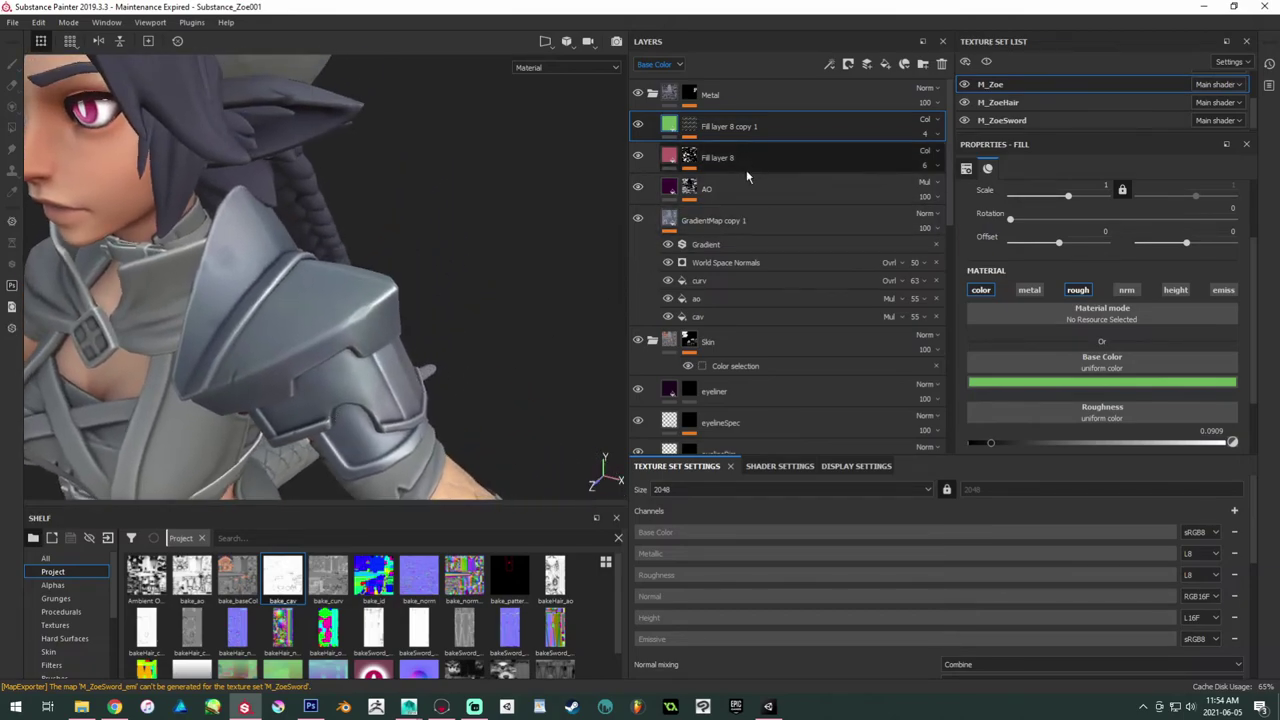
key("ctrl+shift+f")
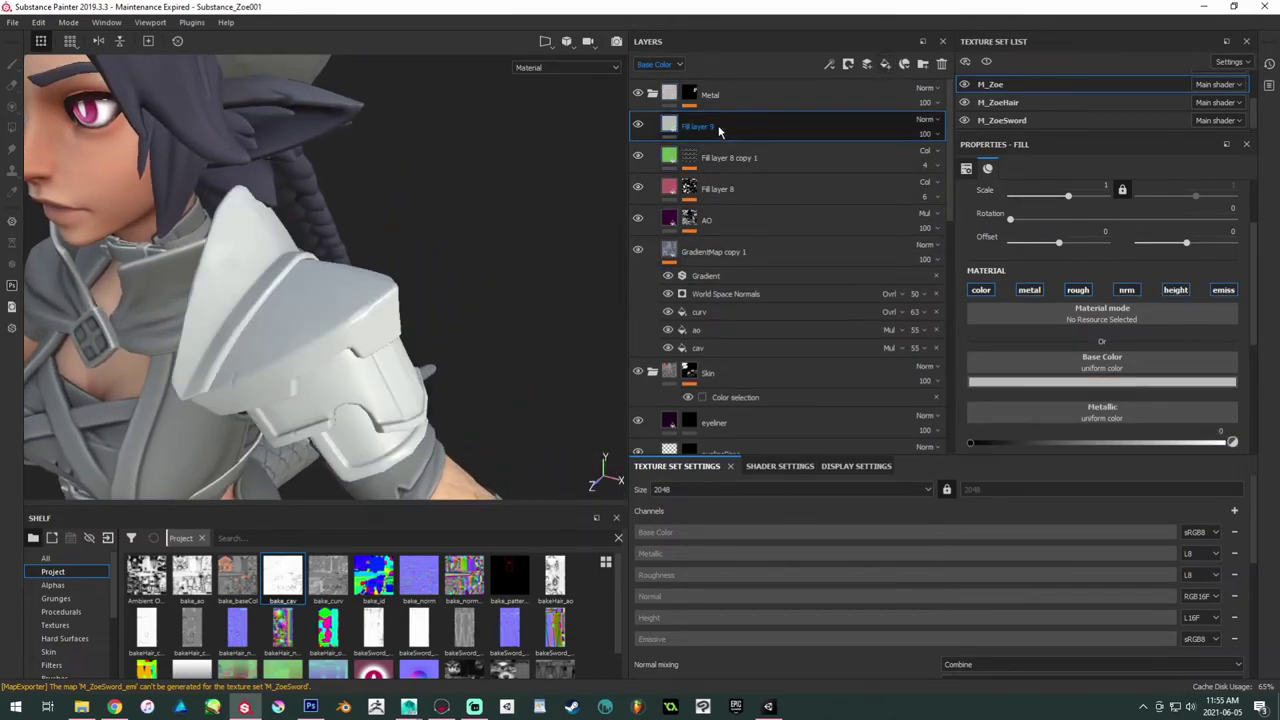
double_click(705, 126)
type("scratches")
key("Return")
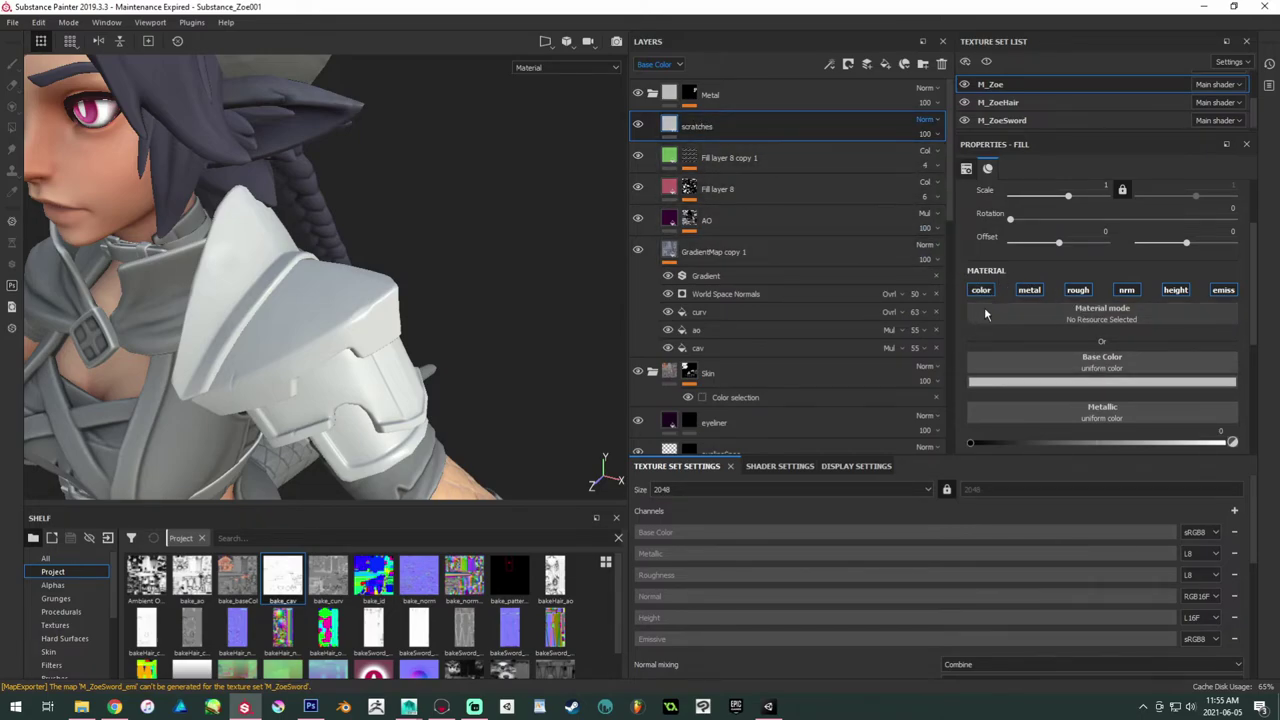
Step: Restrict the scratches layer to the color, metal and rough channels and add a black mask to it
left_click(1025, 291)
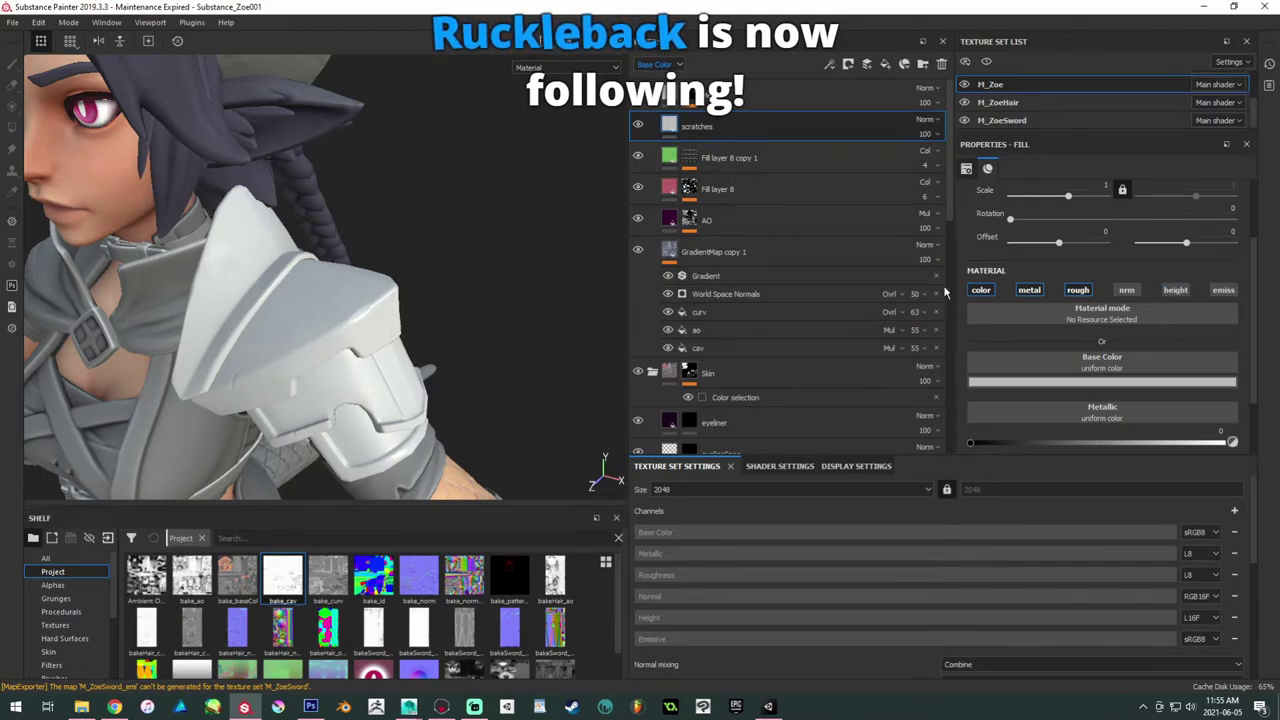
scroll(1062, 351, "down", 2)
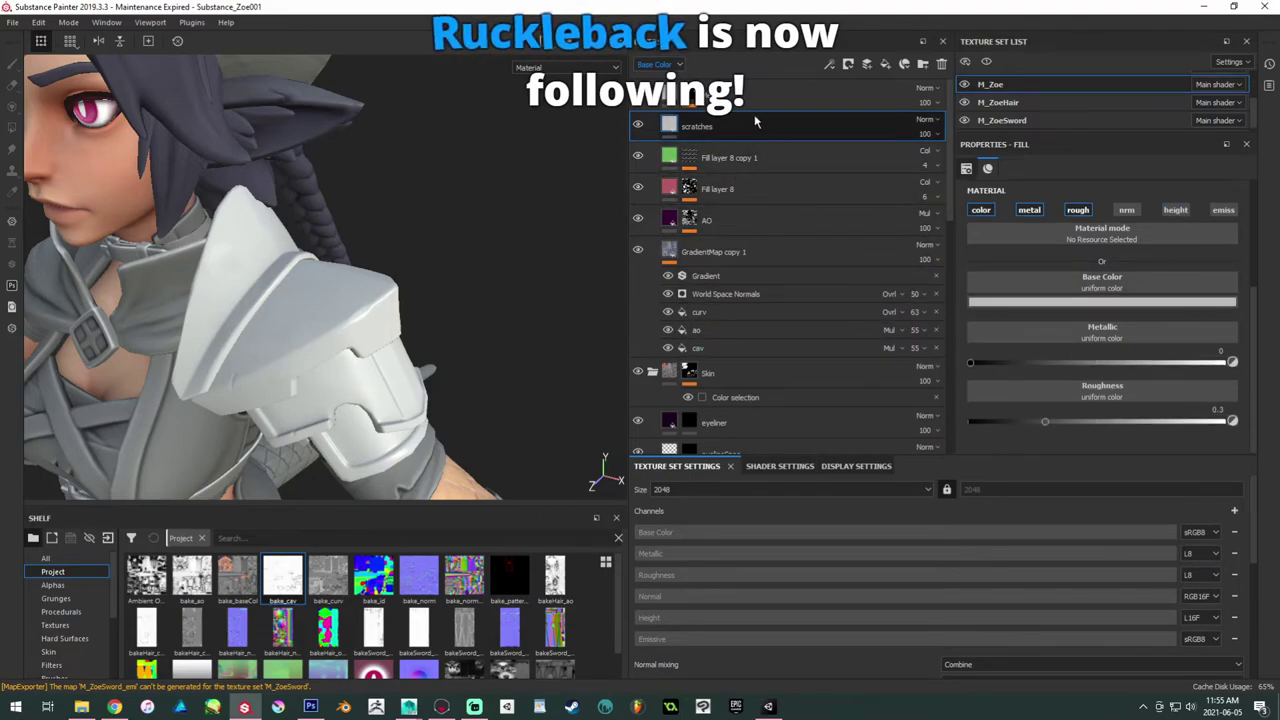
right_click(680, 123)
left_click(699, 130)
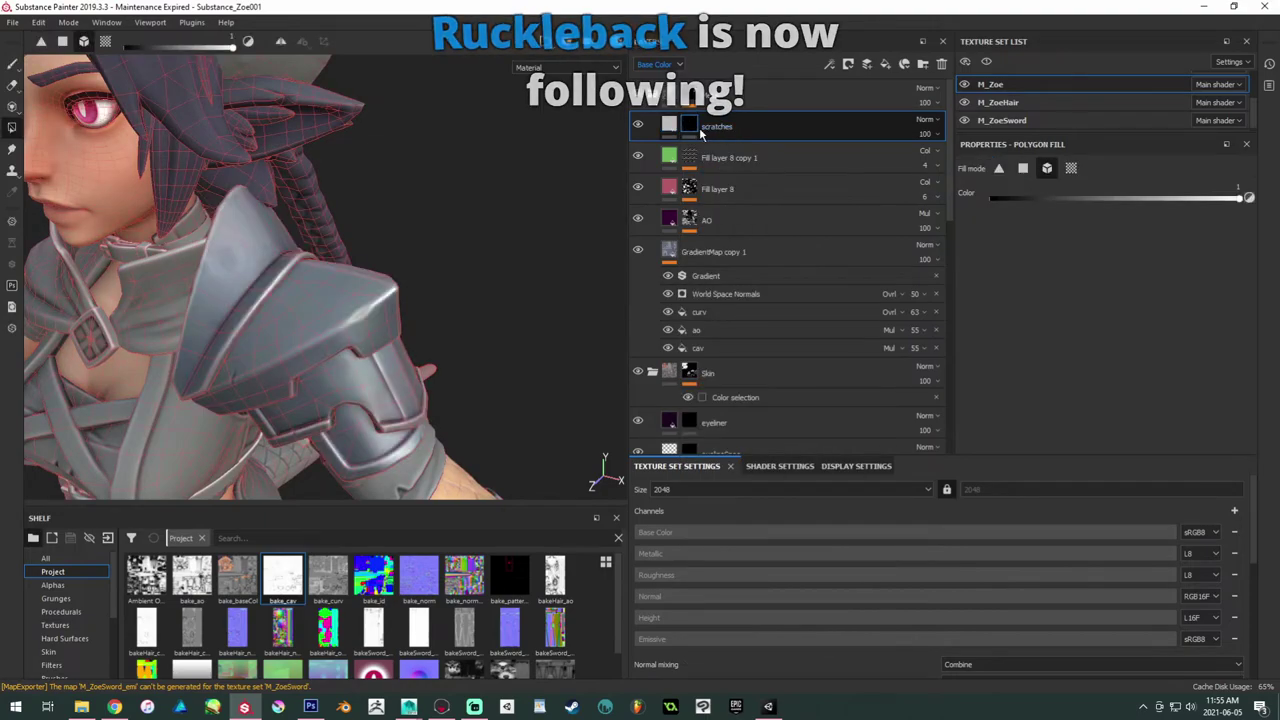
Step: Add a fill to the scratches layer's mask using the Grunge Scratch Generator texture and set its balance to 0.78
right_click(684, 123)
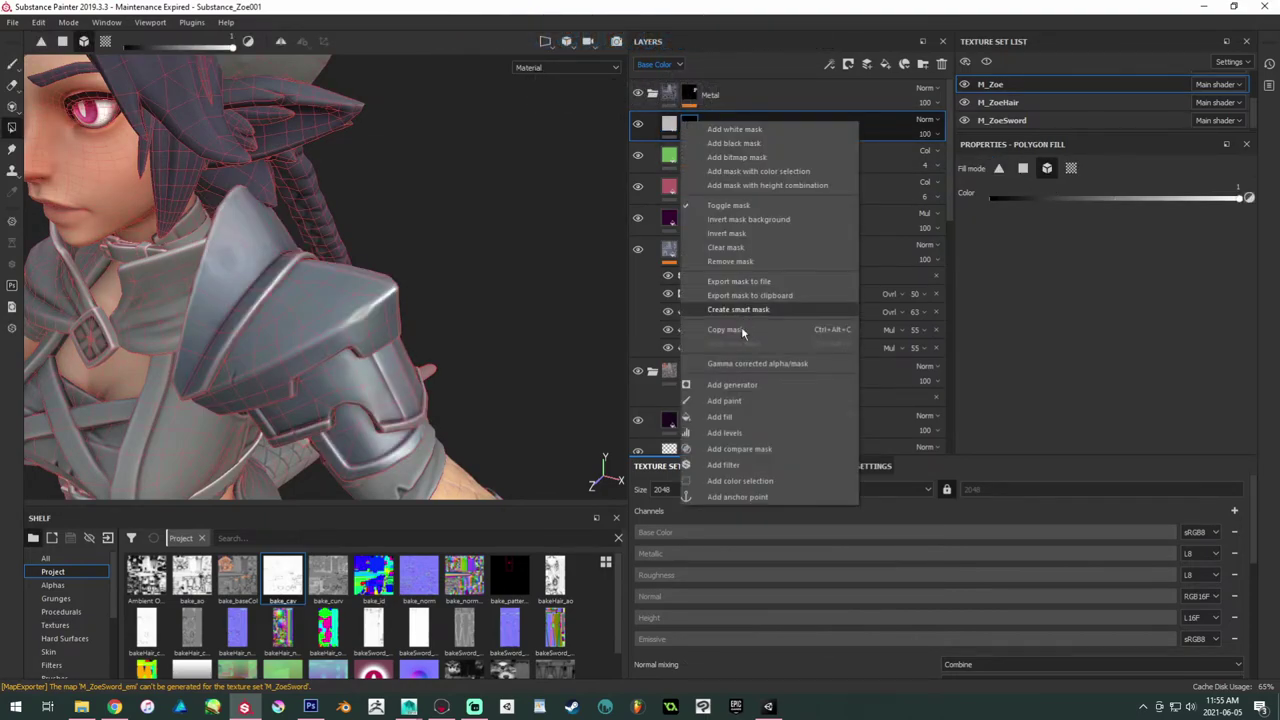
left_click(720, 416)
left_click(1097, 218)
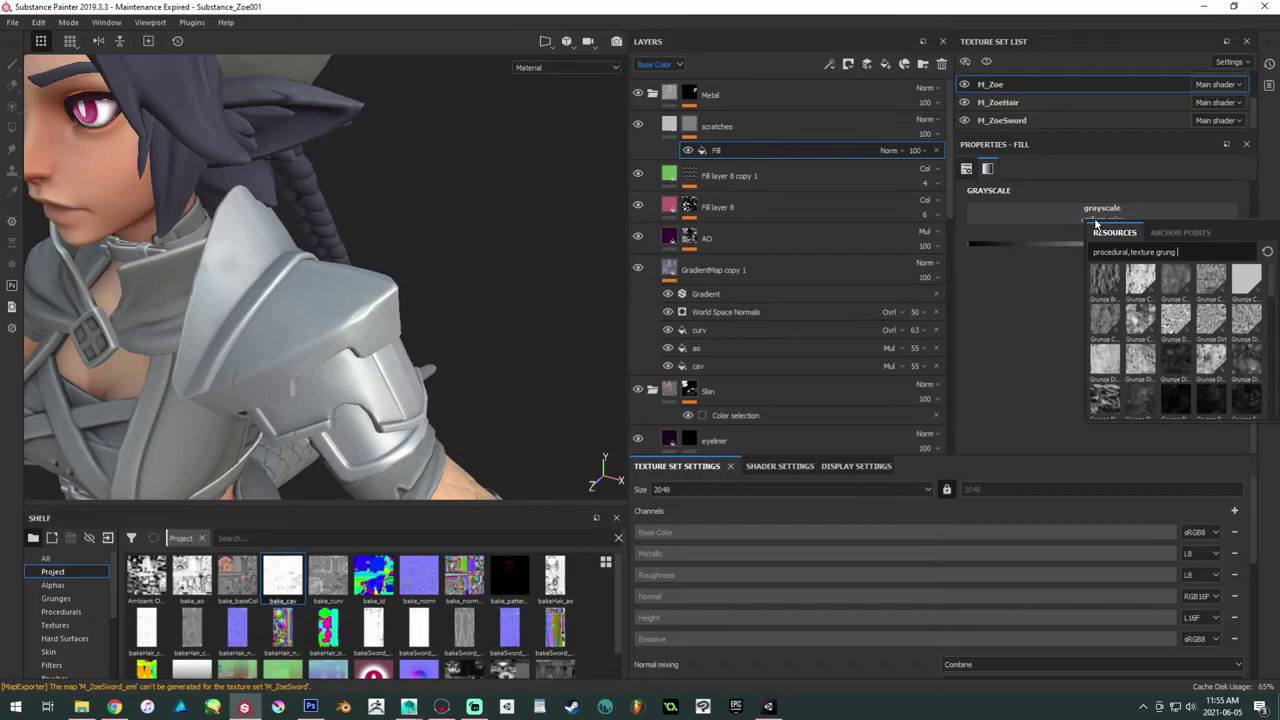
key("BackSpace")
key("BackSpace")
key("BackSpace")
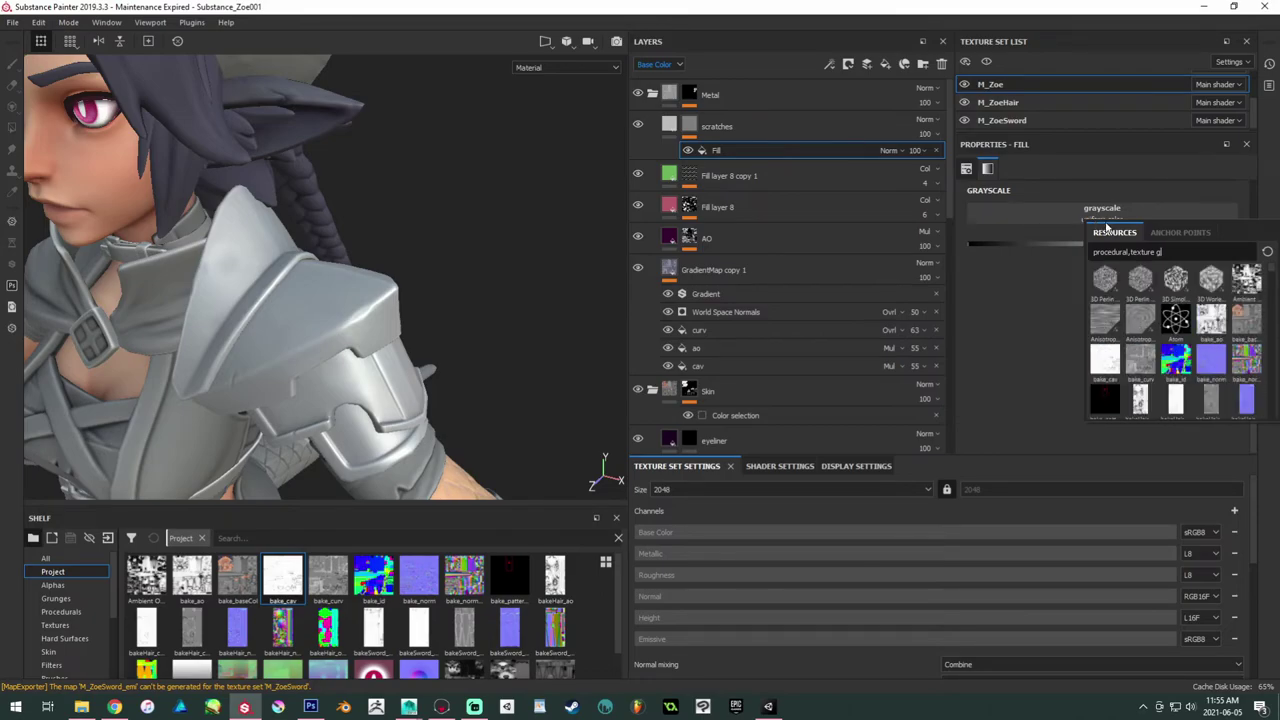
type("scra")
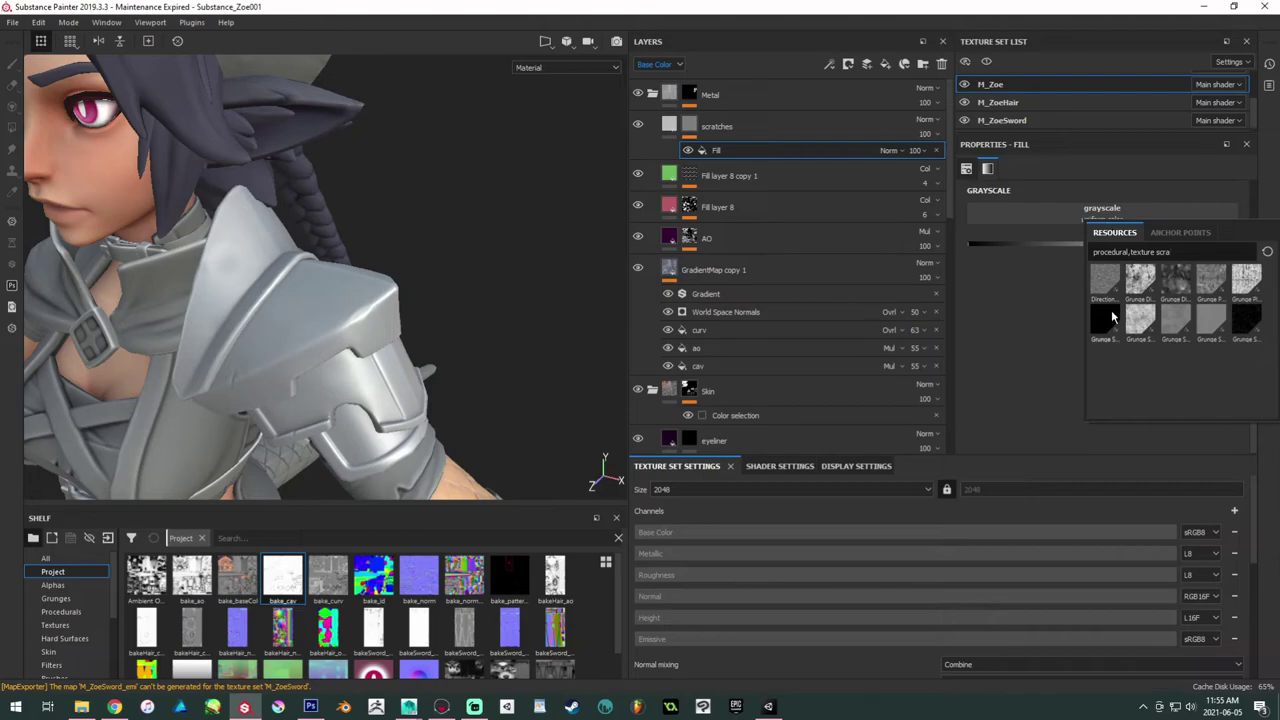
mouse_move(1110, 317)
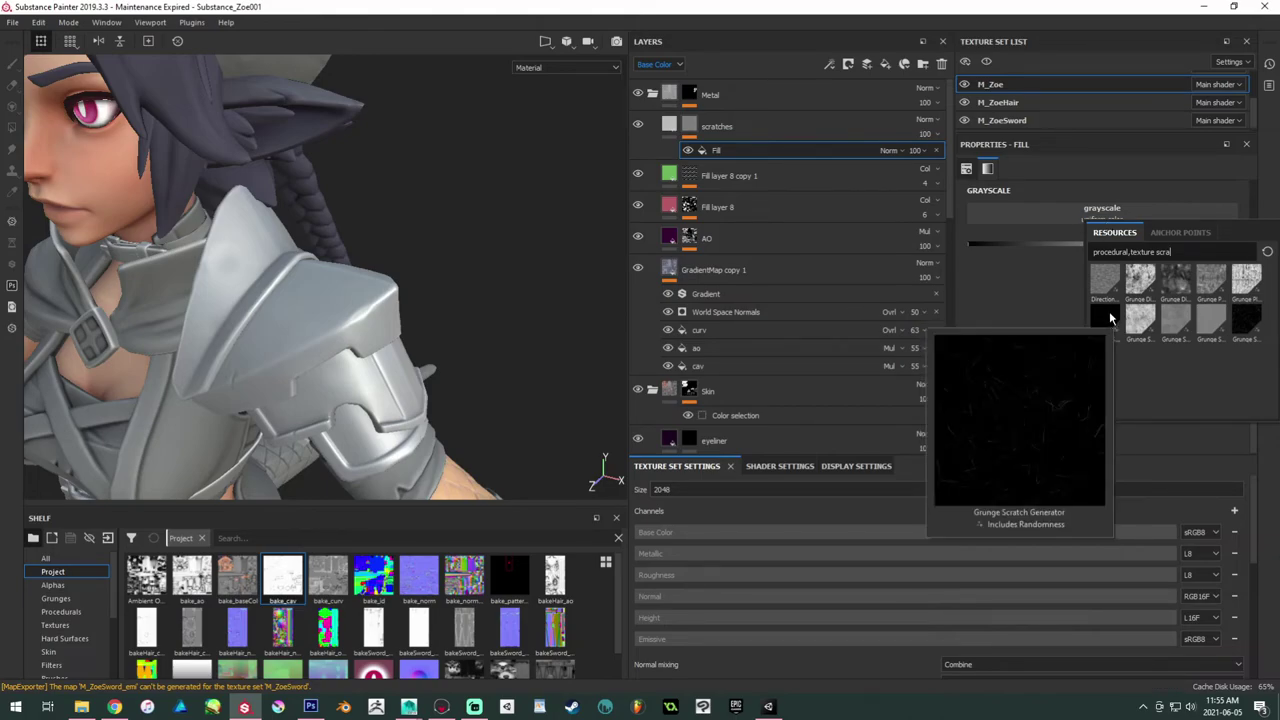
mouse_move(1250, 330)
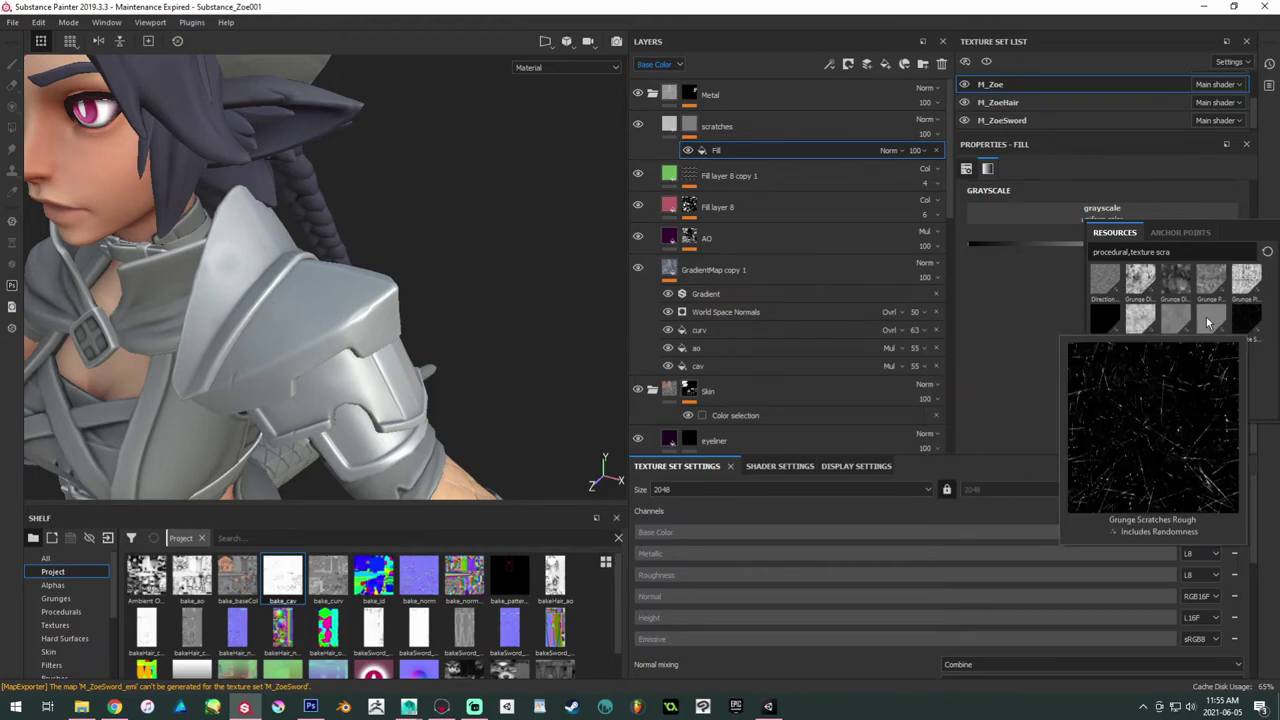
left_click(1106, 318)
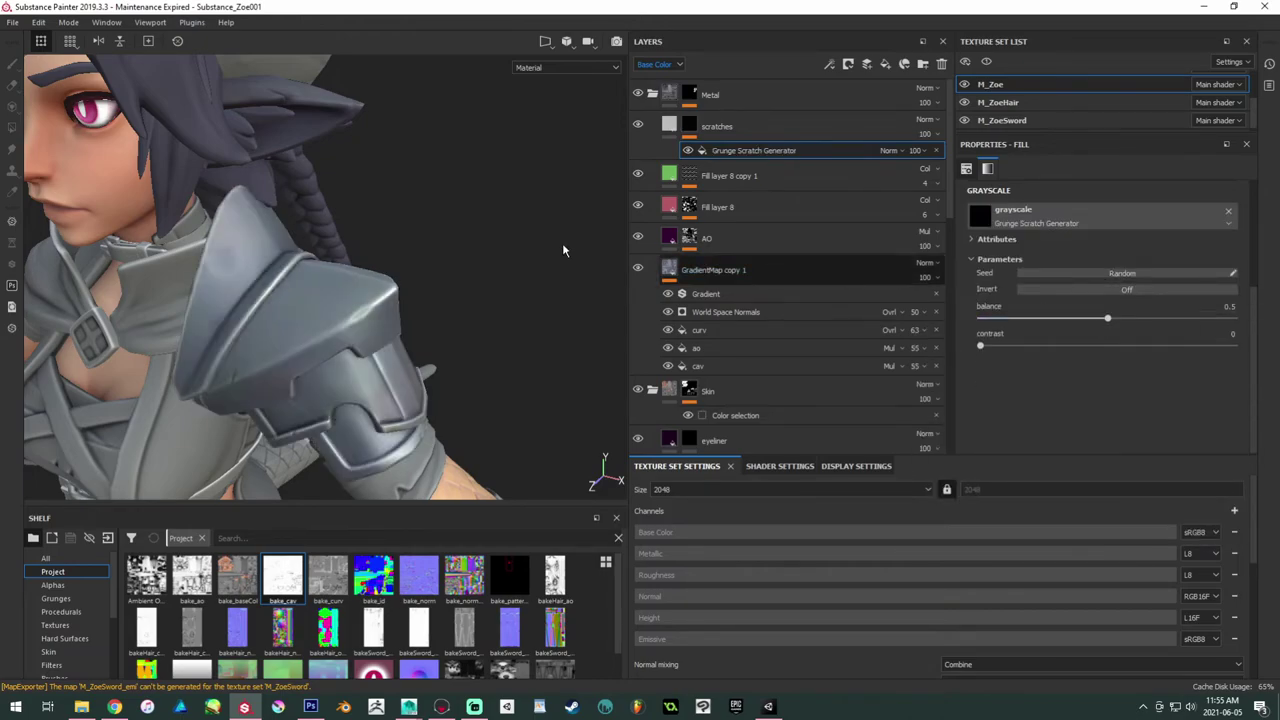
scroll(300, 385, "up", 1)
left_click_drag(1108, 323, 1178, 318)
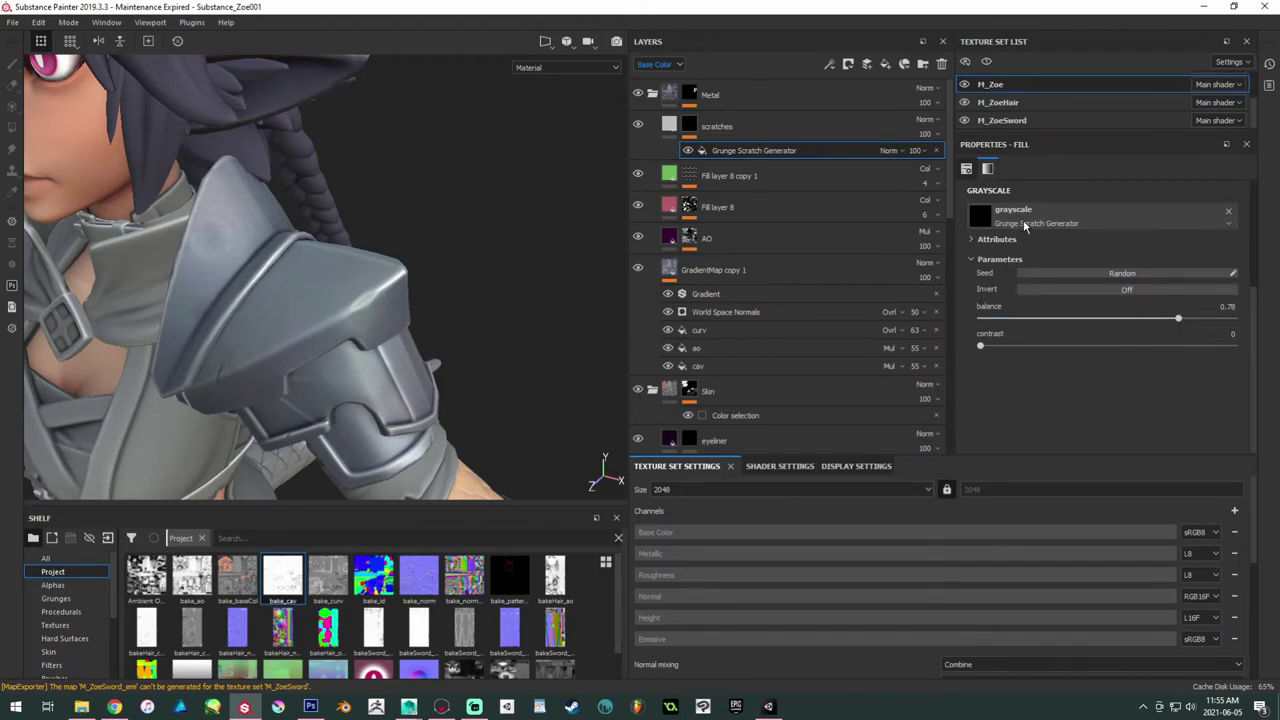
Step: Replace the texture of the scratches mask fill with Grunge Scratches Rough
left_click(1010, 215)
mouse_move(1195, 322)
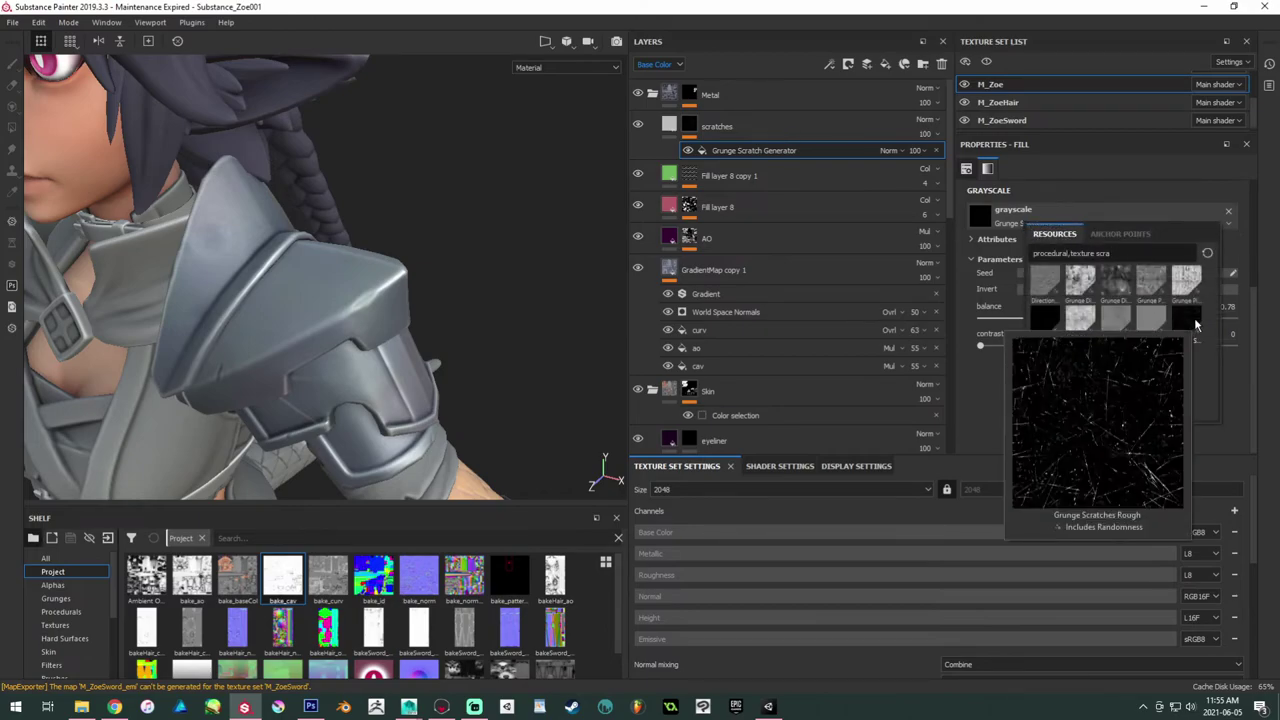
mouse_move(1045, 322)
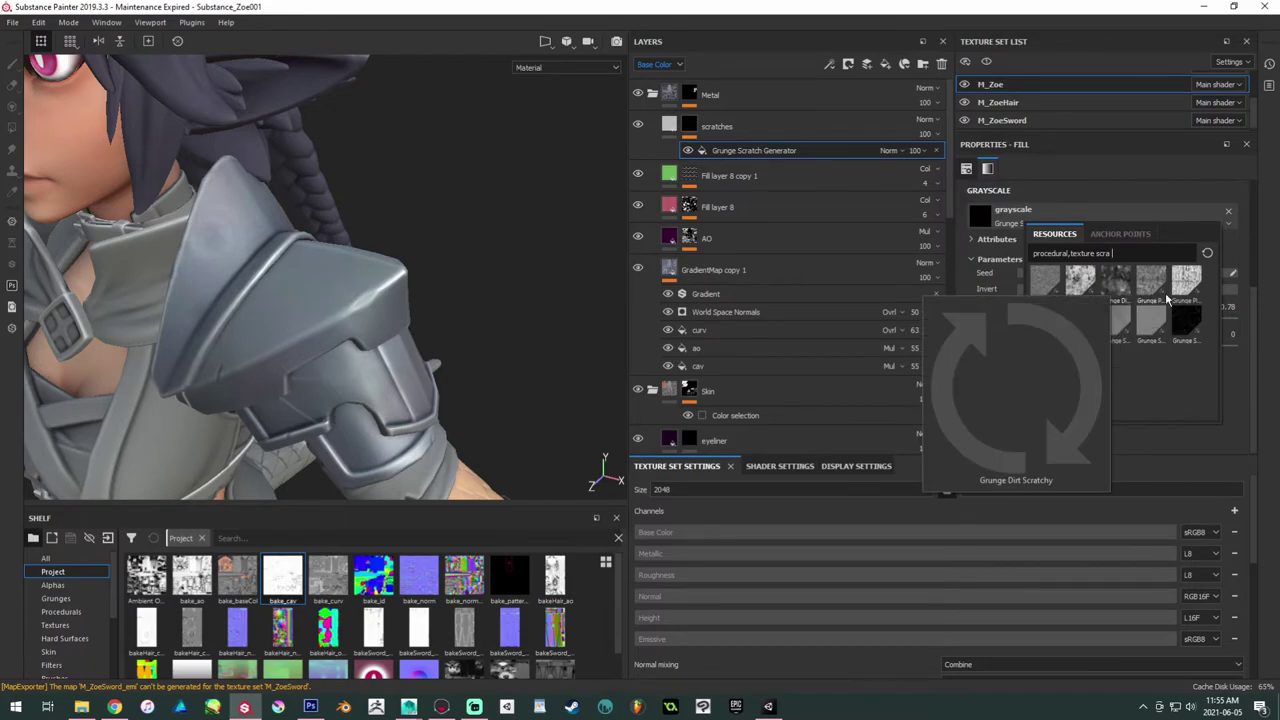
left_click(1188, 318)
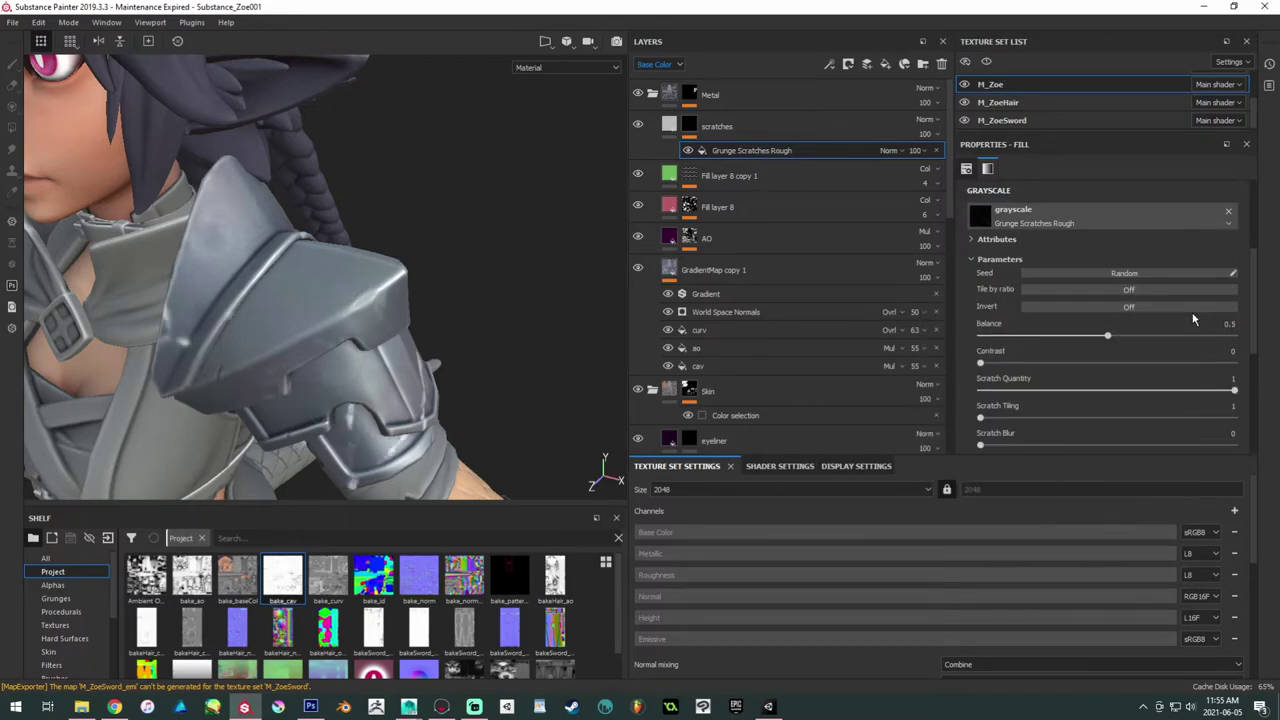
Step: Set the scratches mask fill's Scratch Tiling to 3, Contrast to 0.46 and Scratch Dirtiness to 0.04
left_click_drag(477, 295, 462, 300, "alt")
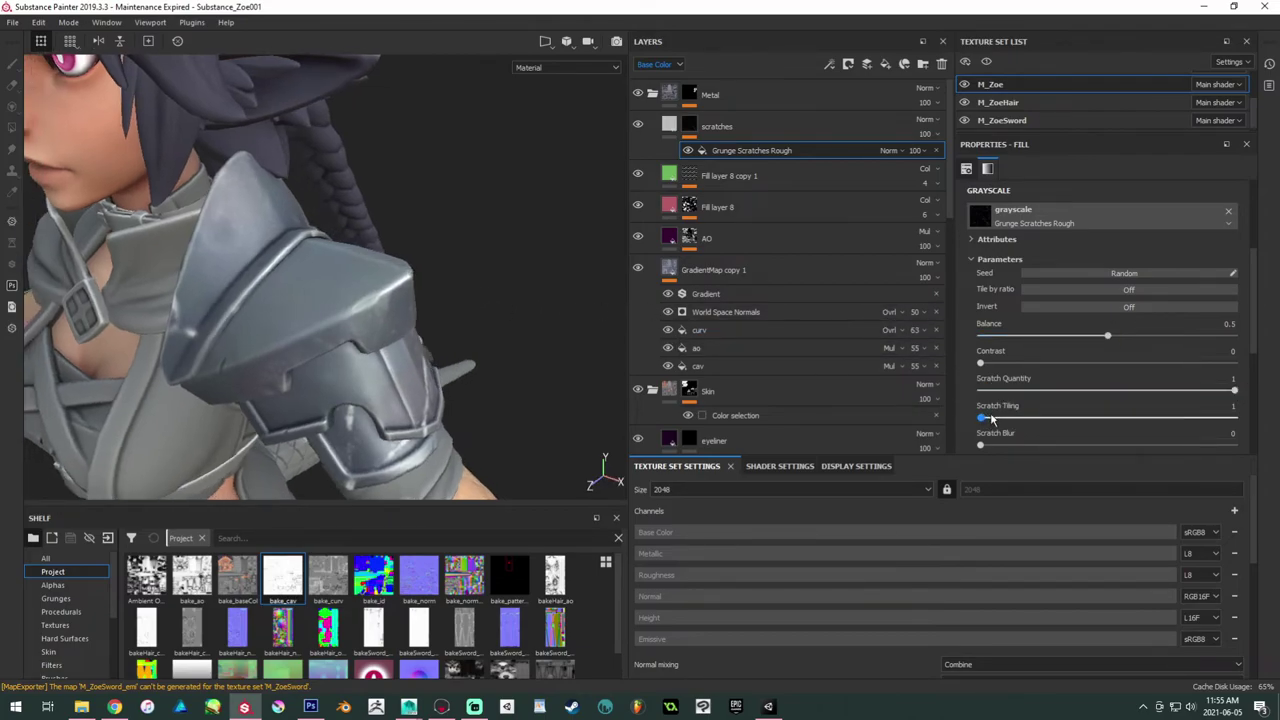
left_click_drag(988, 418, 1072, 418)
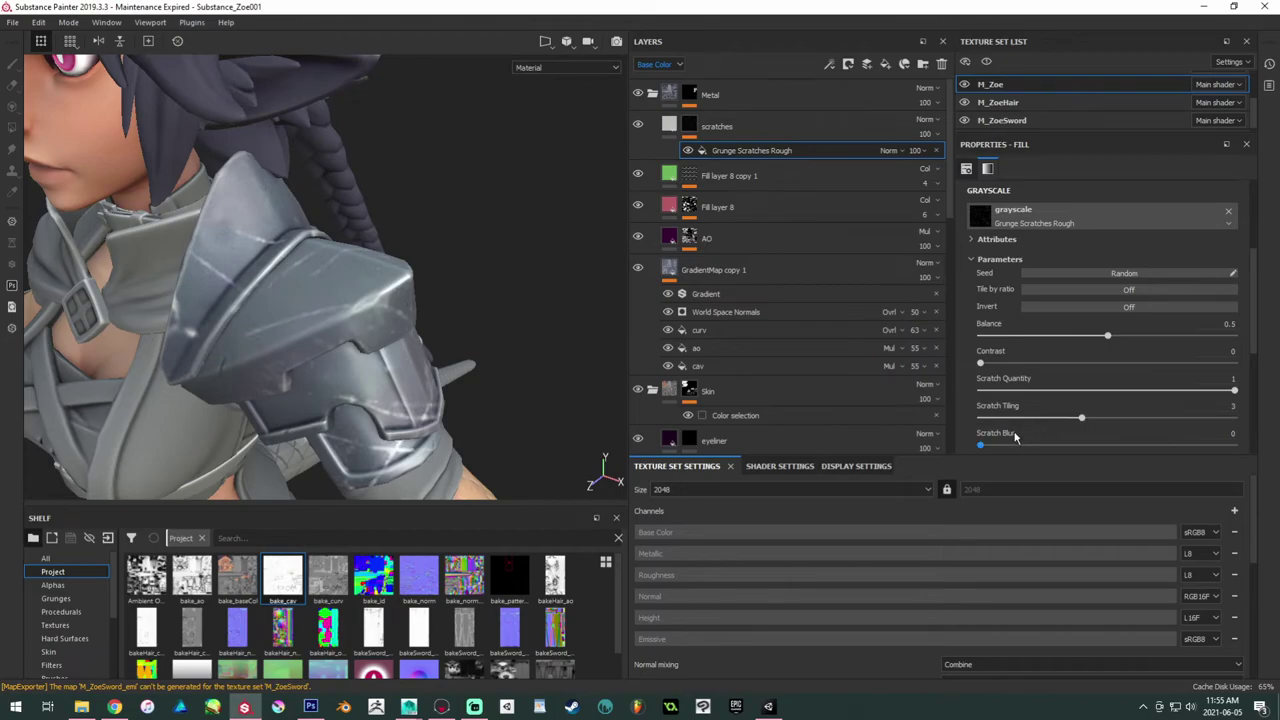
left_click_drag(990, 366, 1097, 376)
scroll(1094, 388, "down", 5)
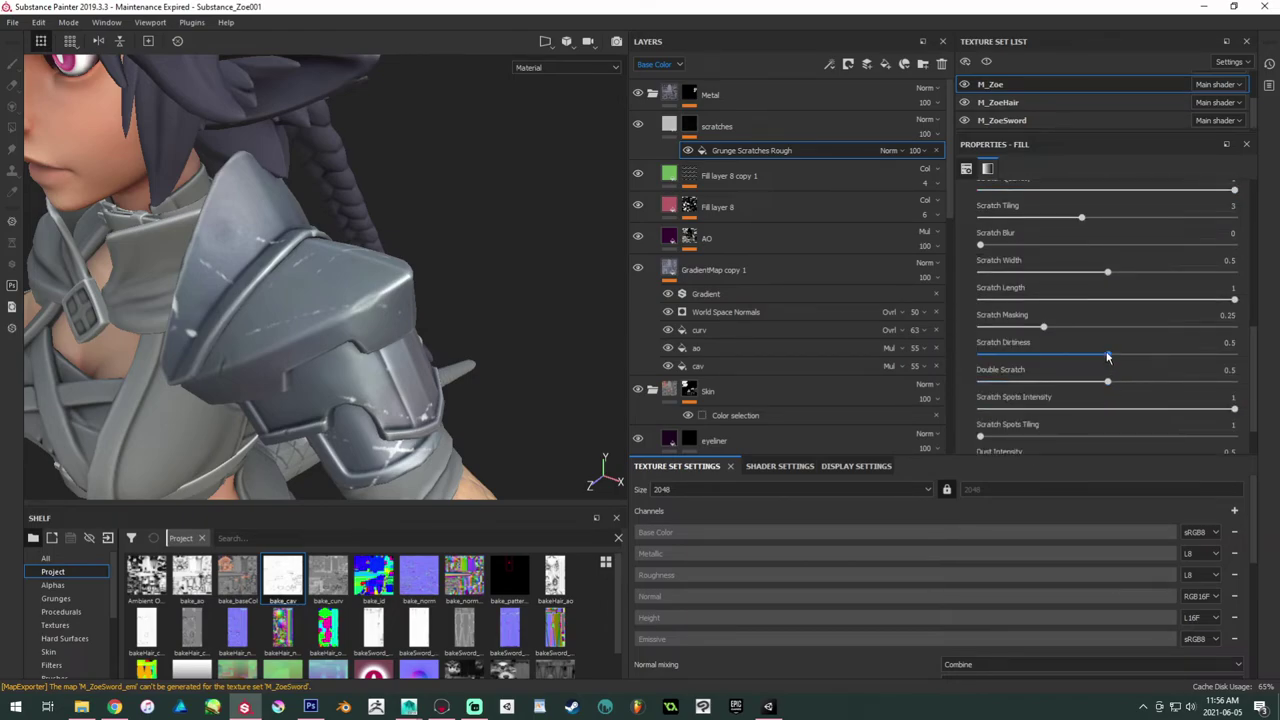
left_click_drag(1107, 355, 991, 357)
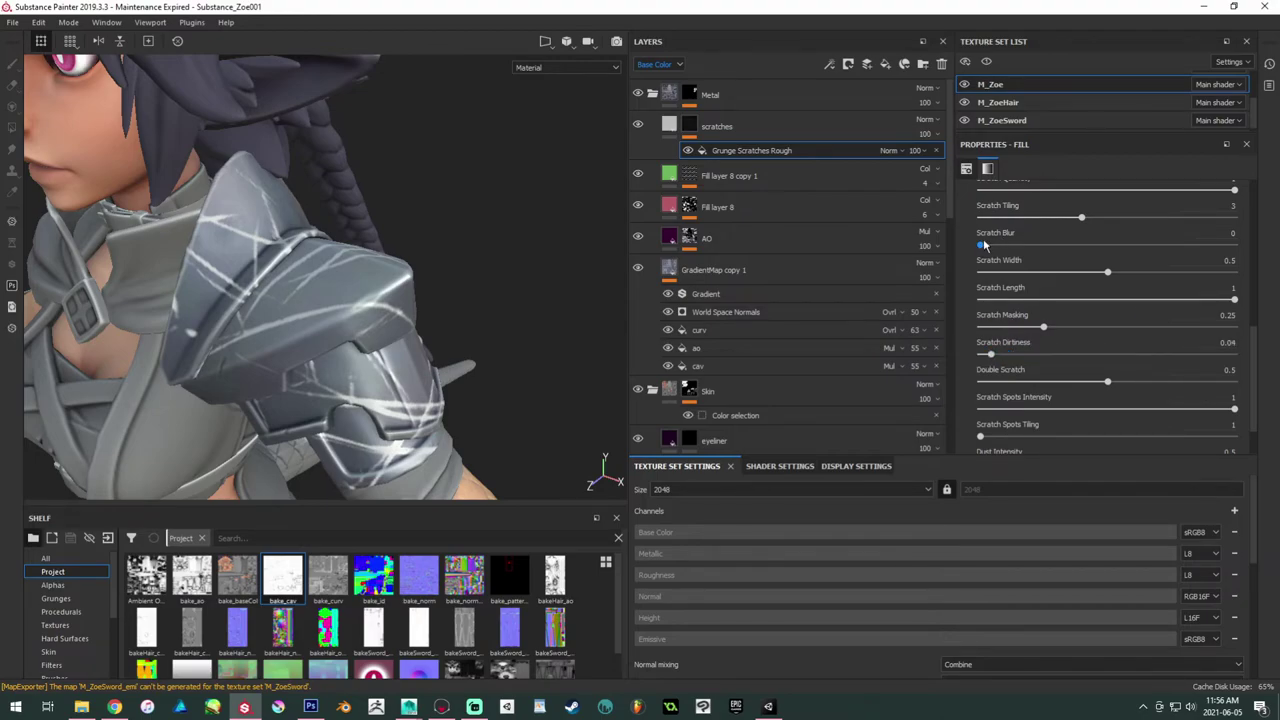
Step: Reduce the scratches mask fill's Scratch Quantity to 0.49, Scratch Length to 0.58 and Scratch Width to 0.1
scroll(1037, 235, "up", 2)
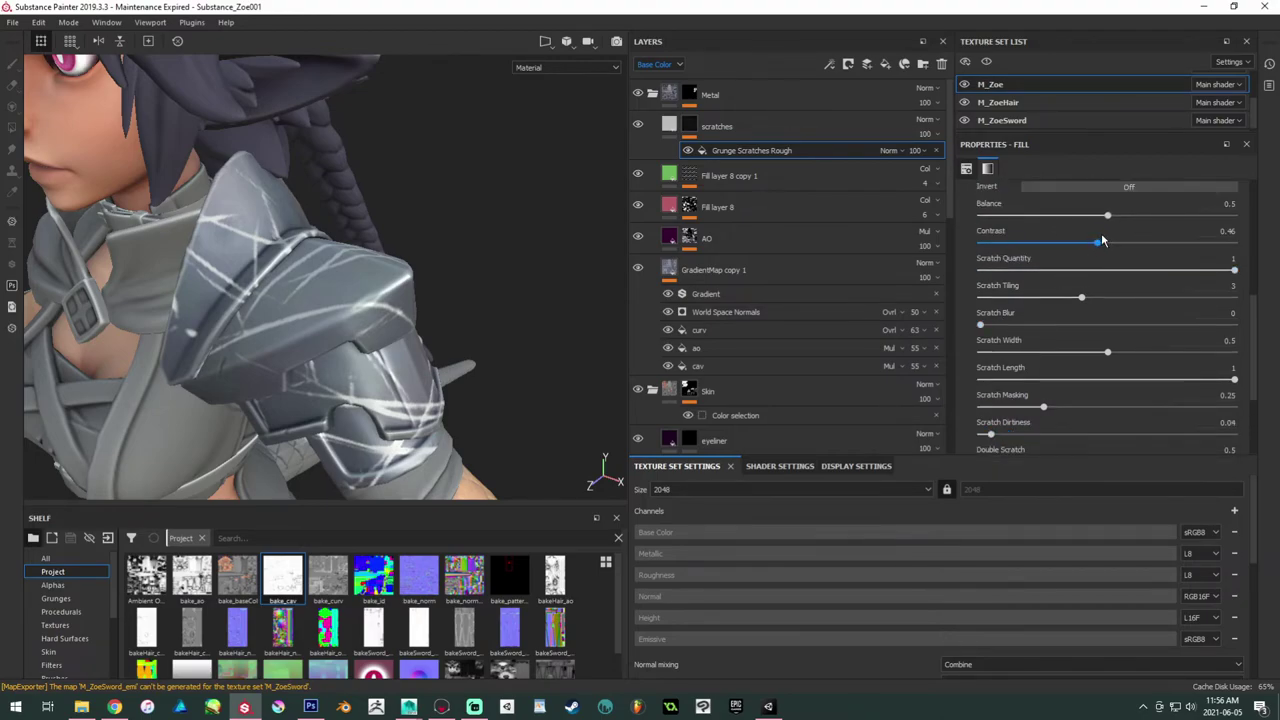
left_click_drag(1230, 270, 1104, 282)
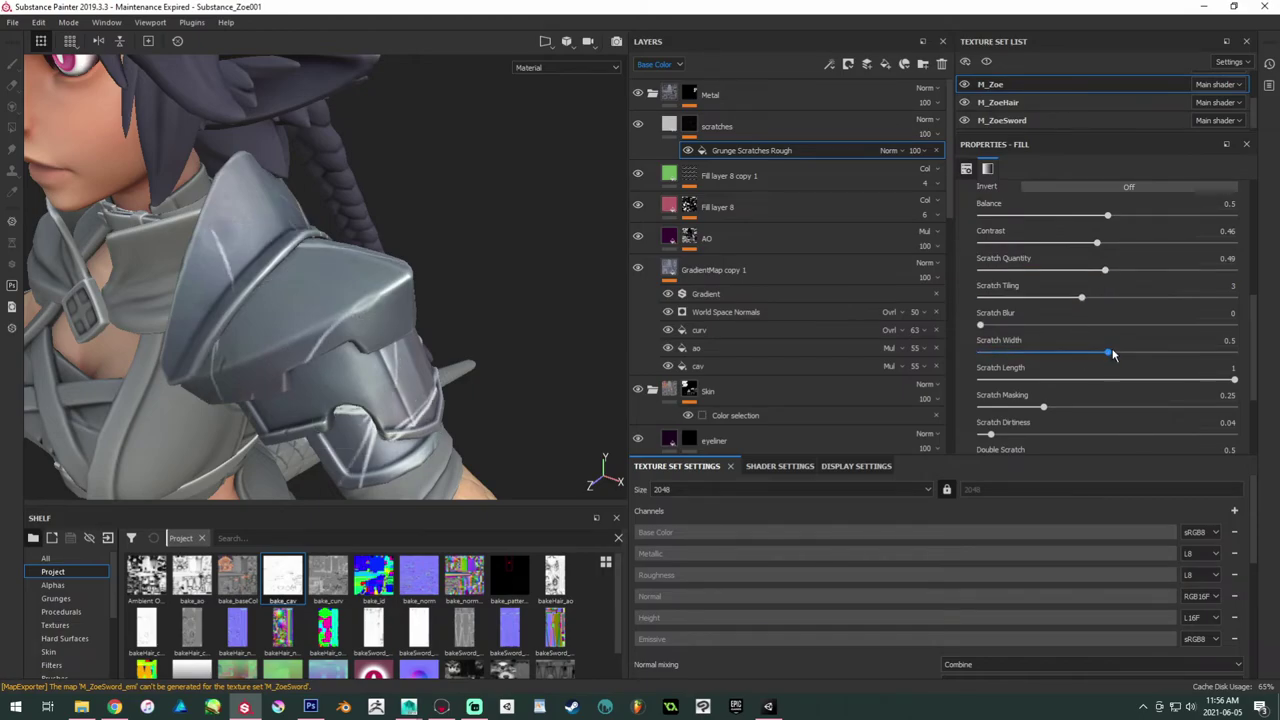
left_click_drag(1104, 380, 1010, 353)
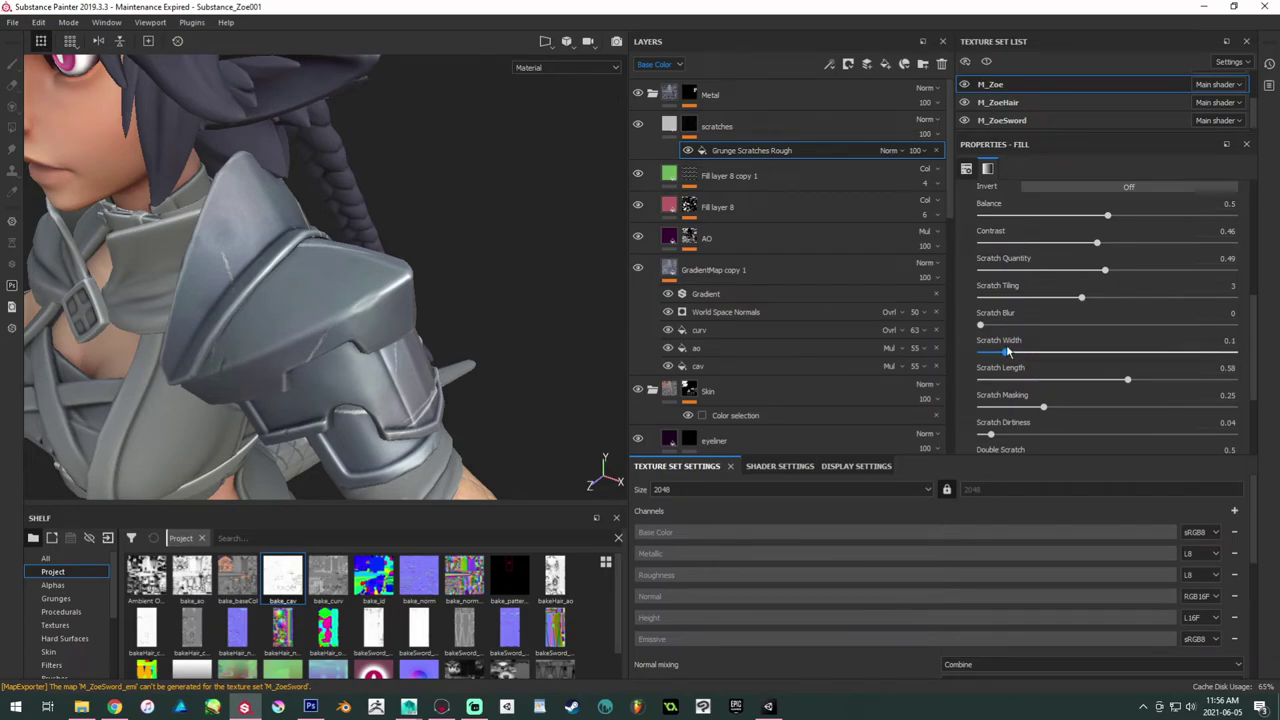
Step: Set the Grunge Scratches Rough mask fill to Scratch Width 0.12 and Scratch Quantity 0.42
left_click_drag(1104, 270, 1088, 279)
mouse_move(408, 306)
left_mouse_down("alt")
mouse_move(258, 306)
mouse_move(404, 314)
left_mouse_up("alt")
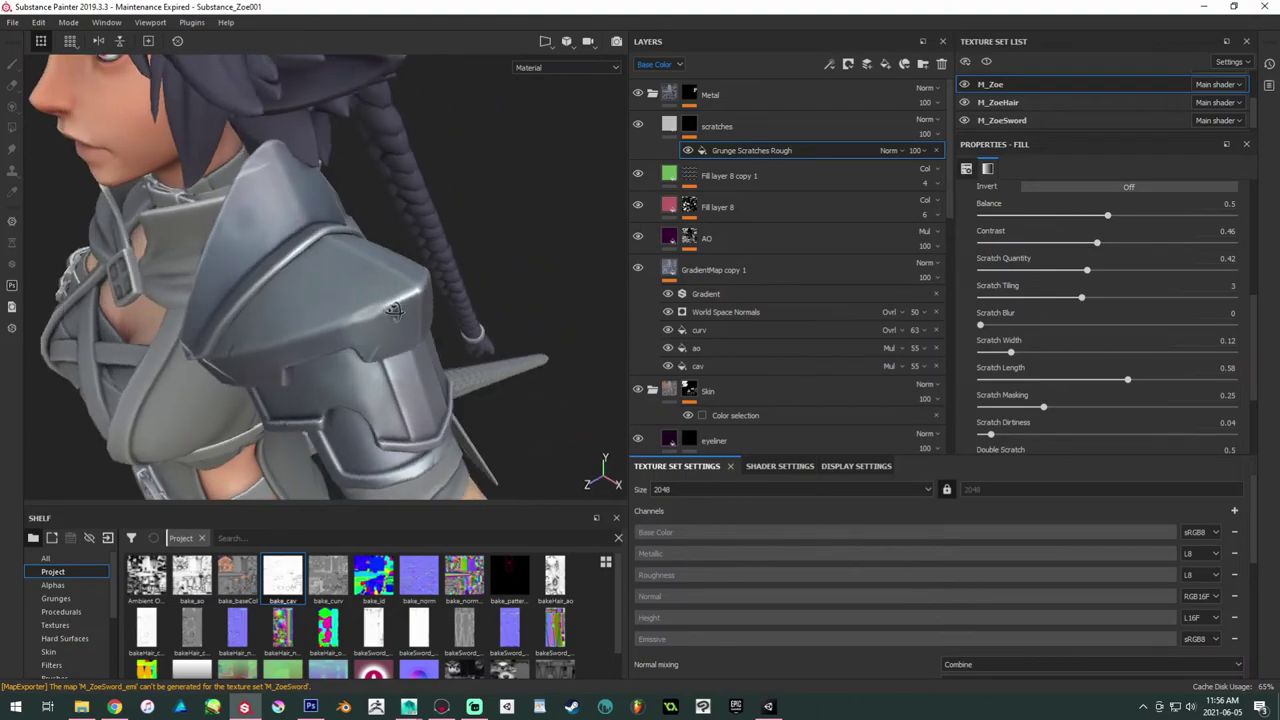
Step: Set the metallic value of the scratches fill layer to 1
left_click(669, 128)
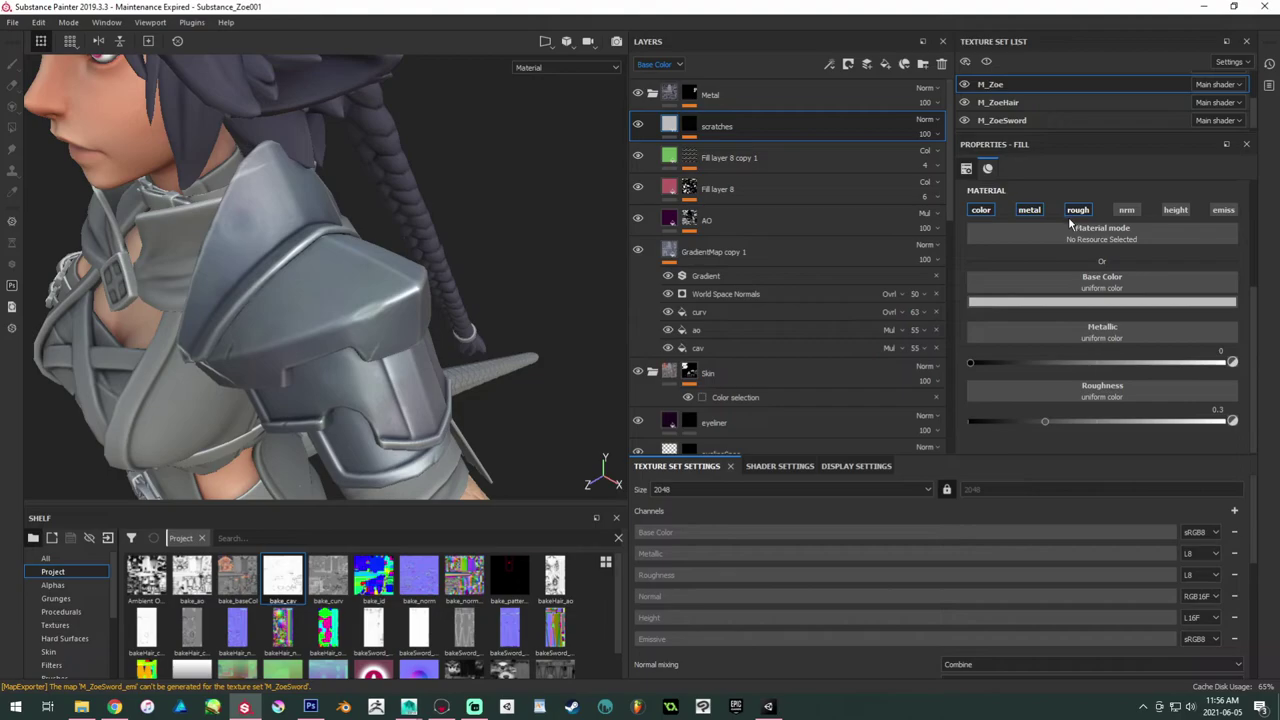
left_click_drag(1191, 368, 1249, 367)
left_click_drag(482, 280, 300, 392, "alt")
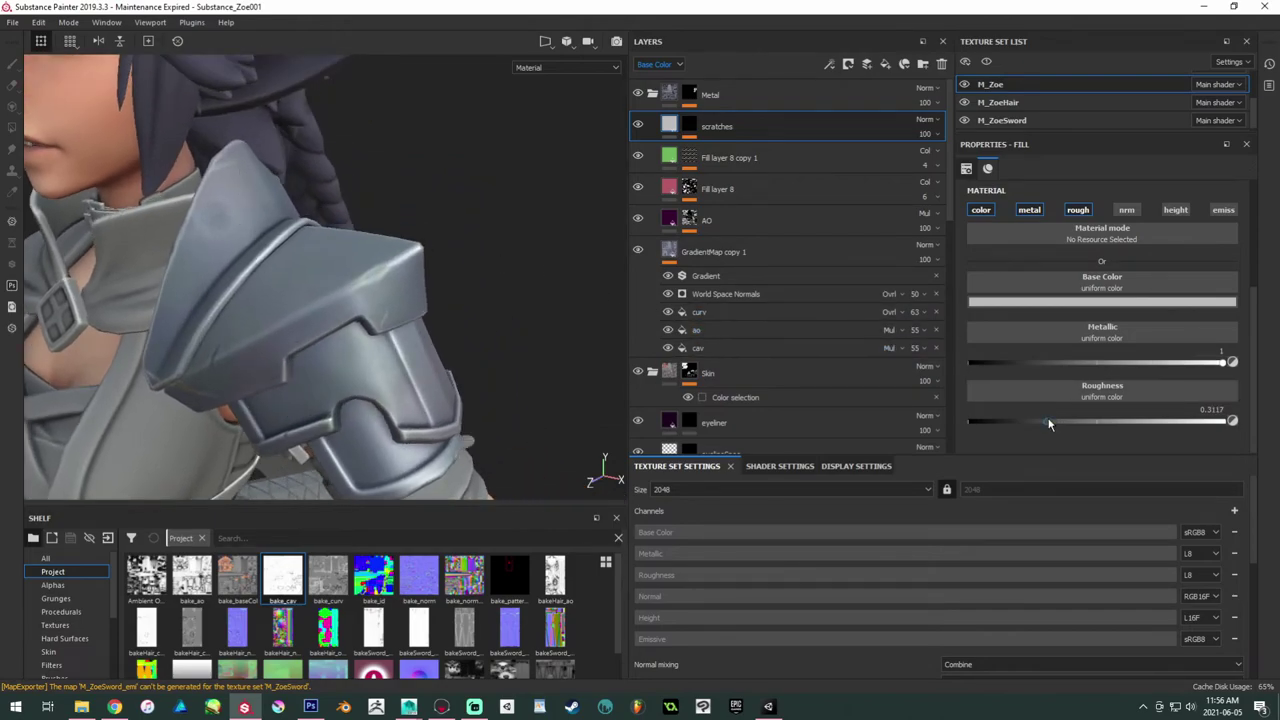
Step: Enable the height channel on the scratches layer and set its height to -0.0390
left_click(1188, 211)
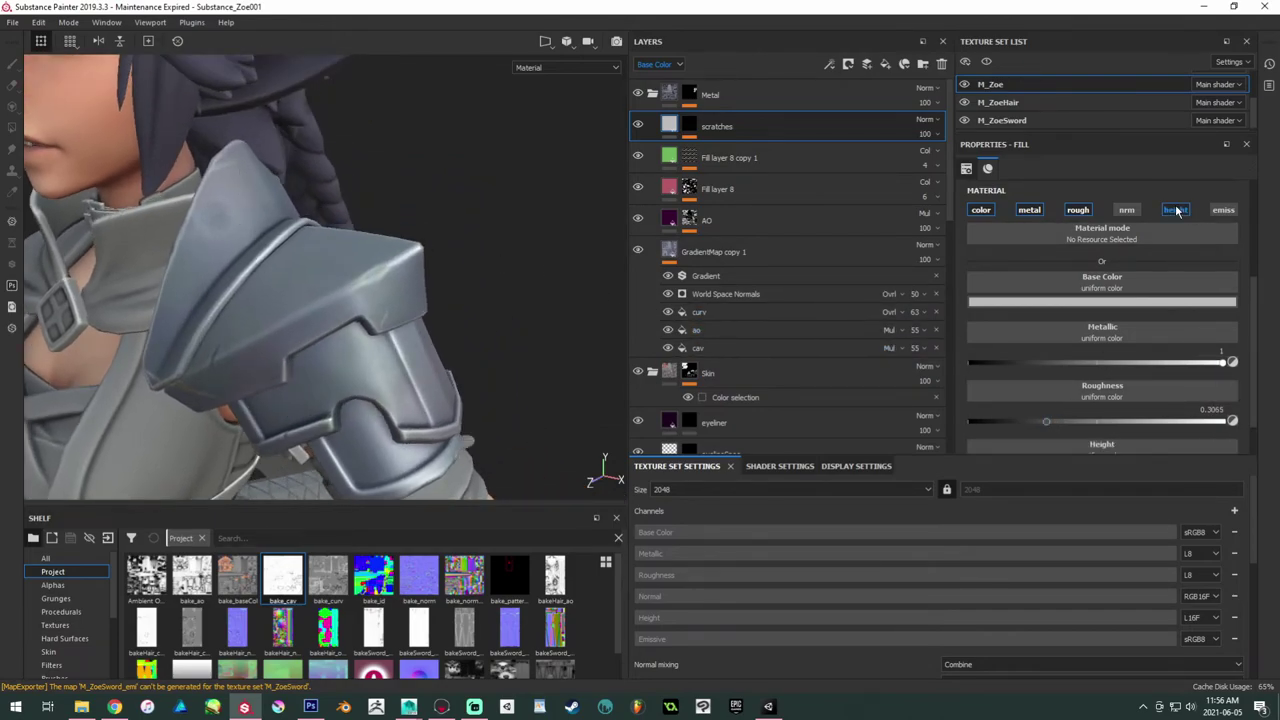
scroll(1145, 410, "down", 1)
left_click_drag(1093, 431, 1090, 433)
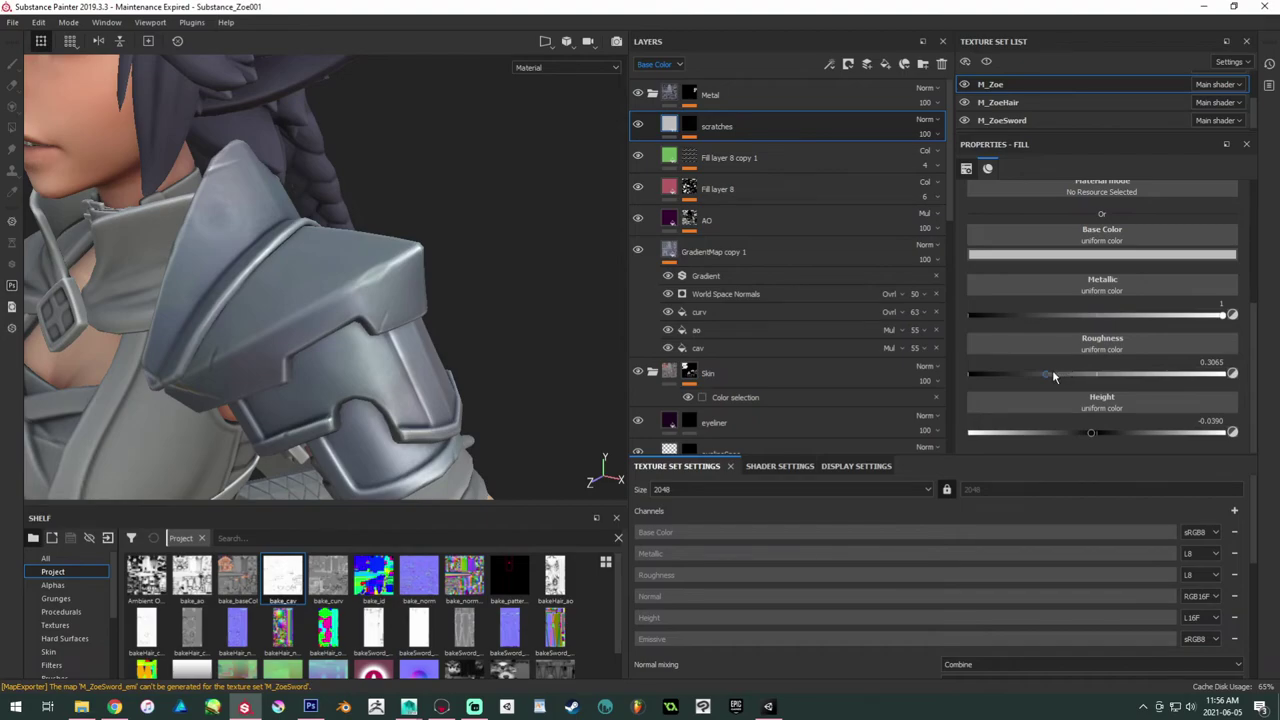
Step: Set the scratches layer's roughness to 0.5, check the shoulder armor, and save the project
left_click_drag(1052, 374, 1151, 380)
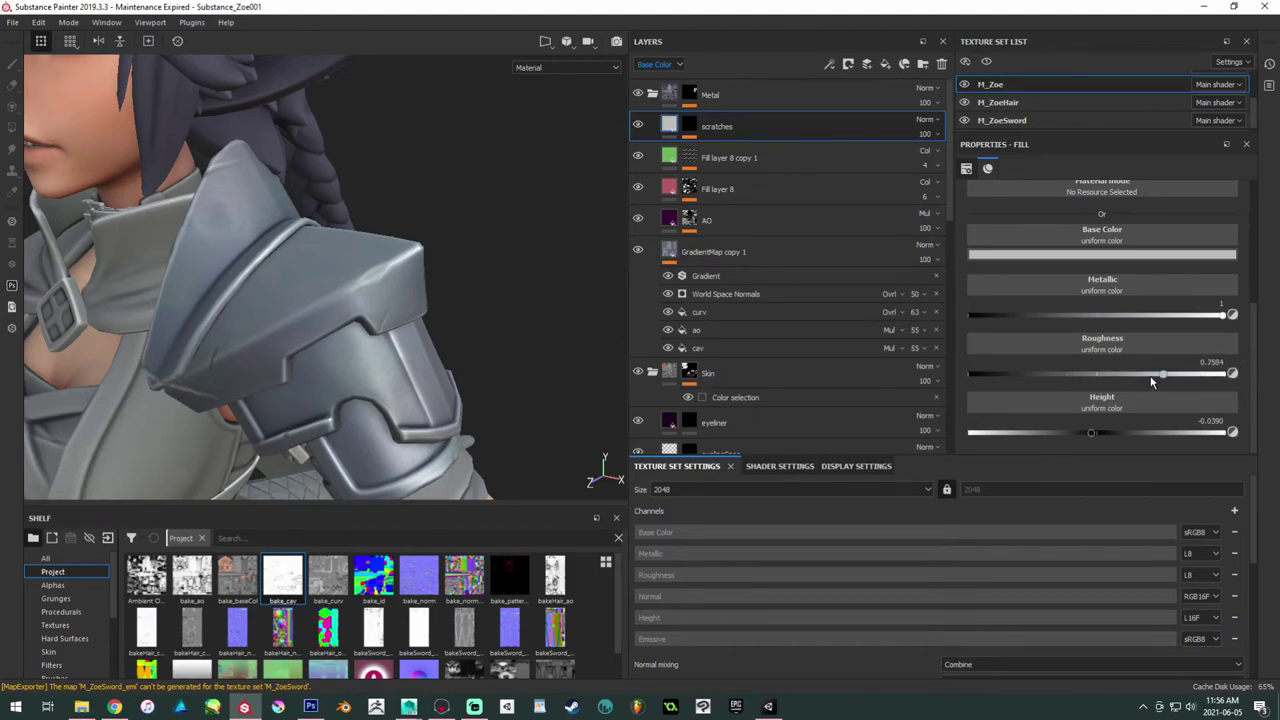
left_click(1213, 360)
key("BackSpace")
key("Return")
left_click_drag(520, 300, 348, 310, "alt")
mouse_move(405, 276)
left_mouse_down("alt")
mouse_move(134, 226)
mouse_move(100, 240)
mouse_move(290, 239)
mouse_move(374, 303)
mouse_move(454, 257)
mouse_move(247, 345)
mouse_move(400, 337)
mouse_move(372, 285)
mouse_move(414, 271)
left_mouse_up("alt")
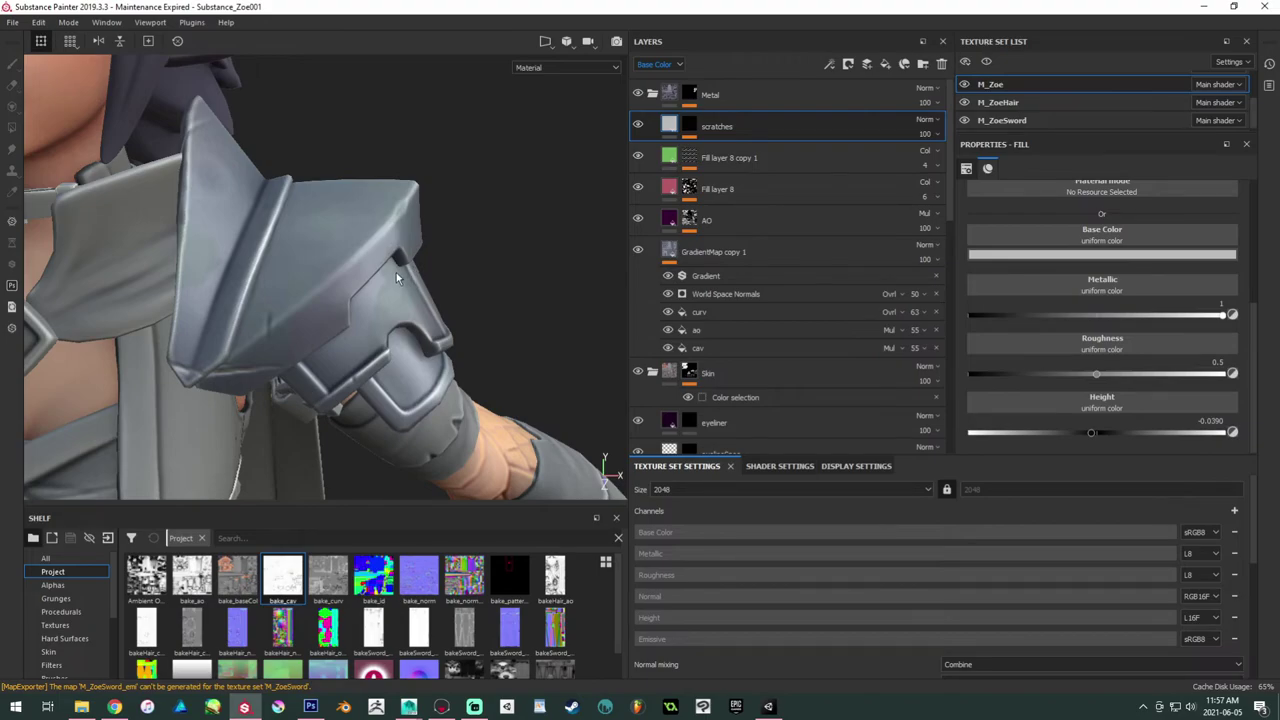
left_click_drag(396, 272, 377, 278, "alt")
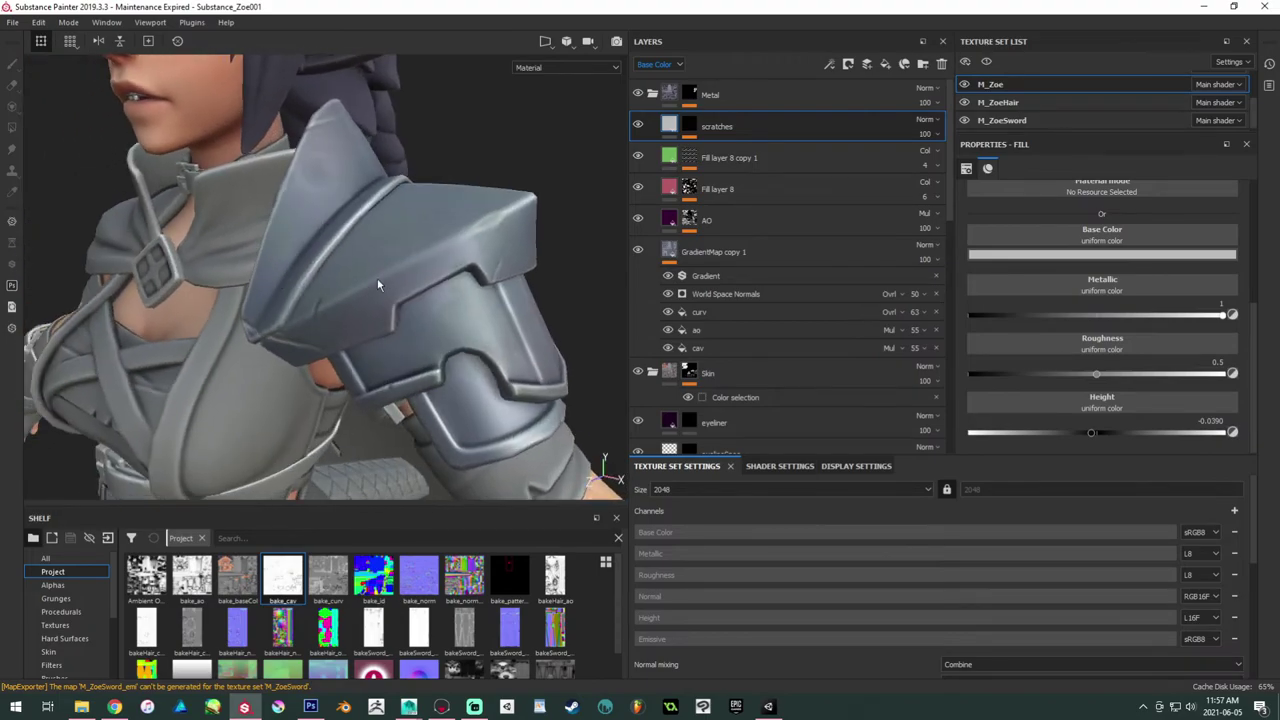
key("ctrl+s")
scroll(270, 249, "down", 4)
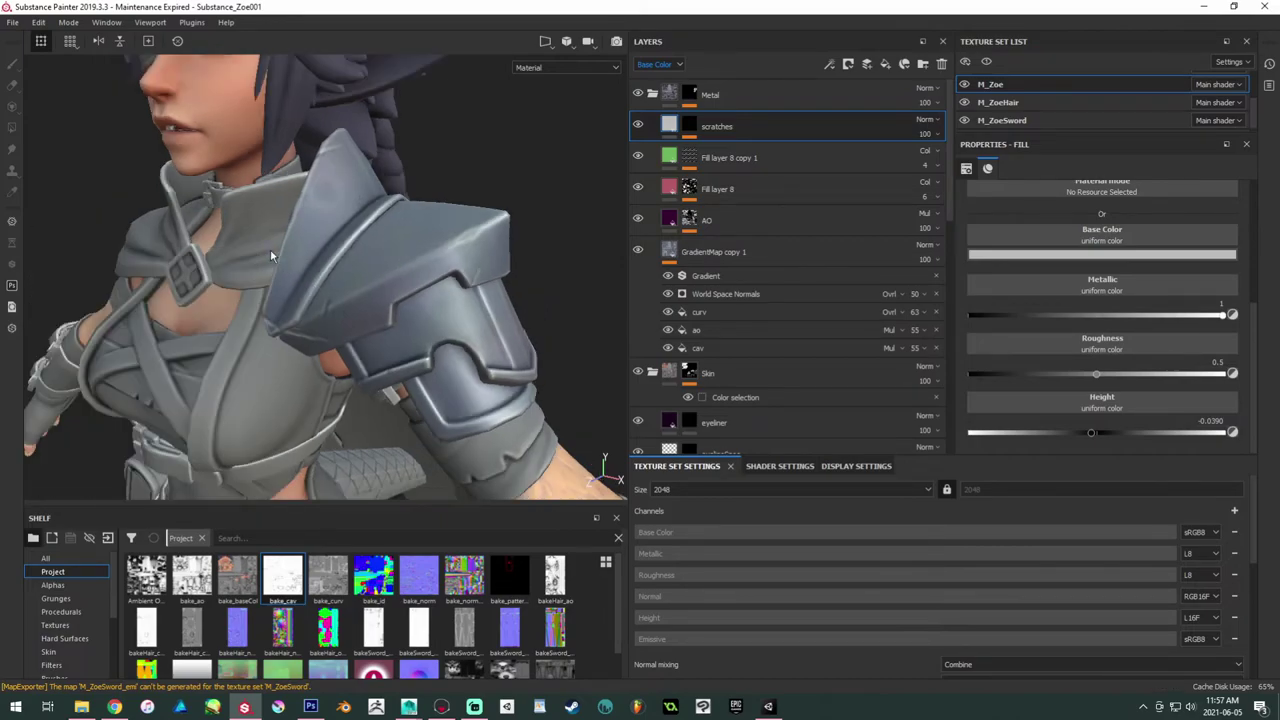
Step: Collapse the Metal layer folder and look over the shoulder armor and cape from behind
left_click_drag(270, 249, 339, 210, "alt")
left_click_drag(376, 266, 320, 292, "alt")
middle_click_drag(364, 239, 356, 319, "alt")
left_click_drag(272, 266, 245, 262, "alt")
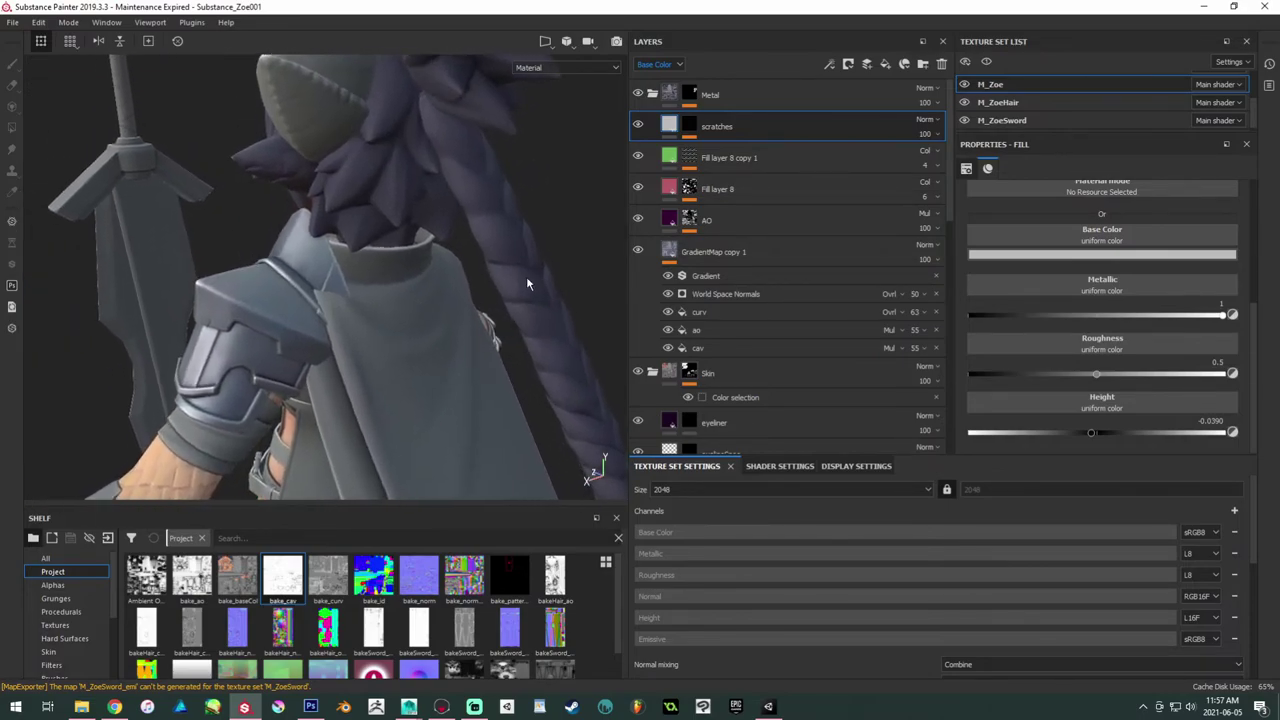
left_click(652, 94)
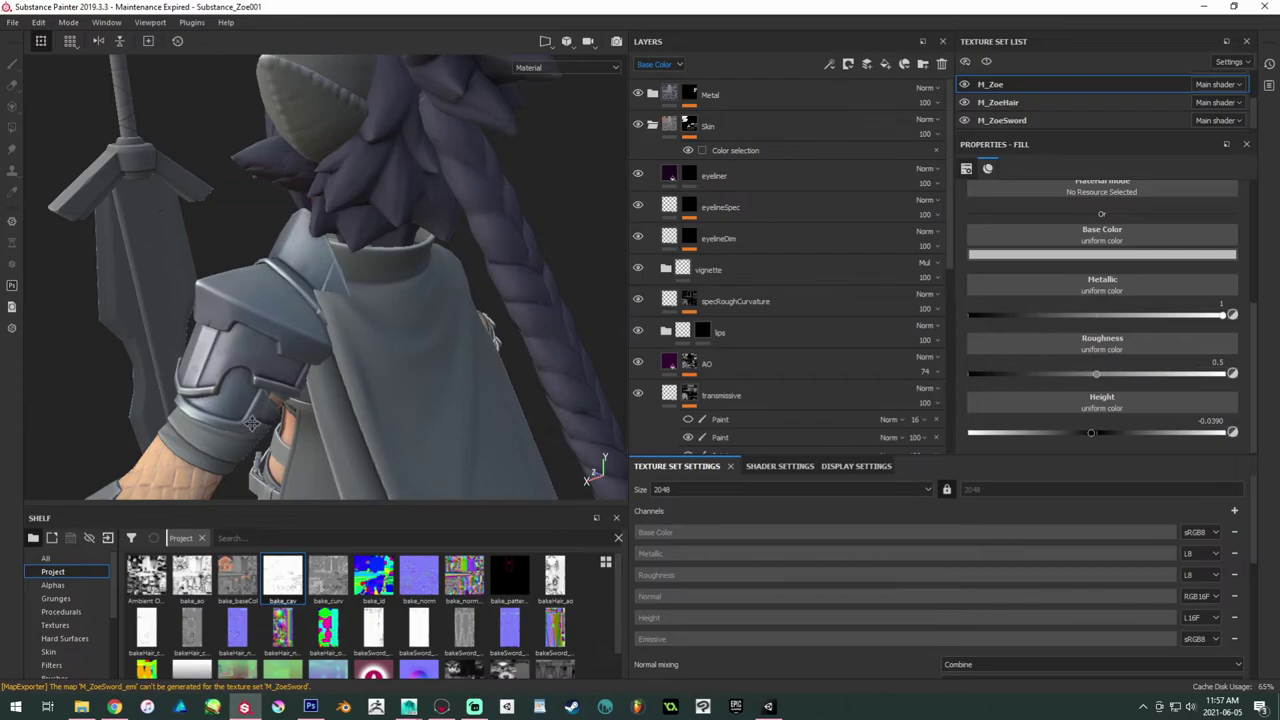
left_click_drag(250, 422, 229, 368, "alt")
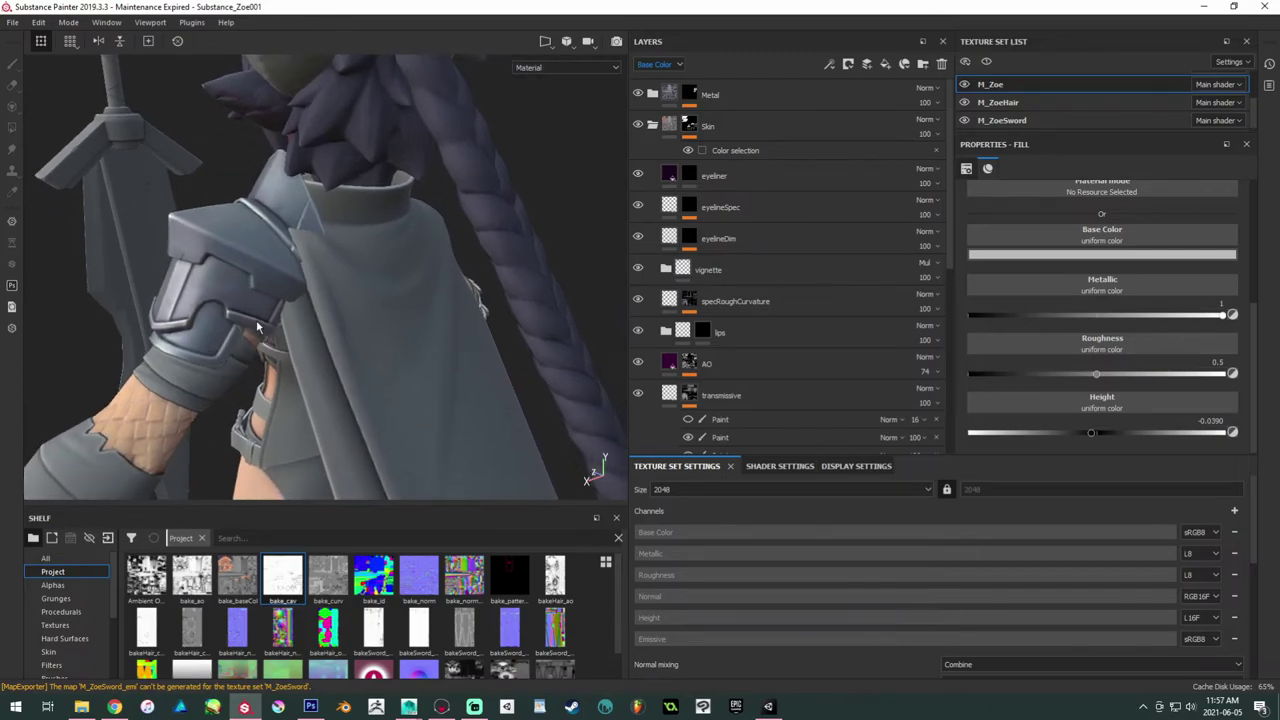
left_click_drag(258, 322, 278, 306, "alt")
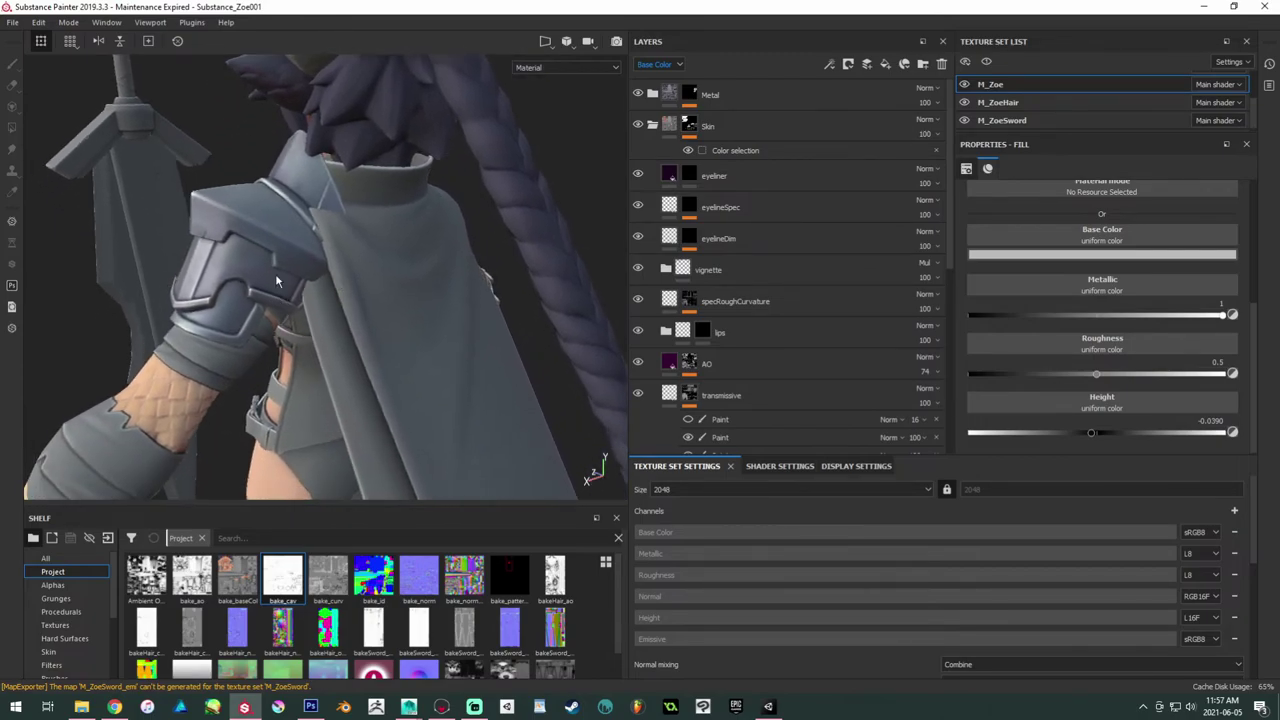
left_click_drag(277, 281, 452, 236, "alt")
Step: Add a new layer folder above the Metal folder and name it cloth
left_click(657, 97)
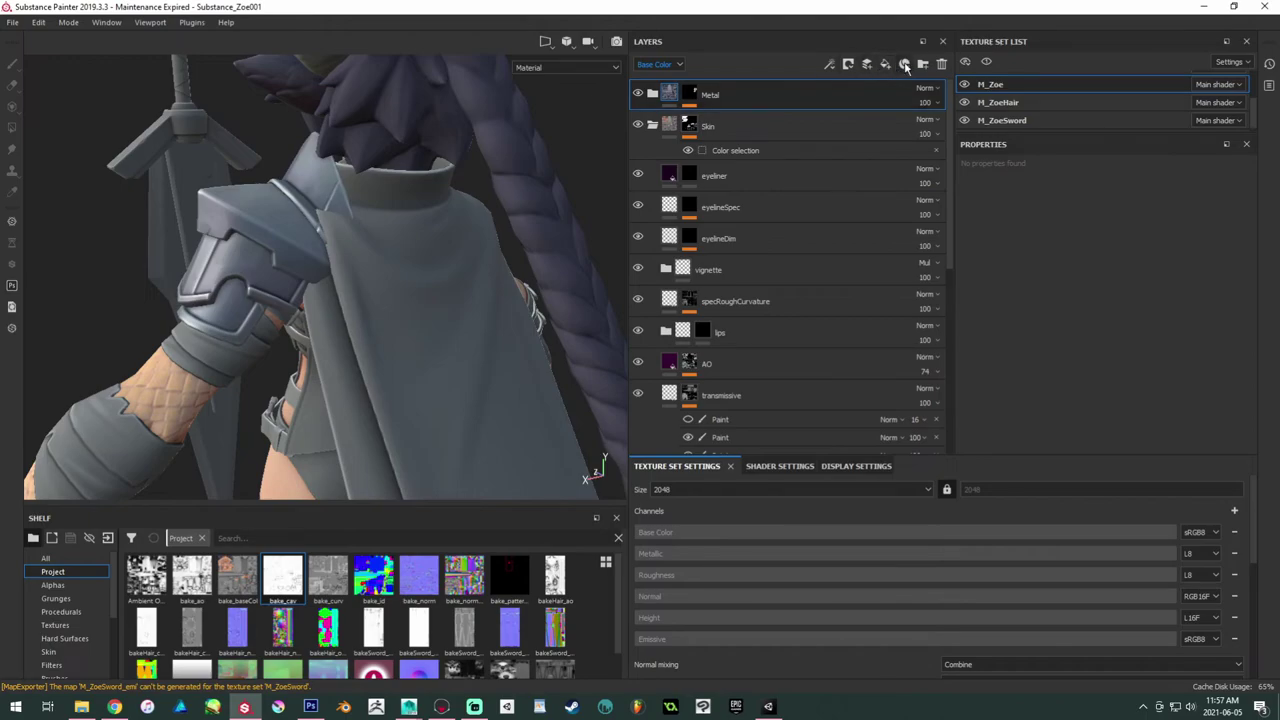
left_click(923, 64)
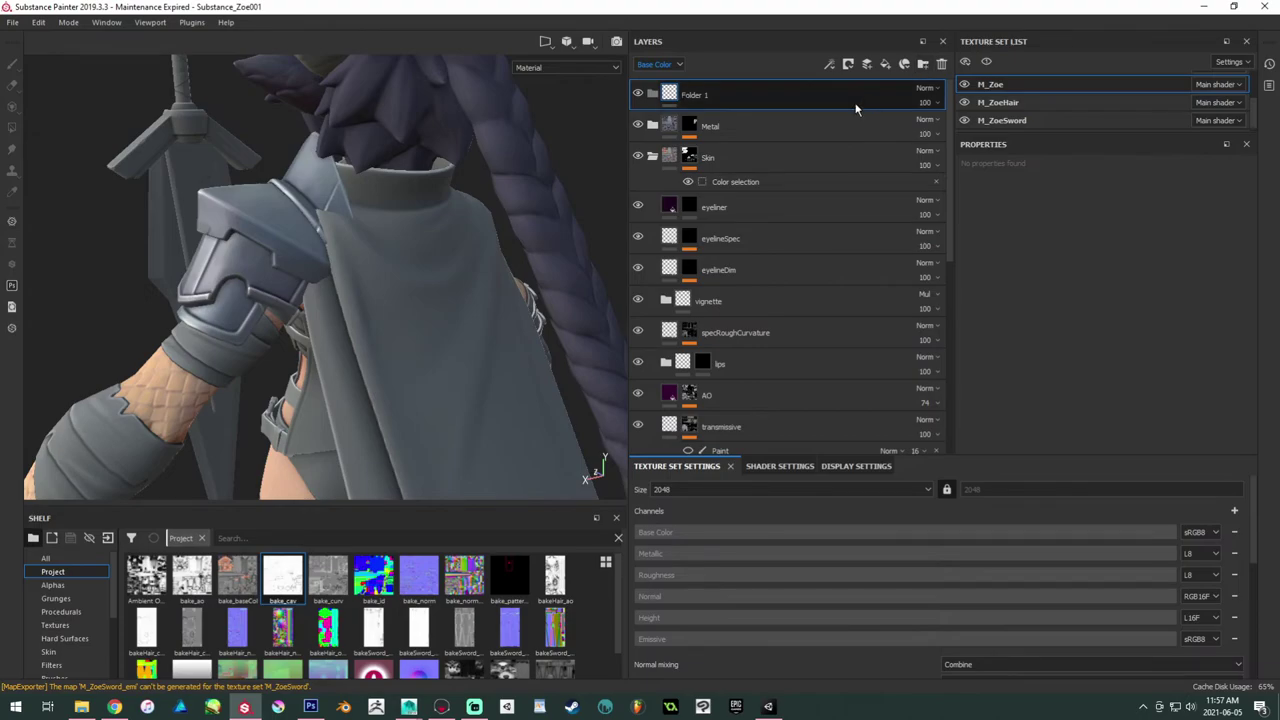
double_click(692, 96)
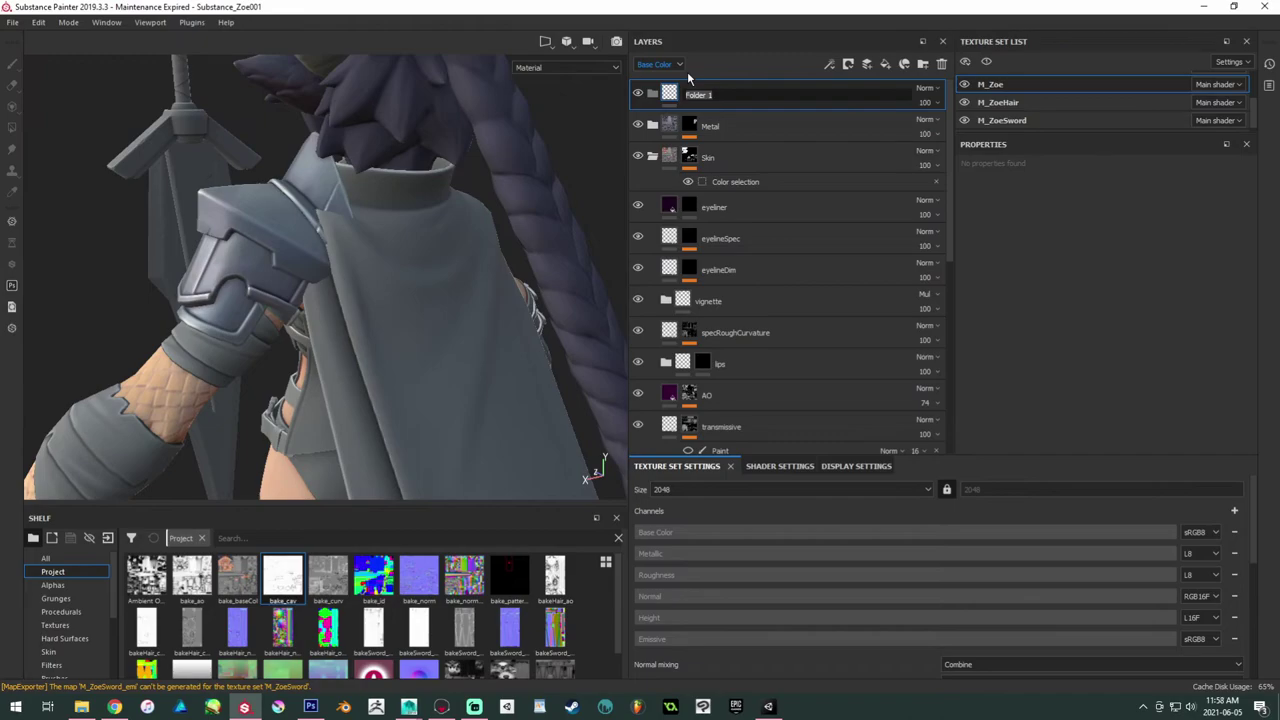
type("cloth")
key("Return")
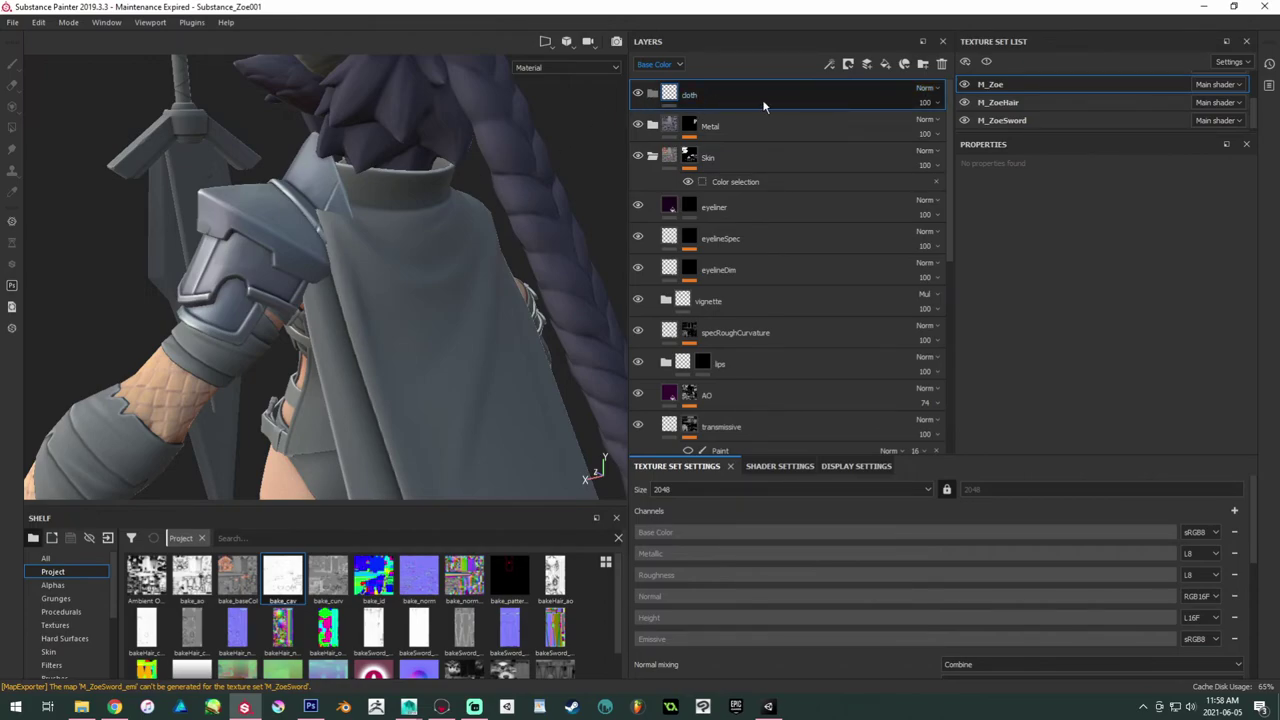
Step: Collapse the Skin folder and copy the base GradientMap layer with its effects
left_click(653, 156)
right_click(723, 205)
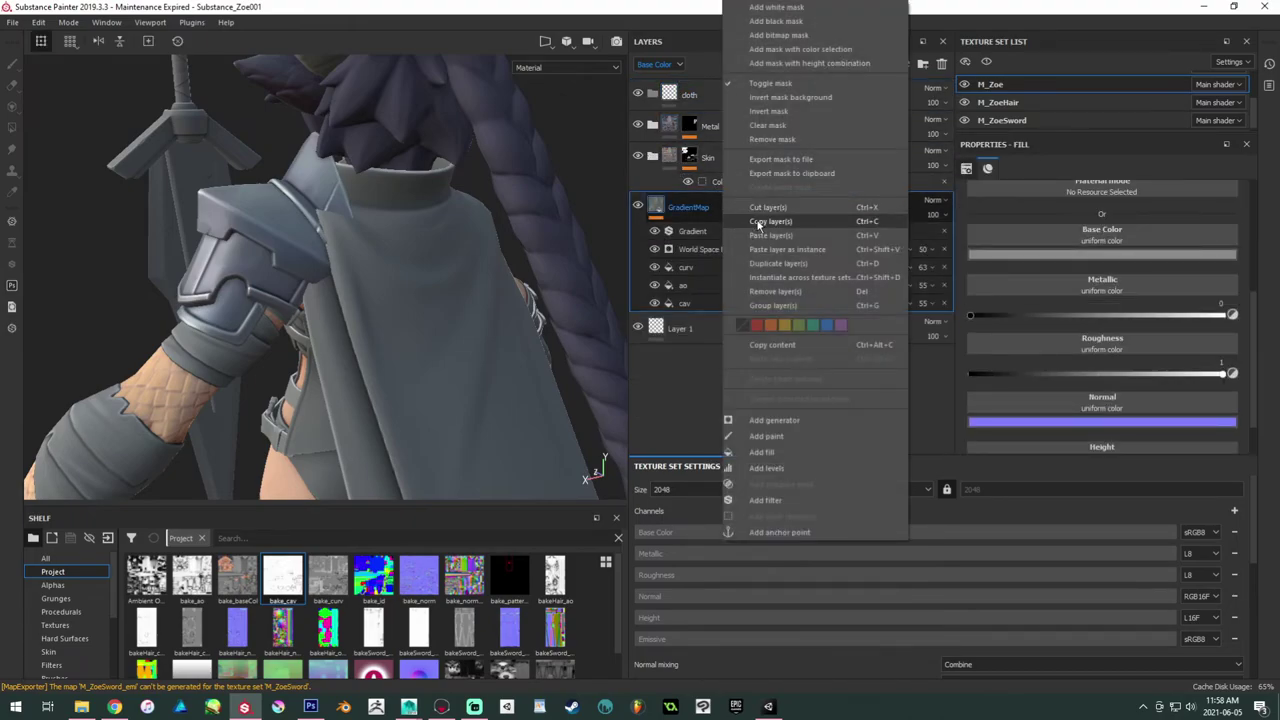
left_click(762, 221)
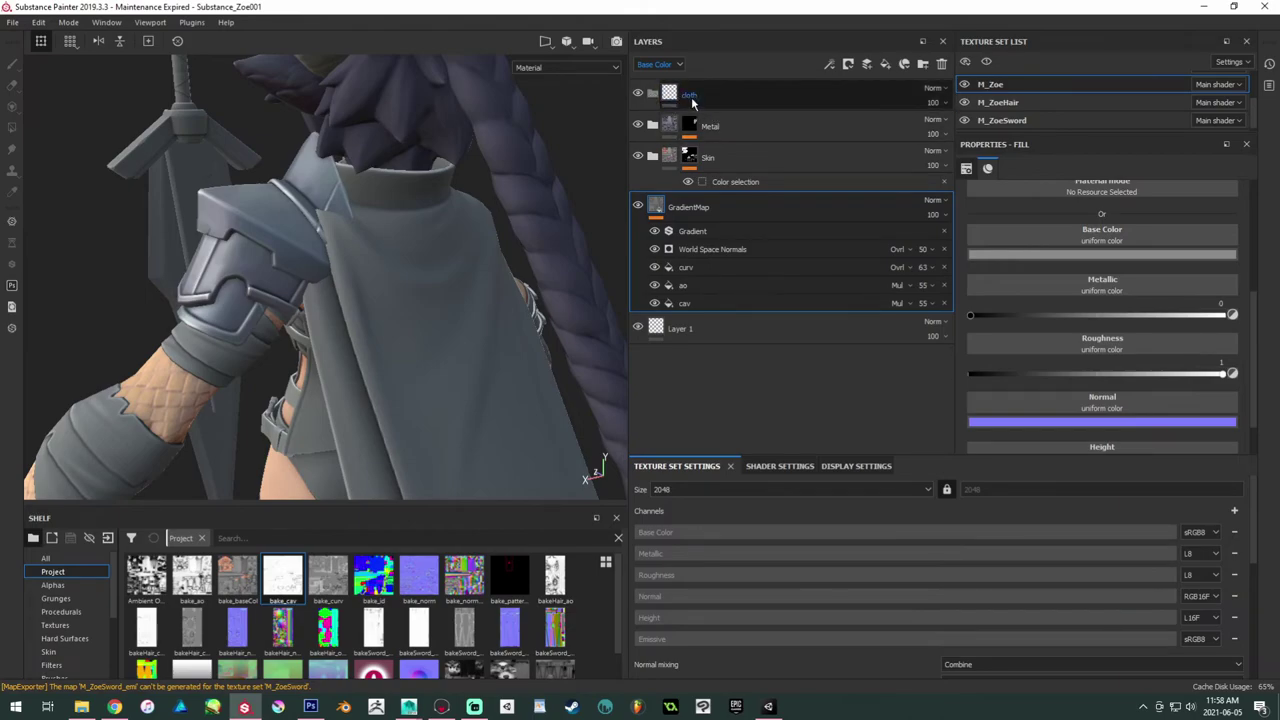
Step: Paste the copied GradientMap layer and place it inside the cloth folder
left_click(691, 100)
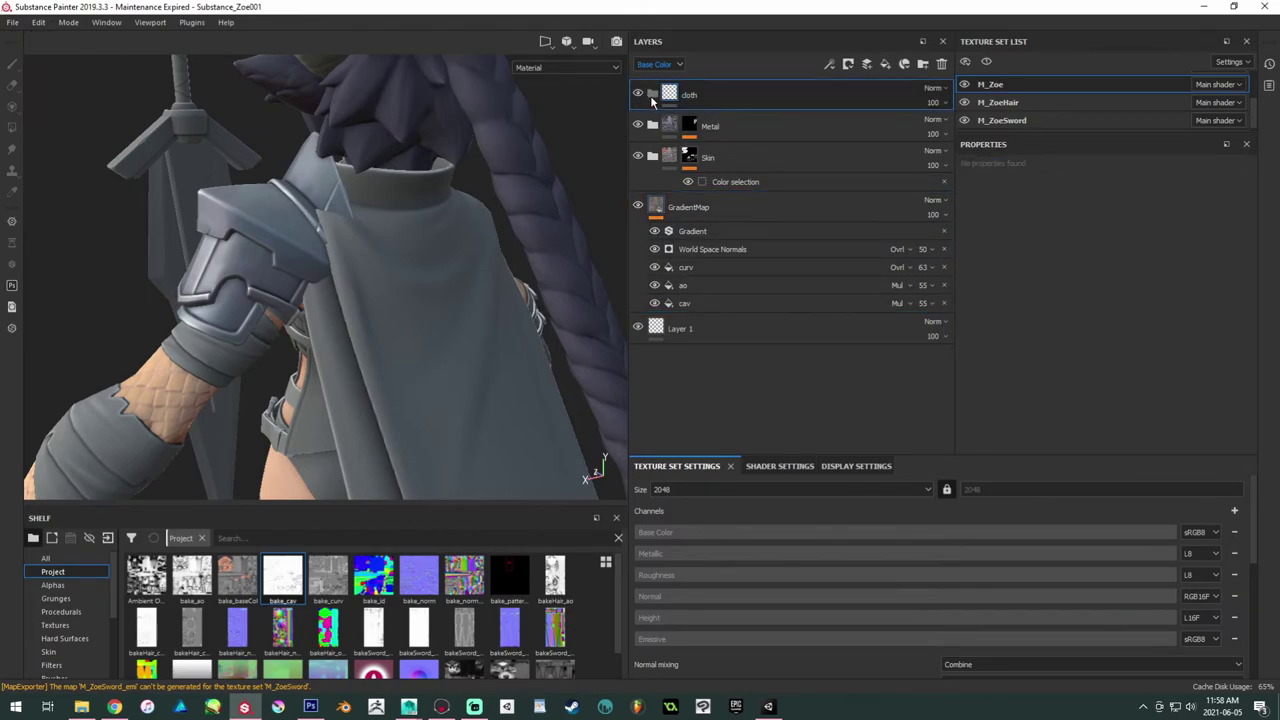
middle_click_drag(430, 129, 397, 218, "alt")
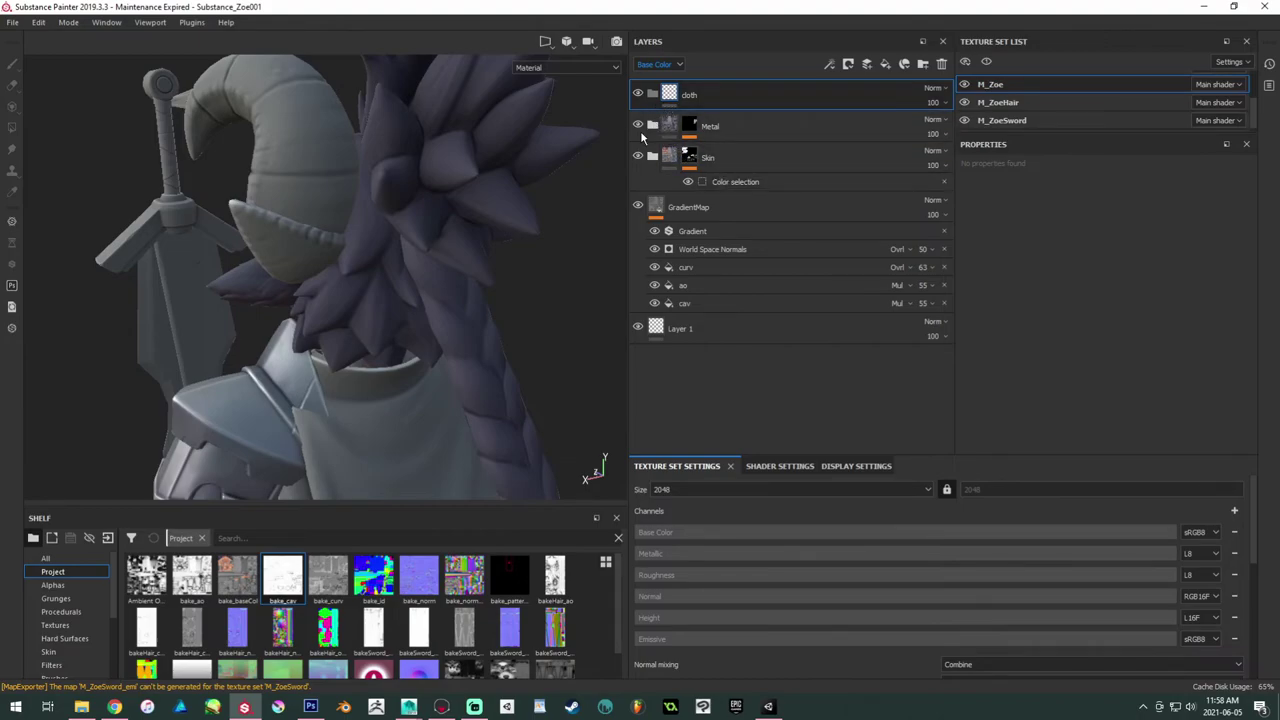
left_click_drag(405, 197, 408, 277, "alt")
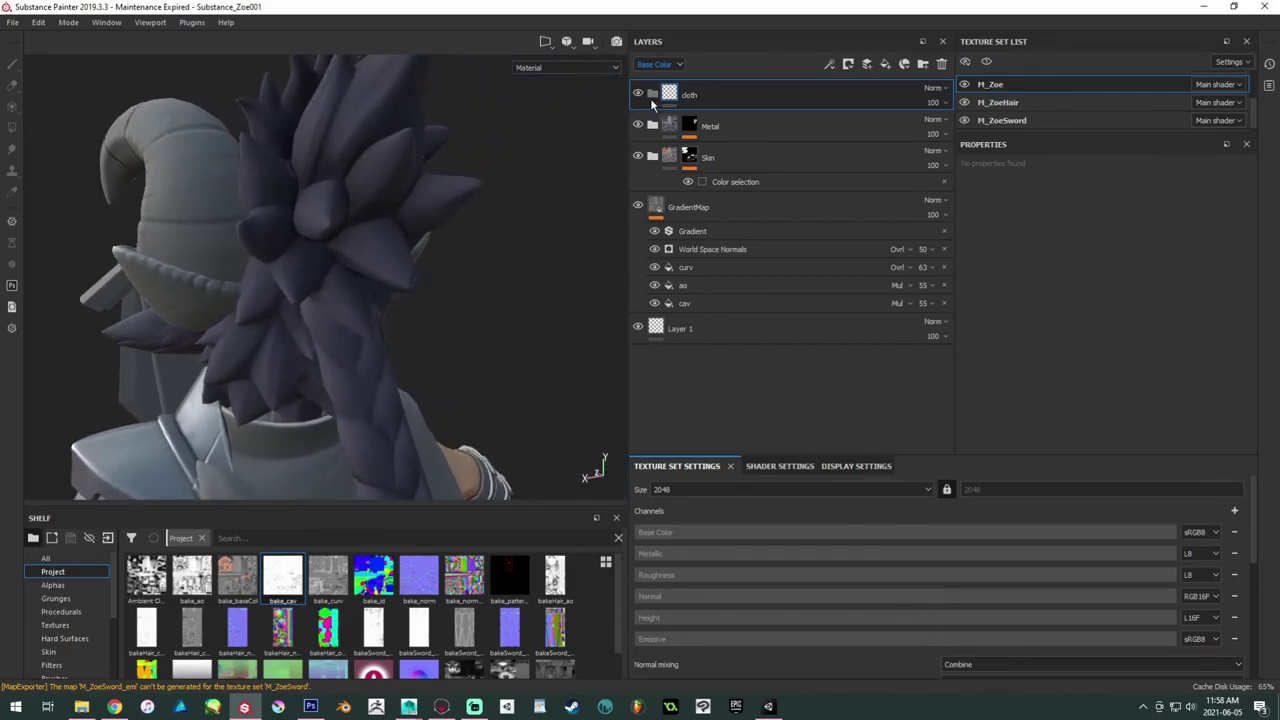
right_click(679, 92)
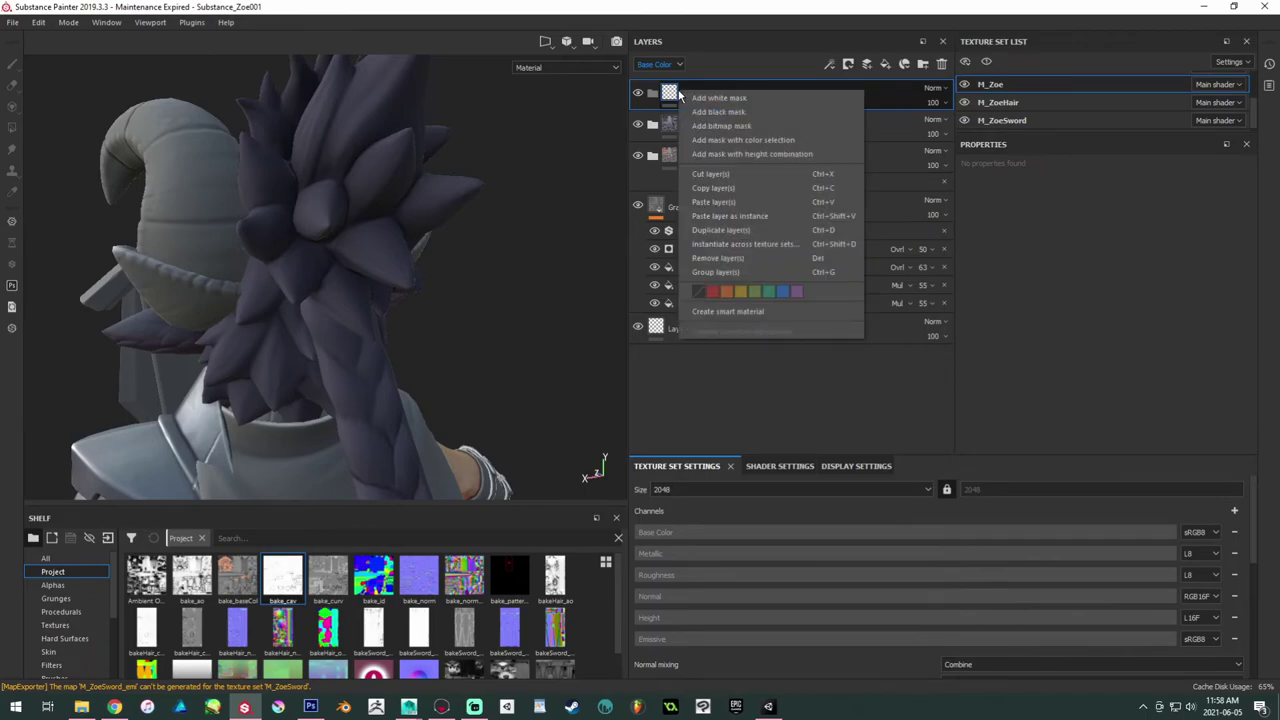
left_click(712, 202)
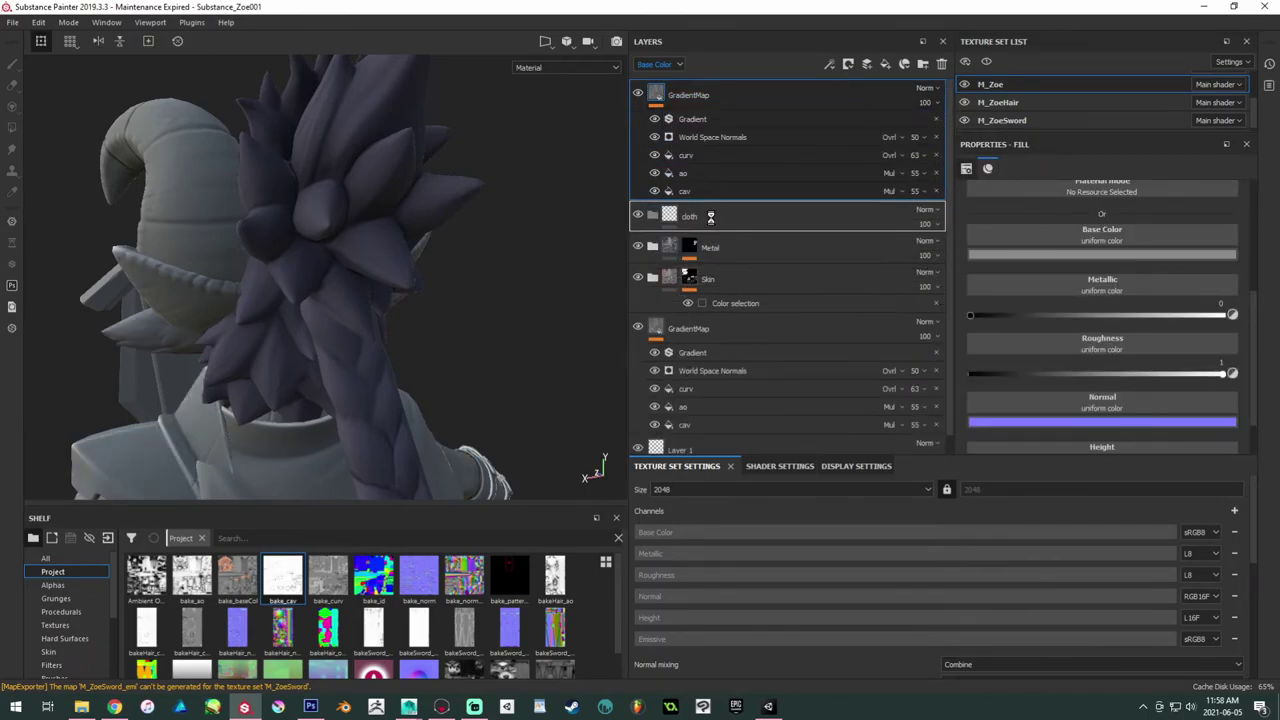
left_click_drag(367, 228, 269, 237, "alt")
left_click_drag(360, 252, 380, 249, "alt")
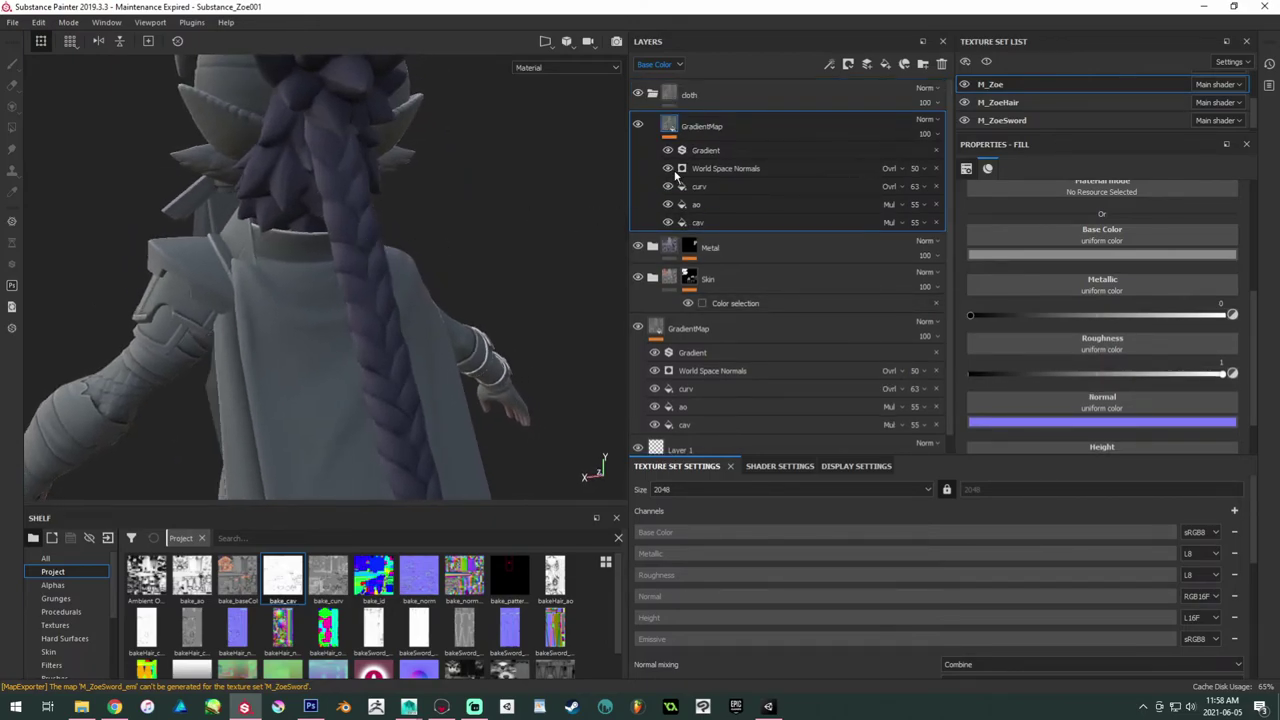
Step: Add a black mask with a Paint effect to the cloth folder and activate Polygon Fill
left_click(700, 95)
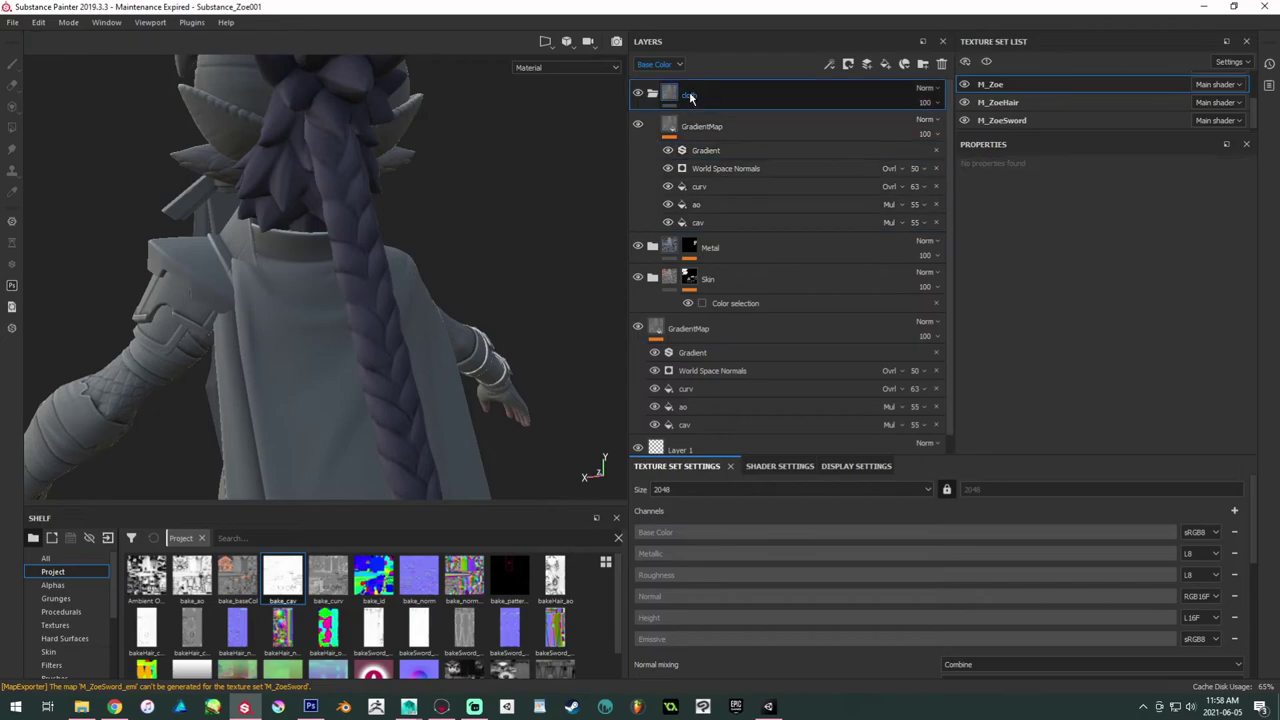
right_click(700, 95)
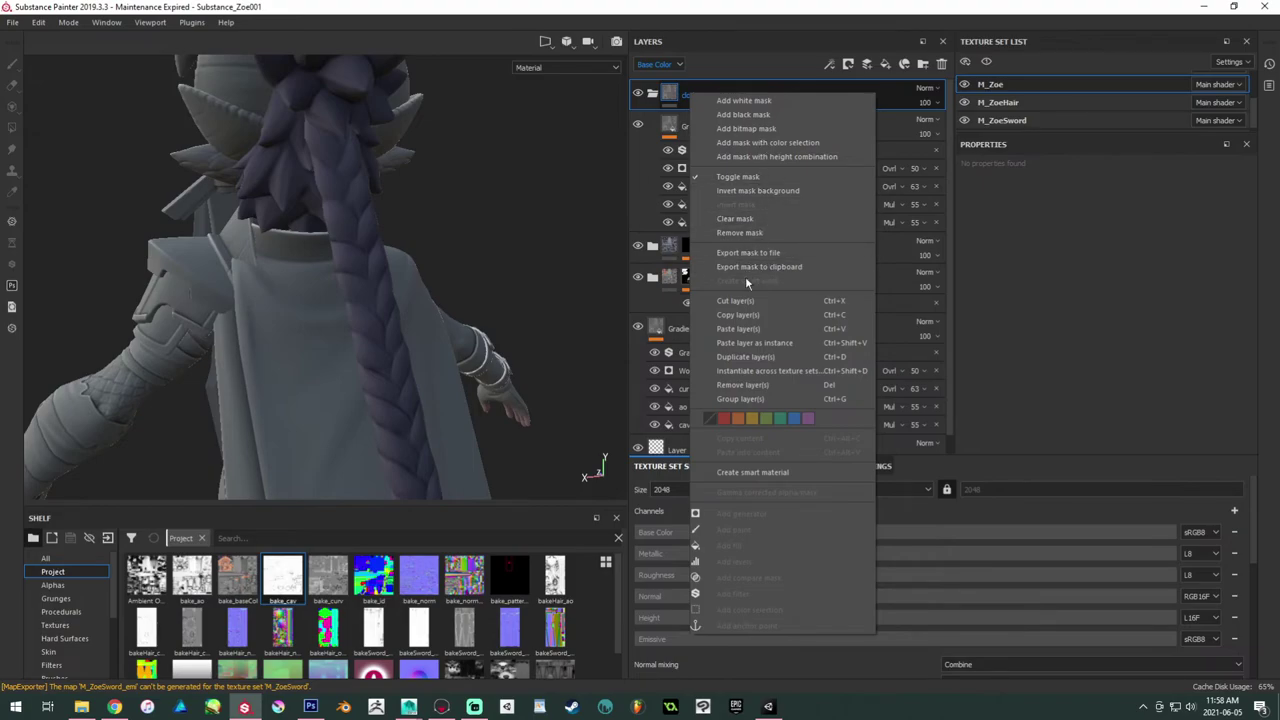
left_click(743, 114)
key("4")
right_click(689, 99)
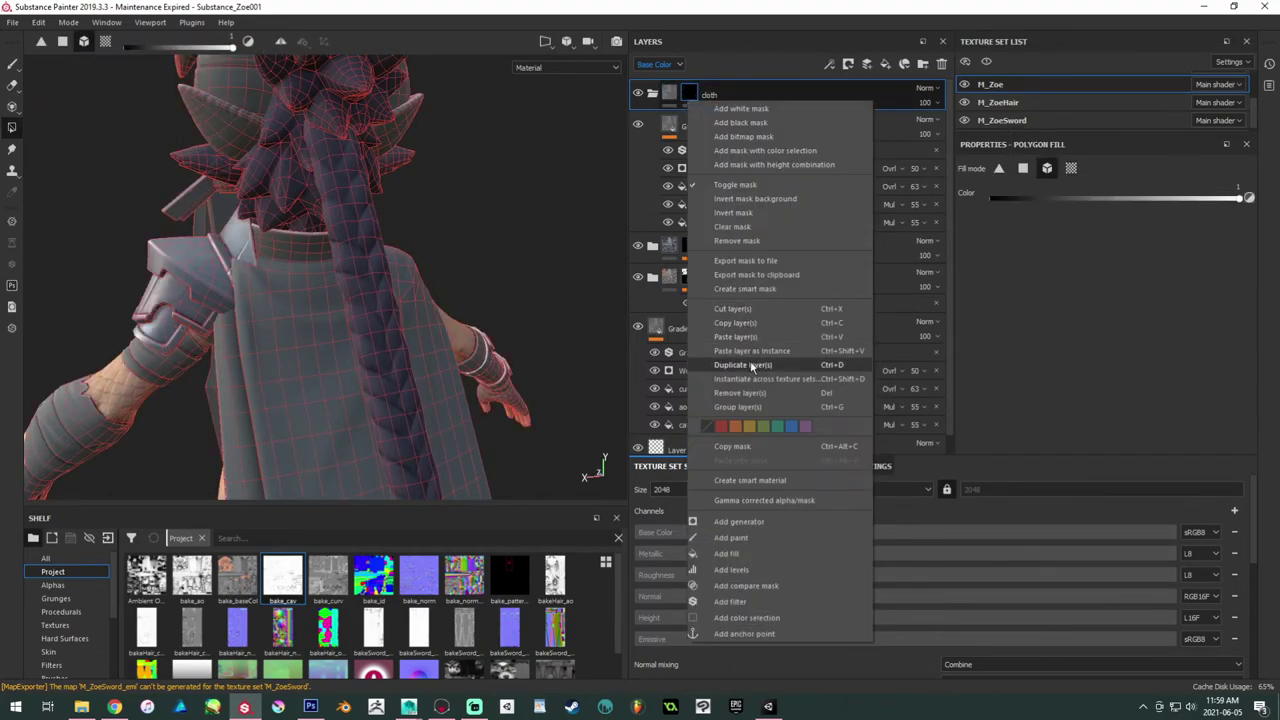
left_click(725, 538)
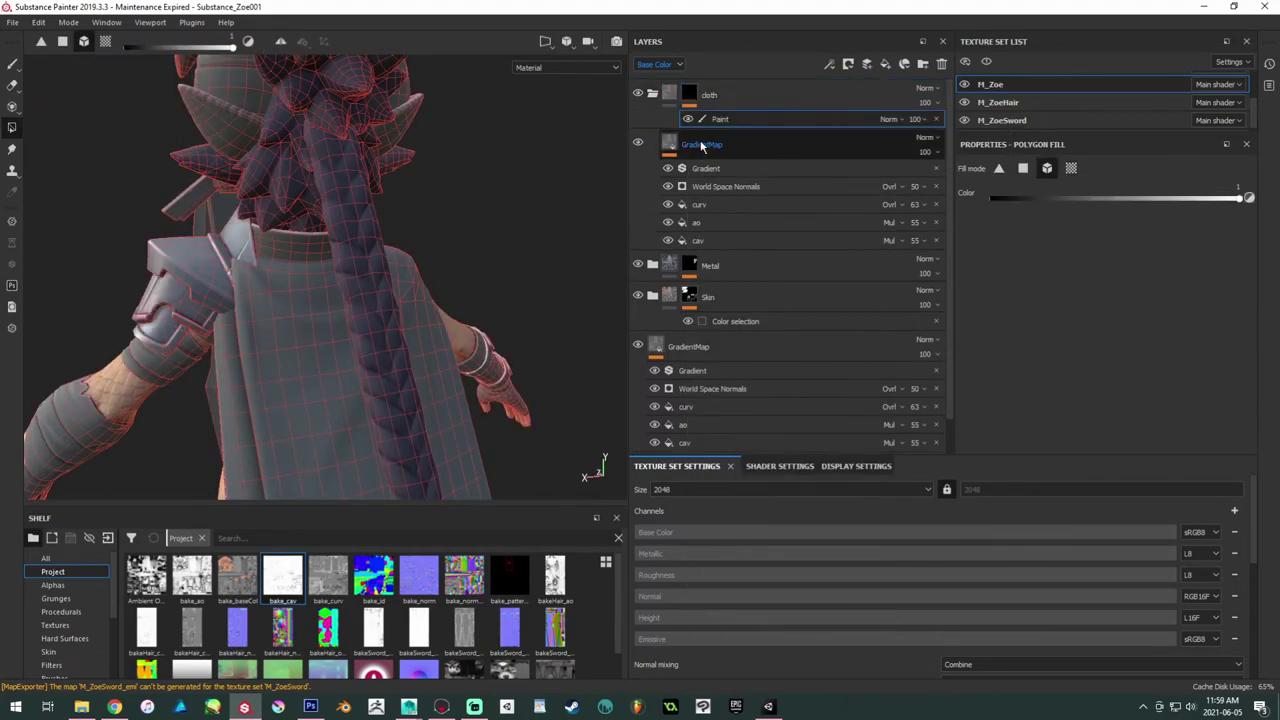
Step: Rename the cloth folder to cape
double_click(709, 95)
type("cape")
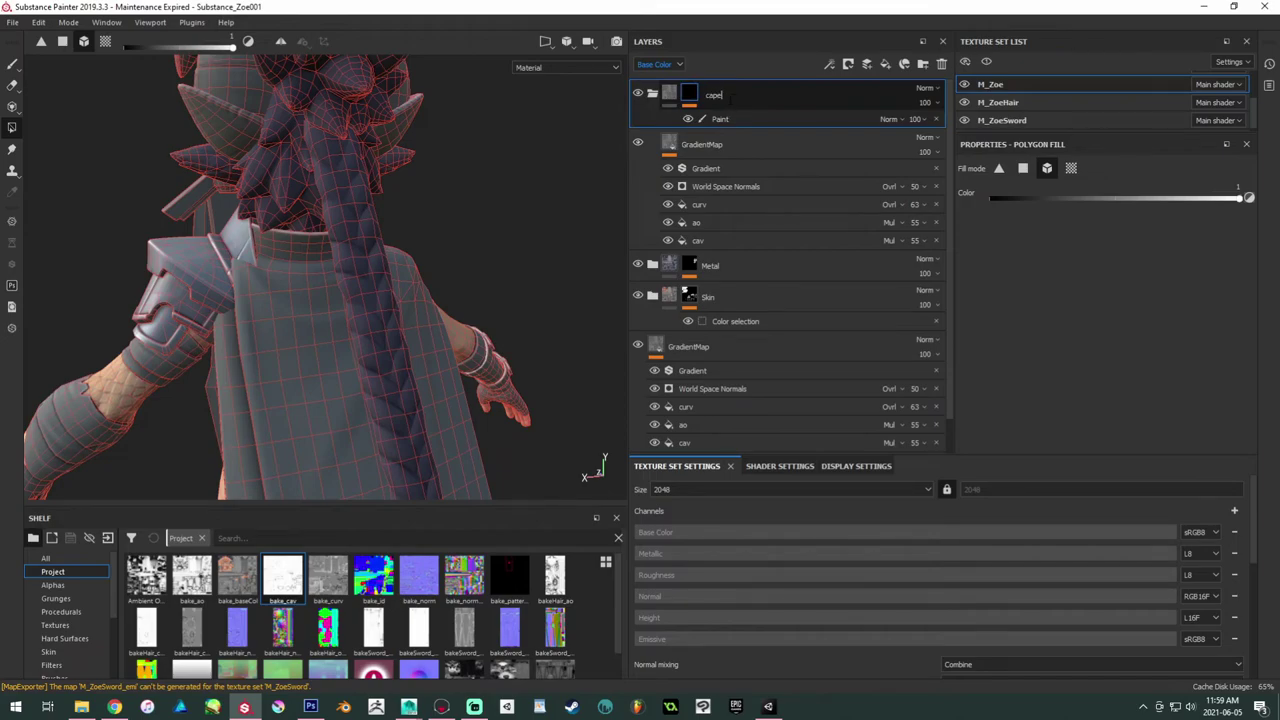
key("Return")
Step: Examine the cape, collar and shoulder armor meshes from the back and side of the character
left_click_drag(426, 168, 550, 262, "alt")
right_click_drag(300, 180, 282, 195, "alt")
left_click_drag(282, 197, 393, 278, "alt")
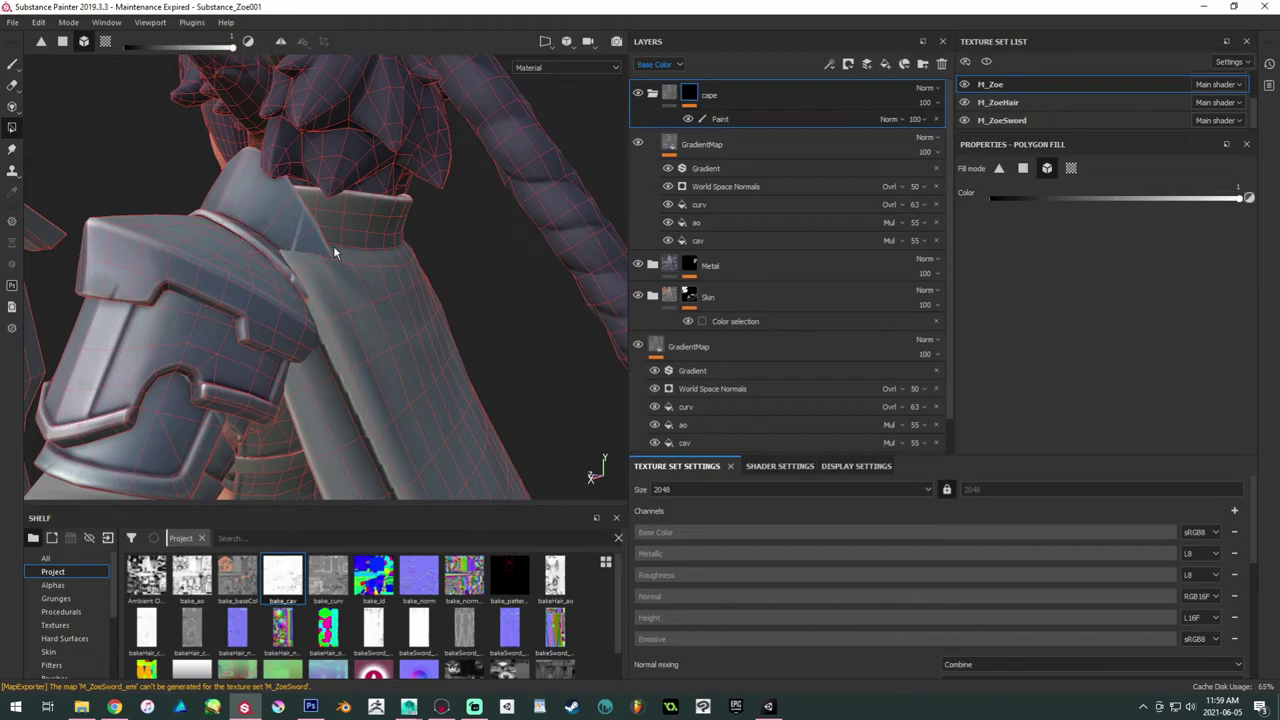
left_click_drag(334, 252, 282, 161, "alt")
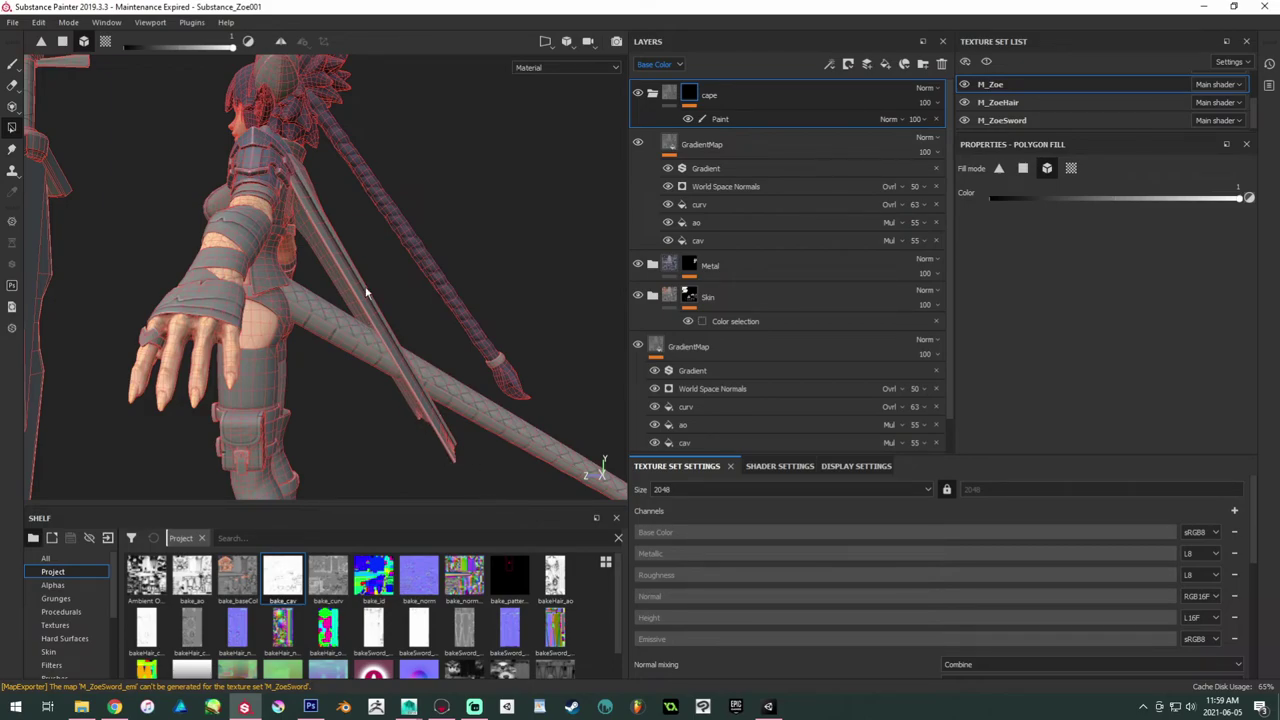
left_click_drag(245, 176, 433, 424, "alt")
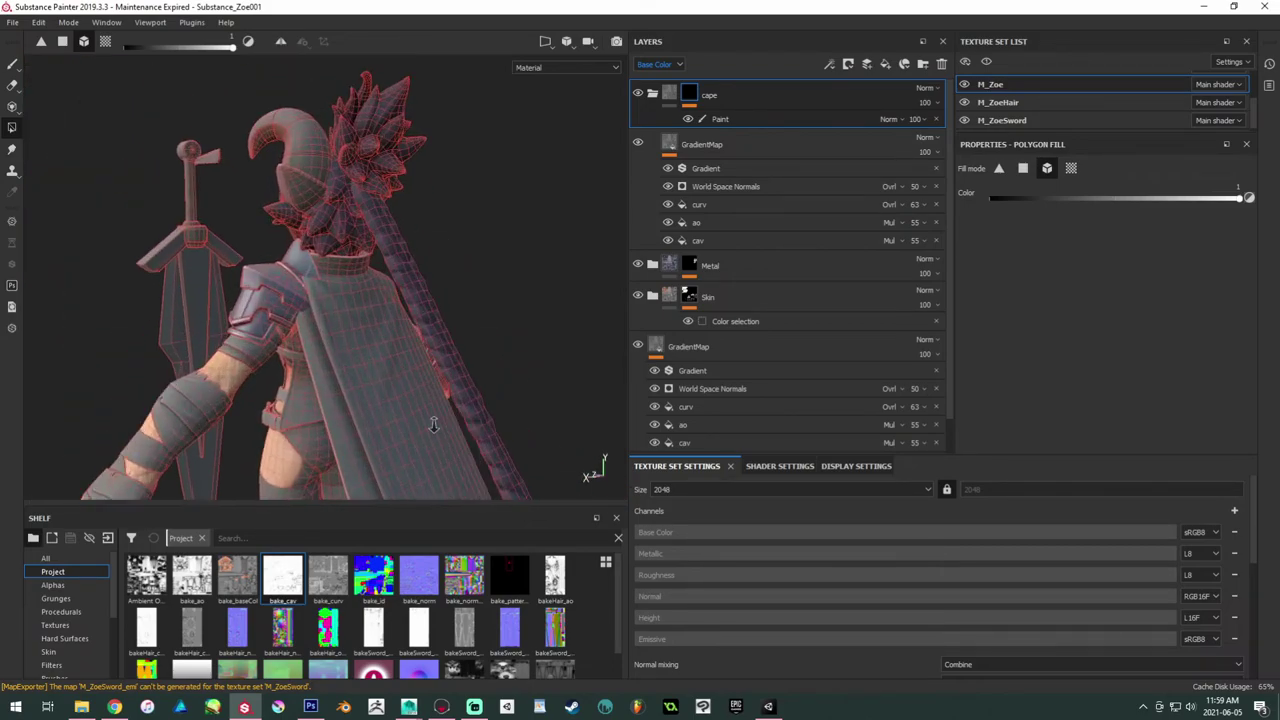
right_click_drag(433, 424, 380, 277, "alt")
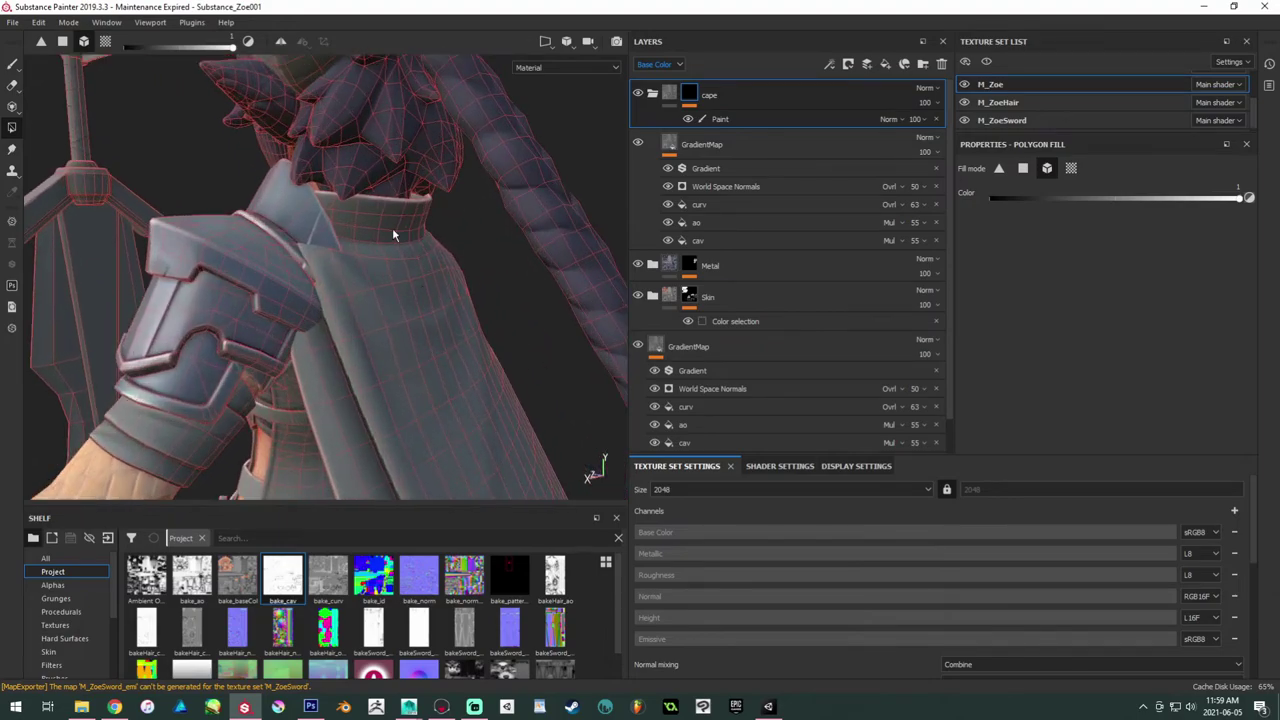
left_click_drag(385, 278, 352, 265, "alt")
left_click_drag(348, 325, 363, 358, "alt")
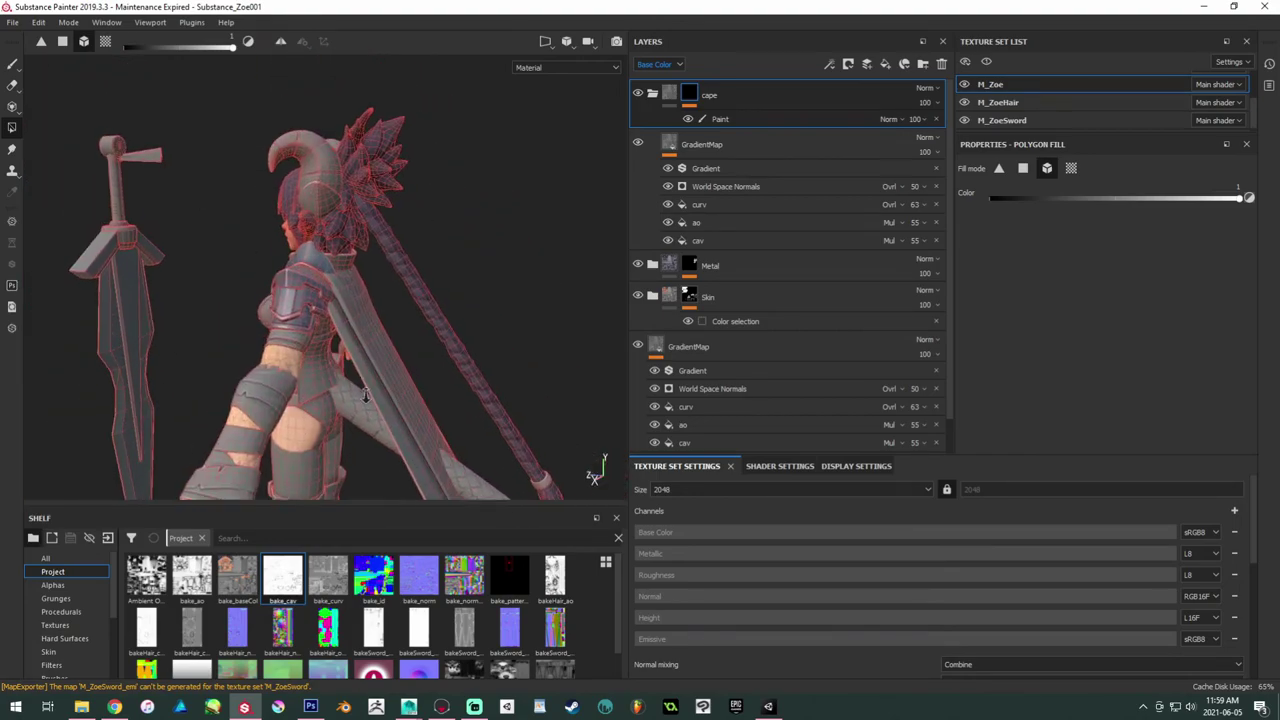
Step: Inspect the shading of the cape and its collar behind the shoulder armor, with and without the polygon wireframe
scroll(346, 257, "up", 2)
middle_click_drag(346, 257, 325, 263, "alt")
left_click_drag(325, 262, 393, 322, "alt")
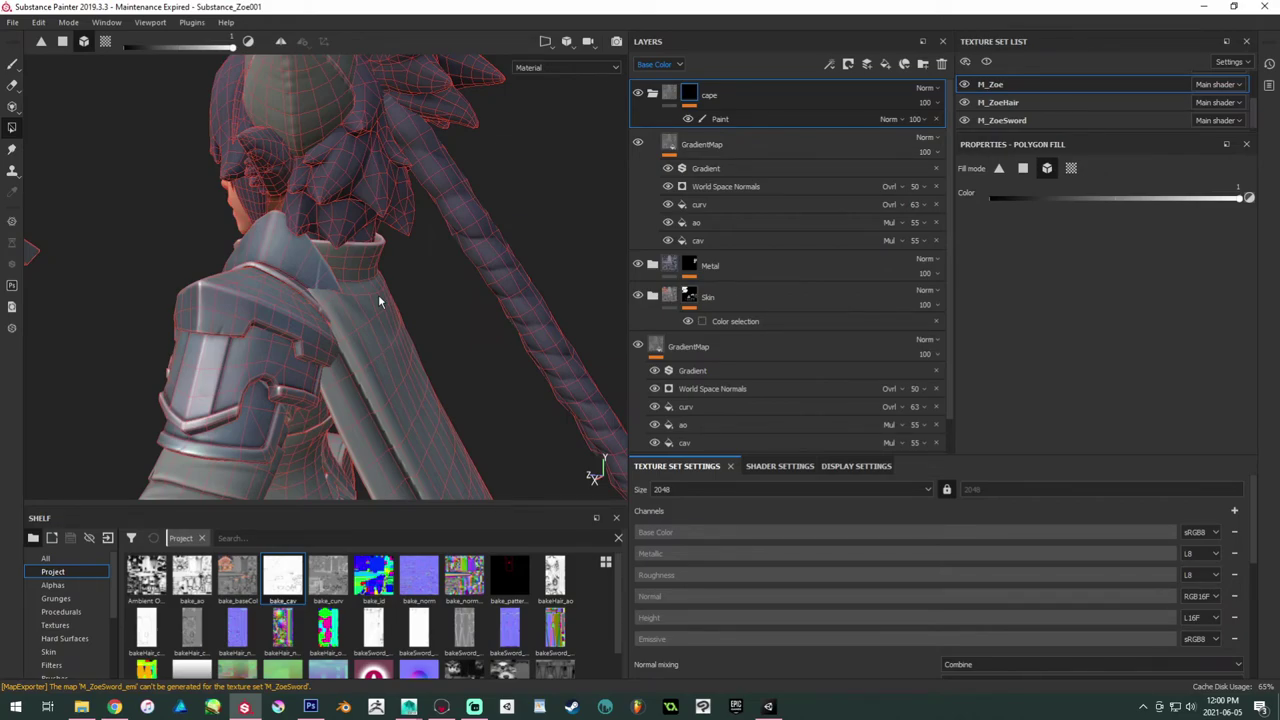
left_click_drag(417, 320, 300, 337, "alt")
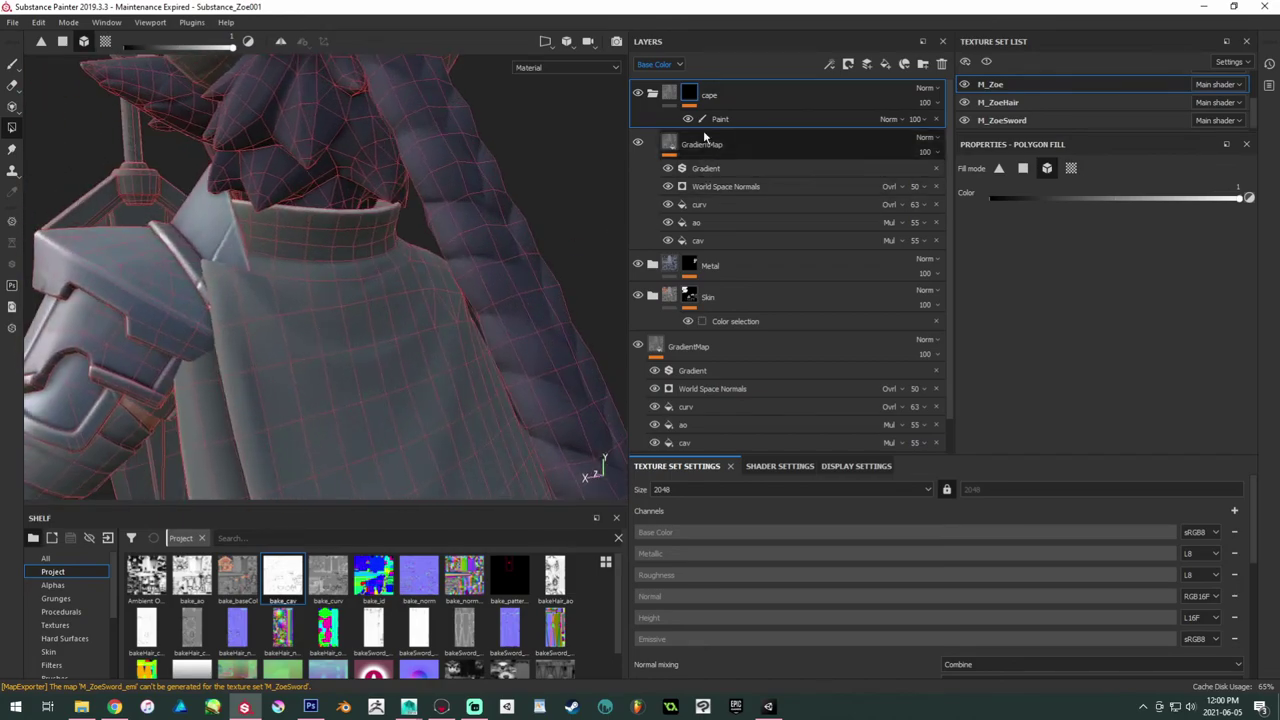
left_click(787, 145)
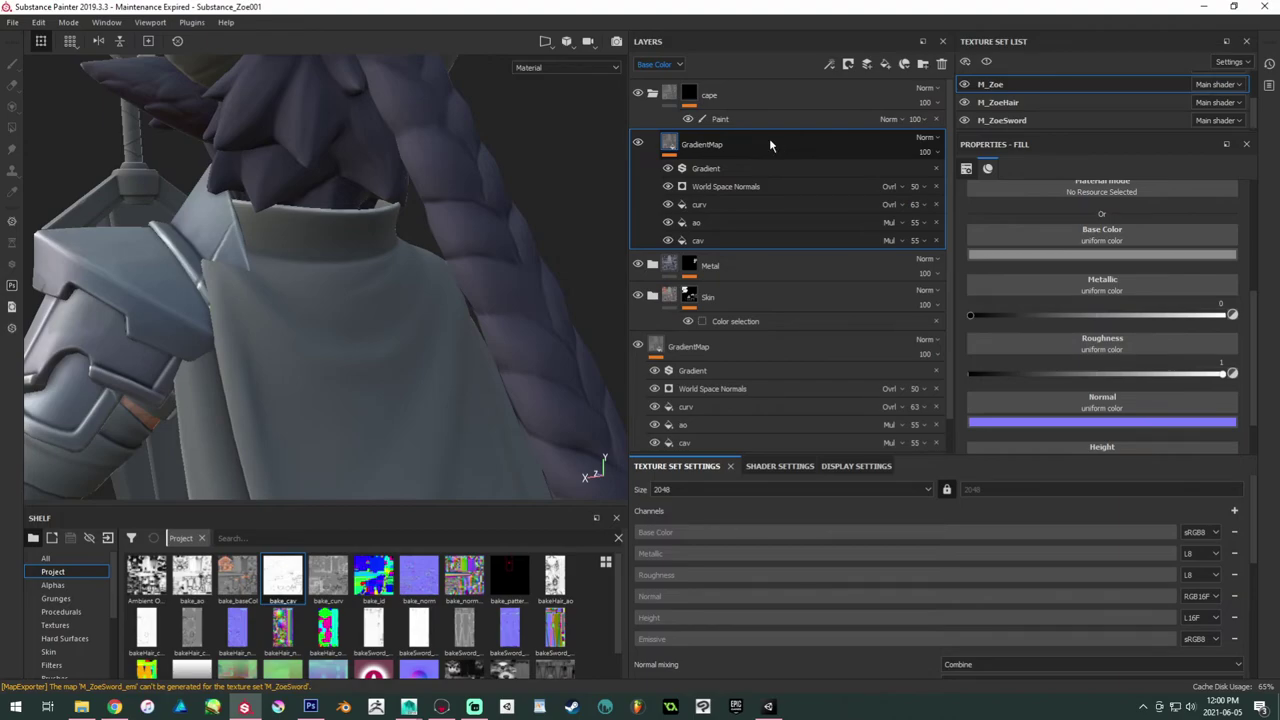
mouse_move(409, 253)
left_mouse_down("alt")
mouse_move(465, 248)
mouse_move(417, 240)
mouse_move(407, 263)
mouse_move(418, 267)
left_mouse_up("alt")
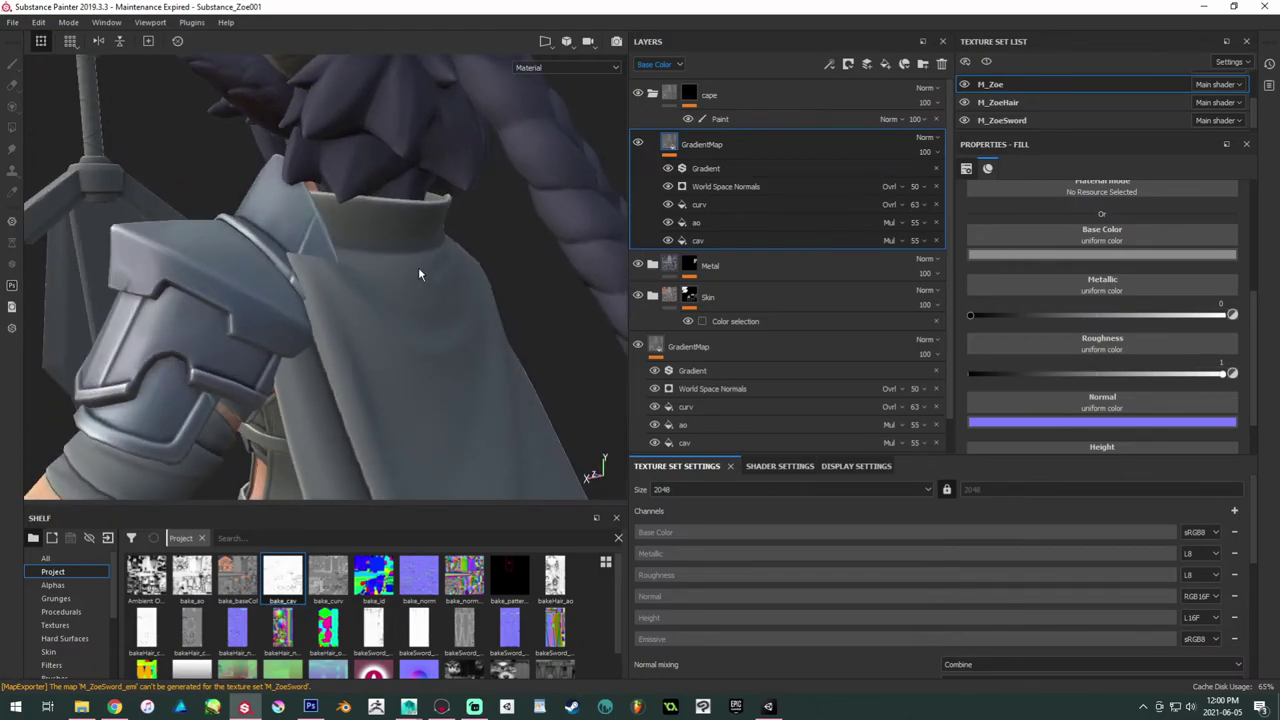
mouse_move(422, 268)
left_mouse_down("alt")
mouse_move(295, 232)
mouse_move(410, 224)
mouse_move(375, 249)
mouse_move(440, 250)
mouse_move(423, 251)
left_mouse_up("alt")
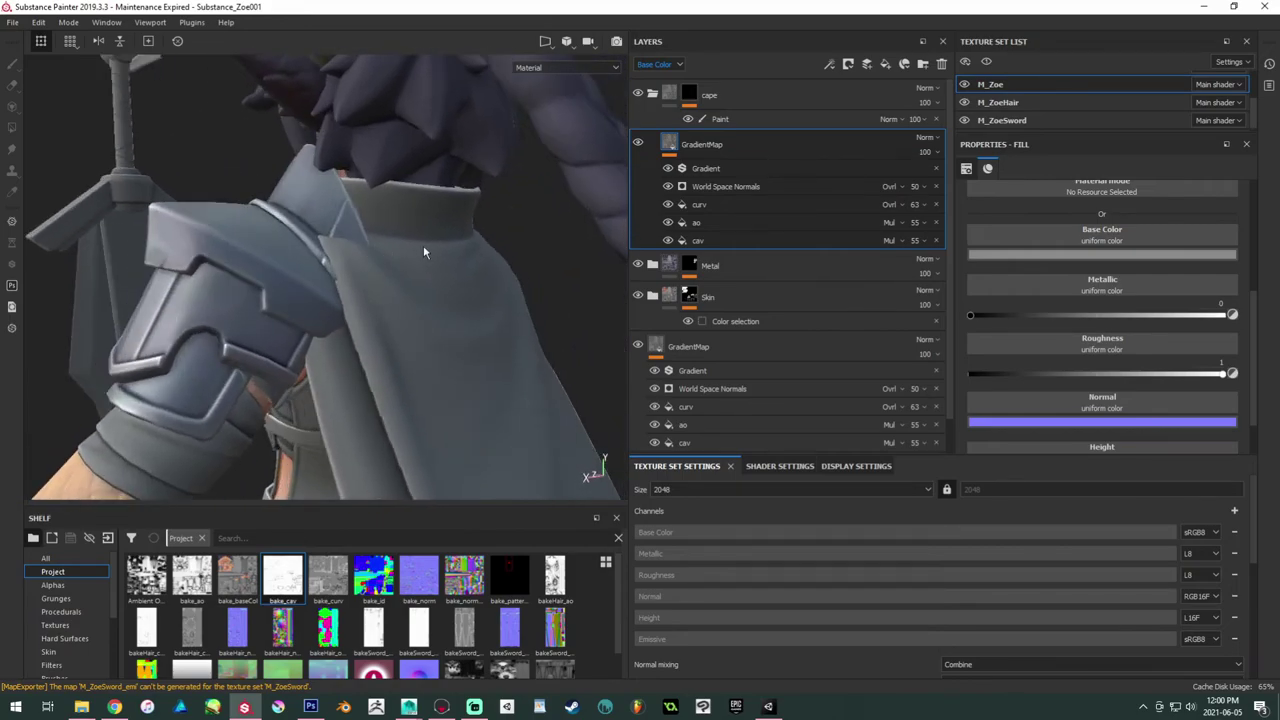
left_click_drag(345, 205, 463, 232, "alt")
left_click_drag(430, 246, 400, 252, "alt")
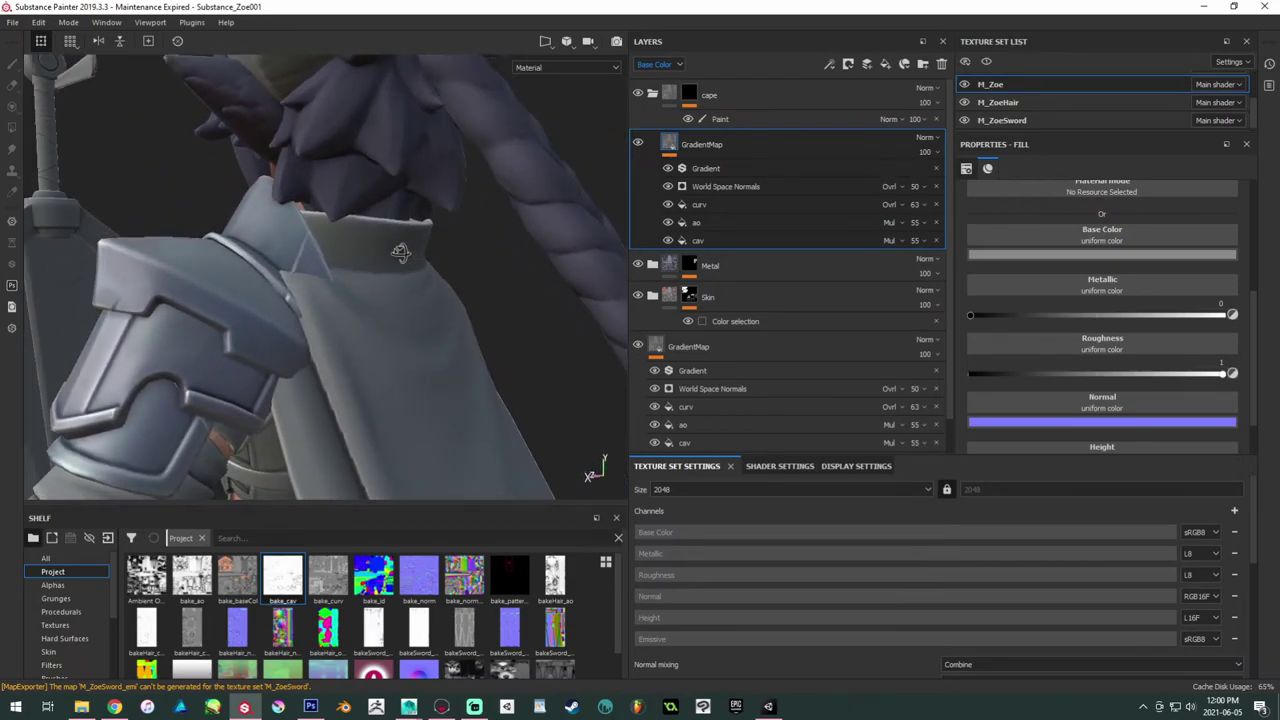
left_click_drag(400, 252, 446, 244, "alt")
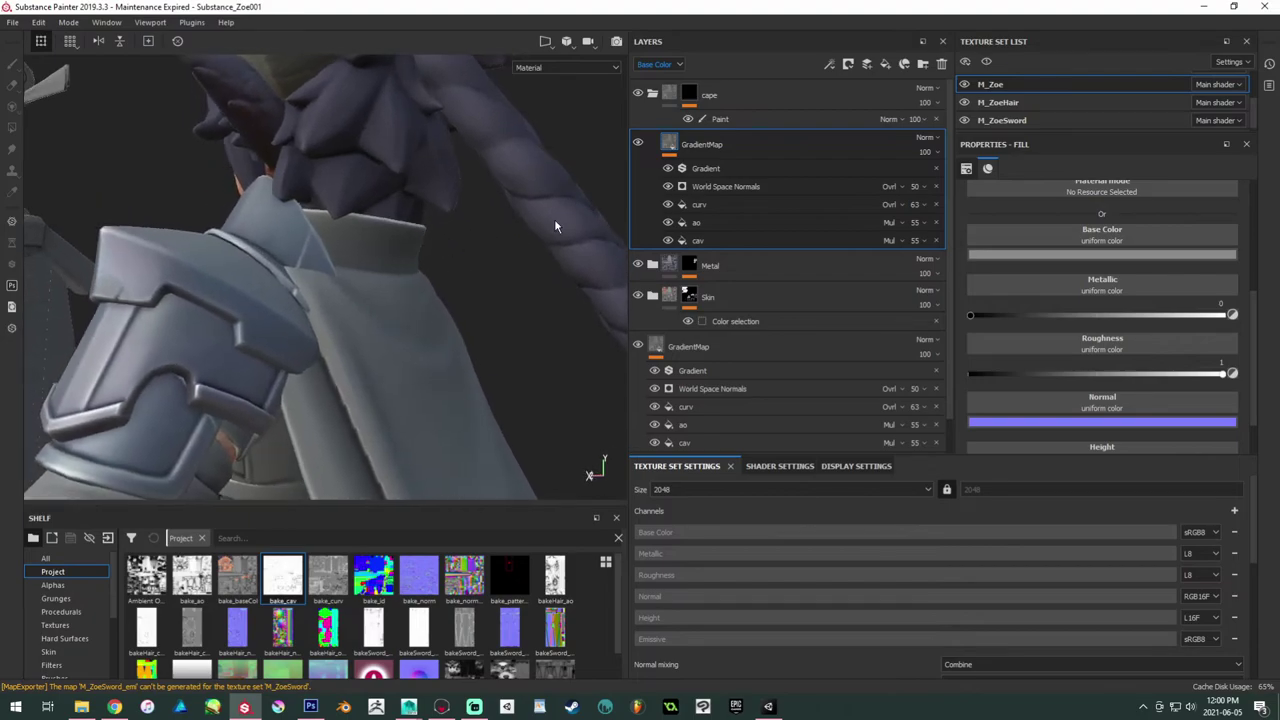
left_click_drag(346, 217, 237, 167, "alt")
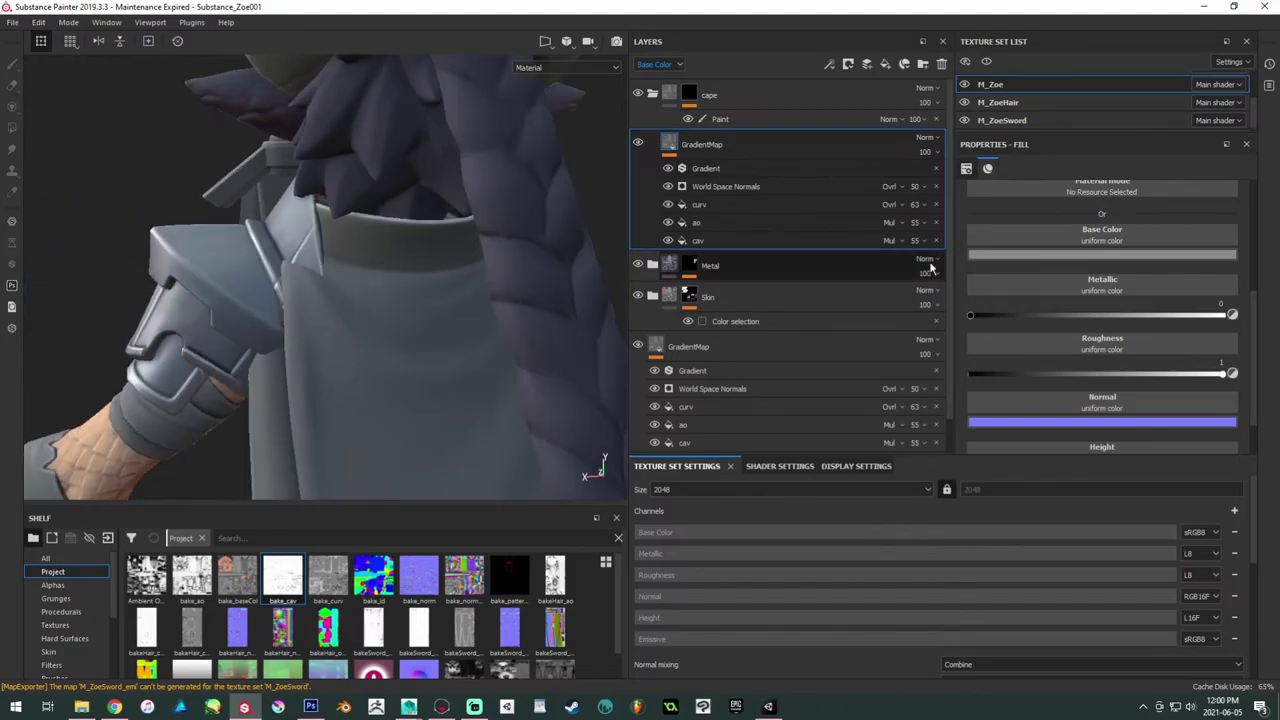
Step: Set Color 3 of the cape GradientMap's Gradient filter to a muted grayish blue, RGB 0.502, 0.517, 0.581
left_click(751, 168)
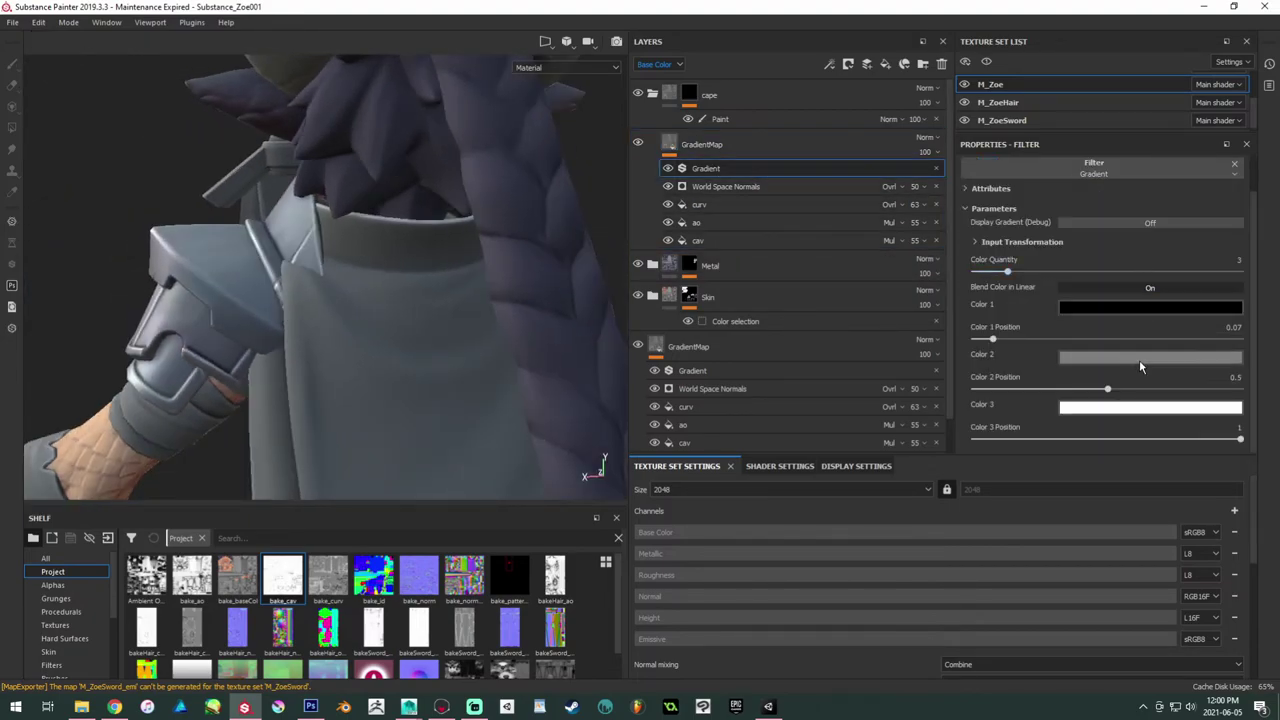
left_click(1122, 408)
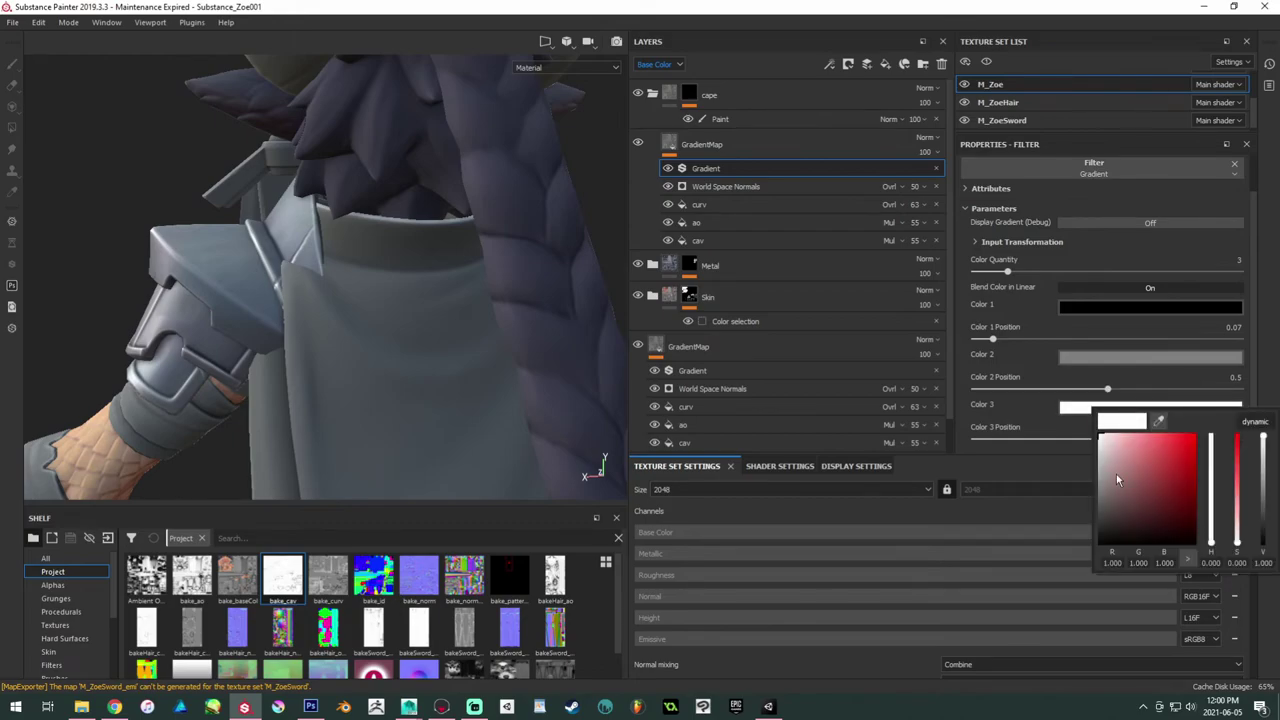
left_click(1110, 479)
left_click(1209, 476)
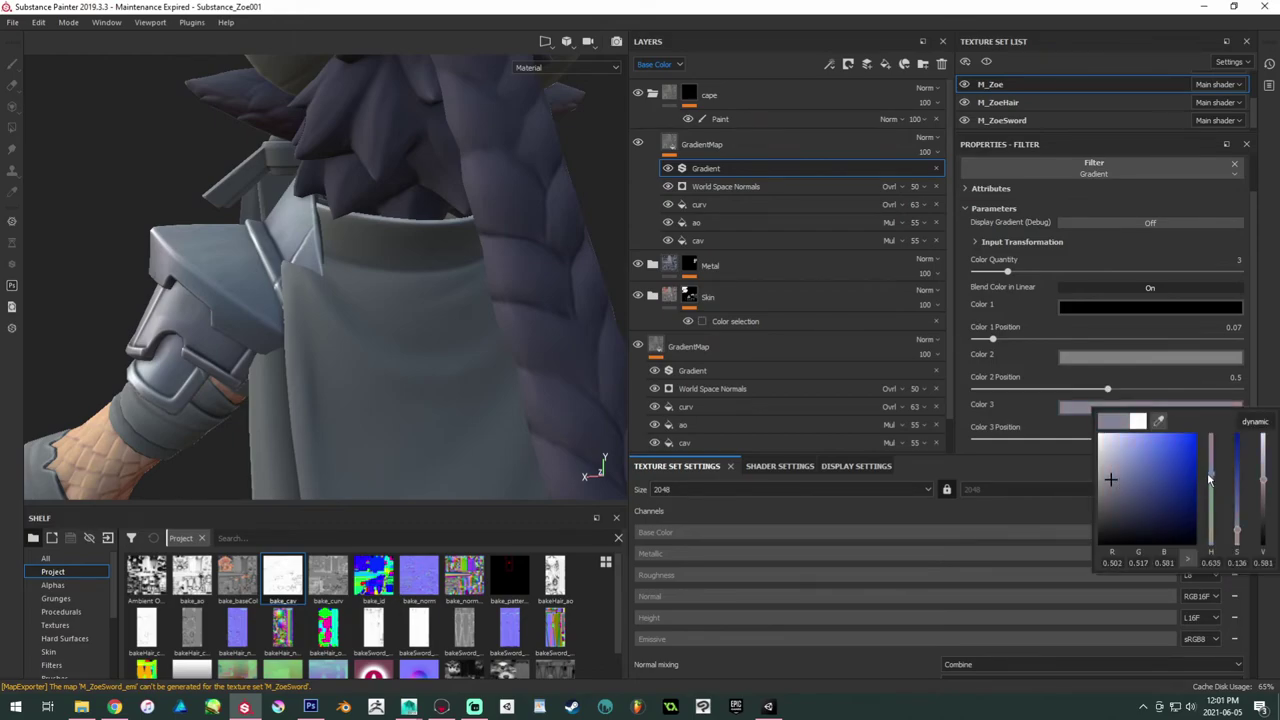
Step: Fill the cape mesh white in the cape folder's Paint mask using Polygon Fill in mesh mode
left_click(733, 119)
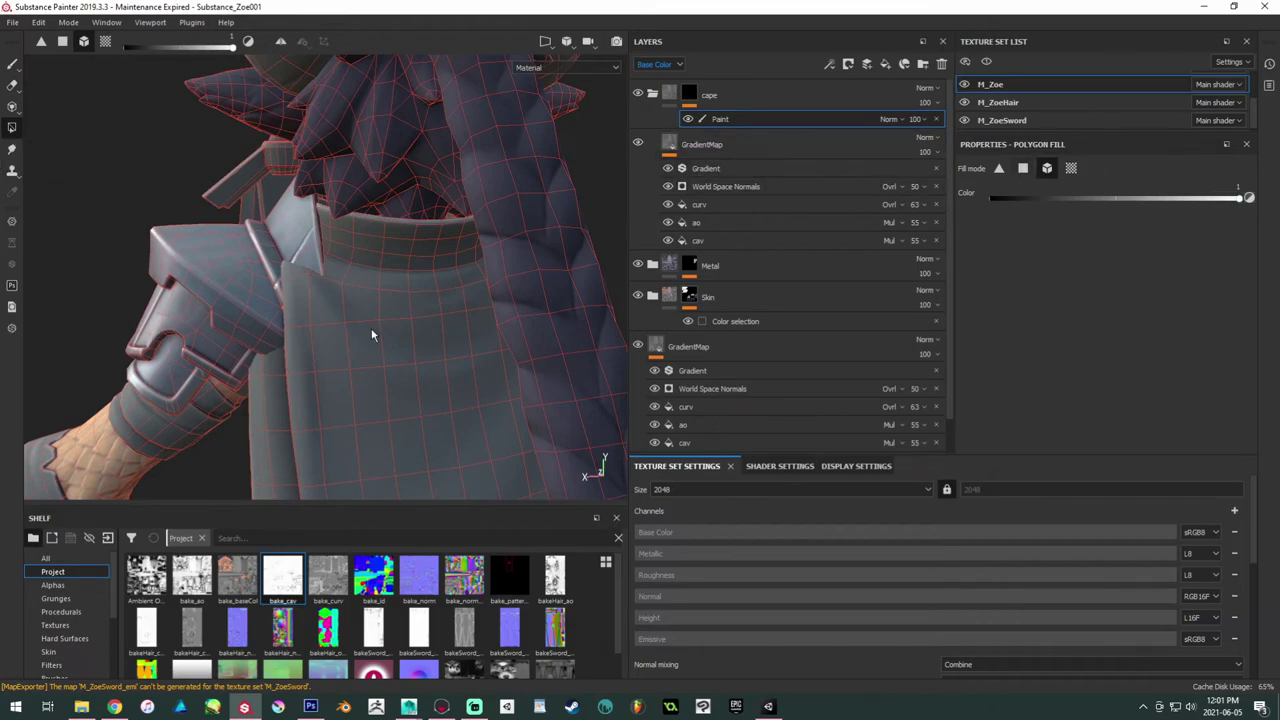
left_click(438, 351)
left_click_drag(376, 288, 480, 222, "alt")
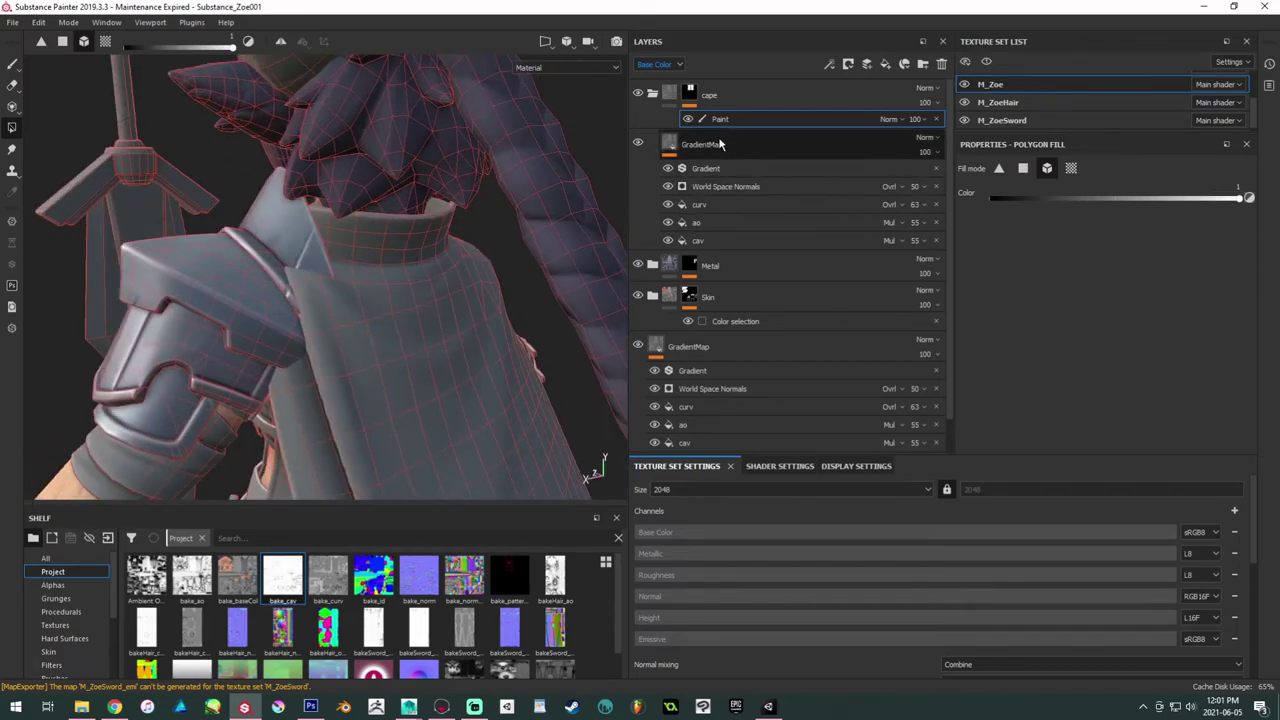
Step: Set Color 2 of the cape's Gradient filter to a muted purple, RGB 0.362, 0.290, 0.479
left_click(771, 147)
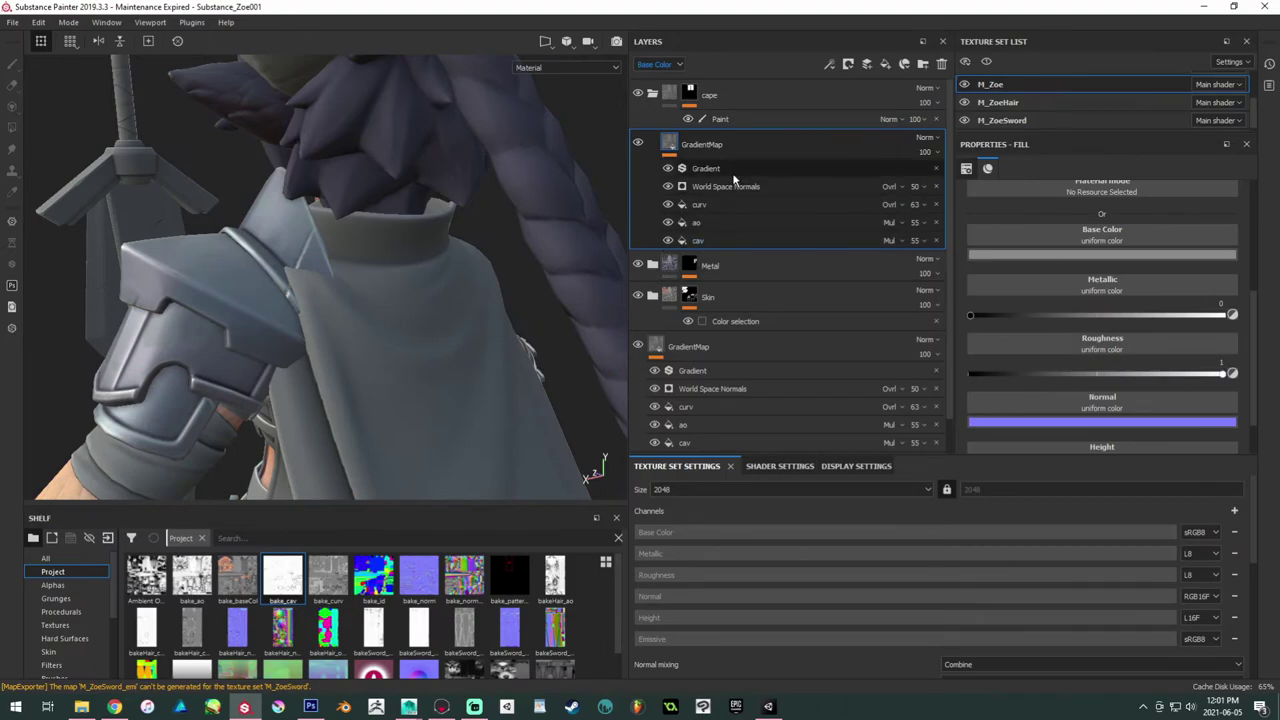
left_click(730, 169)
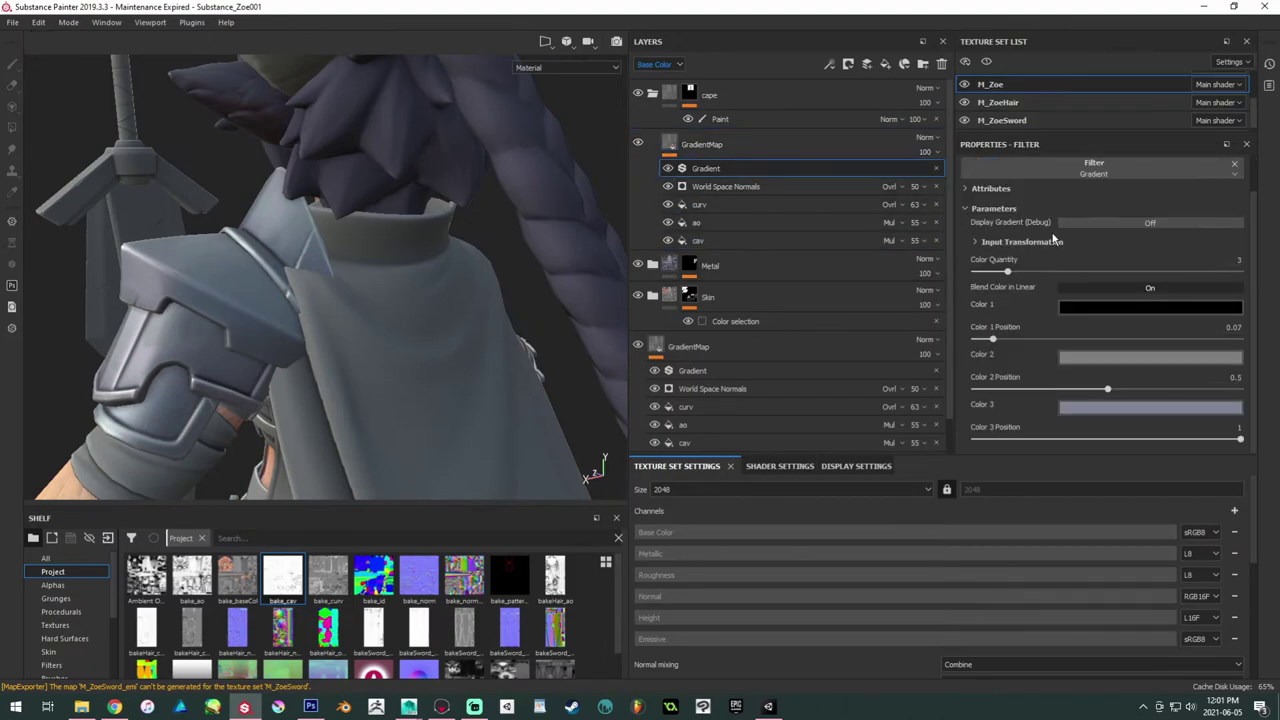
left_click(1124, 358)
left_click(1118, 441)
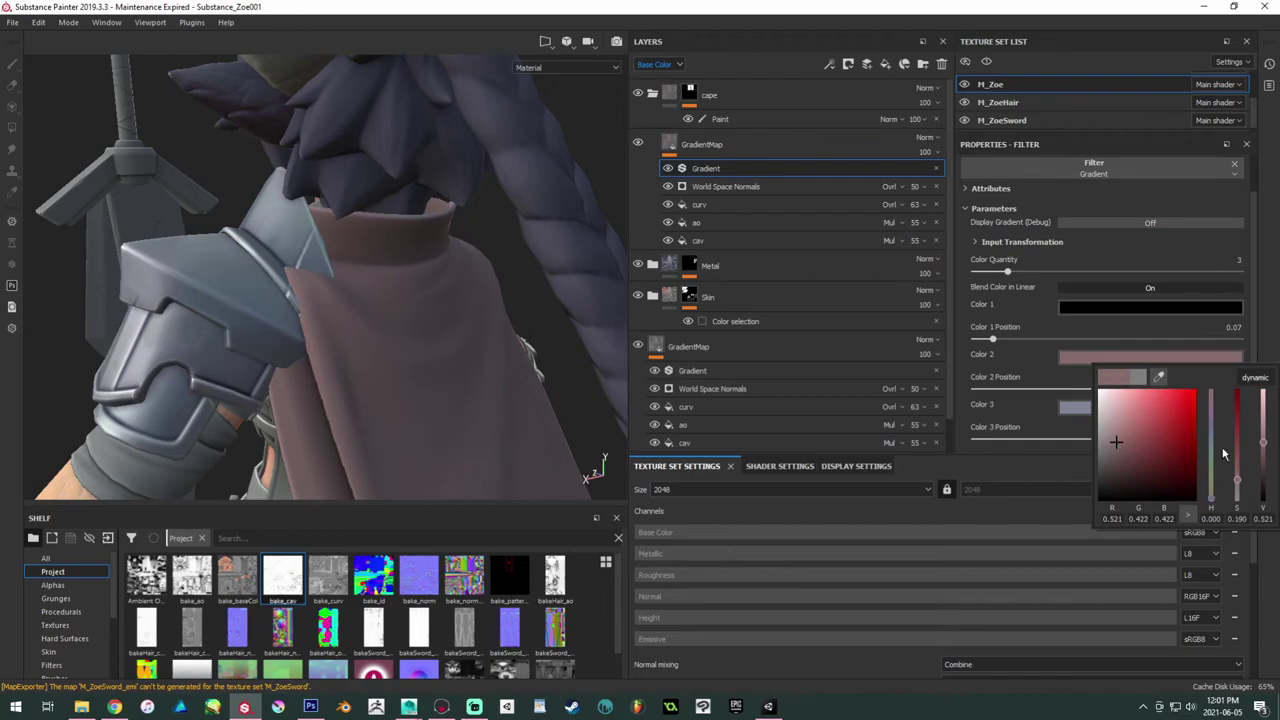
left_click_drag(1211, 497, 1137, 447)
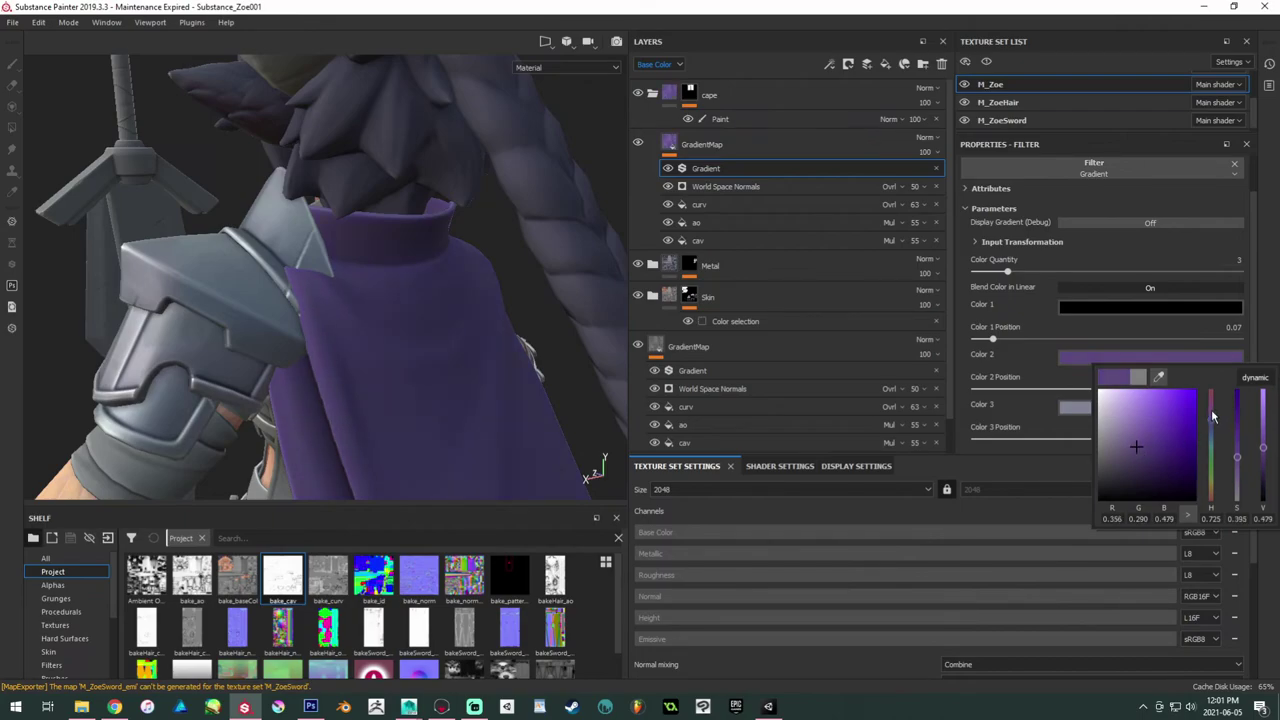
left_click_drag(1212, 414, 1212, 419)
Step: Change Color 1 of the cape's Gradient filter to a dark navy blue, about RGB 0.055, 0.064, 0.240
left_click(1121, 309)
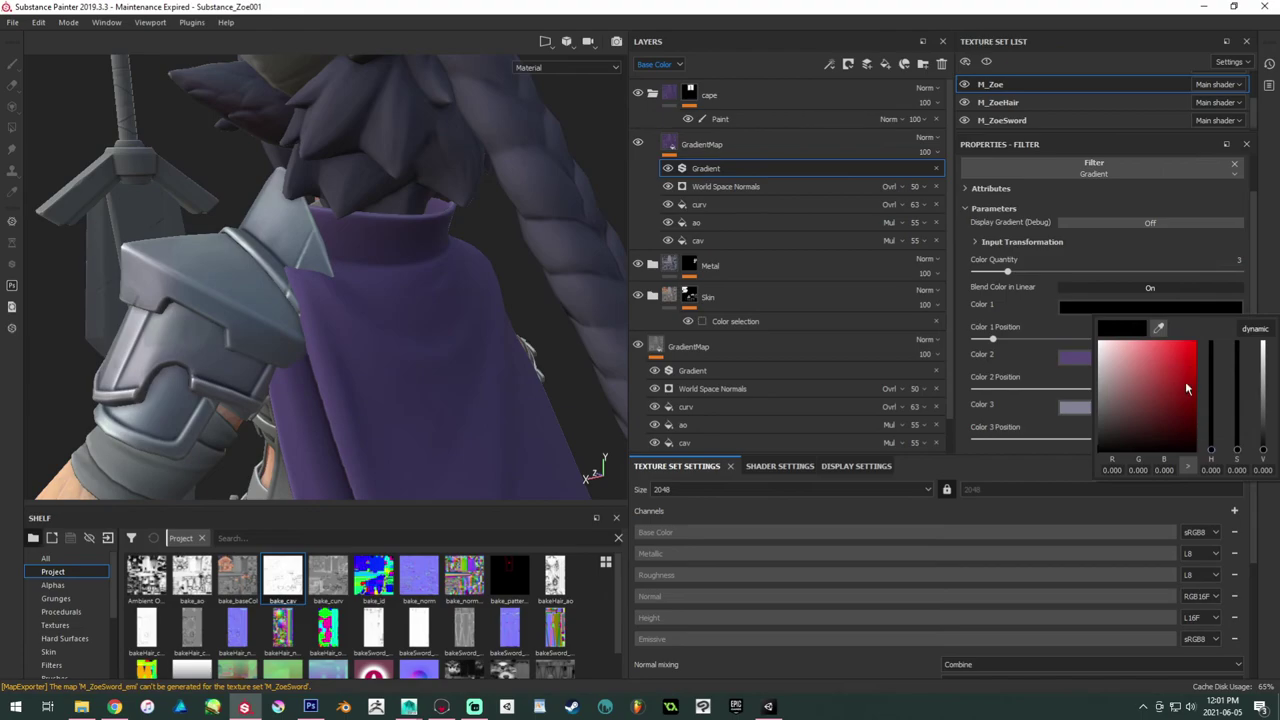
mouse_move(1128, 405)
left_mouse_down()
mouse_move(1119, 397)
mouse_move(1122, 415)
left_mouse_up()
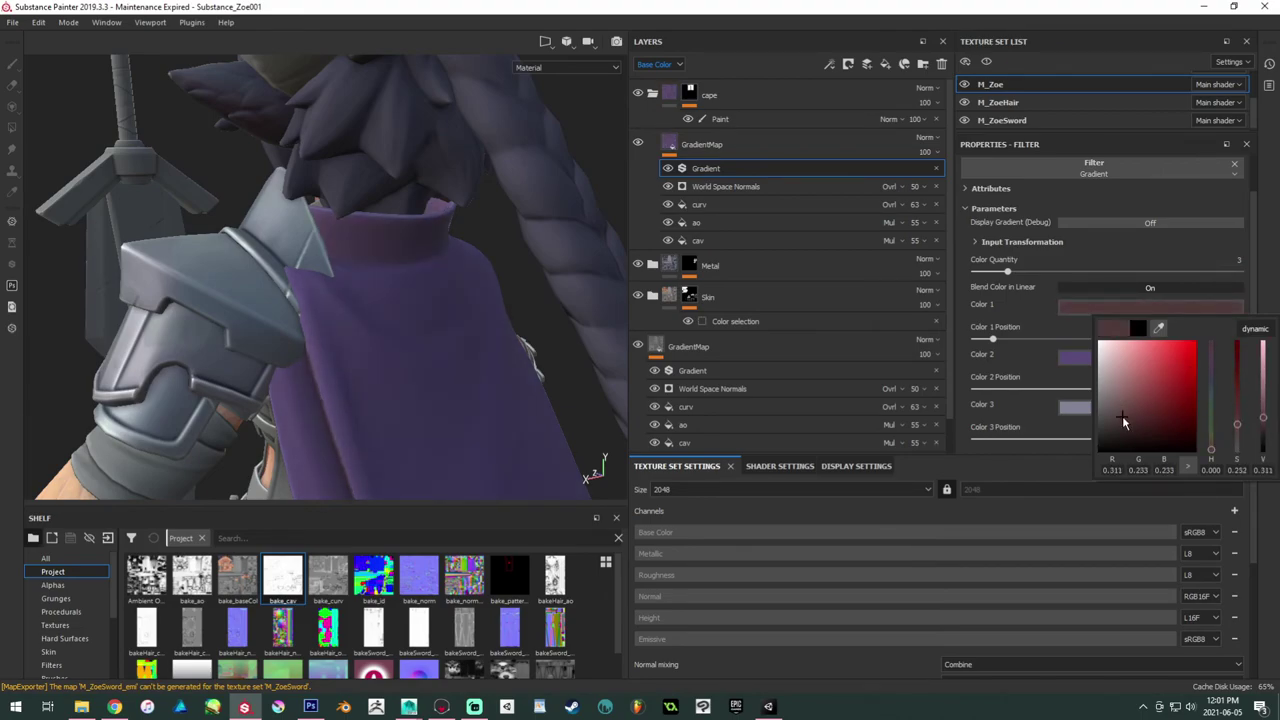
left_click_drag(1122, 416, 1127, 412)
left_click_drag(1211, 368, 1210, 373)
mouse_move(1129, 417)
left_mouse_down()
mouse_move(1134, 408)
mouse_move(1139, 434)
left_mouse_up()
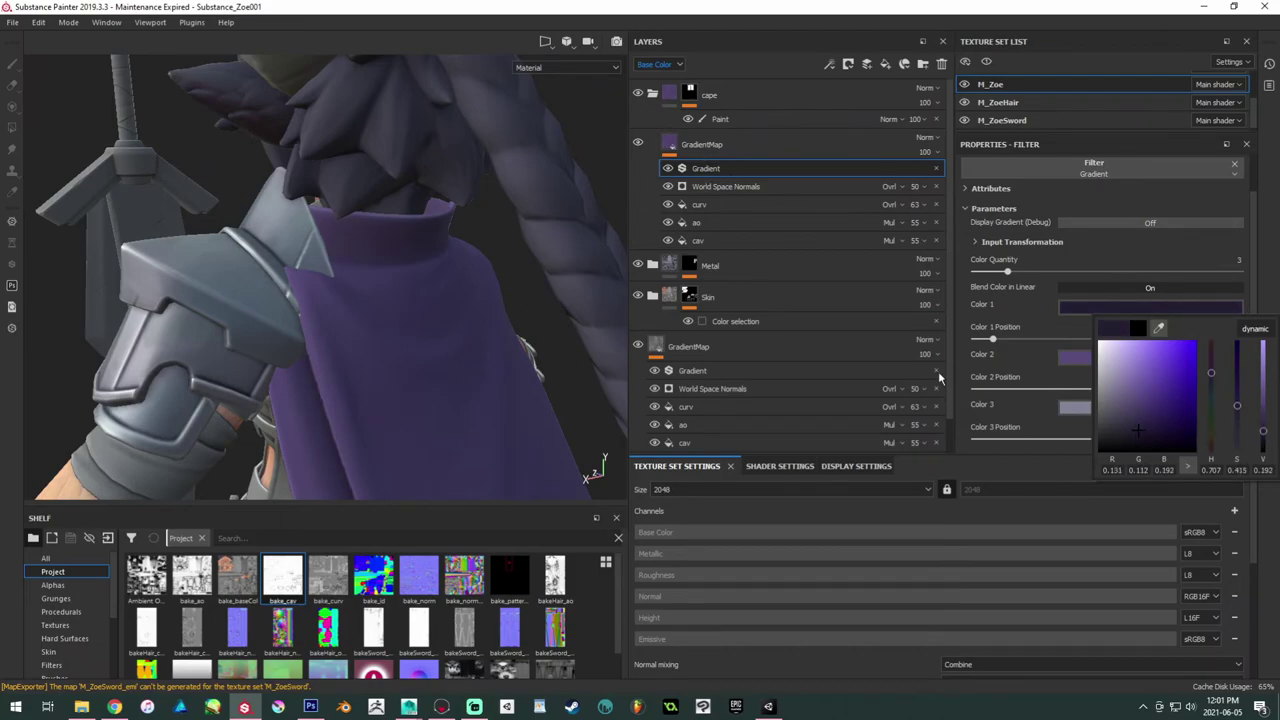
left_click_drag(1138, 431, 1137, 432)
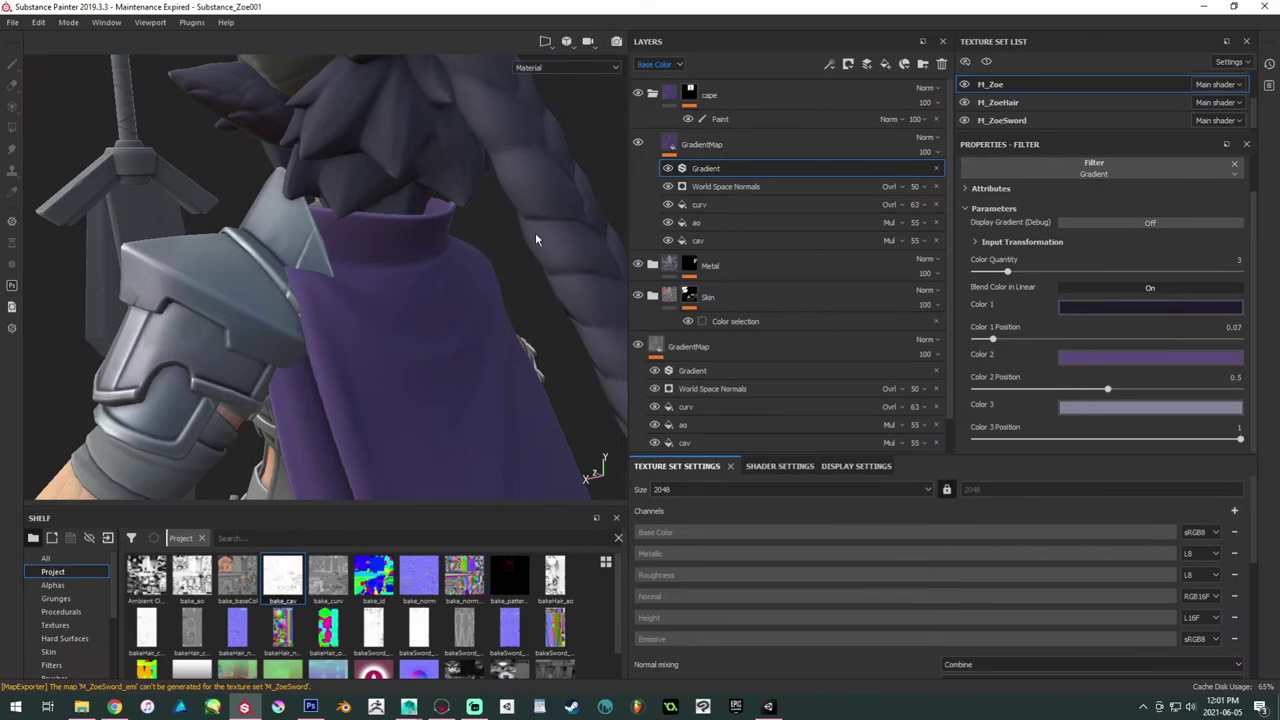
left_click_drag(536, 240, 620, 255, "alt")
left_click(1104, 357)
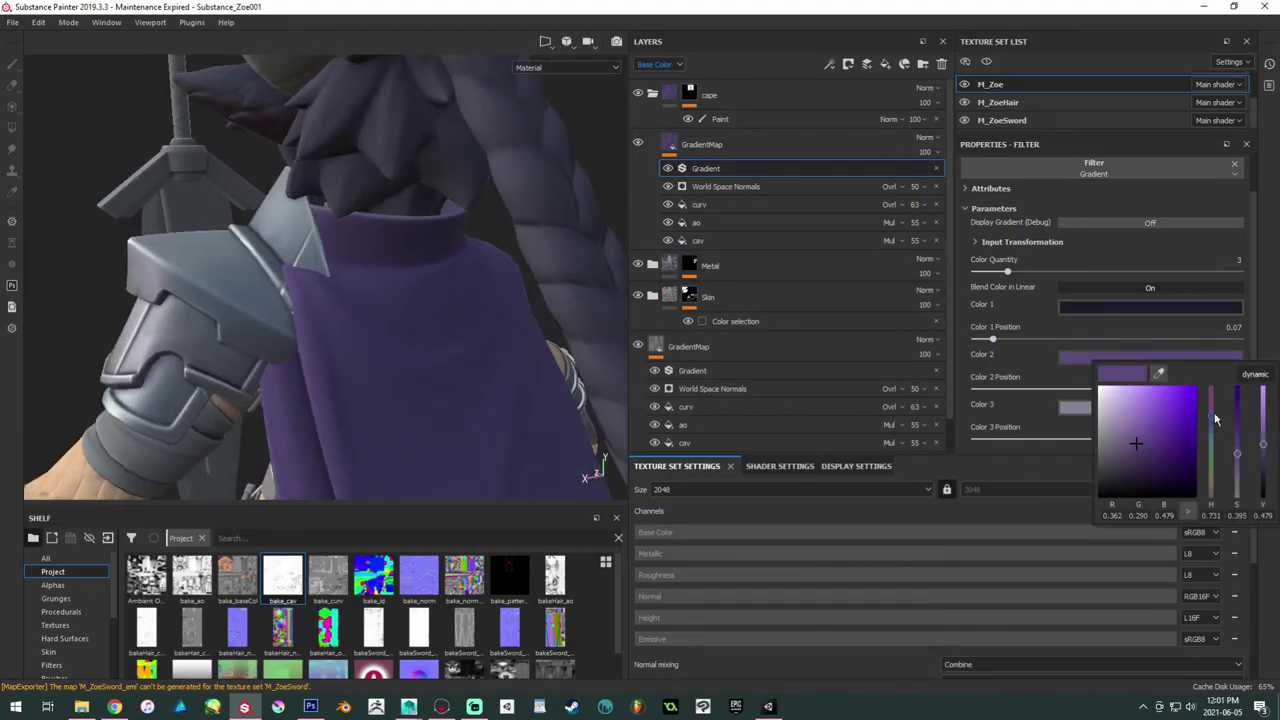
left_click(1157, 306)
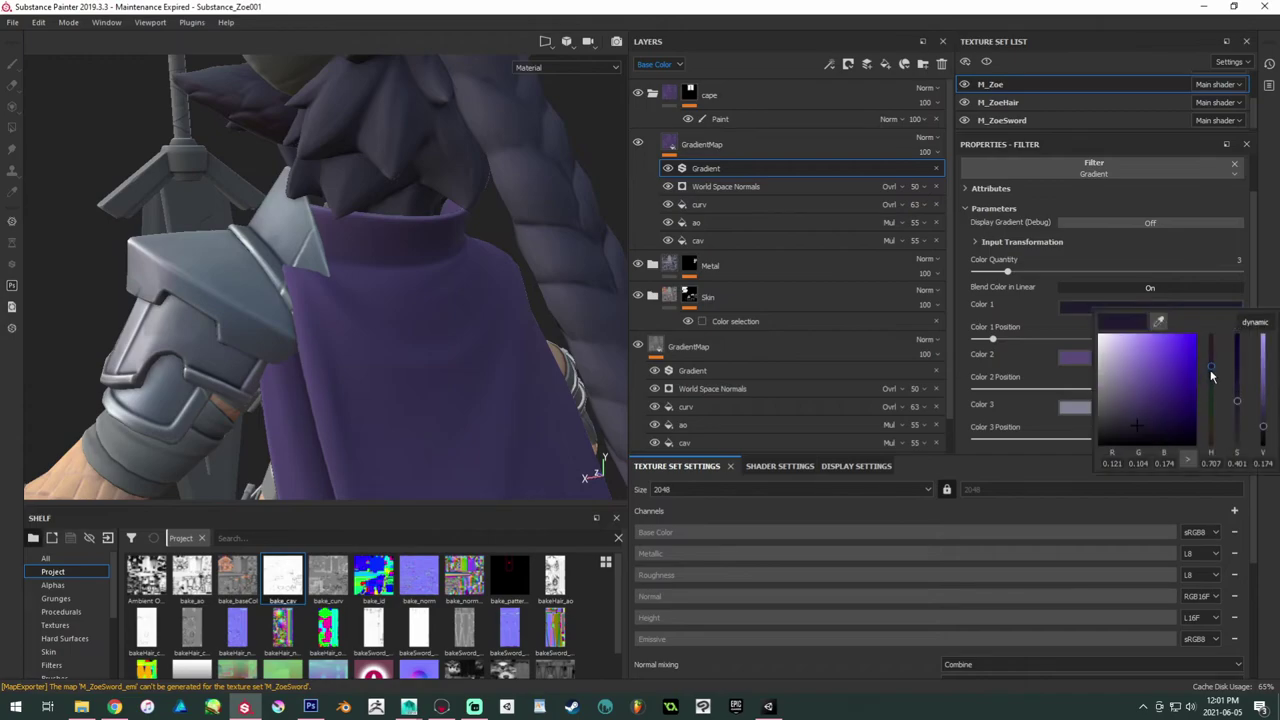
left_click_drag(1209, 368, 1176, 430)
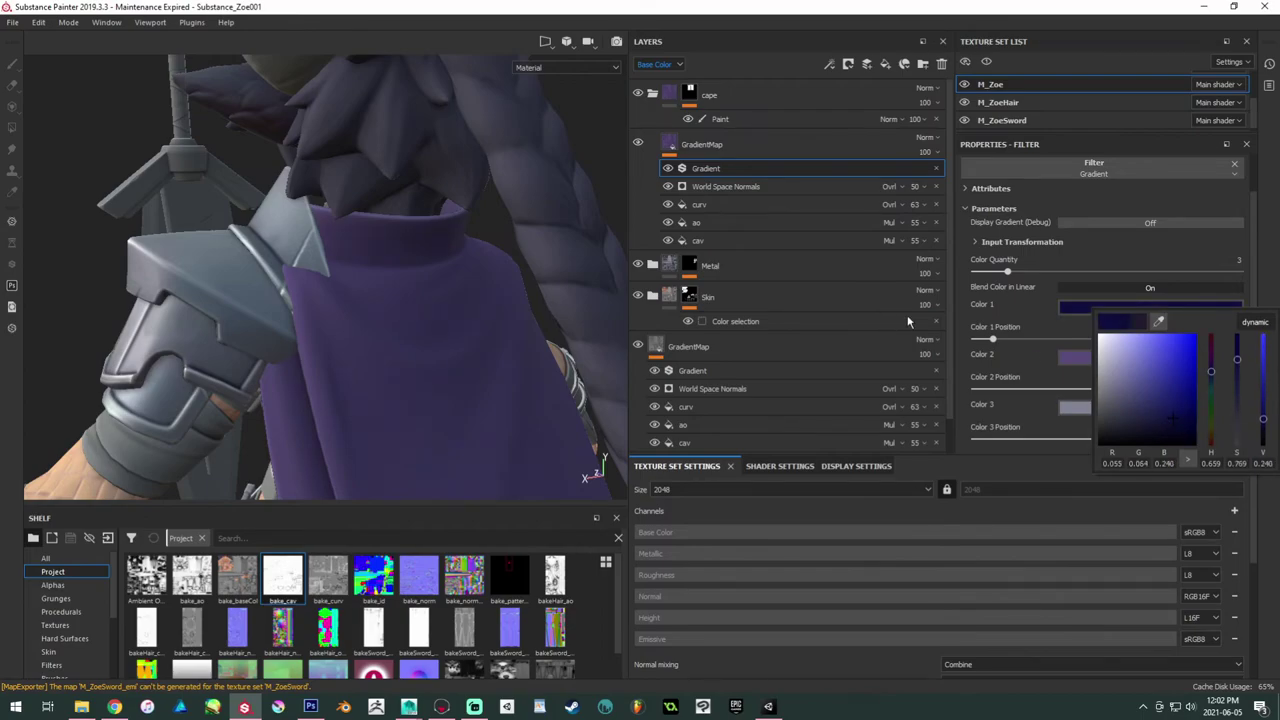
Step: Brighten Color 3 to a light periwinkle blue and set the gradient positions to 0.23 for Color 1 and 0.51 for Color 2
left_click(1066, 357)
left_click(1061, 408)
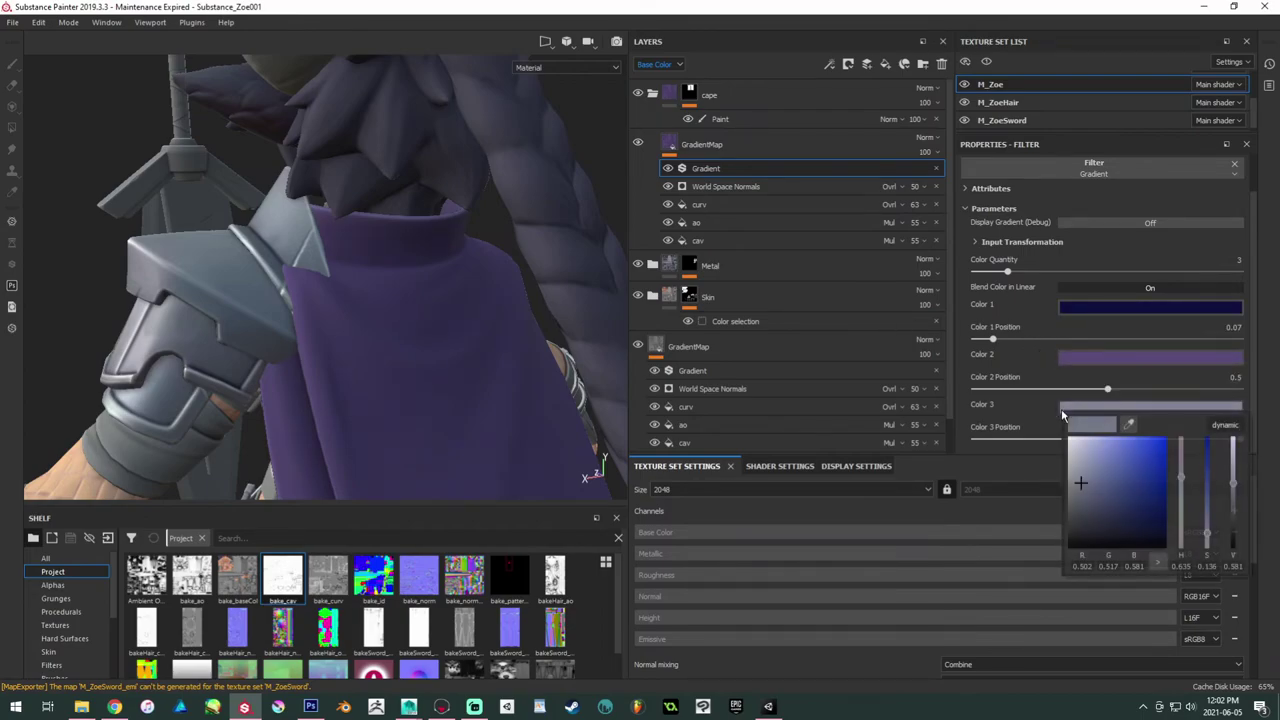
left_click_drag(1090, 472, 1097, 458)
mouse_move(1107, 390)
left_mouse_down()
mouse_move(1078, 392)
mouse_move(1109, 391)
left_mouse_up()
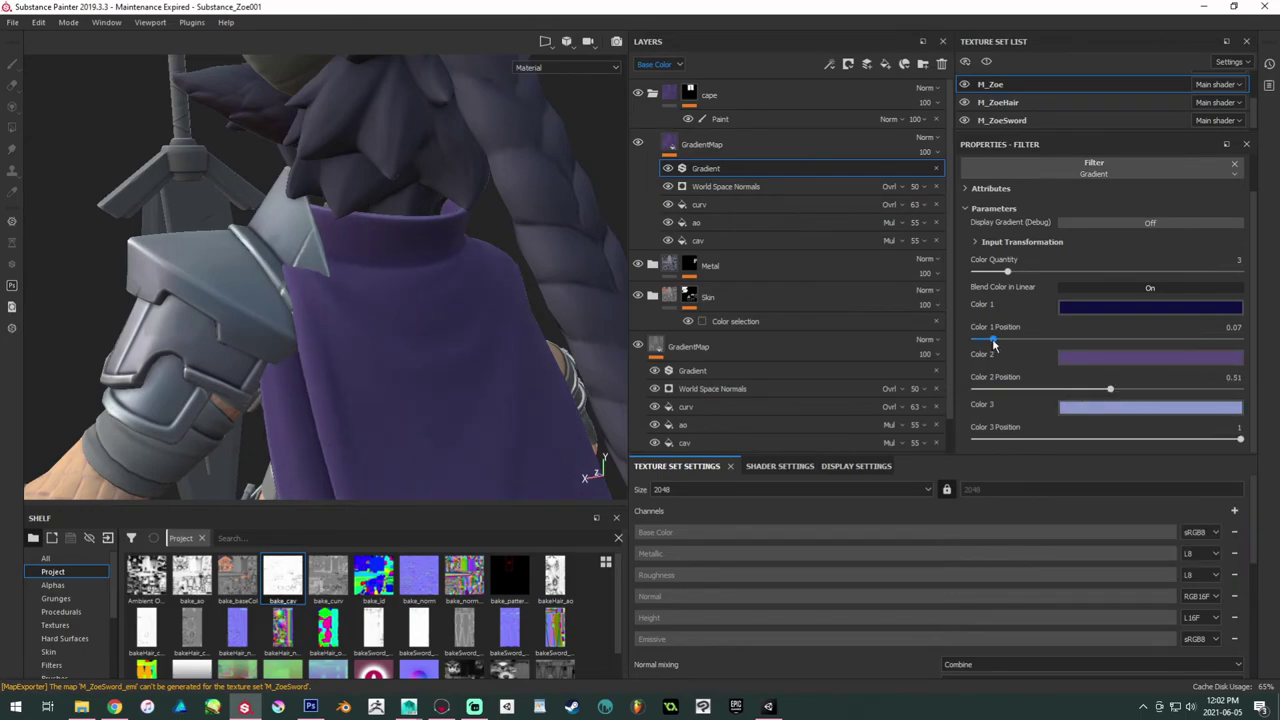
left_click_drag(993, 341, 1035, 342)
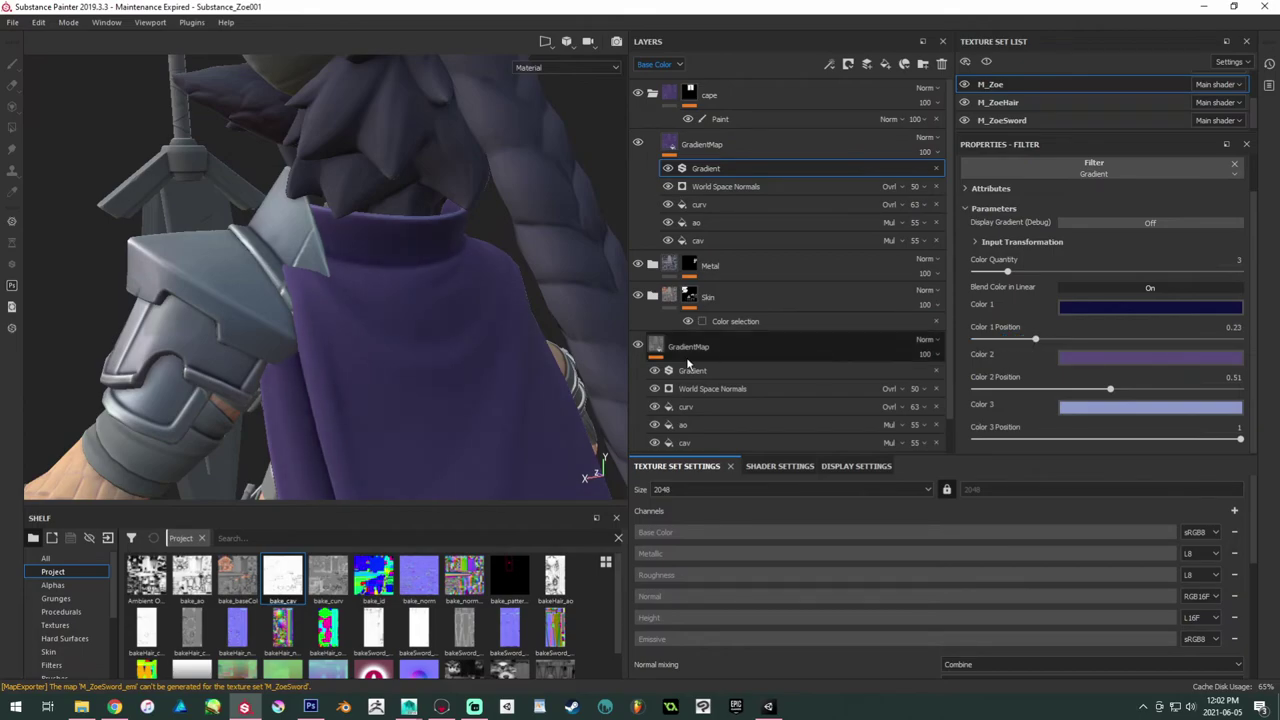
Step: Set the roughness of the cape's GradientMap fill layer to 0.95
left_click_drag(494, 343, 238, 284, "alt")
middle_click_drag(238, 284, 316, 360, "alt")
scroll(316, 360, "up", 3)
middle_click_drag(220, 320, 320, 310, "alt")
scroll(320, 310, "up", 2)
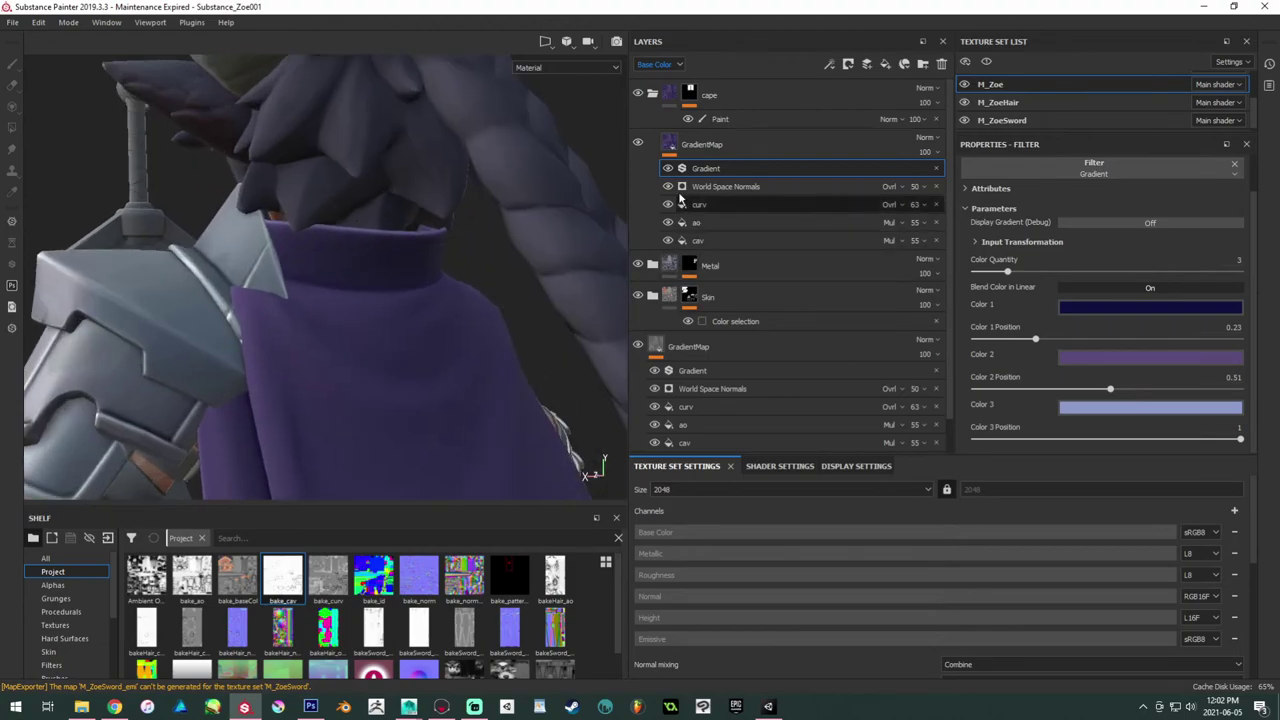
left_click(676, 143)
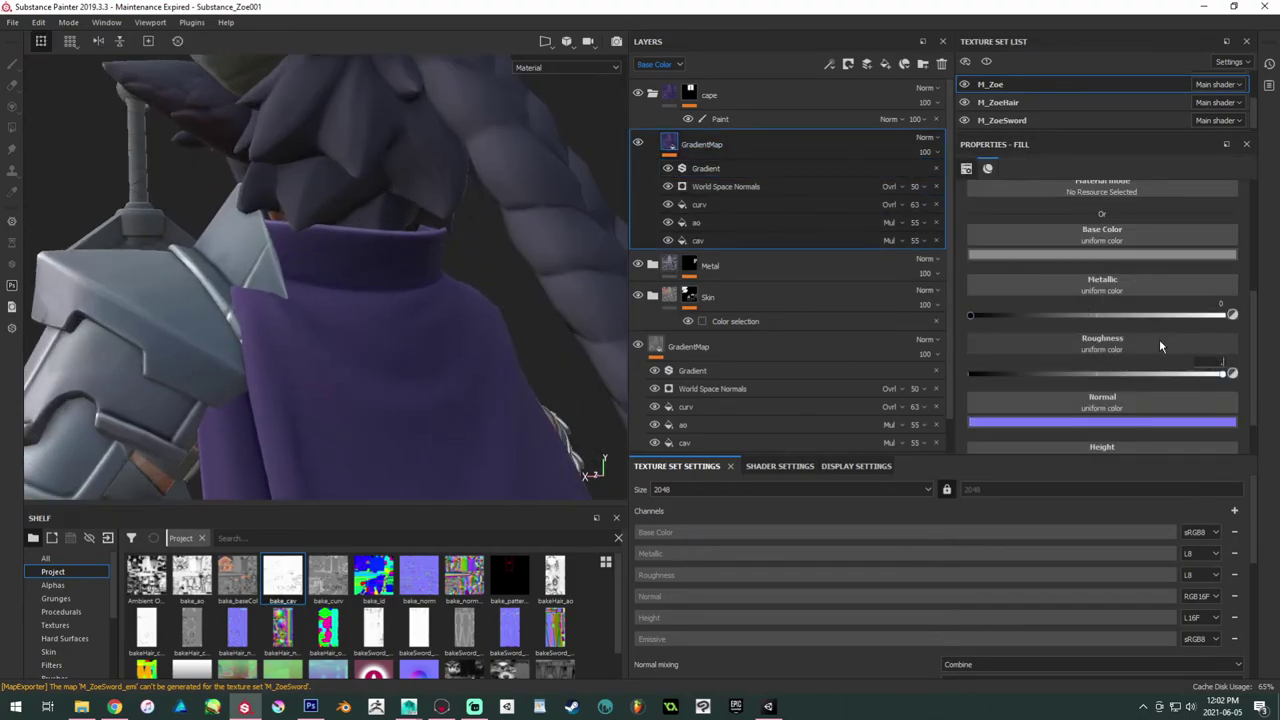
type(".95")
key("Return")
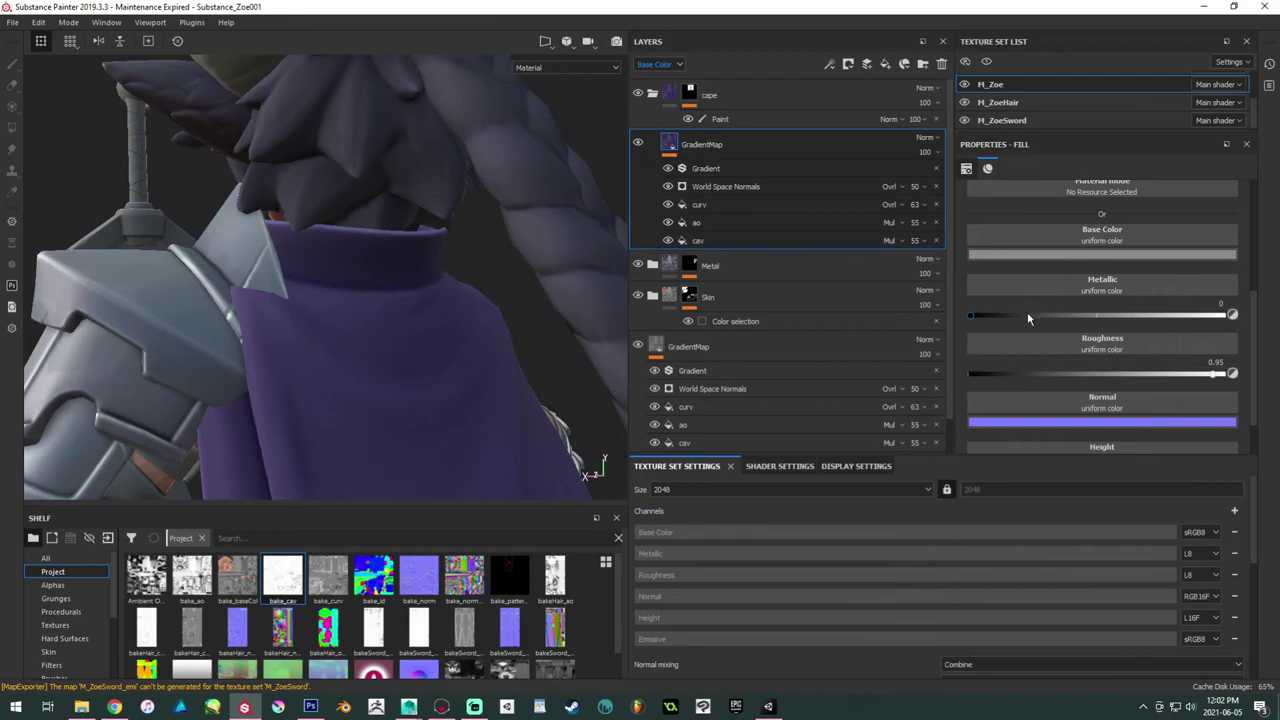
Step: Add a fill layer above the cape's GradientMap with a black mask, and add a fill effect to that mask
left_click_drag(374, 316, 440, 345, "alt")
scroll(440, 345, "down", 2)
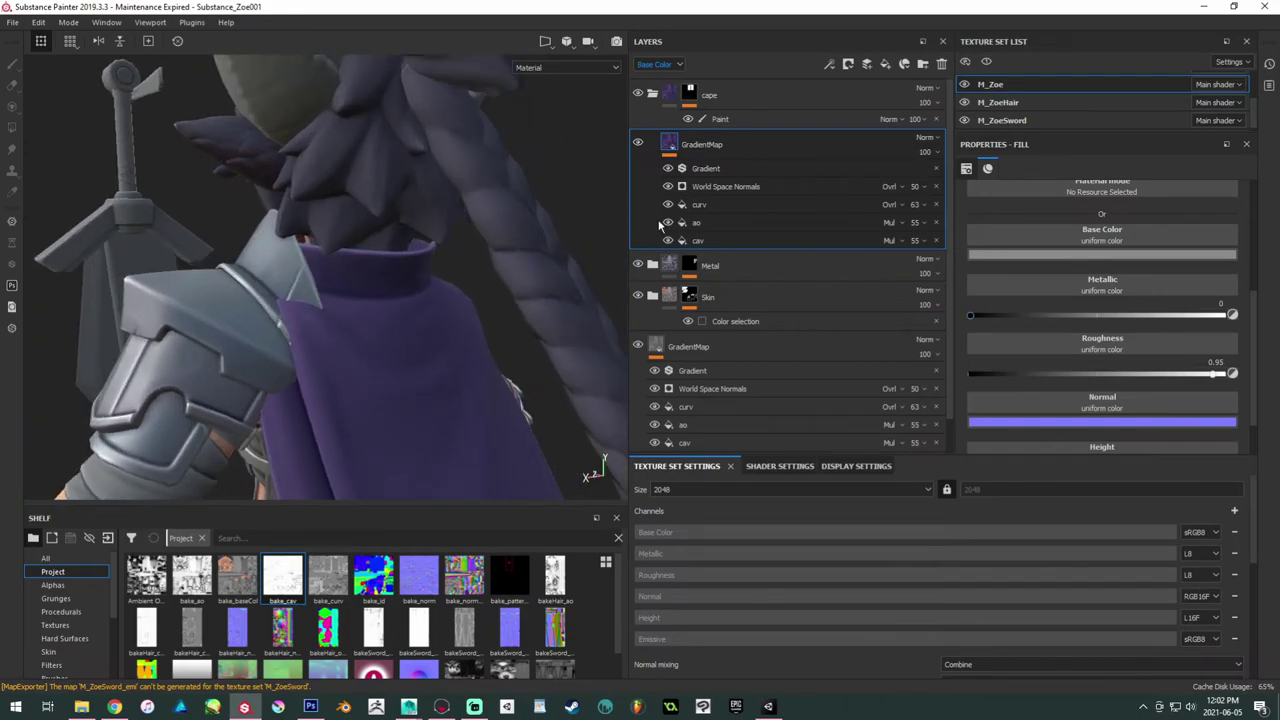
left_click(885, 64)
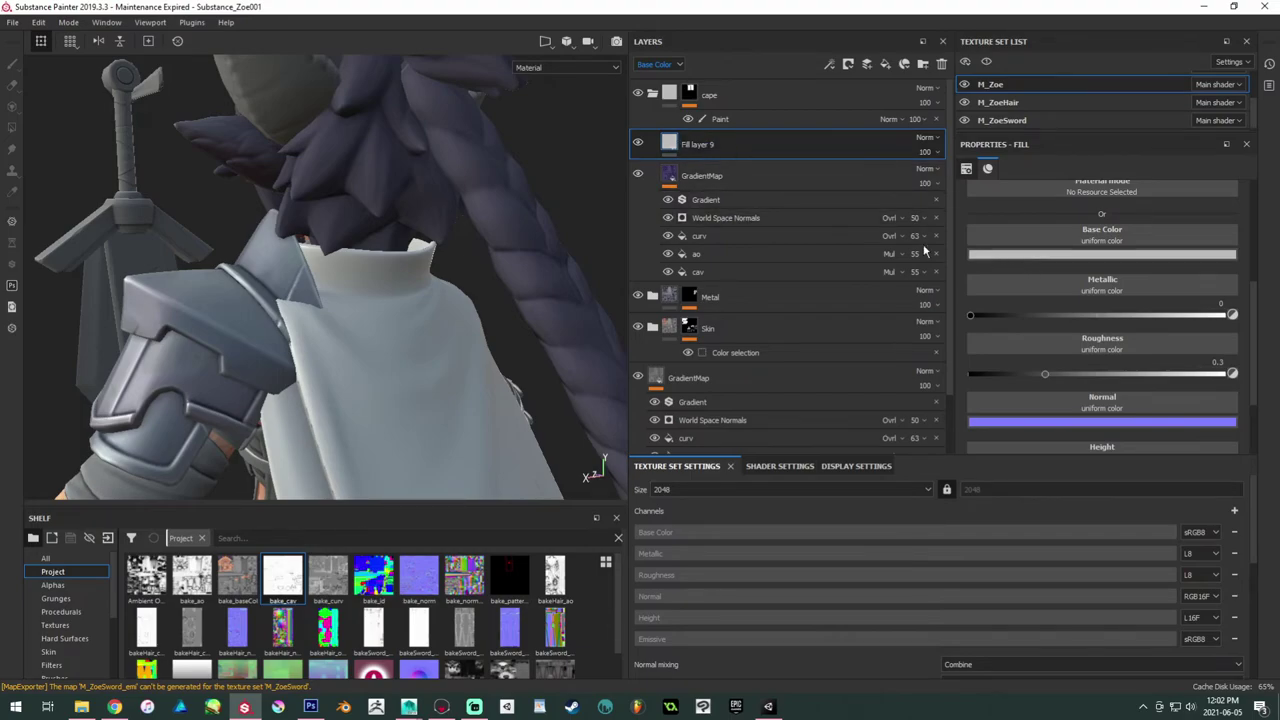
right_click(701, 149)
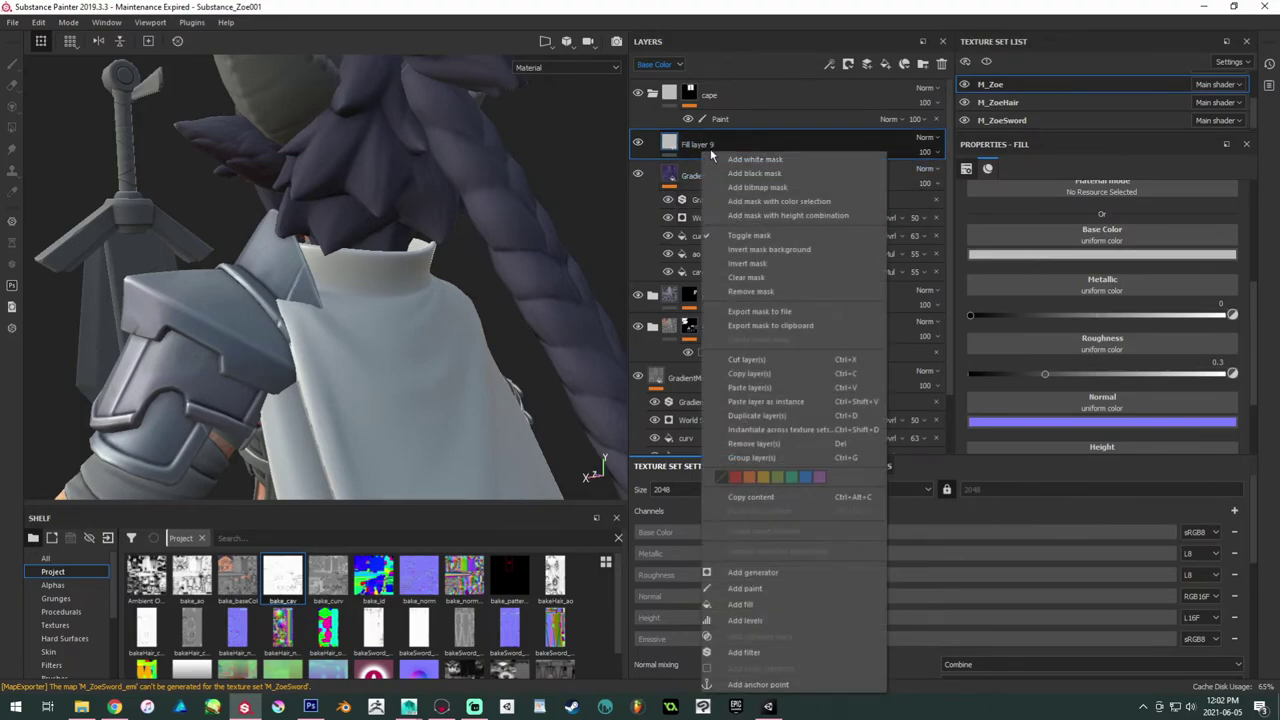
left_click(758, 173)
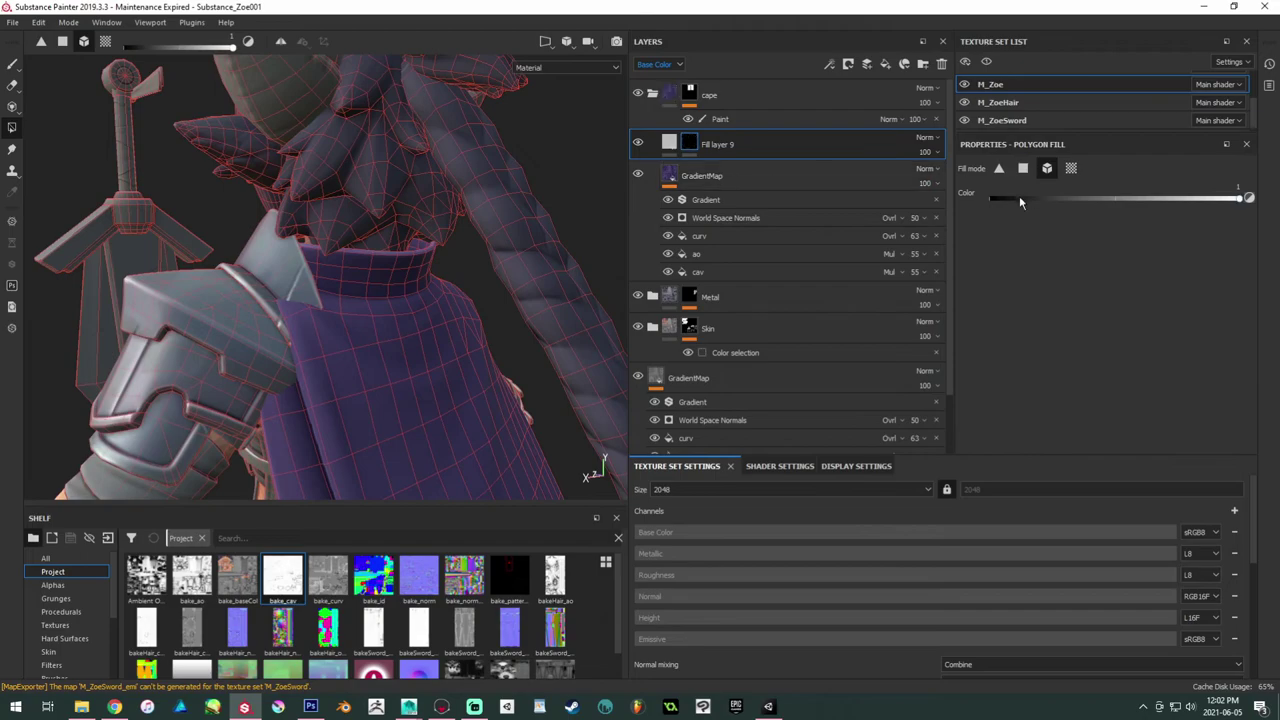
right_click(697, 143)
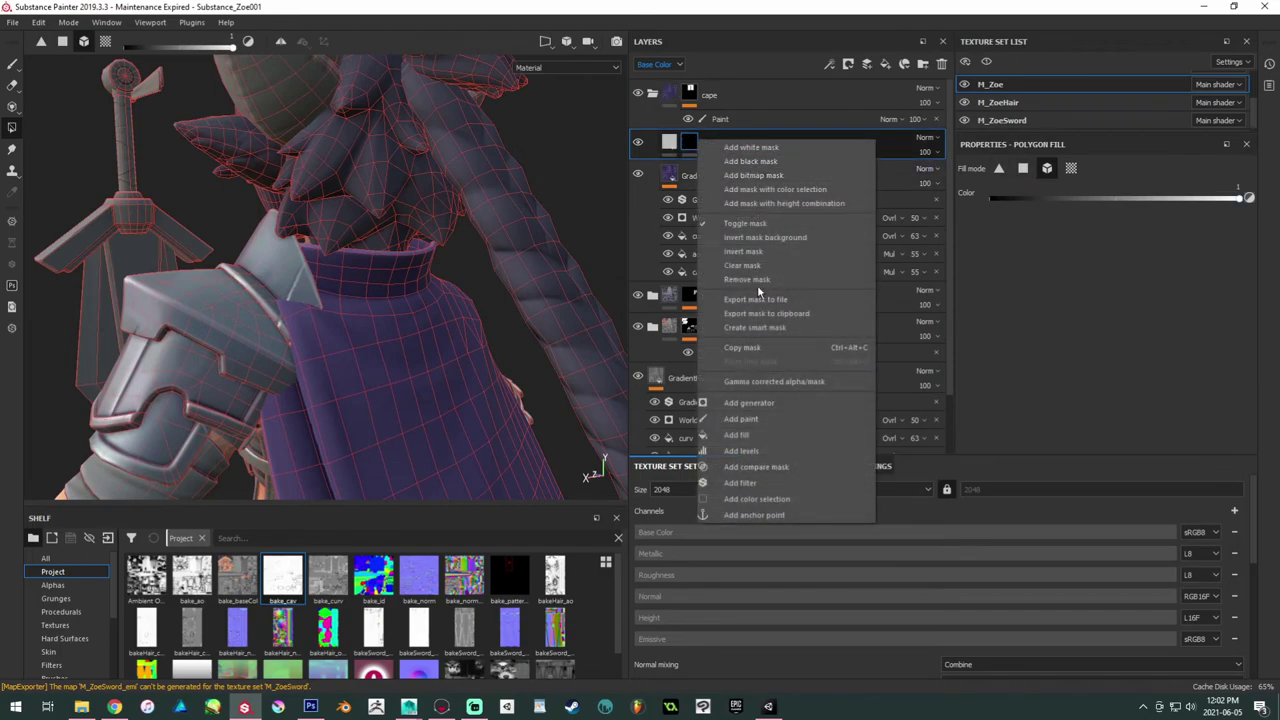
left_click(740, 435)
left_click(1090, 211)
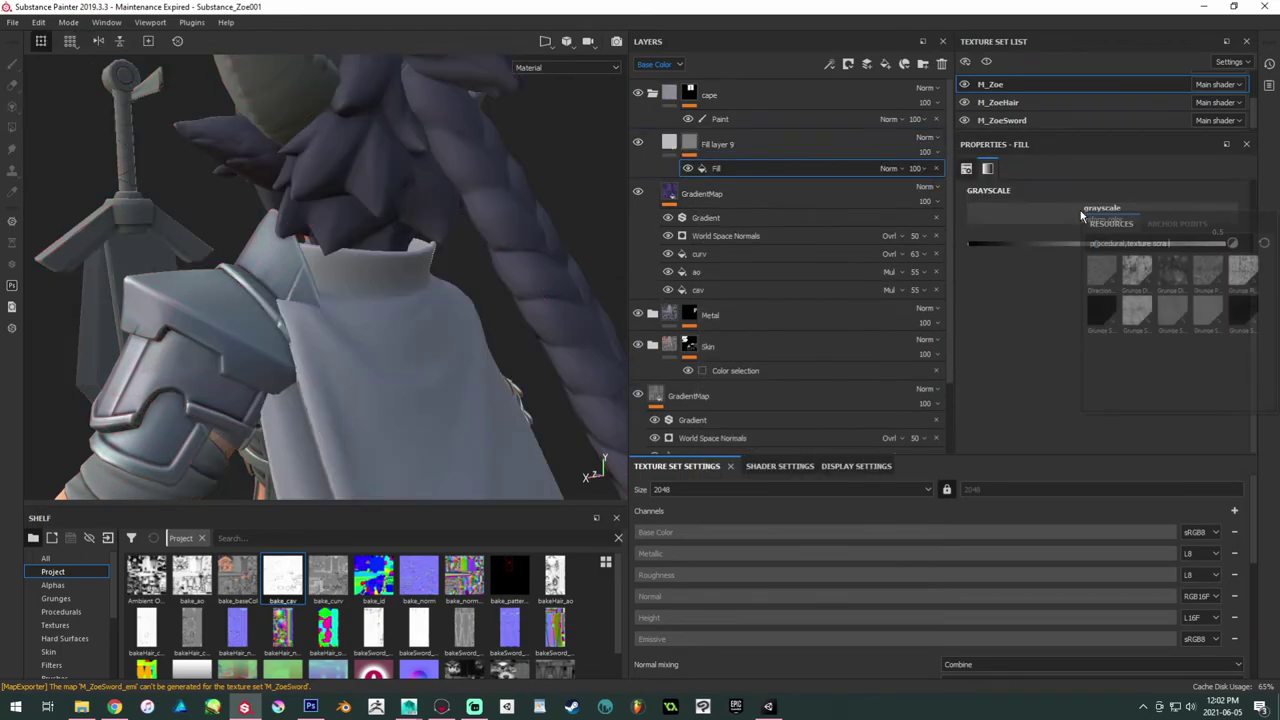
left_click_drag(1168, 249, 1154, 250)
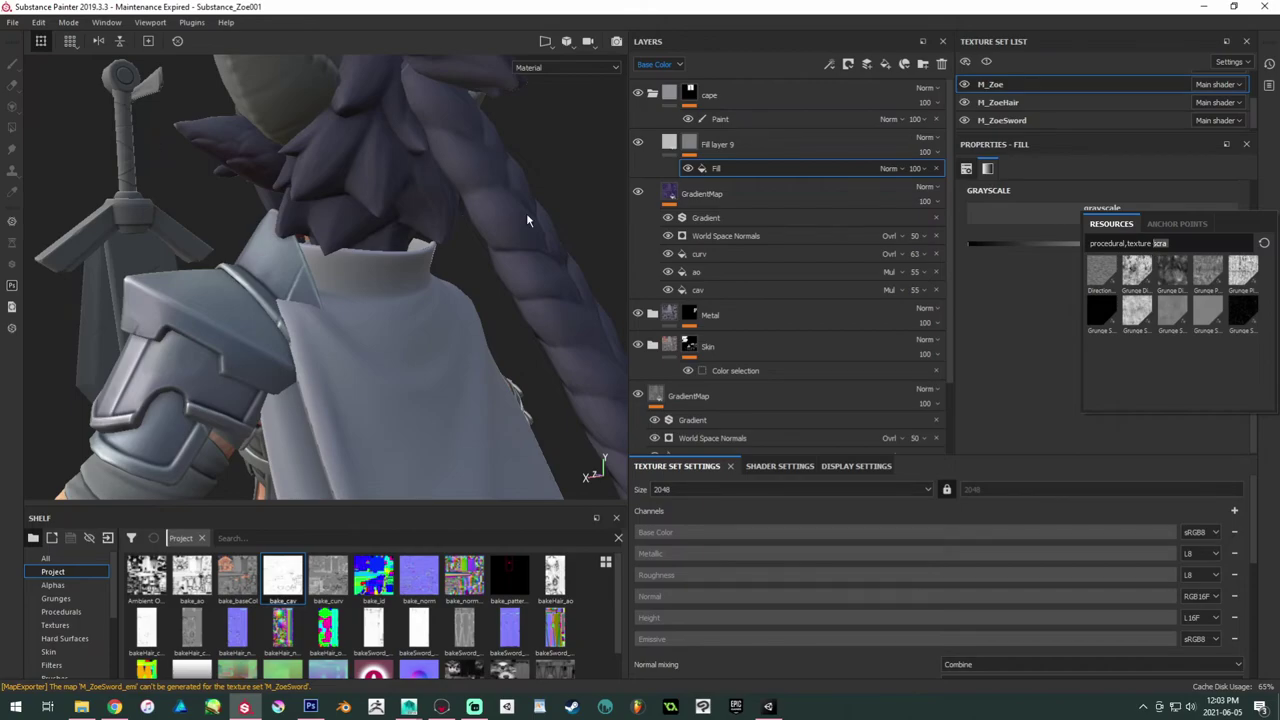
key("alt+Tab")
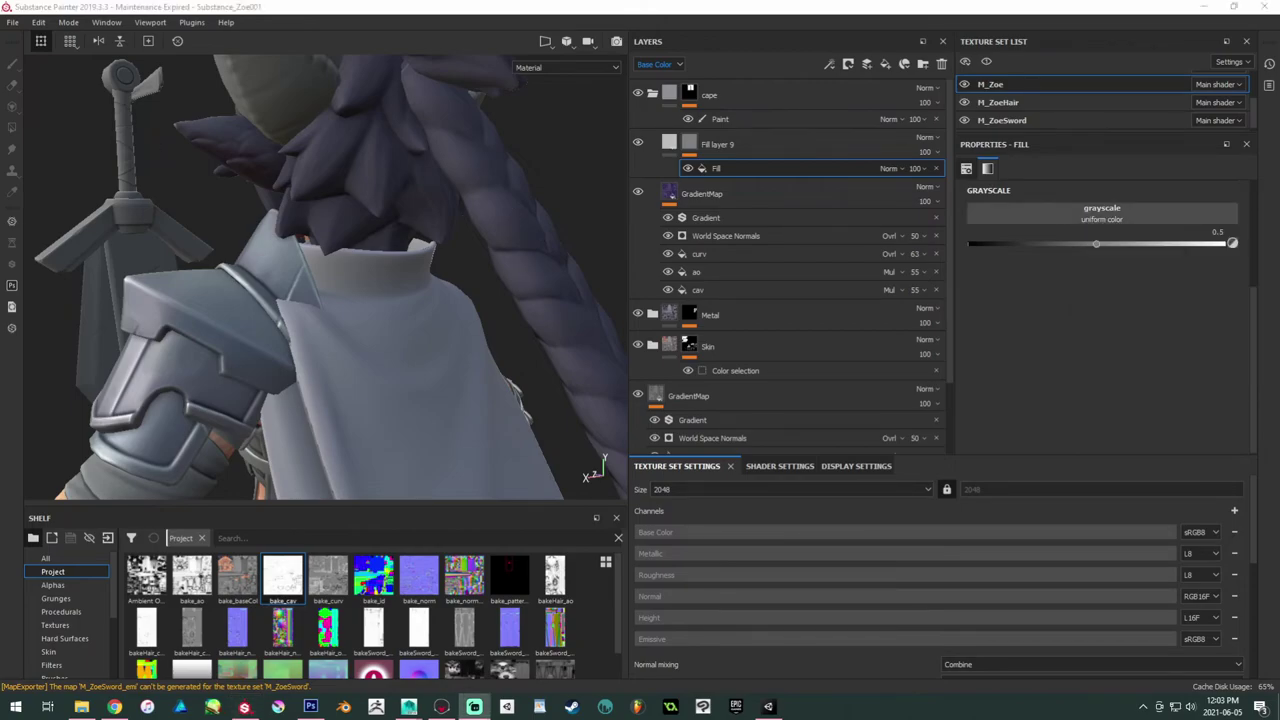
key("alt+Tab")
key("alt+Tab")
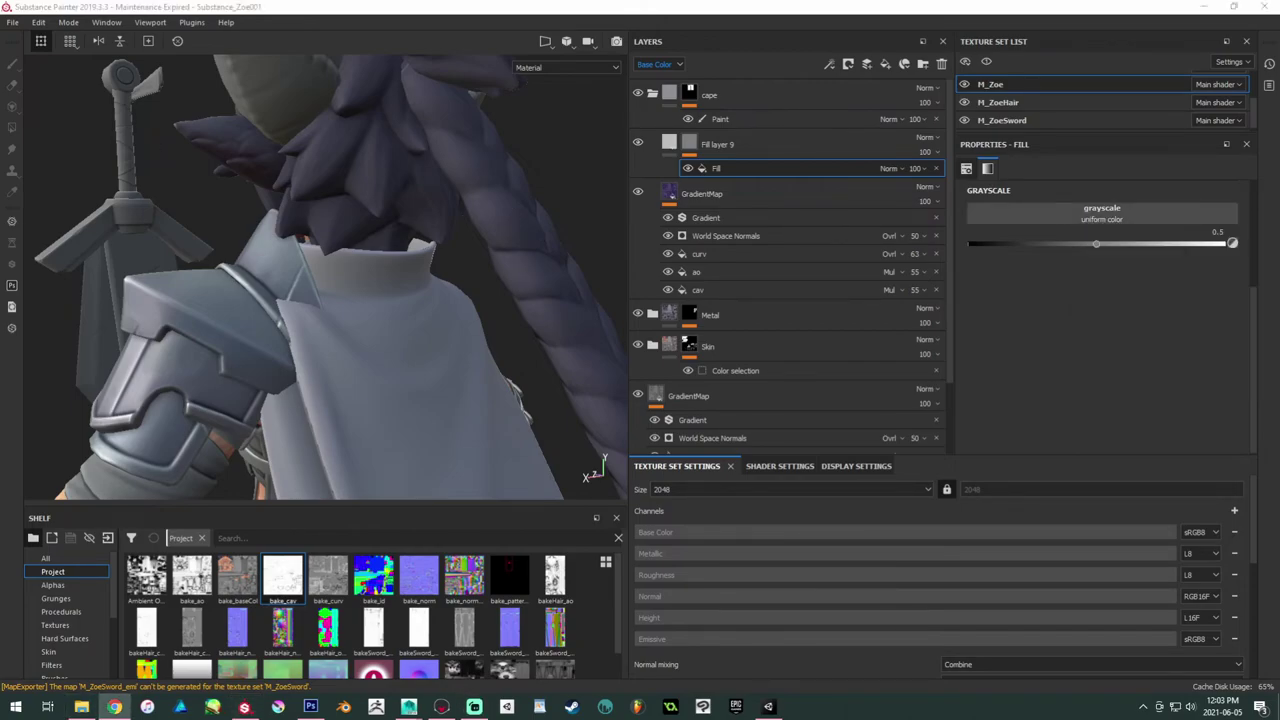
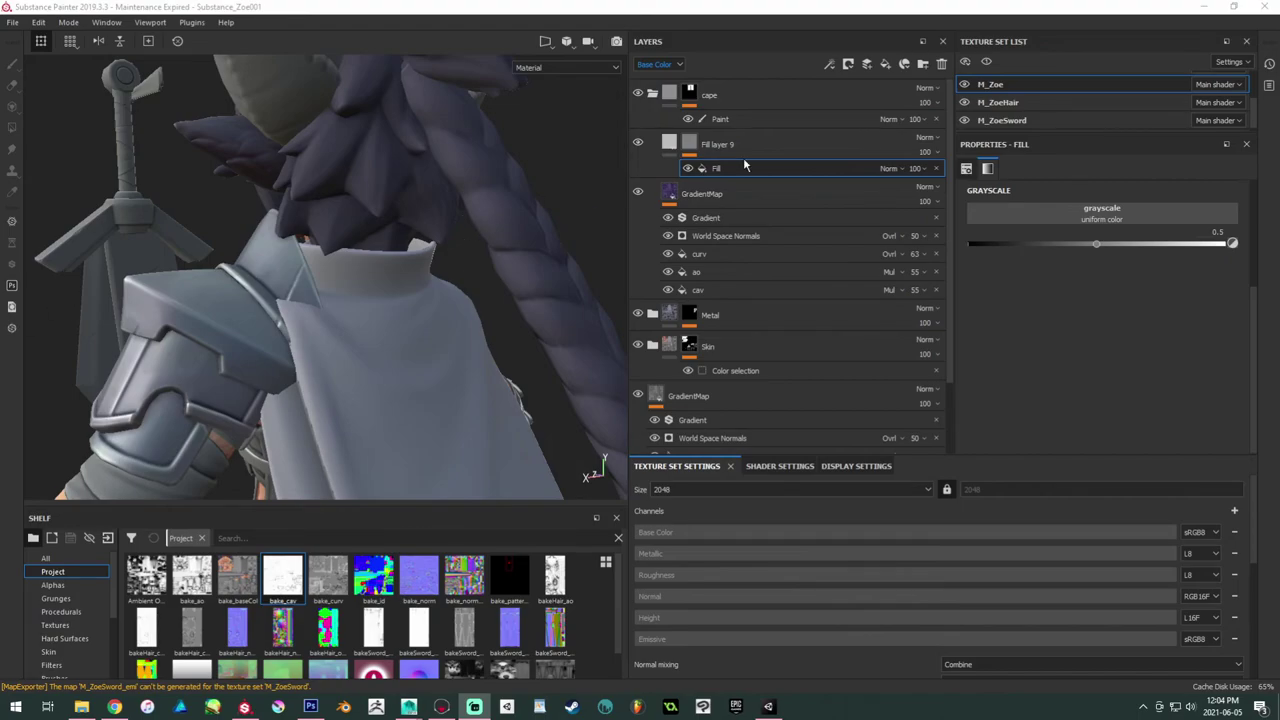
Step: Search the grayscale resources for fabric and assign the Weave 2 texture to the fill in Fill layer 9's mask
left_click(690, 153)
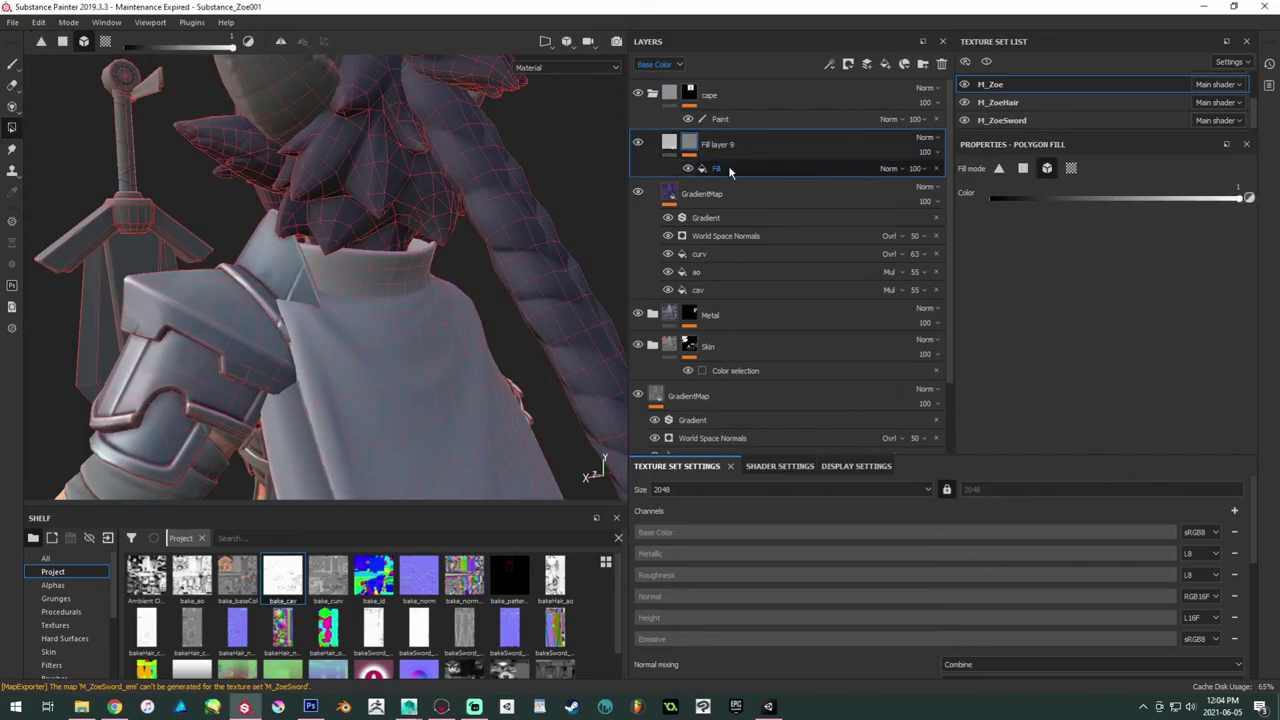
left_click(729, 170)
left_click(1087, 222)
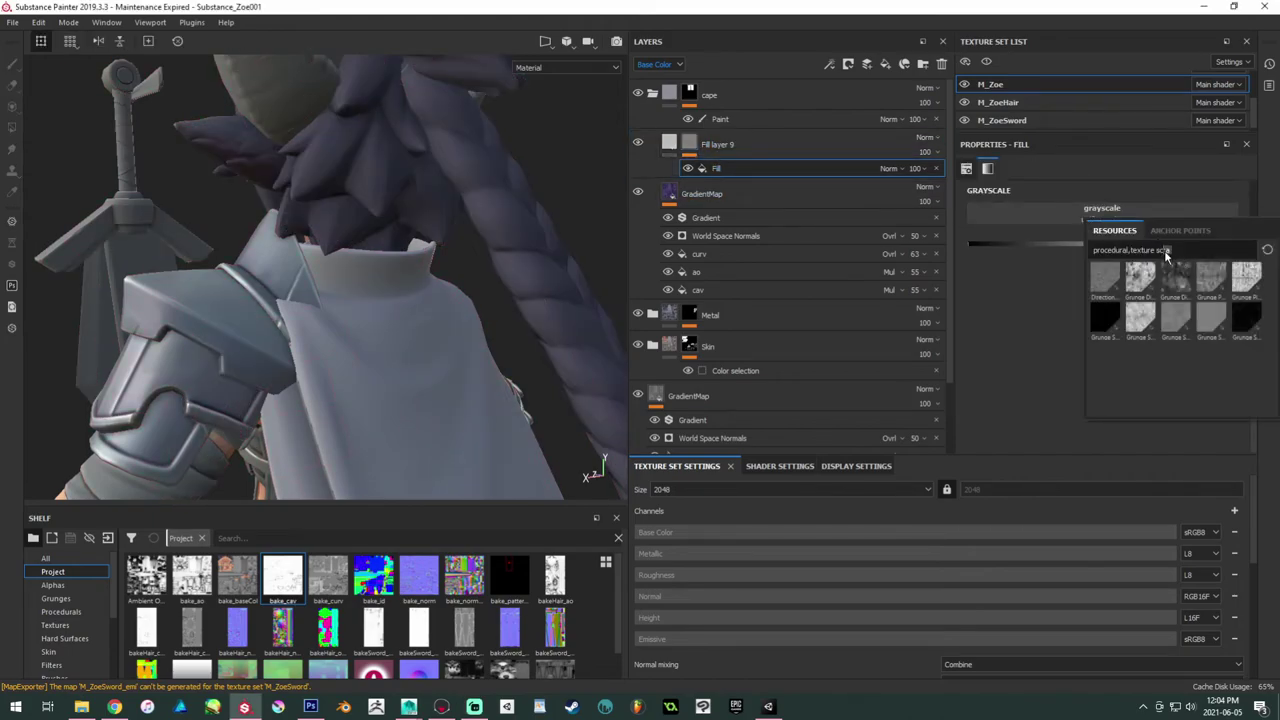
left_click_drag(1172, 251, 1154, 251)
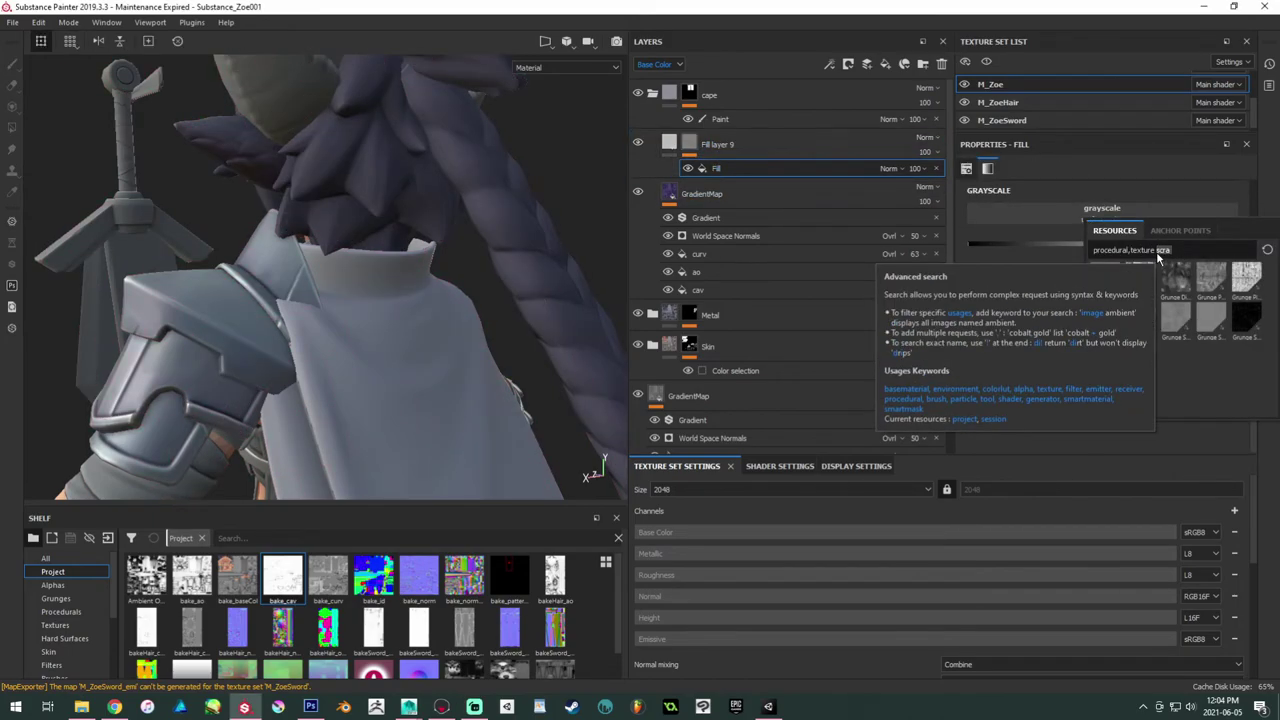
type("fabric")
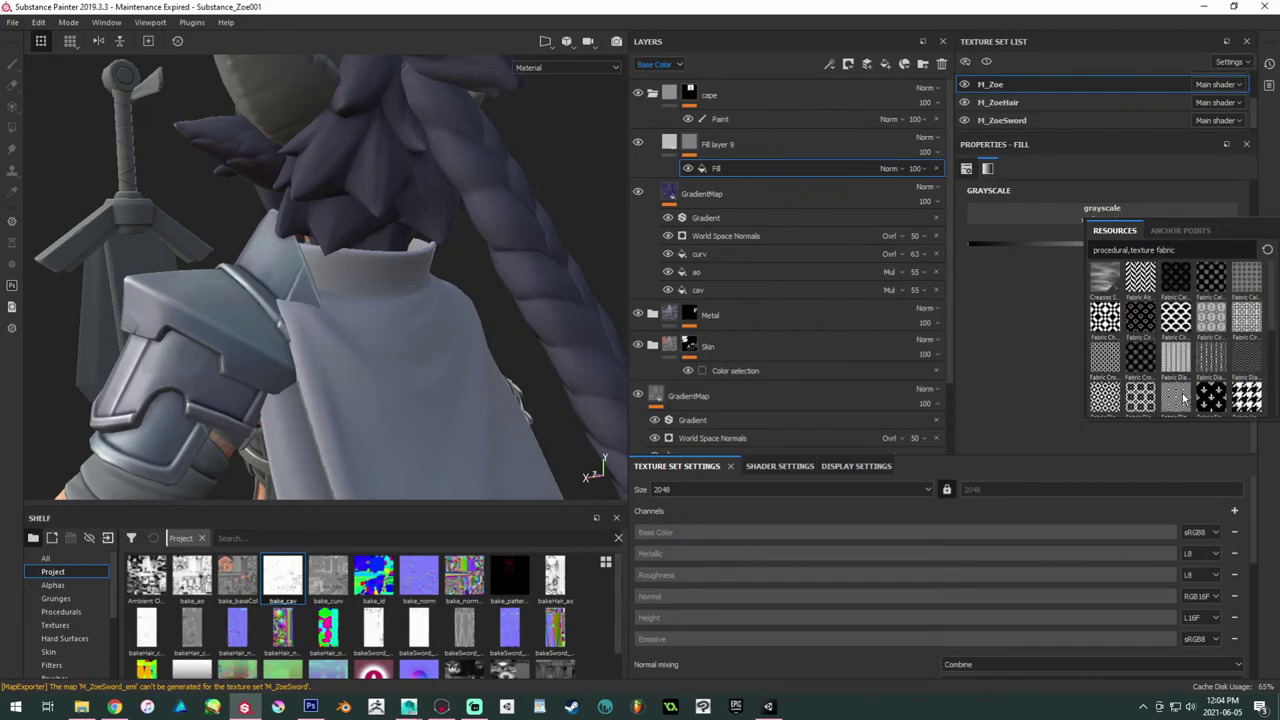
mouse_move(1255, 366)
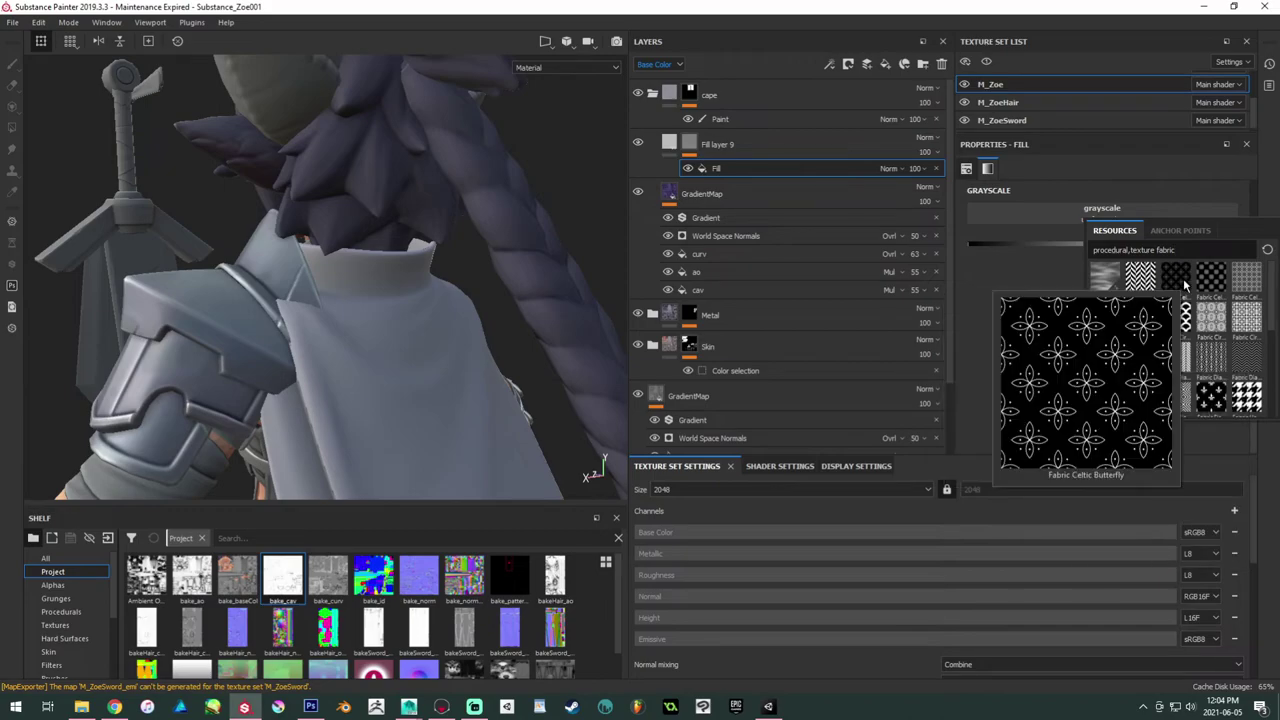
mouse_move(1235, 325)
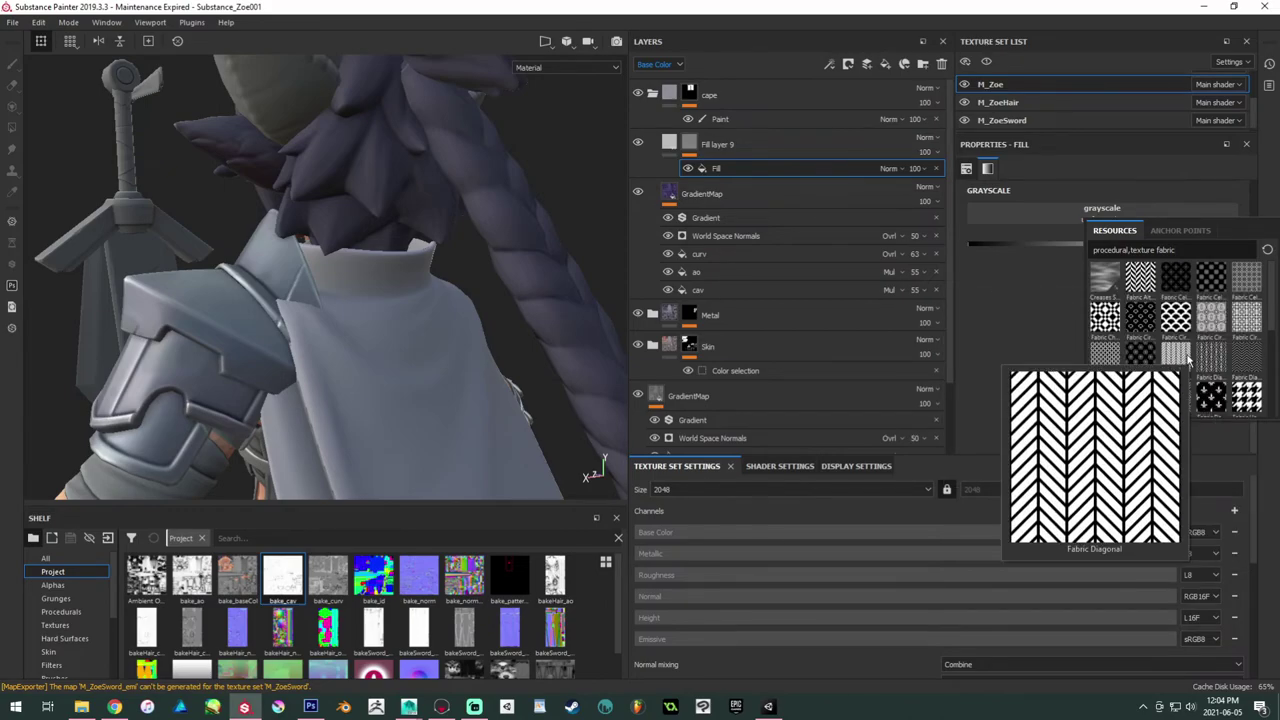
mouse_move(1116, 400)
scroll(1118, 402, "down", 3)
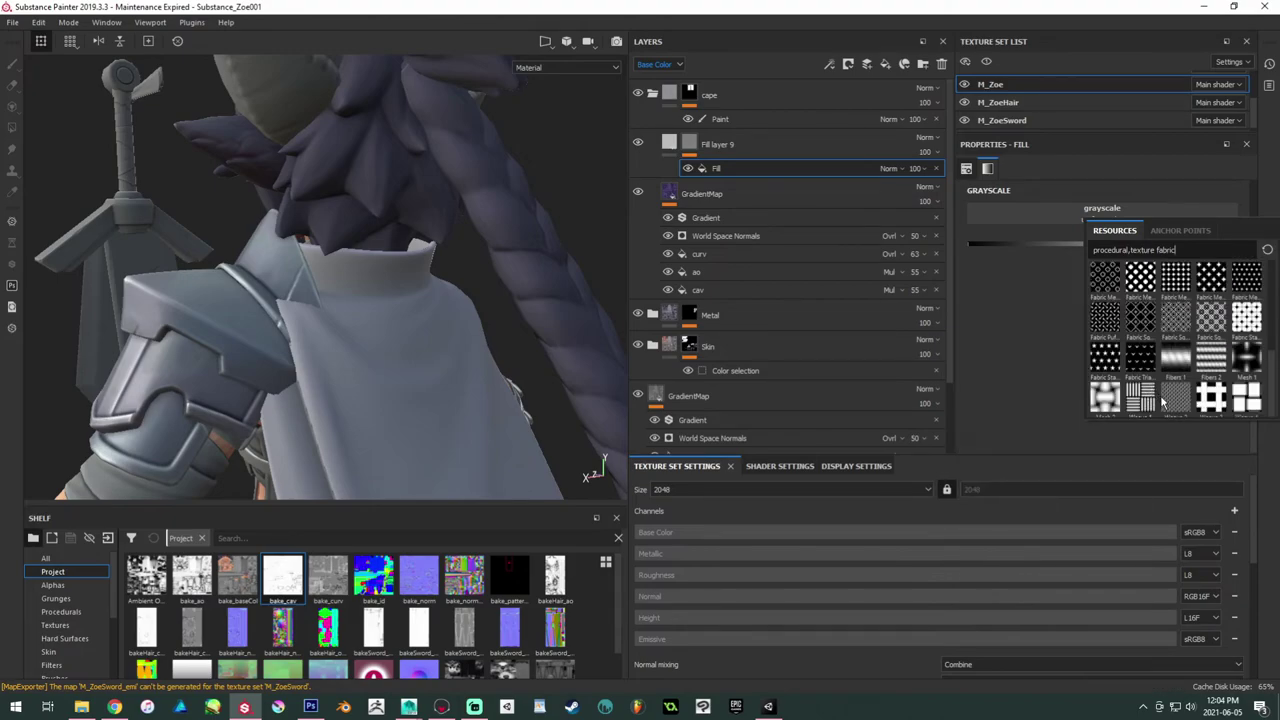
mouse_move(1167, 401)
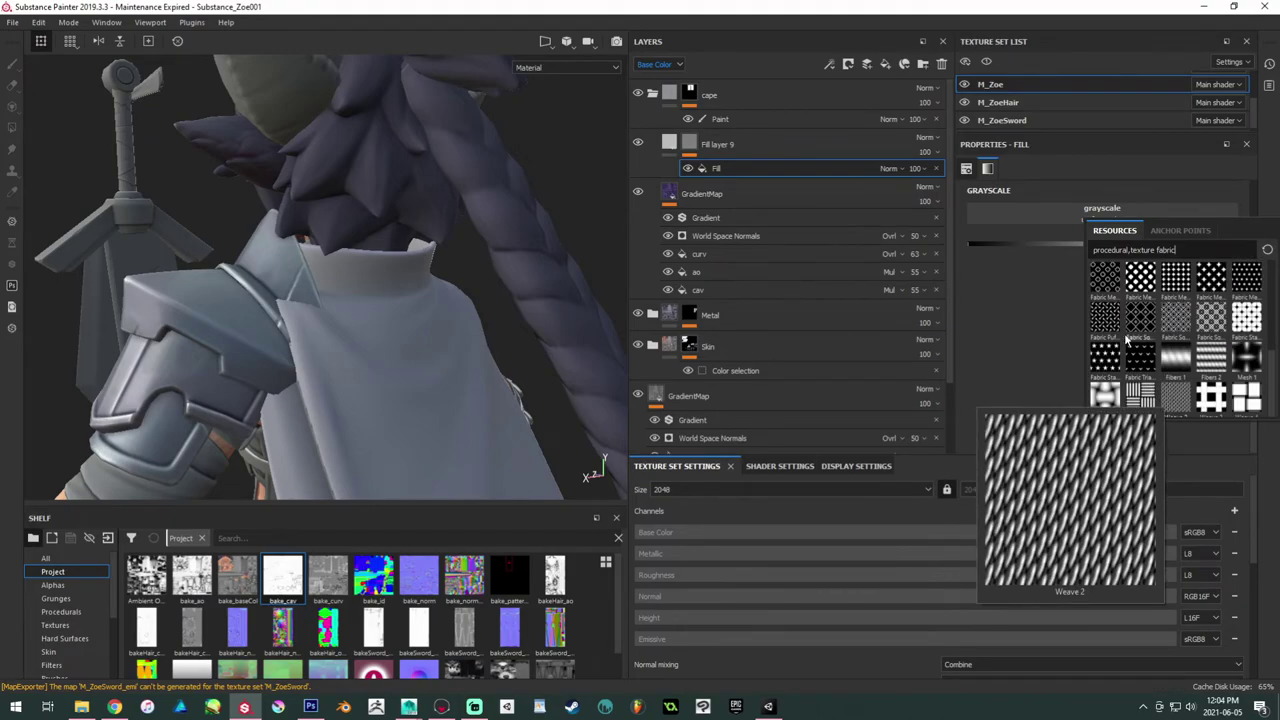
mouse_move(1249, 301)
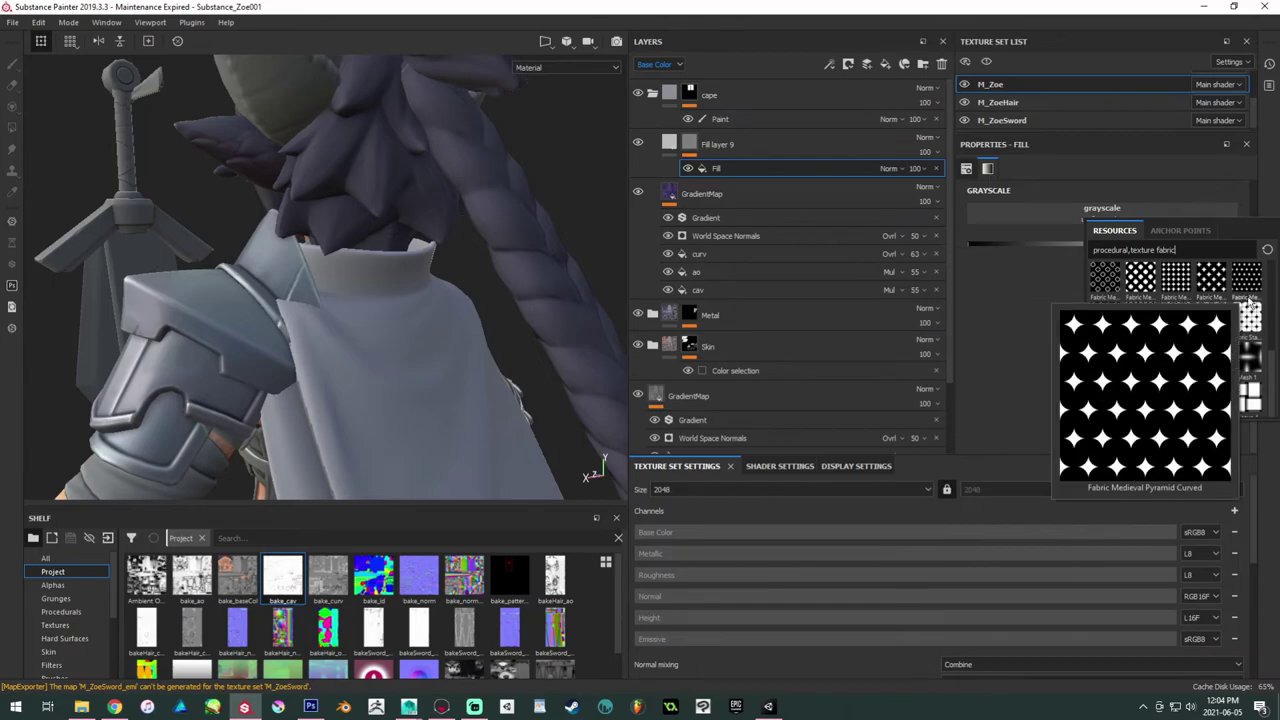
mouse_move(1255, 408)
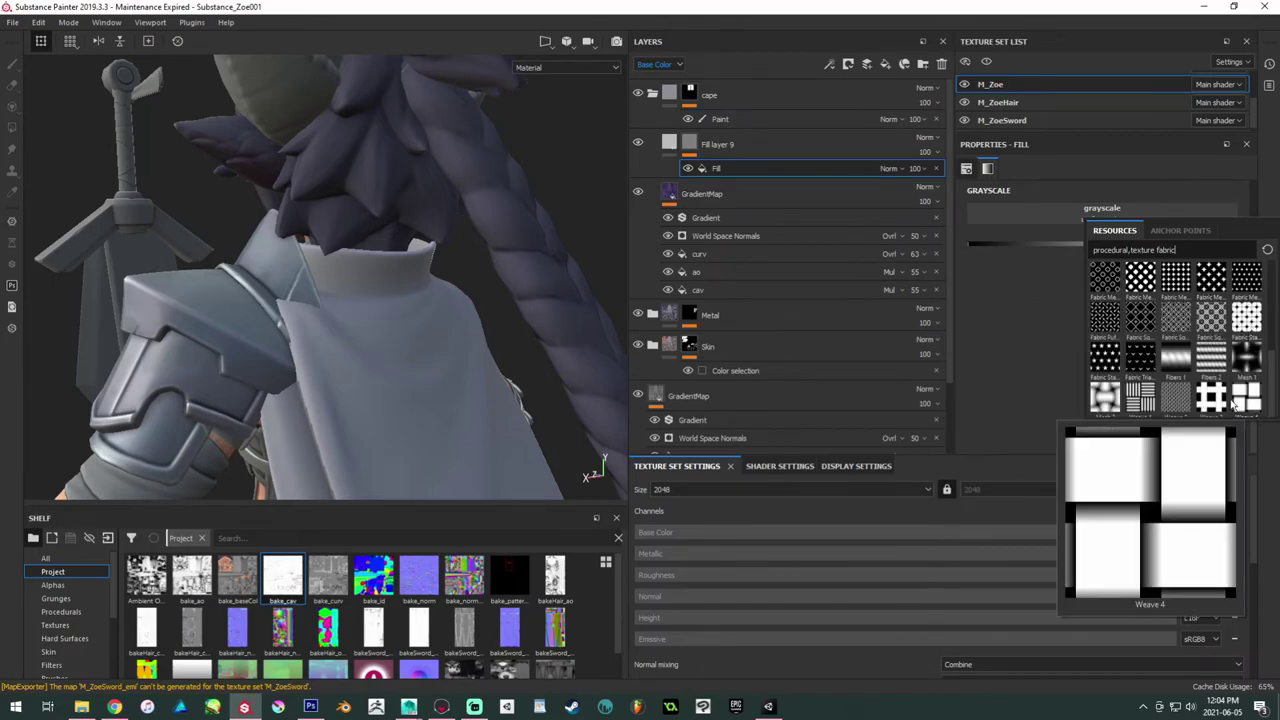
left_click(1173, 402)
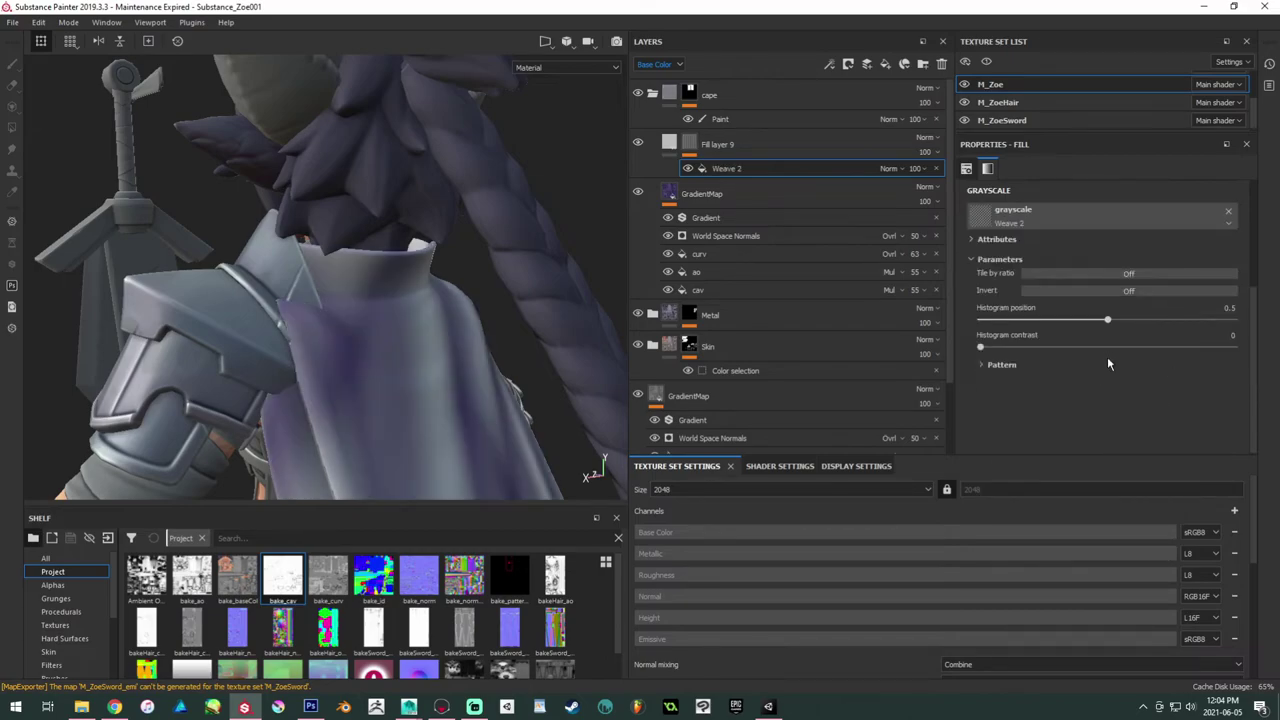
Step: Set the pattern tiling of the Weave 2 mask fill to 16
left_click(1000, 366)
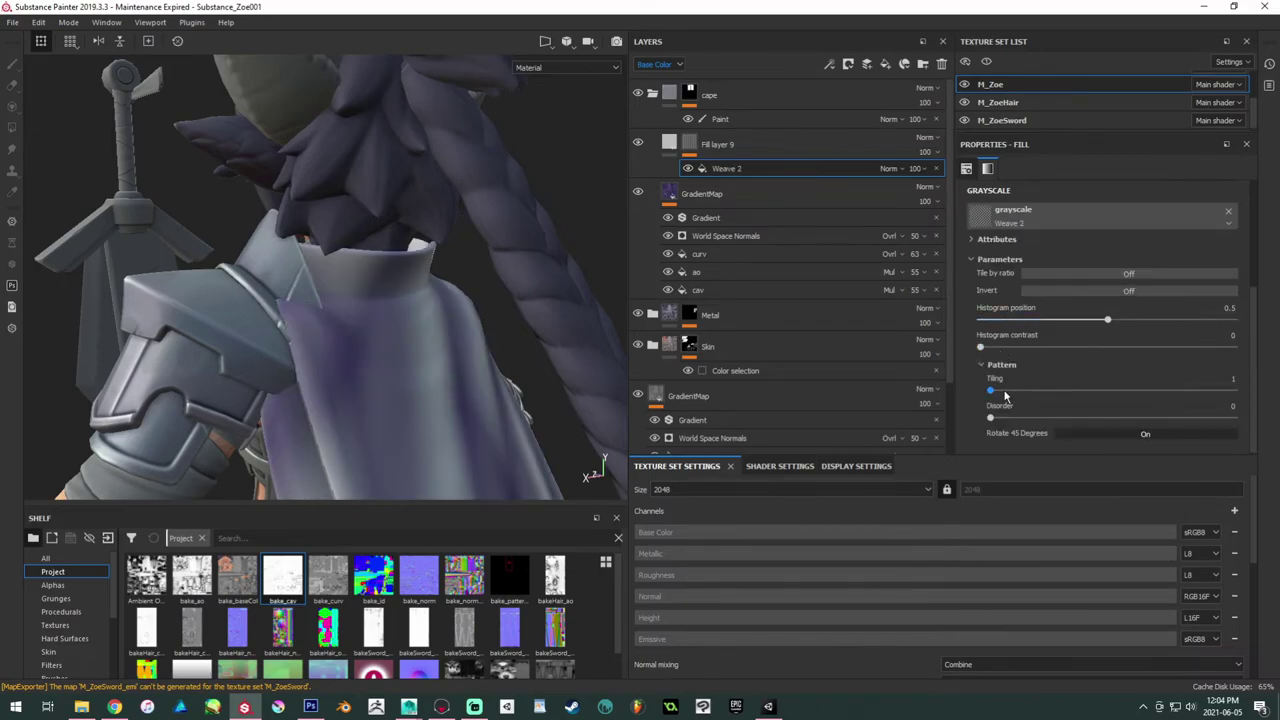
left_click_drag(997, 396, 1275, 397)
left_click_drag(531, 323, 414, 300, "alt")
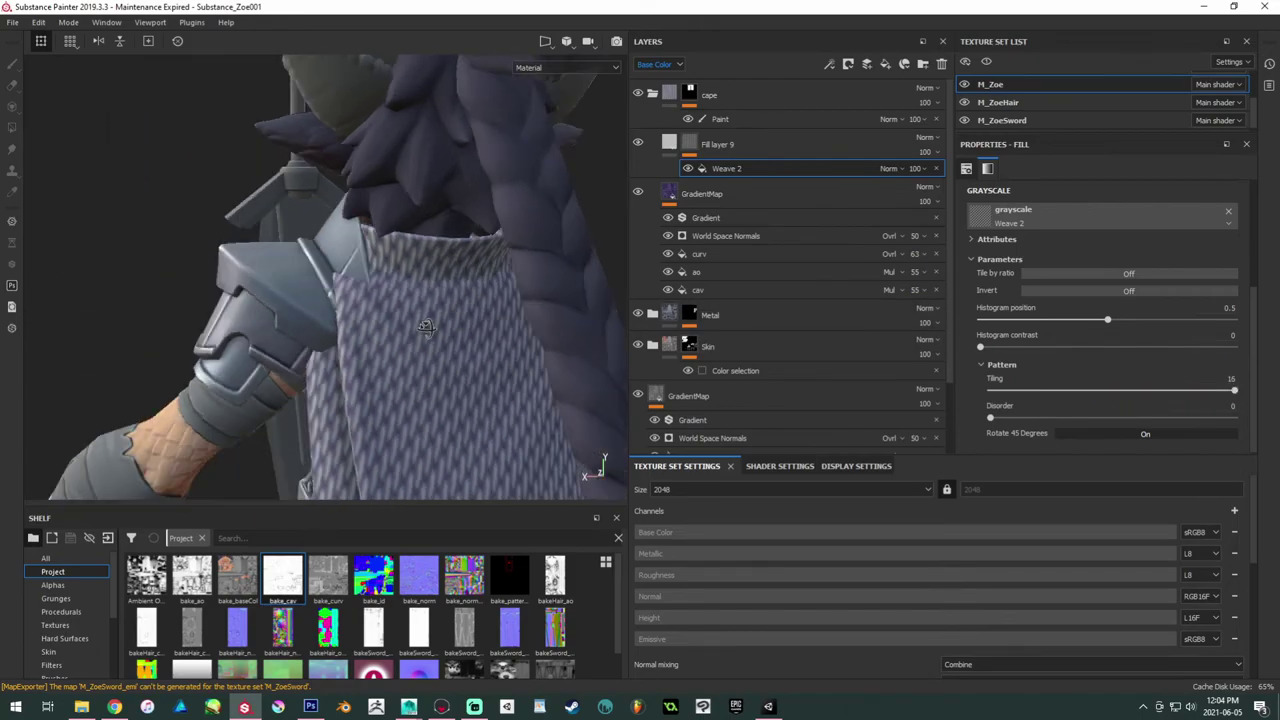
middle_click_drag(414, 300, 409, 267, "alt")
left_click_drag(408, 267, 816, 270, "alt")
Step: Set the UV scale of the Weave 2 mask fill to 3.99 and inspect the weave up close on the cape
scroll(1043, 234, "up", 3)
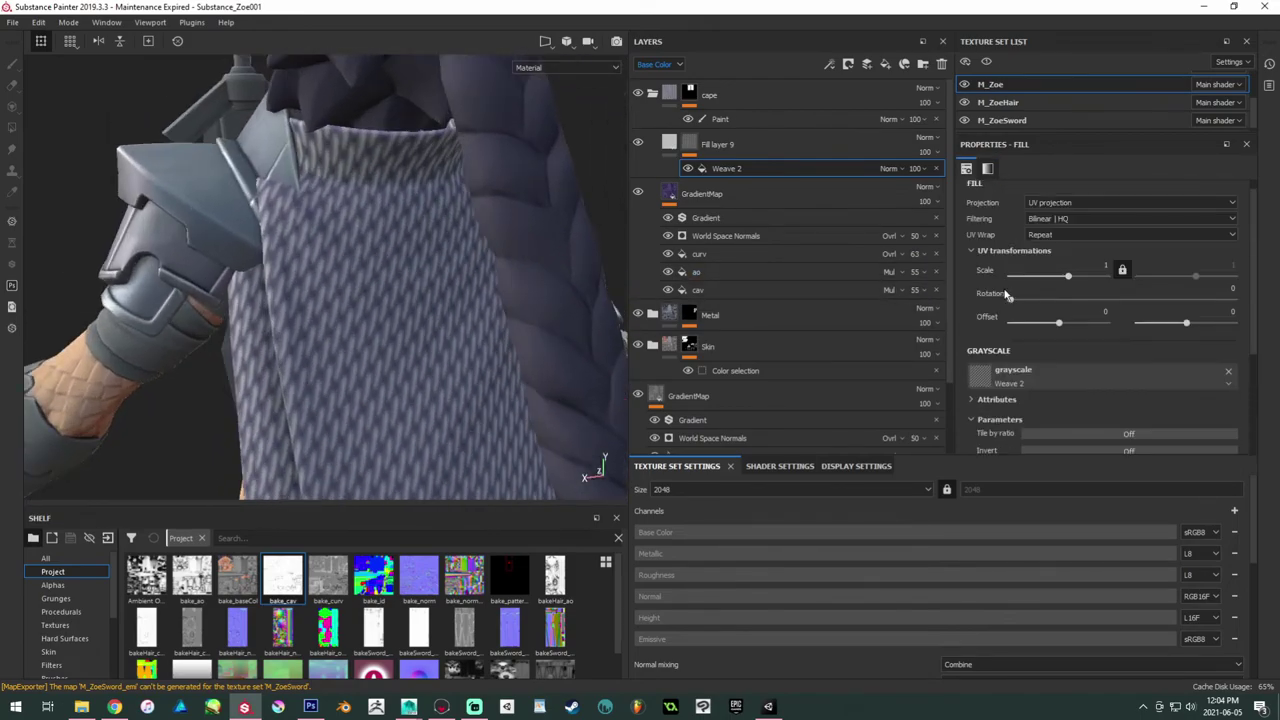
left_click_drag(1074, 280, 1078, 280)
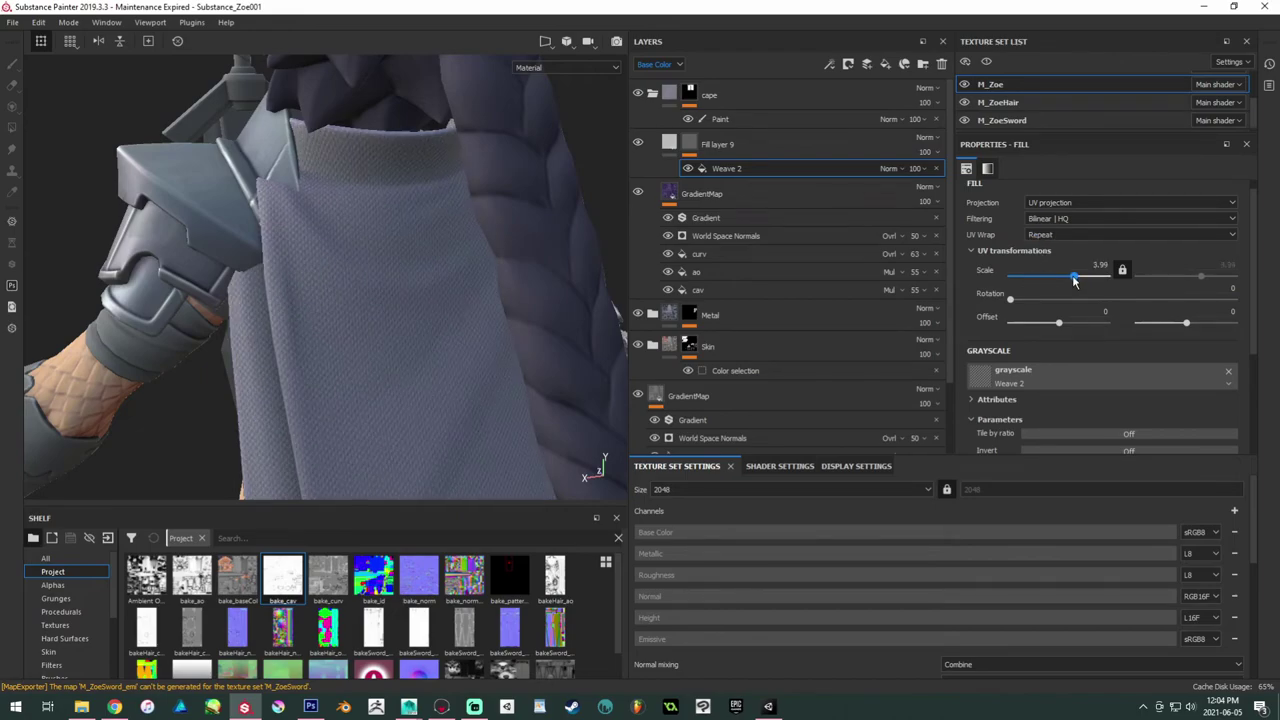
scroll(386, 269, "up", 3)
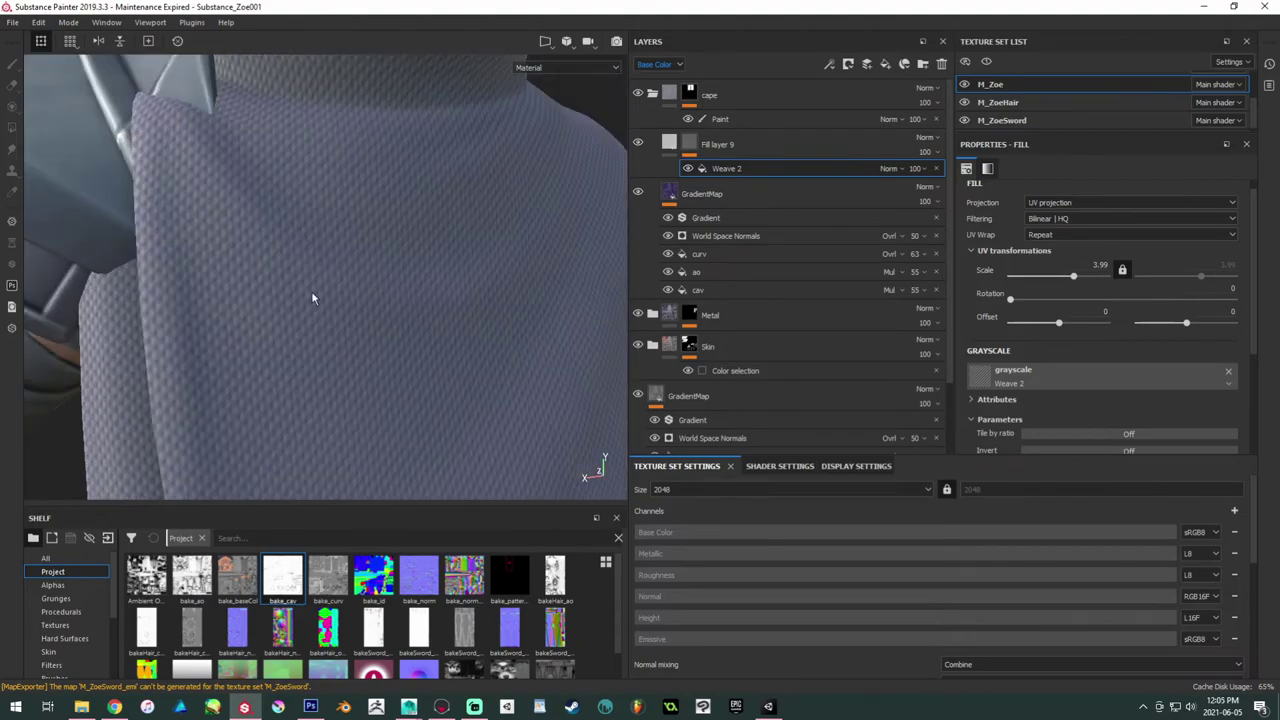
right_click_drag(311, 291, 417, 356, "alt")
scroll(1084, 376, "up", 1)
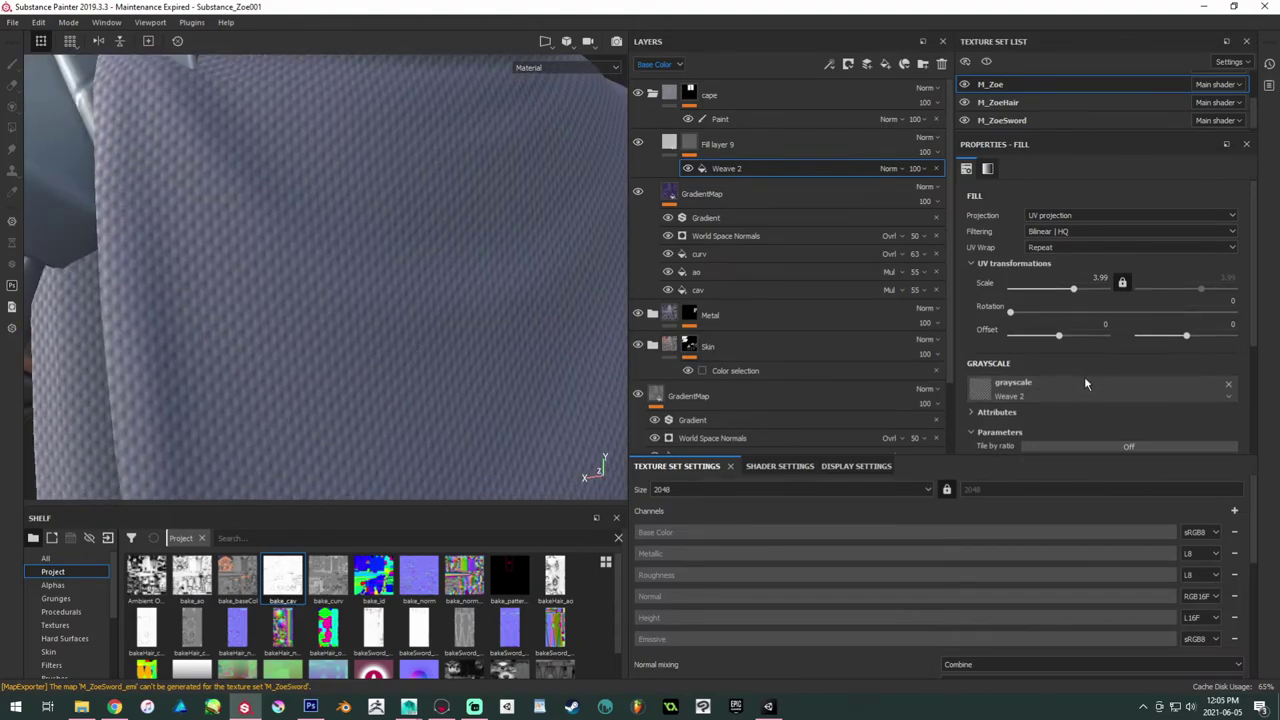
Step: Invert the Weave 2 mask fill and set its UV scale to 2.6
scroll(1110, 315, "down", 3)
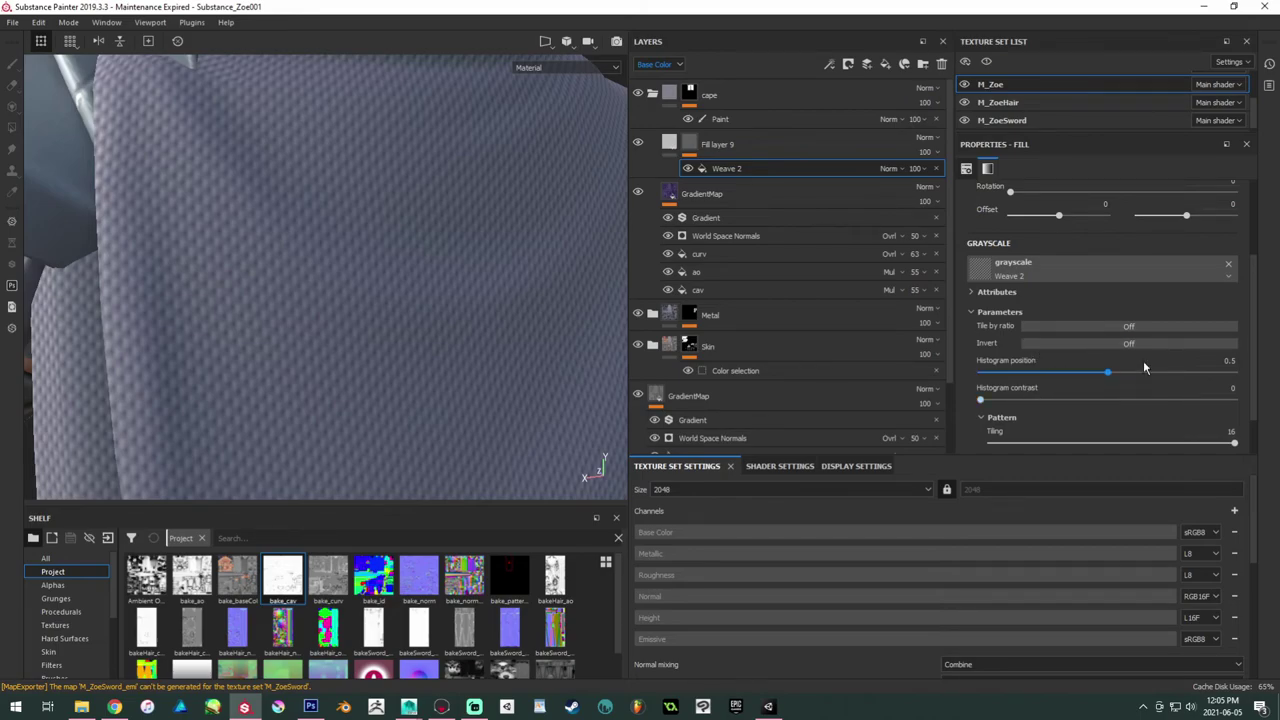
left_click(1047, 341)
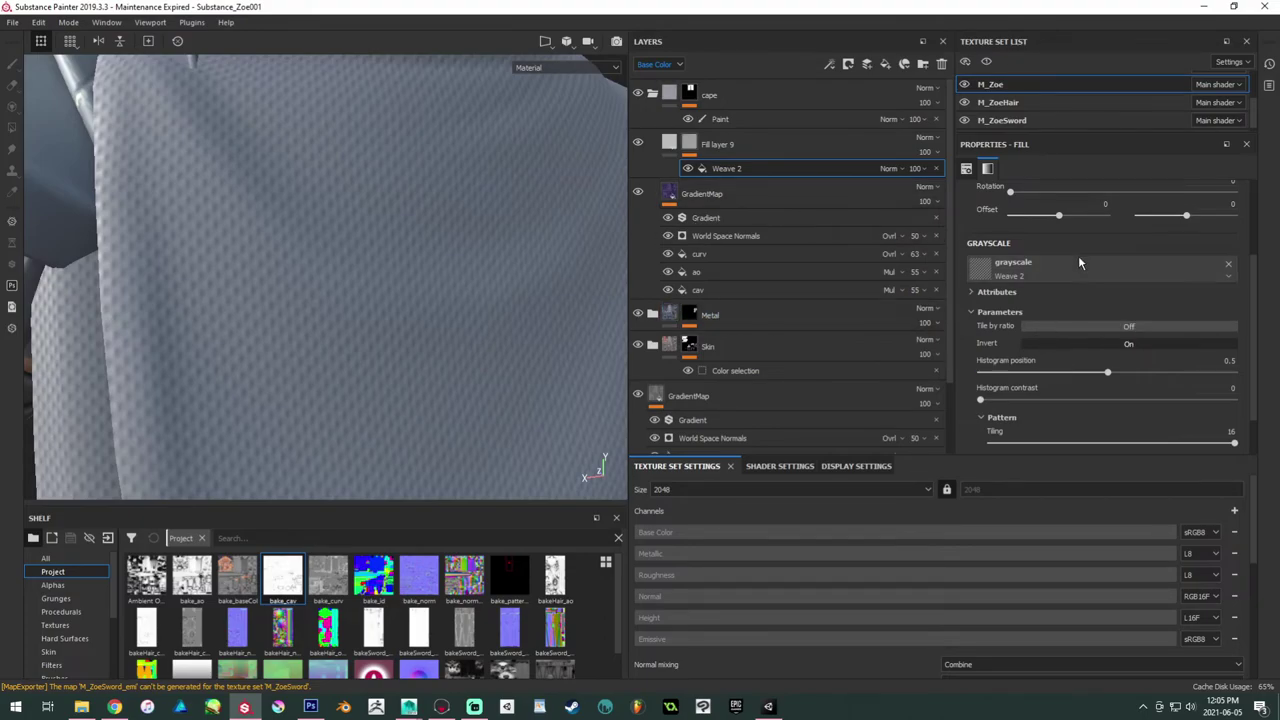
scroll(1078, 255, "up", 2)
left_click_drag(1078, 255, 1071, 253)
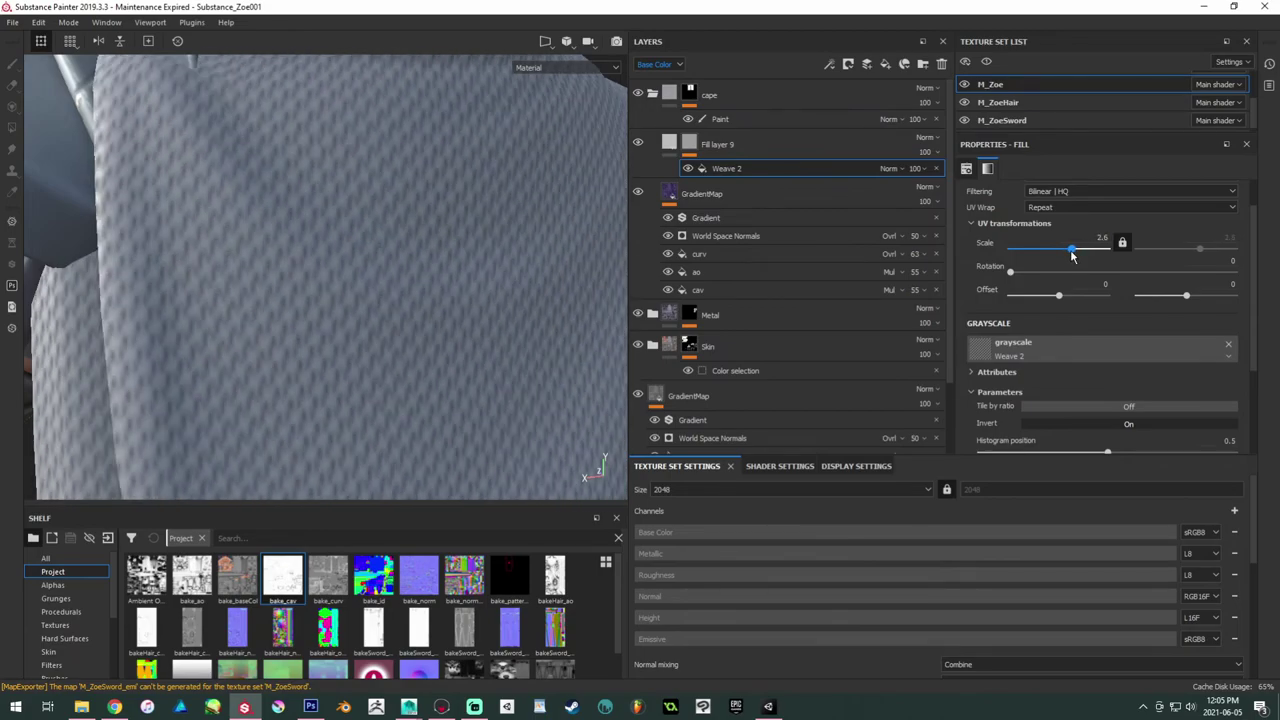
right_click_drag(428, 260, 248, 205, "alt")
Step: Set the base color blend mode of Fill layer 9 to Multiply
left_click(669, 146)
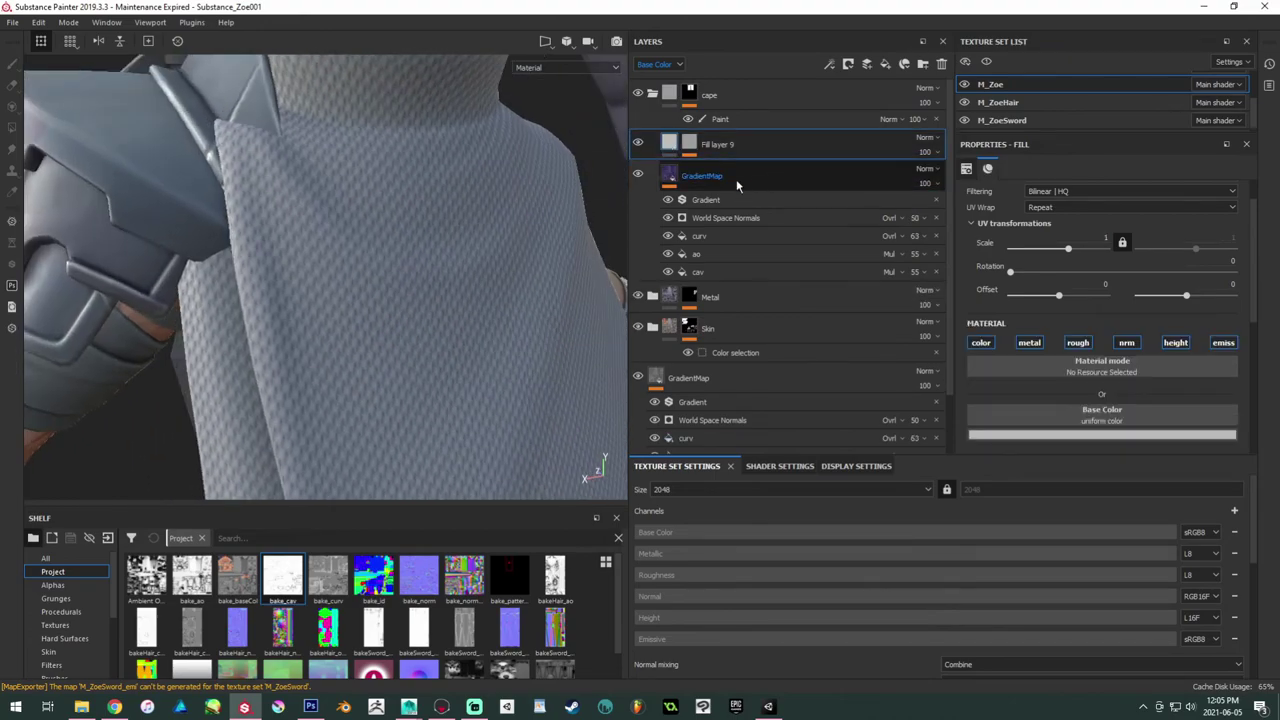
left_click(927, 152)
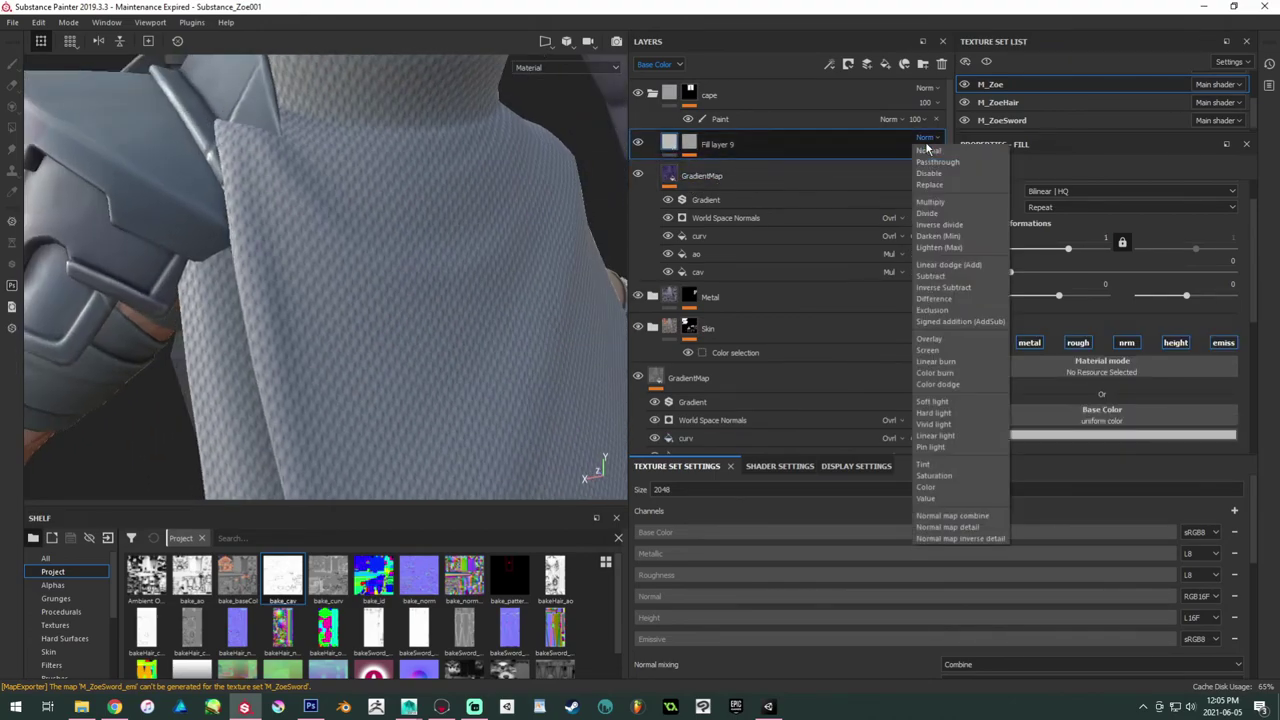
left_click(930, 202)
Step: Set Fill layer 9's base color to a dark navy sampled from the cape, RGB 0.019, 0.019, 0.042
left_click(667, 145)
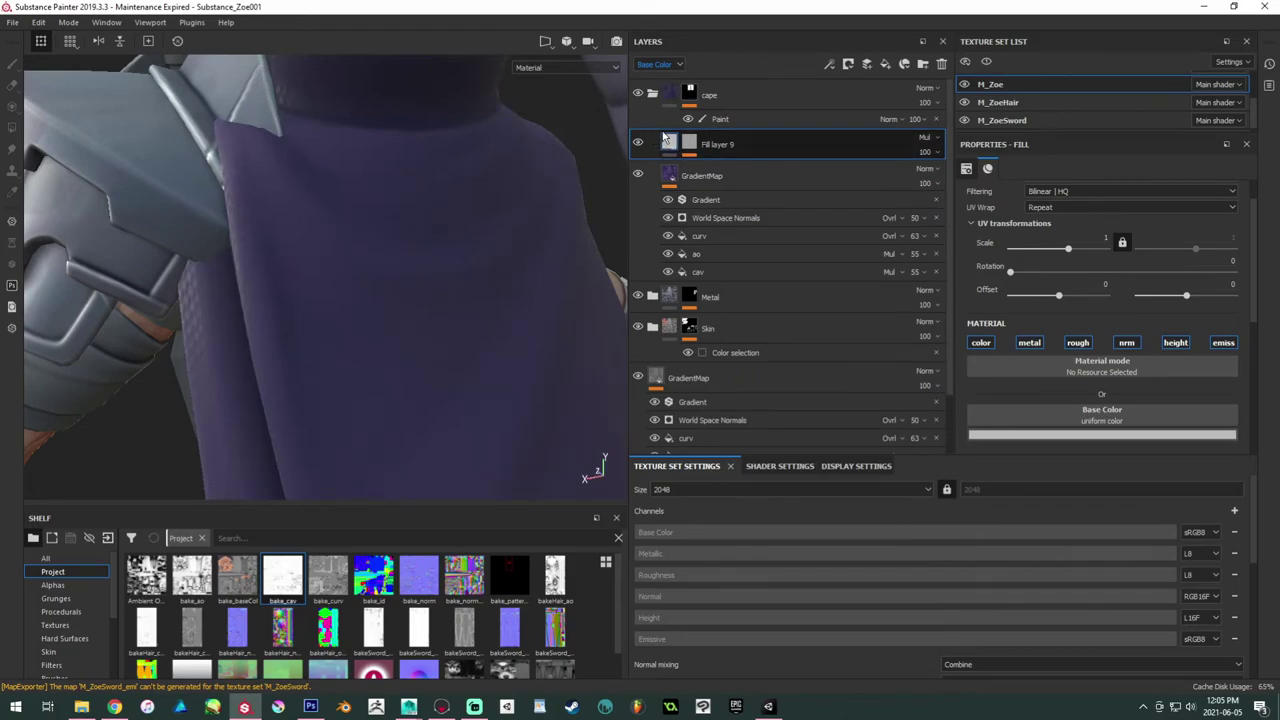
left_click(924, 151)
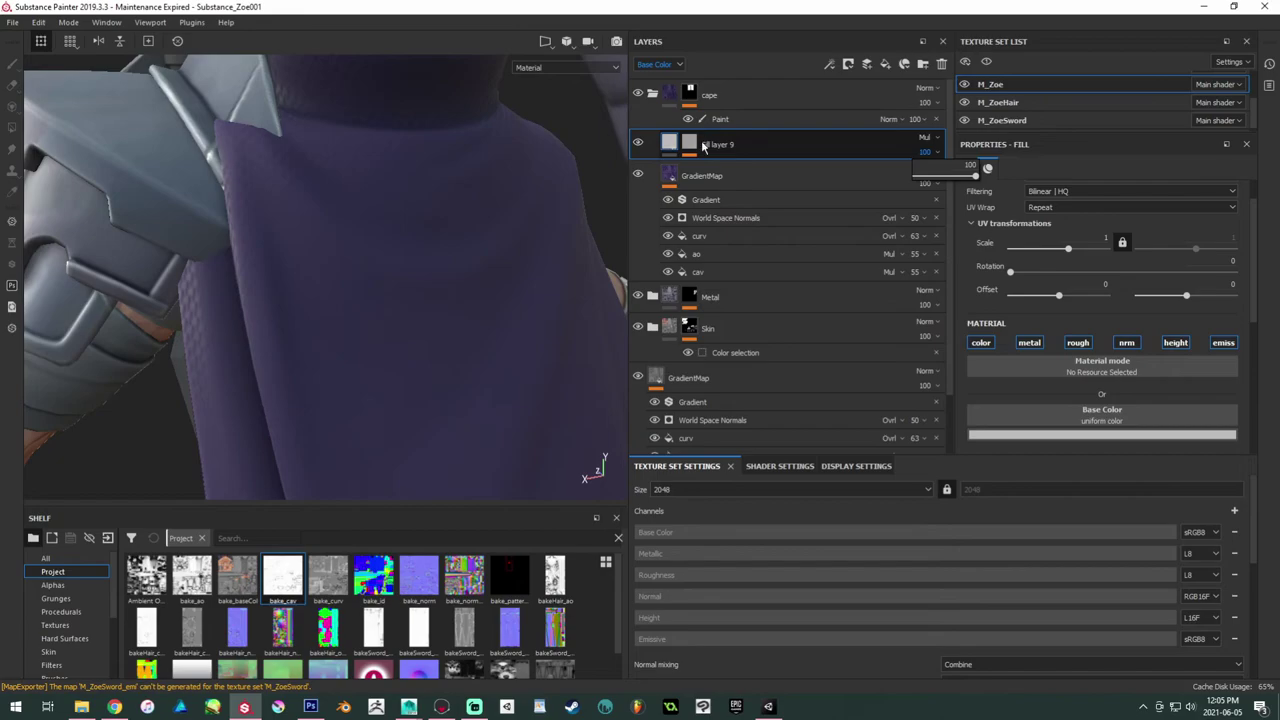
left_click(1052, 435)
left_click(436, 277)
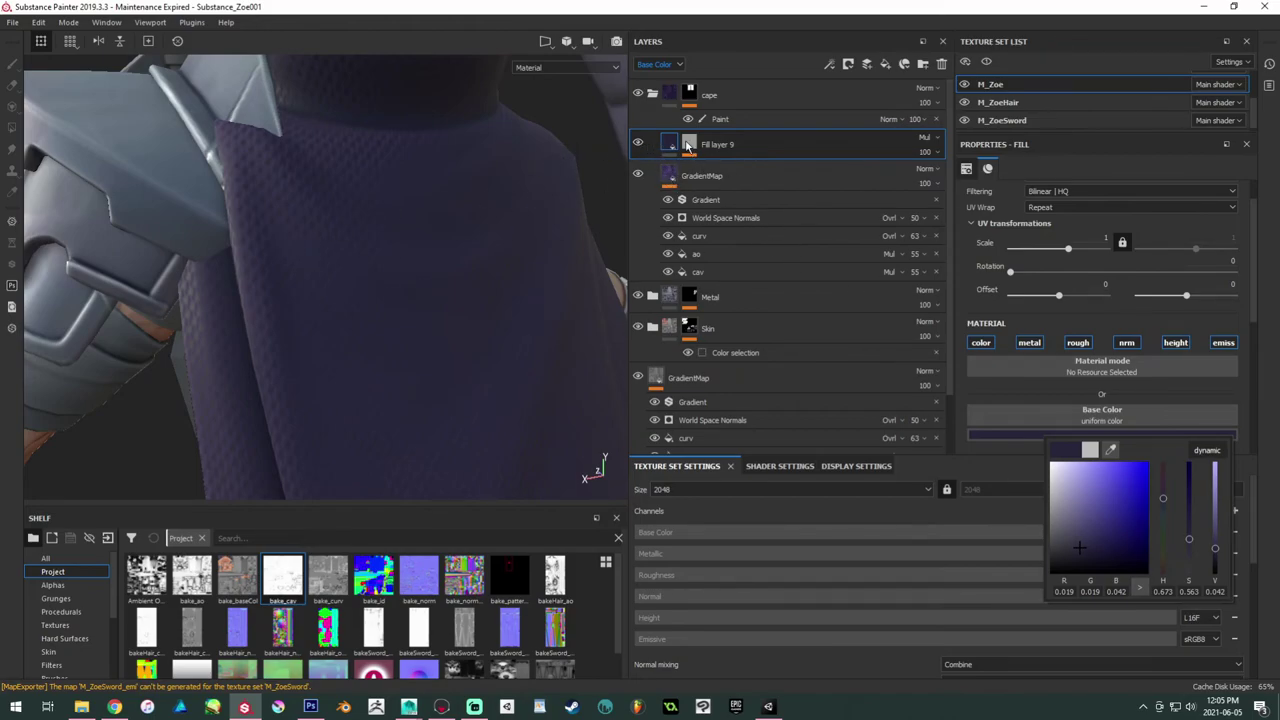
Step: Set the base color opacity of Fill layer 9 to 67
left_click(728, 172)
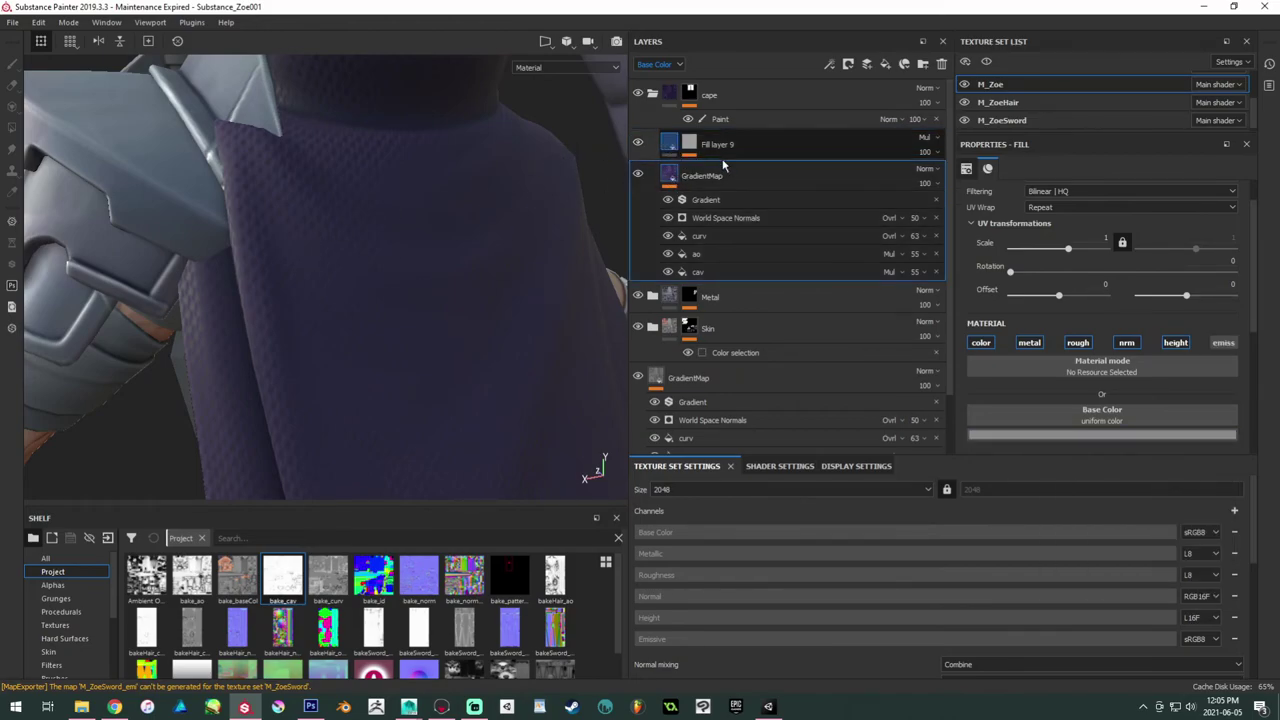
left_click(763, 155)
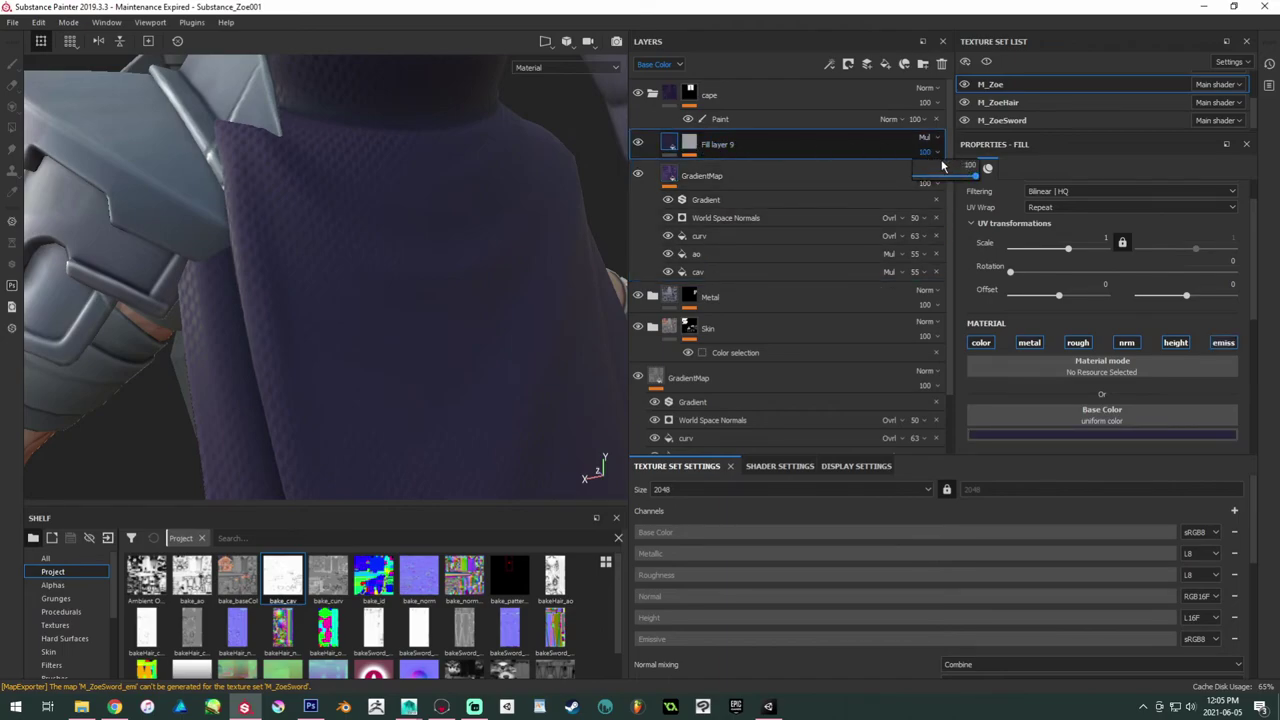
left_click_drag(962, 178, 954, 178)
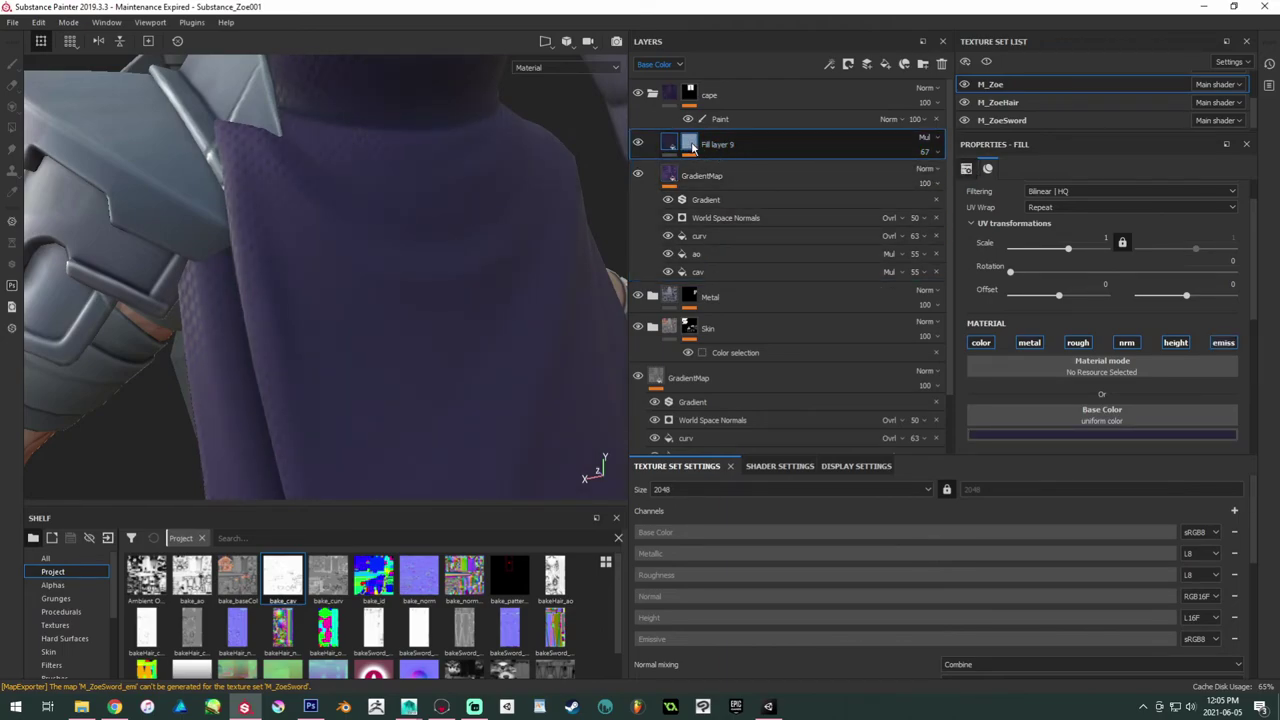
Step: Set the roughness of Fill layer 9 to 1 and check the weave on the cape
scroll(1040, 363, "down", 4)
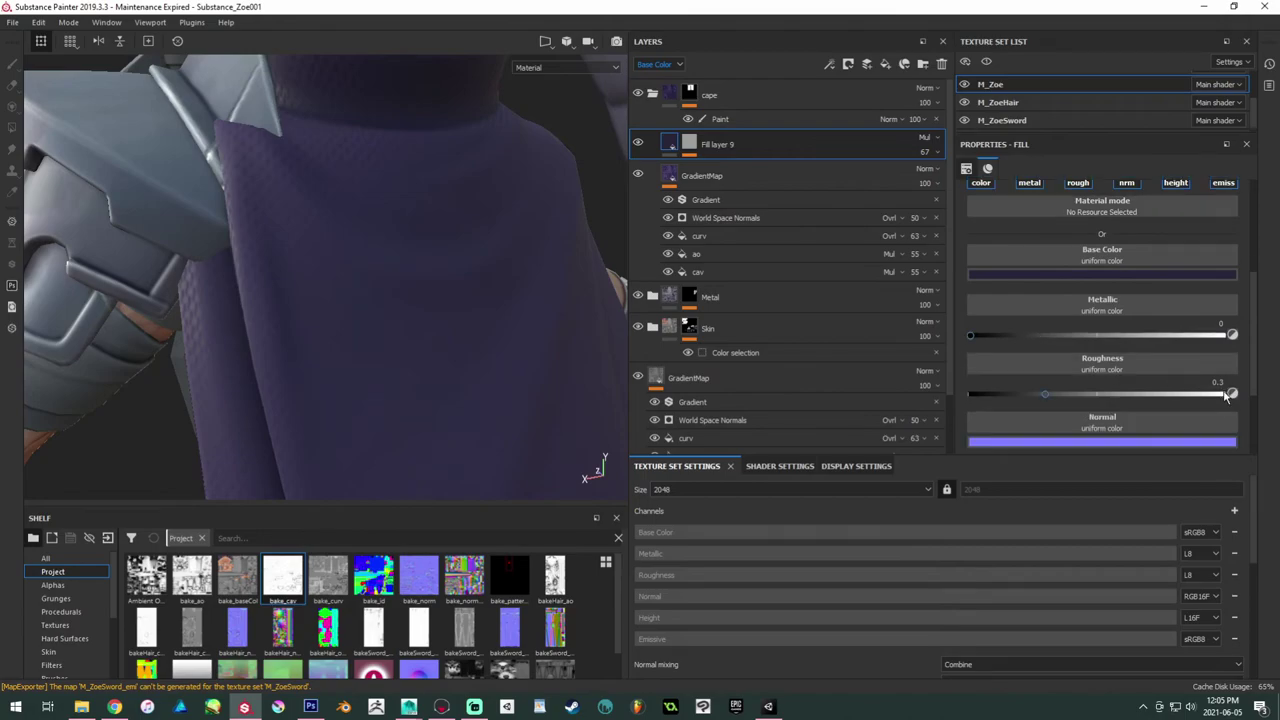
left_click(1221, 393)
left_click_drag(1228, 393, 1242, 394)
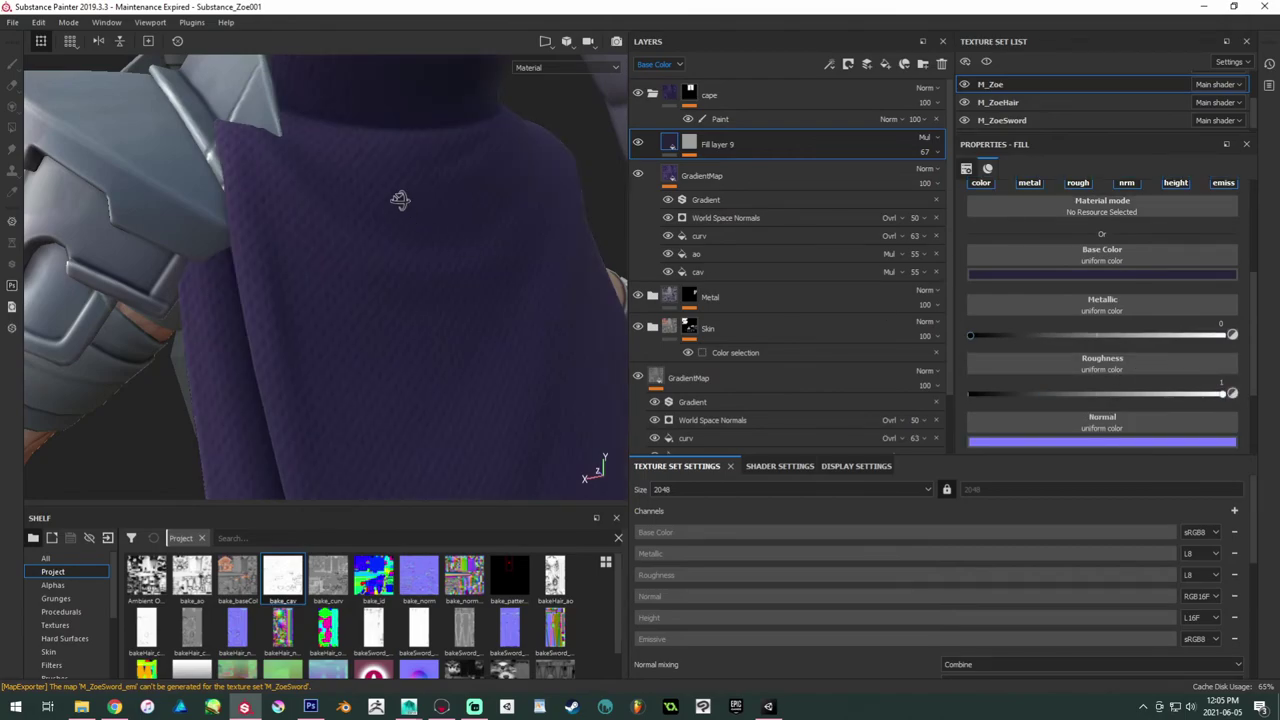
left_click_drag(400, 194, 251, 340, "alt")
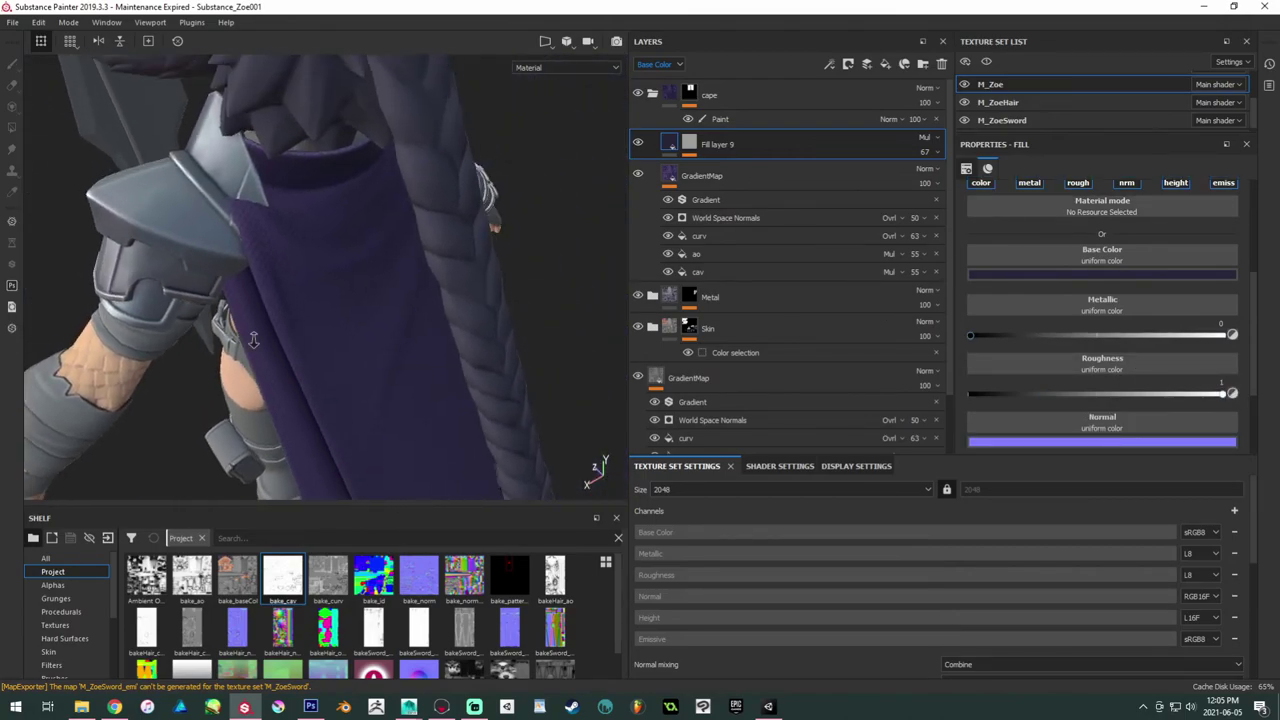
right_click_drag(251, 340, 455, 398, "alt")
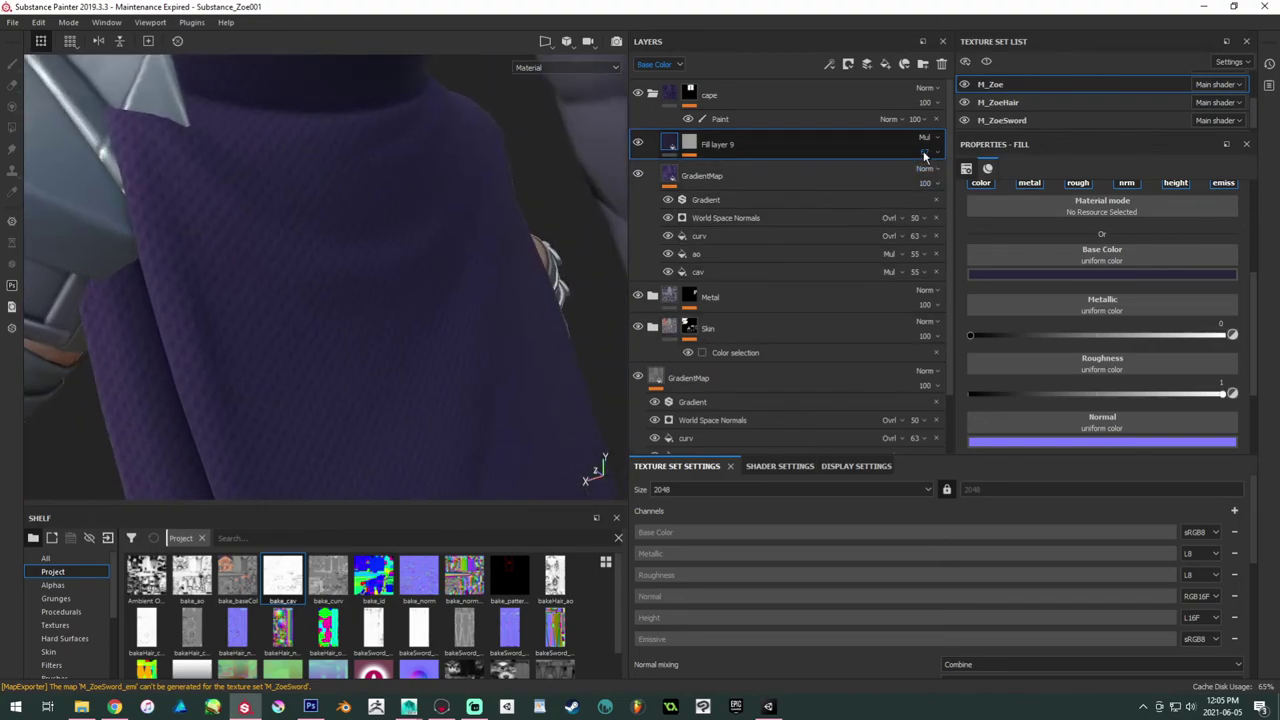
Step: Set the base color opacity of Fill layer 9 to 28 and check the cape from several distances
left_click(925, 151)
left_click(932, 176)
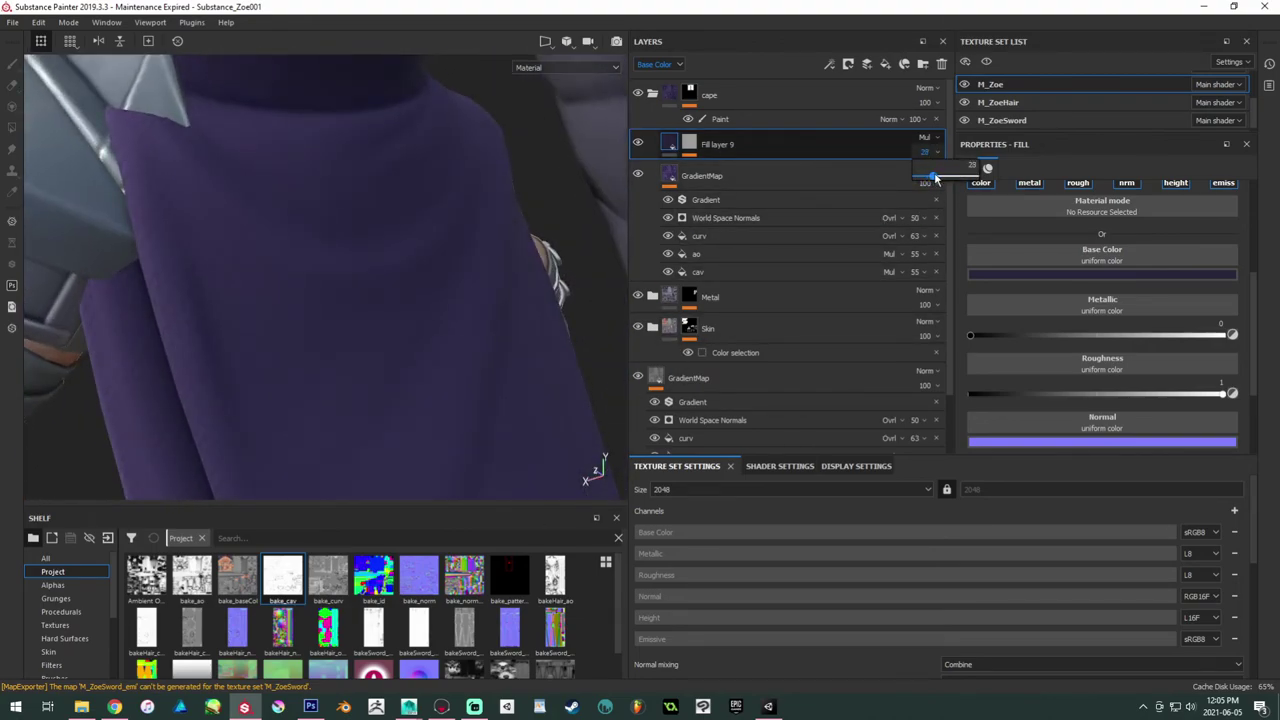
right_click_drag(400, 200, 91, 206, "alt")
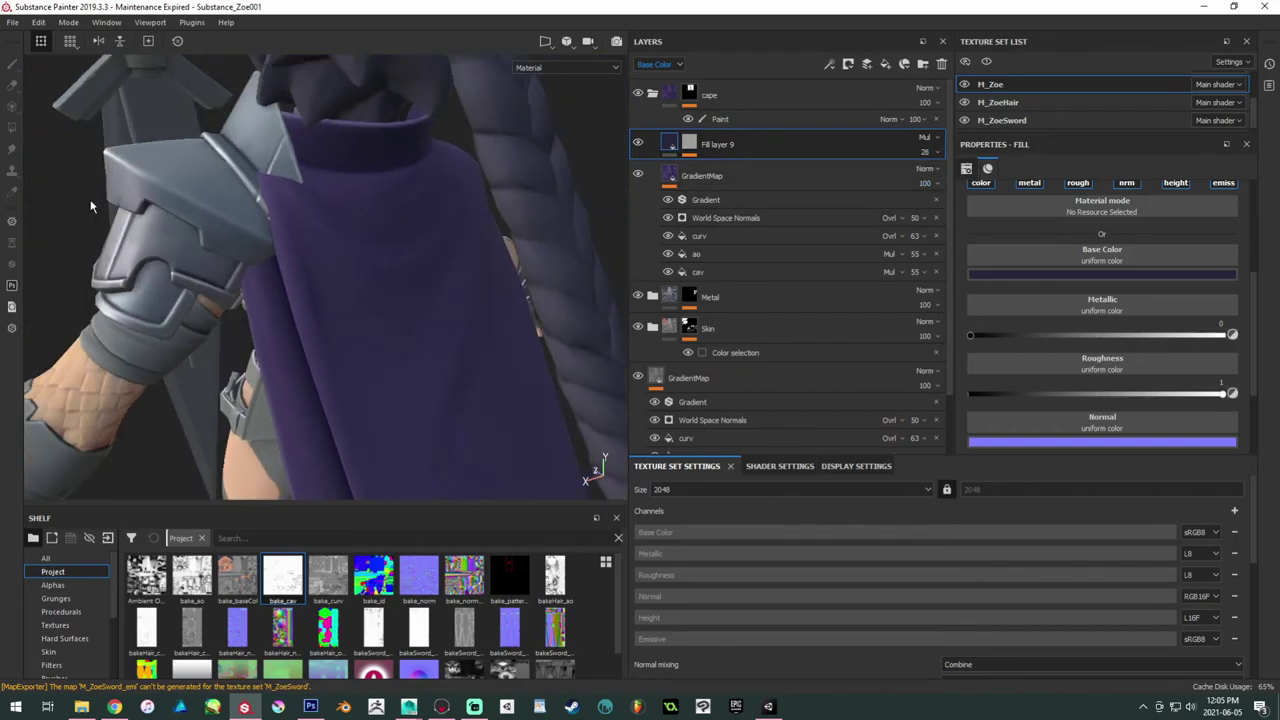
left_click_drag(91, 206, 350, 270, "alt")
right_click_drag(350, 270, 338, 318, "alt")
Step: Add a fill above Weave 2 in Fill layer 9's mask using the Ambient Occlusion Map from Mesh M_Zoe
left_click(692, 142)
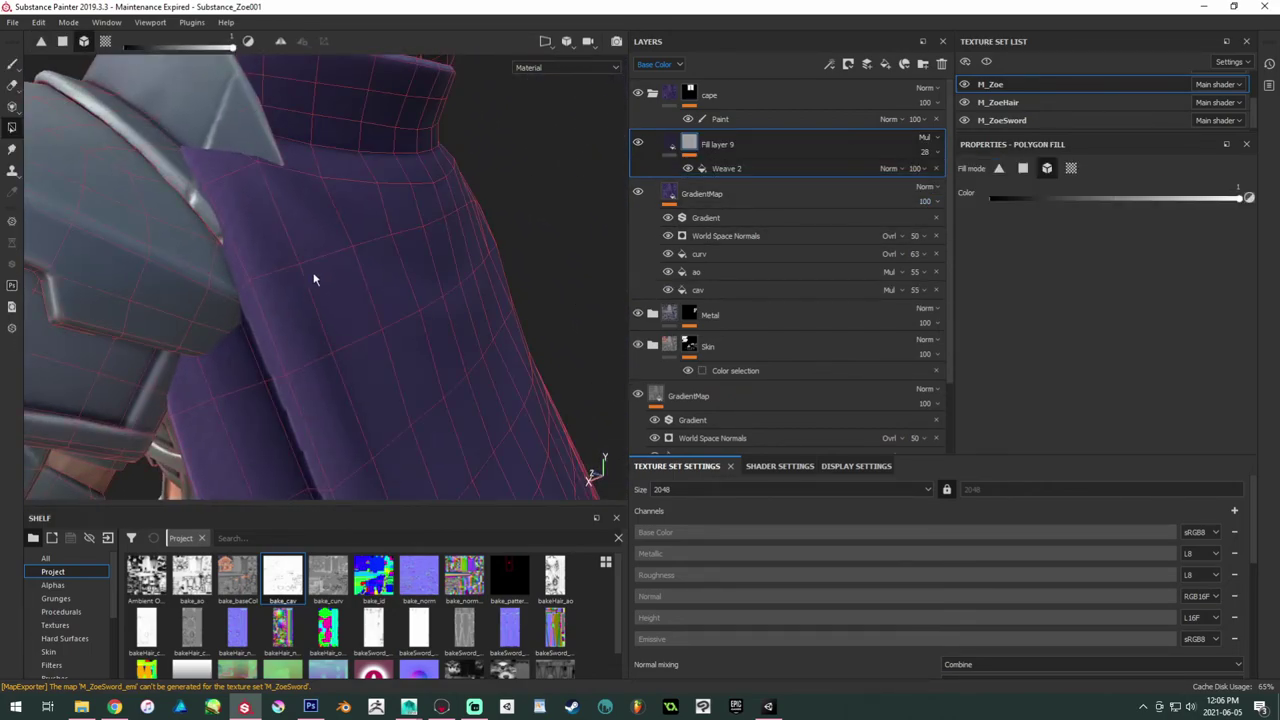
left_click(730, 168)
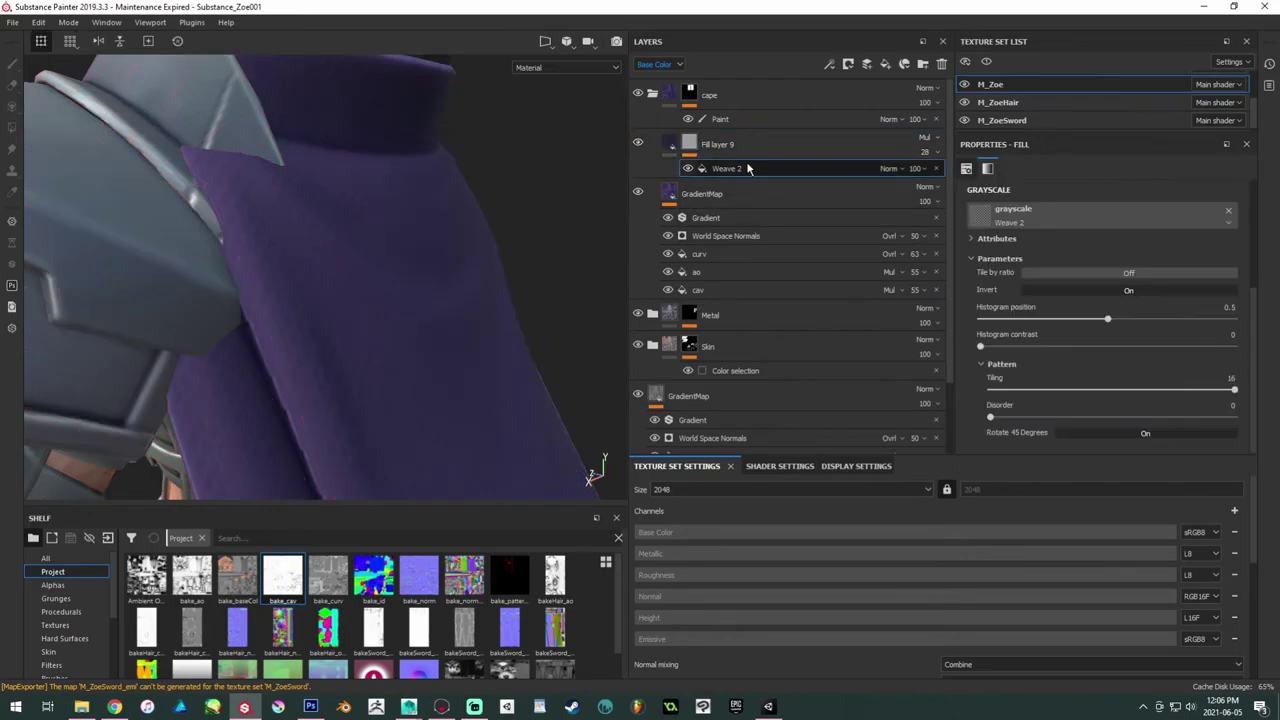
right_click(740, 175)
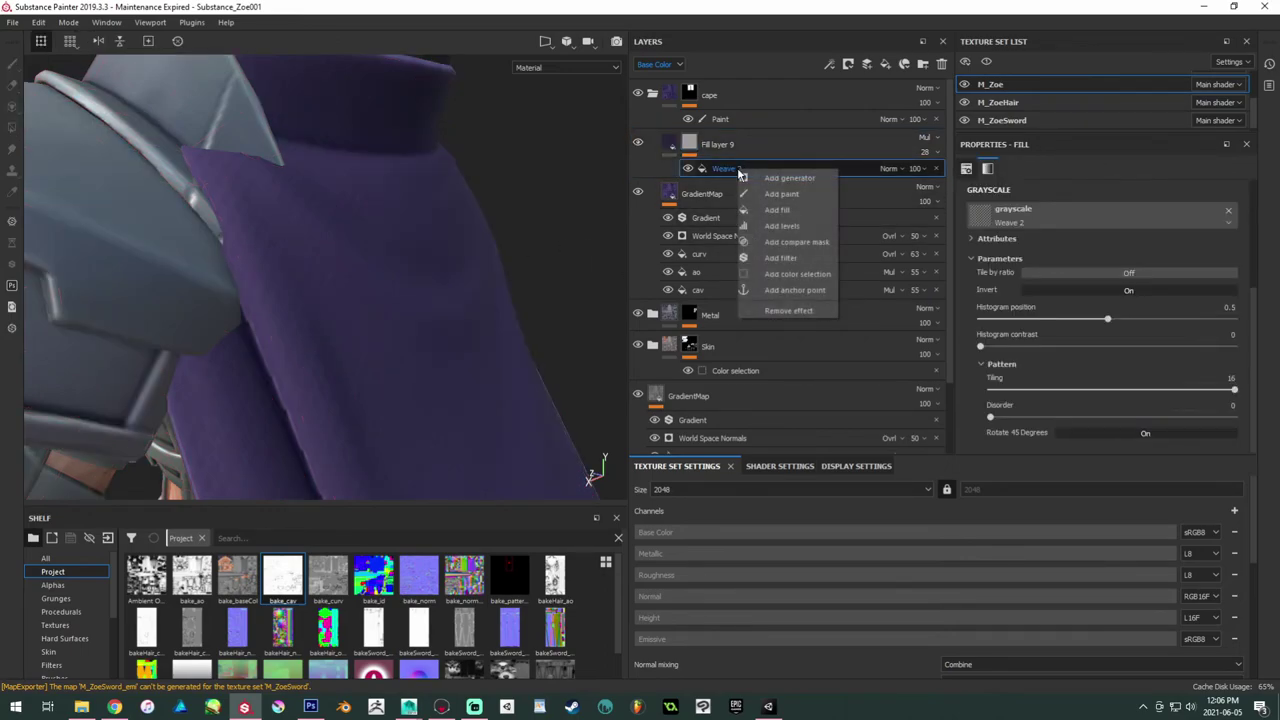
left_click(777, 209)
left_click(1064, 210)
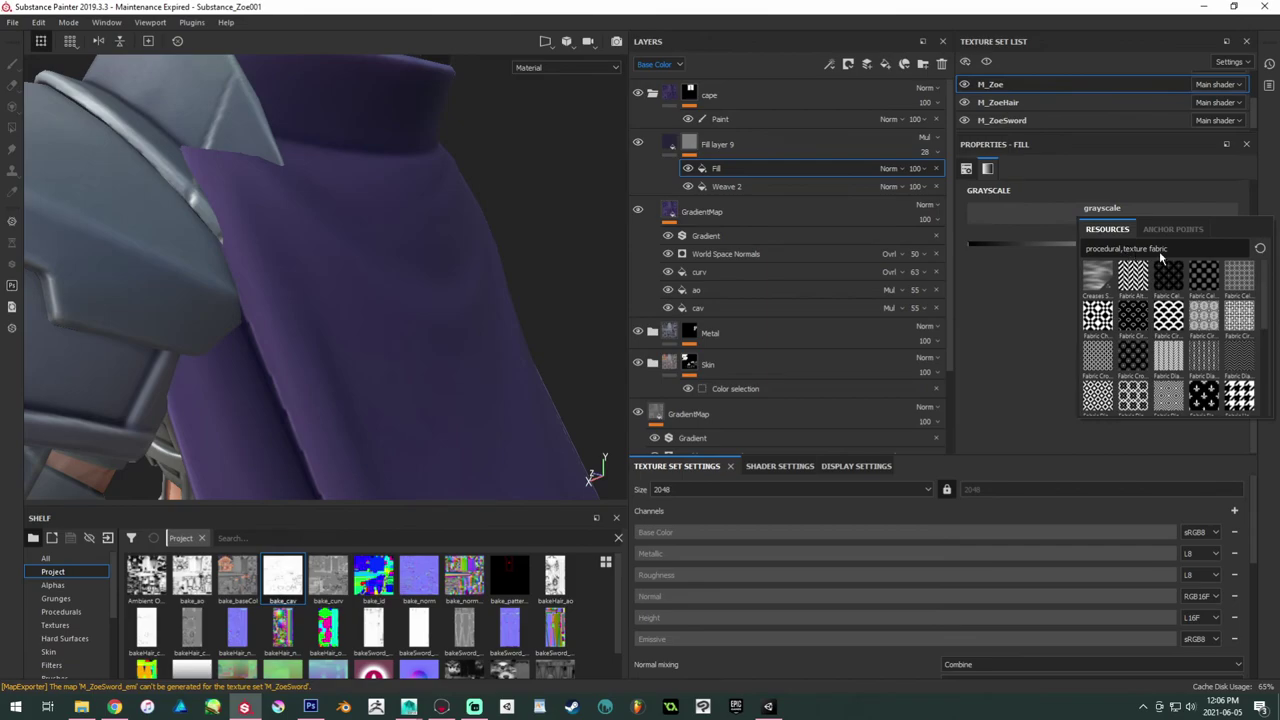
double_click(1156, 249)
type("amb")
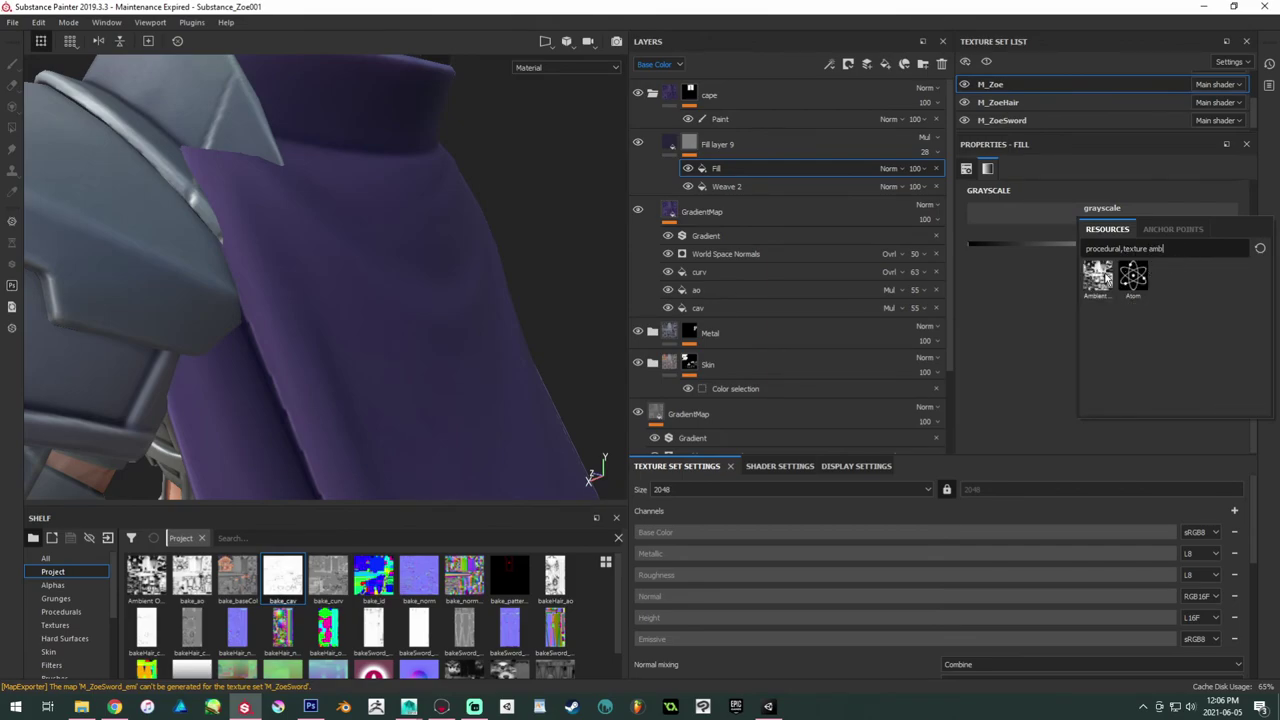
left_click(1104, 275)
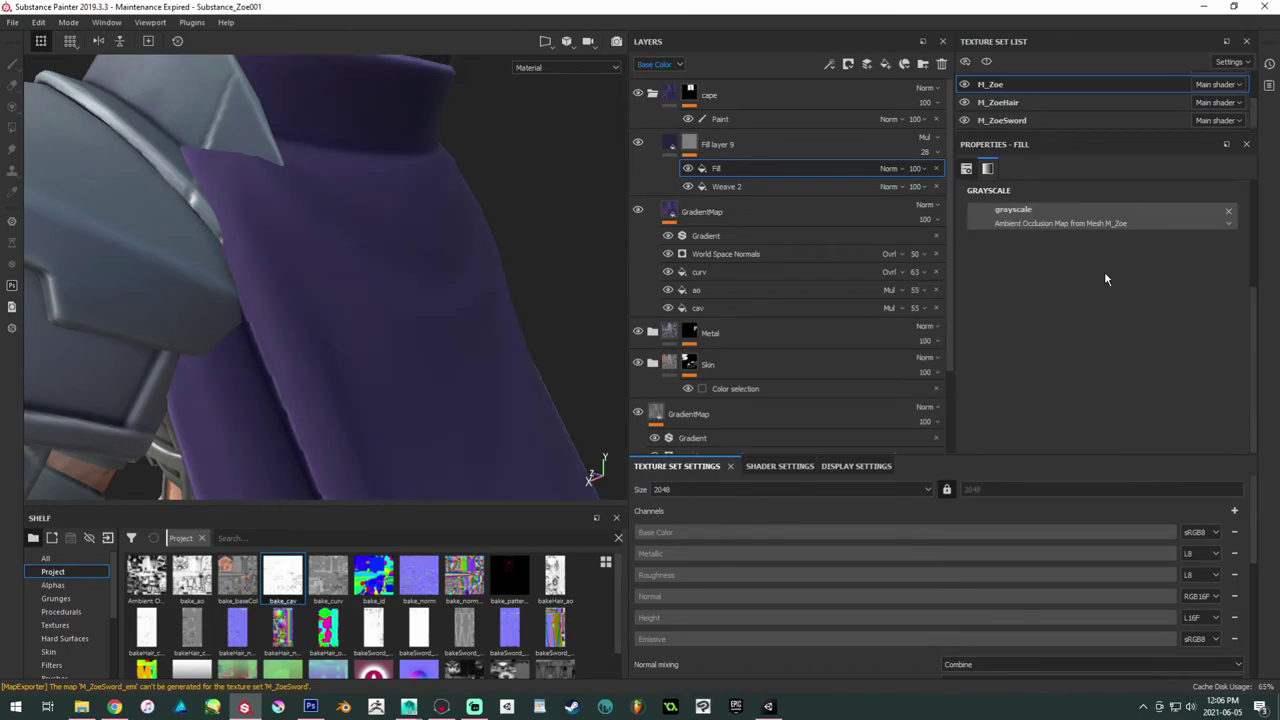
Step: Set the blend mode of the ambient occlusion mask fill to Multiply
left_click(892, 170)
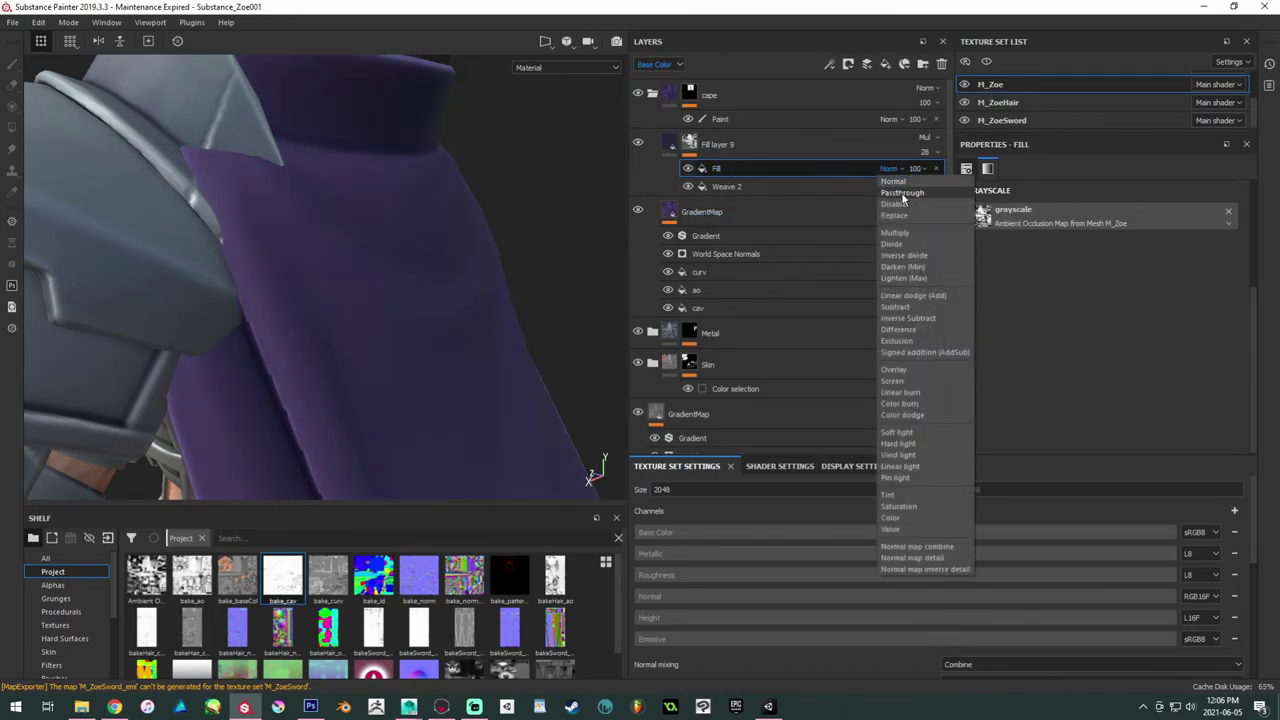
left_click(903, 235)
scroll(394, 230, "up", 2)
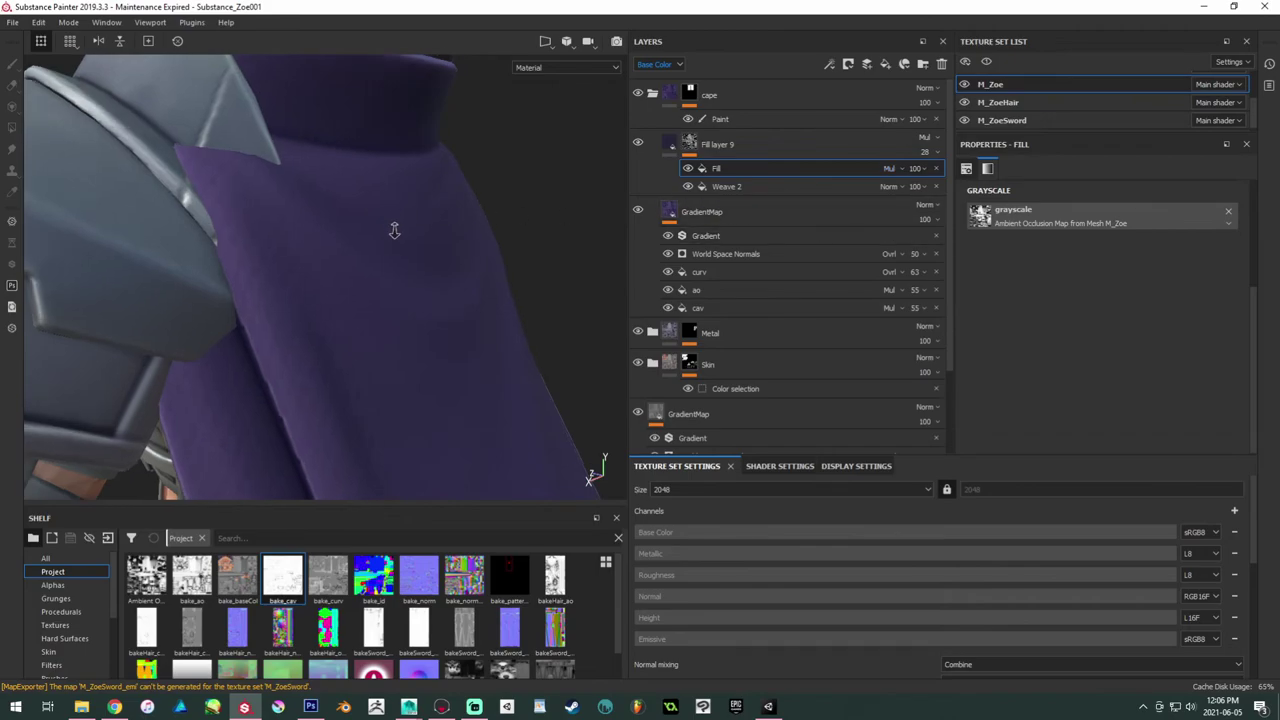
Step: View Fill layer 9's mask on the model and compare it with the ambient occlusion fill hidden and shown
left_click(689, 150)
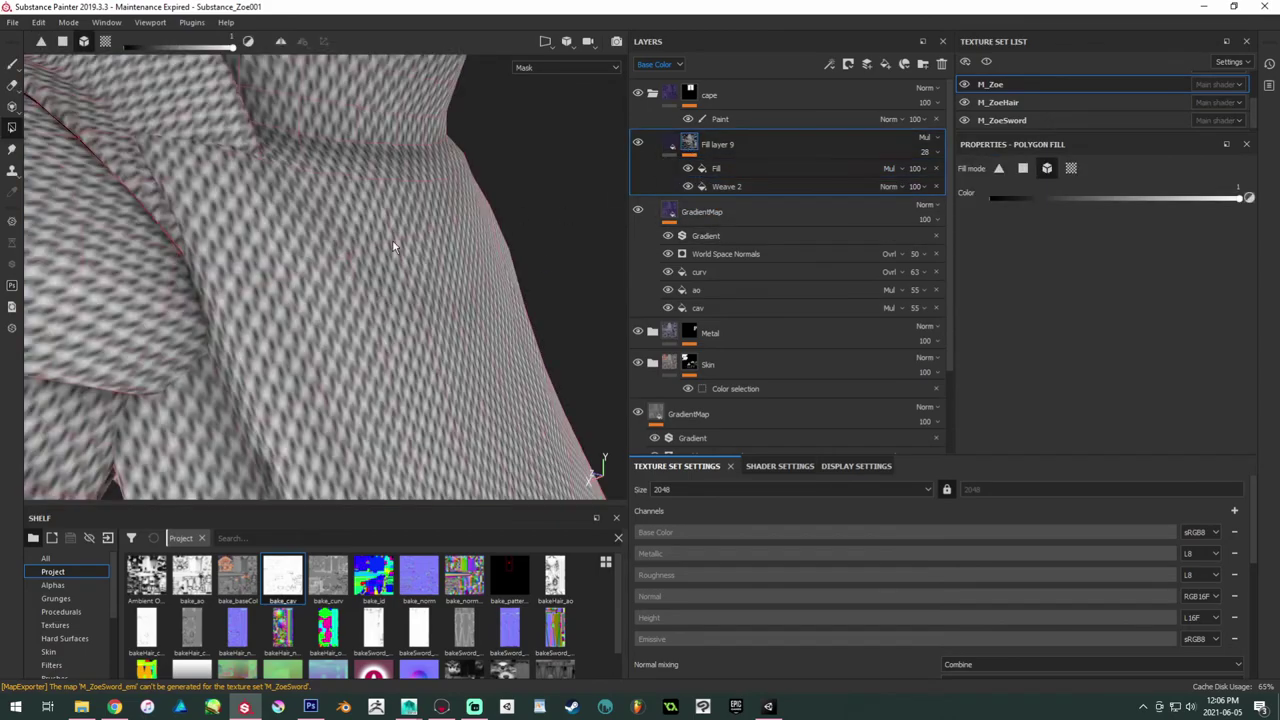
left_click(716, 170)
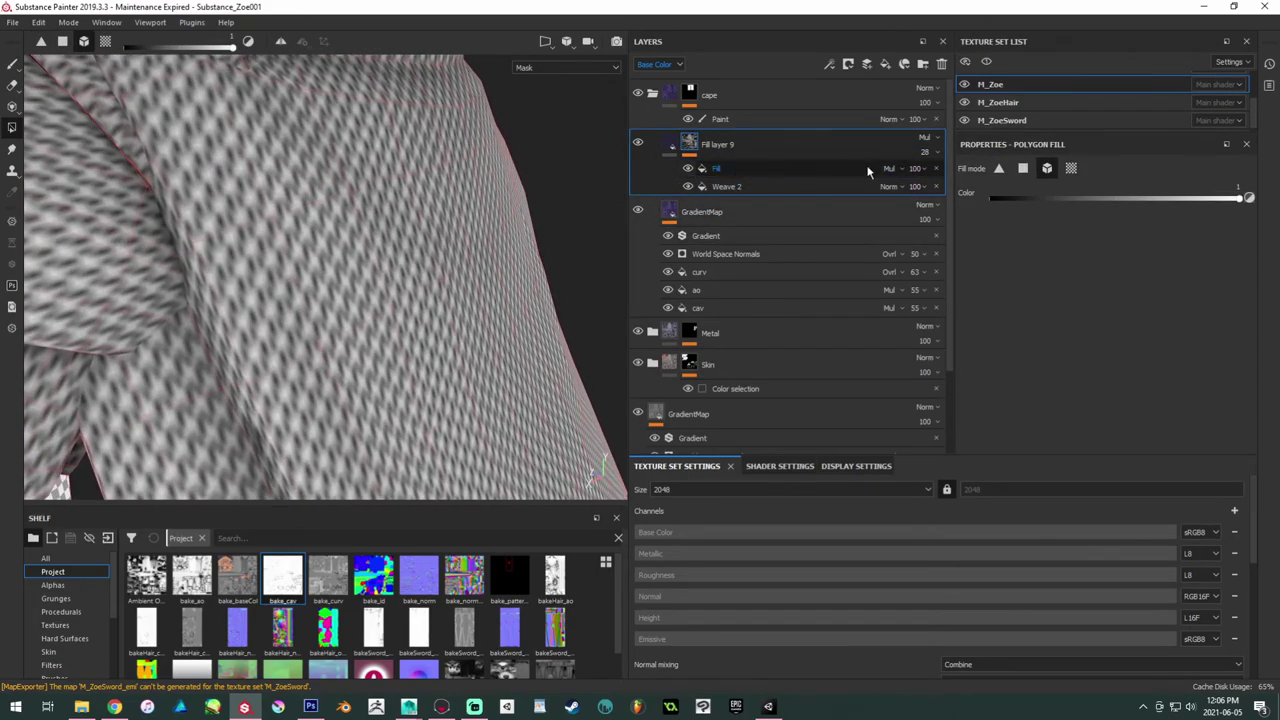
left_click(728, 176)
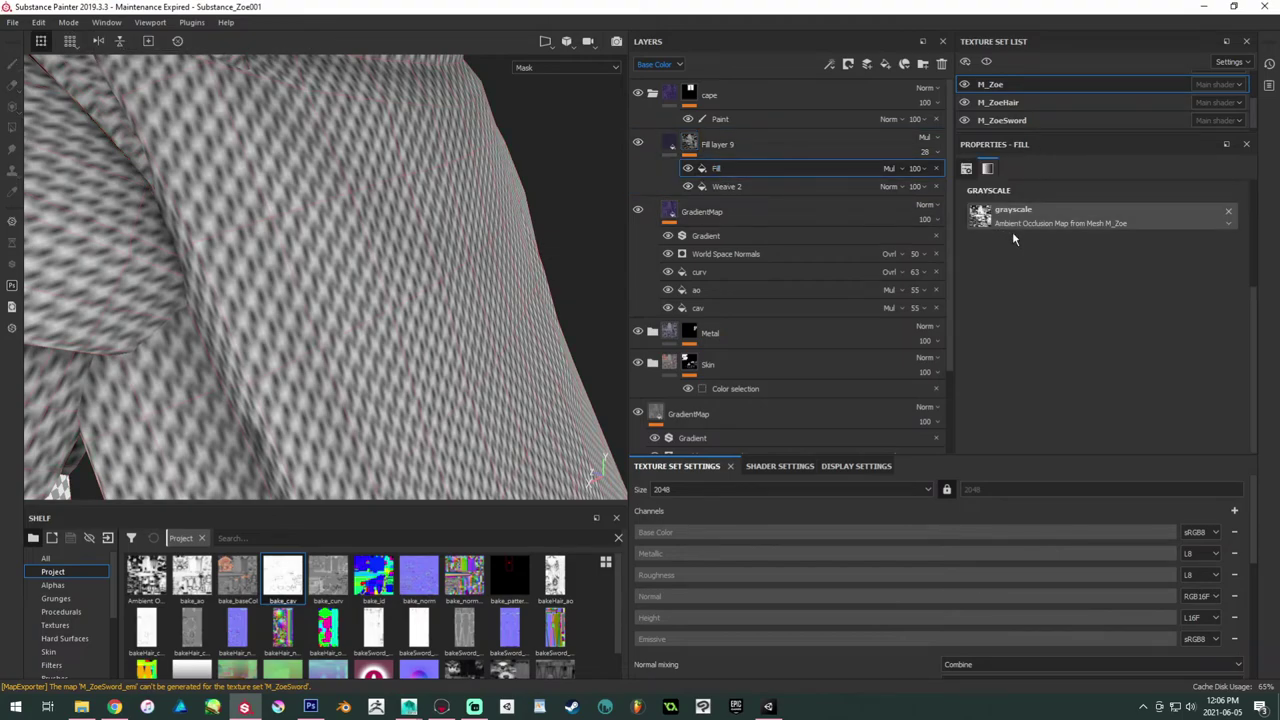
left_click(686, 170)
left_click(686, 170)
left_click(686, 170)
left_click(686, 170)
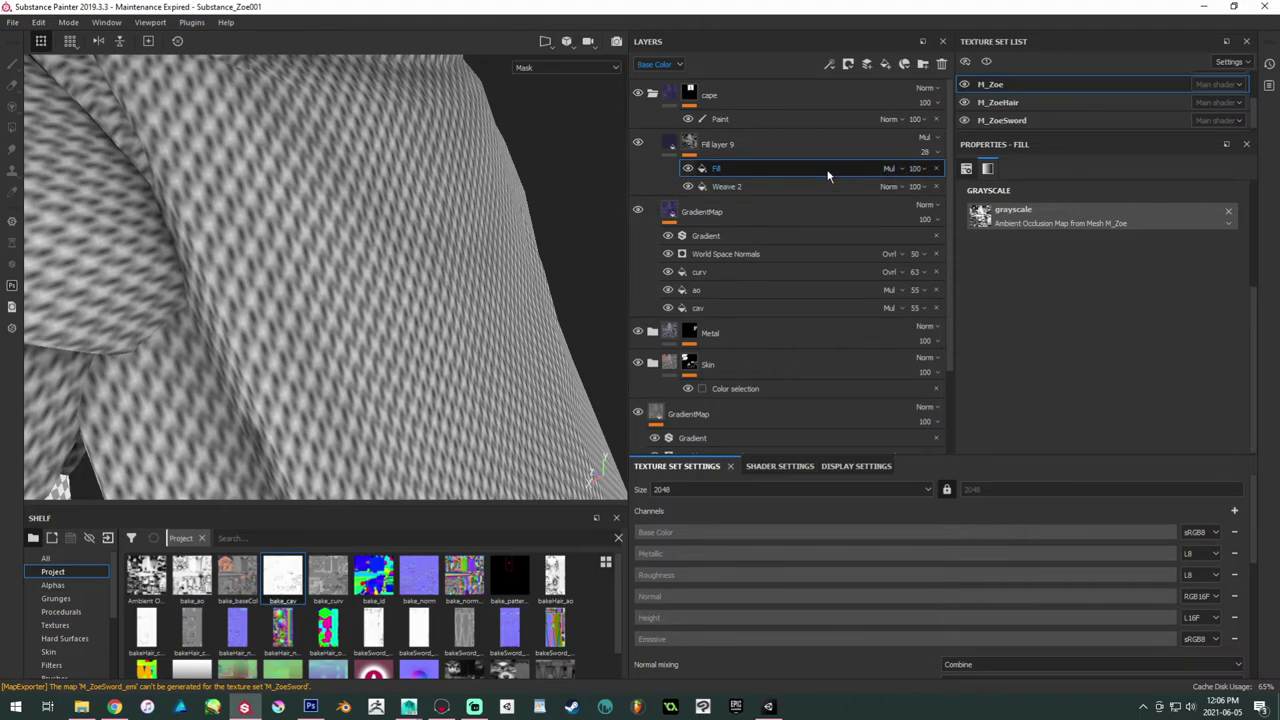
Step: Move the ambient occlusion fill below Weave 2 with Normal blending, and try Multiply and Overlay on Weave 2
left_click_drag(827, 176, 826, 189)
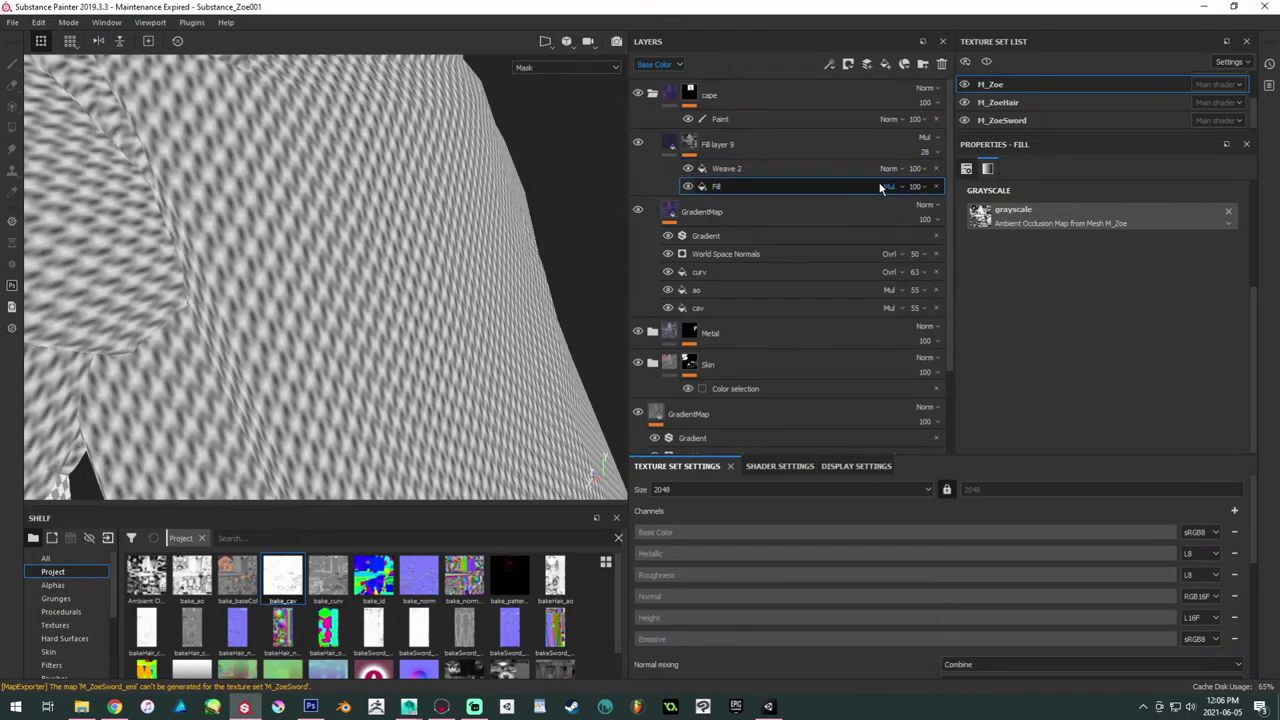
left_click(888, 186)
left_click(891, 170)
left_click(891, 170)
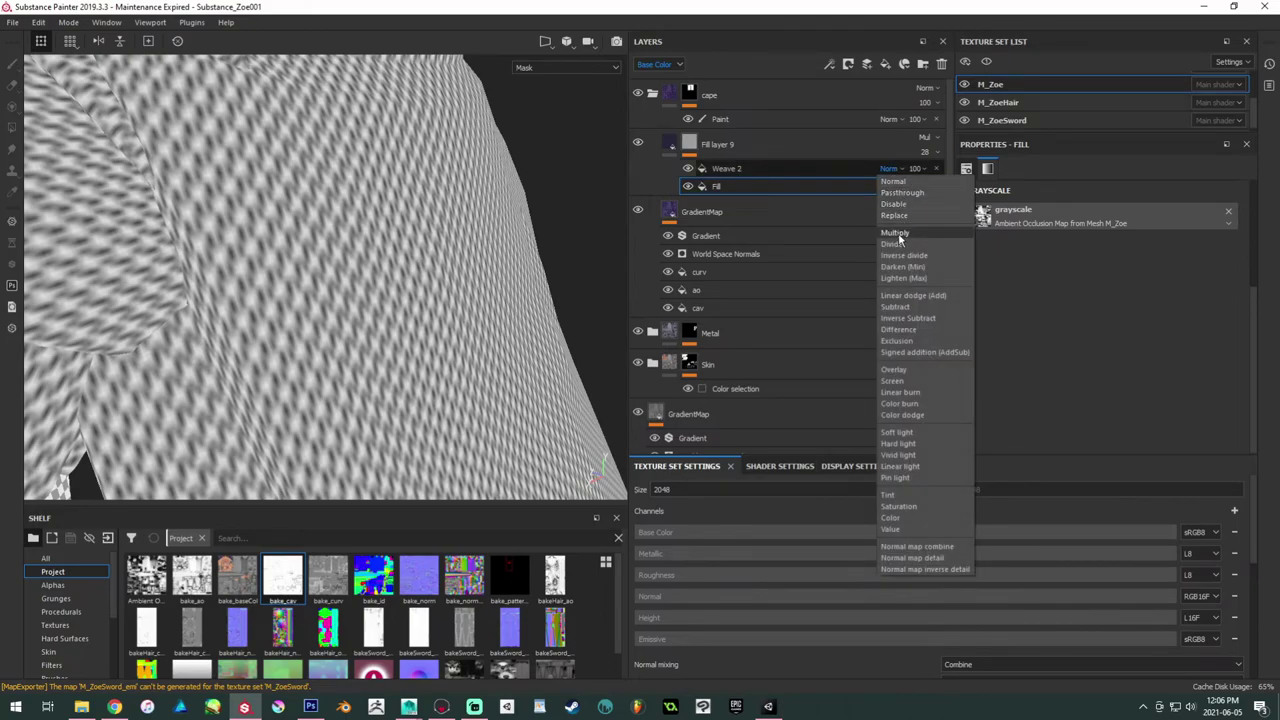
left_click(897, 232)
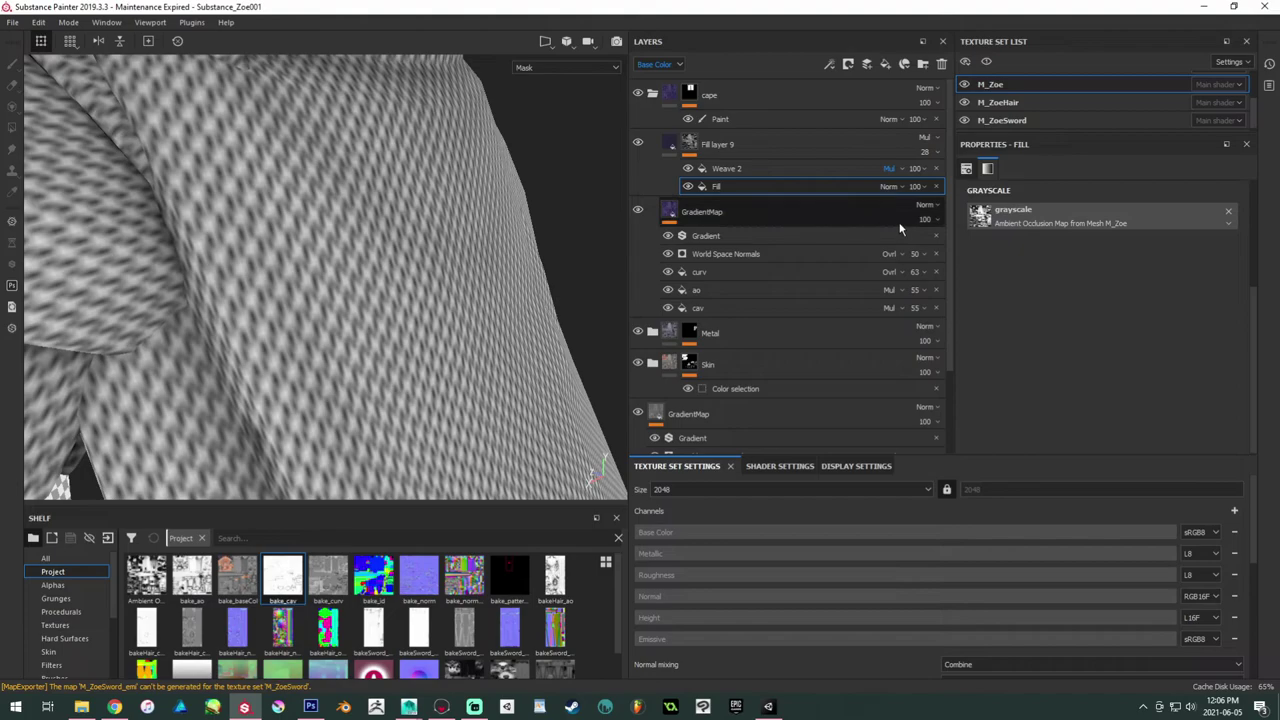
left_click(891, 170)
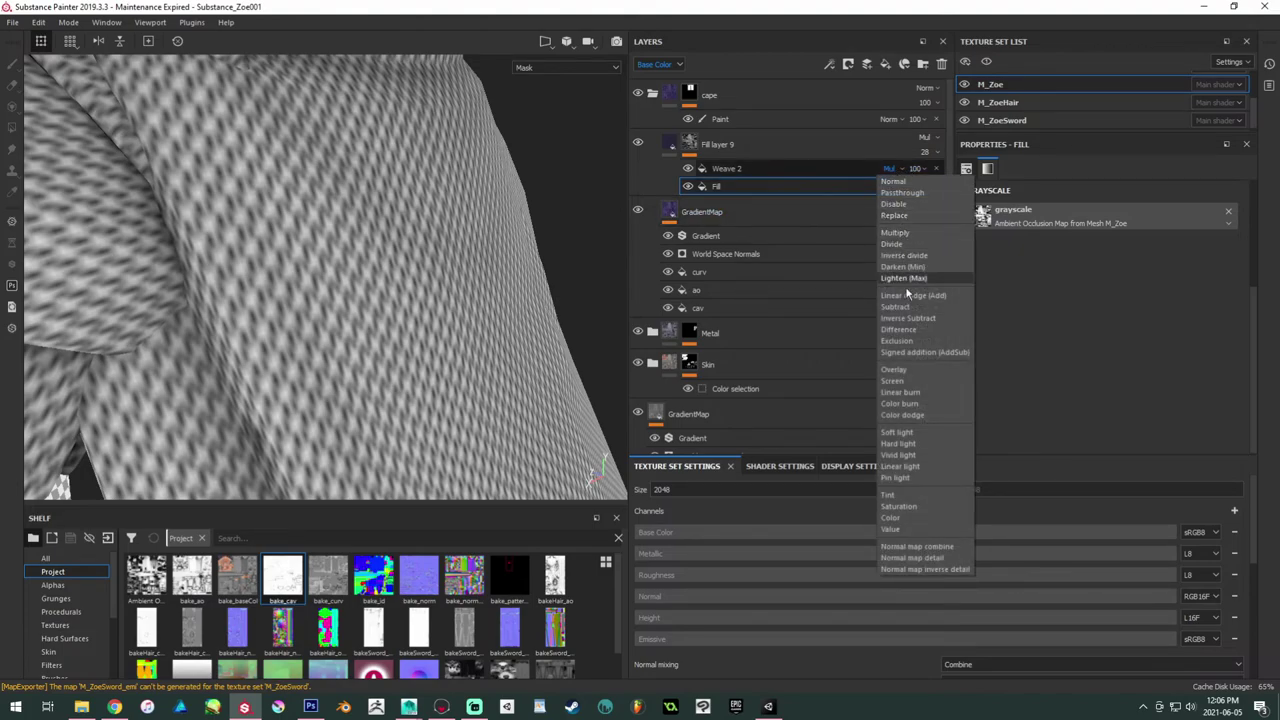
left_click(908, 369)
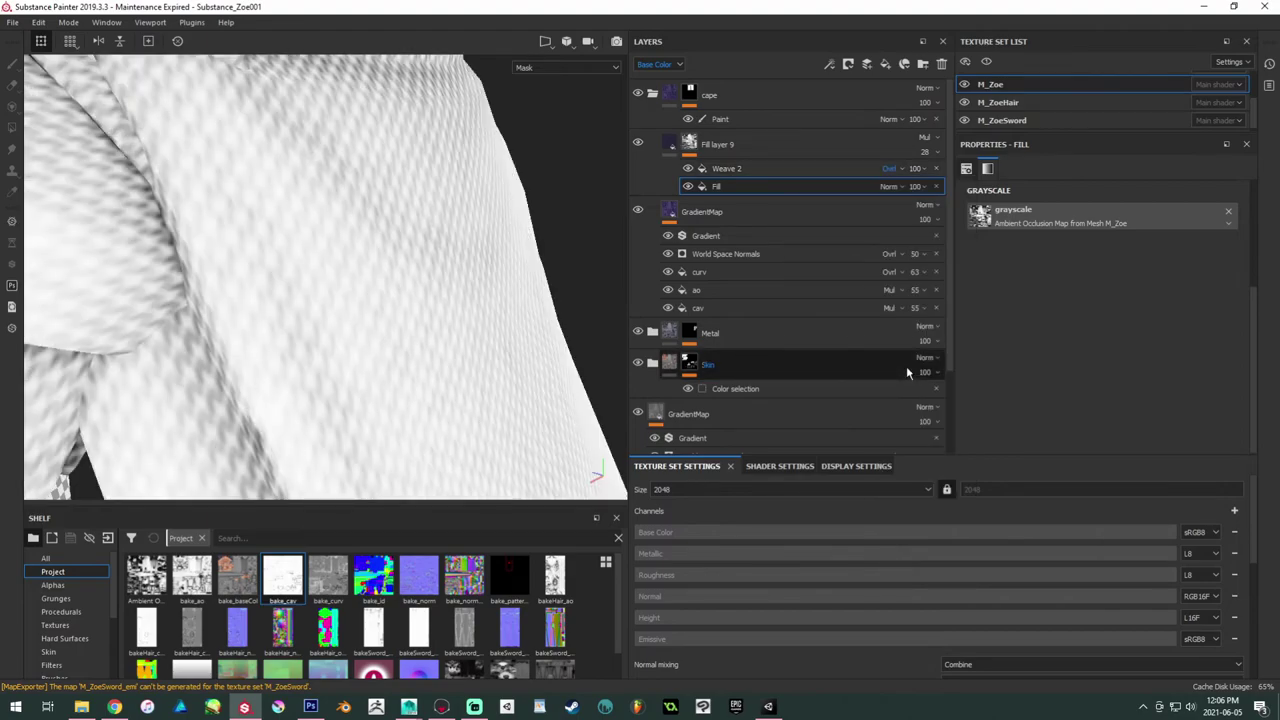
Step: Return Weave 2 to Normal blending and place the ambient occlusion fill above it in Overlay mode
left_click(893, 171)
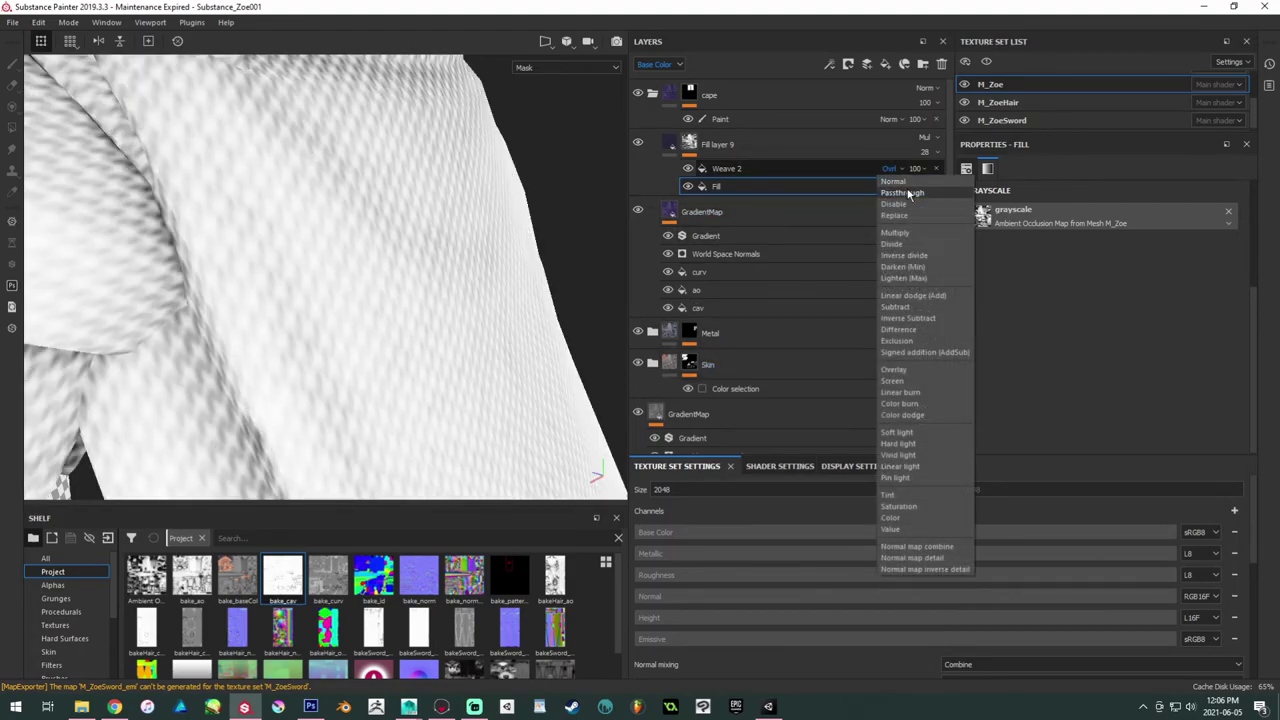
left_click(897, 181)
left_click_drag(852, 187, 865, 163)
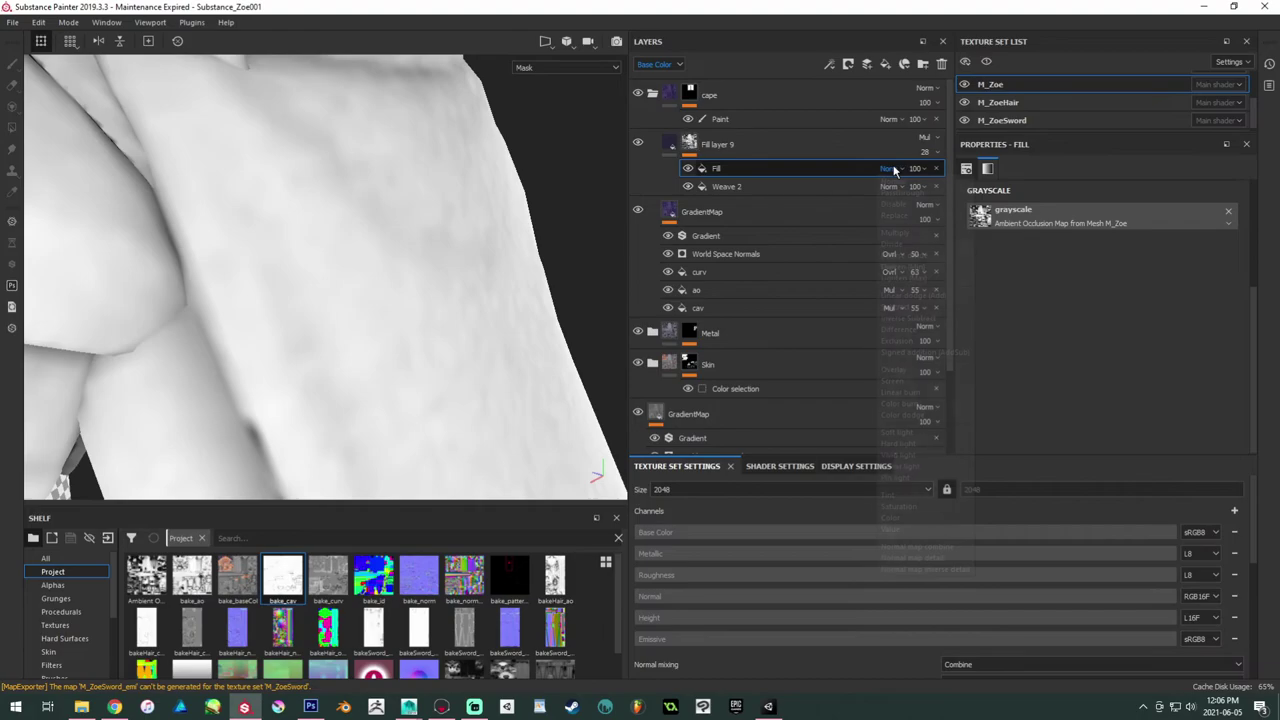
left_click(889, 169)
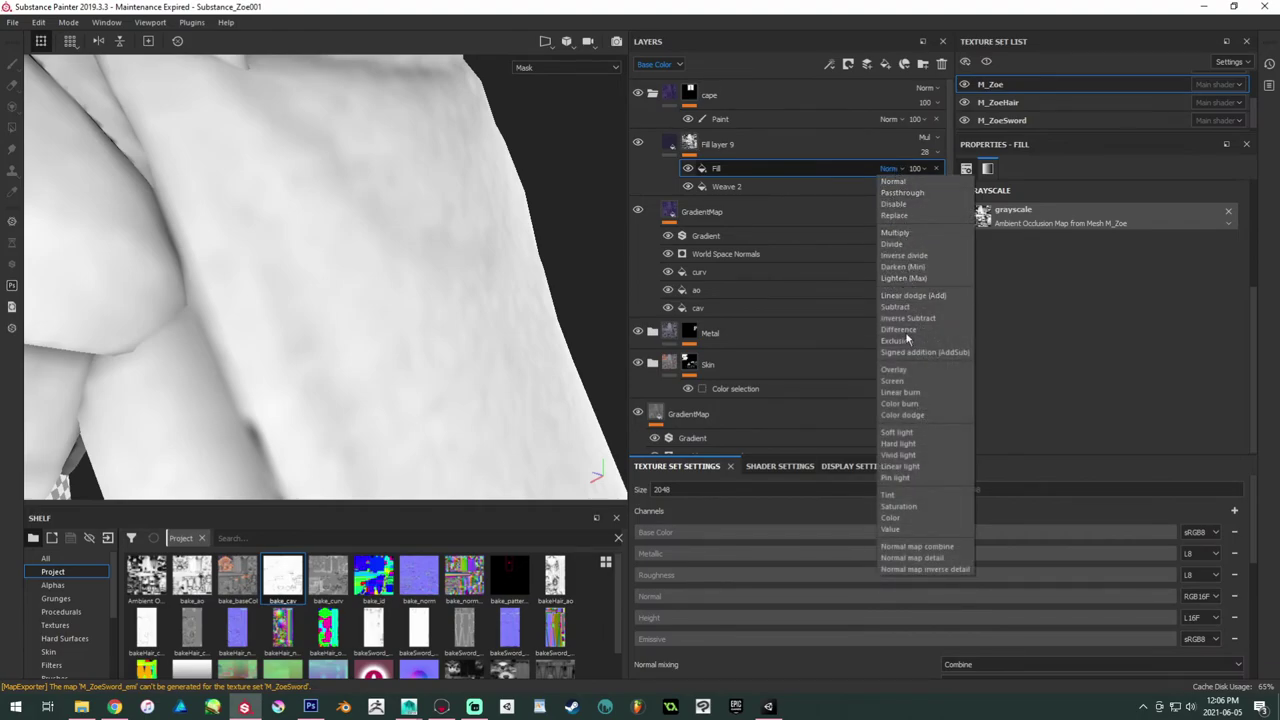
left_click(911, 370)
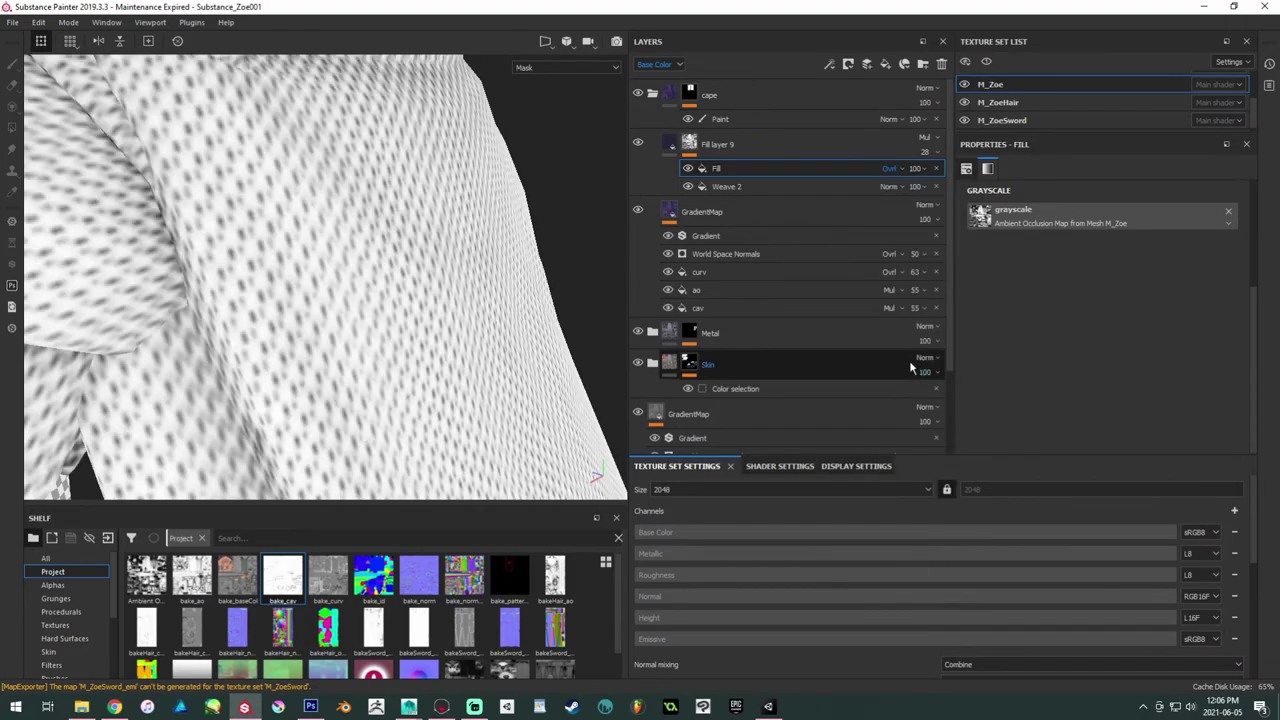
Step: Place the ambient occlusion fill below Weave 2 with Normal blending and set Weave 2's blend mode to Overlay
left_click_drag(864, 177, 848, 191)
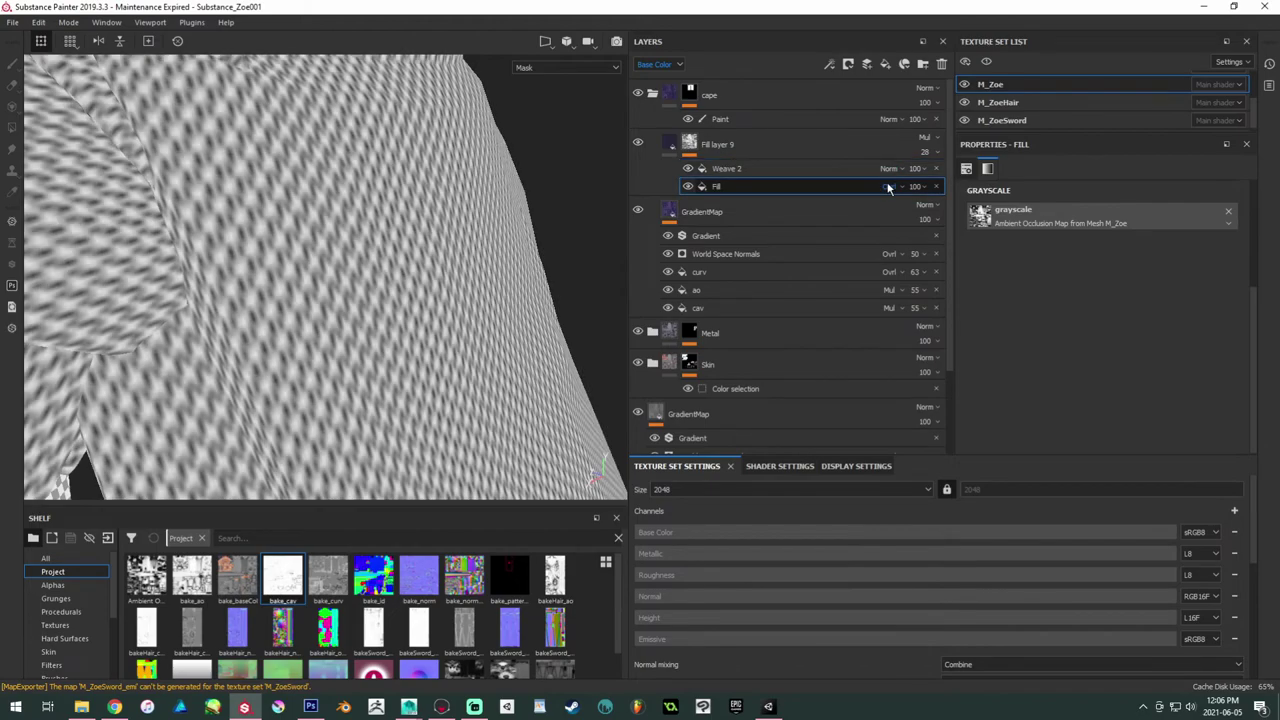
left_click(889, 186)
left_click(900, 203)
left_click(893, 170)
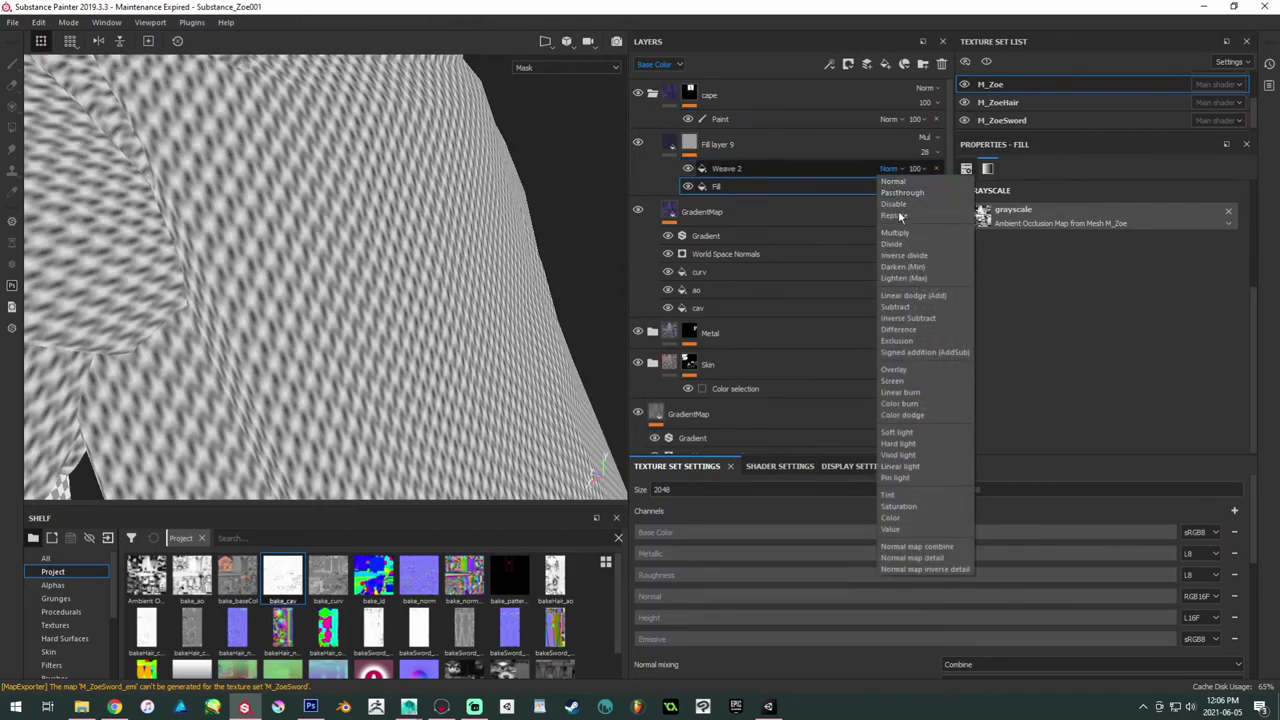
left_click(907, 370)
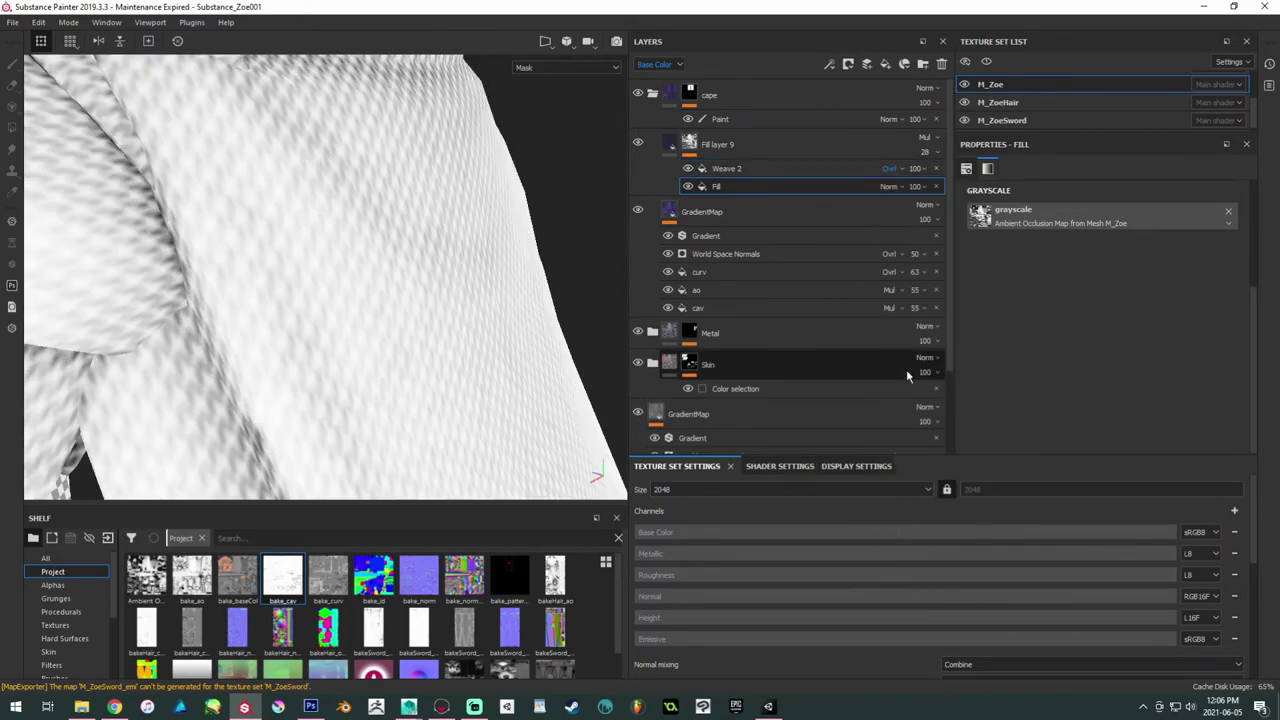
mouse_move(510, 283)
left_mouse_down("alt")
mouse_move(403, 271)
mouse_move(500, 266)
left_mouse_up("alt")
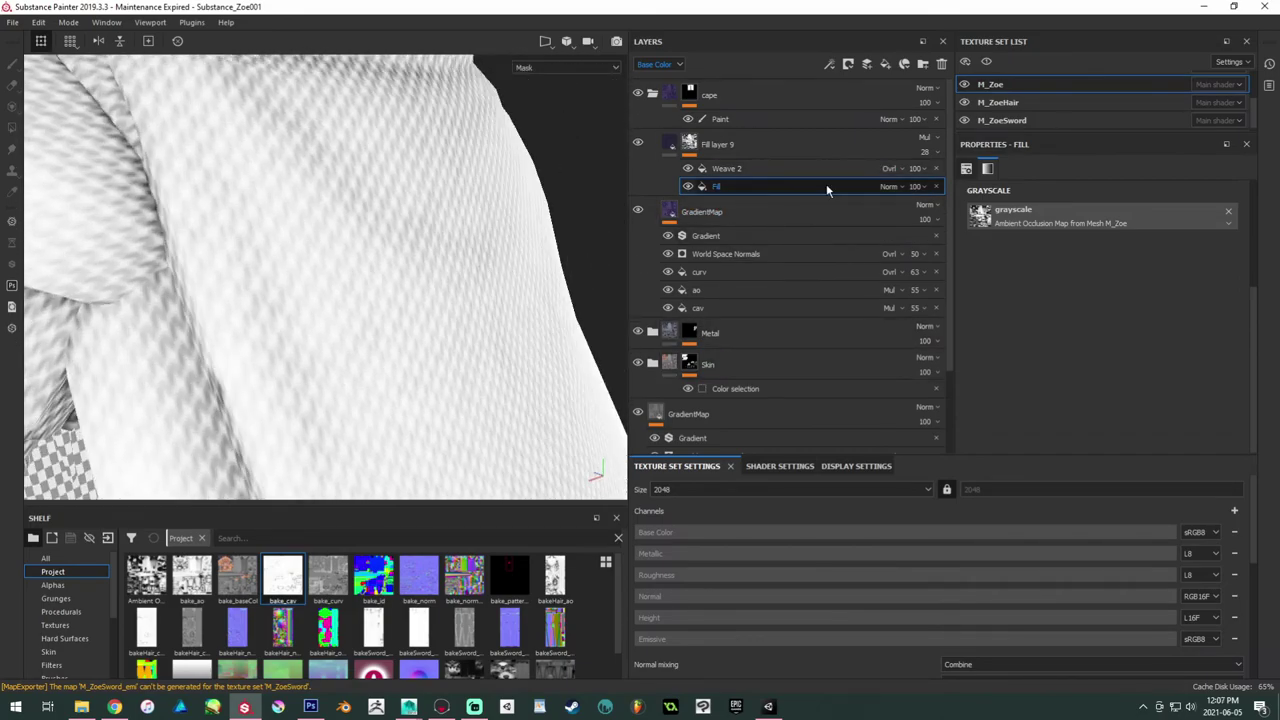
Step: Add a Levels effect above the ambient occlusion fill in Fill layer 9's mask and invert it
right_click(827, 188)
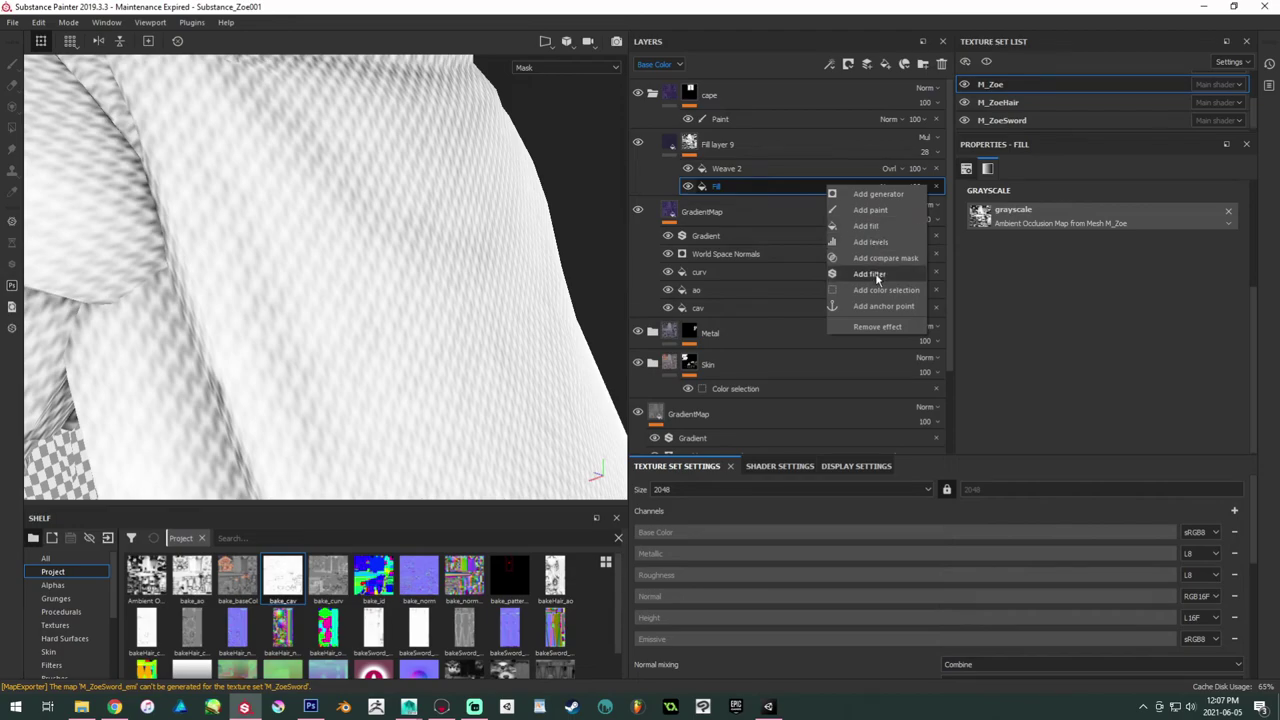
left_click(872, 243)
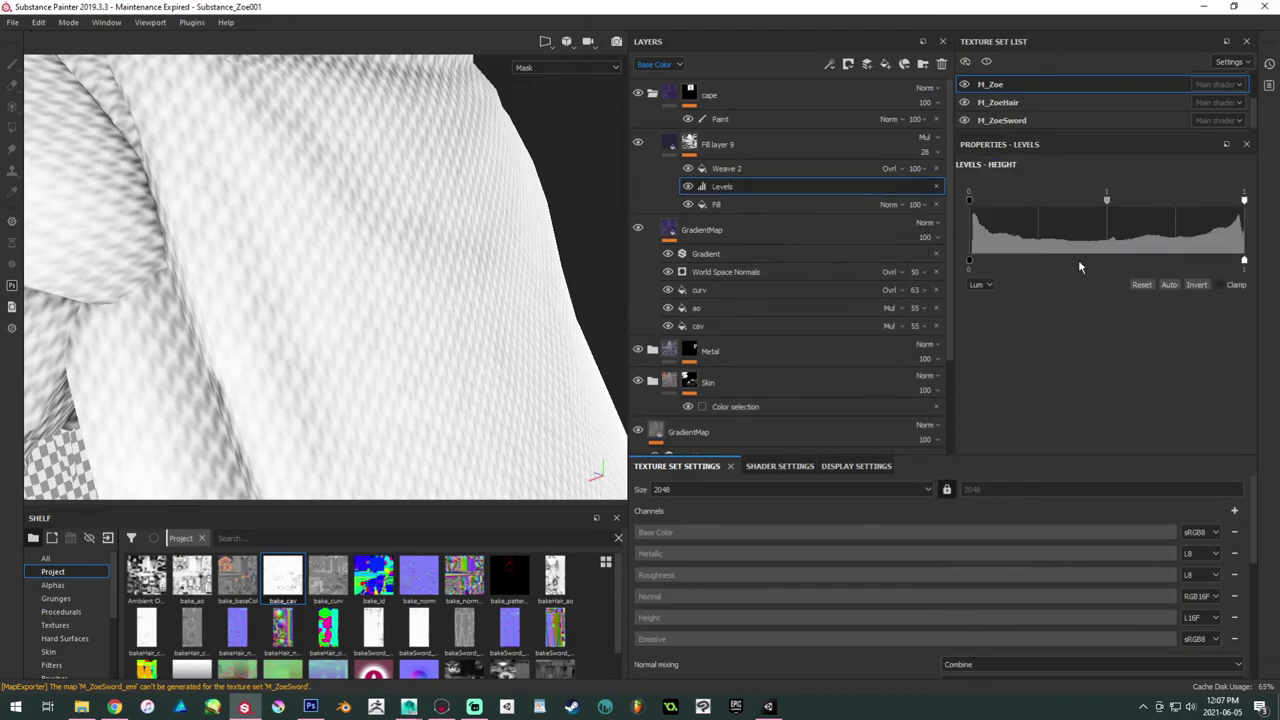
left_click(1196, 285)
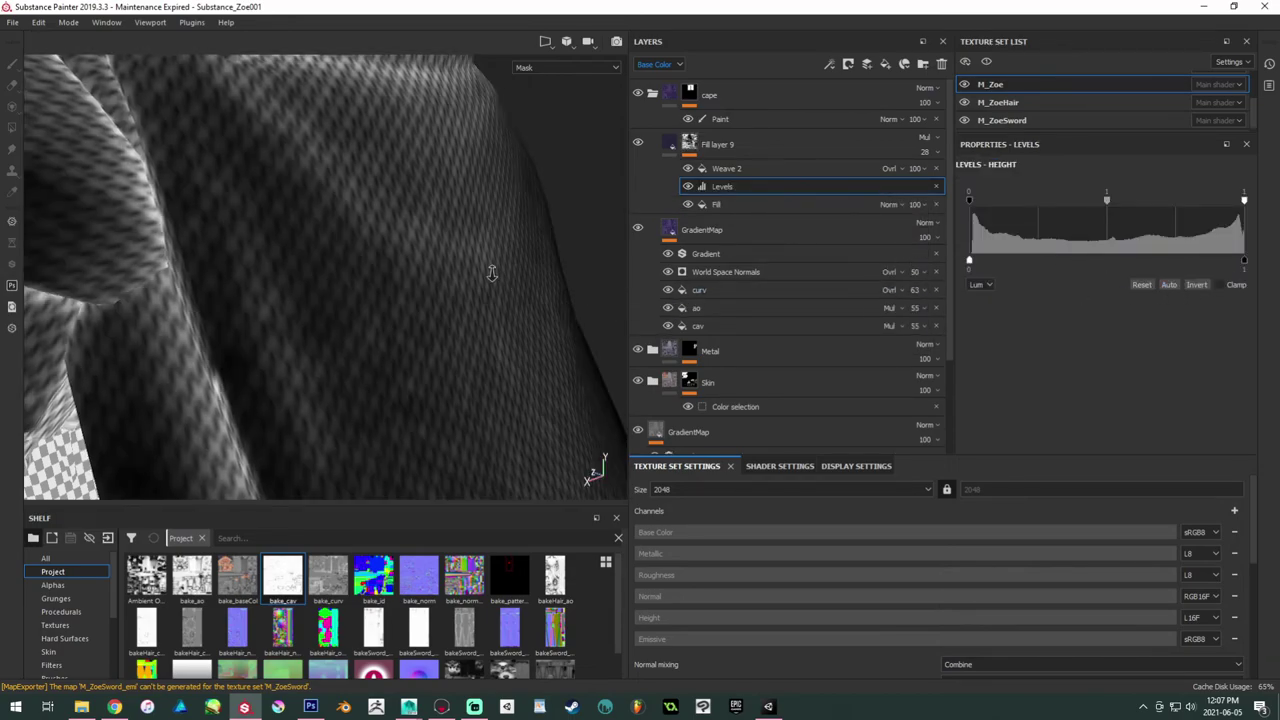
left_click_drag(491, 271, 291, 234, "alt")
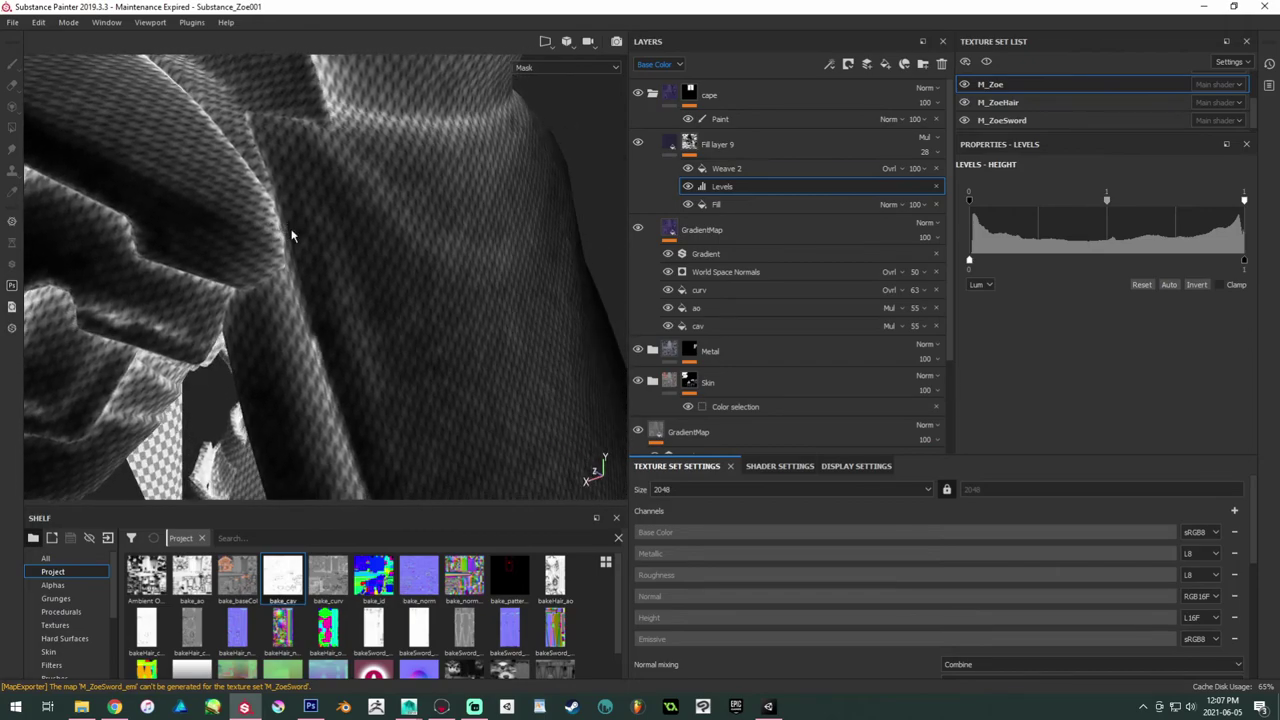
middle_click_drag(291, 234, 325, 247, "alt")
left_click_drag(325, 247, 382, 200, "alt")
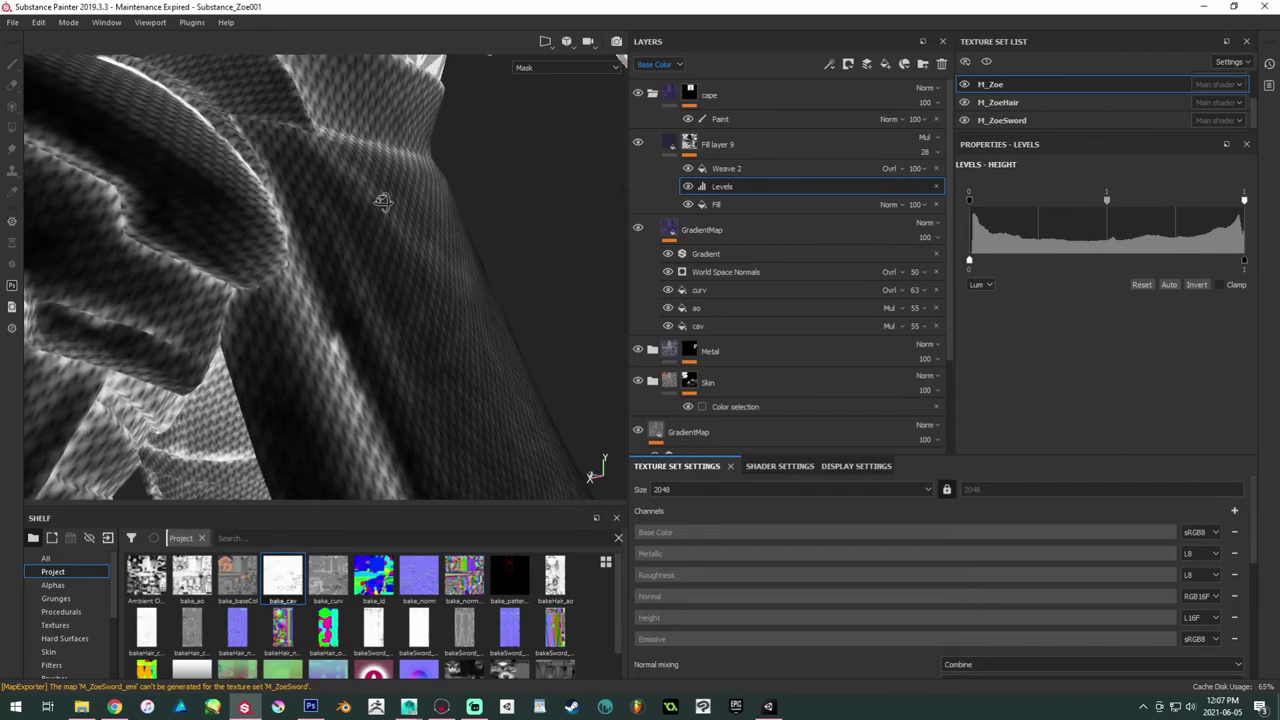
Step: Compare the mask without the Levels inversion and restore the inverted Levels effect
key("ctrl+z")
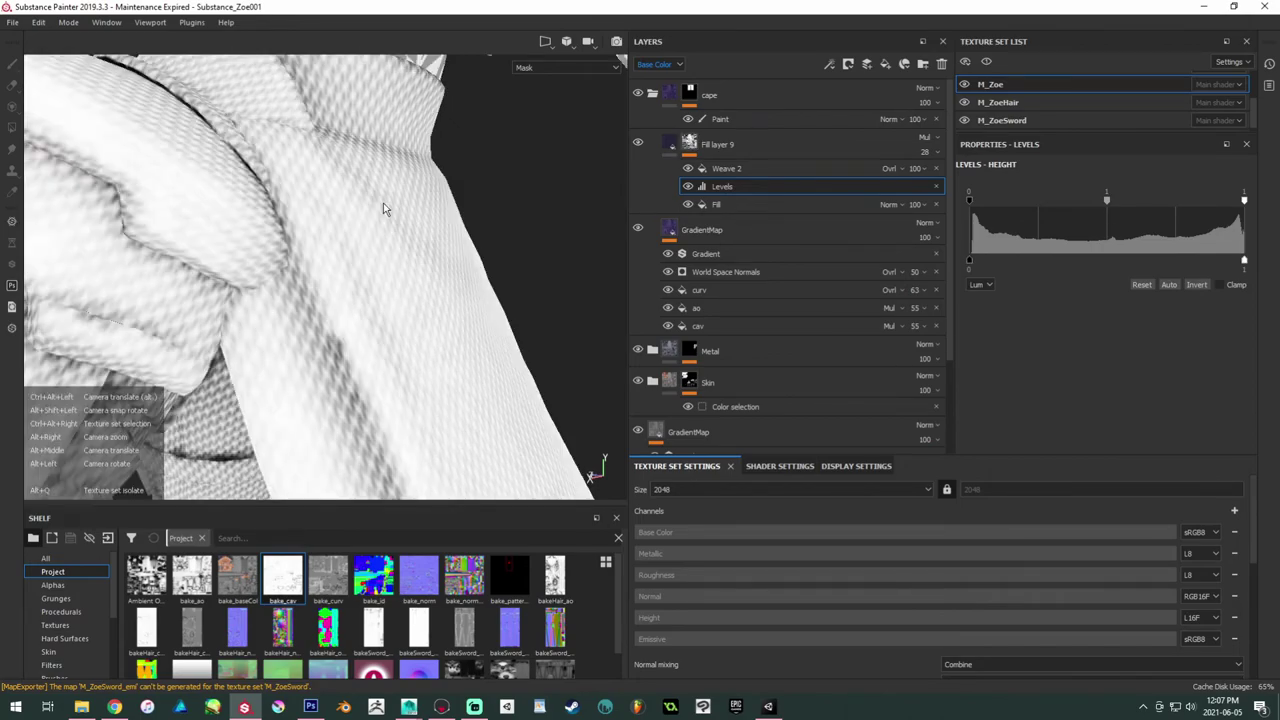
left_click_drag(383, 209, 438, 258, "alt")
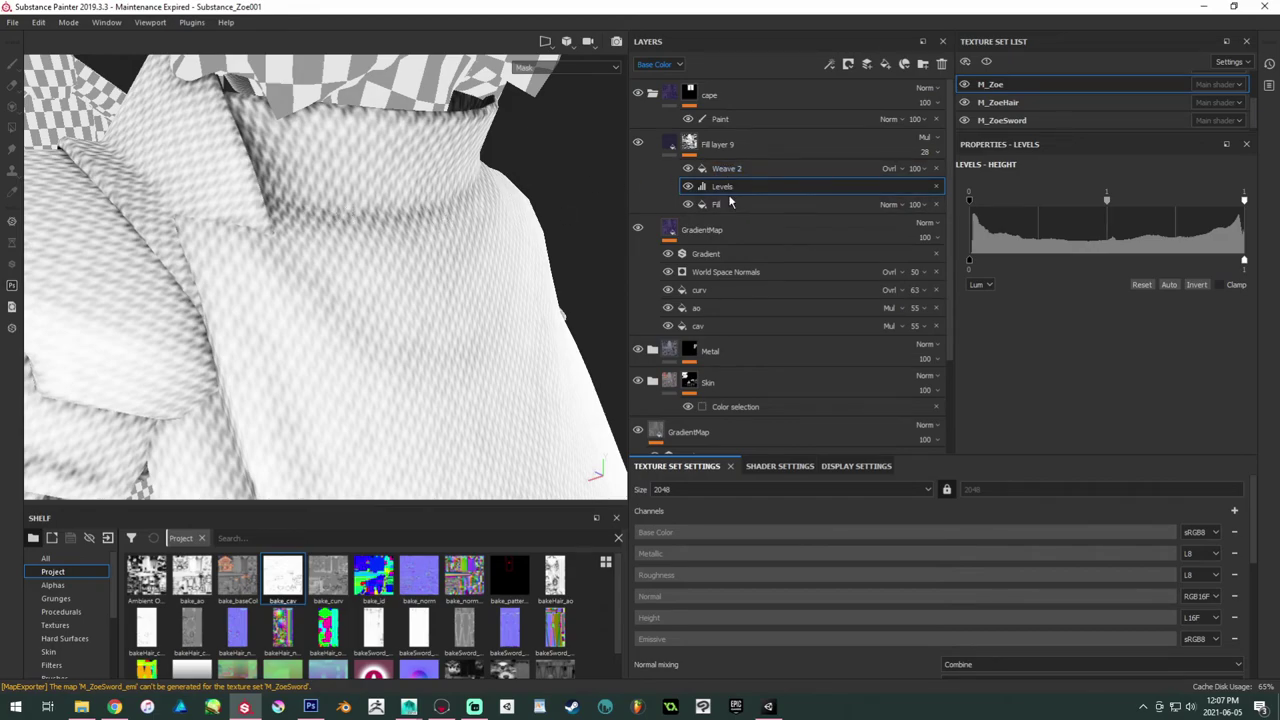
left_click(937, 187)
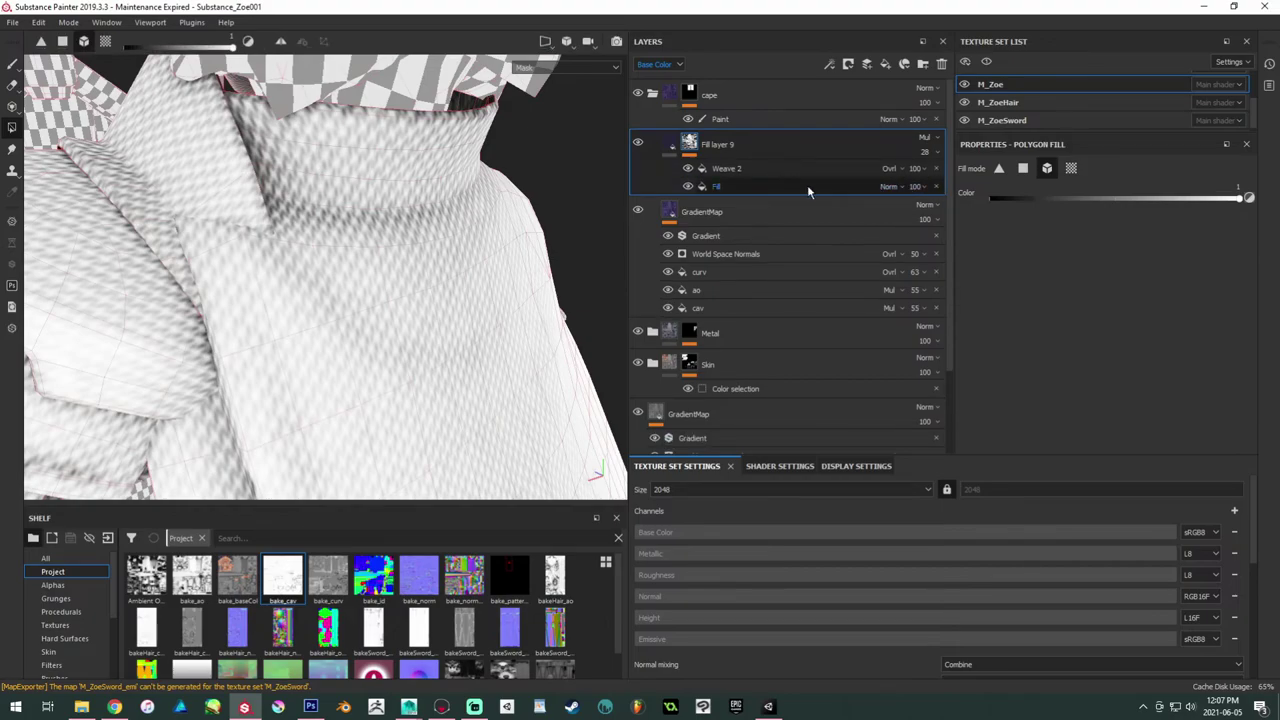
key("ctrl+z")
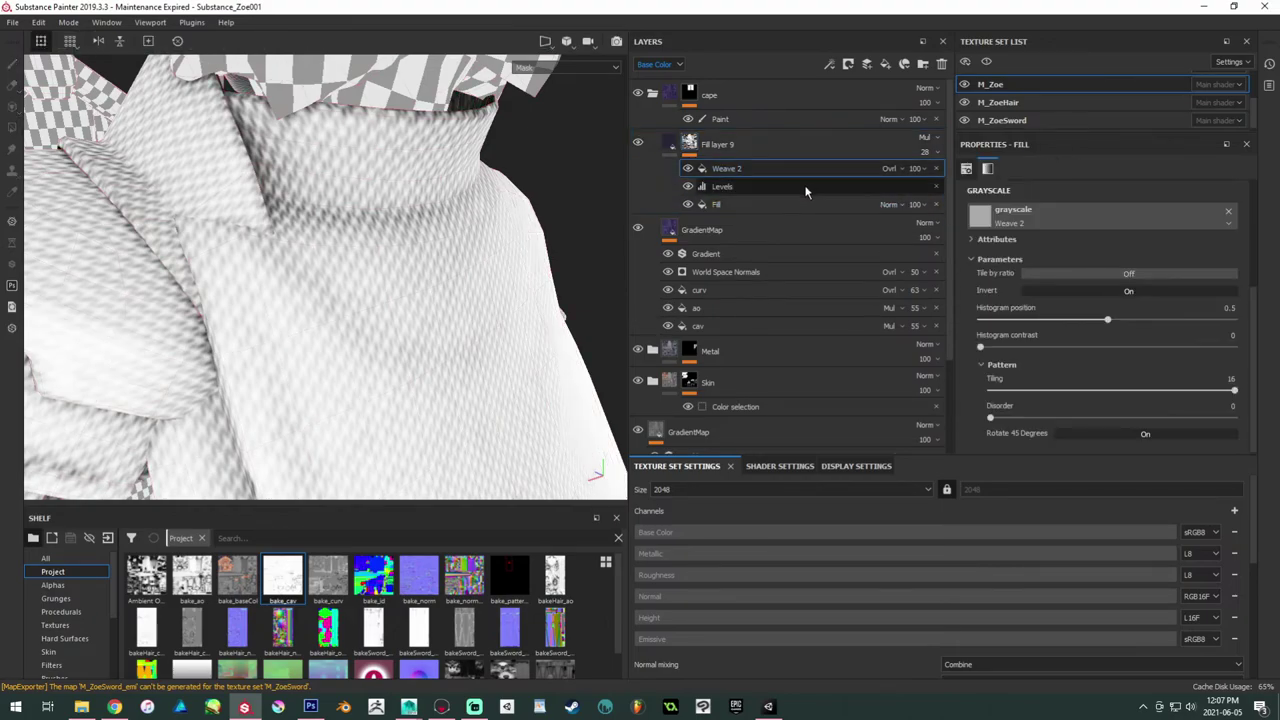
left_click(1203, 287)
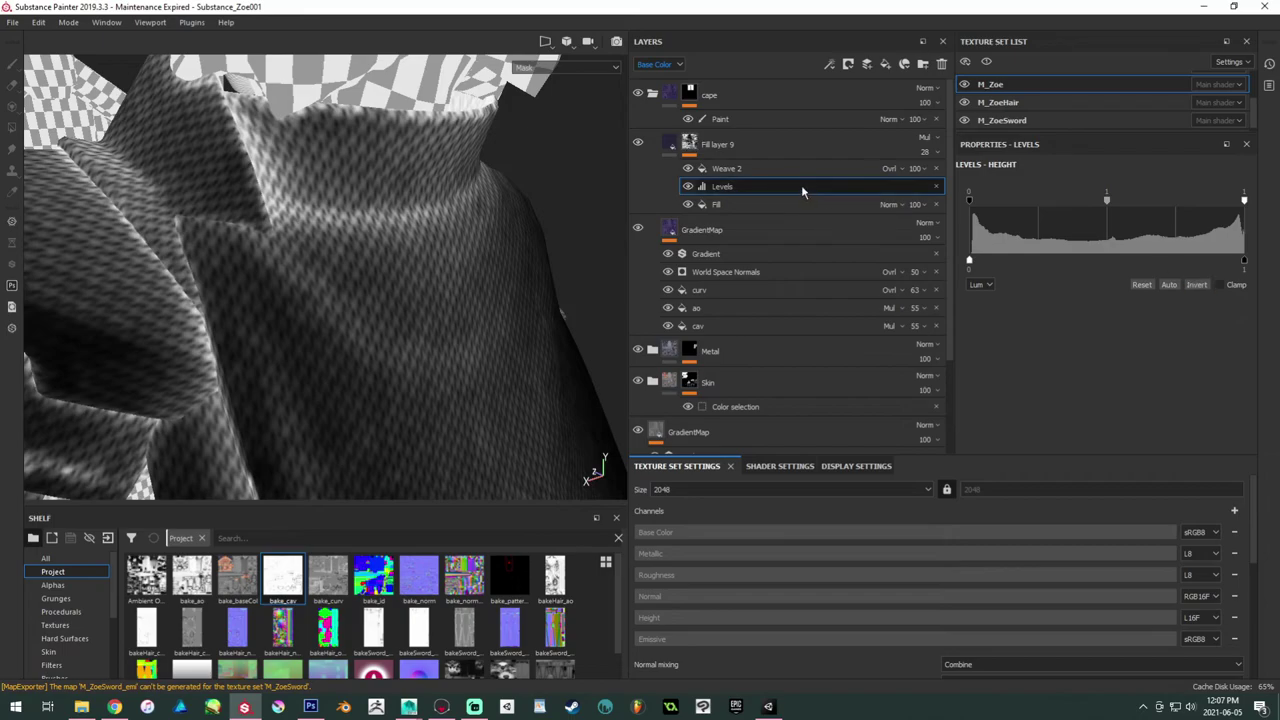
Step: Try the Multiply and Screen blend modes on Weave 2
left_click(838, 170)
left_click(889, 168)
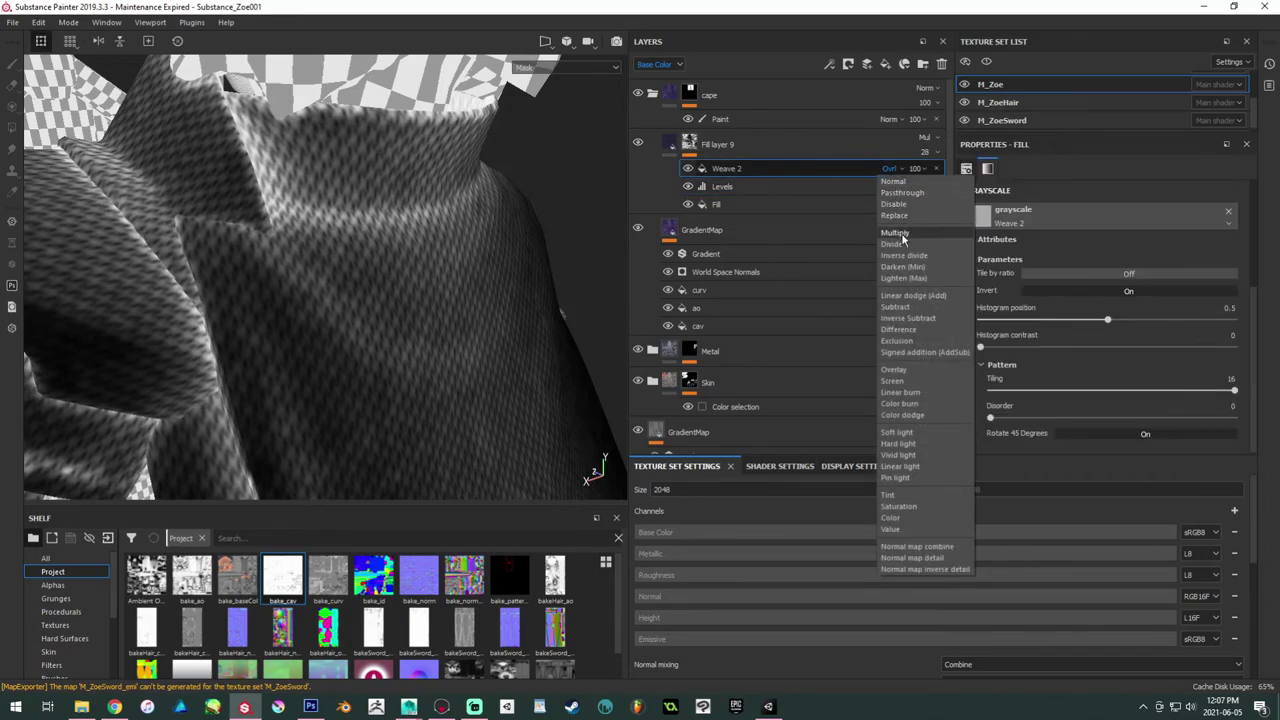
left_click(897, 232)
left_click(889, 168)
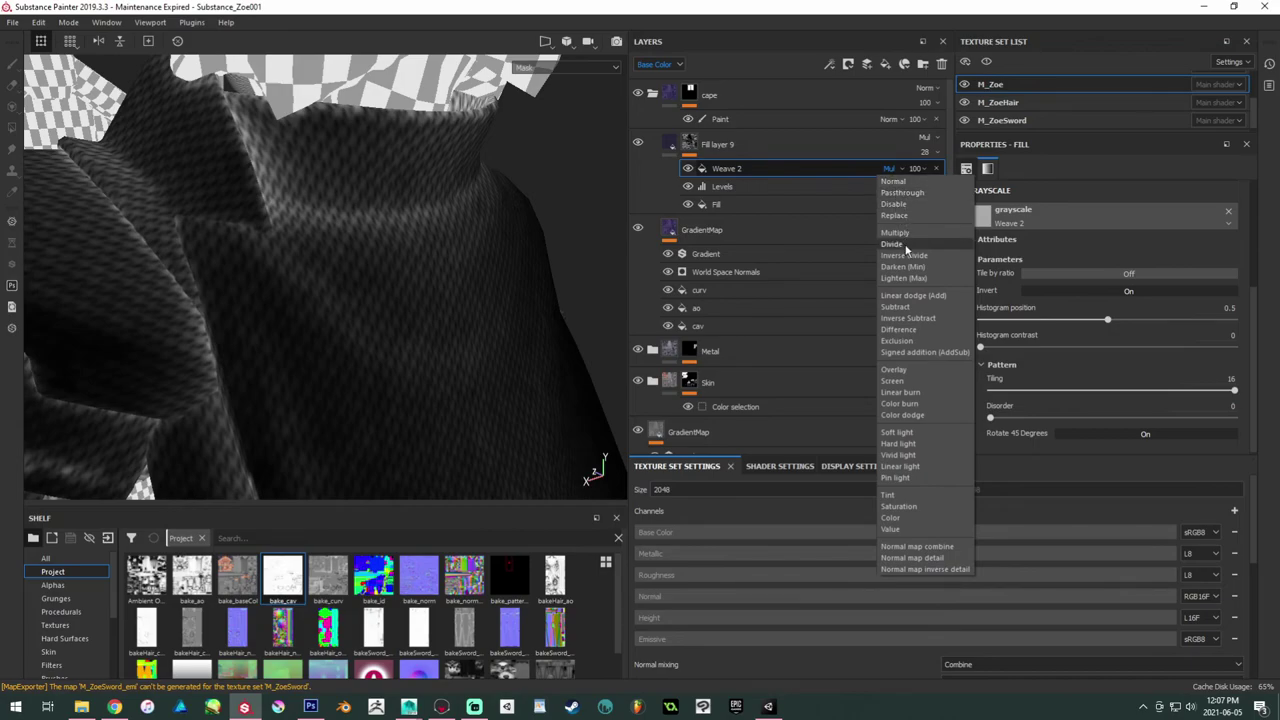
left_click(902, 381)
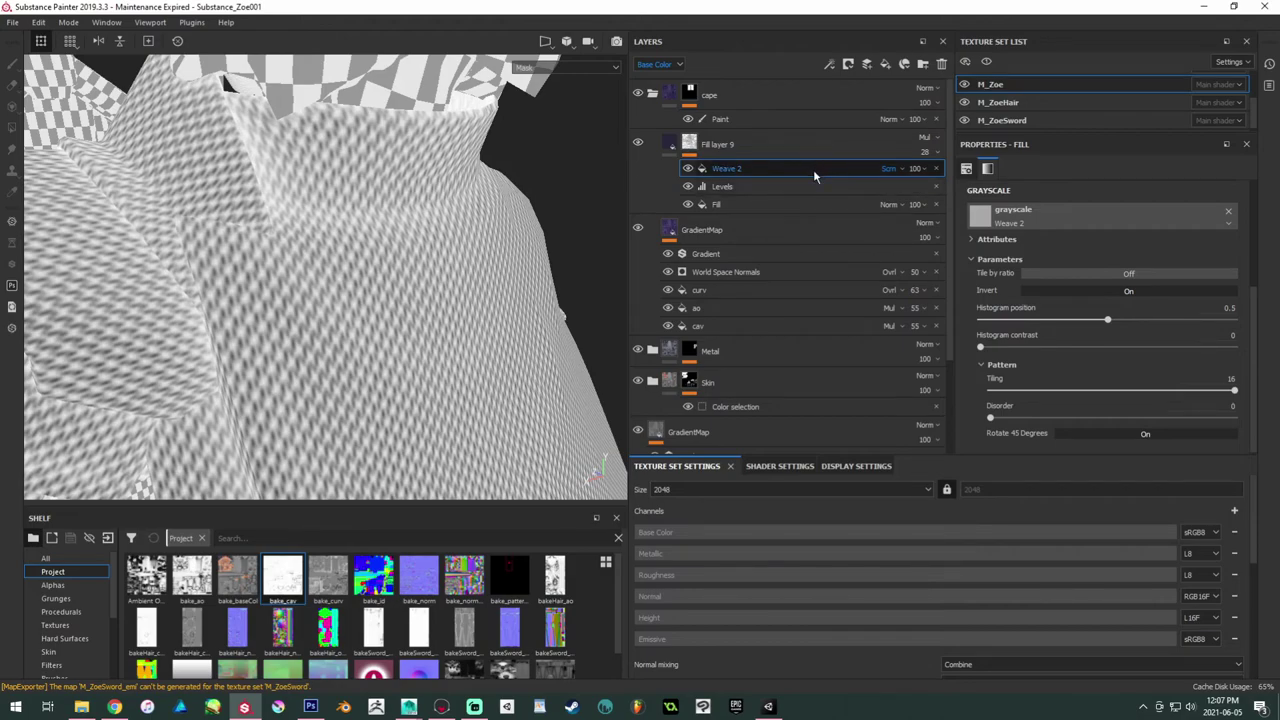
Step: Set Weave 2 to Normal blending and move it below the ambient occlusion fill
left_click(888, 172)
left_click(893, 183)
left_click_drag(847, 173, 836, 207)
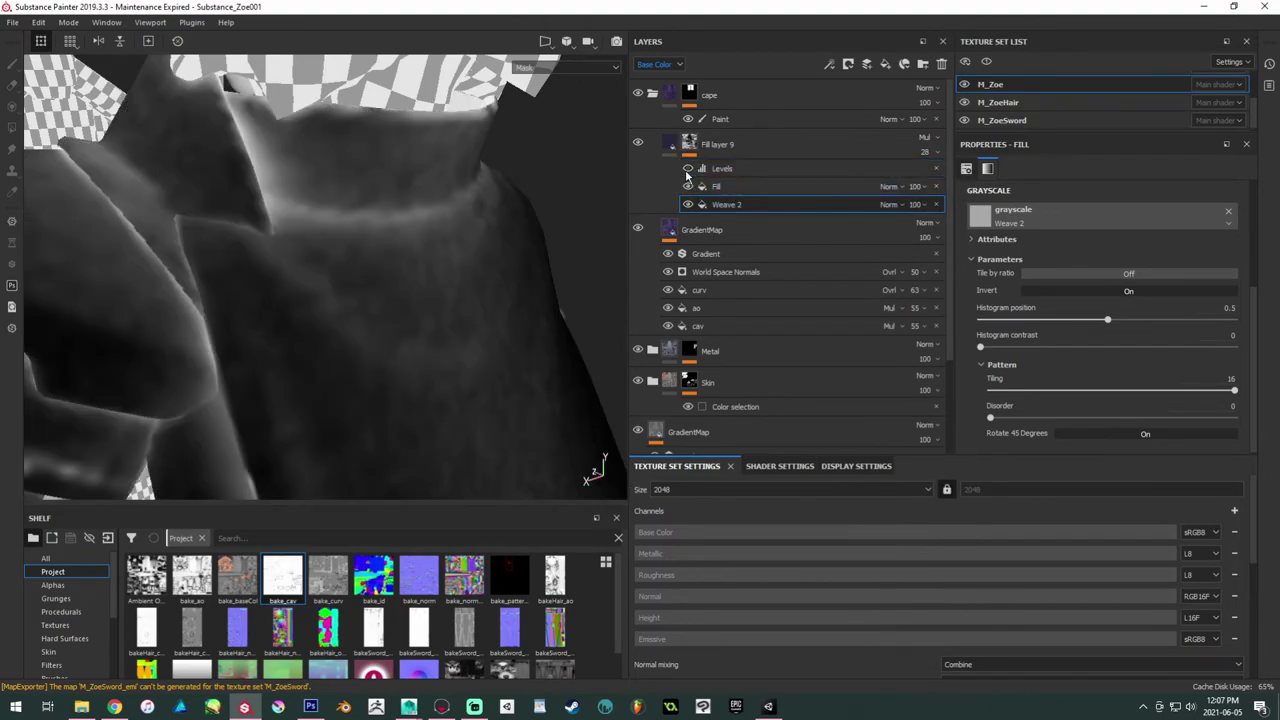
Step: Hide the Levels effect and set the ambient occlusion fill's blend mode to Multiply
left_click(745, 187)
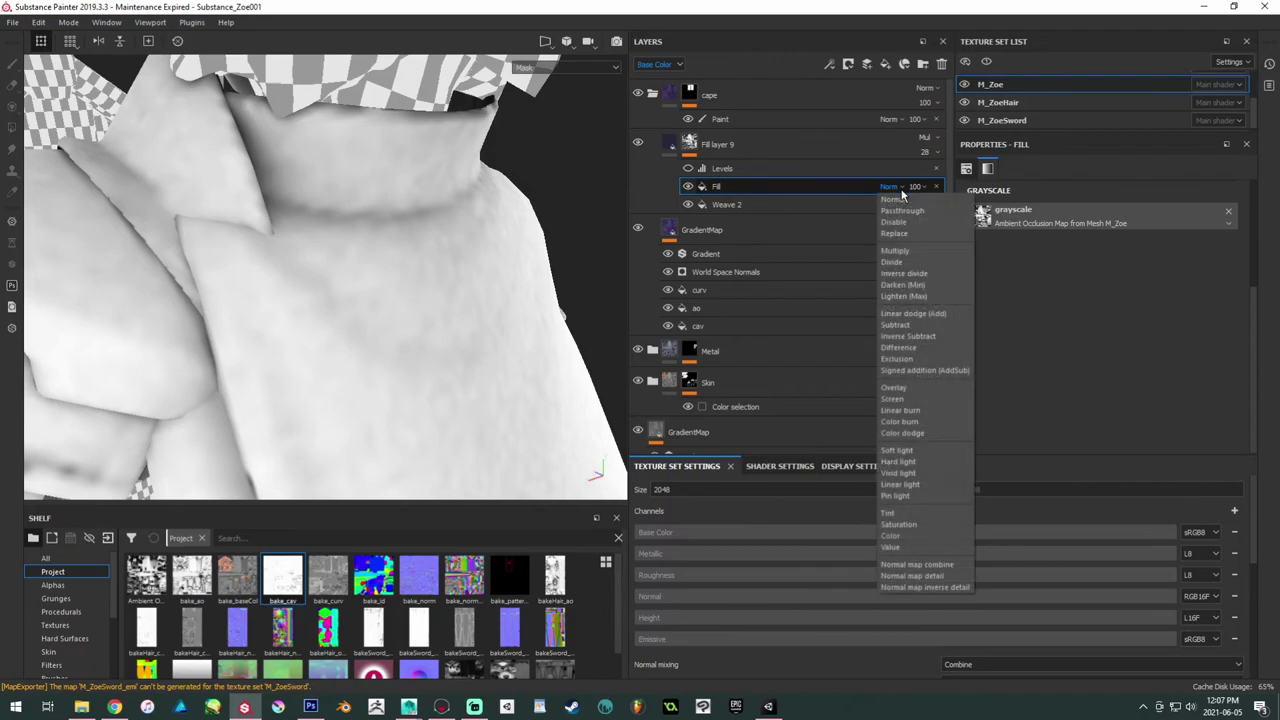
left_click(888, 186)
left_click(896, 250)
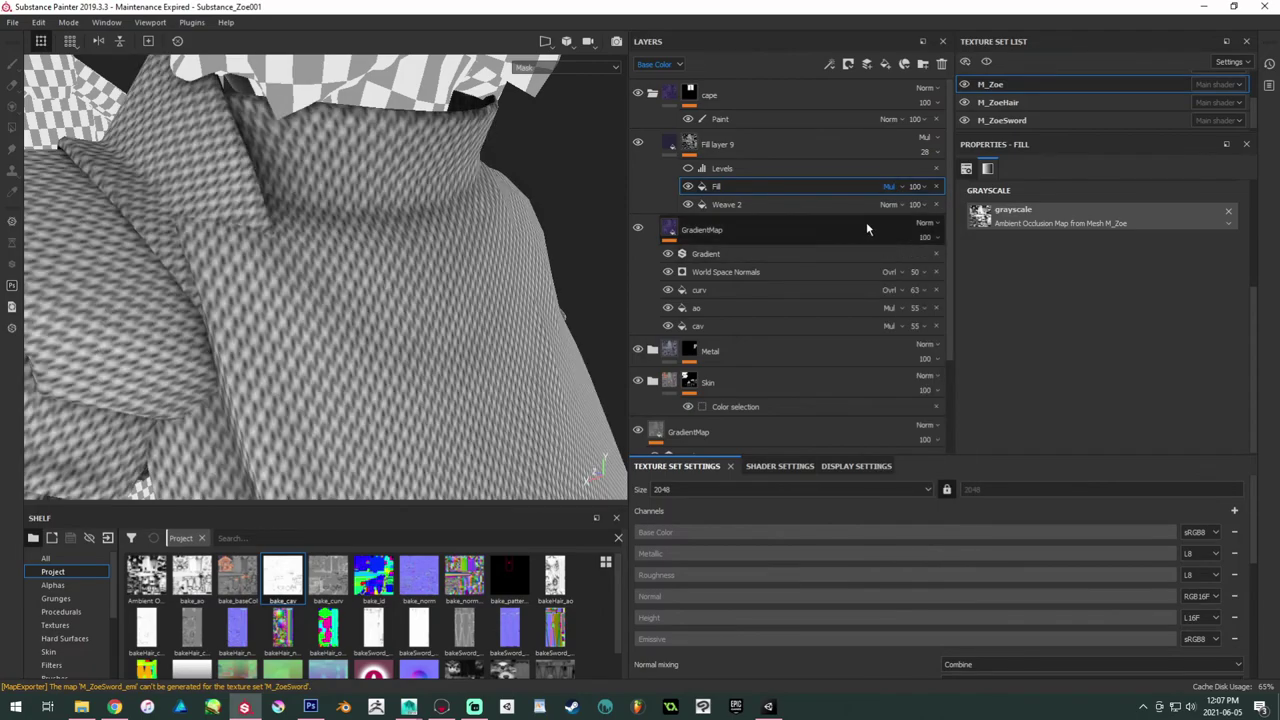
Step: Compare the cape's weave mask with the ambient occlusion fill hidden and shown
double_click(716, 188)
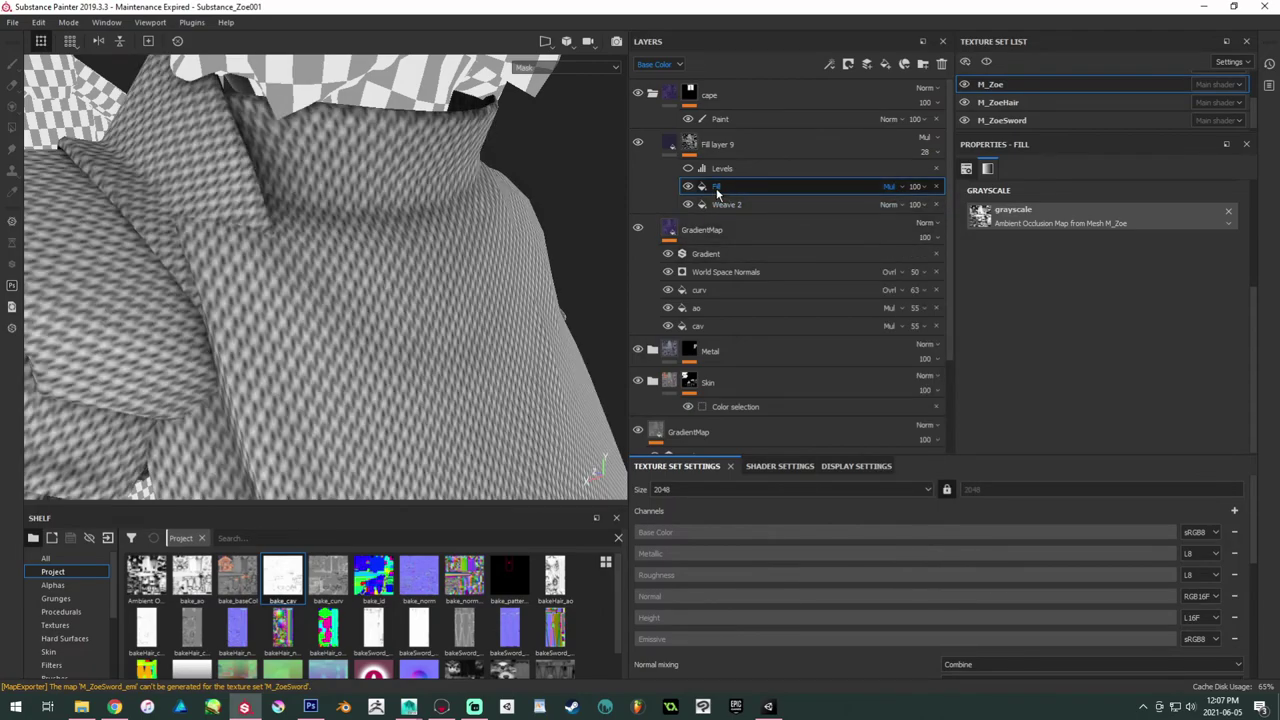
key("Return")
left_click(688, 186)
left_click(688, 186)
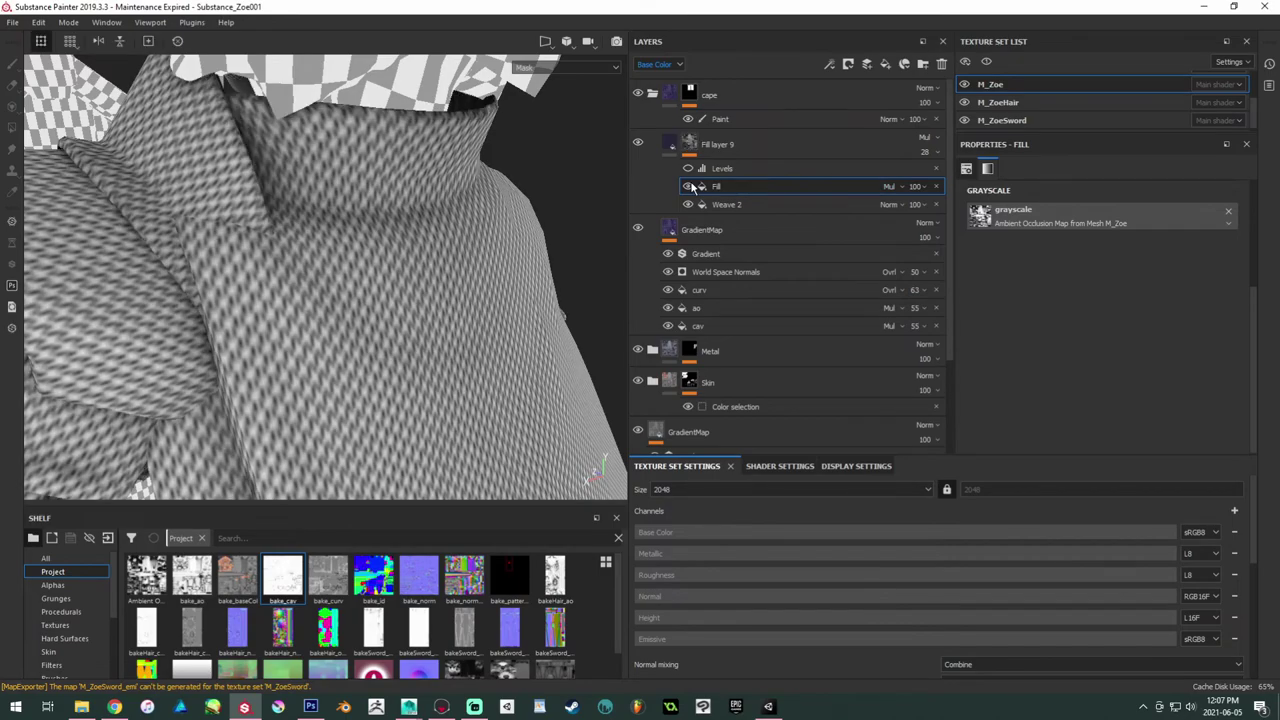
right_click_drag(381, 192, 398, 235, "alt")
scroll(287, 226, "down", 2)
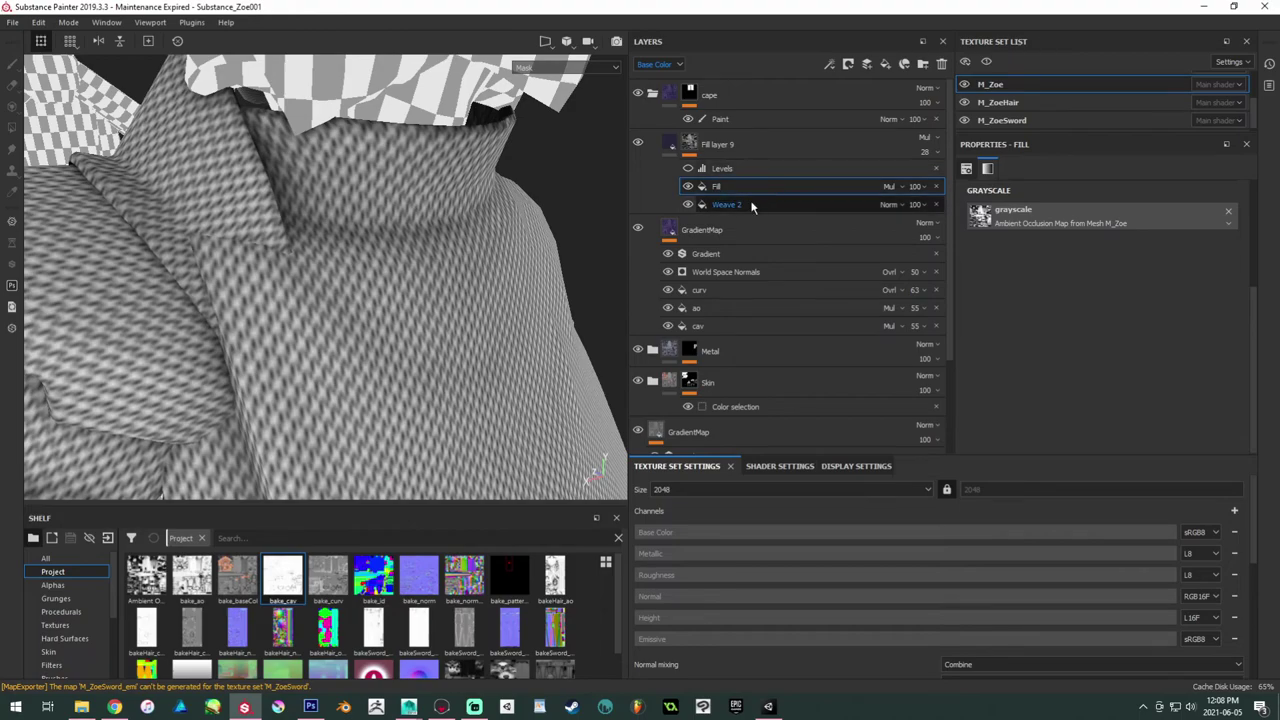
scroll(222, 262, "down", 3)
scroll(427, 261, "up", 4)
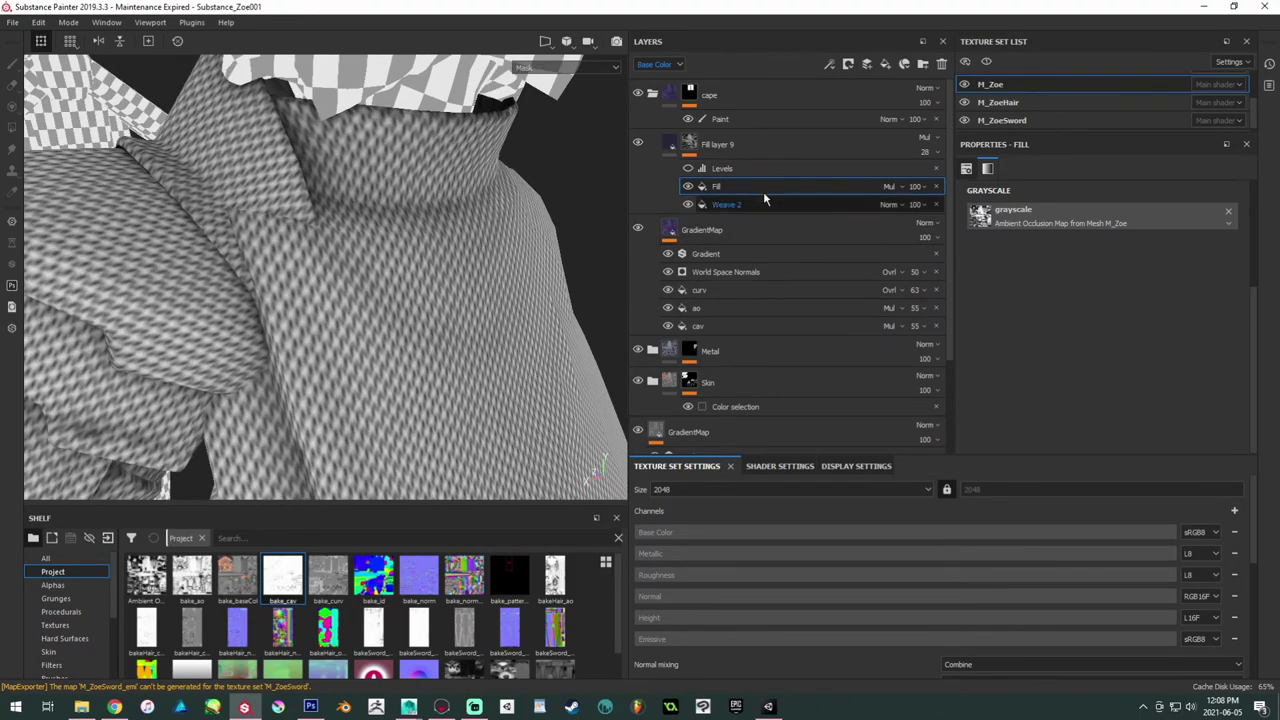
Step: Return to Fill layer 9's material and examine the cape fabric up close and on the whole character from behind
left_click(673, 143)
scroll(475, 284, "up", 3)
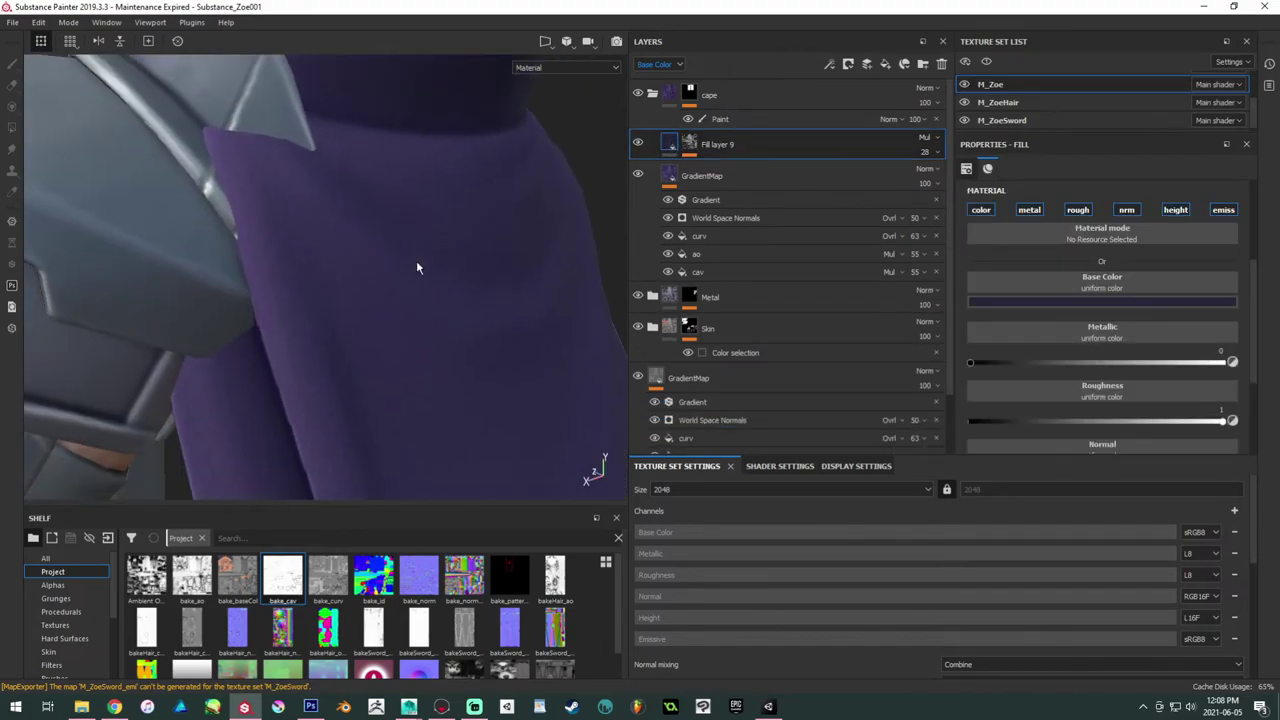
left_click_drag(420, 306, 346, 263, "alt")
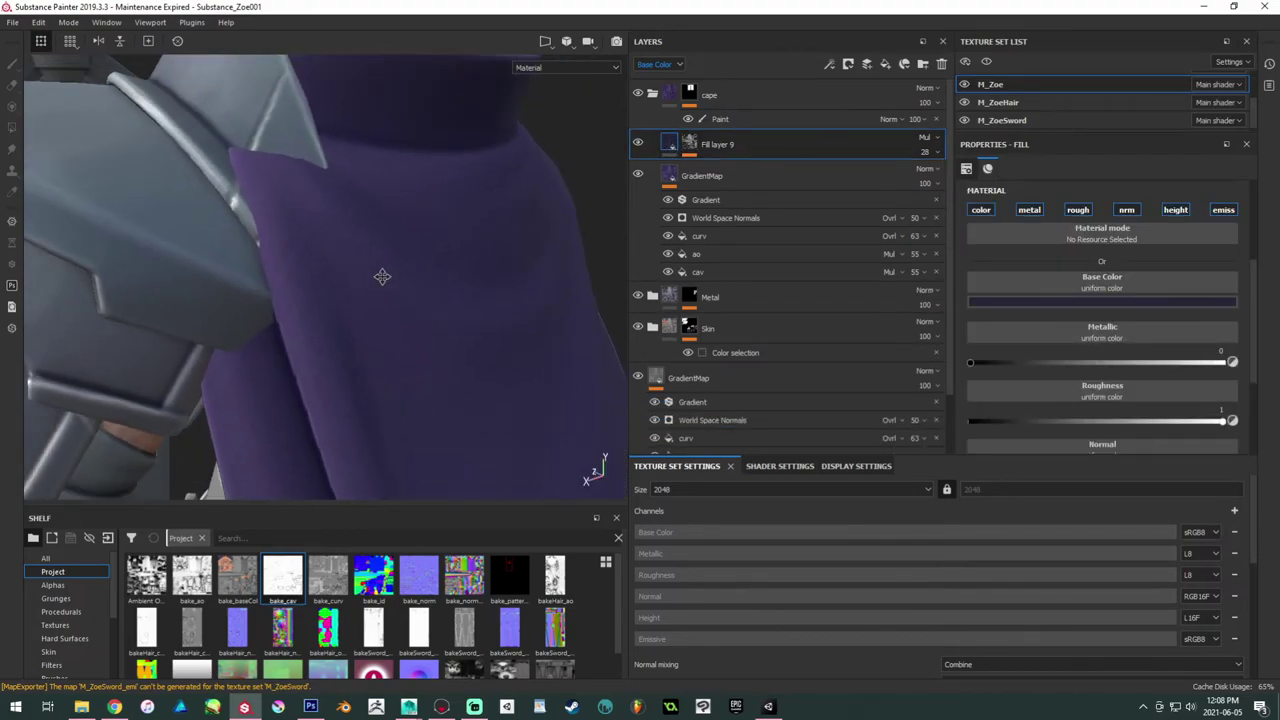
middle_click_drag(382, 277, 331, 234, "alt")
right_click_drag(331, 234, 130, 234, "alt")
left_click_drag(300, 234, 278, 328, "alt")
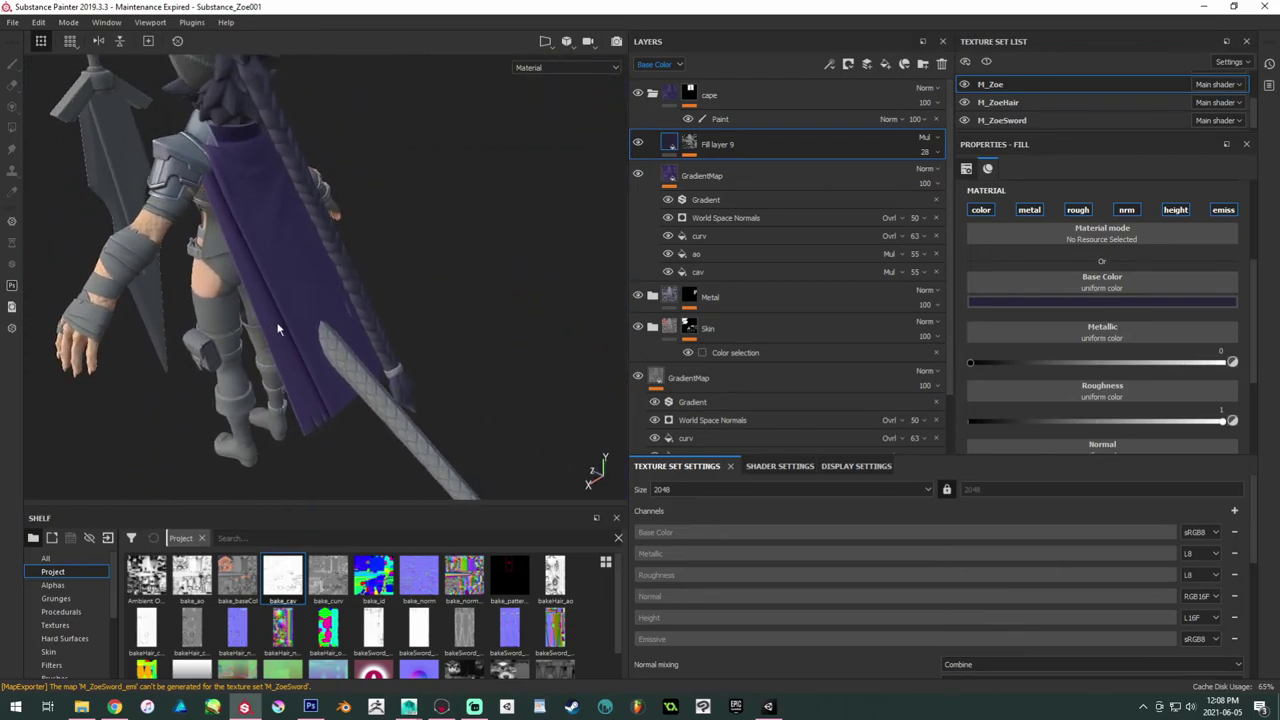
scroll(278, 328, "up", 2)
middle_click_drag(278, 328, 315, 379, "alt")
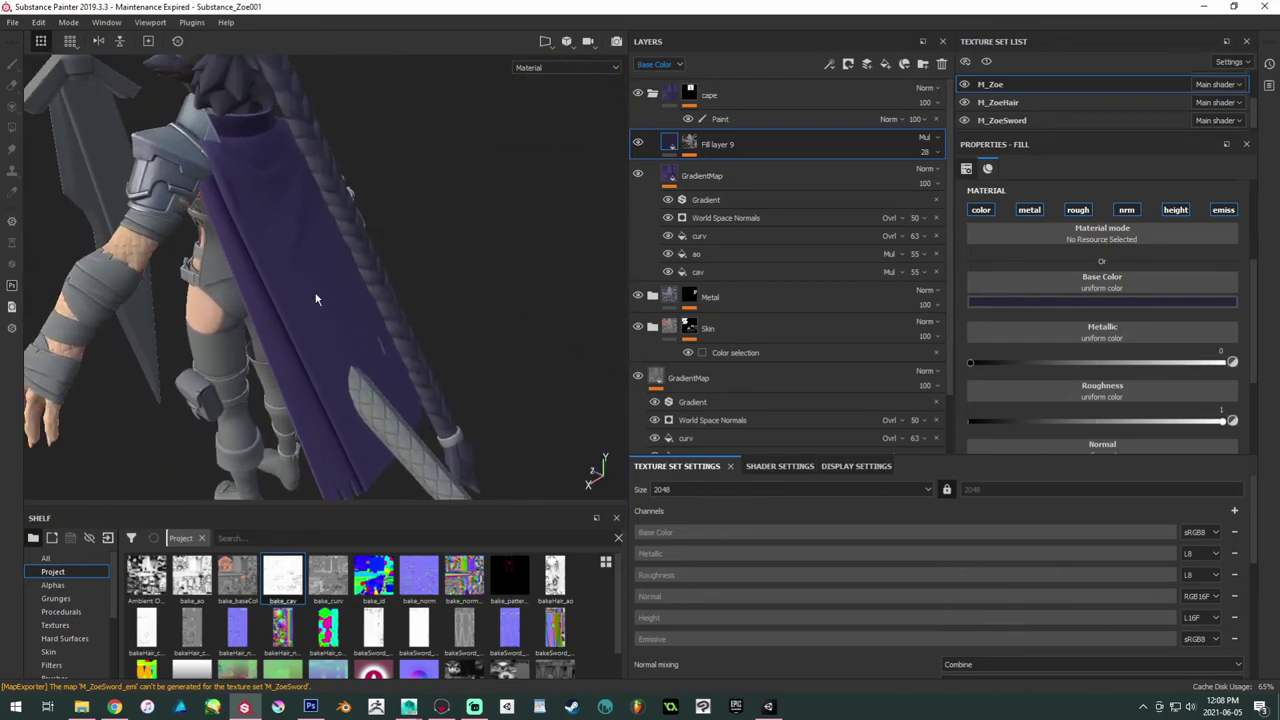
Step: Duplicate the cape's GradientMap layer and rename the copy GradientMap_gradient
left_click(754, 179)
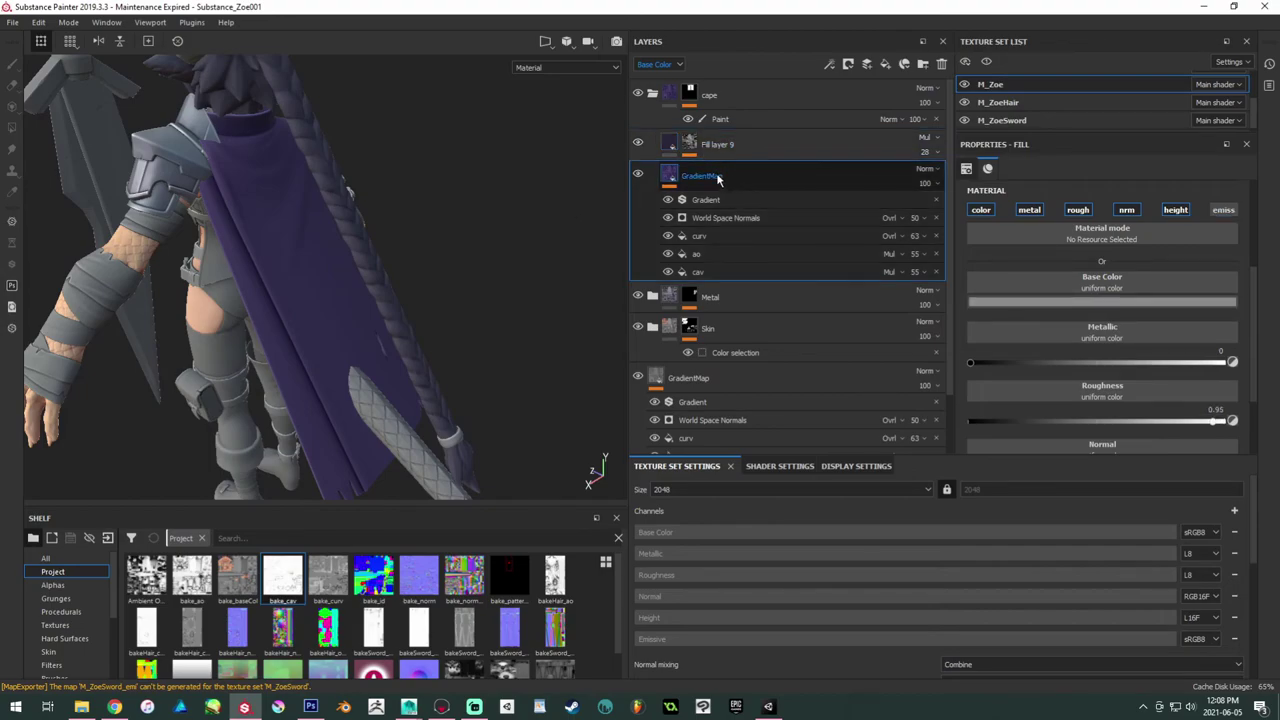
key("ctrl+d")
double_click(716, 177)
left_click_drag(727, 176, 834, 176)
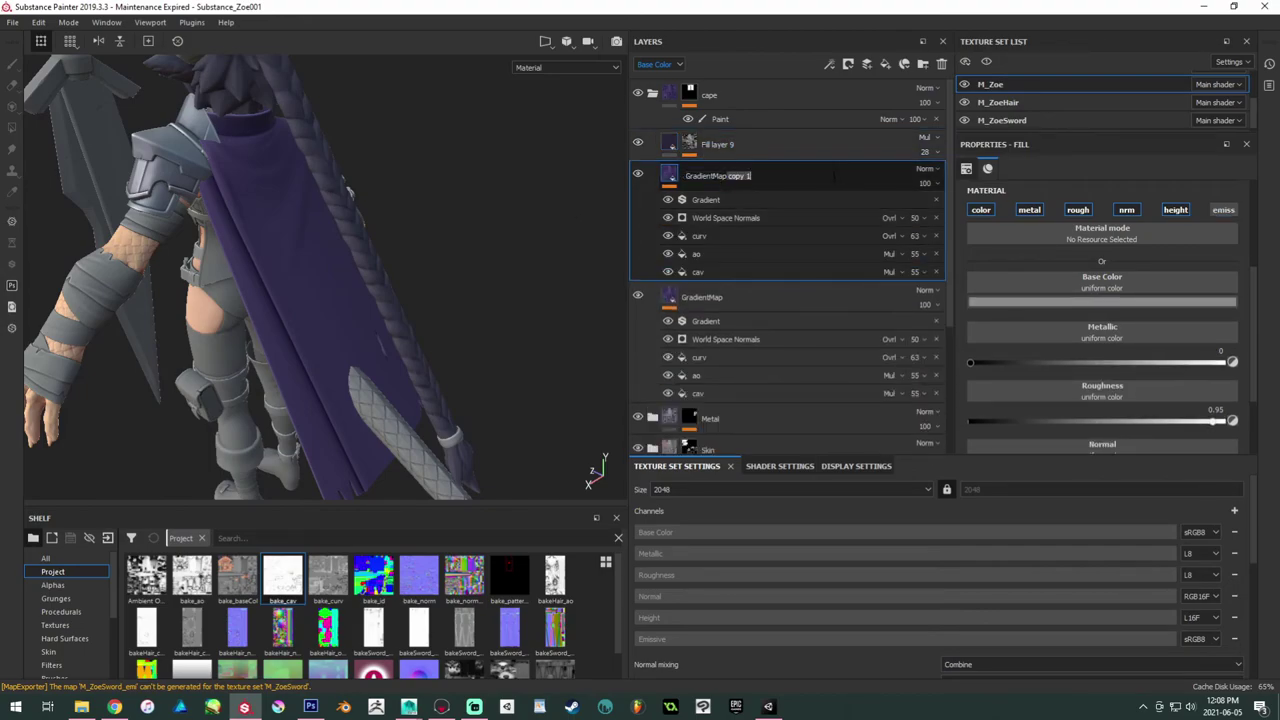
type("_gradient")
key("Return")
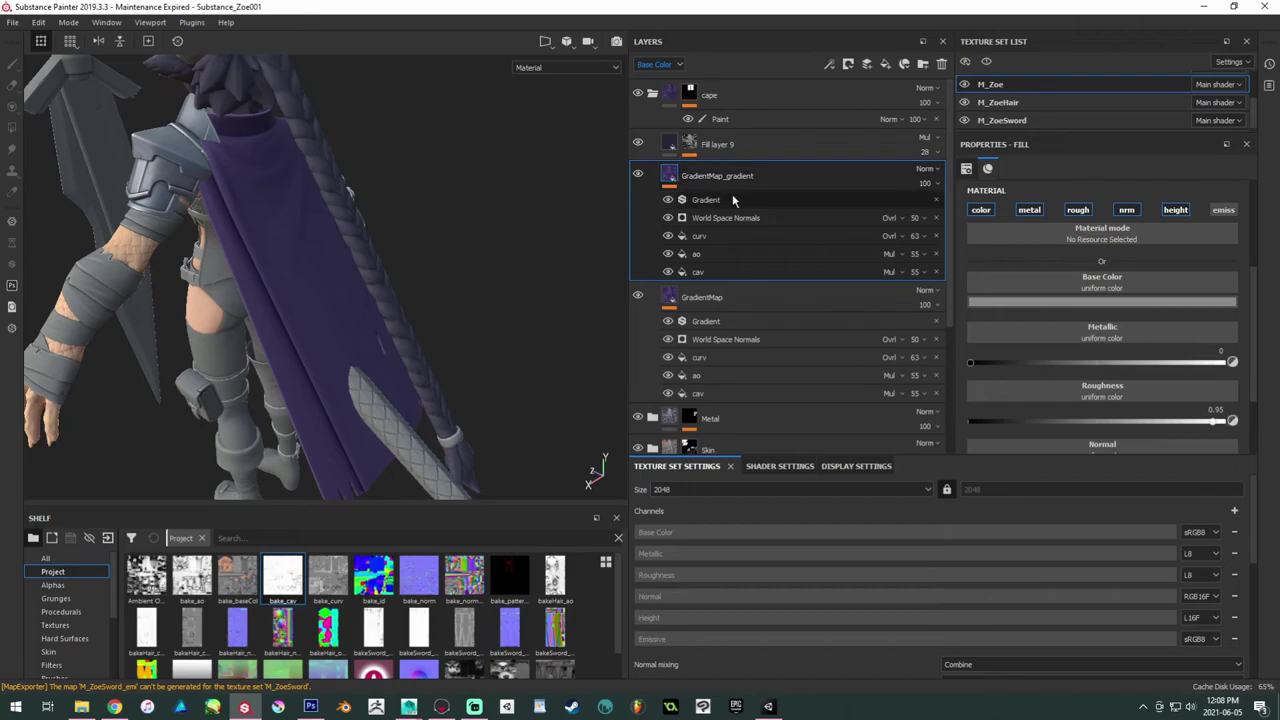
Step: Change Color 2 of GradientMap_gradient's Gradient filter to a redder, more saturated purple
right_click(673, 173)
left_click(668, 176)
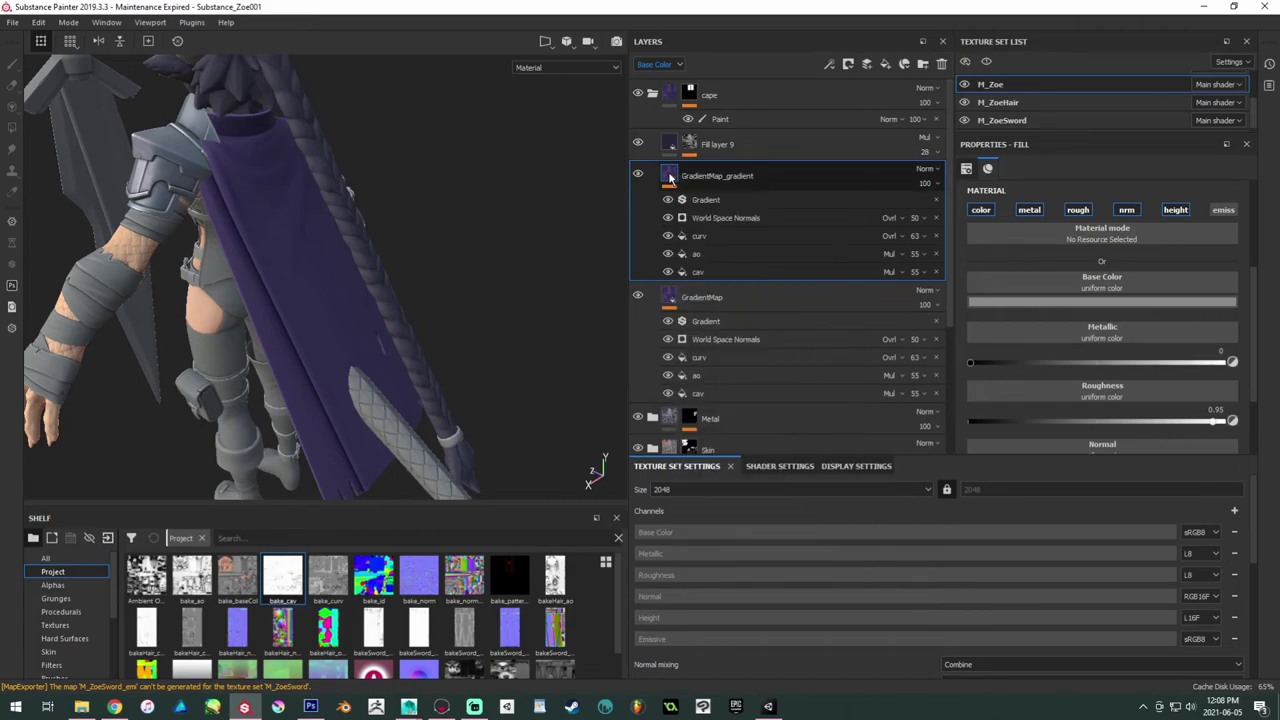
left_click(706, 199)
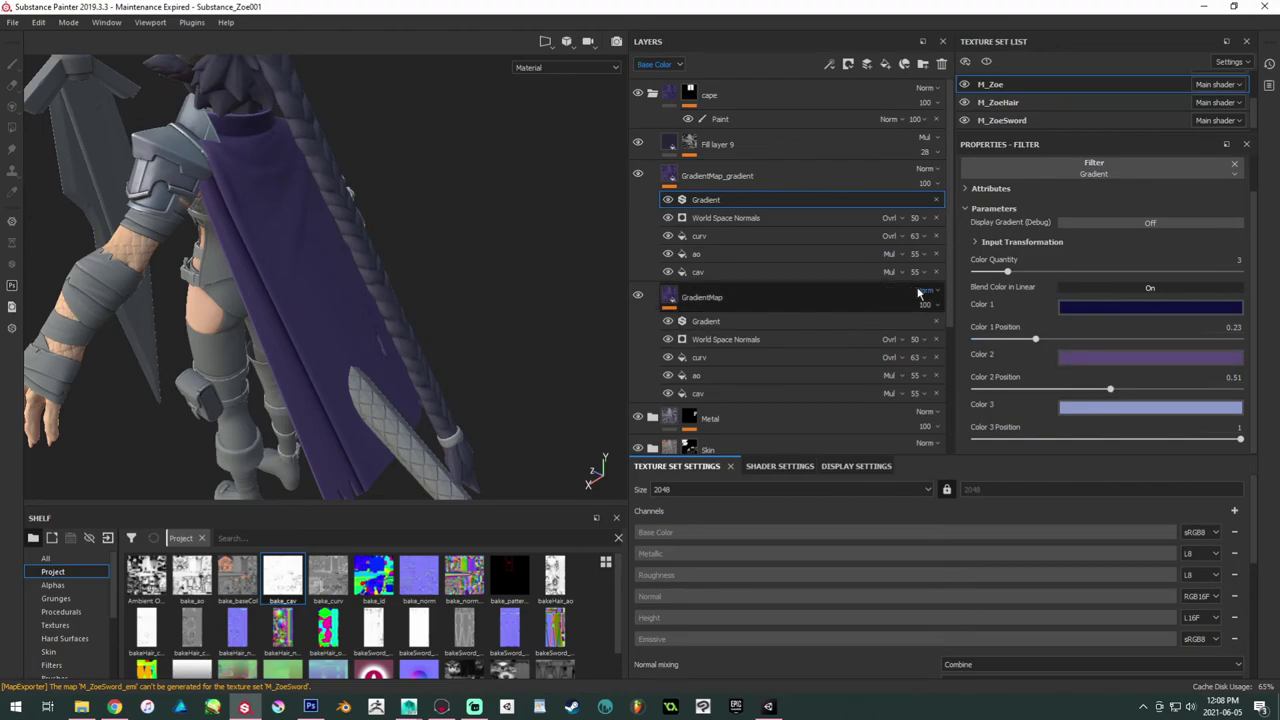
left_click(1096, 356)
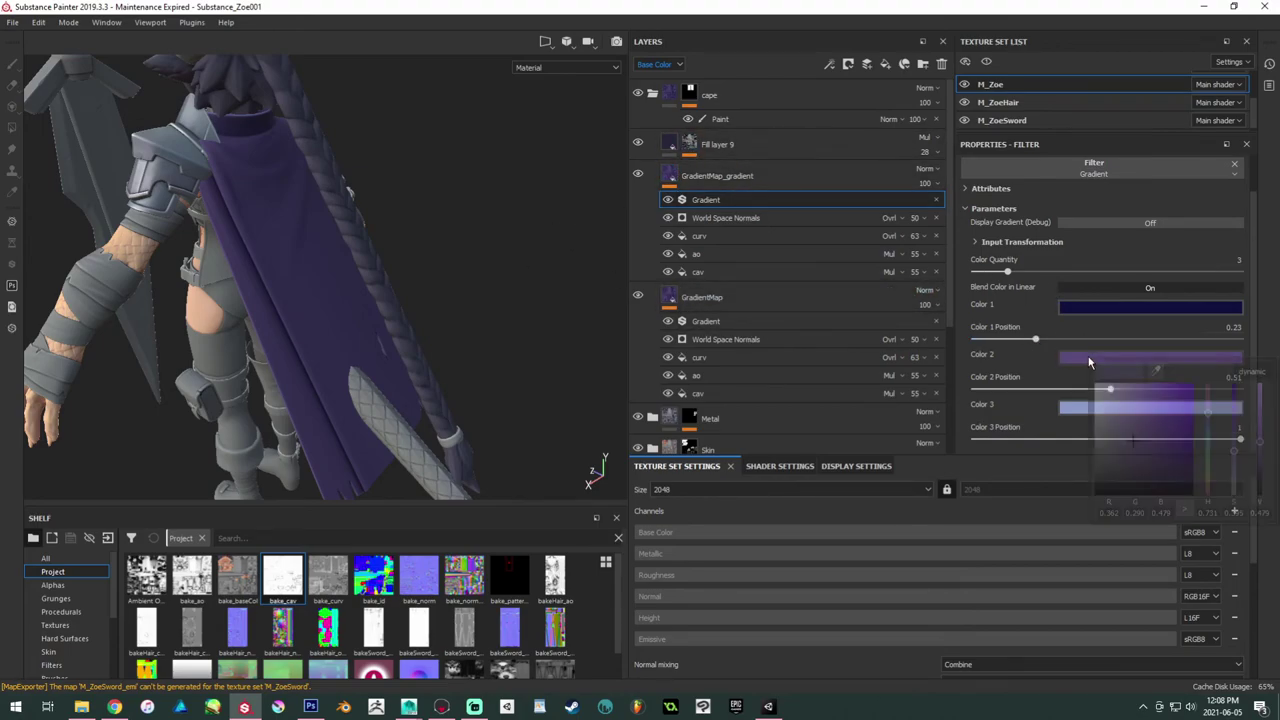
left_click(1207, 452)
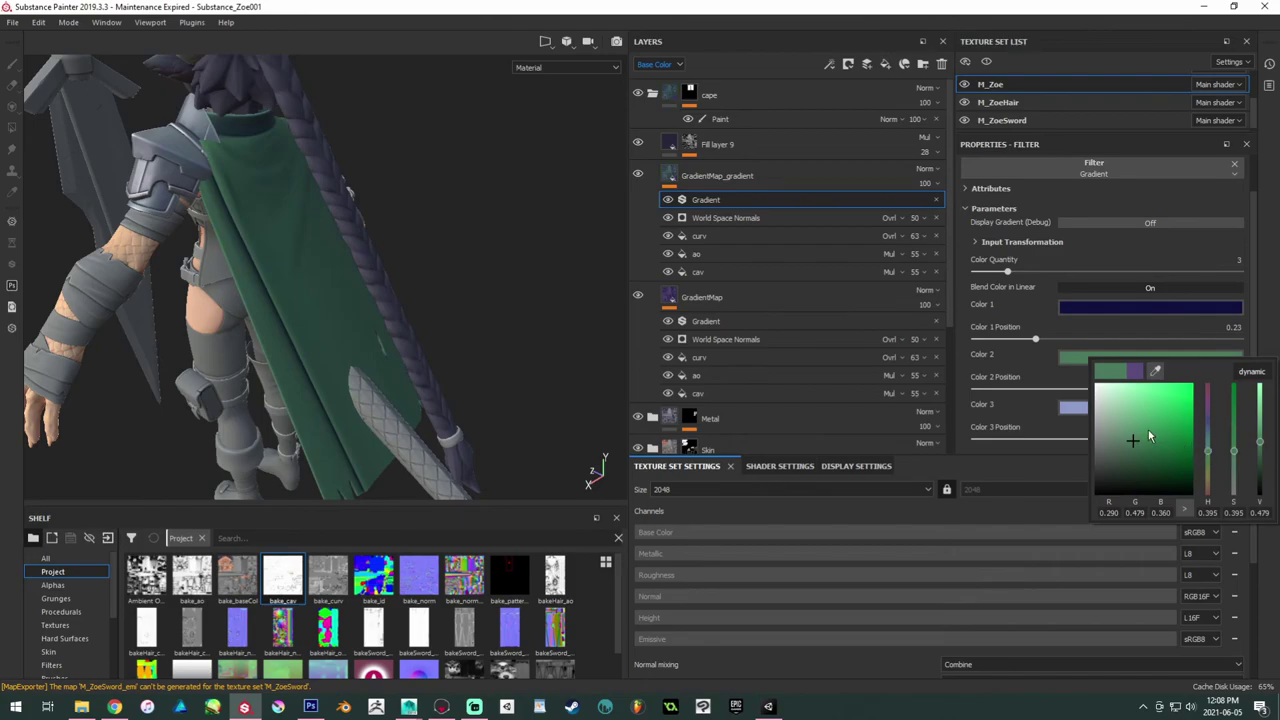
left_click(1207, 418)
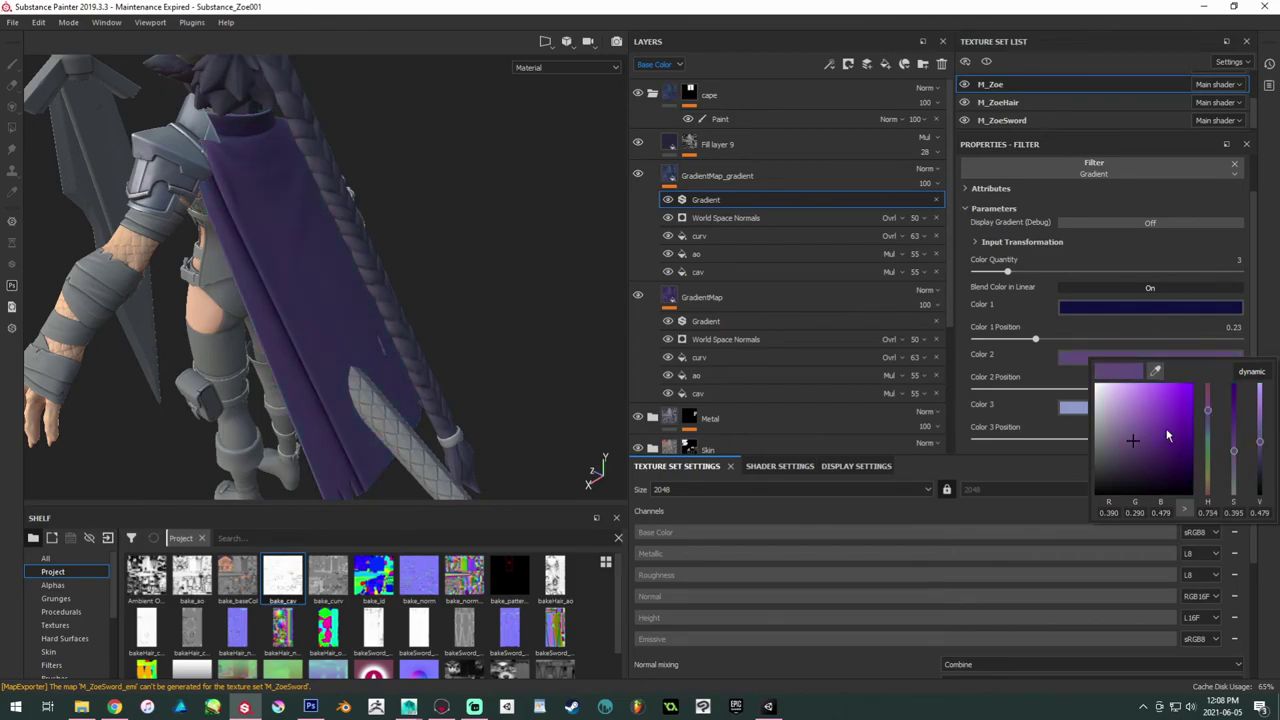
left_click_drag(1134, 437, 1143, 440)
Step: Change Color 3 of the same Gradient filter to a light lavender, RGB 0.737, 0.642, 0.916
left_click(1080, 410)
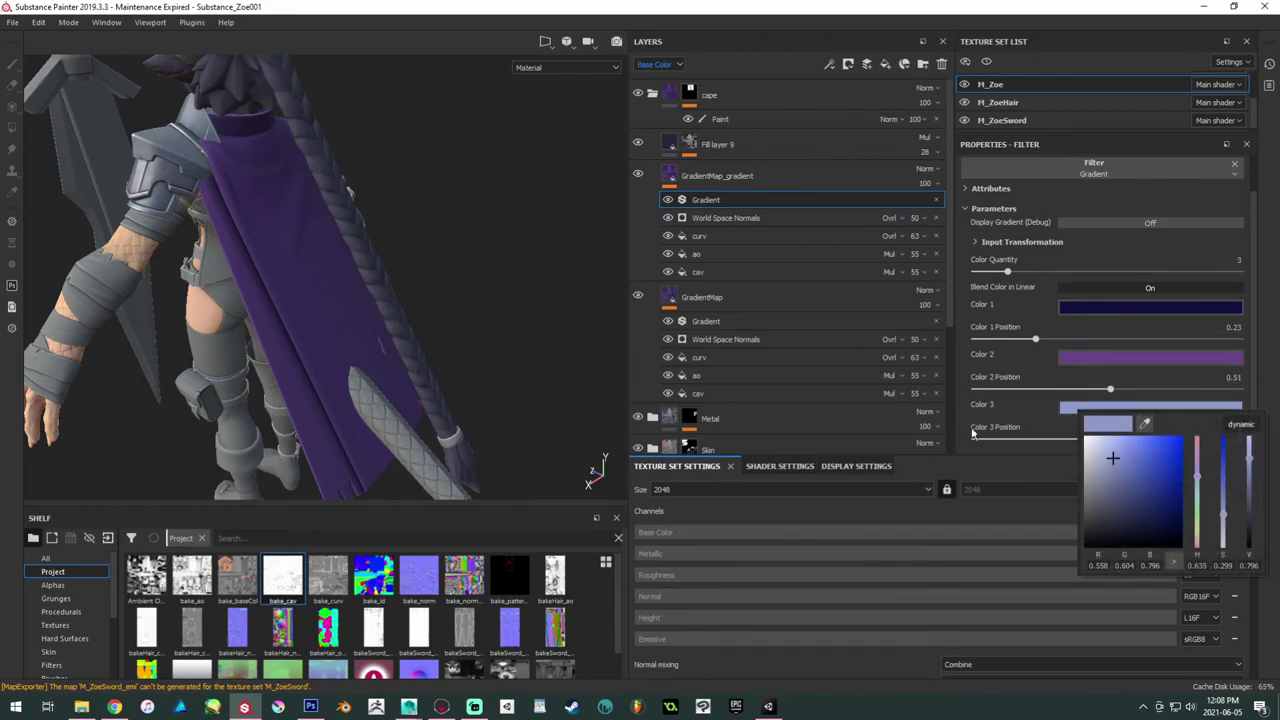
left_click(1111, 457)
left_click_drag(1111, 456, 1113, 444)
left_click_drag(1199, 481, 1203, 472)
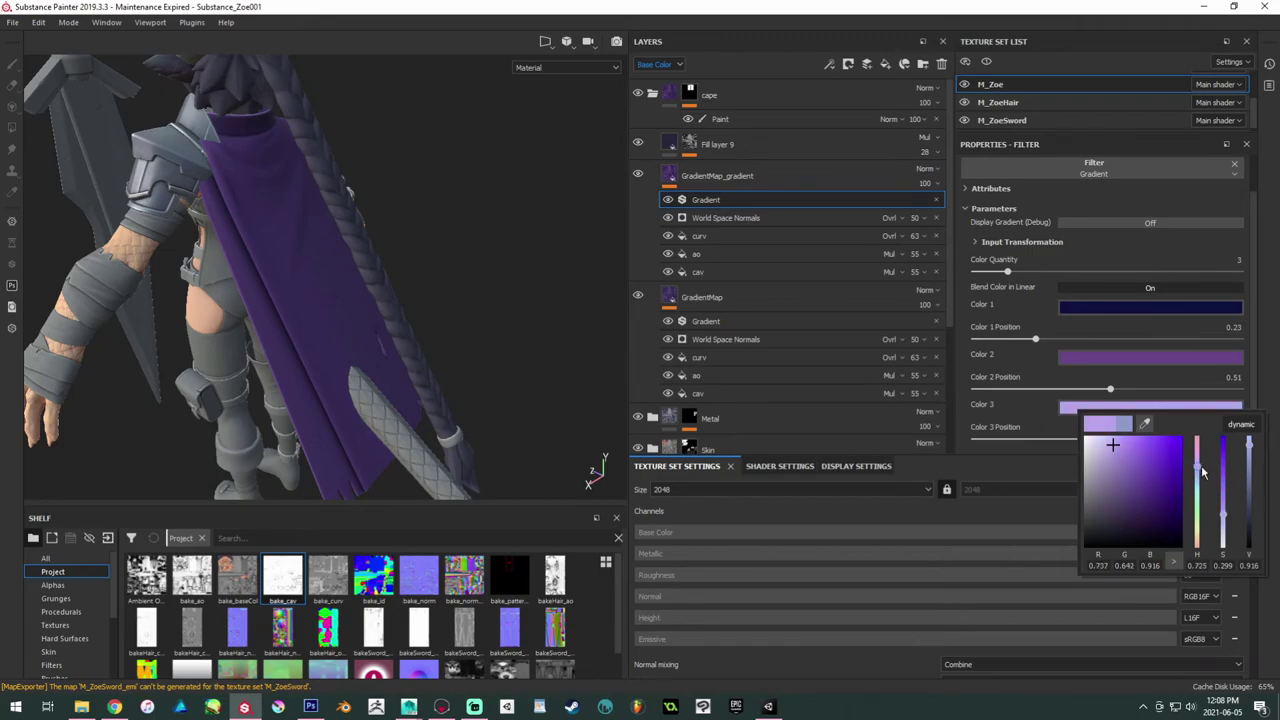
left_click(640, 177)
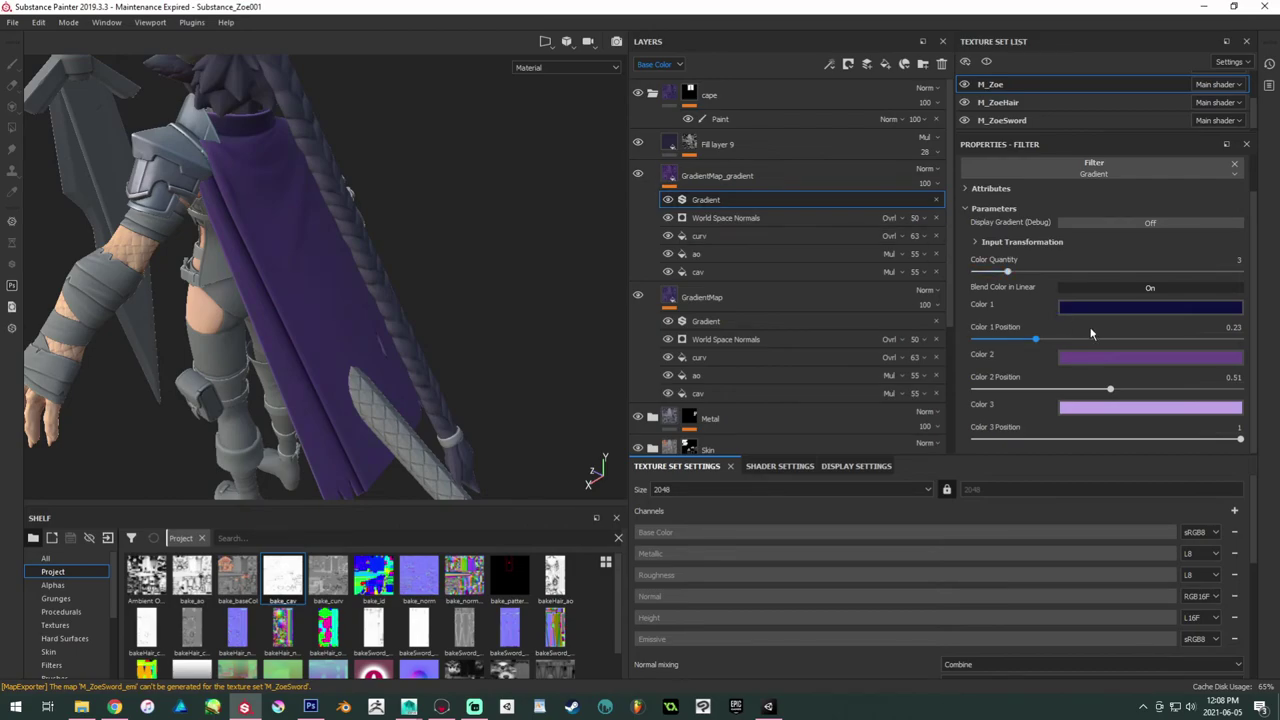
Step: Change Color 1 of GradientMap_gradient's Gradient filter to a dark reddish purple, RGB 0.212, 0.055, 0.240
left_click(1150, 307)
left_click_drag(1217, 377, 1213, 364)
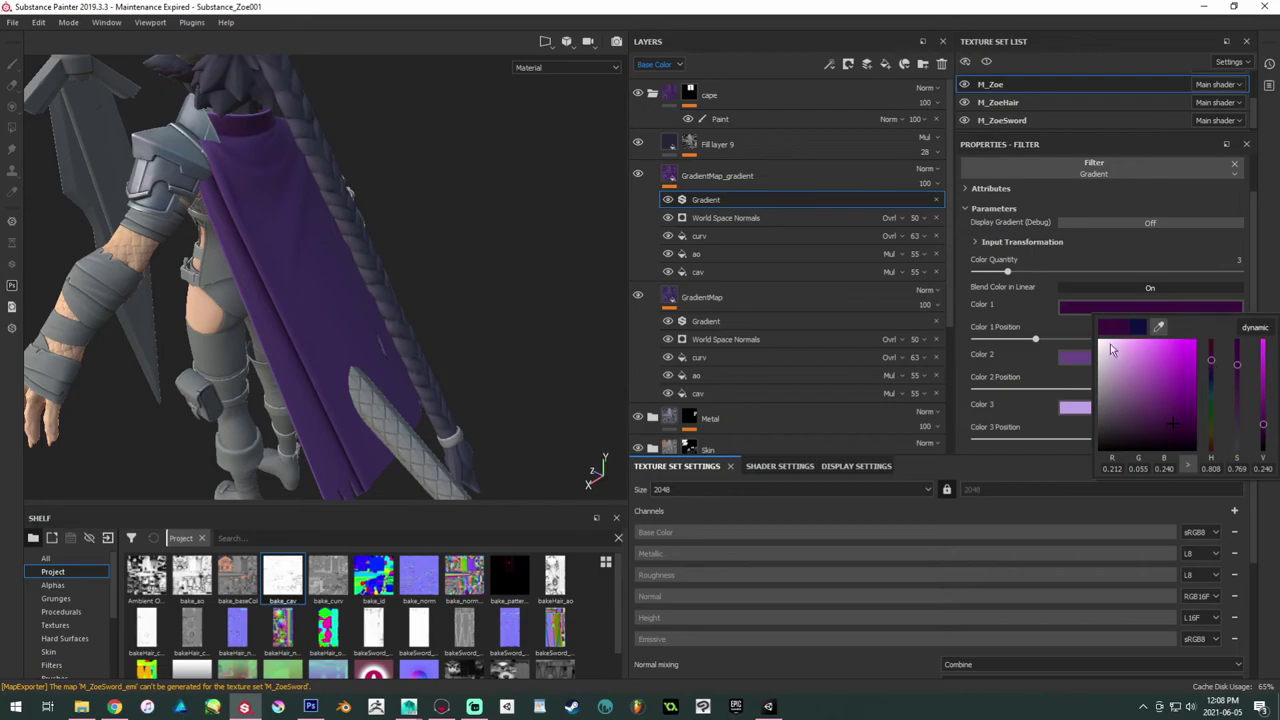
mouse_move(517, 317)
left_mouse_down("alt")
mouse_move(474, 294)
mouse_move(512, 312)
left_mouse_up("alt")
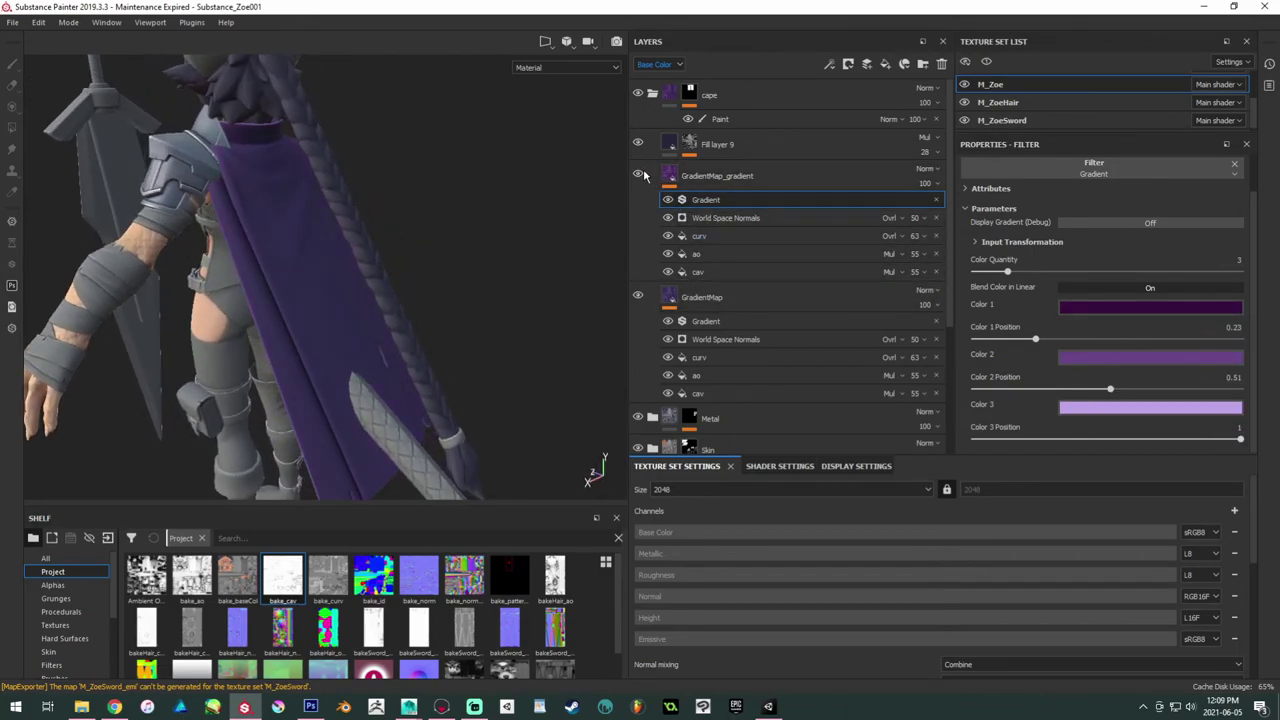
Step: Add a black mask to the GradientMap_gradient layer and give that mask a 3D Linear Gradient generator
right_click(700, 175)
left_click(754, 197)
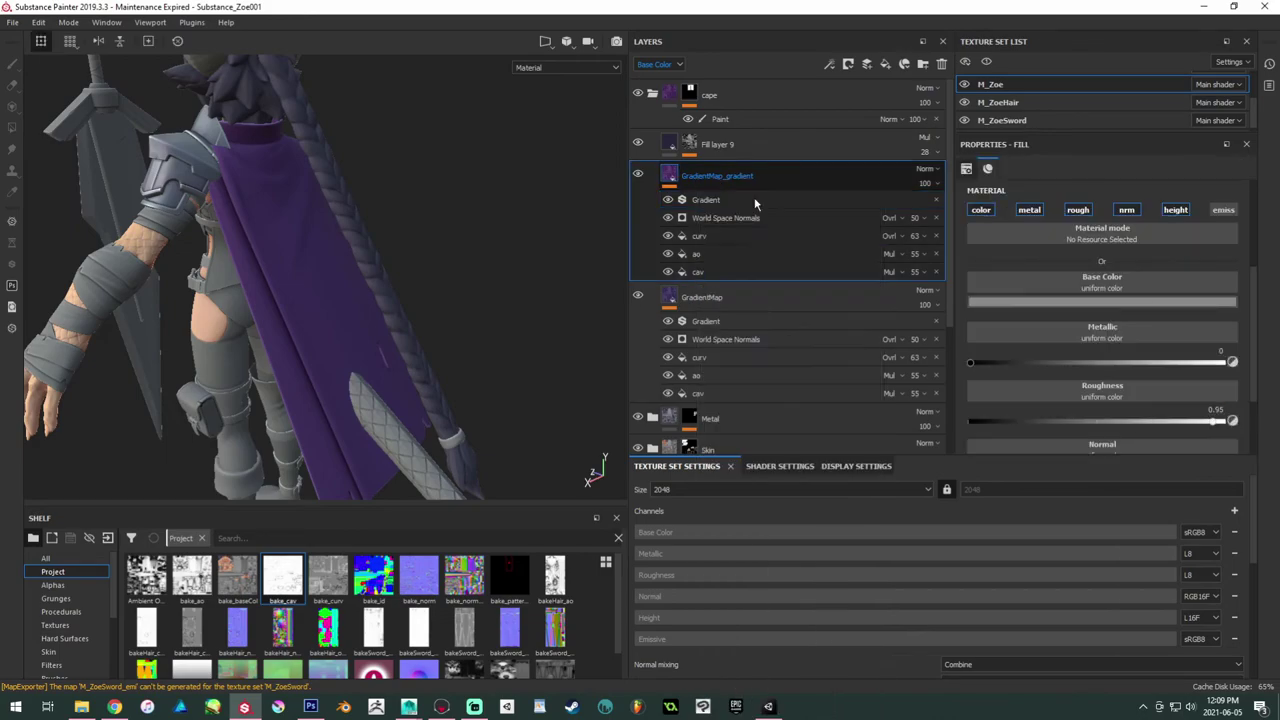
right_click(696, 174)
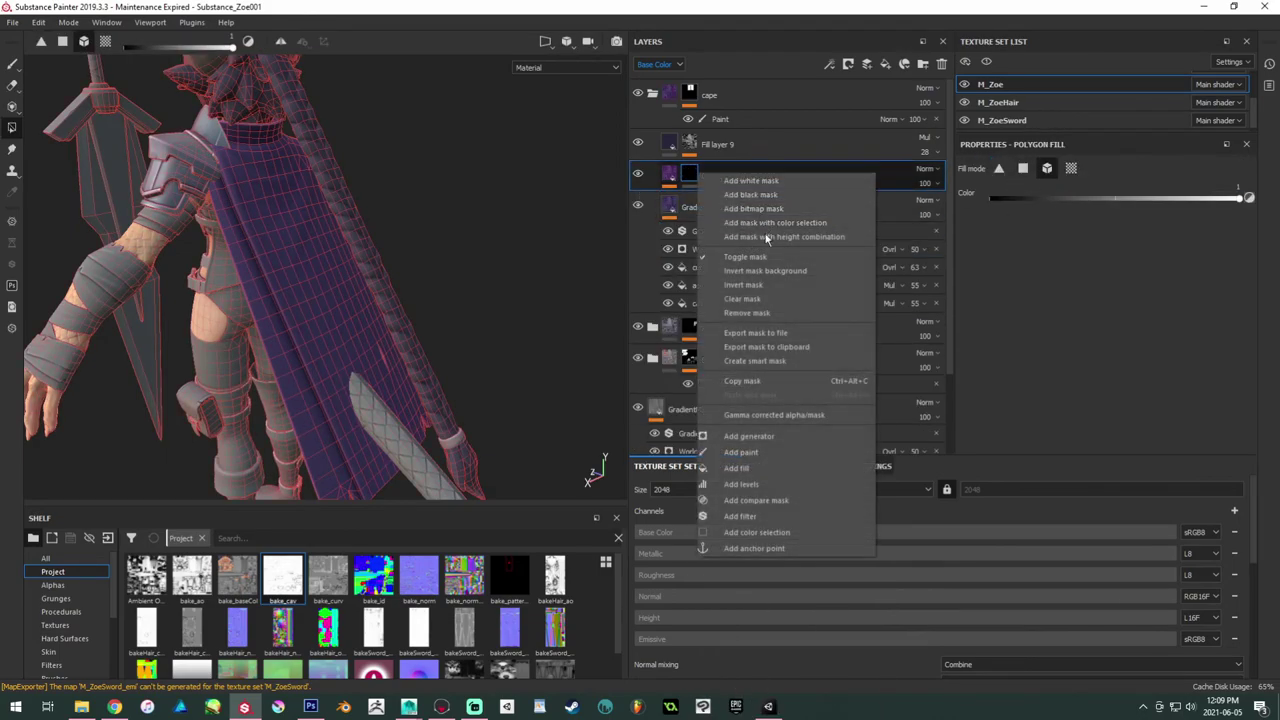
left_click(748, 436)
left_click(1048, 193)
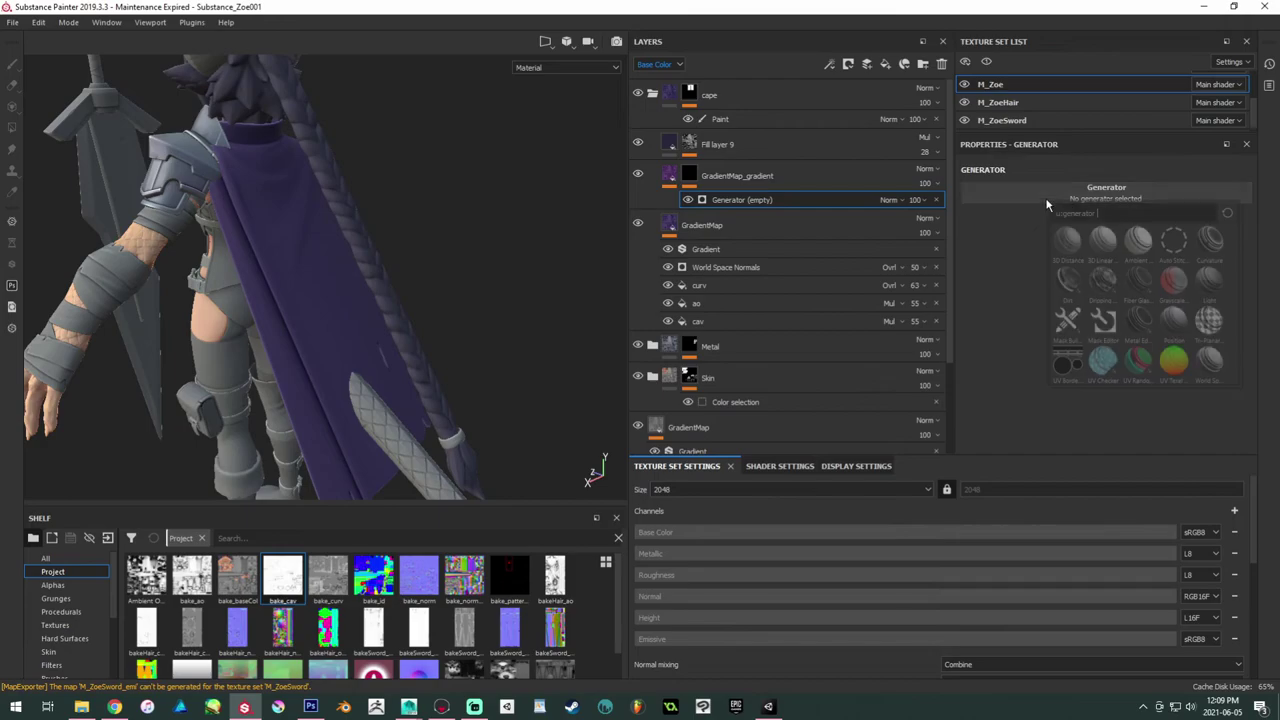
left_click(1098, 256)
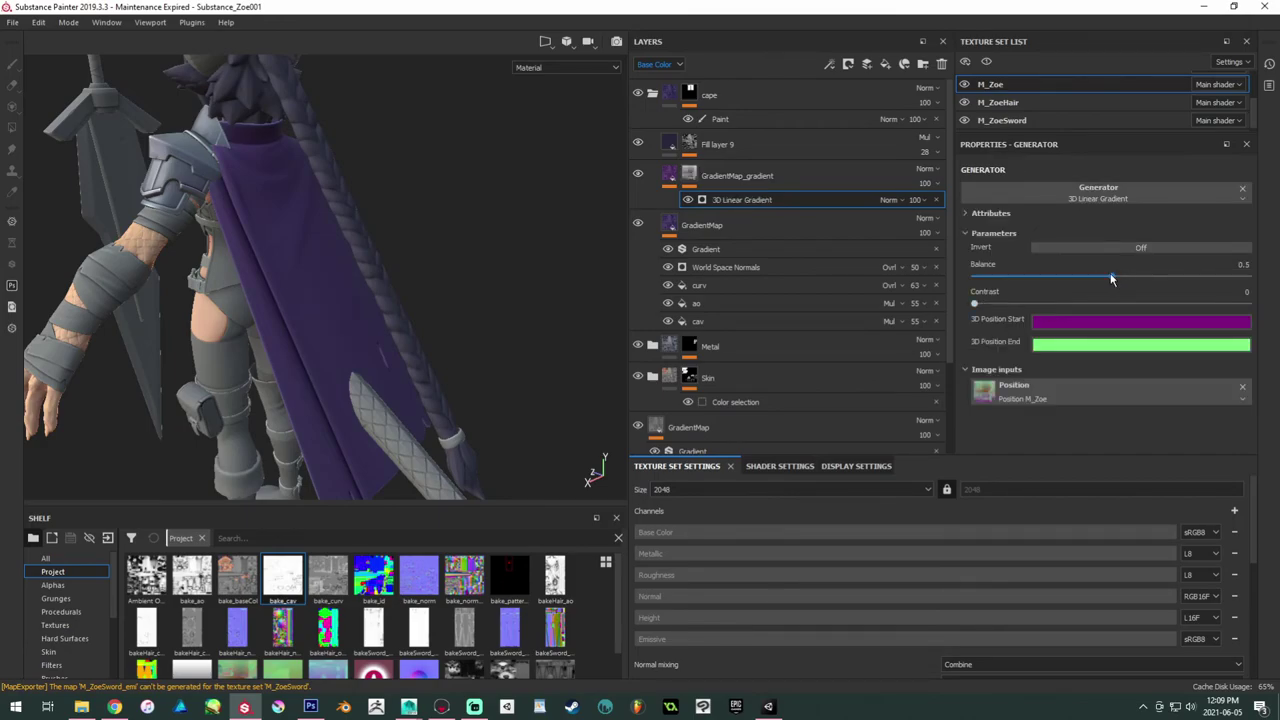
Step: Set the 3D Linear Gradient generator's balance to 0.67 and its contrast to 0.36
mouse_move(1111, 276)
left_mouse_down()
mouse_move(1170, 277)
mouse_move(1087, 276)
left_mouse_up()
left_click_drag(974, 303, 1093, 276)
mouse_move(1170, 280)
left_mouse_down()
mouse_move(1201, 279)
mouse_move(1160, 282)
left_mouse_up()
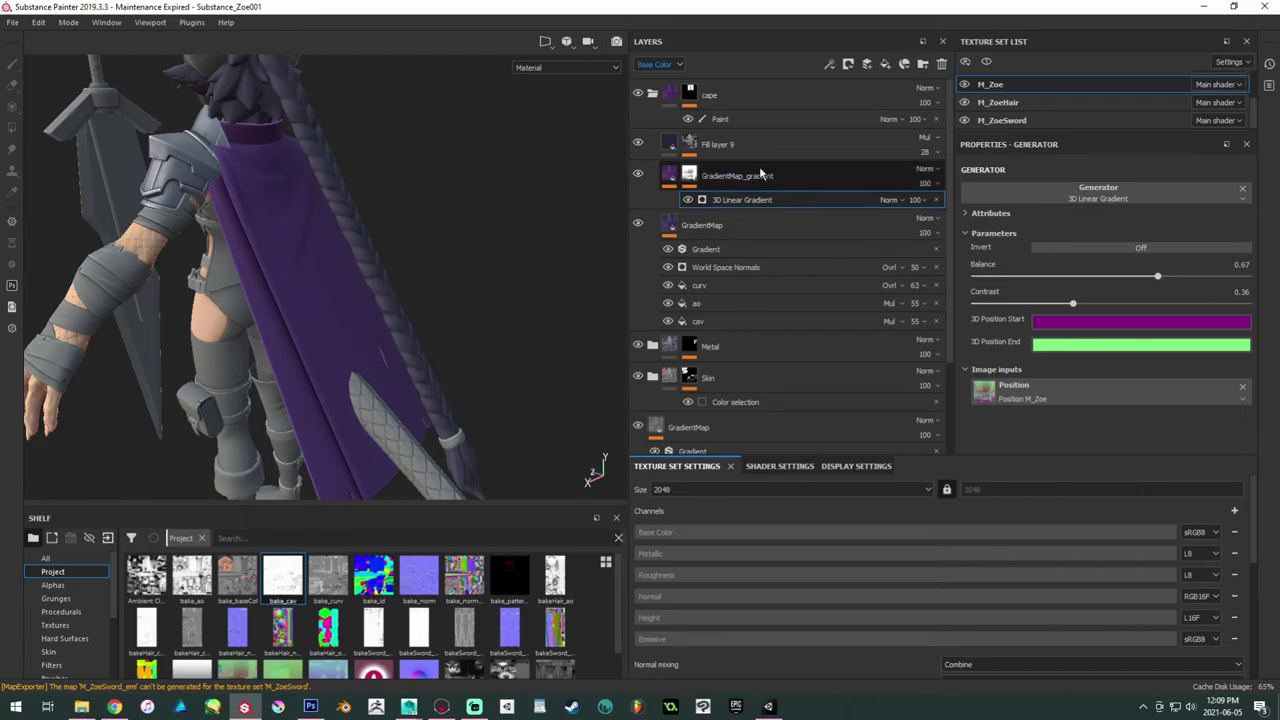
Step: Preview GradientMap_gradient's mask on the model, invert its 3D Linear Gradient generator and raise the contrast to 0.79
left_click(690, 177)
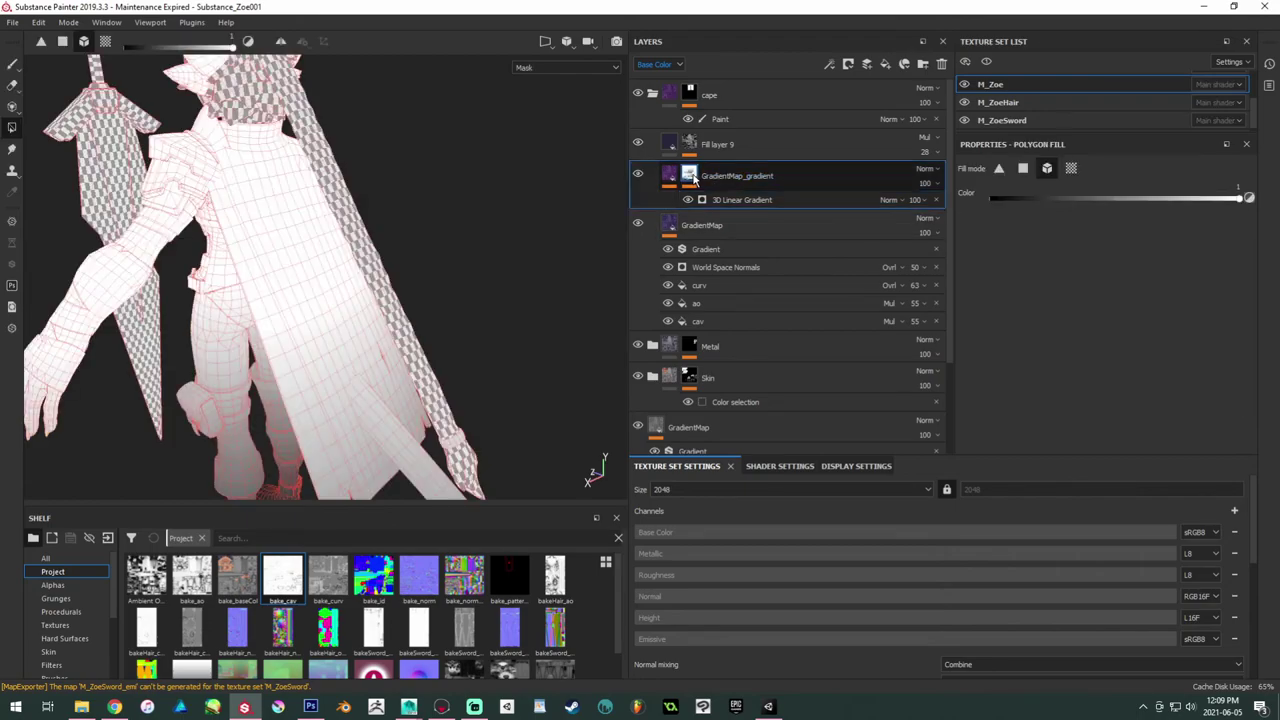
left_click(805, 199)
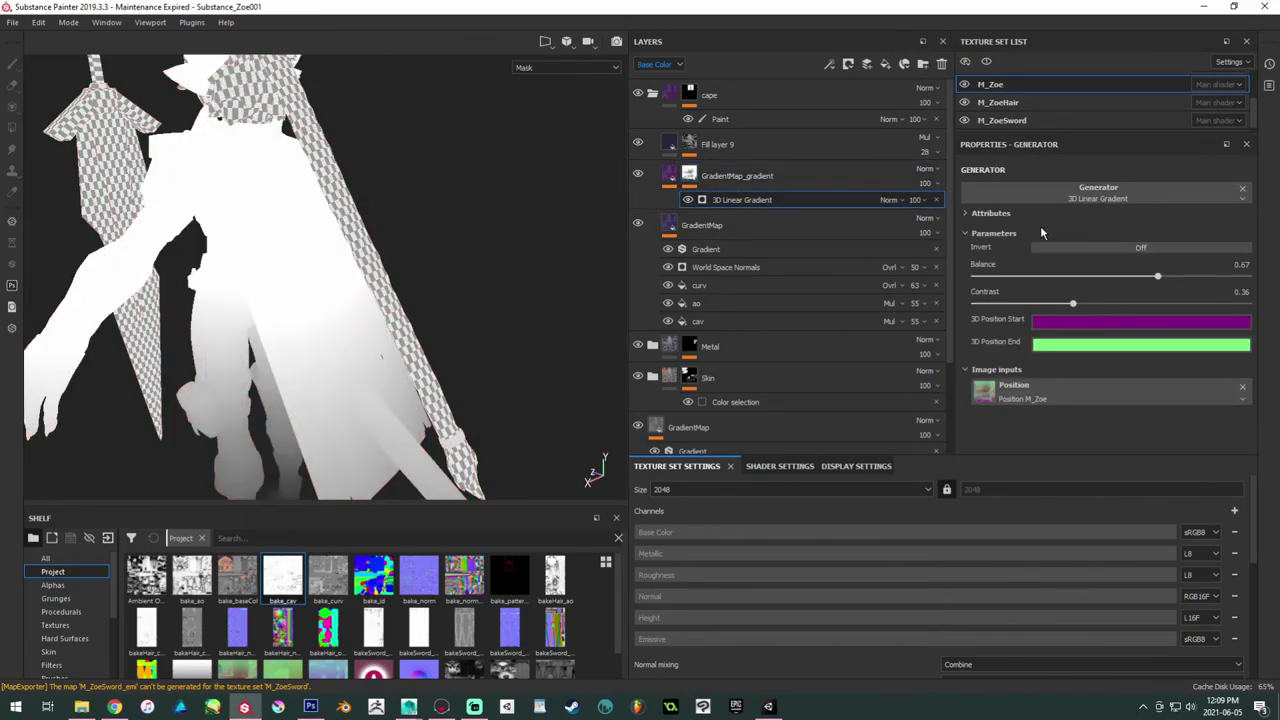
left_click(1075, 246)
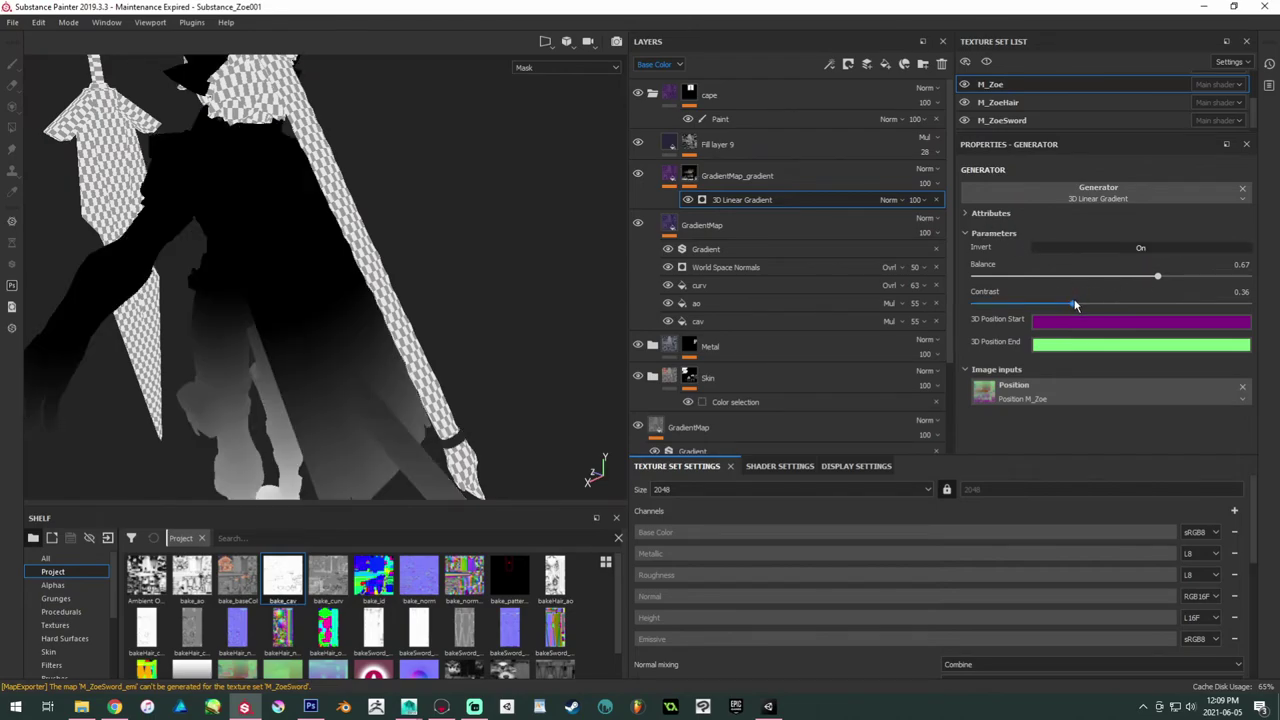
left_click_drag(1075, 304, 1067, 276)
left_click(689, 175)
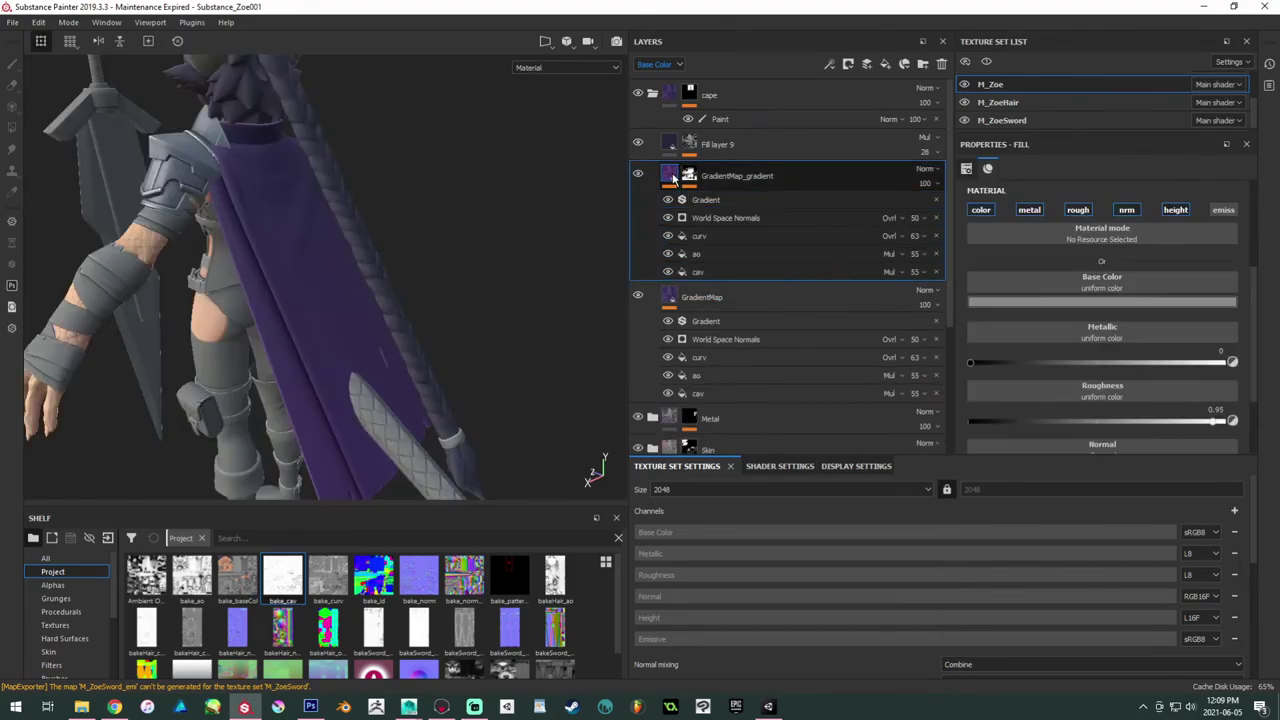
Step: Try green for Color 3 and Color 2 of GradientMap_gradient's Gradient filter to check the mask's falloff on the cape, and undo both
left_click(724, 201)
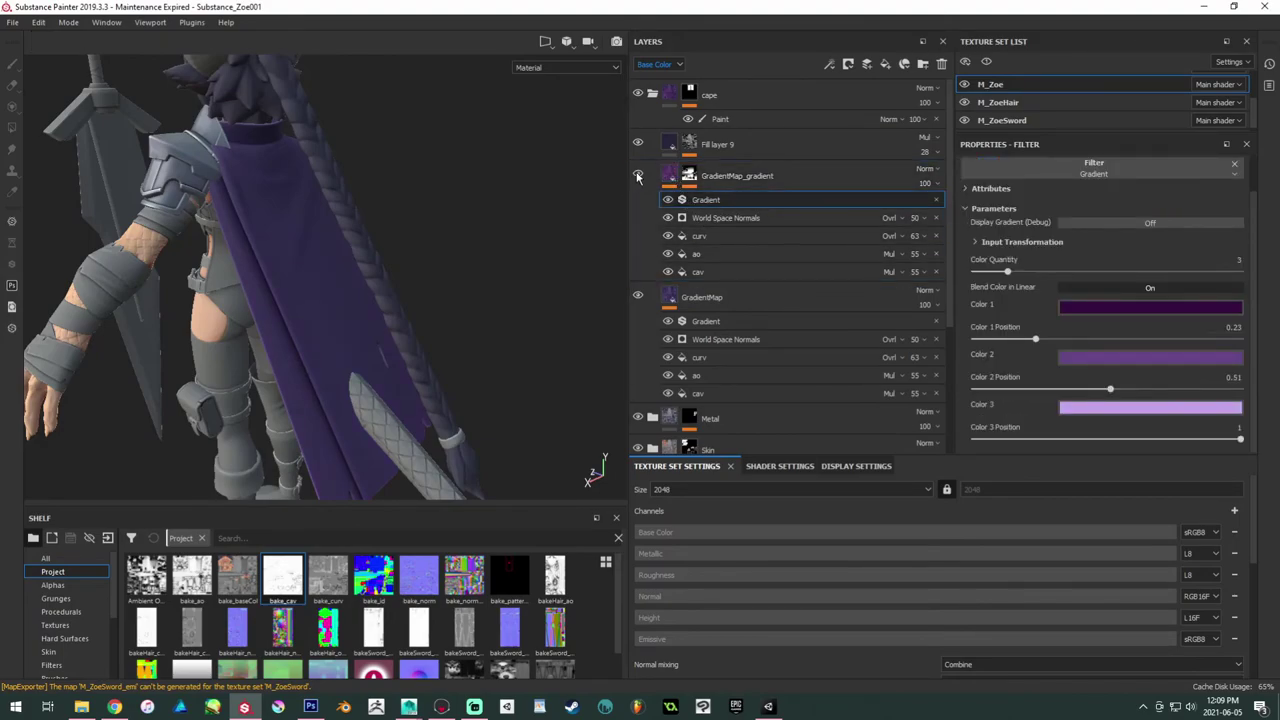
left_click(670, 176)
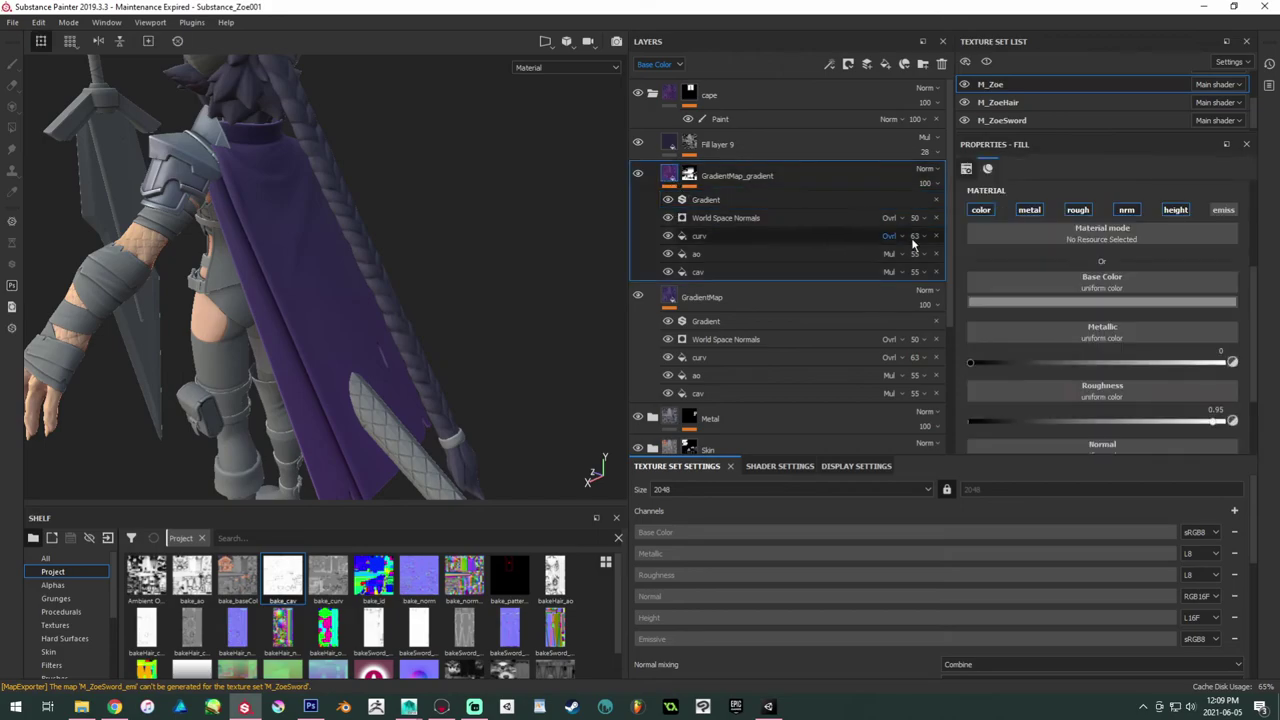
left_click(749, 203)
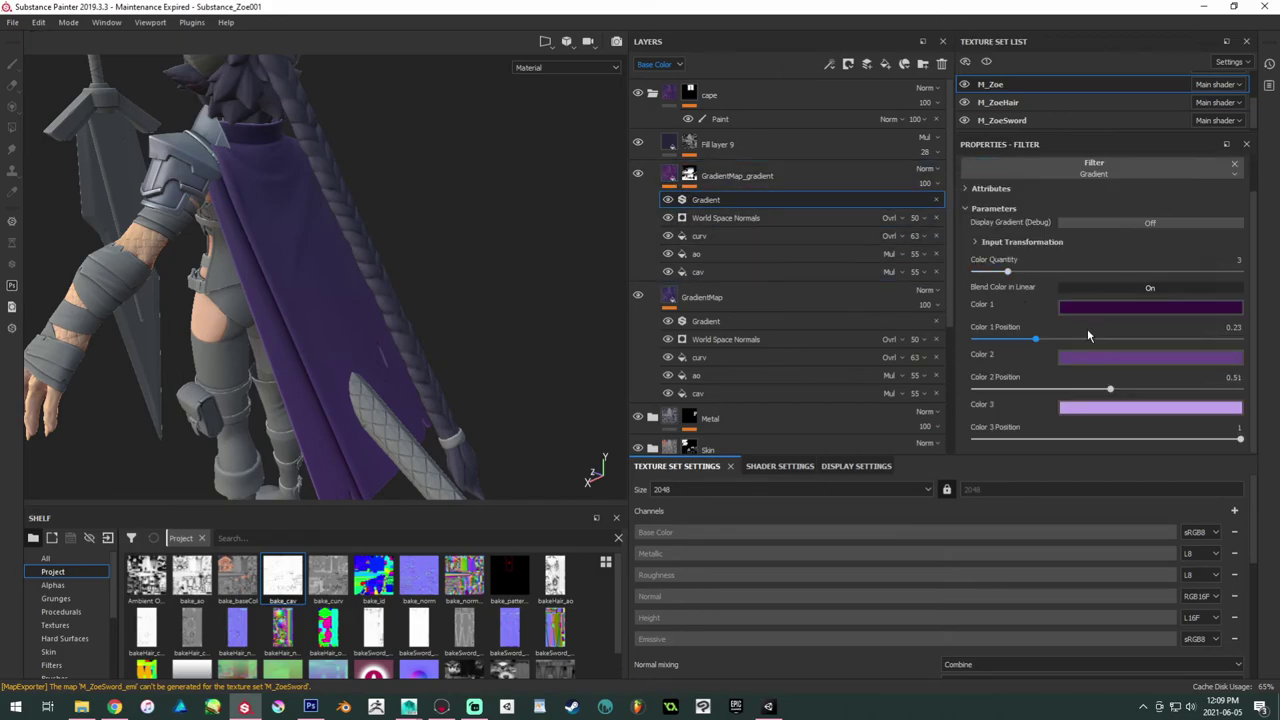
left_click(1100, 406)
left_click(1211, 506)
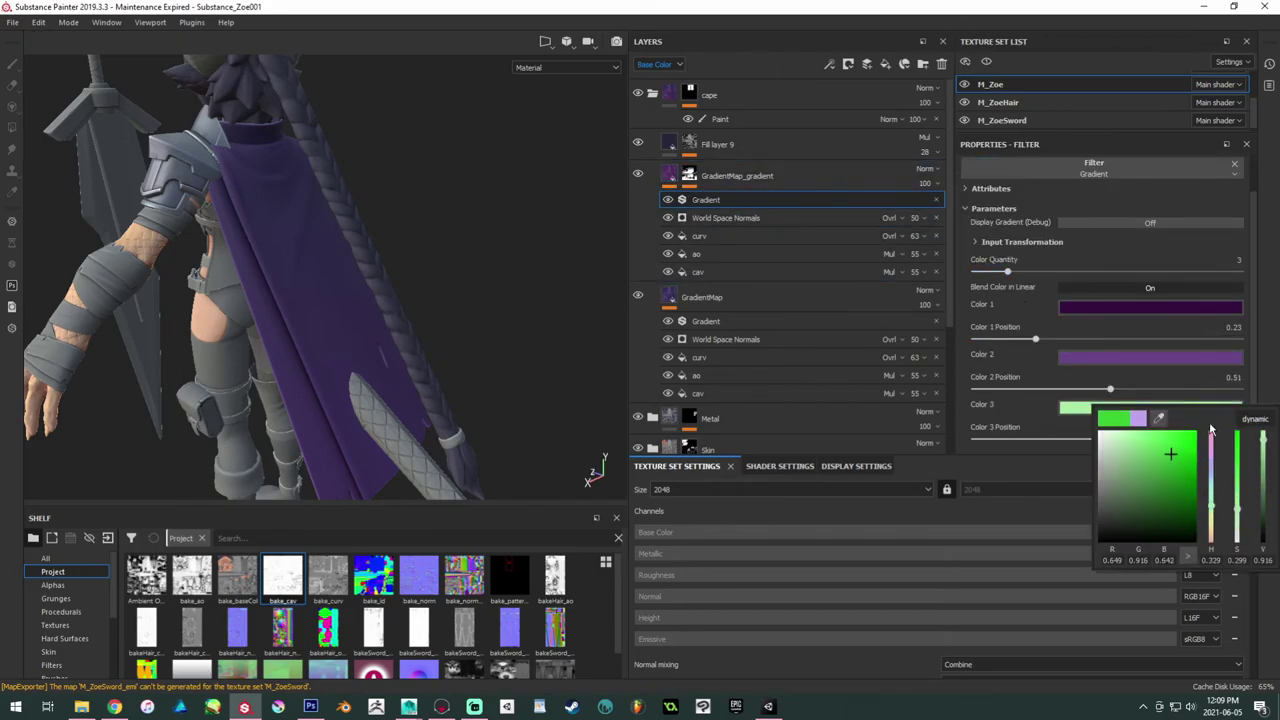
left_click(1137, 355)
left_click(1137, 355)
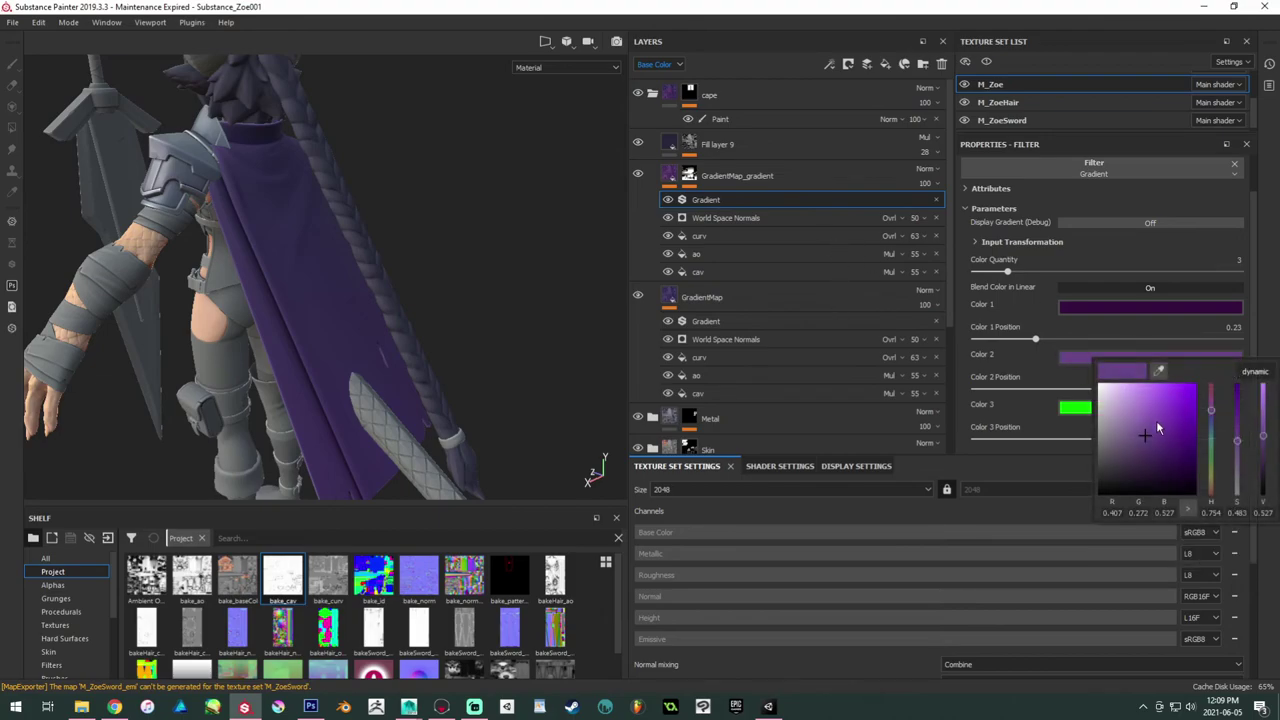
left_click_drag(1208, 455, 1211, 505)
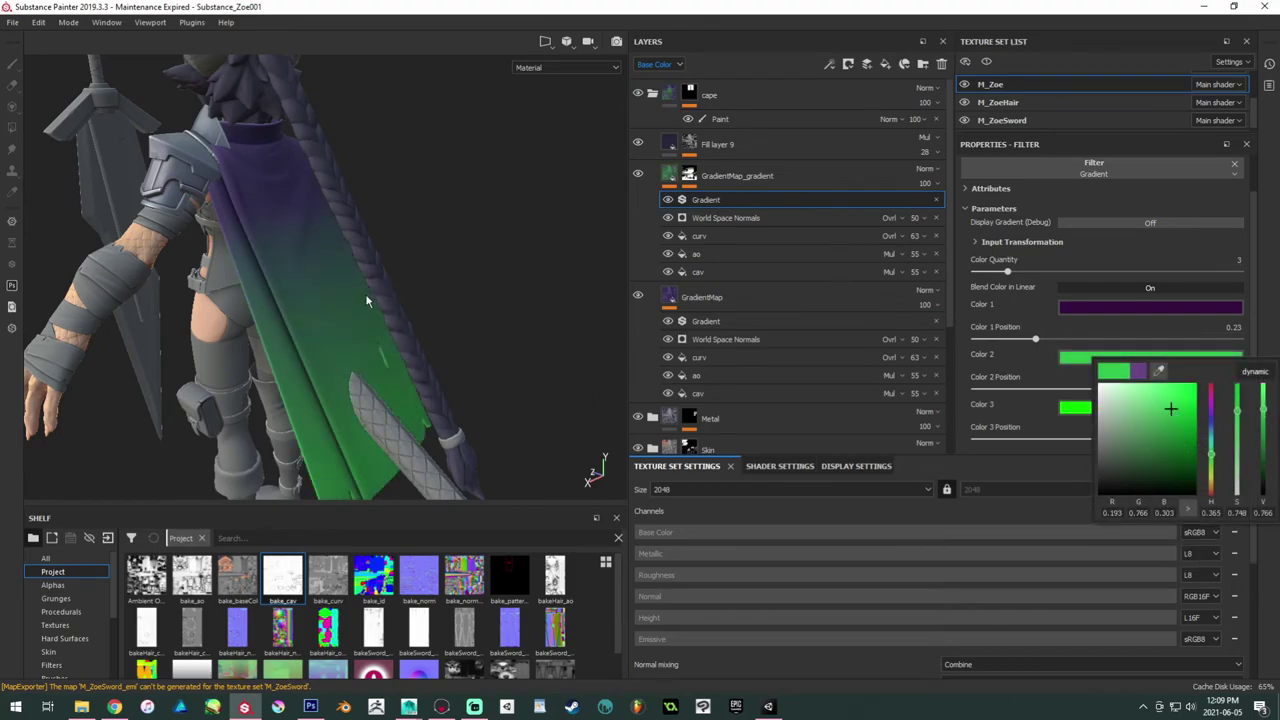
key("ctrl+z")
key("ctrl+z")
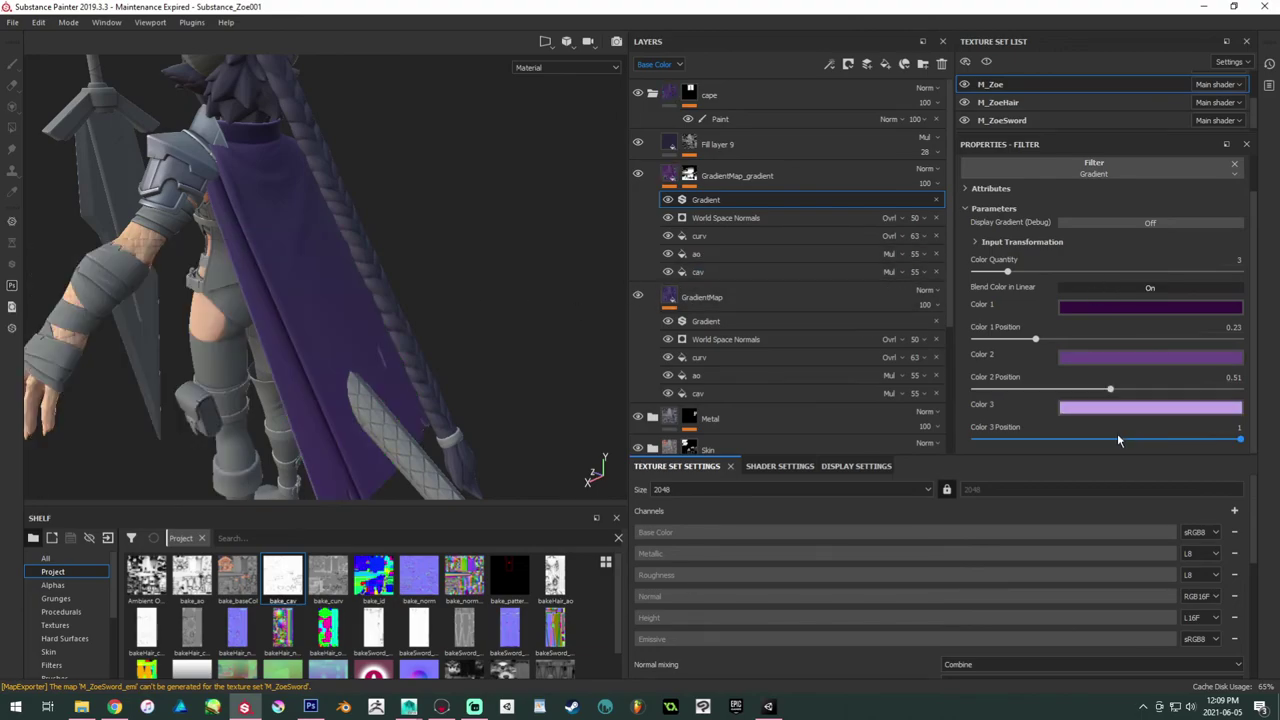
Step: Set the mask's 3D Linear Gradient generator to balance 0.3 and contrast 0.91, and check the upper cape
left_click(687, 178)
left_click(757, 197)
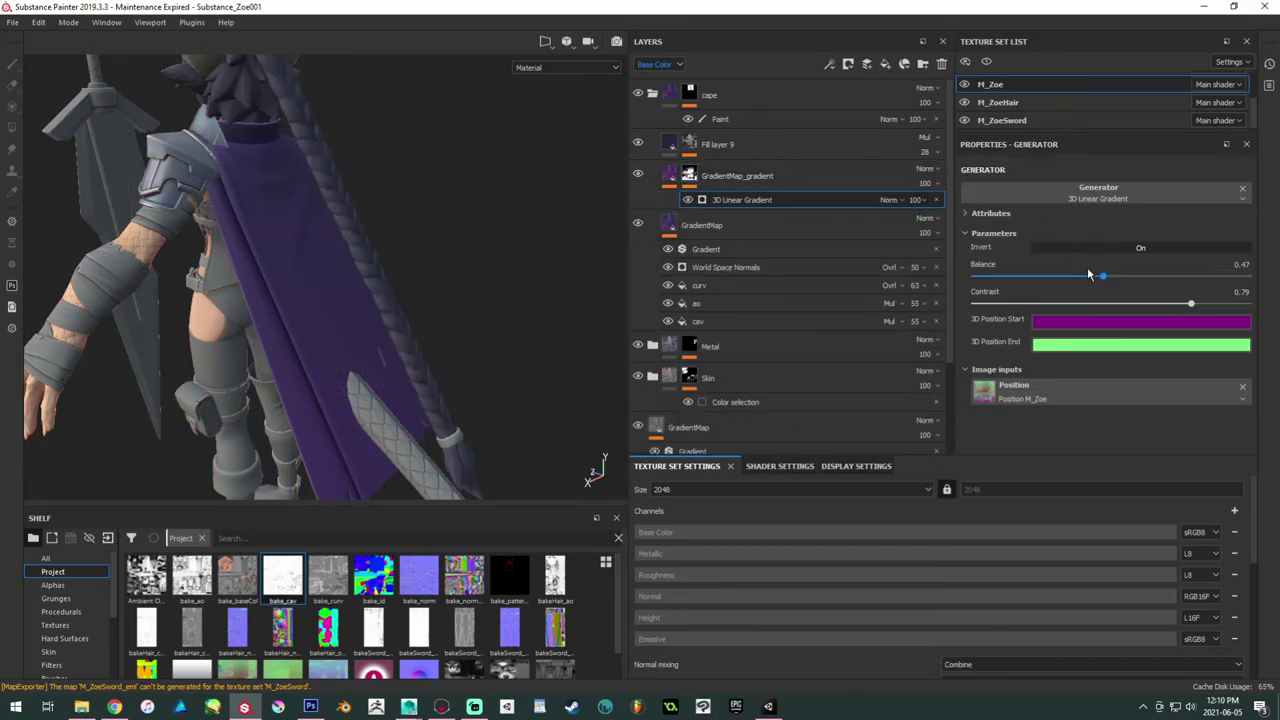
left_click_drag(1115, 279, 1055, 281)
left_click_drag(1190, 303, 1224, 304)
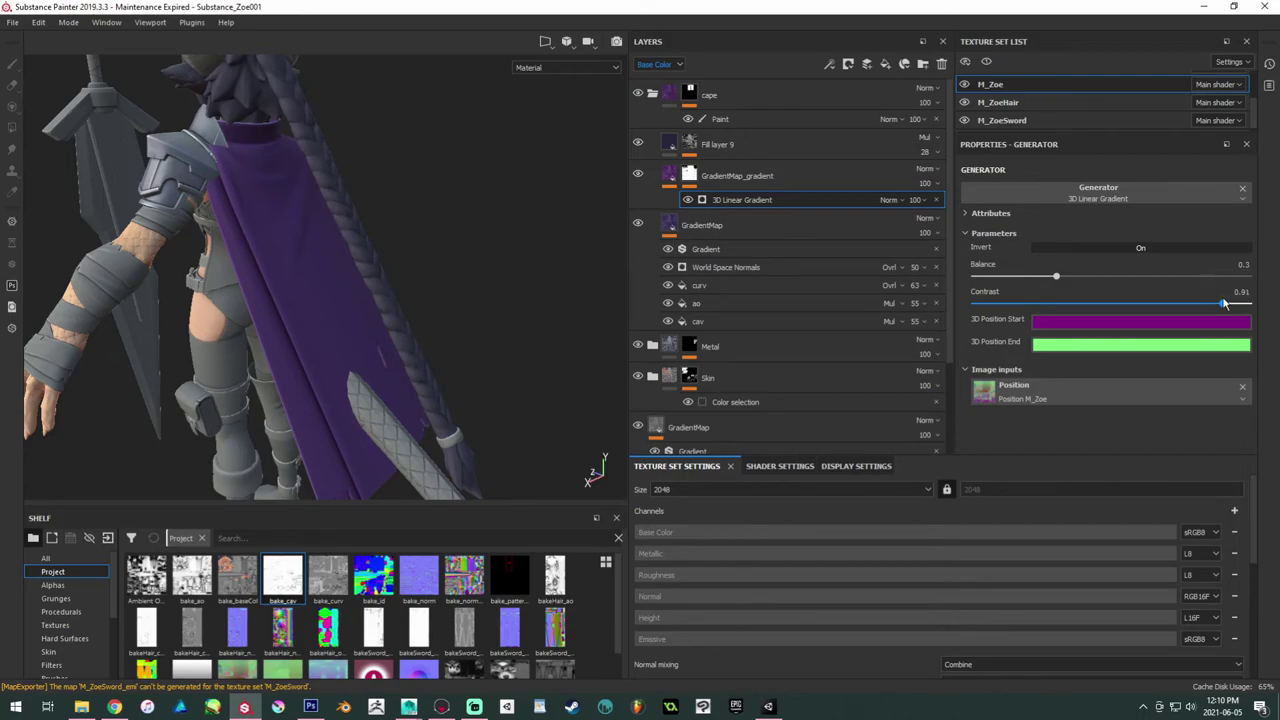
left_click_drag(536, 271, 370, 297, "alt")
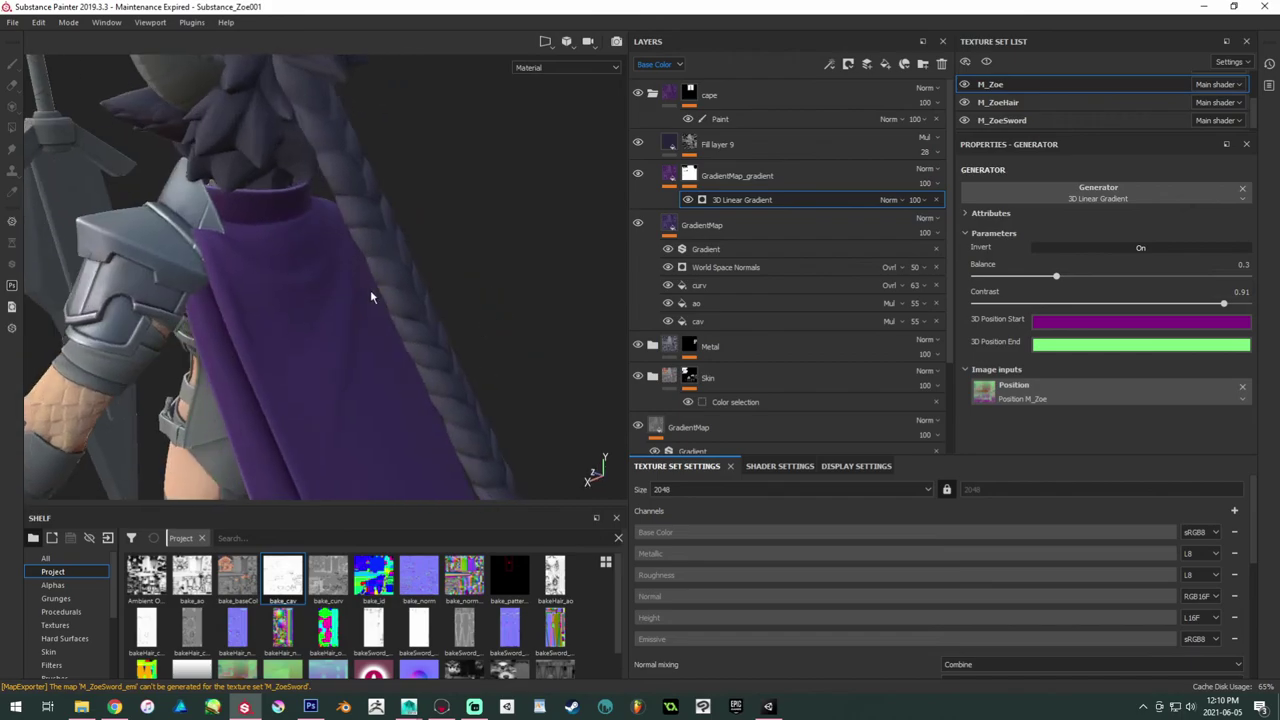
Step: Add a fill layer directly above Fill layer 9 in the cape folder and name it decal
left_click(770, 140)
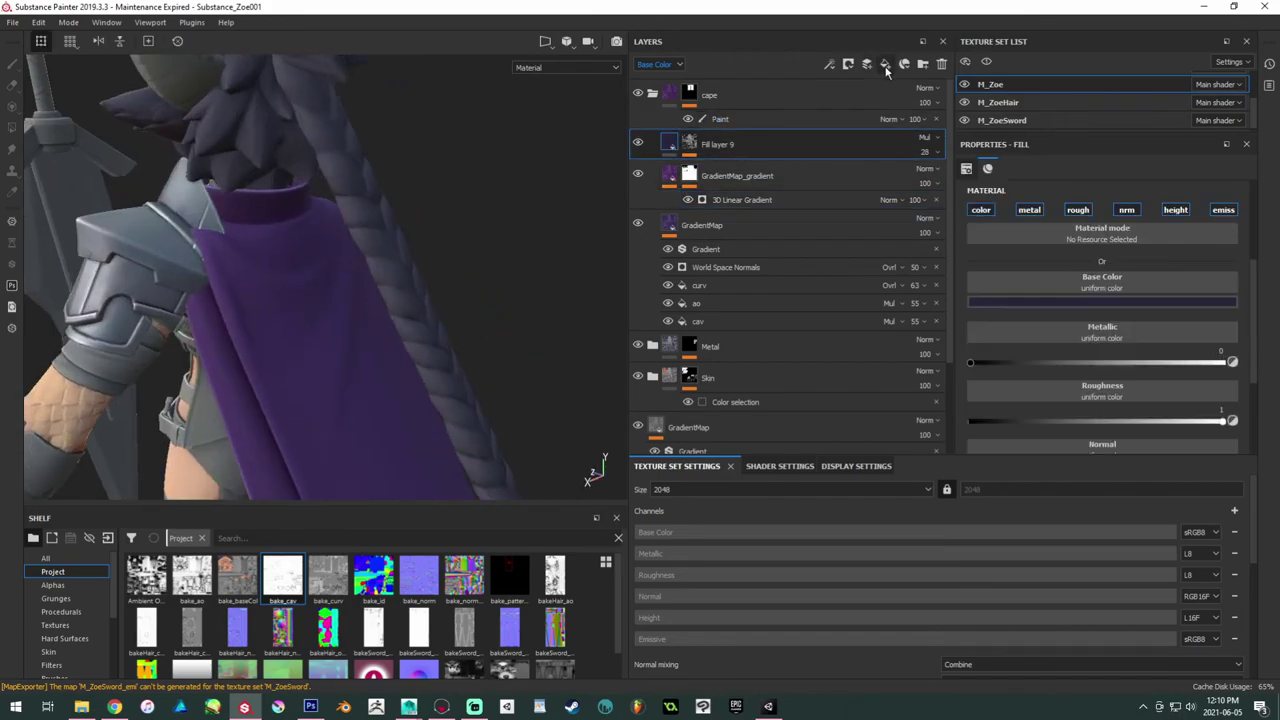
left_click(885, 64)
double_click(705, 144)
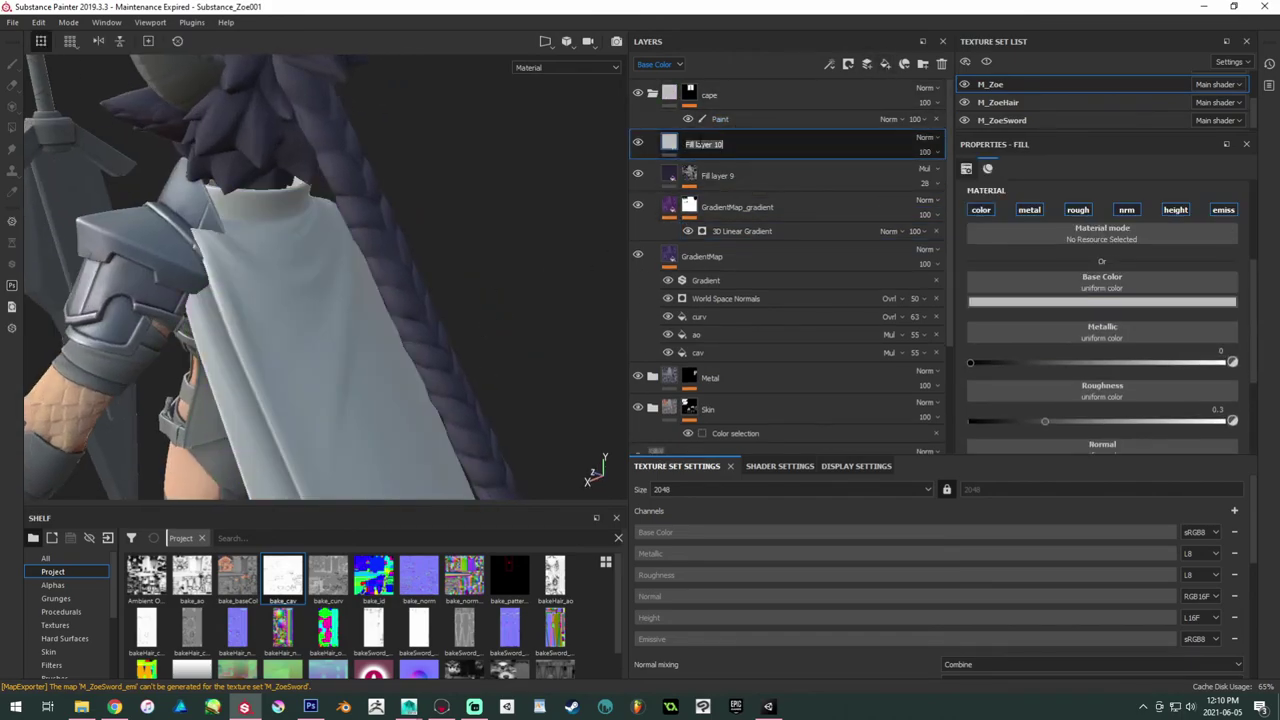
type("decal")
key("Return")
Step: Mask the decal layer with a color selection that uses bake_patternID as ID mask and picks its red pattern color
right_click(697, 146)
left_click(567, 413)
left_click_drag(505, 574, 1022, 197)
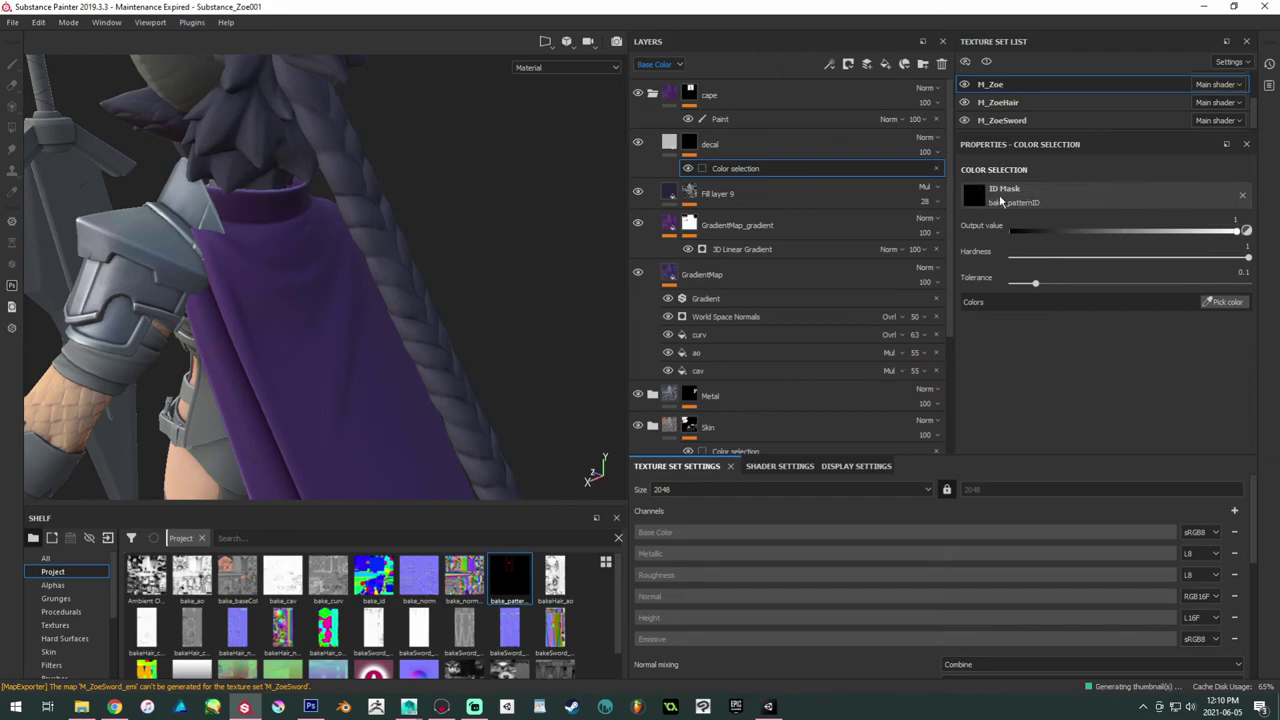
left_click(1221, 302)
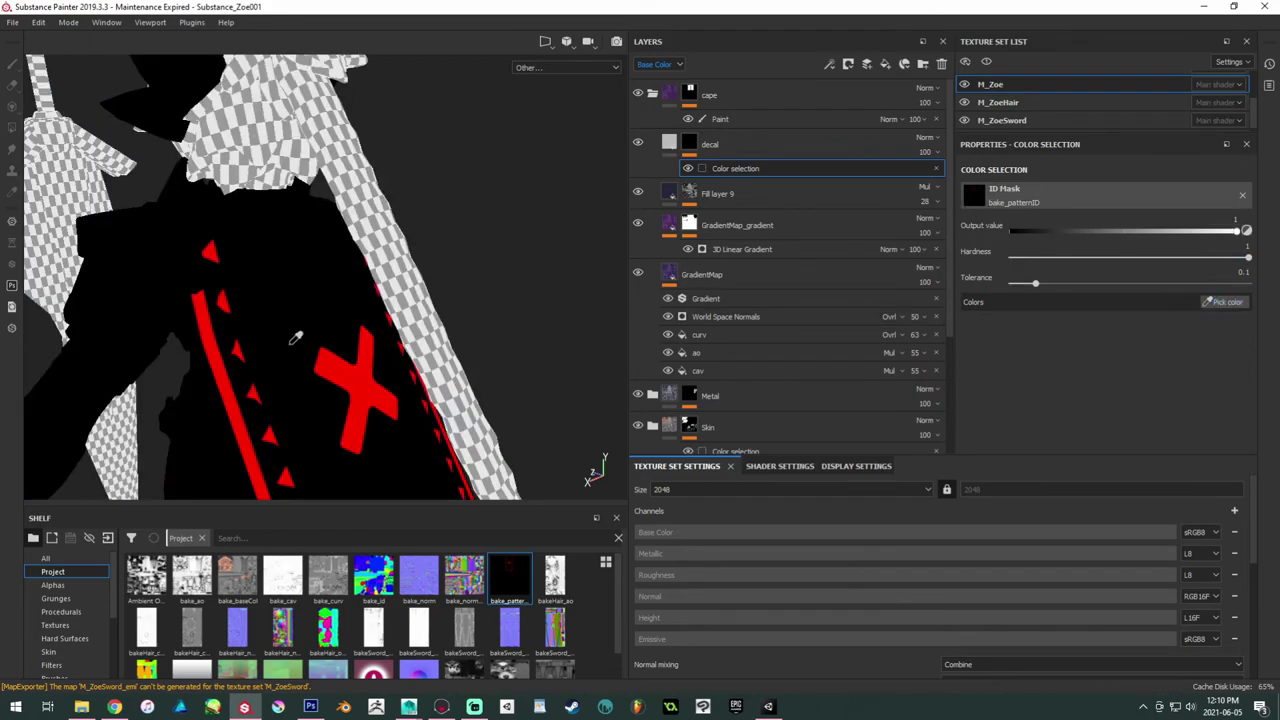
left_click(360, 364)
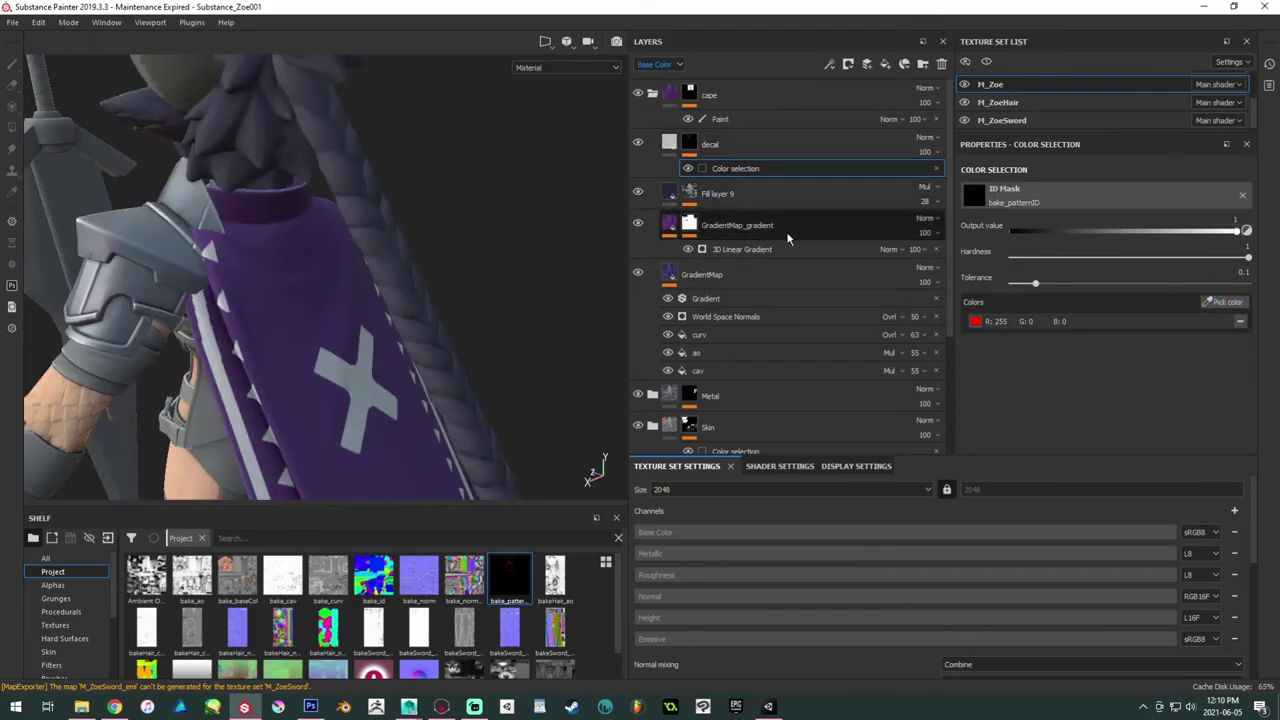
Step: Duplicate the GradientMap_gradient layer and move the copy above Fill layer 9, just below the decal layer
key("4")
left_click(790, 224)
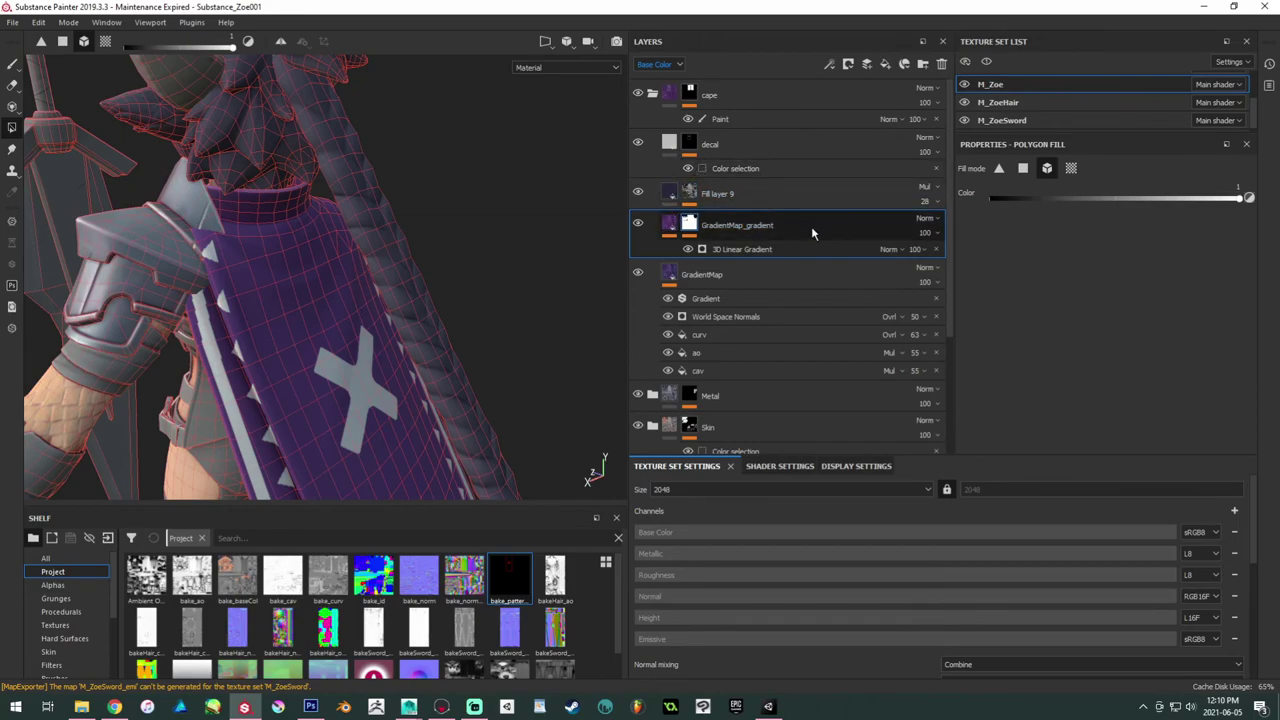
key("ctrl+d")
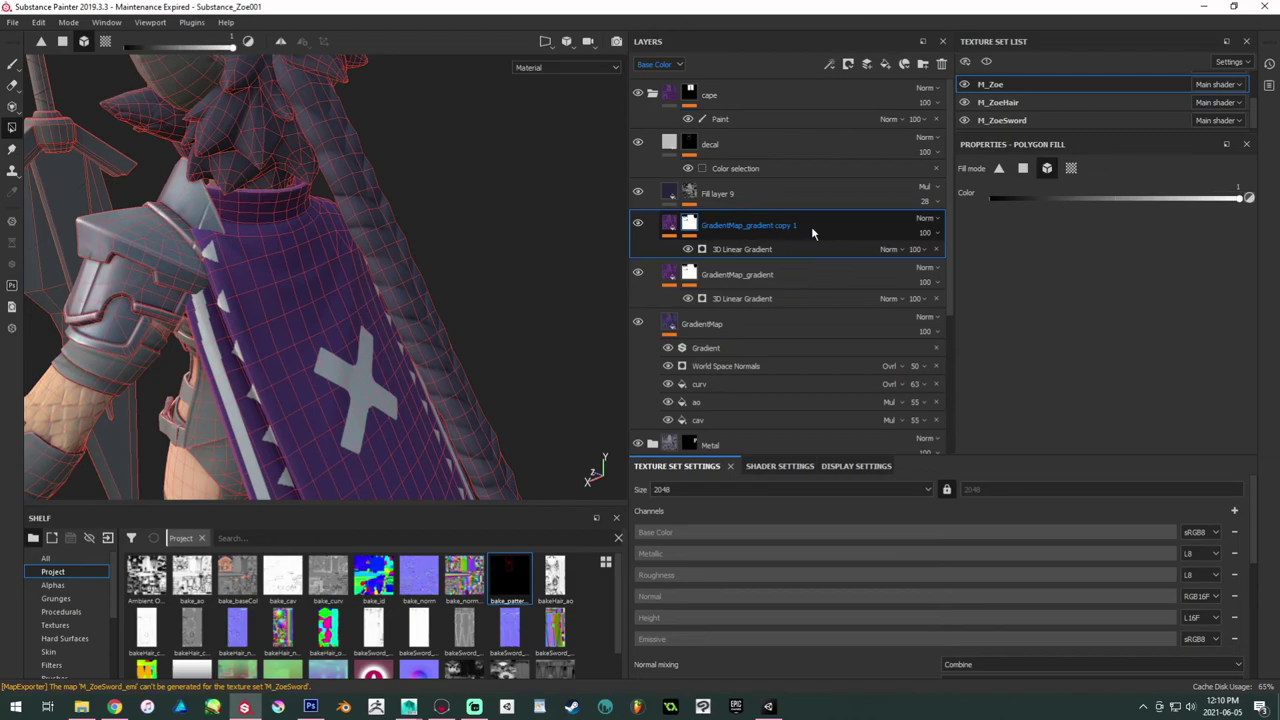
left_click_drag(811, 232, 811, 177)
Step: Group the GradientMap_gradient copy into its own folder and name the folder decal
left_click(770, 150)
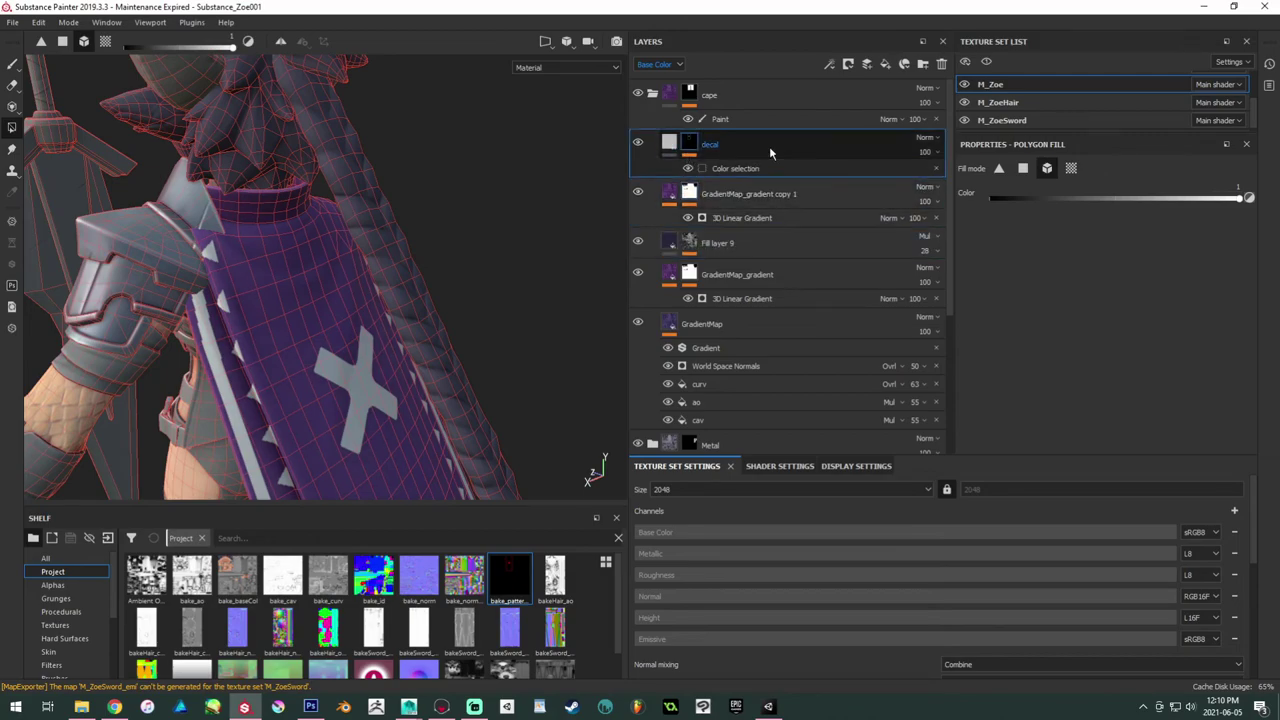
left_click(773, 199)
key("ctrl+g")
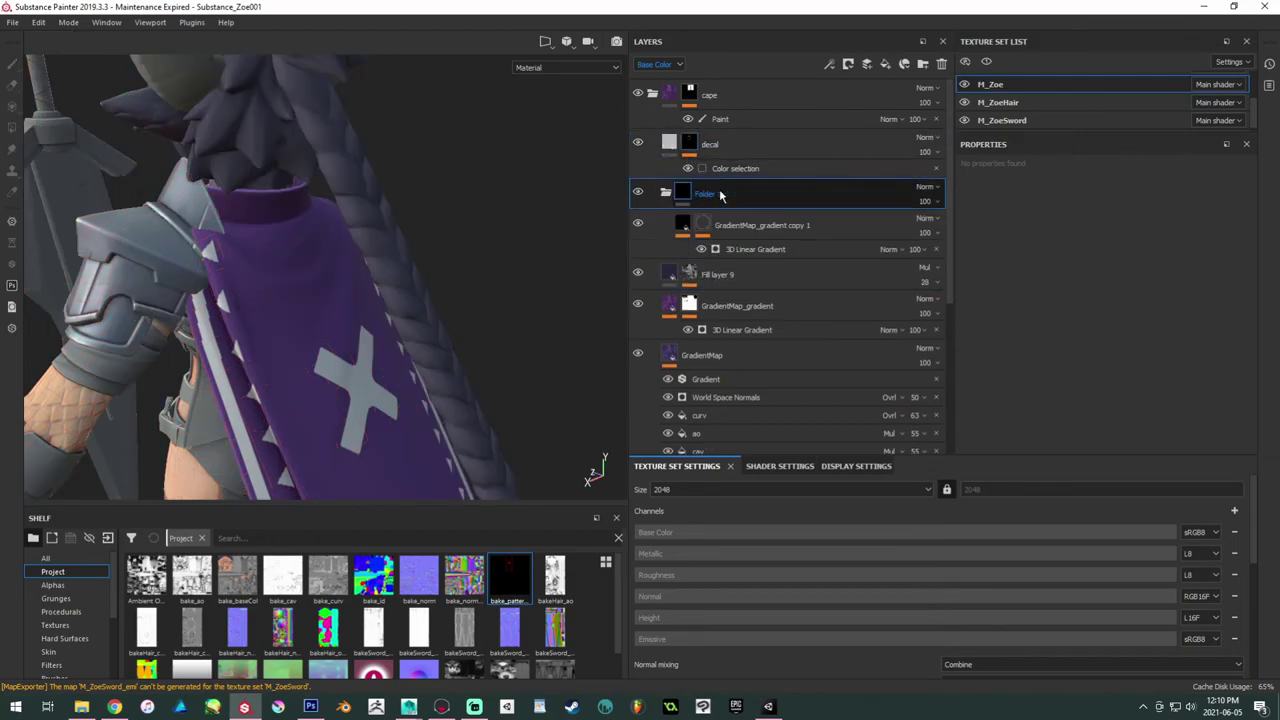
double_click(708, 194)
type("c")
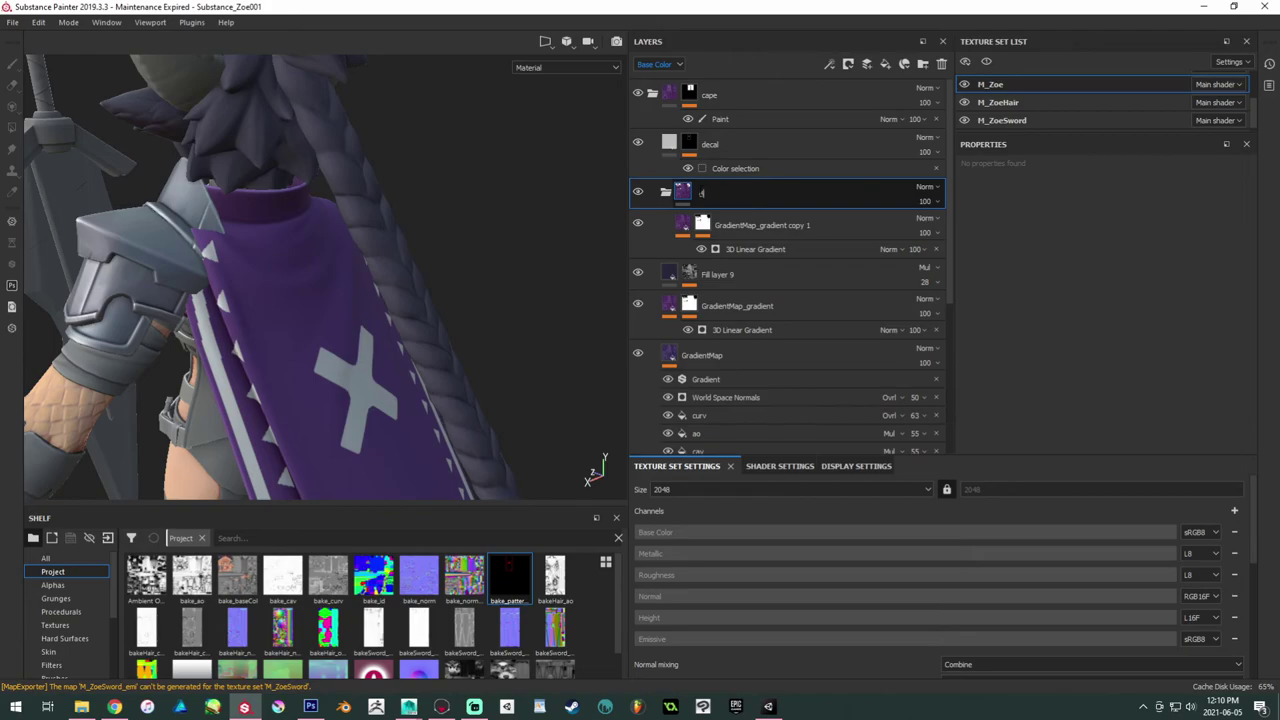
type("ecal")
Step: Copy the decal fill layer's mask onto a new black mask on the decal folder, and delete the original decal fill layer
left_click(761, 144)
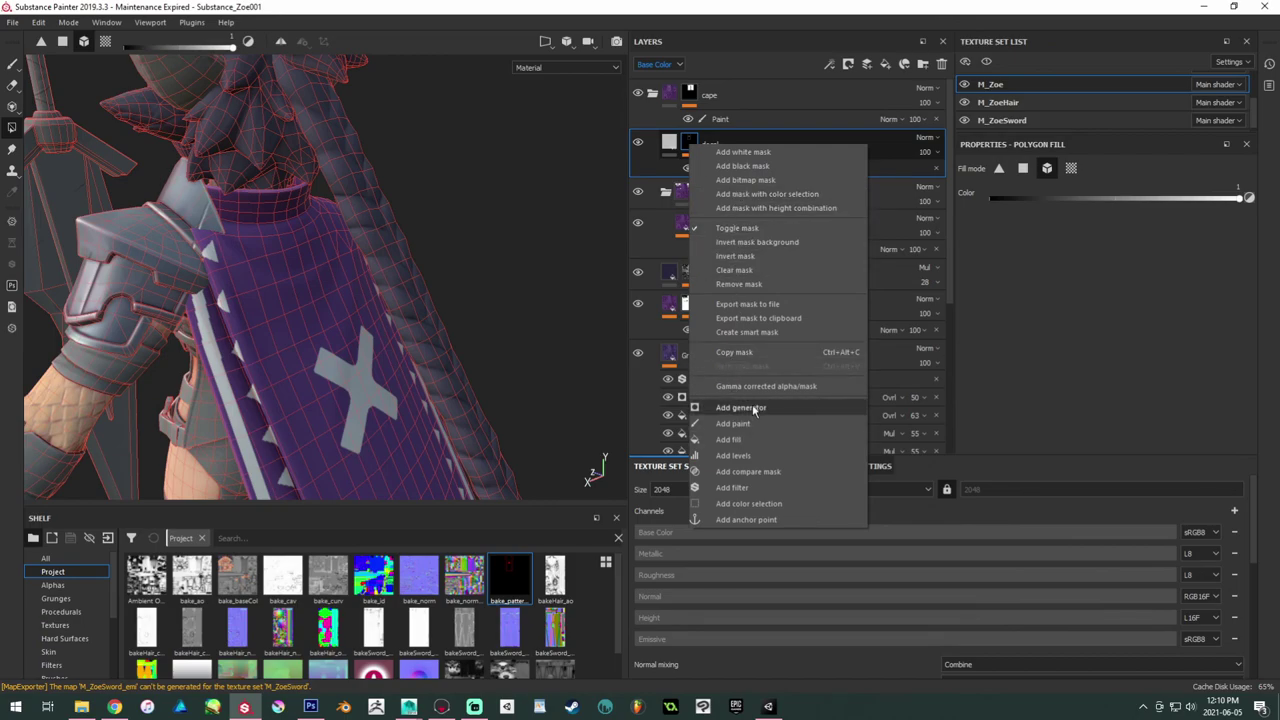
left_click(747, 356)
right_click(700, 225)
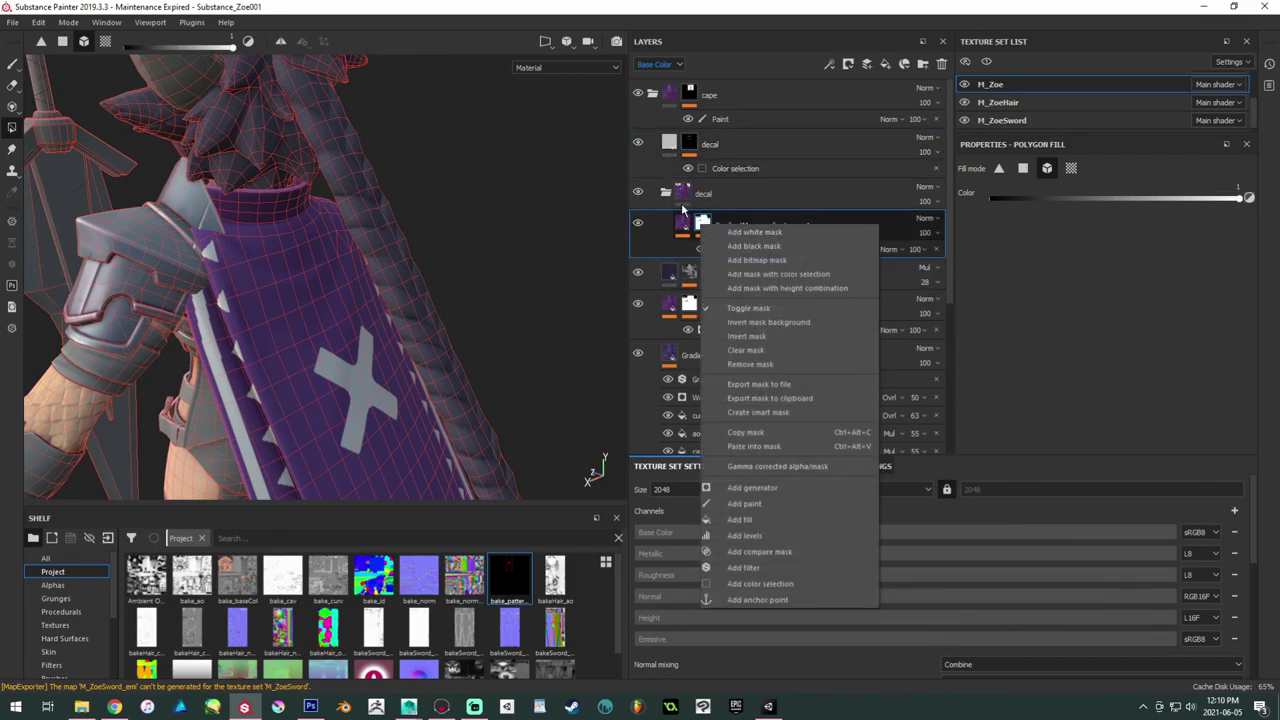
left_click(686, 197)
right_click(686, 197)
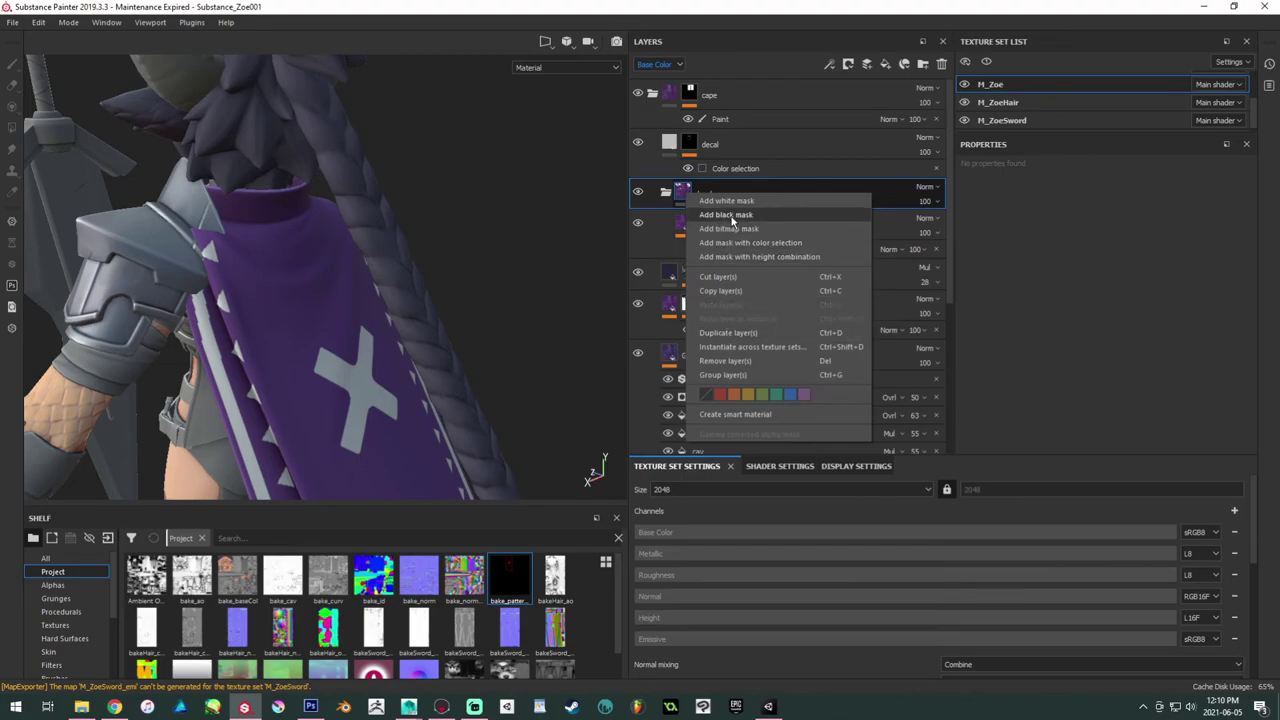
left_click(700, 201)
right_click(700, 200)
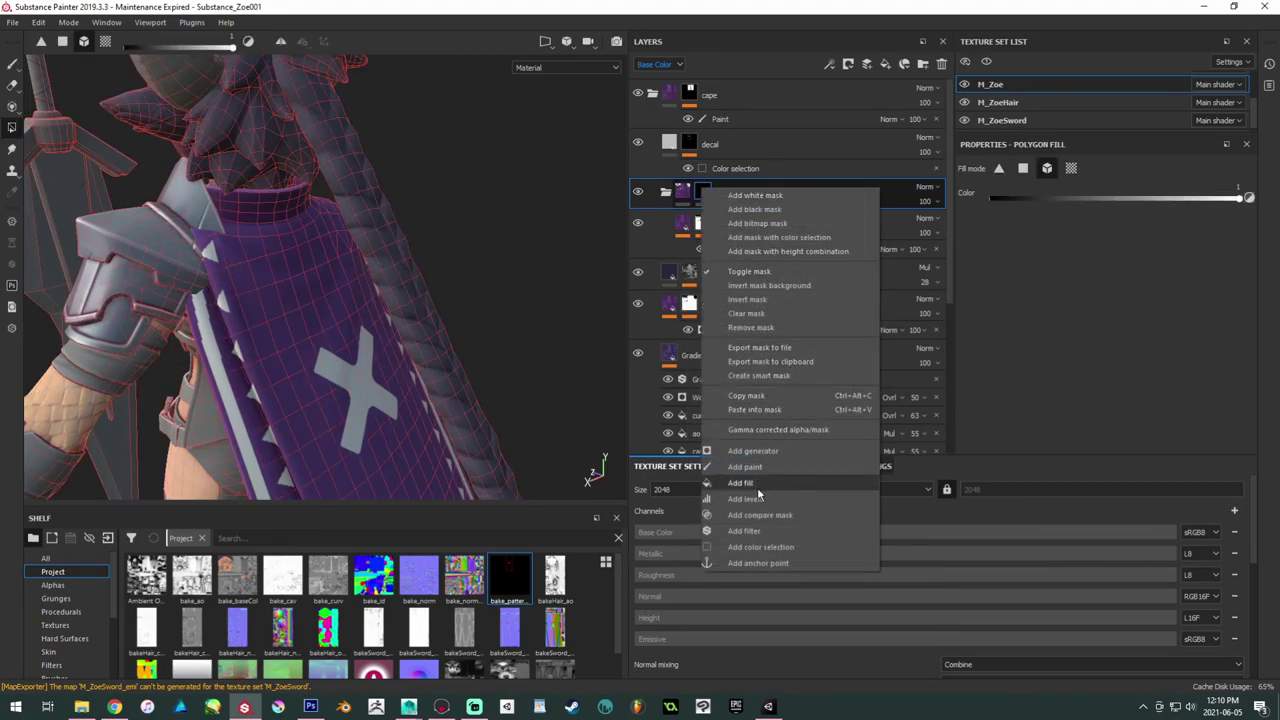
left_click(775, 410)
left_click(753, 146)
key("Delete")
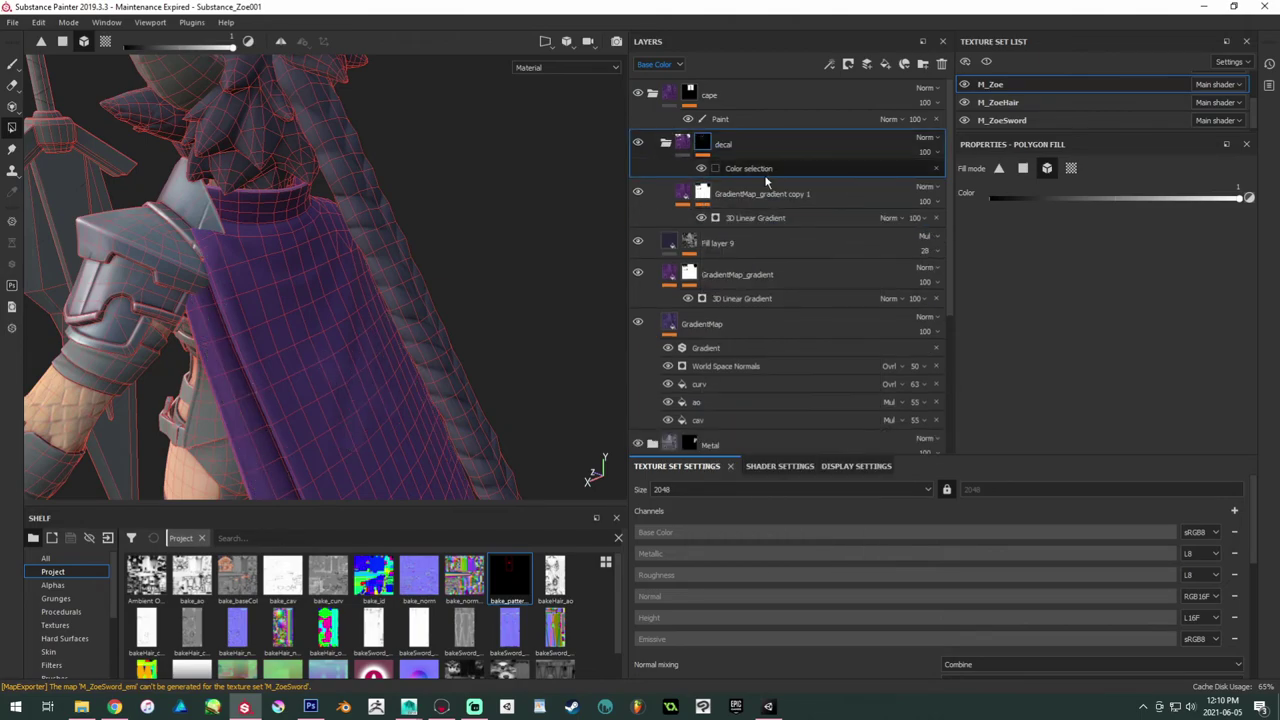
Step: Replace the GradientMap_gradient copy inside the decal folder with a duplicate of the GradientMap layer
left_click(765, 246)
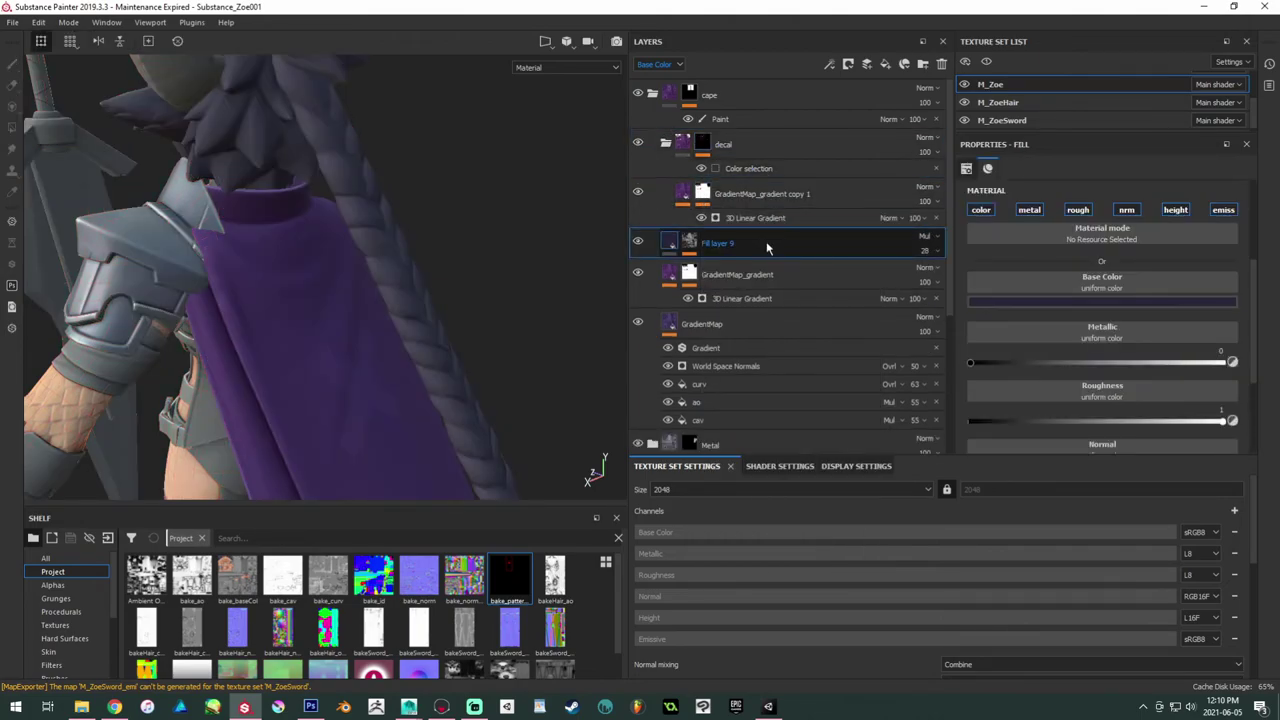
left_click(833, 210)
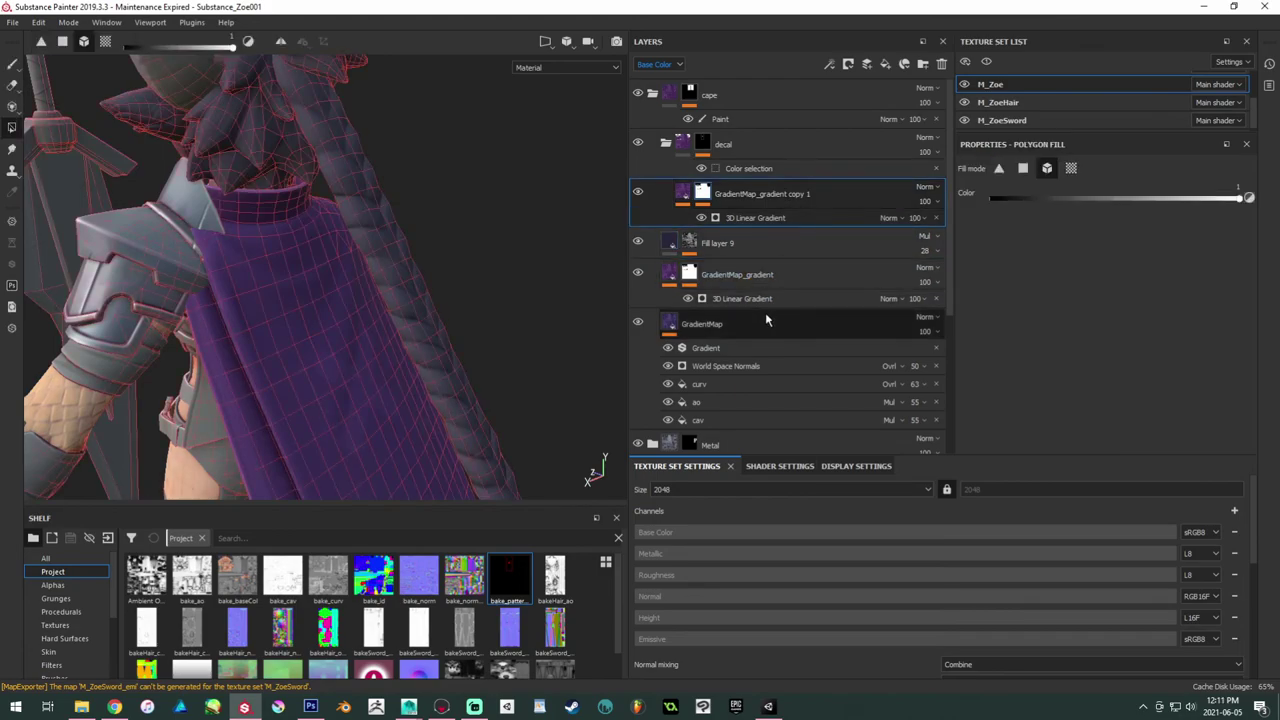
key("Delete")
left_click(779, 279)
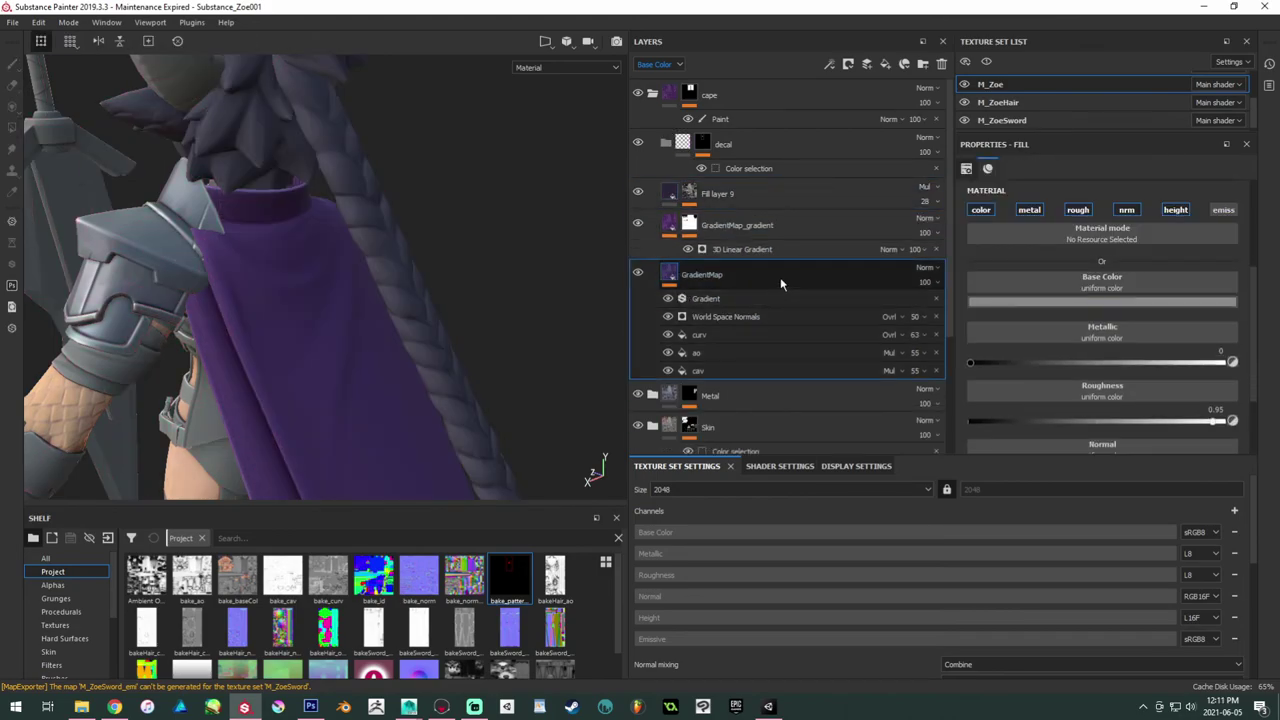
key("ctrl+d")
left_click_drag(780, 277, 681, 260)
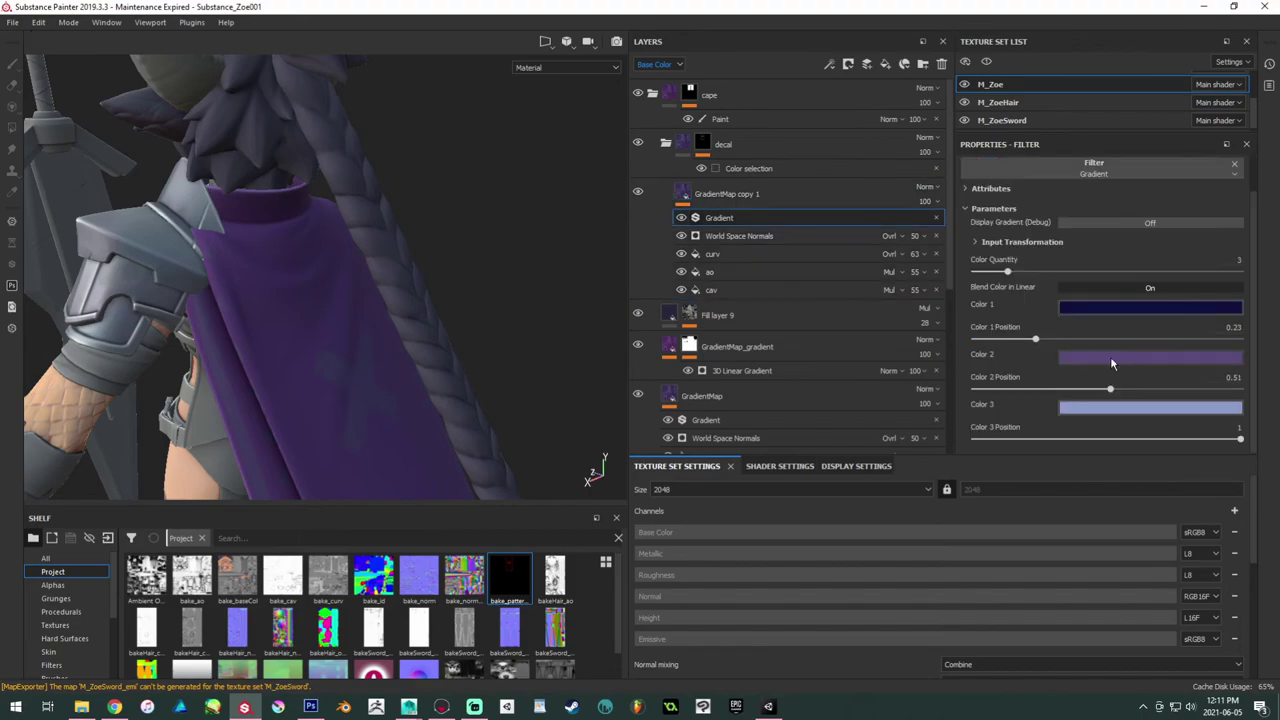
Step: Recolor the copied layer's Gradient filter, setting Color 3 to pale blue and Color 2 to light blue-grey, RGB about 0.719, 0.753, 0.832
left_click(1135, 408)
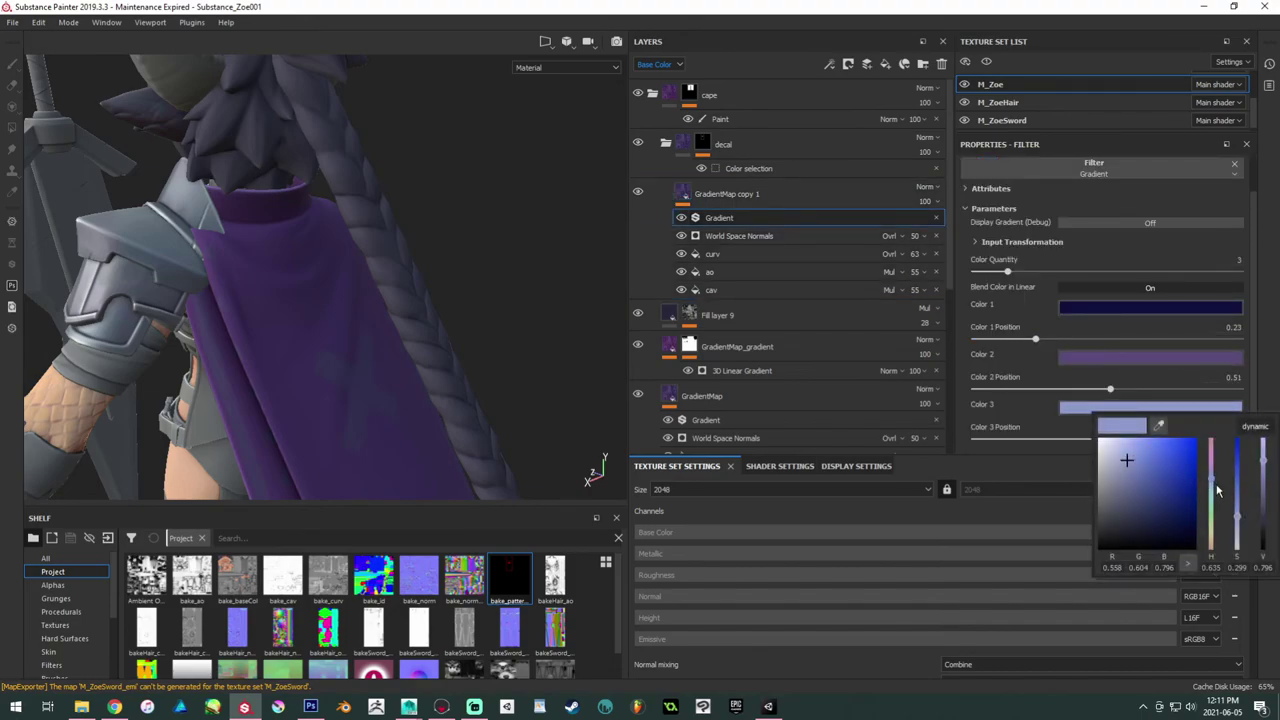
left_click_drag(1147, 477, 1110, 453)
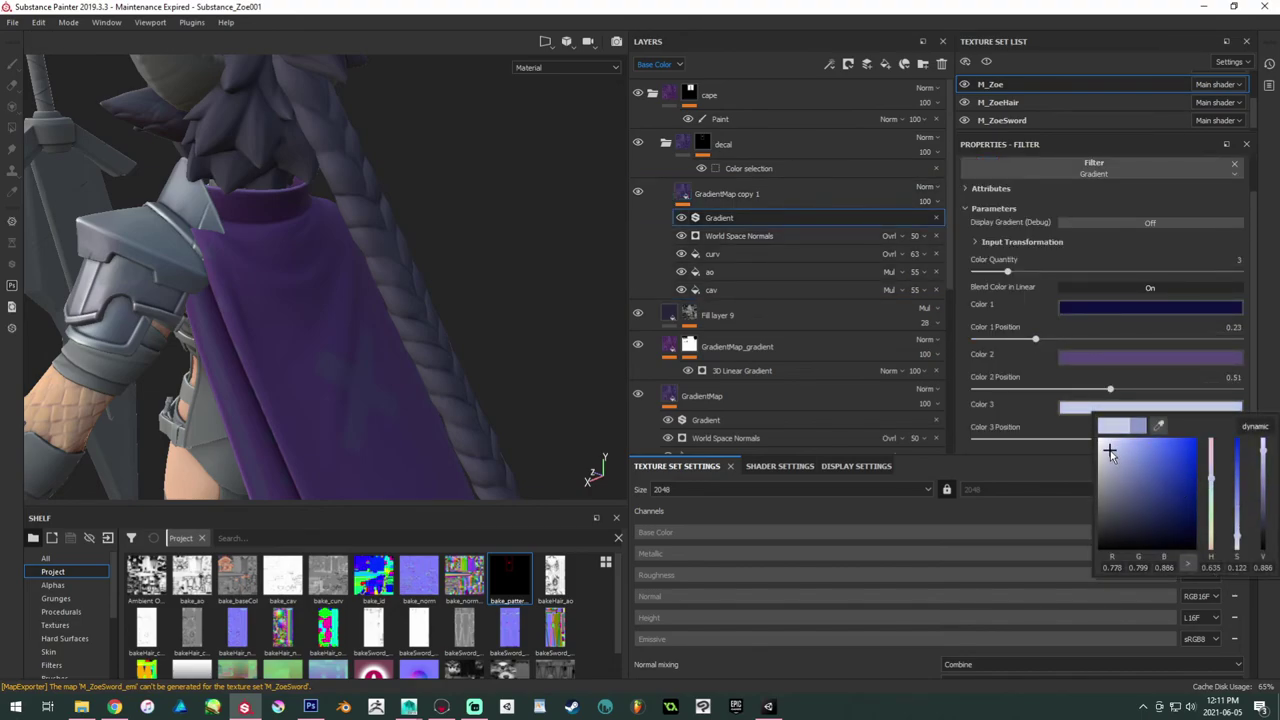
left_click_drag(1213, 481, 1213, 484)
left_click(1147, 358)
mouse_move(1111, 394)
left_mouse_down()
mouse_move(1116, 415)
mouse_move(1110, 400)
left_mouse_up()
left_click_drag(1213, 413, 1214, 428)
left_click(547, 346)
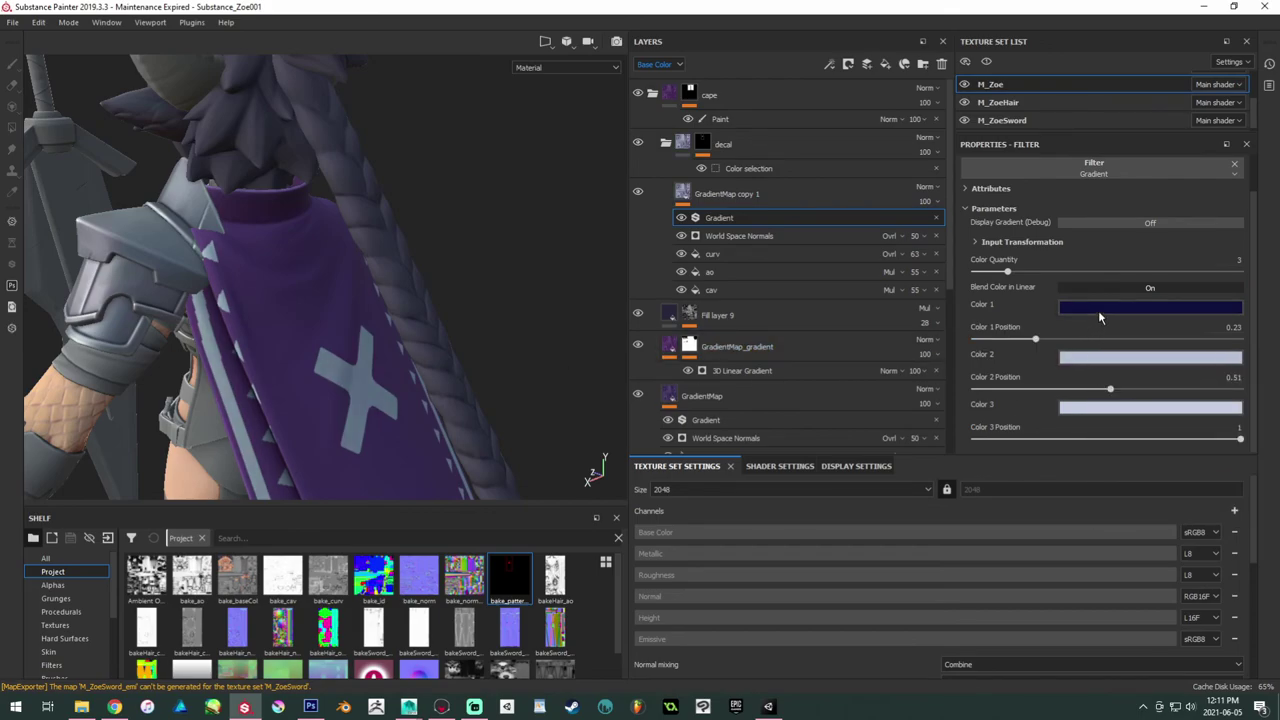
Step: Darken the decal gradient's Color 2 slightly and lighten Color 3 to near-white, RGB about 0.933, 0.947, 0.994
left_click(1131, 360)
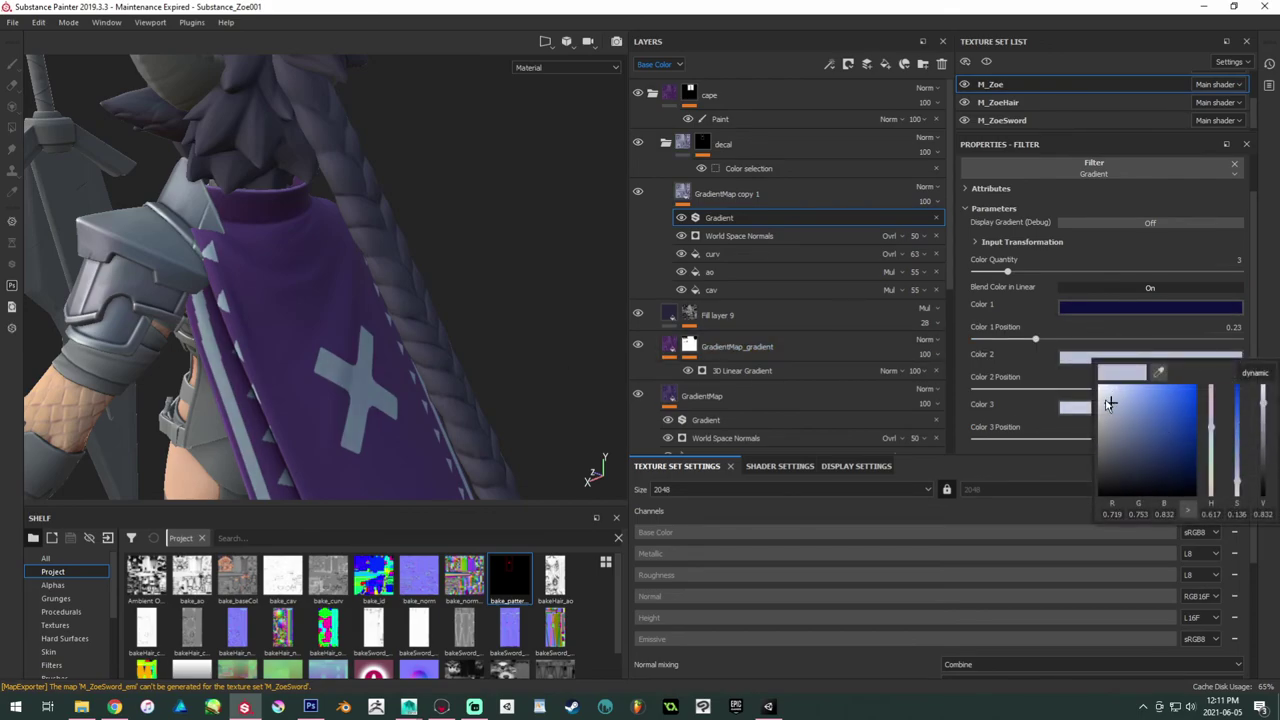
left_click_drag(1109, 403, 1116, 410)
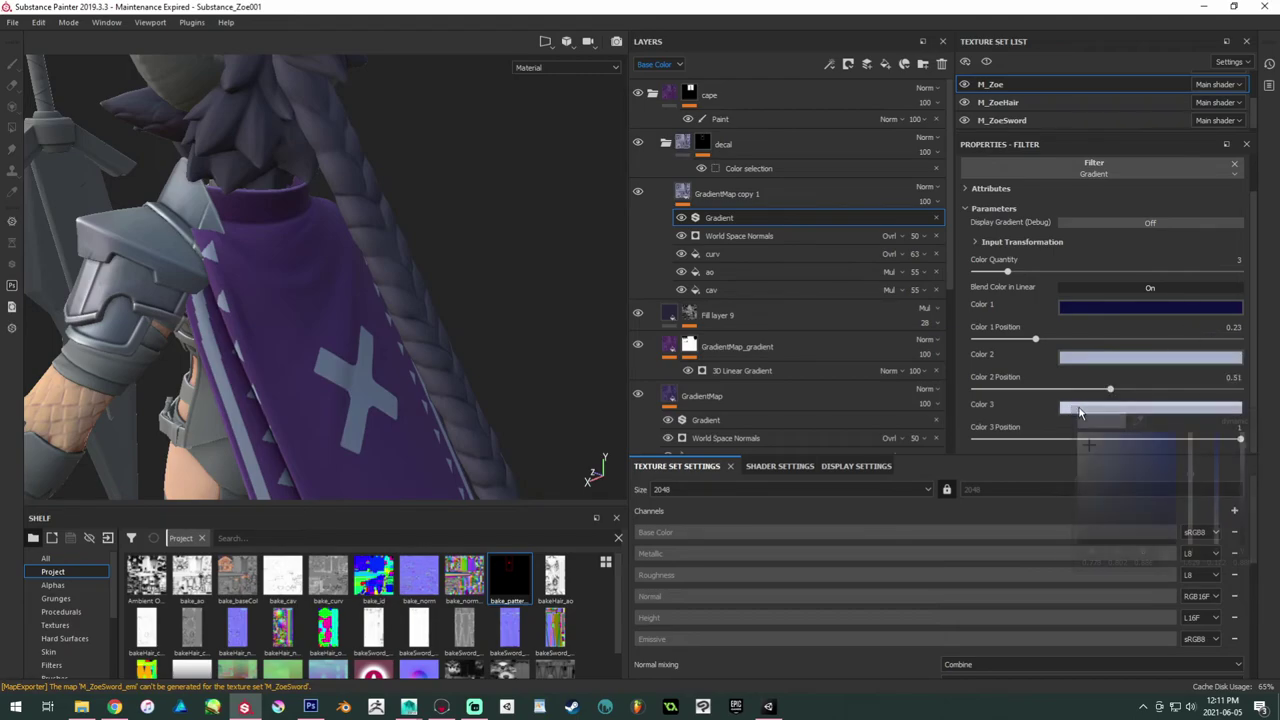
left_click(1105, 407)
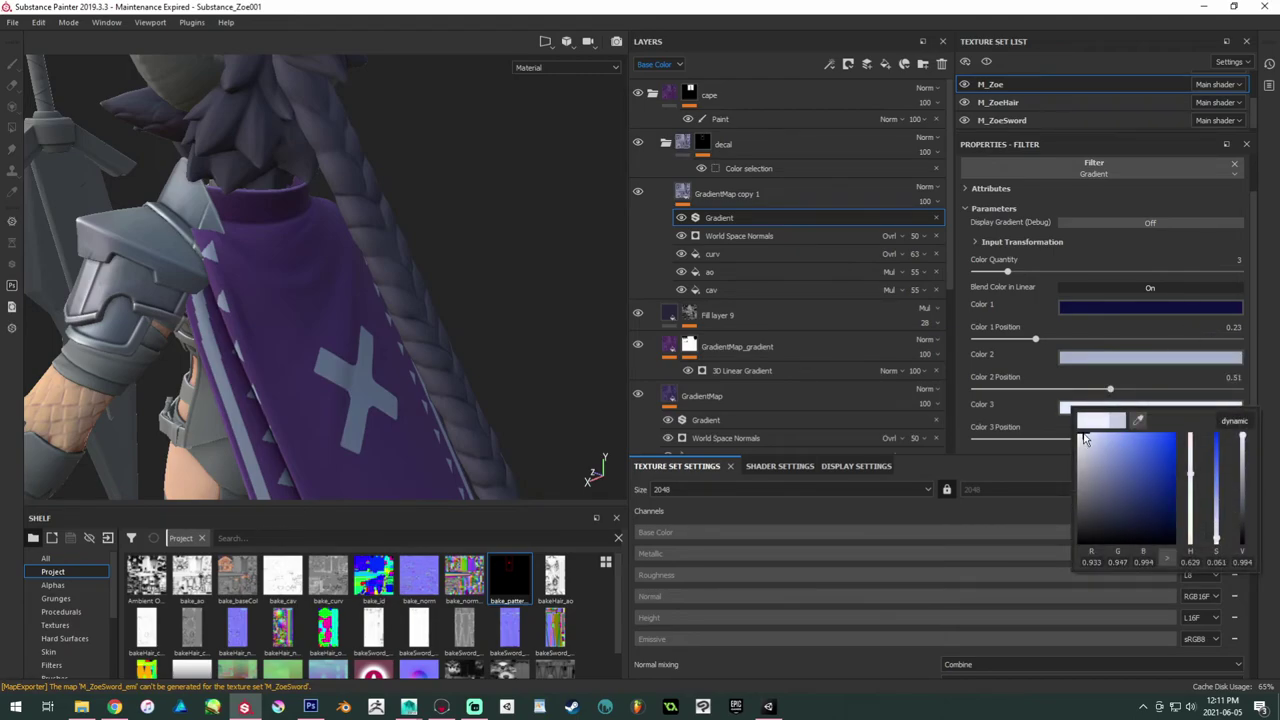
Step: Change the decal gradient's Color 1 to a dark, desaturated purple
left_click(1112, 311)
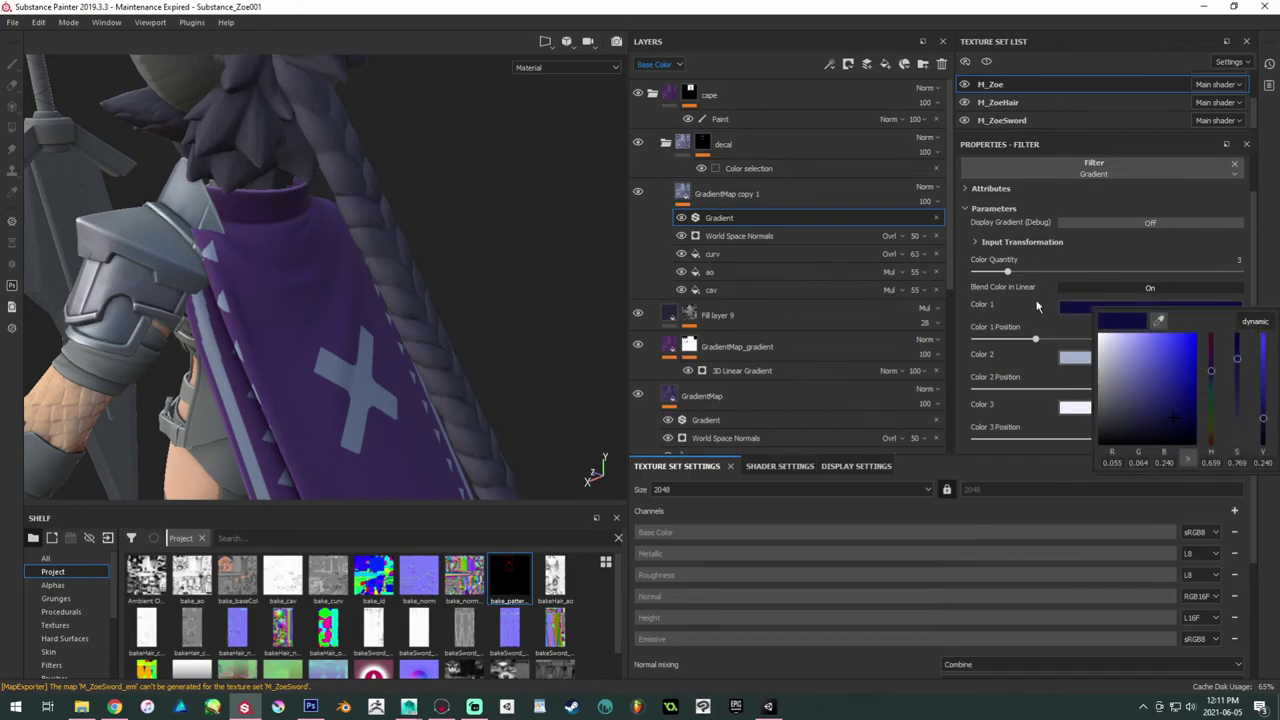
left_click_drag(1133, 371, 1139, 418)
left_click(1208, 360)
Step: Smooth the decal's jagged edges by raising the Tolerance of the decal folder's color selection to 0.43
left_click_drag(440, 290, 280, 280, "alt")
middle_click_drag(280, 280, 500, 314, "alt")
left_click_drag(500, 314, 403, 371, "alt")
right_click_drag(403, 371, 210, 350, "alt")
middle_click_drag(210, 350, 283, 222, "alt")
right_click_drag(390, 365, 309, 337, "alt")
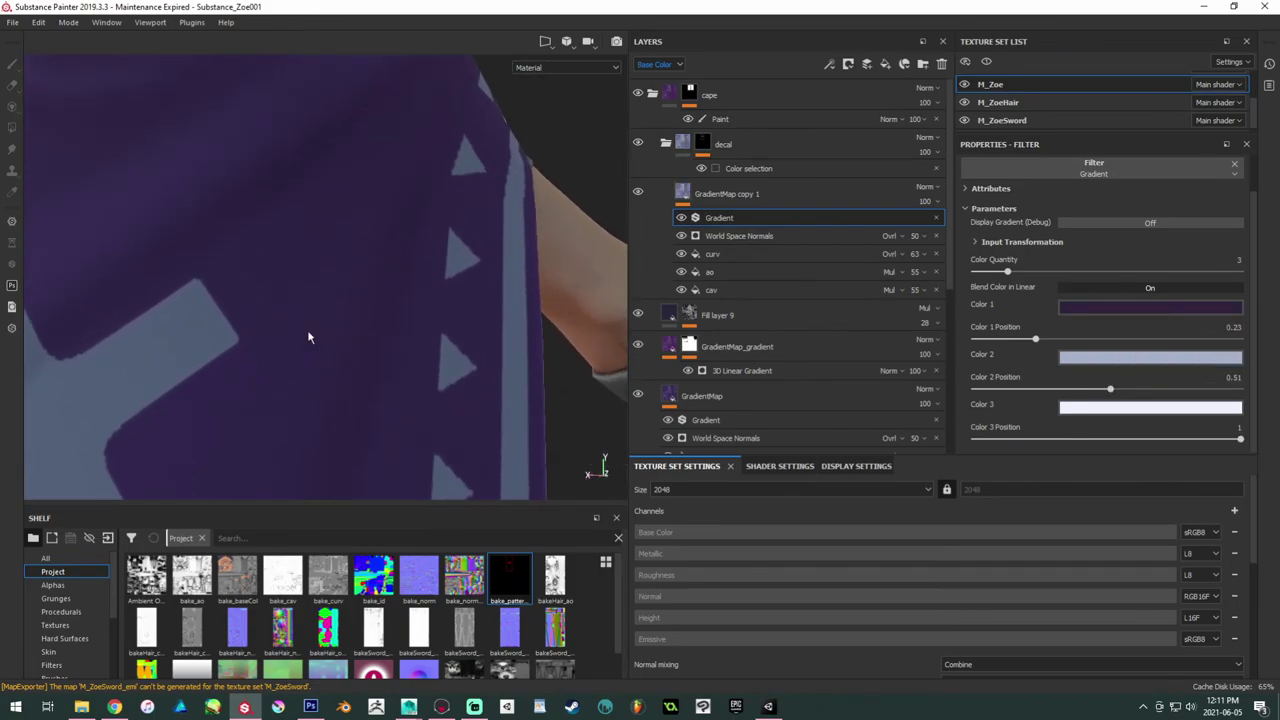
middle_click_drag(280, 410, 428, 389, "alt")
right_click_drag(428, 389, 242, 300, "alt")
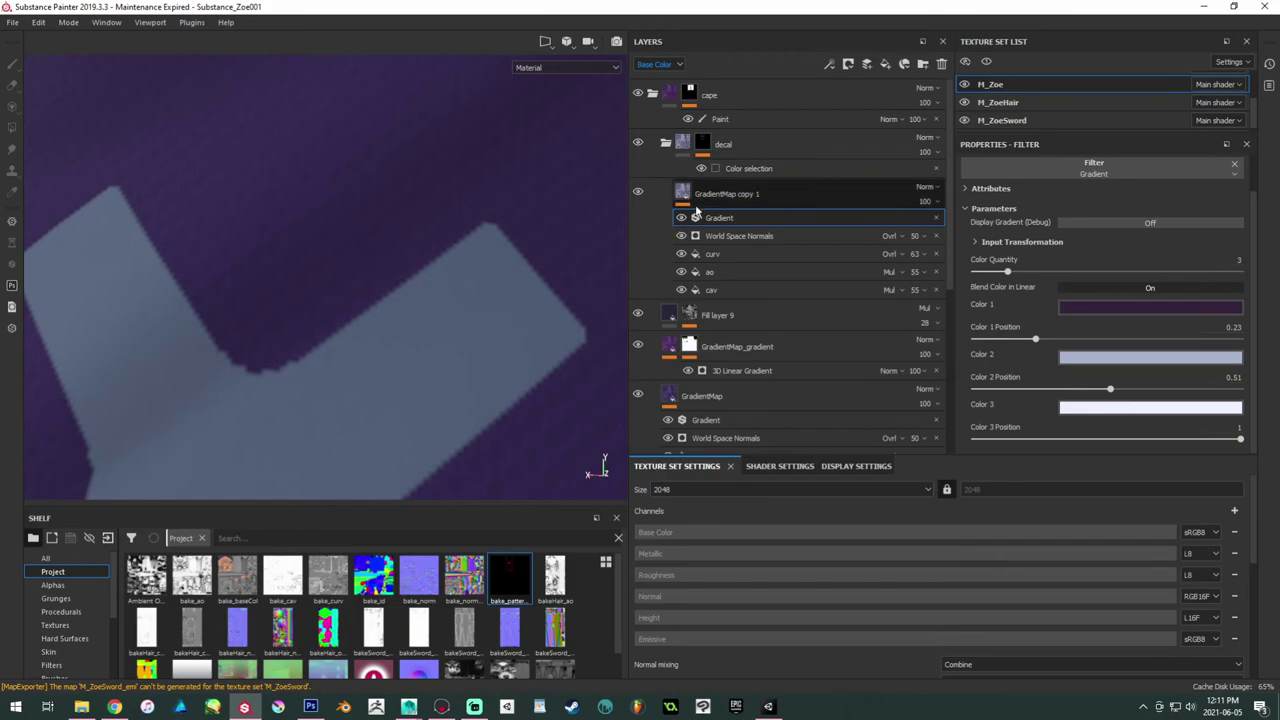
left_click(735, 168)
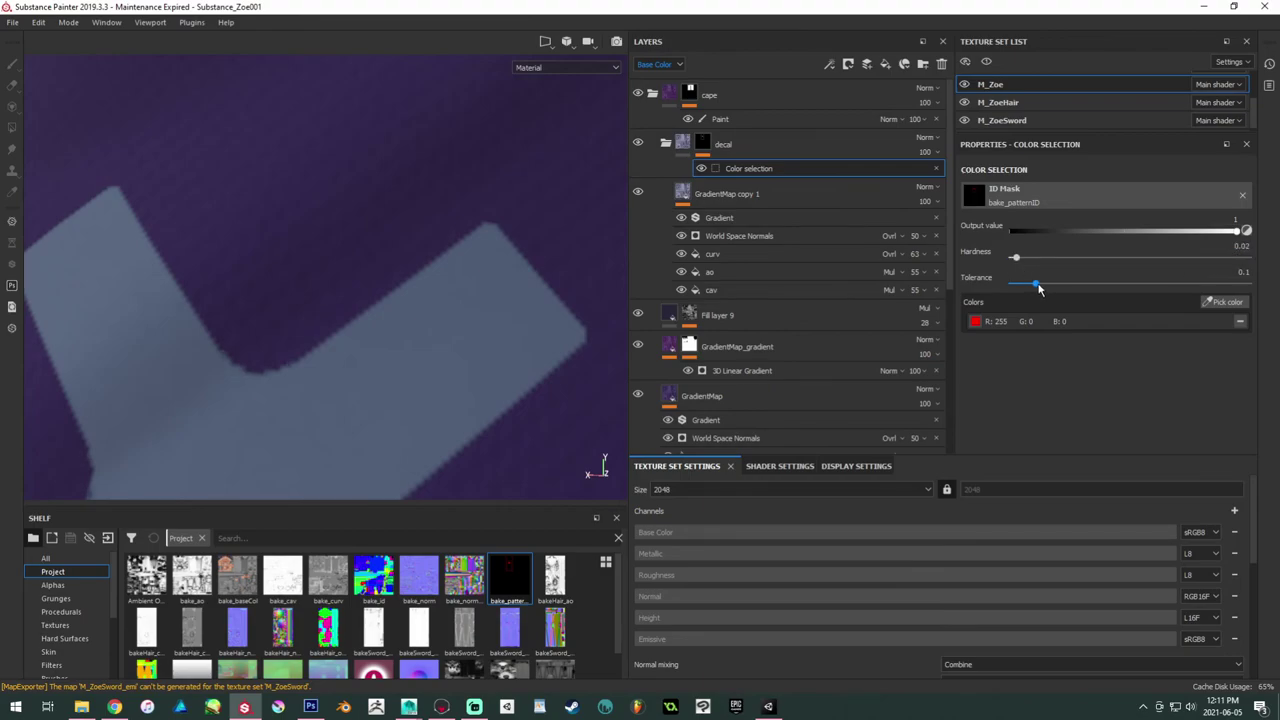
left_click_drag(1039, 289, 1065, 287)
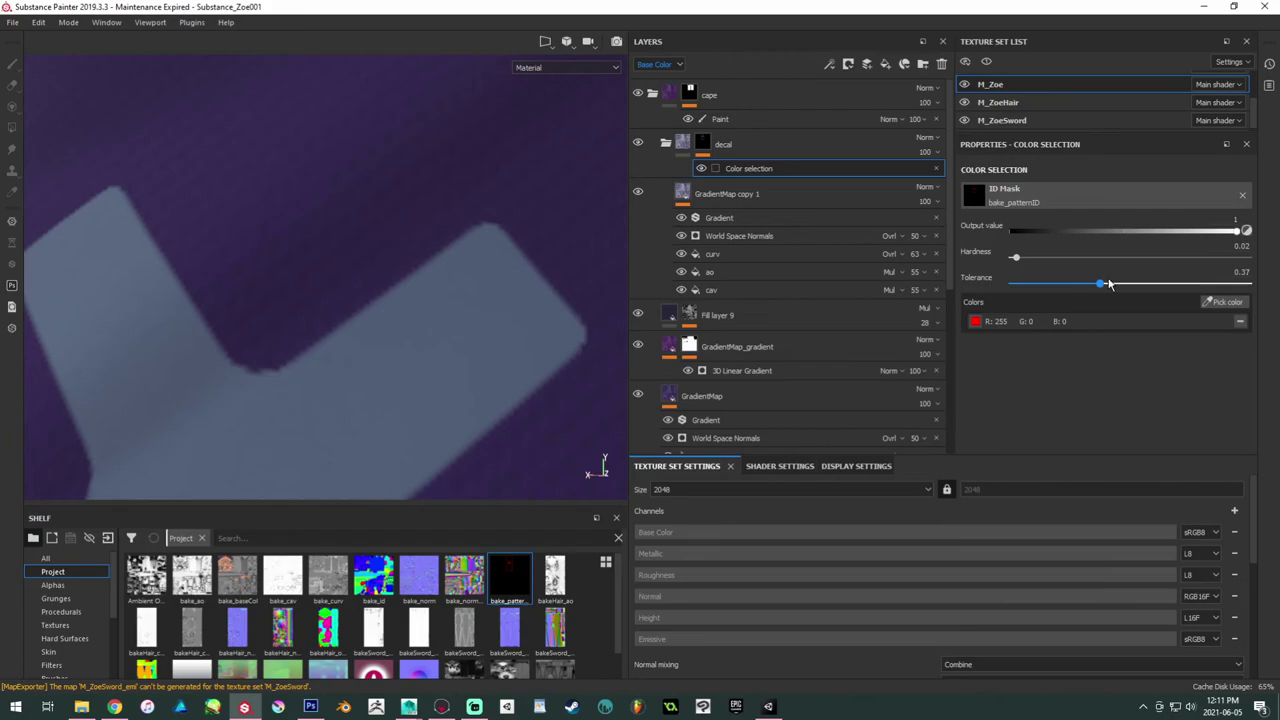
scroll(191, 234, "down", 6)
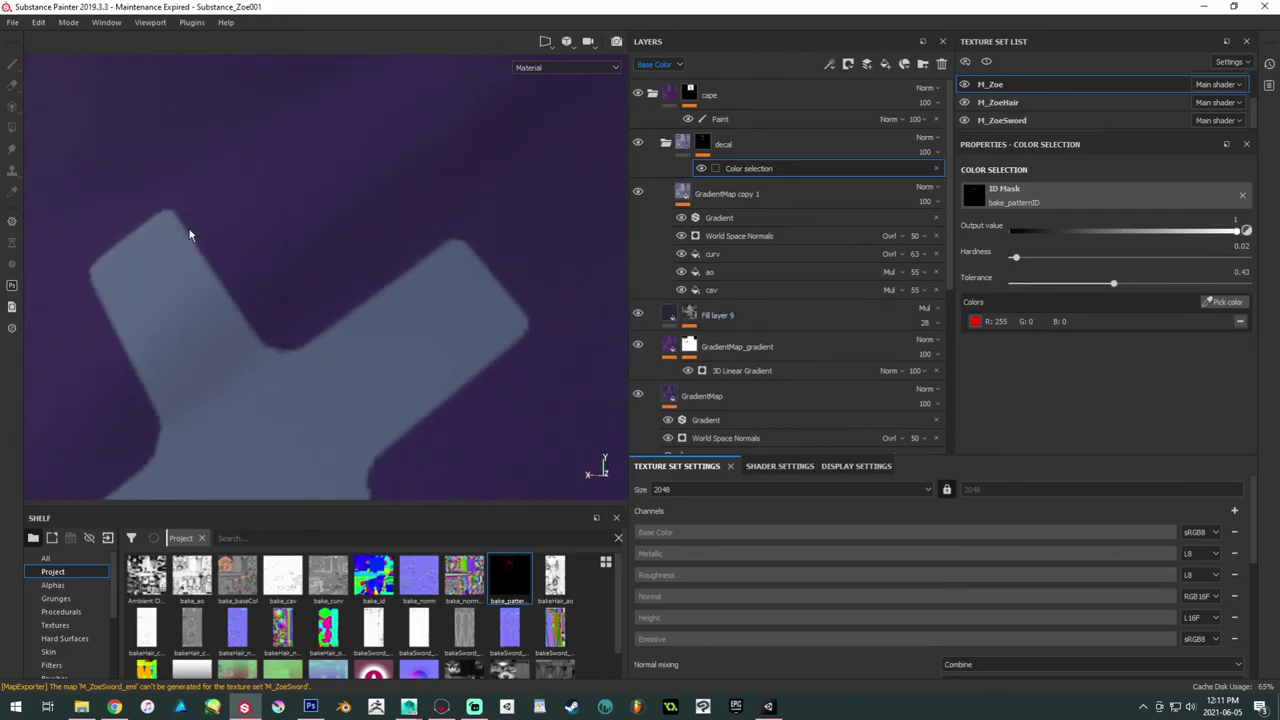
Step: Give the GradientMap copy in the decal folder a roughness of 0.9 and a height of 0.01
left_click_drag(375, 278, 378, 305, "alt")
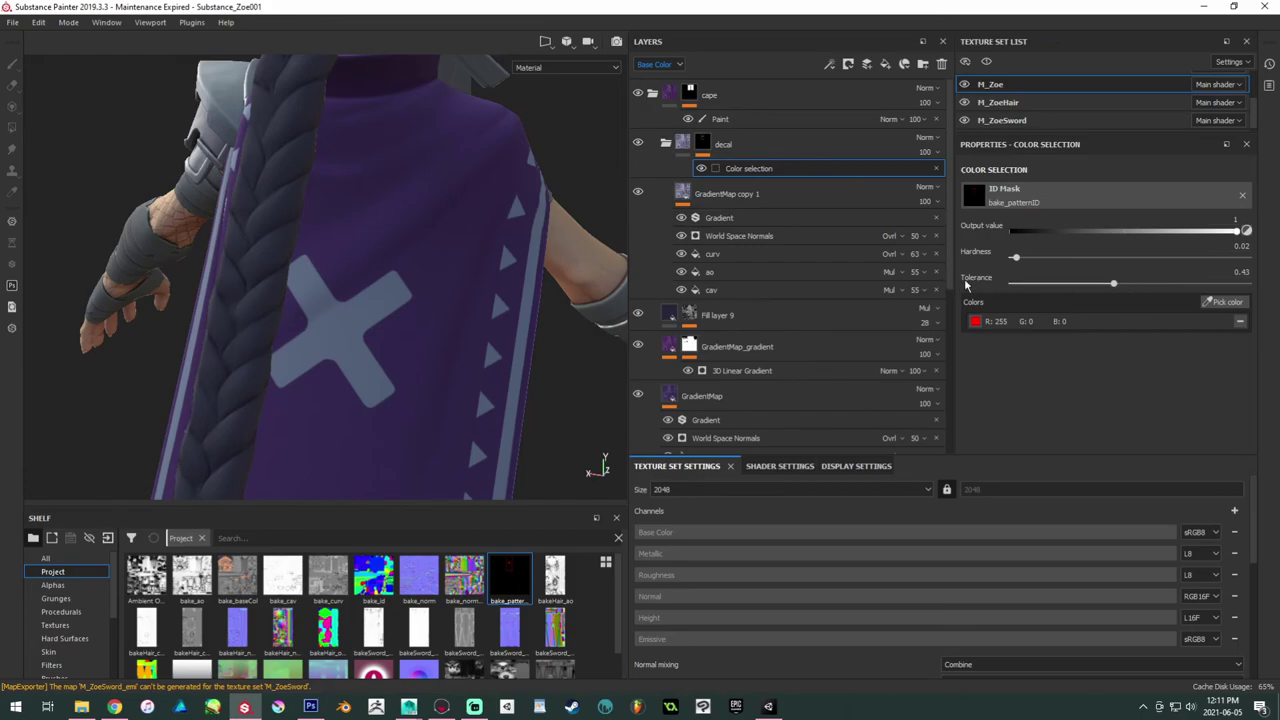
left_click_drag(462, 284, 379, 283, "alt")
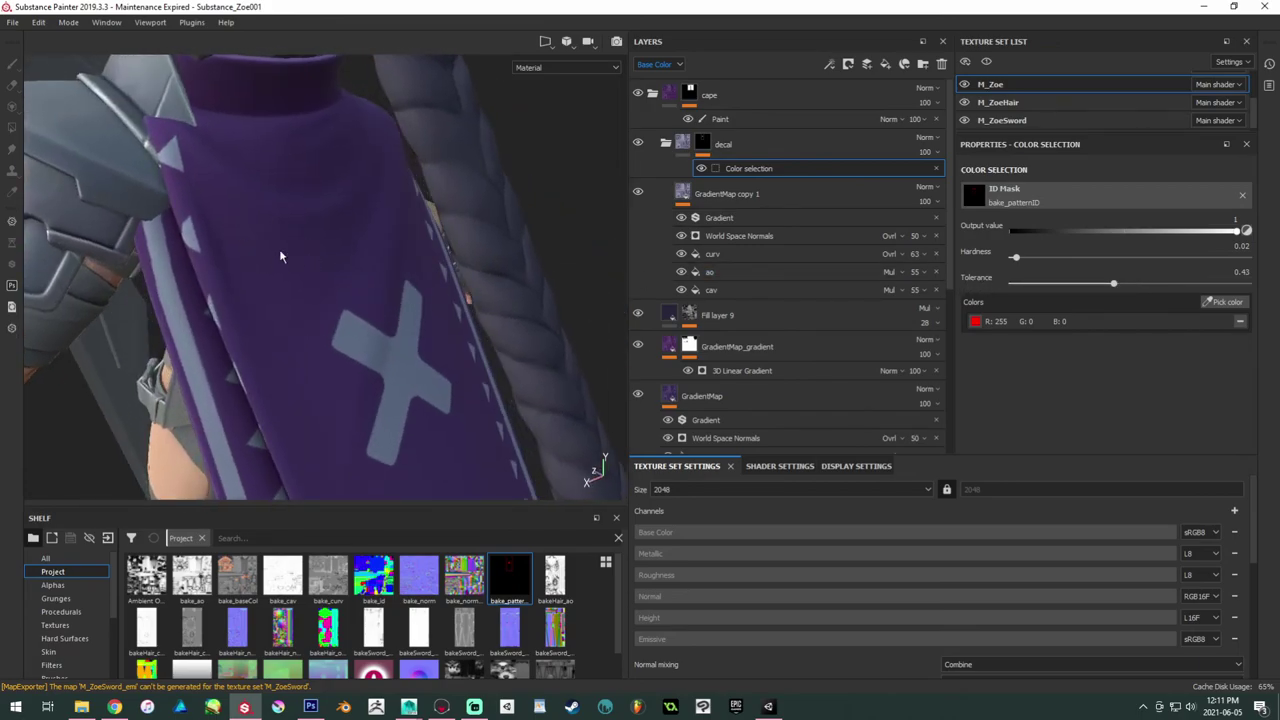
right_click_drag(280, 257, 430, 354, "alt")
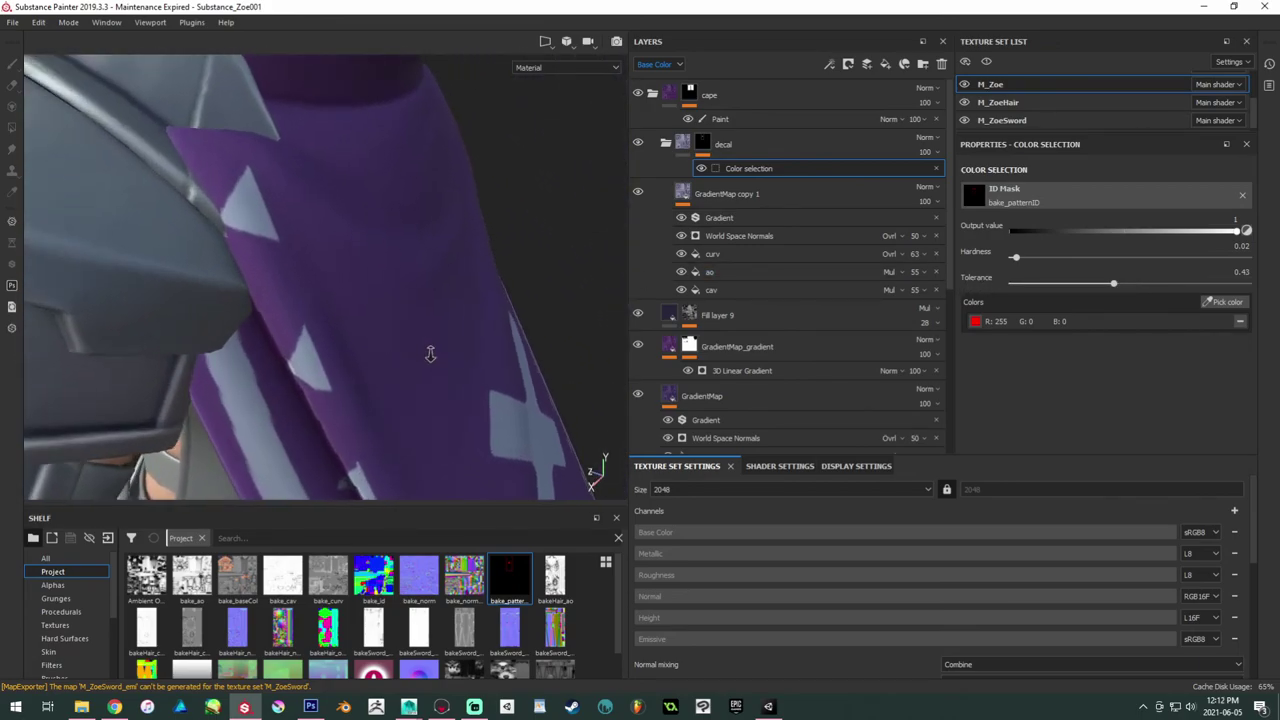
mouse_move(430, 354)
left_mouse_down("alt")
mouse_move(389, 286)
mouse_move(366, 320)
mouse_move(430, 339)
left_mouse_up("alt")
right_click_drag(447, 355, 552, 398, "alt")
left_click(796, 205)
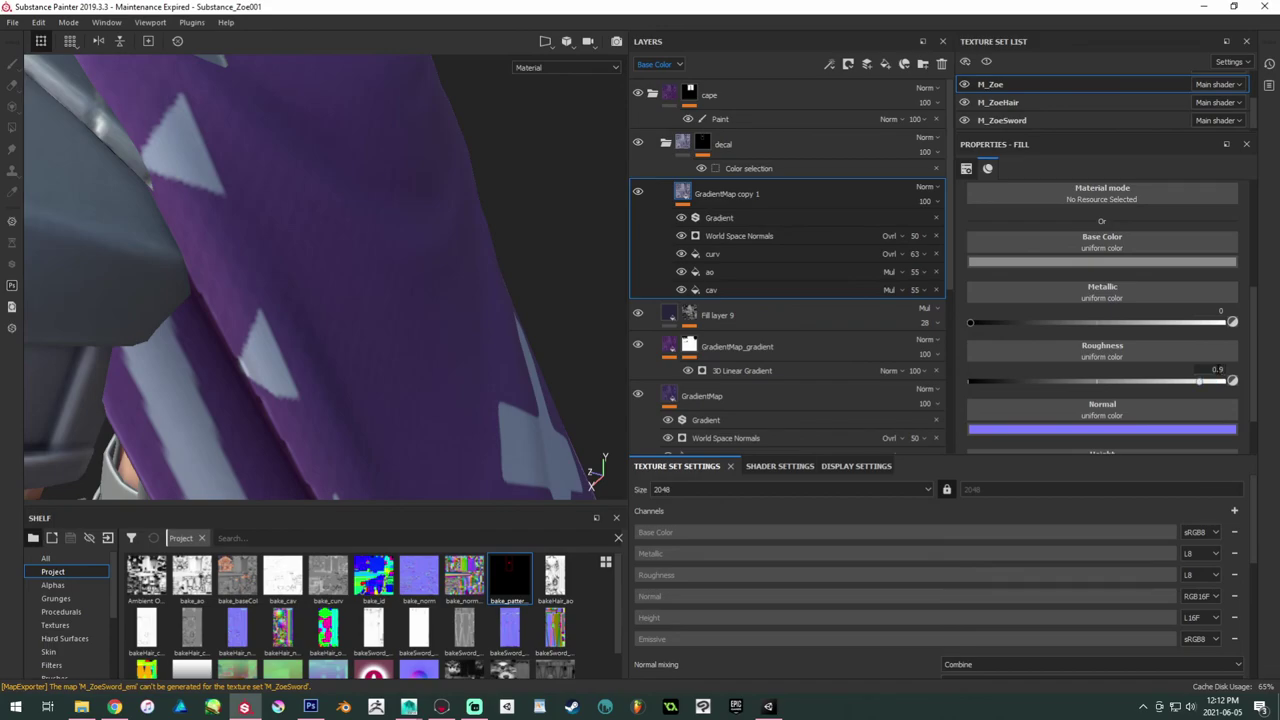
scroll(1097, 345, "down", 1)
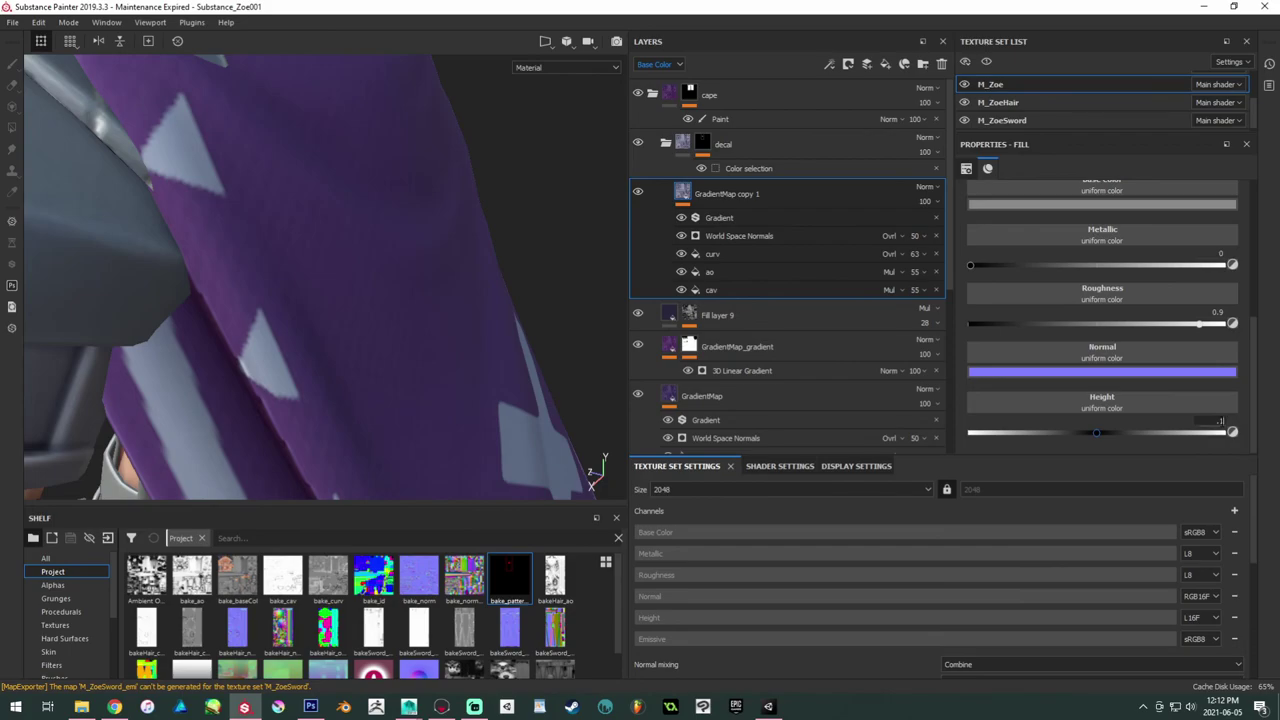
left_click_drag(1097, 432, 1107, 432)
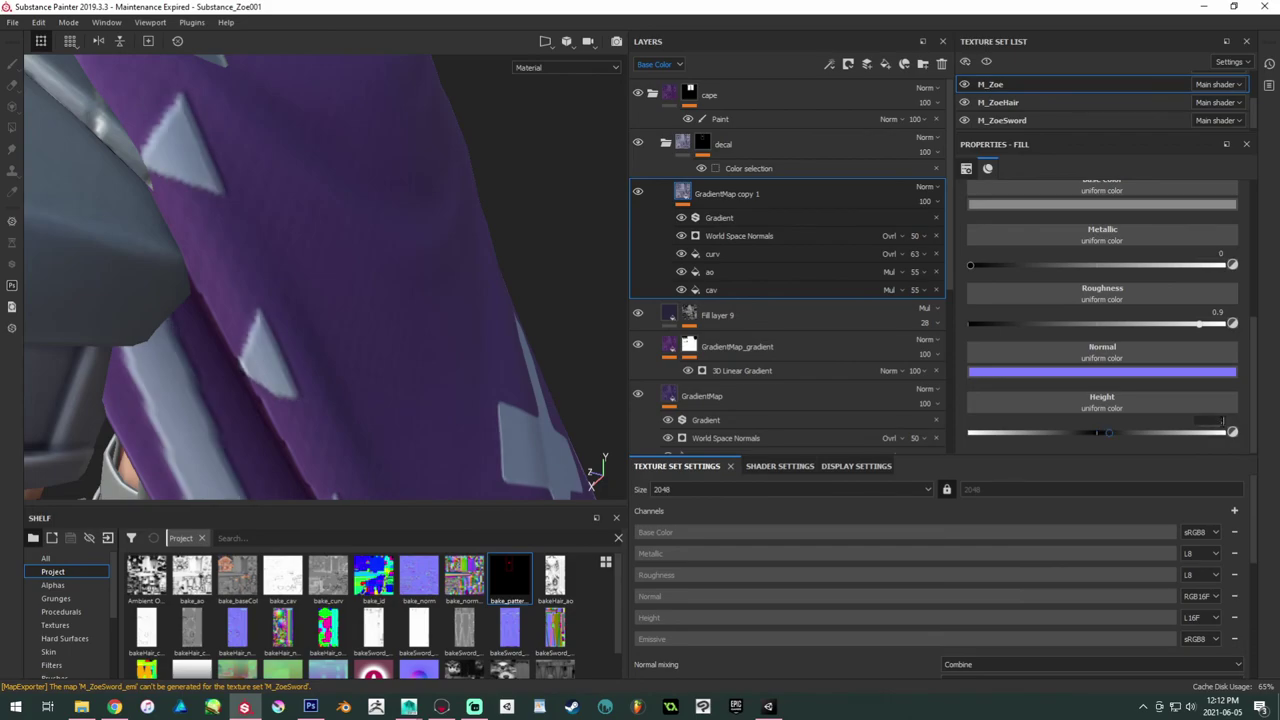
type(".01")
key("Return")
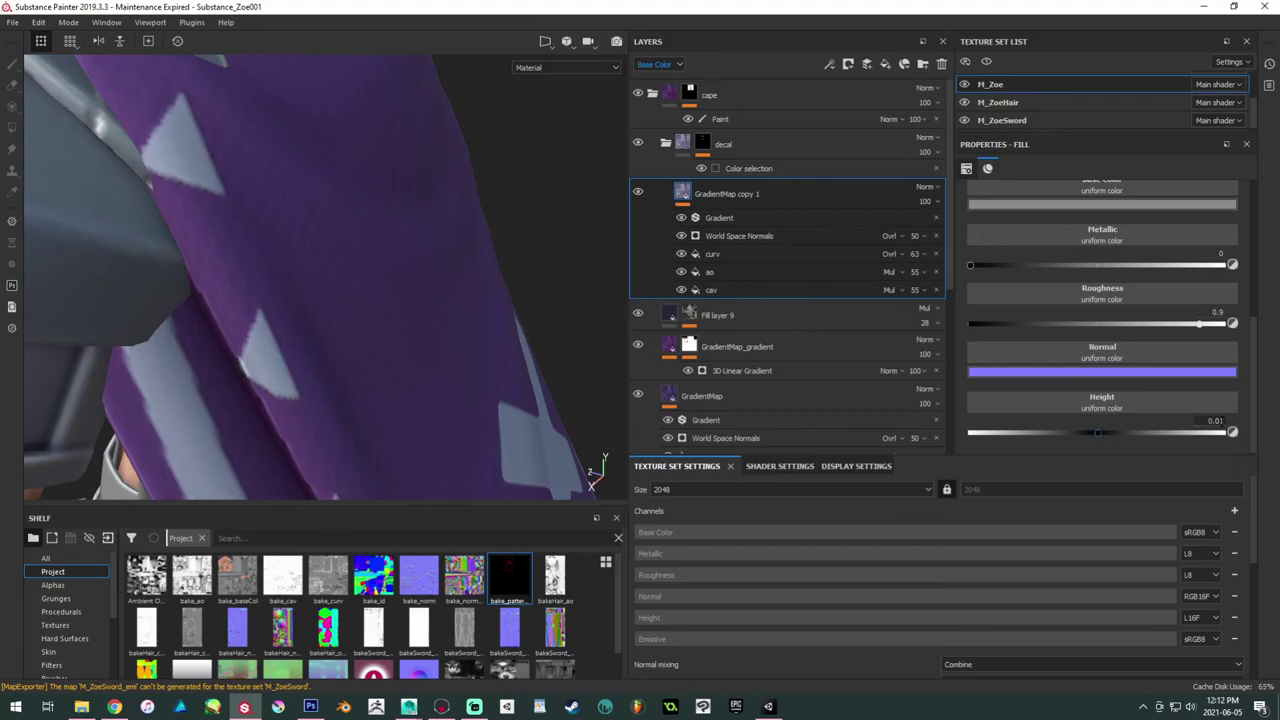
Step: Collapse the decal folder and move it below Fill layer 9, directly above the GradientMap_gradient layer
right_click_drag(474, 231, 363, 189, "alt")
left_click_drag(363, 189, 200, 160, "alt")
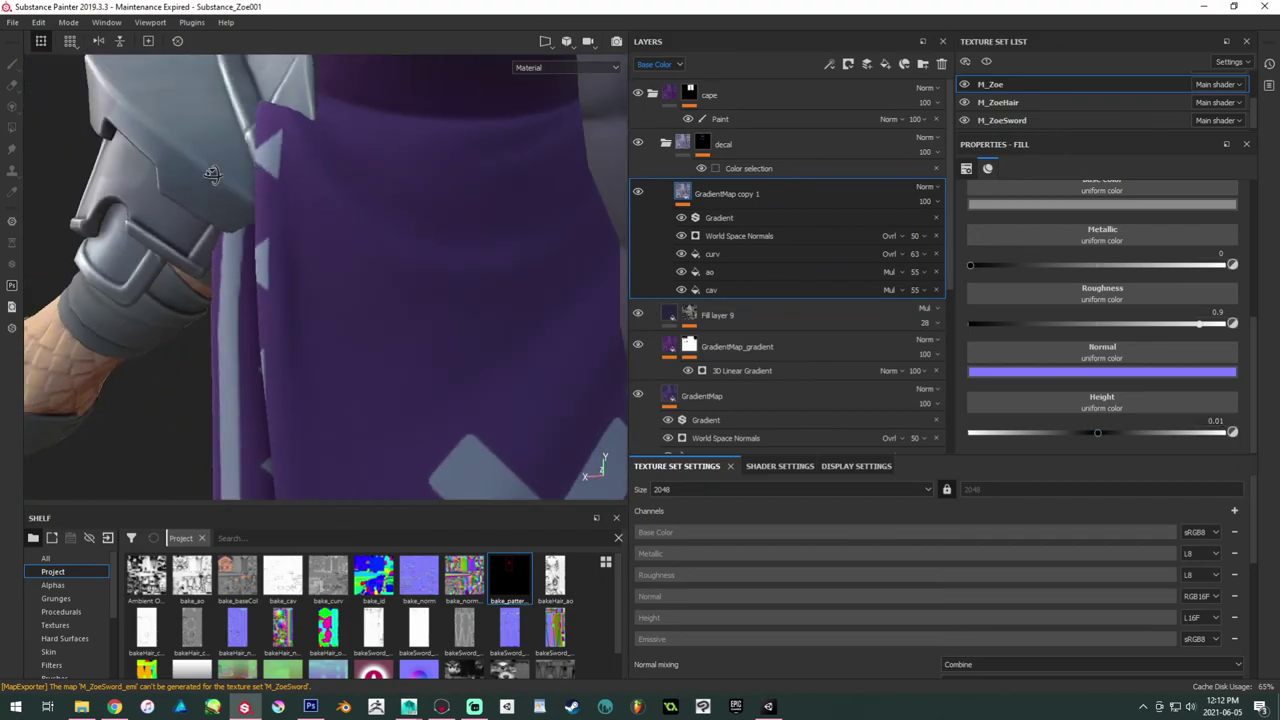
right_click_drag(200, 160, 137, 149, "alt")
left_click_drag(137, 148, 380, 205, "alt")
key("Delete")
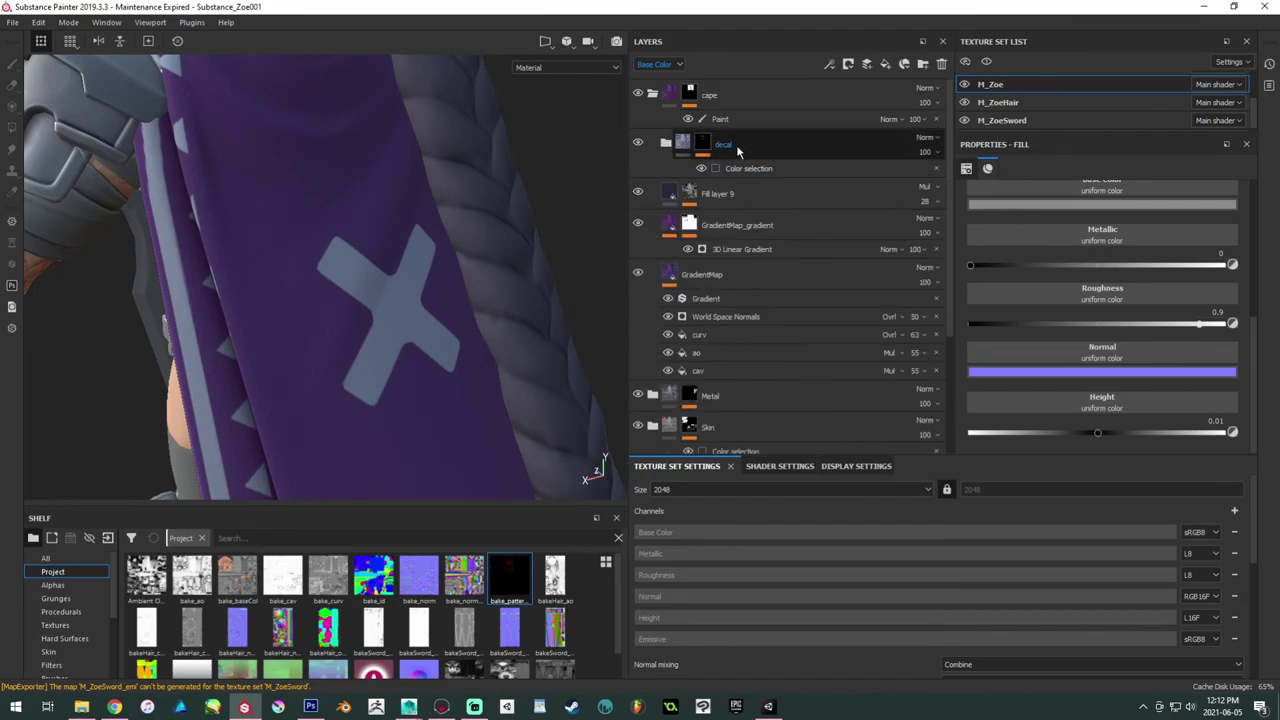
left_click_drag(766, 148, 770, 216)
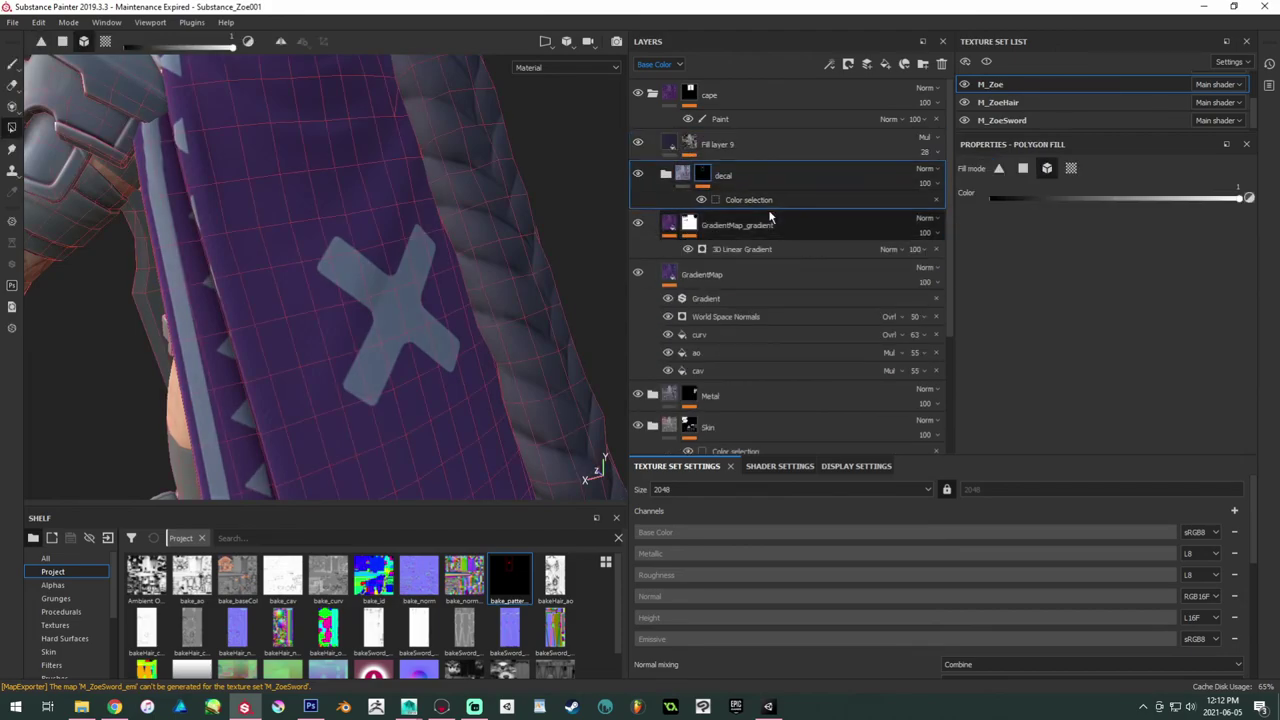
left_click(714, 144)
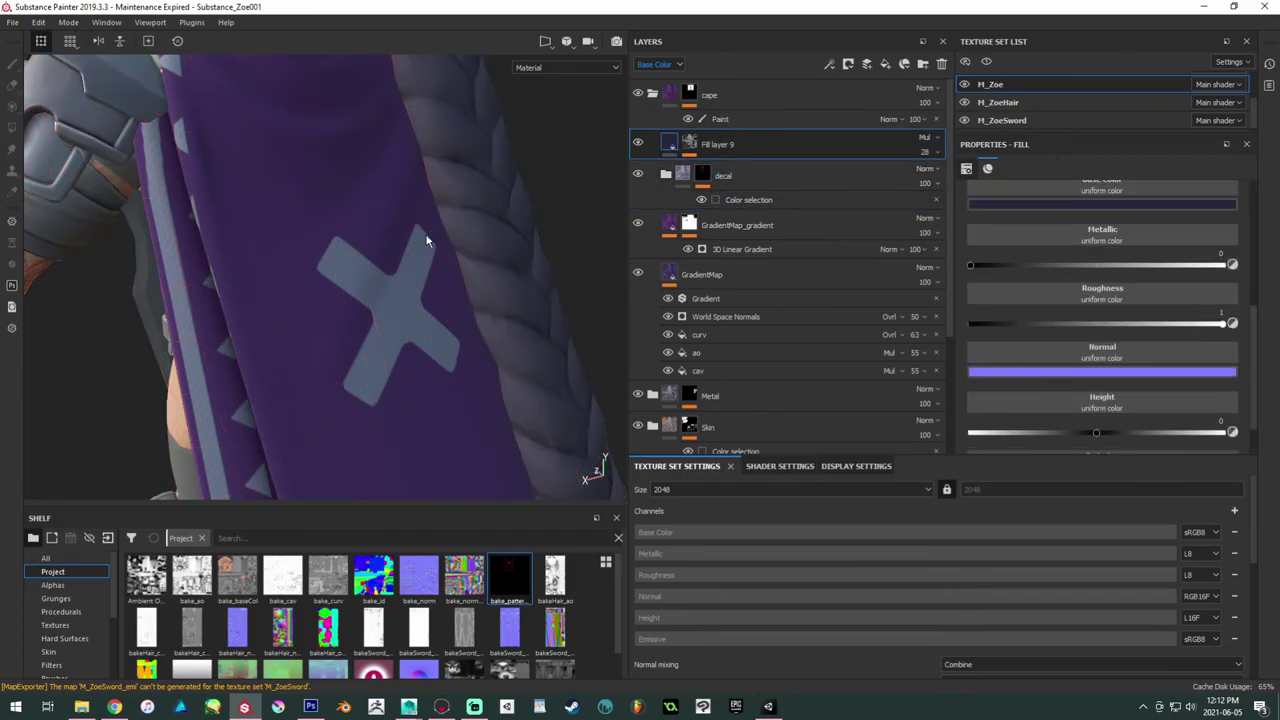
left_click_drag(426, 240, 381, 357, "alt")
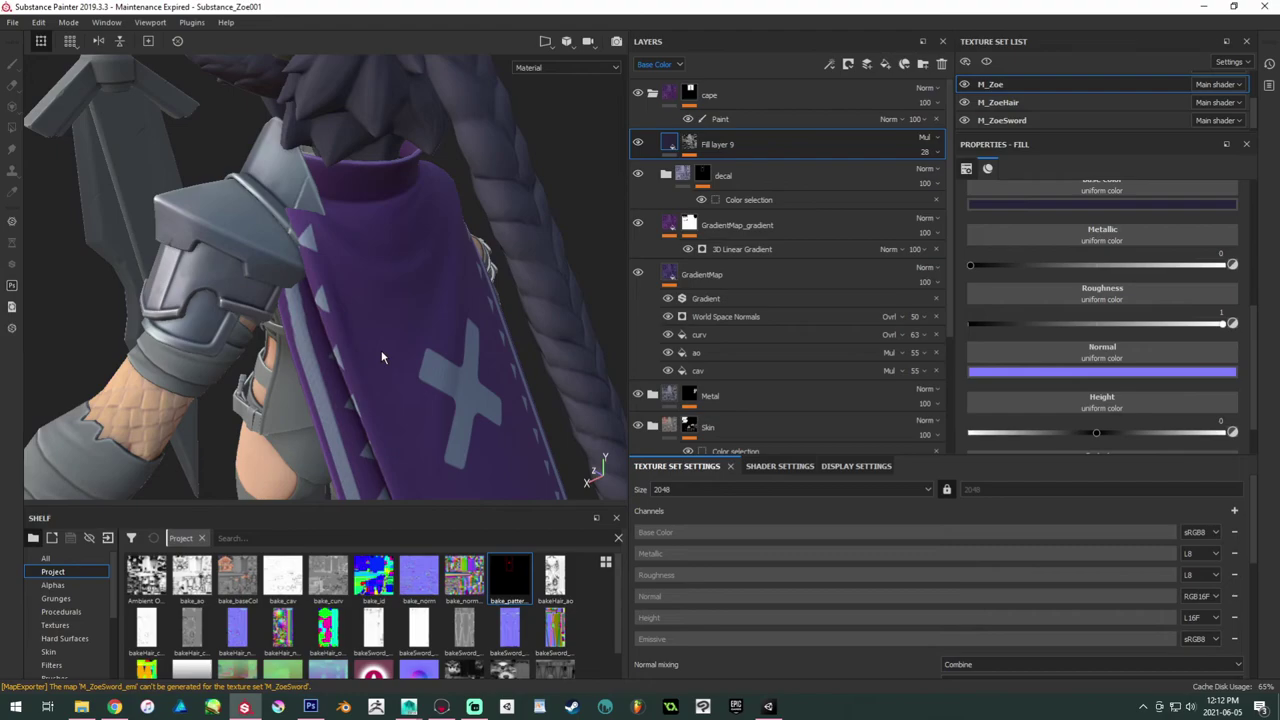
Step: Add a fill layer above Fill layer 9 with a black mask driven by a Curvature generator
left_click_drag(381, 357, 187, 269, "alt")
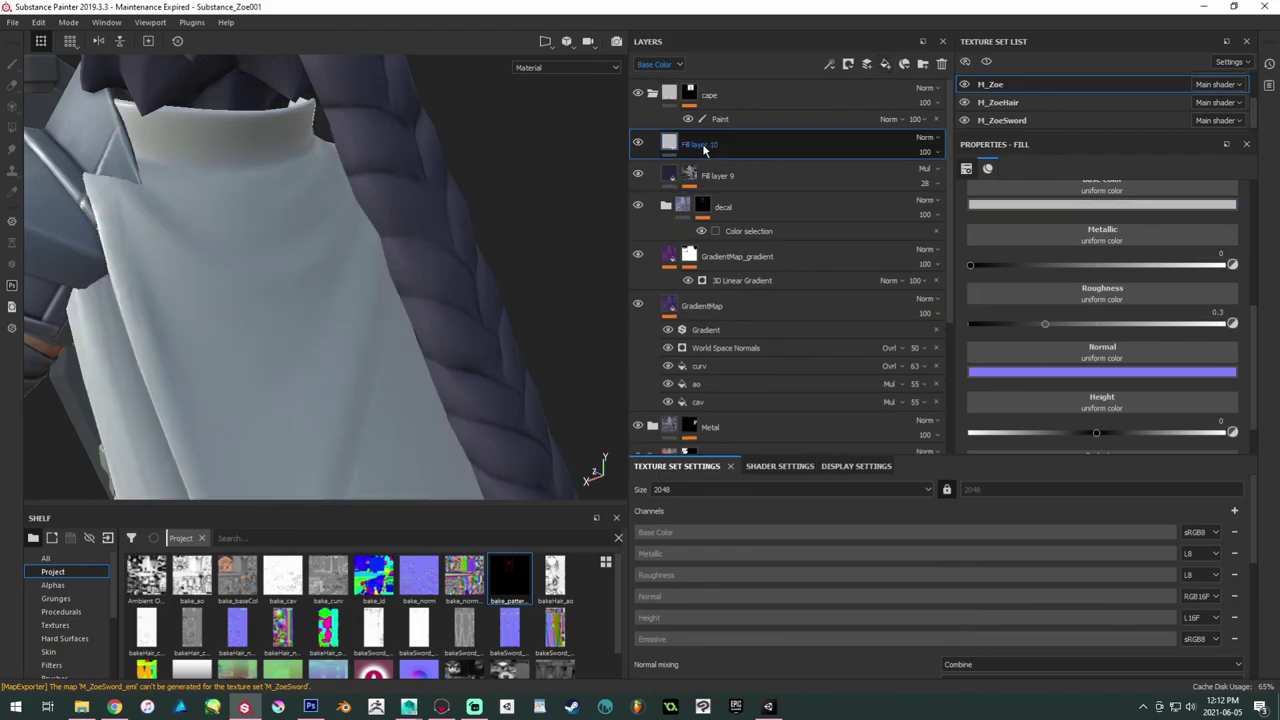
right_click(690, 148)
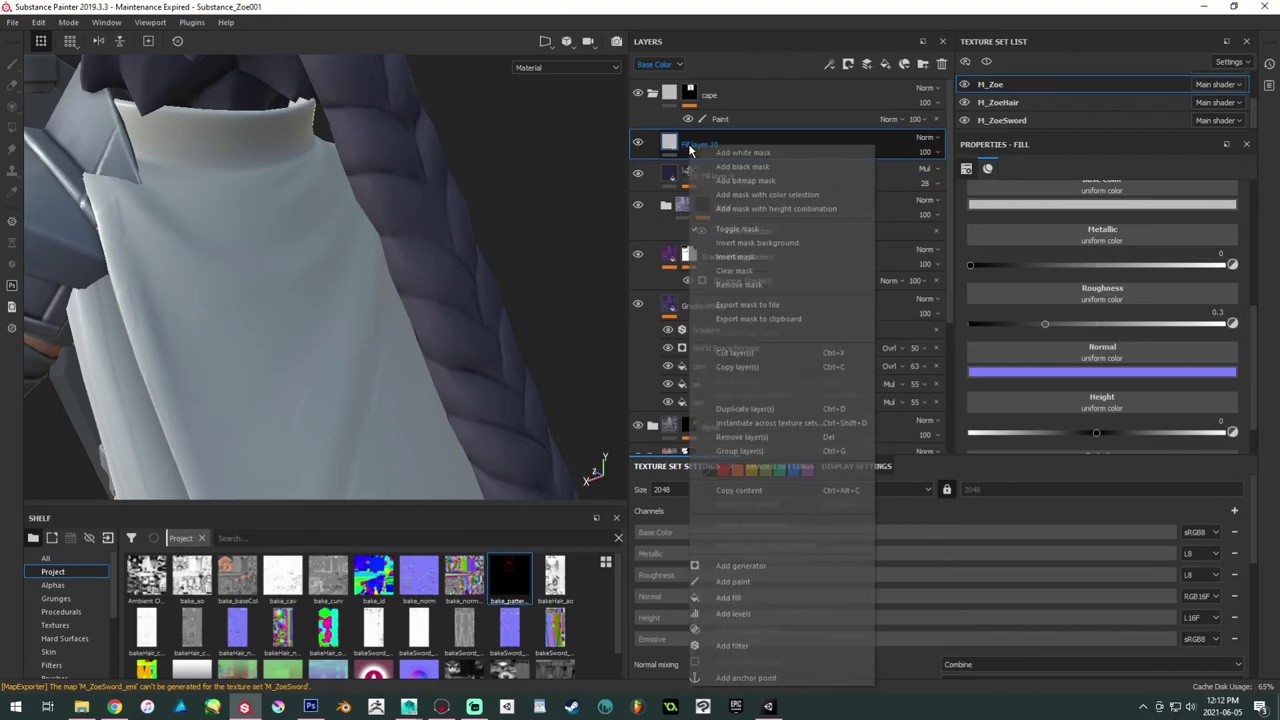
left_click(743, 170)
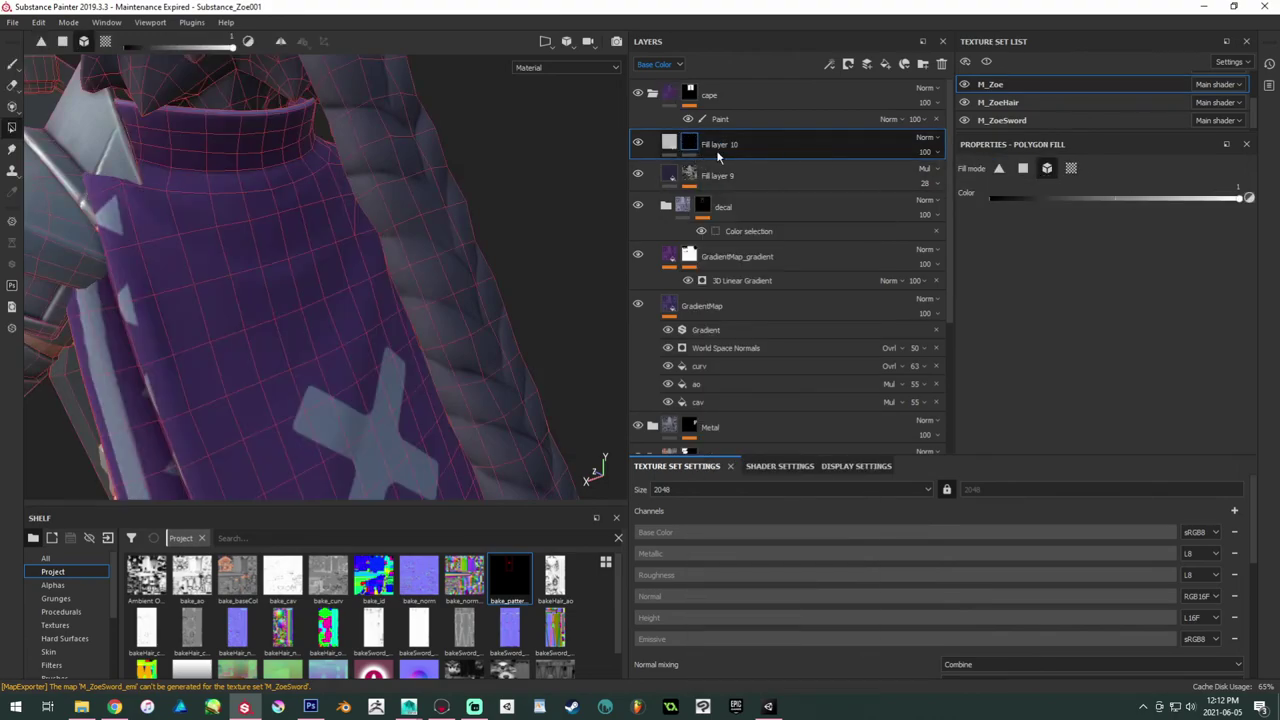
right_click(688, 150)
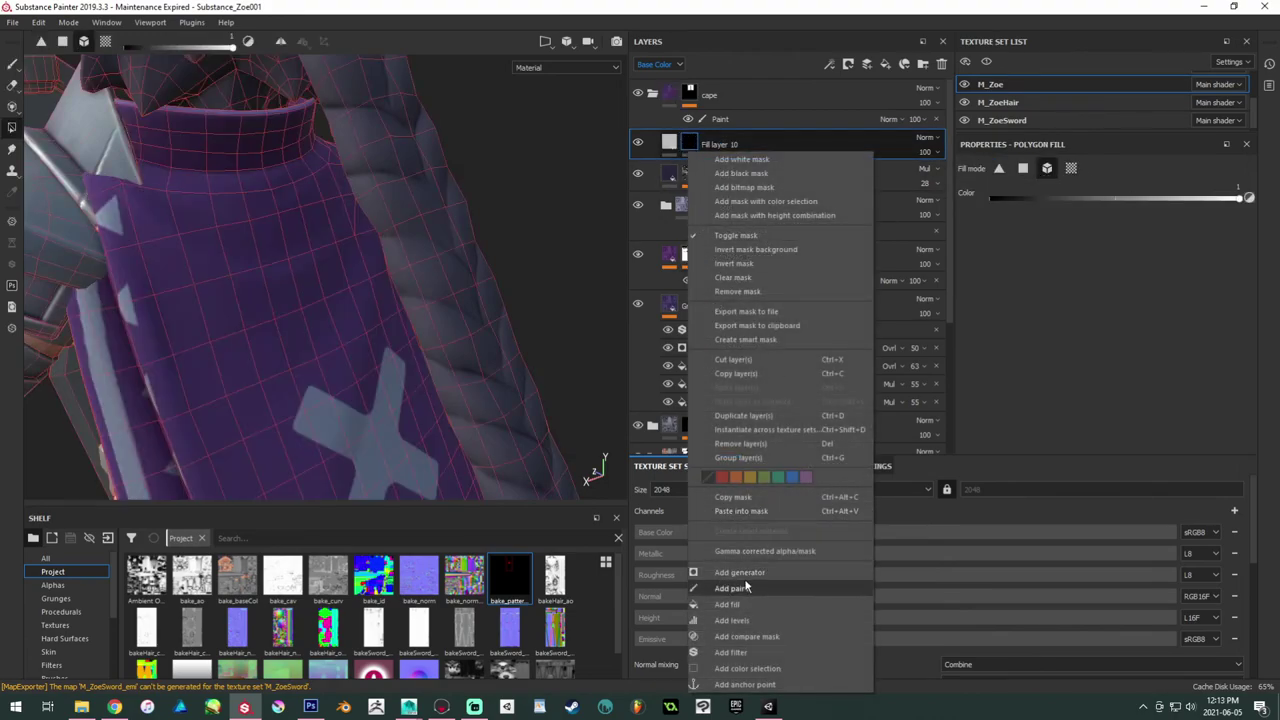
left_click(745, 588)
key("ctrl+z")
right_click(699, 148)
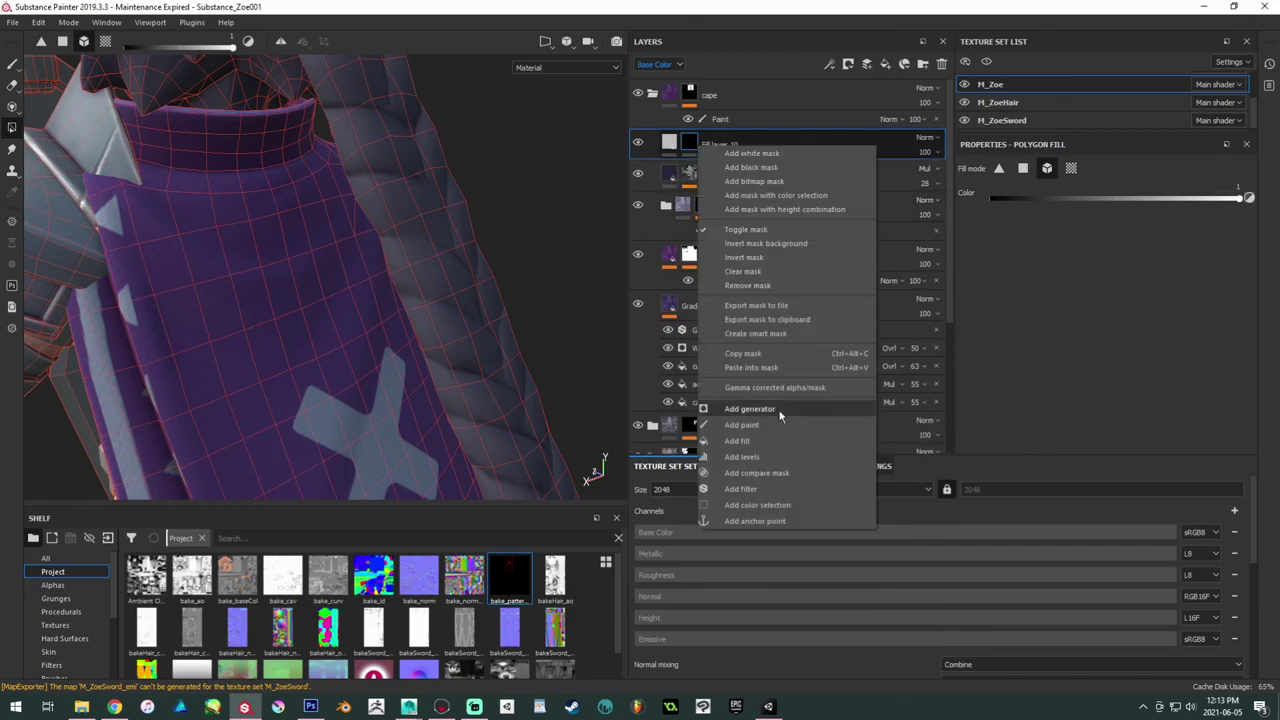
left_click(747, 413)
left_click(1080, 199)
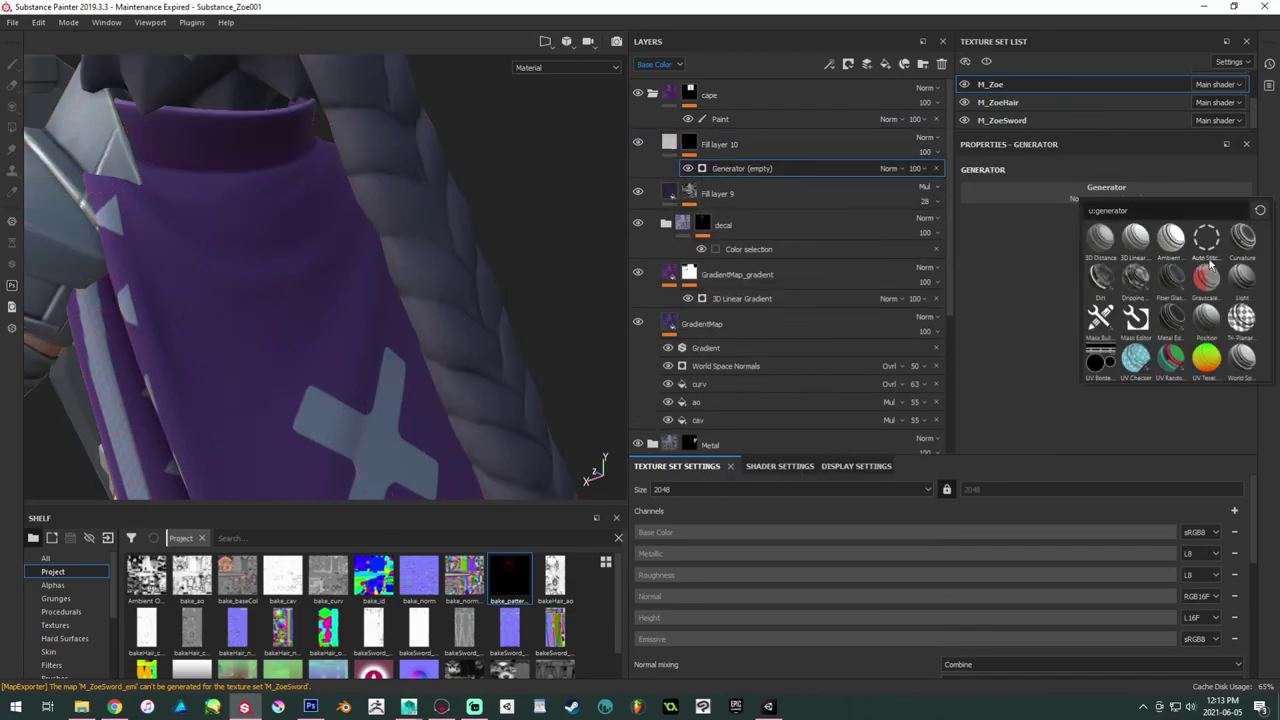
left_click(1240, 240)
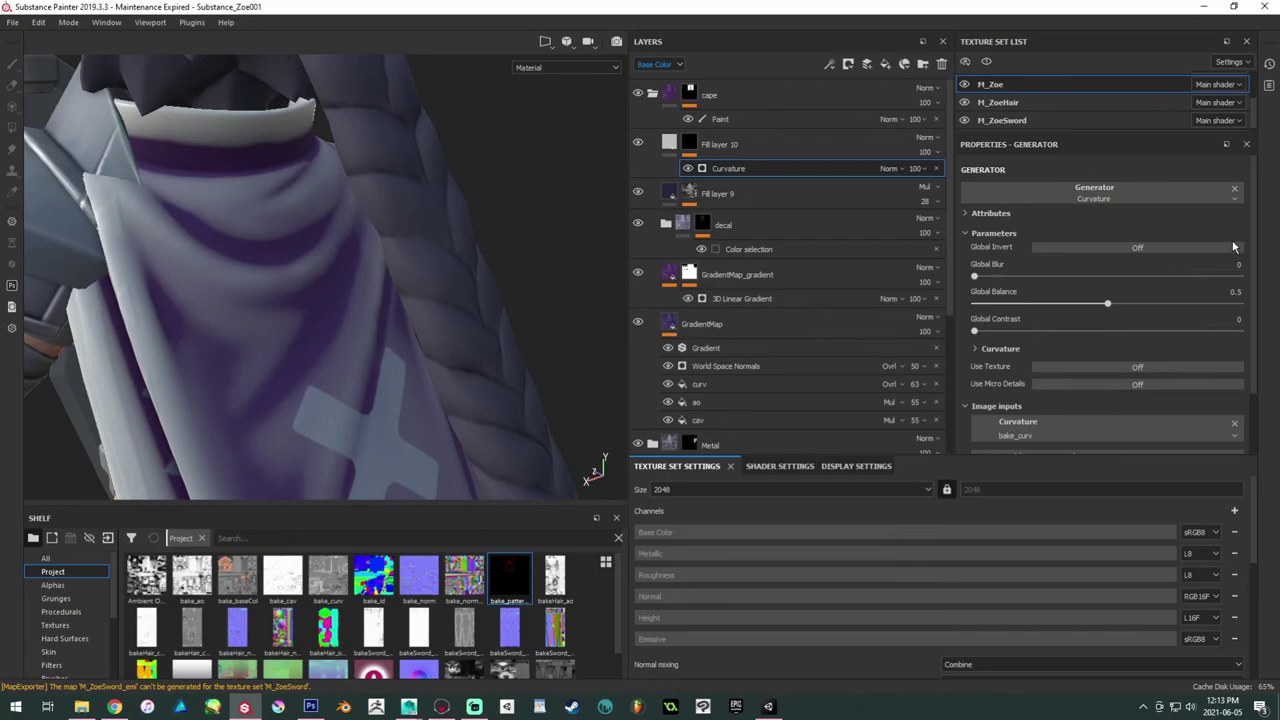
Step: Set the base color of Fill layer 10 to a dark purple sampled from the cape
left_click(672, 145)
left_click(1114, 221)
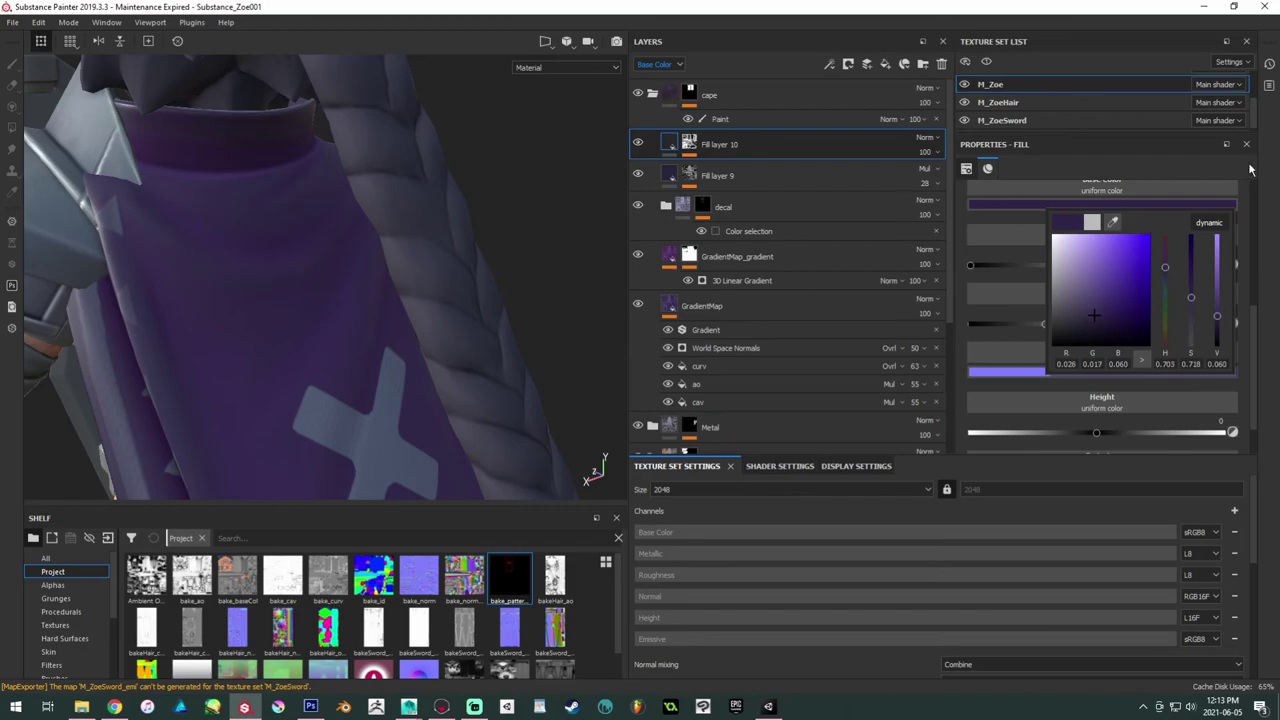
left_click(1250, 169)
Step: Disable the metal, rough, nrm, emiss and height channels of Fill layer 10, keeping only color
scroll(1136, 246, "up", 2)
left_click(1033, 237)
left_click(1080, 236)
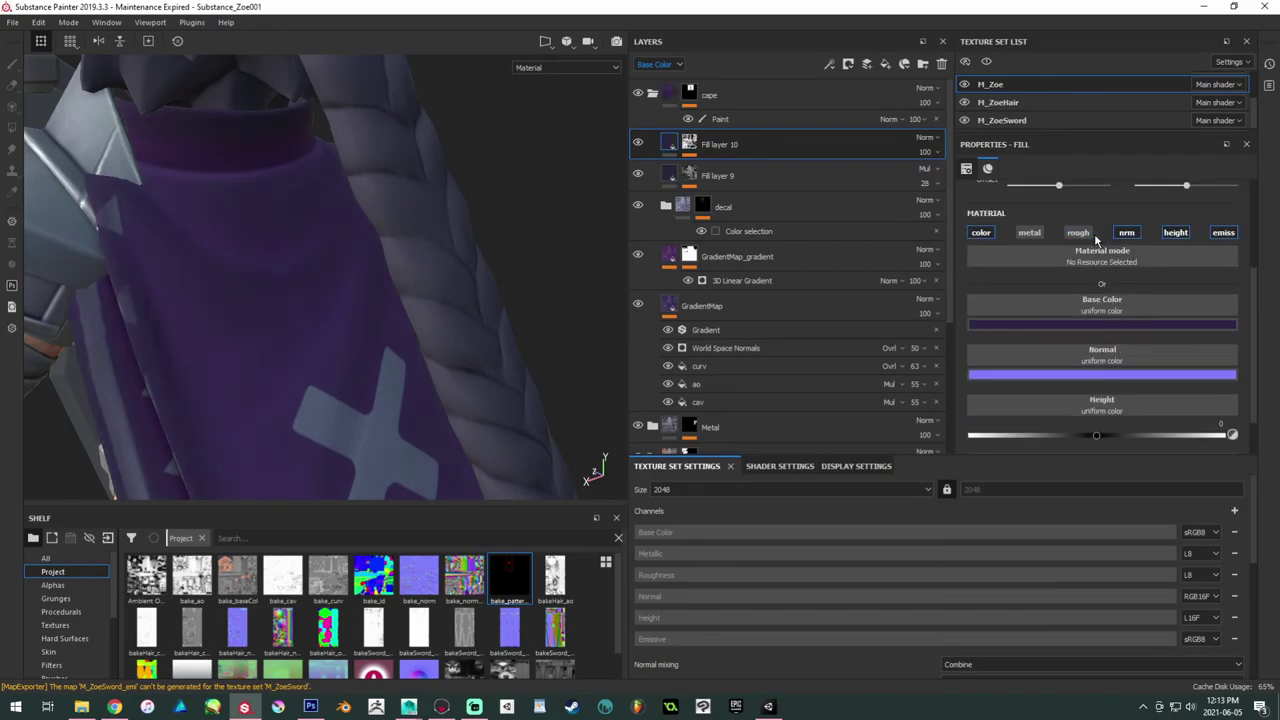
left_click(1127, 232)
left_click(1222, 232)
left_click(1175, 232)
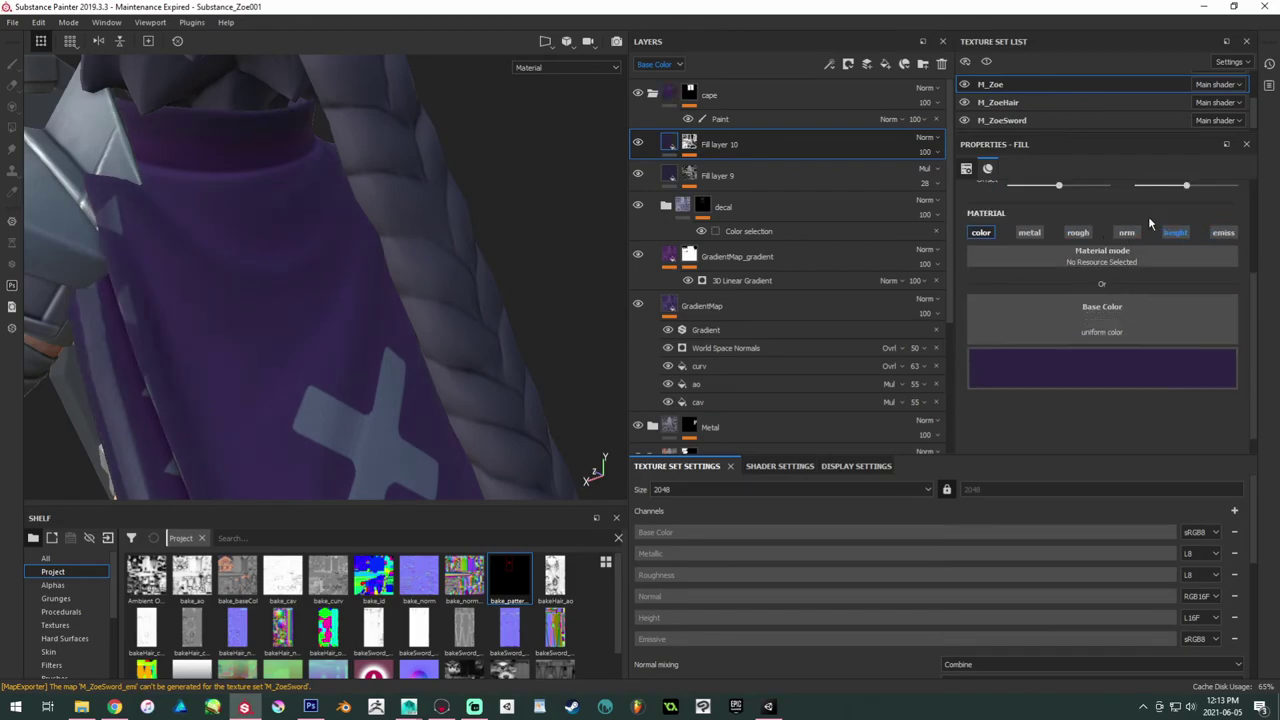
Step: Set the blend mode of Fill layer 10 to Screen and shift its base color to a dark, desaturated purple
left_click(926, 137)
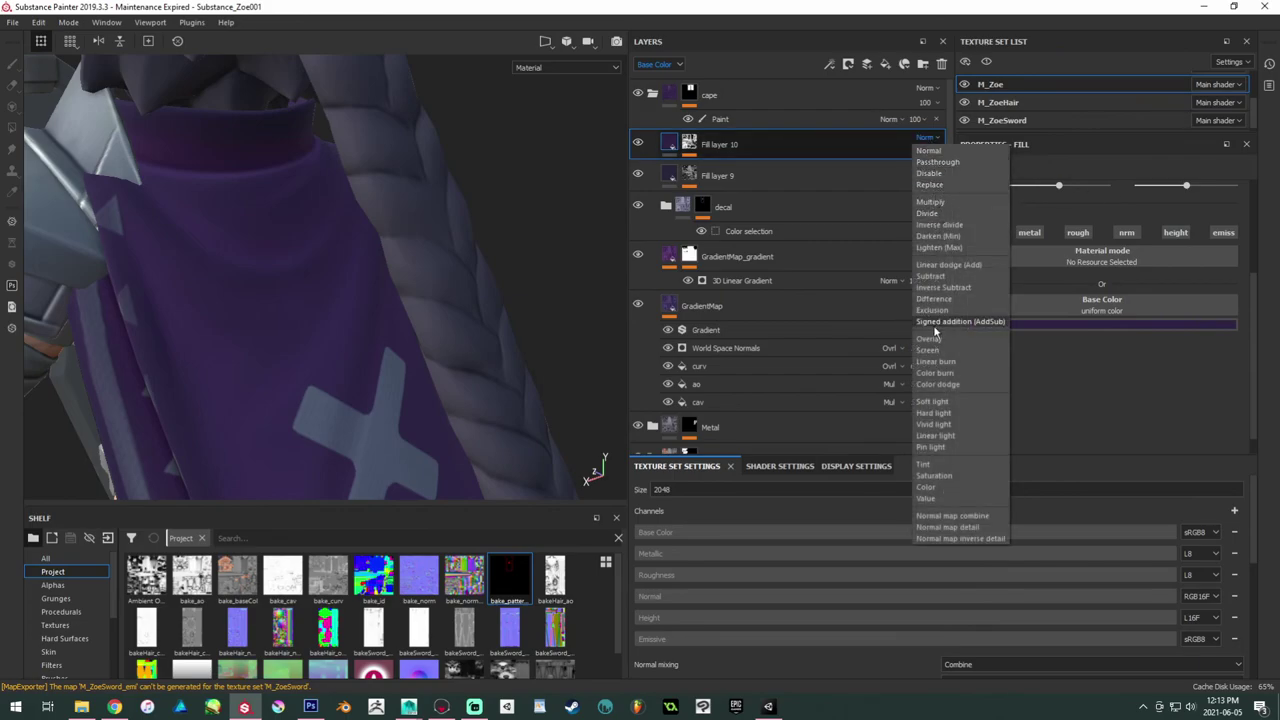
left_click(930, 350)
left_click_drag(323, 214, 388, 253, "alt")
scroll(349, 320, "up", 3)
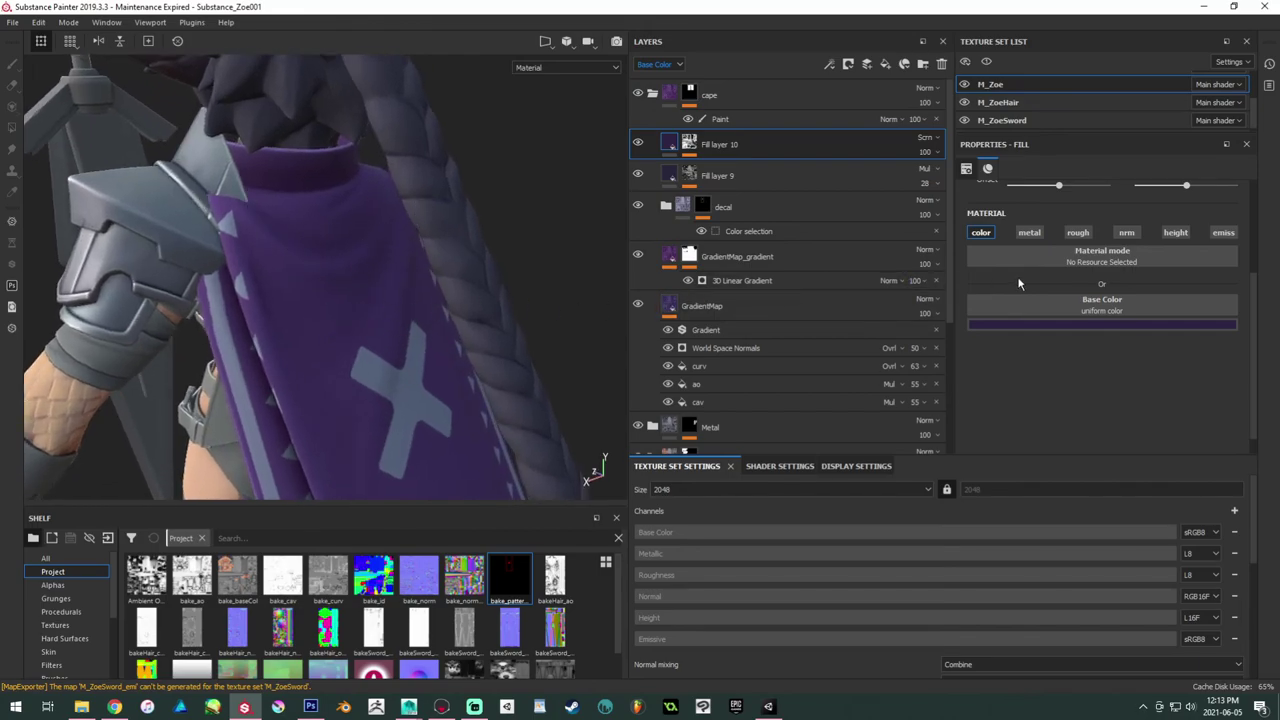
left_click(1016, 324)
left_click_drag(1036, 416, 1024, 436)
mouse_move(418, 300)
left_mouse_down("alt")
mouse_move(520, 290)
mouse_move(420, 286)
left_mouse_up("alt")
Step: Copy Fill layer 8 copy 1 and Fill layer 8 from the Metal folder and paste them directly above the decal folder
scroll(789, 311, "down", 2)
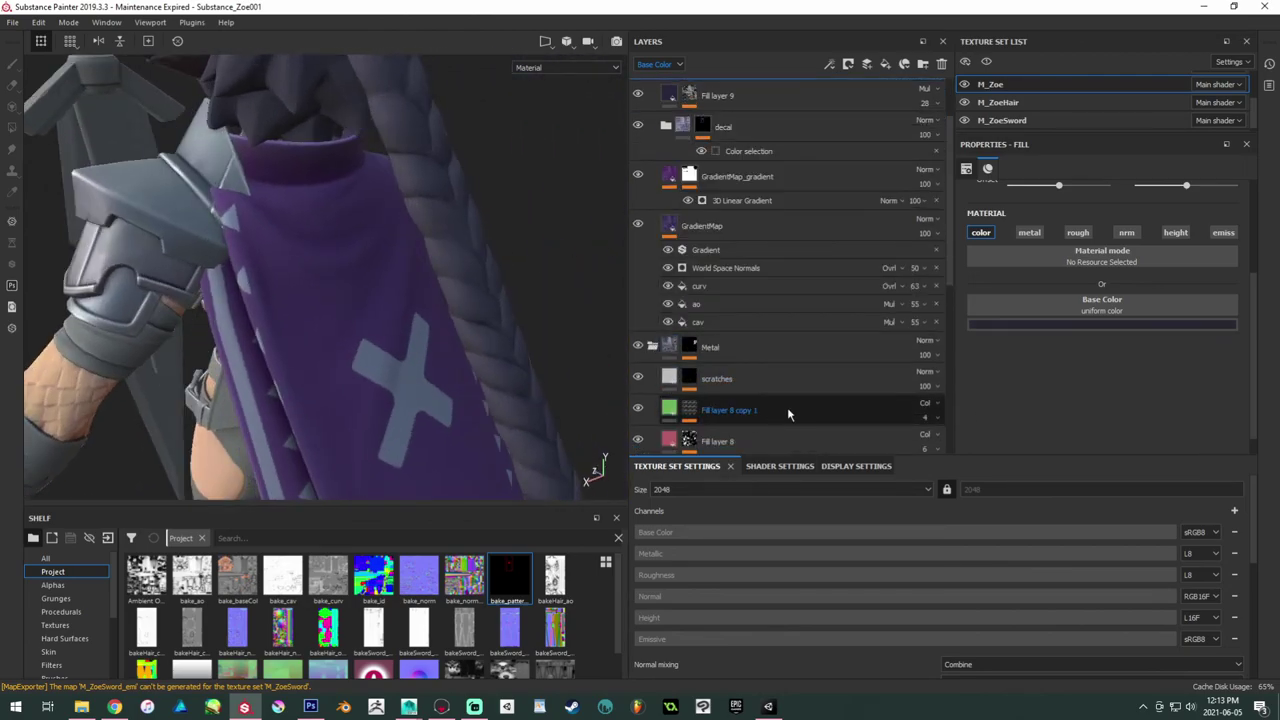
left_click(787, 410)
left_click(809, 440, "shift")
right_click(809, 440)
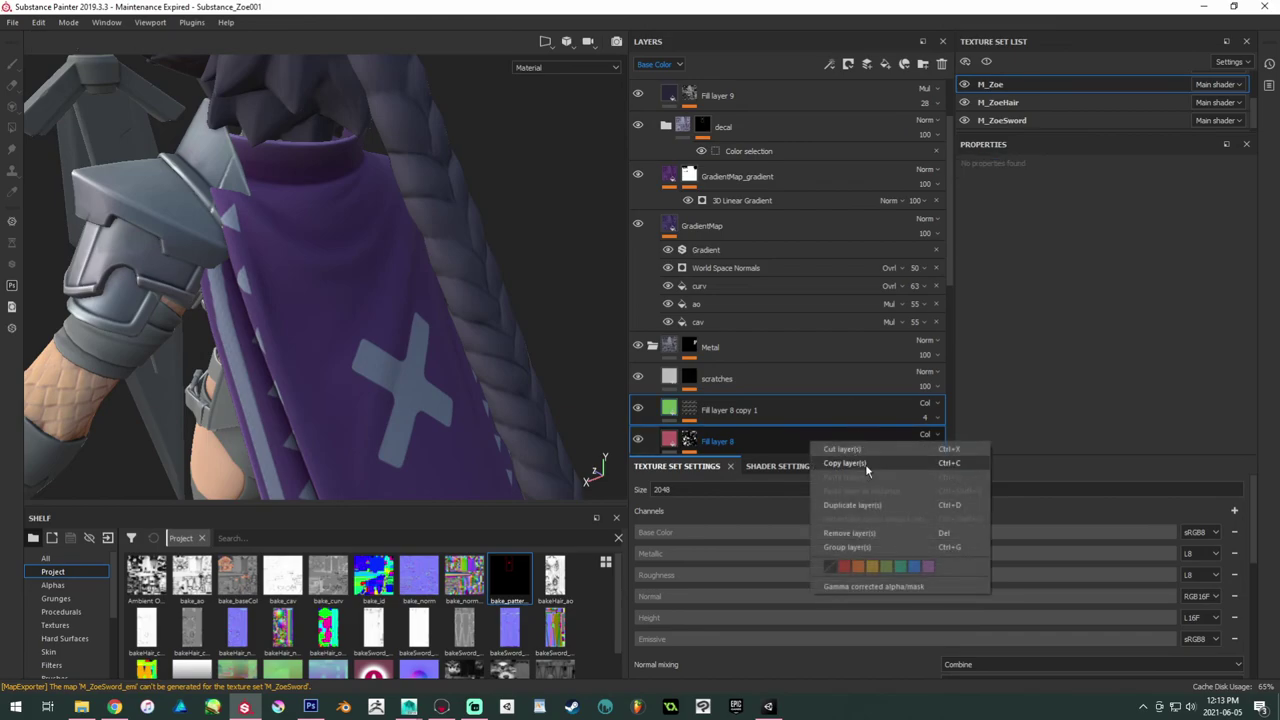
left_click(847, 463)
left_click(646, 352)
left_click(651, 351)
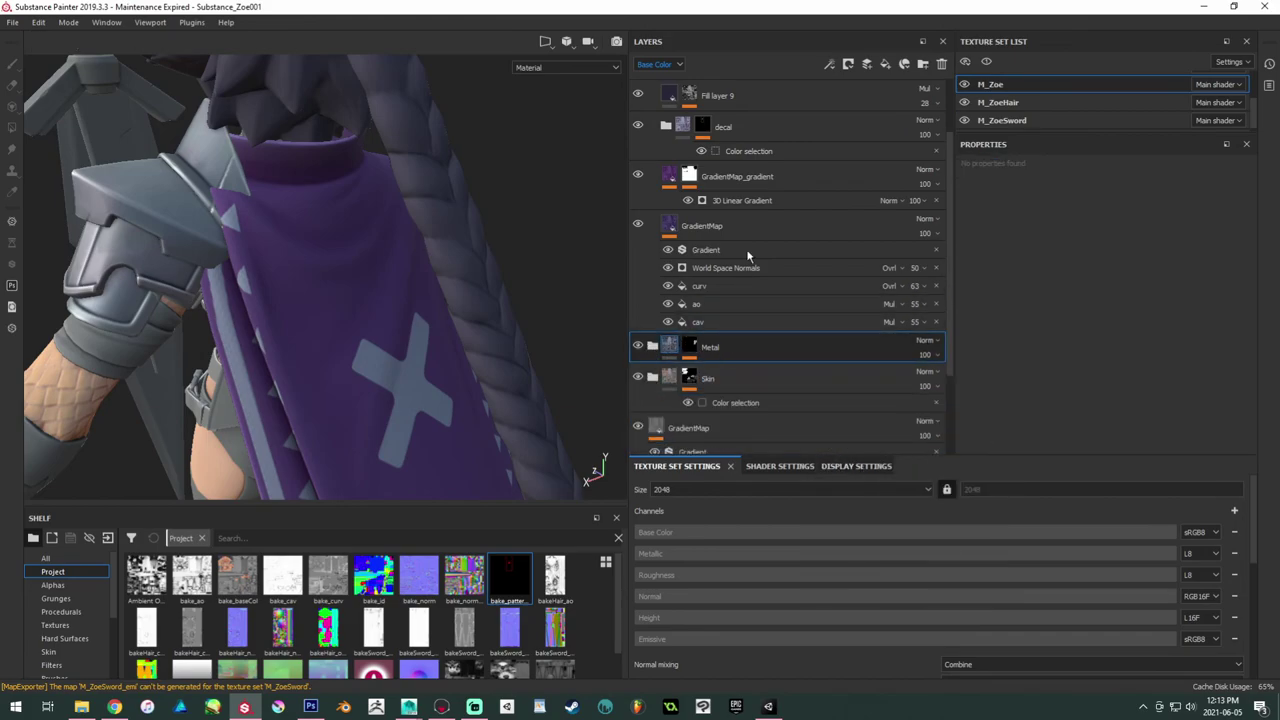
right_click(749, 128)
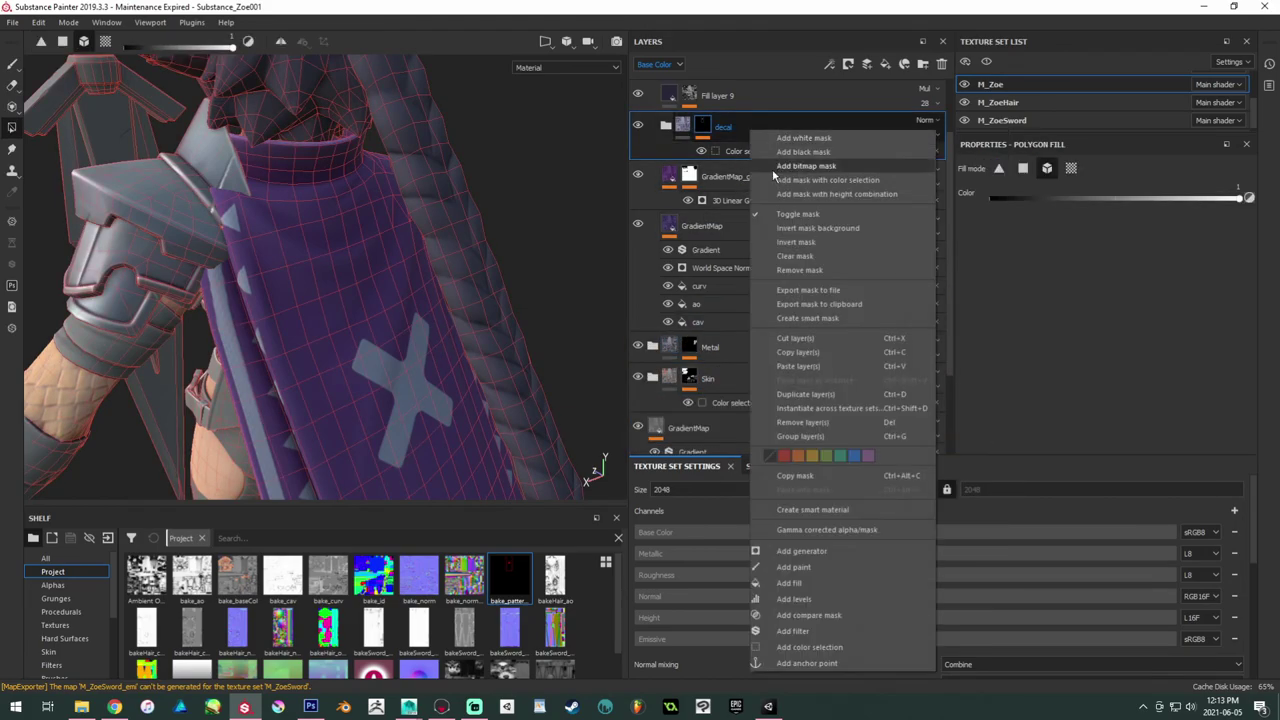
left_click(809, 365)
Step: Set the scale of Grunge Map 004 in the mask of the pasted Fill layer 8 copy 1 to 1.57
left_click_drag(600, 330, 630, 236, "alt")
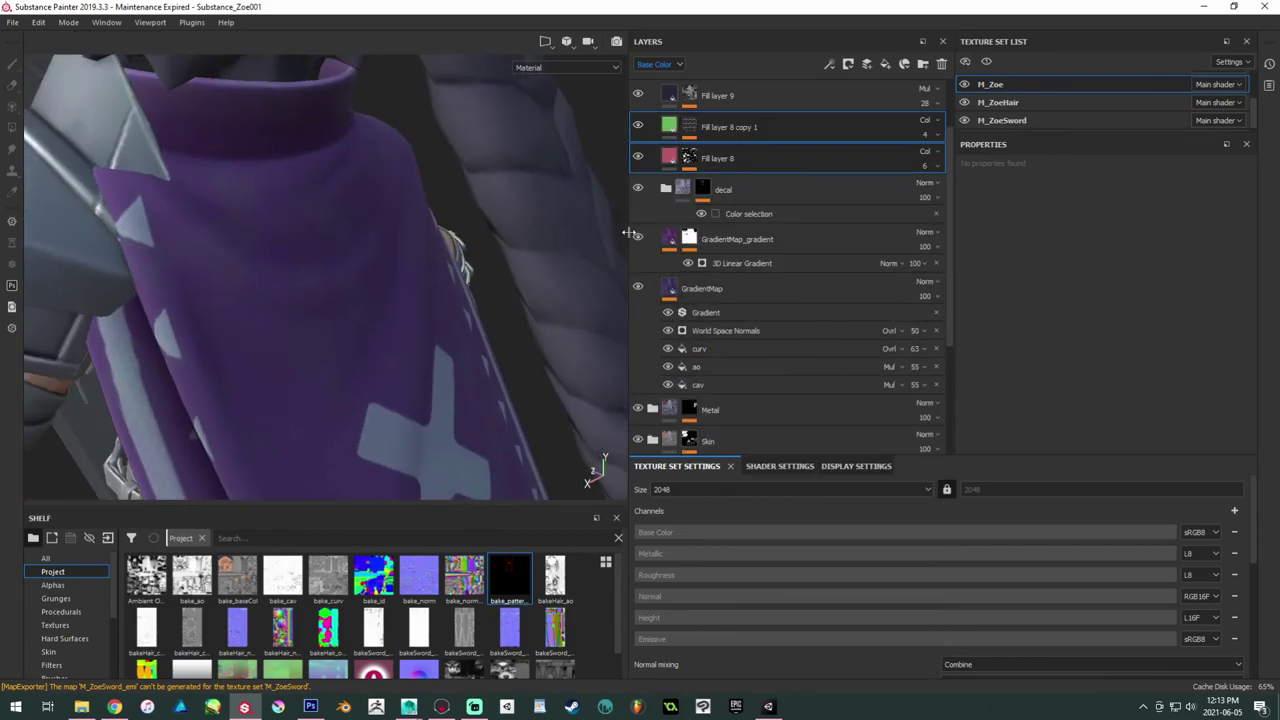
left_click(690, 128)
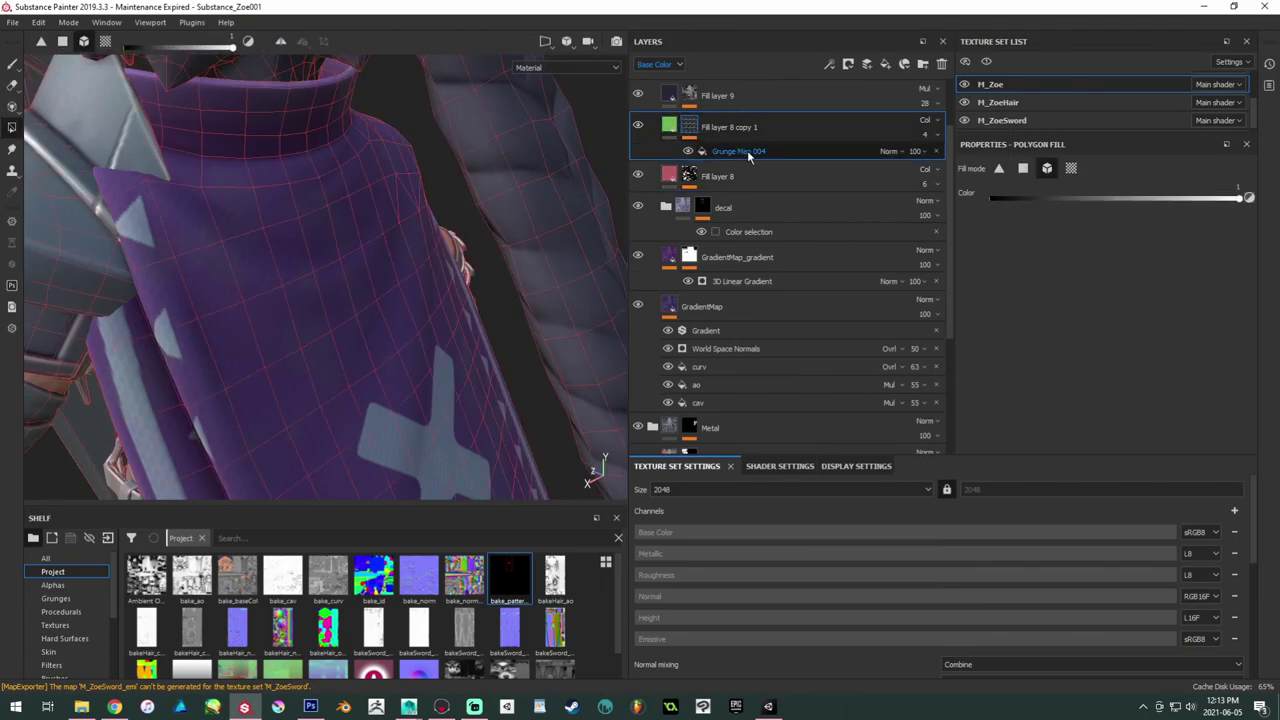
left_click(740, 151)
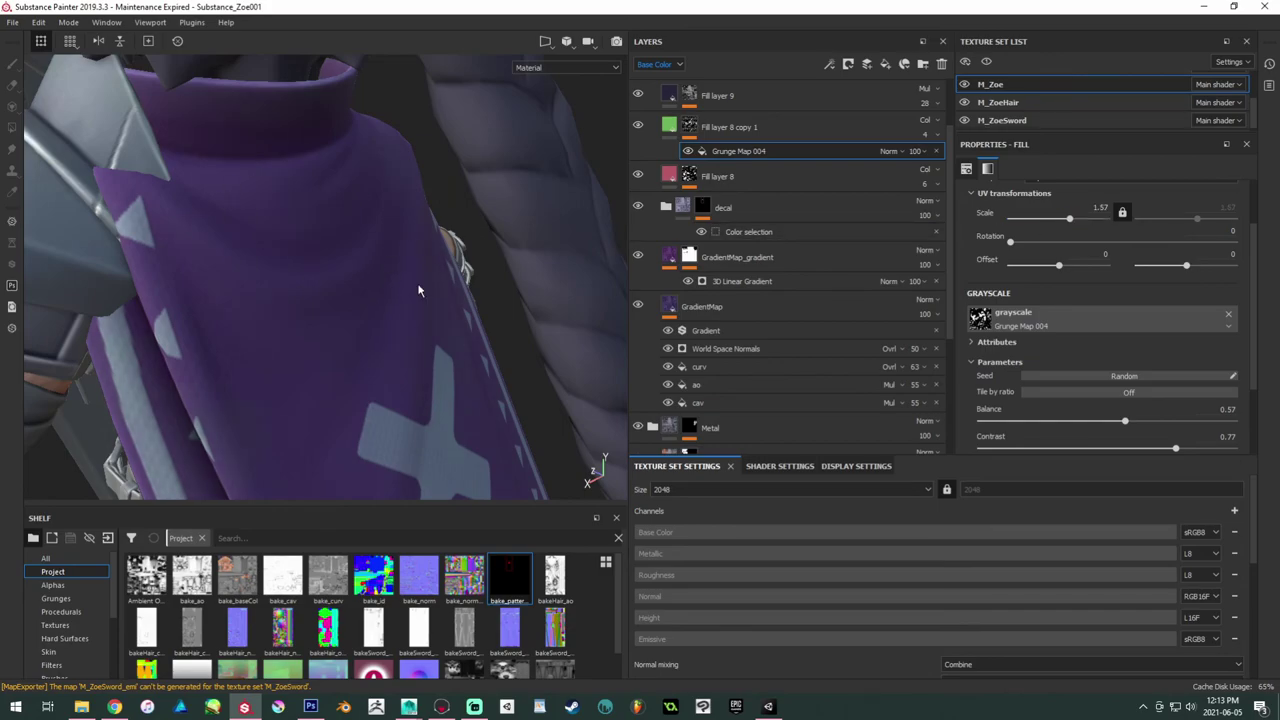
left_click_drag(418, 290, 670, 290, "alt")
Step: Duplicate the cape's Fill layer 8 copy 1 and group the duplicate in a folder named dirt
left_click(817, 129)
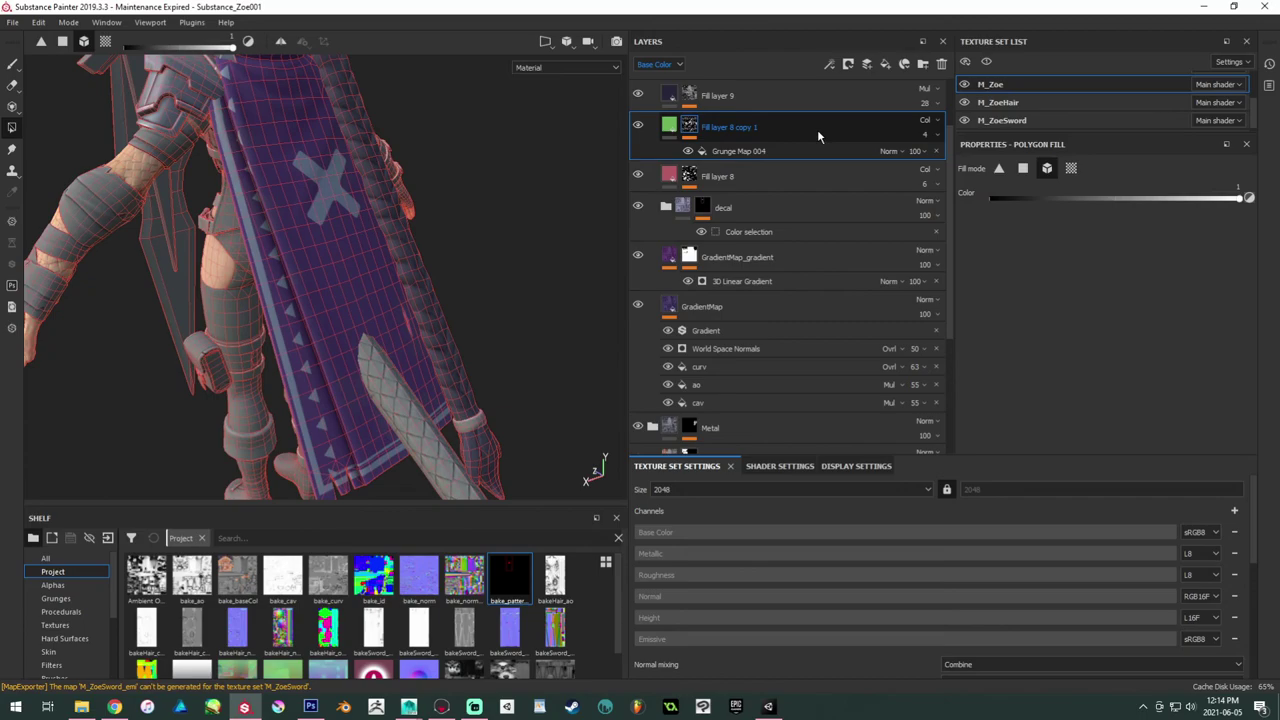
key("ctrl+d")
left_click(735, 155)
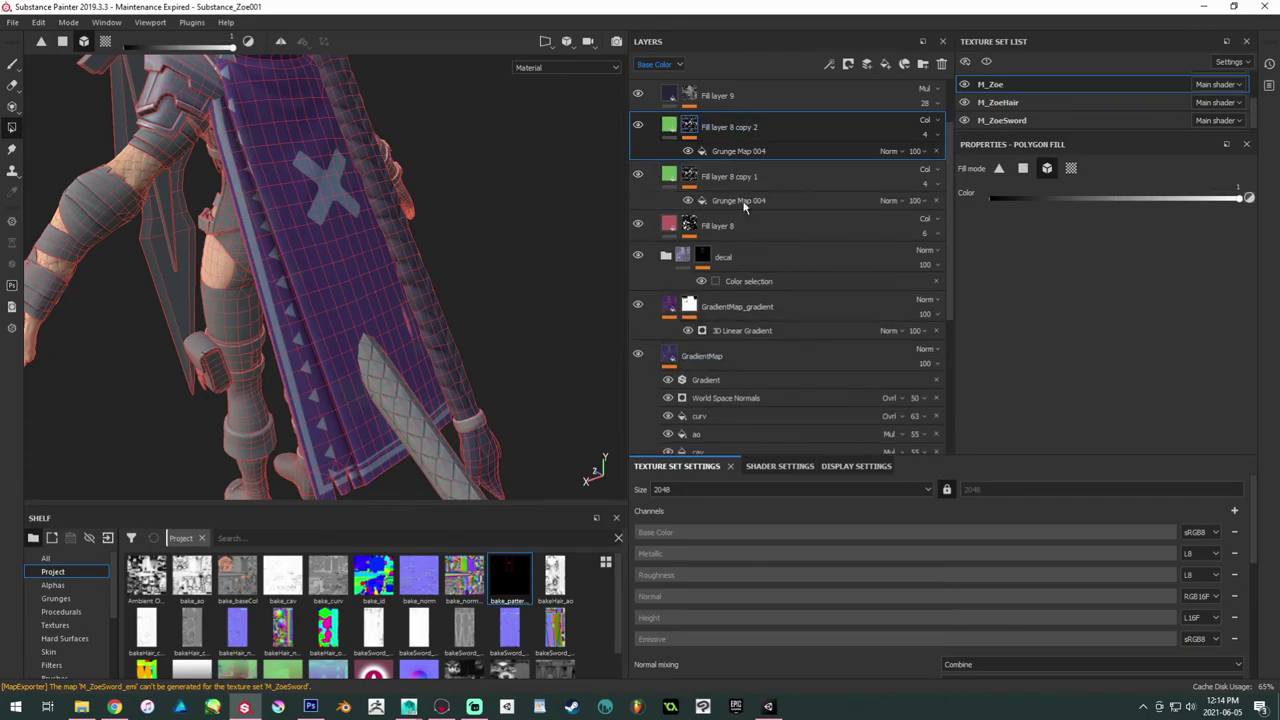
key("ctrl+g")
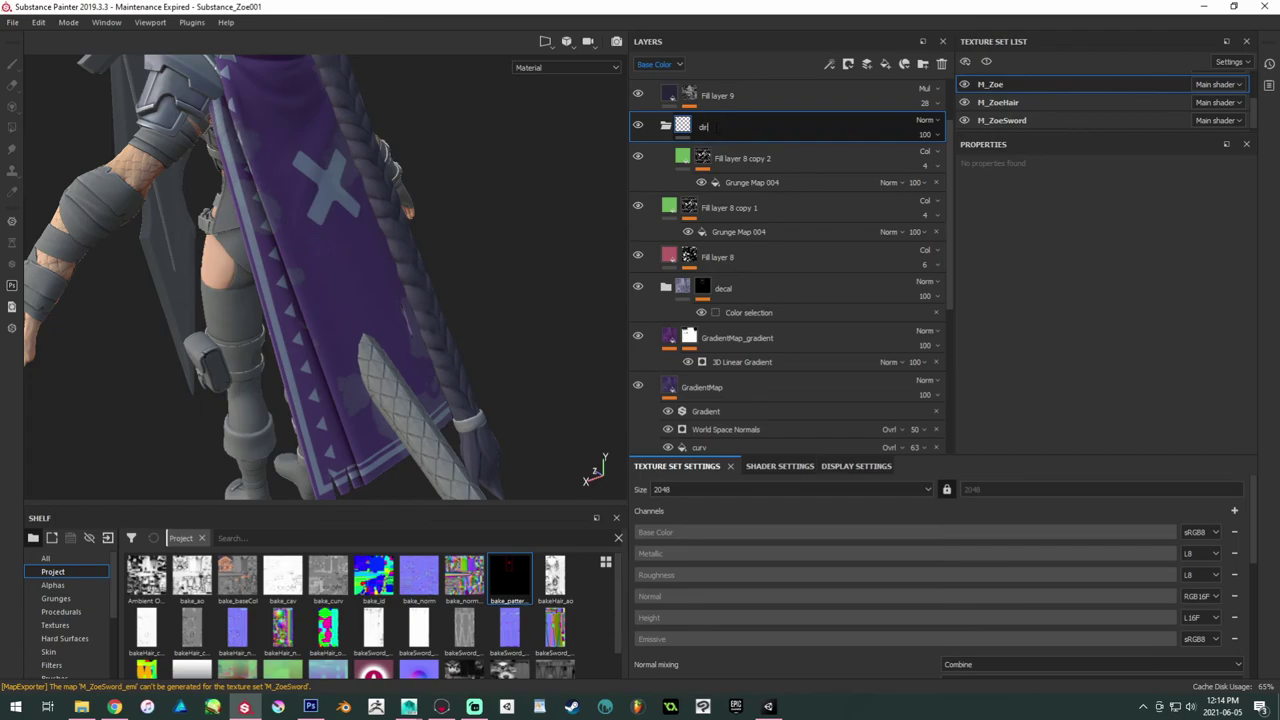
Step: Add a black mask to the dirt folder and copy the mask of the GradientMap_gradient layer
right_click(697, 126)
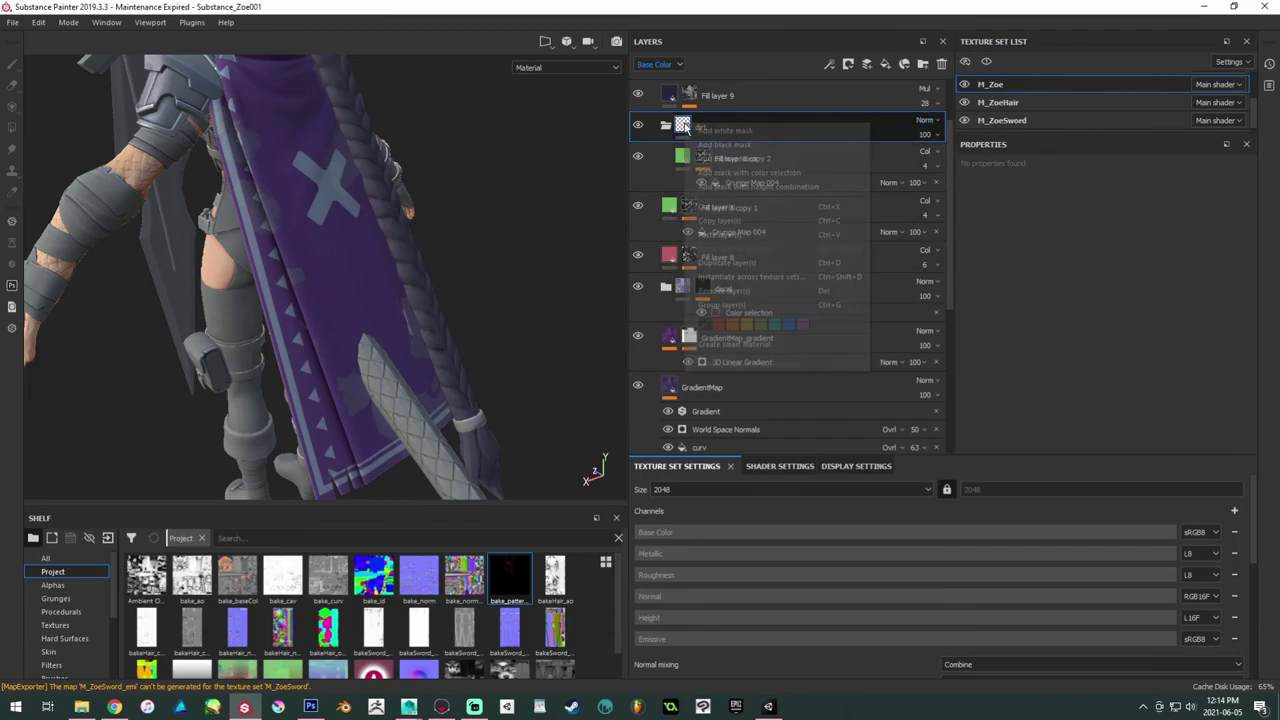
left_click(741, 146)
key("4")
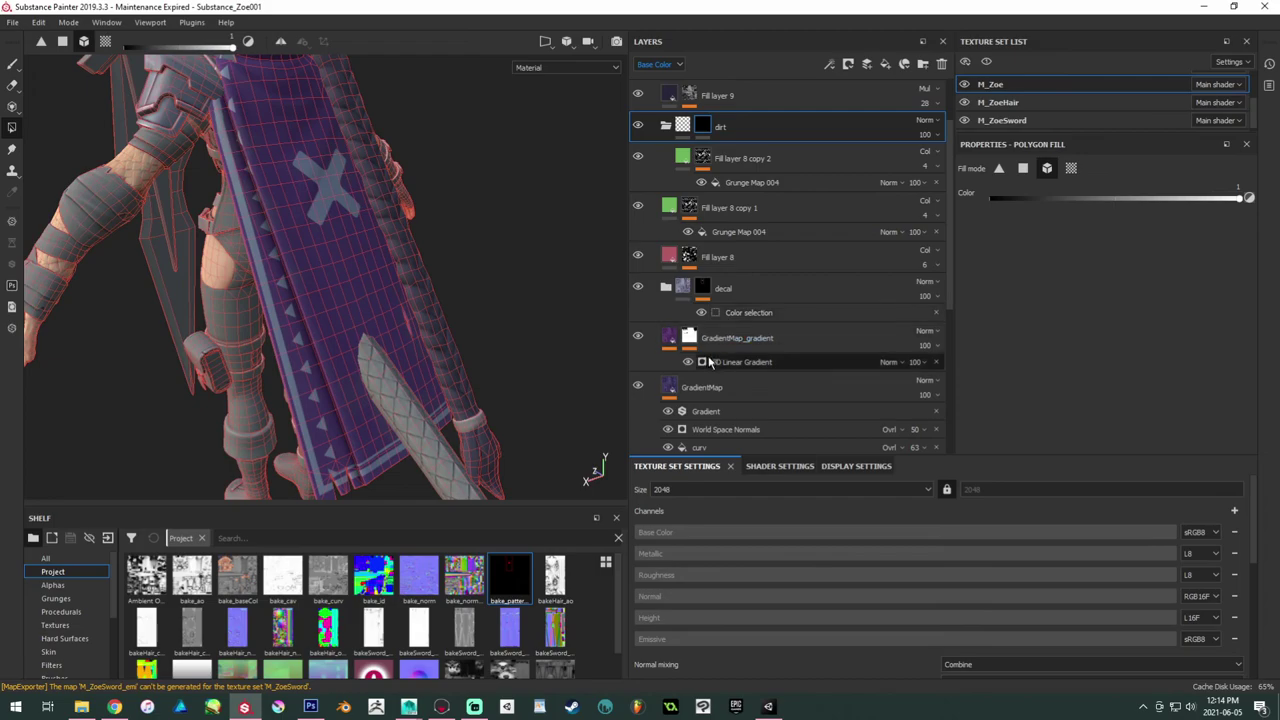
right_click(688, 343)
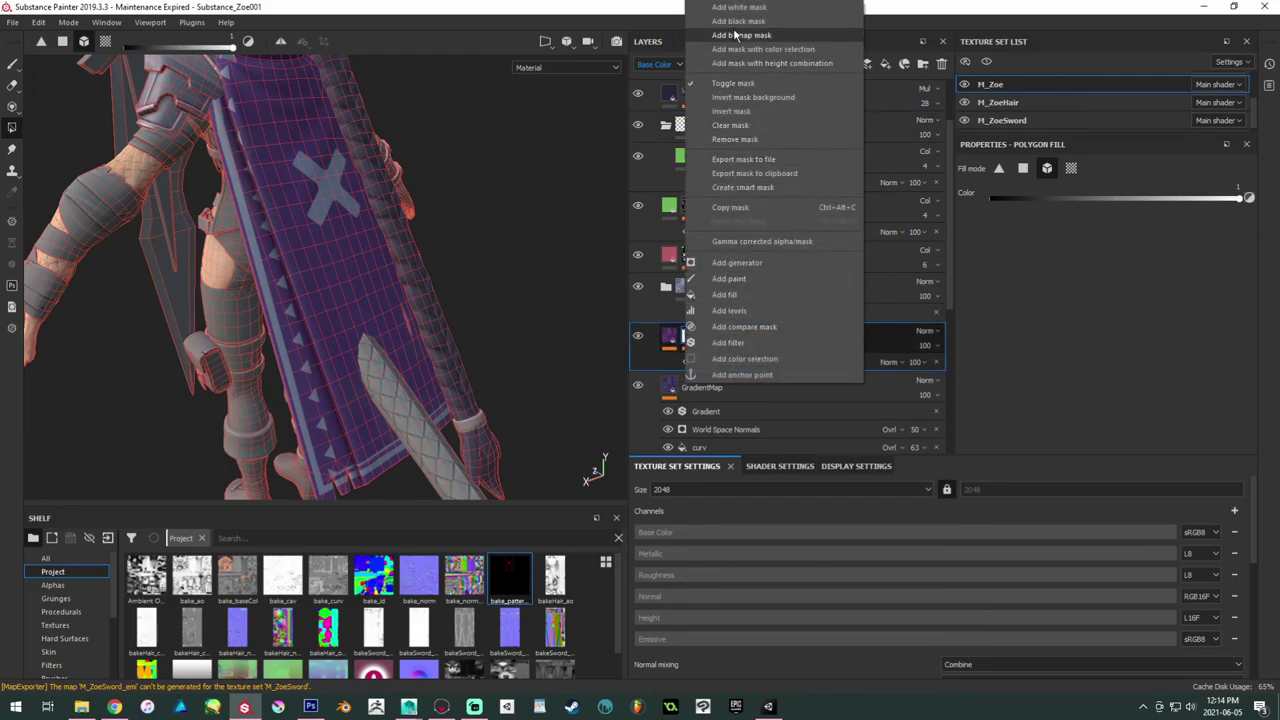
left_click(743, 207)
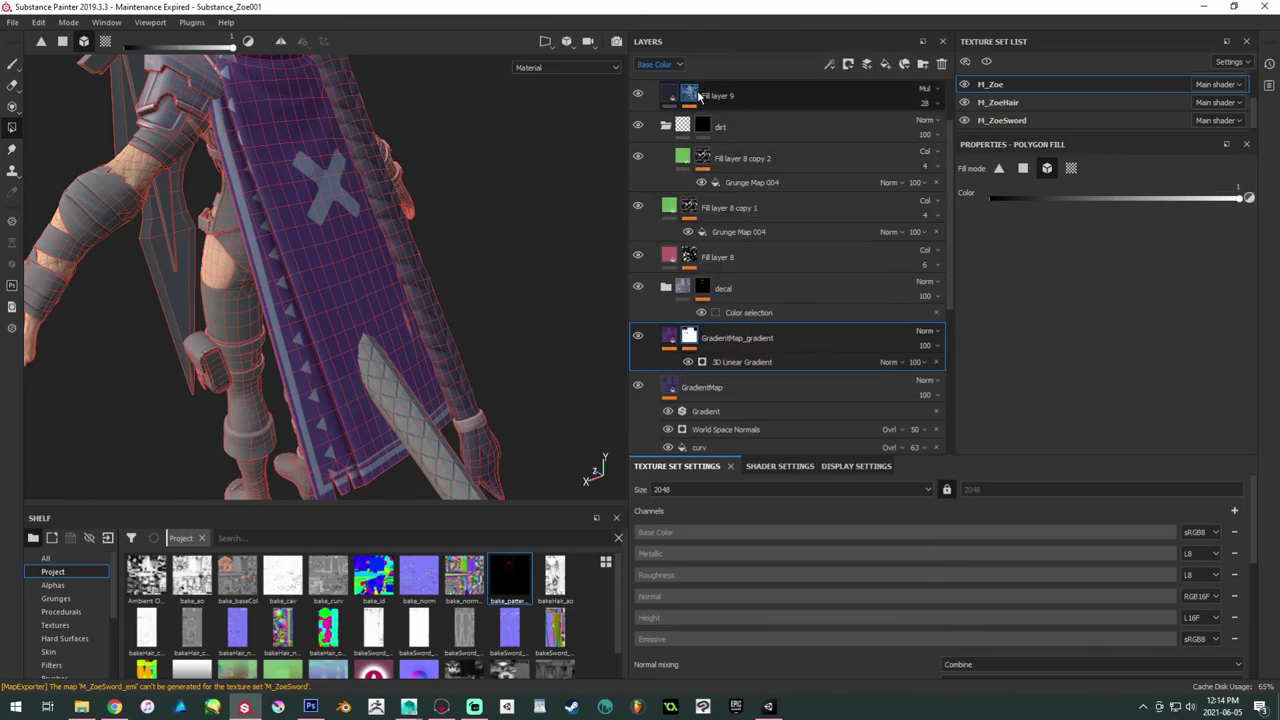
right_click(700, 94)
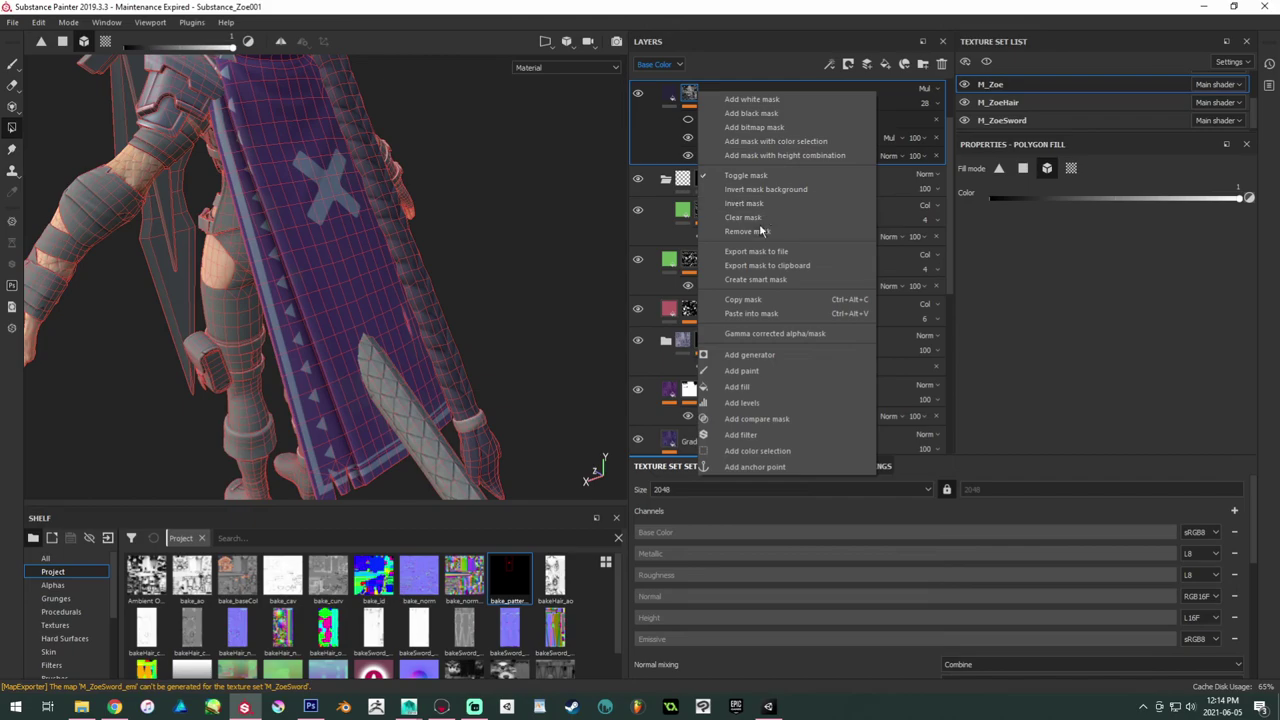
left_click(753, 314)
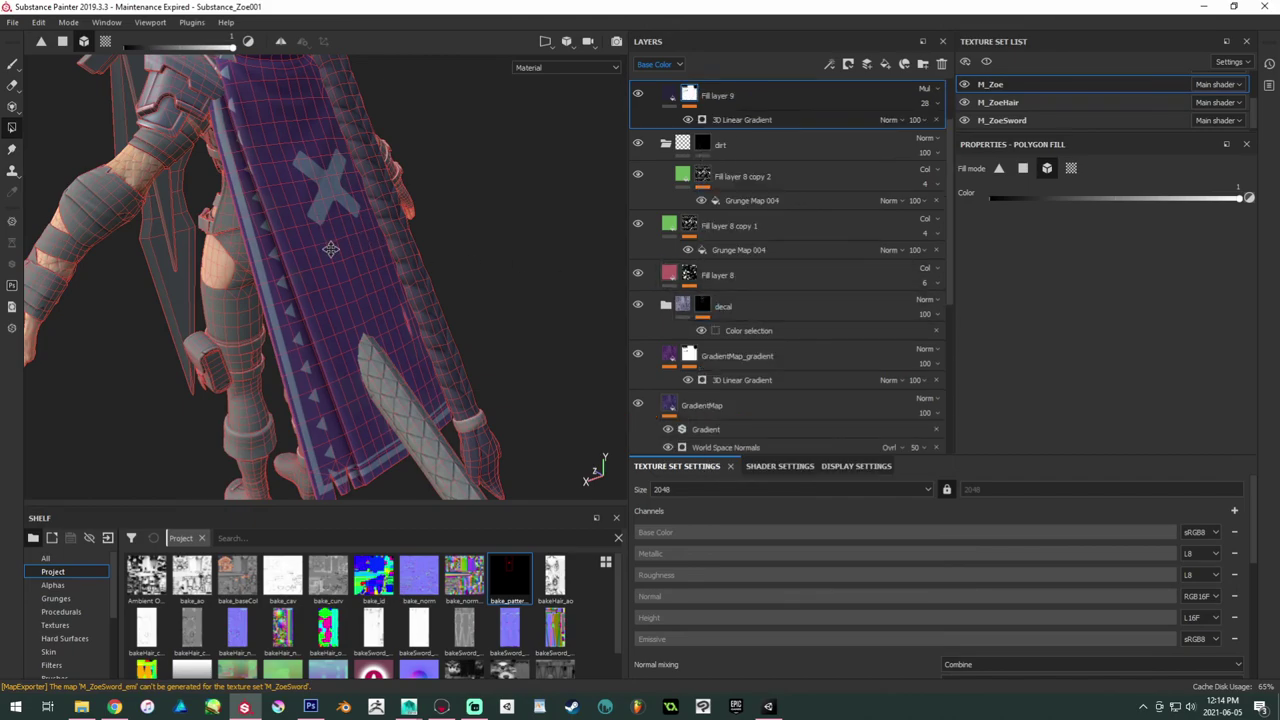
left_click_drag(330, 248, 309, 291, "alt")
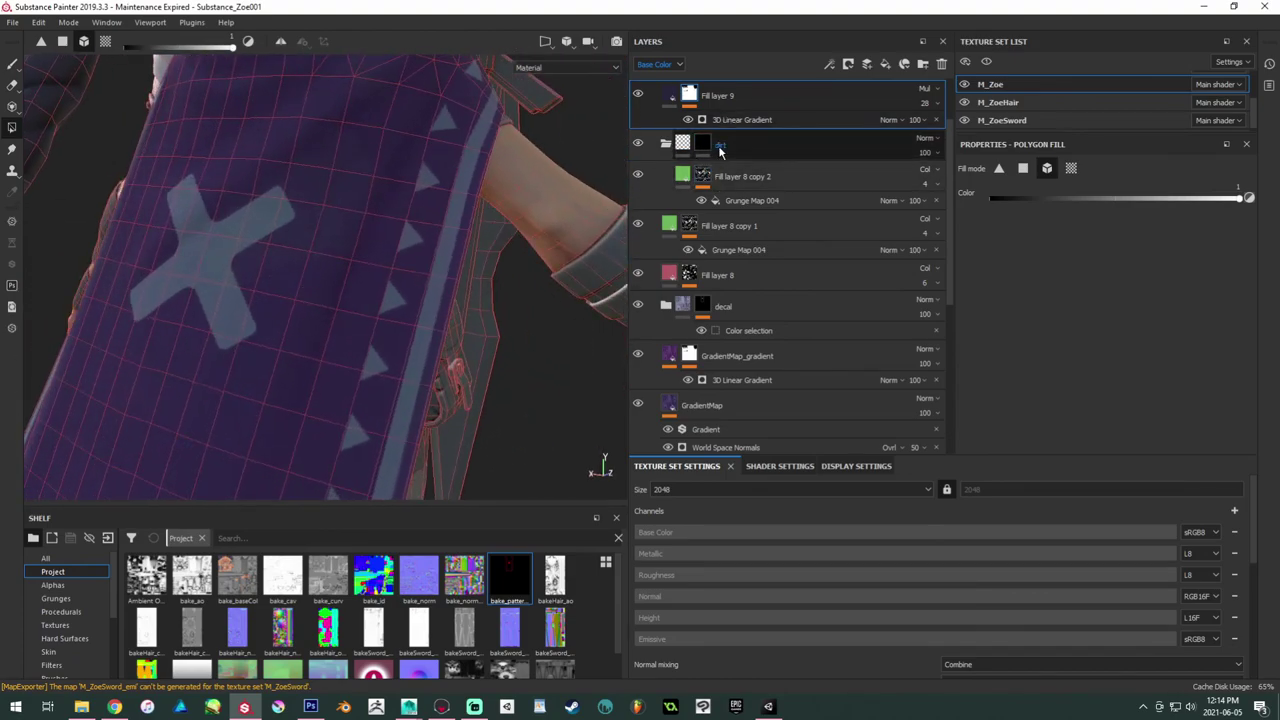
key("ctrl+z")
Step: Paste the copied 3D Linear Gradient mask into the dirt folder's mask
left_click(703, 180)
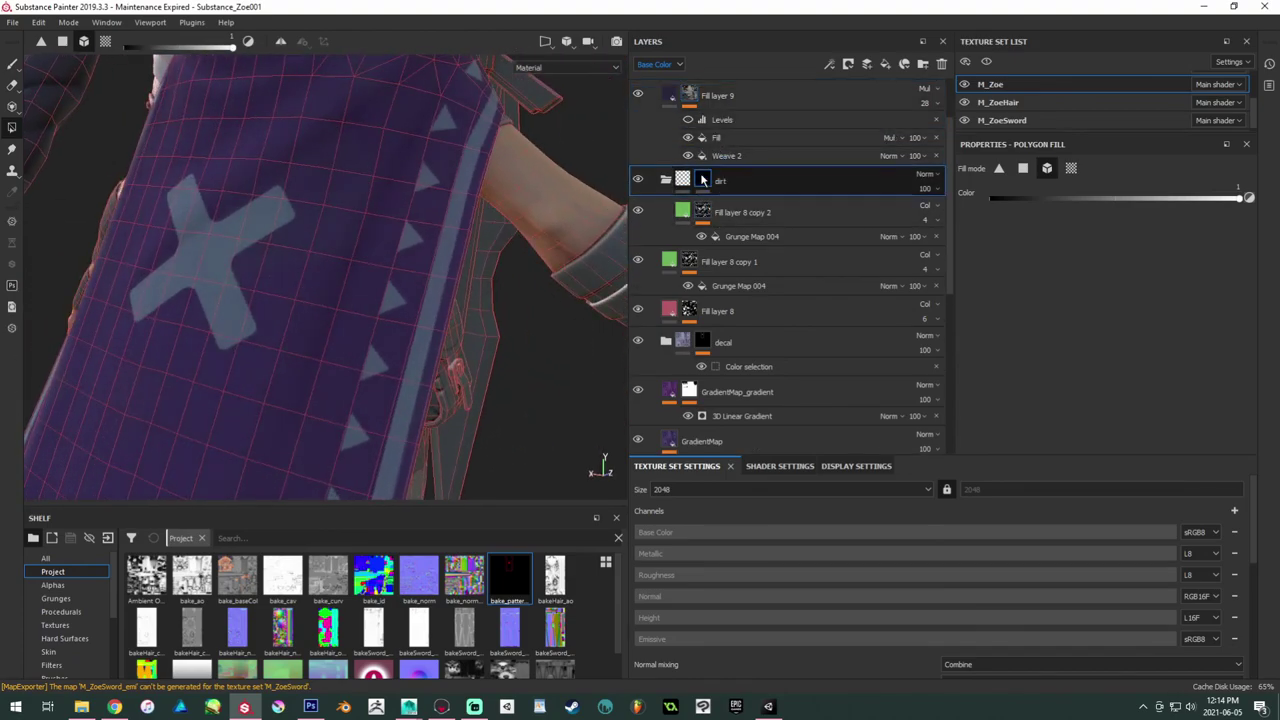
right_click(703, 180)
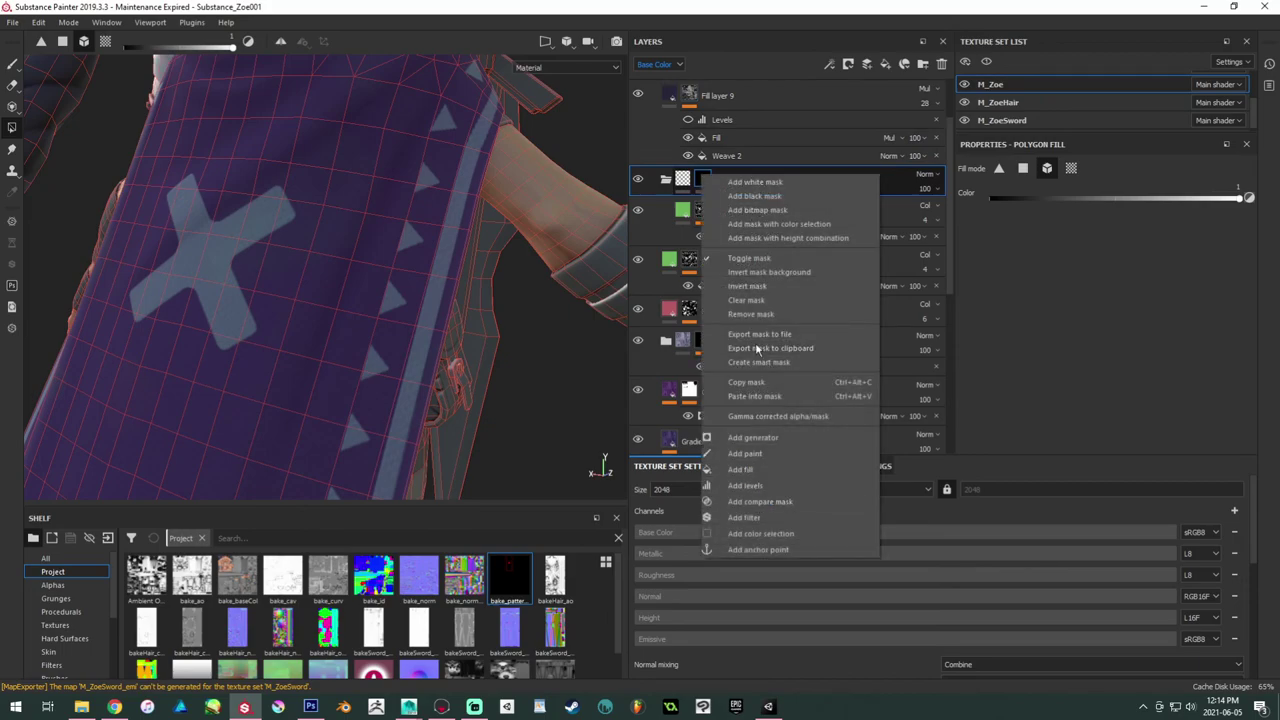
left_click(755, 397)
Step: Isolate the dirt folder's mask in the viewport and set its 3D Linear Gradient balance to 0.45 and contrast to 0.71
left_click_drag(443, 360, 318, 300, "alt")
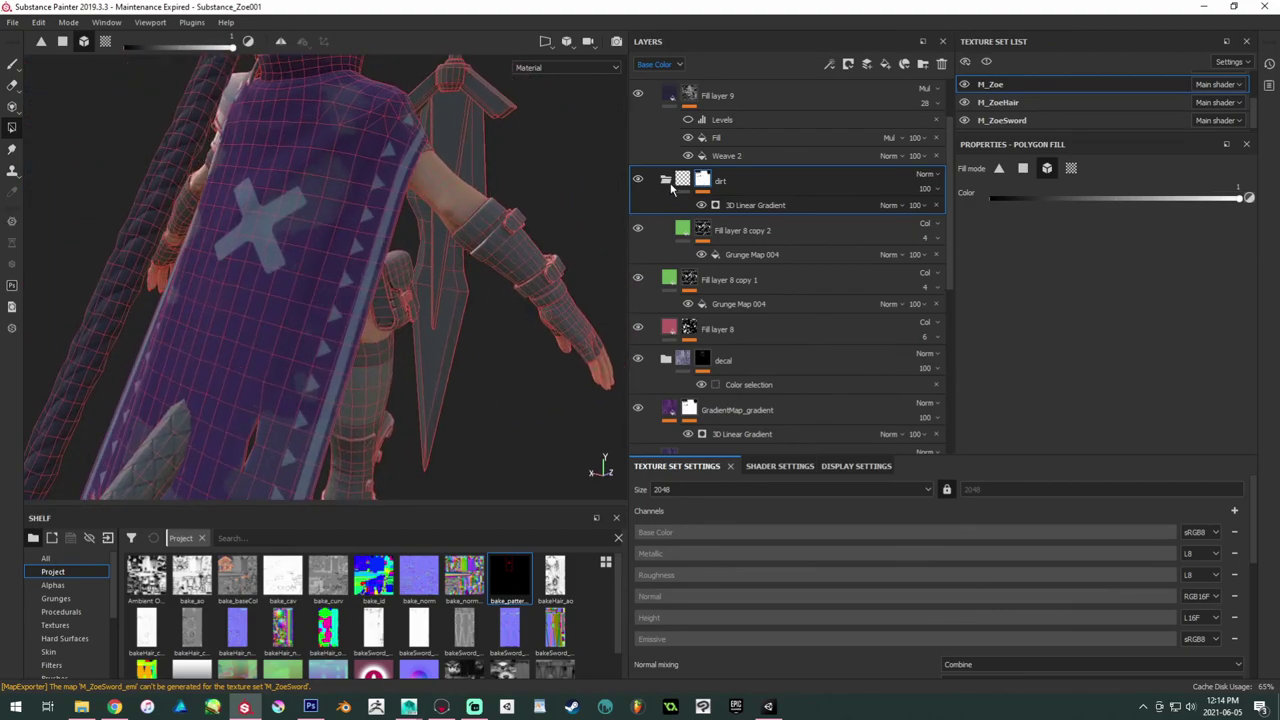
left_click(704, 181, "alt")
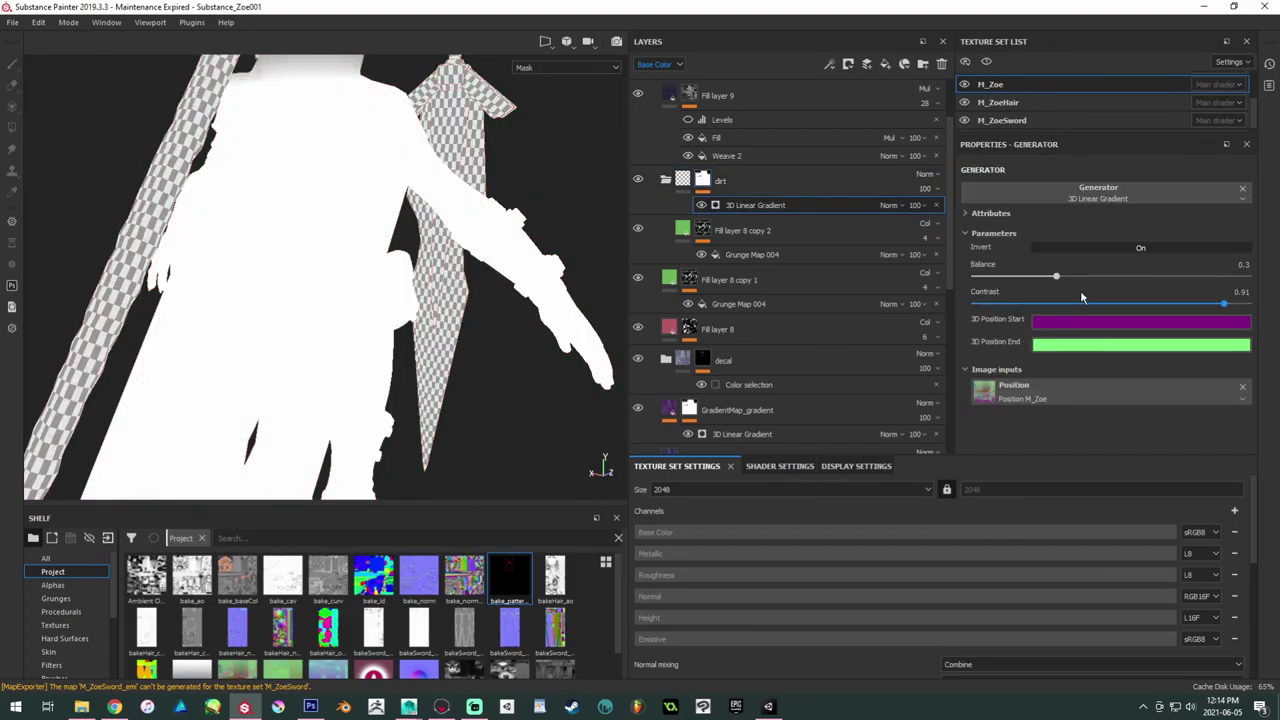
left_click_drag(1063, 277, 1101, 280)
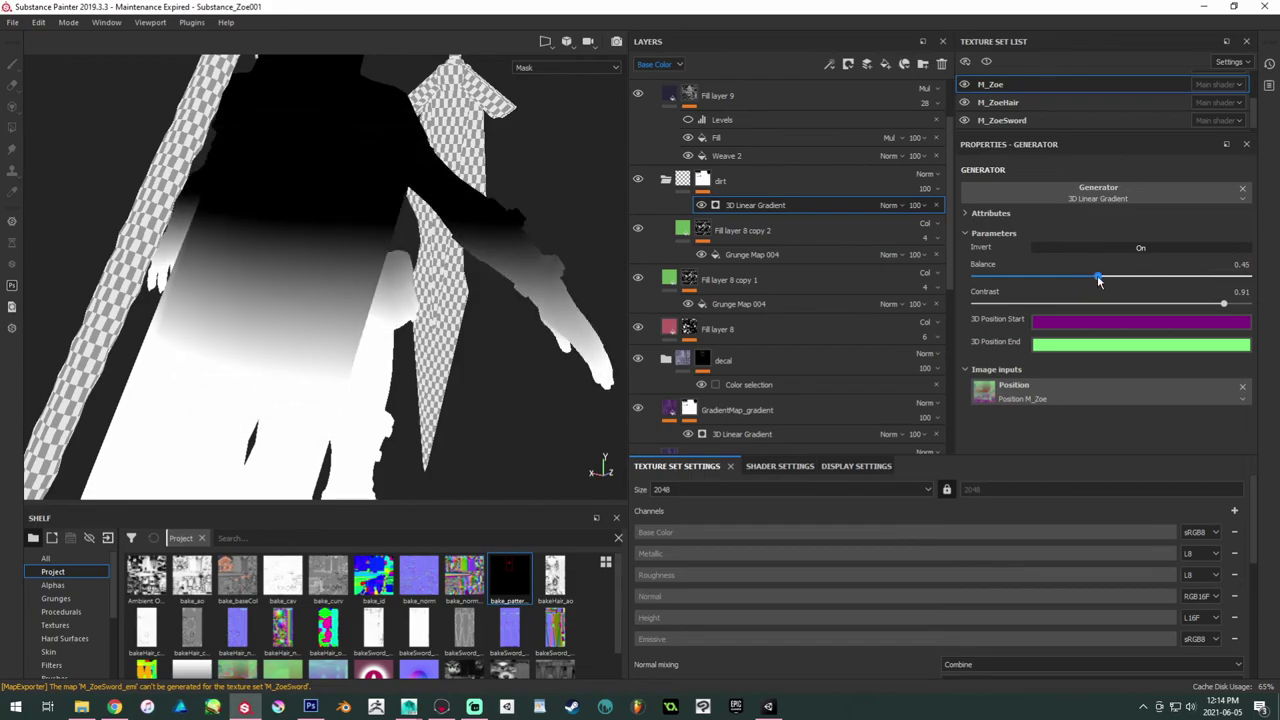
left_click_drag(1223, 303, 1167, 305)
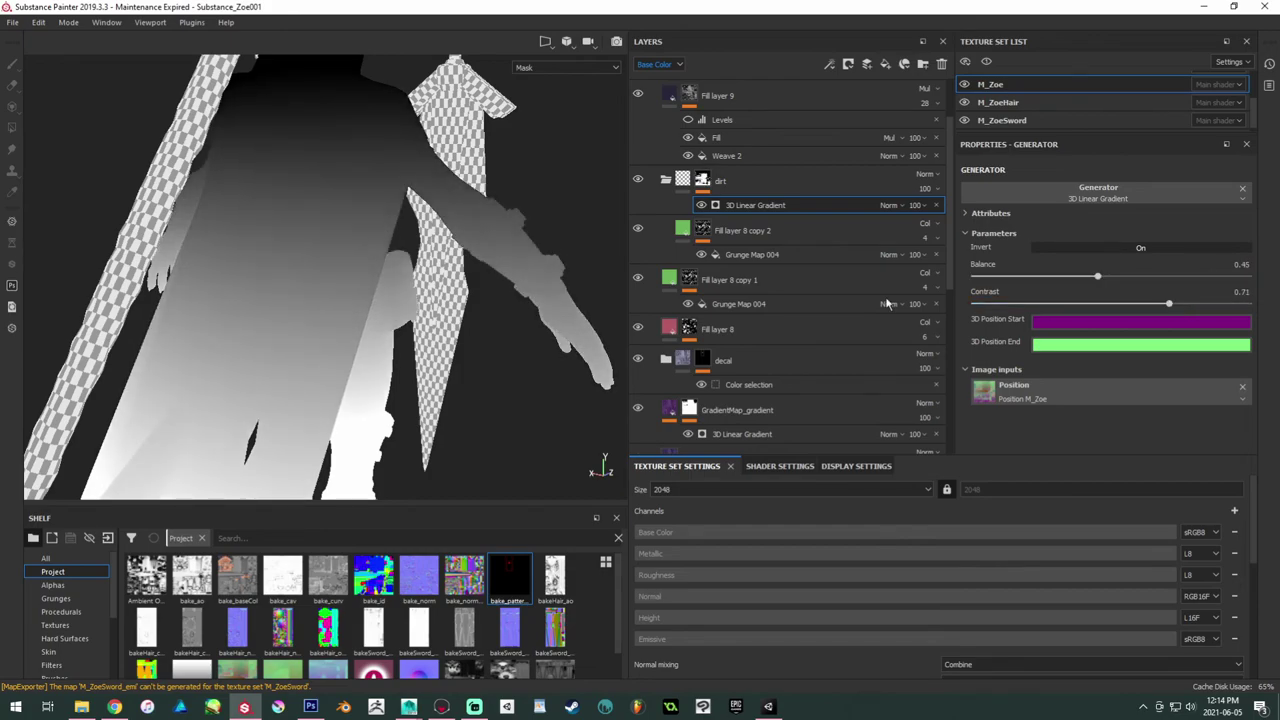
Step: Set the 3D Linear Gradient on the GradientMap_gradient mask to balance 0.5 and contrast 0.77, and check the cape in material view
left_click(690, 410)
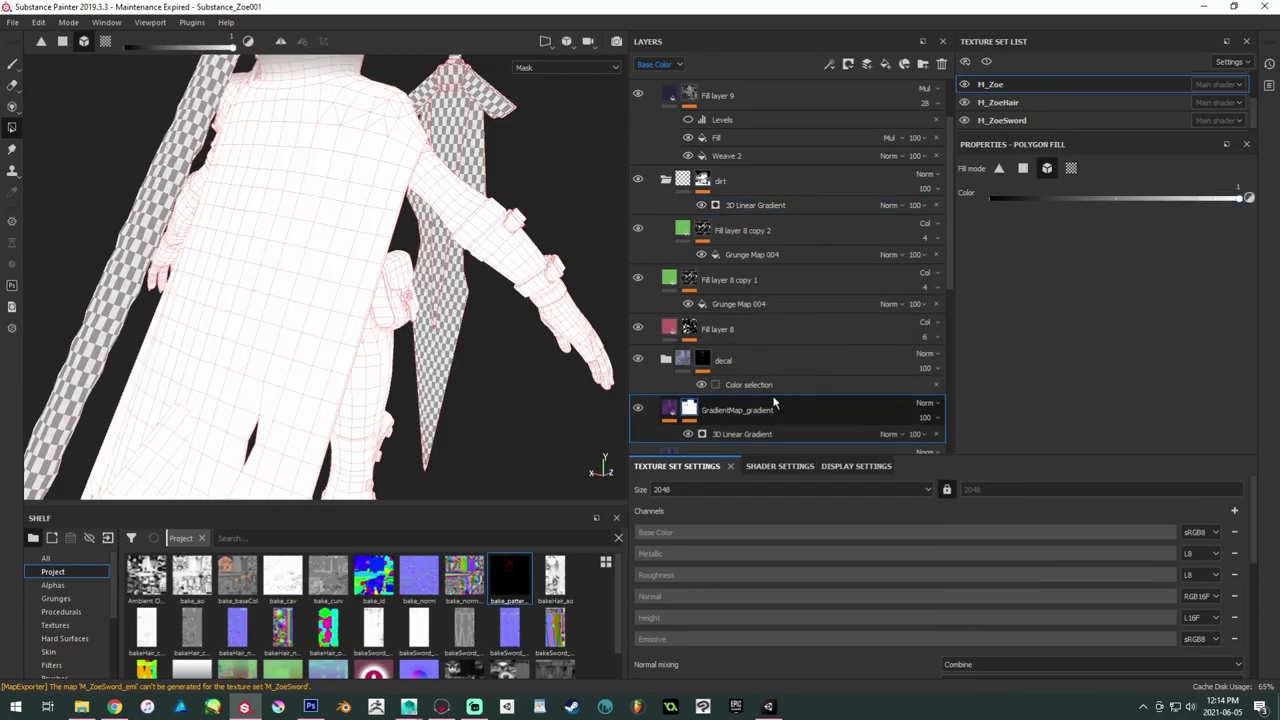
left_click(740, 434)
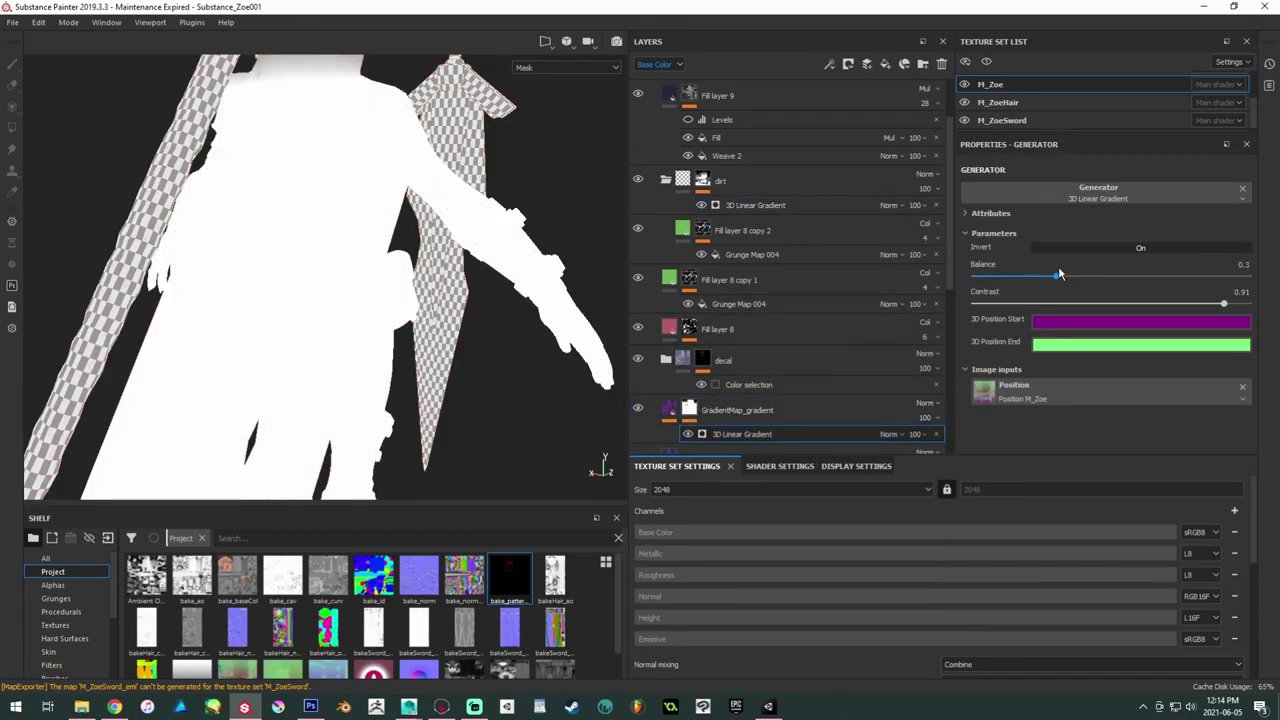
left_click_drag(1042, 280, 1110, 278)
left_click_drag(1218, 304, 1186, 309)
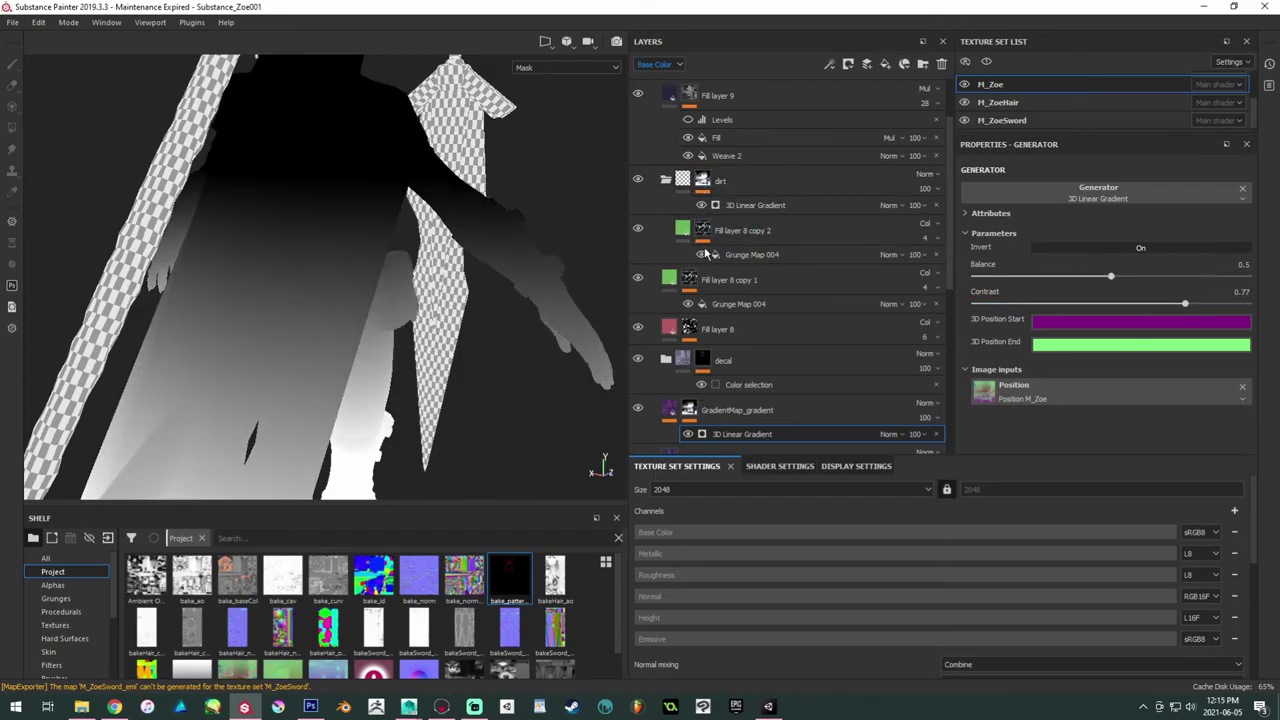
middle_click_drag(518, 349, 512, 349, "alt")
key("m")
left_click_drag(411, 341, 462, 342, "alt")
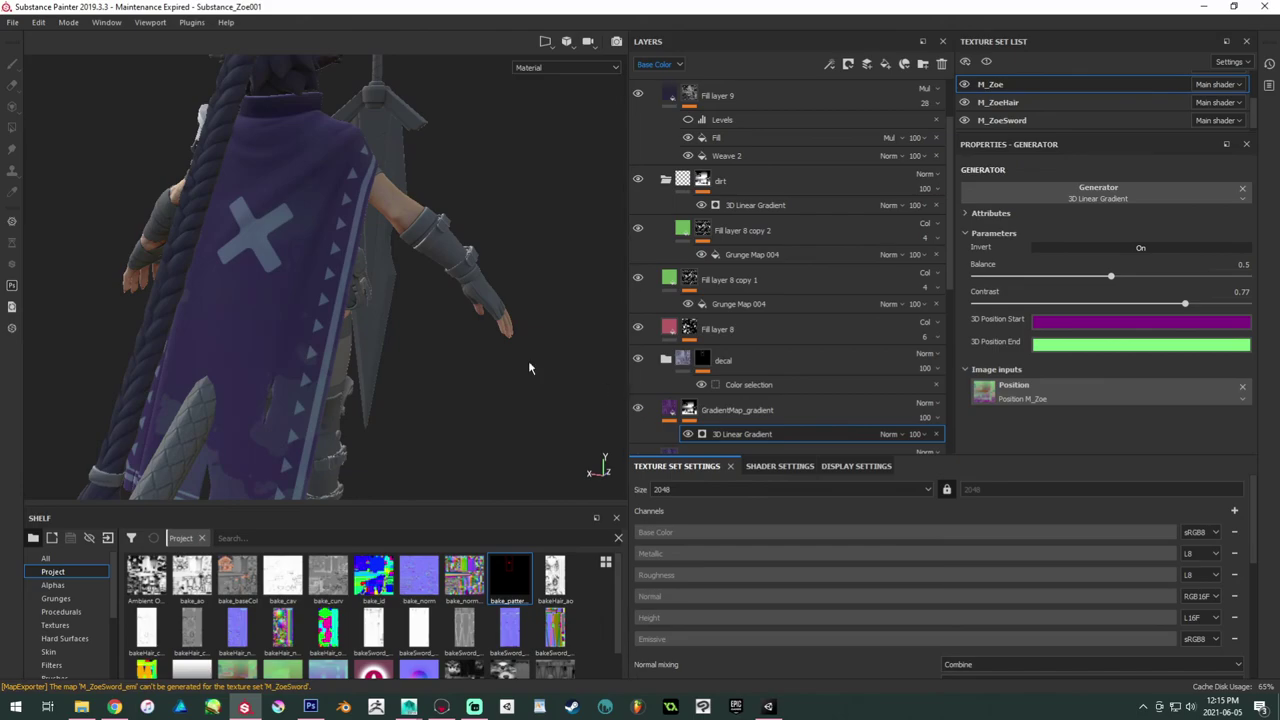
left_click_drag(377, 300, 470, 350, "alt")
middle_click_drag(470, 360, 425, 362, "alt")
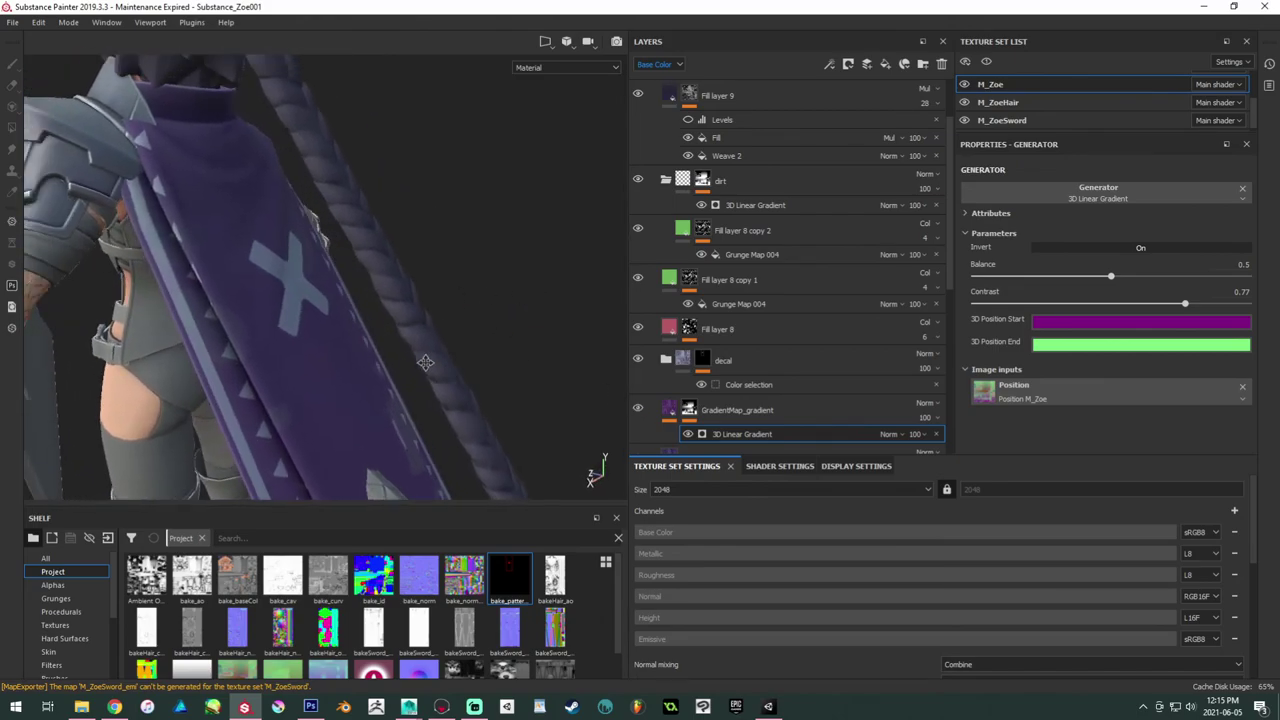
left_click_drag(425, 362, 398, 359, "alt")
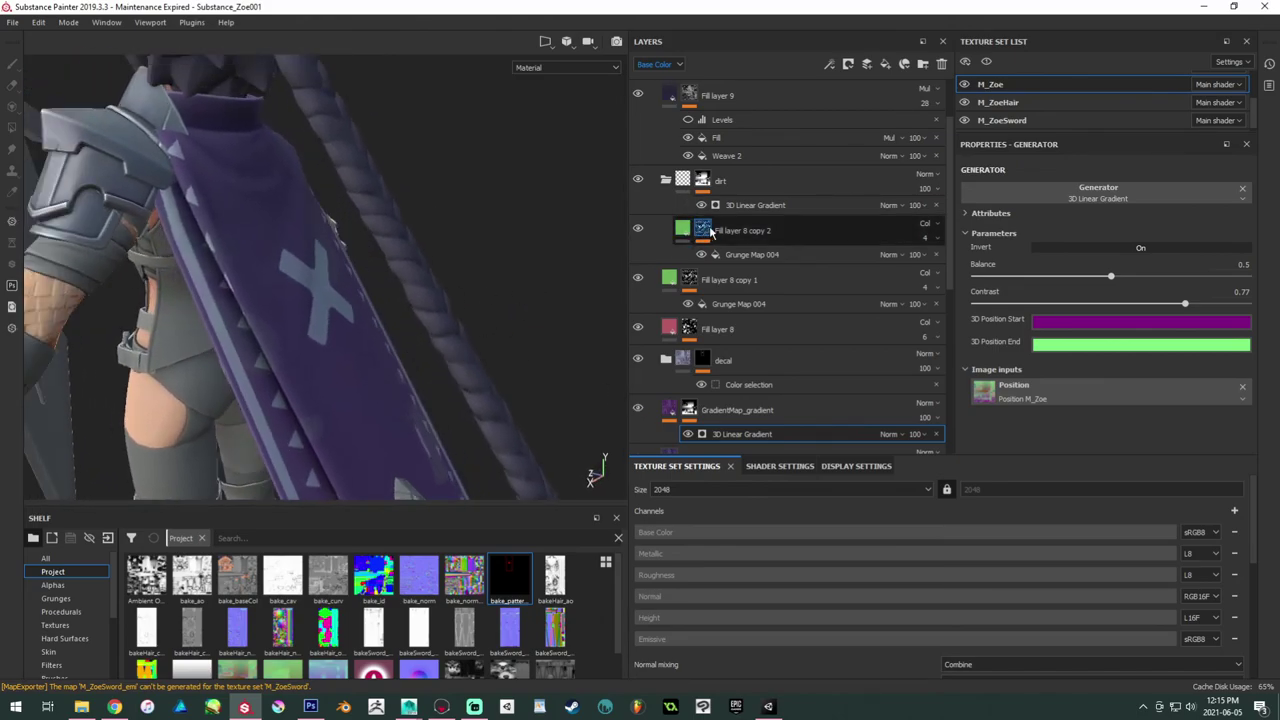
Step: Try the Color blend mode on the dirt folder, restoring Normal at full opacity
left_click(926, 175)
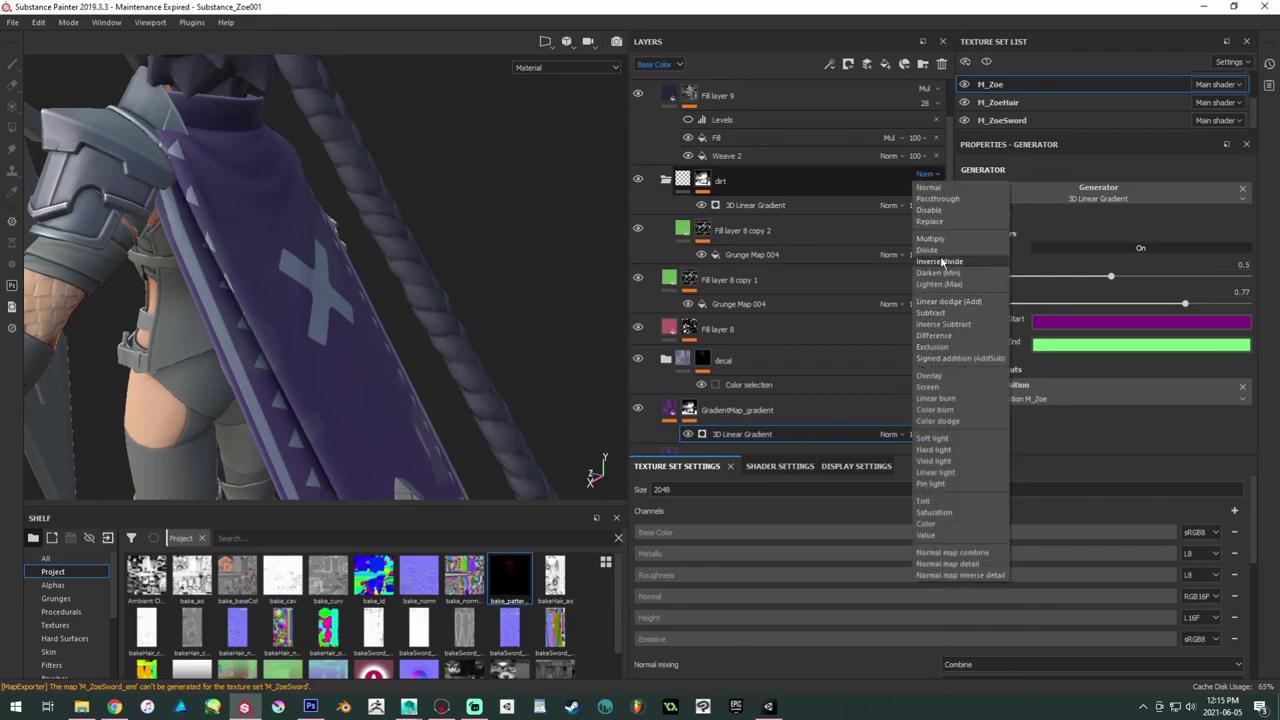
left_click(926, 521)
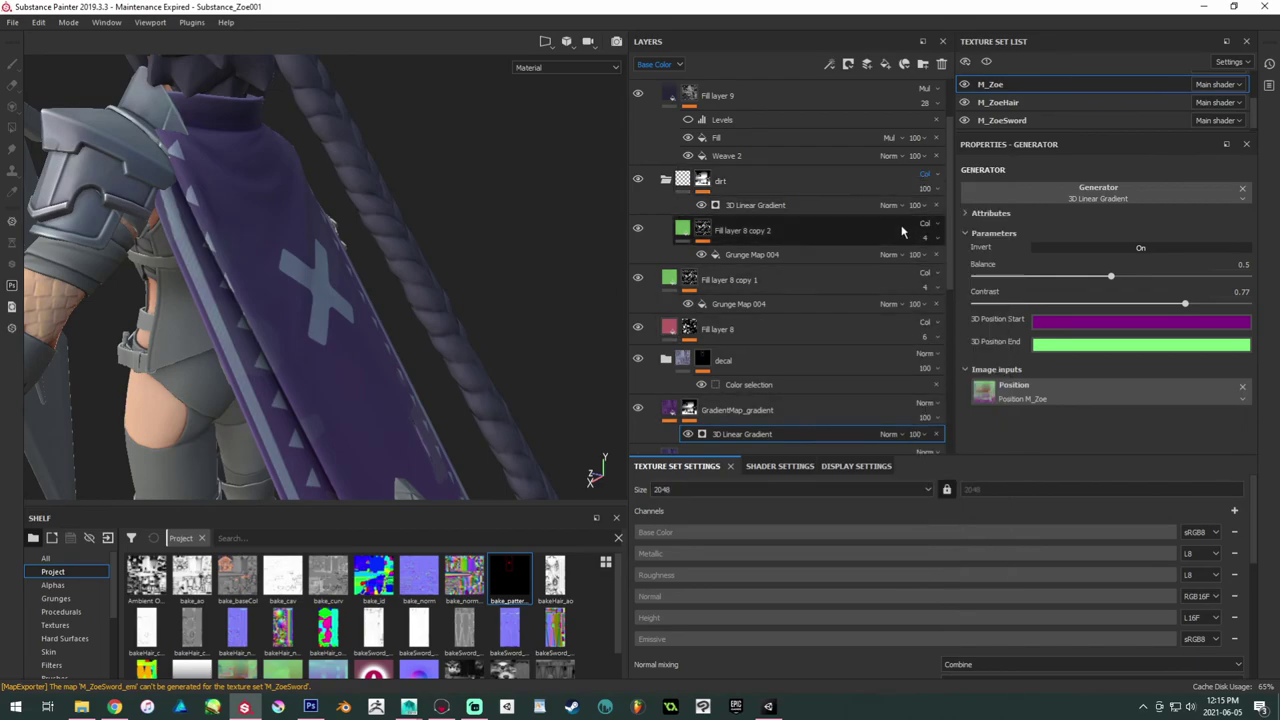
left_click(936, 189)
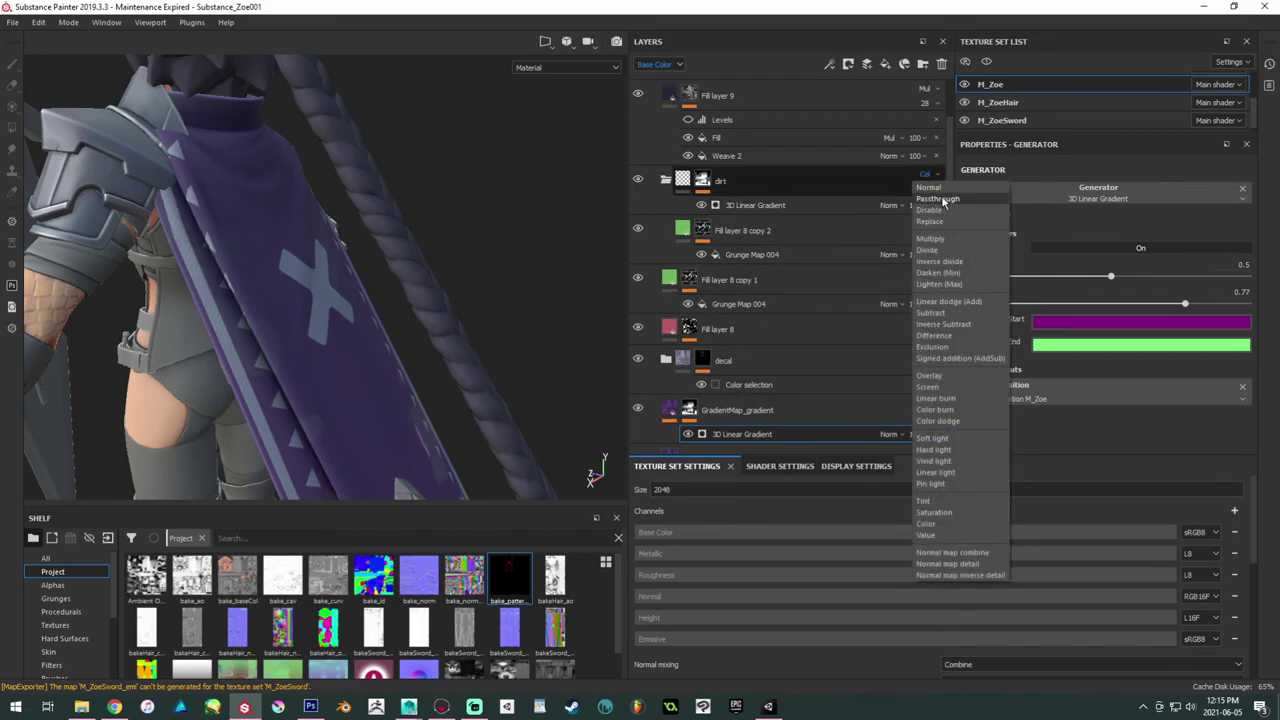
left_click(940, 190)
left_click(938, 177)
left_click(964, 181)
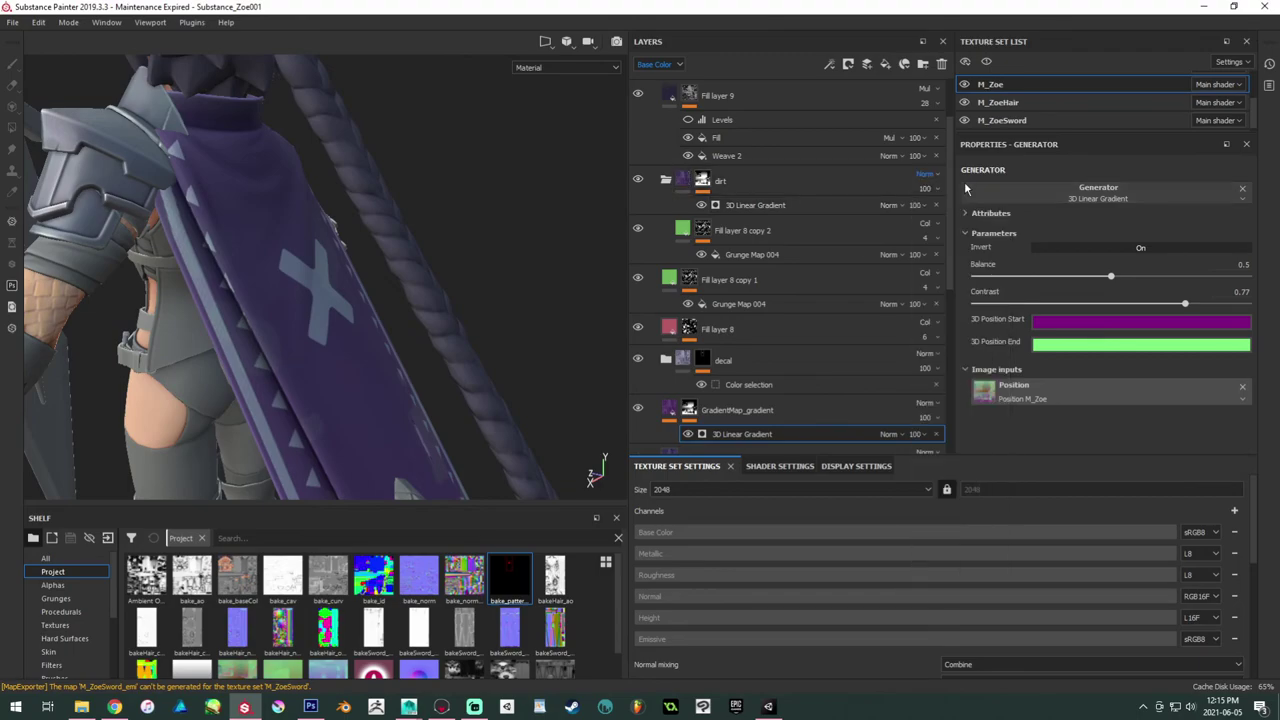
left_click(928, 176)
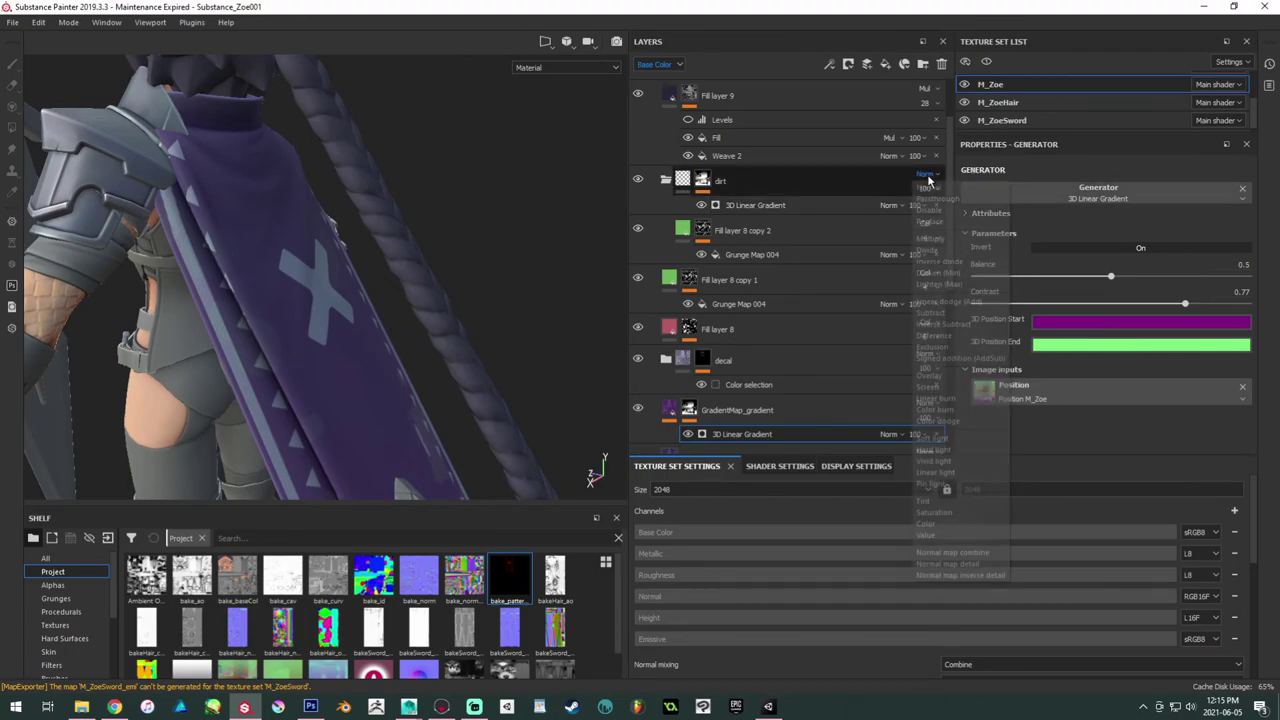
left_click(866, 207)
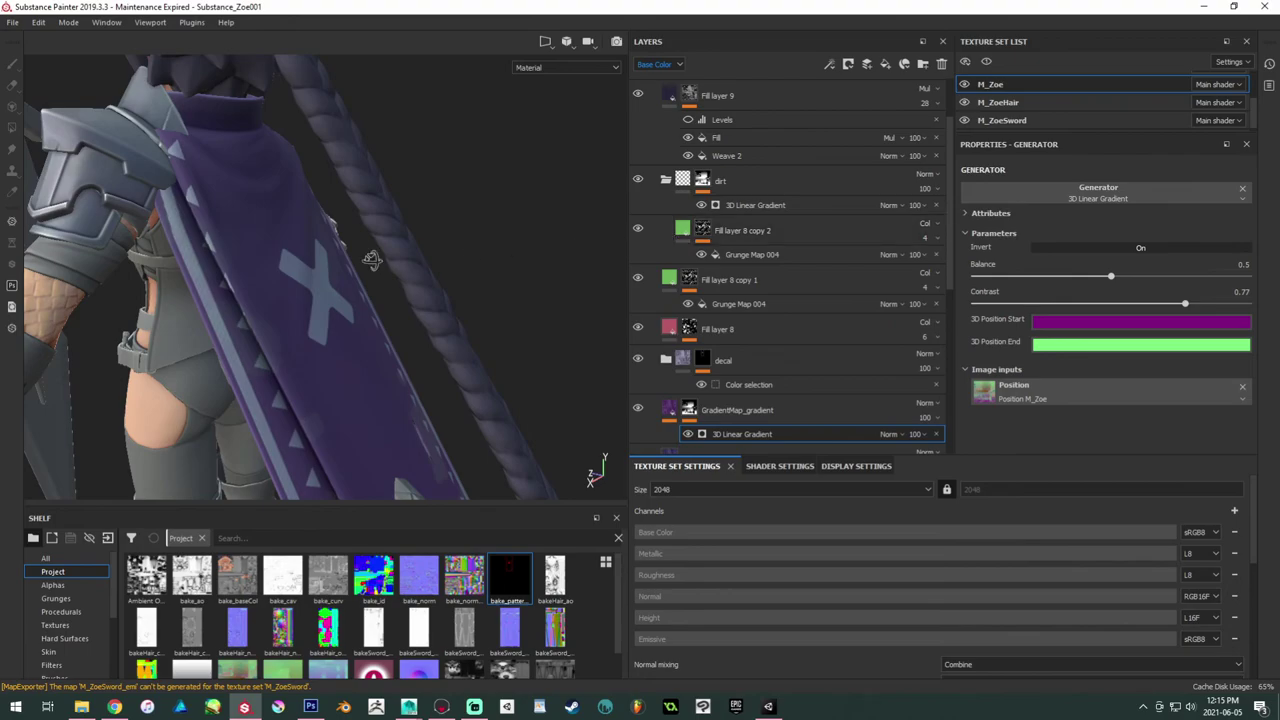
left_click_drag(371, 257, 399, 255, "alt")
left_click(928, 192)
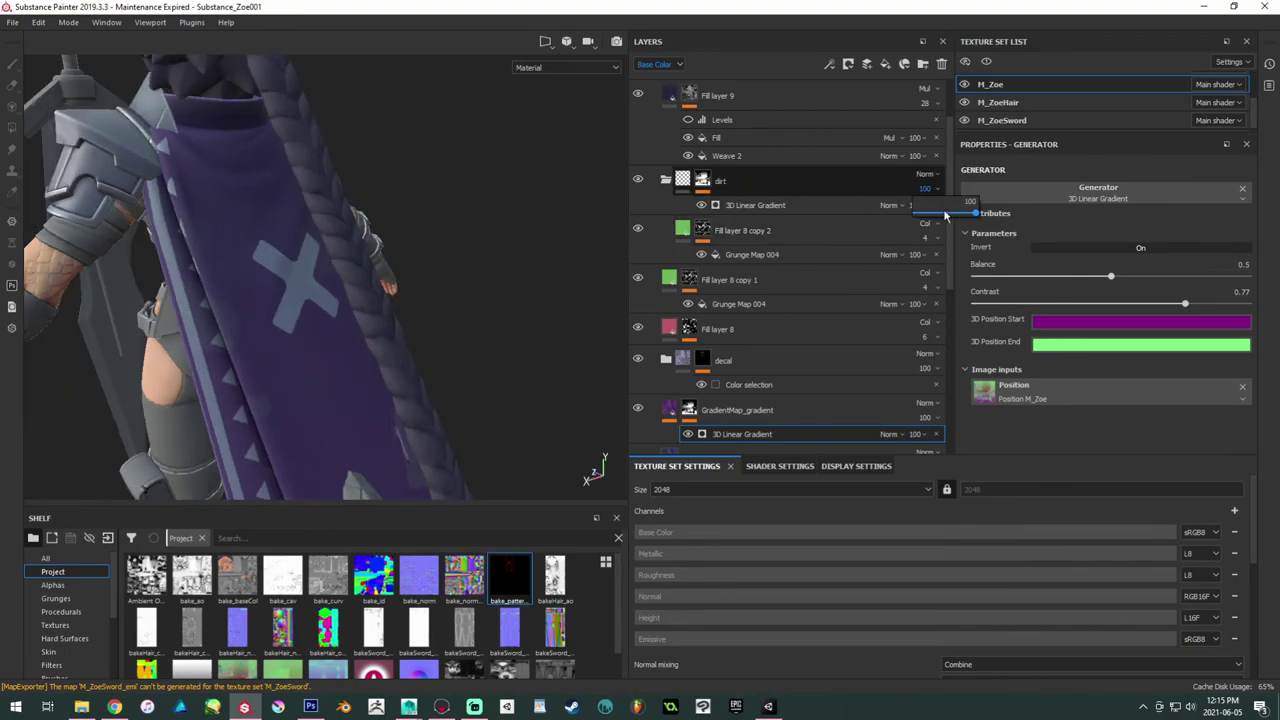
left_click_drag(945, 215, 939, 215)
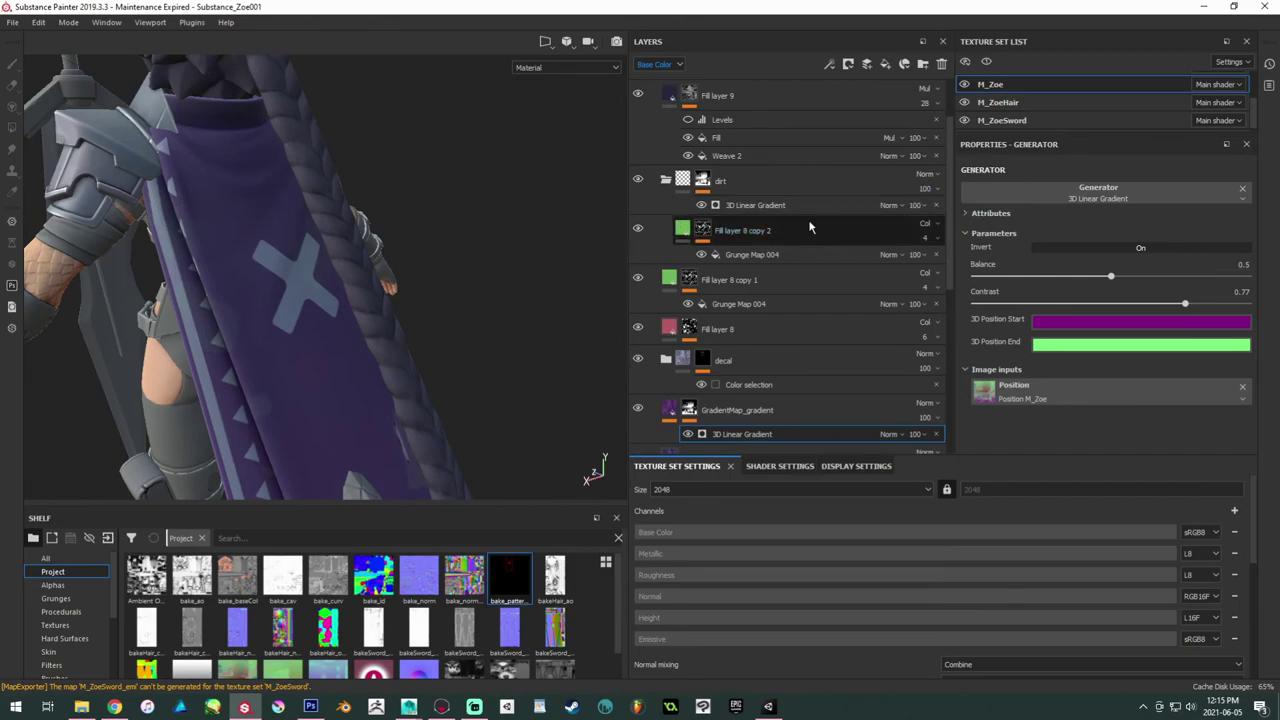
Step: Randomize the seed of Grunge Map 004 in the mask of Fill layer 8 copy 2
left_click(700, 226)
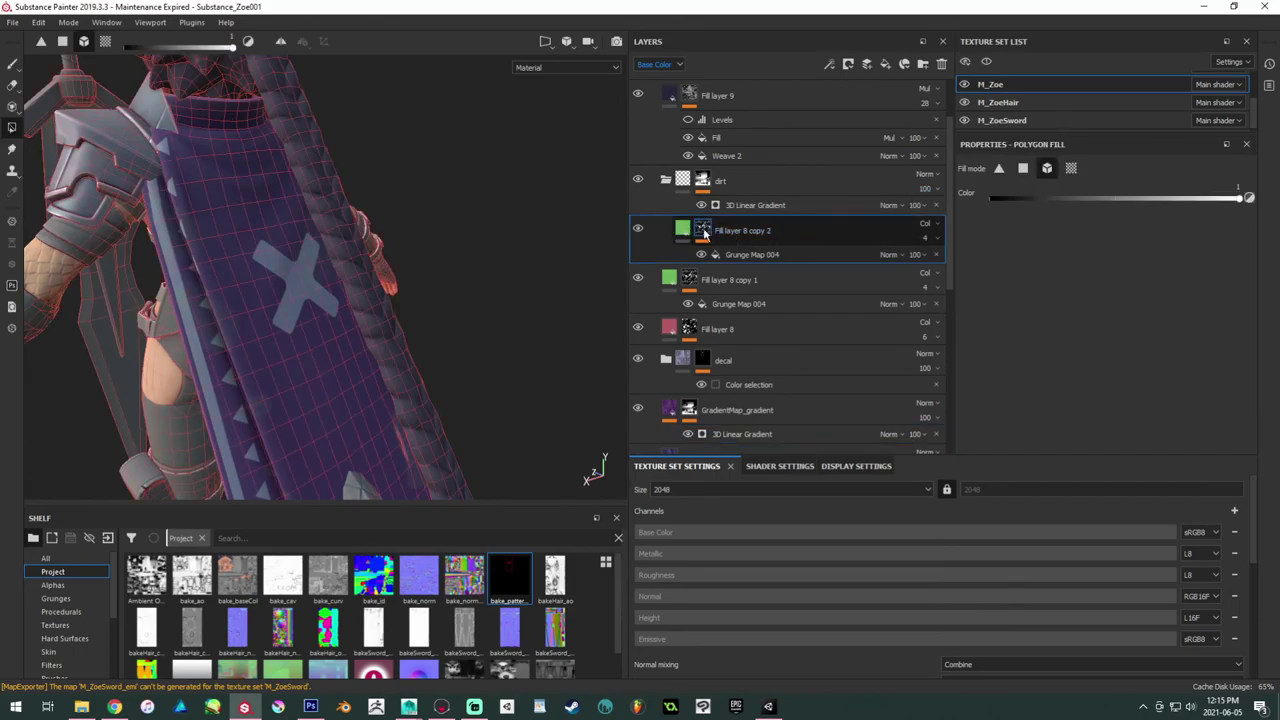
left_click(687, 228)
key("ctrl+v")
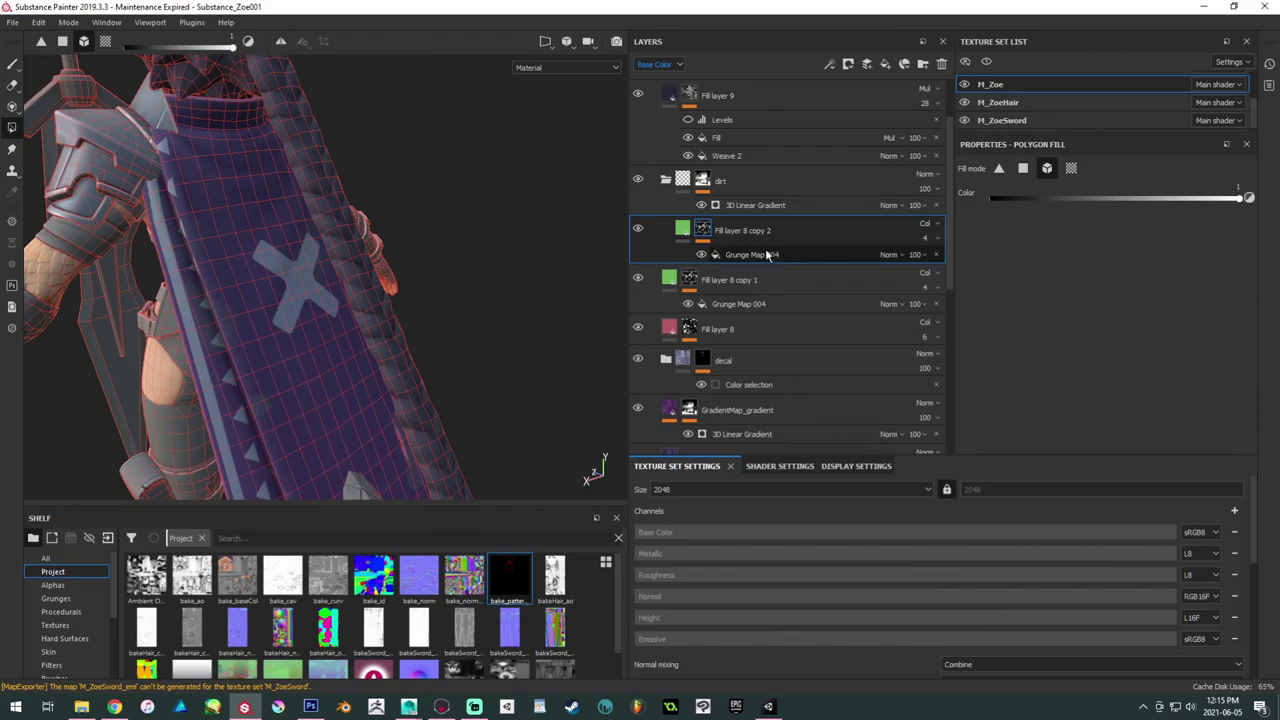
left_click(757, 253)
scroll(1023, 330, "down", 2)
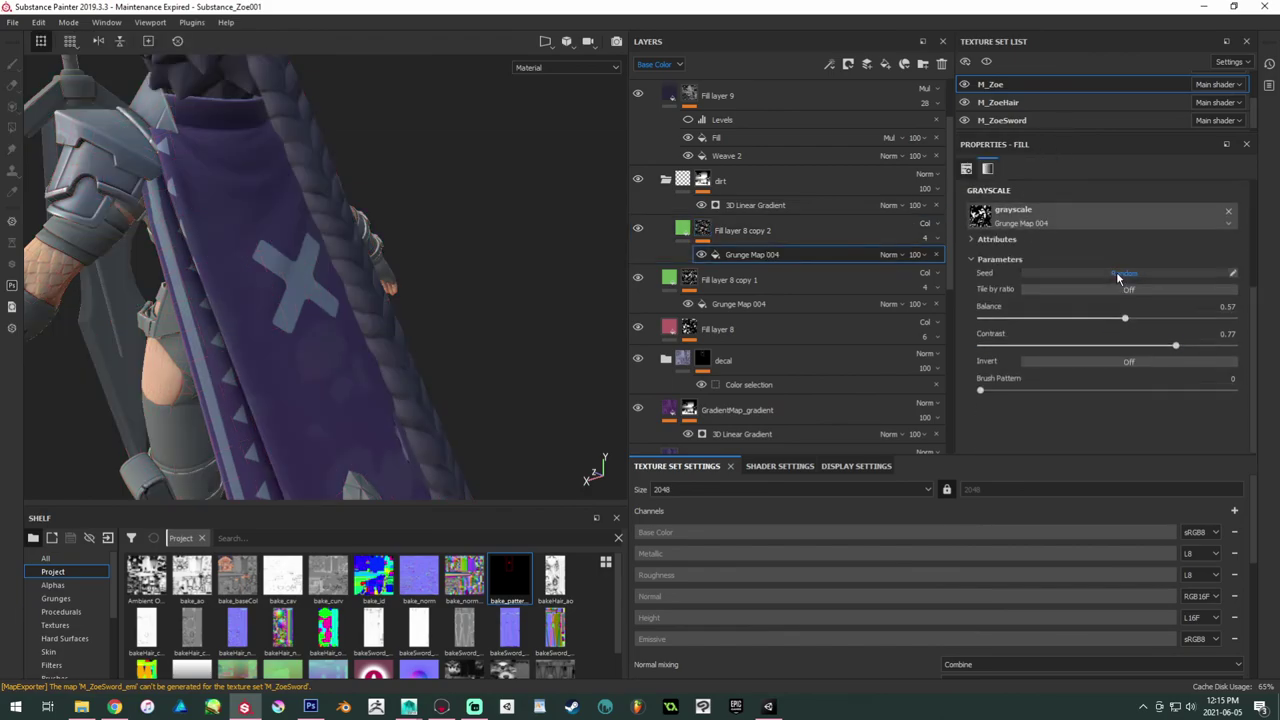
Step: Compare the cape with the dirt folder off and on, and set its 3D Linear Gradient balance to 0.56 and contrast to 0.7
left_click_drag(378, 273, 333, 285, "alt")
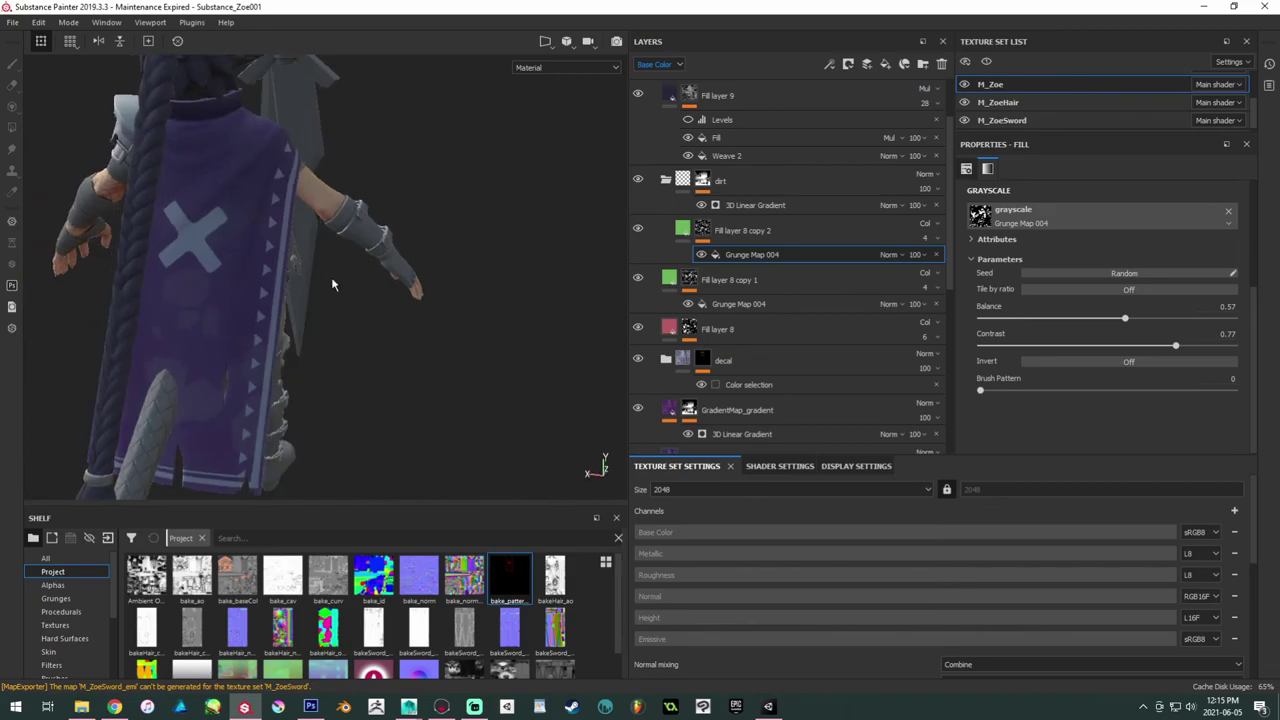
scroll(333, 285, "up", 2)
left_click(638, 180)
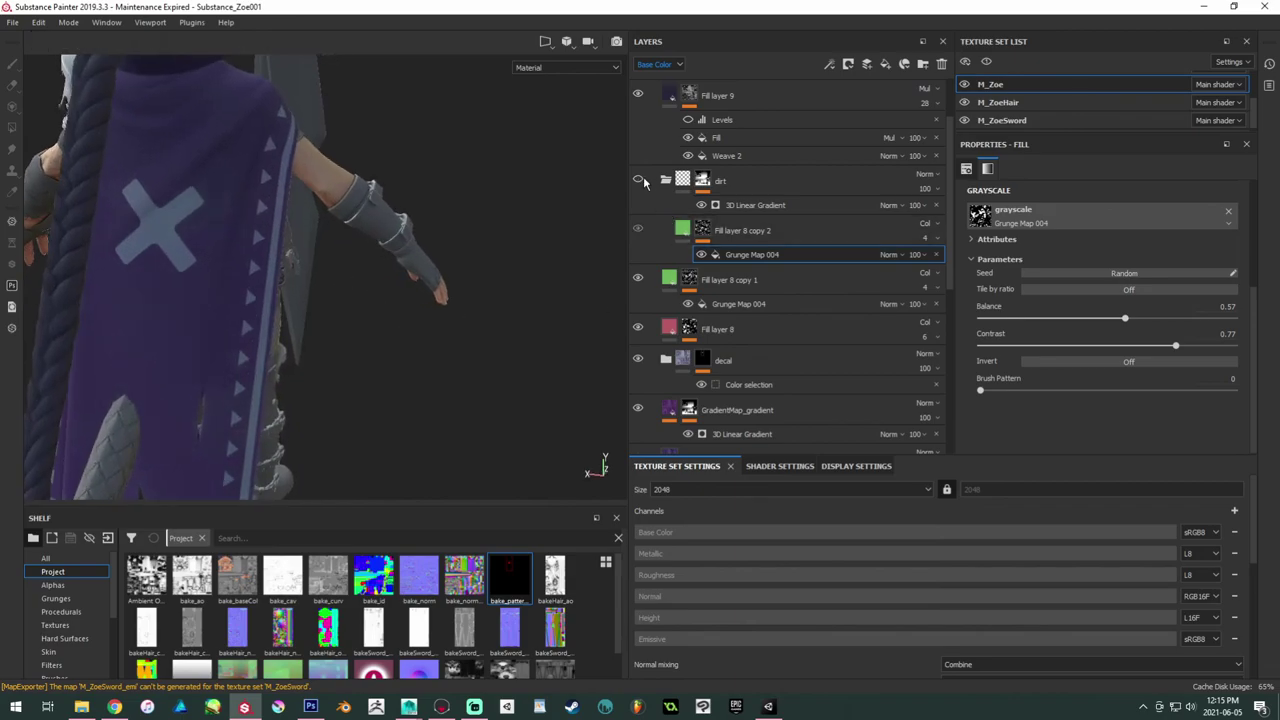
left_click(638, 180)
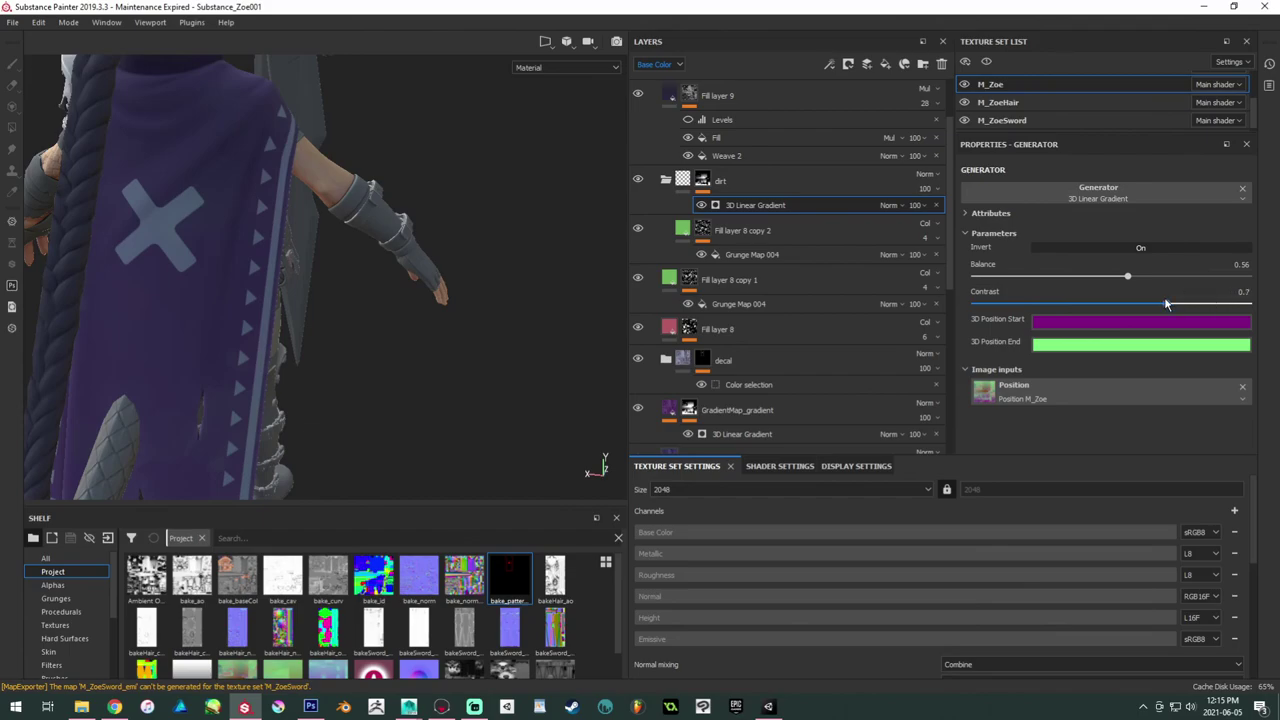
Step: Change the base color of Fill layer 8 copy 2 from green to a dull brown
left_click(692, 228)
left_click(1080, 302)
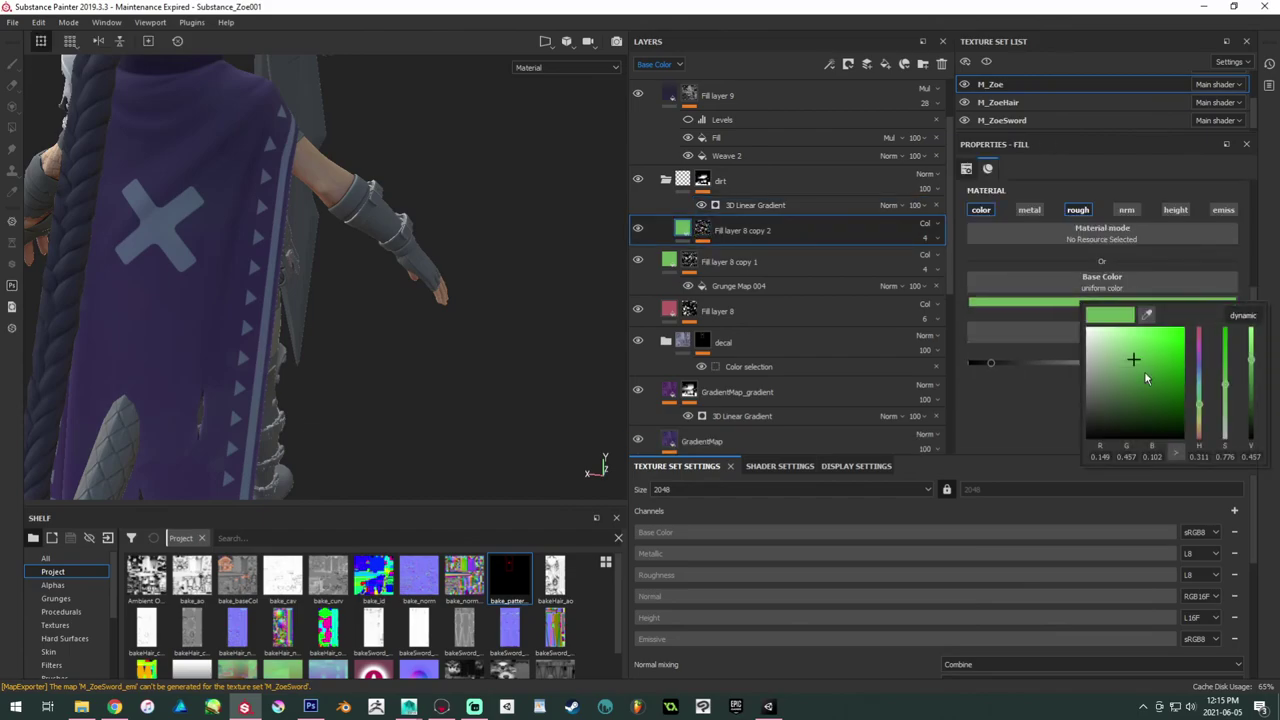
left_click(1102, 365)
mouse_move(1203, 390)
left_mouse_down()
mouse_move(1206, 439)
mouse_move(1198, 430)
left_mouse_up()
left_click_drag(1131, 385, 1124, 401)
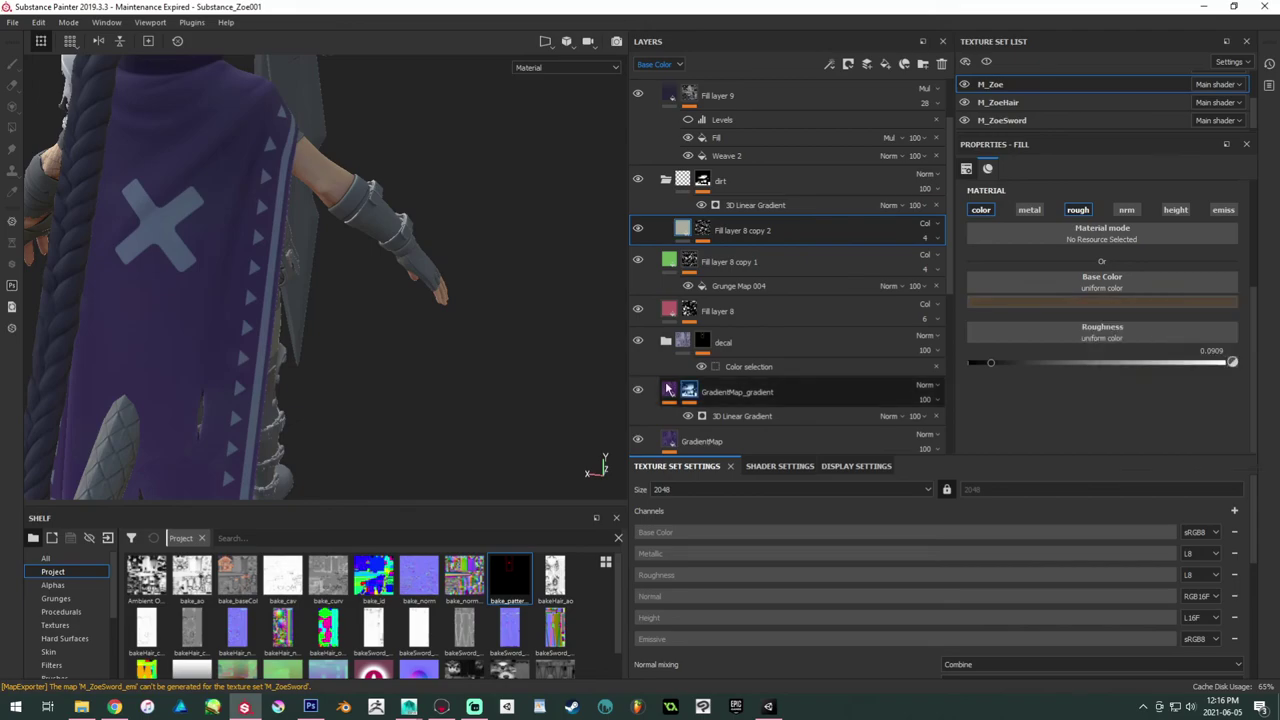
left_click_drag(345, 350, 470, 300, "alt")
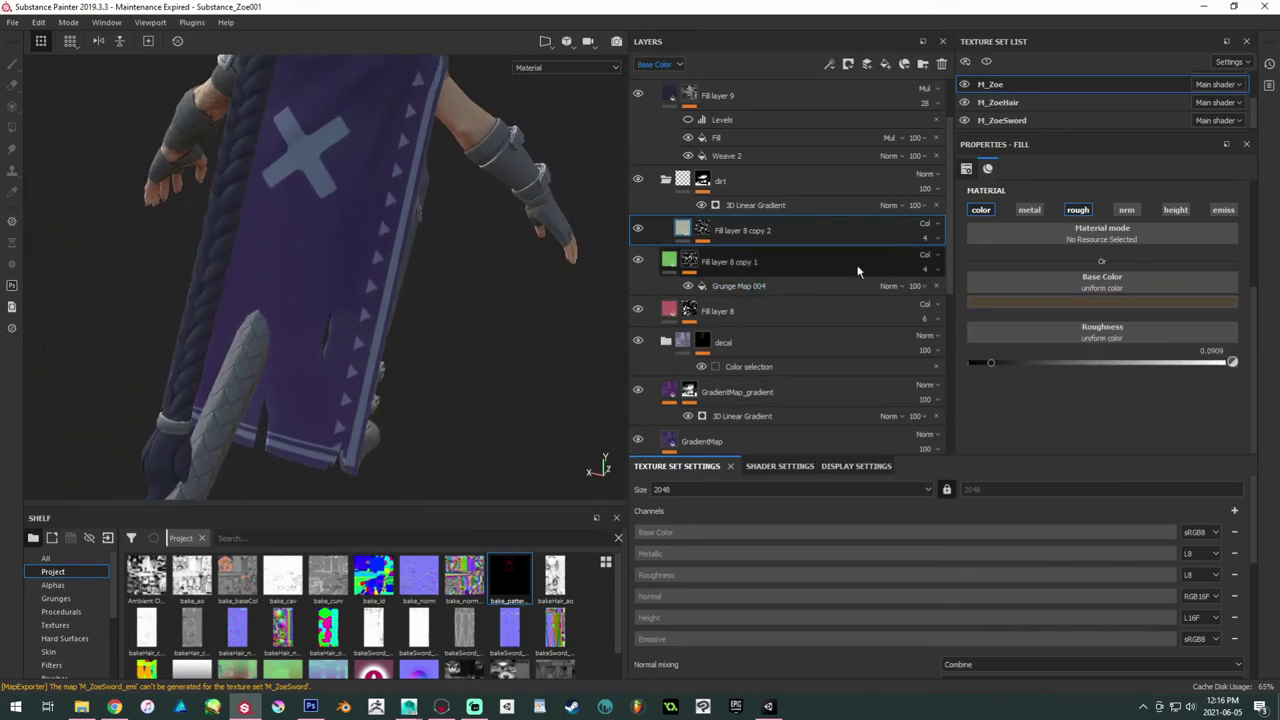
Step: Make the base color of Fill layer 8 copy 2 a brighter, more saturated orange-brown and check it at the cape's hem
left_click(929, 226)
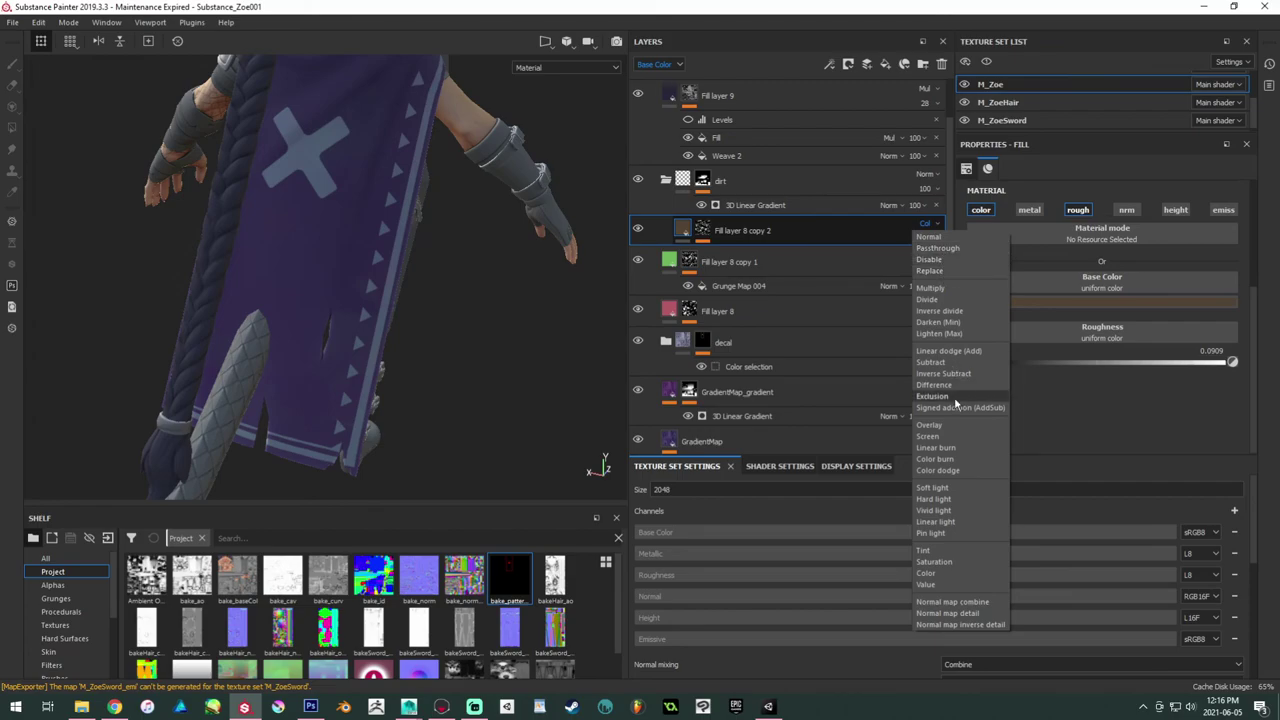
left_click(1093, 302)
mouse_move(1144, 393)
left_mouse_down()
mouse_move(1190, 362)
mouse_move(1171, 373)
left_mouse_up()
mouse_move(380, 280)
left_mouse_down("alt")
mouse_move(504, 282)
mouse_move(354, 341)
left_mouse_up("alt")
middle_click_drag(354, 341, 262, 330, "alt")
right_click_drag(262, 330, 480, 375, "alt")
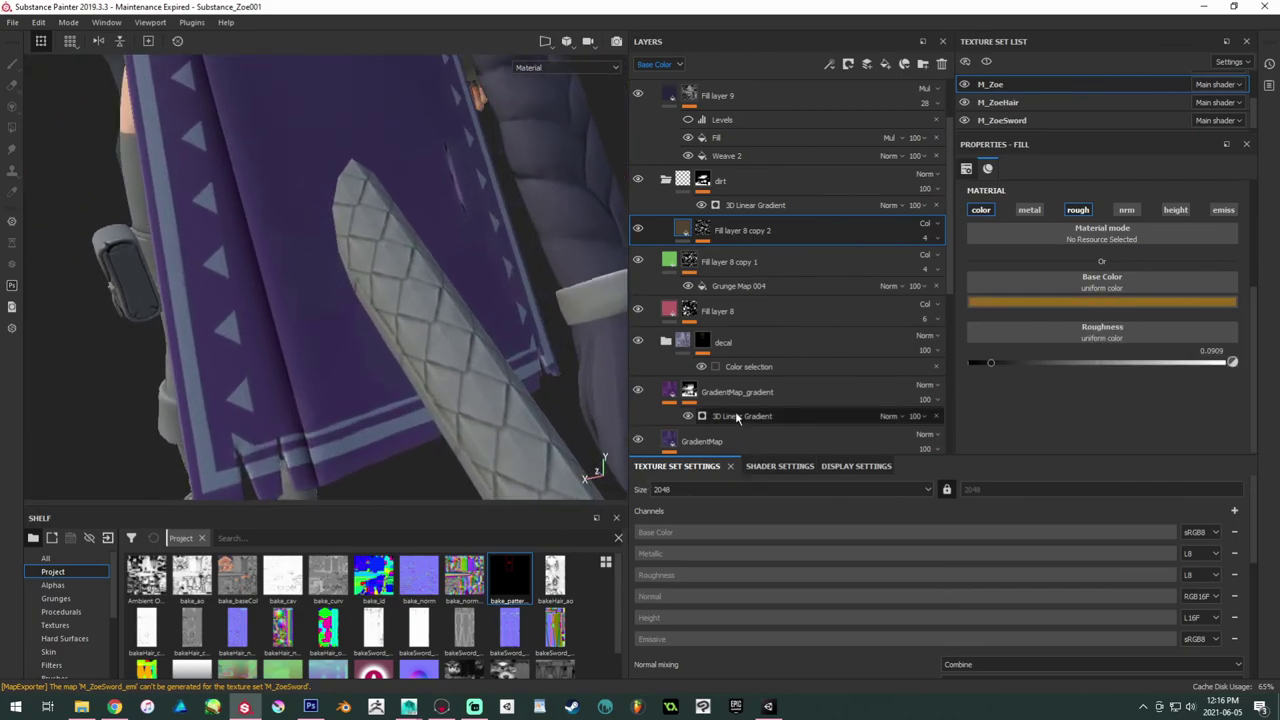
Step: Set Fill layer 8 copy 2 to Normal blend mode at 17 opacity
left_click(926, 223)
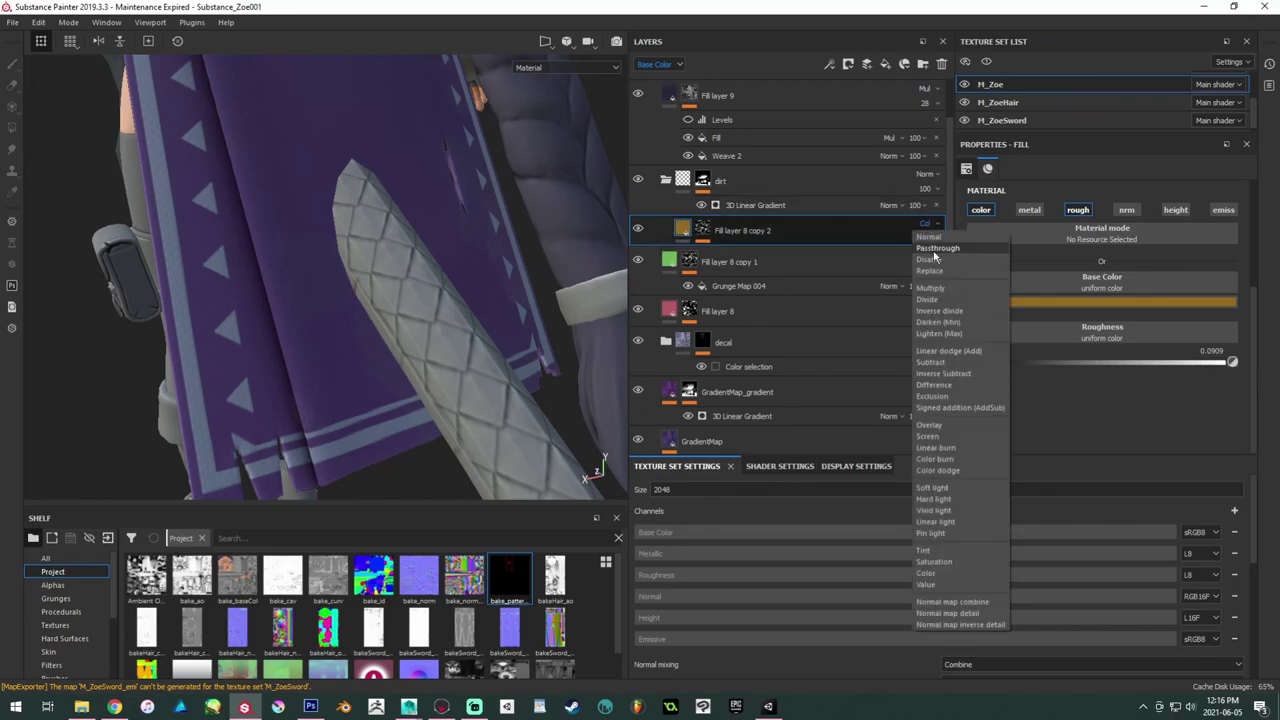
left_click(930, 237)
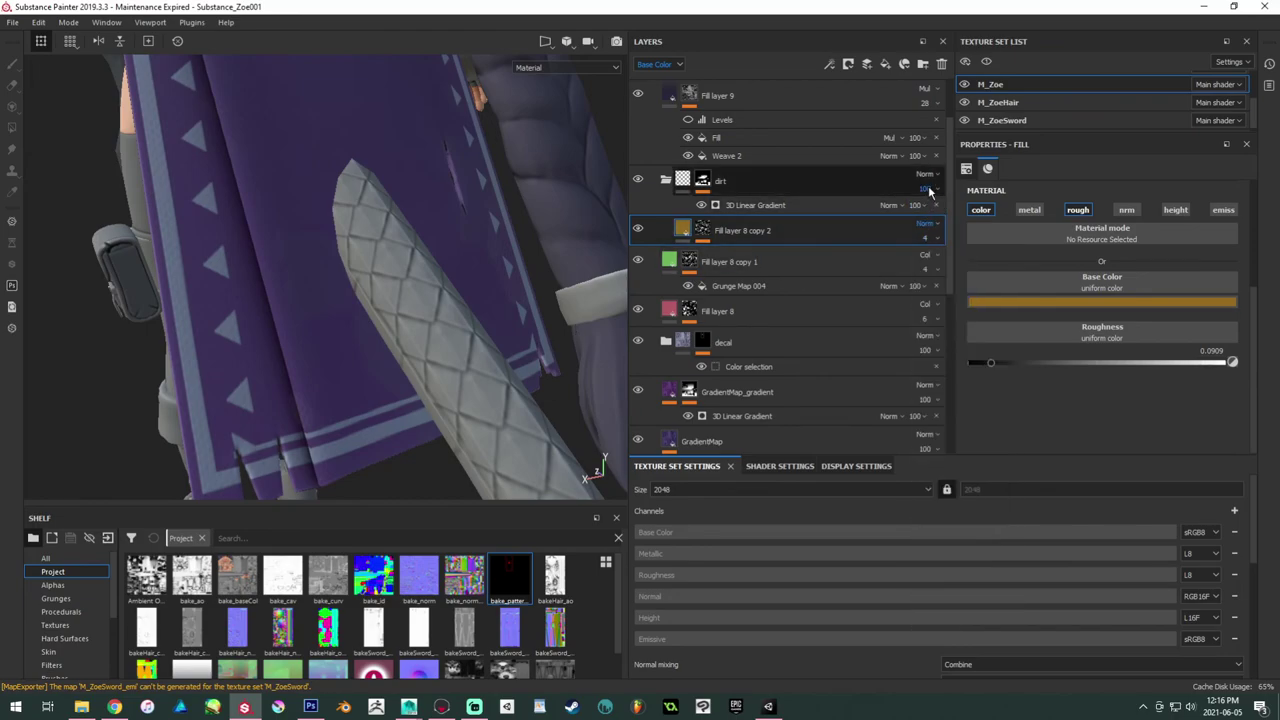
left_click(925, 239)
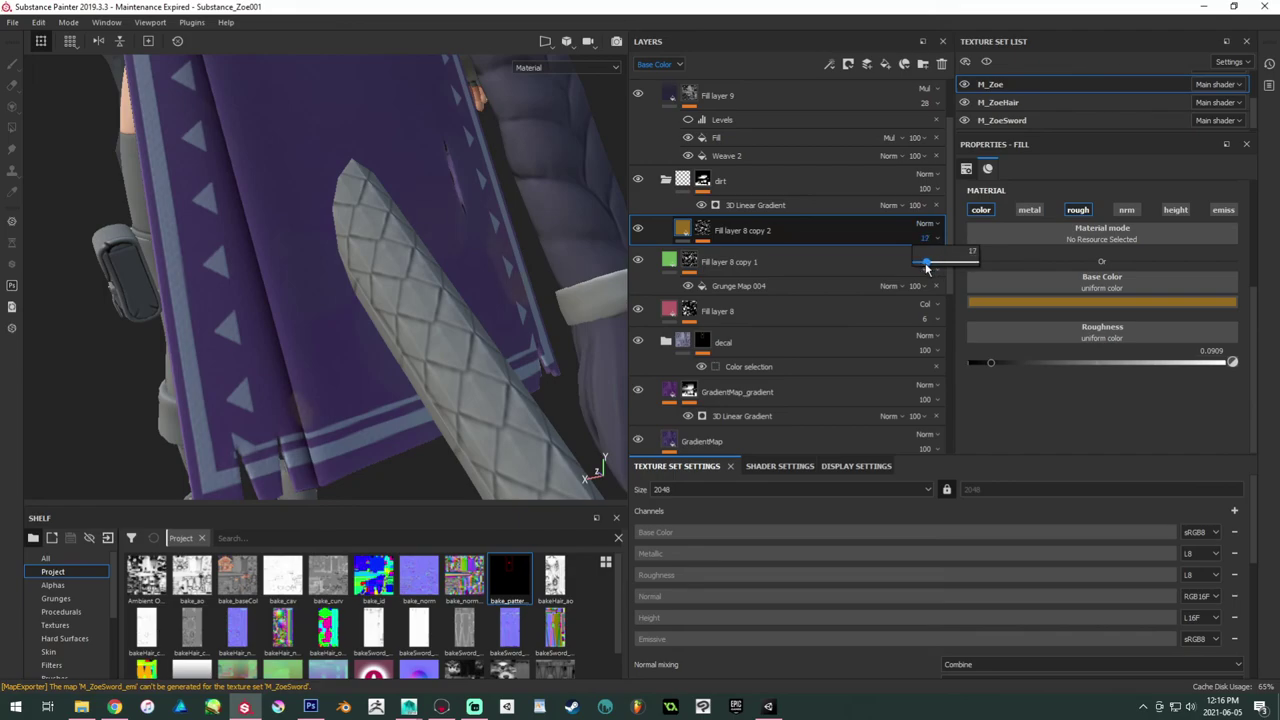
left_click_drag(386, 247, 163, 254, "alt")
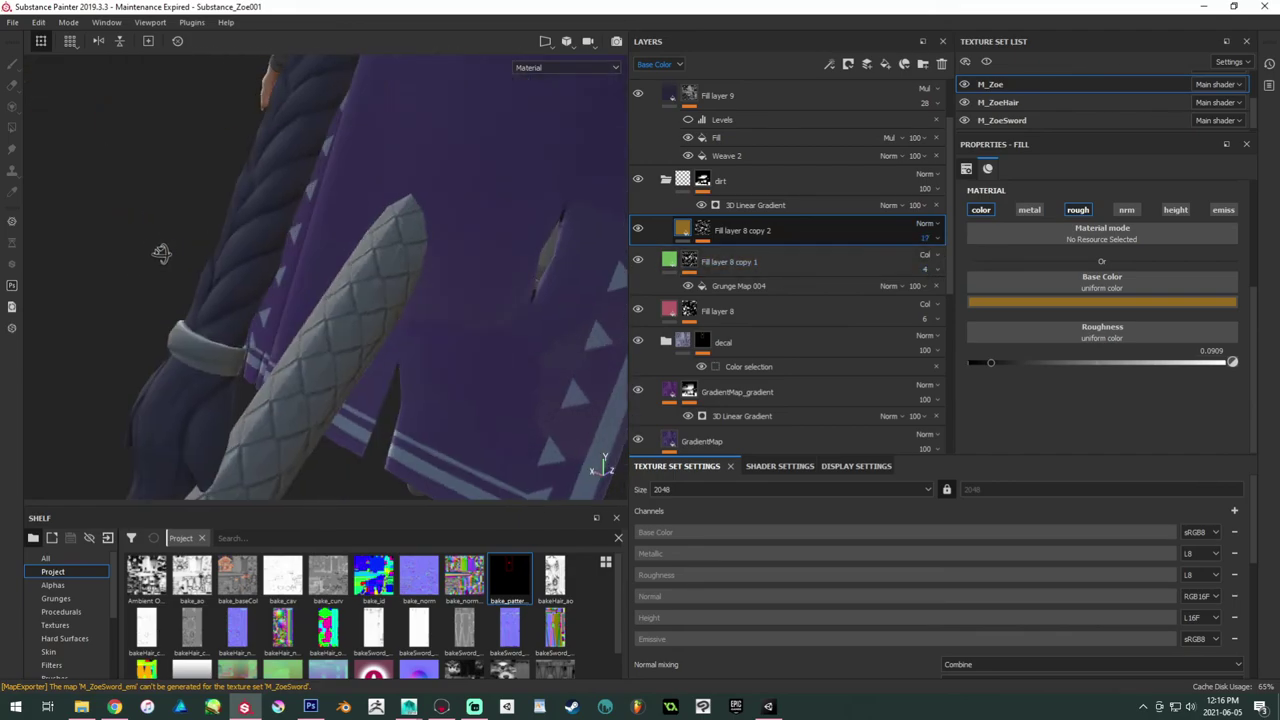
right_click_drag(163, 254, 300, 202, "alt")
left_click_drag(298, 202, 320, 215, "alt")
Step: Soften the base color of Fill layer 8 copy 2 to a less saturated, dusty brown
left_click(1043, 301)
left_click(1043, 373)
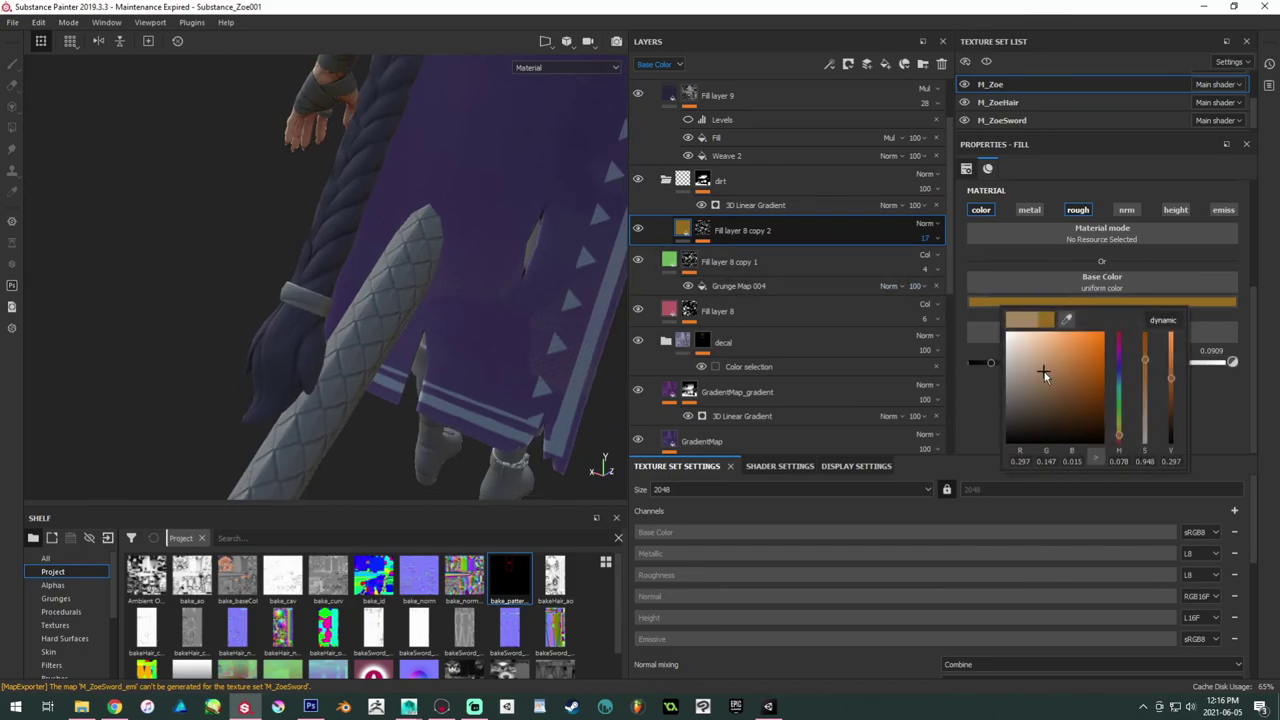
mouse_move(1043, 373)
left_mouse_down()
mouse_move(1040, 388)
mouse_move(1048, 381)
left_mouse_up()
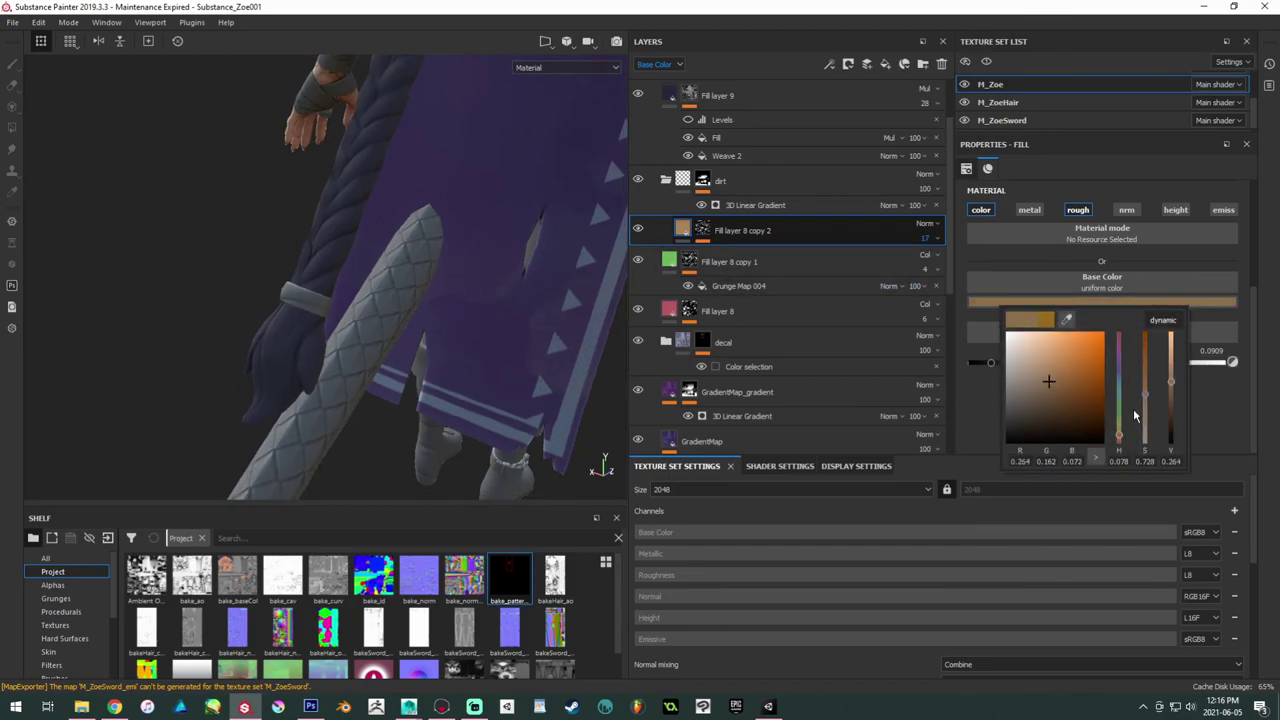
left_click_drag(1118, 444, 1118, 436)
Step: Examine the dirt on the cape's hem and the whole character from the back, side and front
mouse_move(376, 320)
left_mouse_down("alt")
mouse_move(383, 271)
mouse_move(430, 285)
mouse_move(372, 303)
left_mouse_up("alt")
middle_click_drag(372, 303, 376, 315, "alt")
right_click_drag(376, 315, 300, 246, "alt")
middle_click_drag(300, 246, 390, 283, "alt")
left_click_drag(390, 283, 336, 282, "alt")
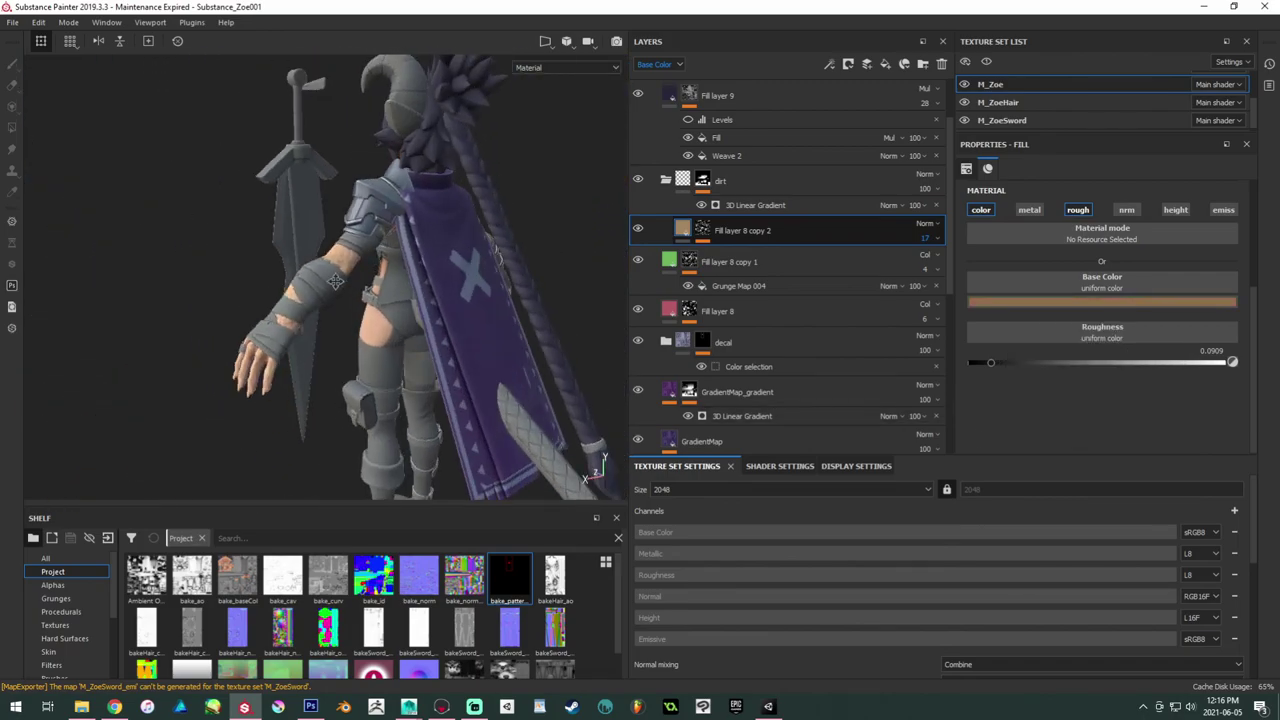
middle_click_drag(336, 282, 241, 255, "alt")
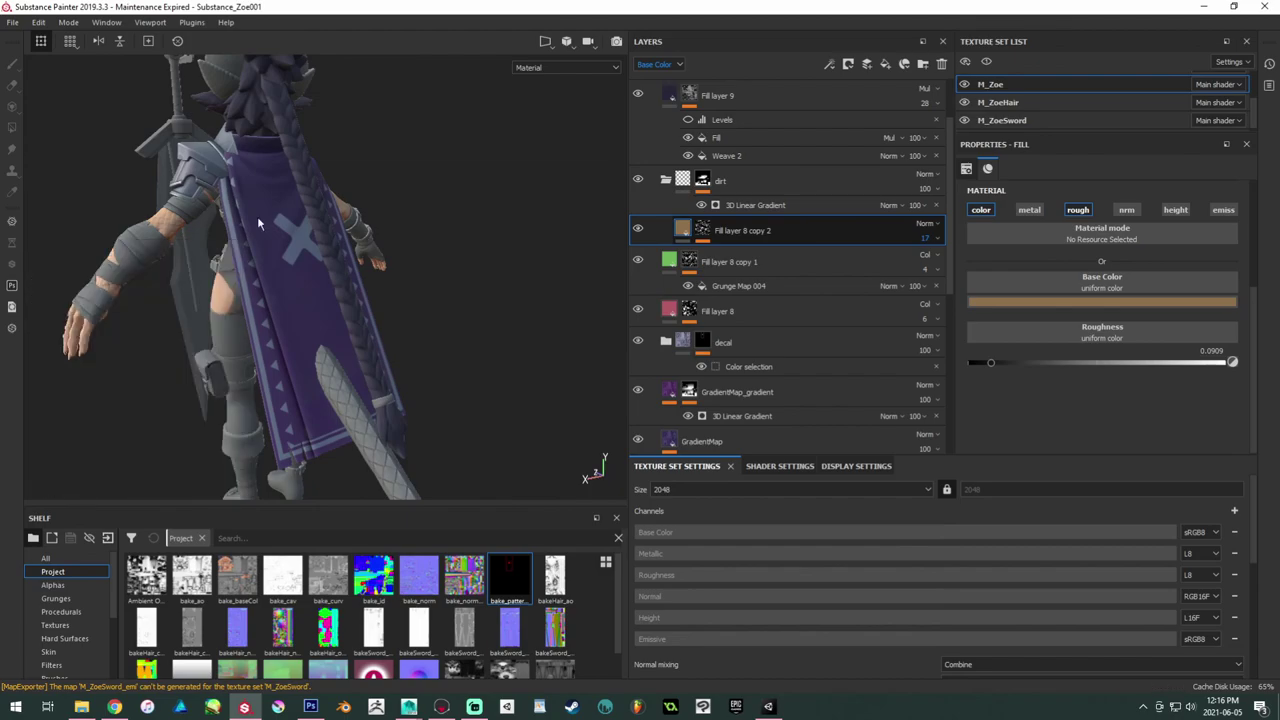
middle_click_drag(260, 234, 329, 280, "alt")
left_click_drag(243, 261, 390, 203, "alt")
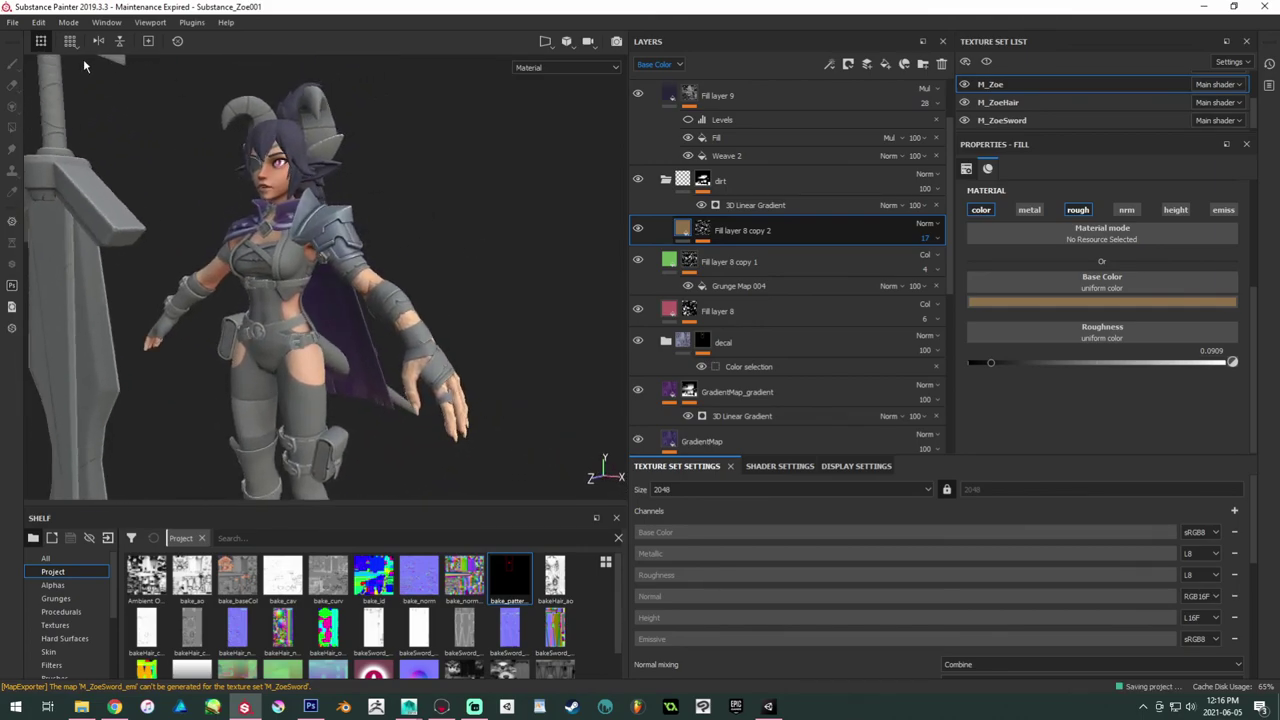
Step: Export the M_Zoe, M_ZoeHair and M_ZoeSword textures as targa with the StoffExport config and save the project
left_click(12, 22)
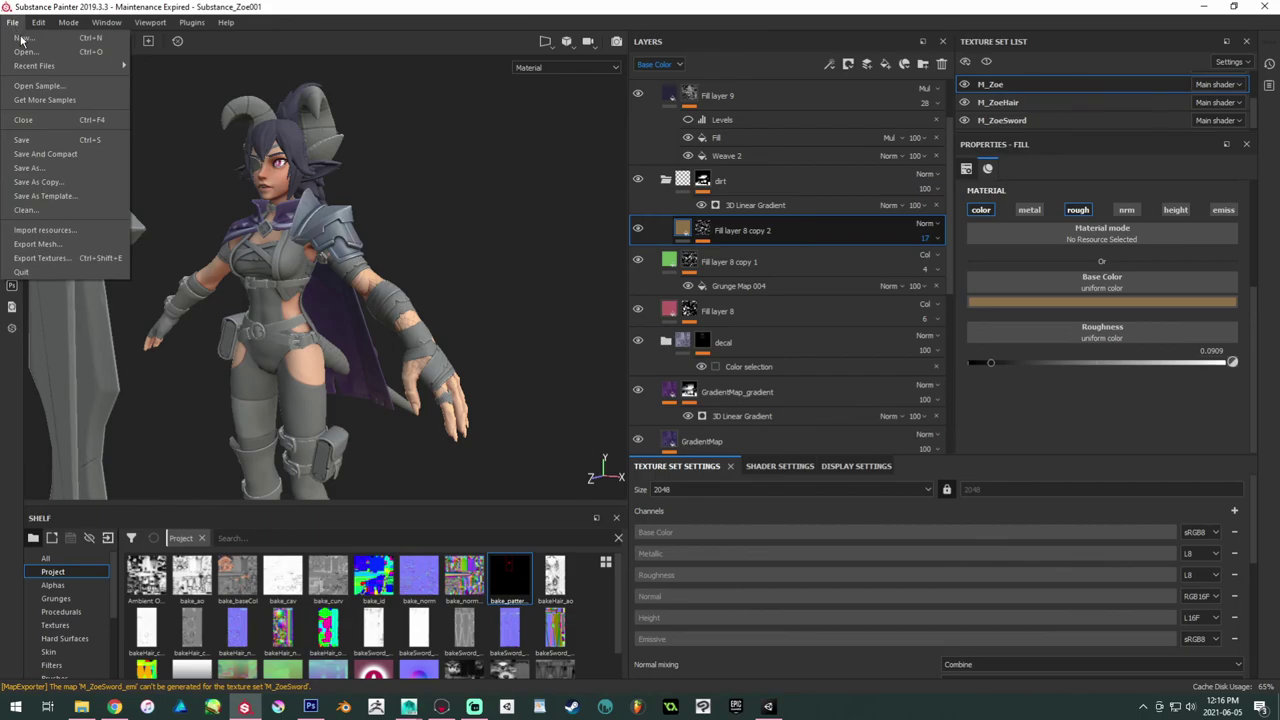
left_click(40, 258)
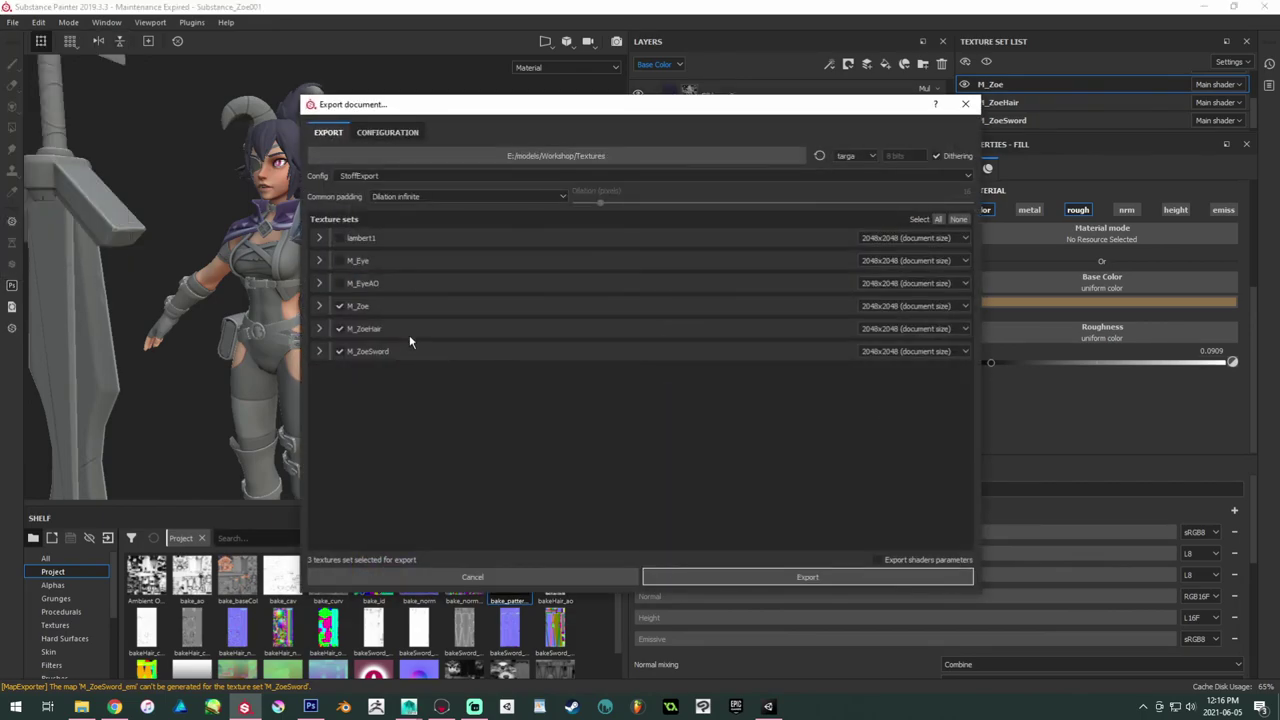
left_click(722, 576)
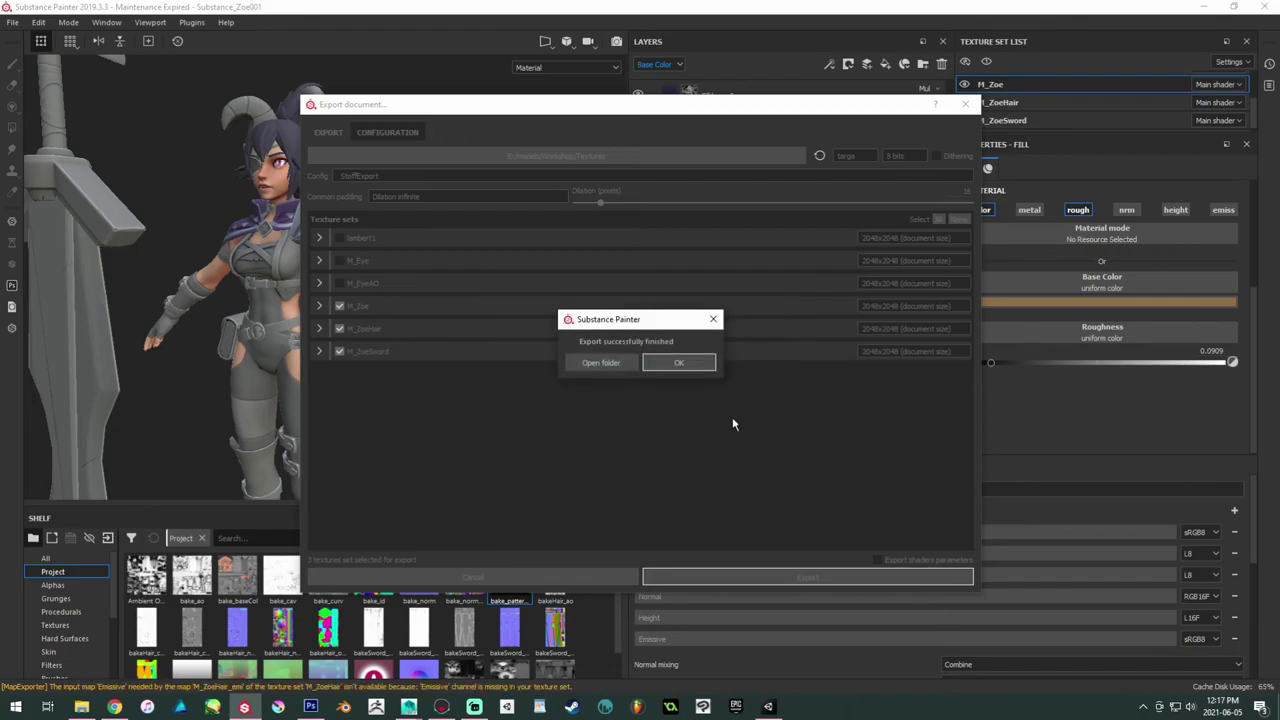
left_click(697, 364)
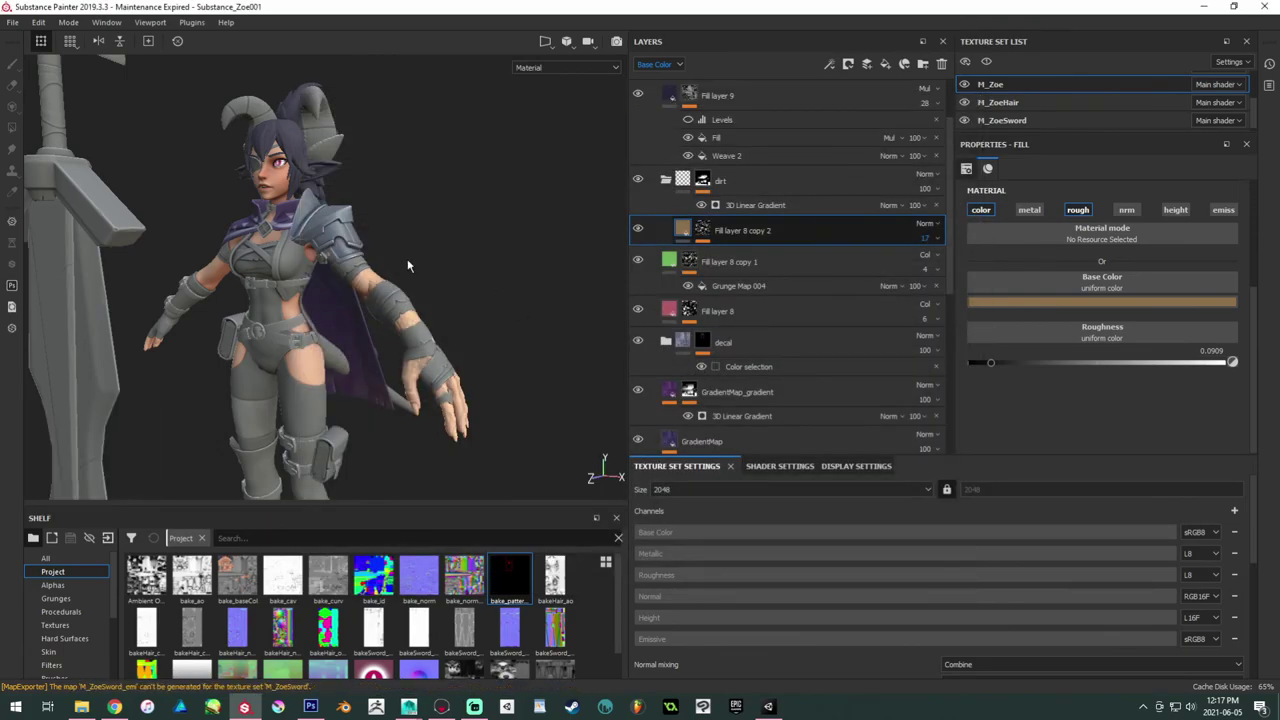
left_click_drag(408, 265, 316, 226, "alt")
key("ctrl+s")
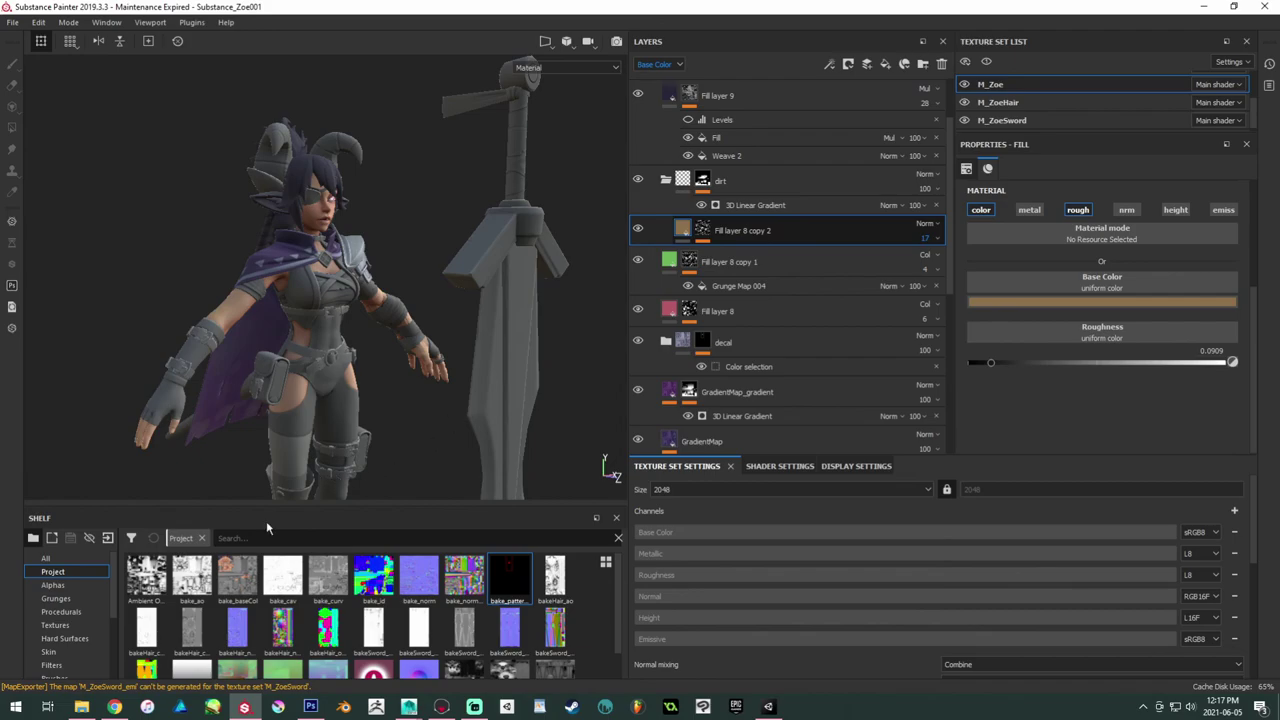
Step: Switch to Marmoset Toolbag, frame the full character and add a turntable containing the ZoeT model
left_click(441, 706)
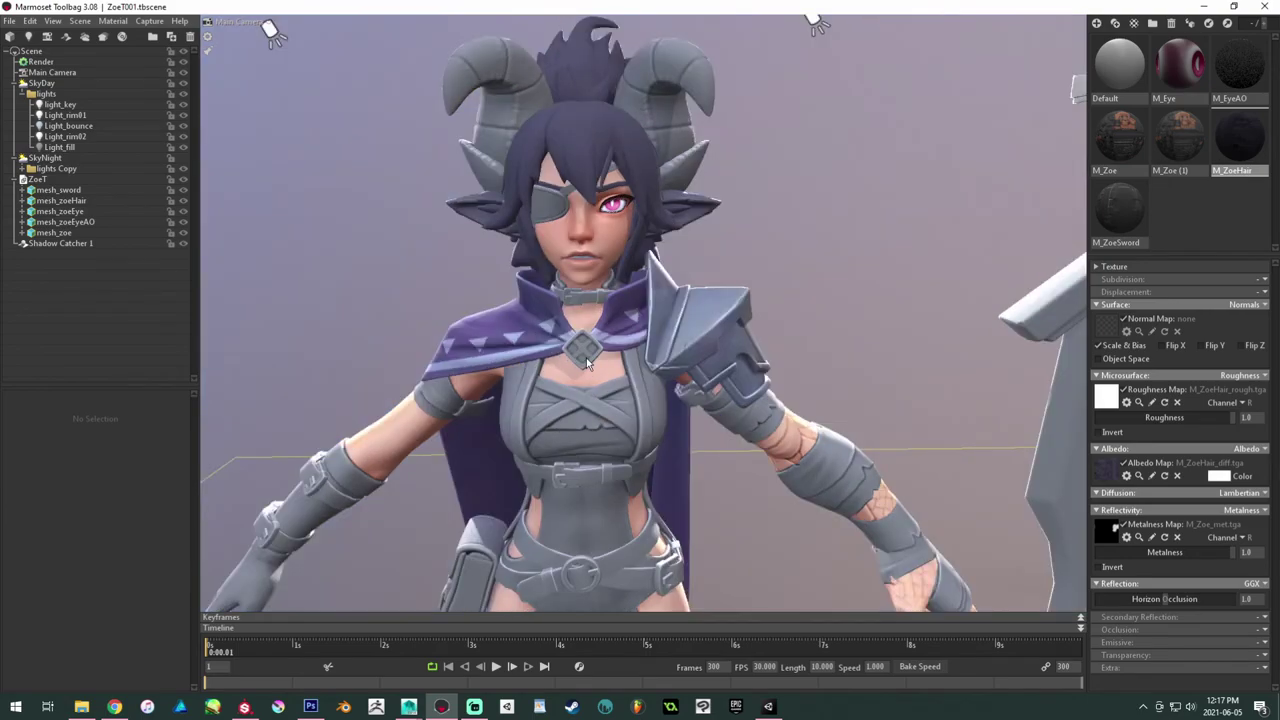
left_click_drag(600, 356, 332, 246)
scroll(512, 272, "down", 3)
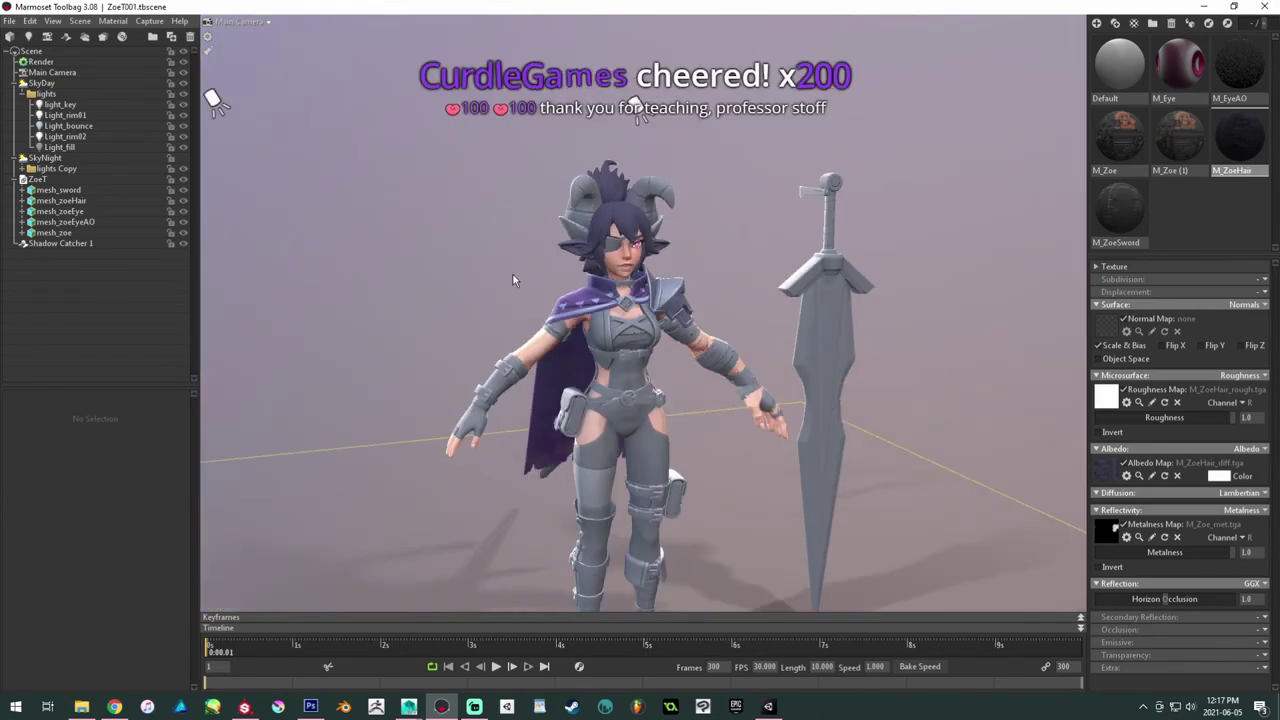
middle_click_drag(512, 272, 511, 264)
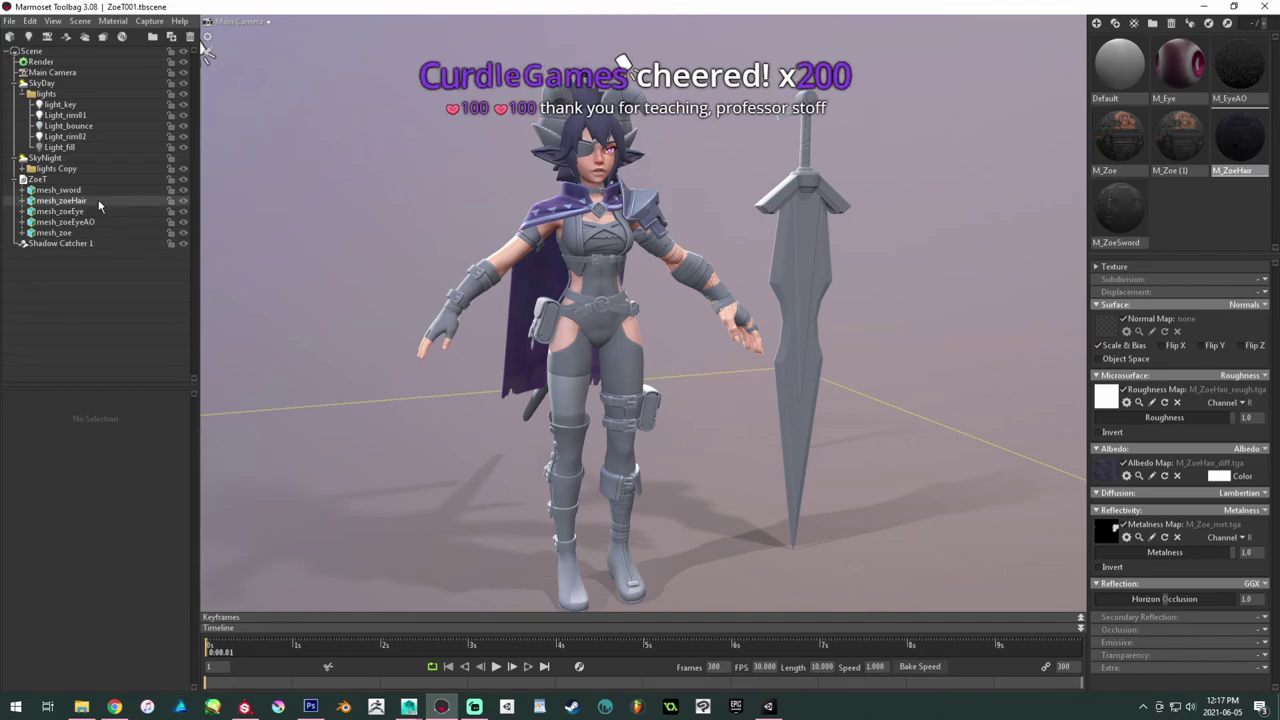
left_click(23, 180)
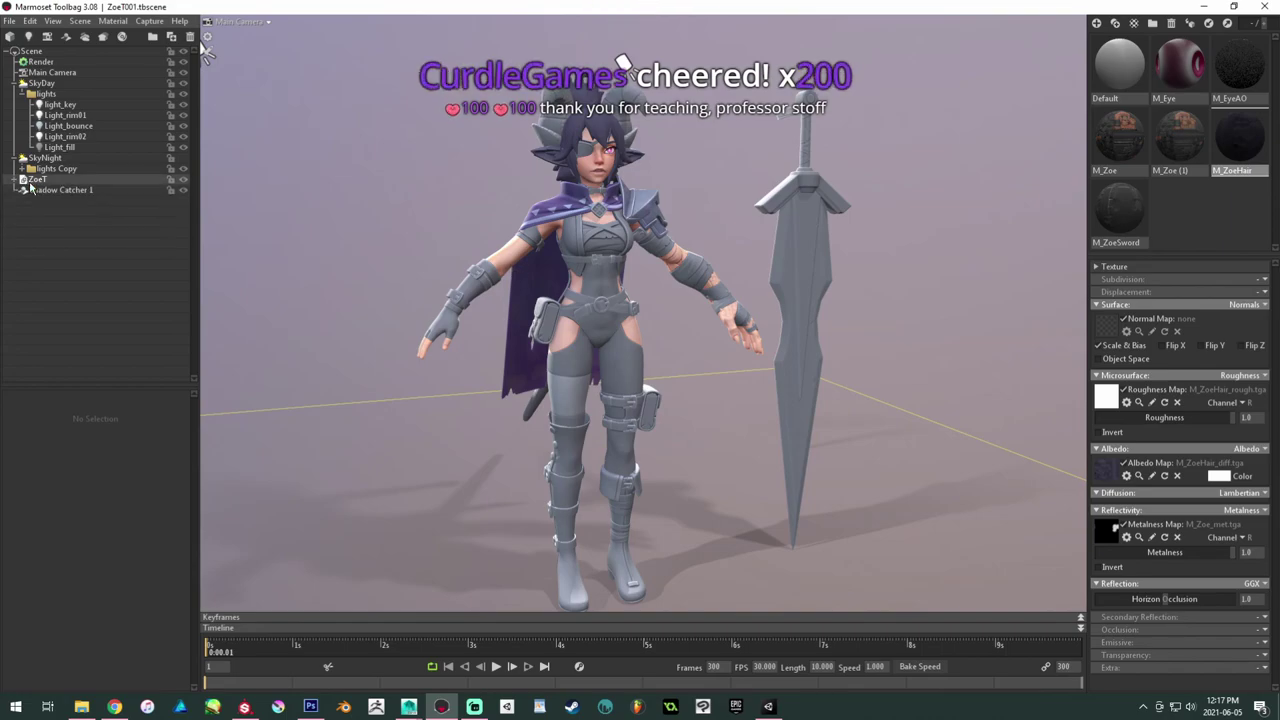
left_click(38, 179)
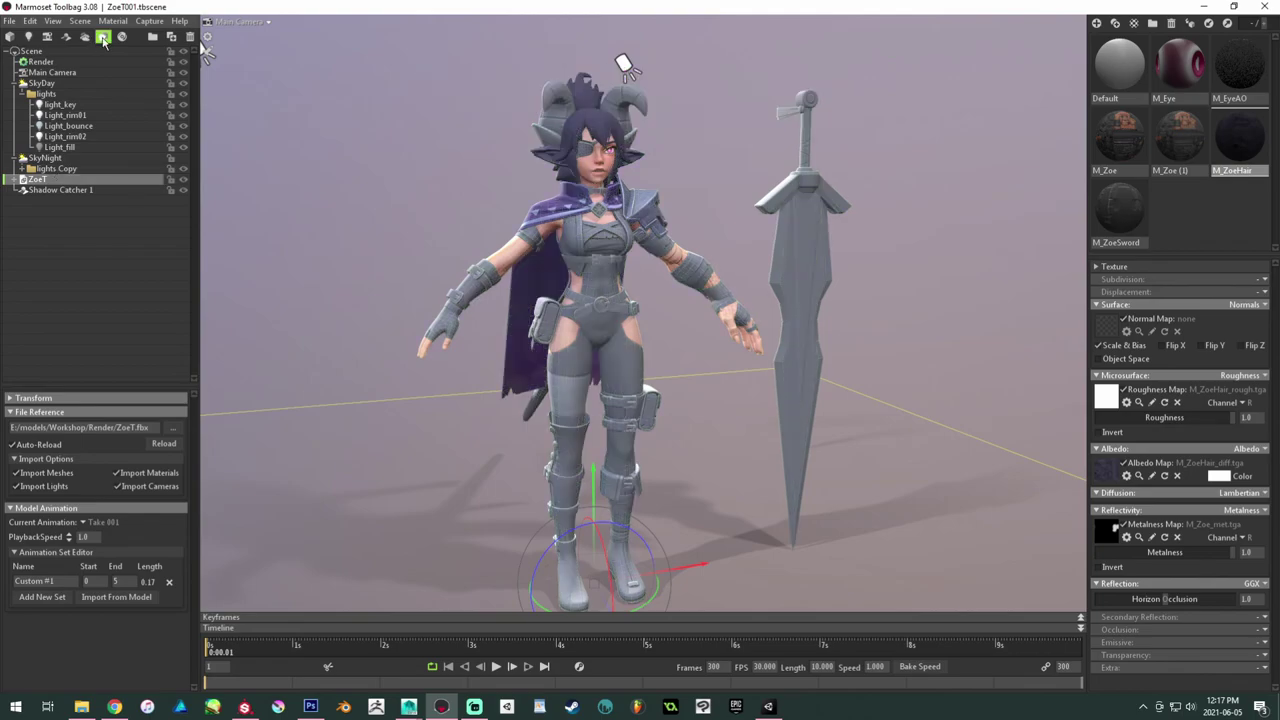
left_click(103, 37)
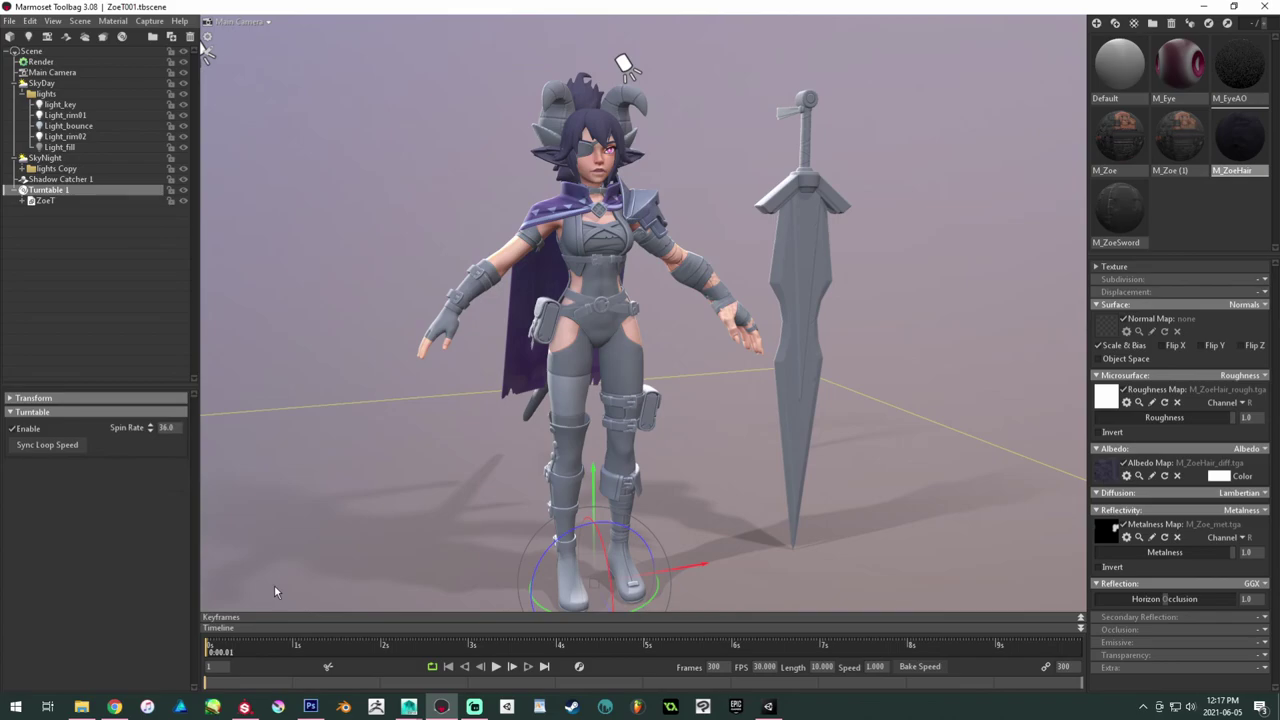
Step: Scrub the turntable animation to inspect the character and cape from the side and back
left_click_drag(460, 648, 507, 671)
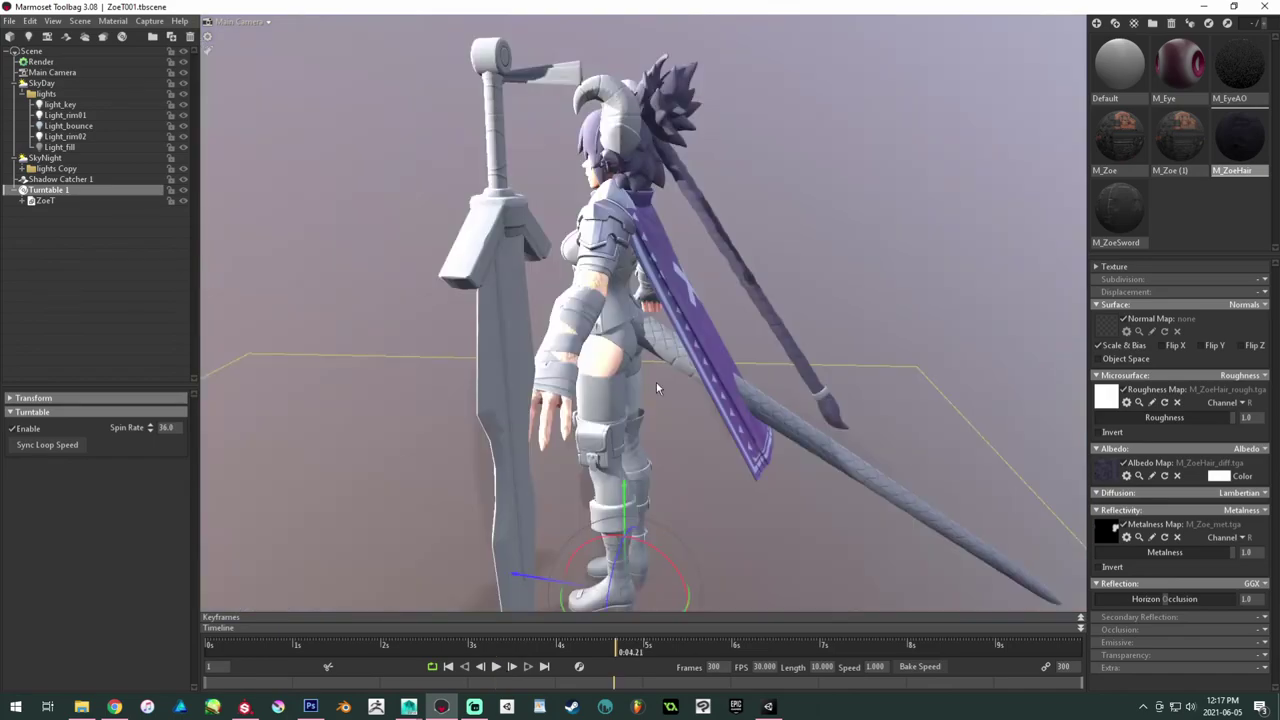
left_click_drag(656, 382, 417, 402)
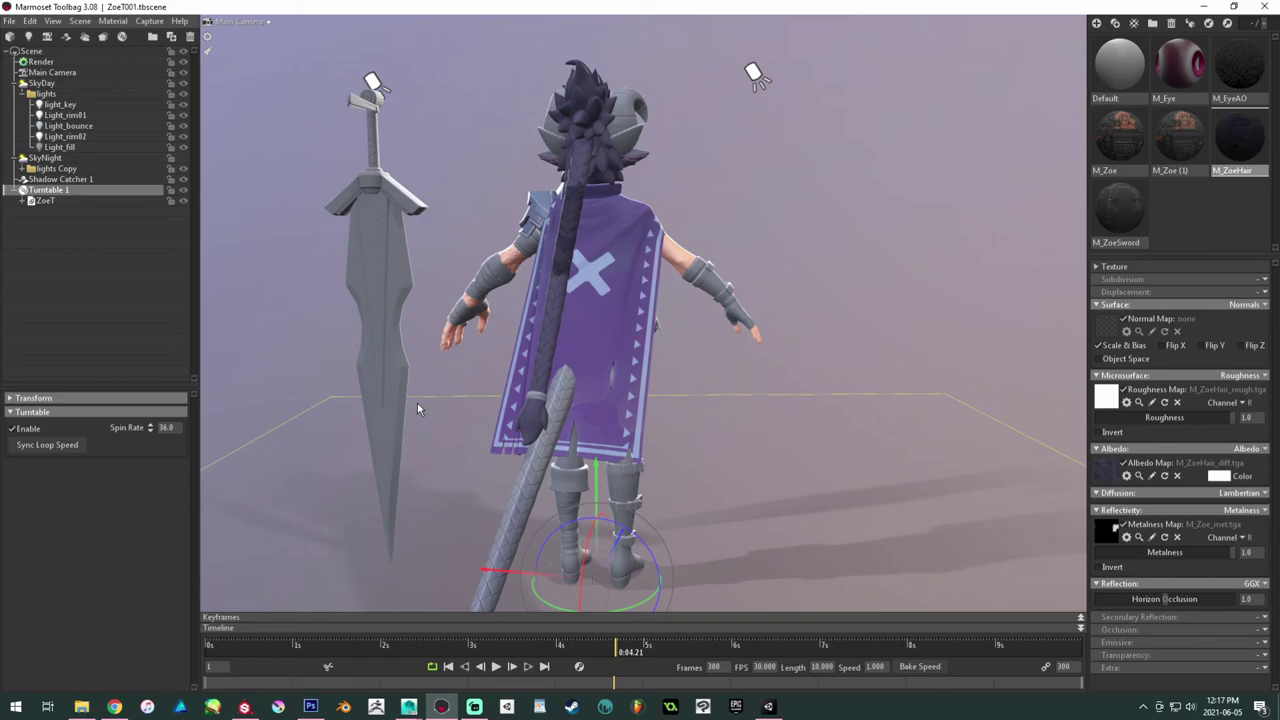
left_click_drag(603, 650, 642, 663)
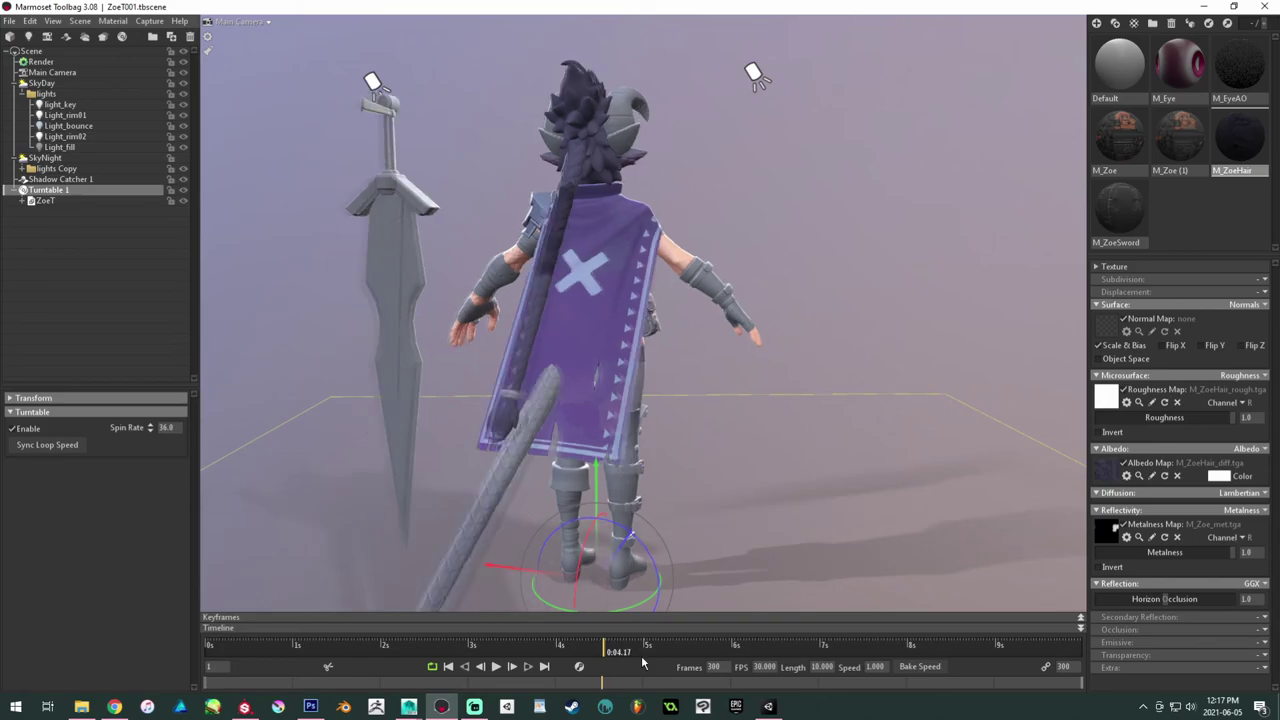
left_click_drag(642, 663, 398, 608)
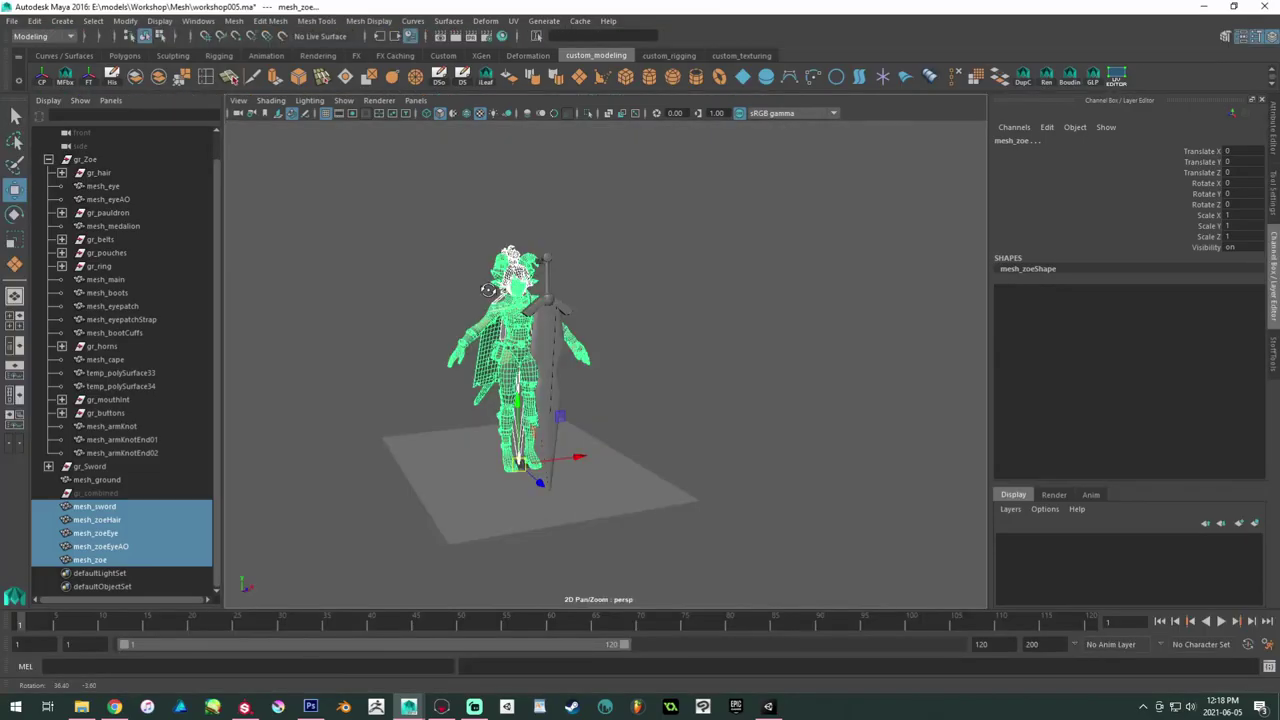
Step: Select mesh_zoeHair in Maya and examine the hair and eyelashes close up around the visible eye
right_click_drag(488, 290, 814, 491, "alt")
right_click_drag(581, 386, 600, 557, "alt")
right_click_drag(520, 400, 620, 560, "alt")
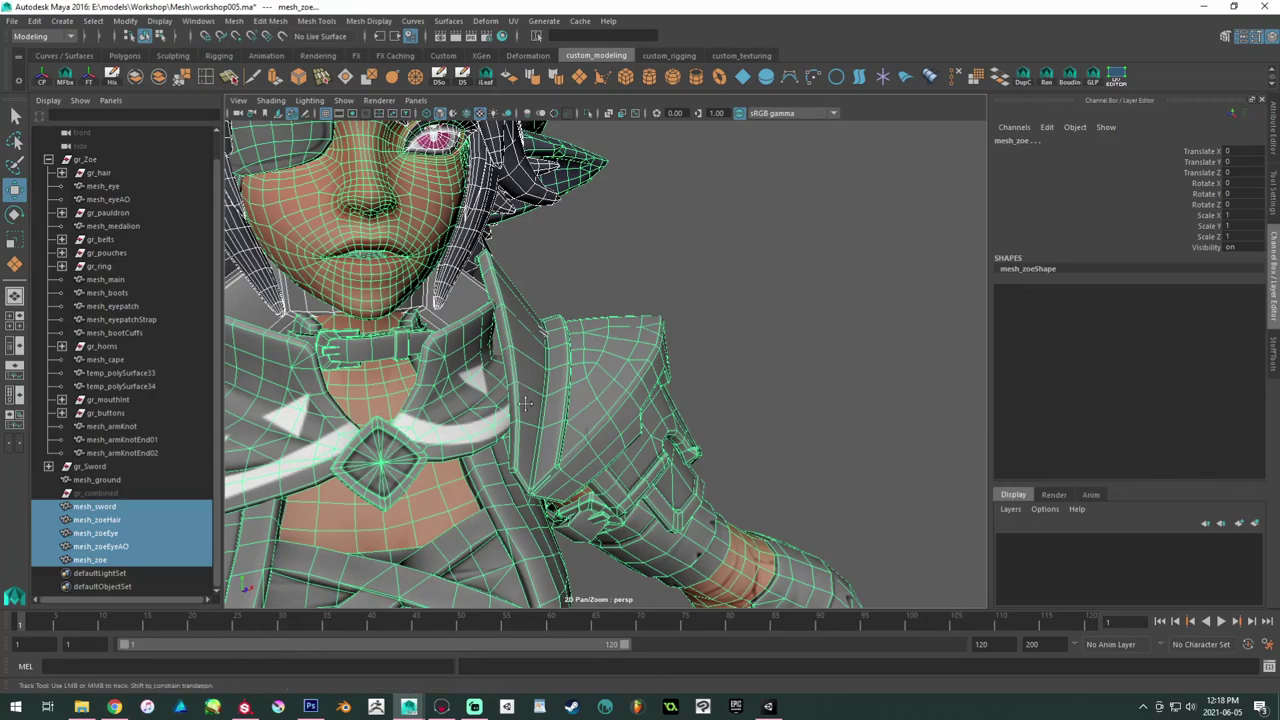
middle_click_drag(525, 403, 630, 568, "alt")
left_click(493, 323)
middle_click_drag(497, 327, 552, 353, "alt")
right_click_drag(552, 353, 700, 430, "alt")
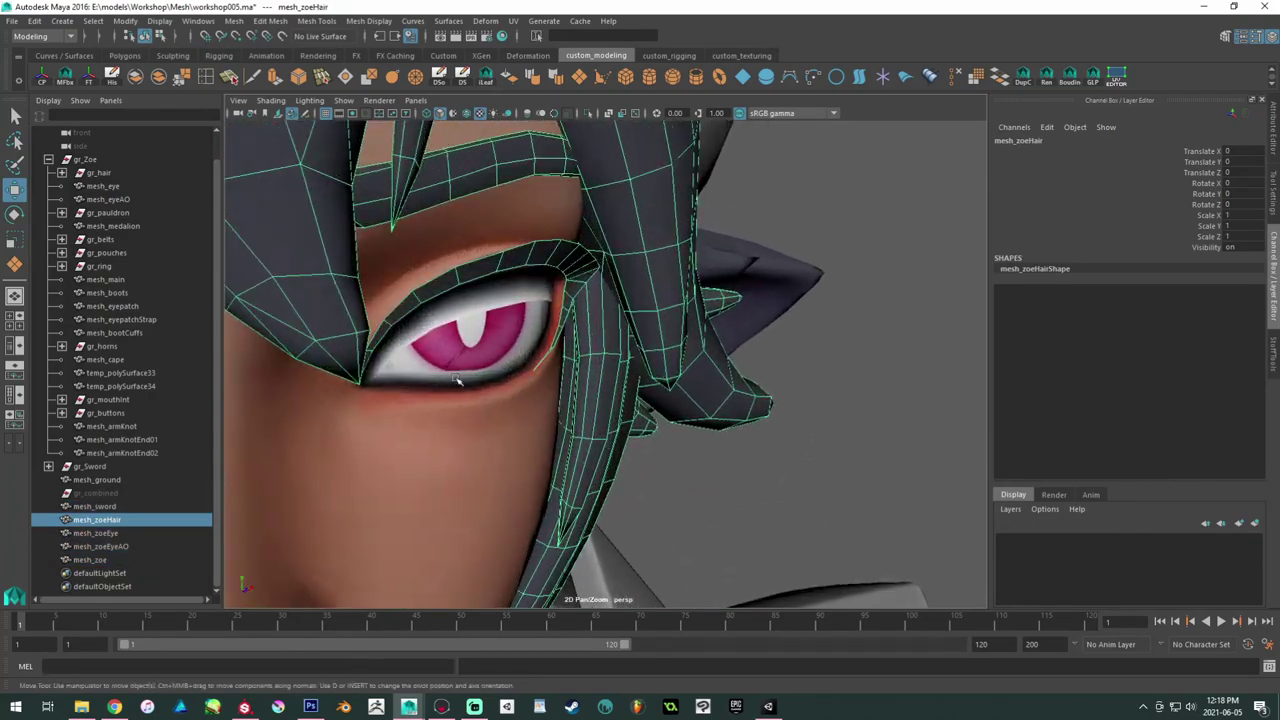
Step: Try to move the hair vertex at the eye's inner corner, and undo the change
right_click_drag(347, 337, 300, 316)
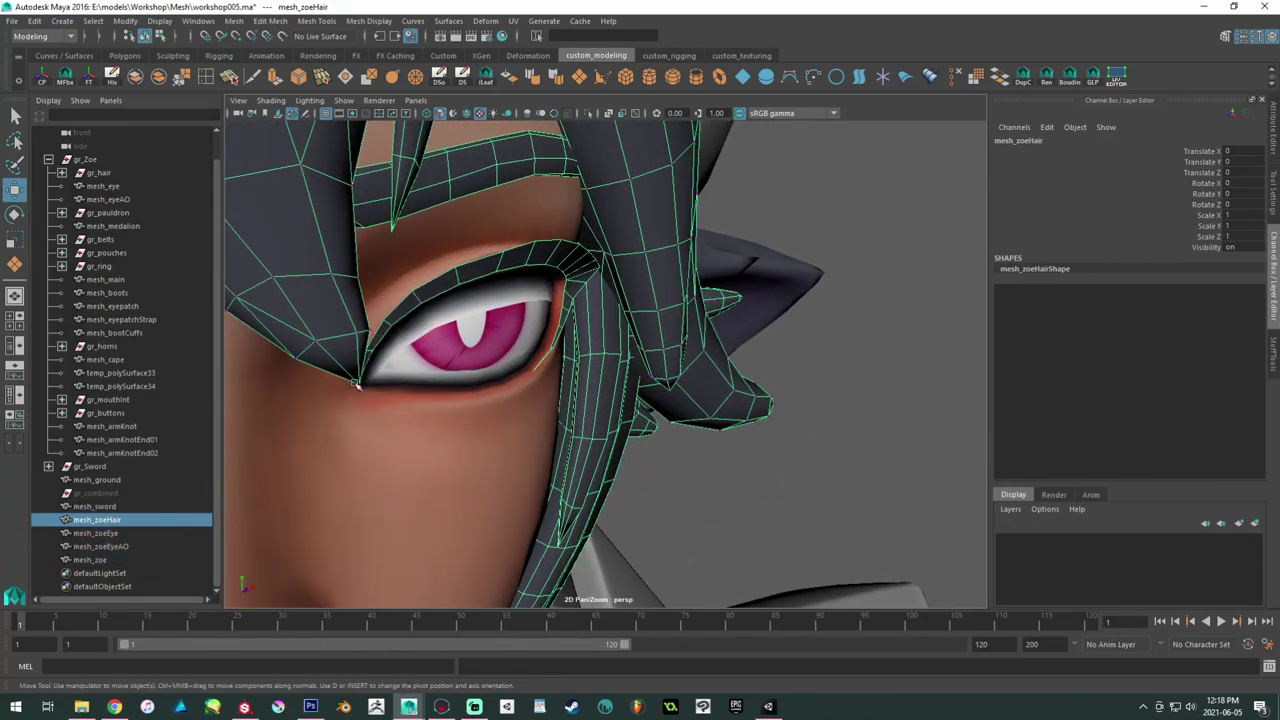
left_click(355, 385)
left_click_drag(358, 382, 424, 410)
scroll(499, 356, "down", 5)
key("ctrl+z")
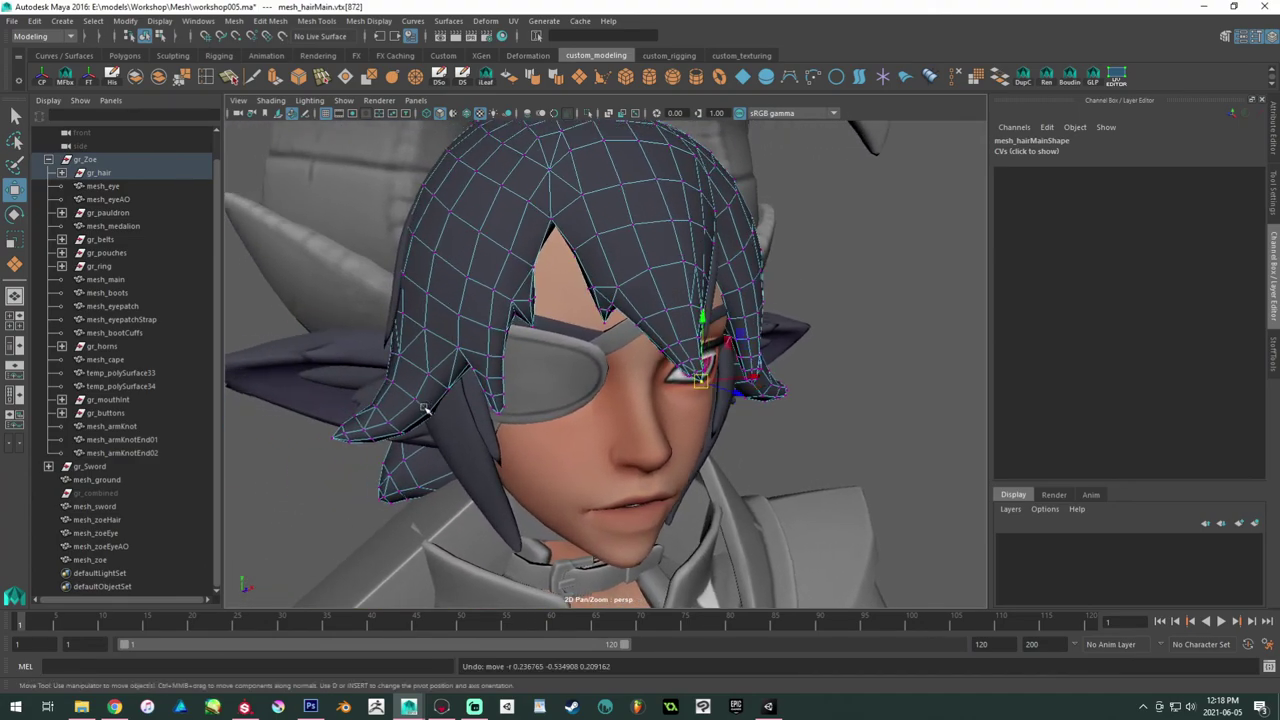
Step: Return the main hair mesh to object mode, clear the selection and review the face and hair
right_click_drag(688, 336, 740, 302)
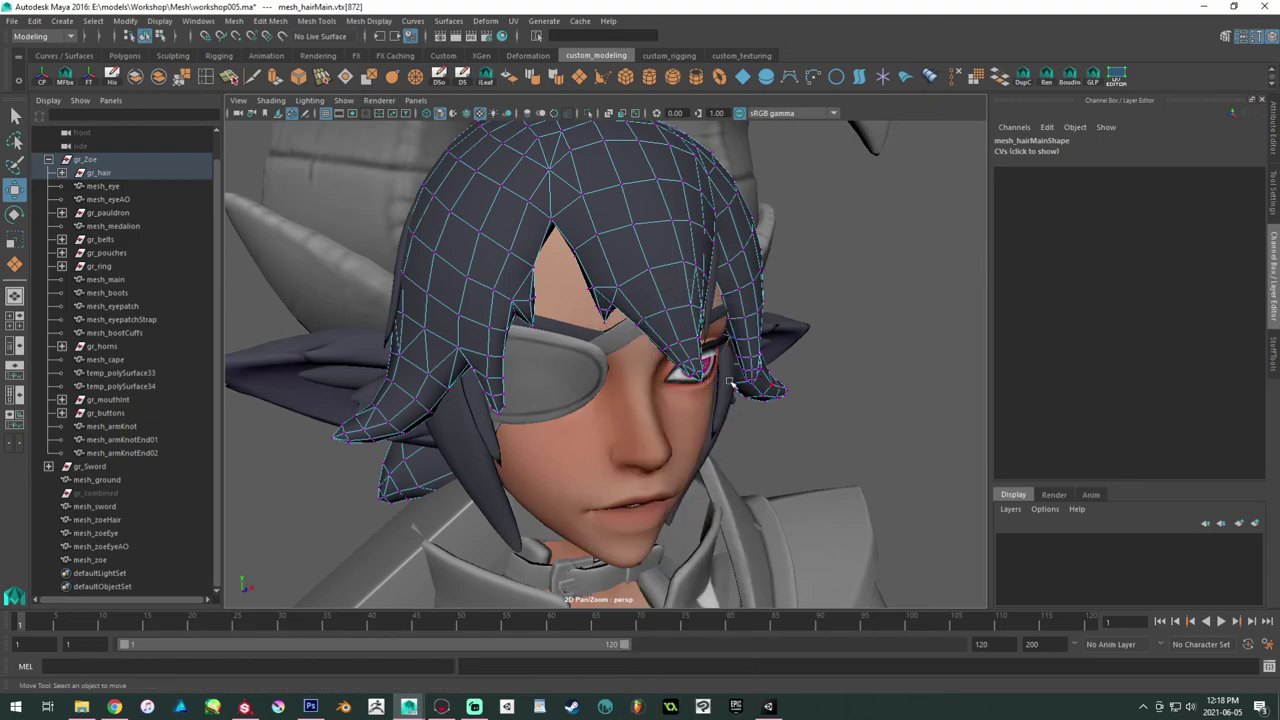
left_click(731, 383)
scroll(700, 360, "up", 4)
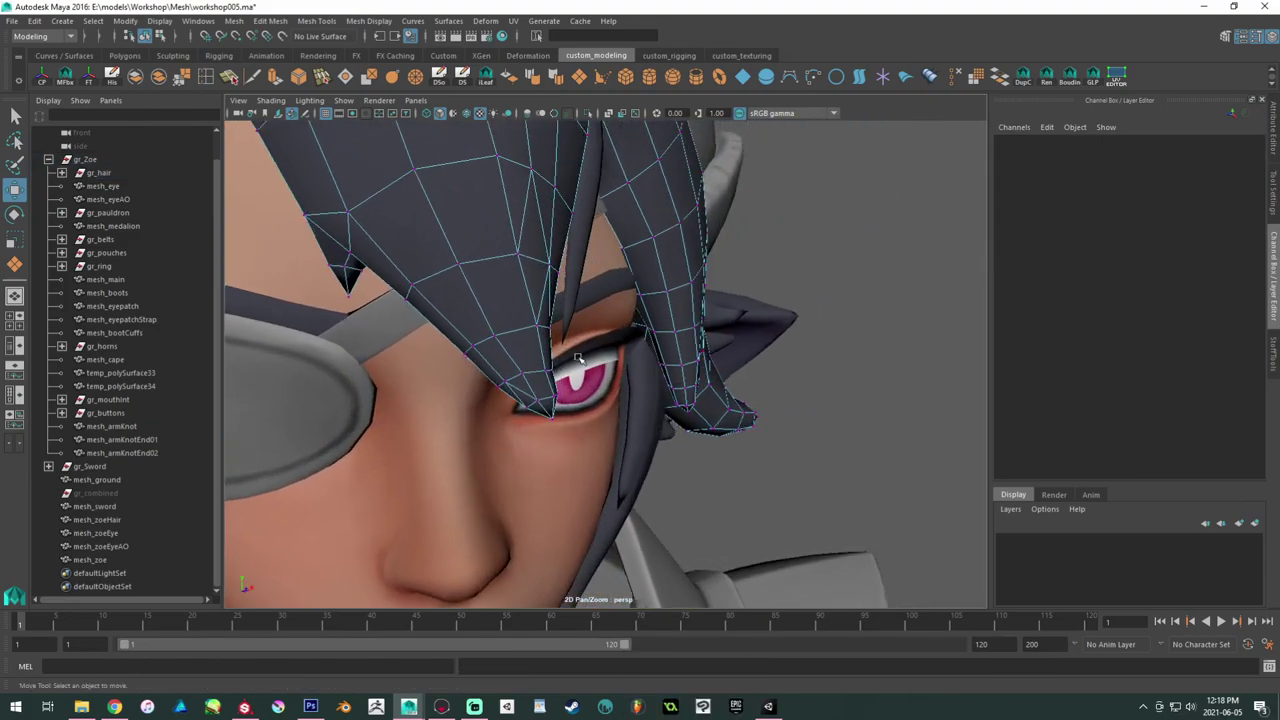
right_click_drag(577, 357, 608, 305)
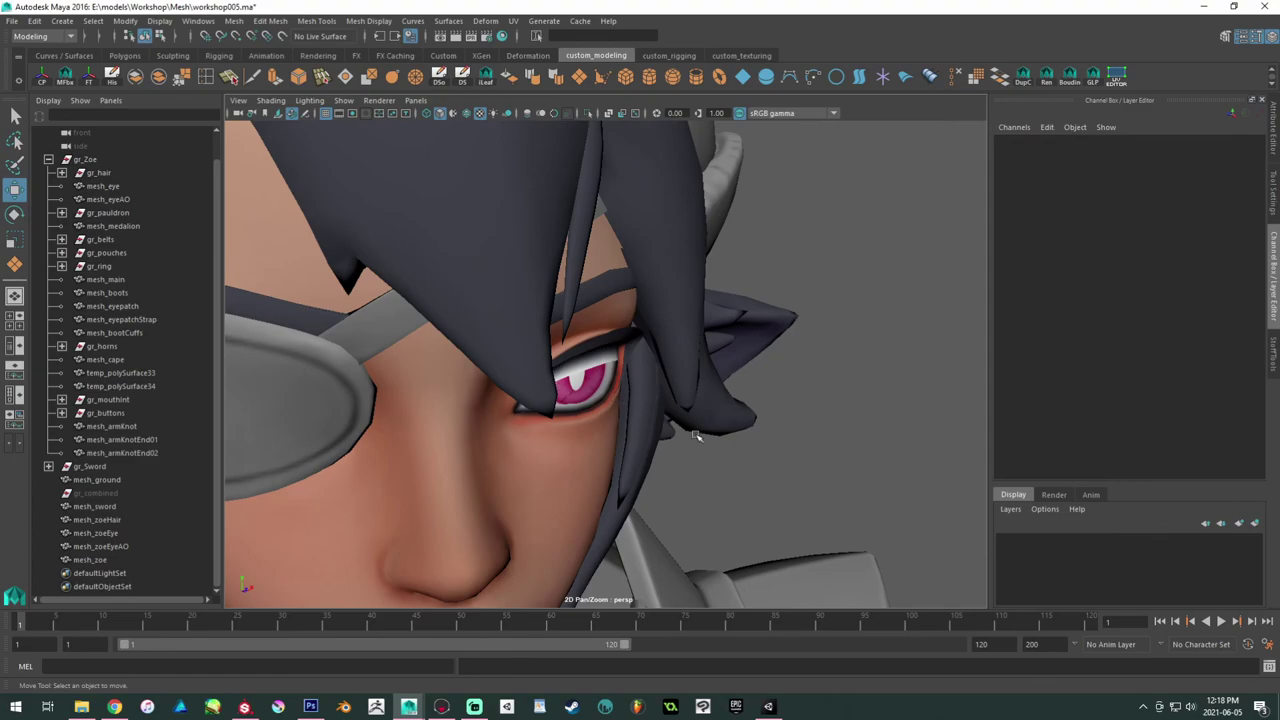
scroll(553, 366, "down", 5)
scroll(553, 366, "up", 3)
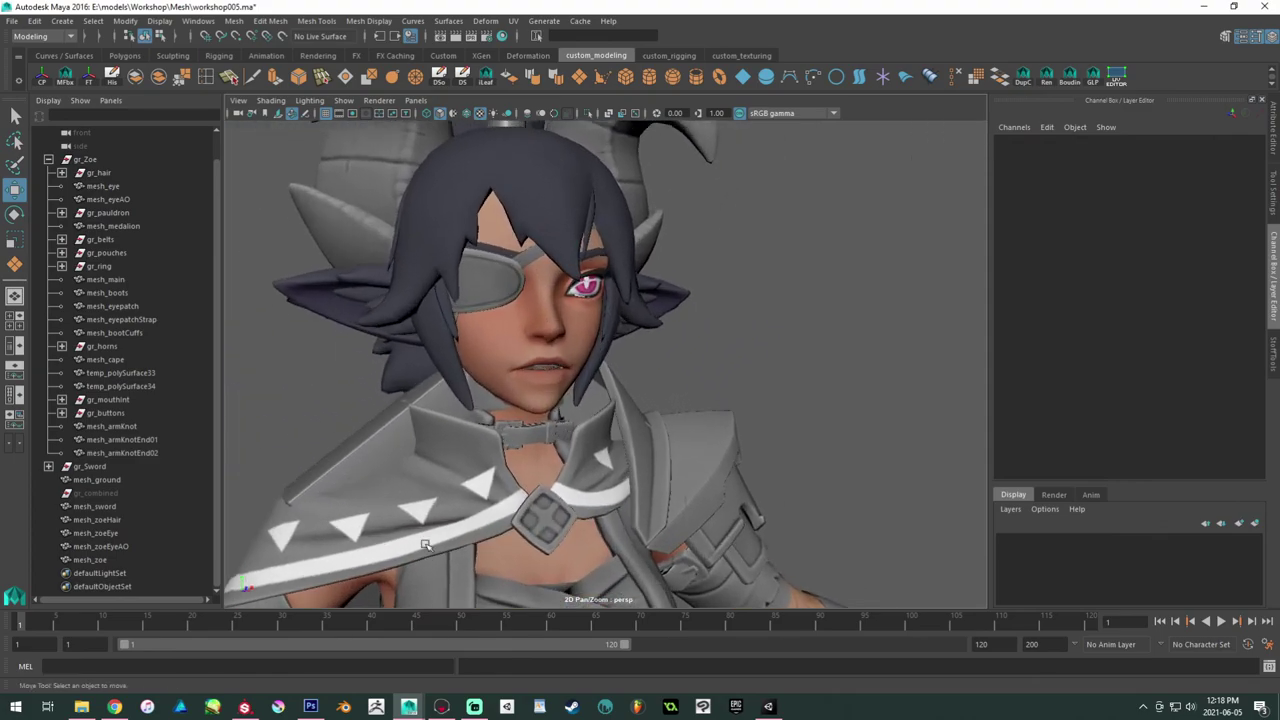
Step: Switch to Substance Painter and add an Opacity channel to the M_ZoeHair texture set
left_click(244, 706)
left_click_drag(368, 302, 376, 336, "alt")
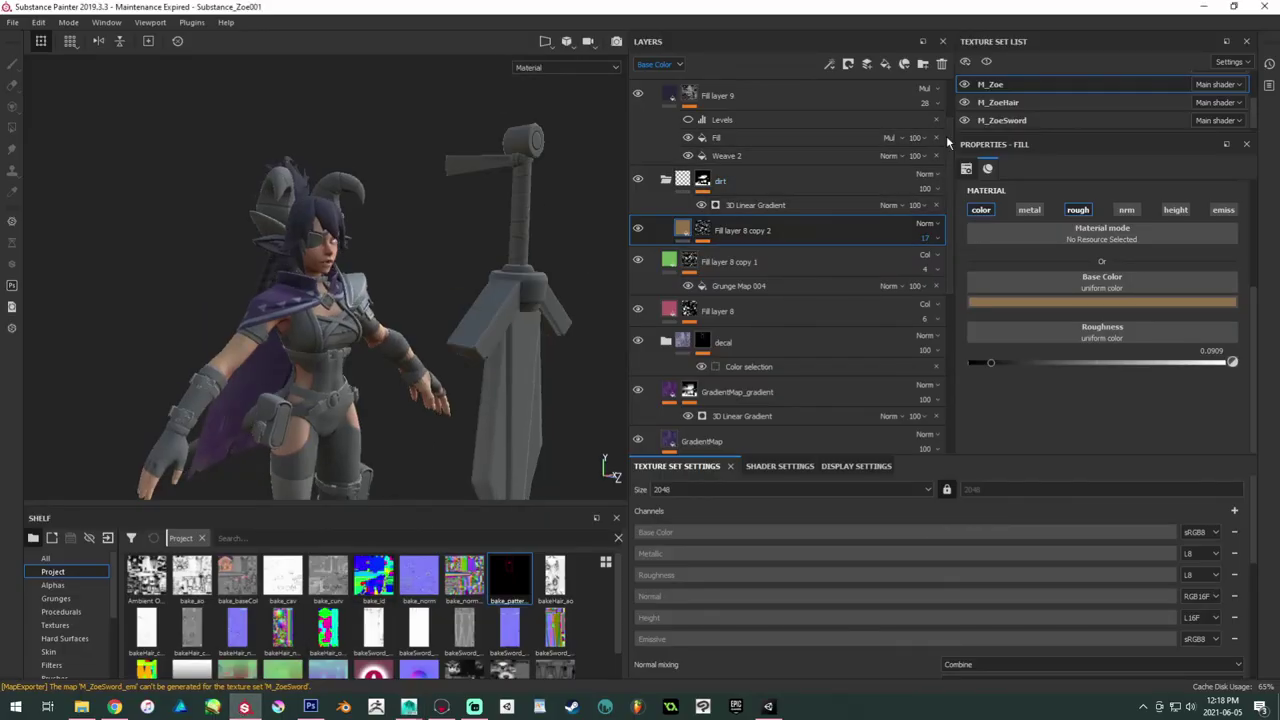
left_click(1000, 102)
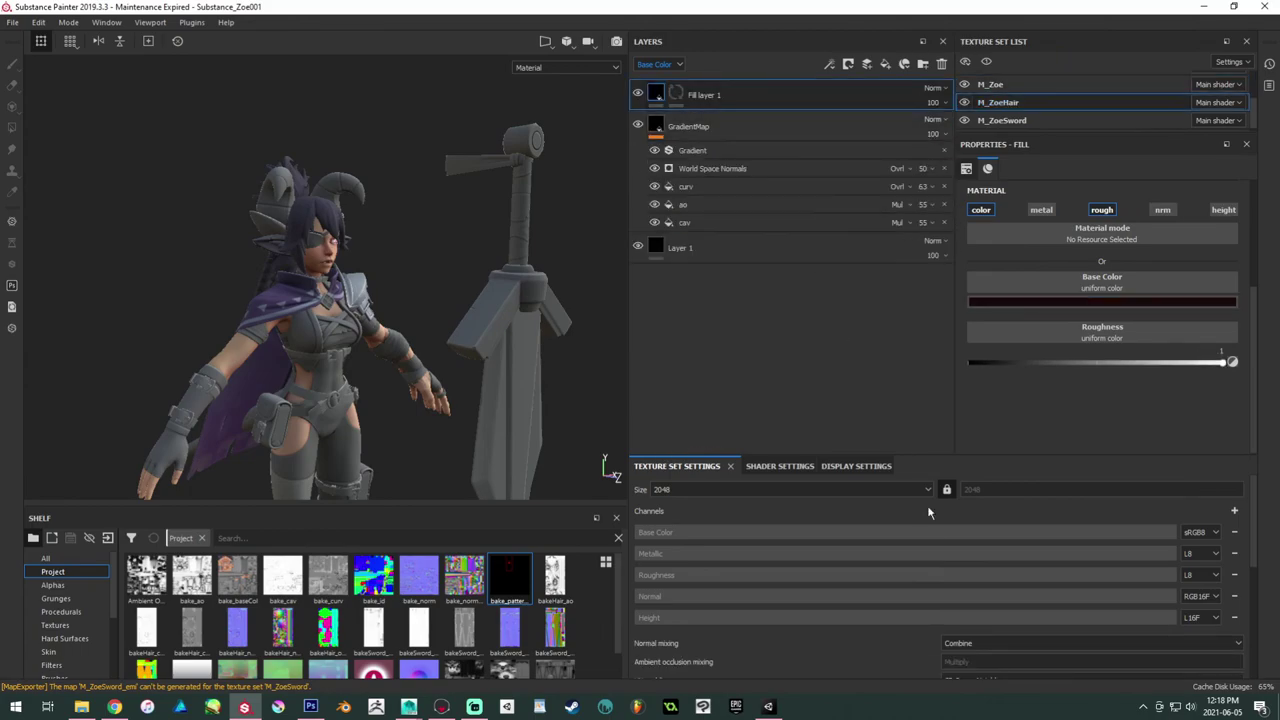
left_click(1234, 510)
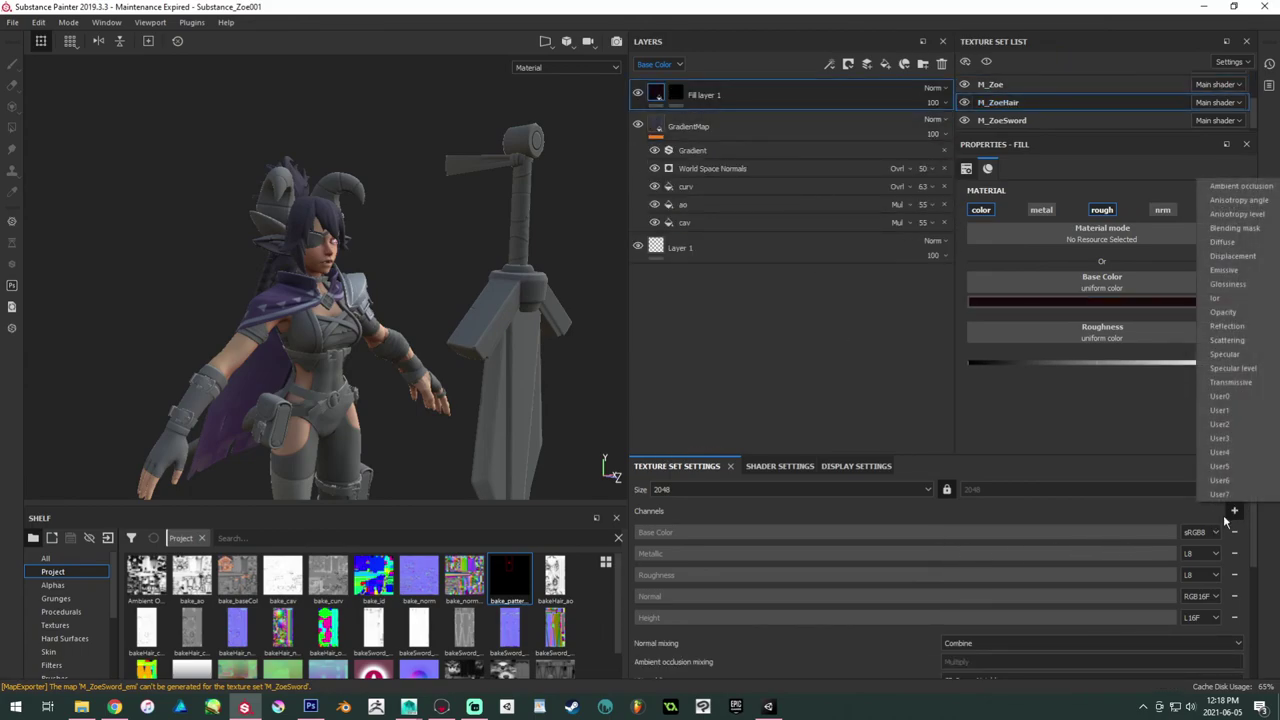
left_click(1223, 312)
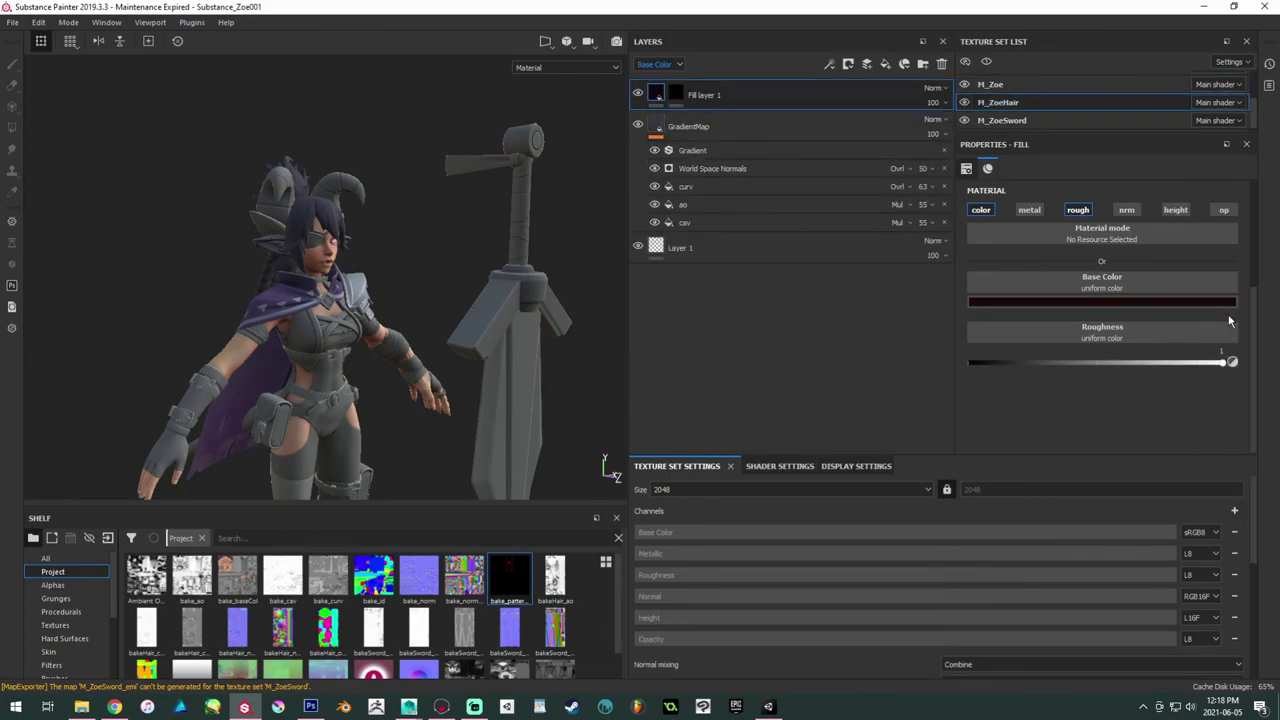
Step: Turn off opacity for the GradientMap layer's World Space Normals generator and check the hair from several angles
left_click_drag(278, 246, 335, 300, "alt")
scroll(345, 245, "up", 3)
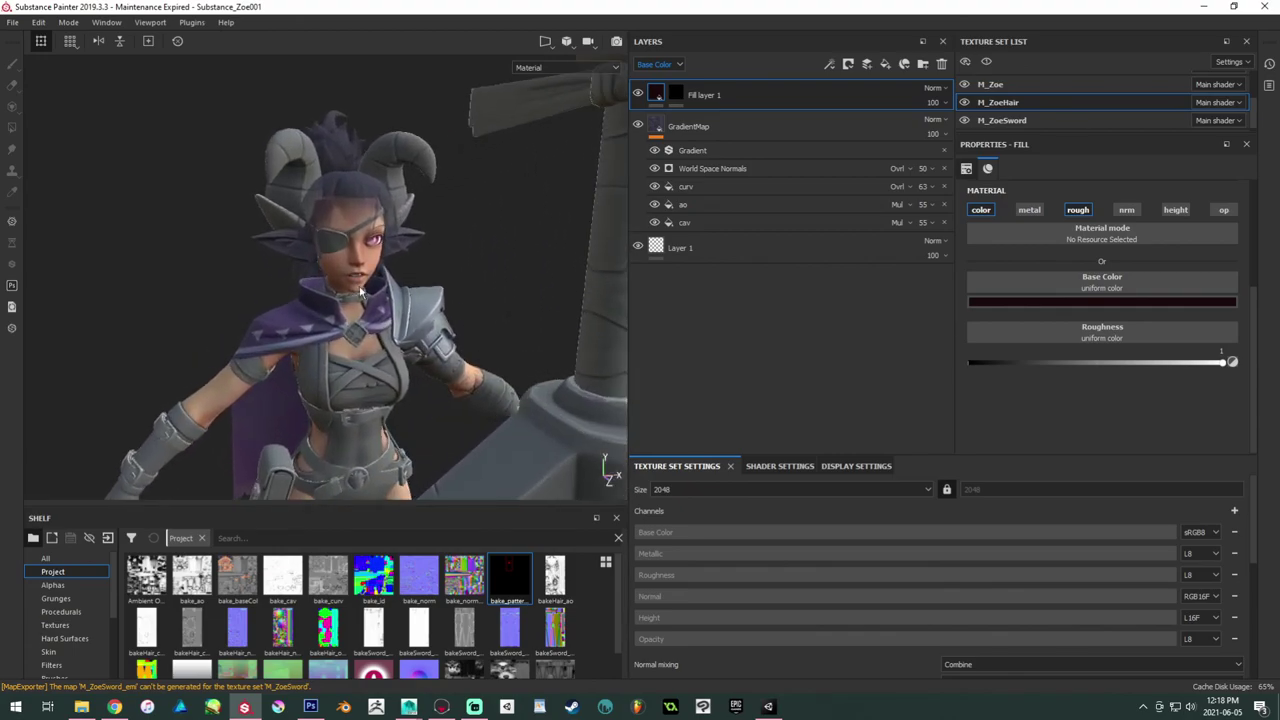
left_click_drag(360, 187, 502, 258, "alt")
left_click(712, 168)
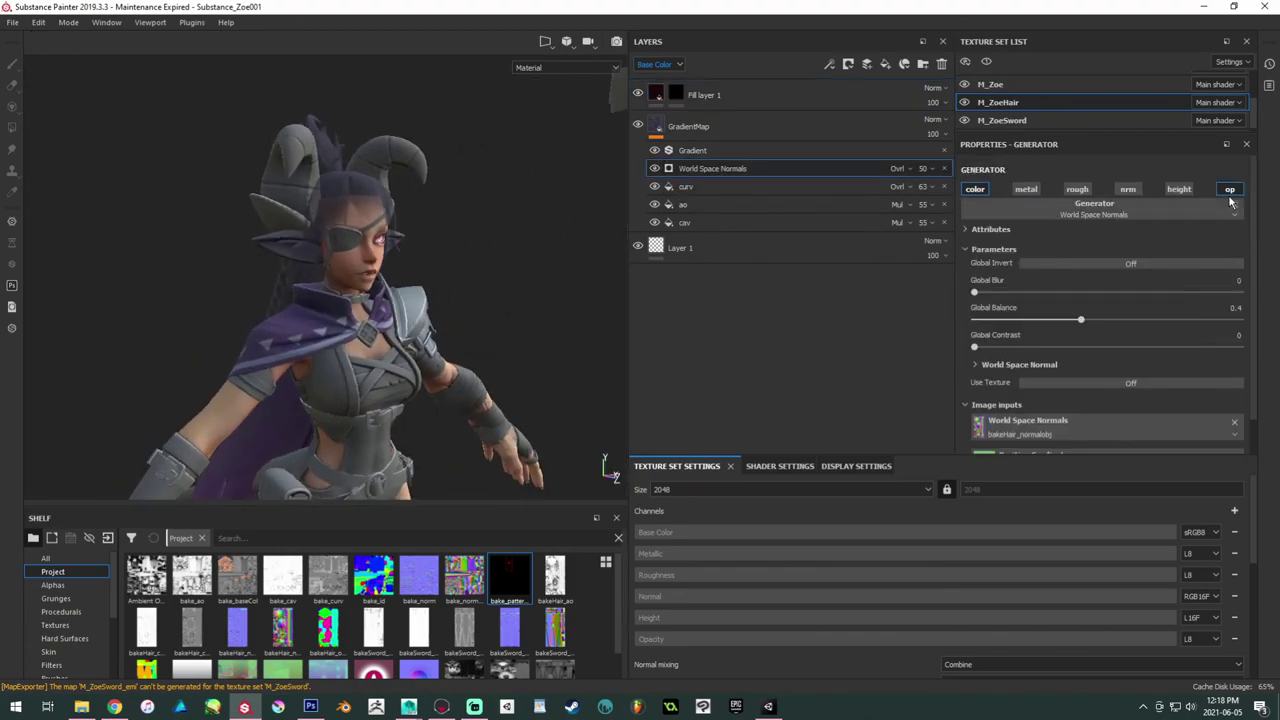
right_click_drag(485, 370, 485, 332, "alt")
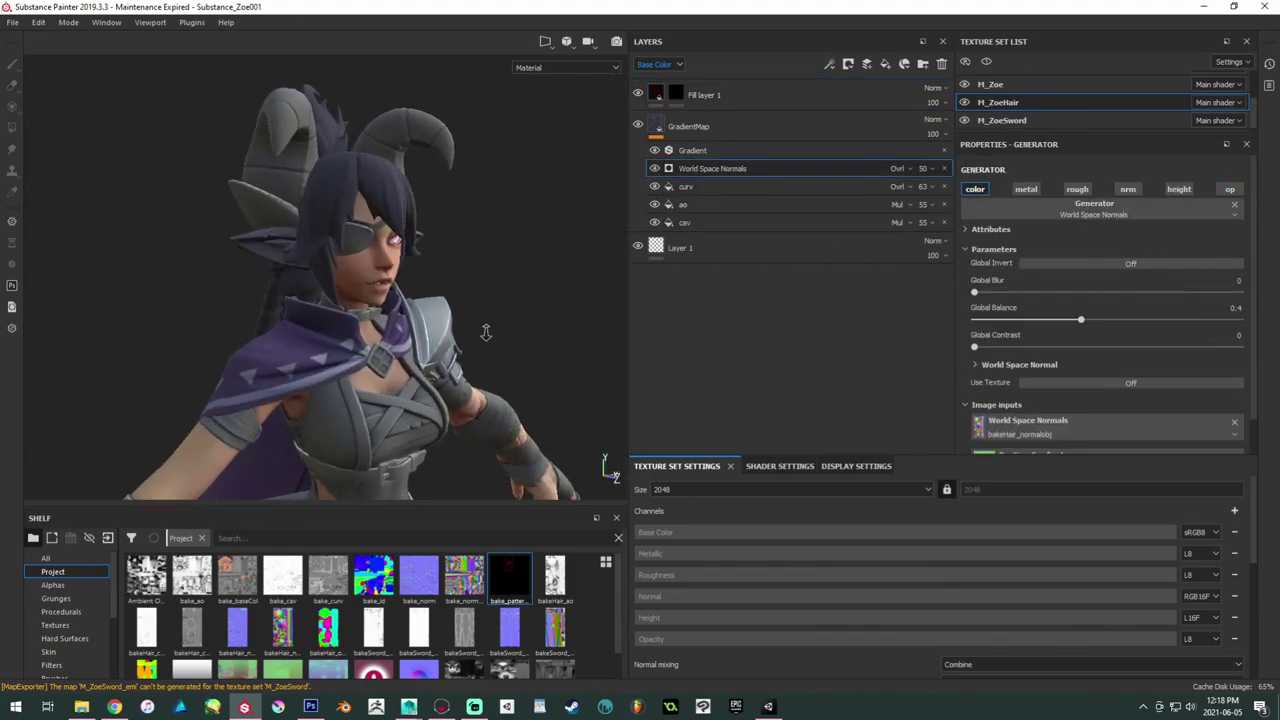
left_click_drag(486, 332, 400, 345, "alt")
right_click_drag(420, 370, 707, 398, "alt")
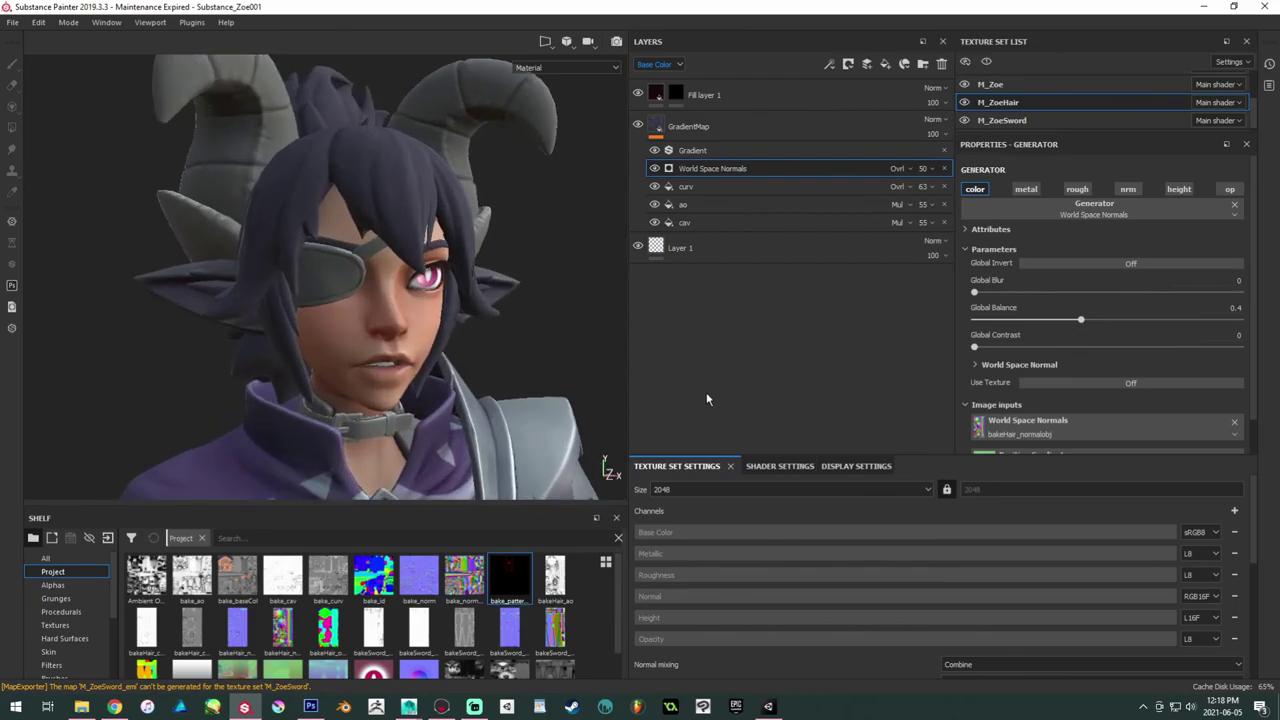
left_click_drag(500, 260, 426, 234, "alt")
Step: Enable the opacity channel on the GradientMap layer of M_ZoeHair
left_click(737, 126)
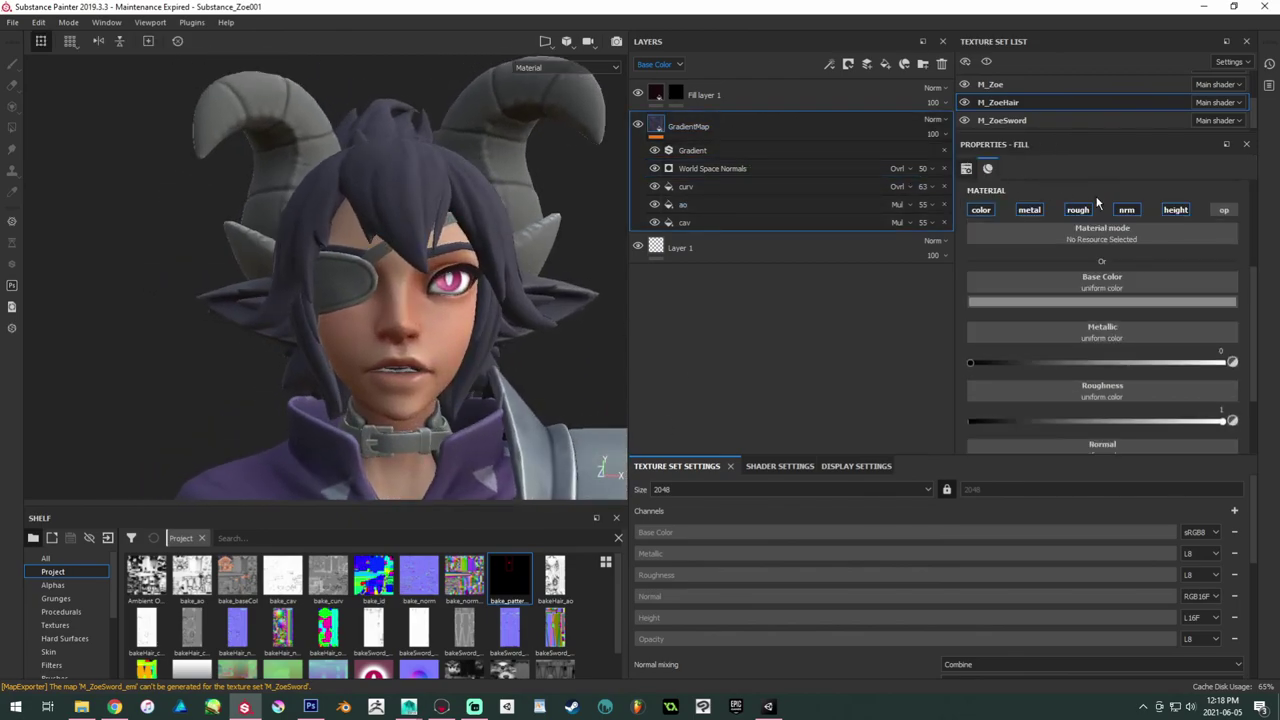
left_click(1223, 210)
scroll(1183, 338, "down", 3)
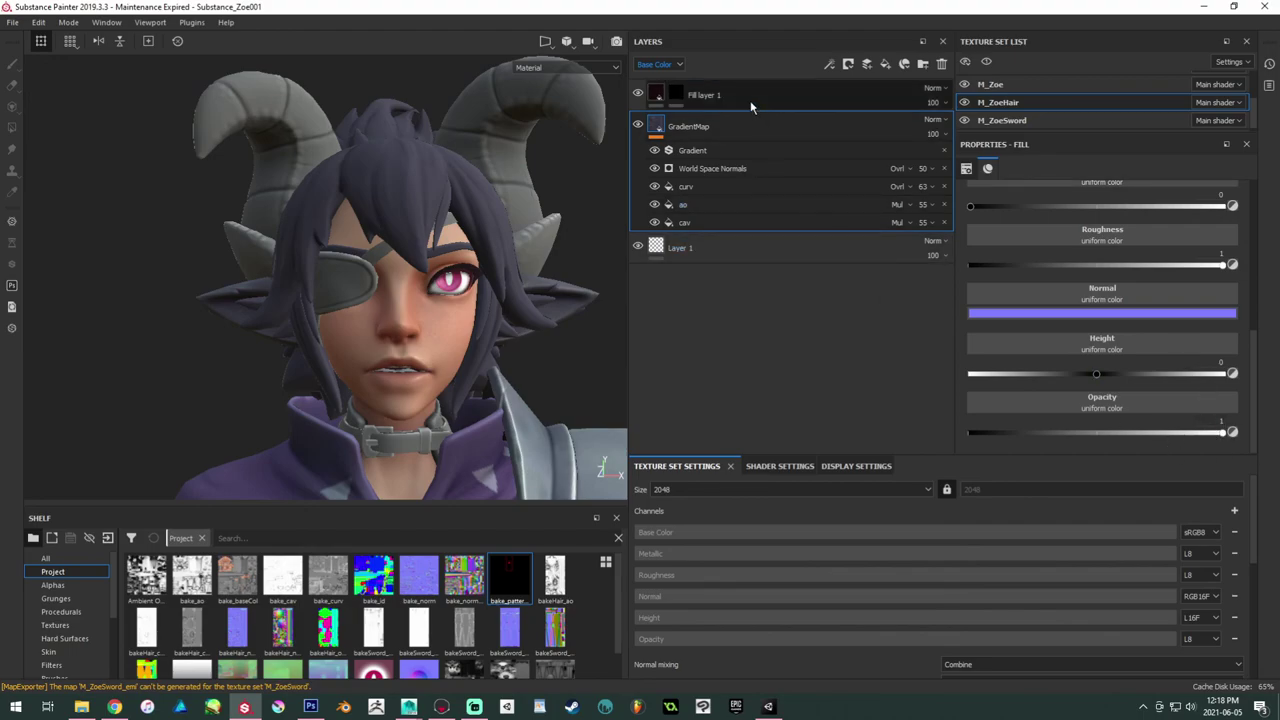
Step: Add a fill layer above Fill layer 1 in M_ZoeHair with only the opacity channel enabled, and set its opacity to 0
left_click(701, 95)
left_click(737, 95)
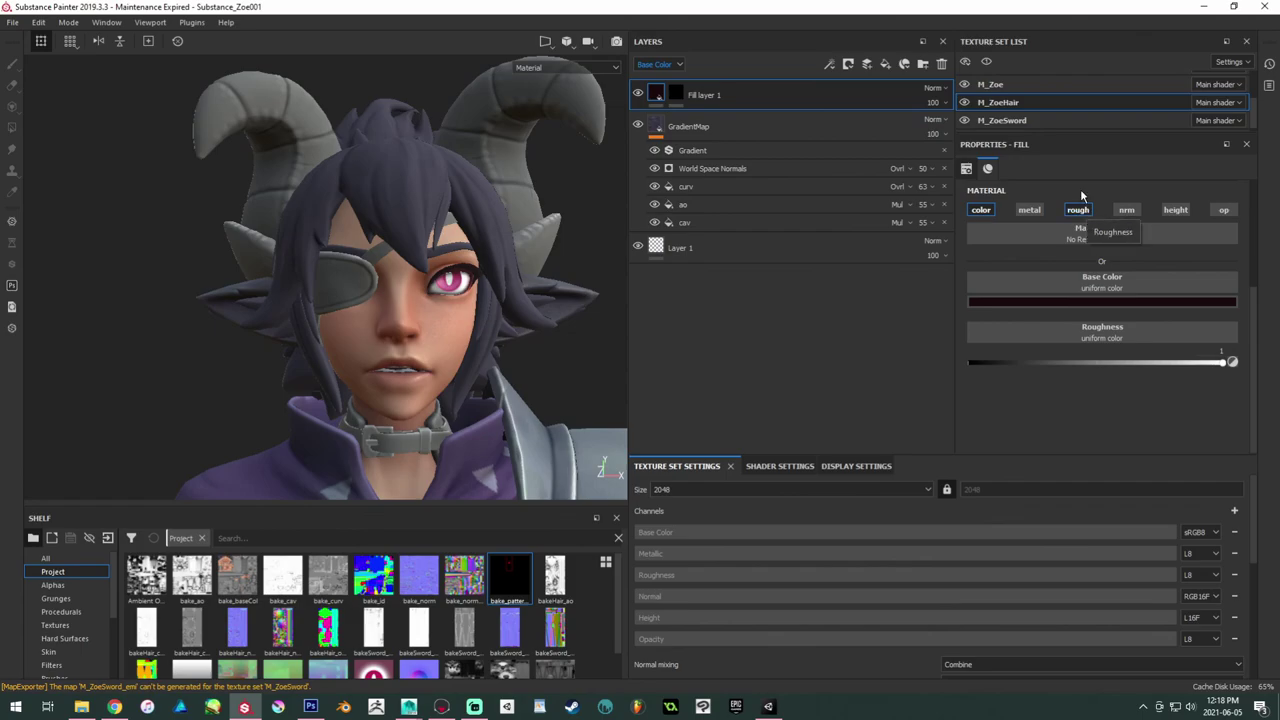
left_click(885, 64)
left_click(981, 210)
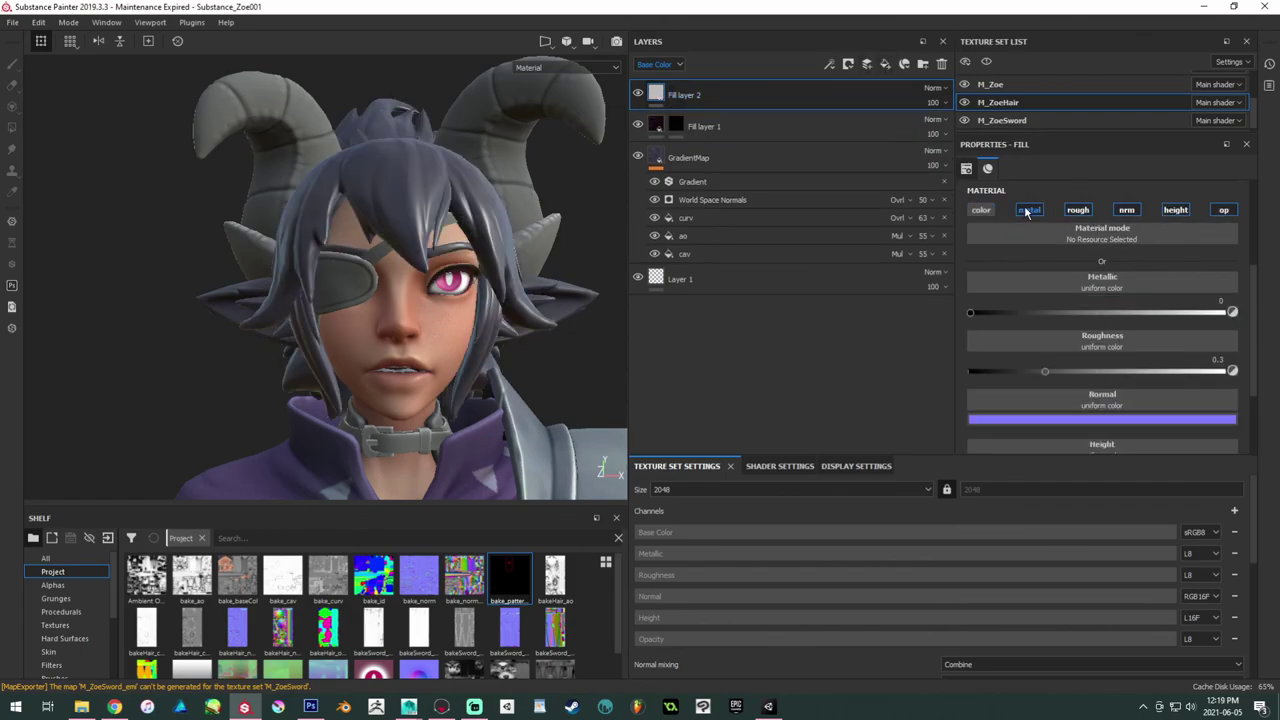
left_click(1027, 212)
left_click(1078, 210)
left_click(1126, 210)
left_click(1172, 209)
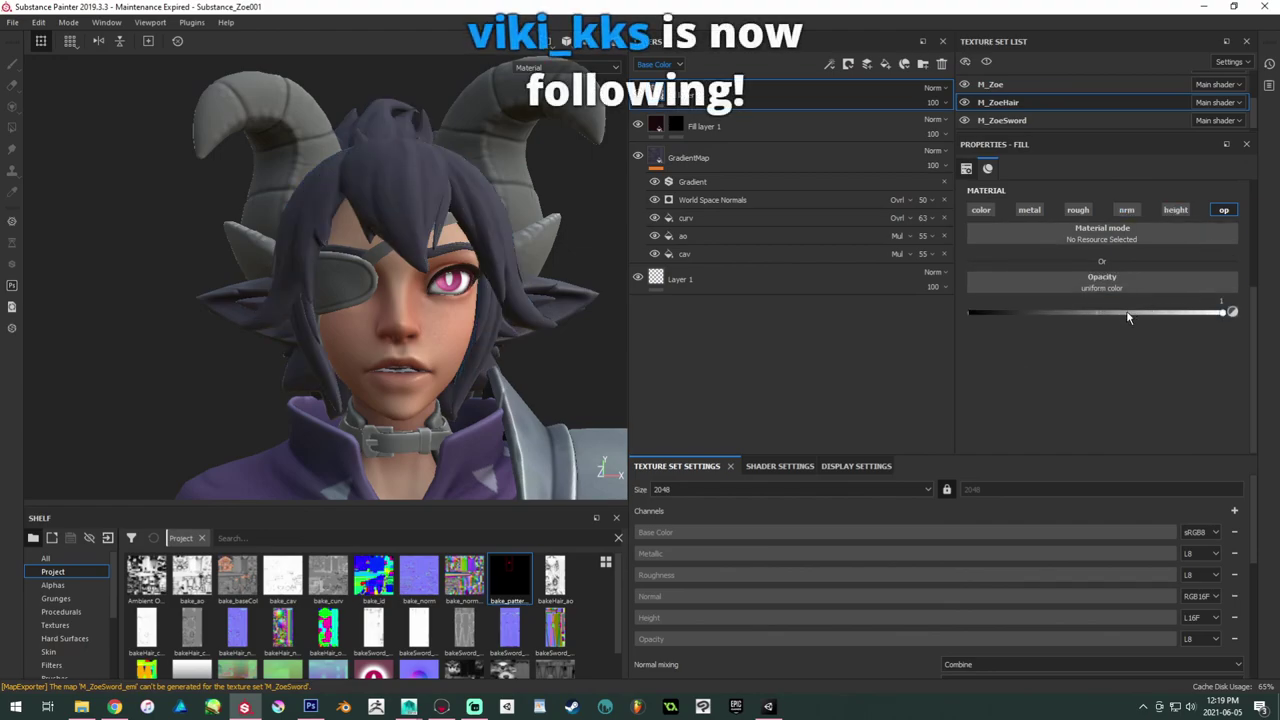
left_click_drag(1022, 313, 843, 318)
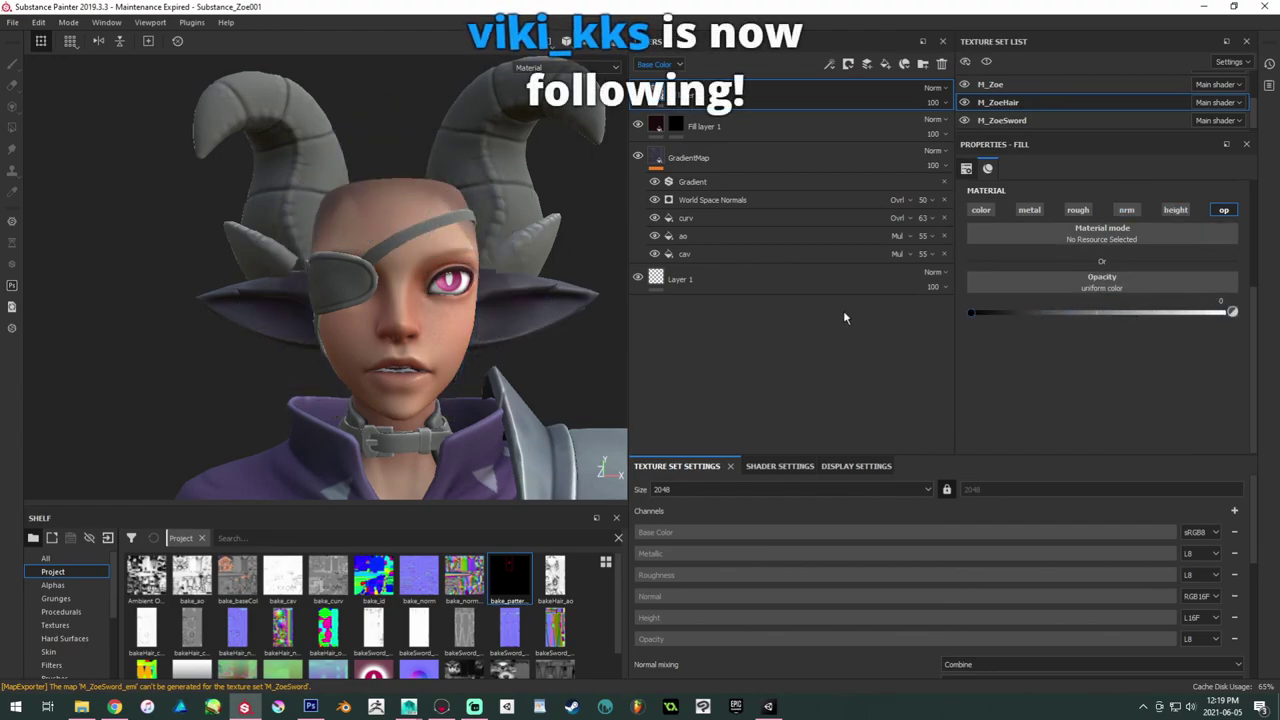
Step: Give the new opacity fill layer a black mask and add a paint effect to that mask
right_click(658, 94)
left_click(710, 104)
key("4")
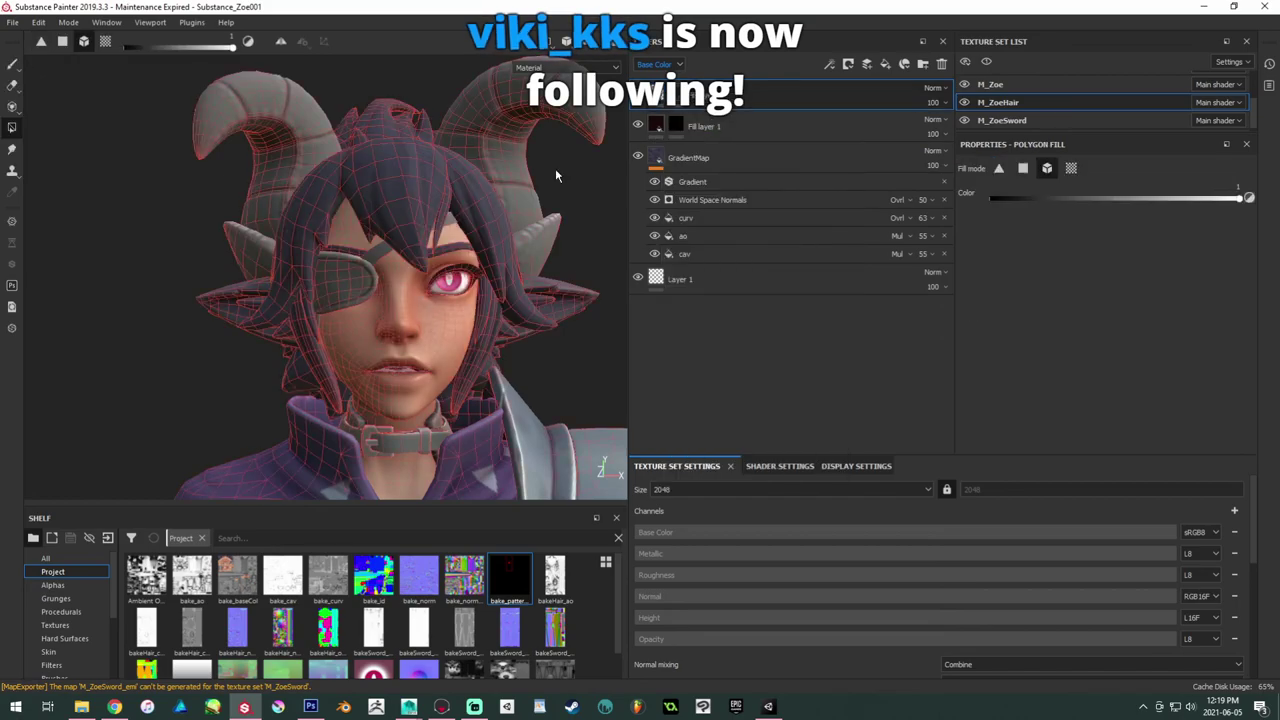
left_click_drag(556, 175, 346, 251, "alt")
right_click_drag(346, 251, 610, 430, "alt")
middle_click_drag(268, 310, 396, 302, "alt")
right_click_drag(396, 302, 610, 286, "alt")
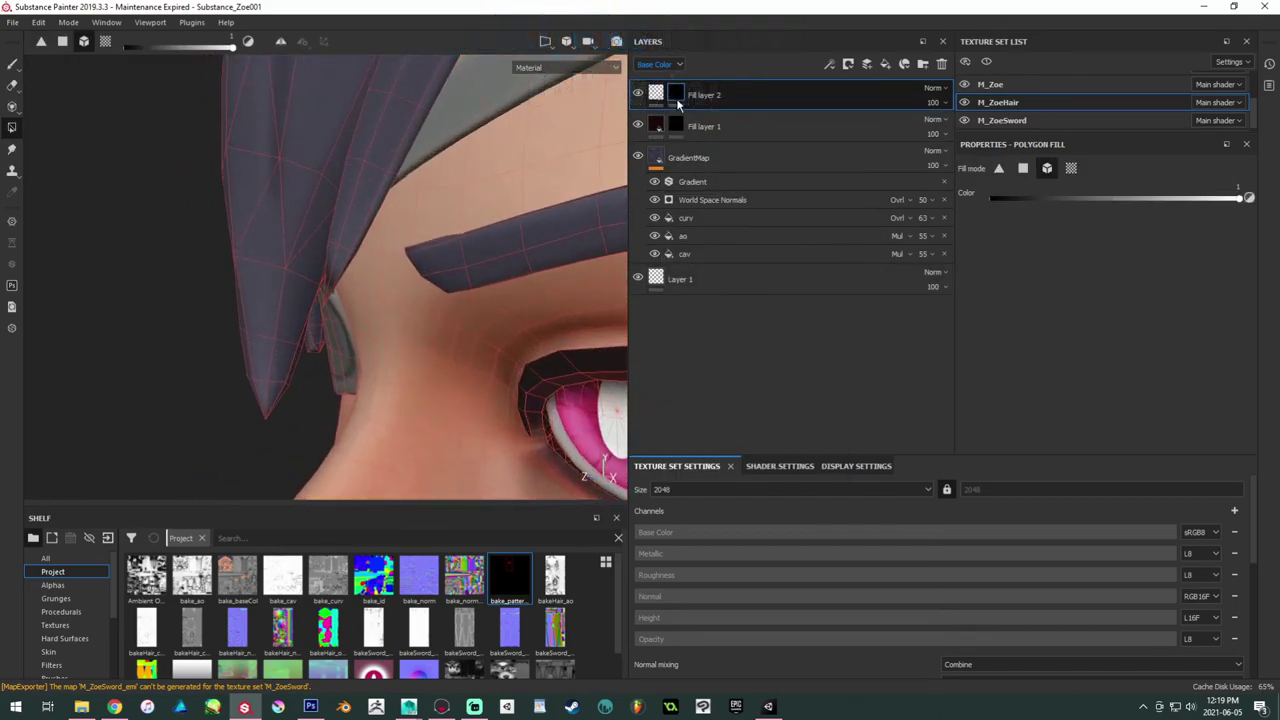
right_click(676, 99)
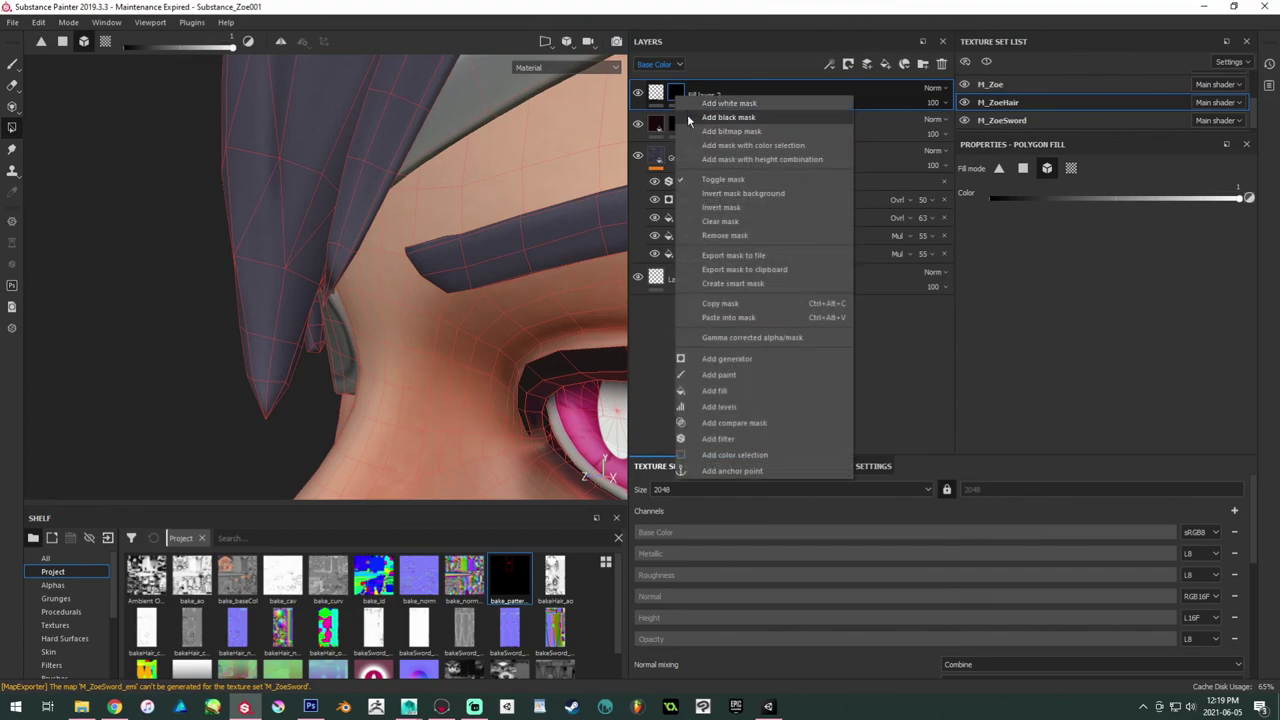
left_click(728, 376)
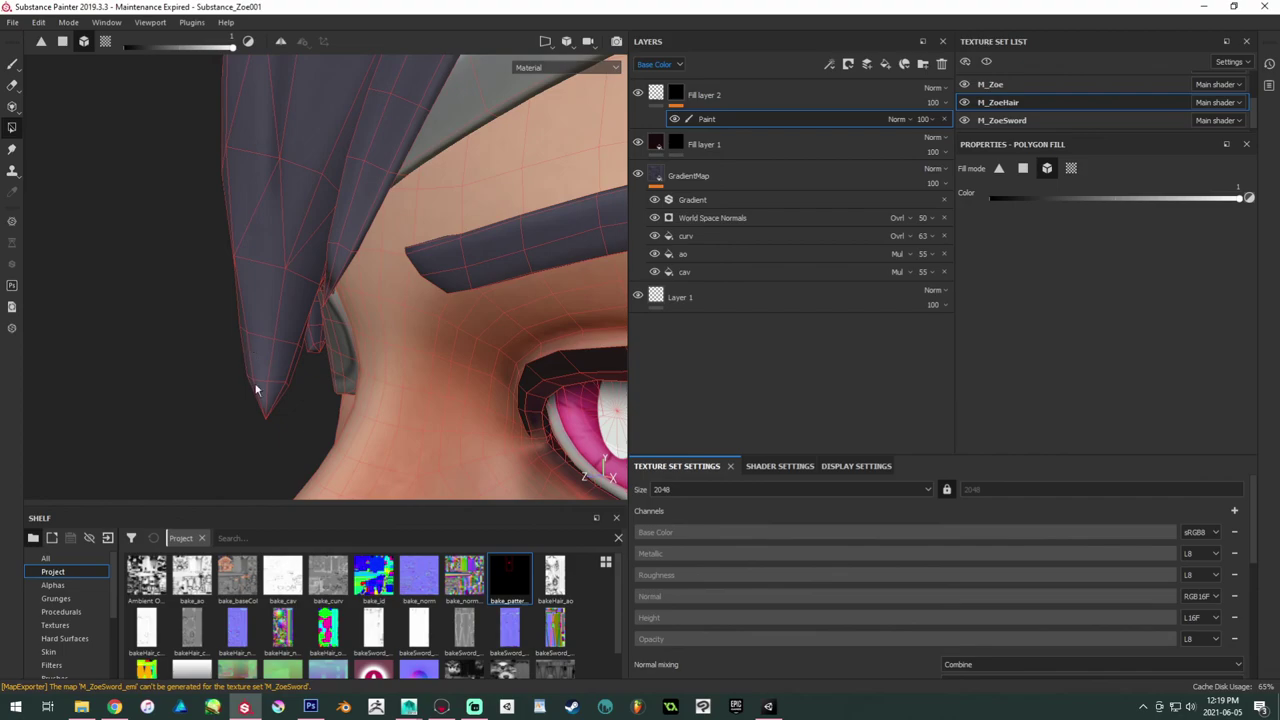
Step: Switch from polygon fill to the paint brush for the hair opacity mask and set its stroke opacity to 85
left_click(287, 343)
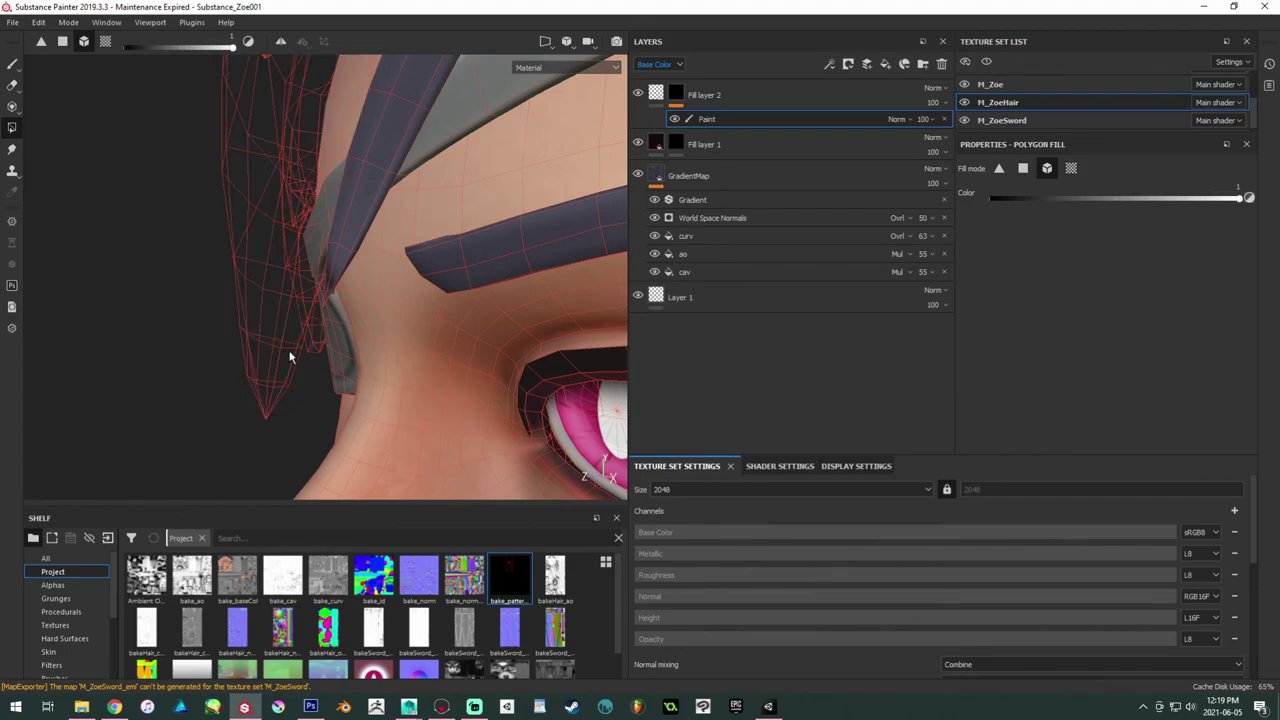
key("ctrl+z")
left_click(12, 64)
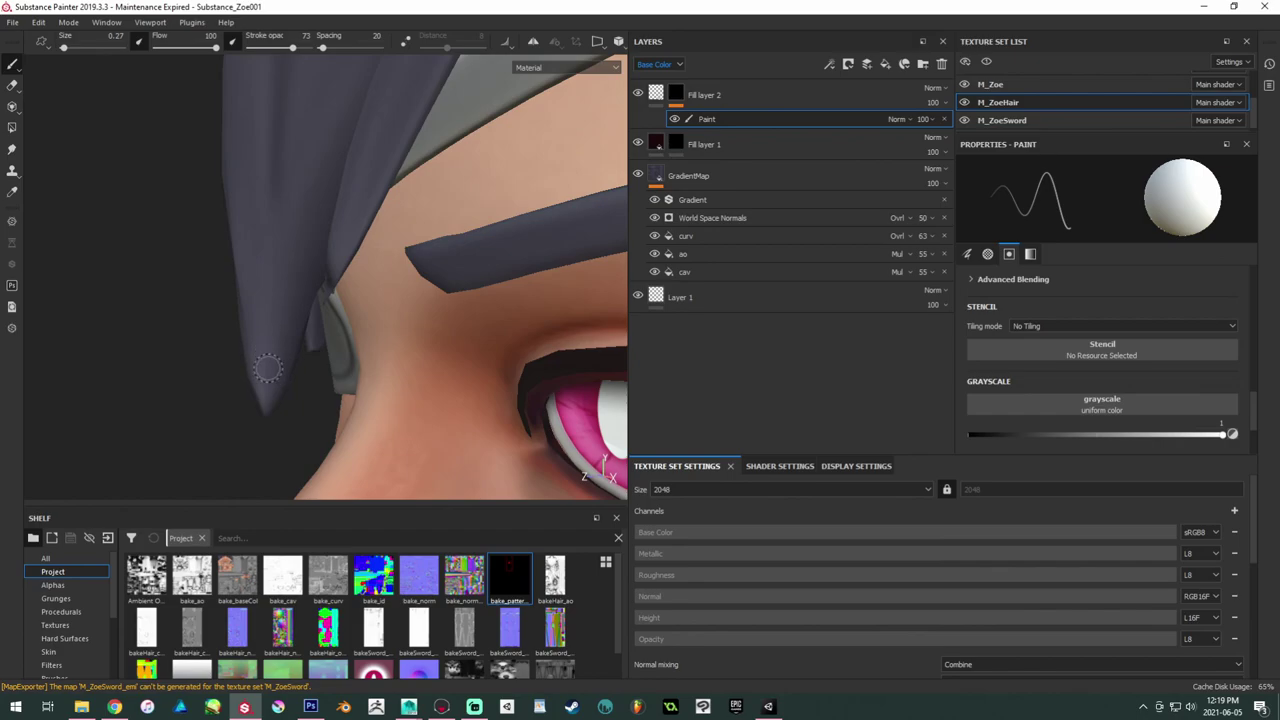
left_click_drag(270, 358, 350, 397, "alt")
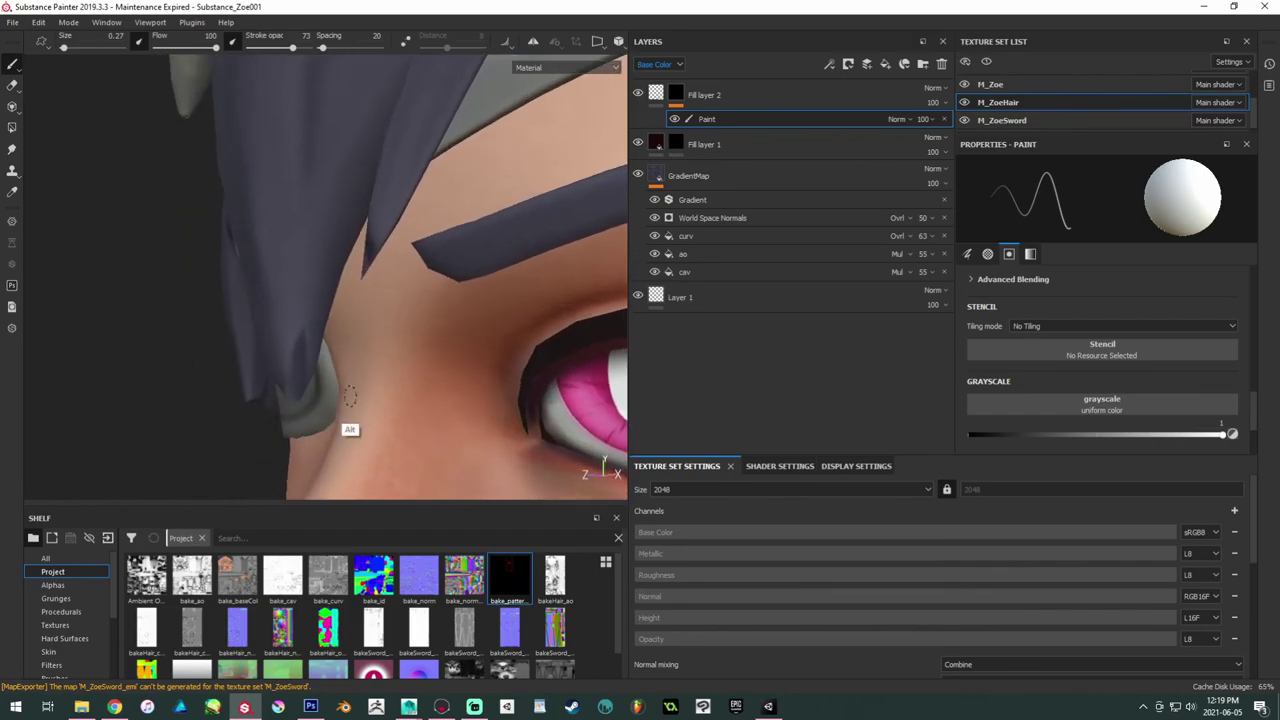
left_click_drag(1256, 410, 1254, 284)
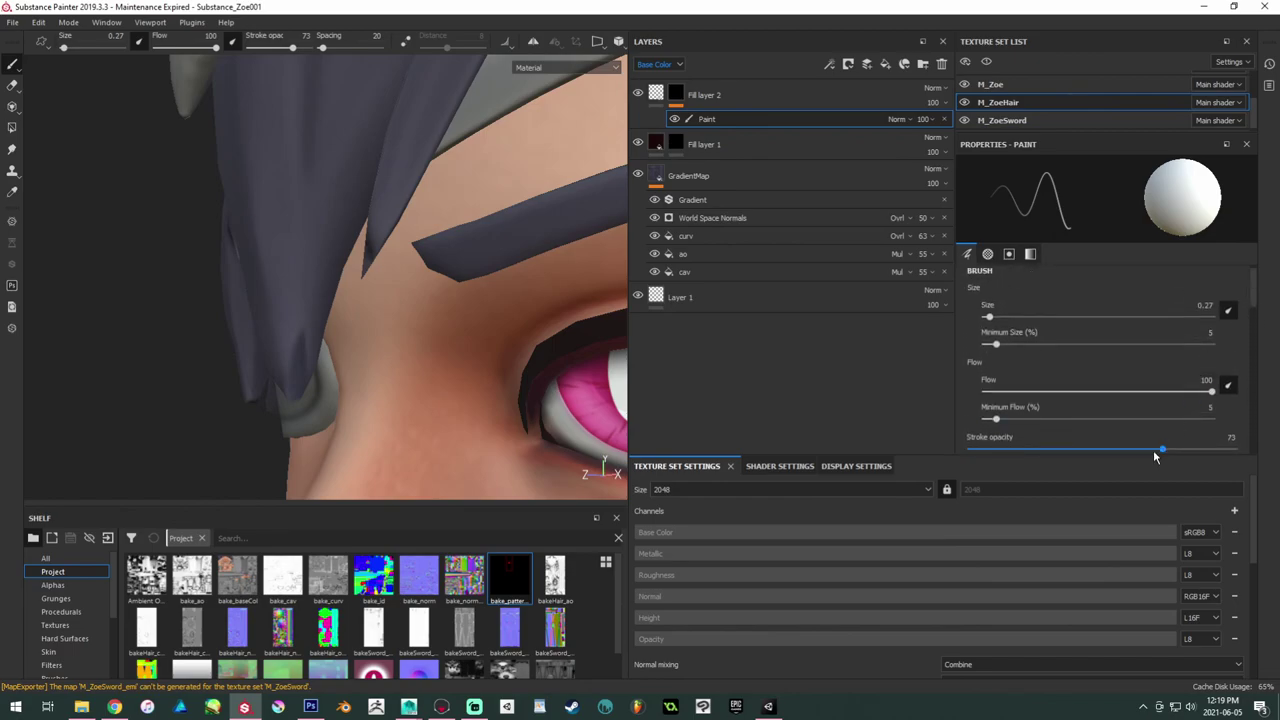
left_click_drag(1163, 452, 1194, 450)
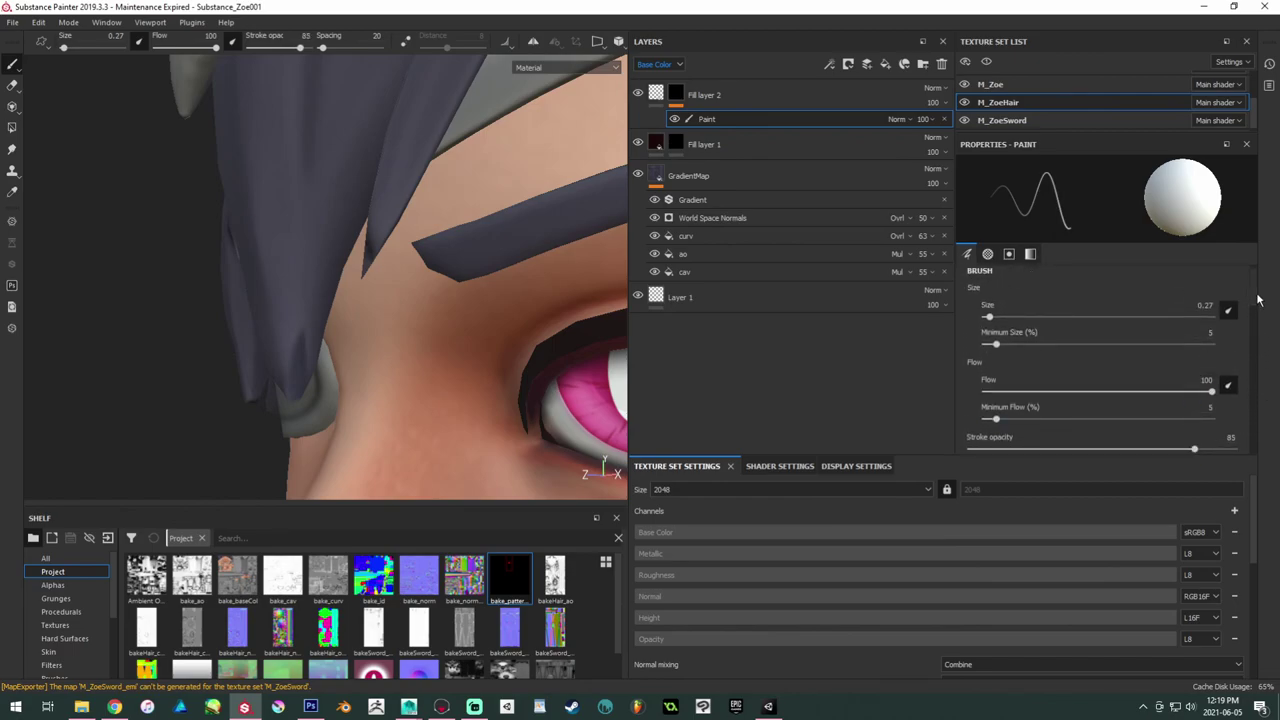
scroll(1081, 333, "down", 1)
Step: Paint the tip of the front fringe strand into the opacity mask from several sides to fade it out
left_click_drag(280, 428, 163, 480, "alt")
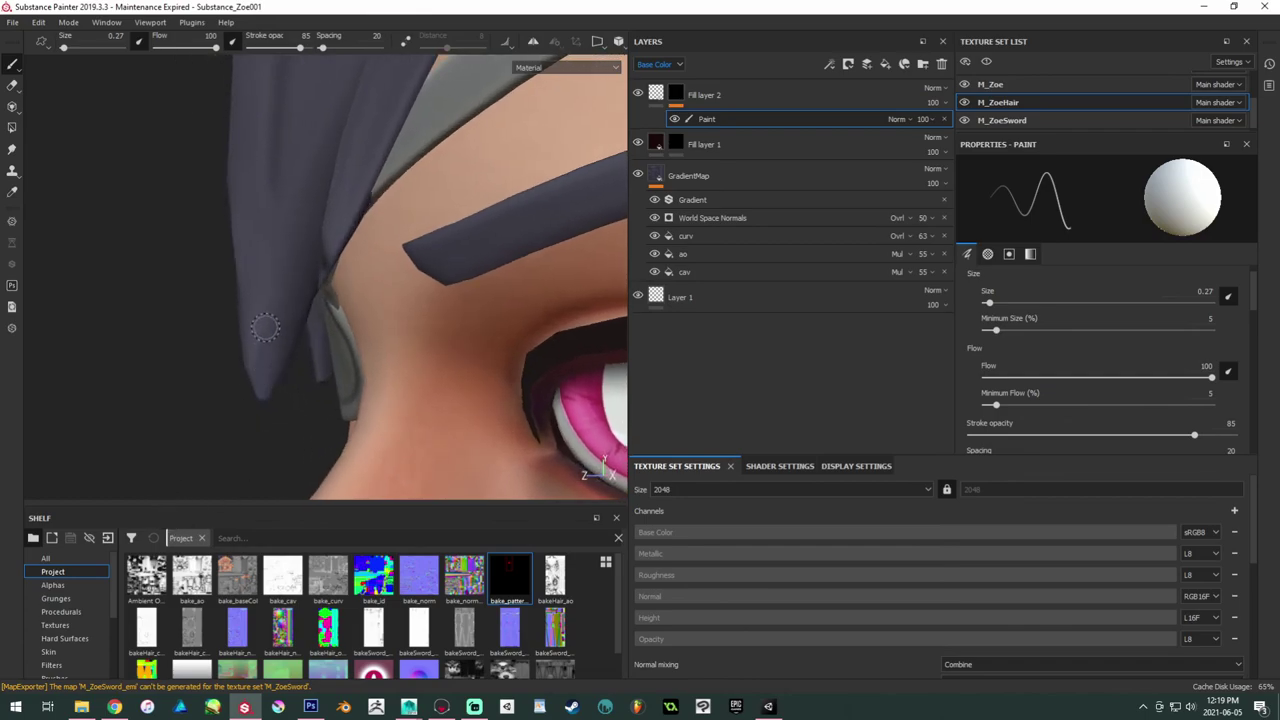
mouse_move(262, 347)
left_mouse_down("alt")
mouse_move(334, 457)
mouse_move(387, 389)
mouse_move(494, 349)
mouse_move(337, 314)
left_mouse_up("alt")
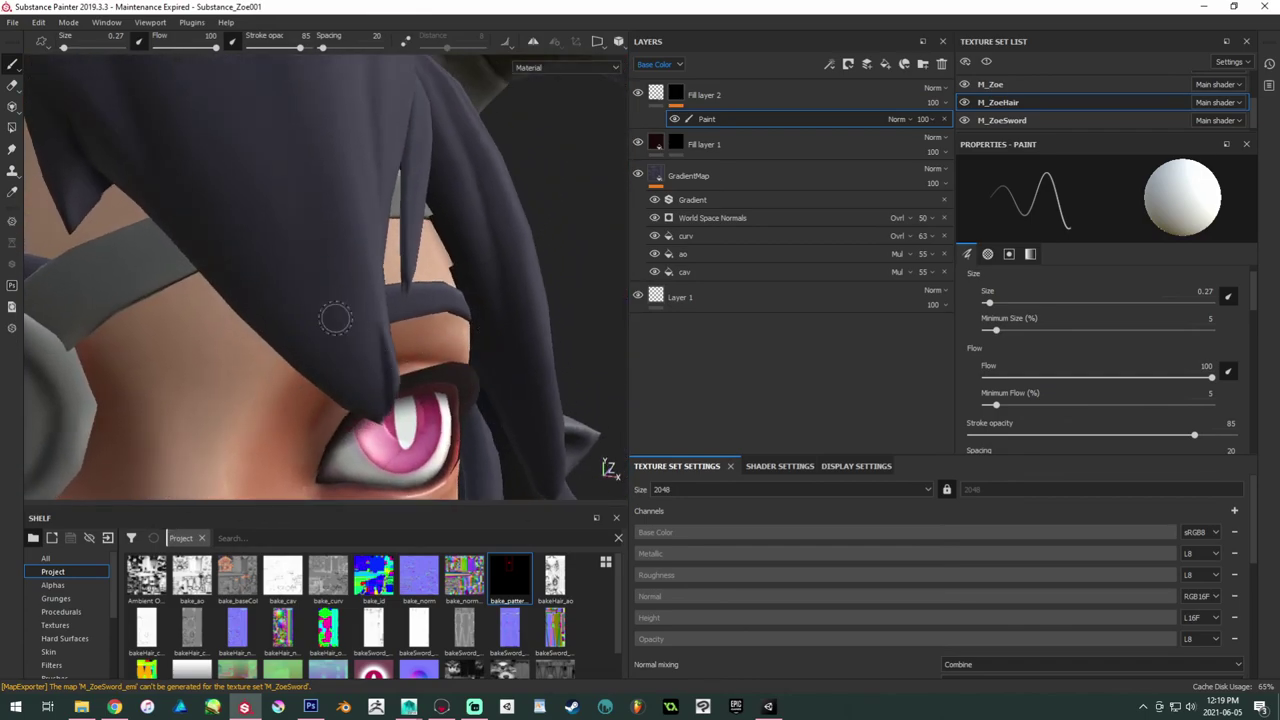
mouse_move(382, 420)
left_mouse_down("alt")
mouse_move(514, 366)
mouse_move(337, 349)
mouse_move(250, 360)
mouse_move(87, 441)
mouse_move(437, 305)
left_mouse_up("alt")
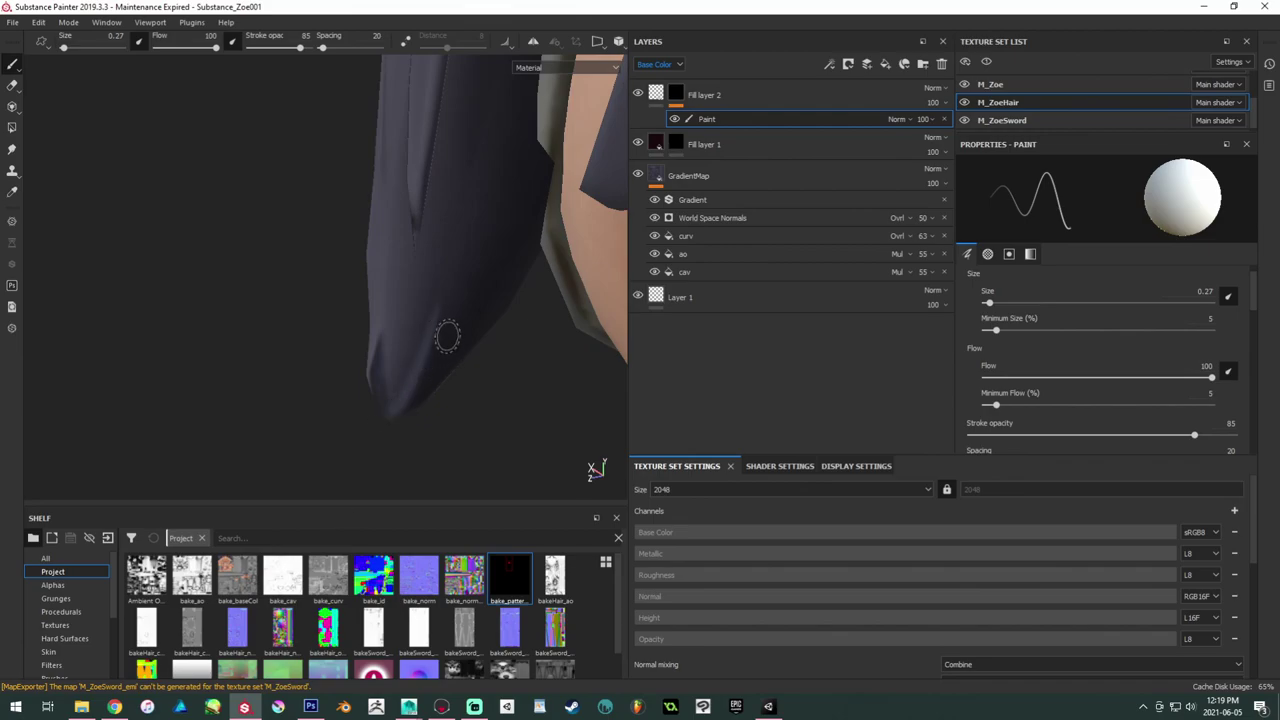
left_click_drag(360, 449, 690, 493, "alt")
scroll(436, 294, "down", 3)
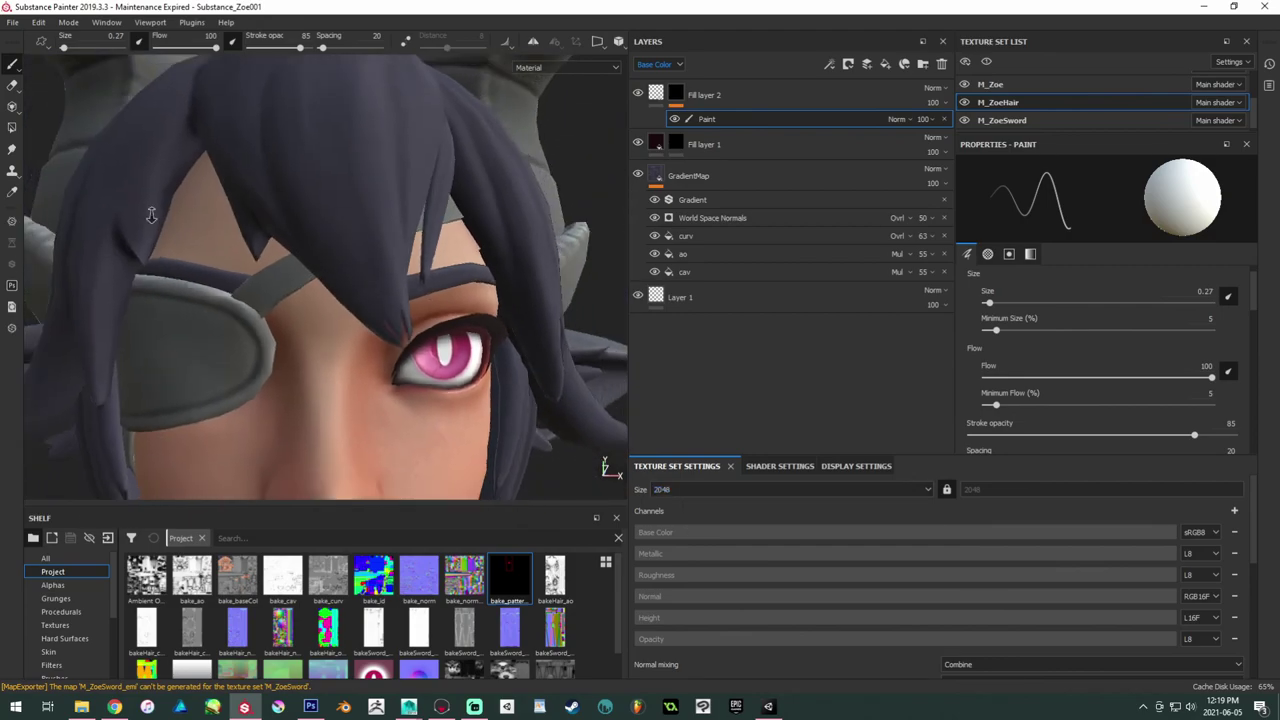
Step: Examine the fringe tips against the face and eye from several angles and distances
left_click_drag(436, 294, 266, 295, "alt")
scroll(180, 300, "down", 3)
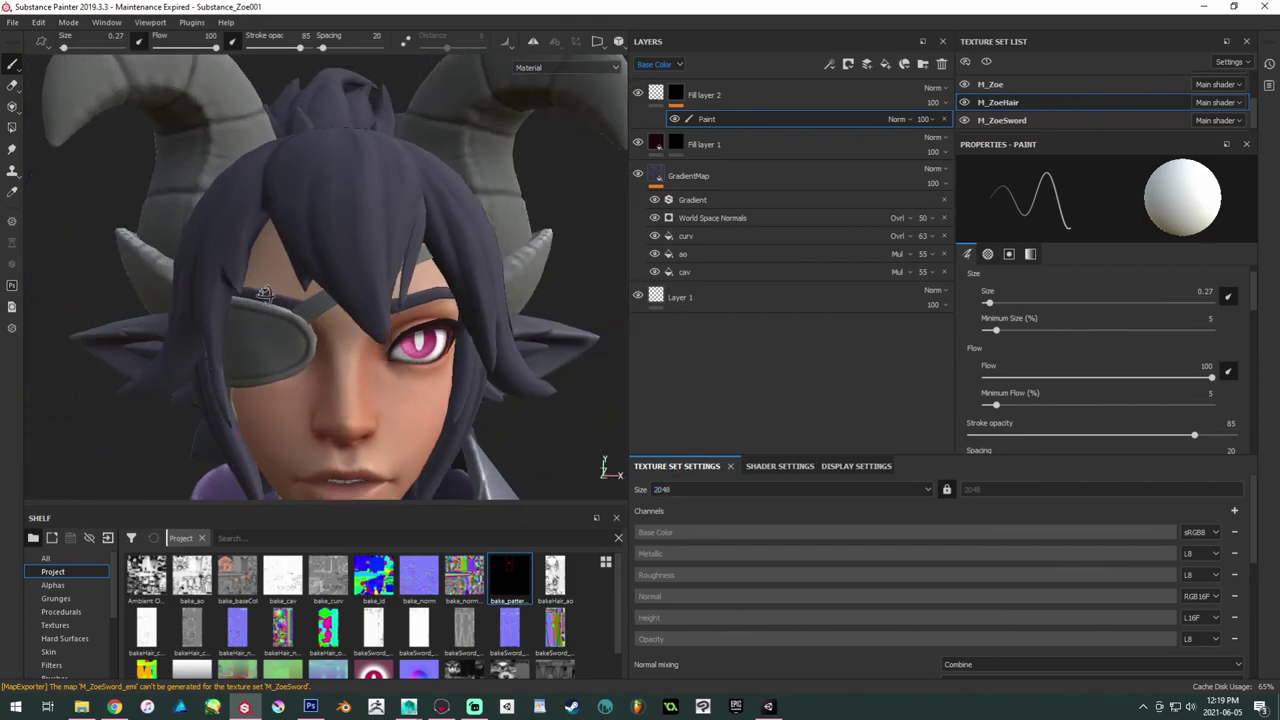
scroll(429, 326, "down", 1)
middle_click_drag(429, 326, 305, 273, "alt")
left_click_drag(305, 272, 283, 330, "alt")
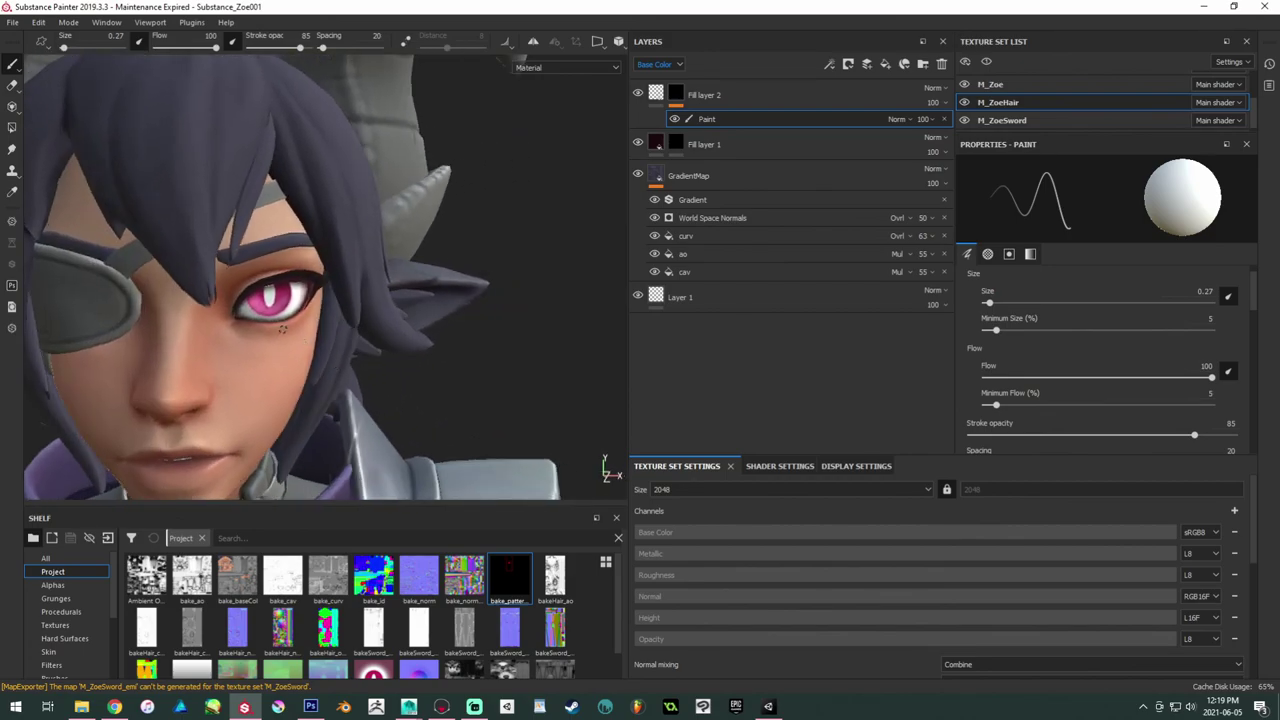
middle_click_drag(283, 330, 384, 378, "alt")
scroll(384, 390, "up", 2)
mouse_move(384, 400)
left_mouse_down("alt")
mouse_move(382, 418)
mouse_move(352, 416)
left_mouse_up("alt")
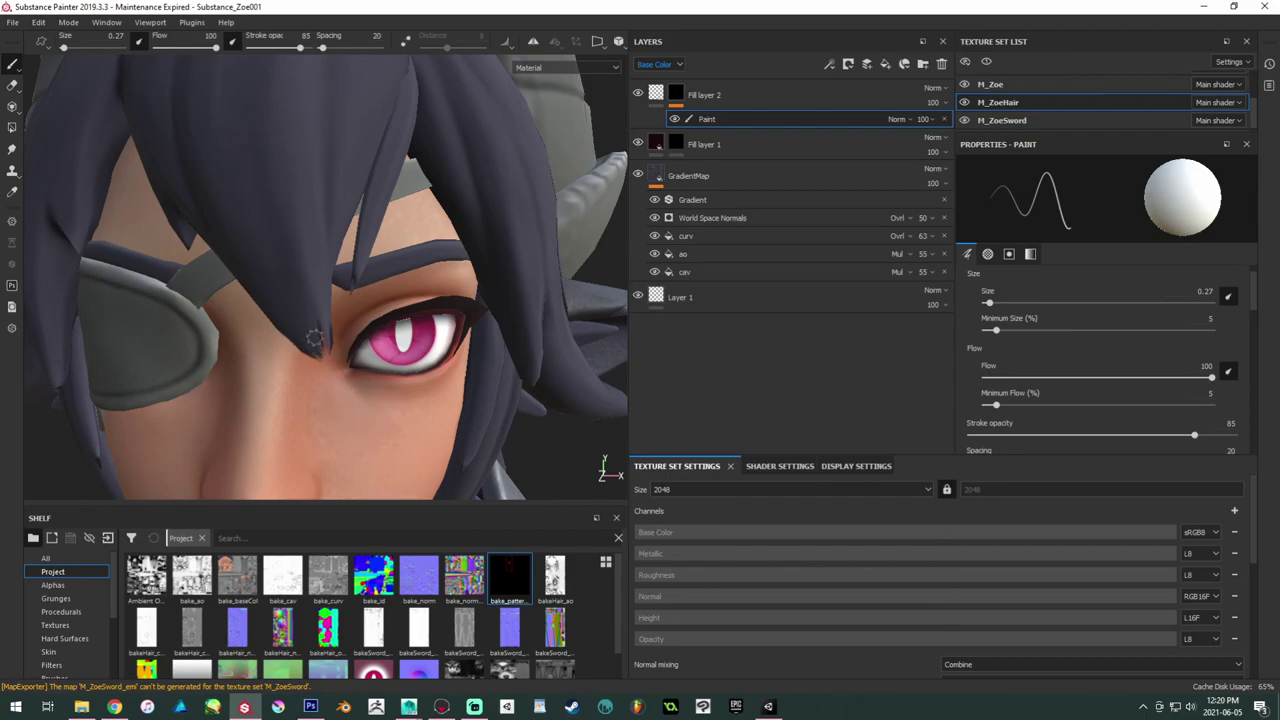
right_click_drag(355, 369, 235, 267, "alt")
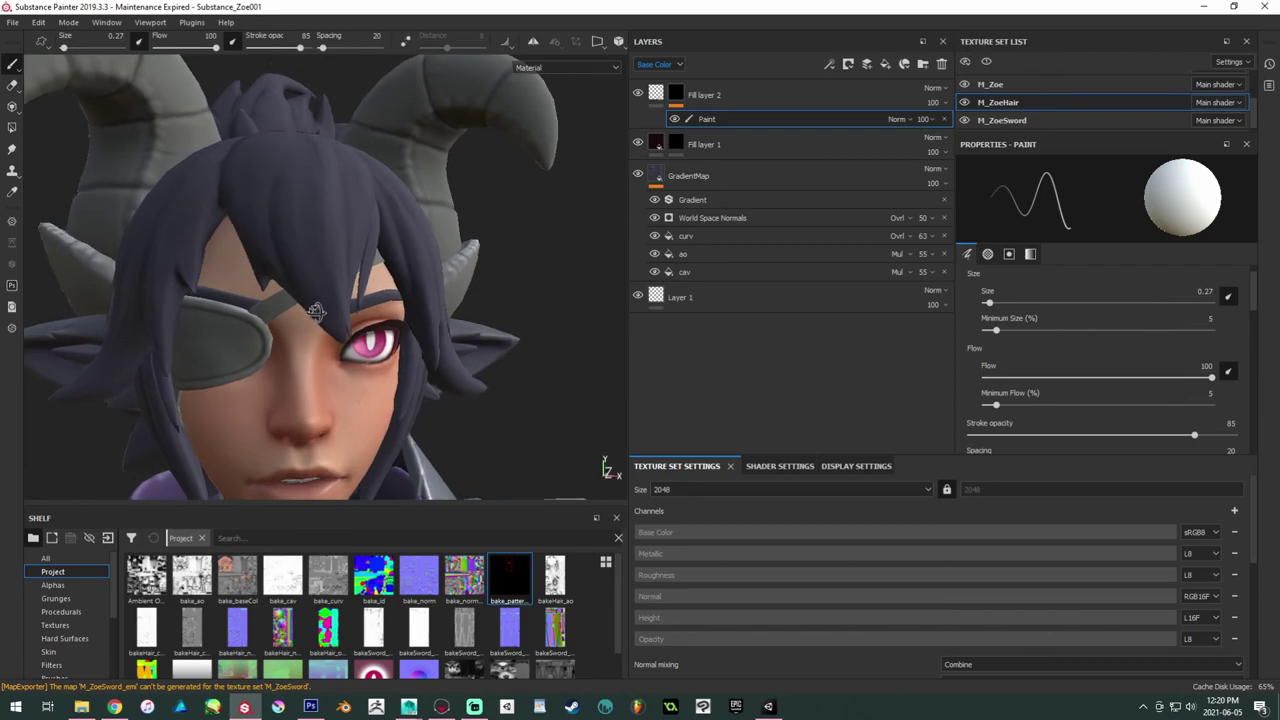
left_click_drag(316, 313, 223, 304, "alt")
right_click_drag(229, 332, 249, 417, "alt")
left_click_drag(249, 417, 343, 406, "alt")
right_click_drag(343, 406, 318, 361, "alt")
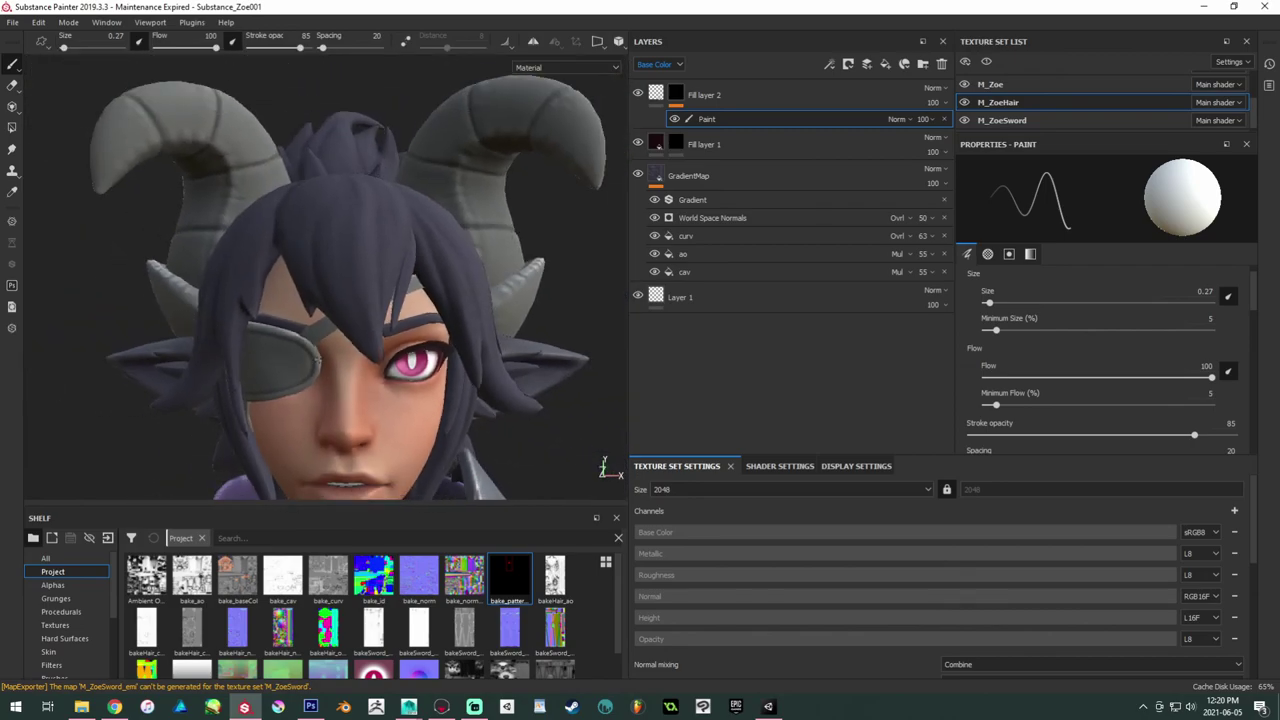
Step: Export the M_Zoe, M_ZoeHair and M_ZoeSword texture sets as targa files with the StoffExport configuration
left_click(12, 22)
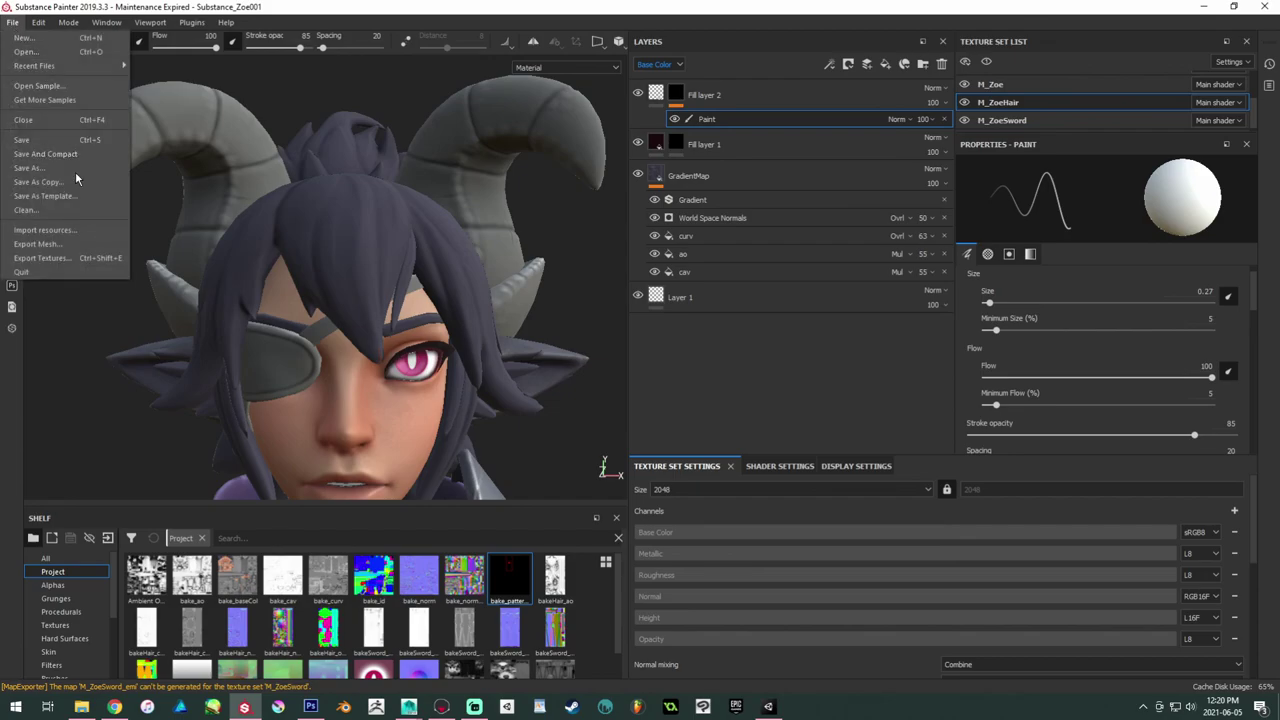
left_click(64, 257)
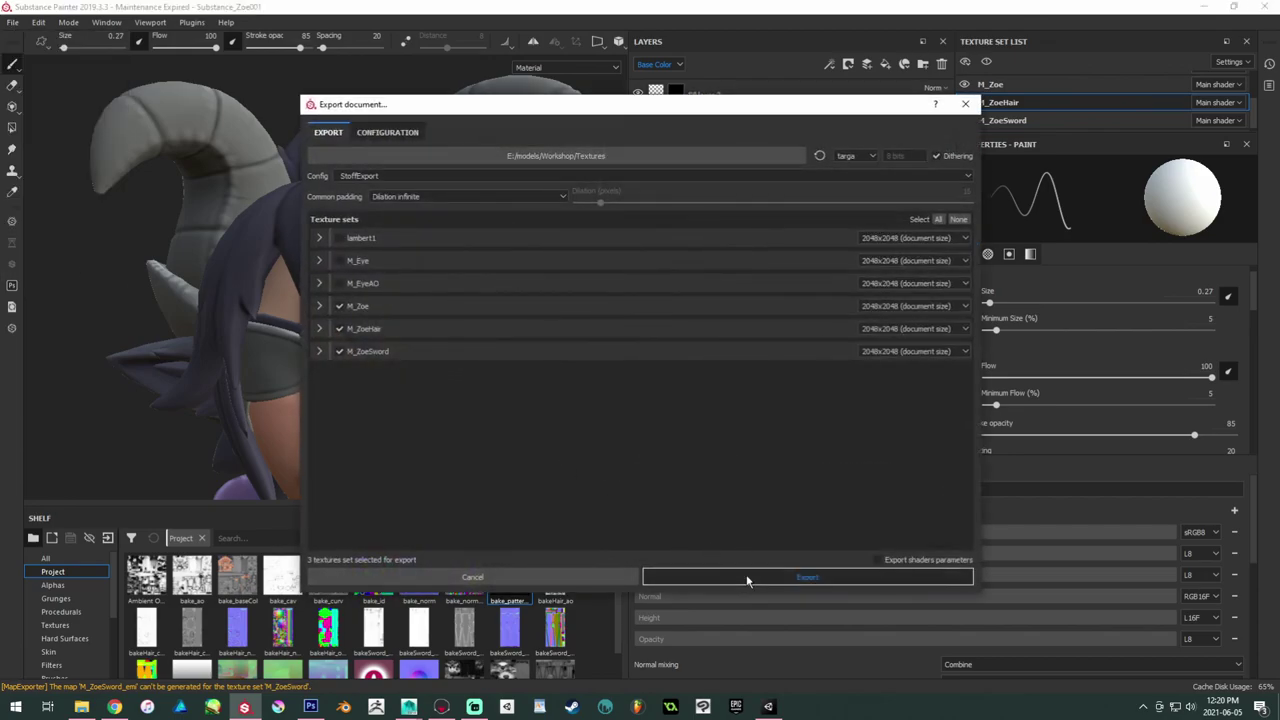
left_click(746, 577)
Step: Switch to Marmoset Toolbag, set the transparency of the M_ZoeHair material to Dither and inspect the fringe tips up close
mouse_move(447, 711)
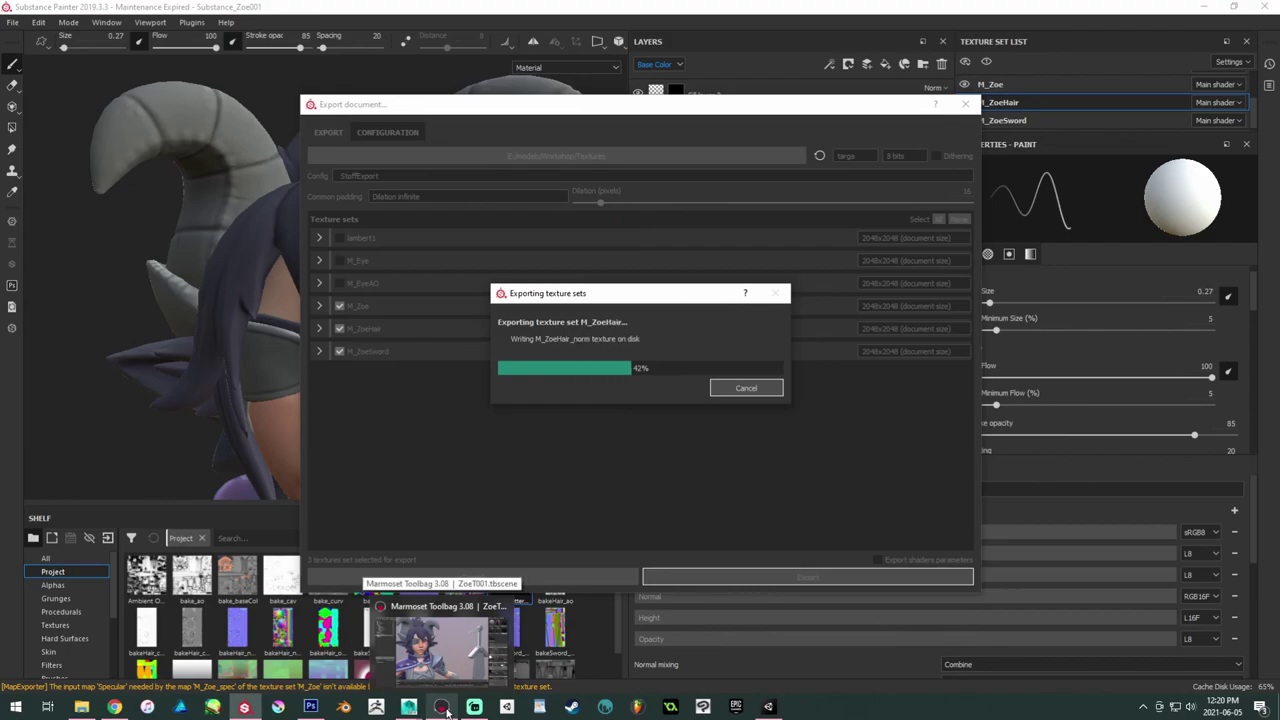
left_click(448, 645)
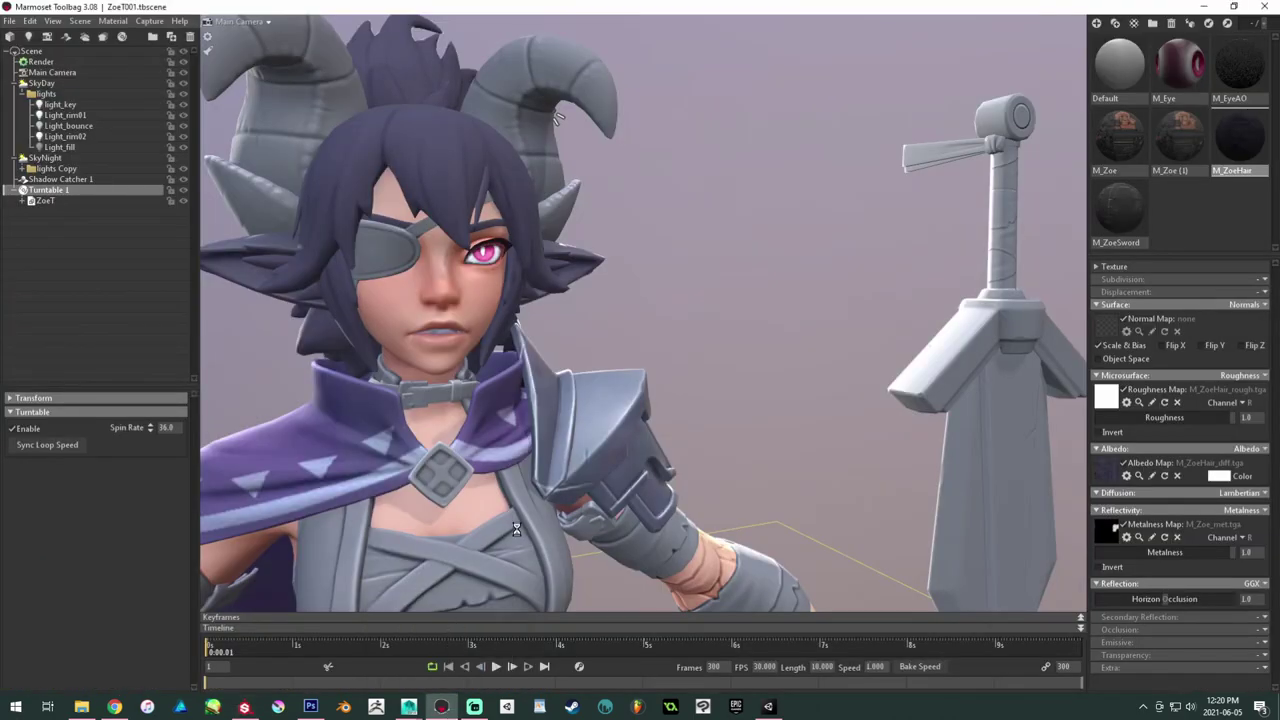
left_click(458, 180)
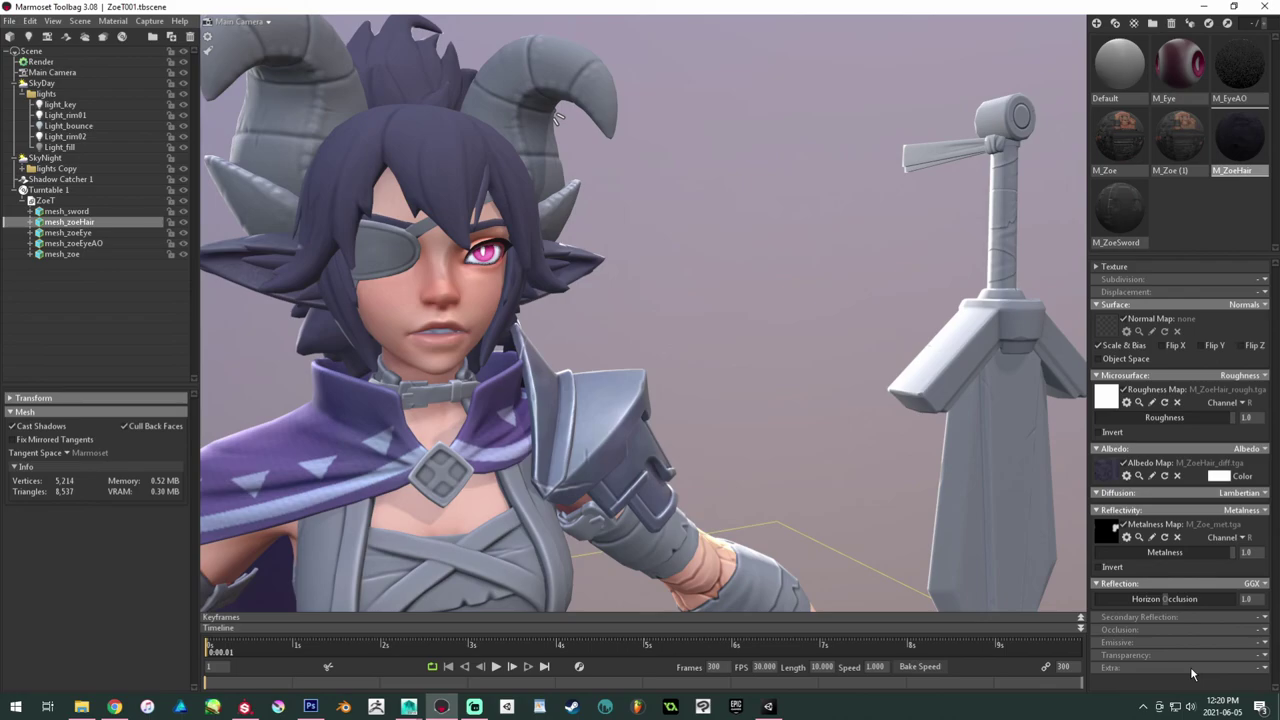
left_click(1263, 655)
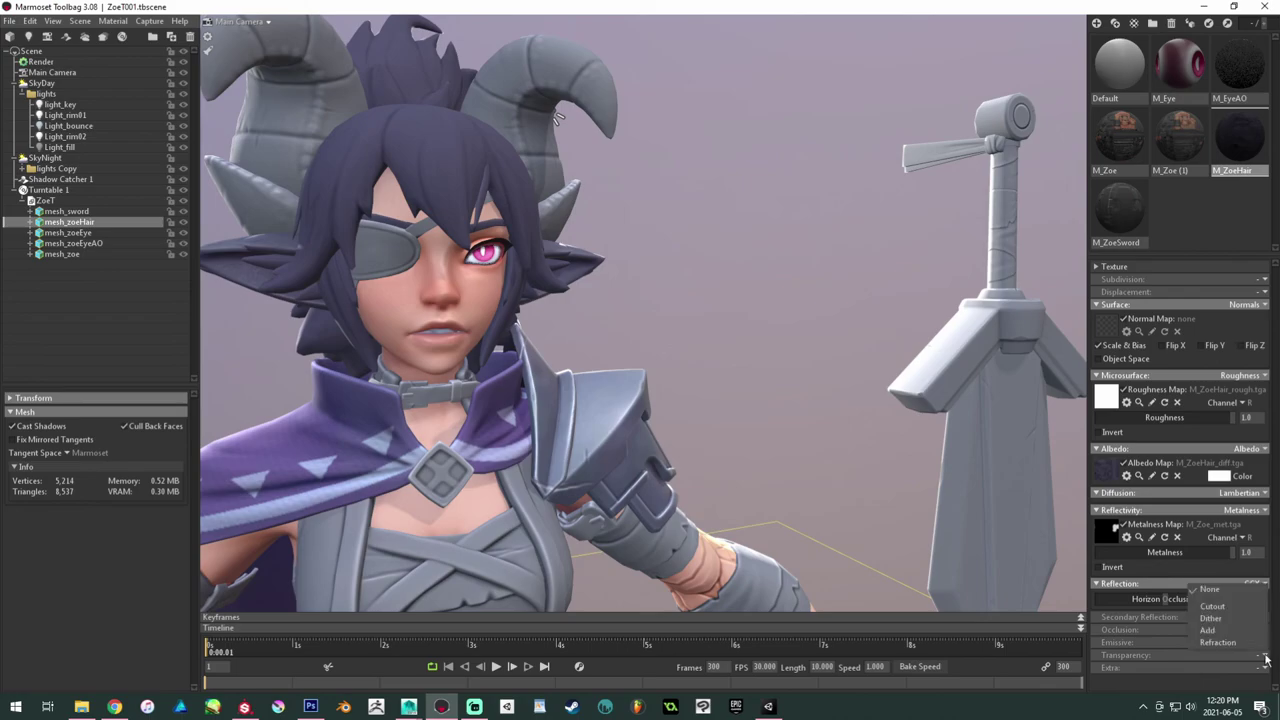
left_click(1236, 619)
scroll(635, 424, "up", 3)
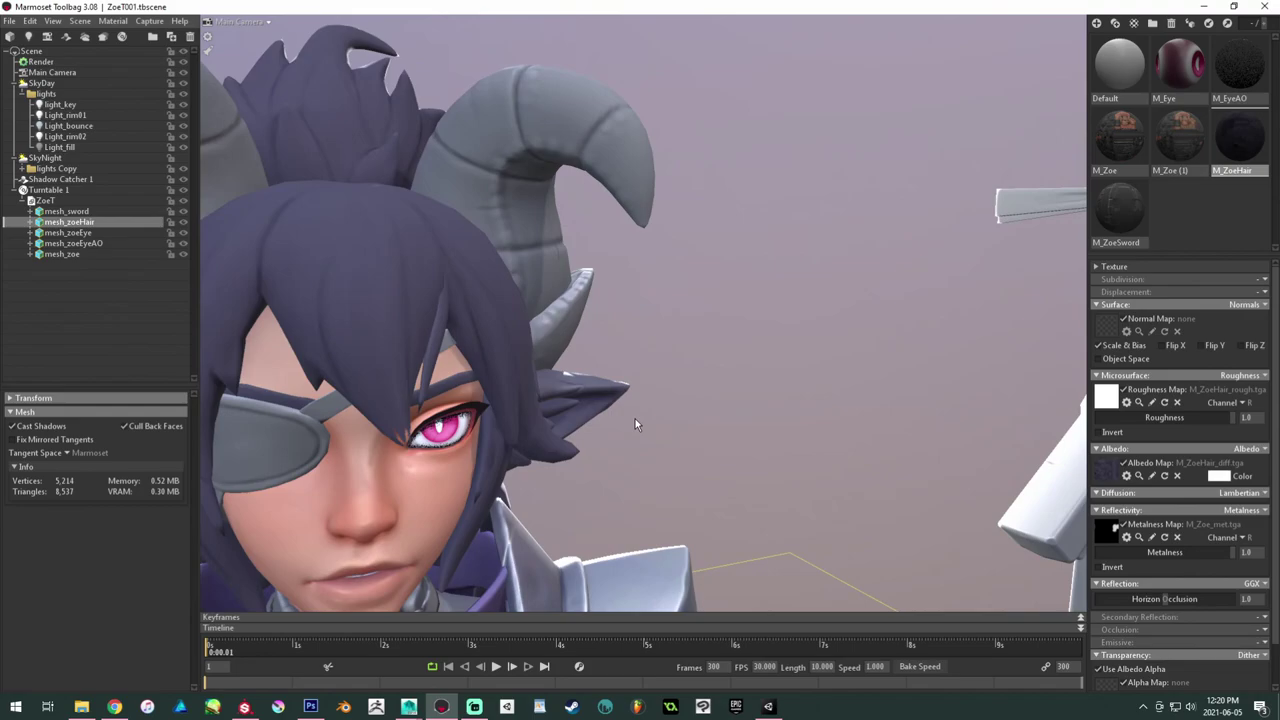
scroll(635, 418, "up", 3)
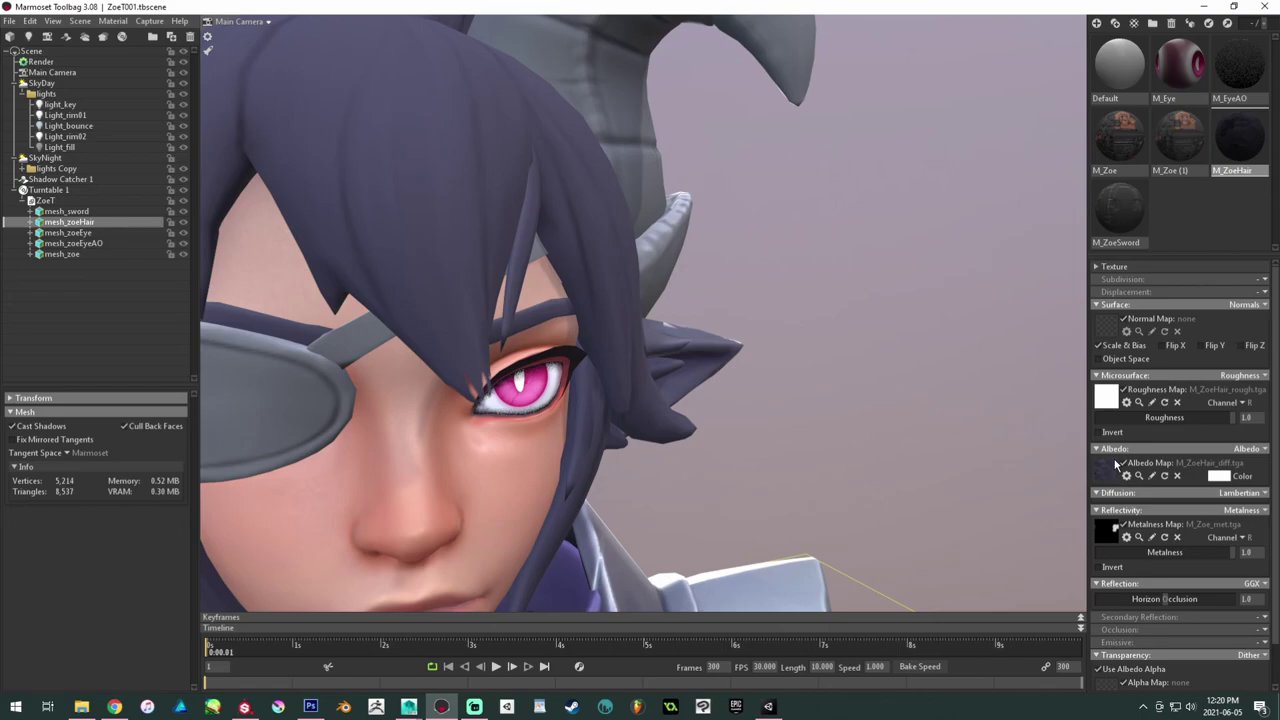
scroll(1117, 520, "down", 1)
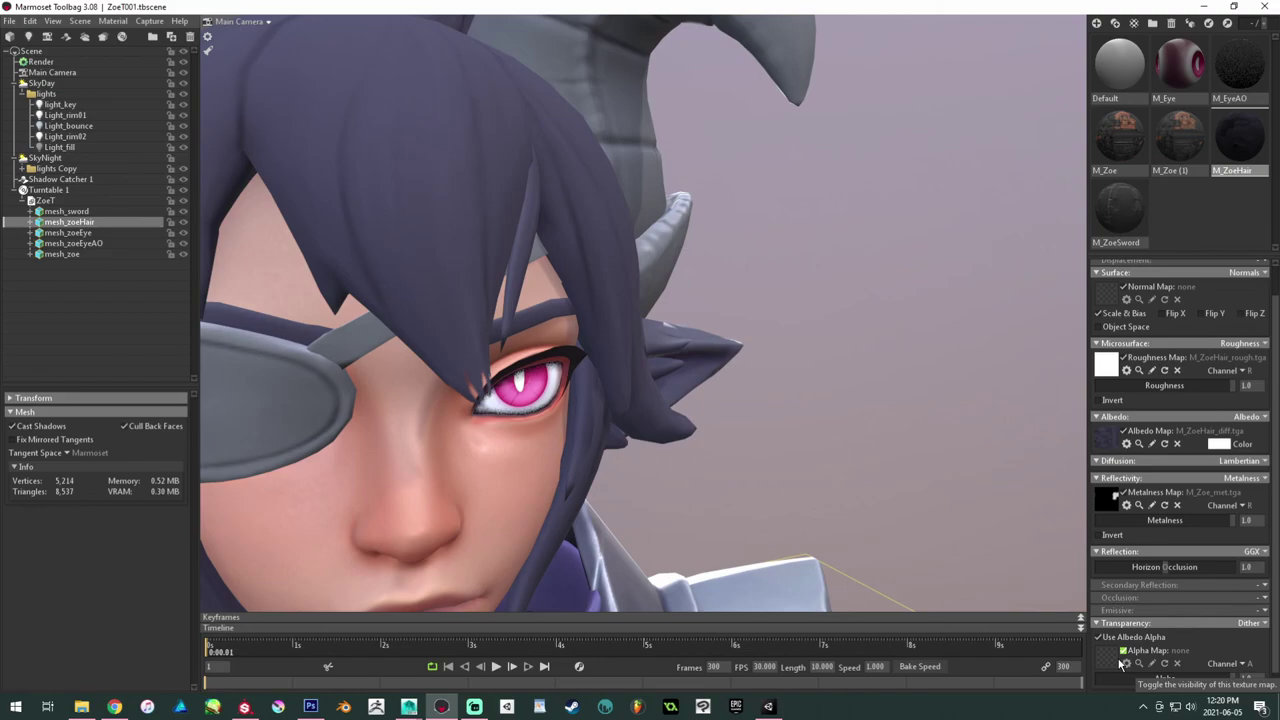
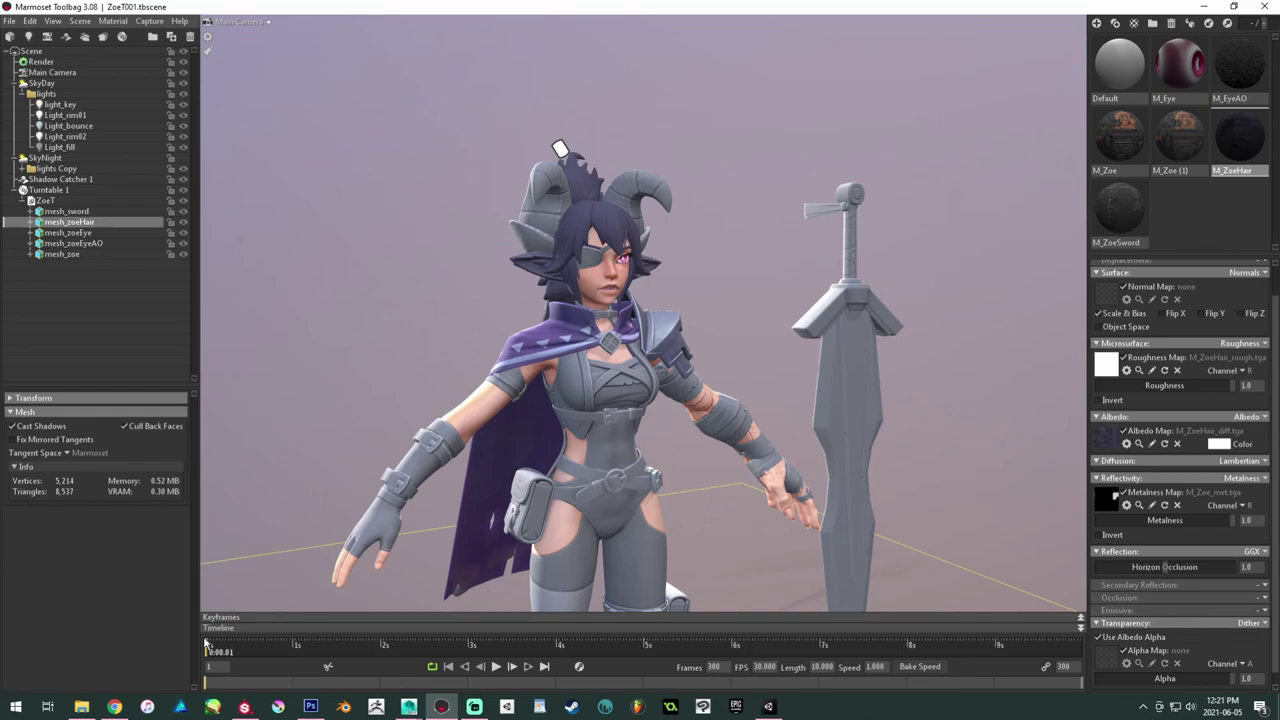
Step: Switch back to Substance Painter and open the layer stack of the M_Zoe texture set
left_click(244, 706)
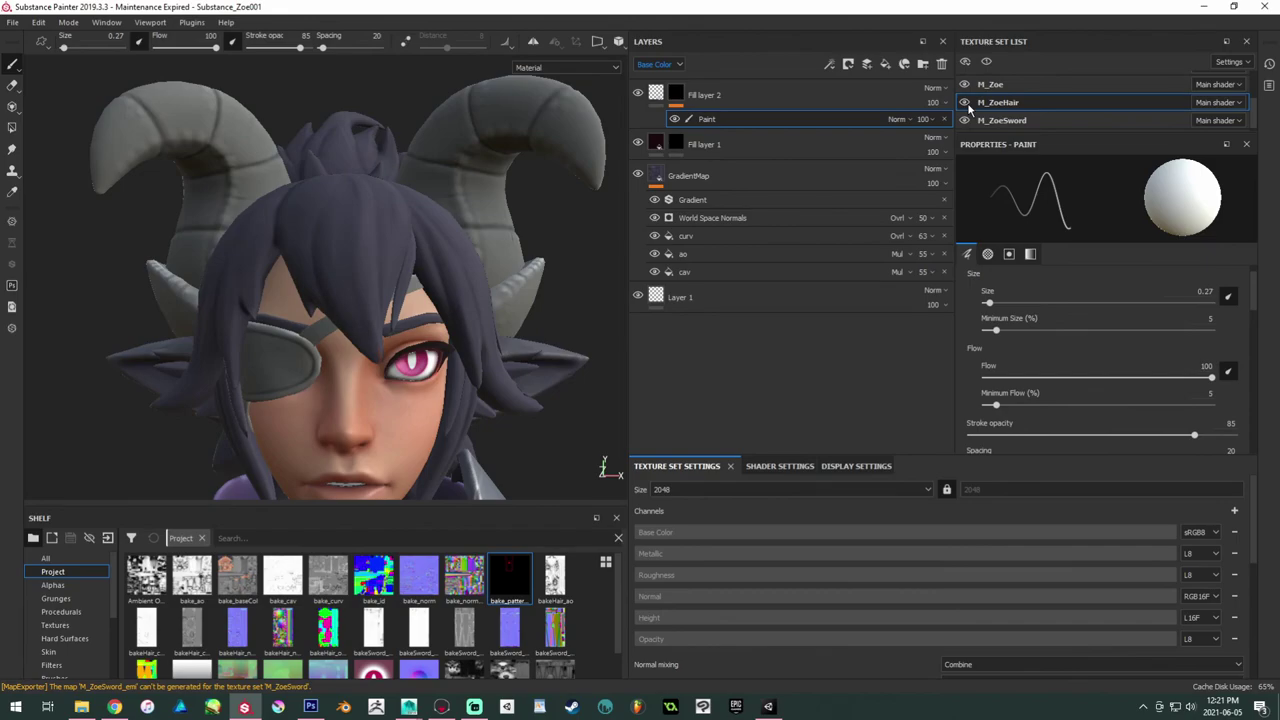
scroll(968, 108, "up", 1)
left_click(1000, 99)
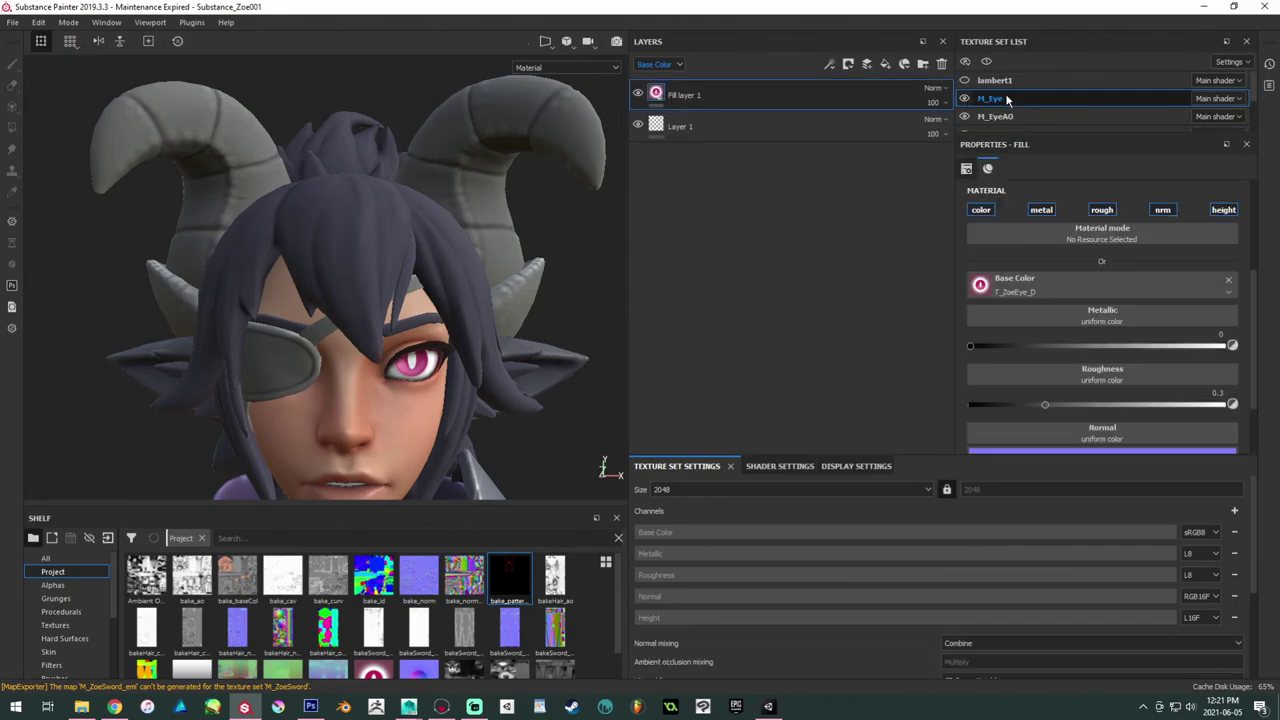
scroll(1007, 99, "down", 1)
left_click(1000, 80)
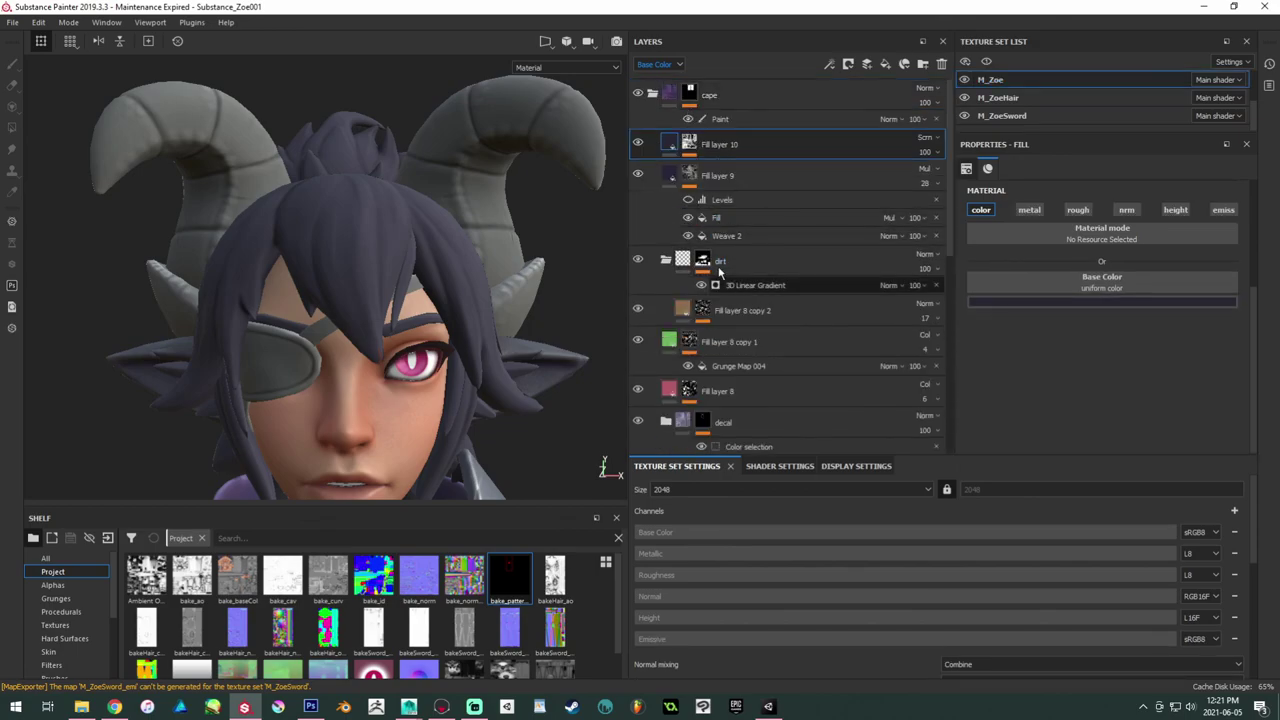
Step: Collapse the dirt folder and Fill layer 9's mask effects, and review the cape folder's layers with the back of the cape in view
left_click(665, 260)
left_click(668, 178)
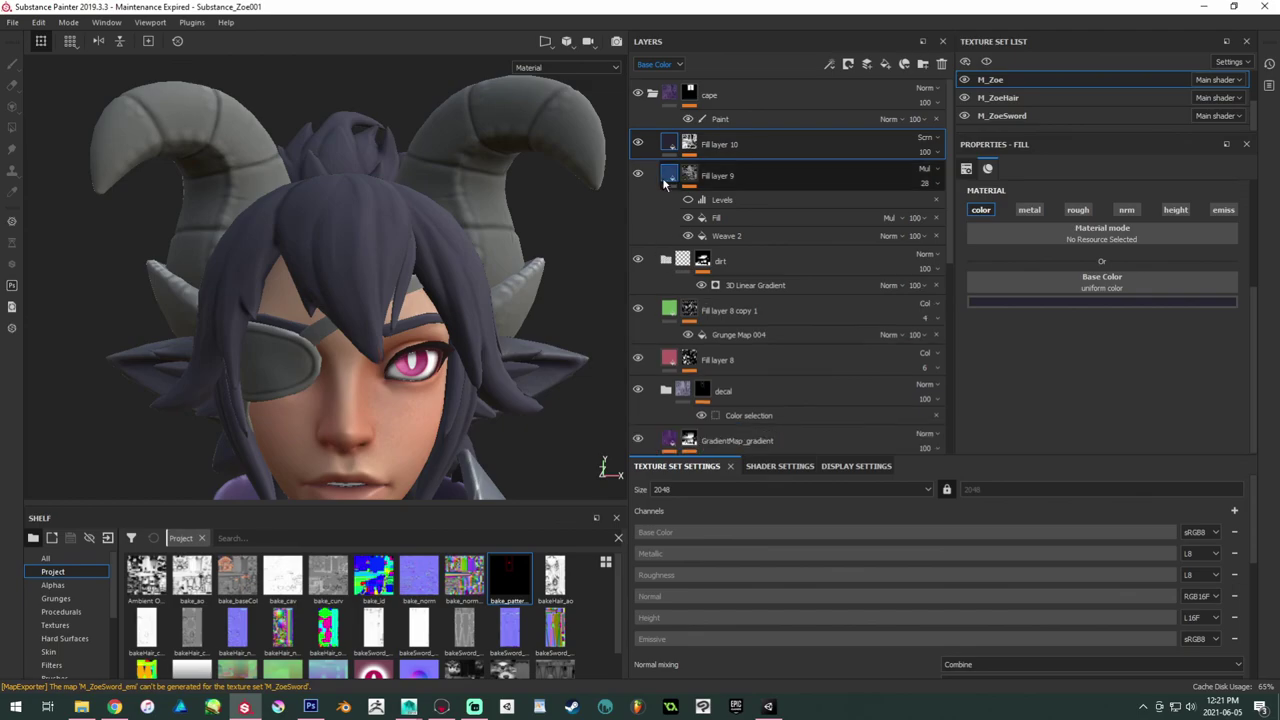
scroll(715, 355, "down", 2)
left_click(735, 358)
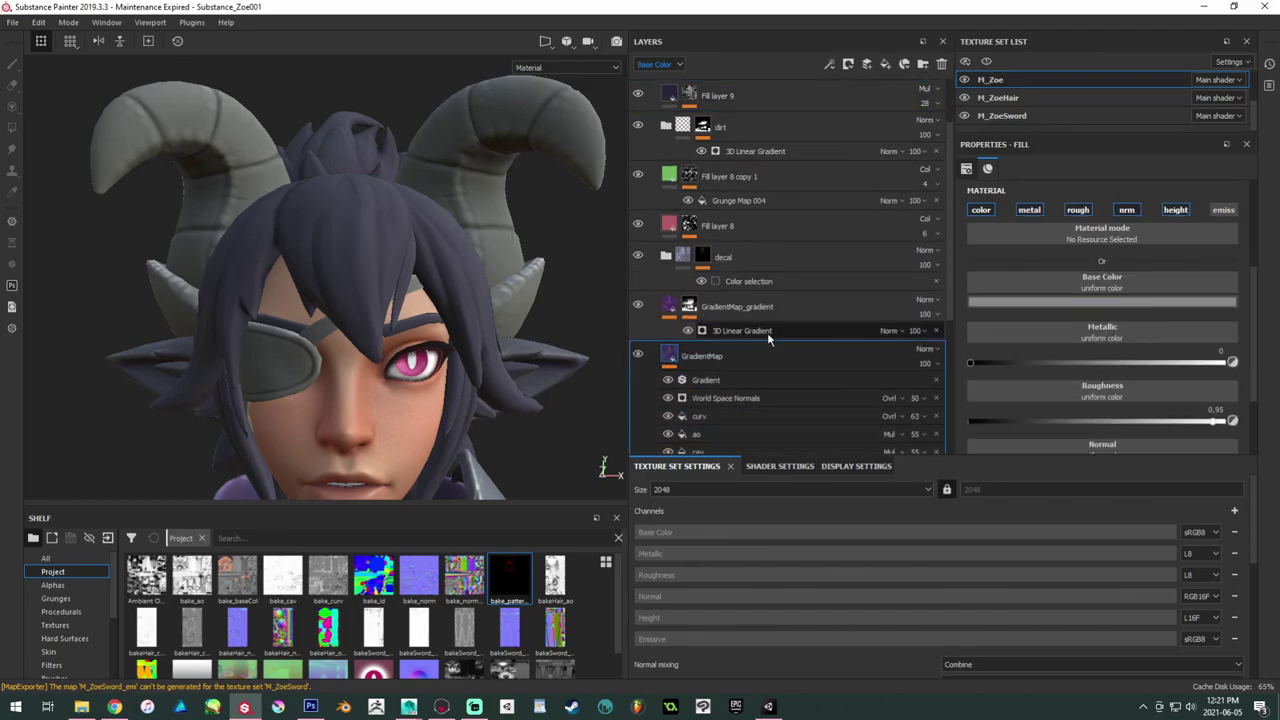
left_click(760, 308)
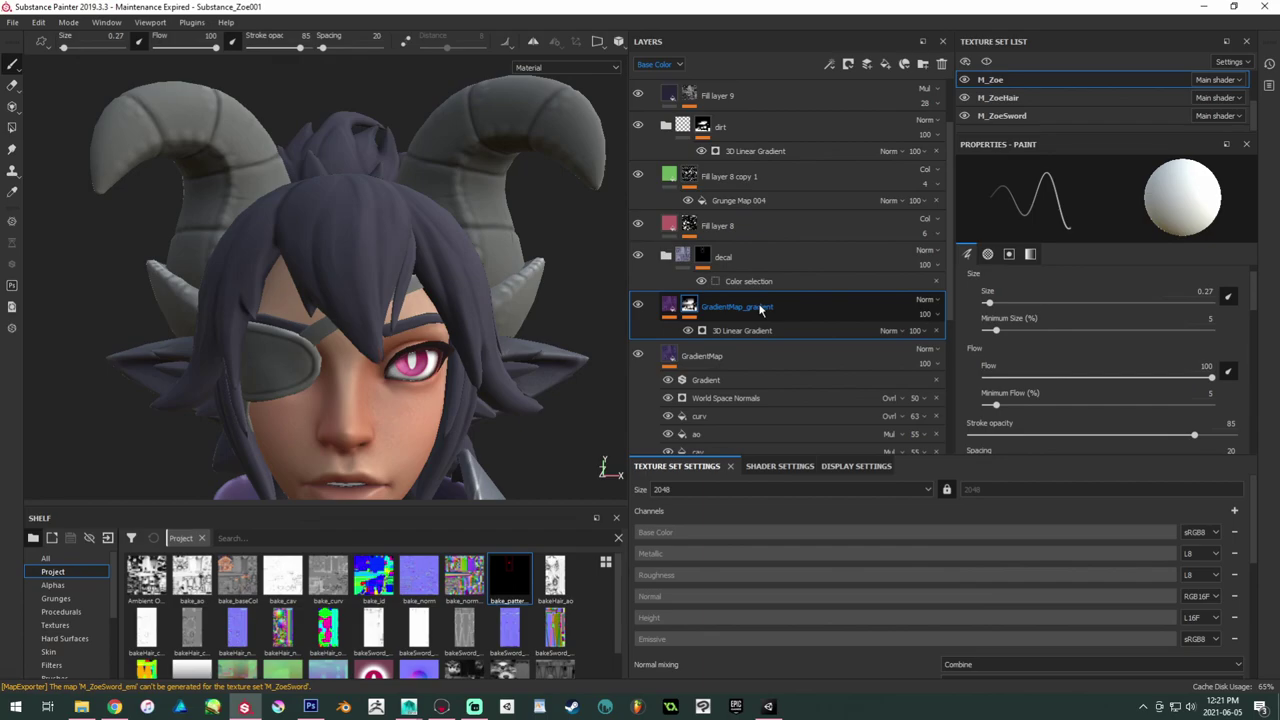
left_click(743, 262)
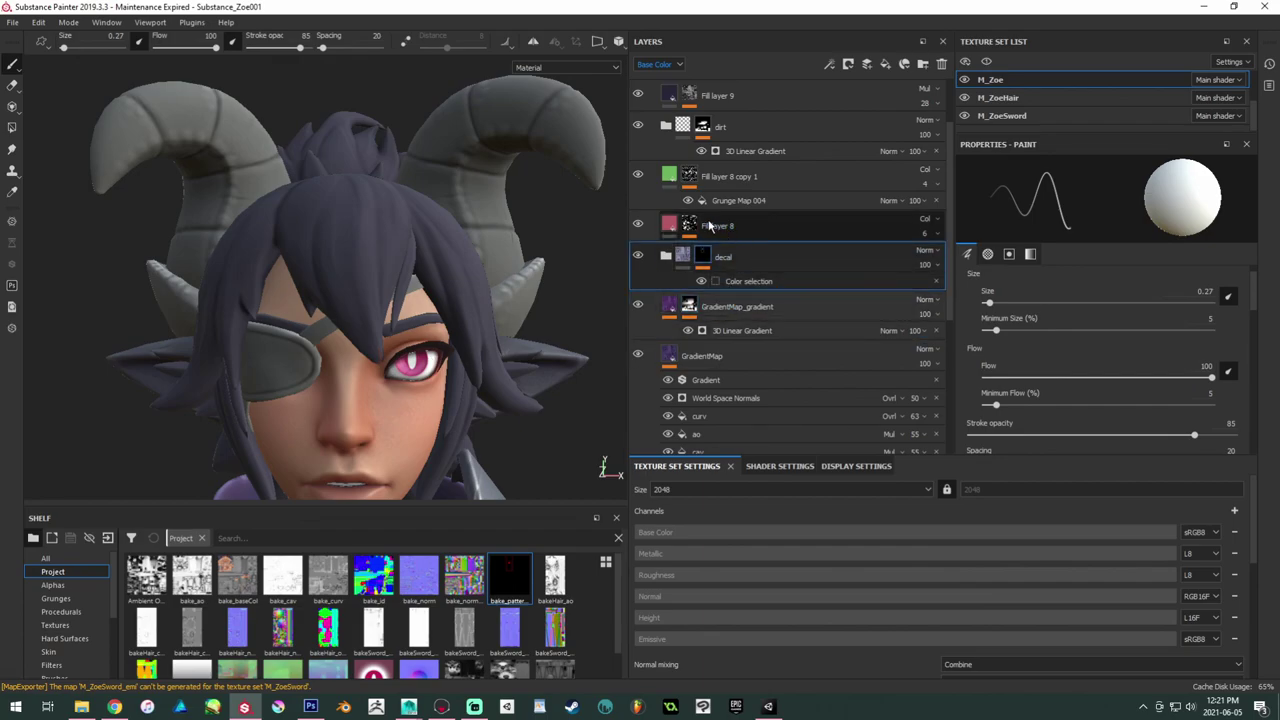
left_click(786, 179)
left_click(795, 130)
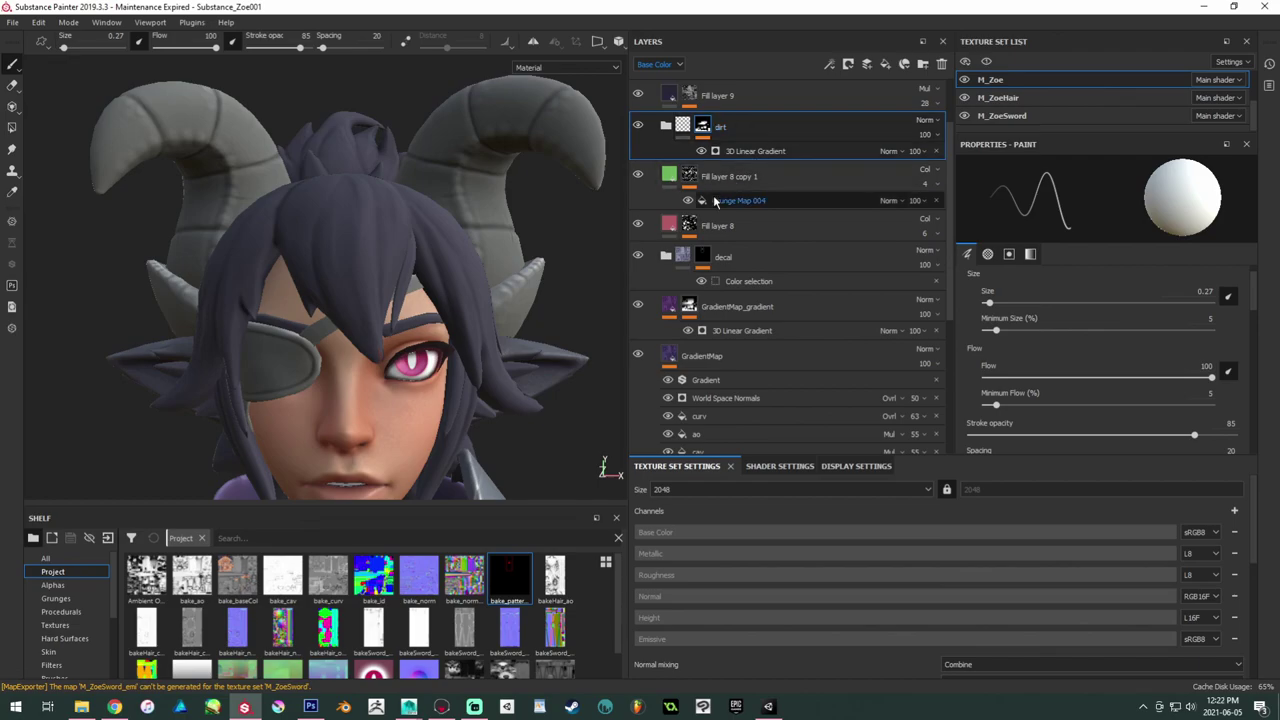
right_click_drag(416, 366, 297, 346, "alt")
left_click_drag(380, 300, 416, 276, "alt")
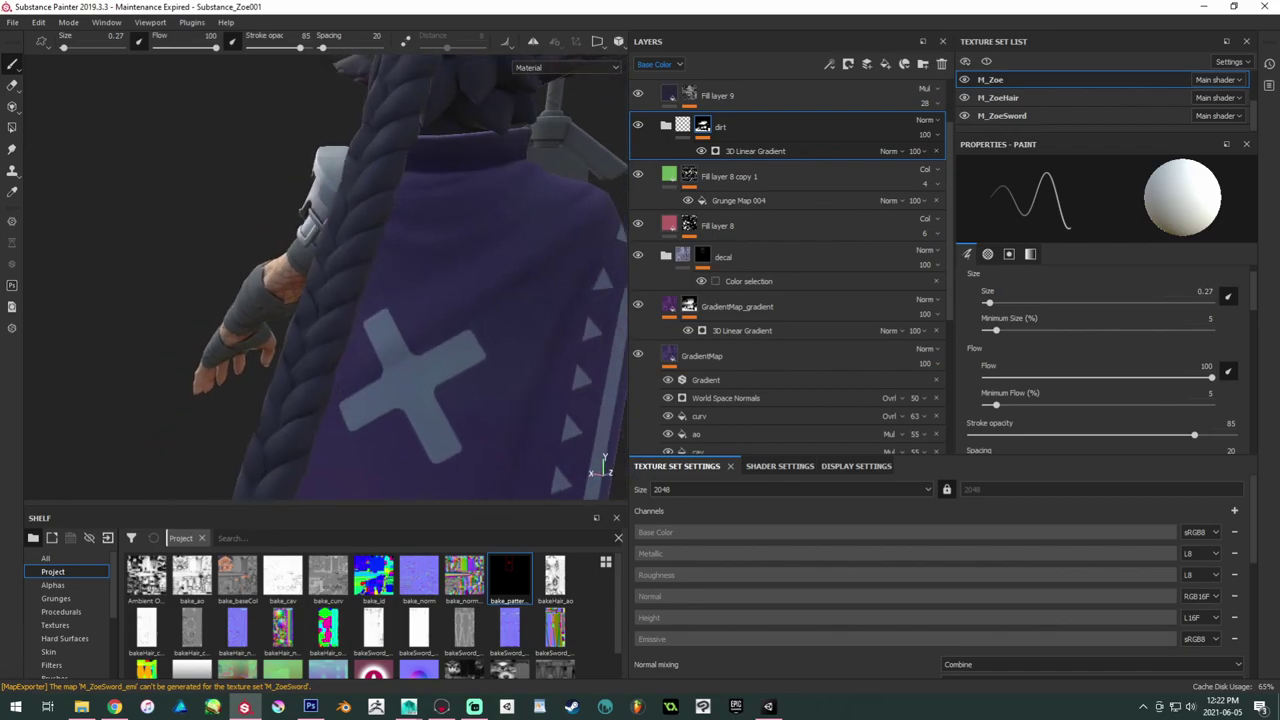
Step: Try Fill layer 9 below the dirt folder, inspect its weave mask, and move the layer back above the folder
mouse_move(740, 93)
left_mouse_down()
mouse_move(763, 162)
mouse_move(777, 166)
left_mouse_up()
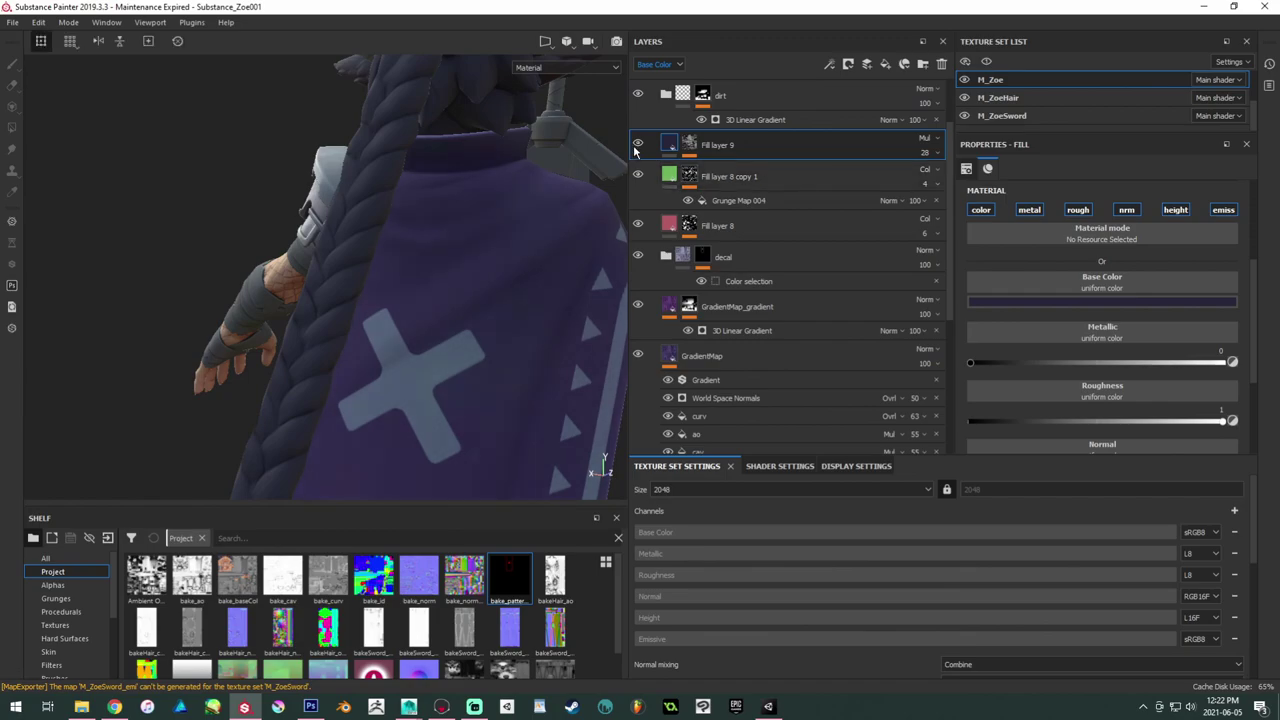
left_click(690, 147, "alt")
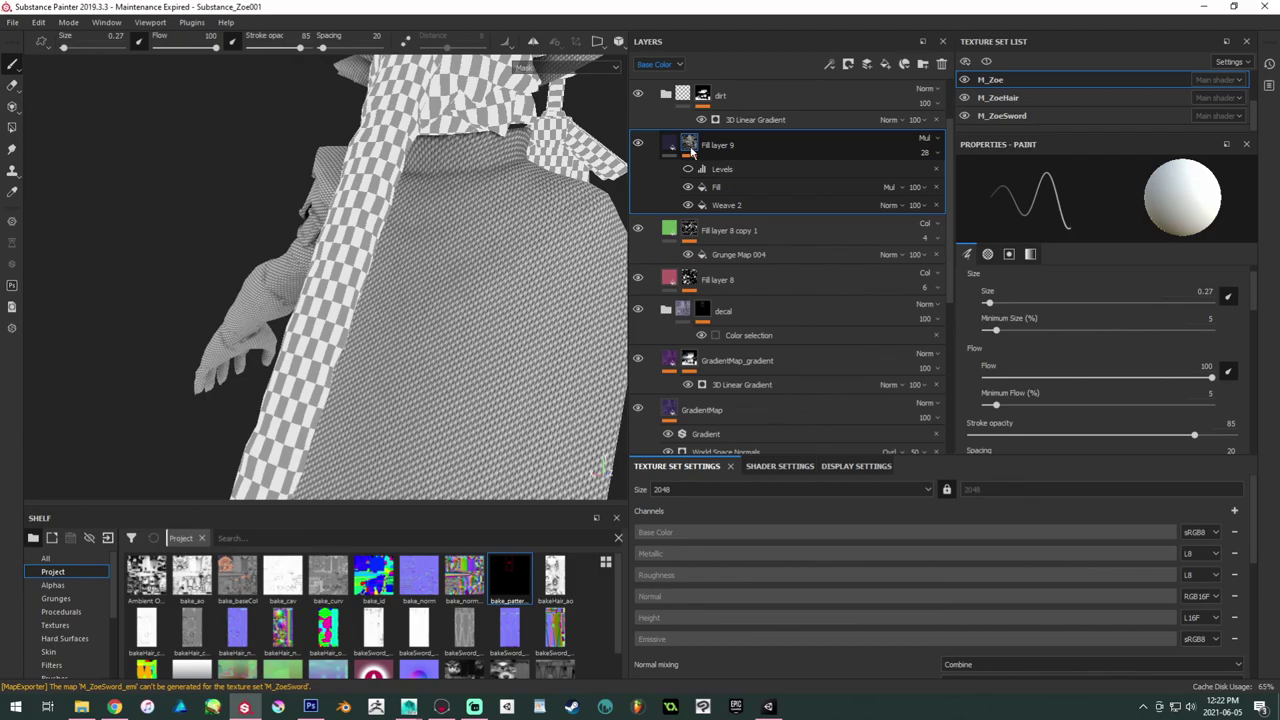
left_click(667, 148)
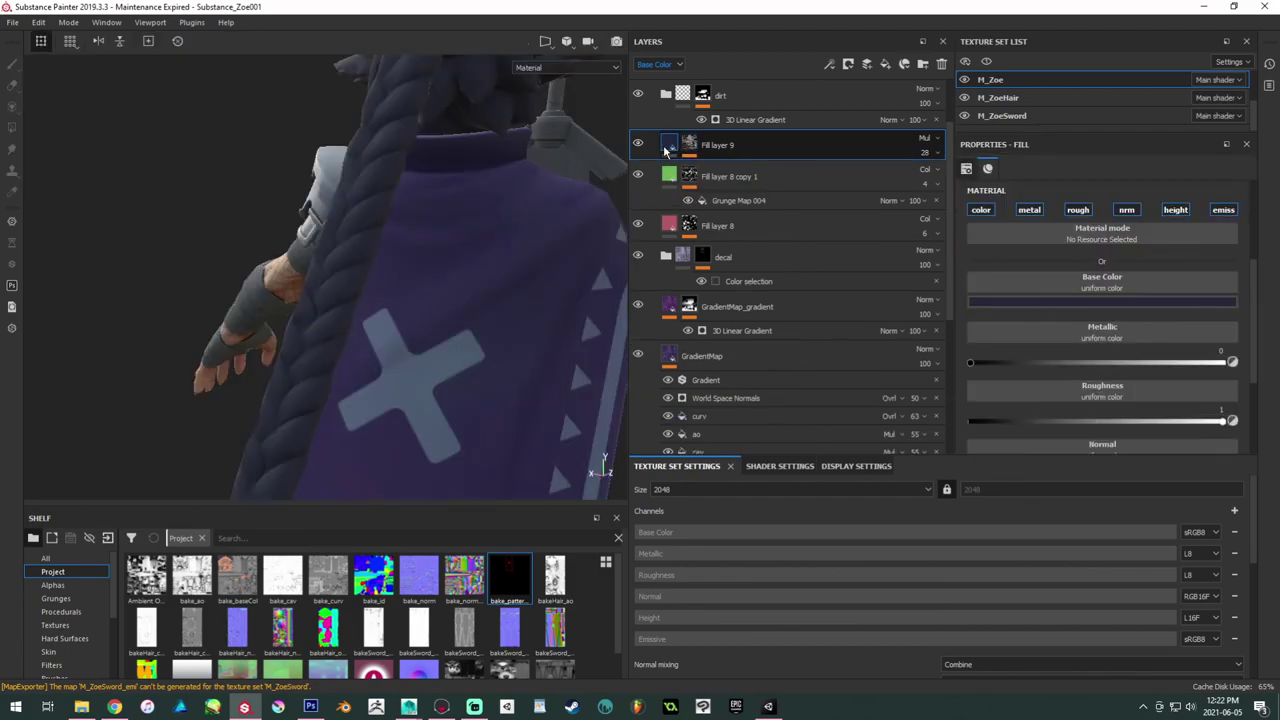
scroll(720, 200, "up", 2)
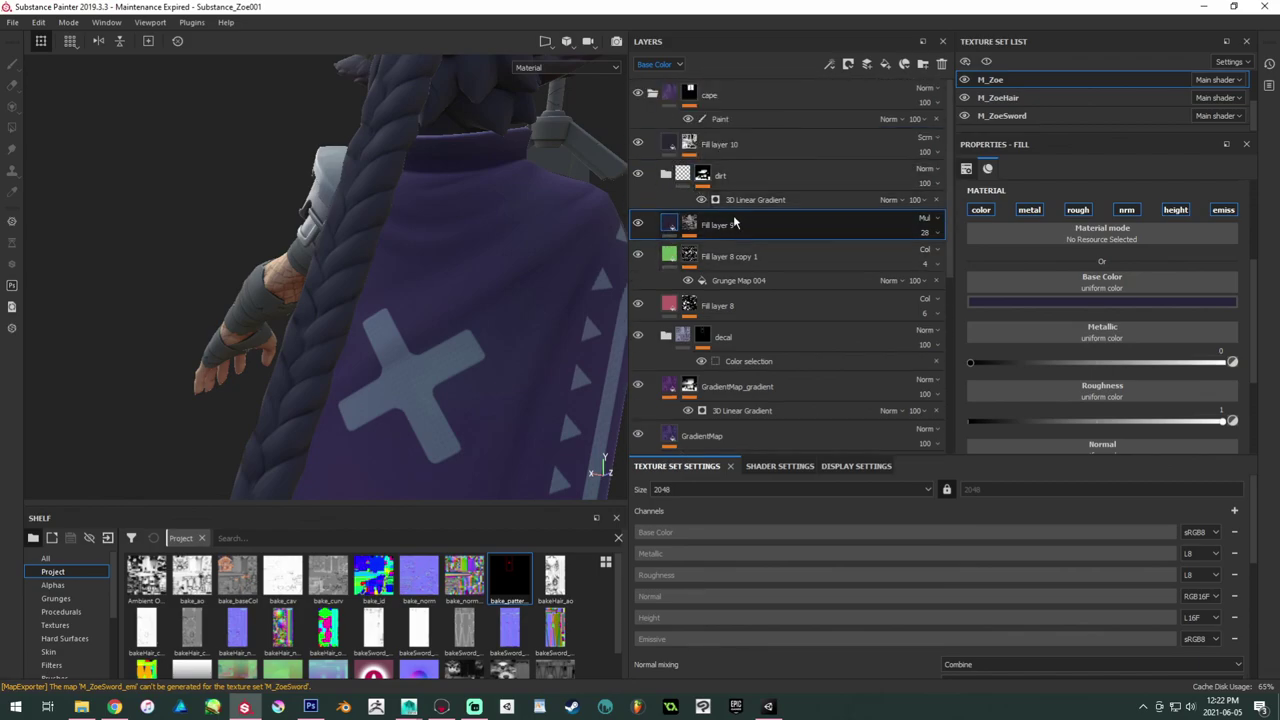
left_click_drag(745, 231, 759, 157)
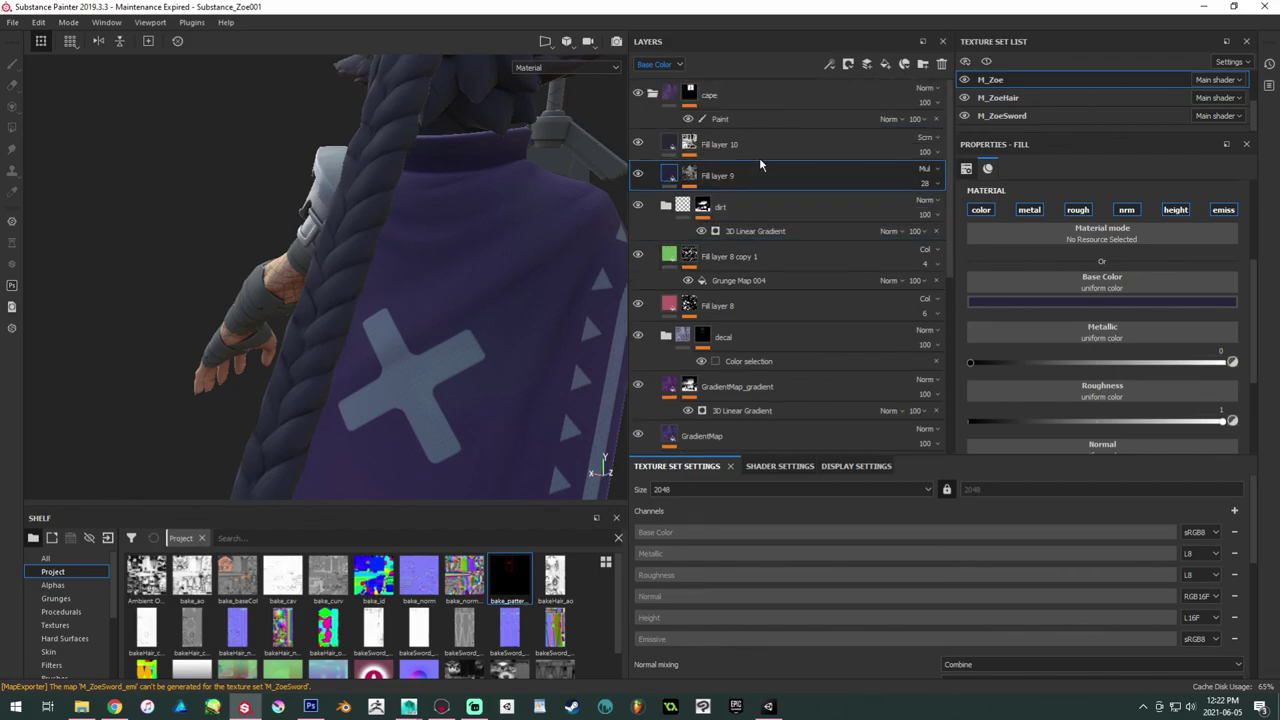
Step: Inspect the curvature mask of Fill layer 10 in the cape folder and rename the layer weathering
left_click(674, 146)
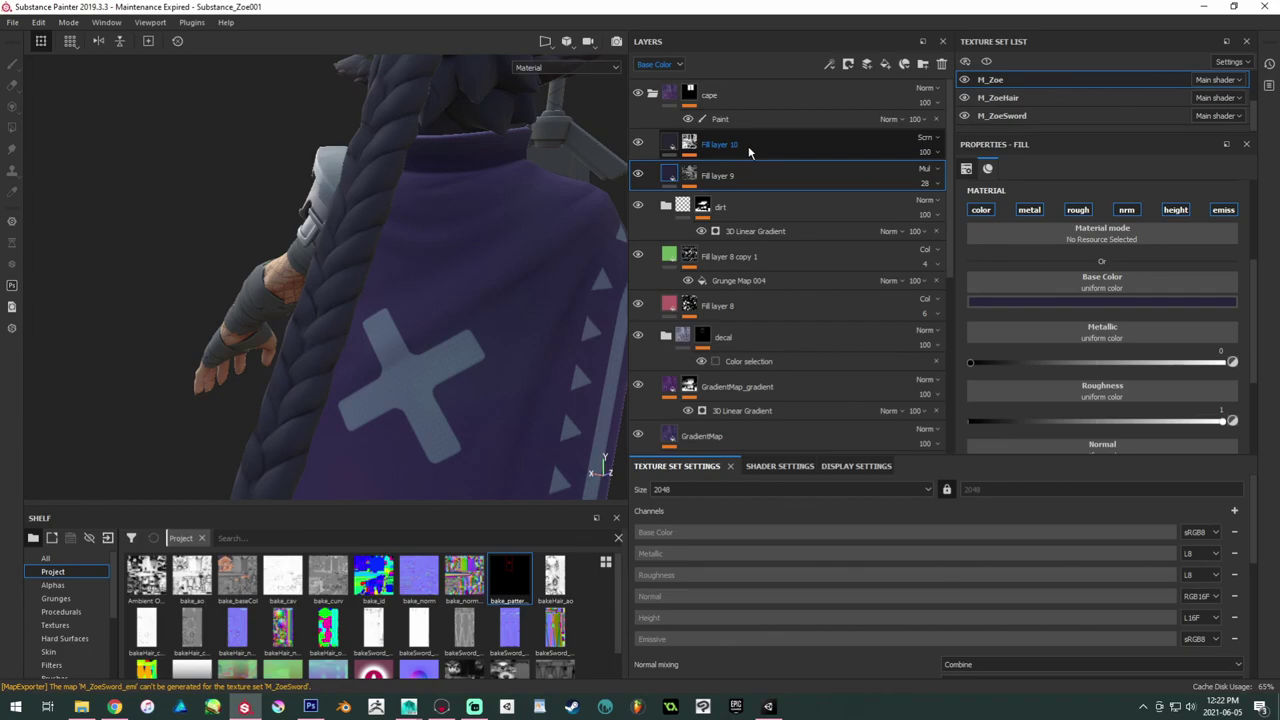
left_click(670, 145, "alt")
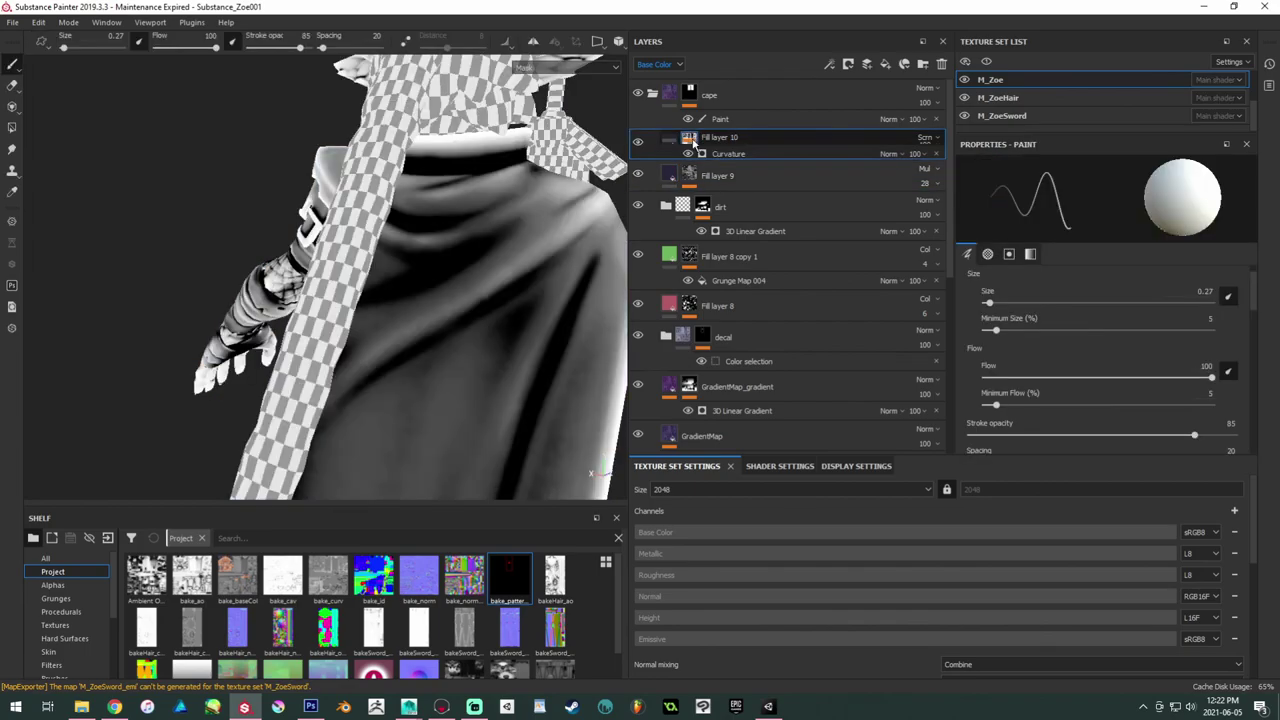
left_click(689, 144)
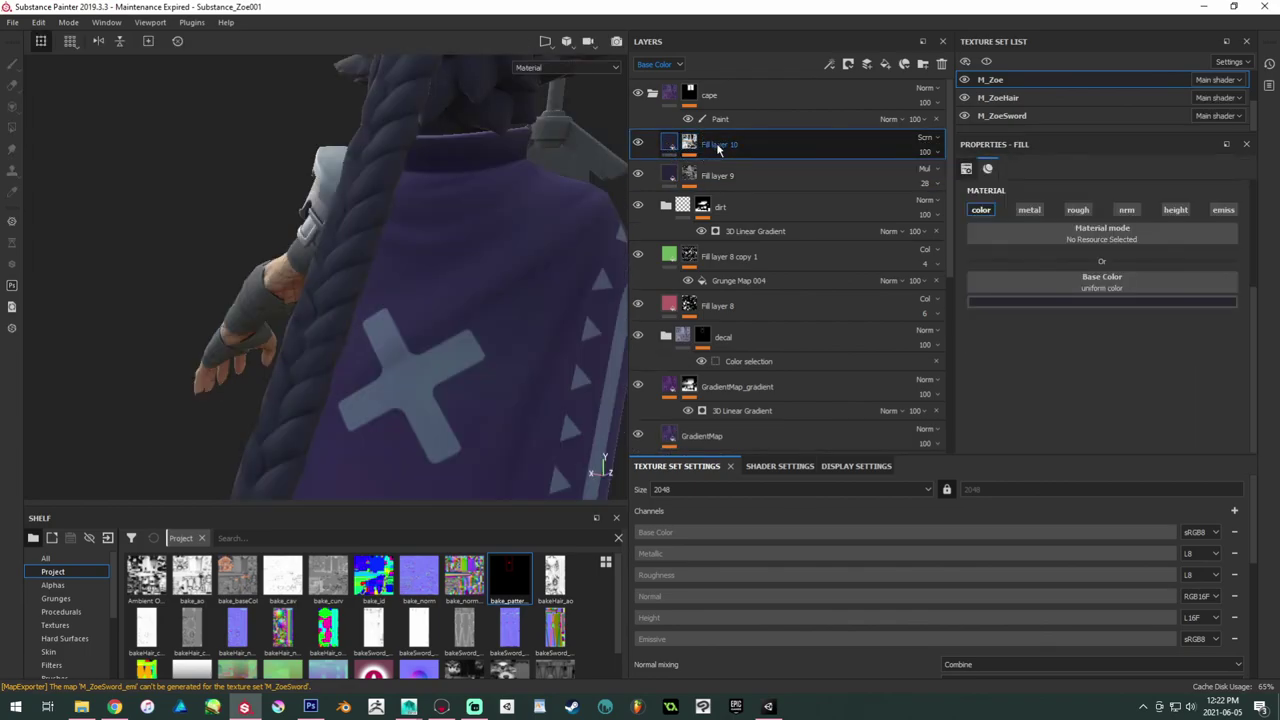
double_click(722, 144)
type("weathering")
key("Return")
Step: Rename Fill layer 9 in the cape folder as noise
left_click(700, 175)
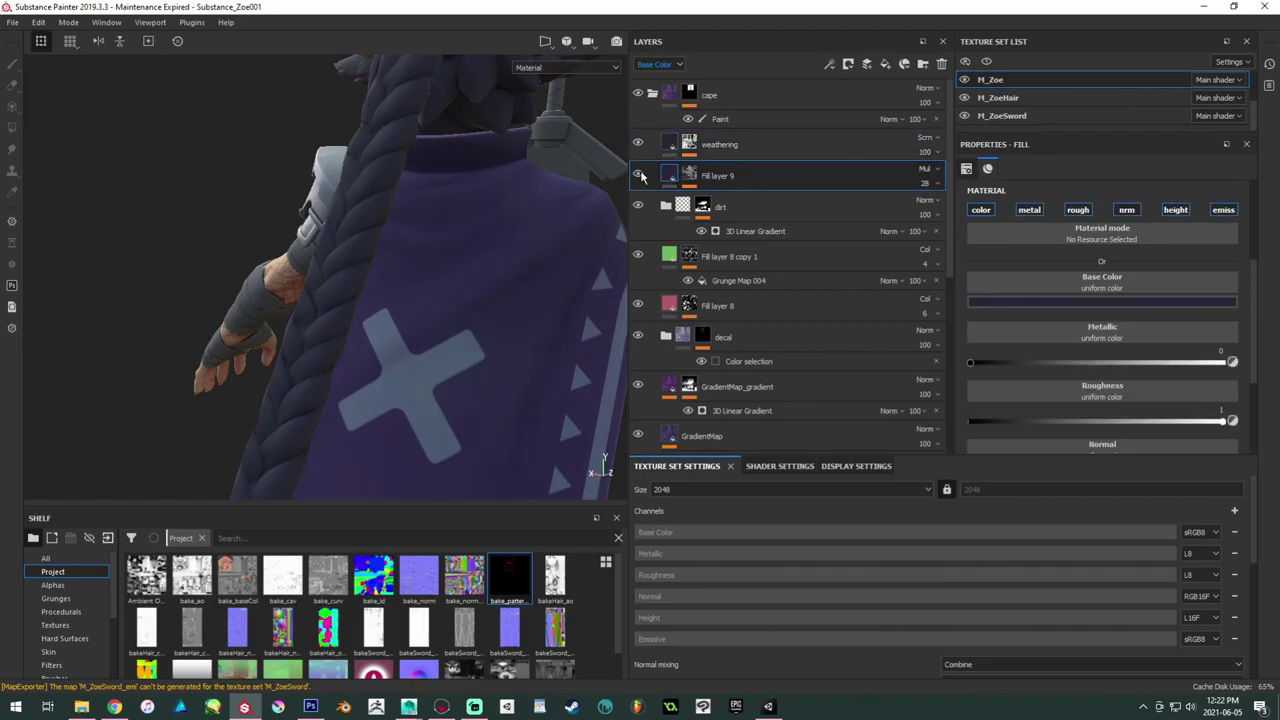
double_click(717, 175)
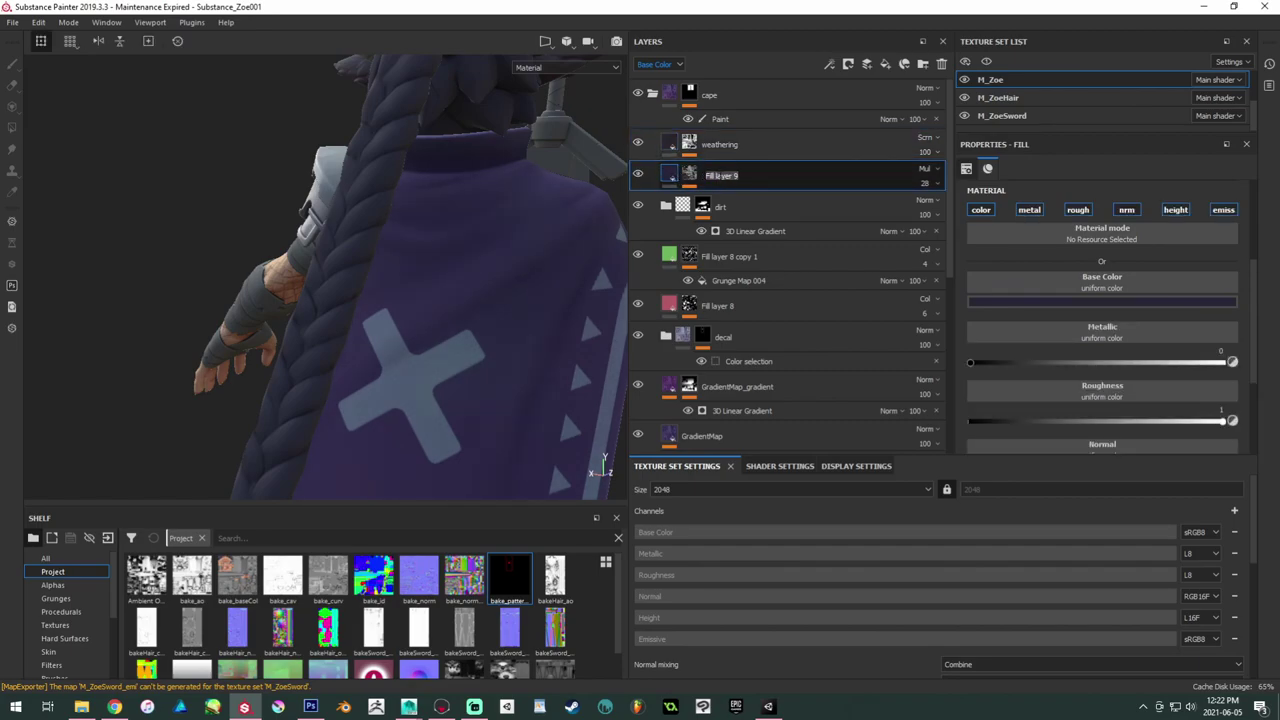
type("noise")
left_click(773, 147)
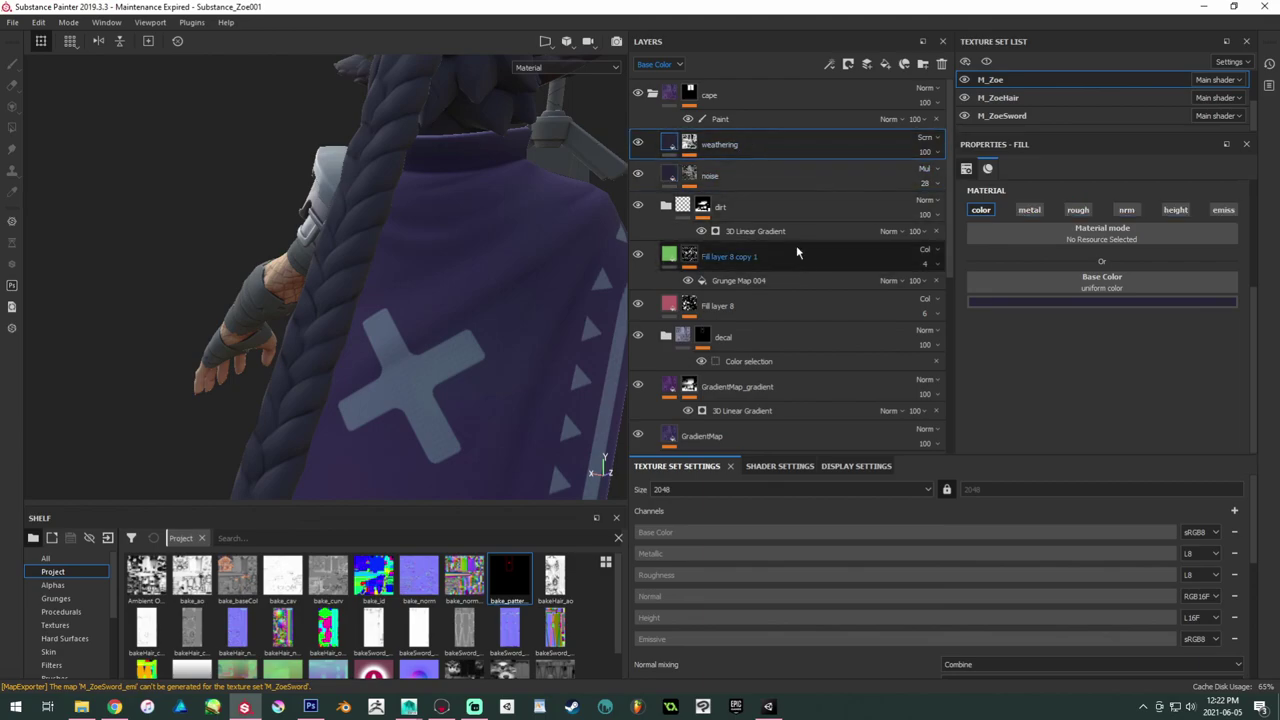
Step: Review the remaining cape layers, check the cape and the whole character from several angles, and save the project
left_click(775, 206)
left_click(781, 267)
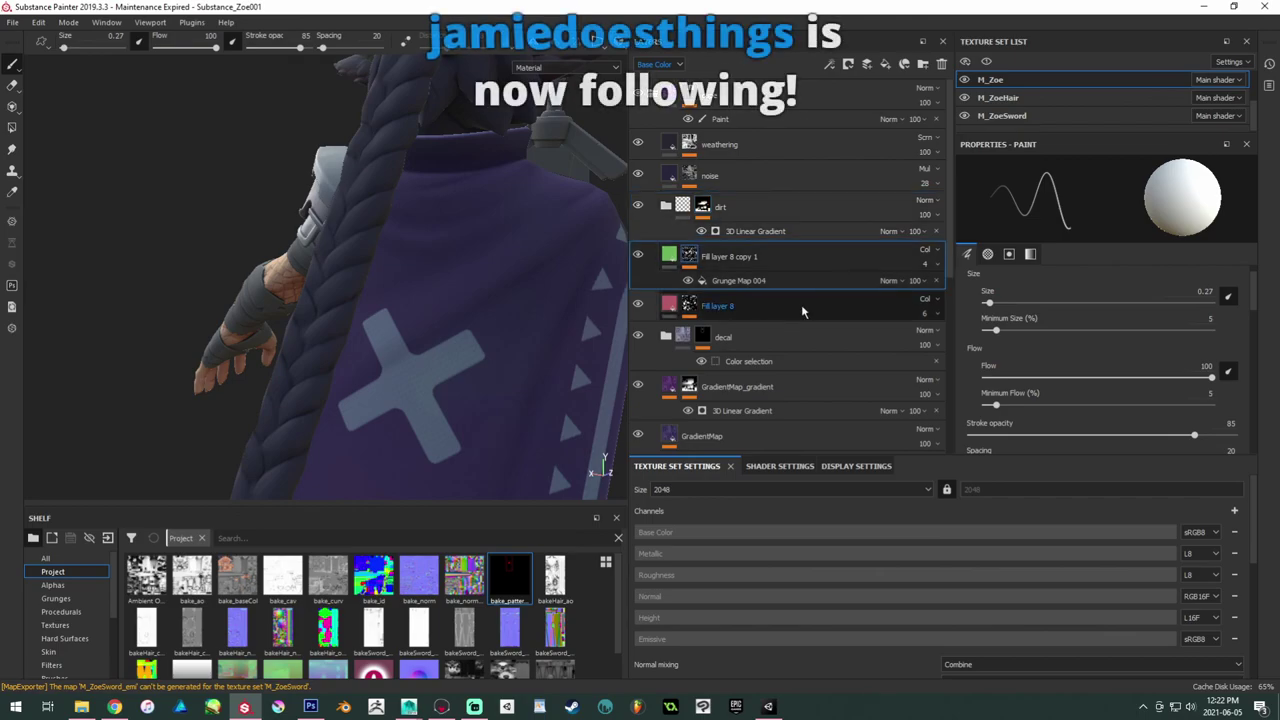
left_click(801, 306)
left_click(784, 355)
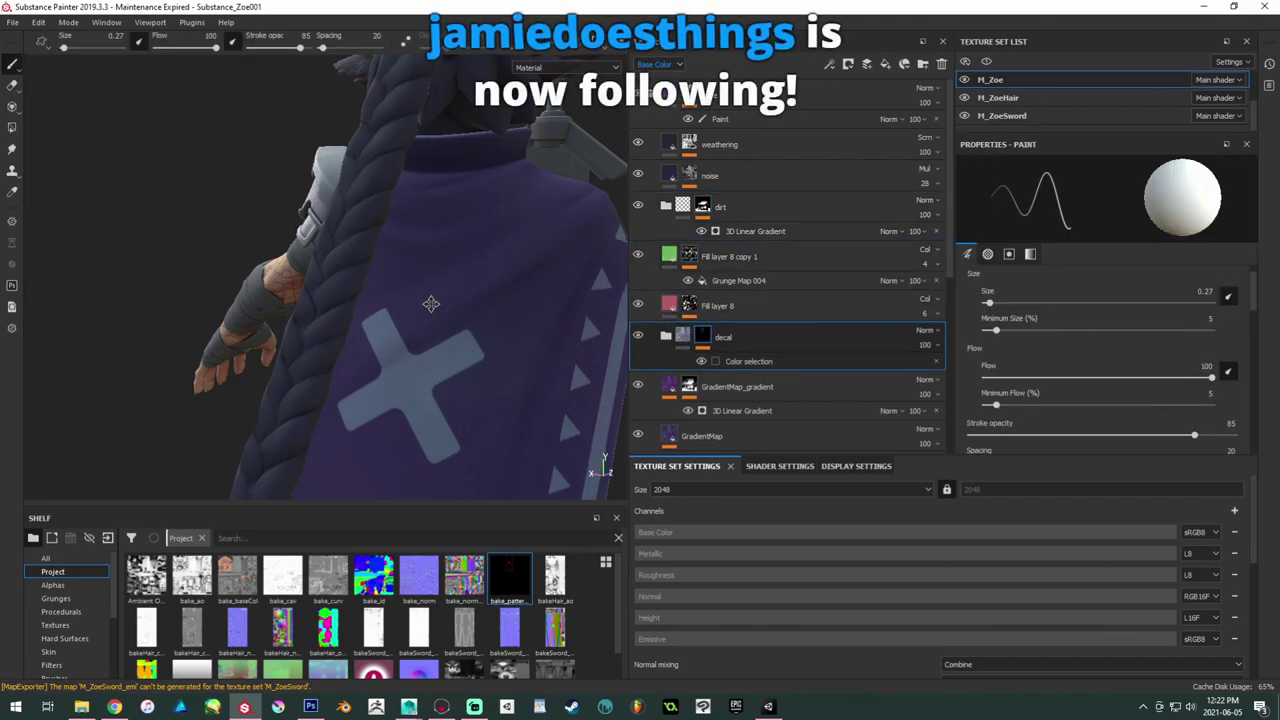
left_click_drag(431, 304, 263, 393, "alt")
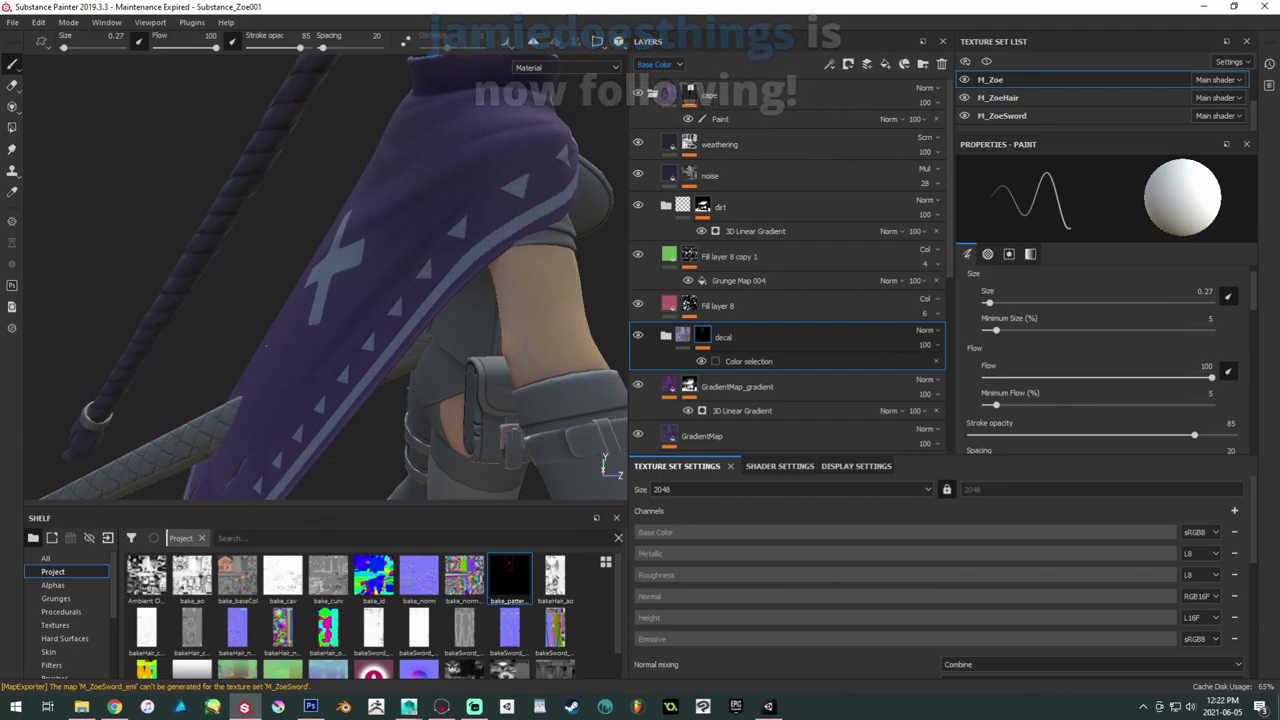
right_click_drag(184, 243, 26, 126, "alt")
right_click_drag(262, 217, 202, 174, "alt")
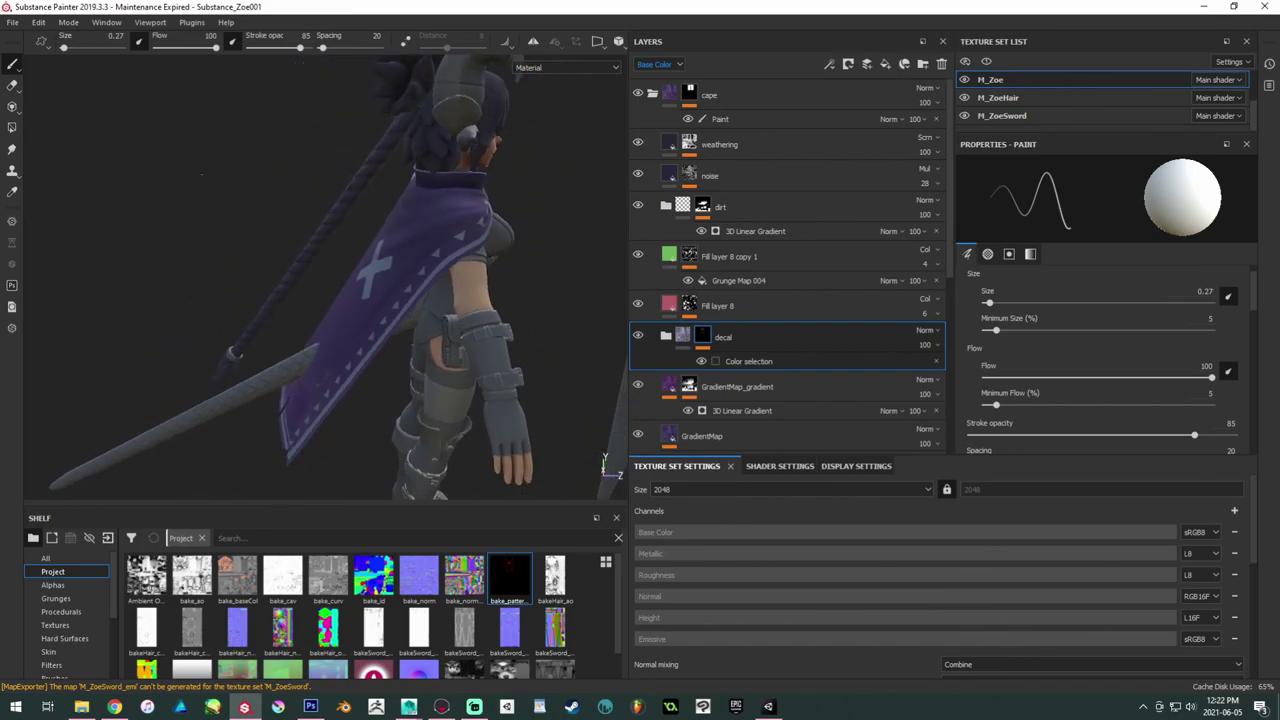
left_click_drag(201, 174, 270, 191, "alt")
right_click_drag(270, 191, 159, 190, "alt")
left_click_drag(159, 190, 256, 208, "alt")
key("ctrl+s")
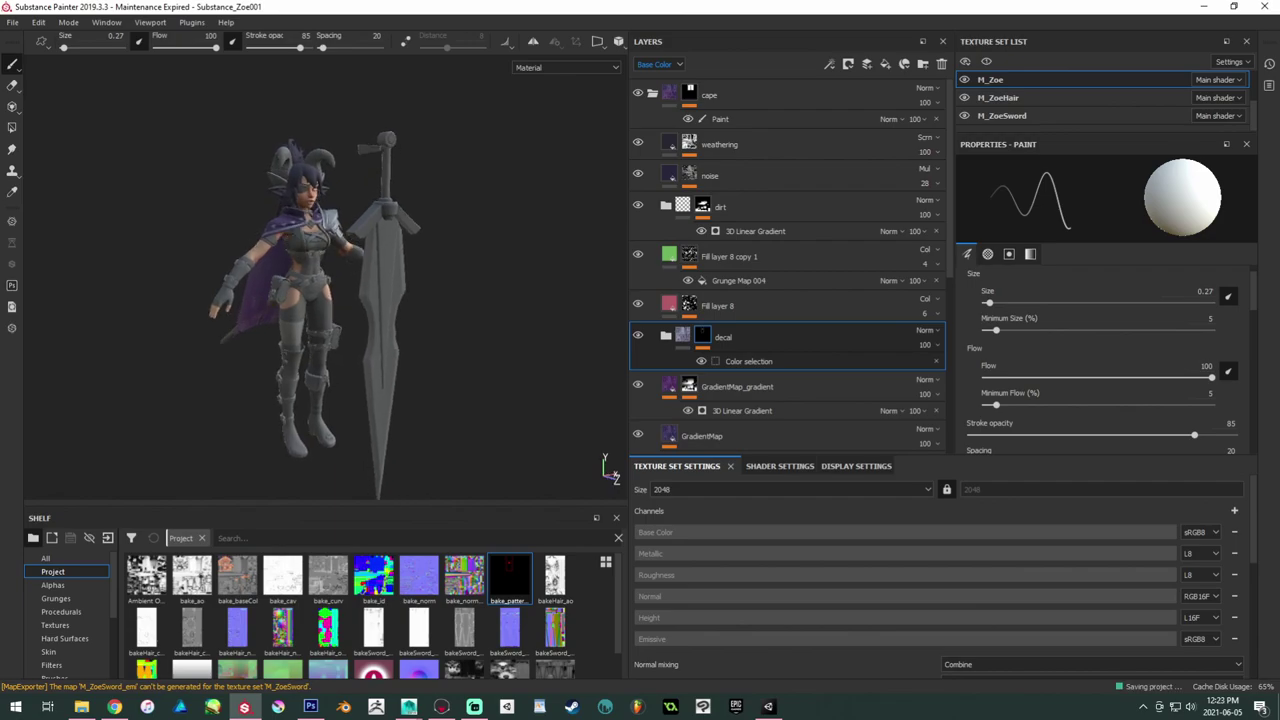